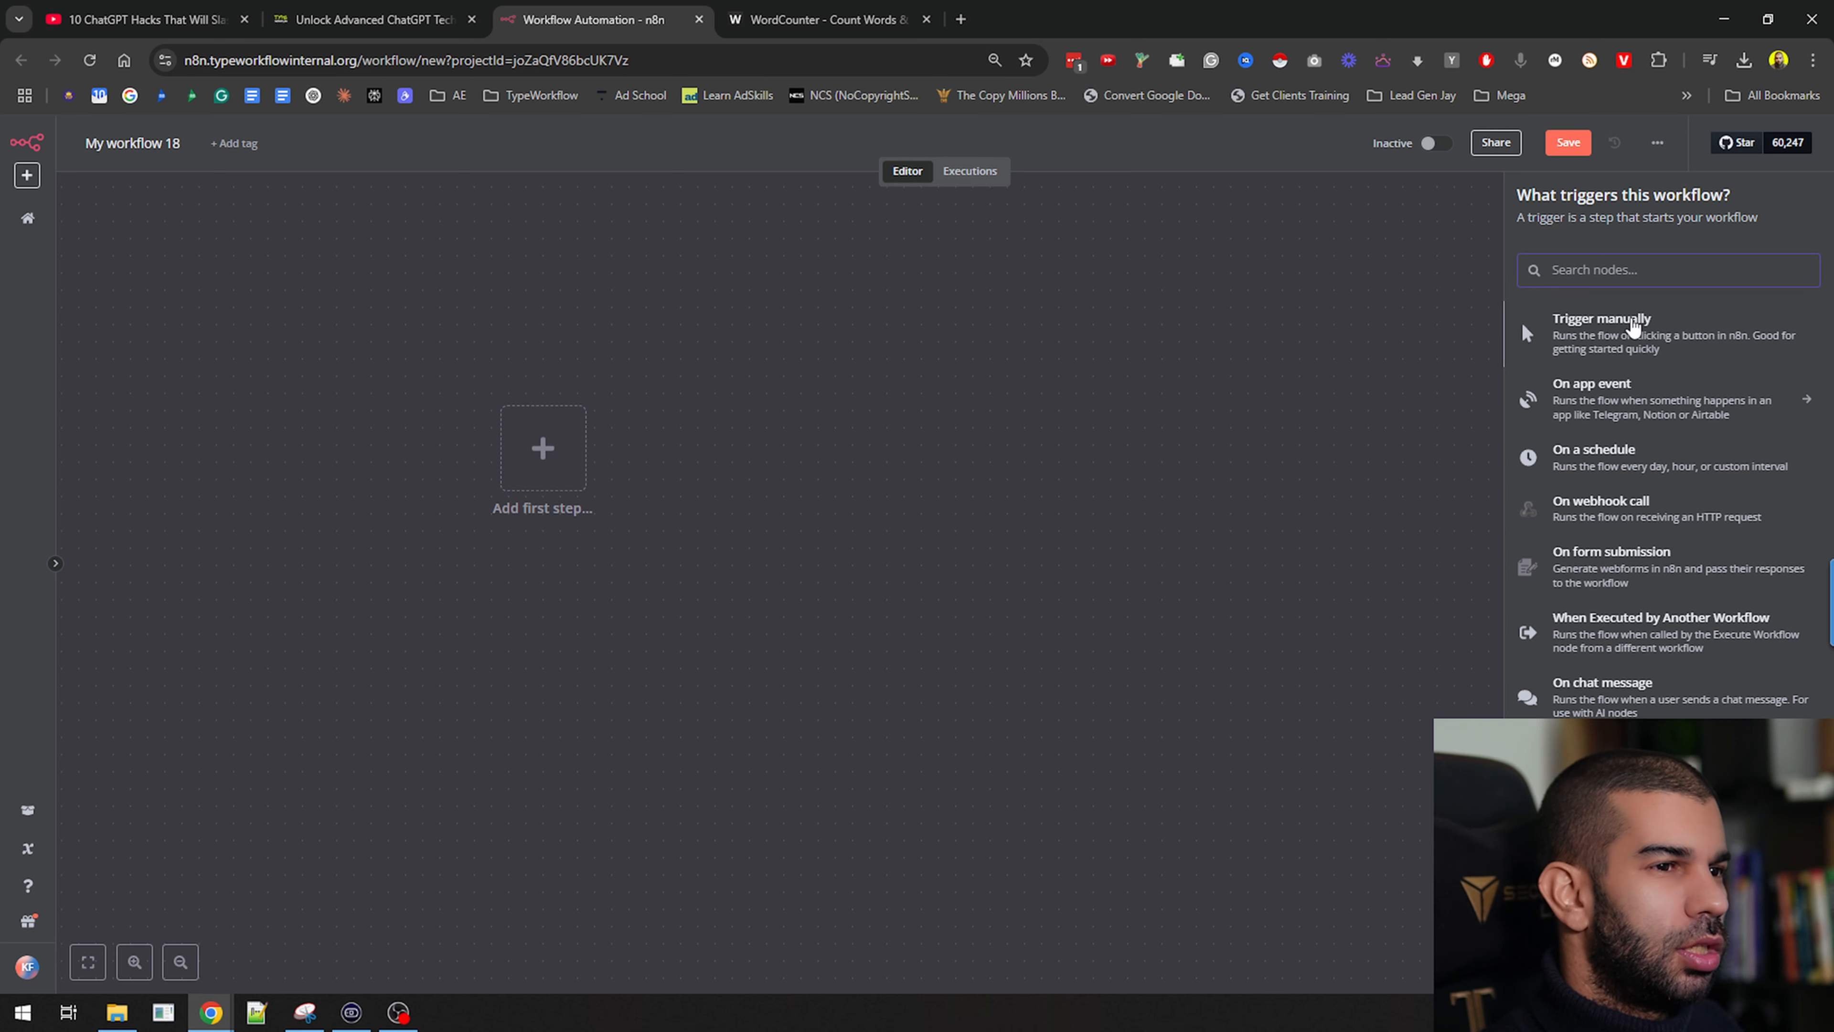
Start the workflow with a 'Trigger manually' node and move it further left
left_click(1626, 336)
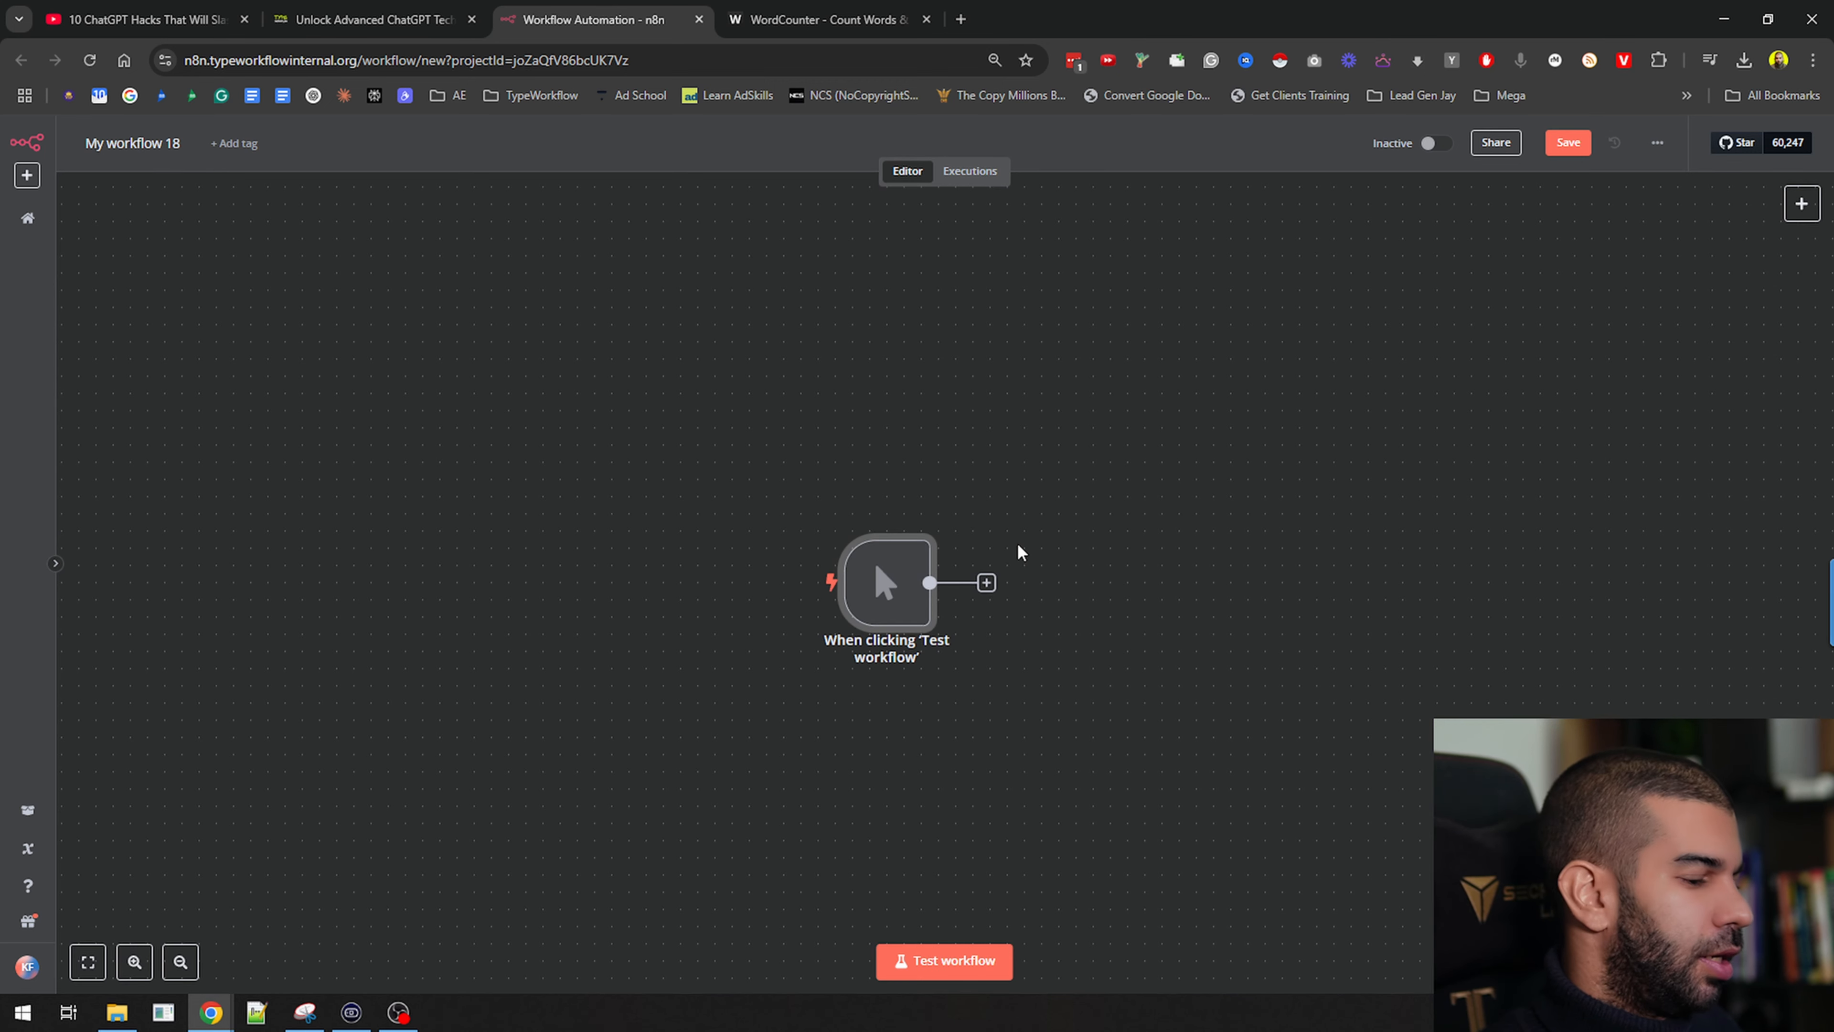
key("alt+Tab")
key("Tab")
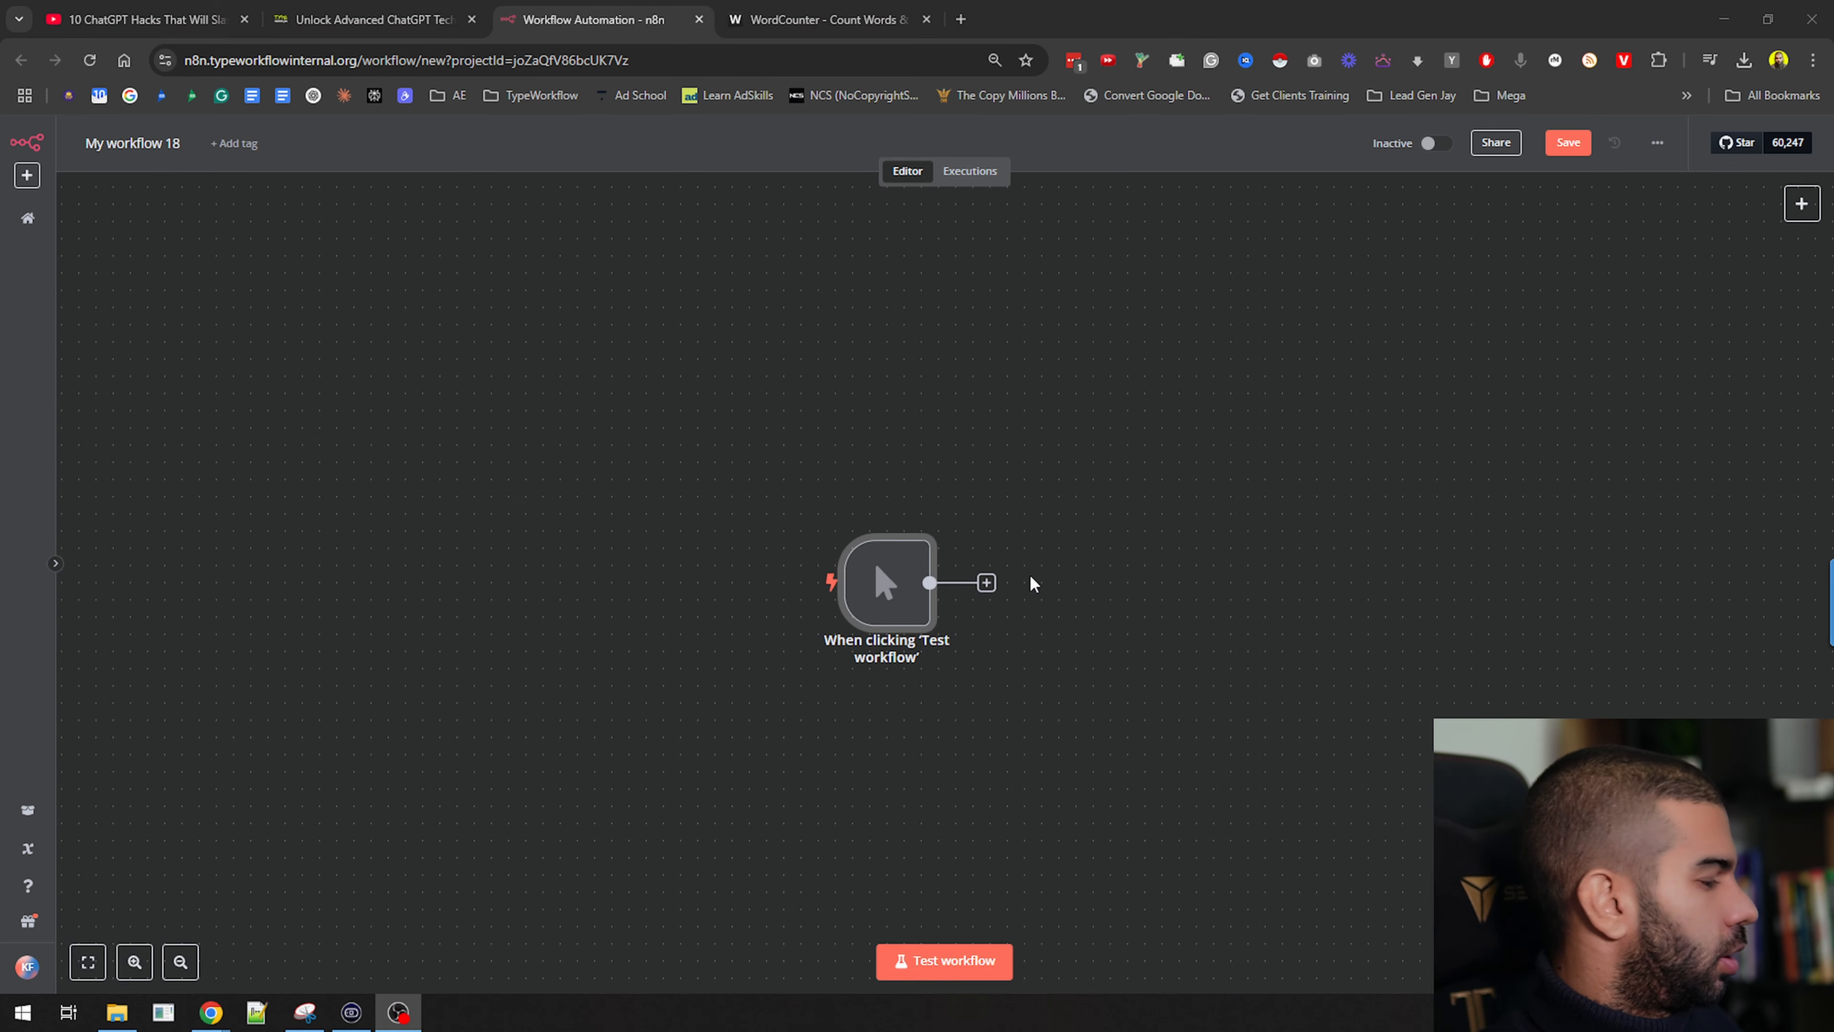
mouse_move(881, 600)
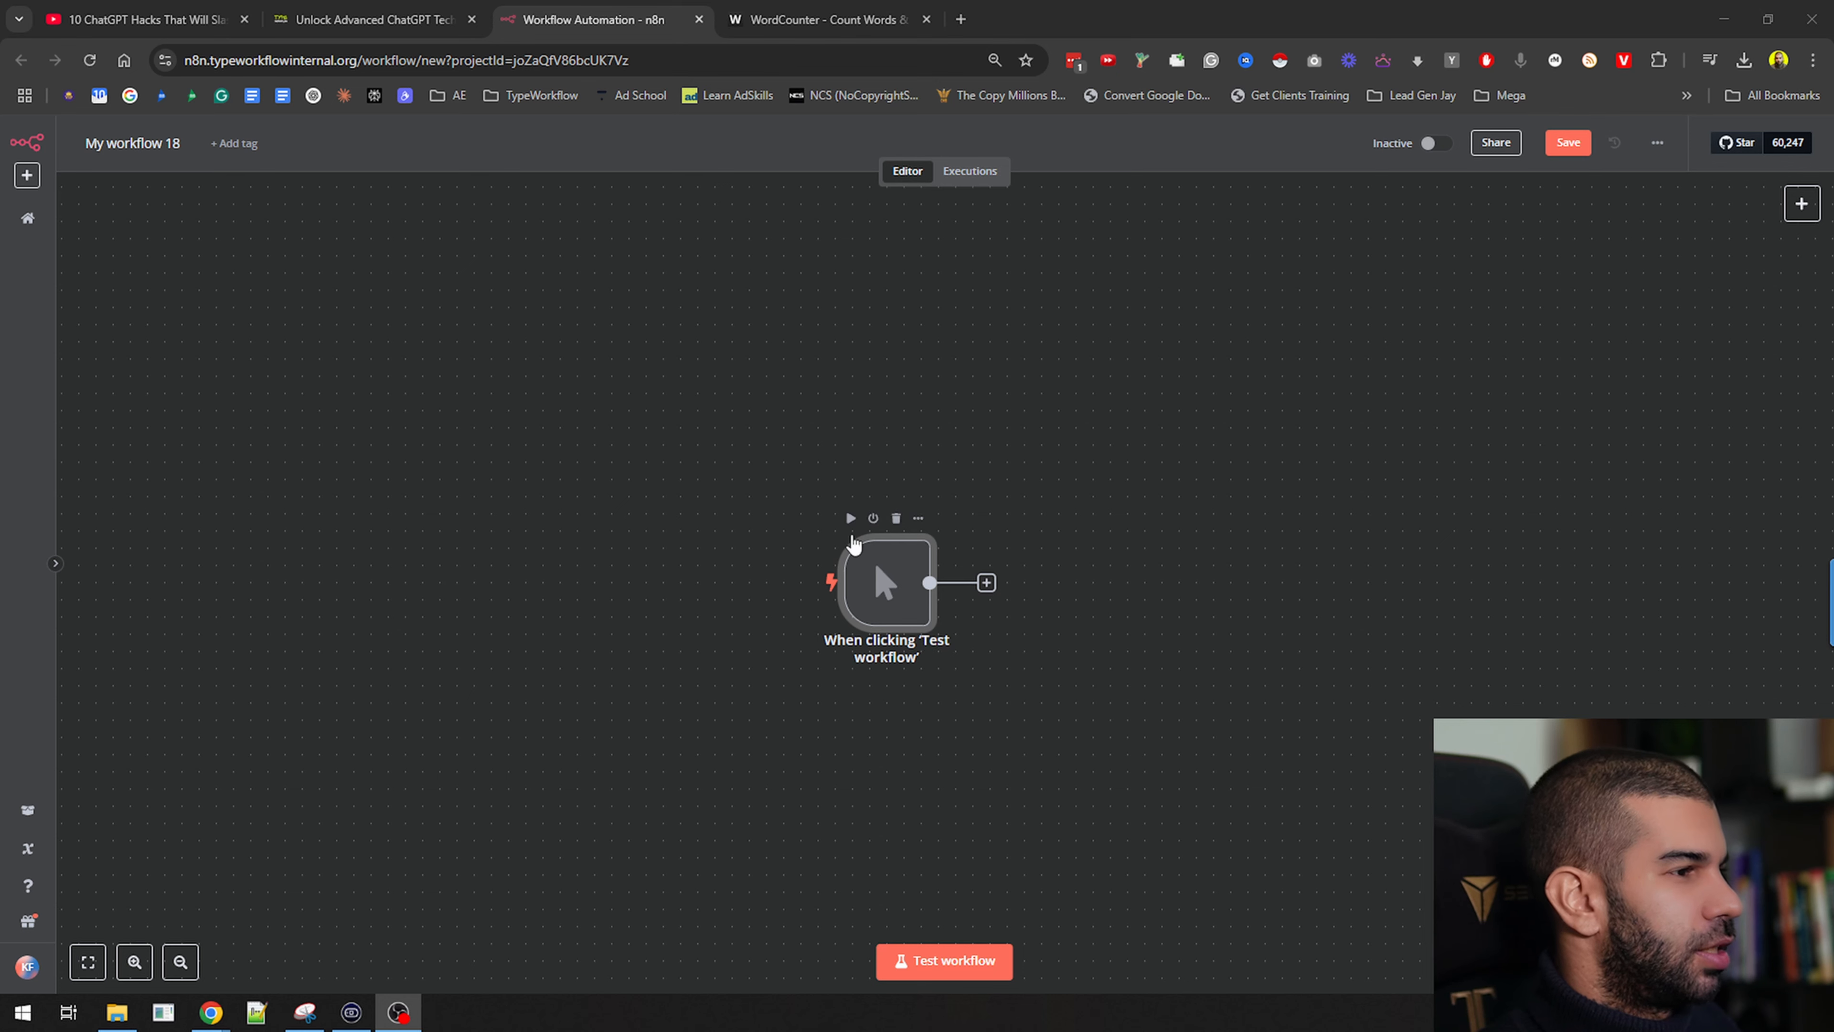
left_click_drag(874, 576, 634, 592)
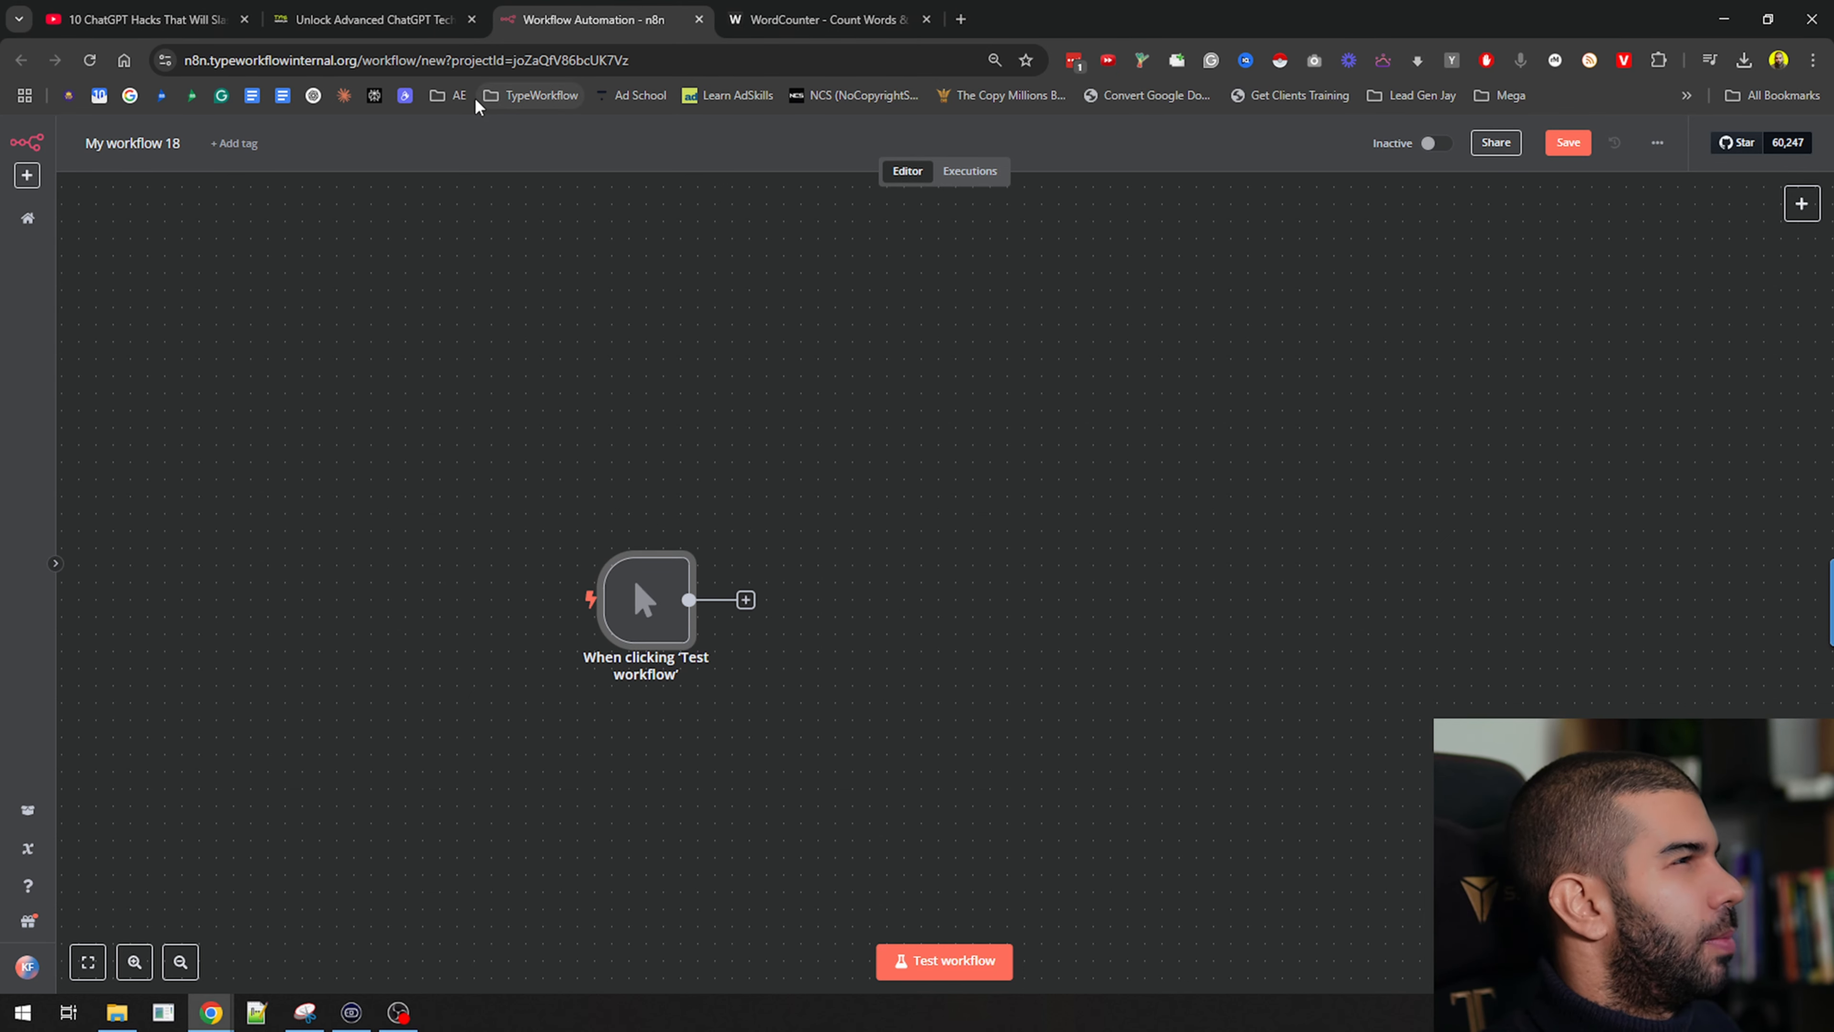
Open the 'New YouTube Video Submission' bookmark in a new tab and switch to it
left_click(531, 96)
middle_click(563, 211)
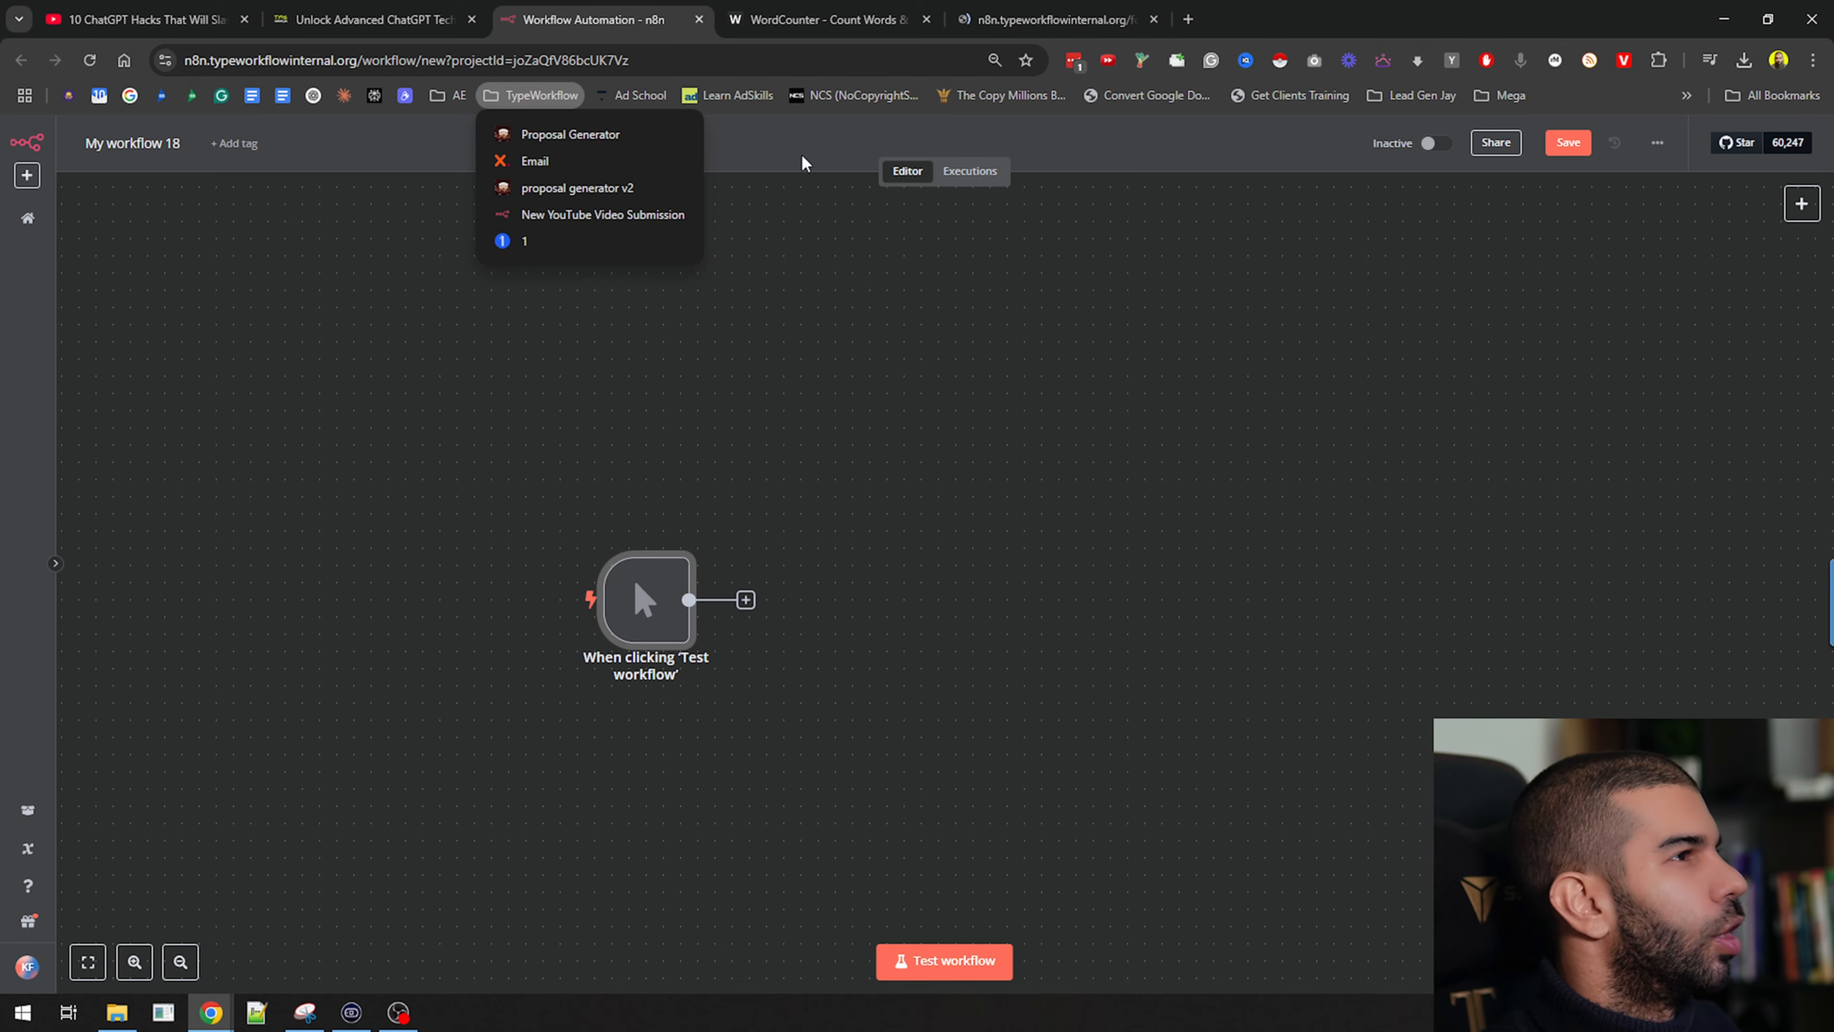
left_click(1047, 19)
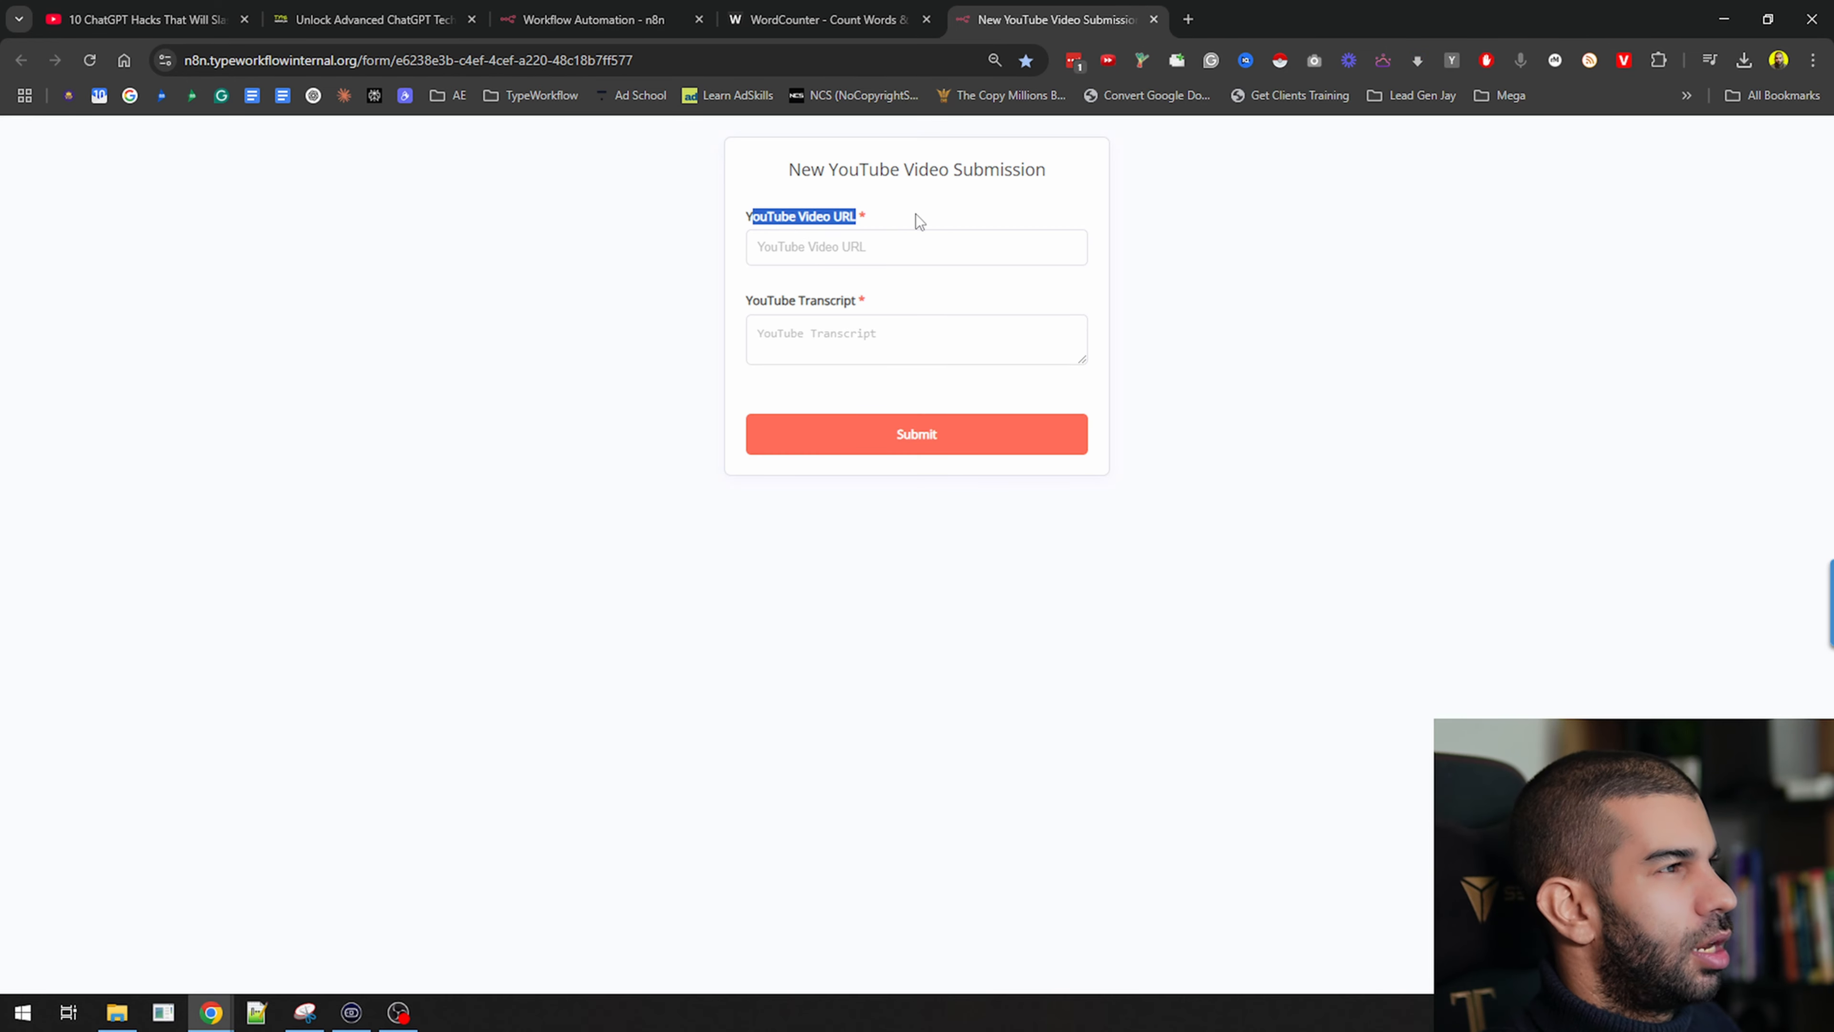
left_click(742, 305)
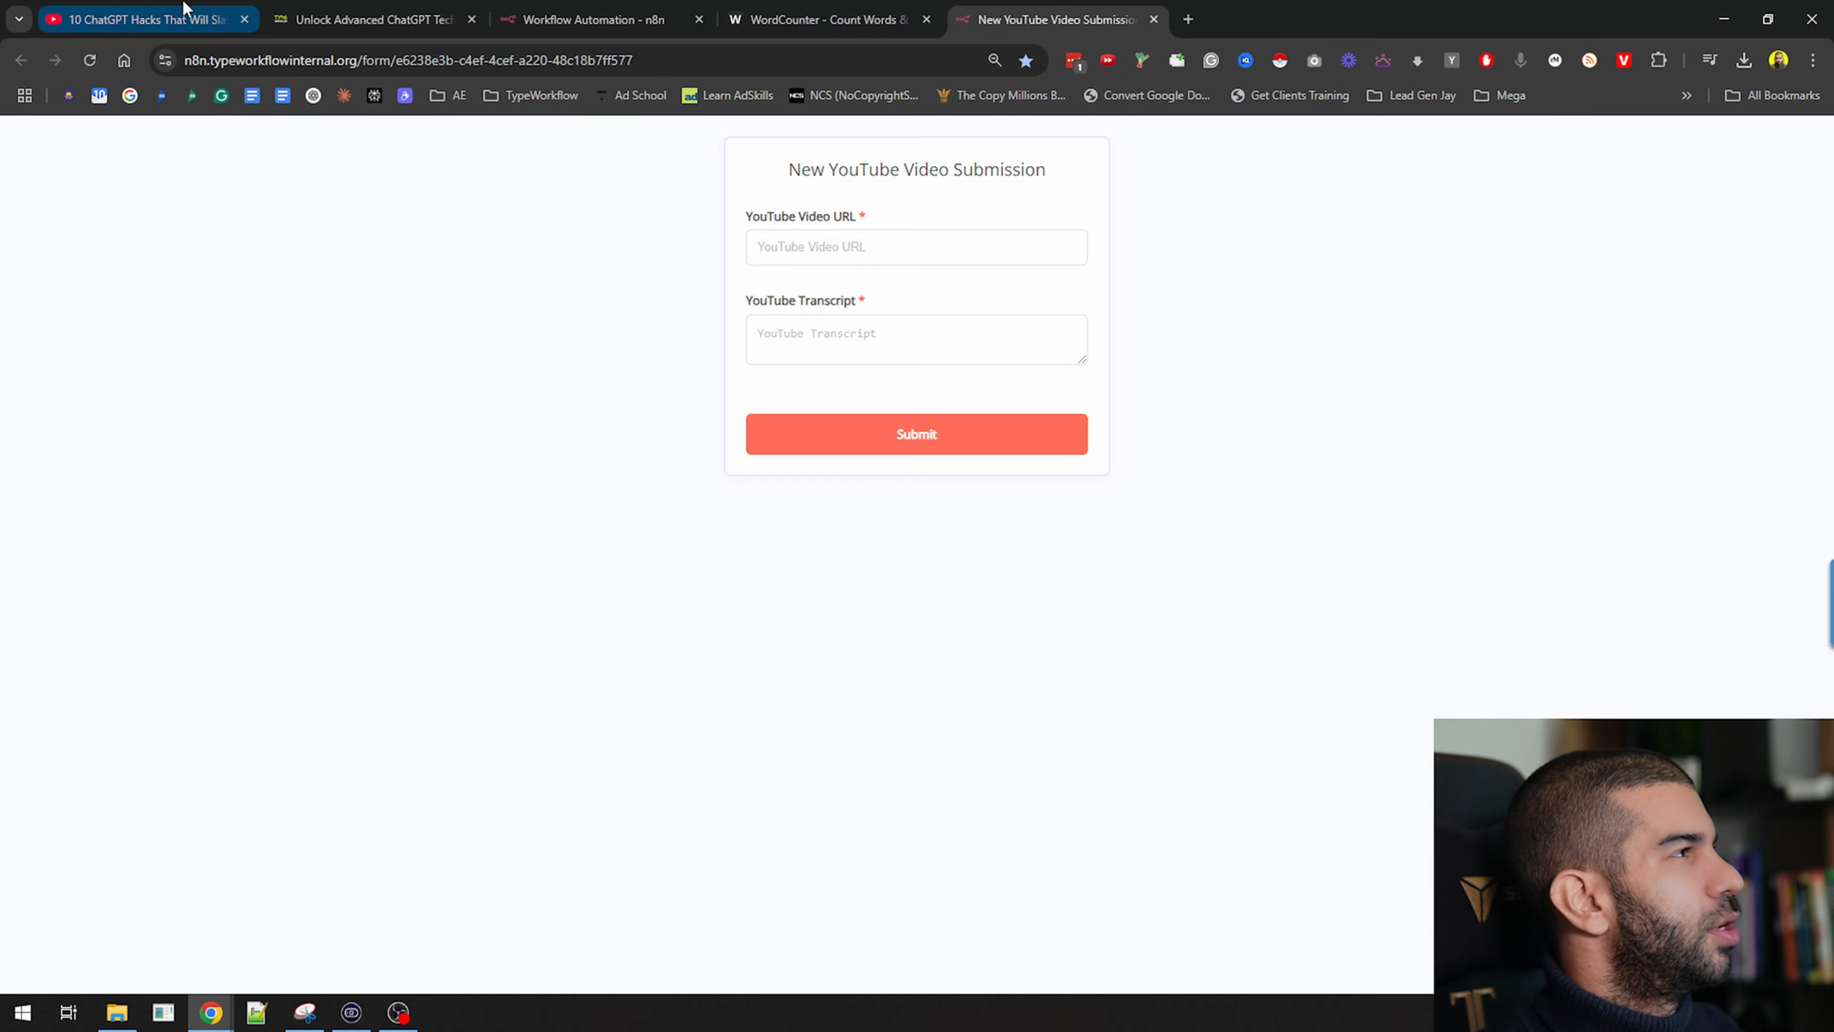
Copy the selected transcript text on the YouTube page, then go back to the n8n workflow tab
left_click(144, 19)
right_click(1398, 473)
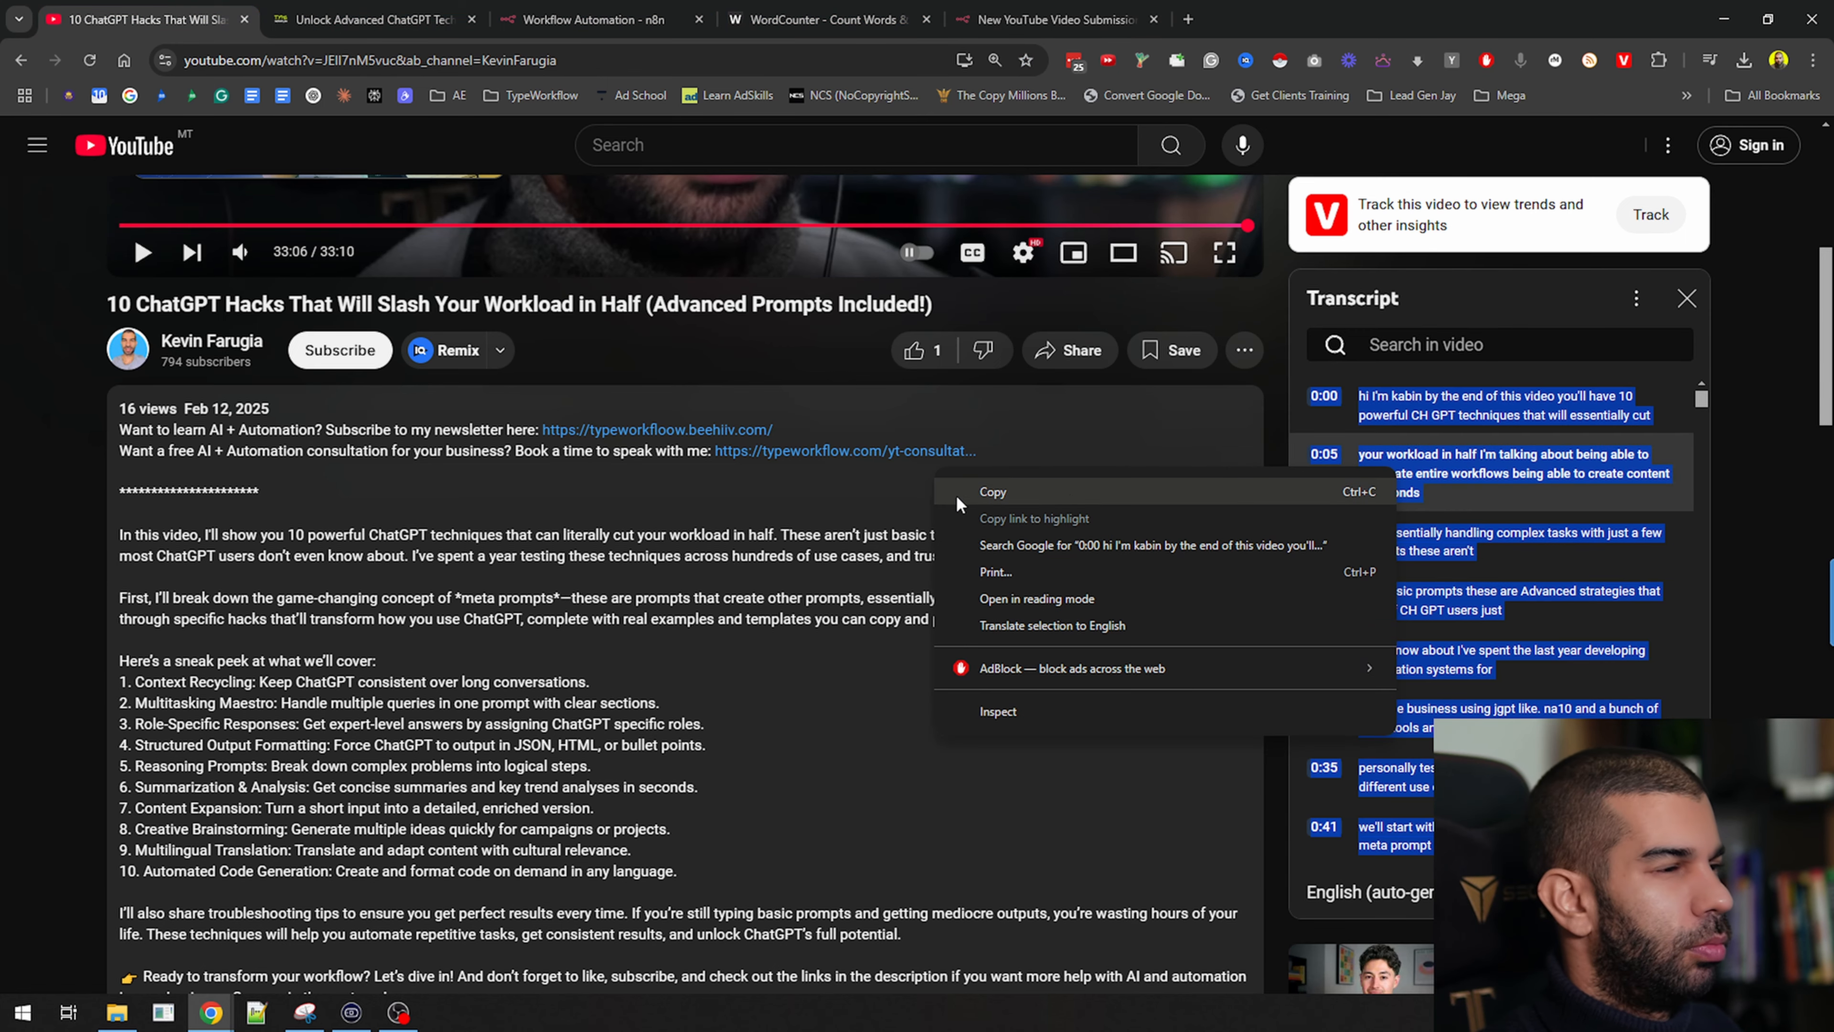
left_click(967, 499)
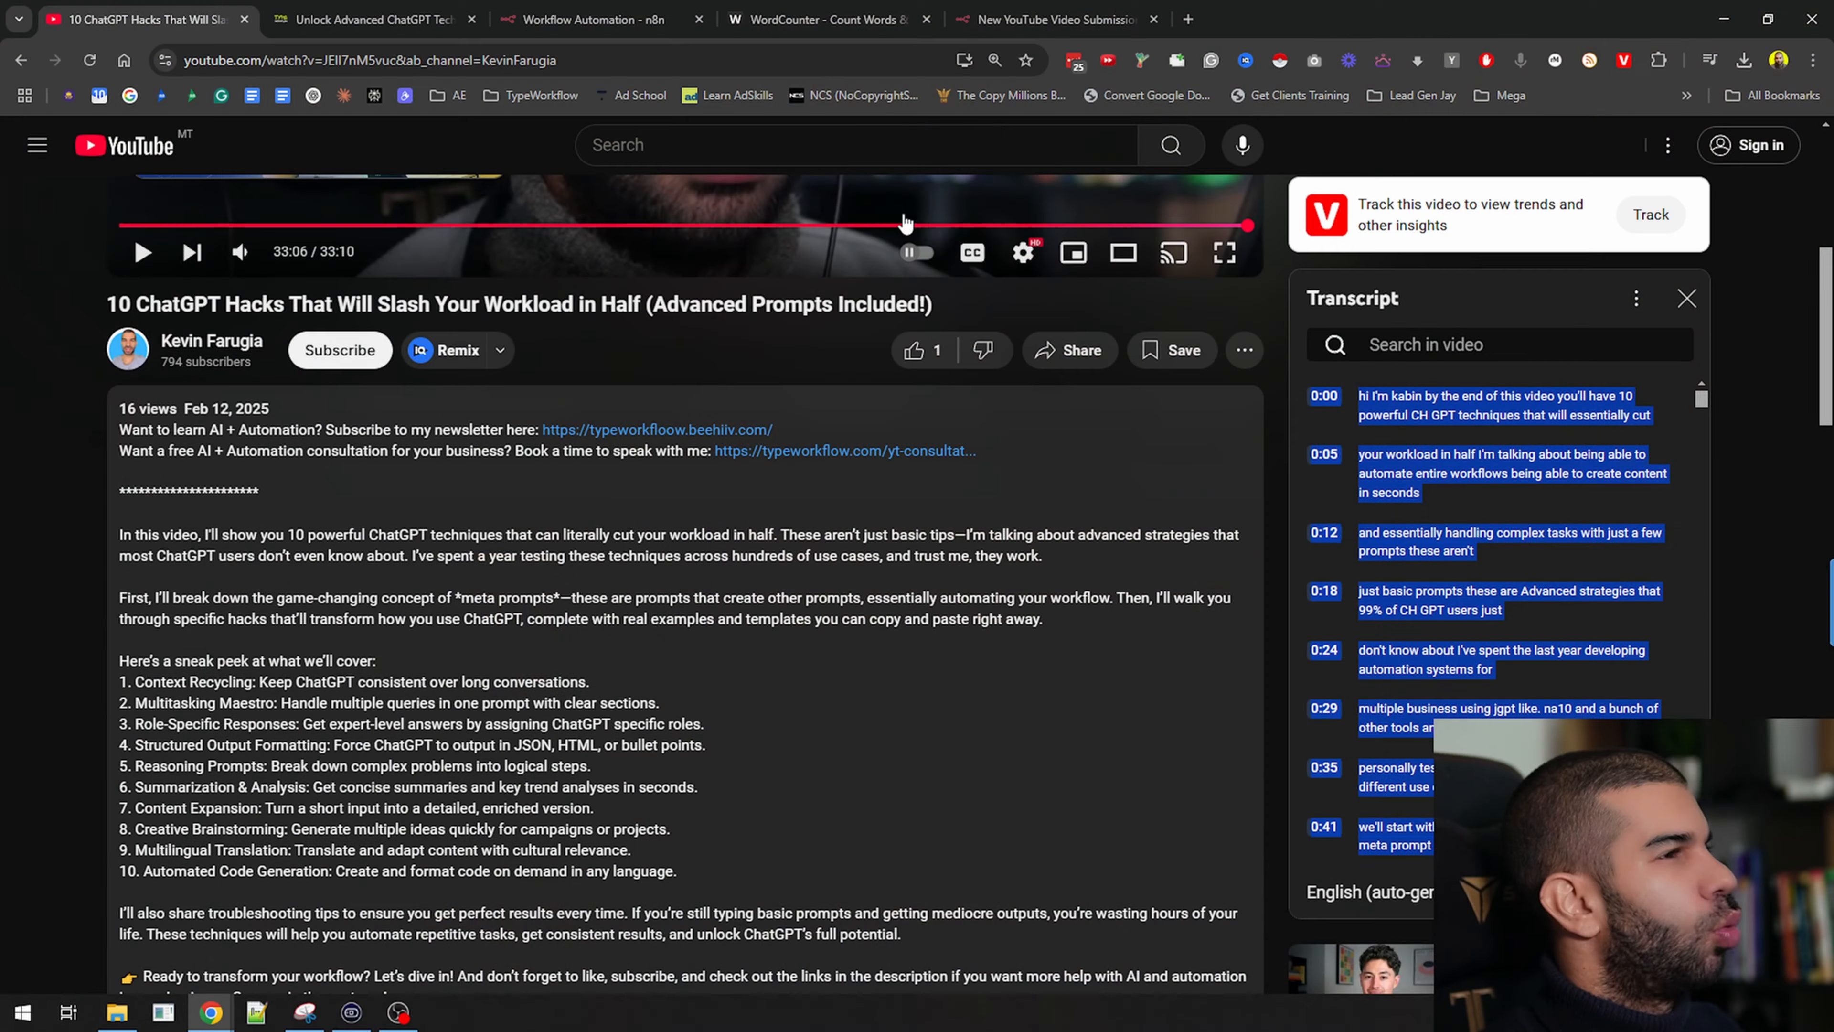
left_click(1009, 26)
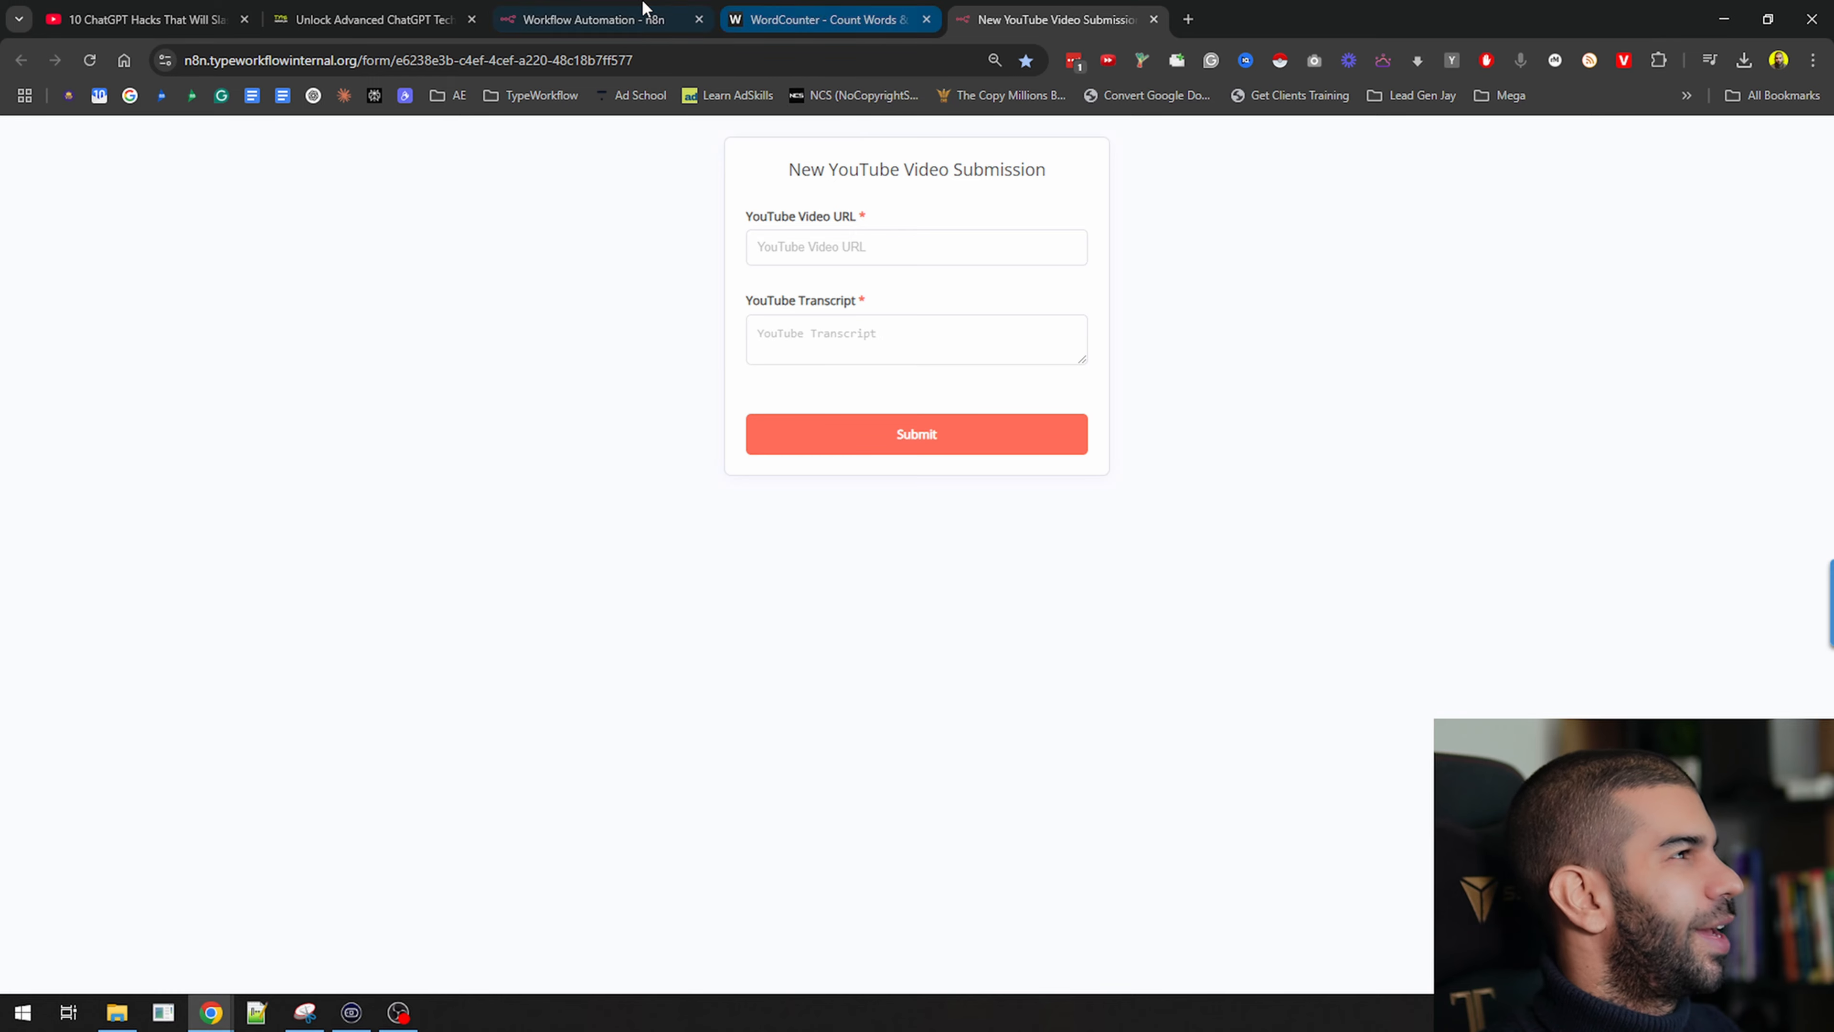
left_click(643, 16)
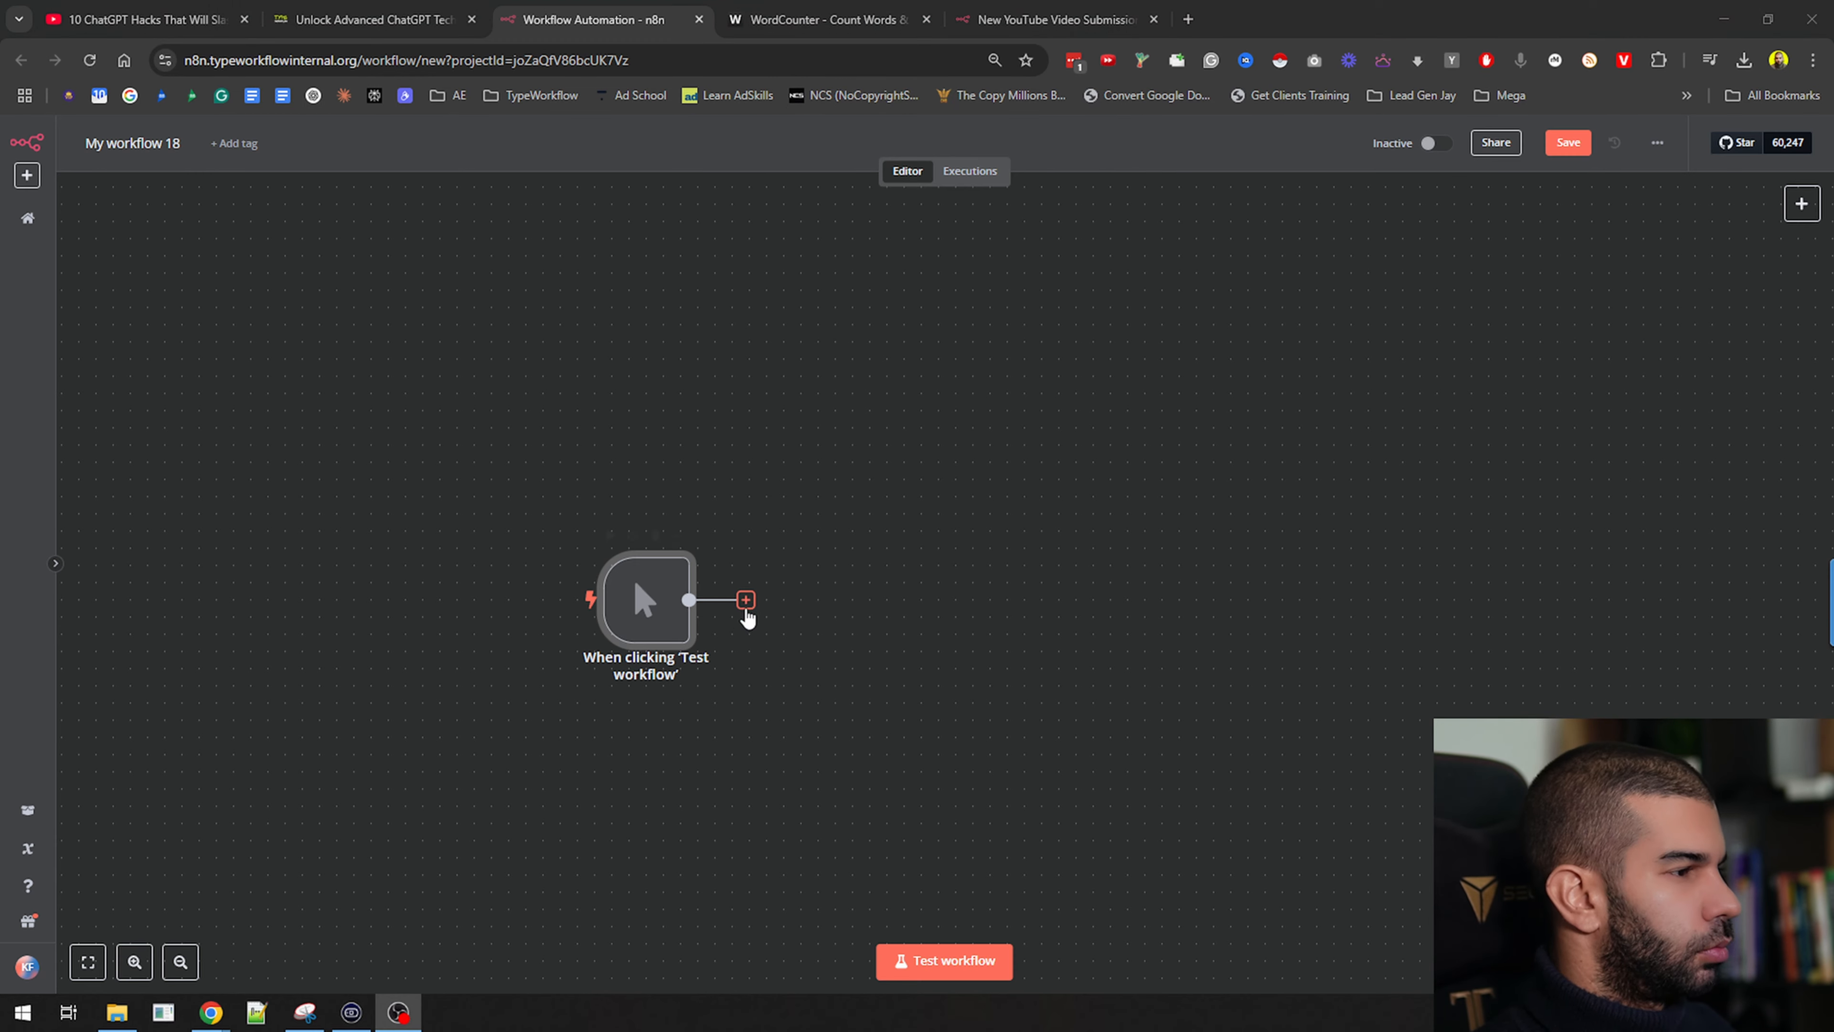
Add an Edit Fields (Set) node with a 'transcript' field holding the pasted transcript
left_click(745, 599)
type("set")
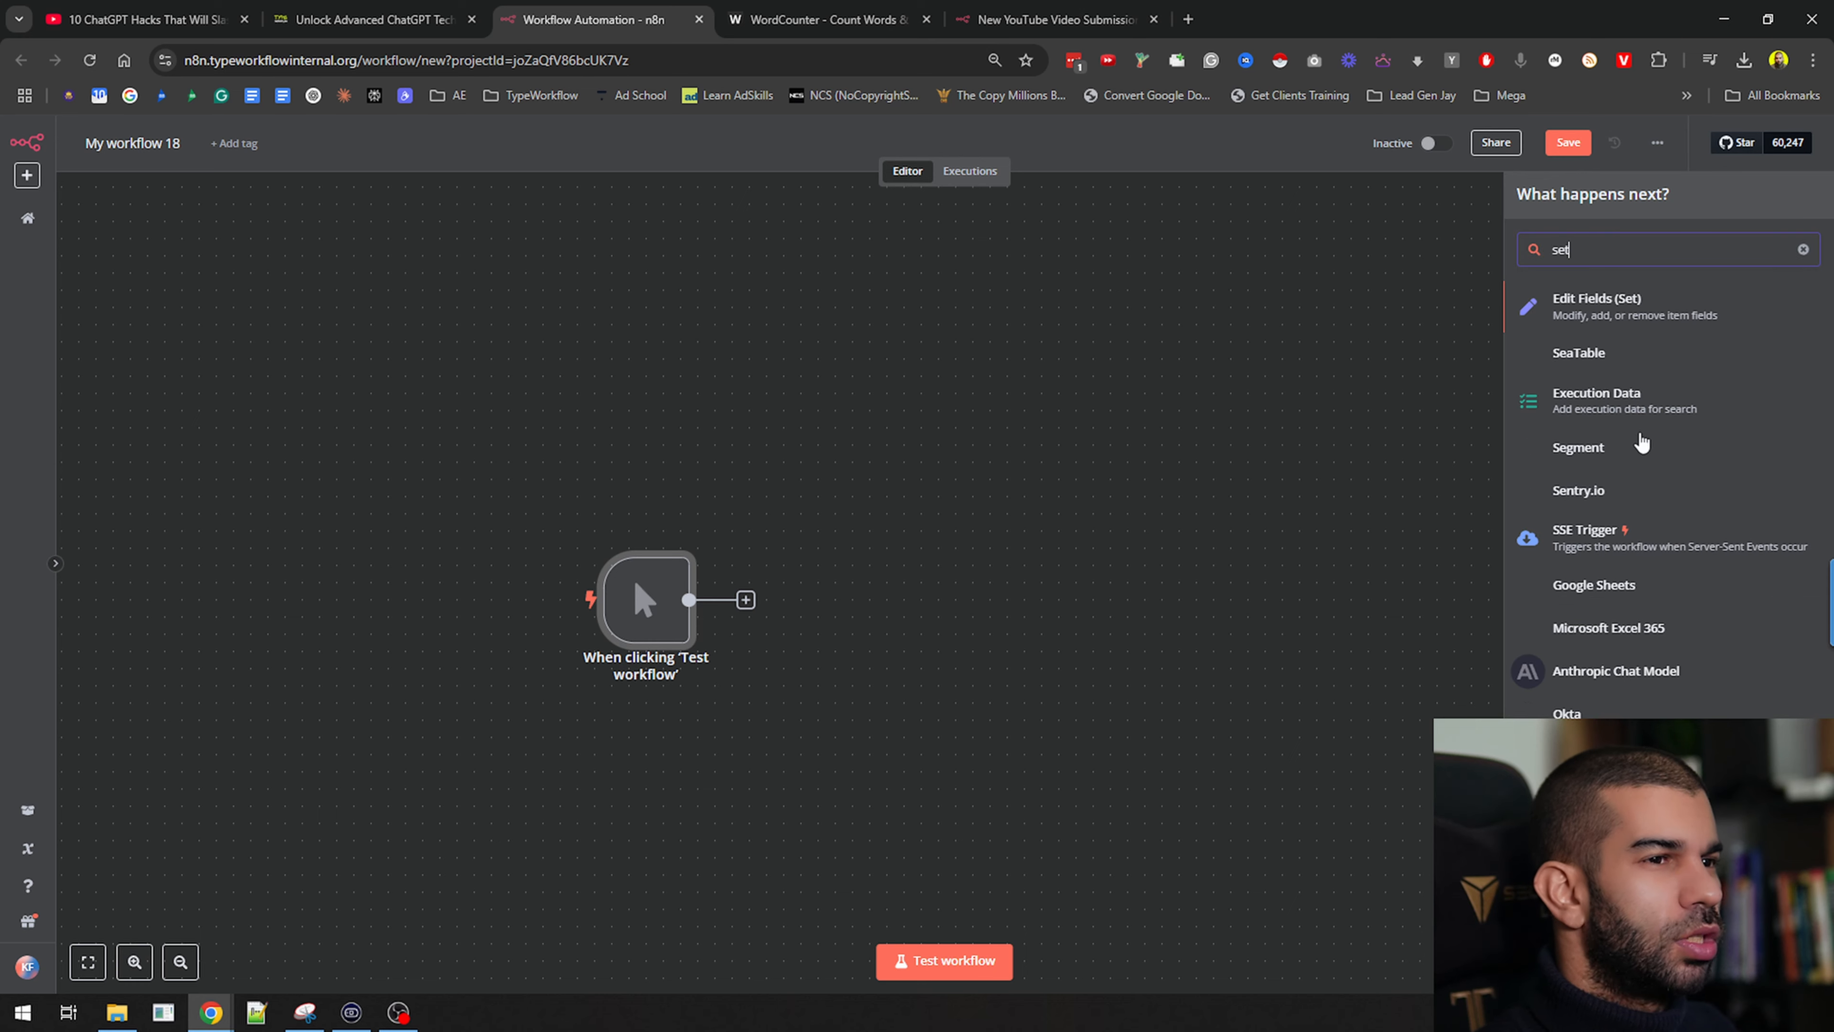
left_click(1678, 307)
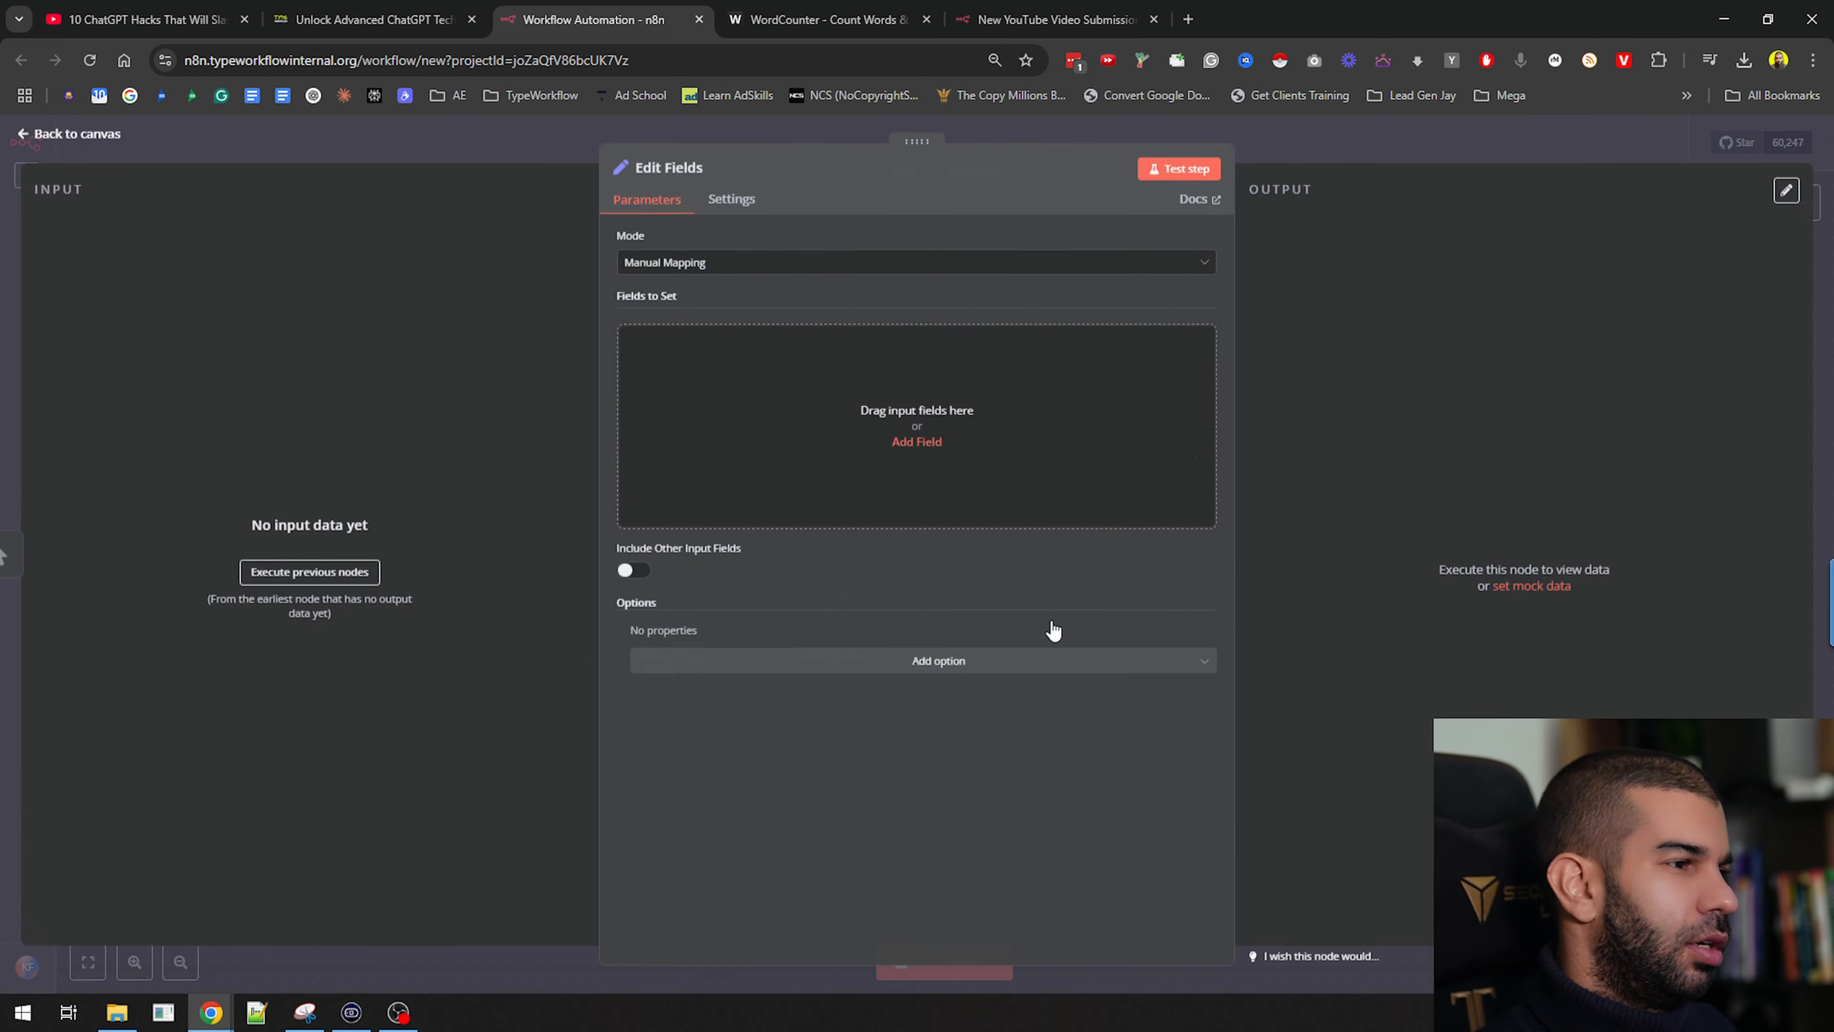
left_click(741, 428)
left_click(863, 341)
type("transcript")
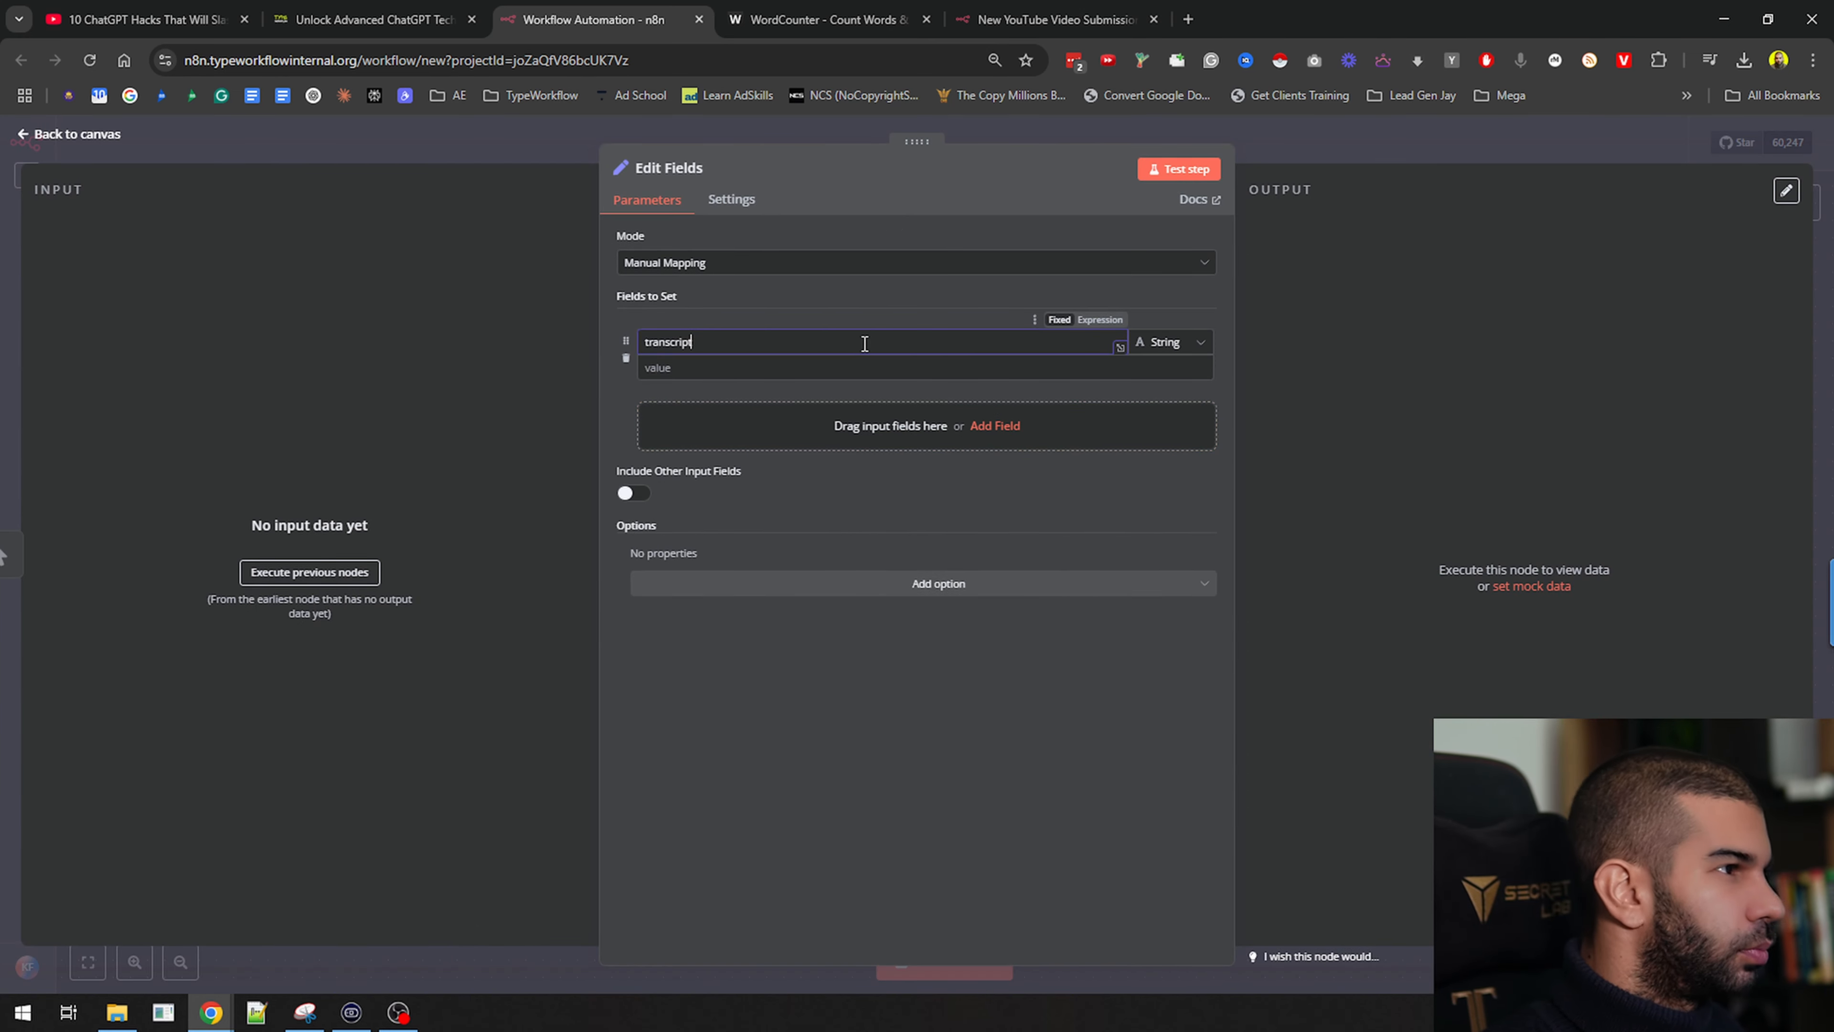
key("Tab")
left_click(911, 368)
key("ctrl+v")
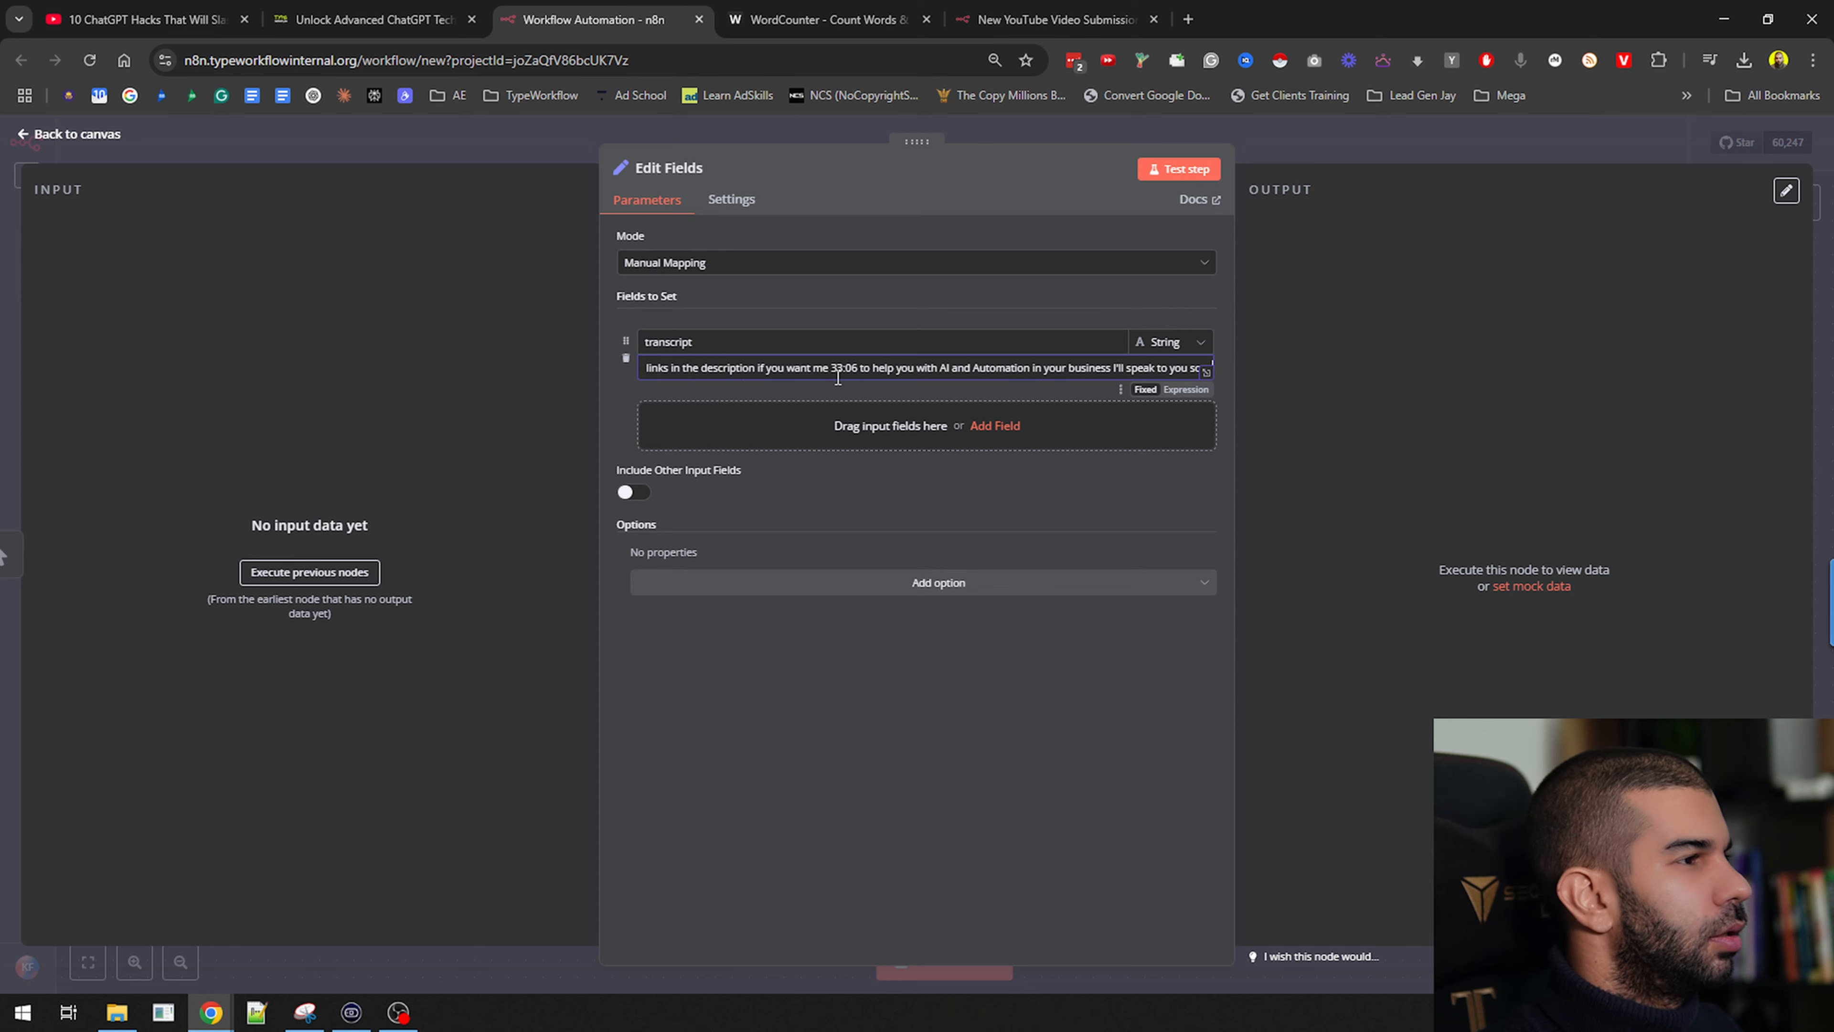
Test the Edit Fields step, pin its output, and return to the canvas
left_click(1179, 169)
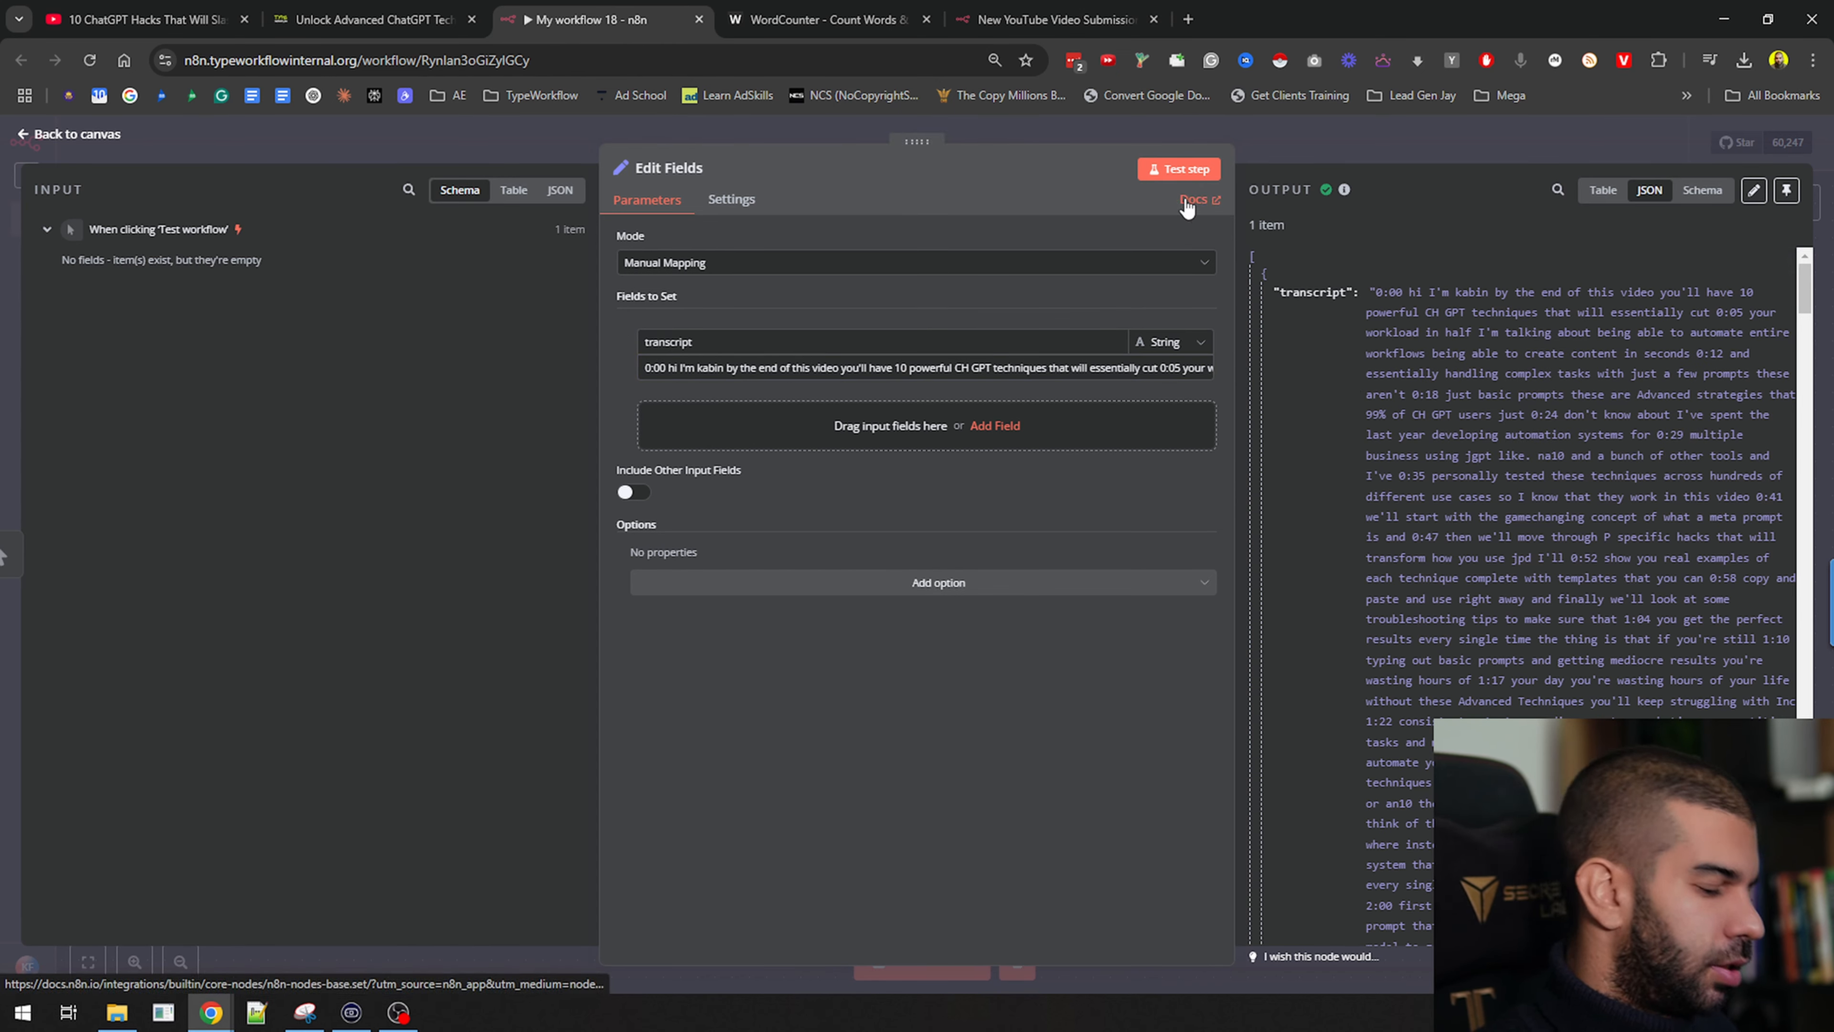
left_click(1786, 190)
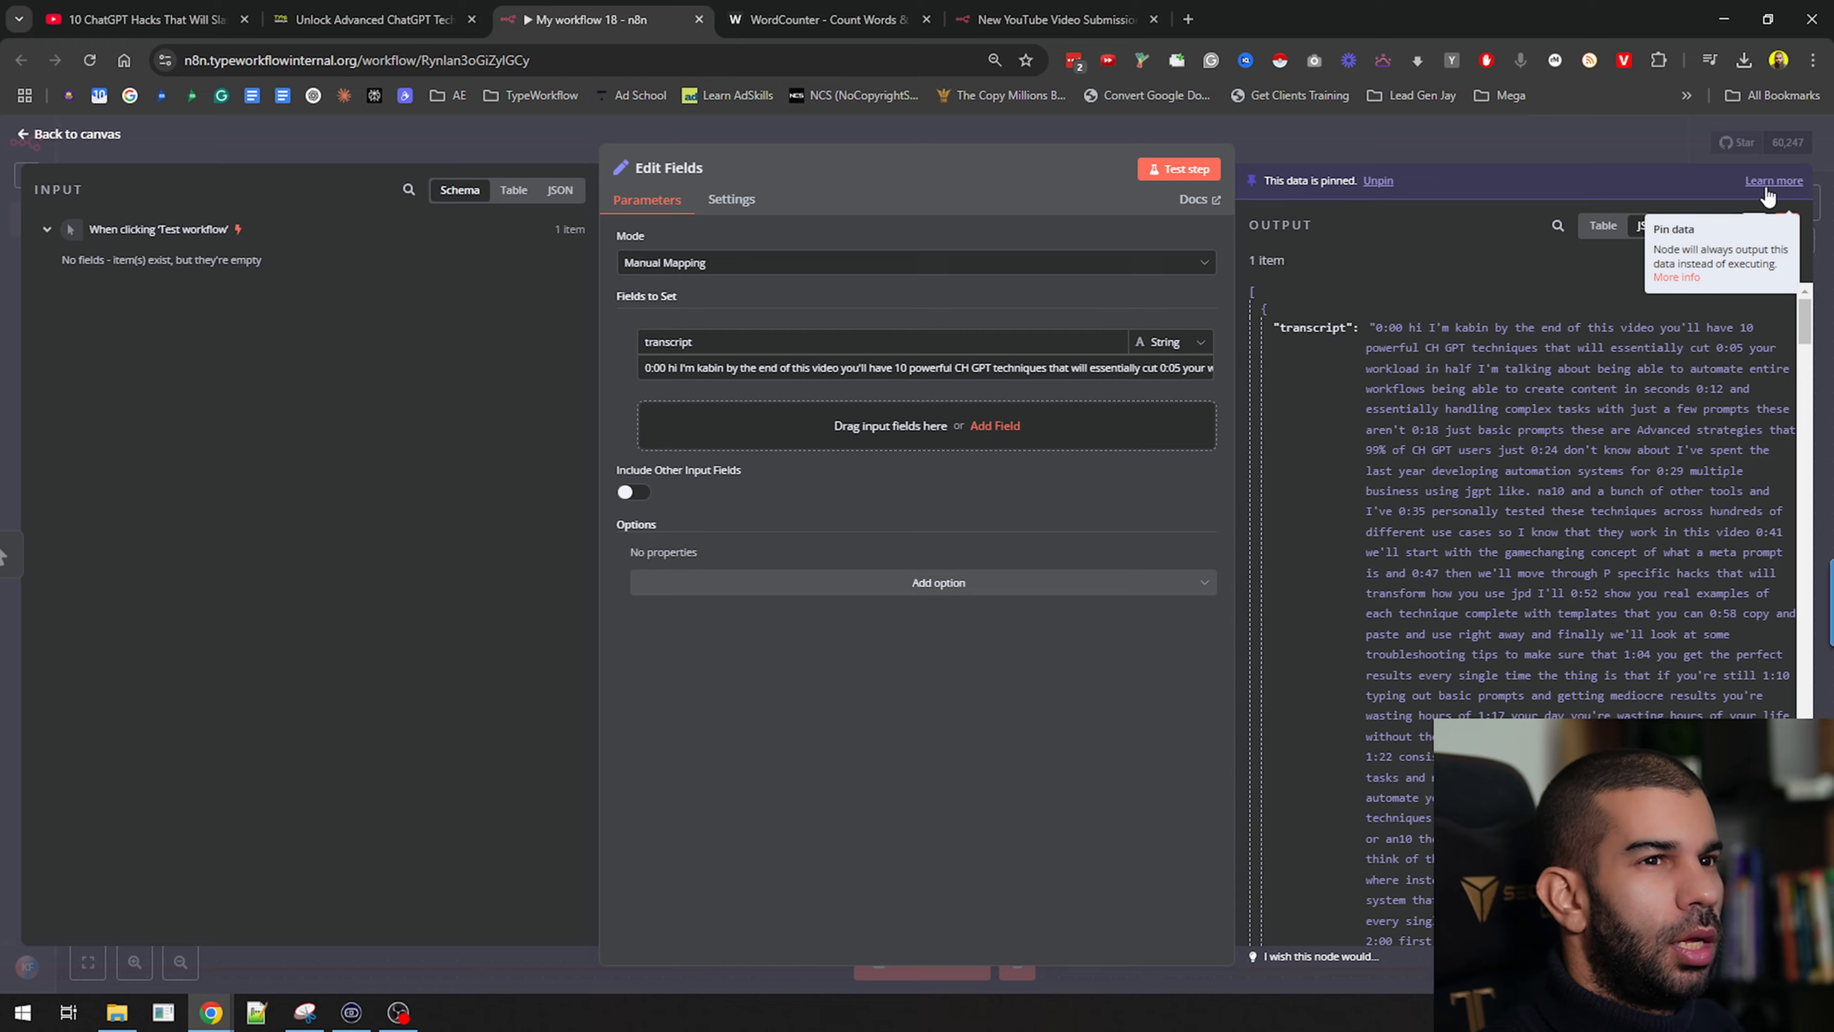
left_click(1515, 149)
left_click_drag(1044, 770, 691, 648)
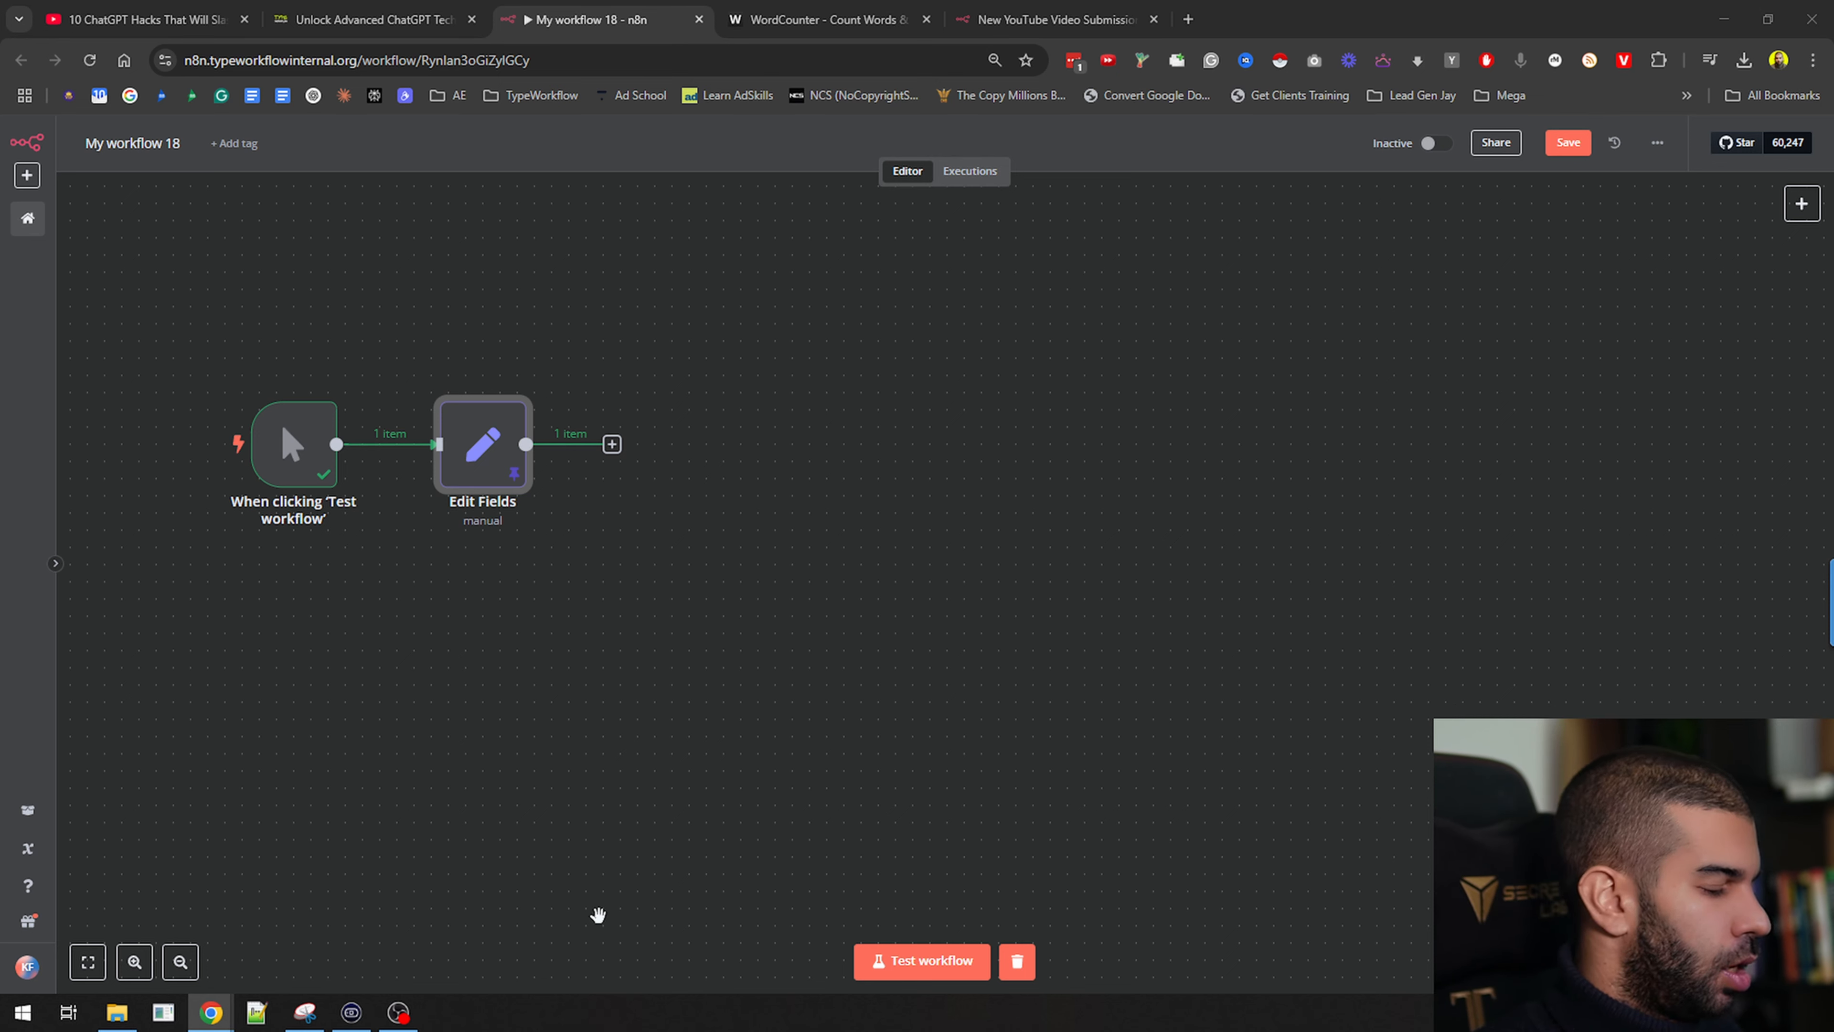
Add an AI Agent with a prompt defined directly, pasting in the blog-outline prompt
left_click(612, 443)
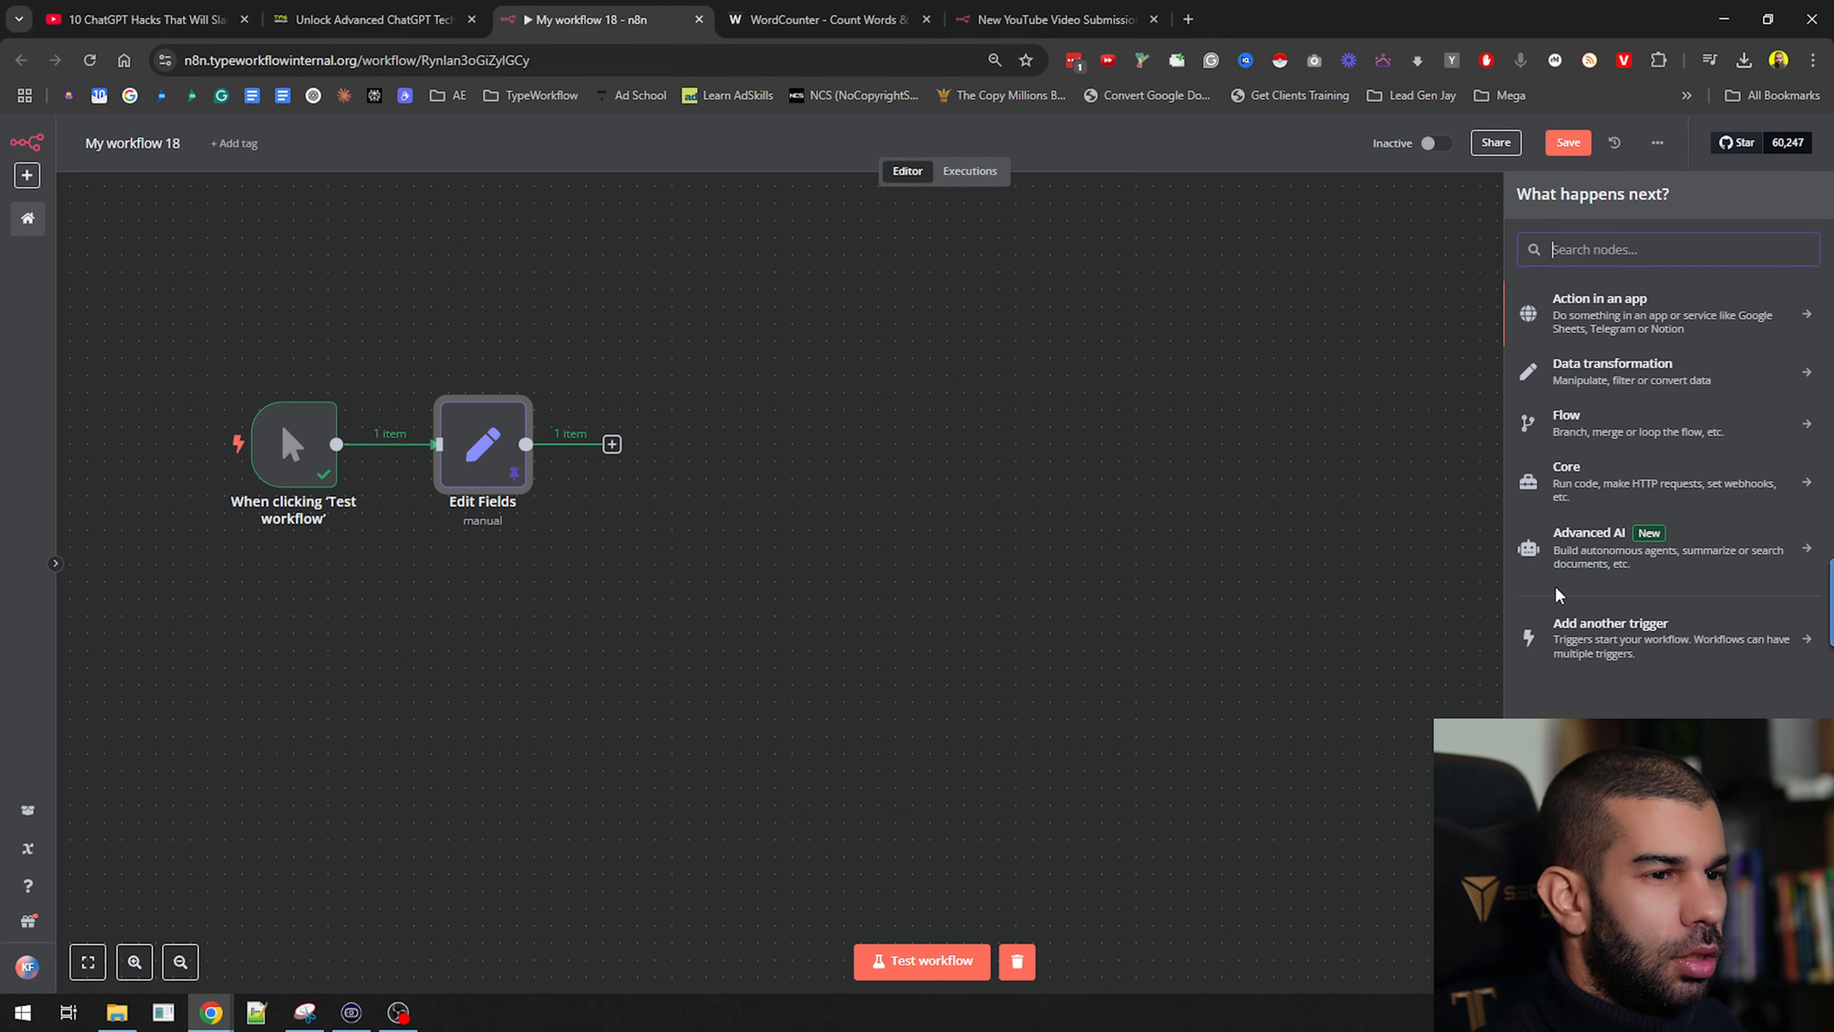
left_click(1596, 571)
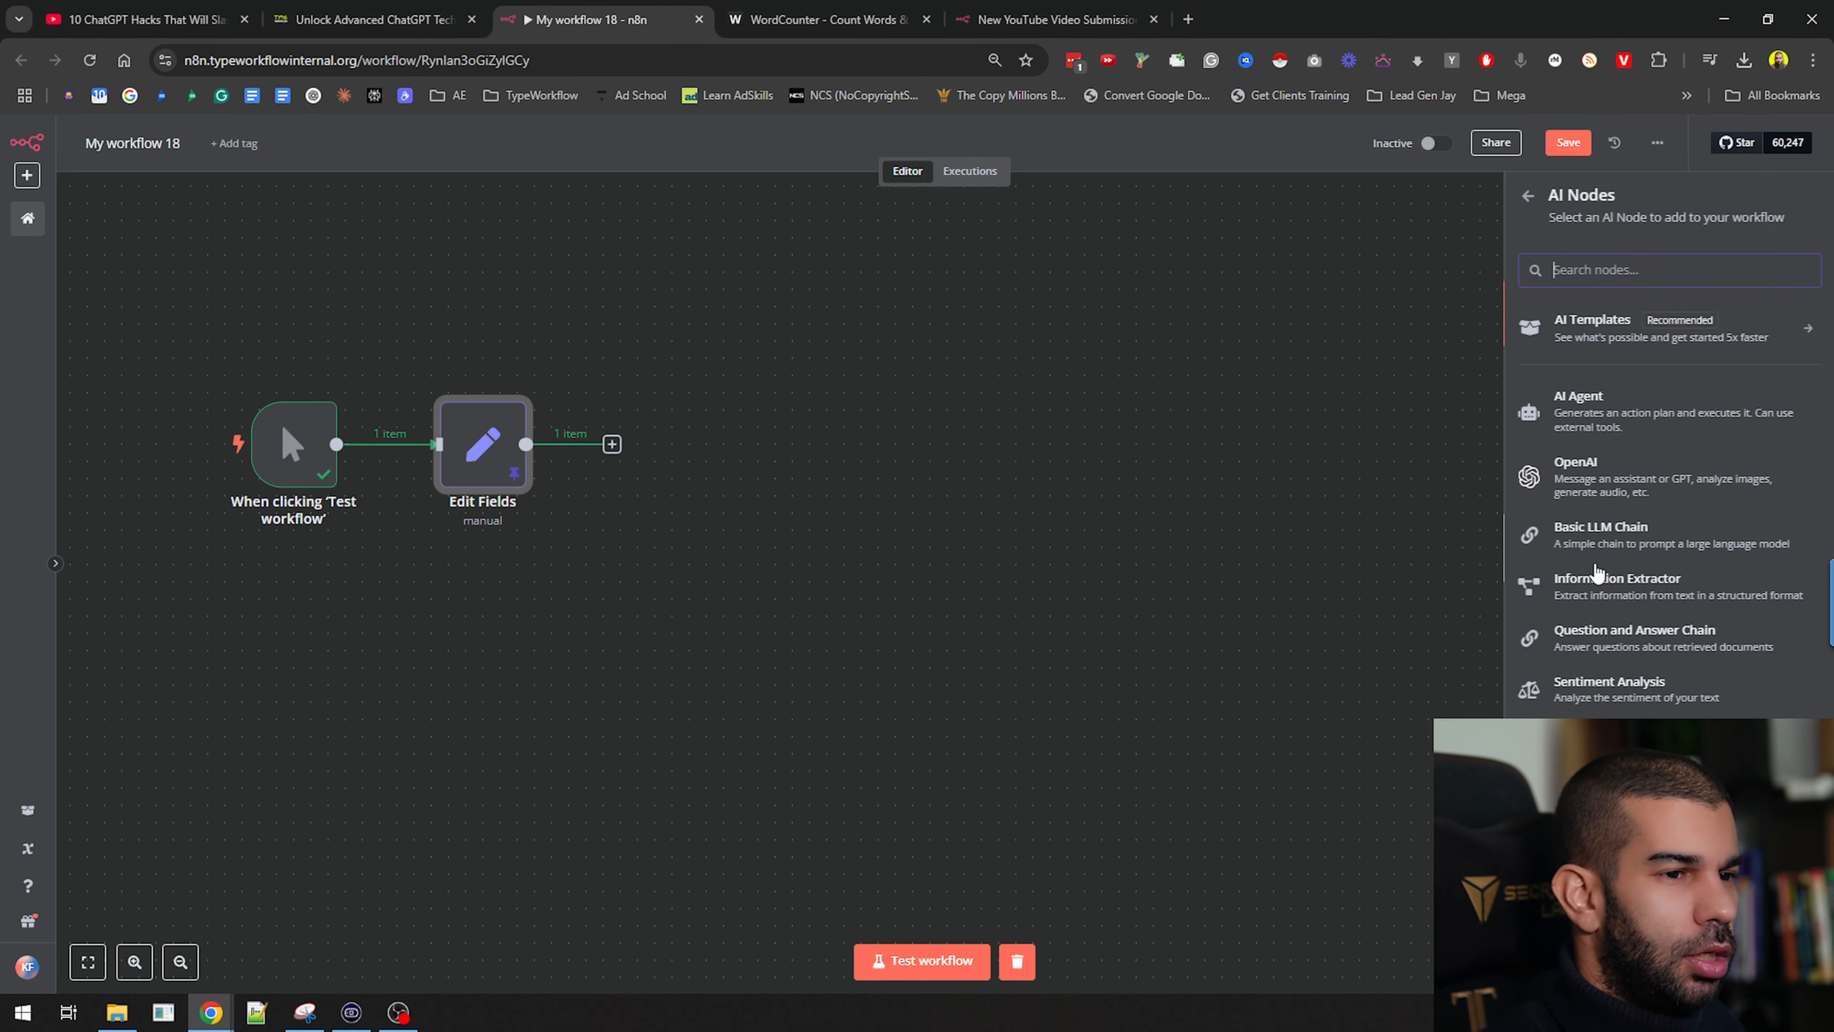
left_click(1610, 423)
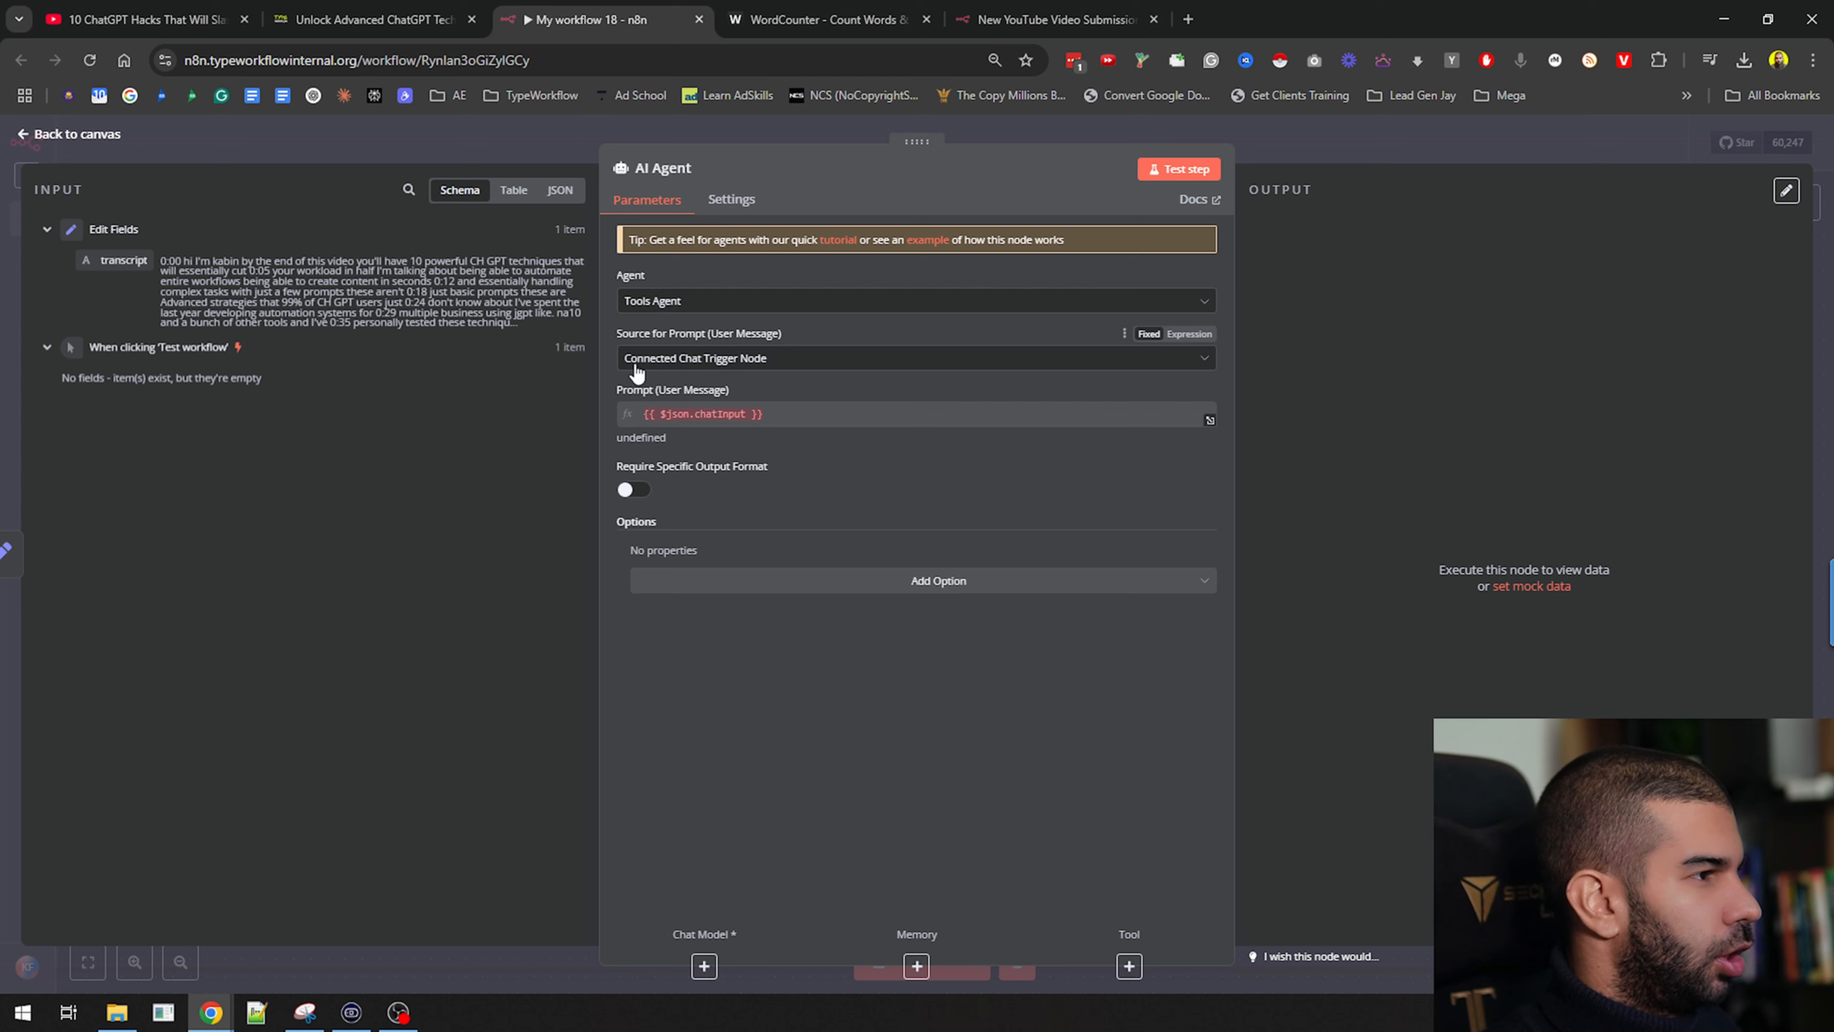
left_click(702, 365)
left_click(696, 438)
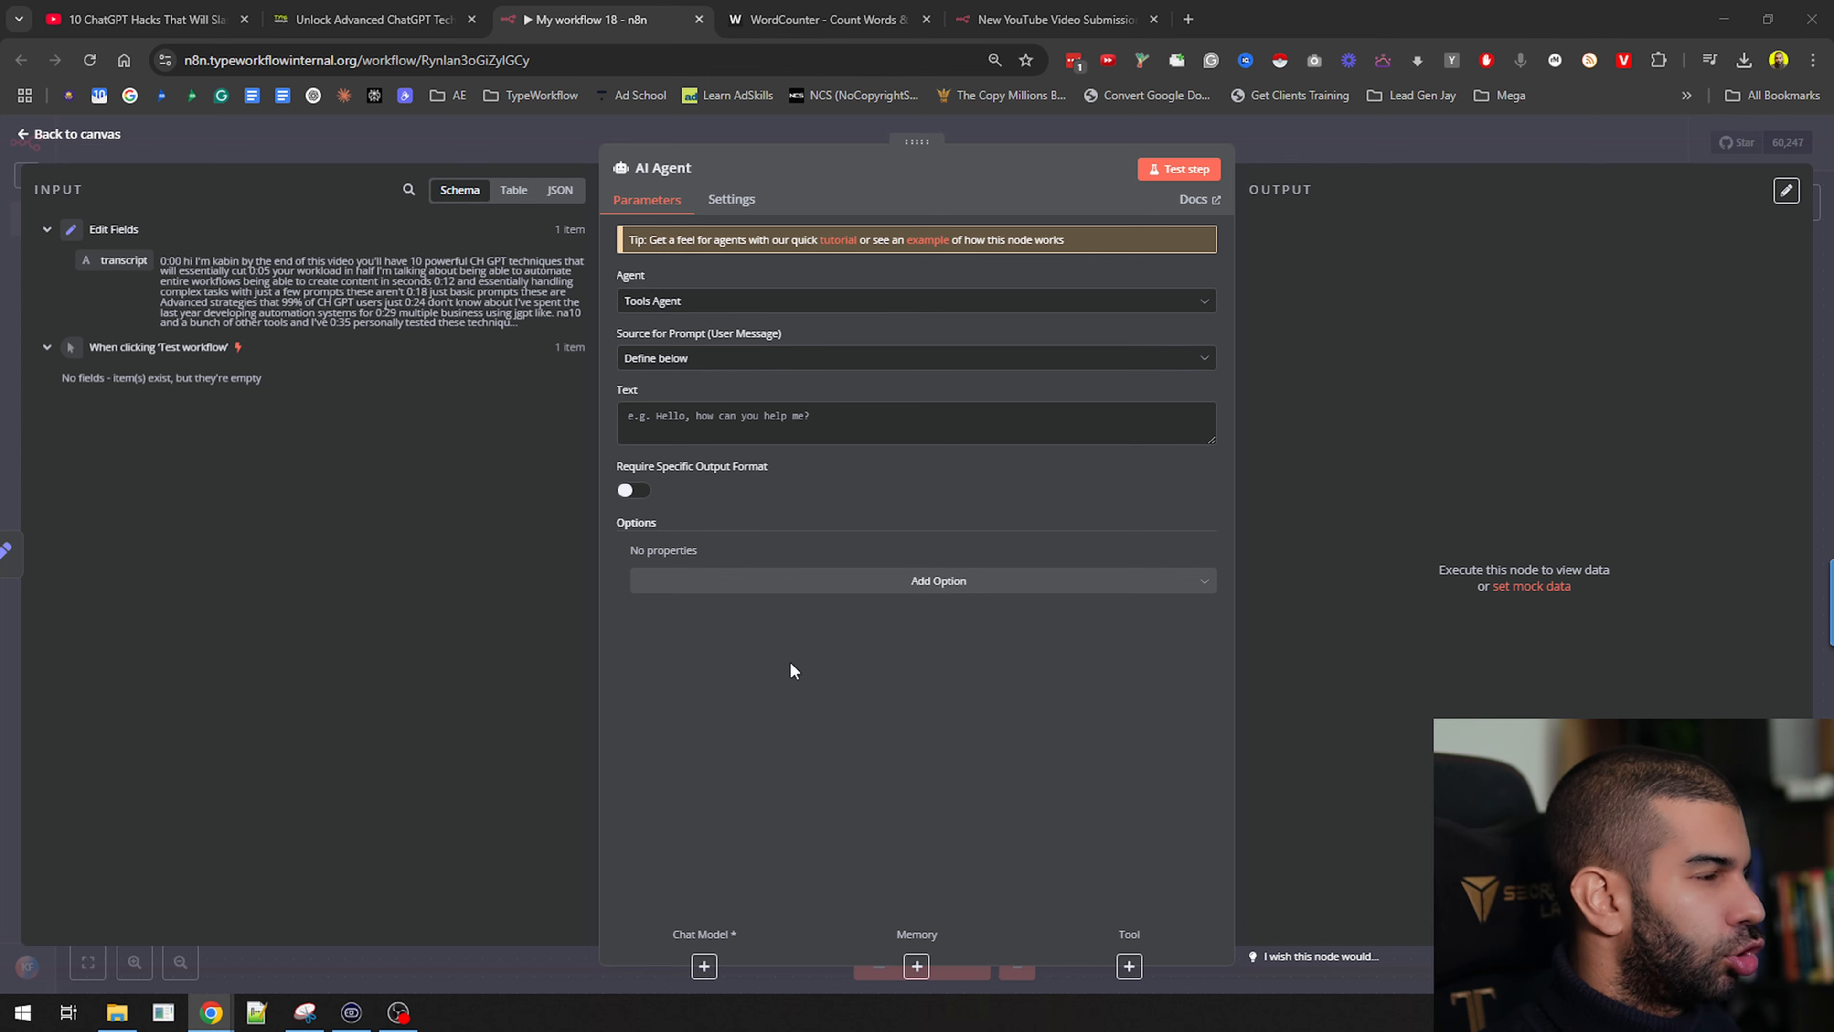
left_click(1084, 426)
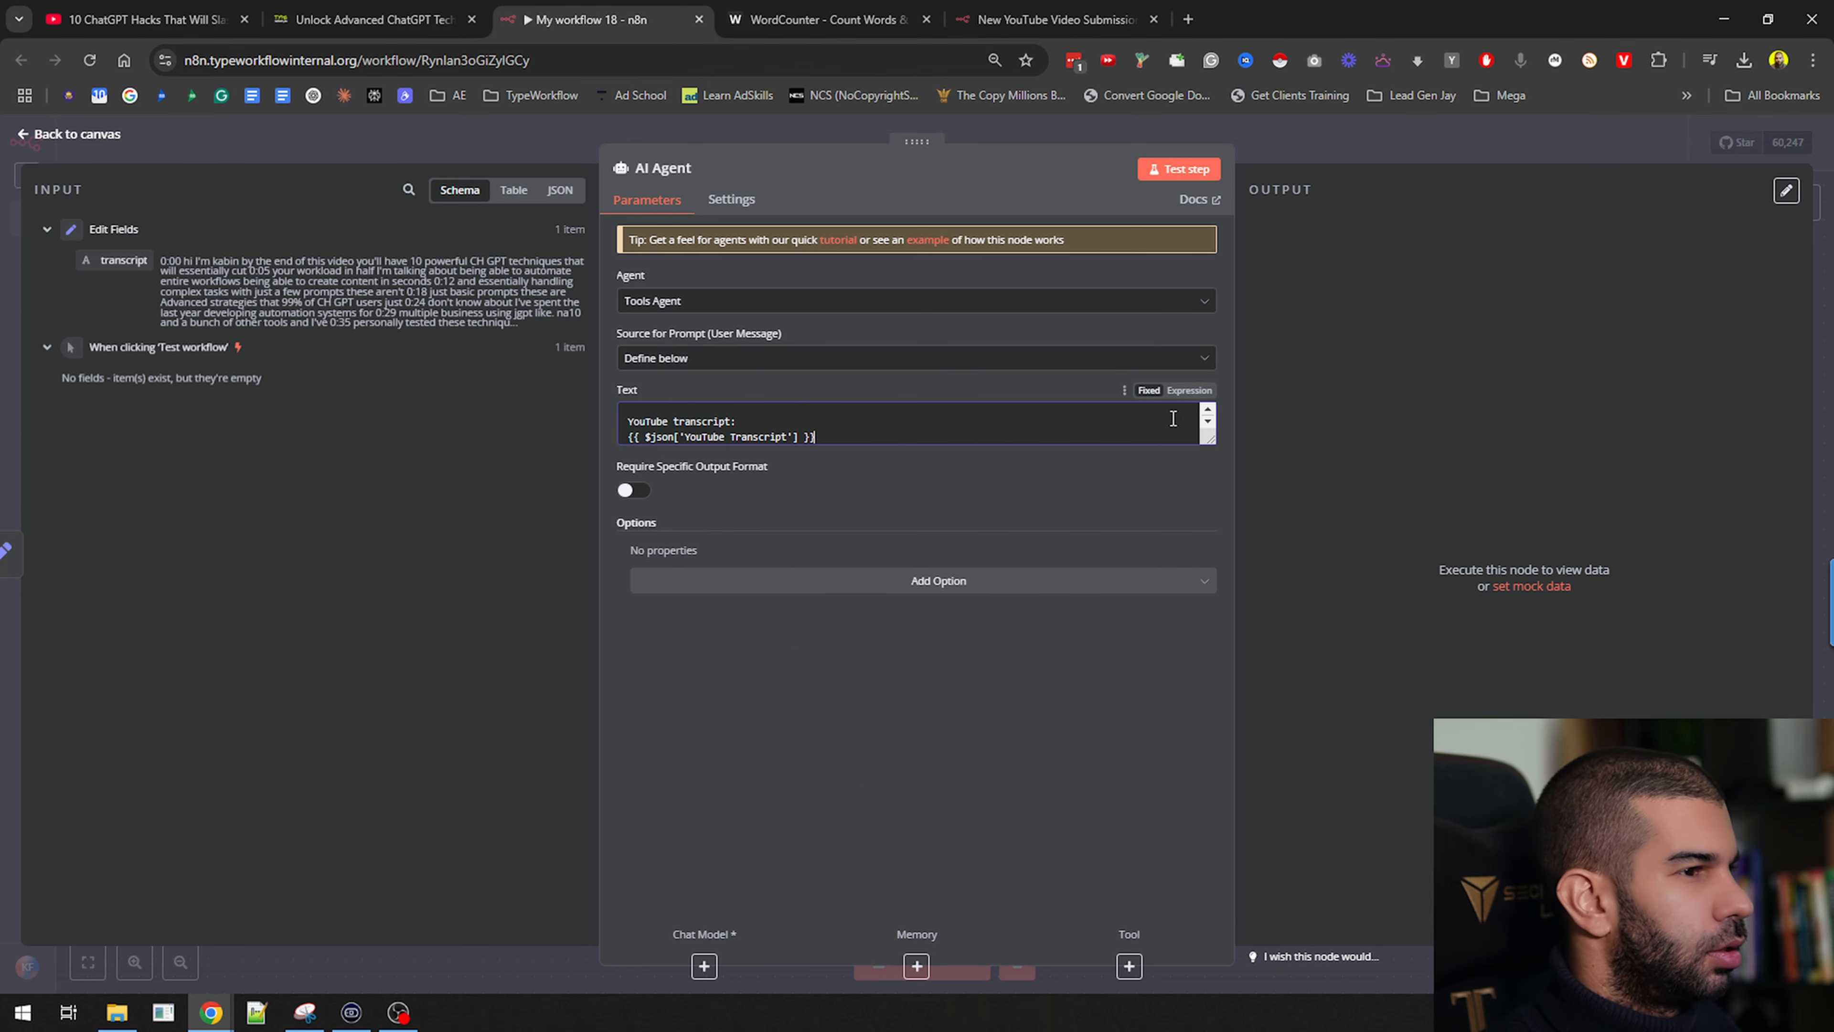
key("ctrl+v")
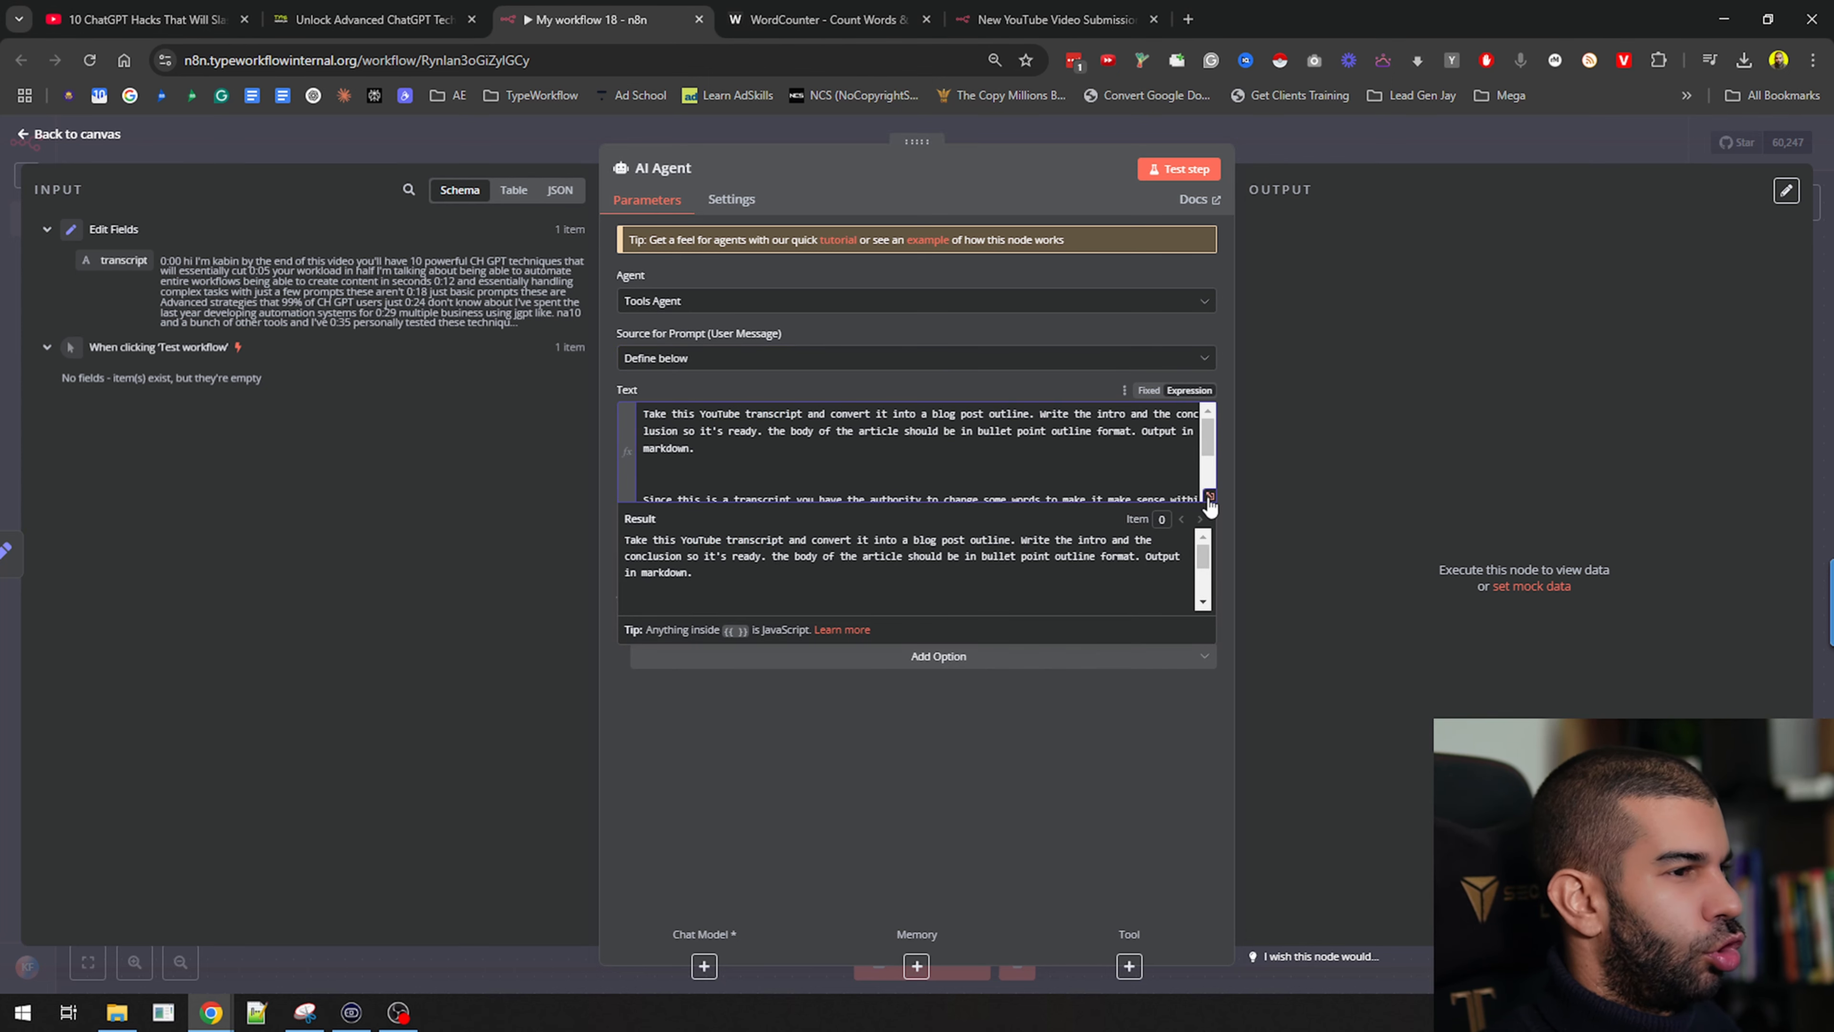
In the expression editor, change the text to 'ready to go' and insert {{ $json.transcript }}
left_click(1209, 498)
left_click_drag(460, 260, 808, 251)
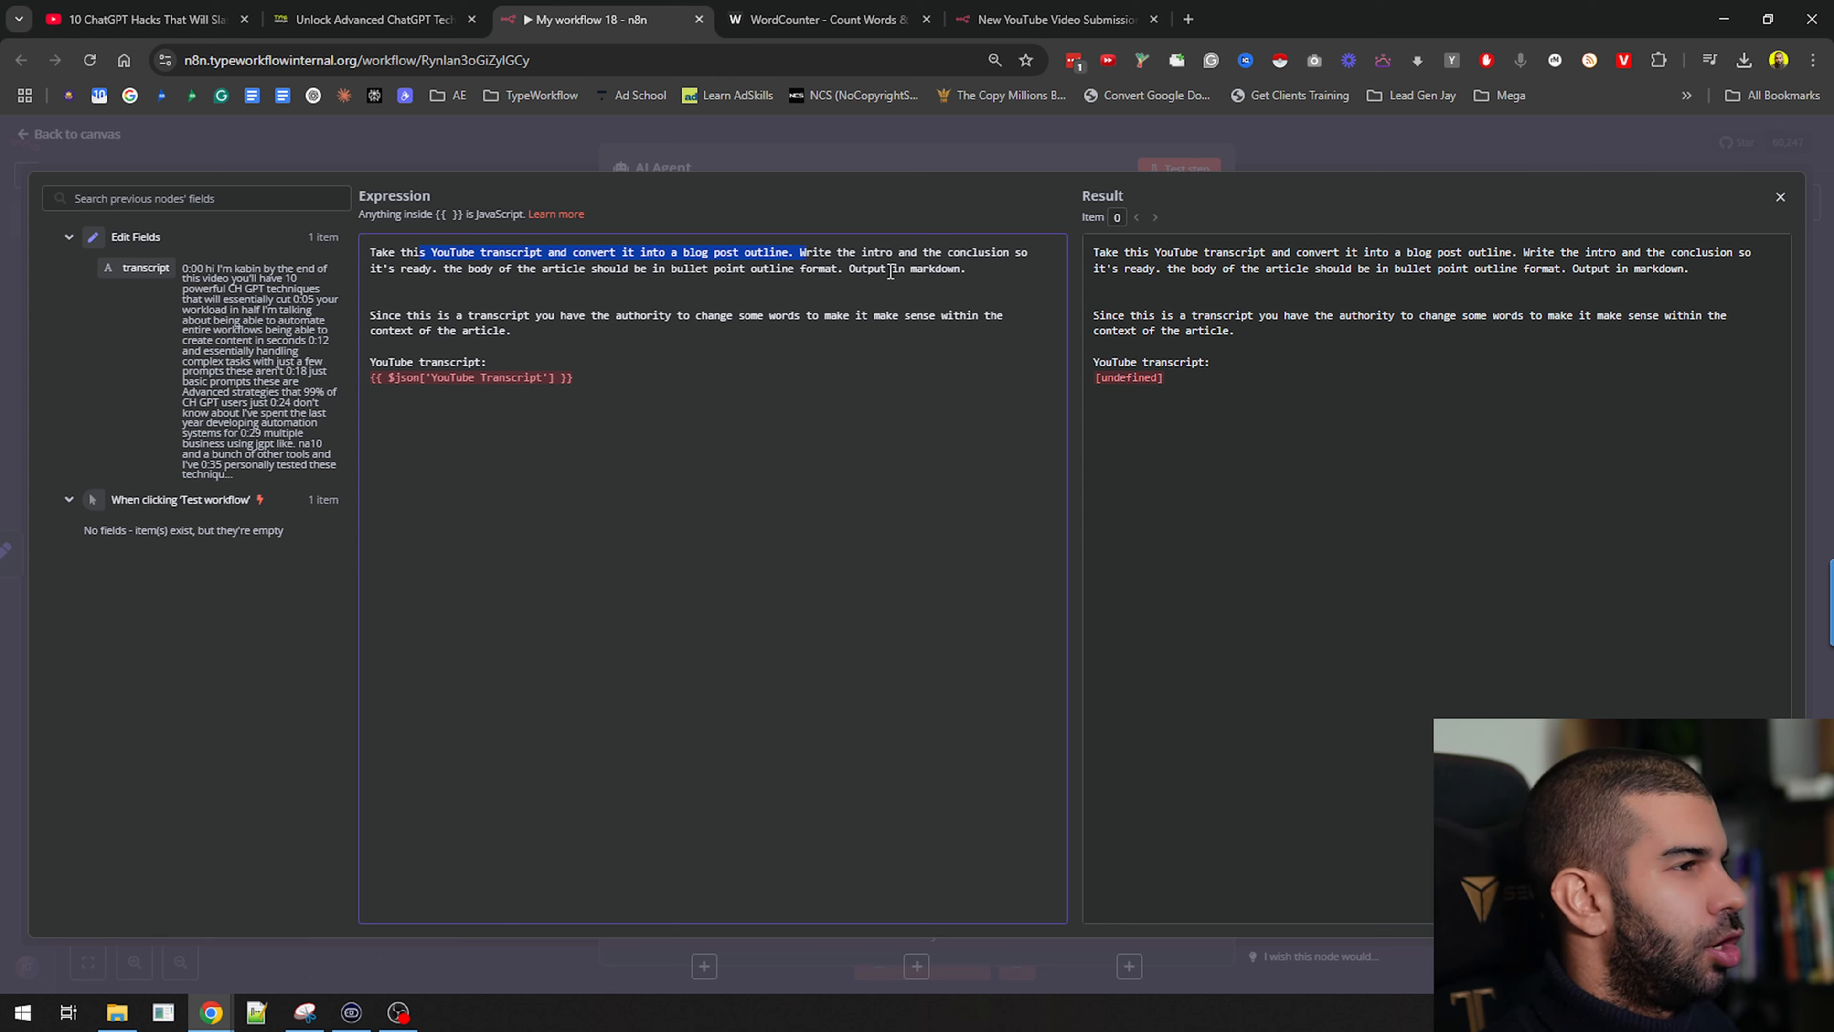
left_click_drag(394, 267, 472, 270)
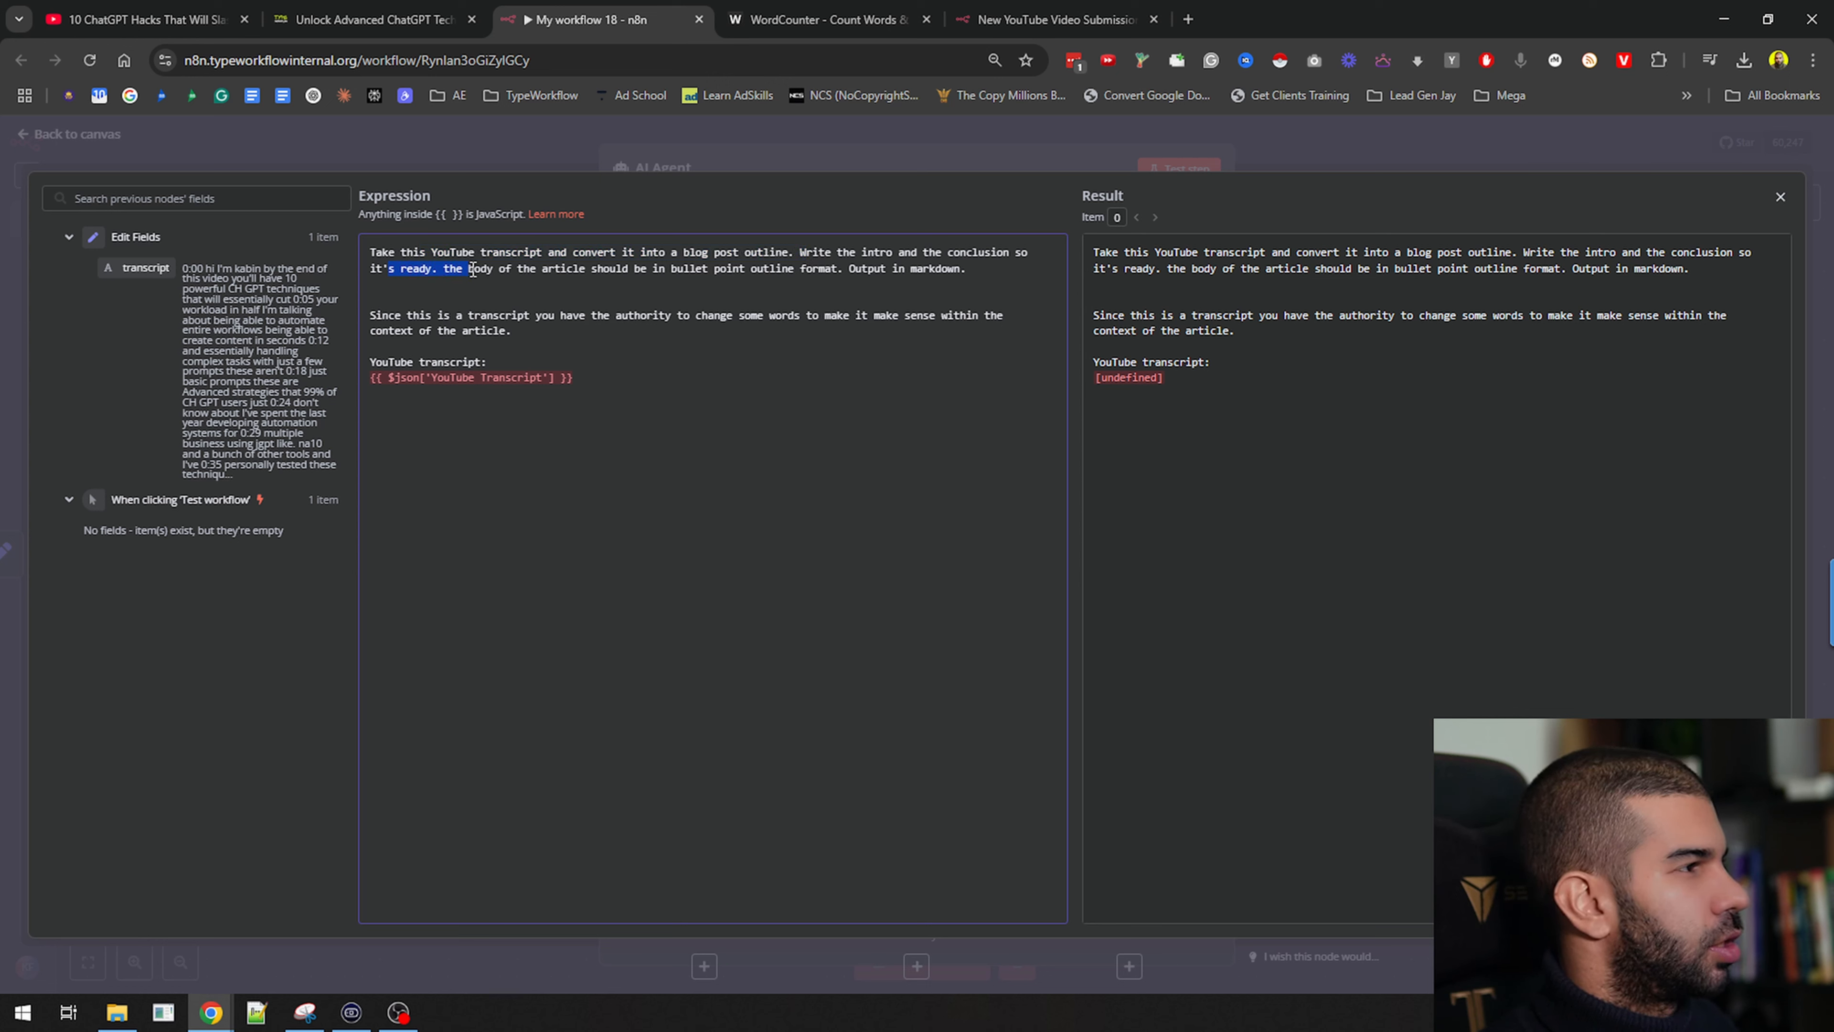
left_click(433, 268)
type("to go")
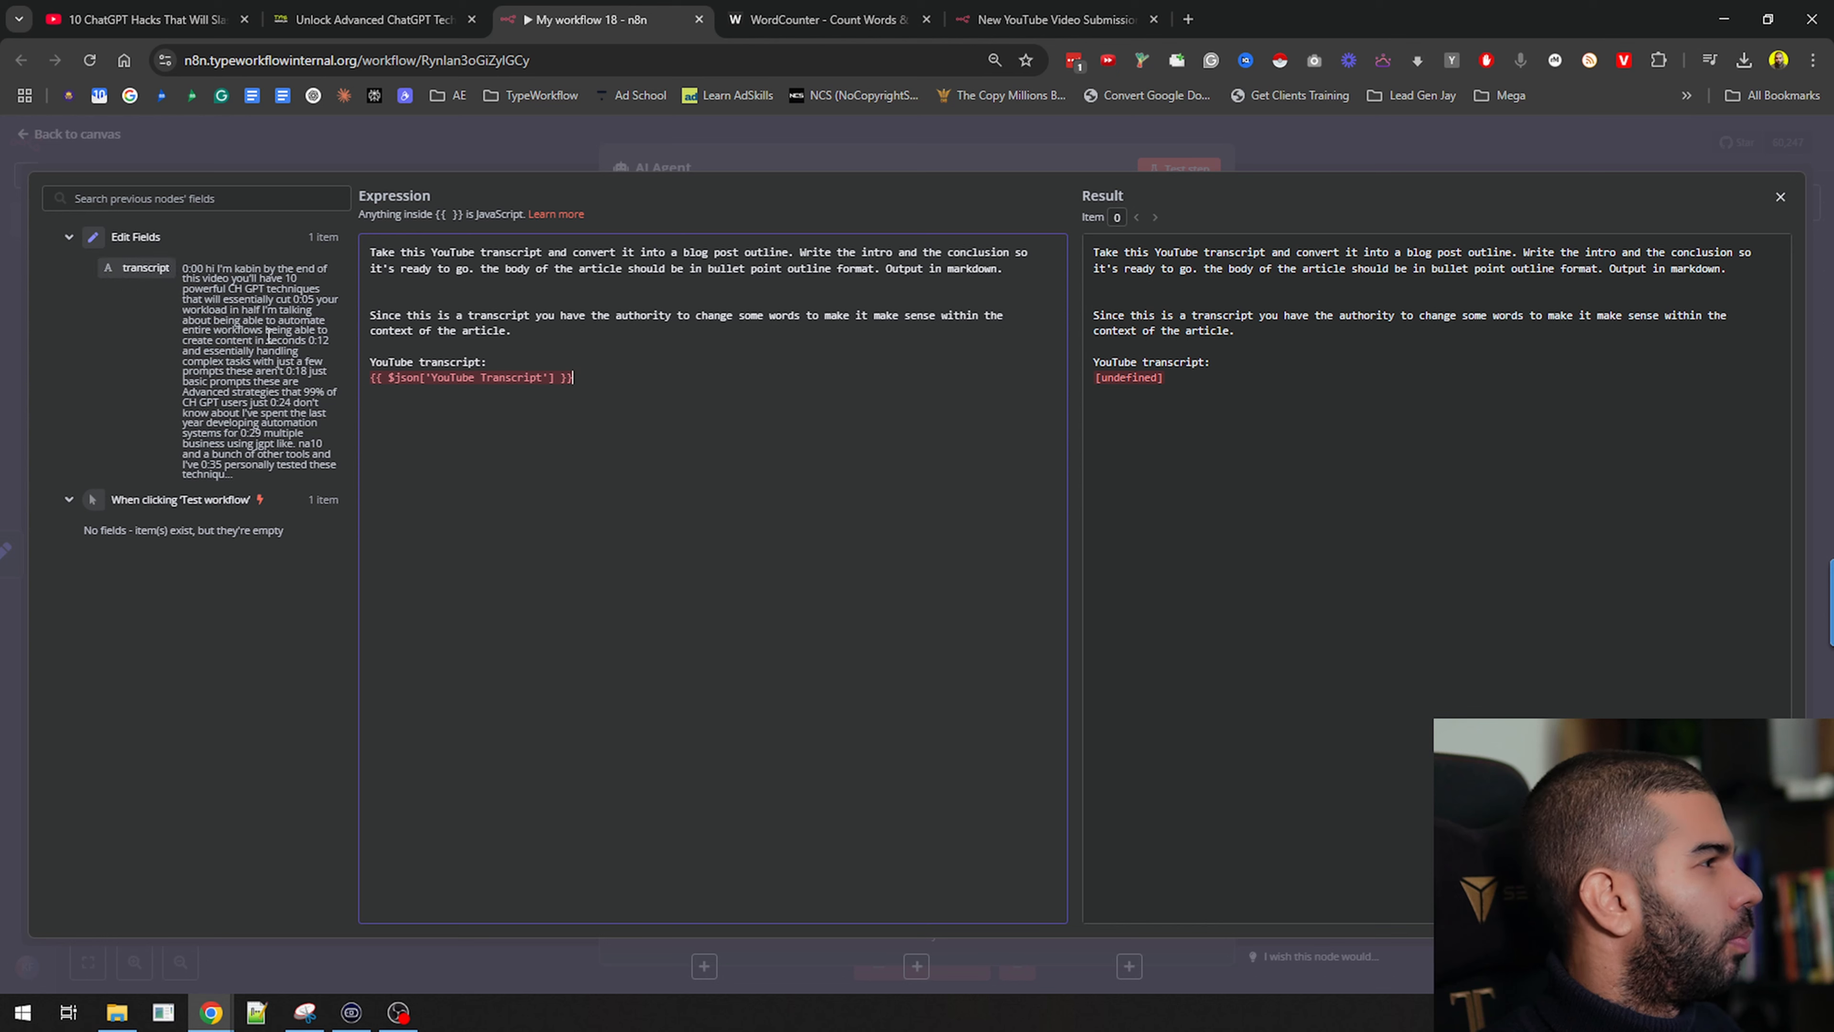
triple_click(612, 383)
key("BackSpace")
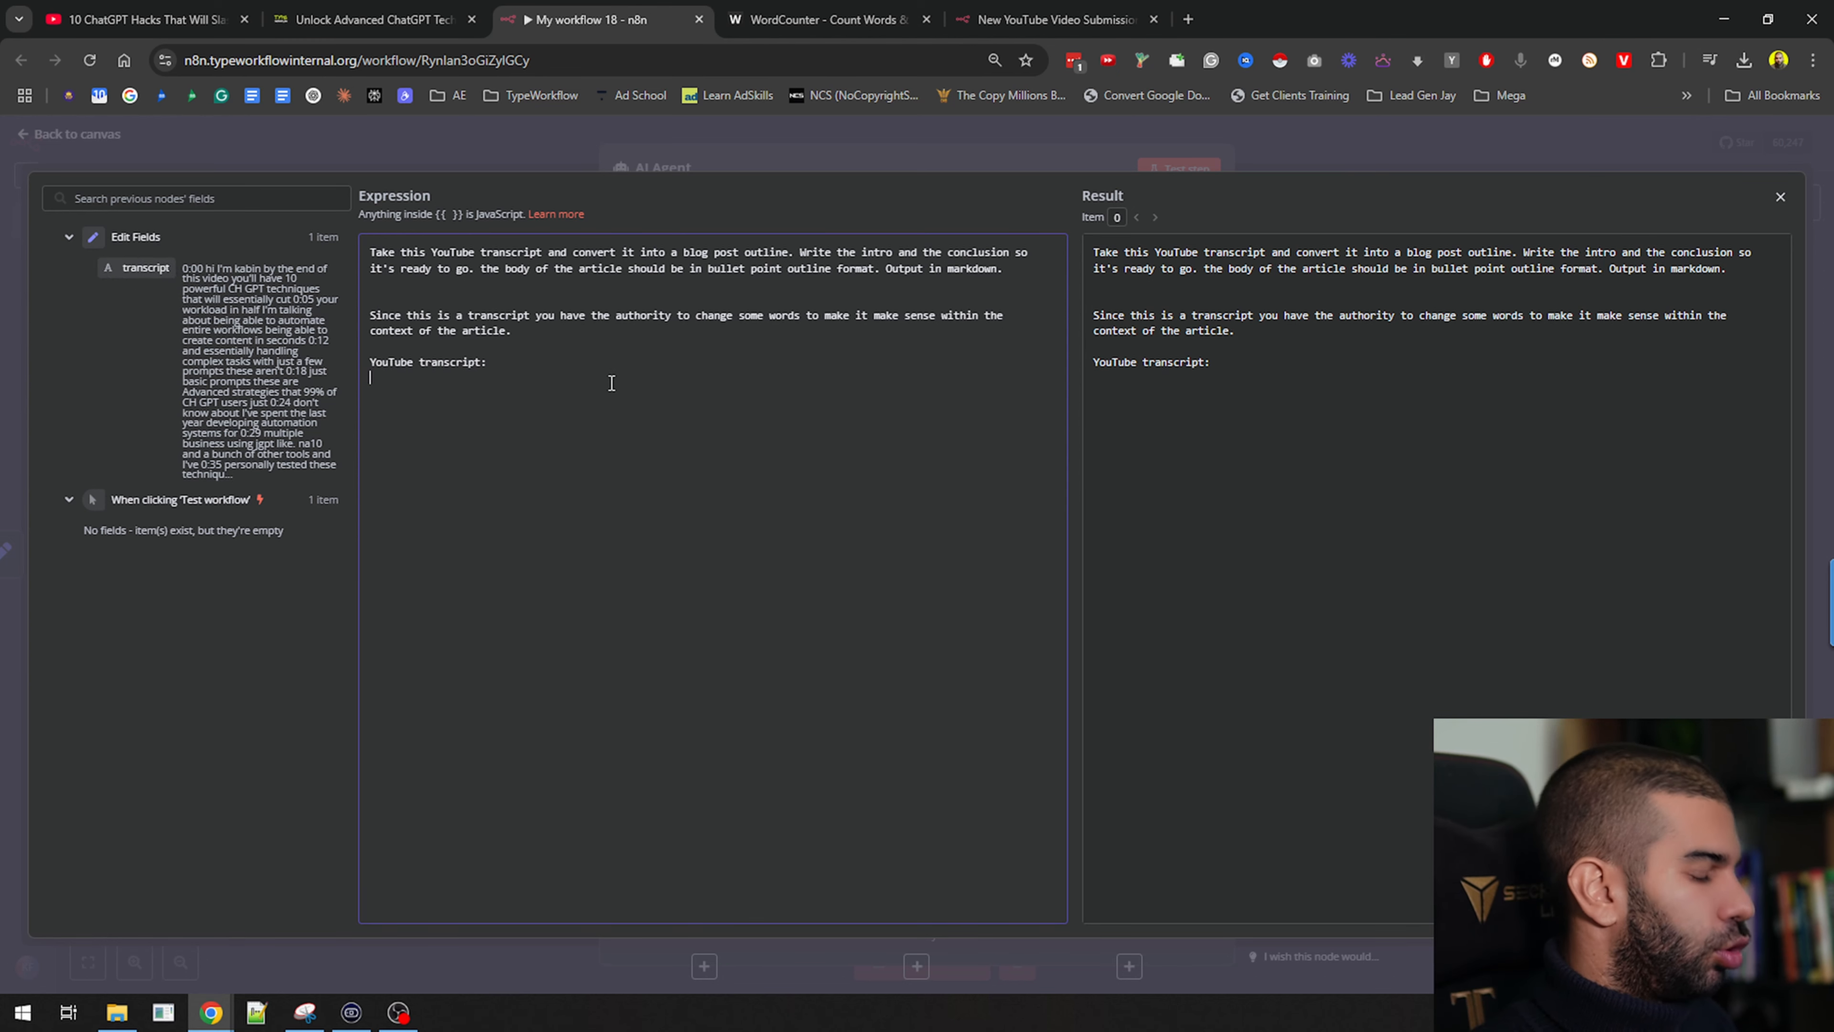
type("{{ ")
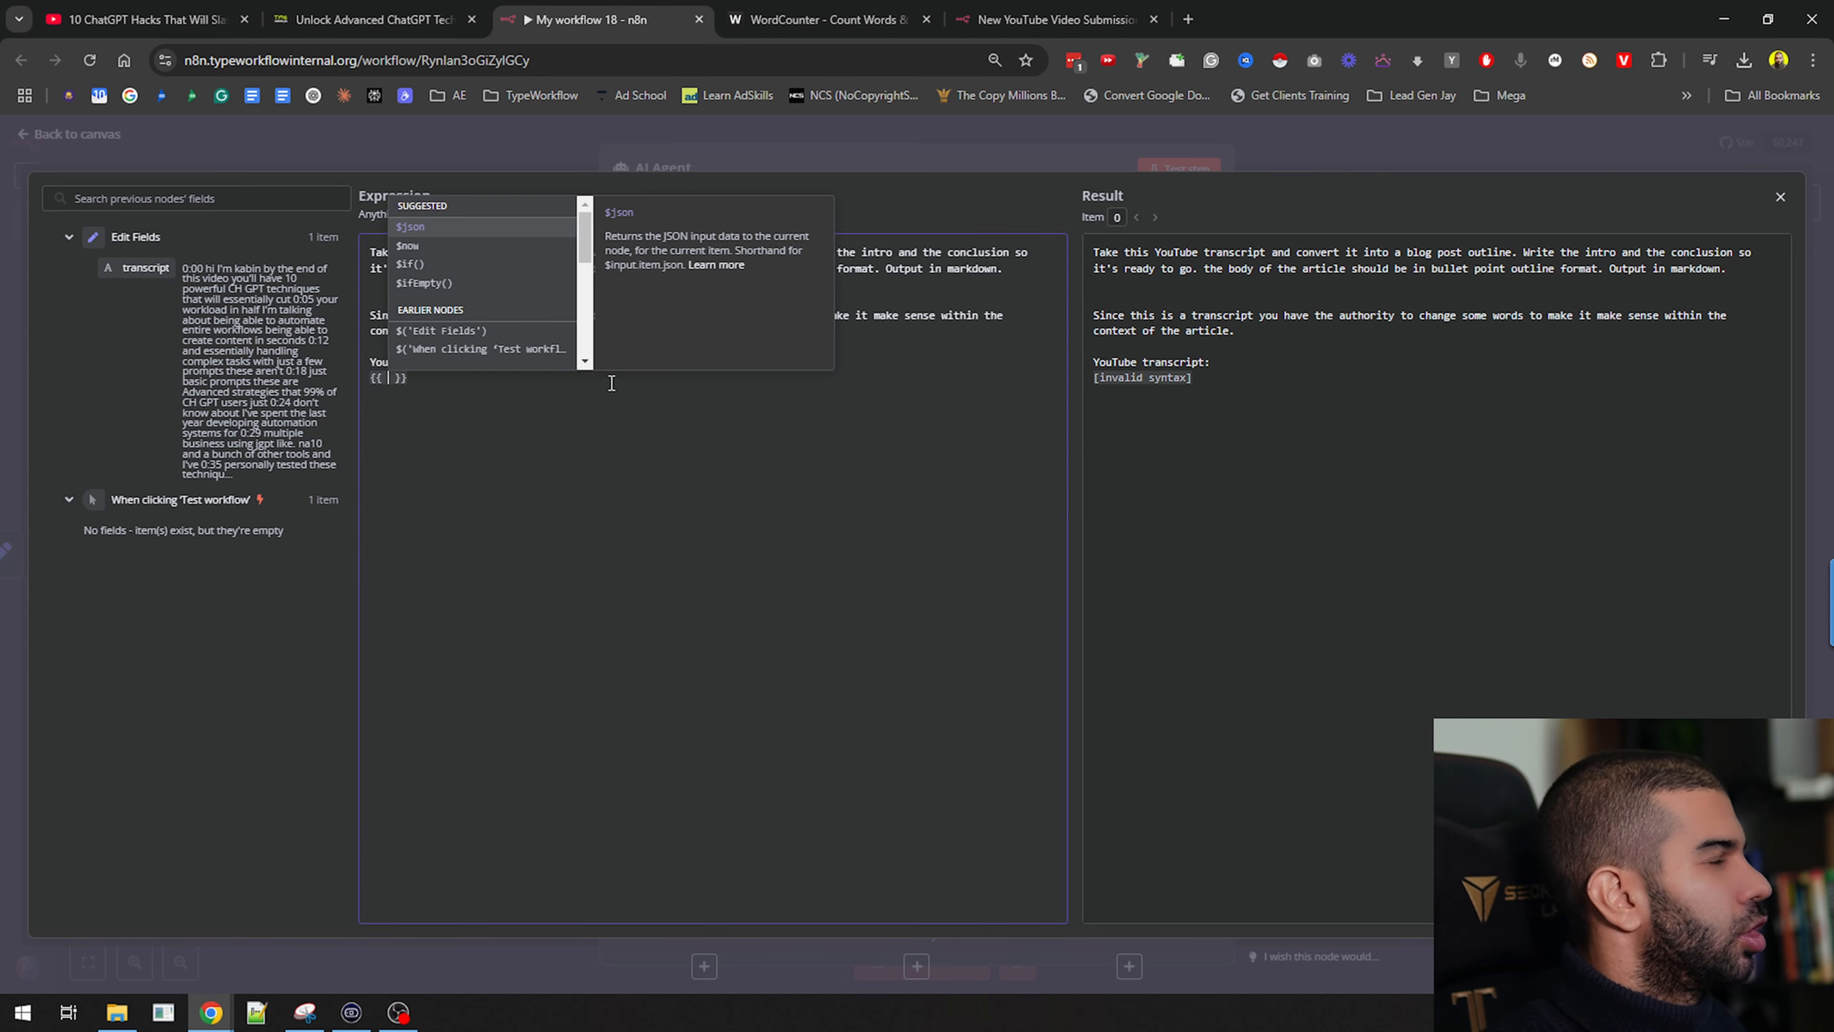
type("$json.t")
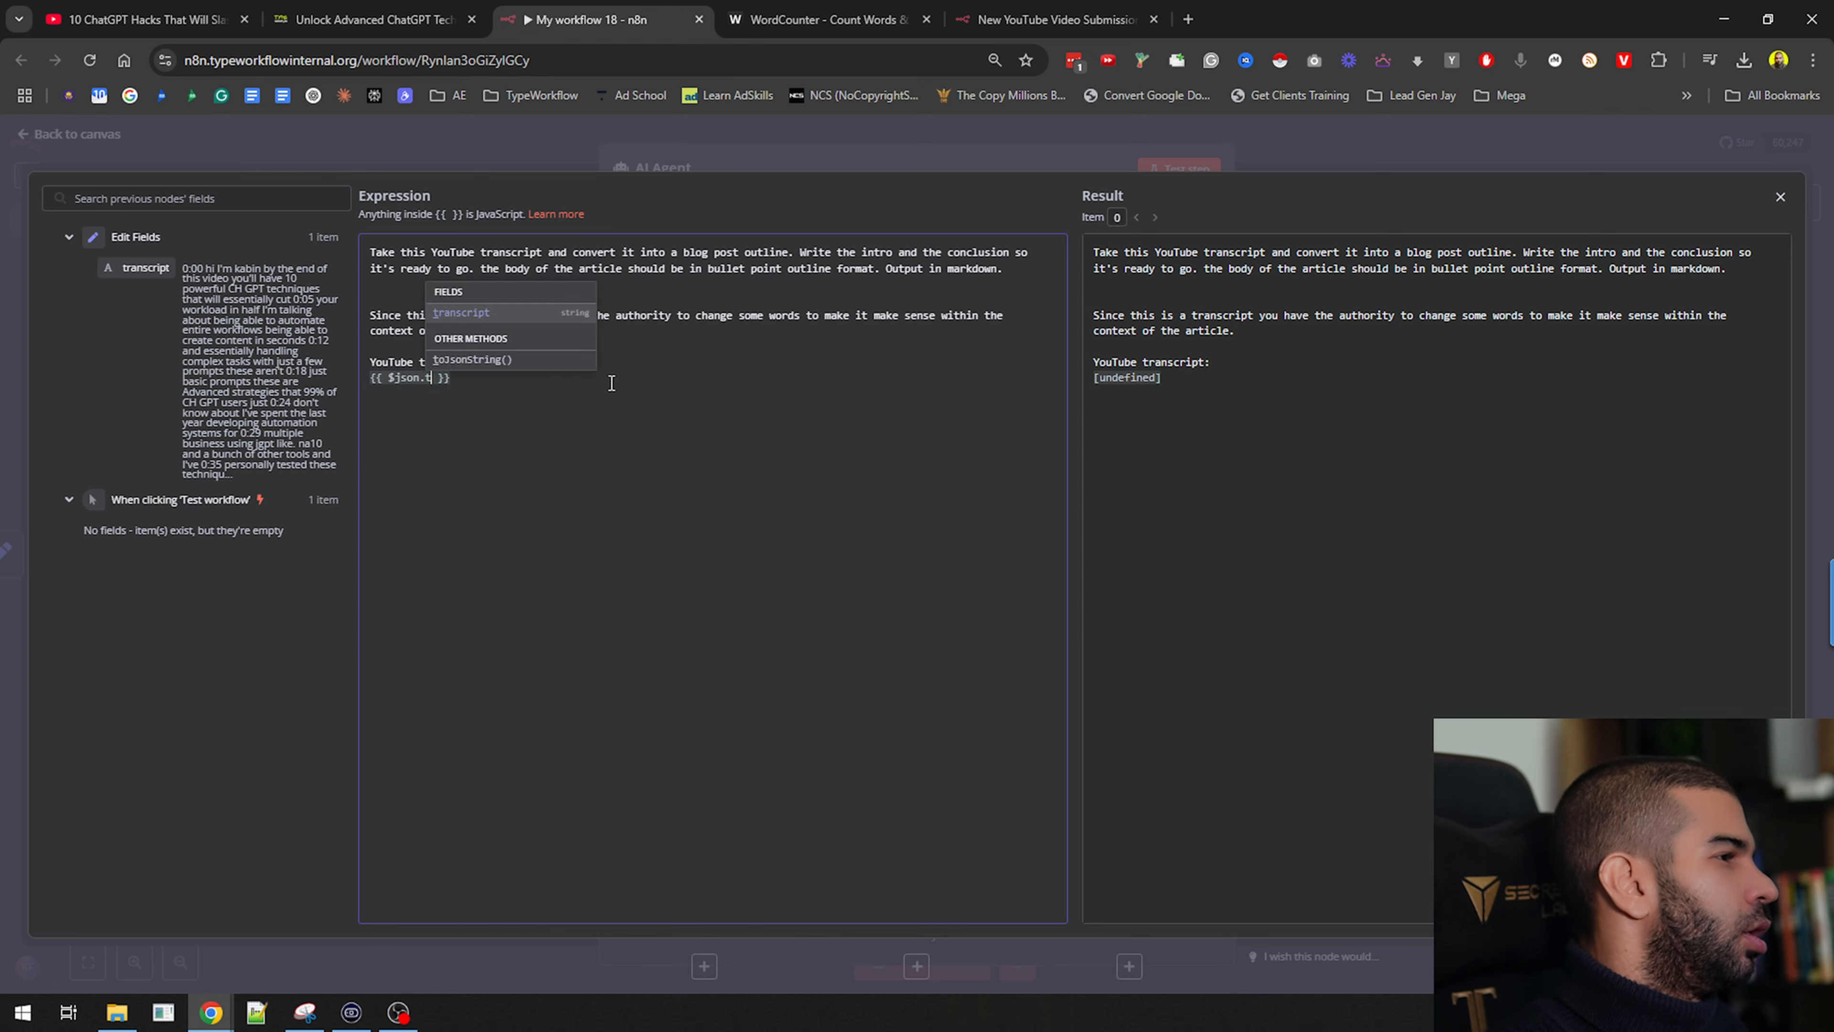
key("Return")
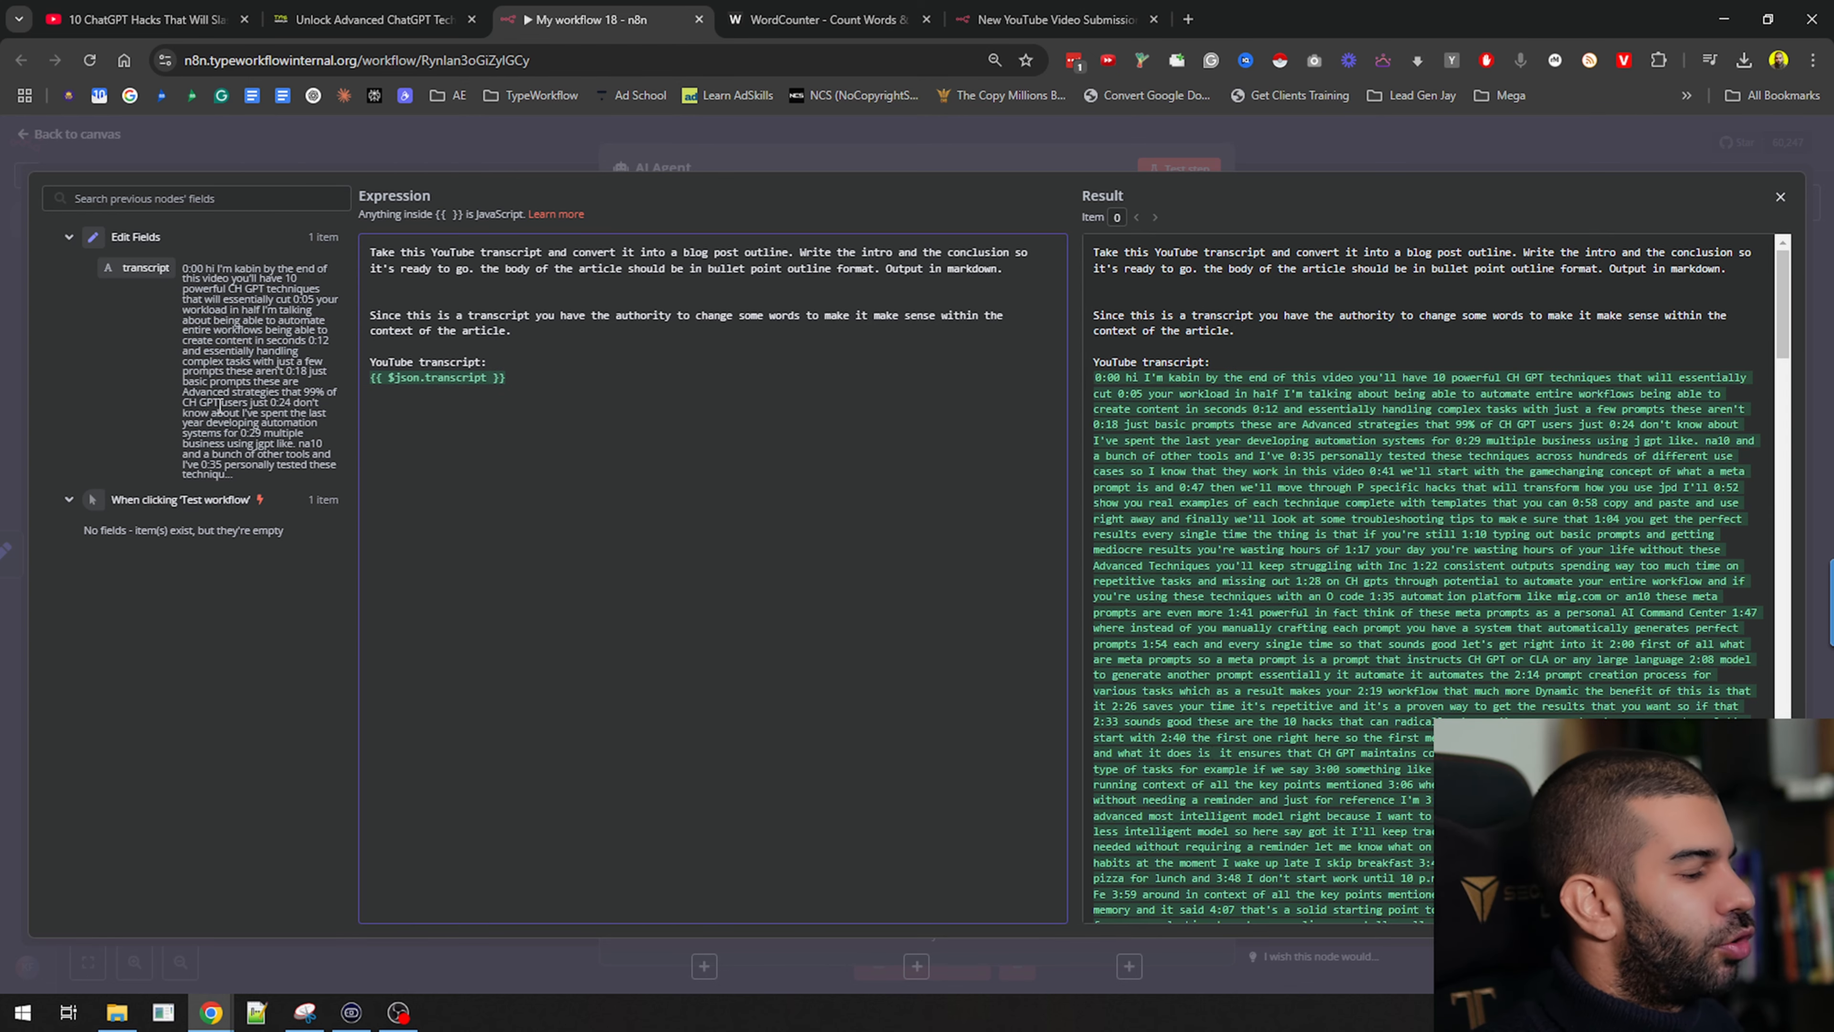
left_click(1165, 137)
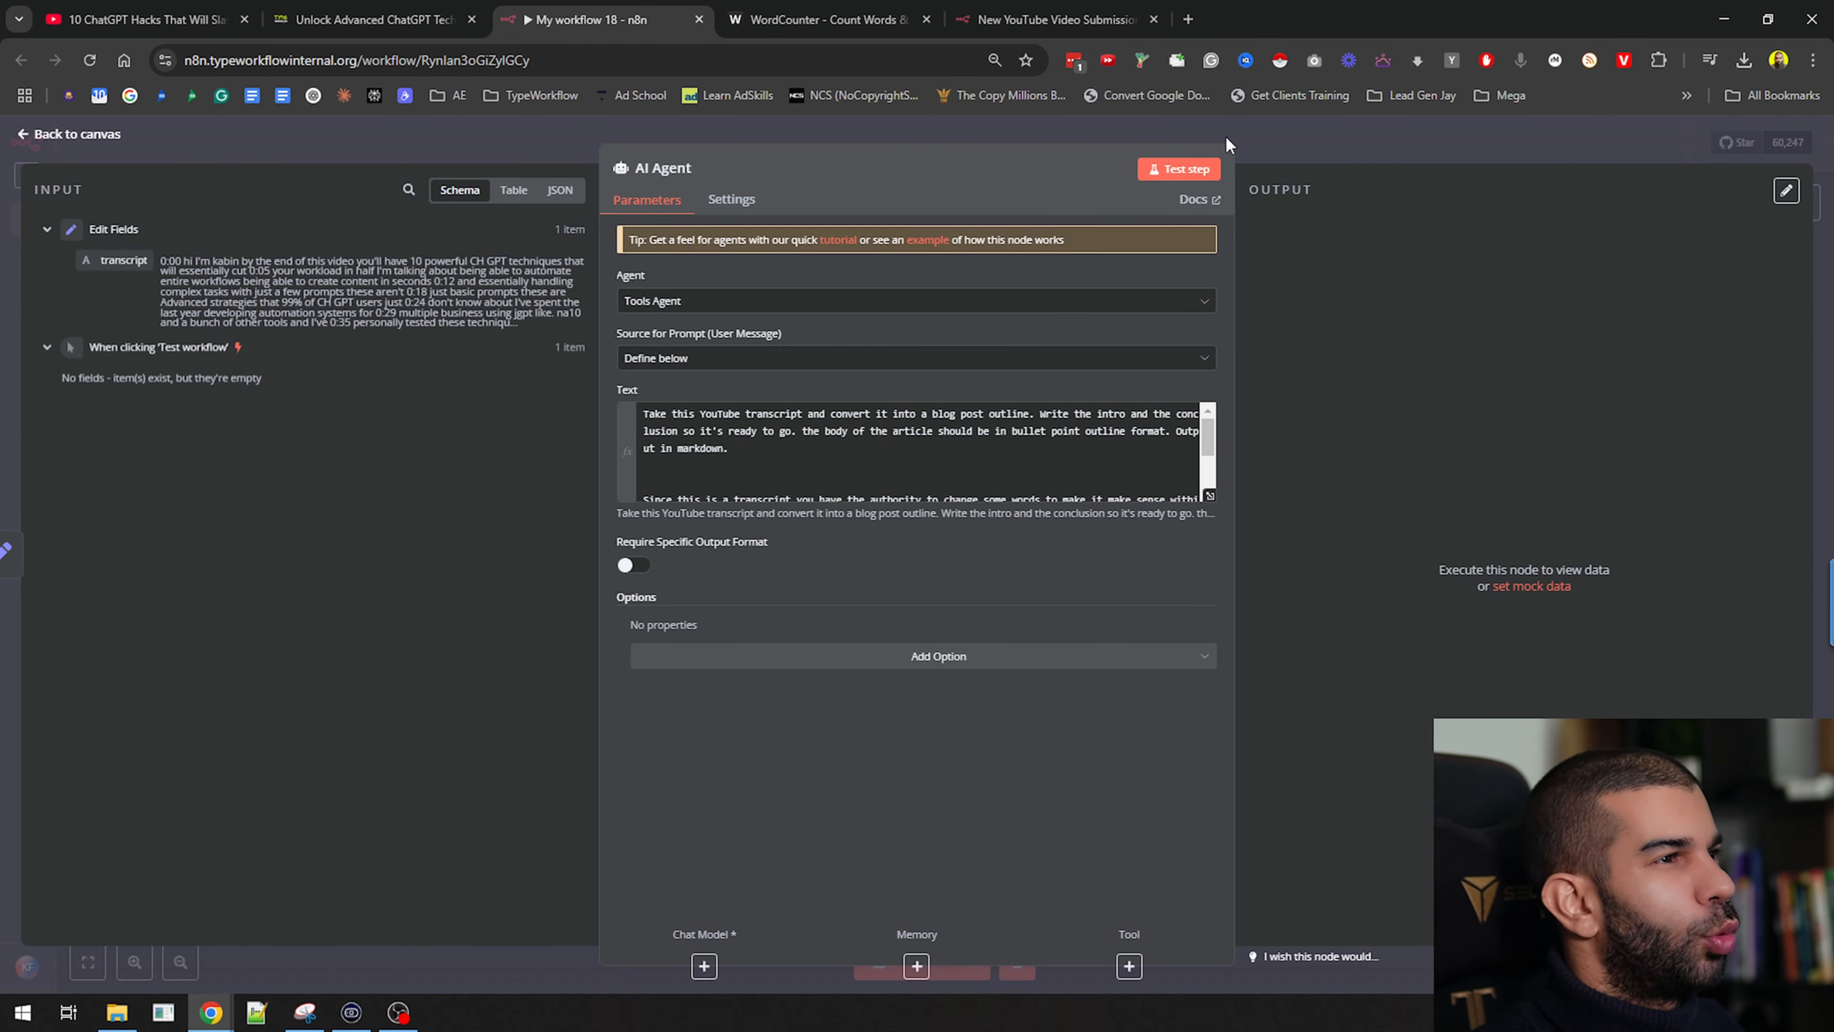
Test the AI Agent step, note the missing chat model error, and return to the canvas
left_click(1171, 172)
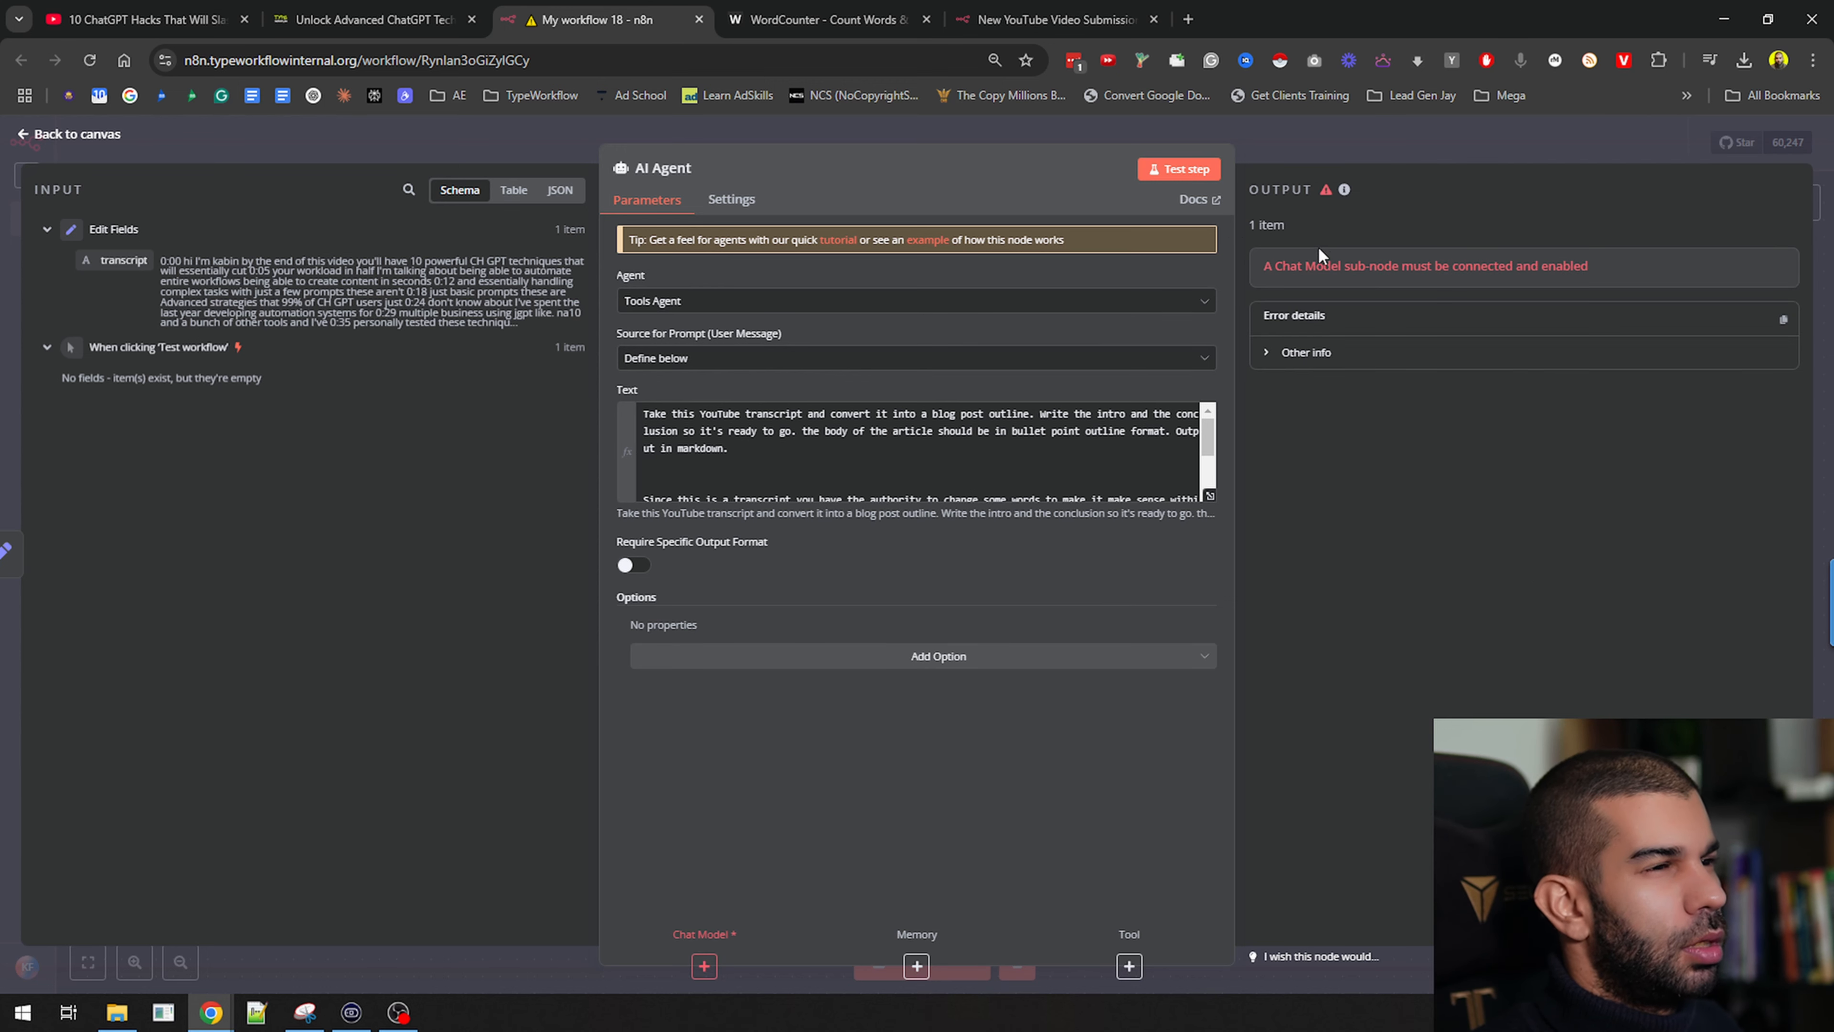
left_click_drag(1281, 266, 1581, 269)
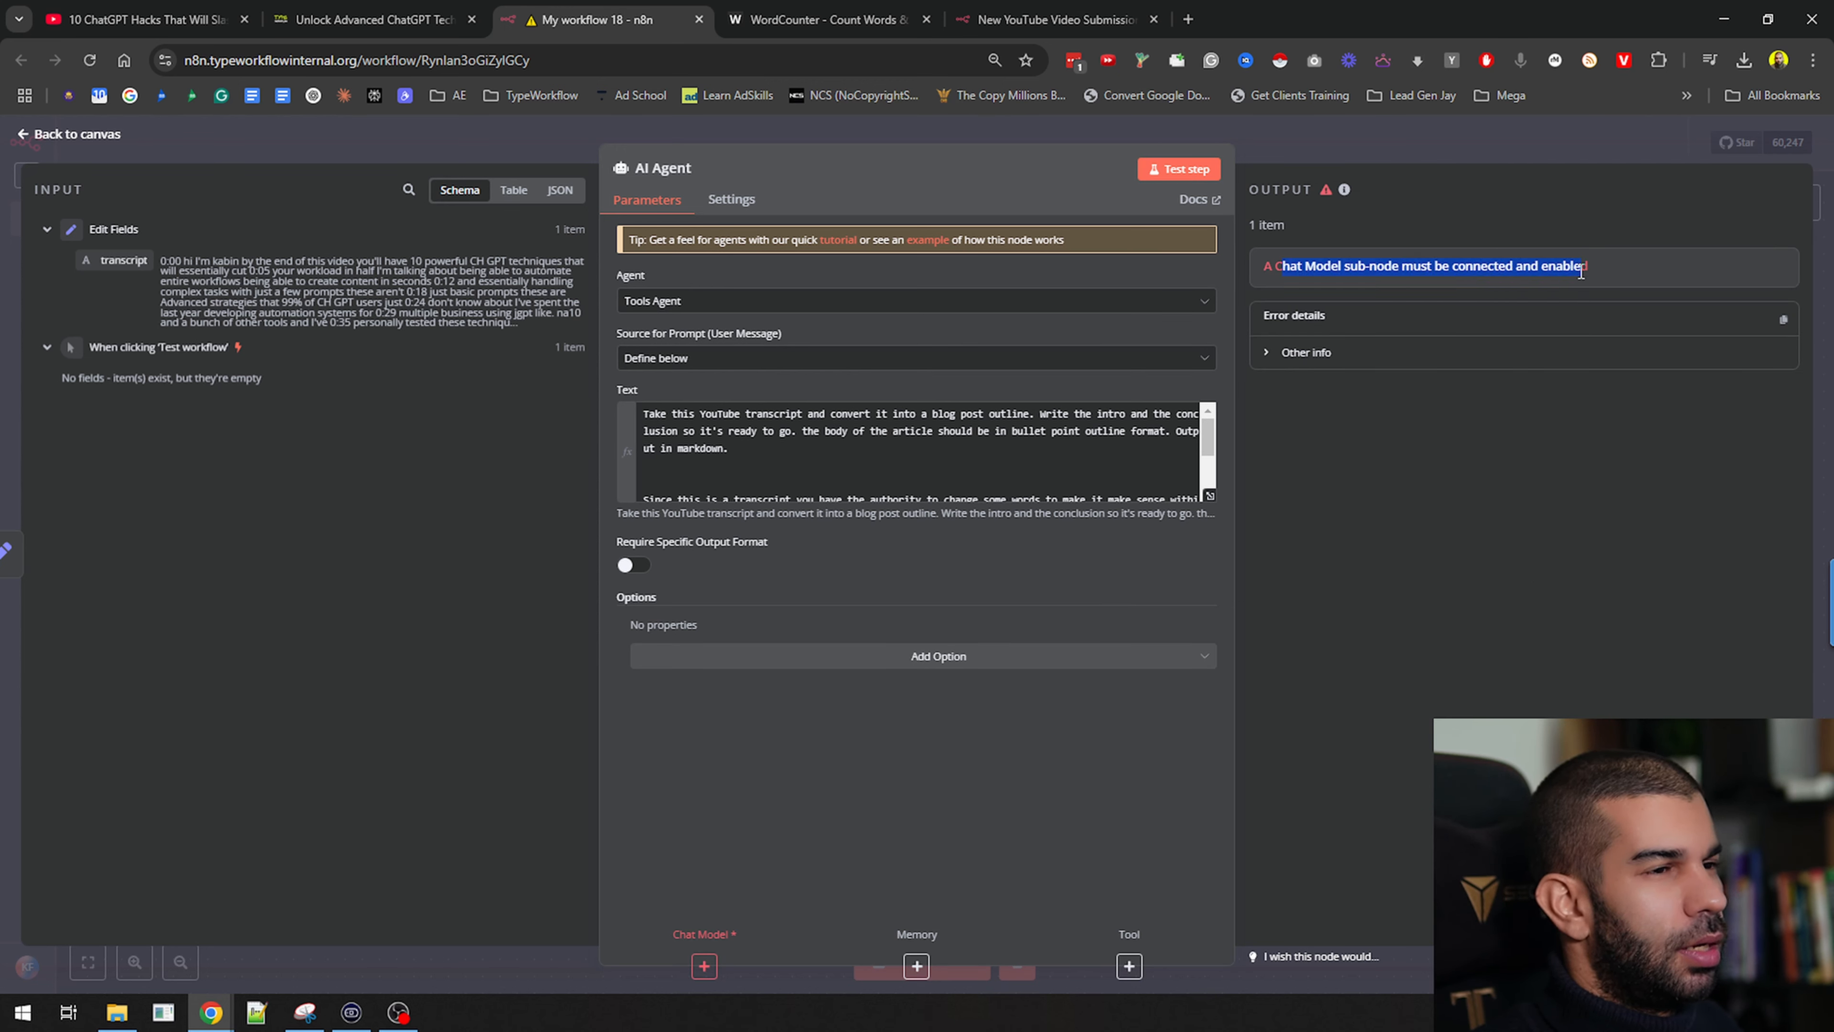
left_click(1471, 139)
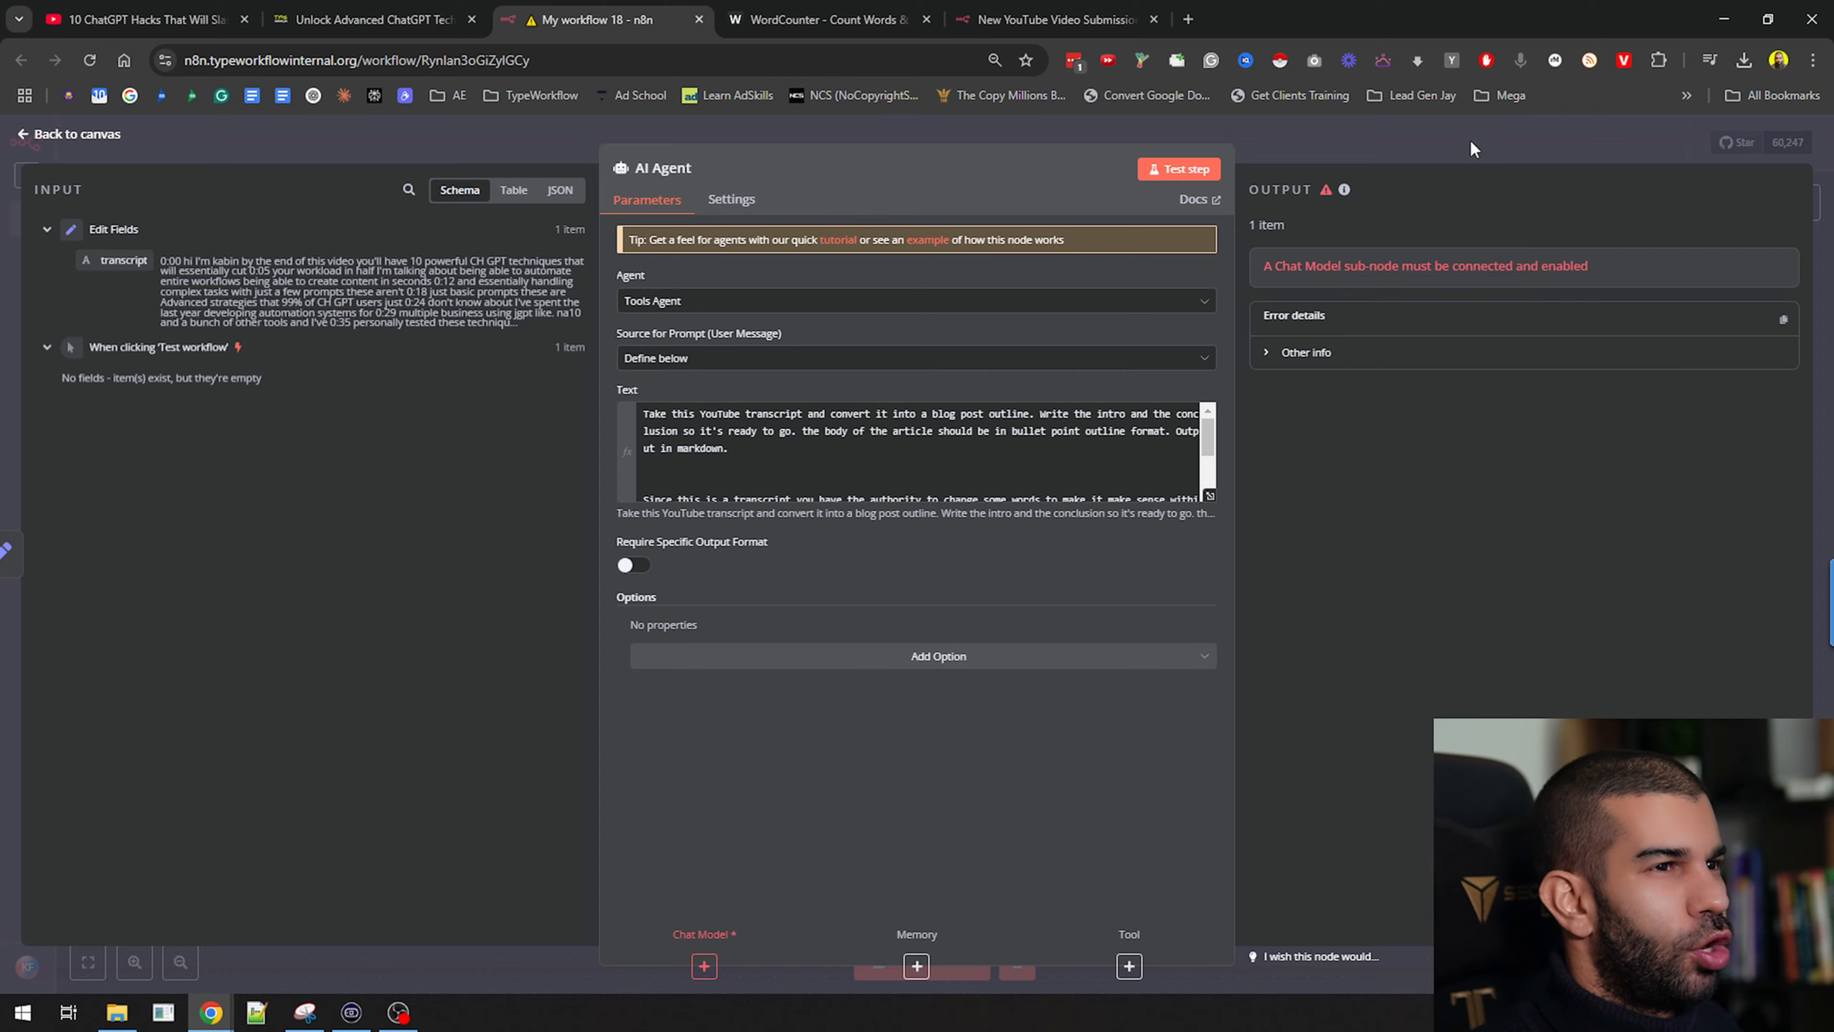
scroll(713, 486, "up", 6)
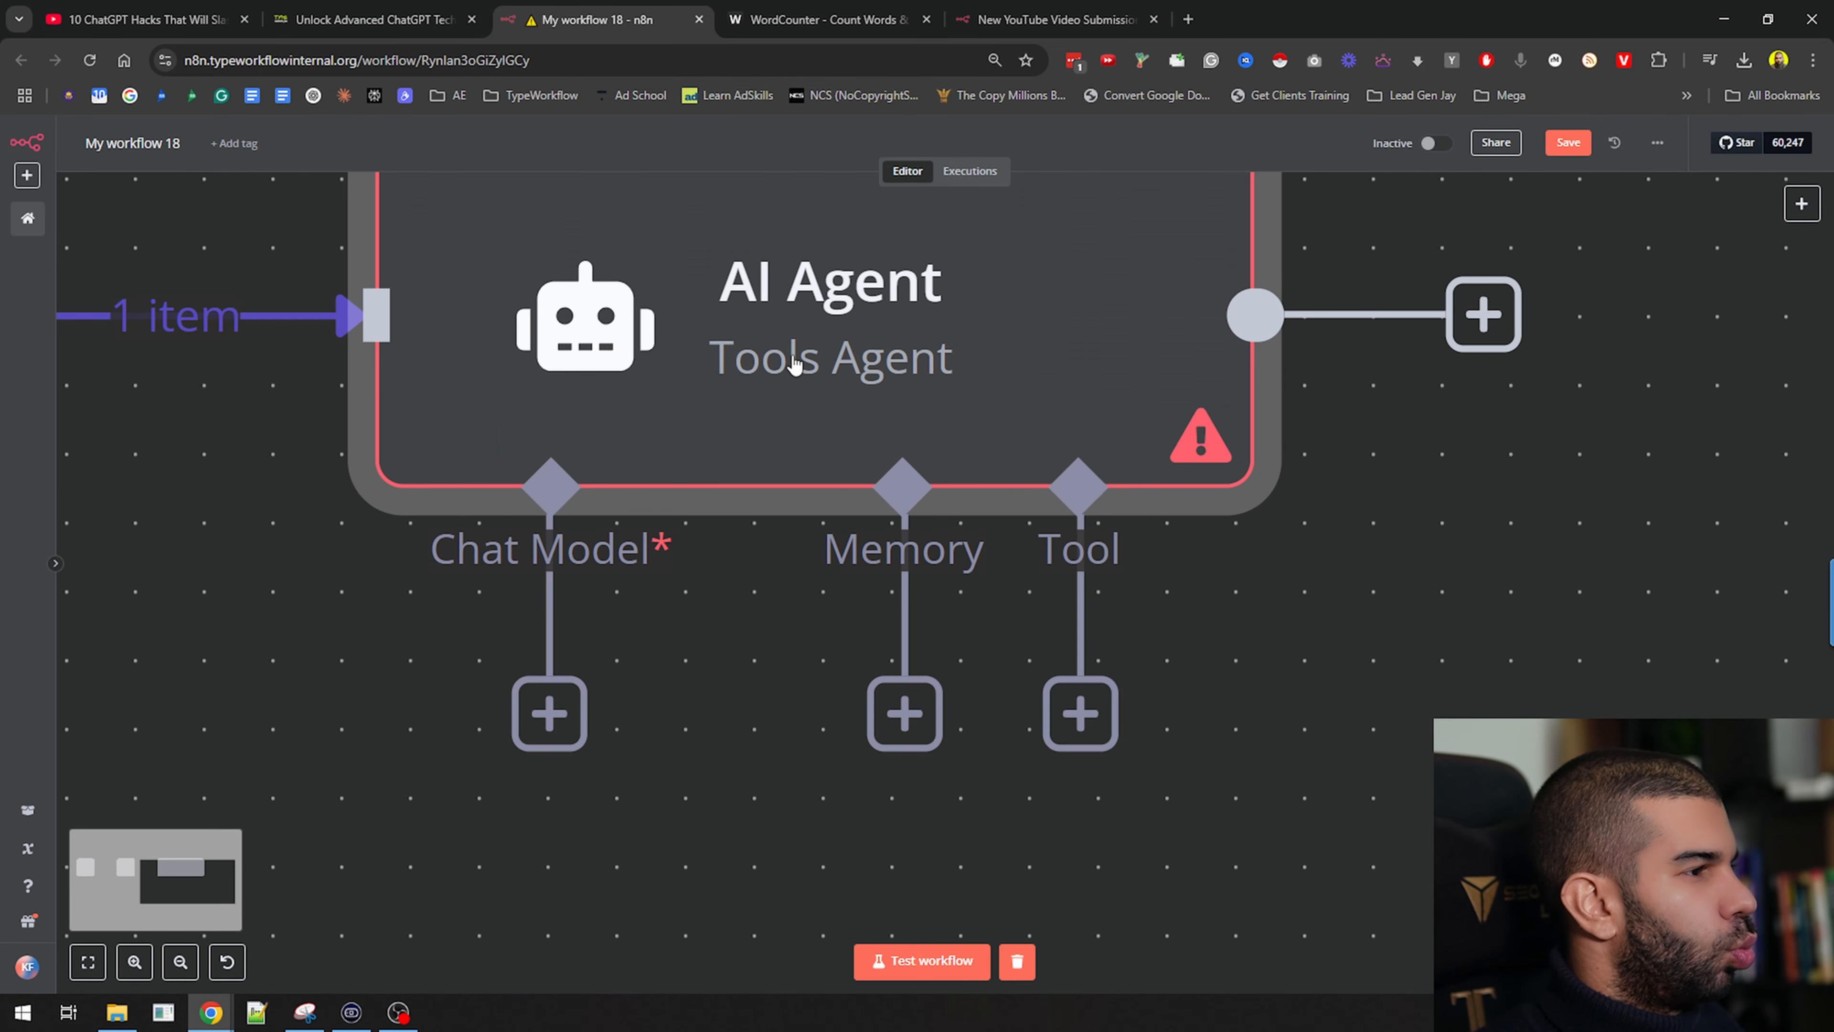
scroll(806, 361, "down", 2)
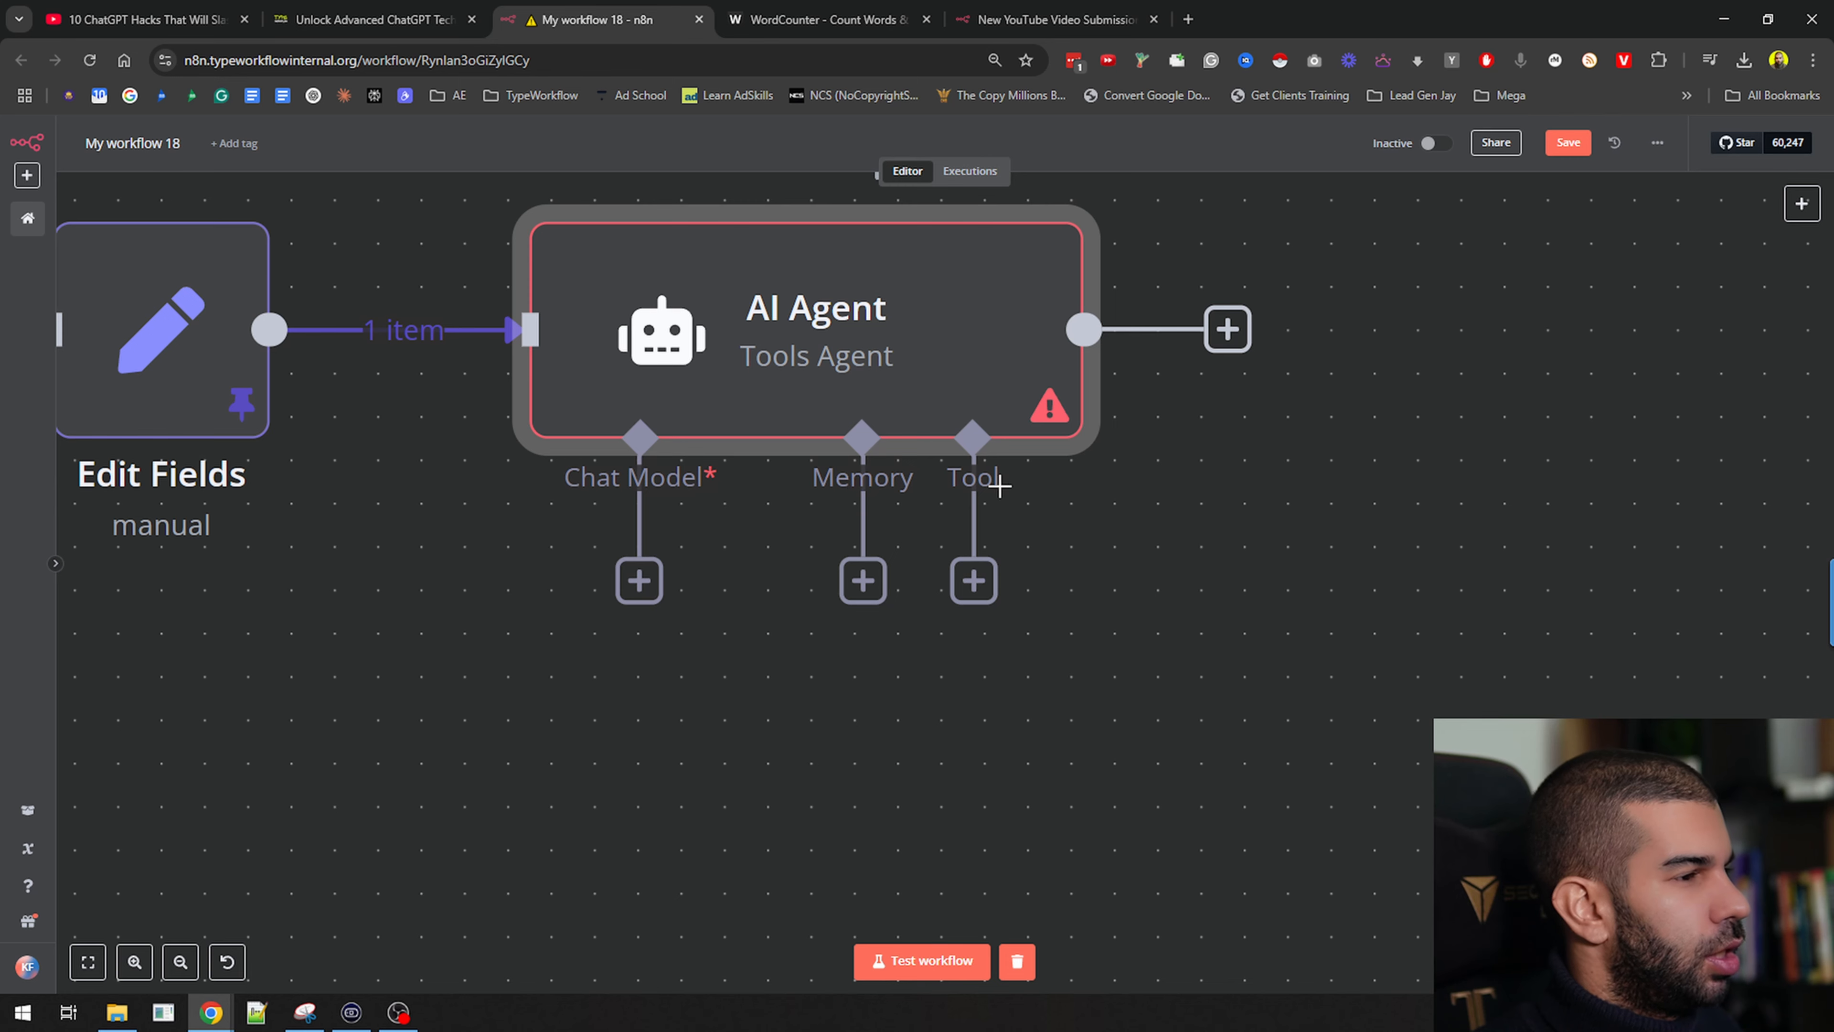
scroll(722, 492, "down", 4)
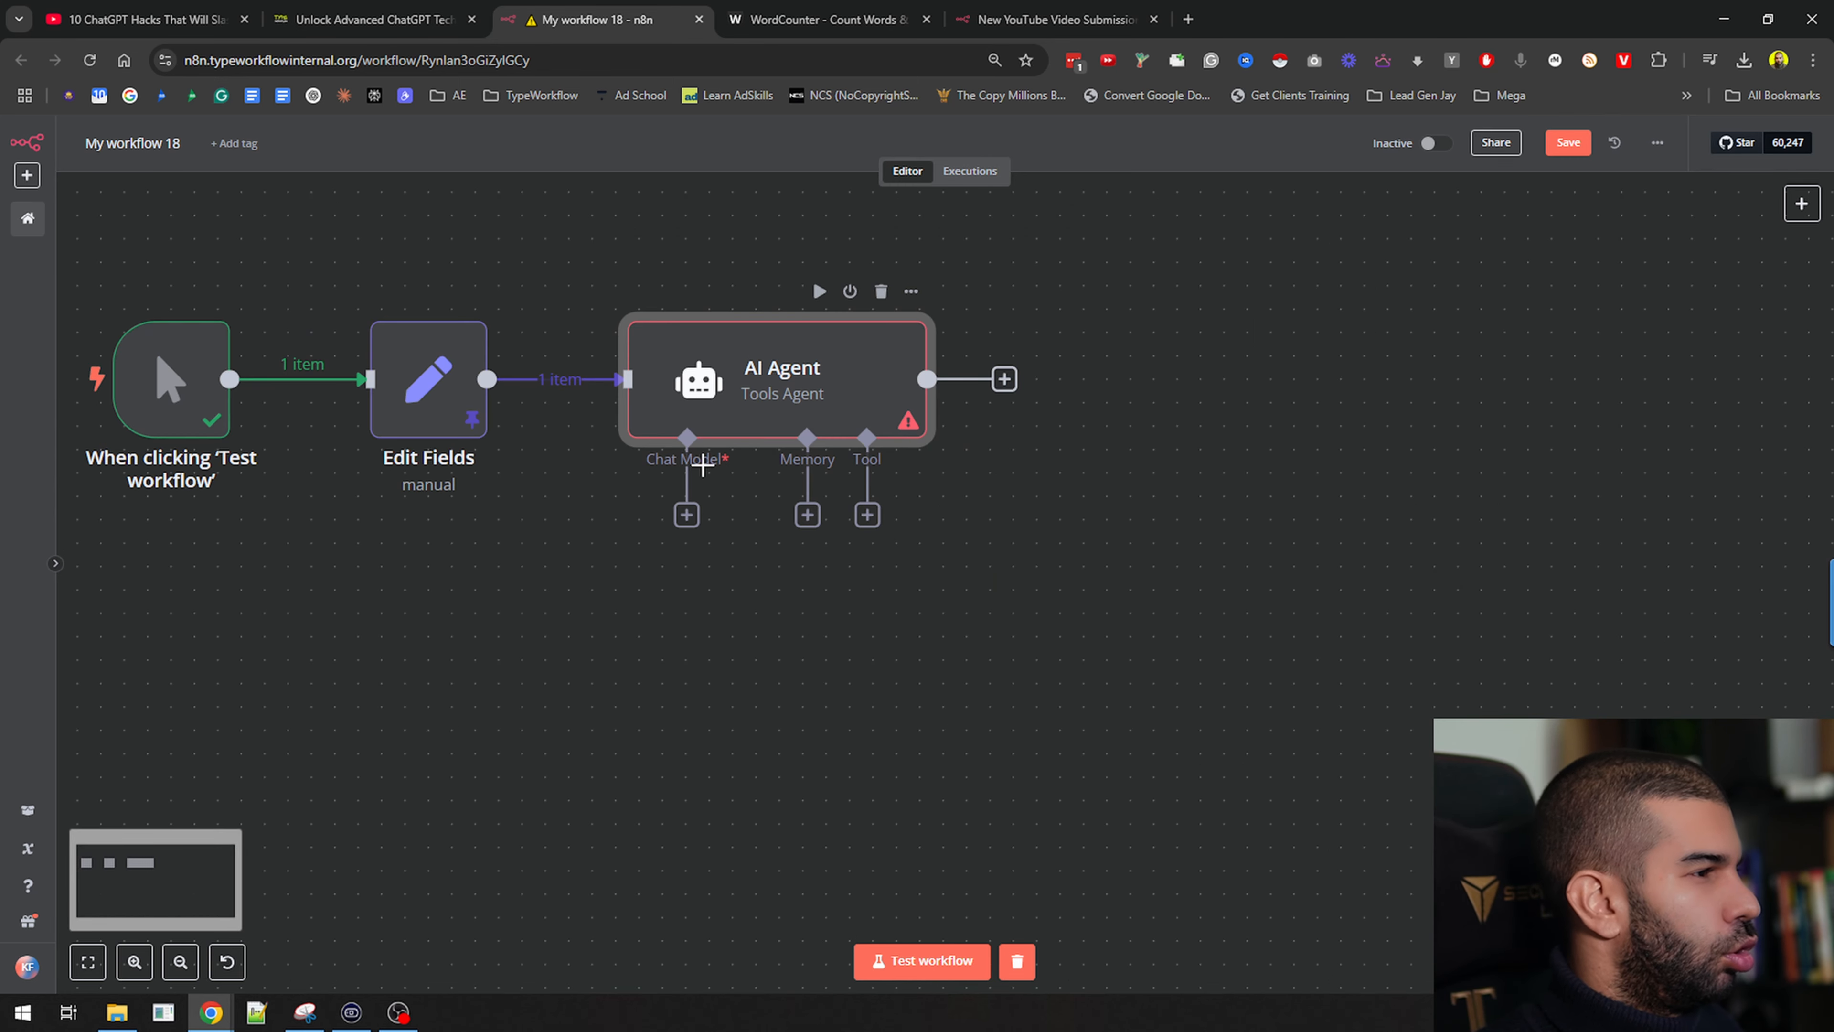
scroll(722, 448, "up", 6)
scroll(681, 485, "down", 5)
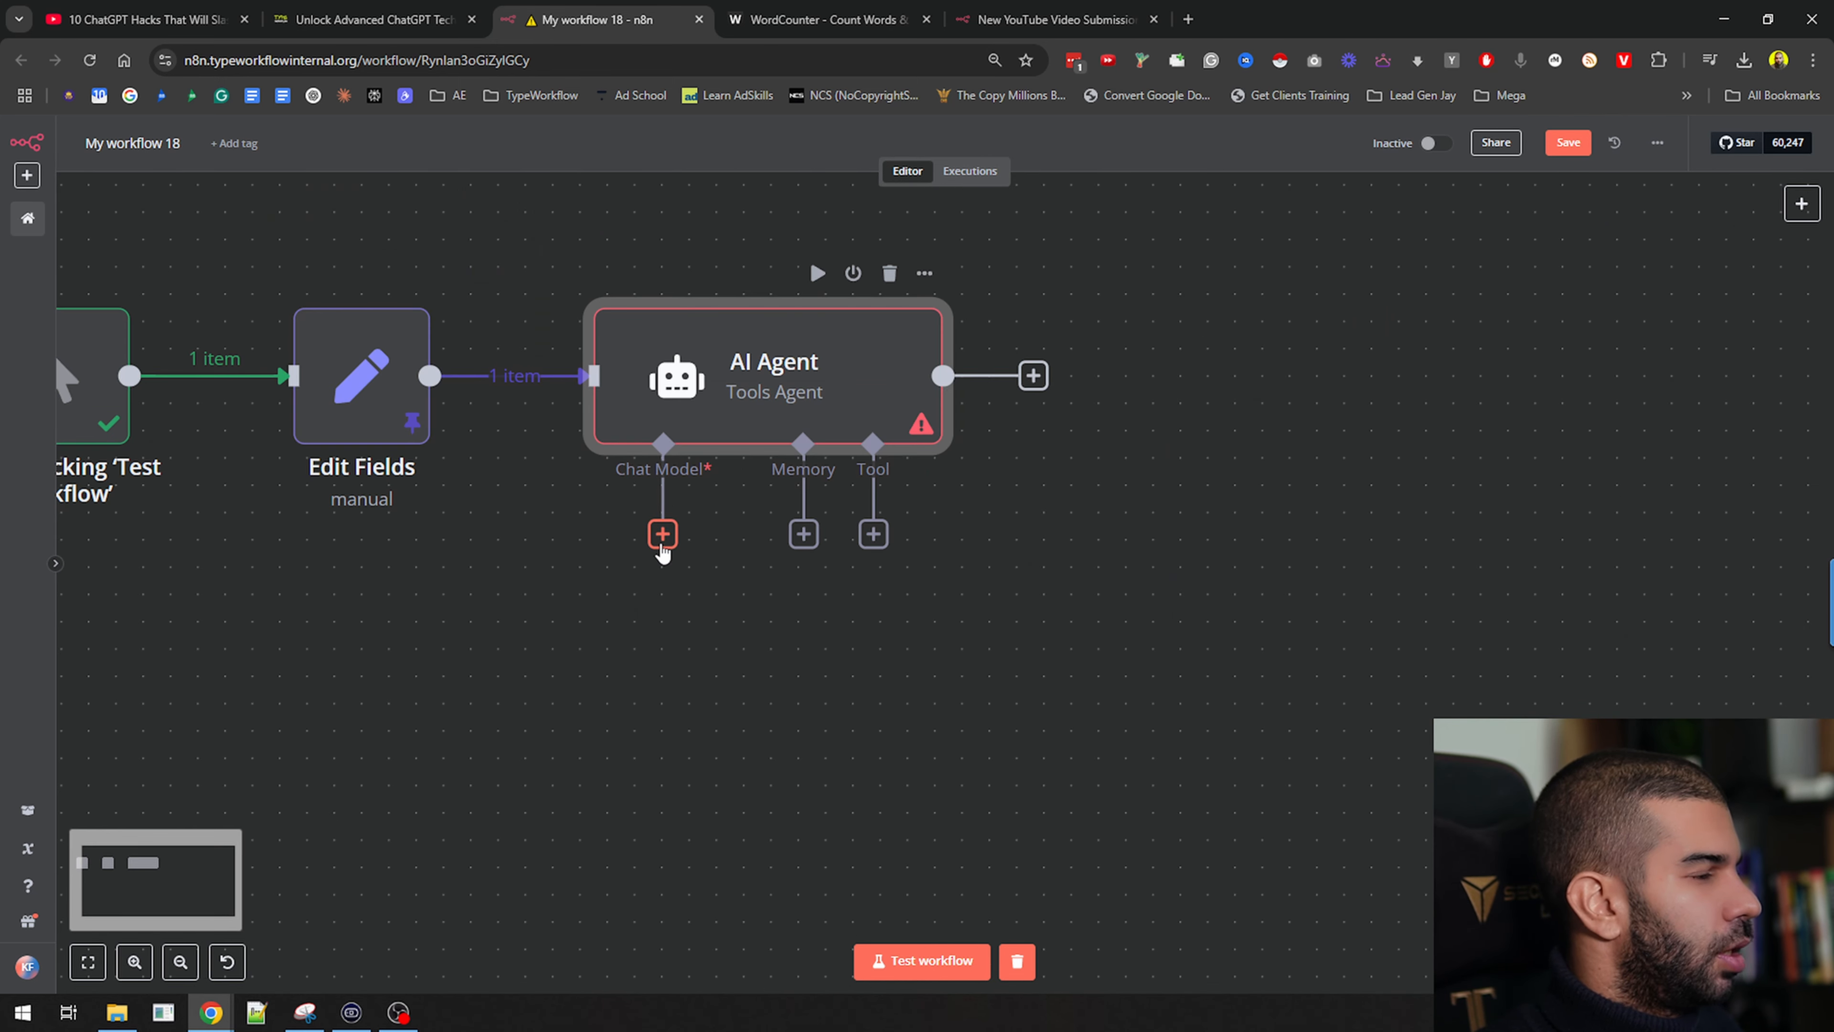
Attach an OpenRouter Chat Model to the AI Agent and search its models for 'free'
left_click(662, 534)
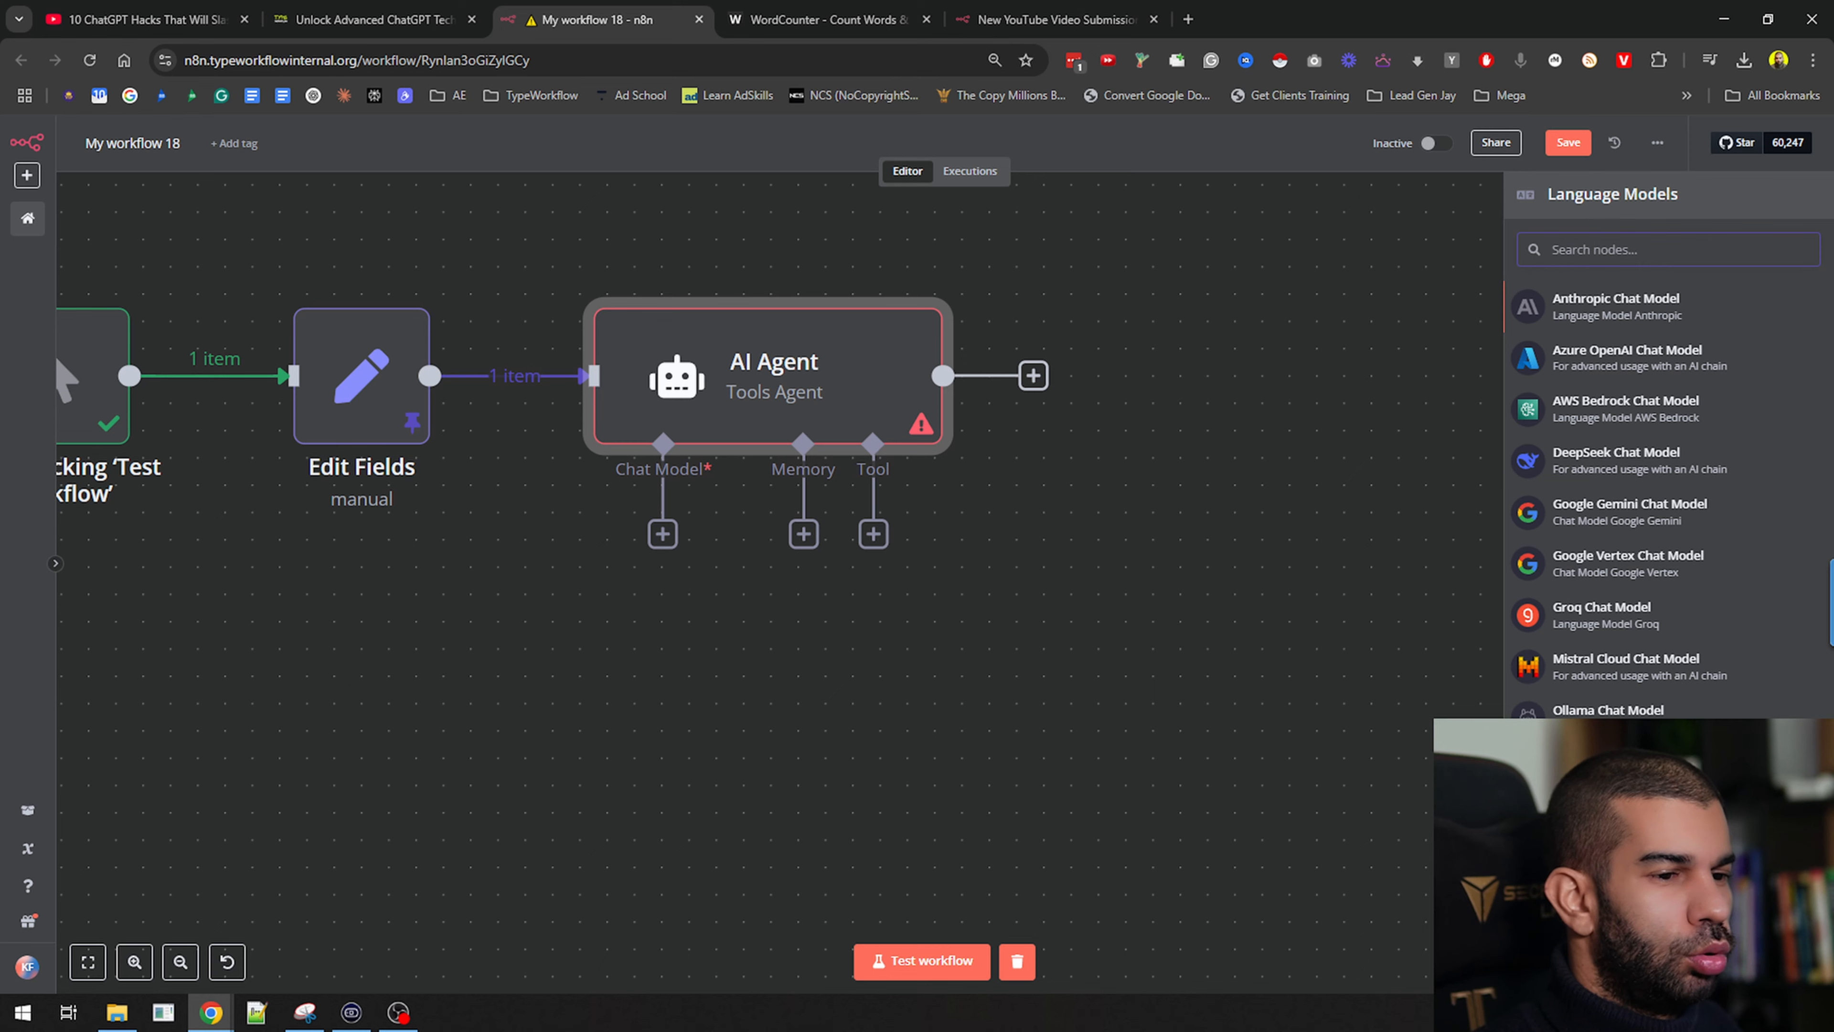
left_click(1609, 822)
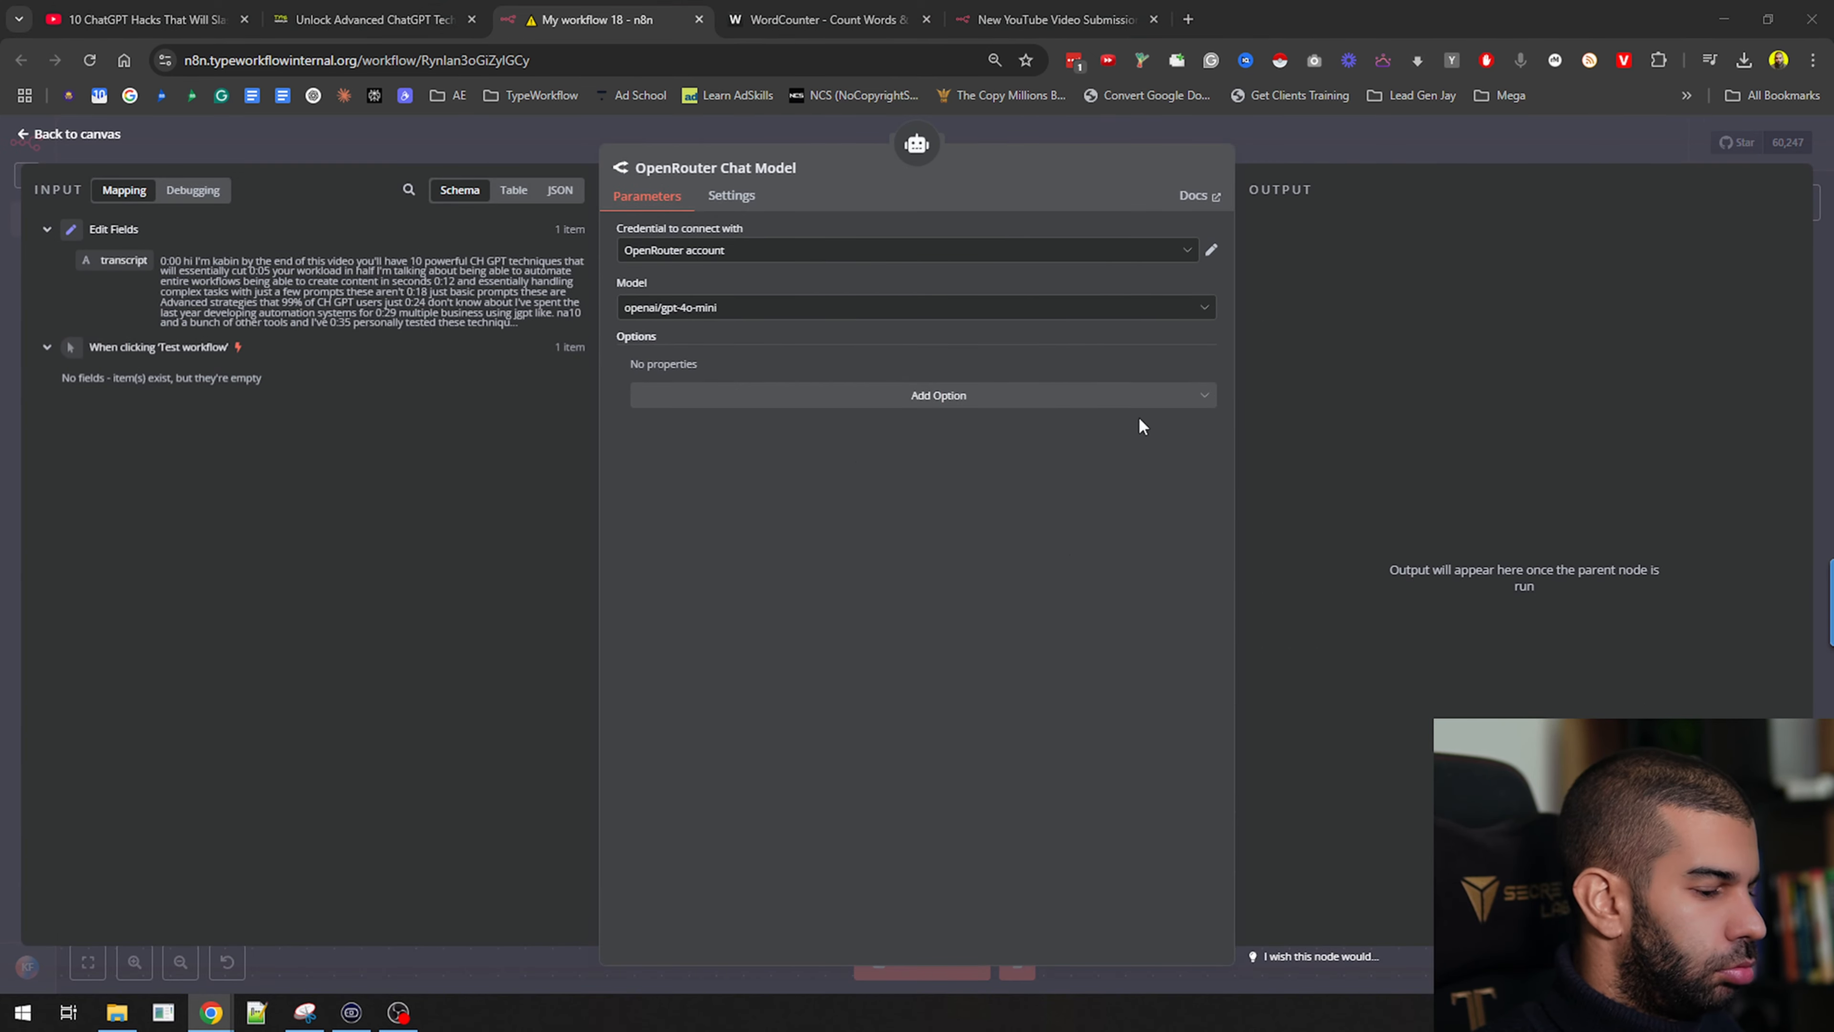
left_click(678, 309)
type("free")
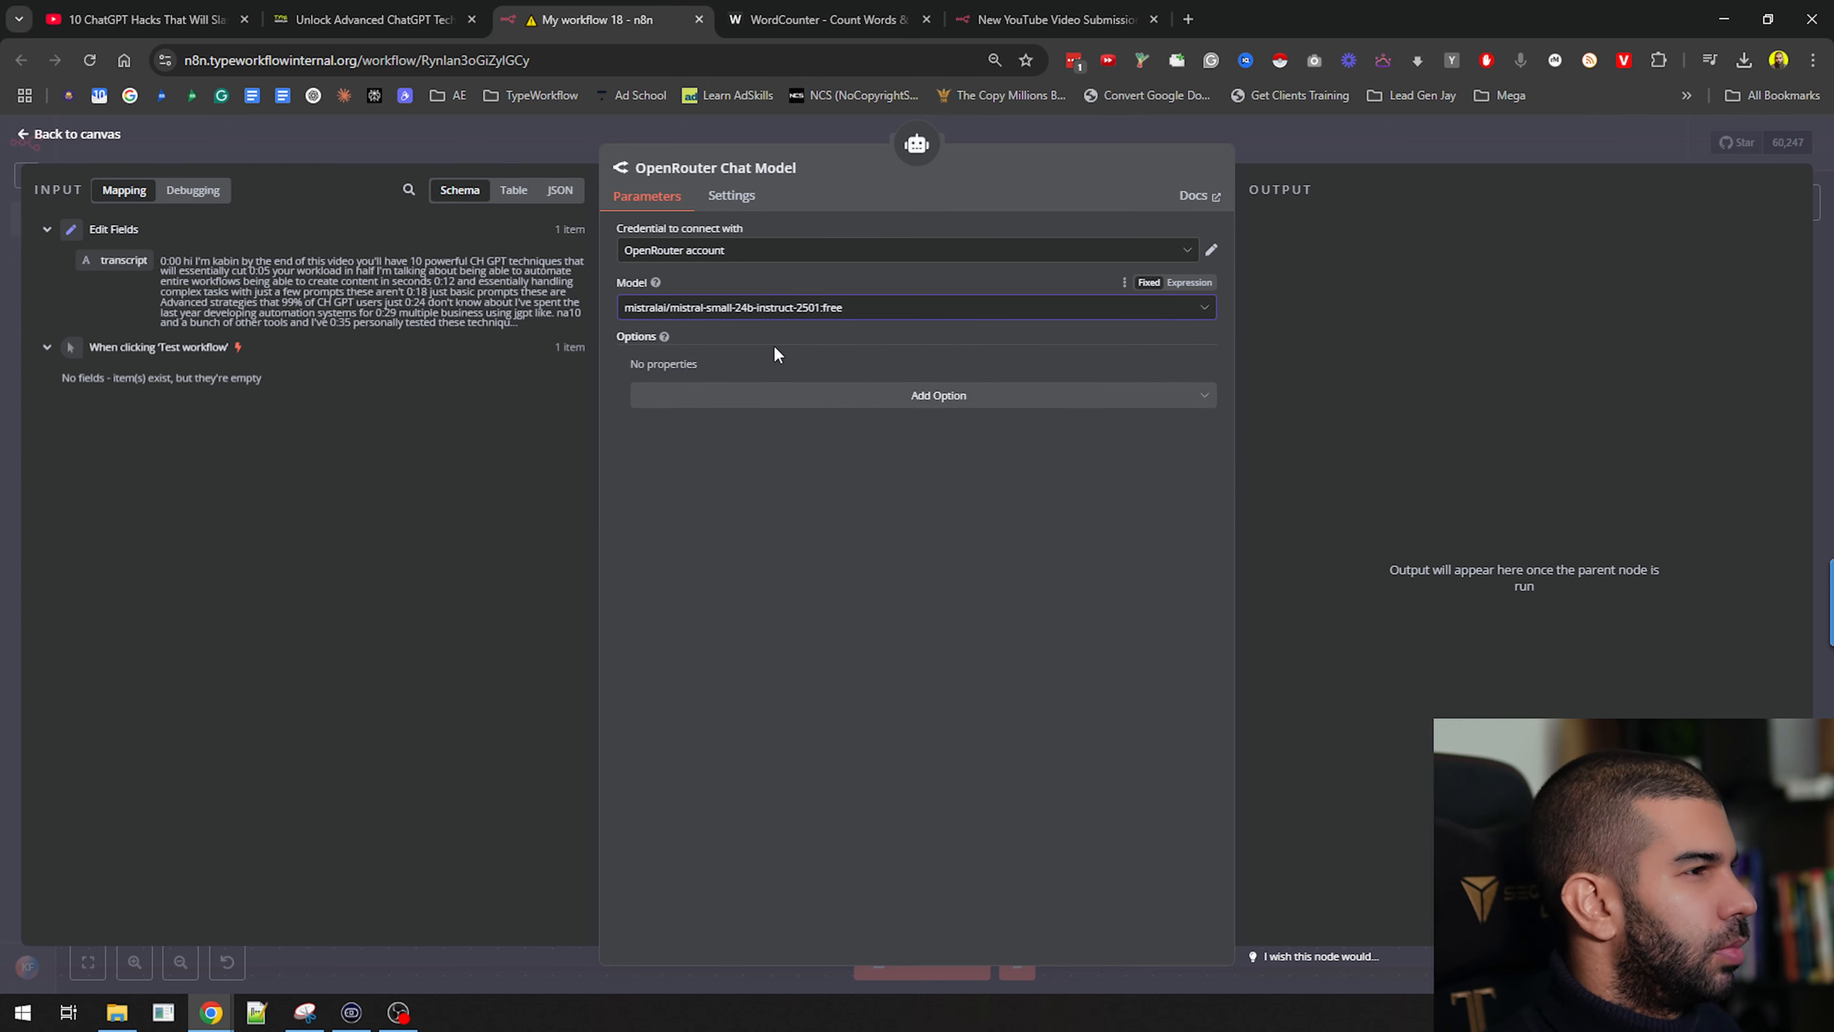
Browse free and llama models, keeping mistralai/mistral-small-24b-instruct-2501:free as the model
left_click(733, 310)
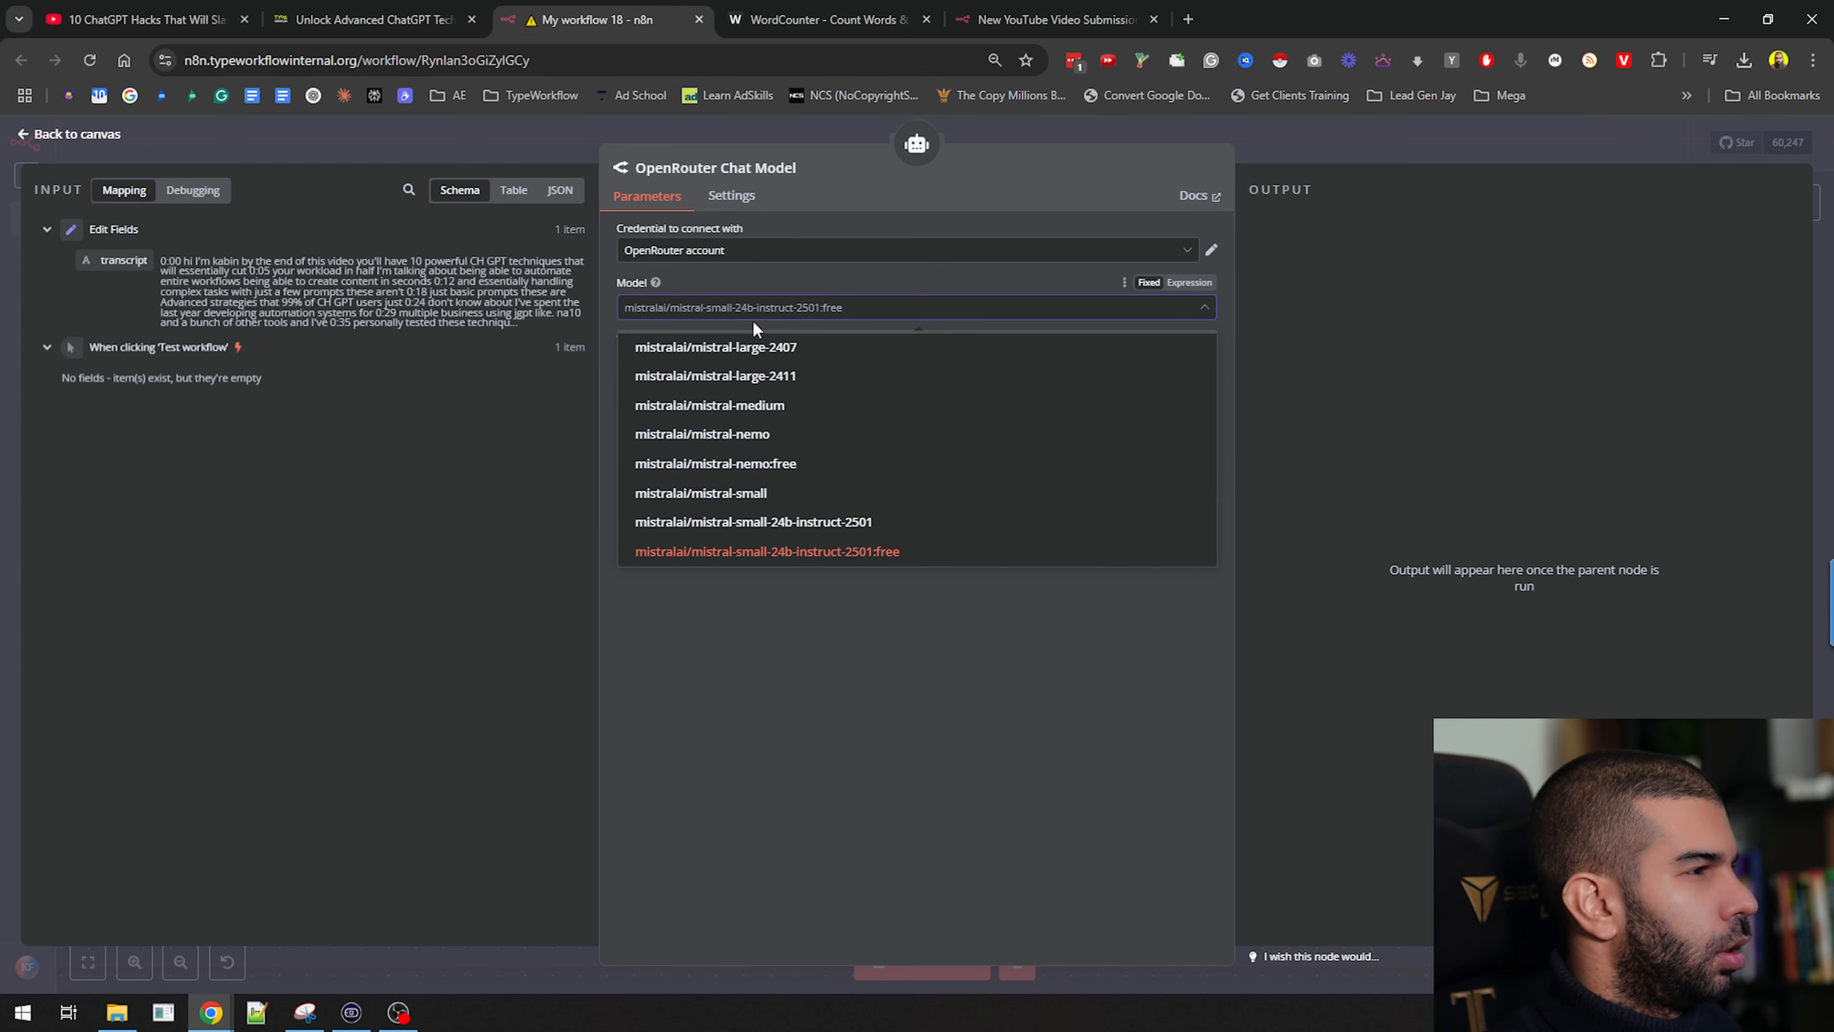
type("fre")
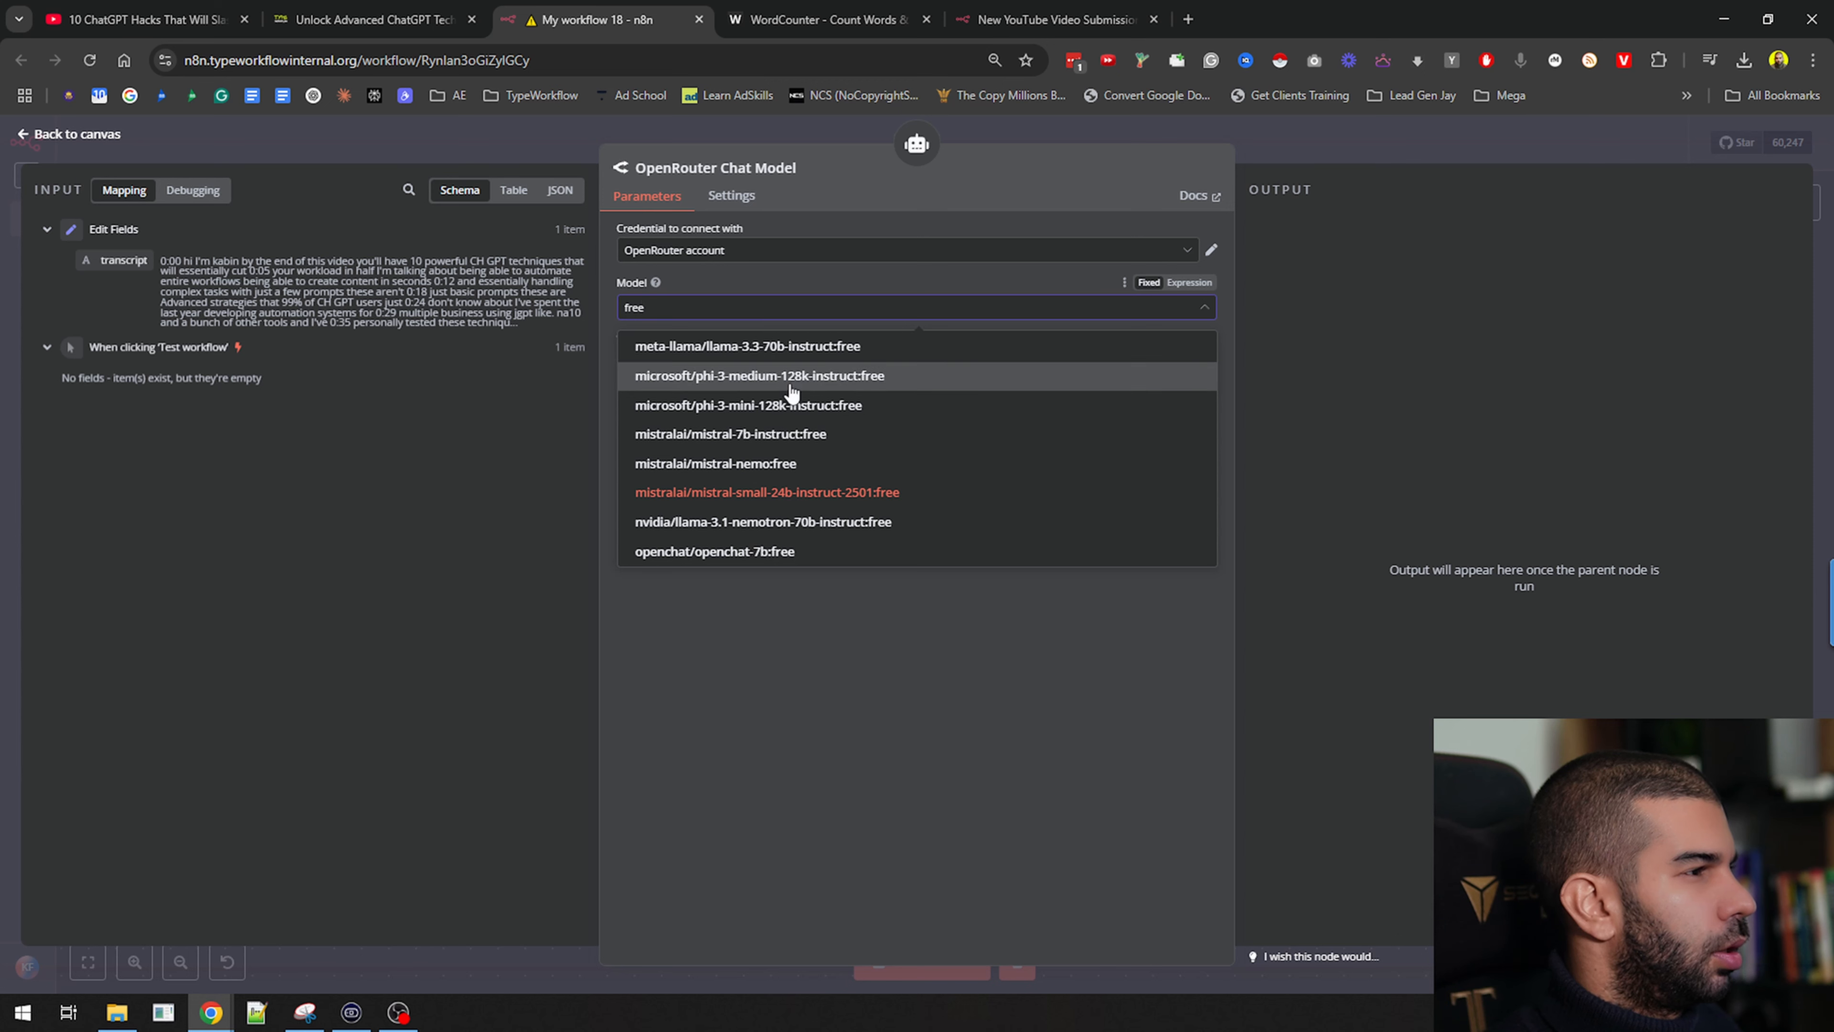
type("e")
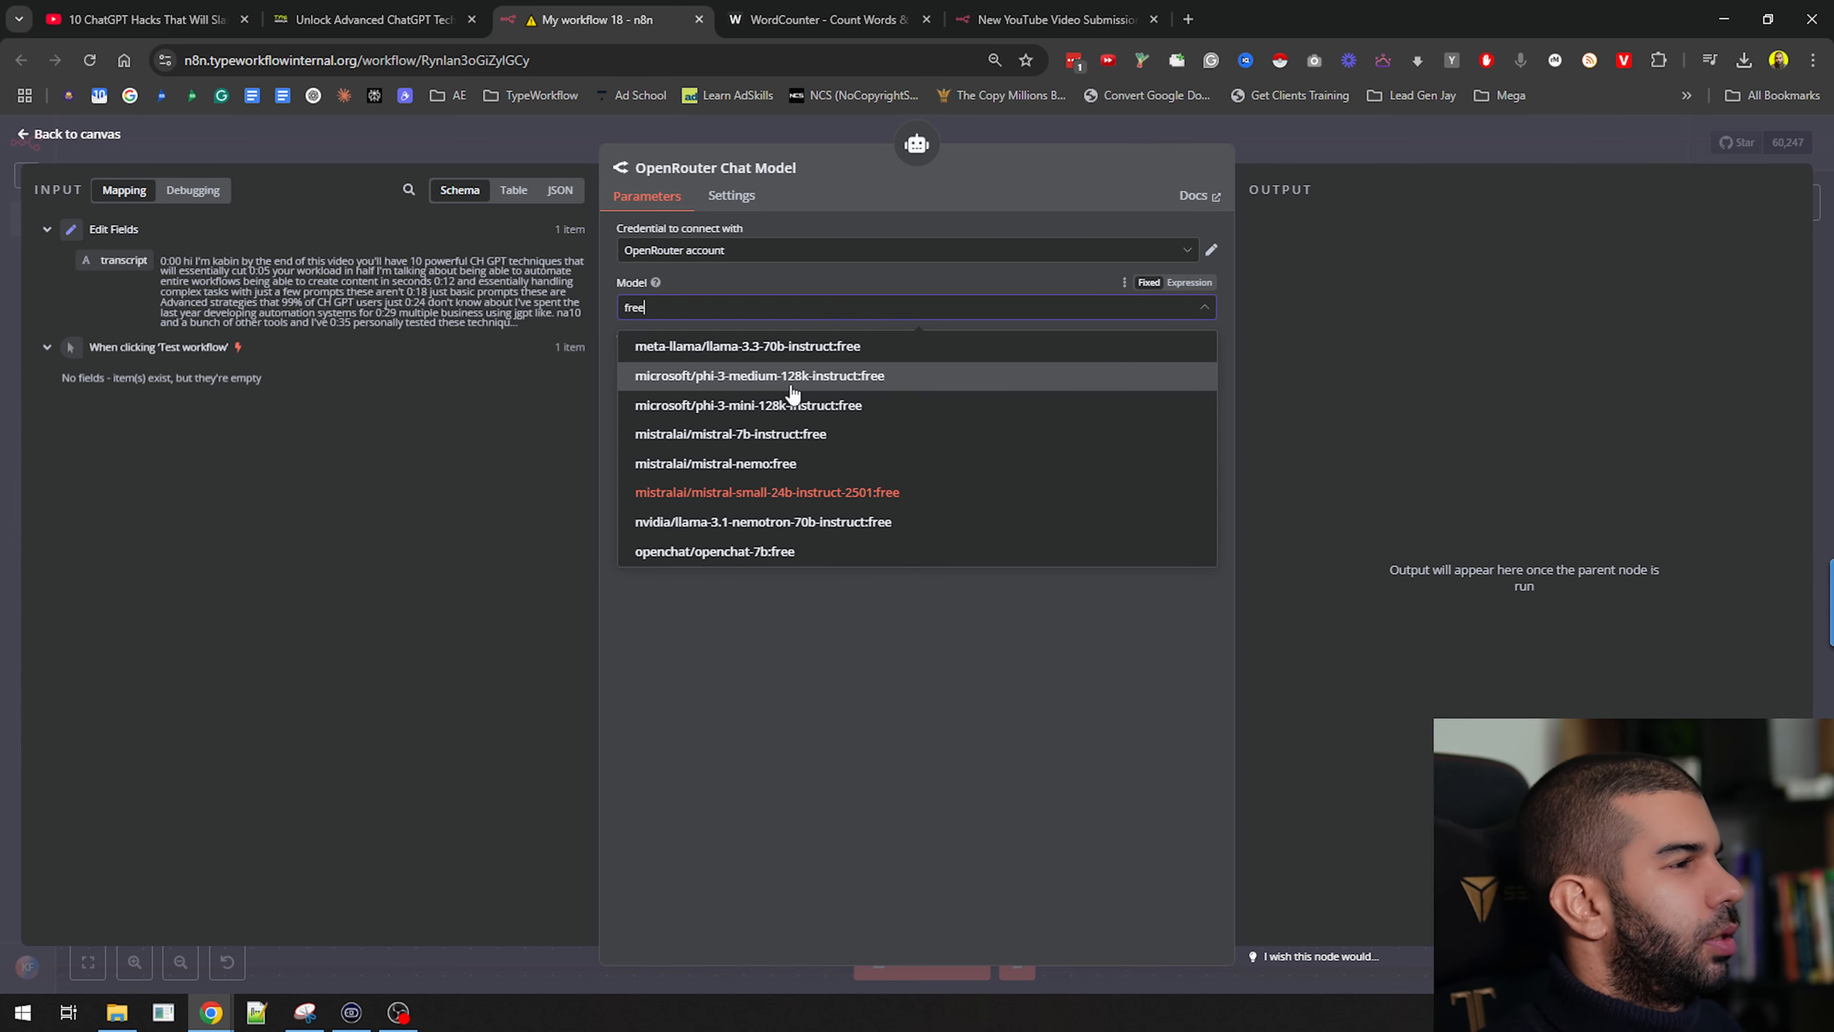
scroll(811, 383, "up", 1)
scroll(823, 419, "down", 8)
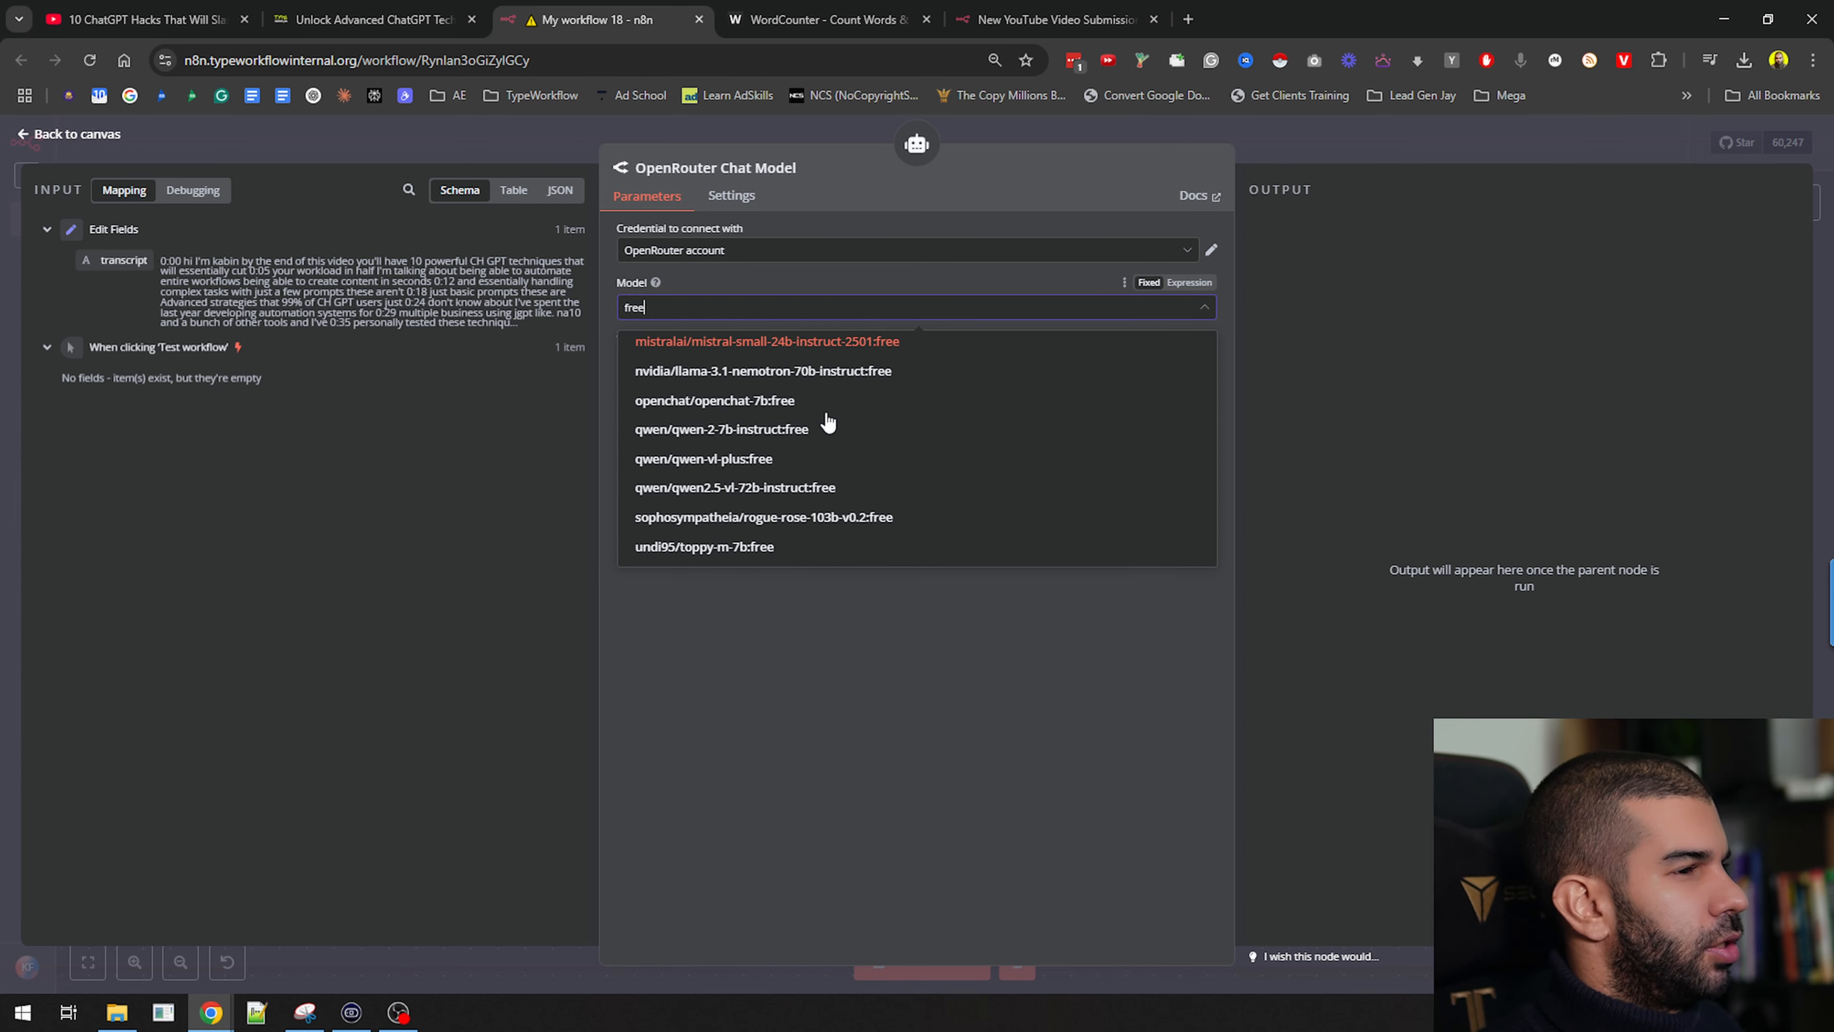
scroll(802, 458, "up", 5)
scroll(780, 441, "up", 4)
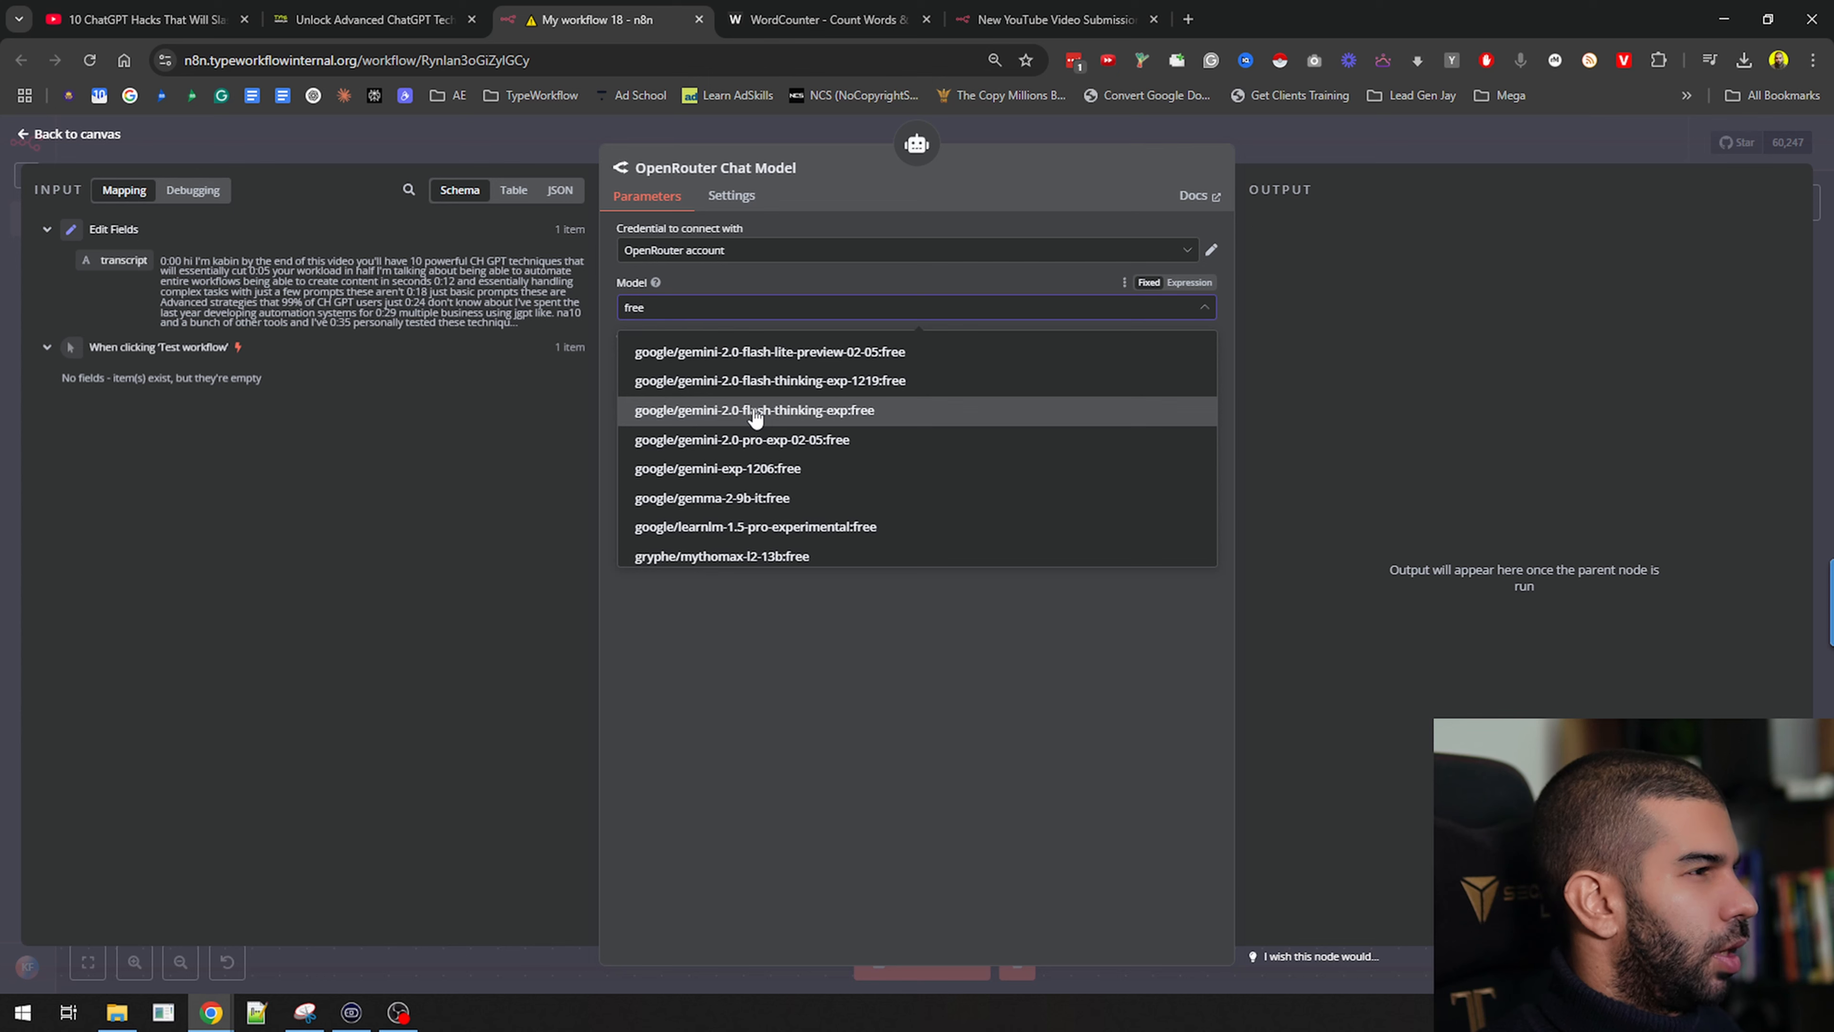
type("l")
key("BackSpace")
key("BackSpace")
key("BackSpace")
key("BackSpace")
type("l")
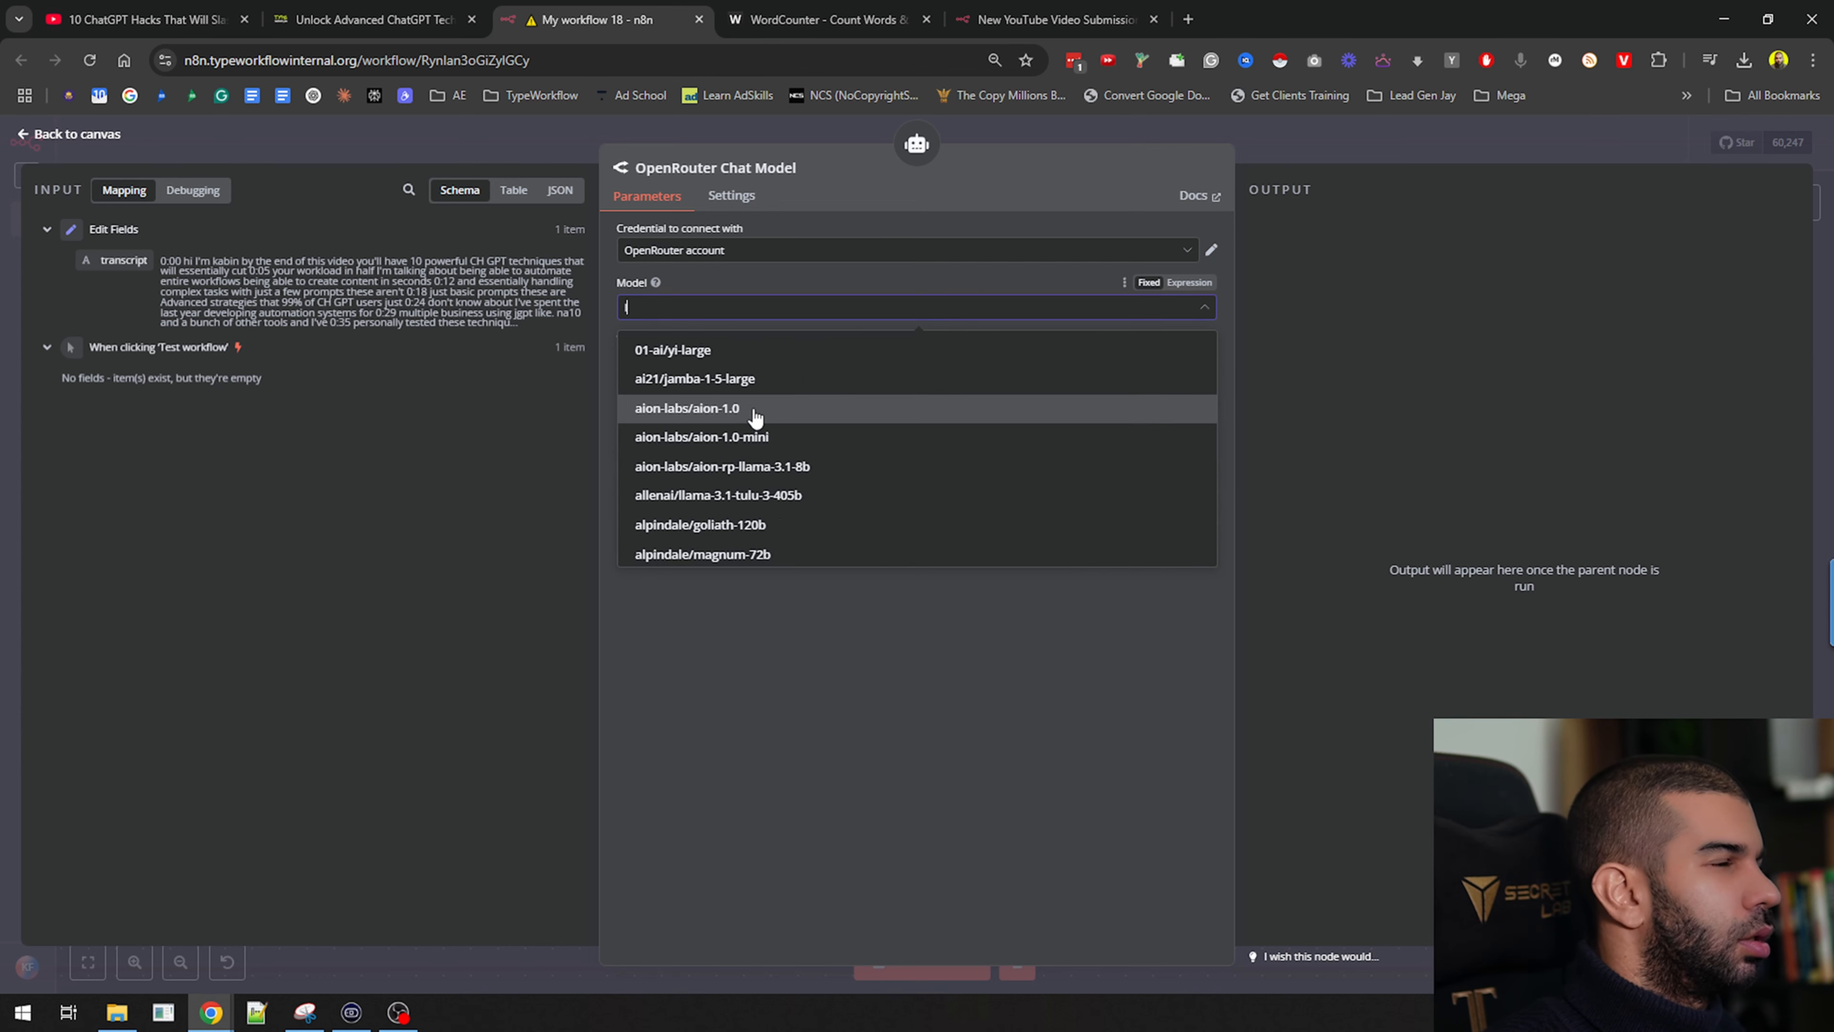
type("lama fr")
key("BackSpace")
key("BackSpace")
key("BackSpace")
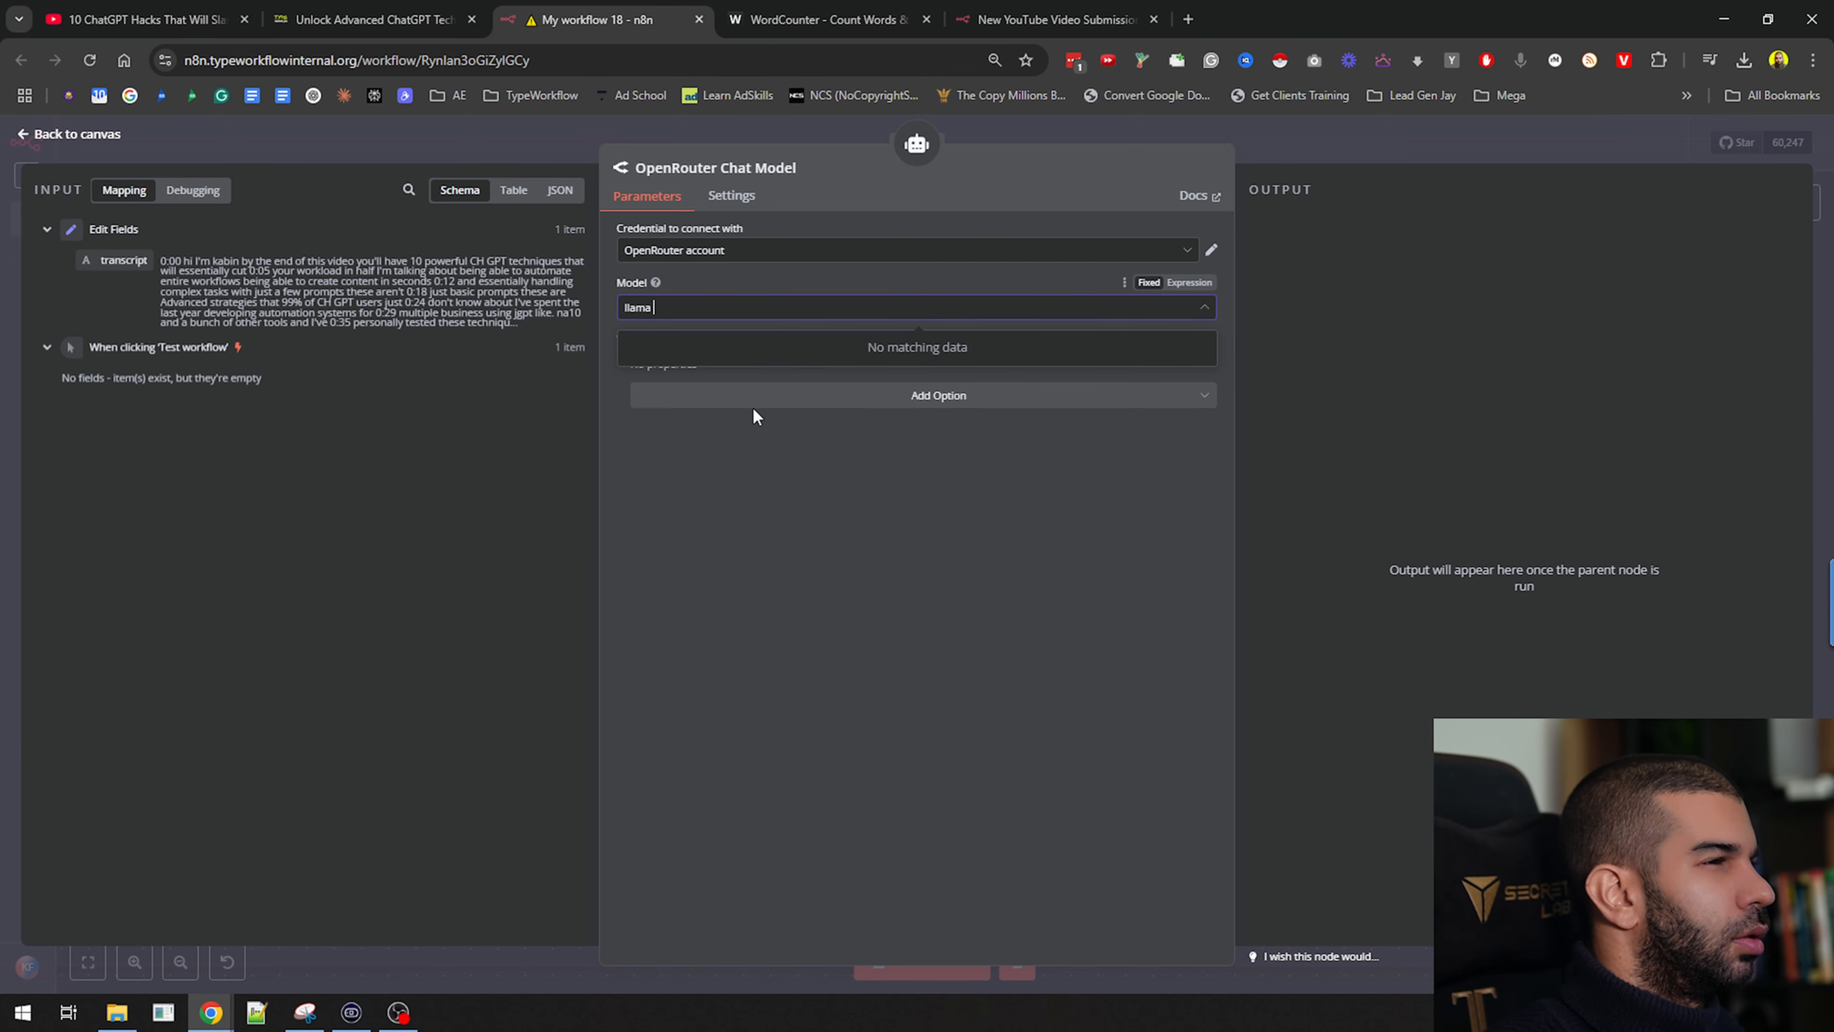
key("Down")
key("Down")
key("Down")
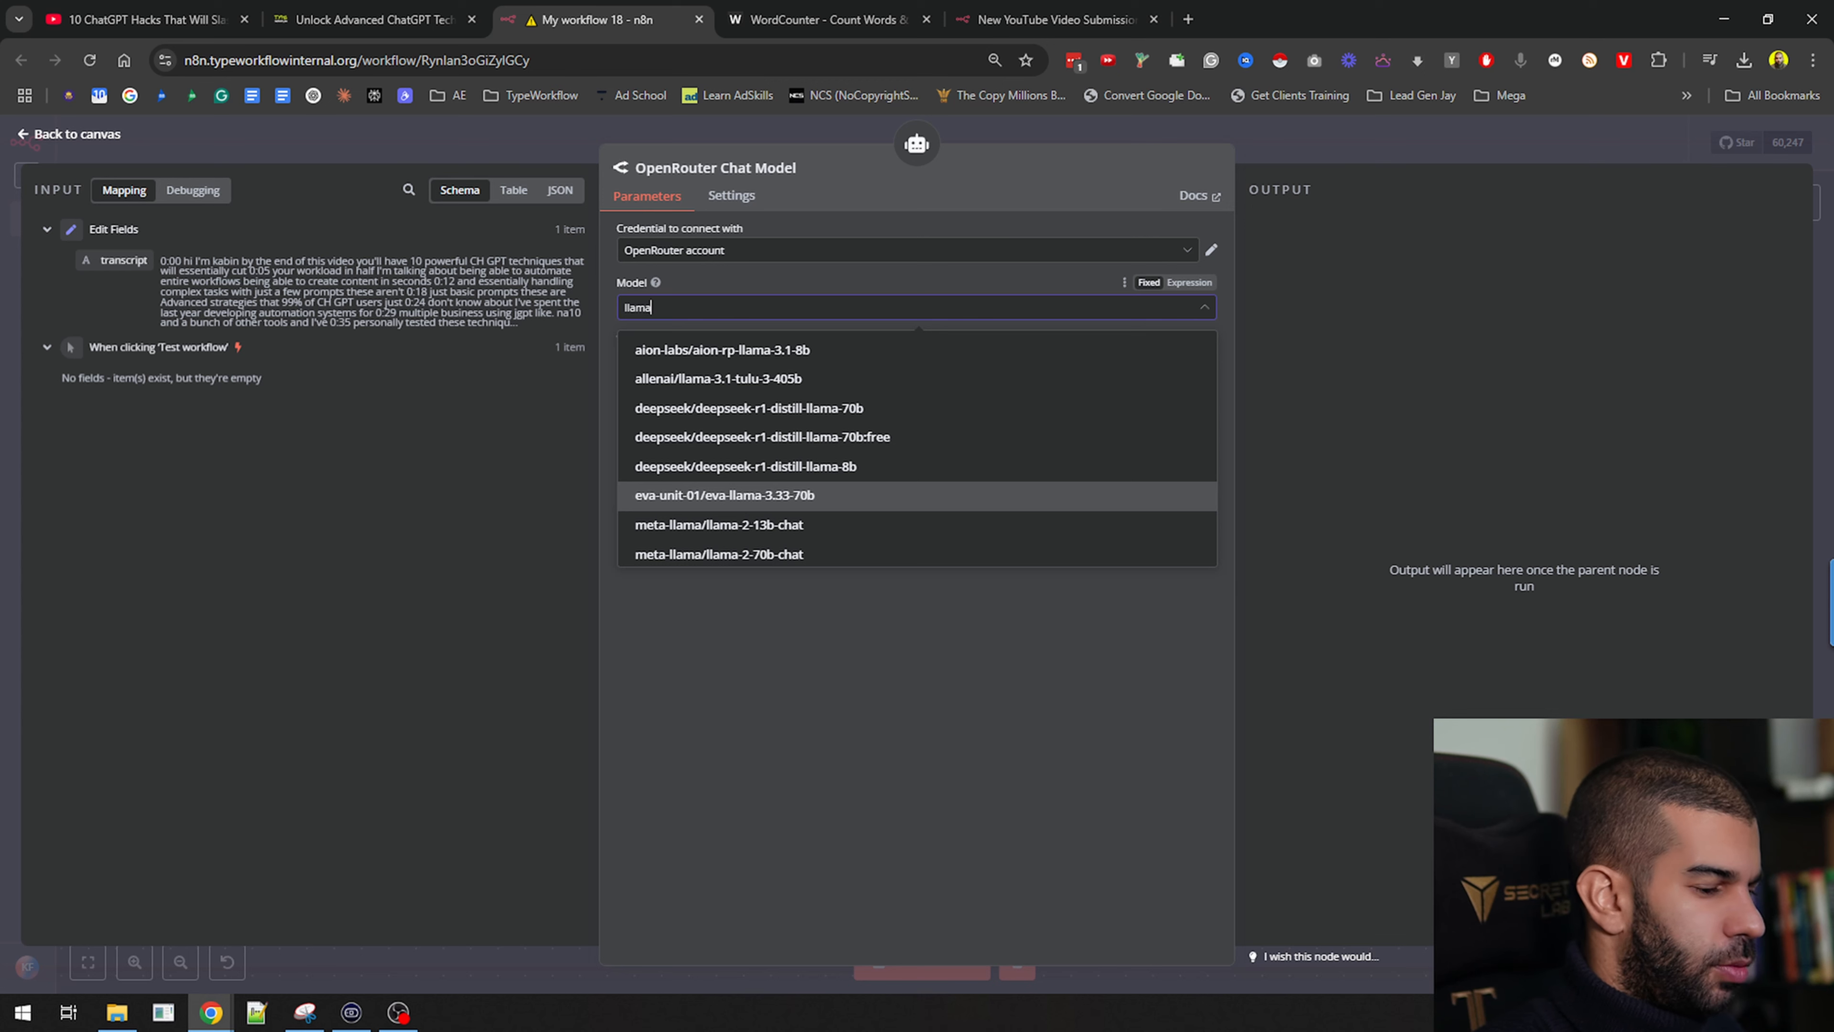
key("Escape")
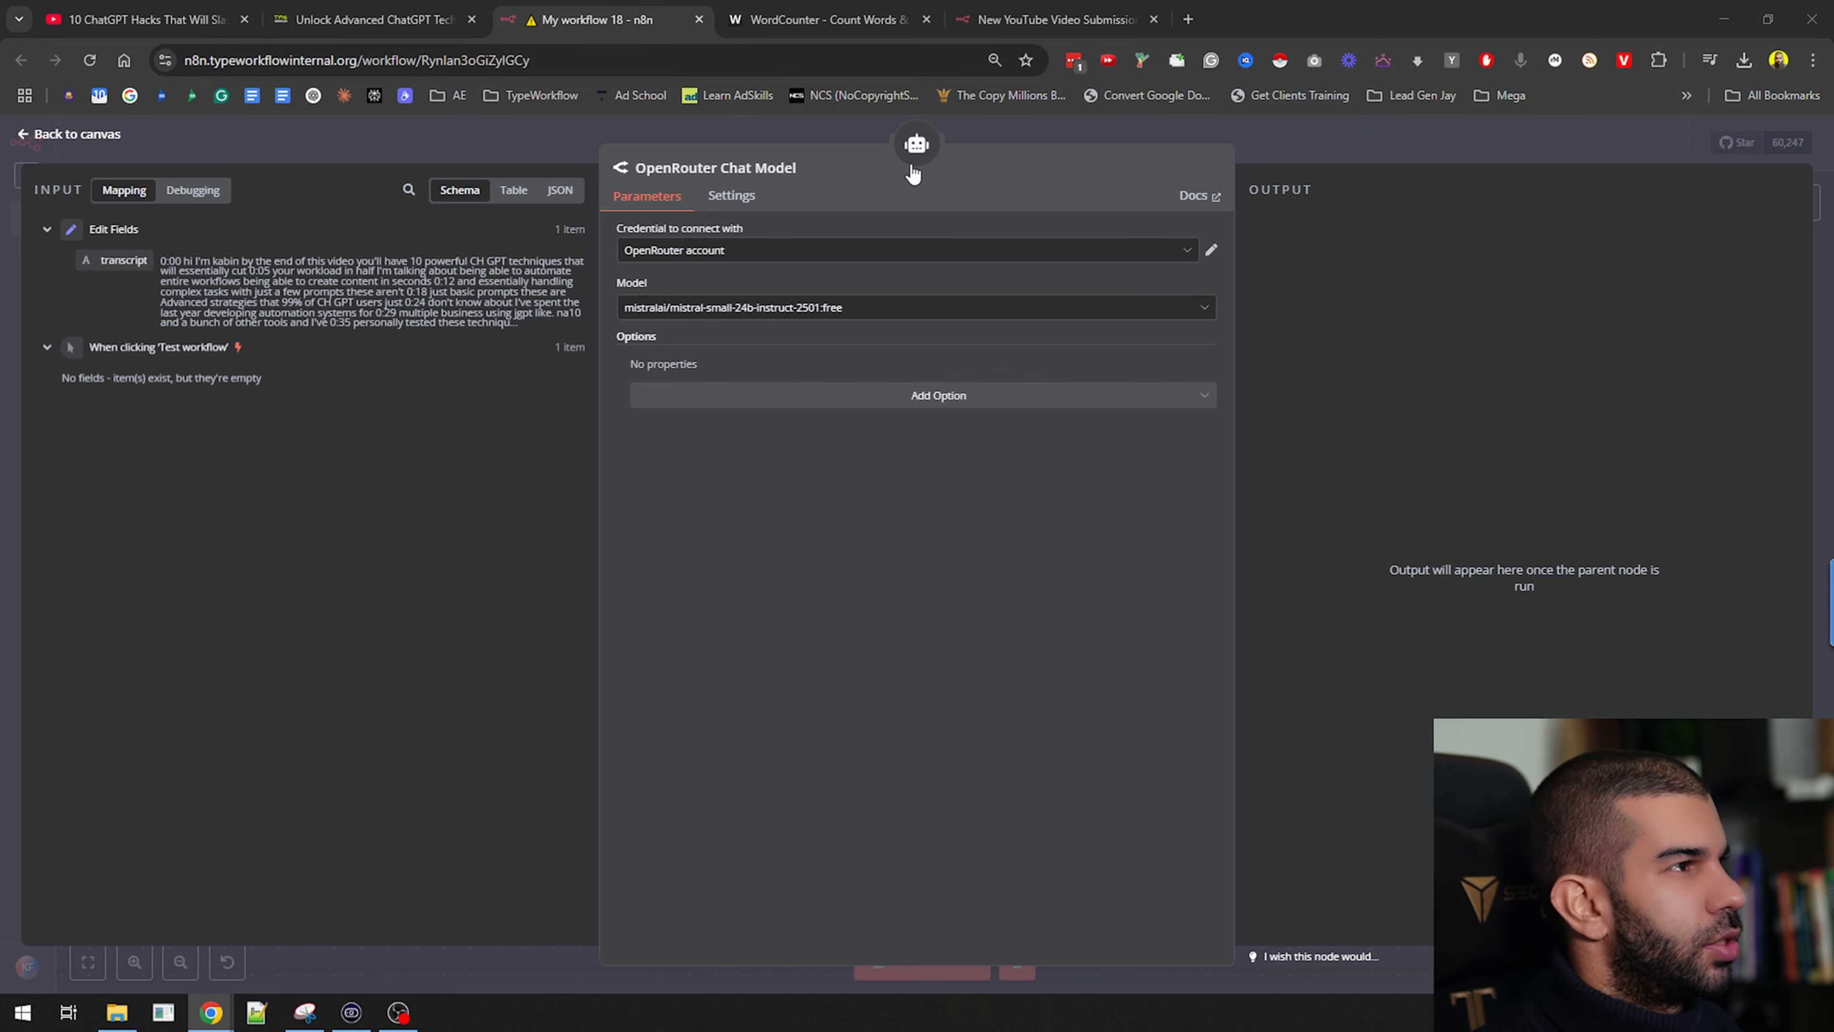
left_click(990, 133)
Run the AI Agent node, watch its execution, then stop the running workflow
mouse_move(775, 397)
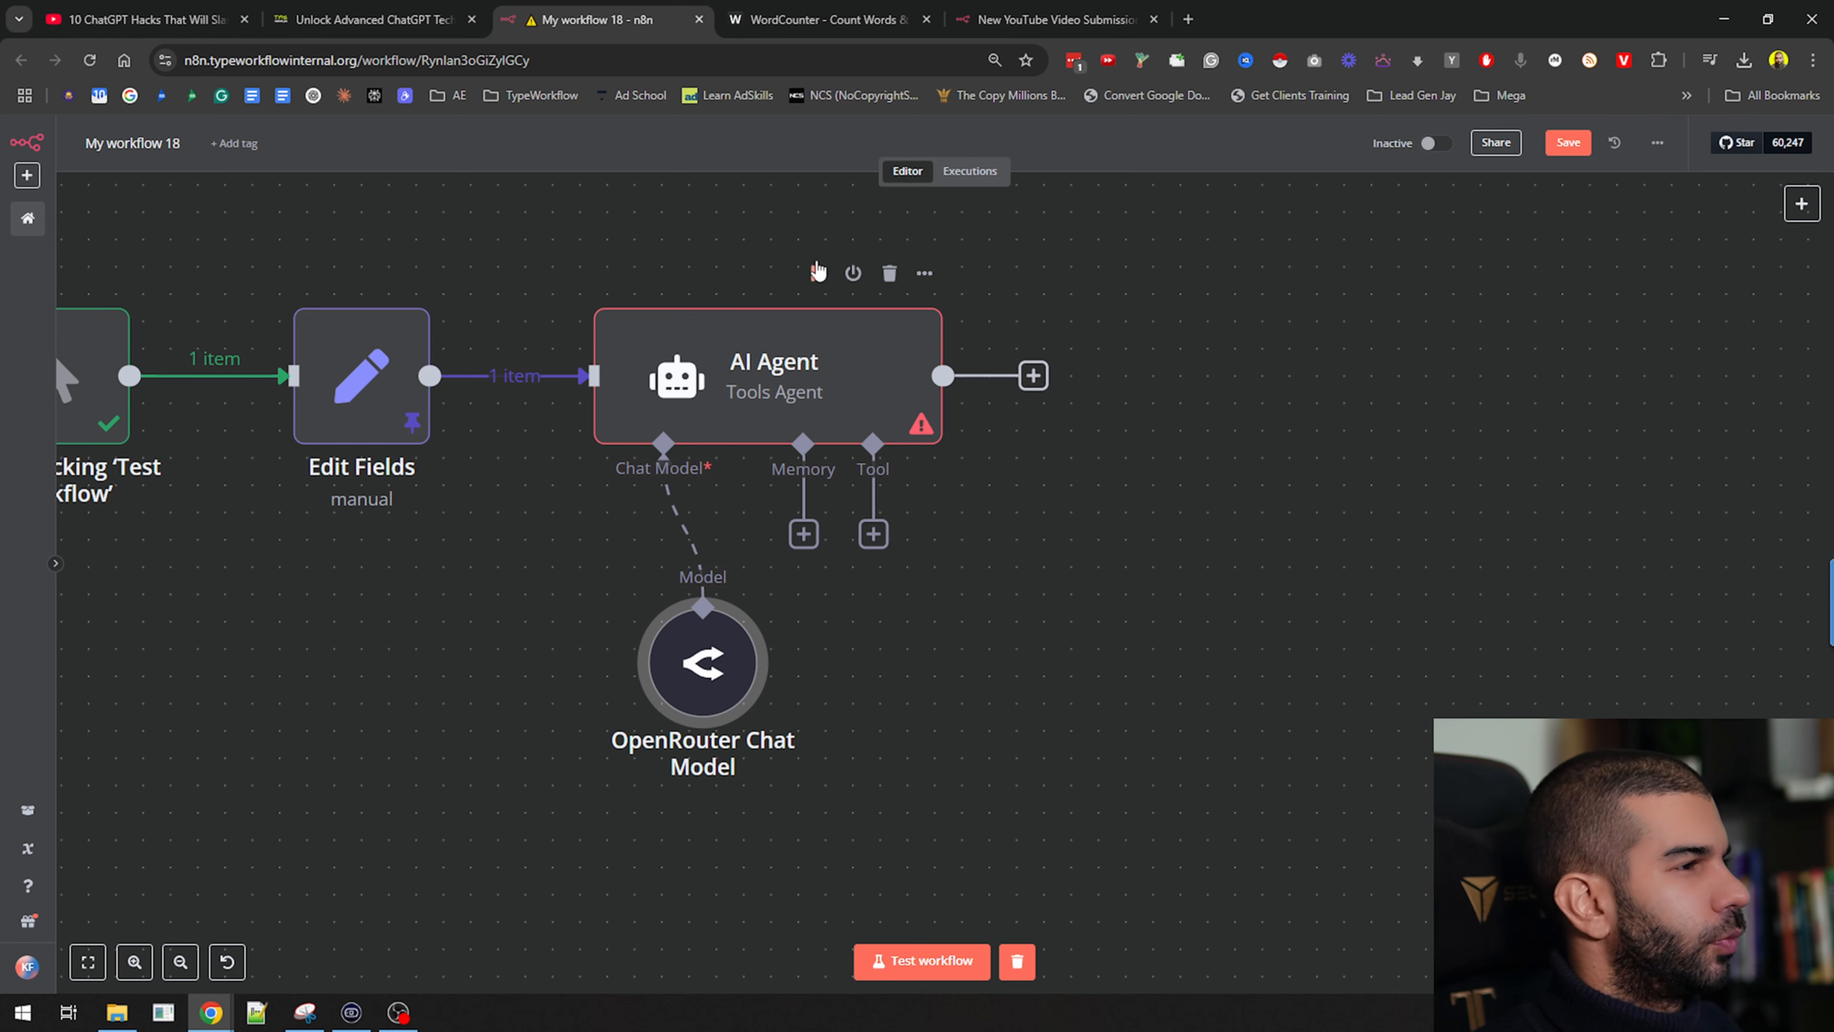
left_click(817, 272)
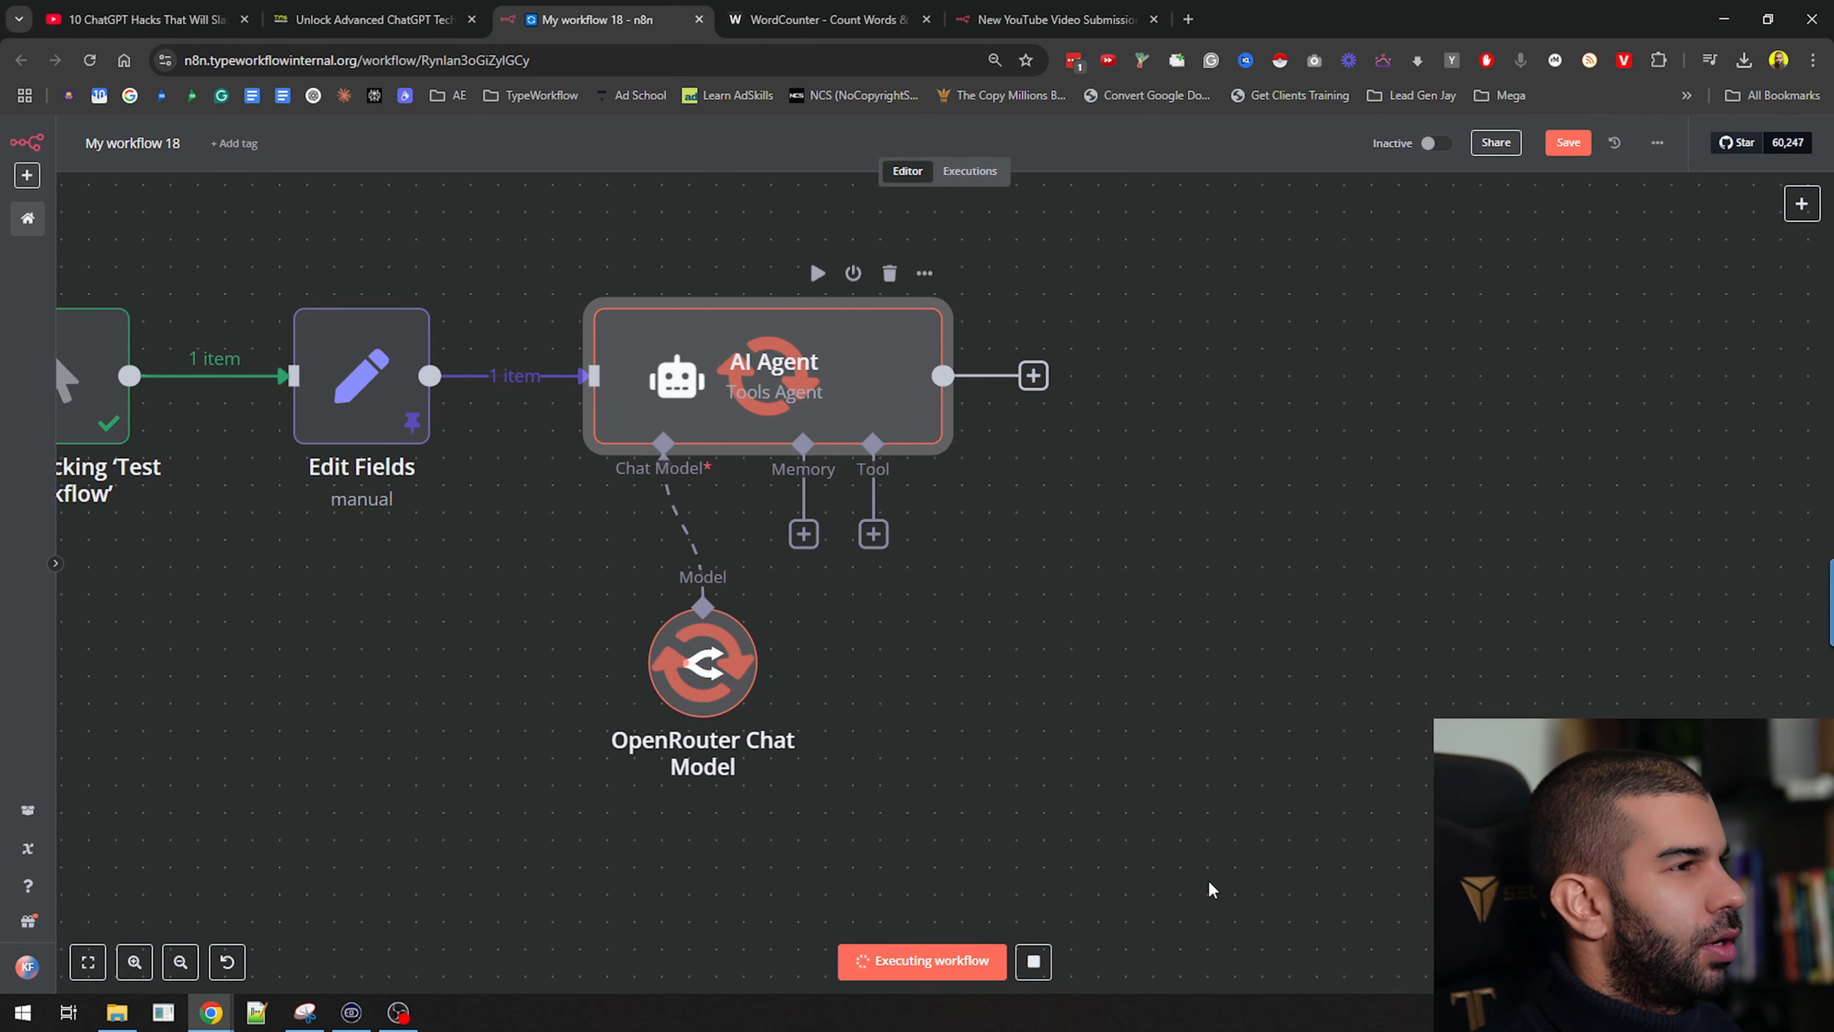
double_click(692, 385)
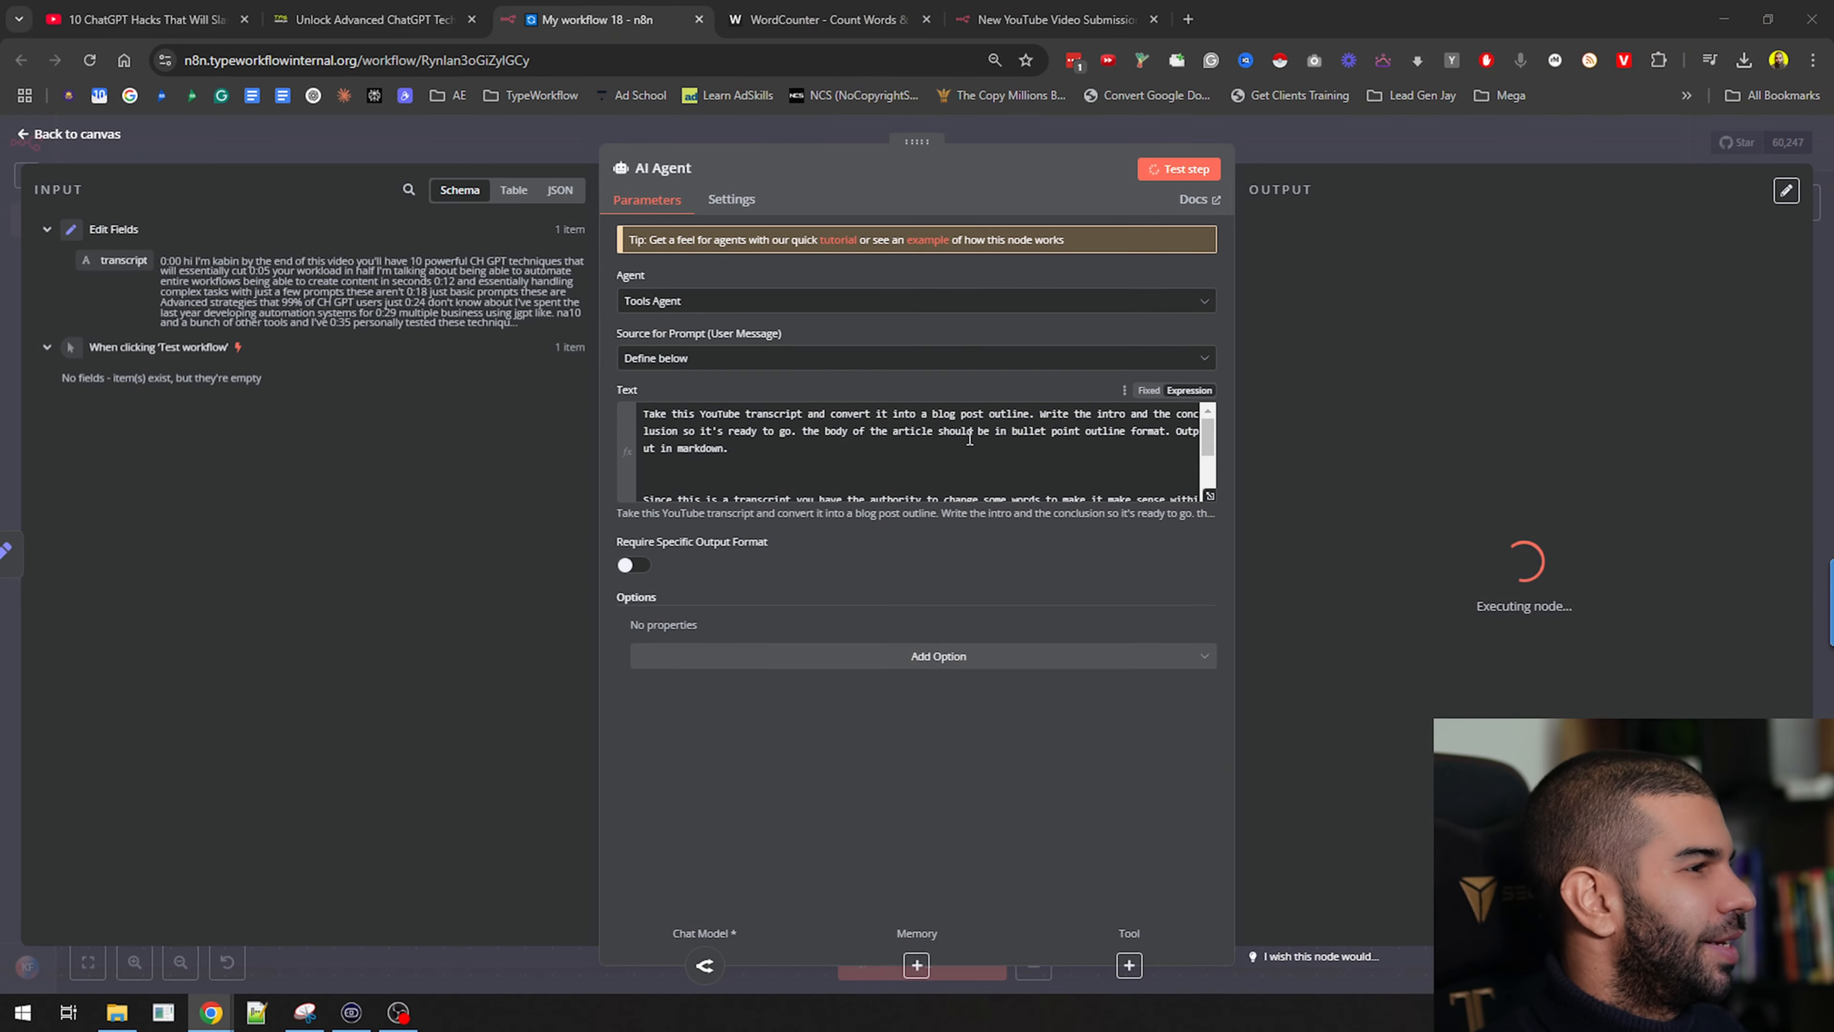
left_click(1292, 140)
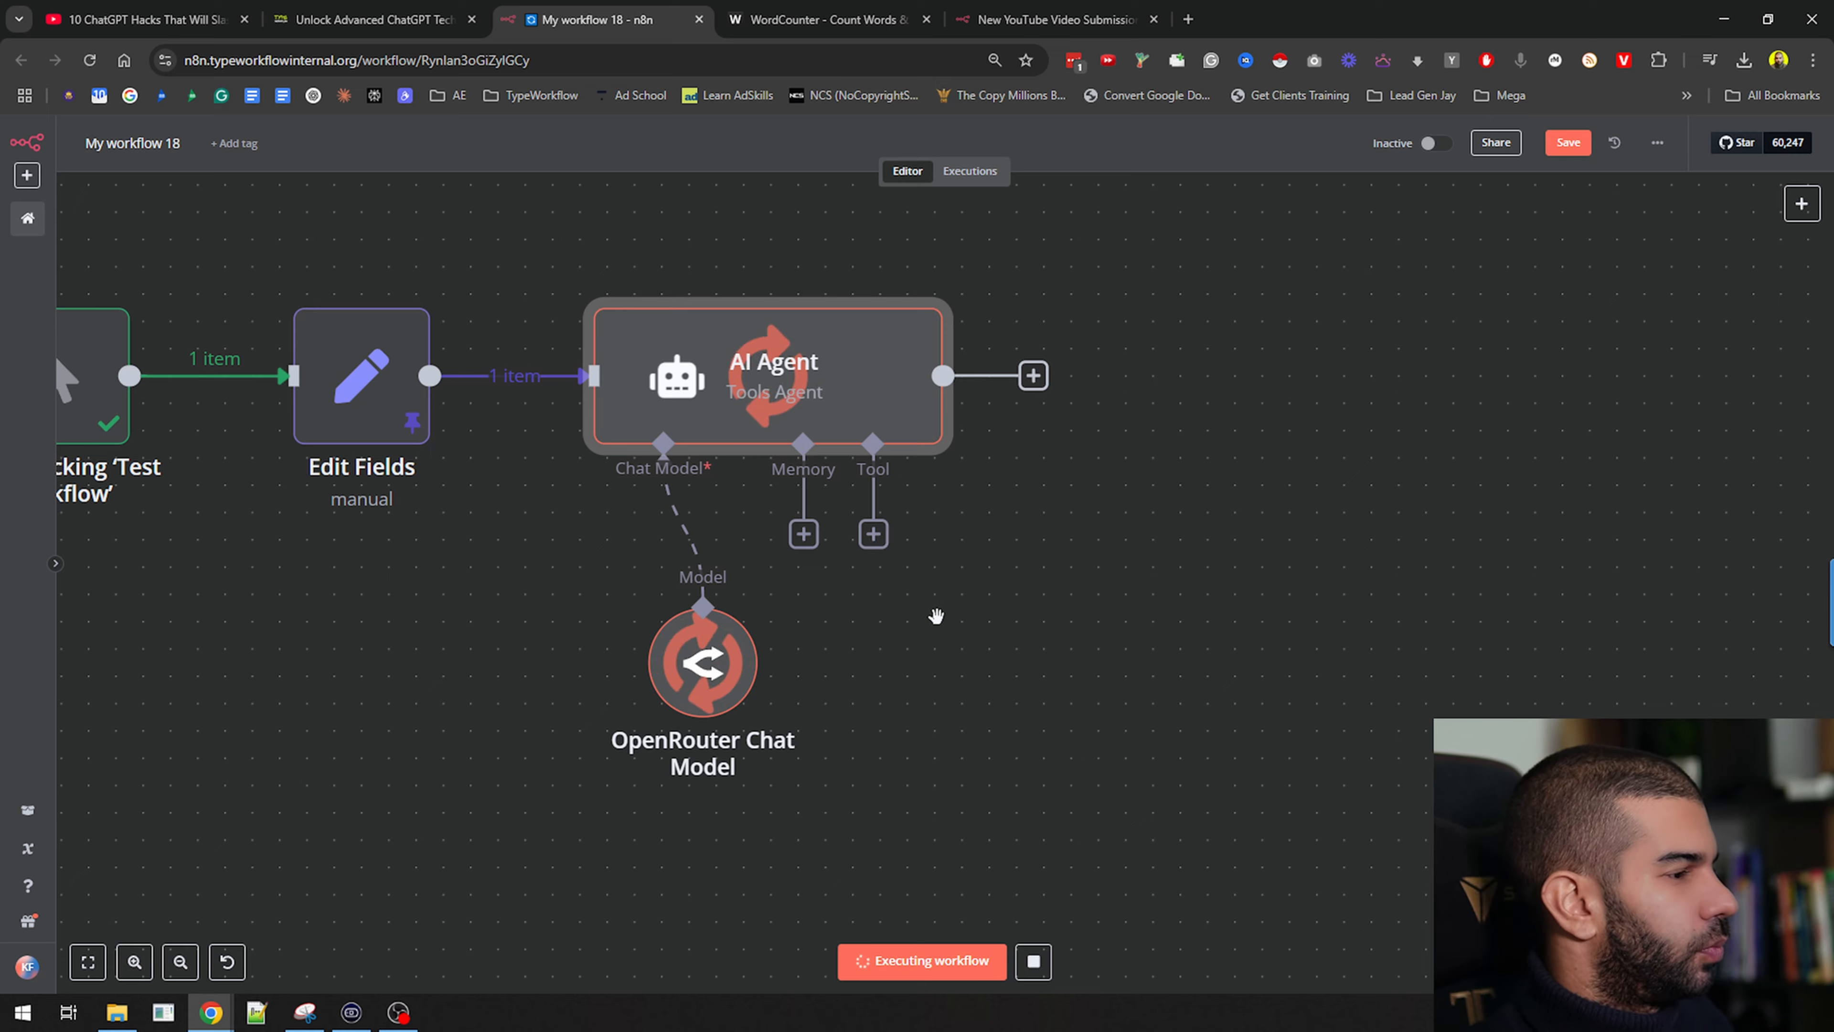
scroll(937, 614, "down", 3)
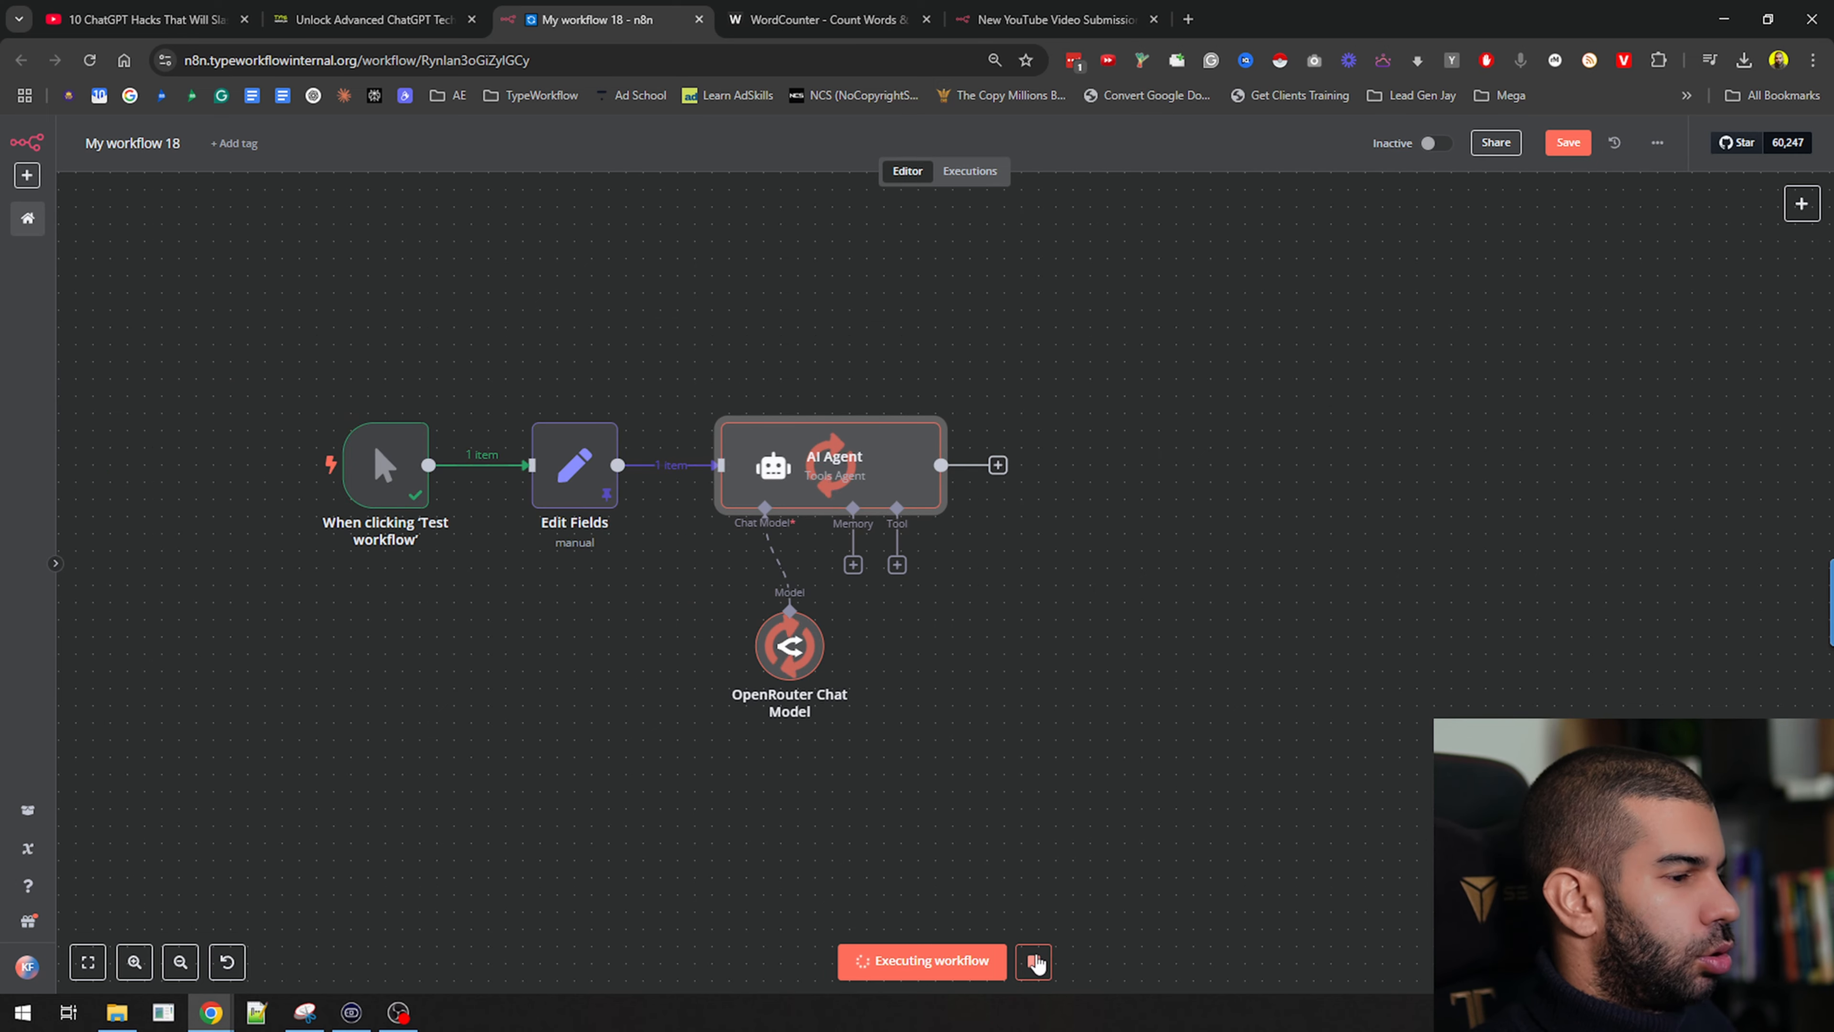
left_click(1034, 963)
Check the OpenRouter Chat Model's connected credential and model list
double_click(783, 676)
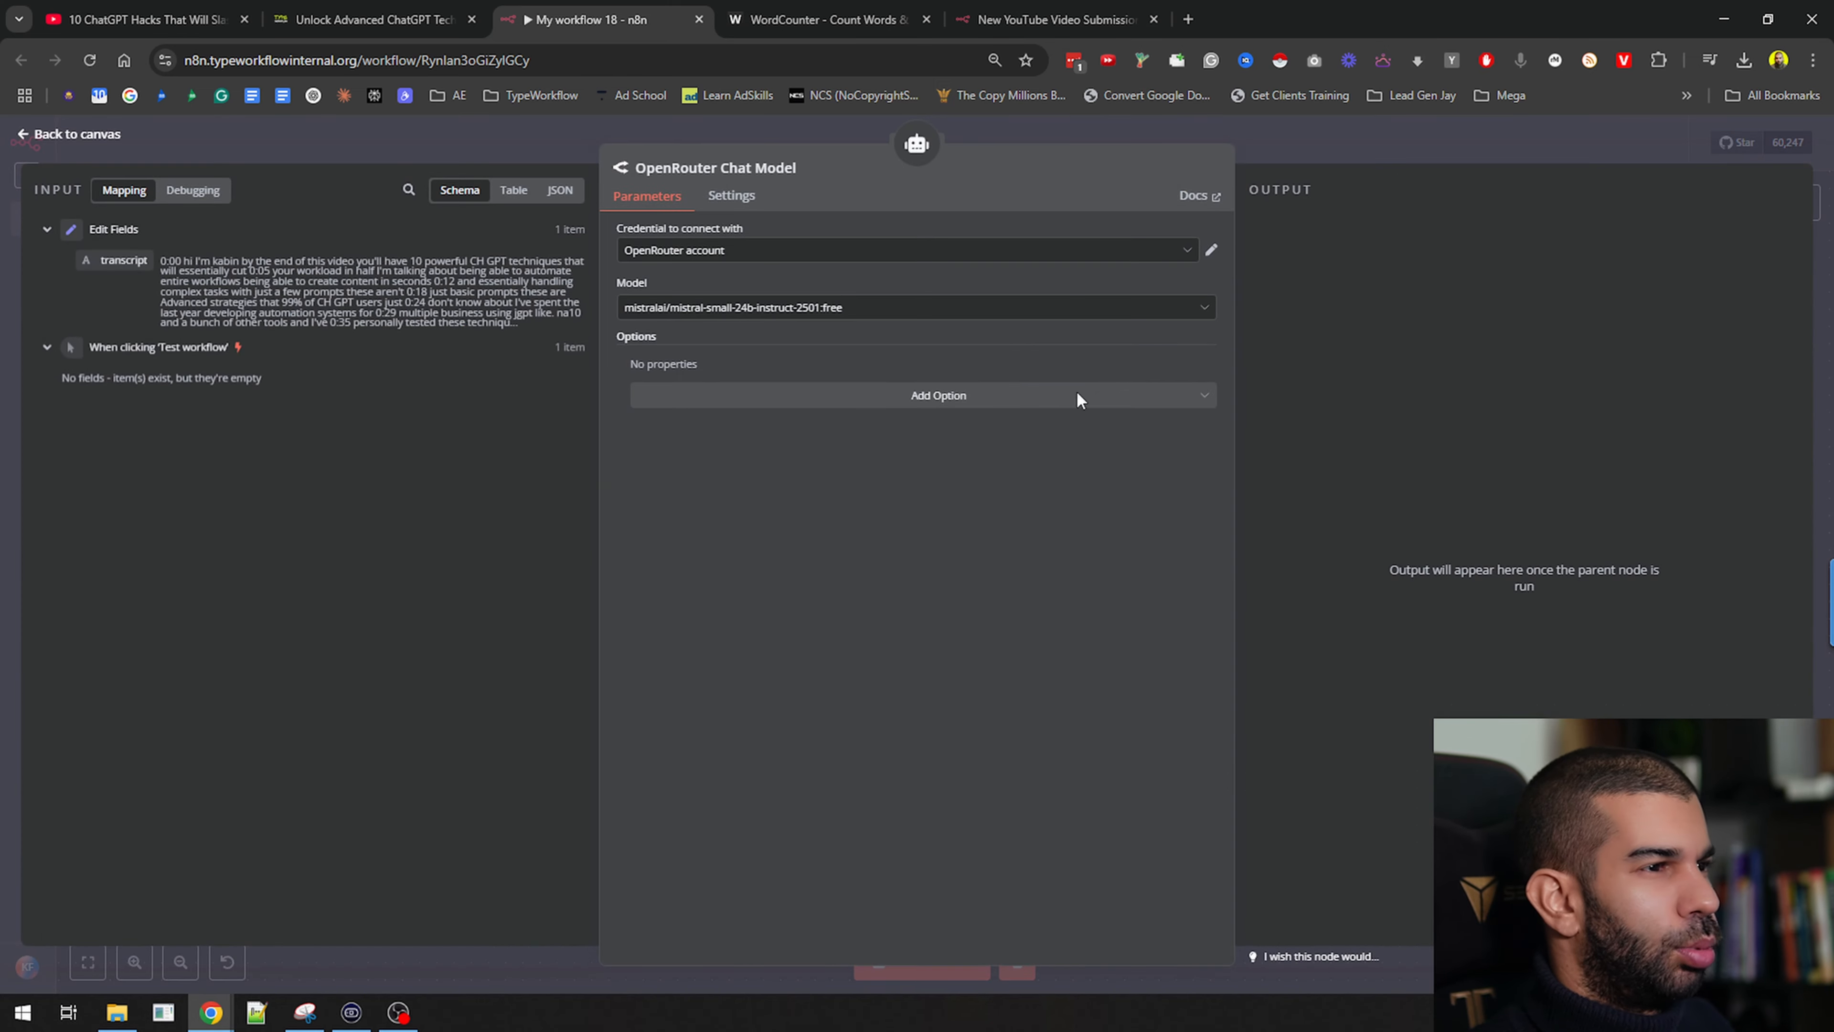
left_click(842, 317)
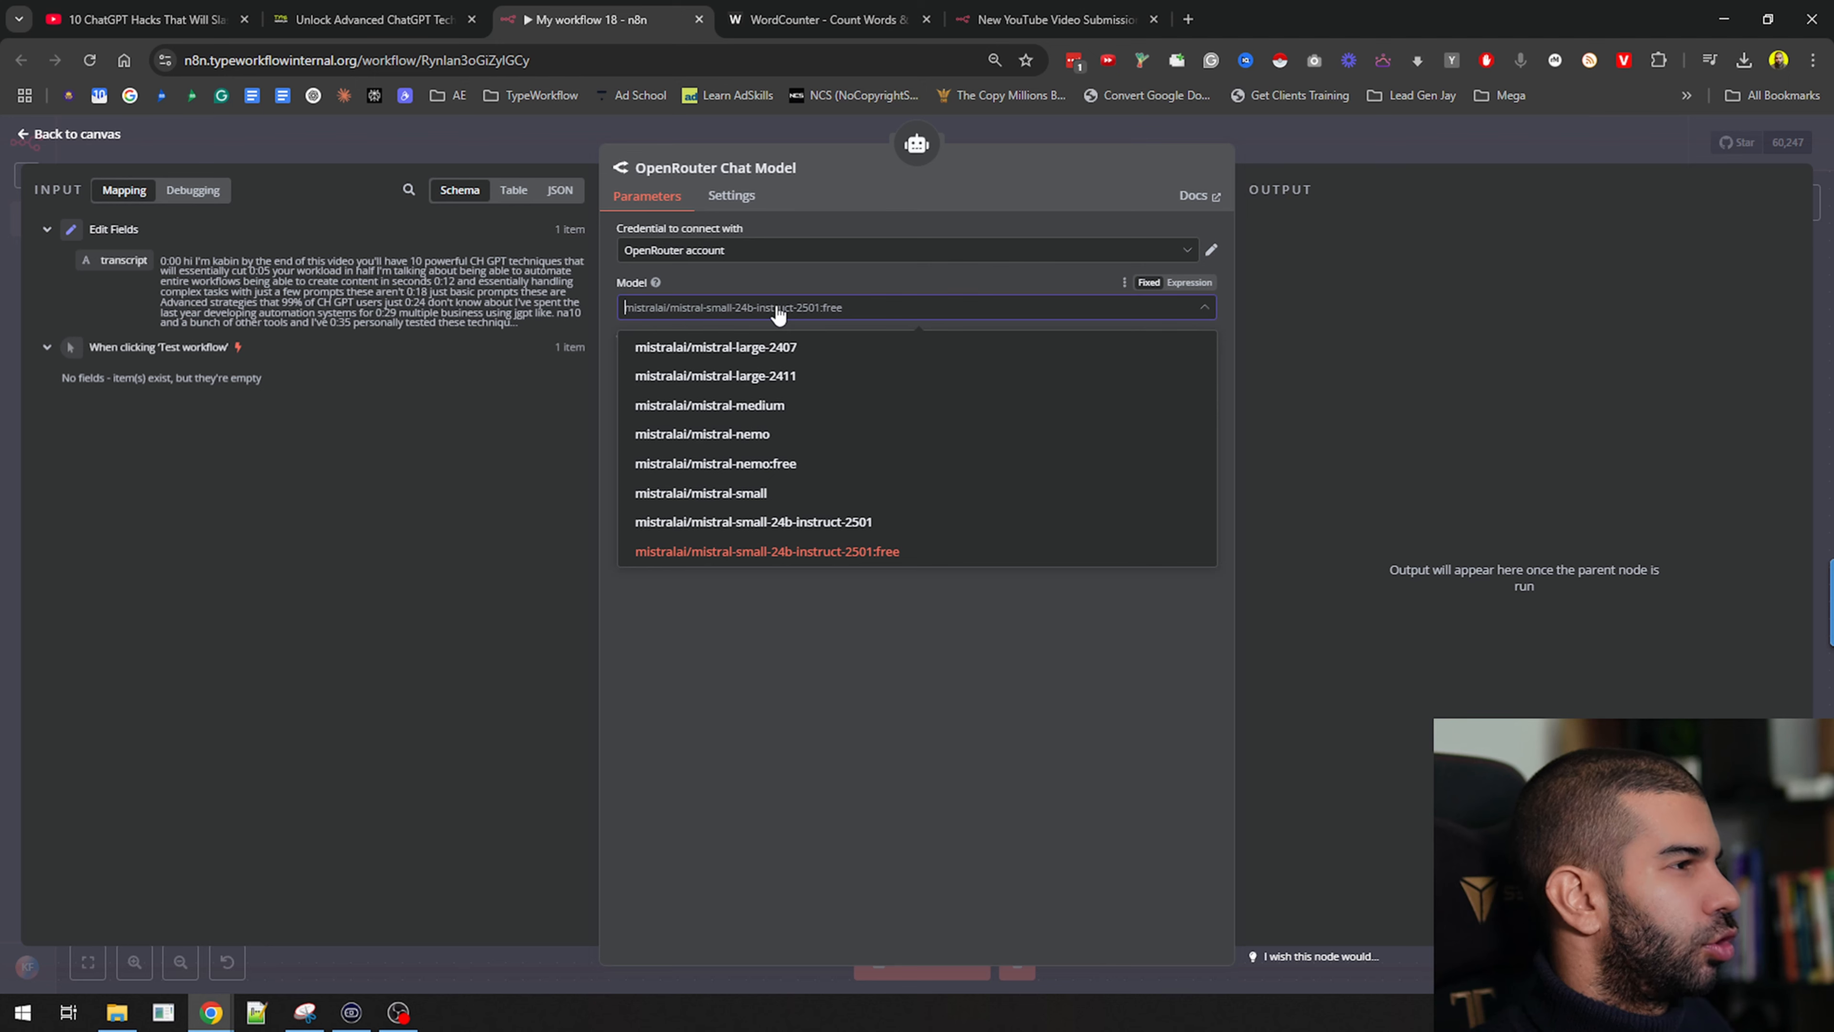
left_click(736, 252)
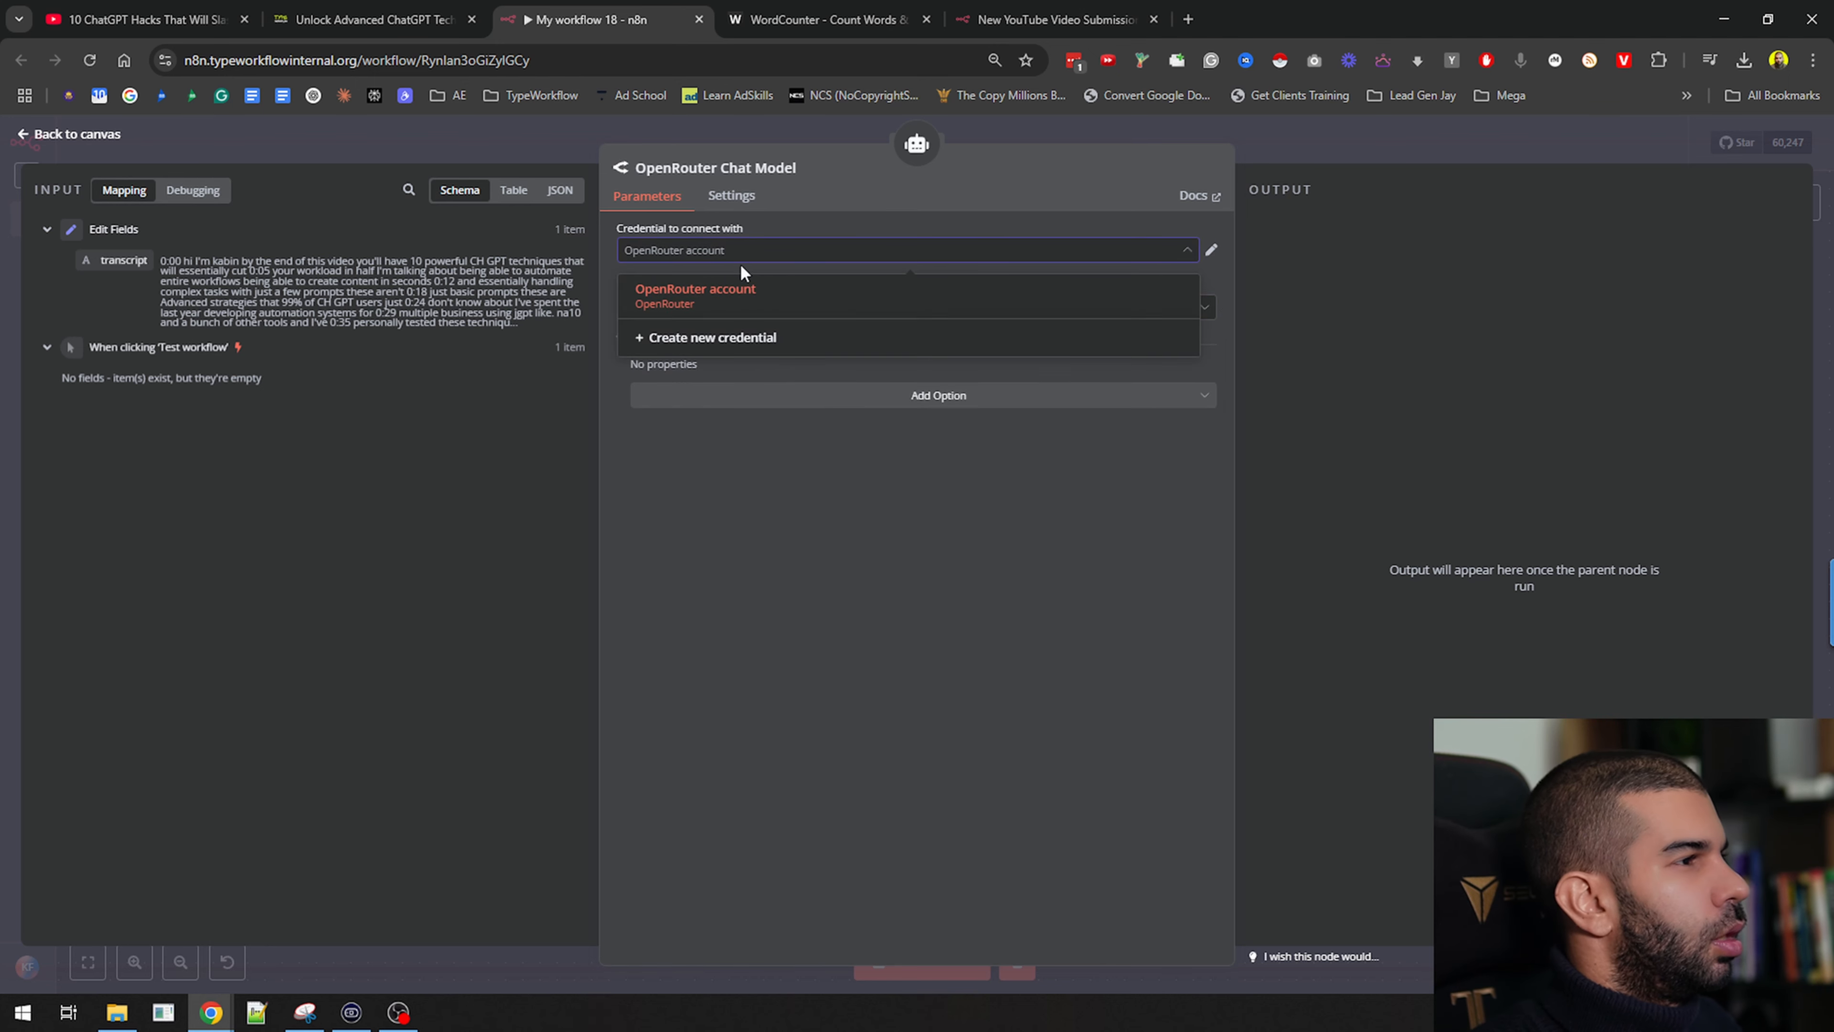
left_click(735, 253)
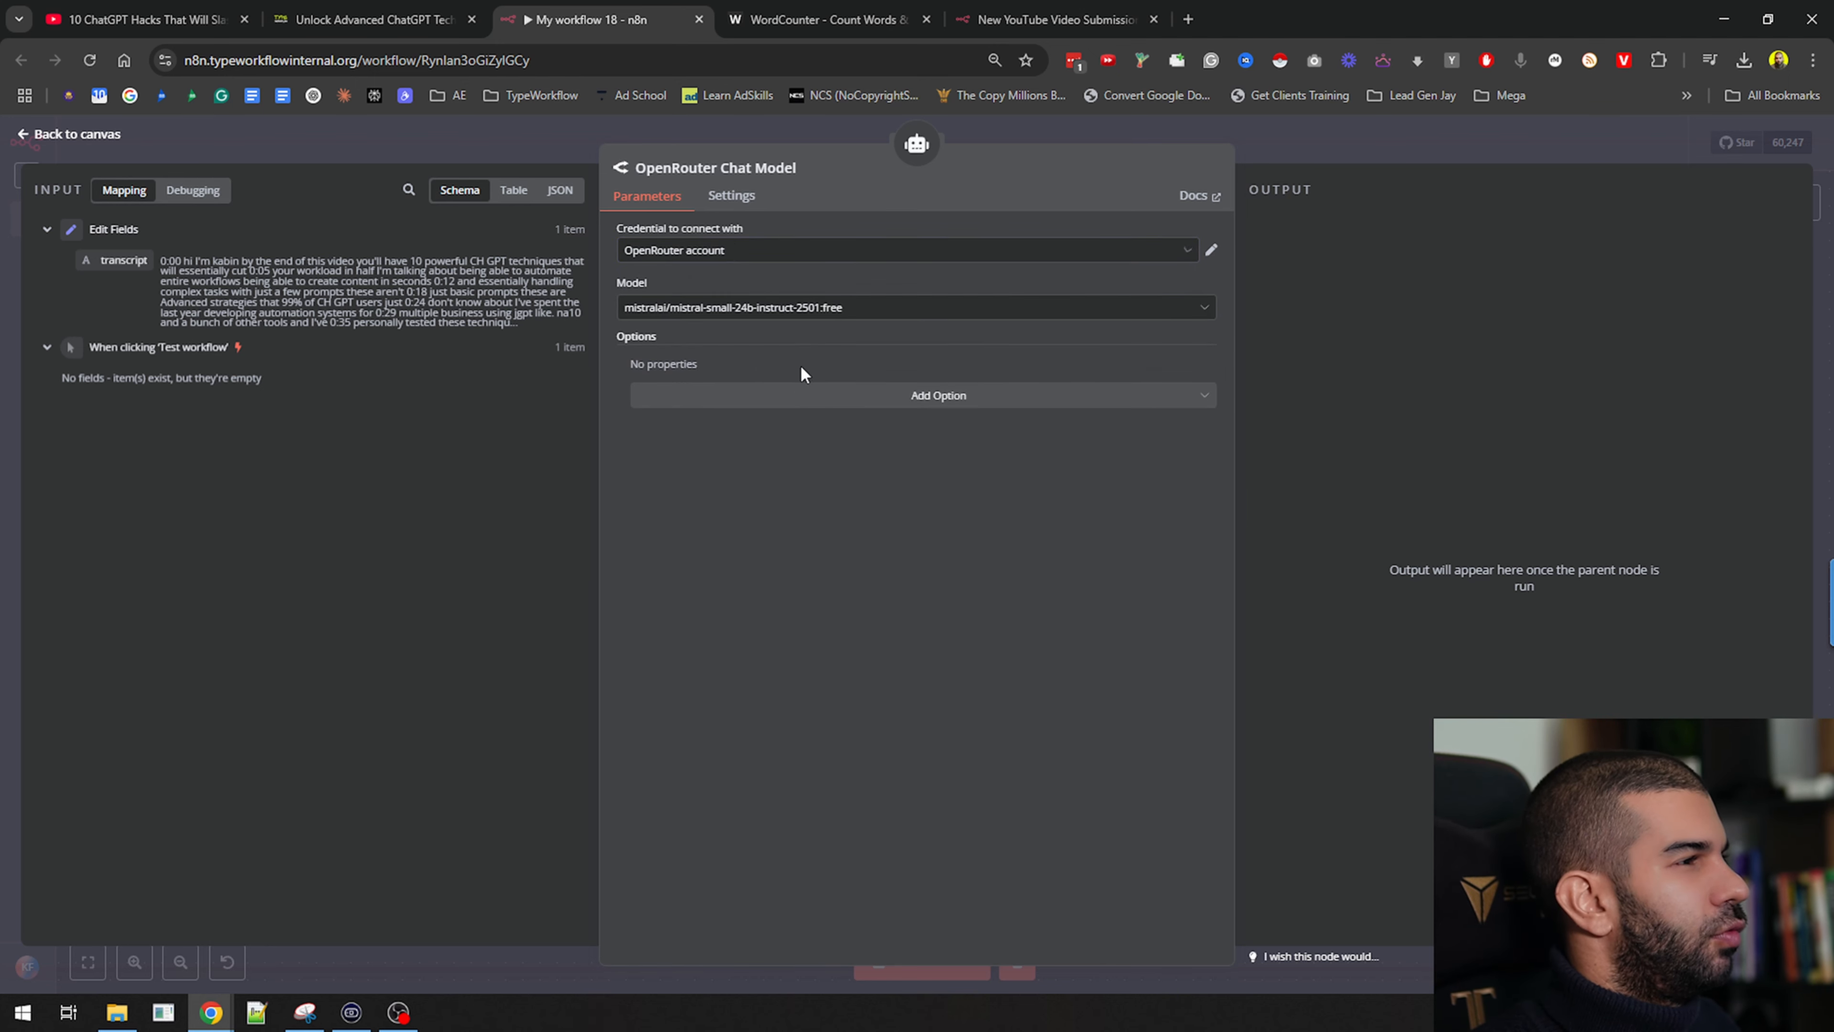
left_click(1202, 141)
Switch the OpenRouter Chat Model to deepseek/deepseek-r1:free
double_click(787, 636)
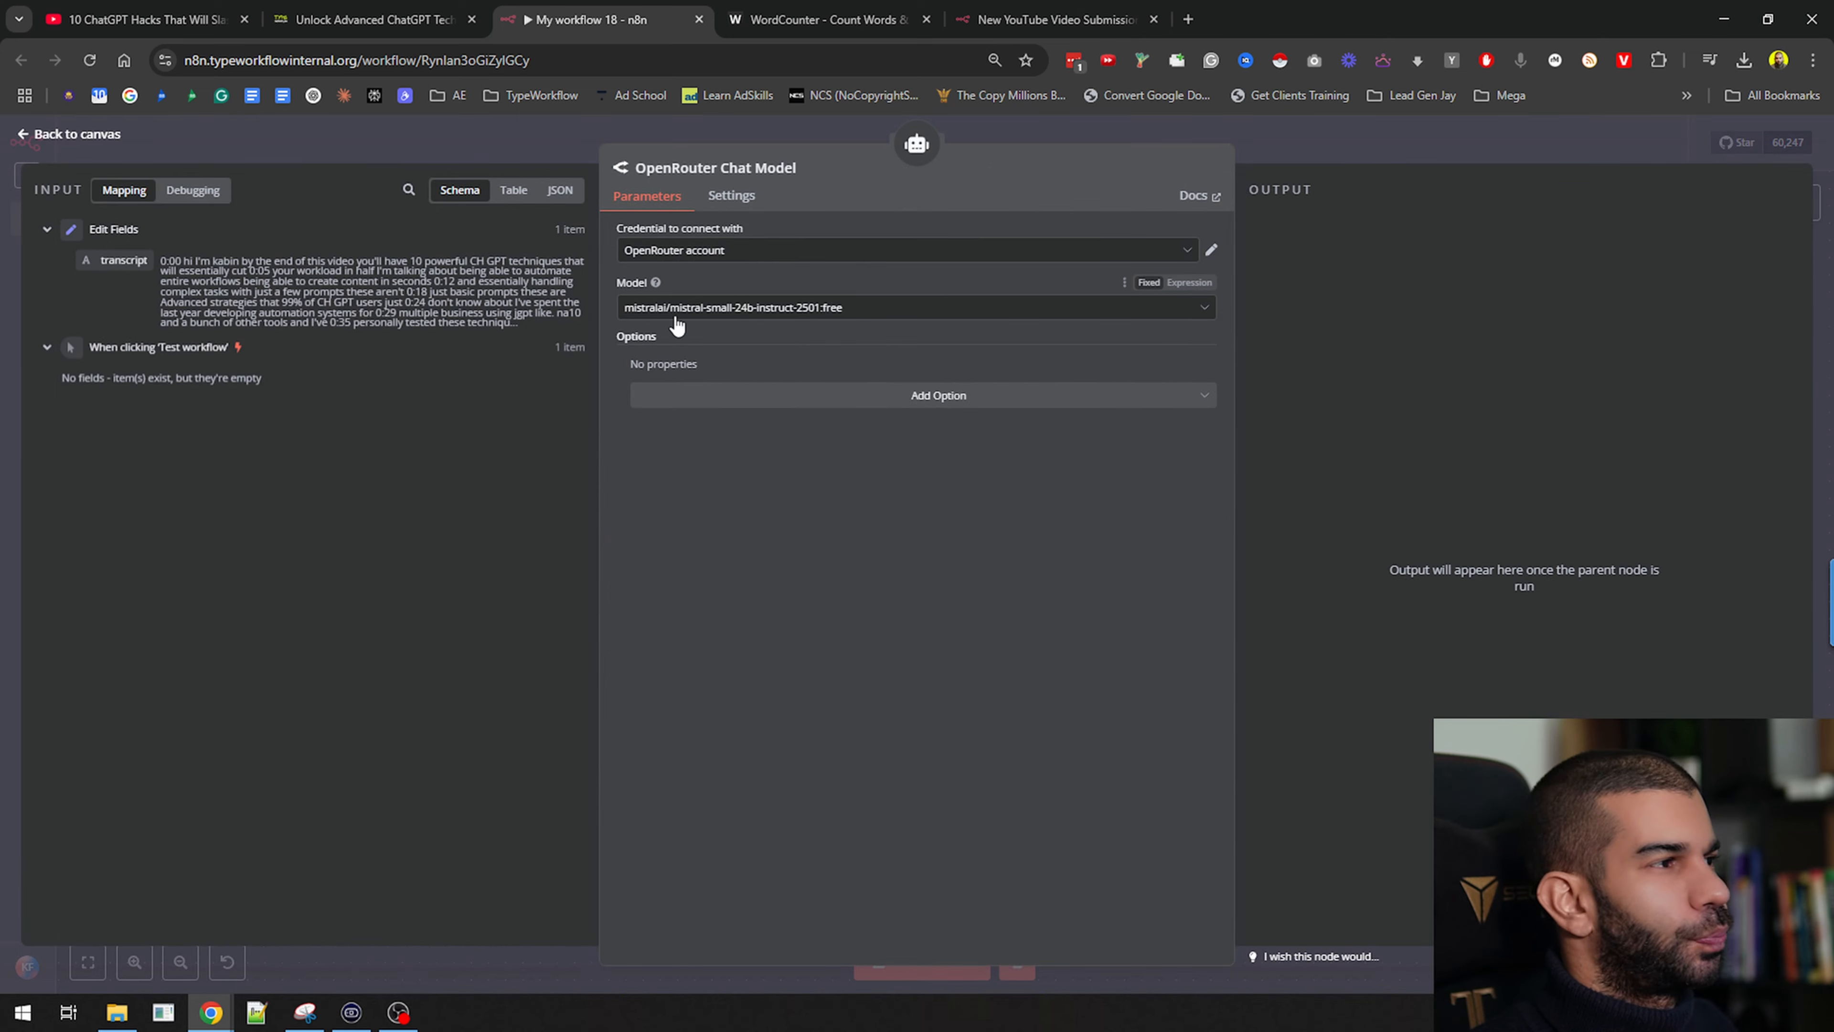
left_click(676, 312)
type("dee")
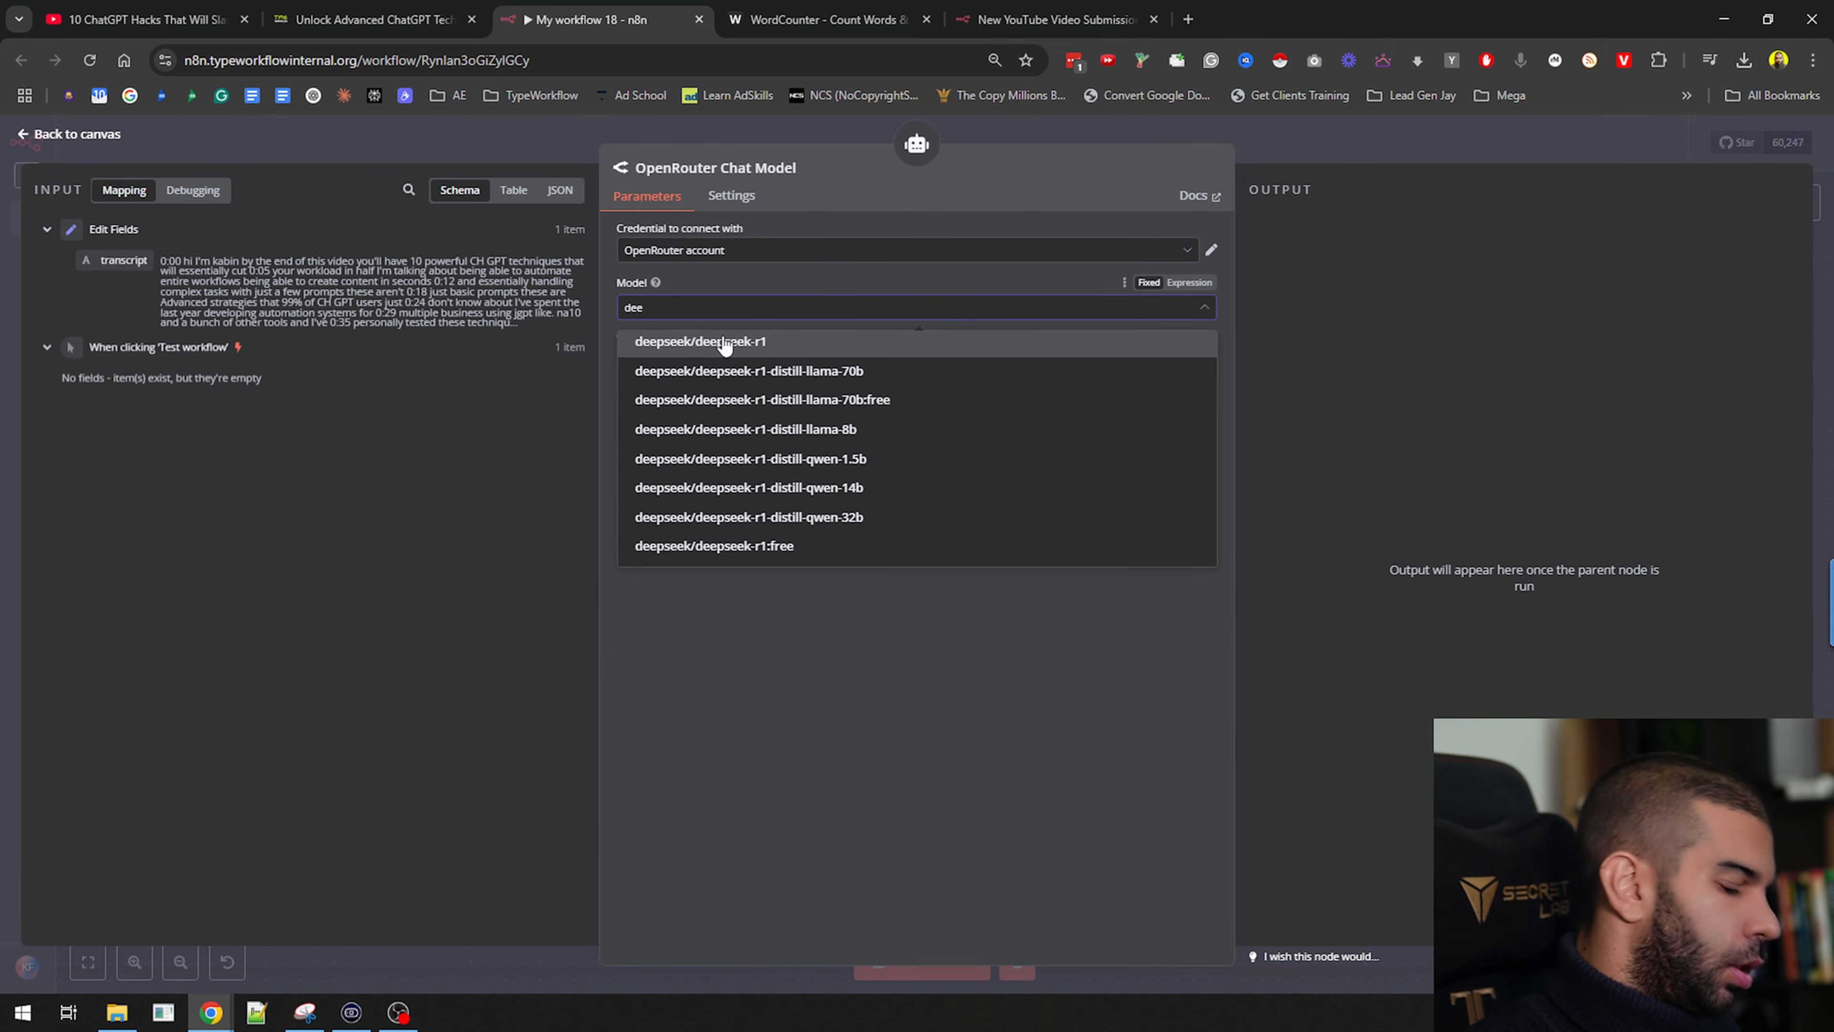
type("psee")
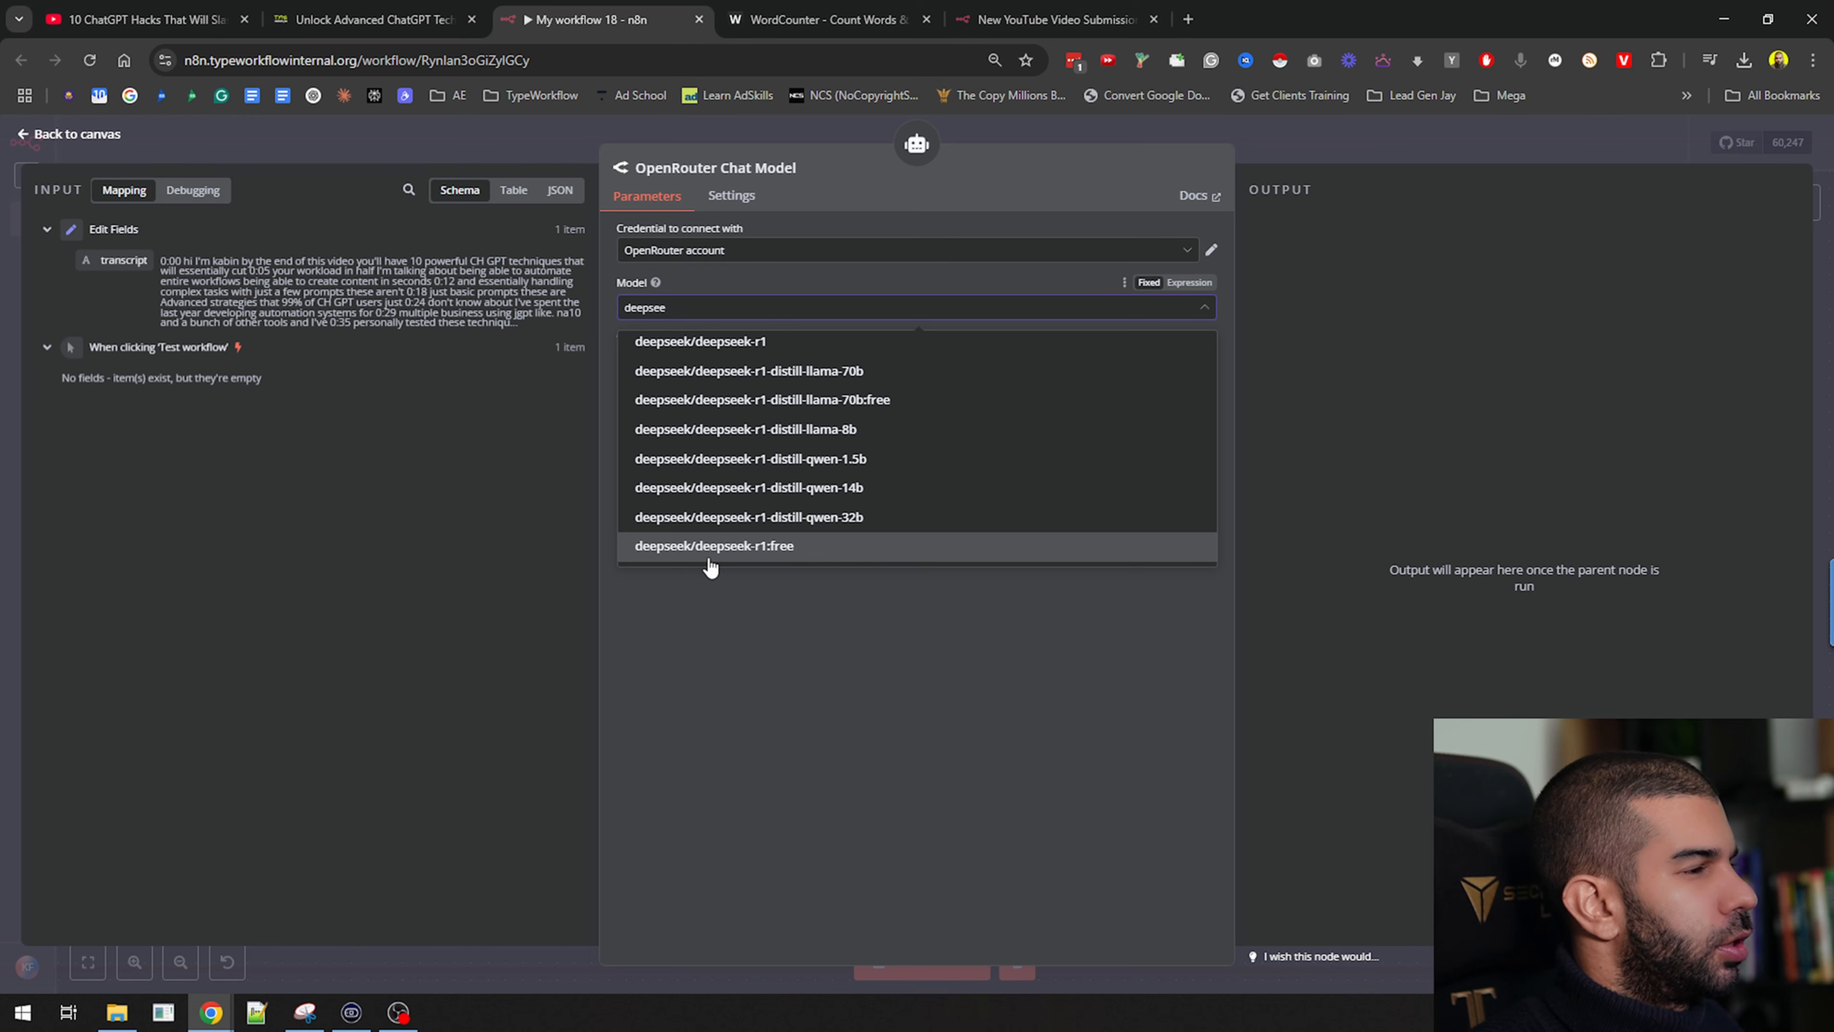
left_click(759, 553)
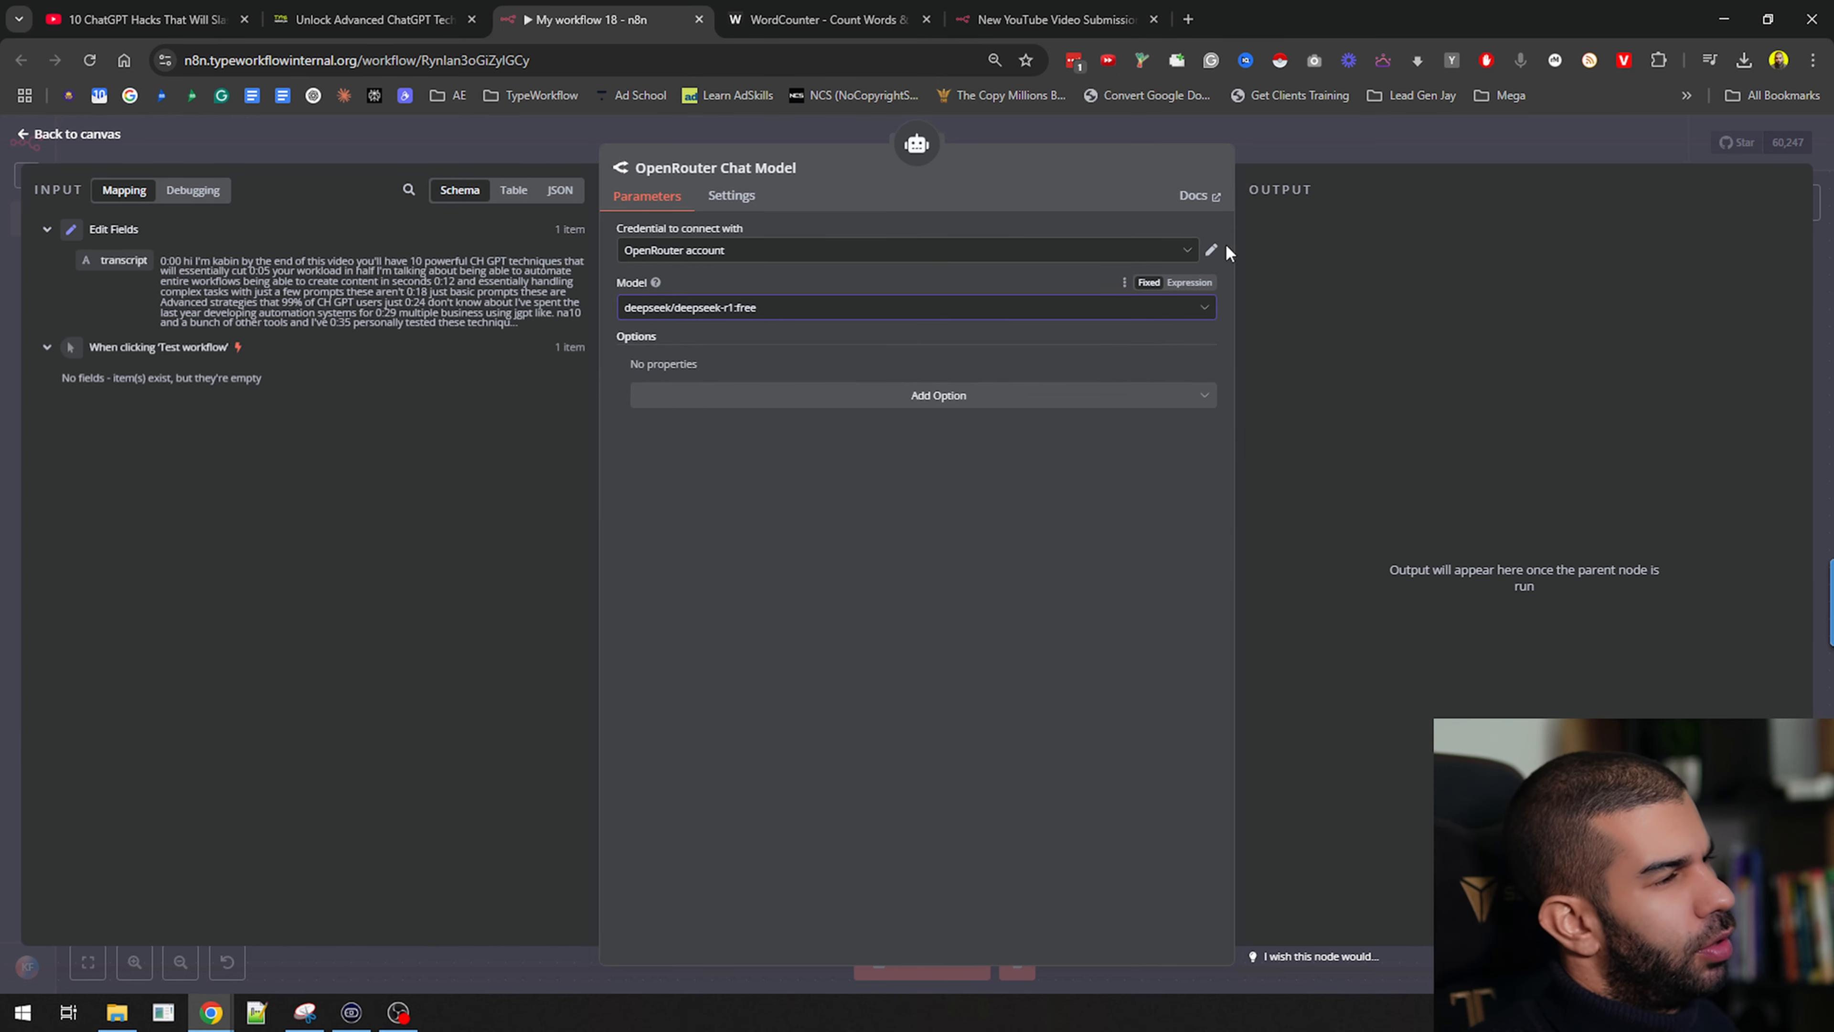
left_click(977, 137)
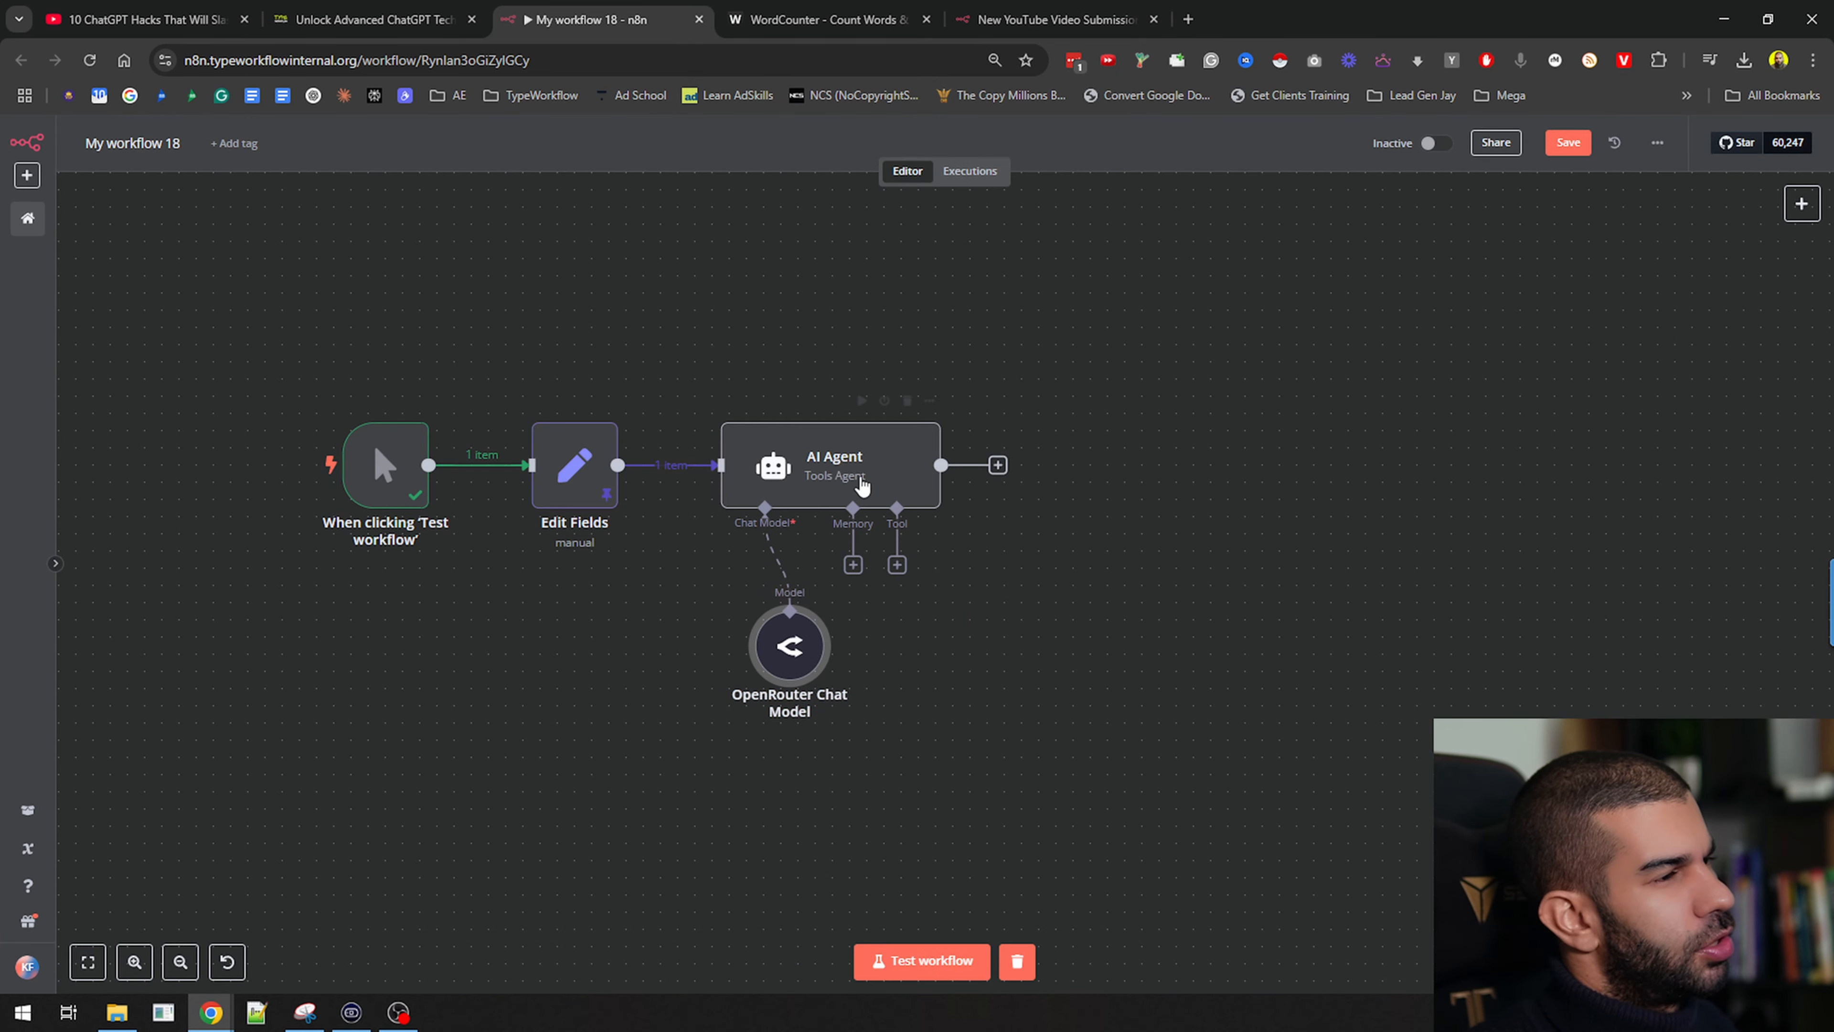
Test the workflow with deepseek-r1, watch the AI Agent run, then stop it
left_click(862, 400)
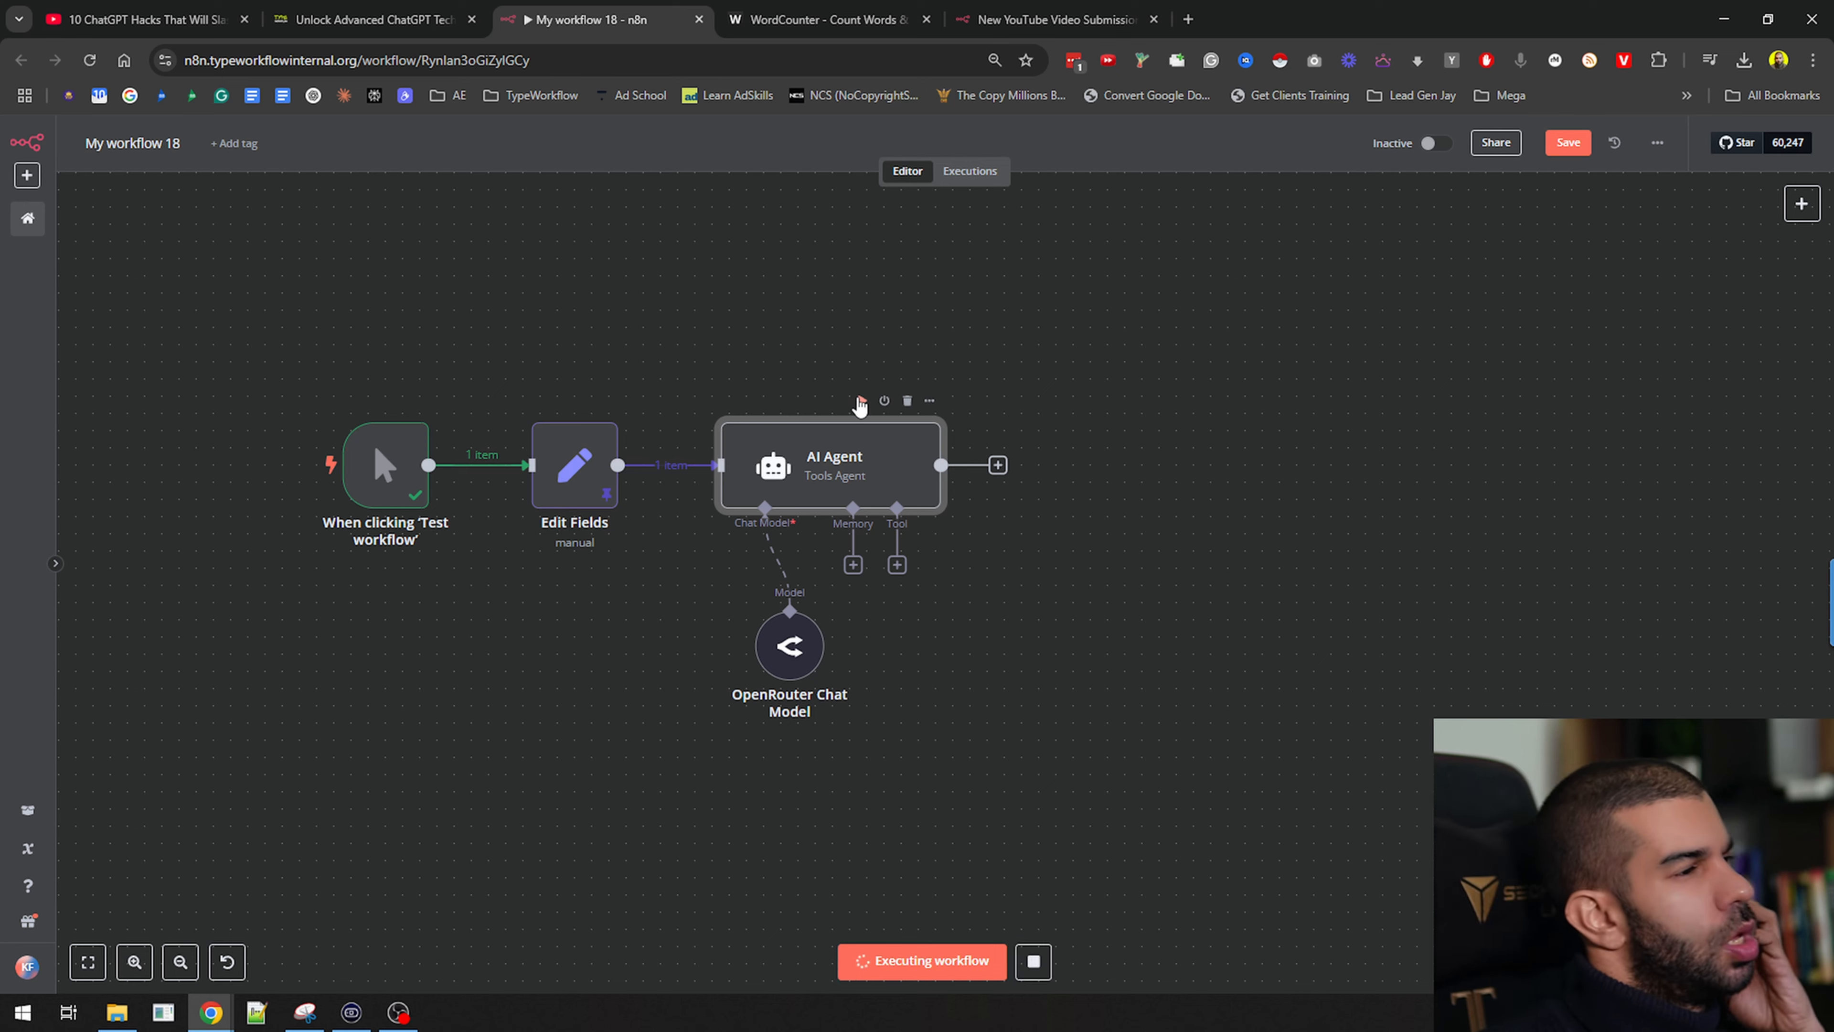
double_click(881, 499)
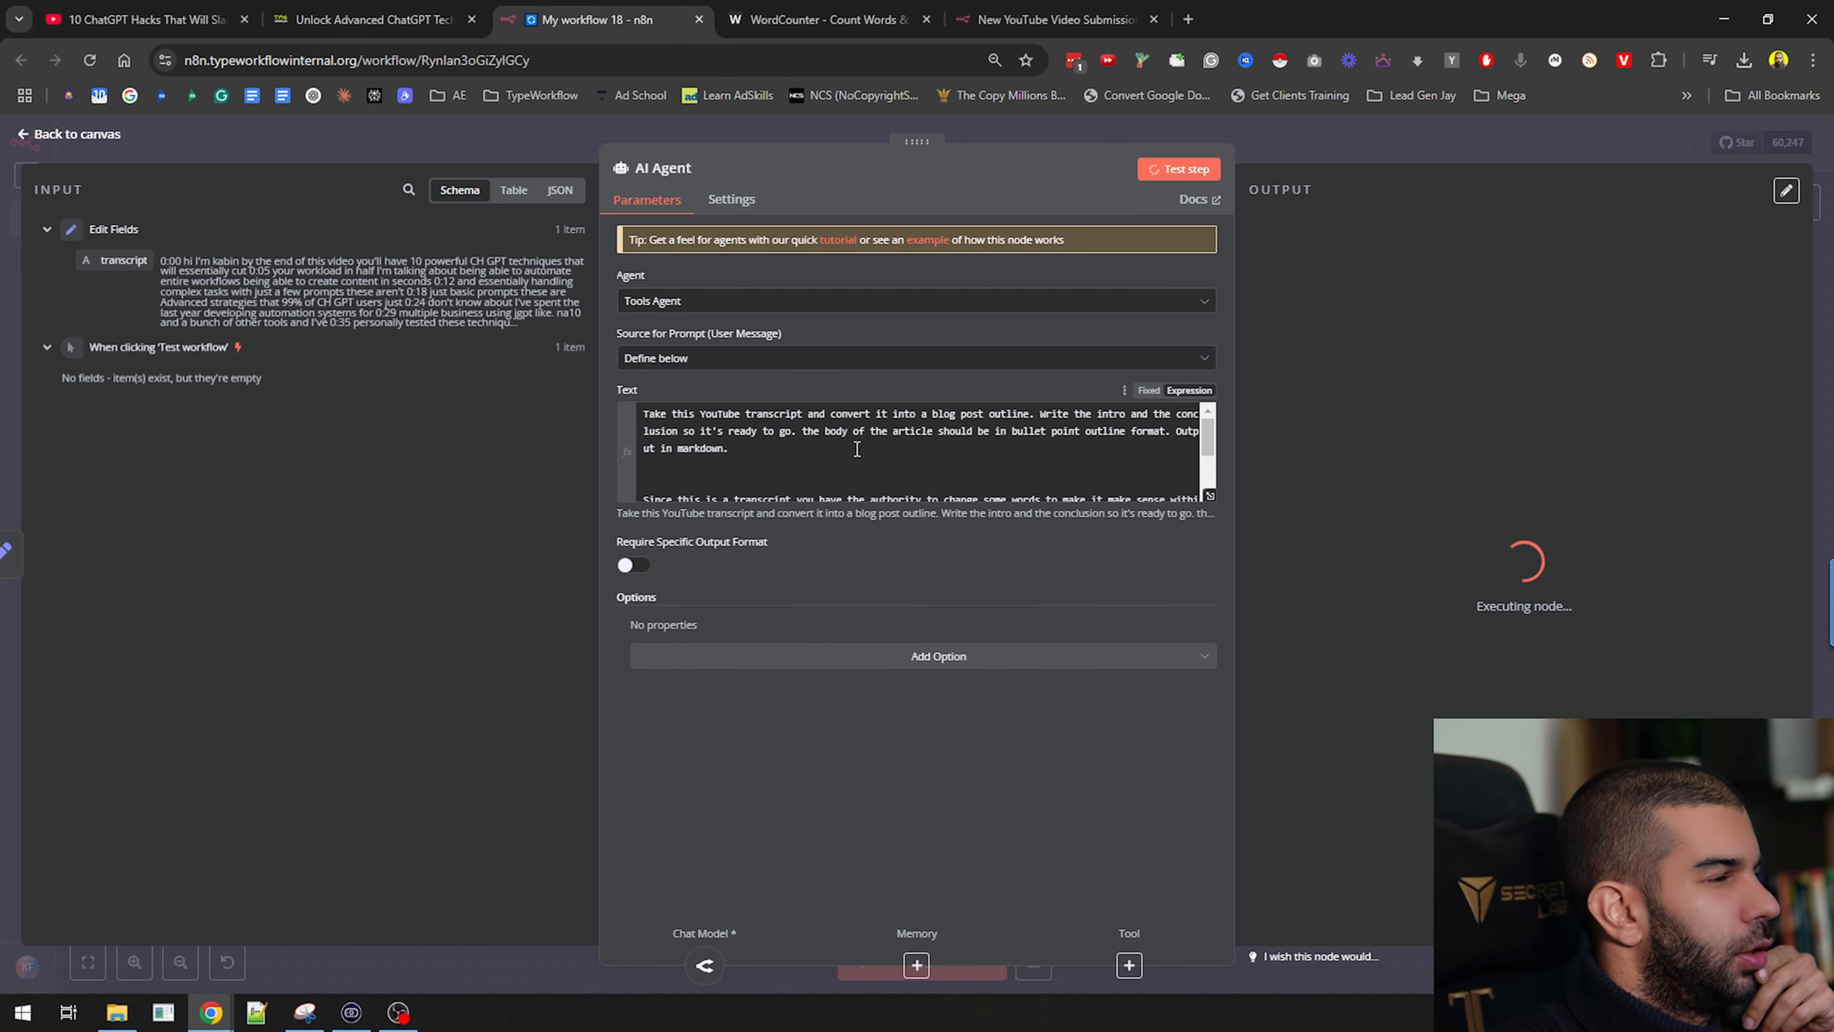
scroll(856, 453, "down", 3)
scroll(856, 453, "up", 3)
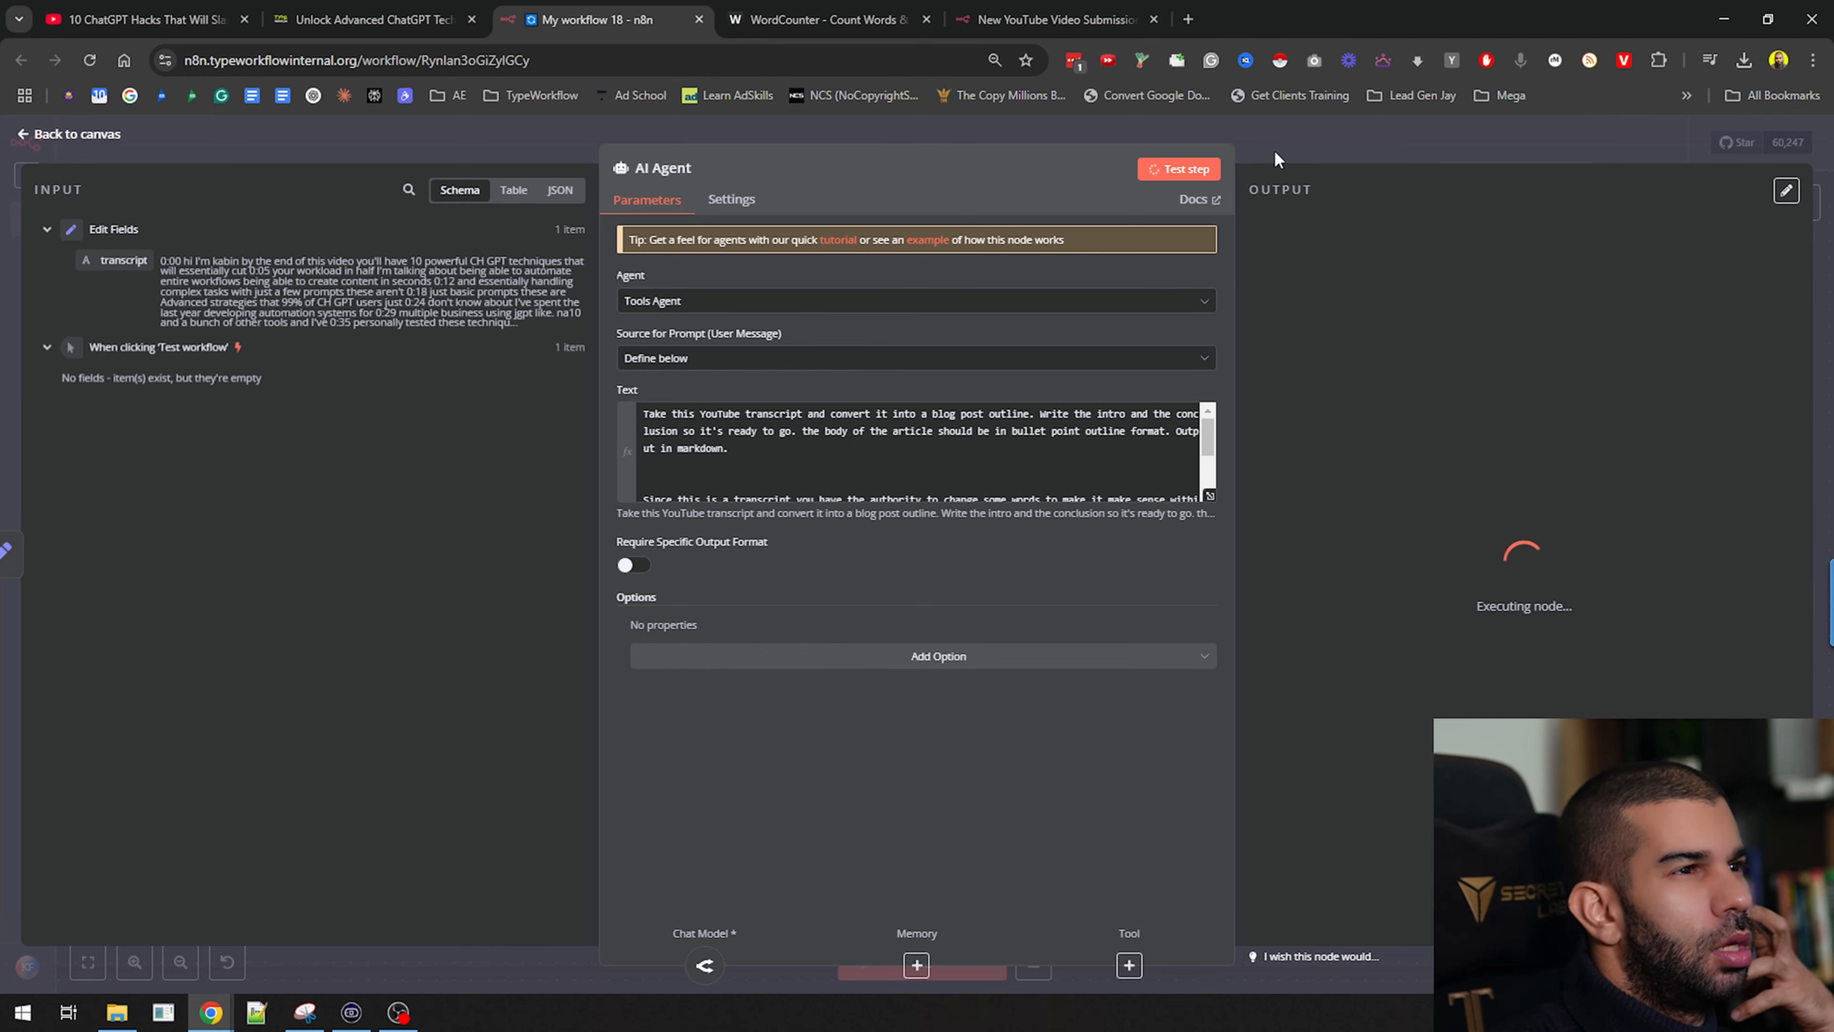
left_click(1370, 150)
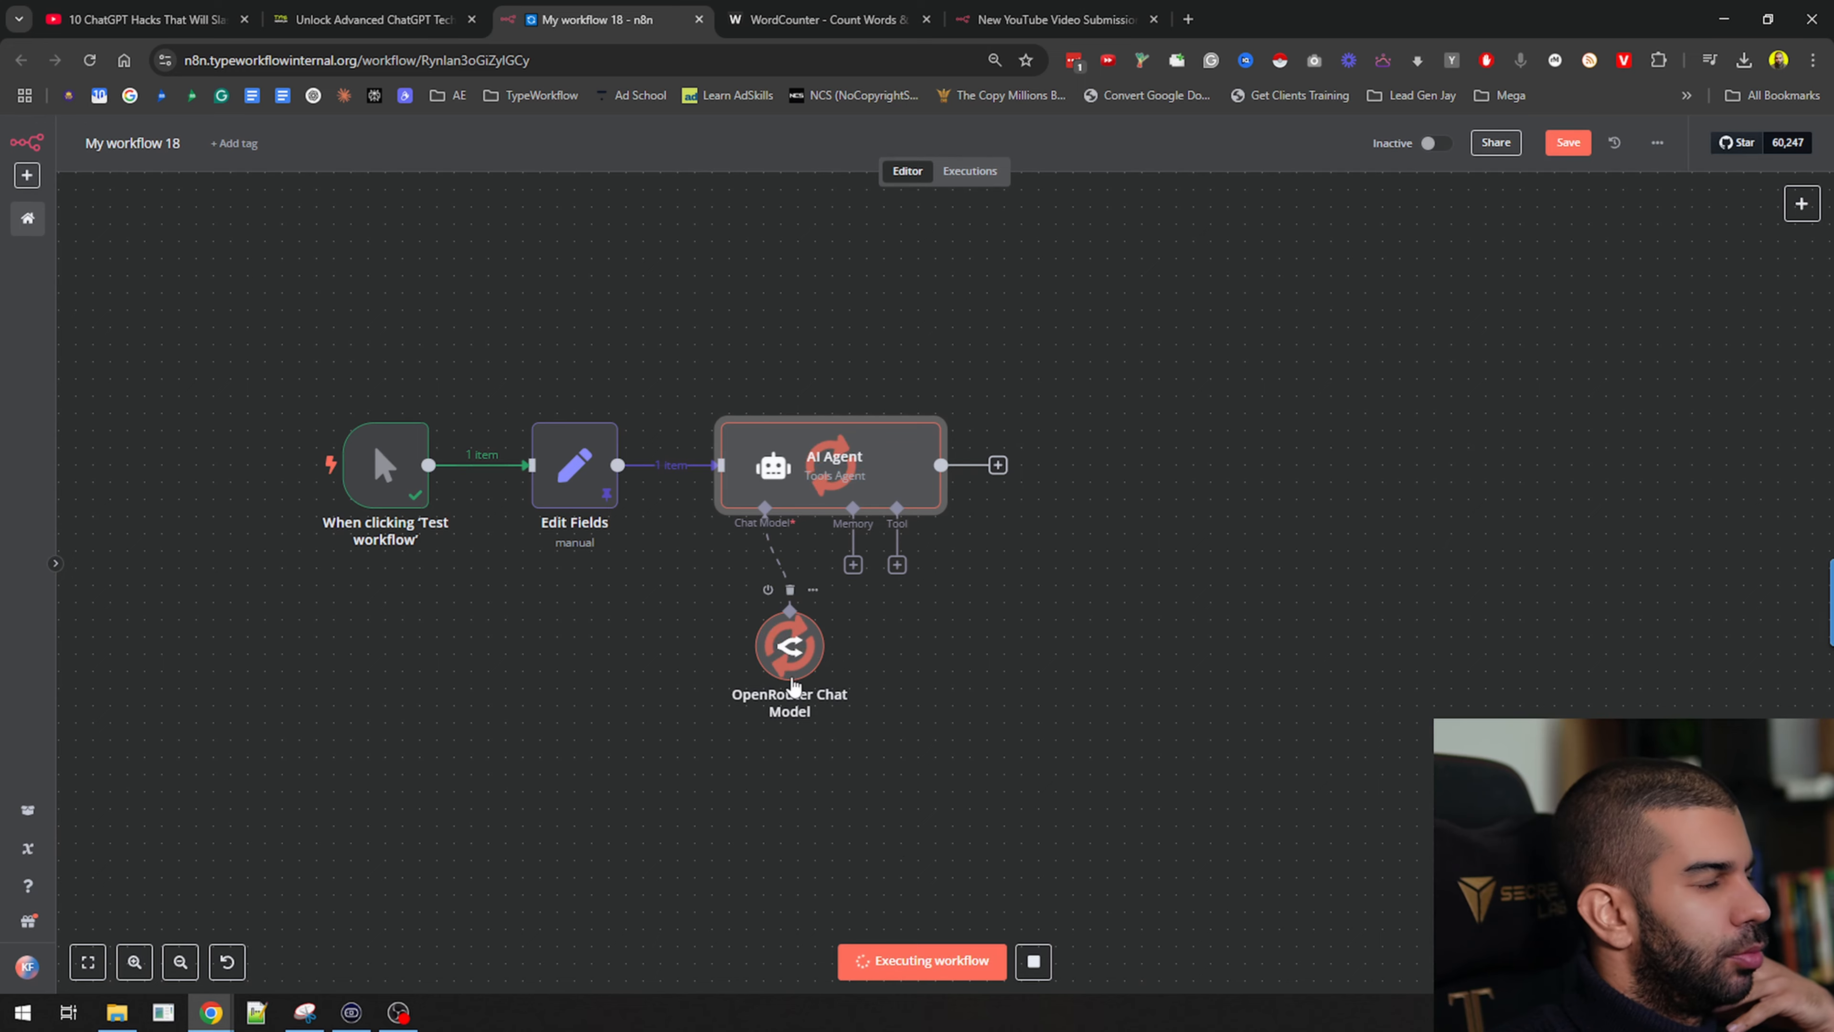
left_click(1033, 965)
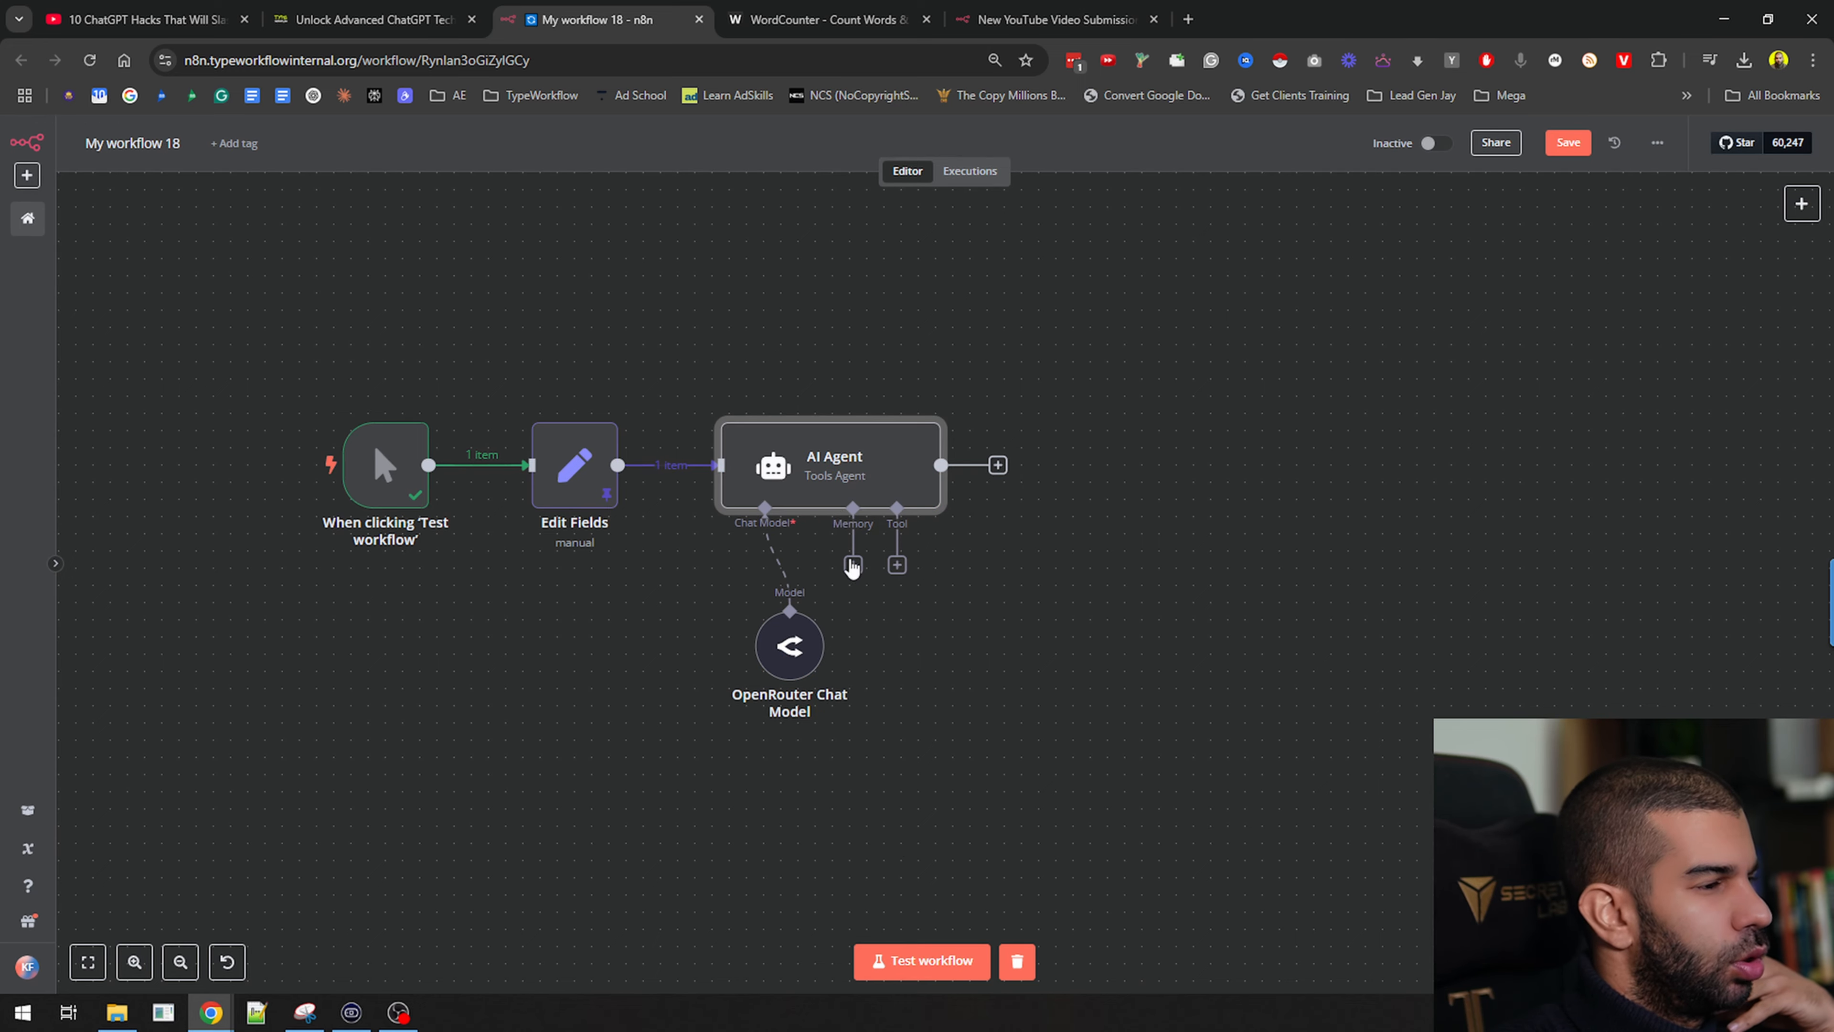
Review the AI Agent settings, then bring up the OpenRouter Chat Model settings
double_click(831, 477)
left_click(1279, 151)
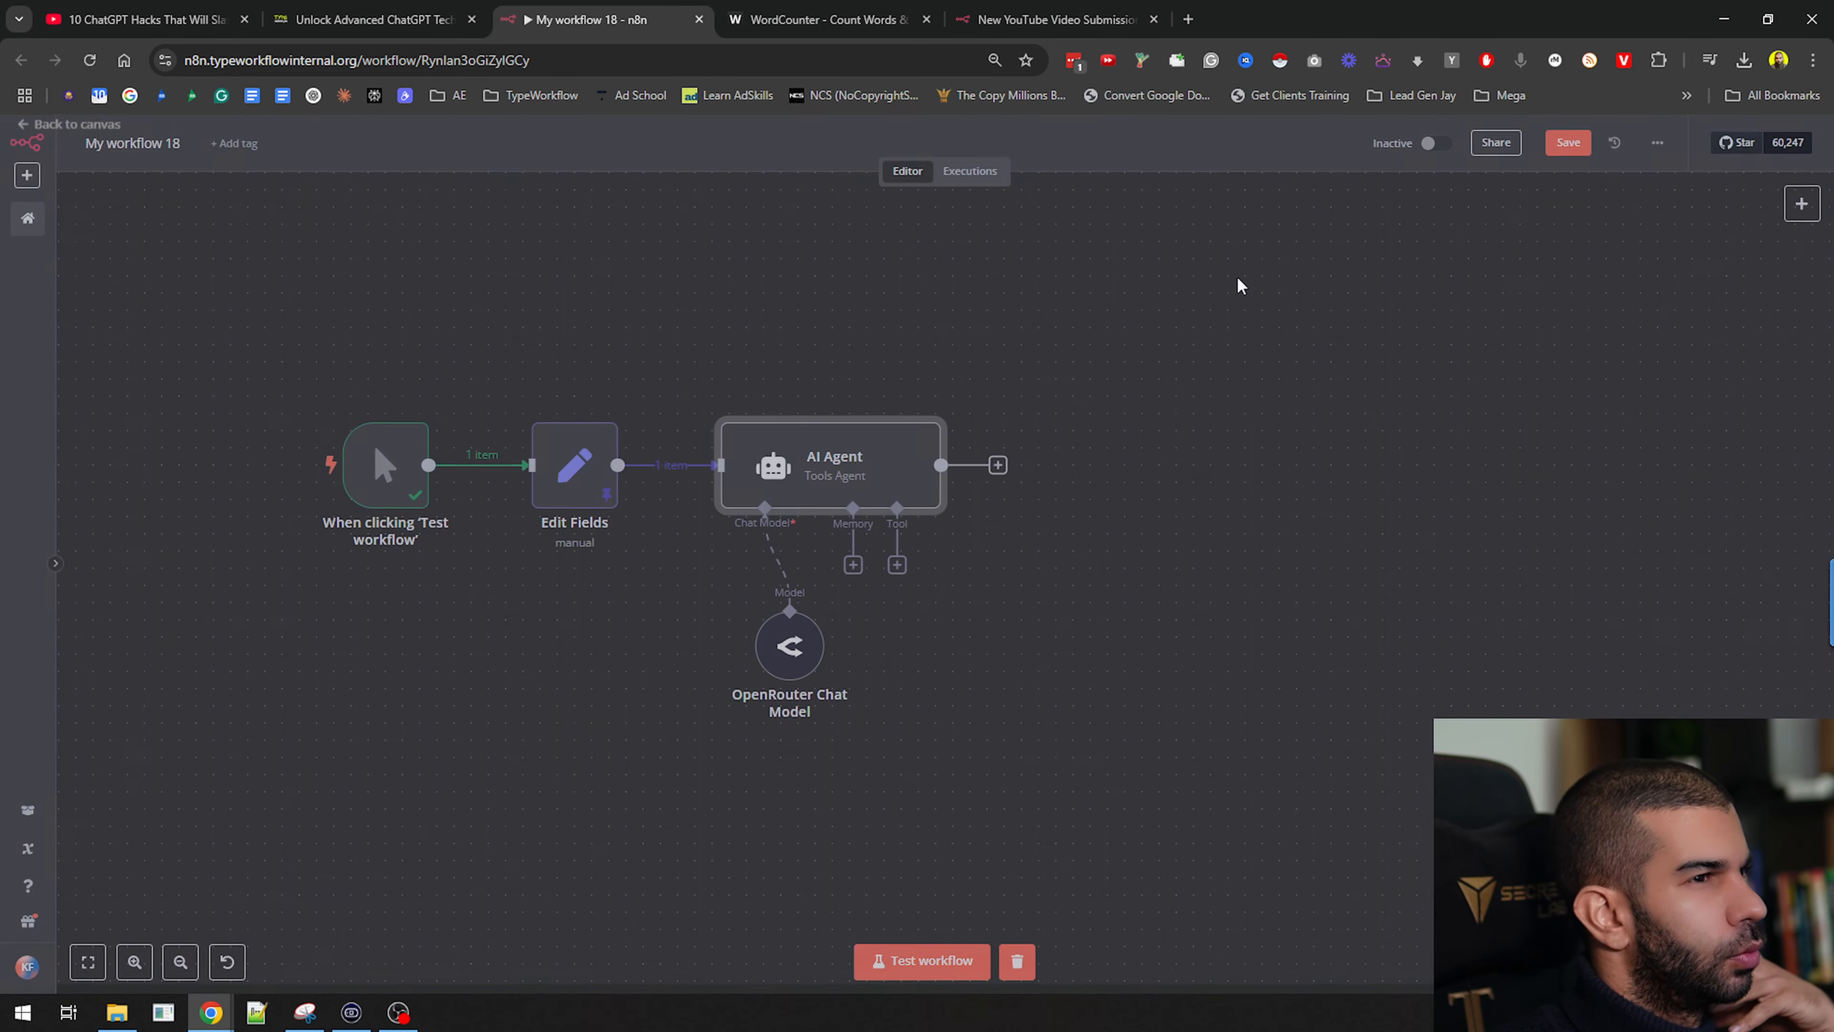
double_click(777, 661)
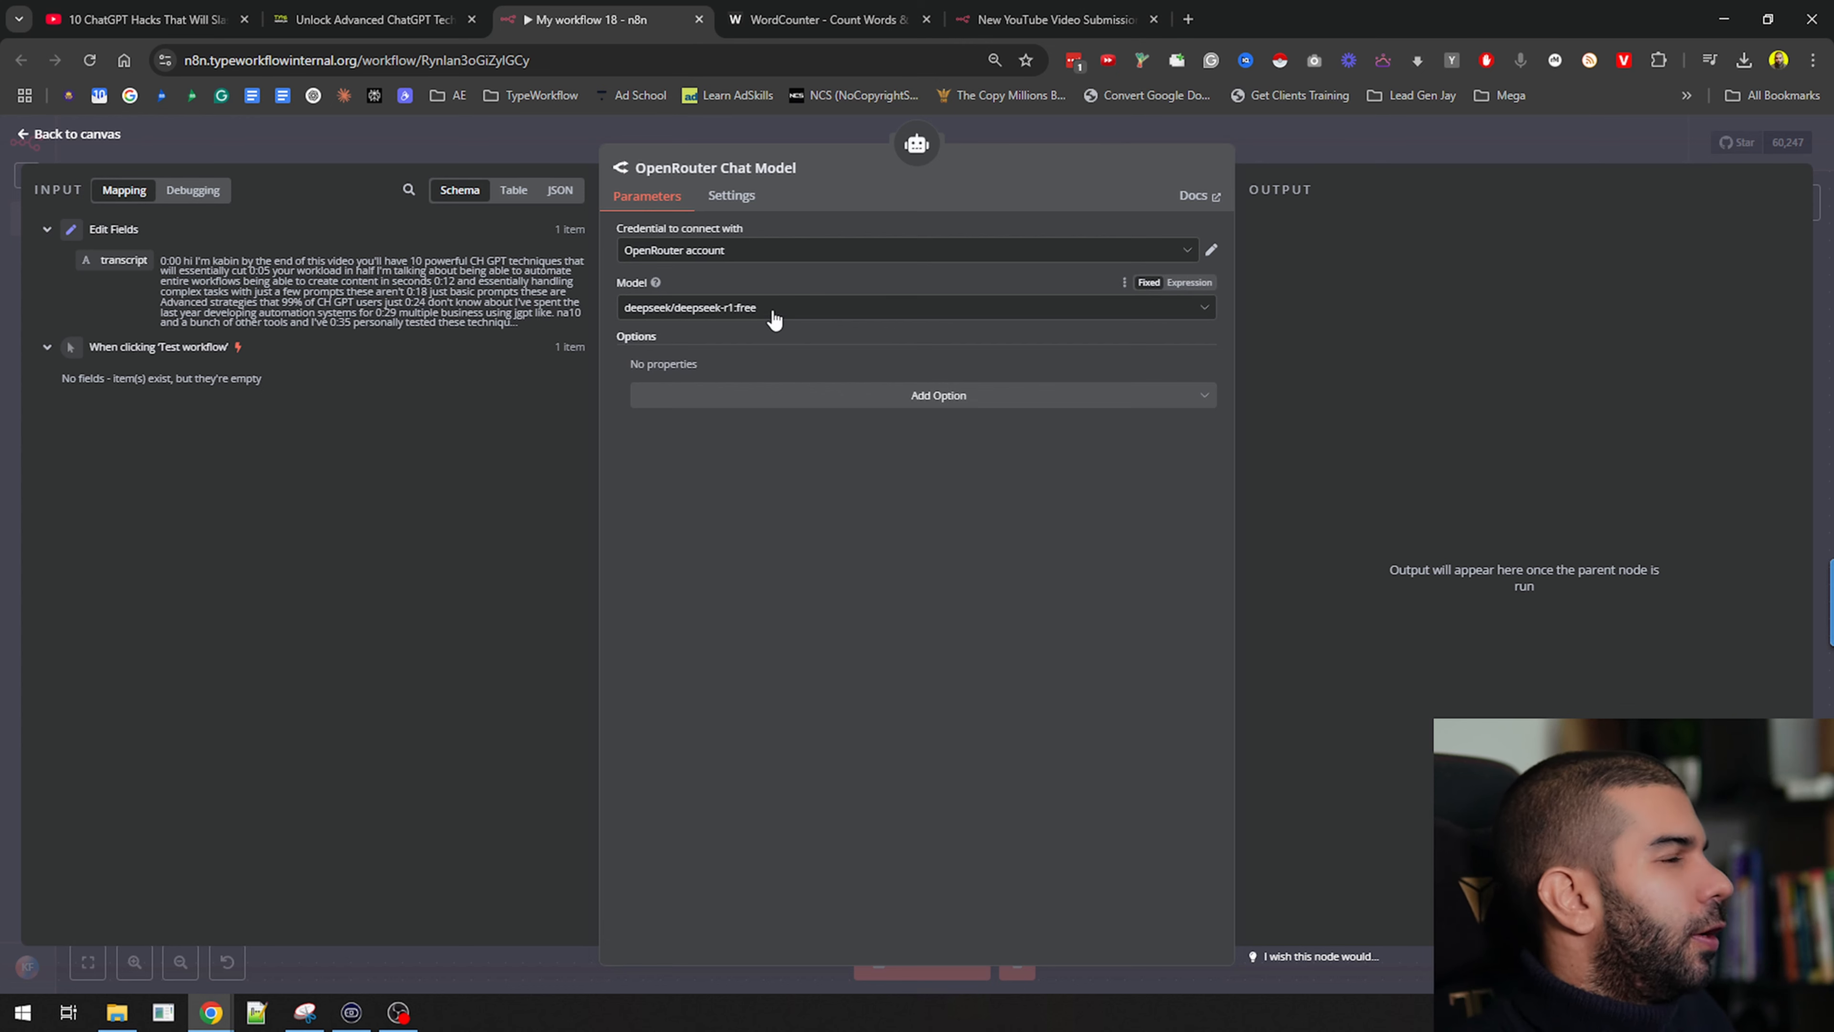
Switch the model to deepseek-chat and run the AI Agent step
left_click(771, 314)
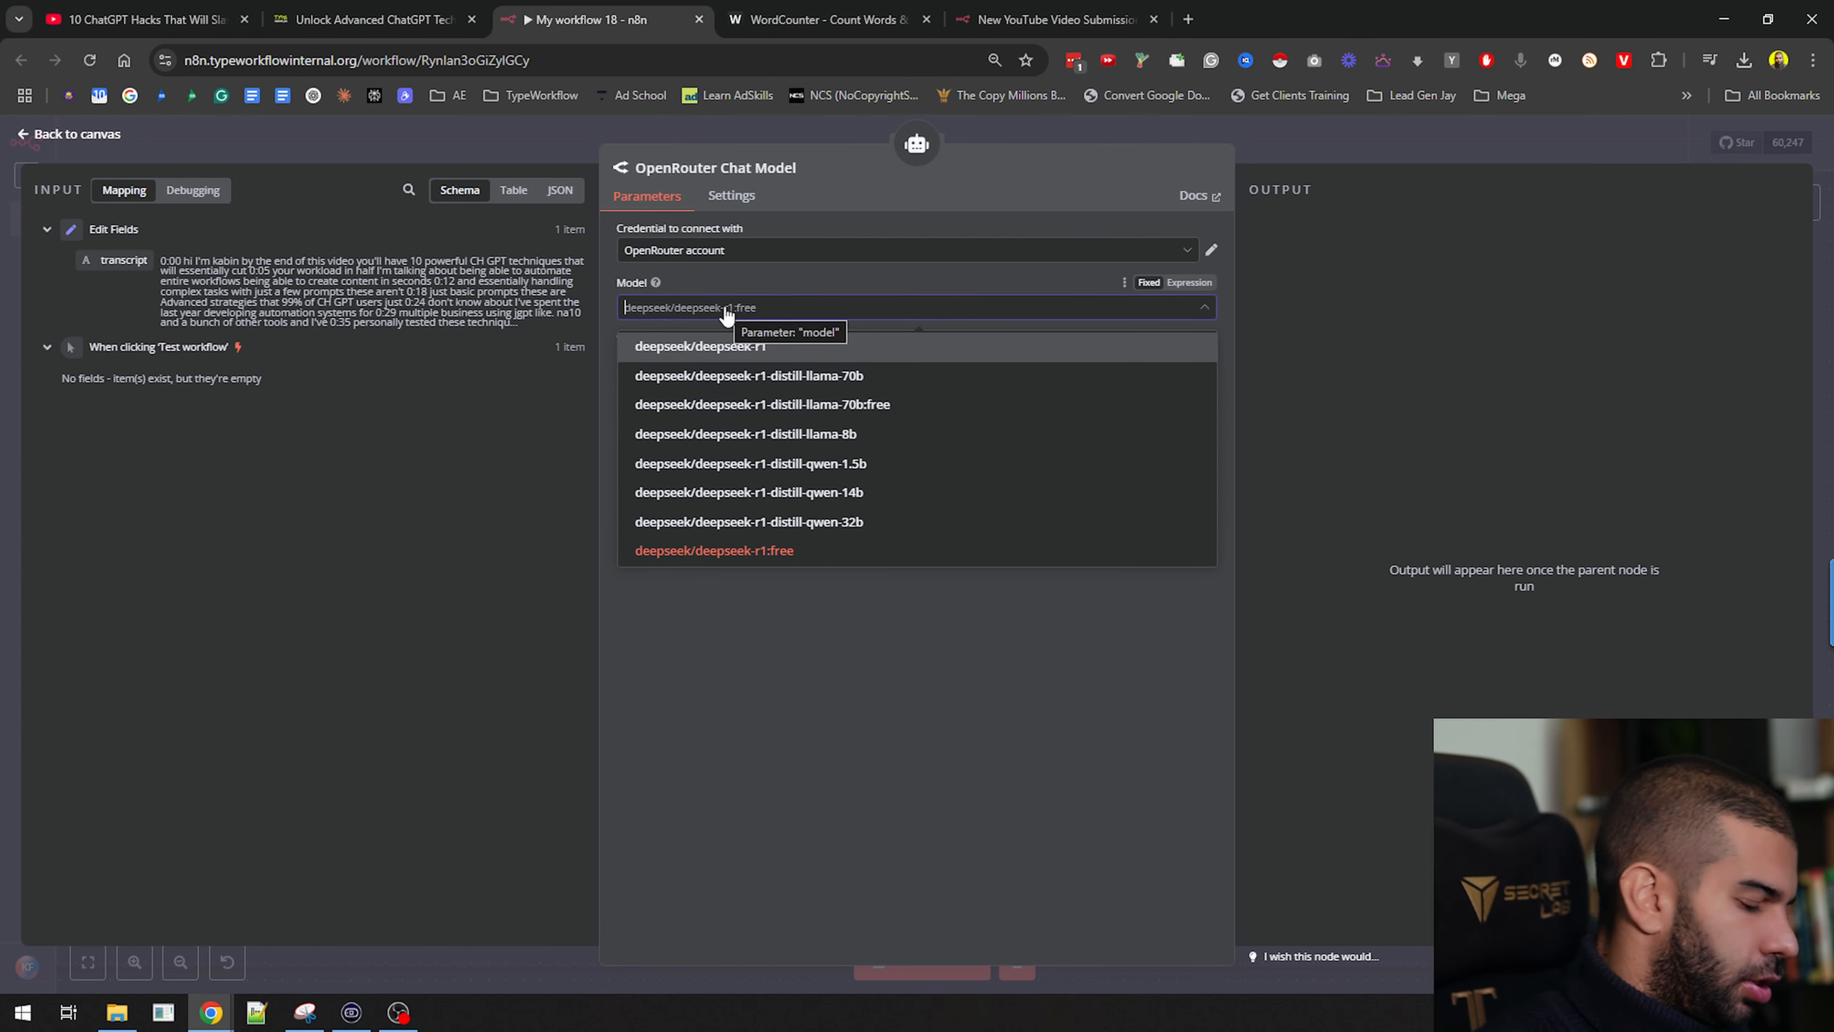
type("deepseek ch")
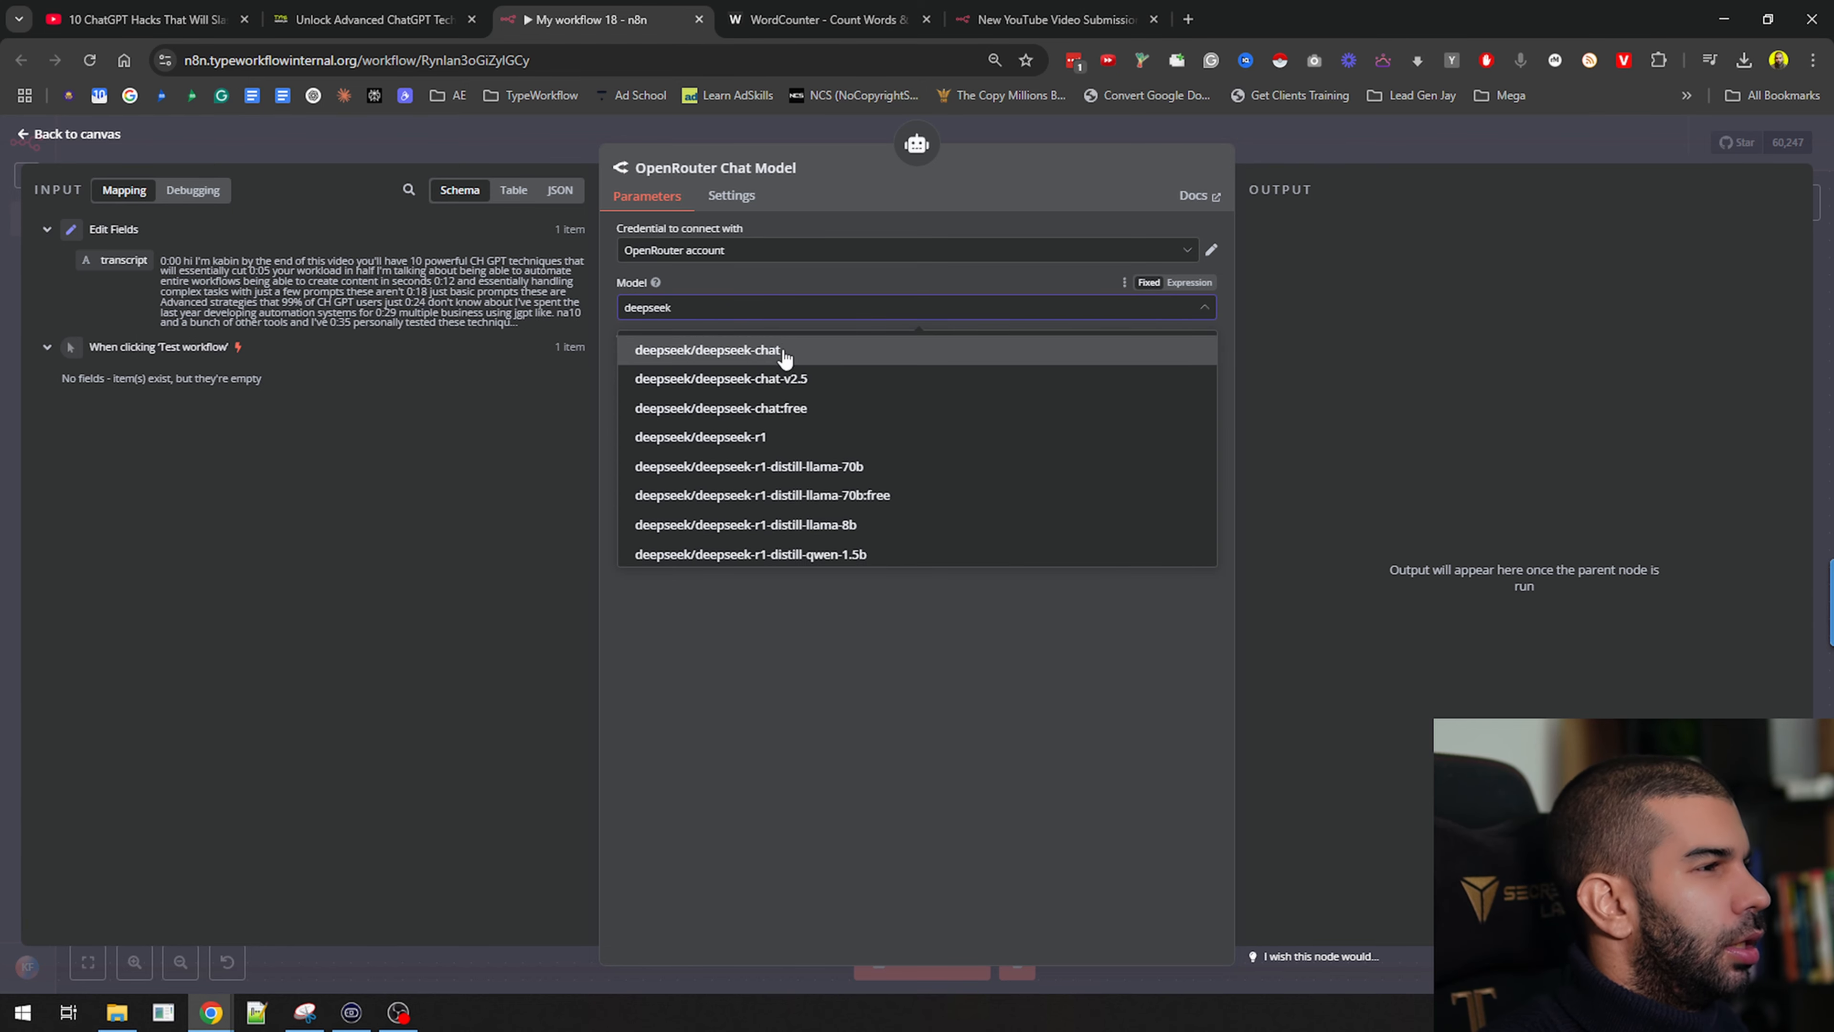
left_click(779, 351)
left_click(1427, 146)
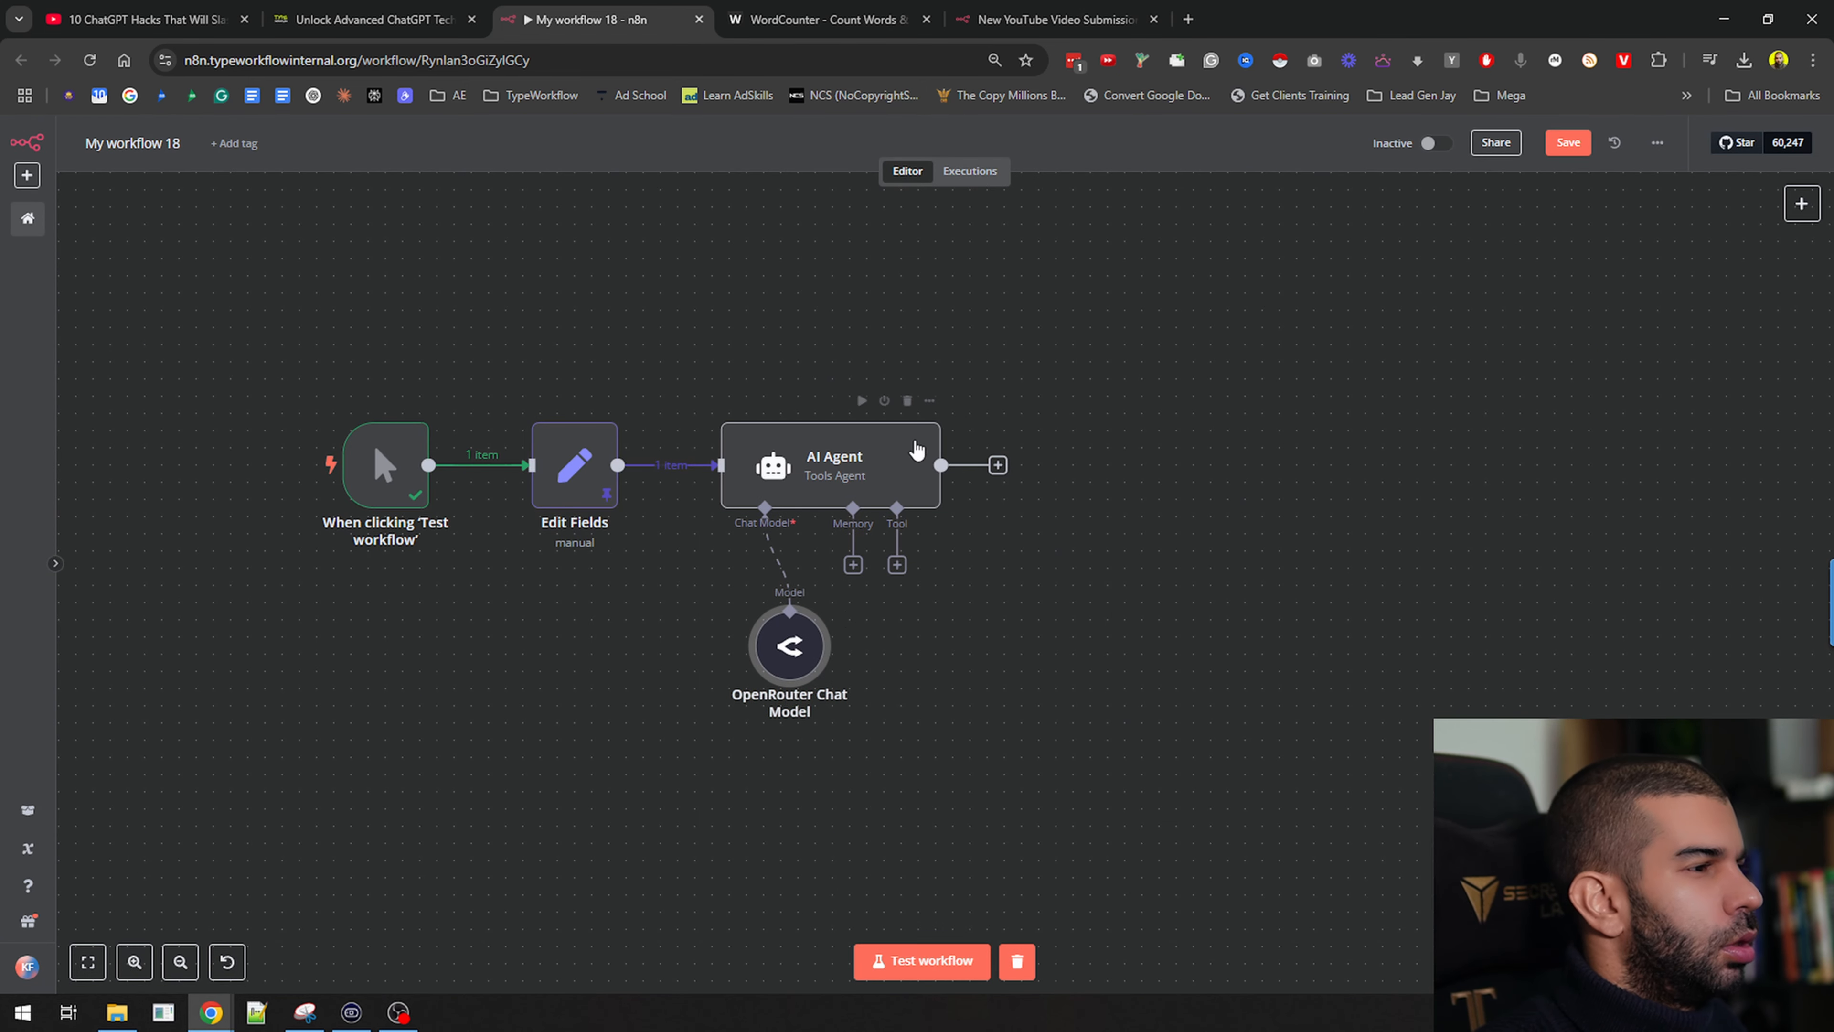
left_click(863, 403)
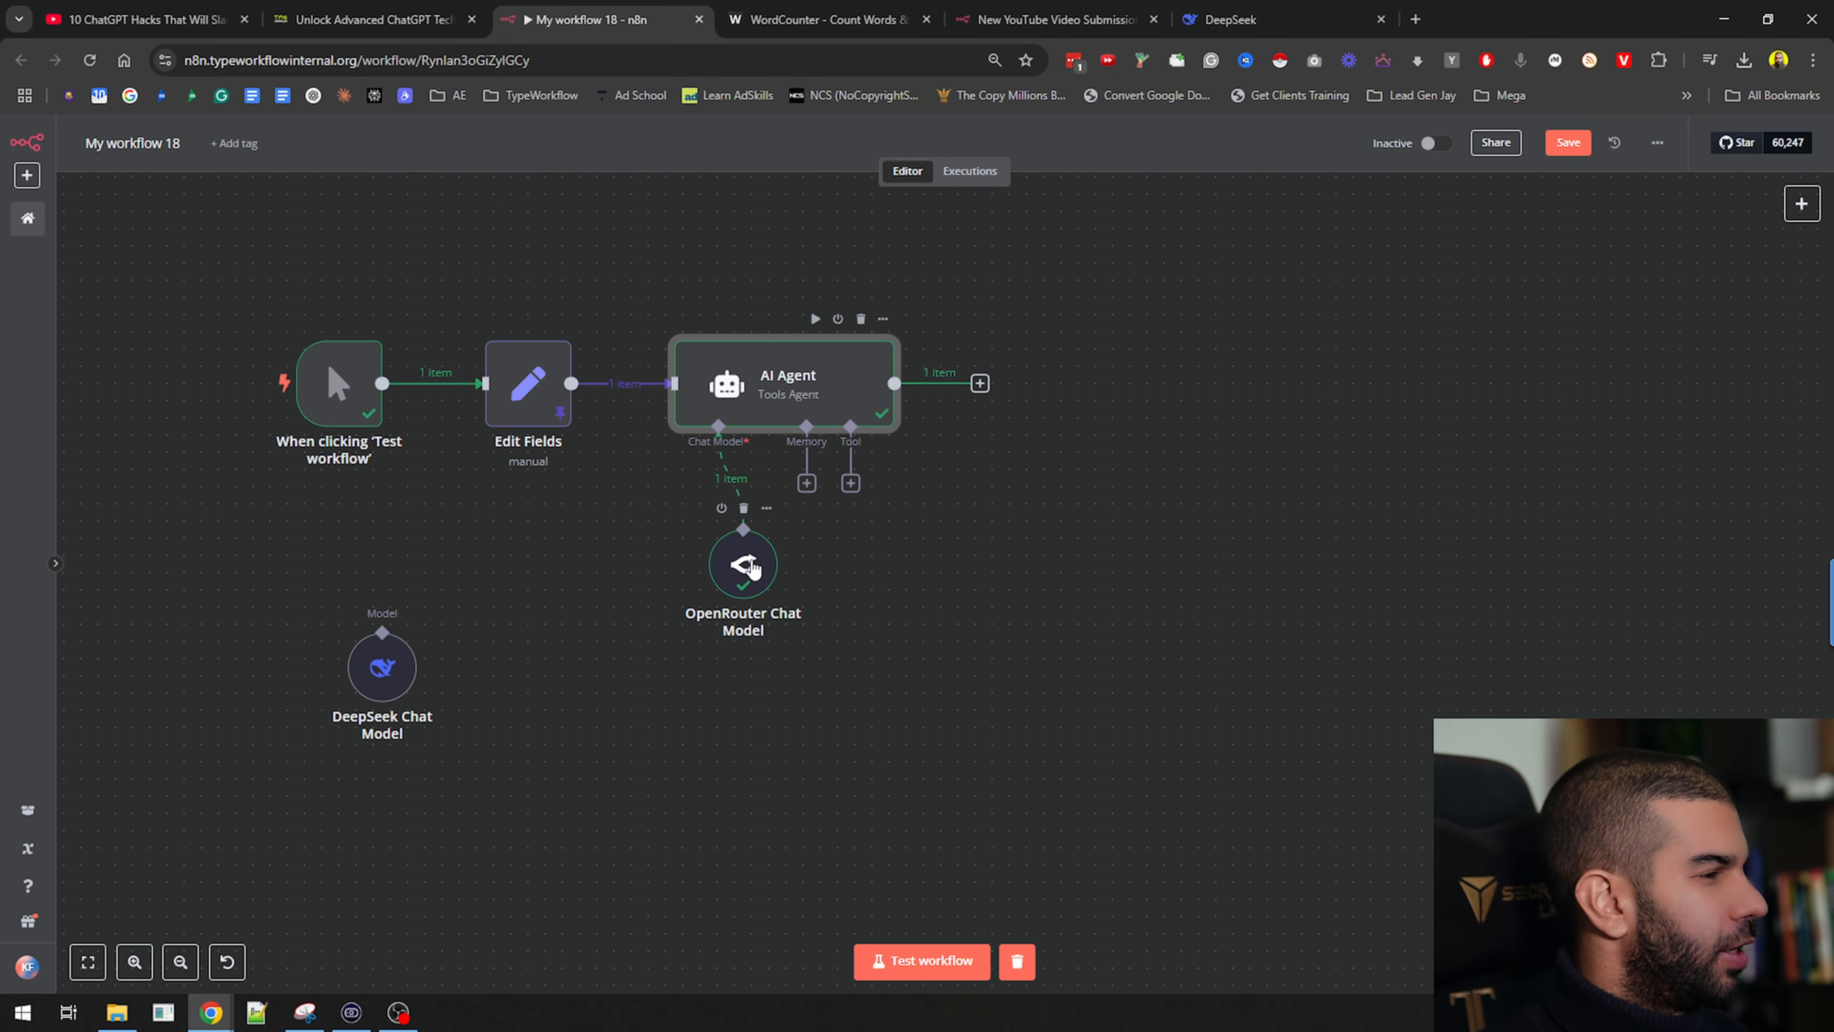
Delete the extra DeepSeek Chat Model node and inspect the OpenRouter Chat Model's output
left_click_drag(725, 572, 657, 607)
left_click_drag(382, 657, 468, 587)
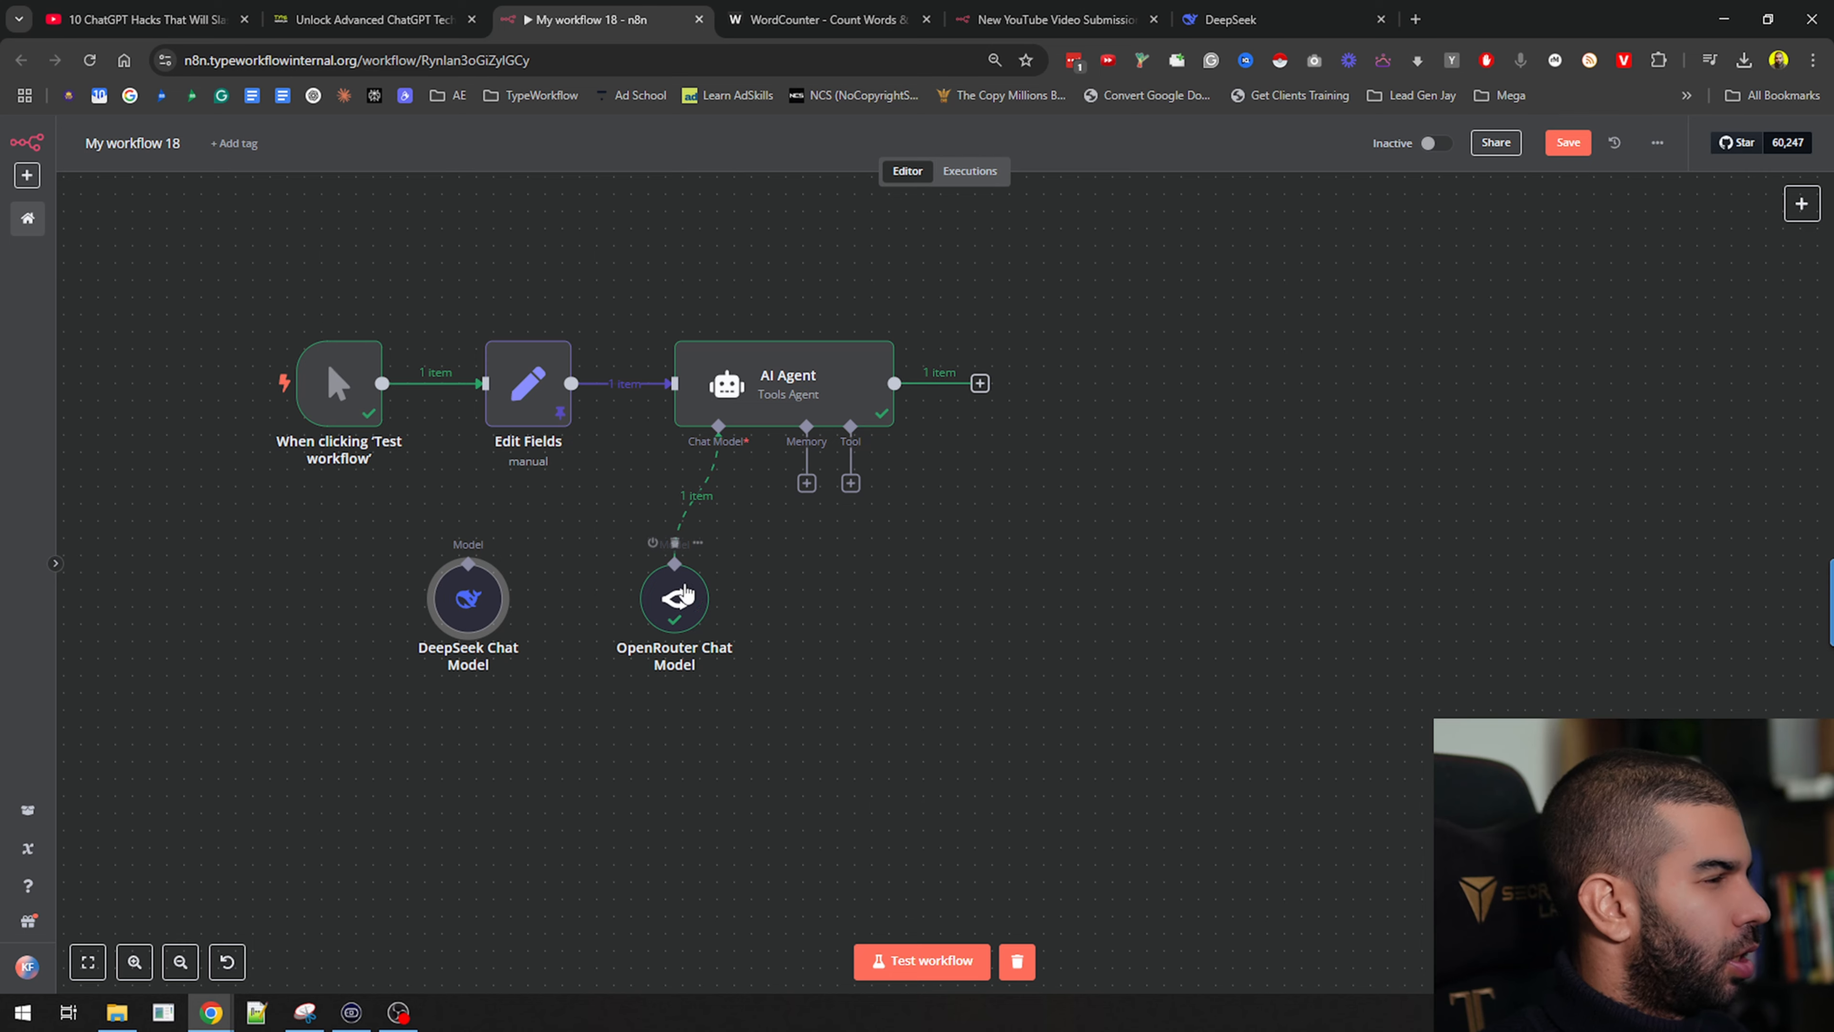
scroll(677, 601, "up", 3)
scroll(690, 610, "down", 3)
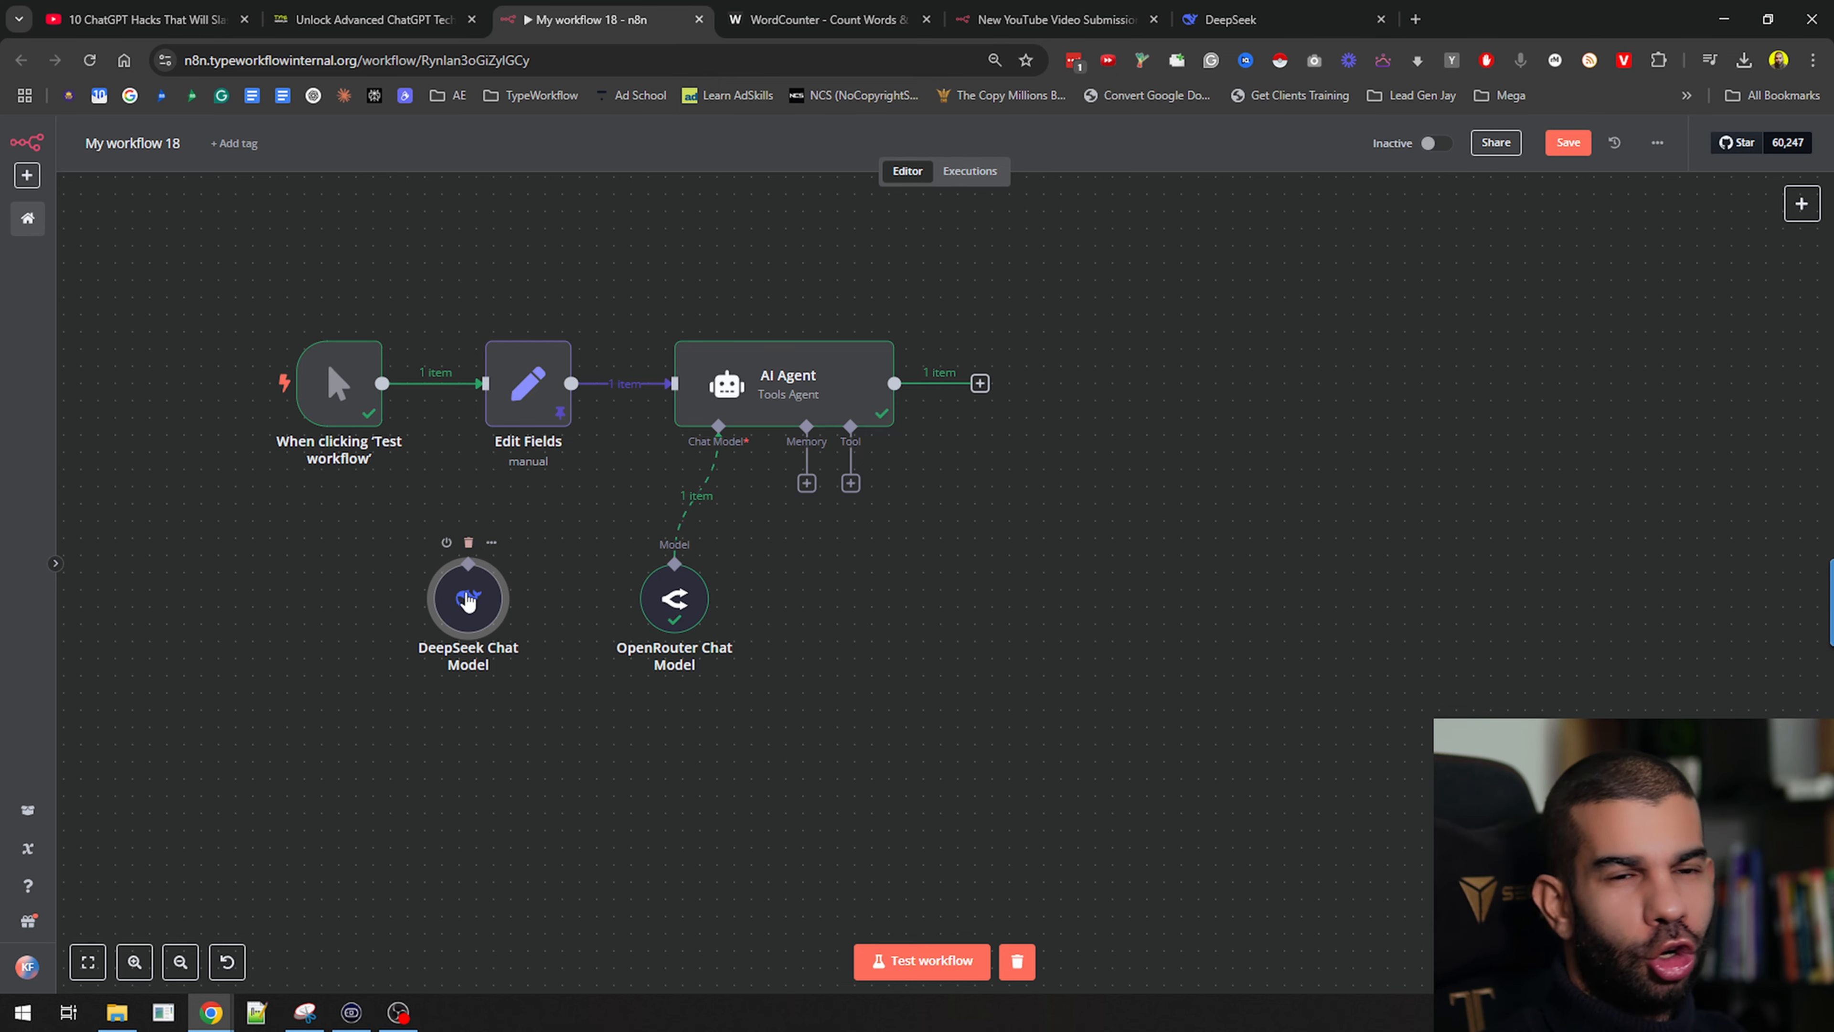
left_click(469, 543)
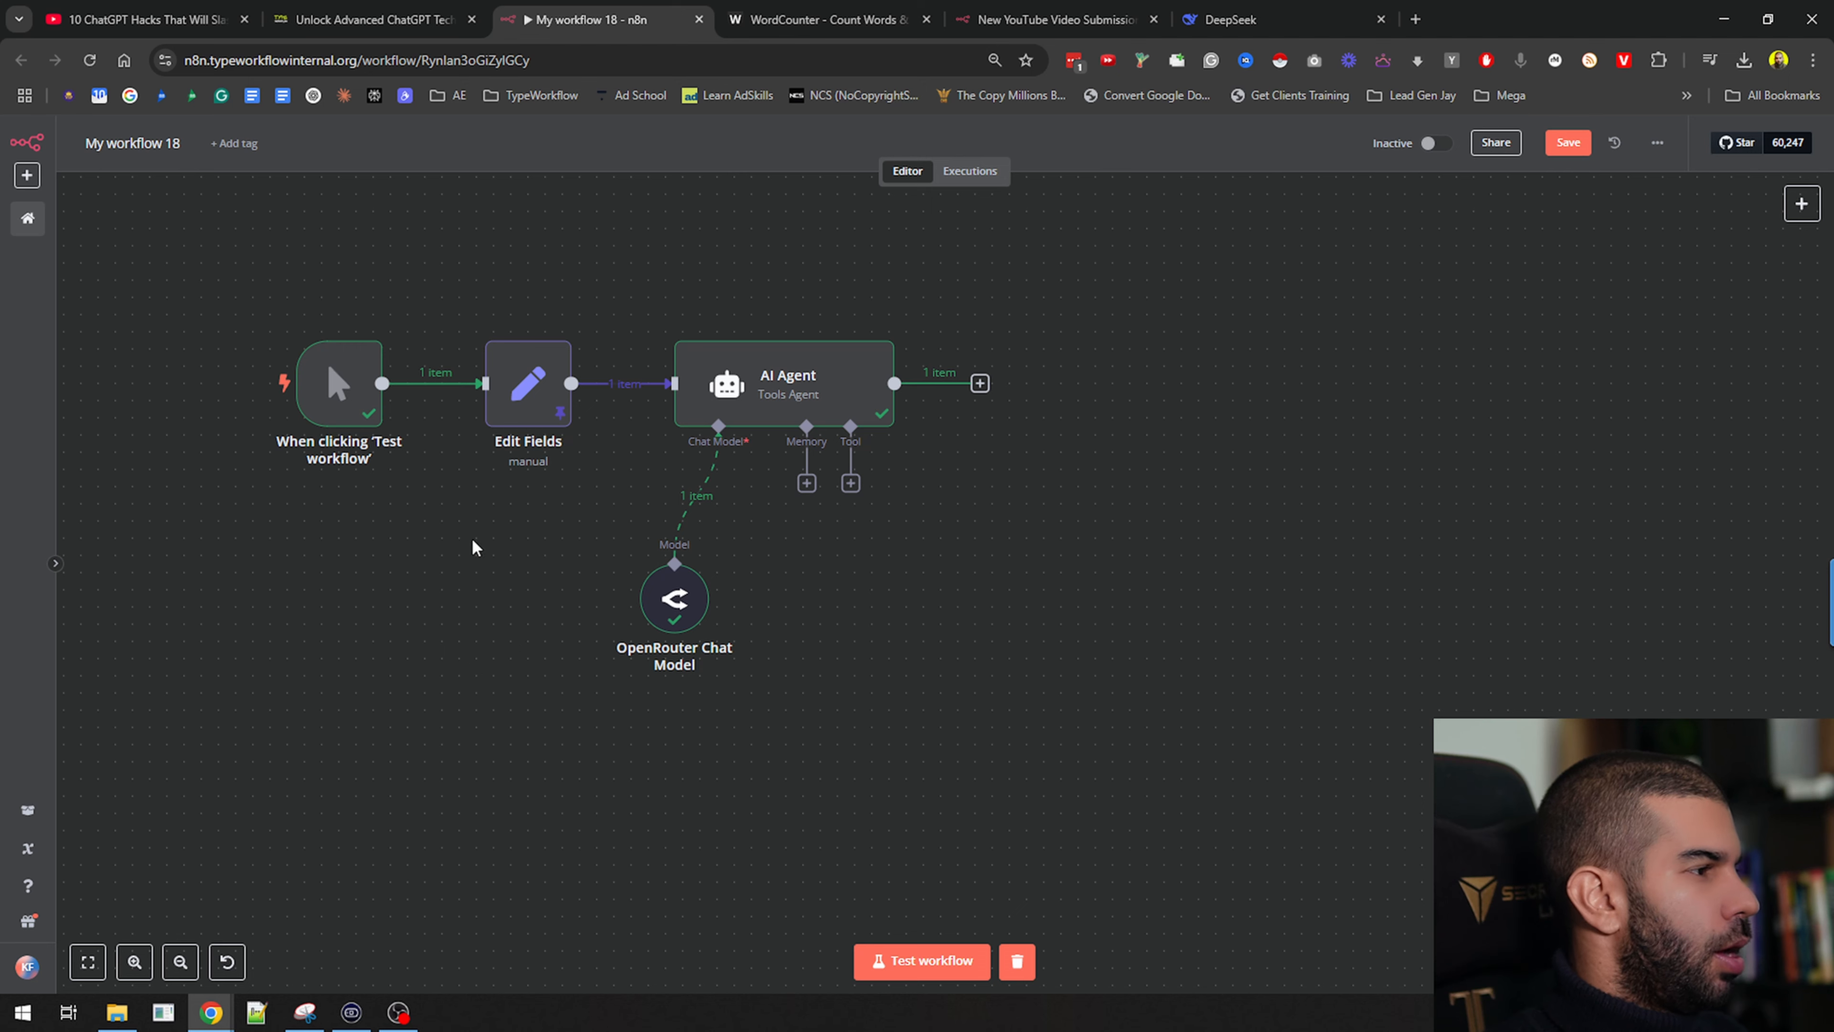
double_click(676, 610)
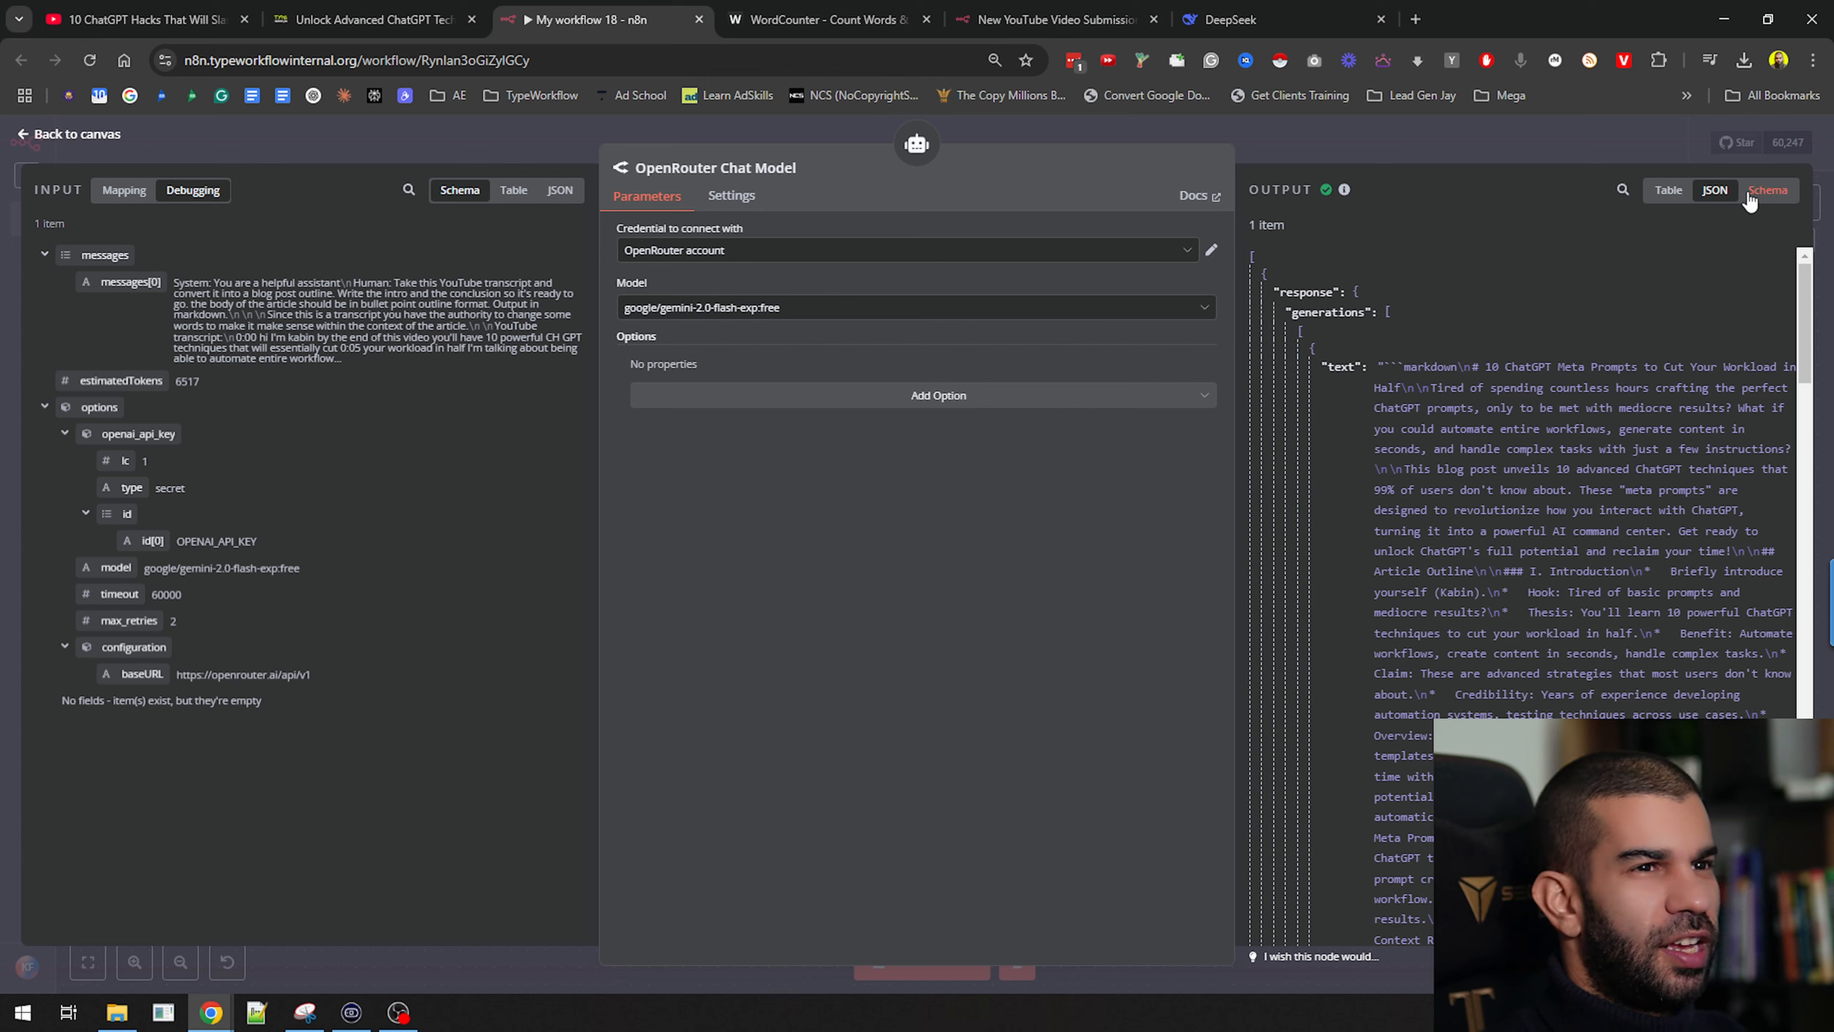
Review the markdown outline in Table and JSON views, then start renaming the AI Agent with F2
left_click(1668, 190)
left_click_drag(1332, 359, 1478, 523)
left_click(1402, 363)
left_click_drag(1422, 359, 1438, 803)
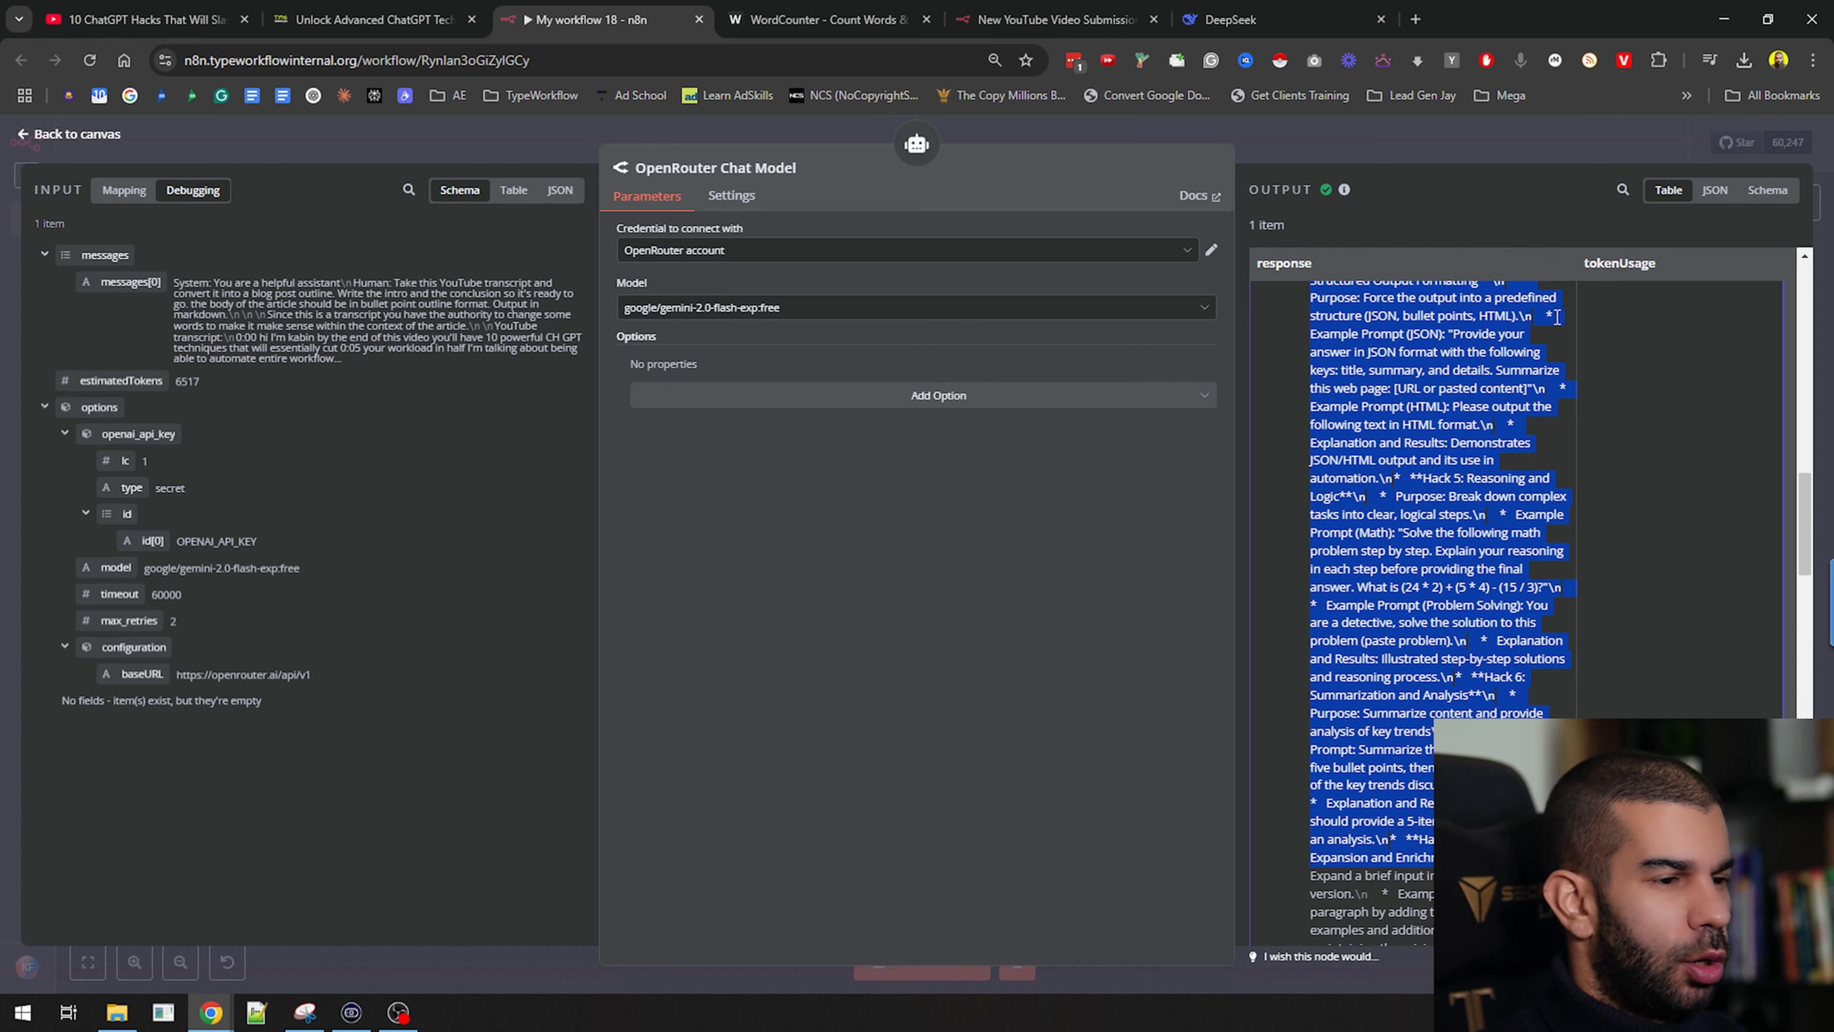
left_click(1715, 190)
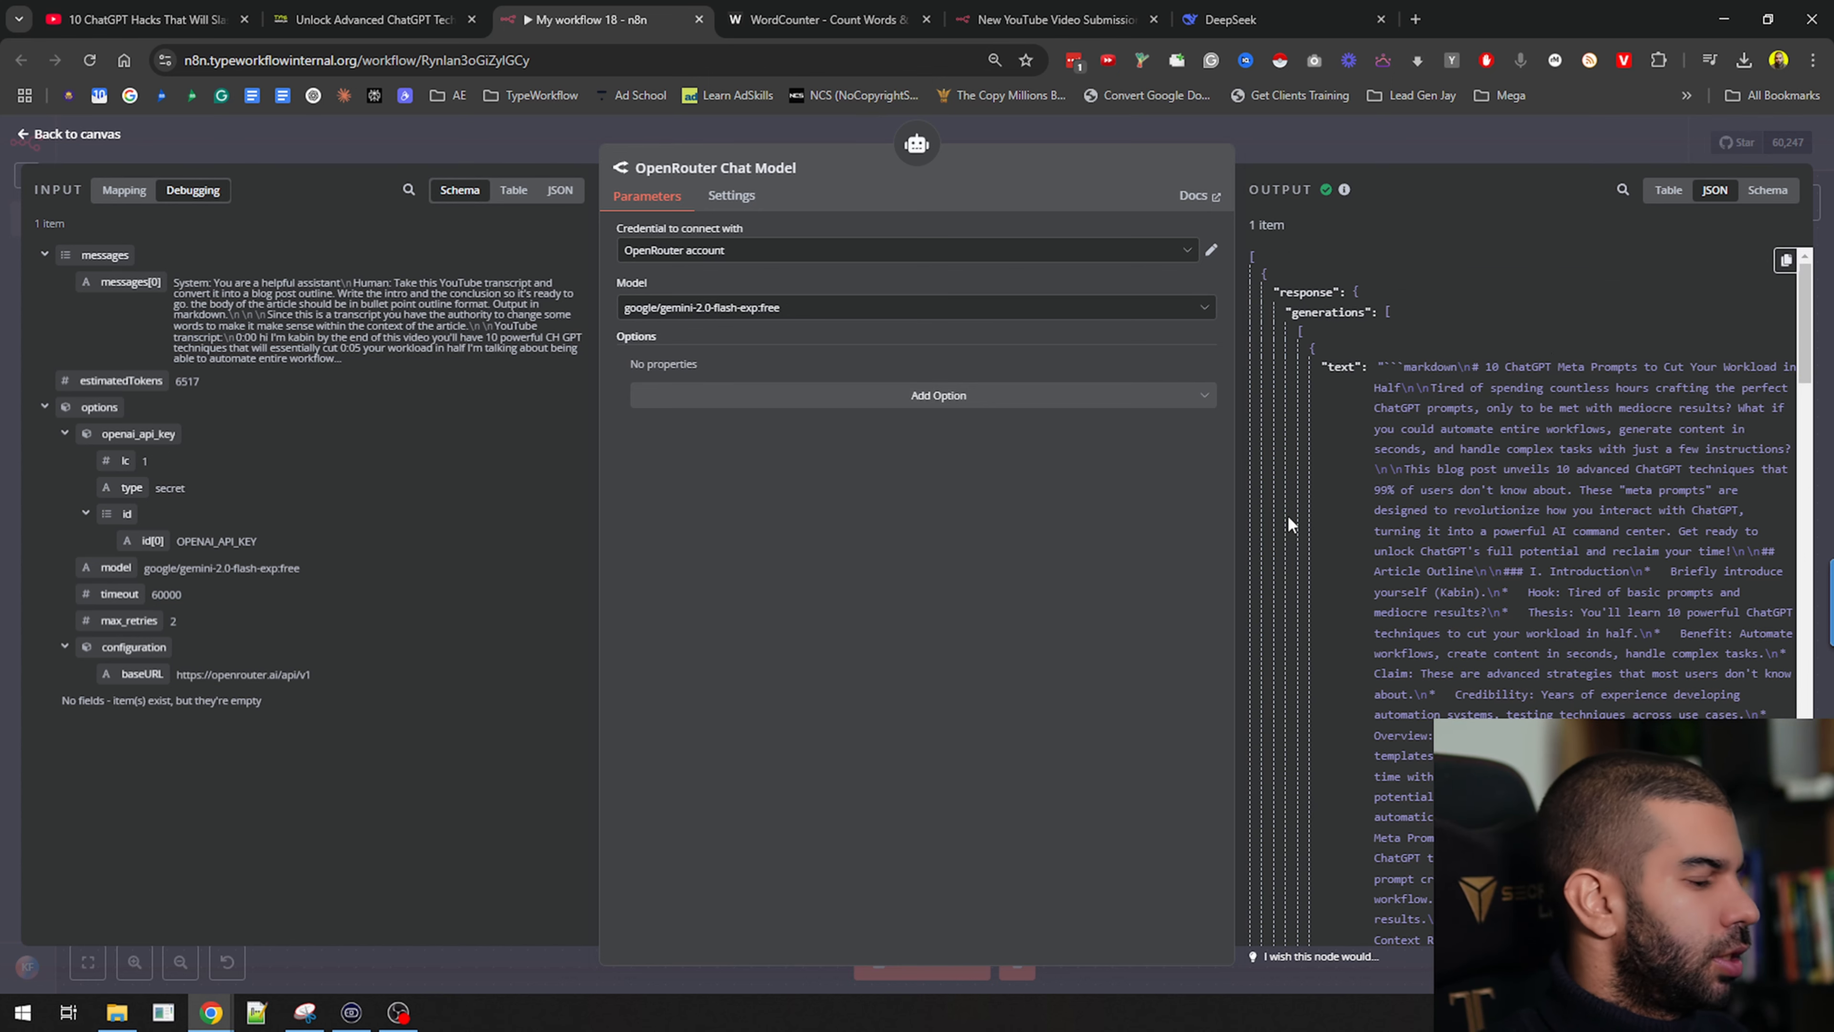
left_click(1380, 146)
left_click(737, 384)
key("F2")
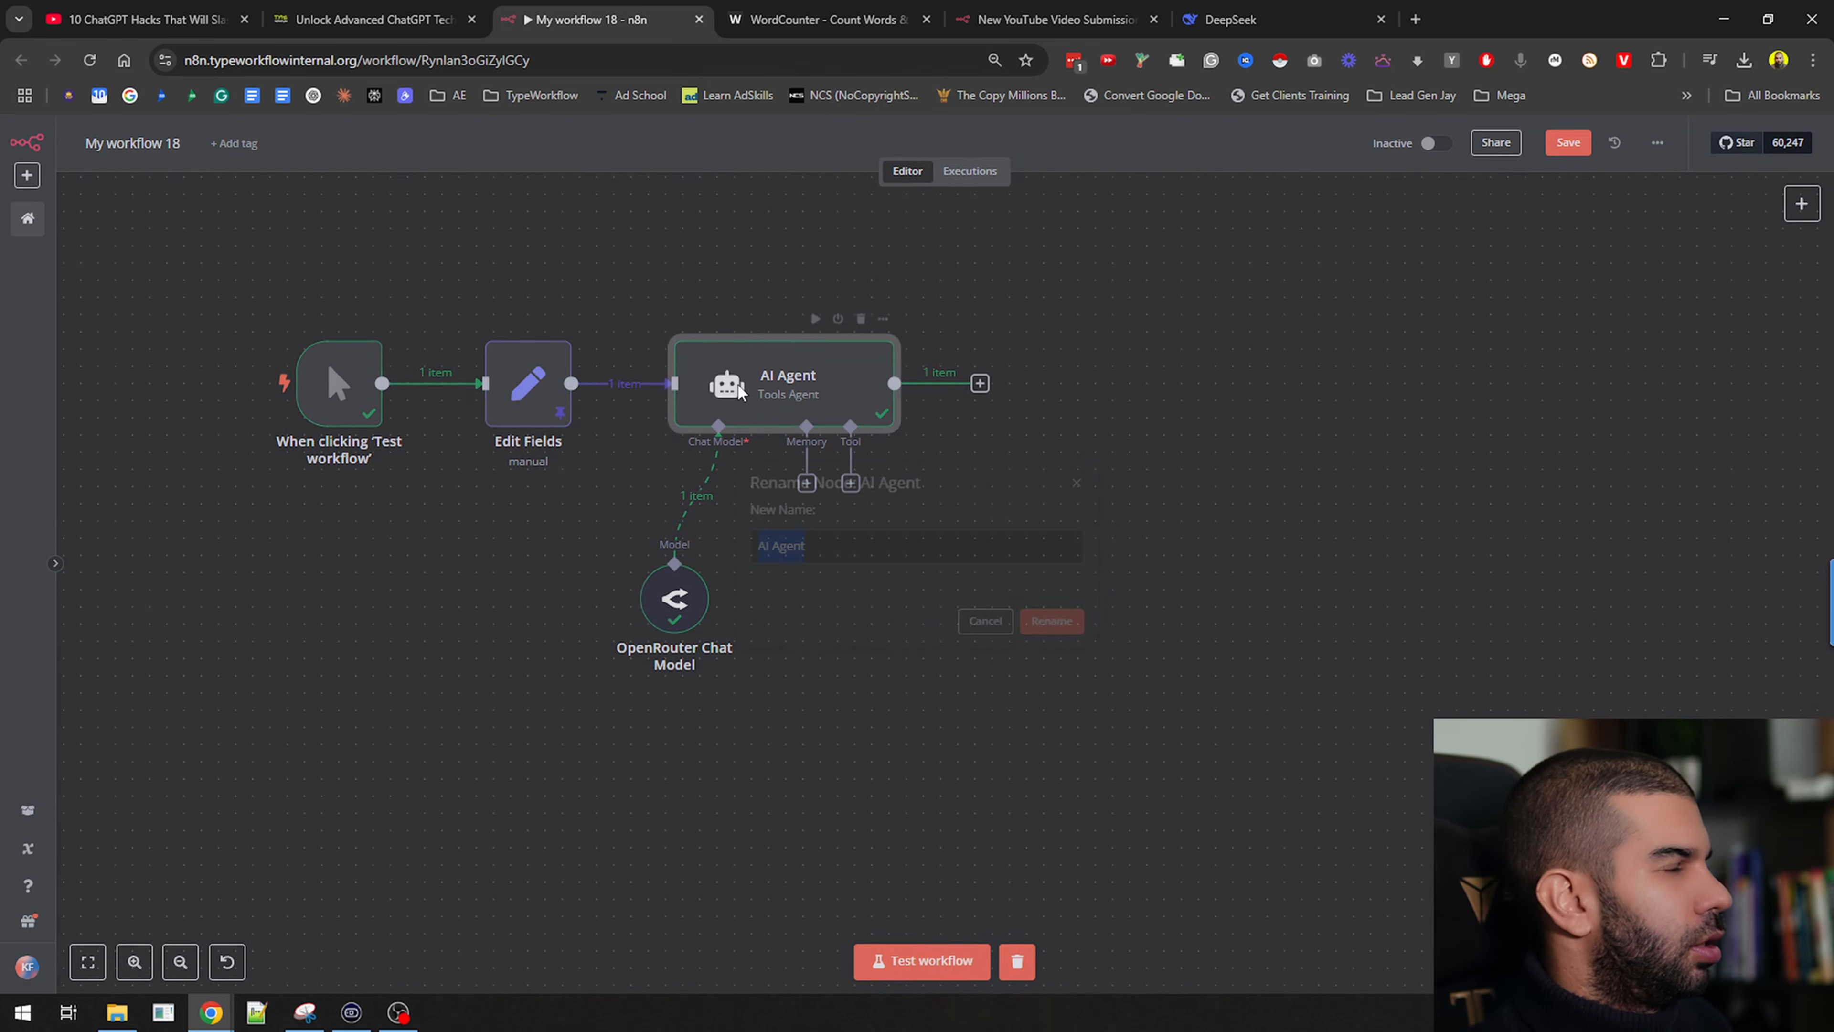
Name the agent 'Outline generator' and paste two copies of it to the right
type("Outline gener")
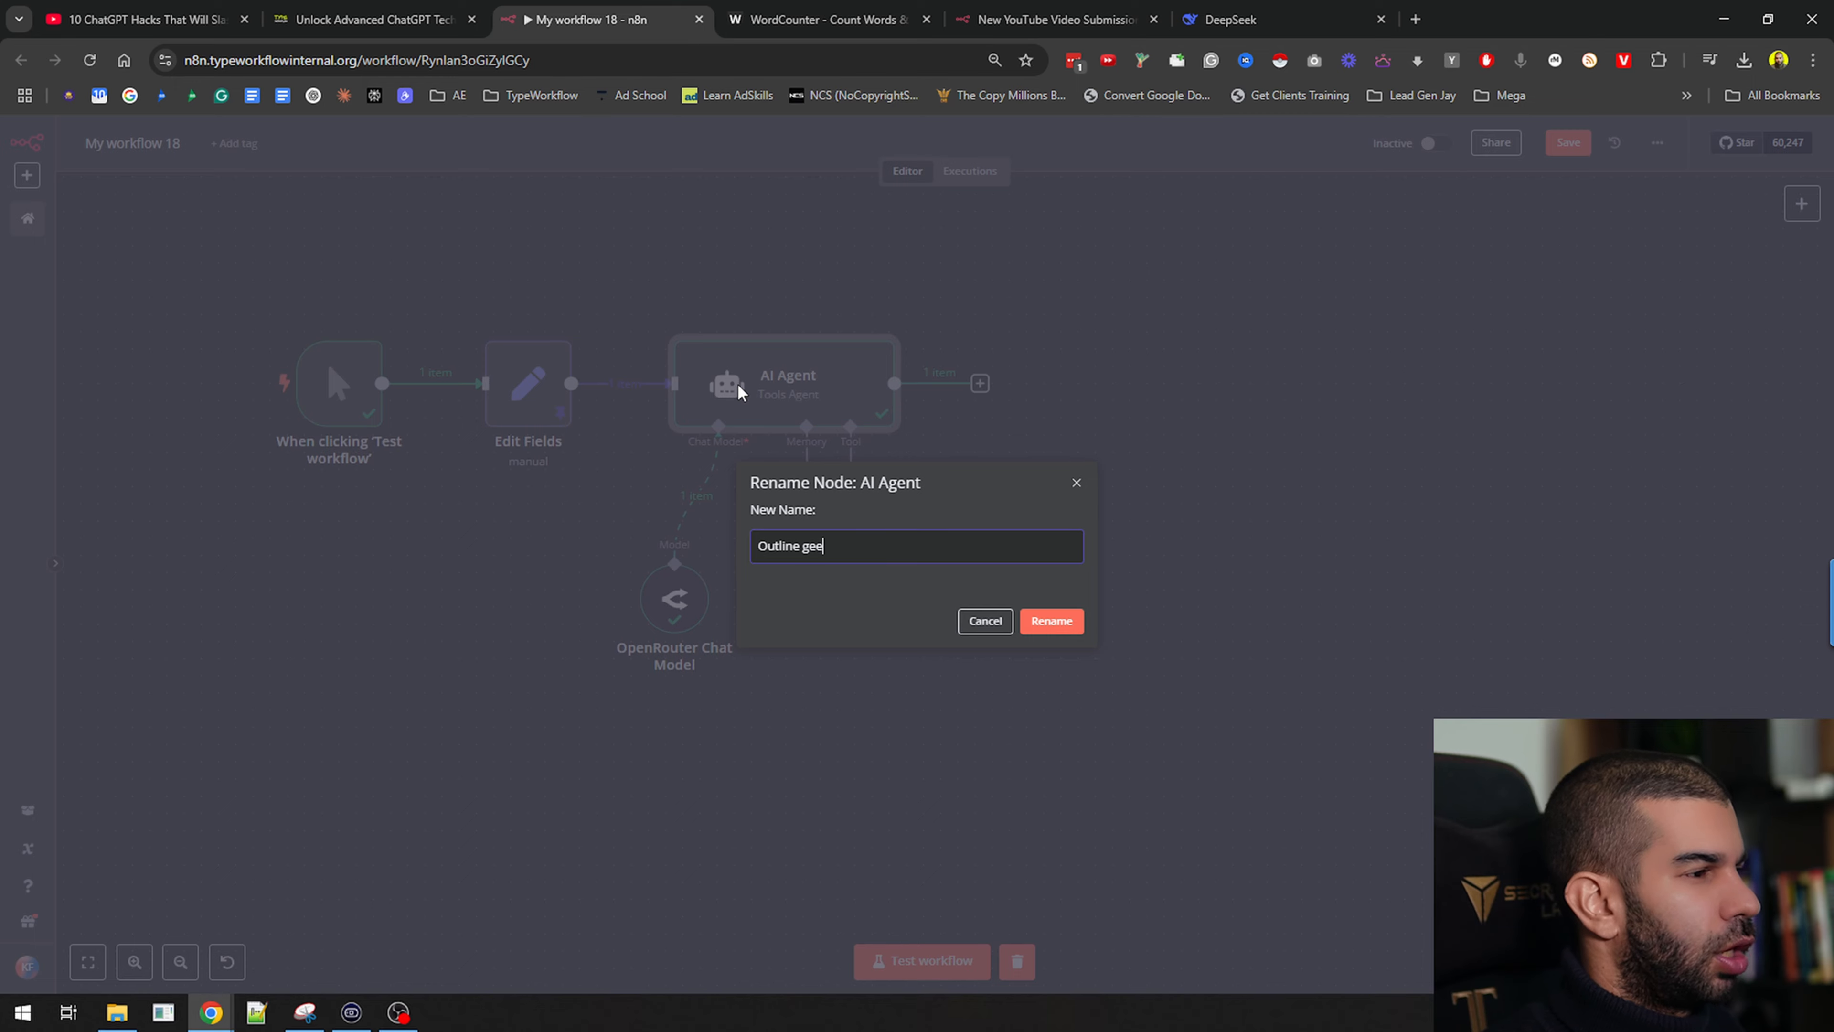
type("ator")
key("Return")
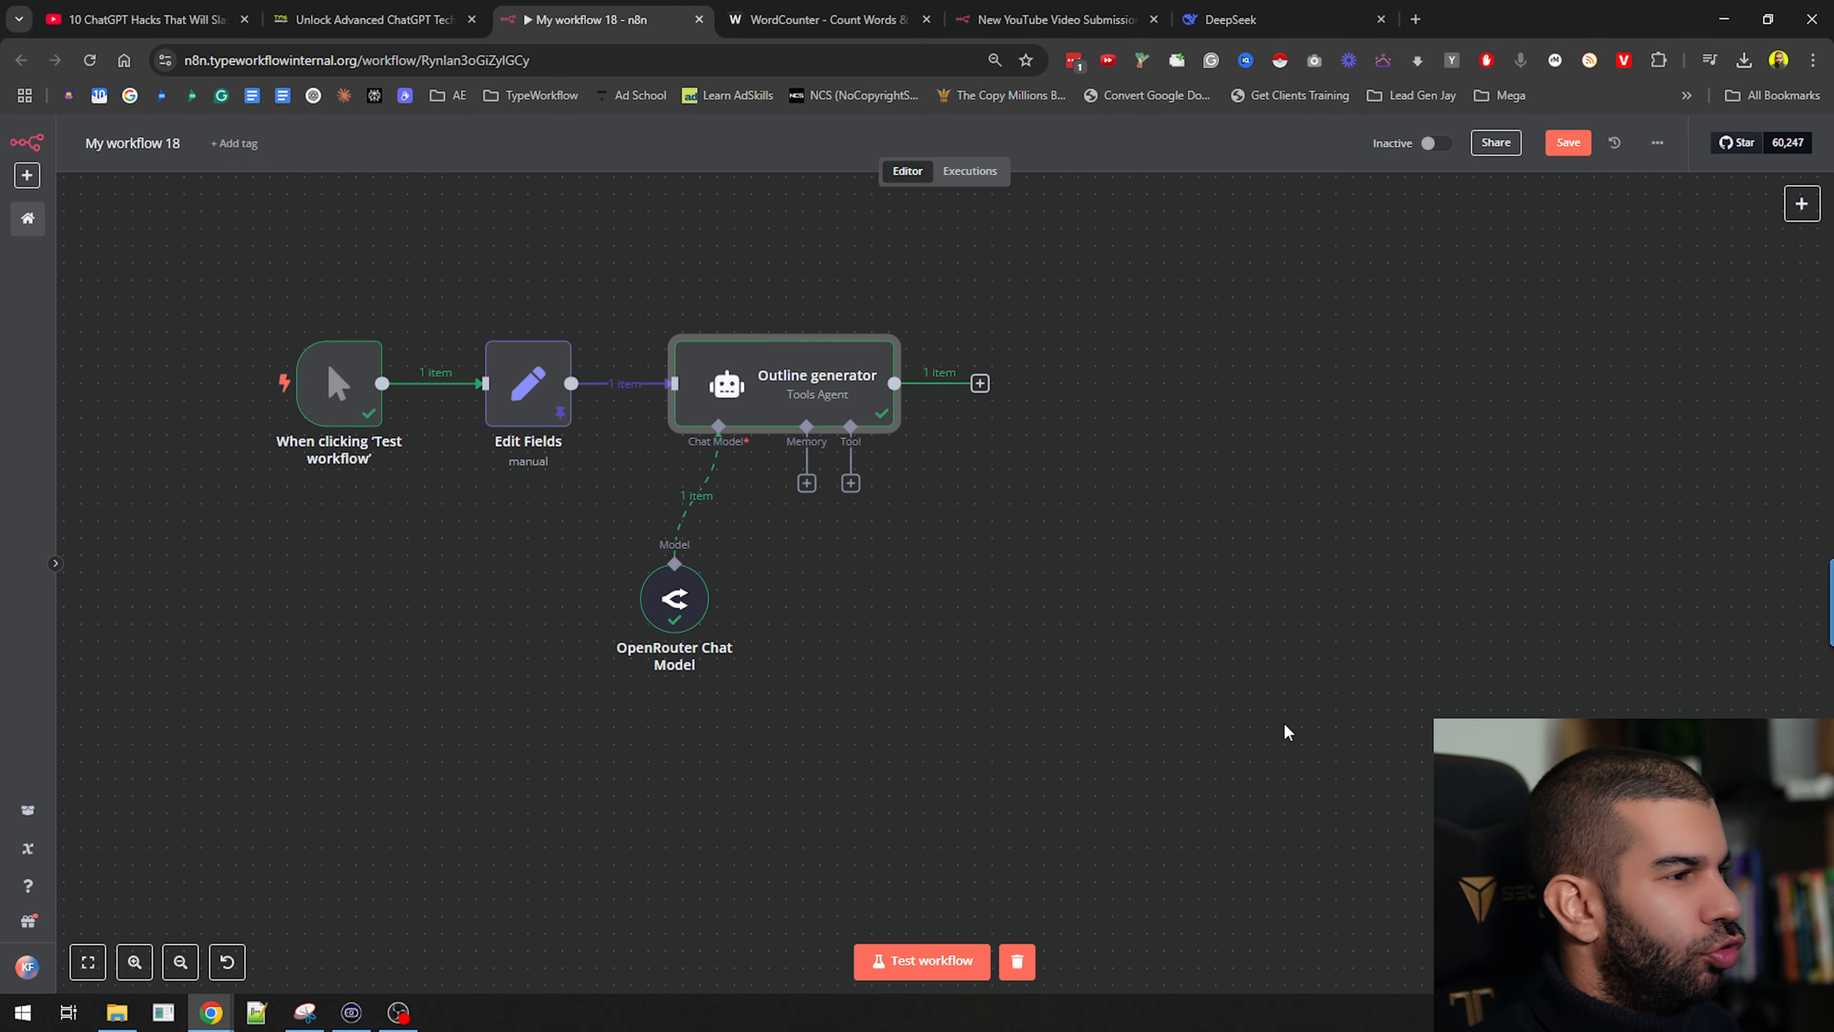
left_click_drag(1109, 550, 796, 619)
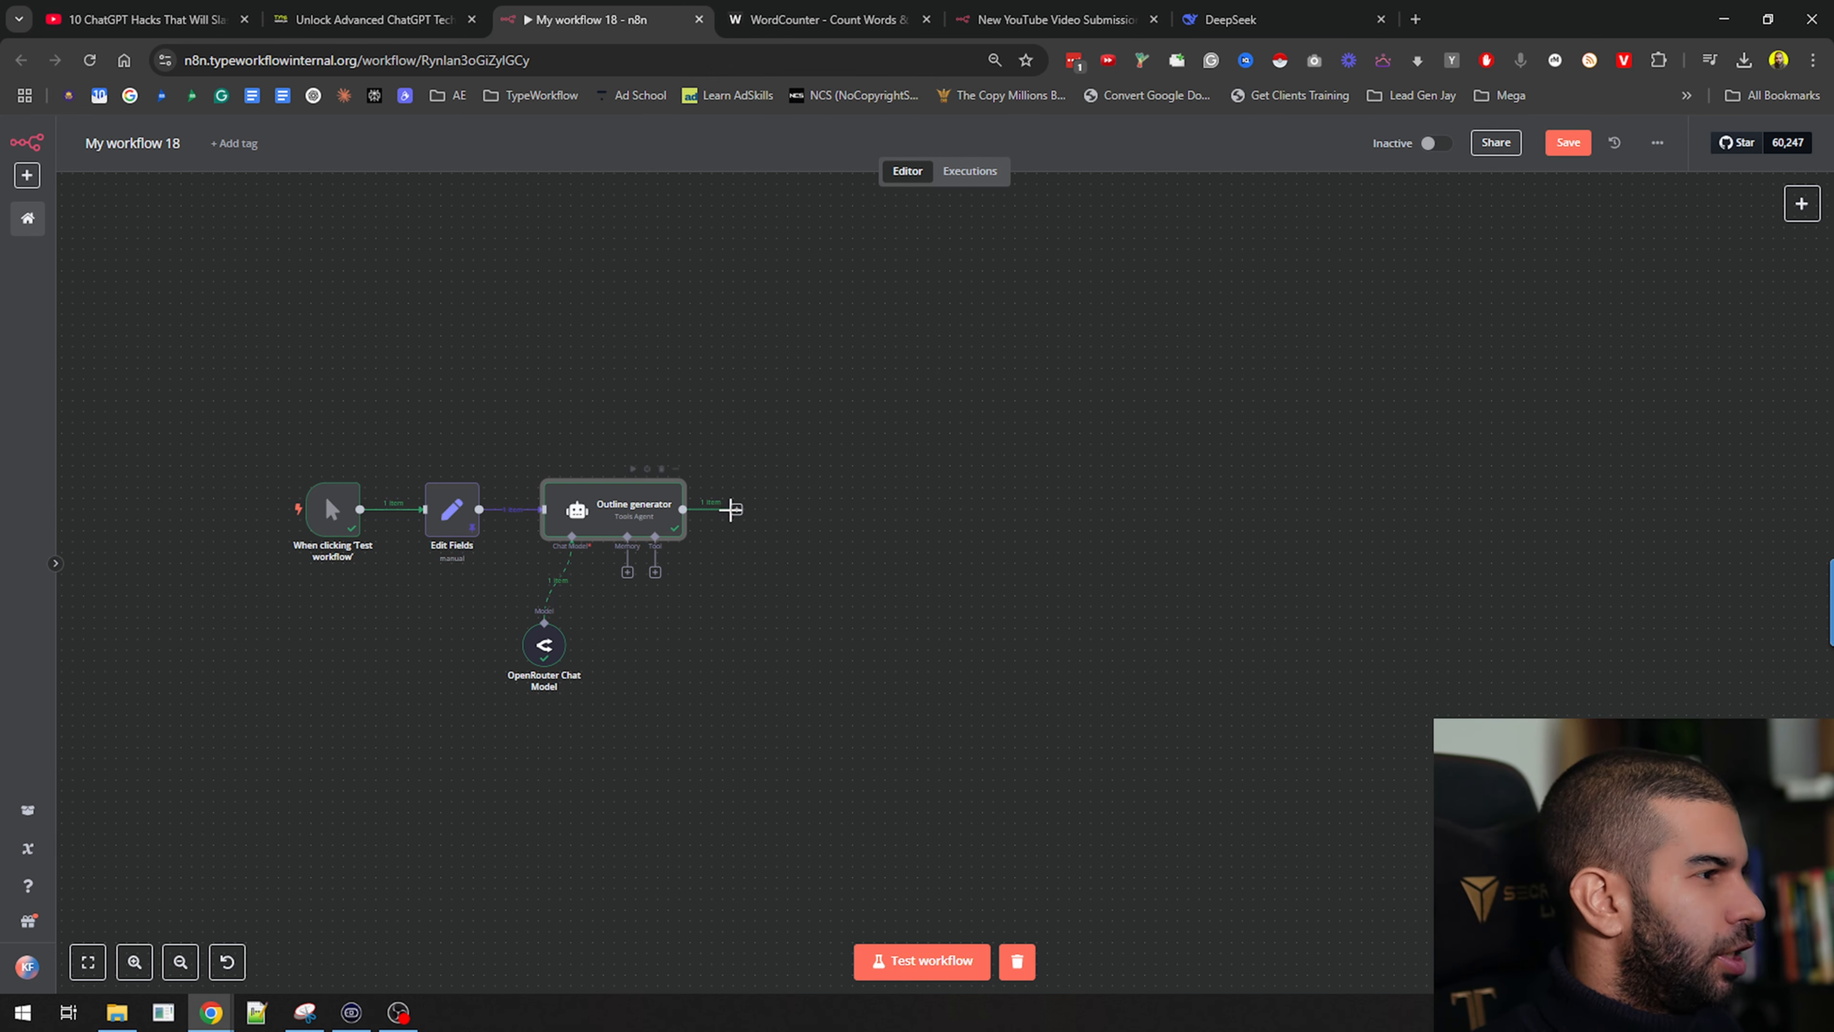
left_click(755, 572)
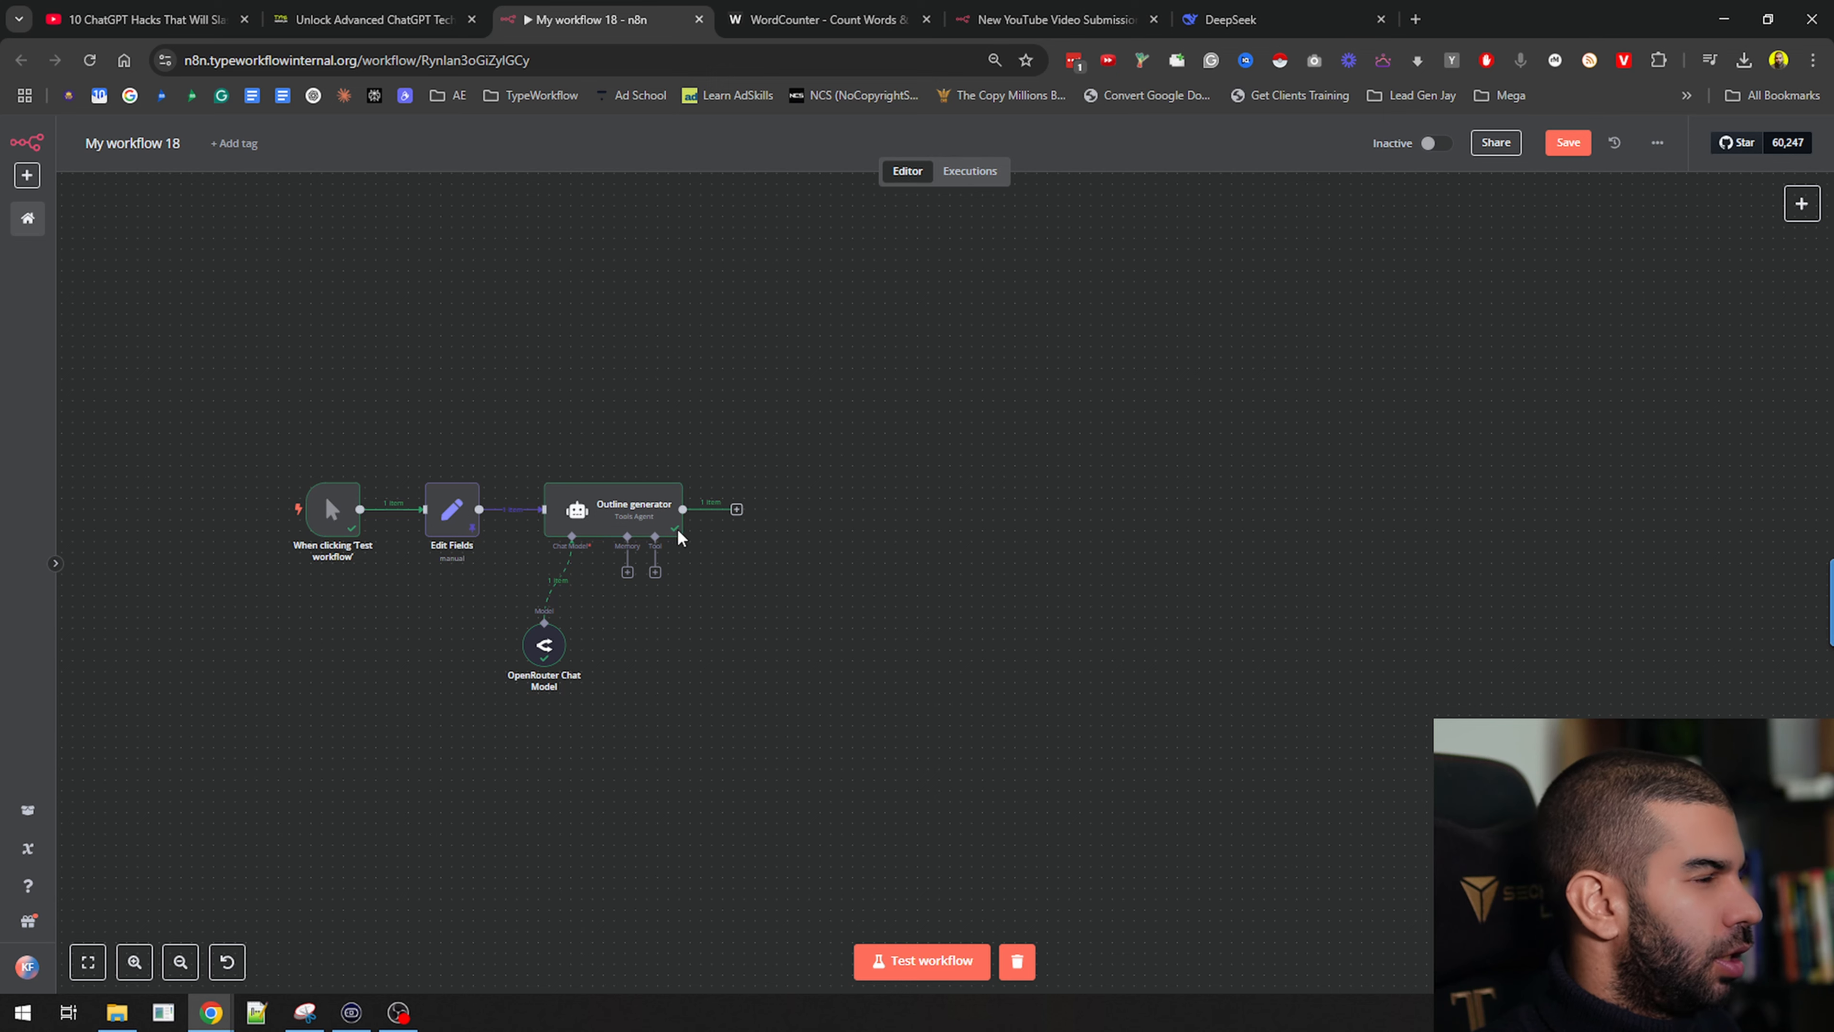
key("ctrl+v")
key("ctrl+v")
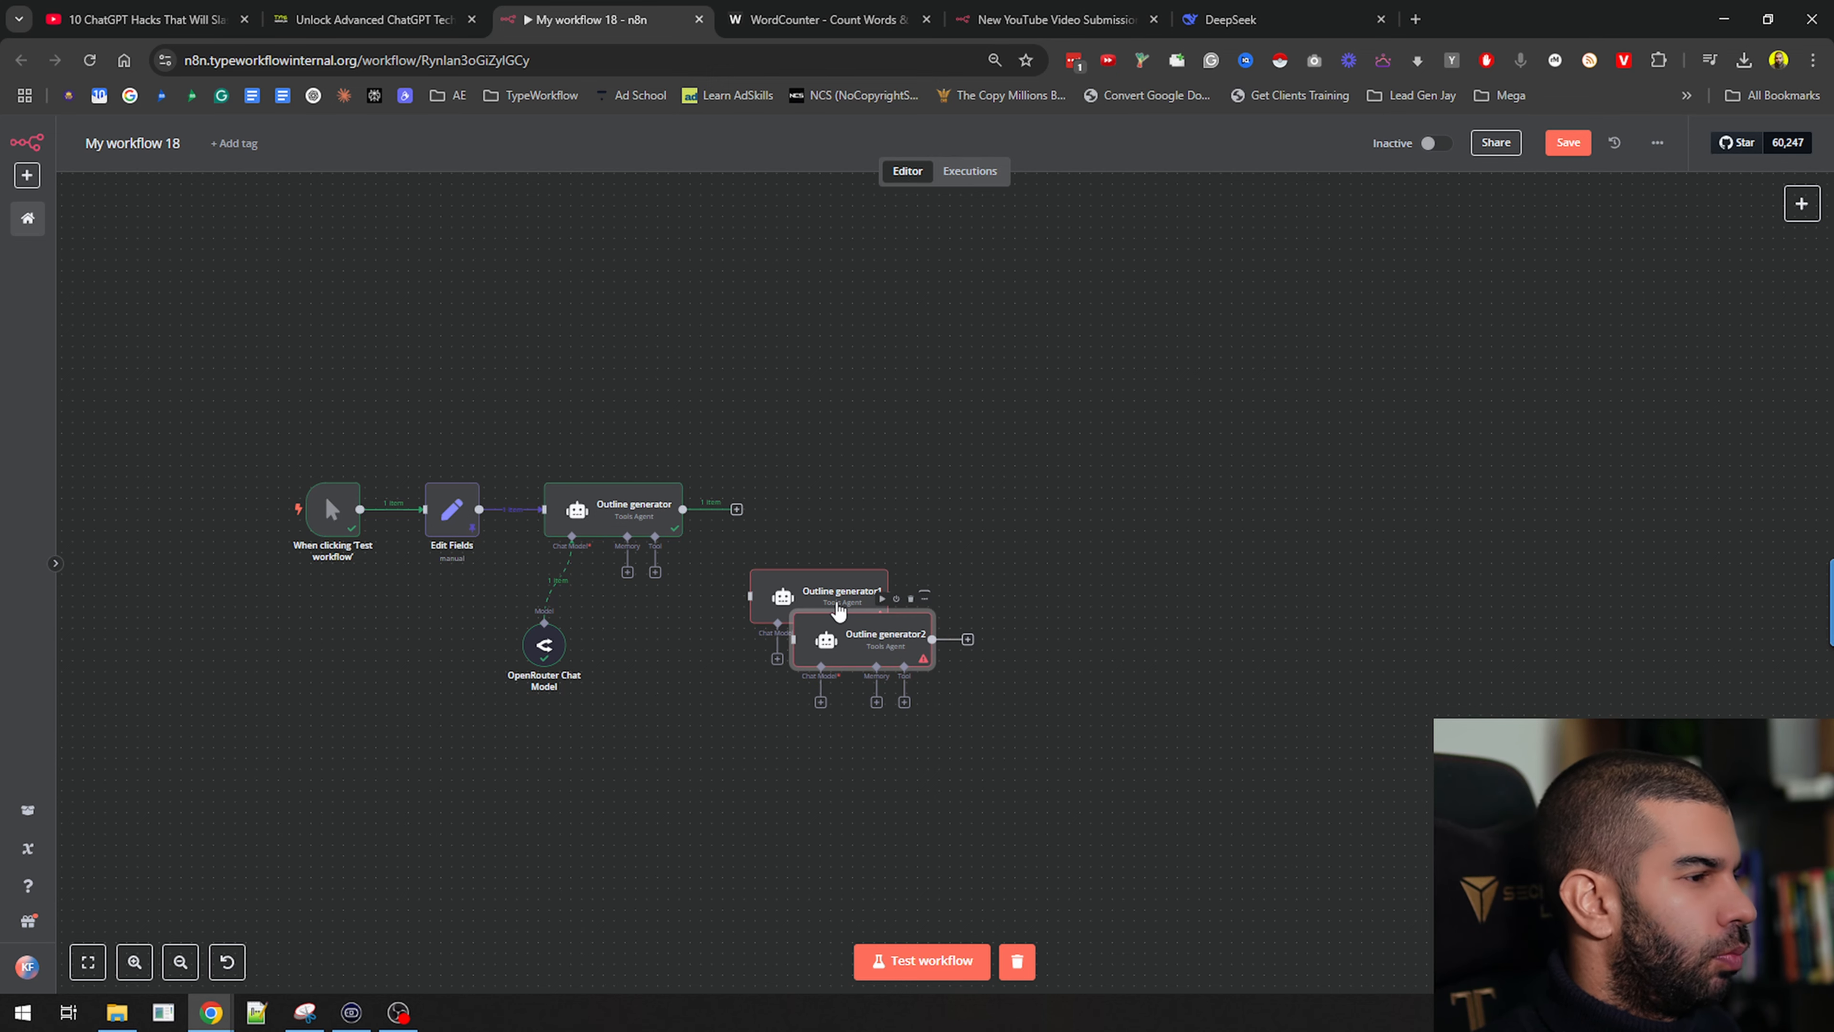
left_click_drag(843, 610, 994, 361)
left_click_drag(1049, 705, 1071, 705)
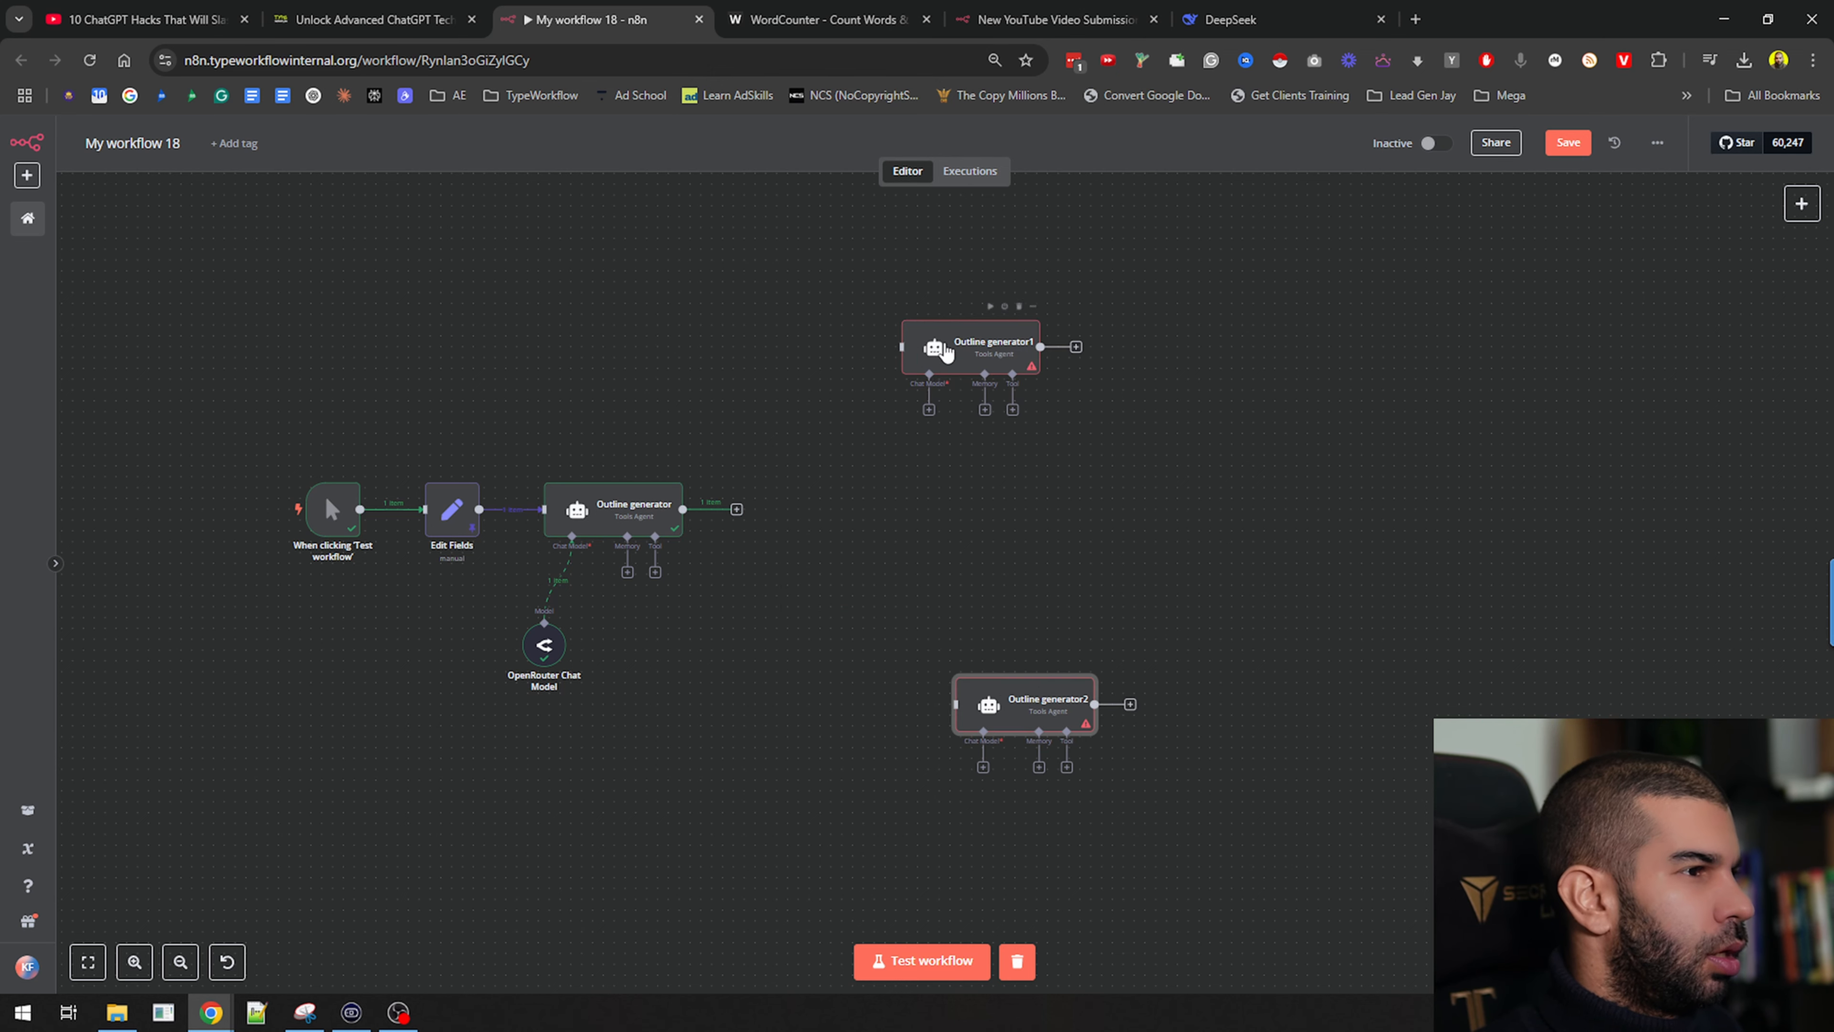
Rename the copies 'Intro' and 'Conclusion' and connect both to Outline generator's output
left_click(949, 330)
key("F2")
type("Intro")
key("Return")
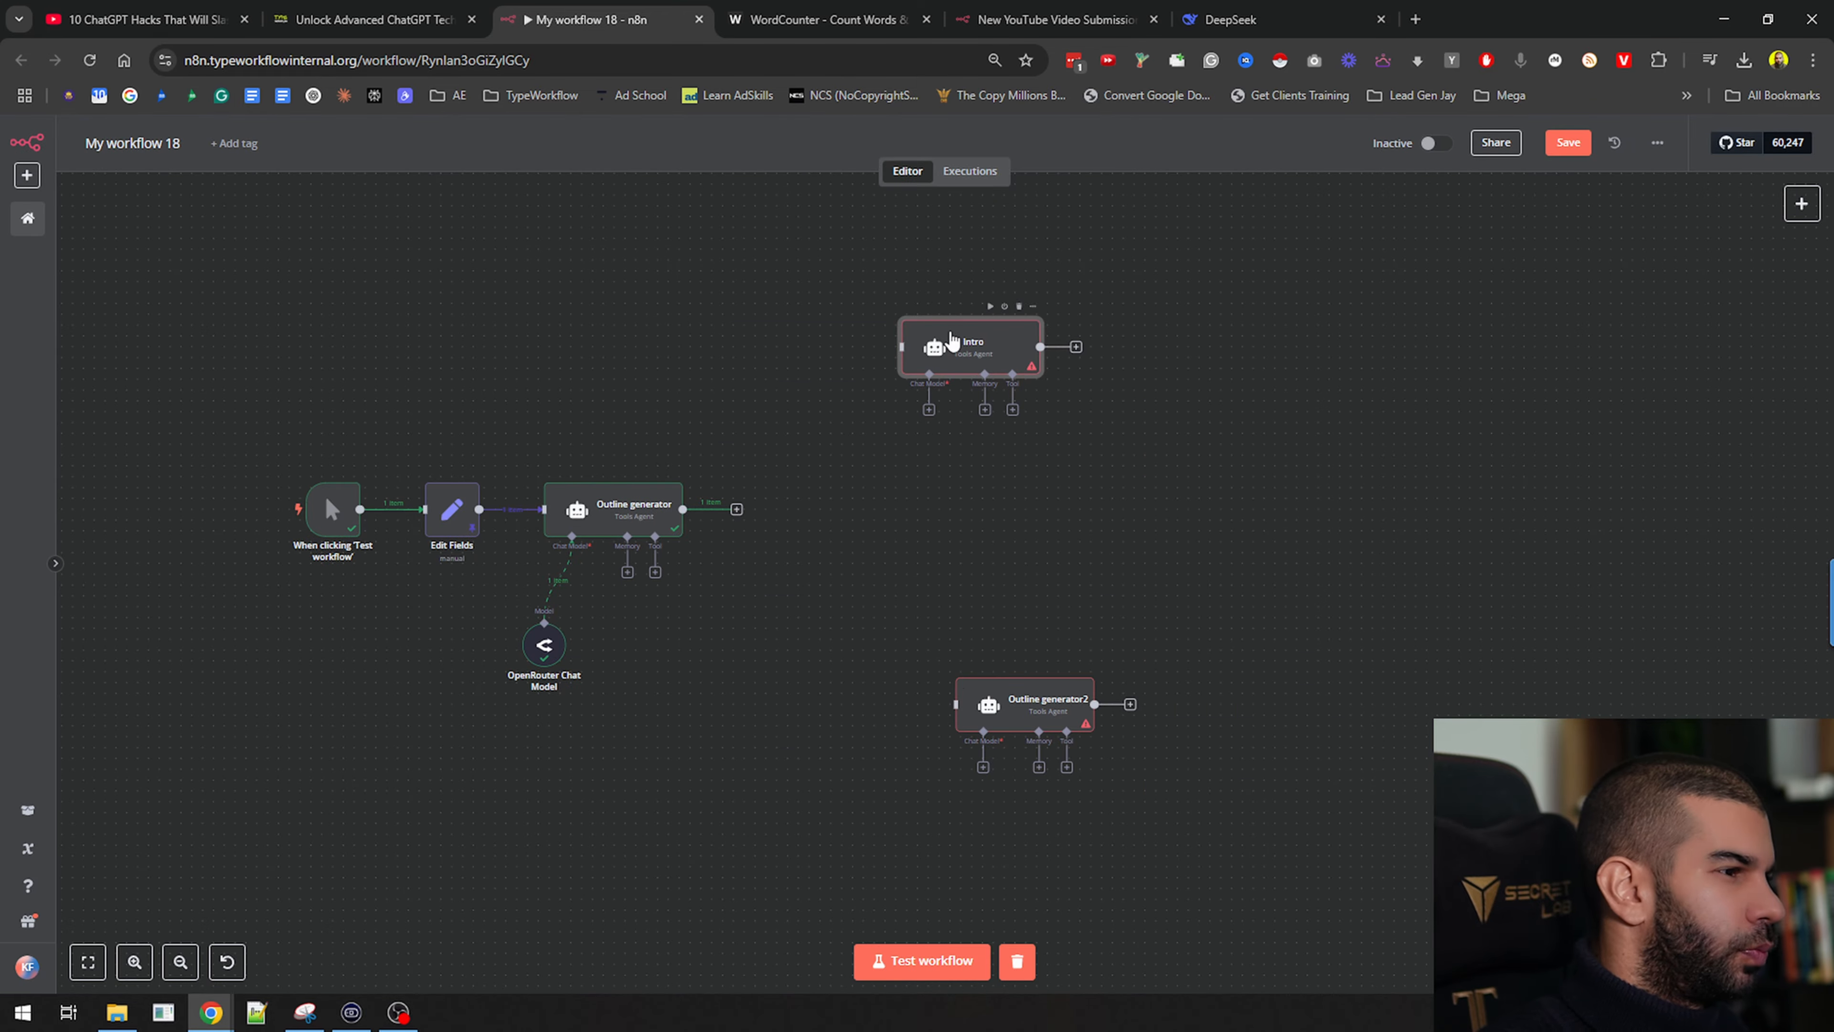
left_click(1039, 697)
key("F2")
type("Conclusion")
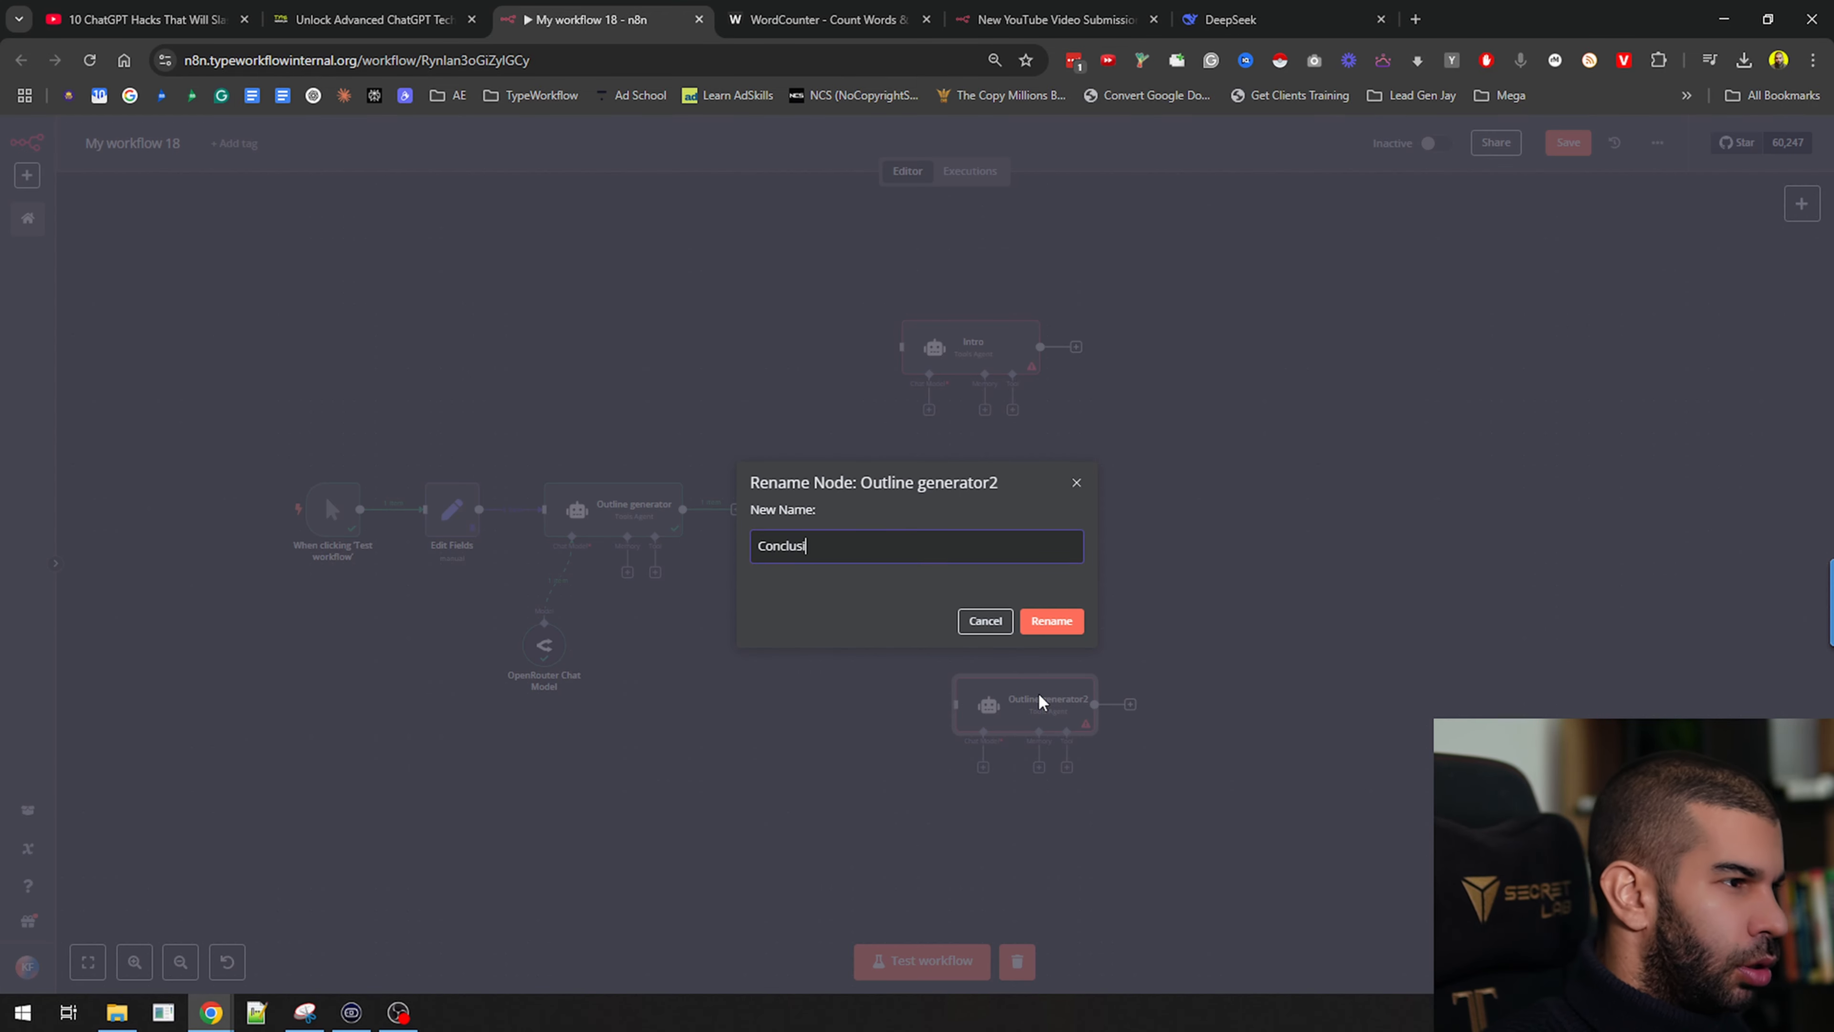
key("Return")
left_click(735, 508)
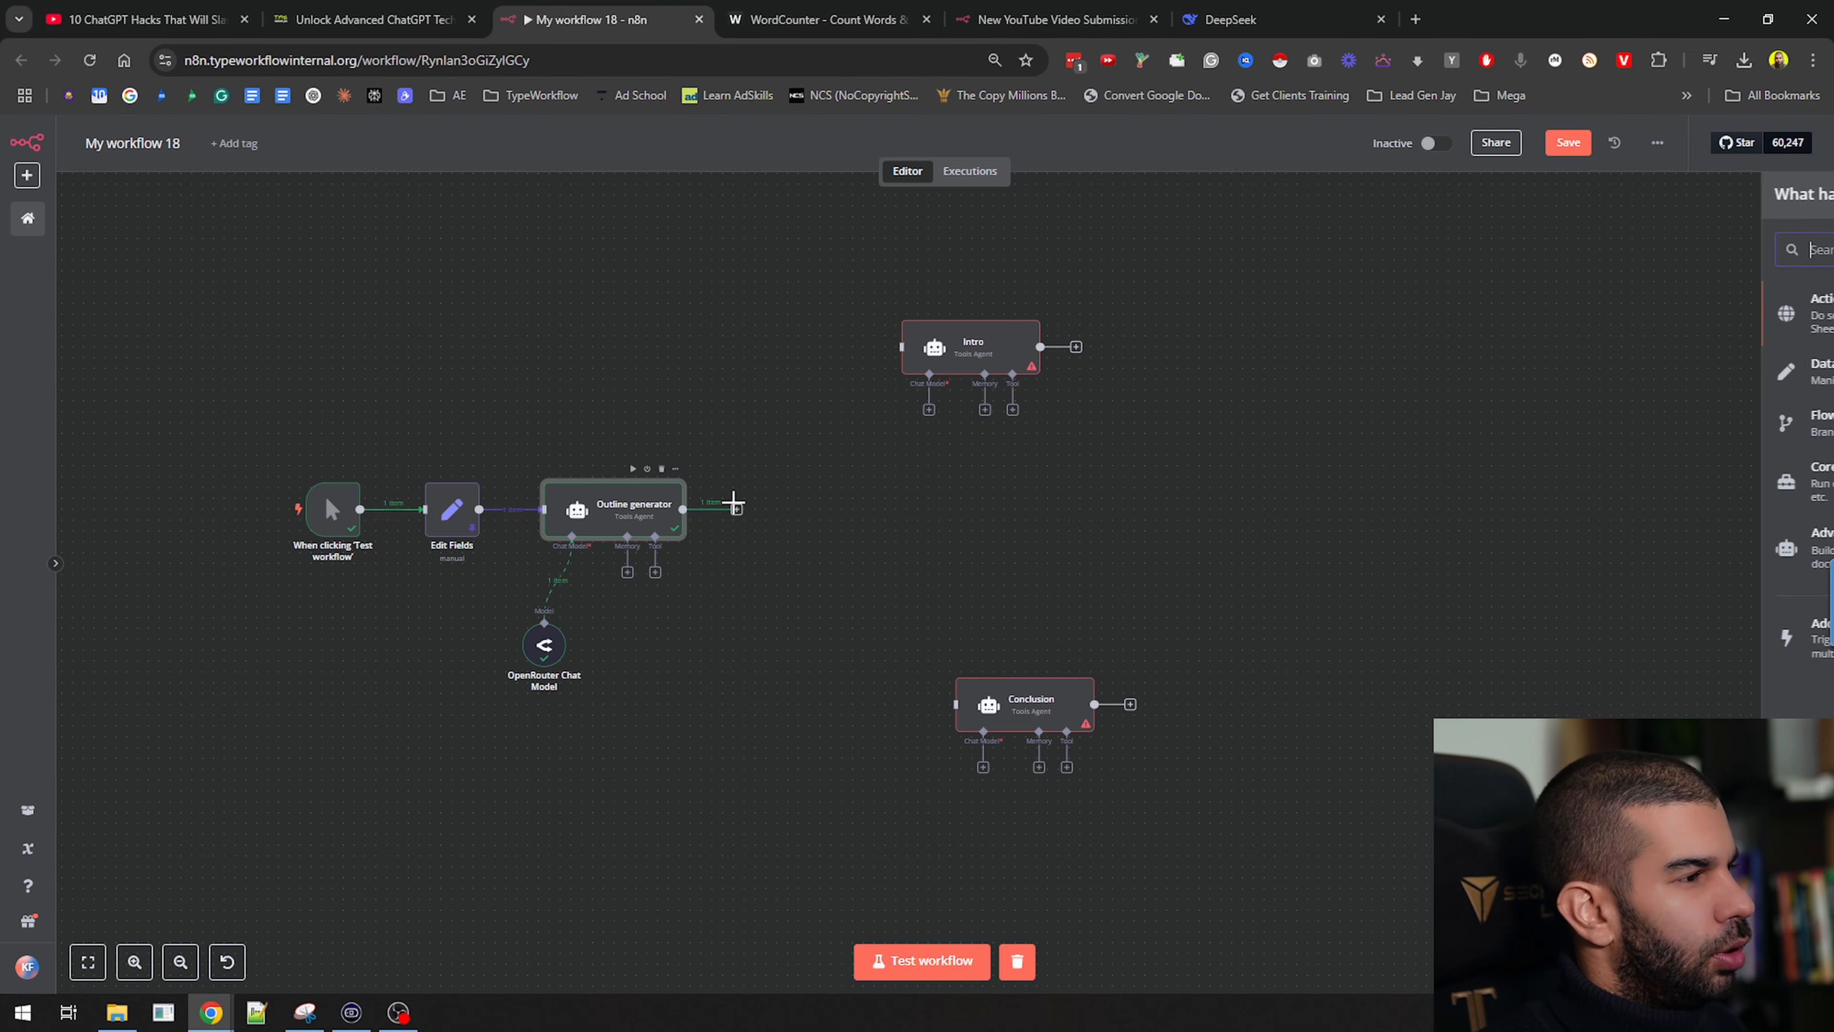
left_click_drag(684, 509, 903, 347)
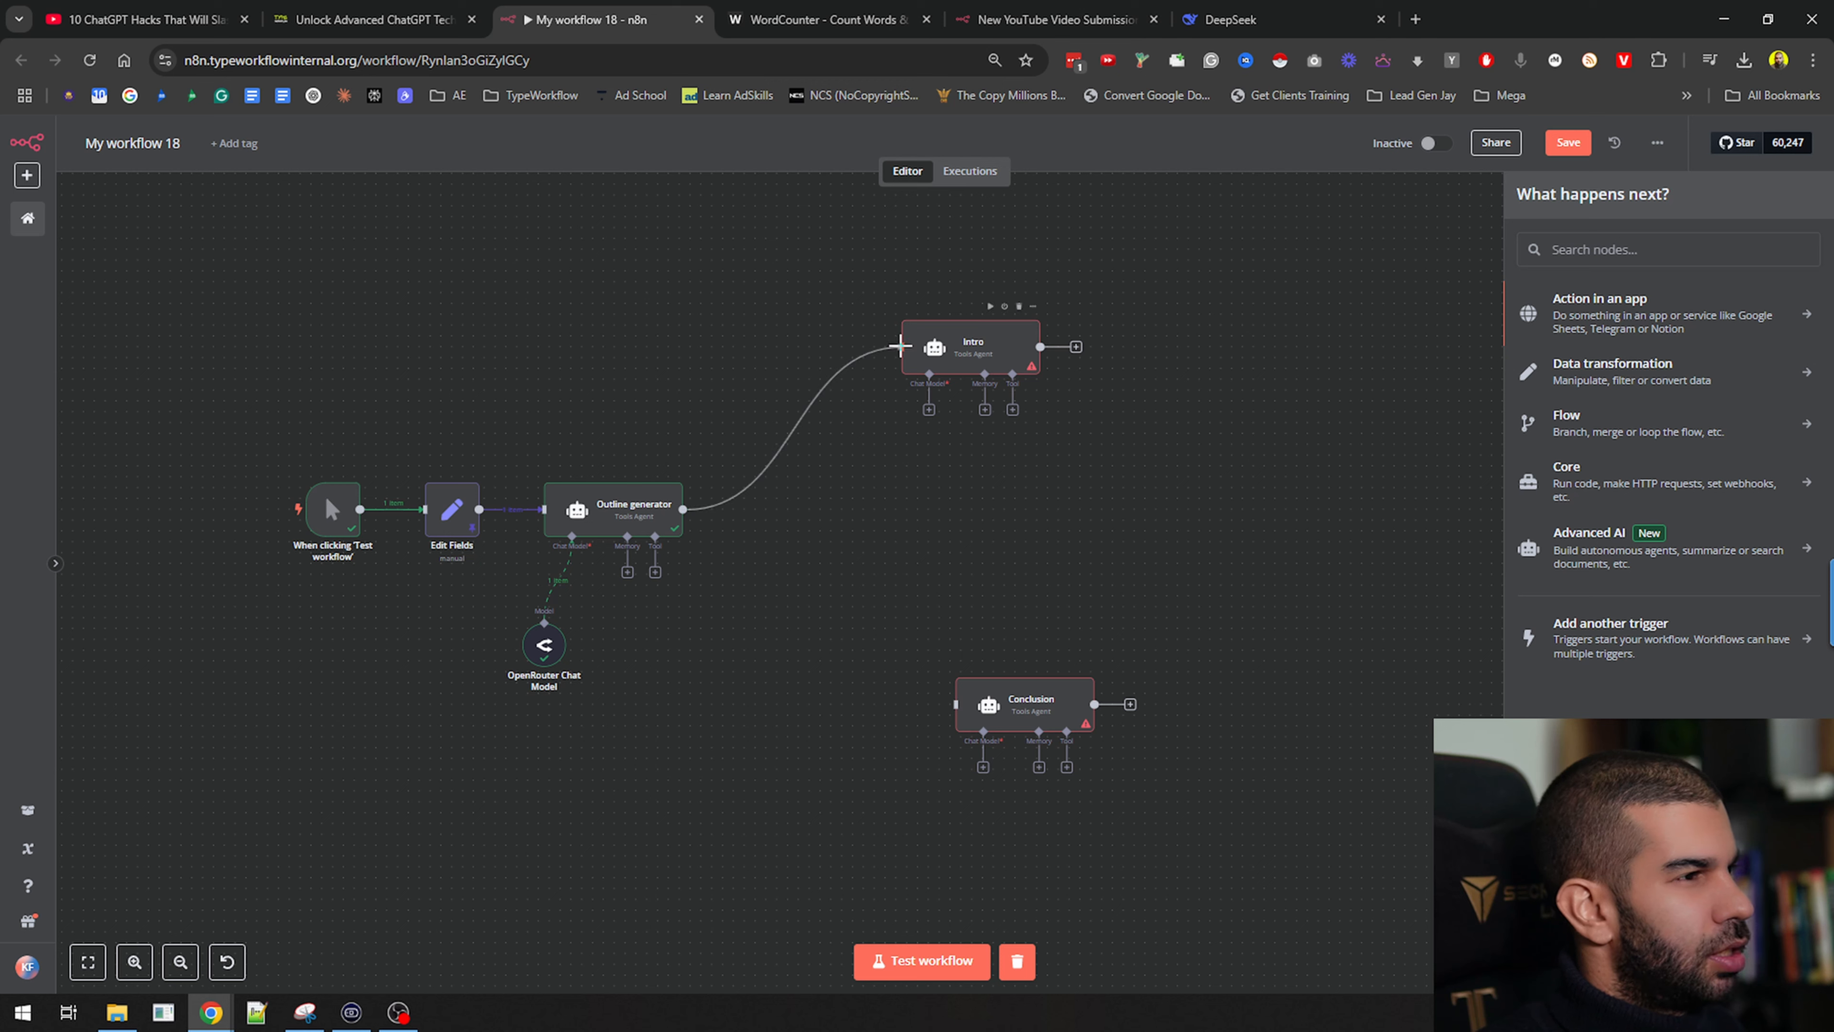
left_click_drag(684, 509, 957, 708)
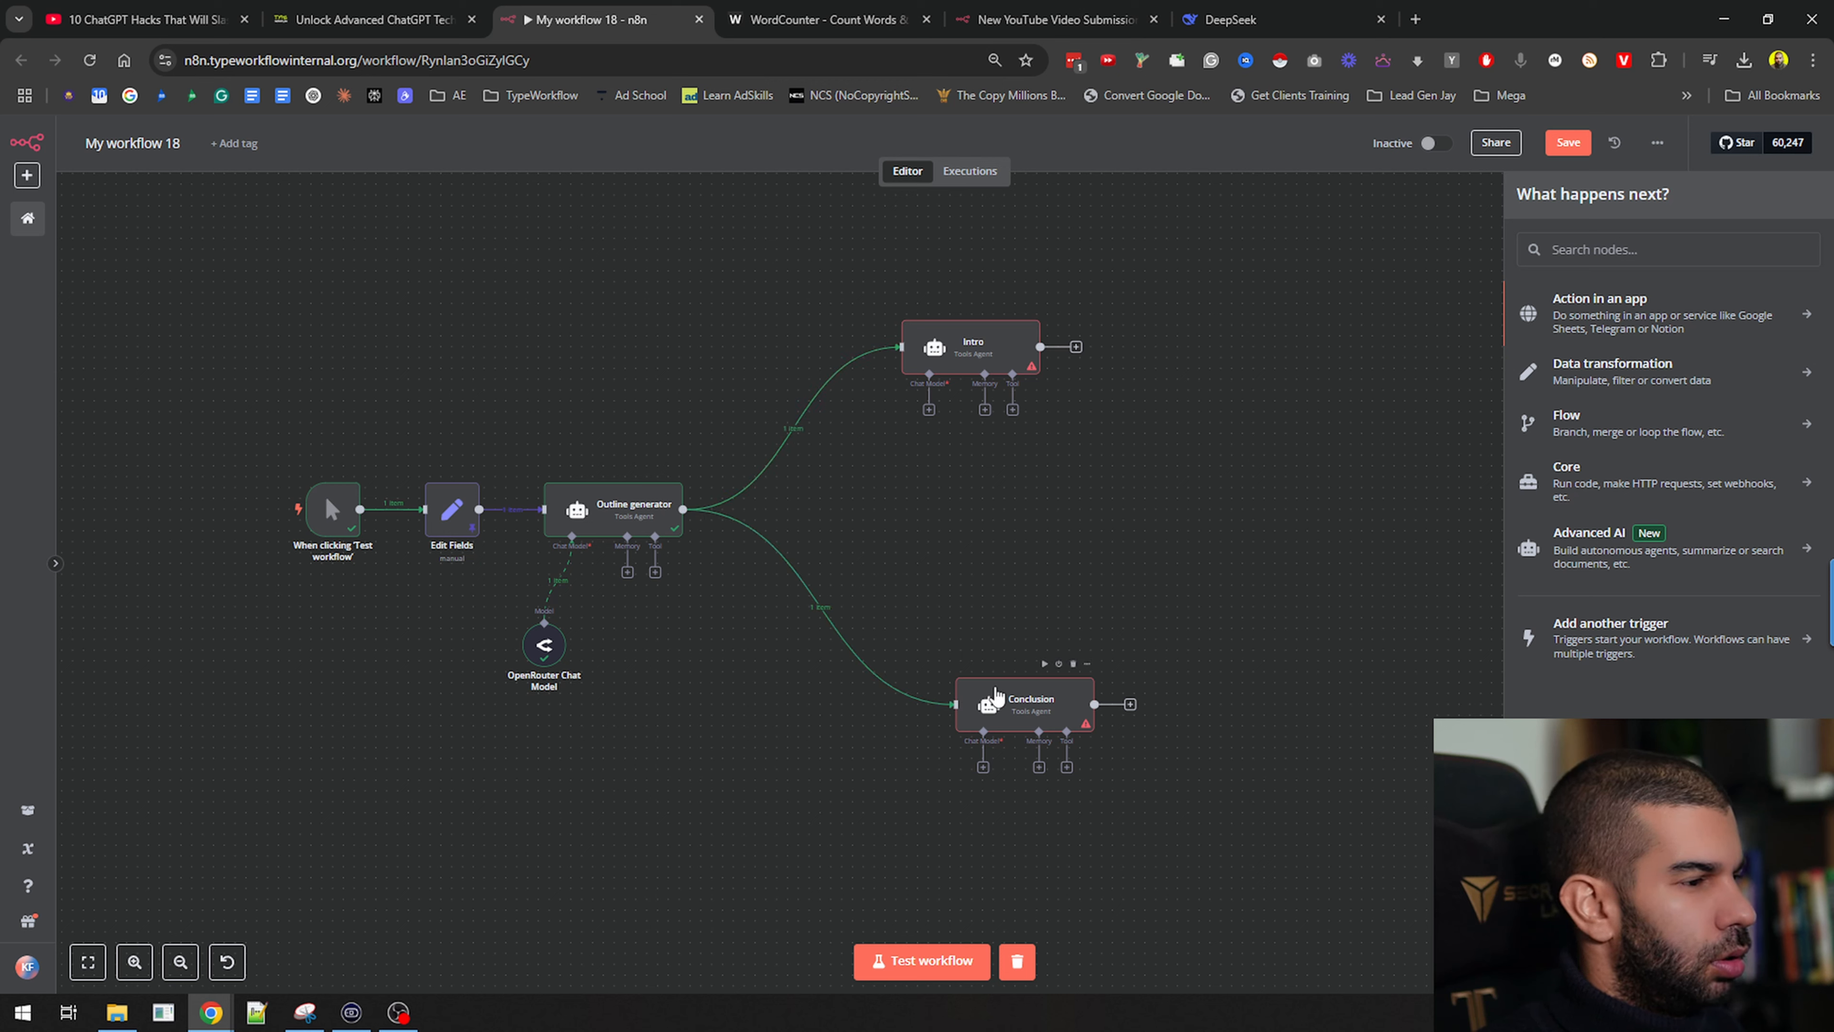
Duplicate Intro, connect the copy to Outline generator, and rename it 'Body'
left_click(971, 362)
key("ctrl+d")
left_click_drag(815, 584, 988, 508)
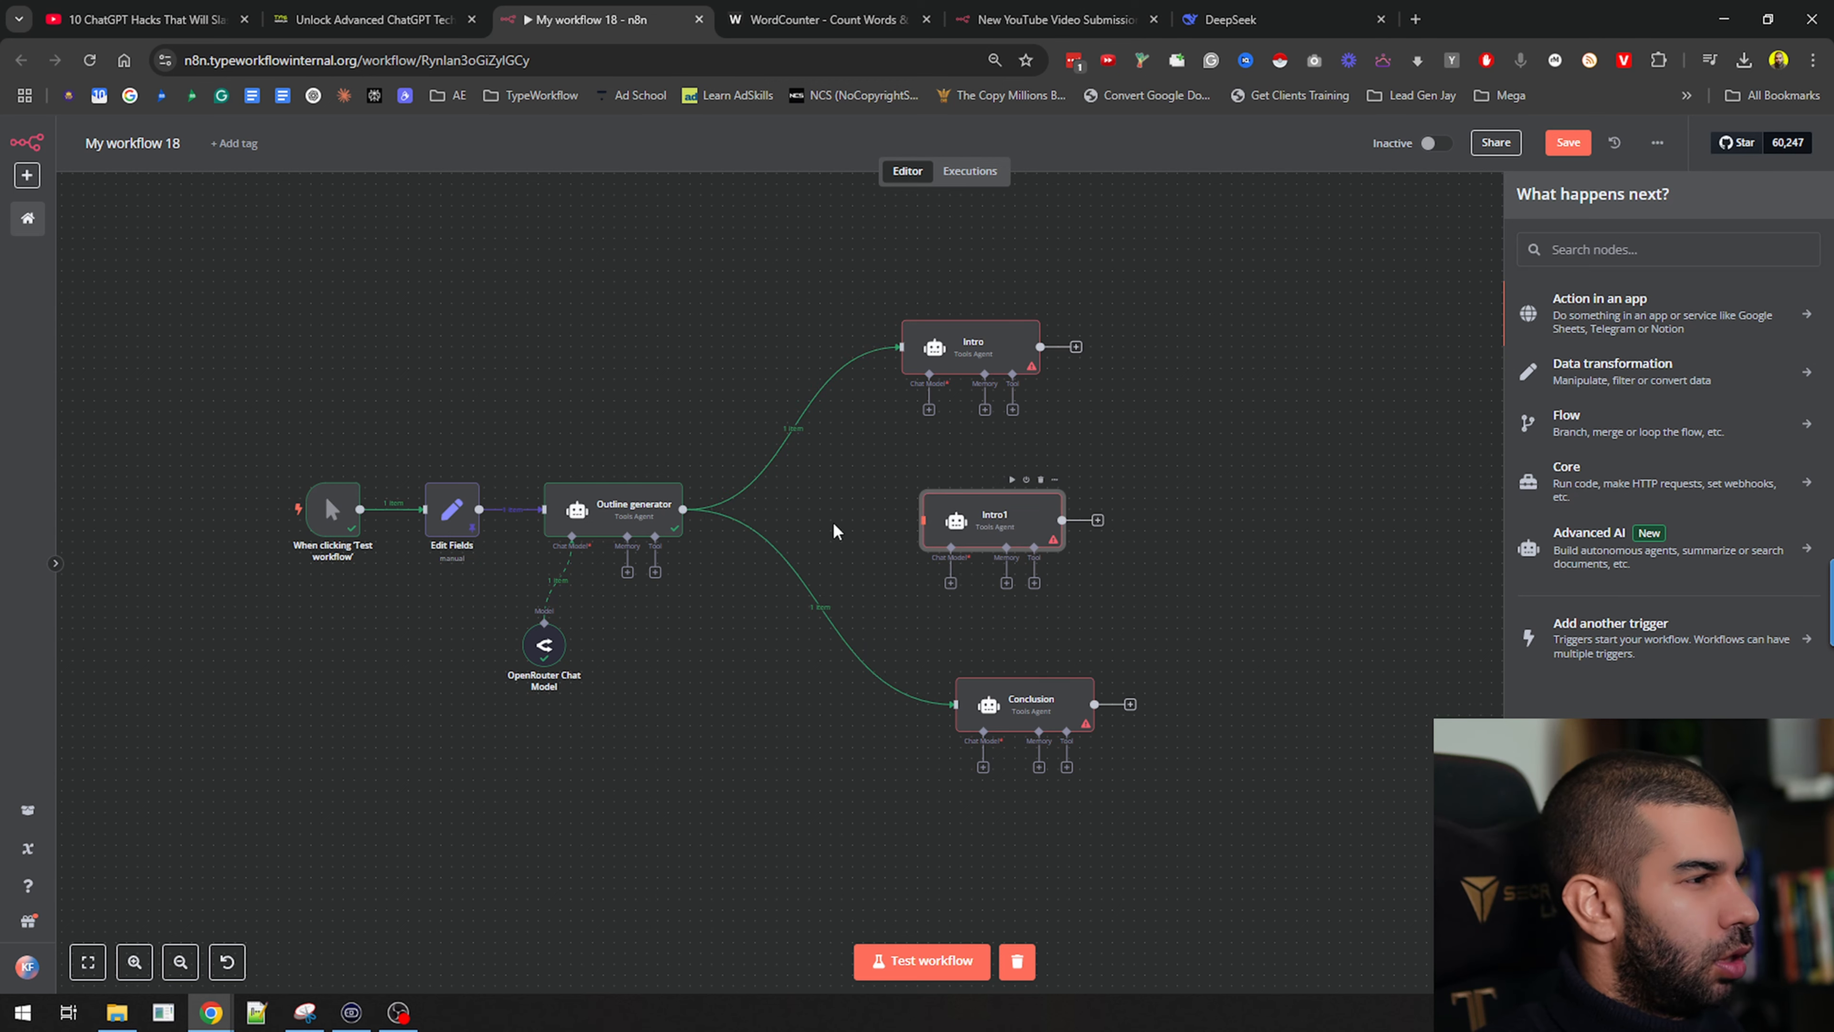
left_click_drag(684, 509, 934, 535)
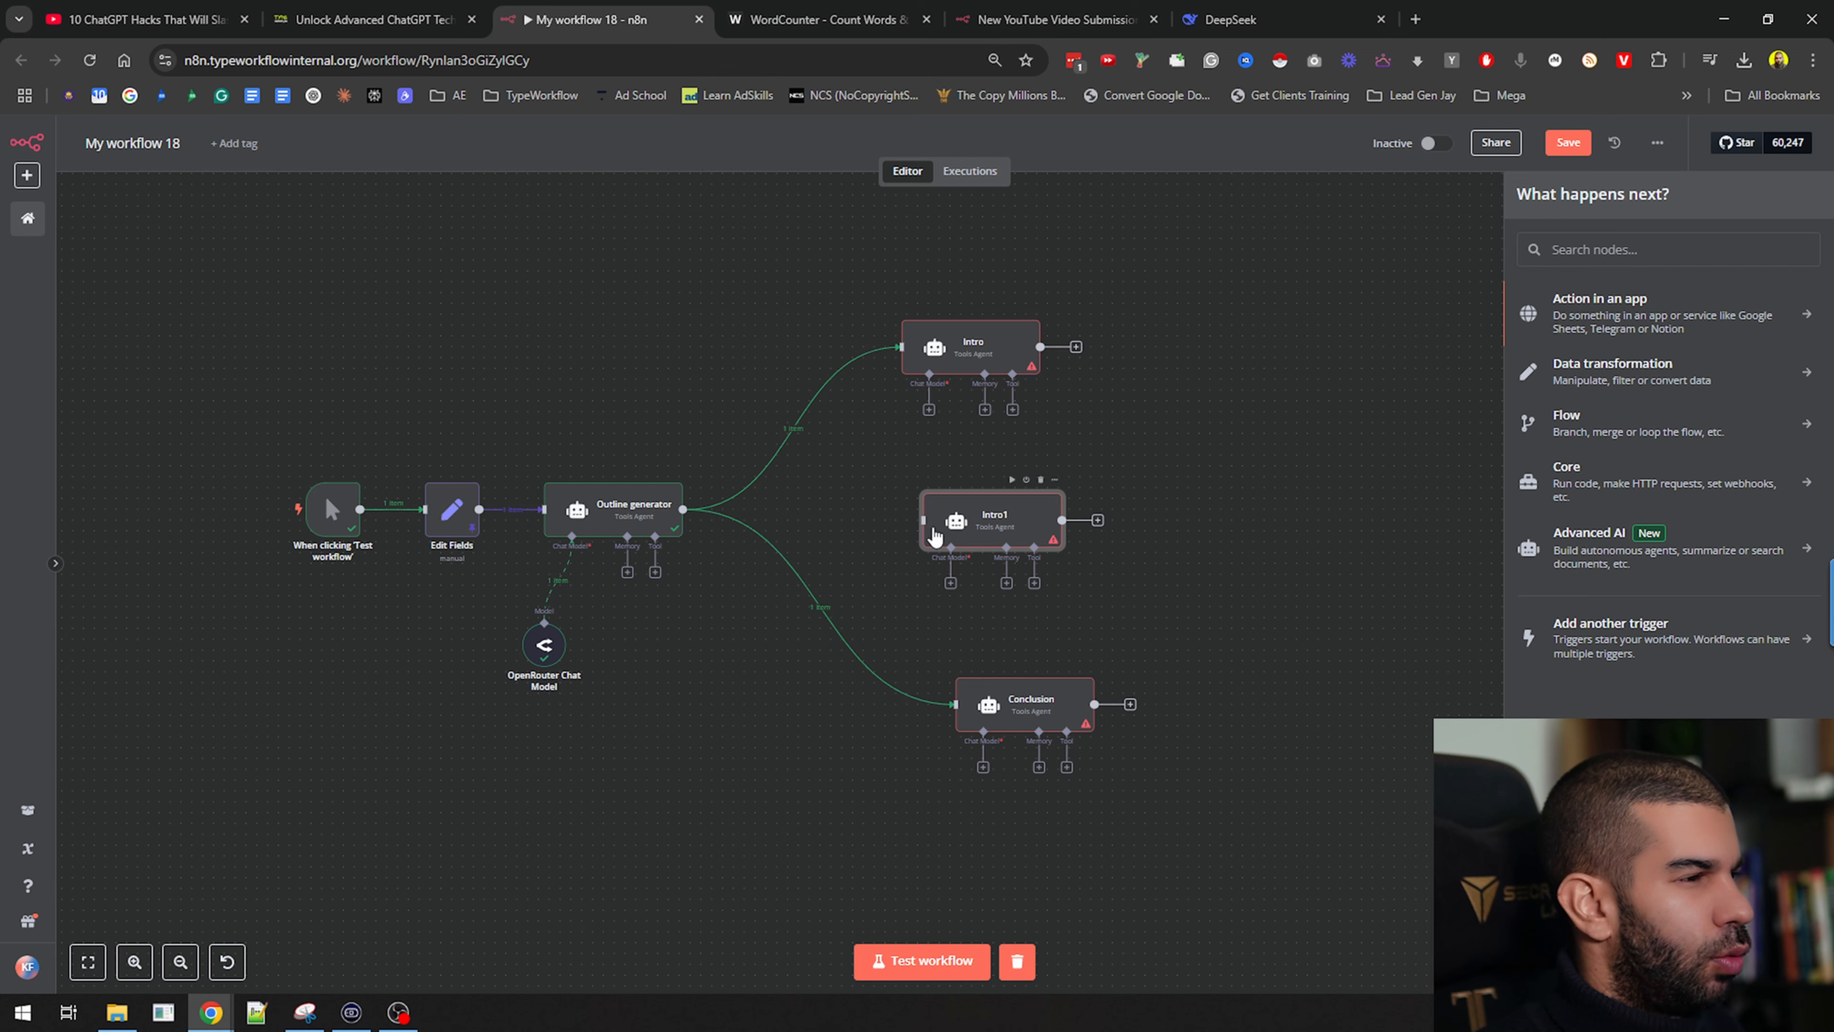
left_click_drag(684, 509, 928, 533)
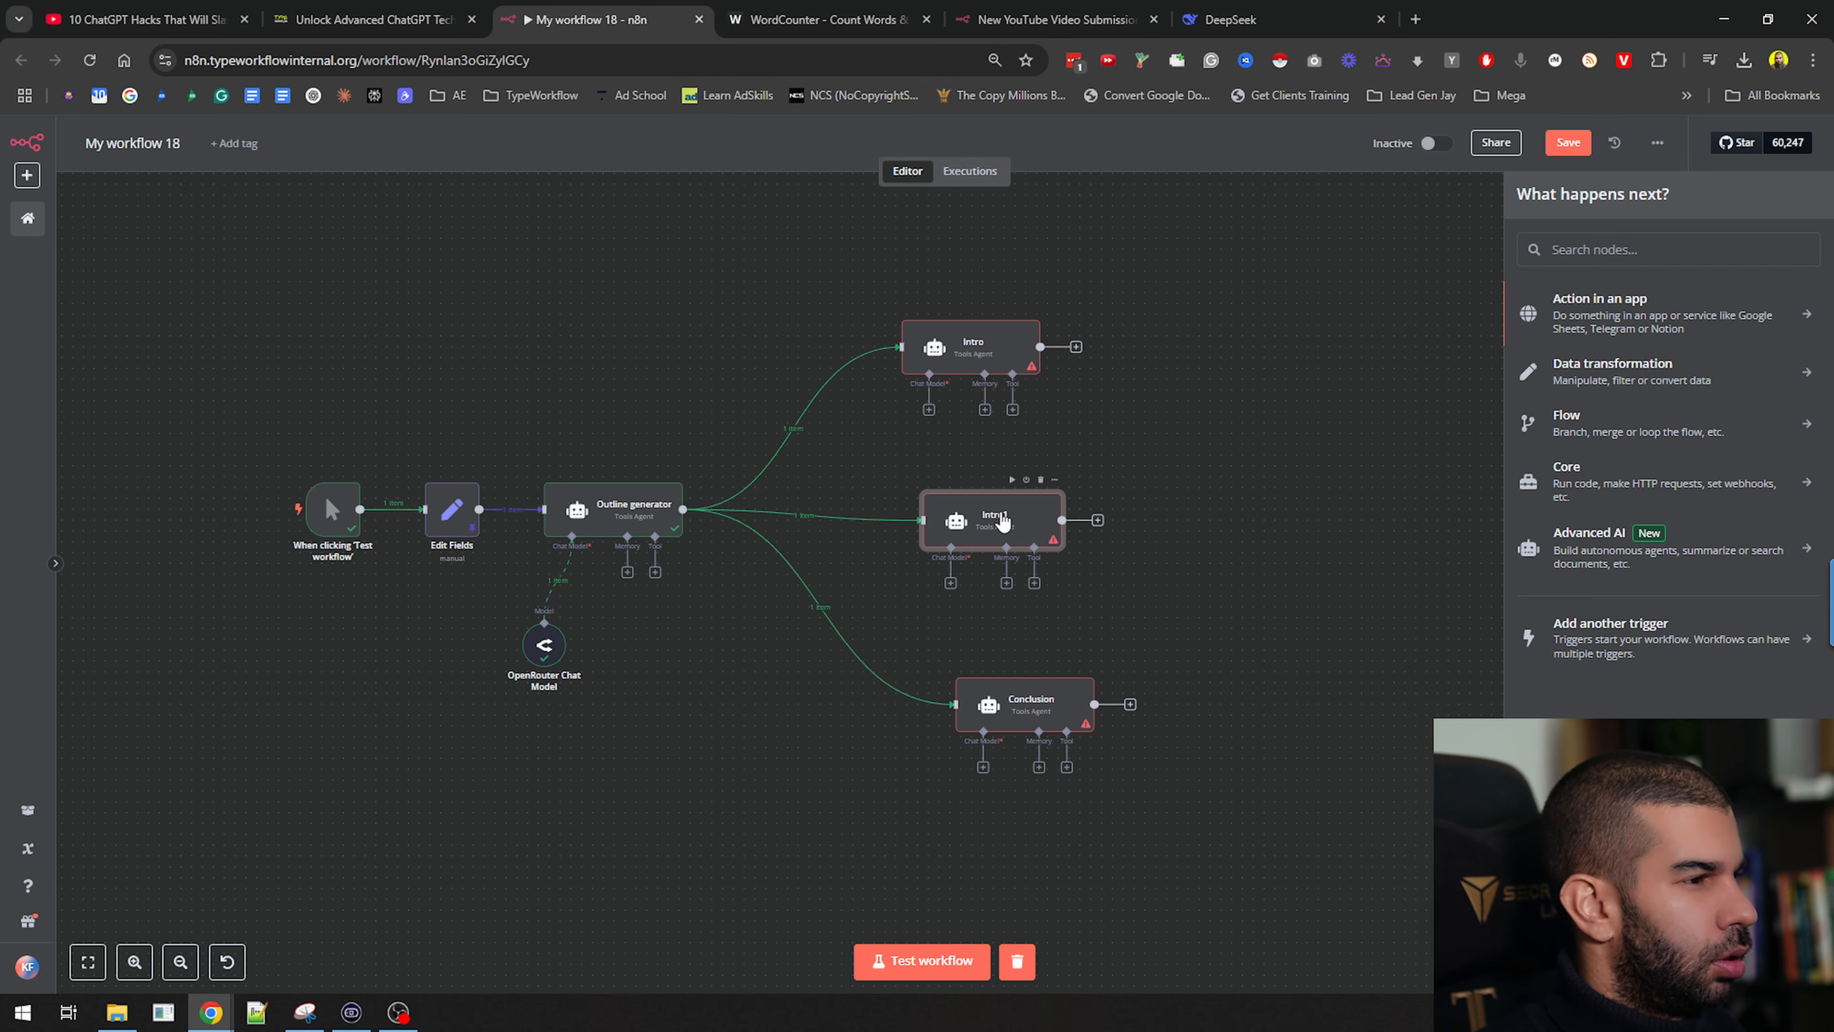
key("F2")
type("Body")
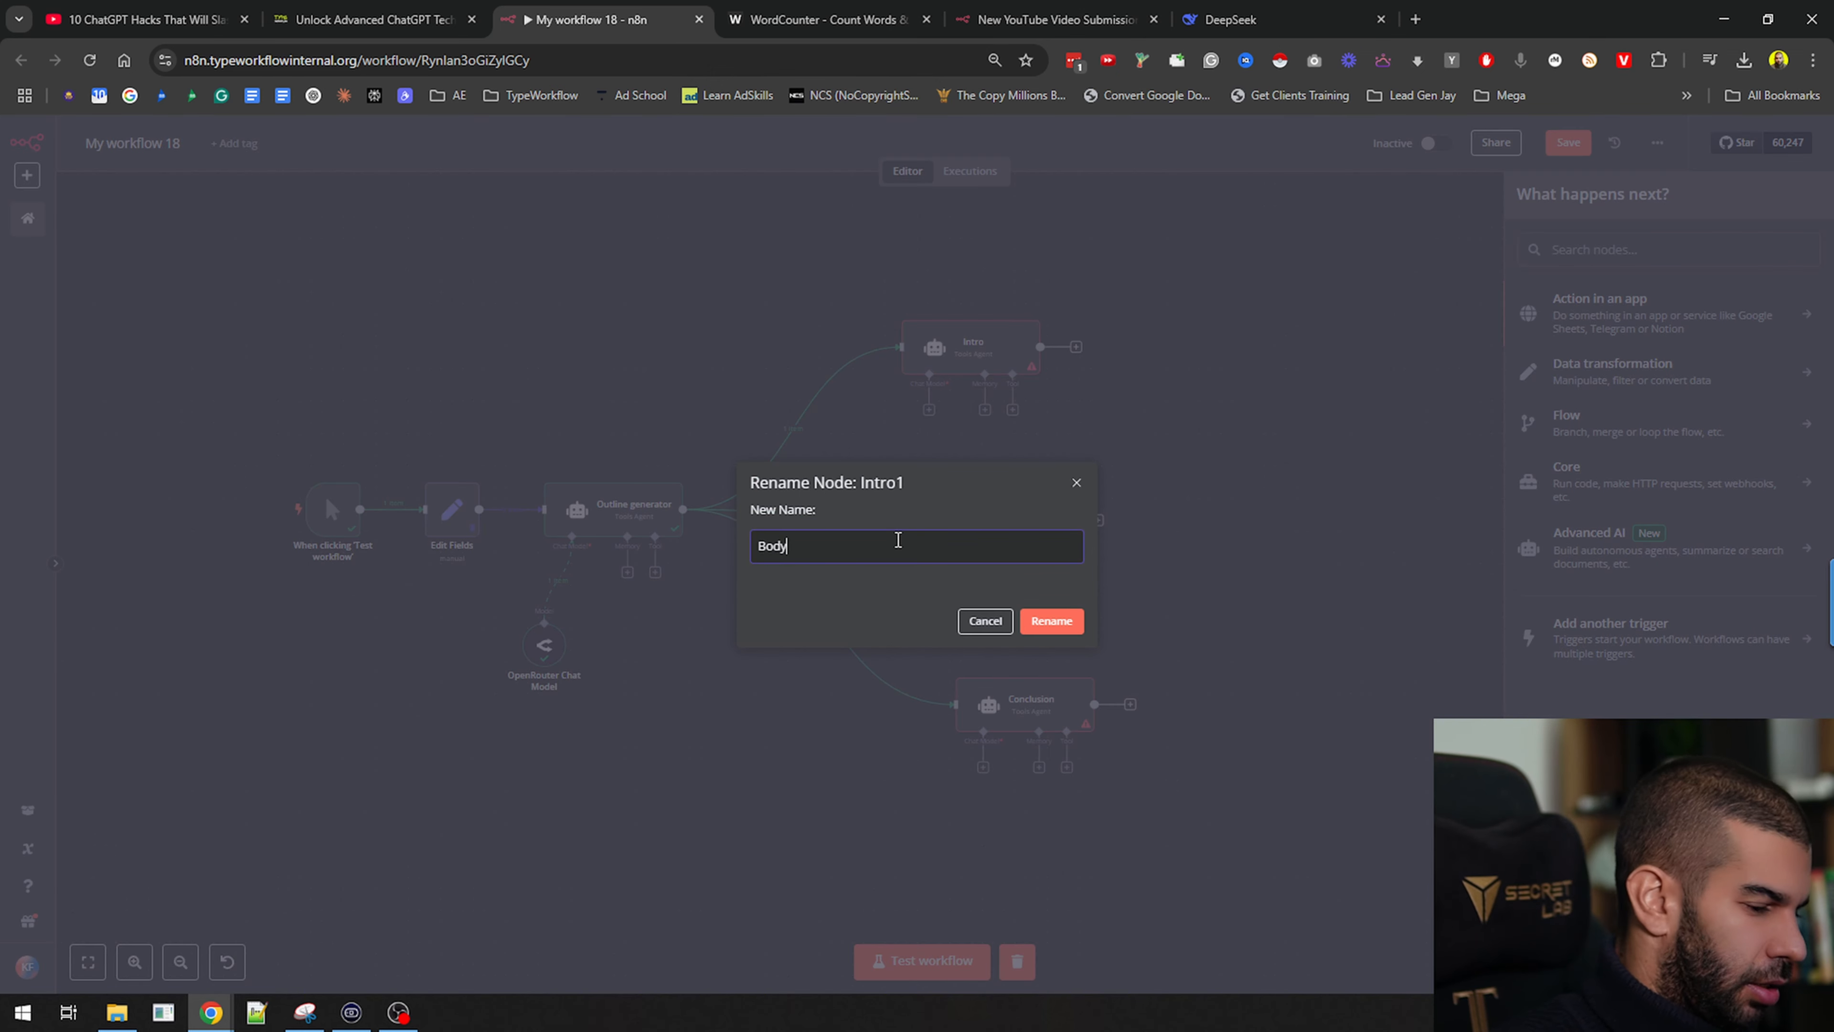
left_click(1056, 624)
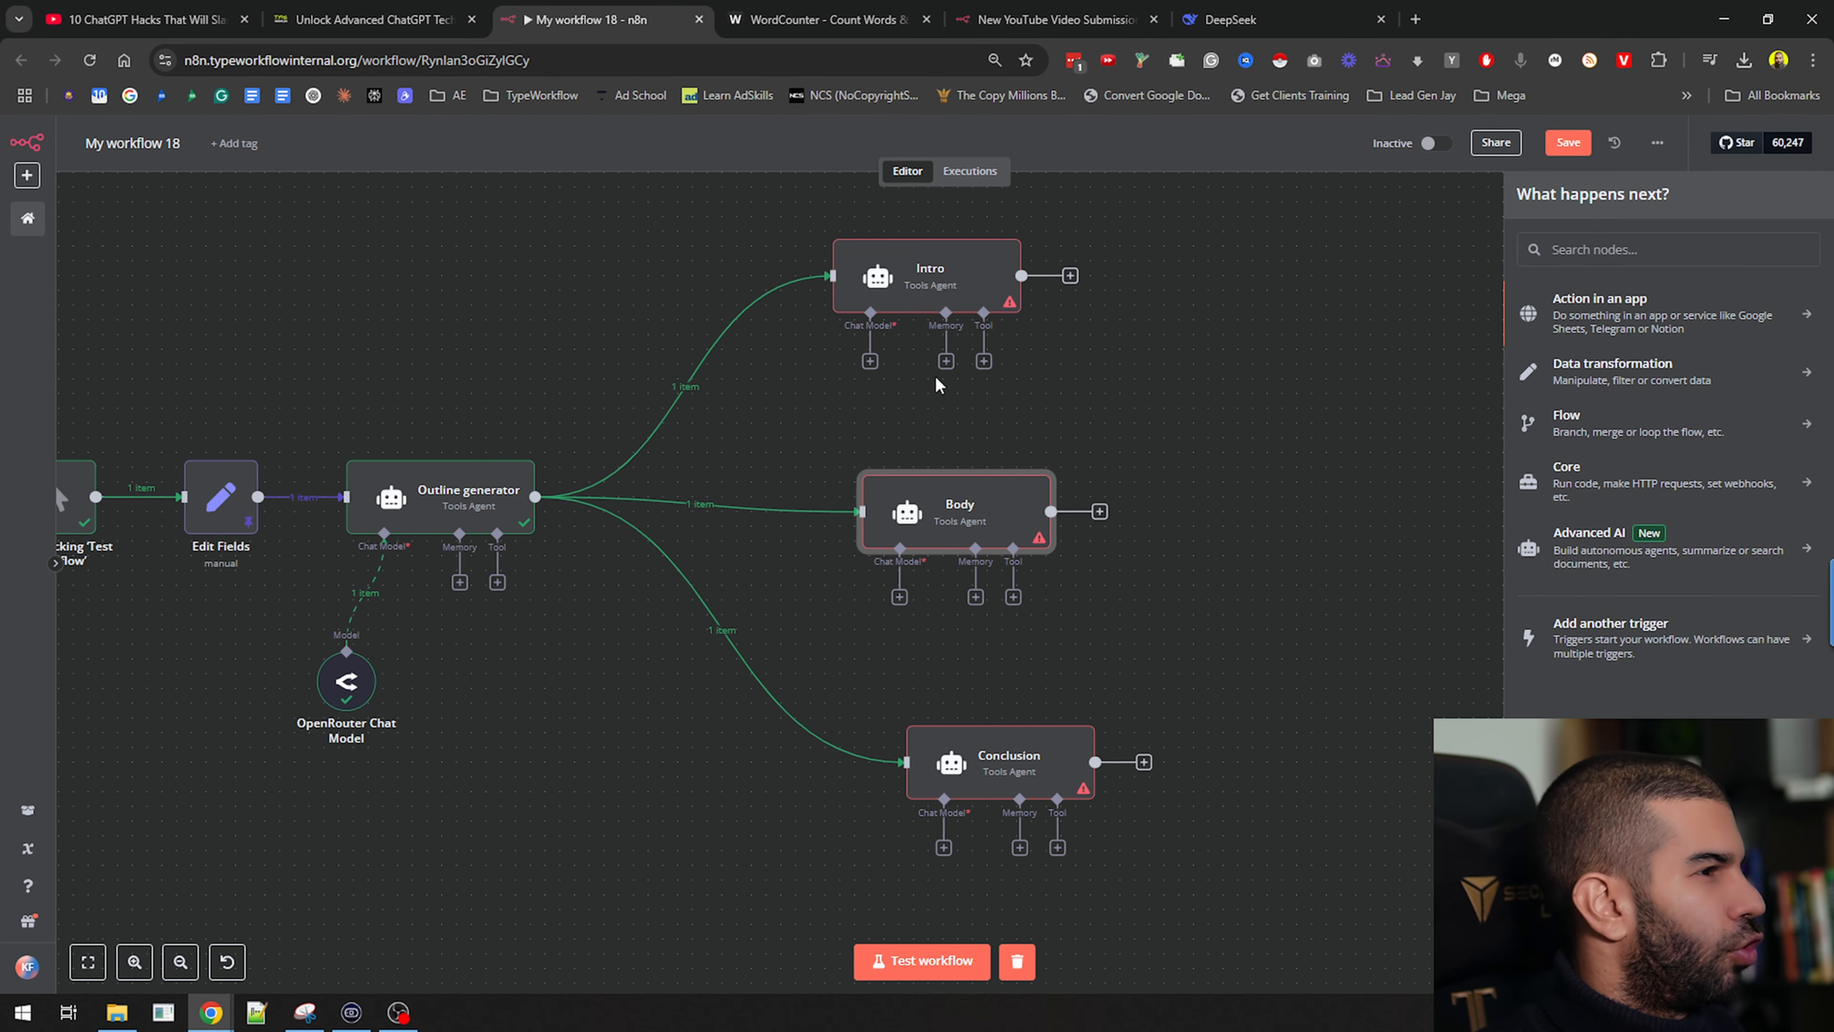
Link the shared OpenRouter Chat Model to the Intro, Body and Conclusion agents' Chat Model inputs
left_click_drag(871, 361, 347, 654)
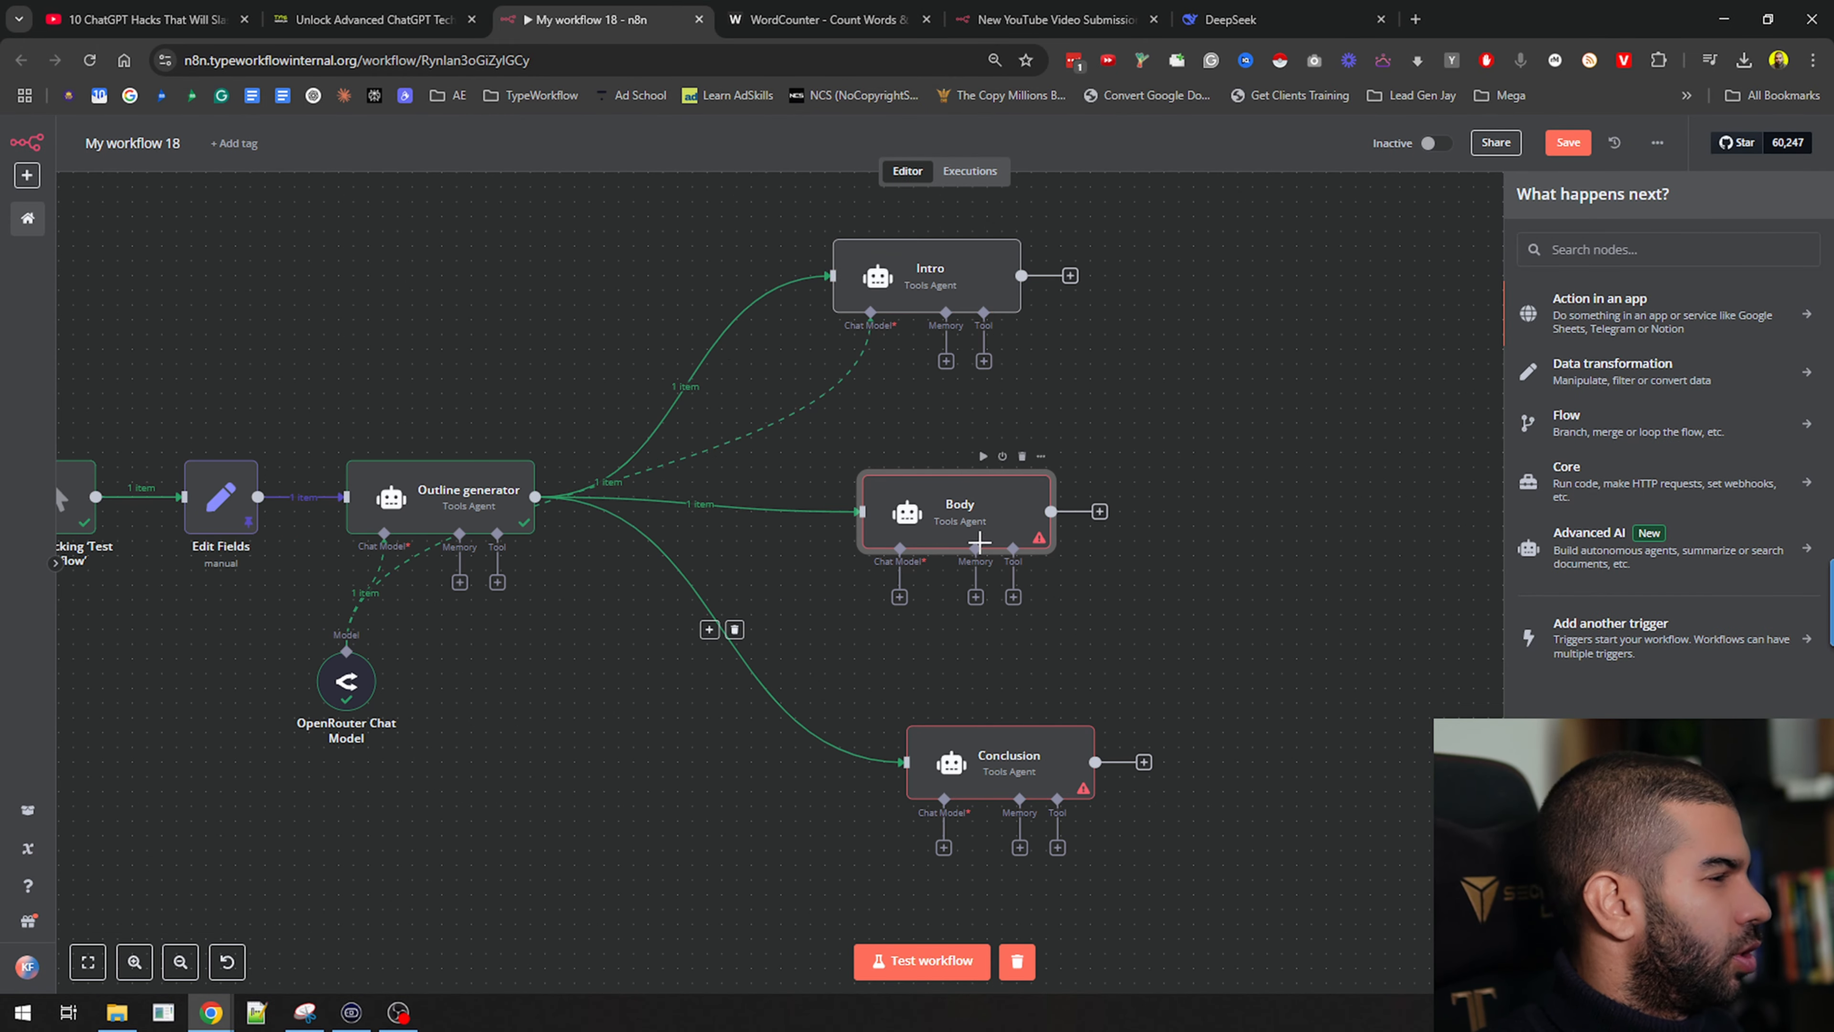
left_click_drag(900, 598, 347, 654)
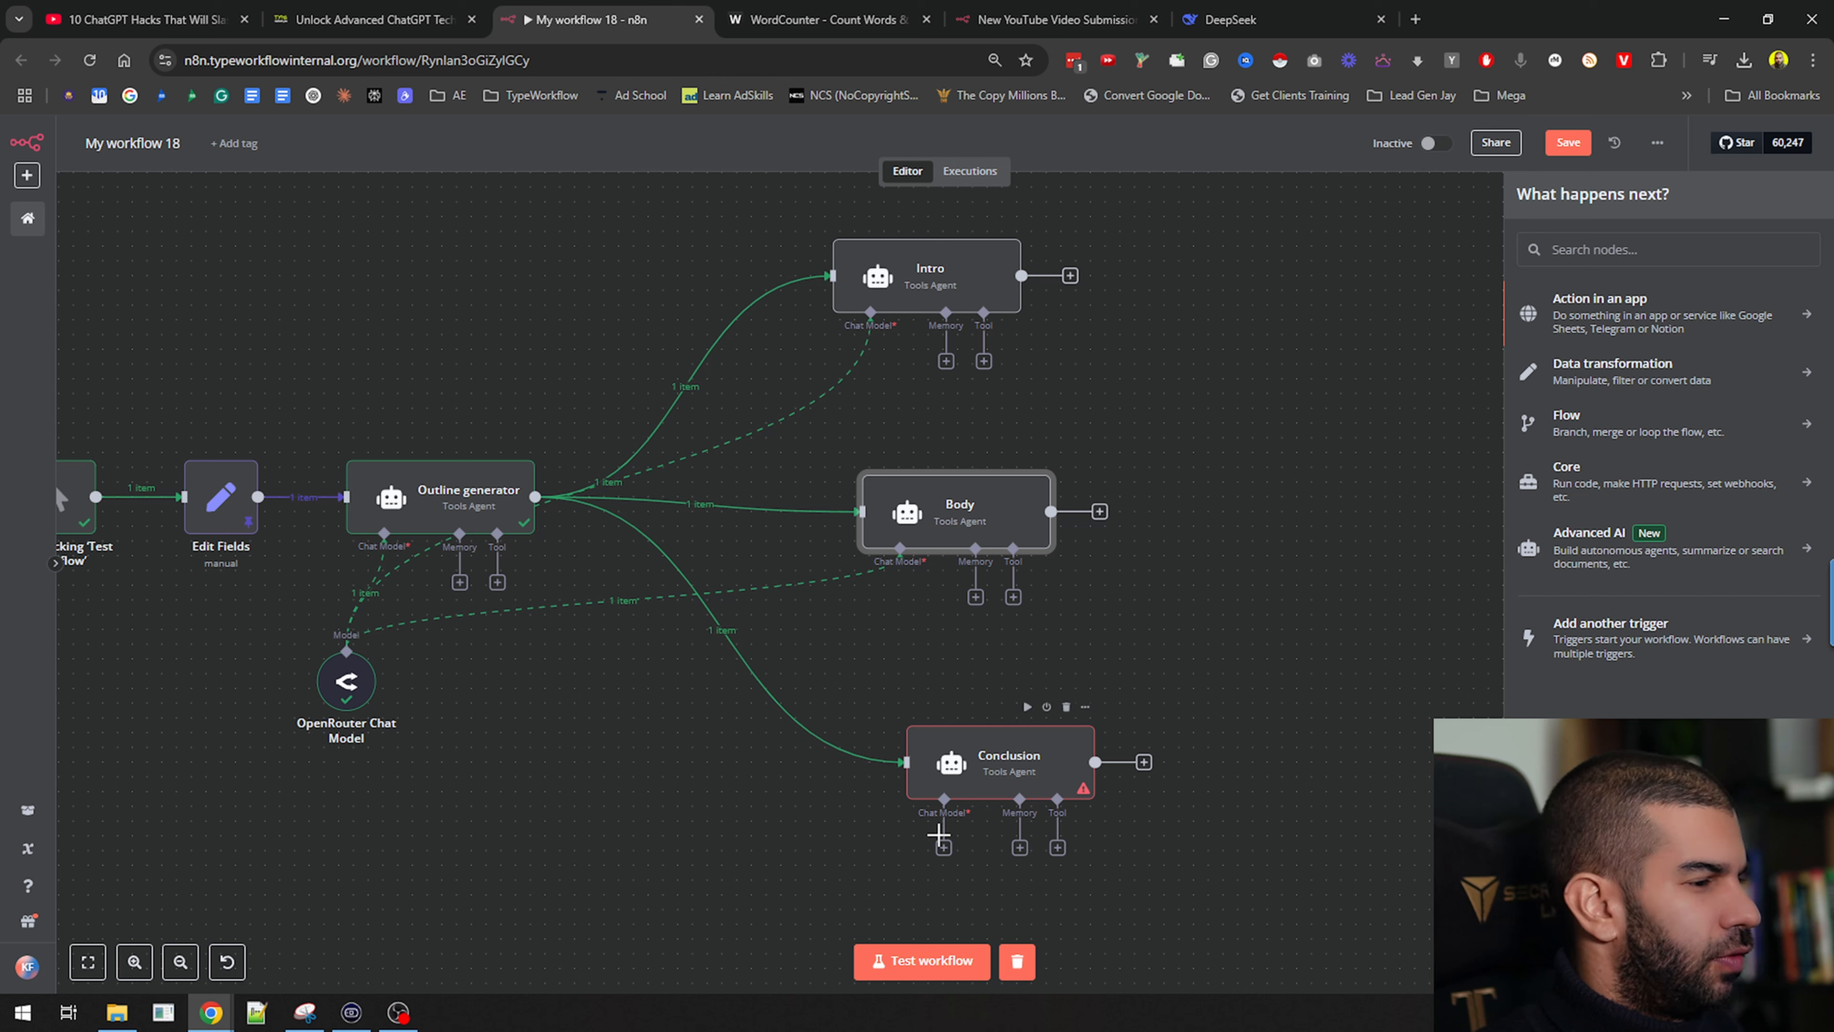
left_click_drag(944, 848, 347, 654)
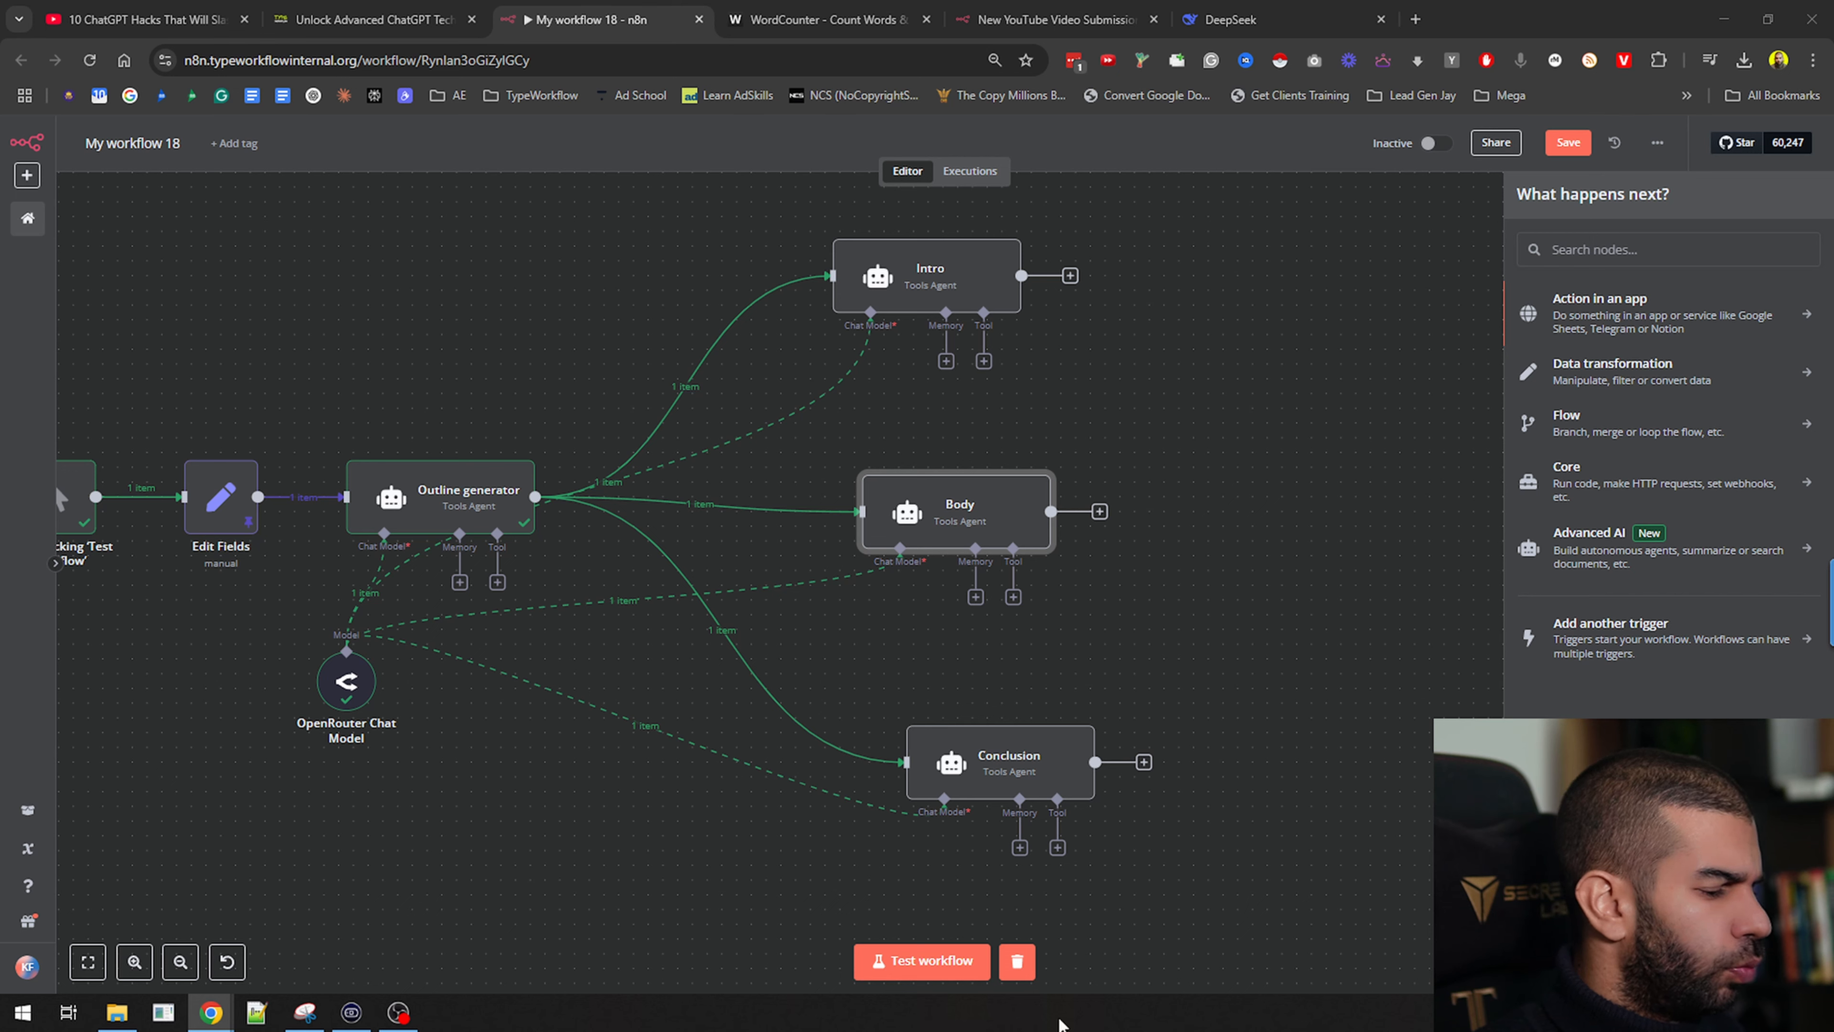
left_click(1090, 354)
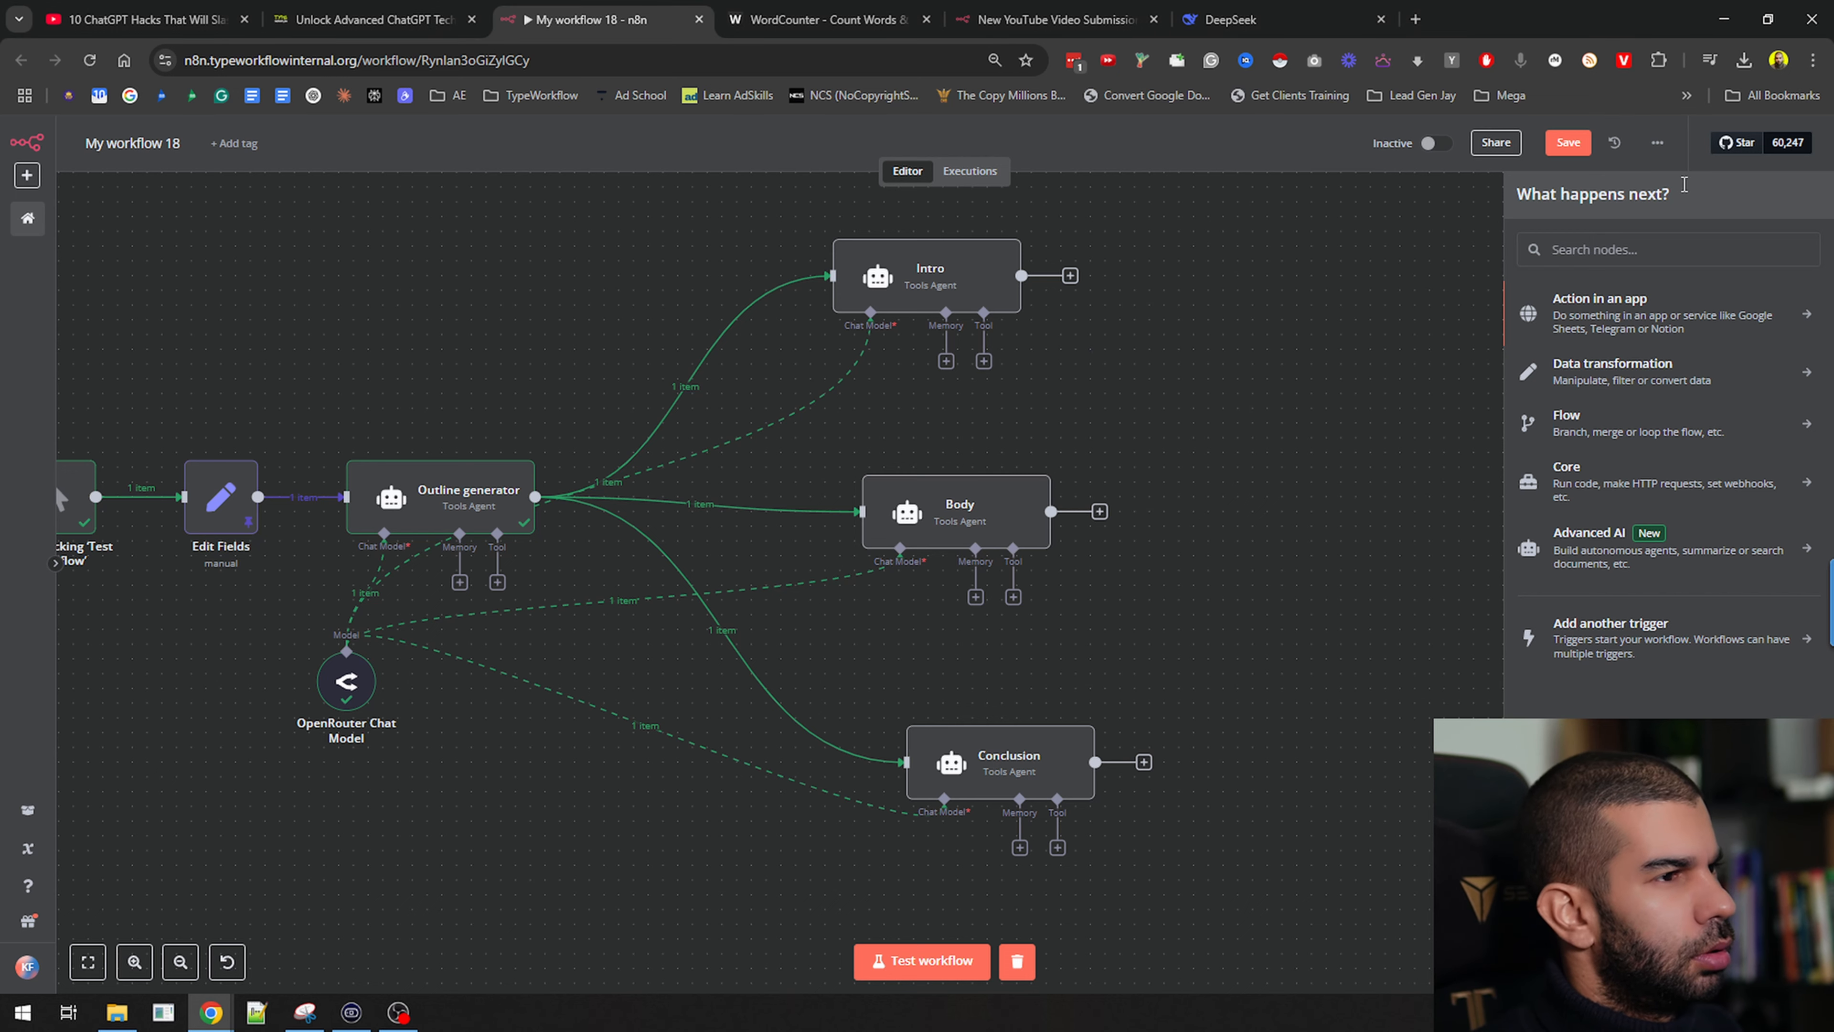
left_click(1183, 425)
Open the Intro agent's prompt in the full expression view and review its list of intro types
left_click_drag(1152, 420, 994, 440)
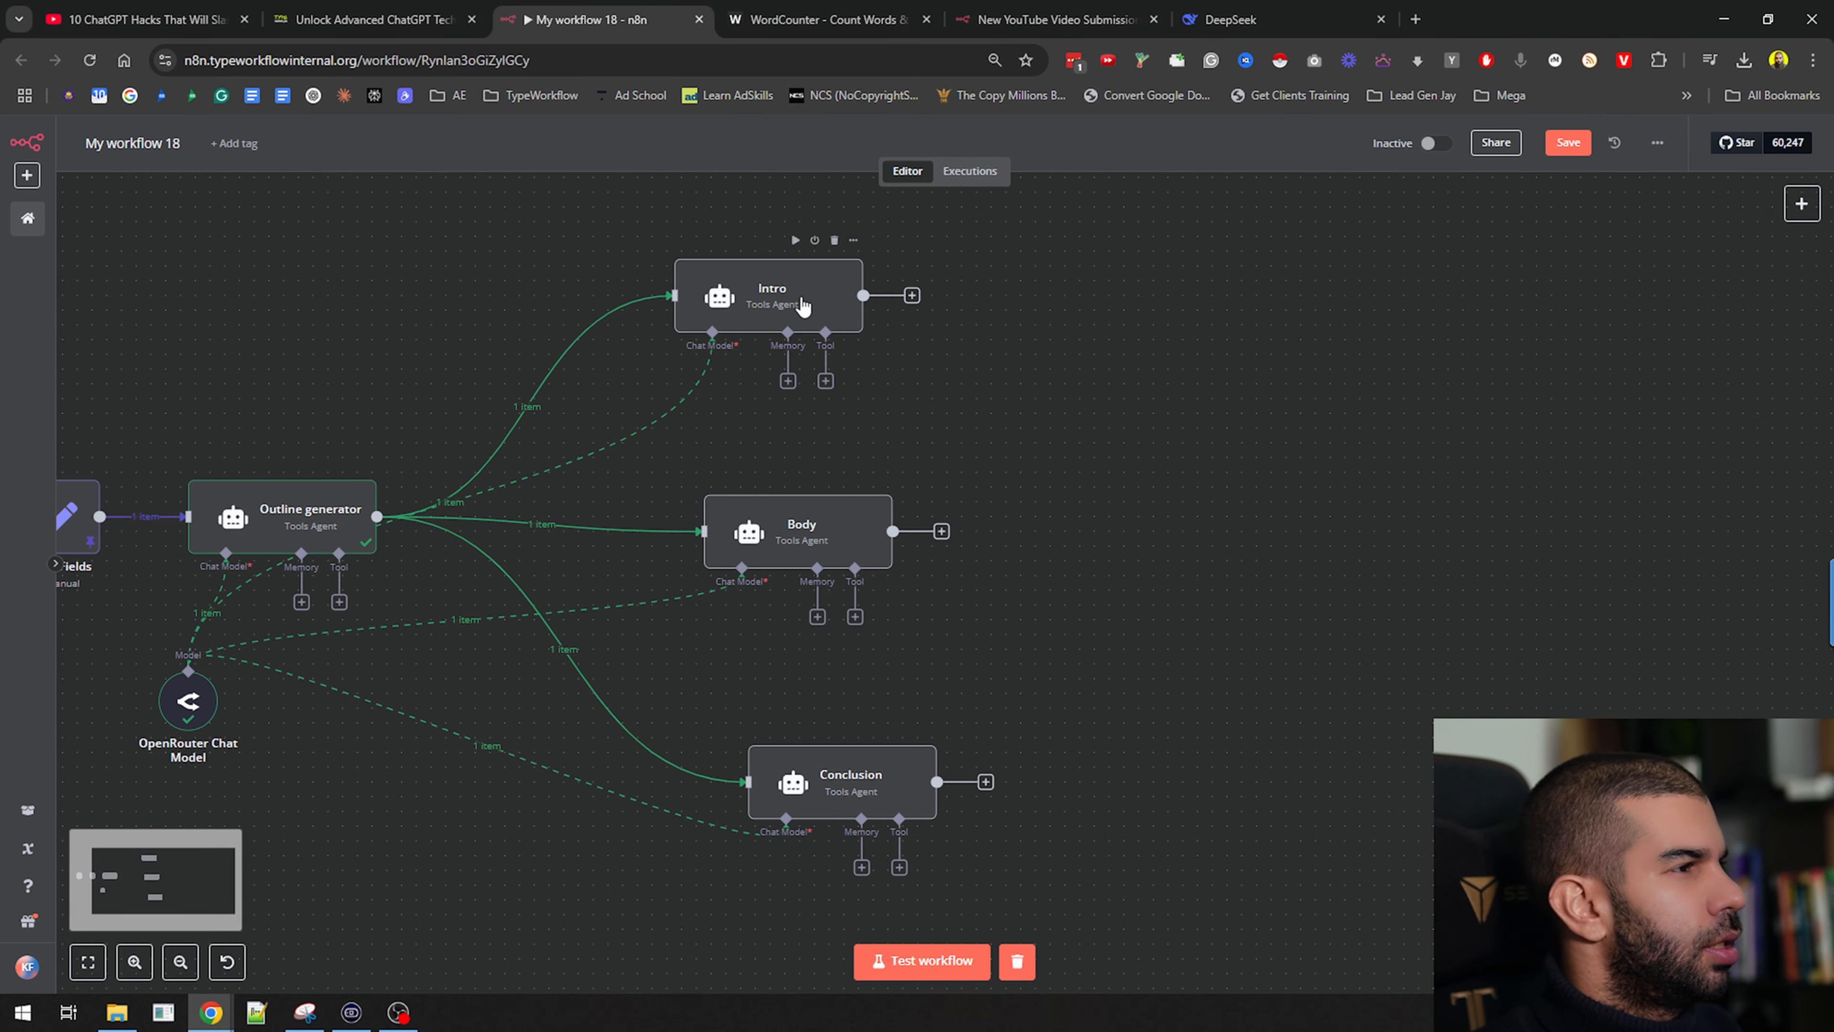
double_click(803, 306)
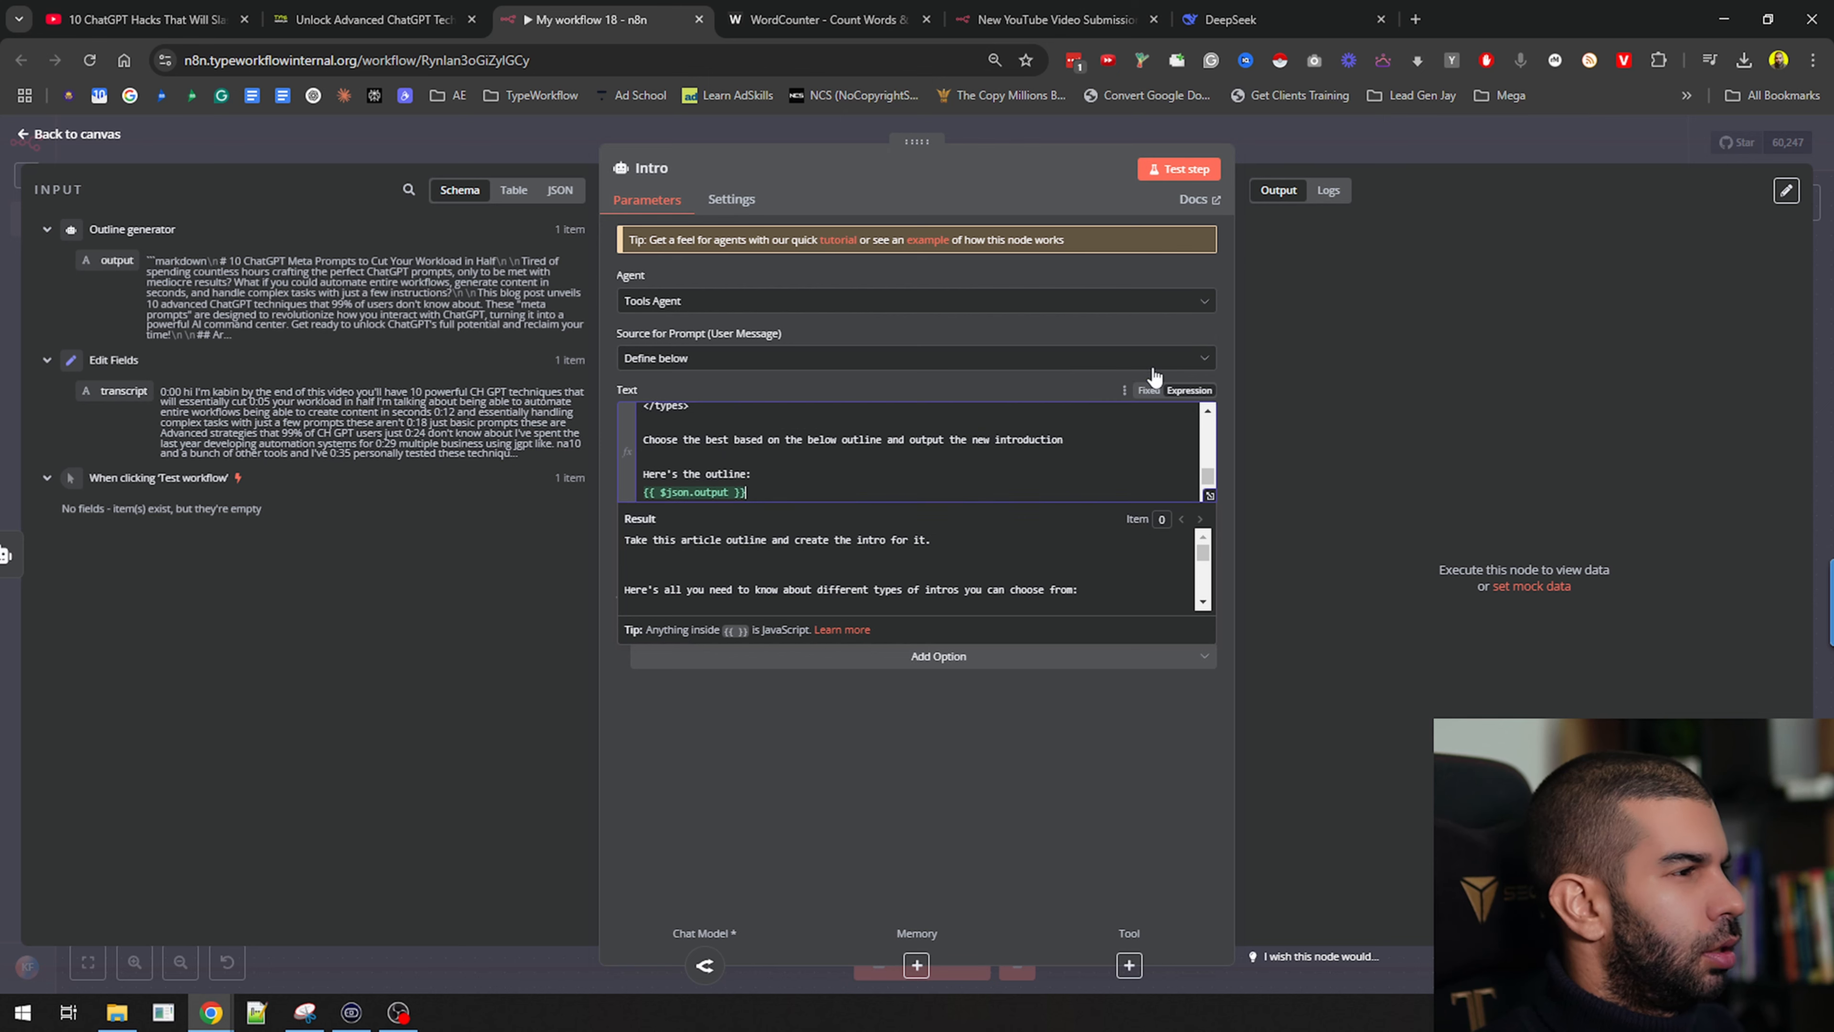
left_click(1209, 496)
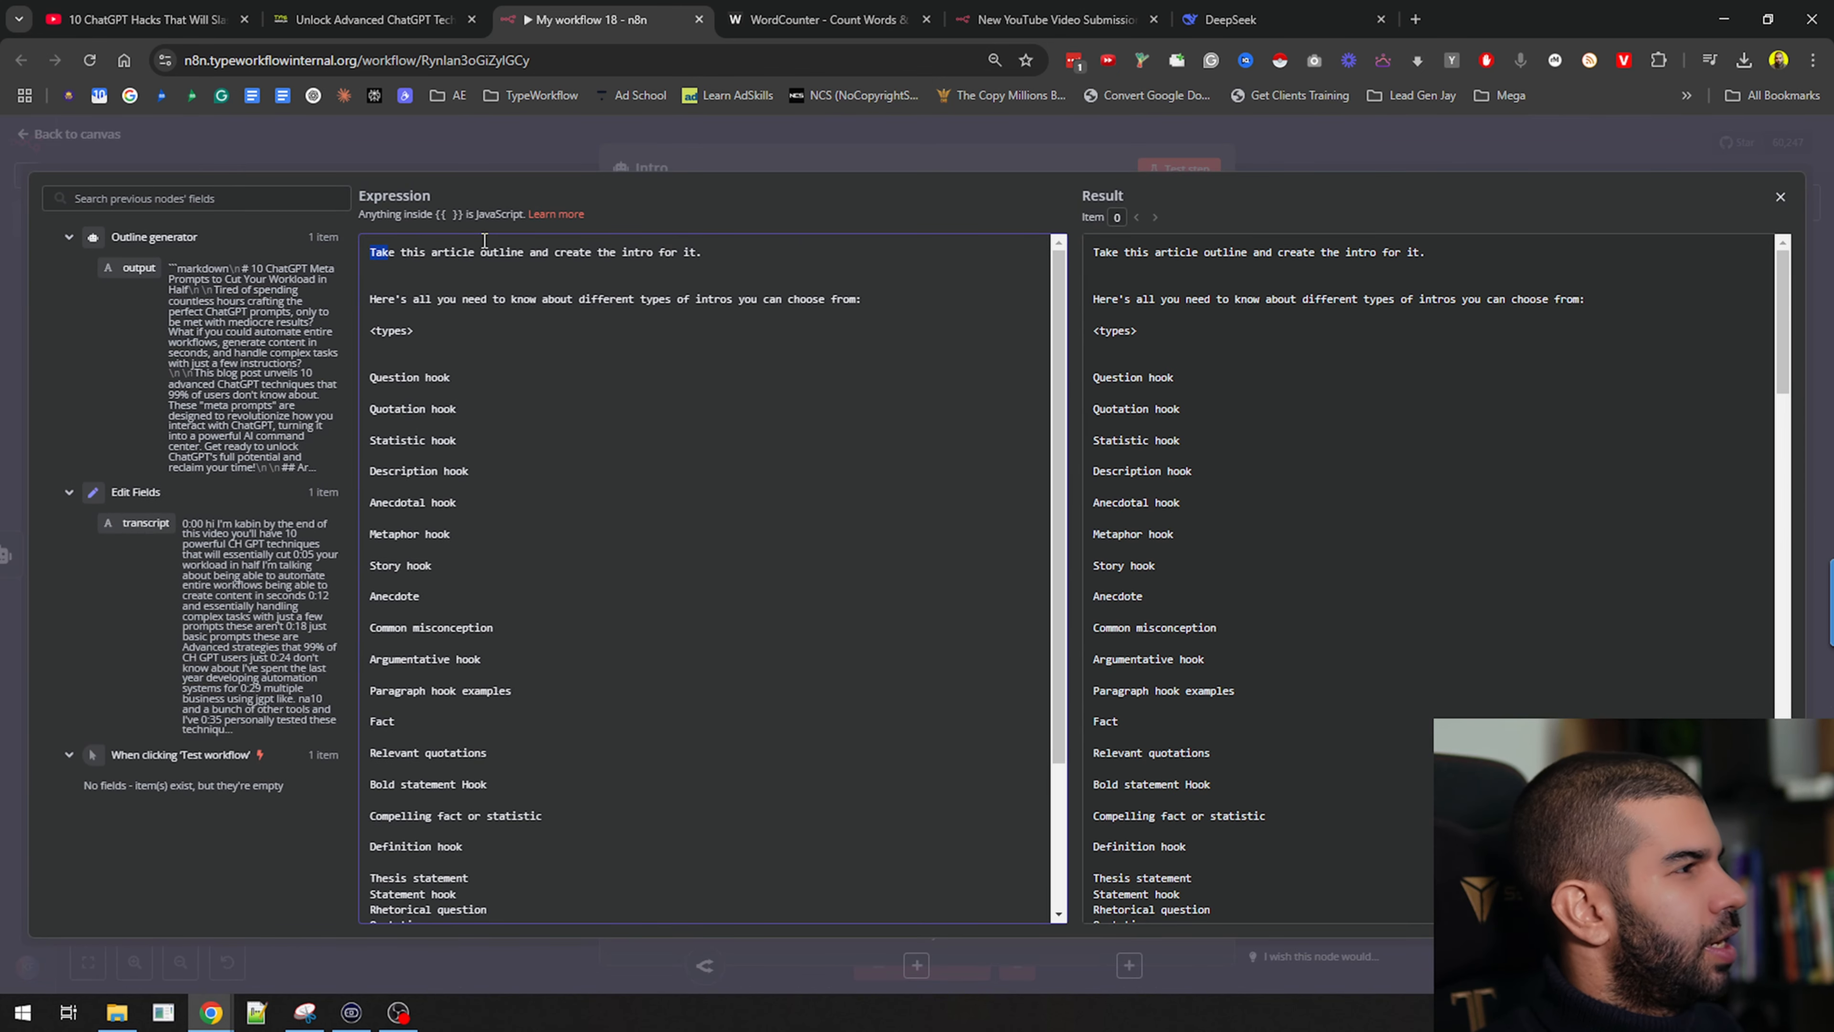
left_click(588, 253)
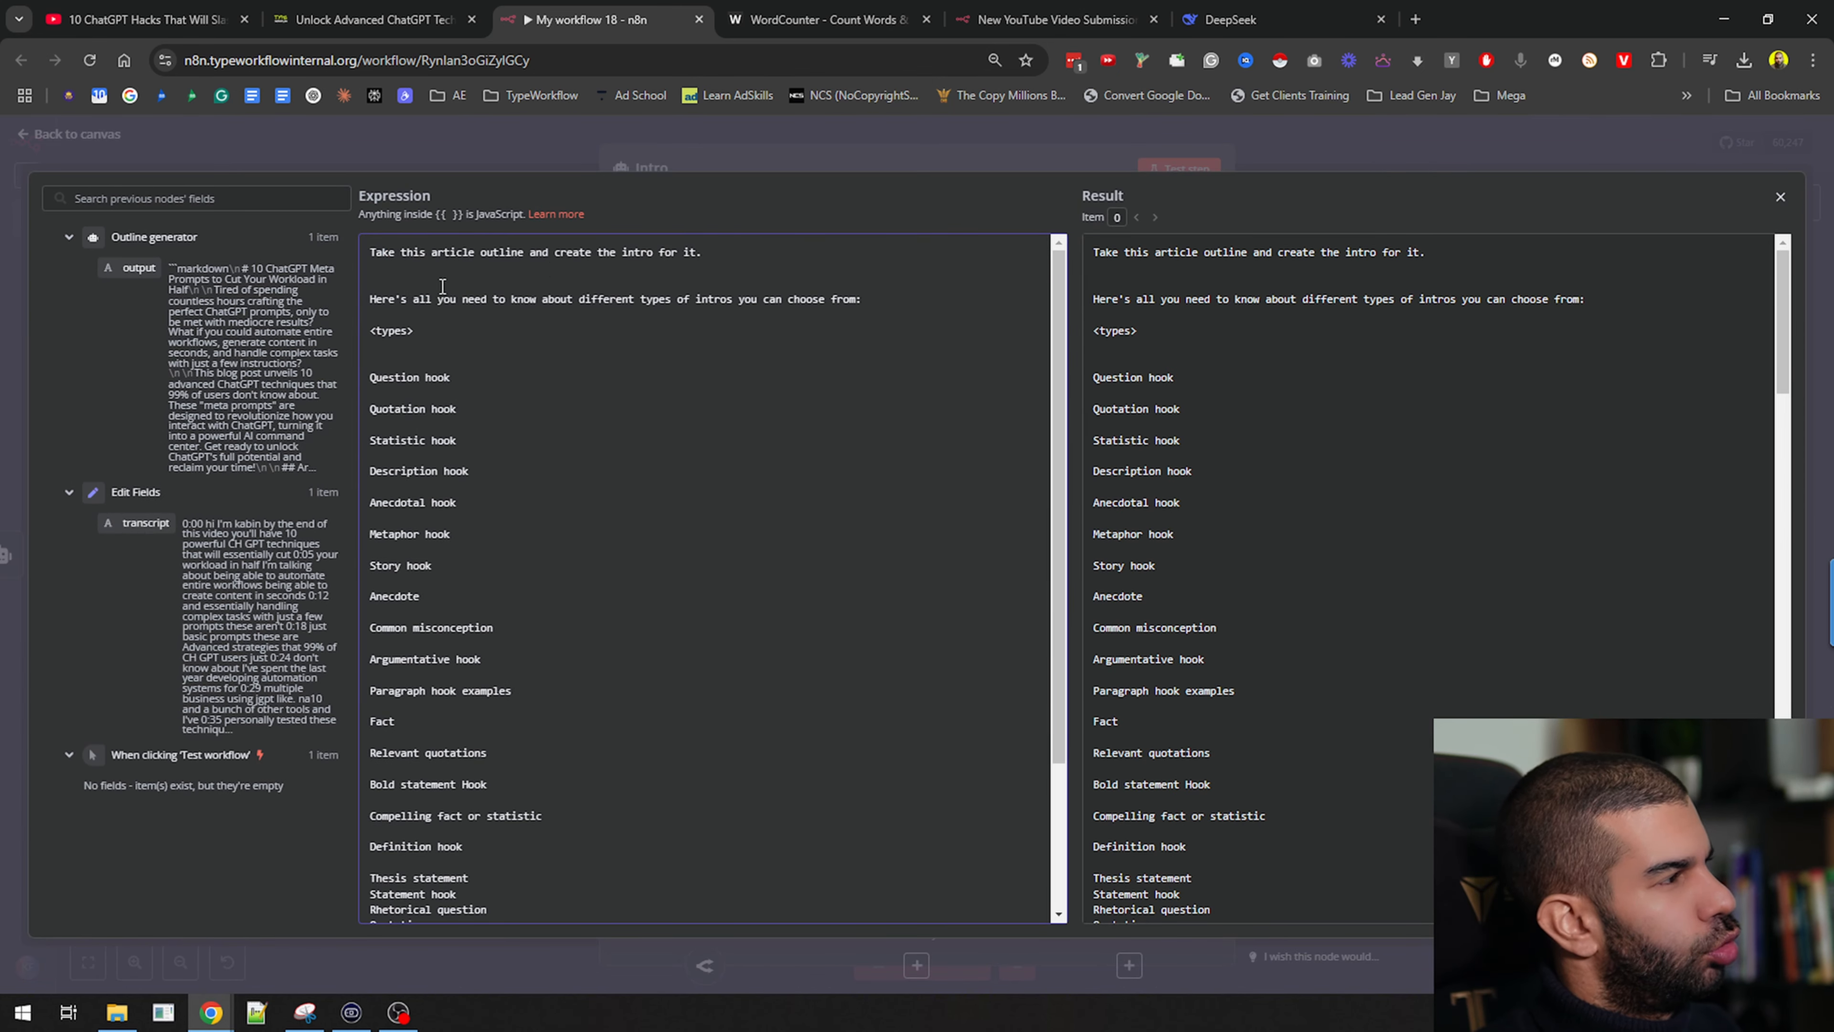
left_click_drag(390, 298, 825, 302)
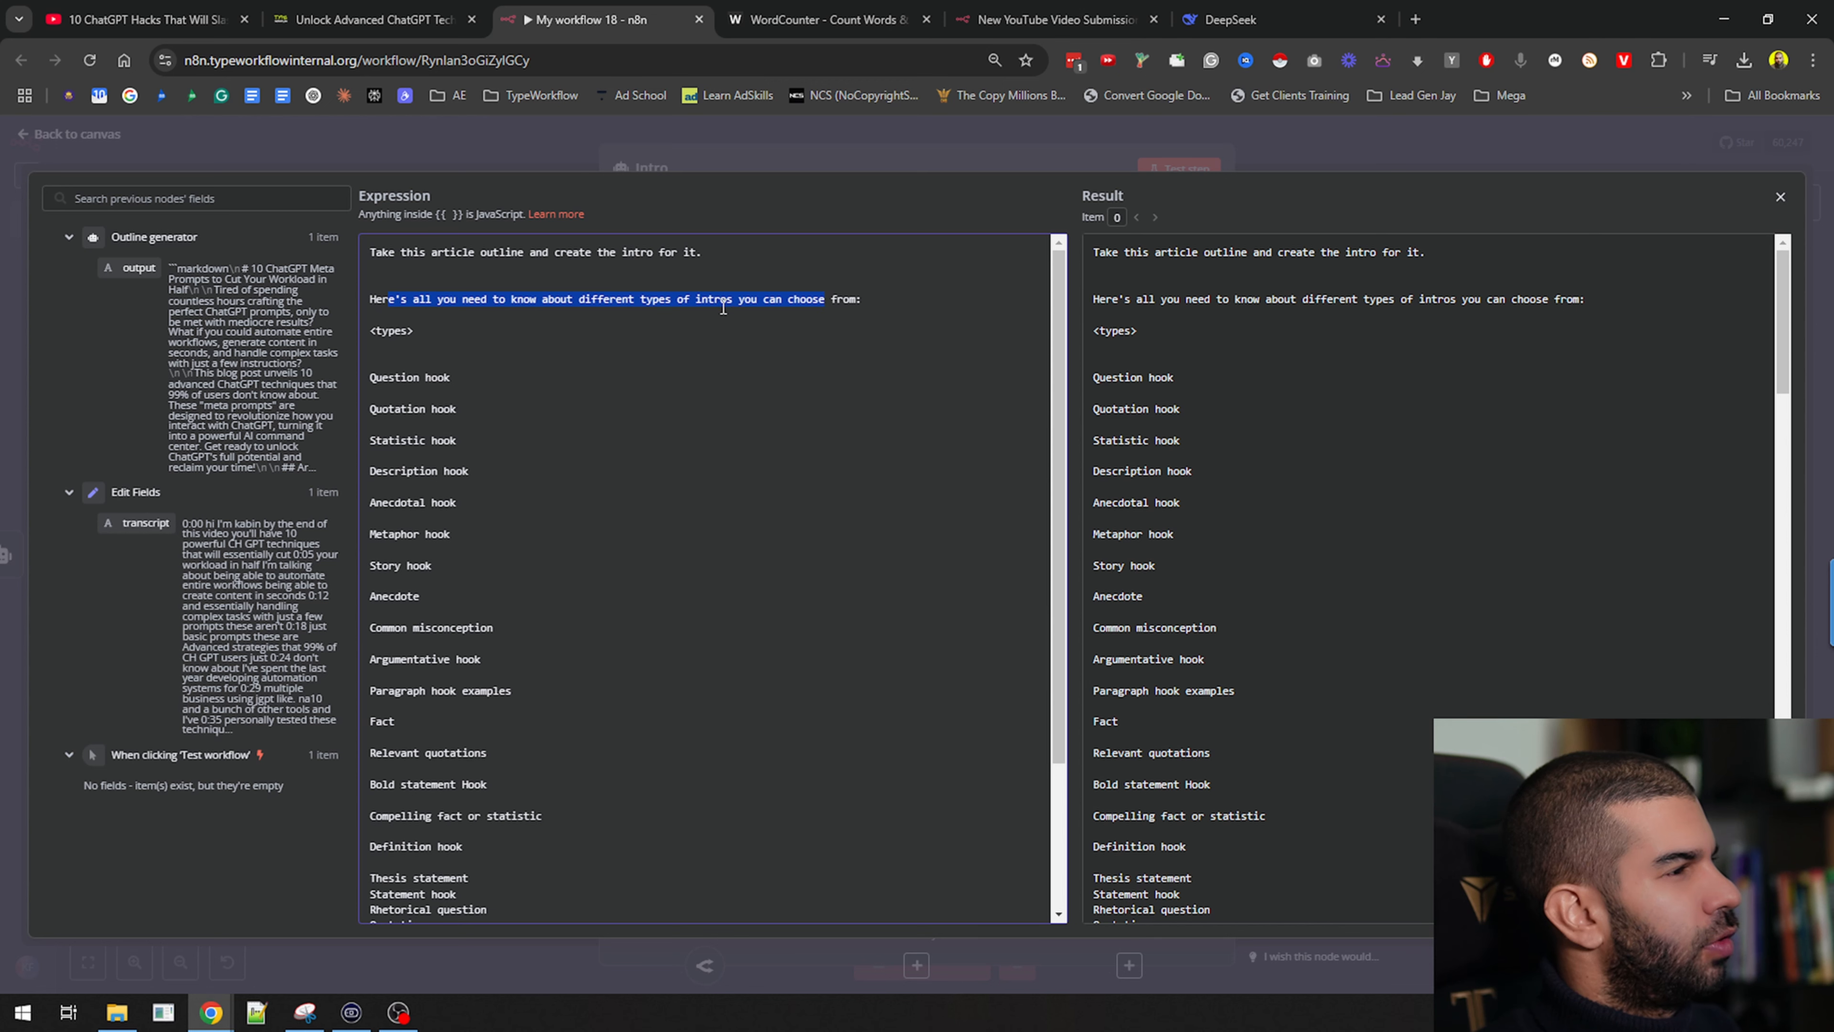
left_click_drag(373, 378, 556, 794)
Review the choose-the-best-hook line and the {{ $json.output }} outline insertion, then close the view
scroll(581, 671, "up", 3)
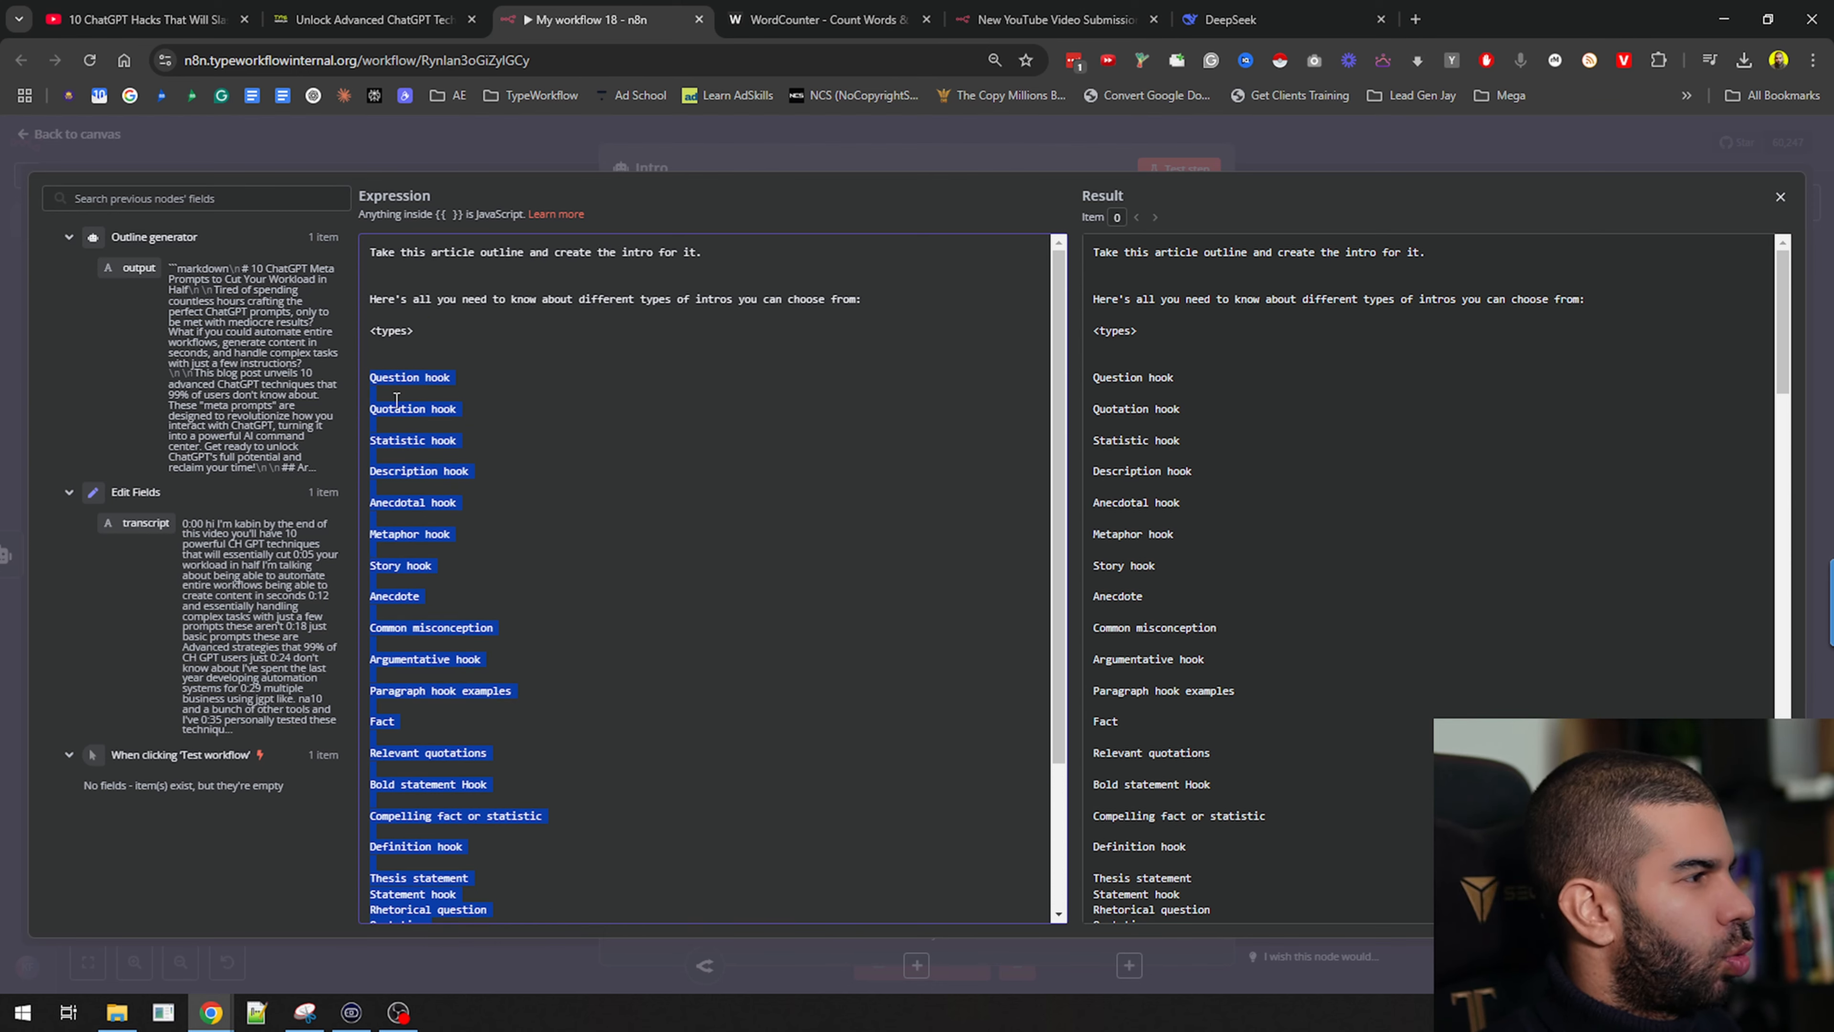
scroll(391, 457, "down", 2)
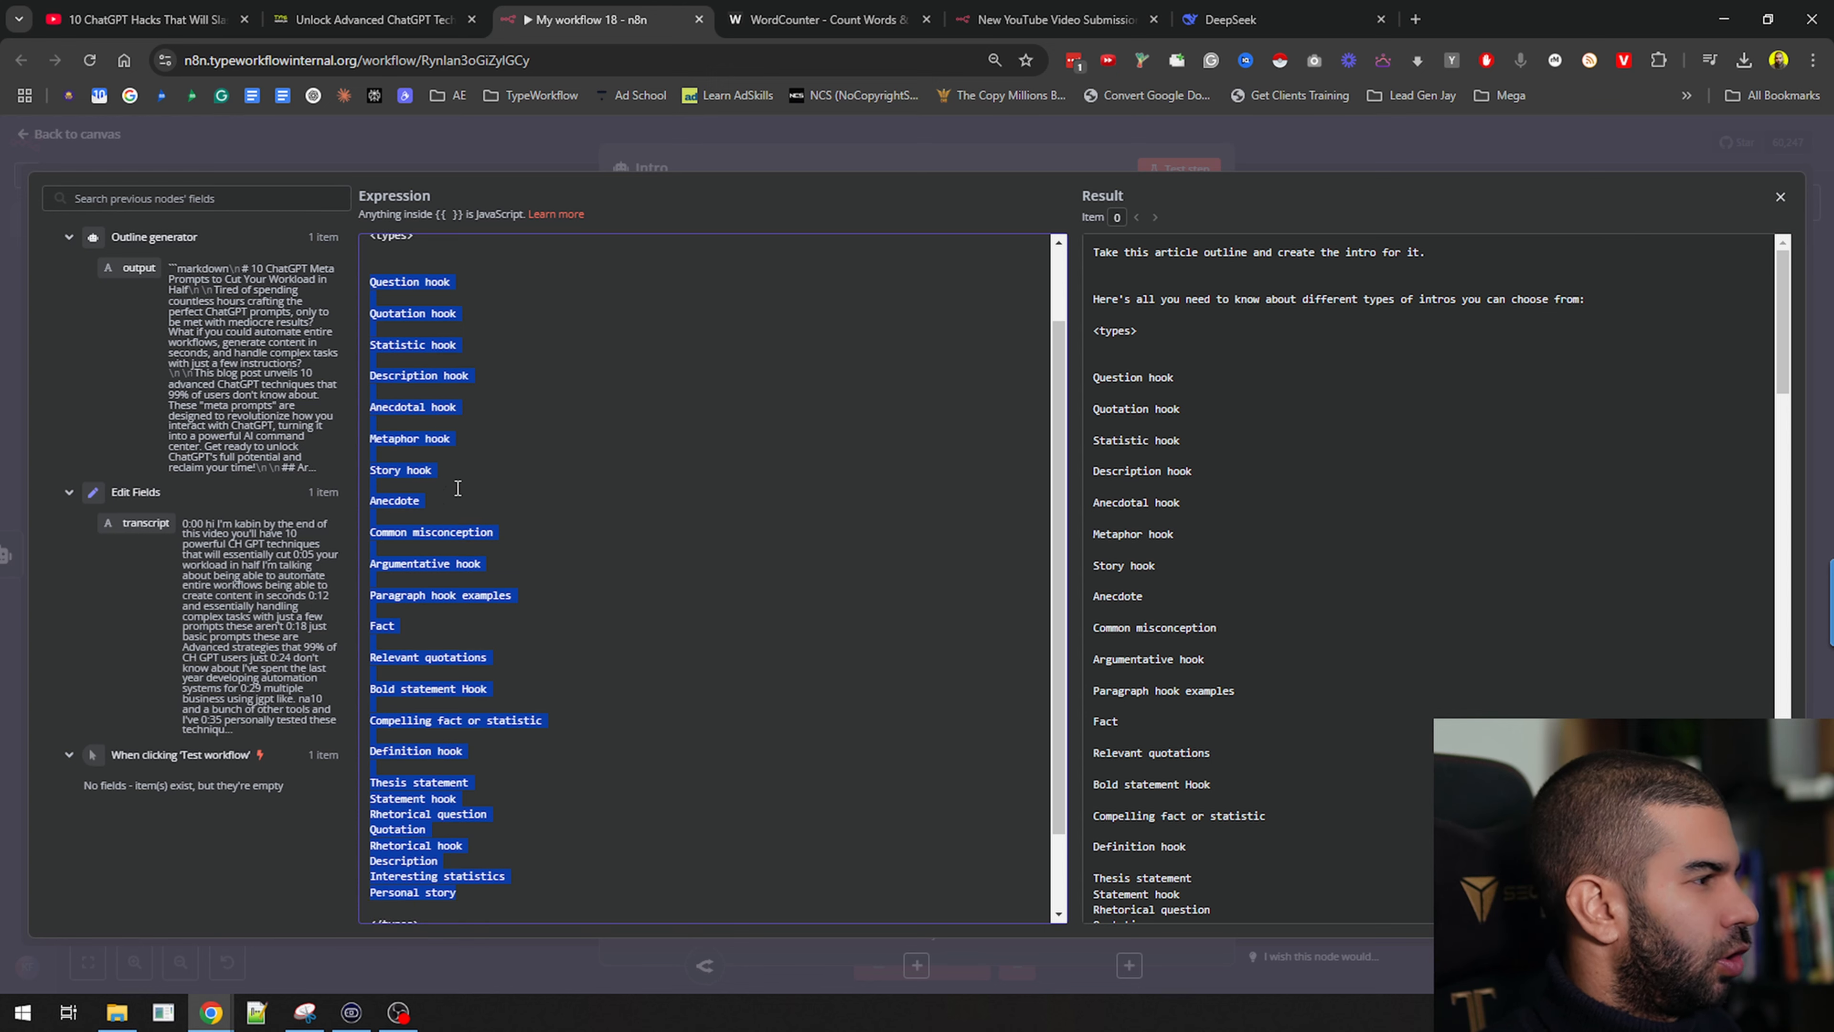
scroll(410, 356, "down", 2)
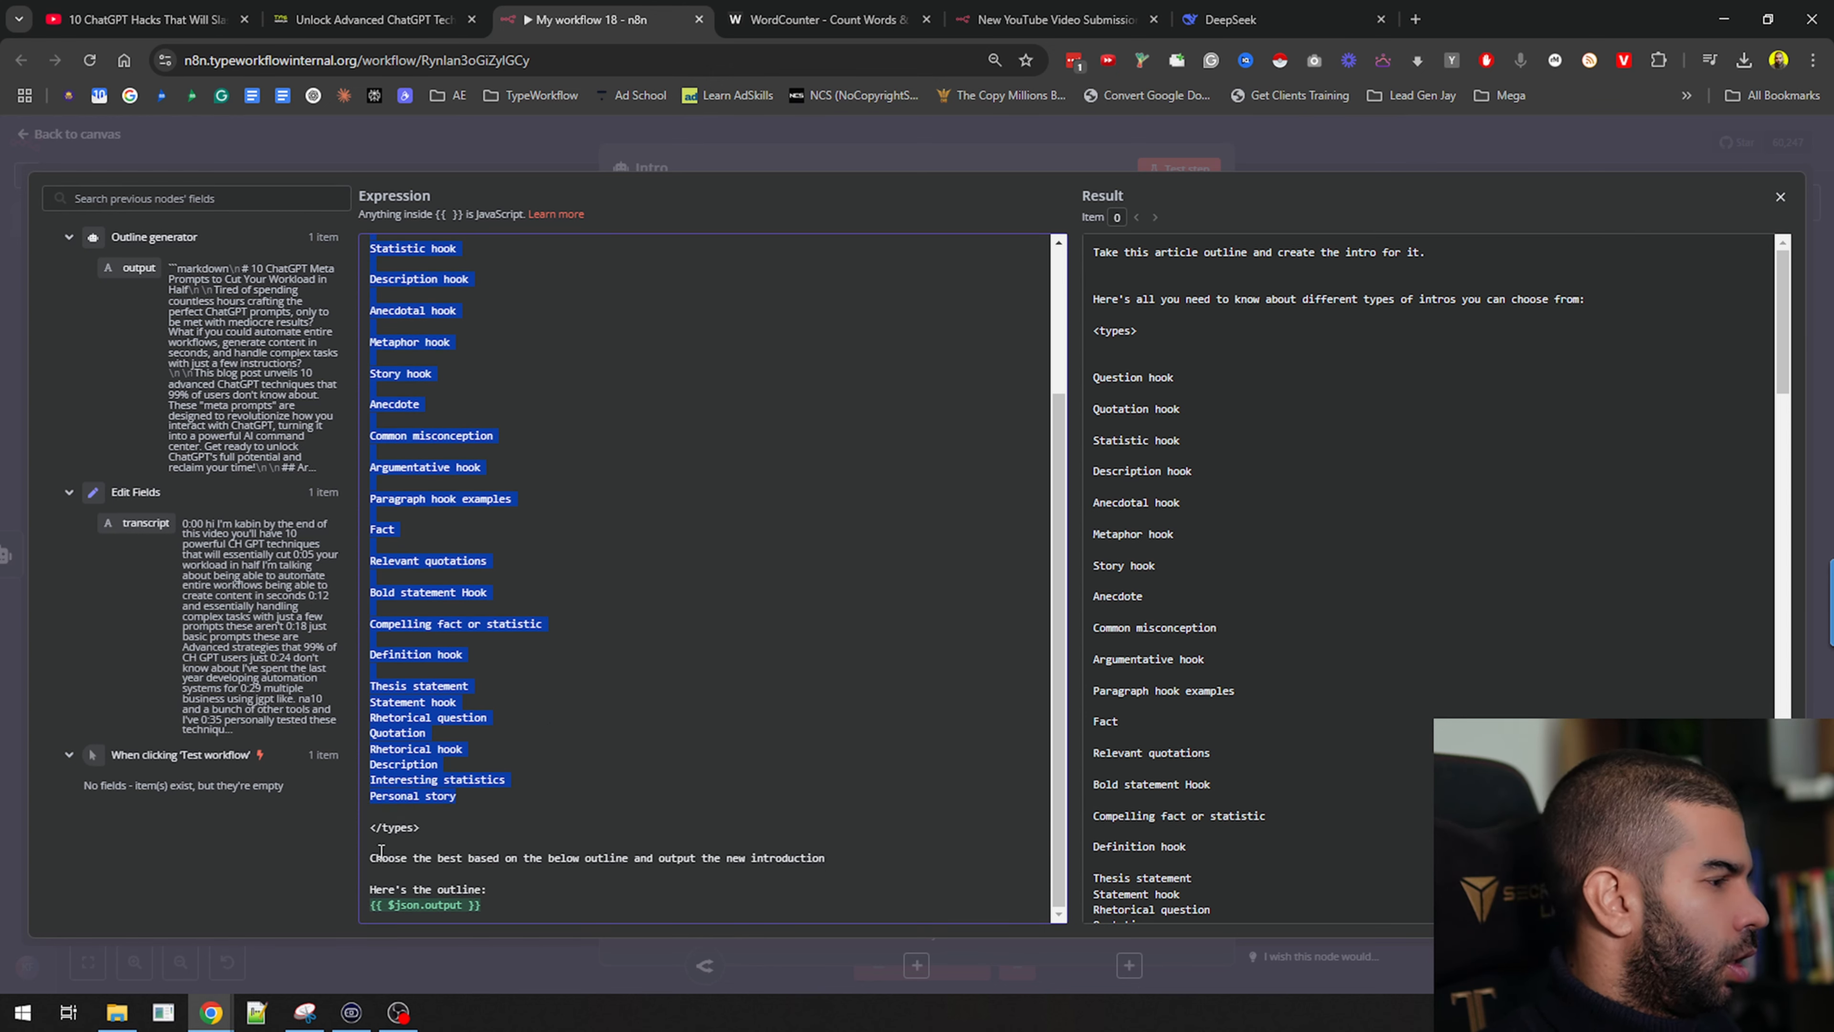
left_click_drag(380, 851, 771, 853)
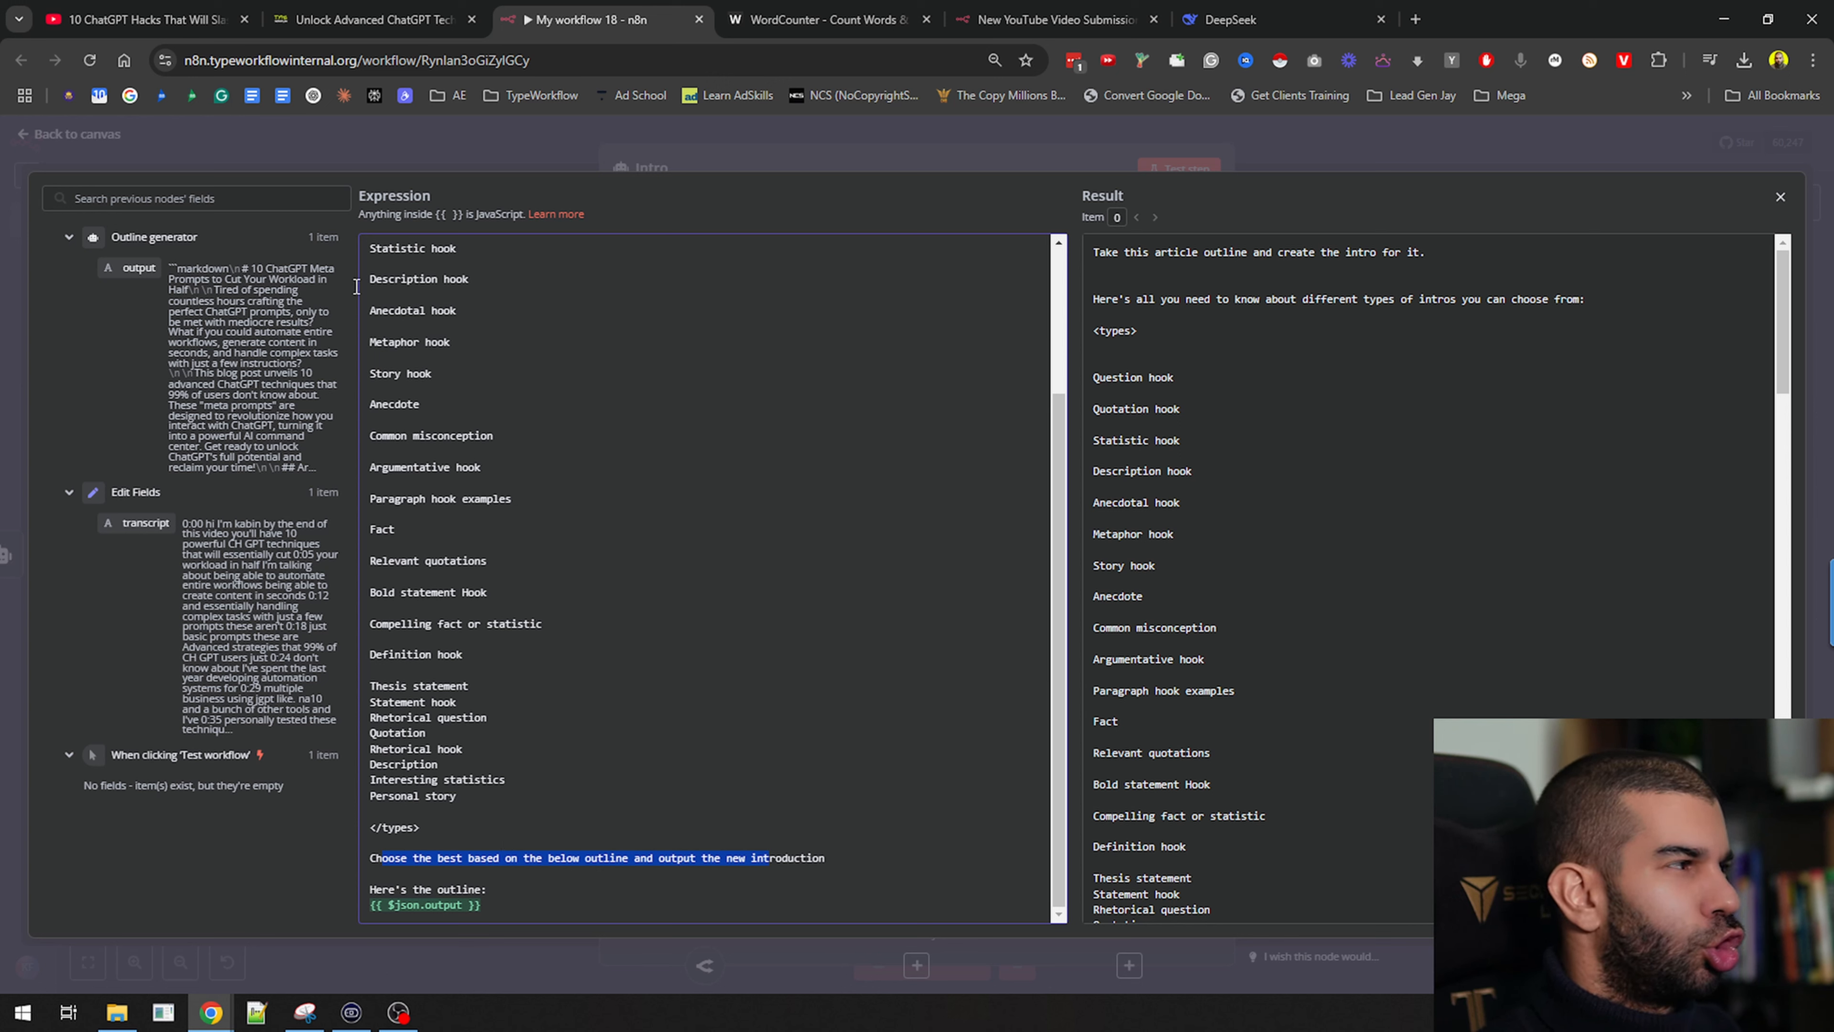
left_click(547, 891)
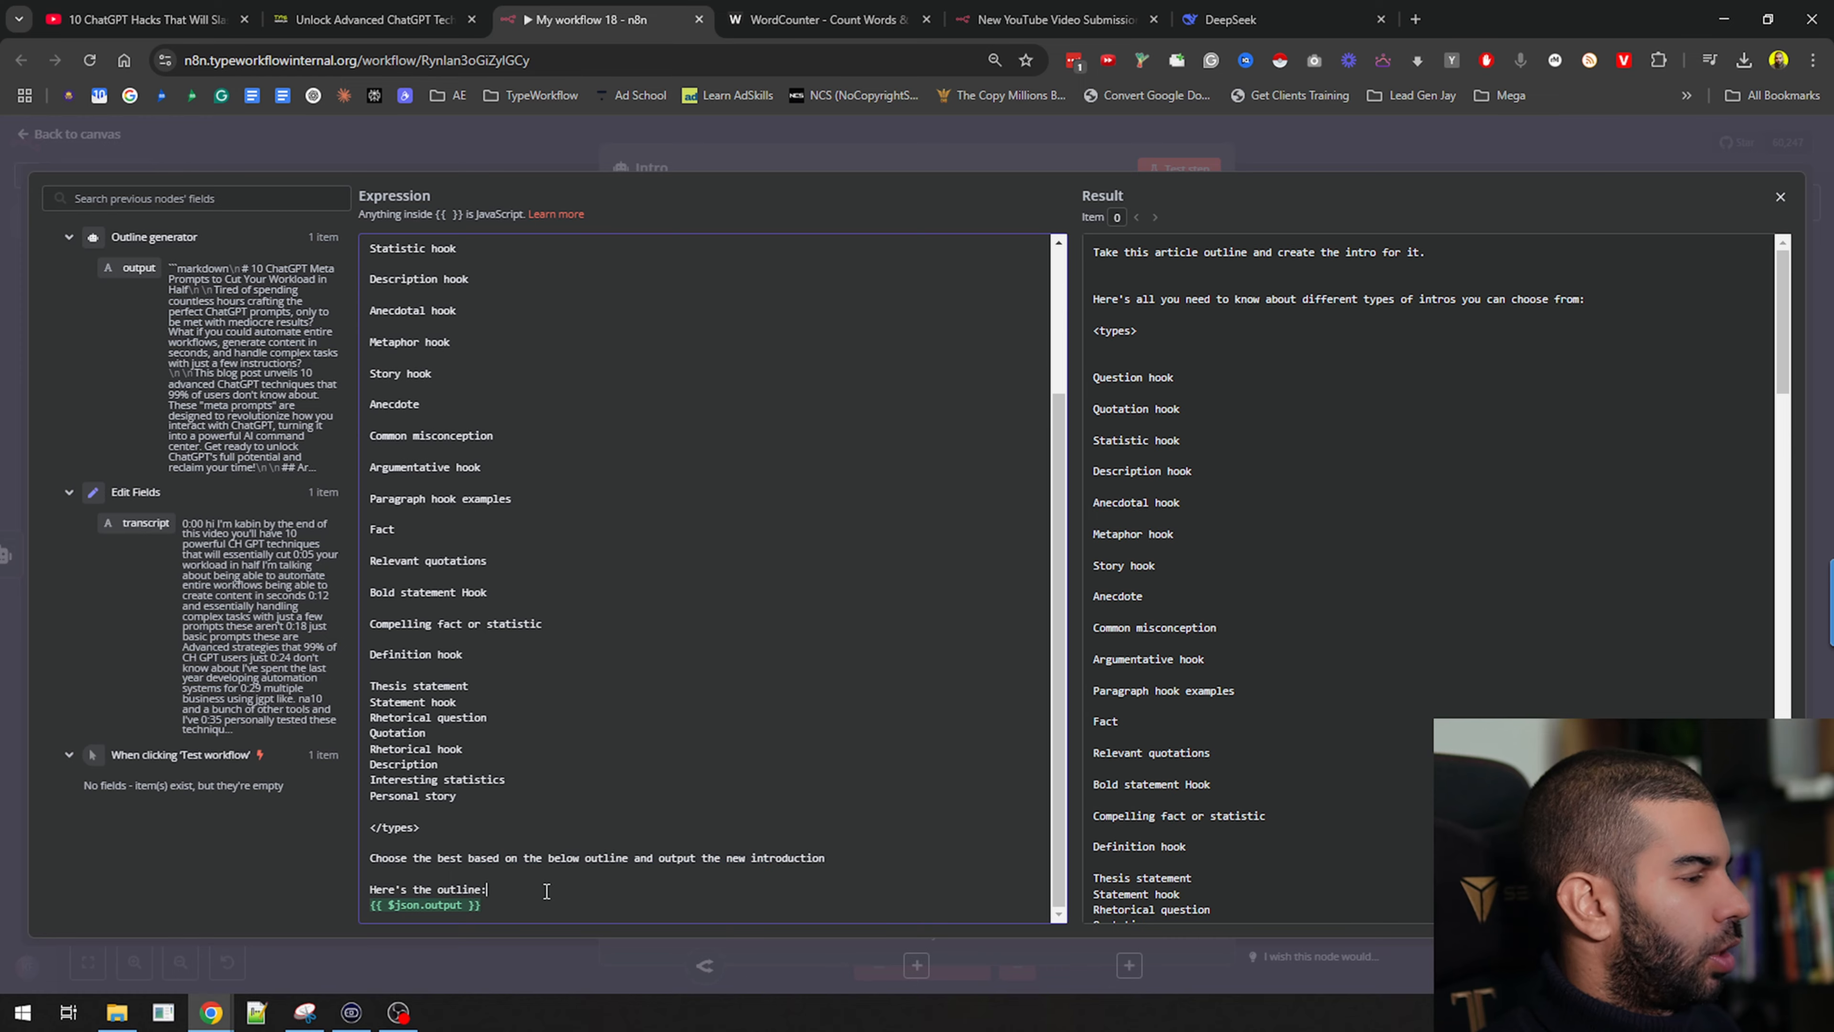
scroll(1392, 625, "down", 8)
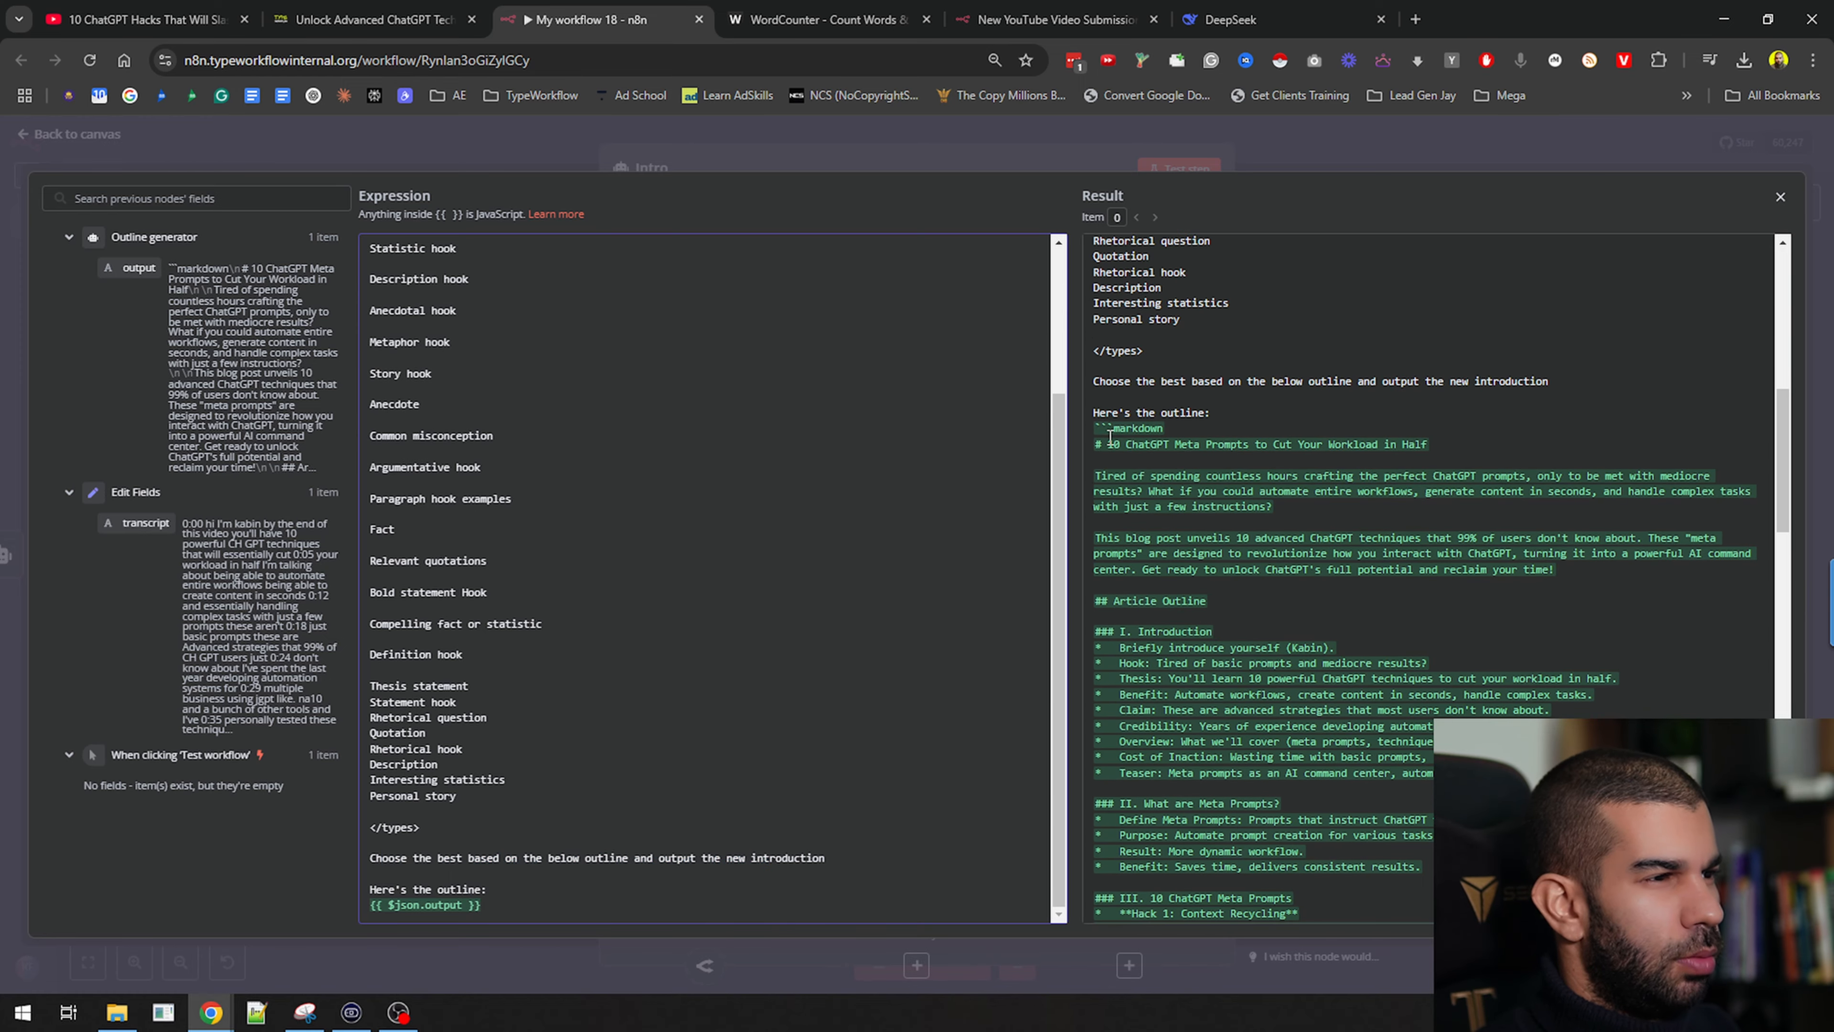
scroll(1109, 439, "down", 15)
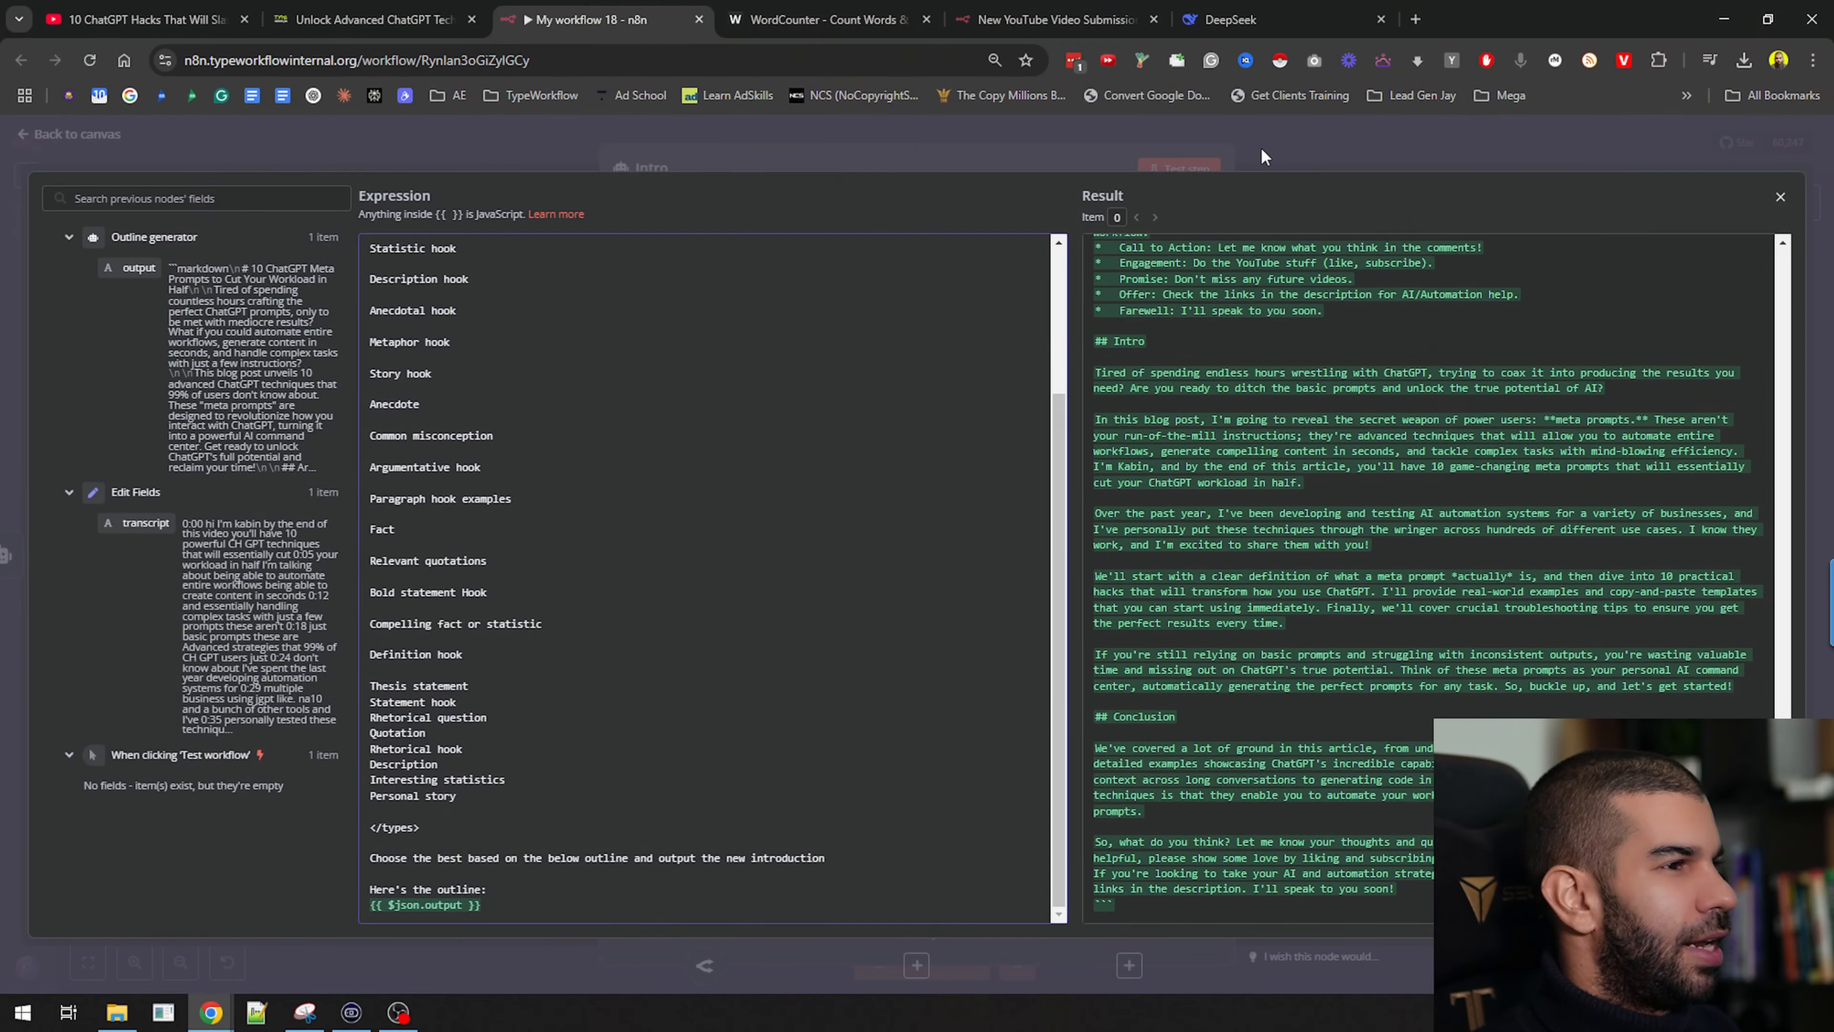
left_click(1272, 138)
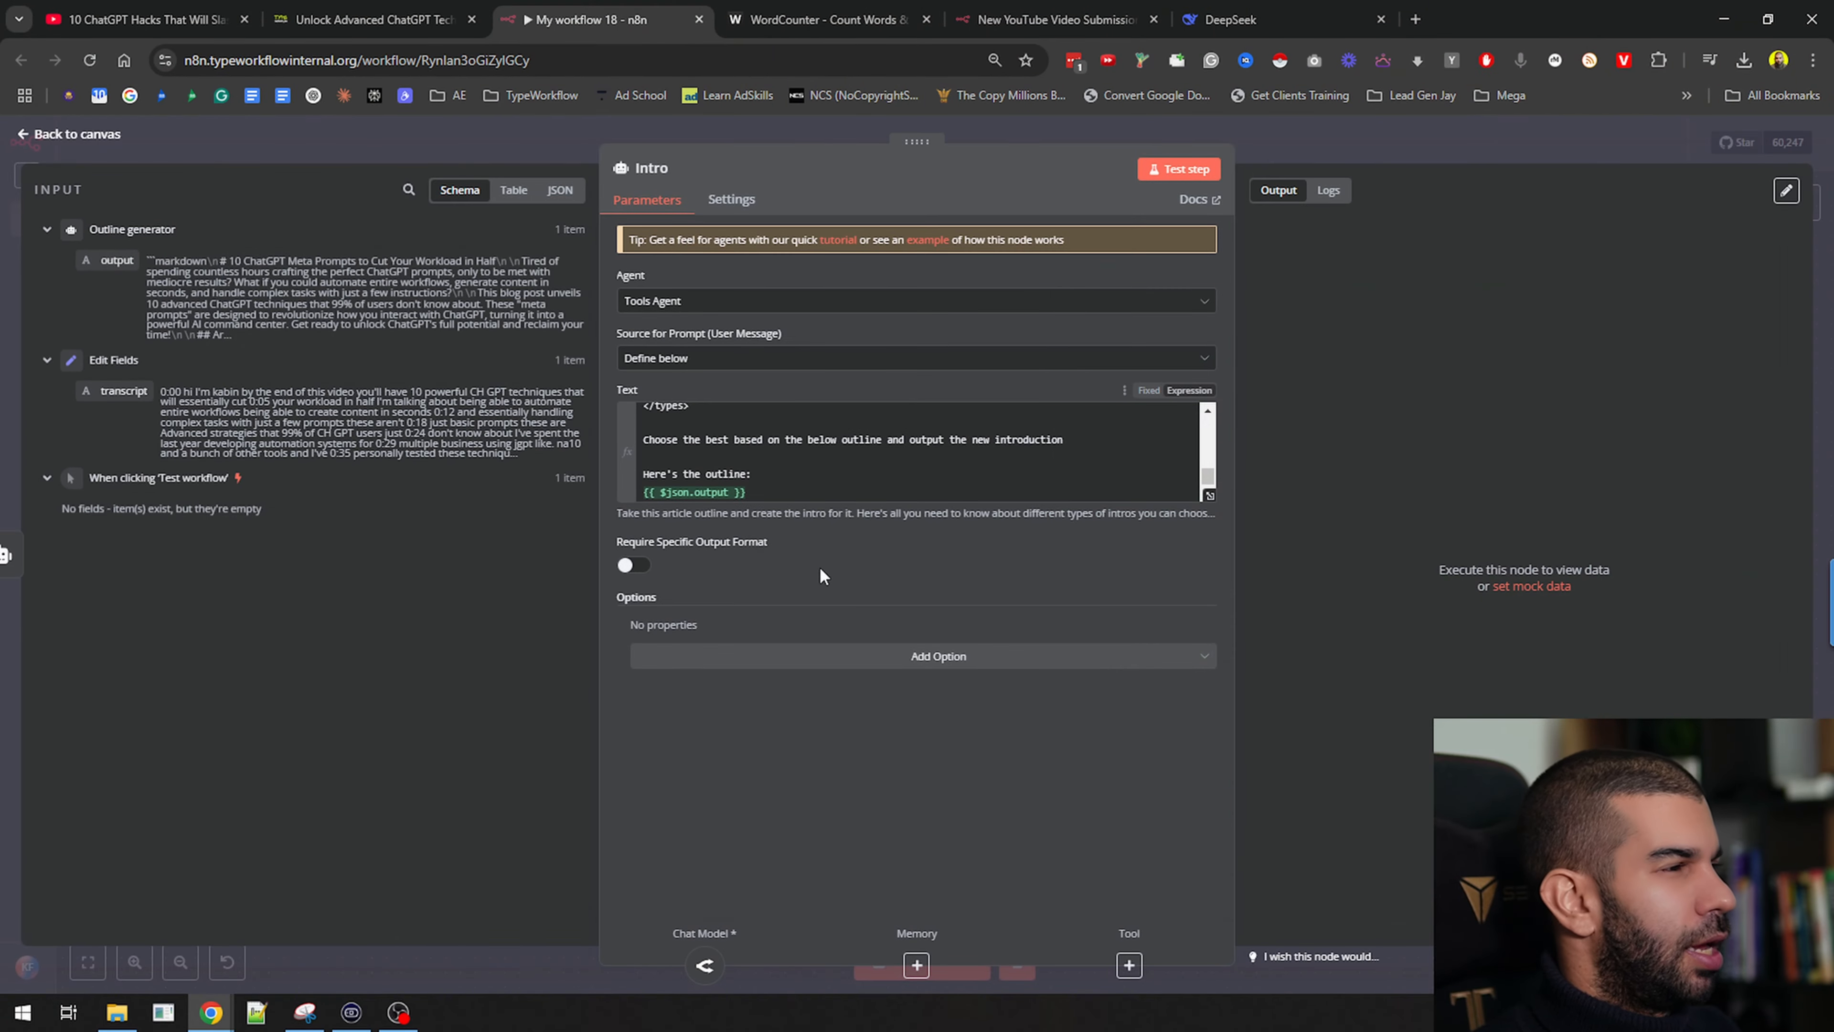
key("Escape")
left_click_drag(746, 315, 877, 272)
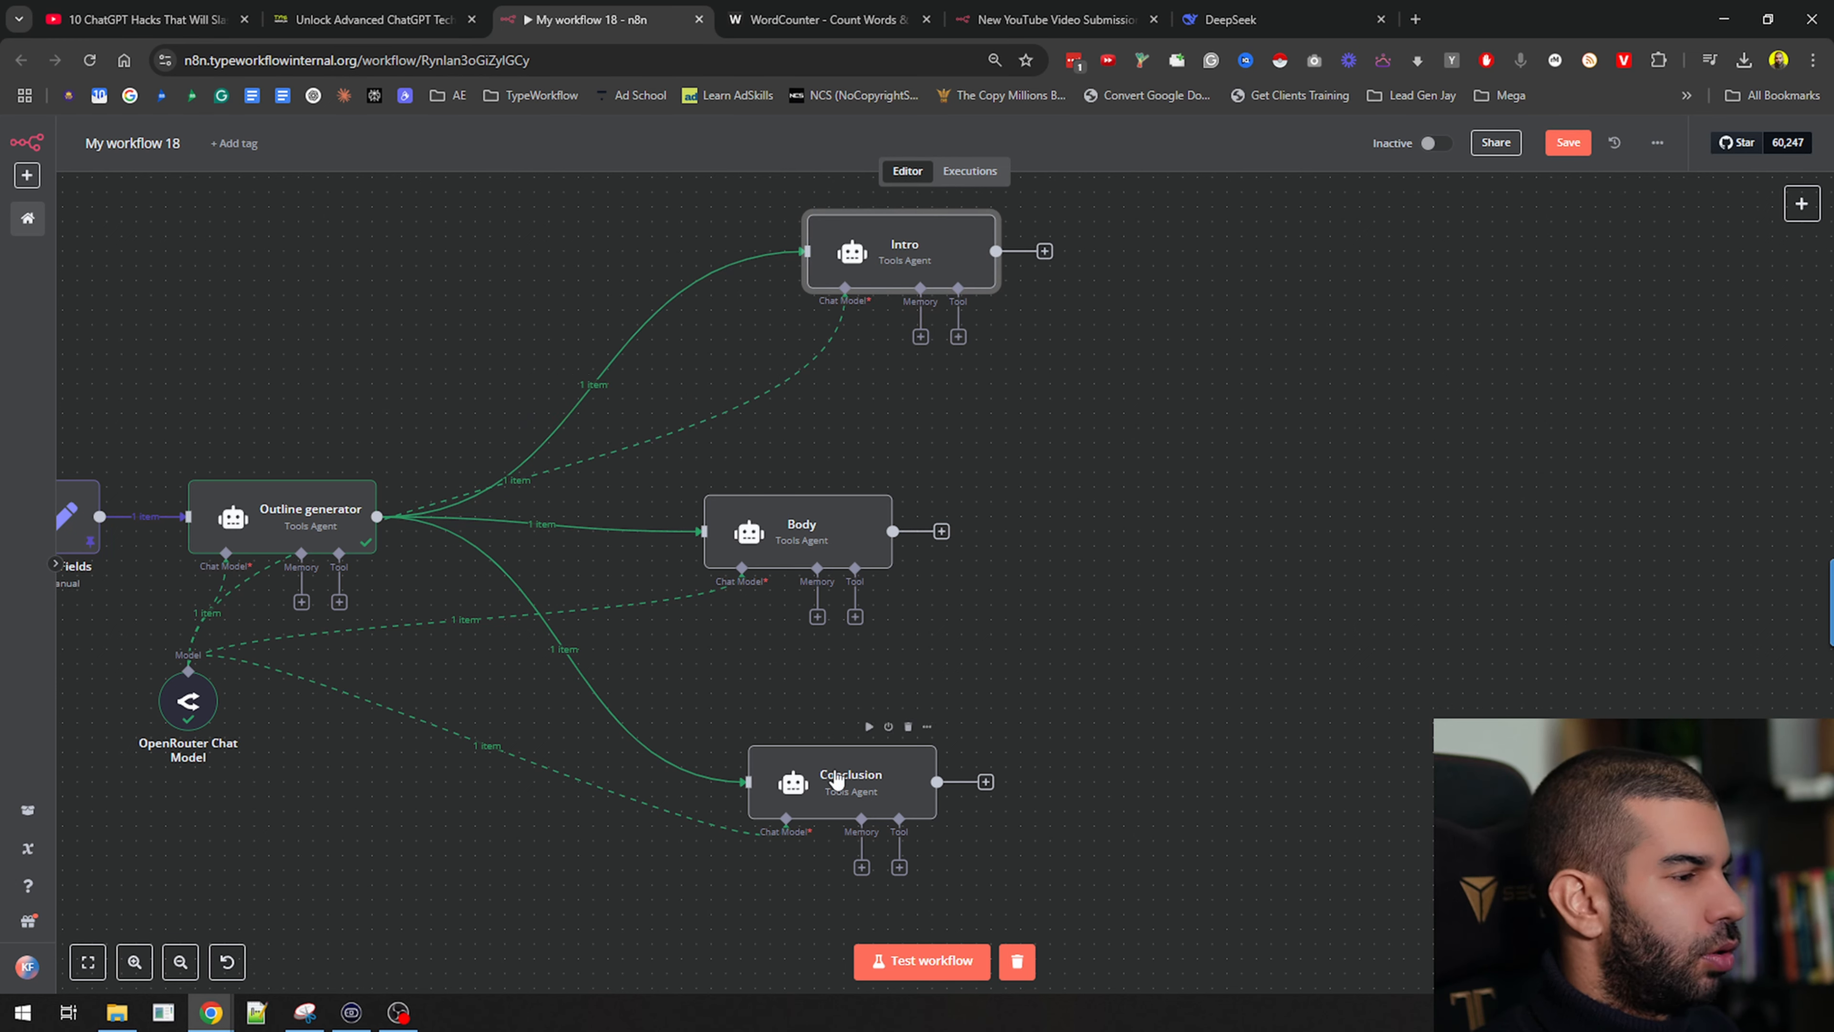
left_click_drag(801, 506, 846, 508)
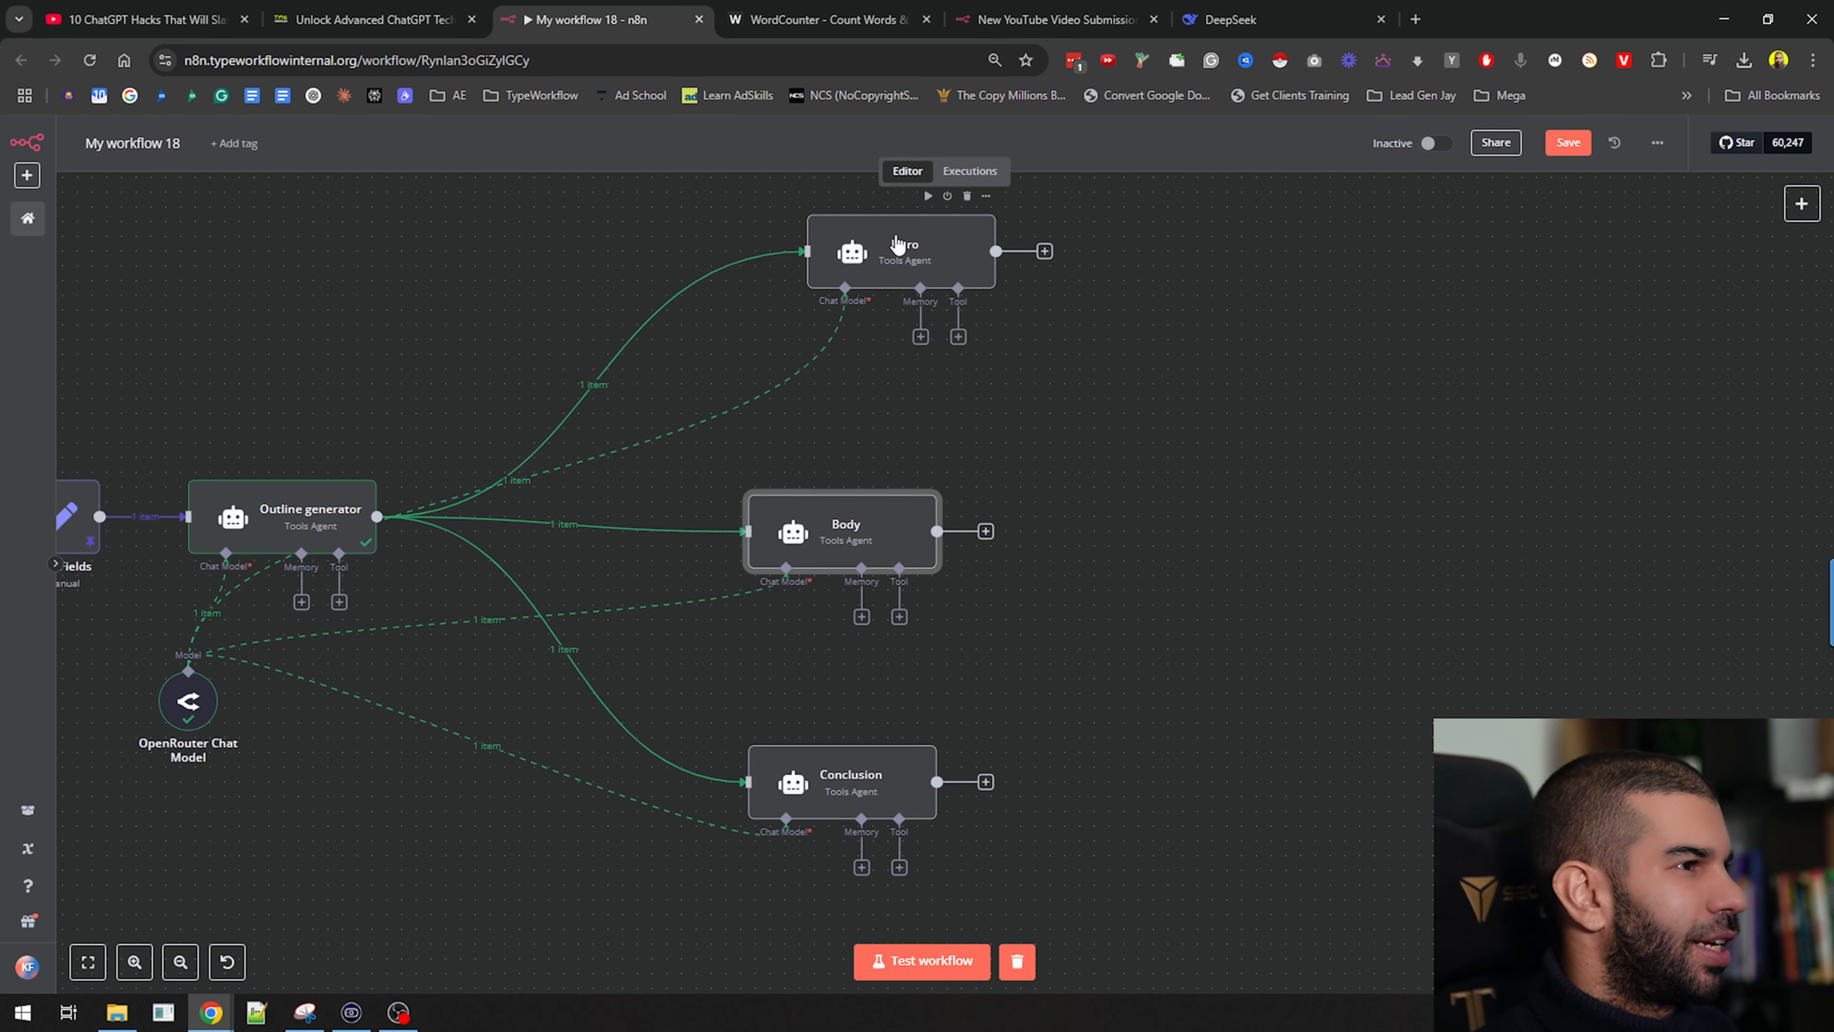
left_click_drag(916, 279, 871, 323)
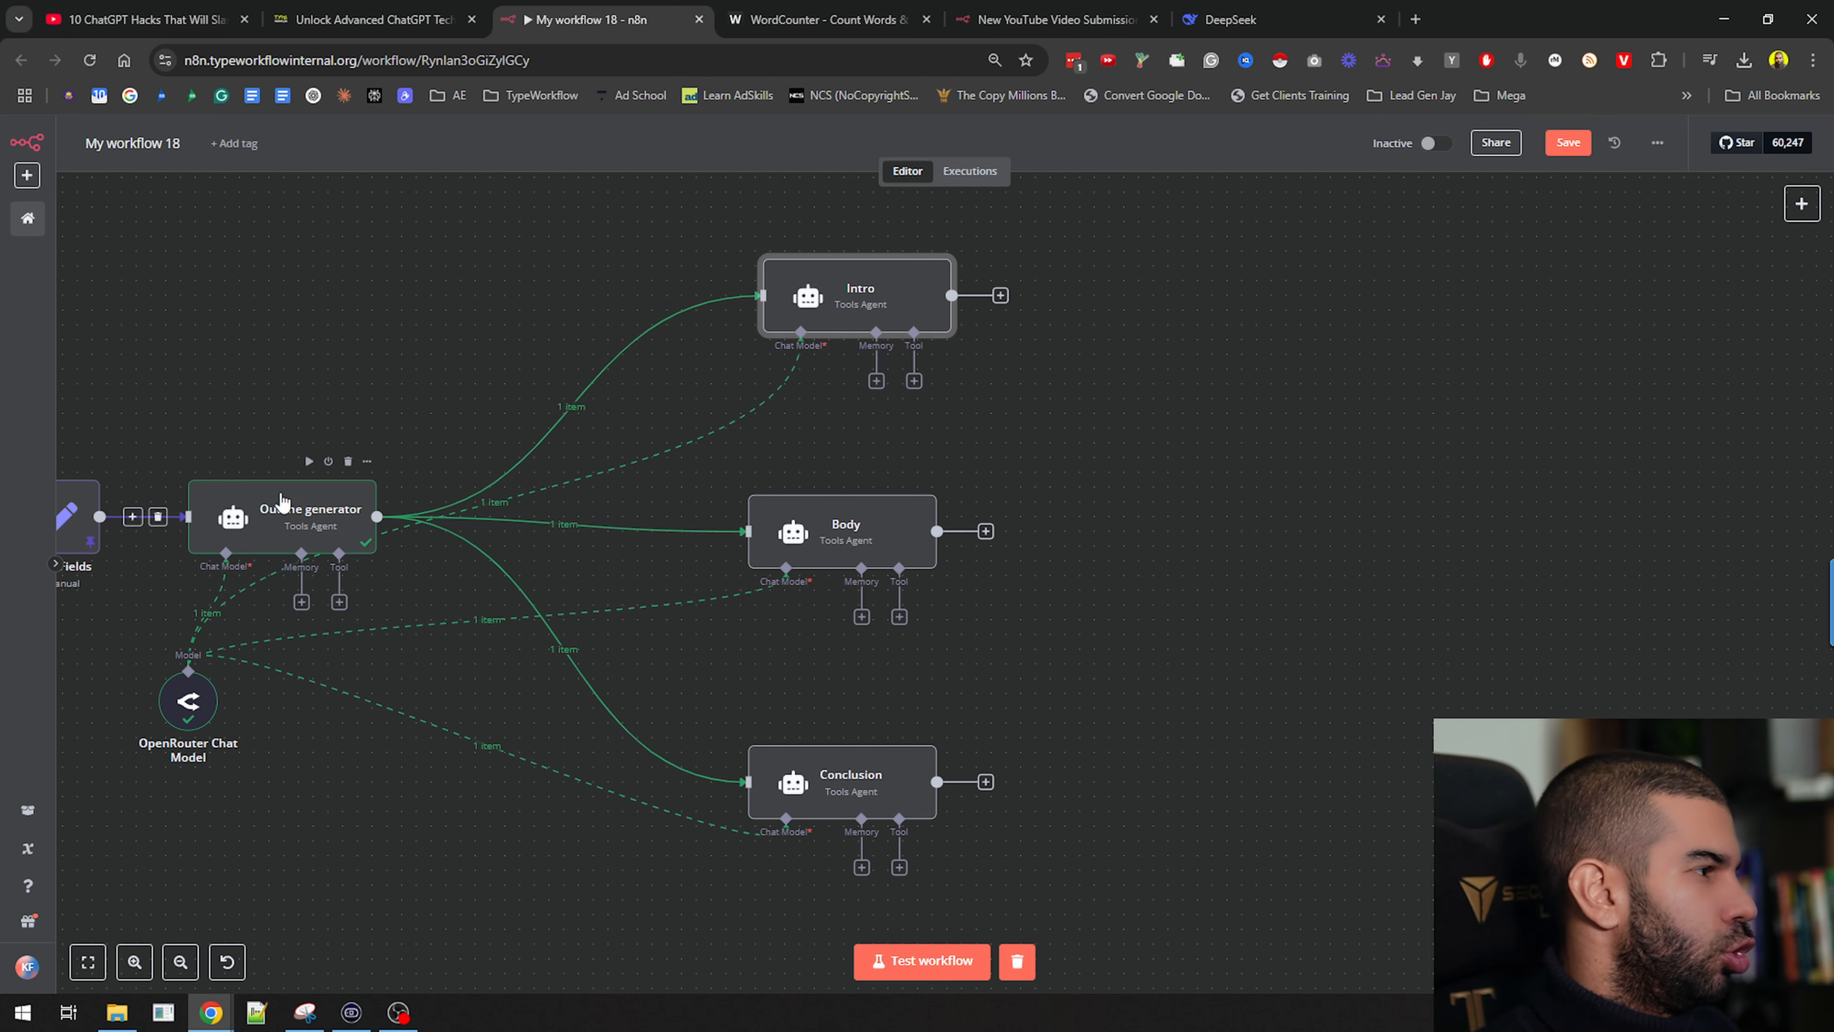
double_click(845, 303)
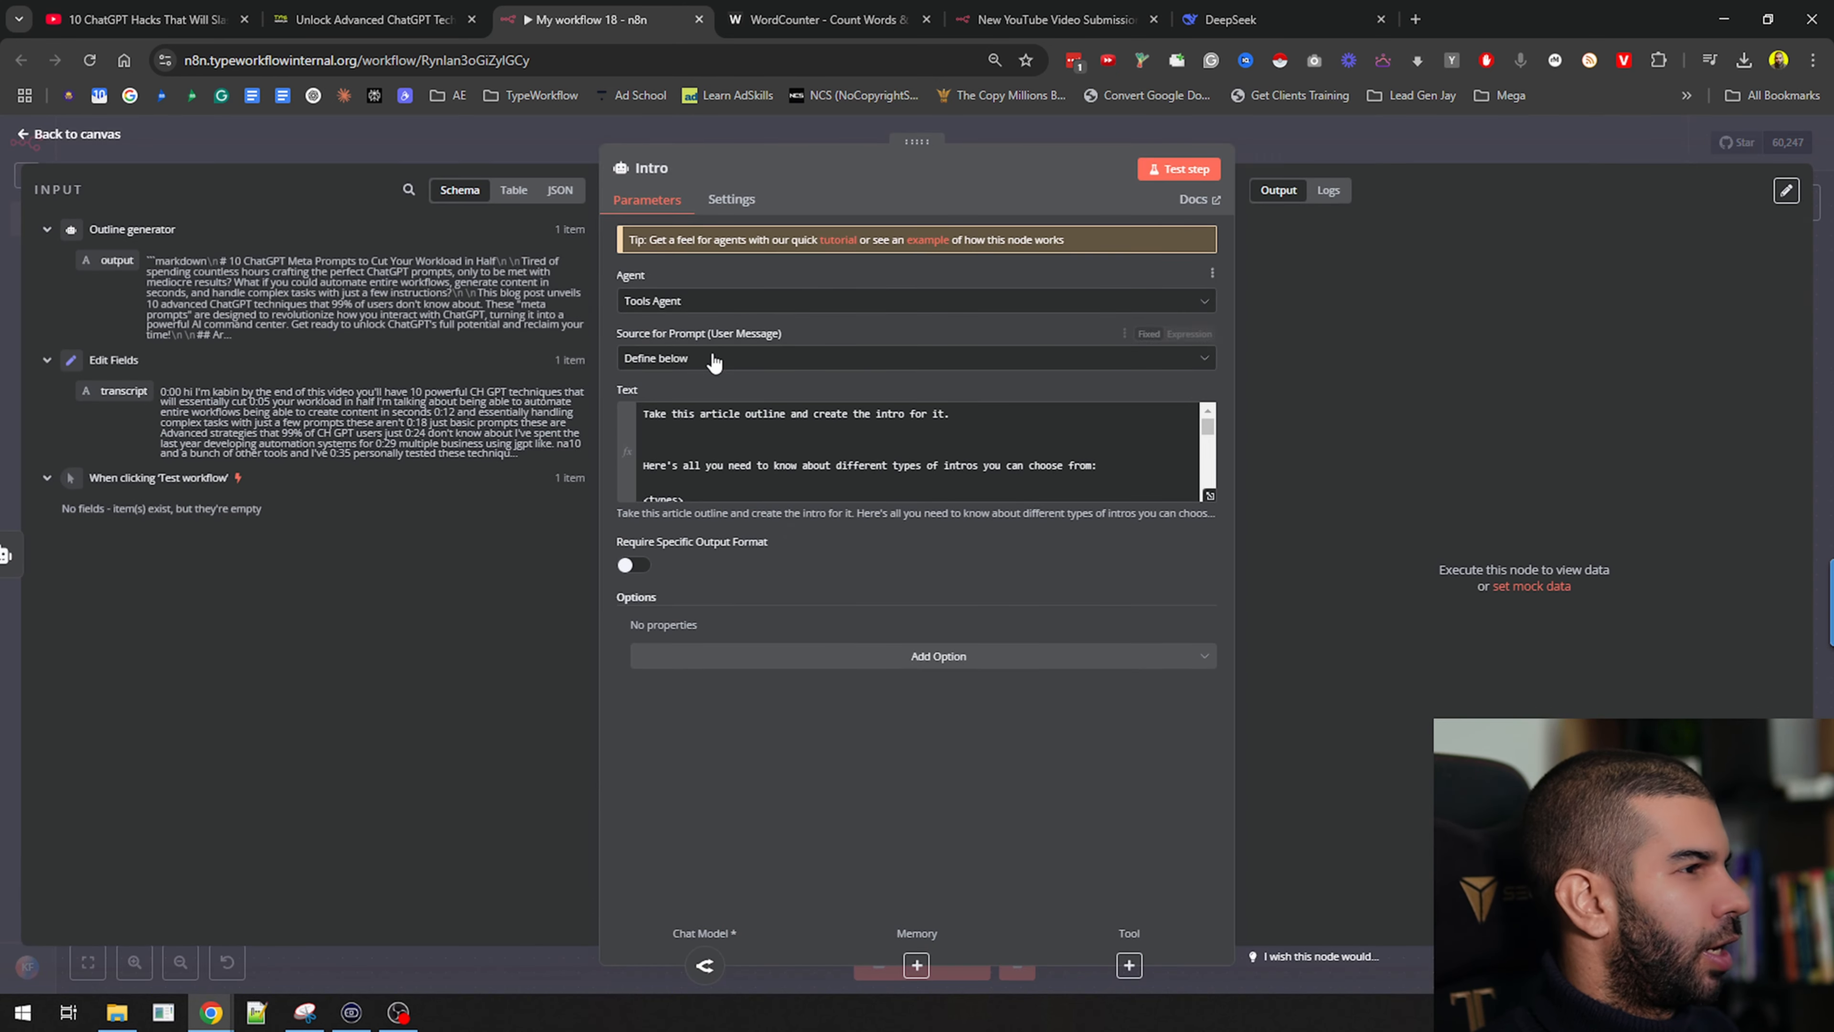
scroll(850, 444, "down", 5)
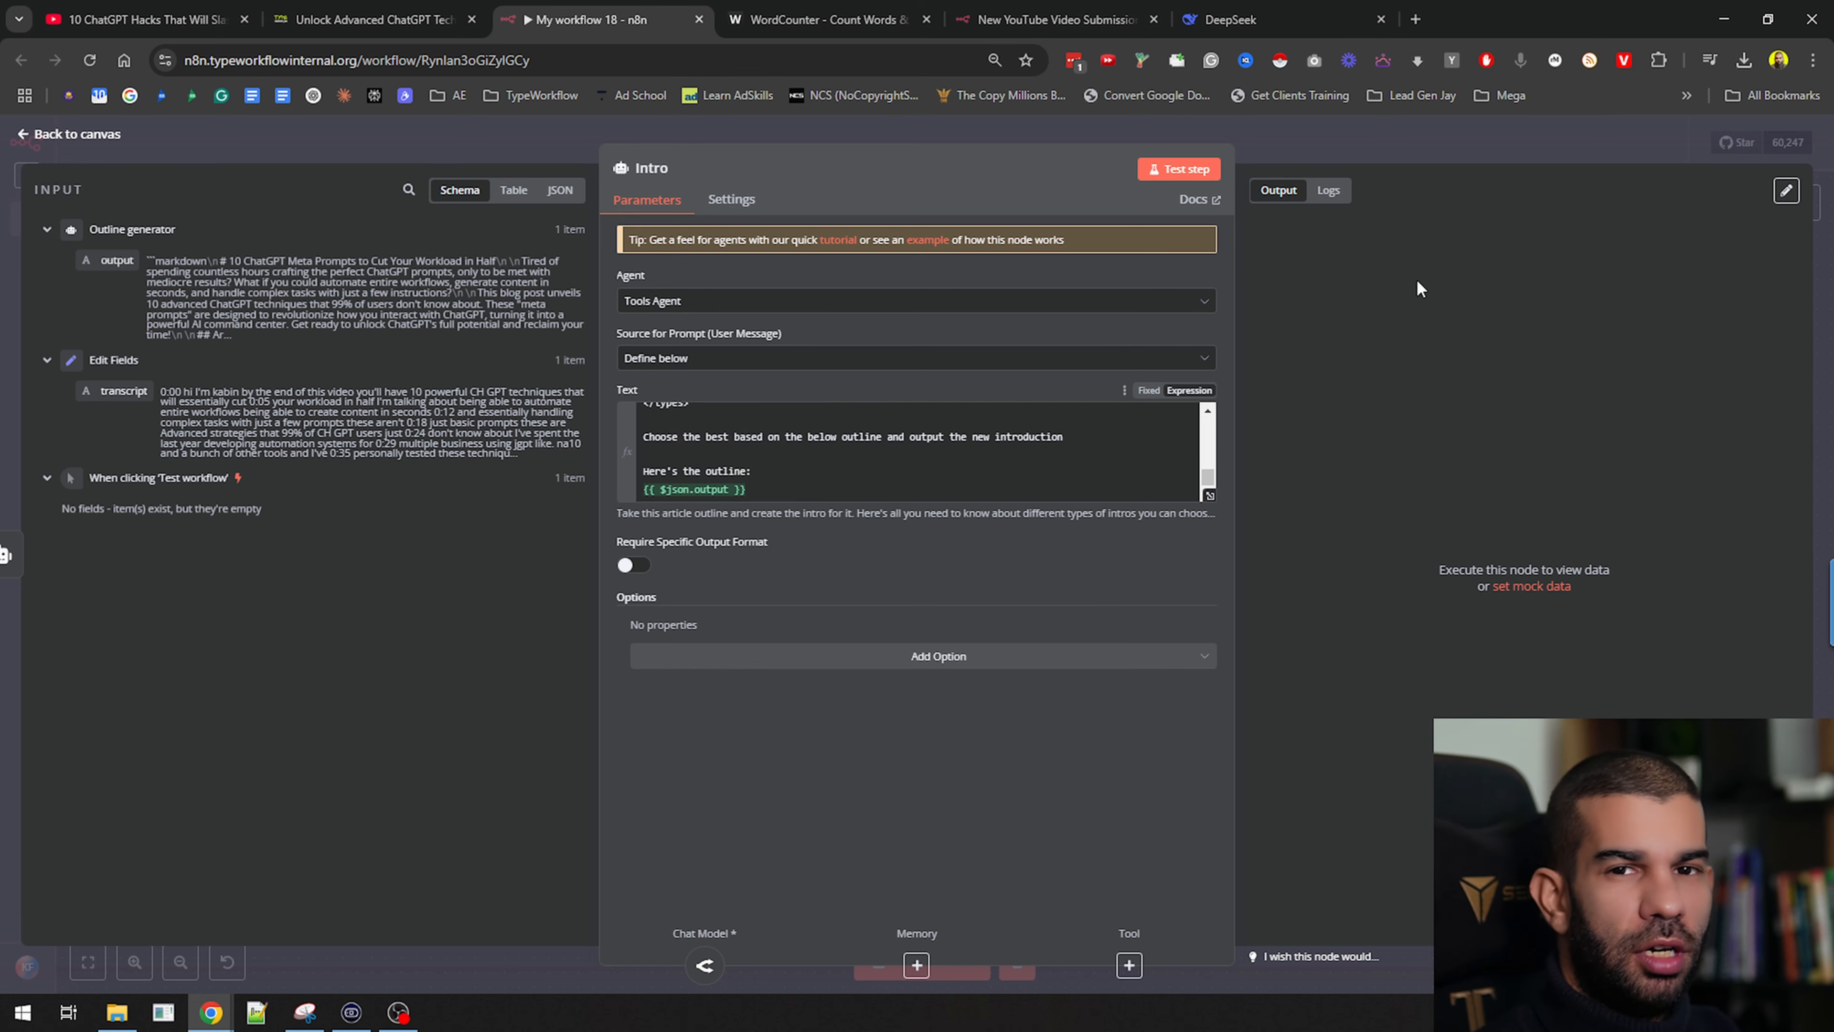
Return to the canvas and pin the Outline generator's output data
left_click(1401, 140)
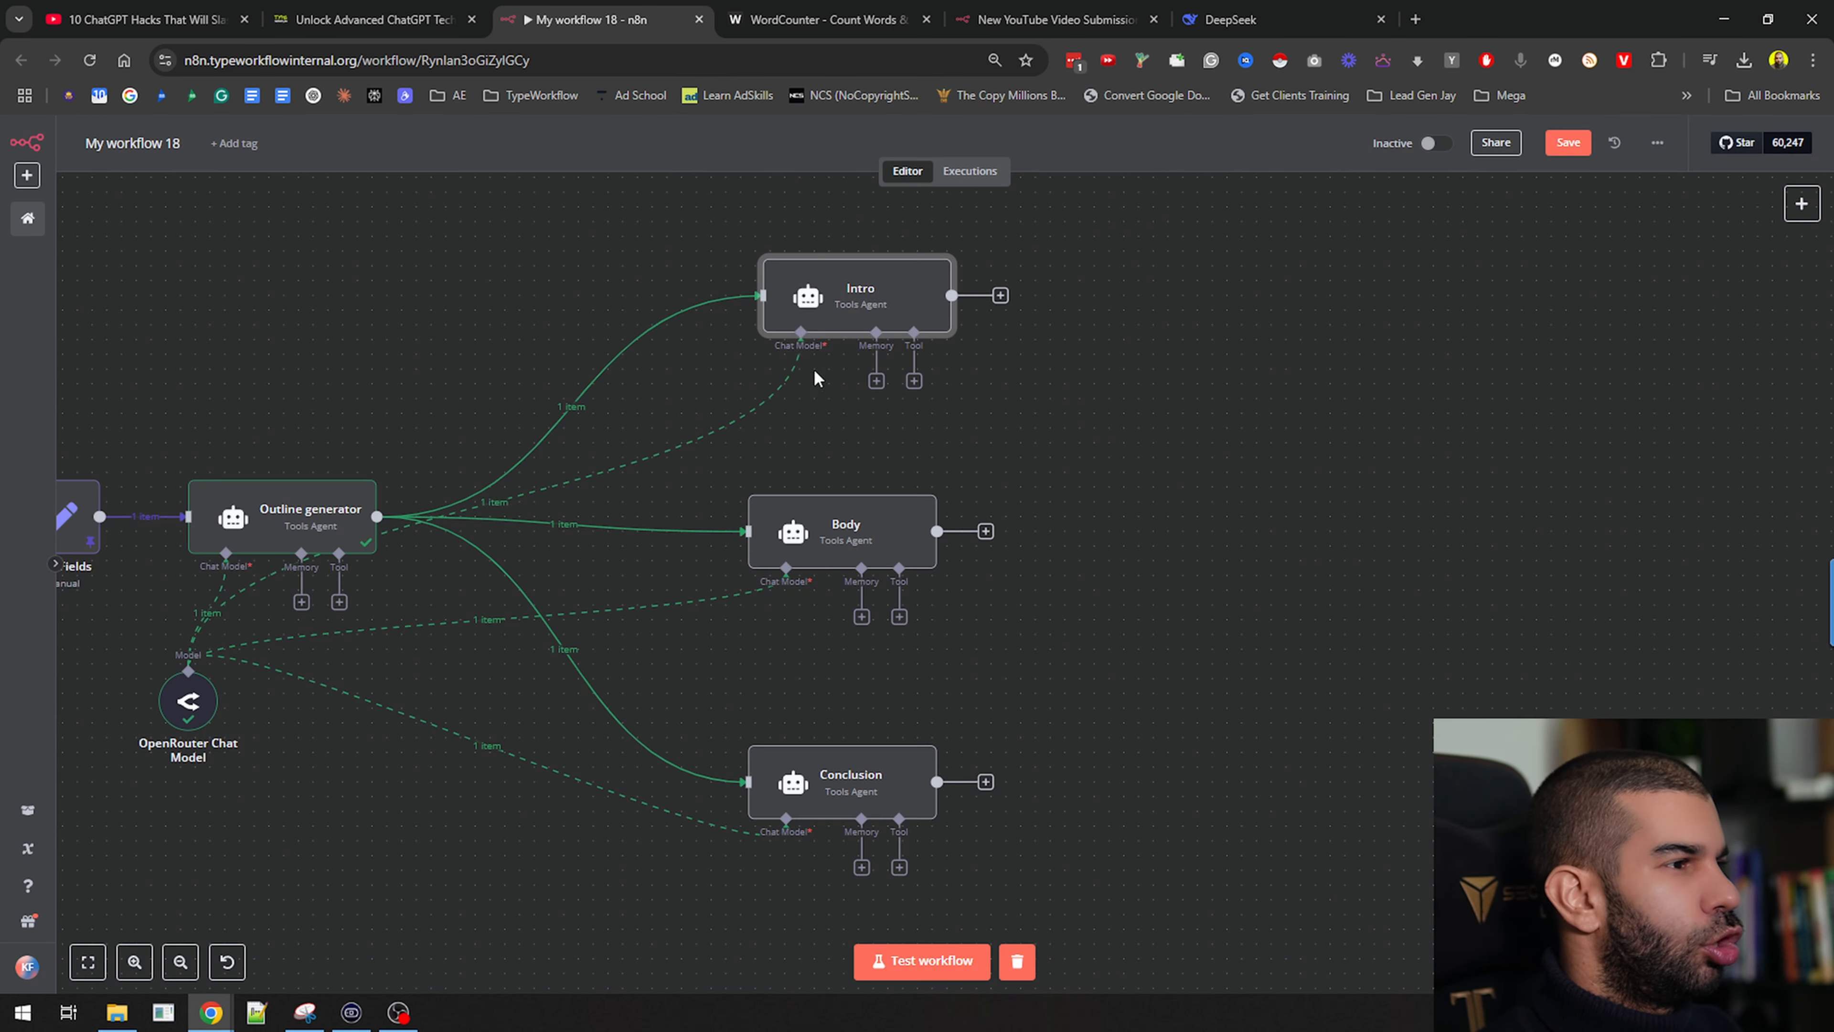
left_click(306, 517)
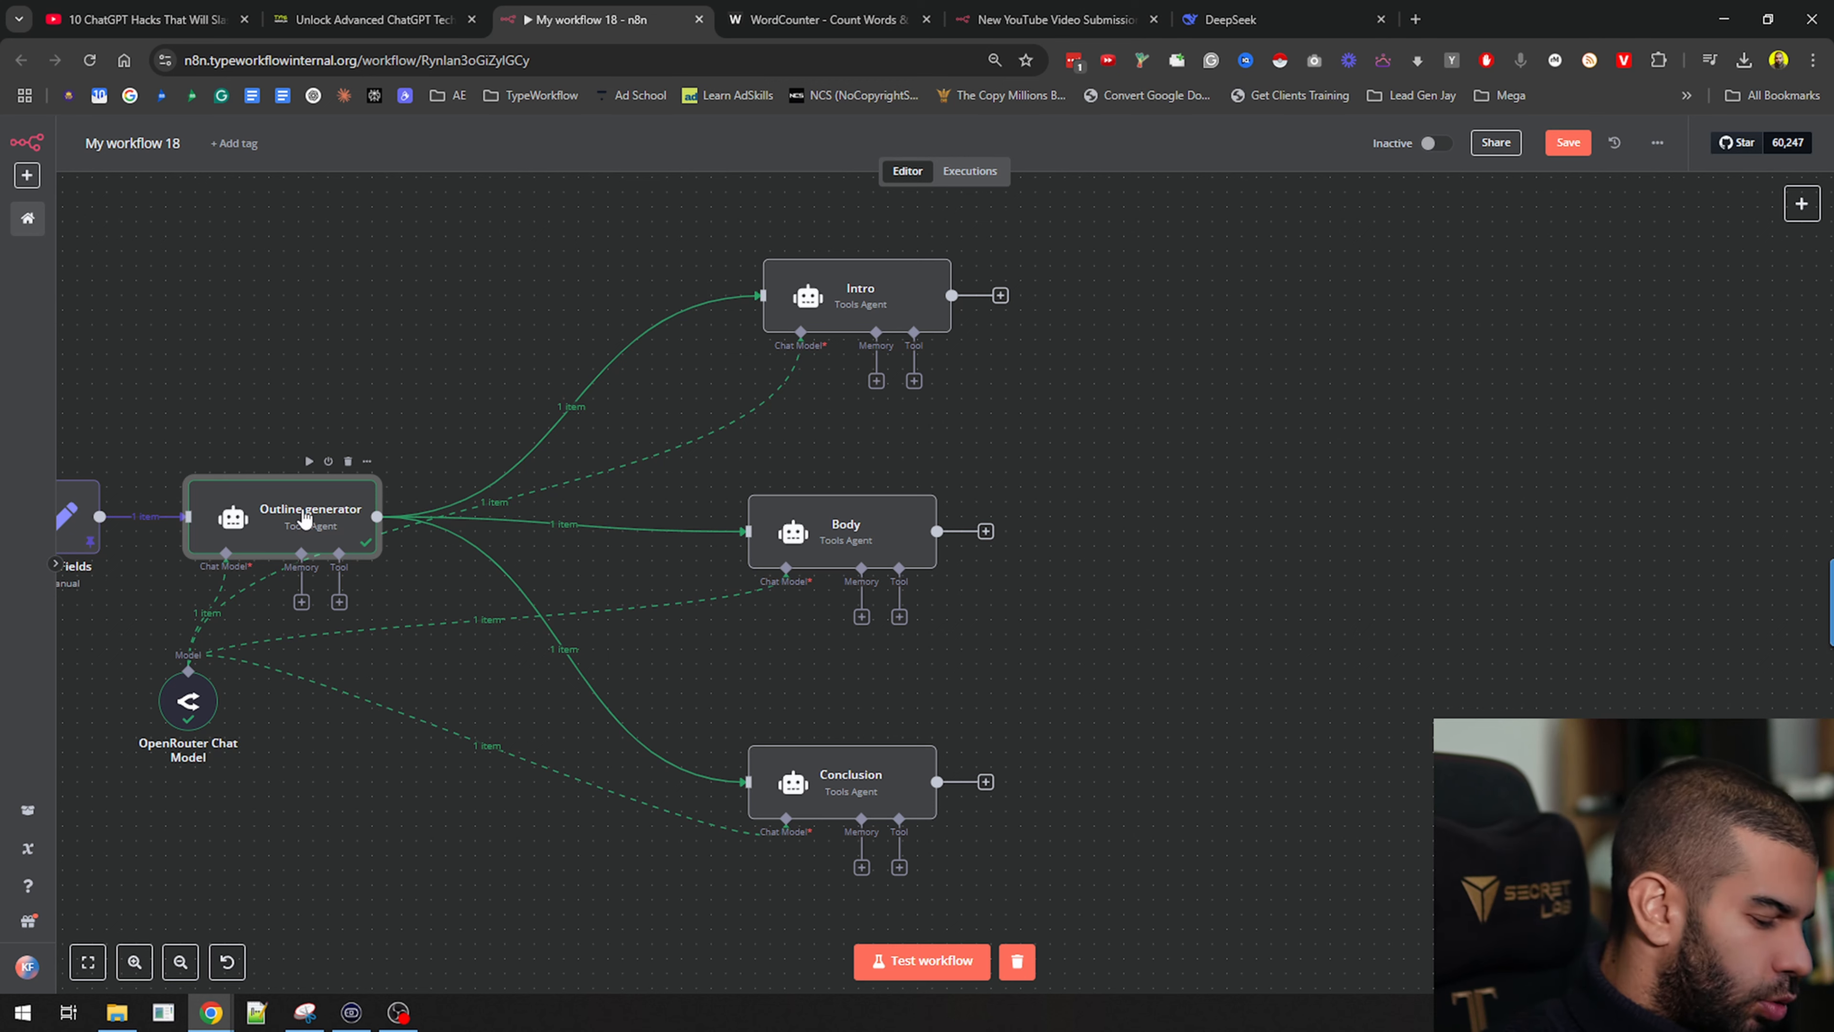
key("p")
Test-run the Intro agent, then open the Conclusion agent's settings
left_click(865, 308)
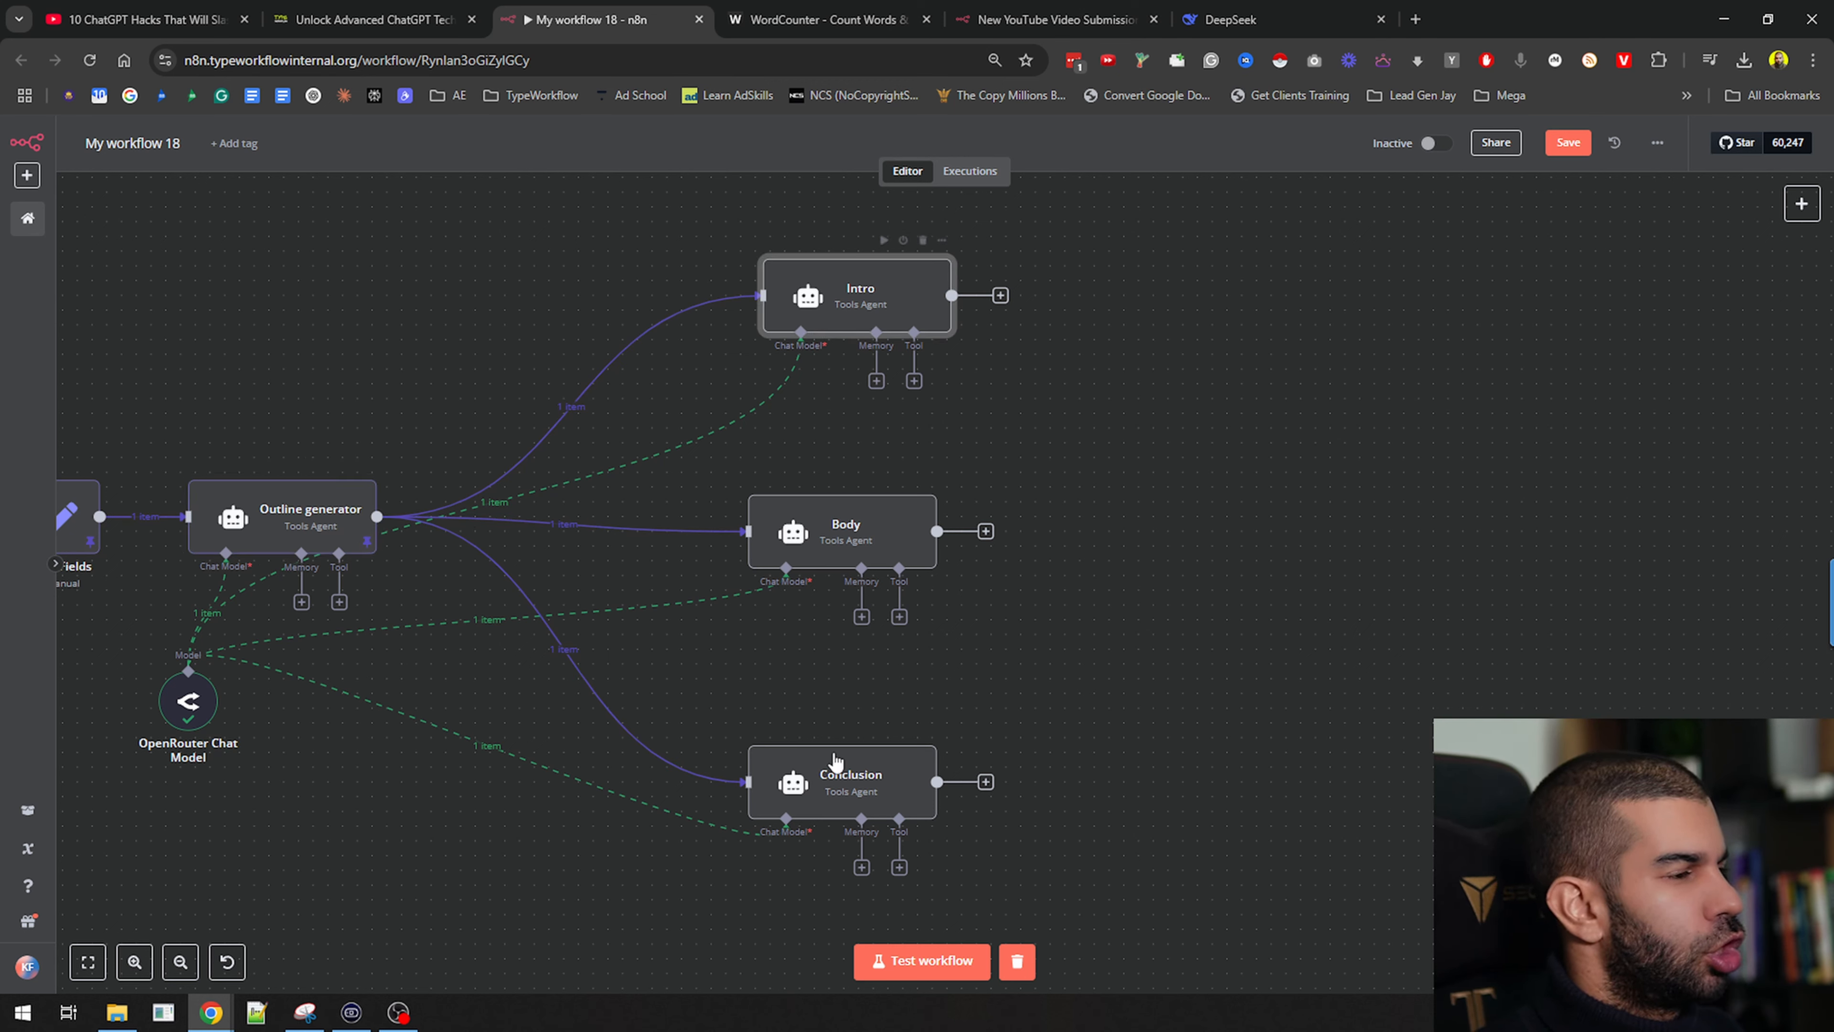
left_click(883, 239)
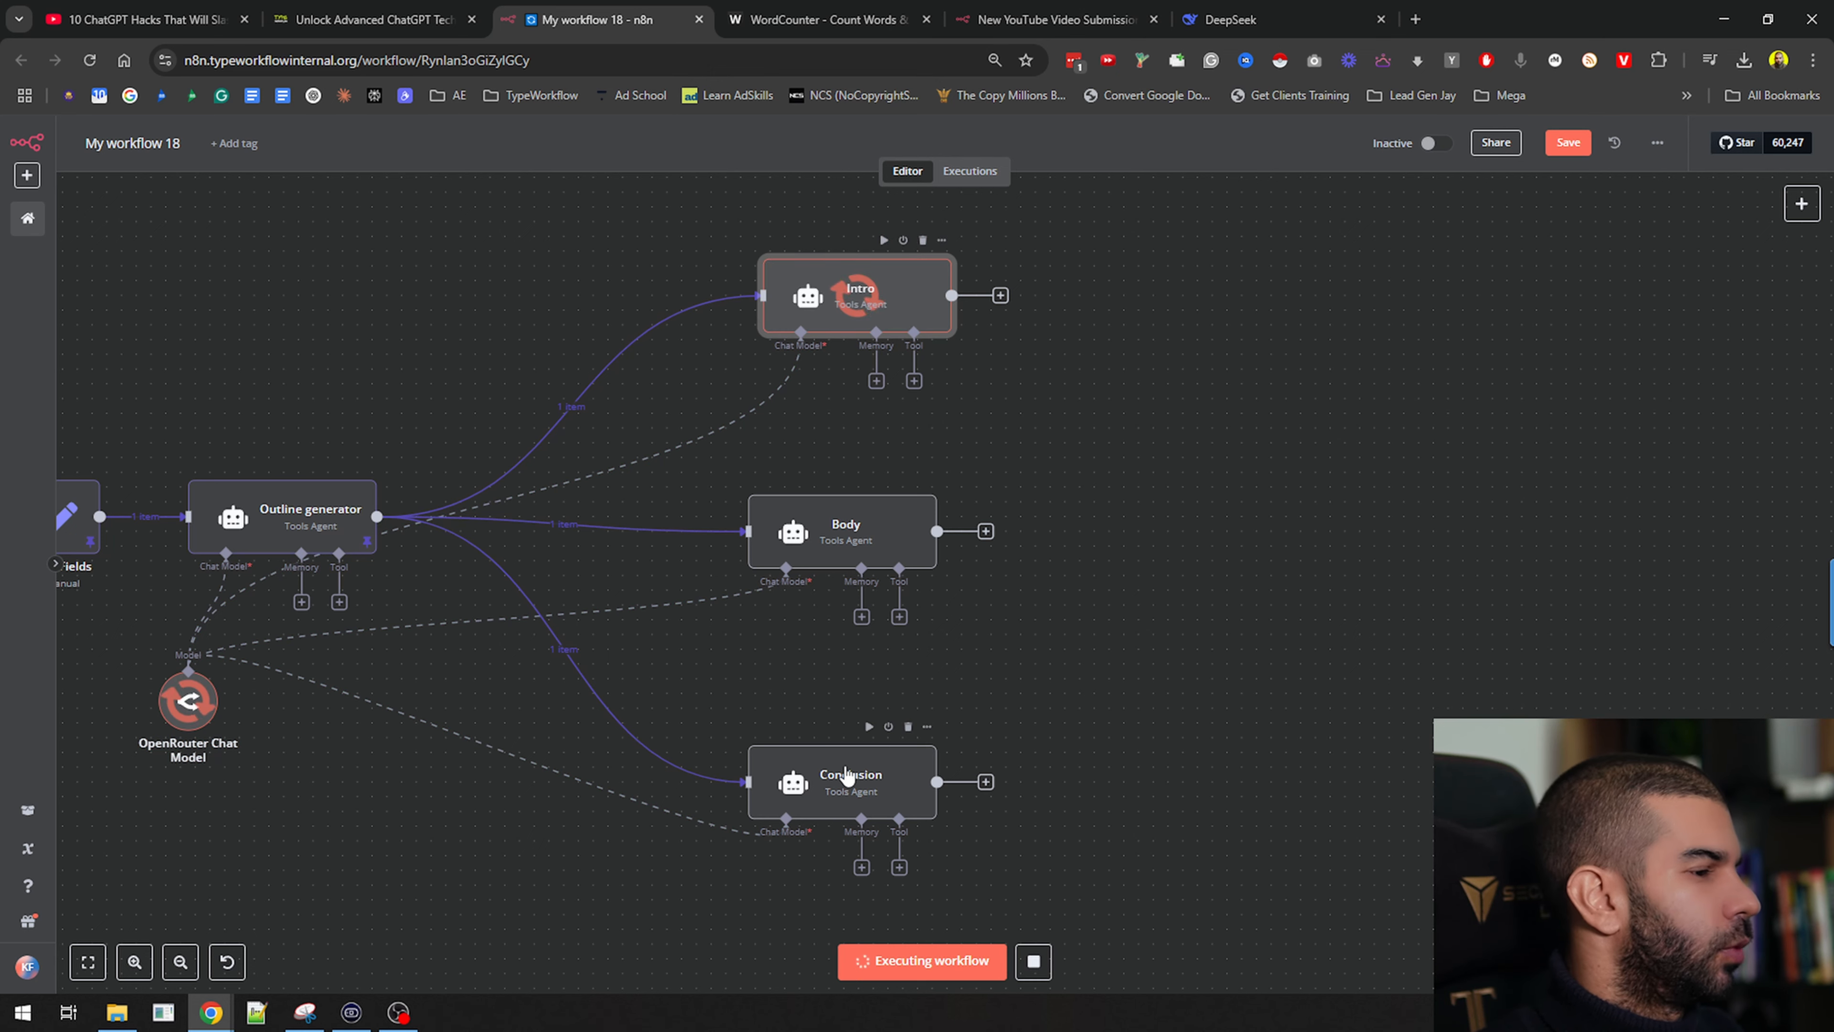
double_click(845, 784)
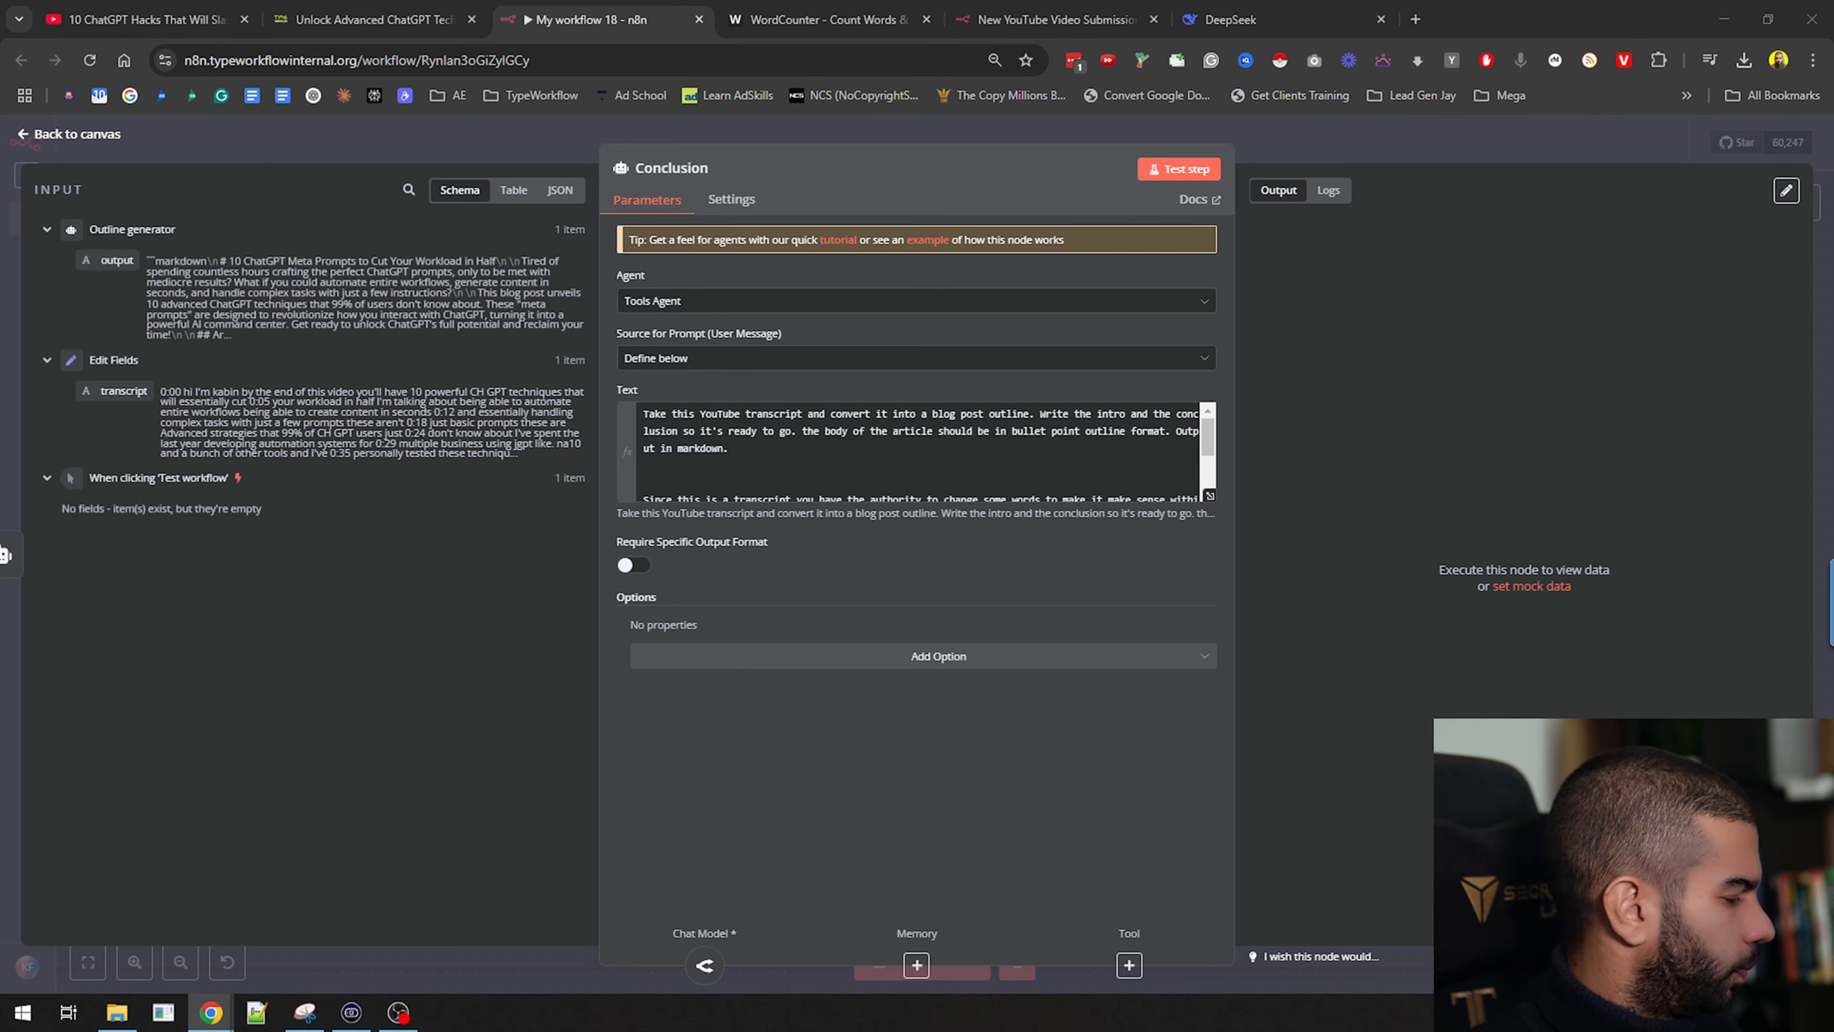
Replace the Conclusion agent's prompt with the pasted conclusion-types prompt and expand it
left_click(1004, 448)
key("ctrl+a")
key("ctrl+v")
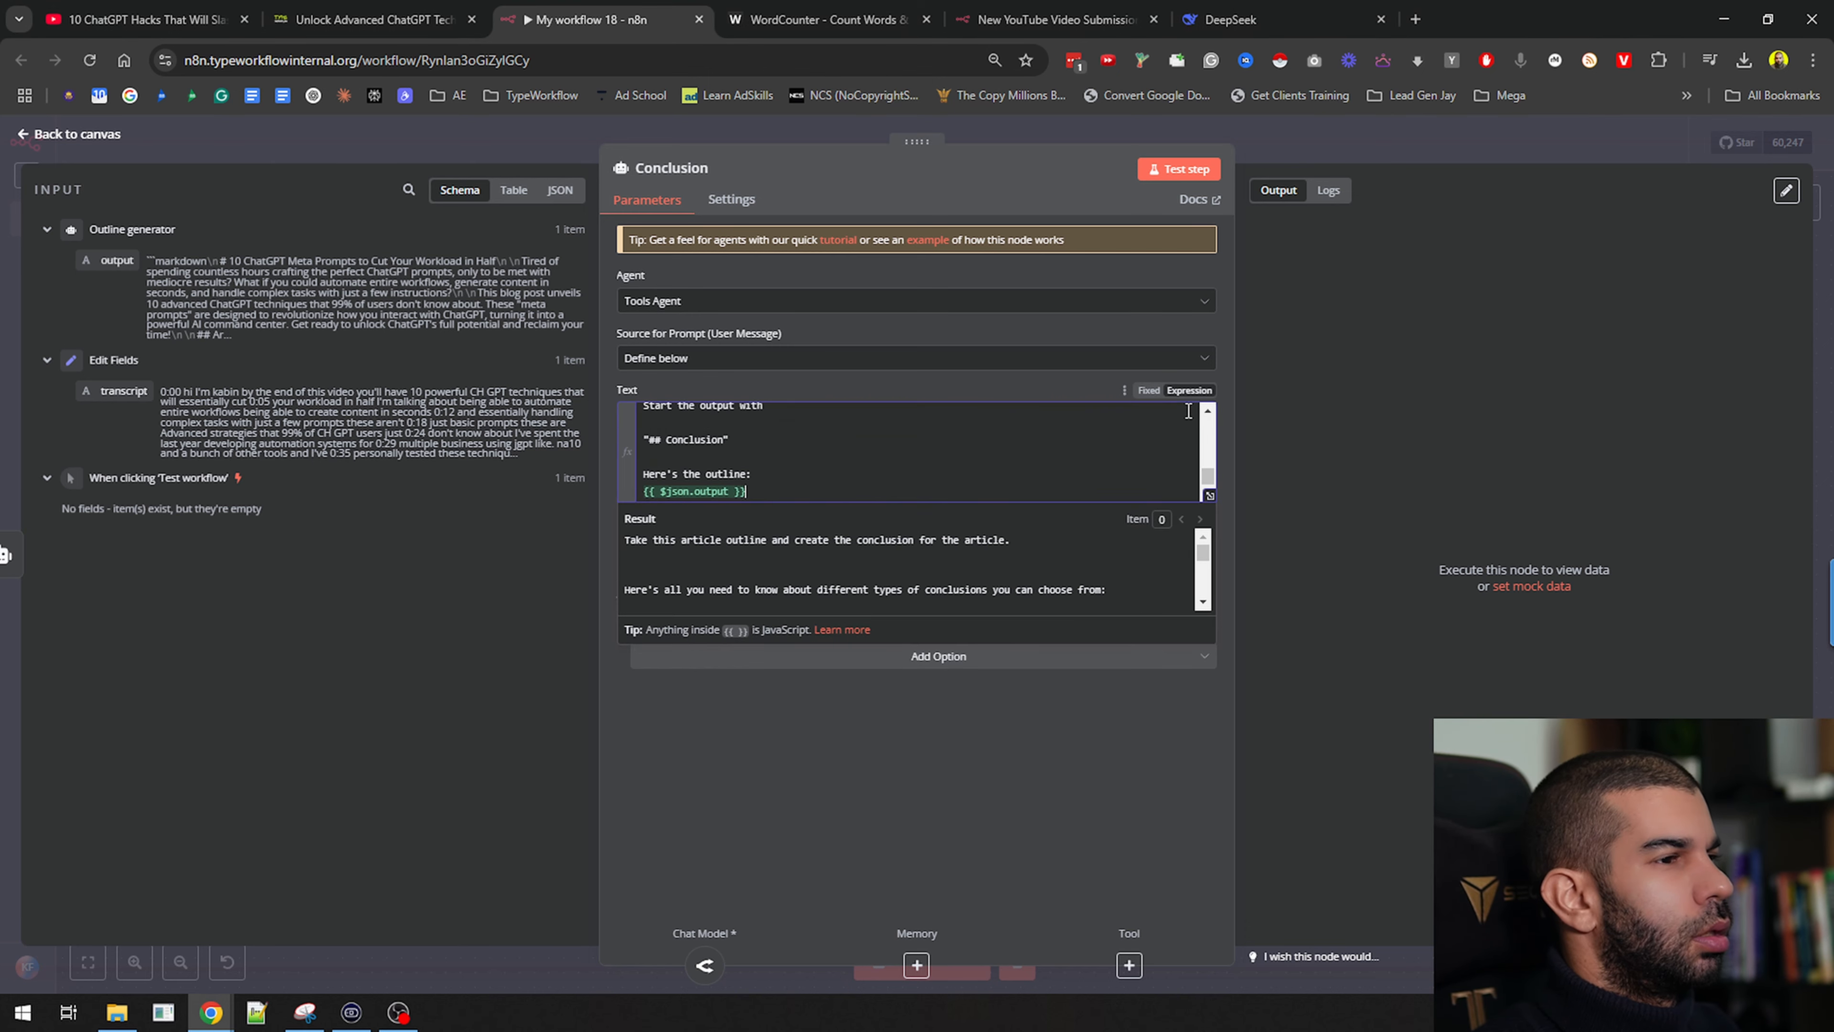
left_click(1210, 496)
Review the listed conclusion types and change 'introduction' to 'conclusion' in the output request
left_click_drag(397, 254, 756, 250)
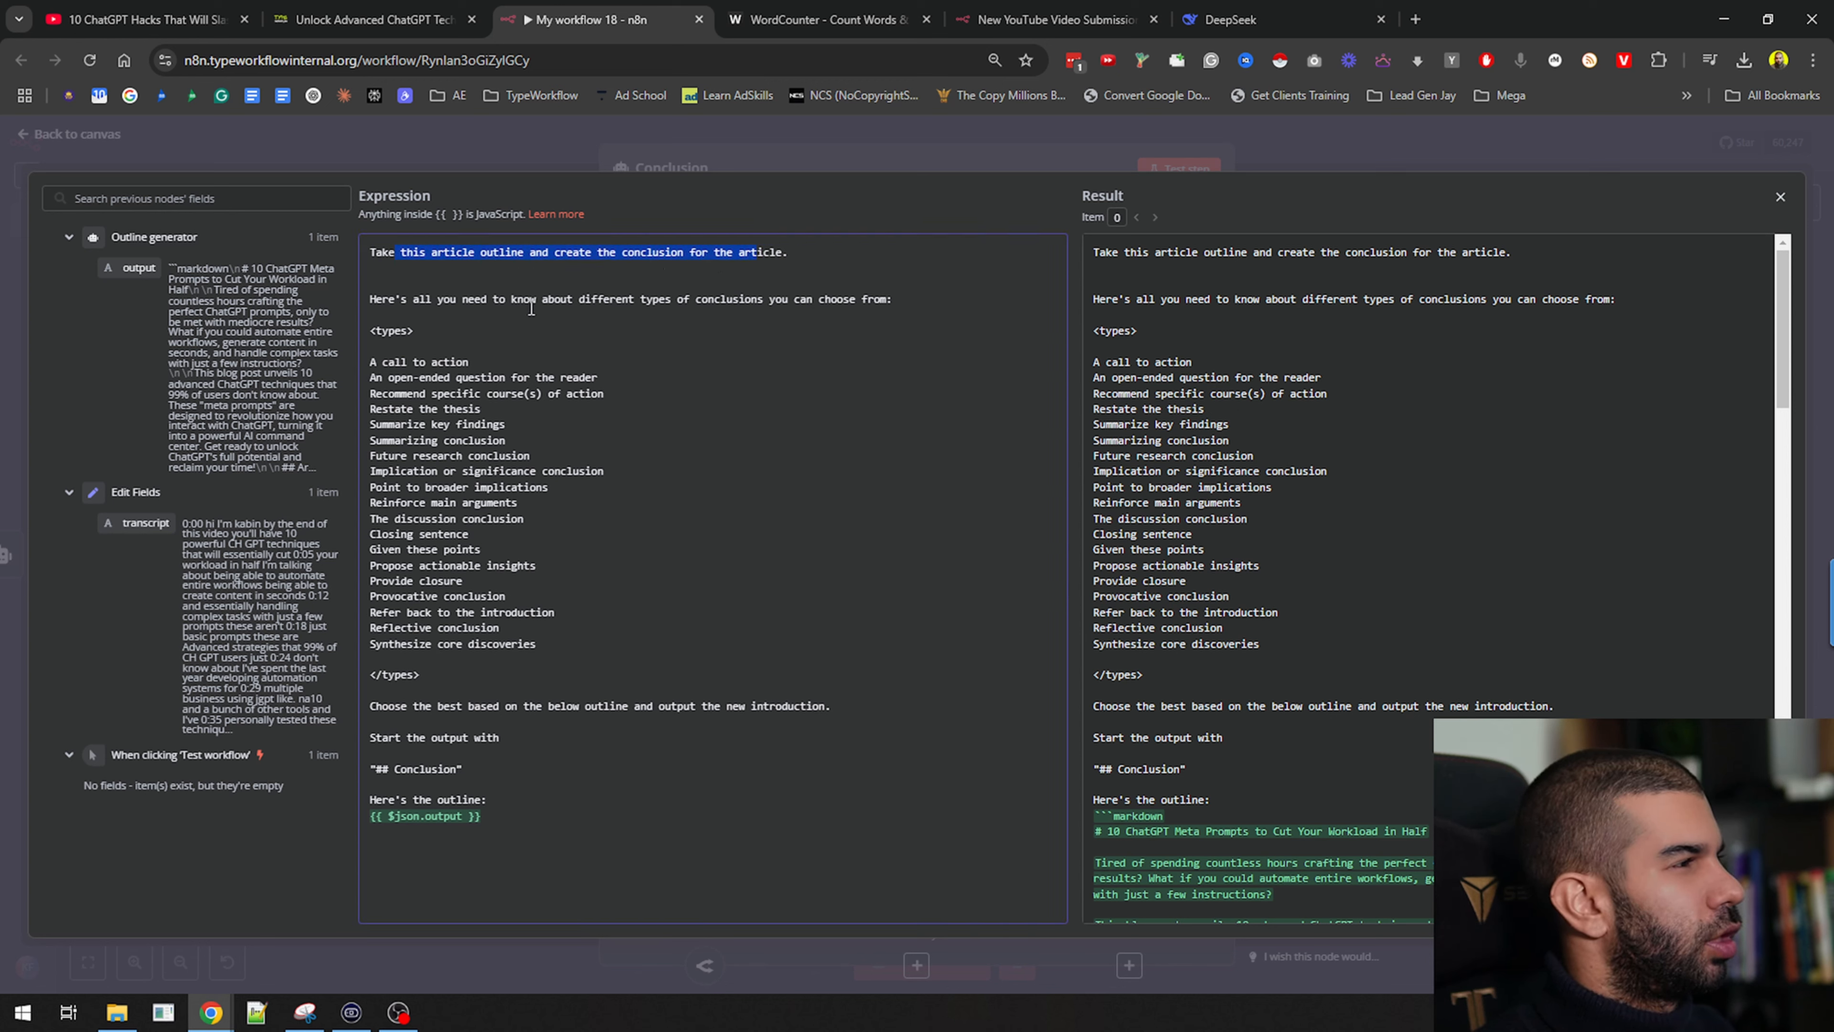
left_click_drag(371, 299, 651, 681)
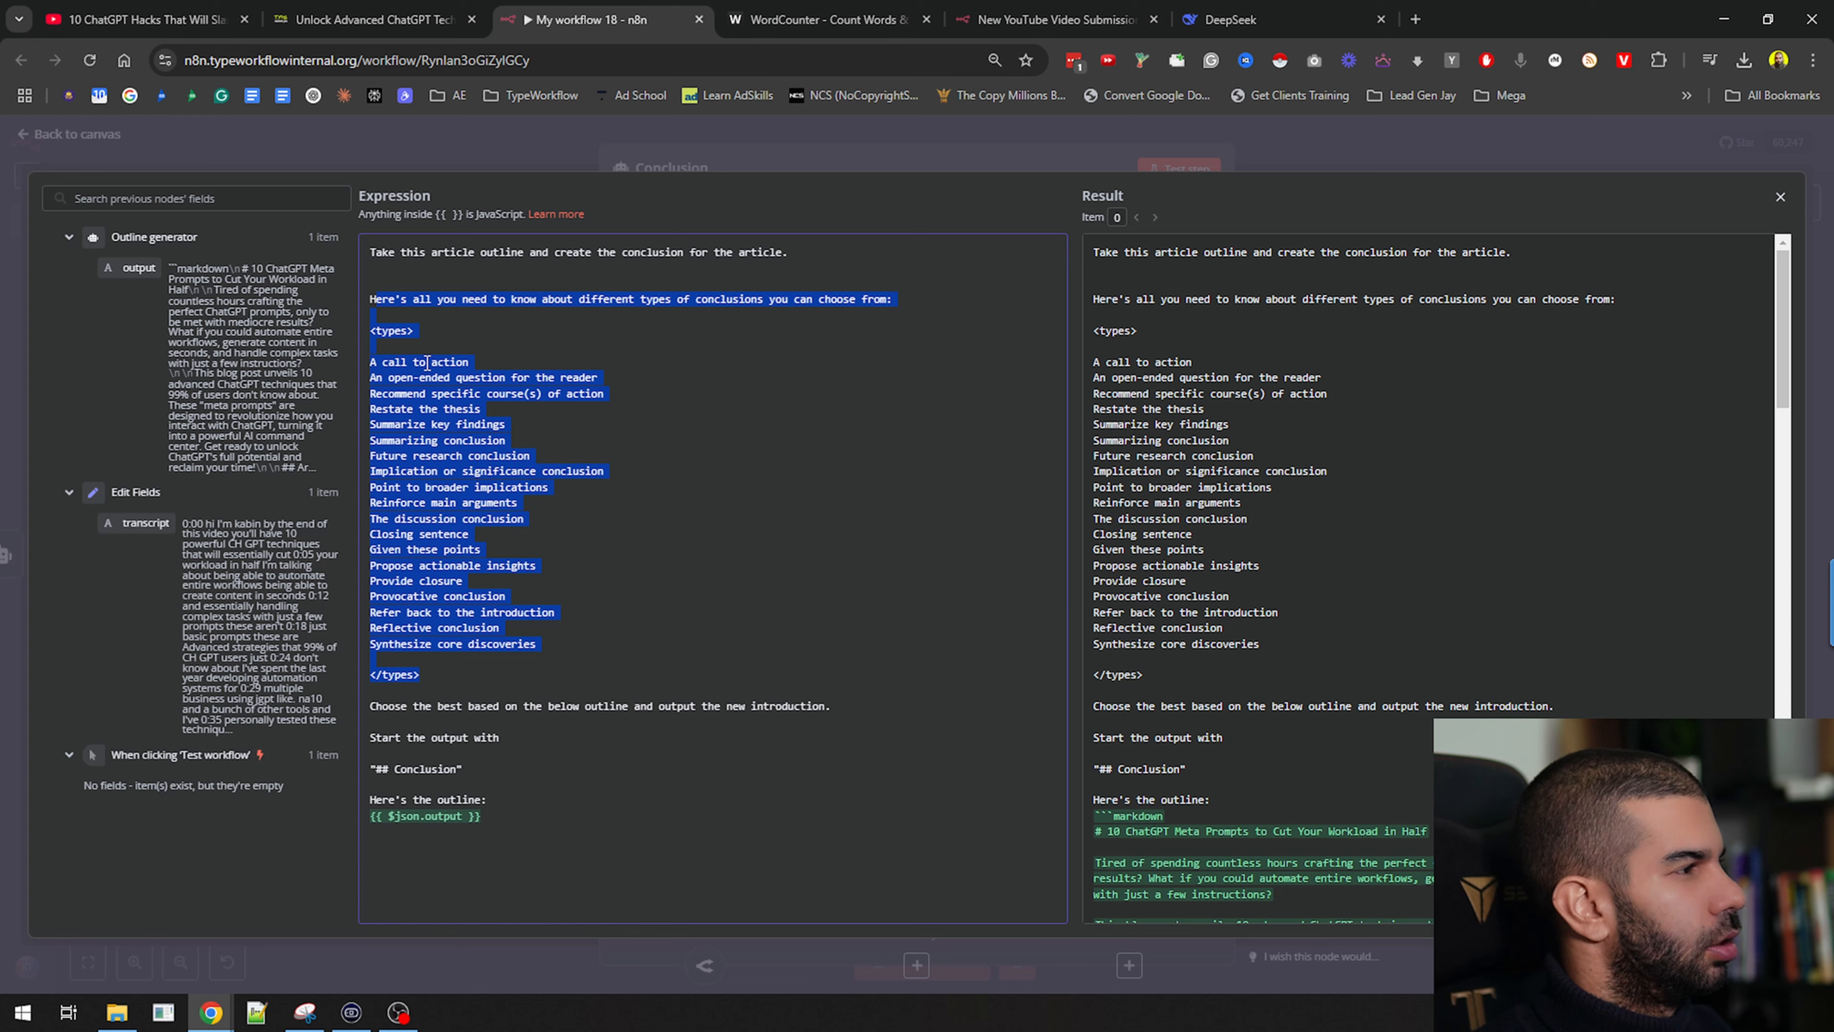
left_click_drag(385, 362, 502, 378)
left_click_drag(388, 393, 544, 395)
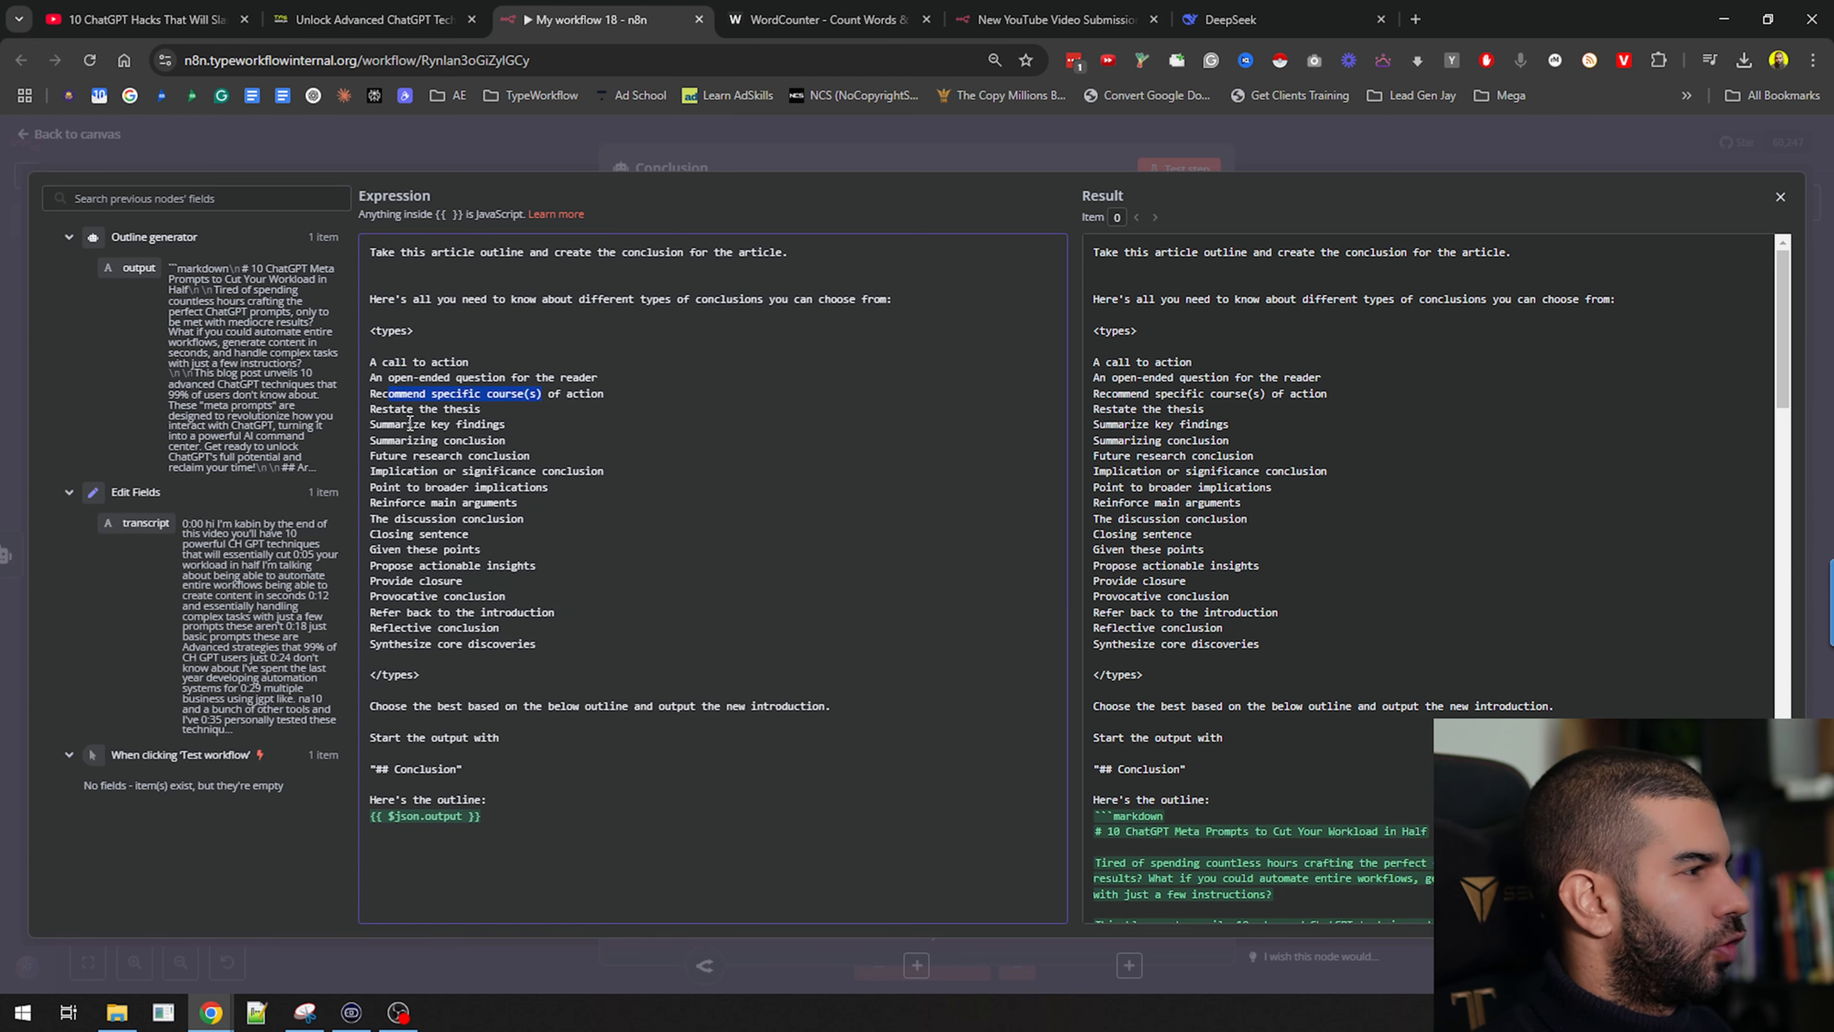
left_click_drag(410, 424, 455, 431)
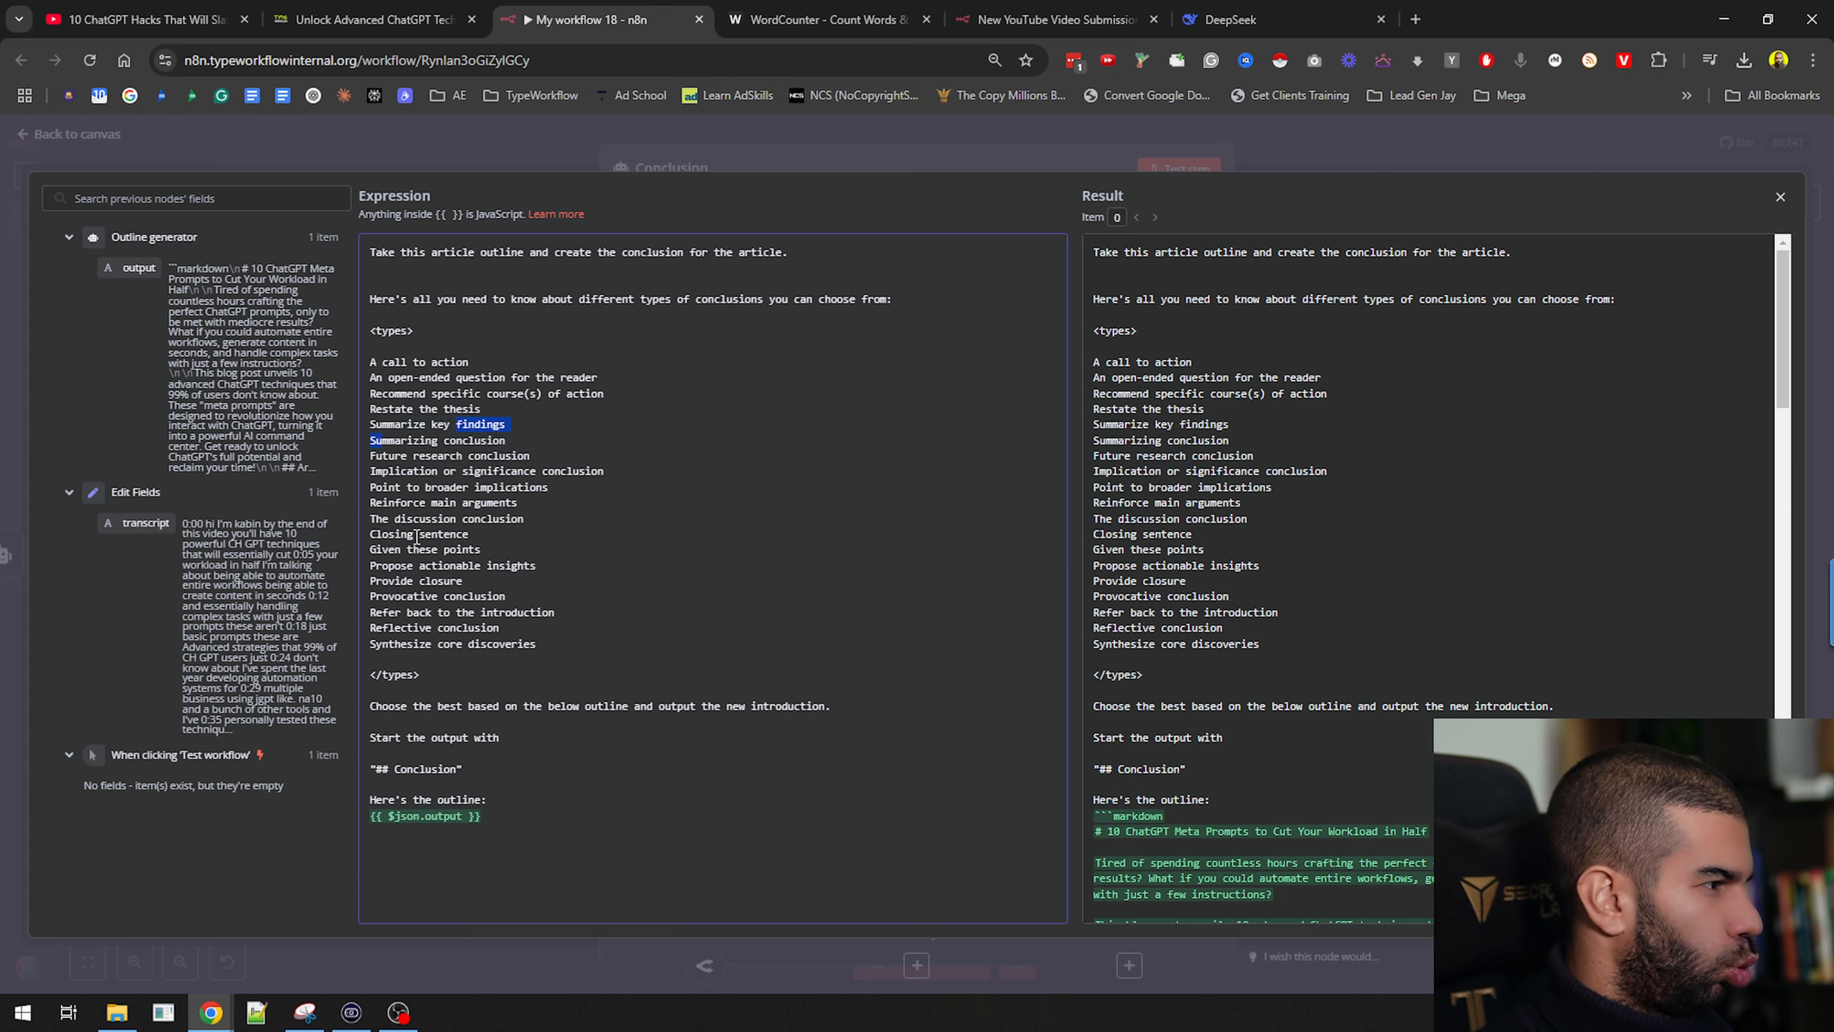
left_click_drag(371, 519, 556, 613)
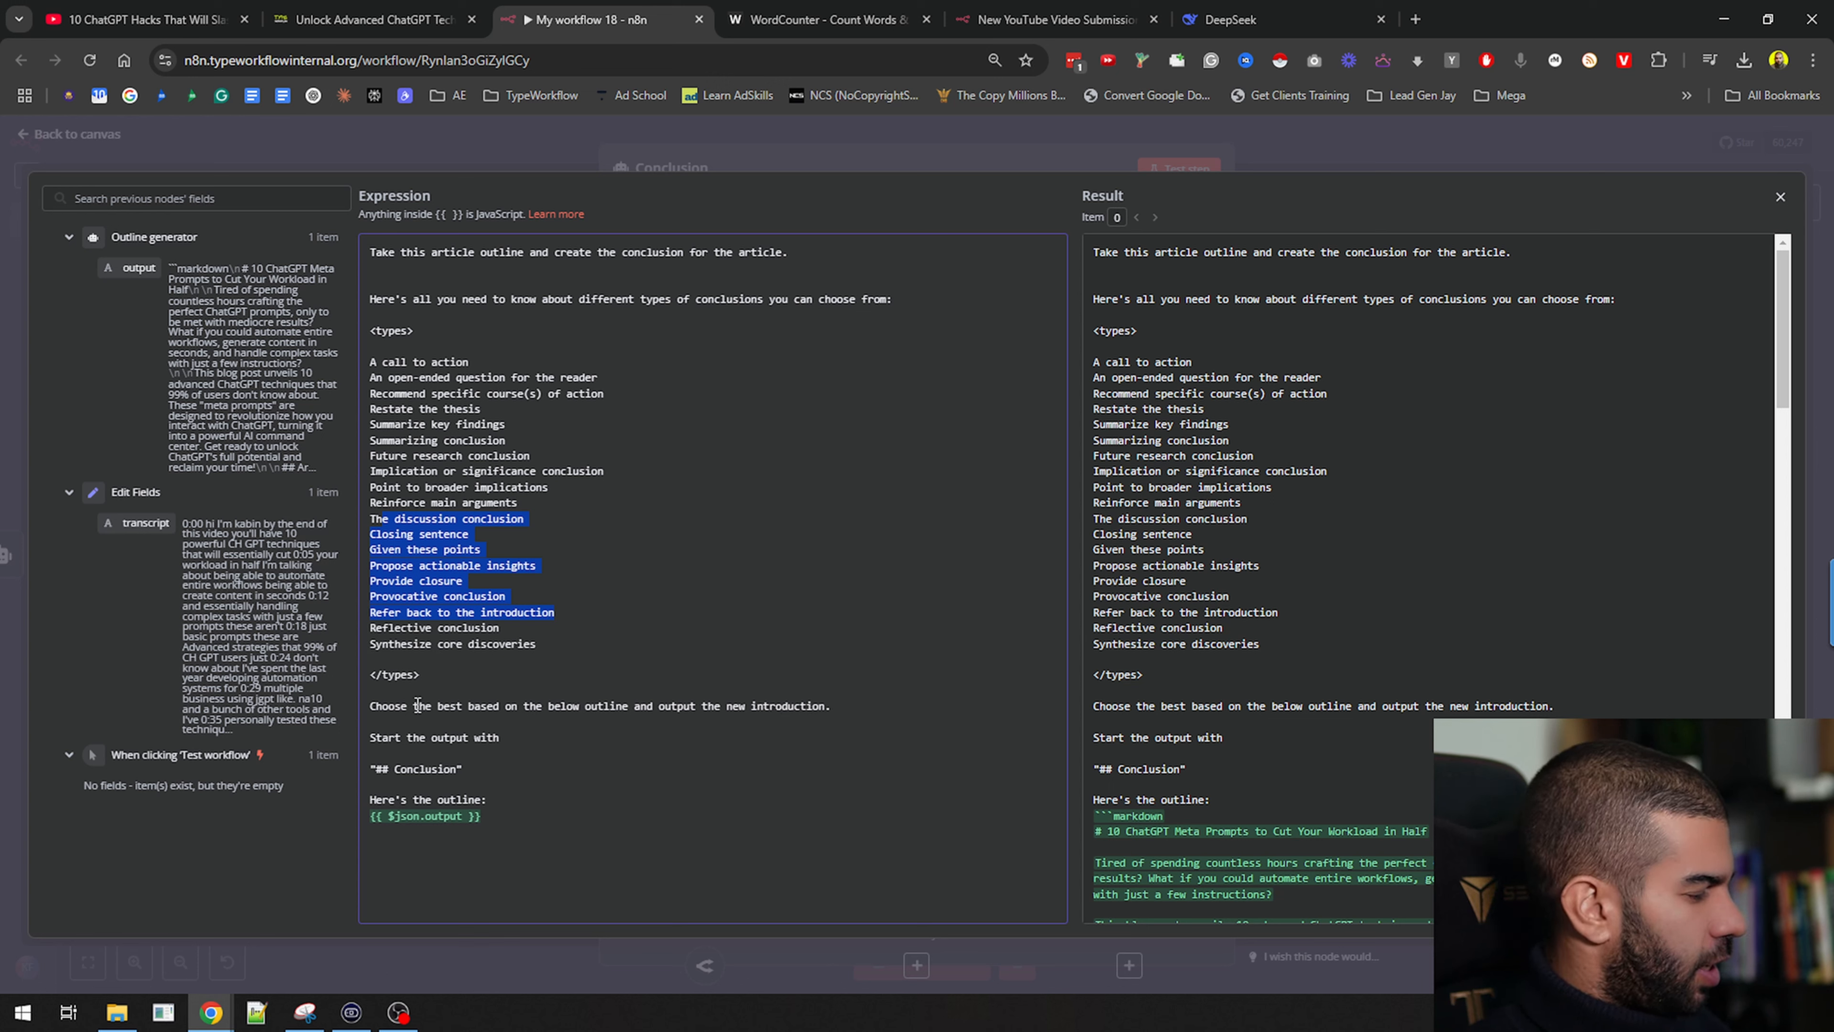
left_click_drag(525, 707, 771, 701)
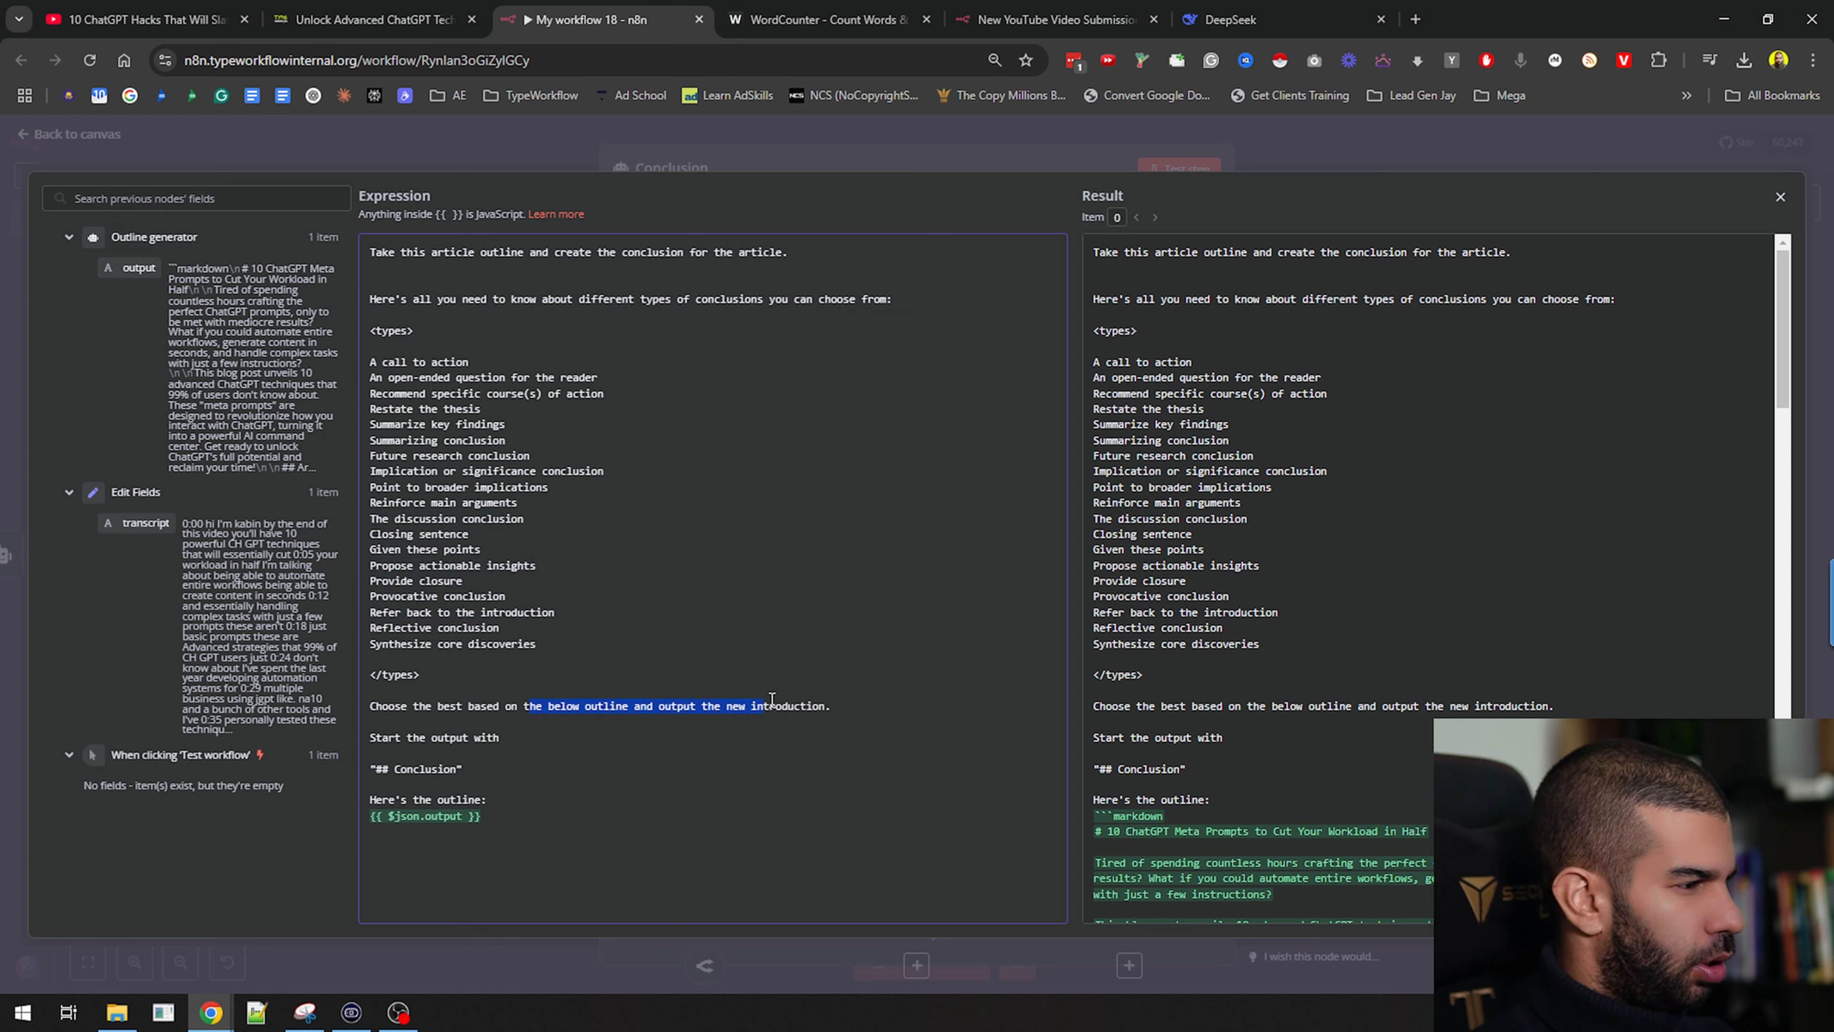
double_click(786, 706)
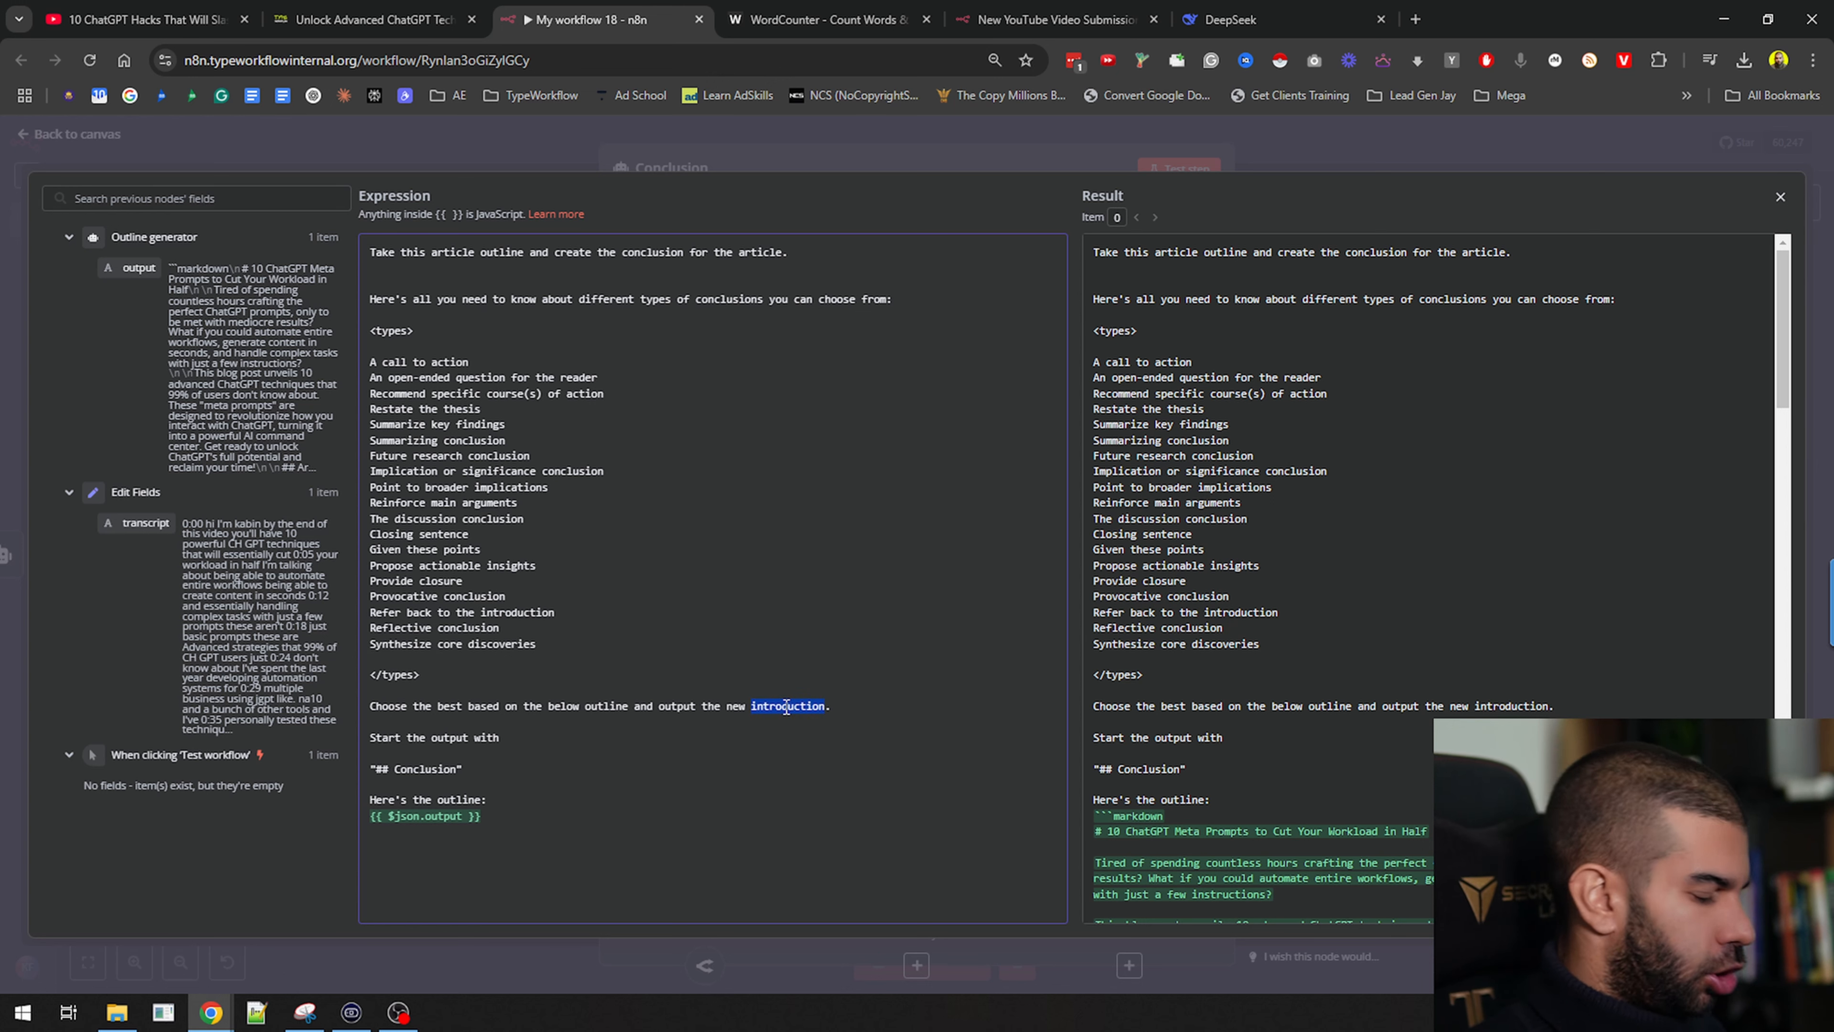
type("conclusion")
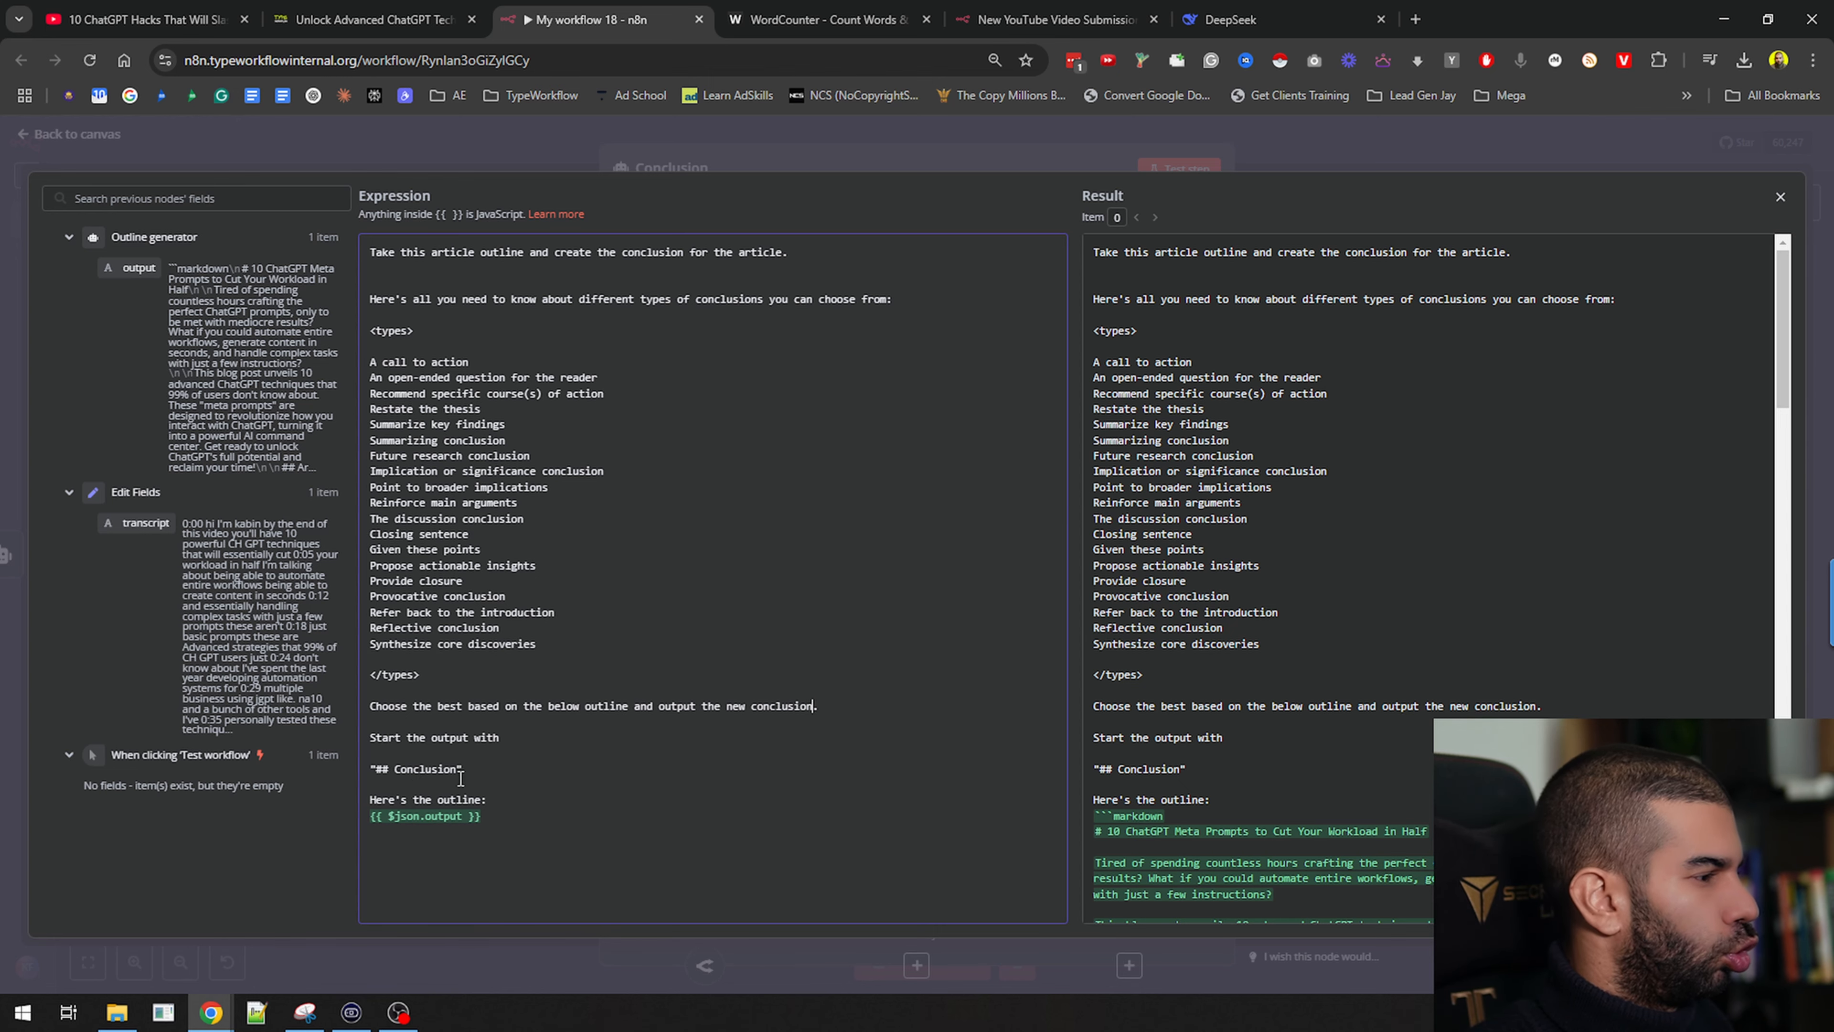
Test-run the Conclusion agent and pin its output data
left_click(1284, 145)
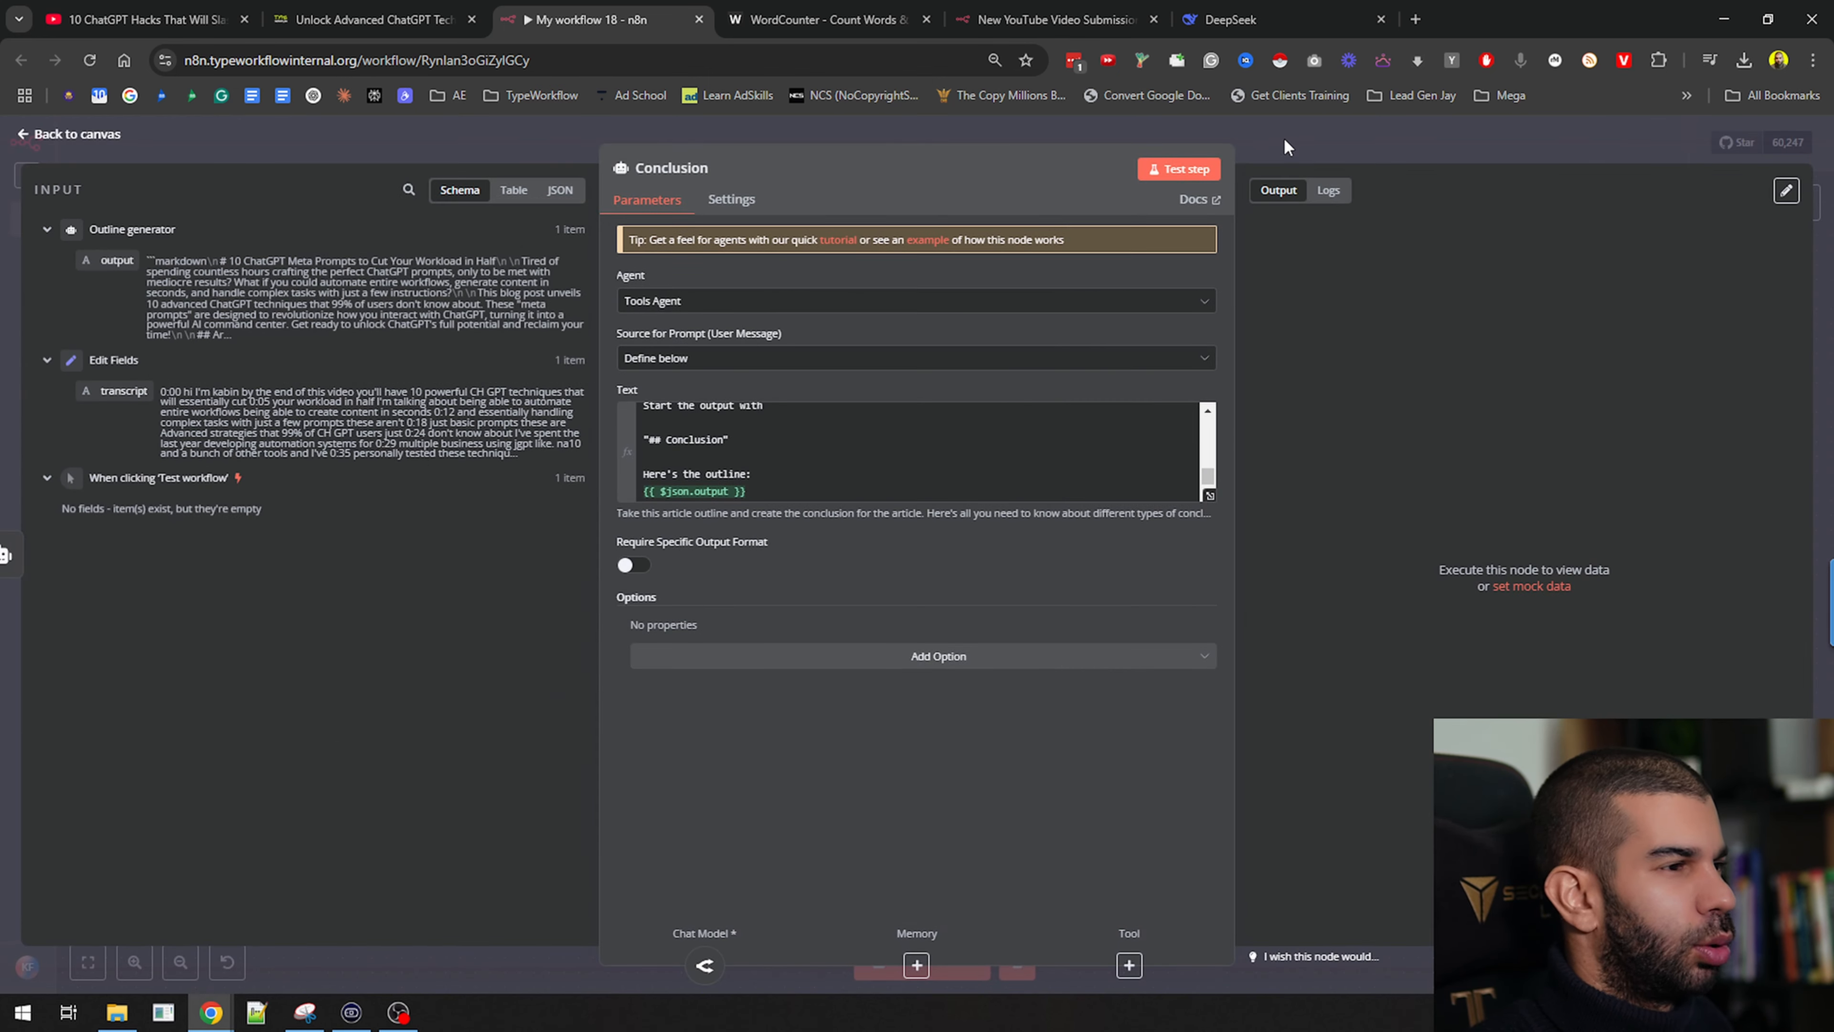
left_click(1417, 167)
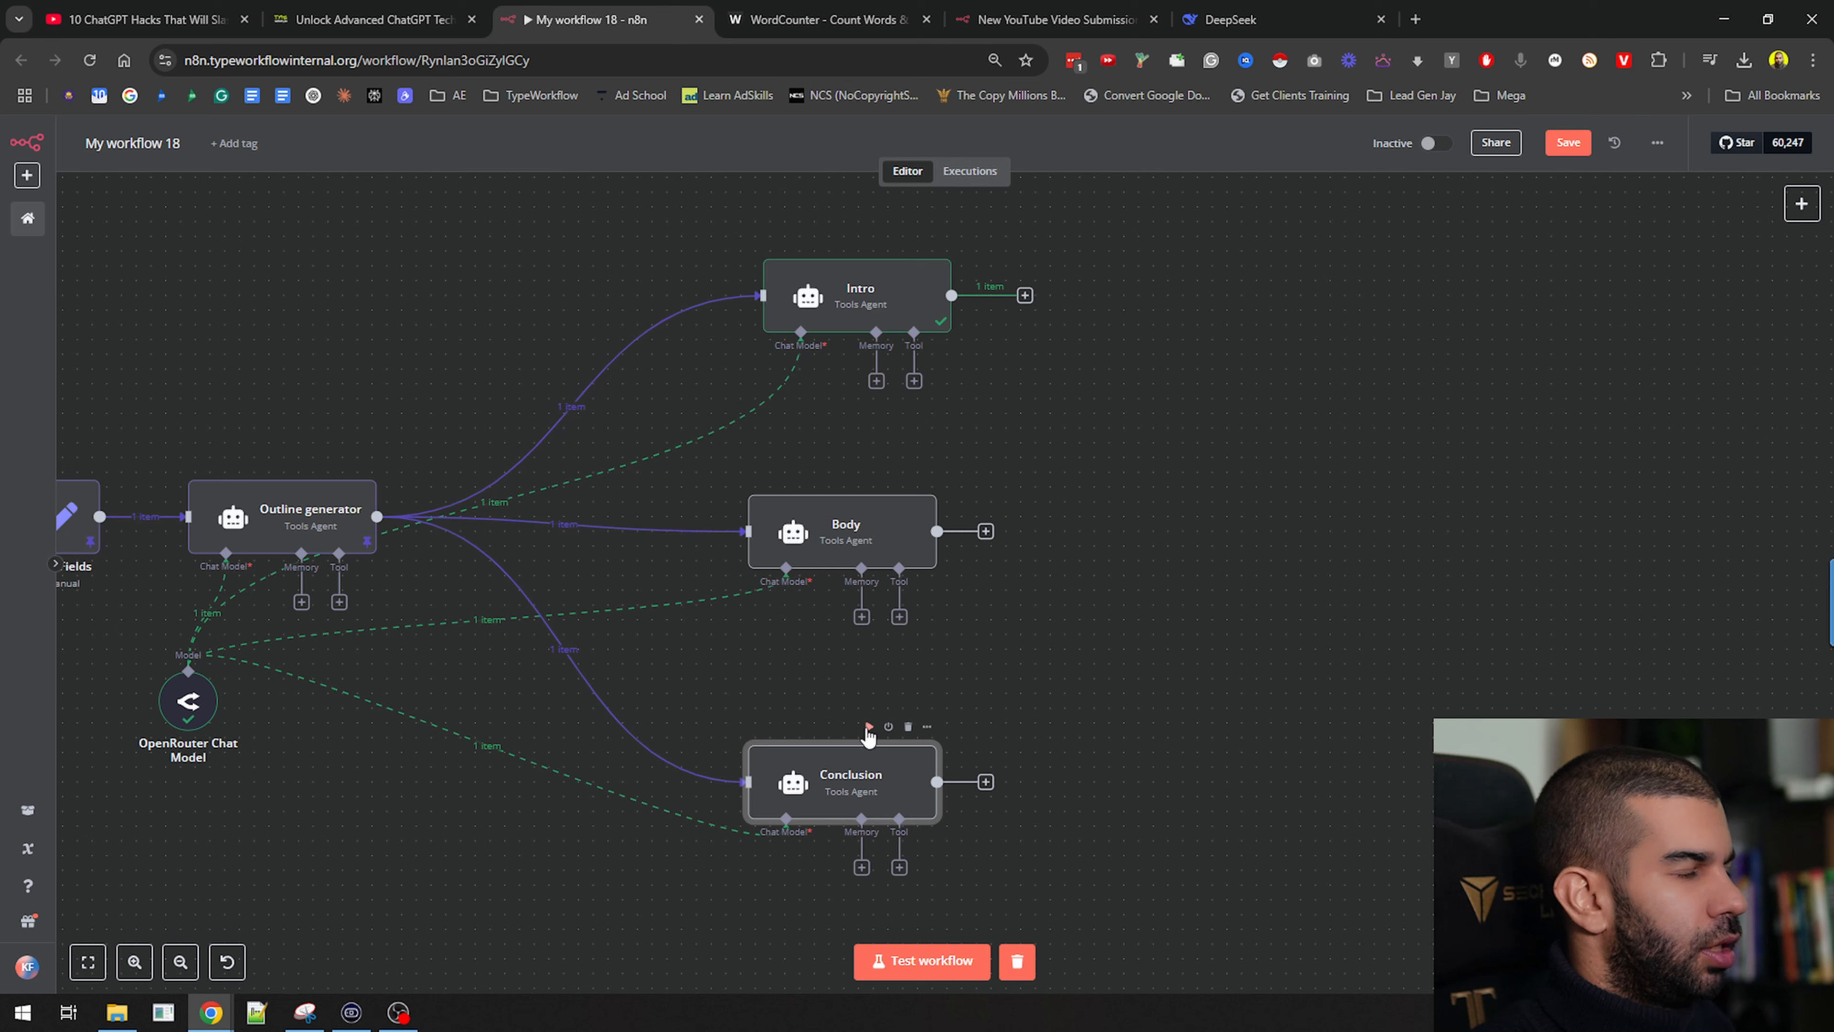
left_click(869, 729)
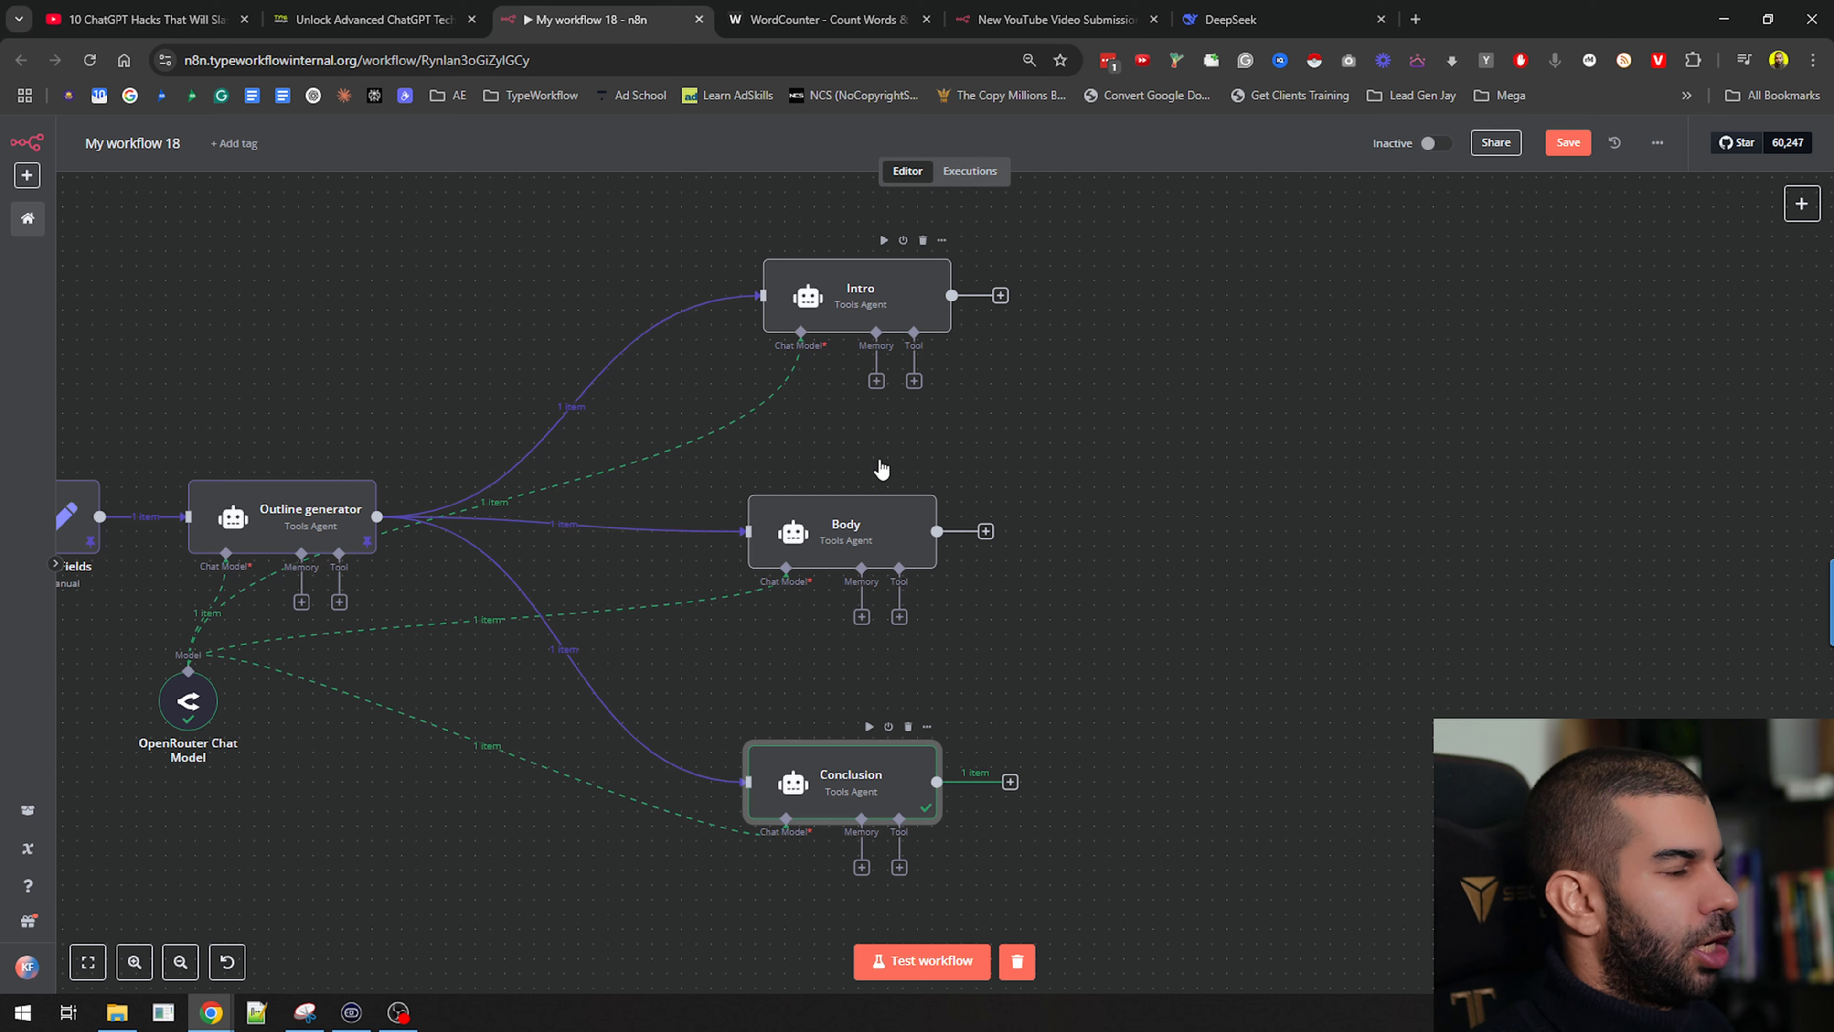
key("p")
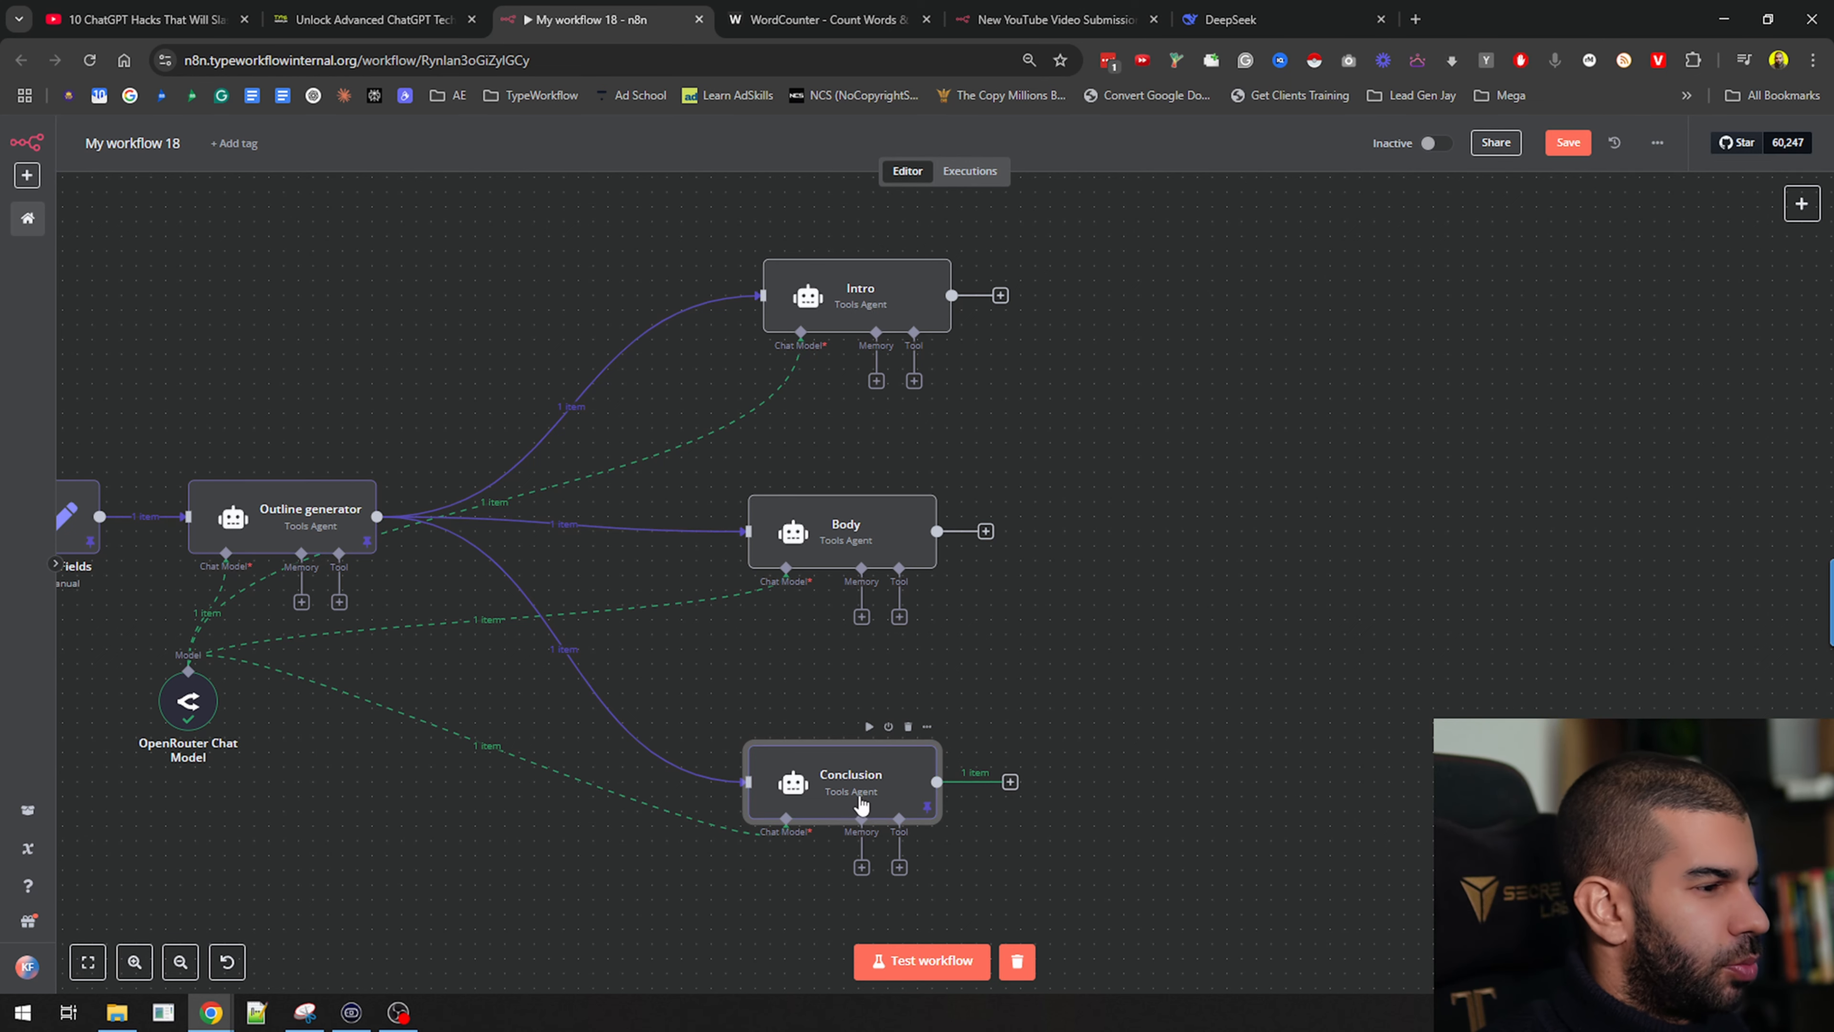
Re-run the Intro agent and pin its output data
left_click(940, 332)
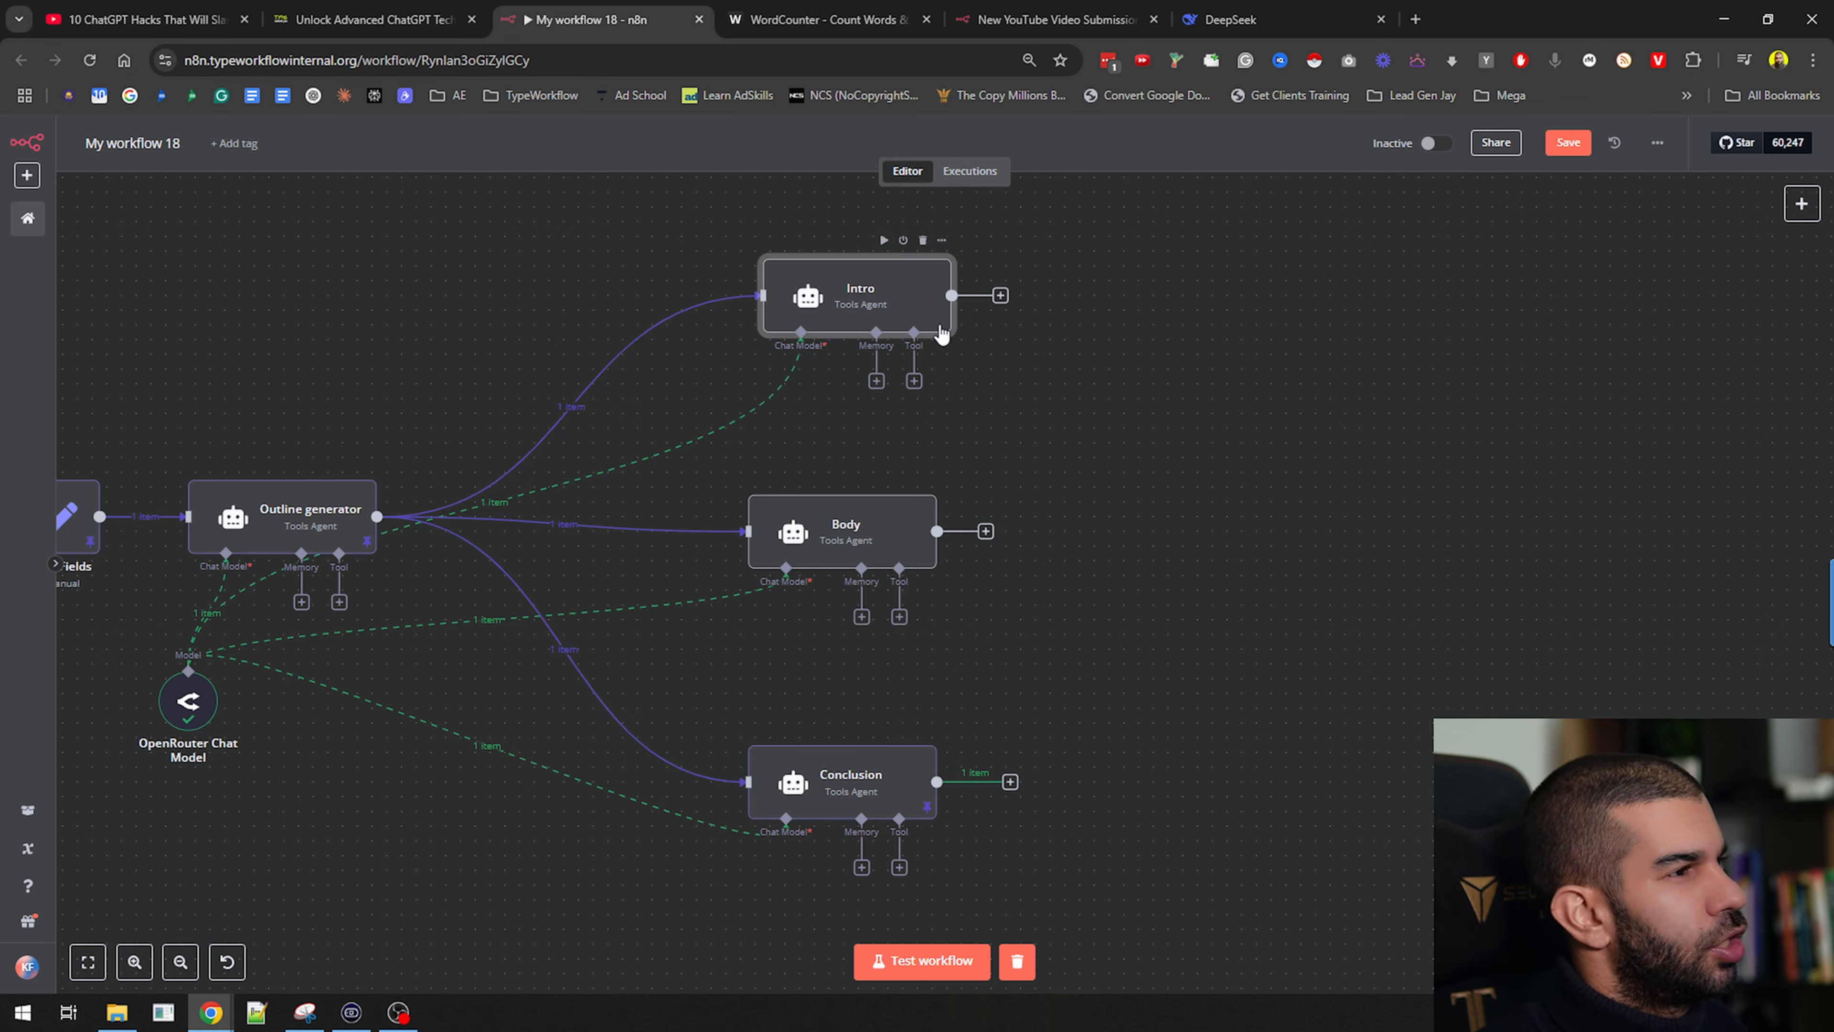
left_click(884, 239)
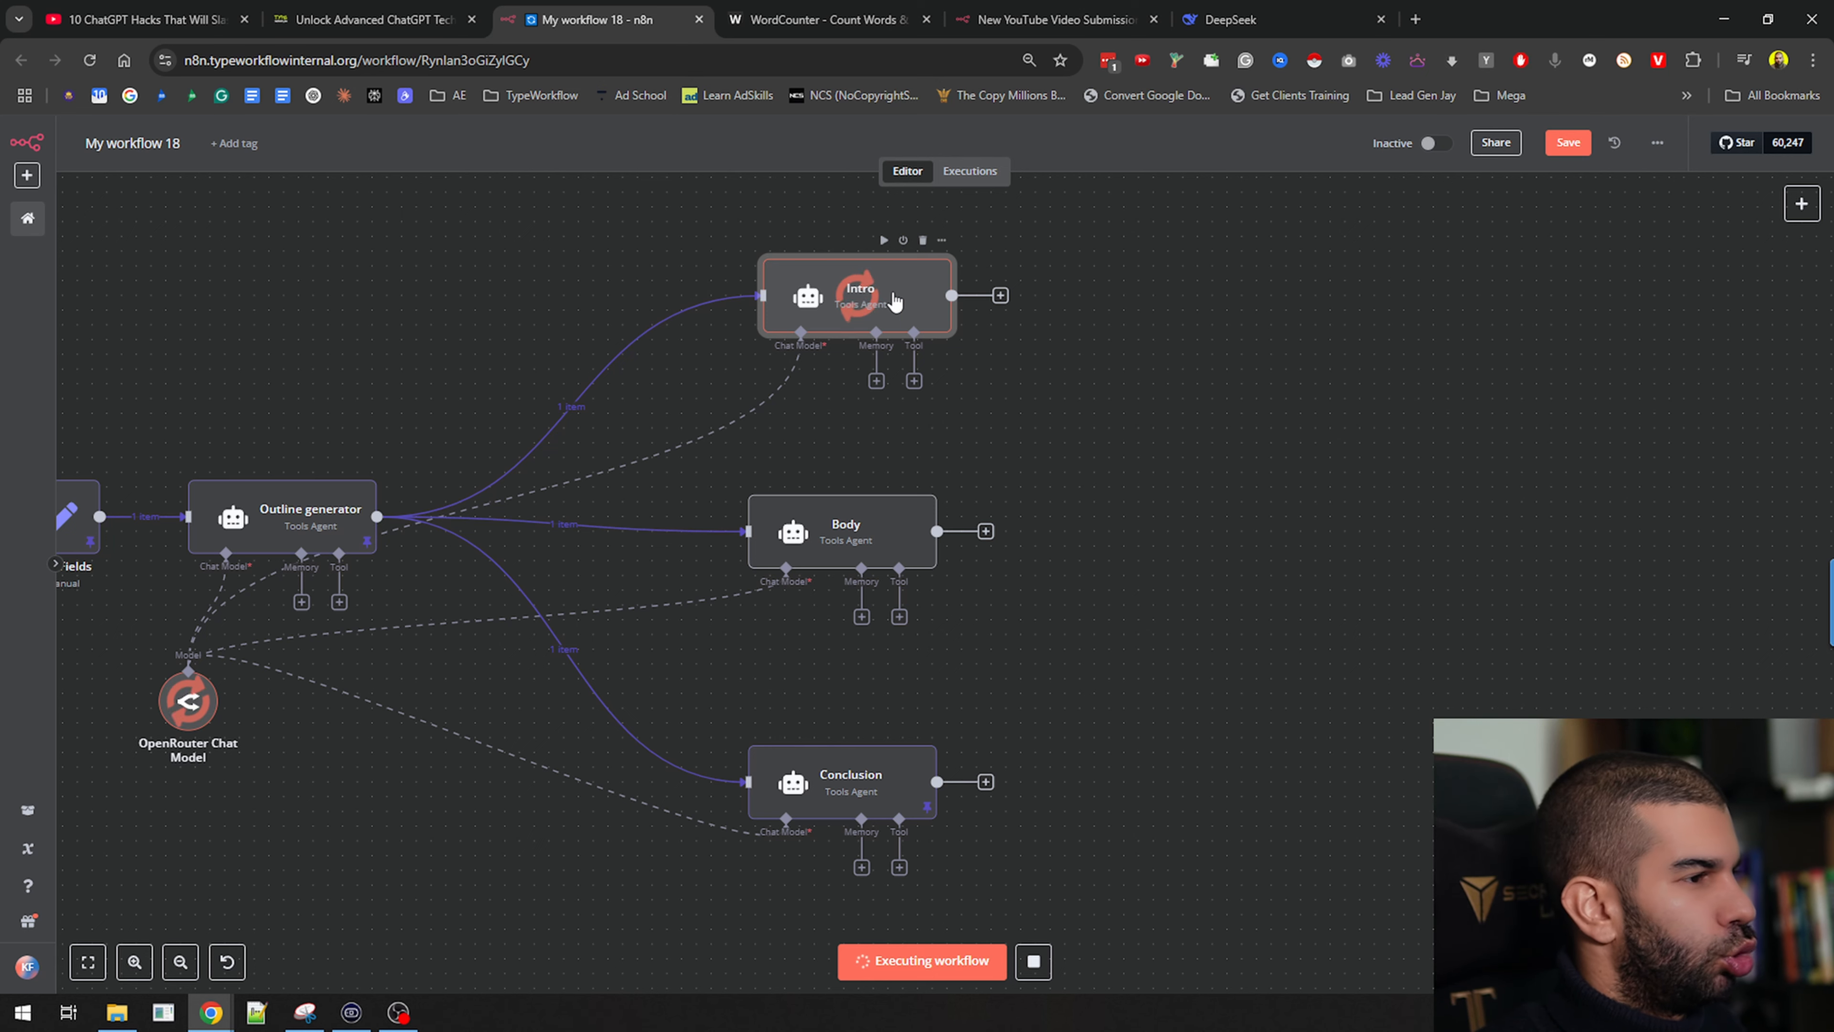
key("p")
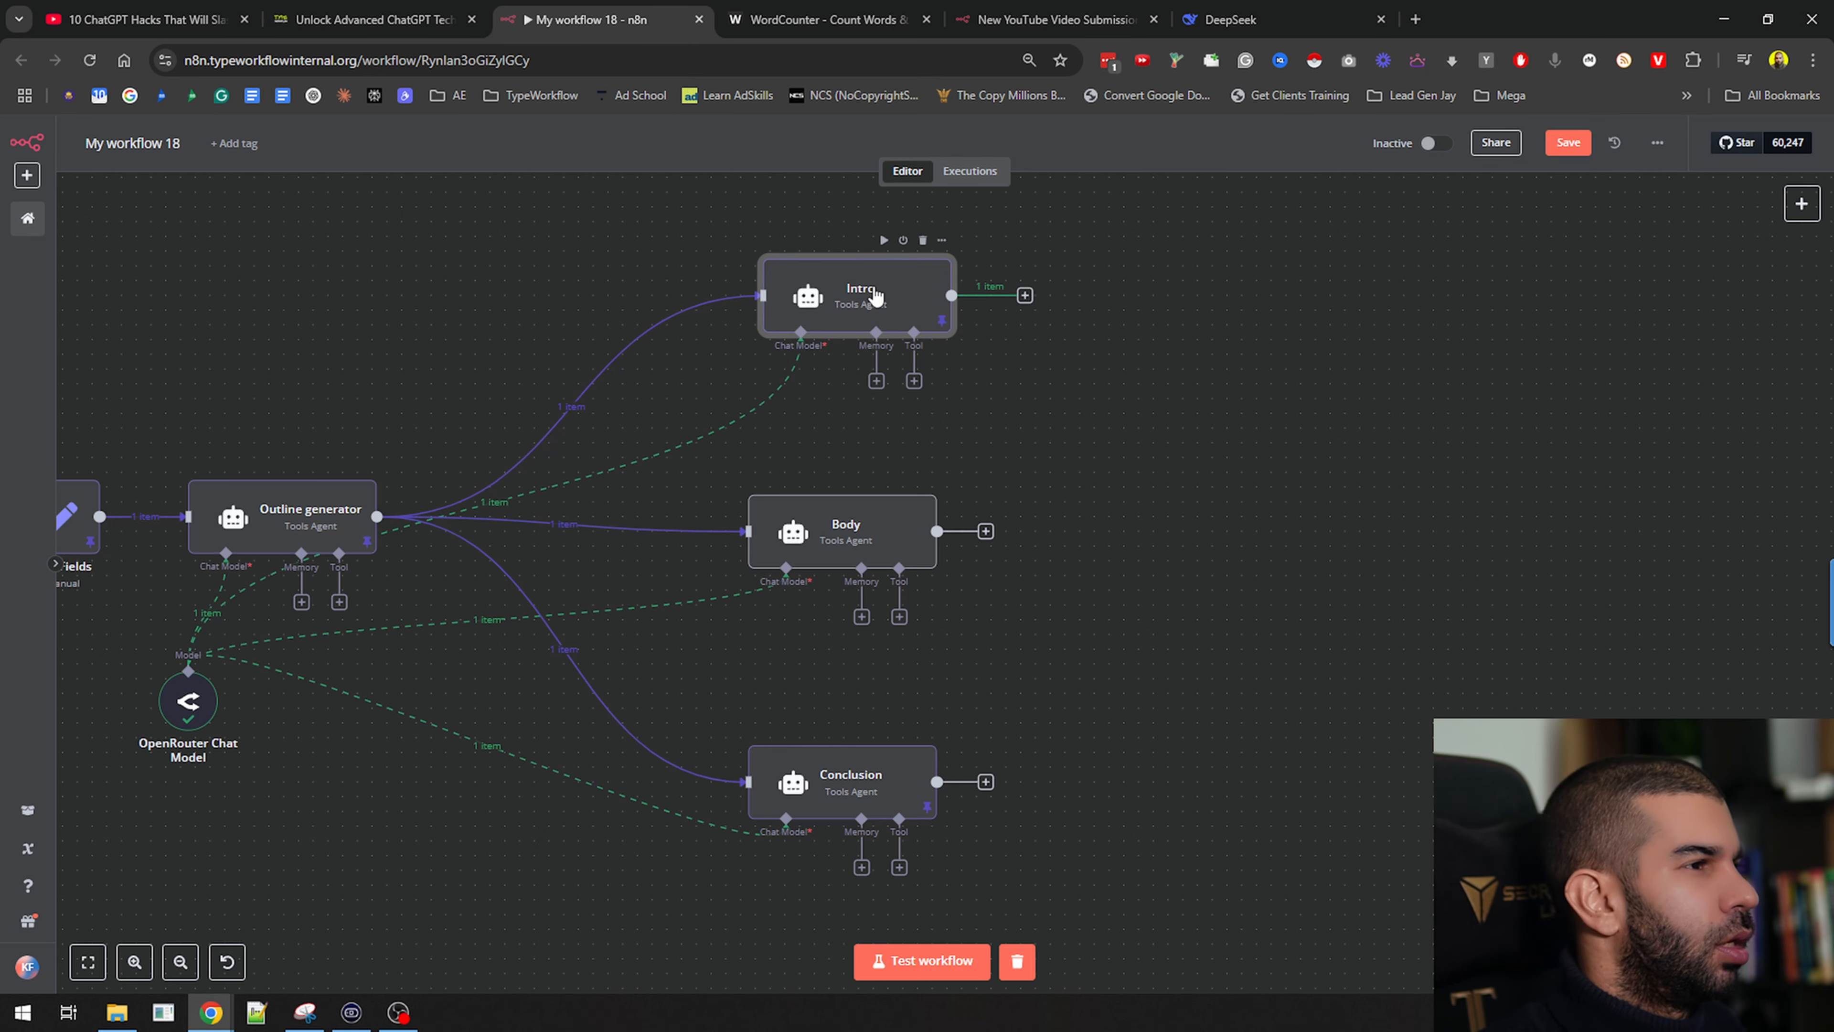
double_click(875, 295)
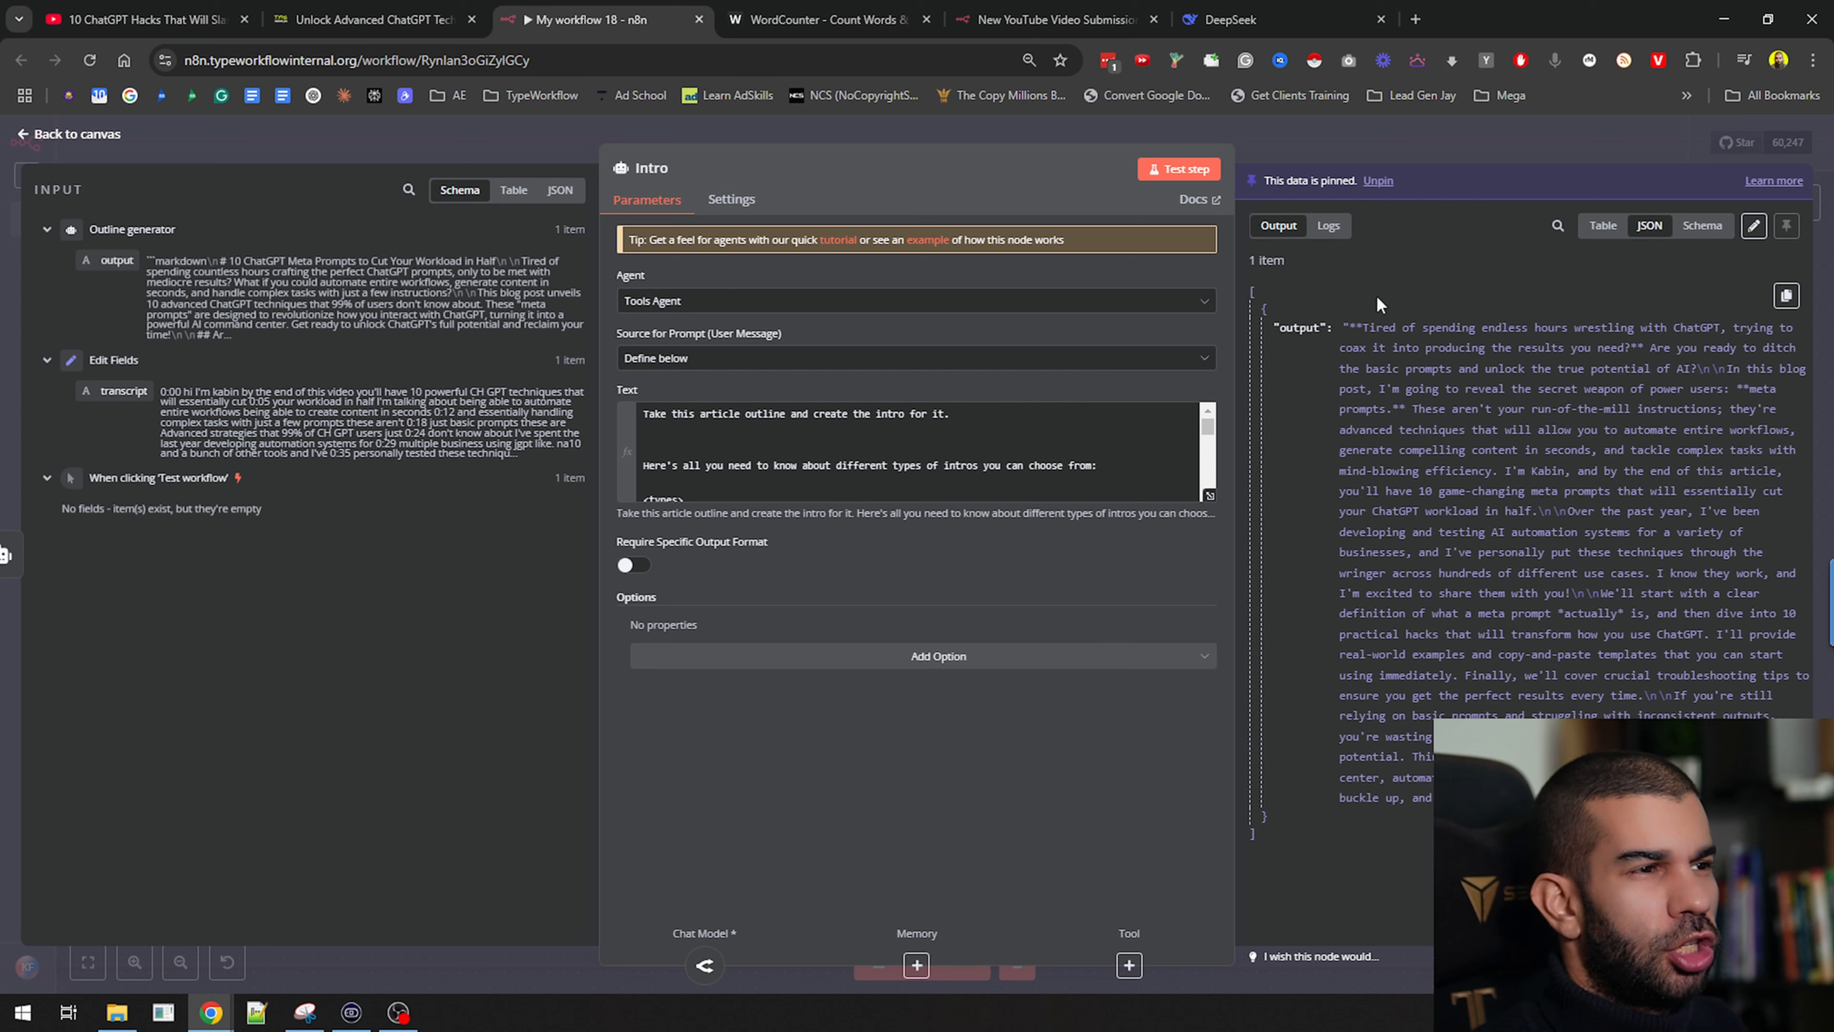
left_click_drag(1366, 327, 1596, 362)
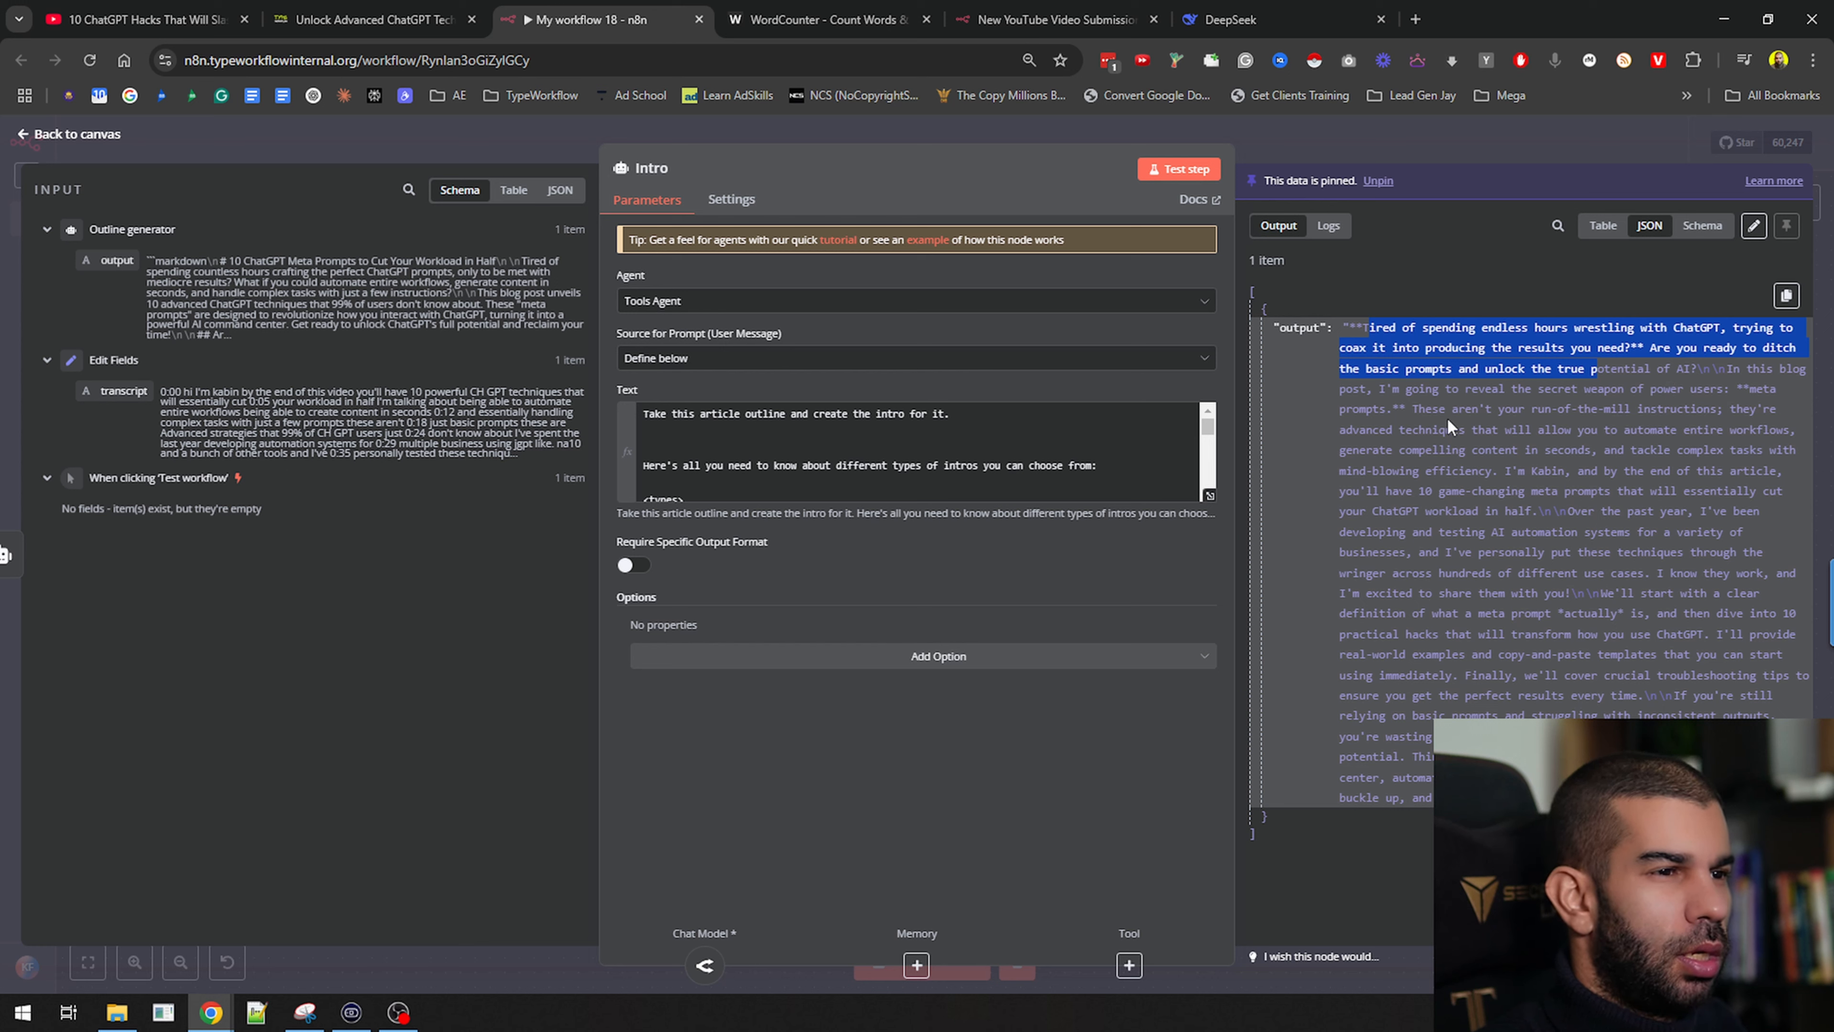
left_click_drag(1597, 408, 1629, 470)
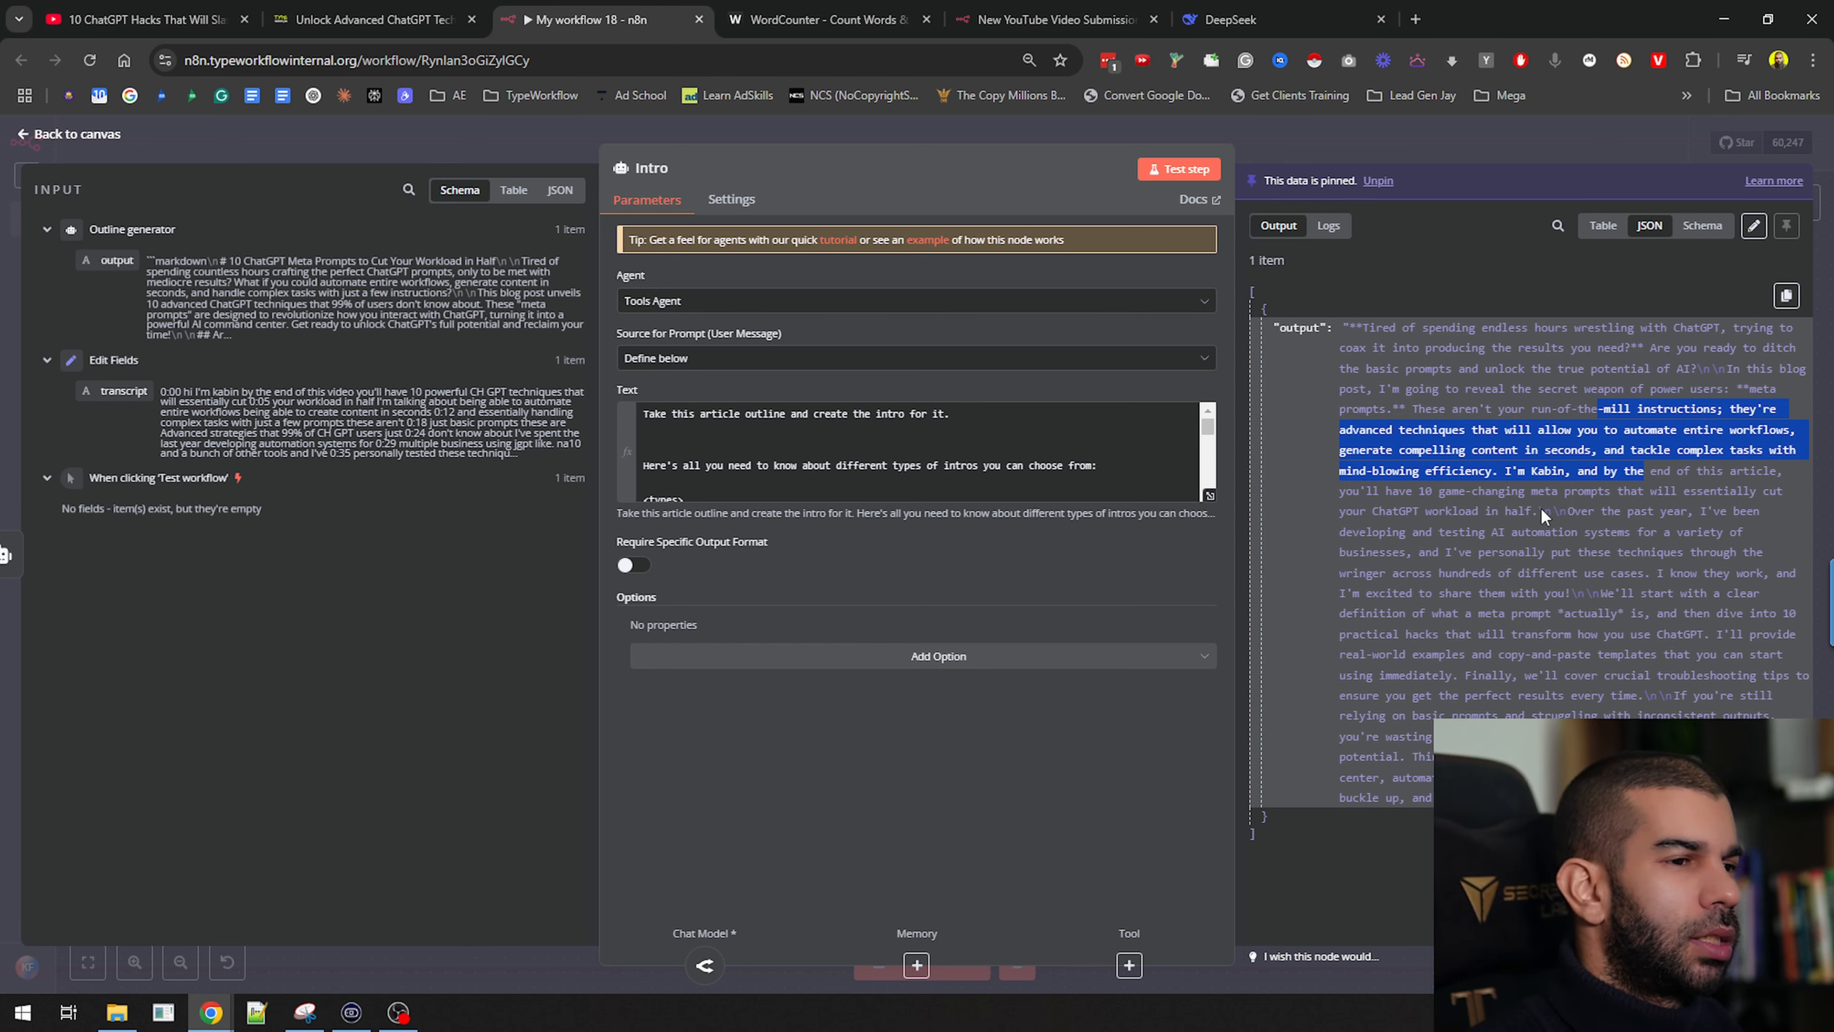
left_click_drag(1357, 327, 1564, 471)
left_click(1720, 428)
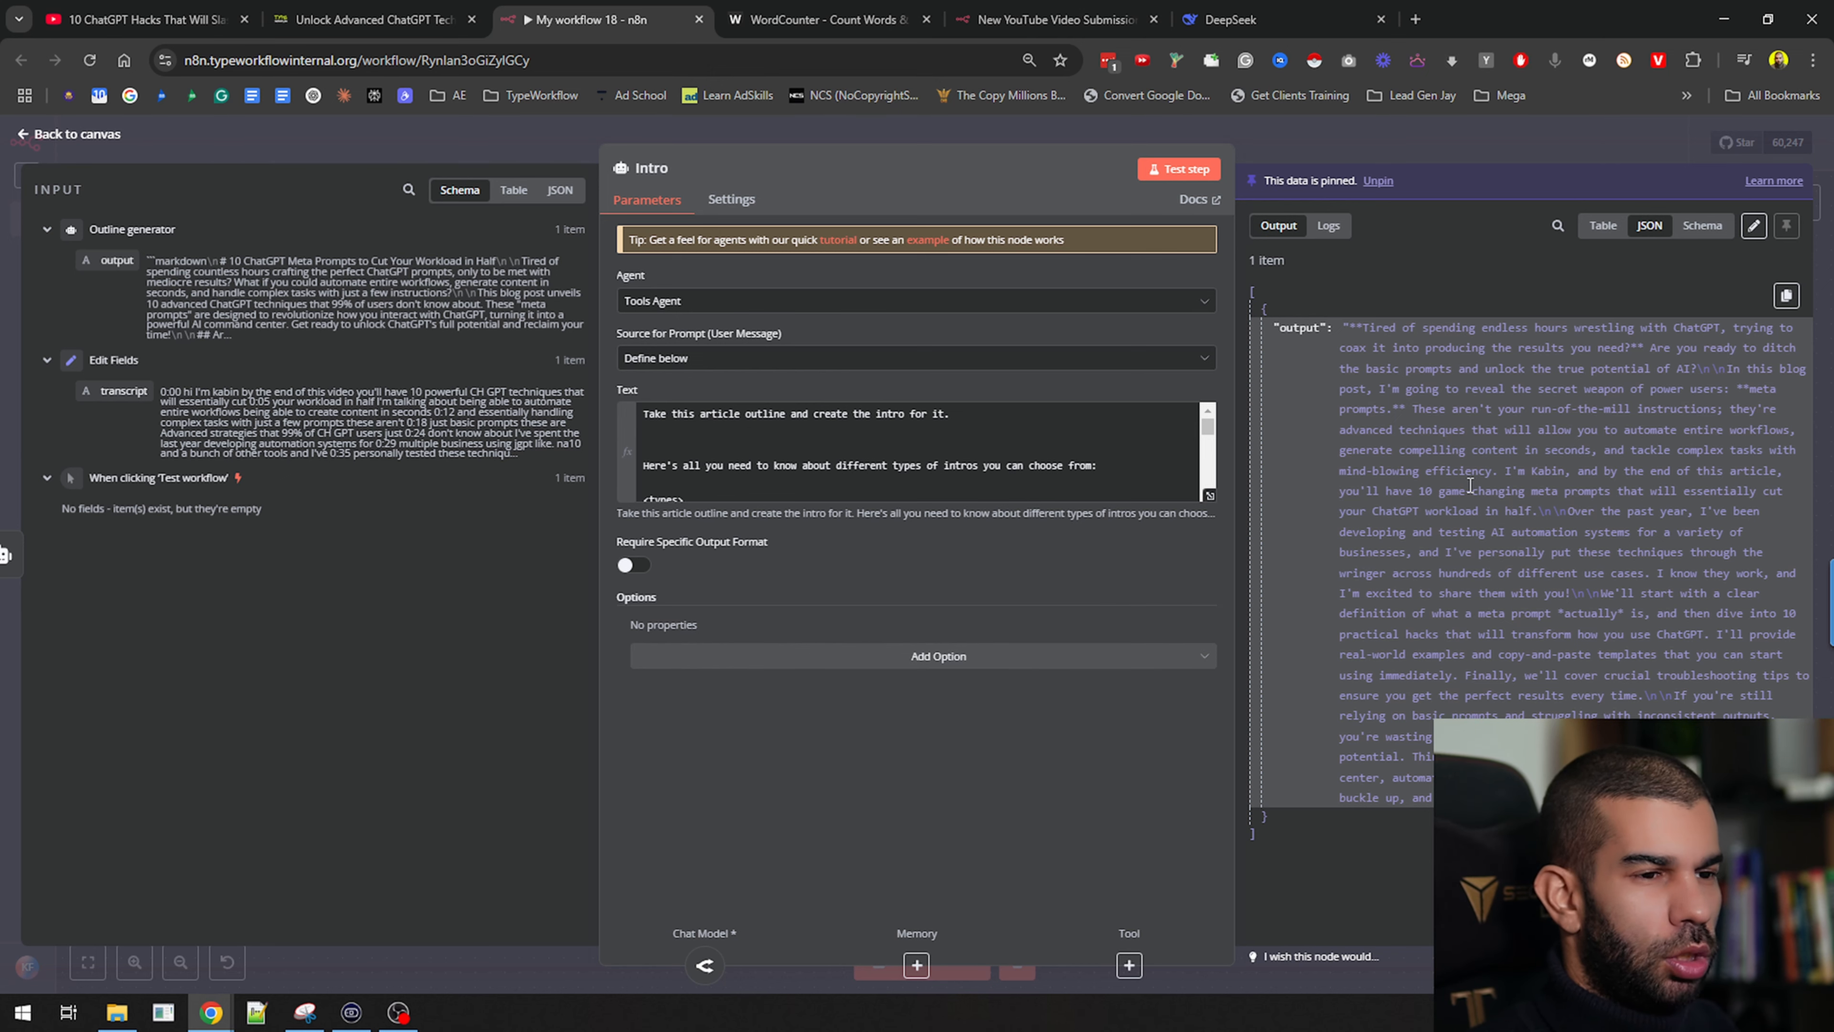
left_click(1323, 137)
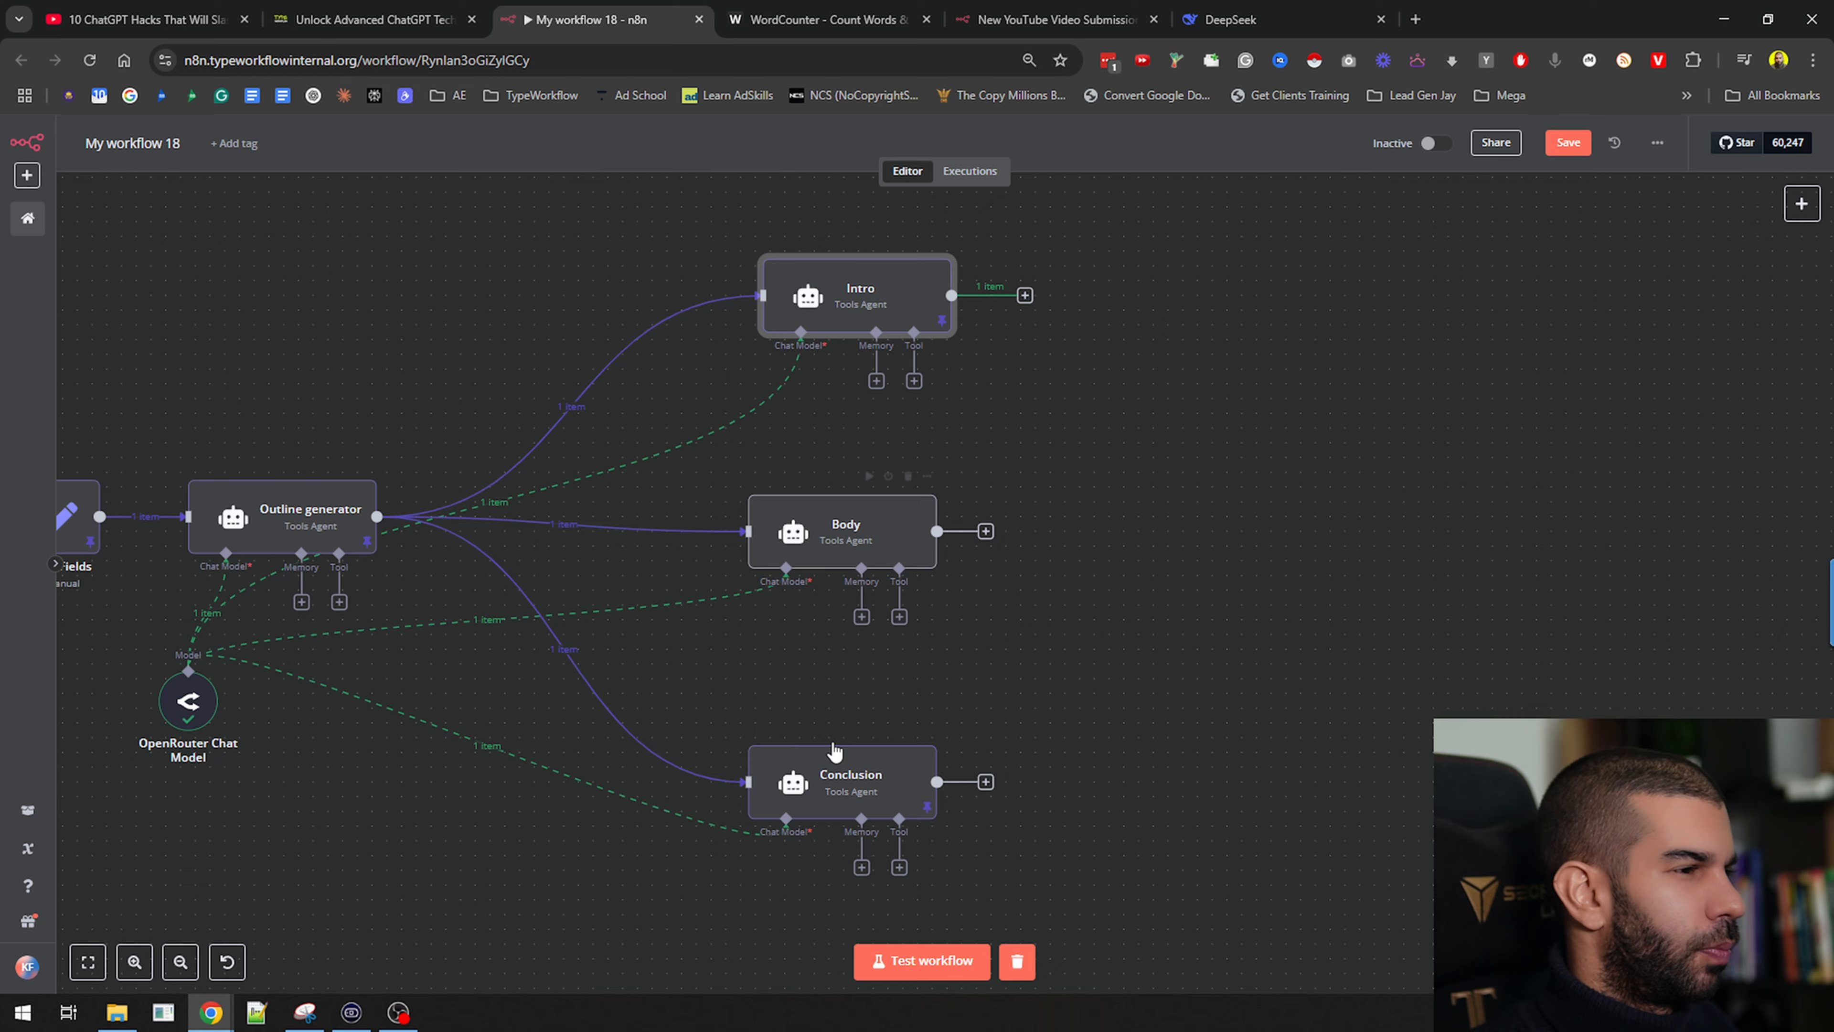
double_click(845, 775)
left_click_drag(1466, 327, 1584, 426)
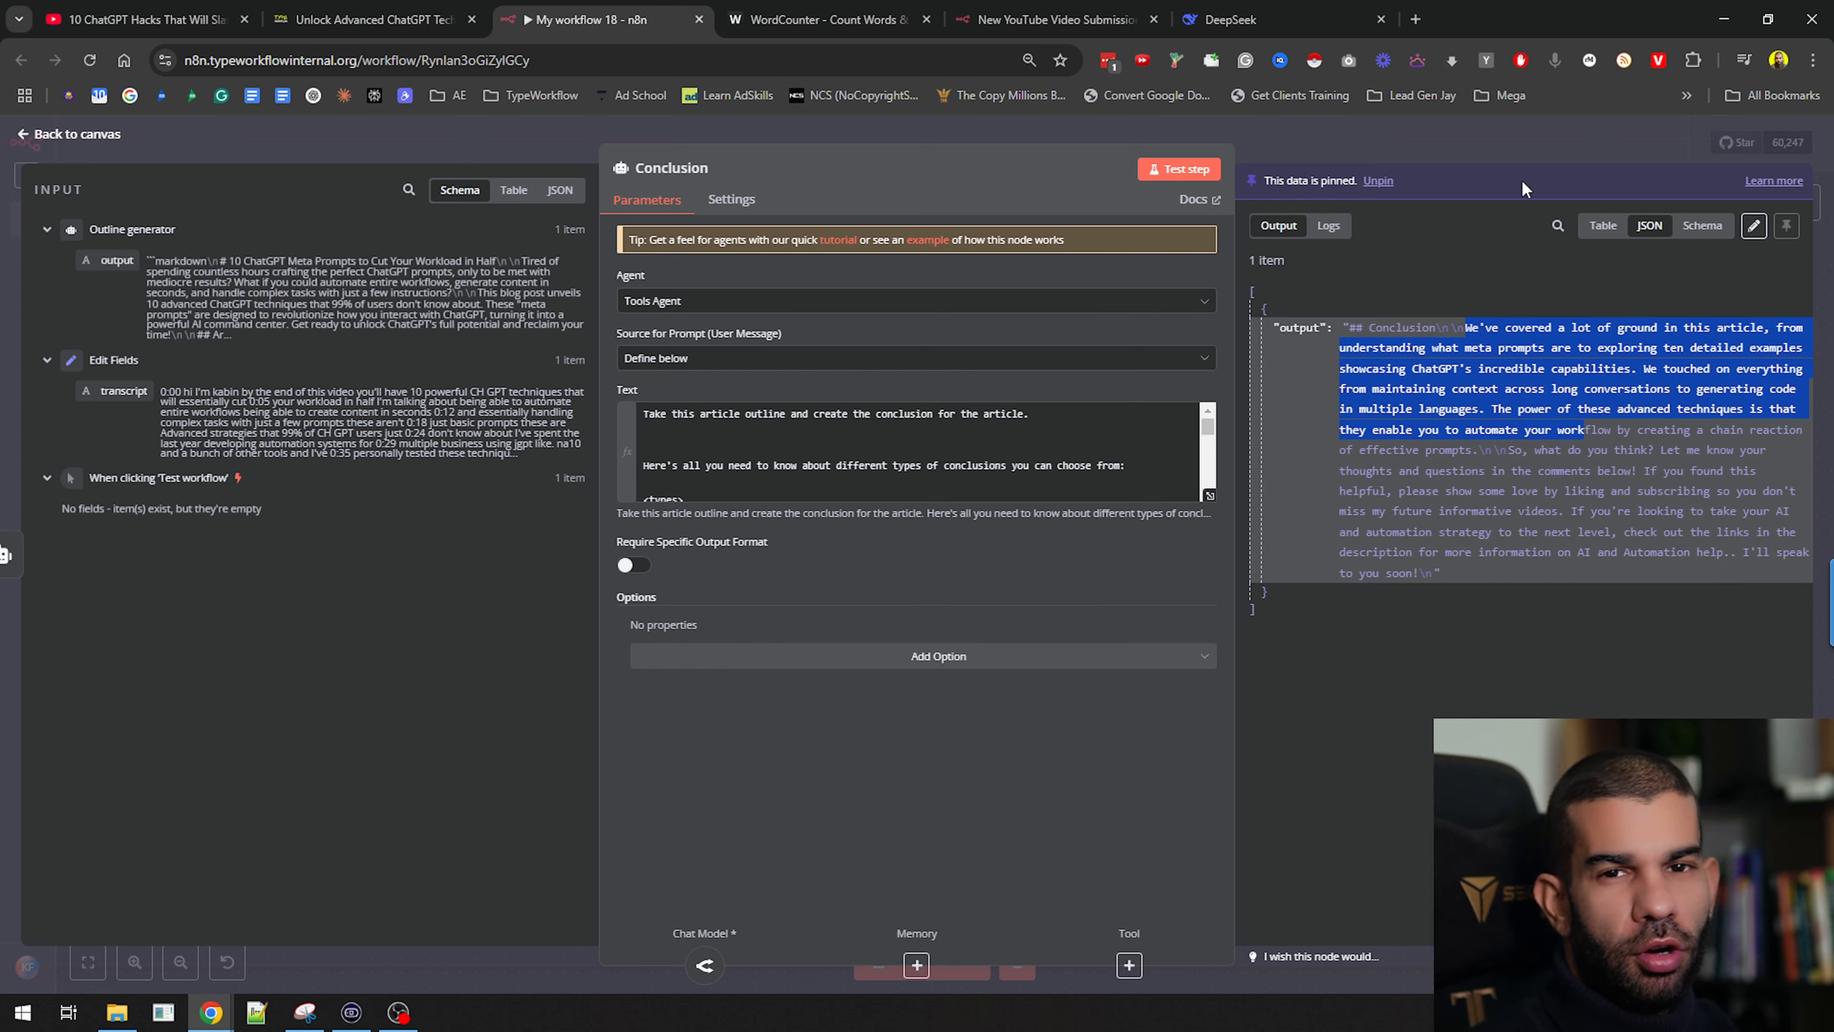
left_click(1394, 135)
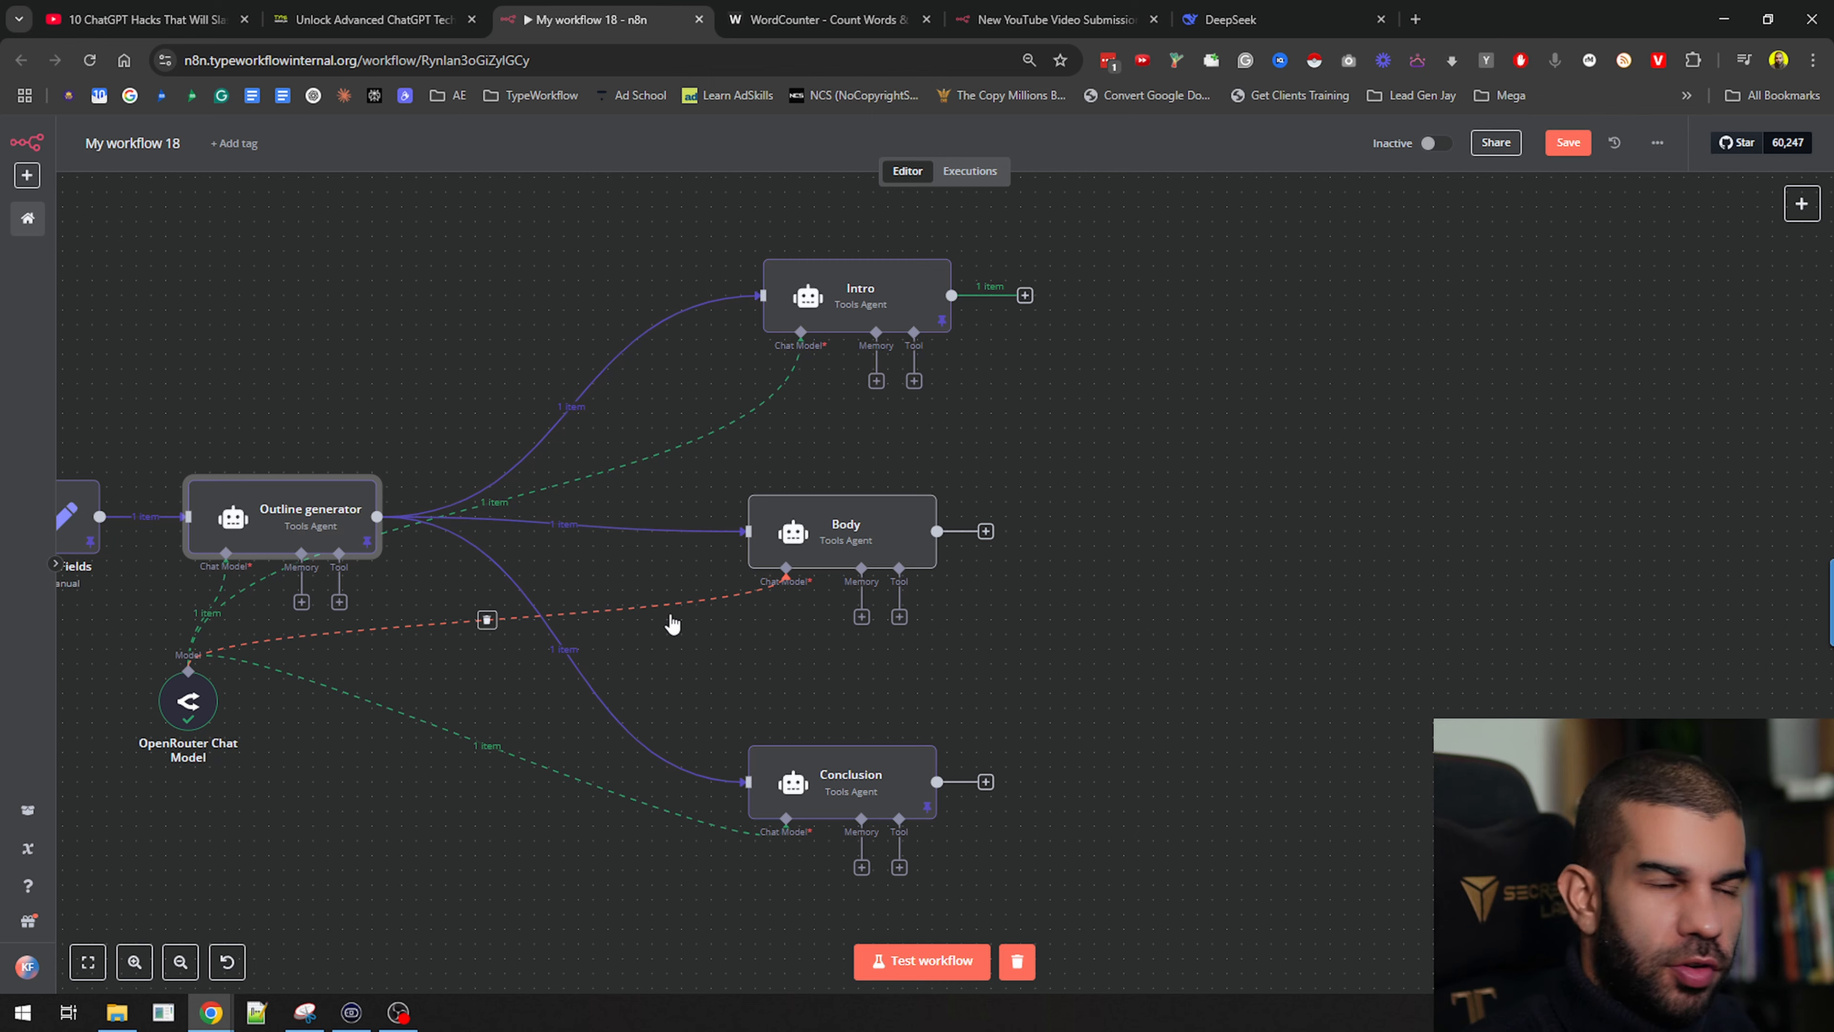
Close the Body agent and inspect the Outline generator's pinned markdown outline output
double_click(774, 538)
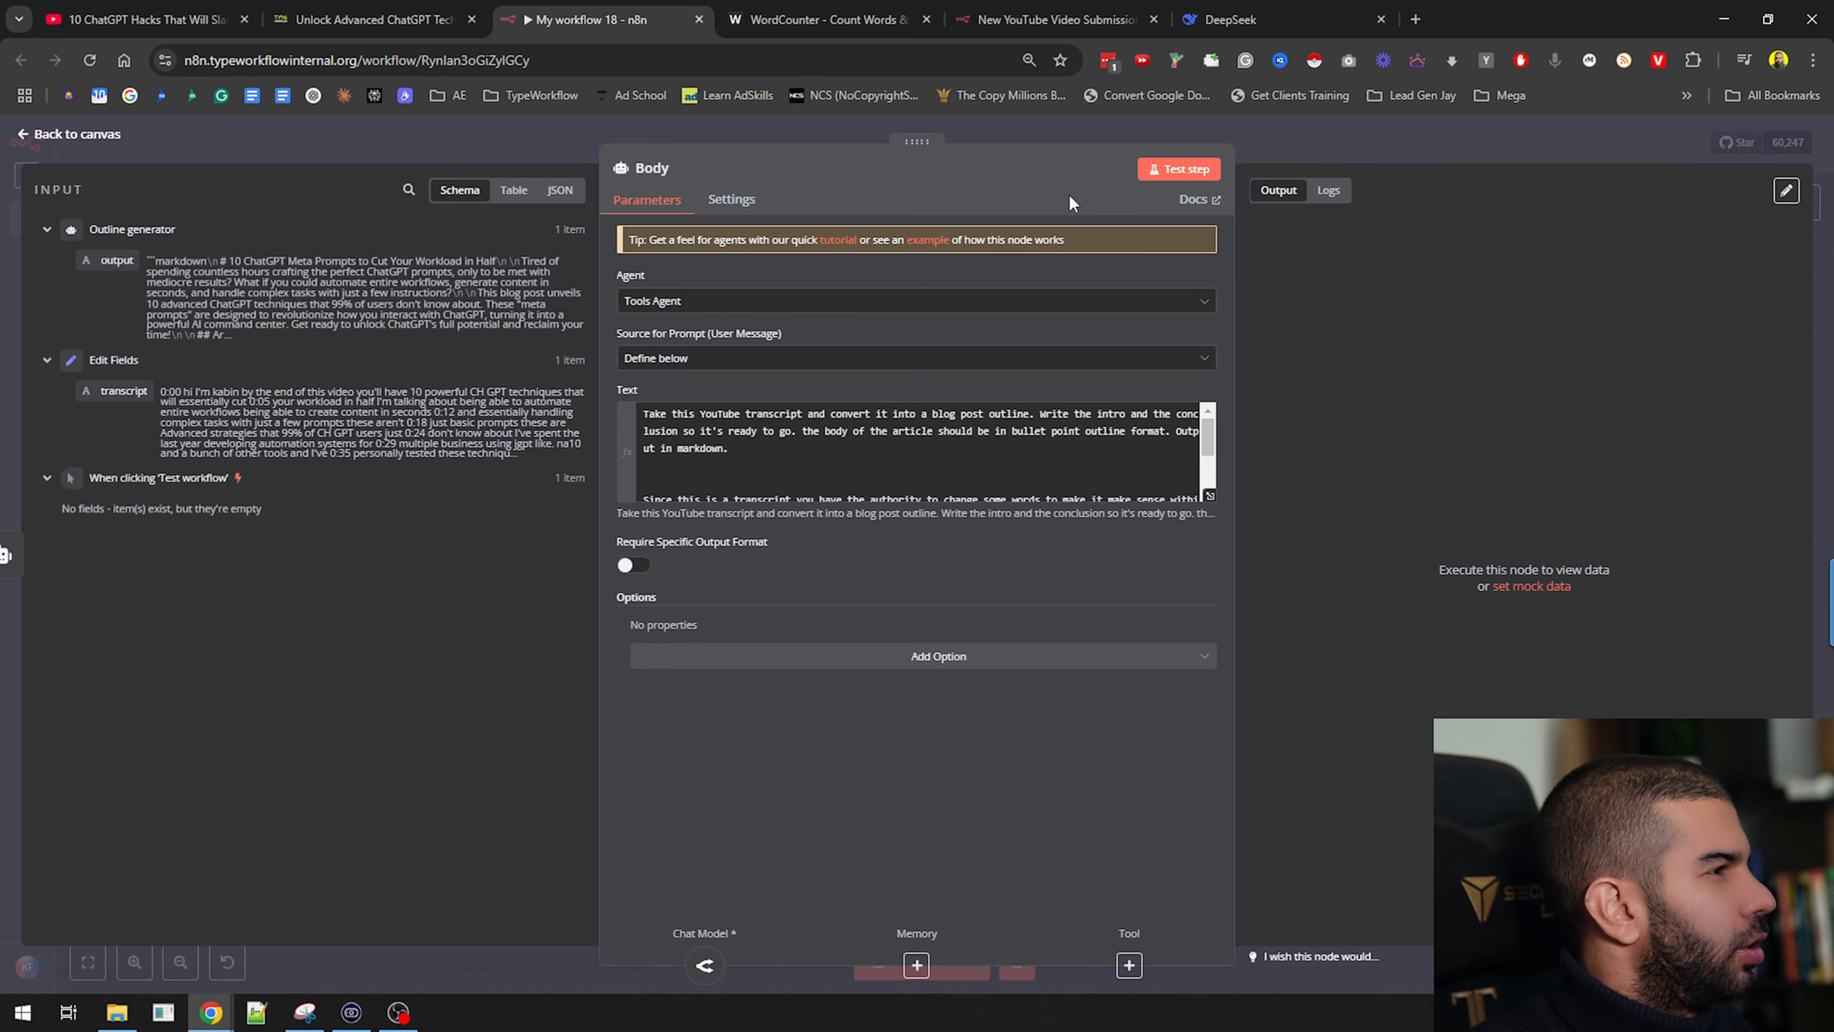
key("Escape")
left_click(303, 513)
double_click(303, 513)
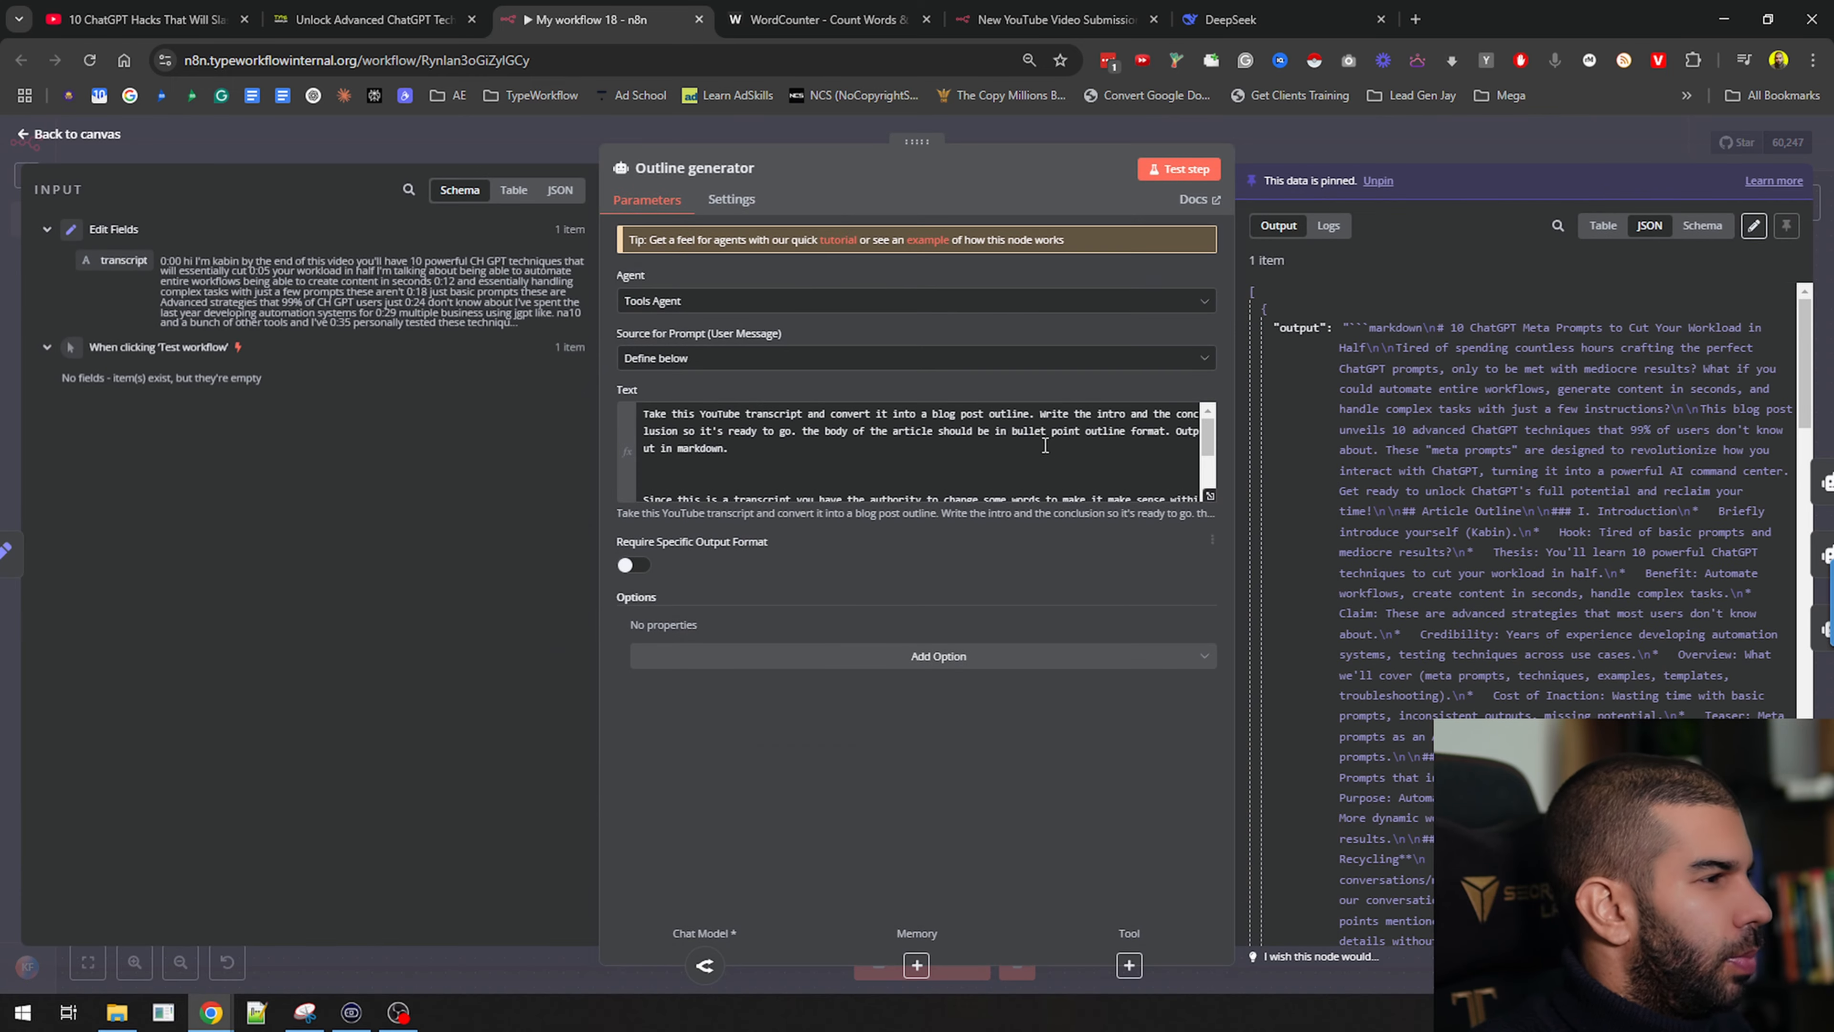
left_click_drag(1432, 328, 1444, 839)
left_click(1567, 589)
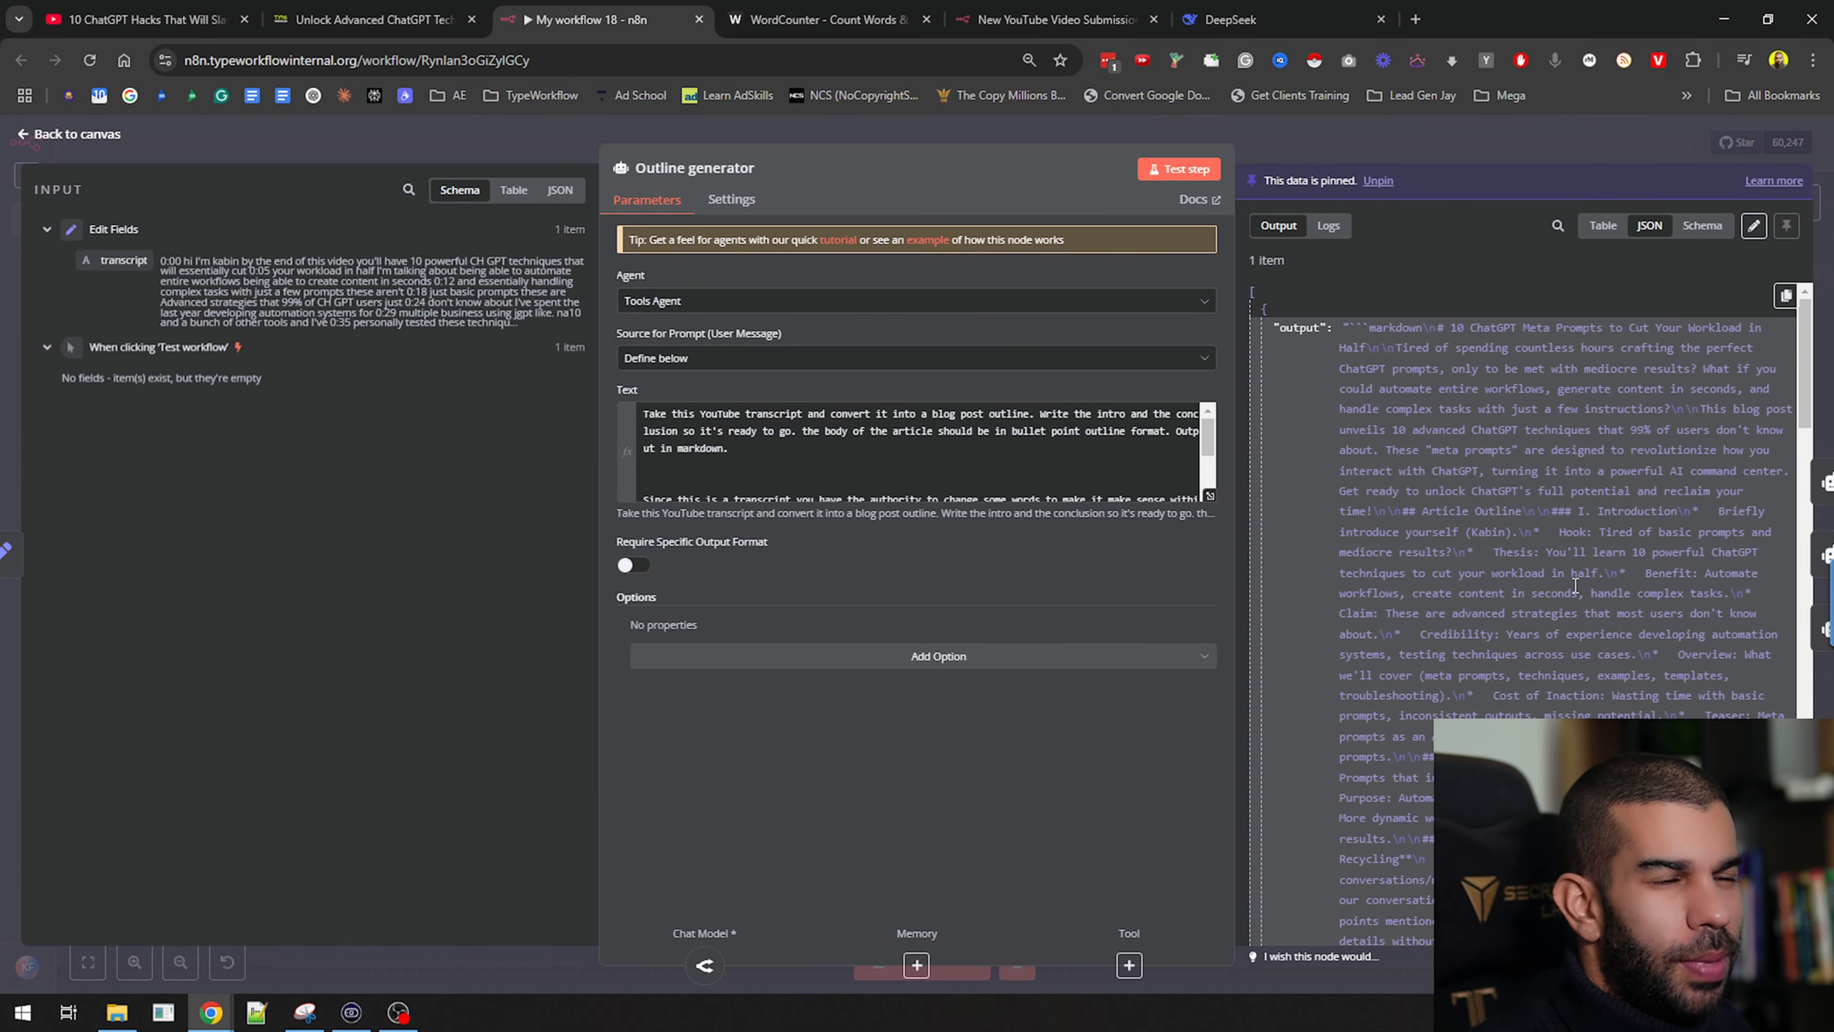
scroll(1486, 479, "down", 2)
scroll(1487, 478, "up", 1)
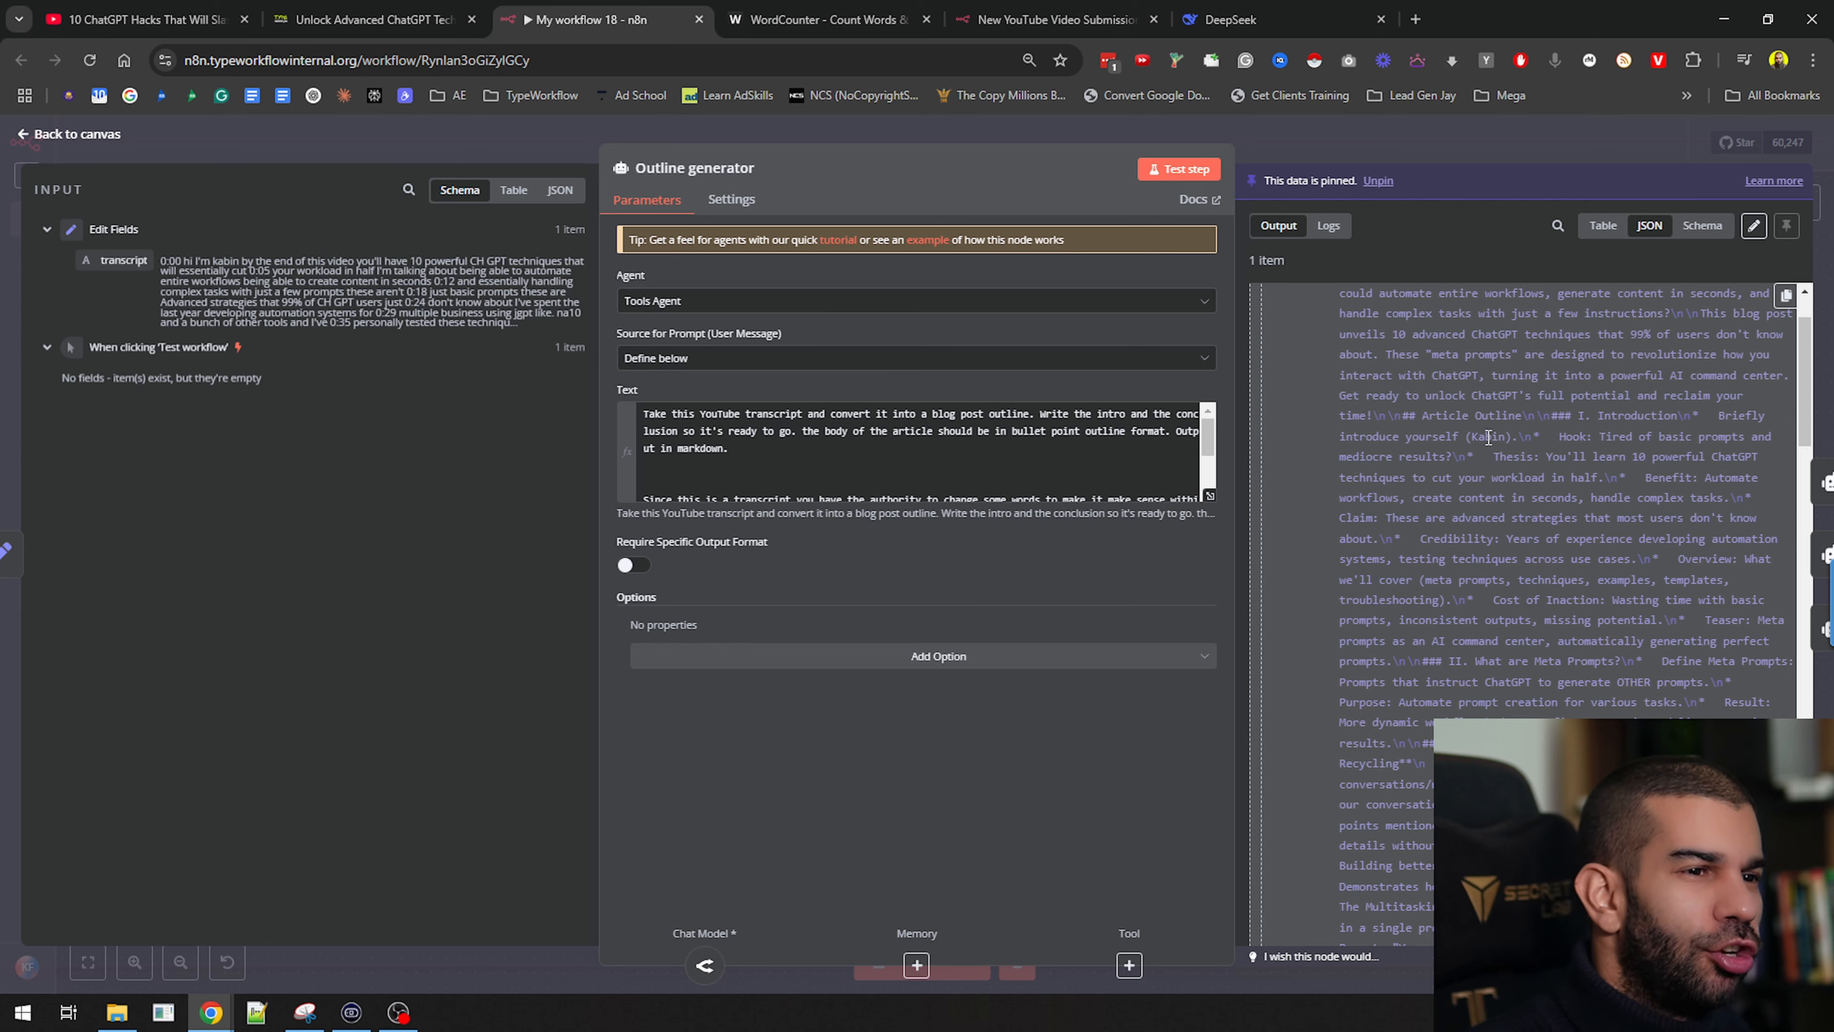
scroll(1553, 441, "up", 1)
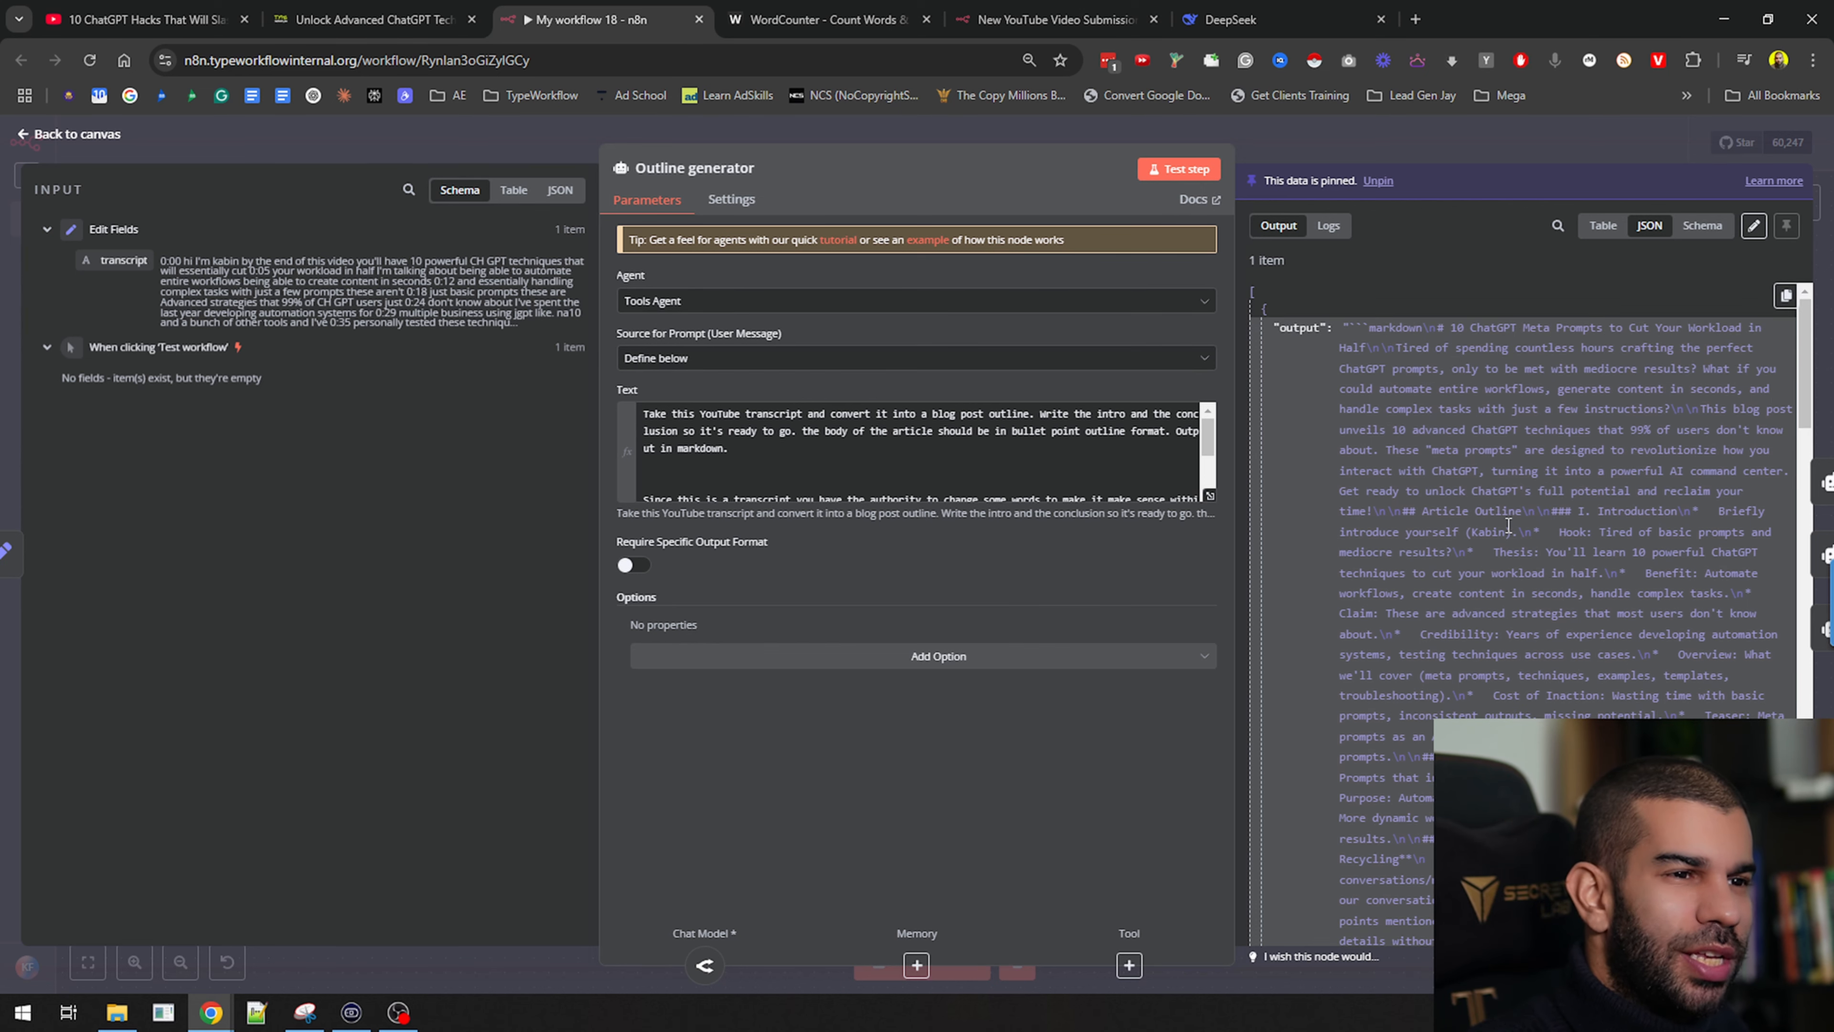
left_click(1449, 153)
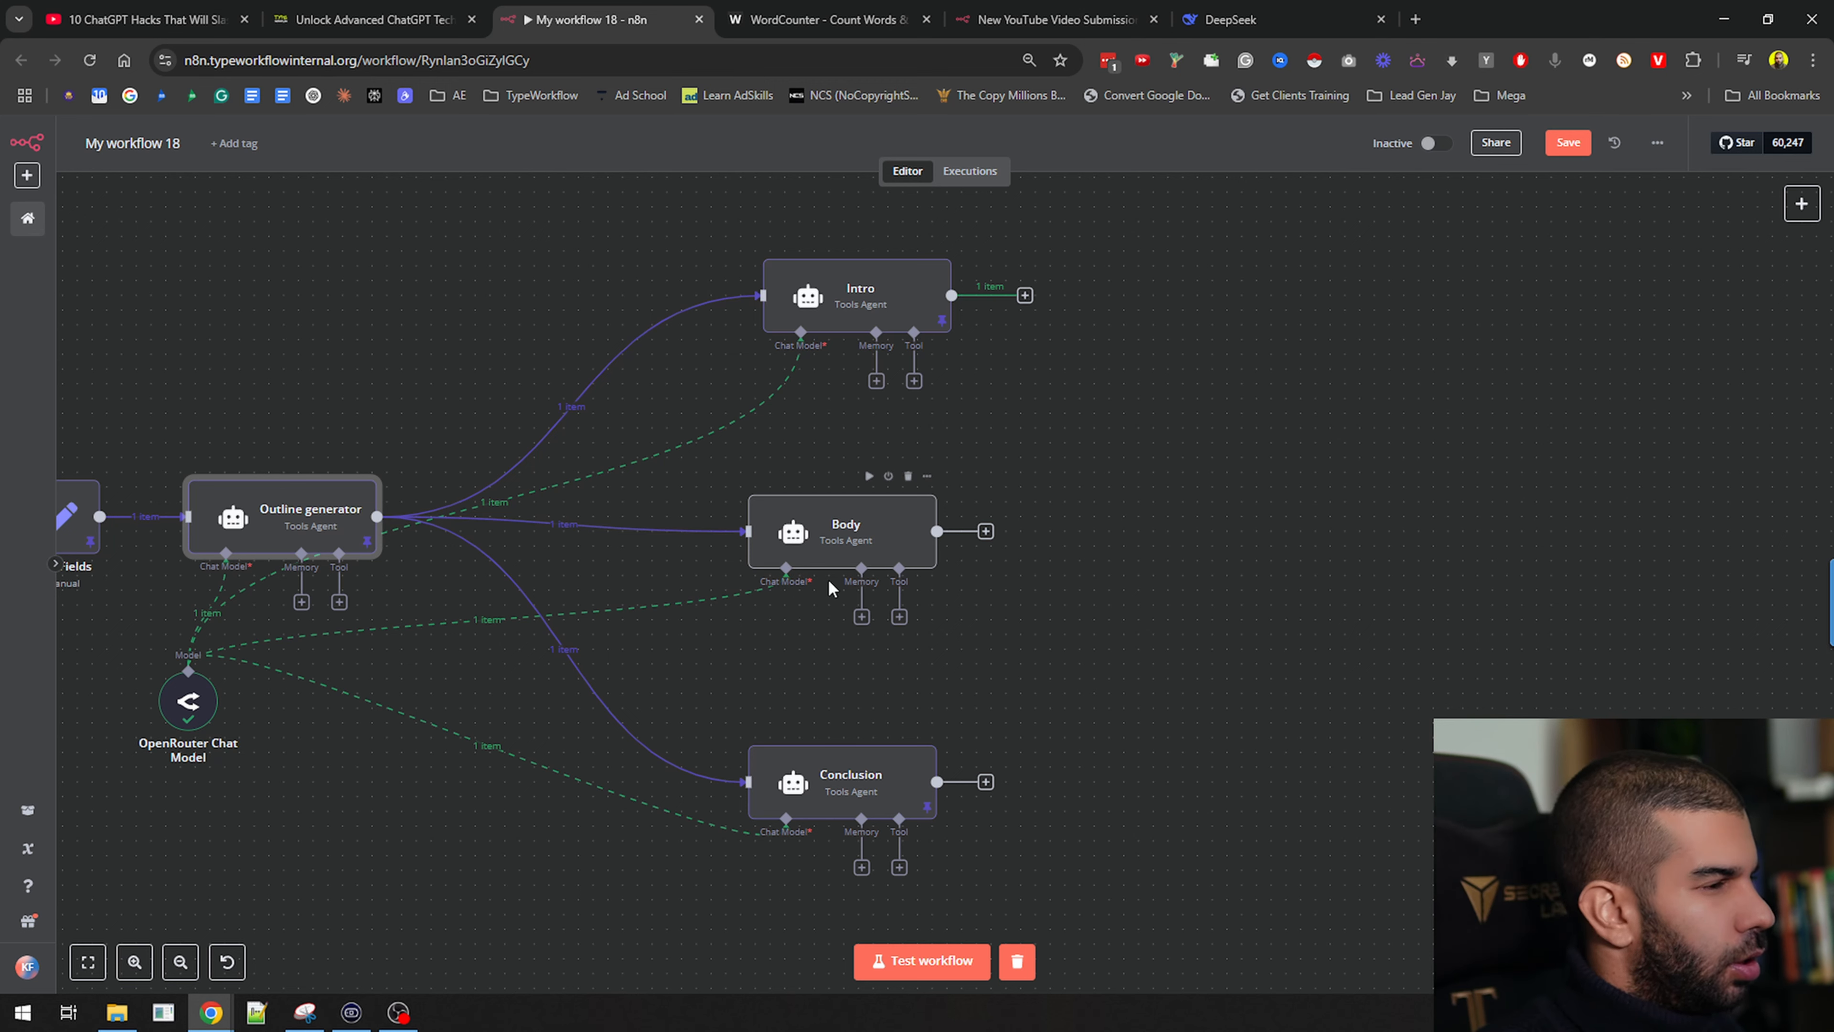
Delete the OpenRouter Chat Model link to the Body agent and open Body's settings
left_click(487, 621)
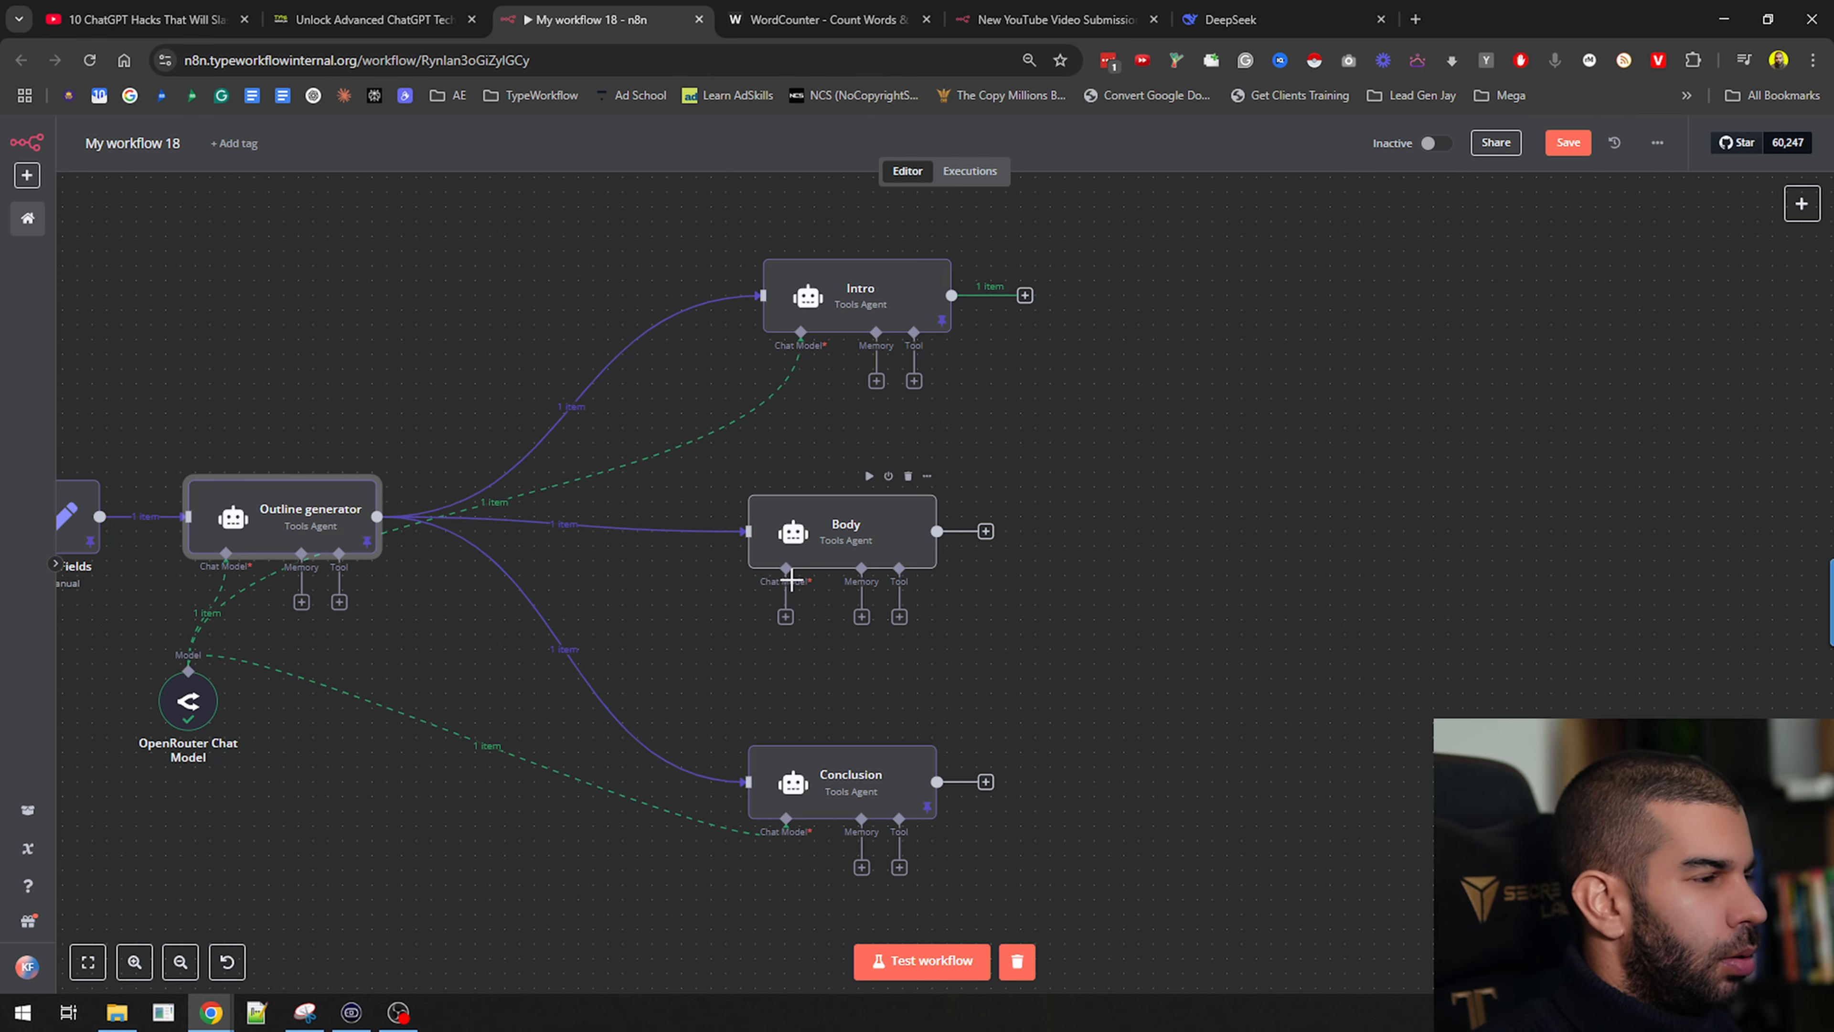
scroll(758, 584, "up", 5)
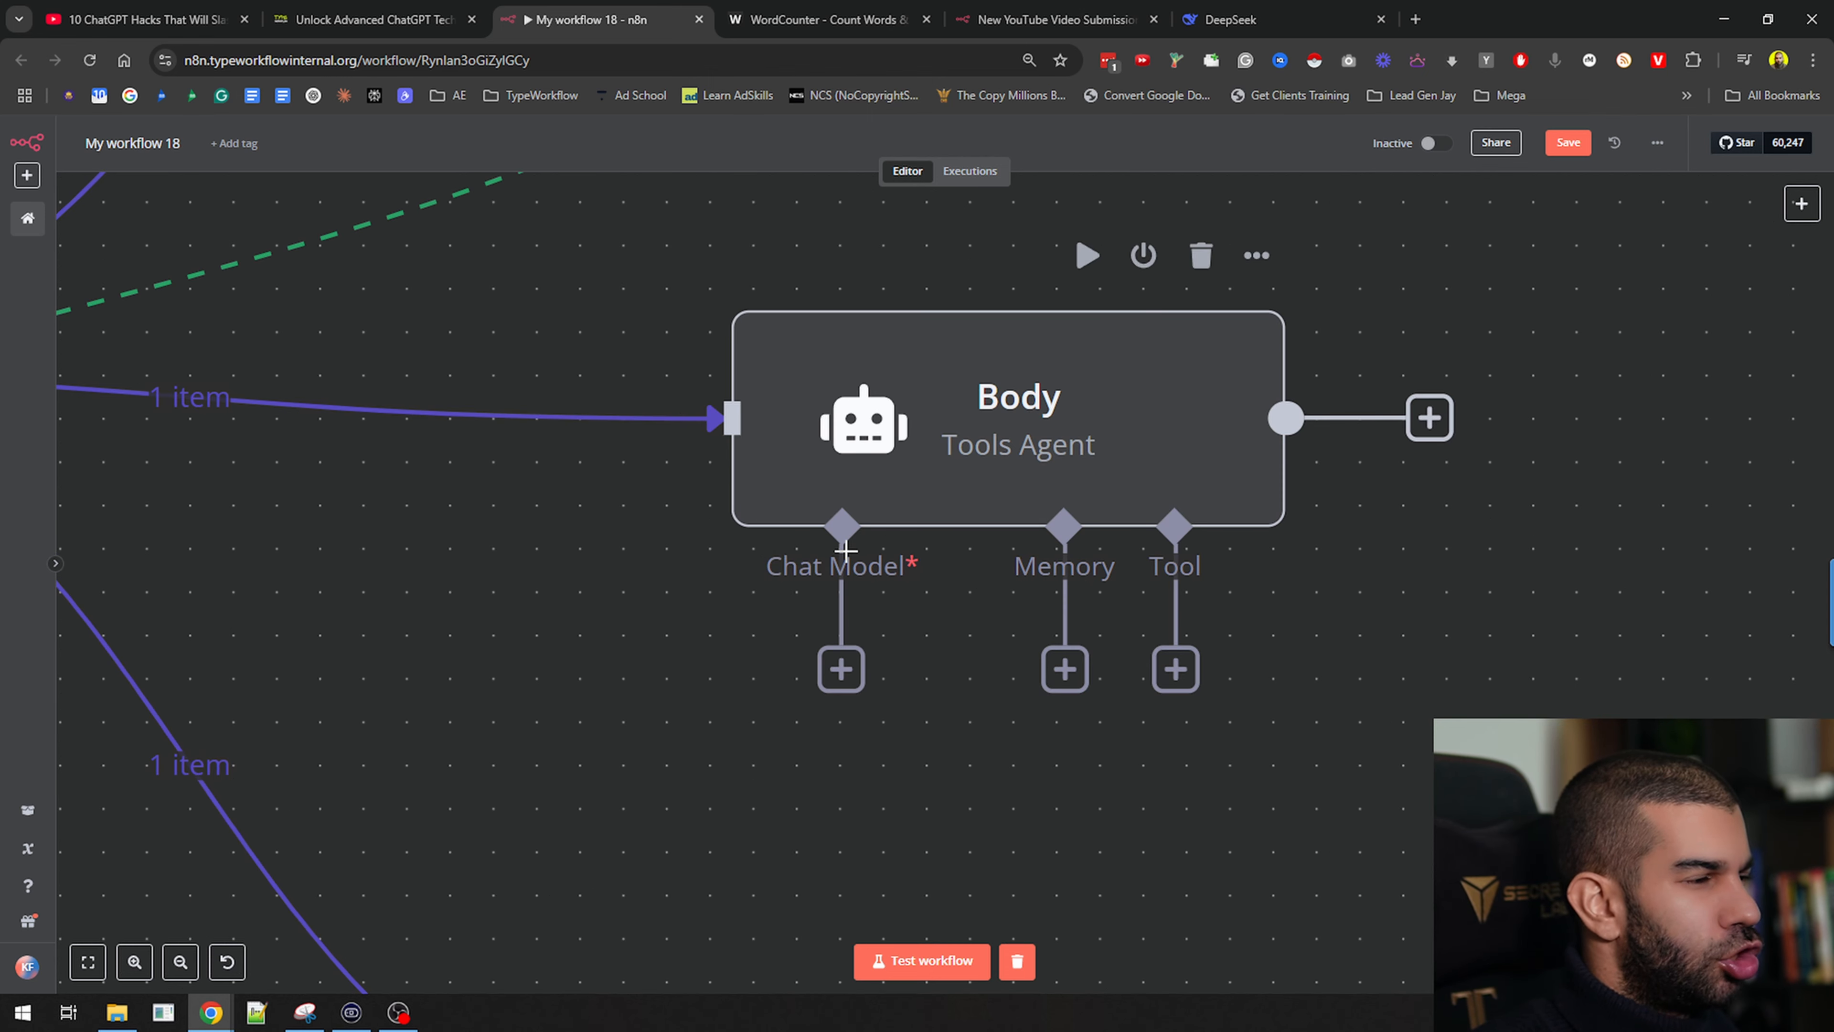
scroll(848, 550, "down", 3)
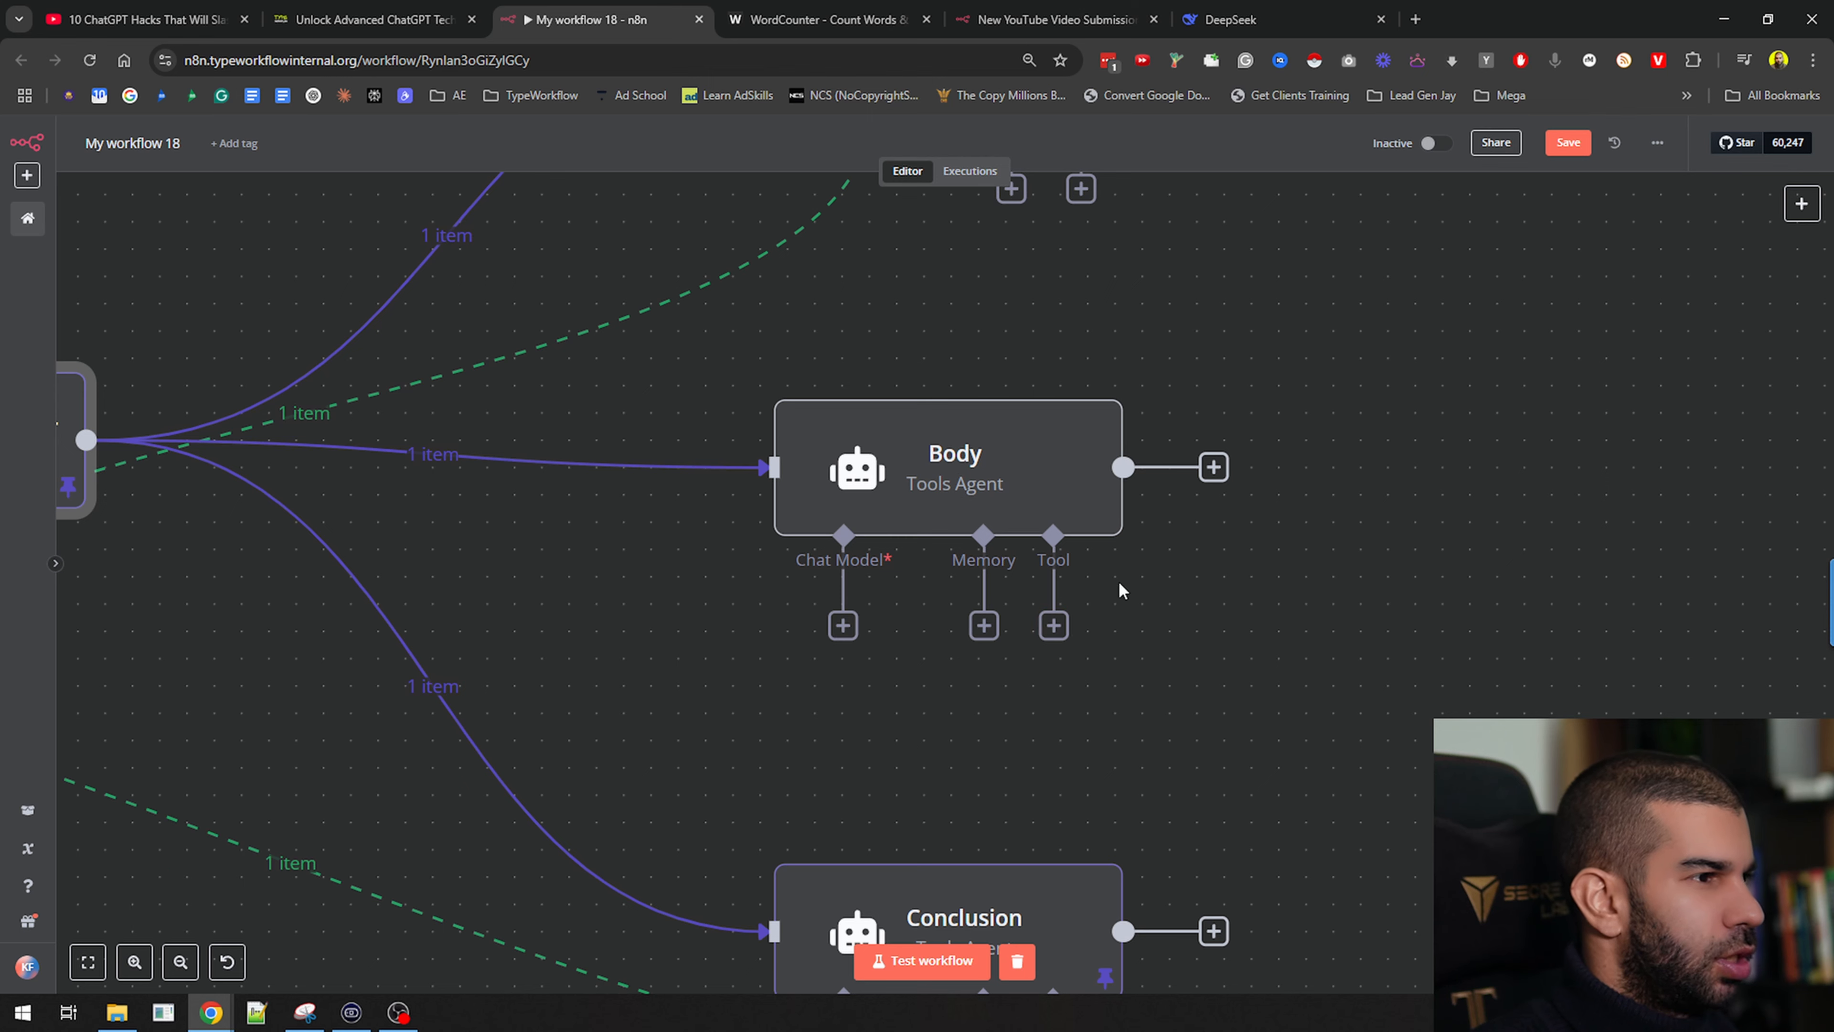
double_click(954, 477)
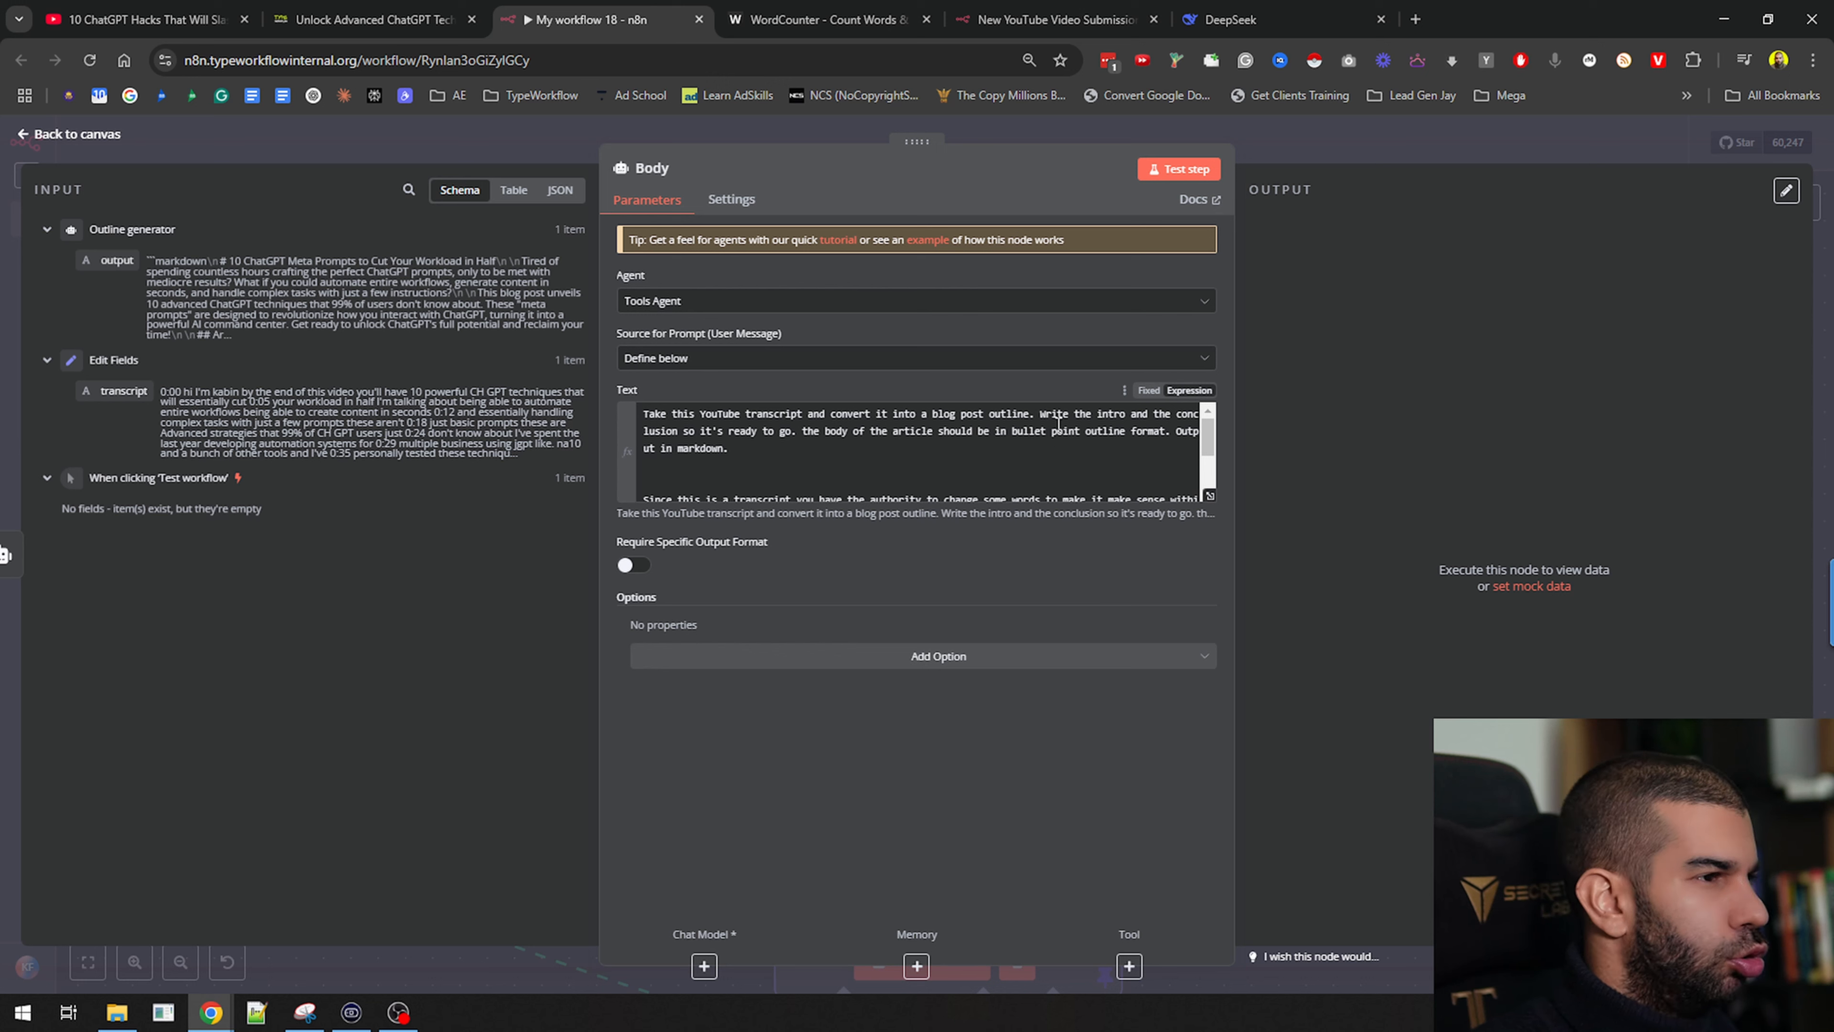
Delete the intro/conclusion instructions and the old transcript expression from the Body prompt
left_click(1040, 417)
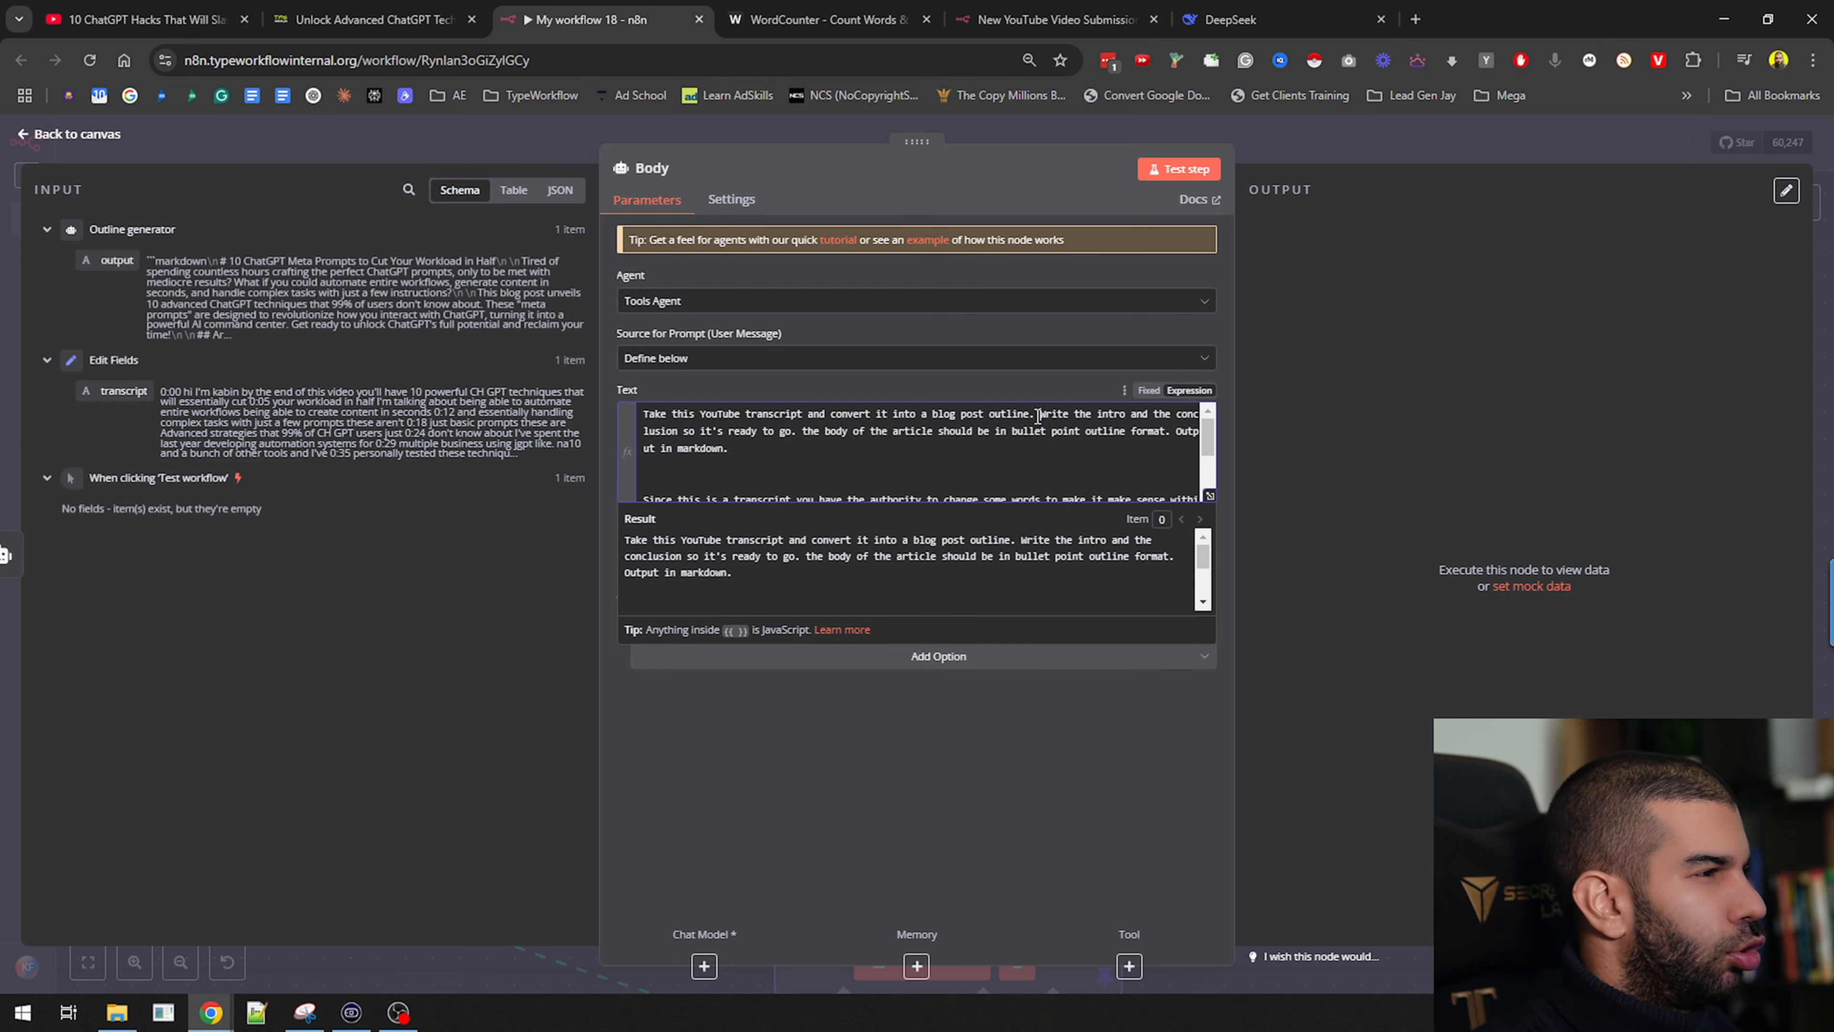
left_click_drag(1040, 417, 813, 442)
scroll(813, 442, "down", 2)
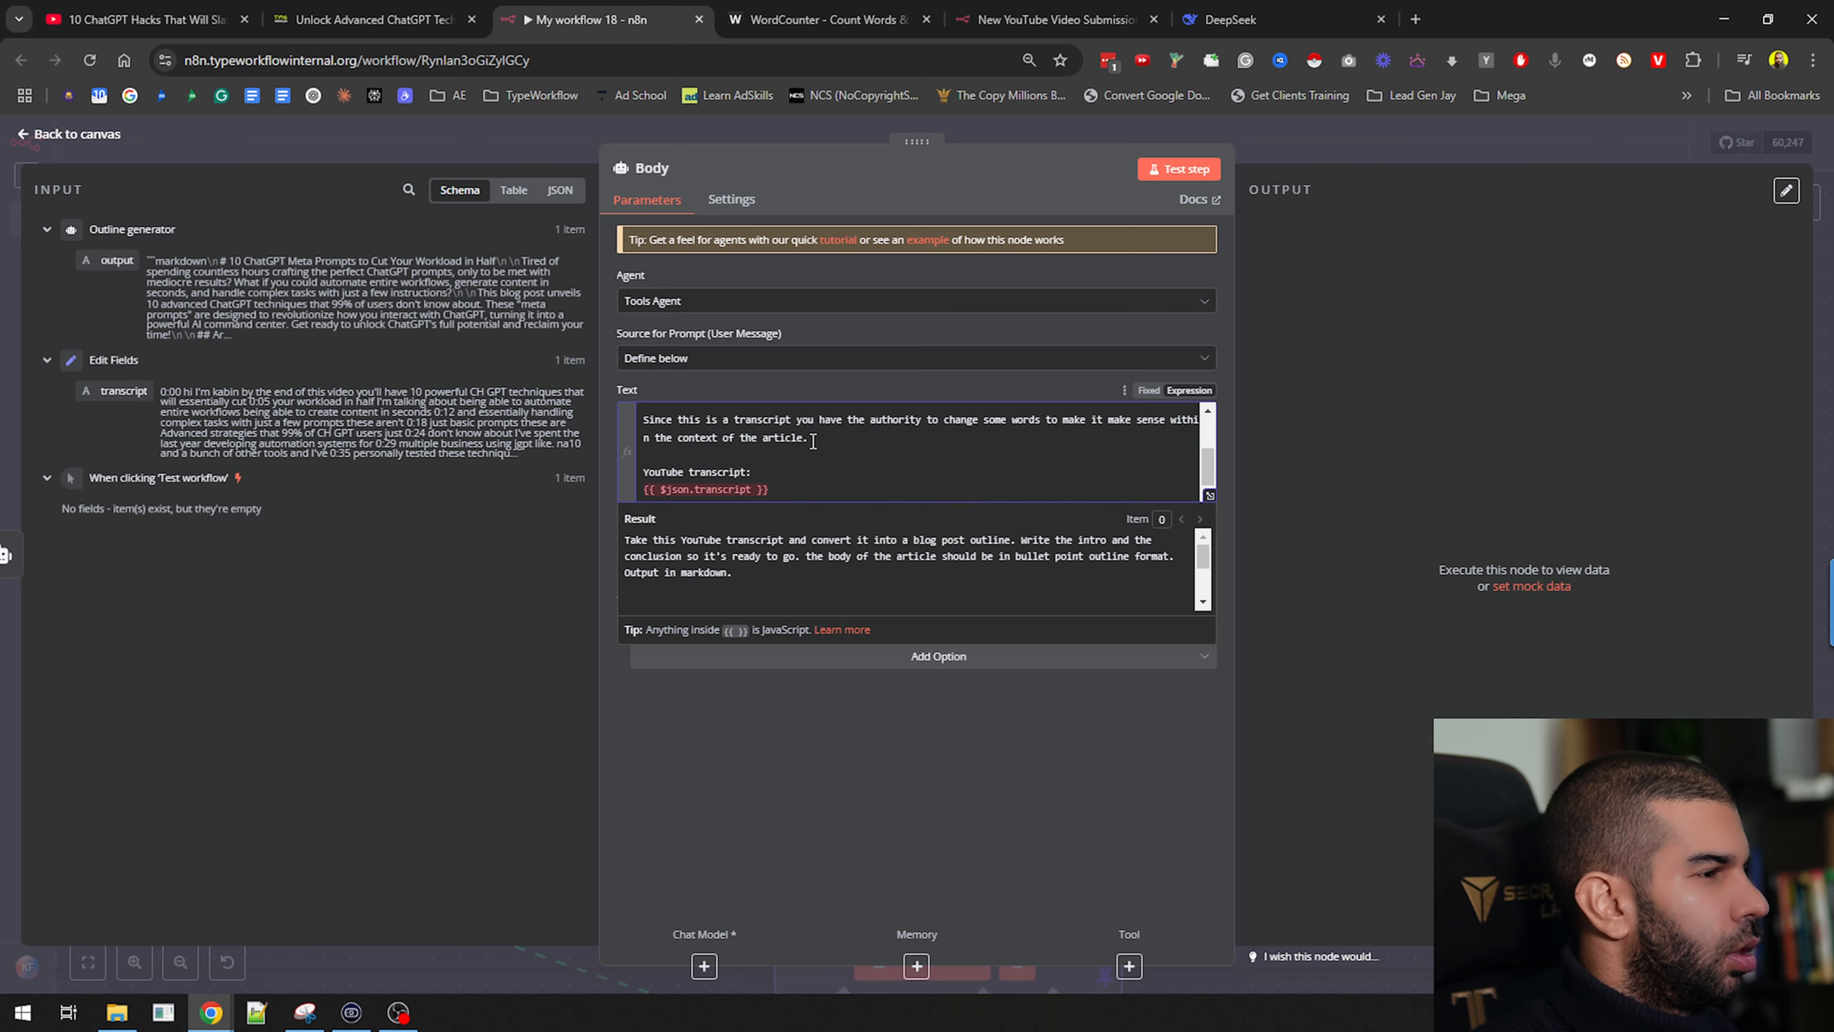
scroll(831, 432, "up", 1)
scroll(820, 428, "down", 1)
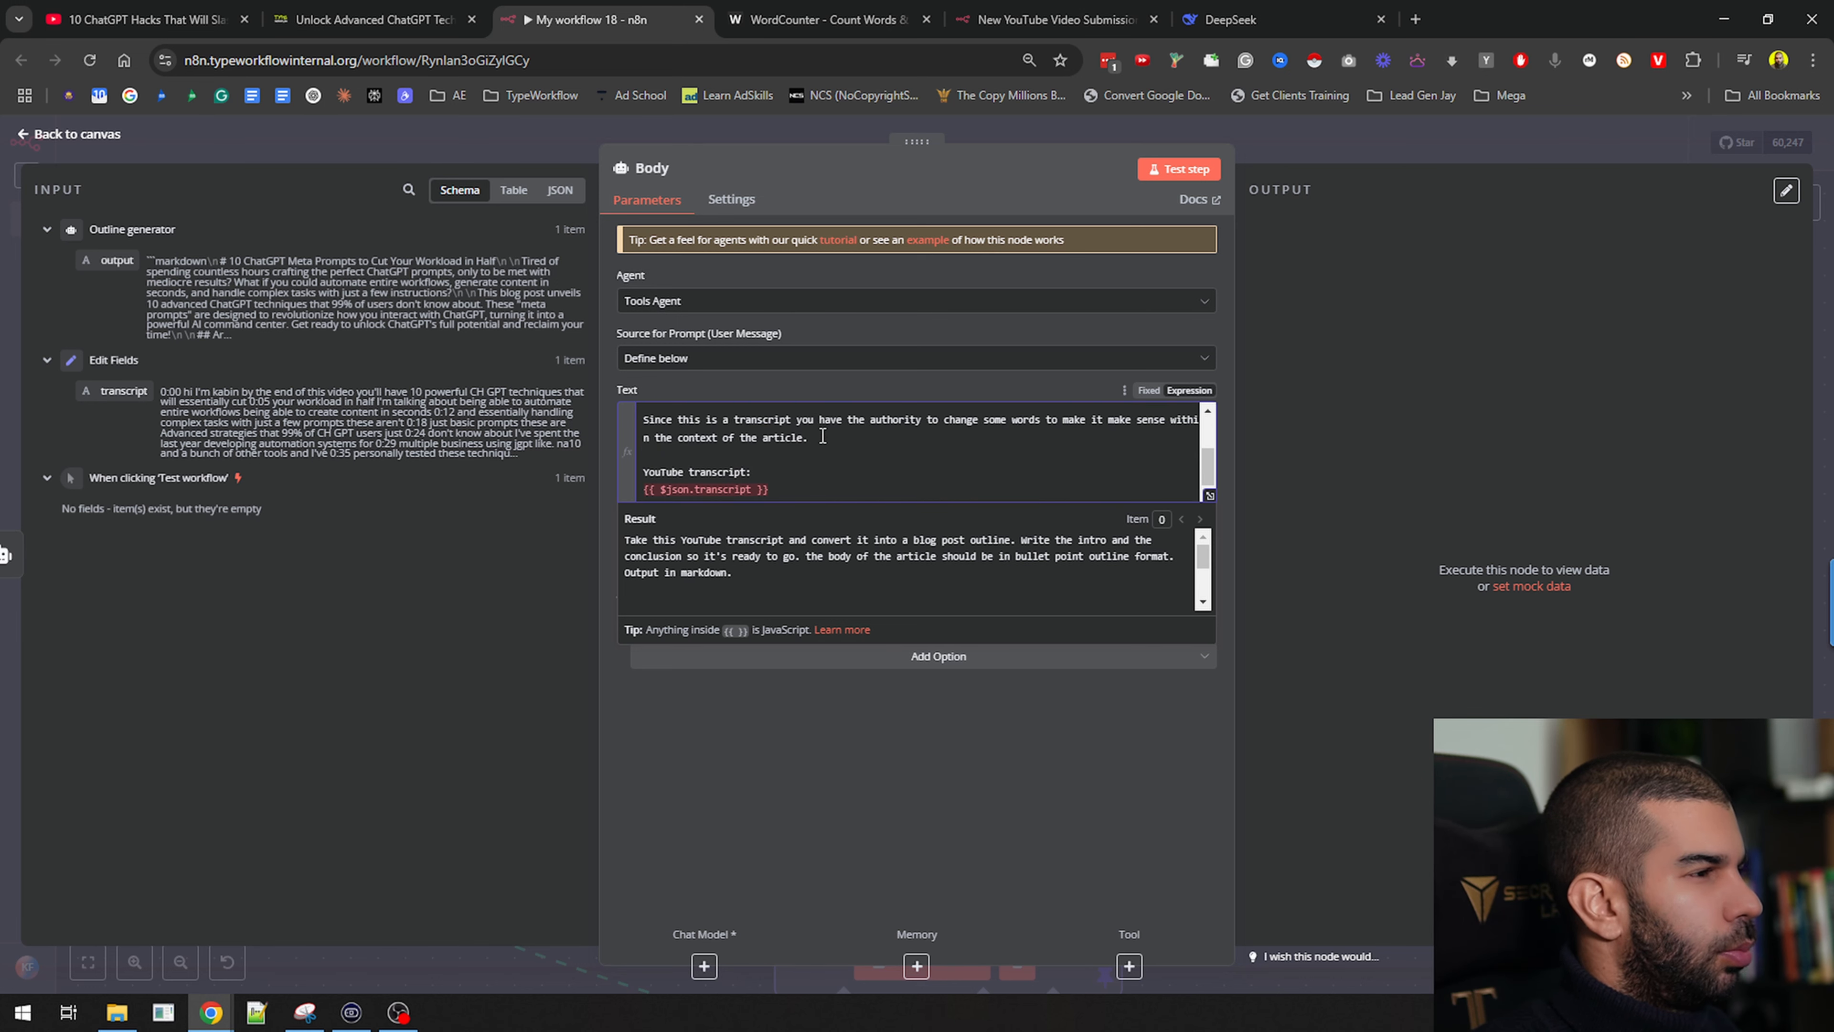
left_click(821, 435, "shift")
scroll(833, 448, "up", 1)
key("BackSpace")
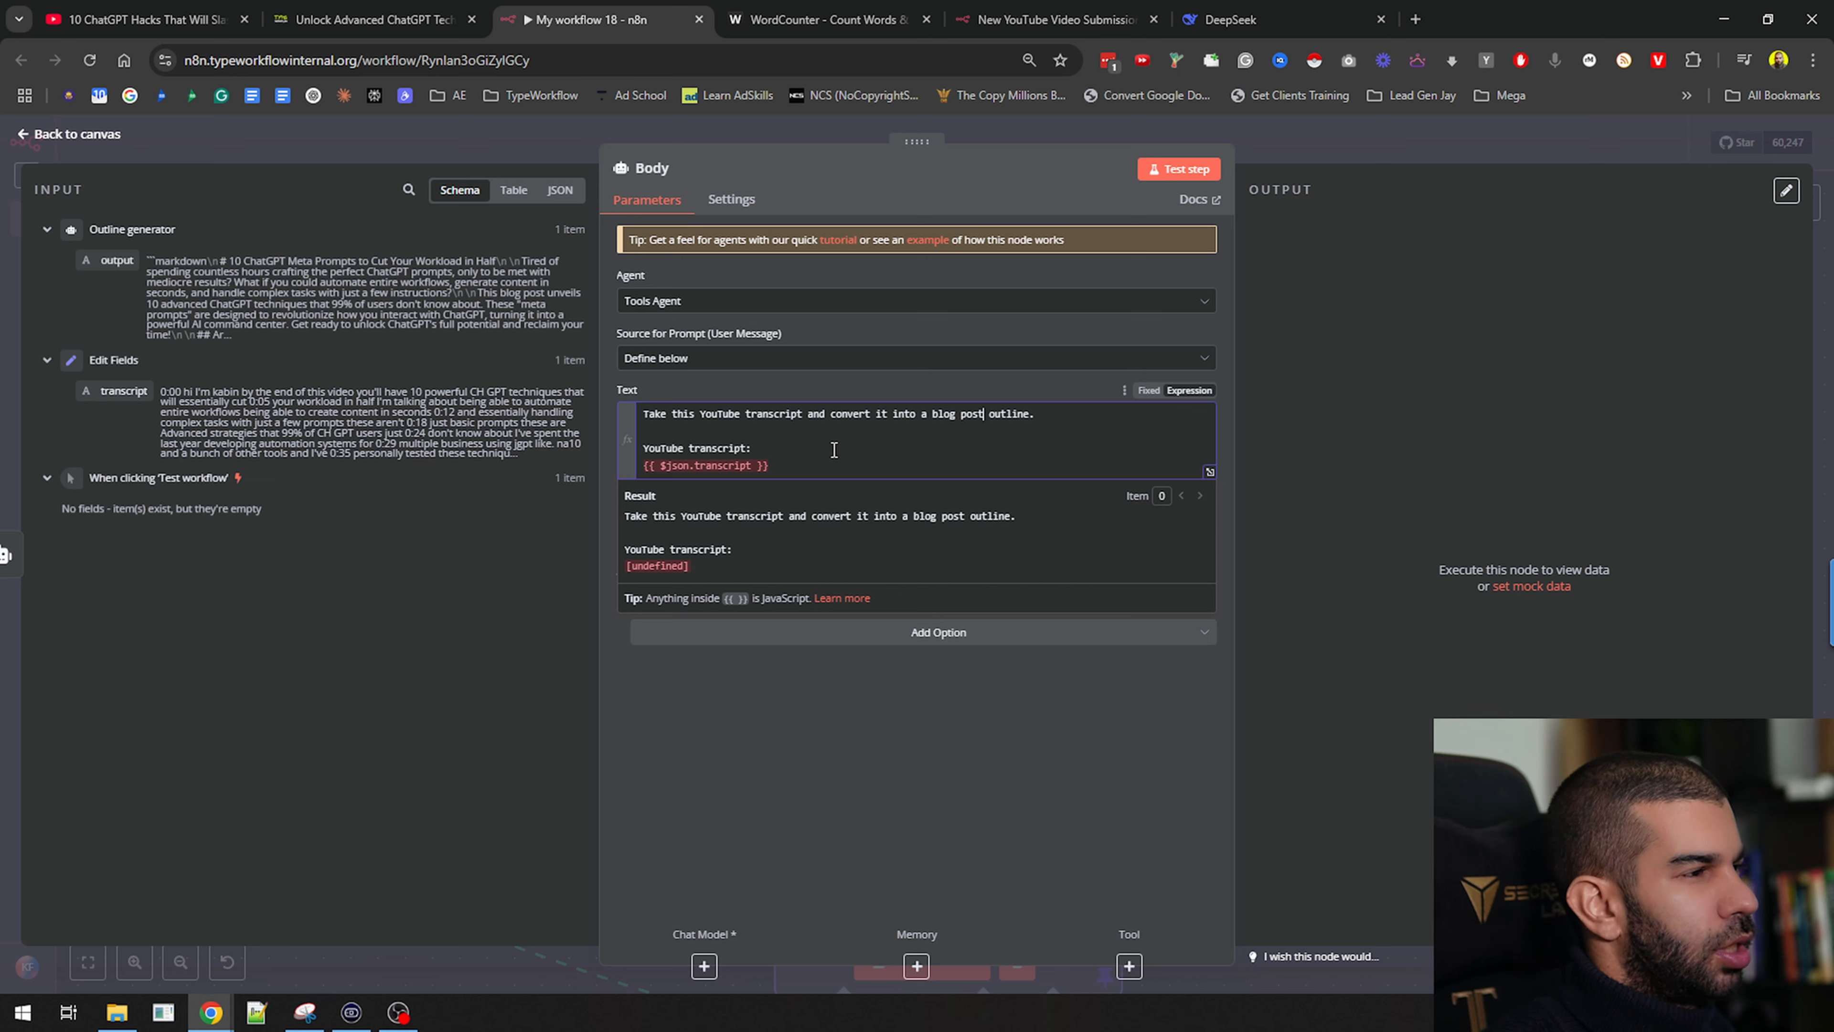
key("shift+Home")
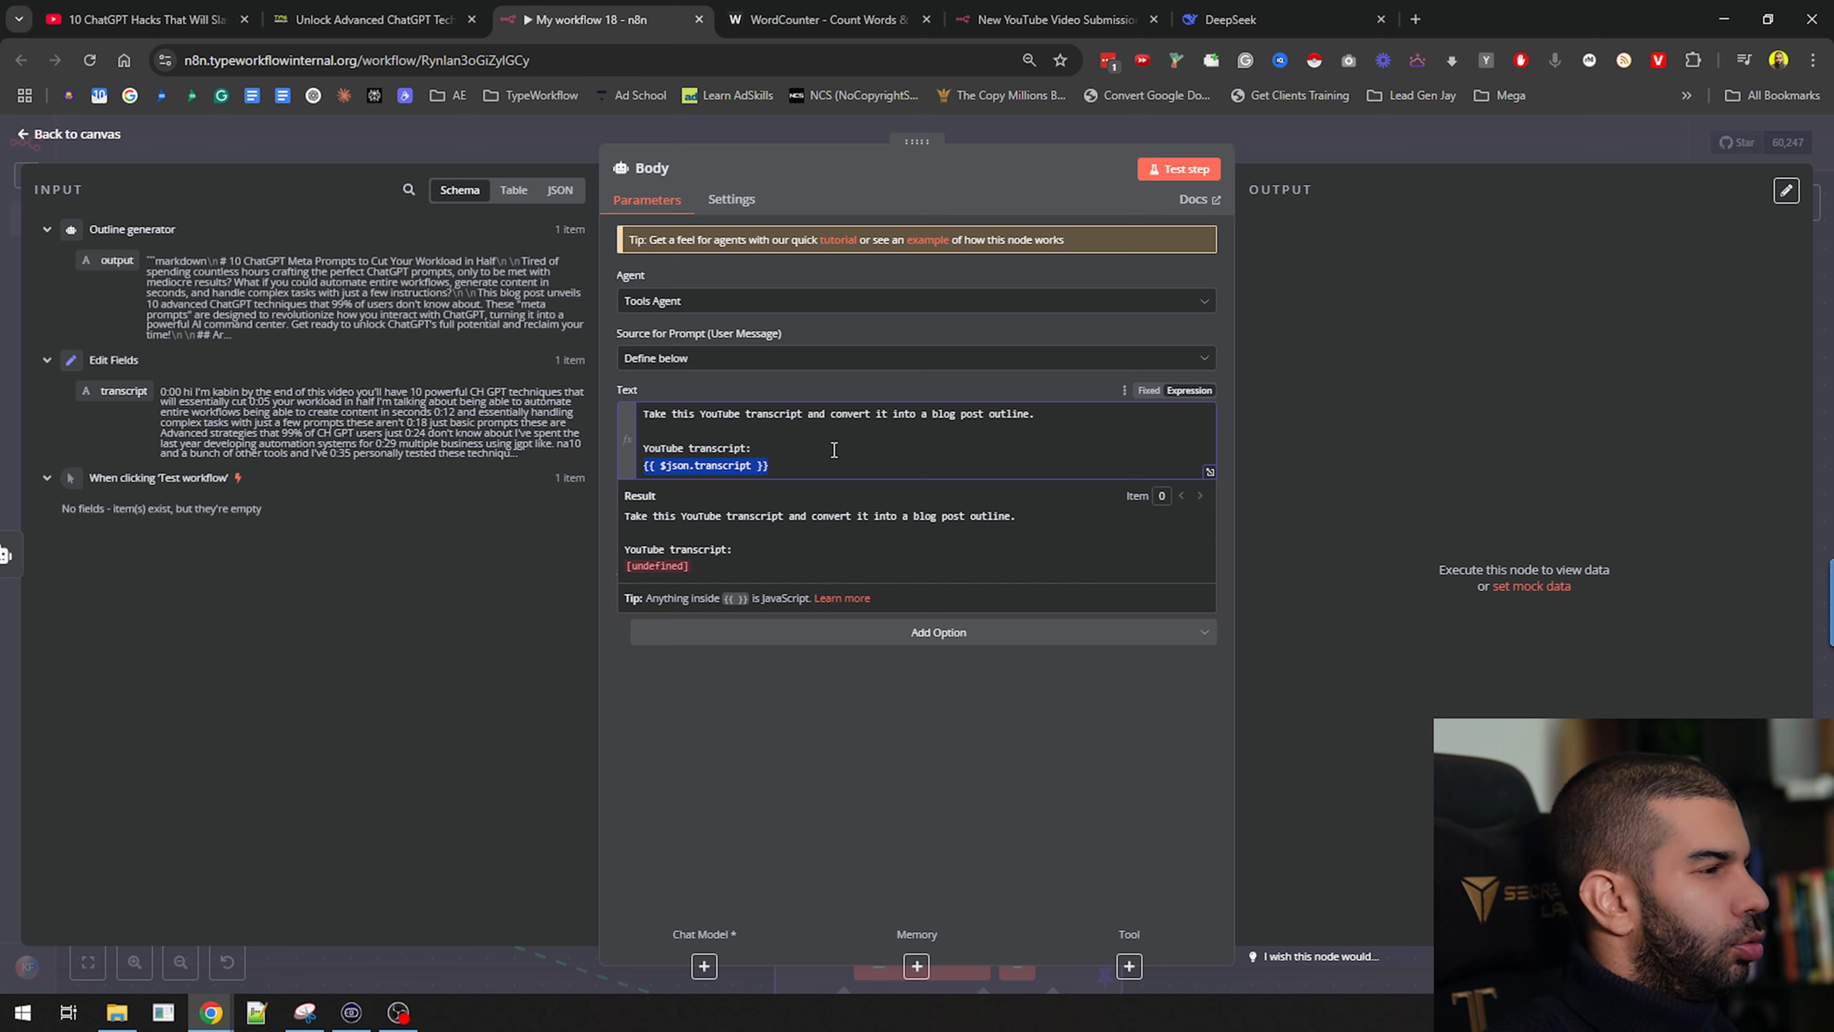
key("BackSpace")
Insert the Edit Fields transcript, add 'Output in JSON Format.', and enable Require Specific Output Format
left_click_drag(124, 390, 762, 476)
key("Return")
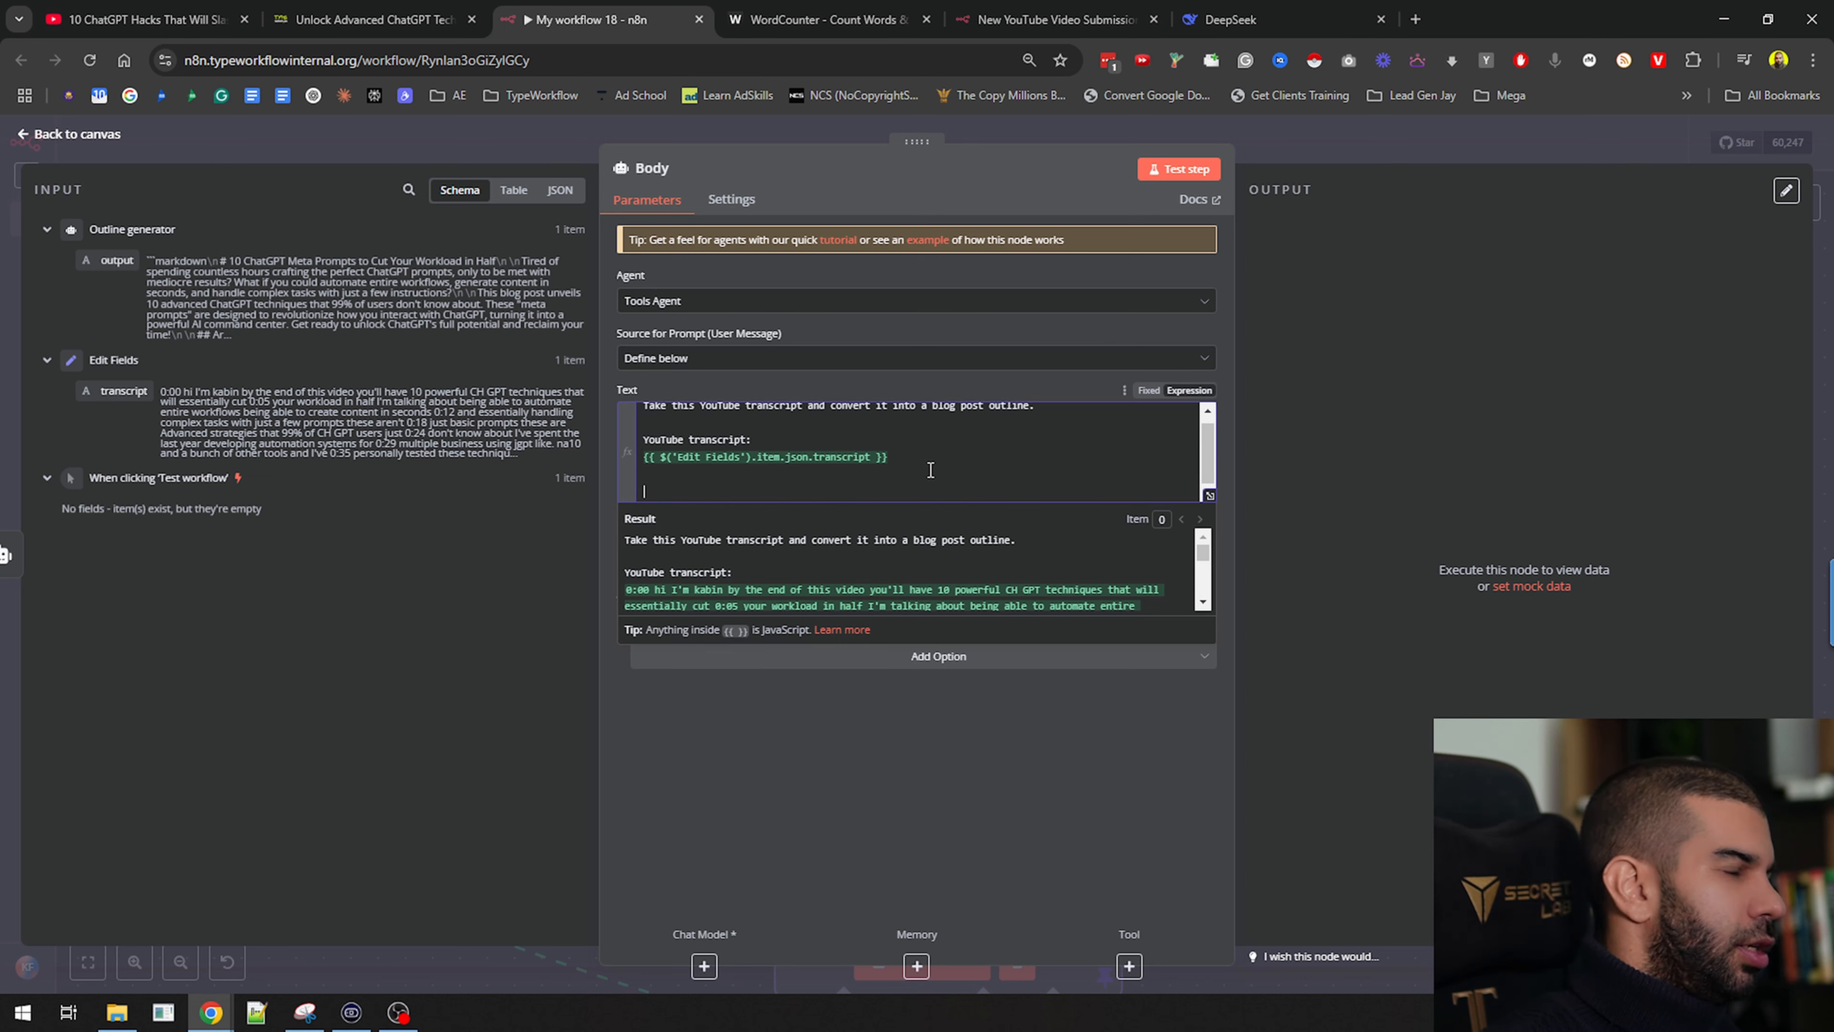
type("Output in JSON Fo")
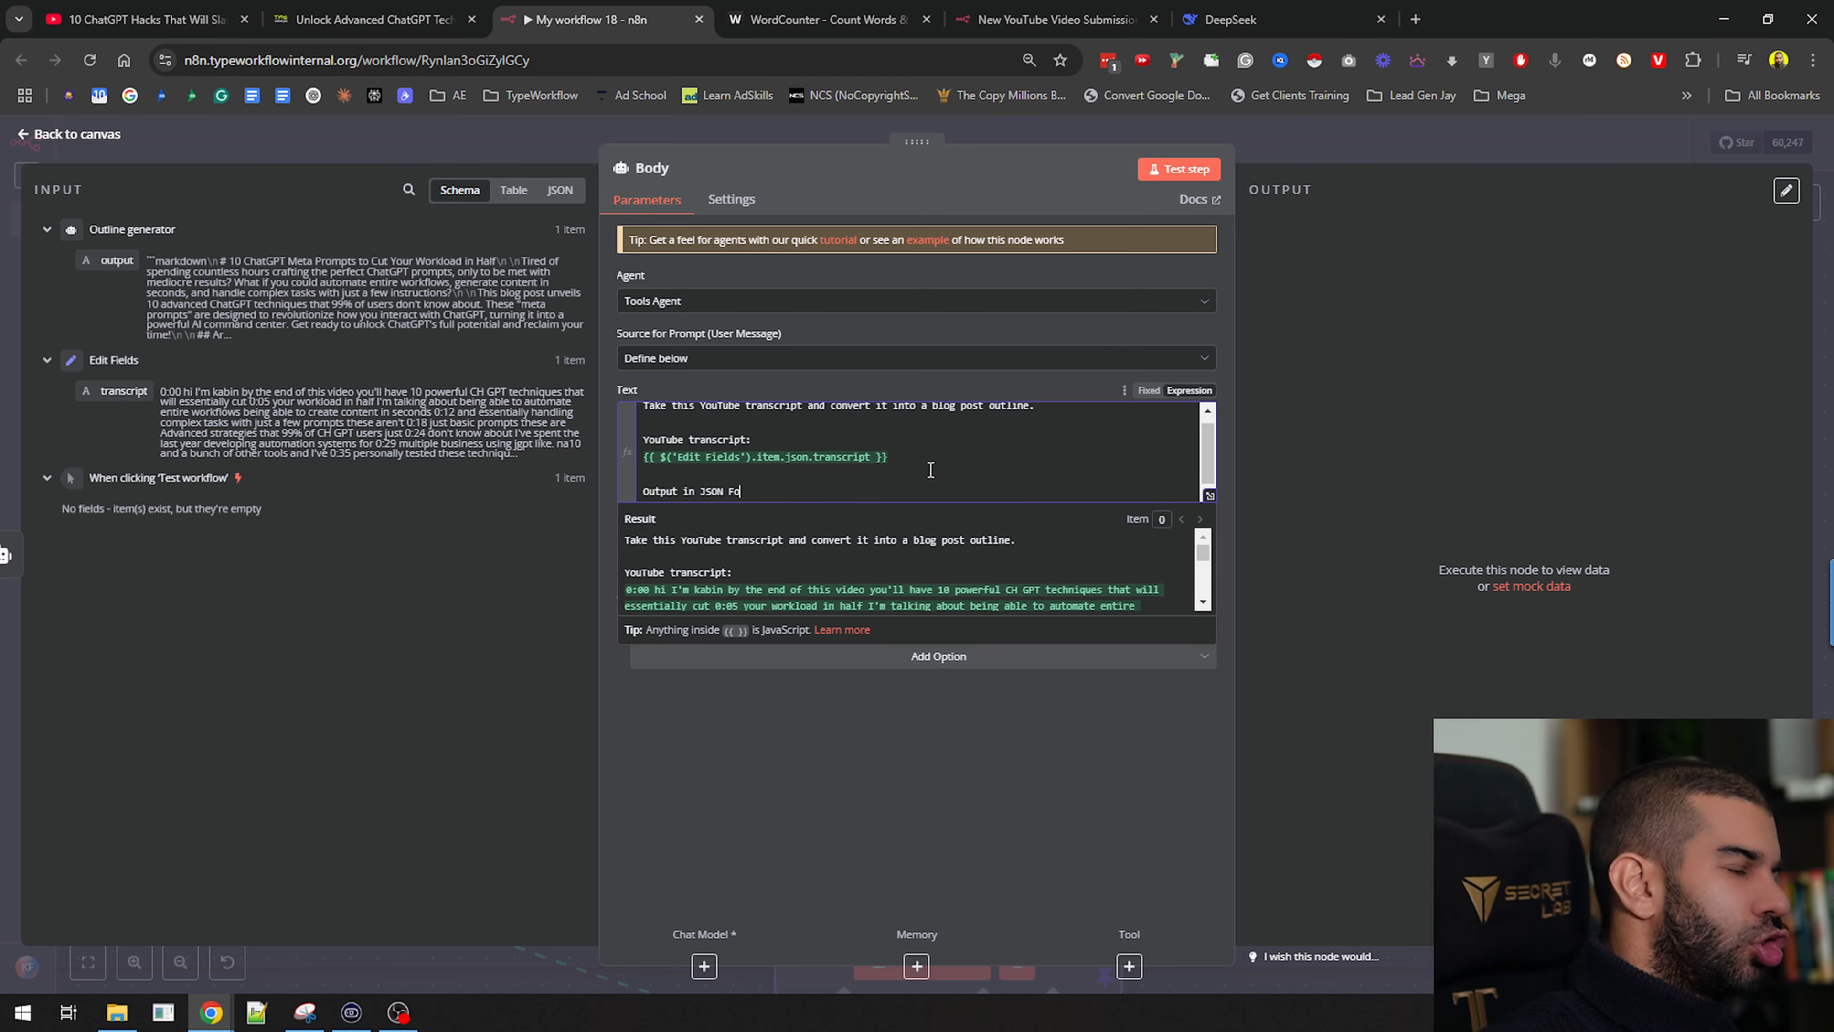
type("rmat.")
left_click(925, 749)
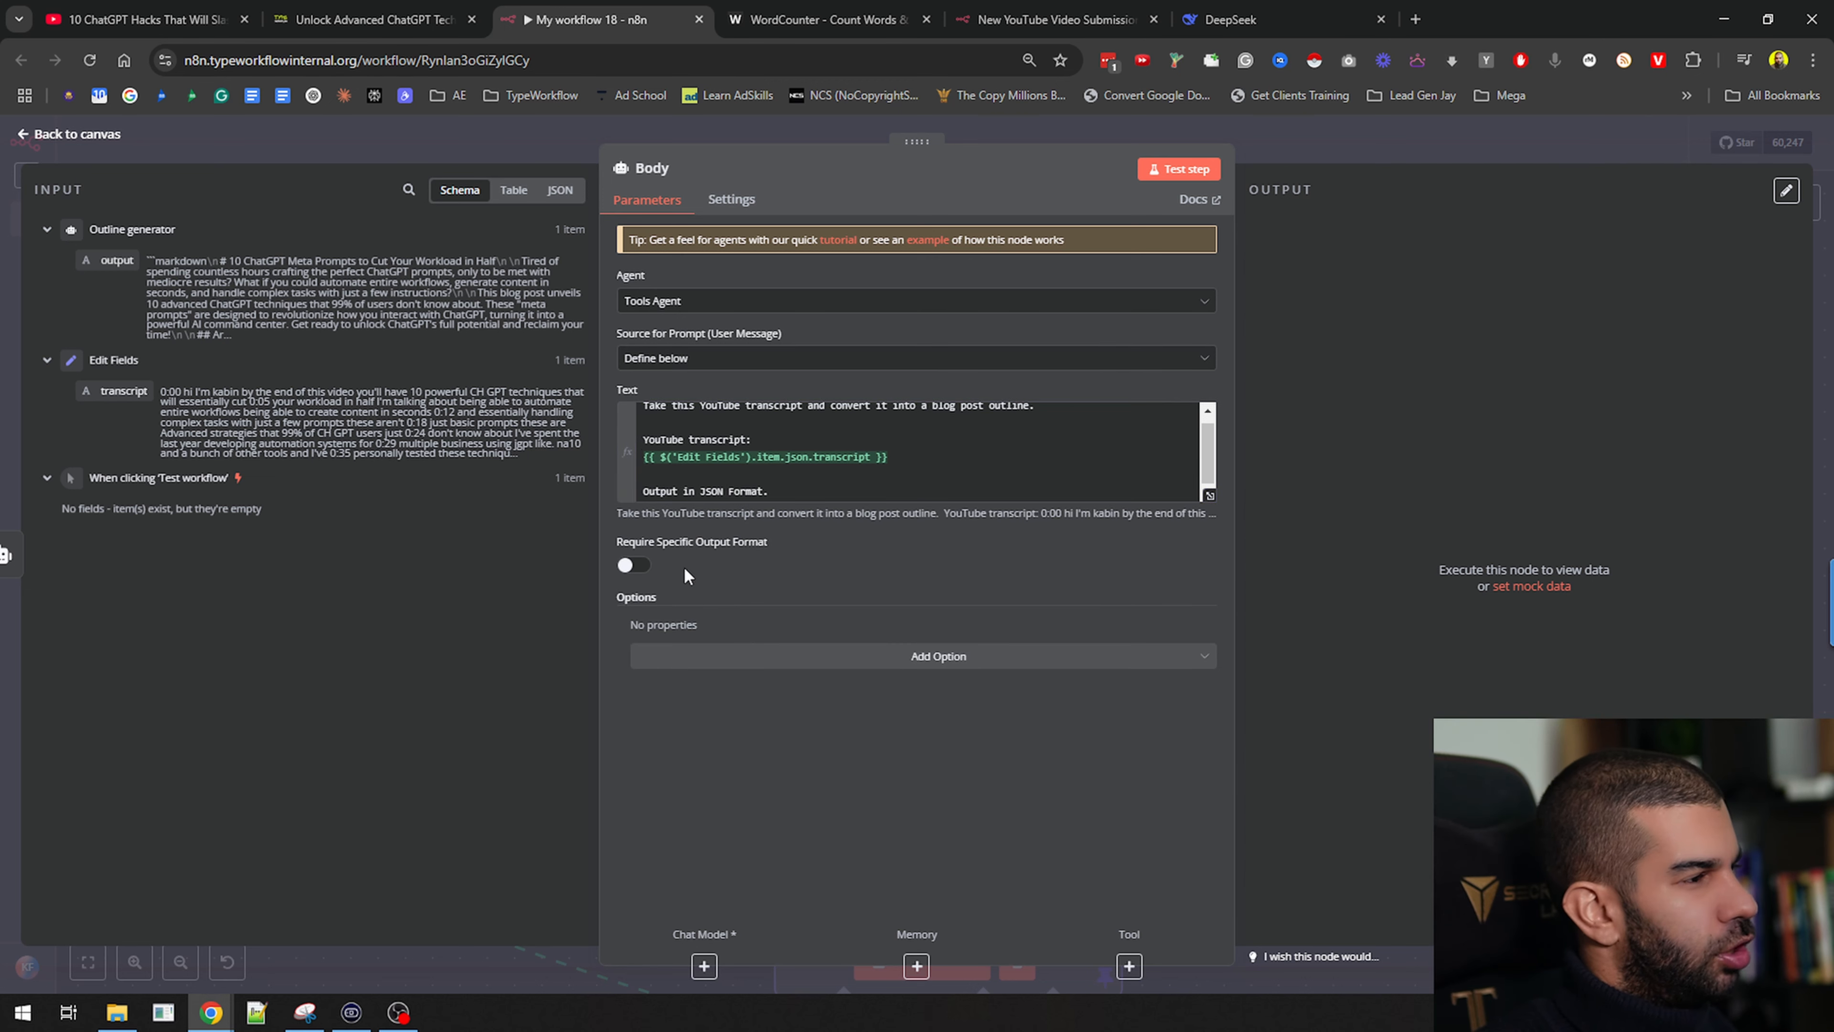
left_click(626, 567)
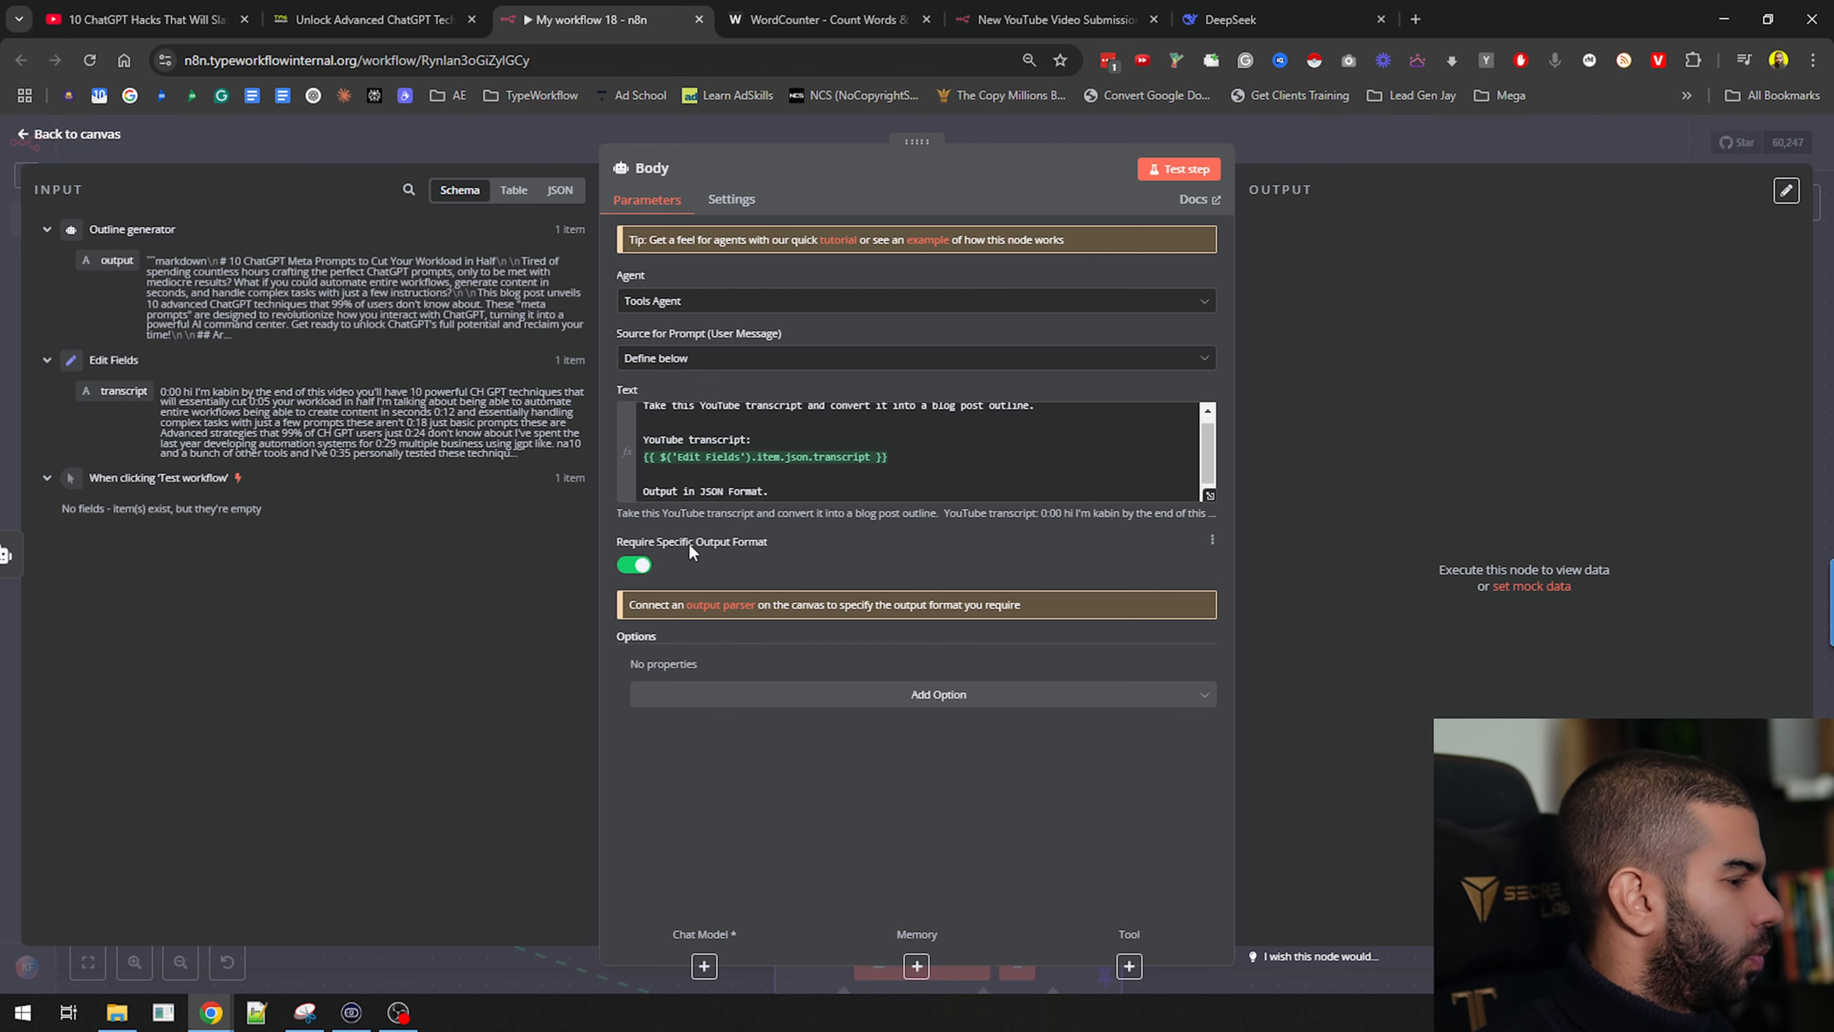
left_click(724, 606)
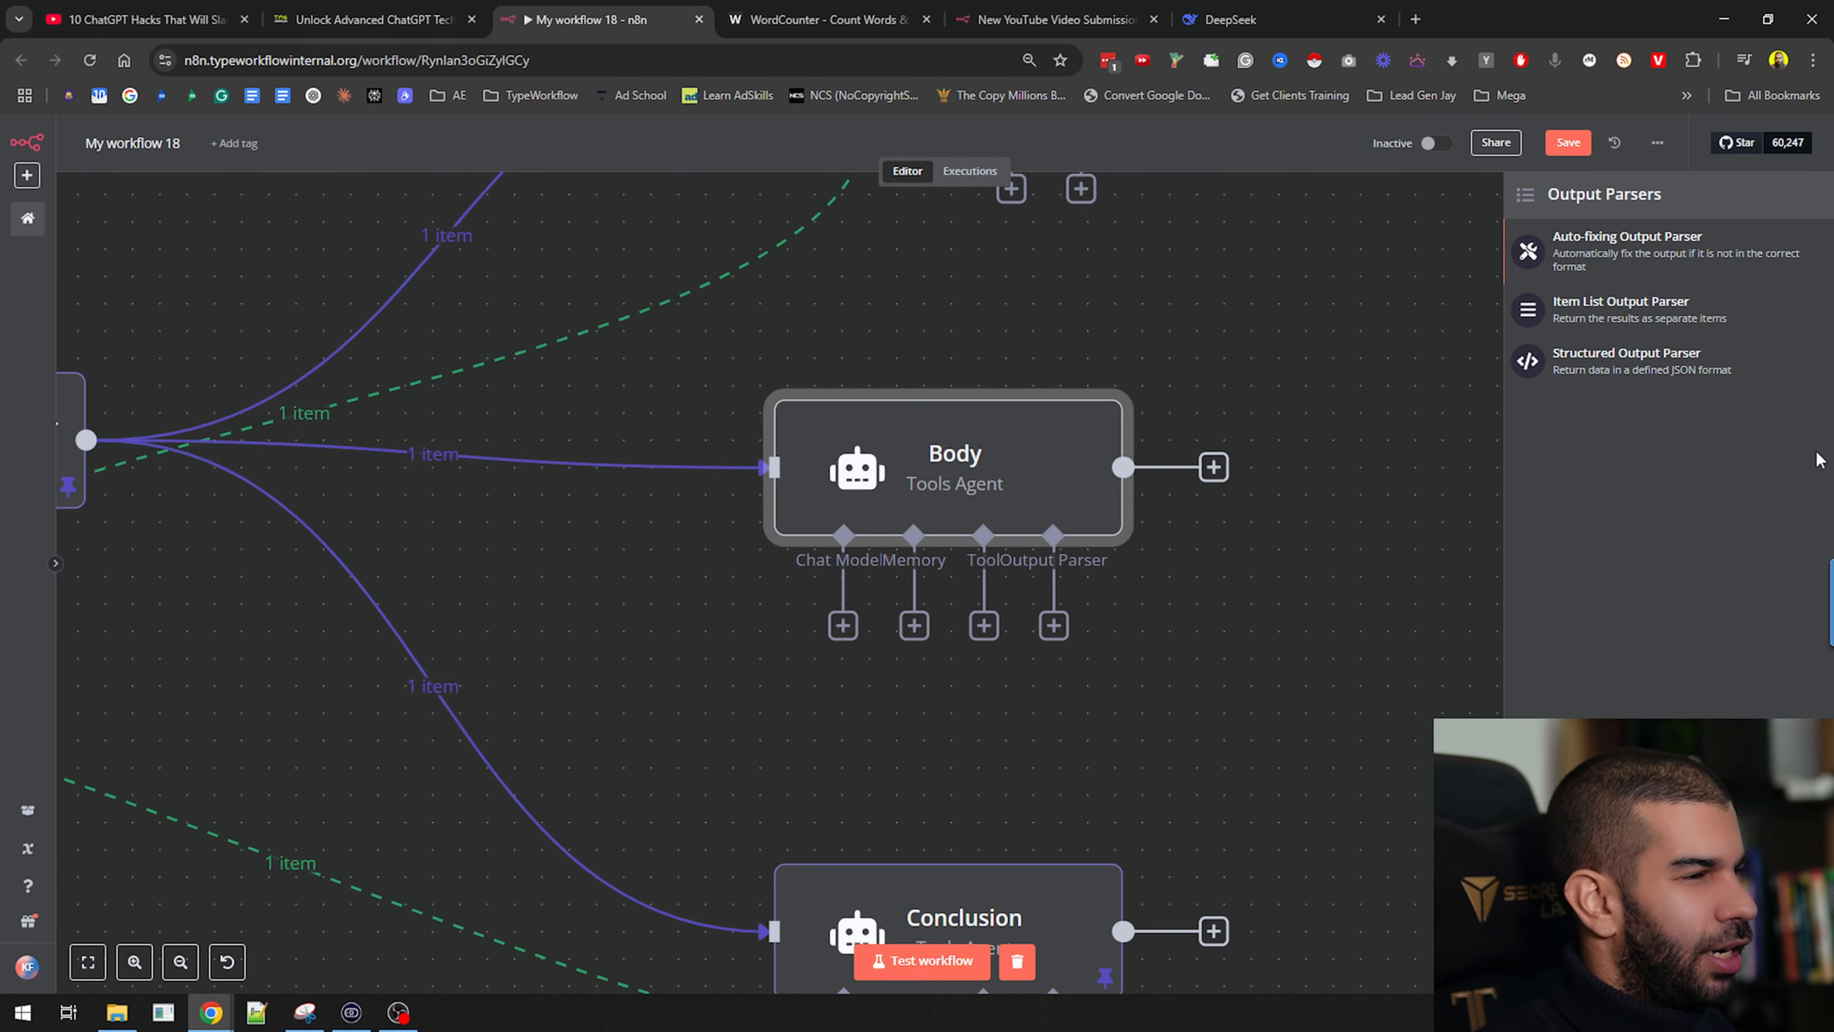
Add a Structured Output Parser to Body and set its Schema Type to Define Below
left_click(1636, 372)
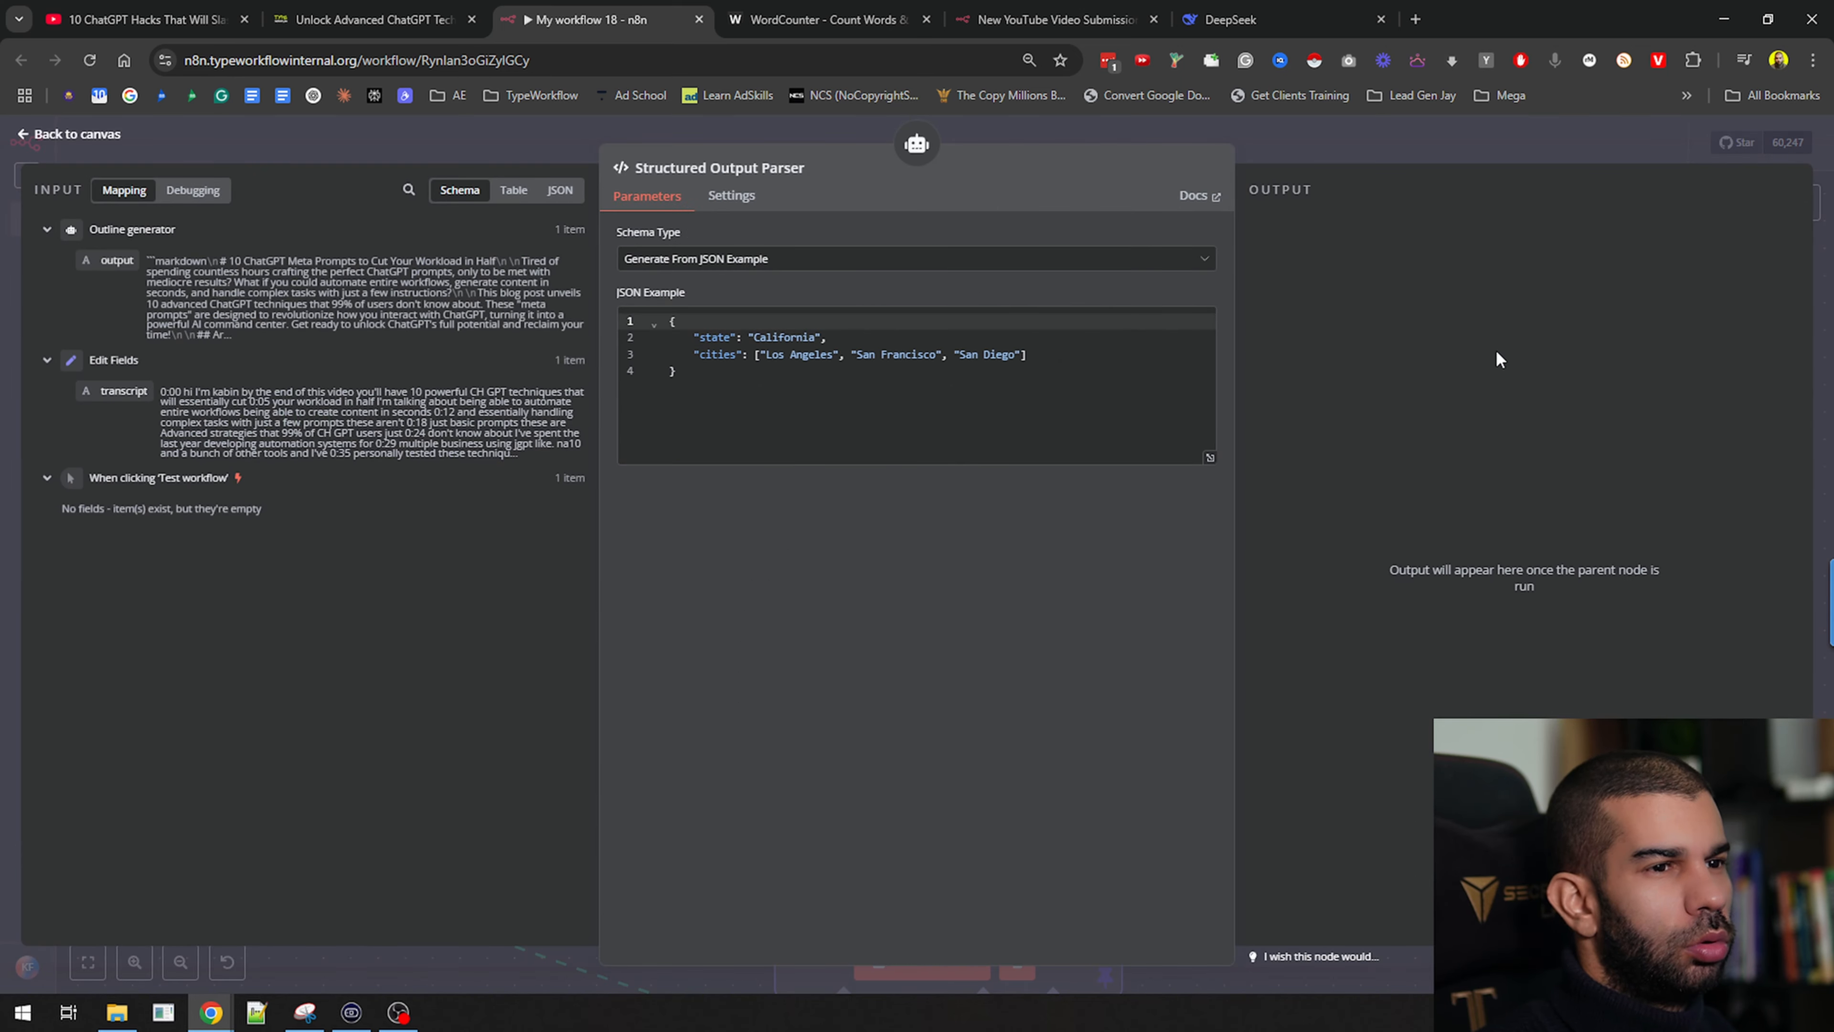
left_click(808, 260)
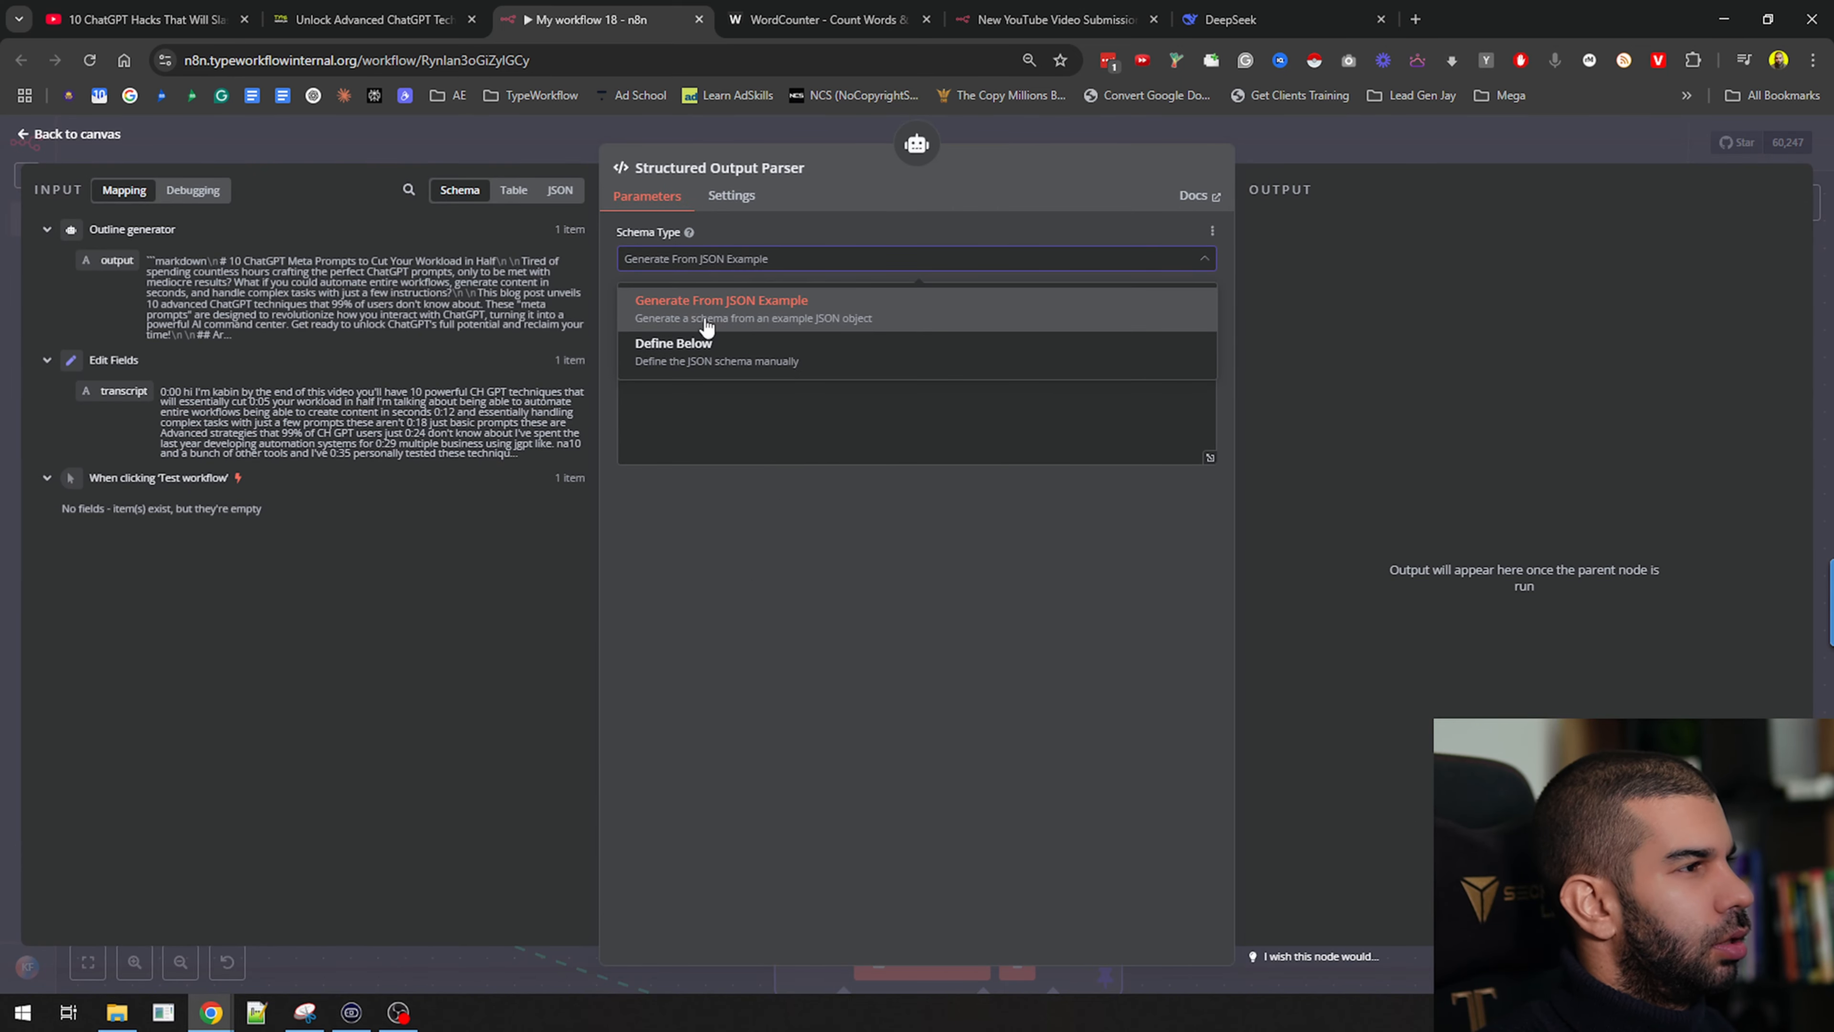
left_click(778, 425)
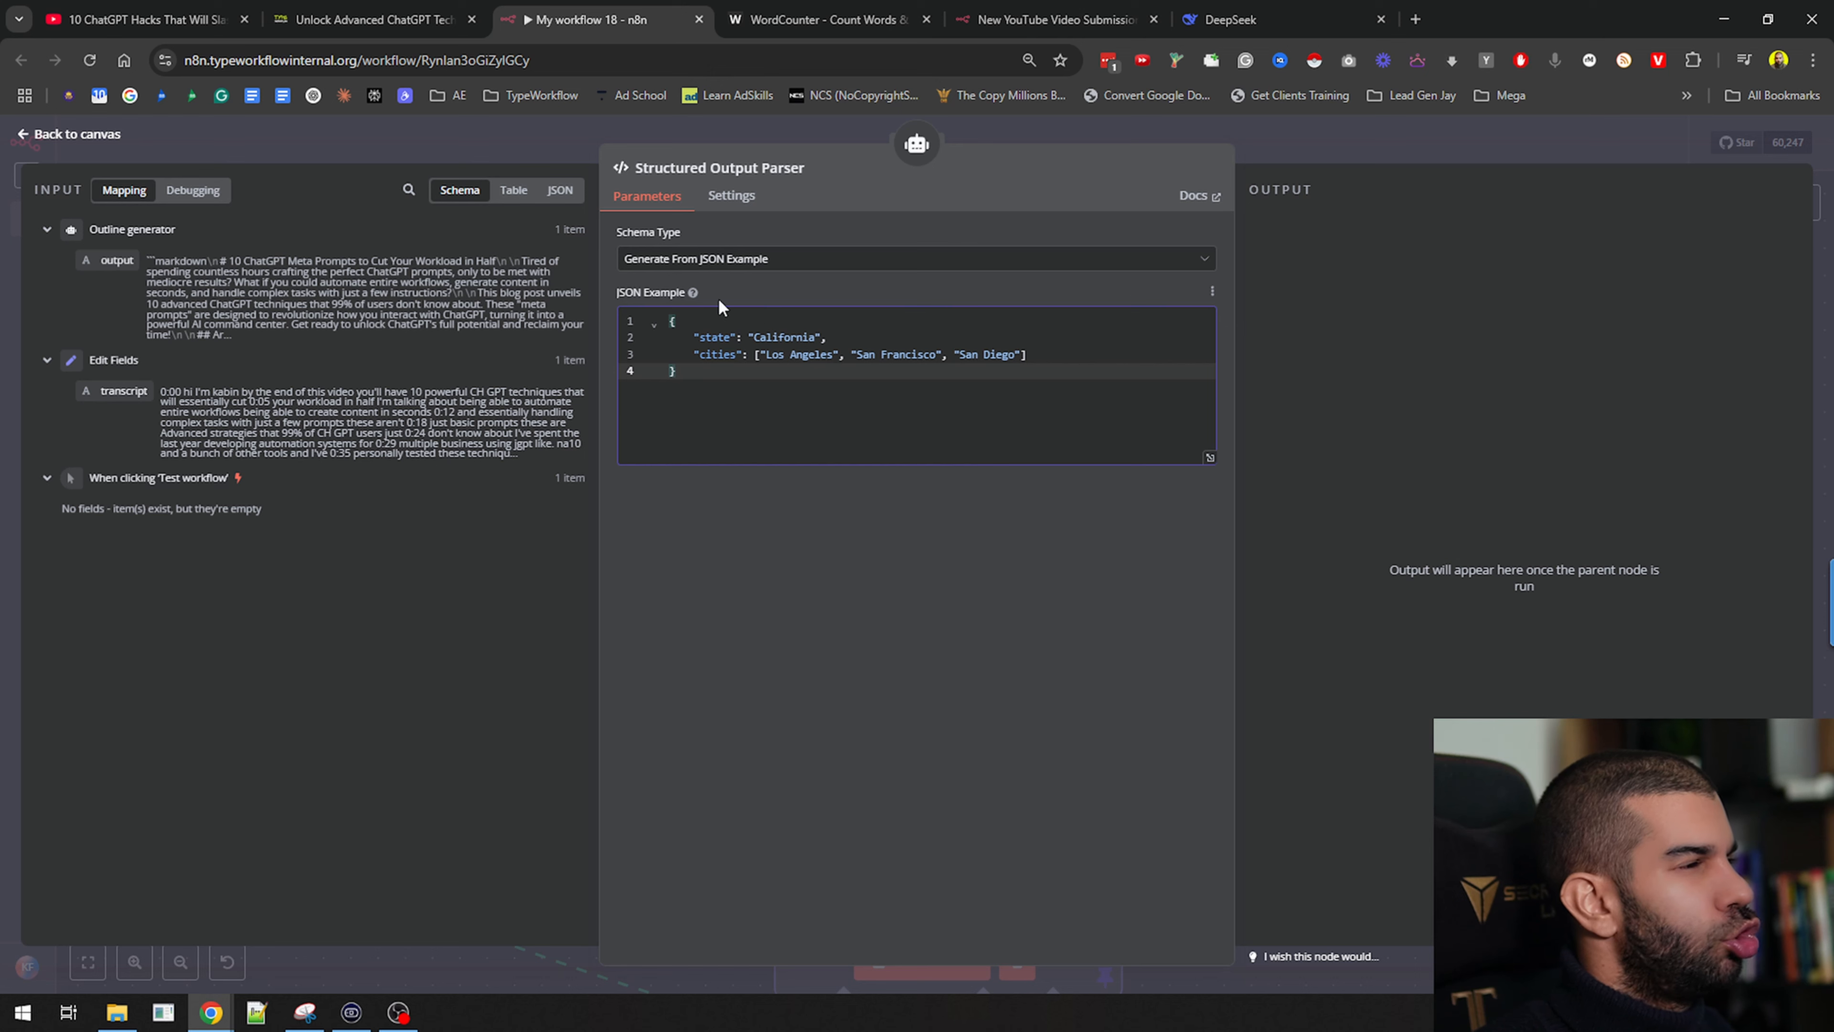
left_click(704, 260)
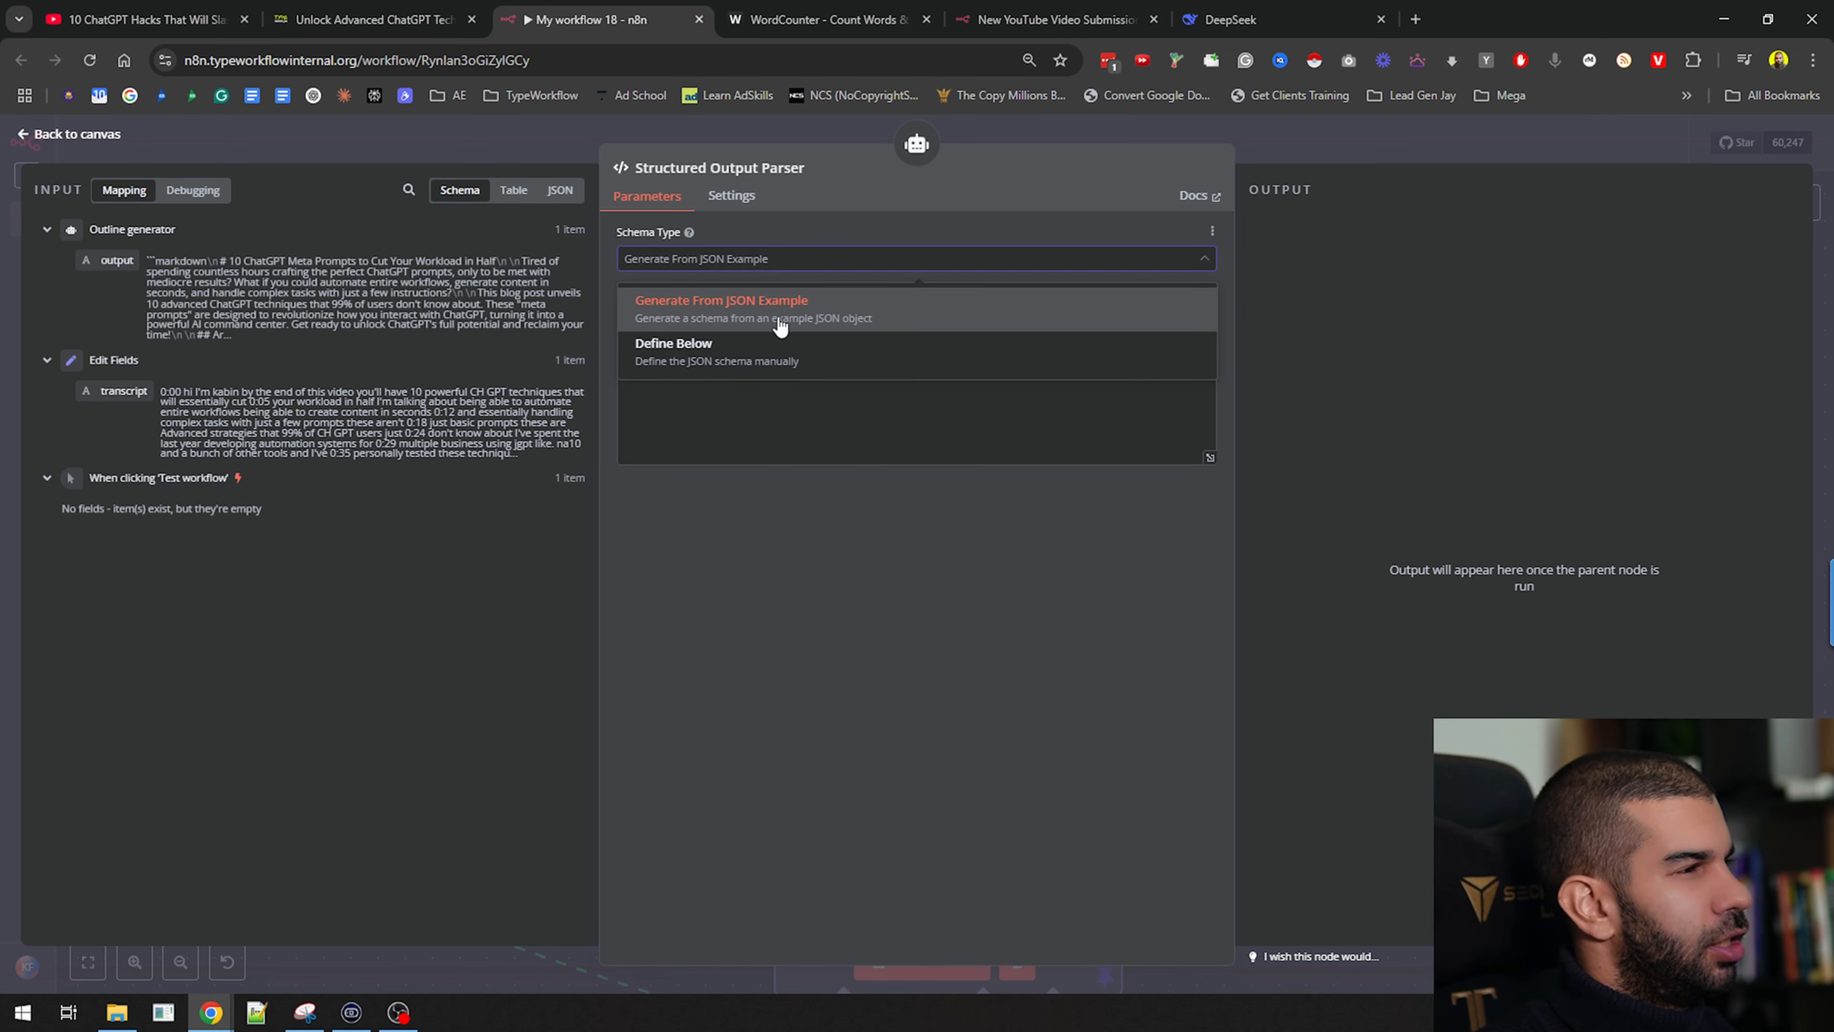
left_click(815, 318)
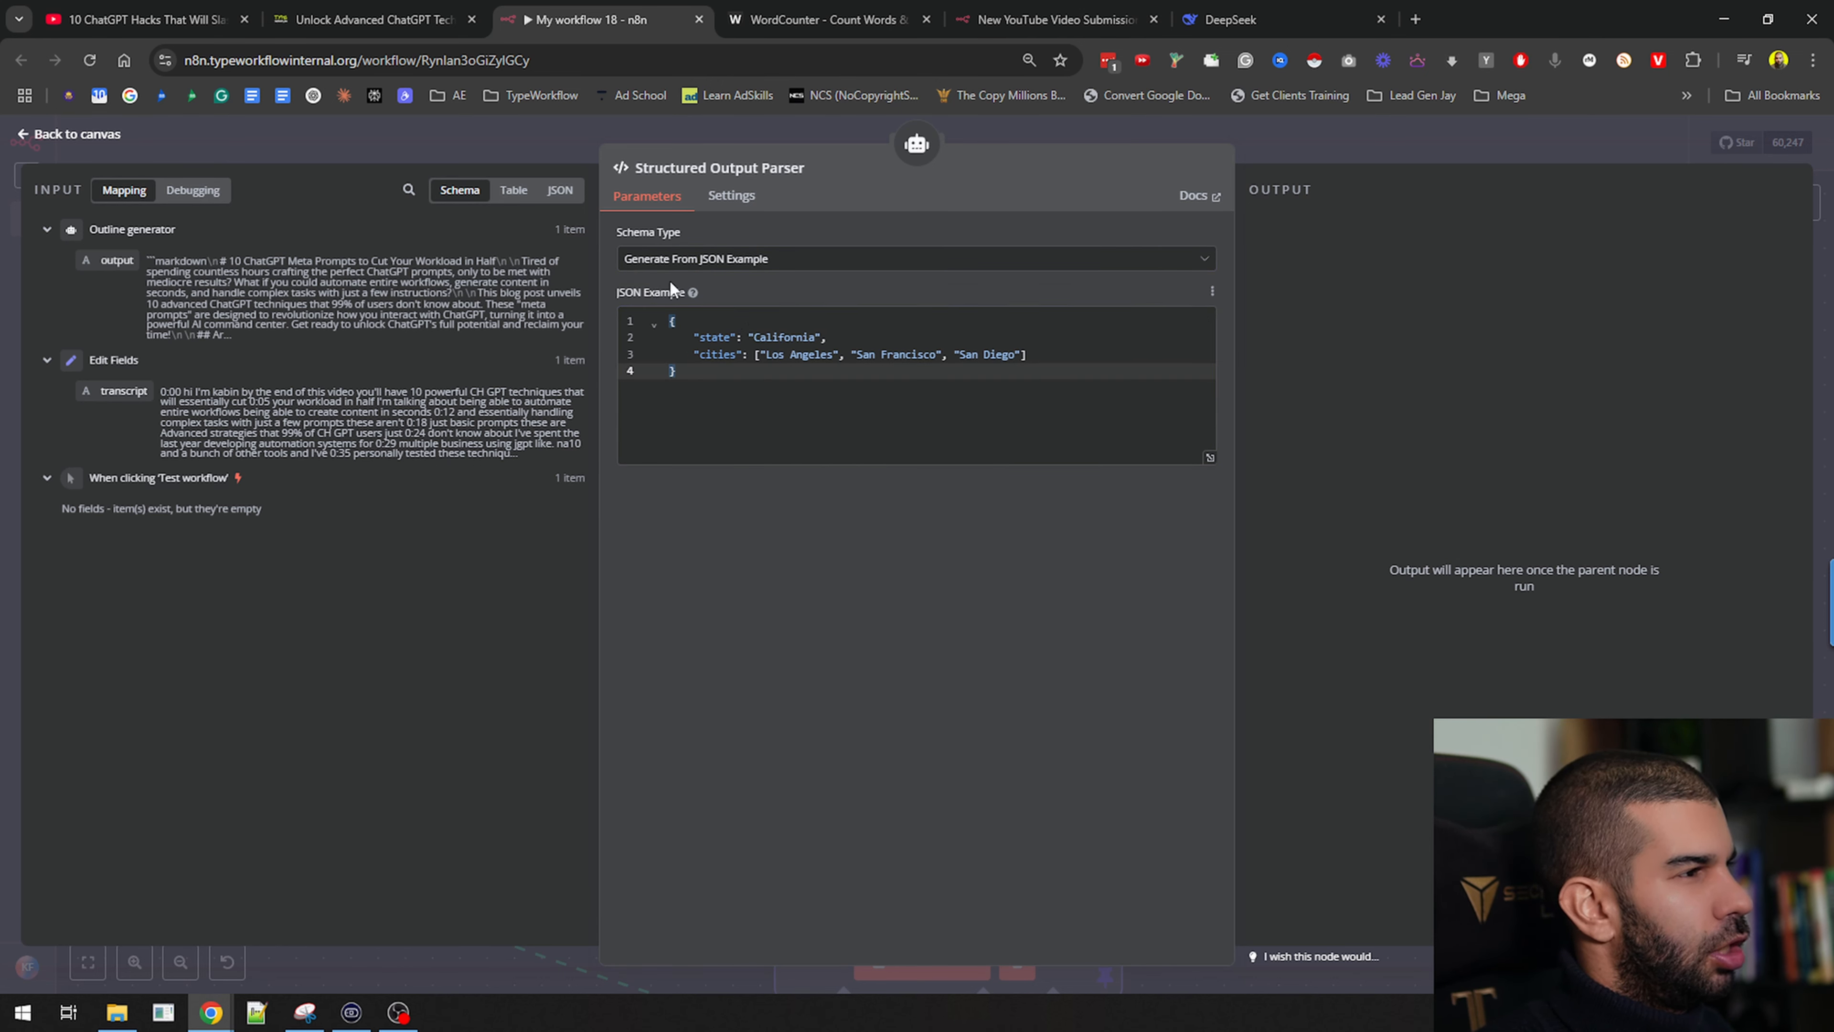
left_click(768, 260)
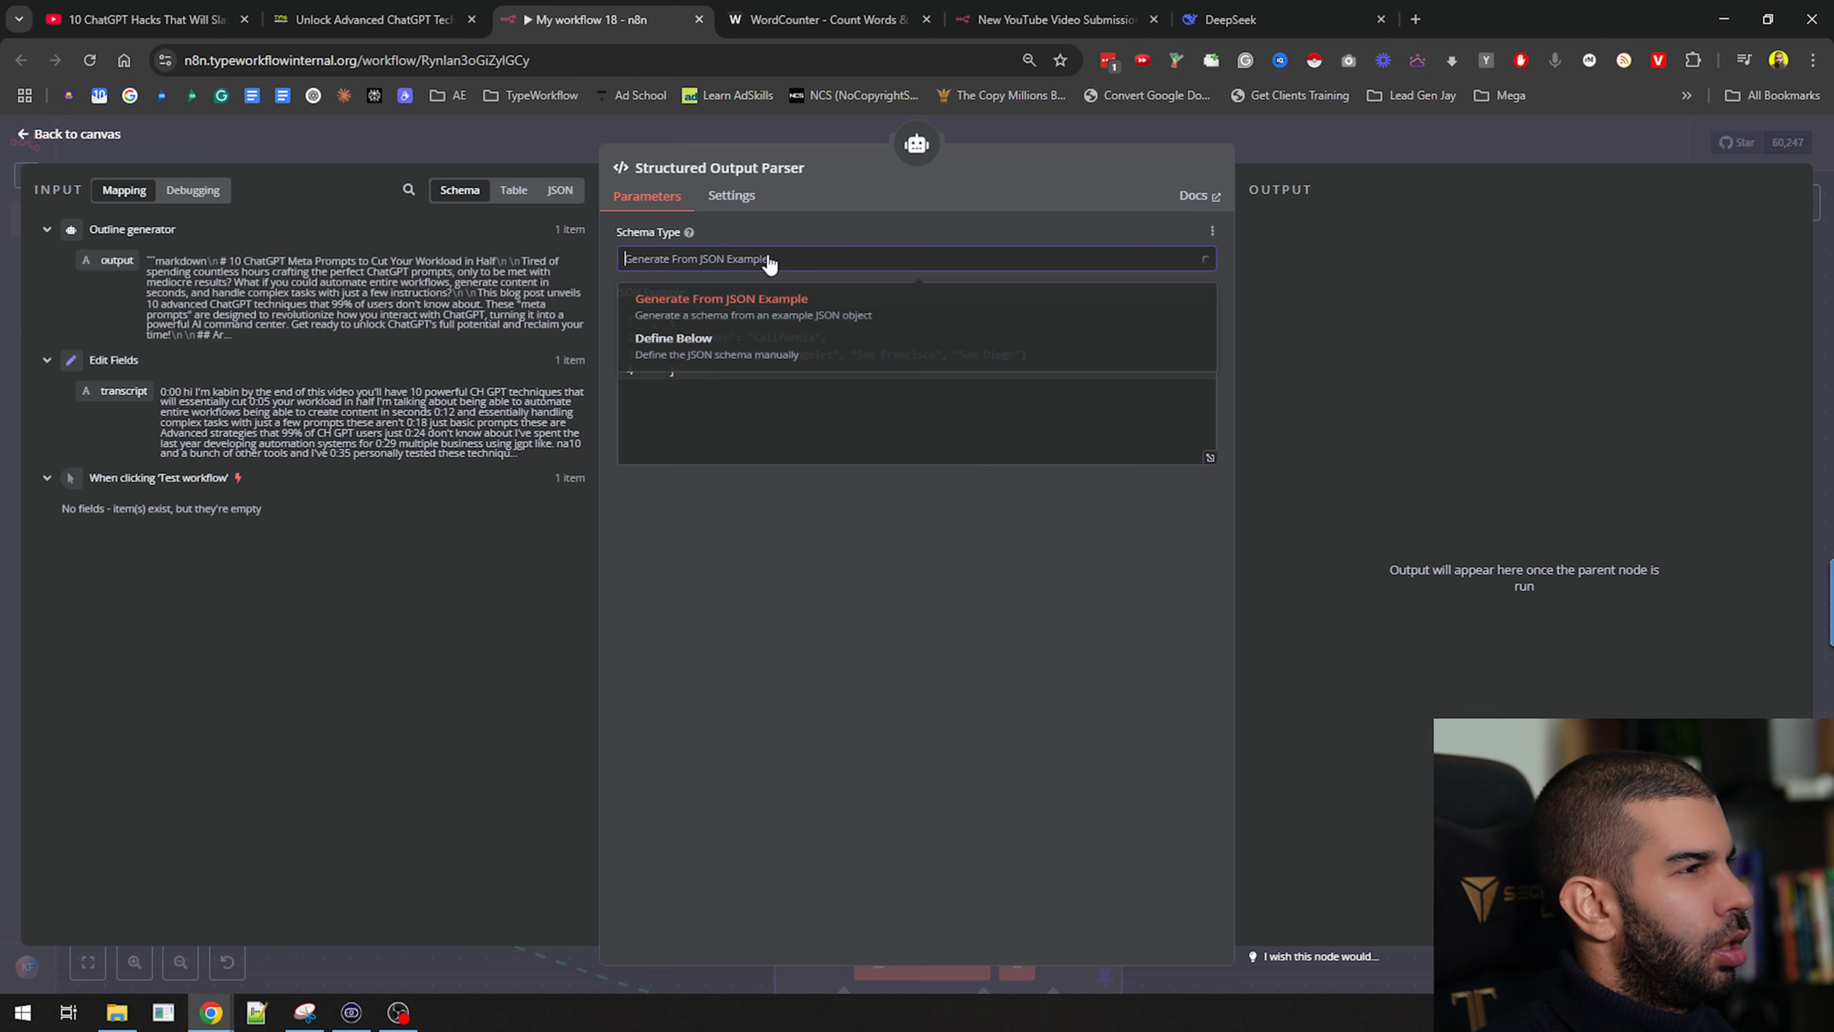
left_click(759, 365)
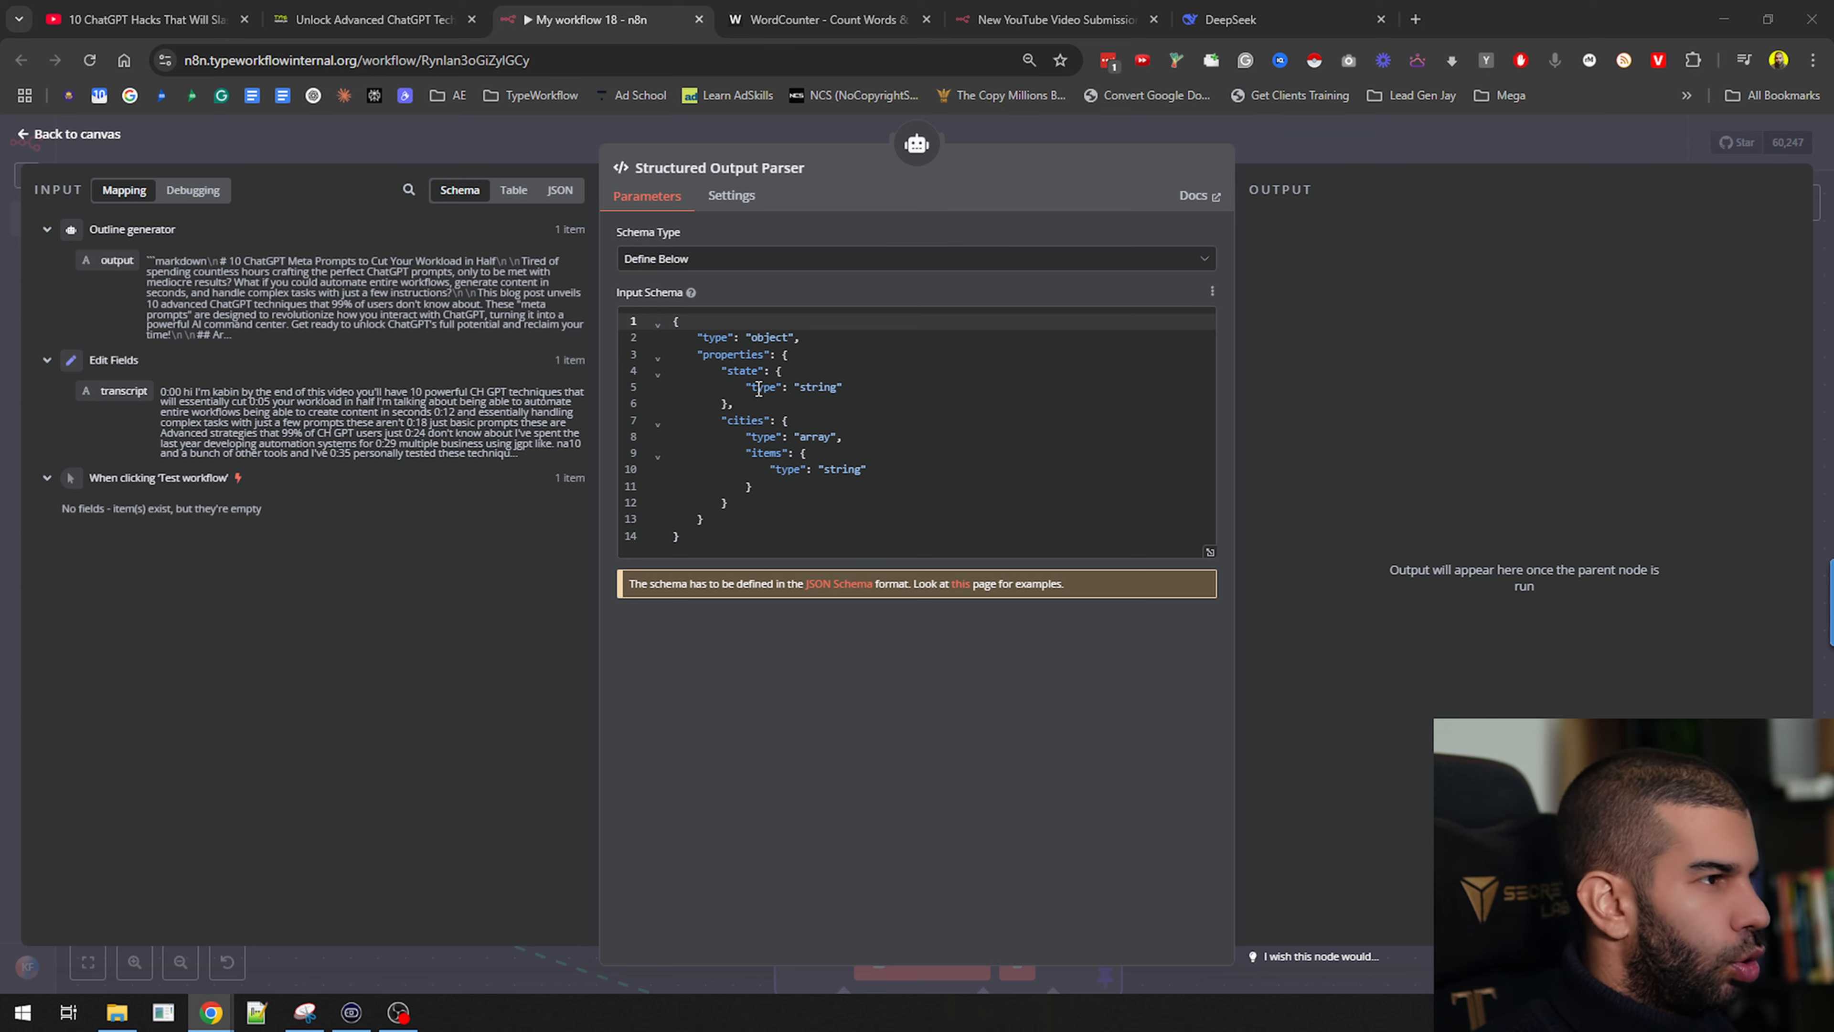
left_click(823, 449)
Replace the sample schema with outer braces, a "section" key and an empty list
key("ctrl+a")
type("{")
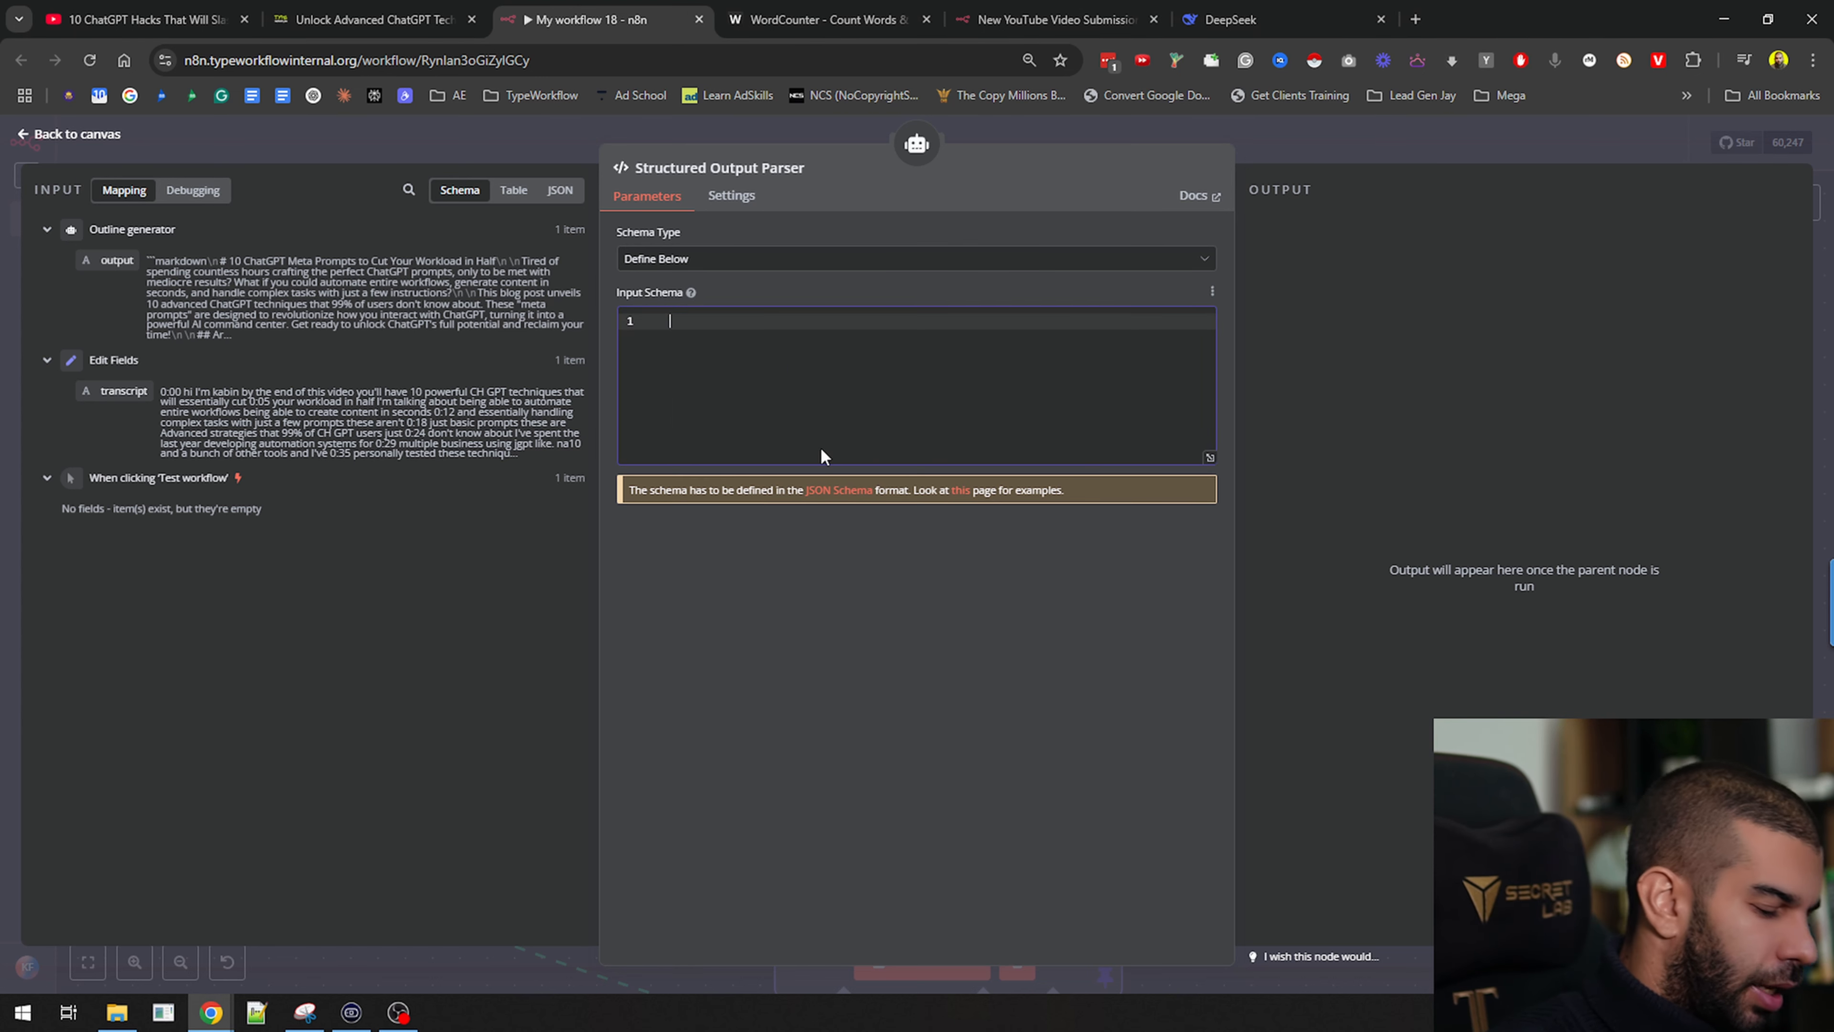
key("Return")
key("Return")
key("Return")
type("}")
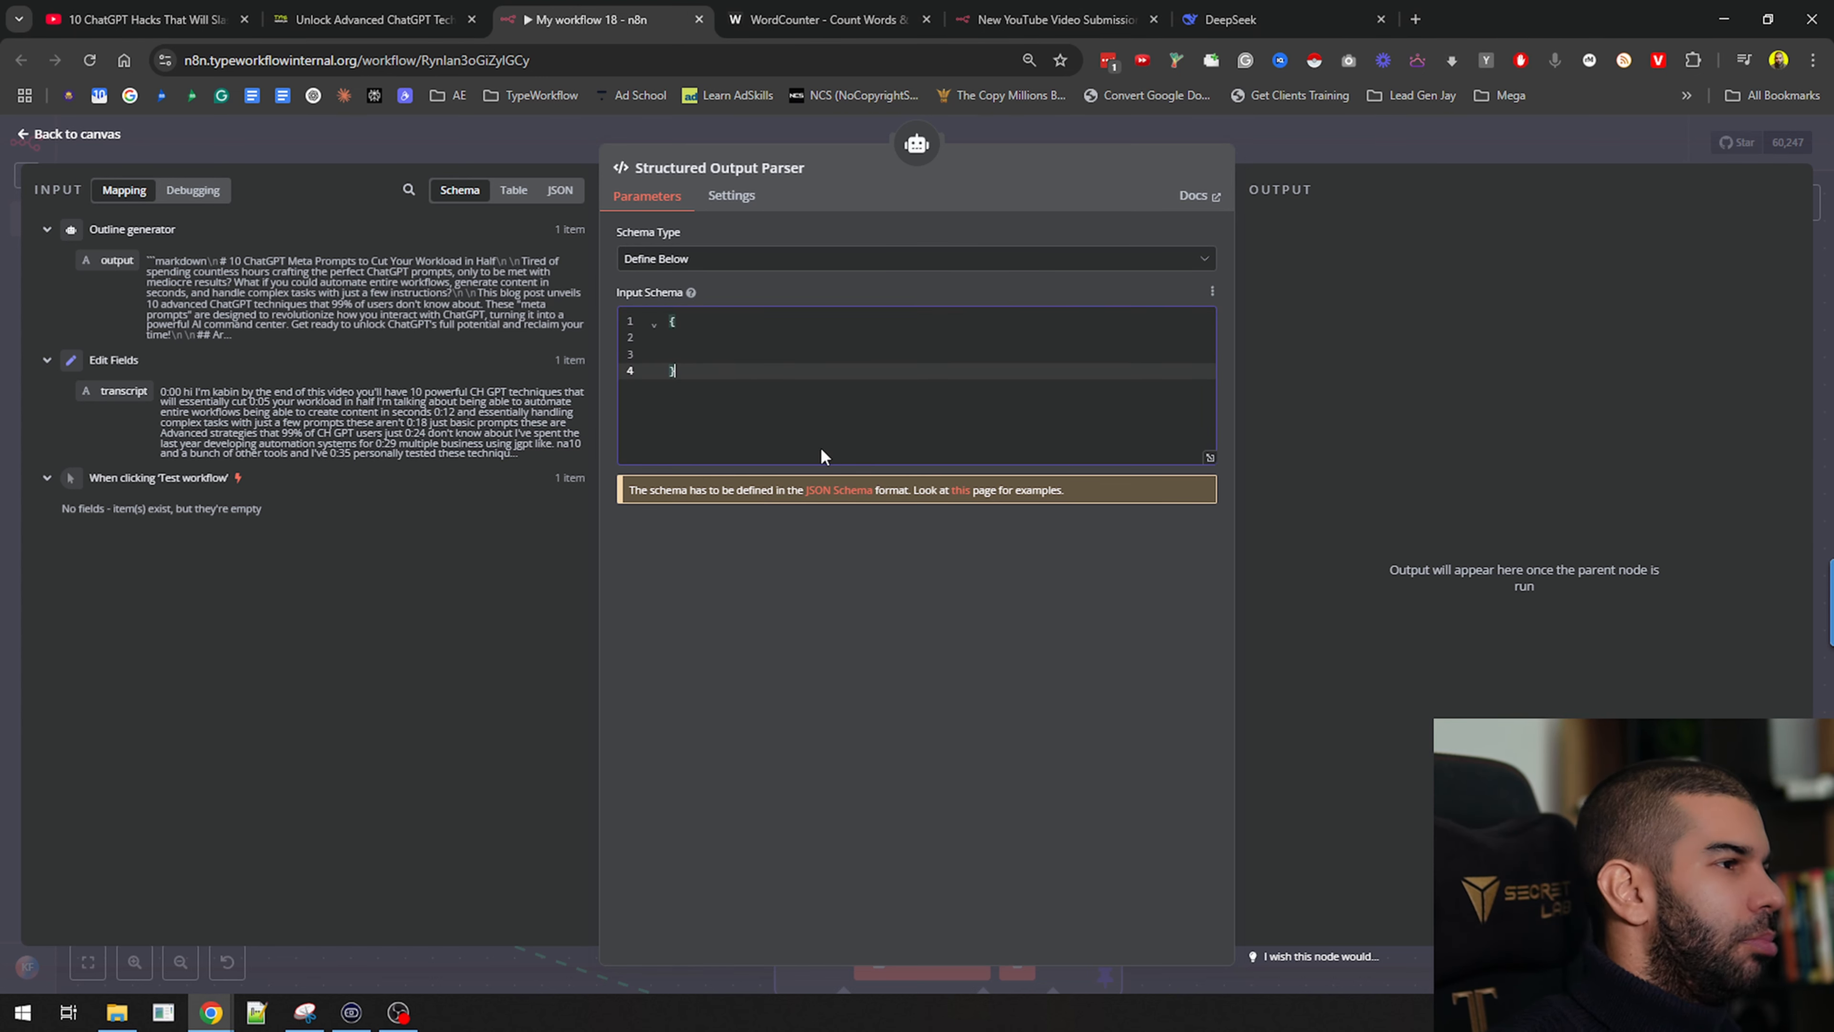
key("Up")
key("Up")
key("Return")
key("Up")
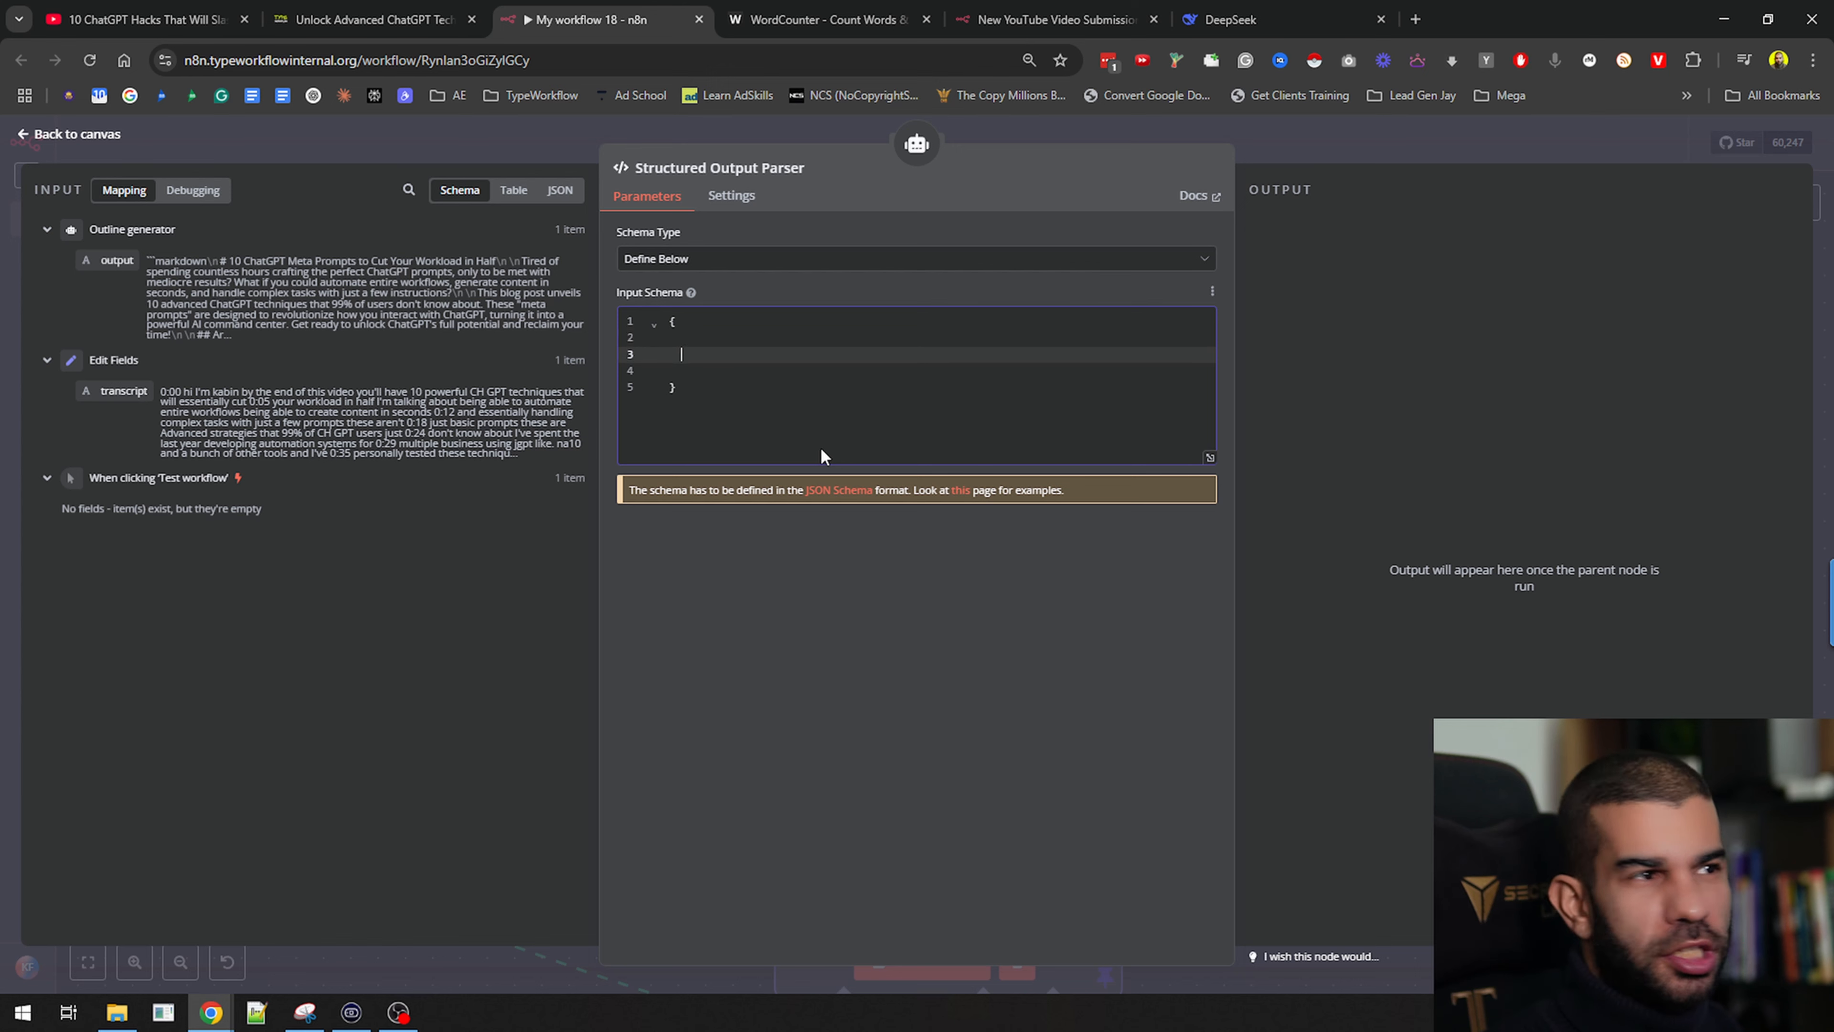
type("\"section")
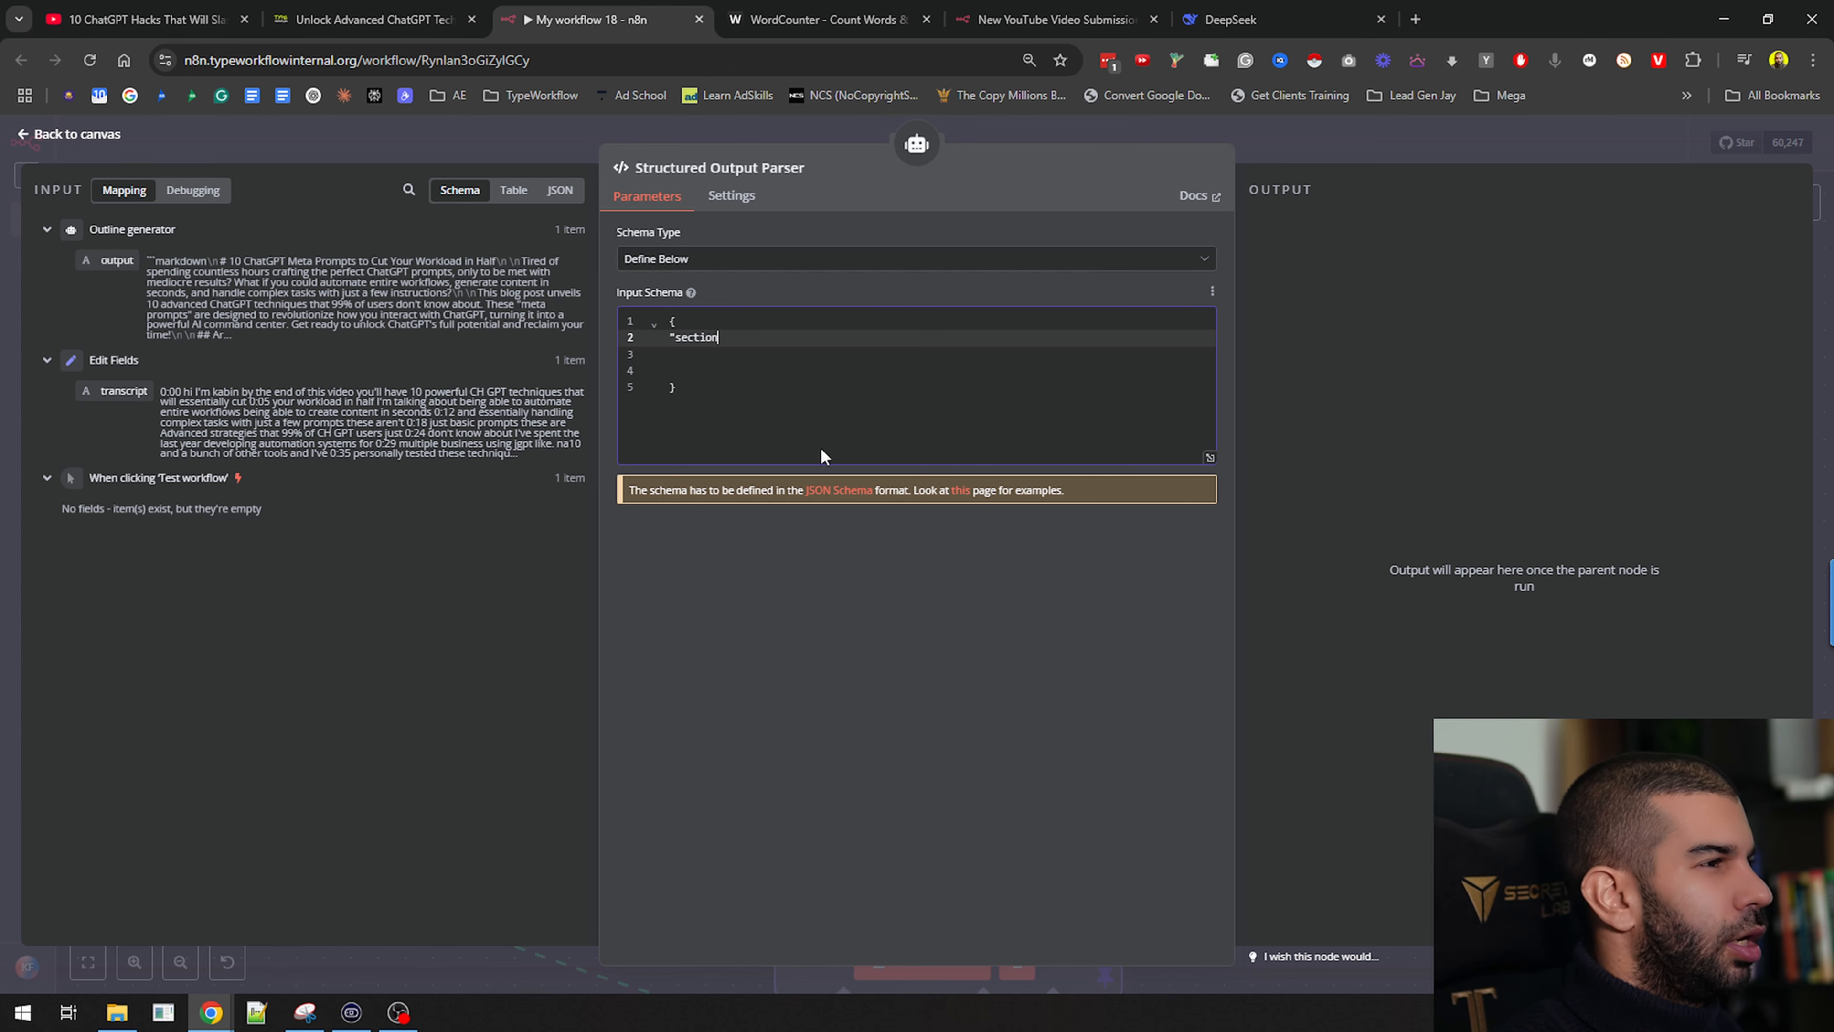
type("\":")
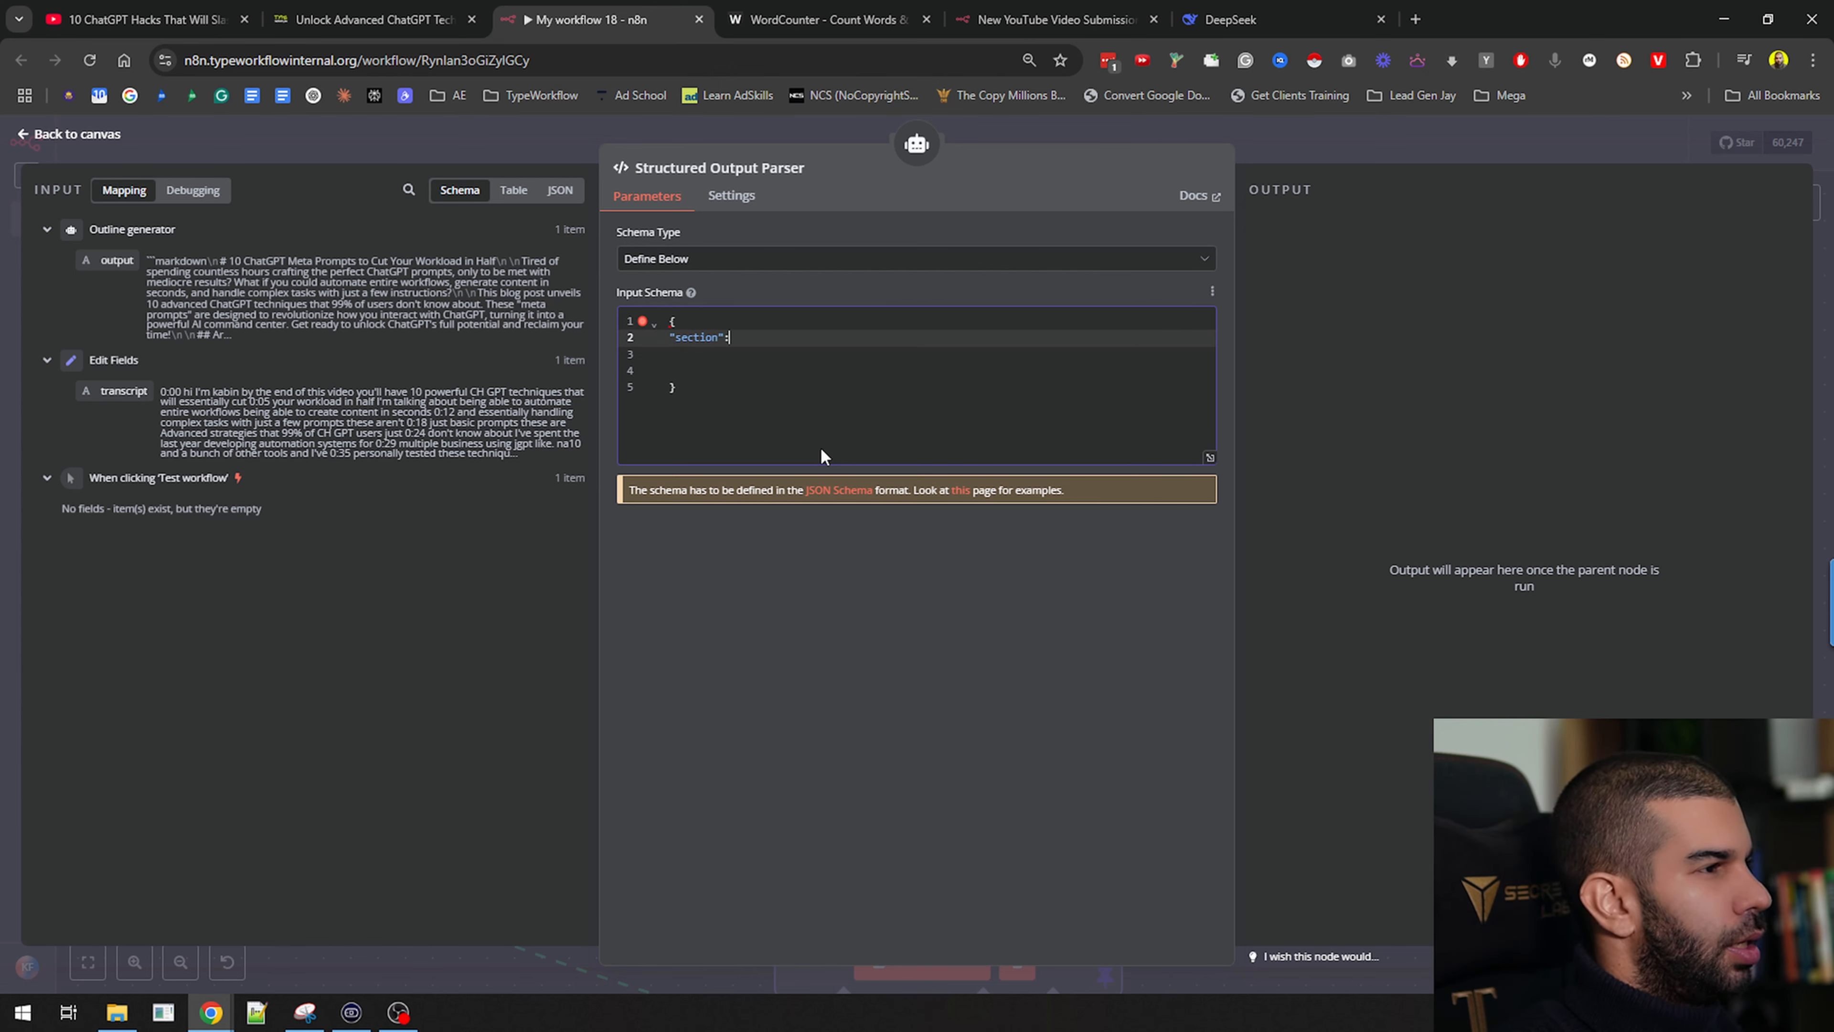
key("Return")
type("[")
key("Return")
key("Return")
key("Return")
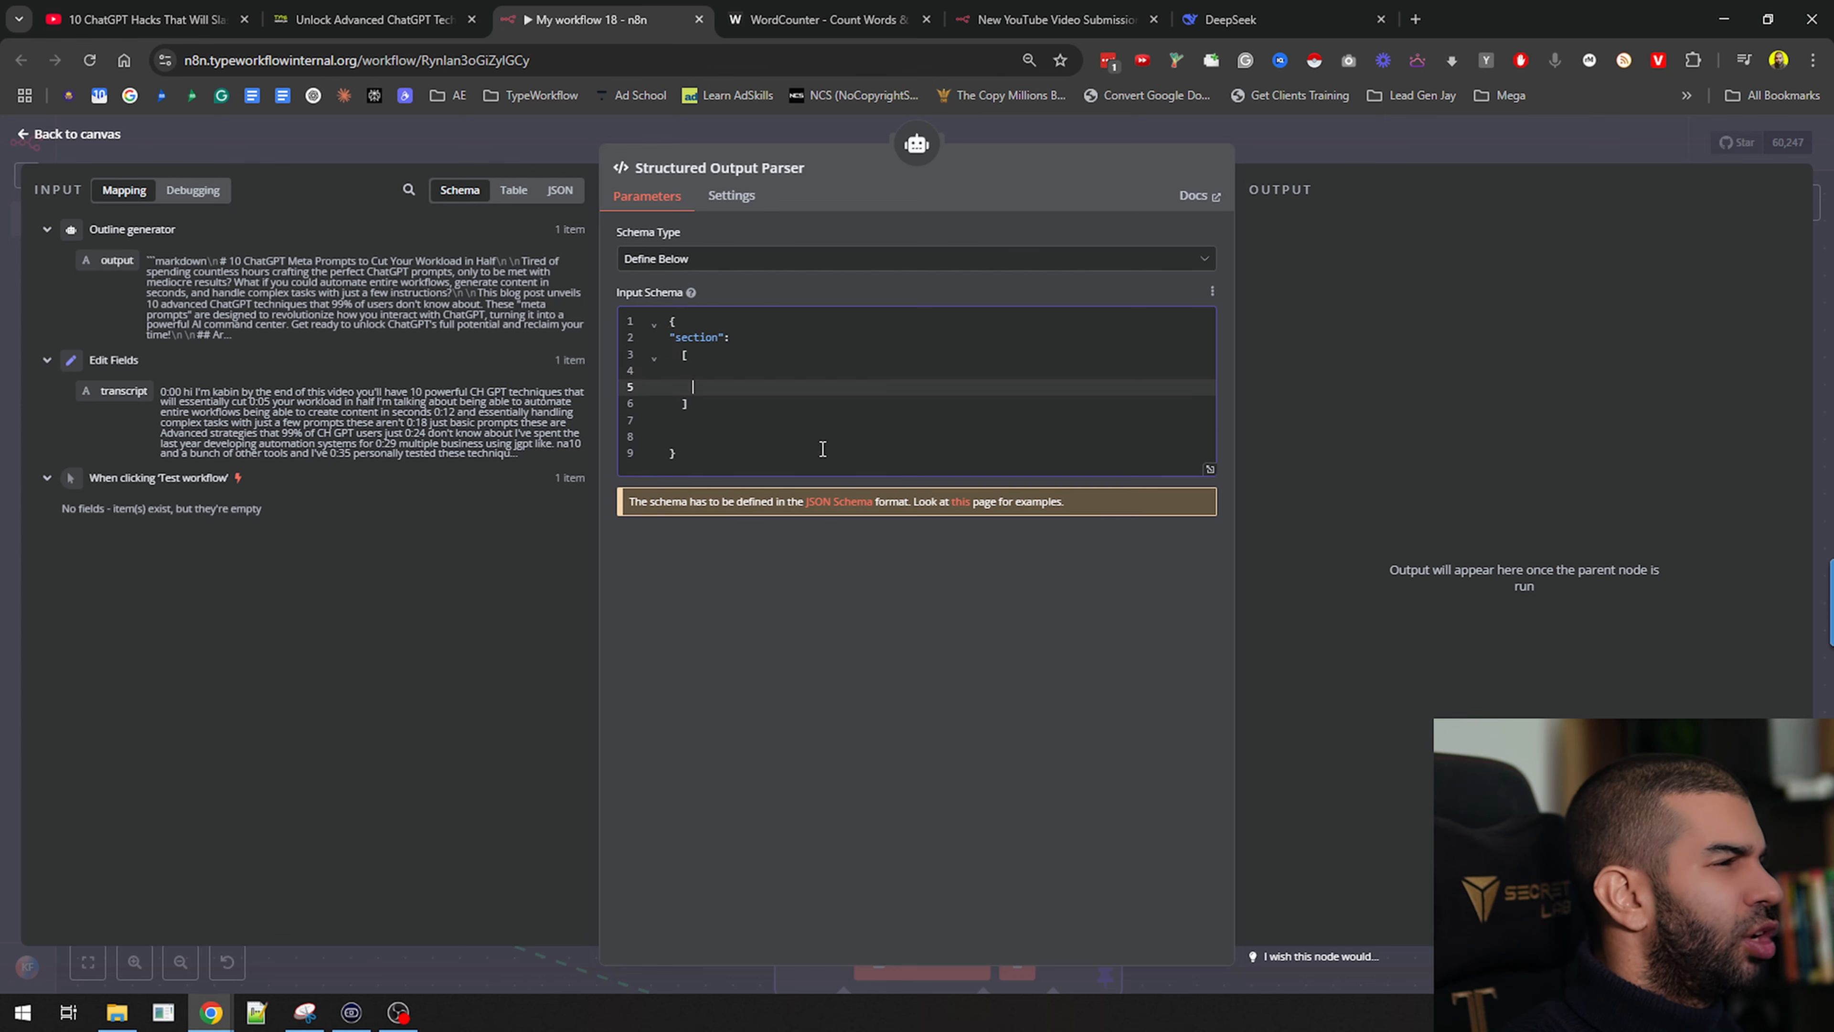
key("Up")
key("Up")
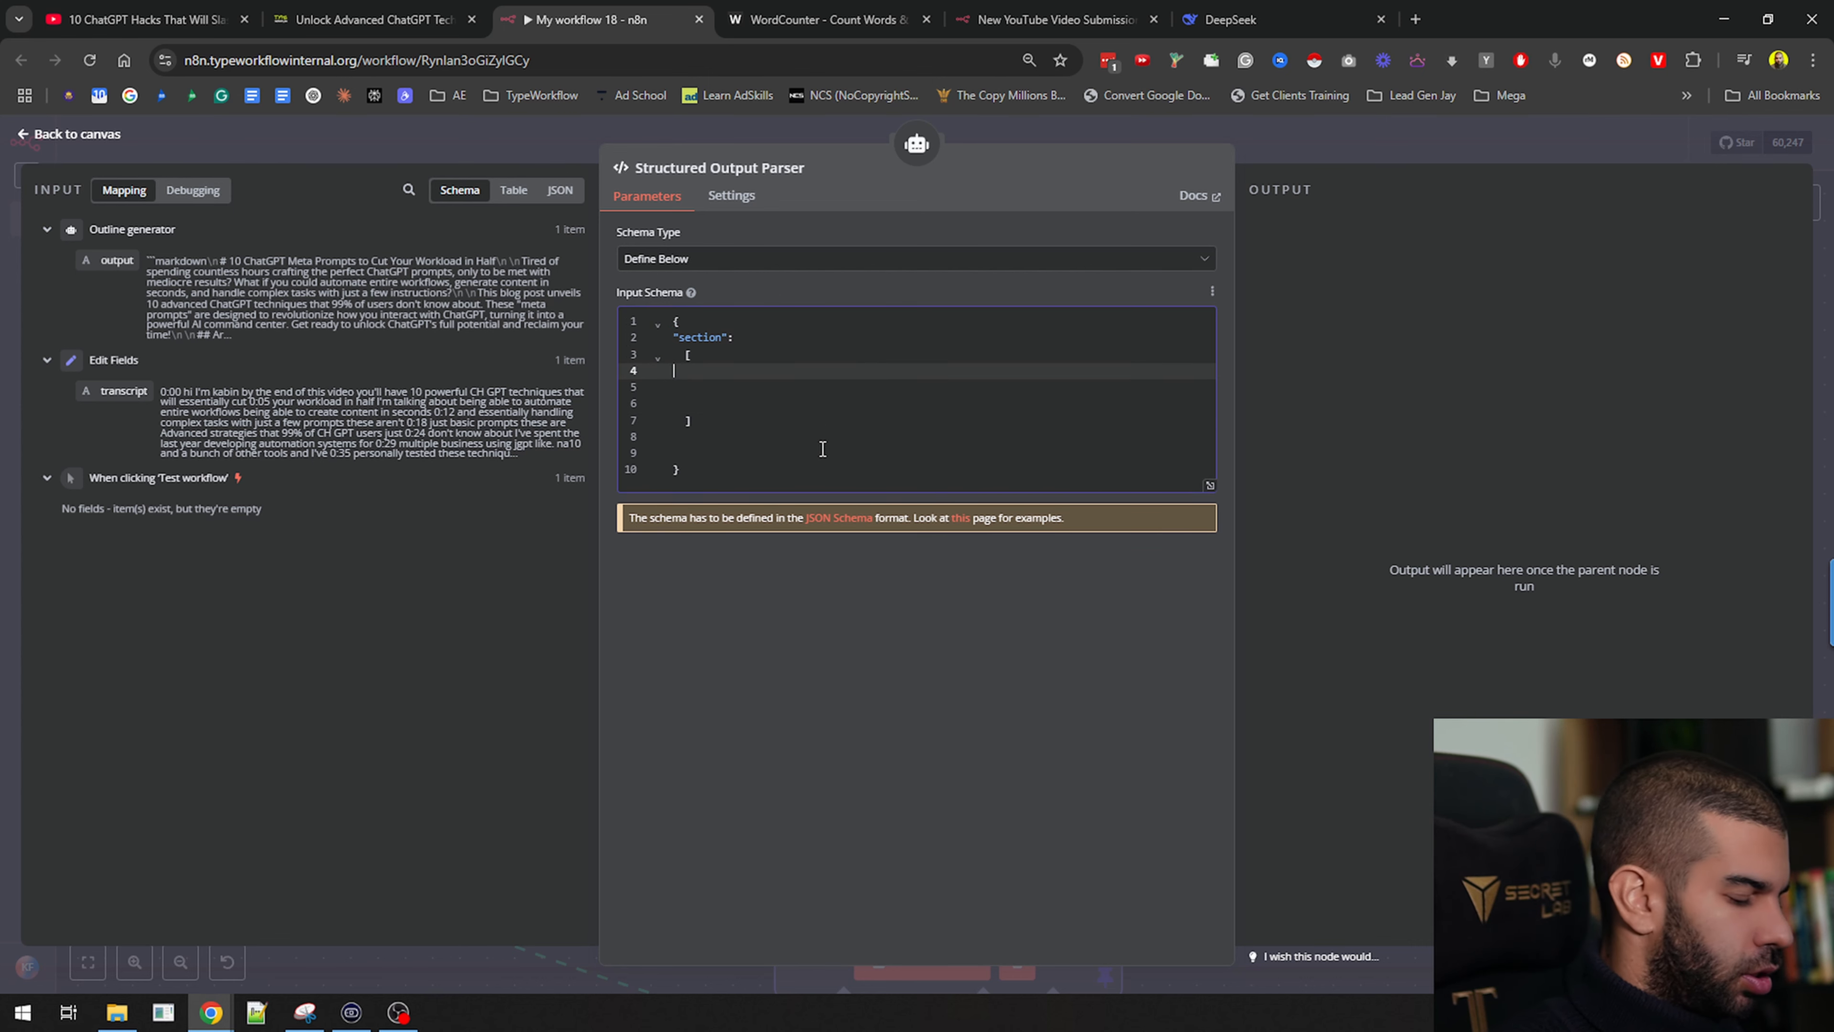
Add "section" and "sectionPoints":[] entries to the list and rename the outer key to "sections"
type("\"sect")
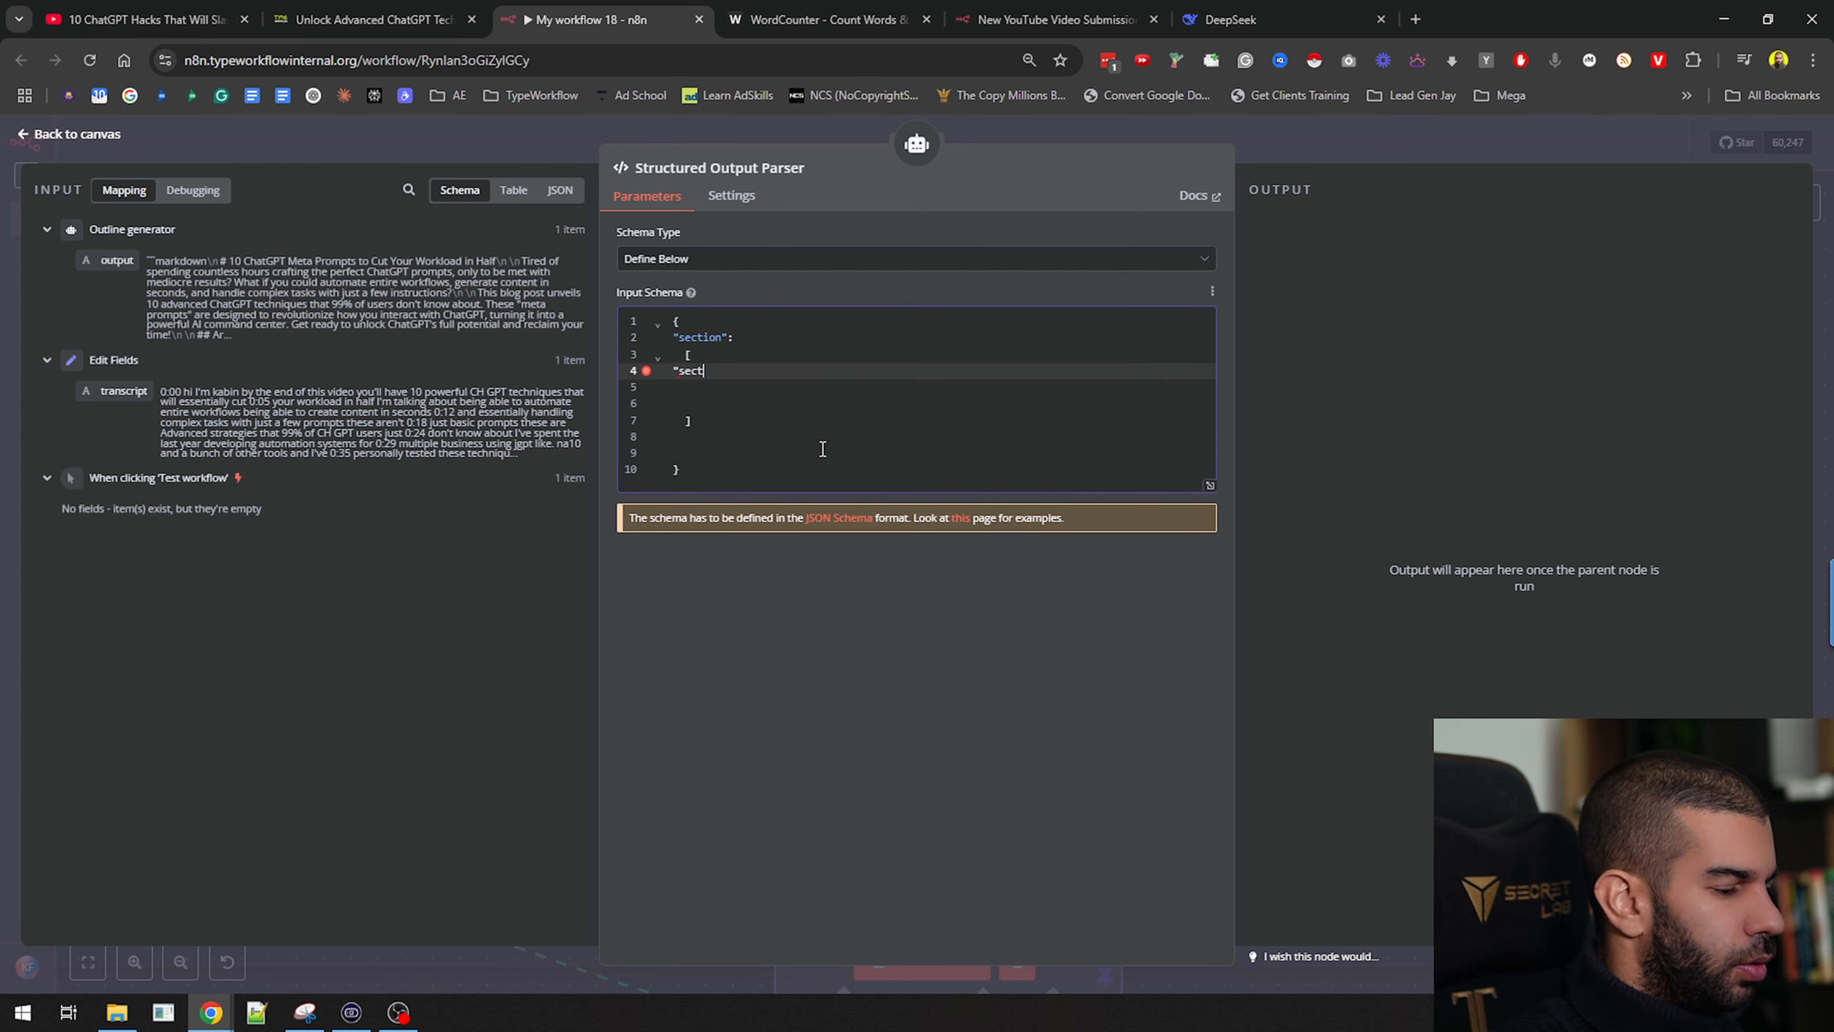
key("BackSpace")
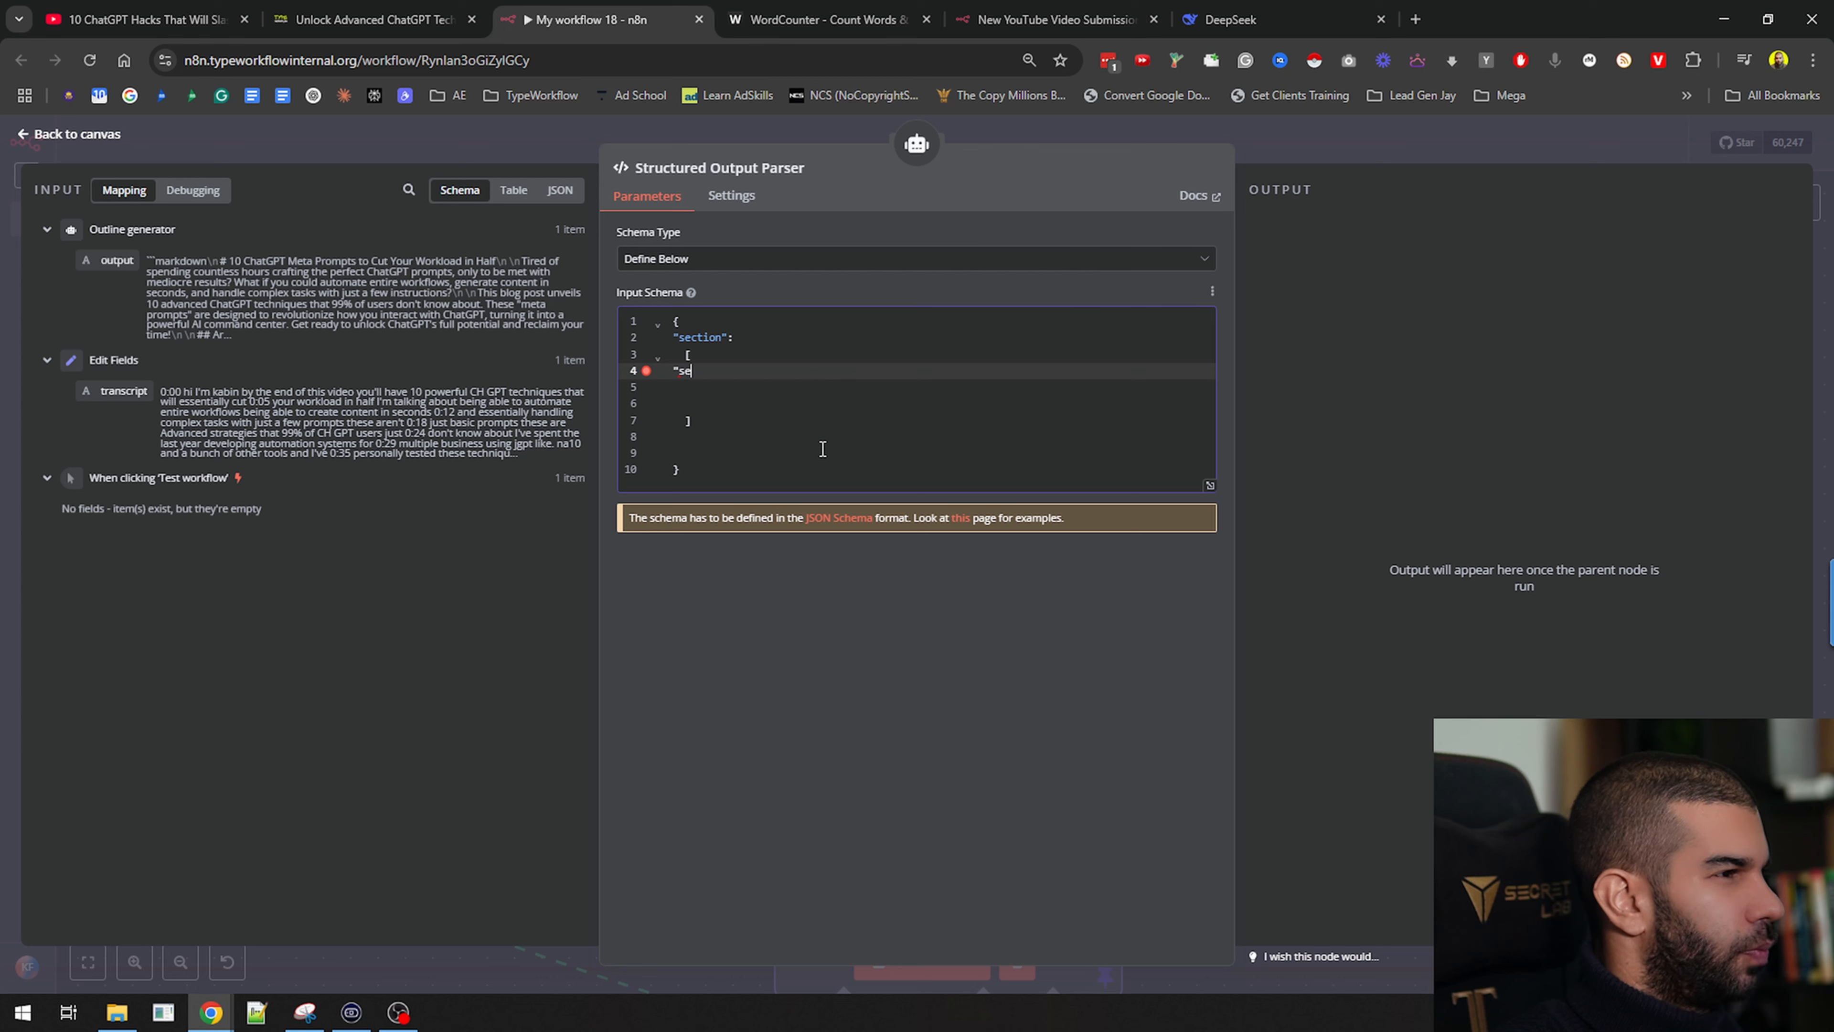
key("Up")
key("Up")
type("s")
key("Down")
key("Down")
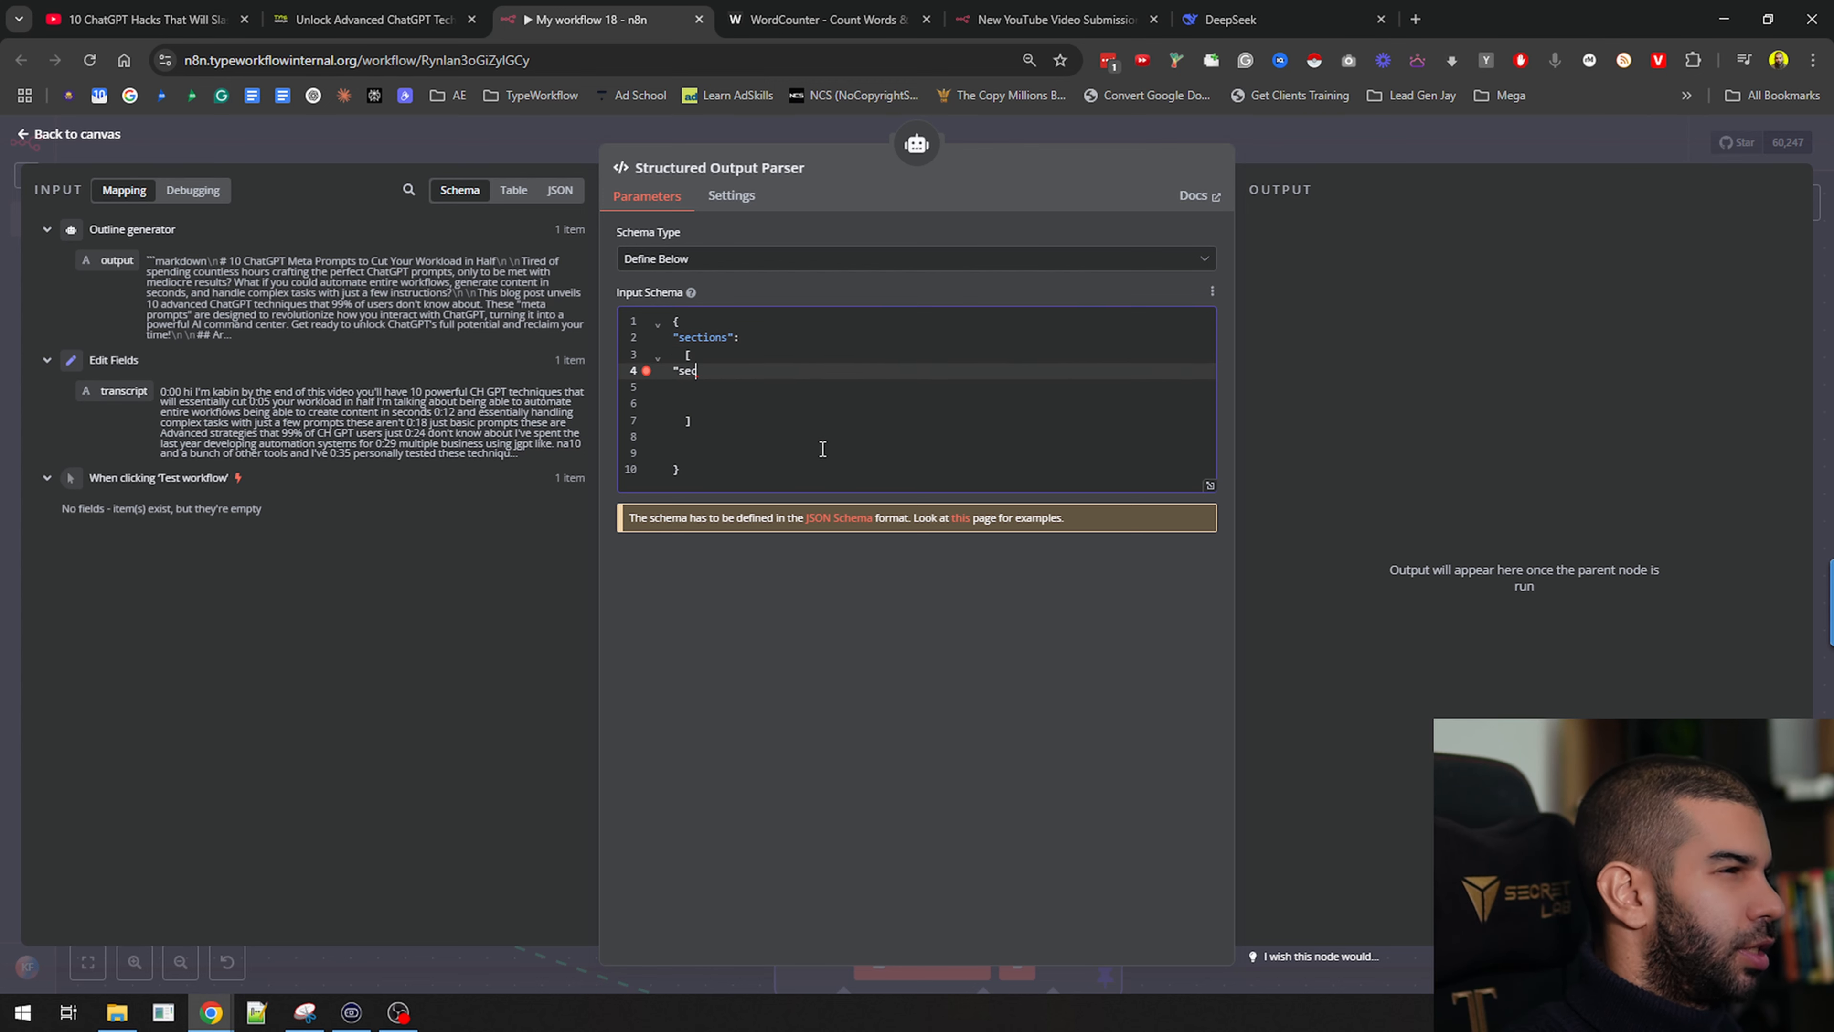
type("tions")
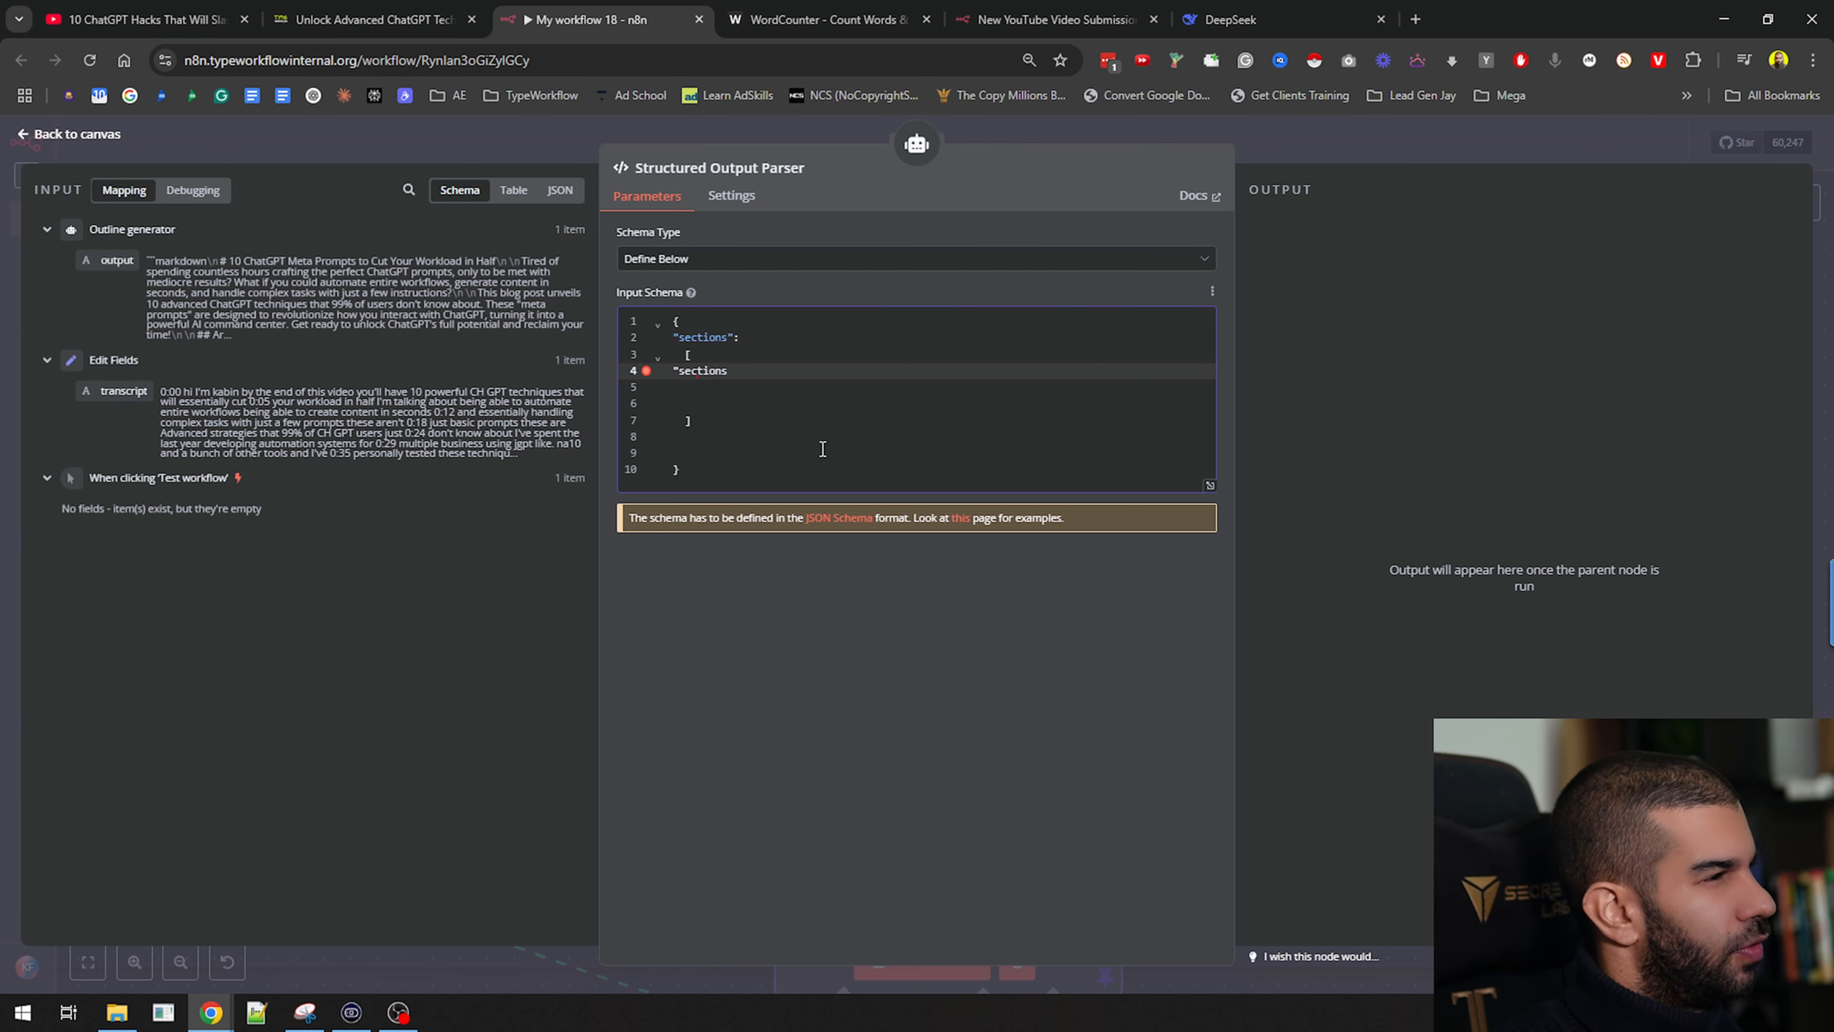
key("BackSpace")
type("\":\"\",")
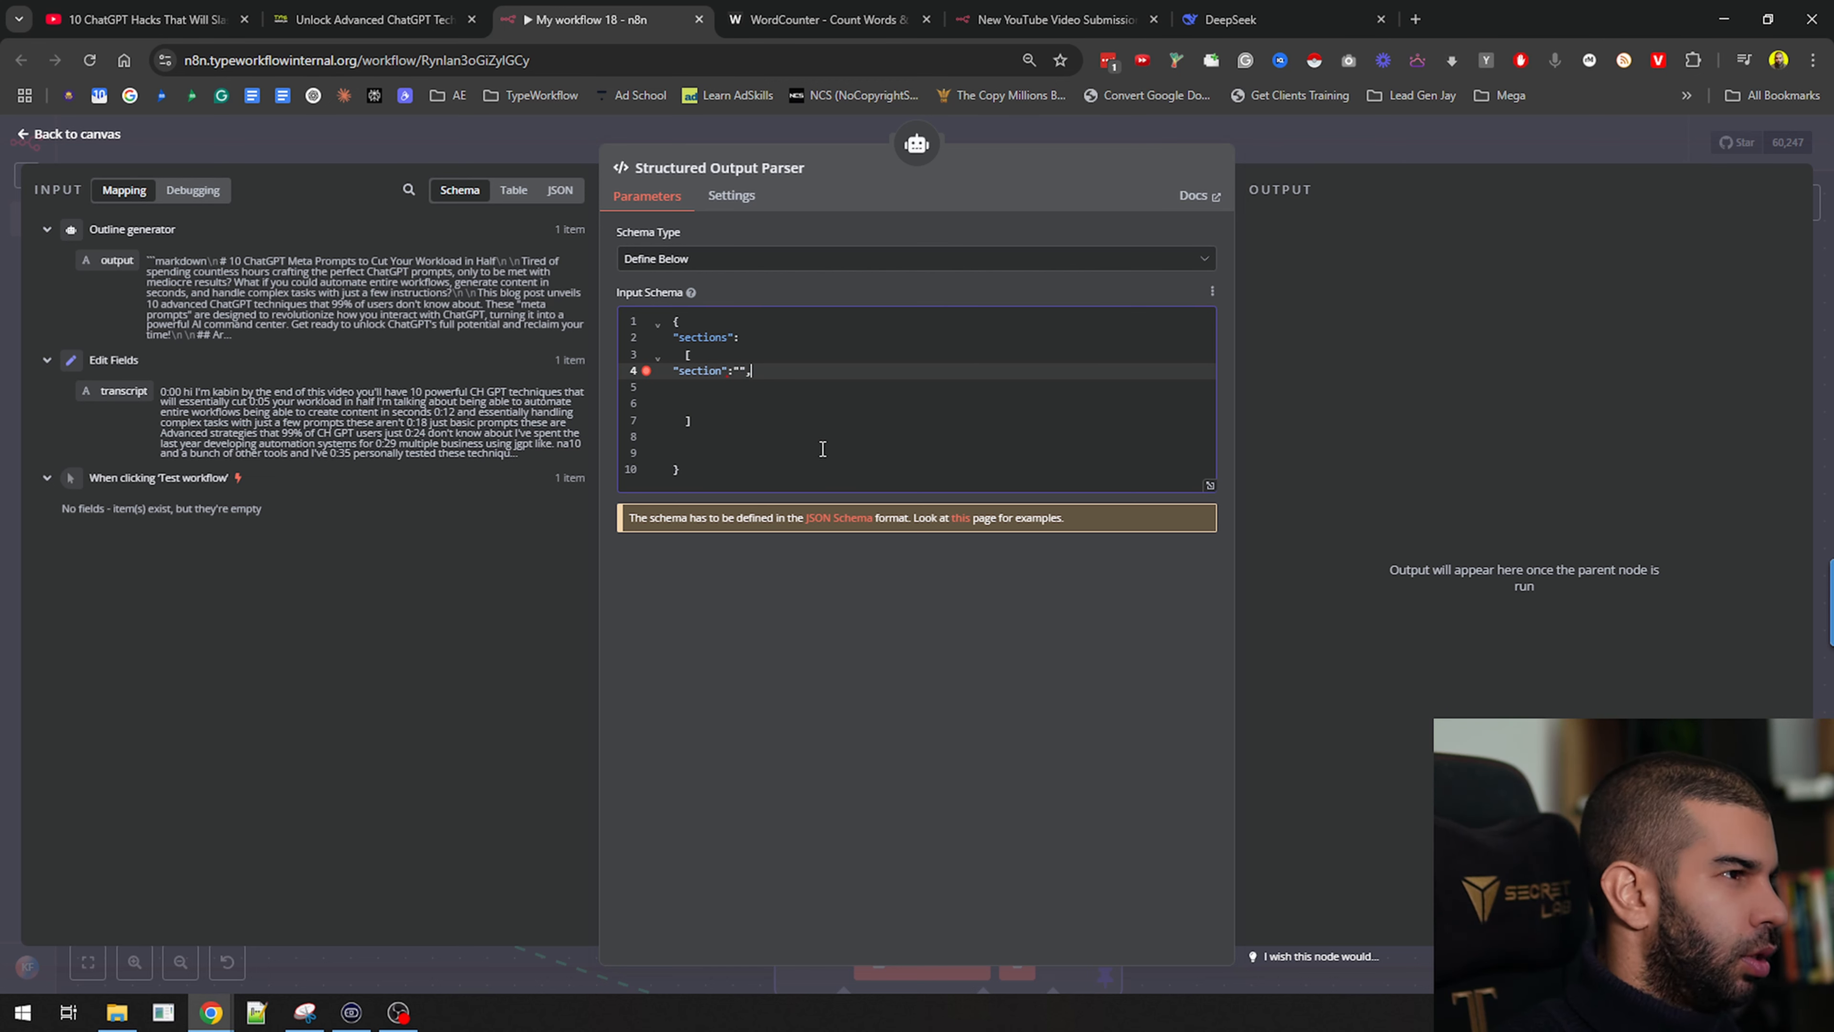
key("Return")
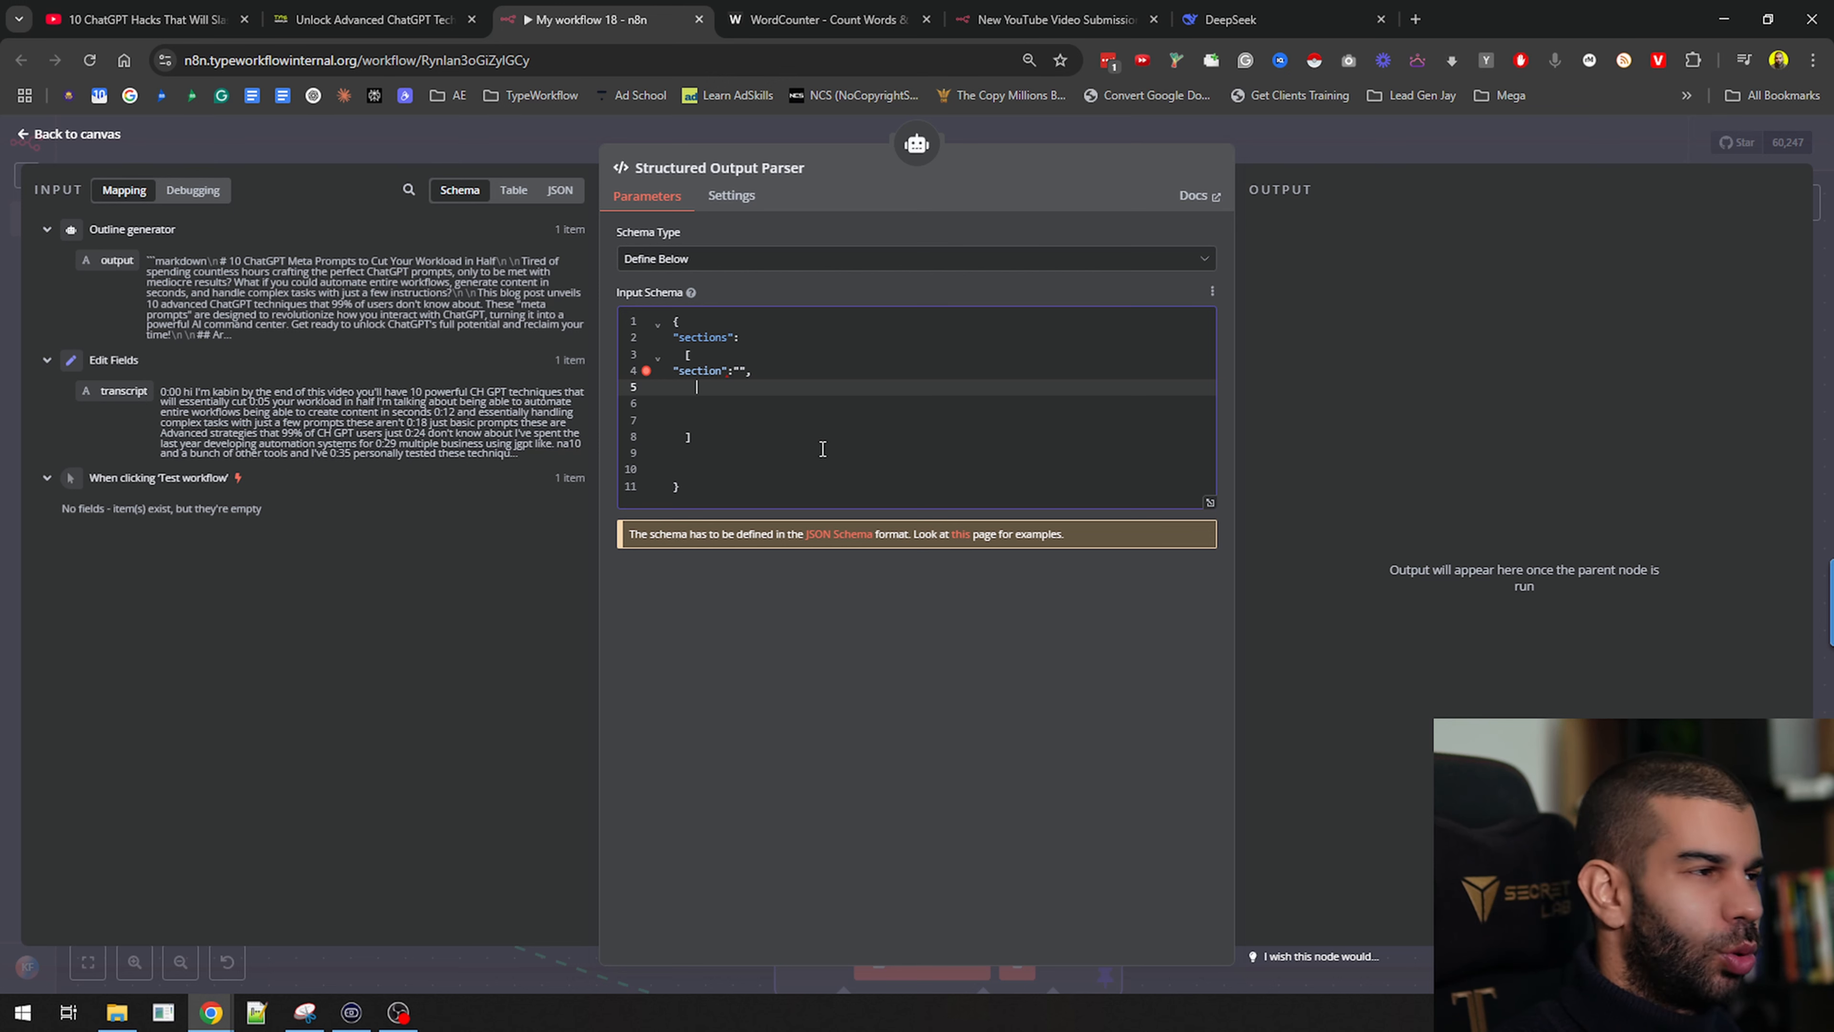
type("\"\"")
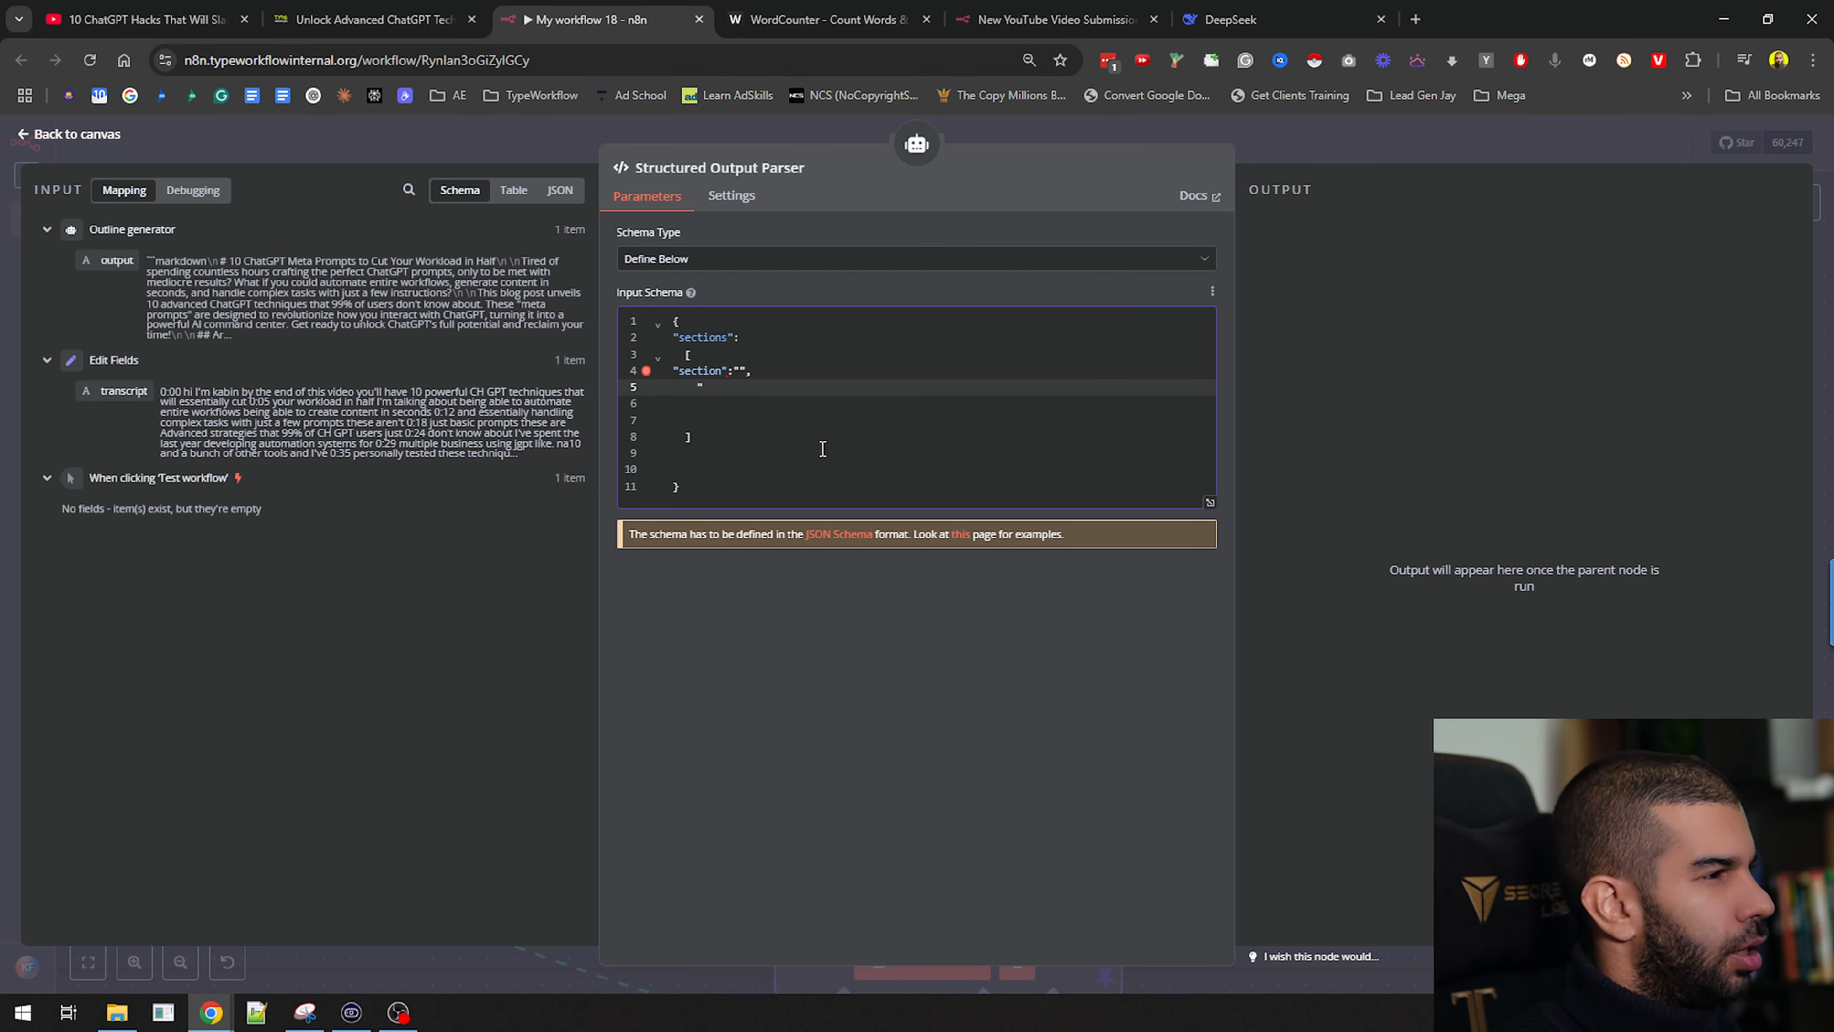
type("sectionPoints\":")
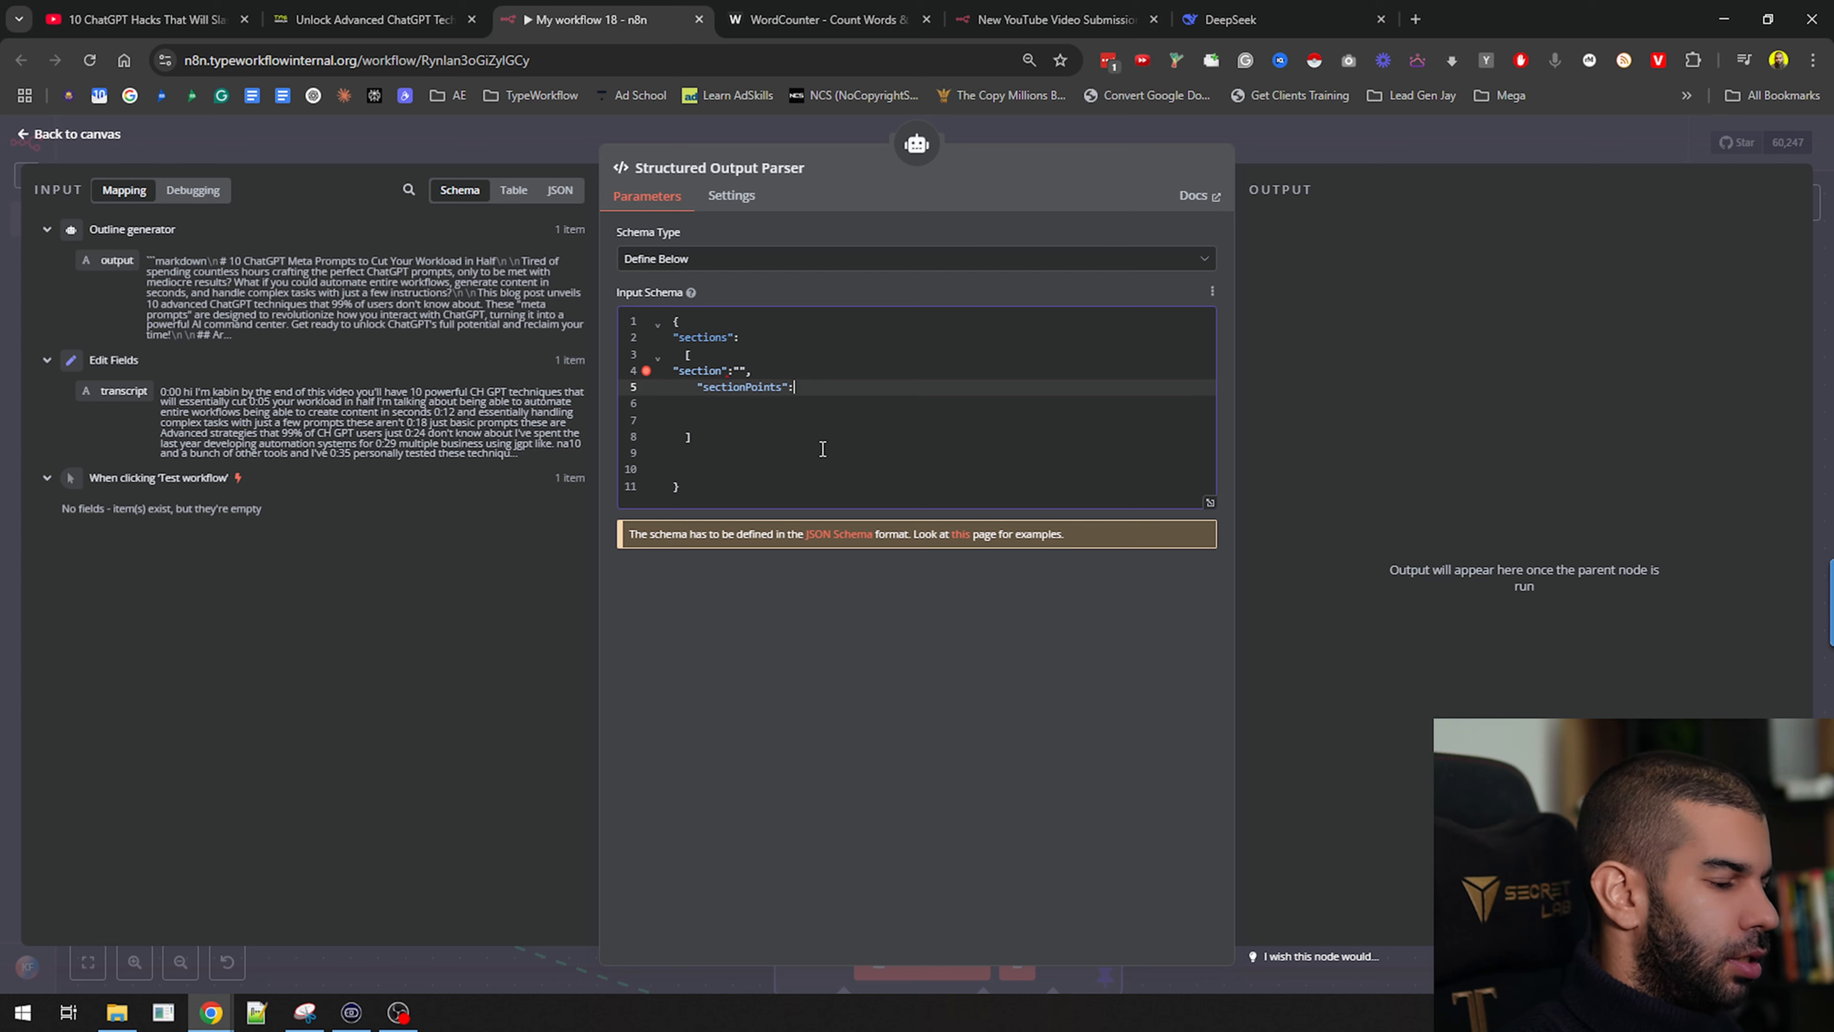
type("[]")
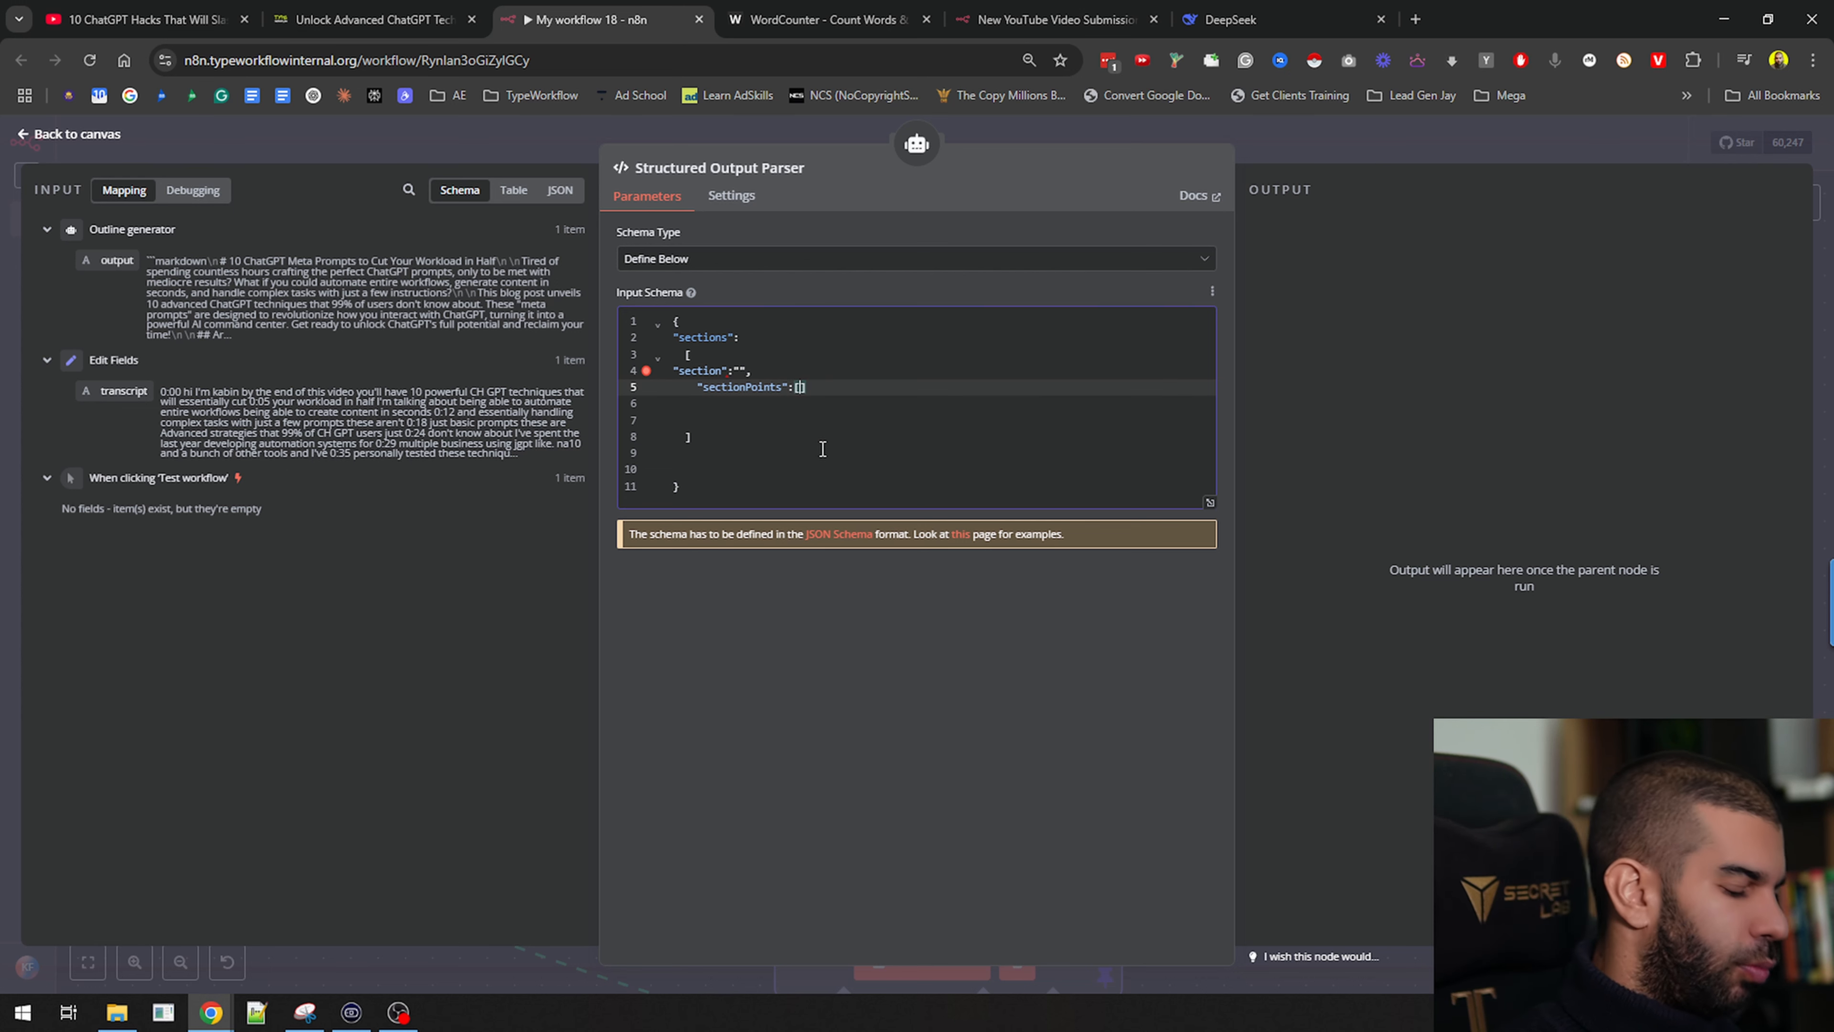
type("\"\",\"\",")
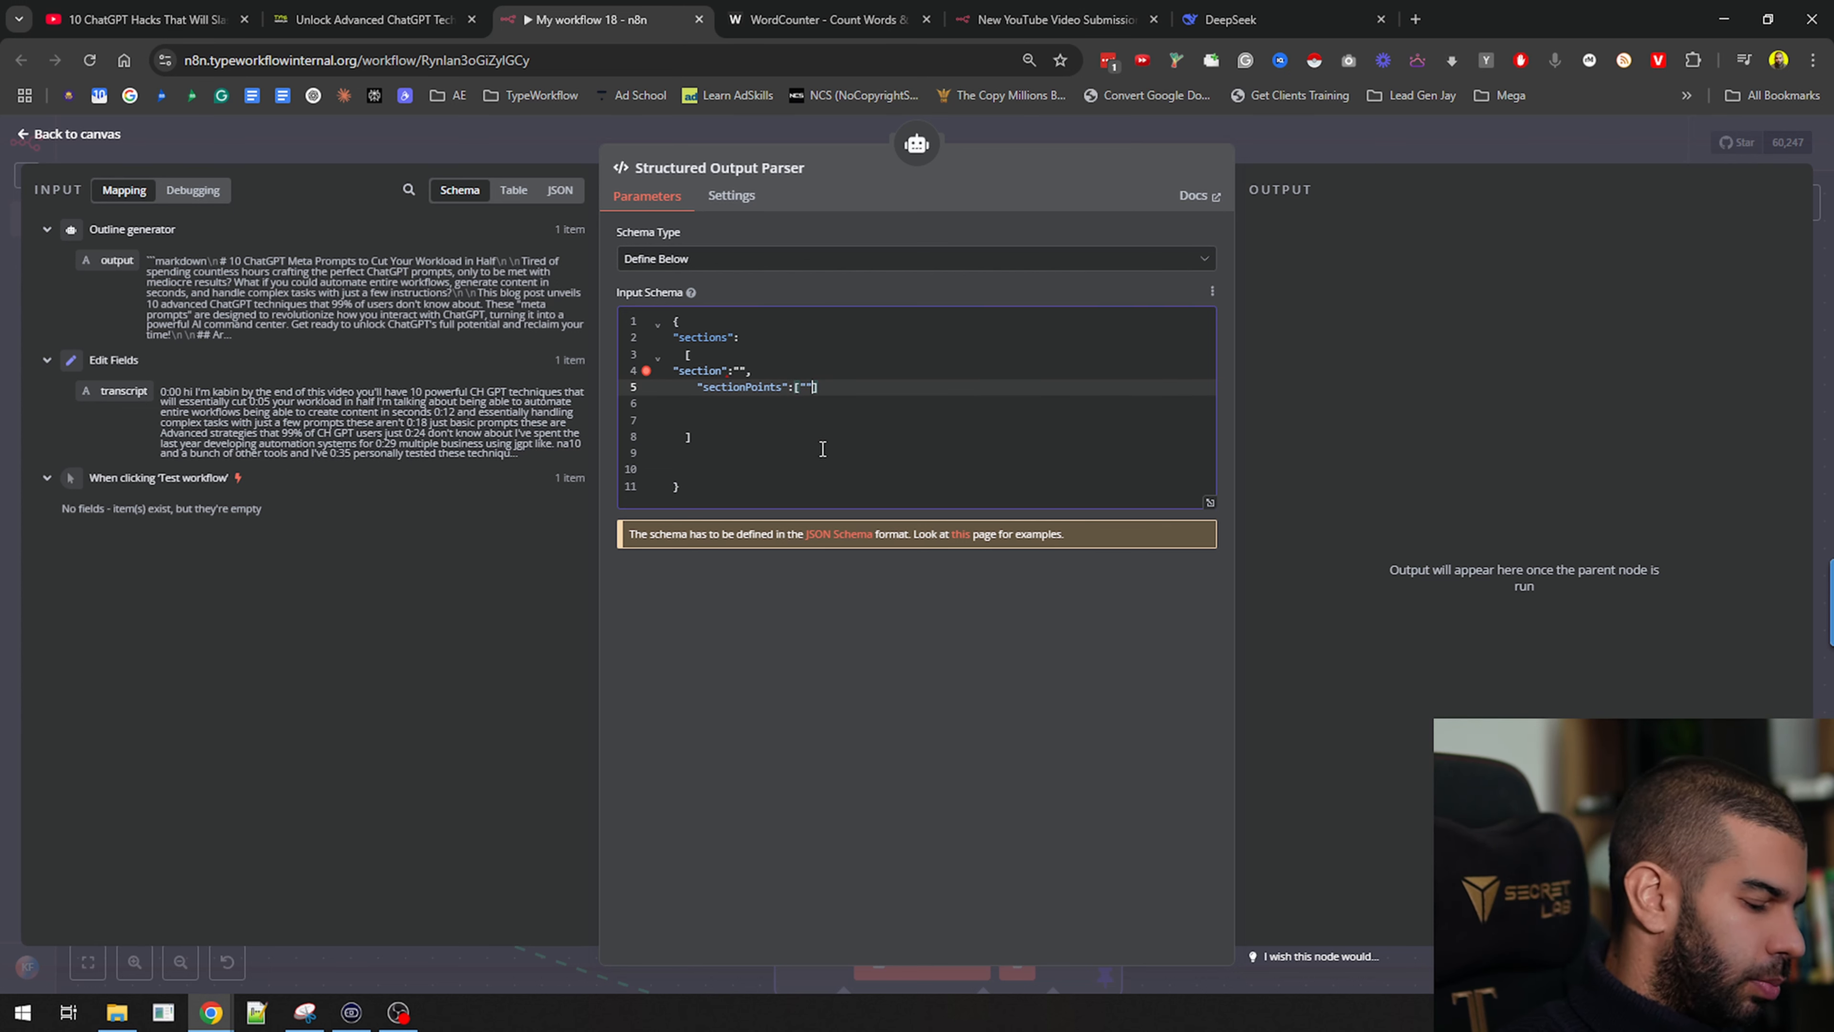
type("\"\"")
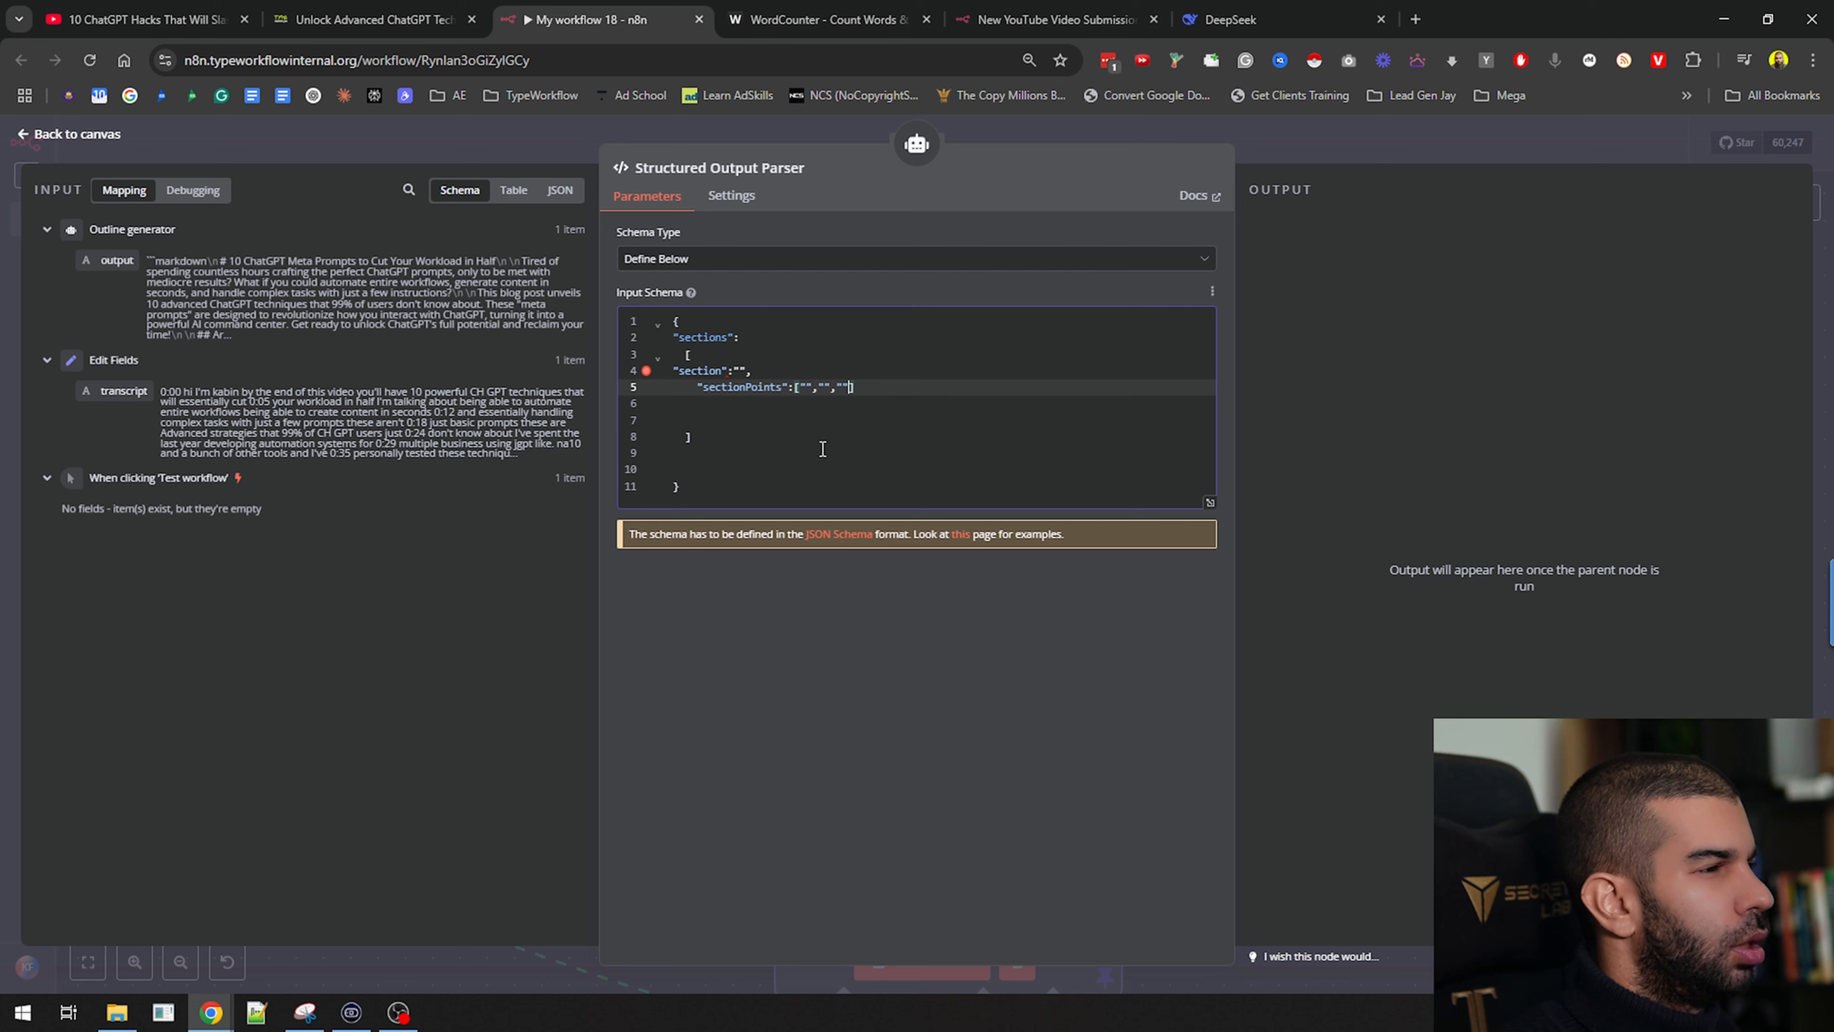
Tidy the schema by removing blank lines around the list and closing brace
key("Up")
key("Up")
key("Up")
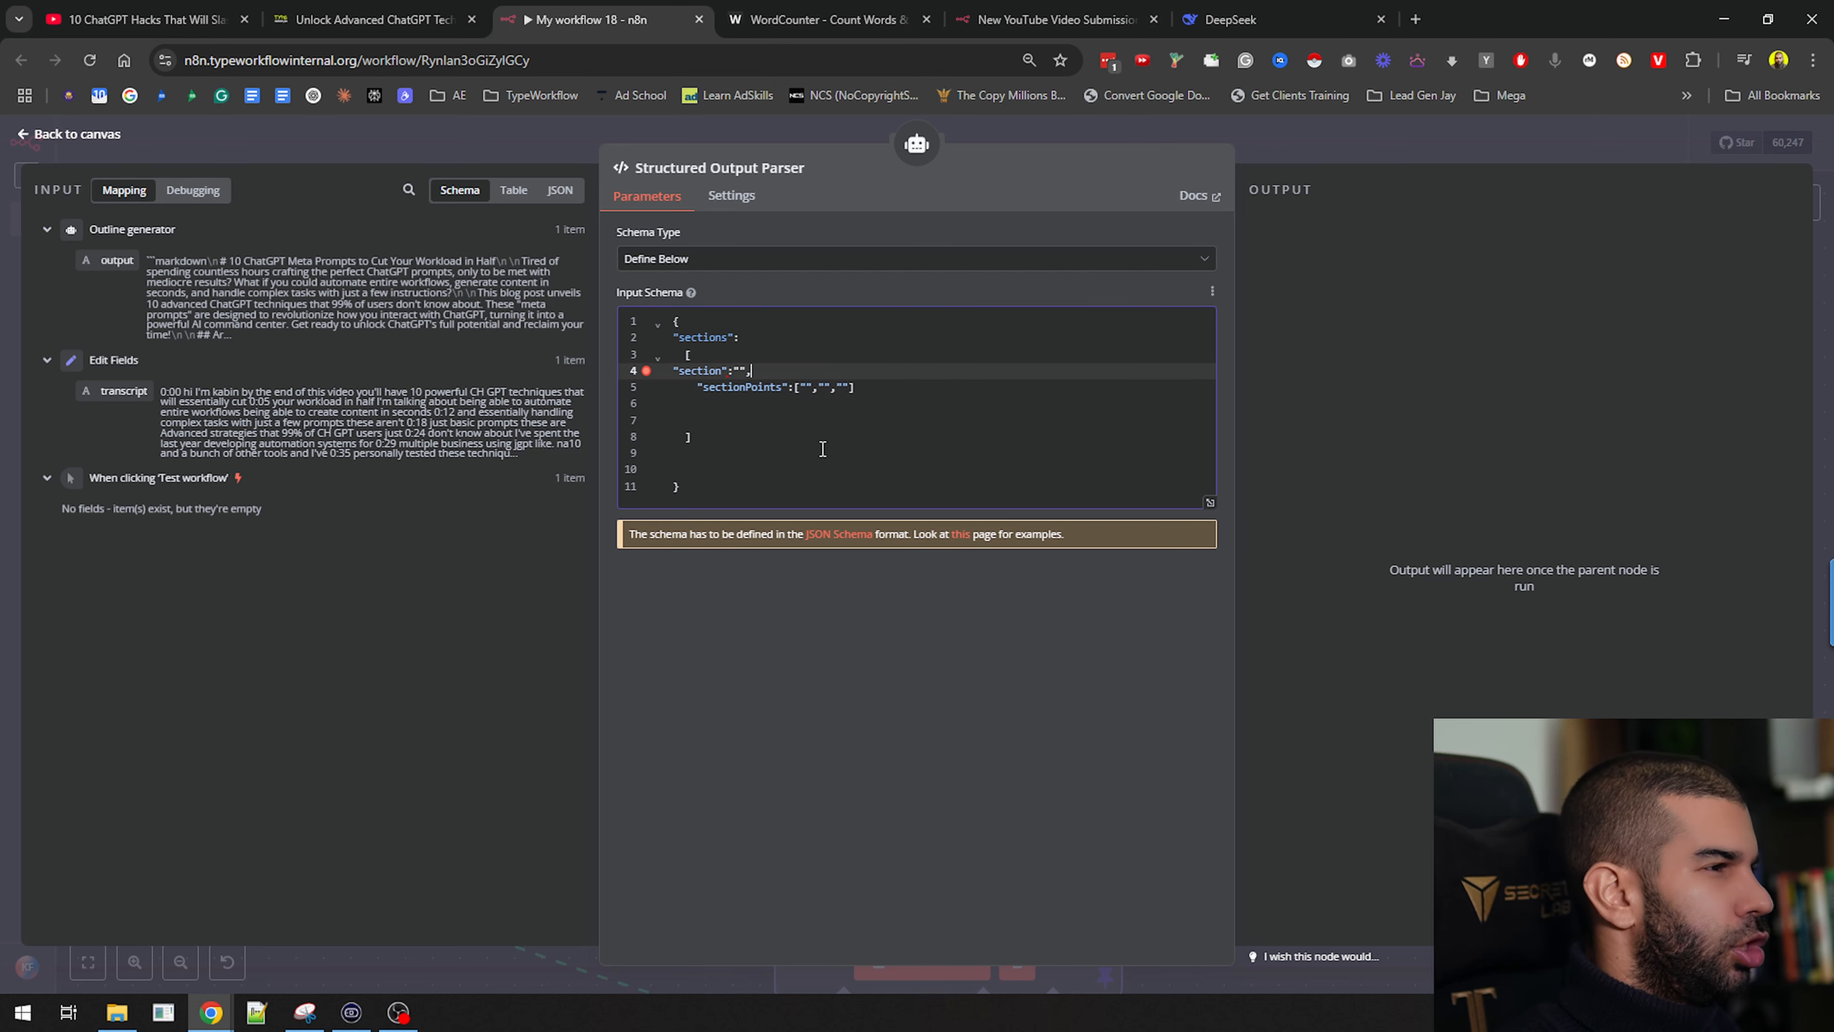
key("shift+Home")
key("Down")
key("Down")
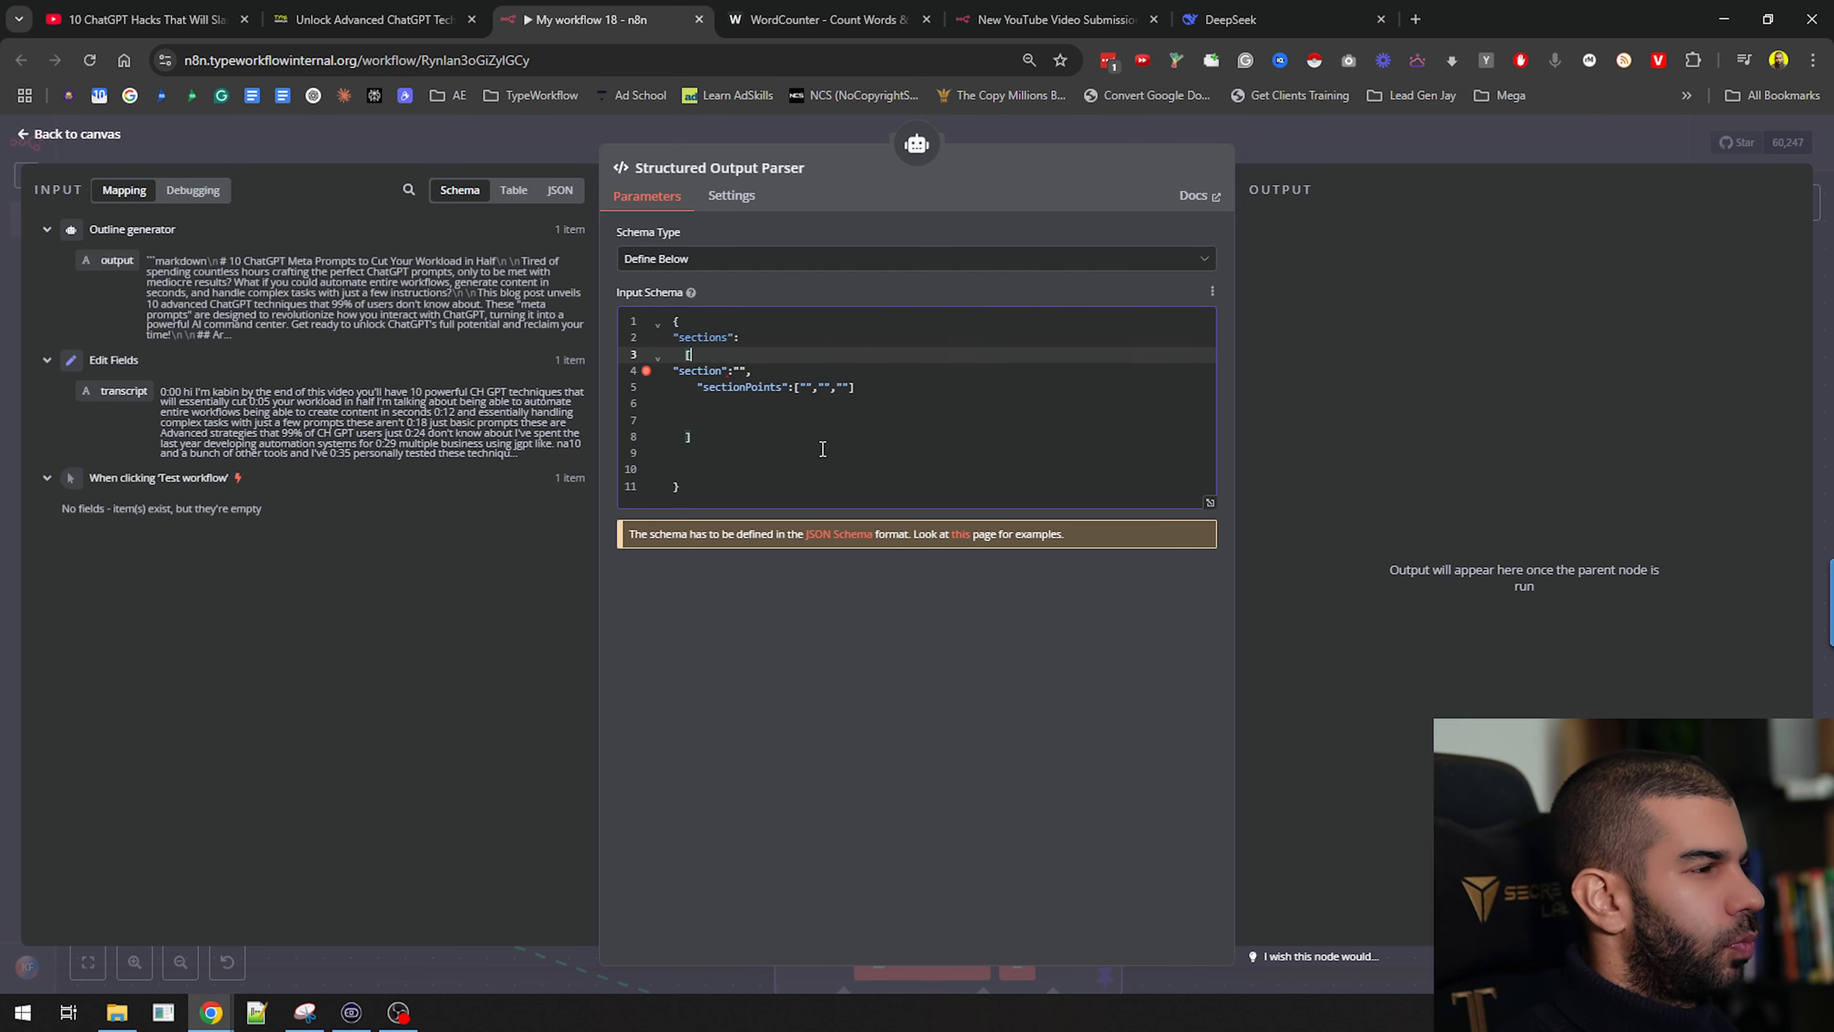
key("shift+End")
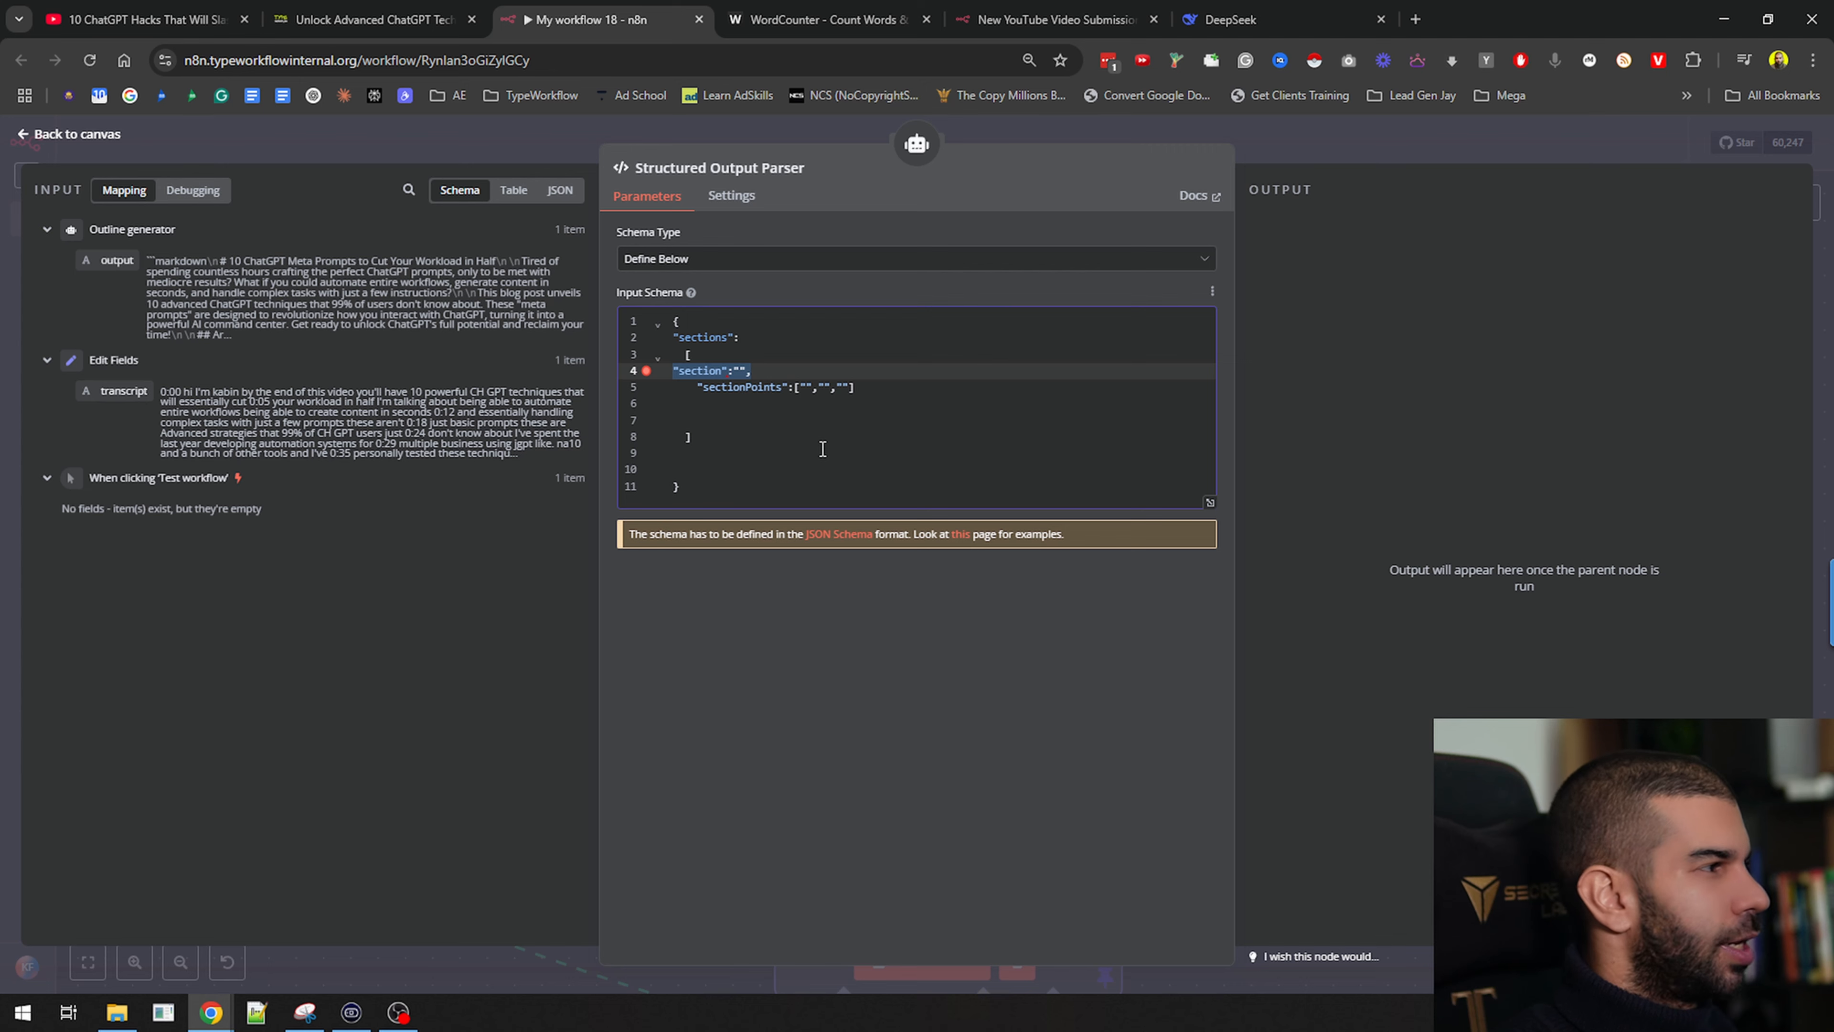
left_click_drag(705, 388, 869, 392)
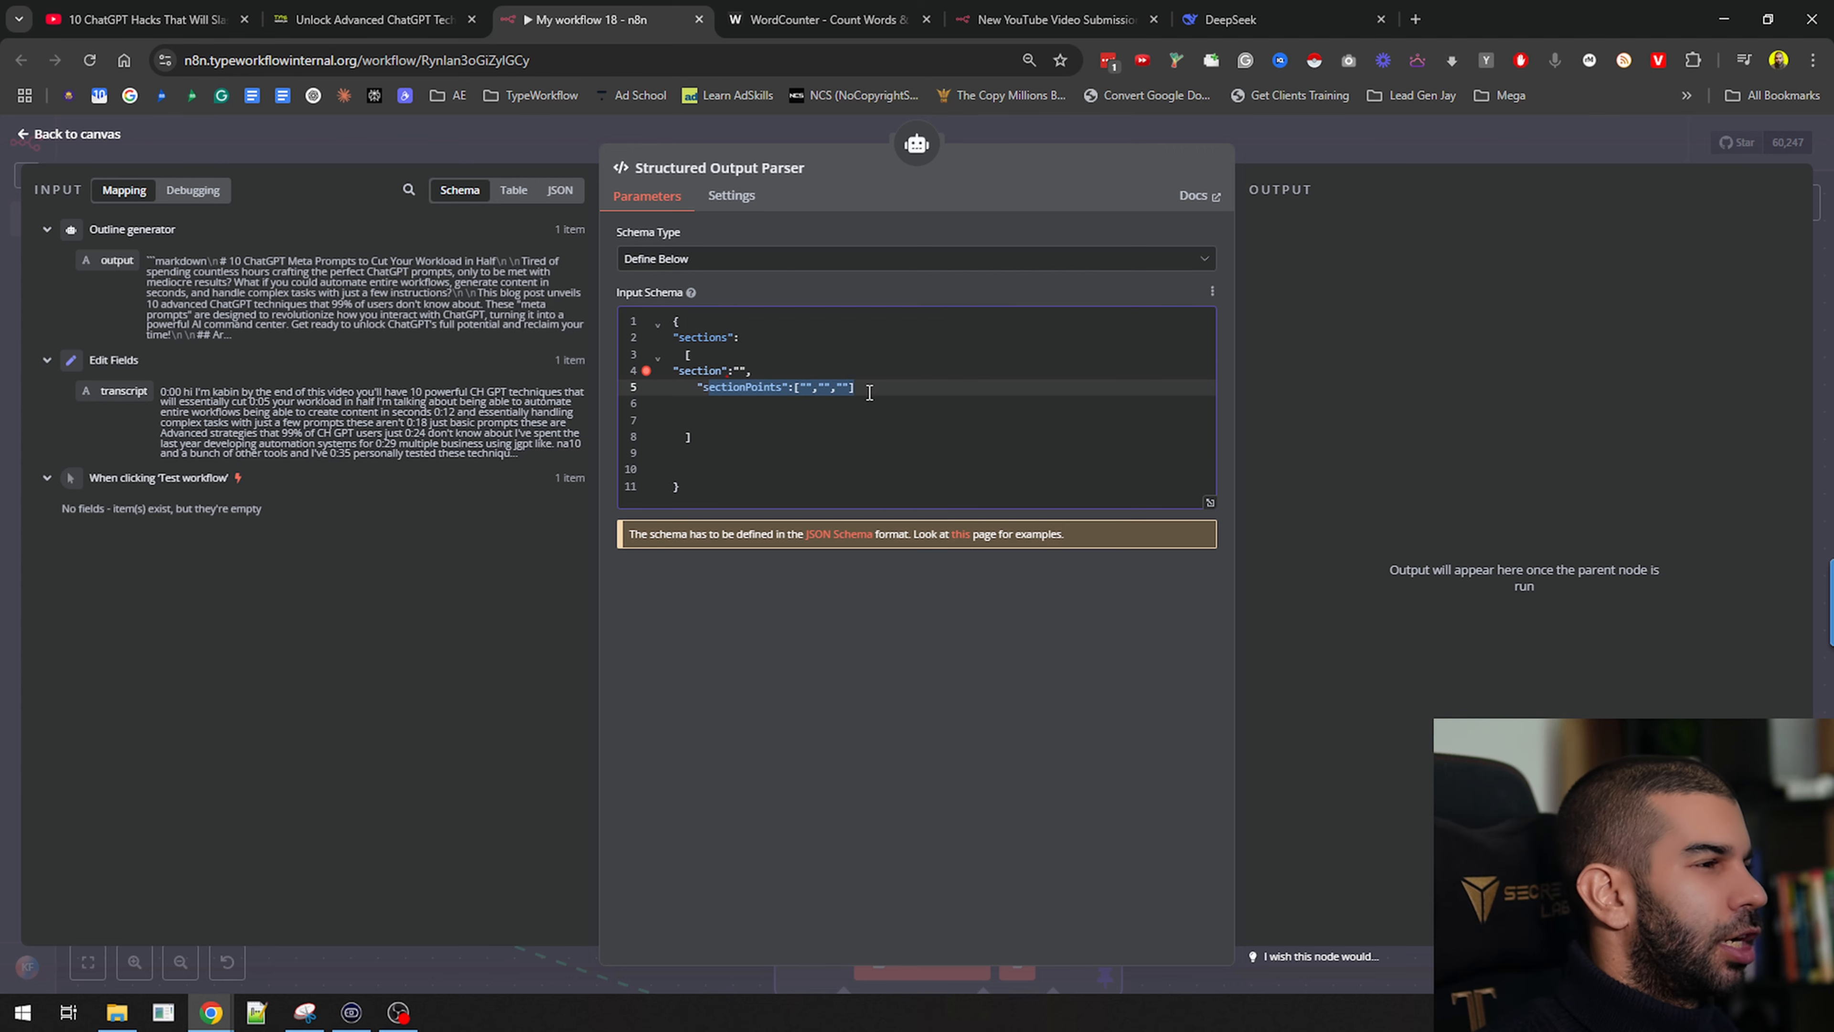
key("ctrl+plus")
key("ctrl+plus")
key("ctrl+plus")
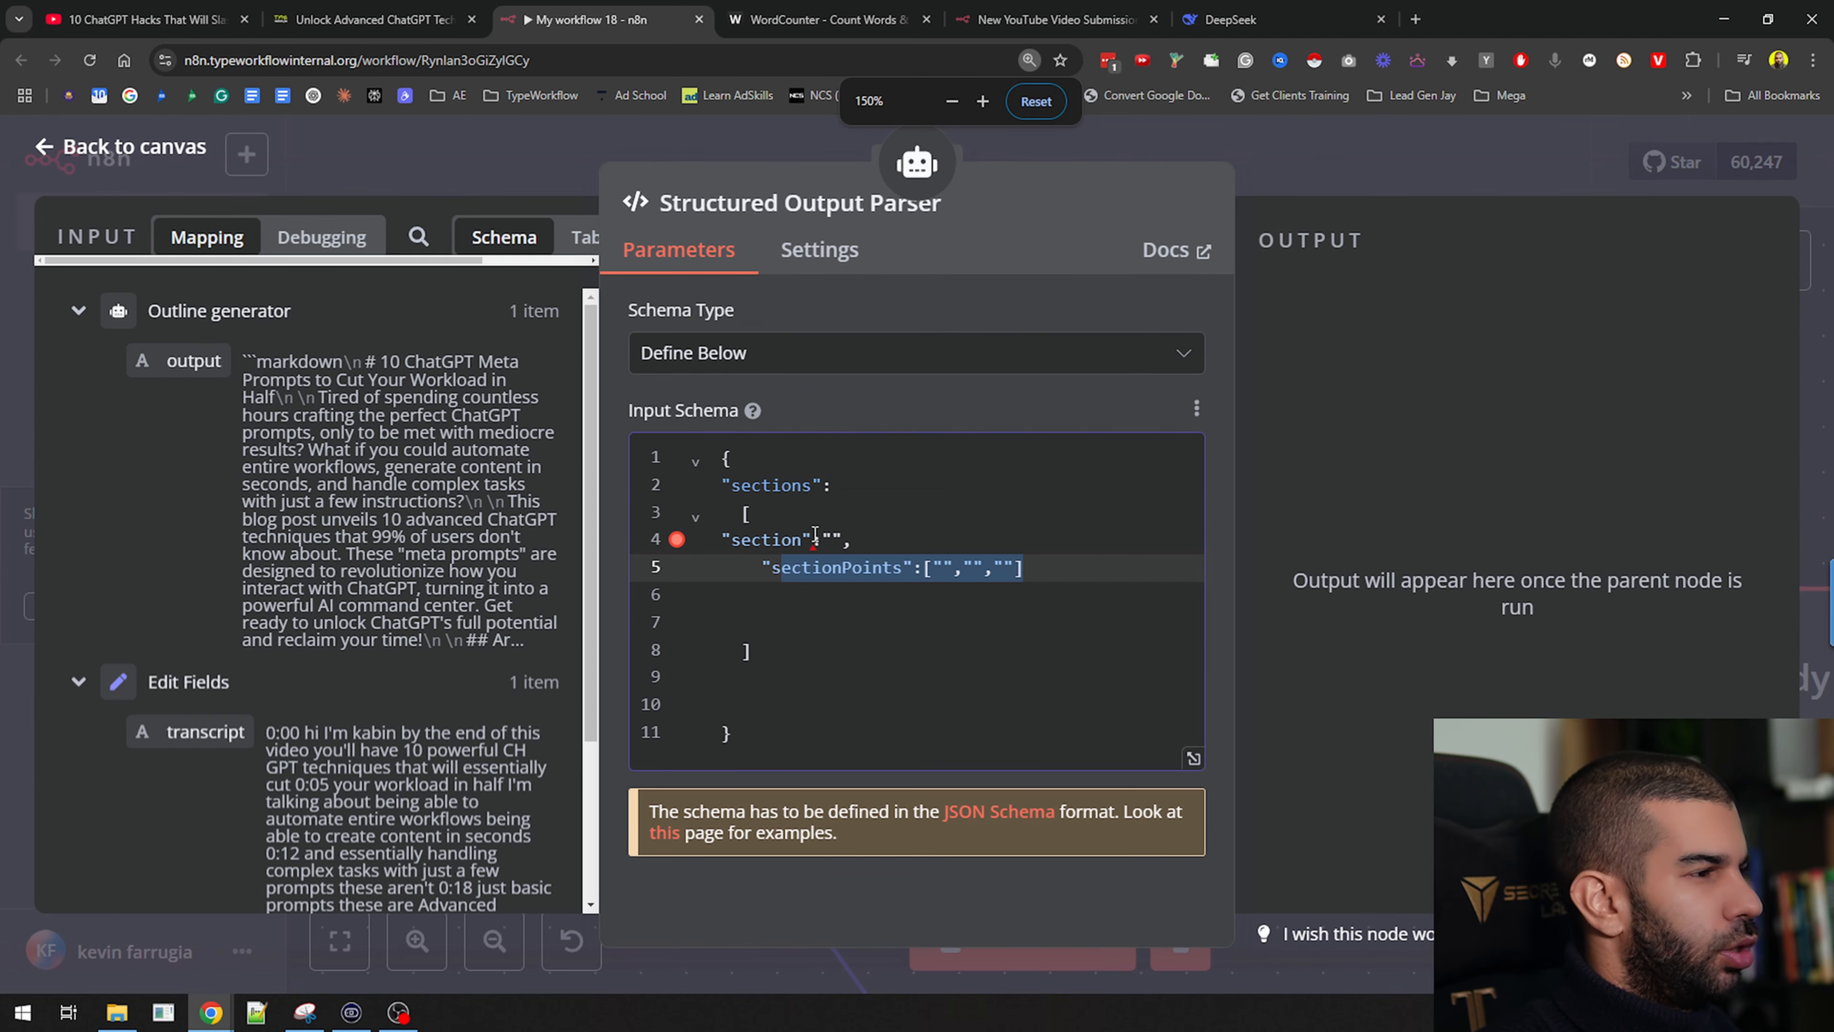
left_click(1063, 564)
key("Delete")
key("Delete")
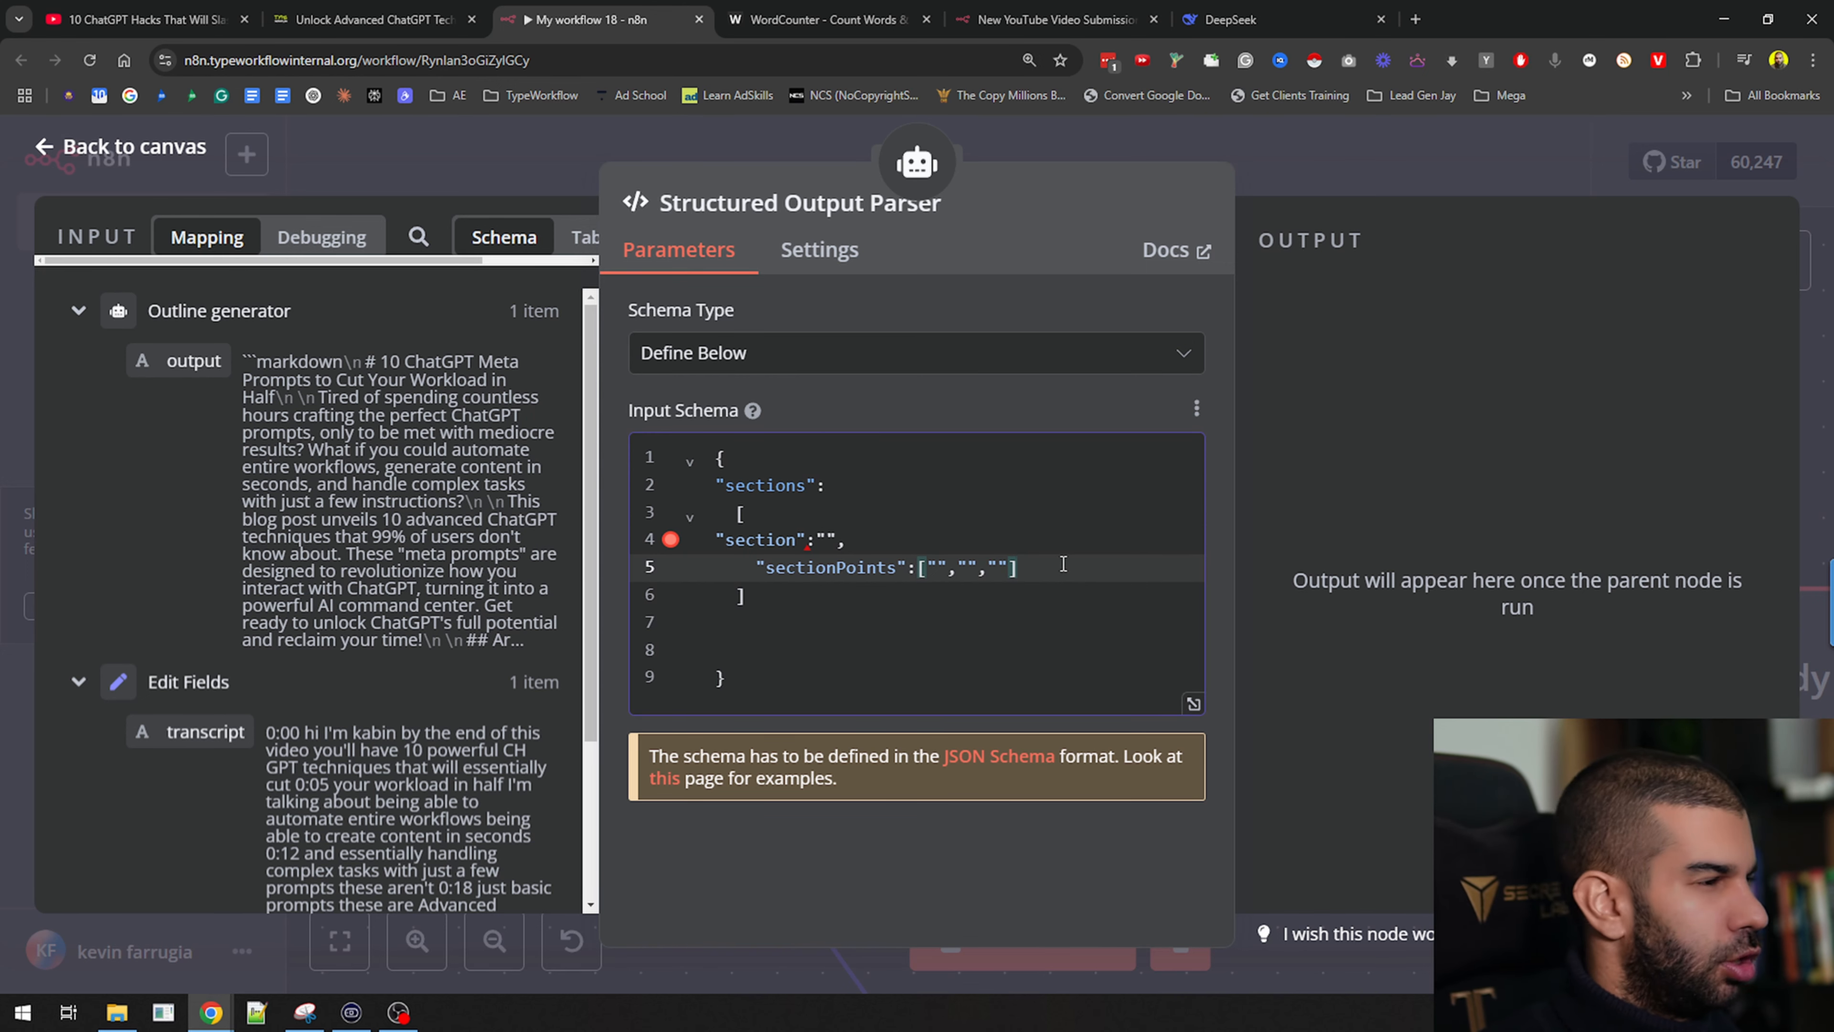
key("Down")
key("Delete")
key("Delete")
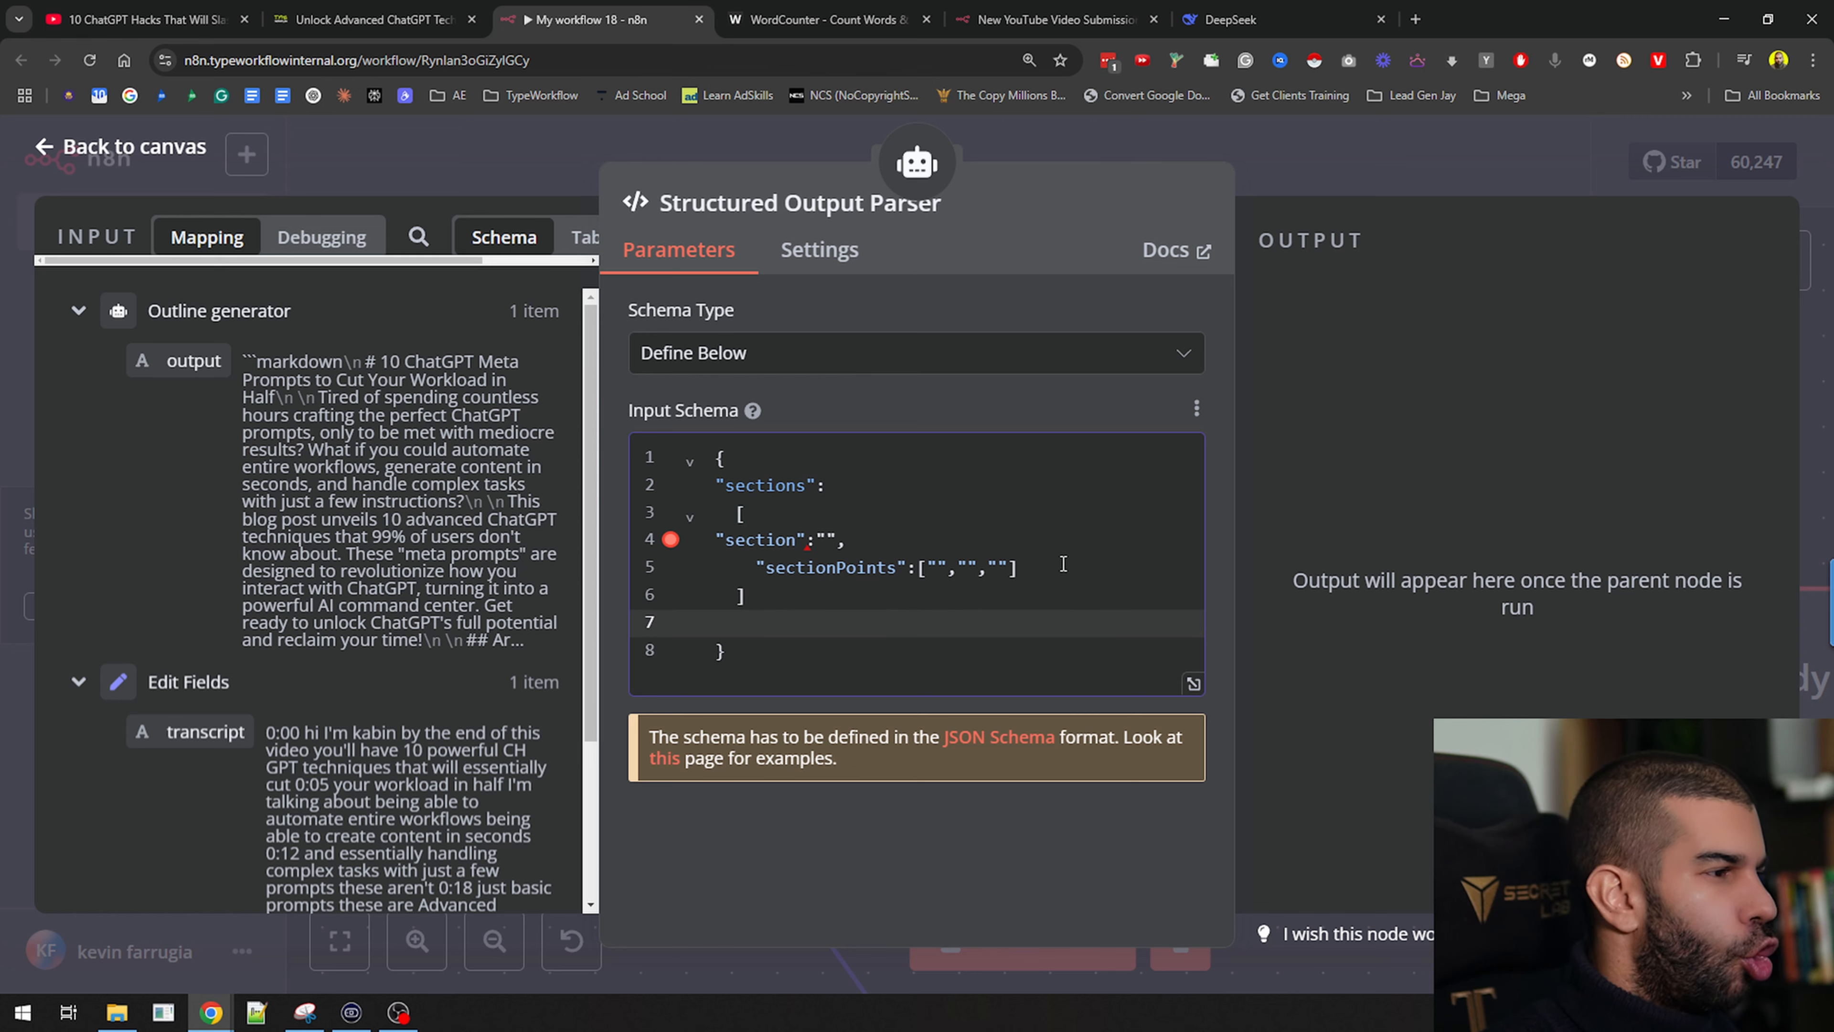
Copy the whole schema and go to jsonlint.com in a new browser tab
key("ctrl+a")
key("ctrl+c")
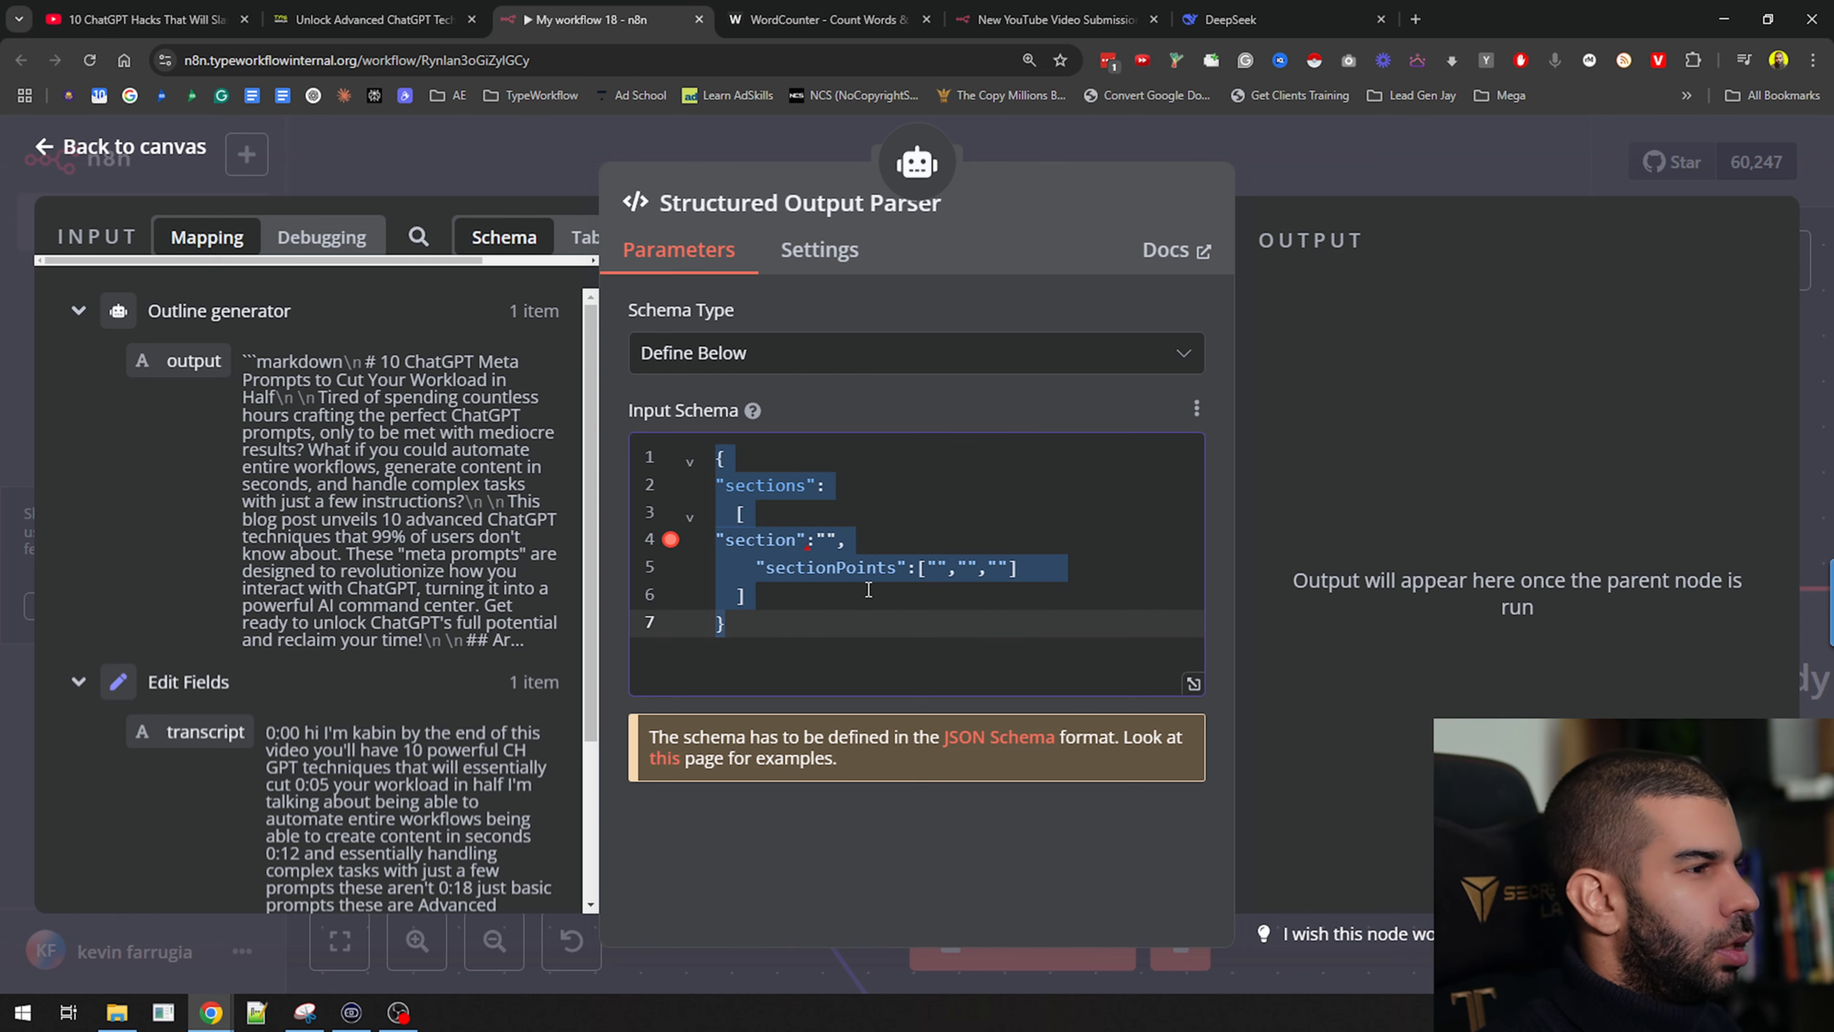
key("ctrl+t")
type("jsonlint.com")
key("Return")
Paste the schema into JSONLint and validate it, revealing a parse error on line 4 expecting a comma or bracket
left_click(488, 578)
key("ctrl+v")
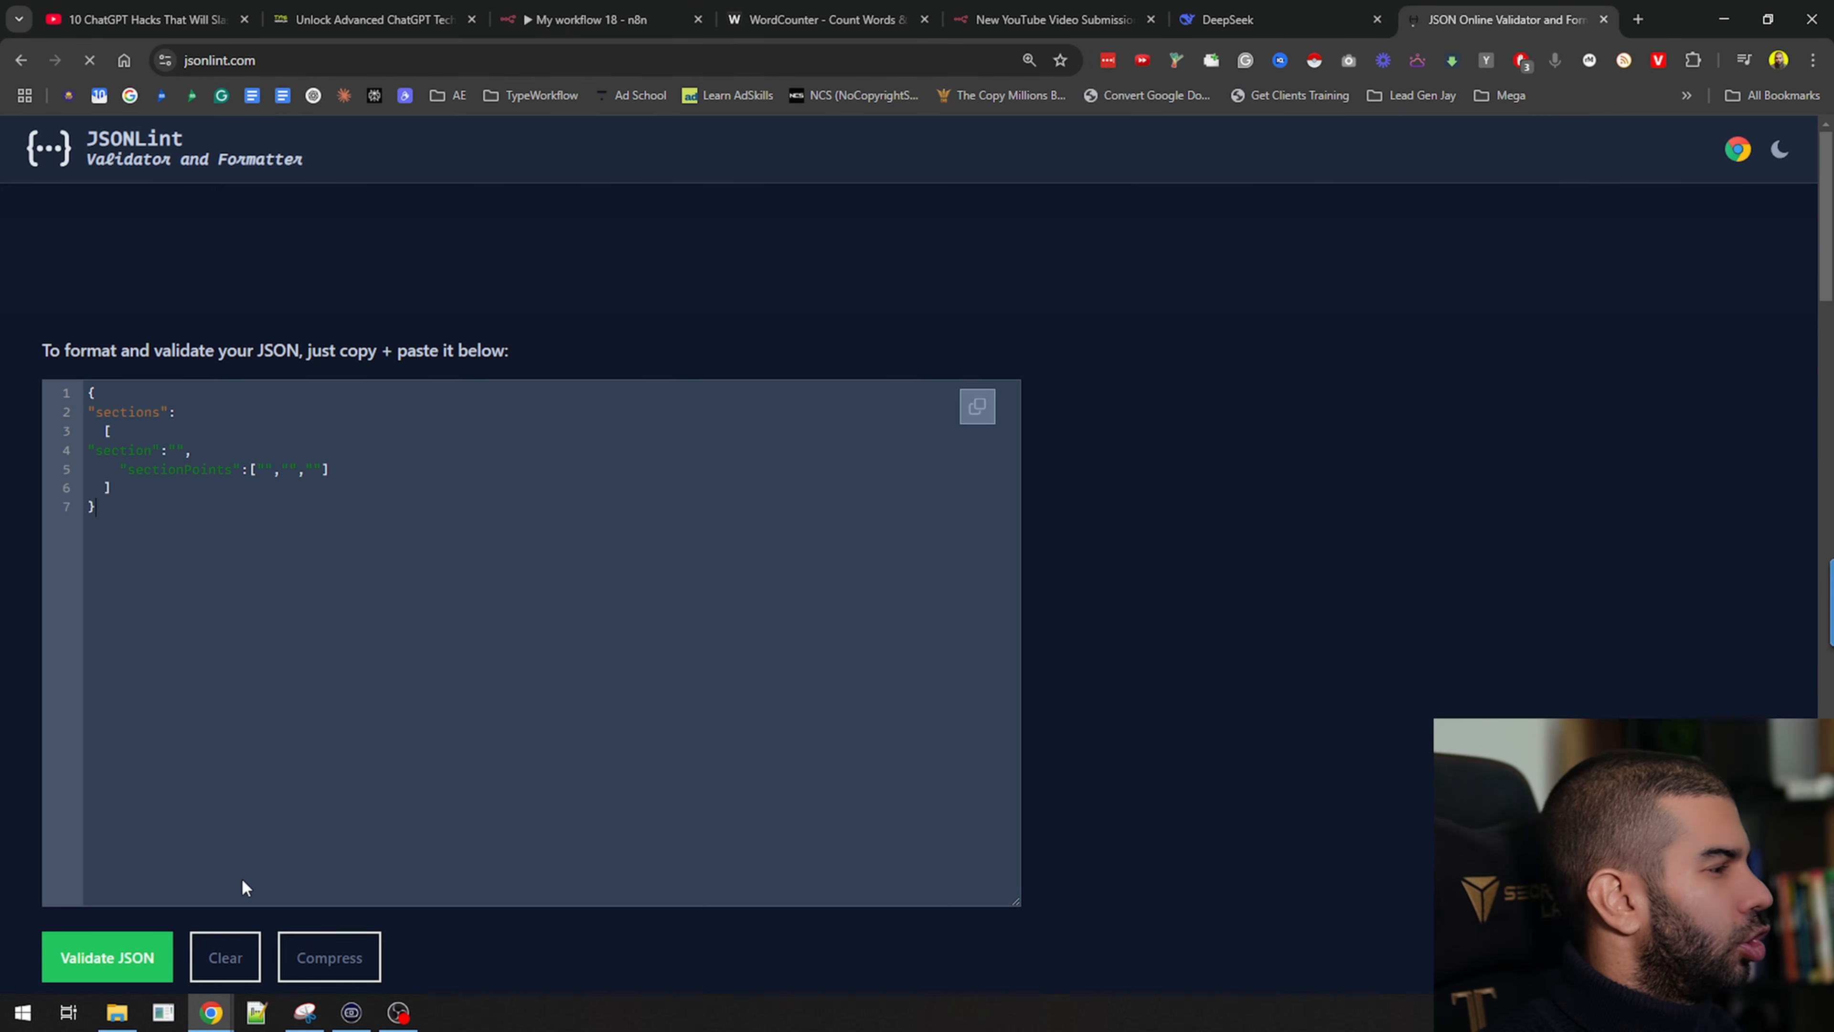
left_click(128, 970)
scroll(368, 717, "down", 4)
scroll(368, 704, "up", 3)
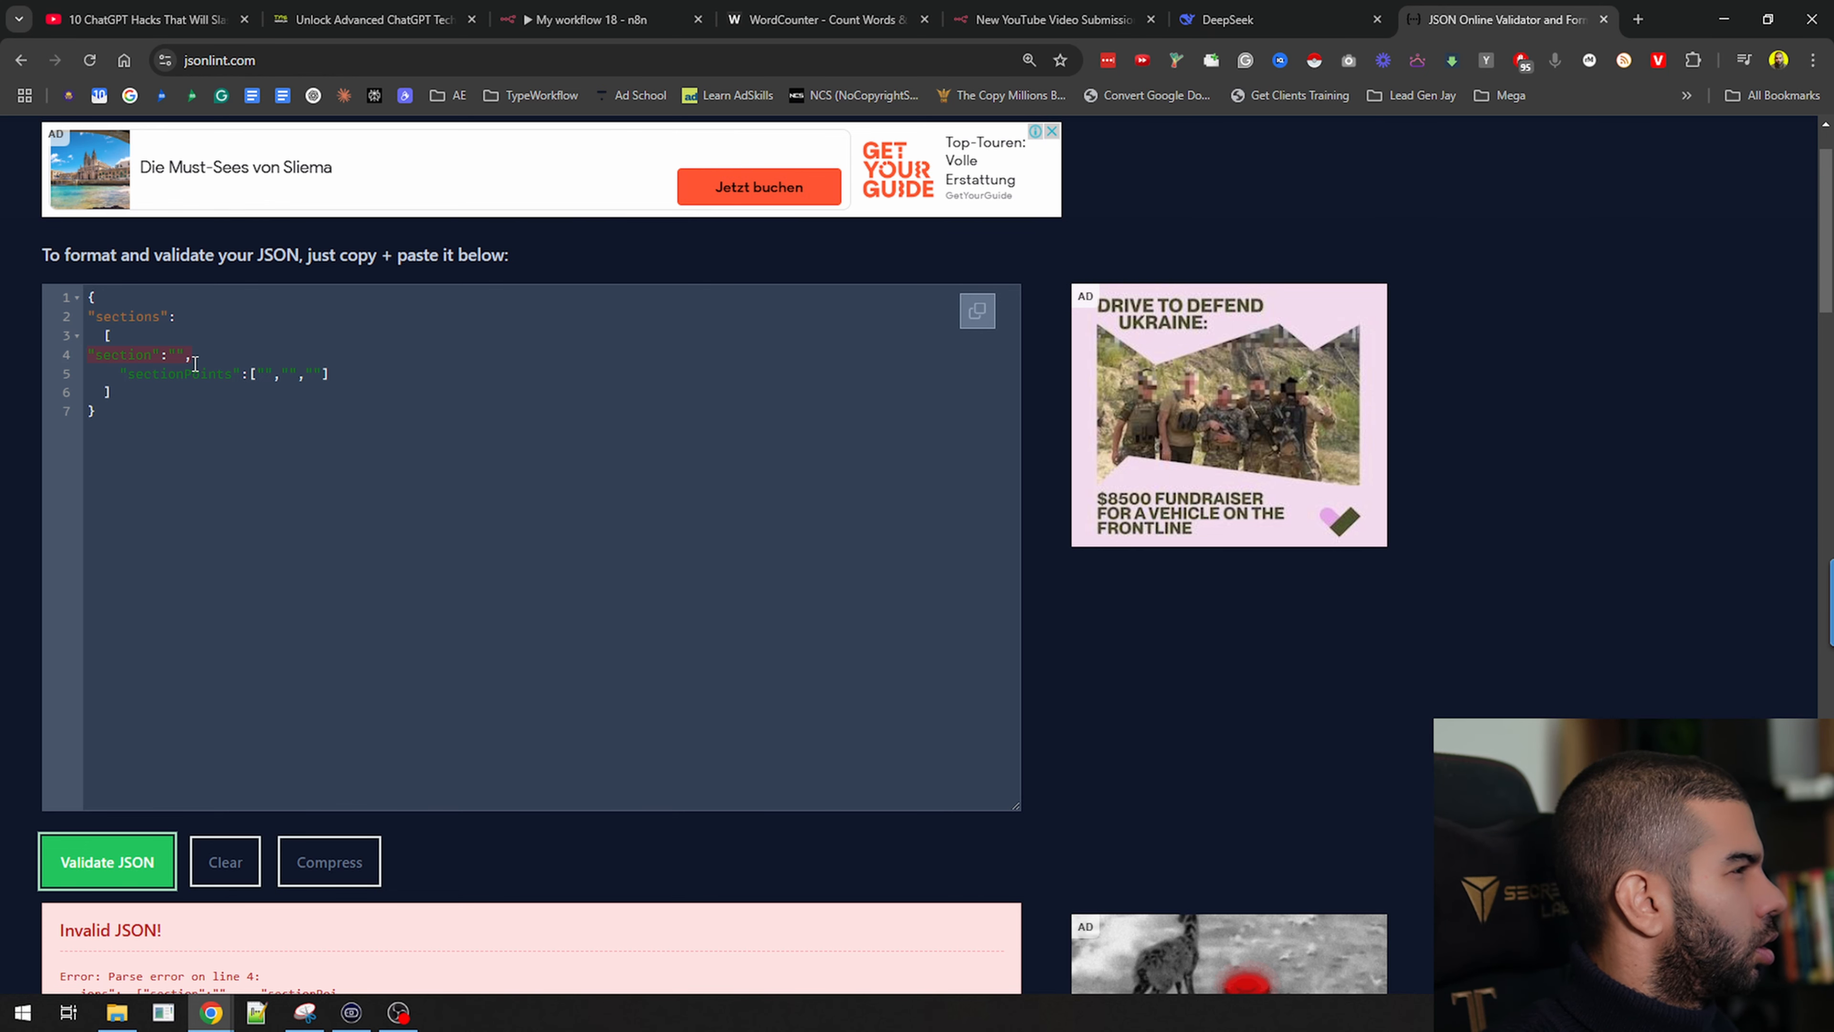
scroll(197, 411, "down", 1)
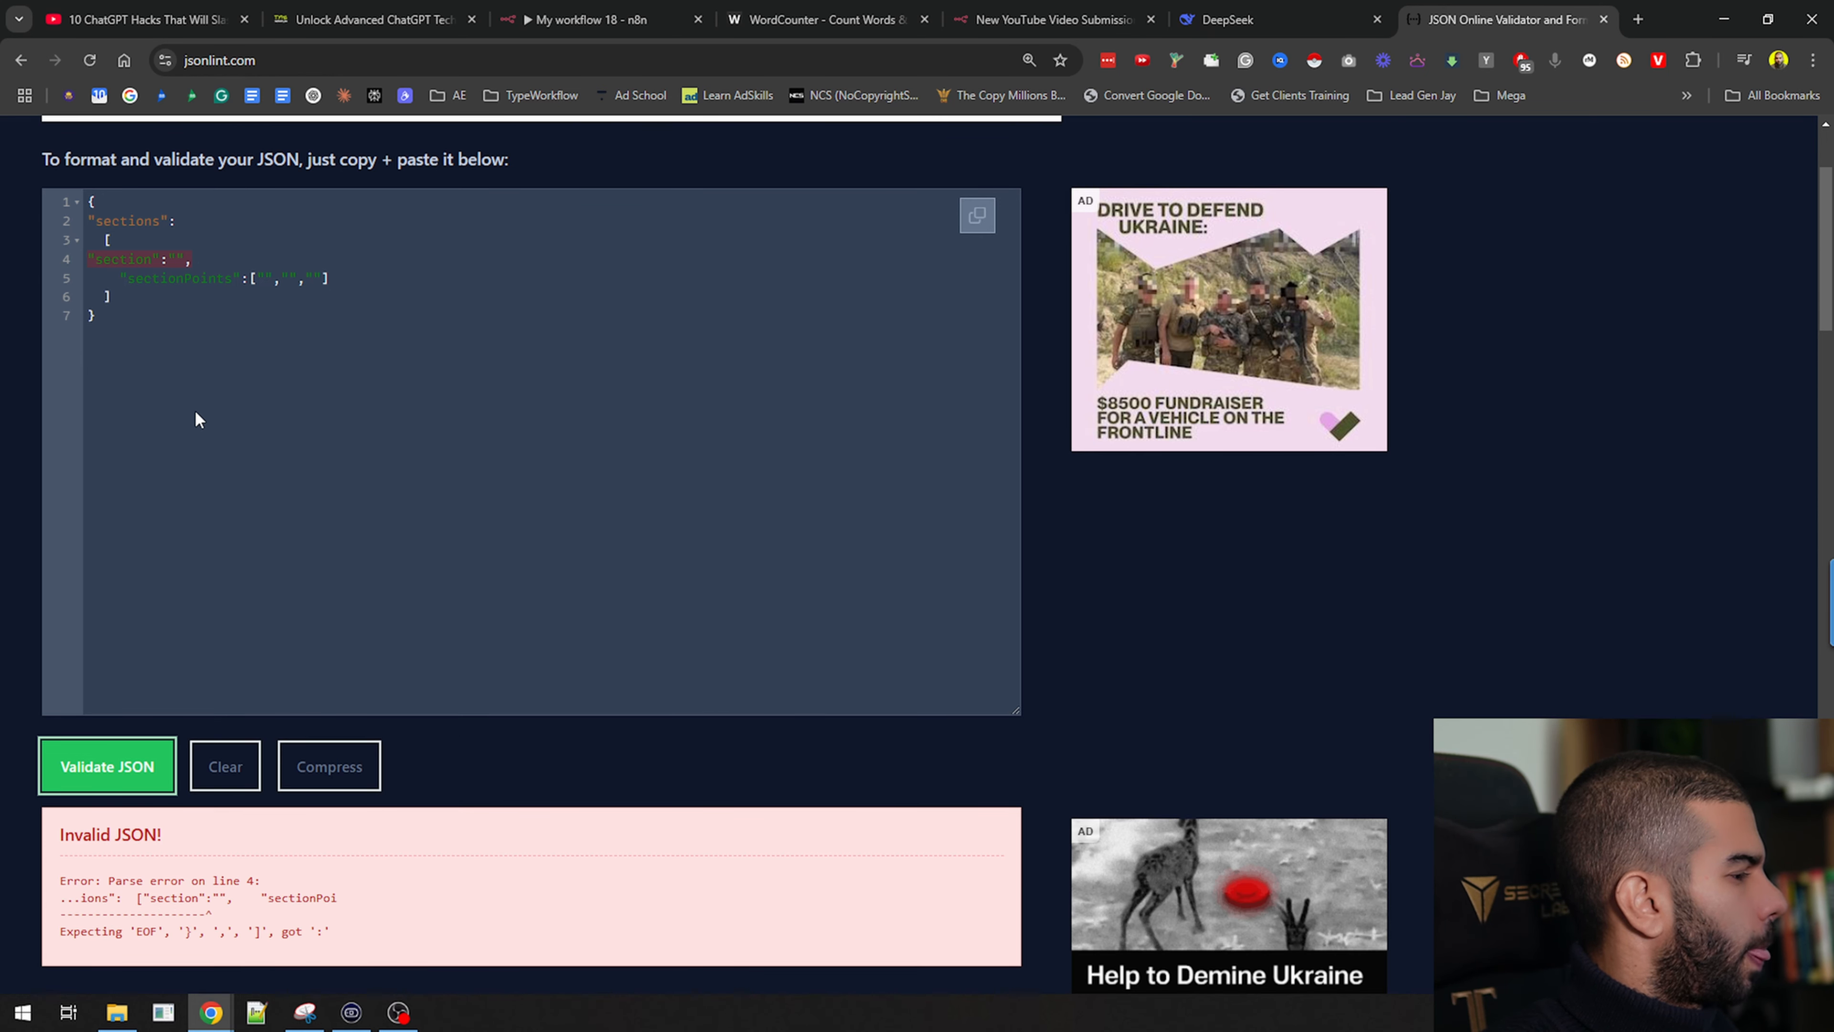
scroll(181, 384, "up", 1)
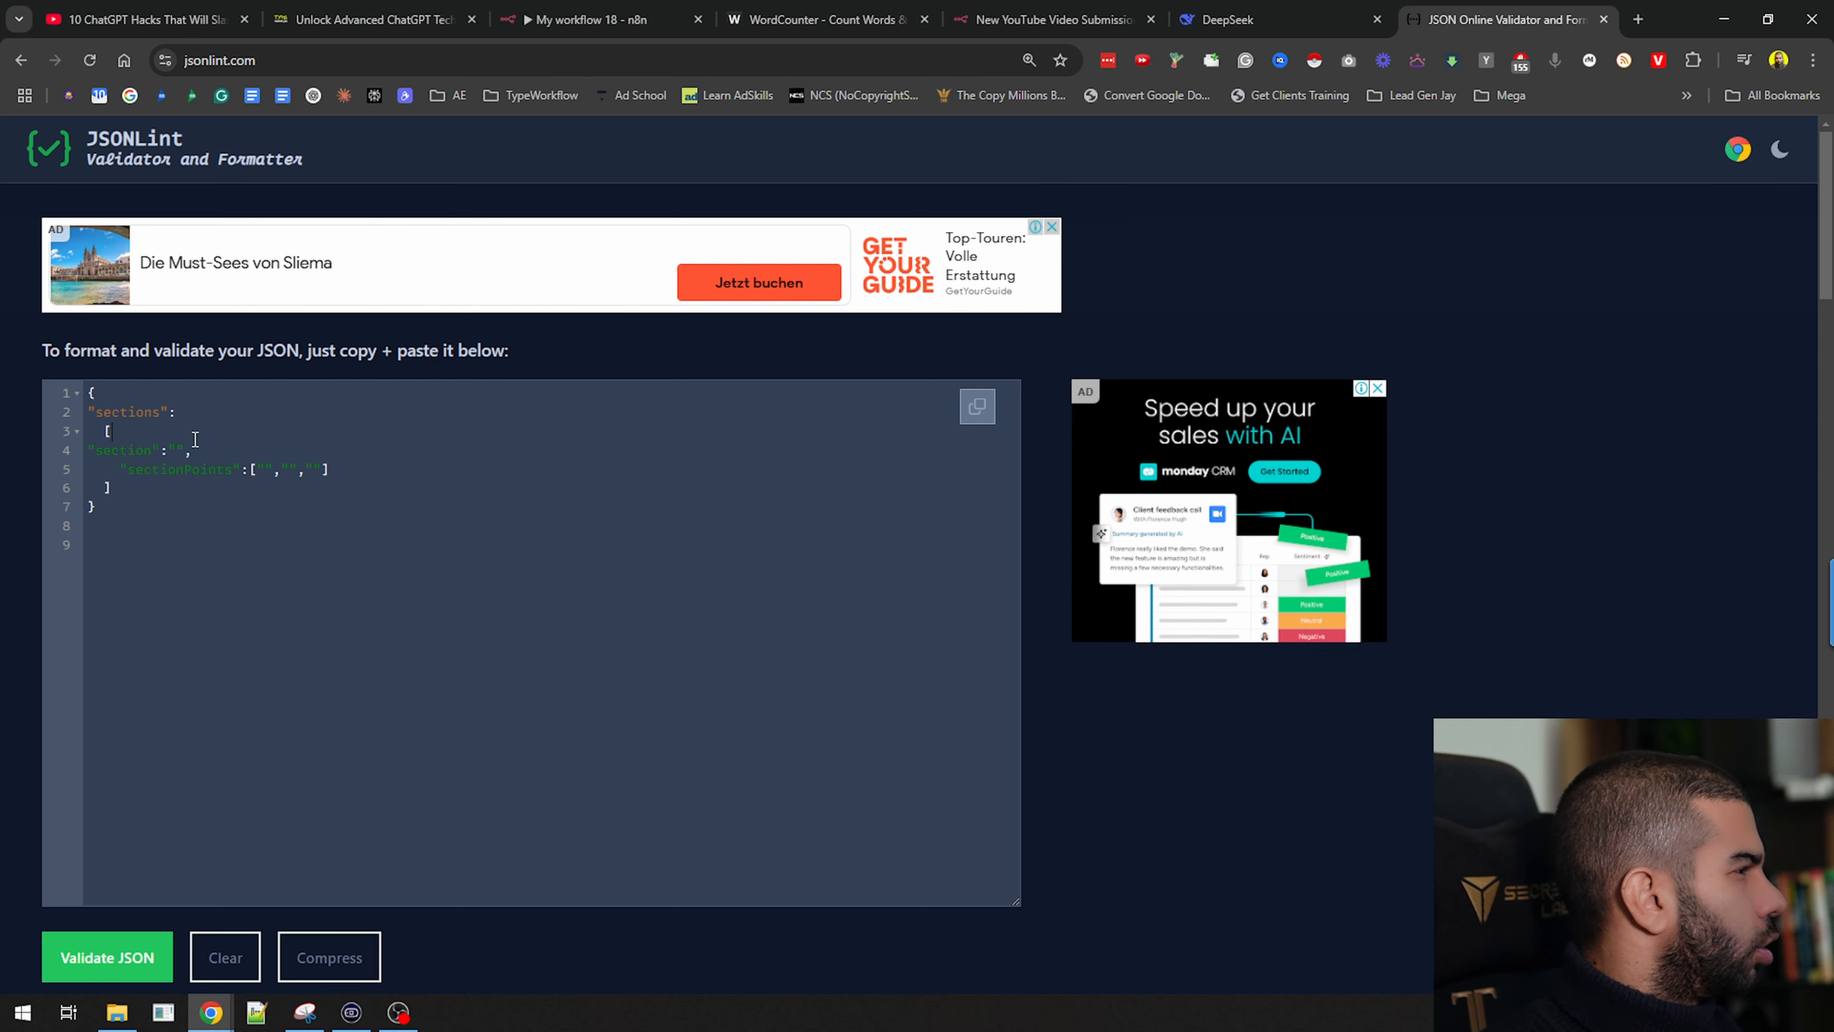
type("{")
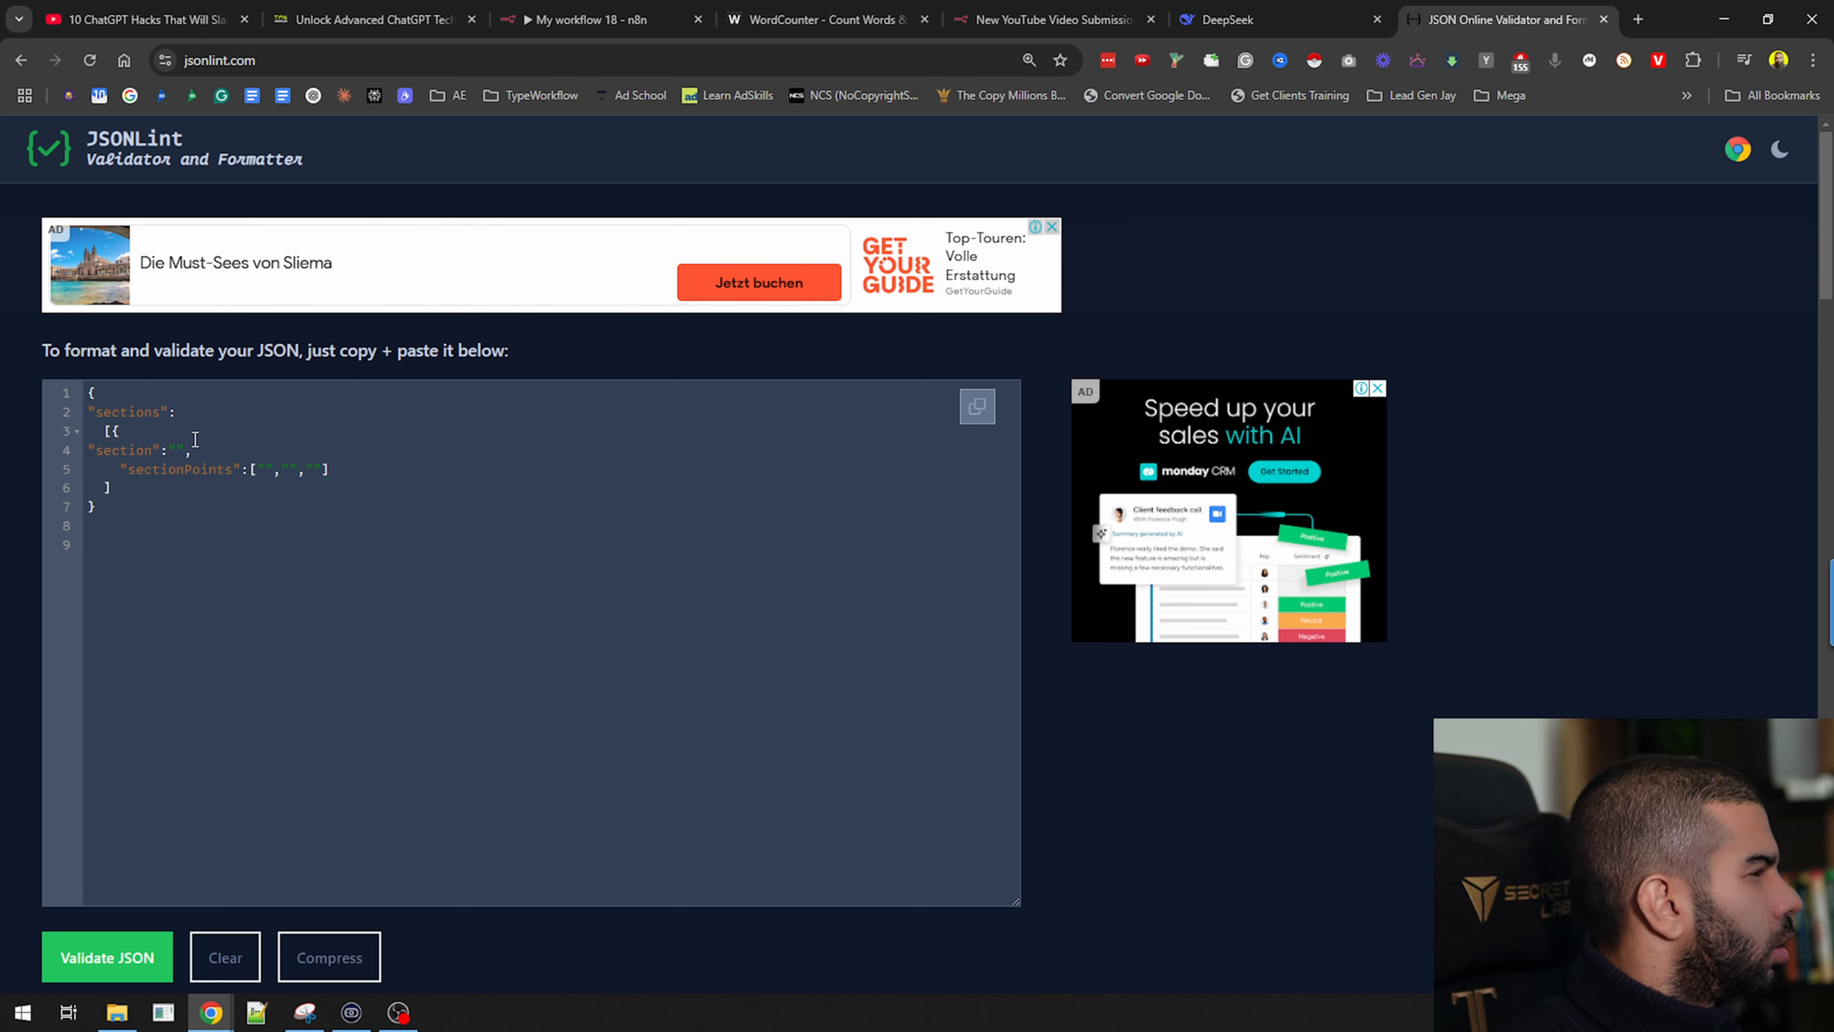
key("BackSpace")
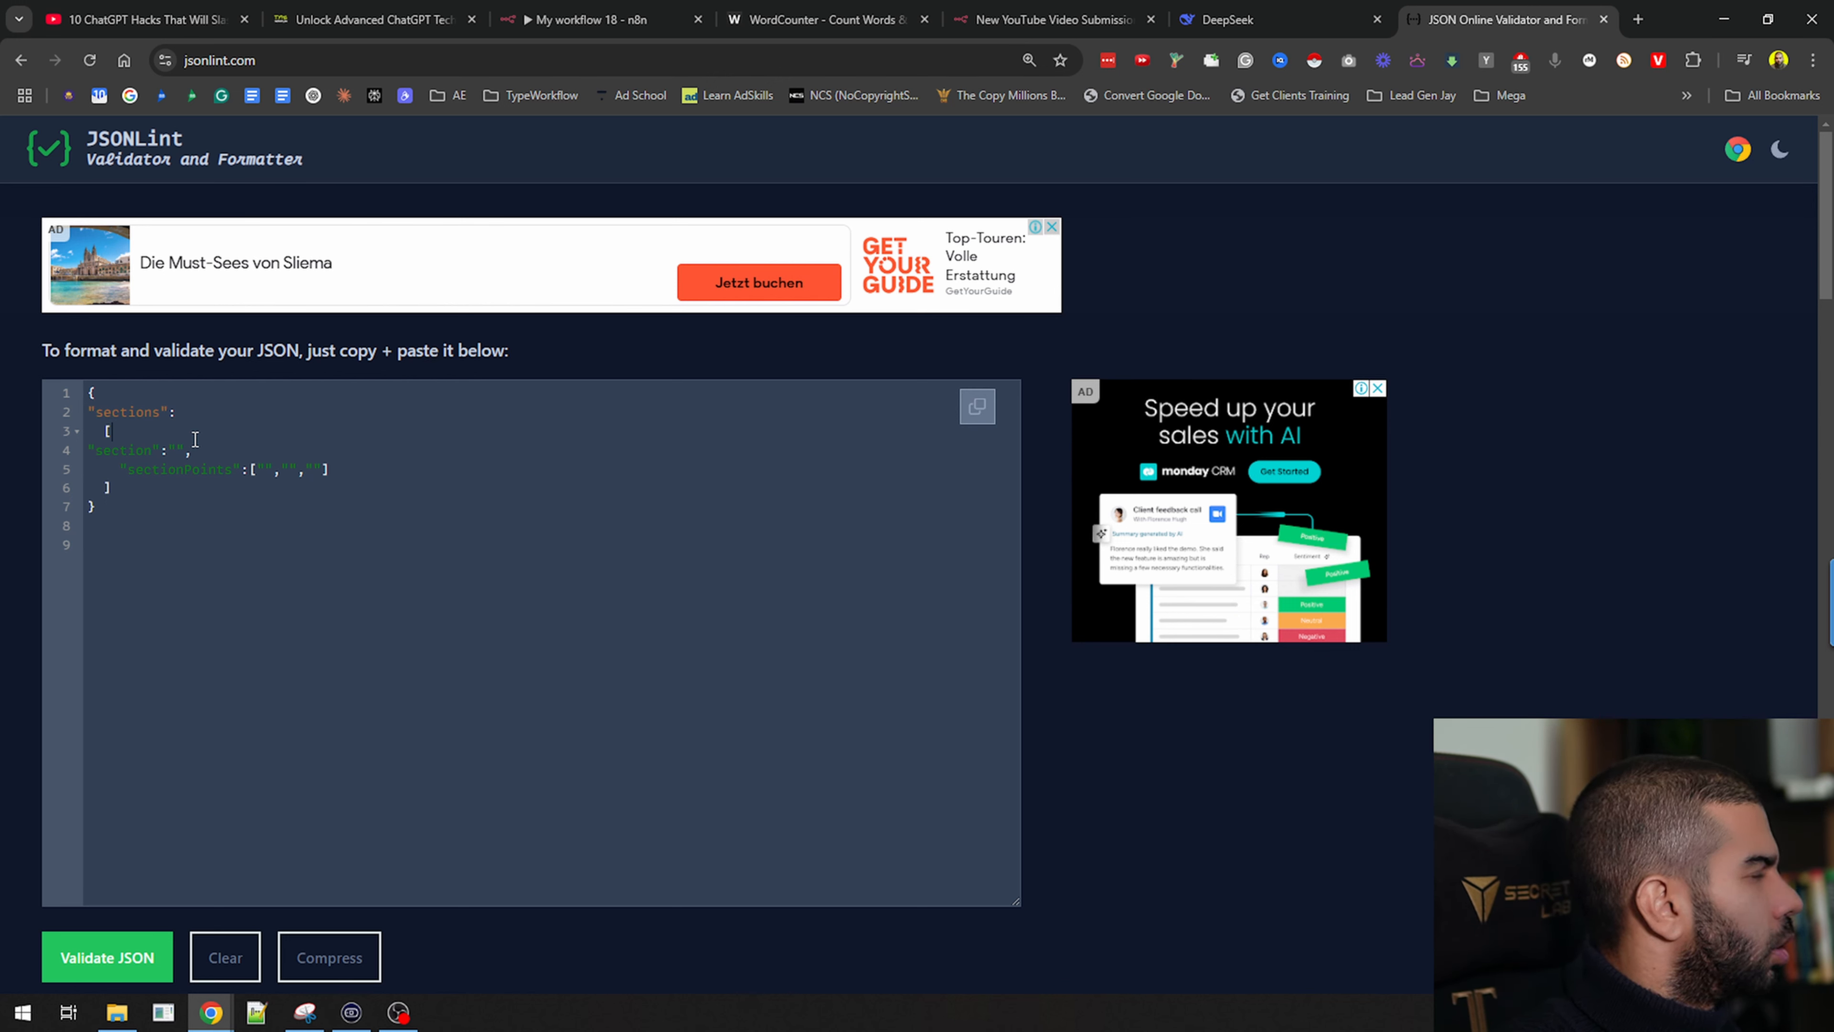
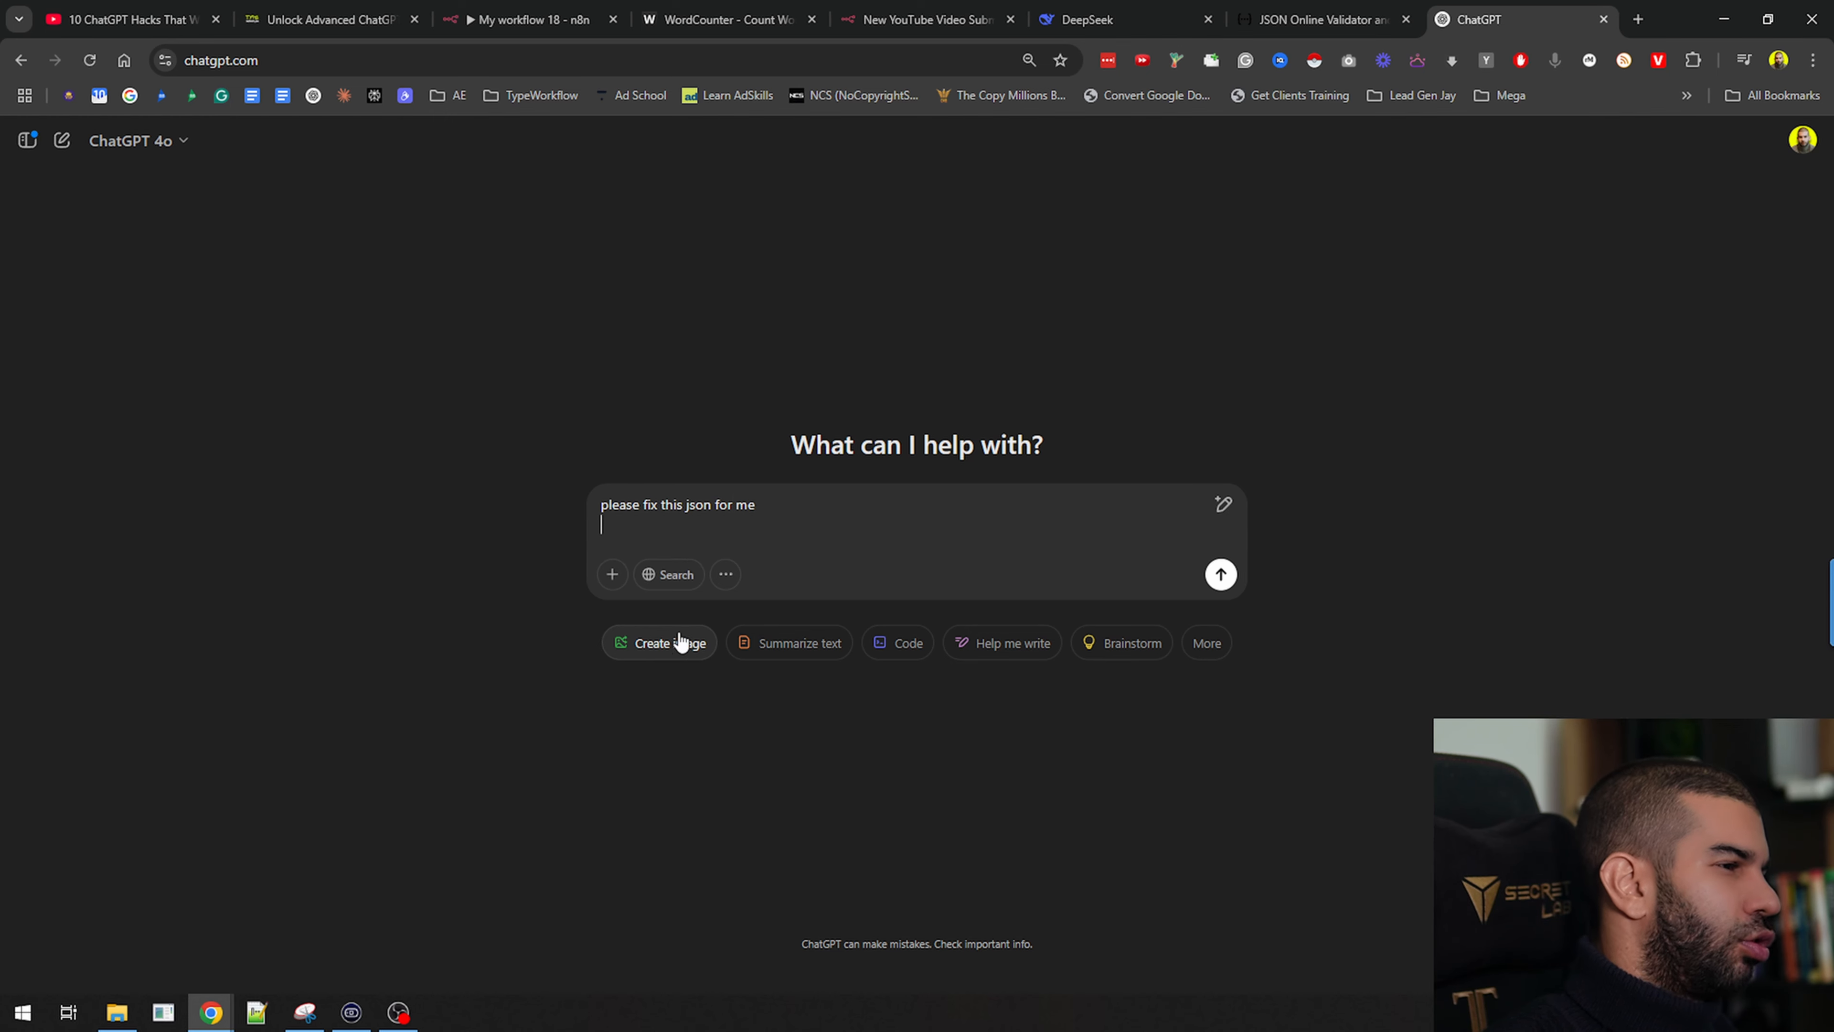
Paste the broken sections JSON into ChatGPT and ask it to fix it
key("ctrl+v")
key("Return")
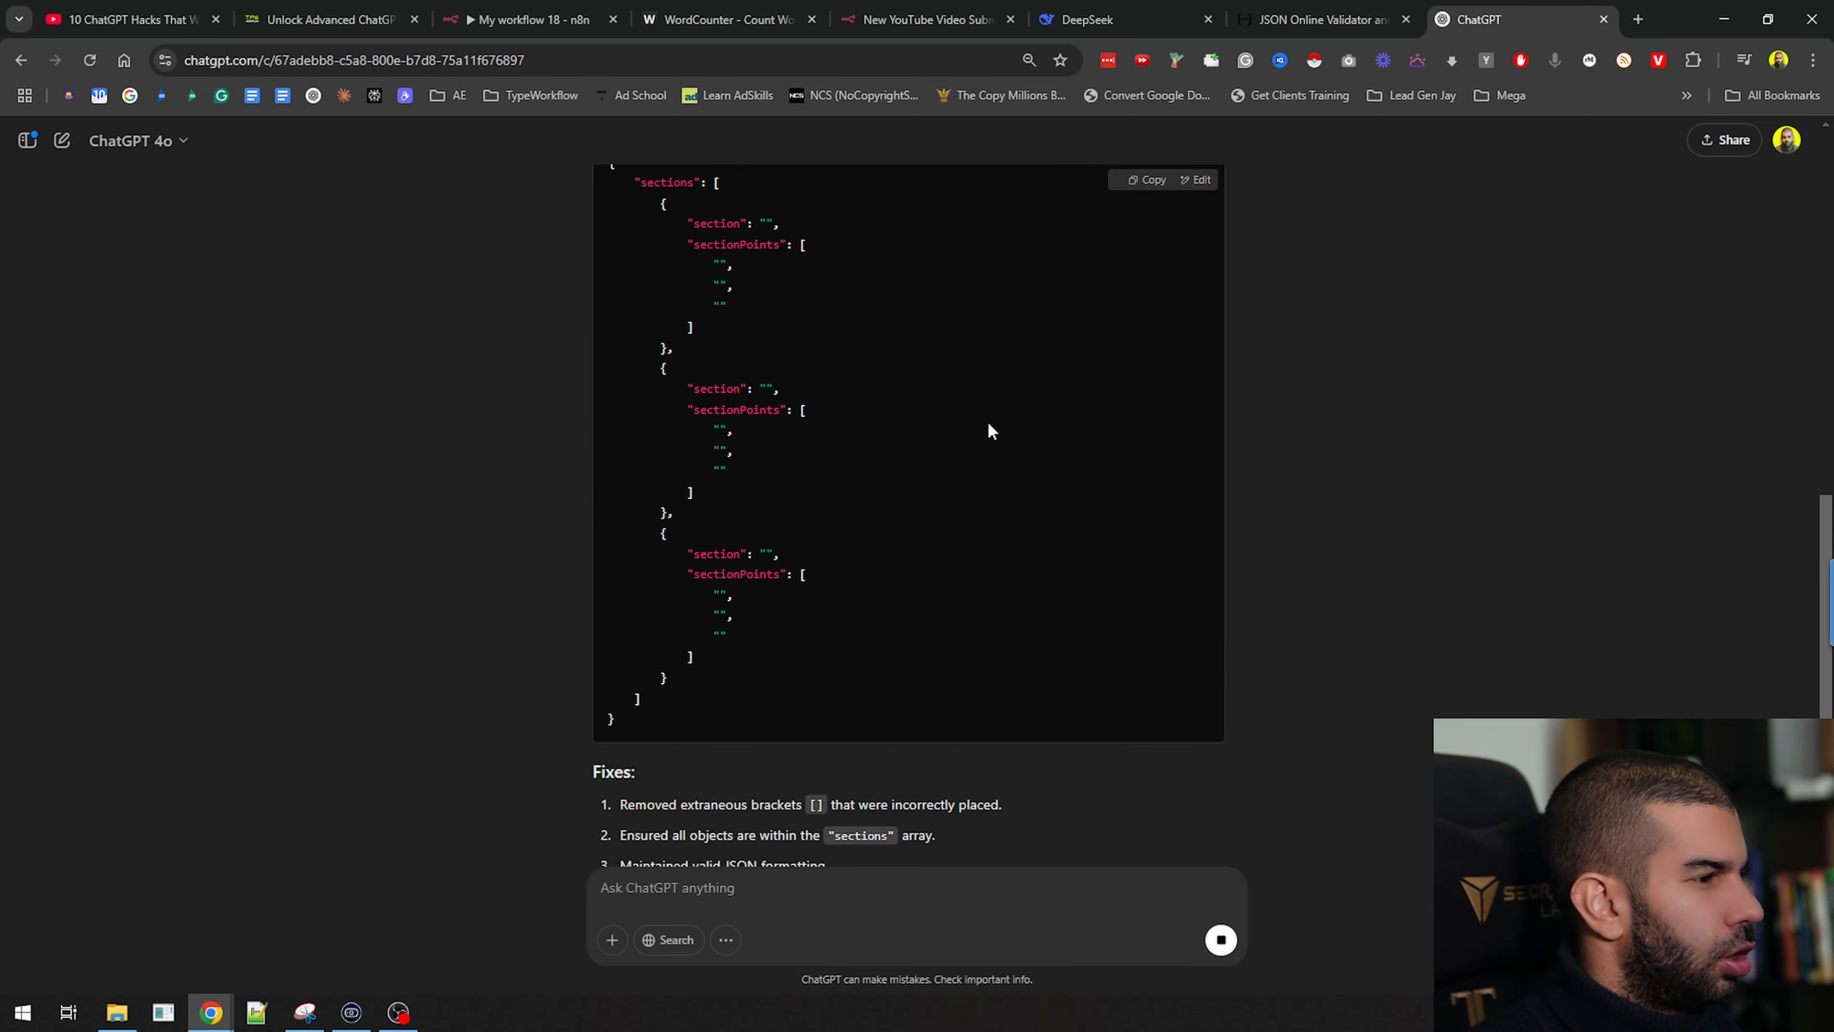
scroll(1123, 533, "up", 5)
Replace the JSON in JSONLint with ChatGPT's corrected version and confirm it validates
left_click(1322, 20)
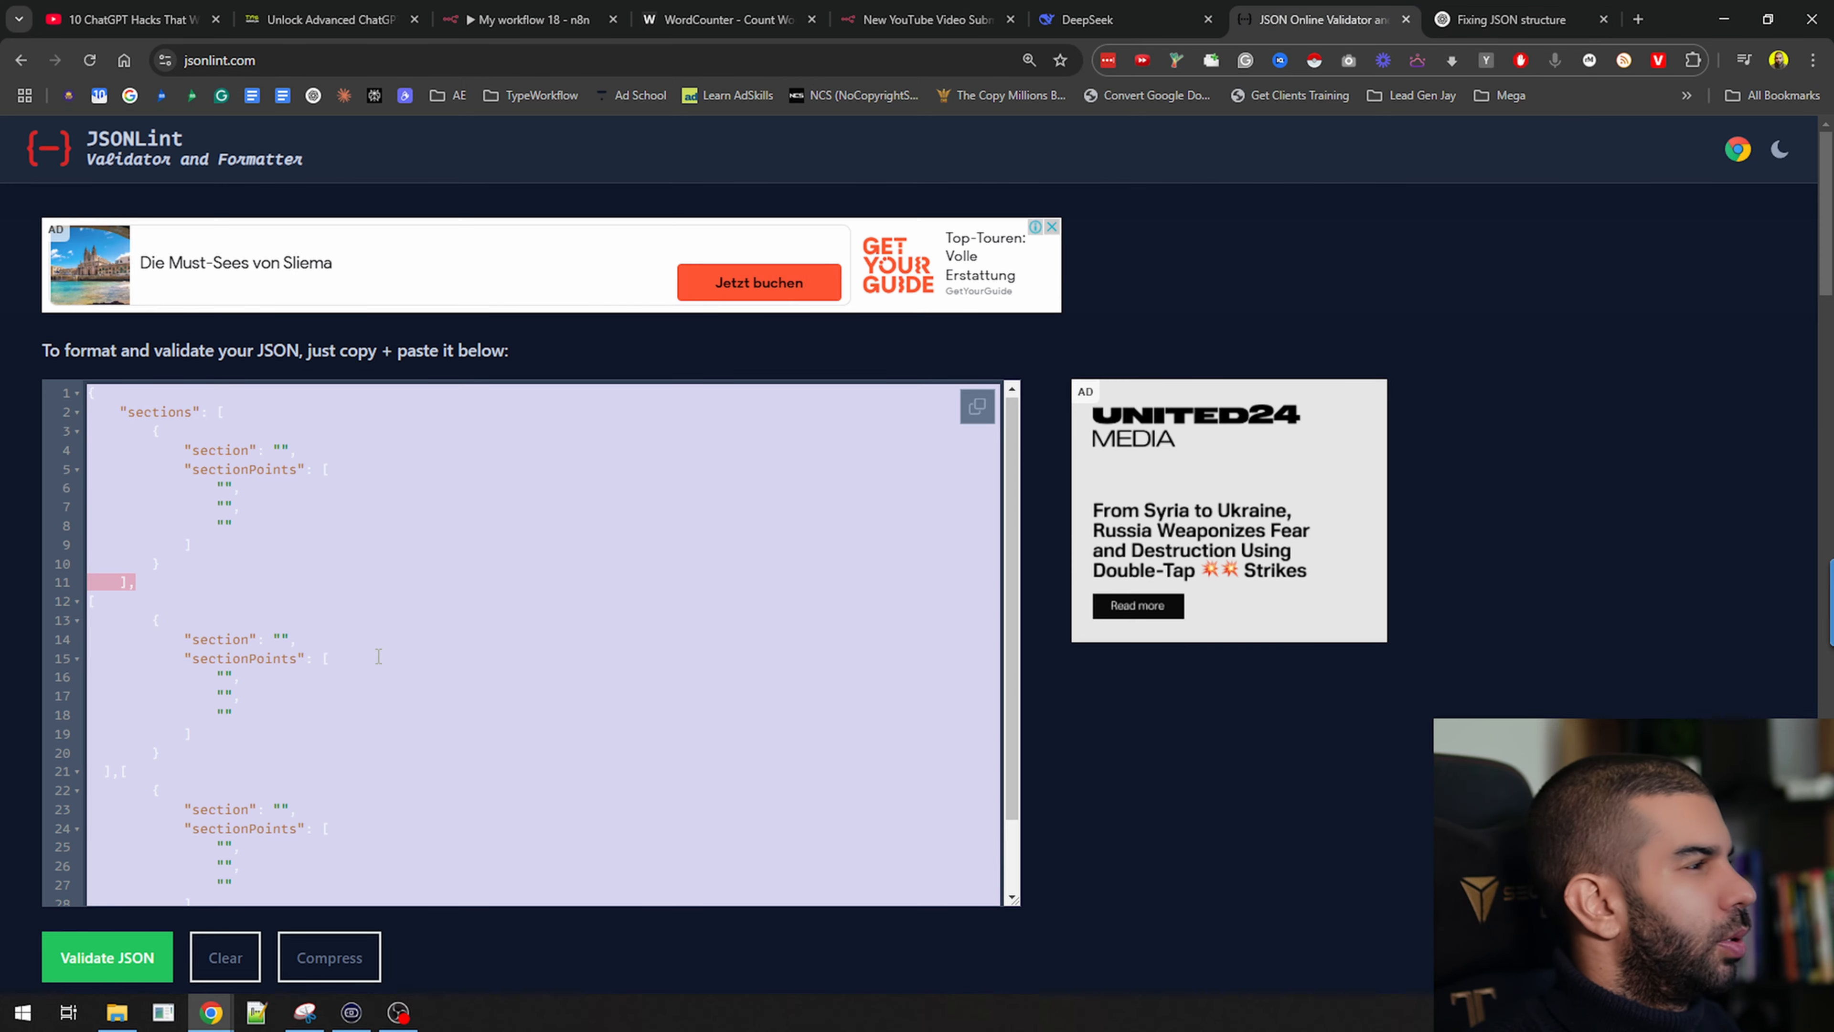
key("ctrl+a")
type("{     \"sections\": [         {             \"section\": \"\",             \"sectionPoints\": [                 \"\",                 \"\",                 \"\"             ]         },         {             \"section\": \"\",             \"sectionPoints\": [                 \"\",                 \"\",                 \"\"             ]         },         {             \"section\": \"\",             \"sectionPoints\": [                 \"\",                 \"\",                 \"\"             ]         }     ] }")
scroll(205, 759, "down", 5)
left_click(165, 591)
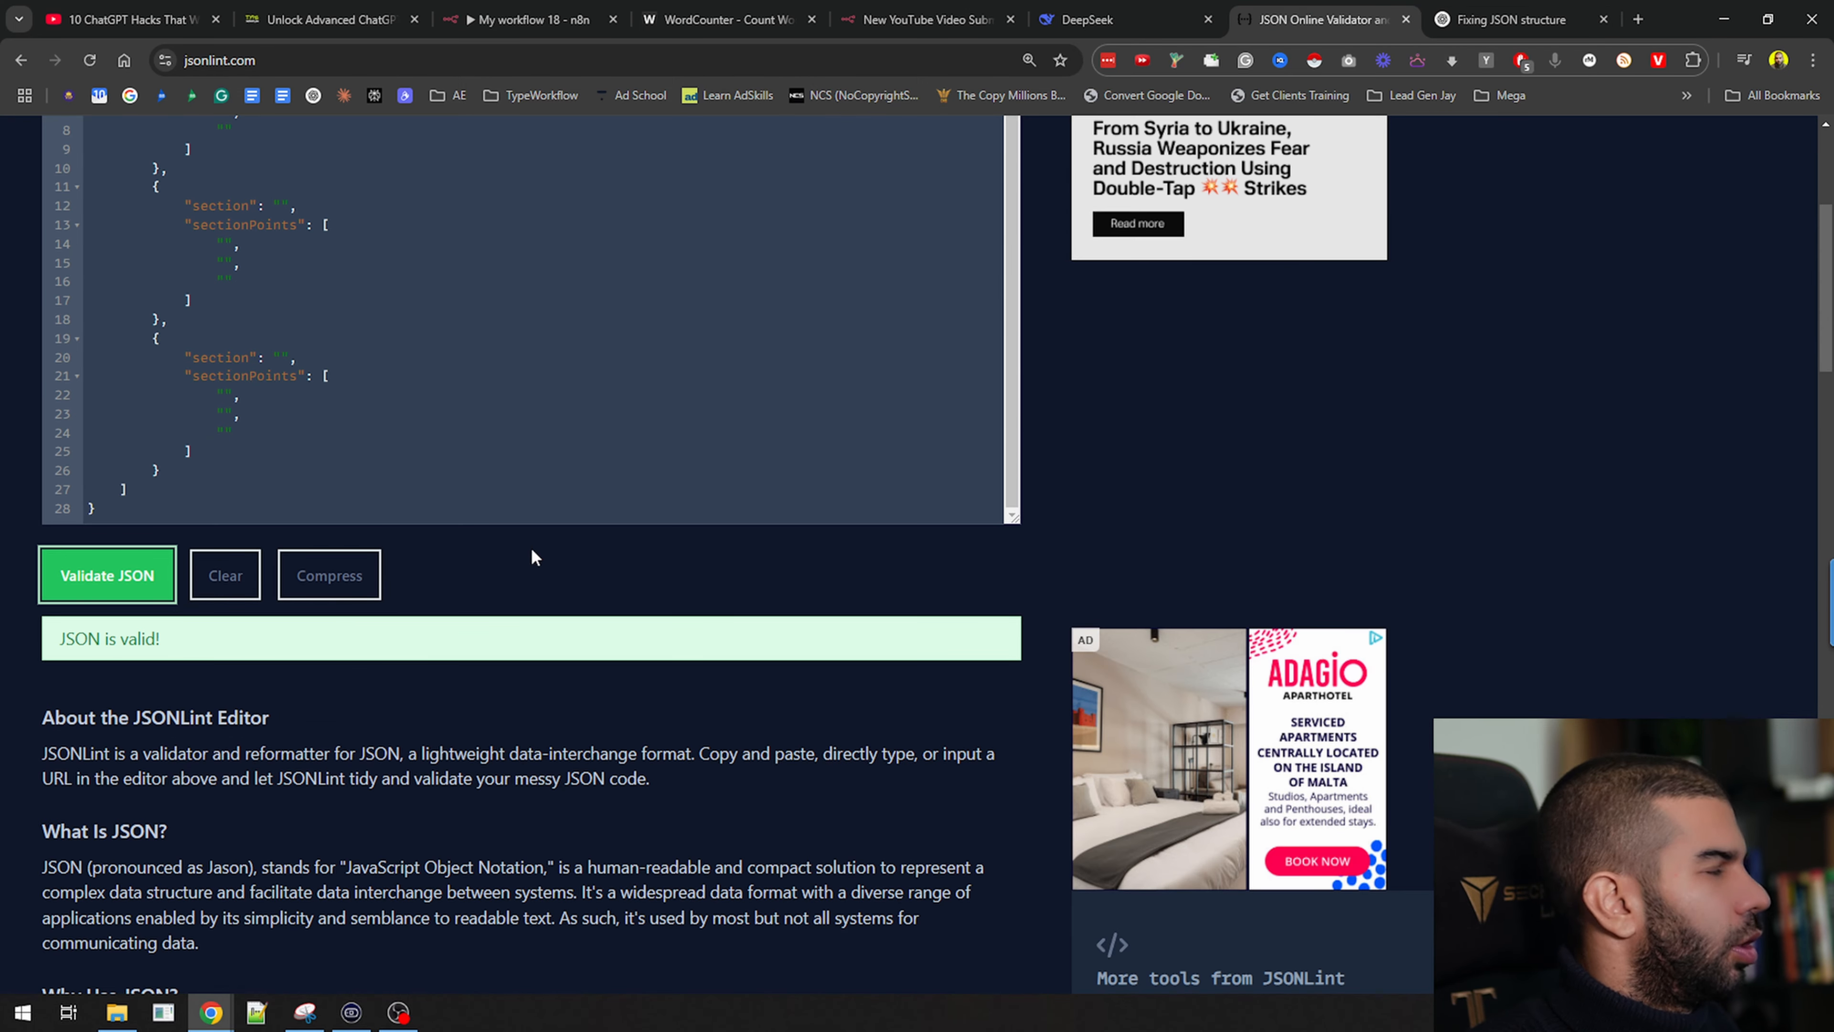
left_click(925, 19)
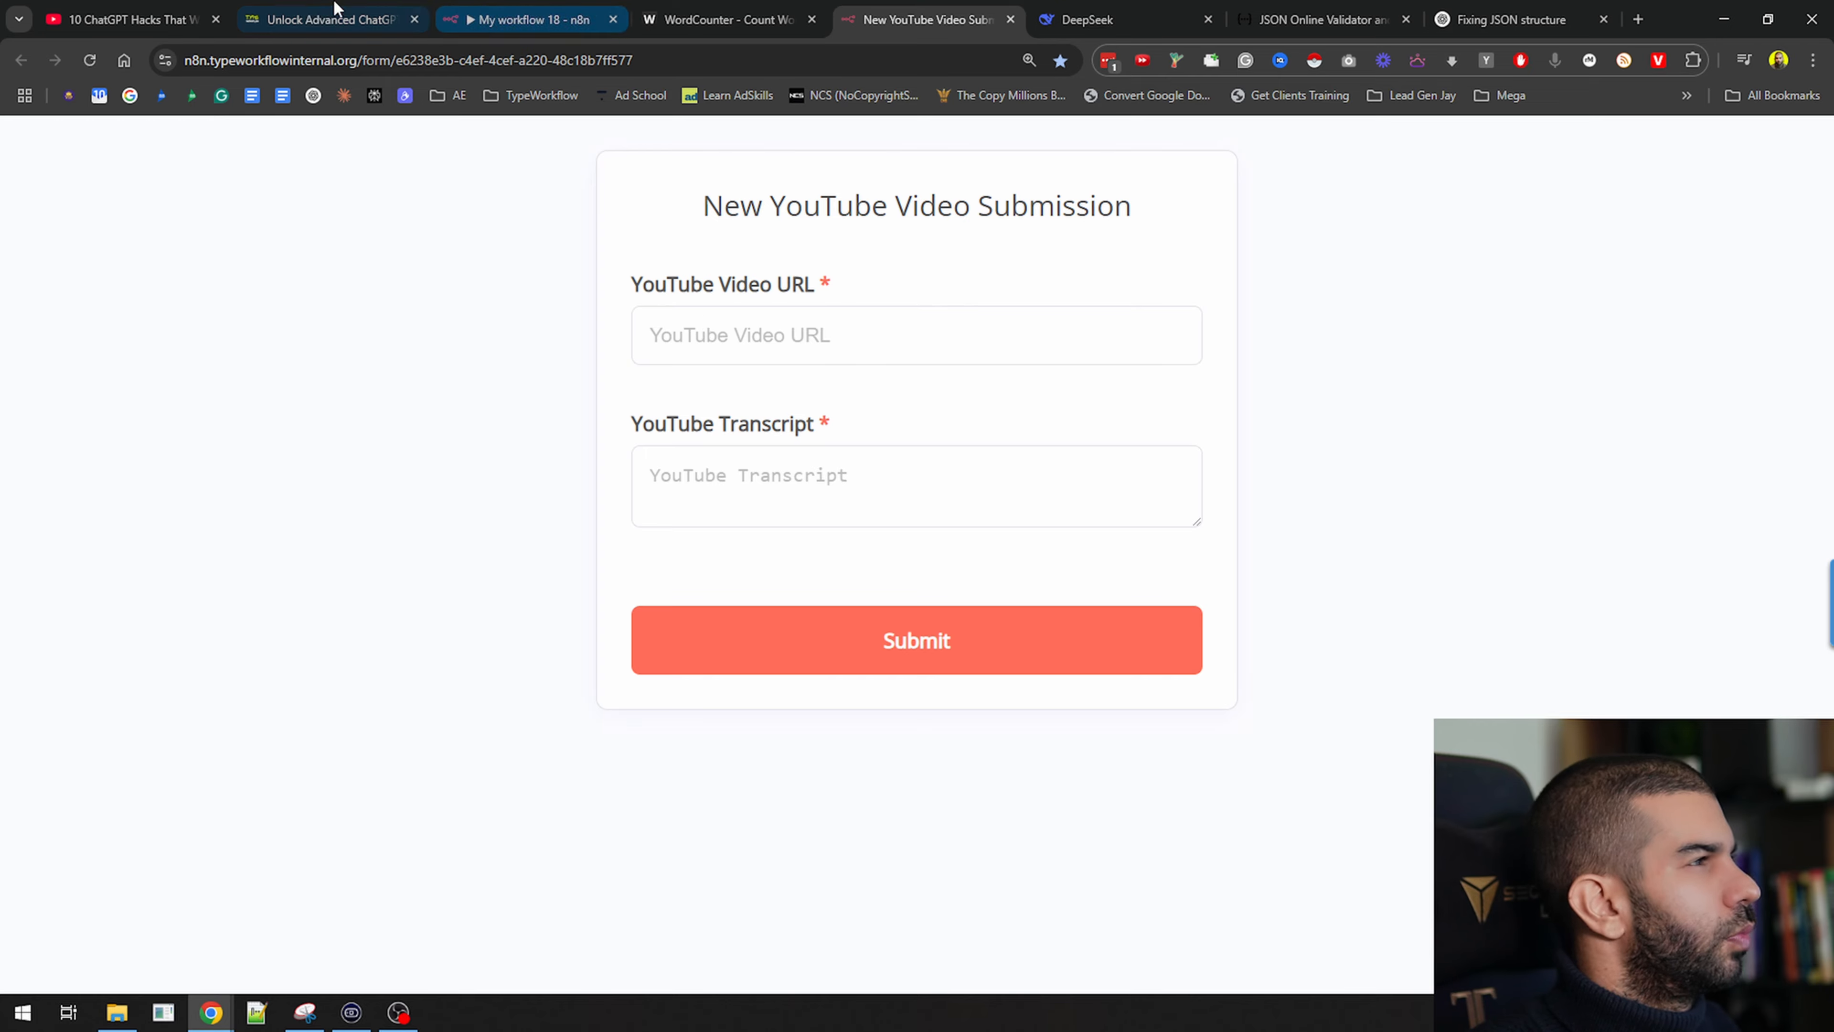
Paste the corrected sections schema into the Structured Output Parser's Input Schema
left_click(556, 14)
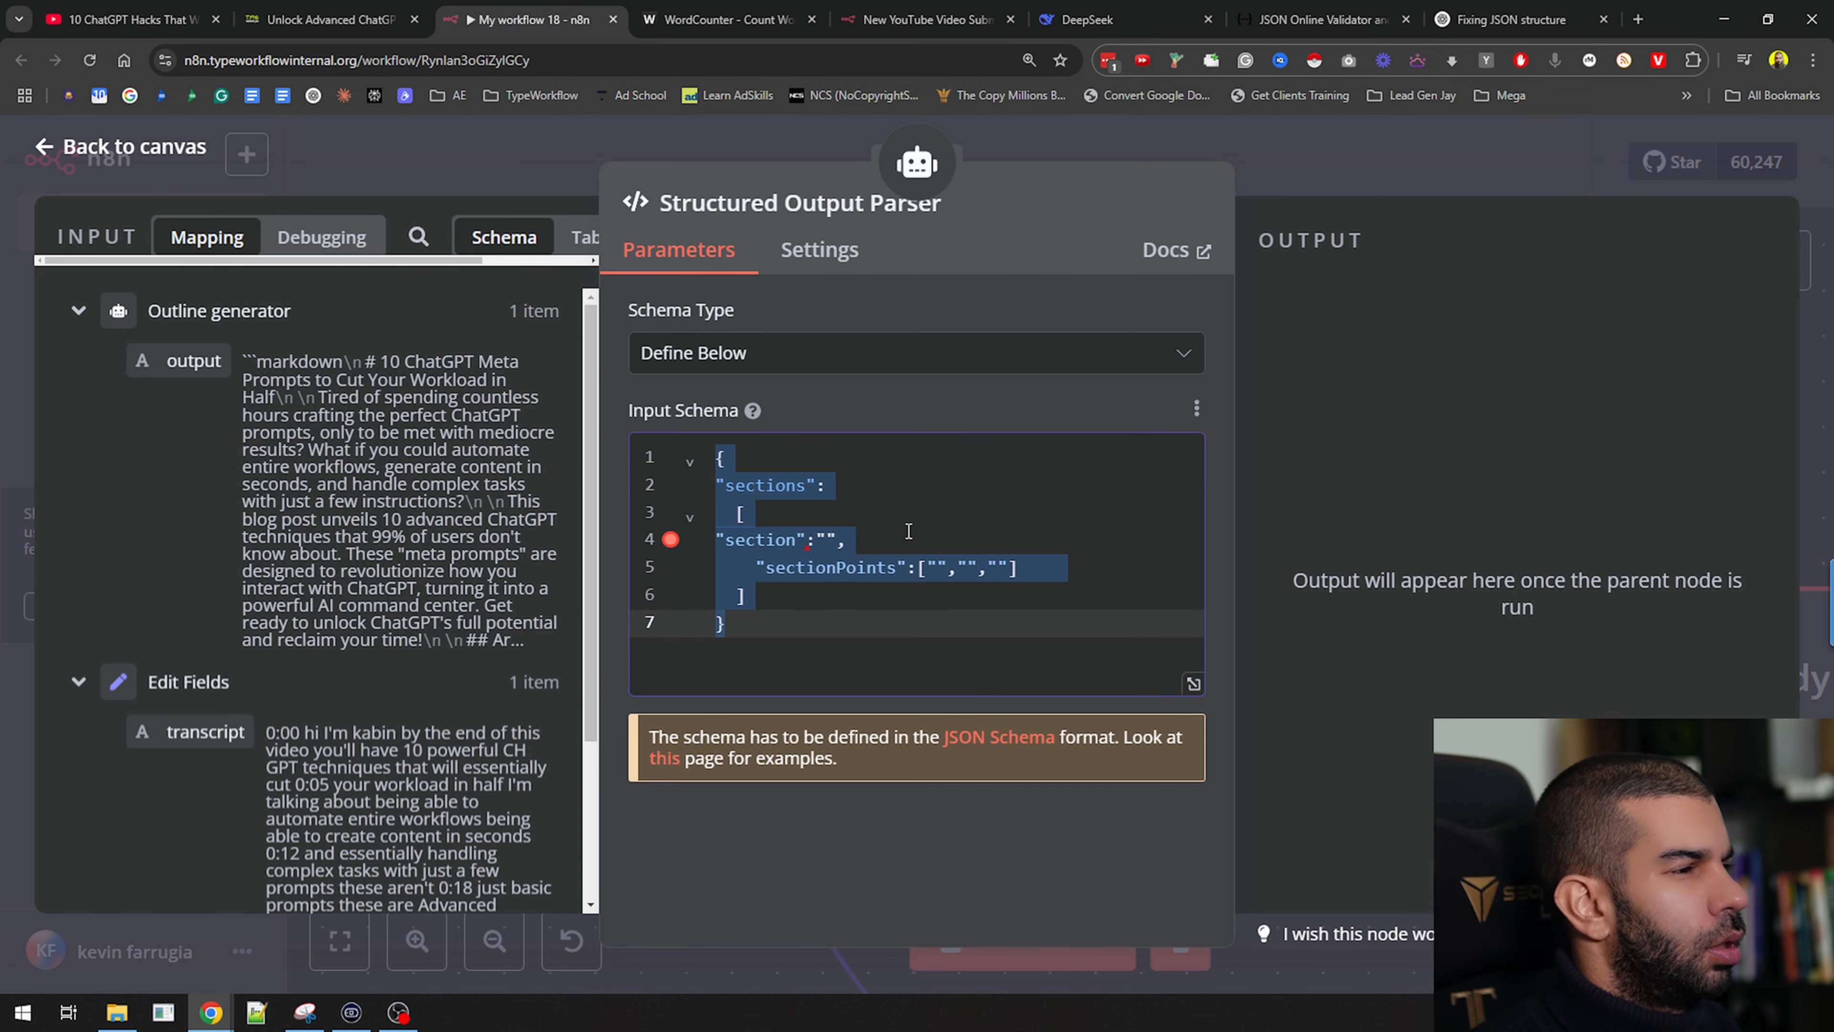
type("{     \"sections\": [         {             \"section\": \"\",             \"sectionPoints\": [                 \"\",                 \"\",                 \"\"             ]         },         {             \"section\": \"\",             \"sectionPoints\": [                 \"\",                 \"\",                 \"\"             ]         },         {             \"section\": \"\",             \"sectionPoints\": [                 \"\",                 \"\",                 \"\"             ]         }     ] }")
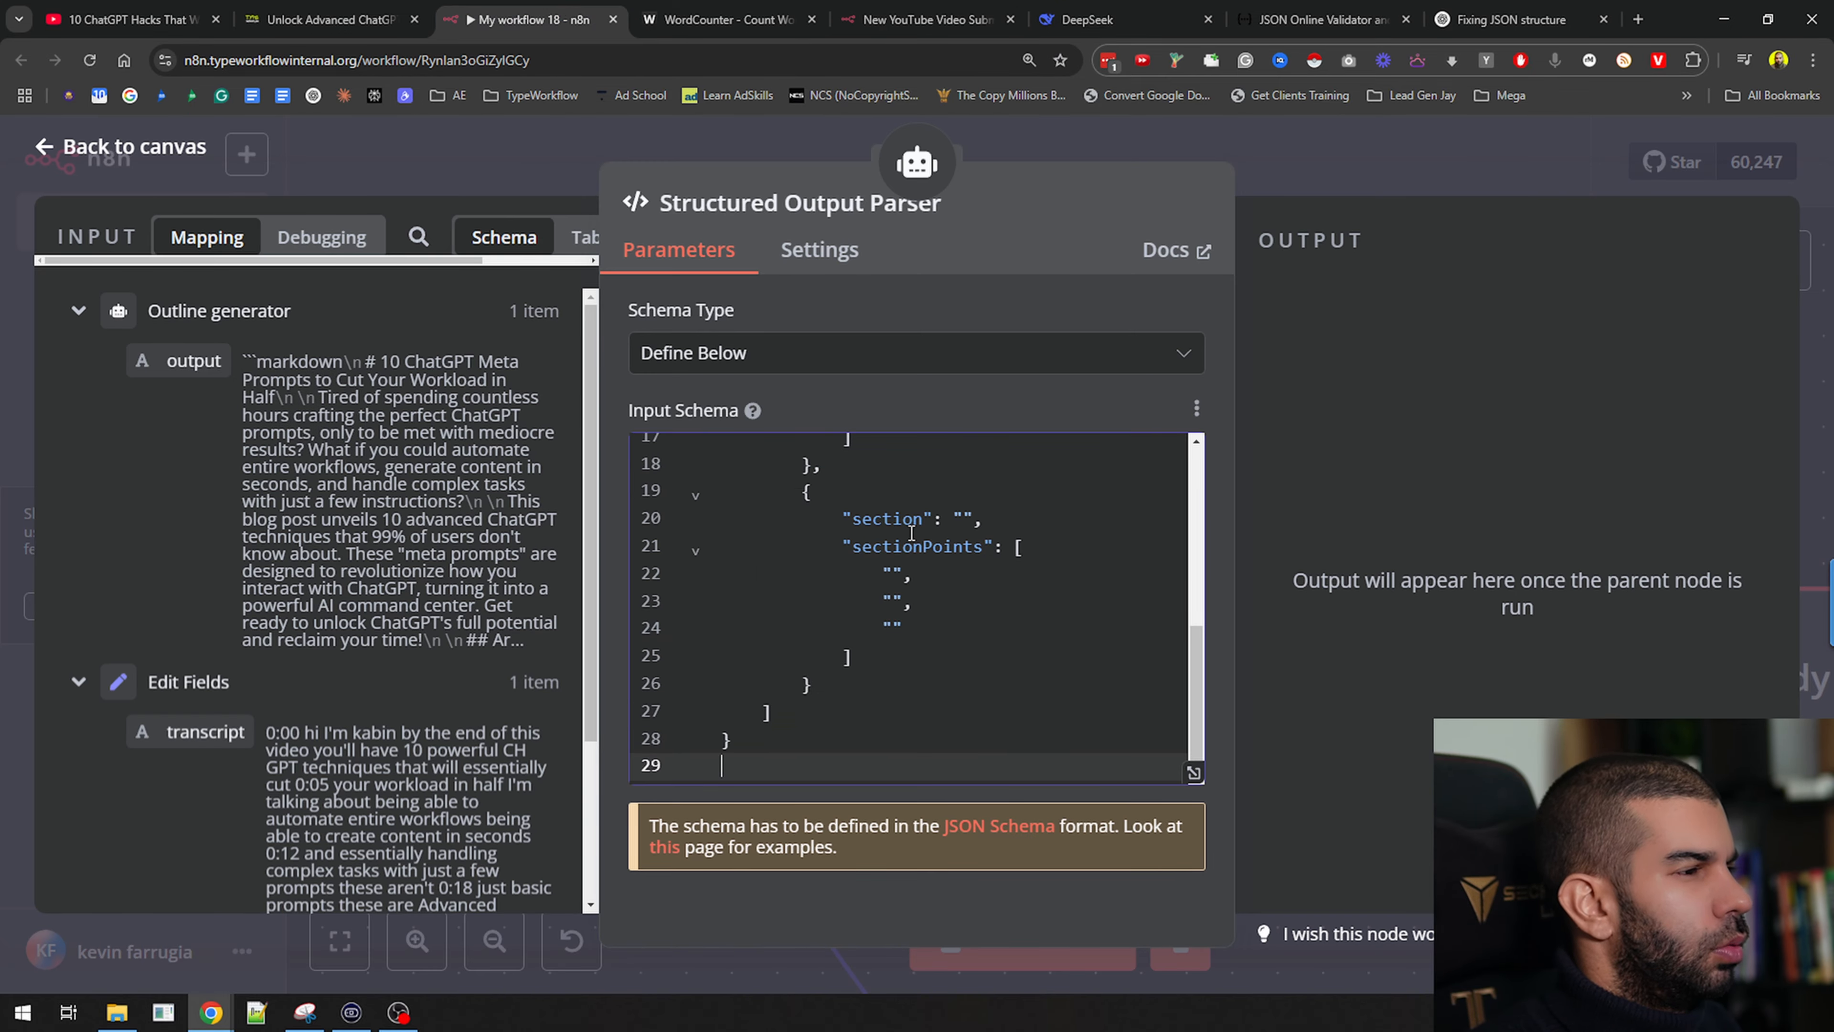
left_click(1308, 145)
Arrange the canvas so the Body, Conclusion and Structured Output Parser nodes are in view
scroll(936, 537, "down", 6)
left_click_drag(1593, 778, 827, 528)
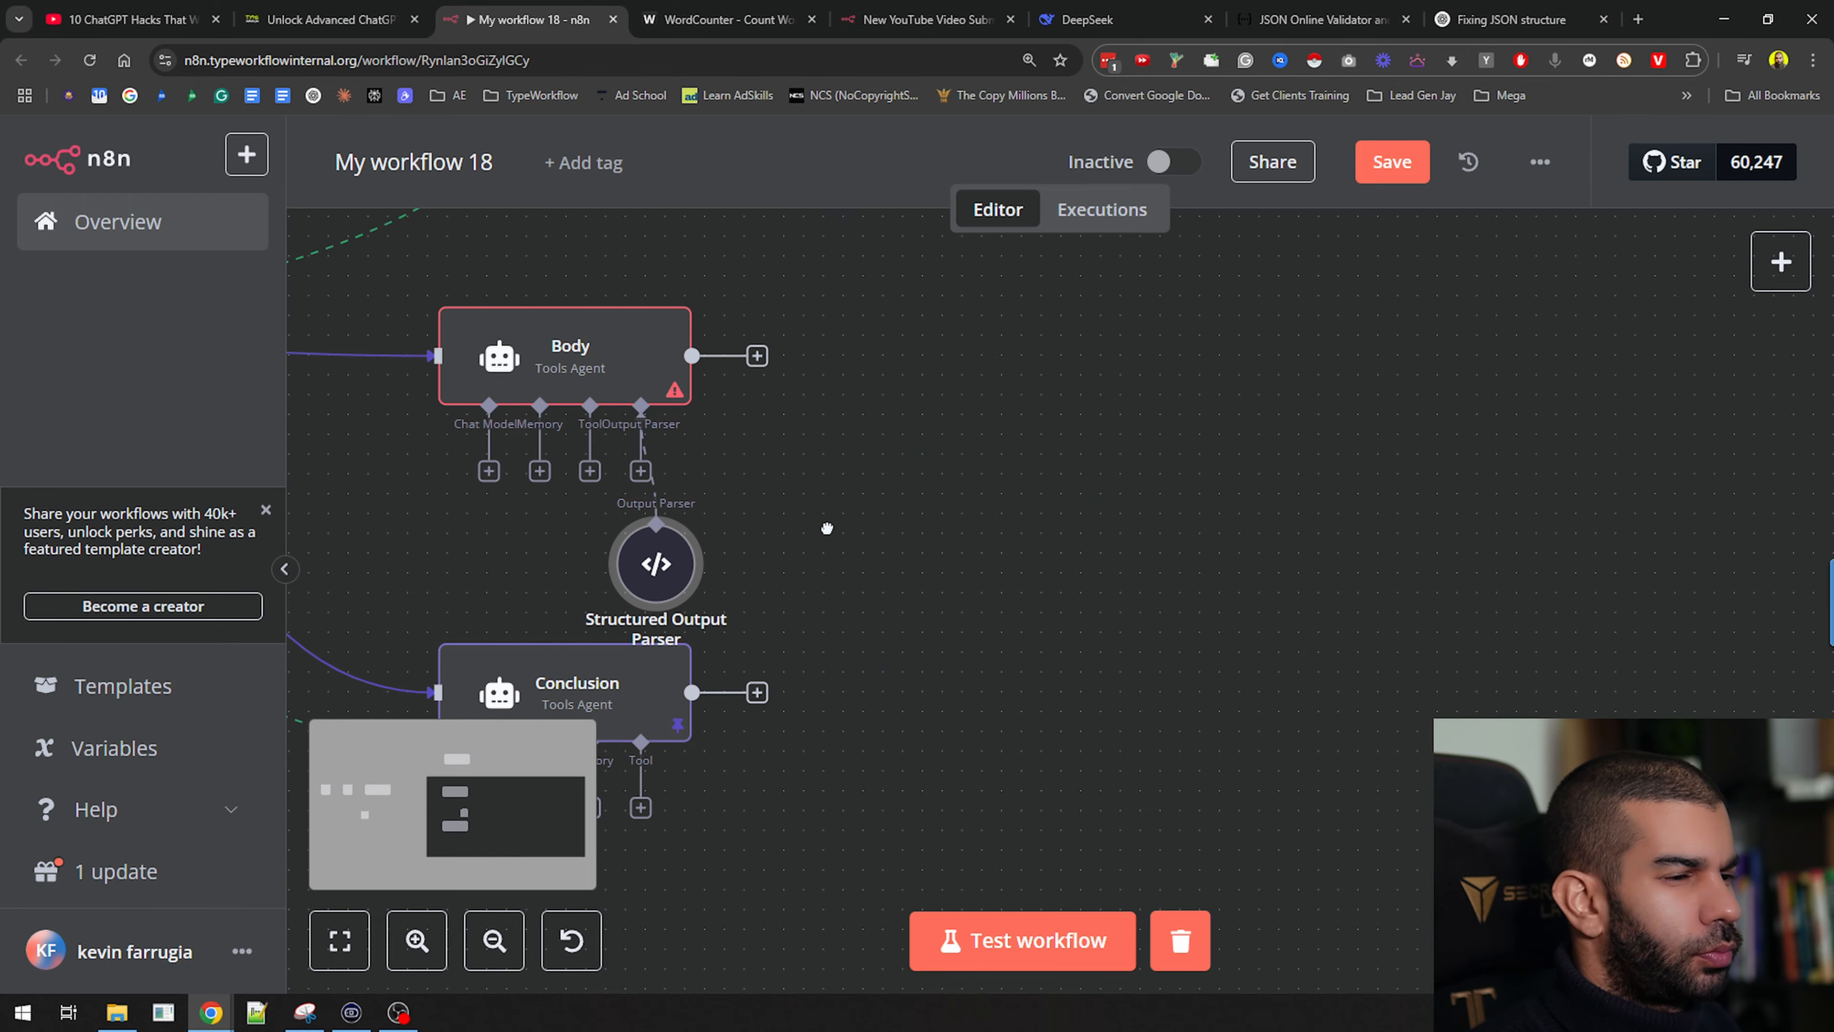
scroll(787, 551, "down", 1)
left_click_drag(665, 575, 737, 504)
left_click_drag(512, 492, 730, 539)
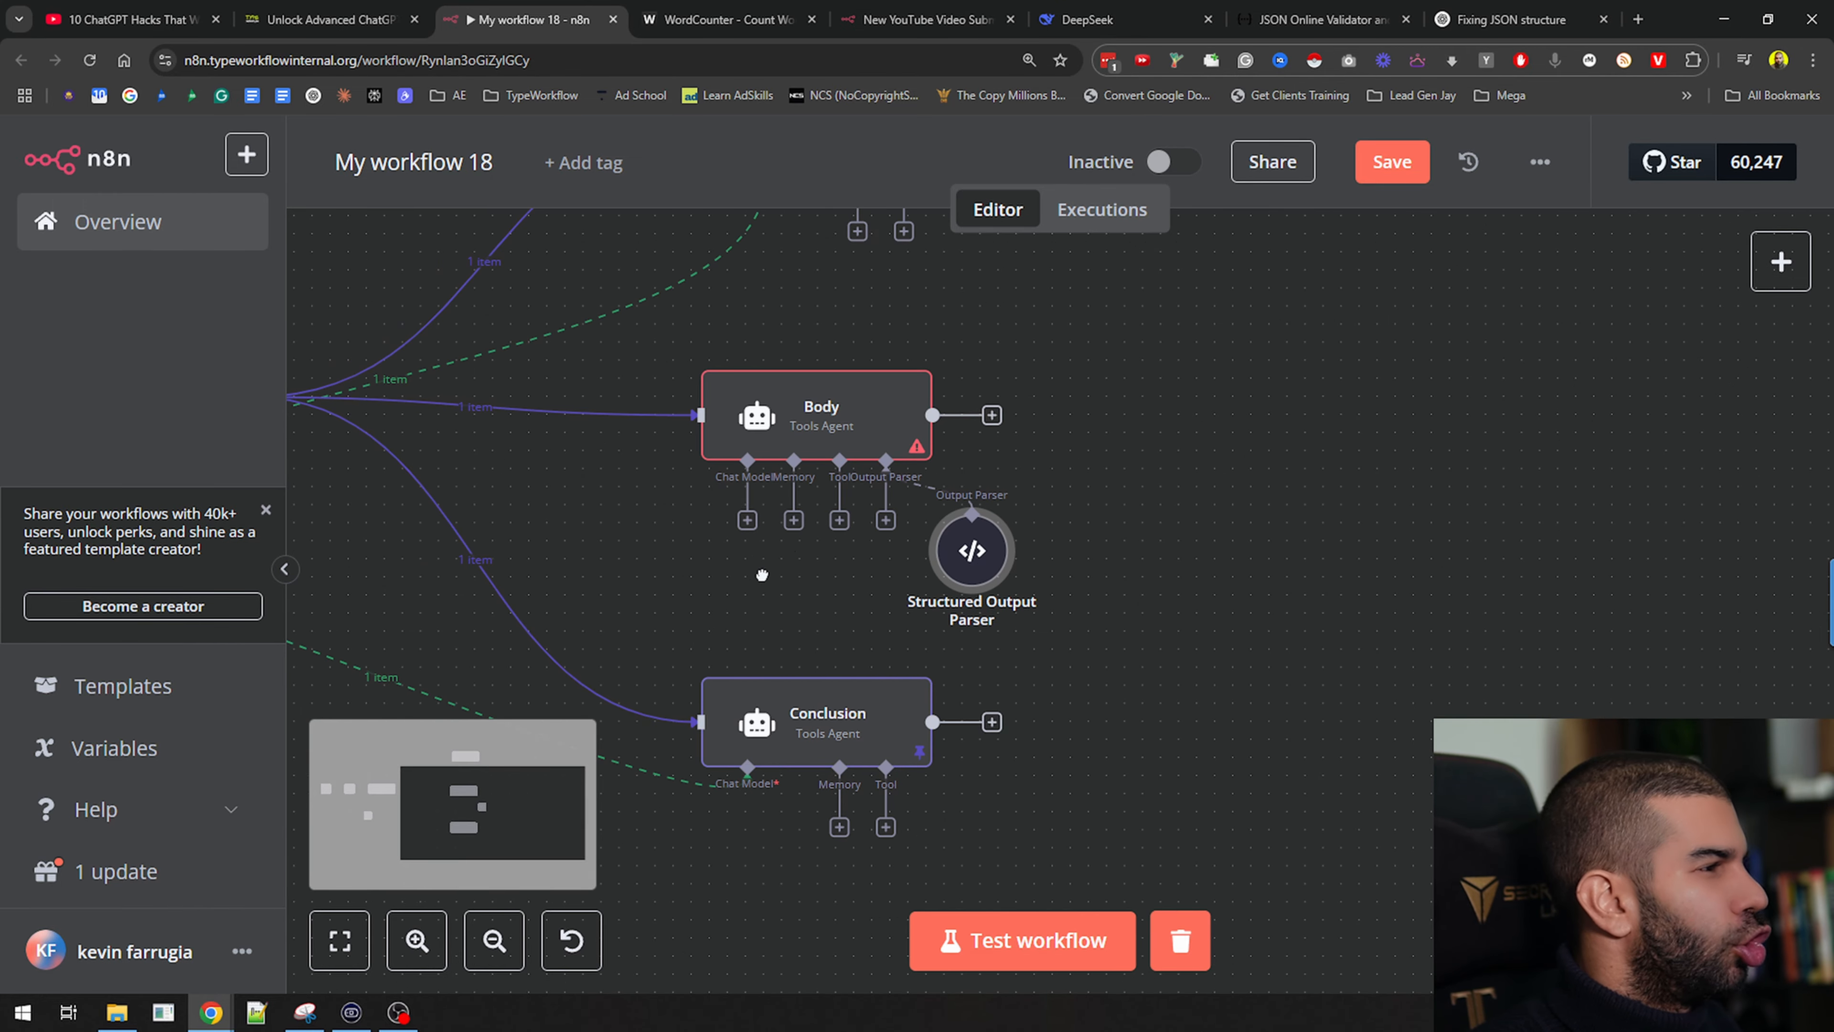
scroll(728, 534, "up", 2)
Attach an OpenAI Chat Model running gpt-4o-mini to the Body agent
left_click(740, 523)
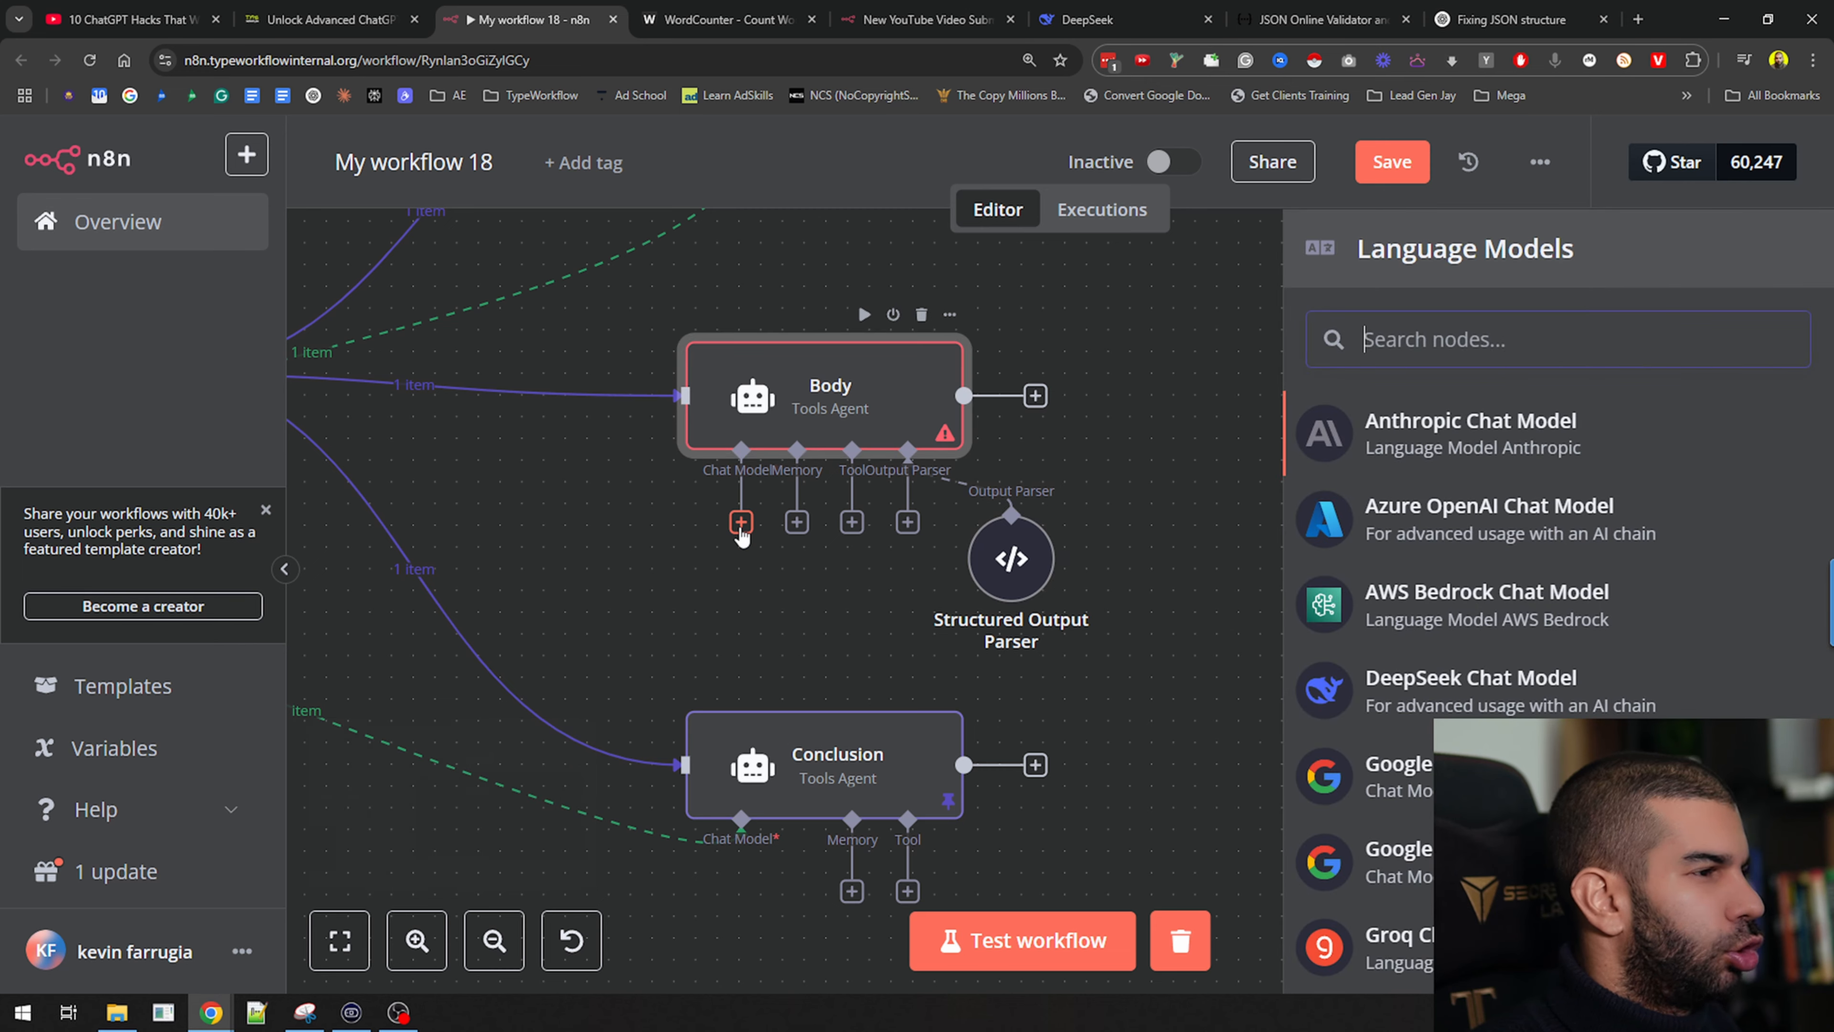
scroll(927, 465, "up", 4)
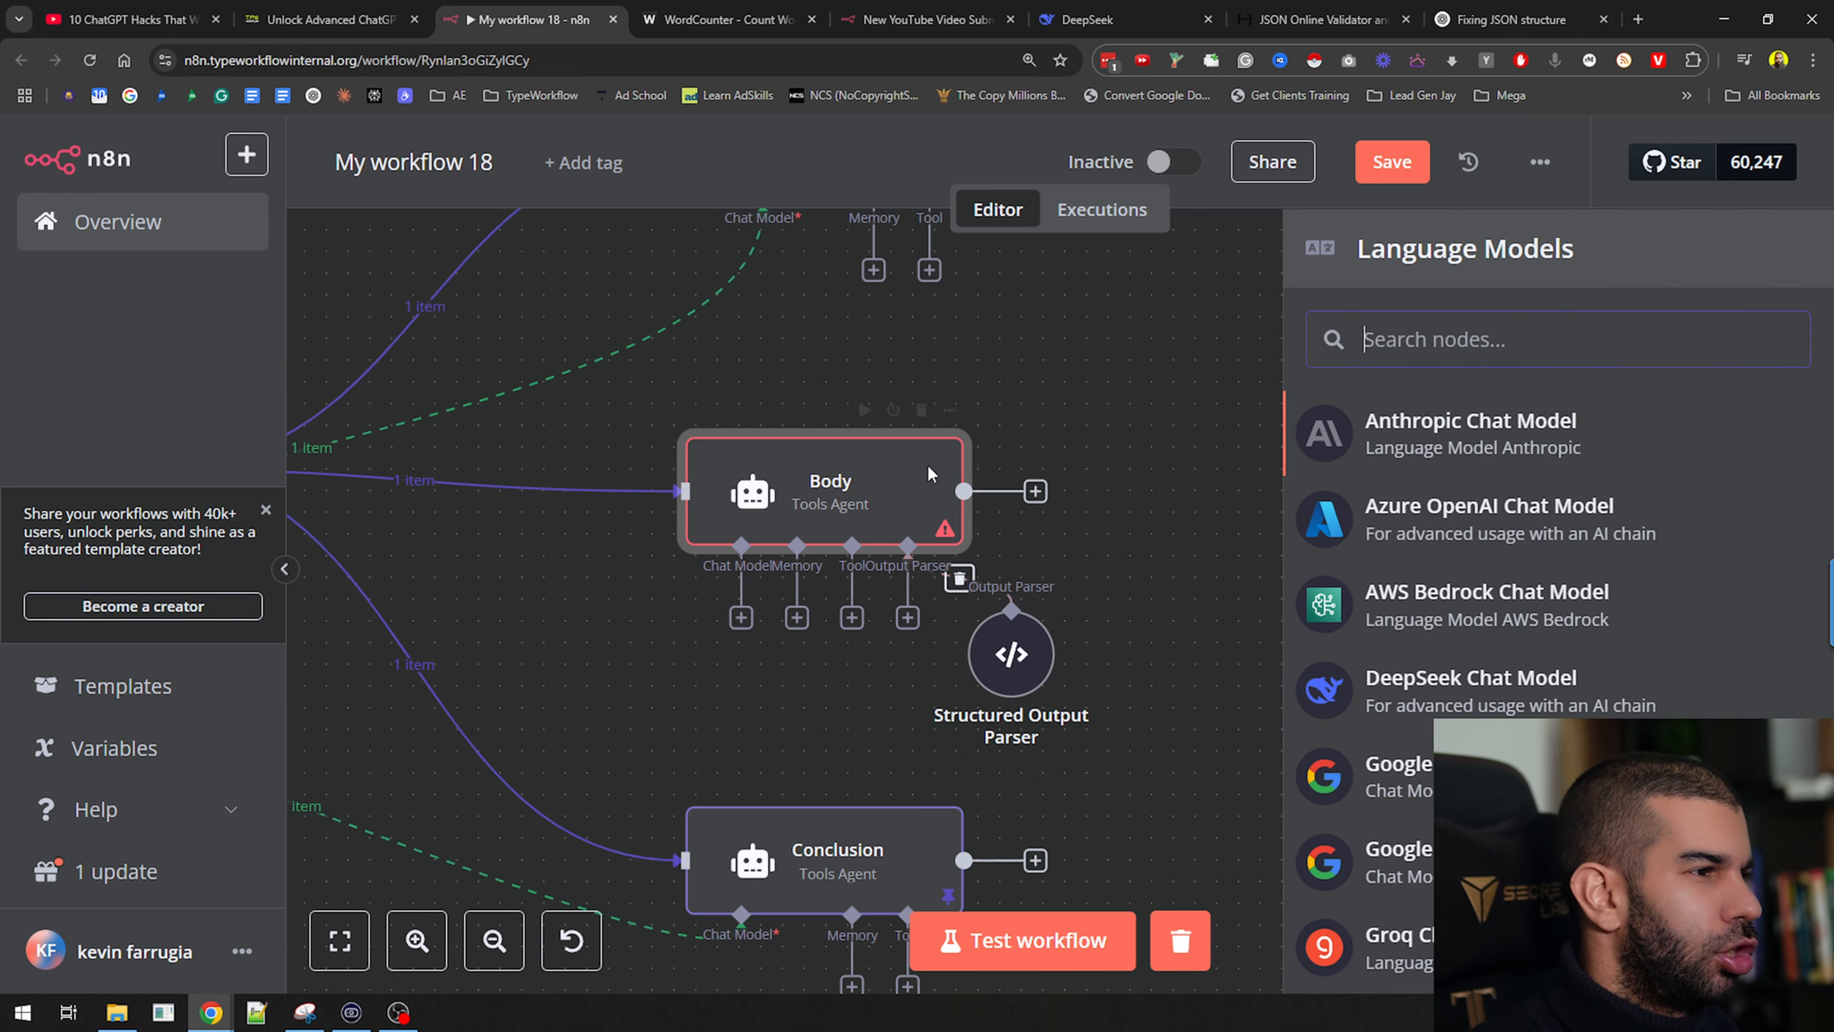
scroll(880, 585, "down", 3)
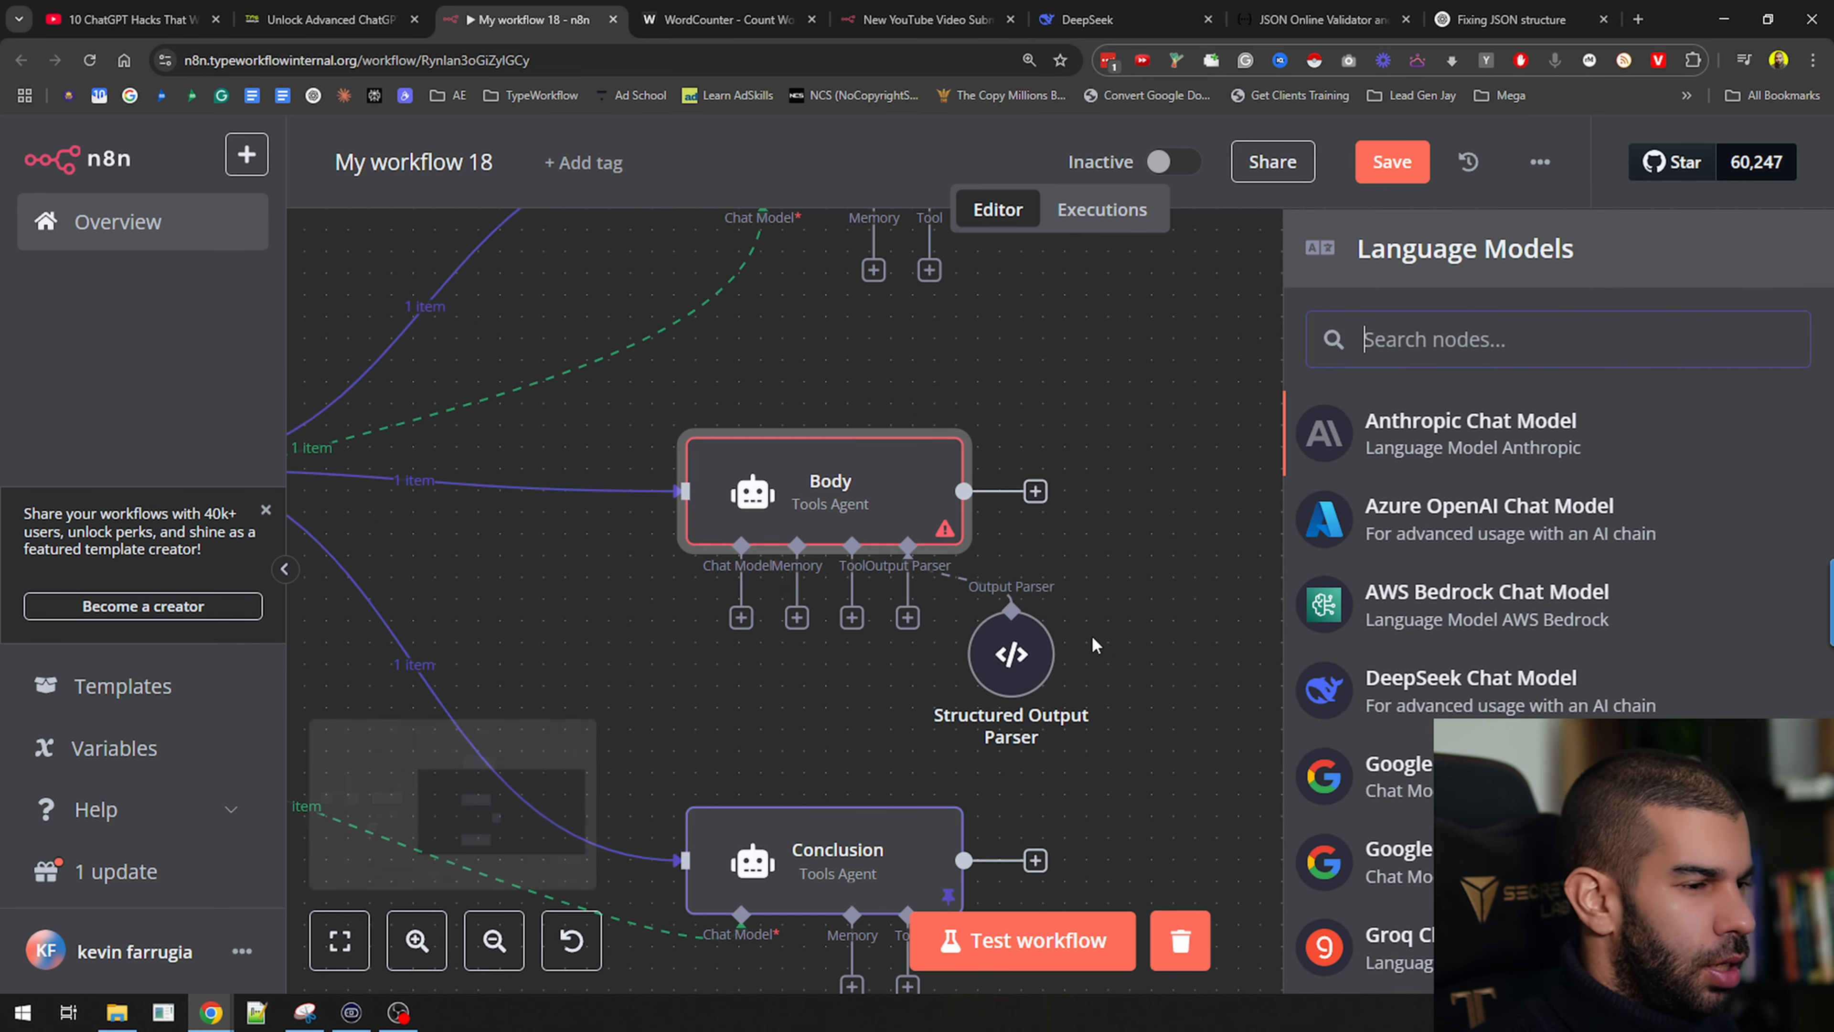
key("ctrl+minus")
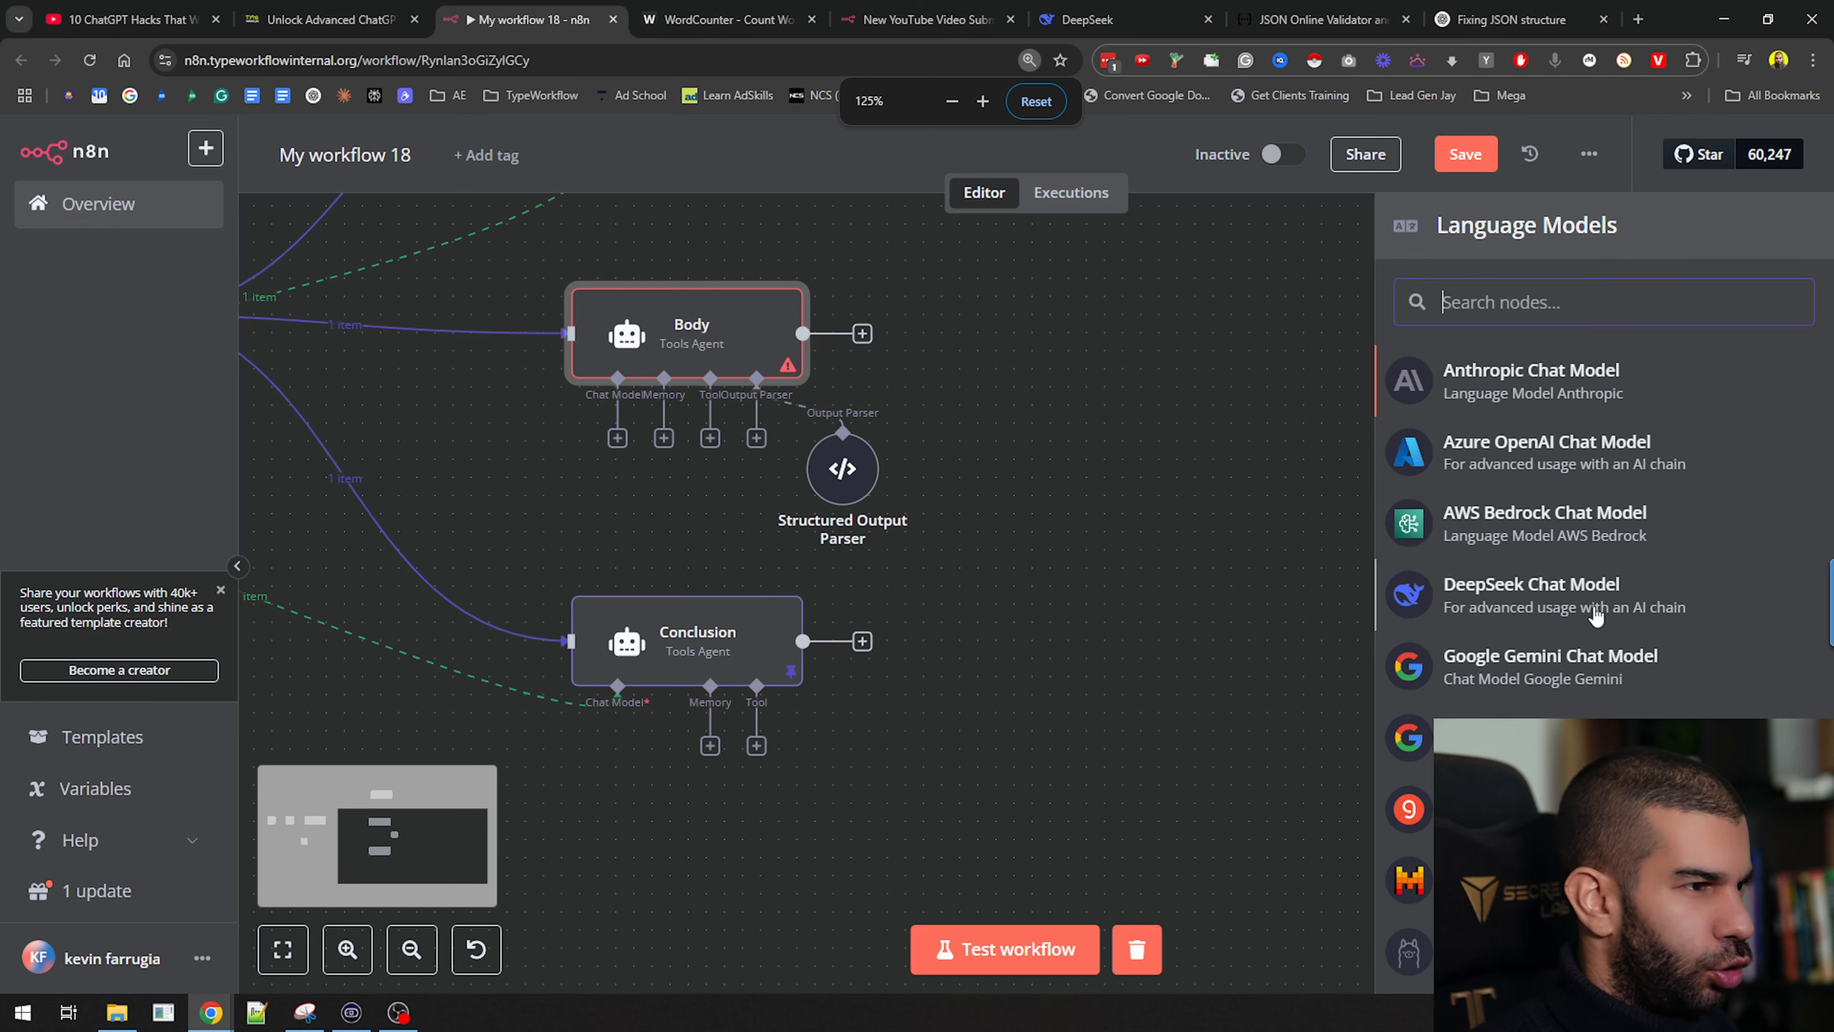
scroll(1596, 616, "down", 3)
left_click(1516, 900)
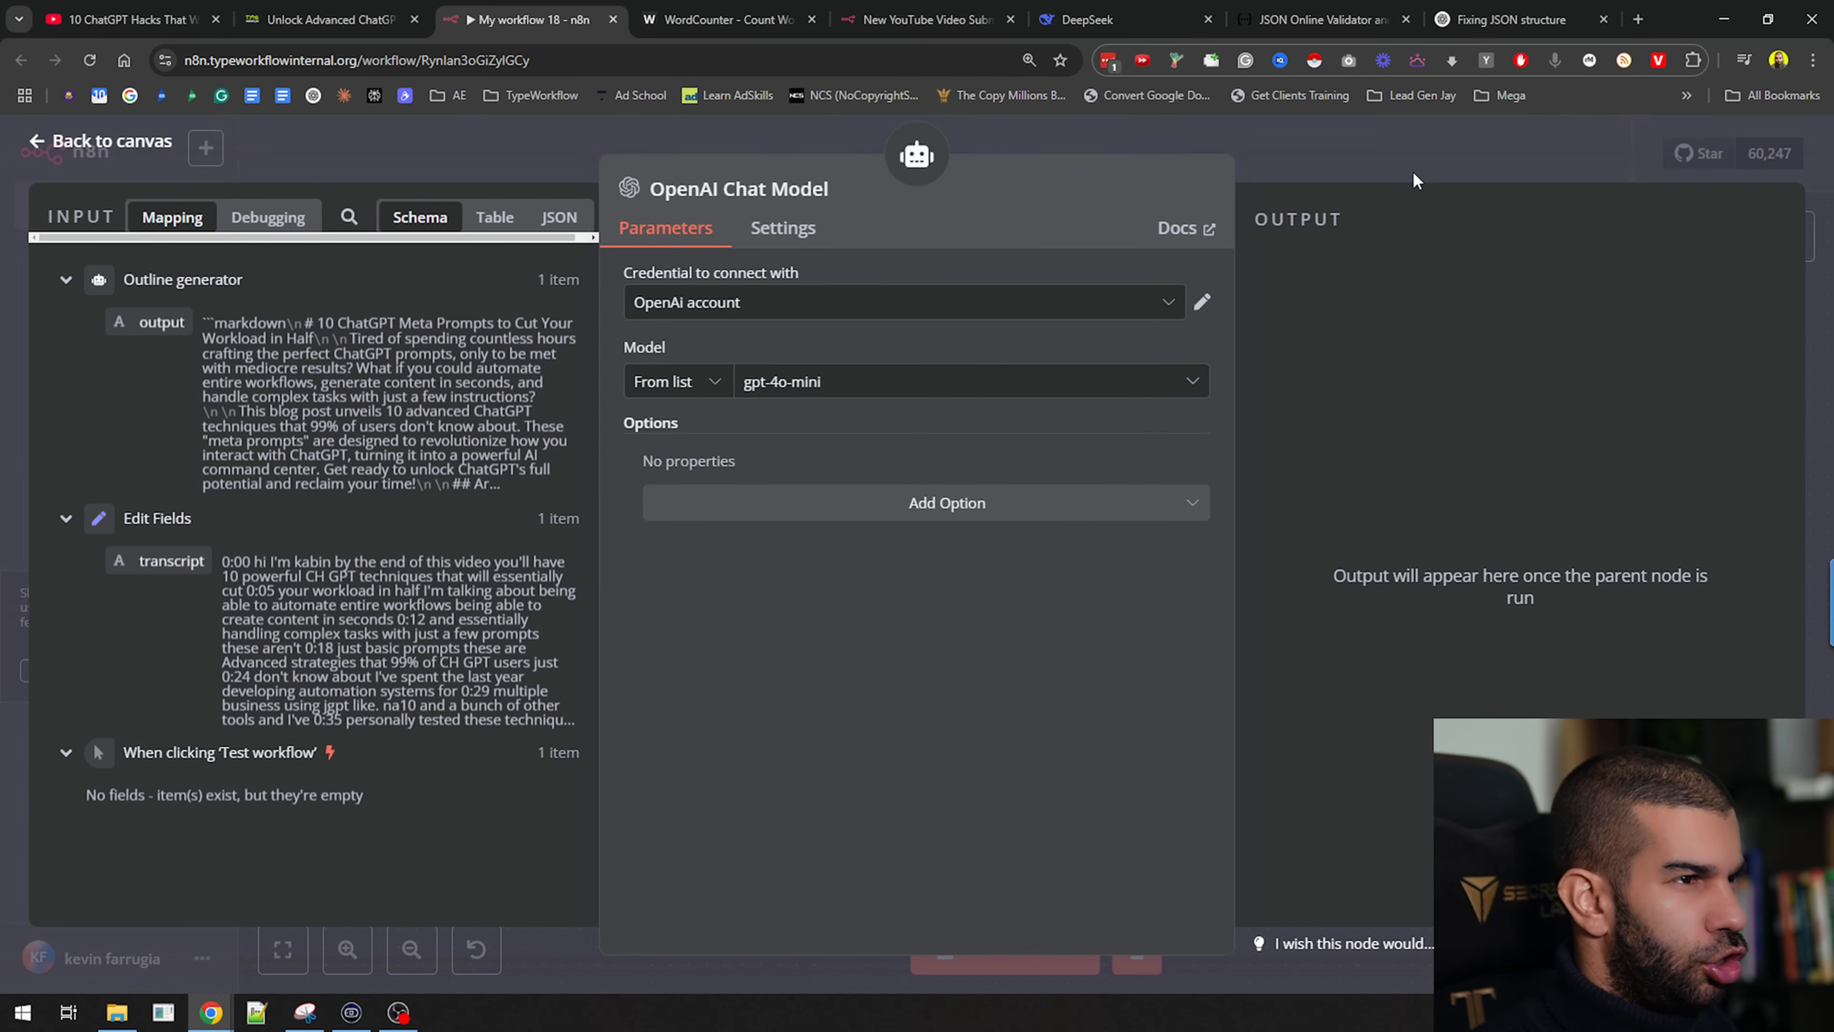
key("Escape")
left_click(1119, 541)
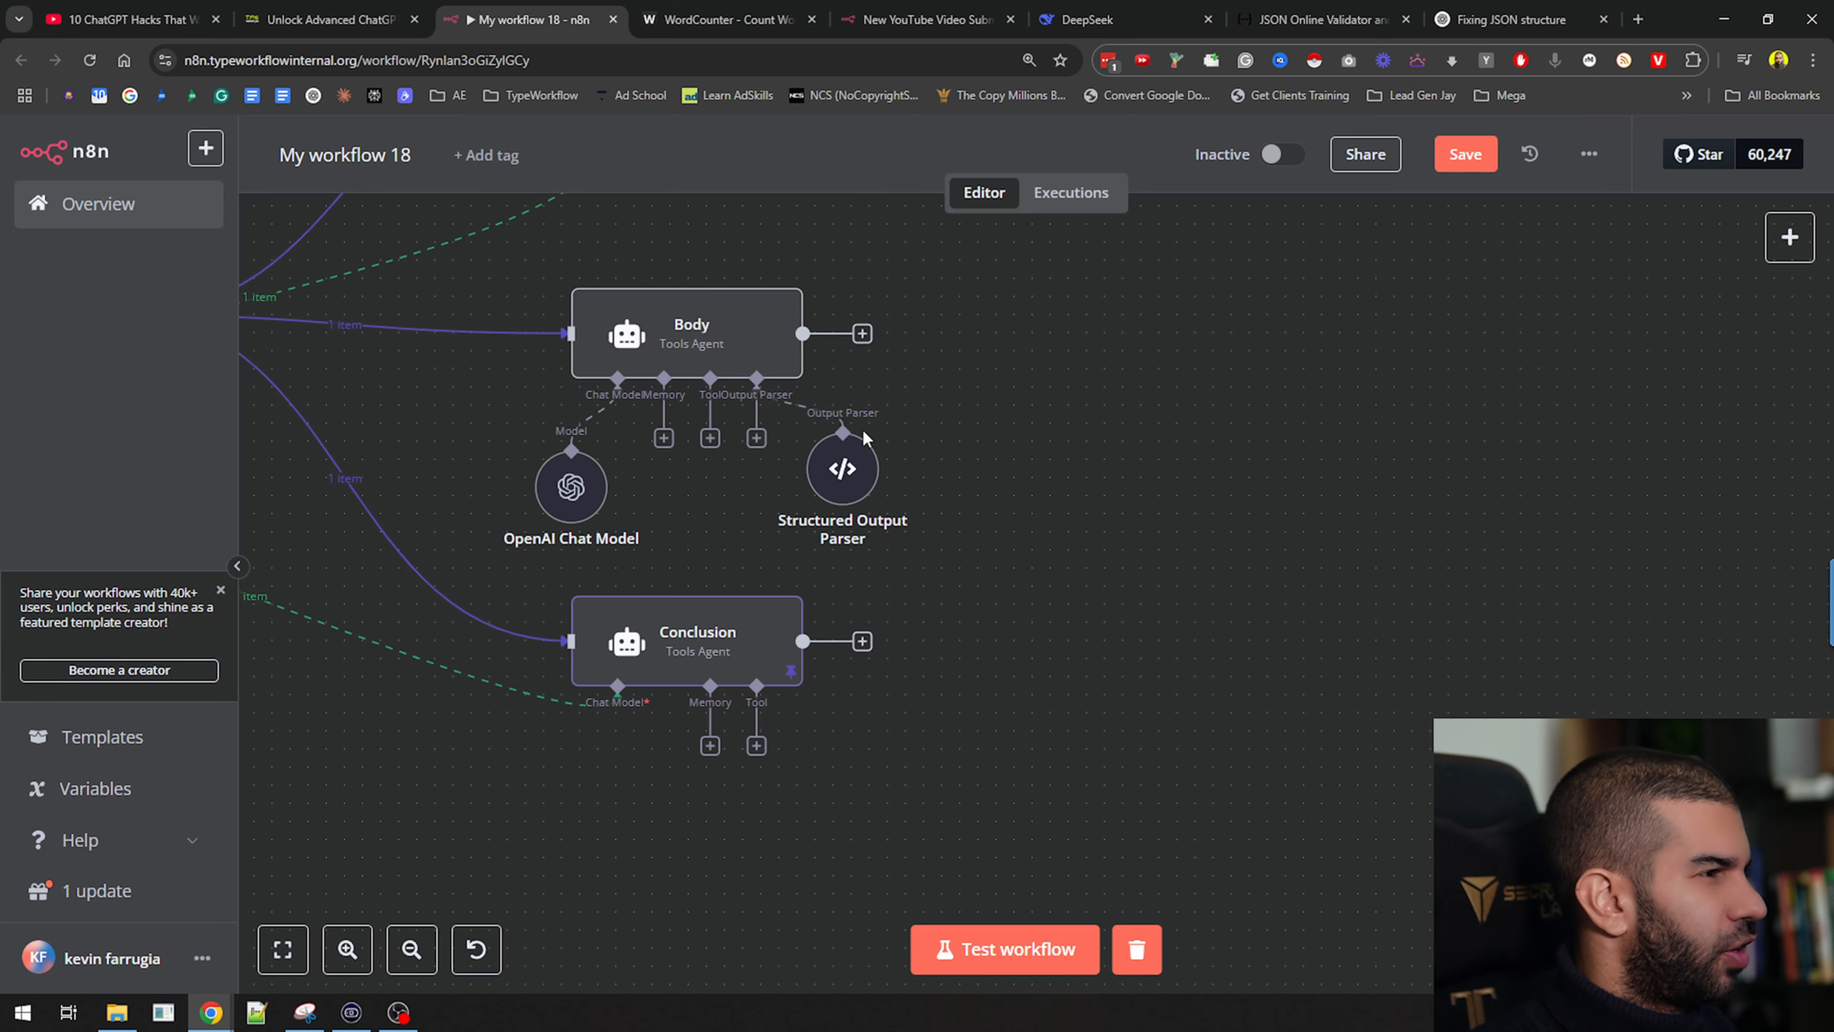
left_click_drag(1031, 432, 1391, 543)
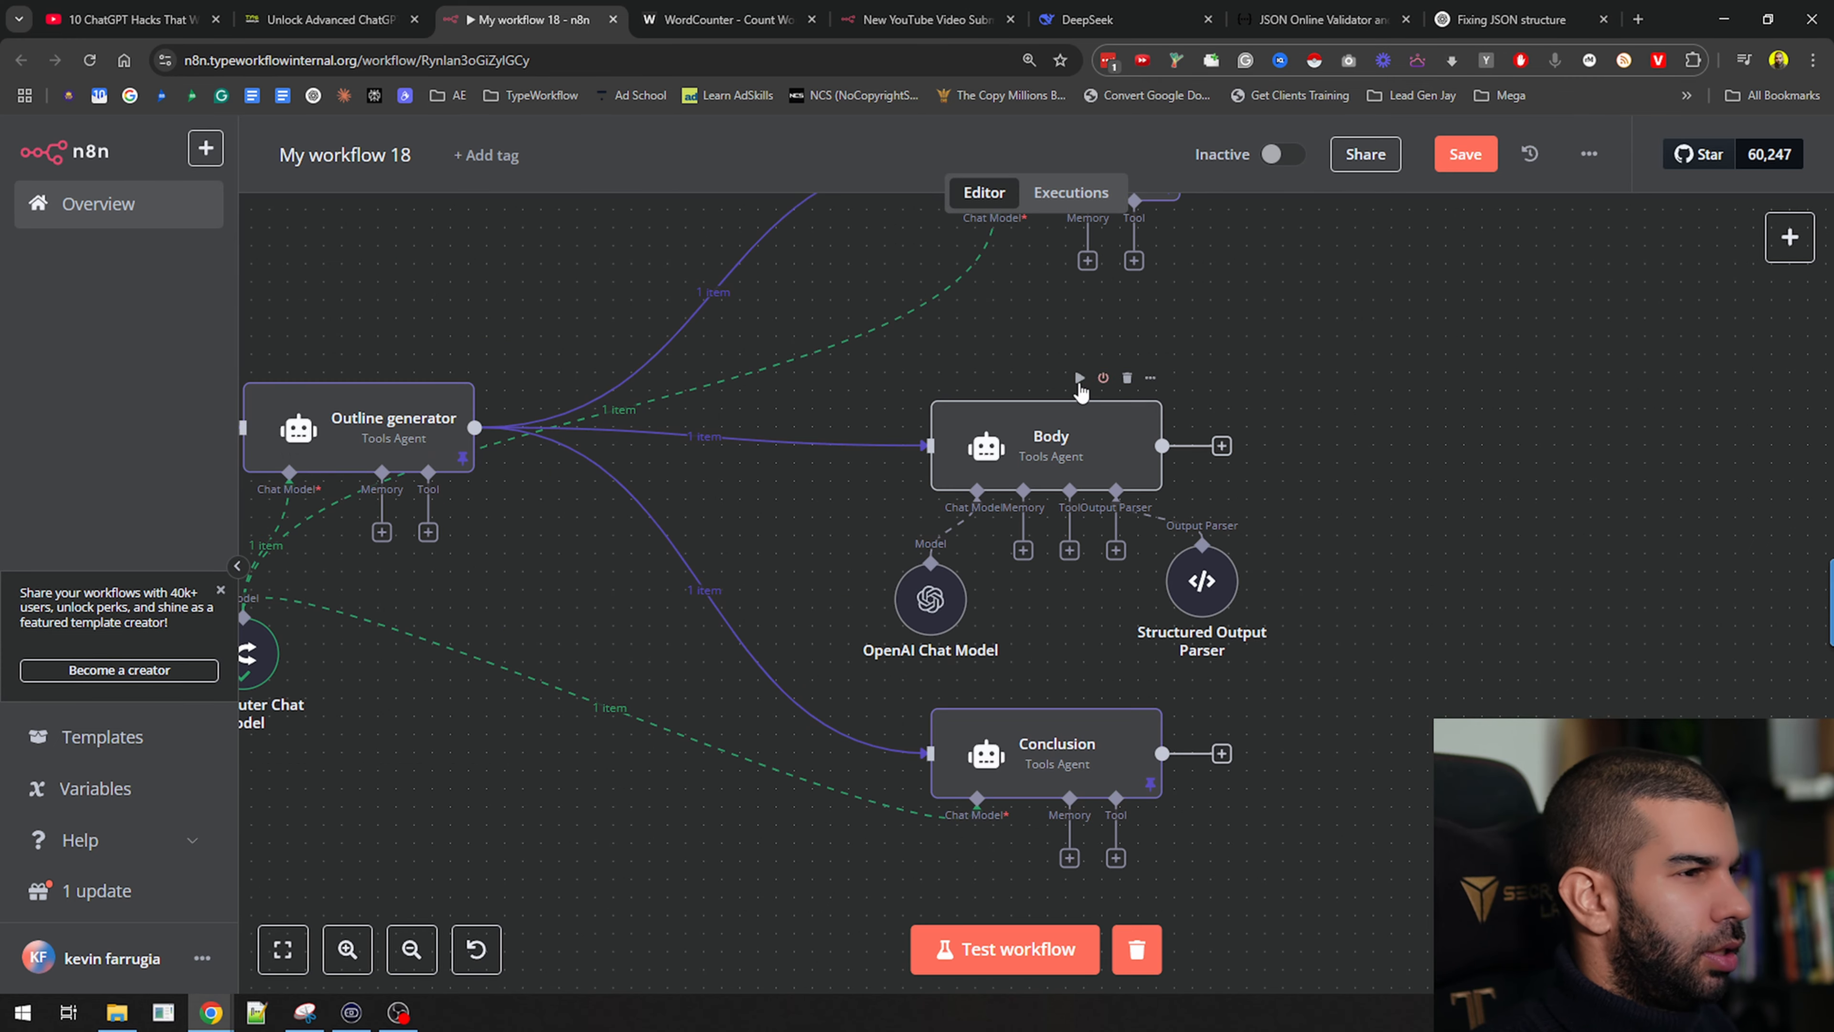
Execute the Body agent and open its details
left_click(1079, 378)
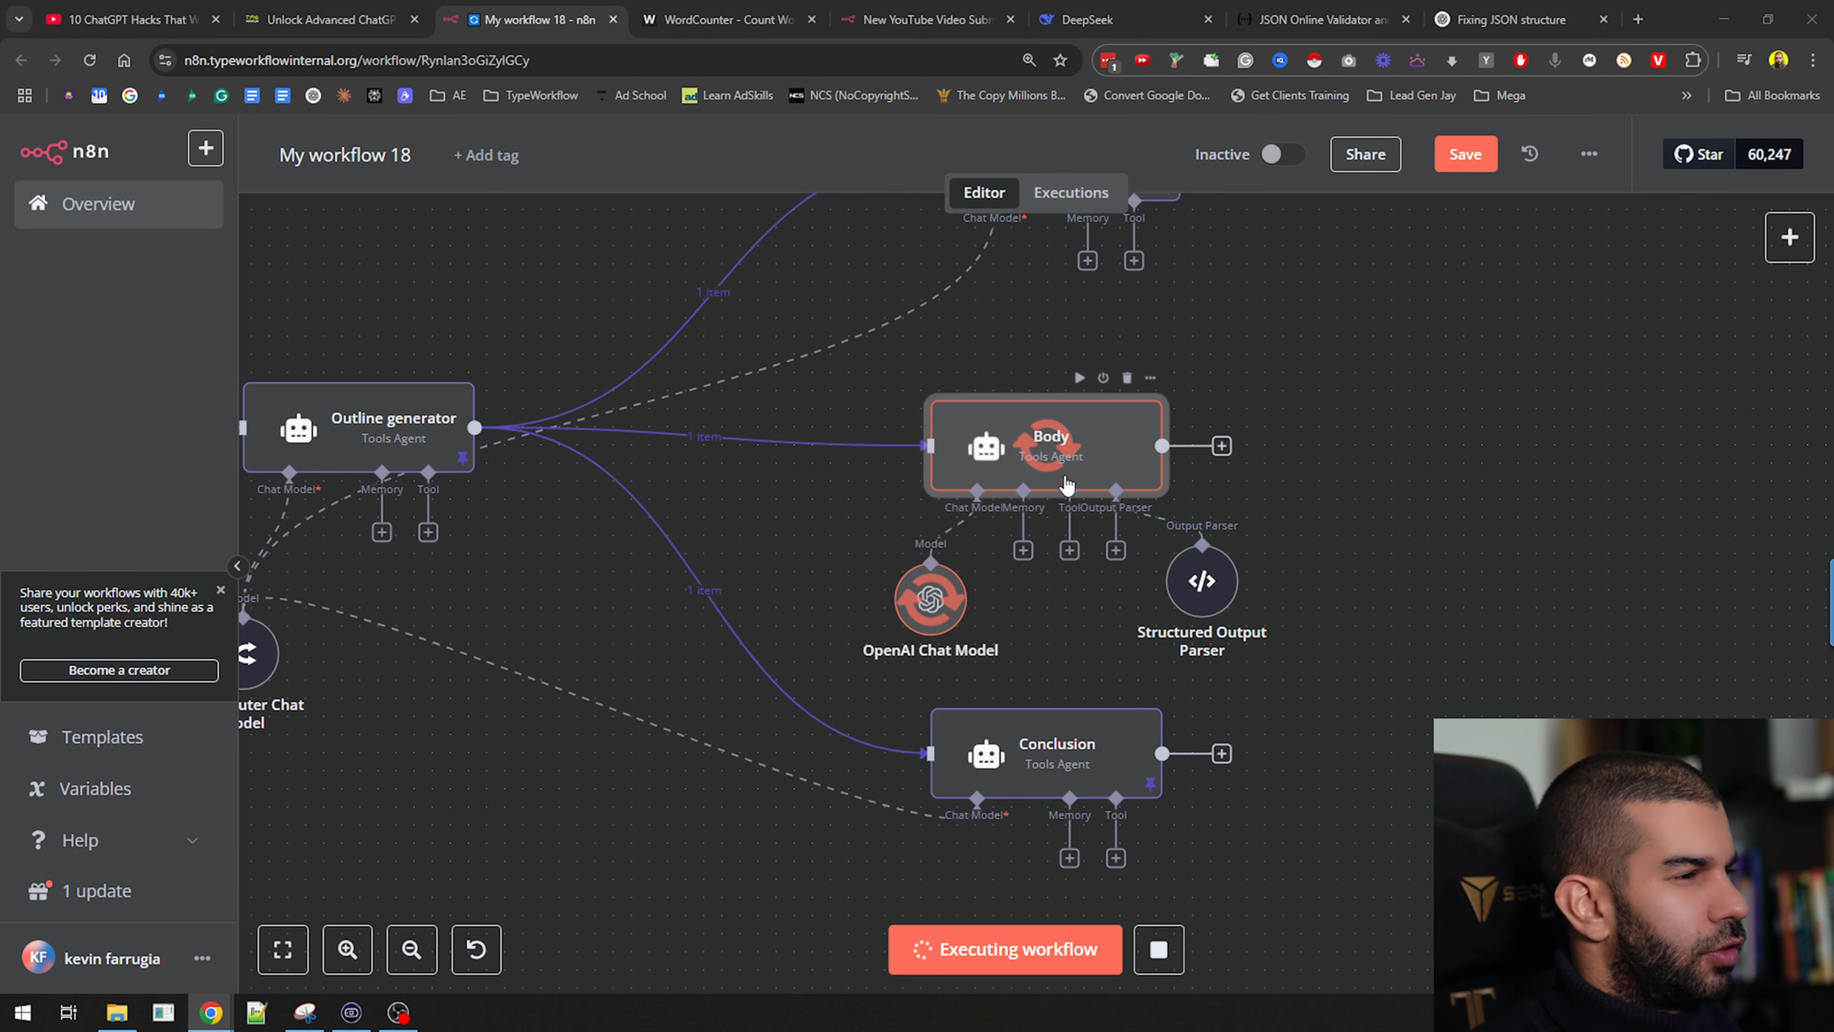
double_click(1049, 445)
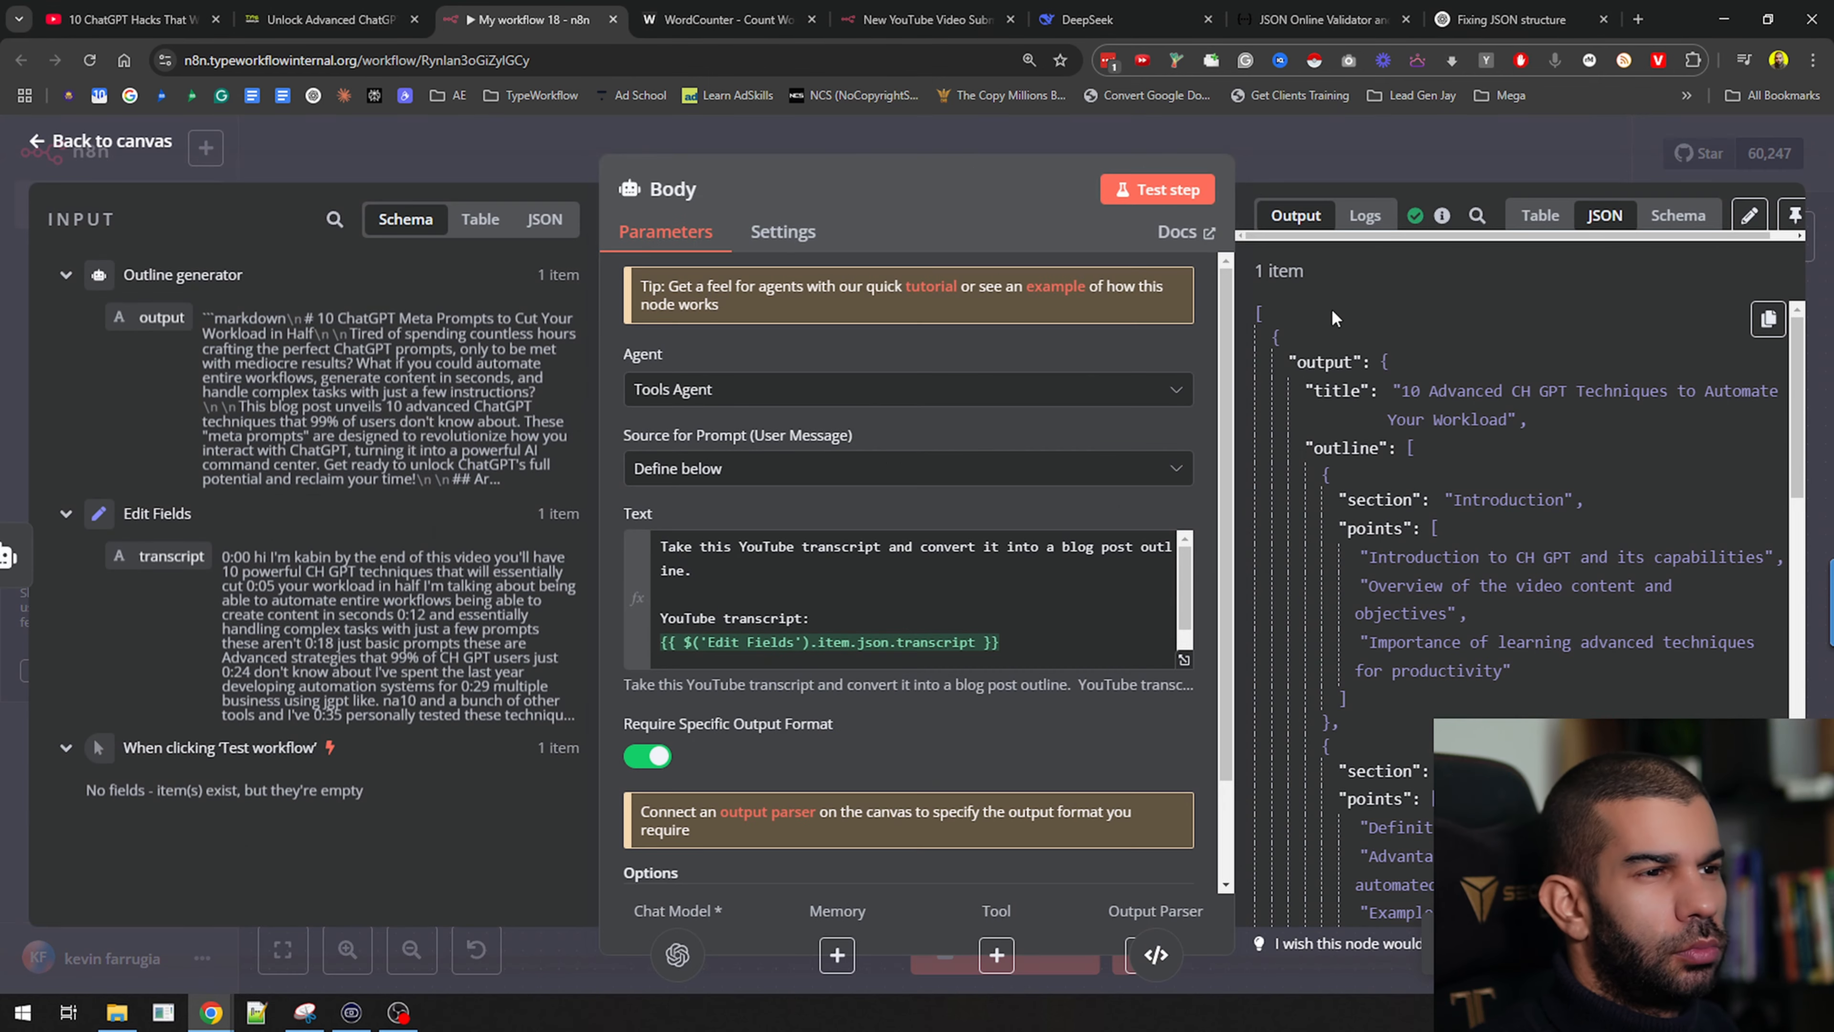
scroll(1329, 334, "down", 1)
scroll(1345, 337, "up", 1)
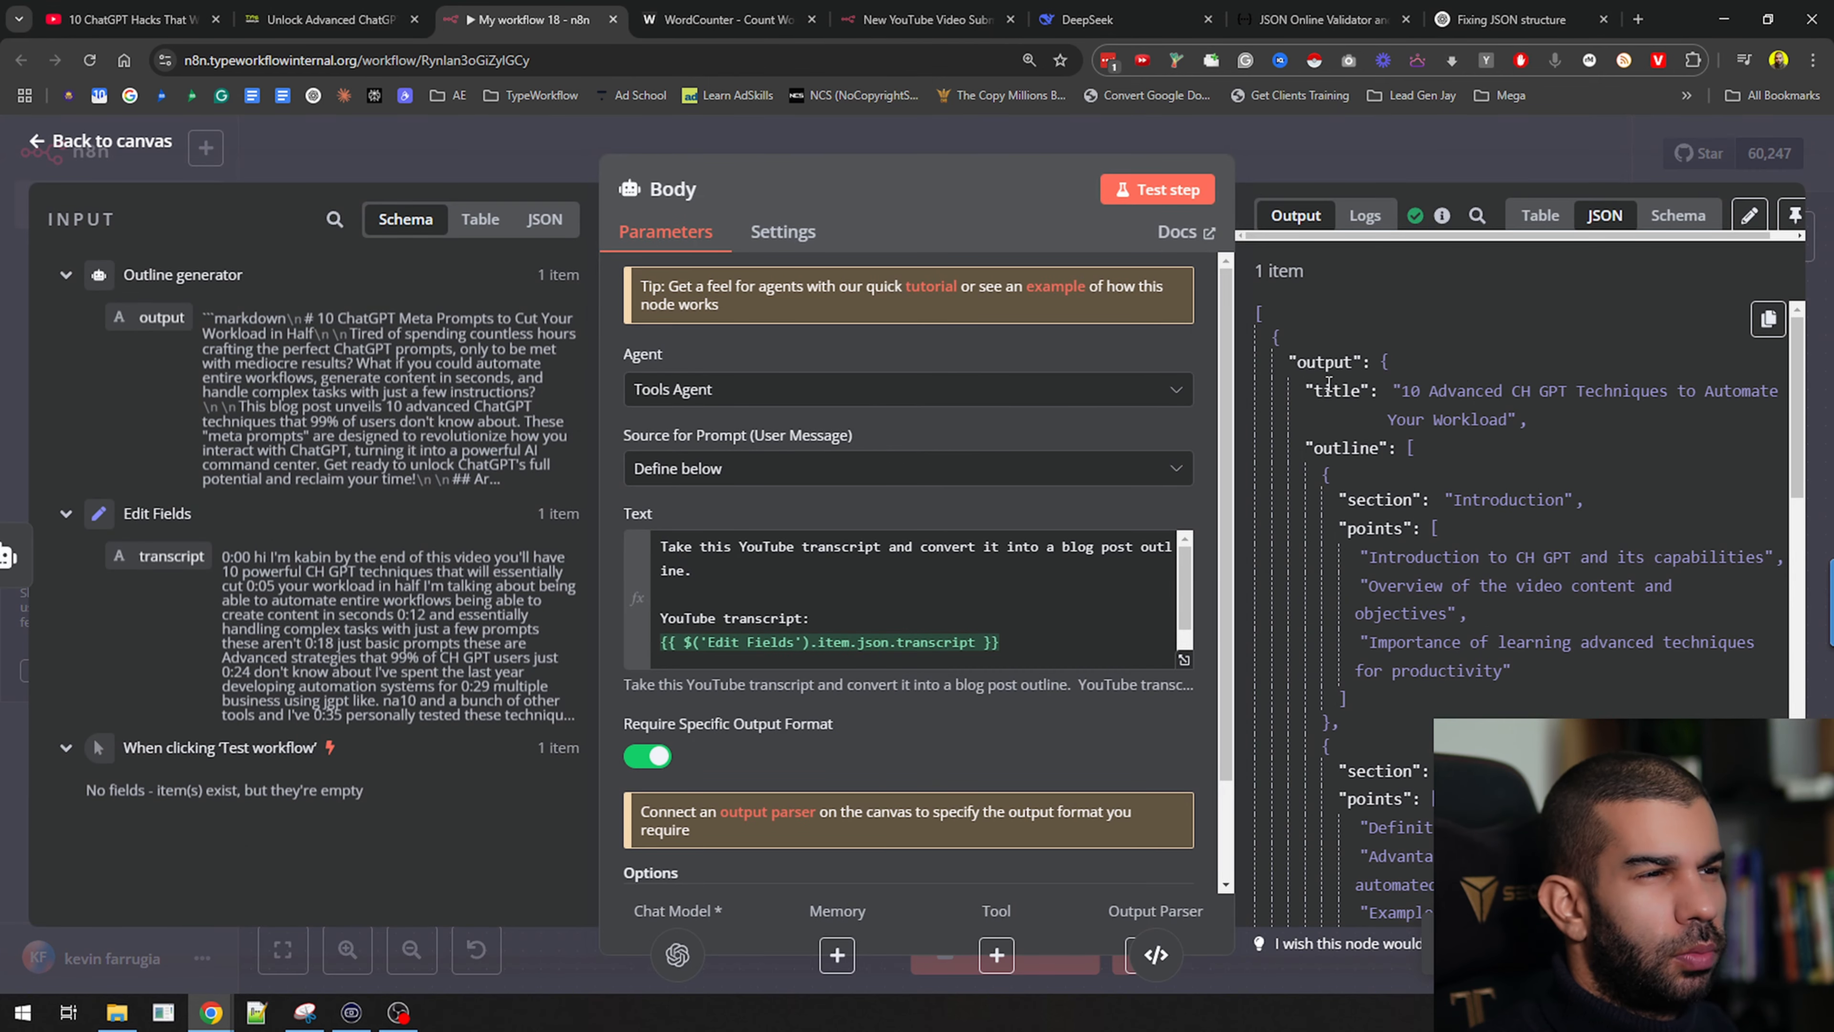
Review Body's JSON output sections, including troubleshooting tips, down to Conclusion
left_click_drag(1321, 389, 1592, 417)
scroll(1372, 343, "down", 2)
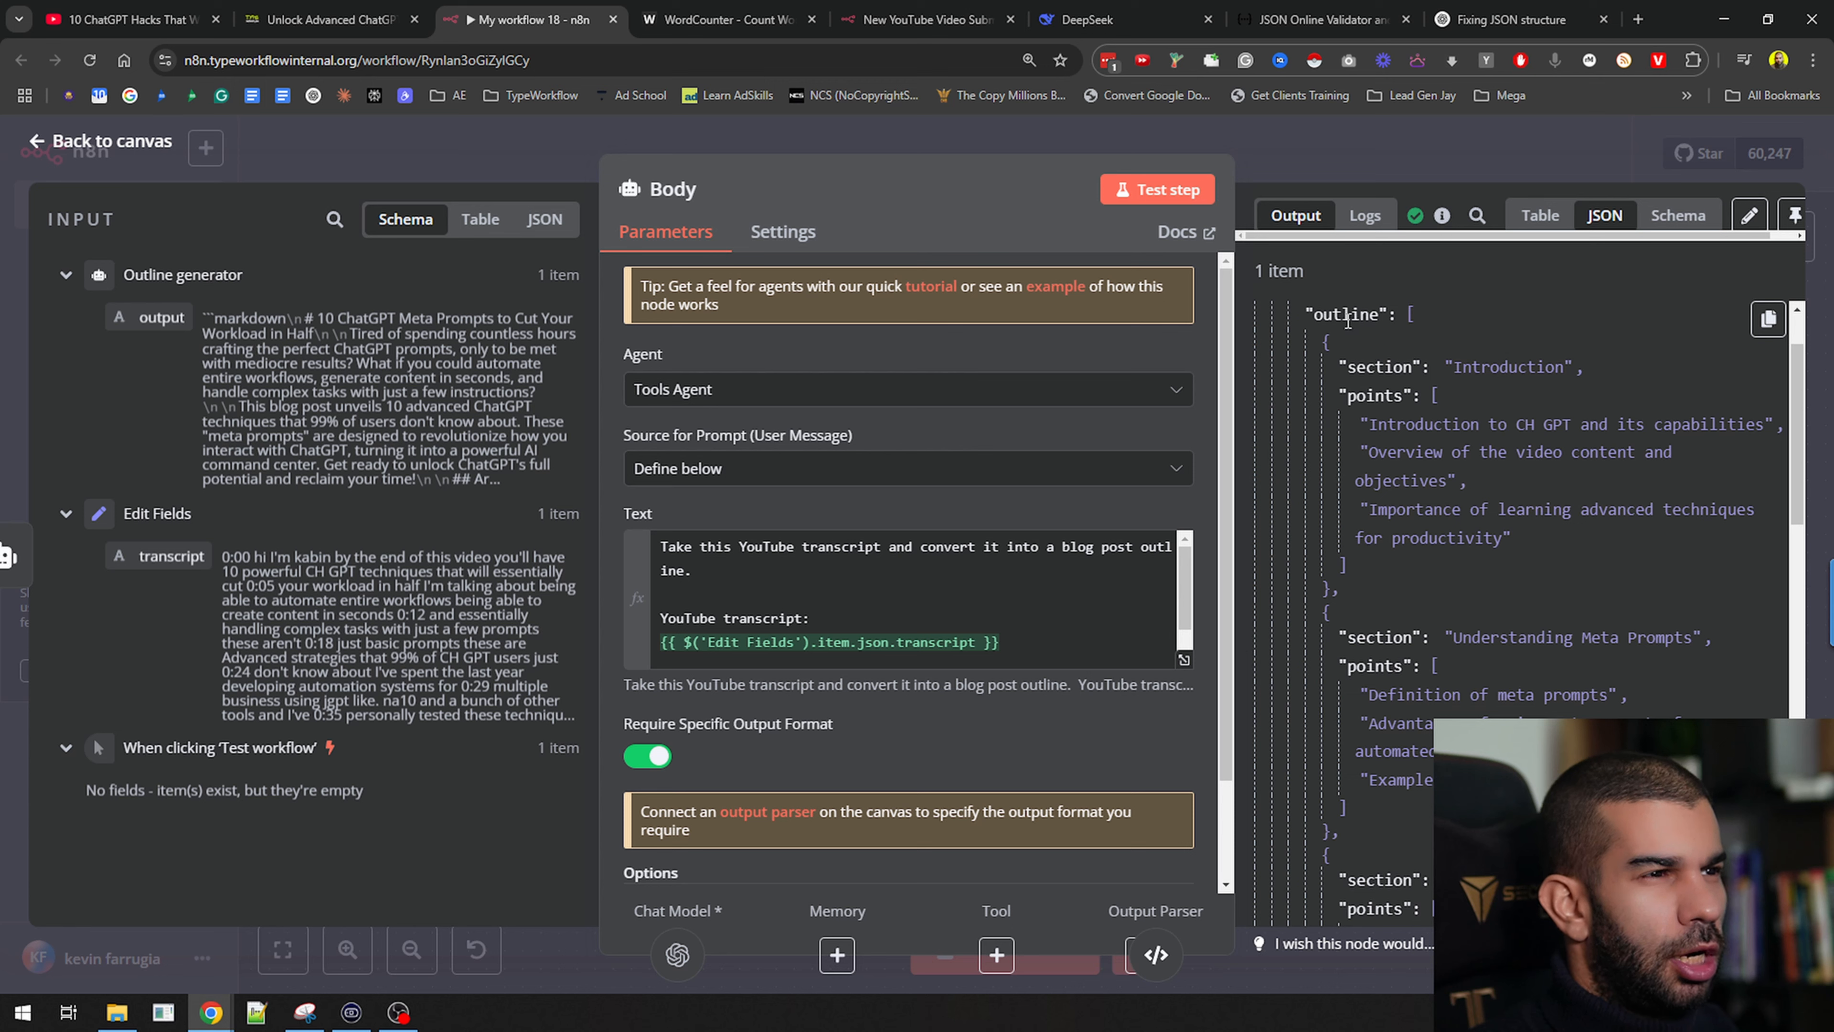
scroll(1358, 383, "down", 2)
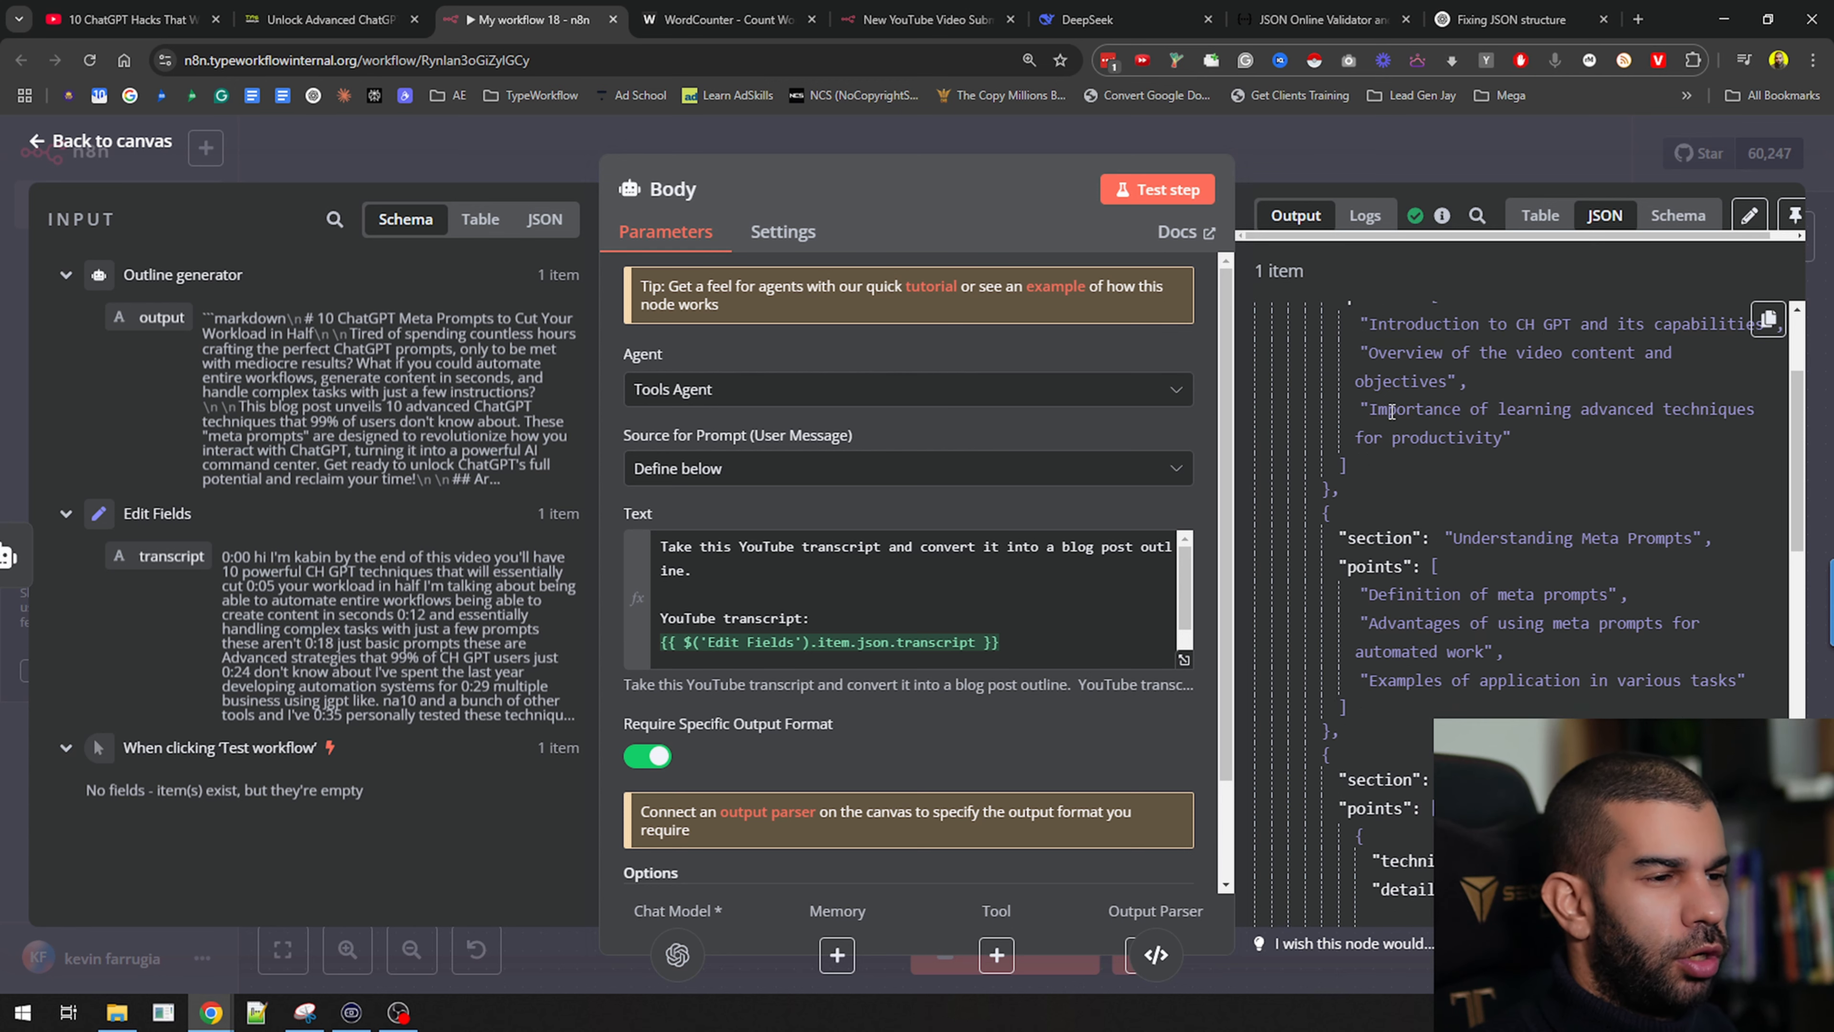
left_click_drag(1341, 529, 1692, 531)
scroll(1510, 539, "down", 5)
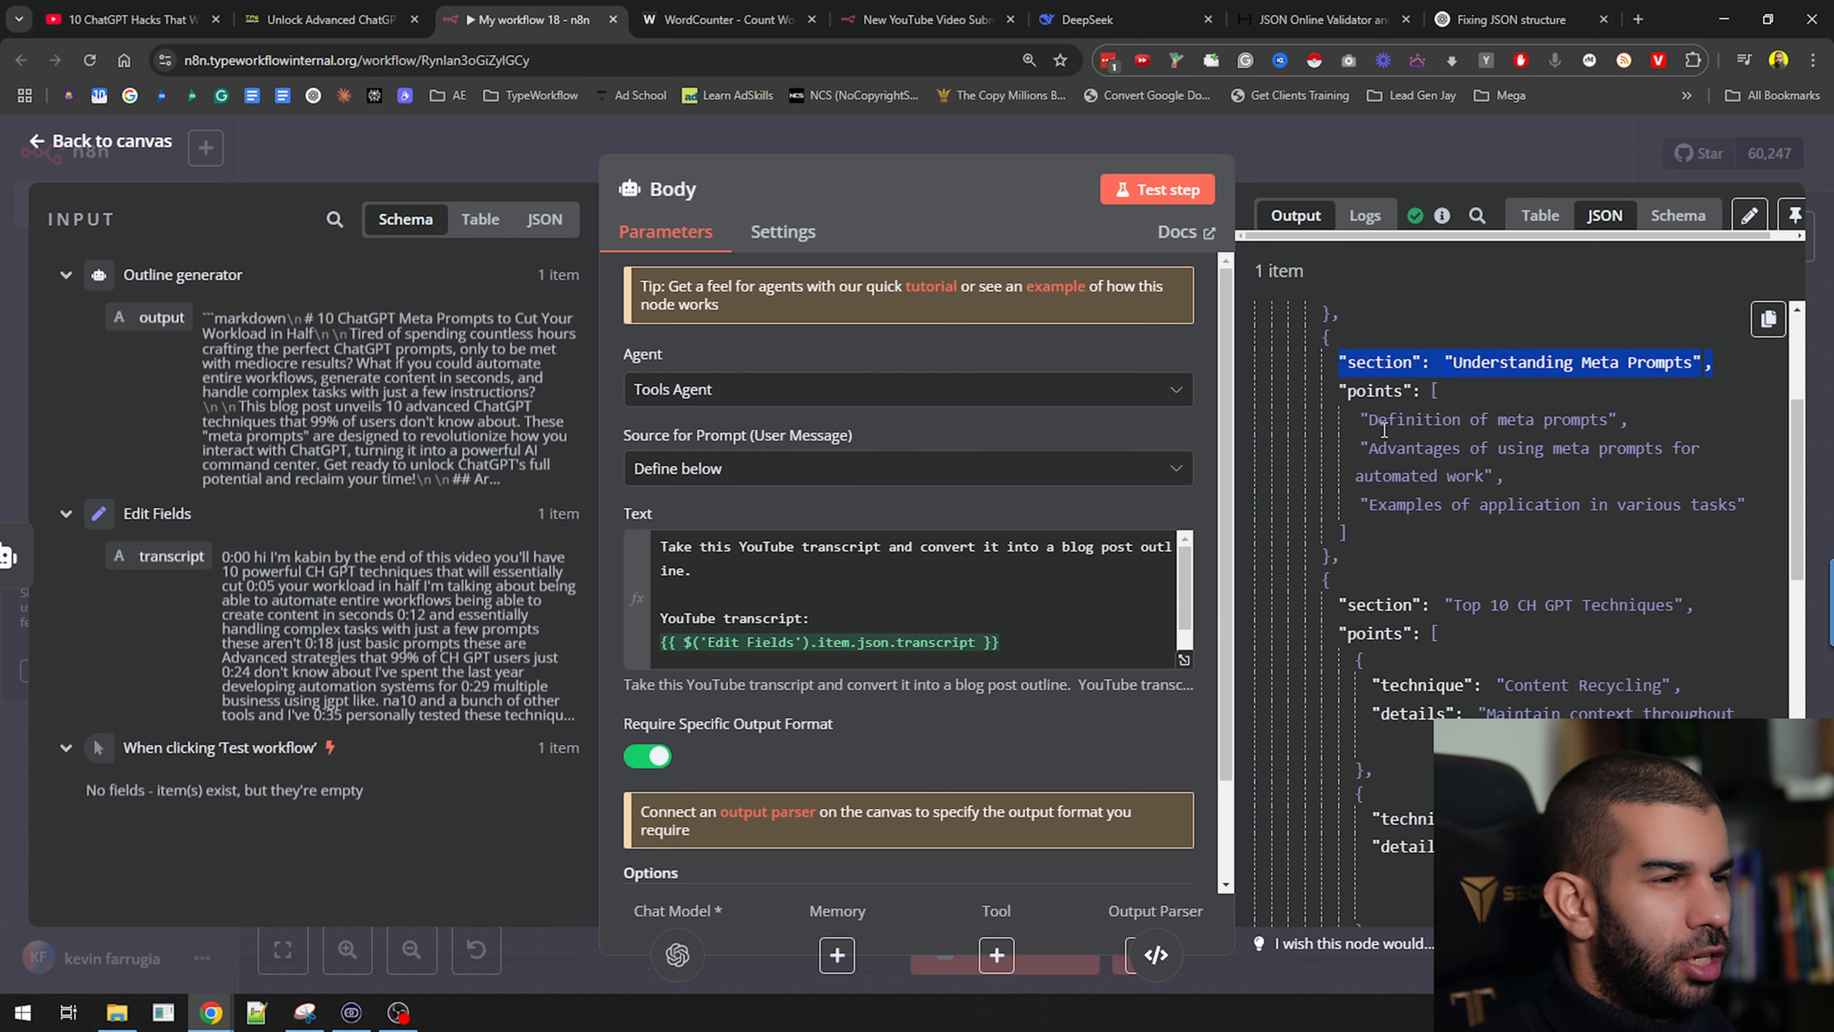
left_click_drag(1453, 500, 1679, 498)
scroll(1455, 398, "down", 4)
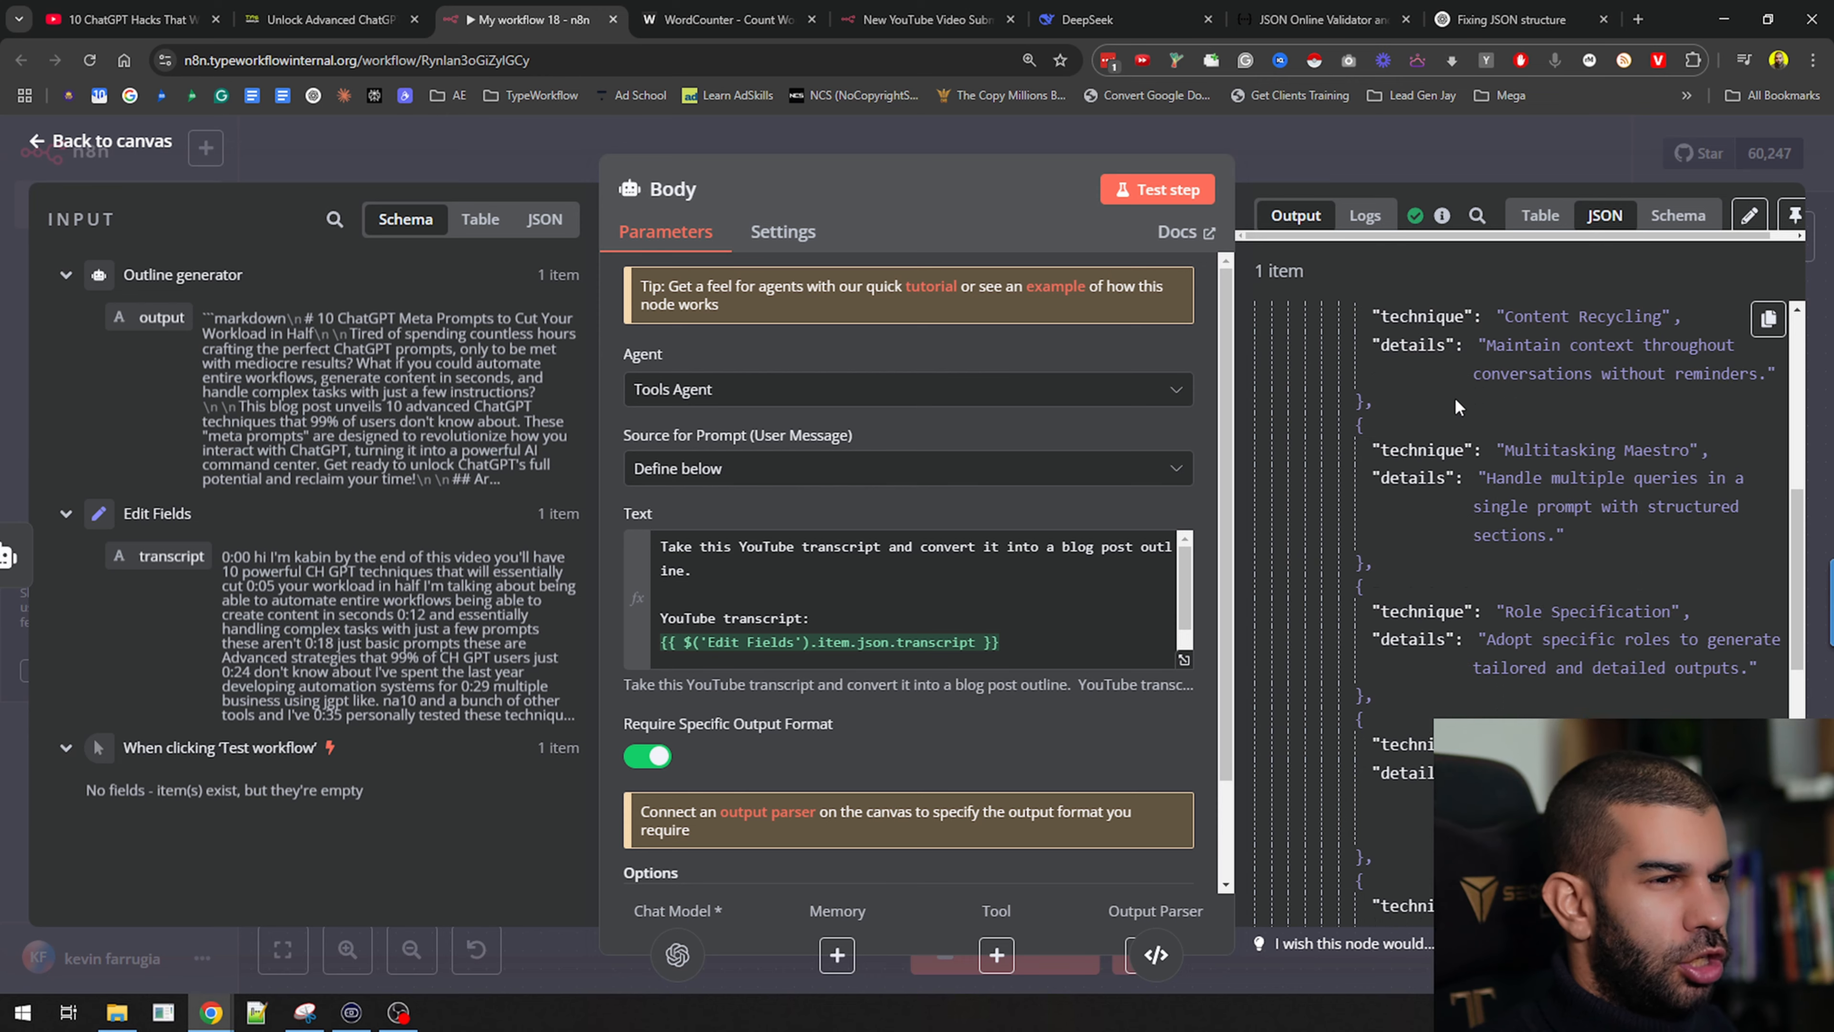
scroll(1426, 366, "up", 1)
left_click_drag(1494, 438, 1564, 582)
scroll(1564, 582, "down", 10)
scroll(1563, 582, "down", 4)
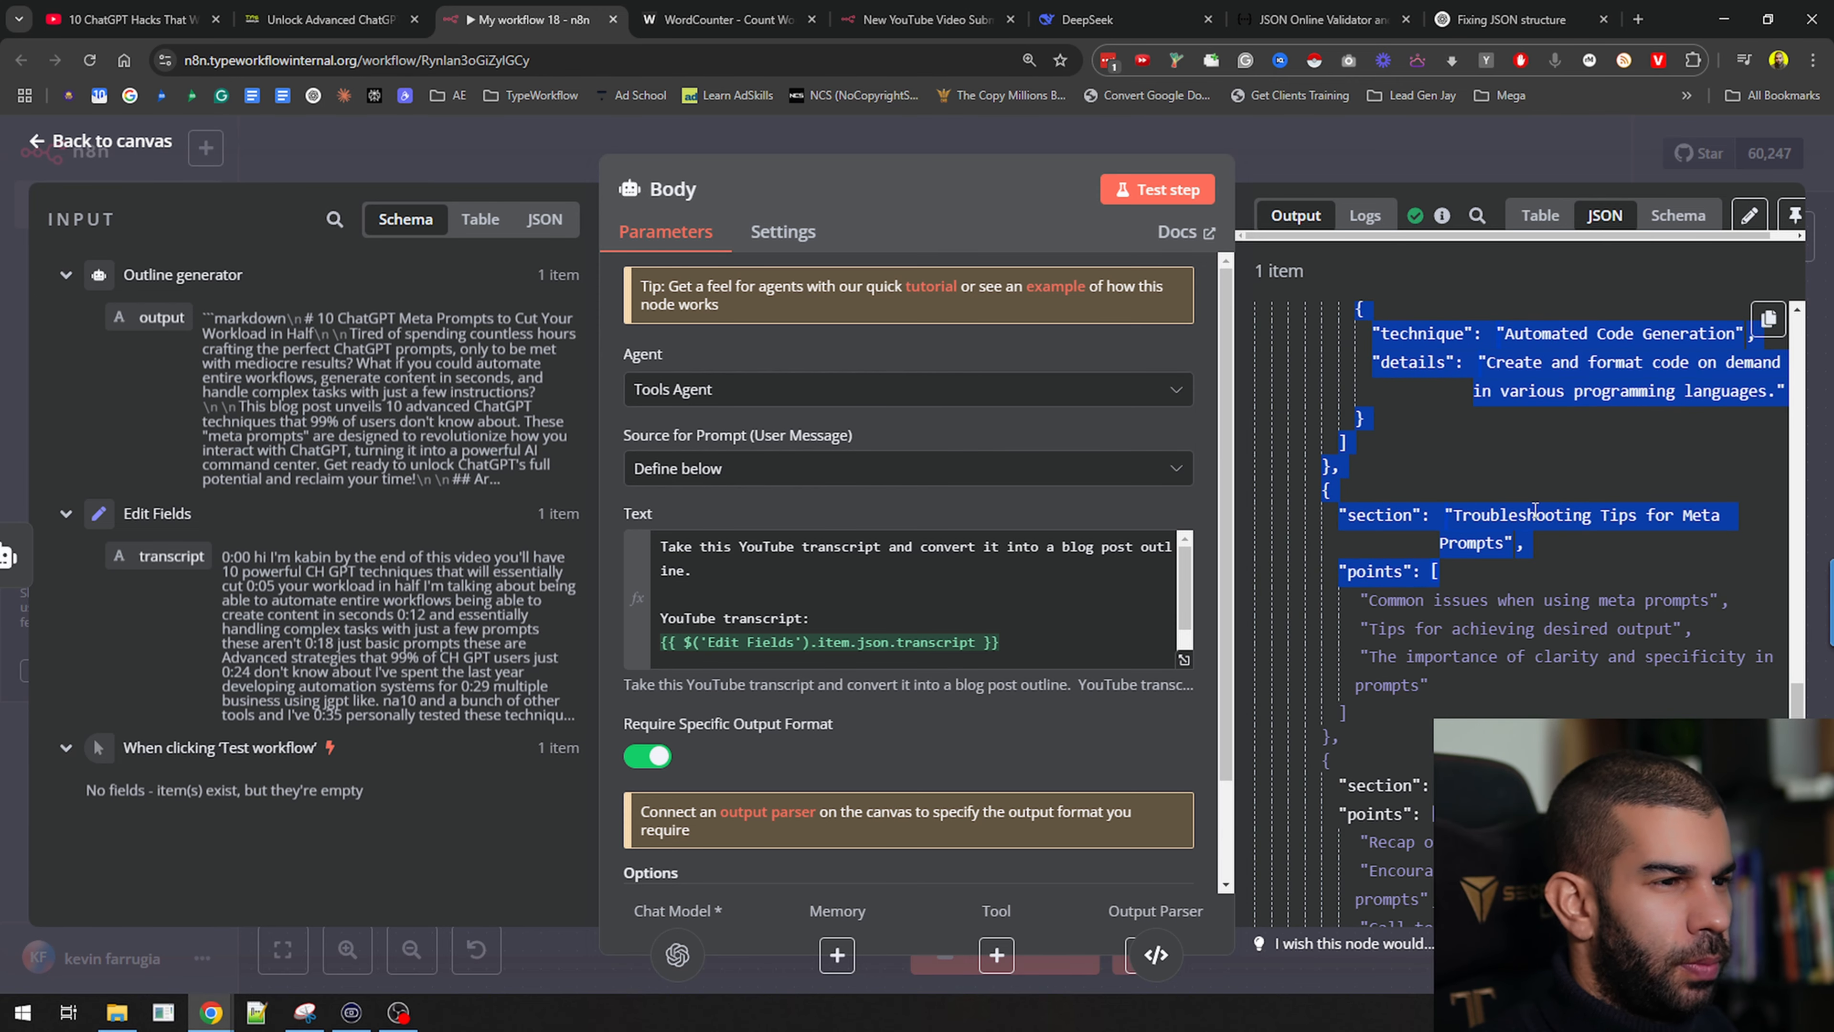
scroll(1503, 470, "down", 2)
left_click(1411, 434)
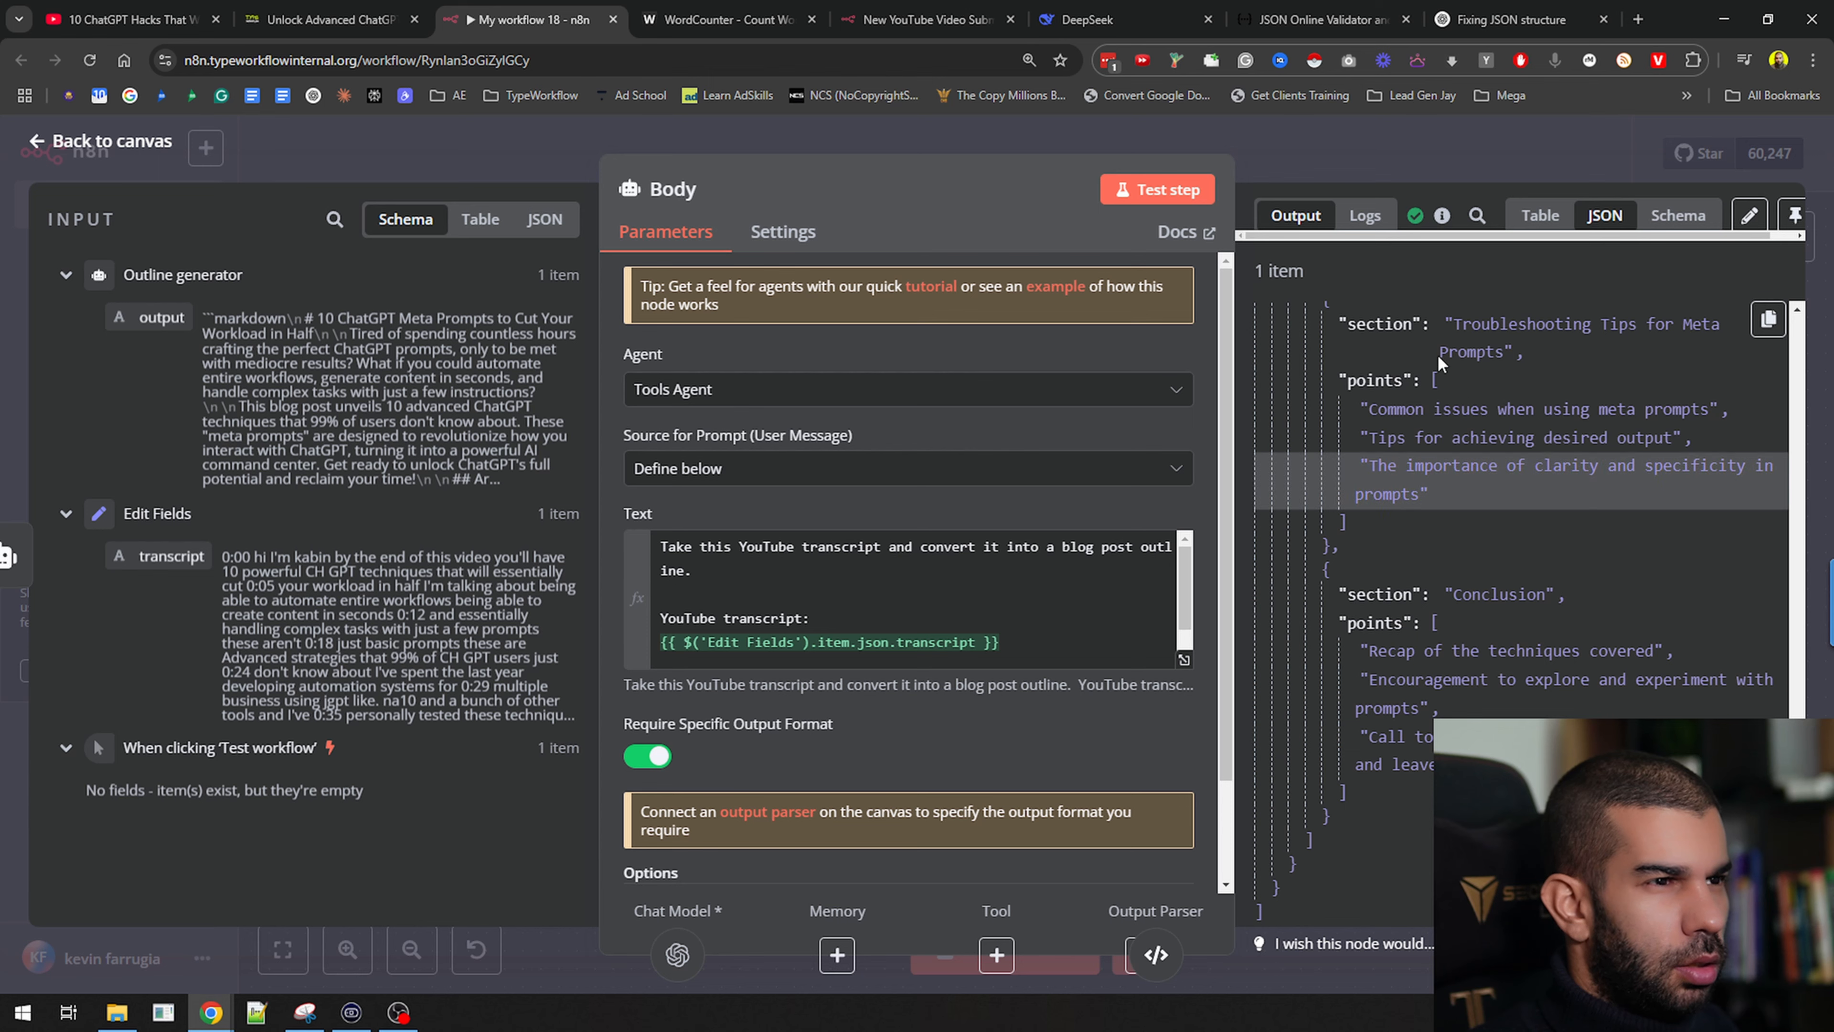
left_click_drag(1466, 324, 1529, 342)
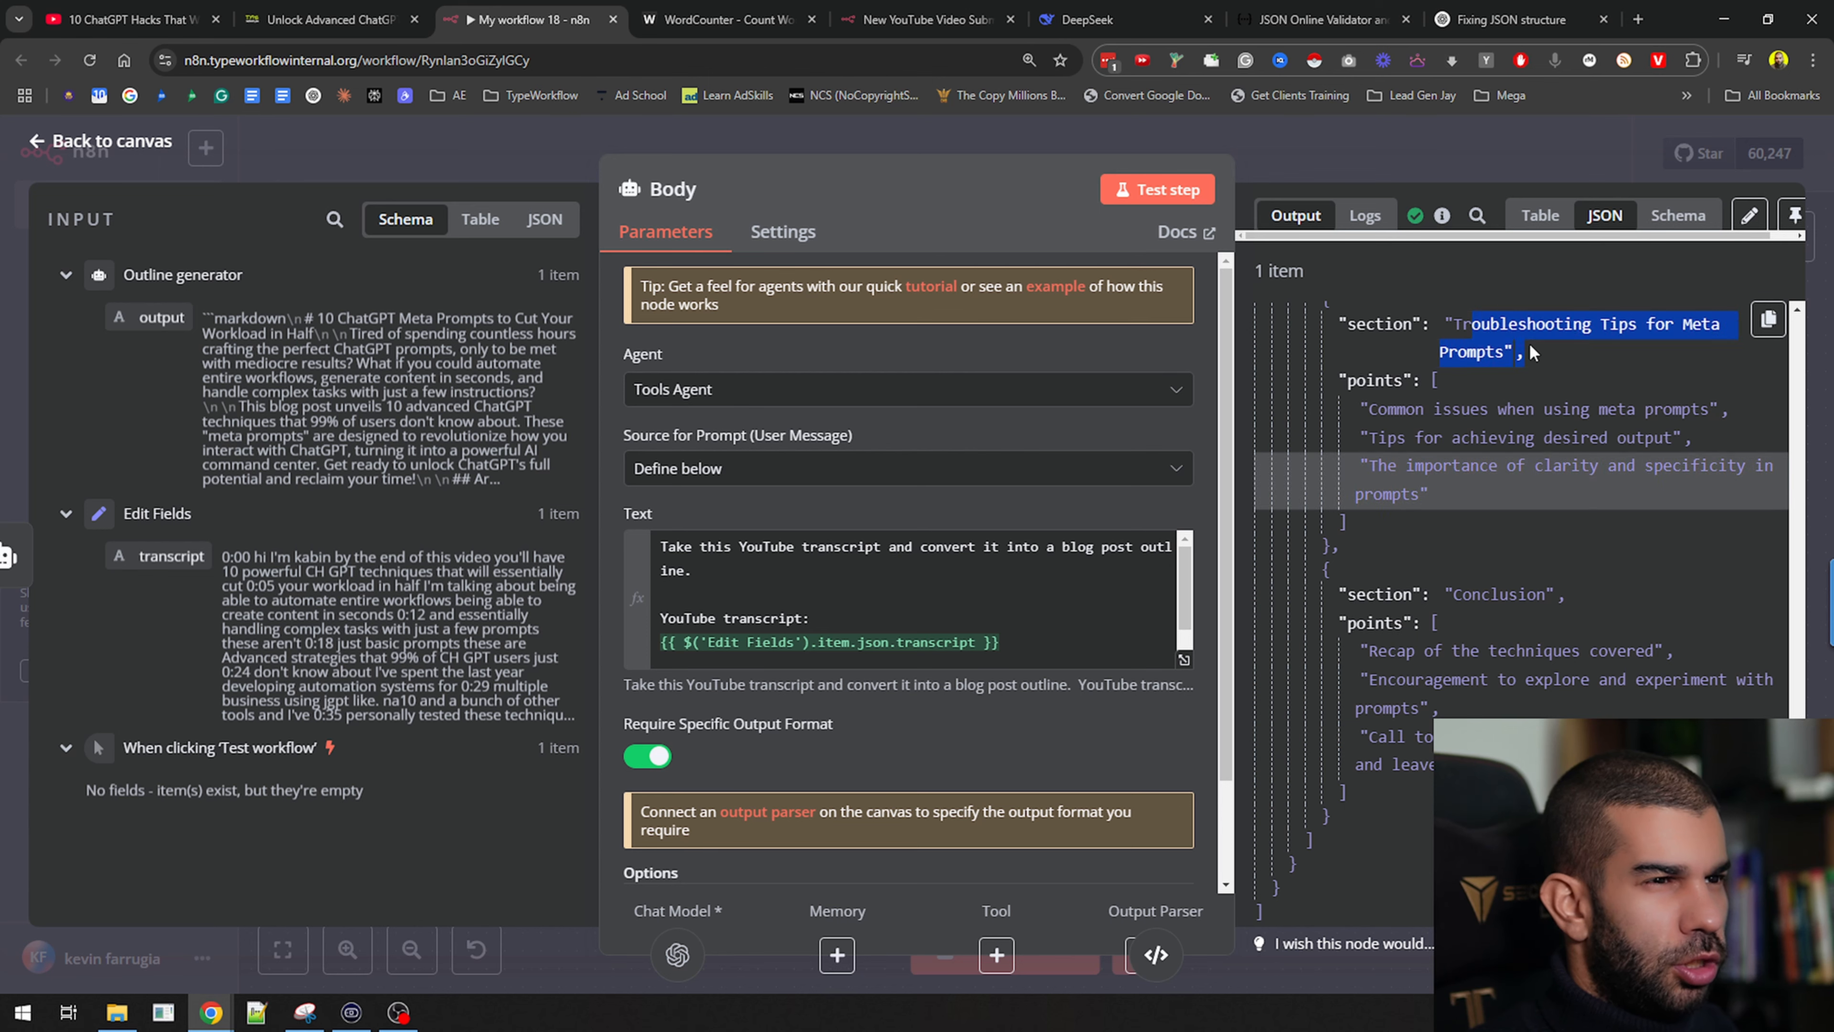
left_click(1353, 163)
Disconnect the Outline generator from Edit Fields and delete the Outline generator node
scroll(1341, 390, "down", 2)
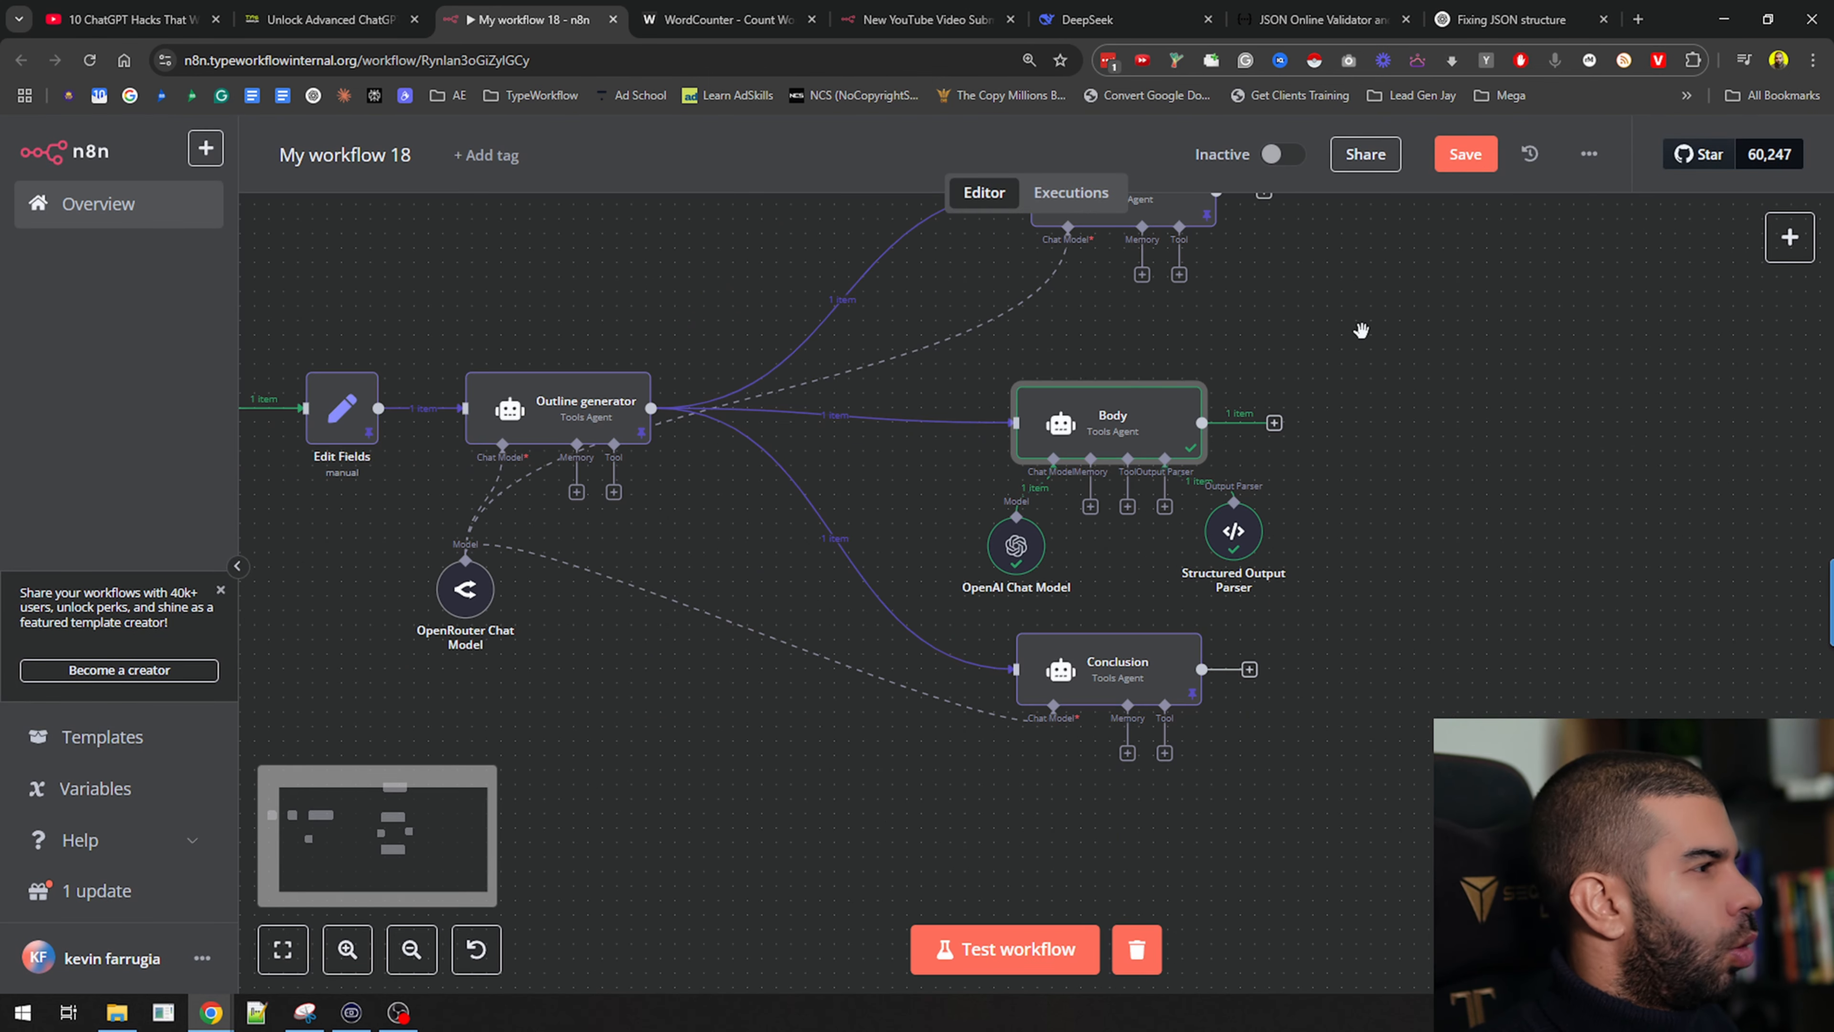
scroll(1394, 361, "down", 2)
left_click_drag(1427, 436, 1380, 583)
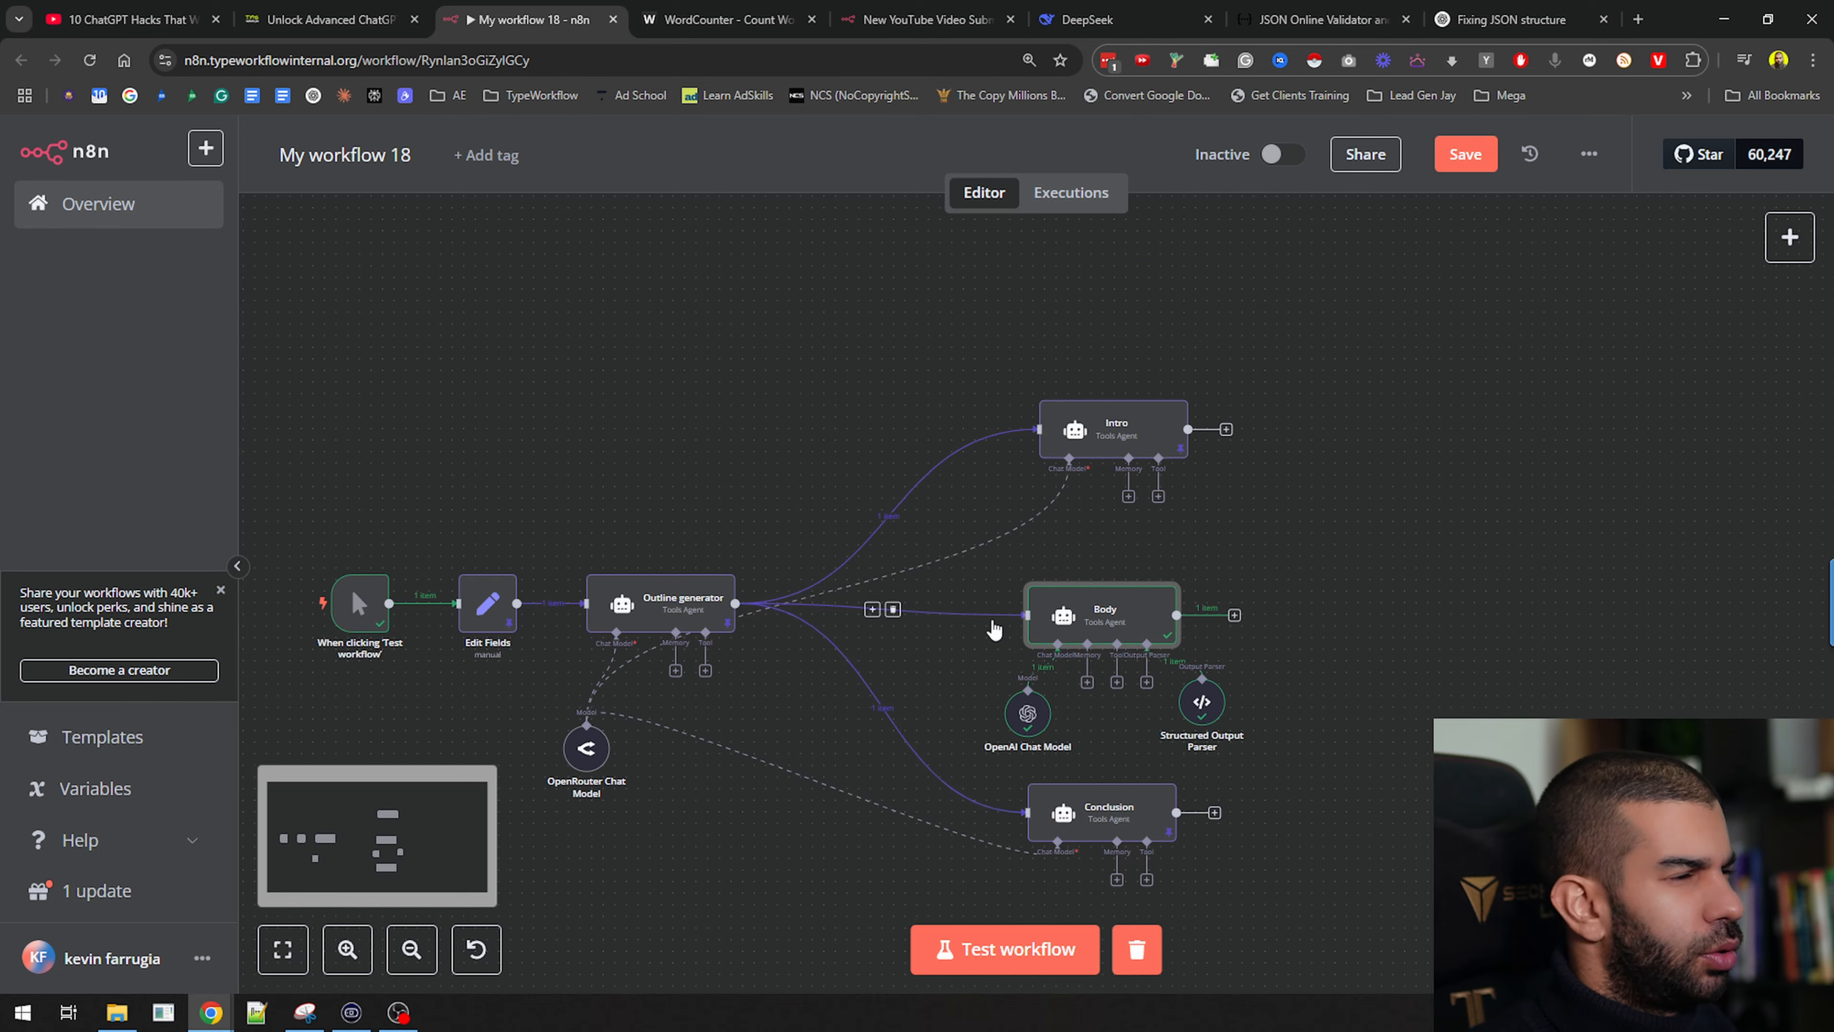
scroll(1152, 617, "up", 1)
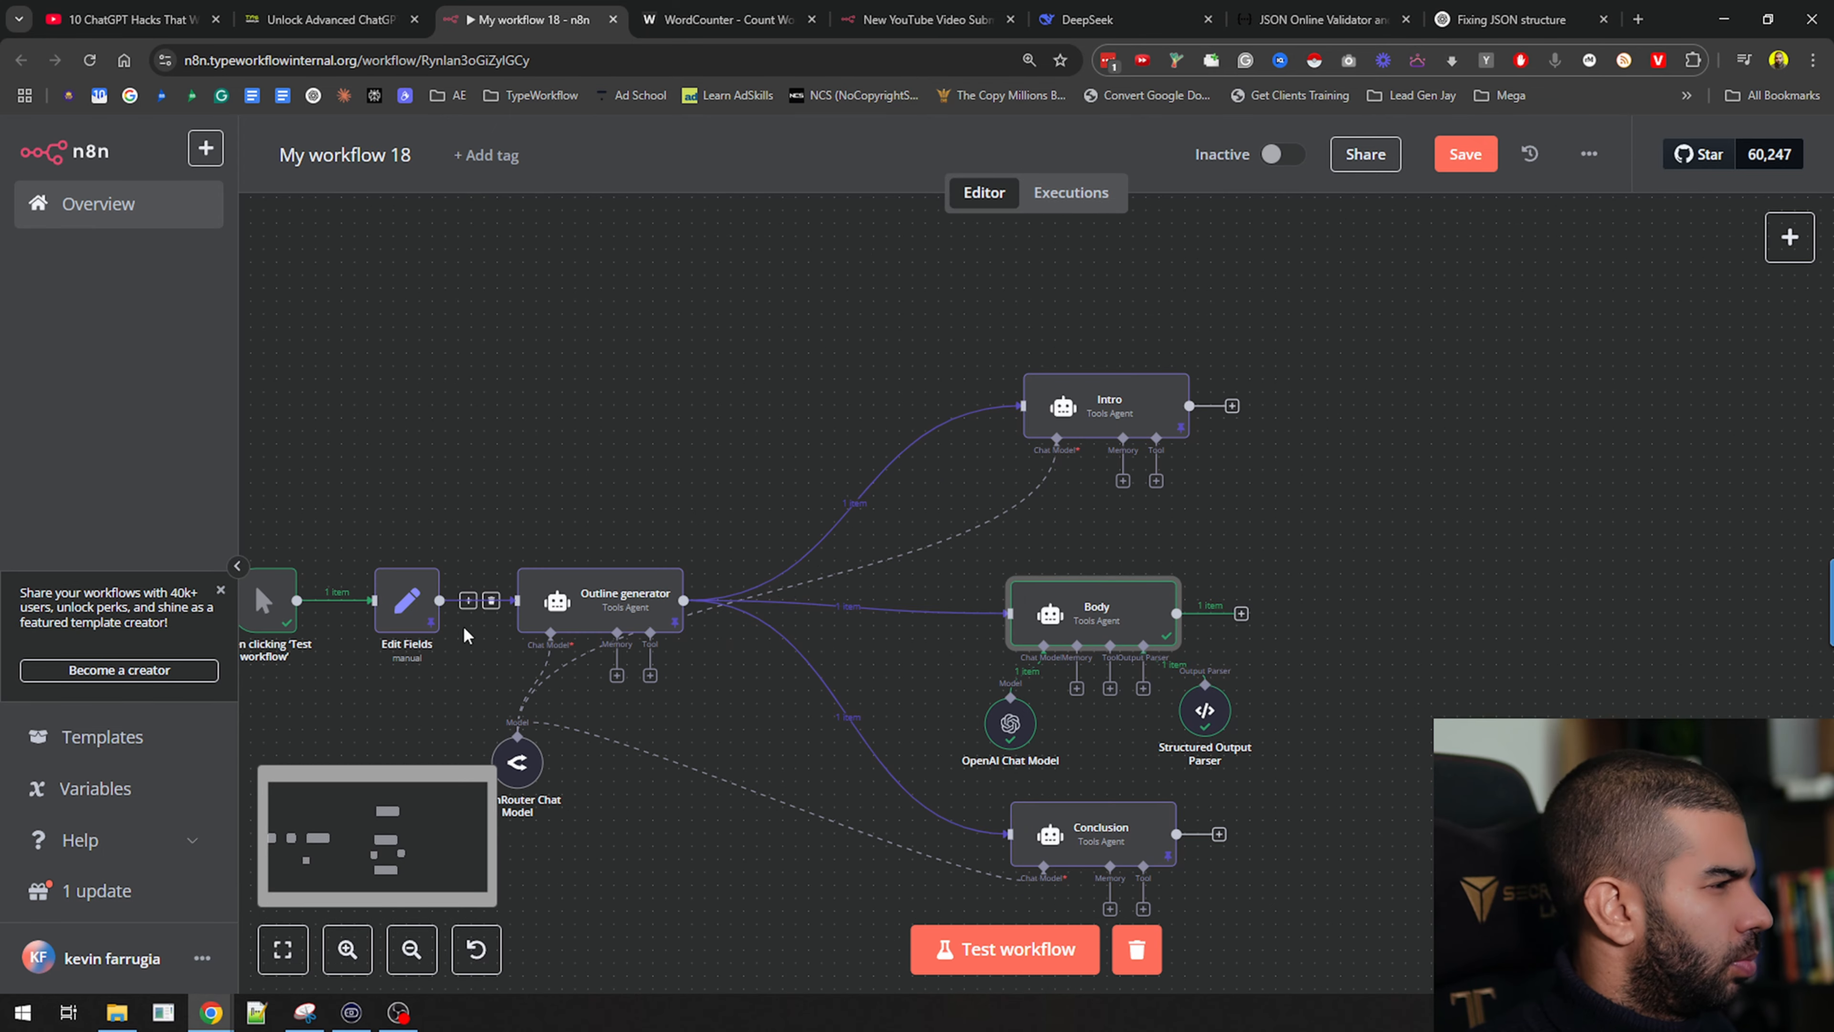
left_click_drag(628, 603, 653, 474)
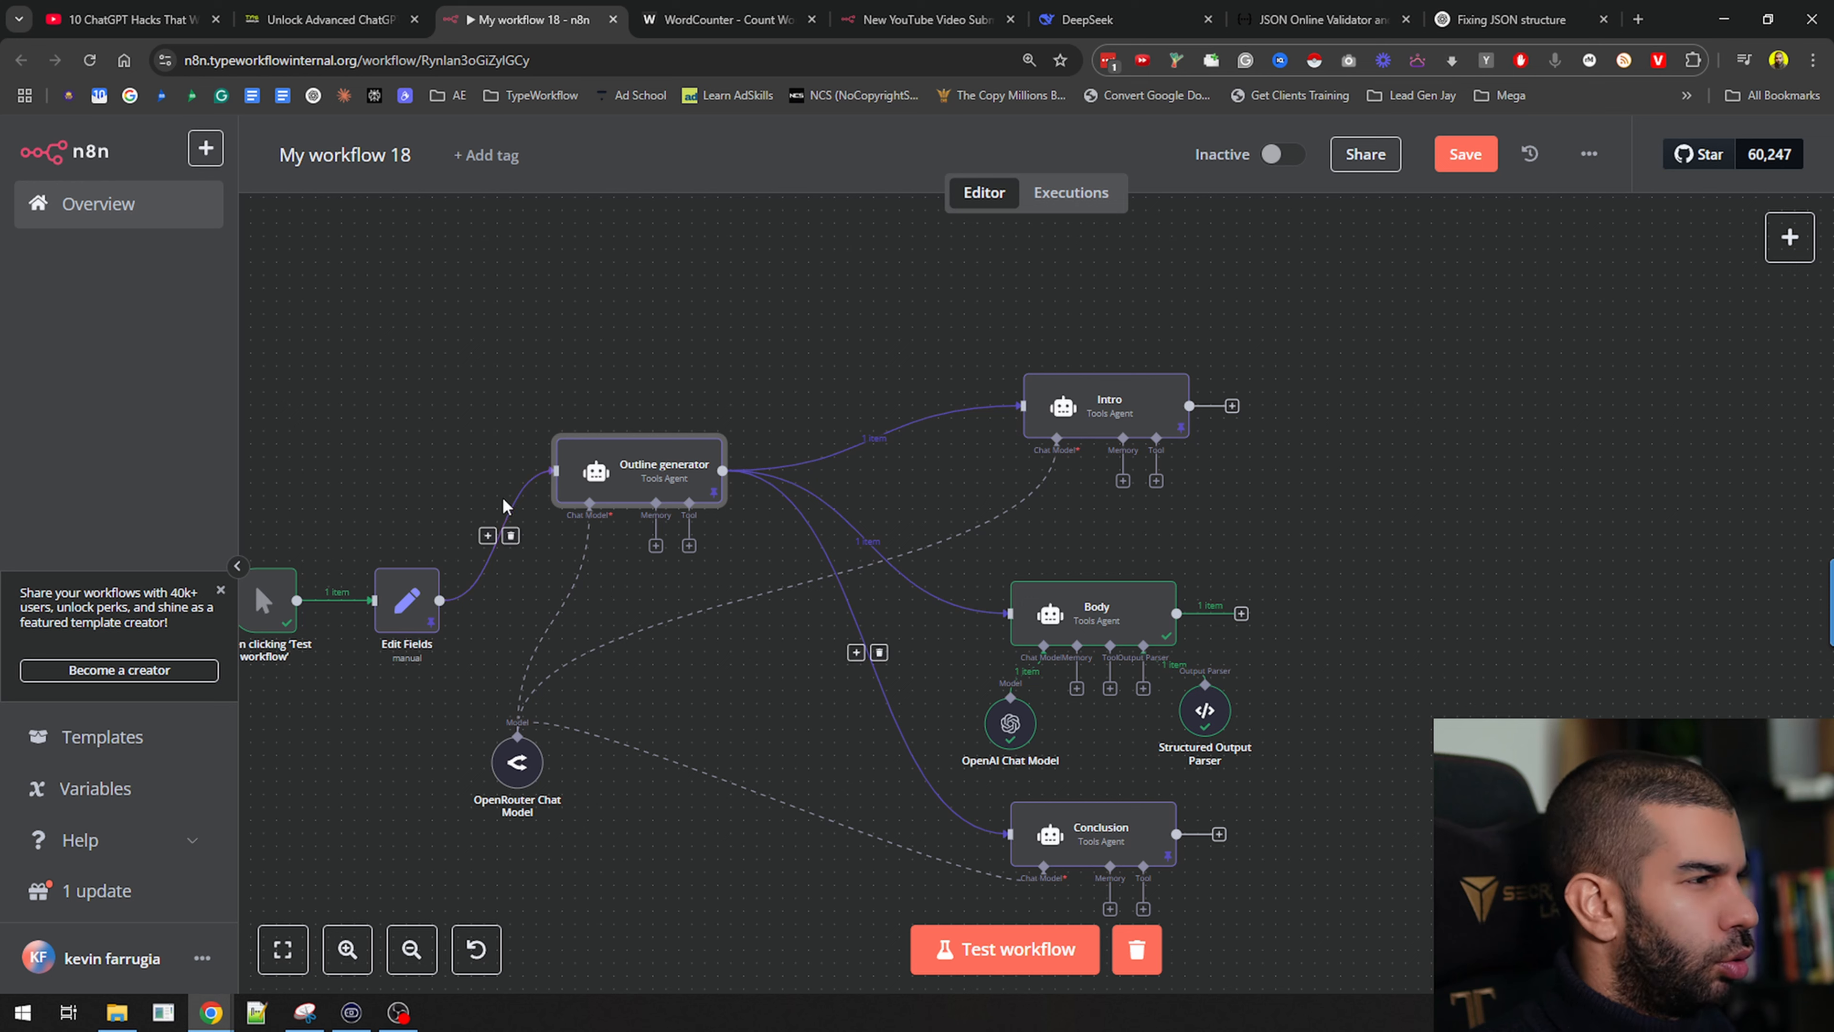
mouse_move(677, 482)
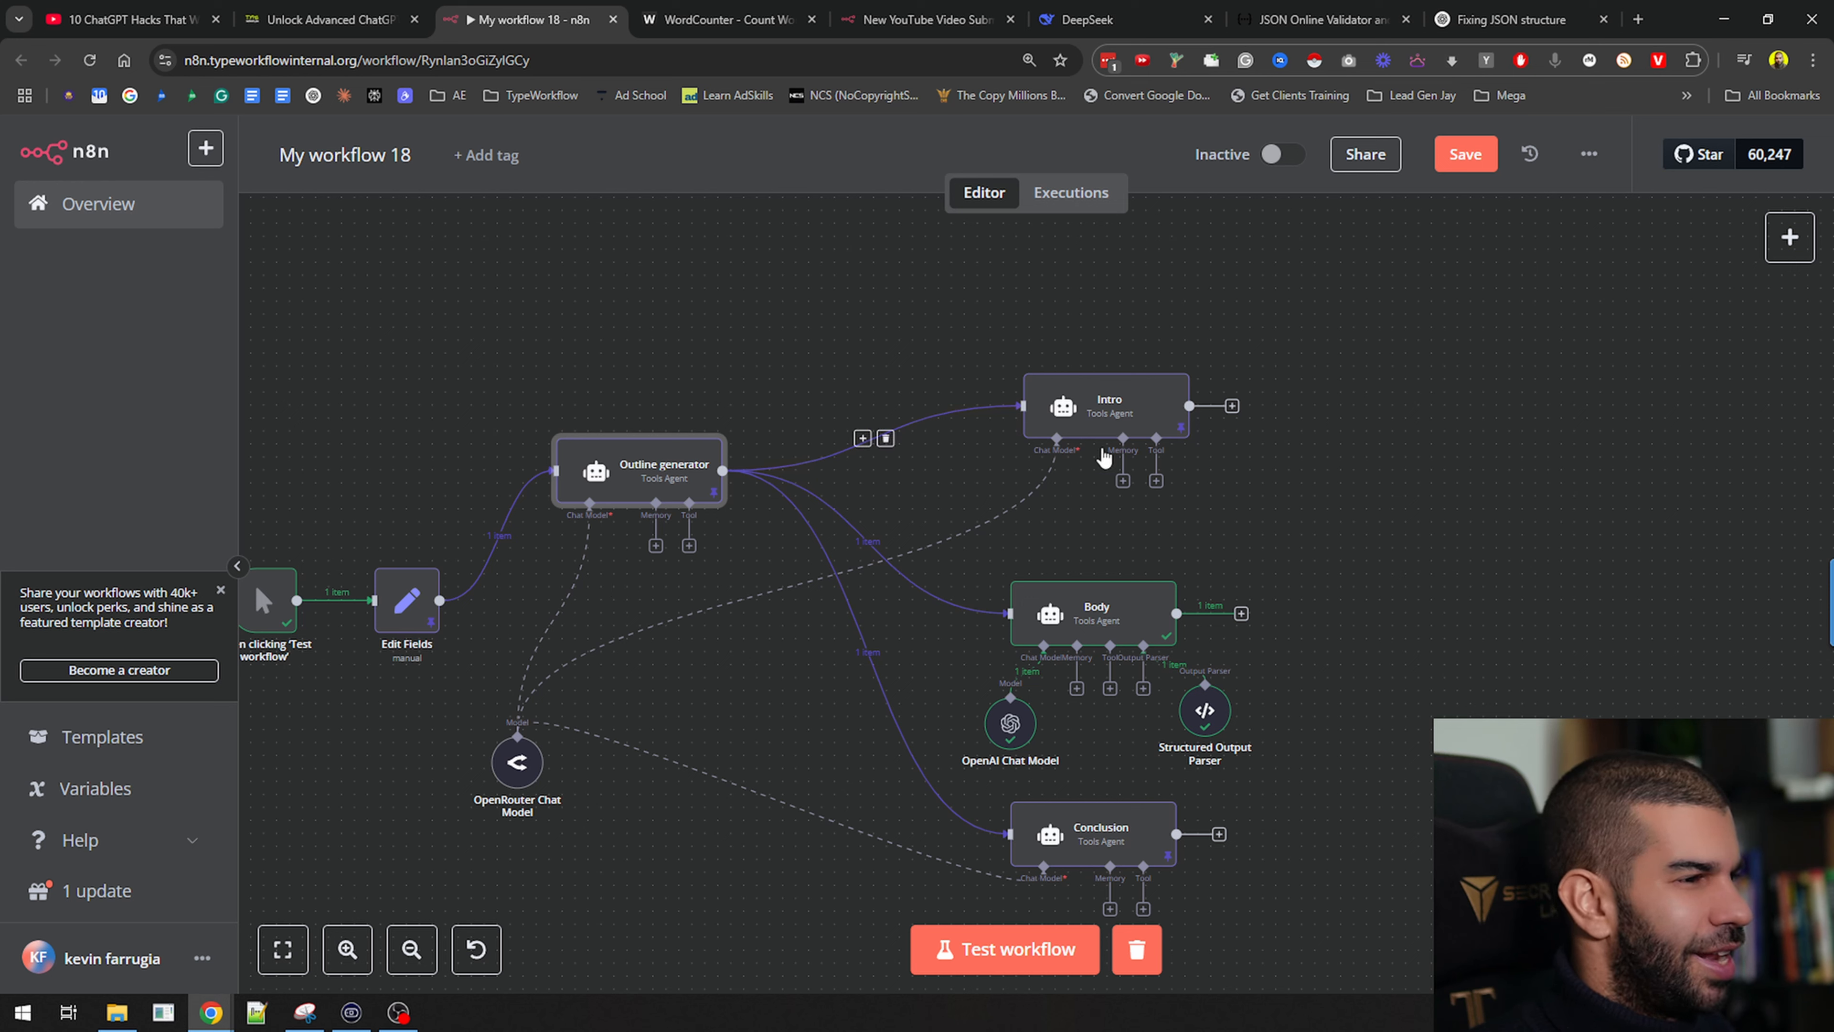
mouse_move(463, 613)
left_click(511, 536)
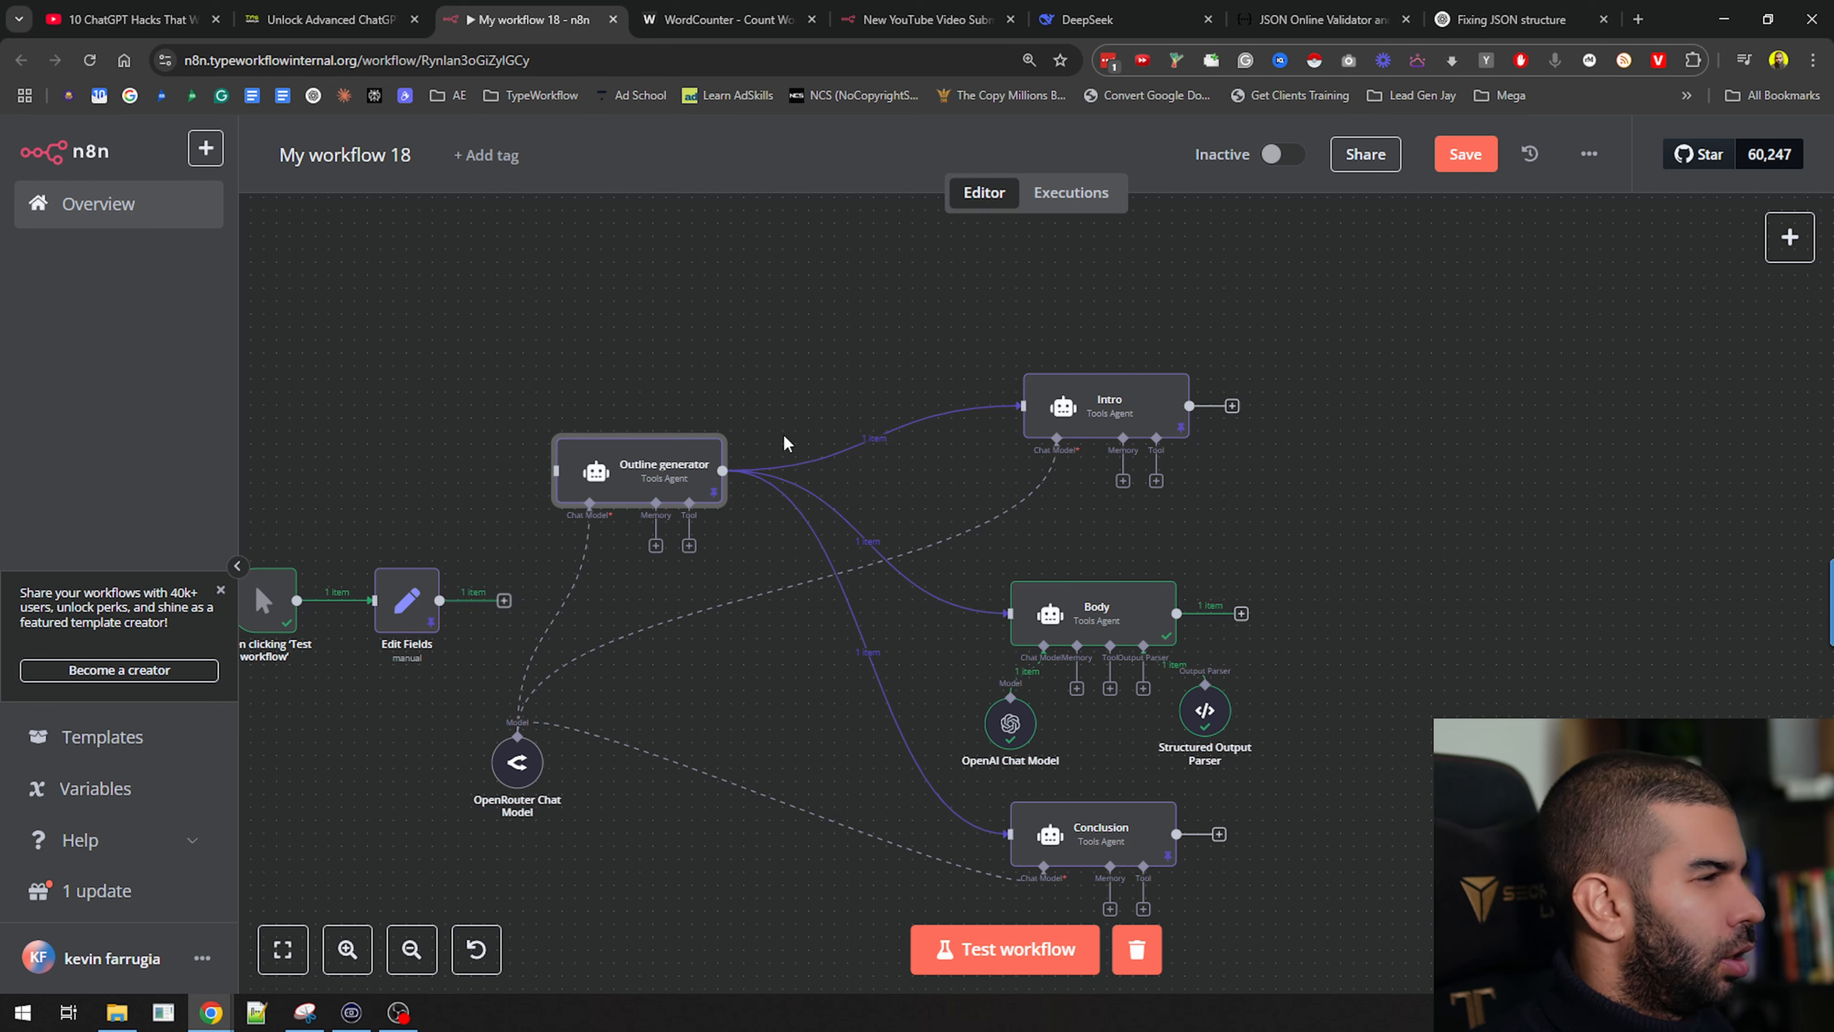
left_click_drag(665, 474, 625, 421)
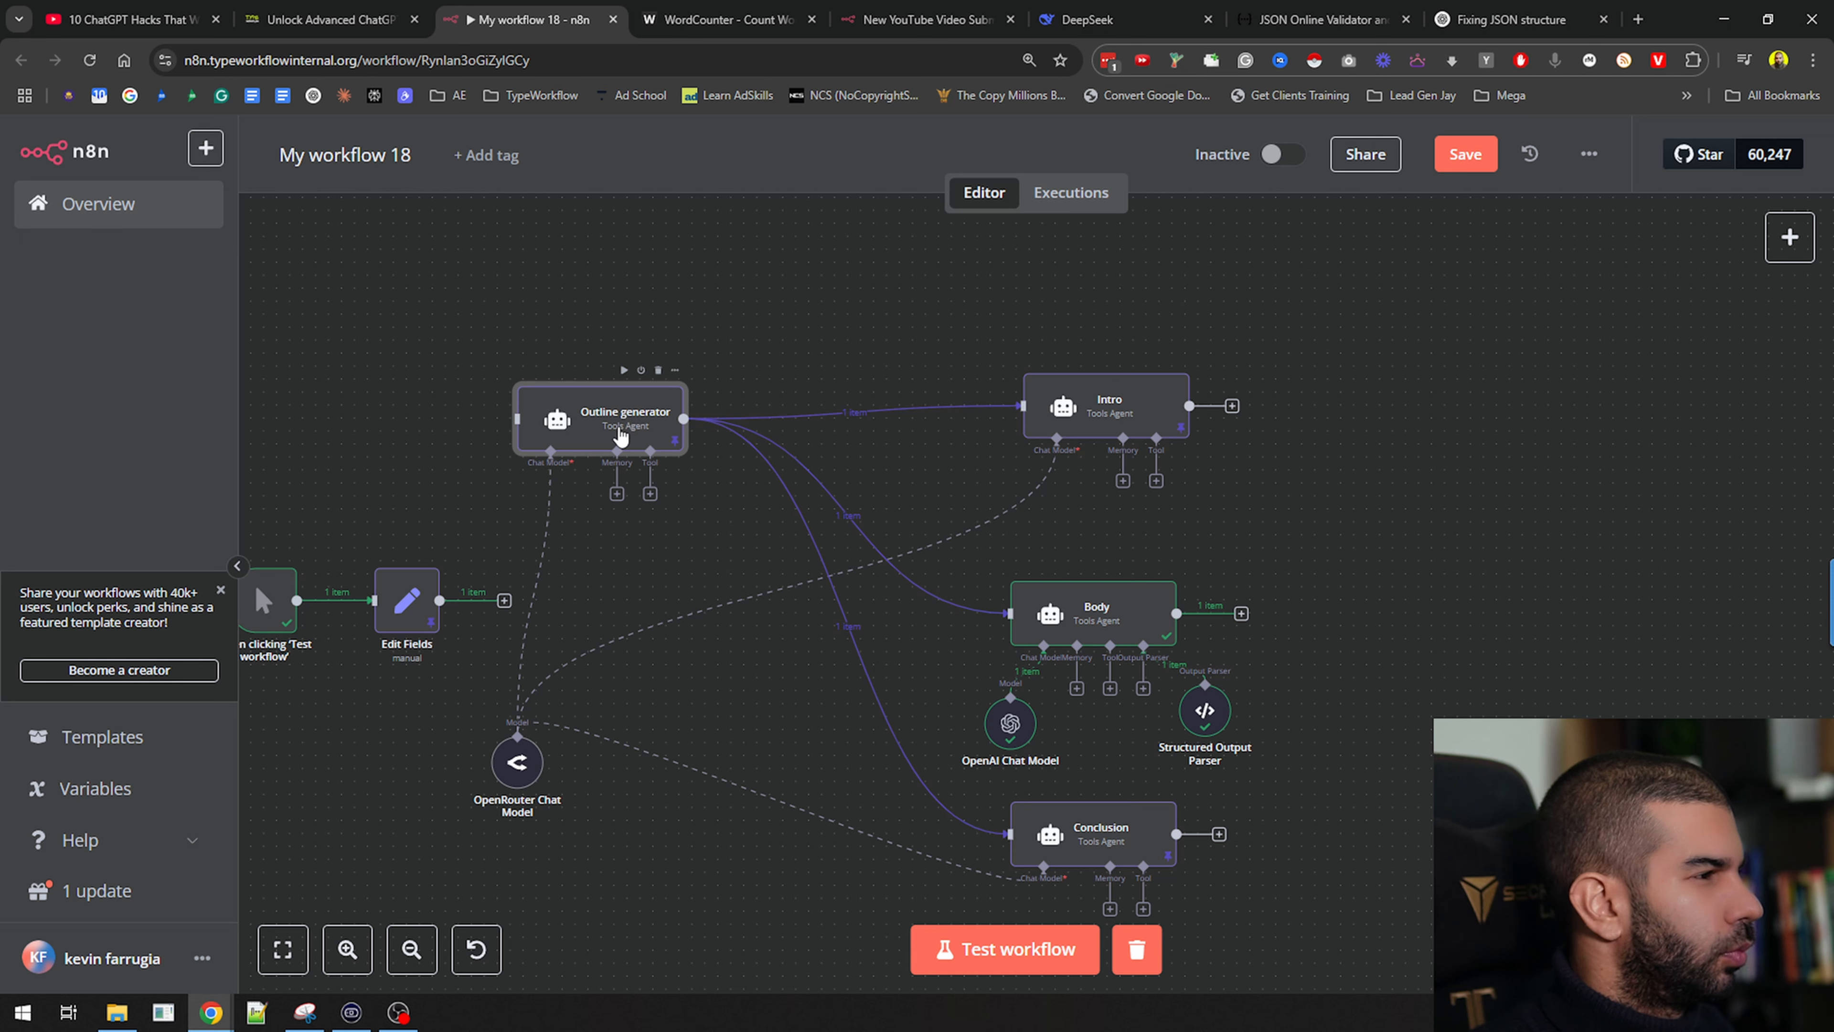
right_click(621, 434)
left_click(683, 800)
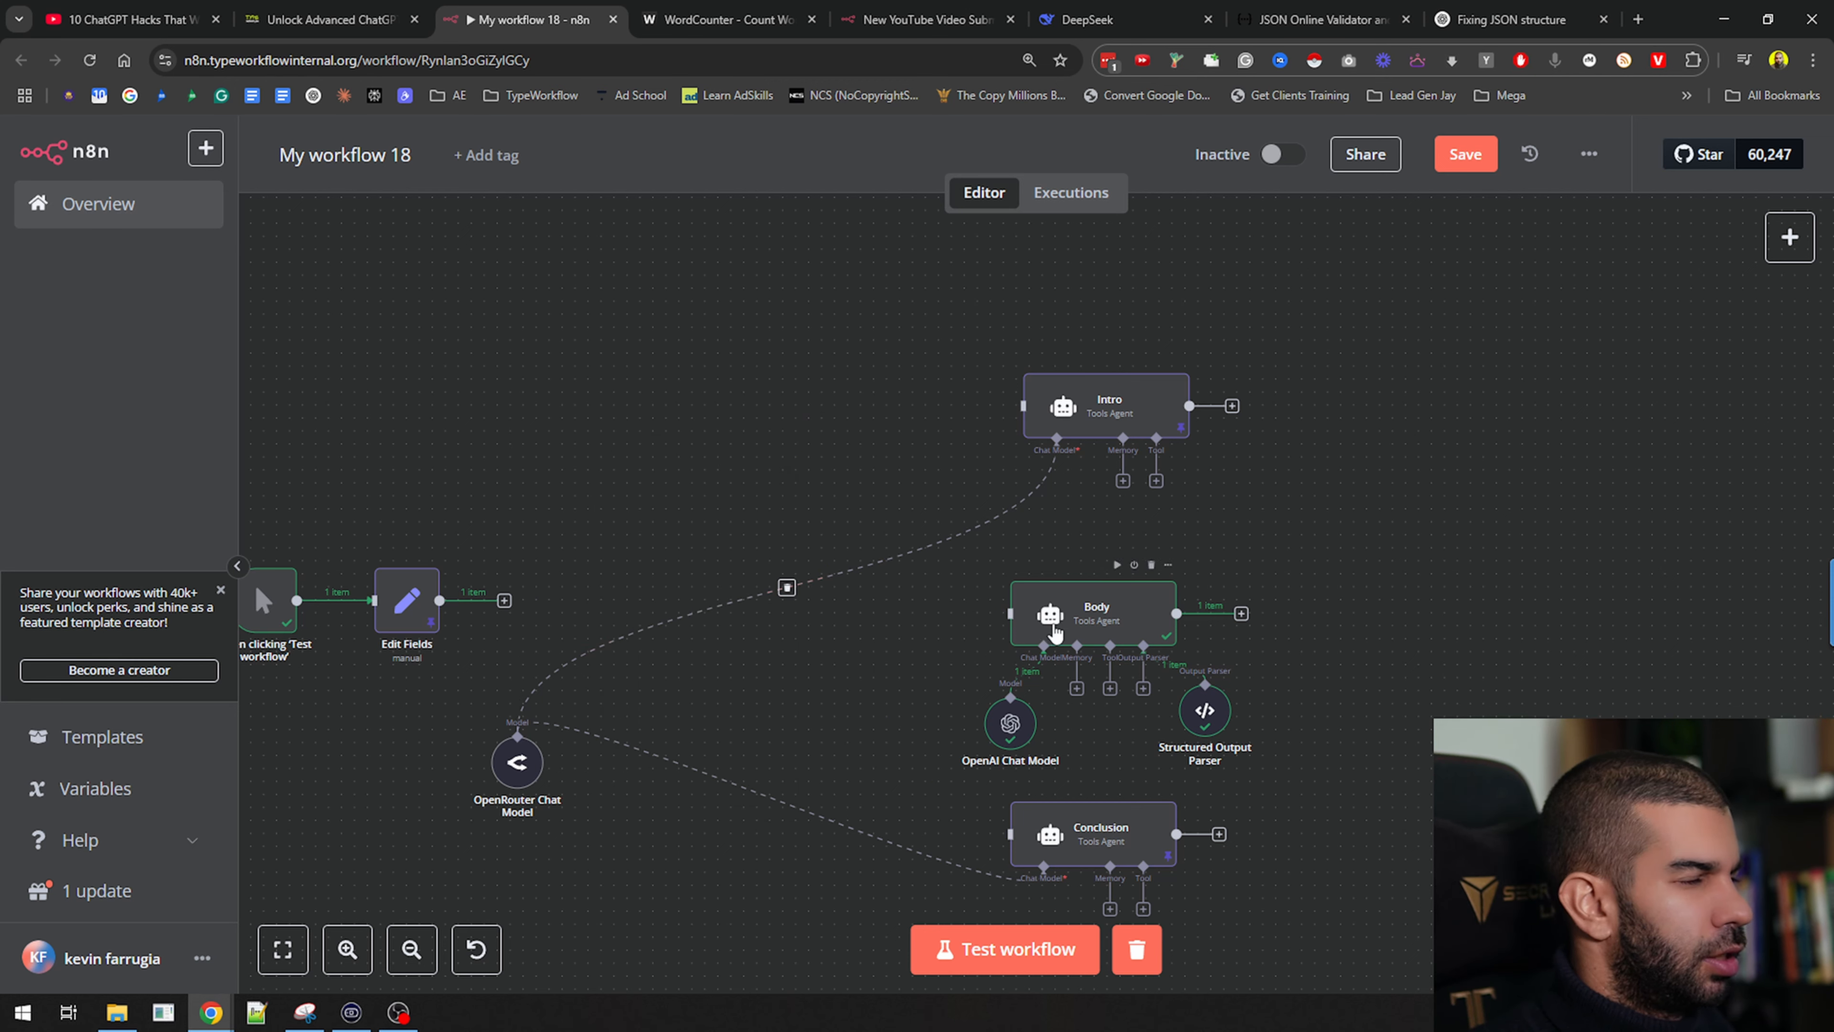
Move Body, its chat model and parser beside Edit Fields, and connect Edit Fields into Body
left_click_drag(1054, 633, 600, 462)
left_click_drag(982, 716, 384, 417)
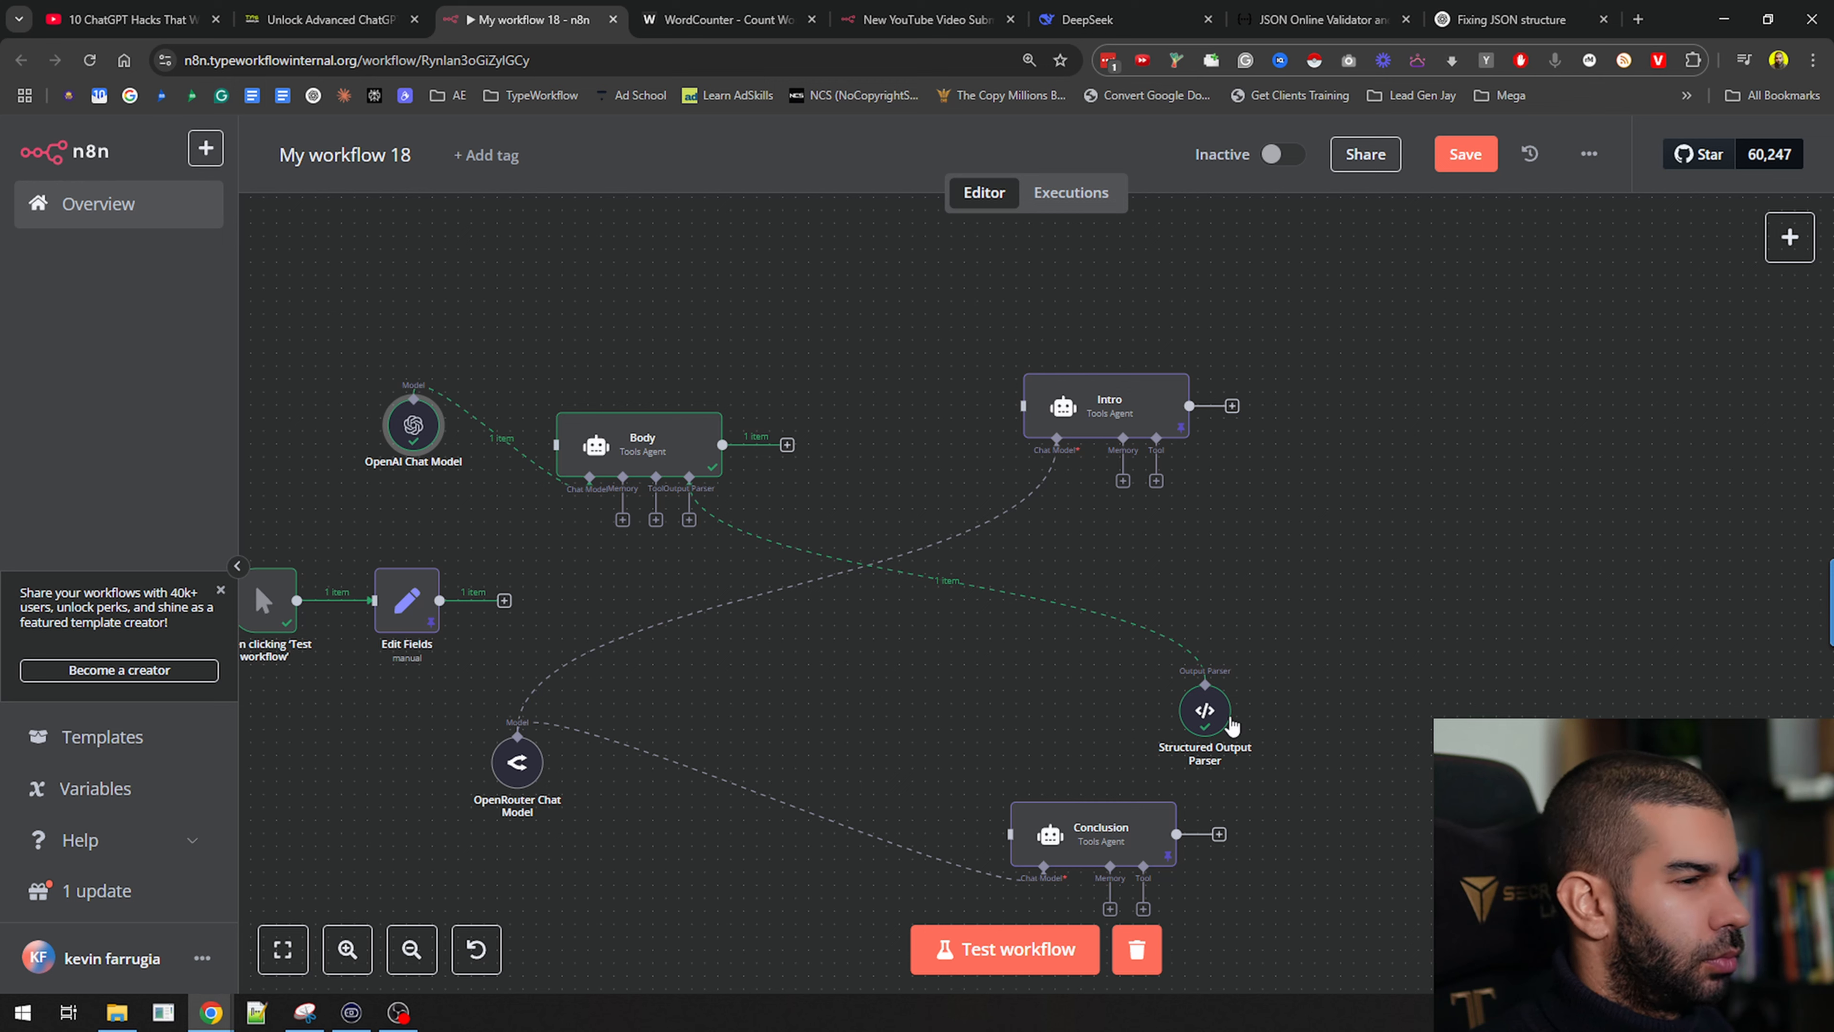
left_click_drag(1232, 725, 847, 366)
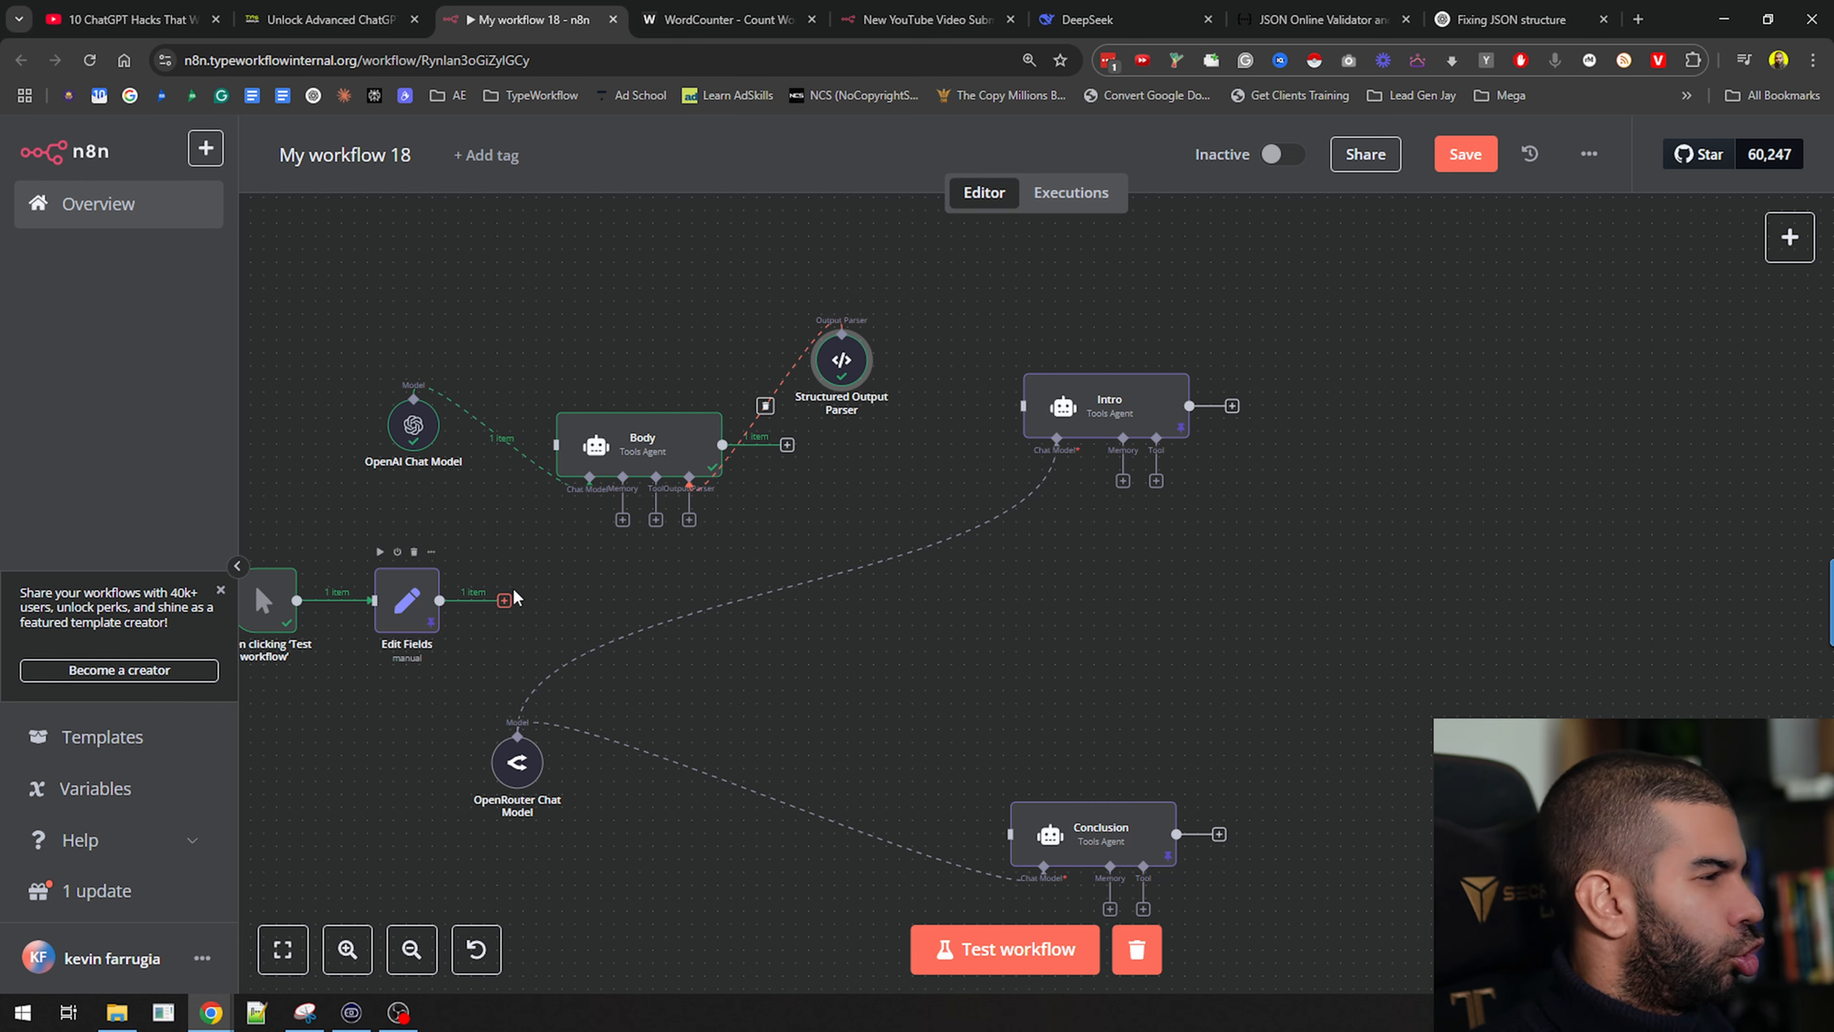
left_click_drag(506, 599, 567, 513)
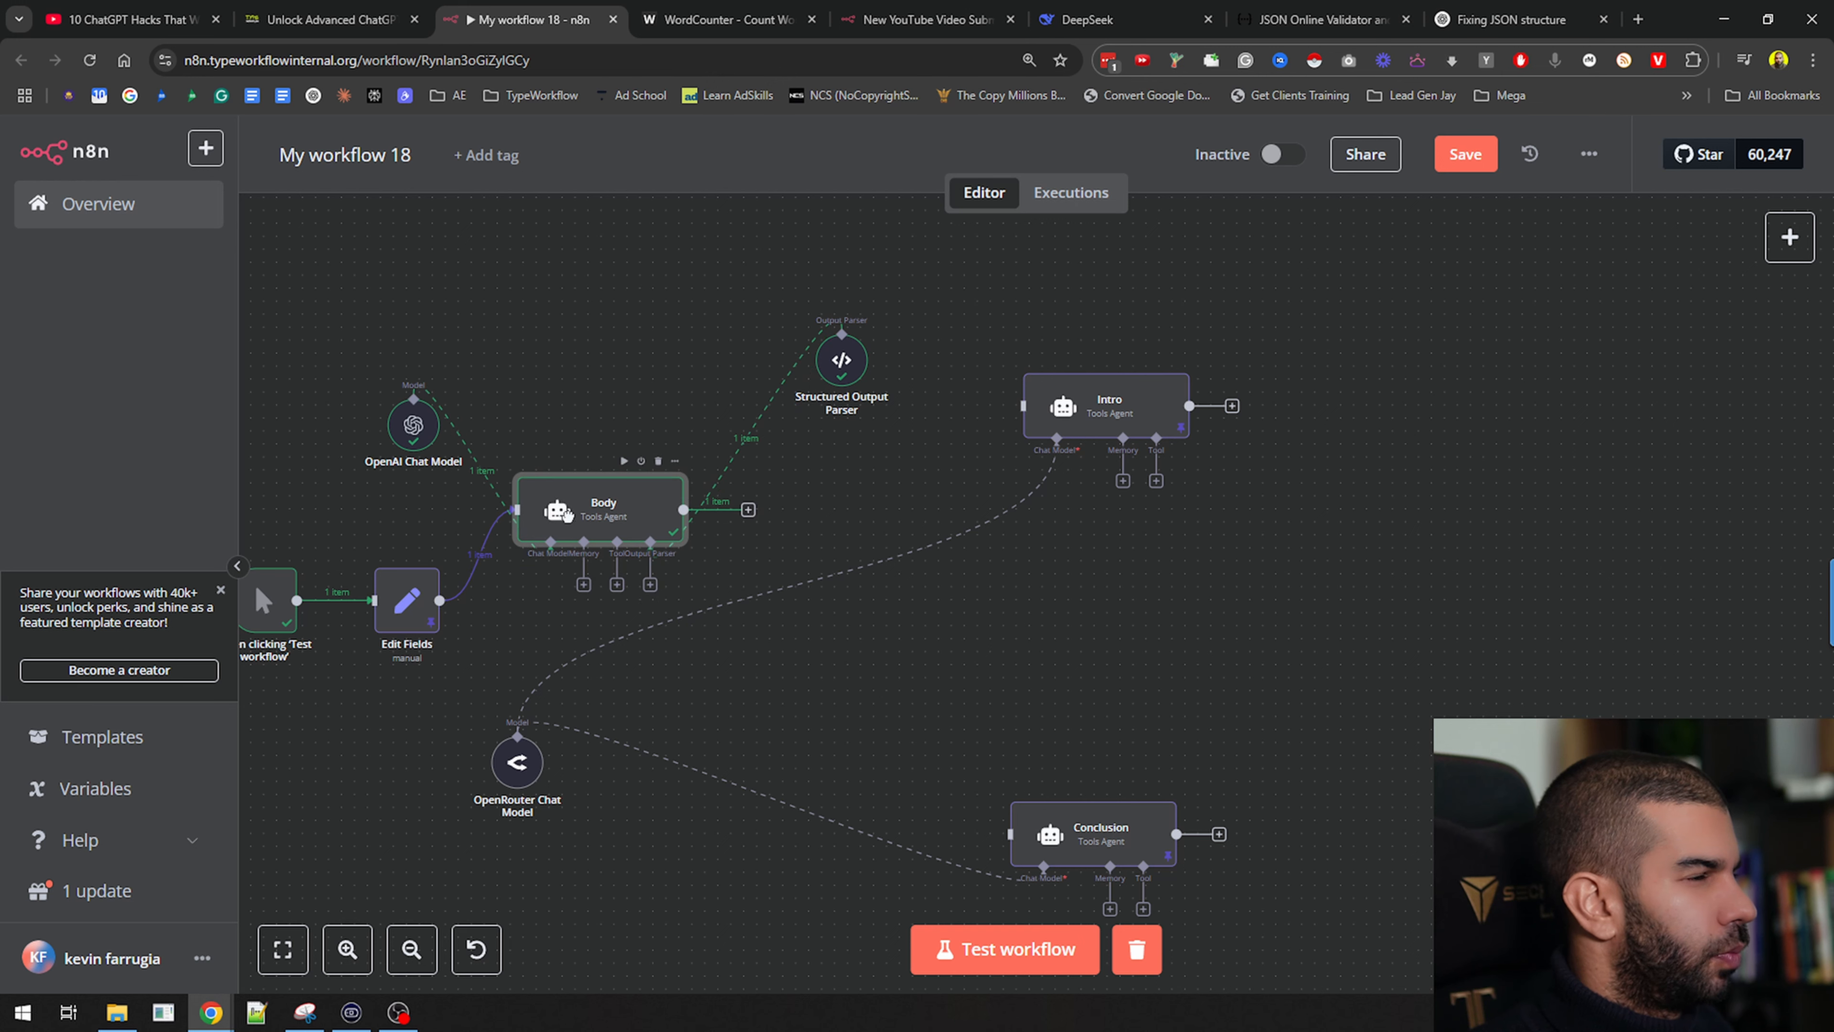
left_click_drag(841, 351, 815, 299)
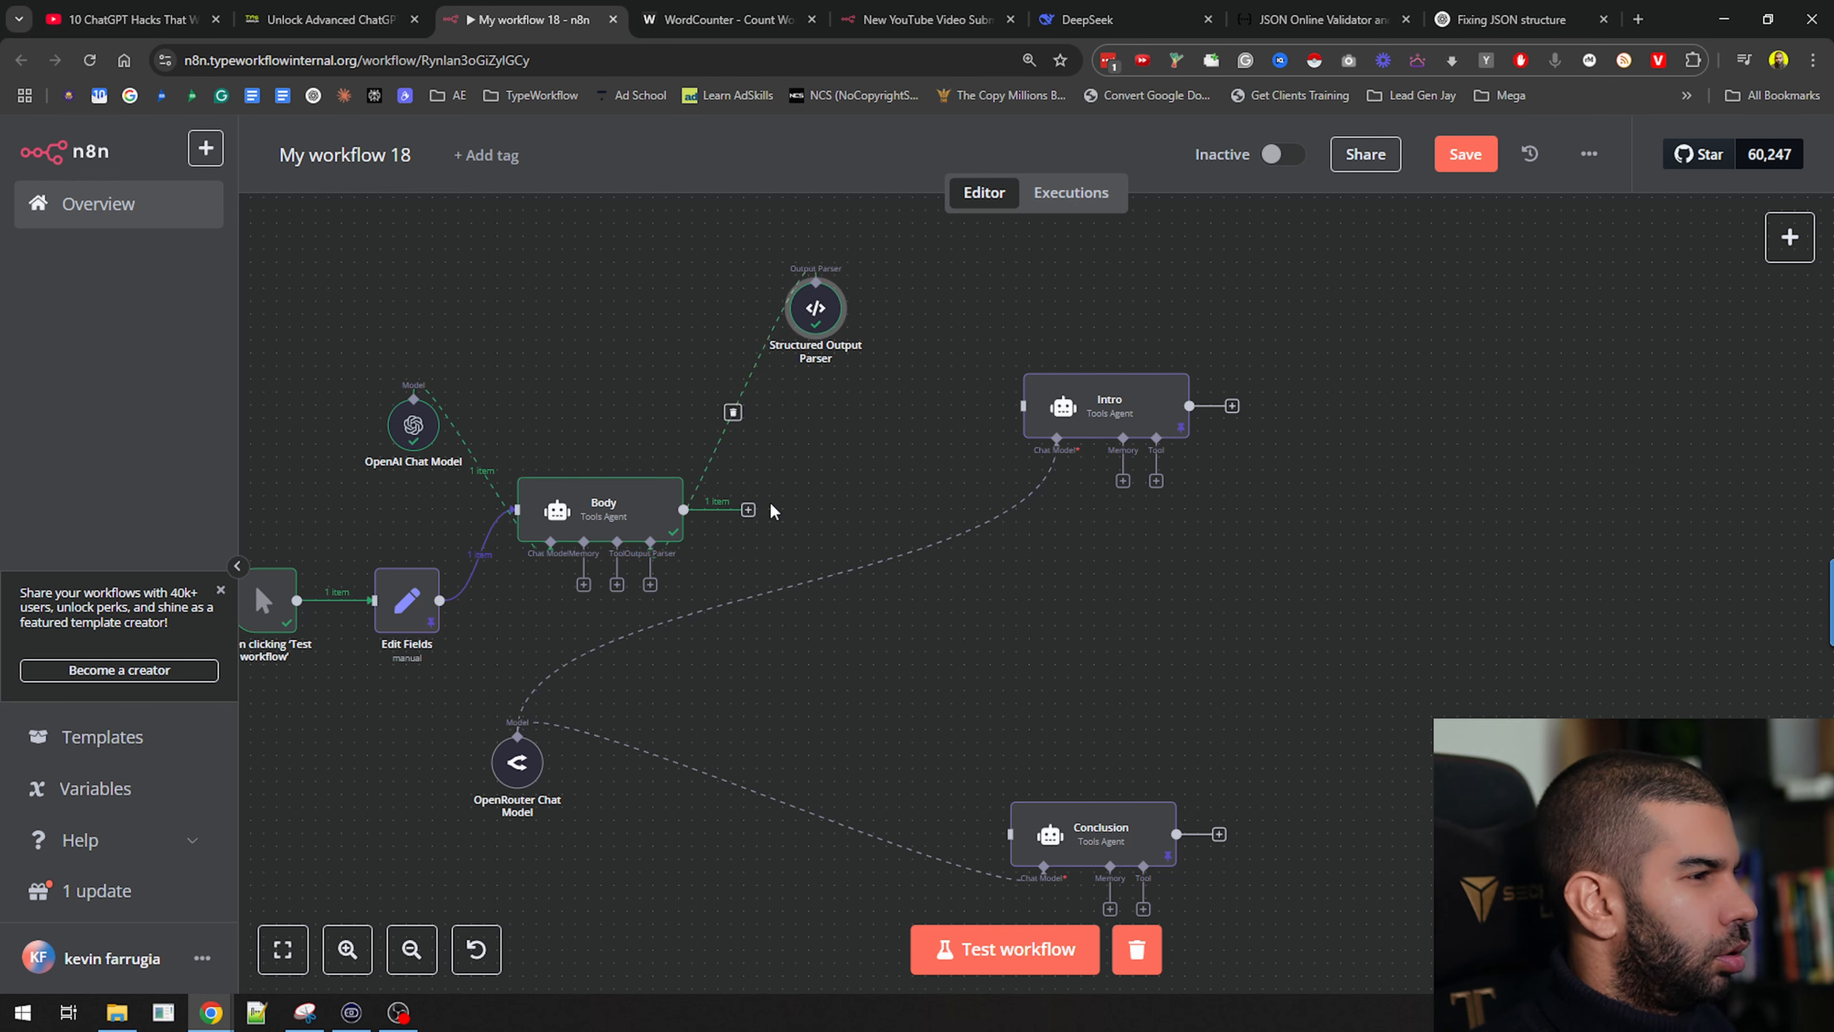
Connect Body's output to both the Intro and Conclusion agents and reposition Body
left_click_drag(683, 509, 1026, 406)
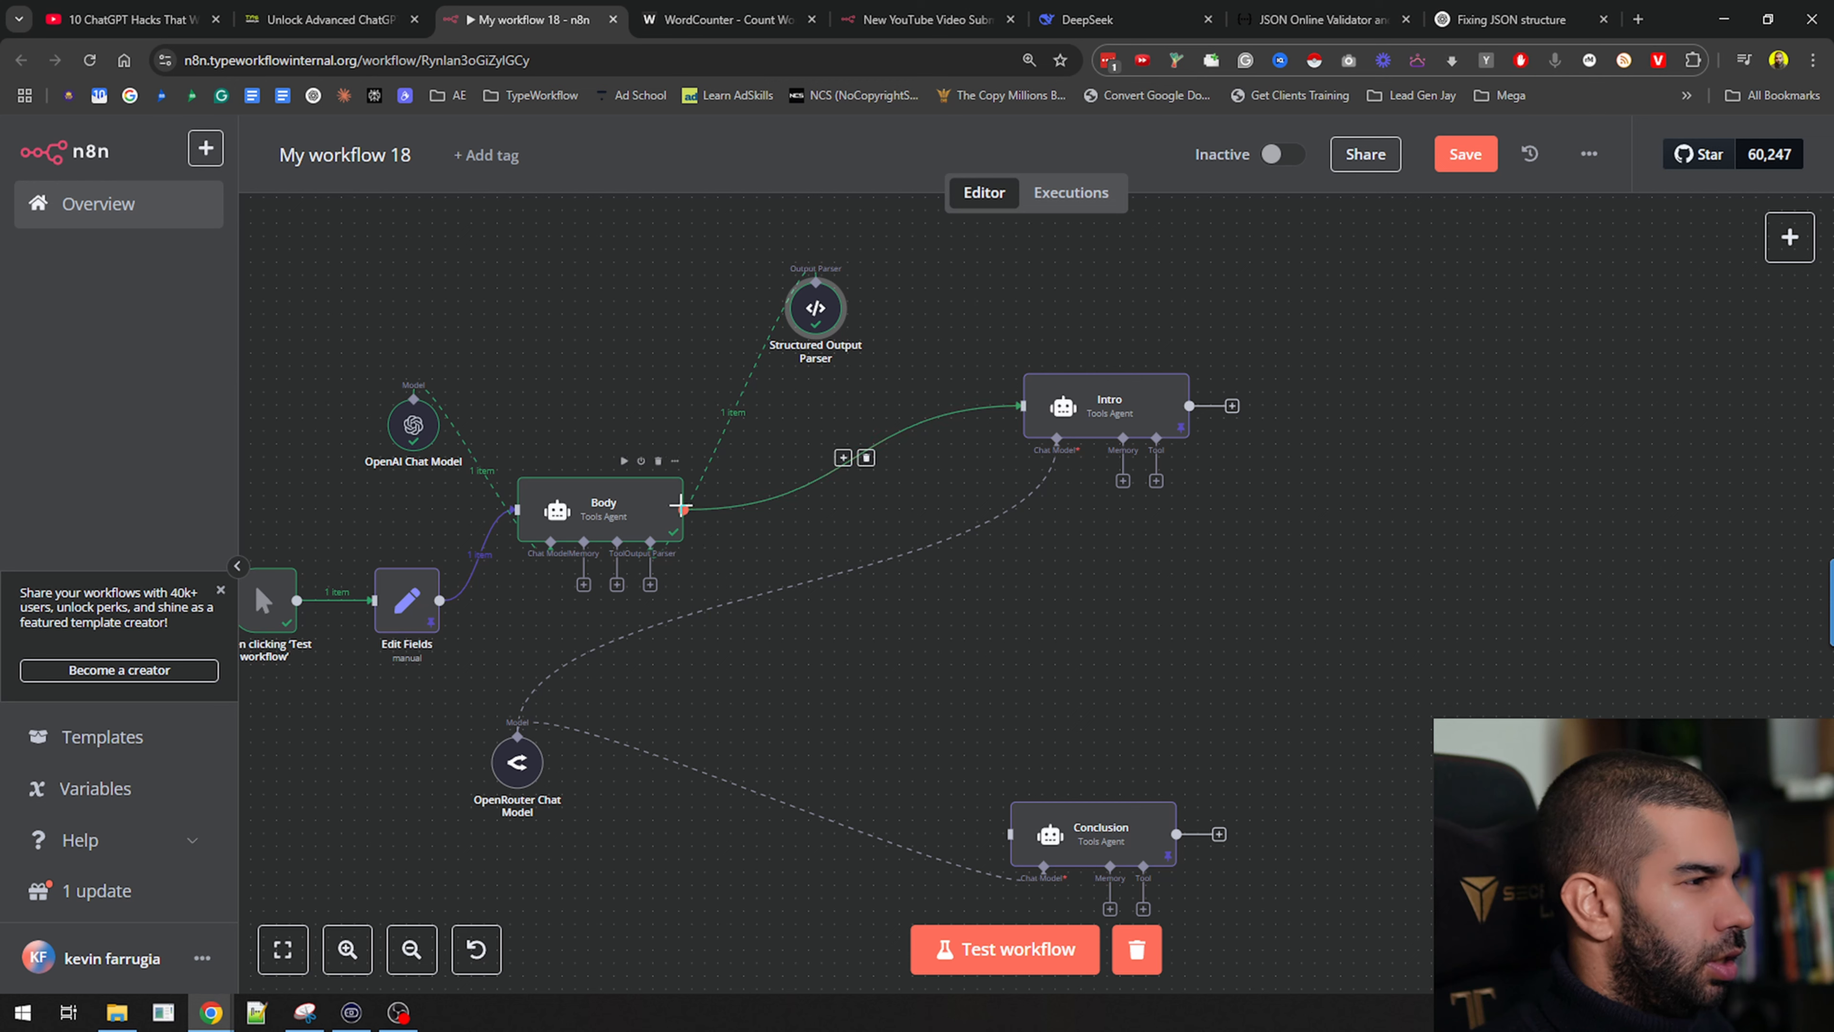
left_click_drag(739, 569, 1029, 837)
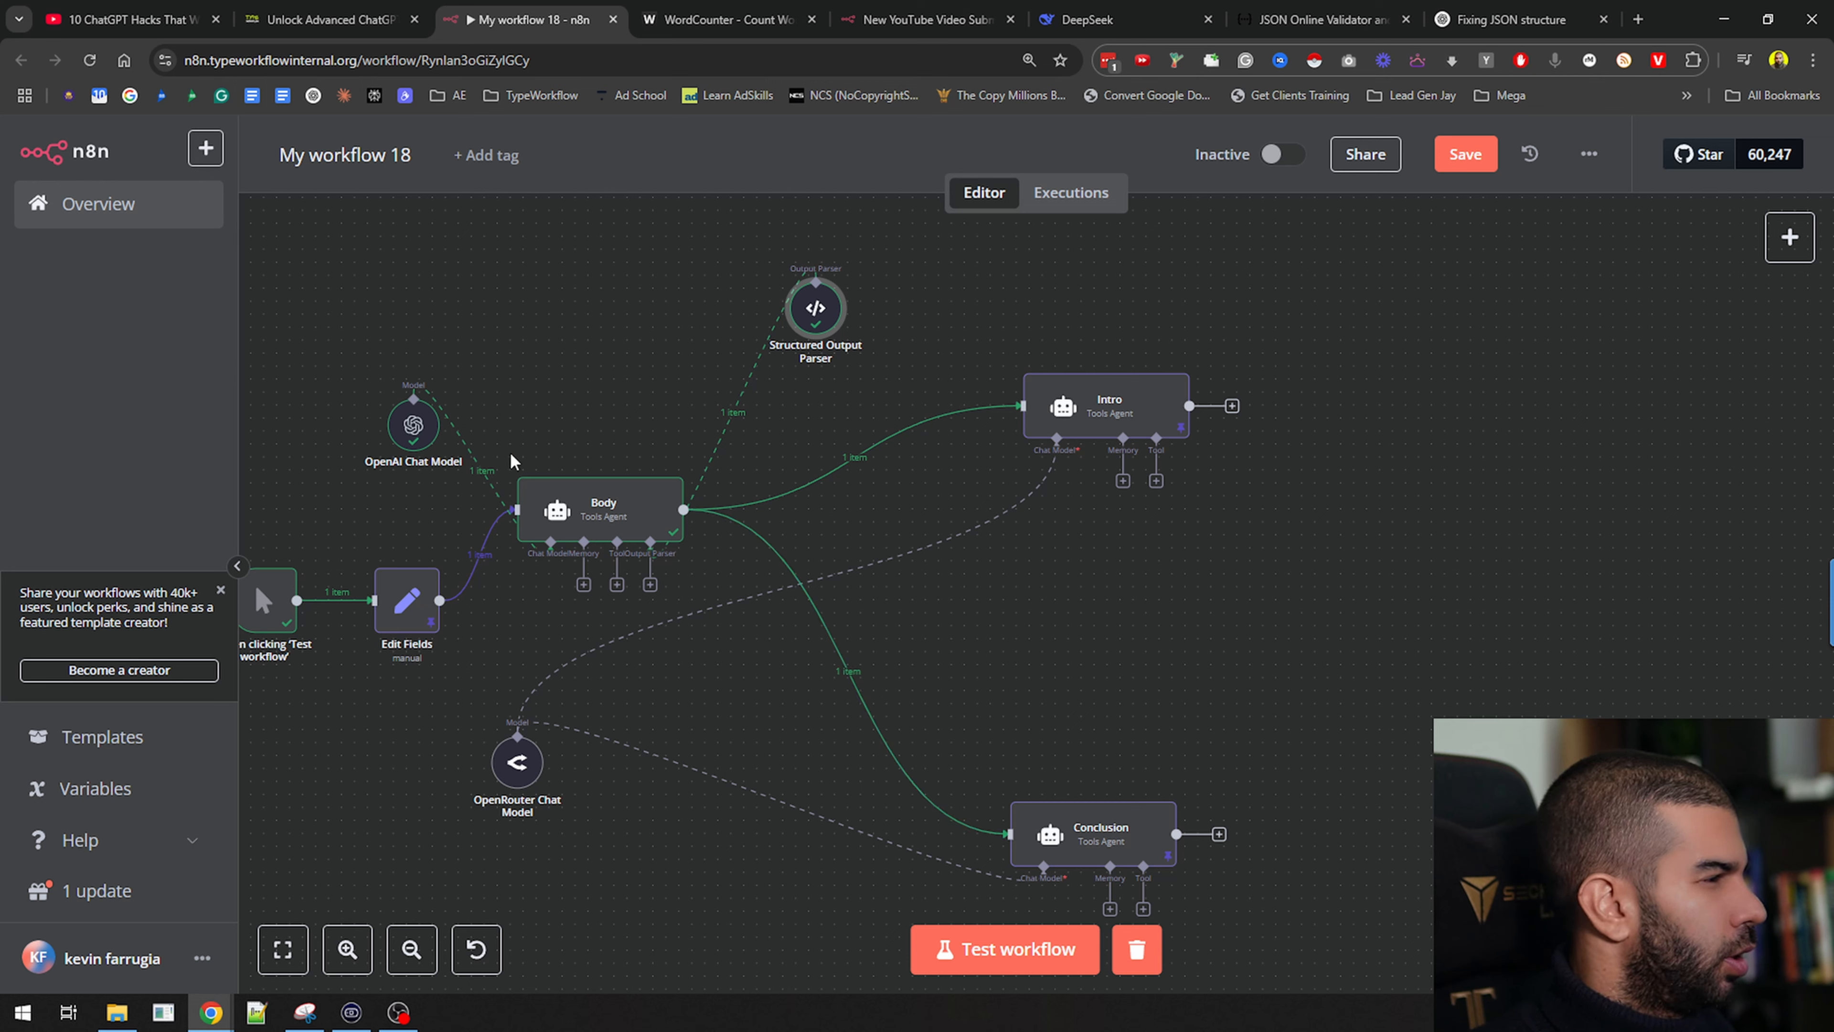
left_click_drag(655, 520, 668, 572)
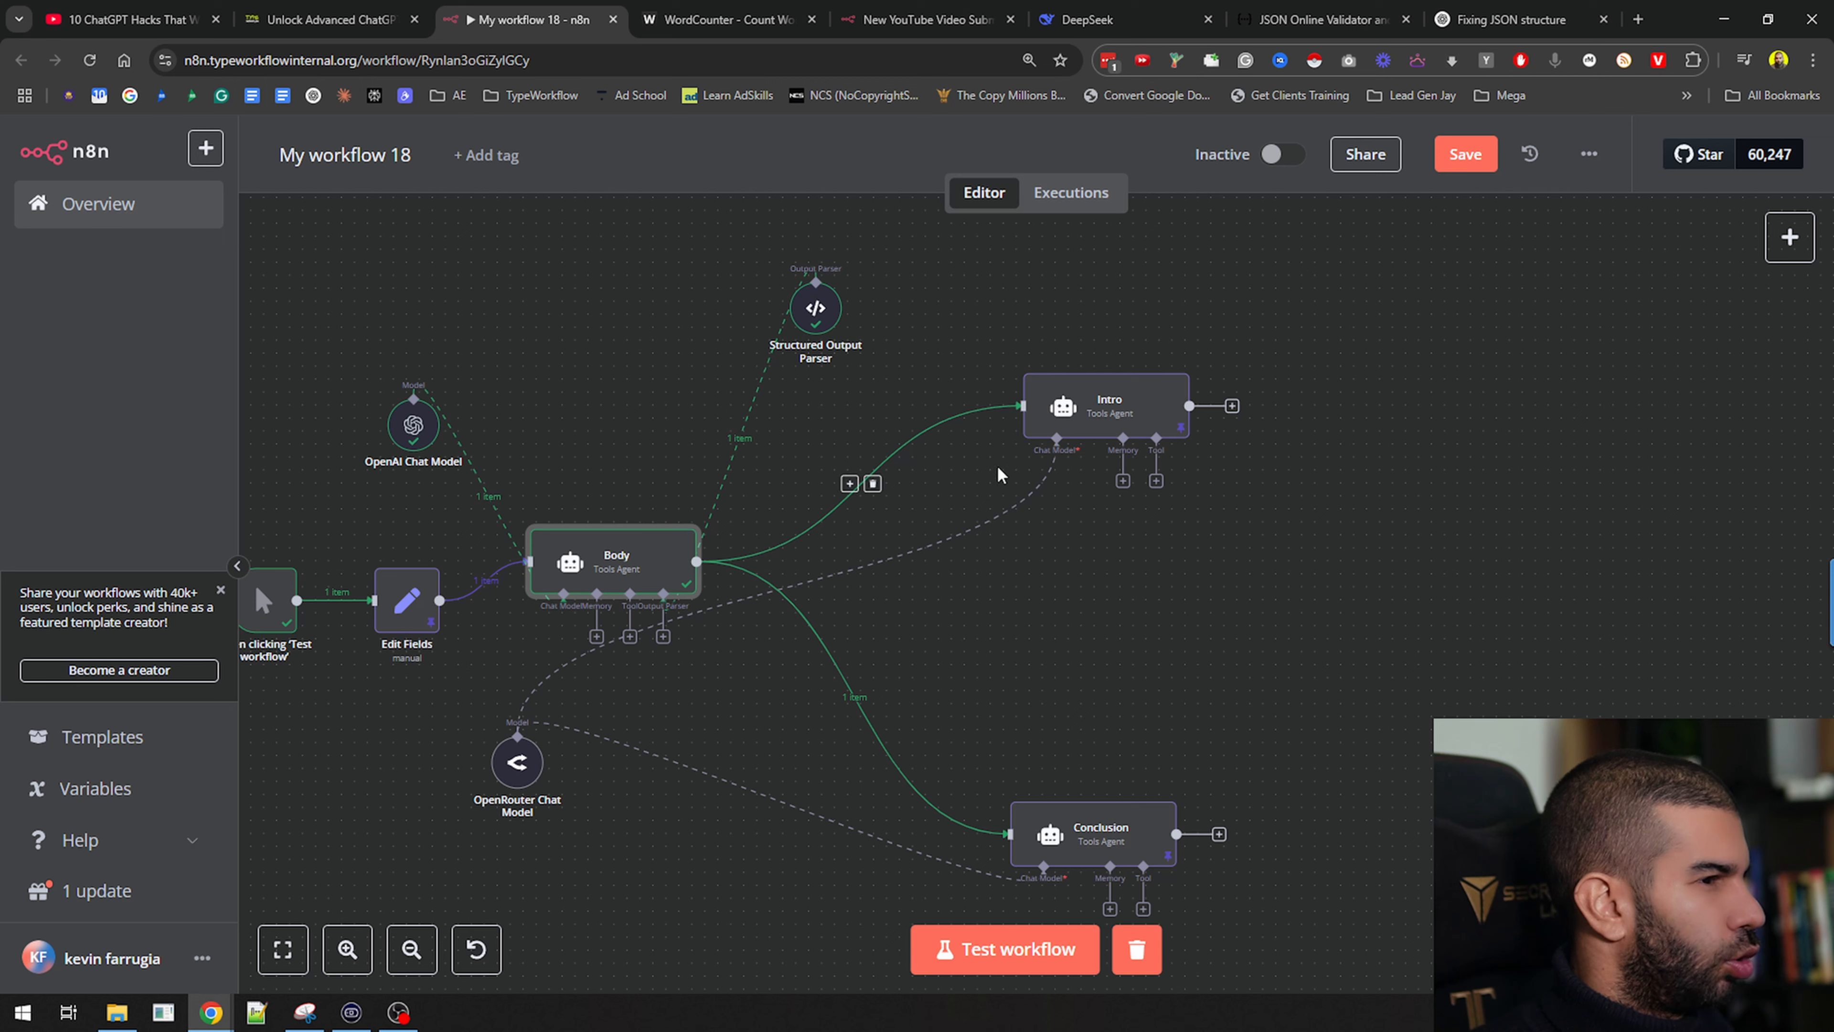
left_click(1110, 417)
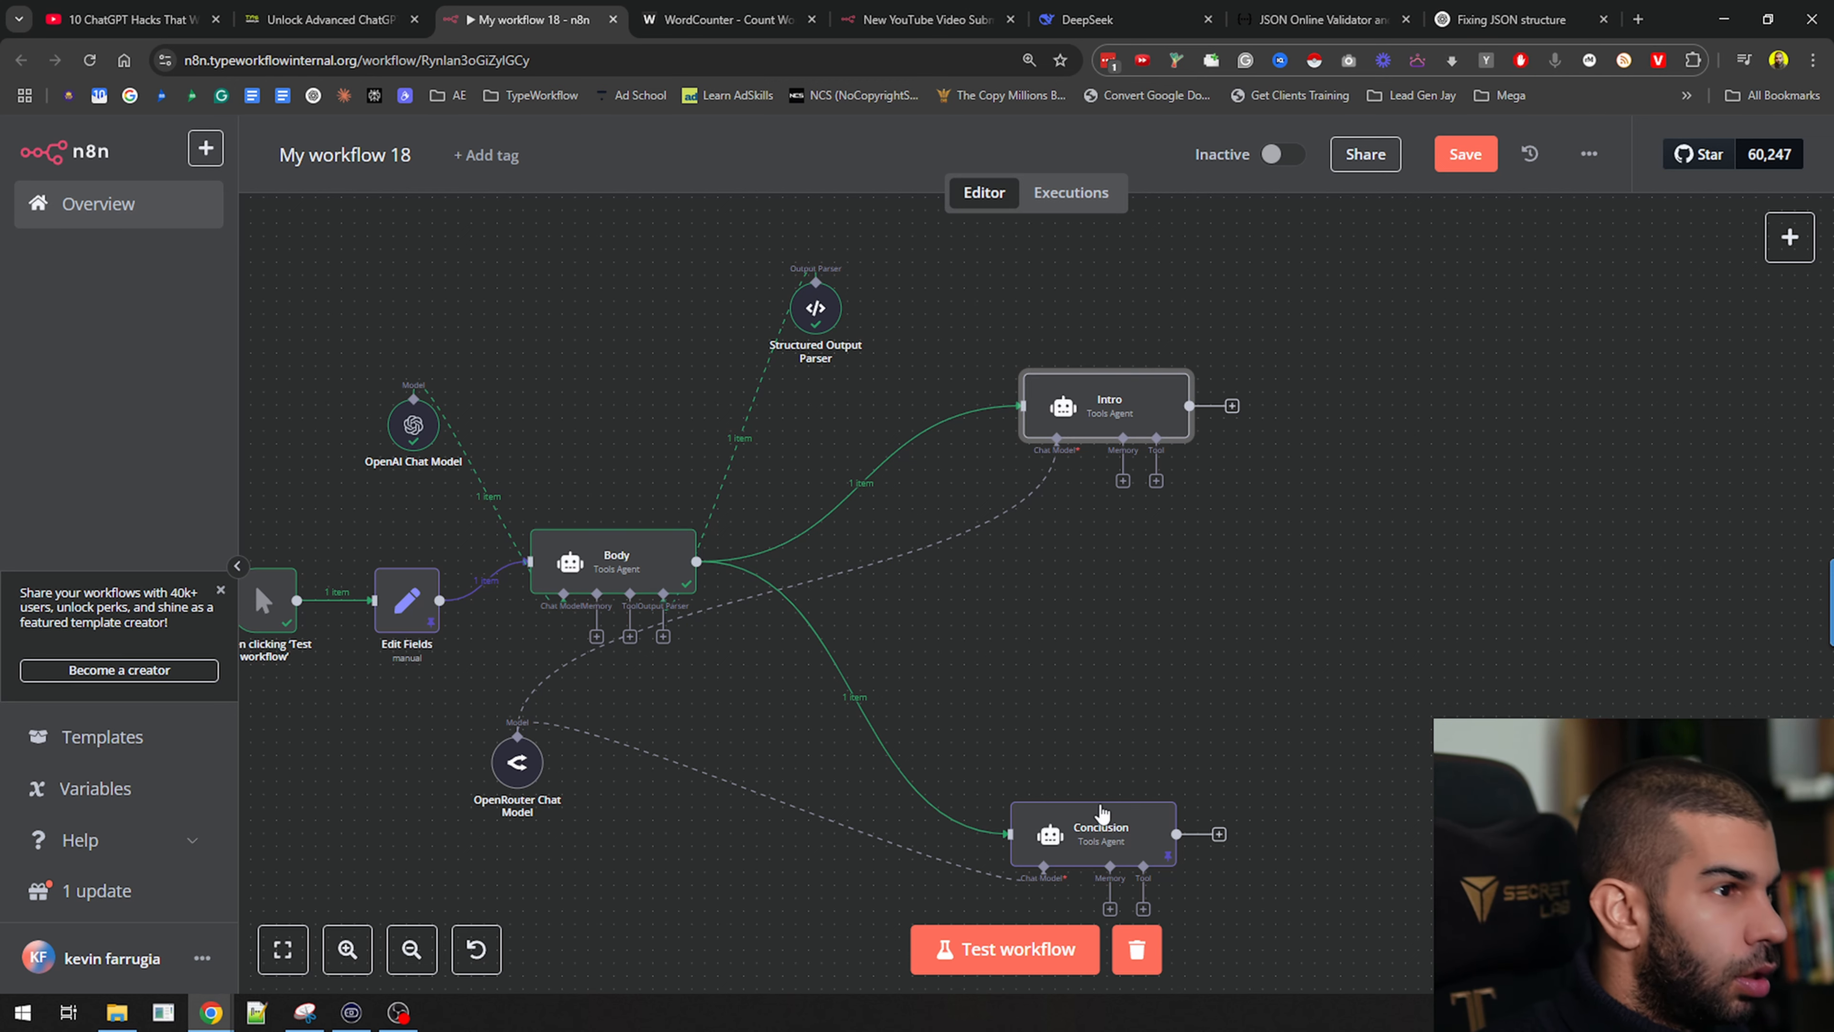
left_click_drag(672, 589, 615, 576)
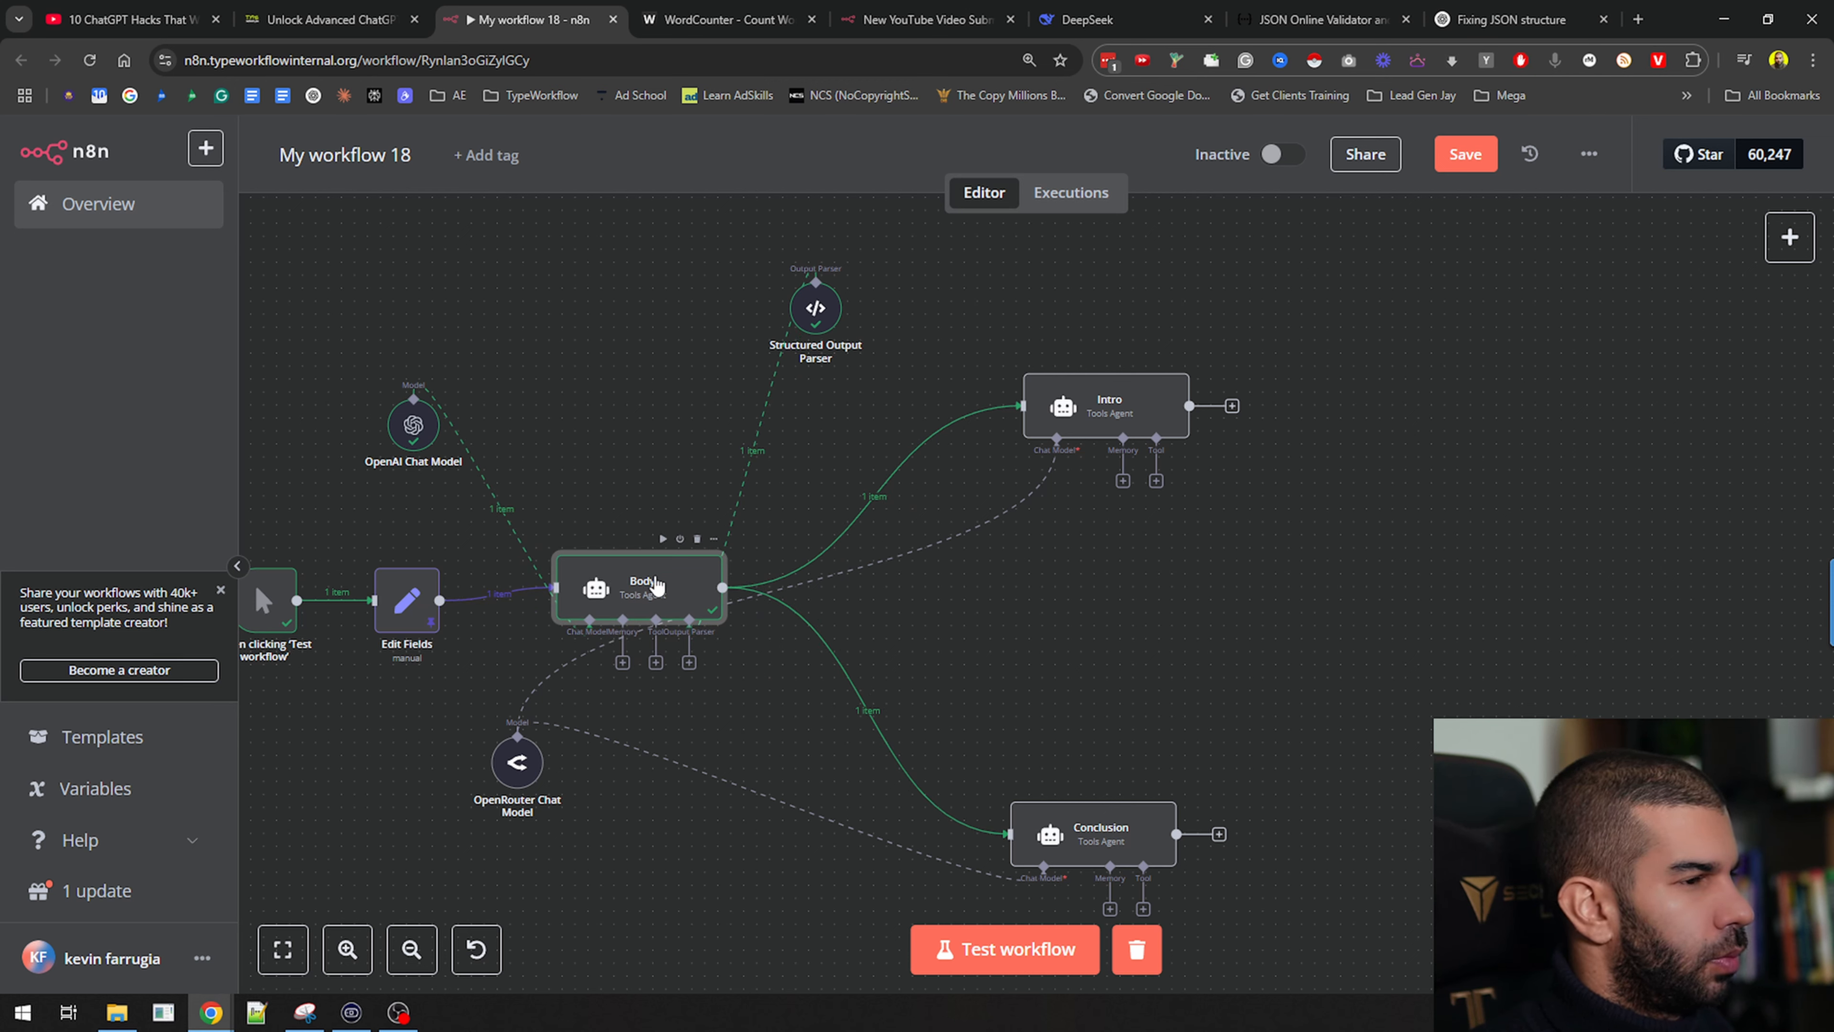
Save and test-run the whole workflow, then pin the Body and Intro outputs
key("ctrl+s")
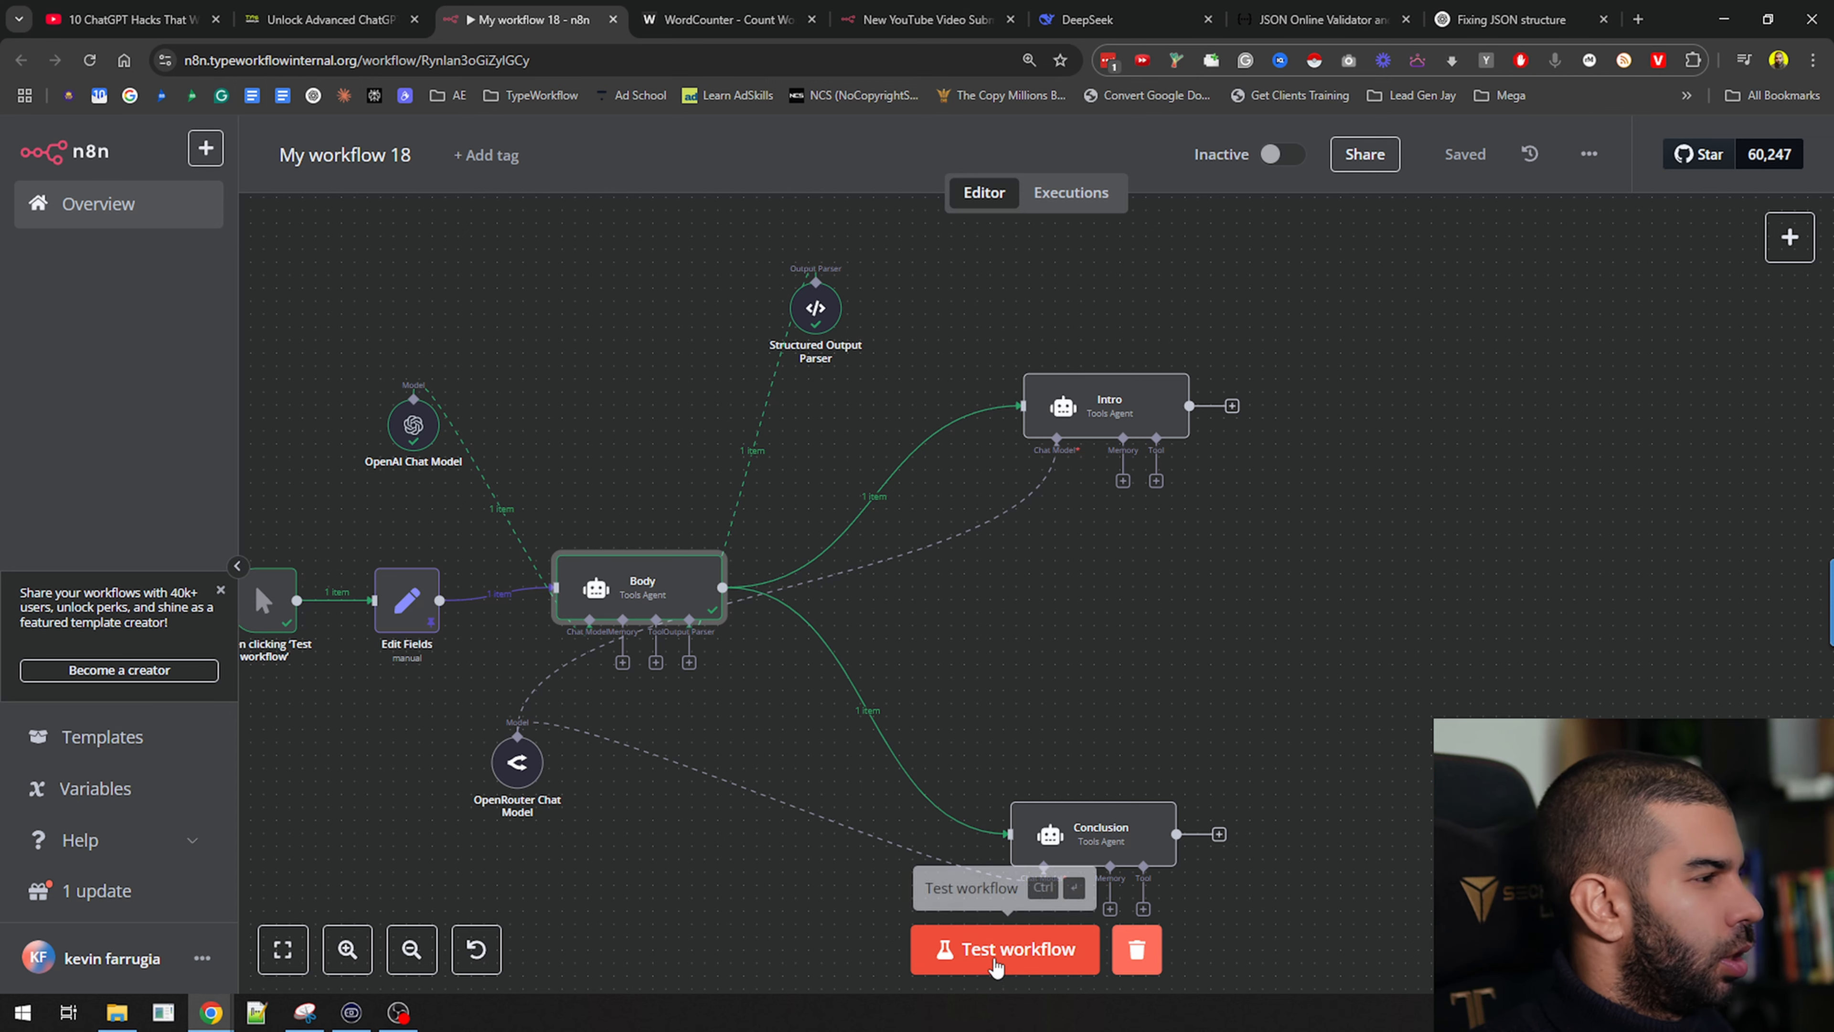
left_click(997, 976)
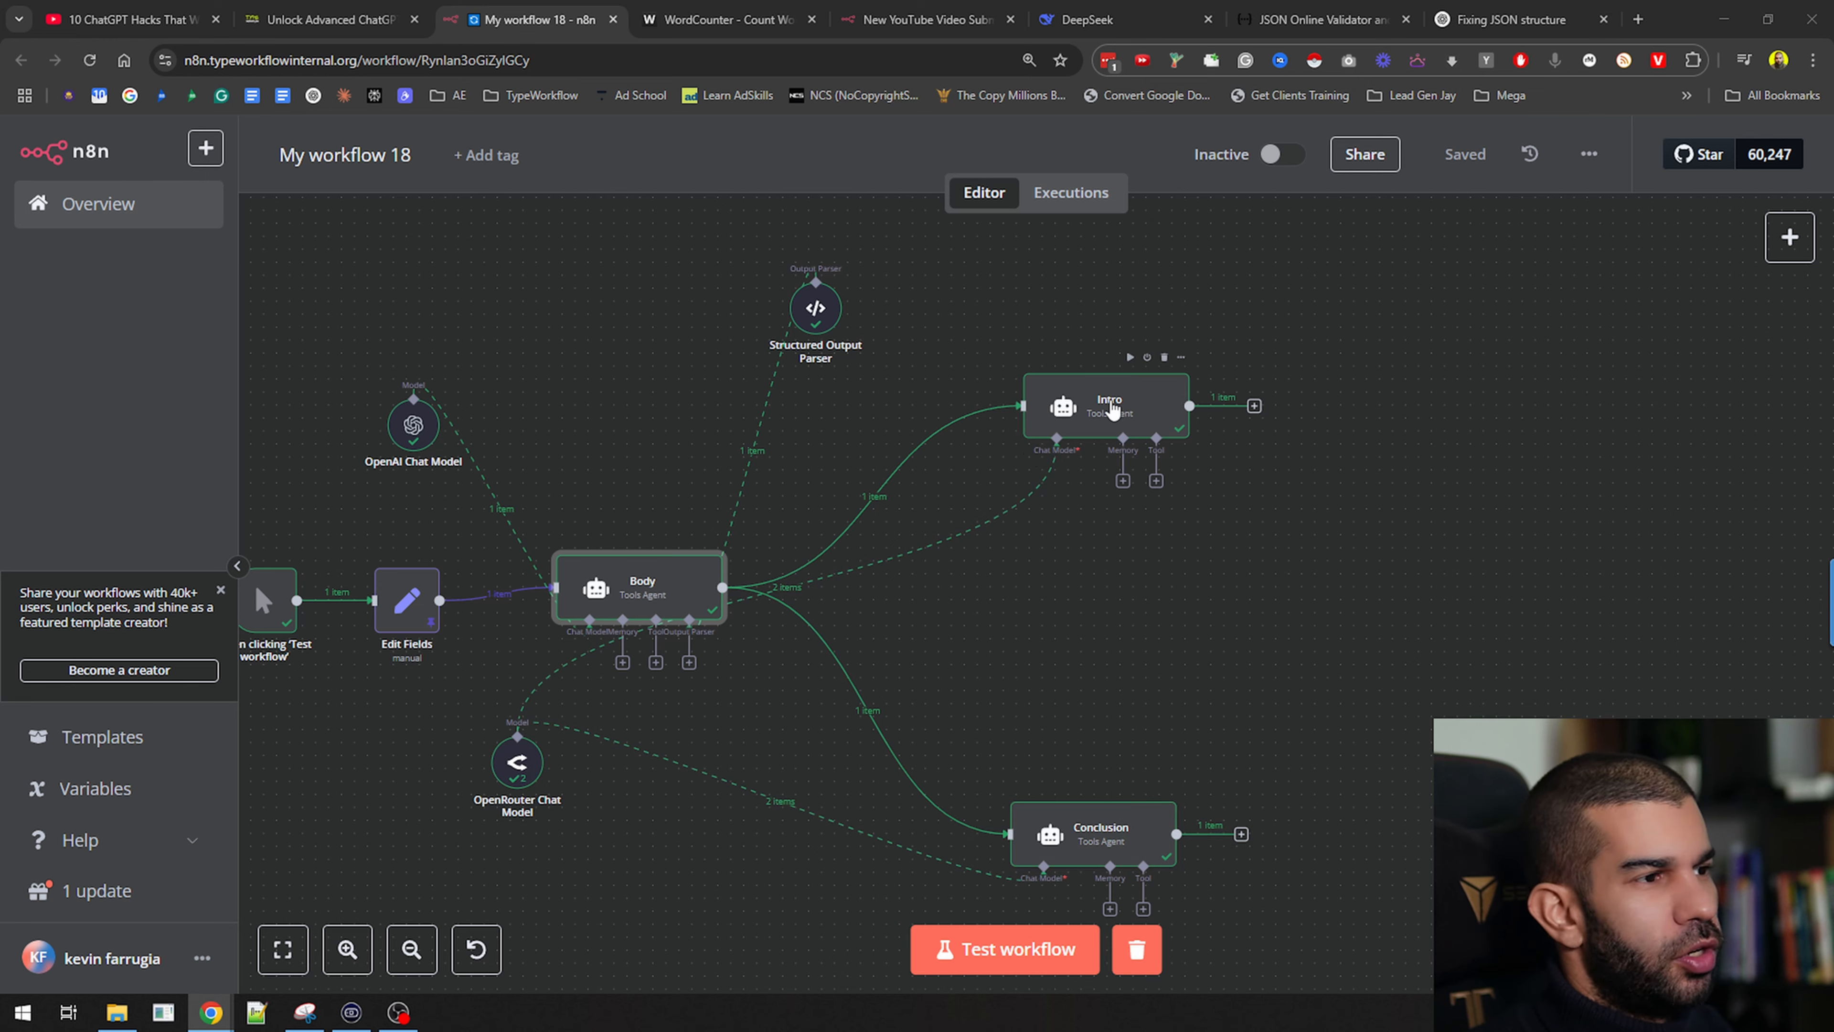
left_click(616, 609)
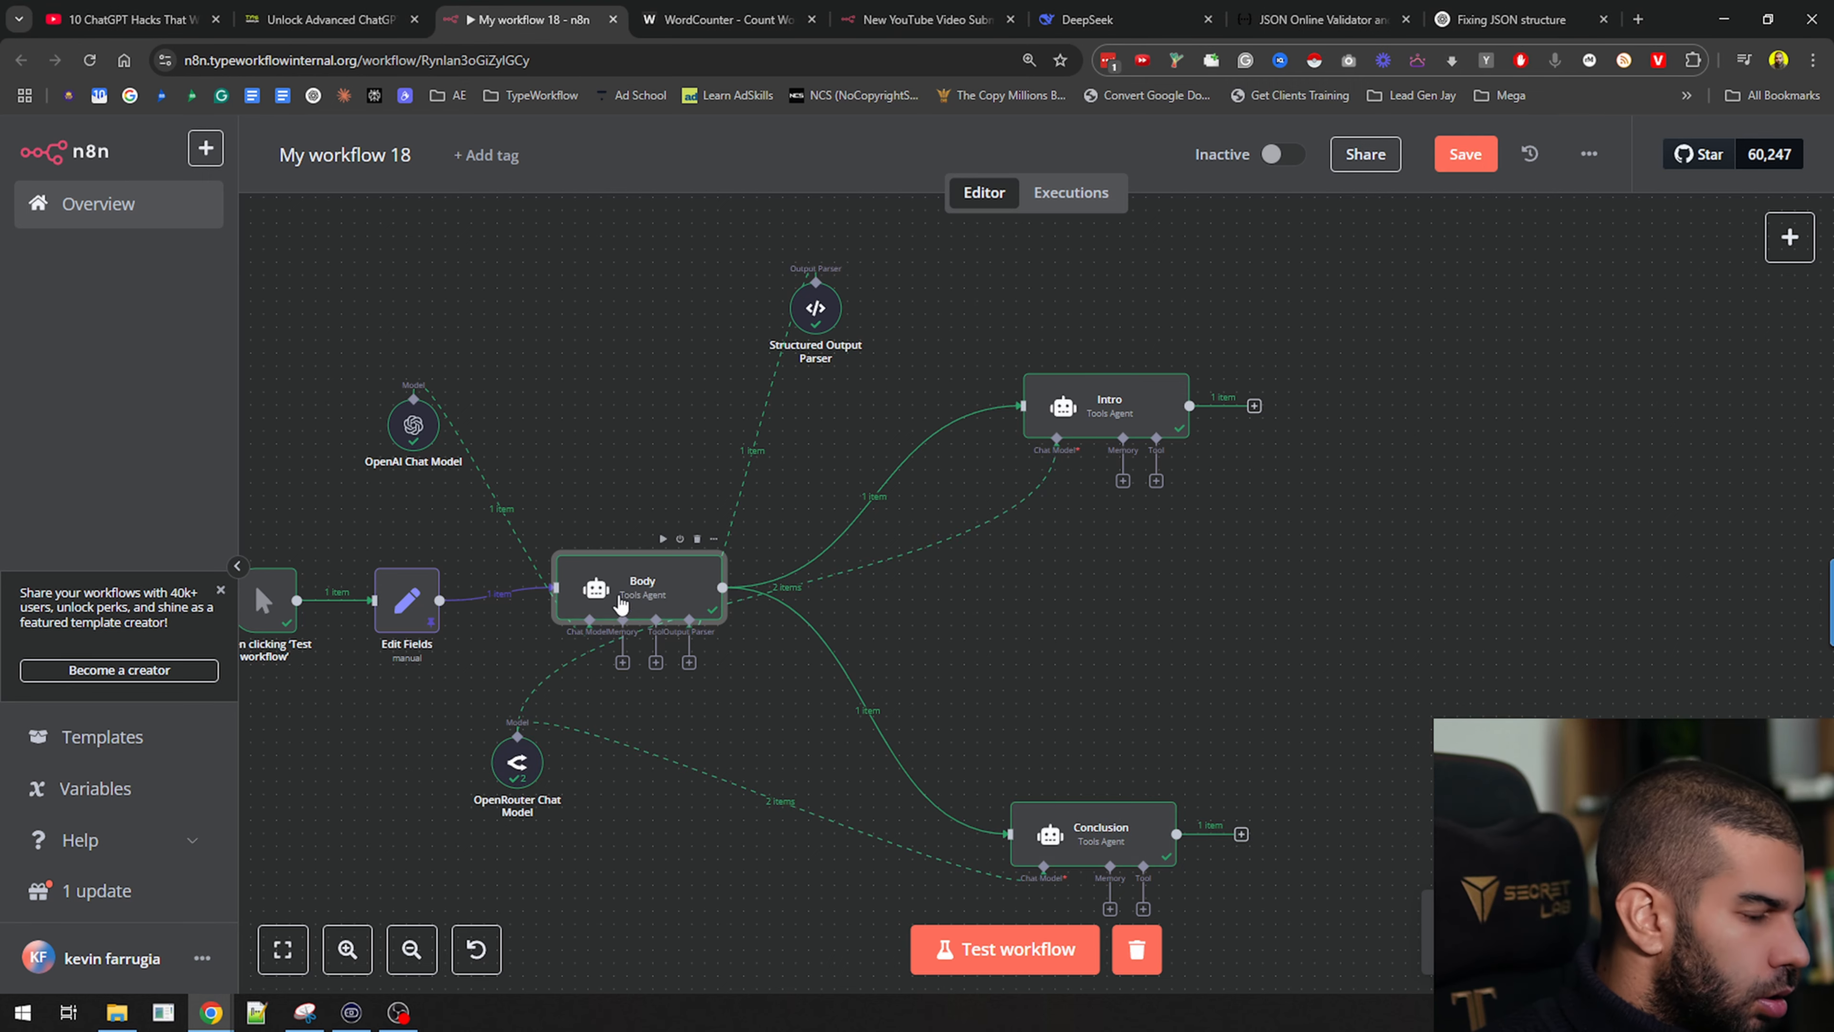
key("p")
left_click(1092, 411)
key("p")
left_click(1089, 850)
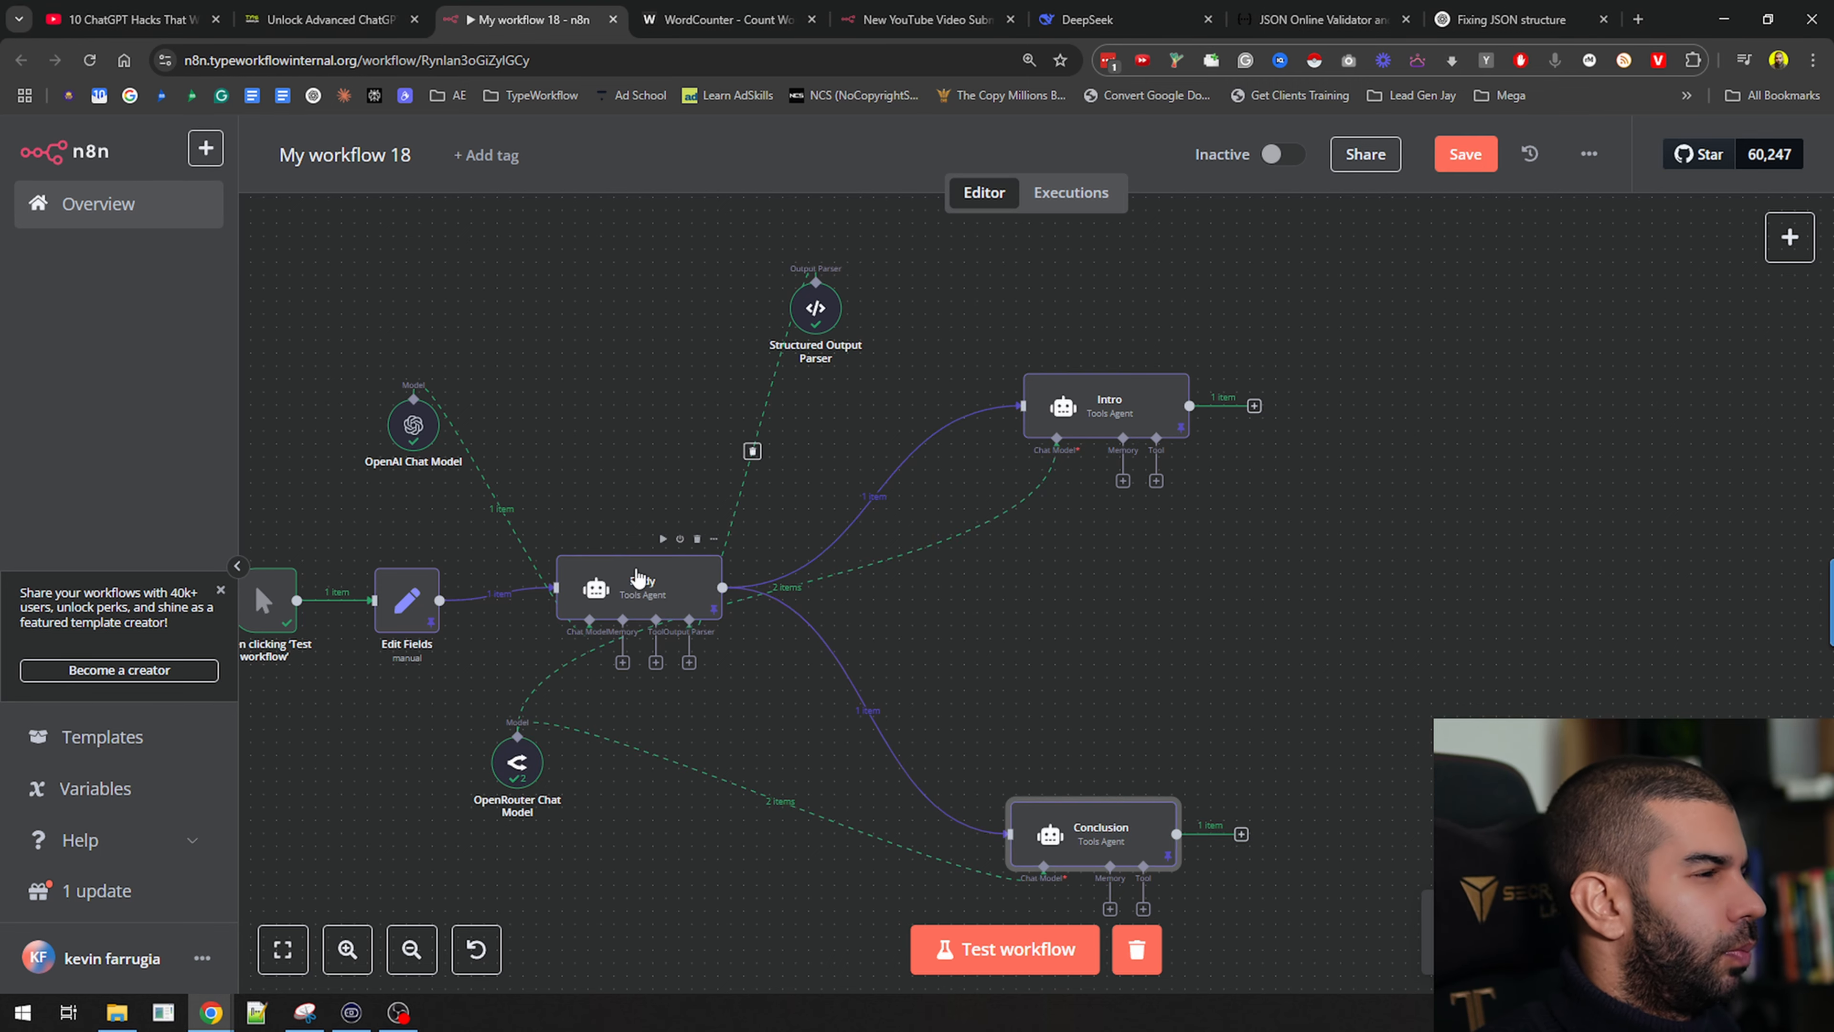
Briefly check Body's settings, then open the Intro agent's settings
double_click(629, 588)
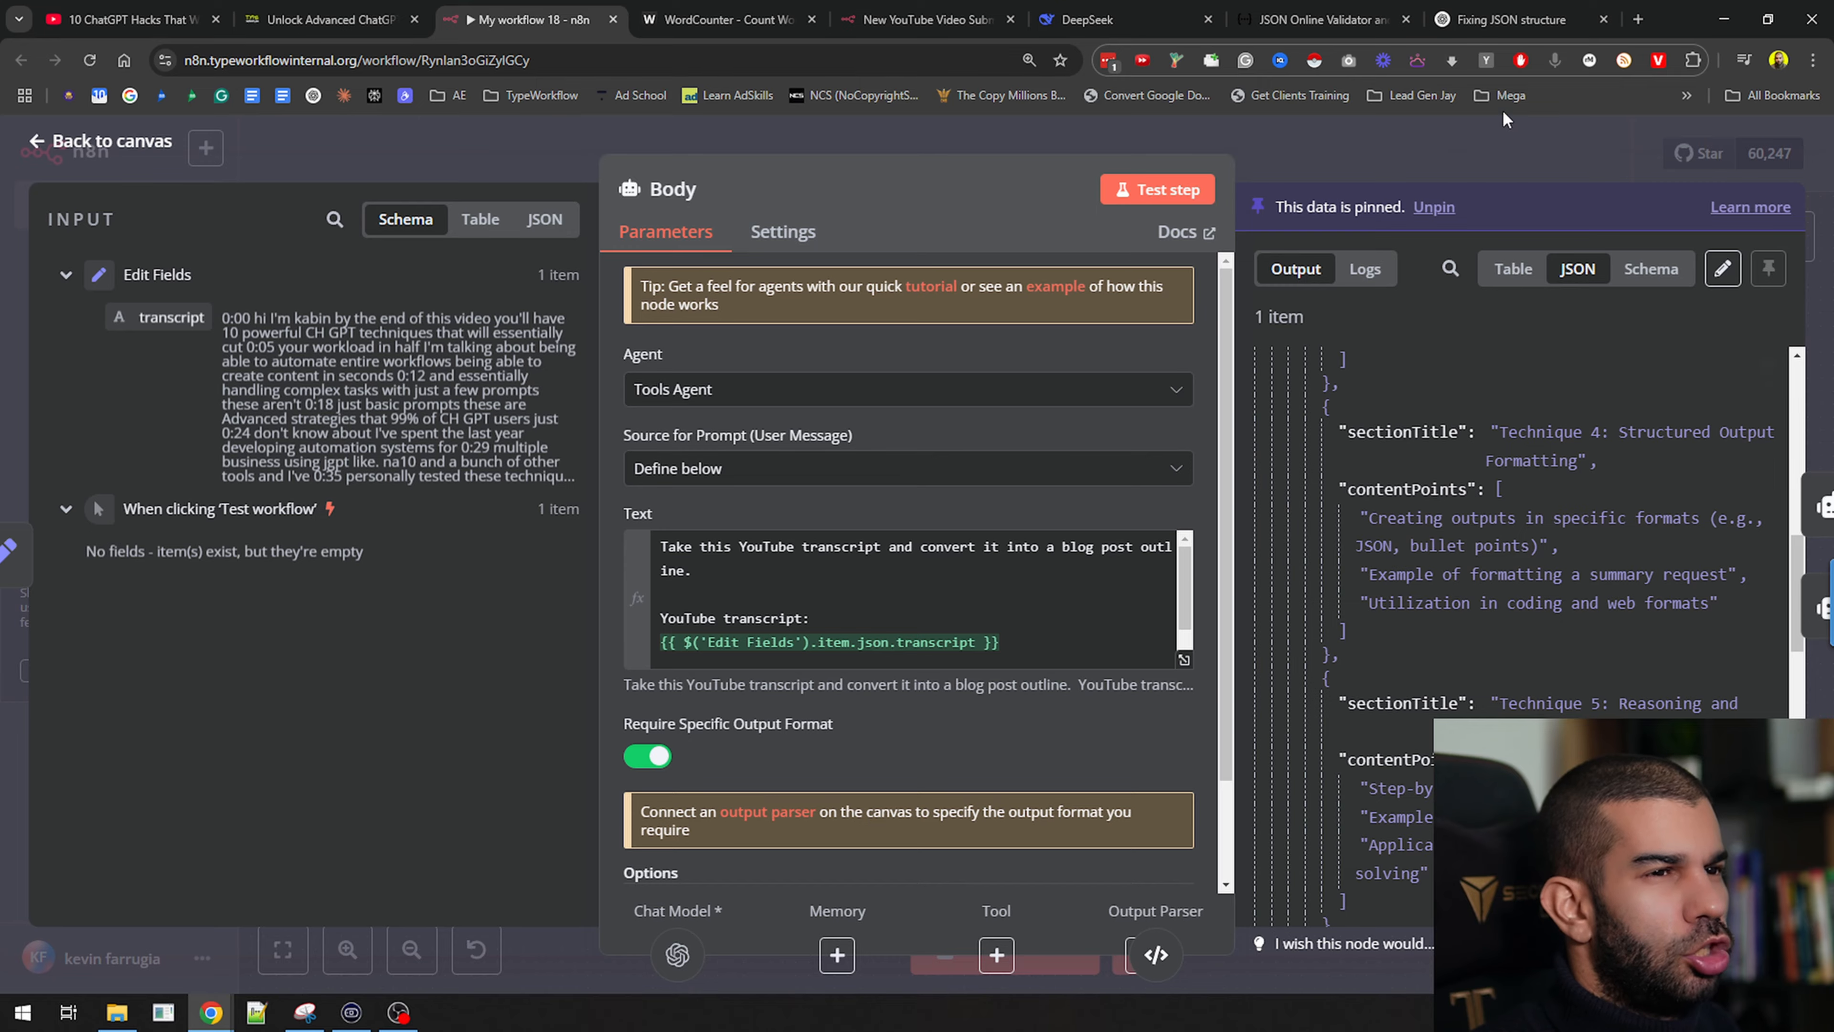
key("Escape")
double_click(1092, 410)
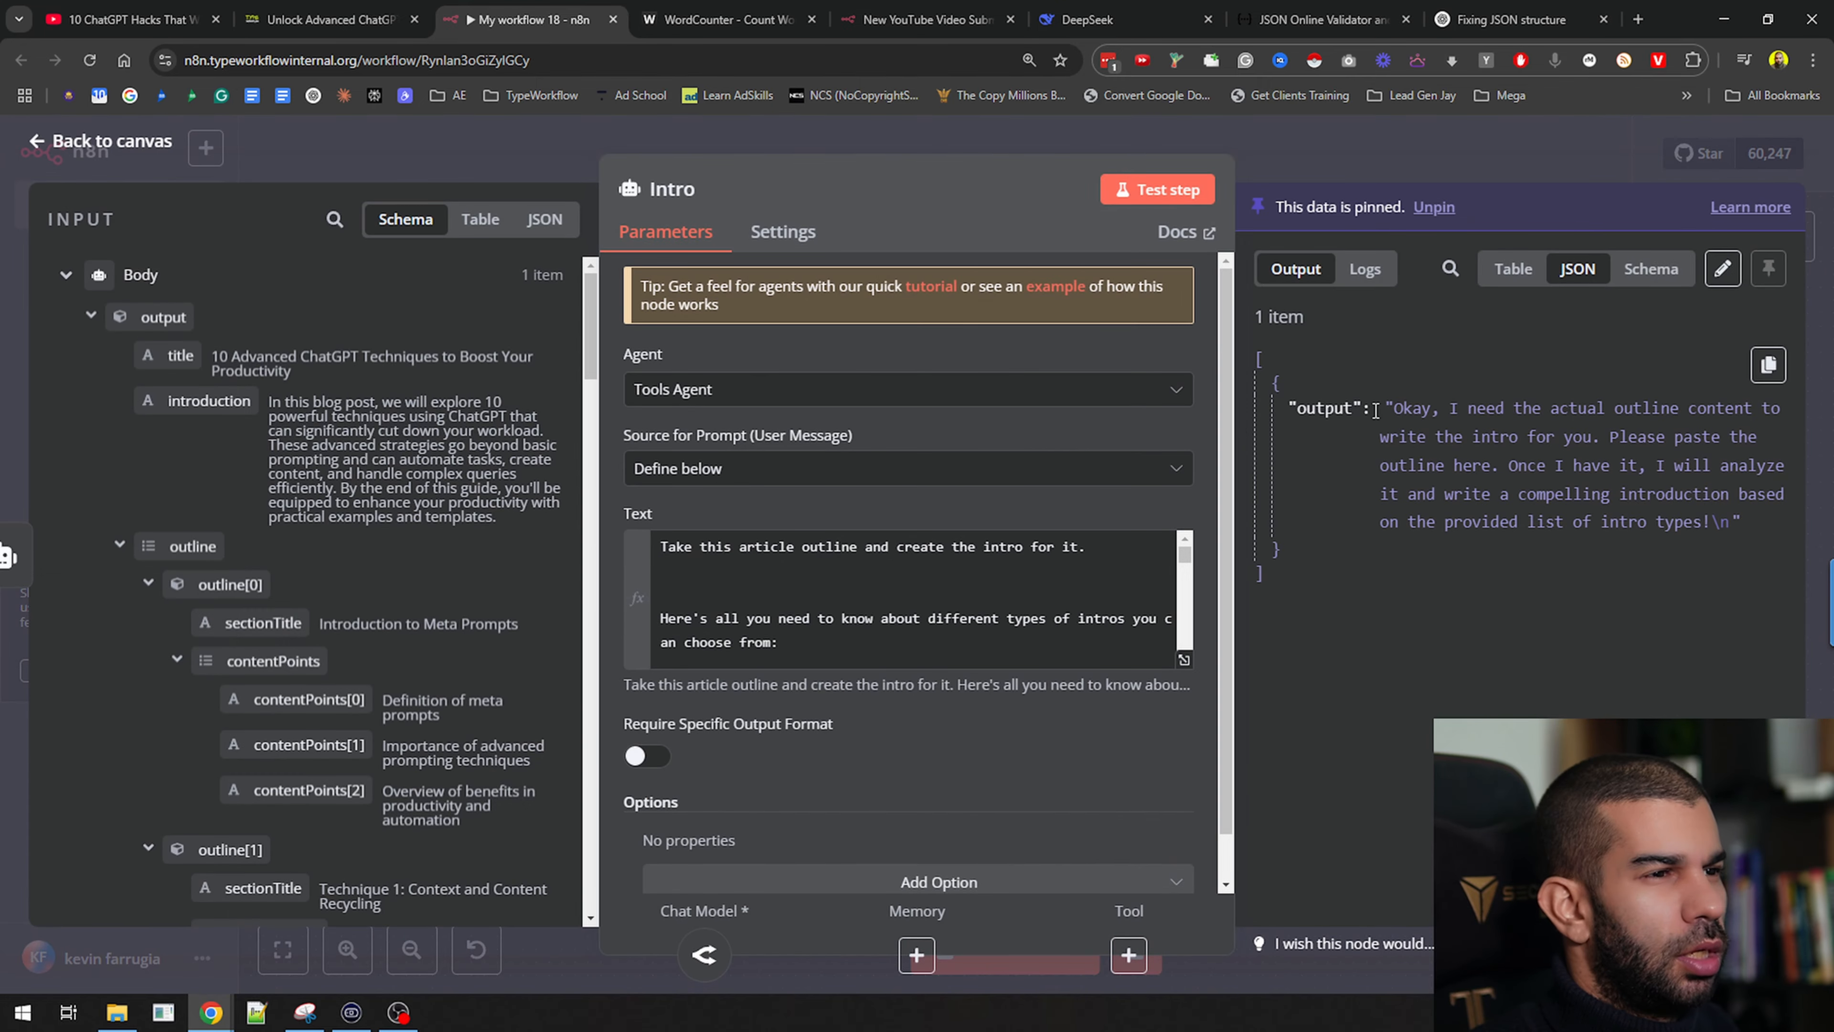
Replace the old {{ $json.output }} line in Intro's prompt with the output field from the input
left_click(1482, 150)
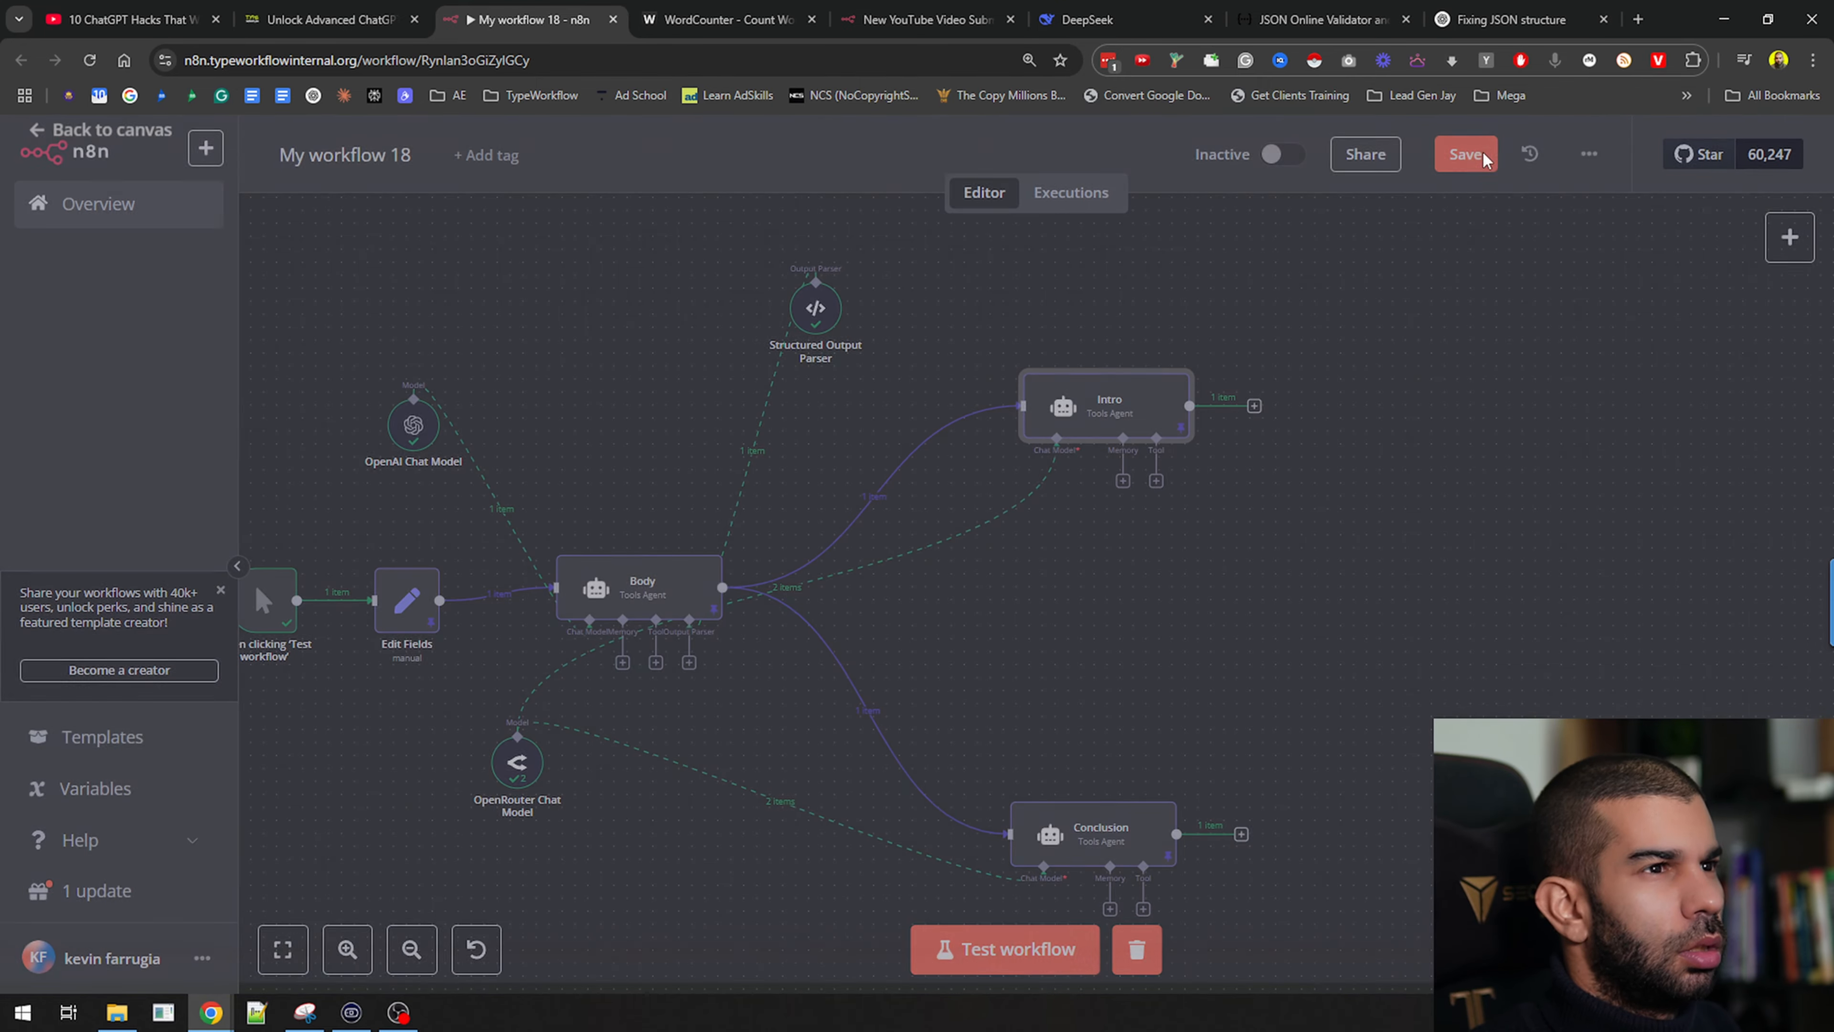
double_click(1112, 401)
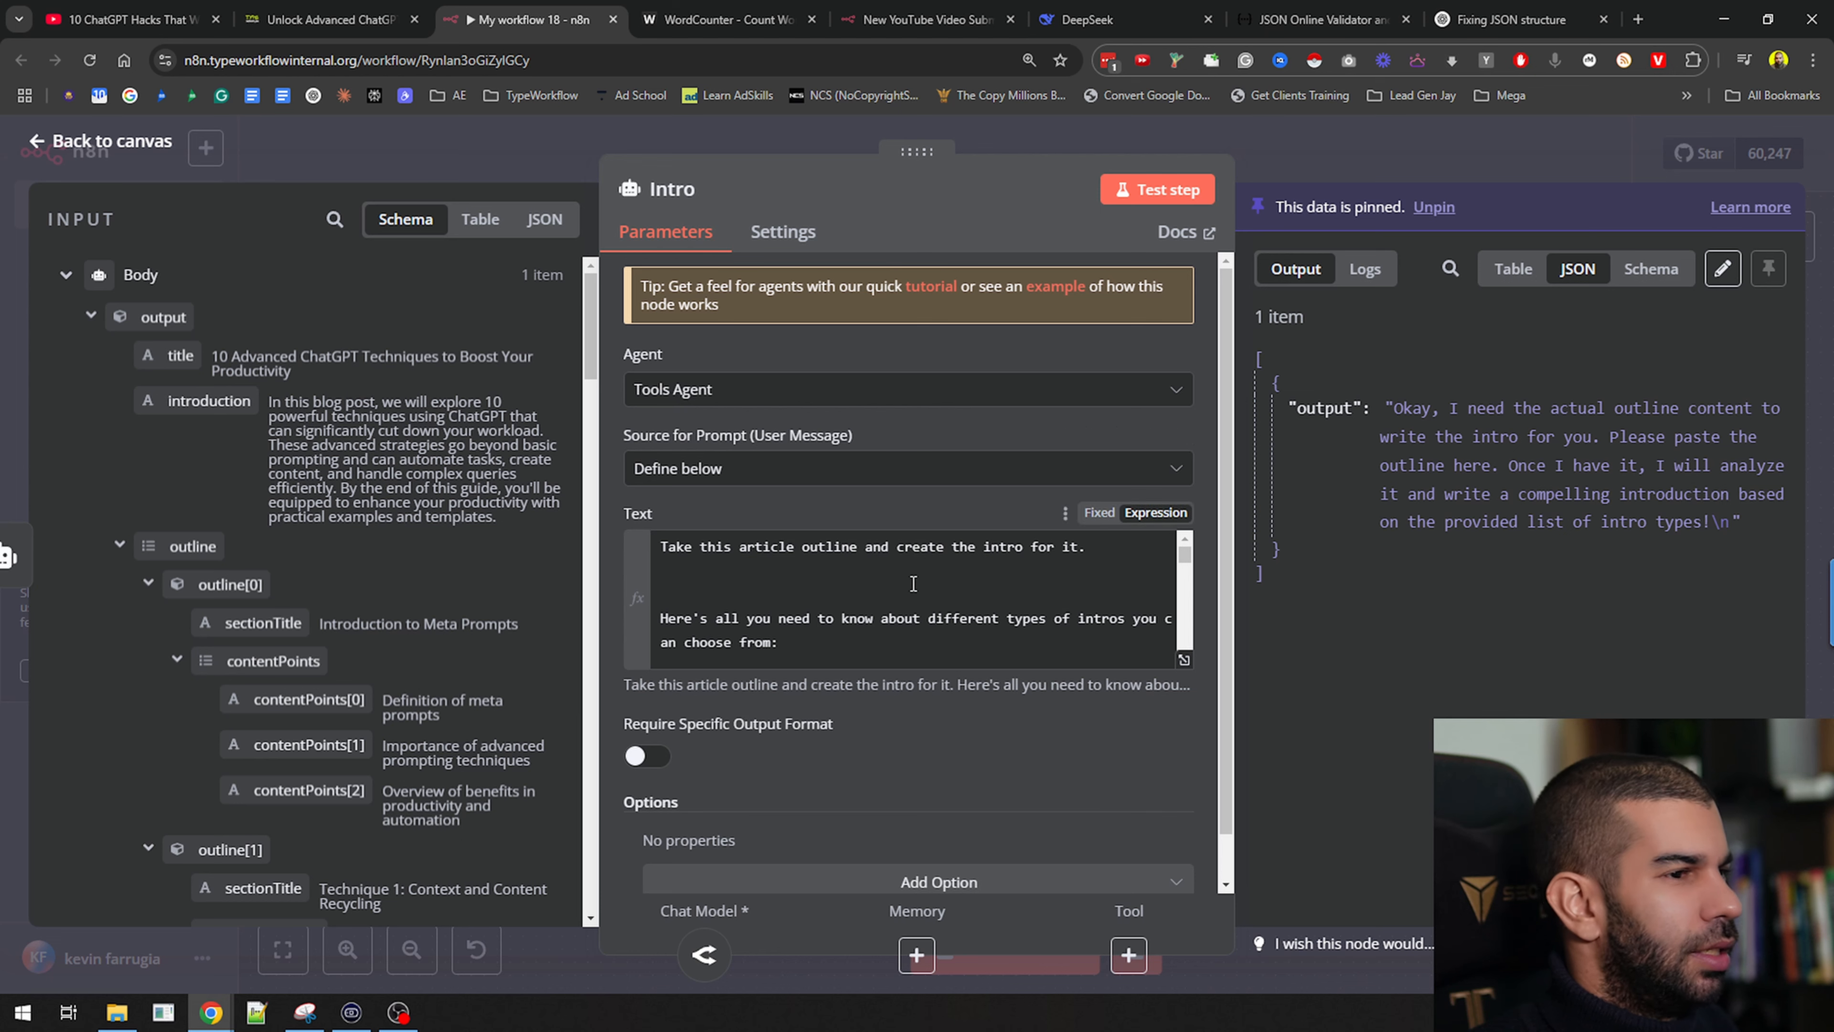
scroll(844, 629, "down", 10)
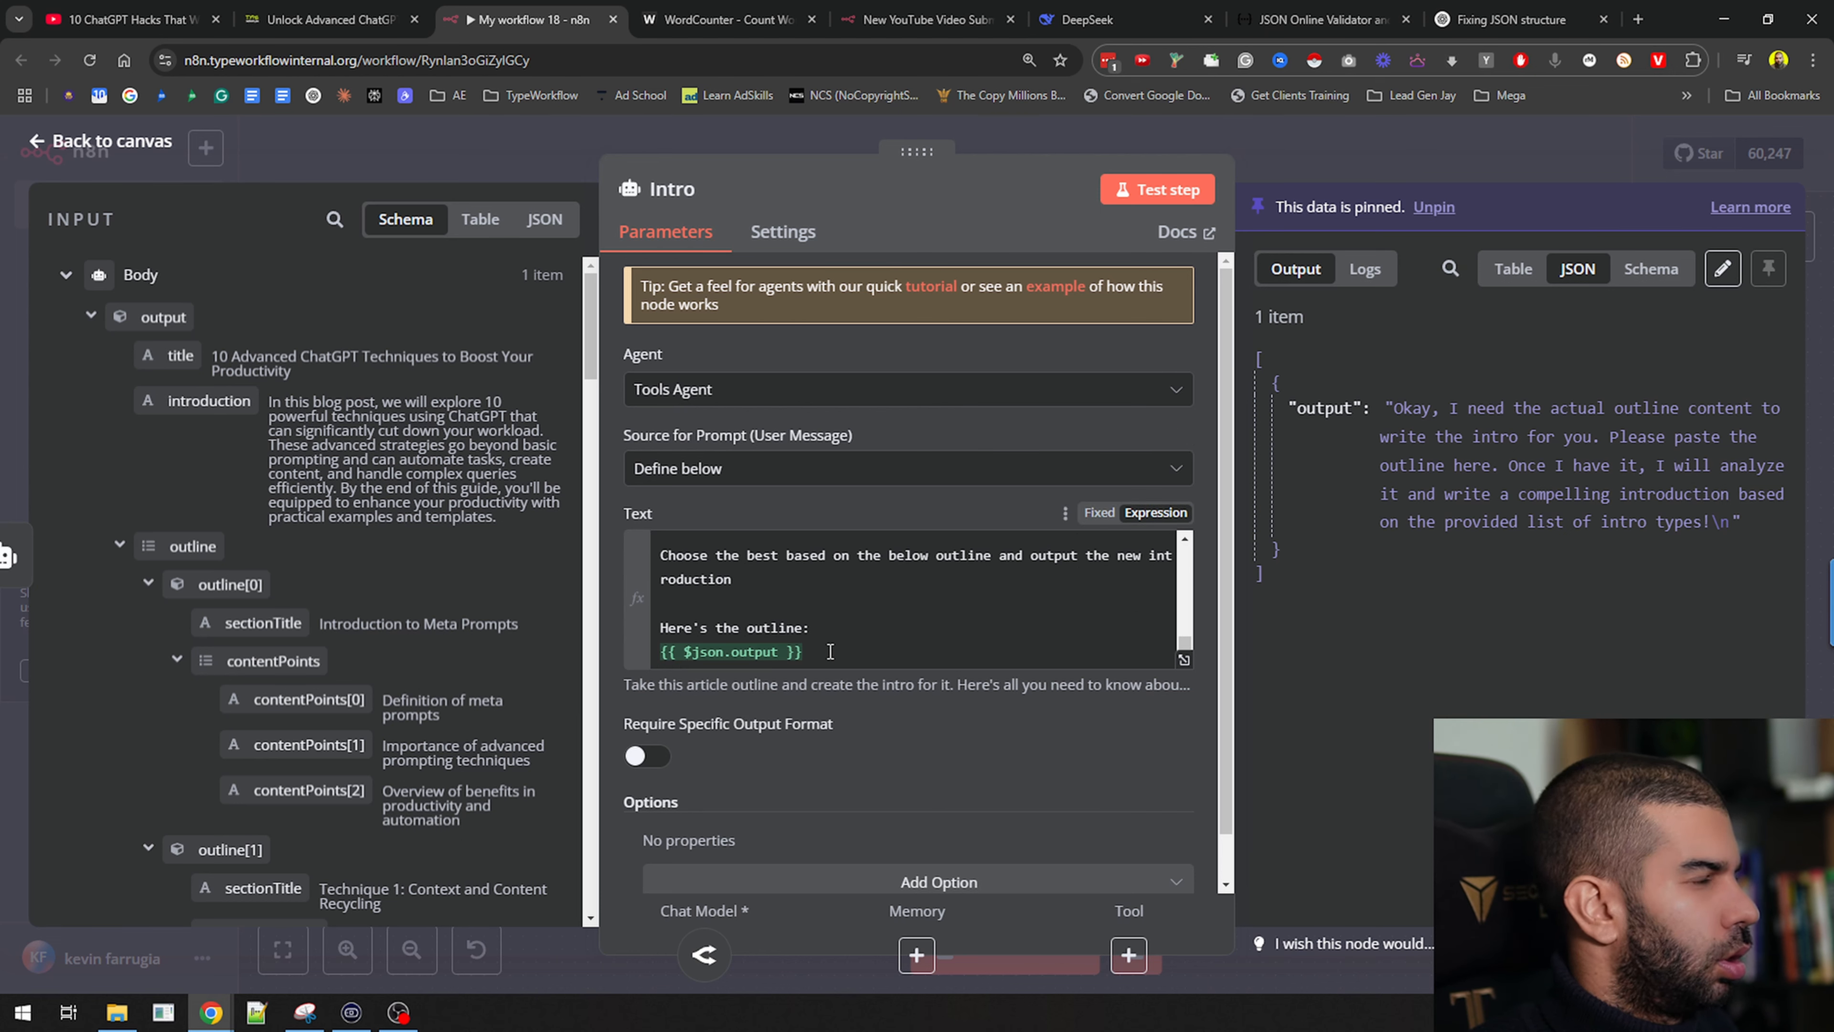
left_click(837, 653)
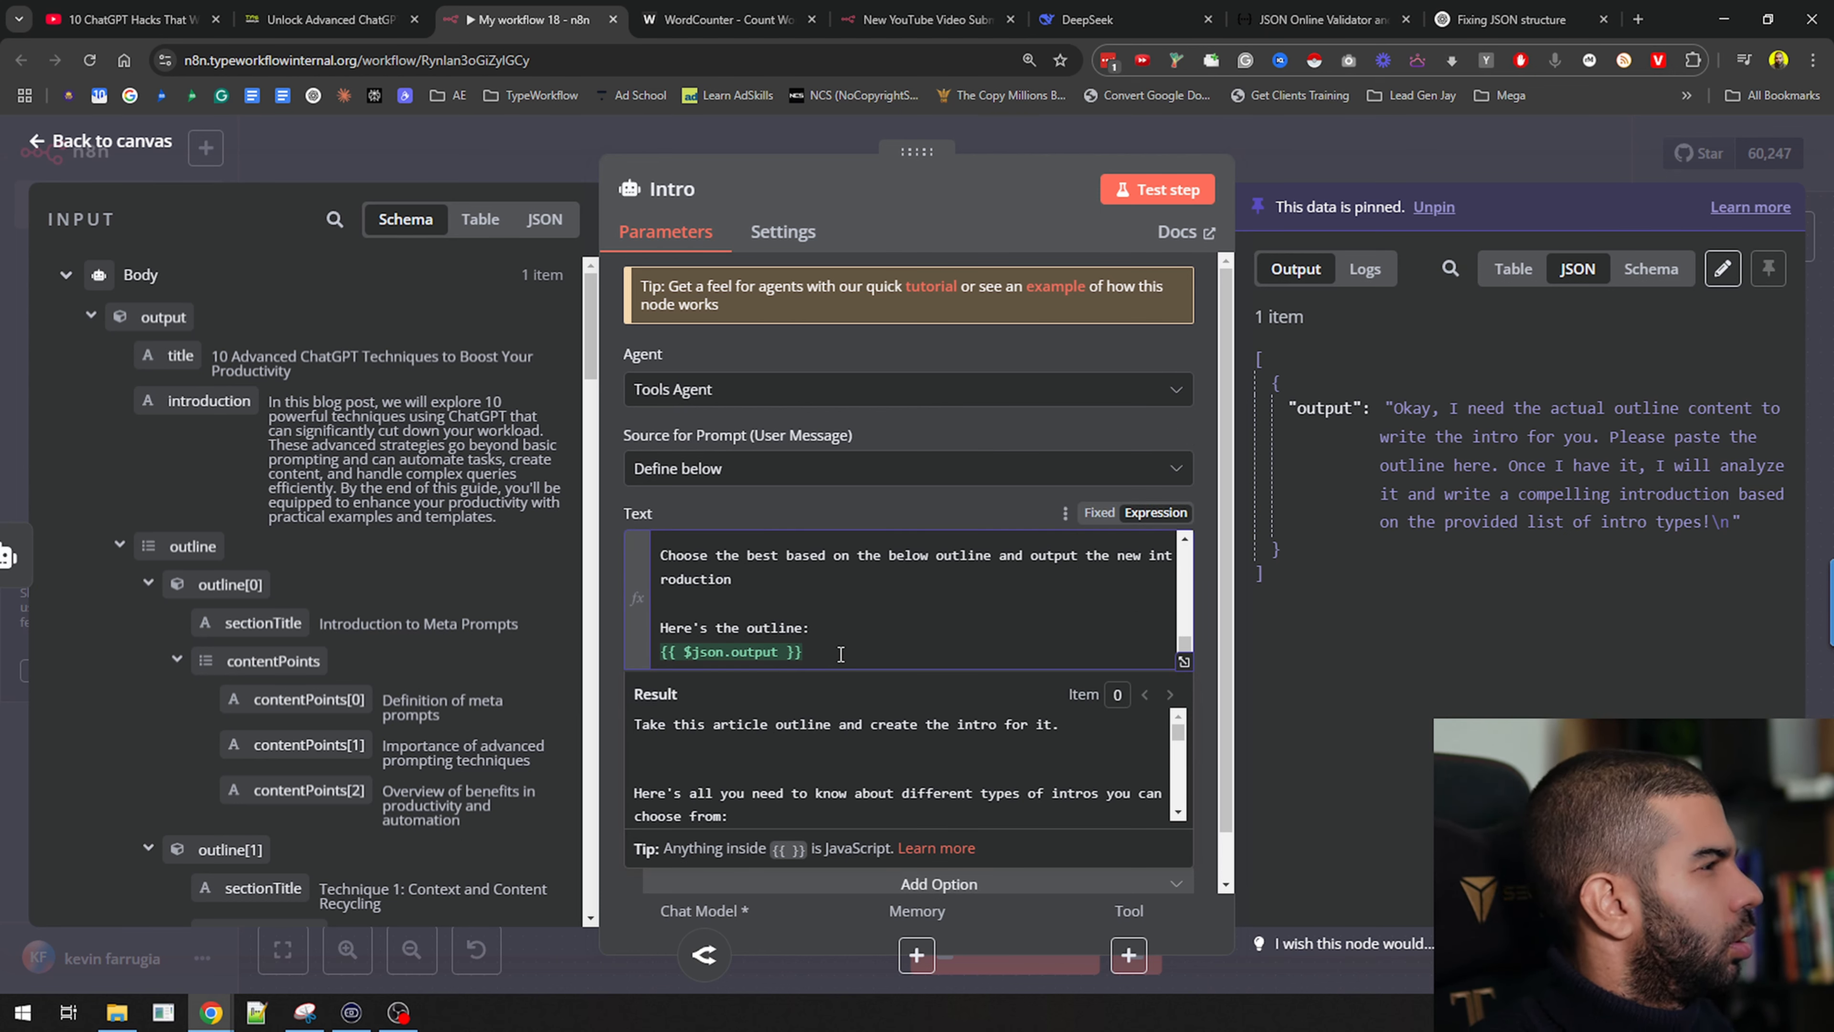
key("shift+Home")
key("BackSpace")
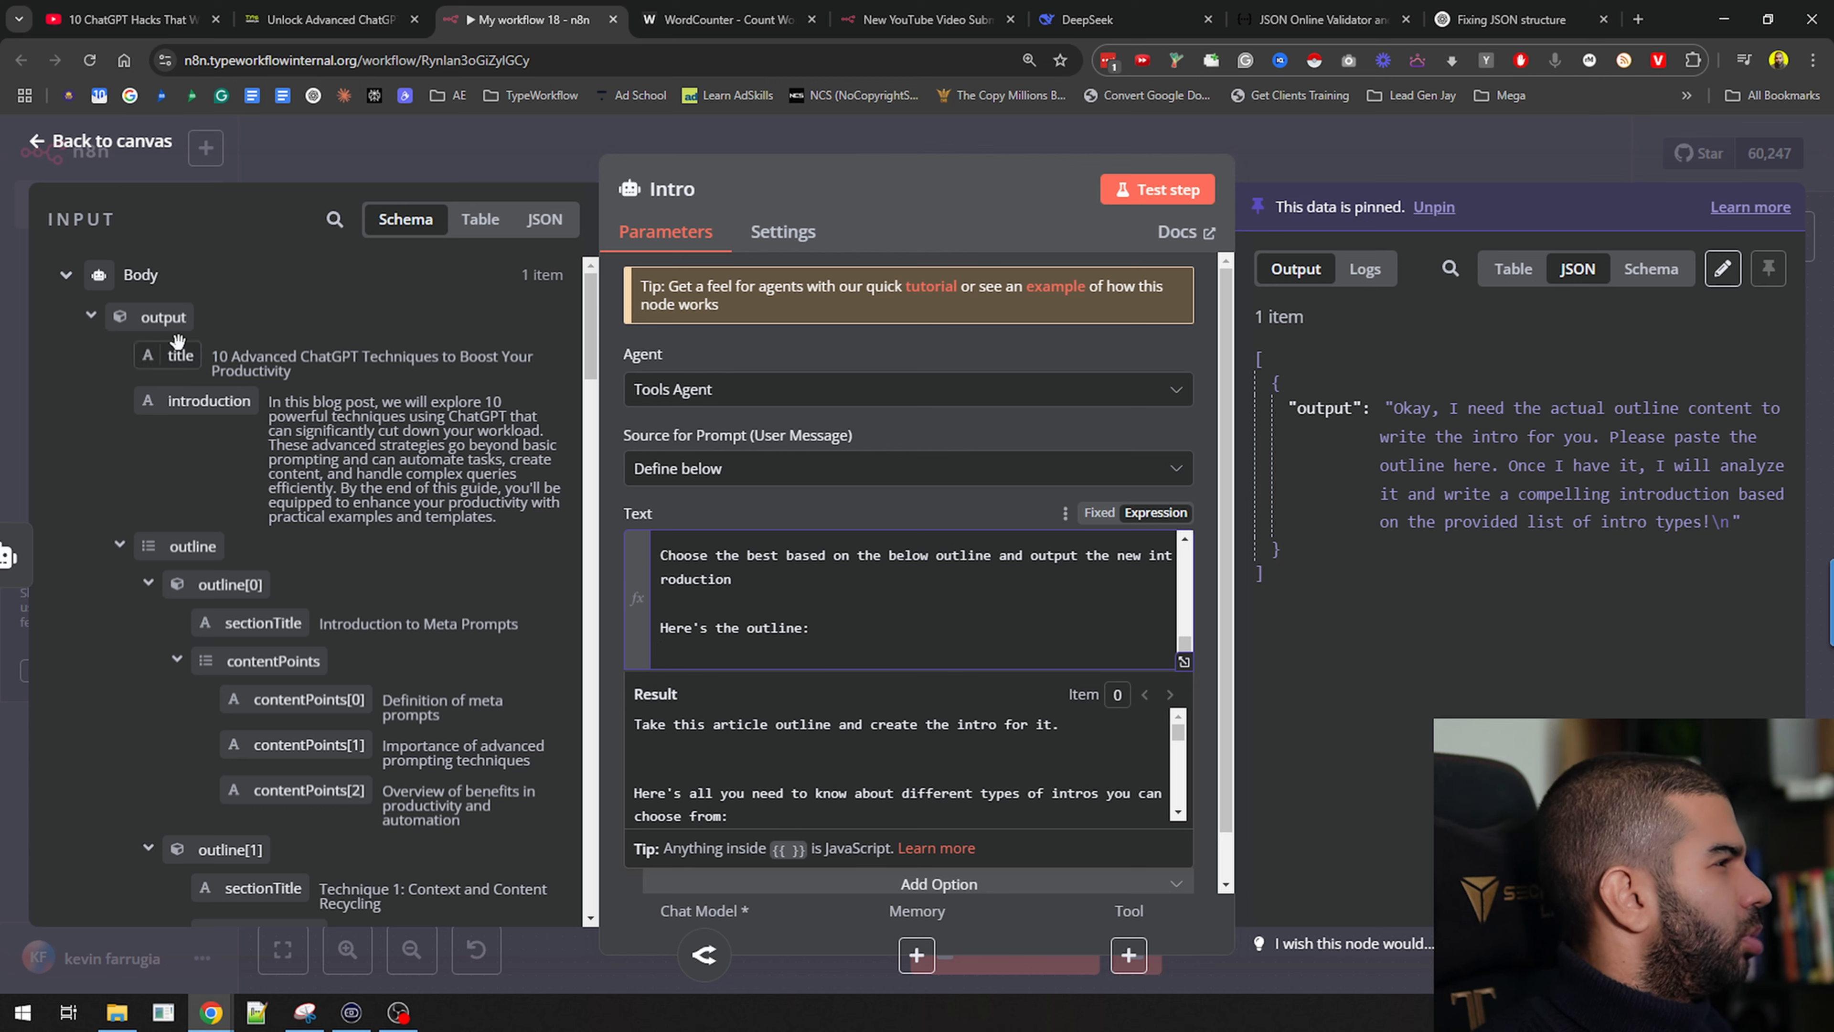
left_click_drag(174, 320, 760, 641)
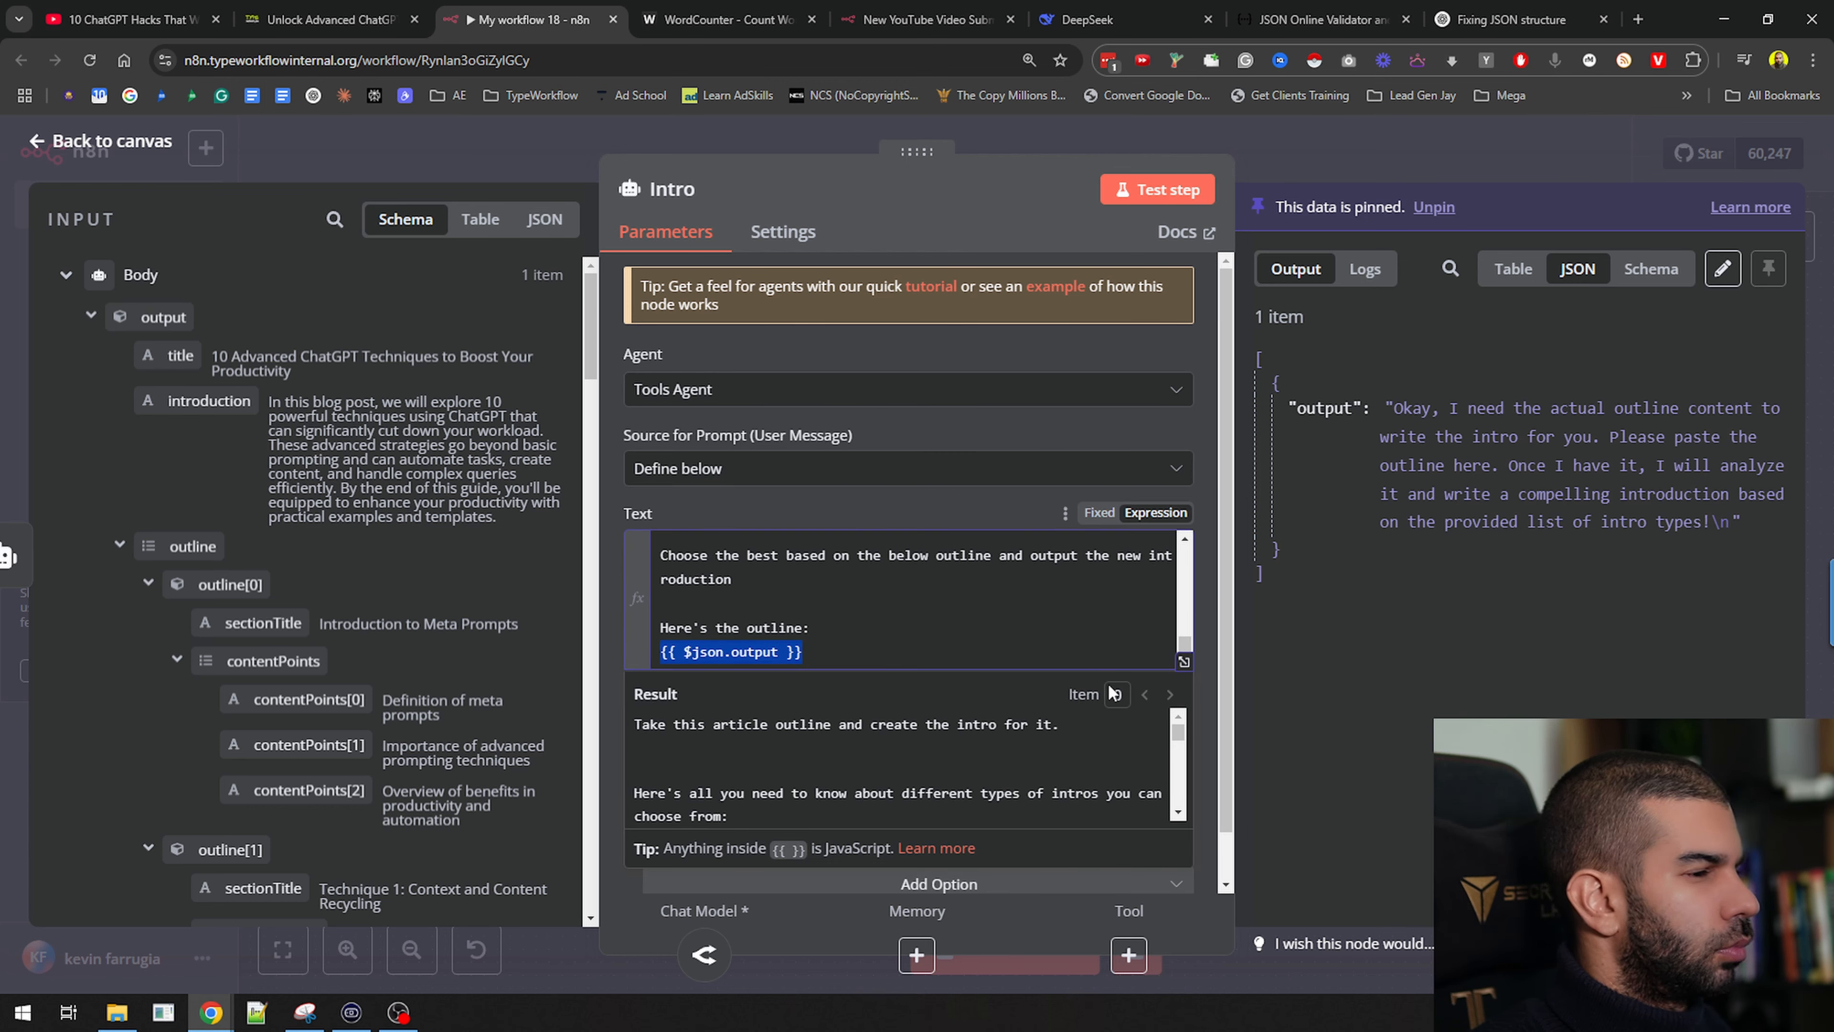
scroll(1112, 791, "down", 10)
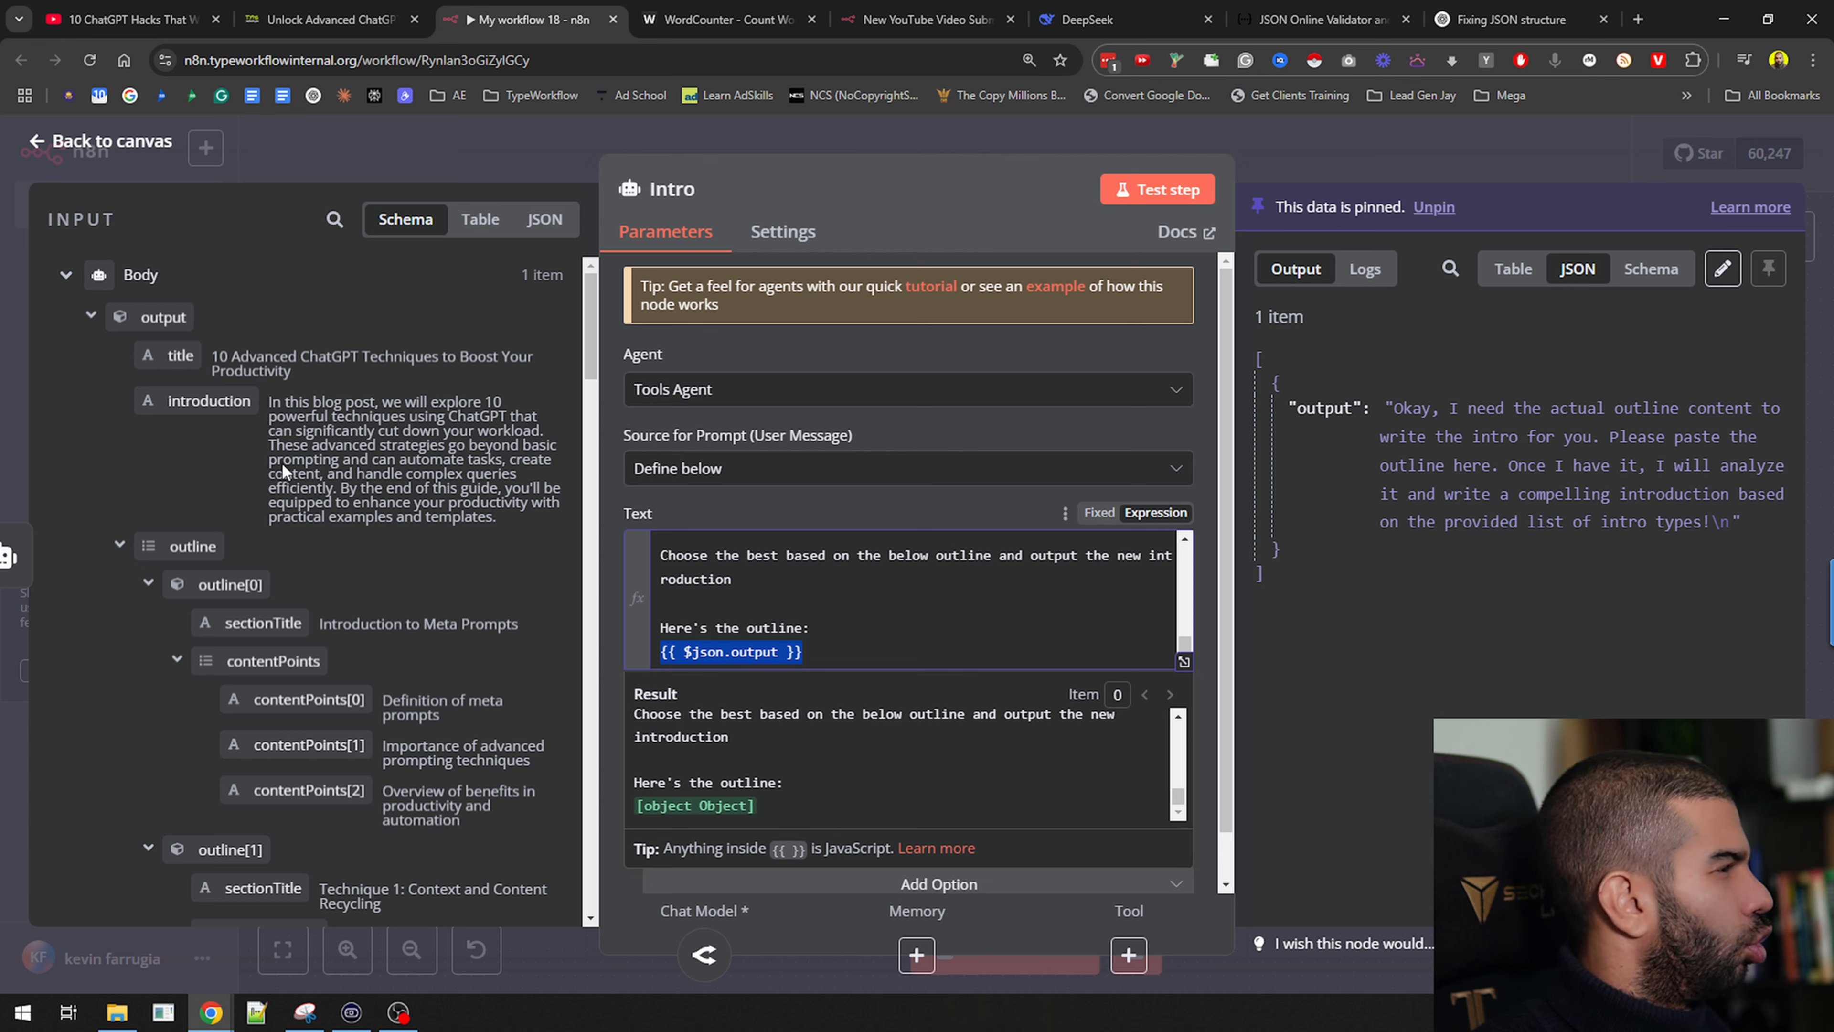
Change the expression to take the outline array's first() item
left_click(855, 663)
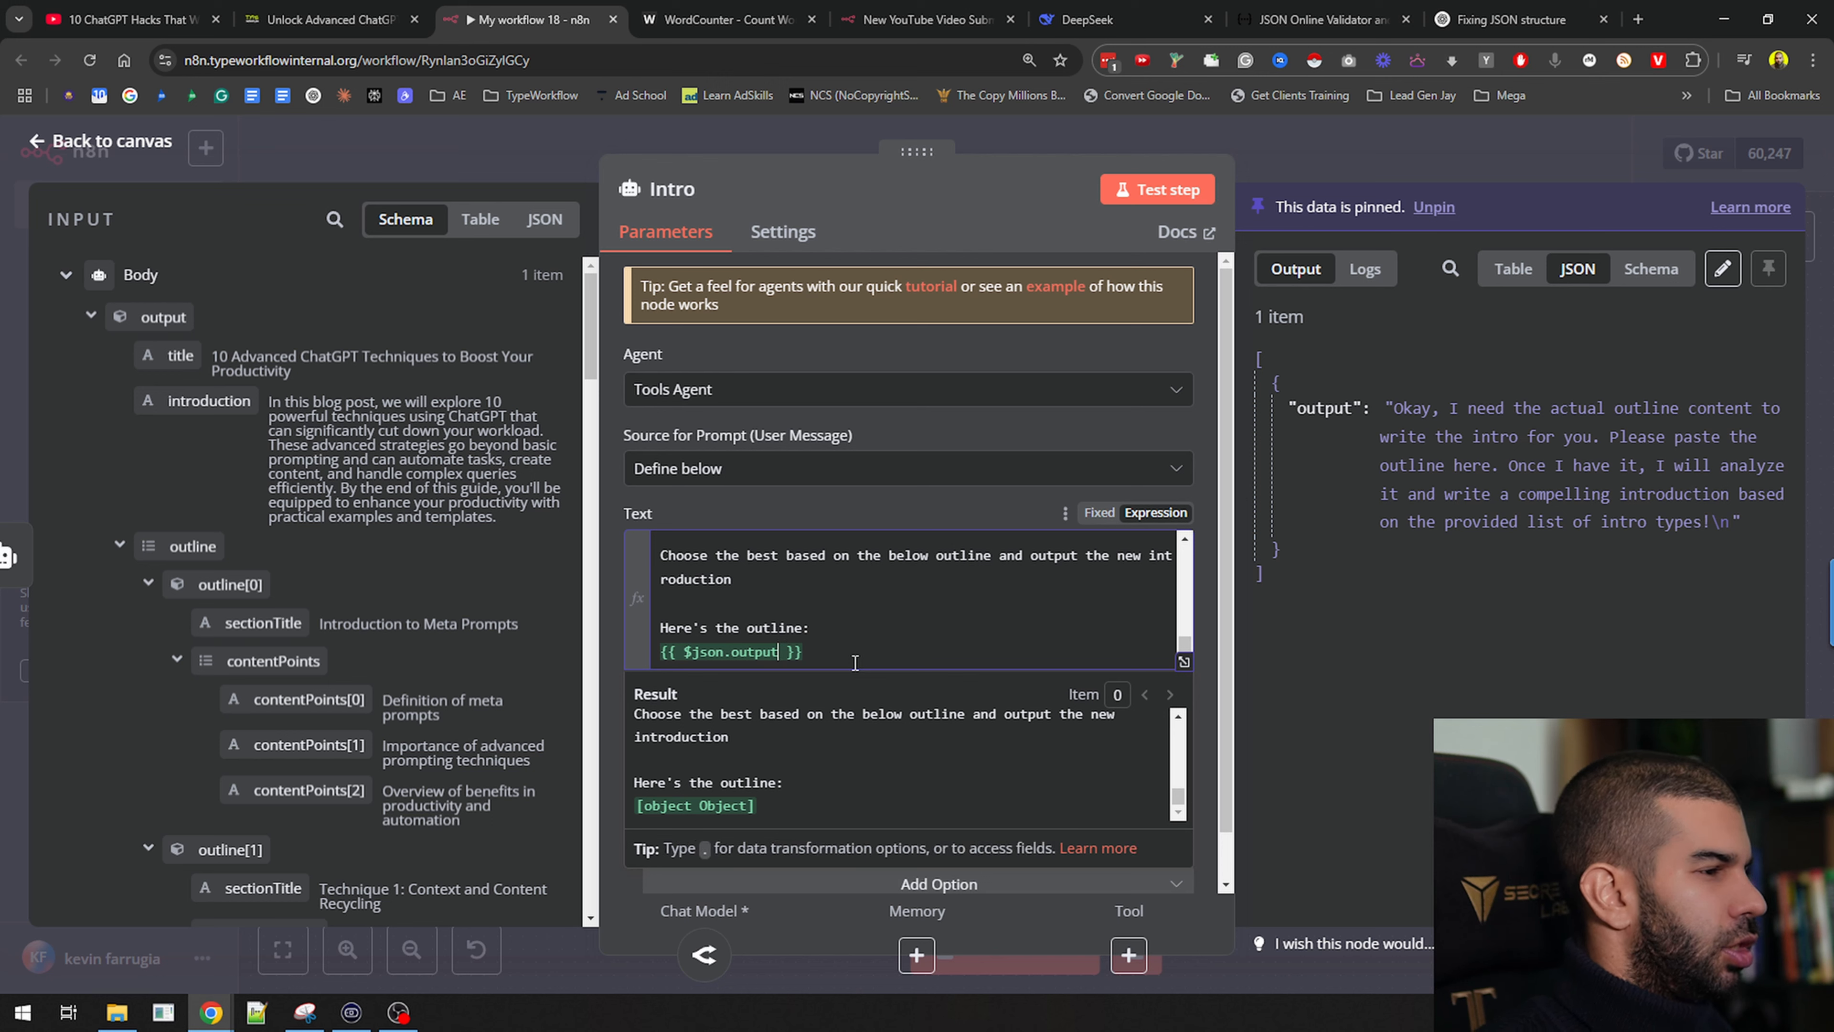
type(".all")
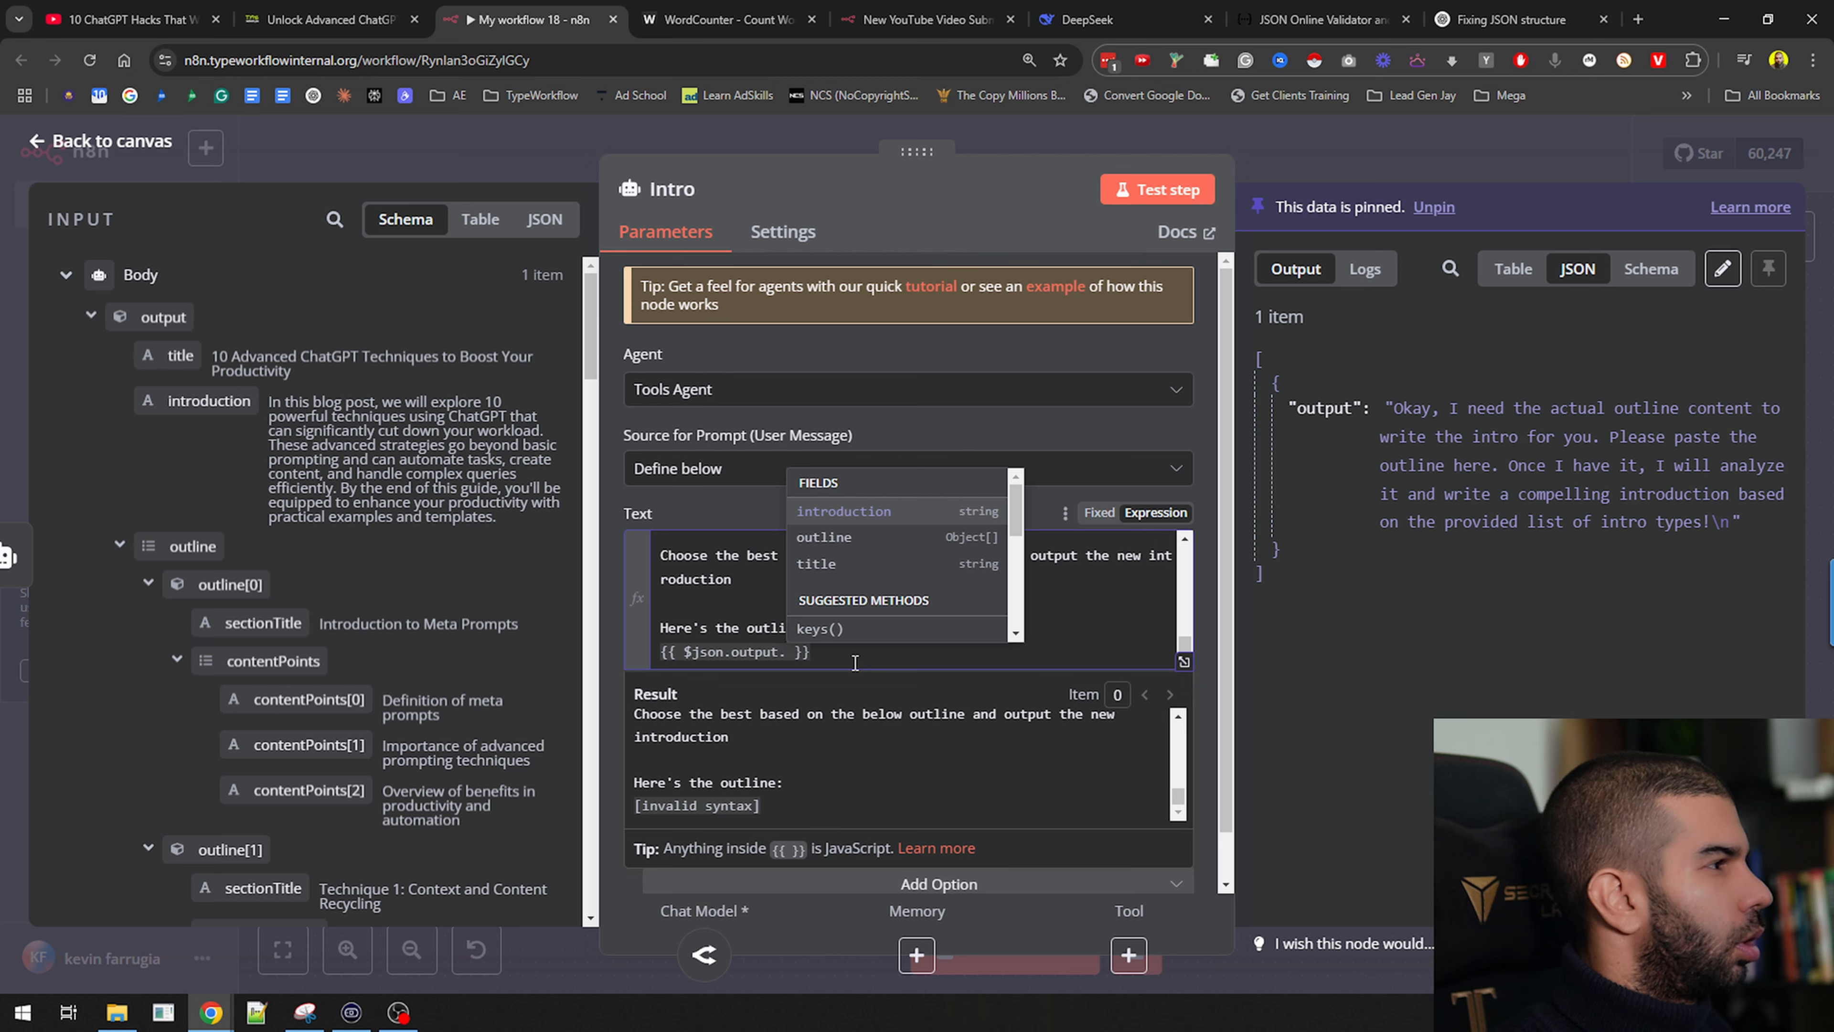
key("Down")
key("Return")
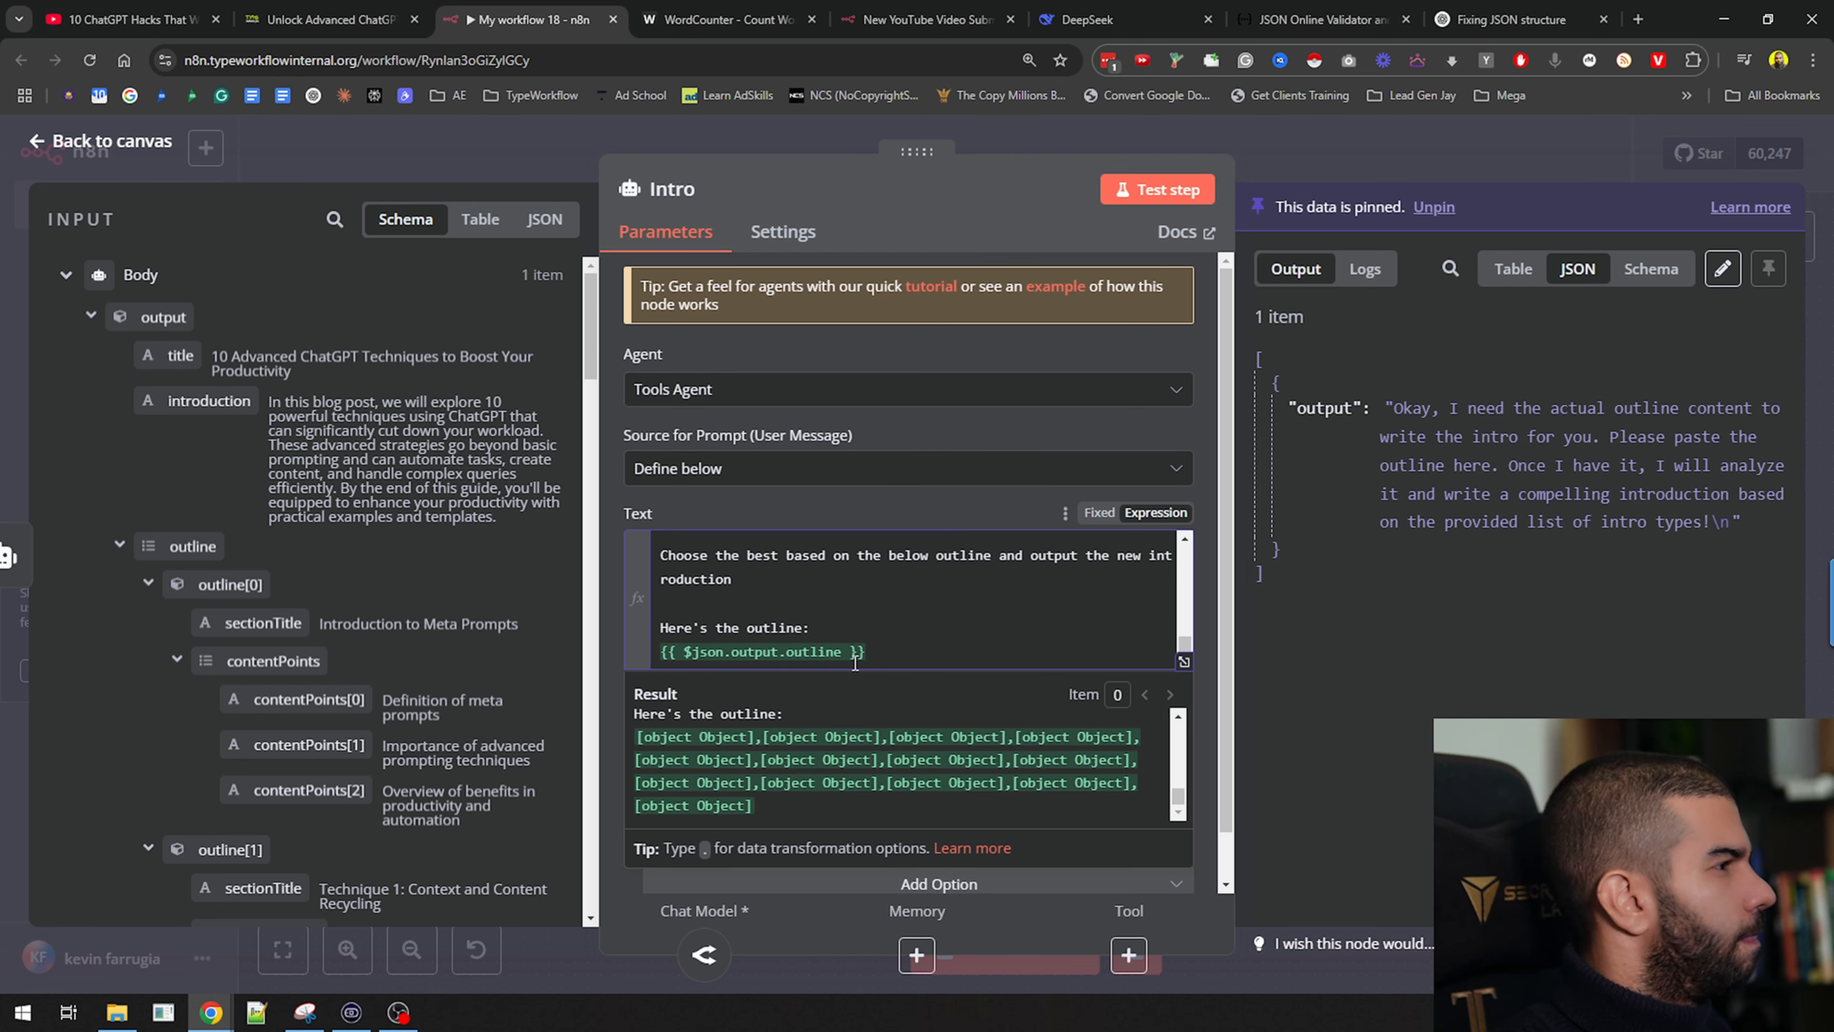
type(".")
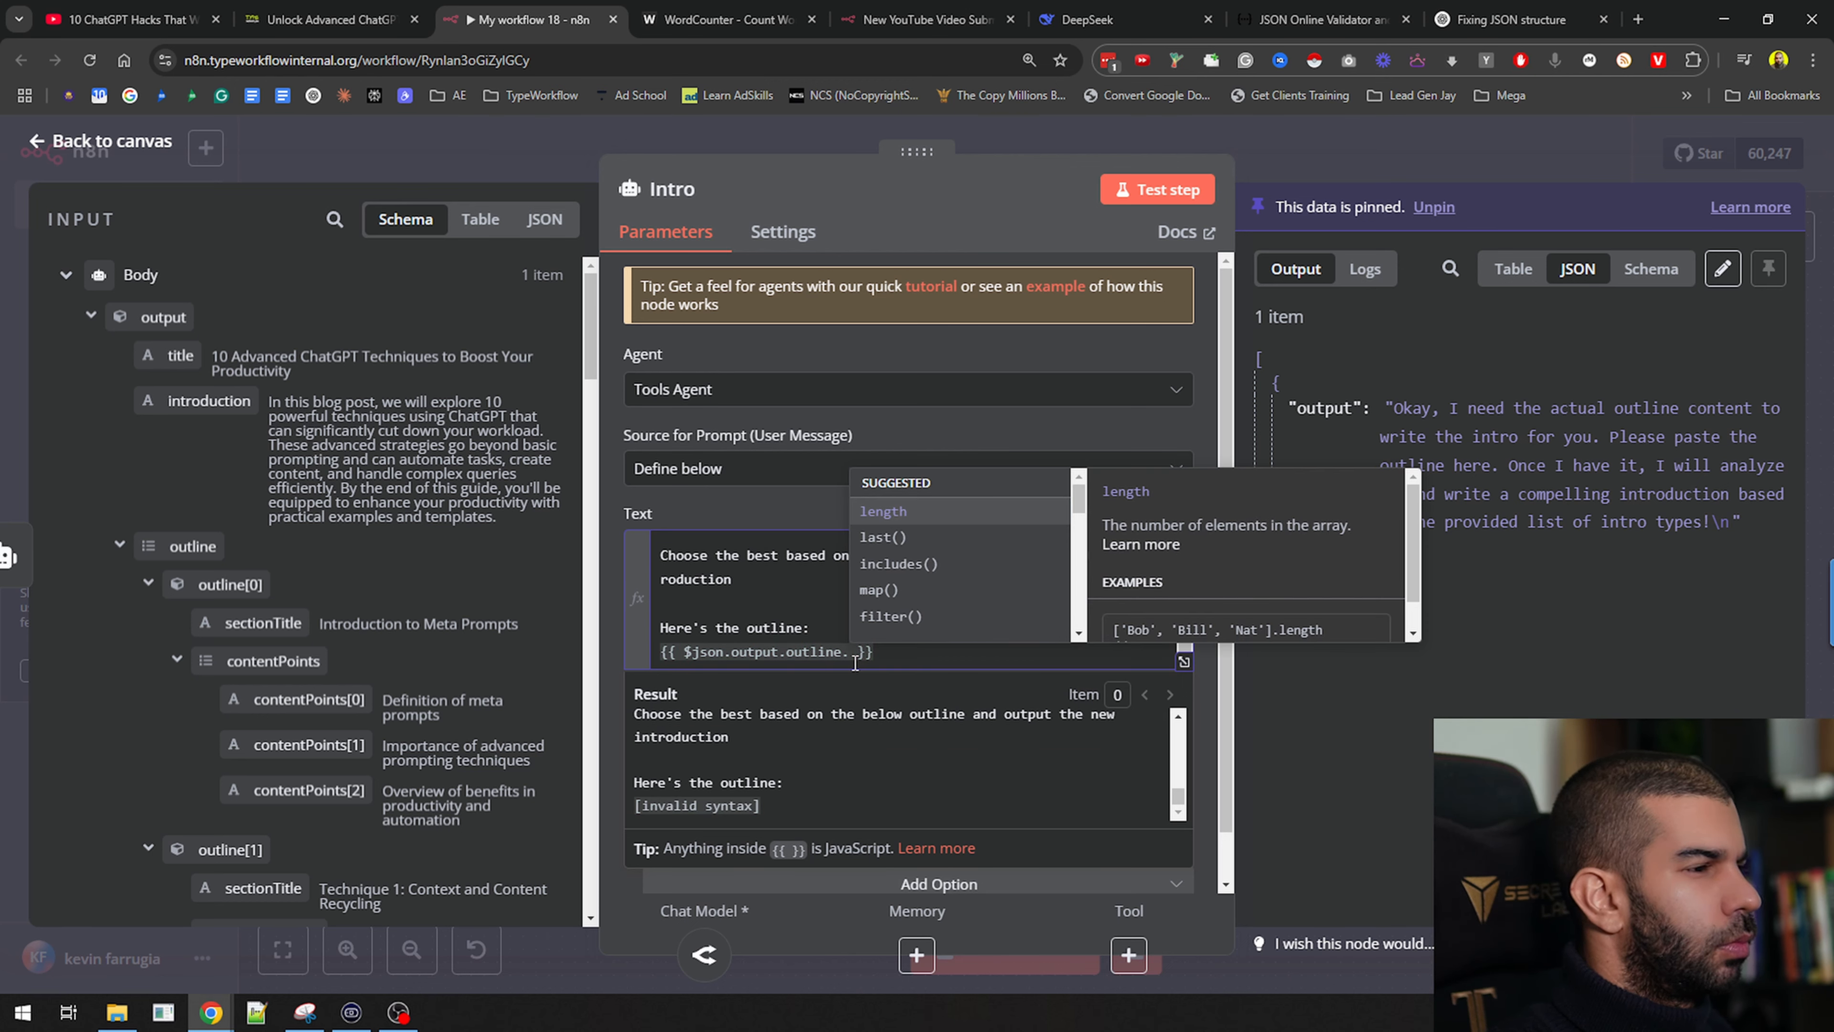
key("Down")
key("Down")
key("Down")
key("Down")
key("Down")
key("Up")
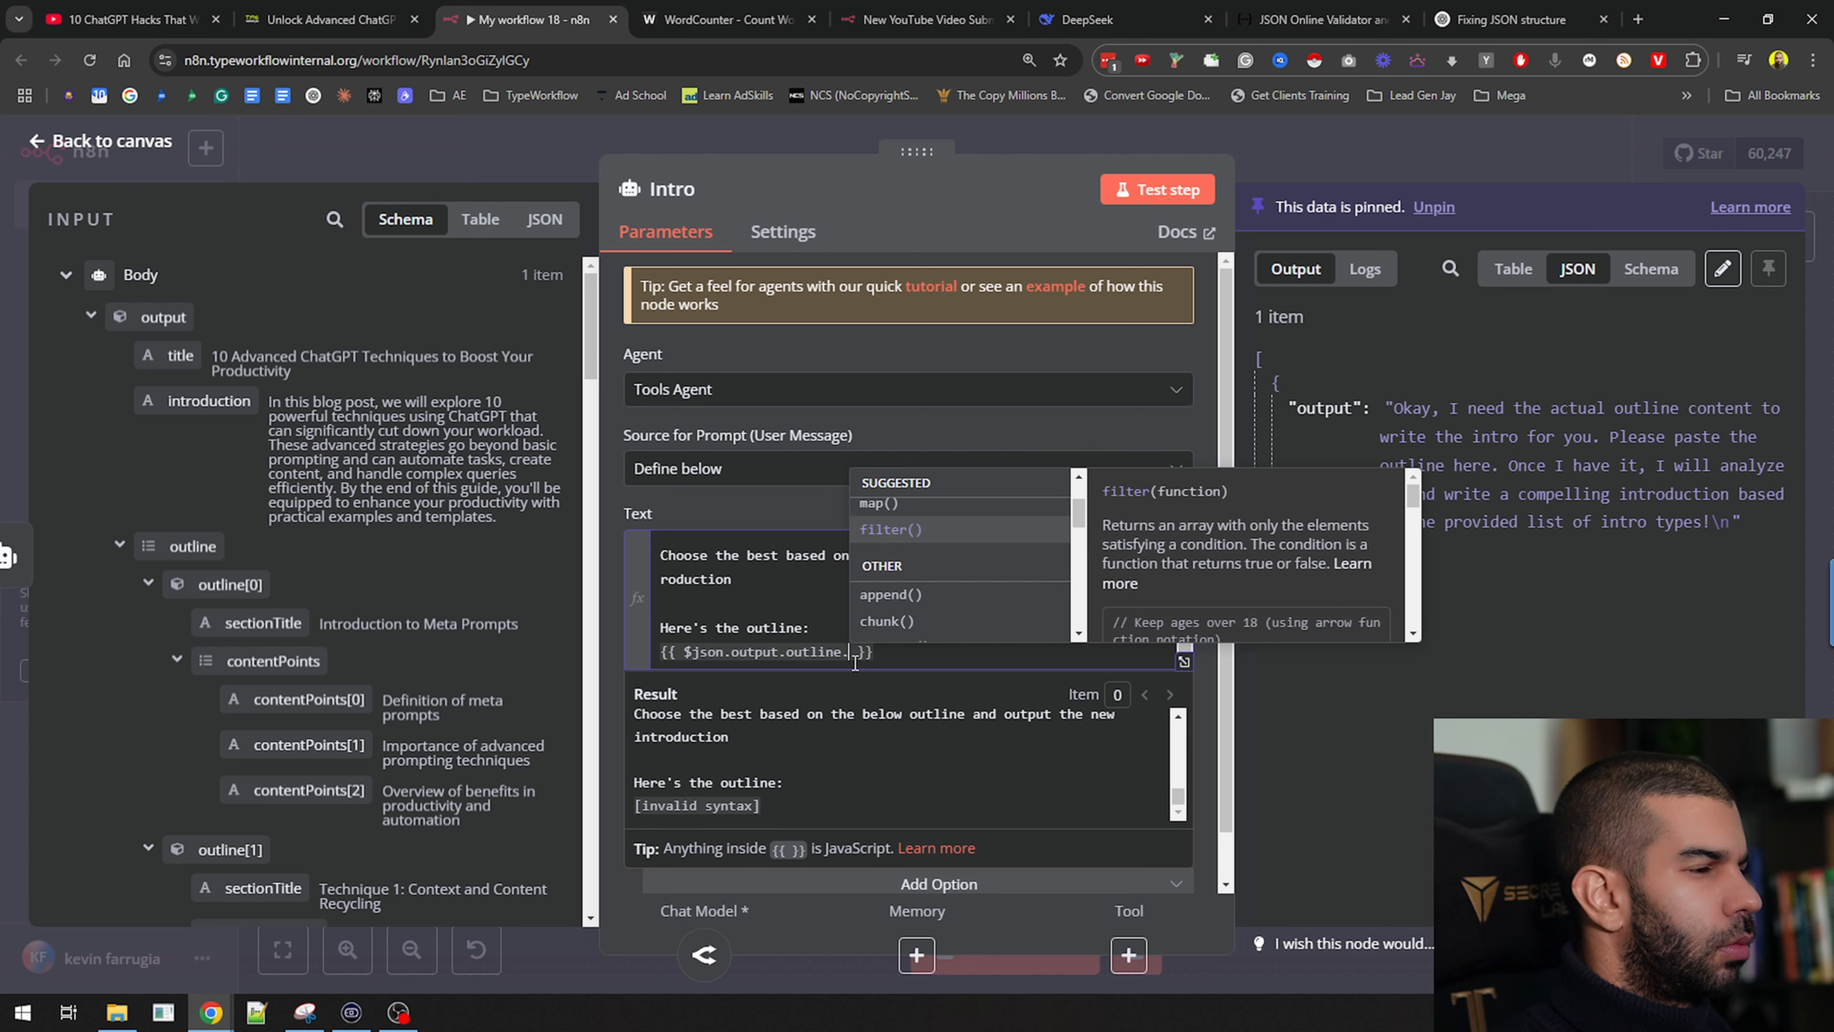
key("Down")
key("Down")
key("Down")
type("fir")
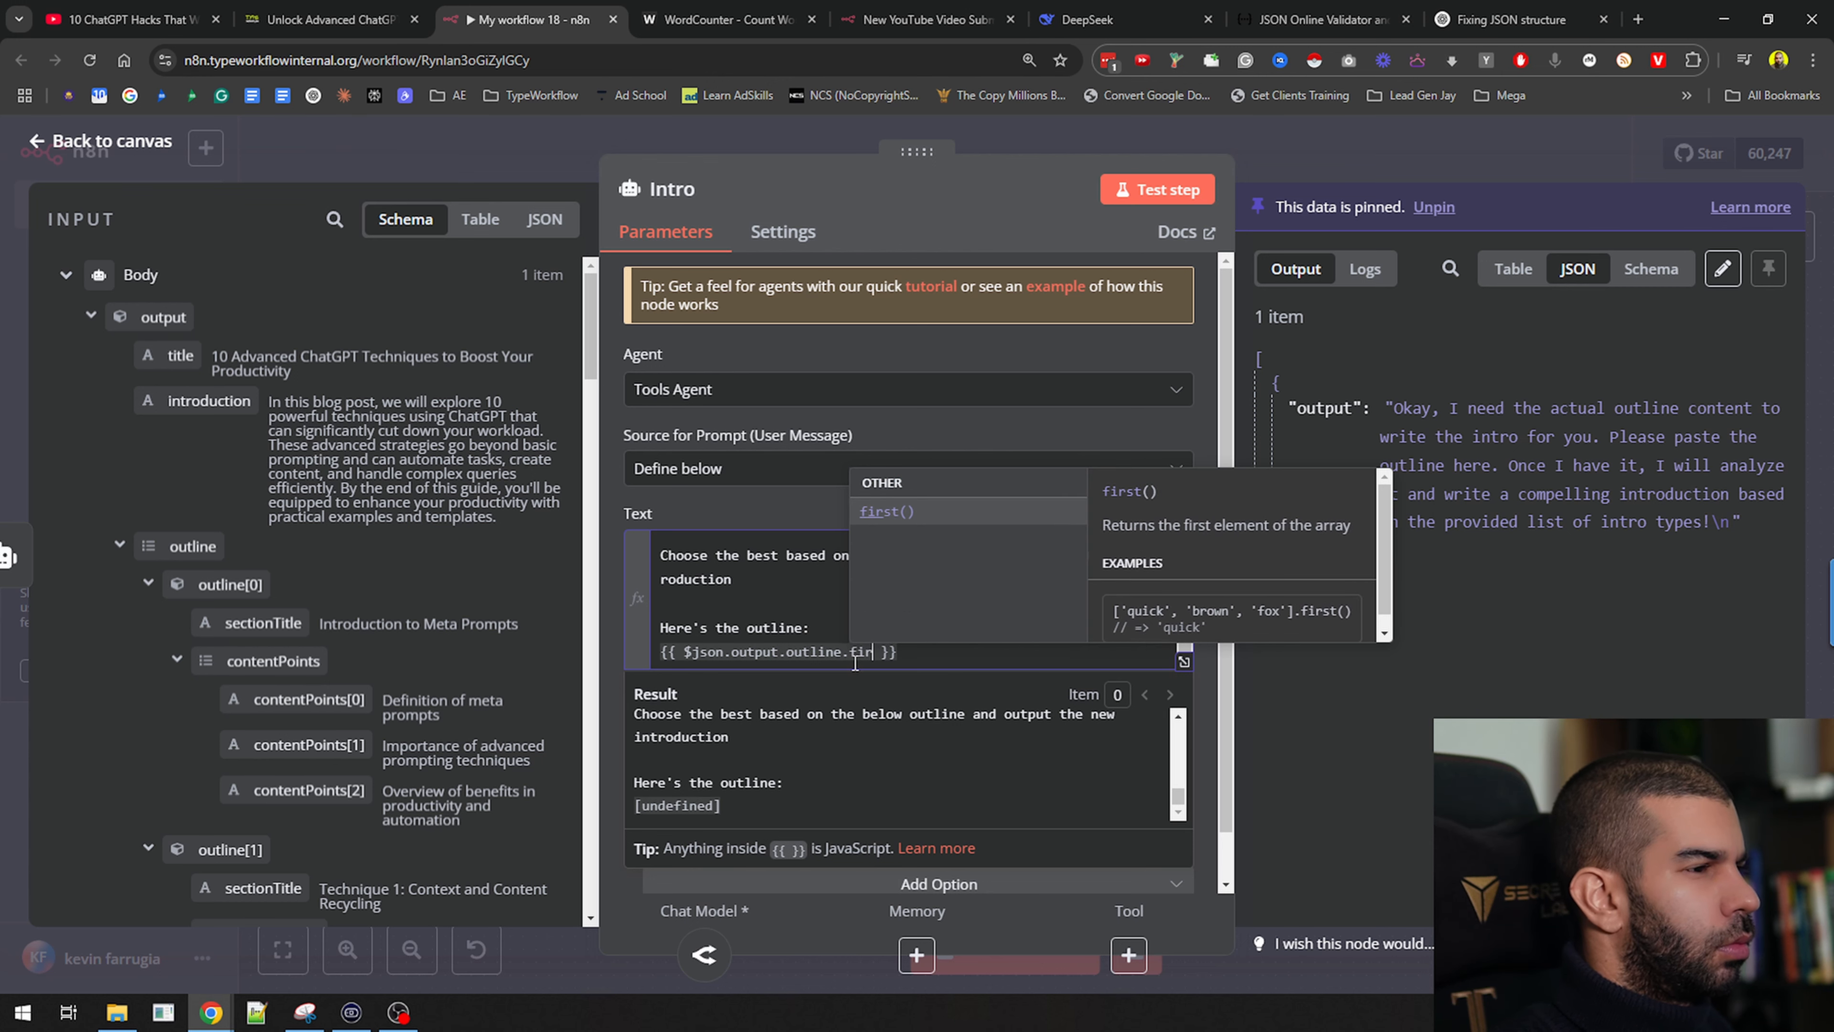
key("Return")
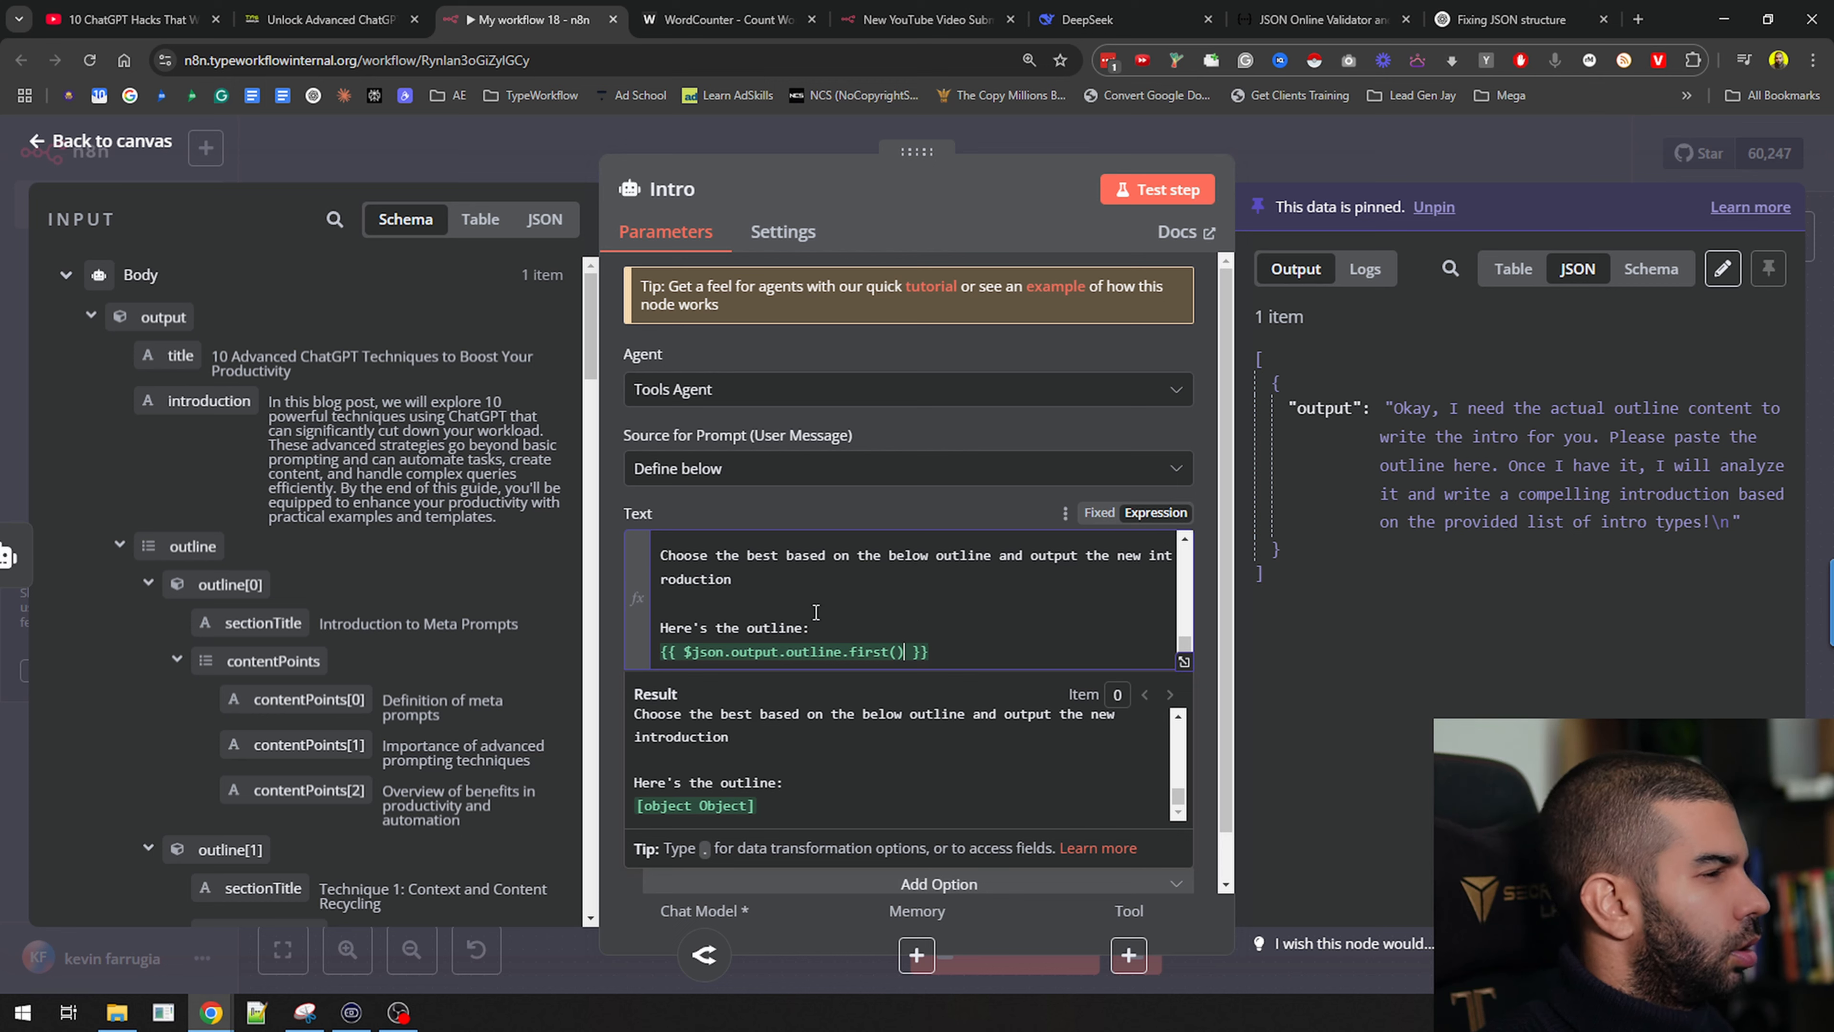
Try join() instead, then replace the reference with Body's introduction field
key("BackSpace")
key("BackSpace")
key("BackSpace")
key("BackSpace")
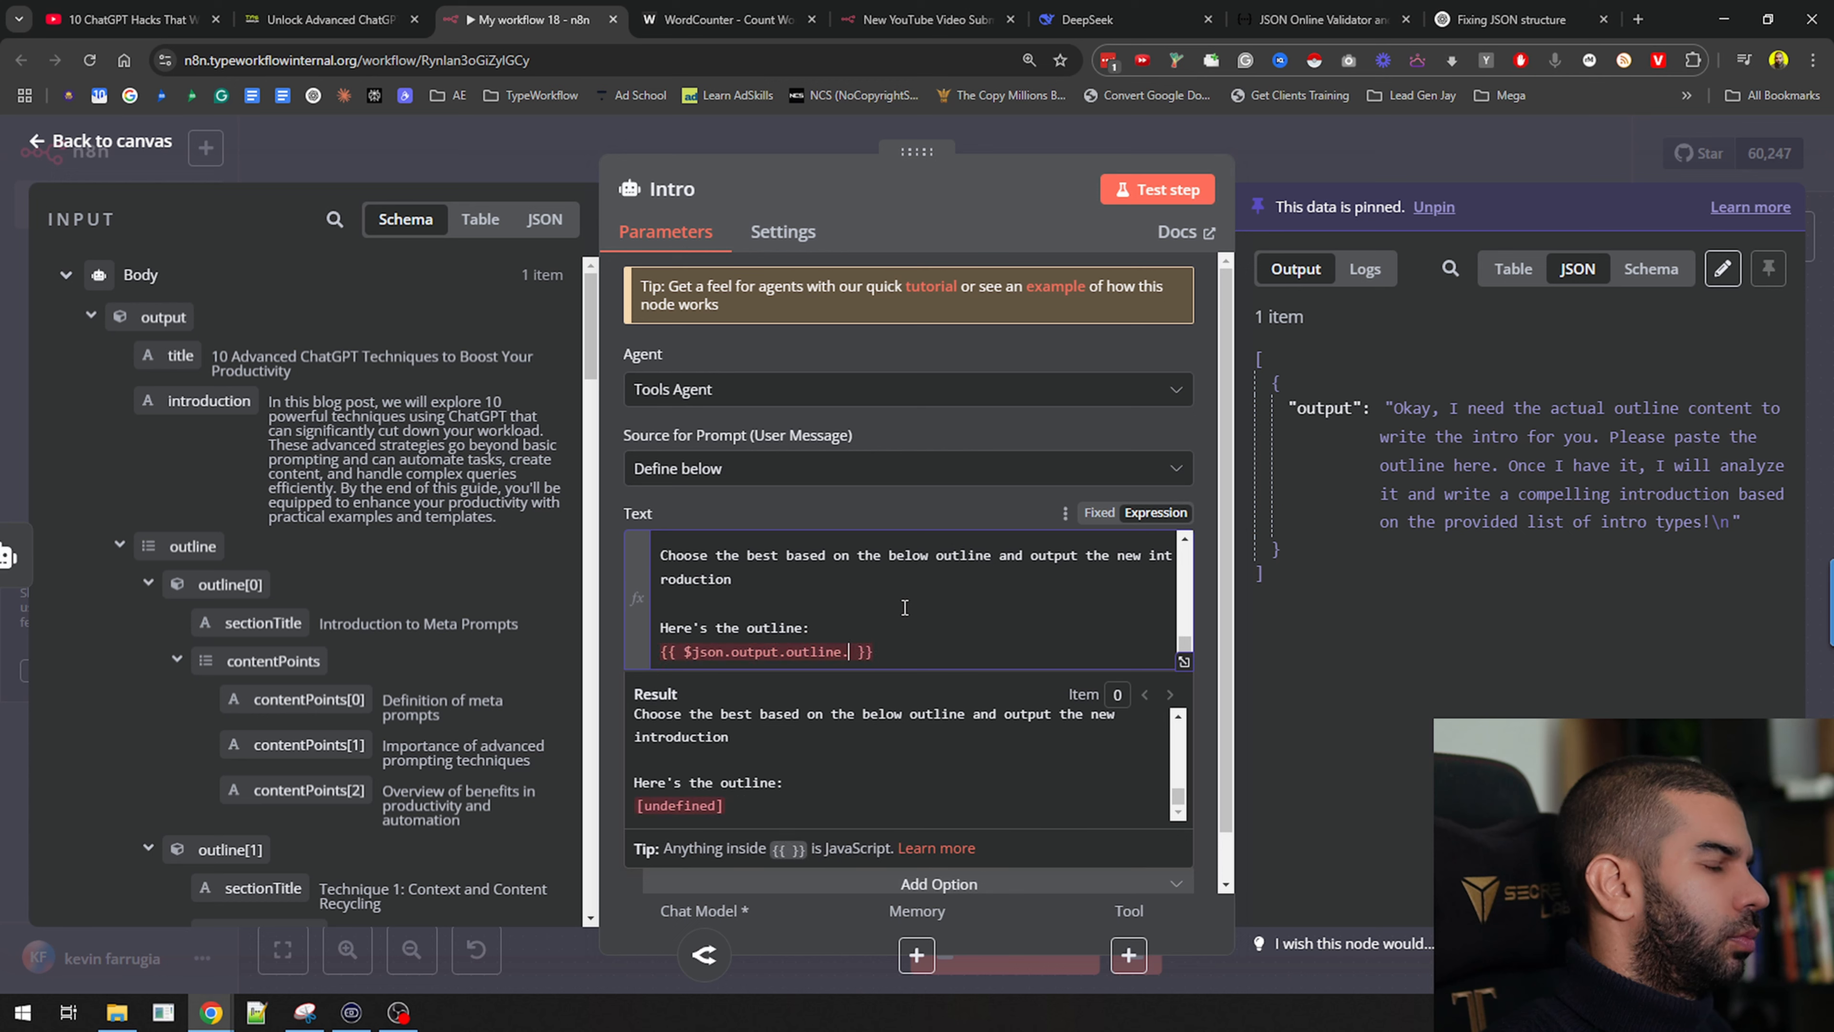
type("join")
key("Return")
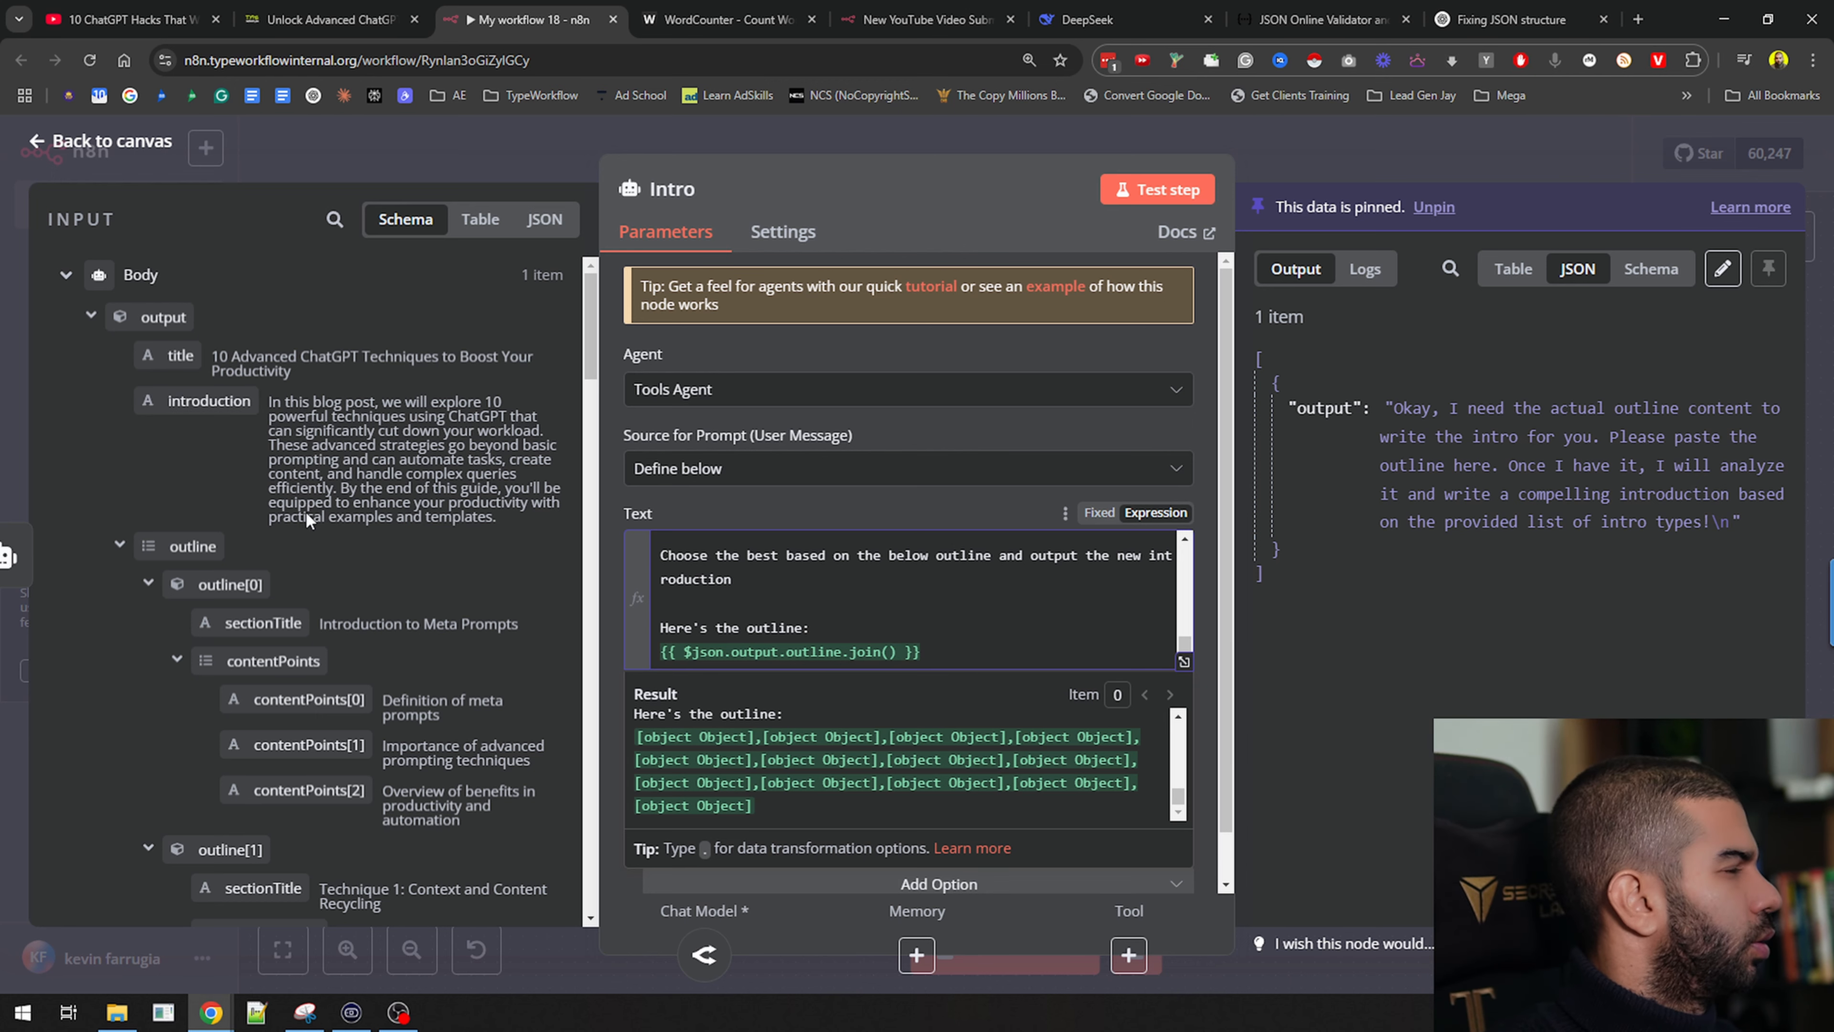
left_click_drag(307, 519, 787, 652)
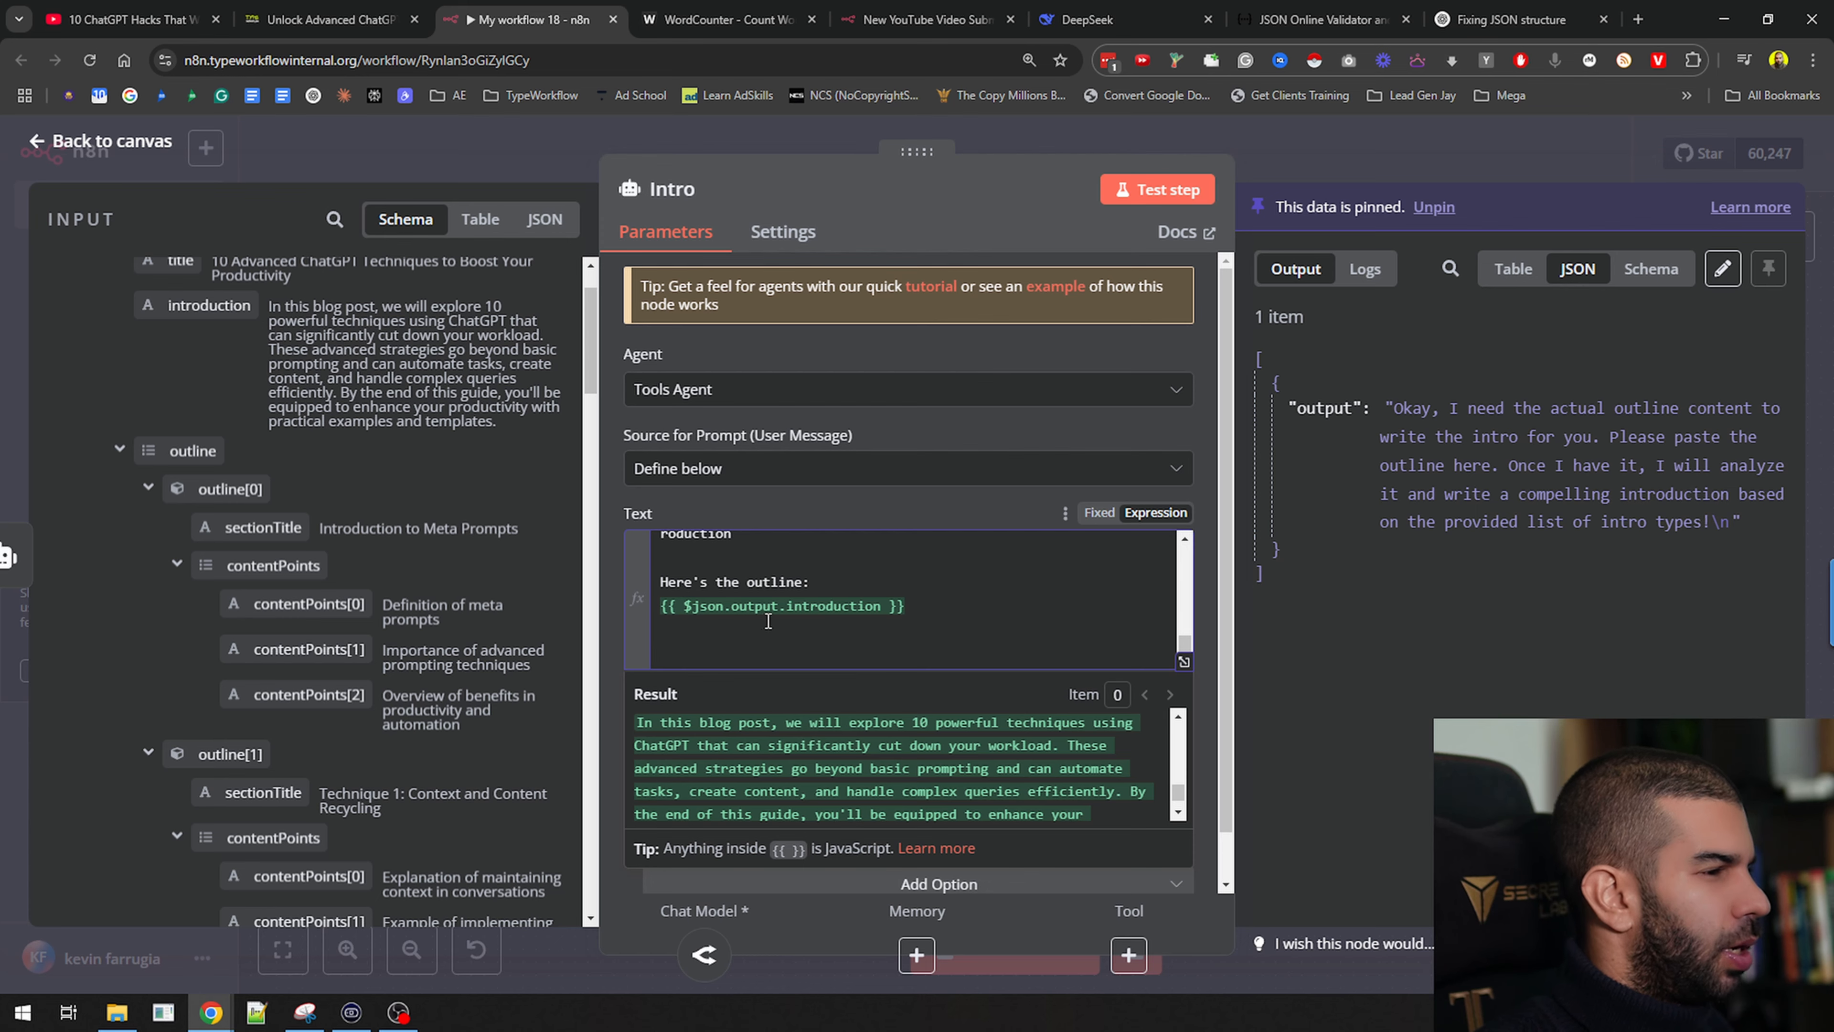
Add a line {{ $json.output.outline.contentPoints[] }} below the introduction expression
scroll(287, 704, "down", 8)
scroll(287, 705, "up", 7)
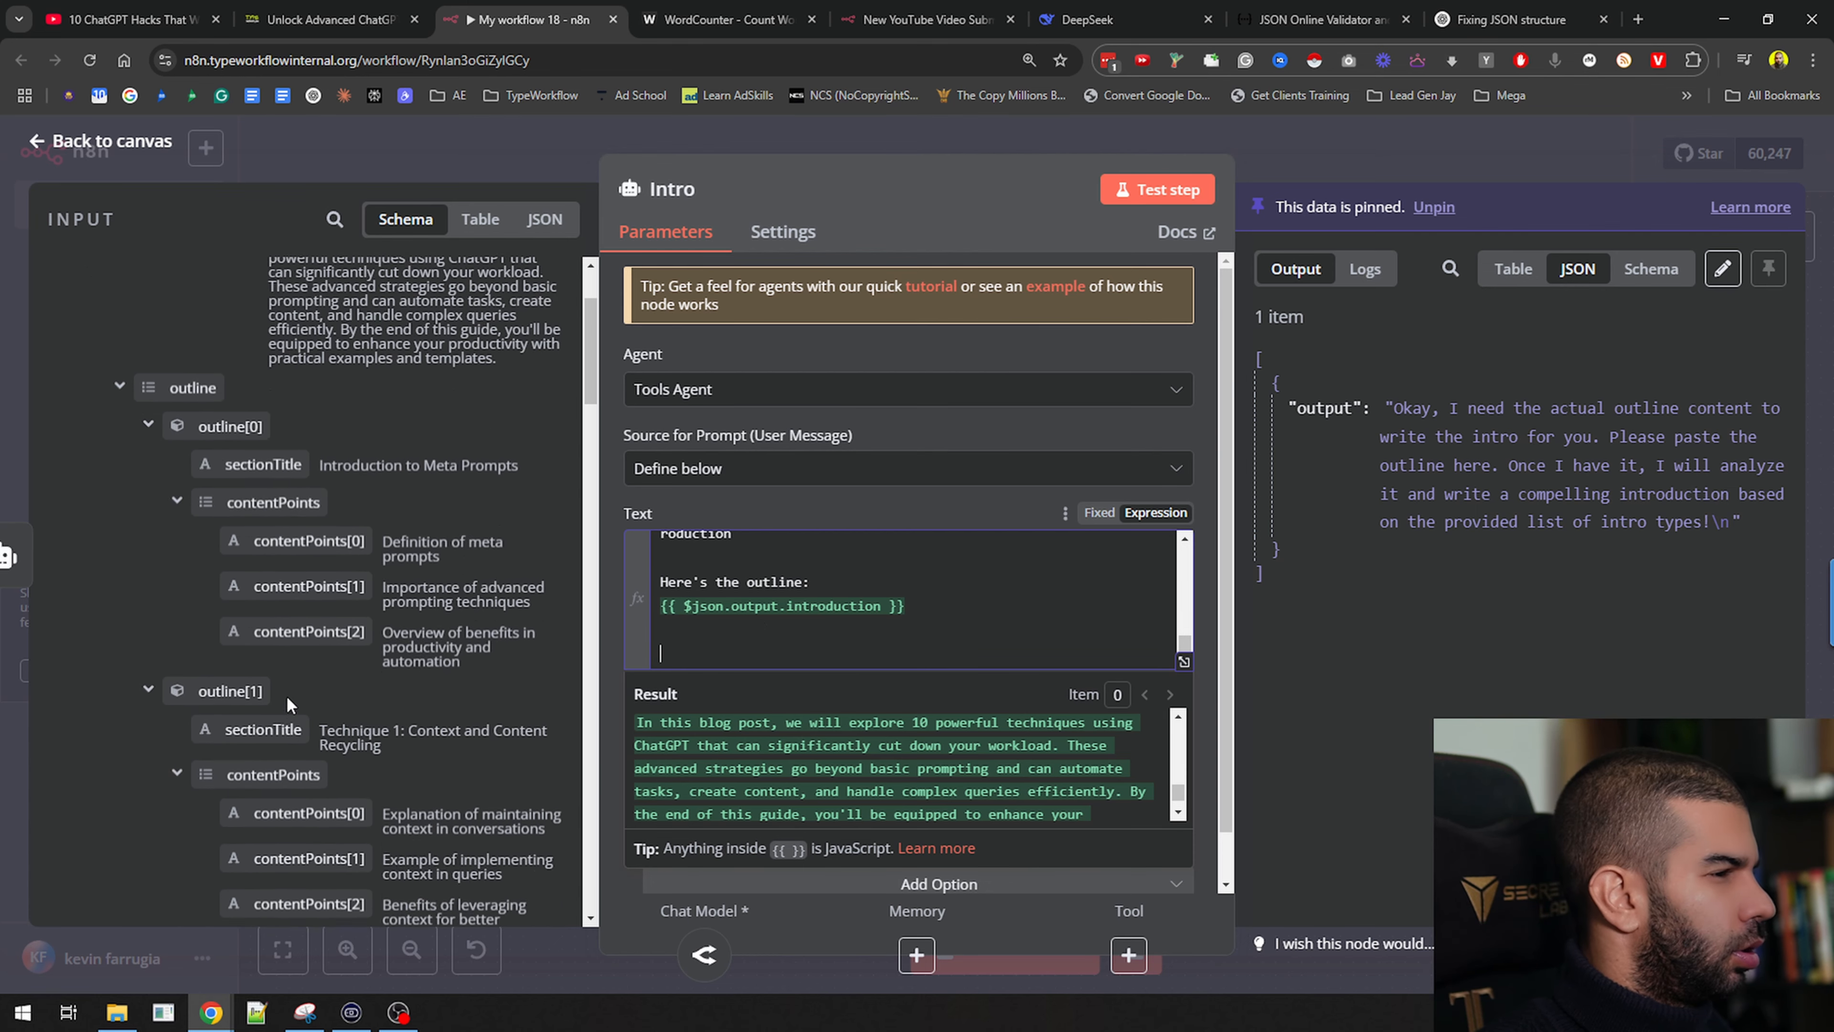
scroll(288, 698, "up", 3)
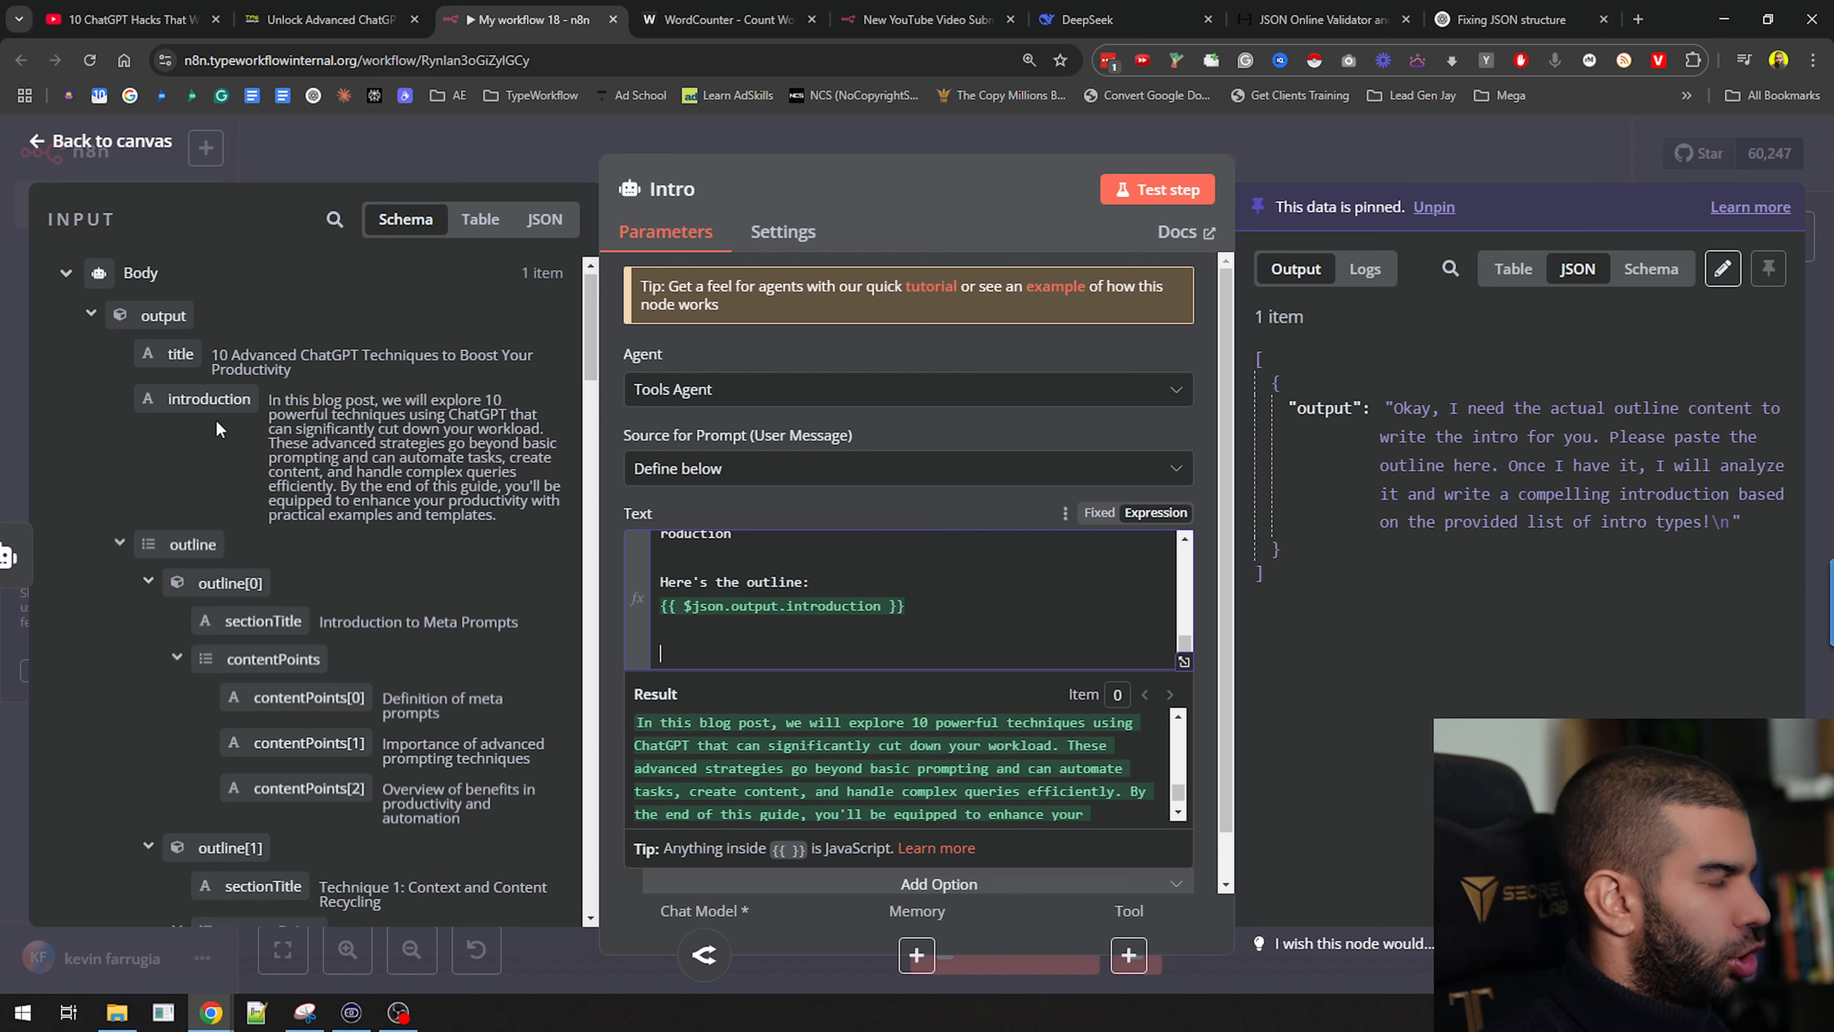
type("{{ ")
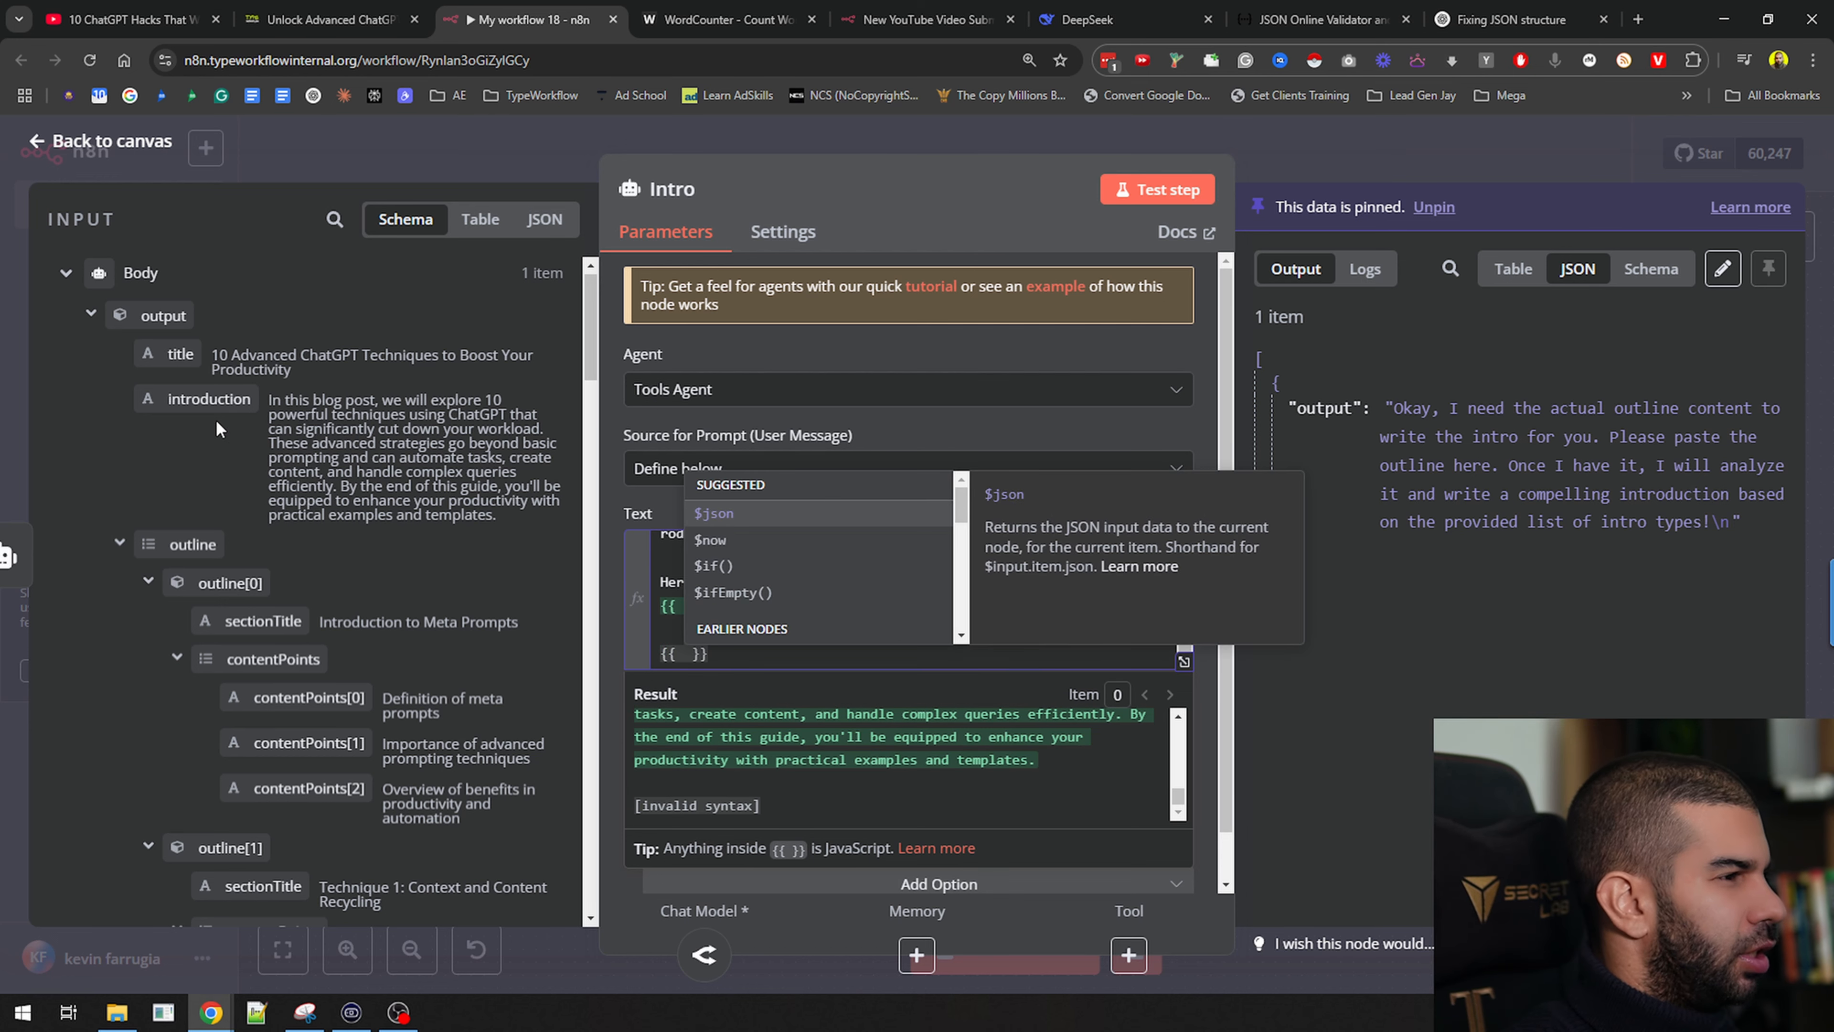
type("$json.output")
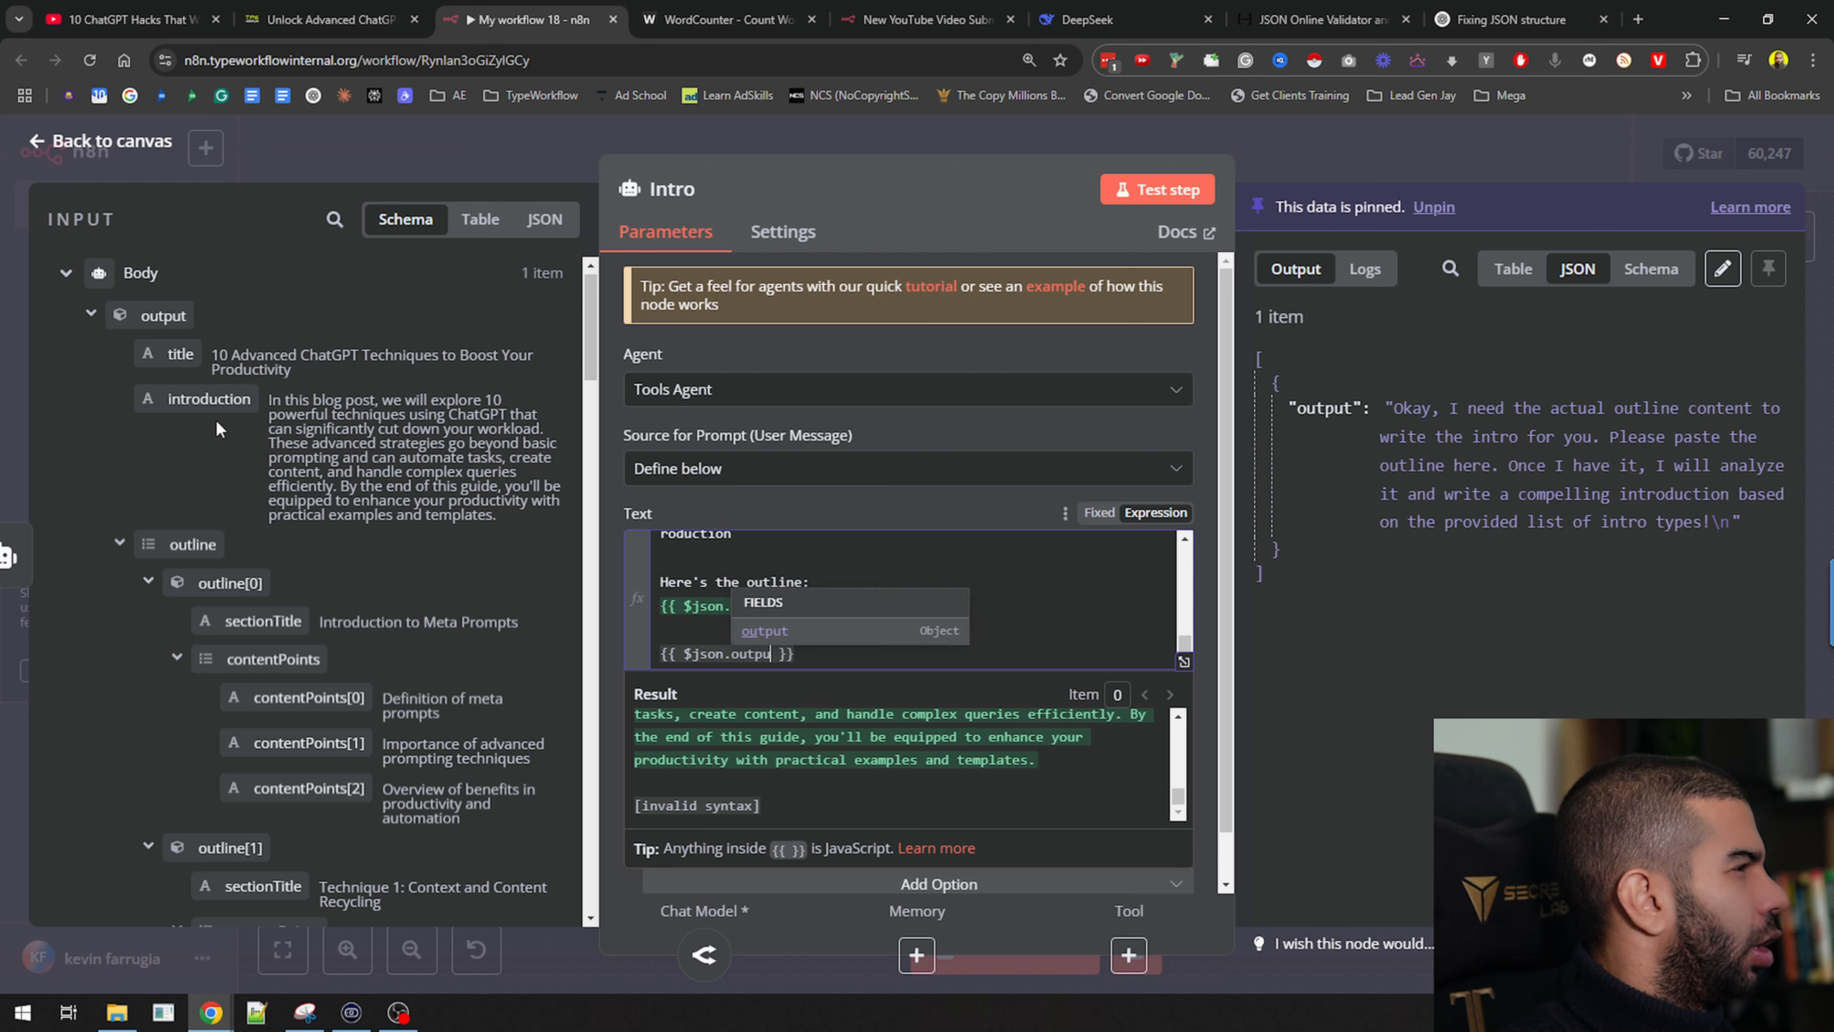
type(".ou")
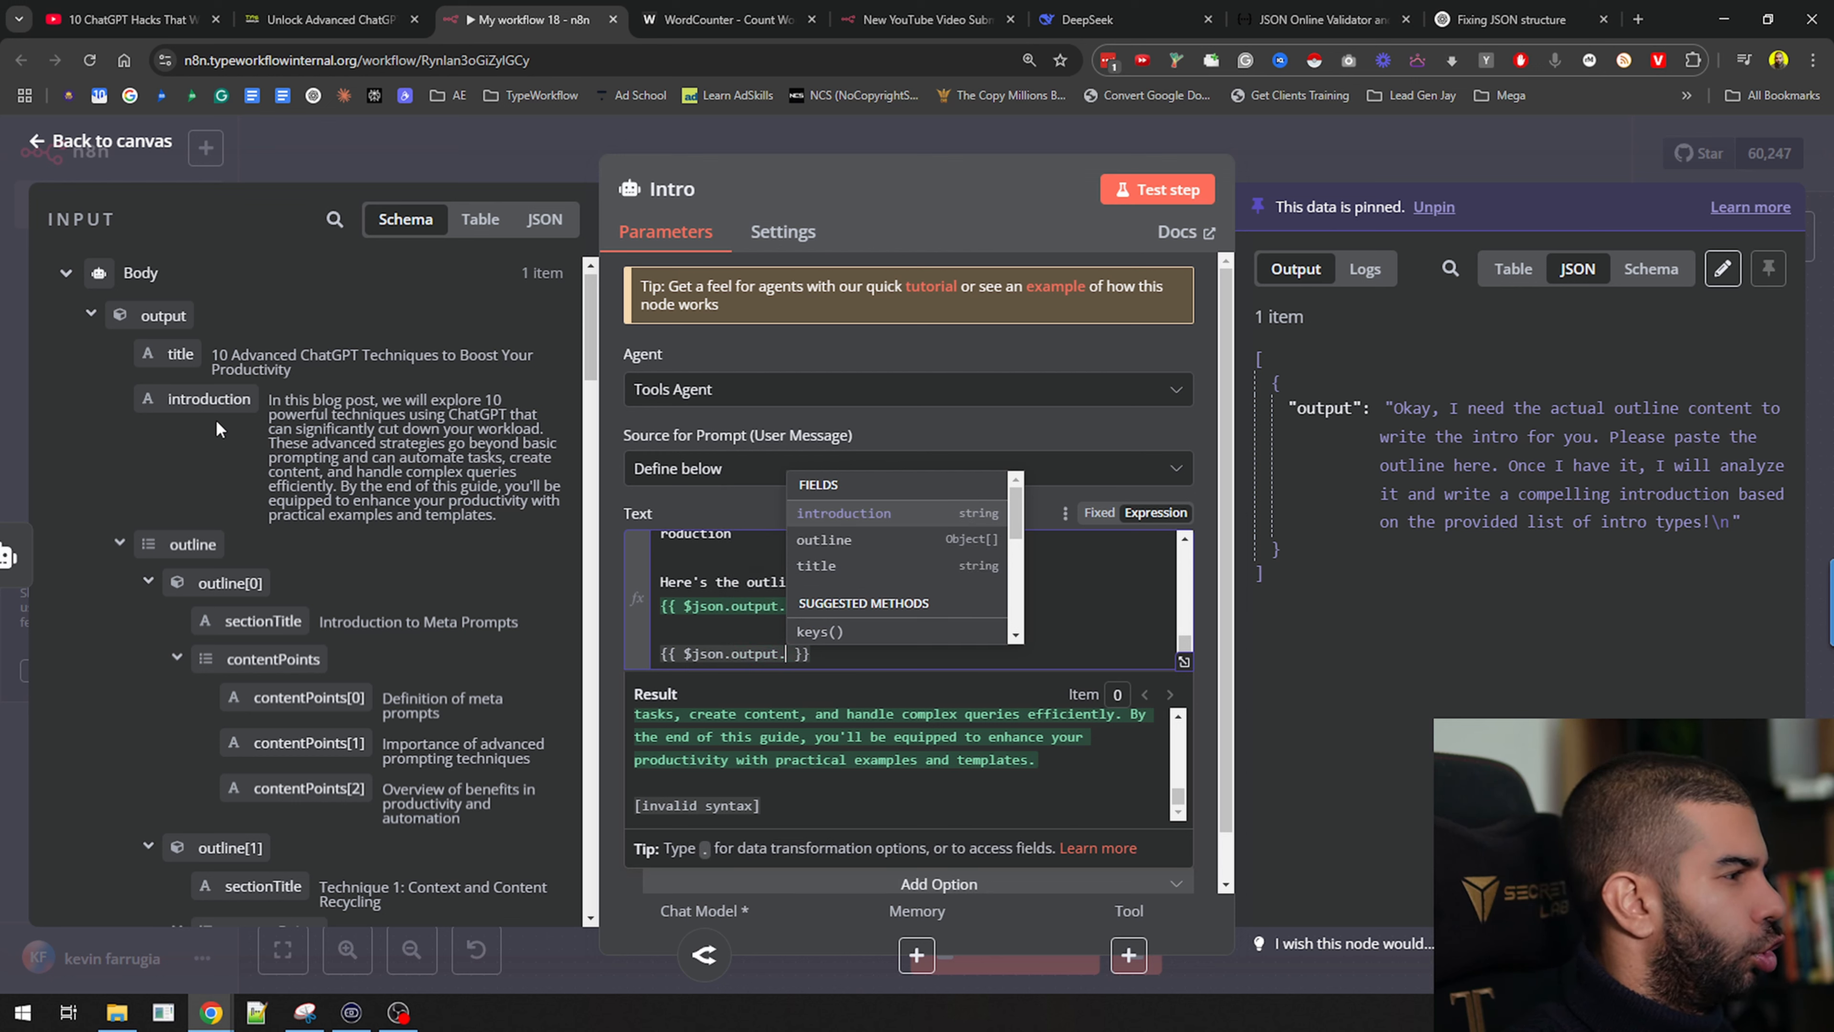
key("Return")
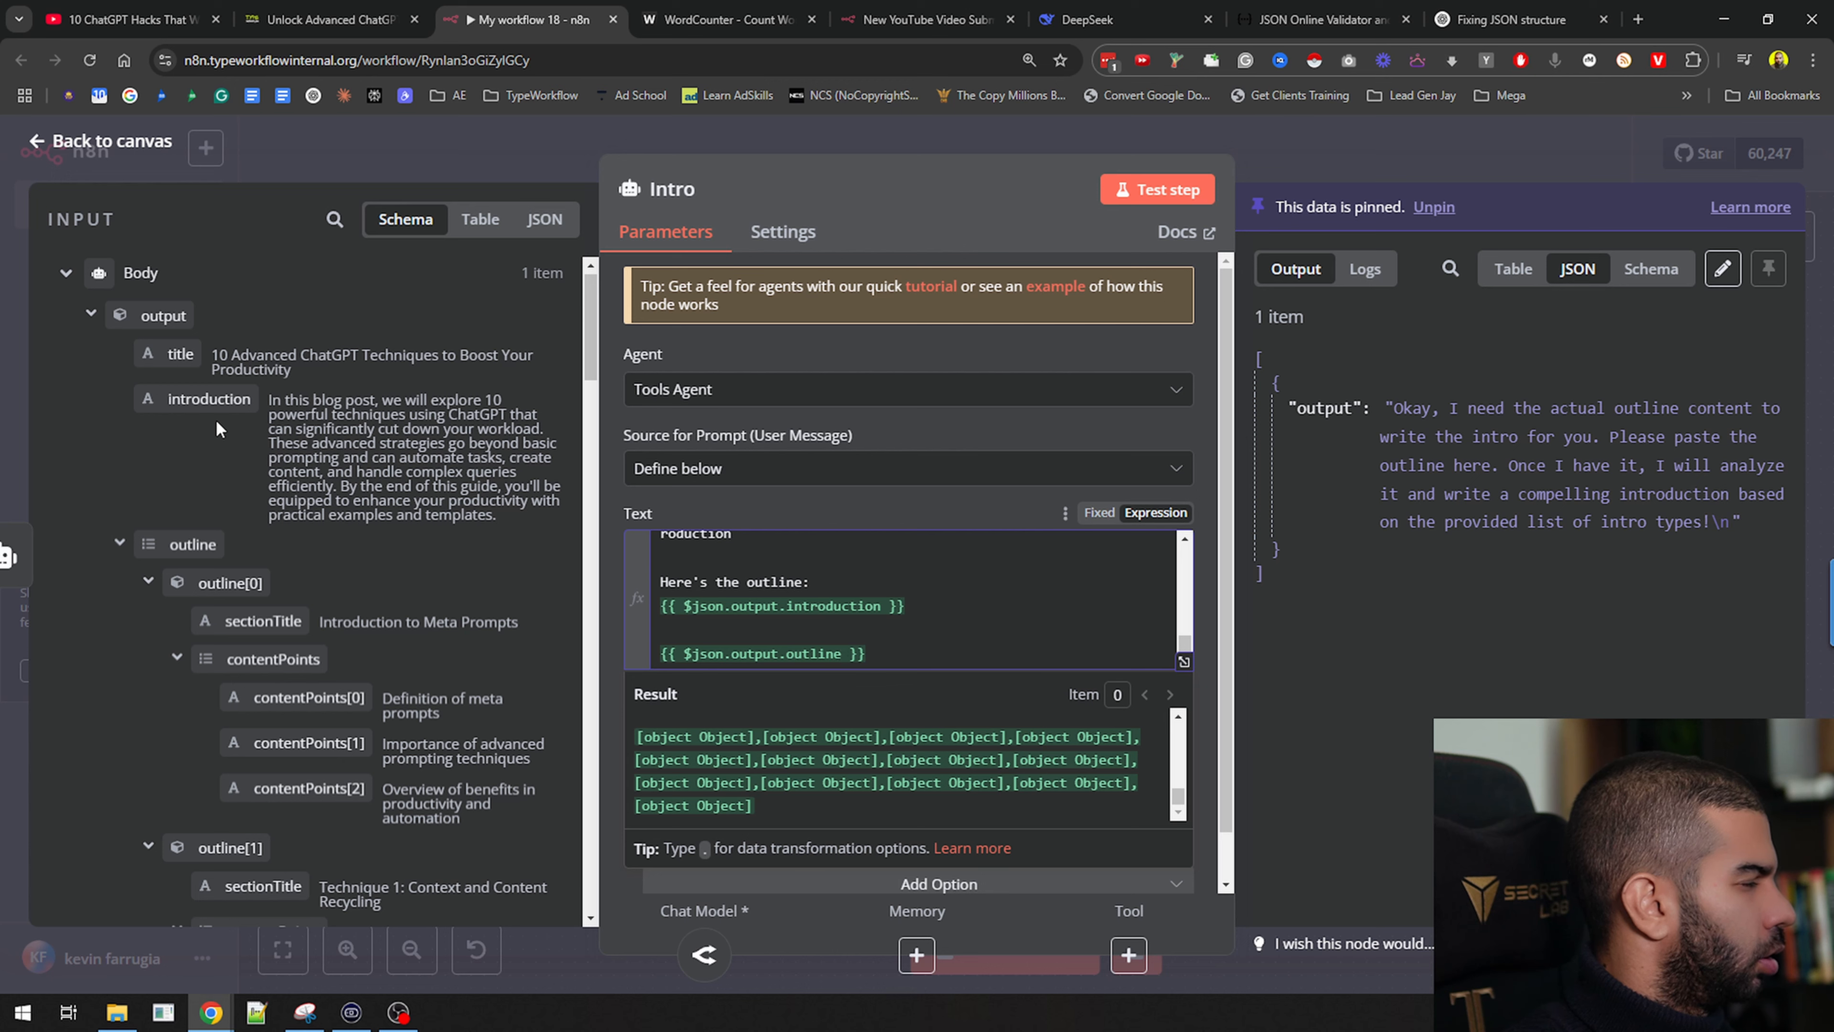
type(".con")
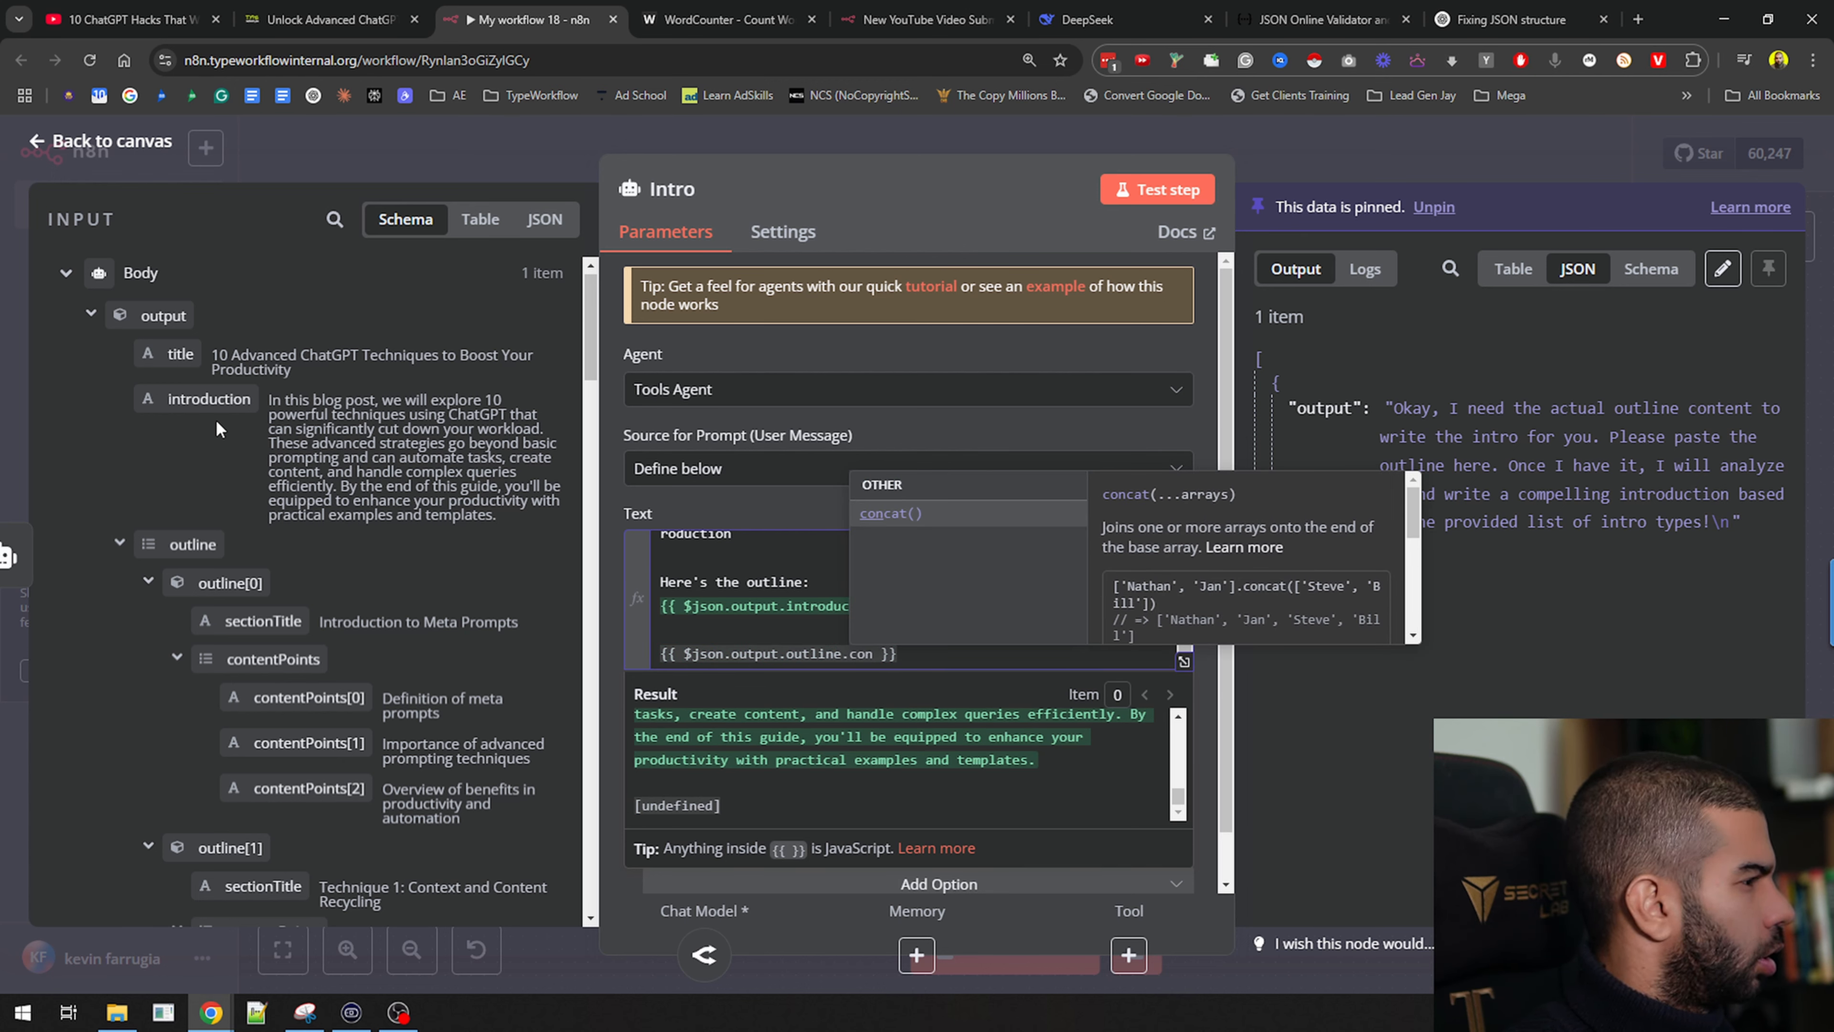
type("tentPoint")
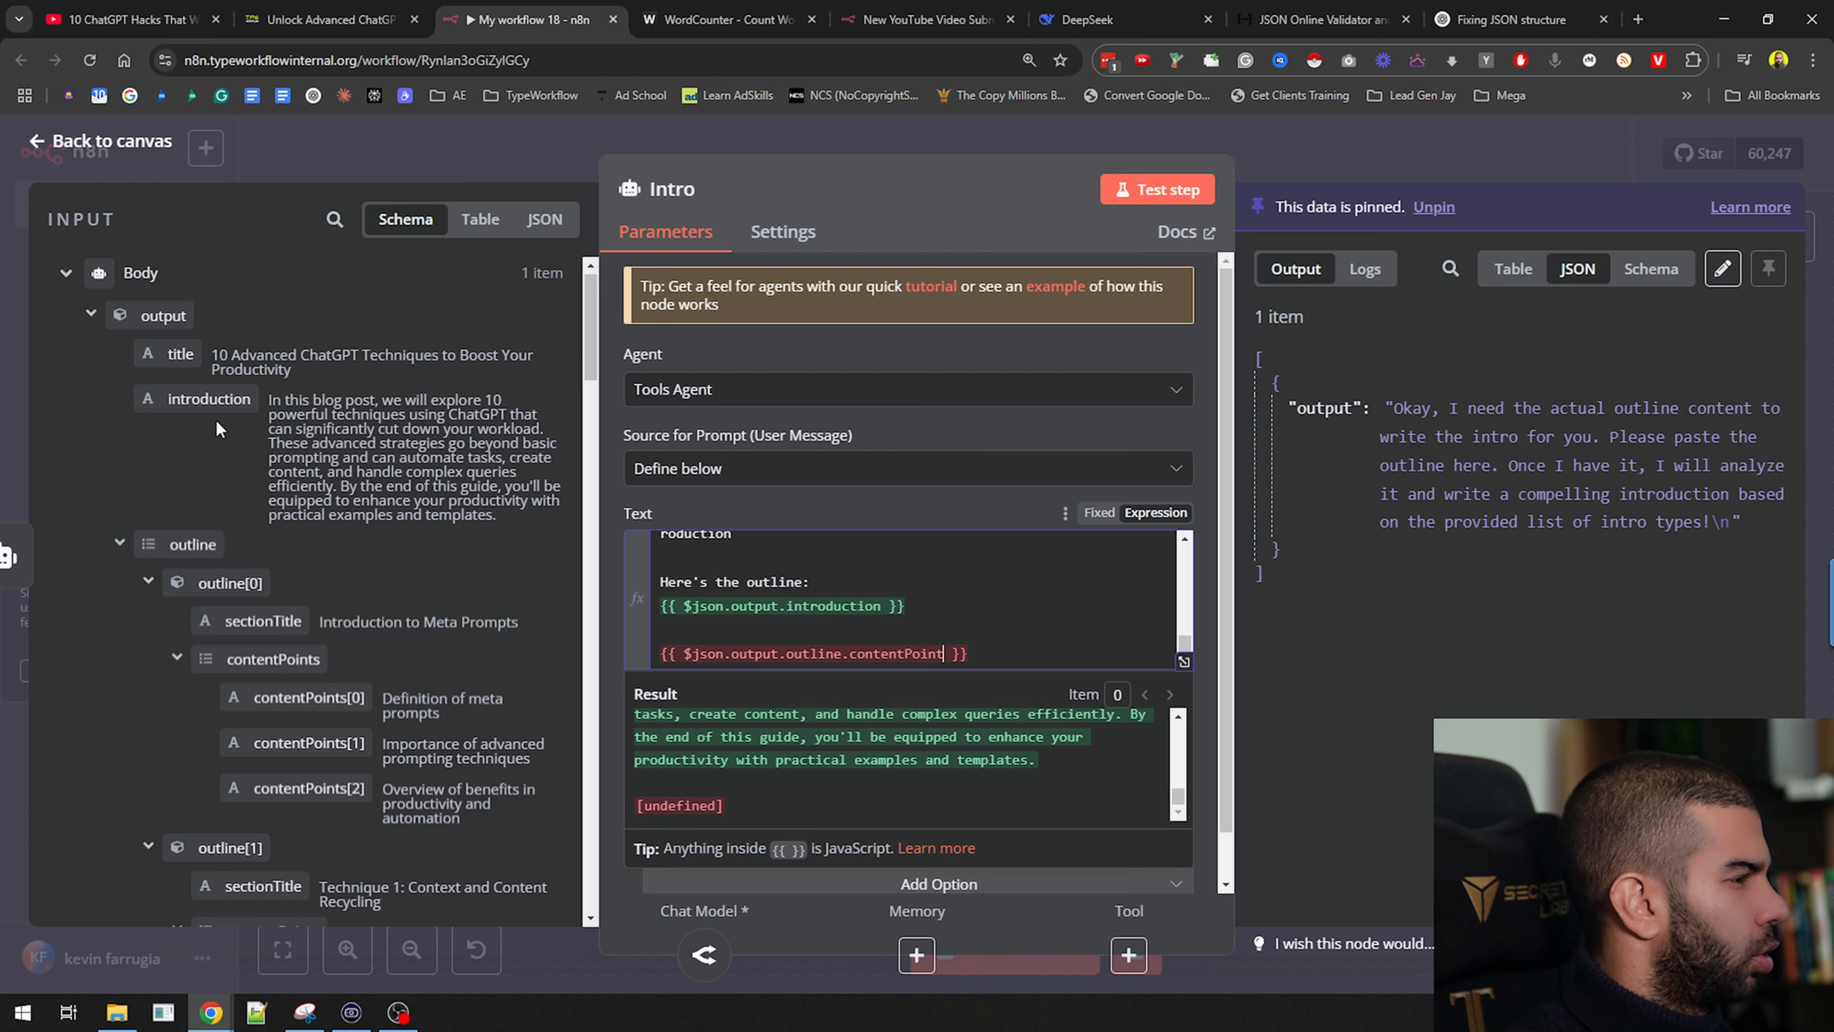
type("s[]")
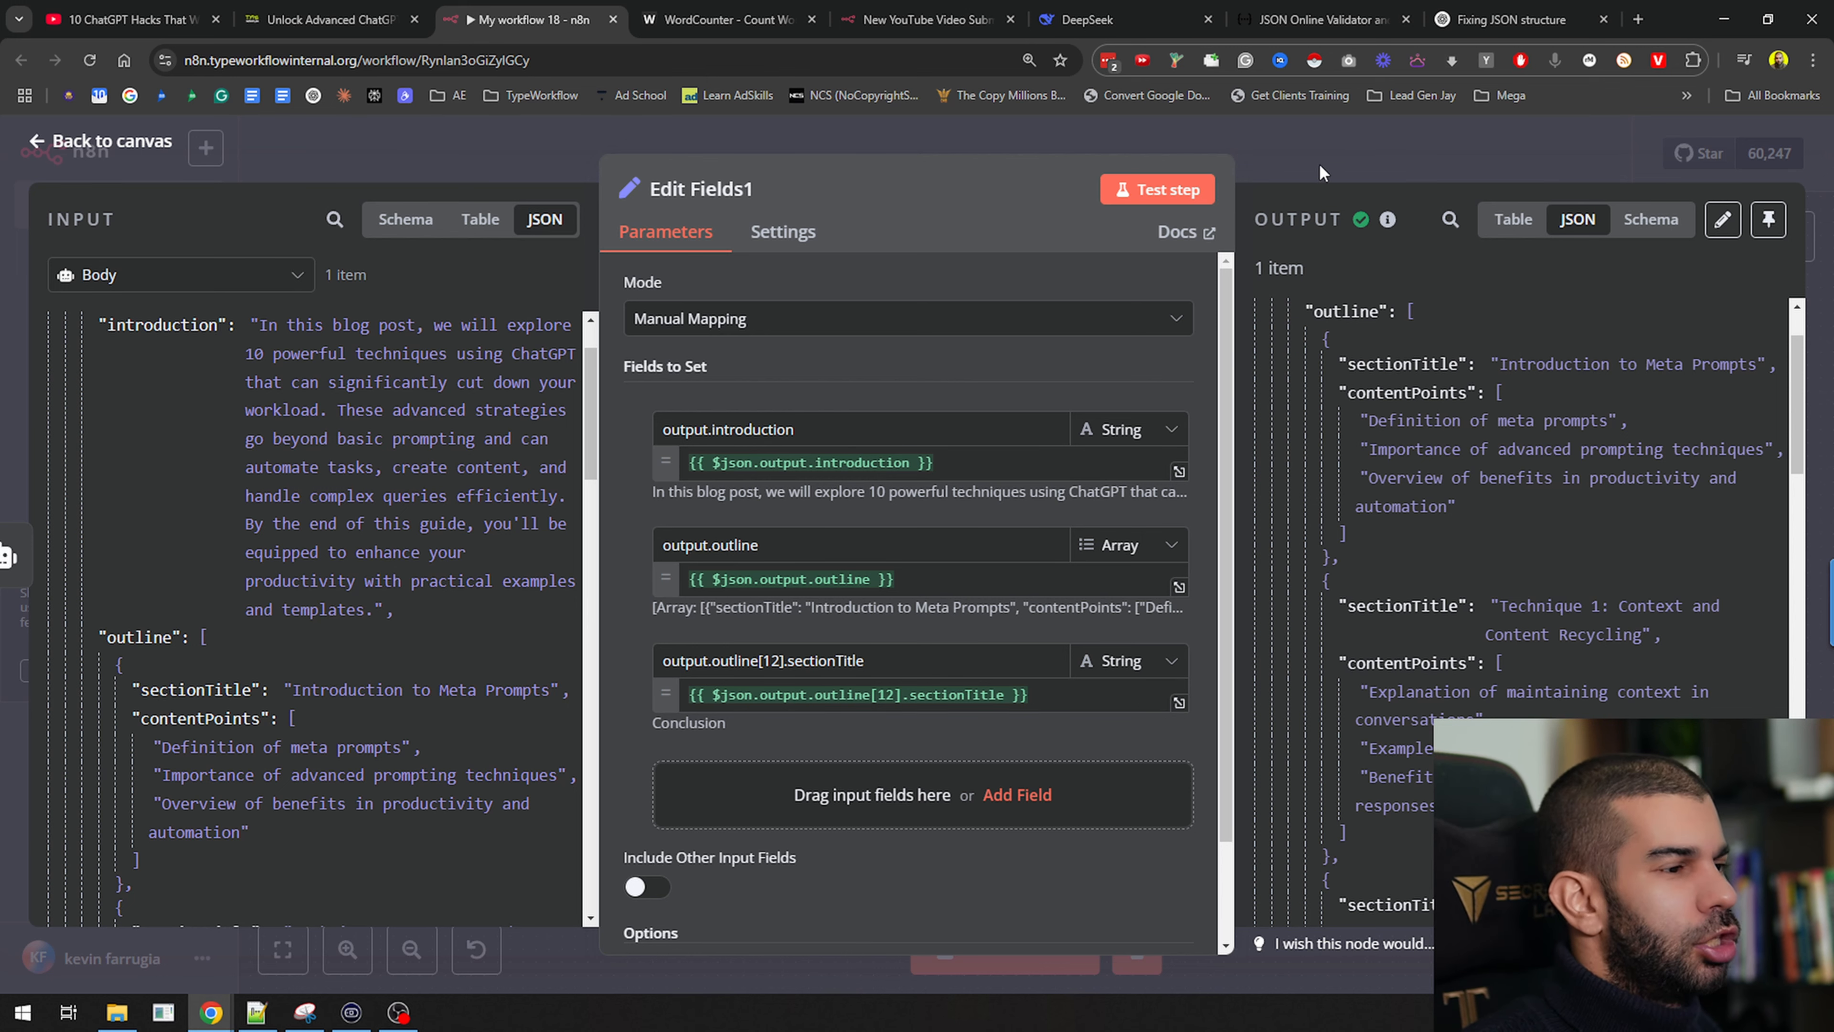
Return to the canvas, nudge Edit Fields1, and briefly check the Body agent's settings
left_click(1481, 132)
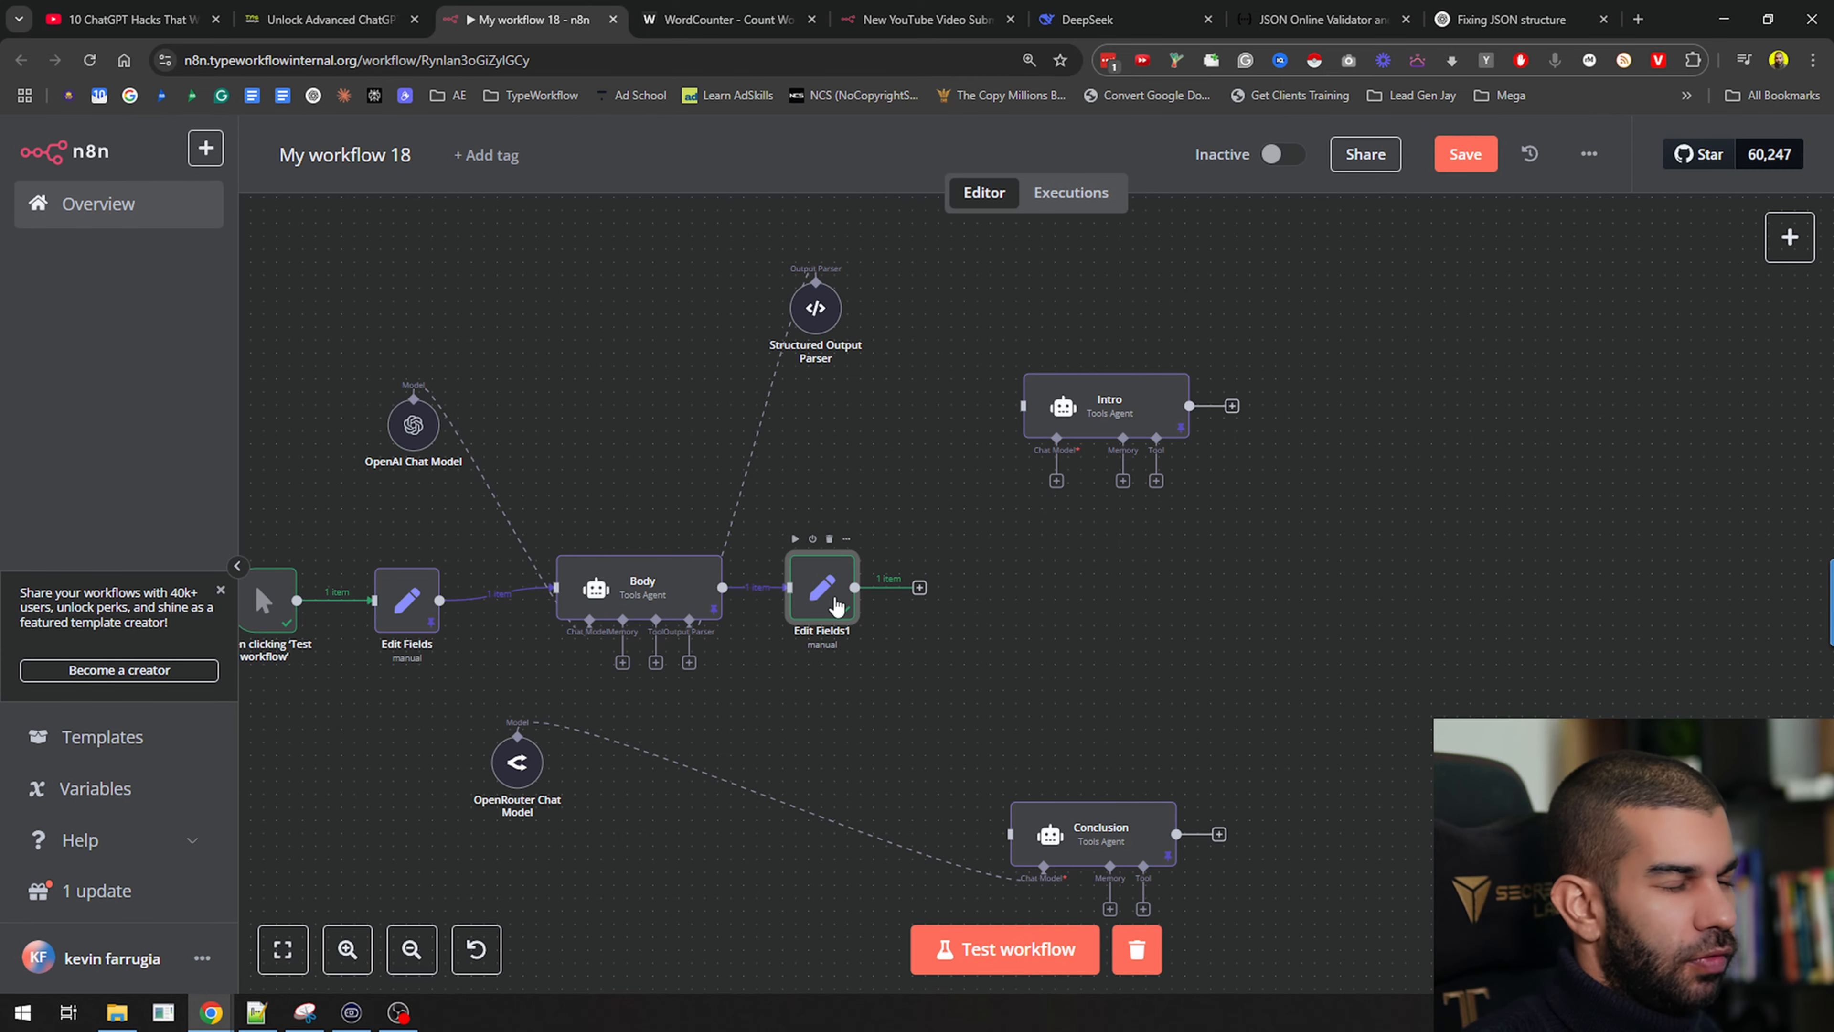
left_click_drag(836, 608, 902, 634)
double_click(647, 585)
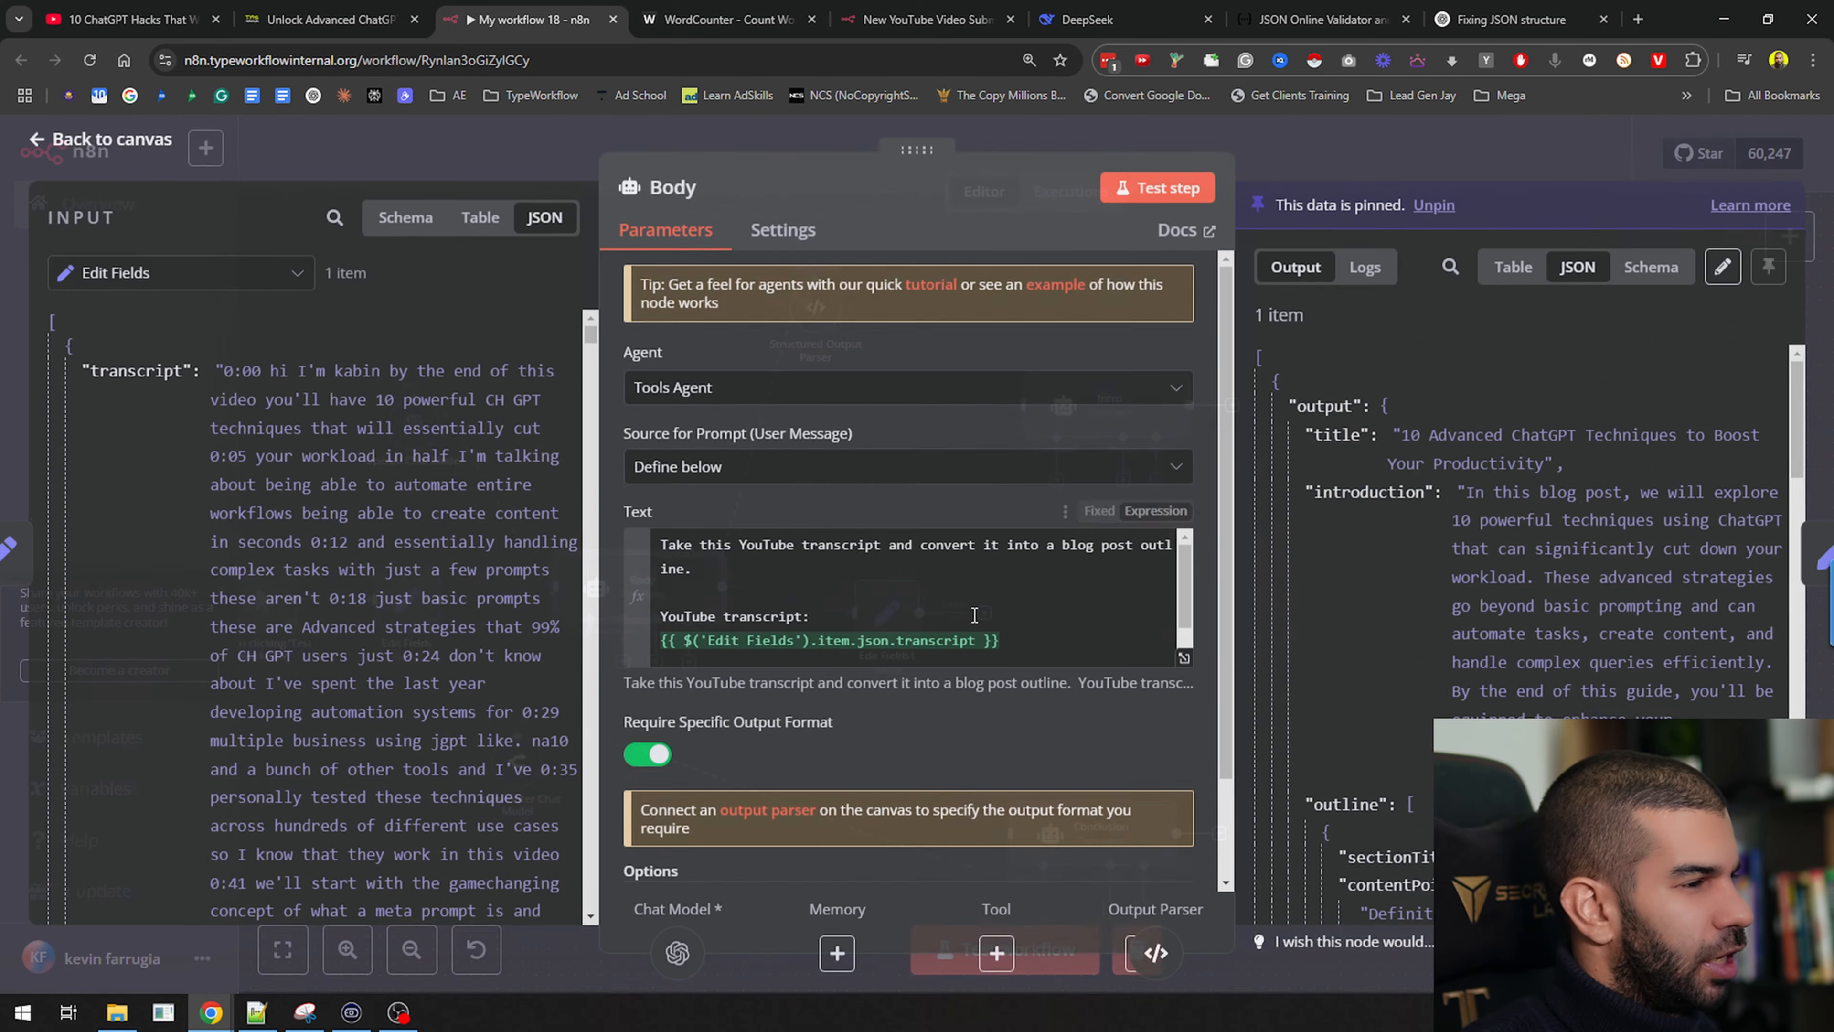
scroll(1105, 626, "down", 4)
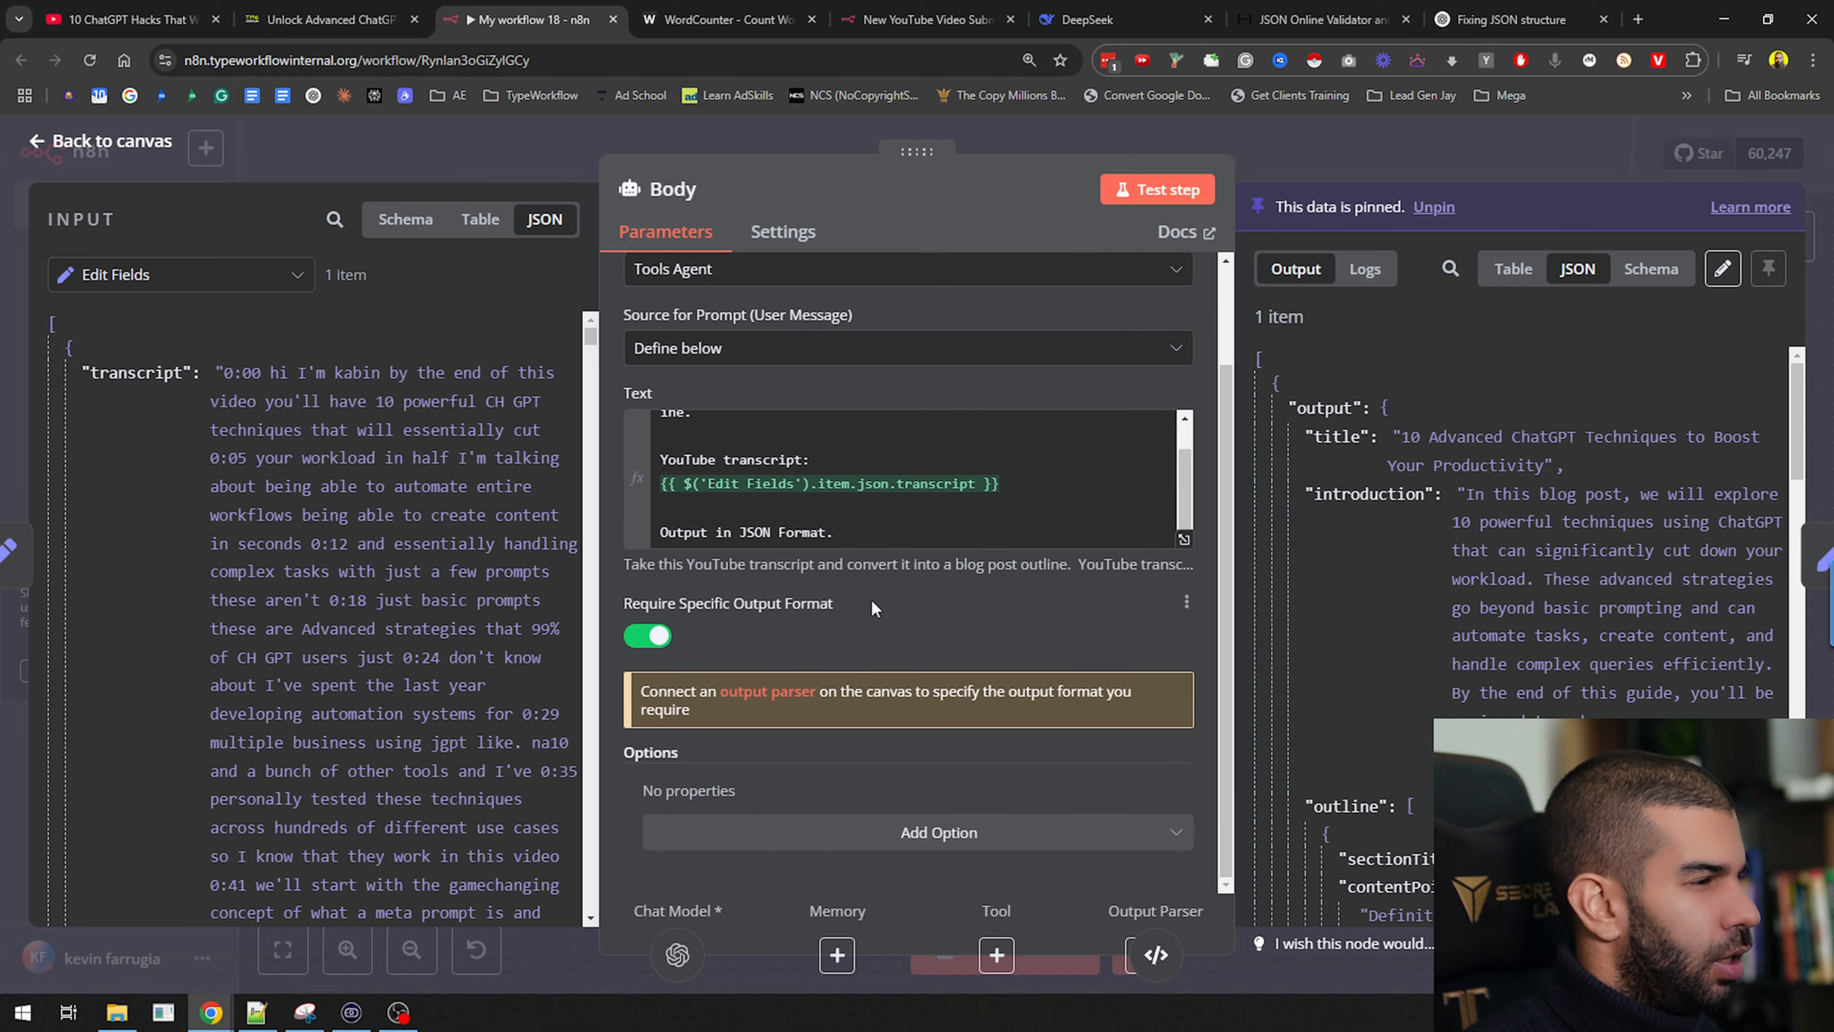
left_click(1352, 154)
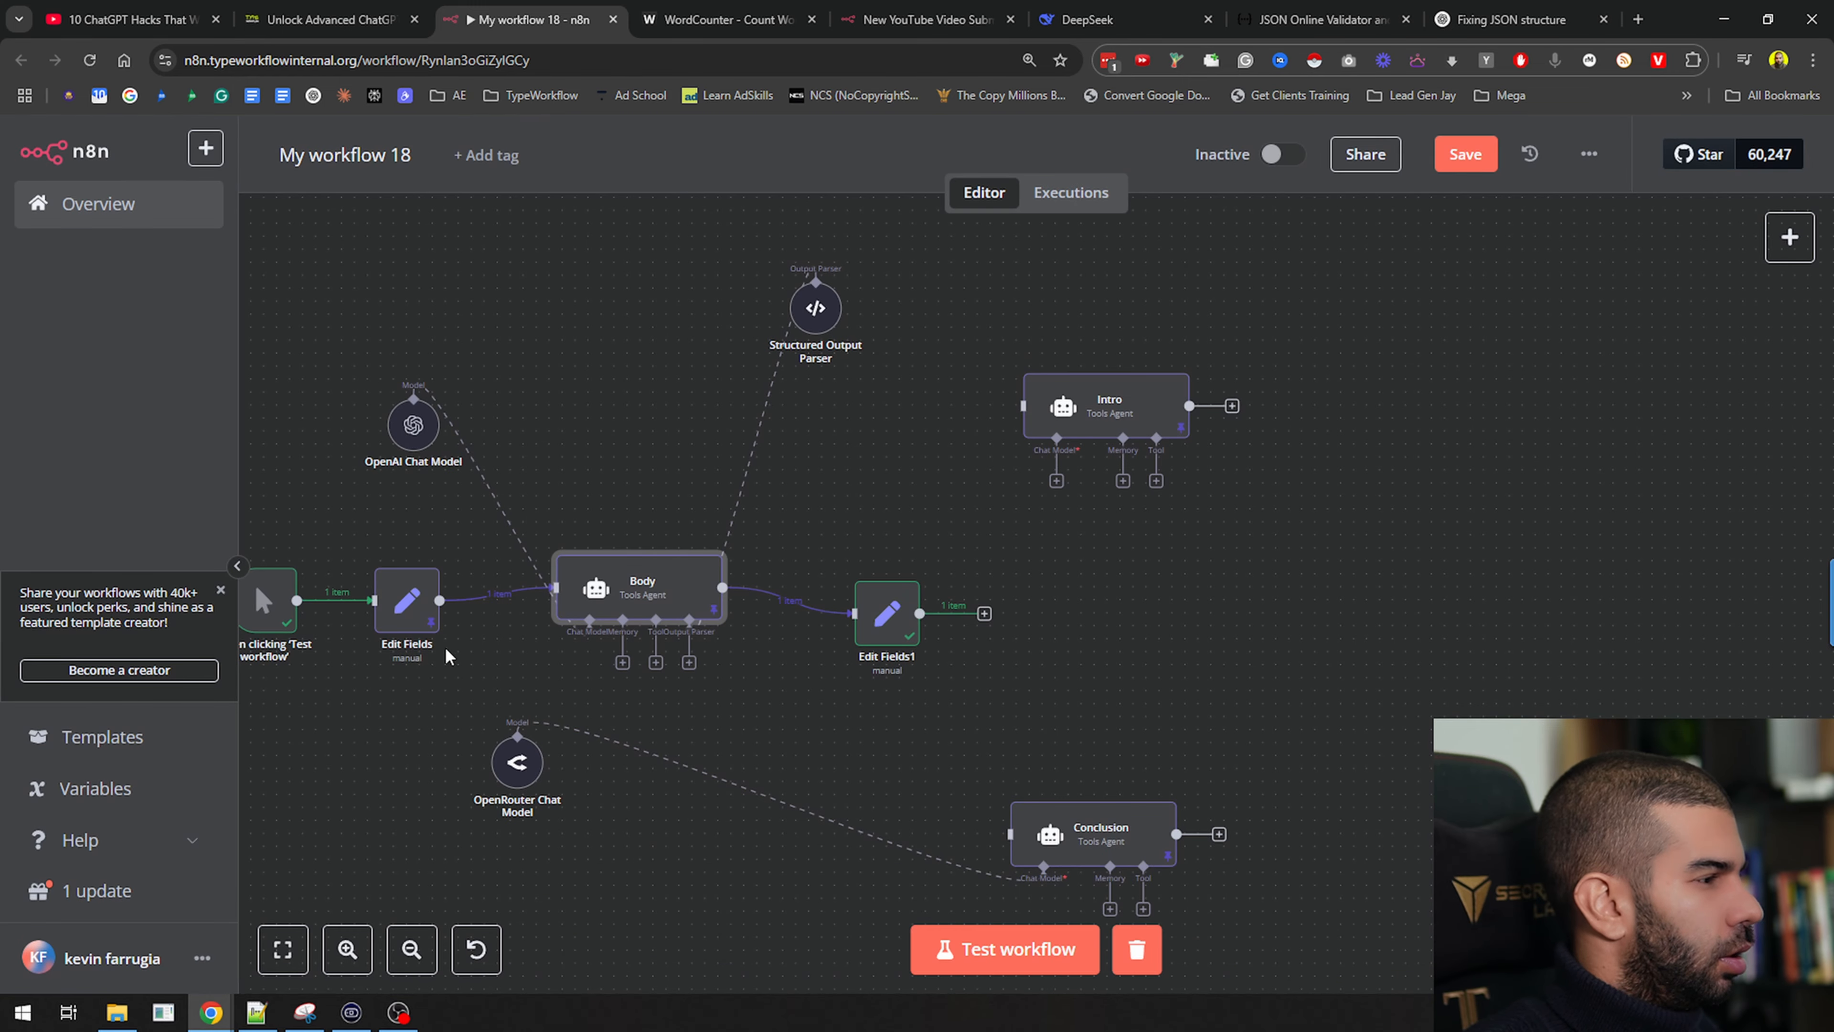
Name the parser schema's first section 'introduction'
double_click(815, 308)
scroll(855, 469, "down", 5)
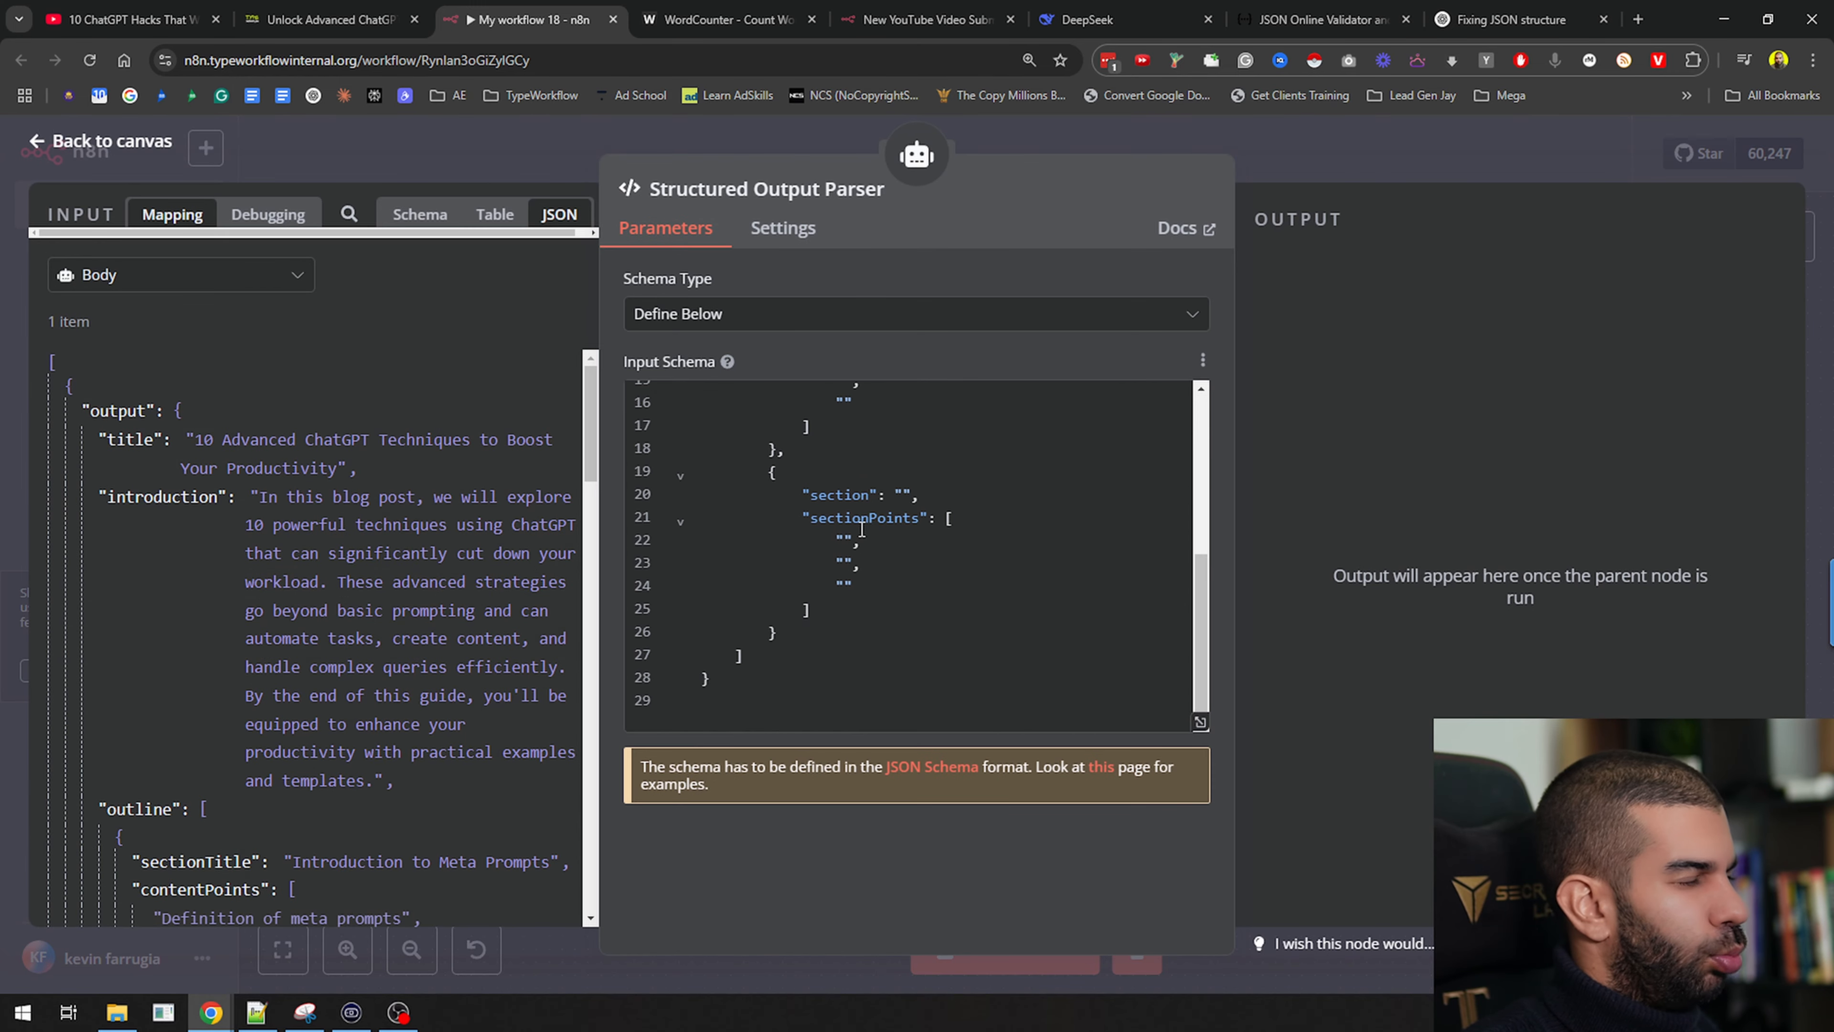
scroll(829, 585, "up", 5)
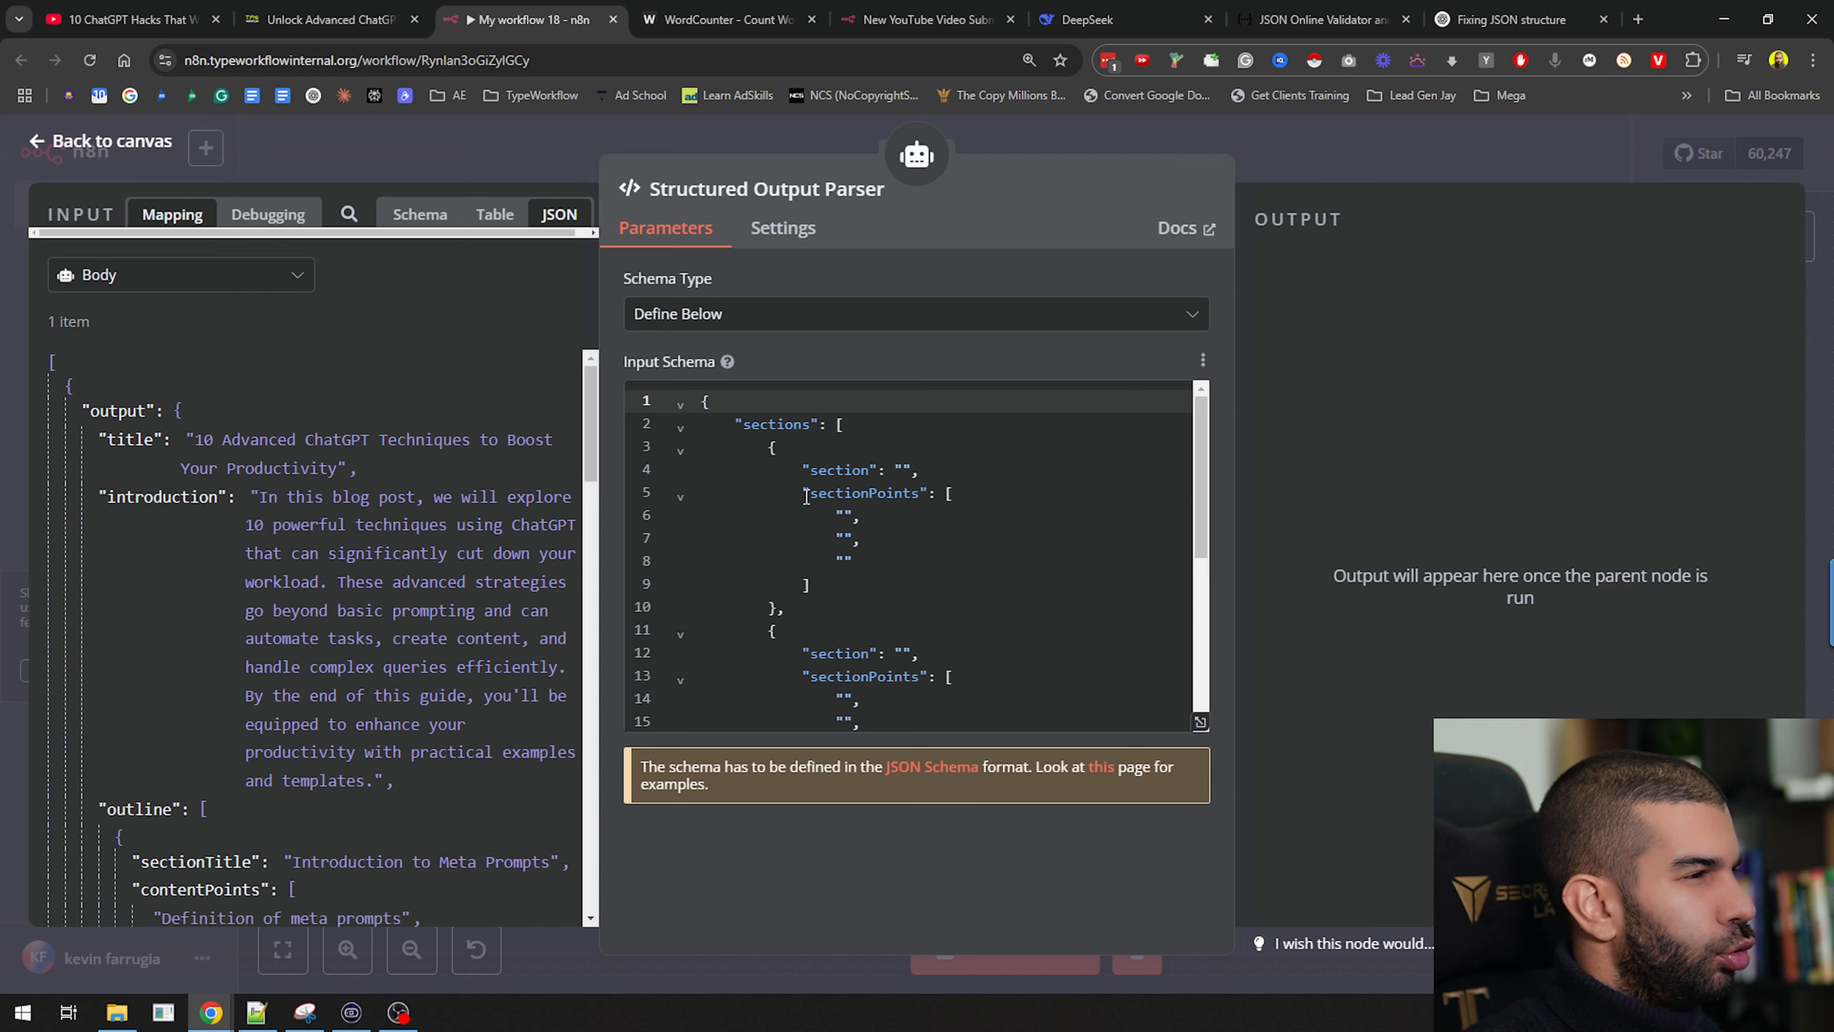
left_click(905, 471)
type("introduction")
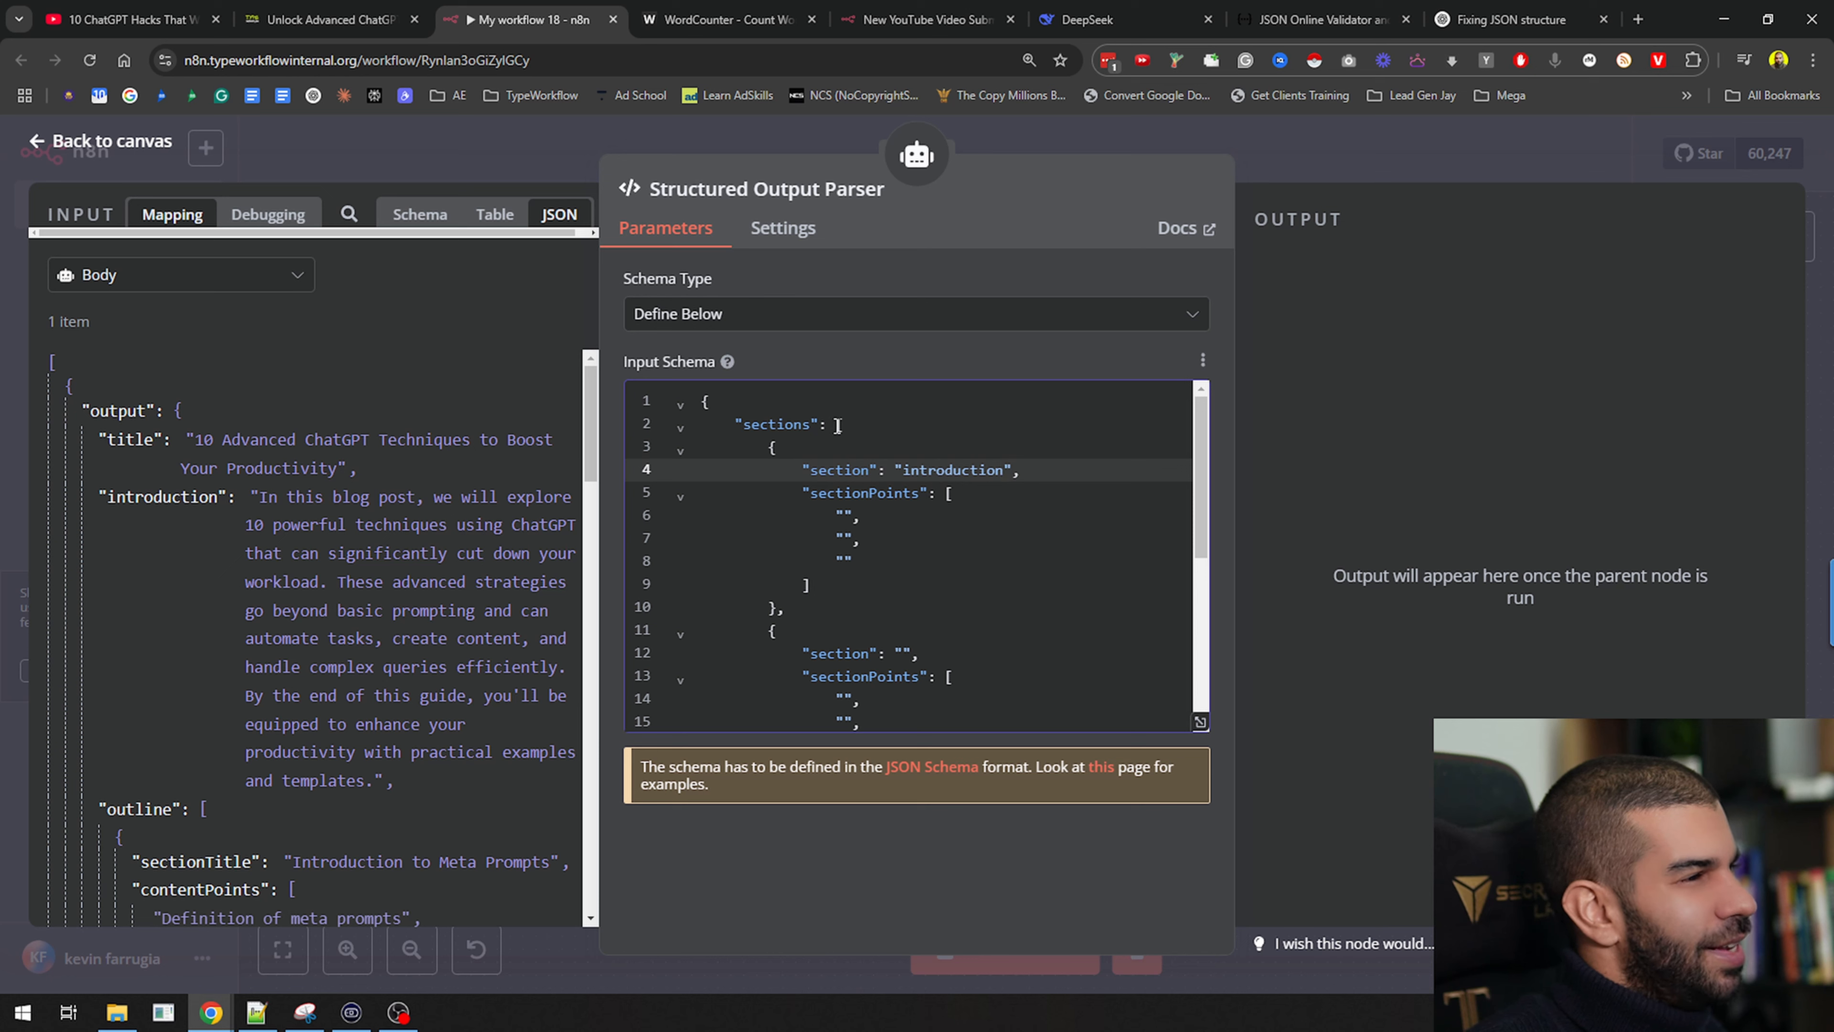
Copy the introduction block to the end of the schema and rename it 'conclusion'
left_click_drag(770, 448, 774, 605)
key("ctrl+c")
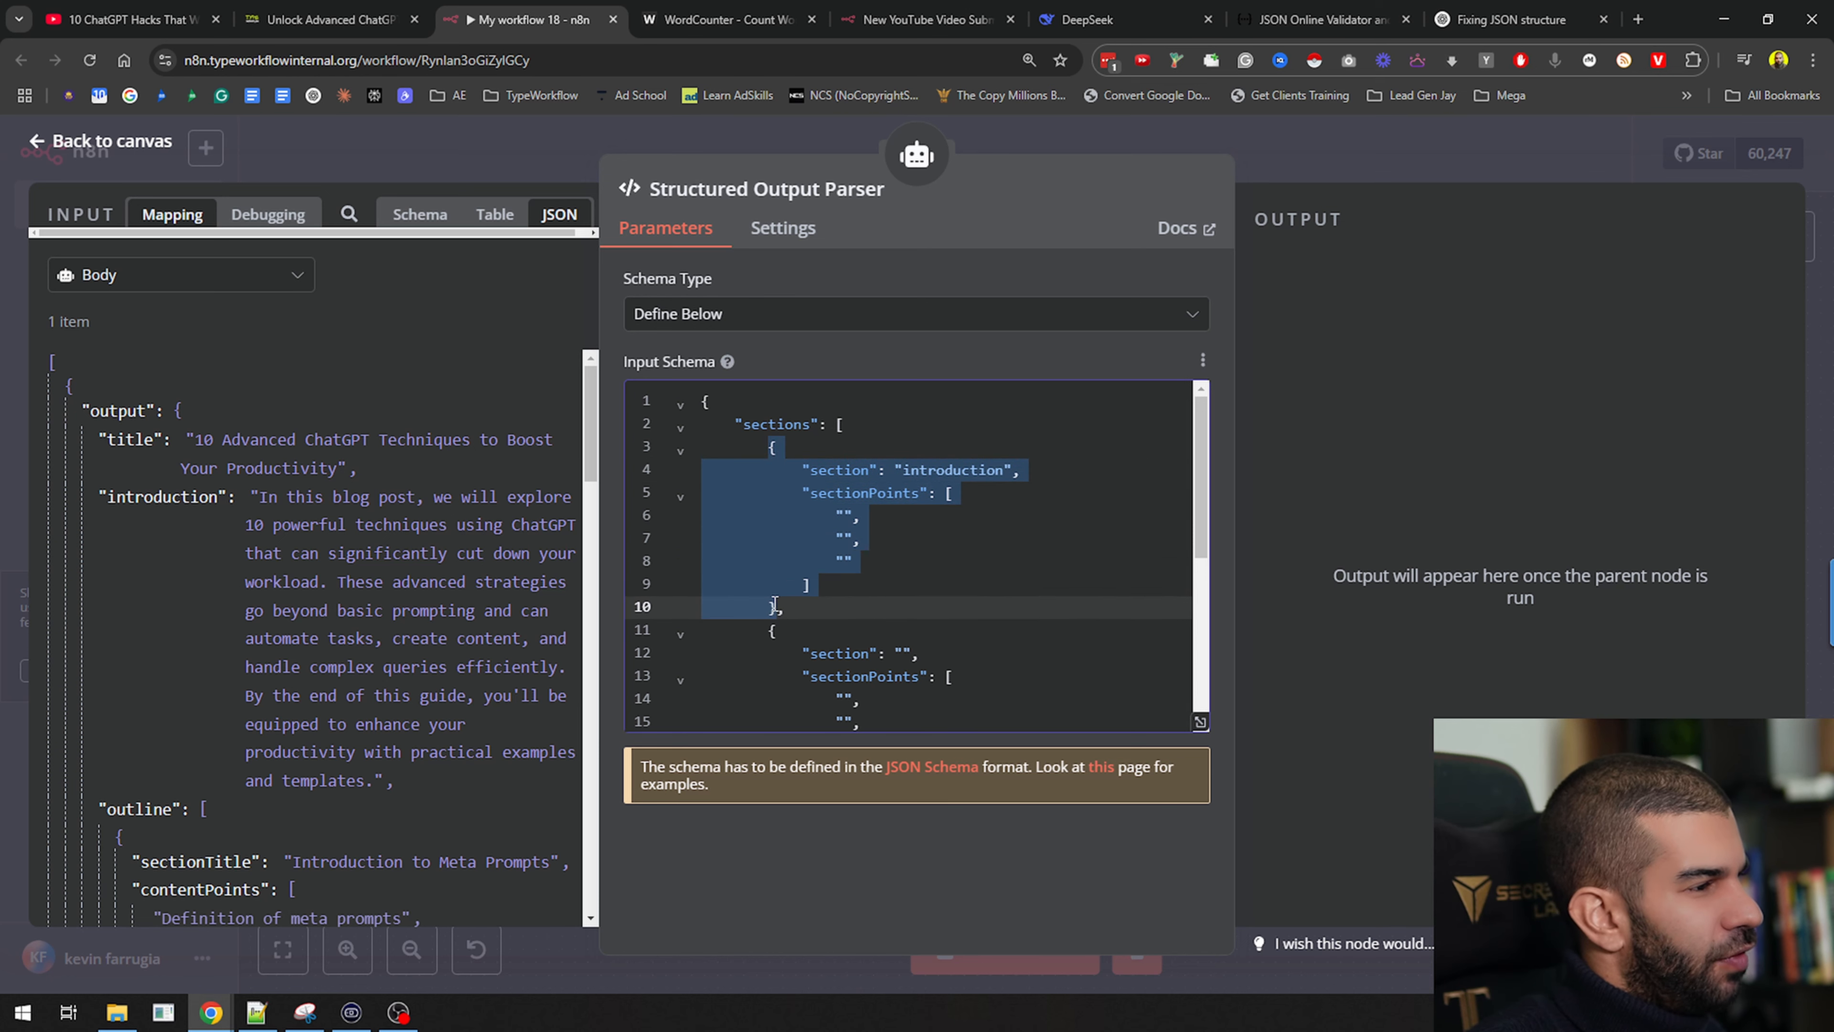
scroll(843, 542, "down", 5)
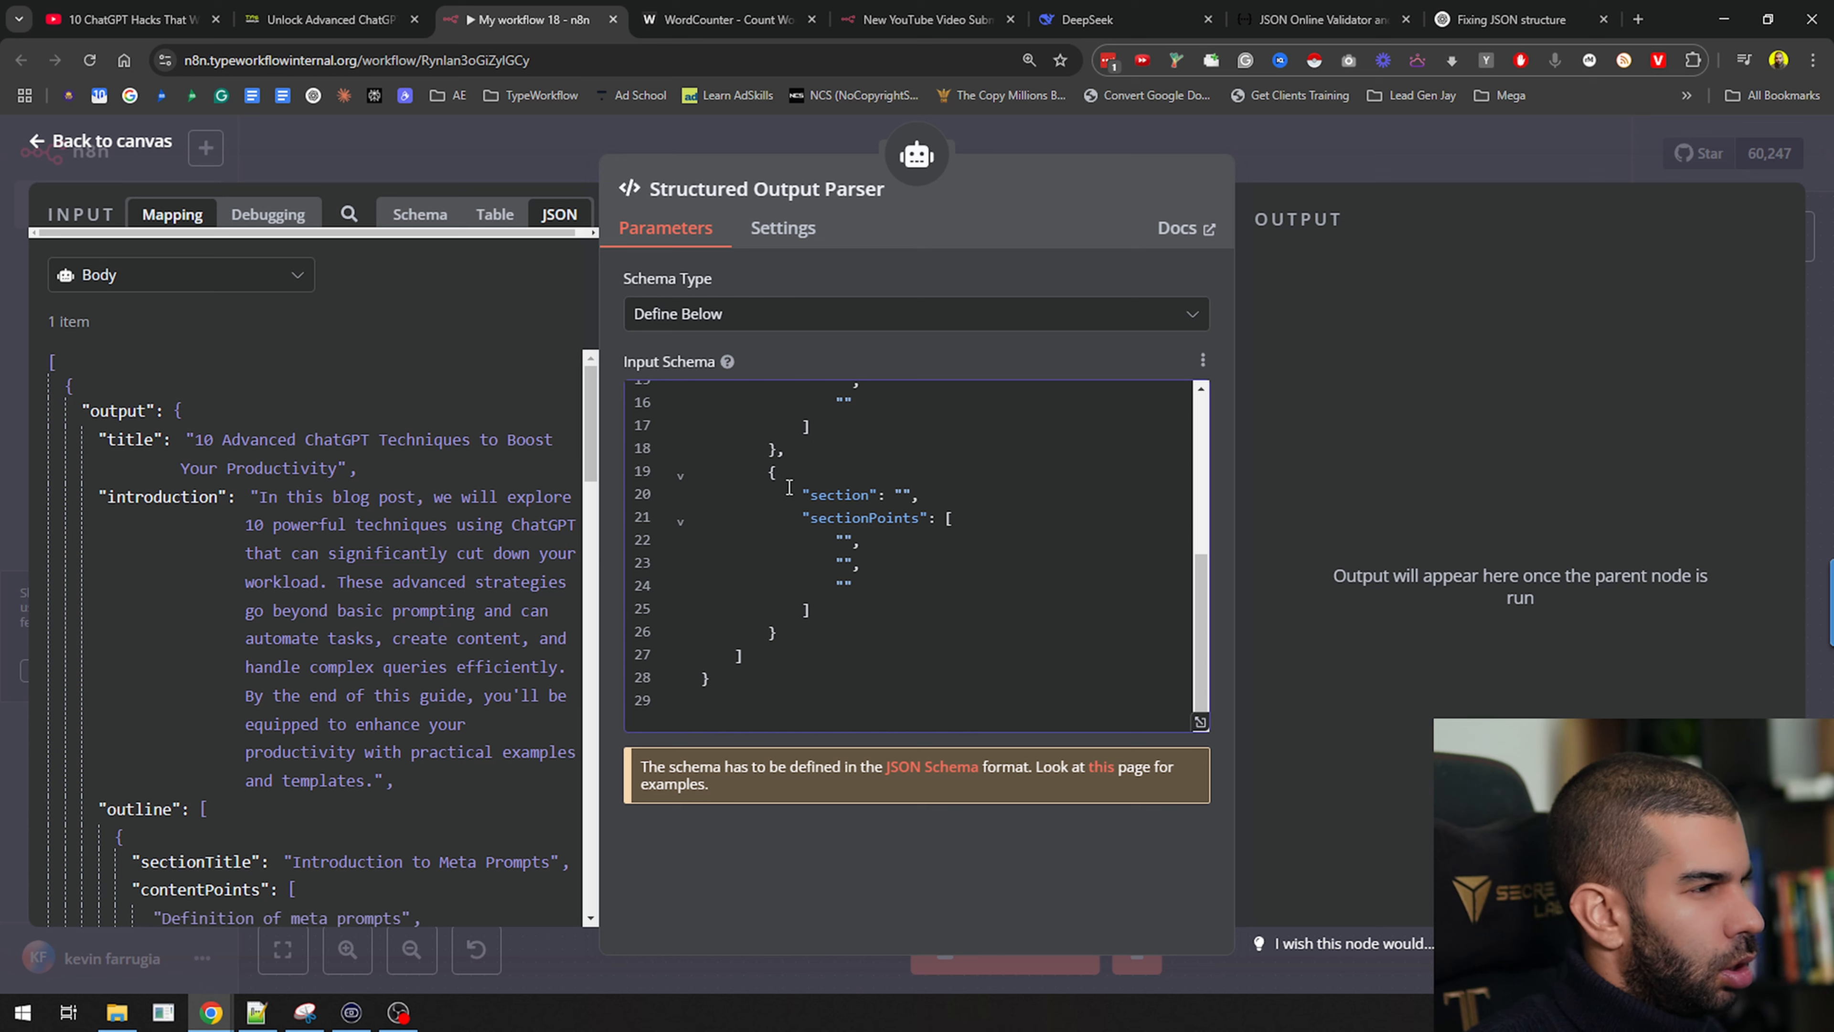
left_click(798, 631)
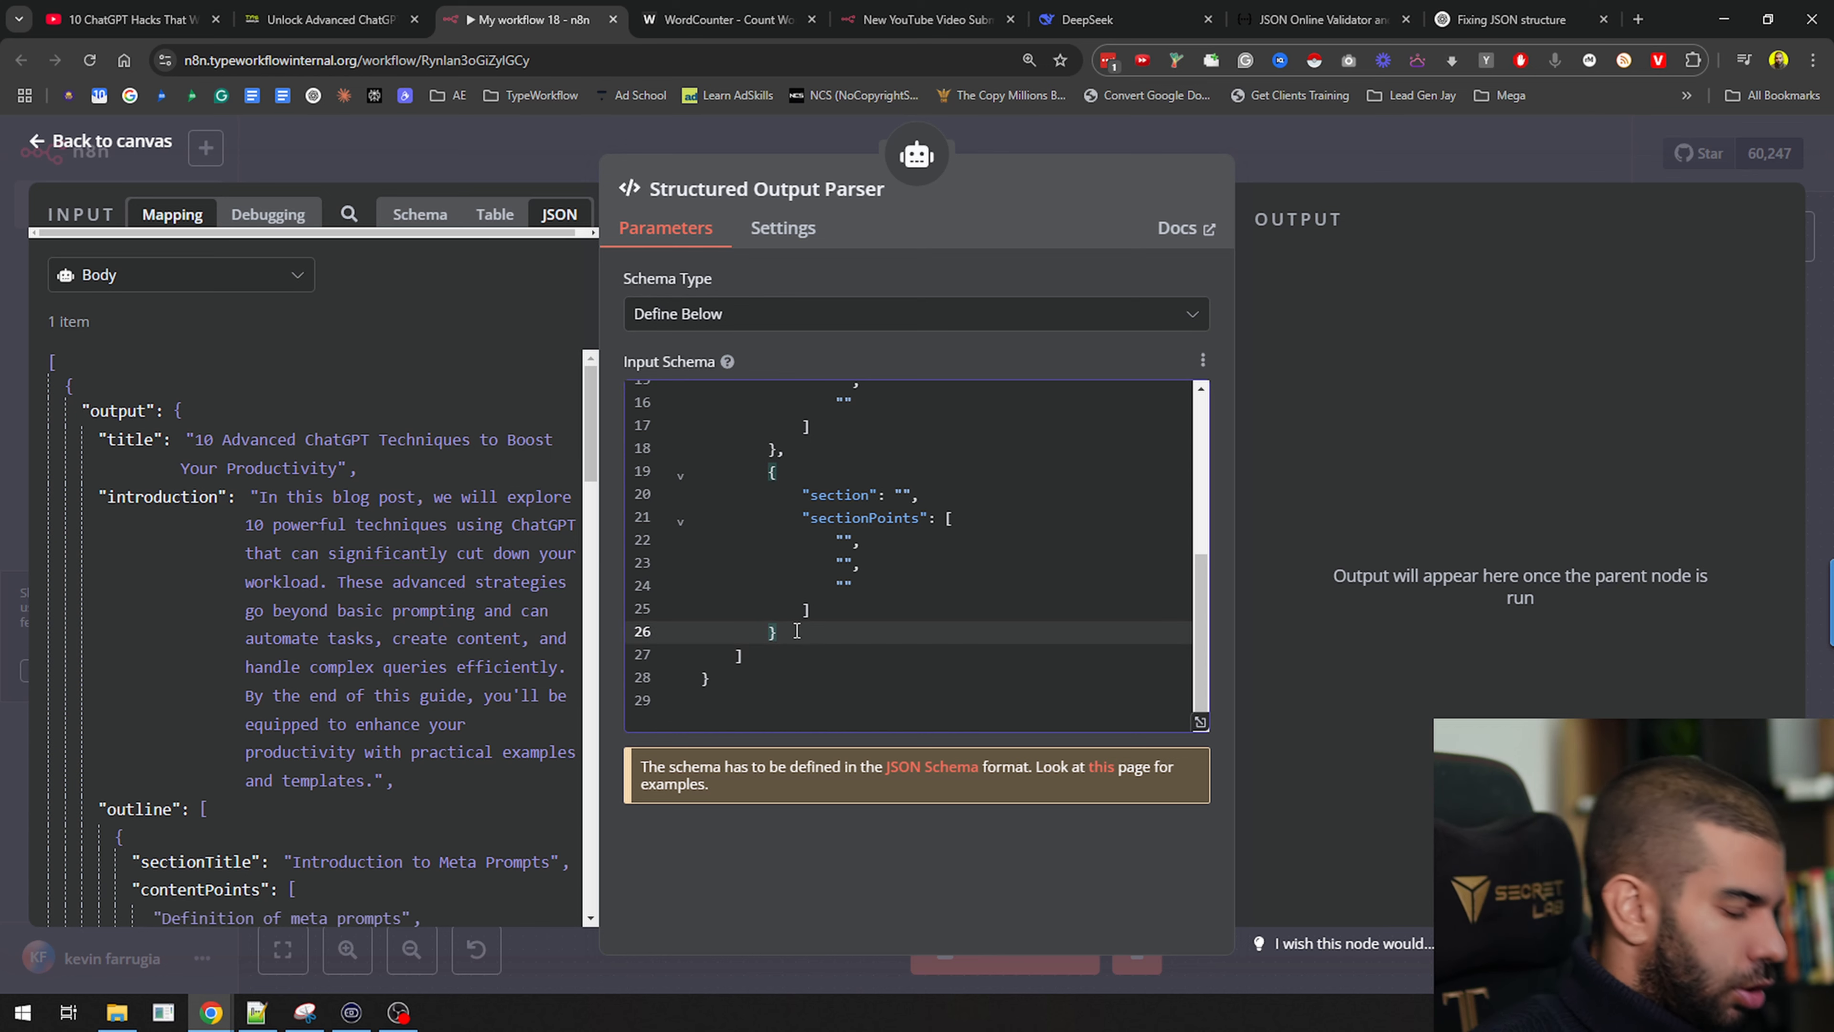
type(",")
key("Return")
key("ctrl+v")
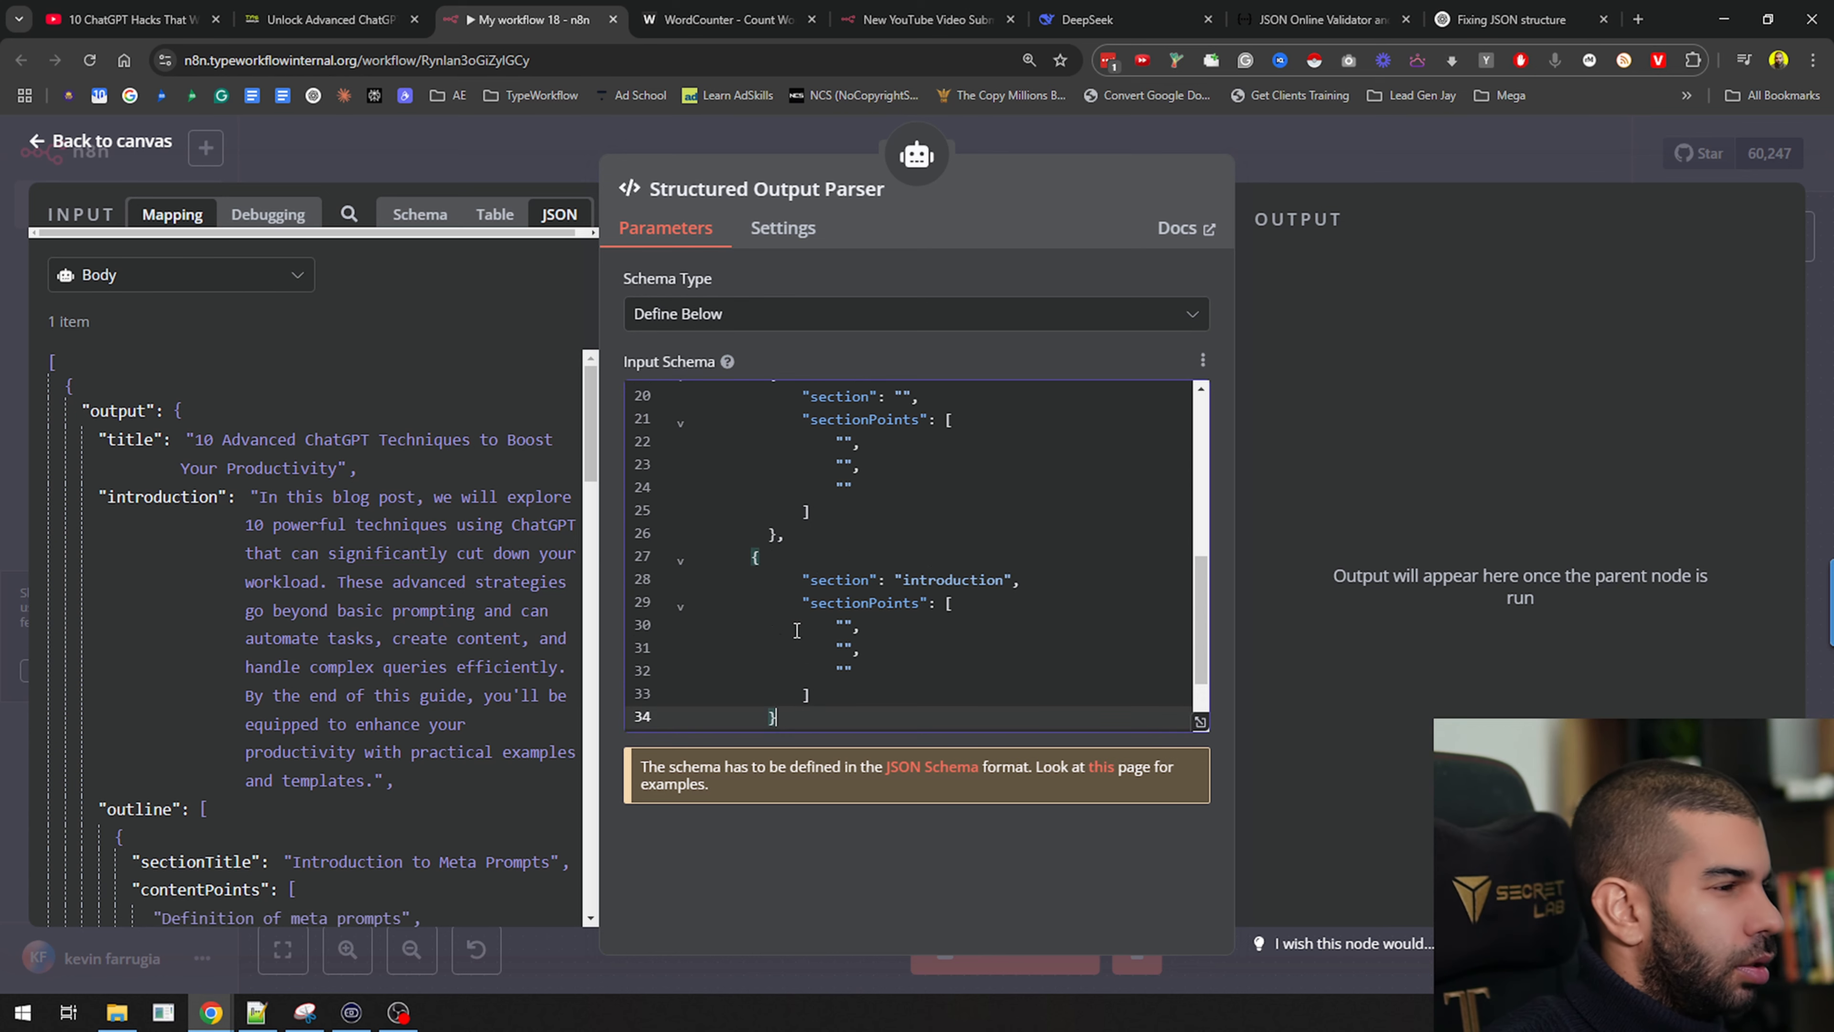
double_click(943, 578)
type("conclus")
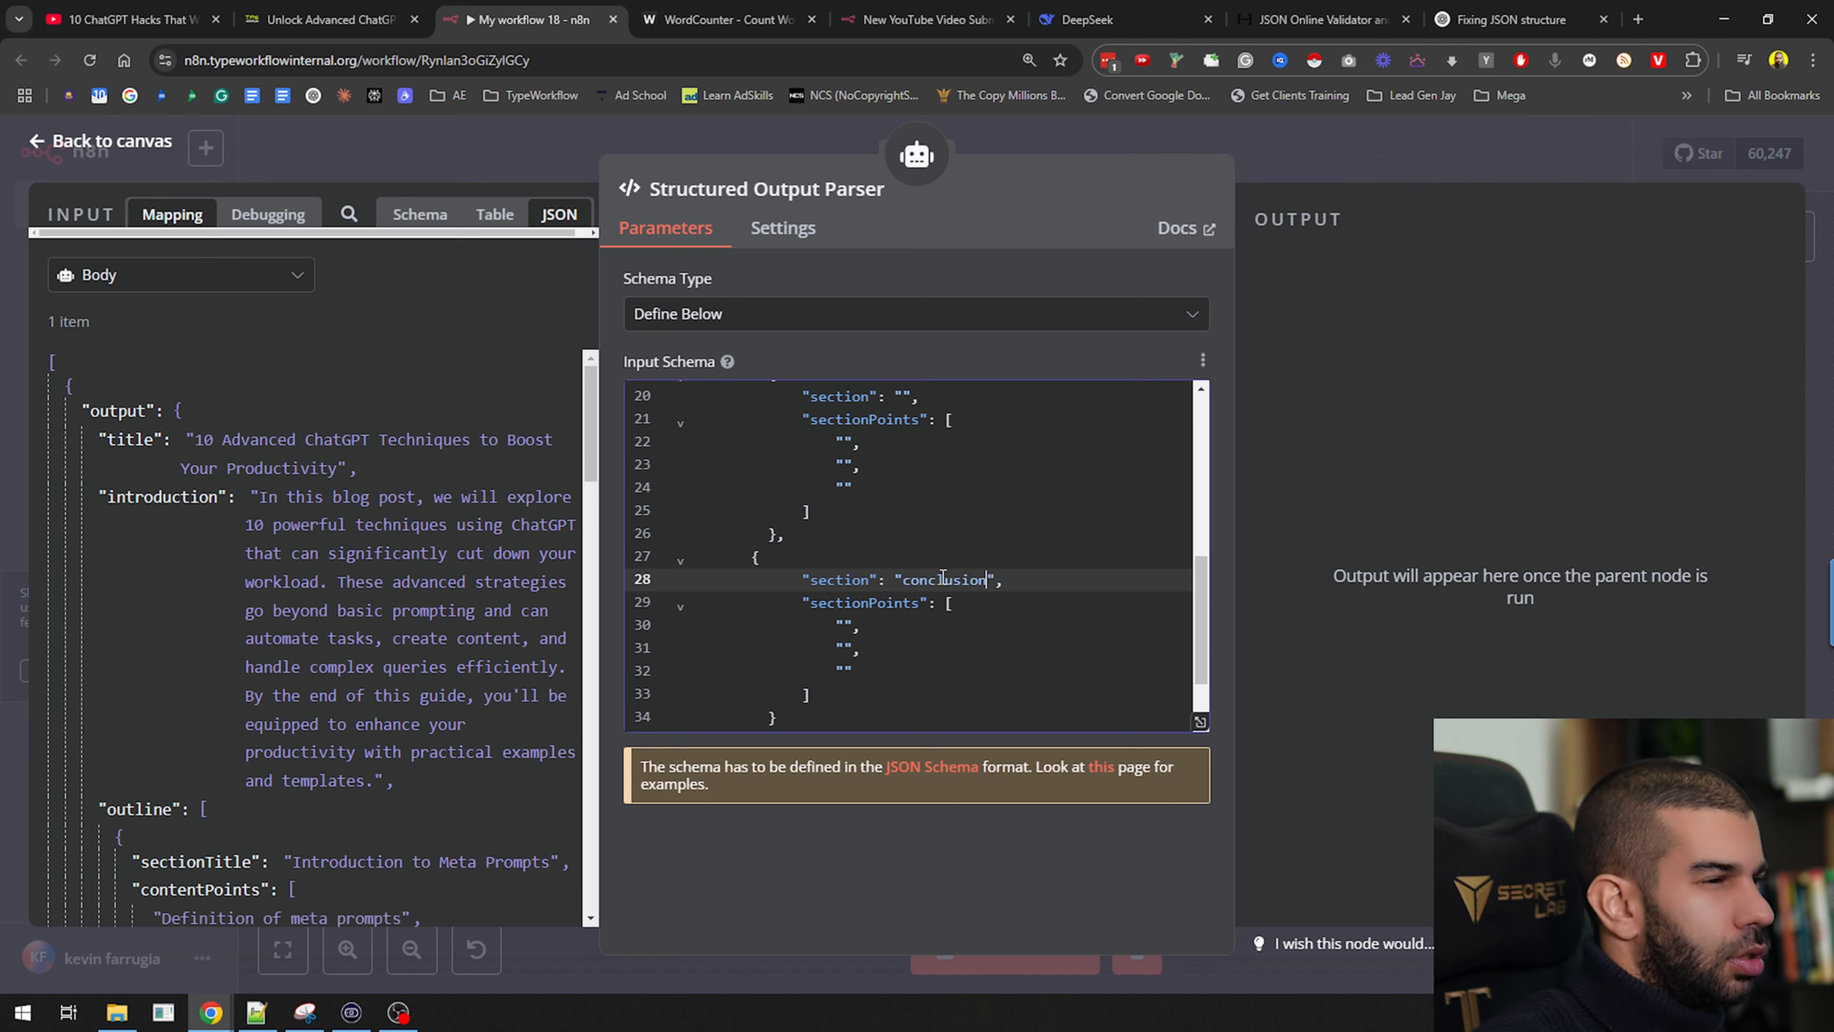
Paste the schema into JSONLint in a new tab and confirm it is valid
key("ctrl+t")
type("jsonlint.com")
key("Return")
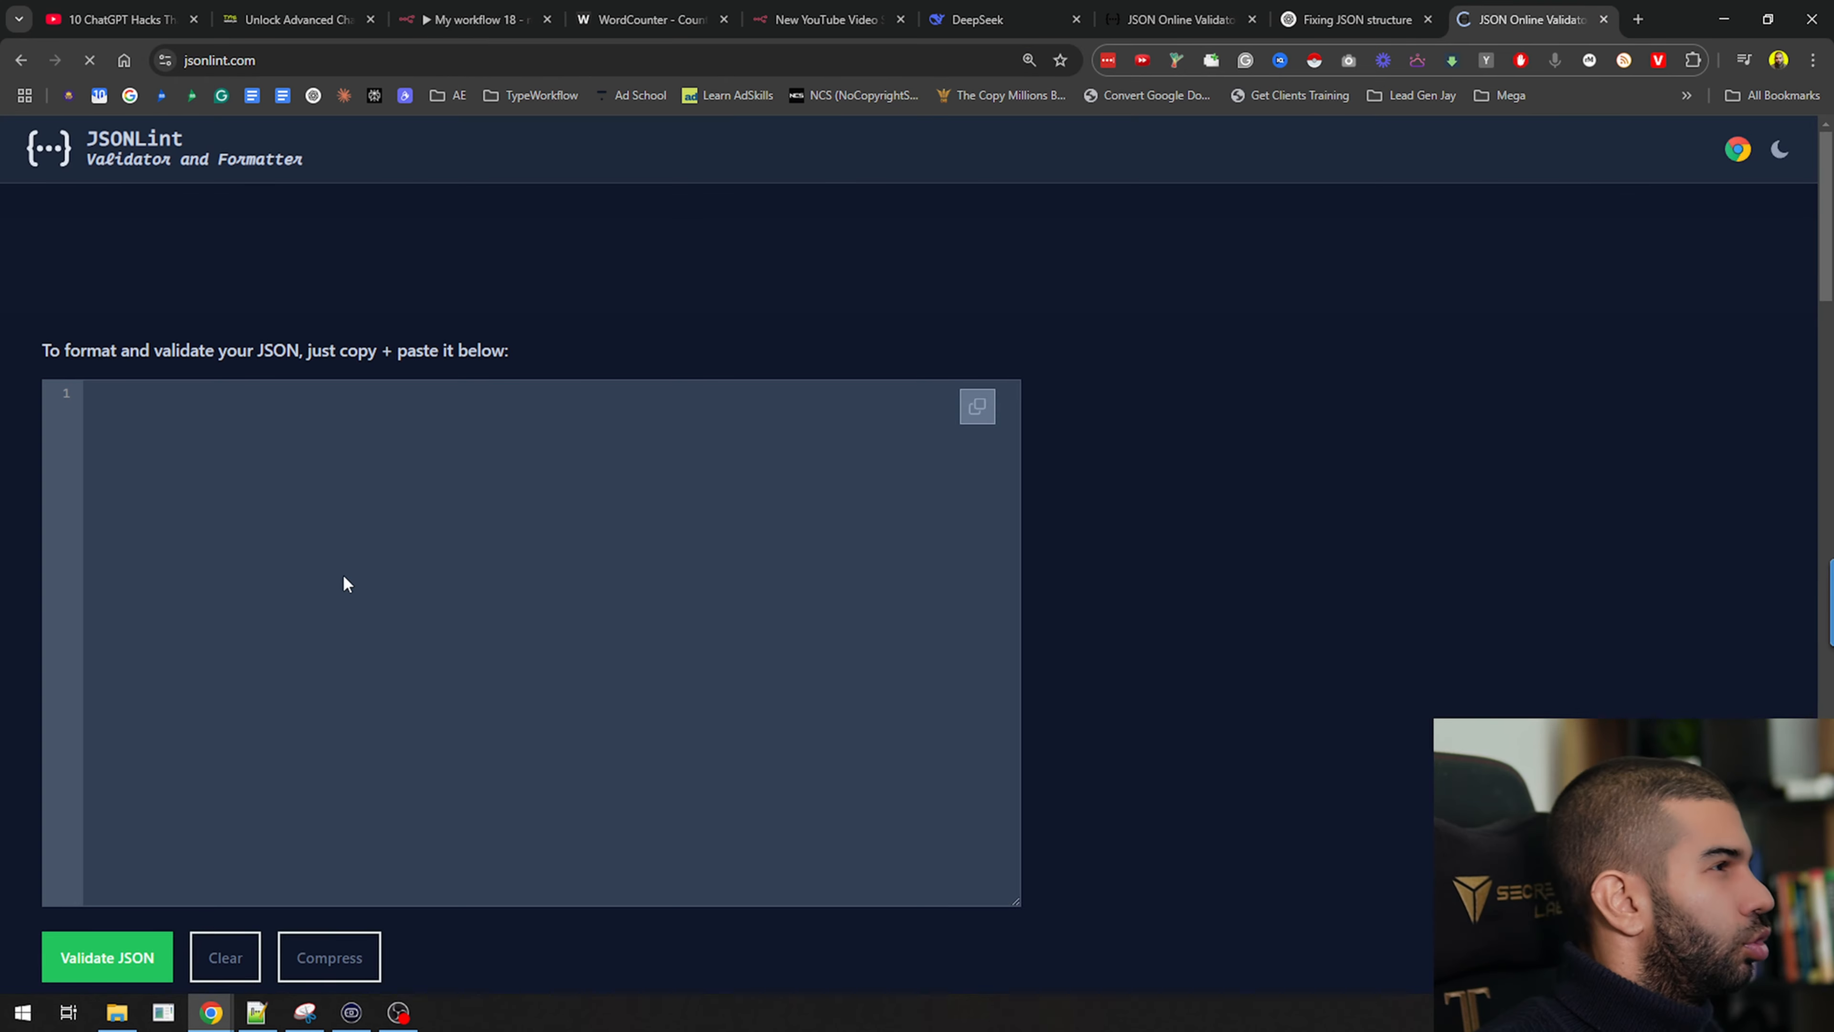
key("ctrl+v")
scroll(180, 893, "down", 3)
left_click(107, 957)
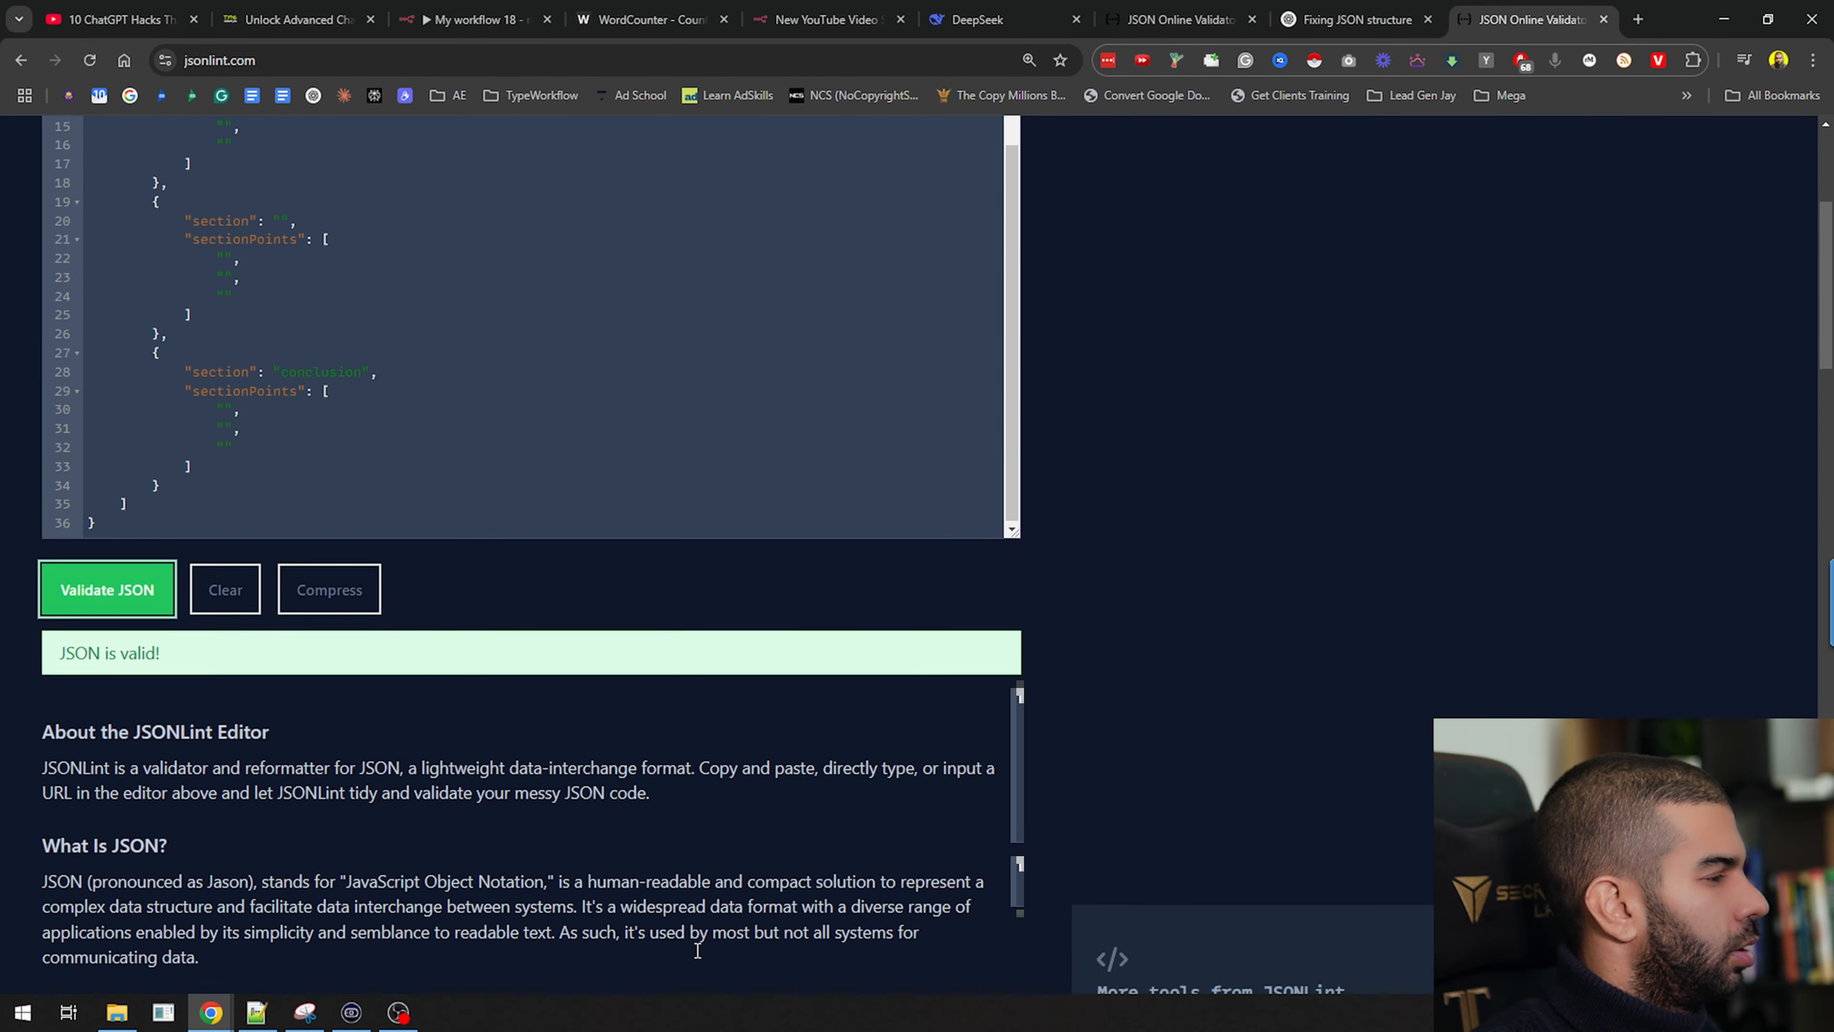
scroll(618, 499, "up", 5)
Close the validator and parser panel, then run the Body agent's test step twice
key("ctrl+w")
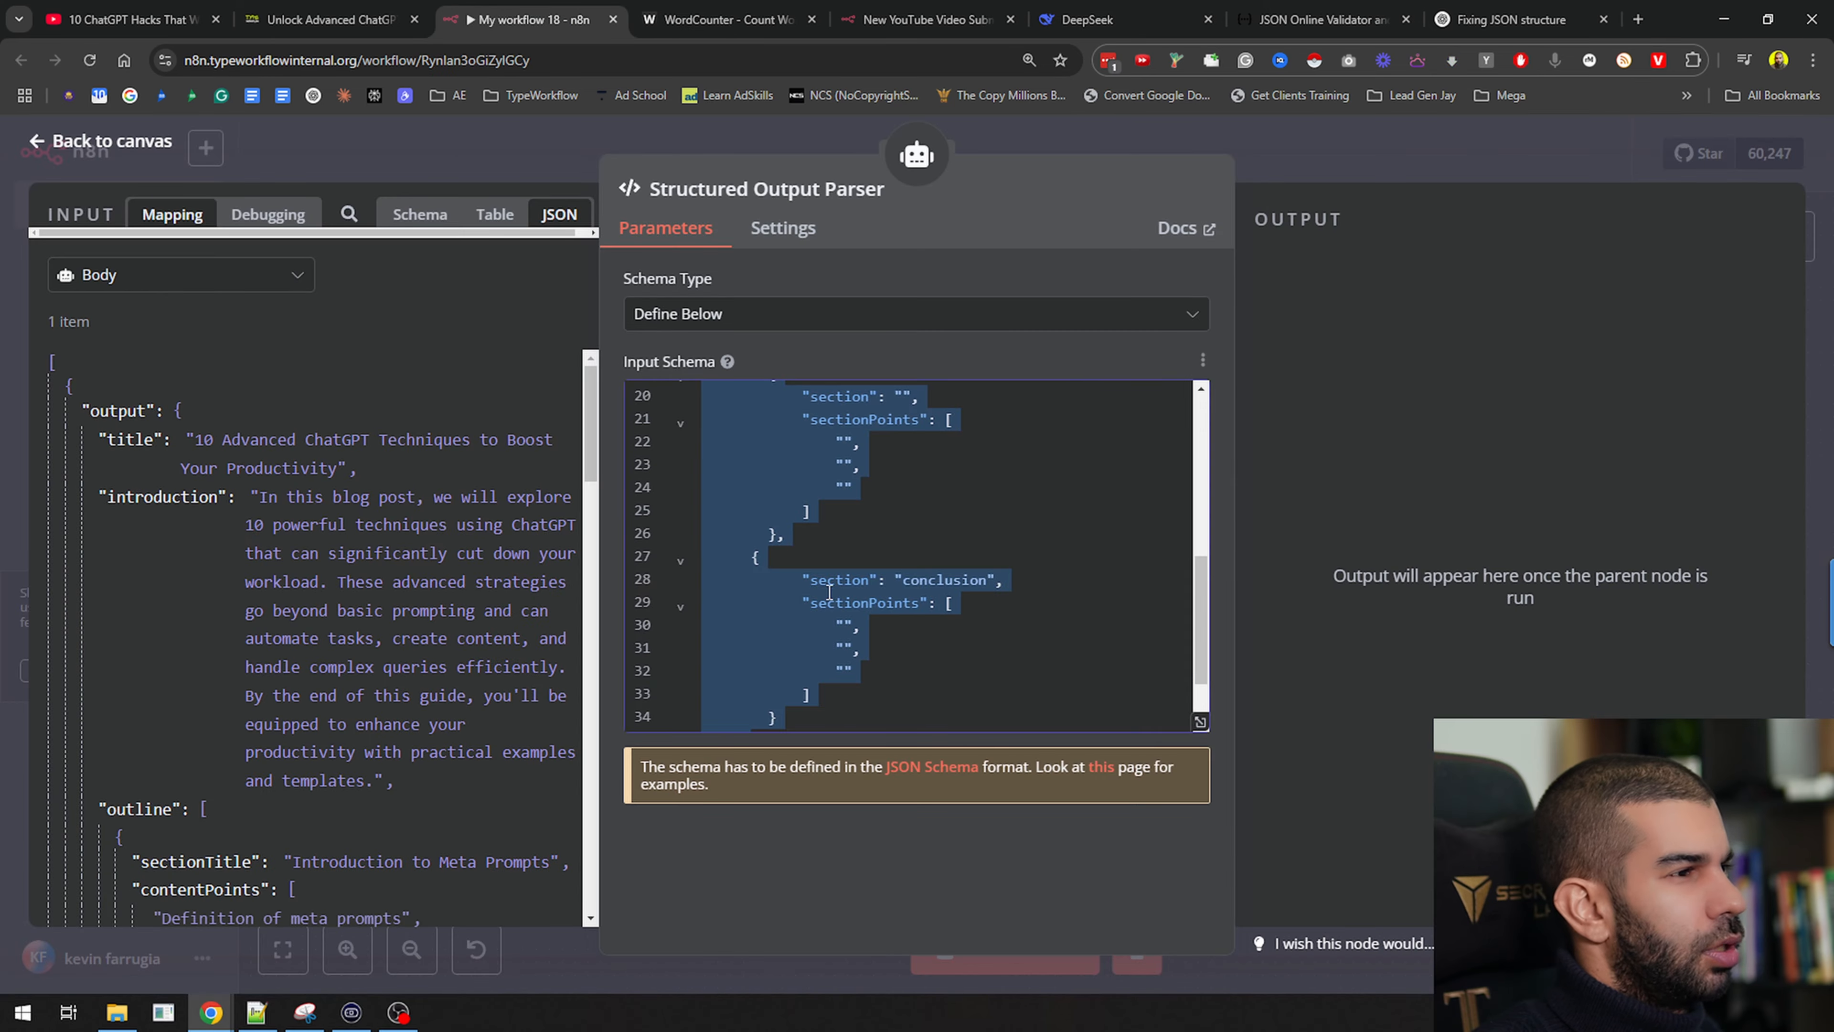
key("Escape")
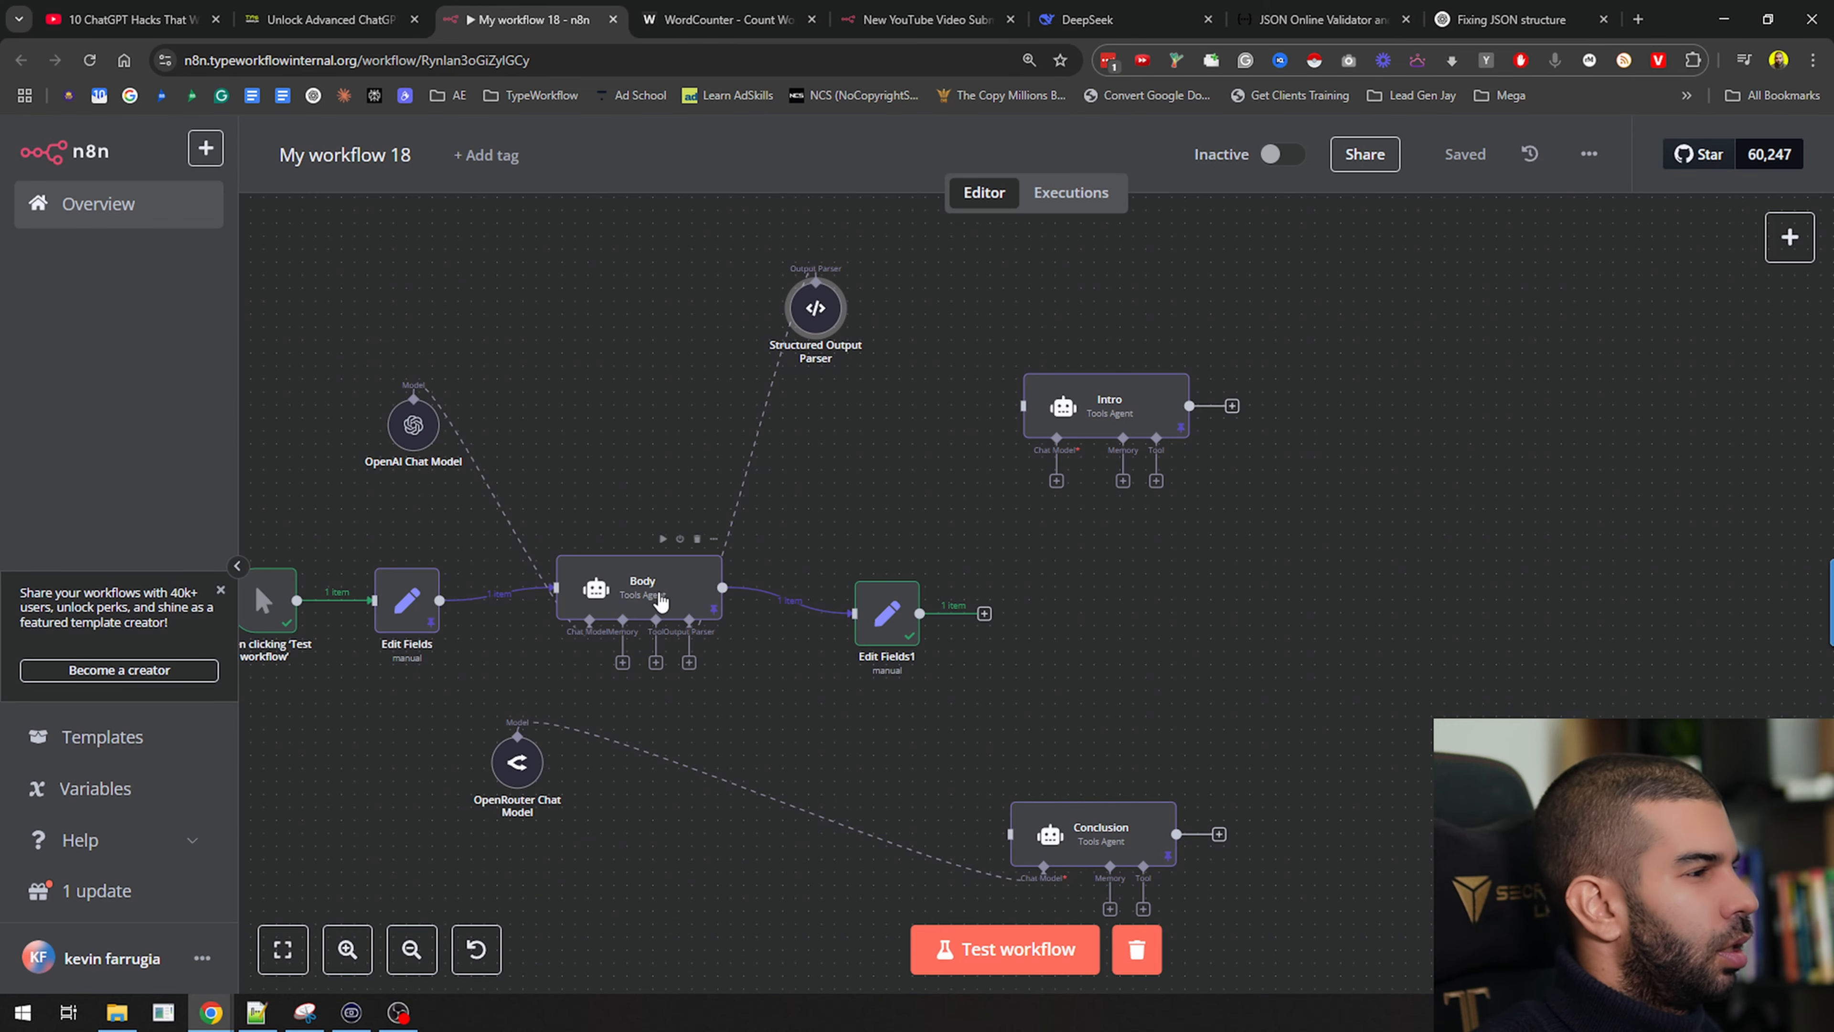
left_click(662, 543)
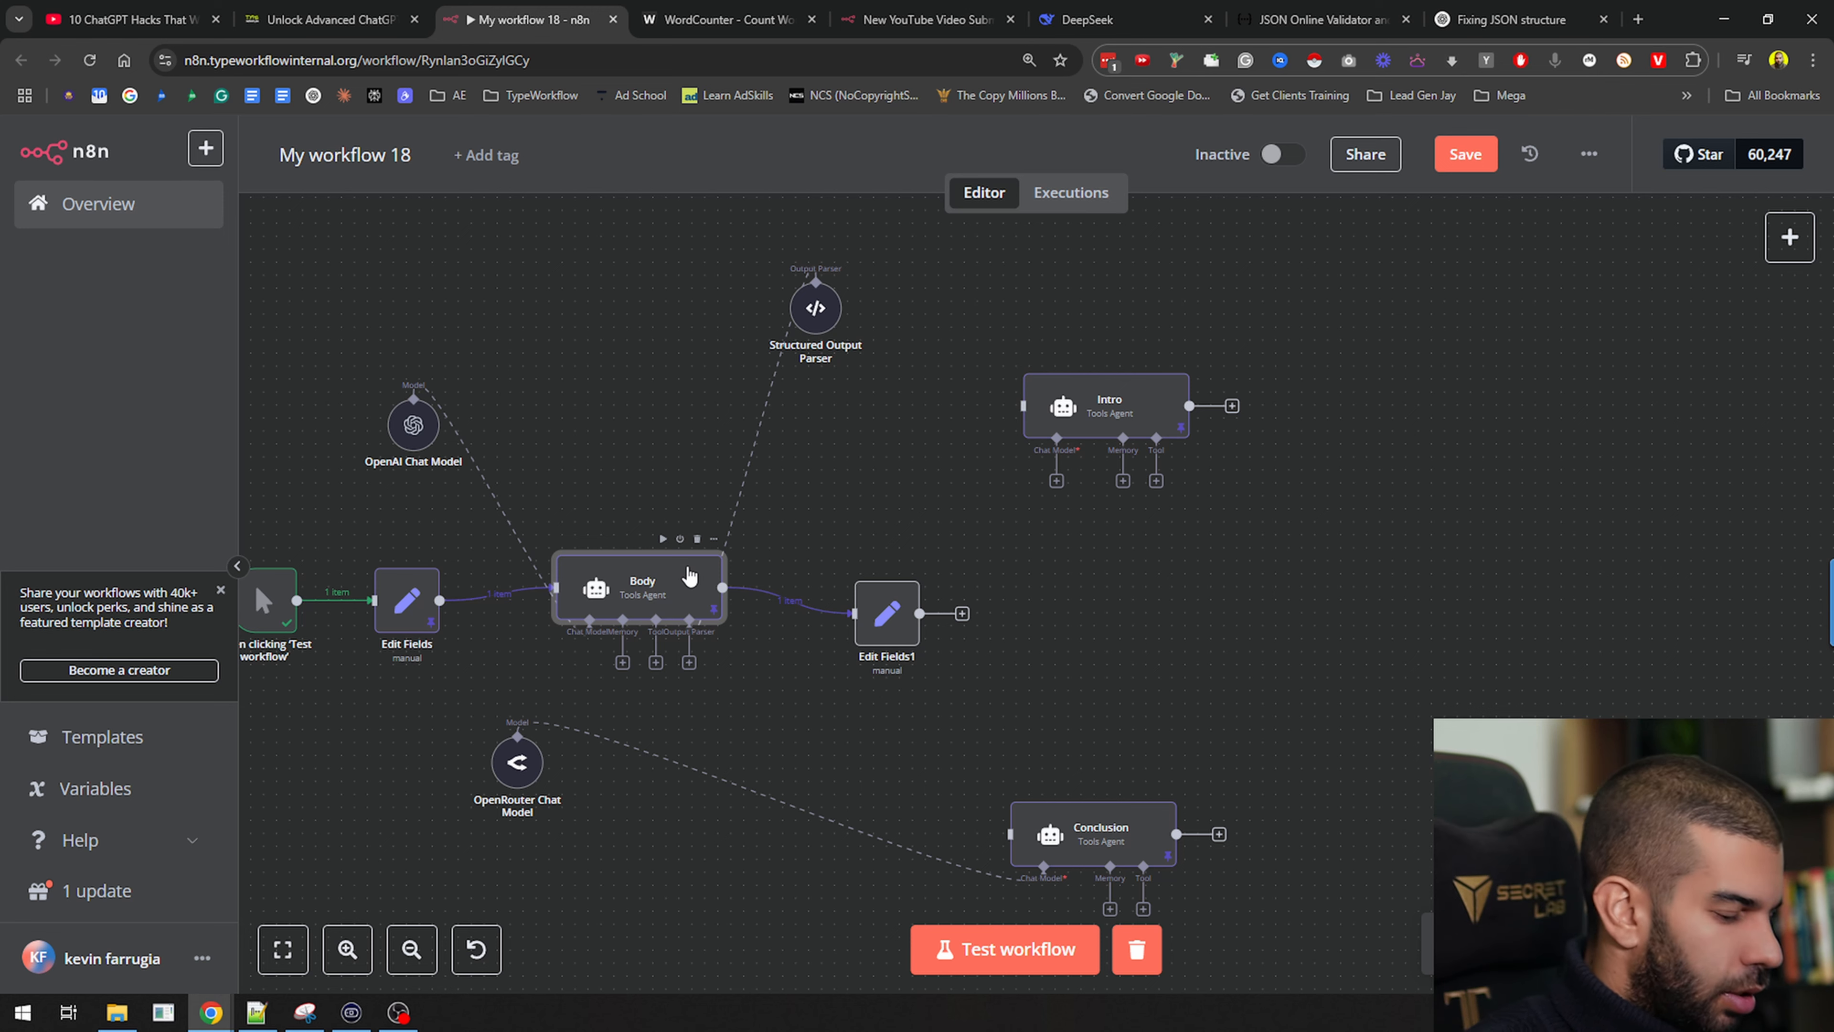
left_click(661, 540)
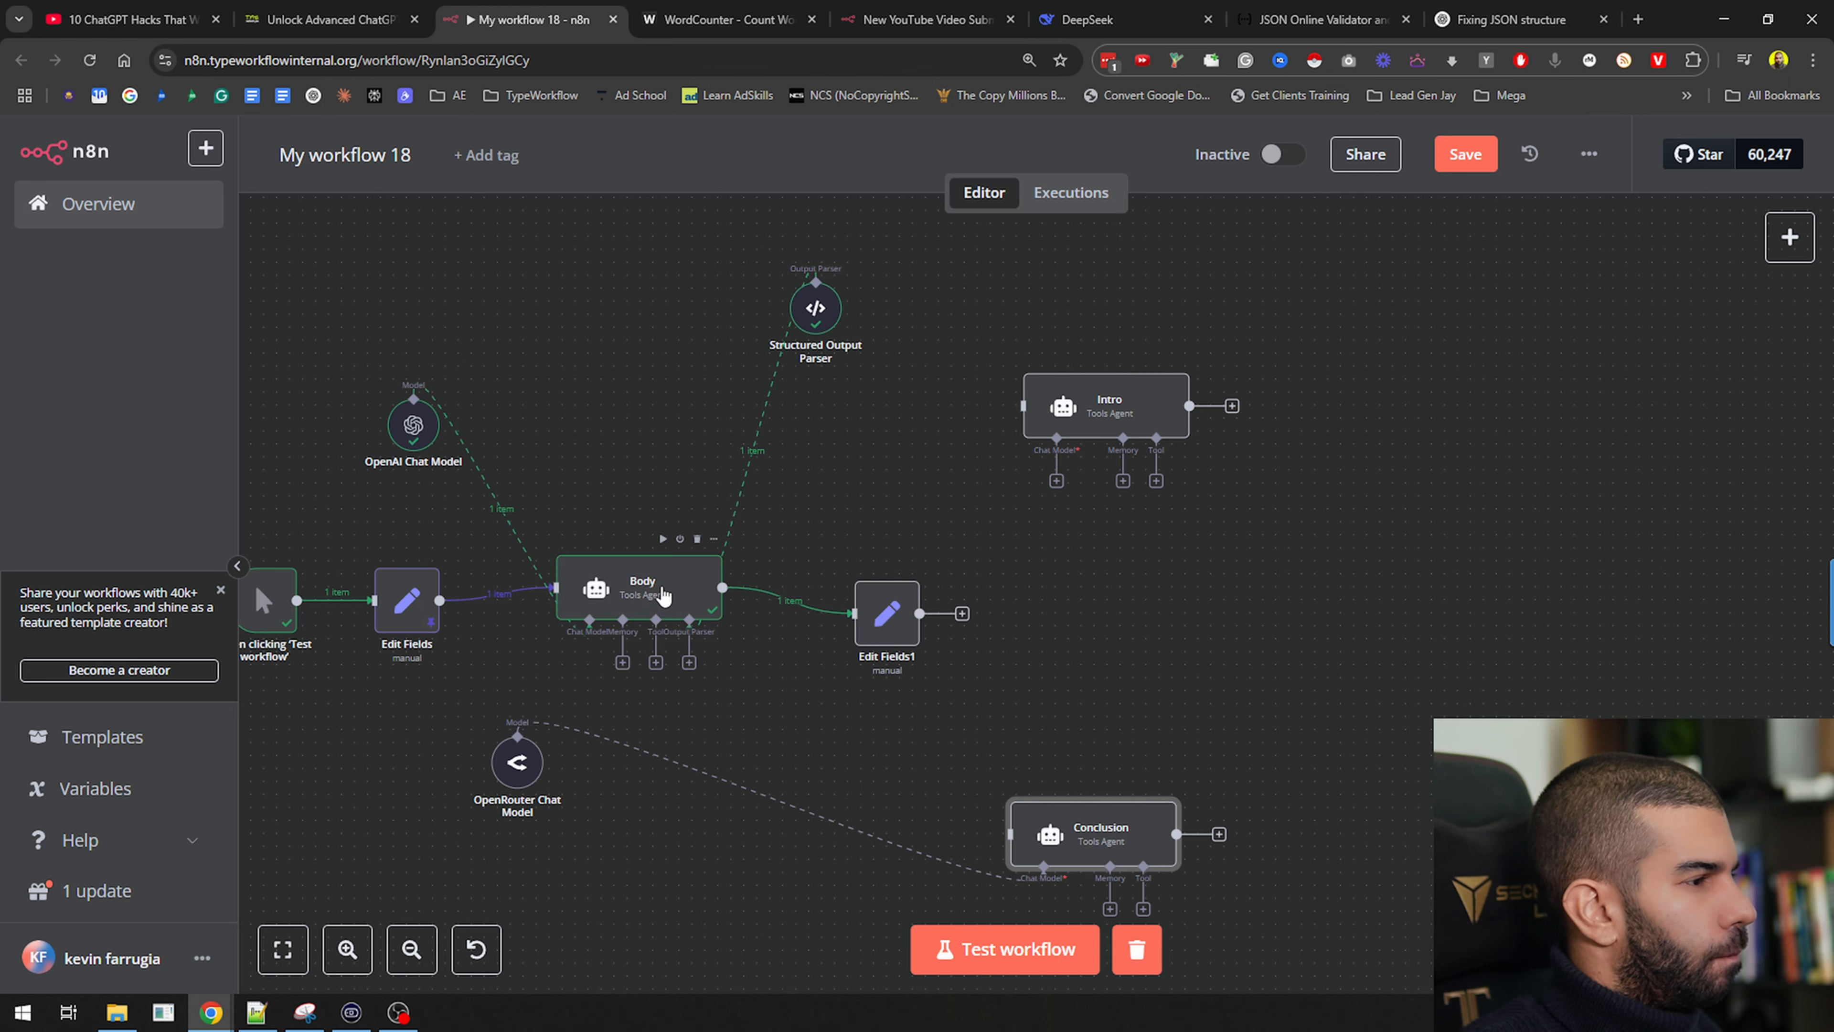
Pin Body's output and review its title, introduction and technique sections in the JSON
key("p")
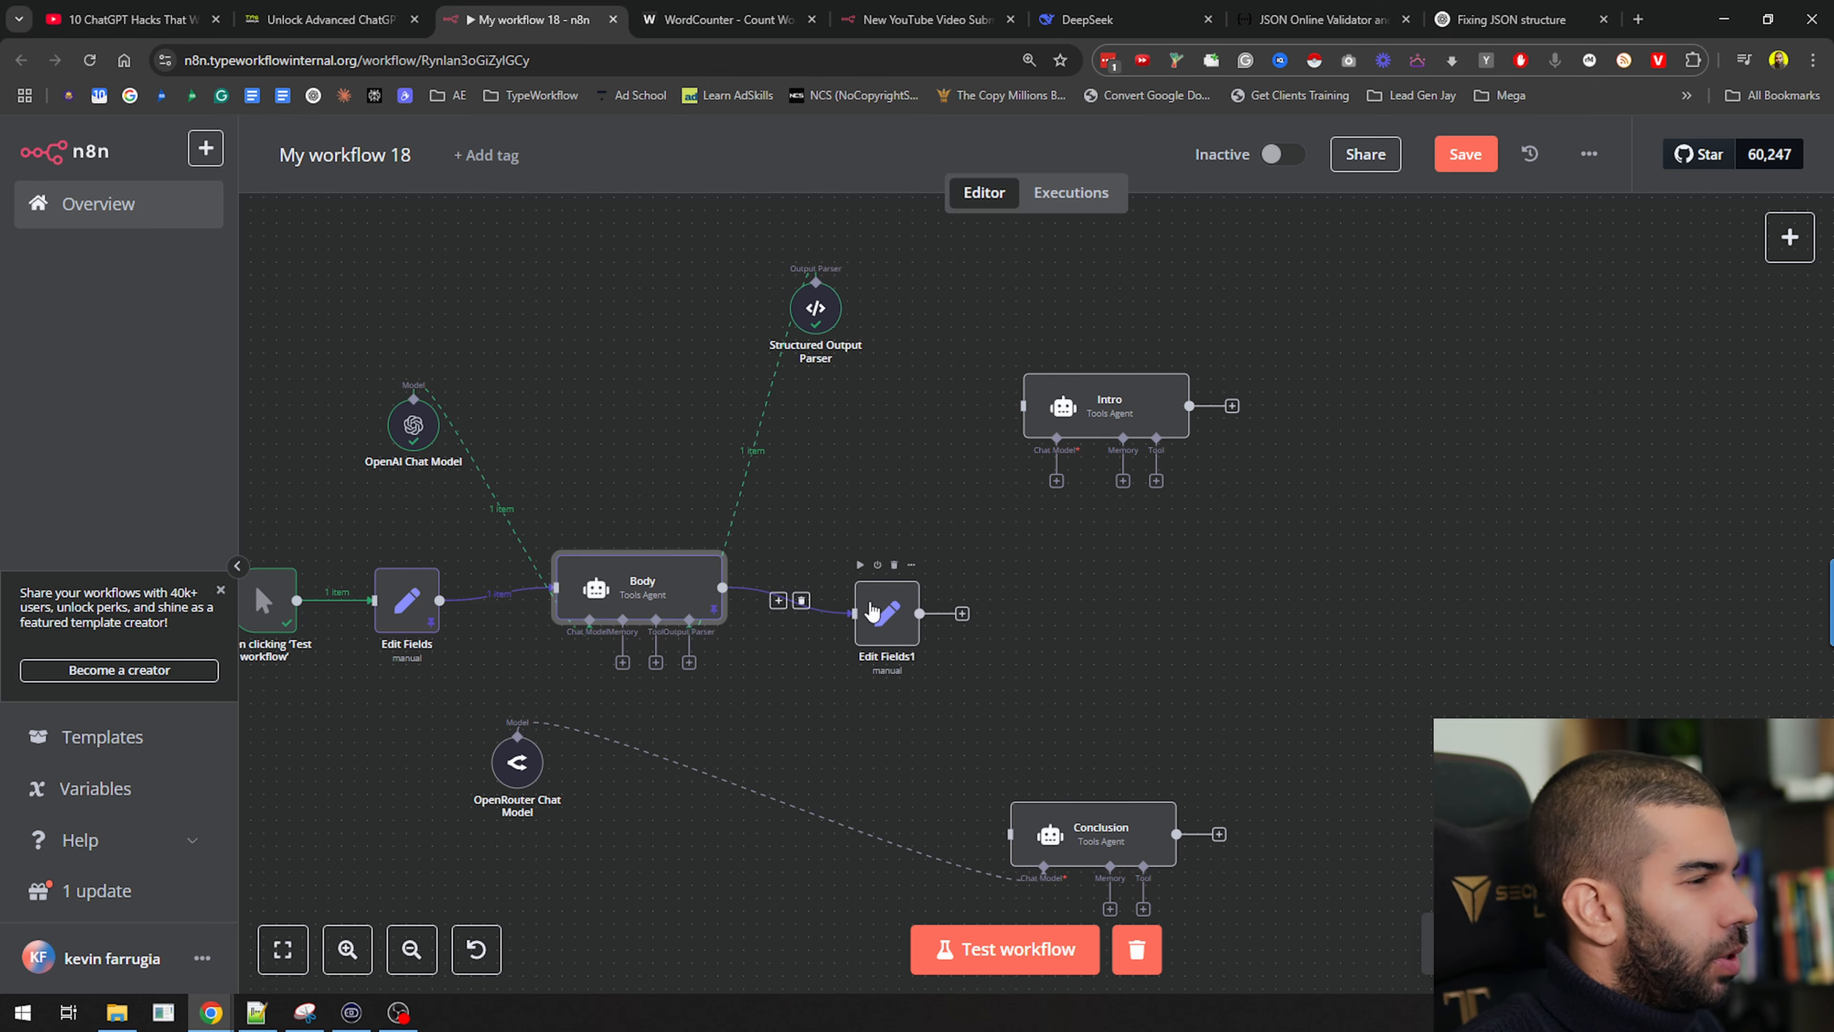
double_click(678, 585)
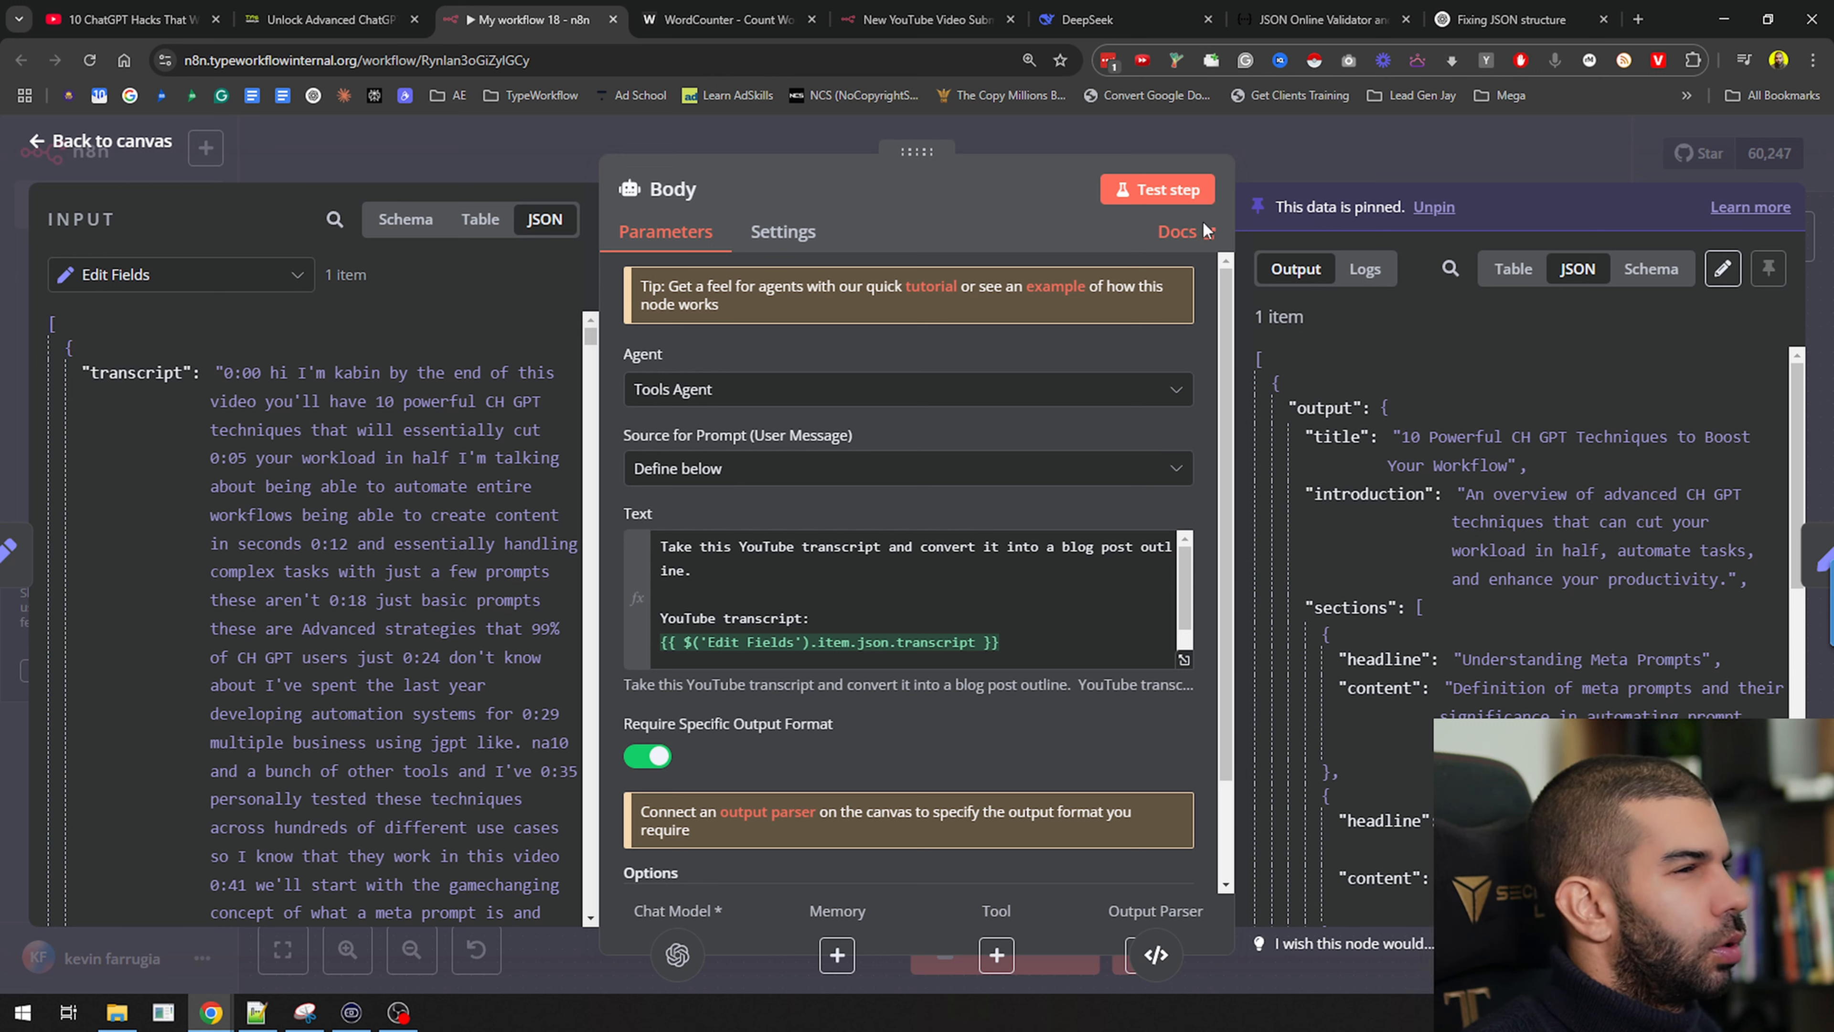
scroll(1405, 421, "down", 1)
scroll(1344, 448, "up", 1)
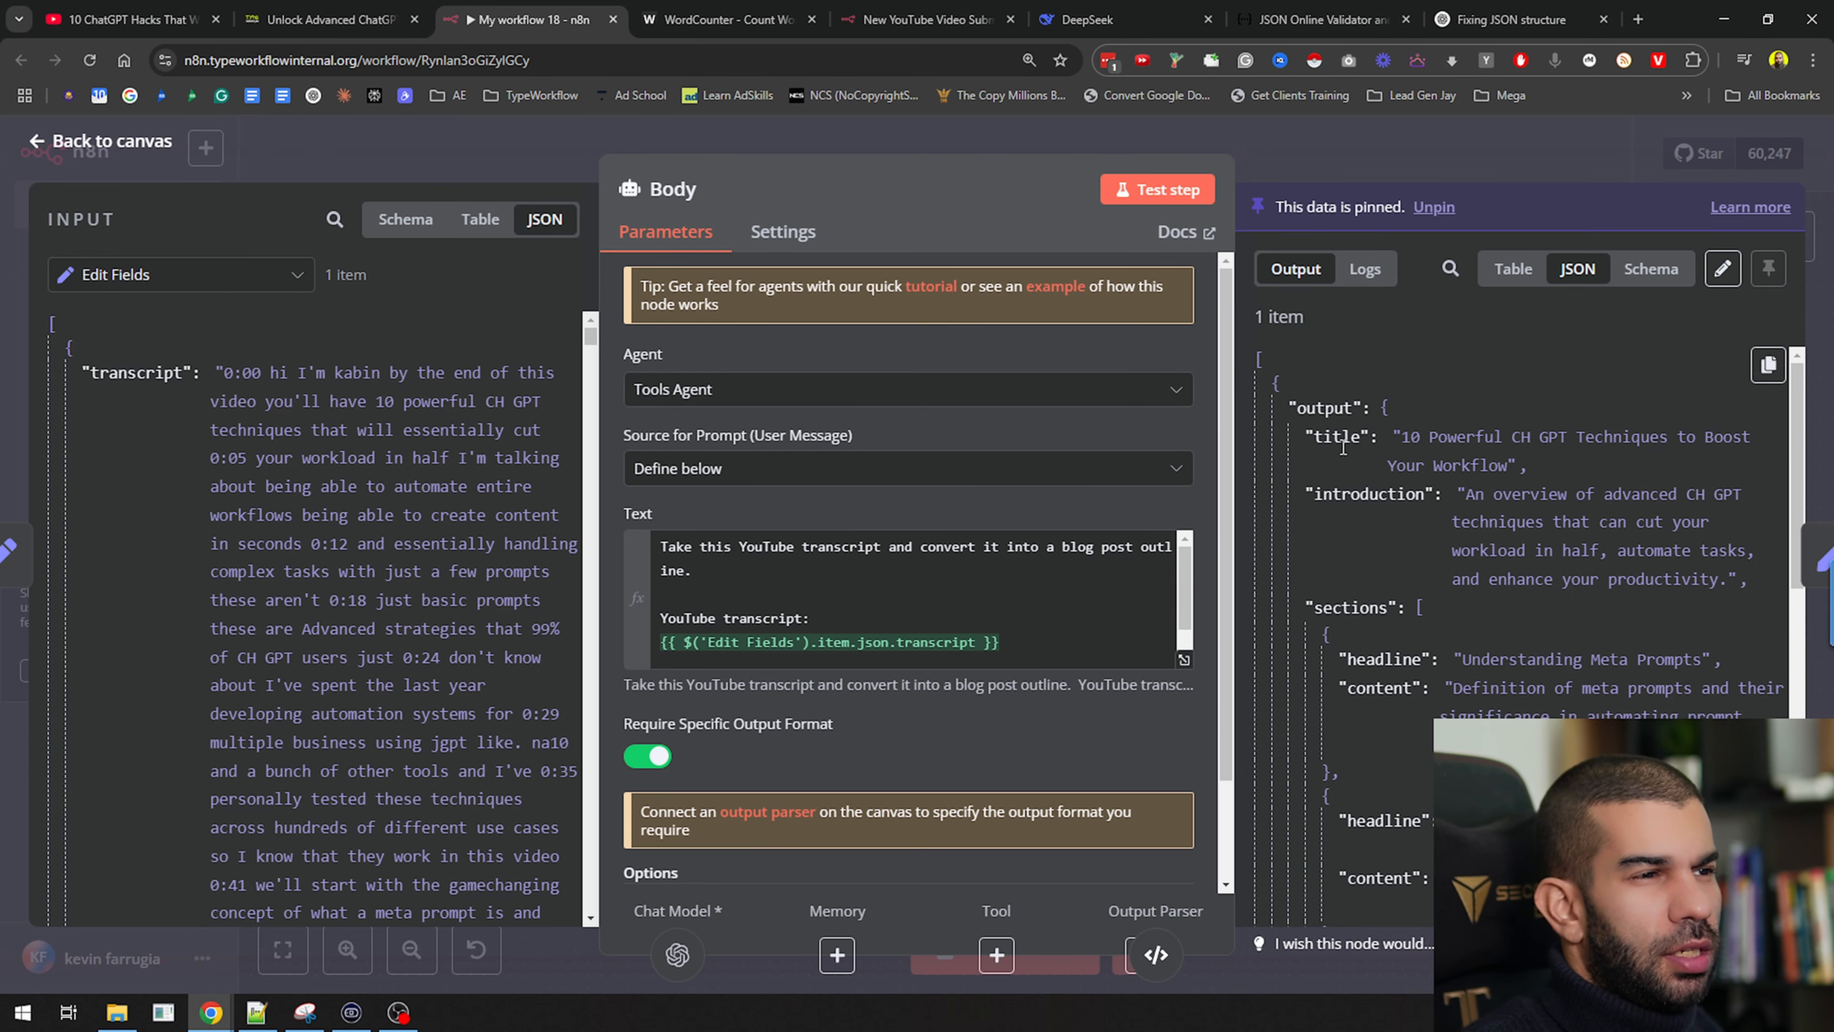
scroll(1374, 502, "down", 15)
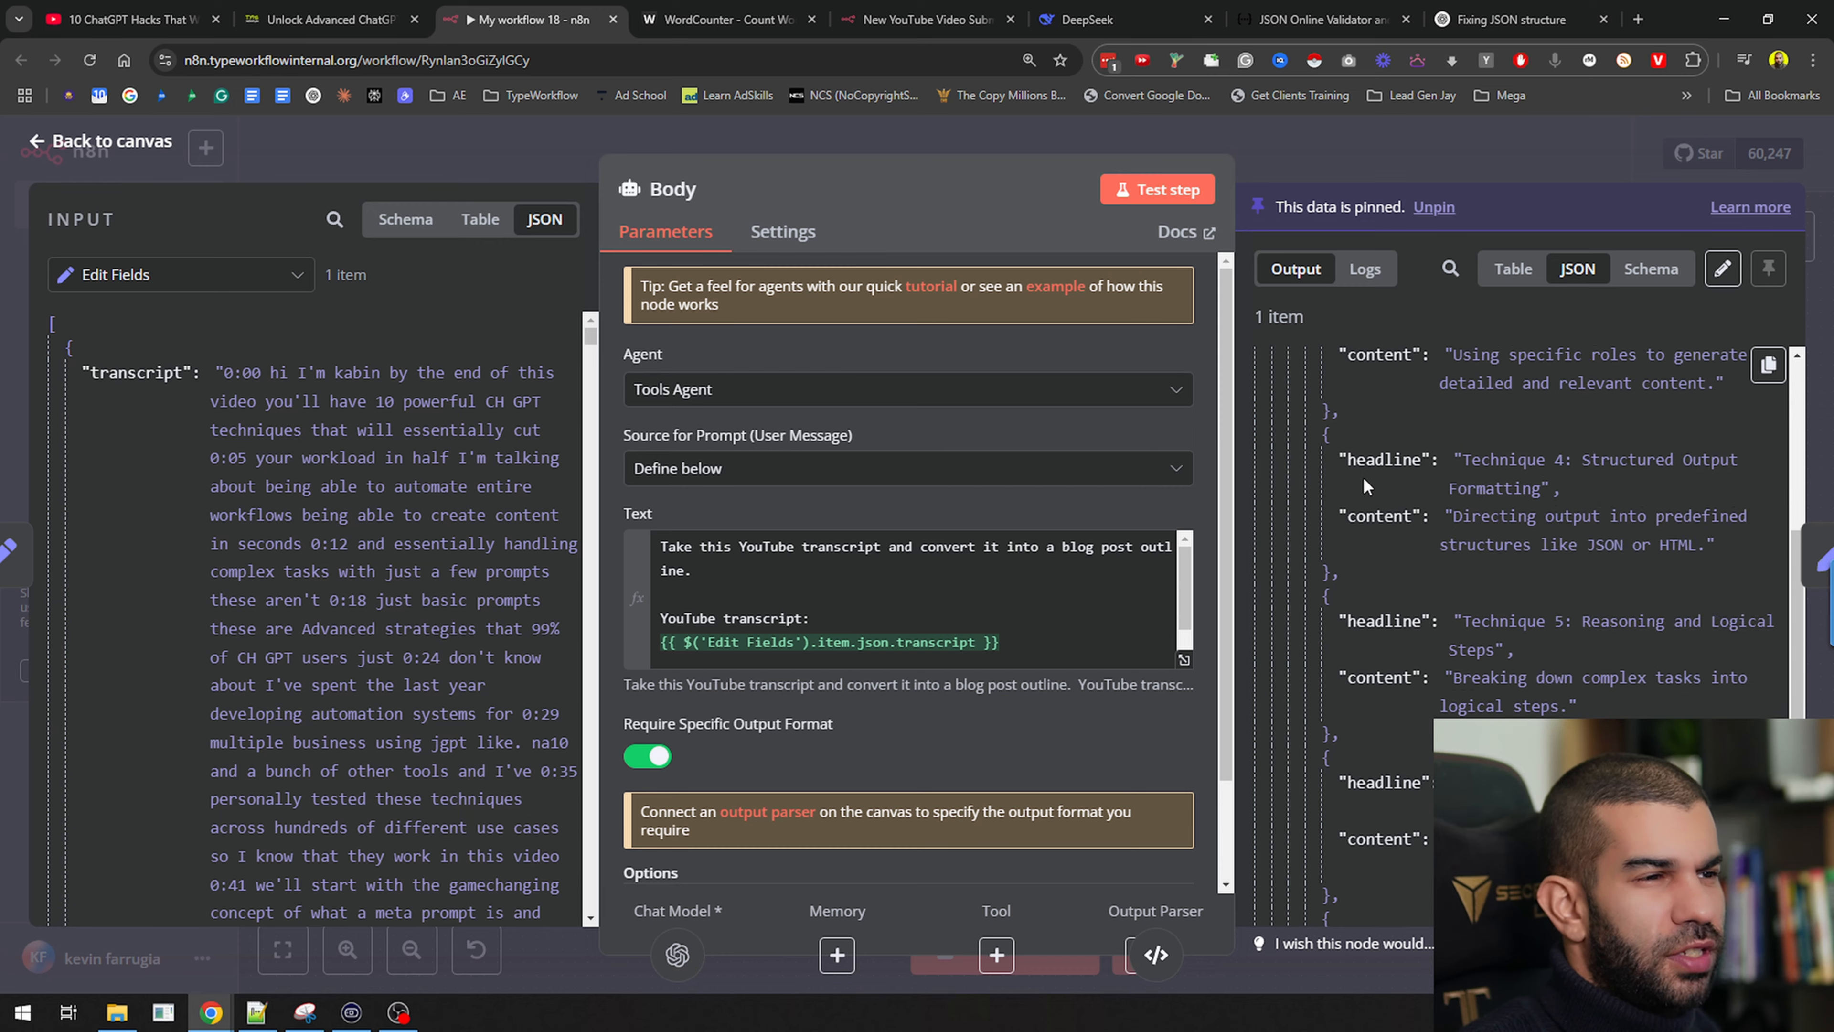
Remove the outline fields from Edit Fields1
left_click(1462, 149)
double_click(892, 616)
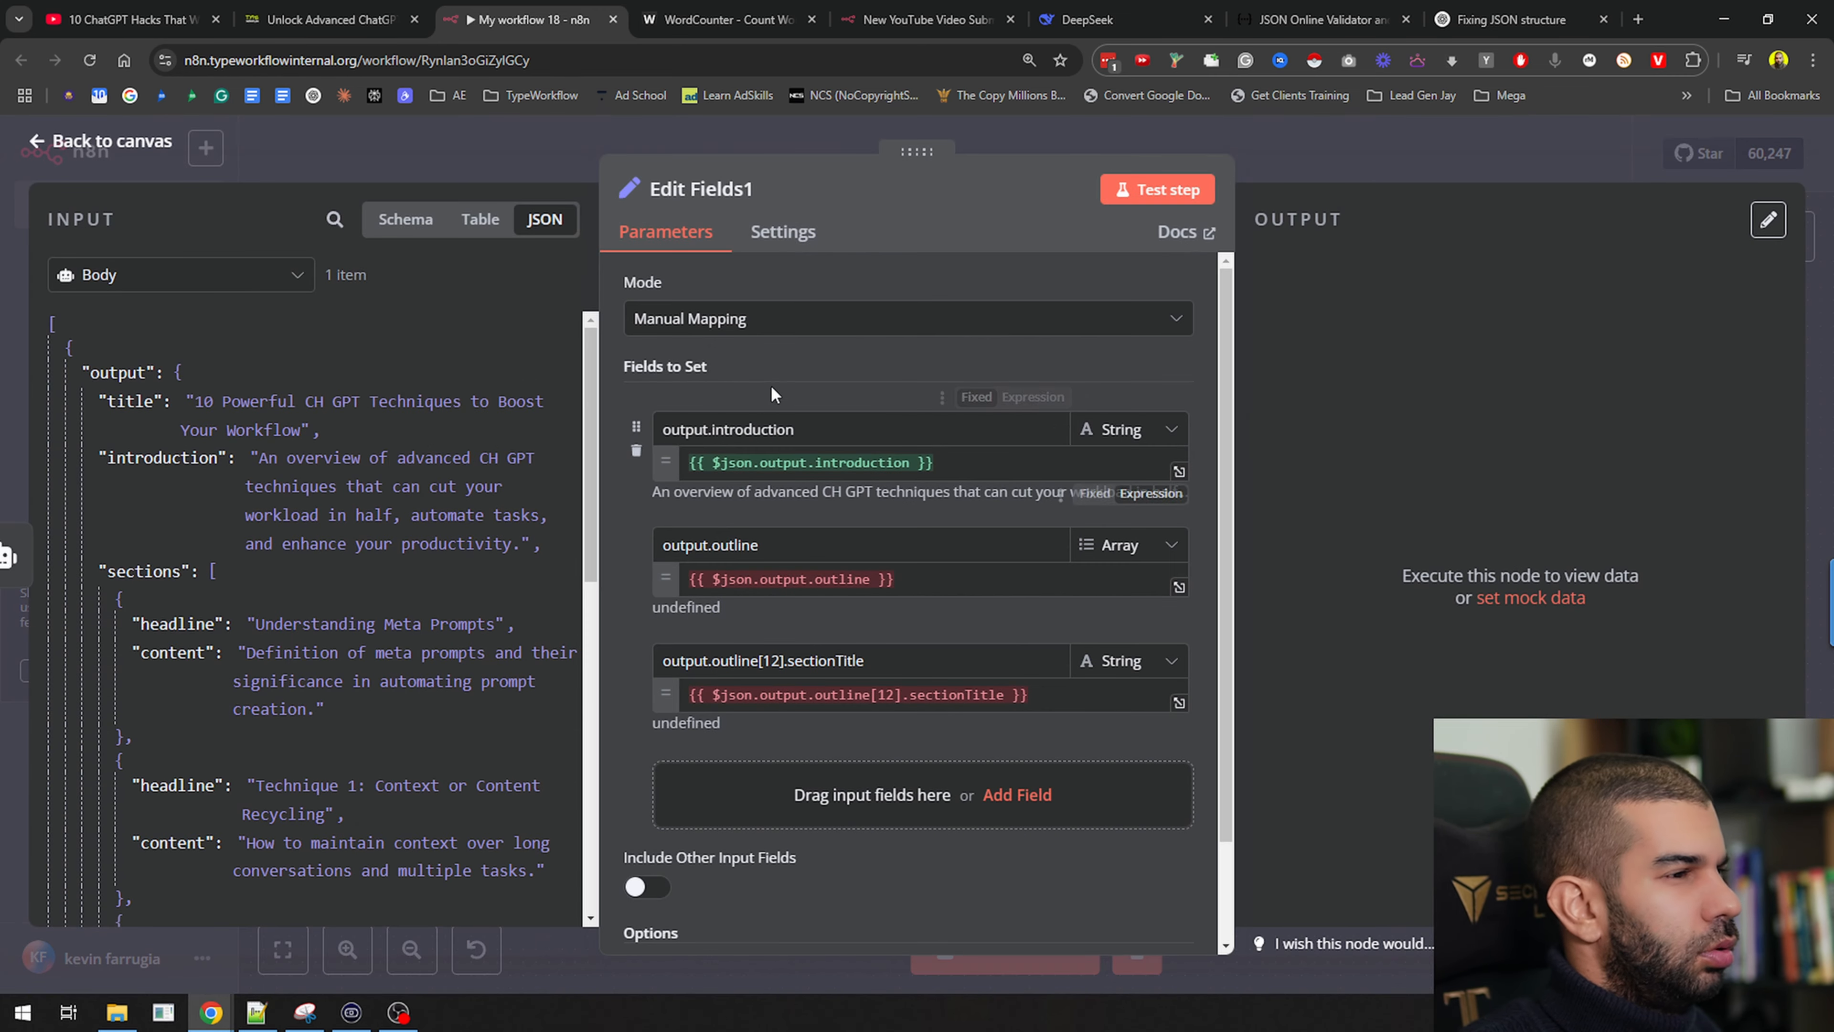
left_click(968, 587)
key("BackSpace")
key("BackSpace")
key("BackSpace")
key("BackSpace")
key("BackSpace")
key("BackSpace")
key("BackSpace")
key("BackSpace")
key("BackSpace")
key("BackSpace")
key("BackSpace")
key("BackSpace")
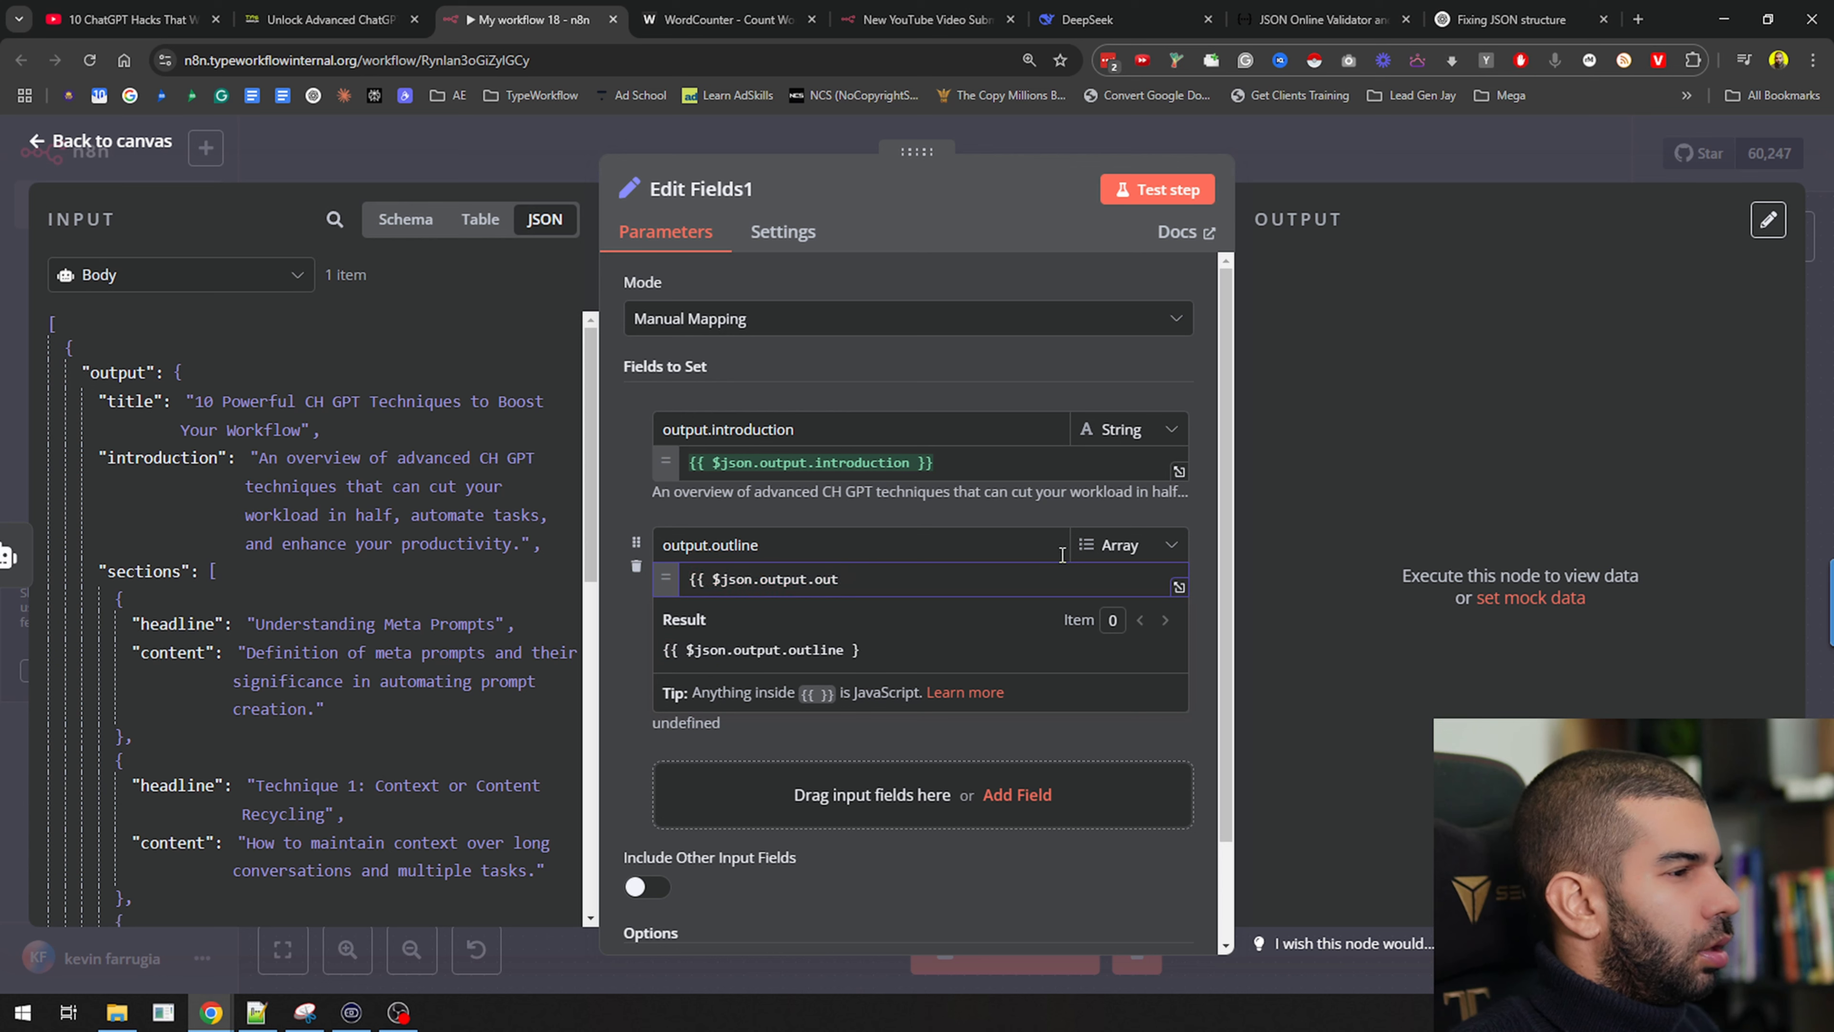
left_click(638, 571)
left_click(638, 570)
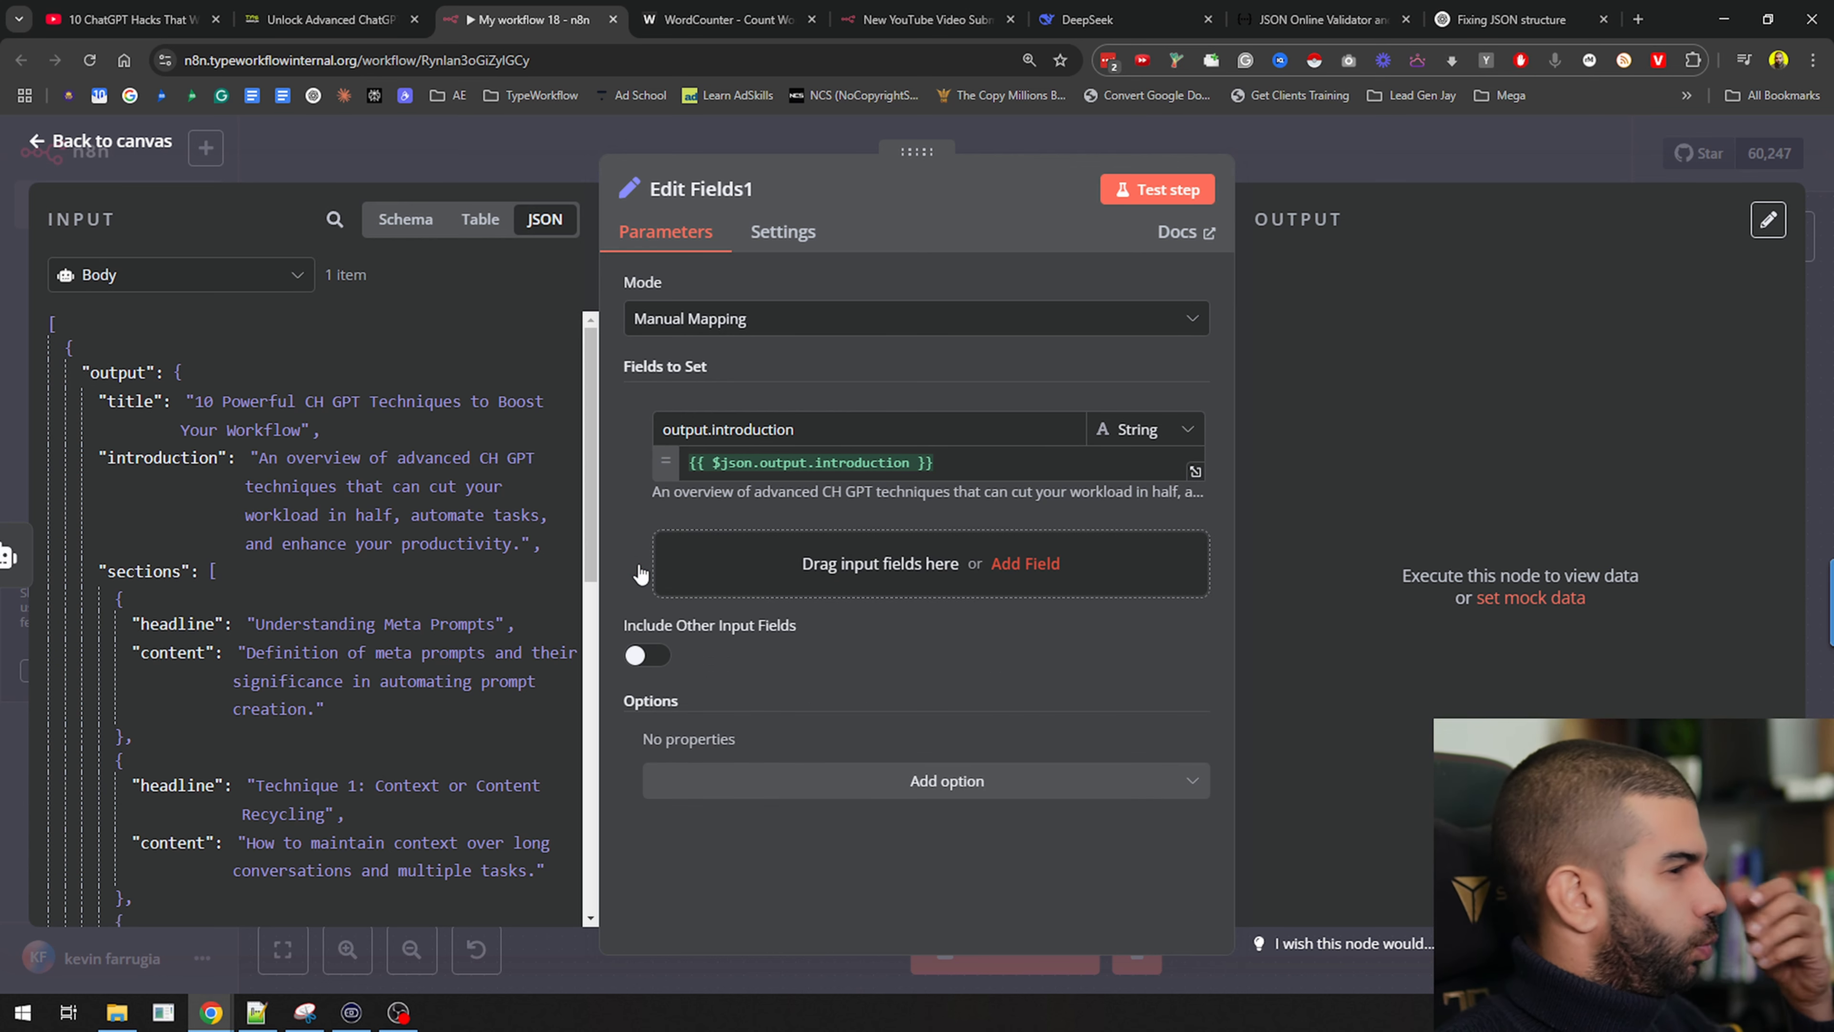
scroll(148, 551, "down", 1)
scroll(148, 551, "down", 1)
Add the sections array as a field named 'body' and rename output.introduction to 'introduction'
left_click_drag(148, 439, 879, 553)
left_click(880, 553)
key("ctrl+a")
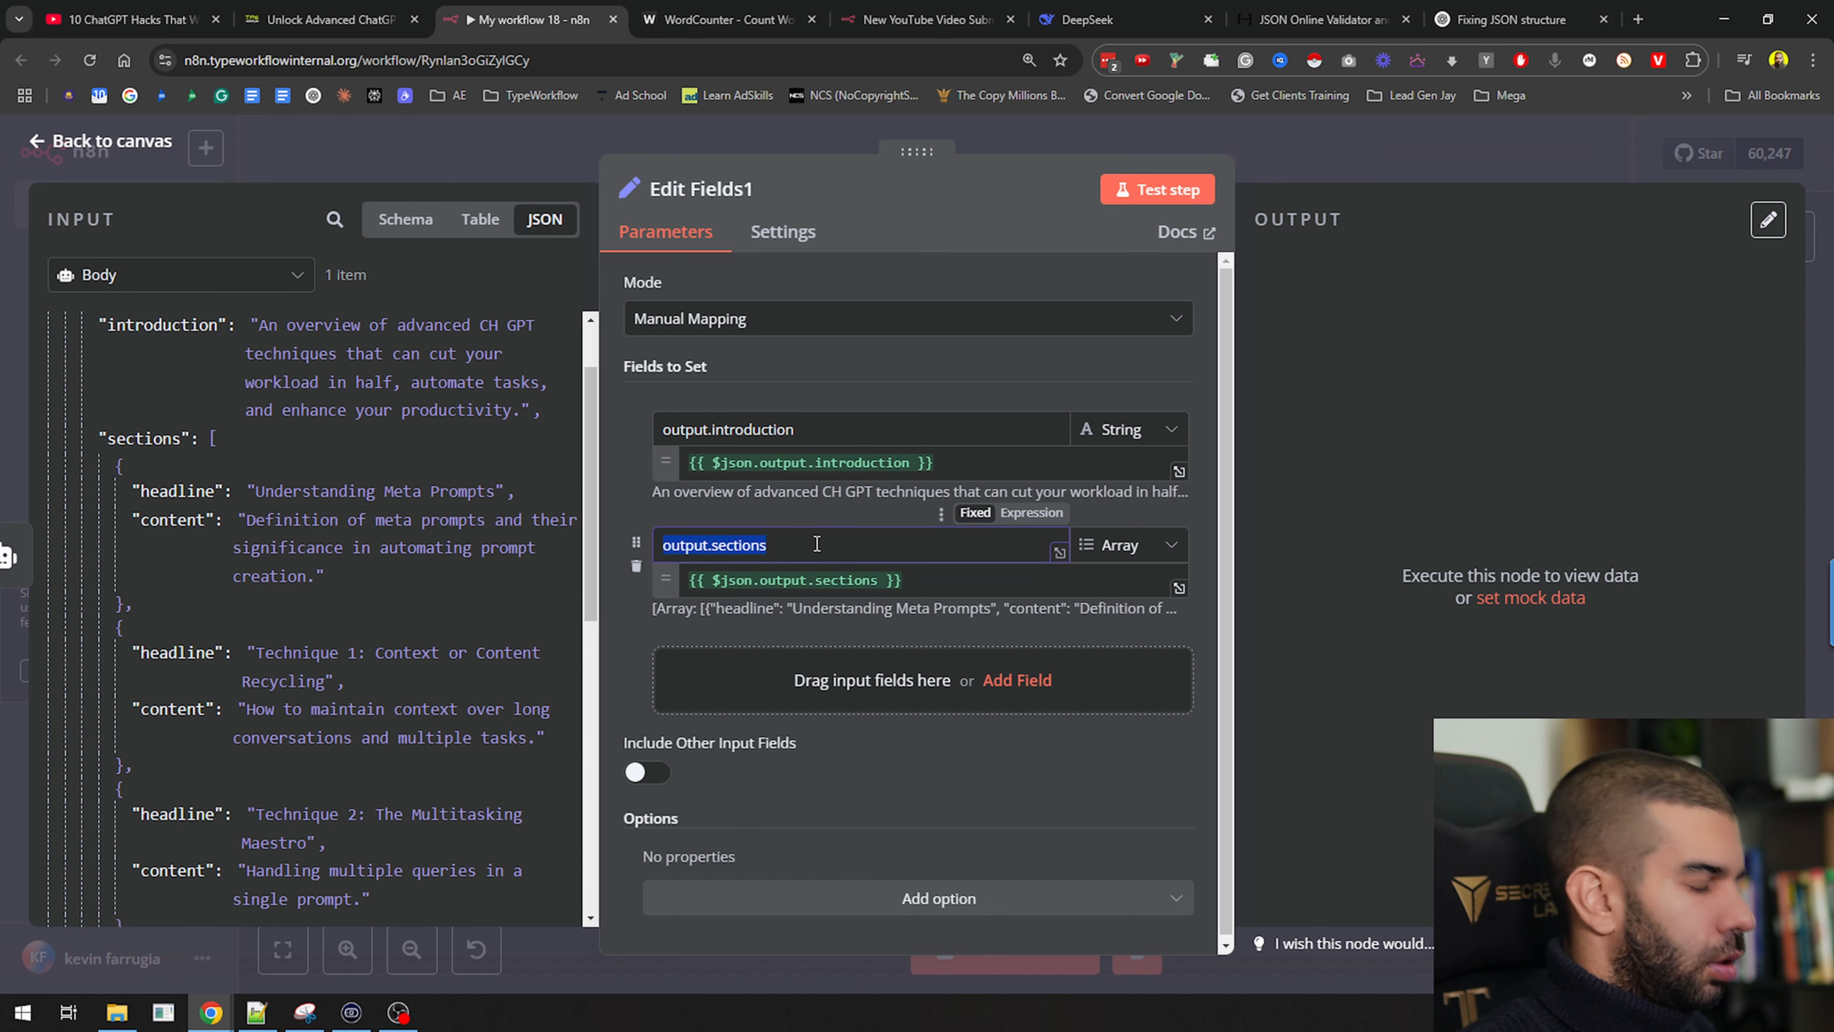
type("body")
left_click(712, 427)
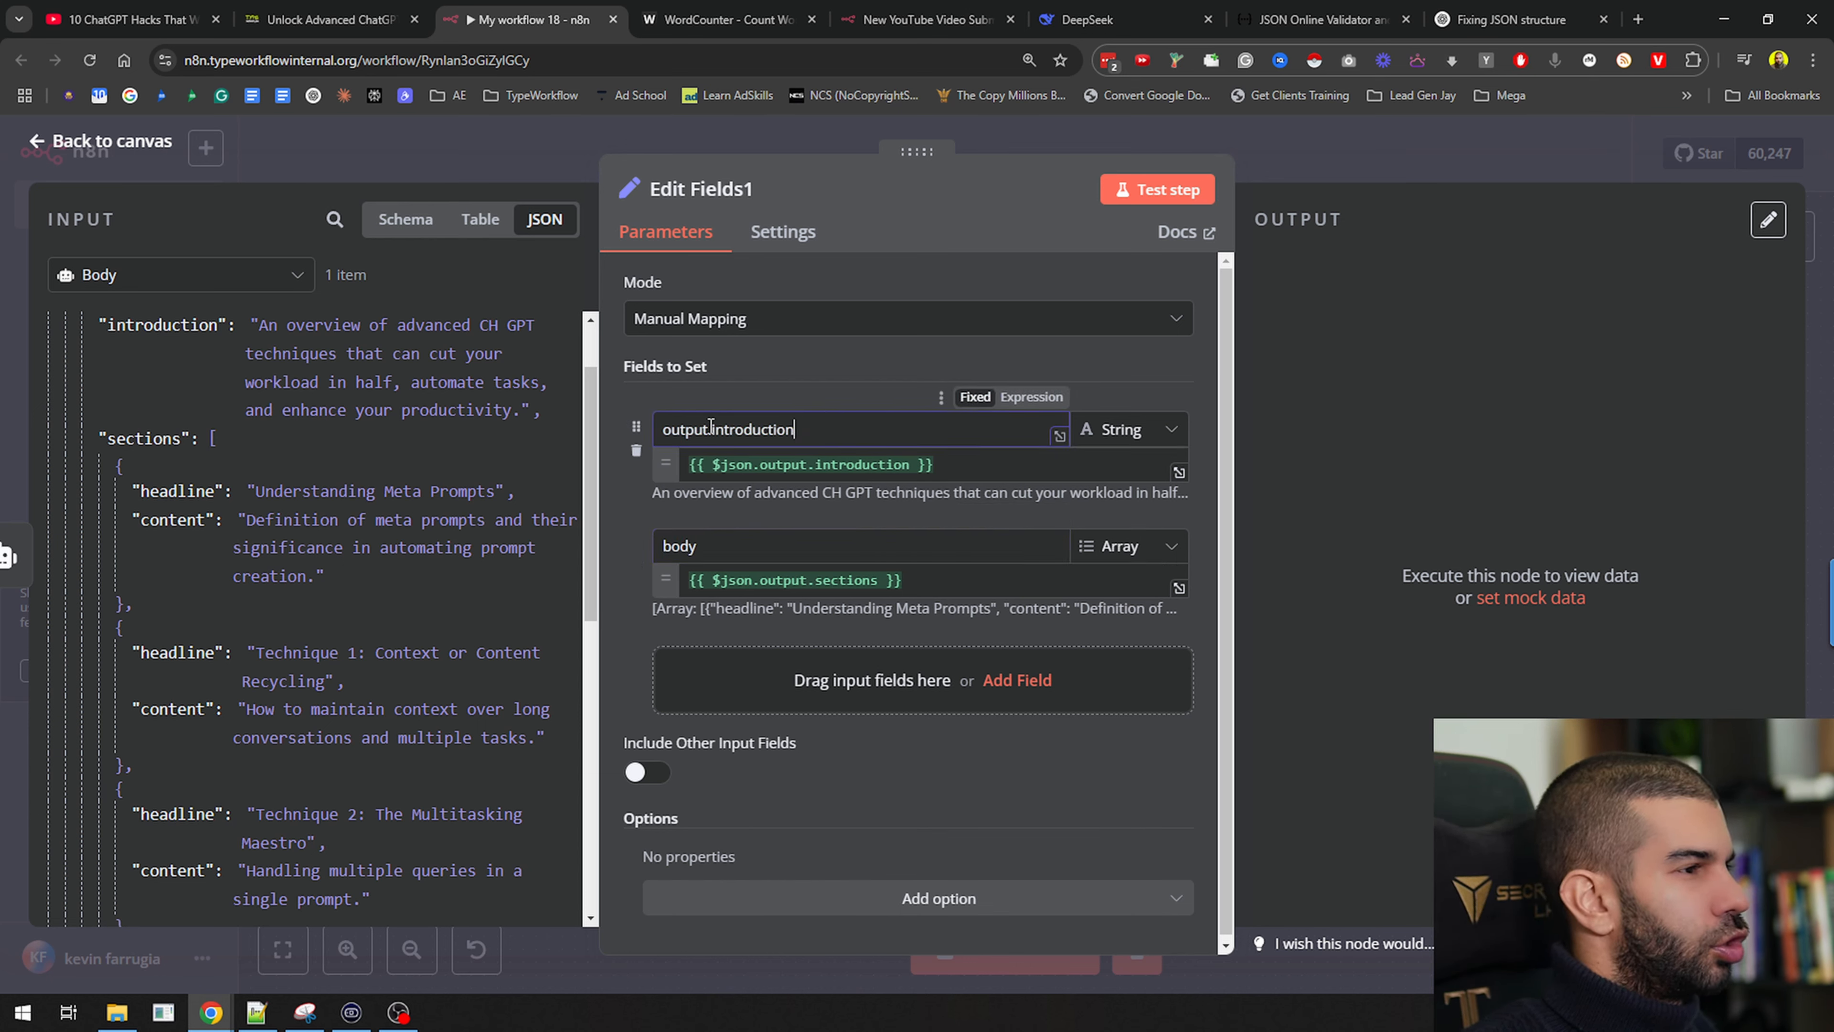
left_click_drag(712, 429, 613, 406)
key("BackSpace")
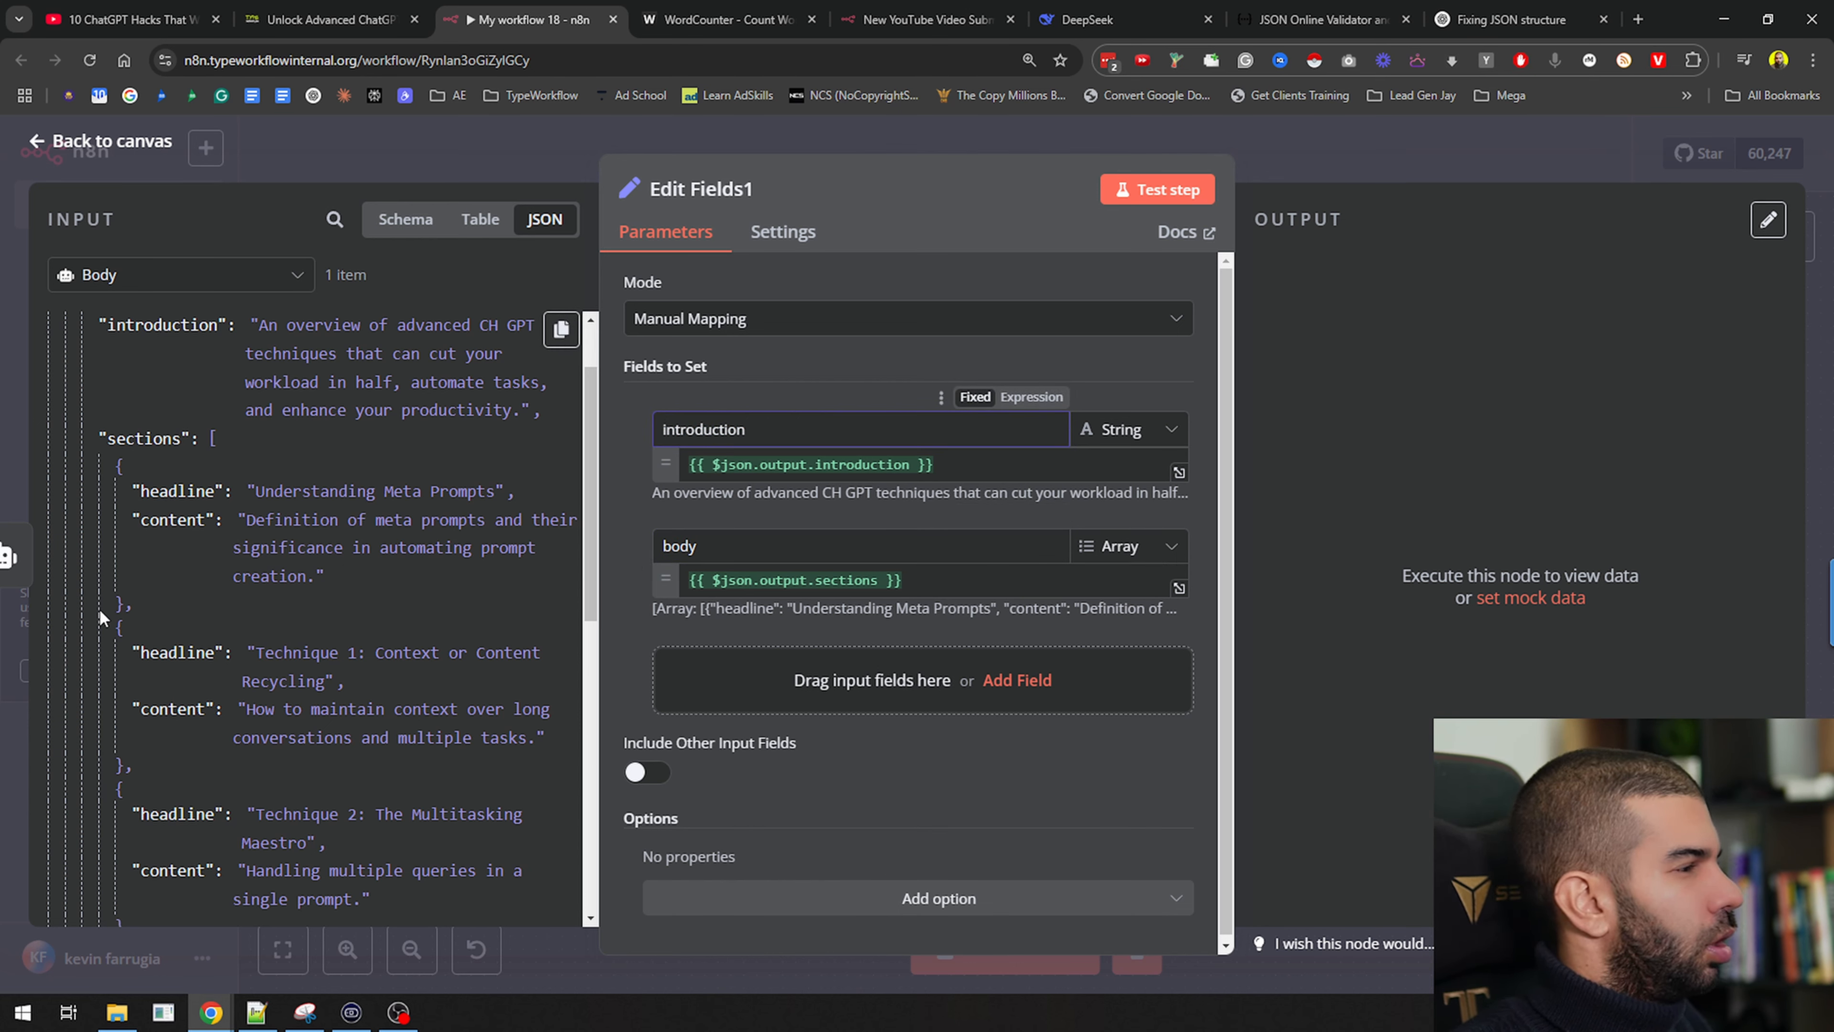
Add the conclusion field and strip its 'output.' prefix so it reads 'conclusion'
scroll(140, 651, "down", 10)
scroll(140, 651, "down", 5)
left_click_drag(158, 707, 861, 679)
left_click(715, 659)
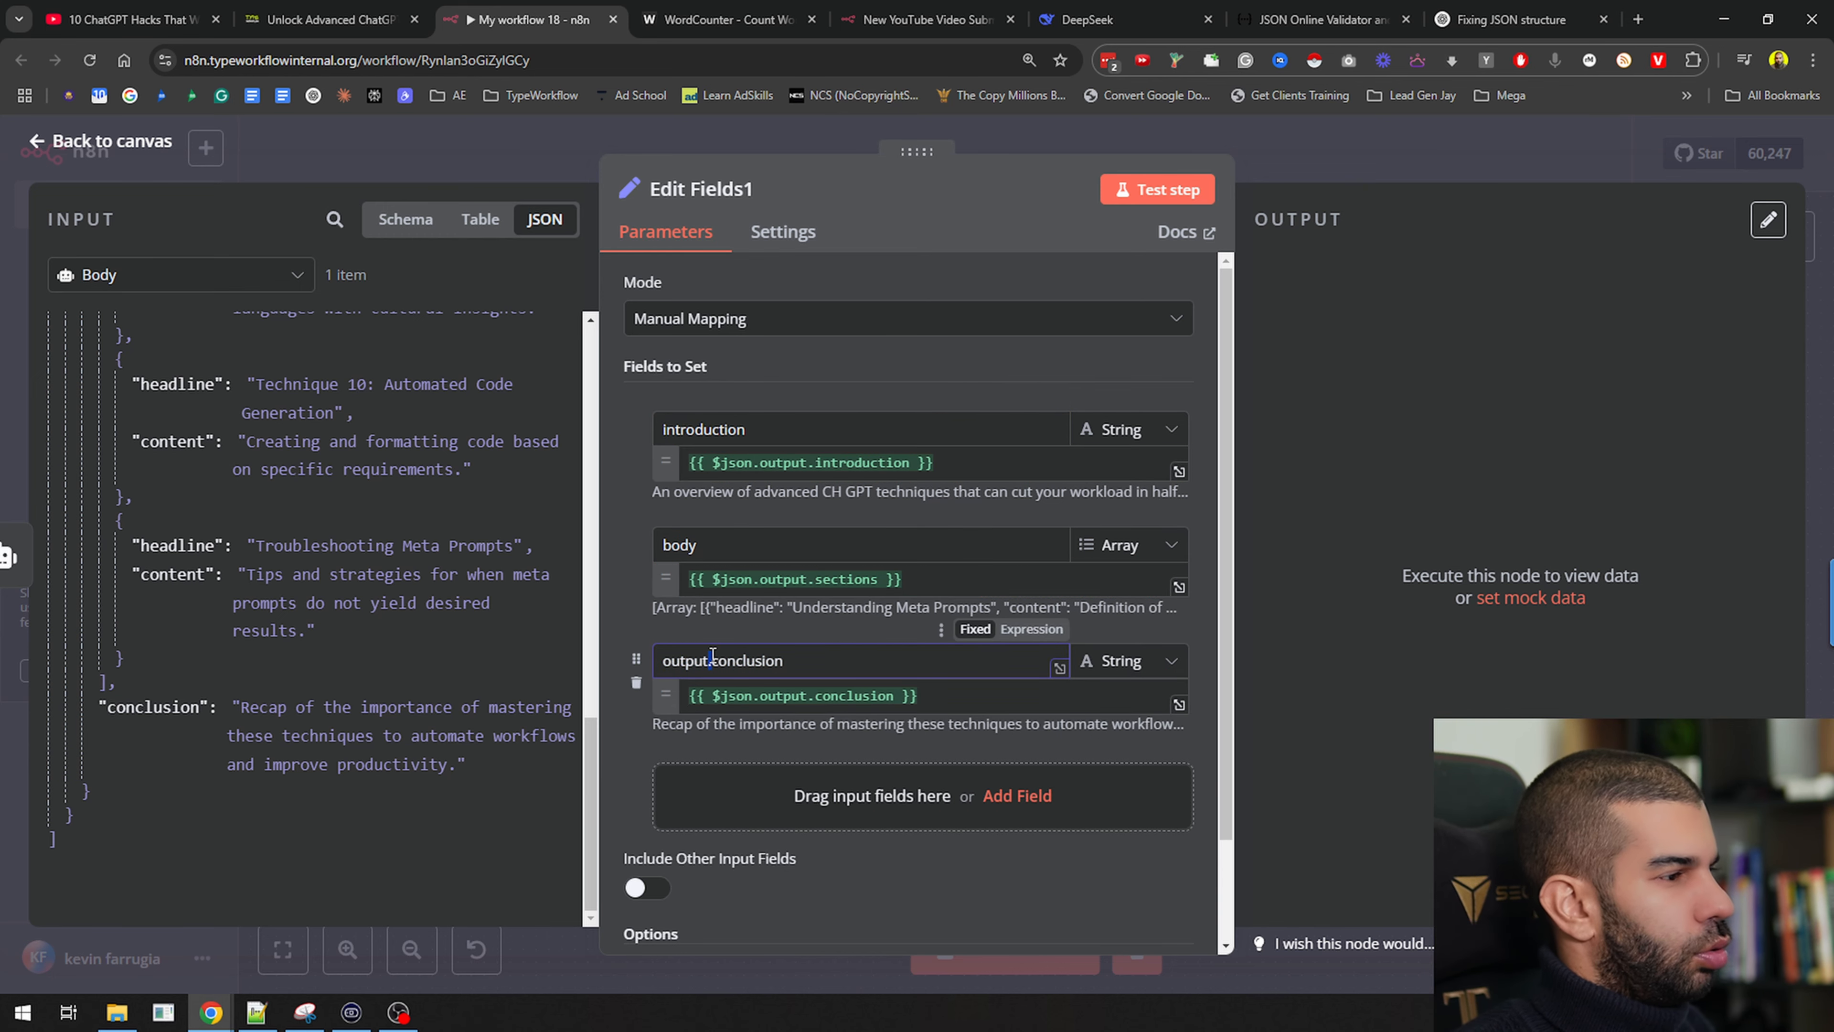
left_click_drag(712, 658, 653, 654)
key("BackSpace")
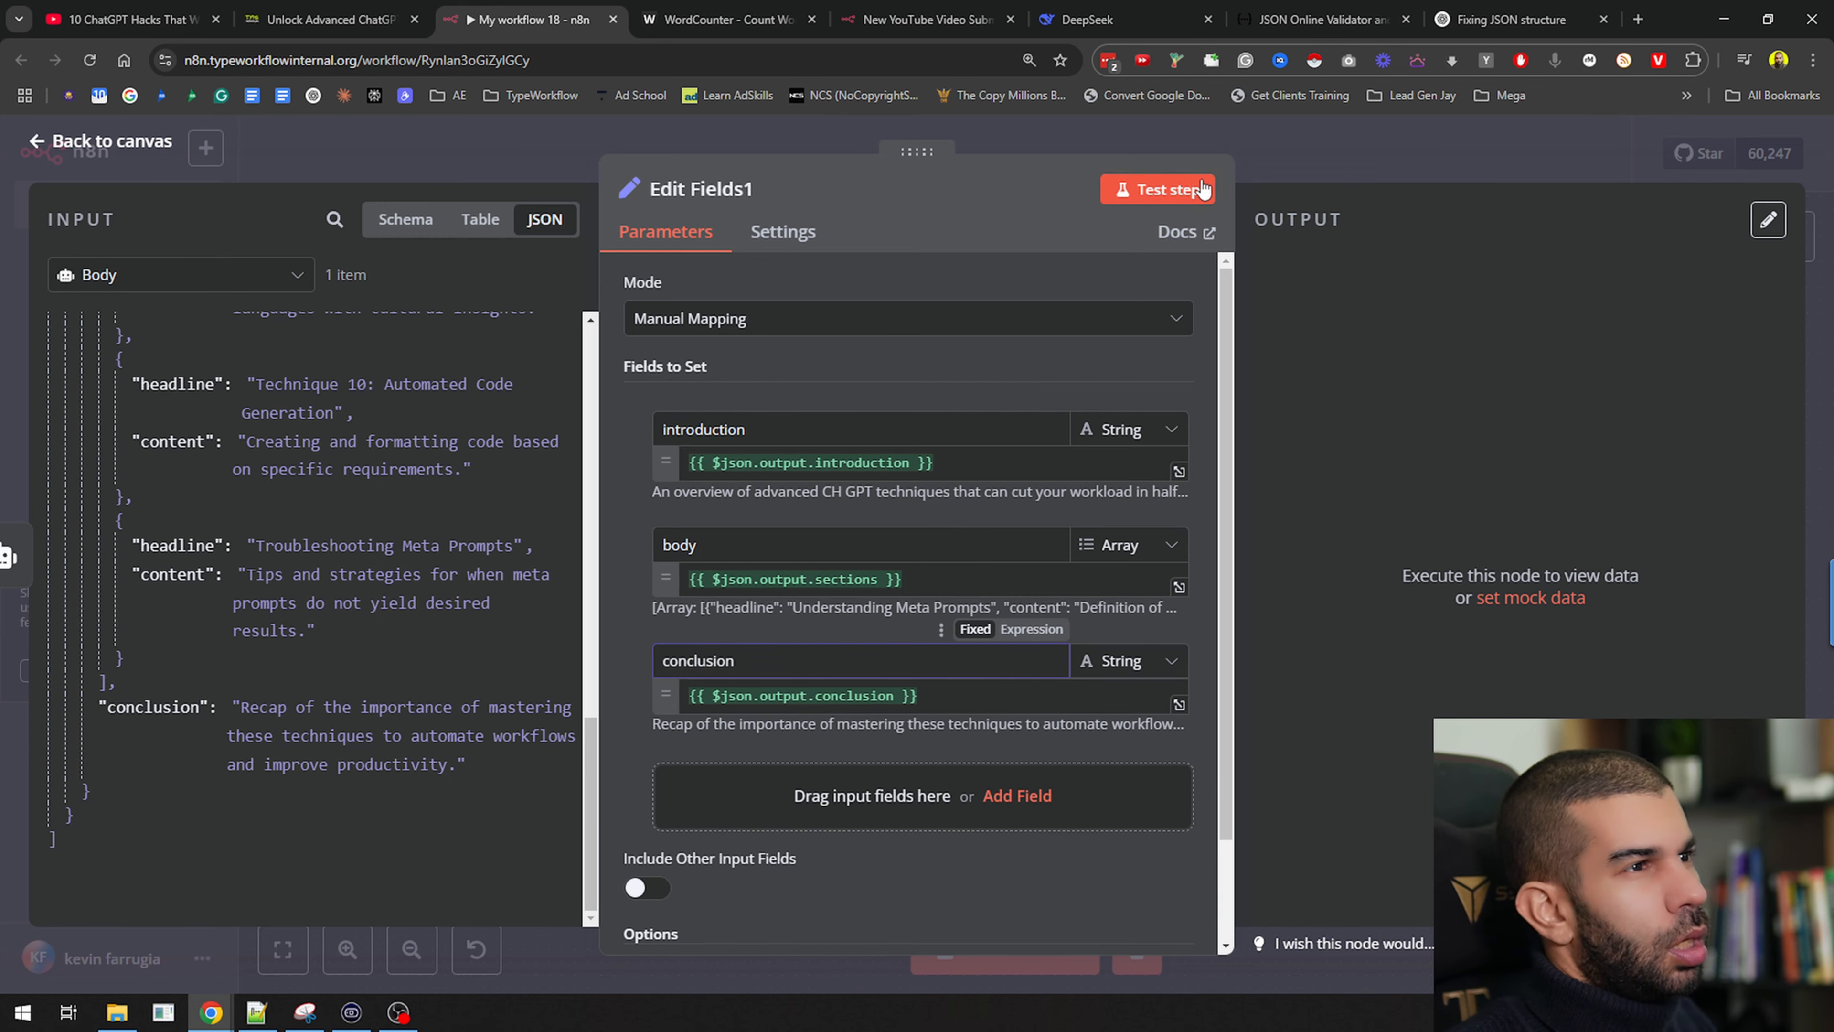
Test Edit Fields1, pin its output, and connect it to the Intro and Conclusion agents
left_click(1157, 189)
left_click(1392, 143)
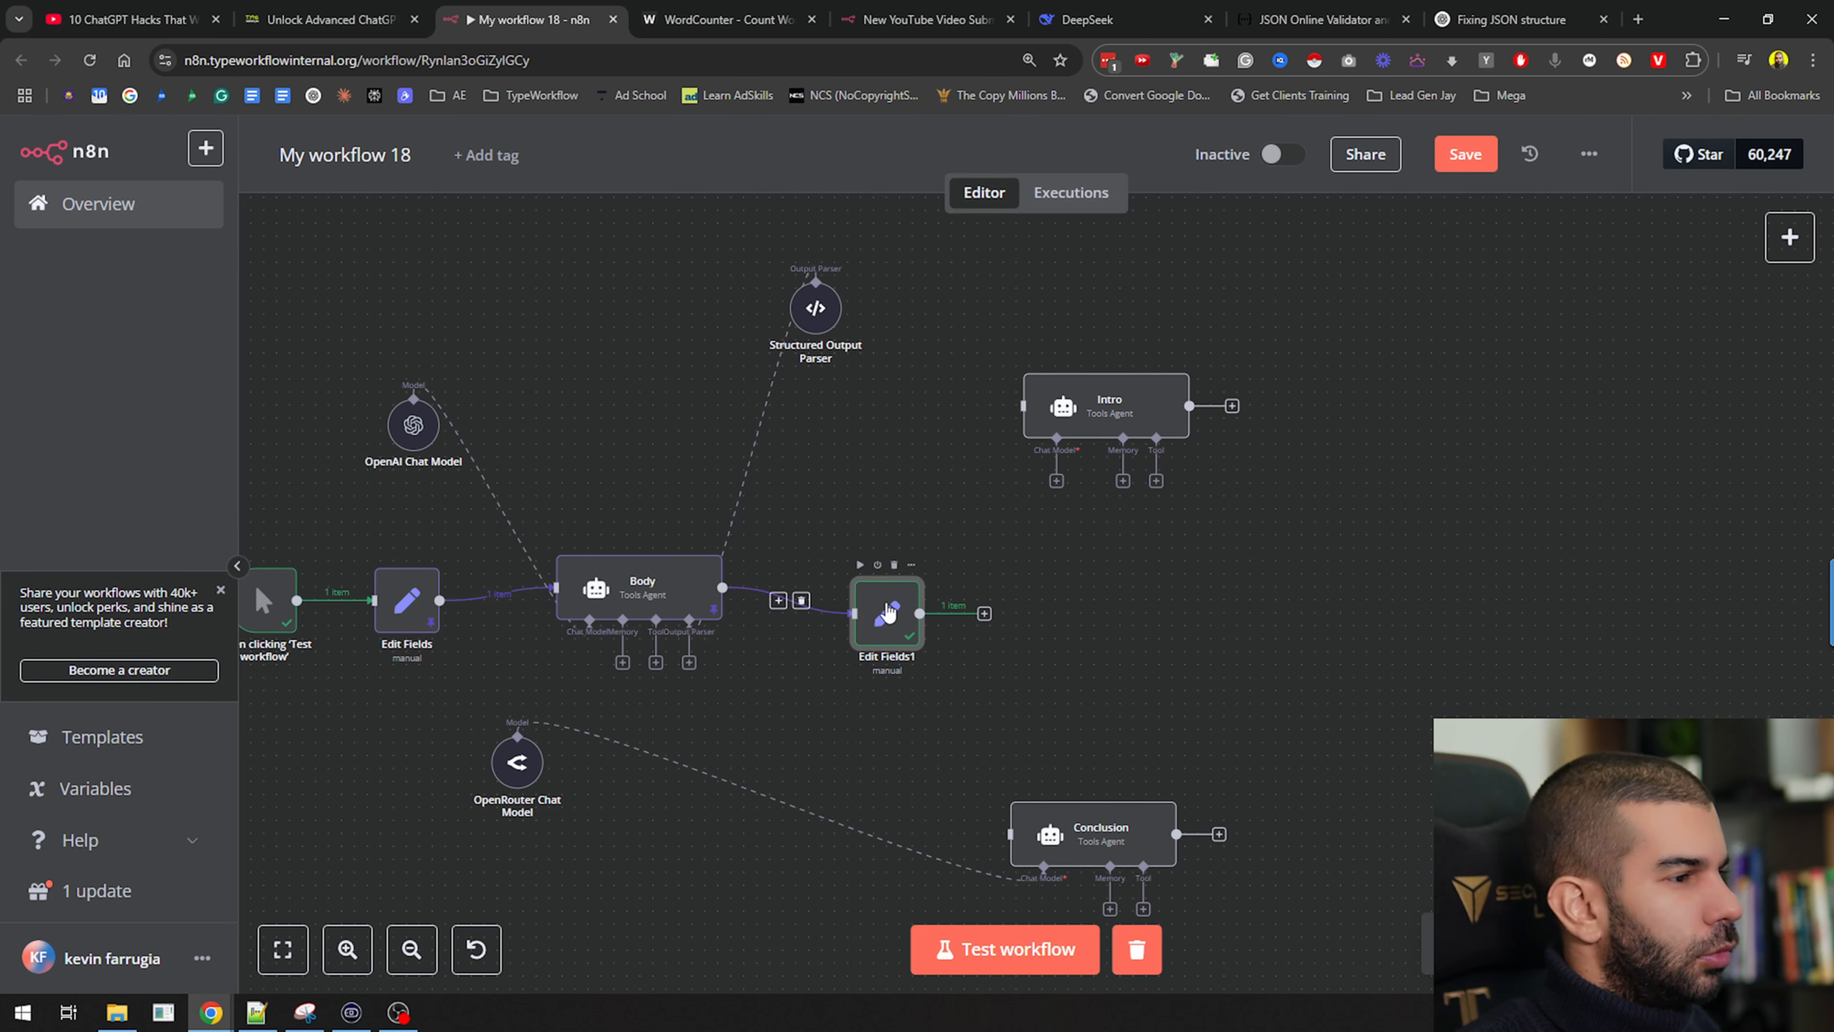
key("p")
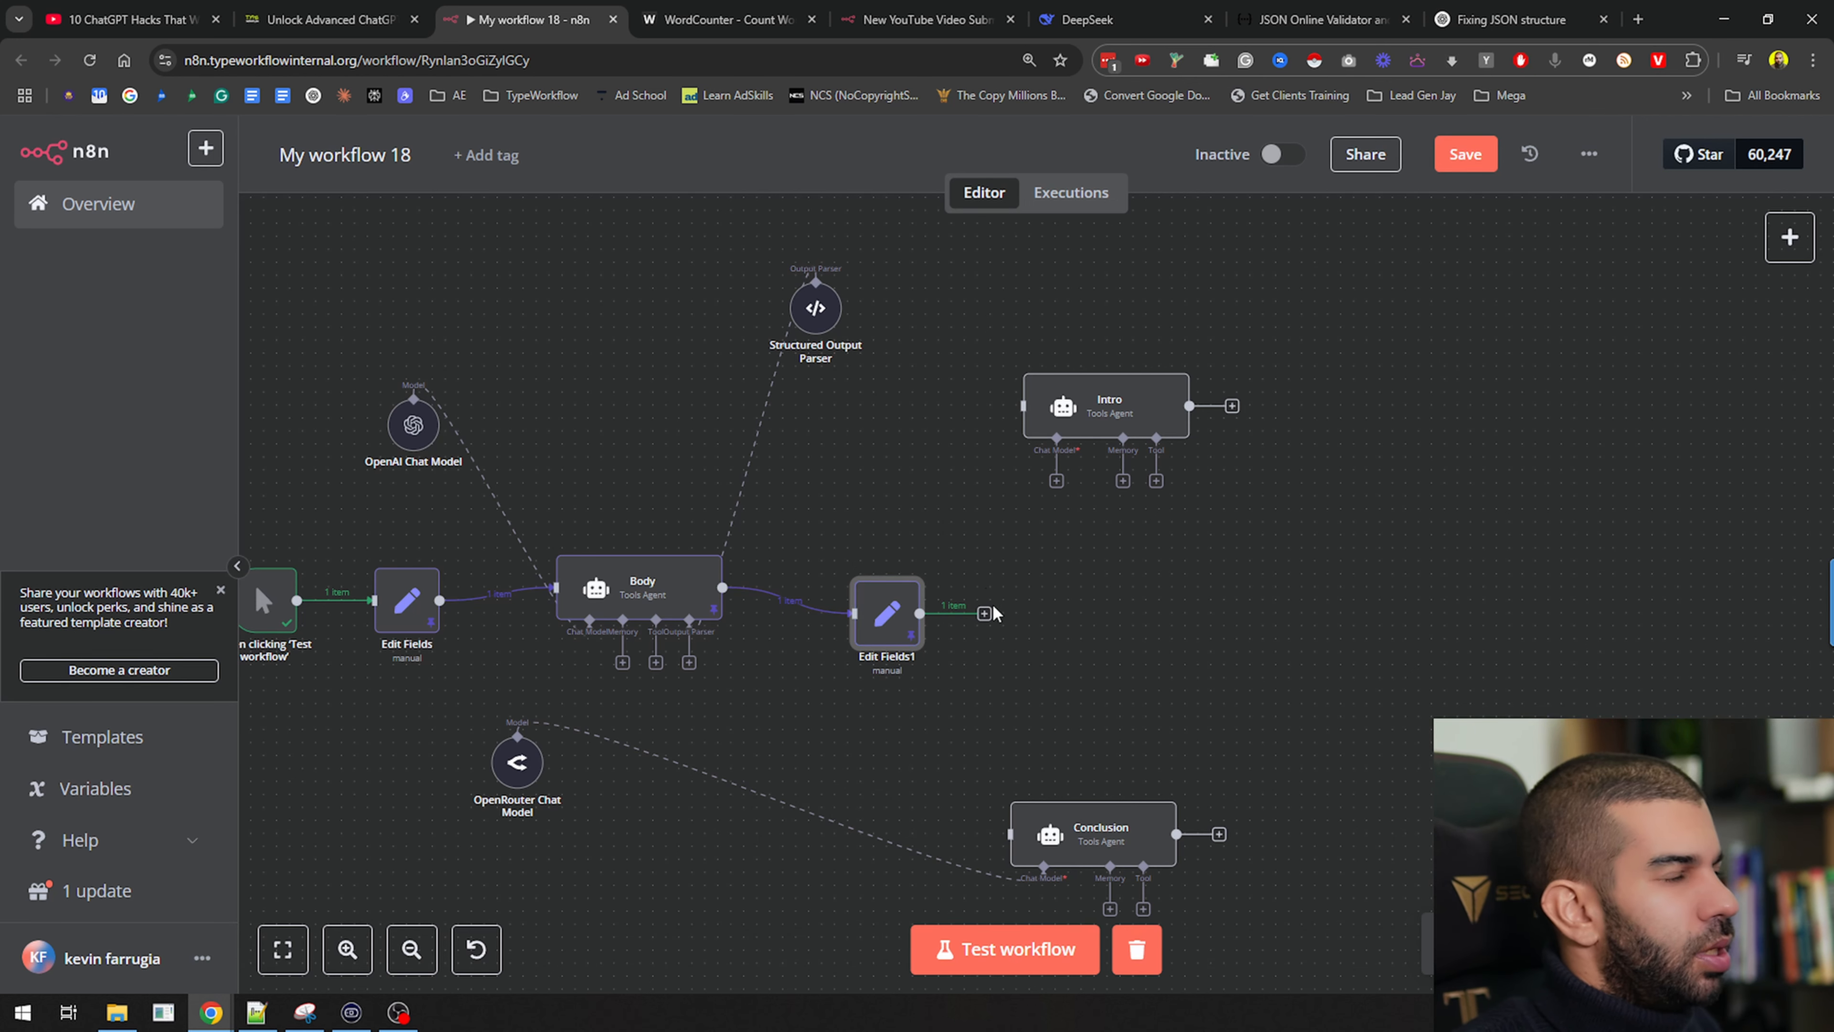
left_click_drag(988, 610, 1023, 406)
left_click_drag(923, 612, 1018, 841)
Replace the old expression in the Intro prompt with the introduction and body fields
double_click(1102, 396)
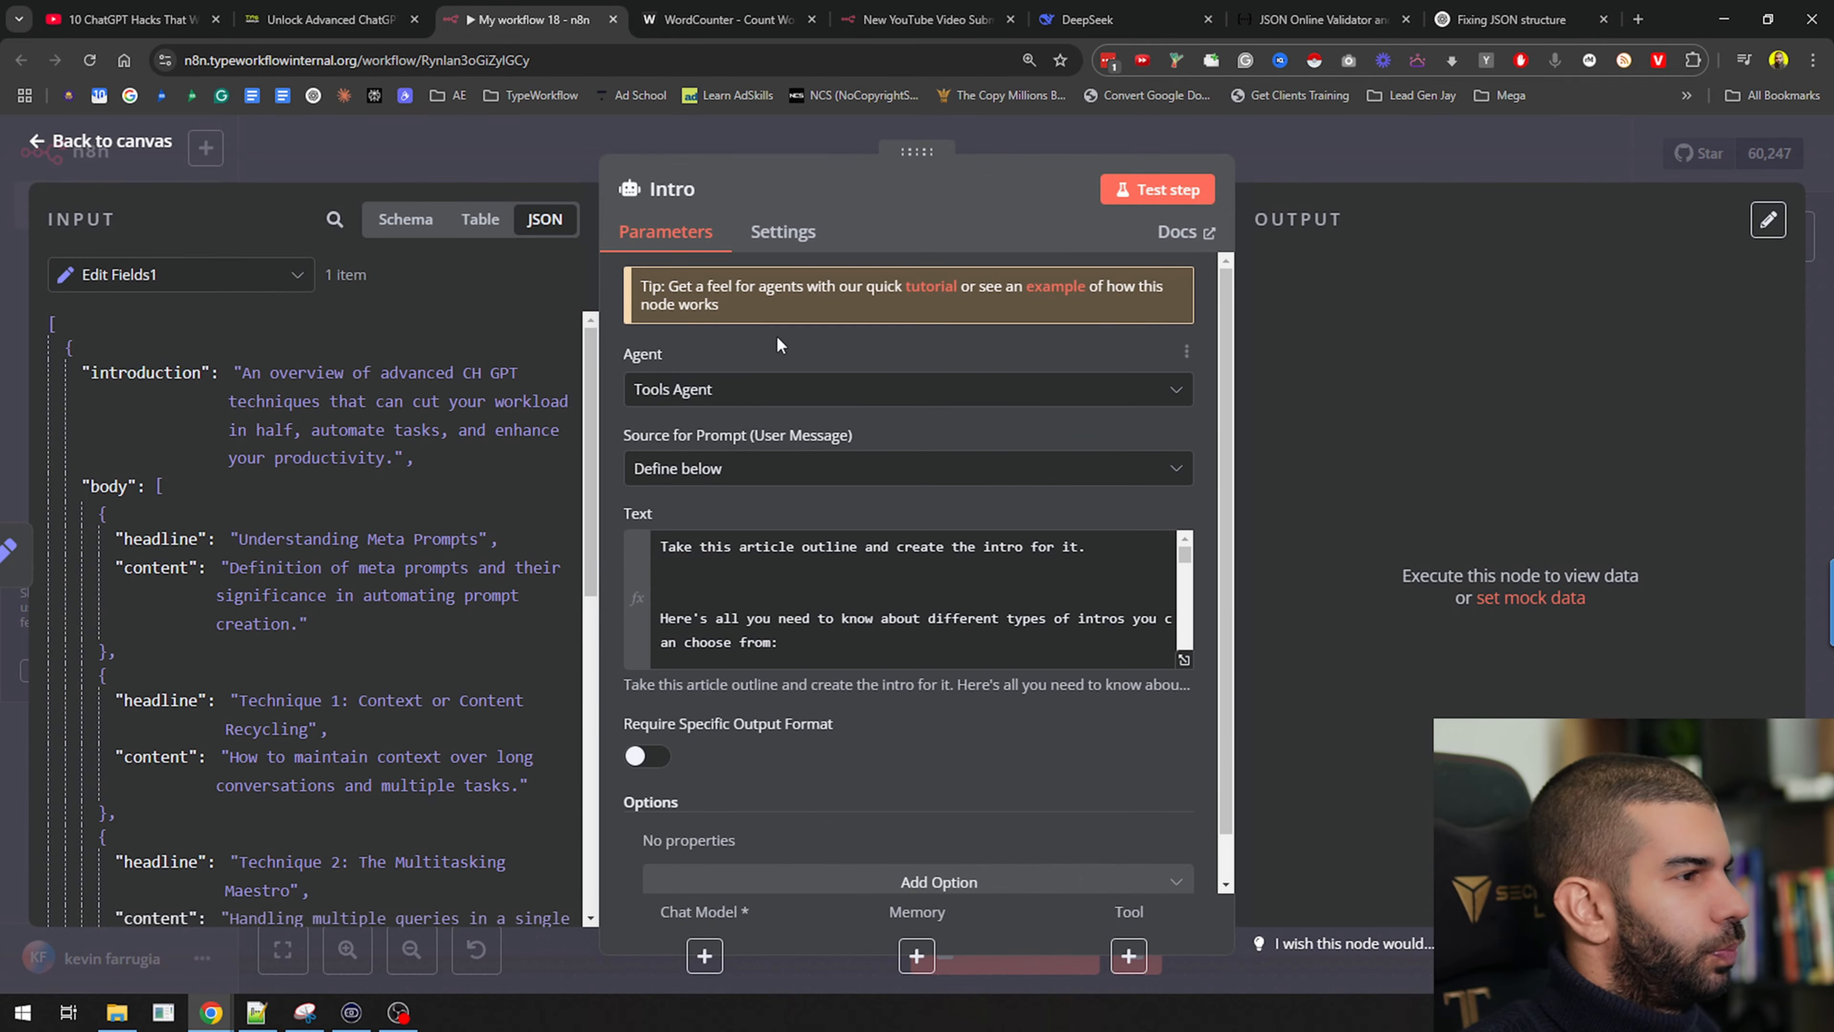
scroll(890, 586, "down", 5)
scroll(890, 586, "down", 10)
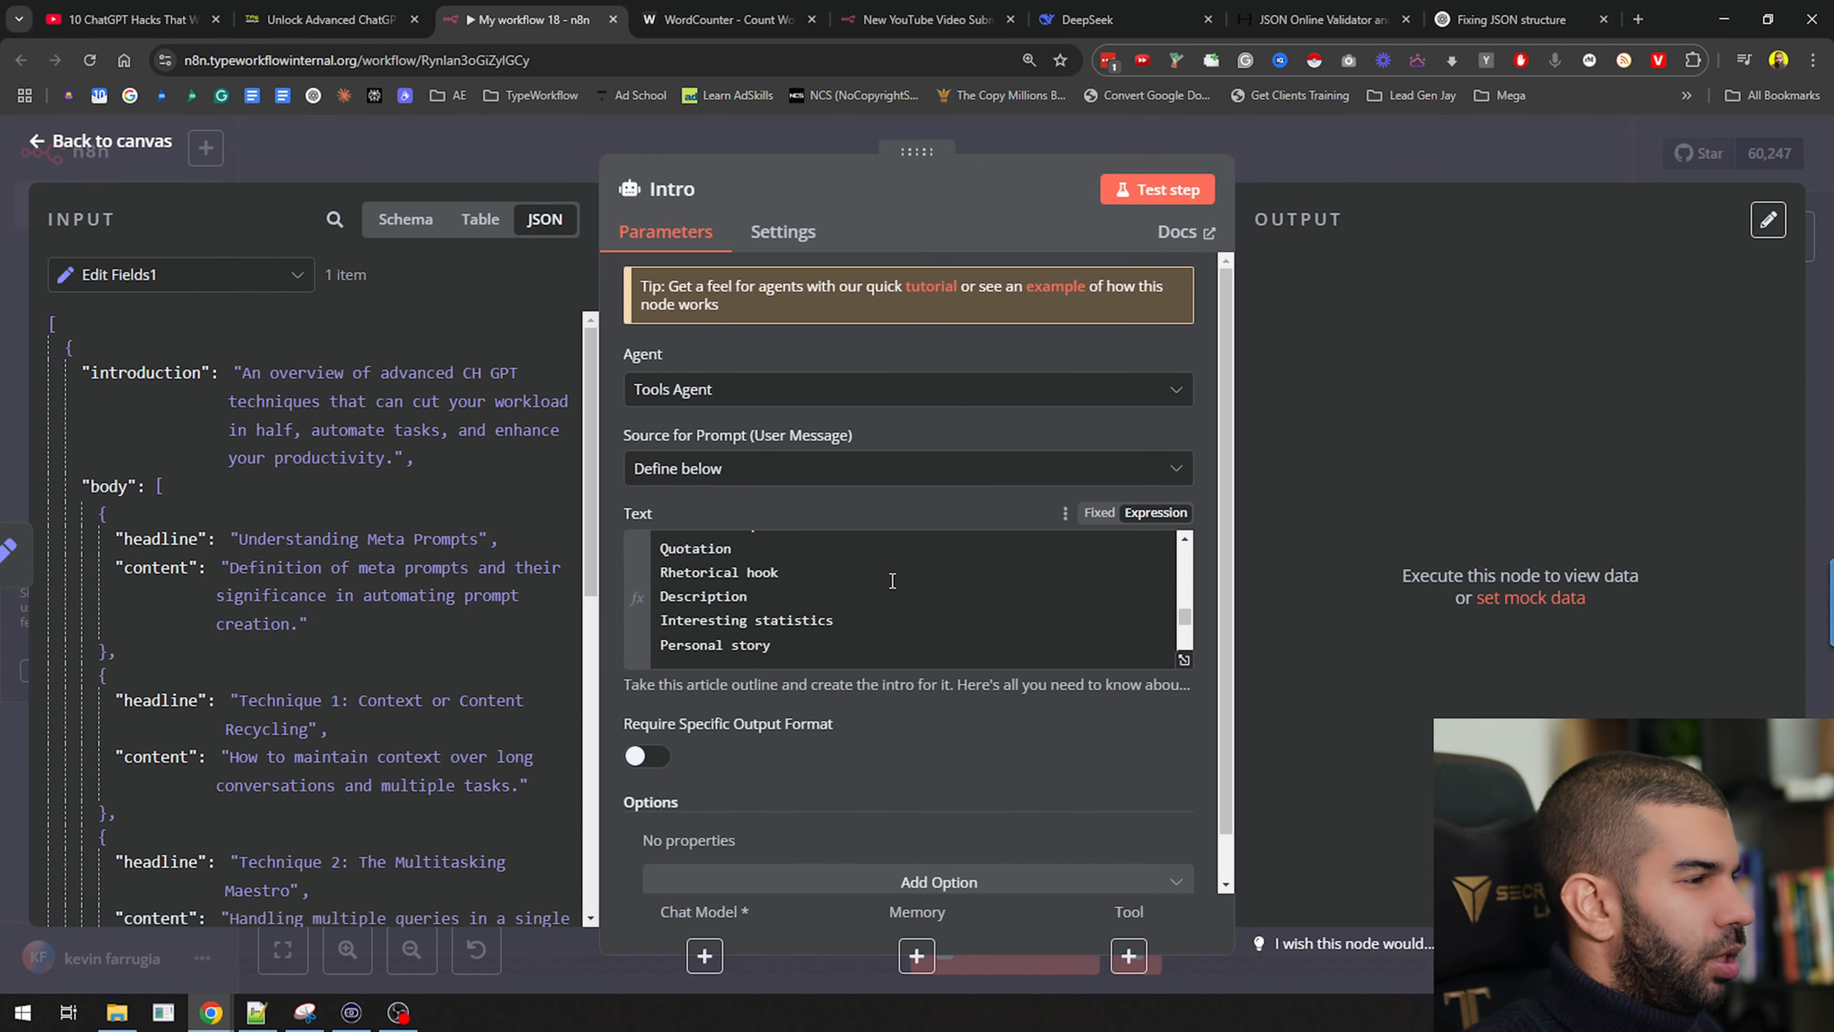
left_click(830, 620)
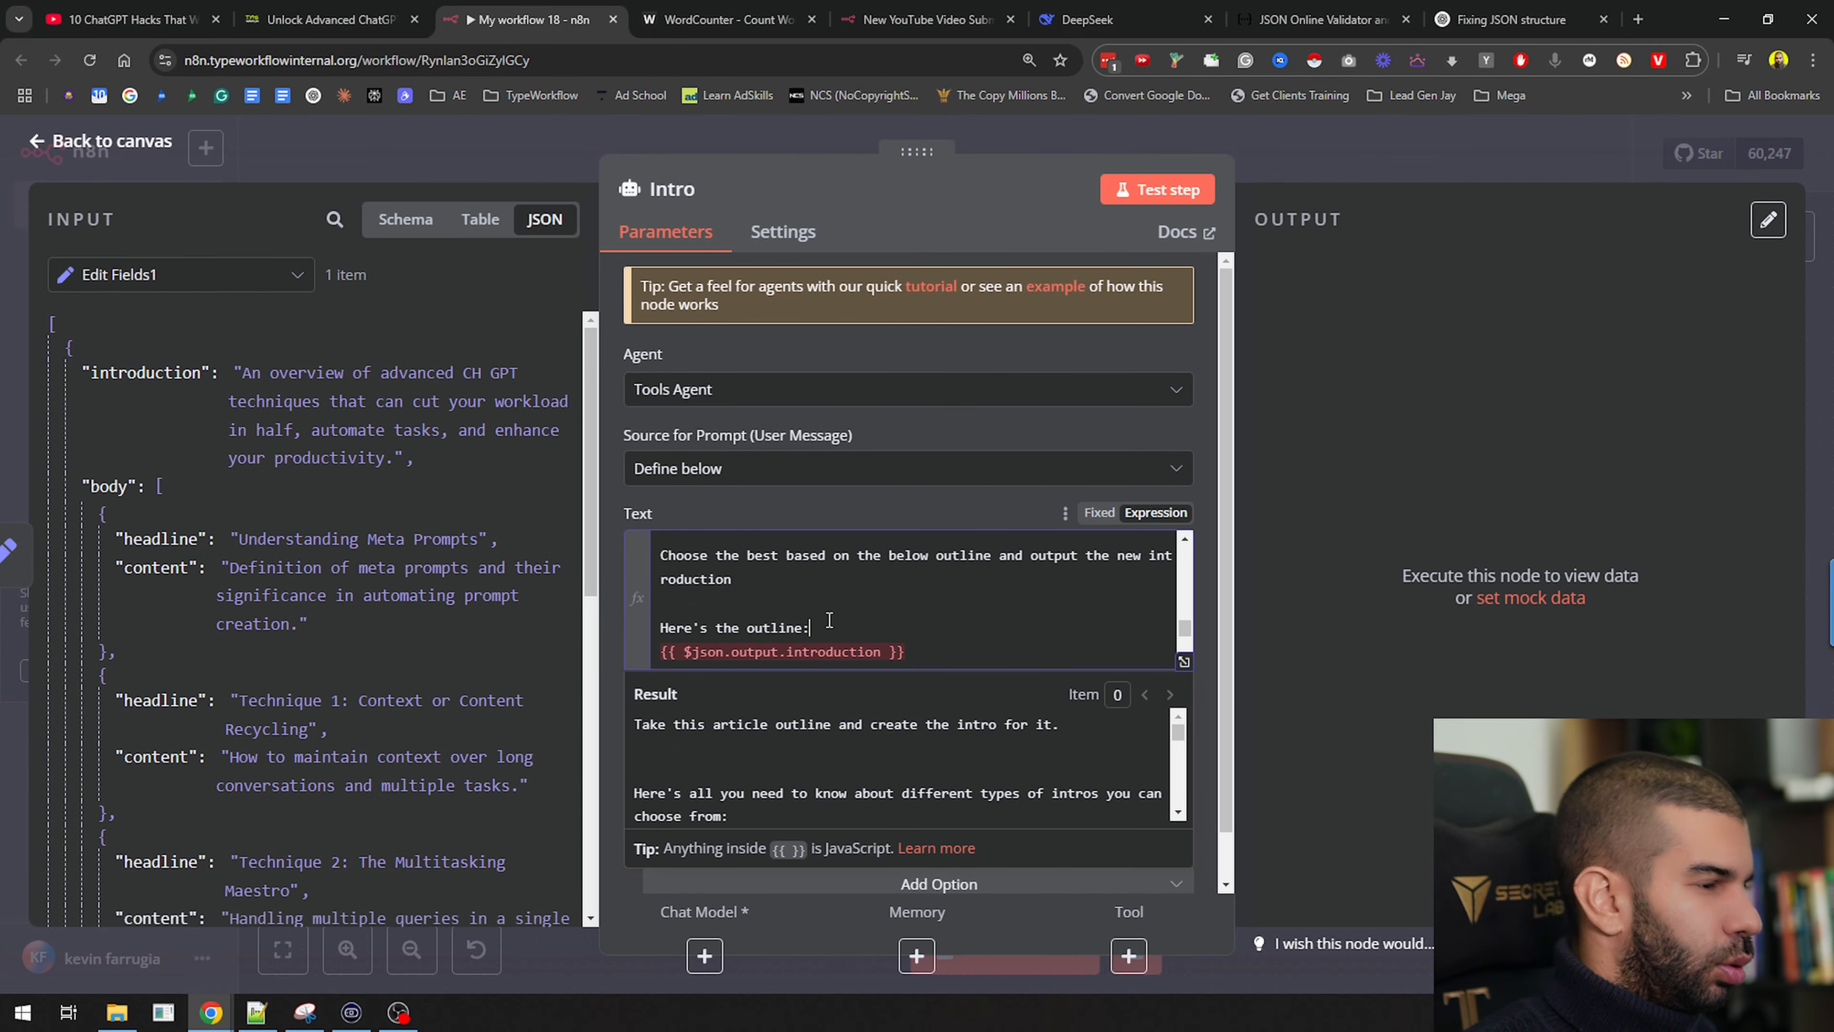
key("Return")
key("Return")
key("ctrl+shift+End")
key("BackSpace")
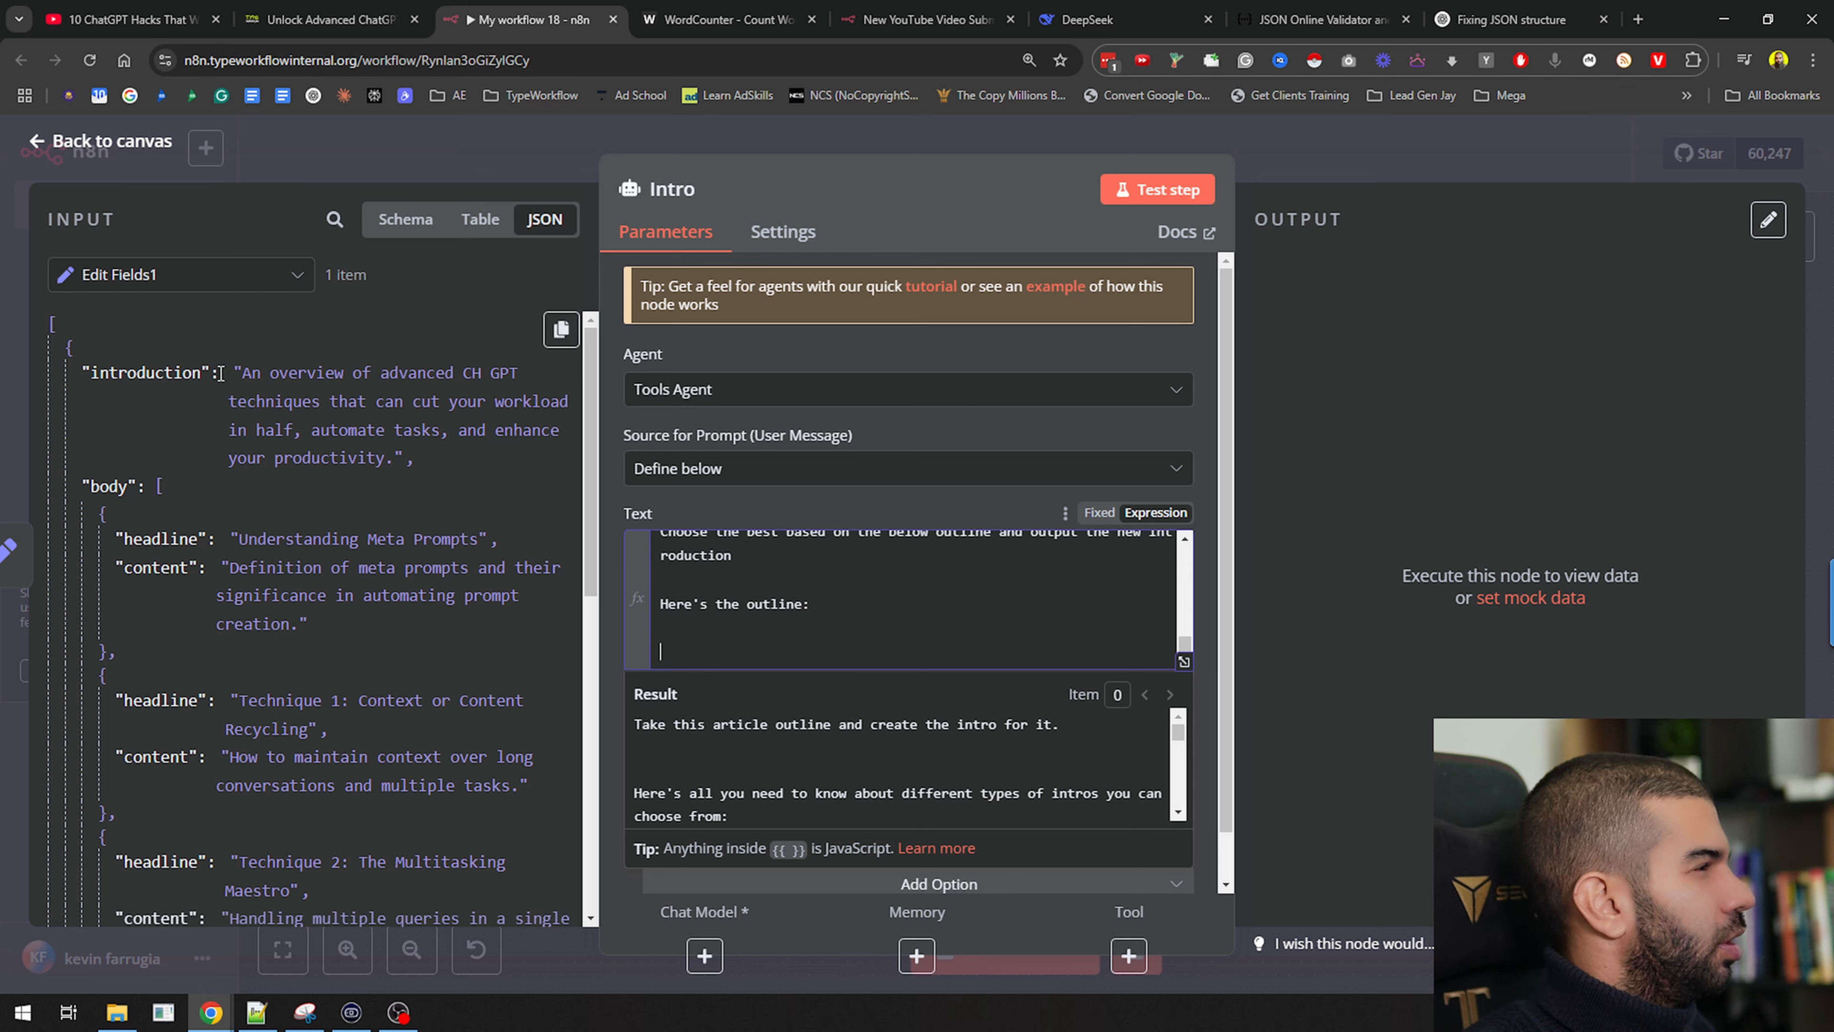
left_click_drag(148, 373, 738, 650)
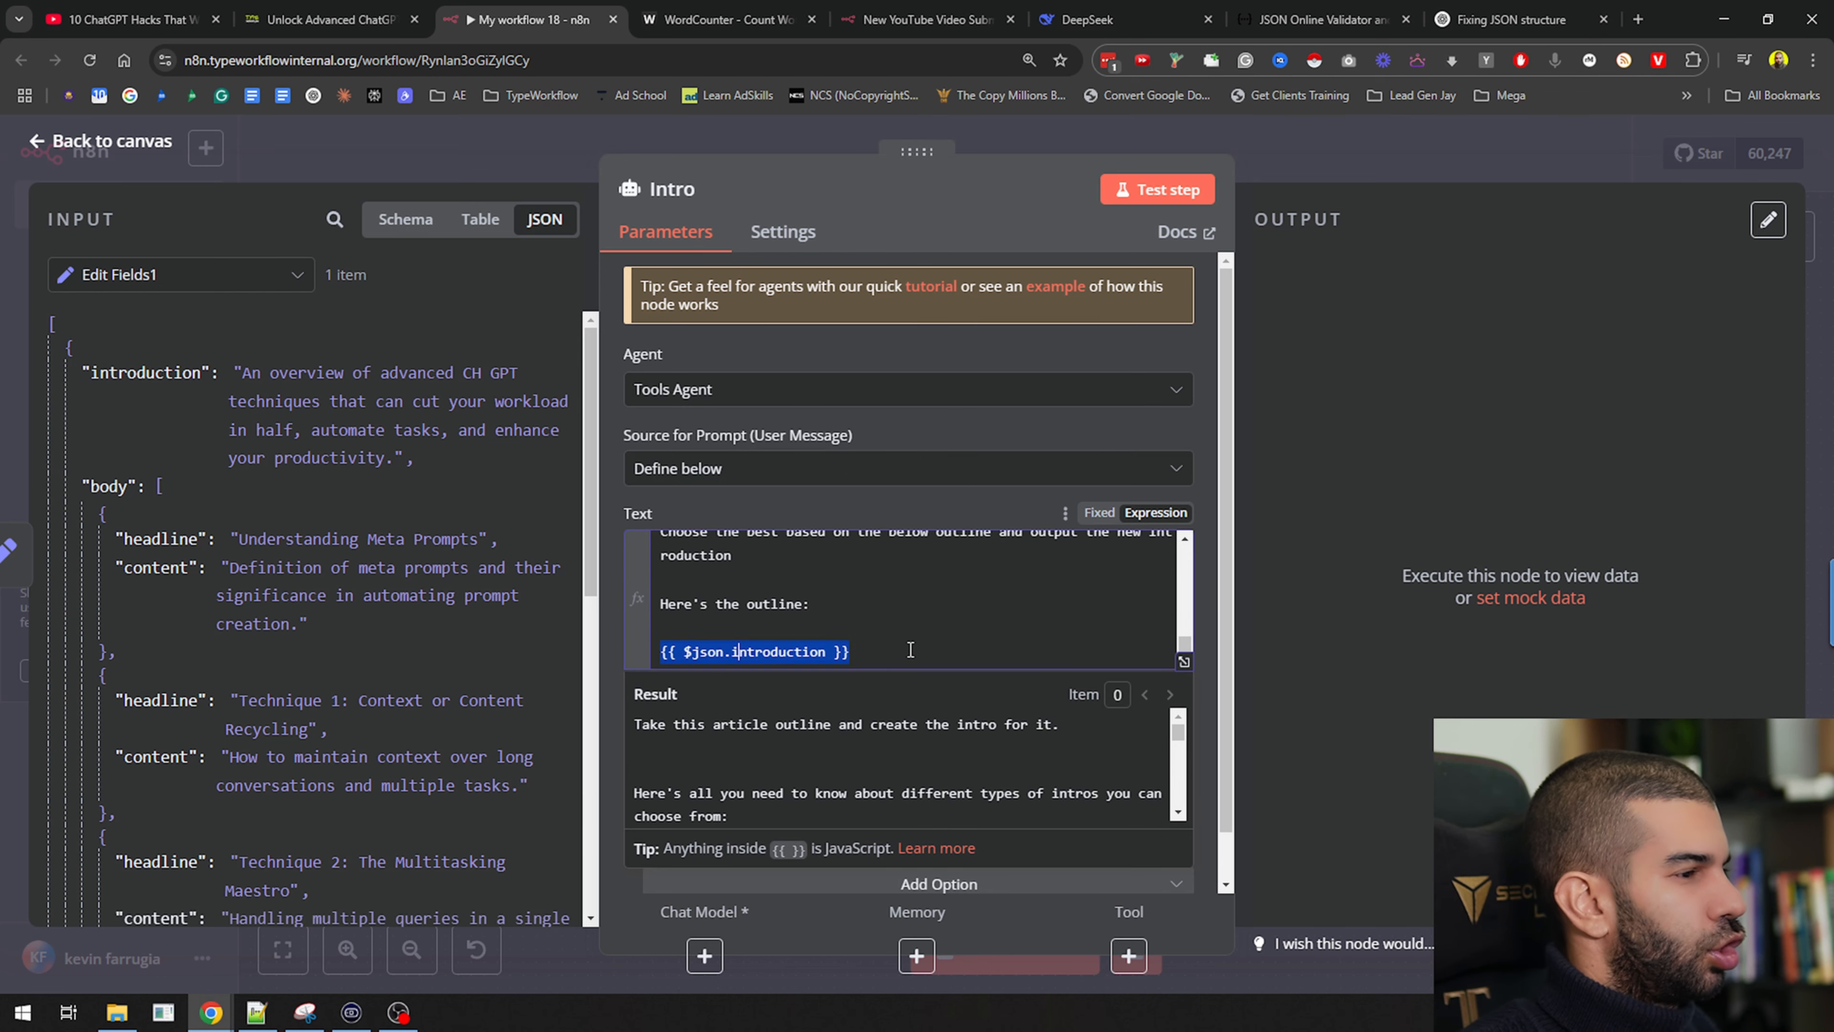
left_click_drag(109, 486, 757, 655)
Try turning the body array into text with .join('content')
scroll(1074, 762, "down", 10)
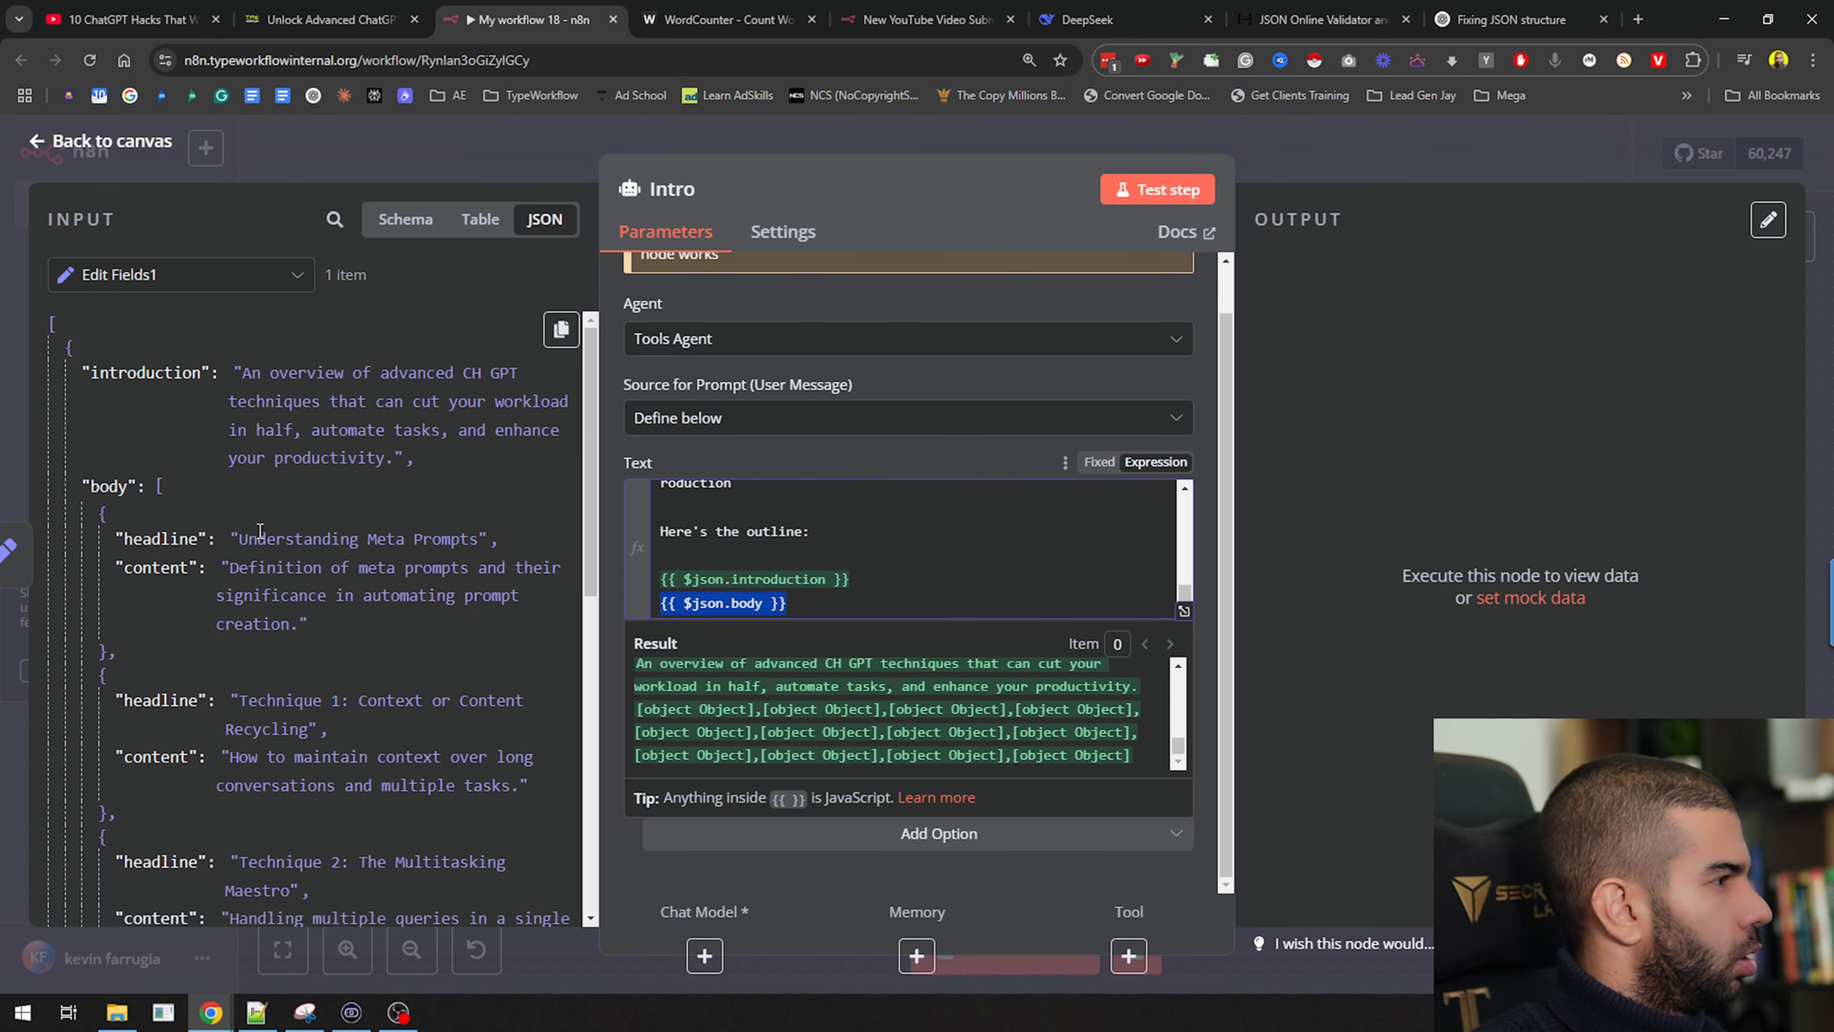
left_click(808, 601)
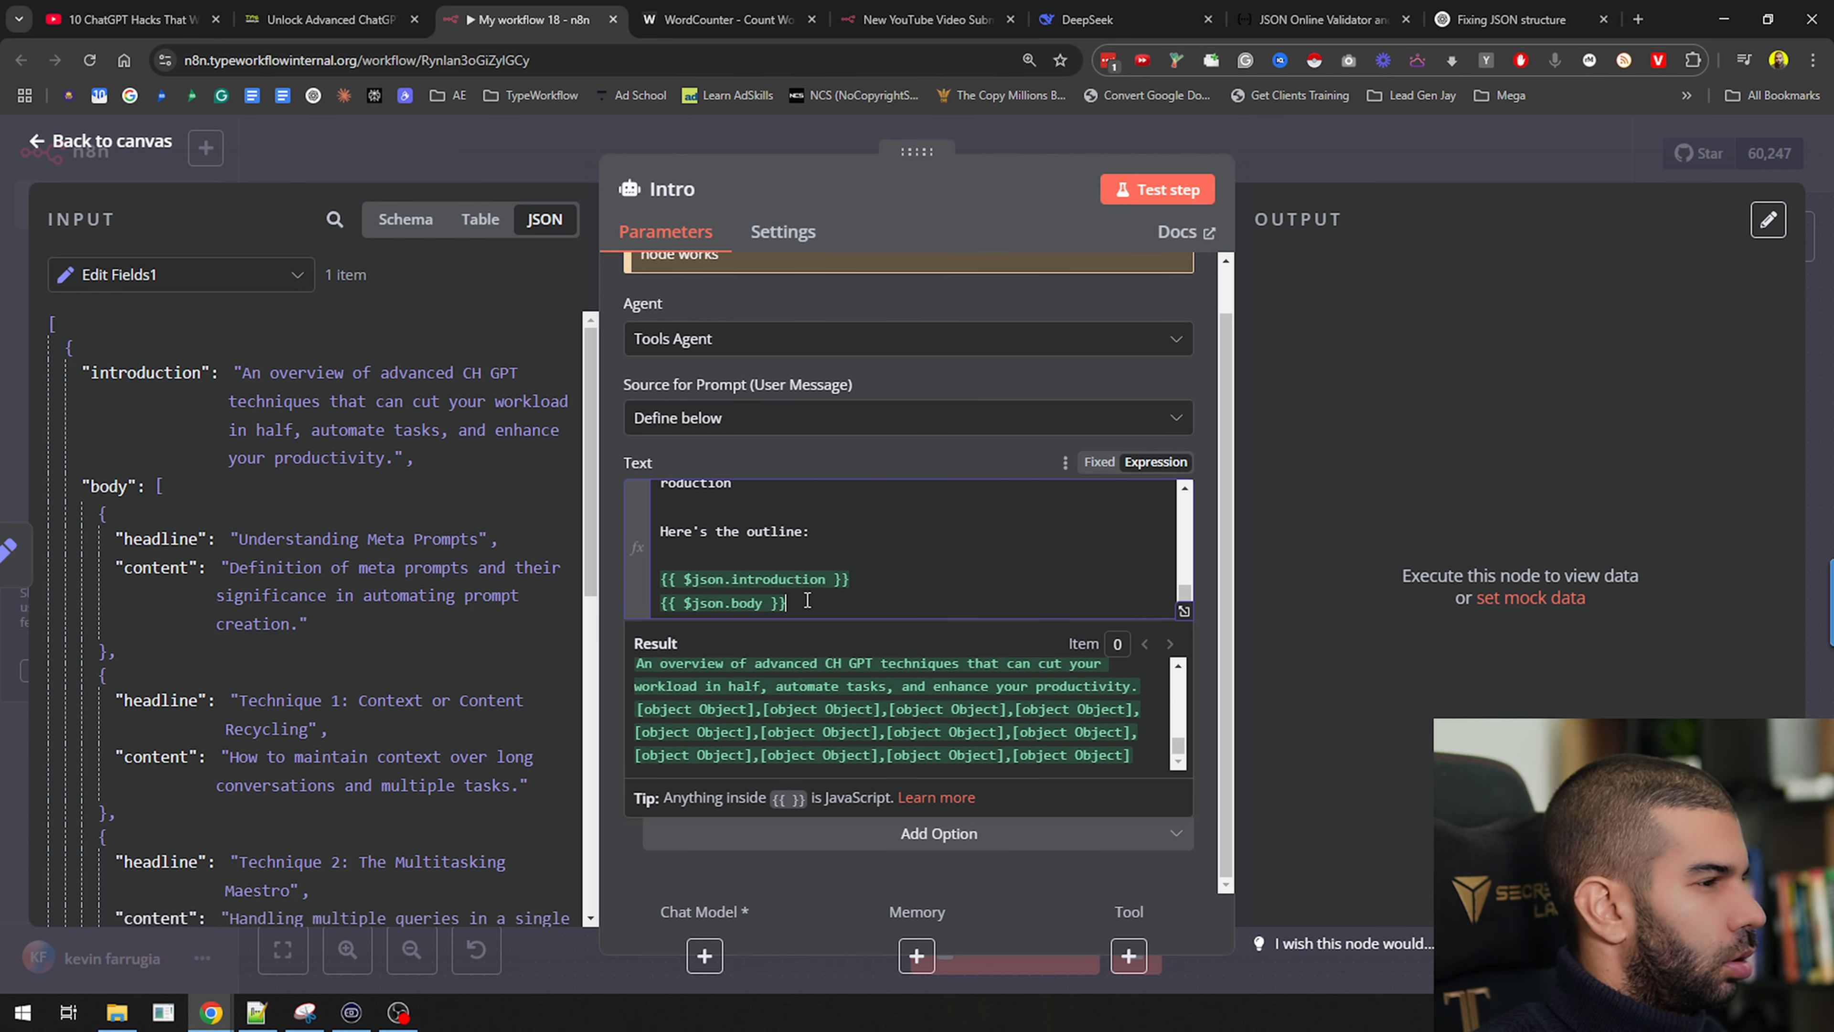
key("Left")
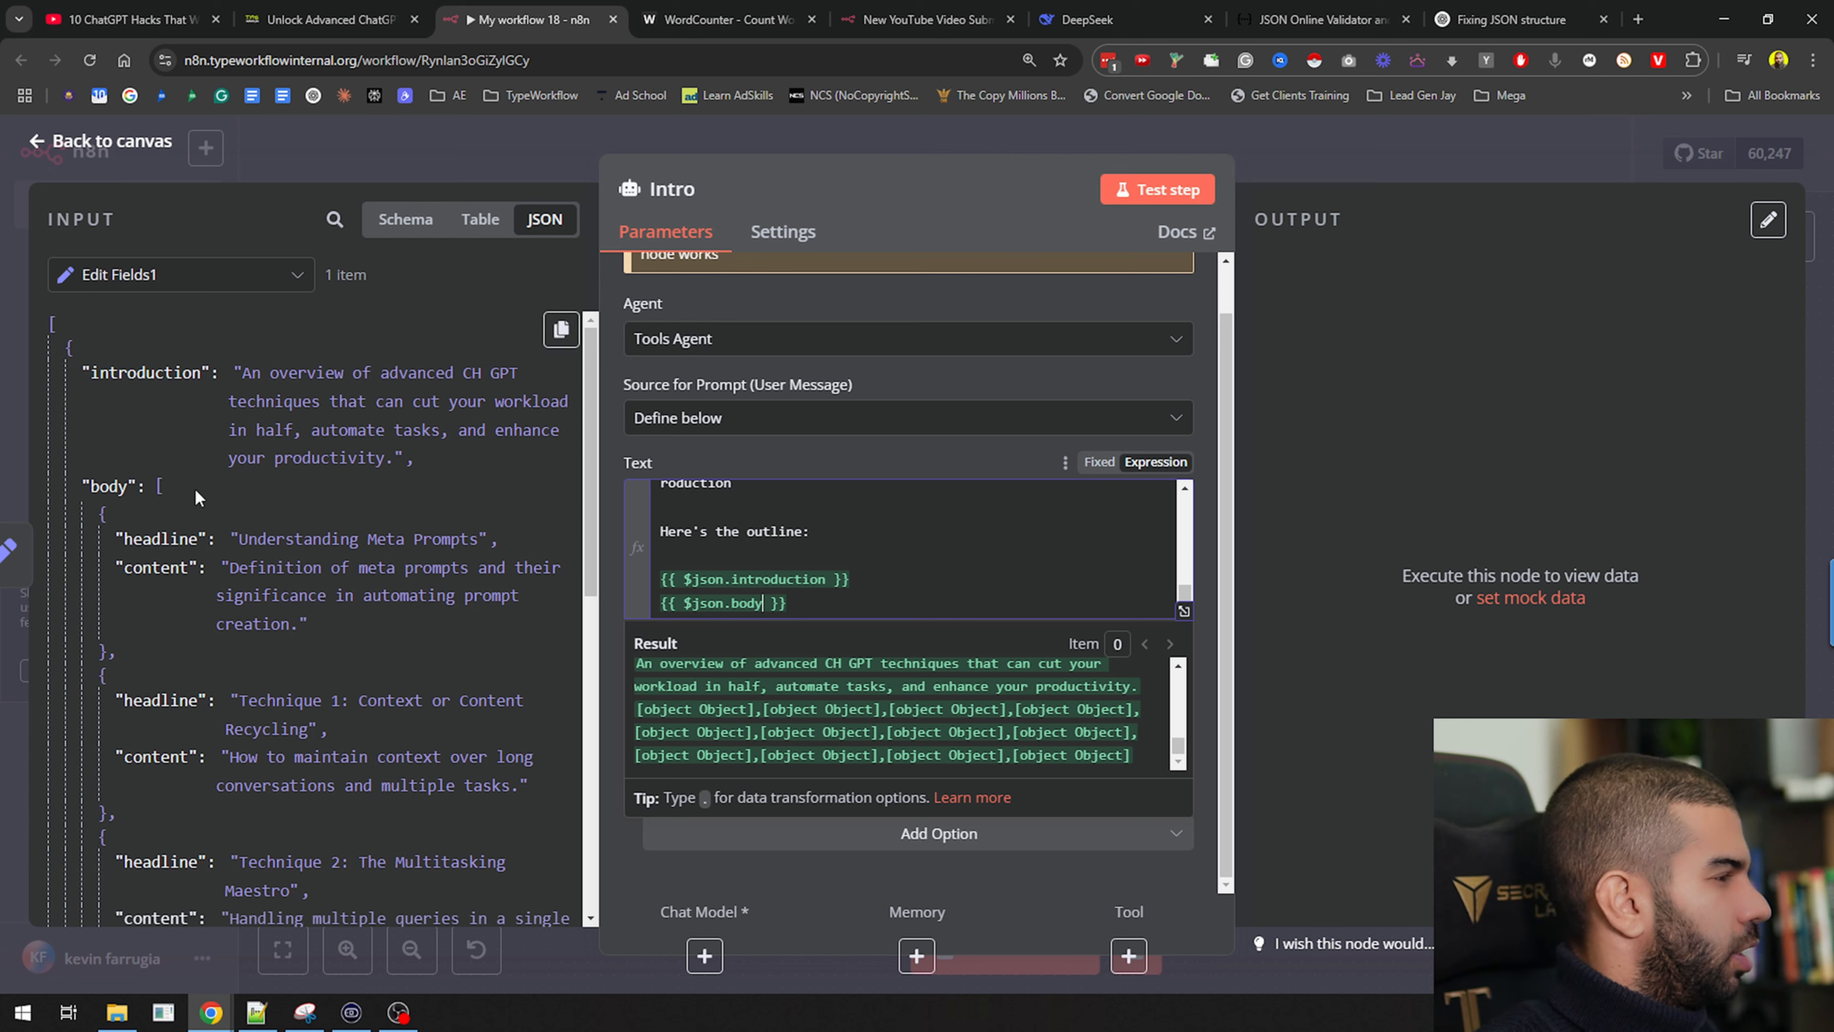
type(".con")
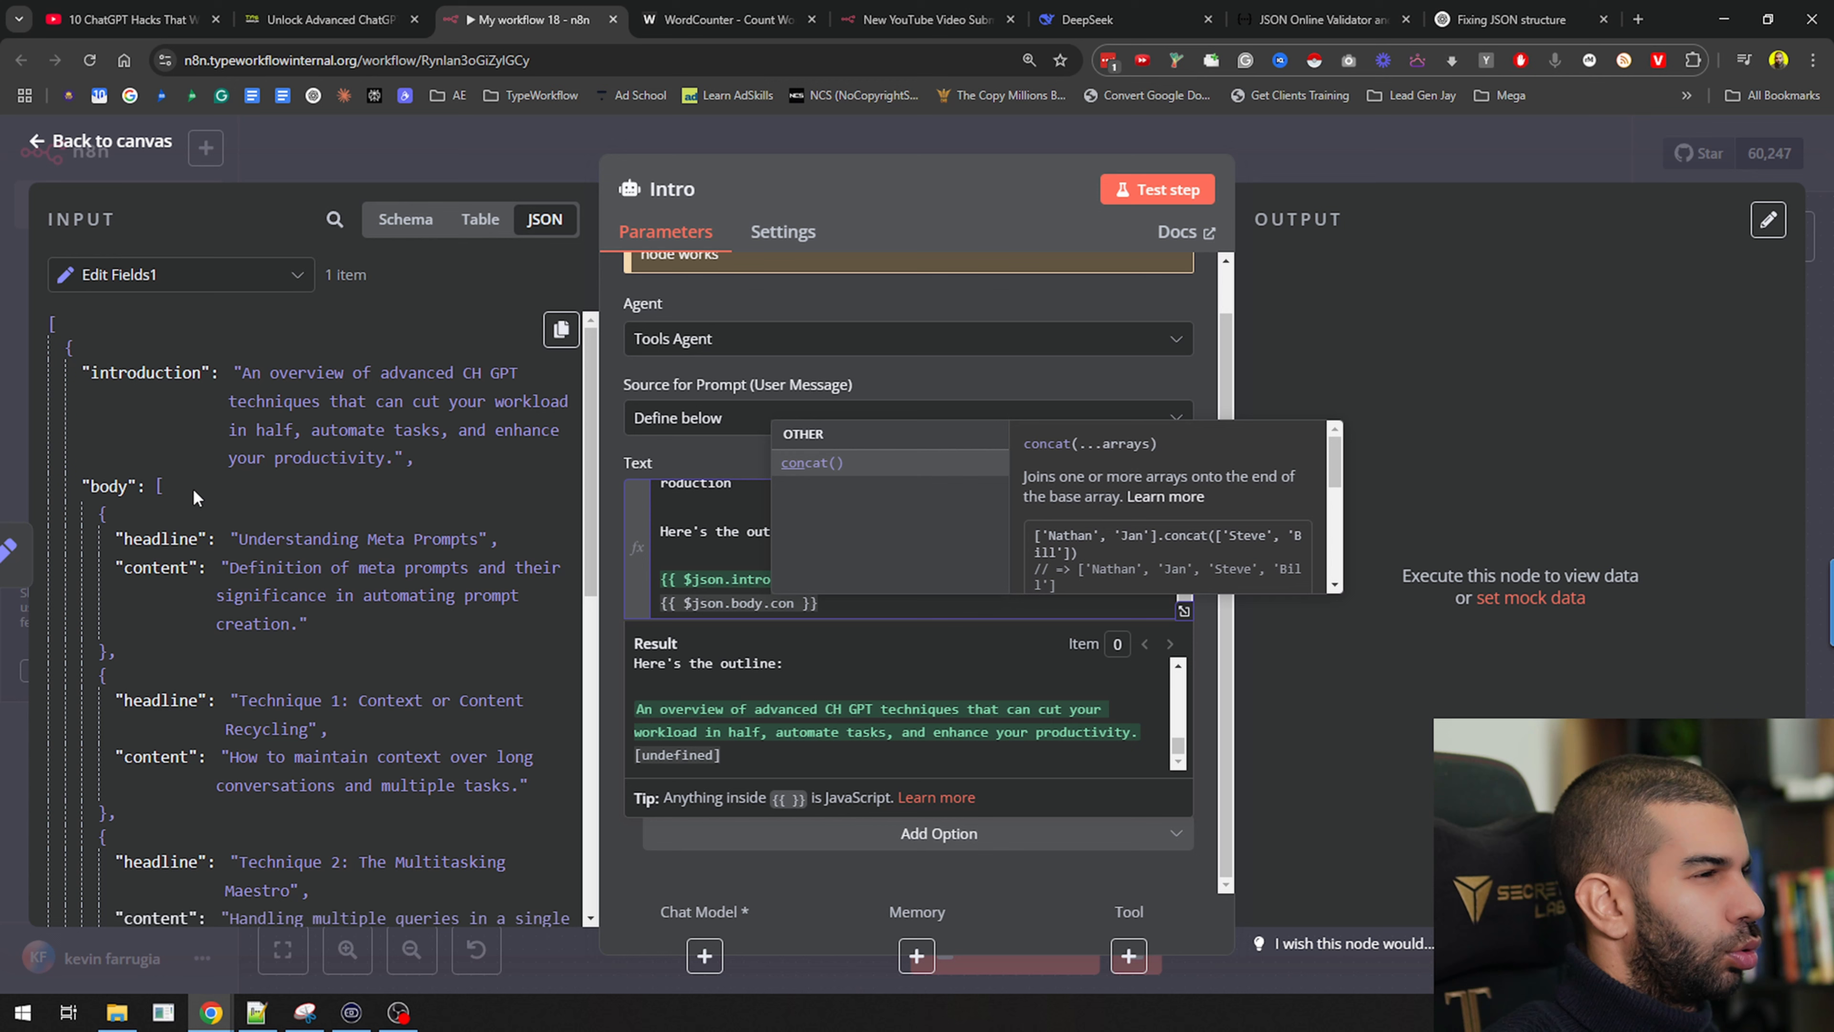
key("Escape")
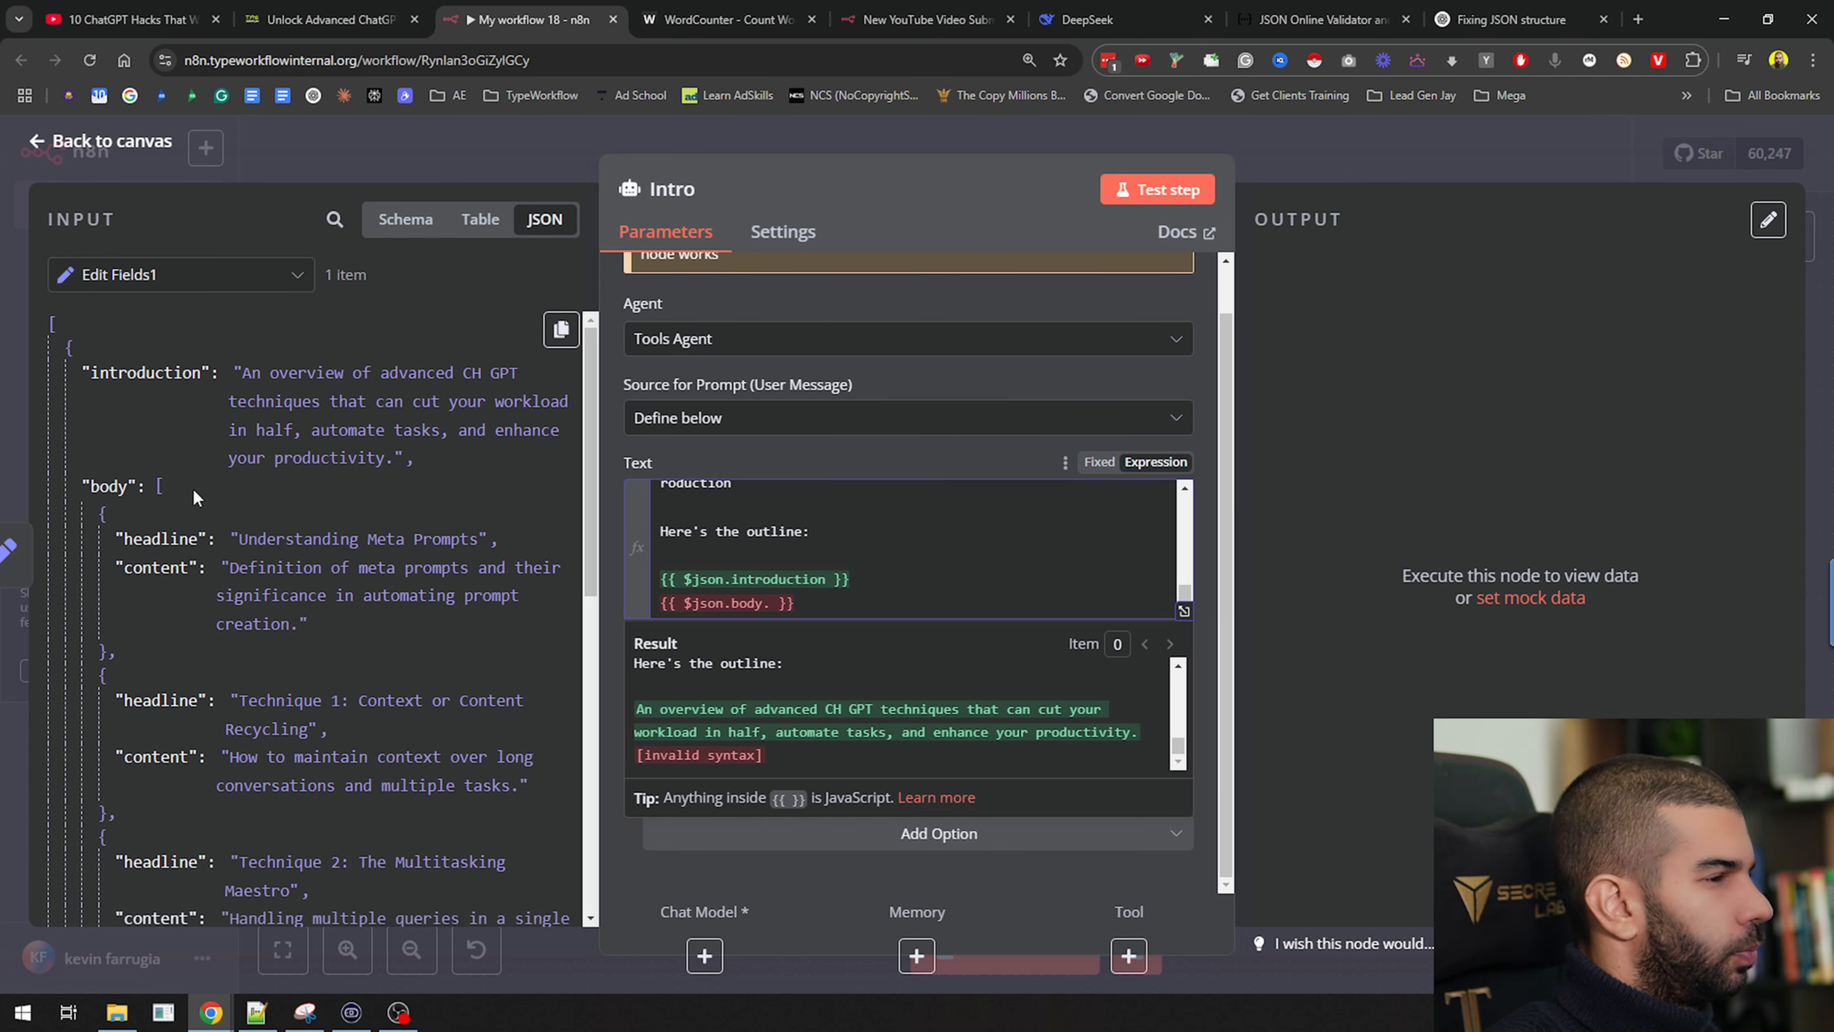
type("all")
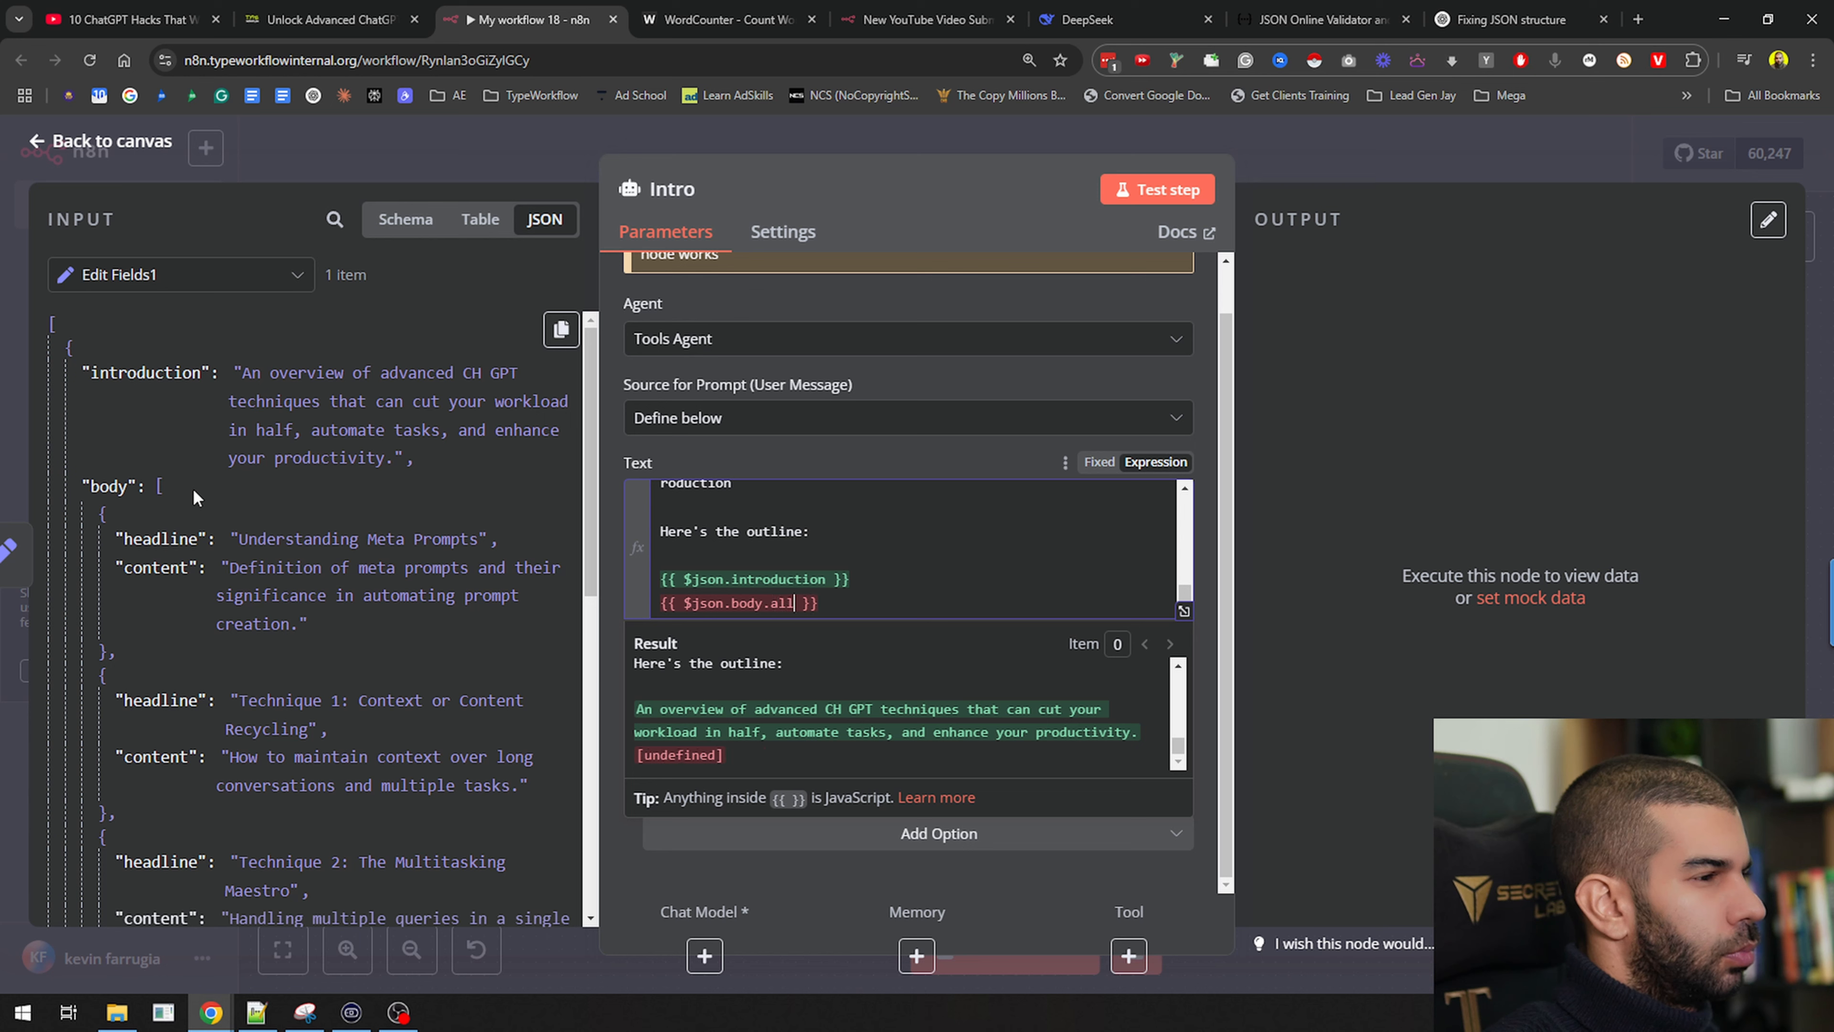
key("BackSpace")
type("con")
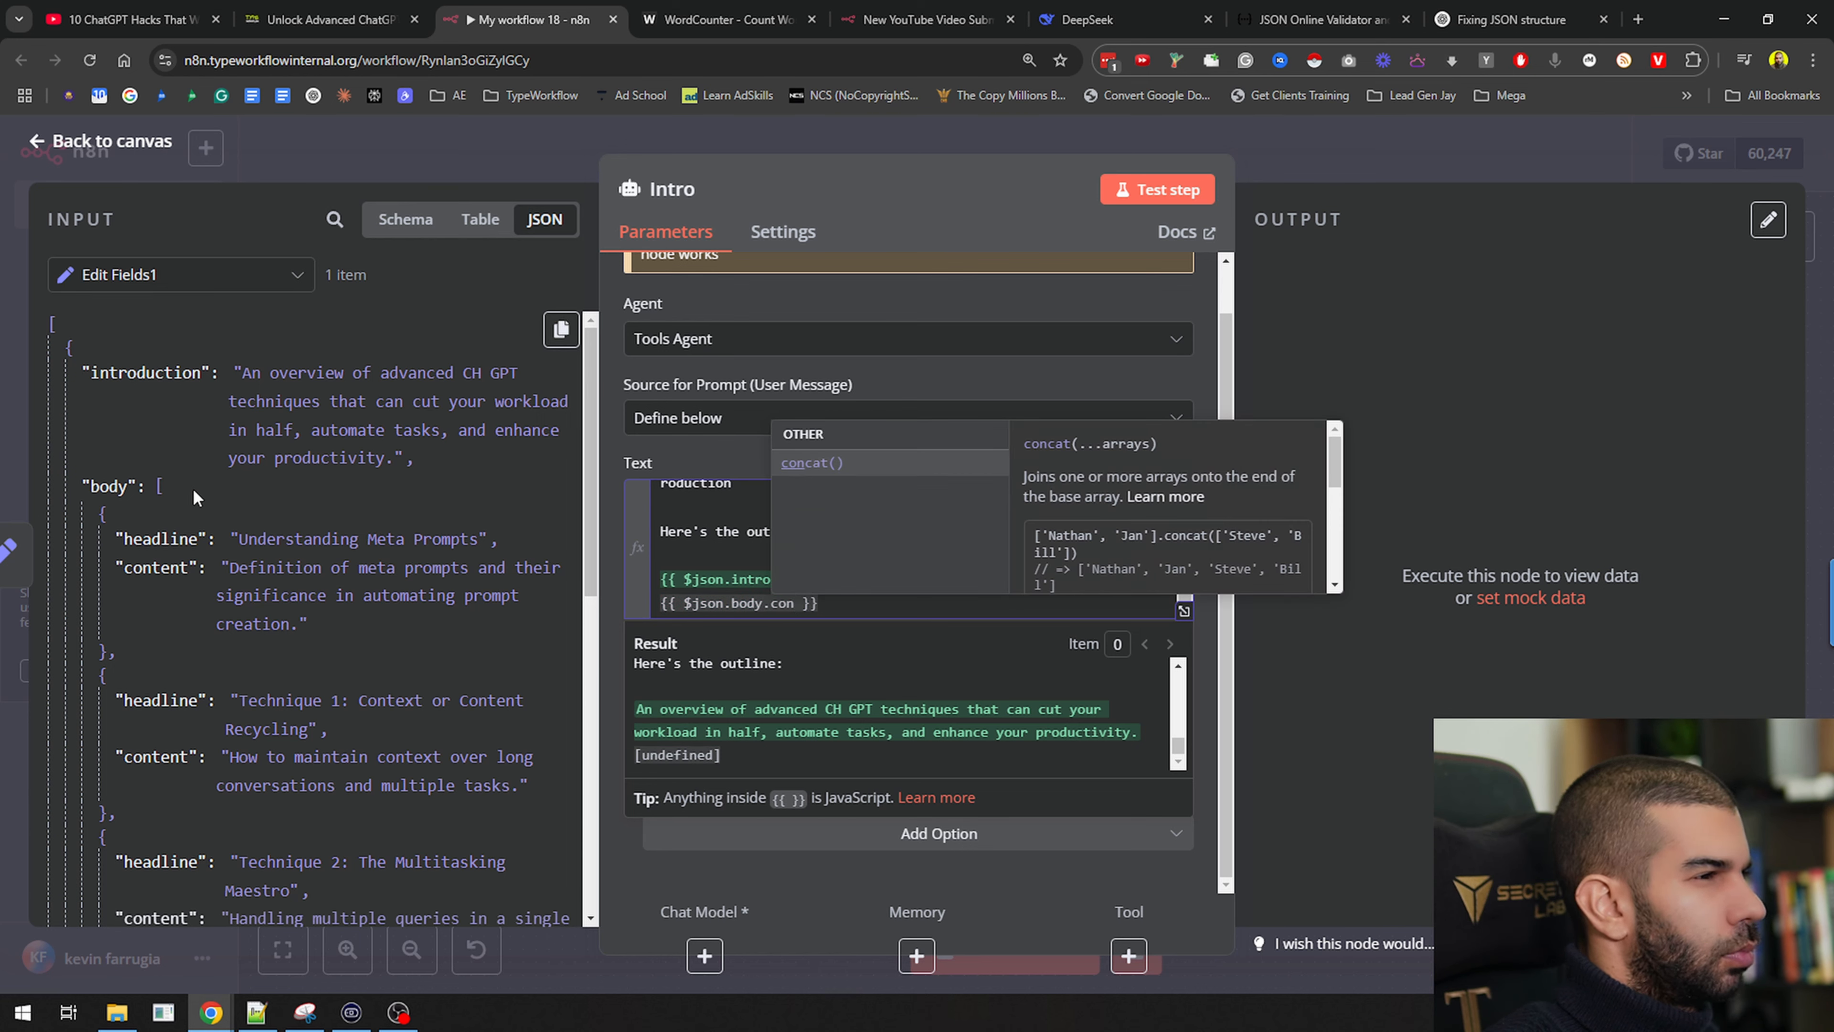
key("BackSpace")
key("BackSpace")
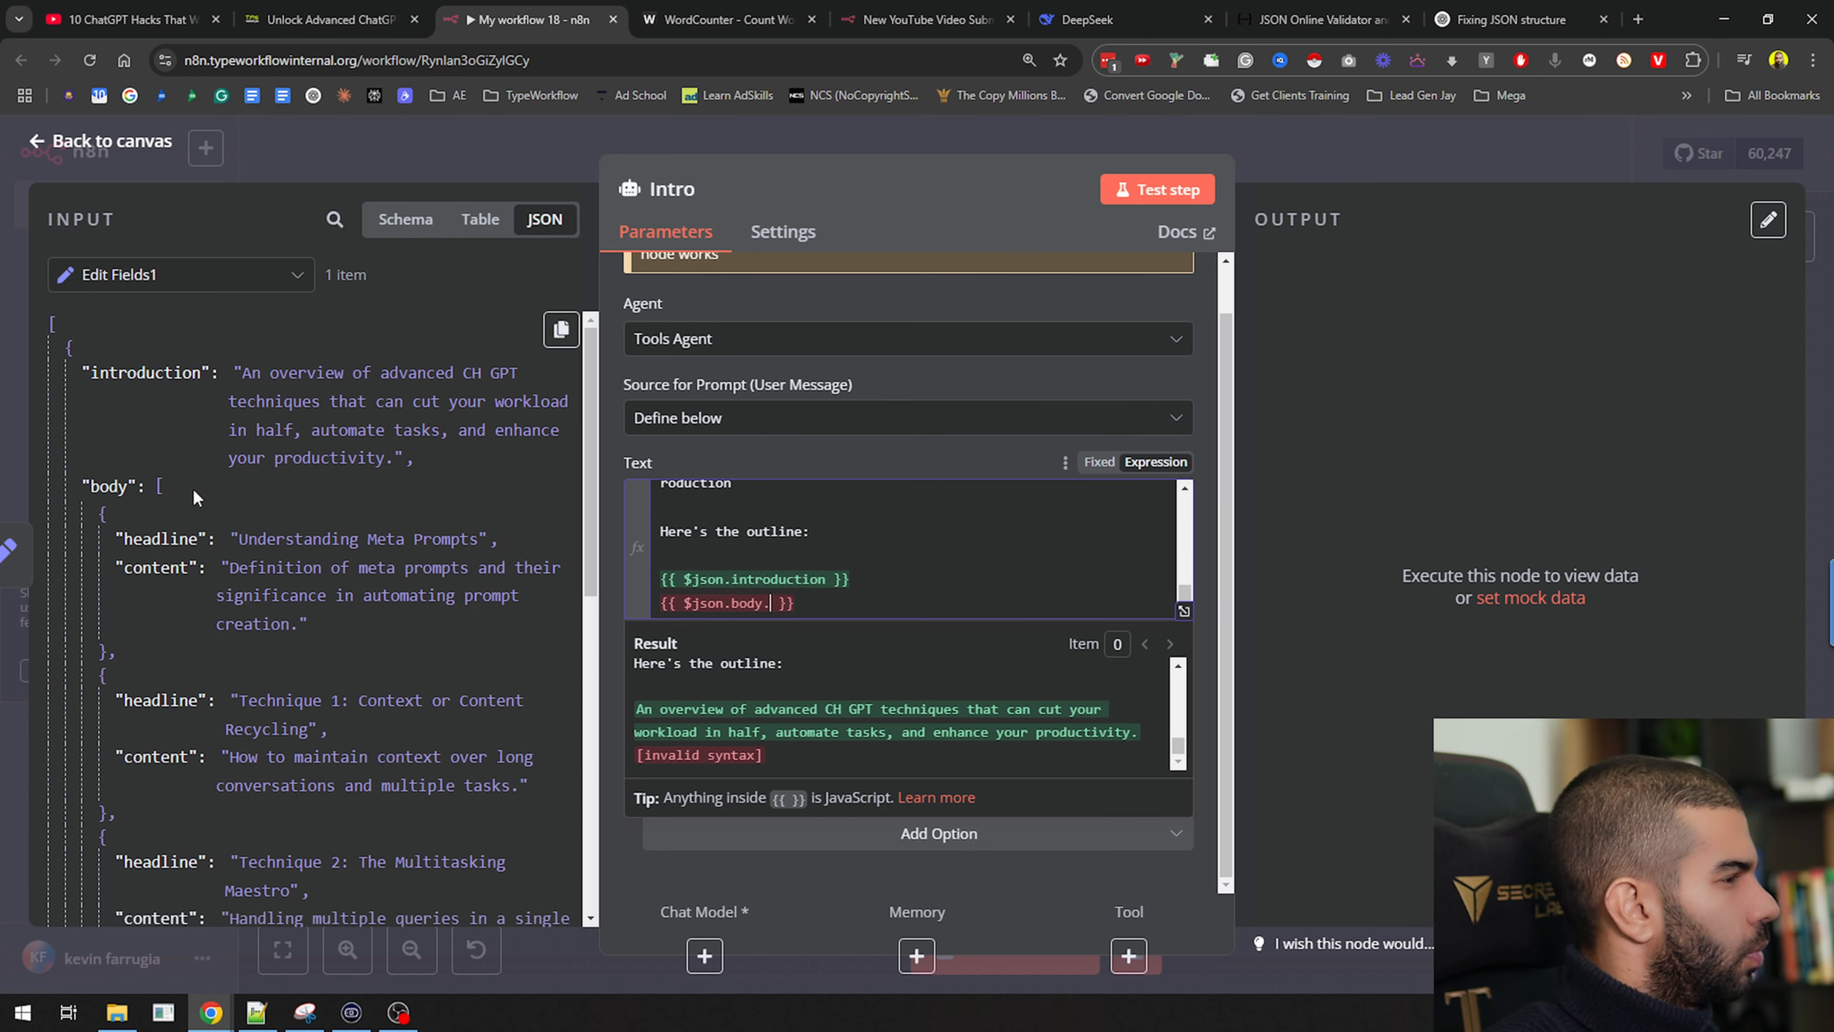
type("he")
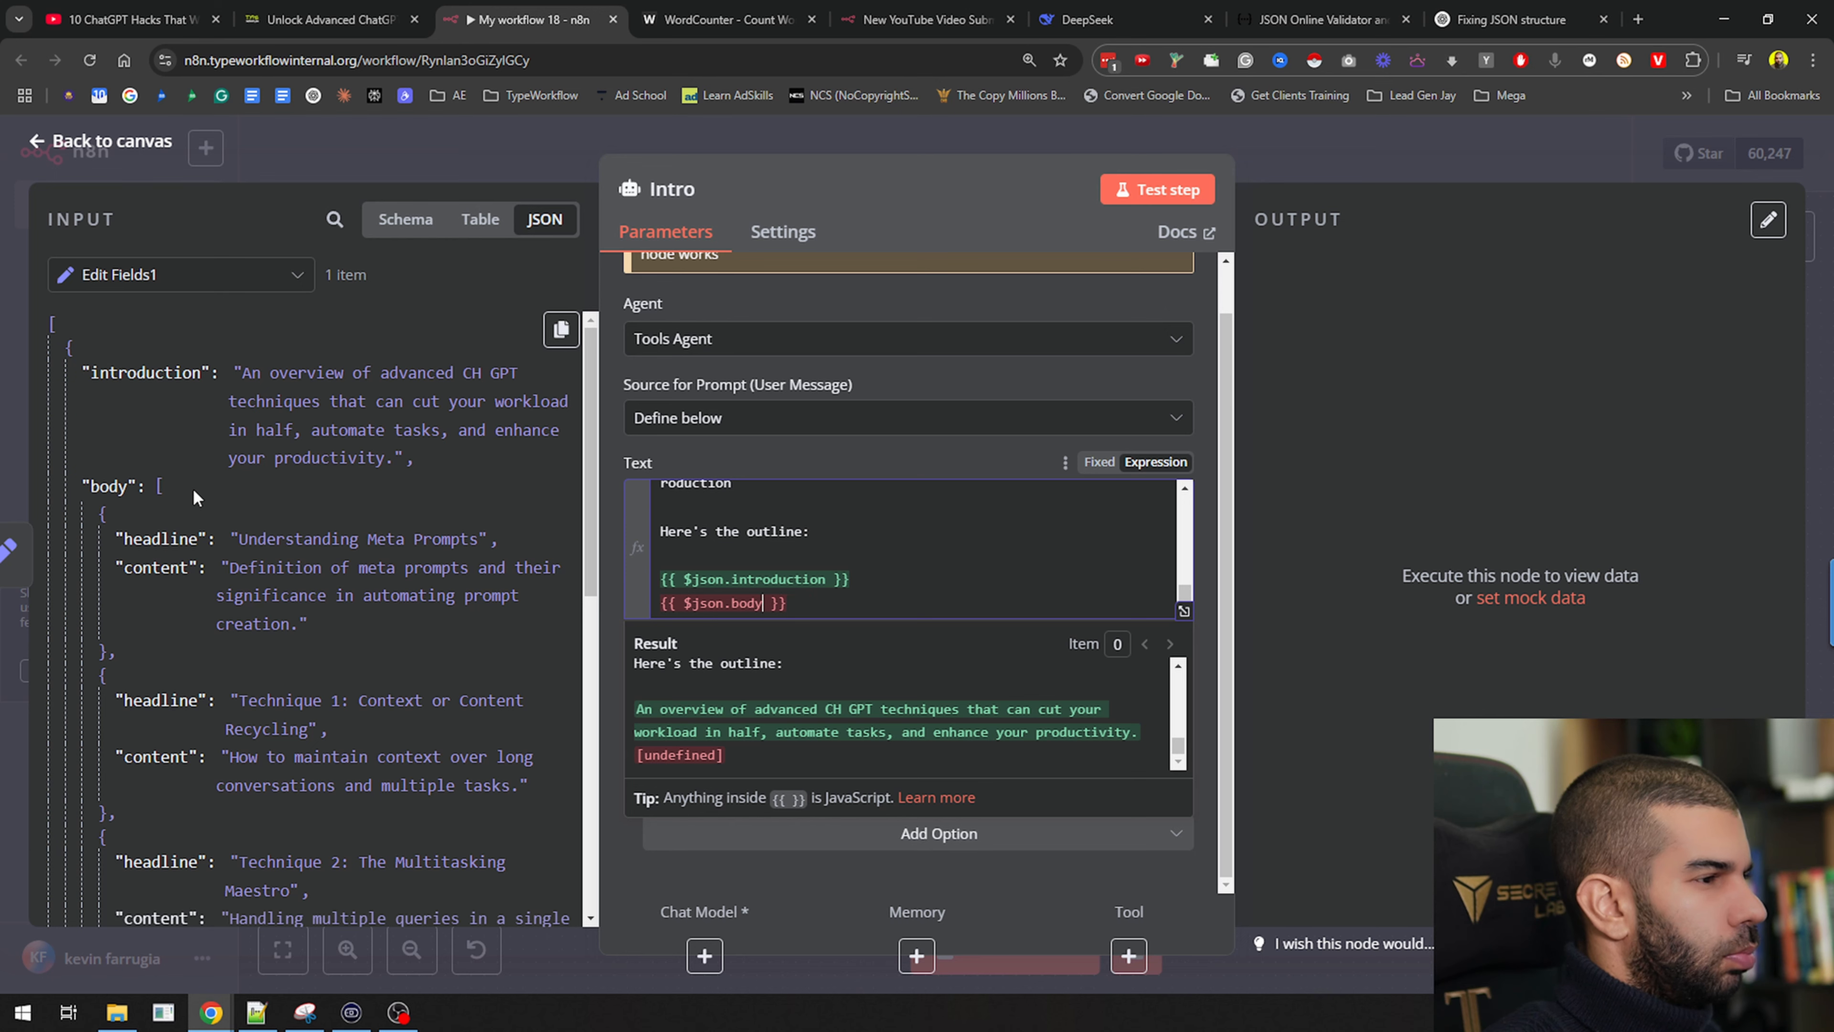
type(".")
scroll(888, 538, "down", 2)
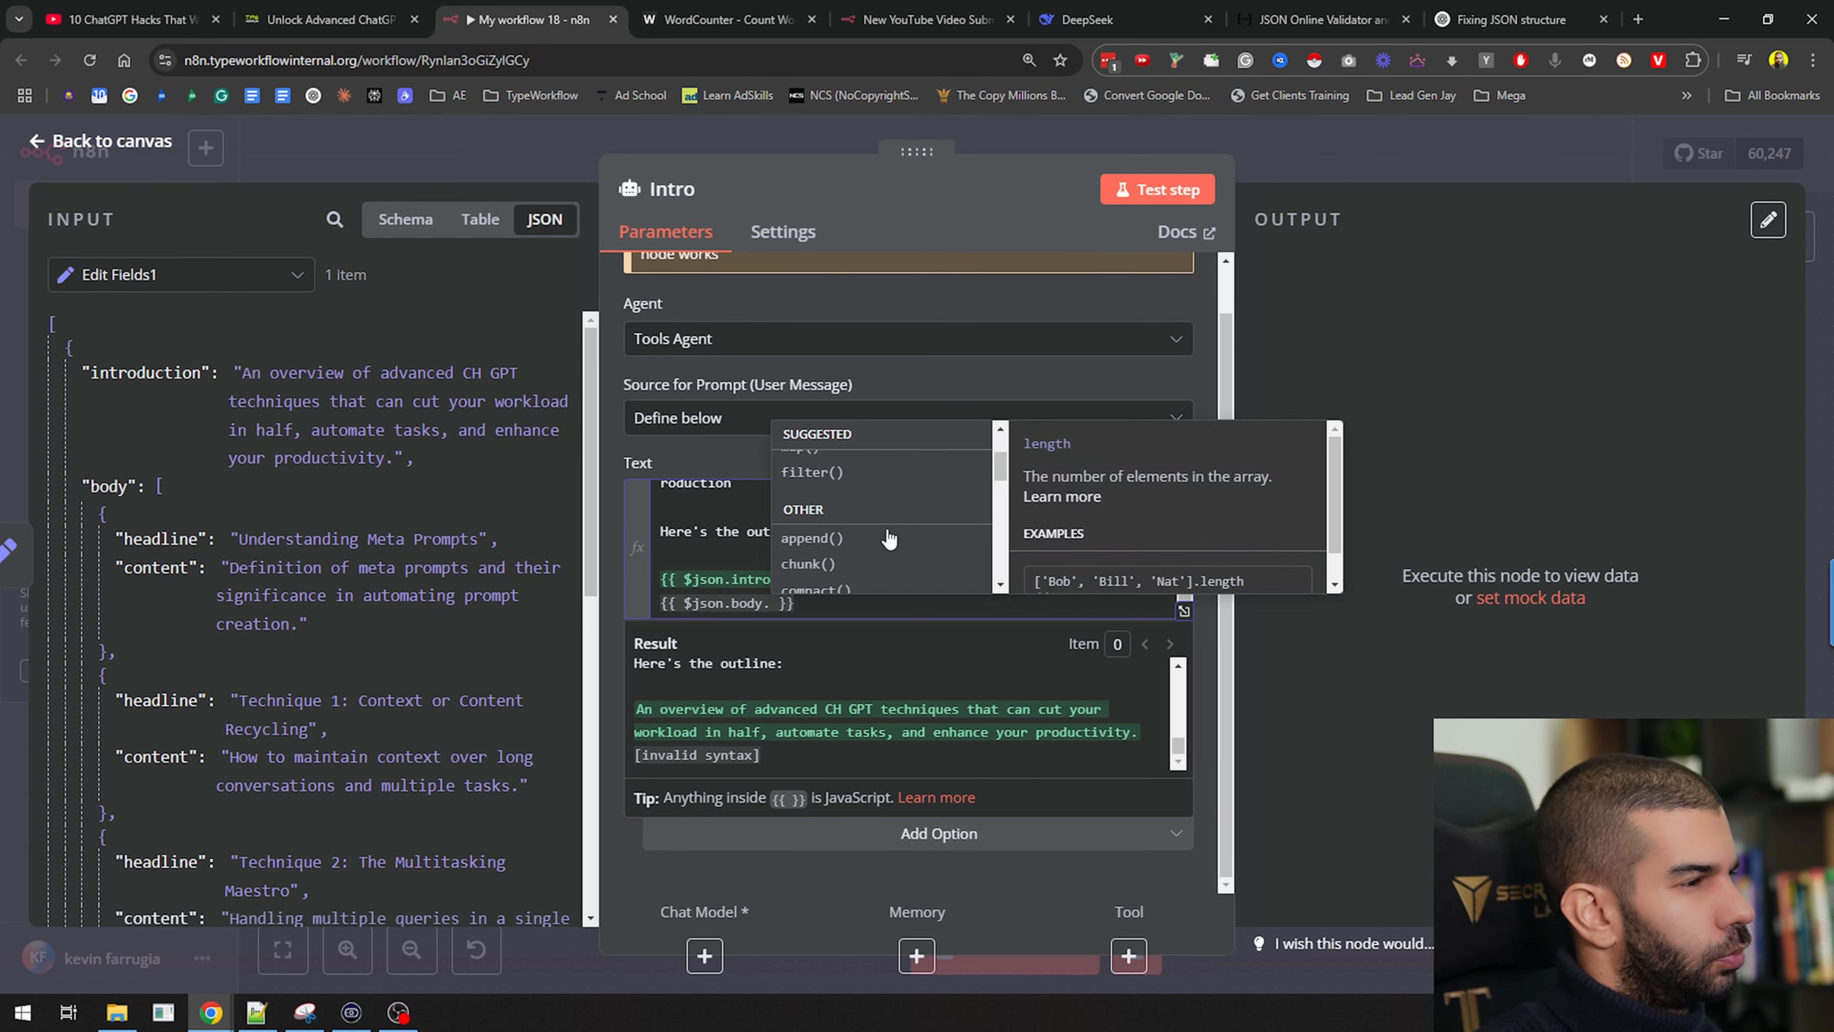
type("join")
key("Return")
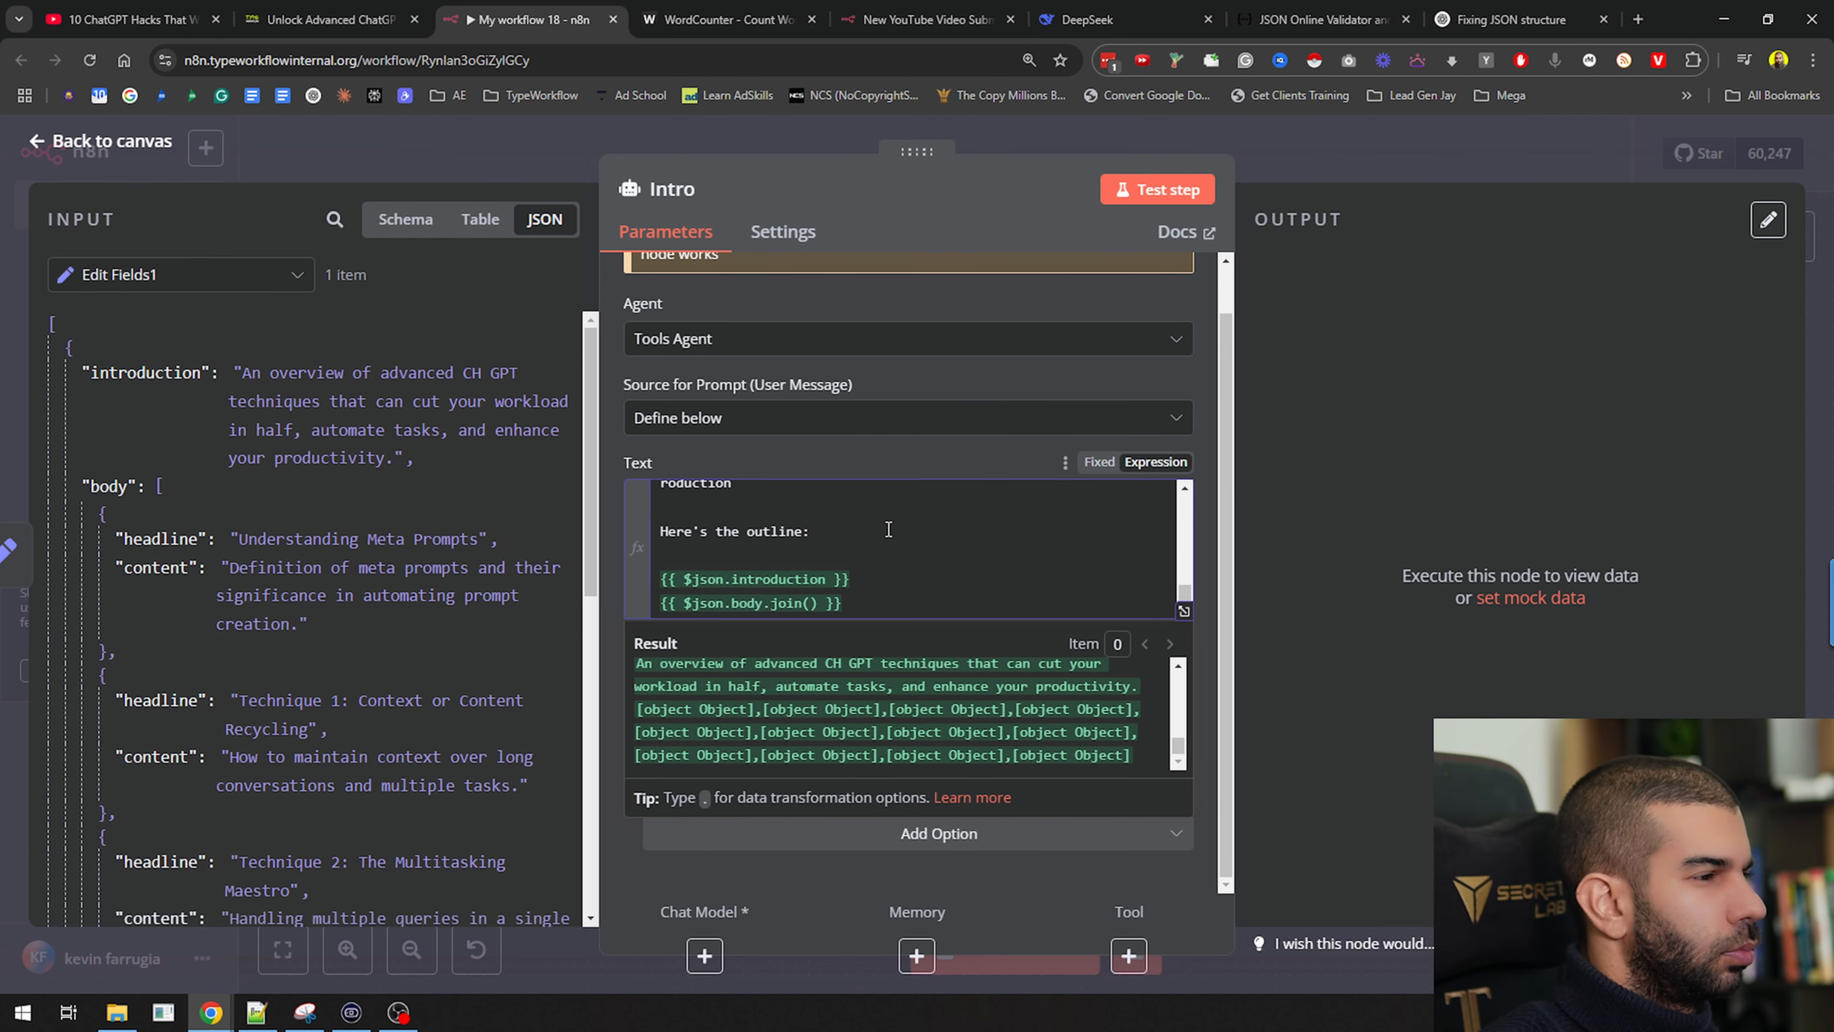
key("Left")
type("'conte")
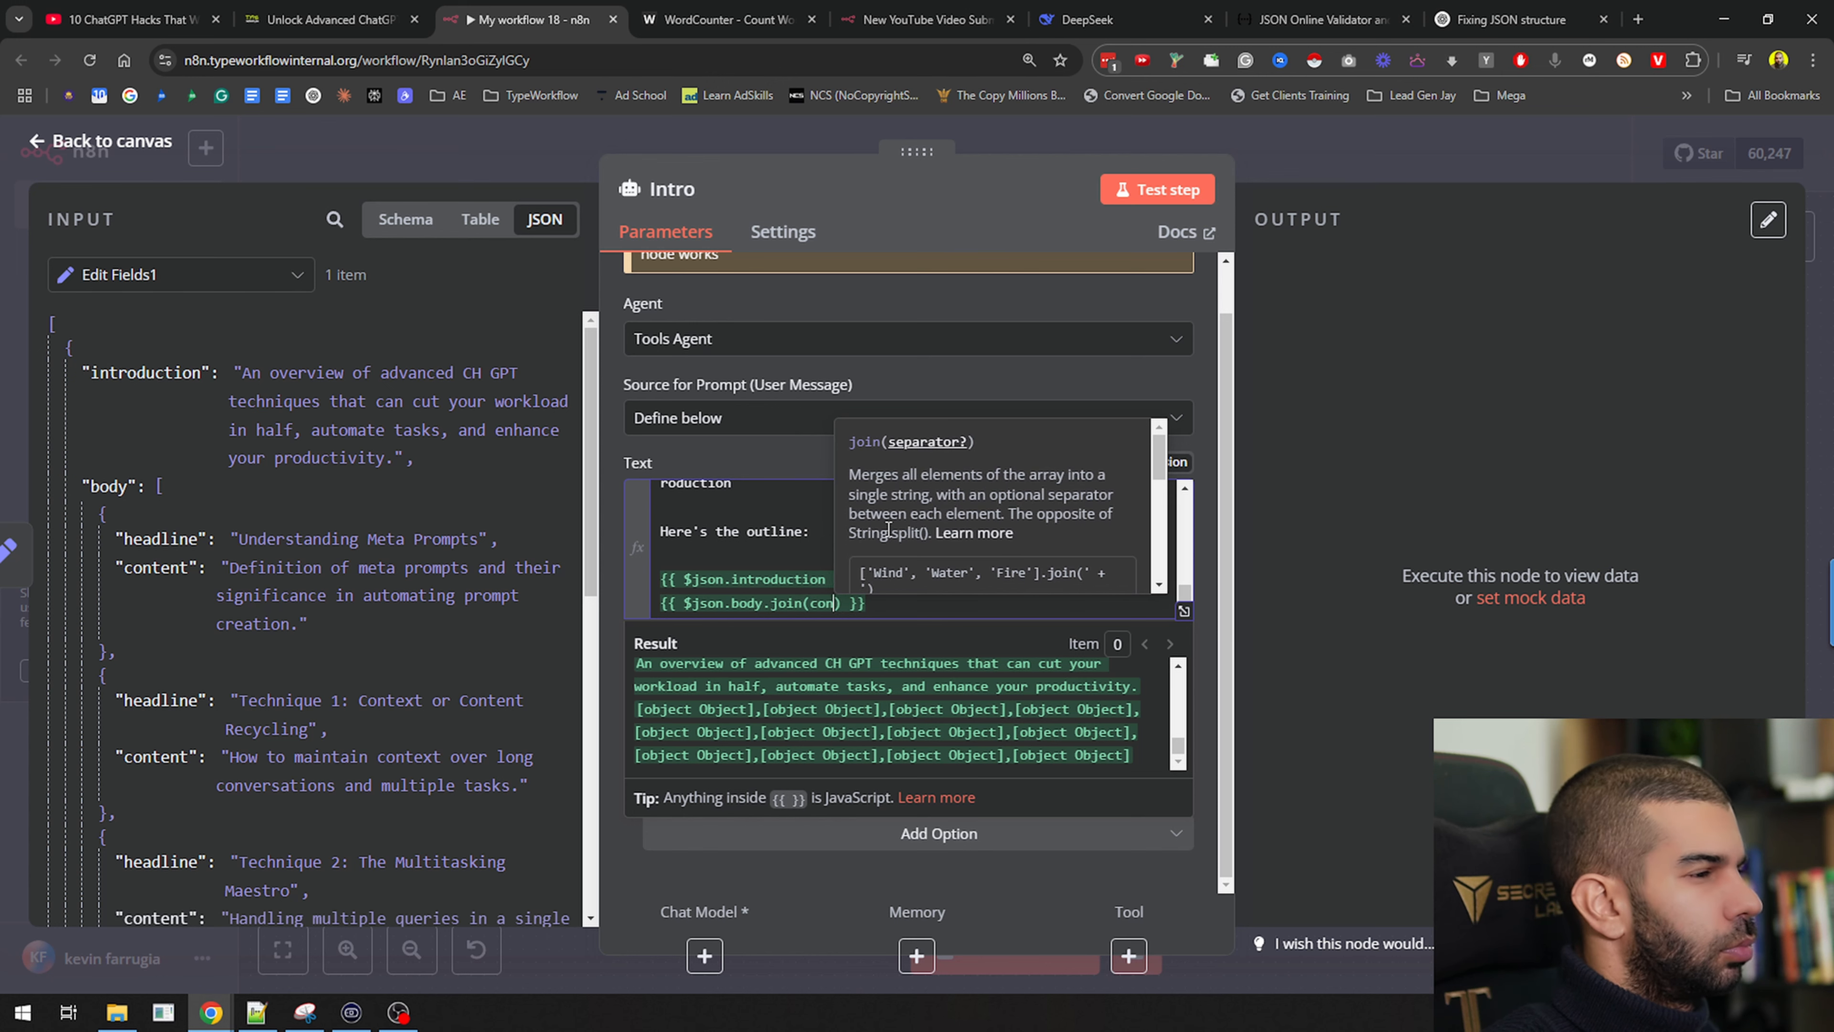
type("nt'")
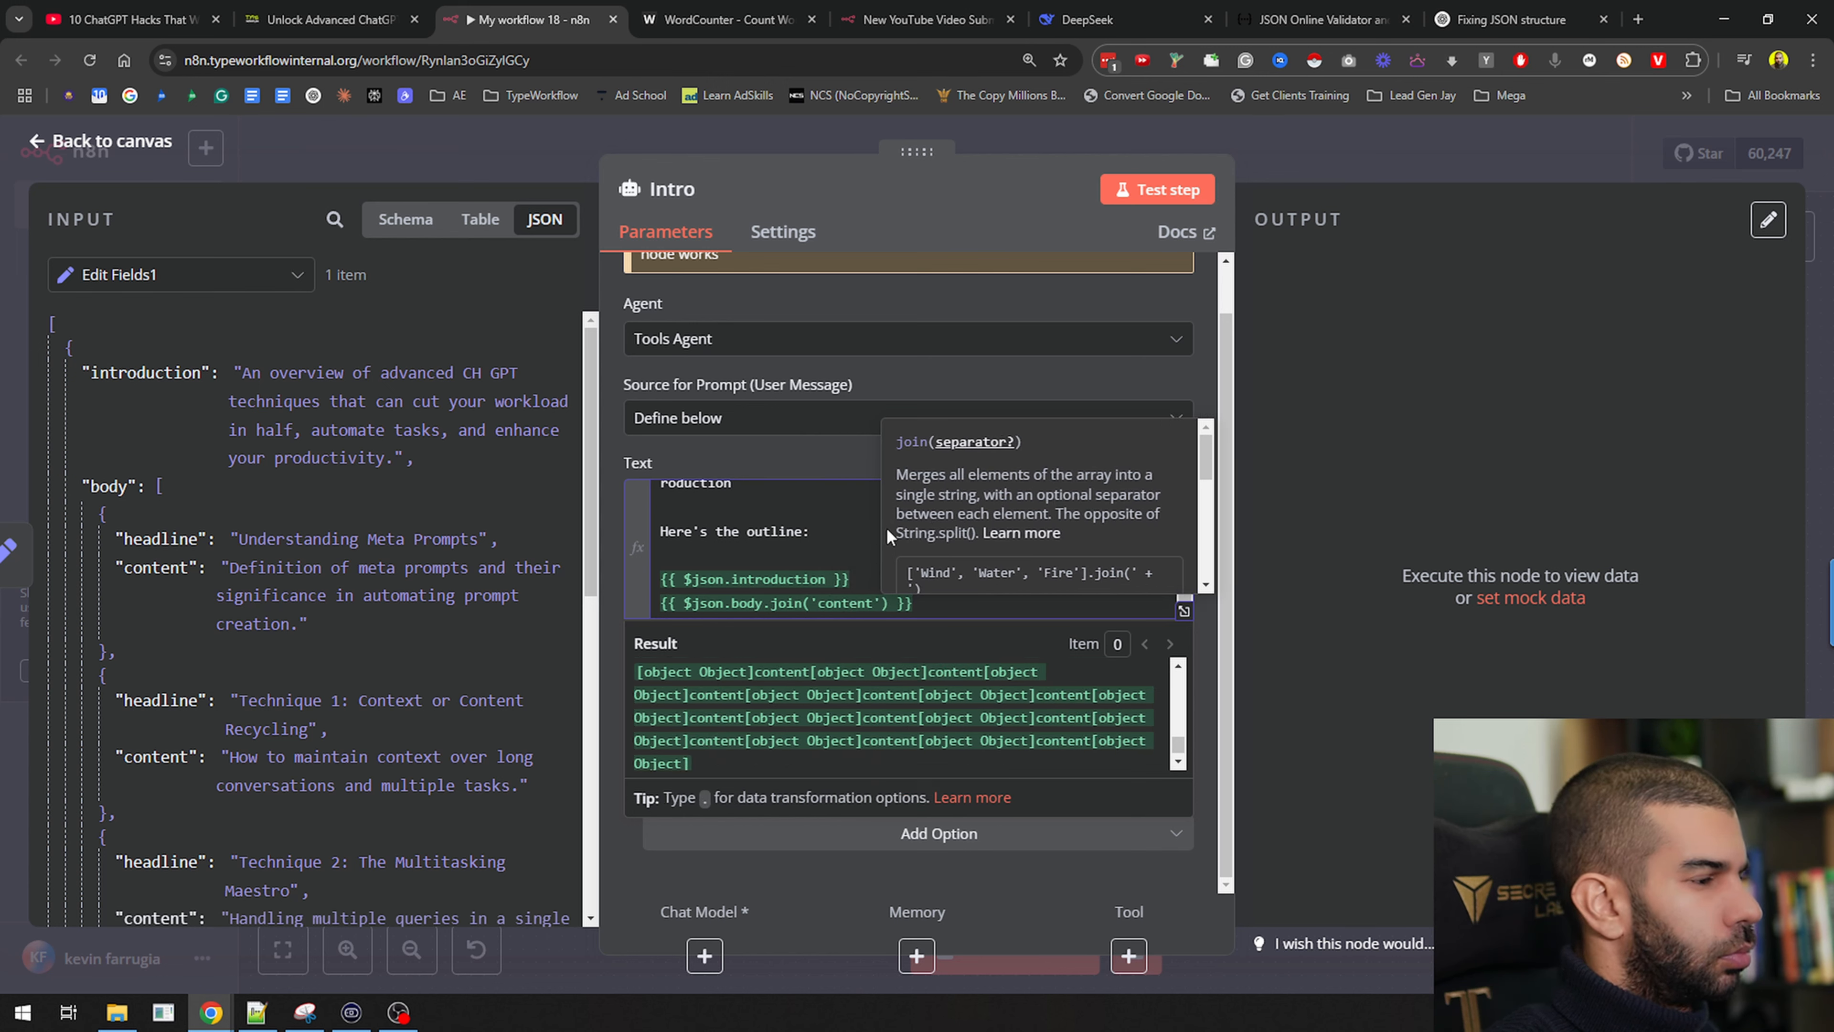
Delete the body line and insert the conclusion field into the Intro prompt
left_click(942, 607)
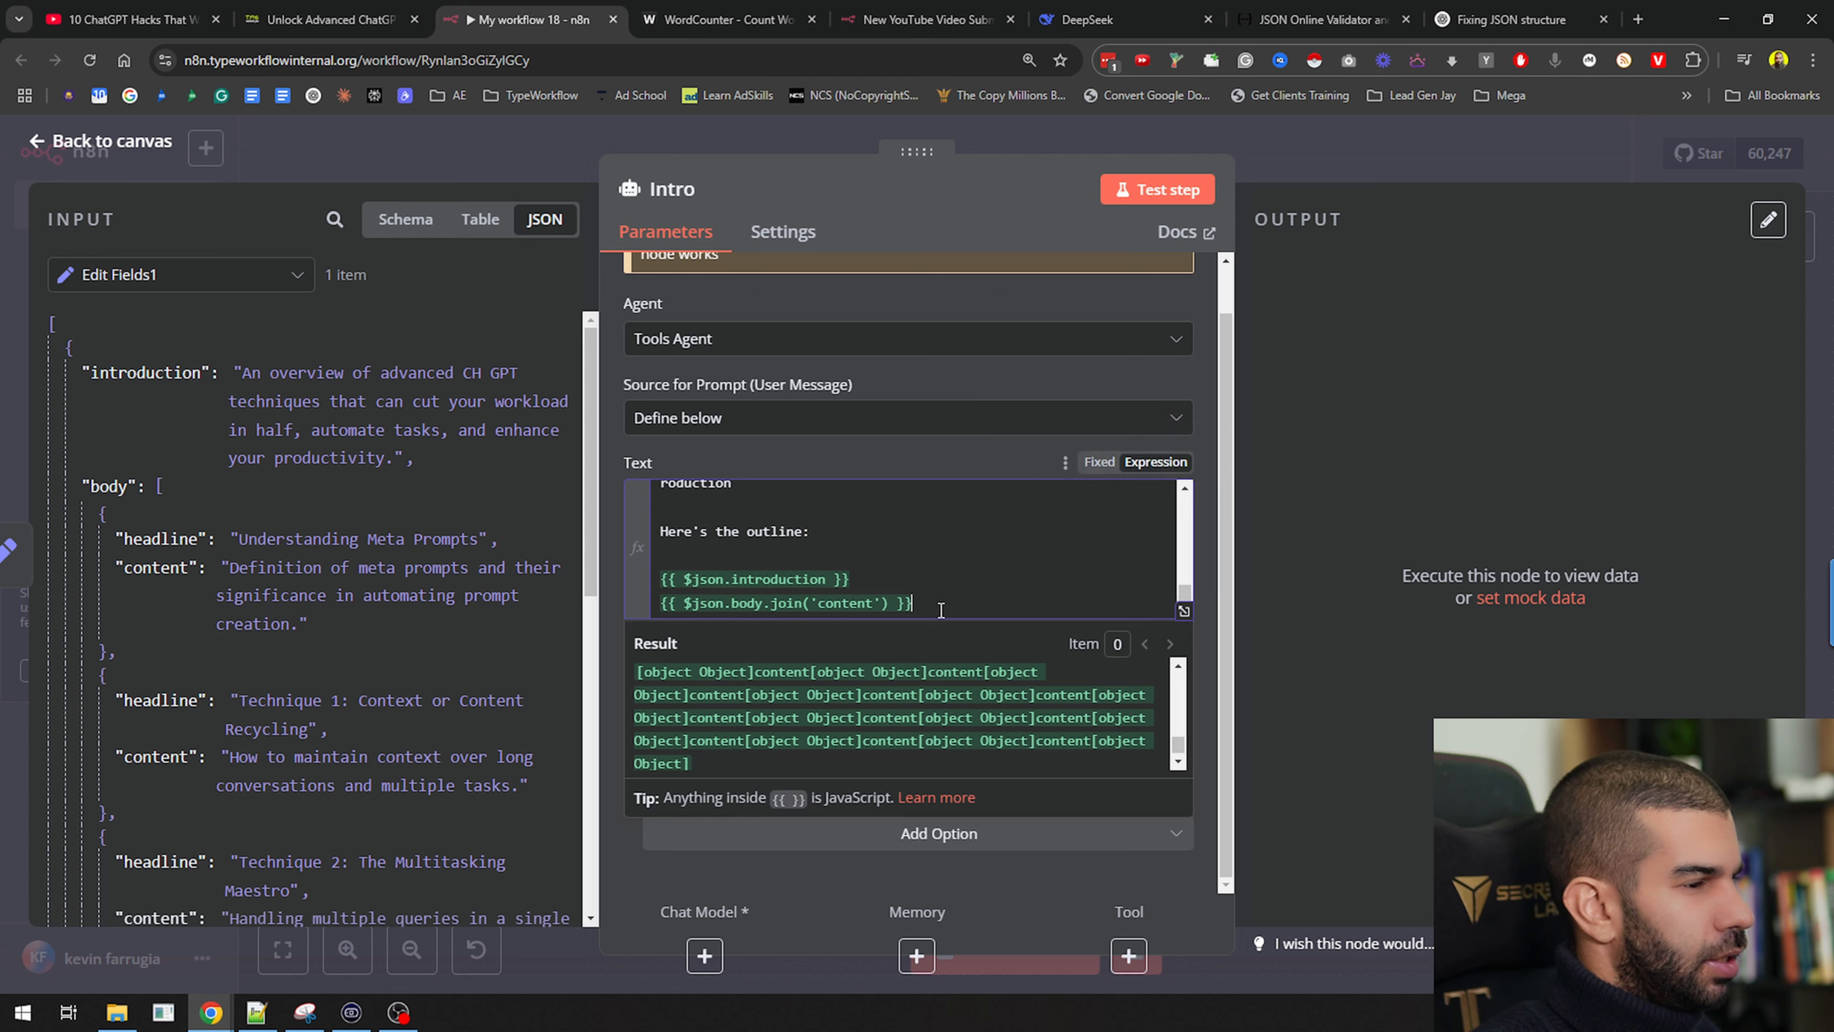
key("shift+Home")
key("BackSpace")
scroll(447, 671, "down", 5)
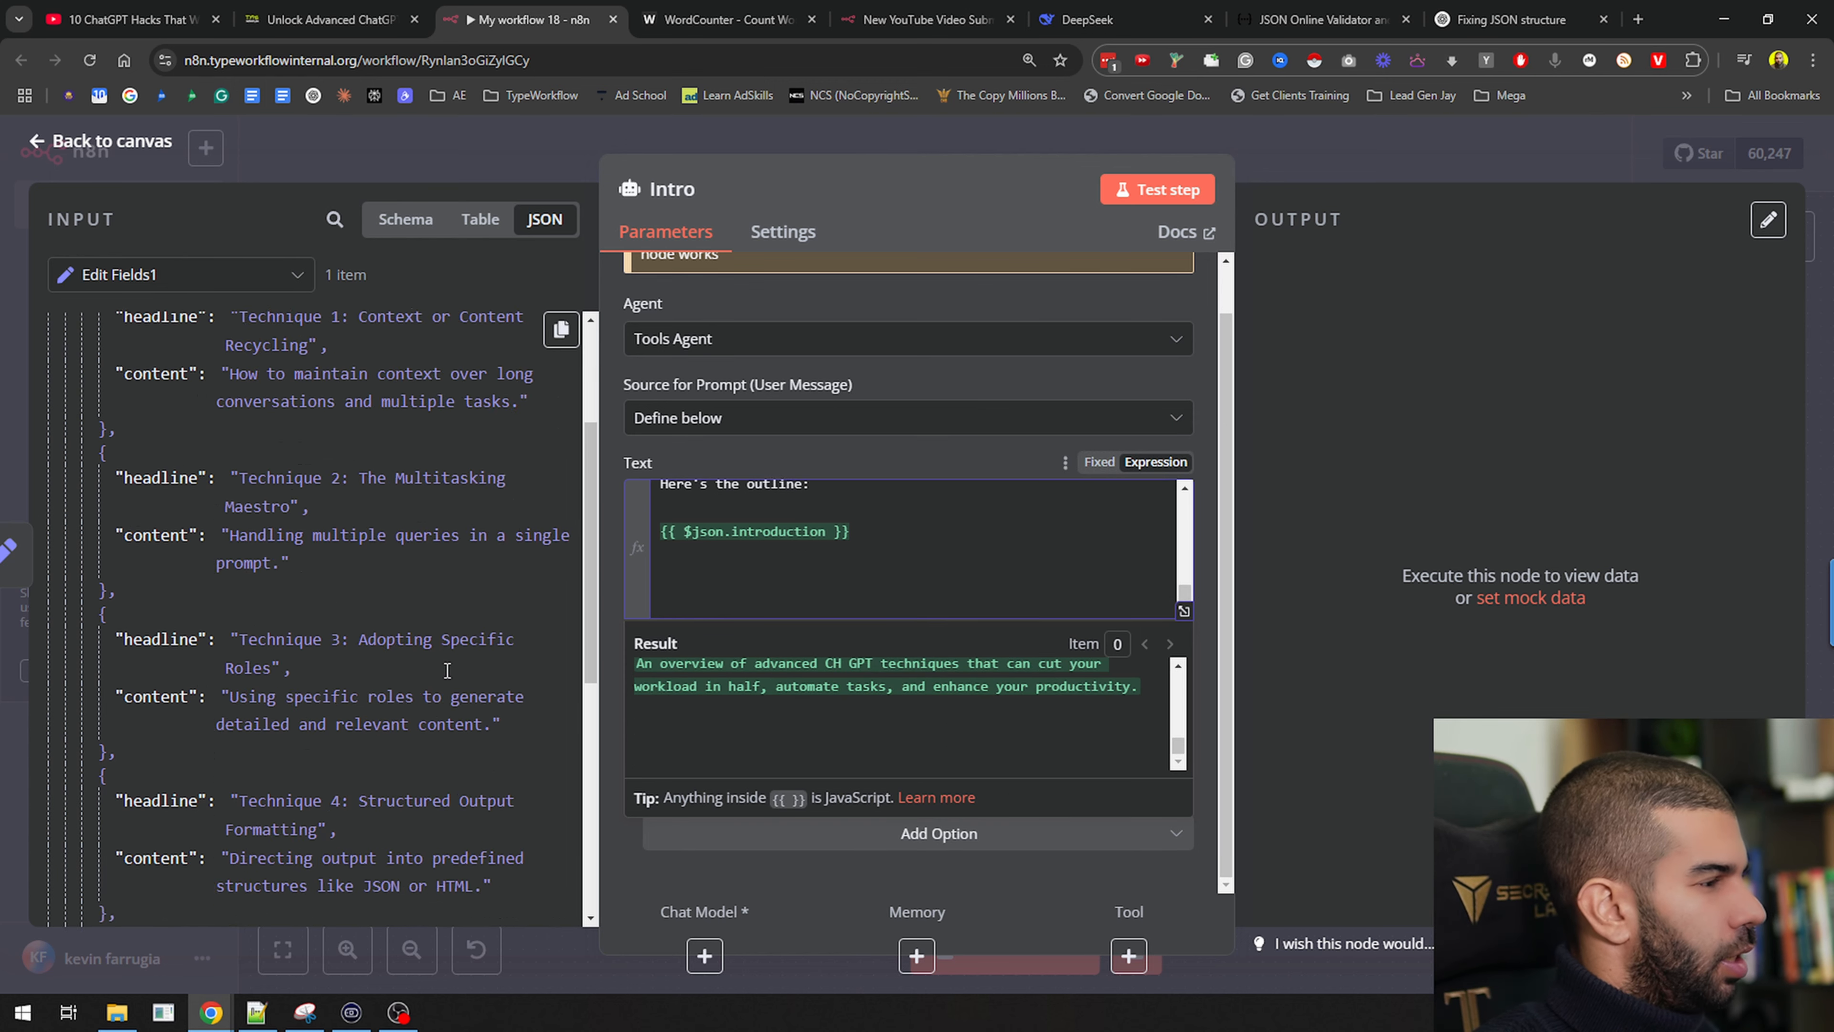
scroll(447, 671, "down", 10)
left_click_drag(137, 822, 804, 601)
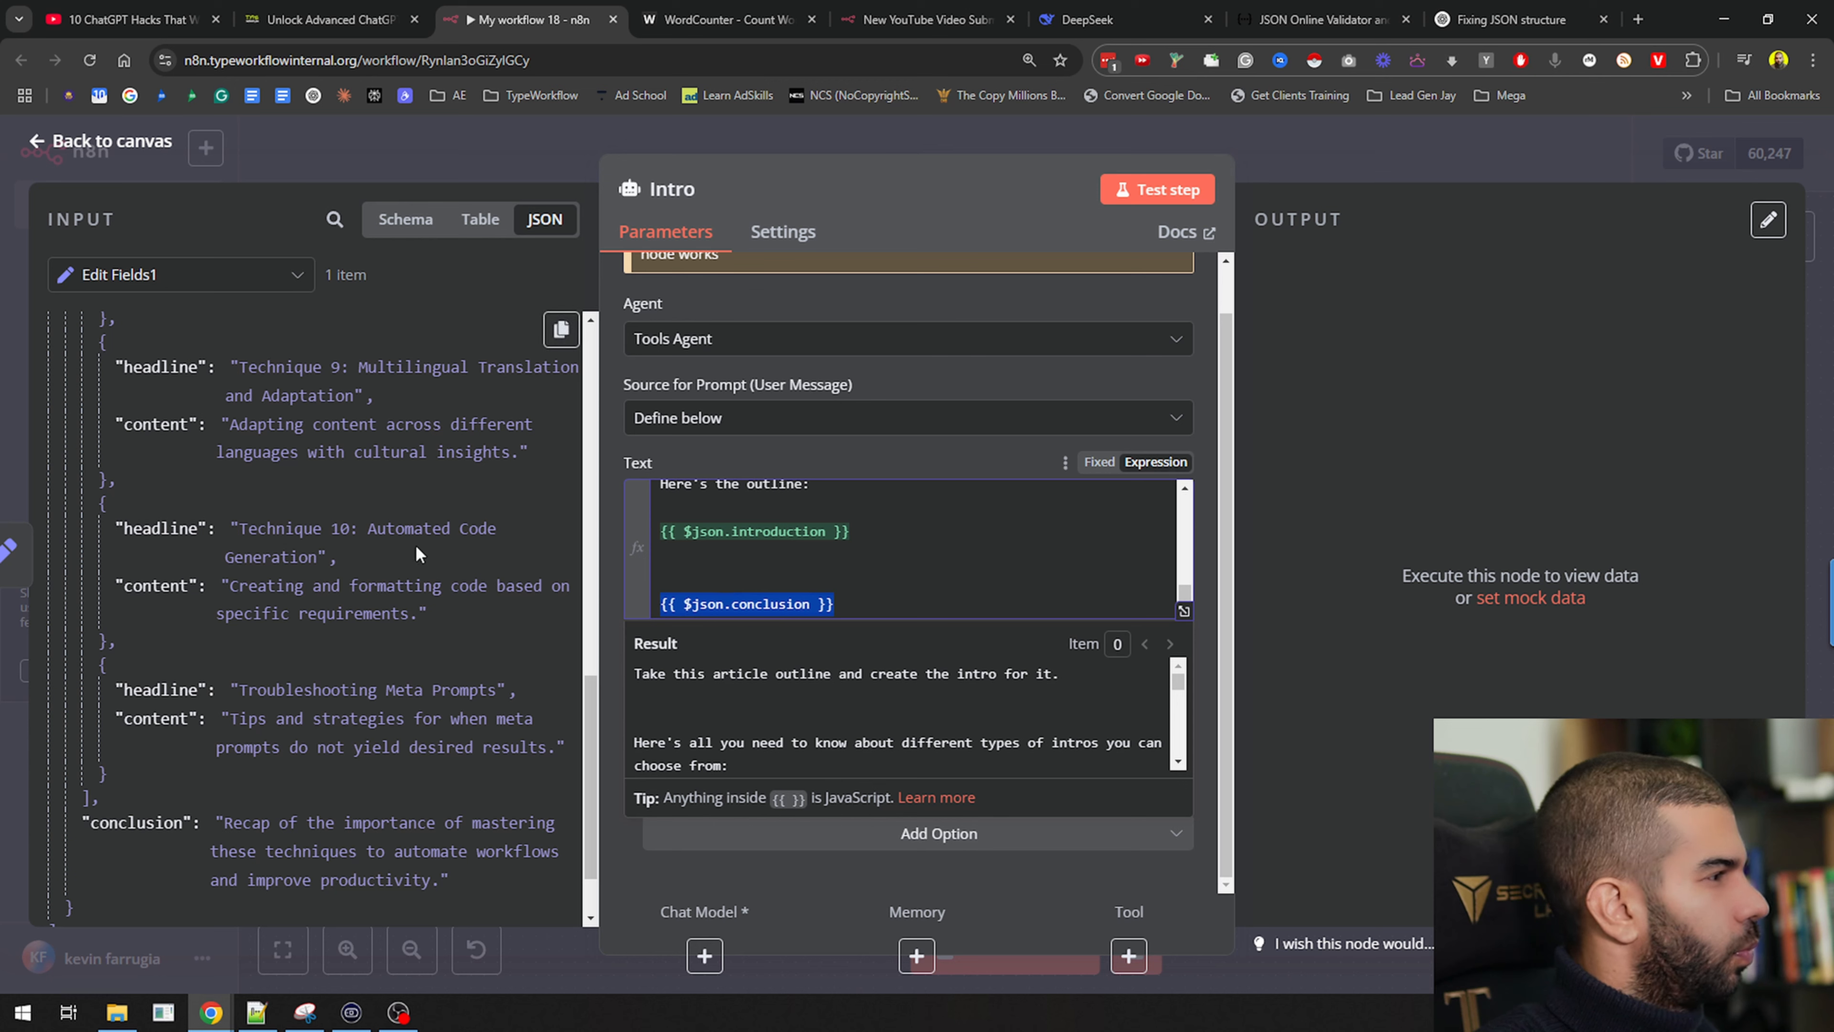
Test the Intro step, which errors for lack of a chat model, and return to the canvas
left_click(1184, 201)
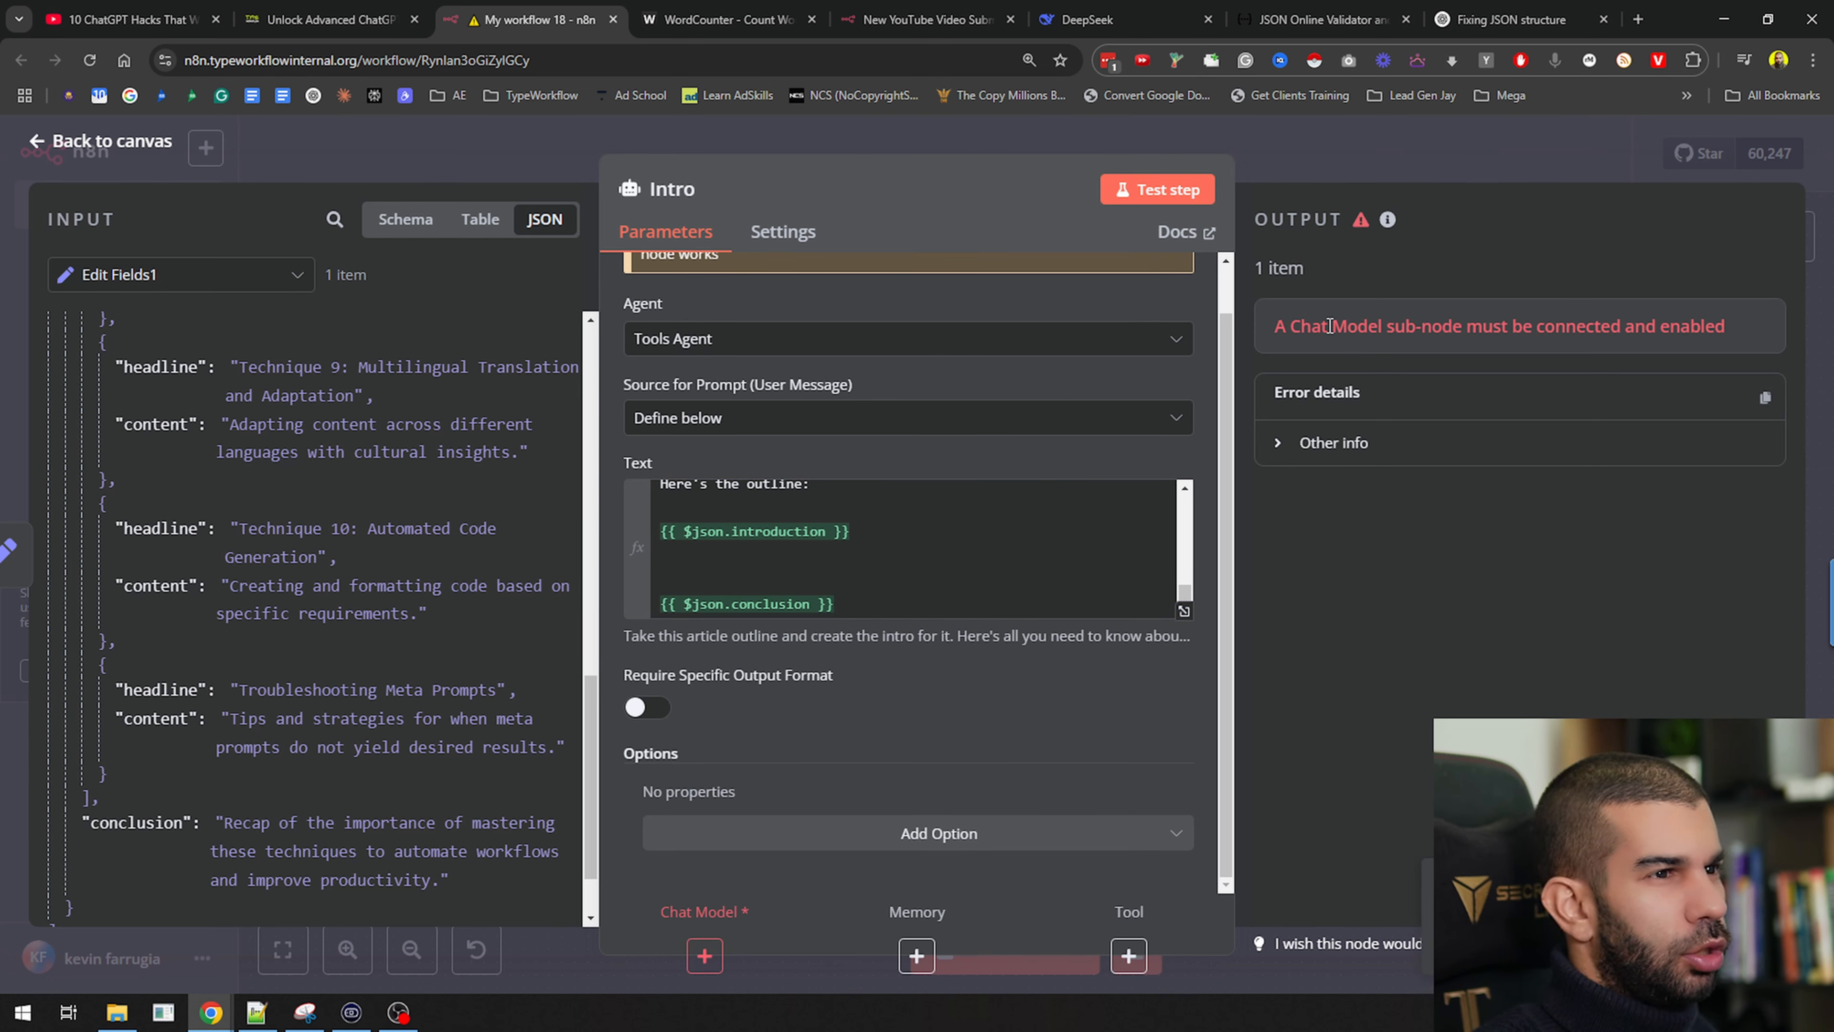
left_click_drag(1348, 326, 1589, 330)
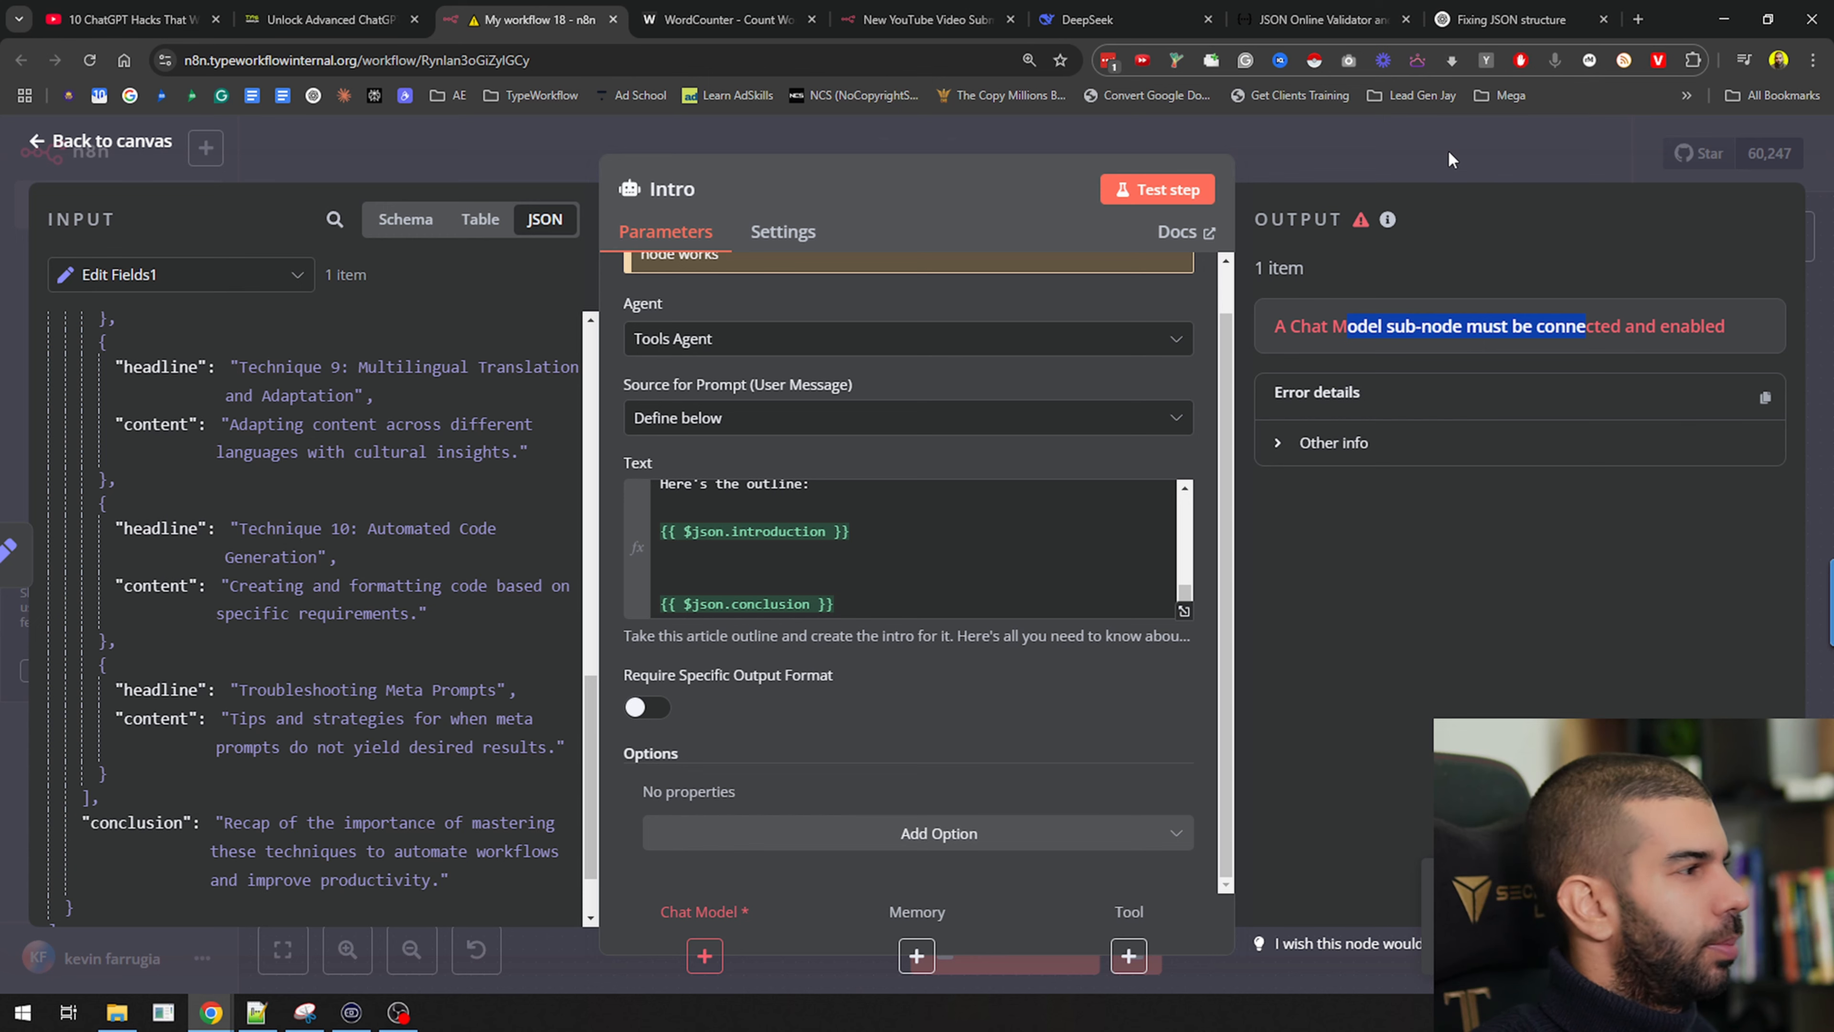
scroll(238, 465, "up", 10)
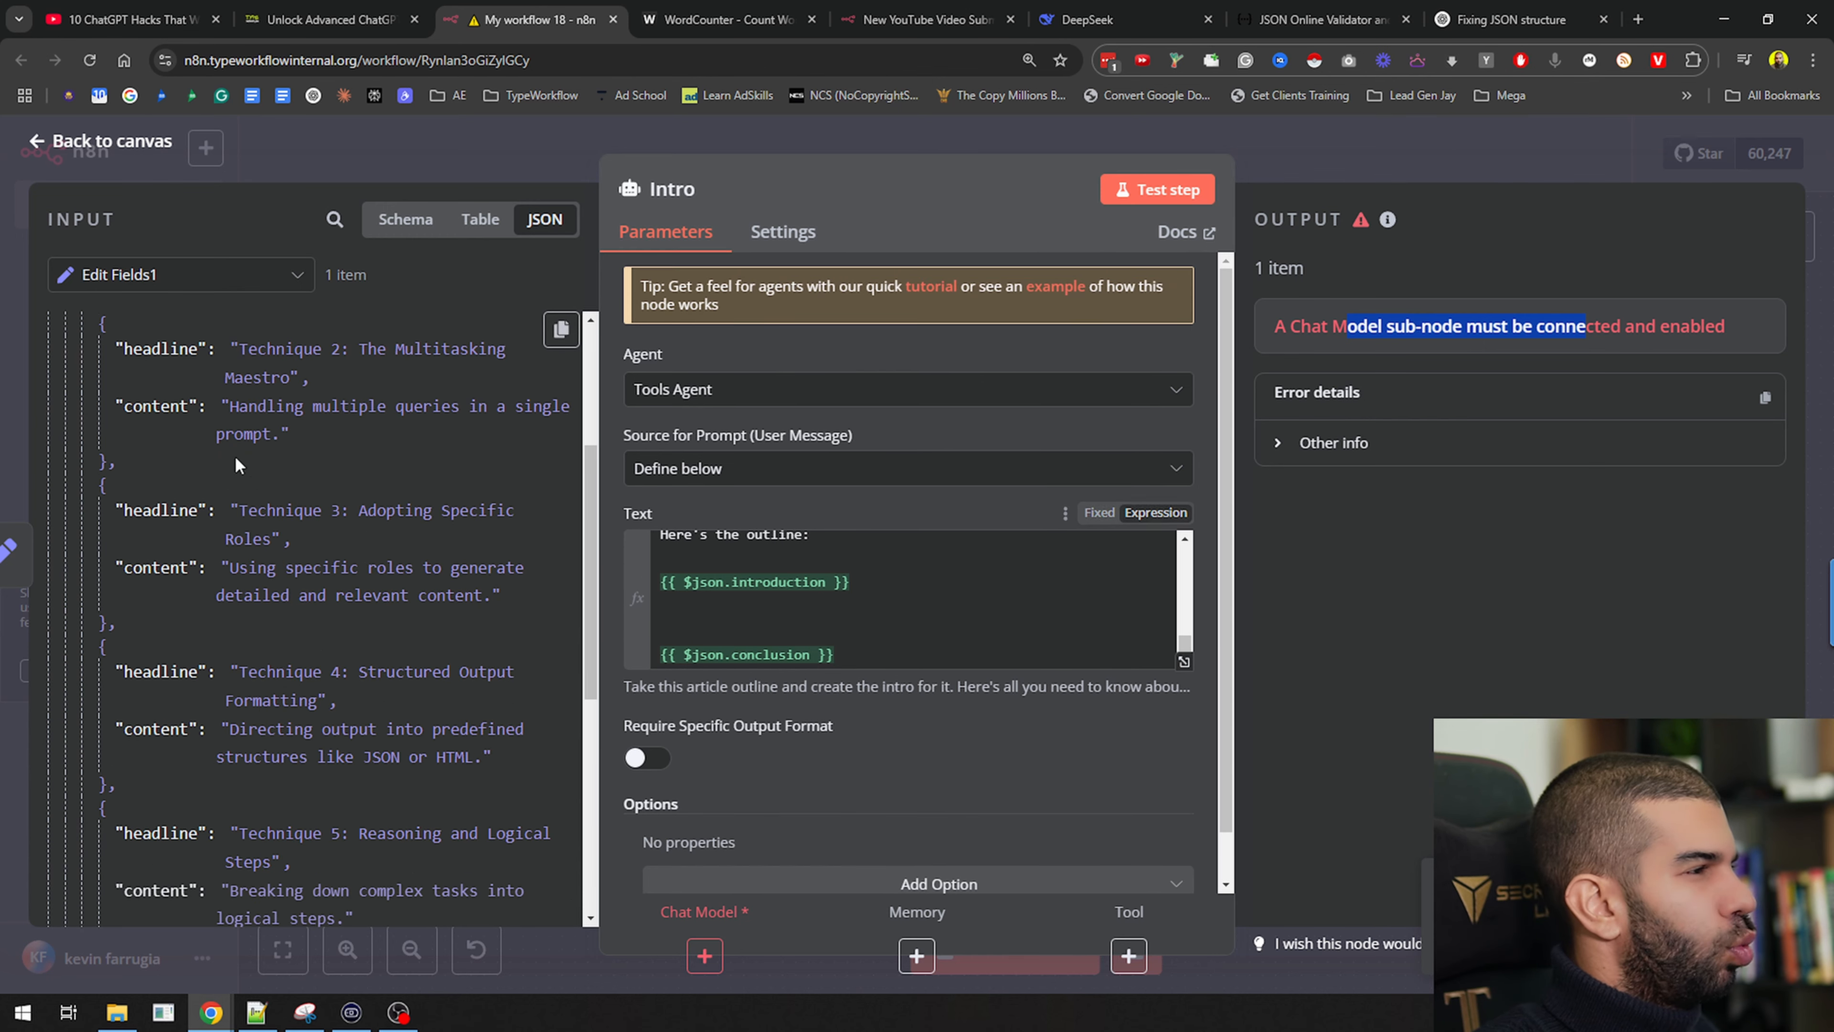
scroll(209, 484, "up", 5)
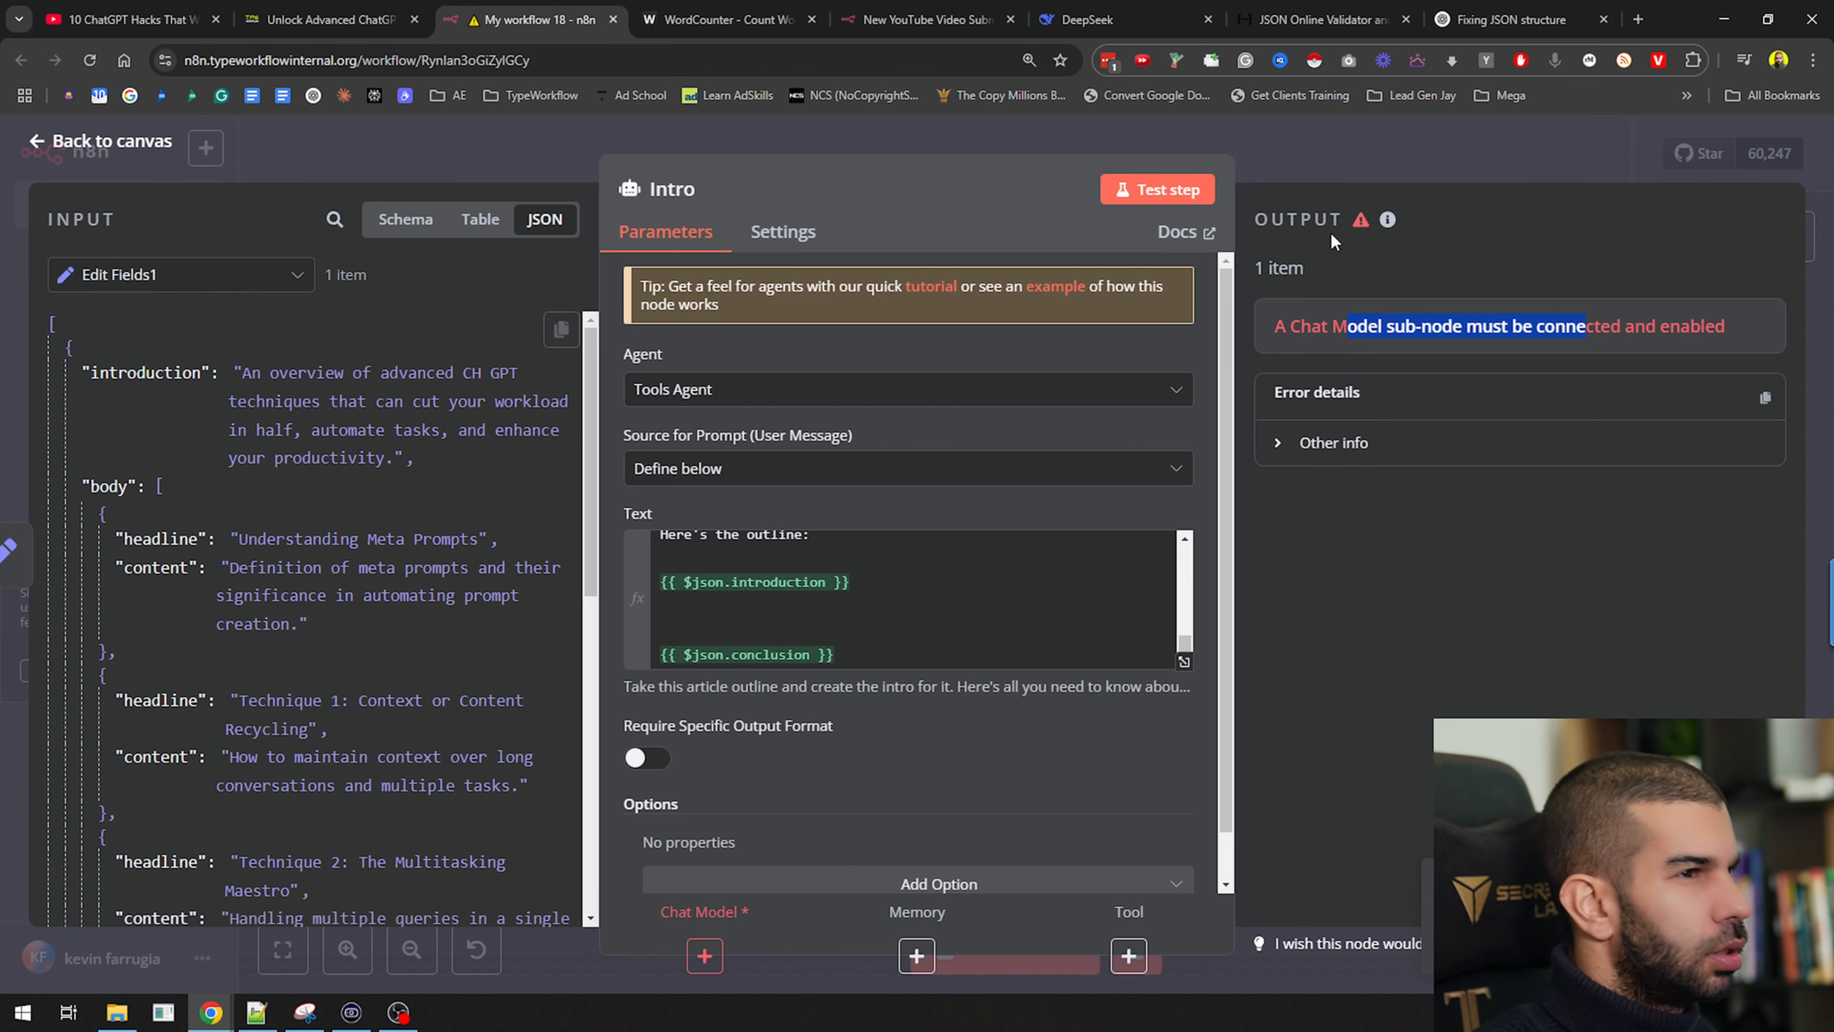
left_click(1319, 157)
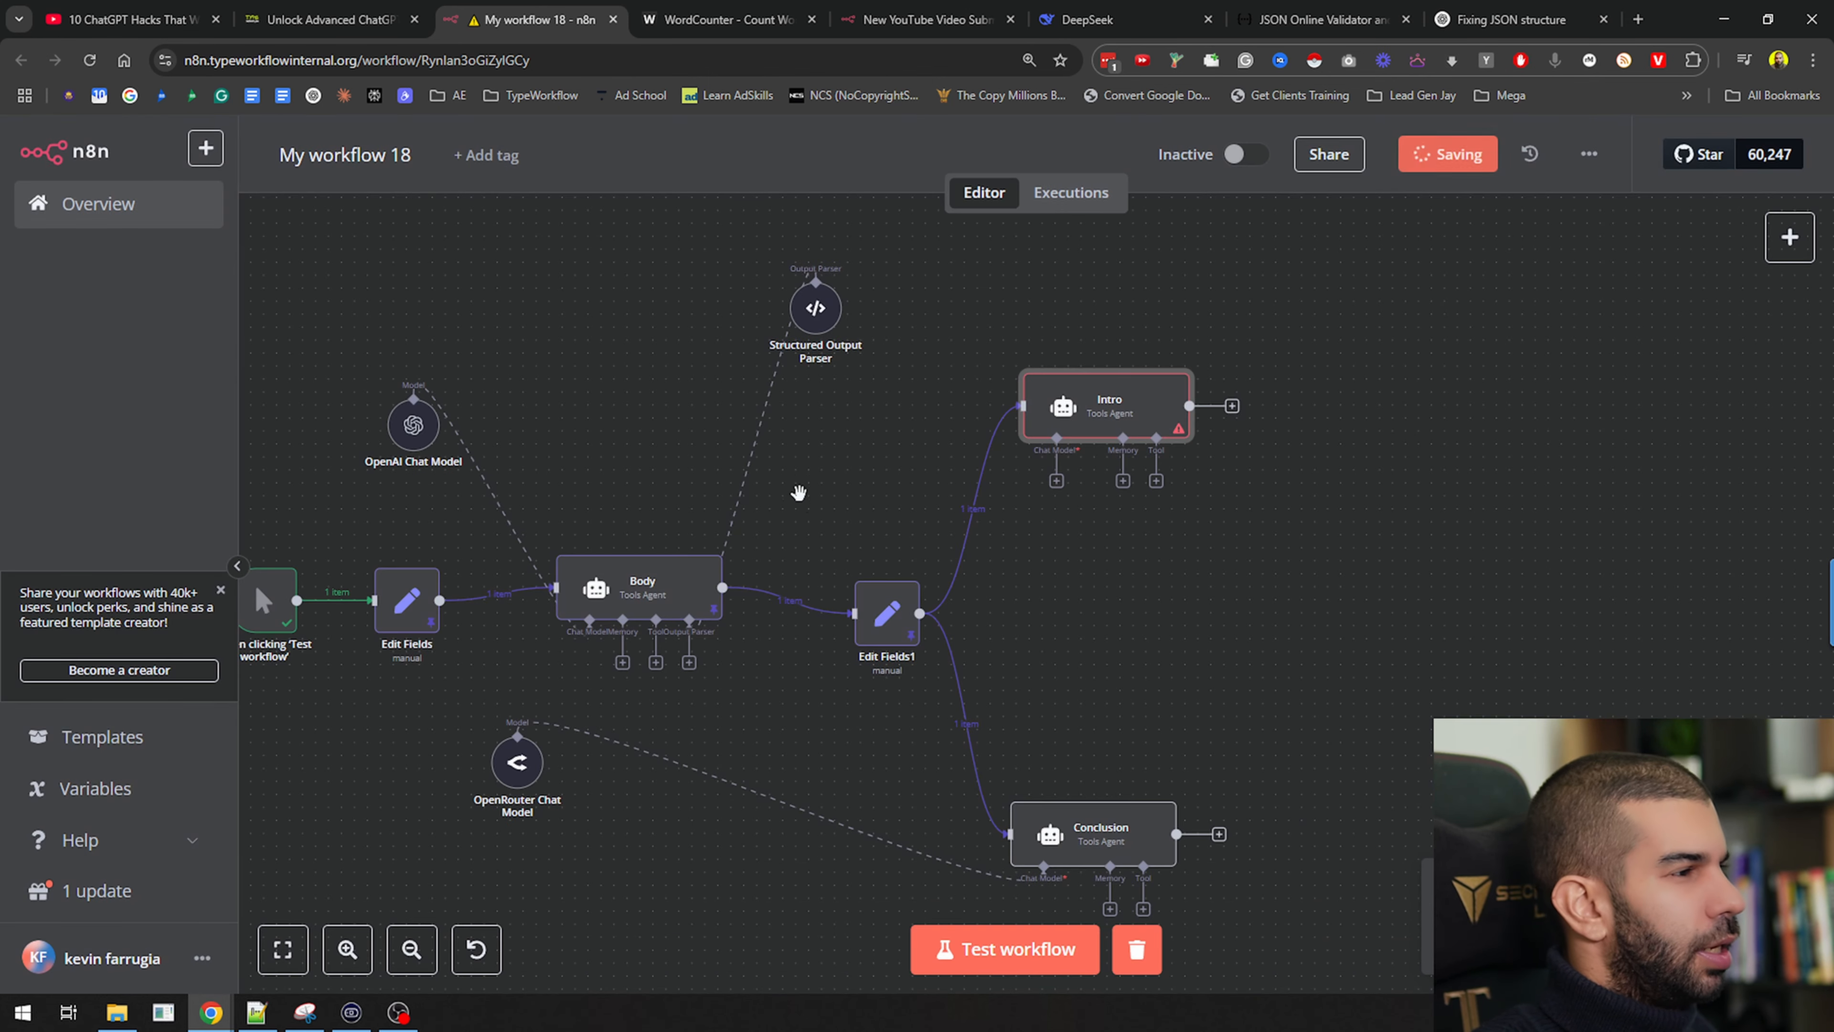
Change Edit Fields1's body field type from Array to String, then unpin and retest it
double_click(854, 609)
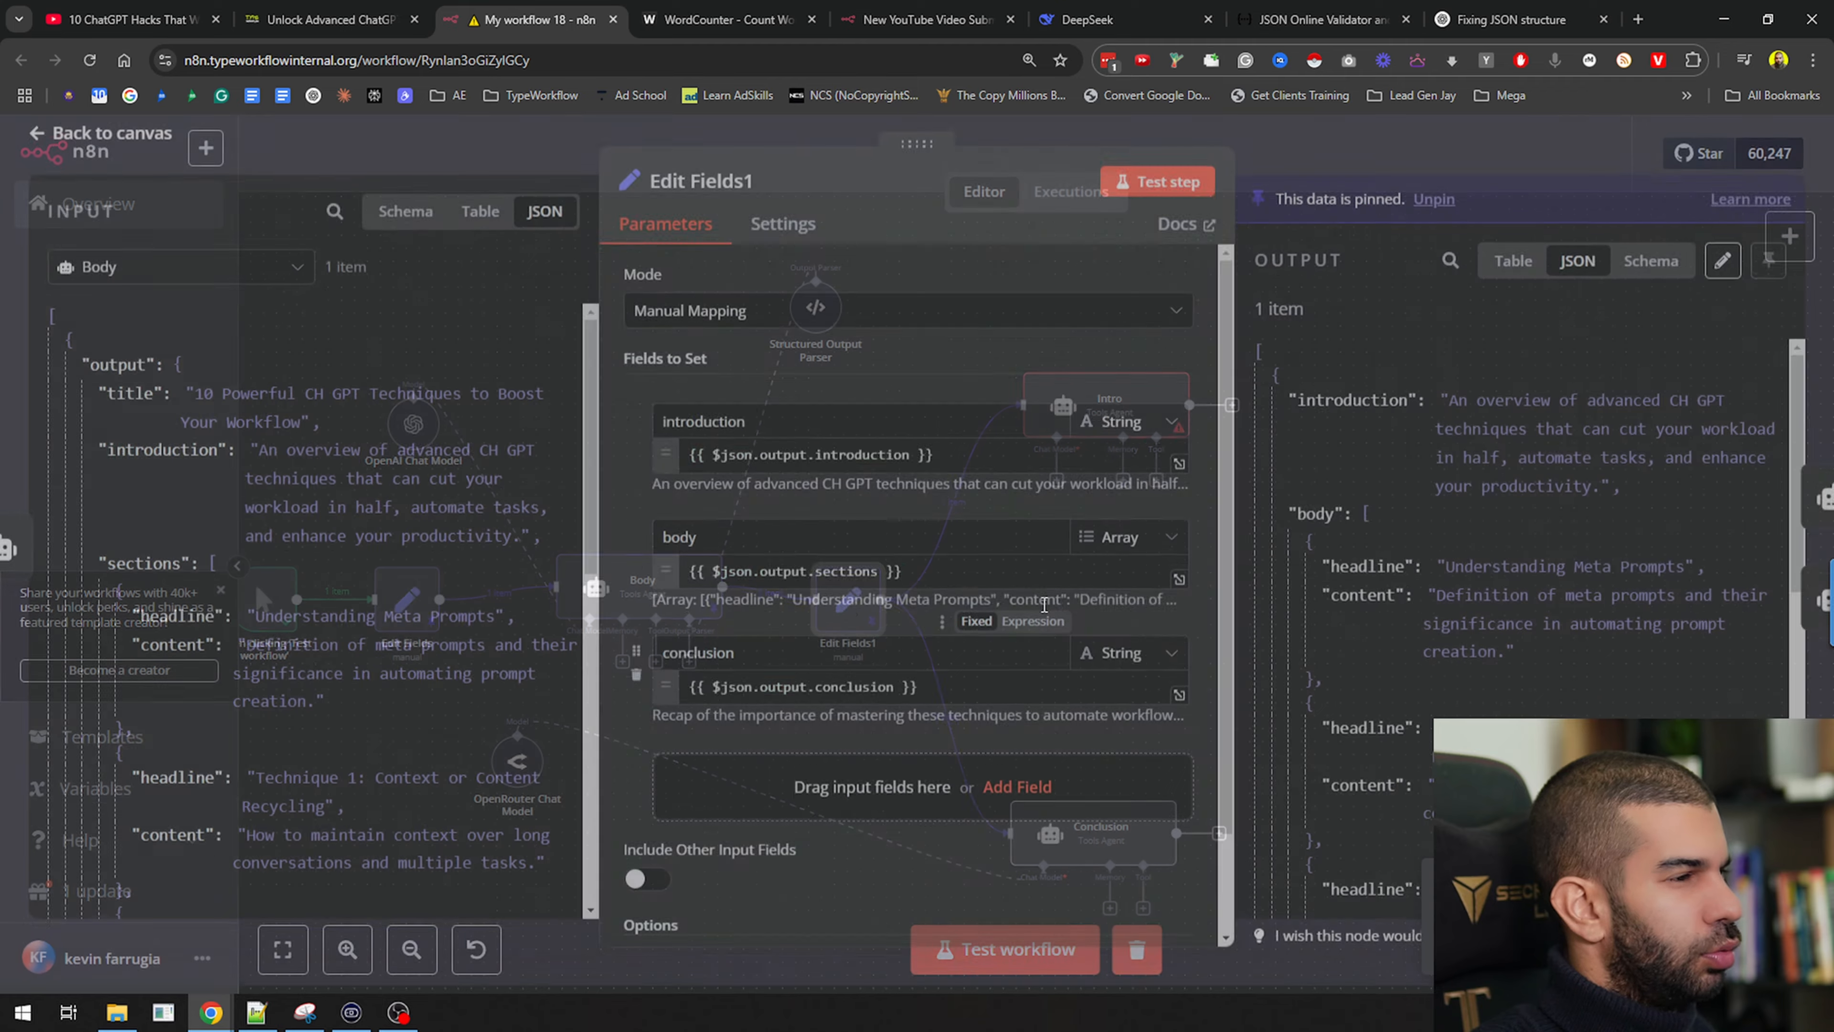
scroll(1133, 460, "down", 1)
left_click(1133, 459)
left_click(1122, 569)
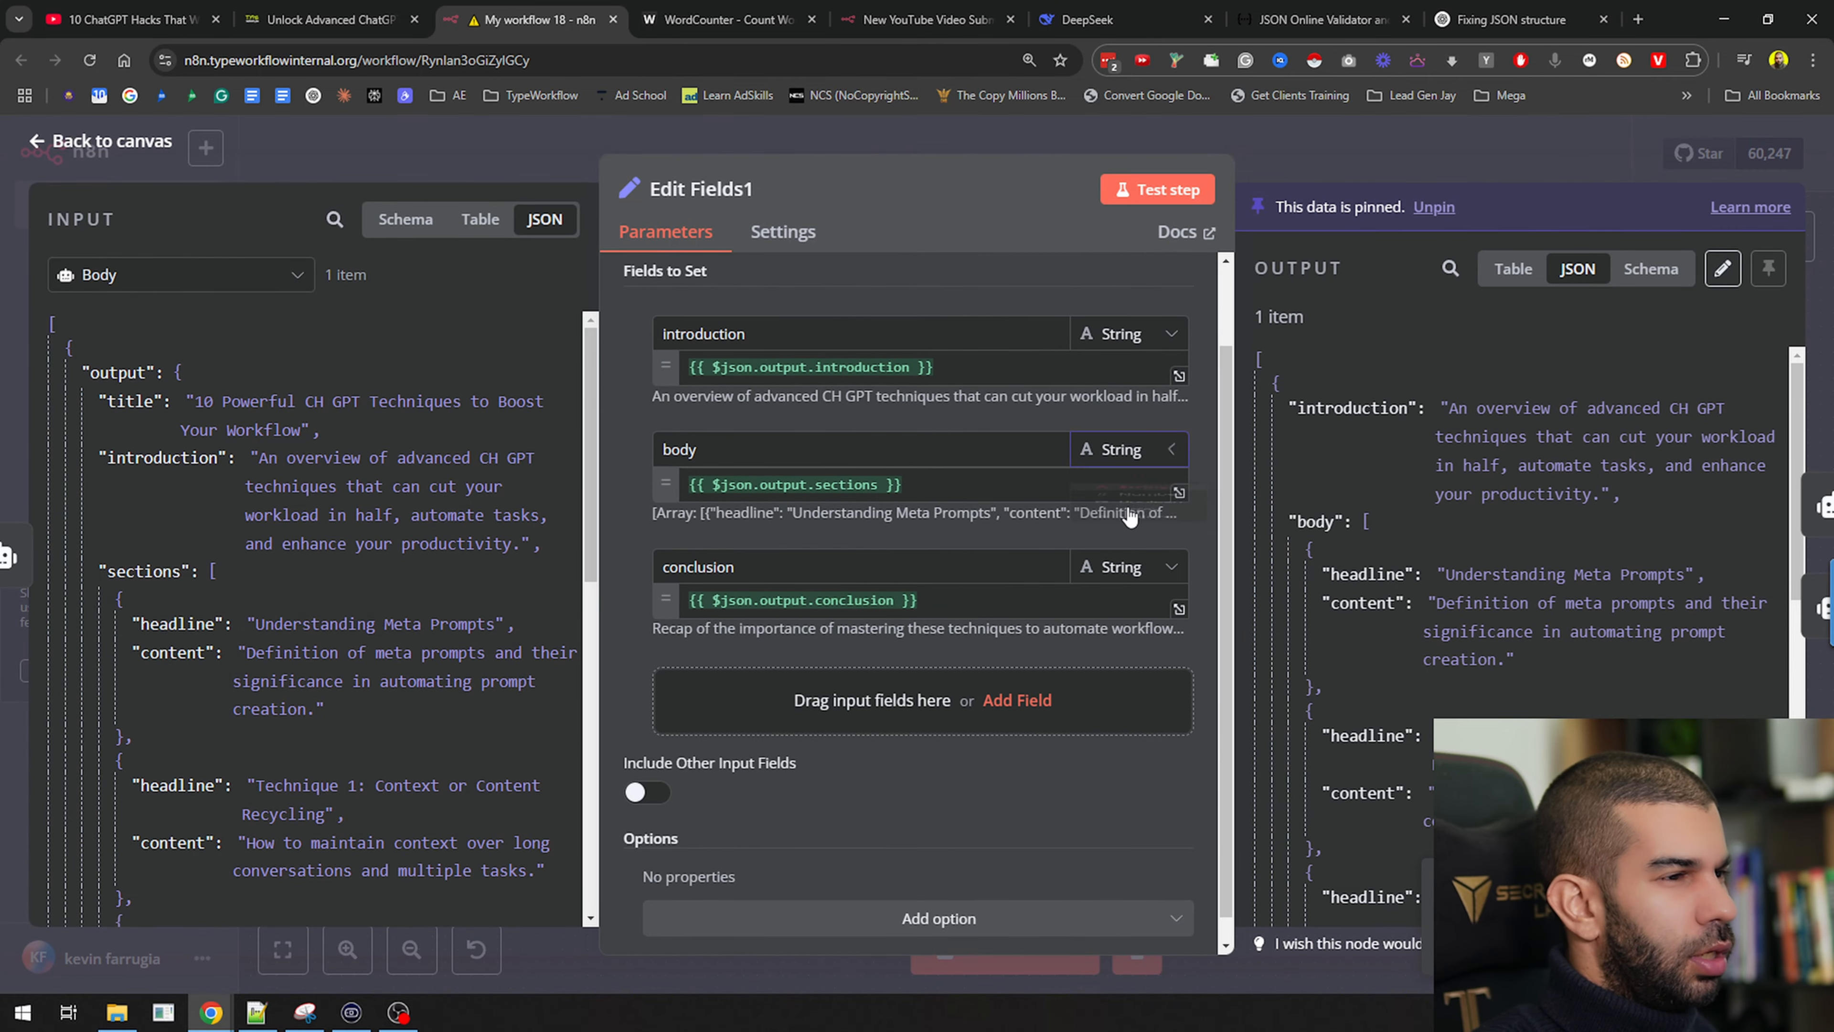
left_click(1149, 188)
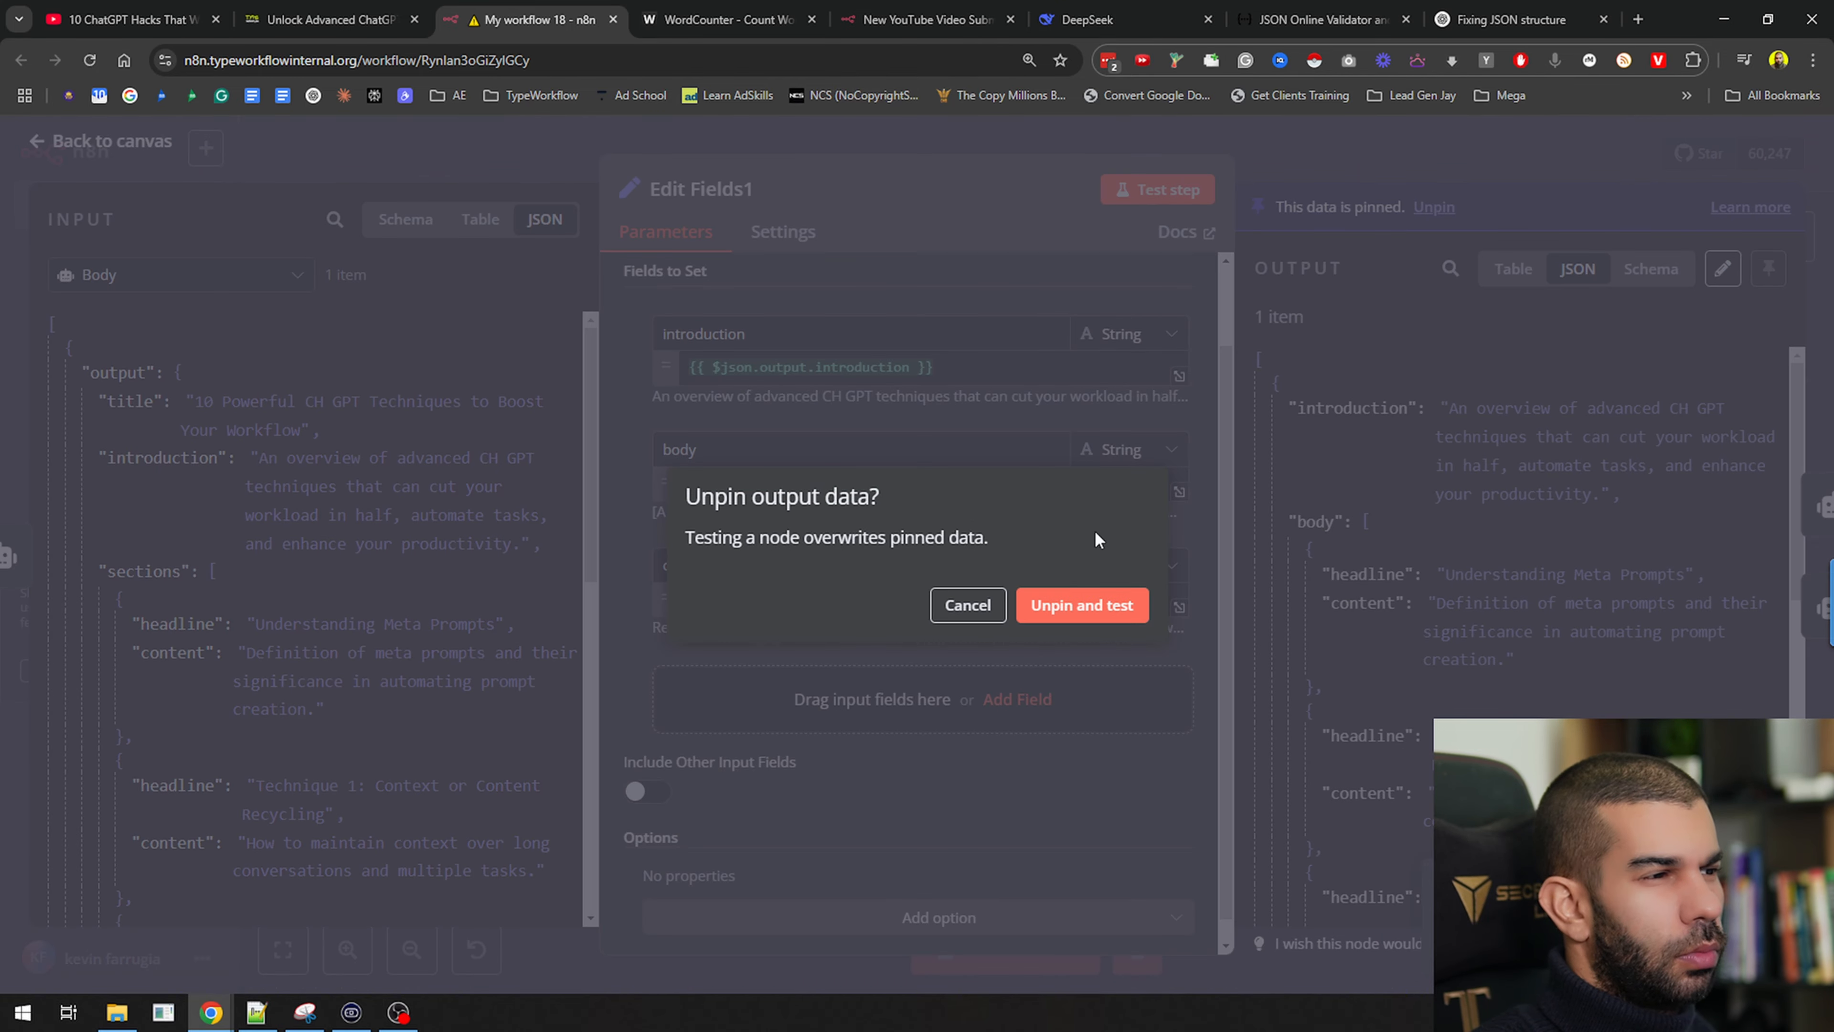
left_click(1076, 602)
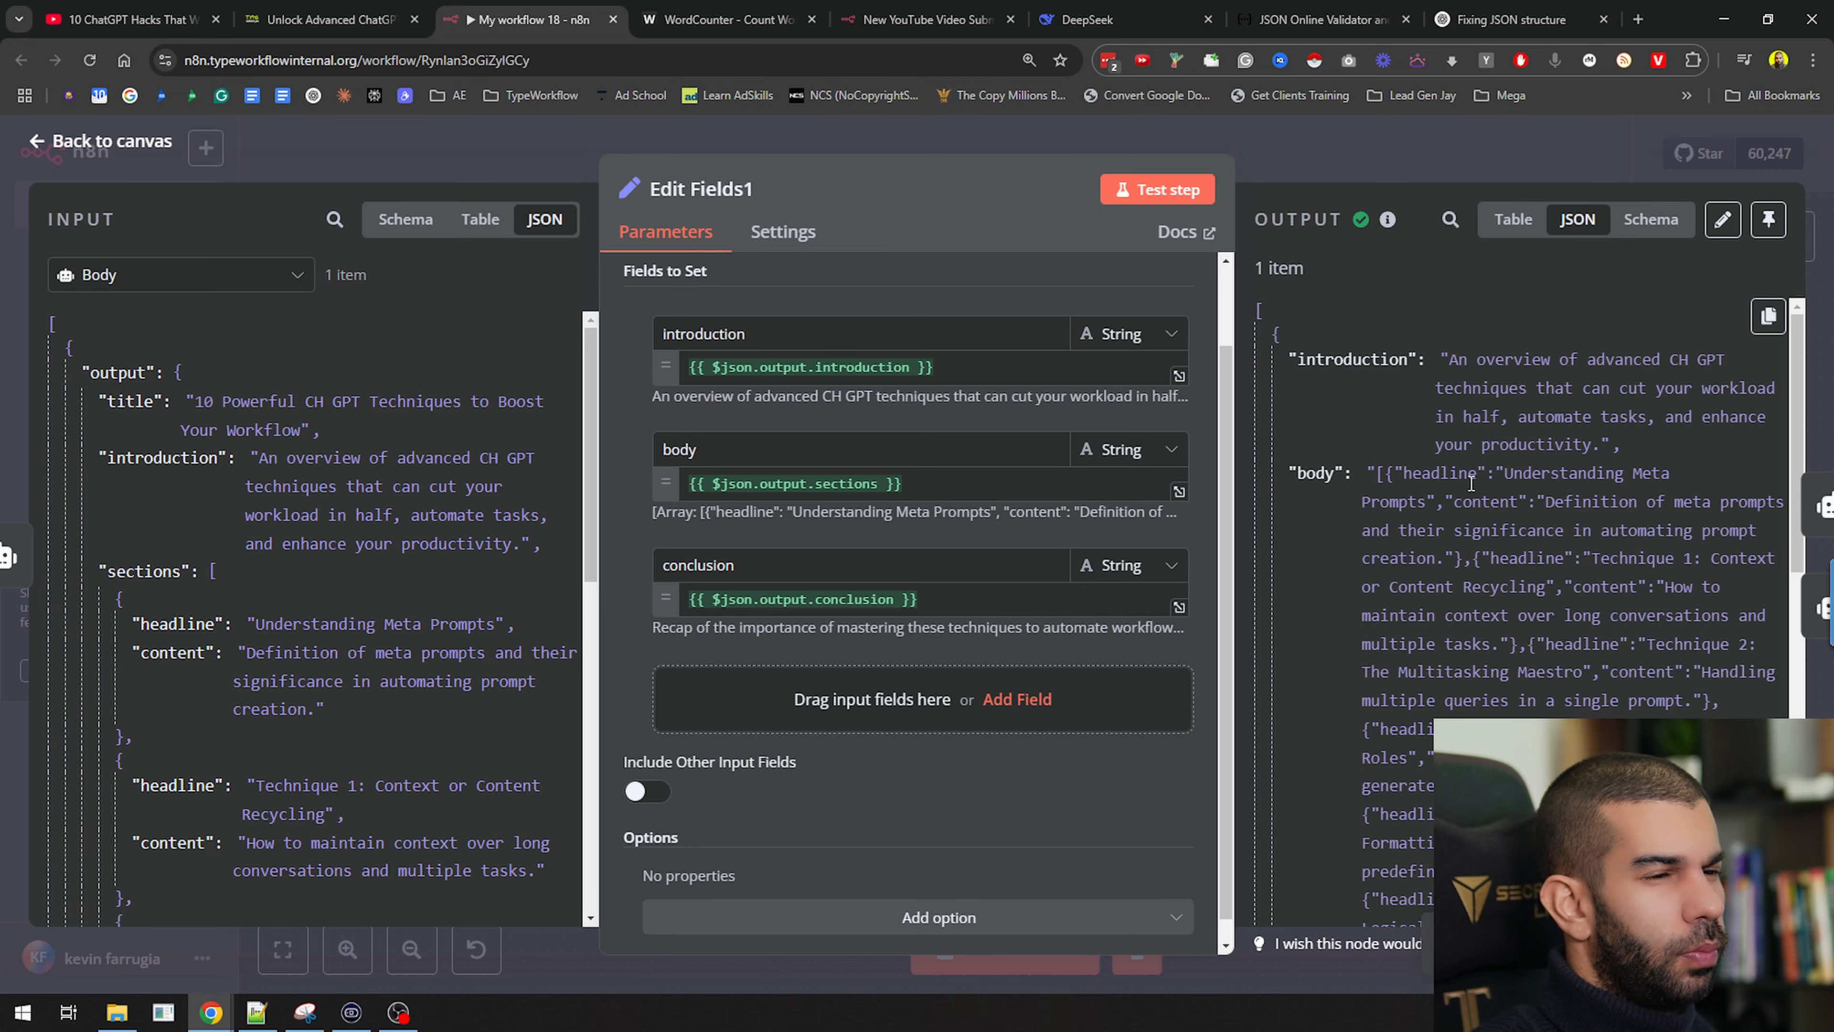
left_click(1462, 154)
double_click(1103, 407)
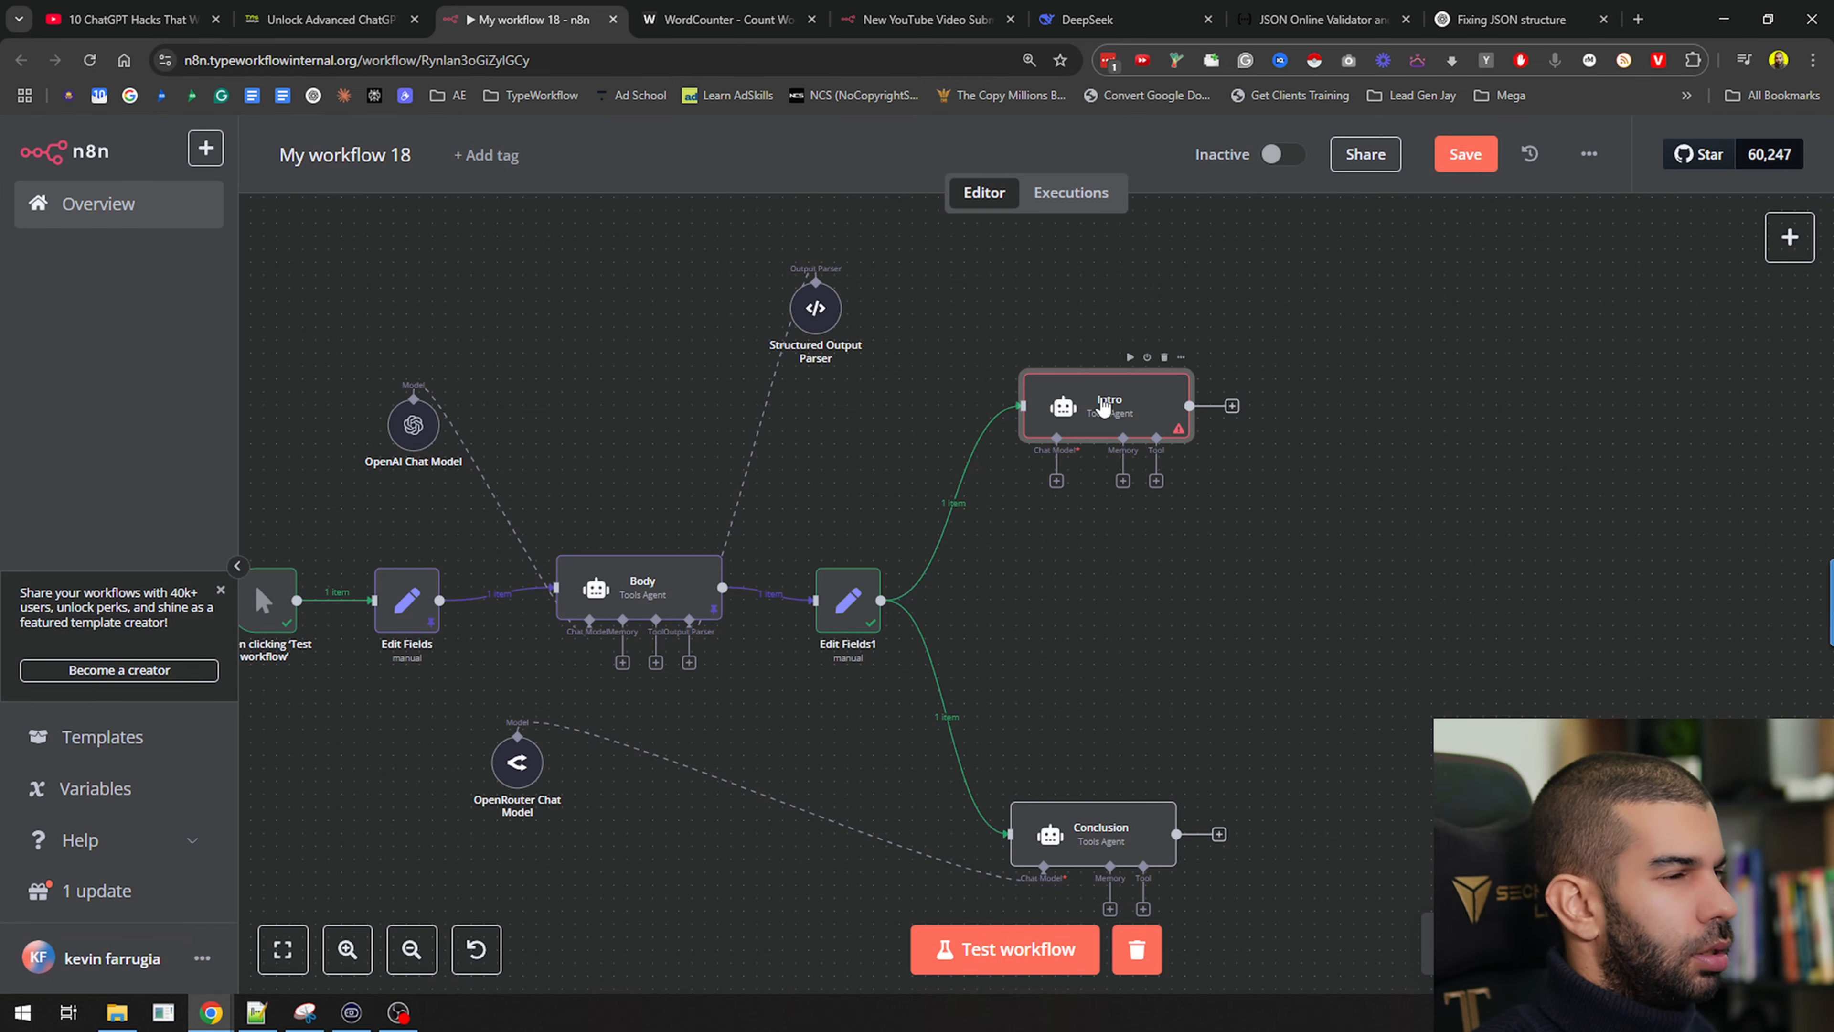
scroll(735, 607, "down", 5)
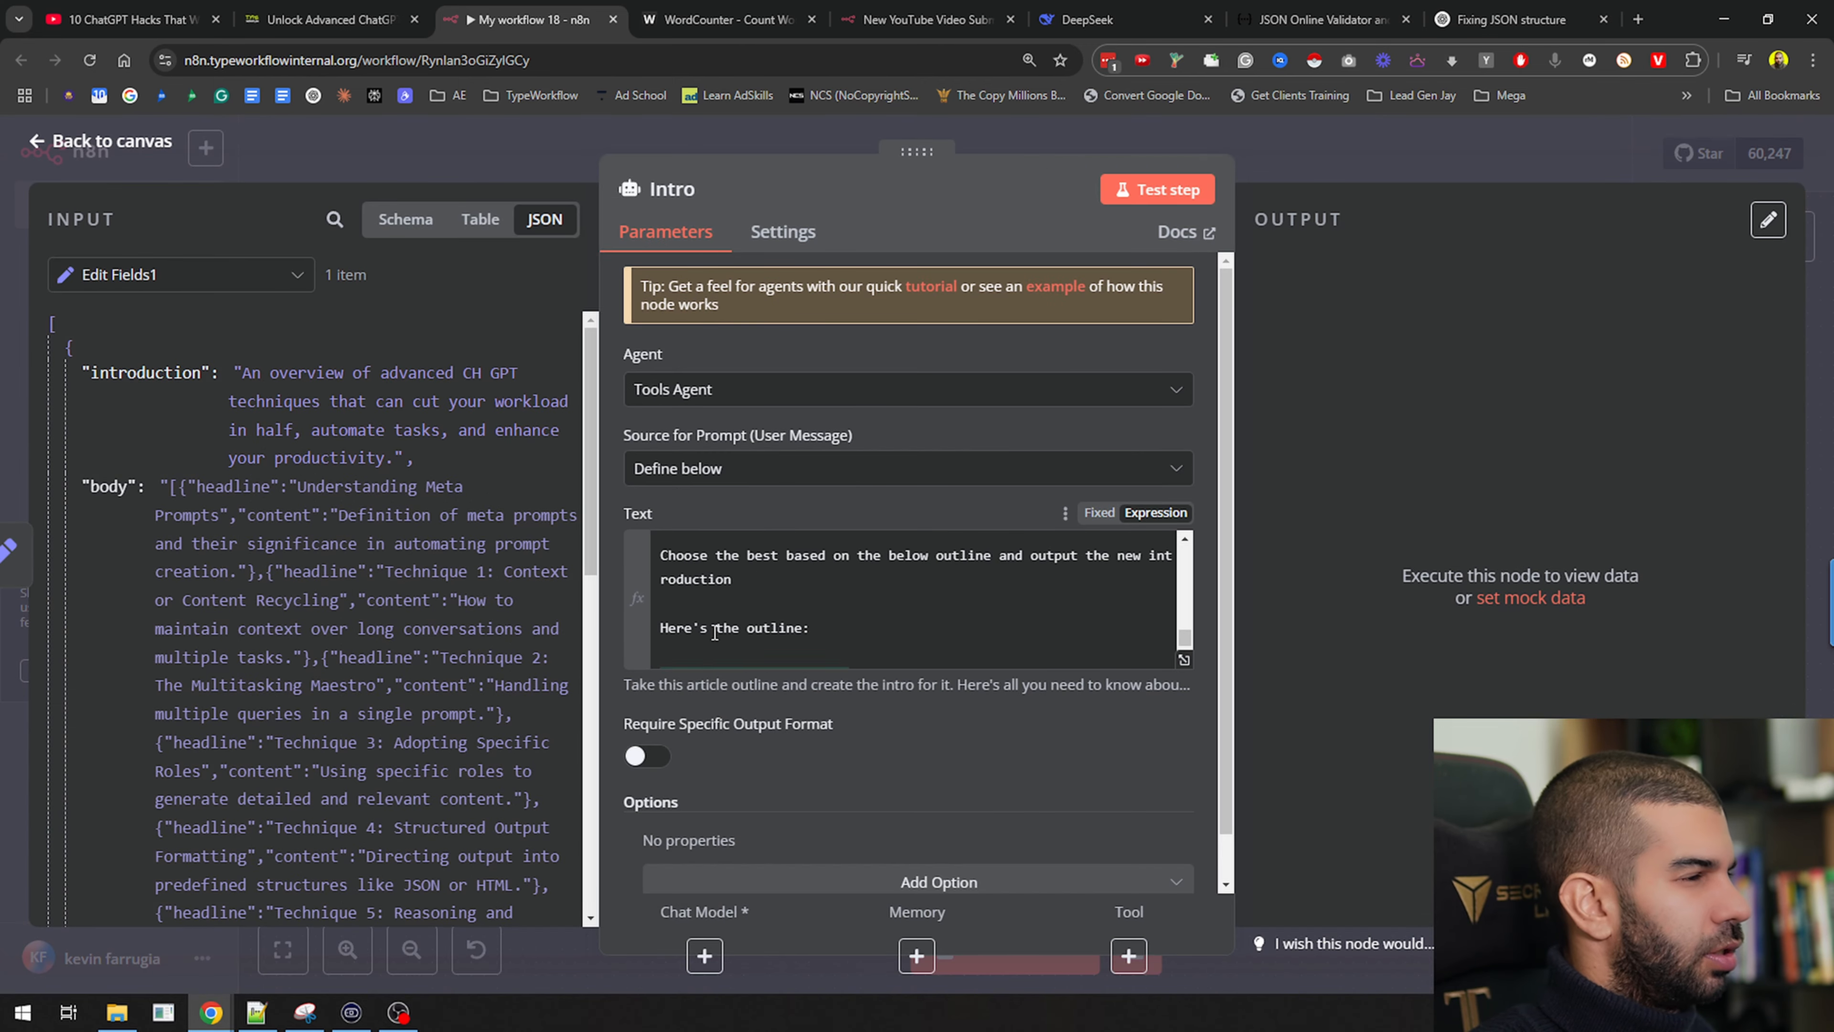
Insert the body field into the Intro prompt and add INTRO, BO and CON section labels
left_click(735, 617)
left_click_drag(109, 486, 790, 627)
scroll(942, 727, "down", 10)
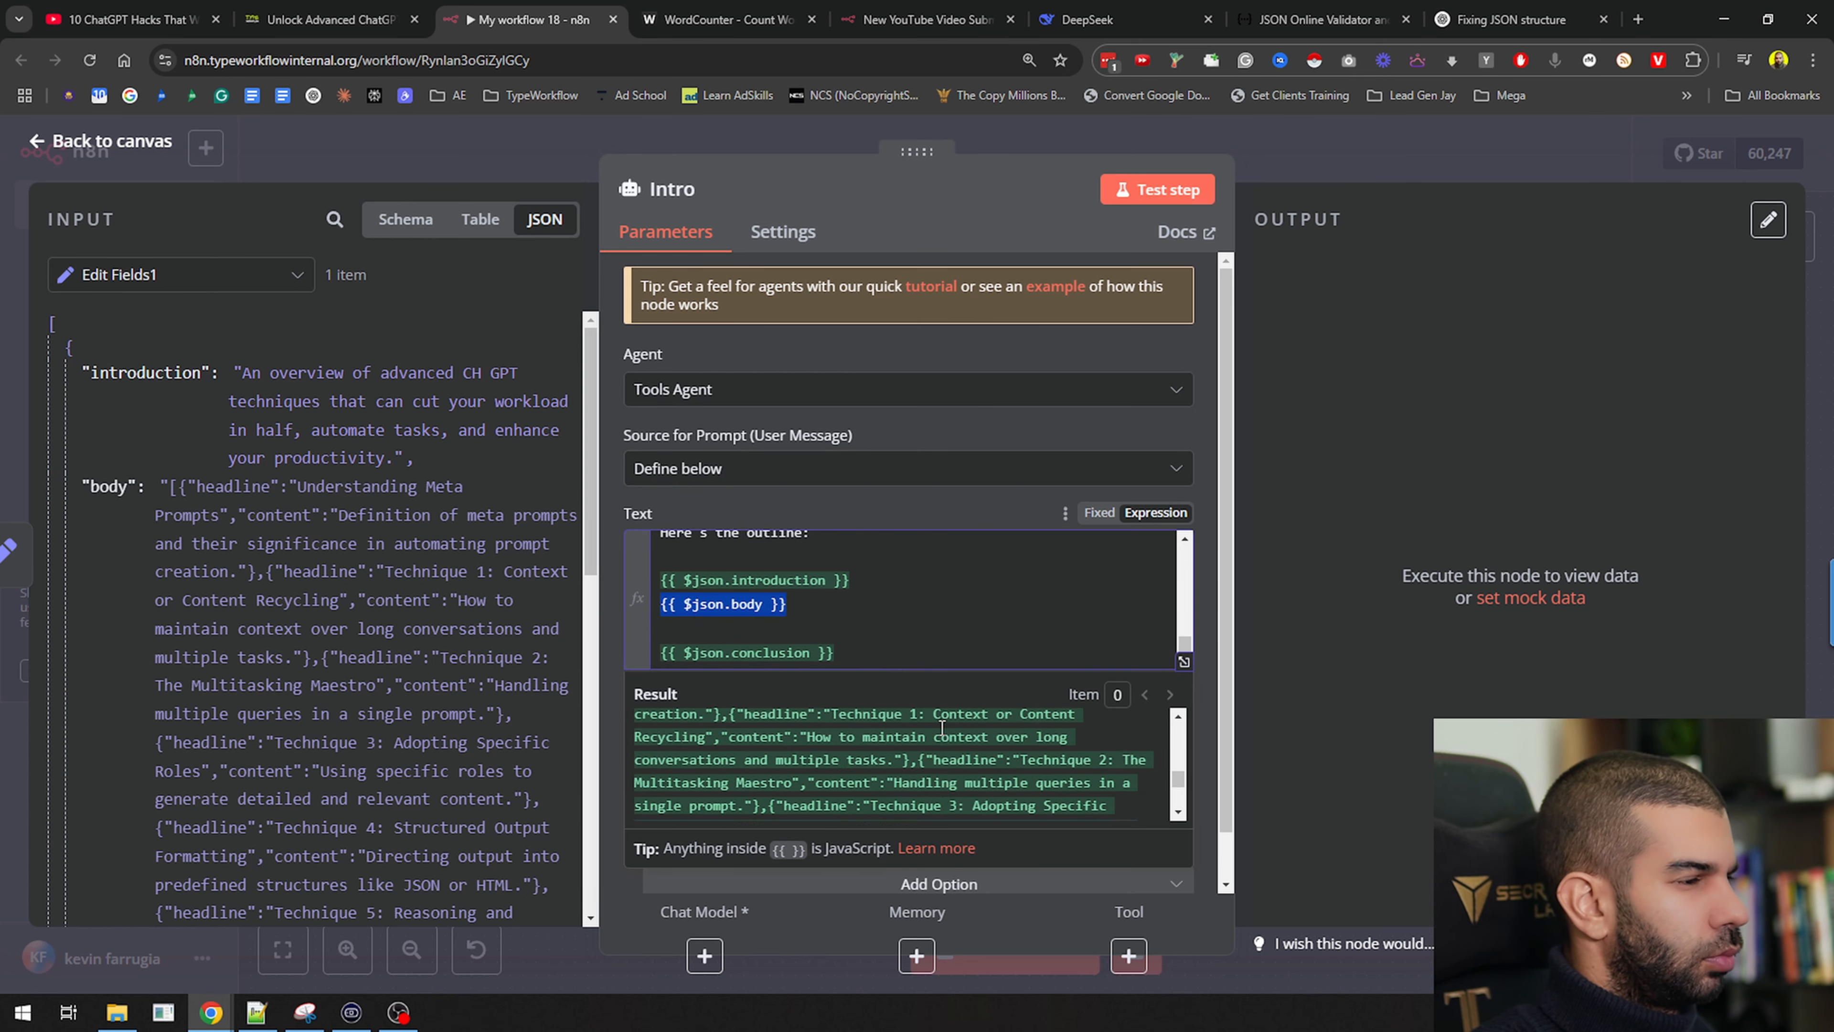
scroll(941, 728, "down", 3)
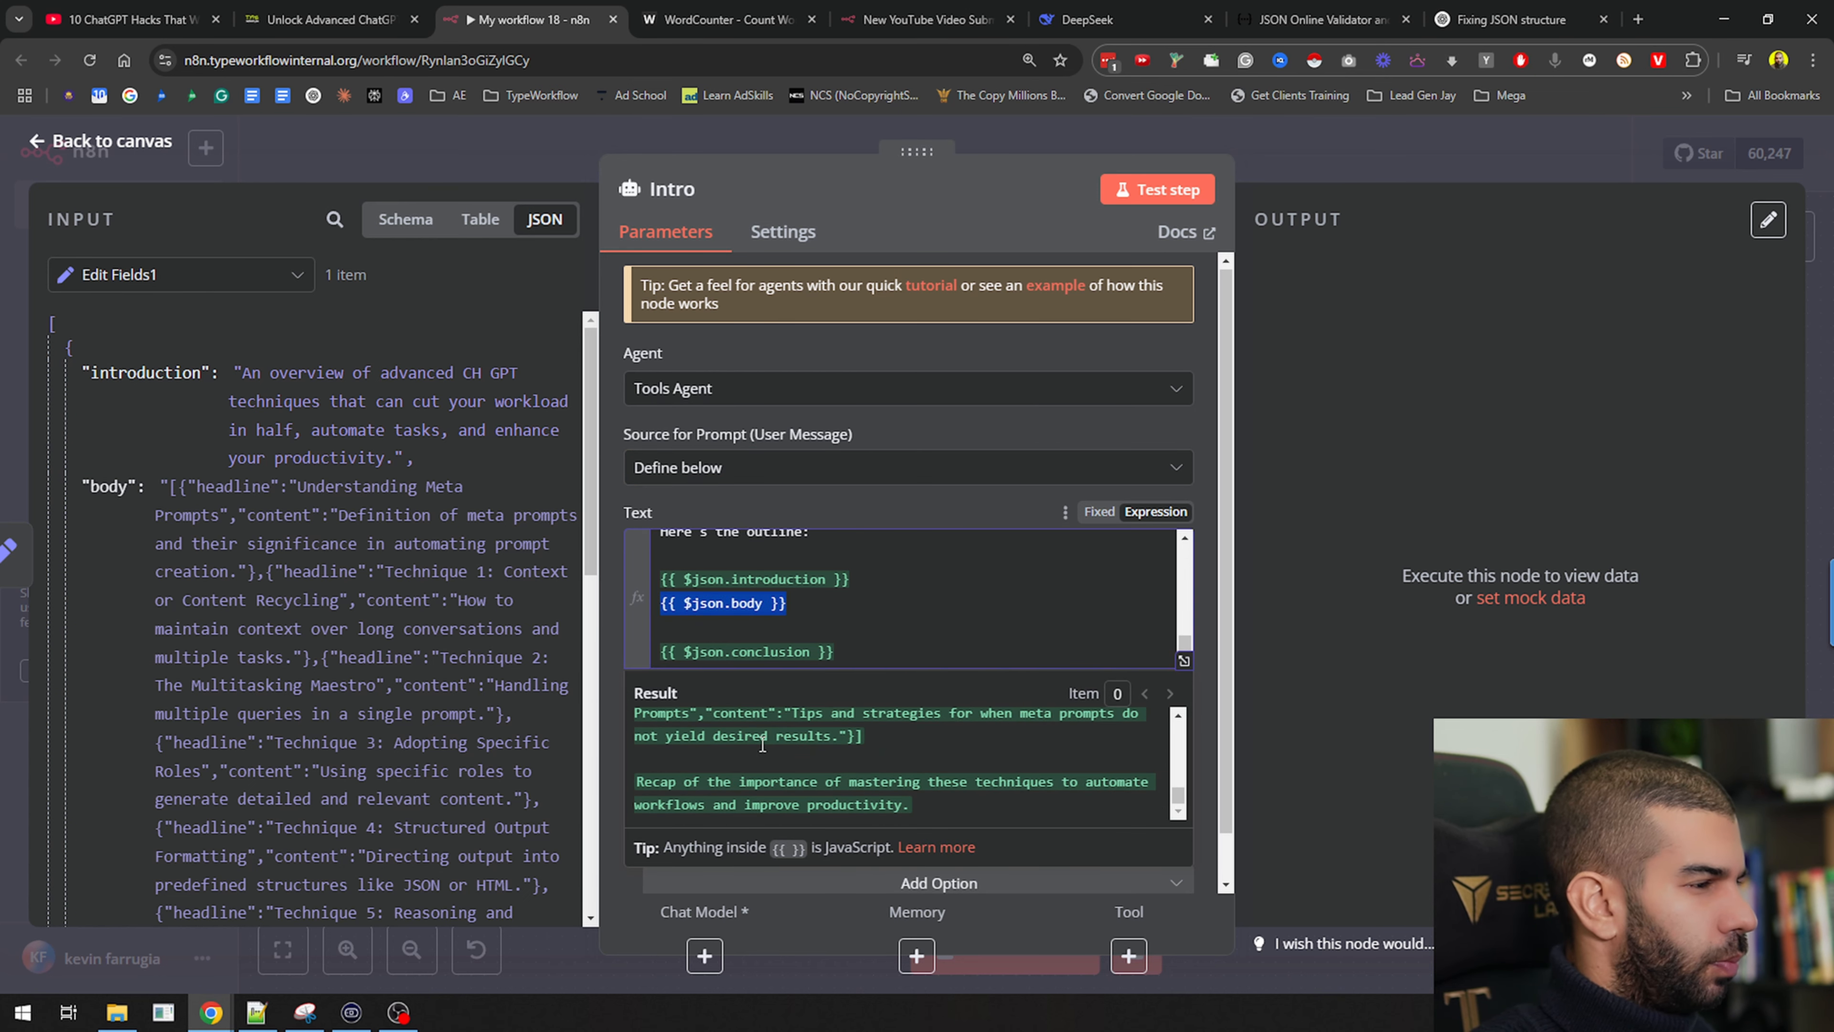
scroll(776, 733, "up", 5)
scroll(776, 734, "up", 3)
left_click(878, 500)
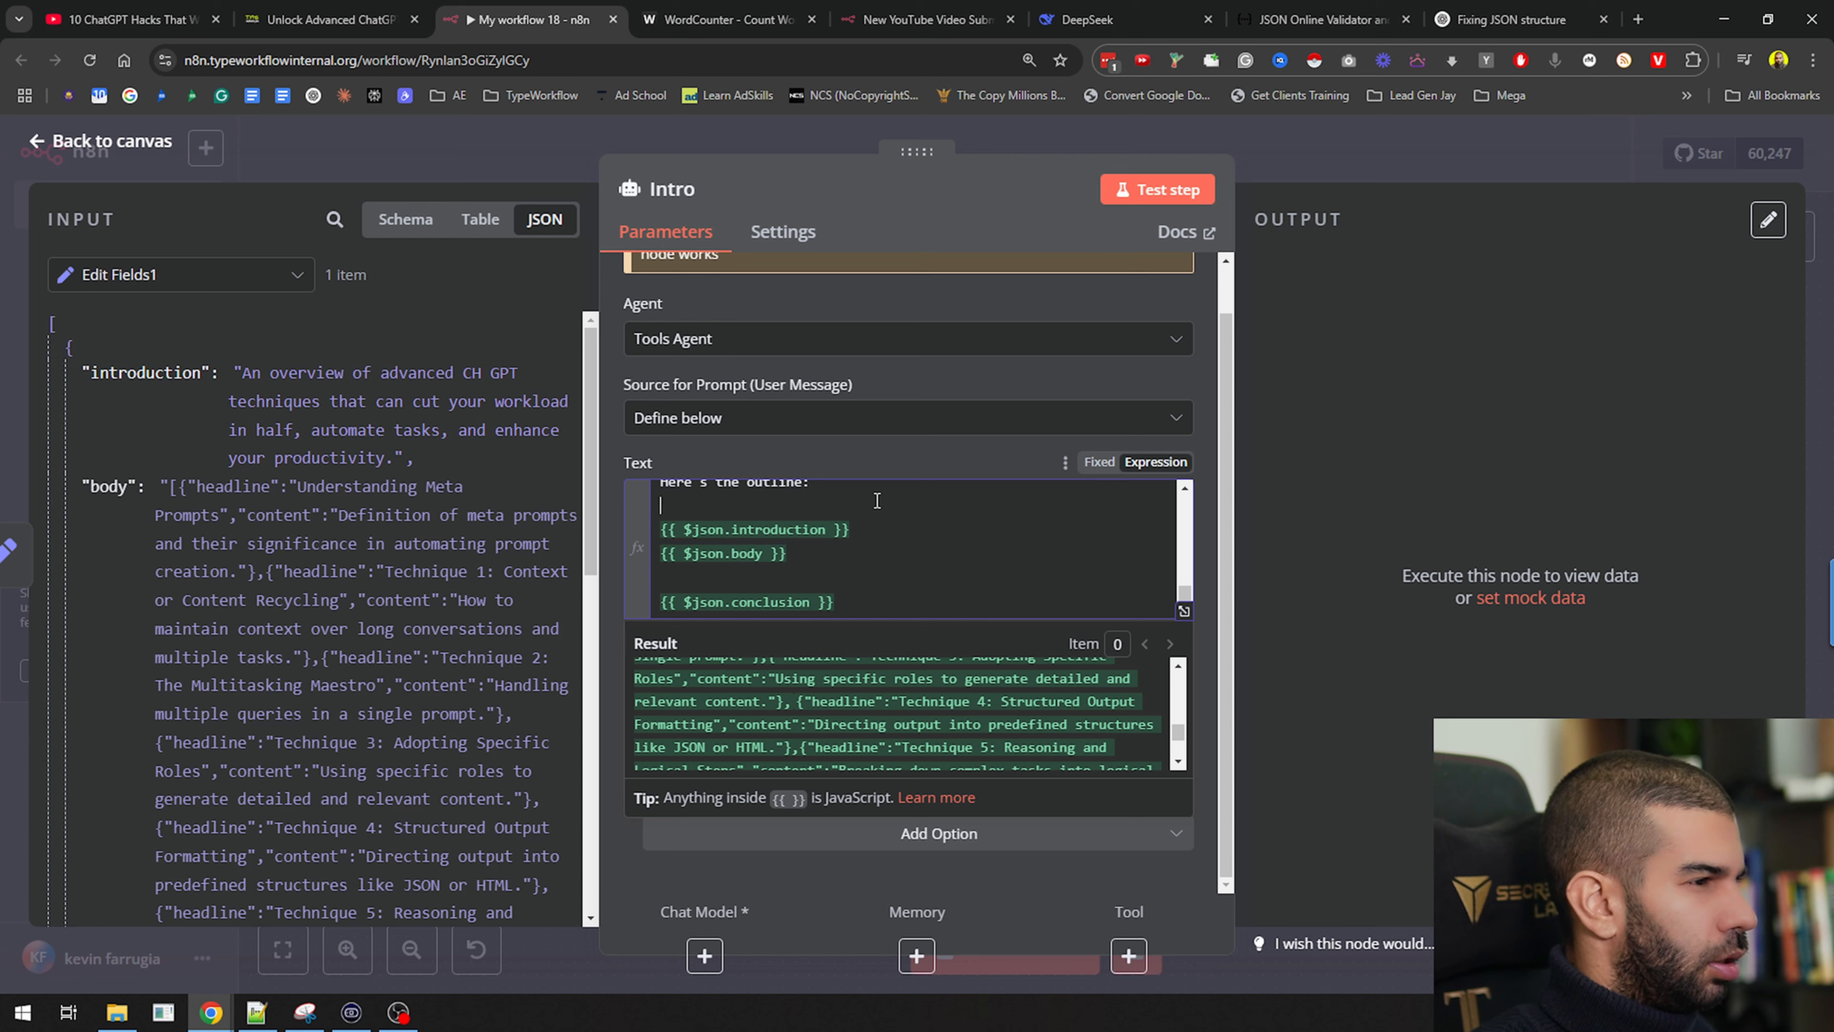
key("Return")
type("INTRODUCTIO")
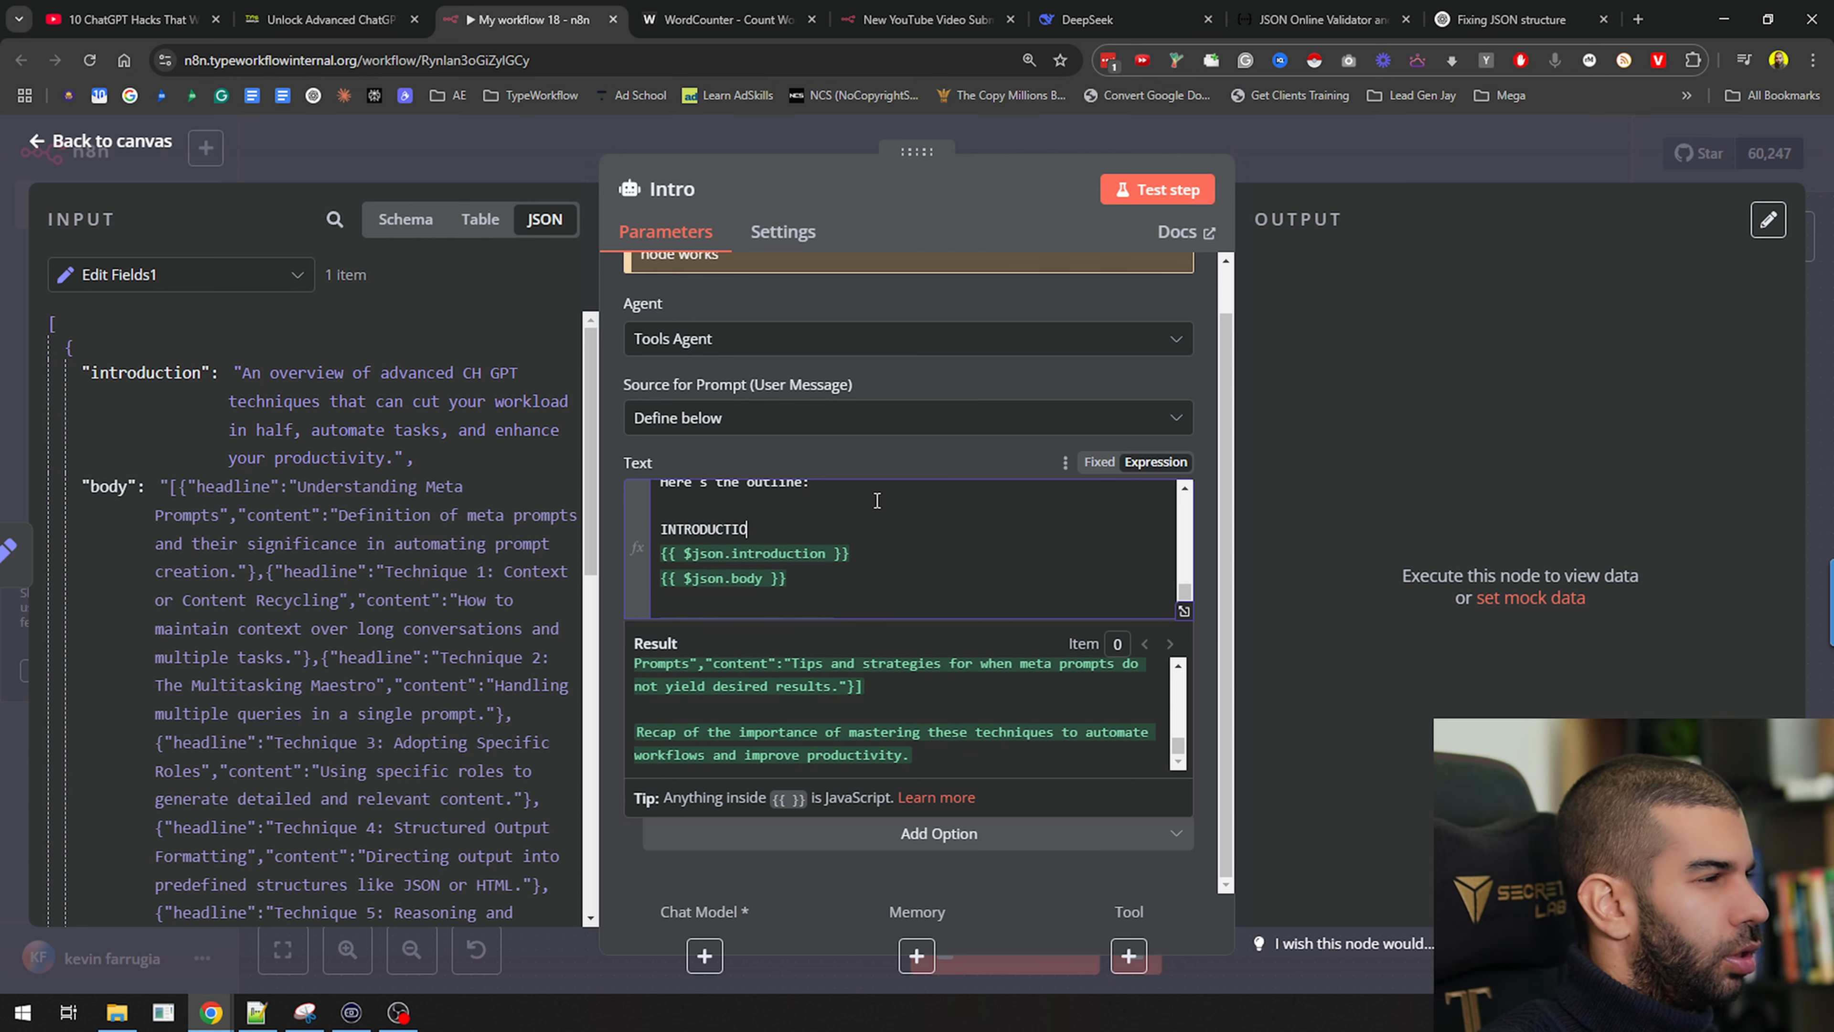
key("Return")
key("Return")
type("BOD:")
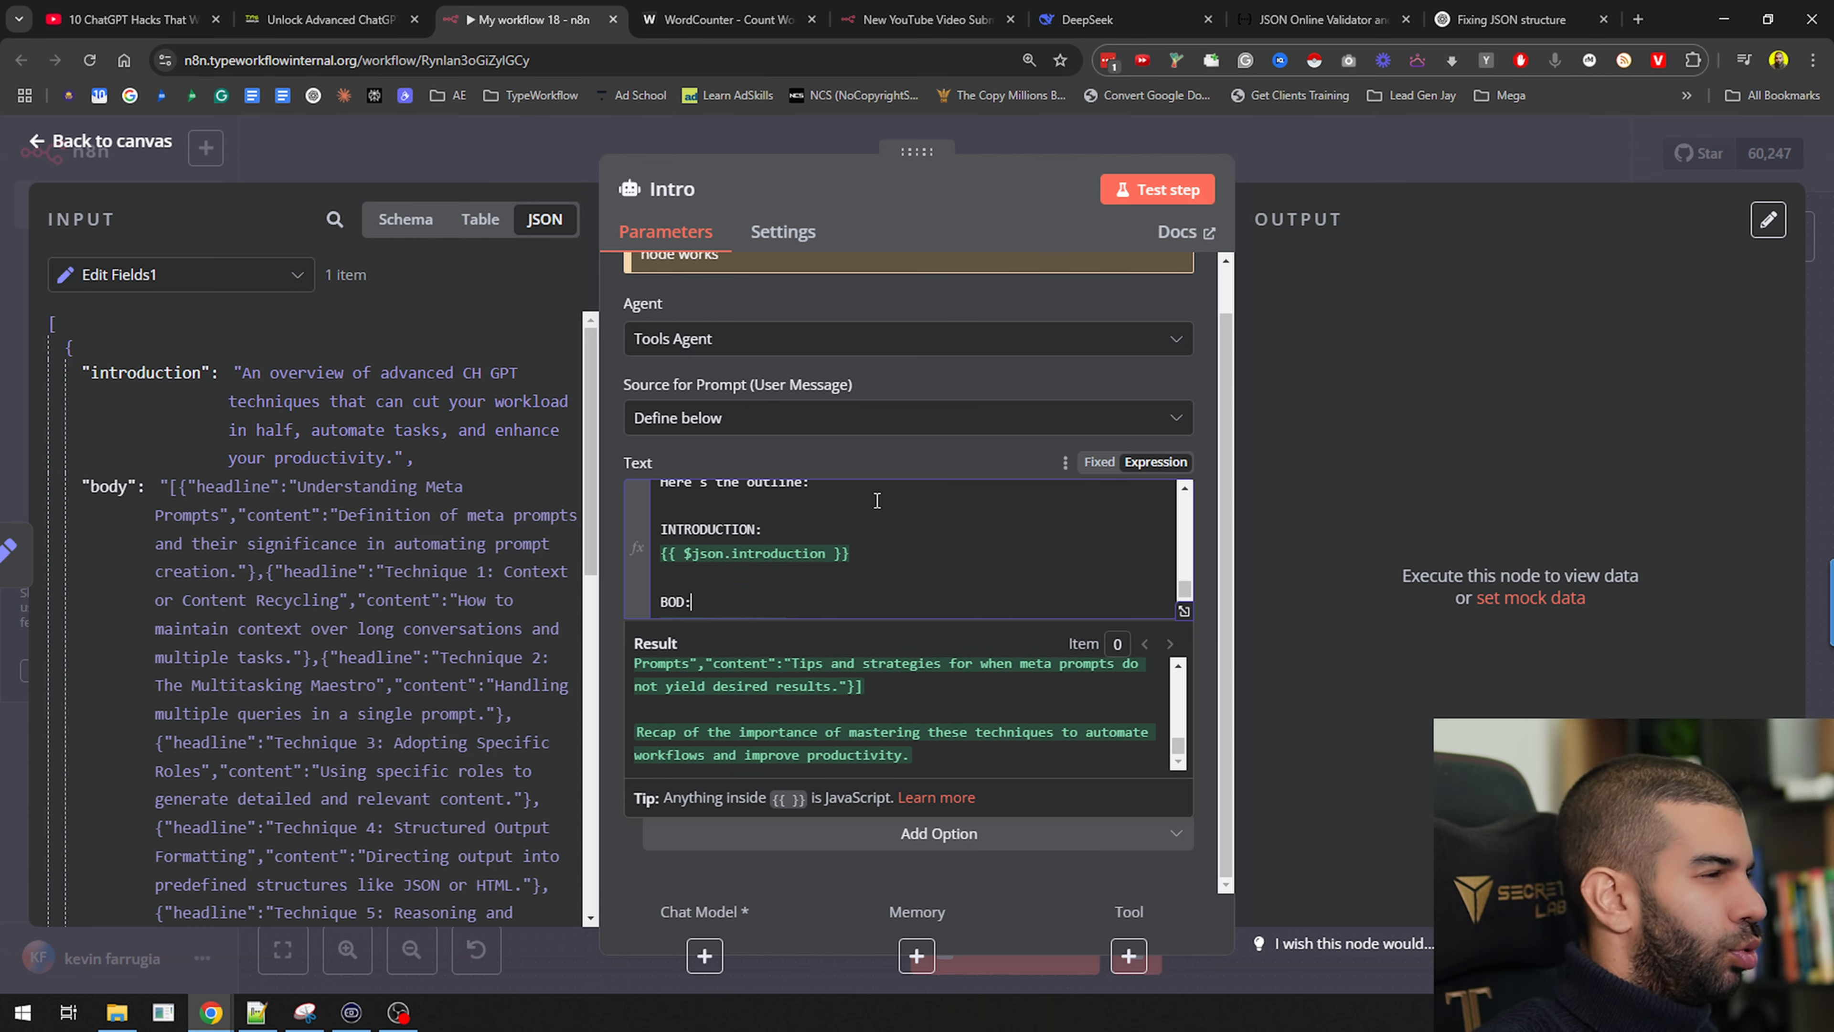
key("Down")
key("Down")
key("Down")
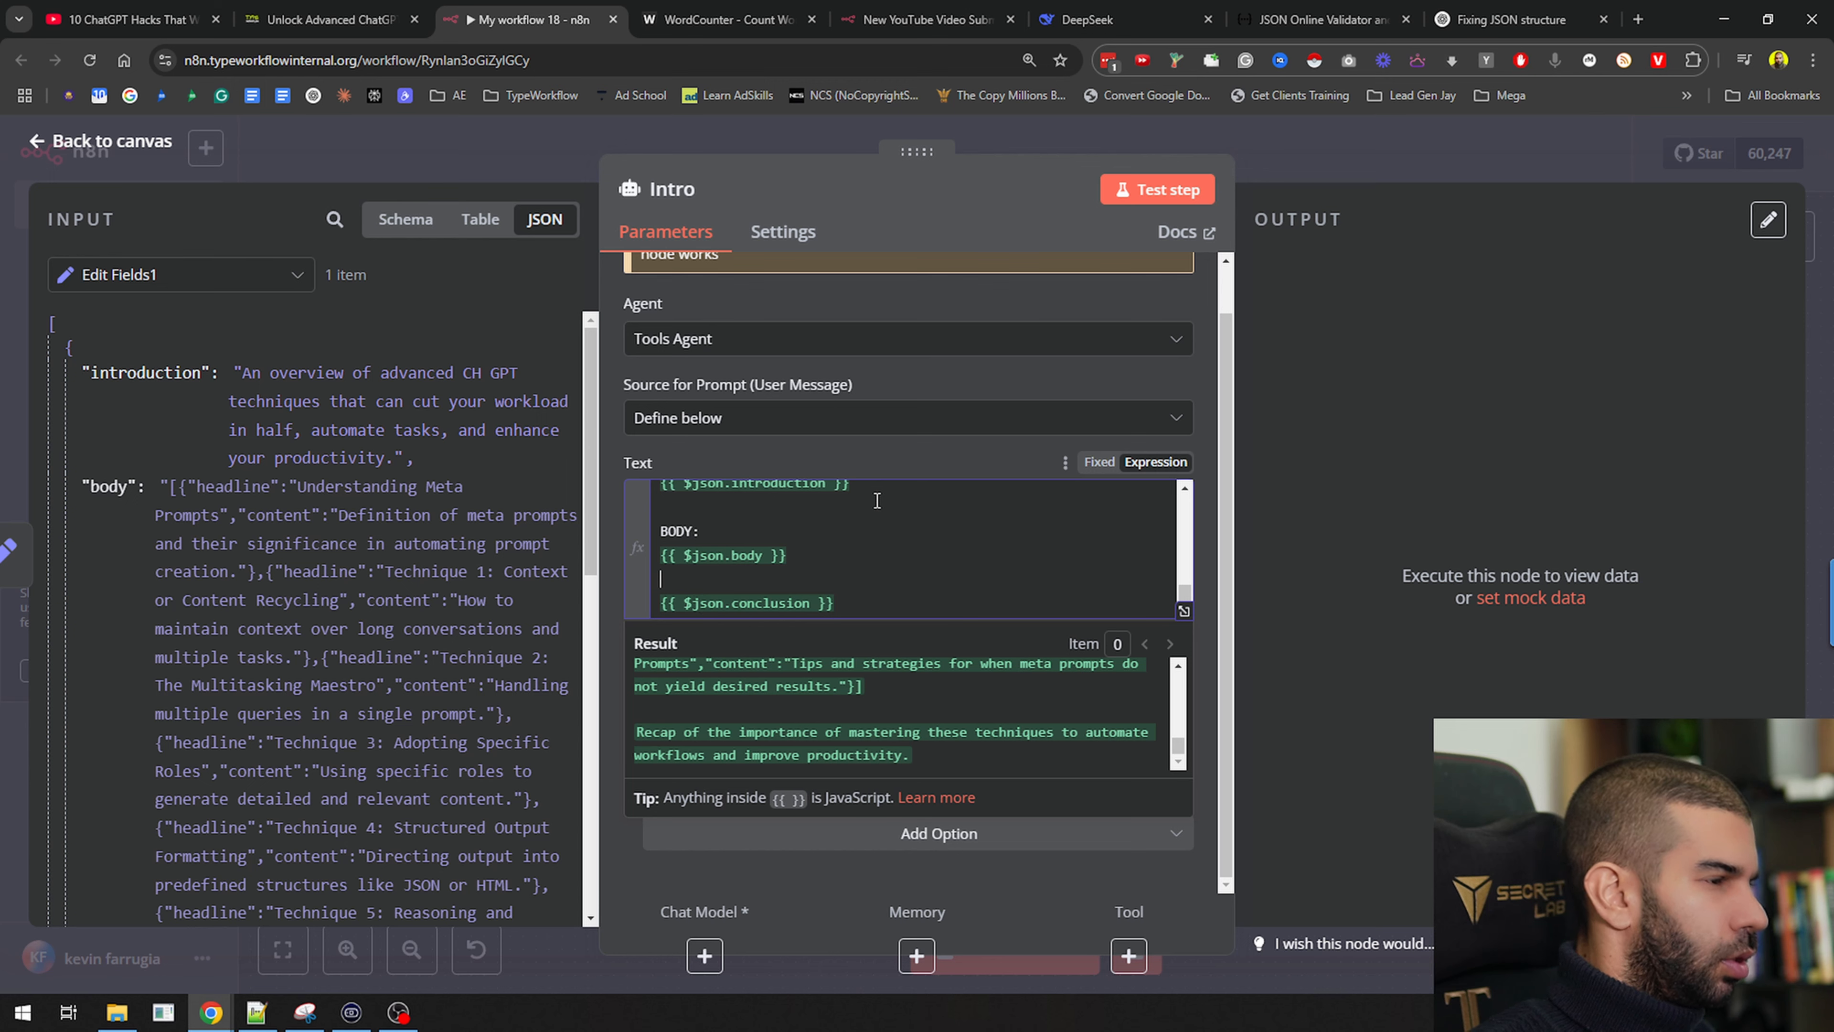
key("Return")
type("CONCLUSION:")
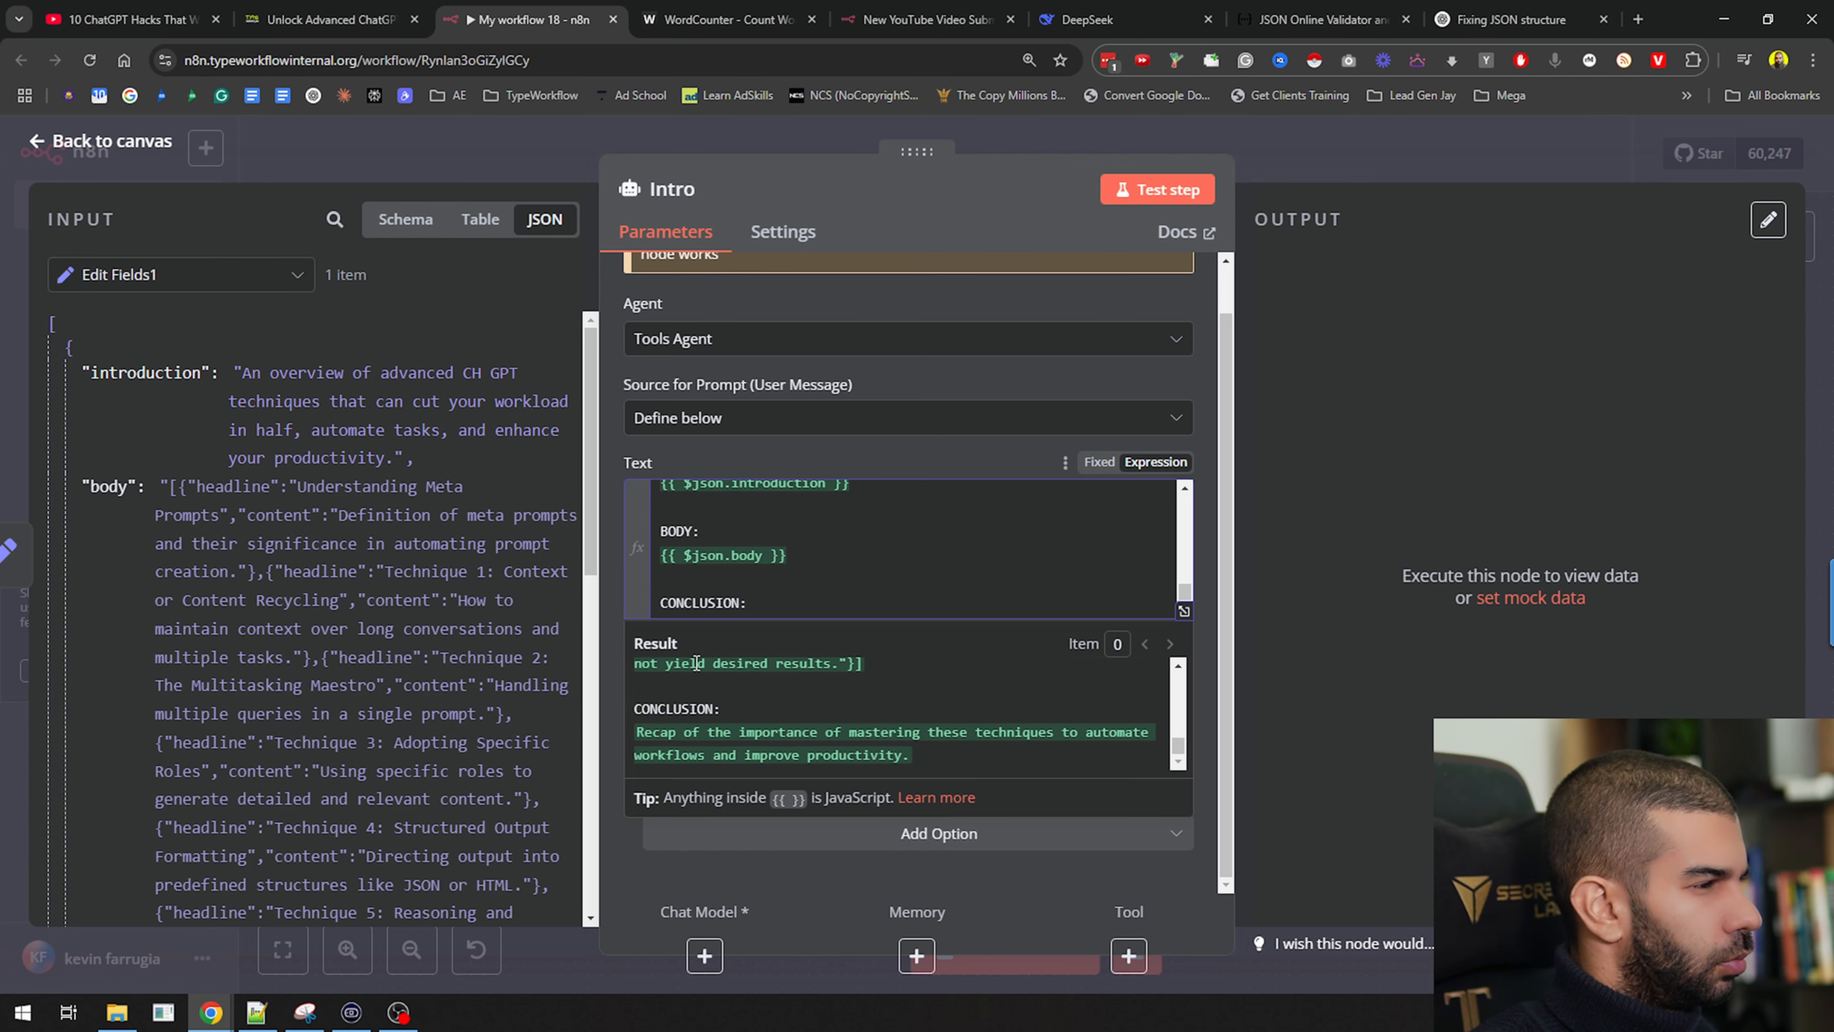
Review the Intro prompt in the full expression editor, then return to the canvas
scroll(697, 663, "up", 5)
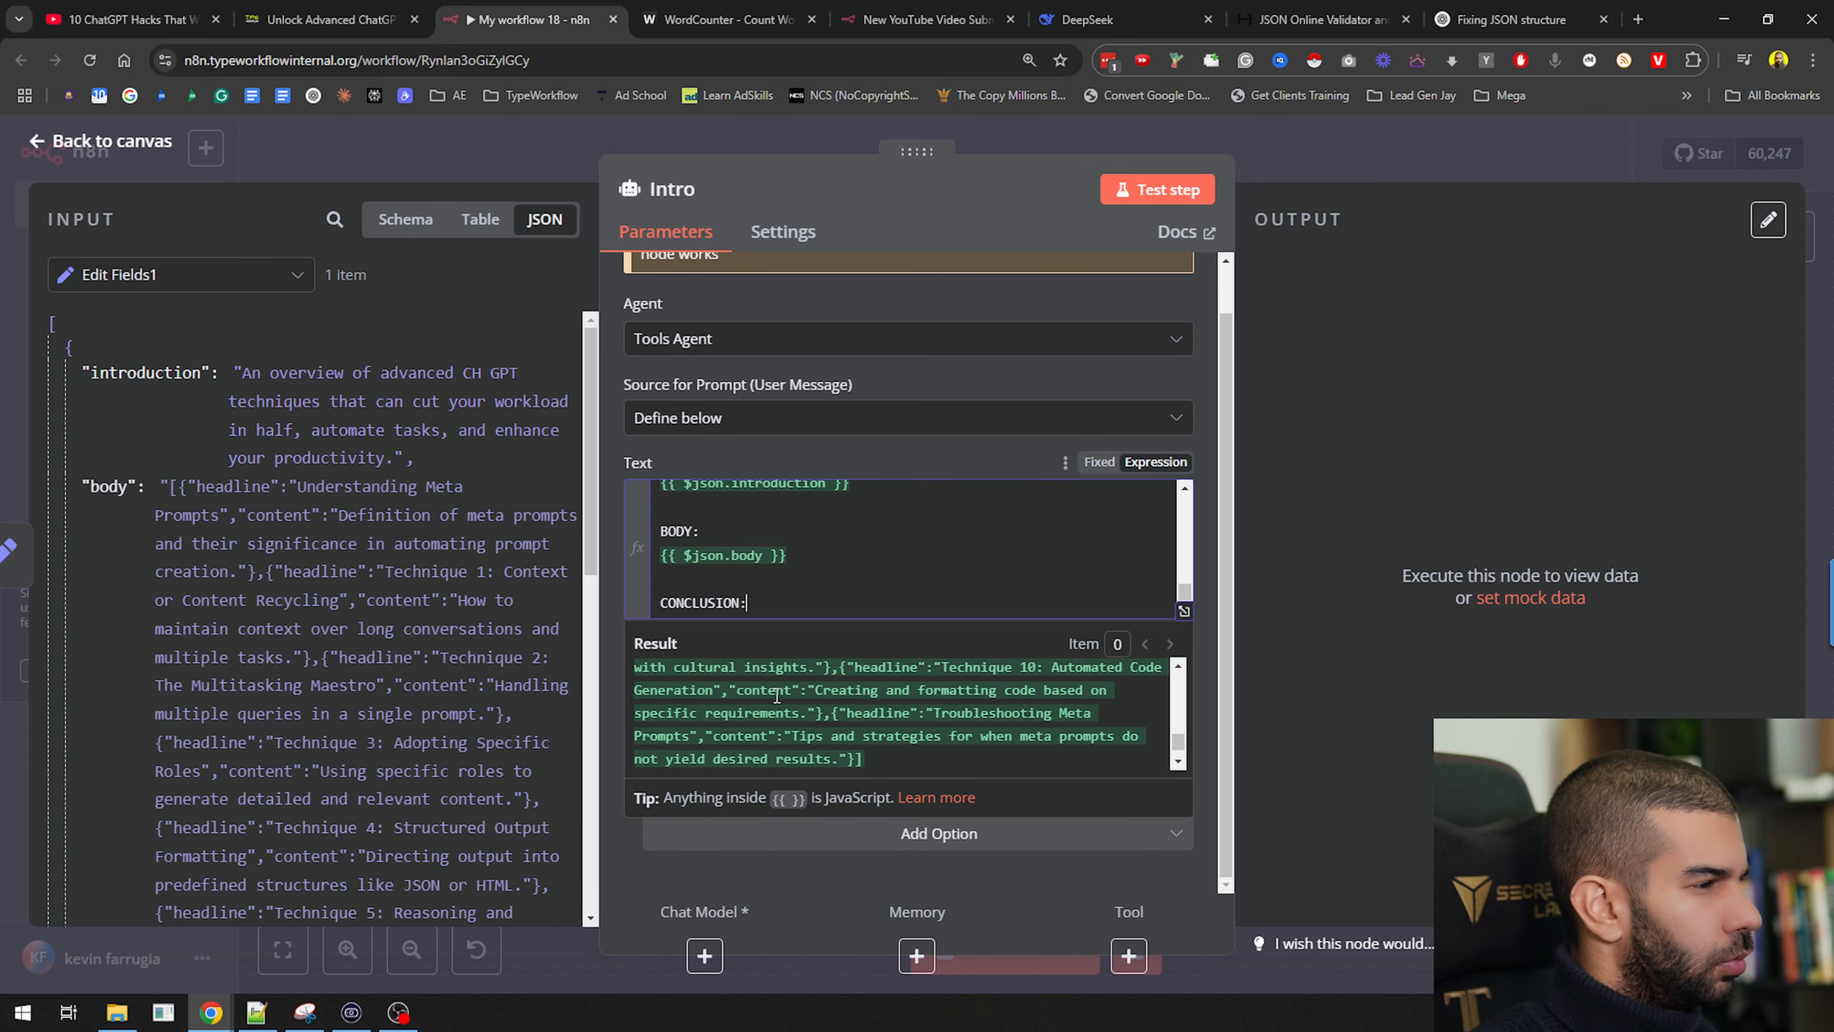
left_click(1184, 611)
scroll(737, 531, "down", 10)
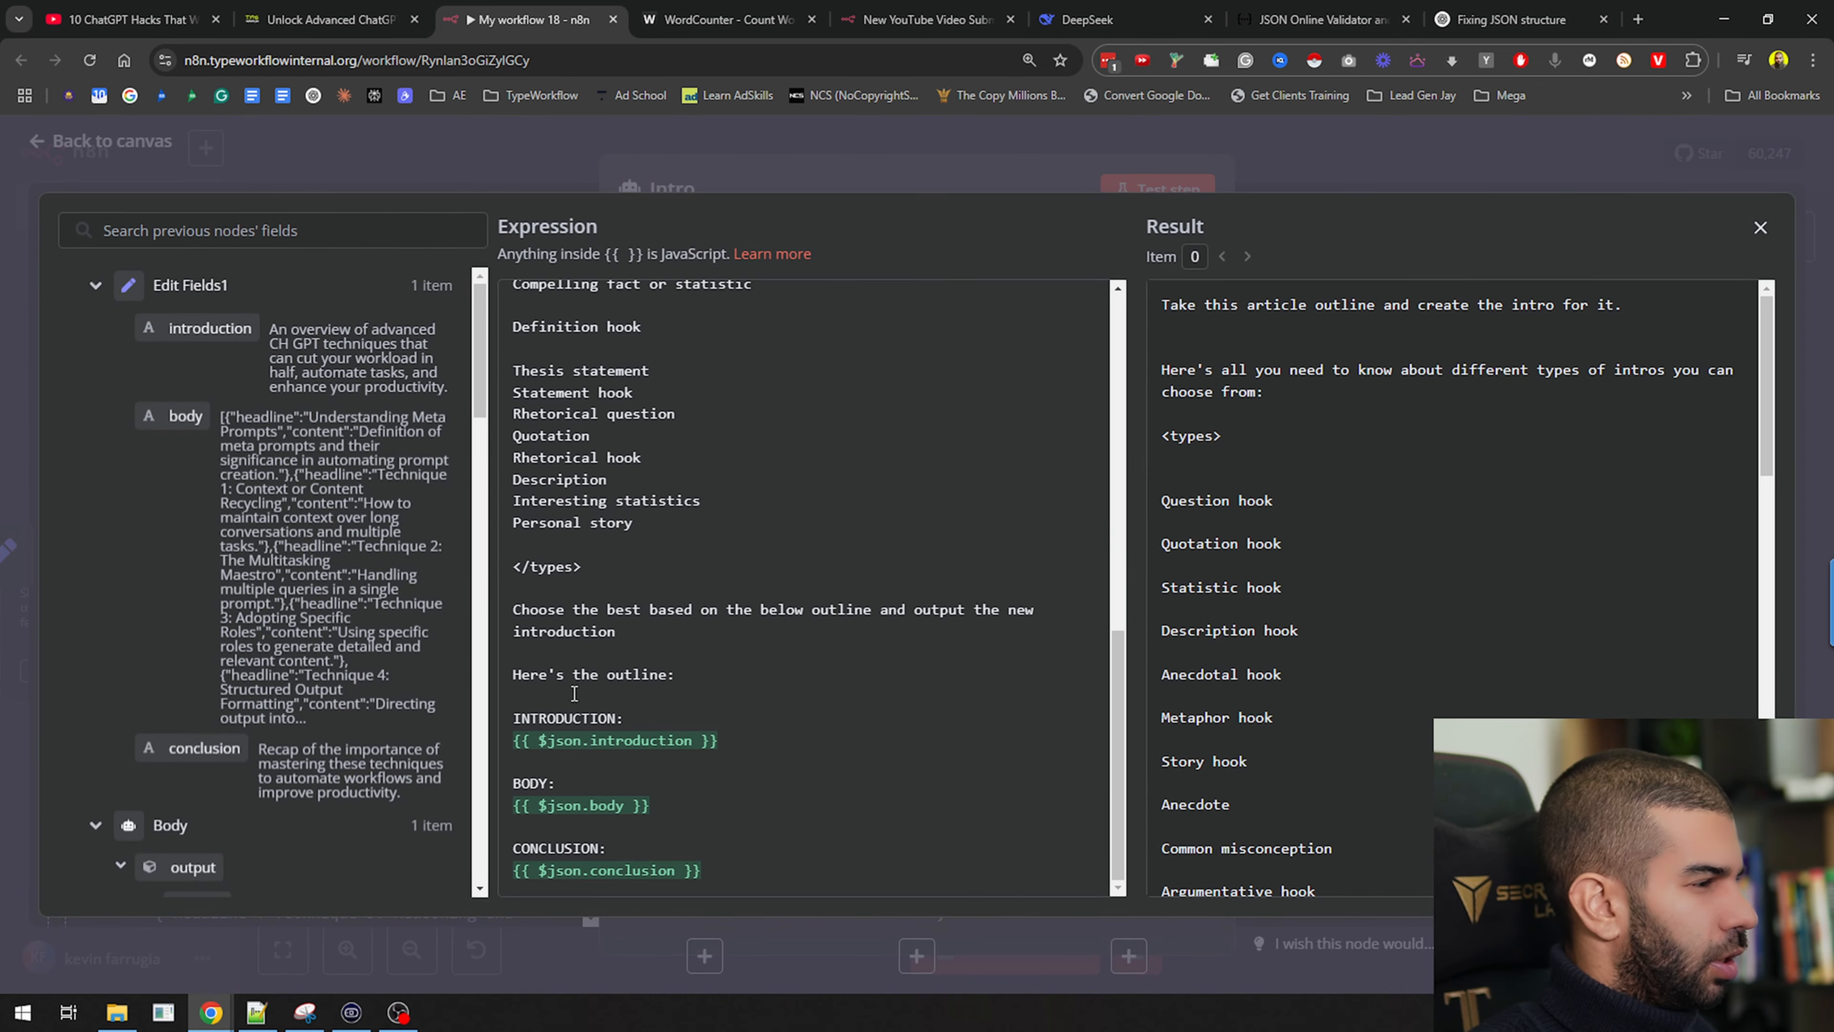
scroll(1285, 490, "down", 10)
scroll(1228, 541, "up", 4)
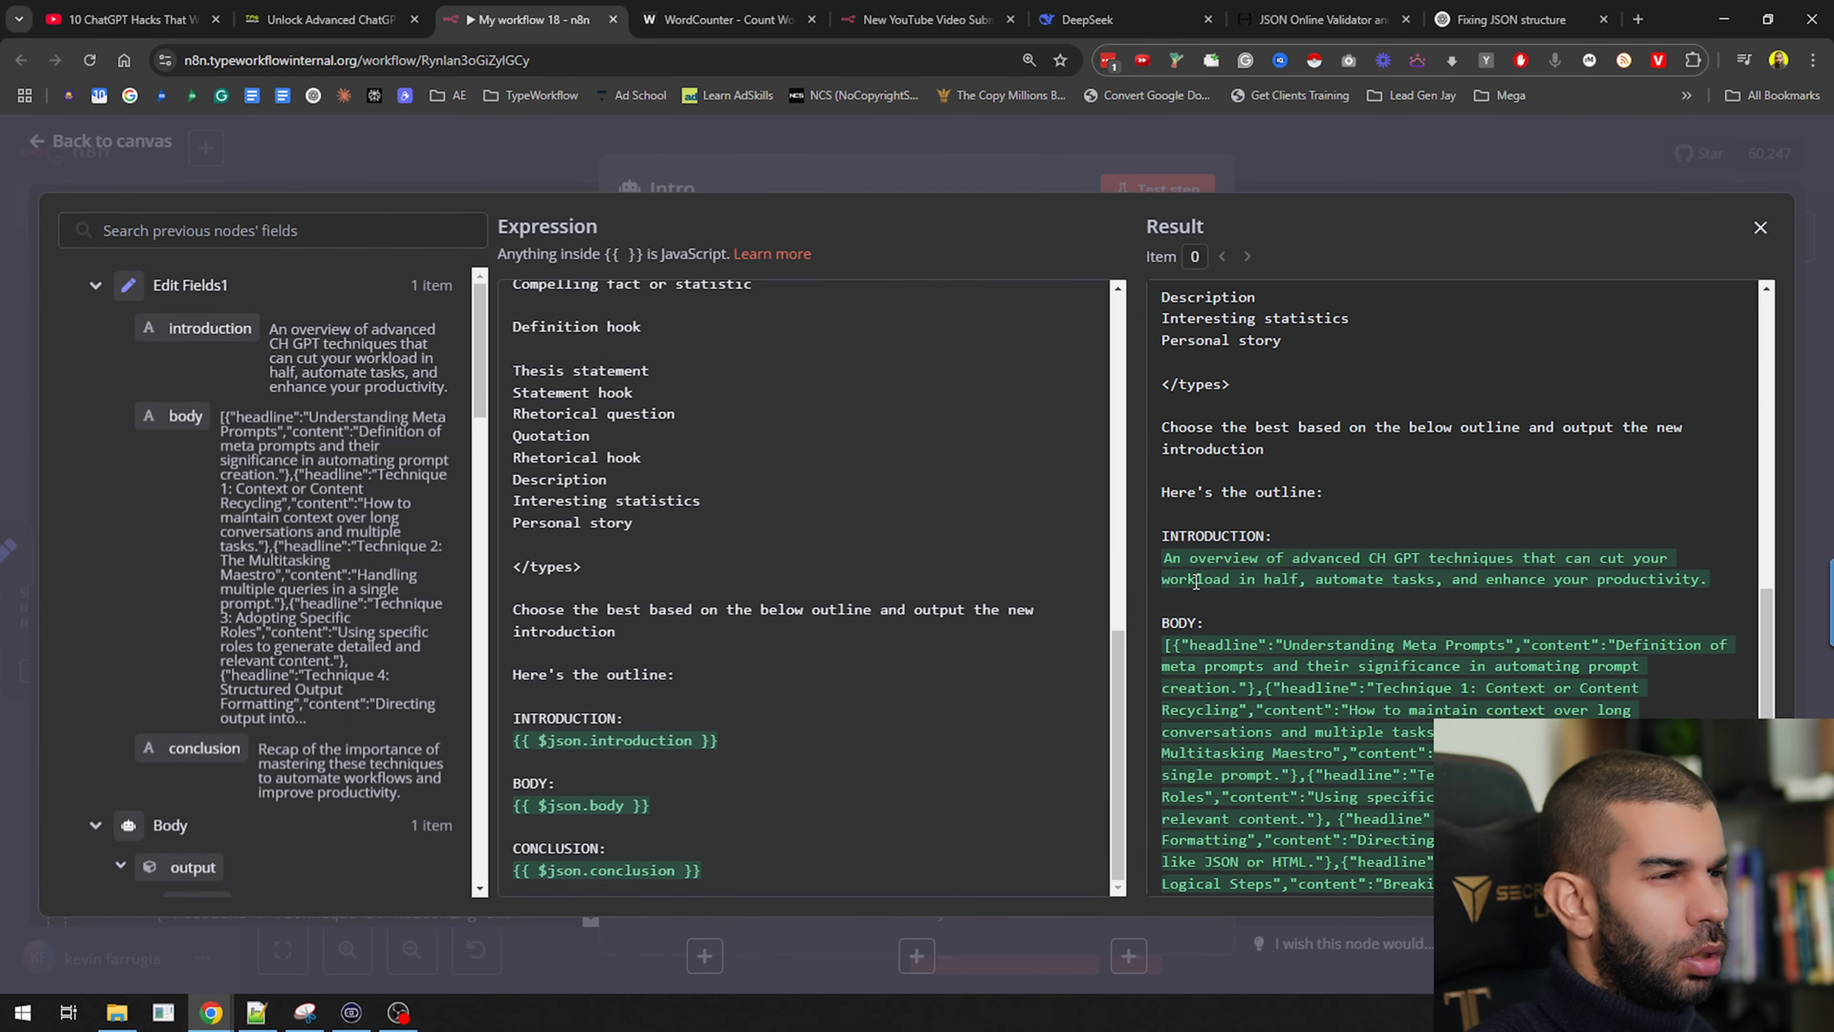
scroll(1214, 546, "down", 2)
left_click_drag(1165, 454, 1480, 779)
scroll(1452, 624, "down", 3)
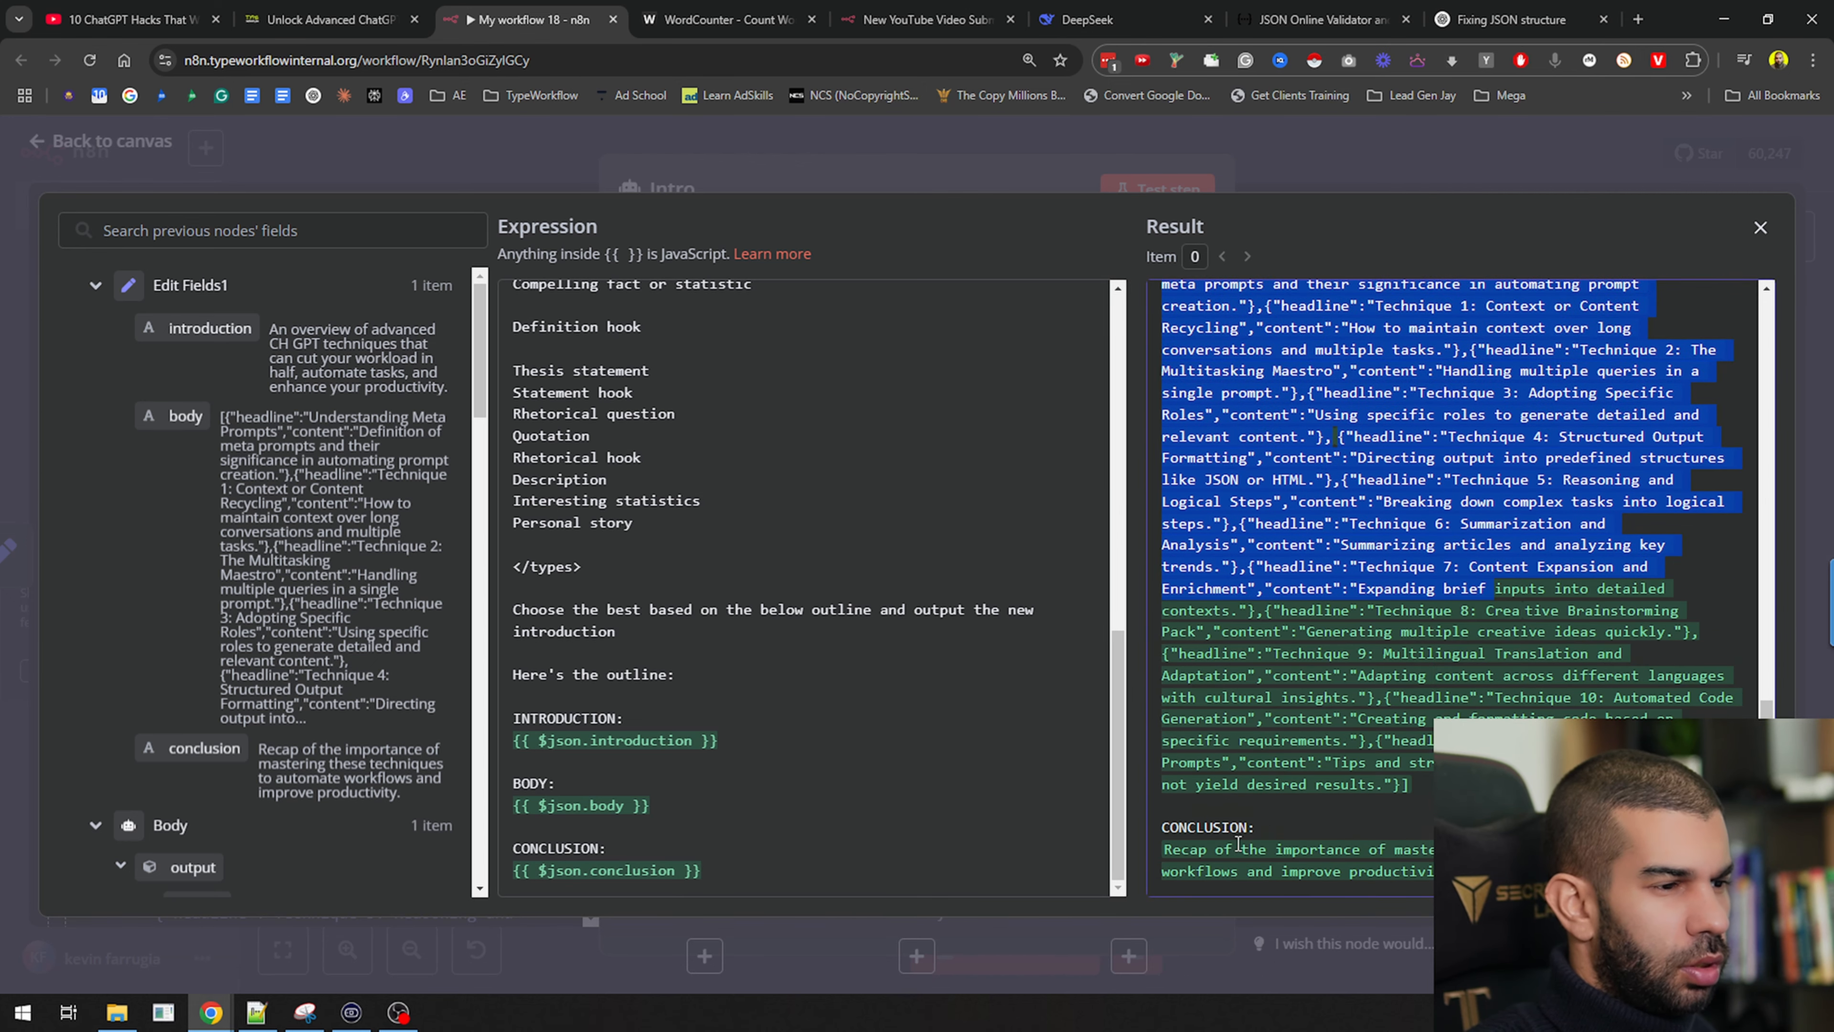
left_click(1305, 190)
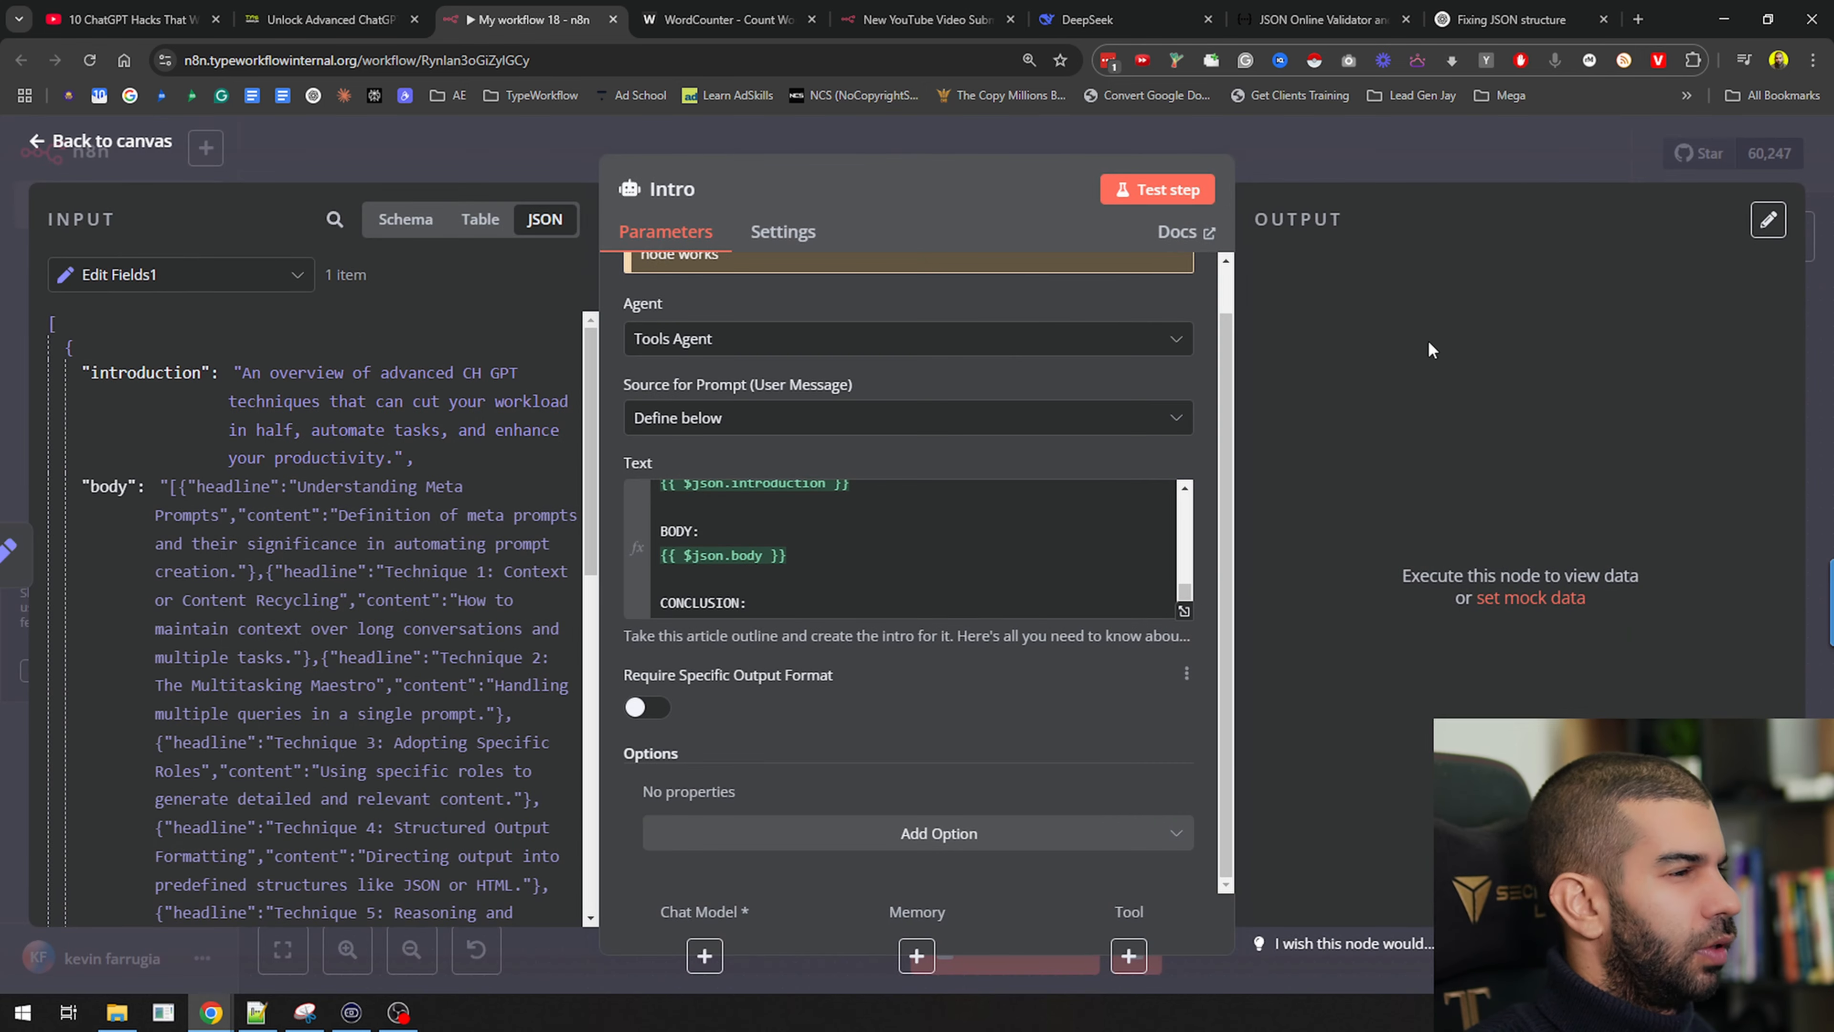
left_click(1392, 134)
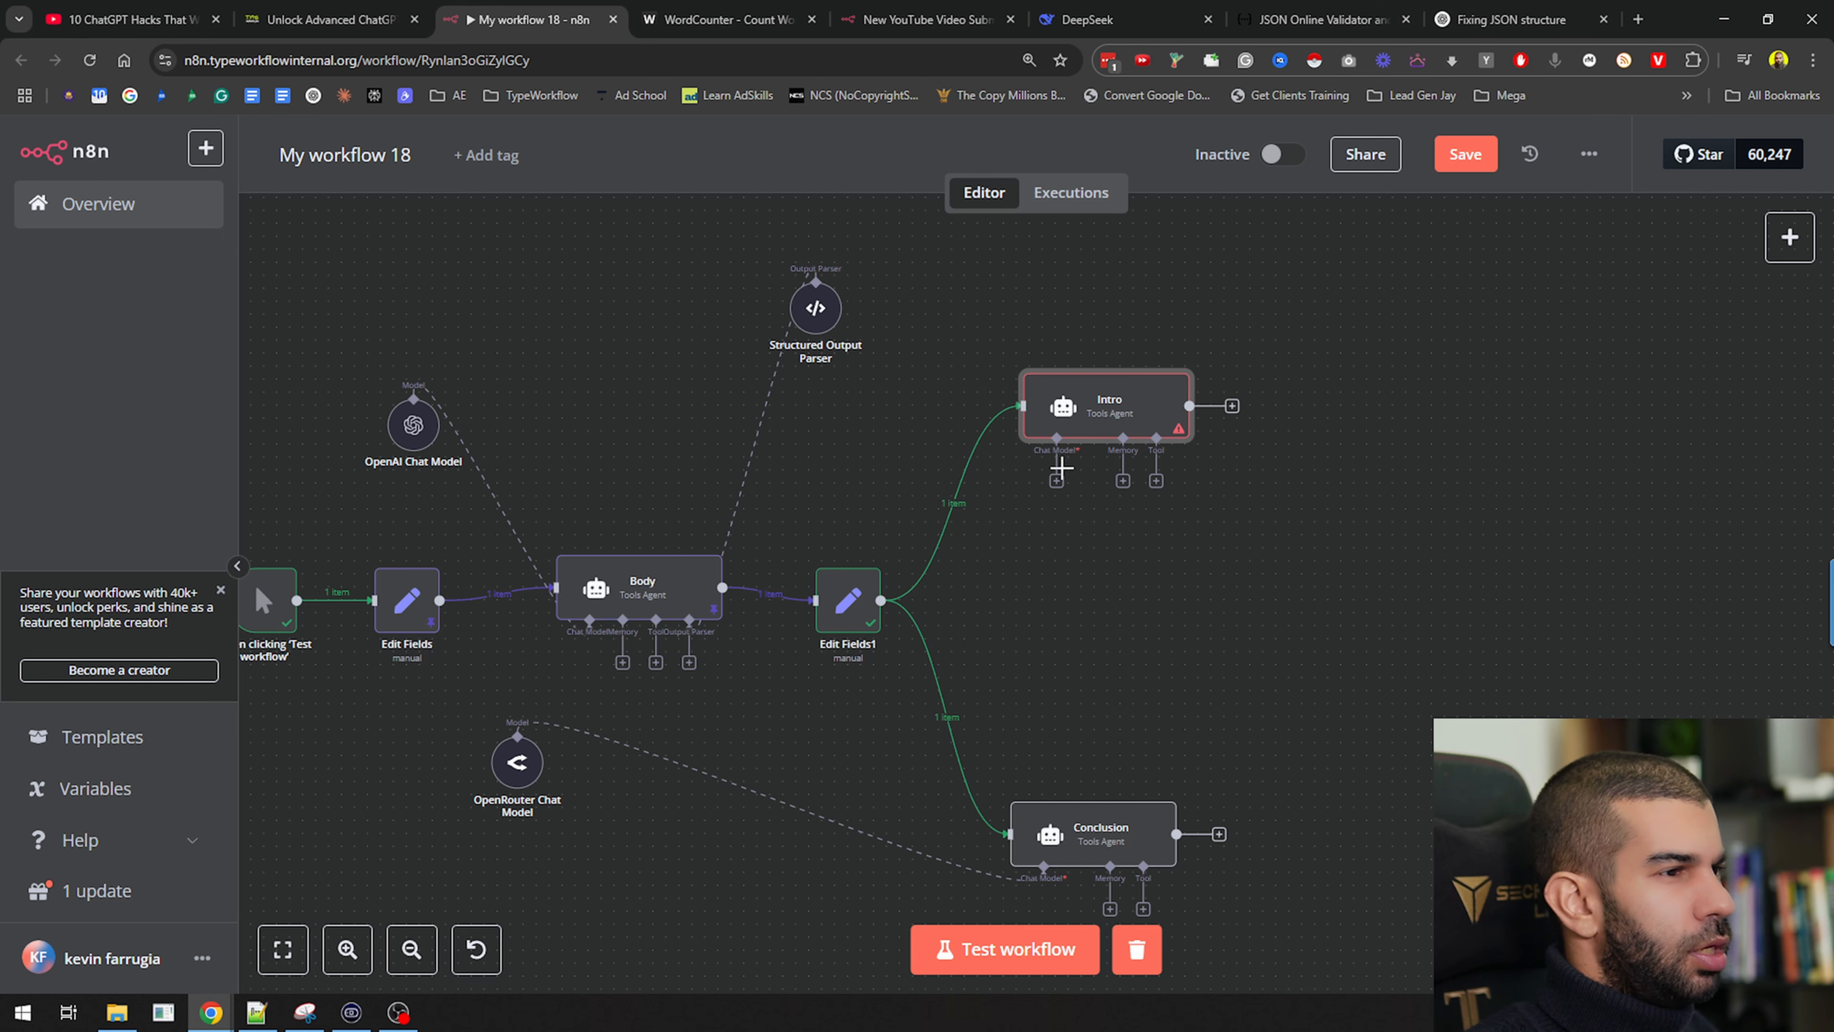
Attach the OpenRouter Chat Model (google/gemini-2.0-flash-exp:free) to Intro as its chat model
left_click_drag(1058, 485, 514, 773)
double_click(514, 773)
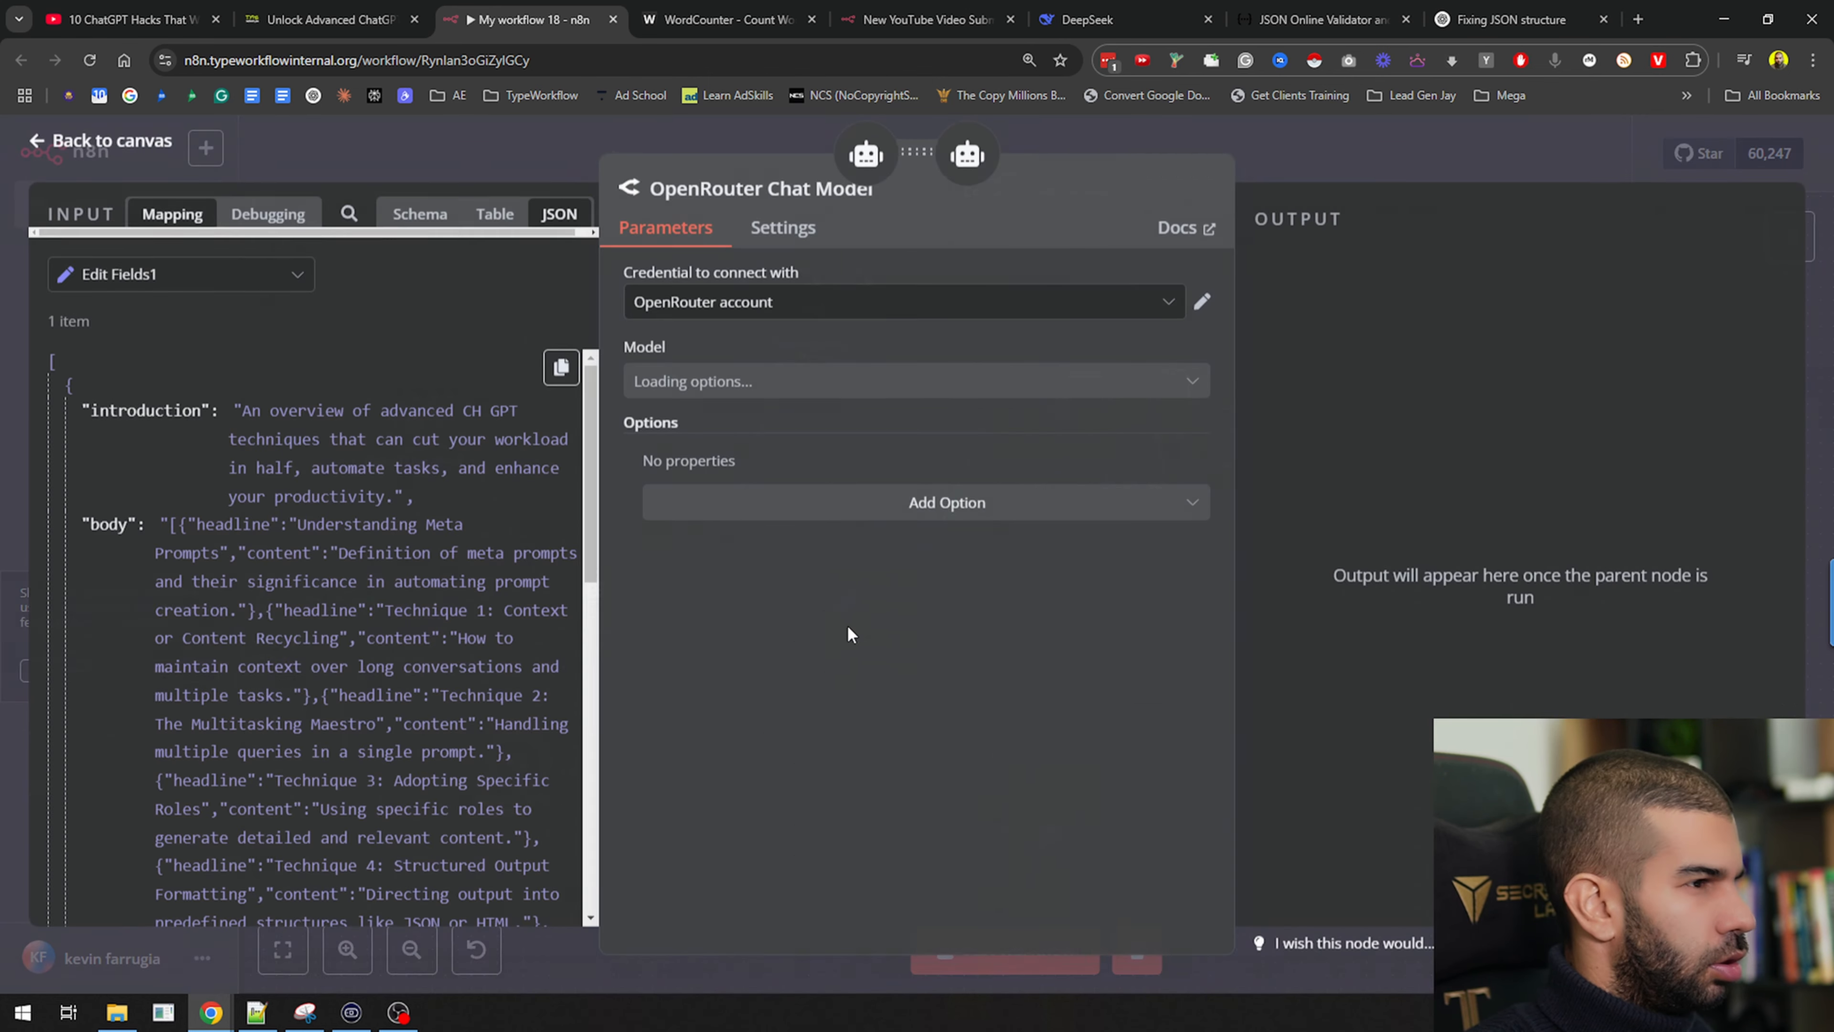
left_click(1359, 145)
Reopen Intro and look over its full prompt text
double_click(1112, 403)
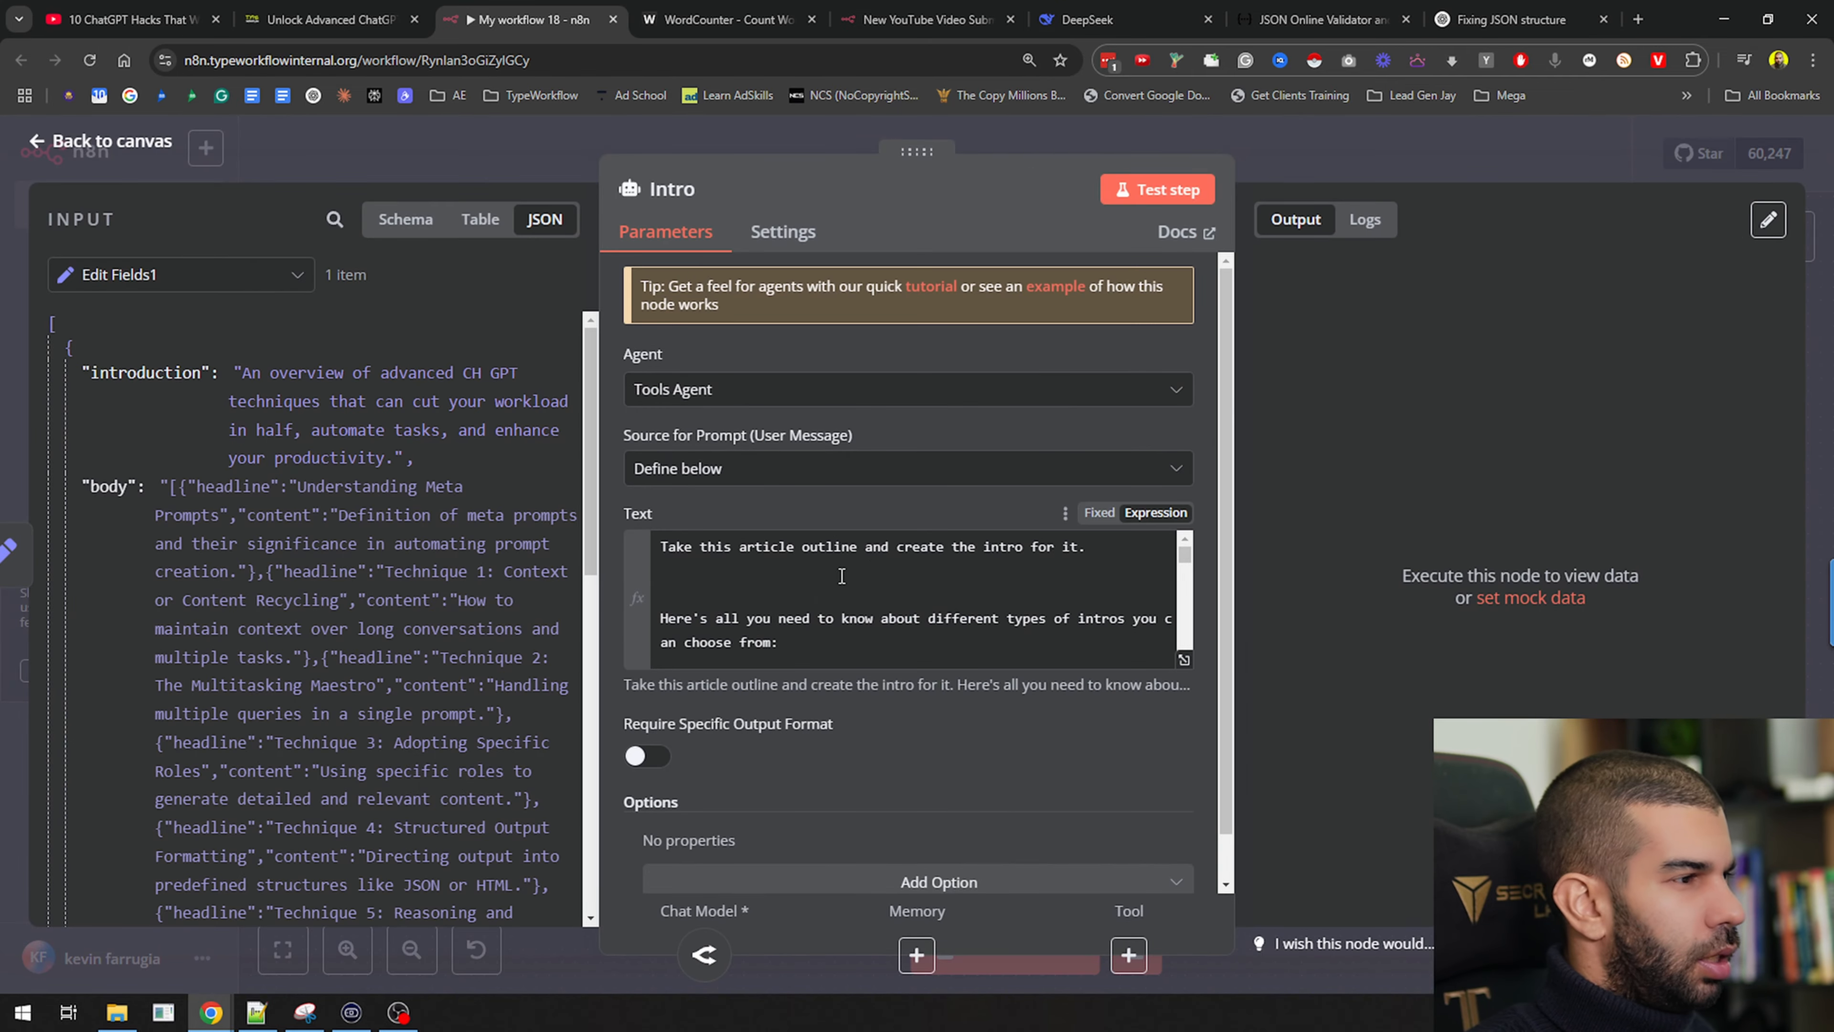
left_click(877, 578)
key("ctrl+a")
left_click(951, 572)
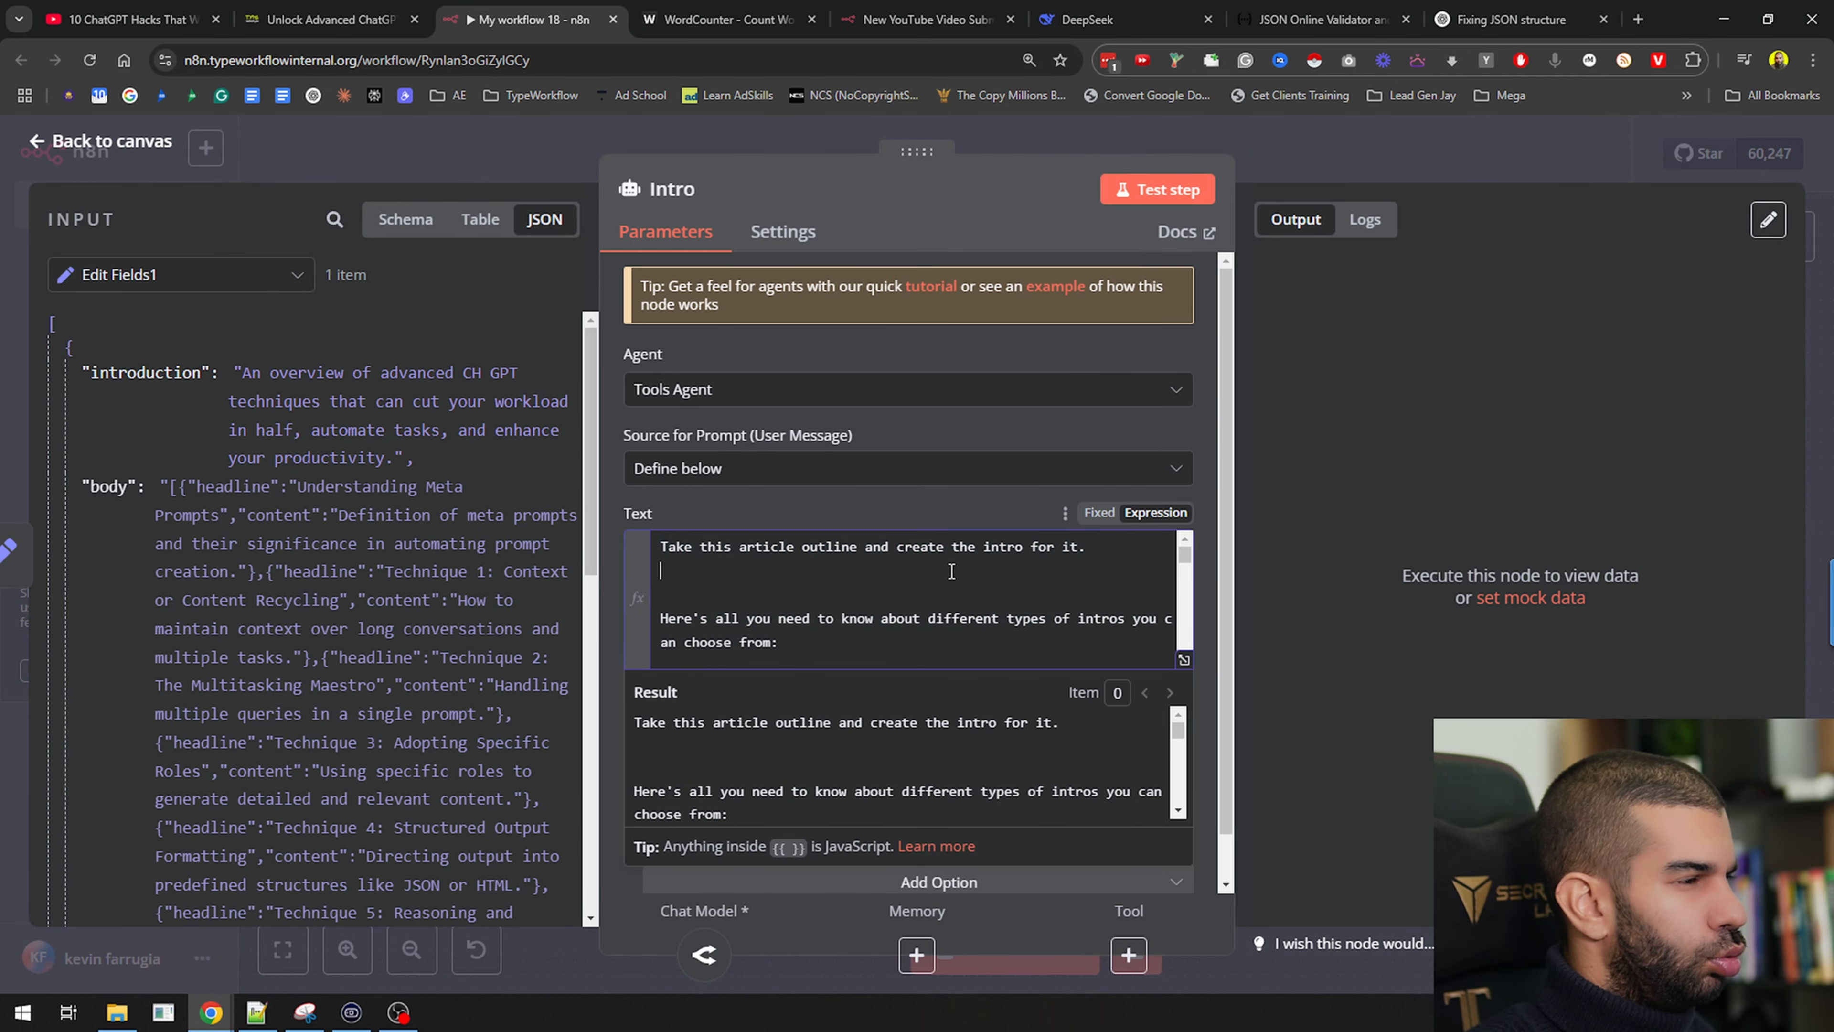
scroll(812, 600, "down", 2)
scroll(812, 600, "down", 10)
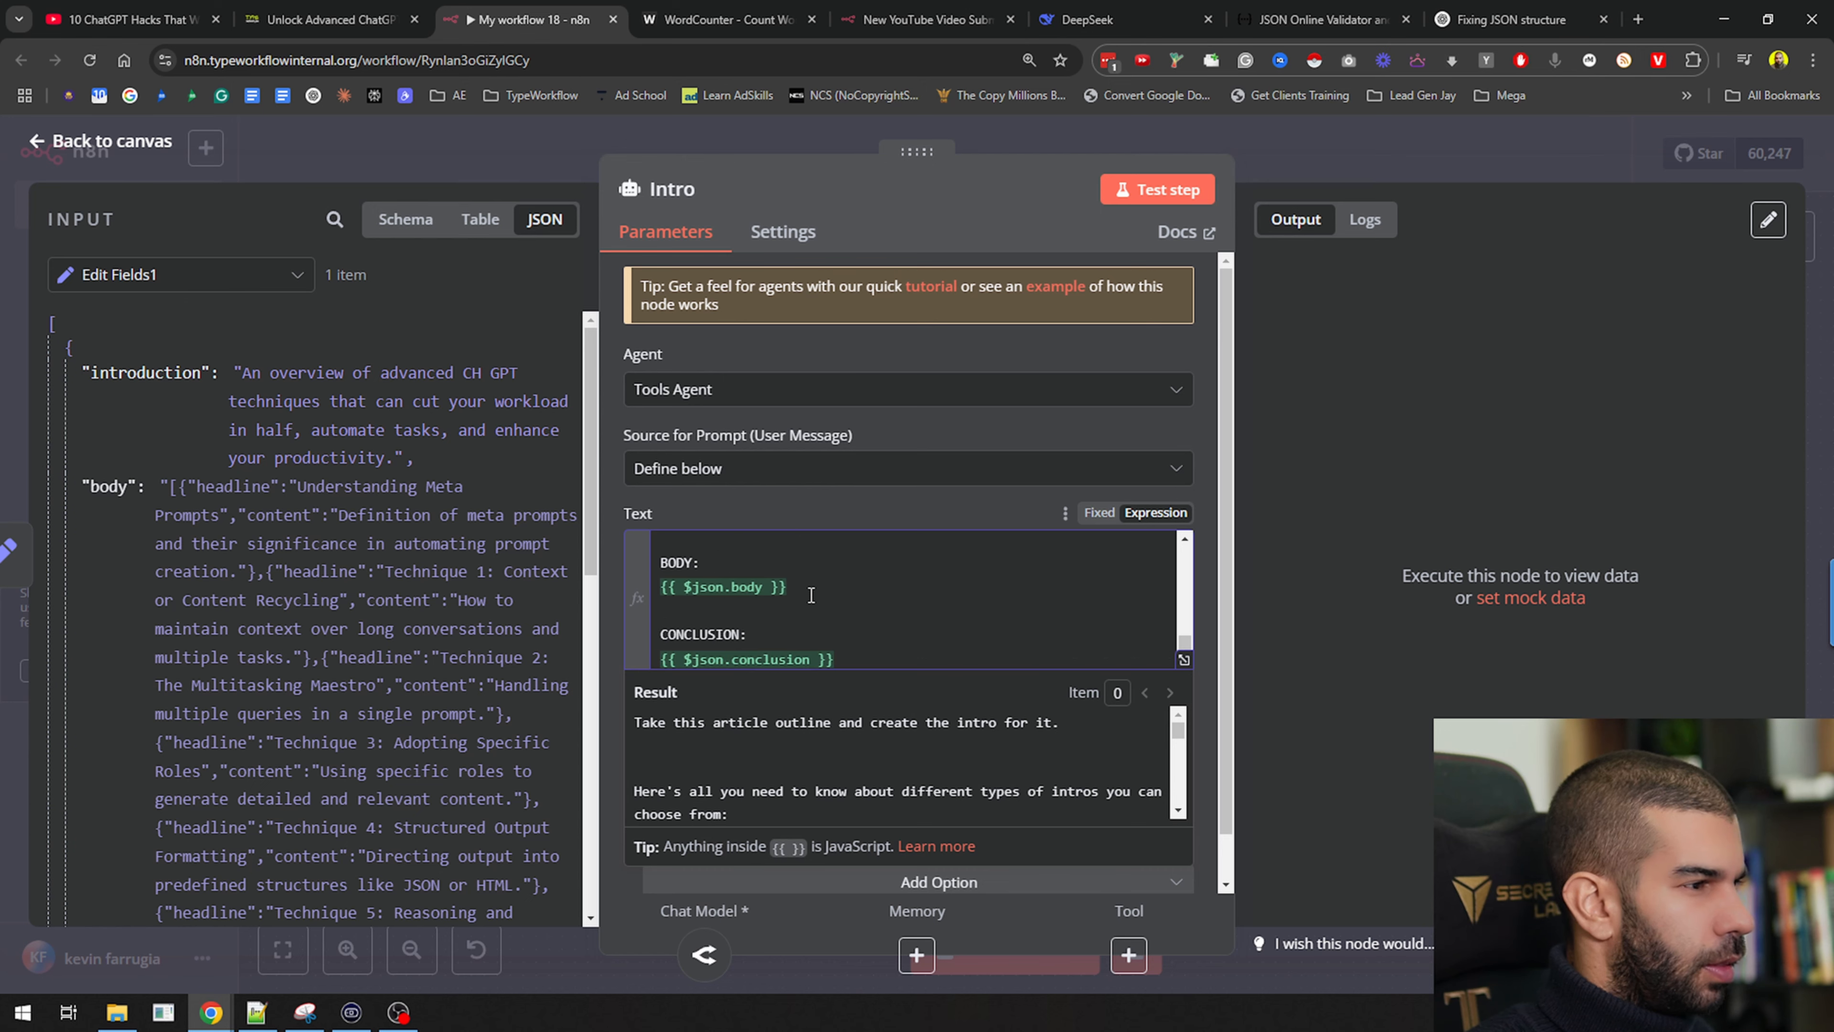
key("ctrl+a")
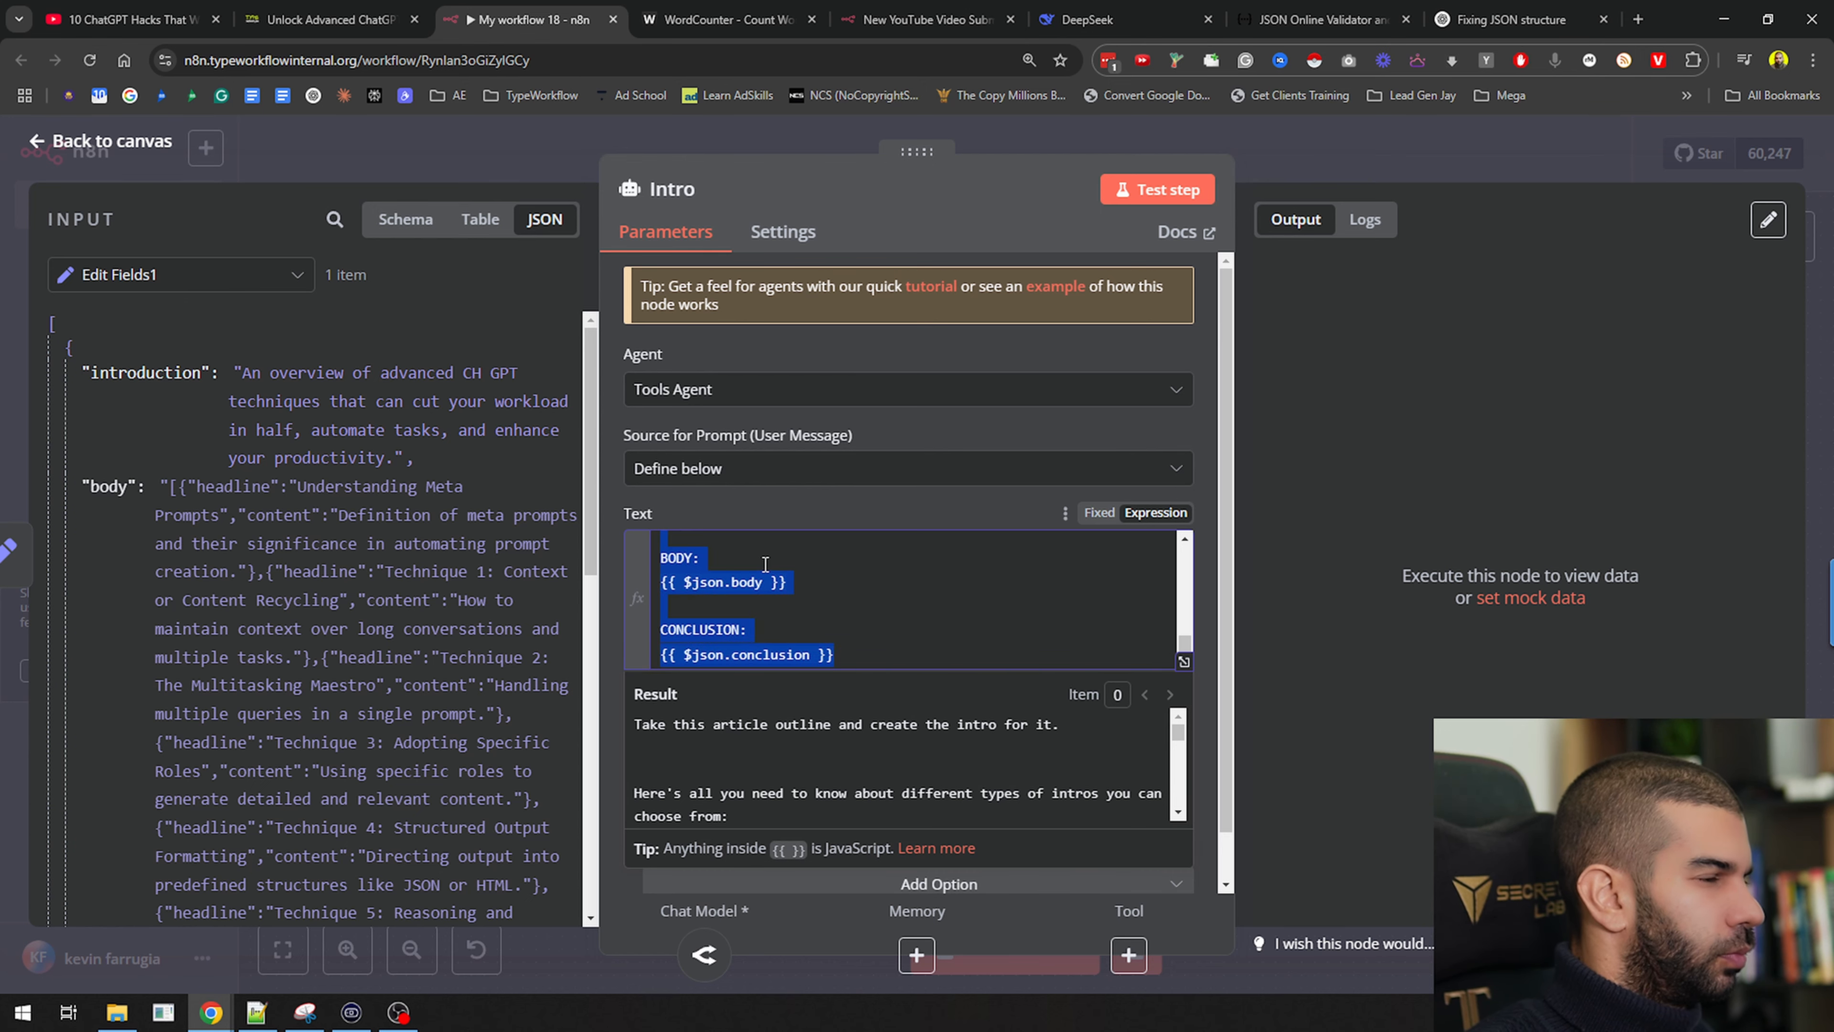
key("Escape")
Replace the Conclusion prompt's outline lines with pasted INTRODUCTION, BODY and CONCLUSION field references
double_click(1097, 834)
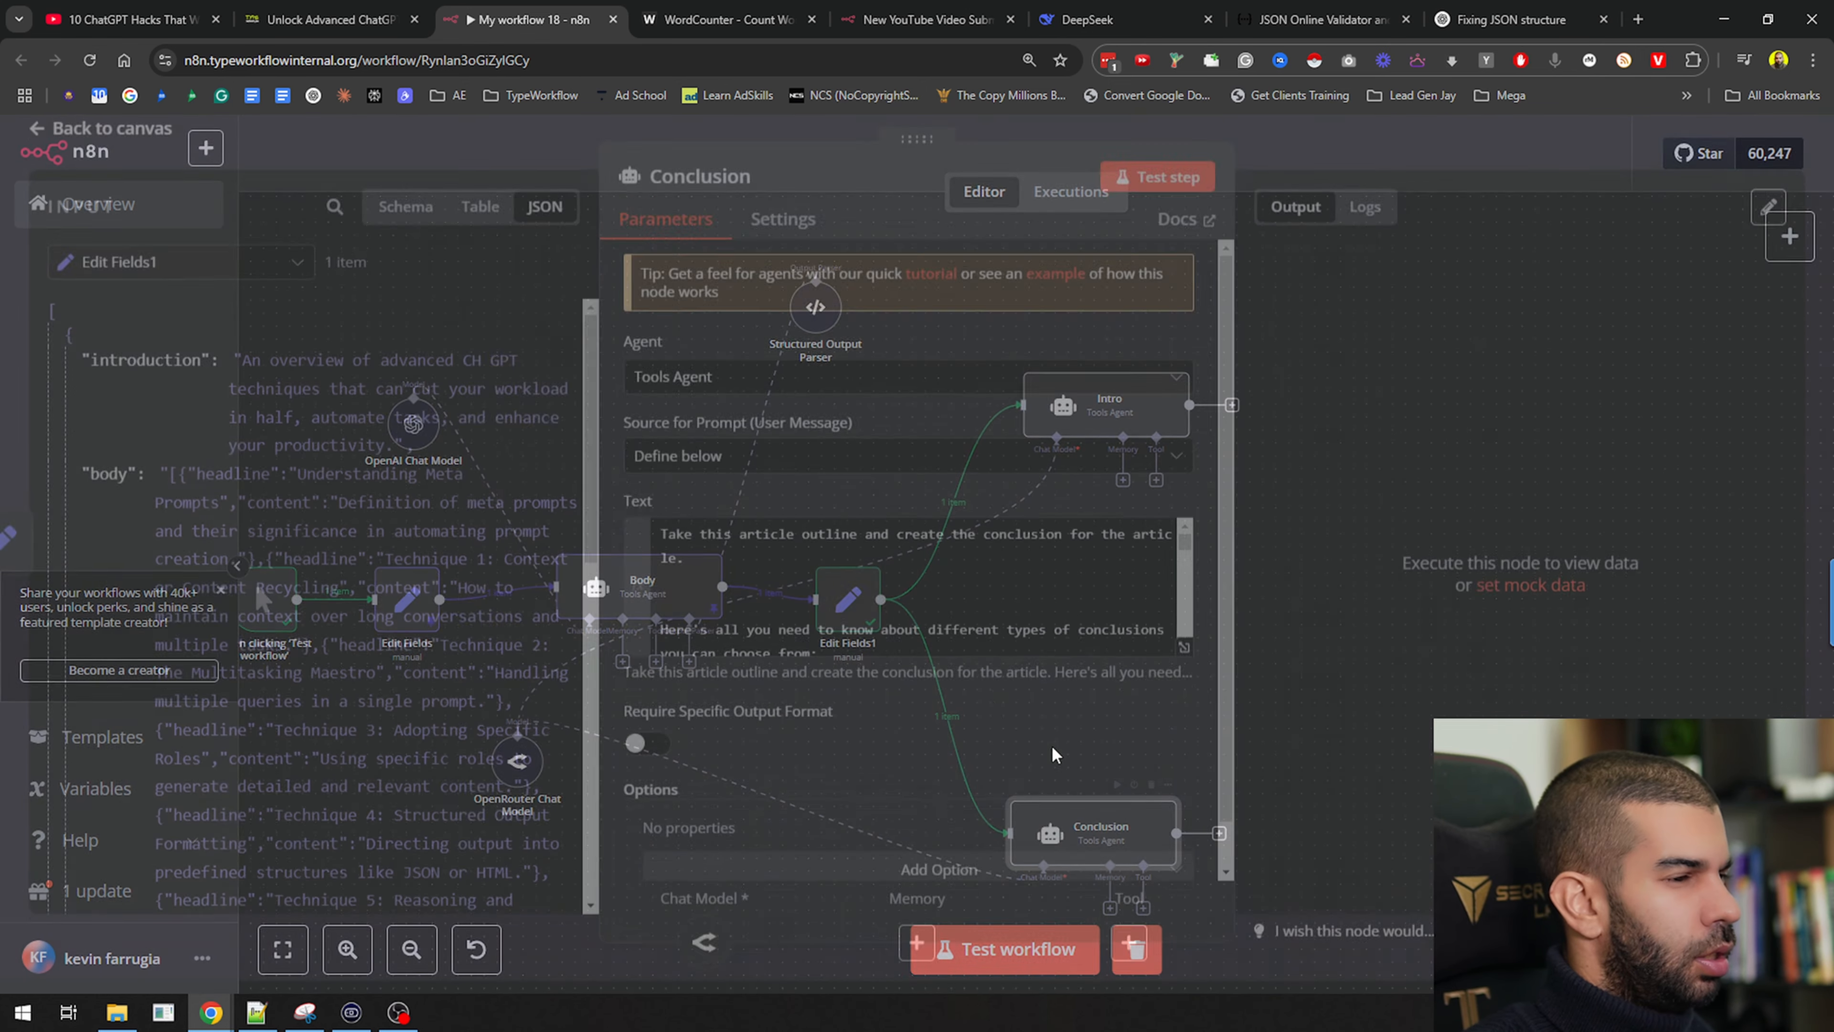
scroll(902, 579, "down", 5)
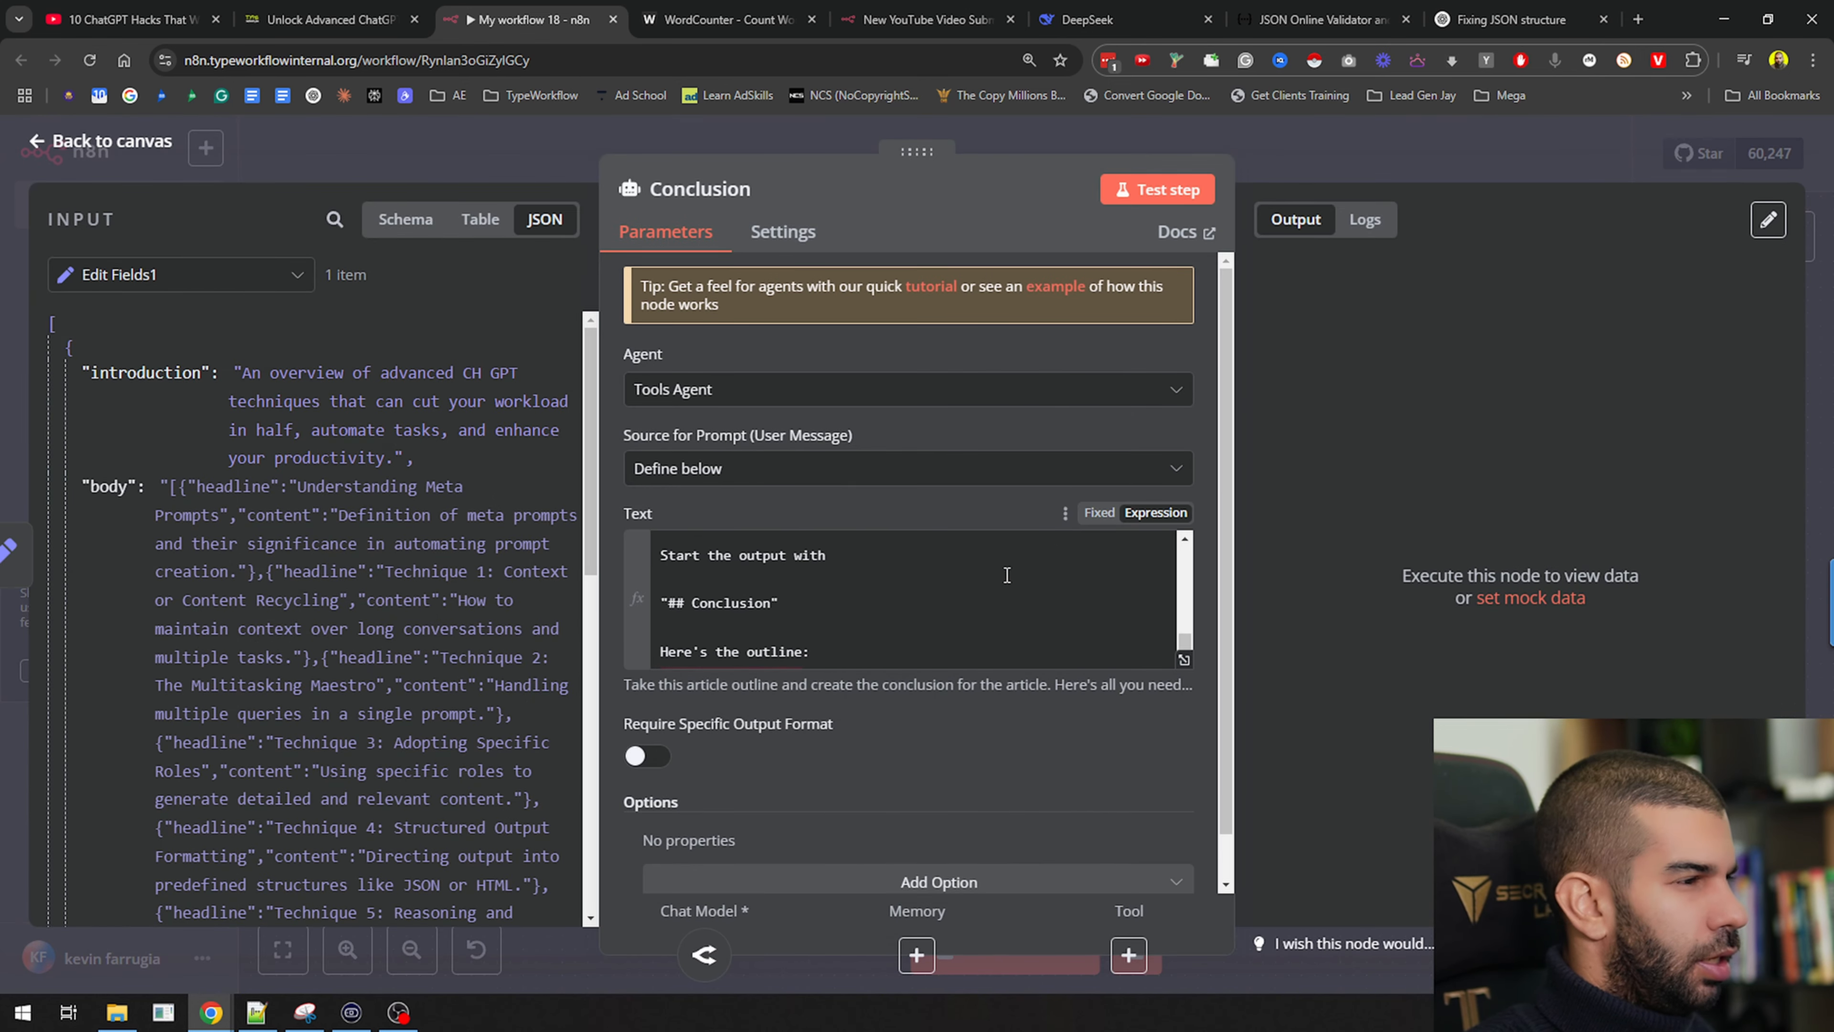
left_click(732, 609)
key("ctrl+shift+End")
key("BackSpace")
type("BODY: {{ $json.body }}  CONCLUSION: {{ $json.conclusion }}")
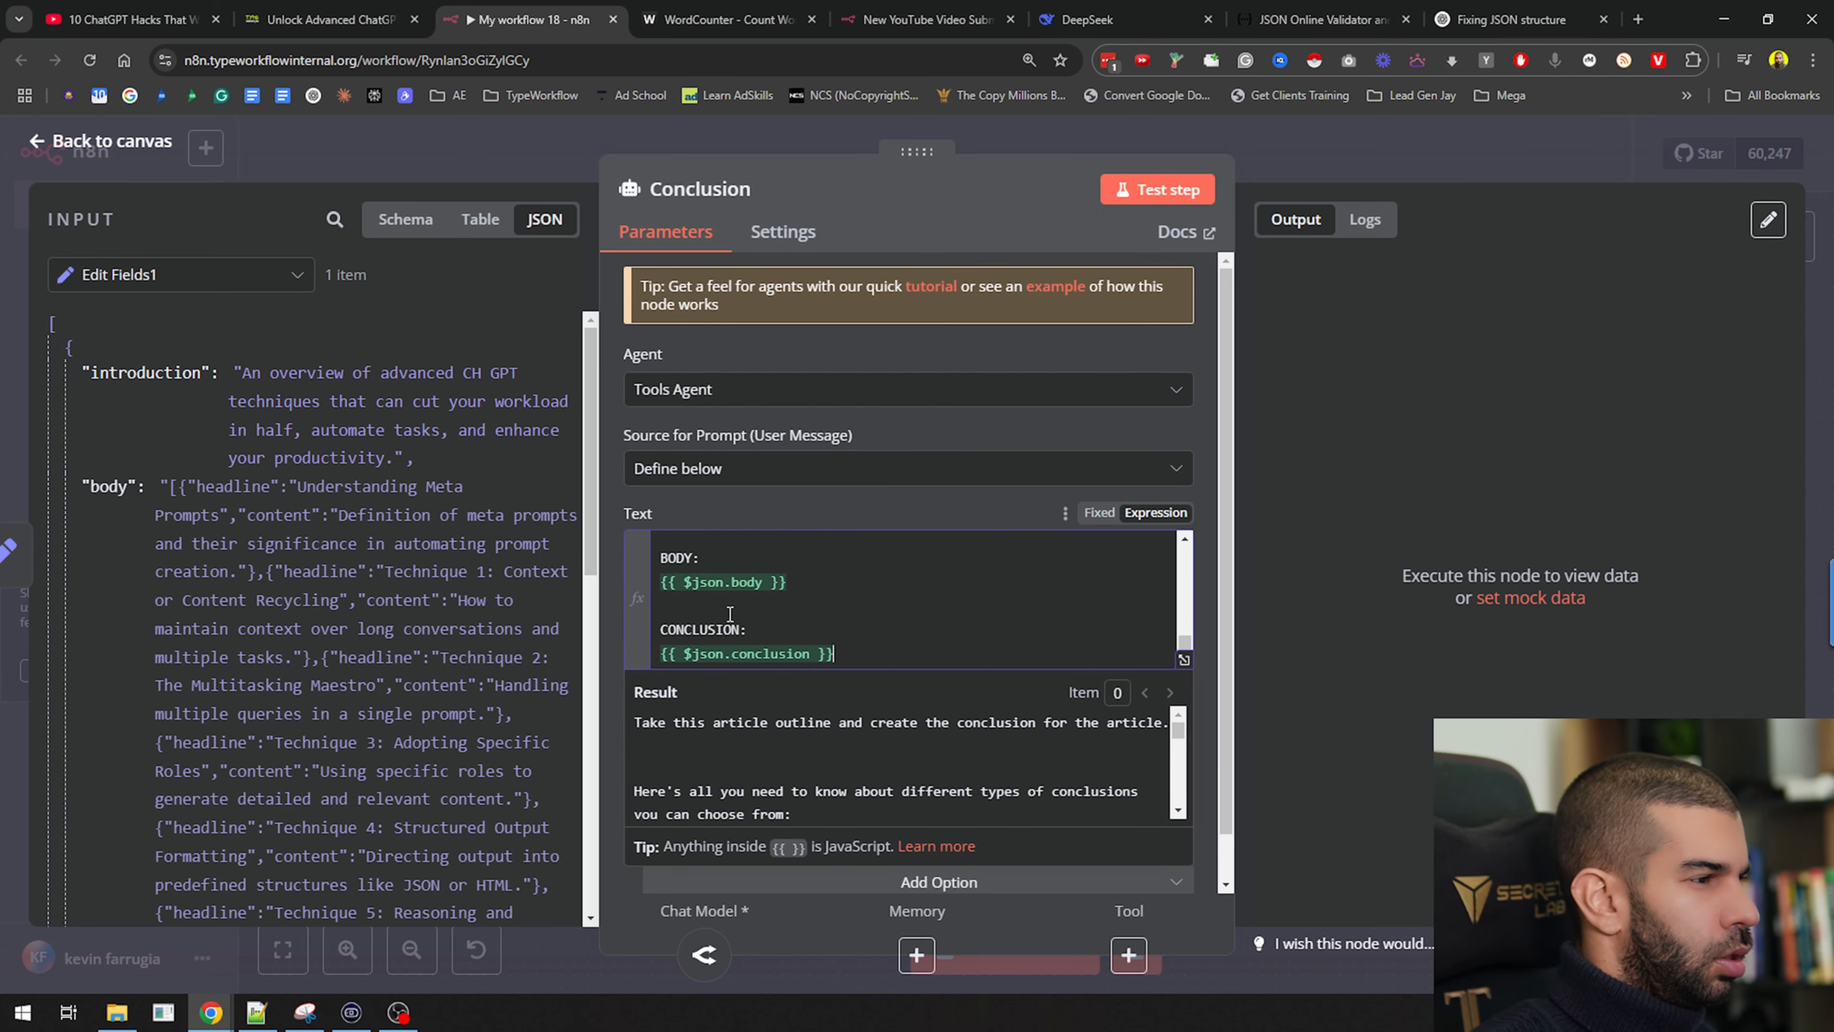
left_click(1183, 660)
left_click_drag(639, 304, 897, 319)
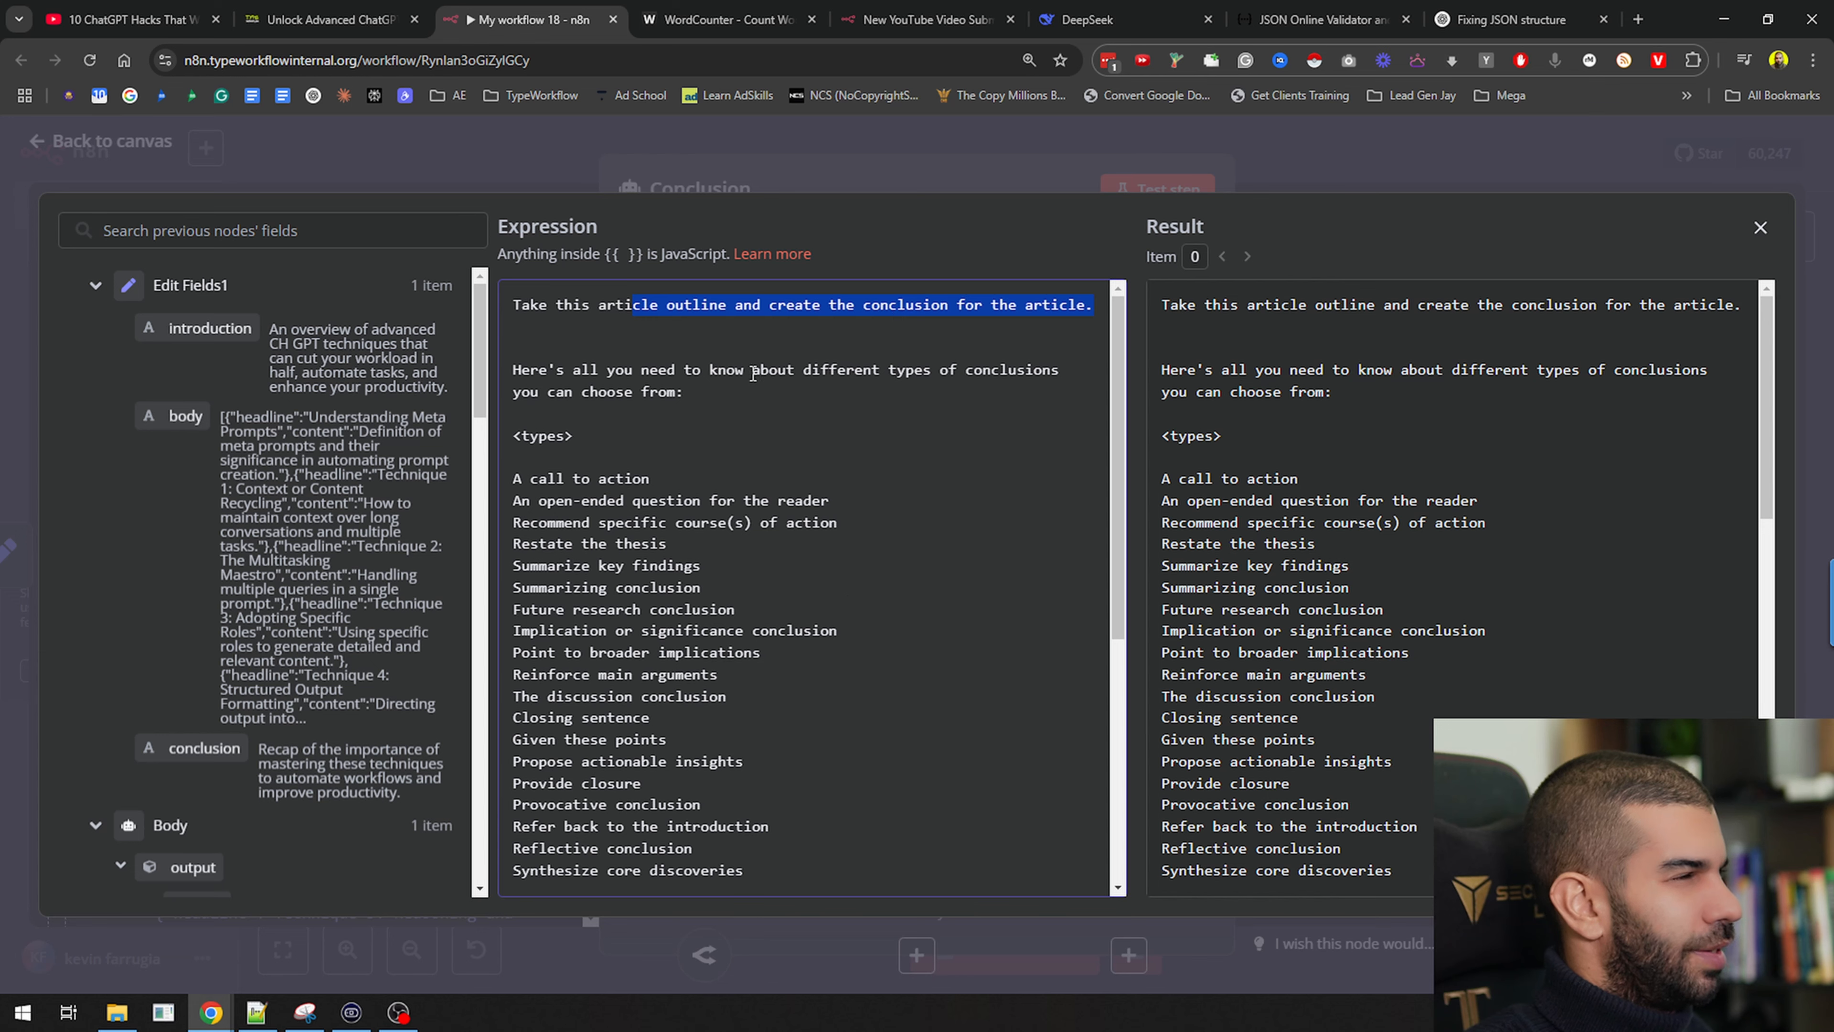
scroll(995, 390, "down", 5)
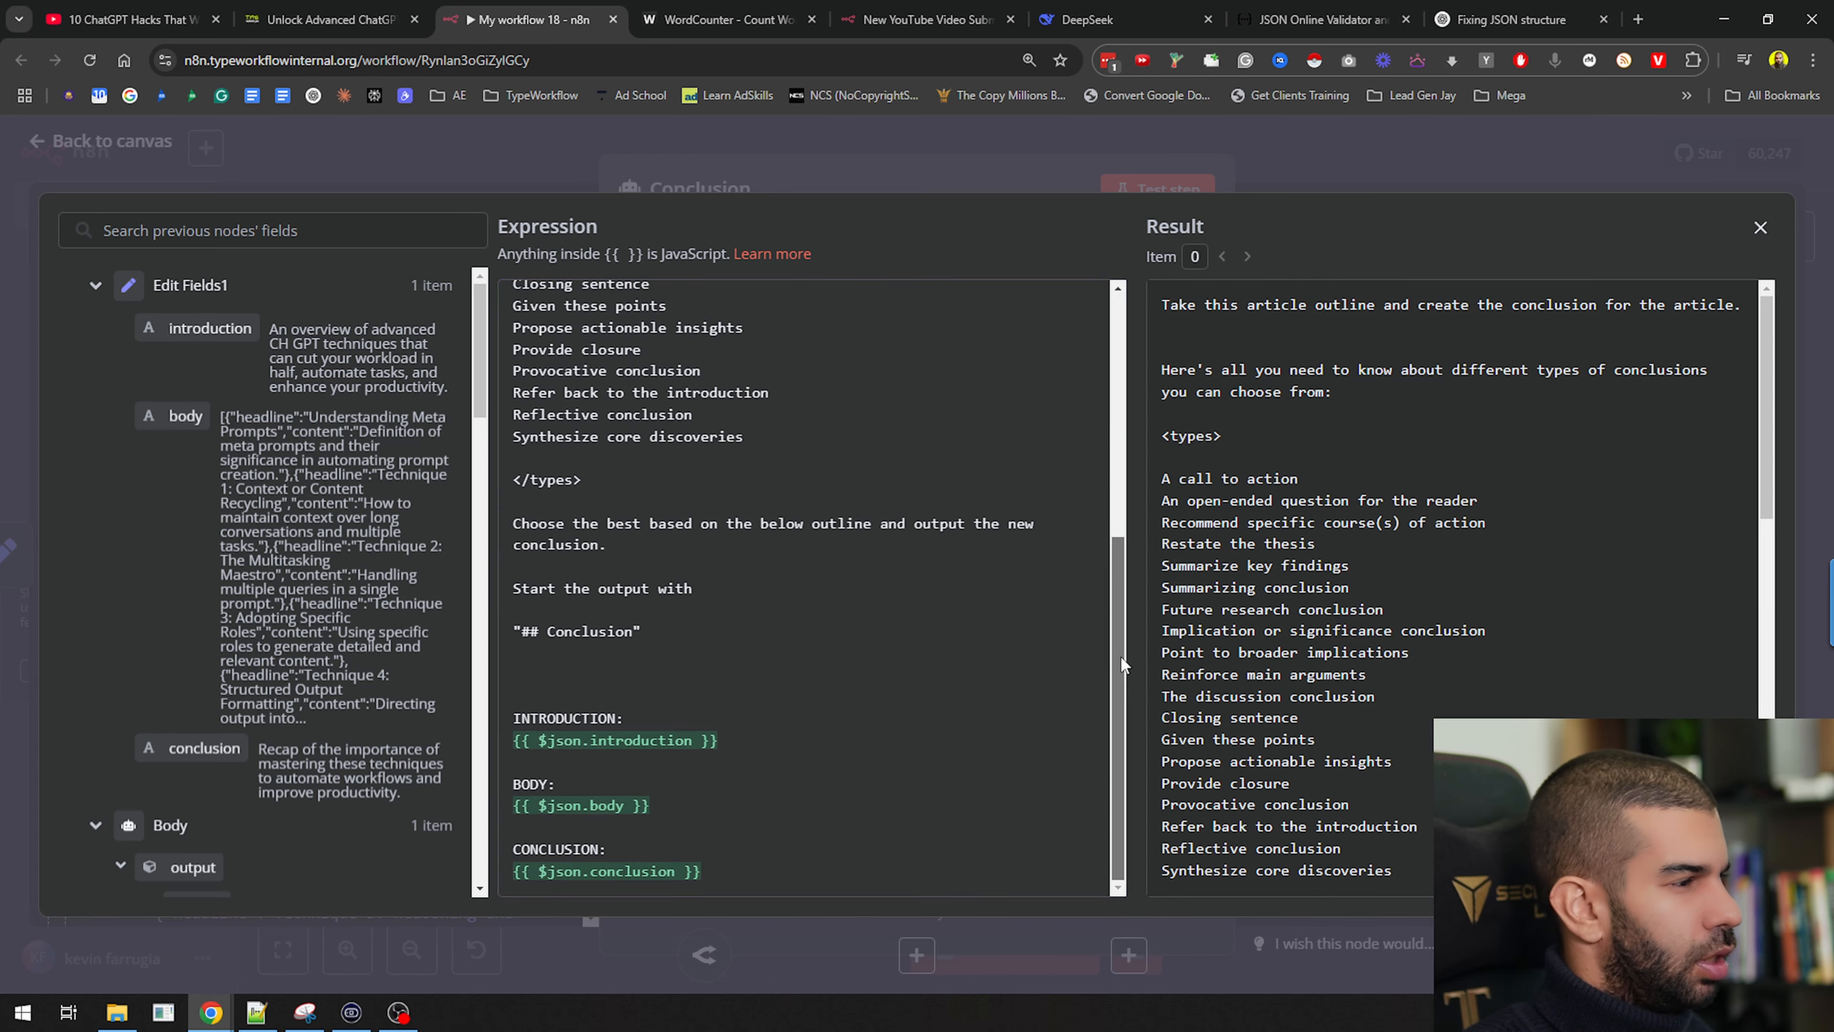
left_click(1293, 189)
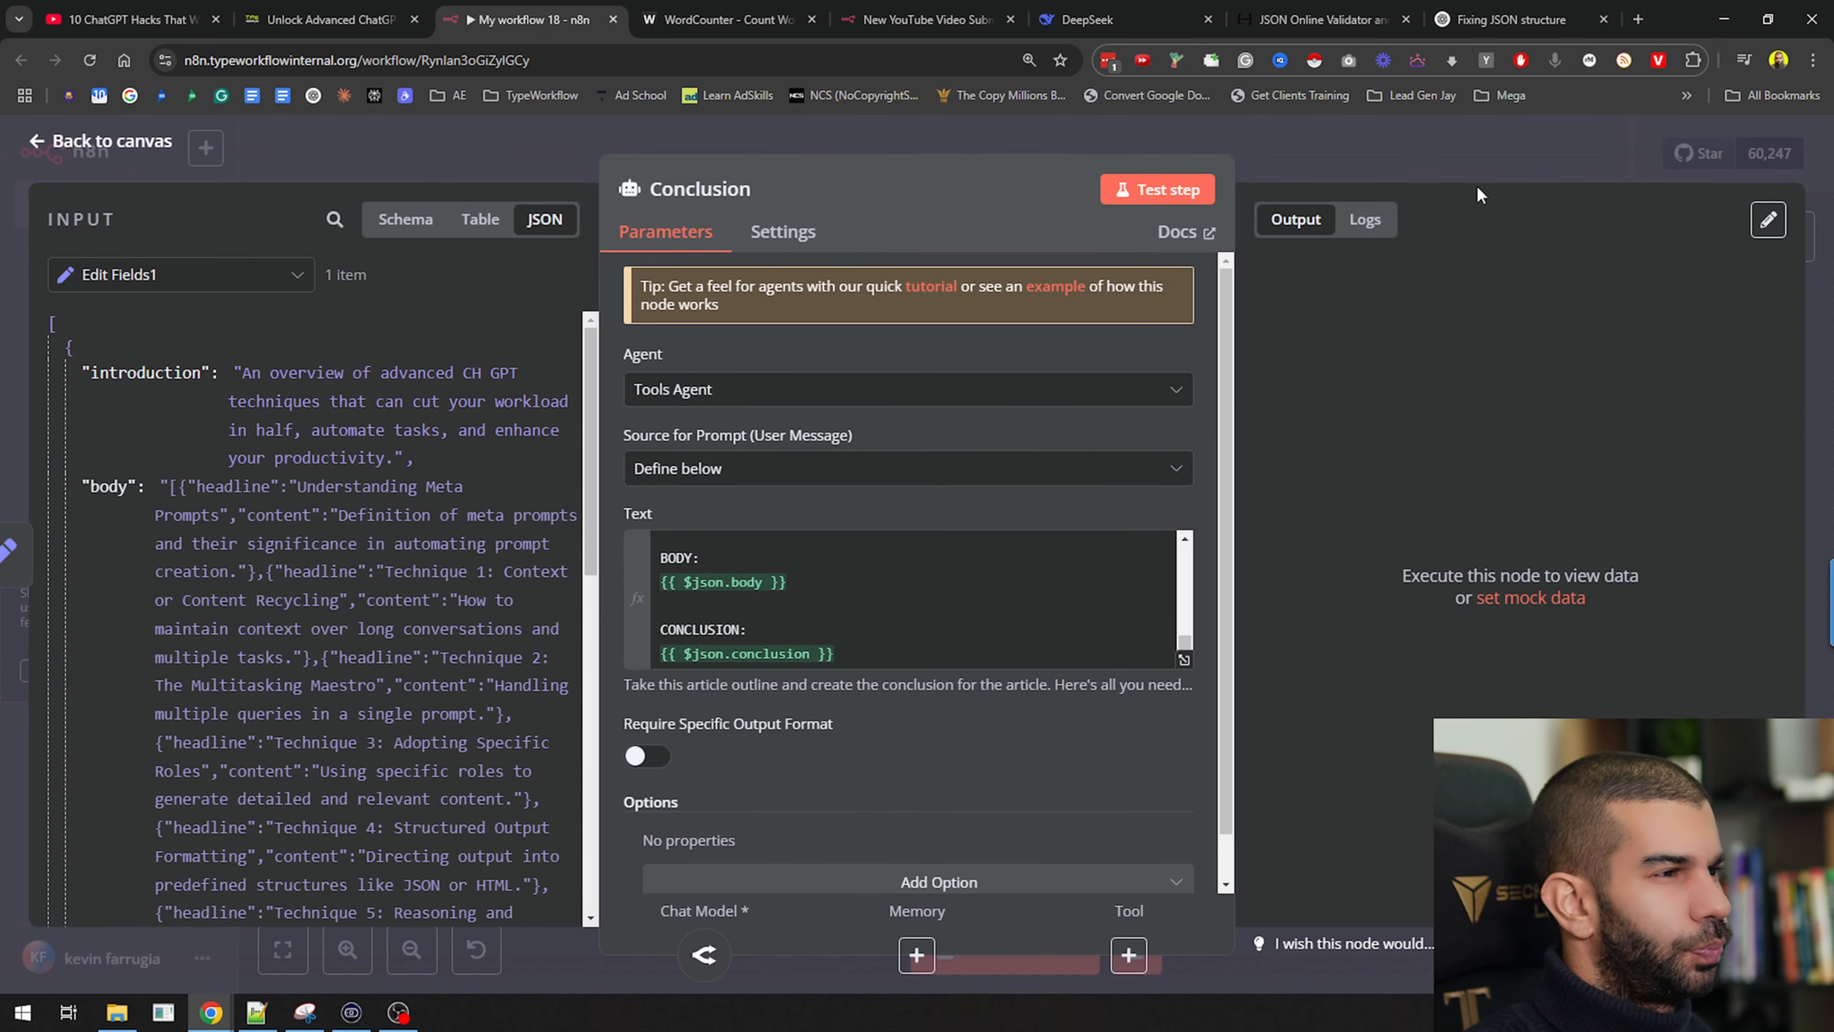
key("Escape")
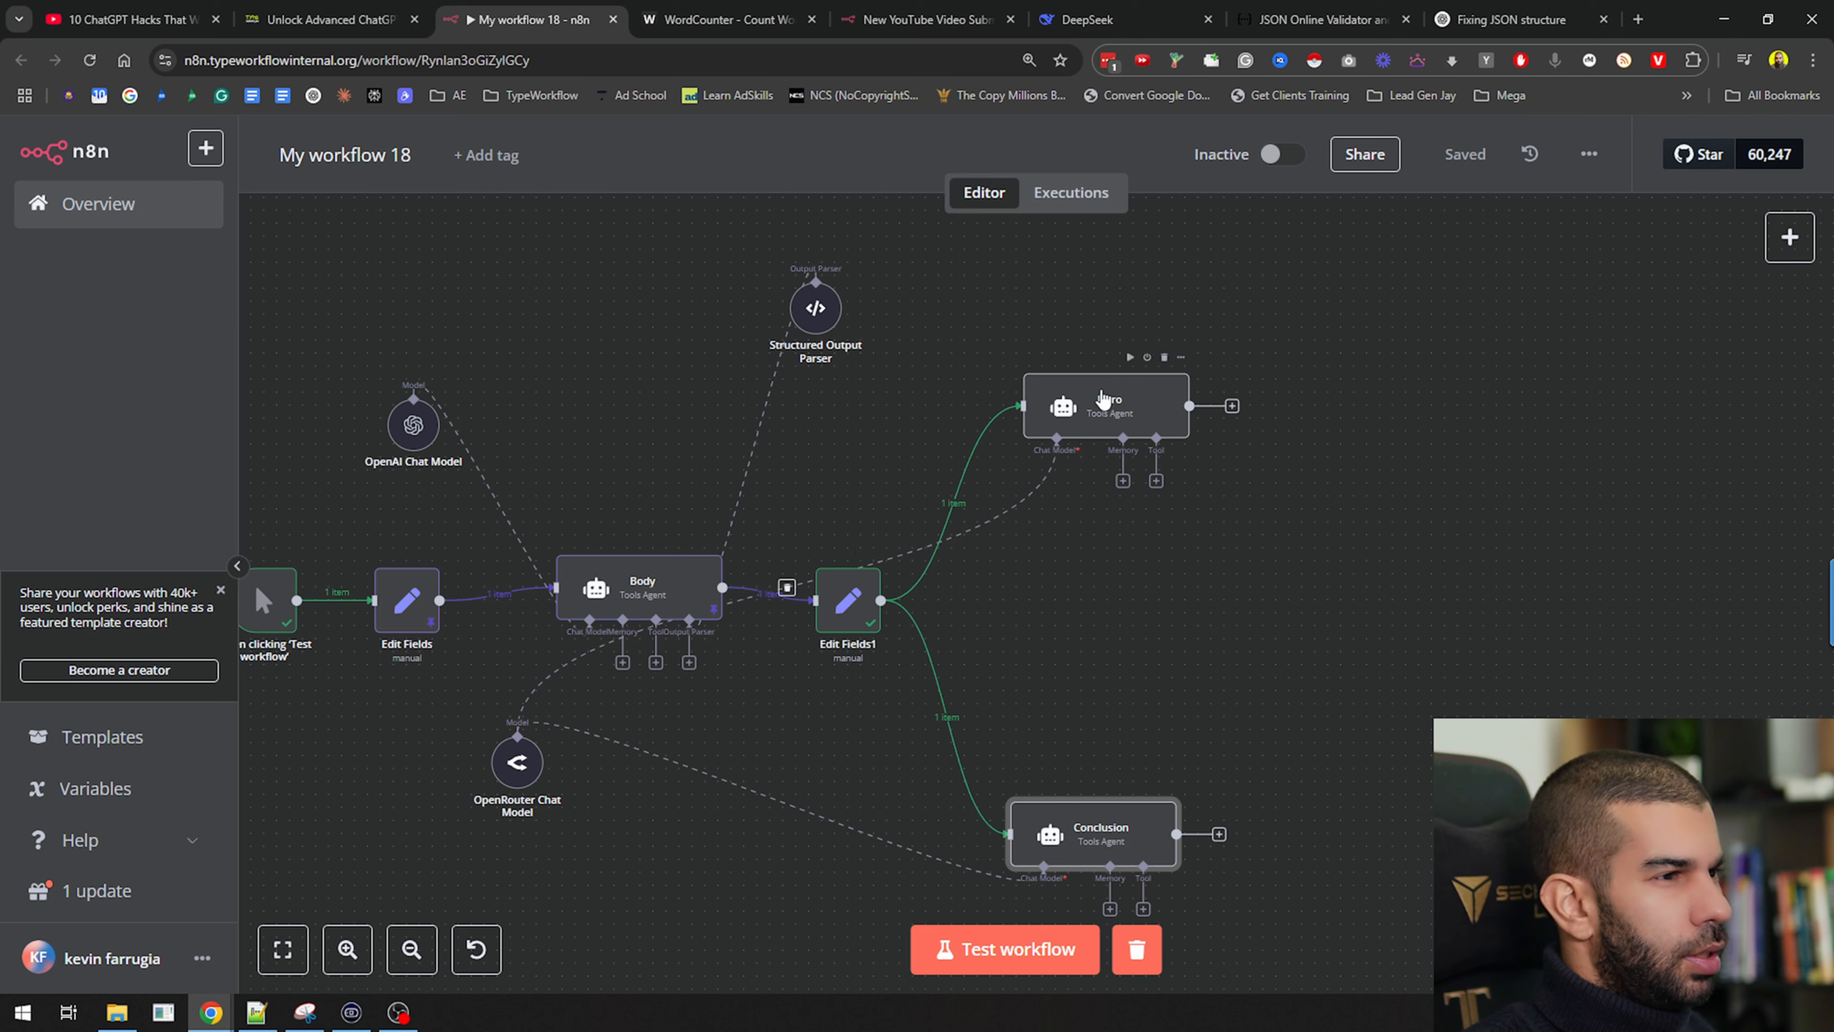
Run the whole workflow, then rerun the Intro agent
left_click(1130, 358)
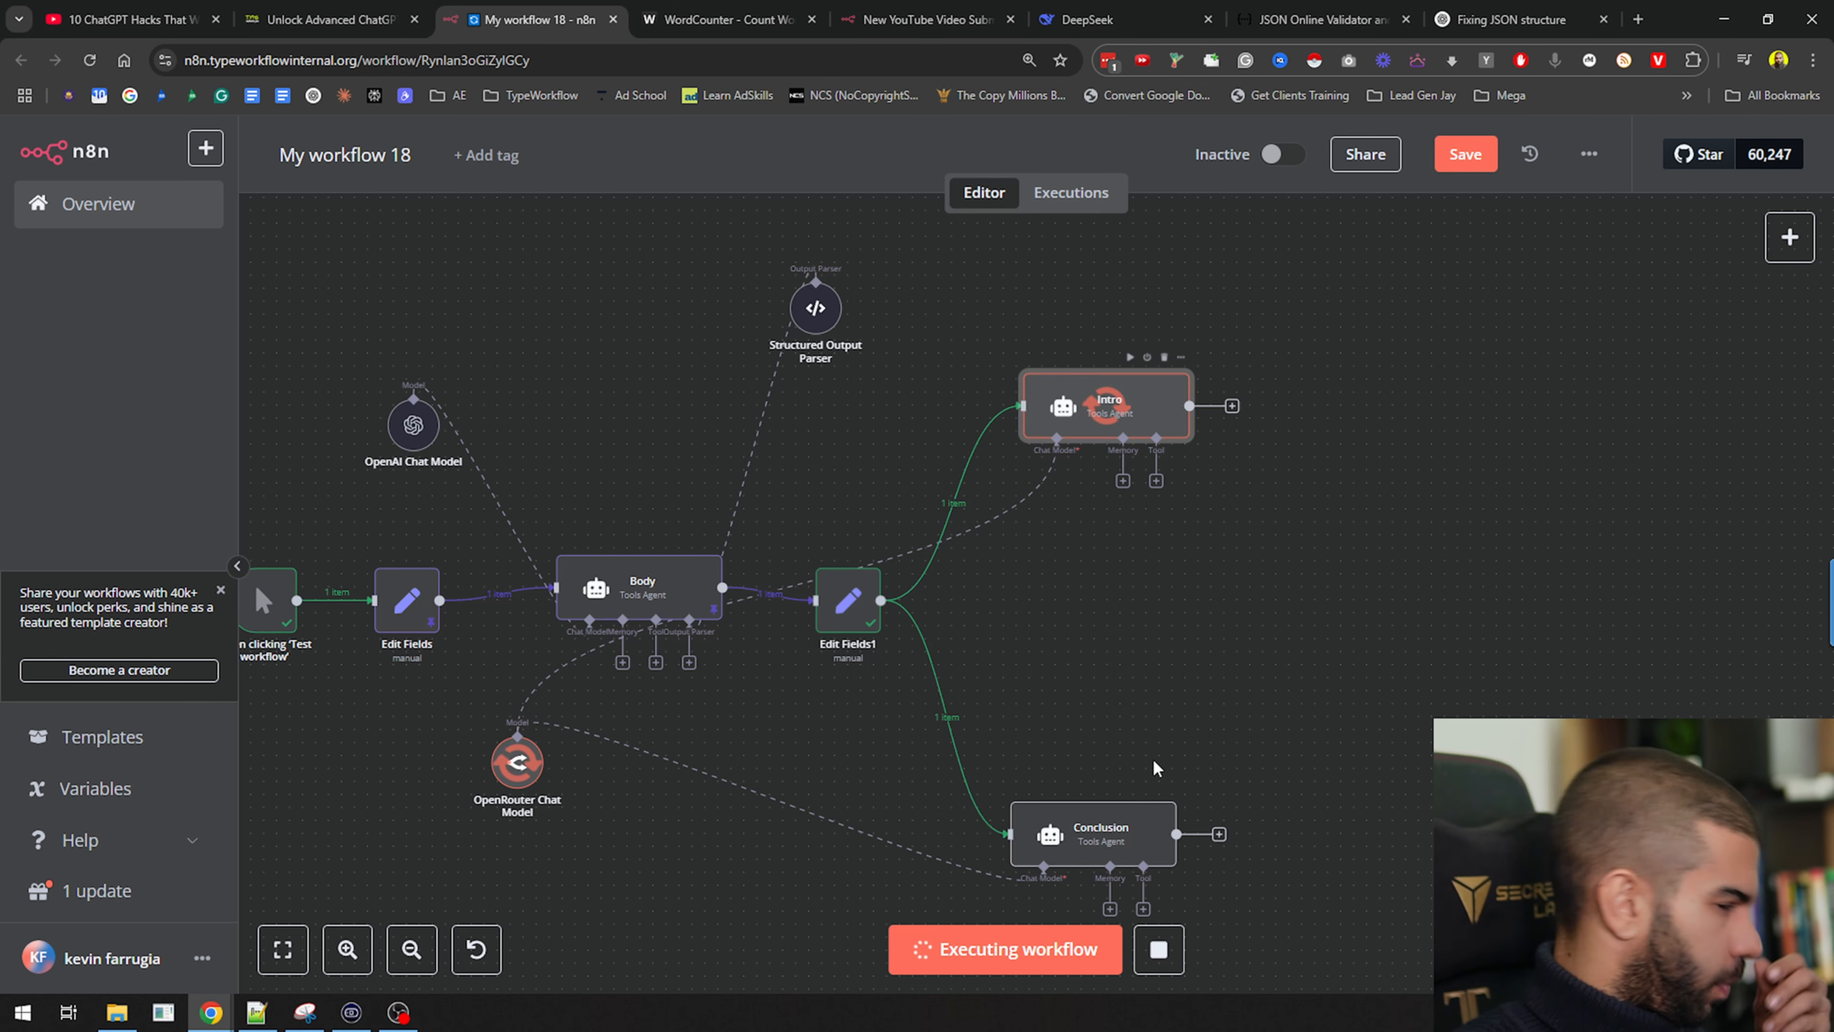
left_click(1118, 785)
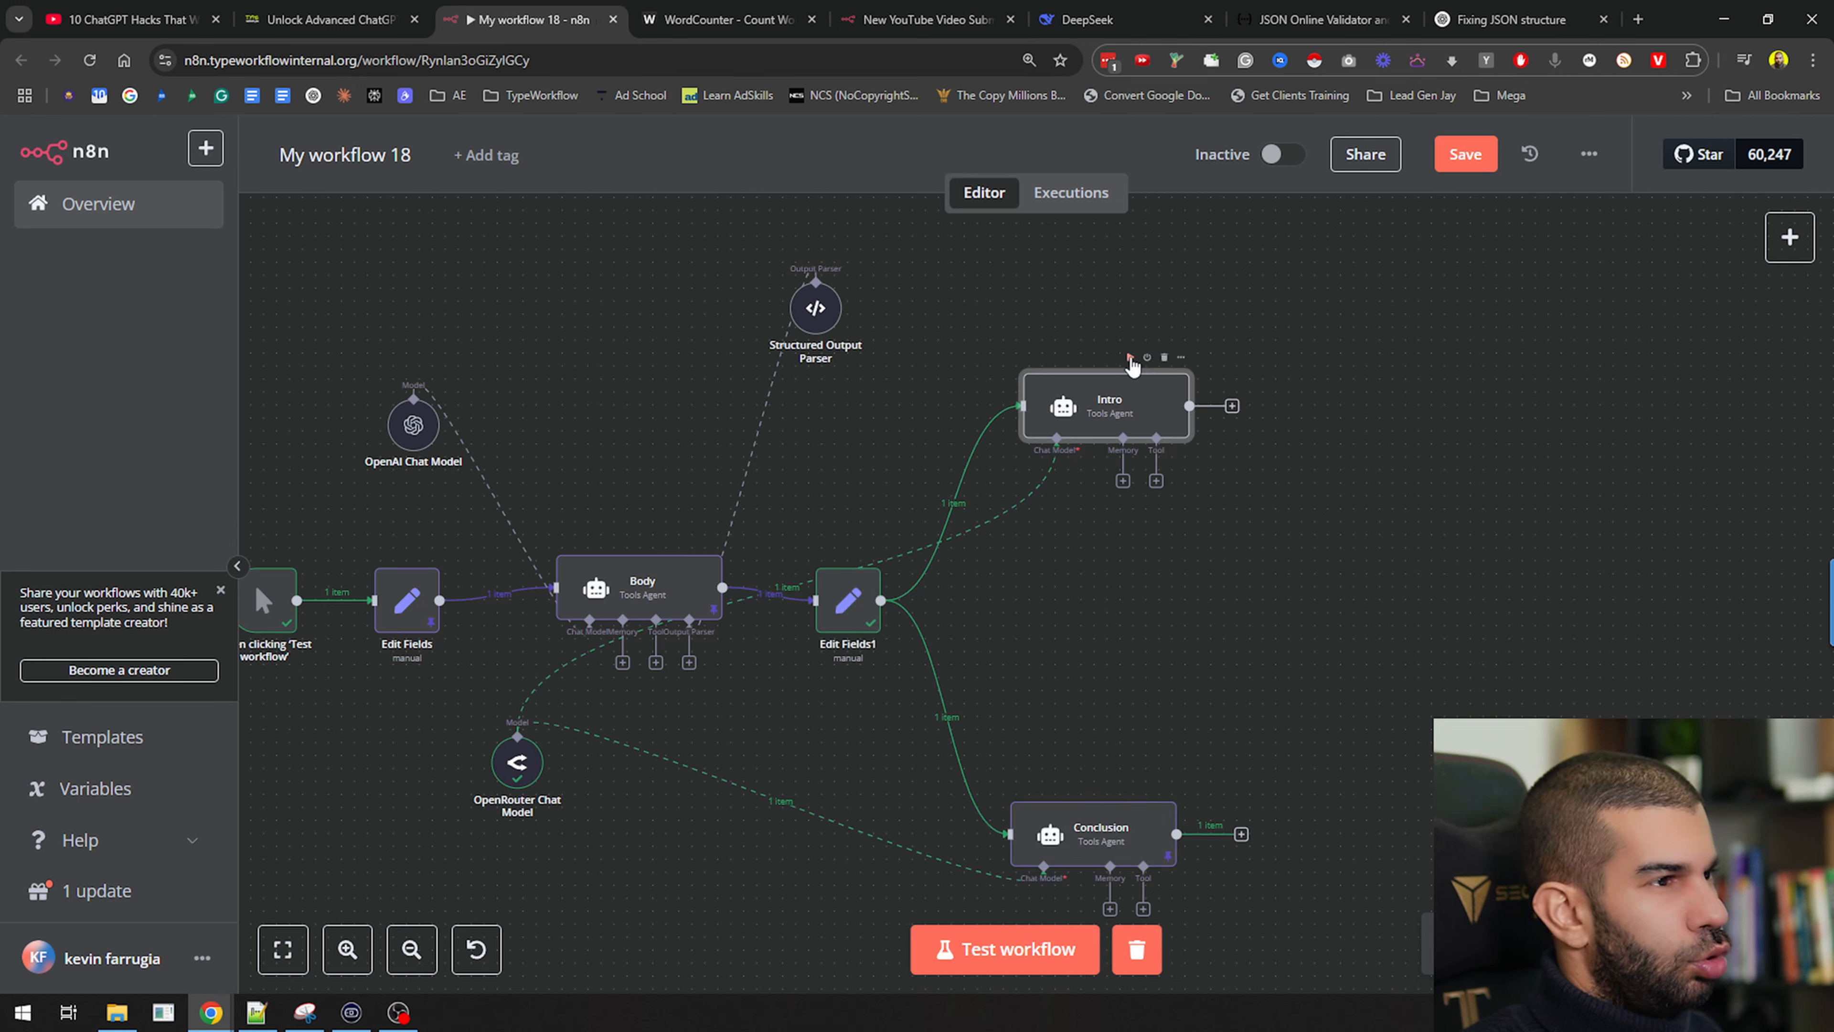
left_click(1131, 359)
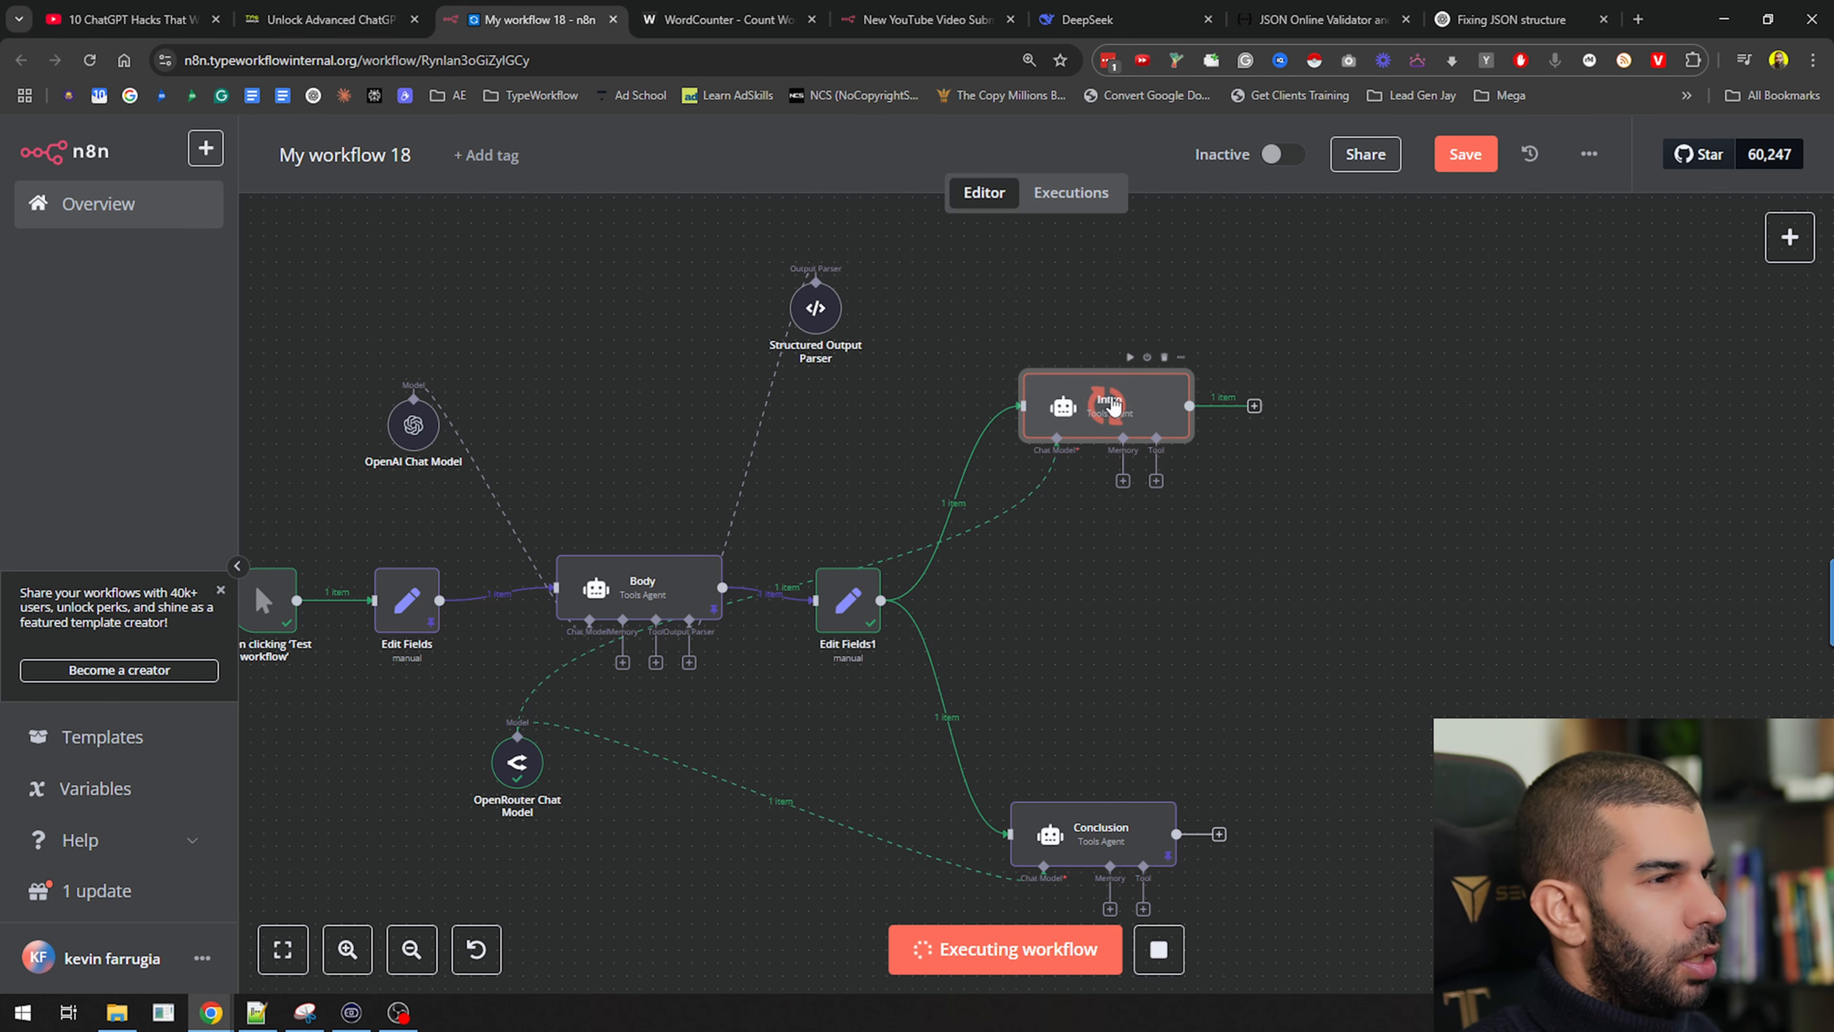
Inspect the Intro and Conclusion outputs, noting the unwanted preamble and heading
double_click(1136, 404)
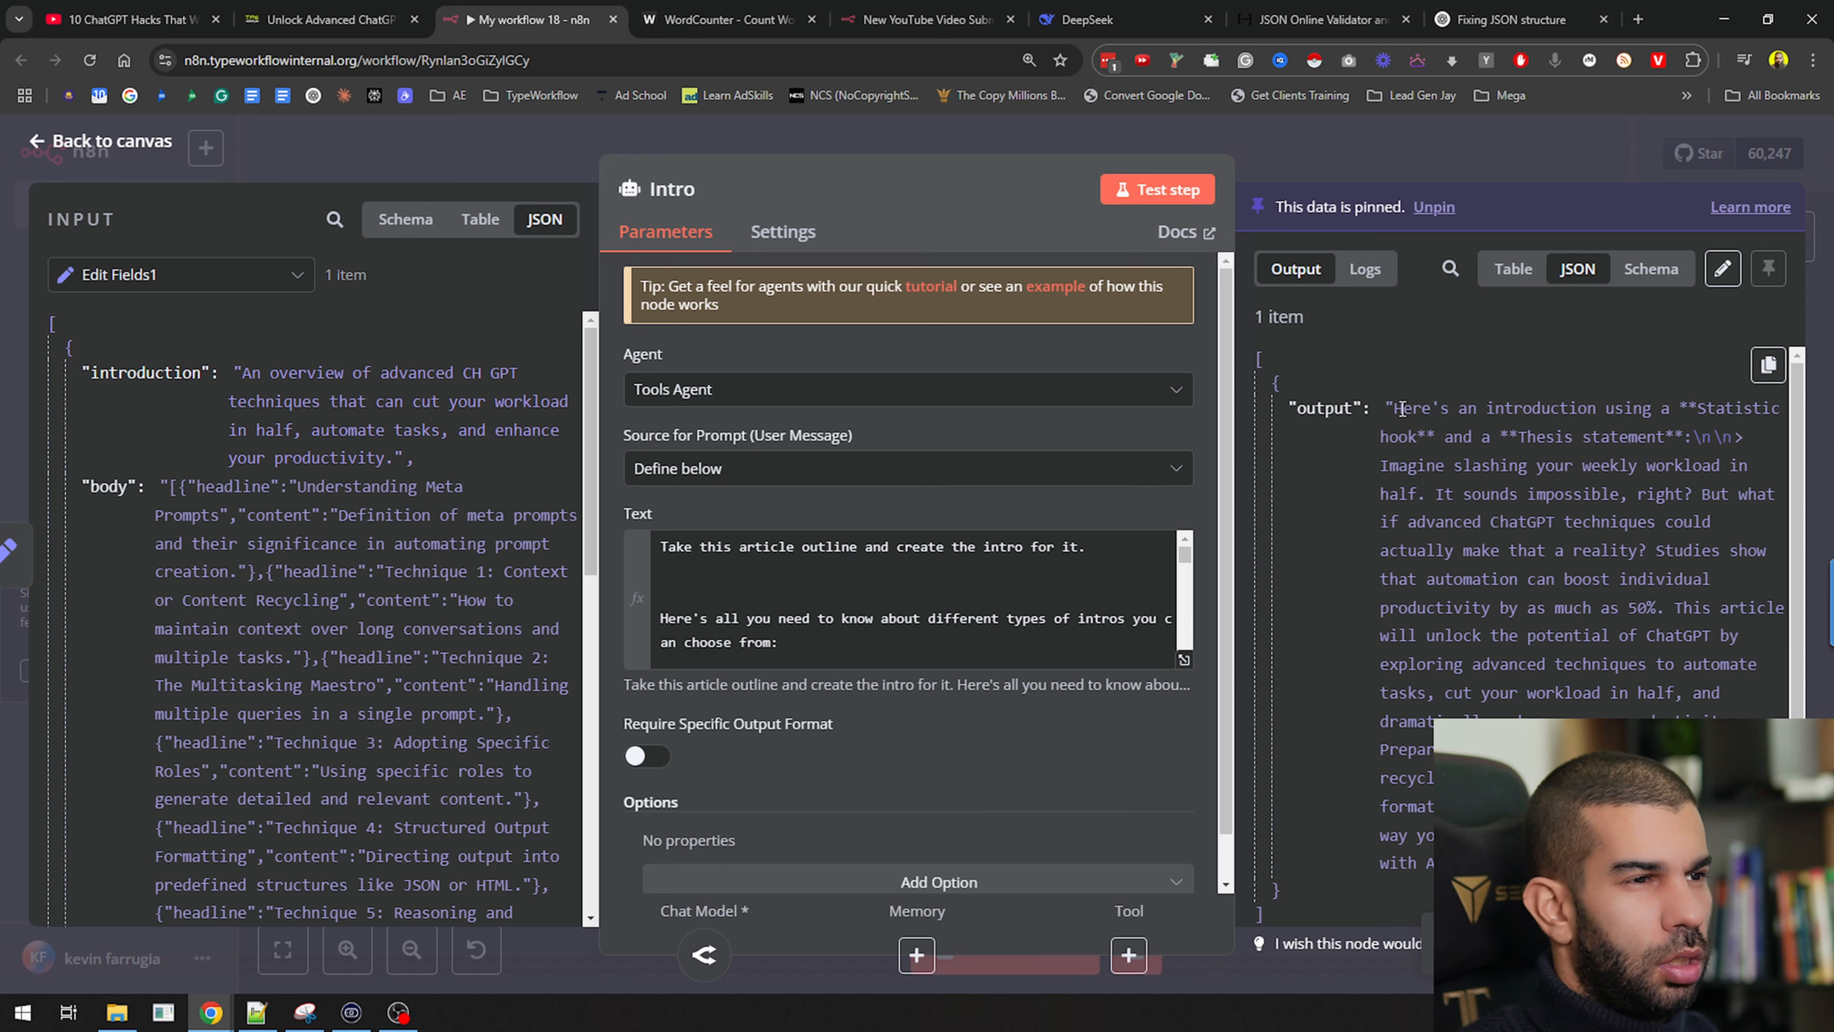
left_click_drag(1401, 409, 1659, 417)
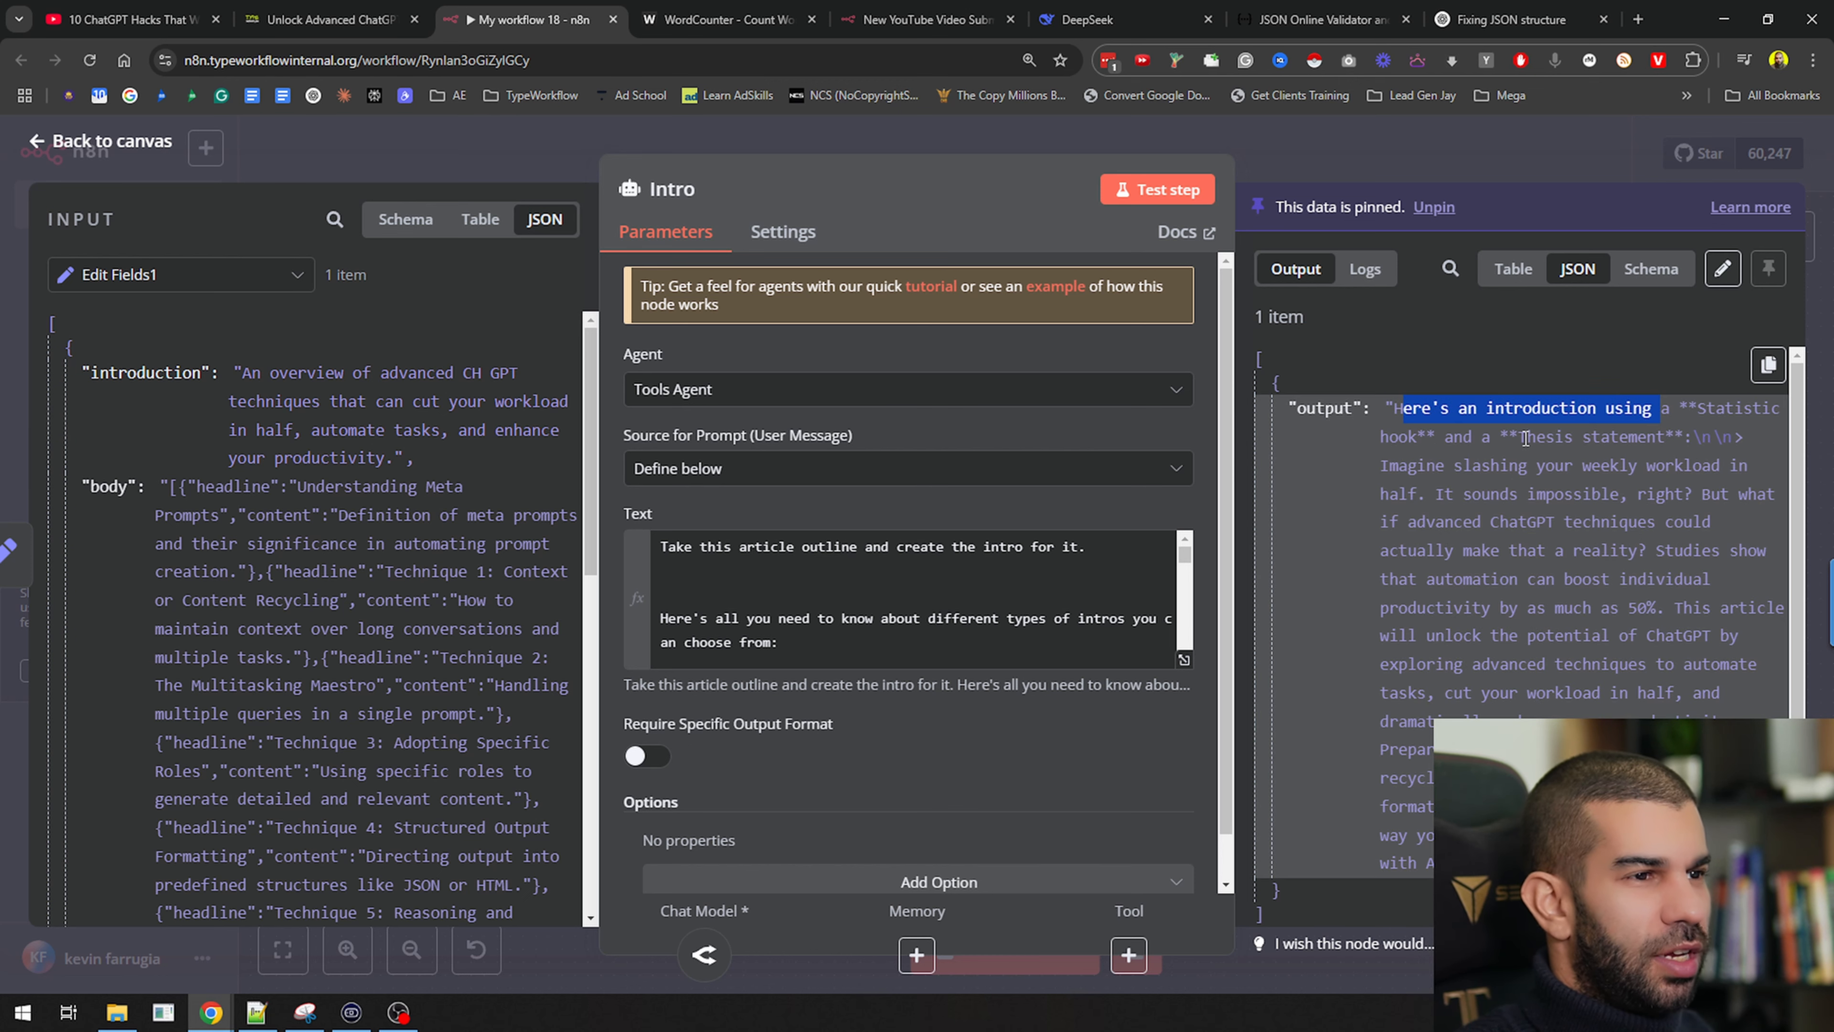
left_click(1438, 427)
left_click_drag(1401, 410, 1692, 438)
left_click(1422, 162)
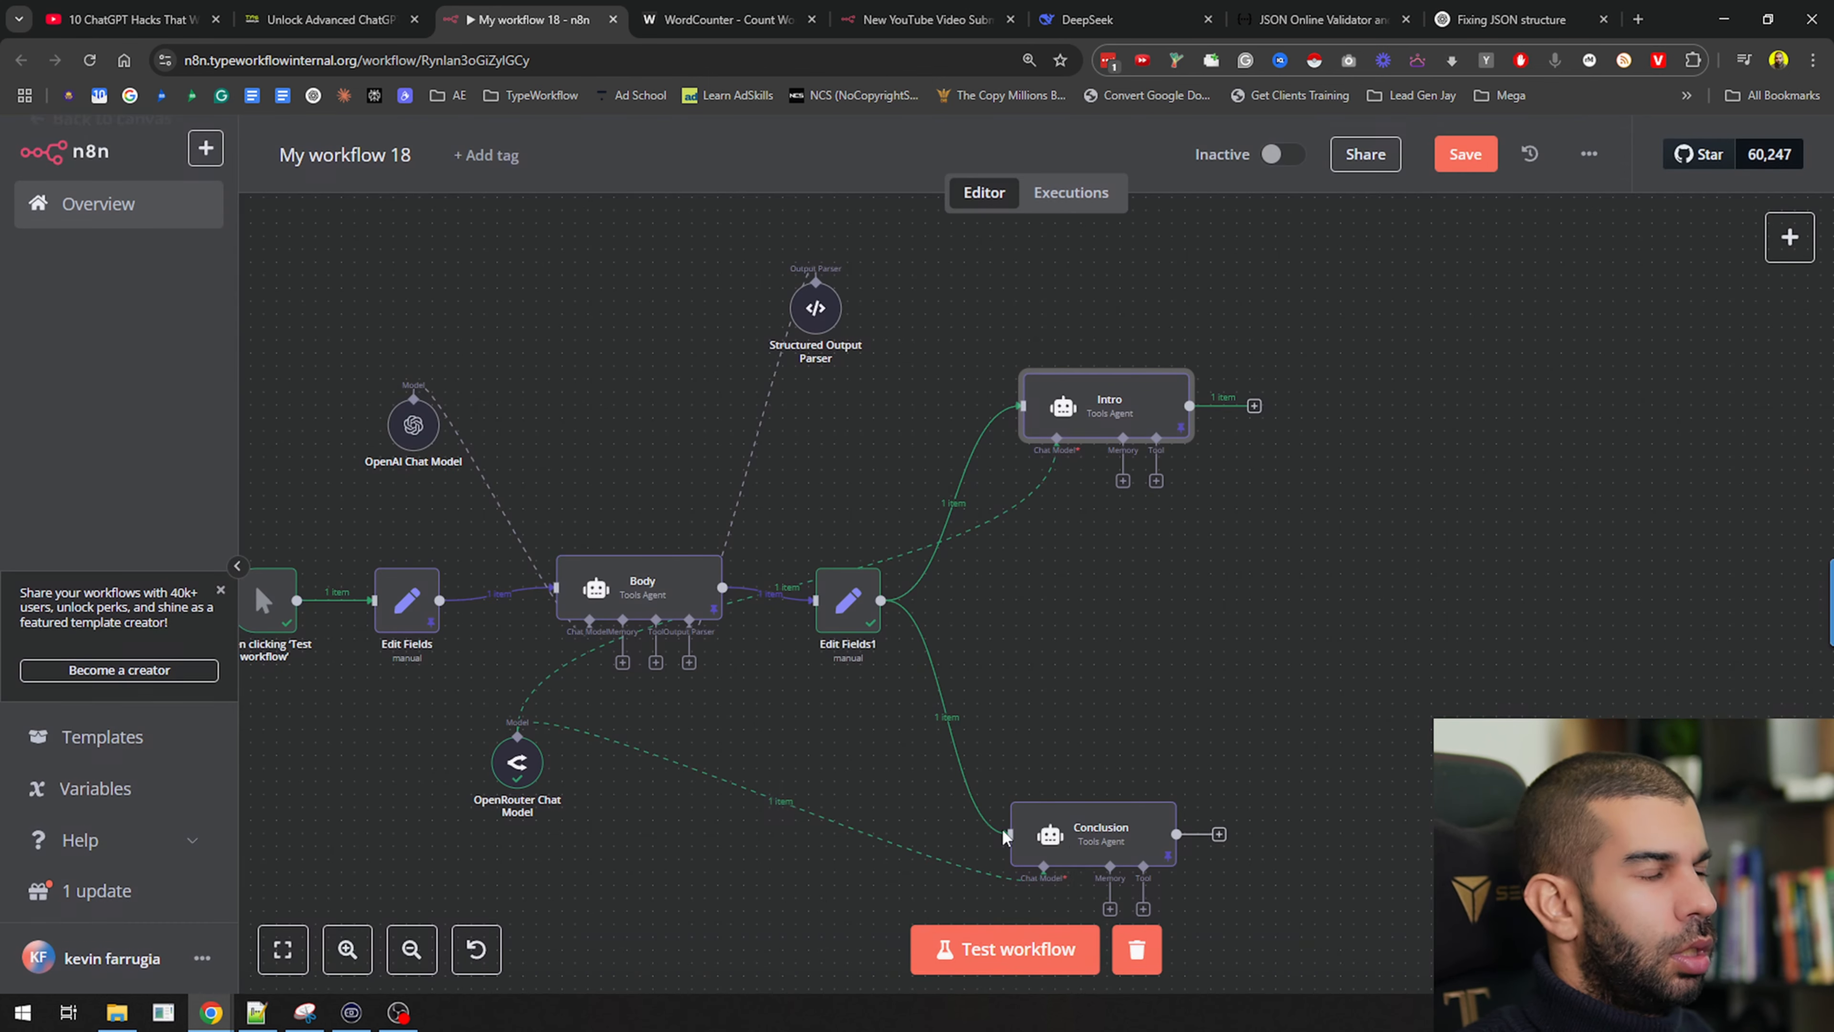
double_click(1077, 825)
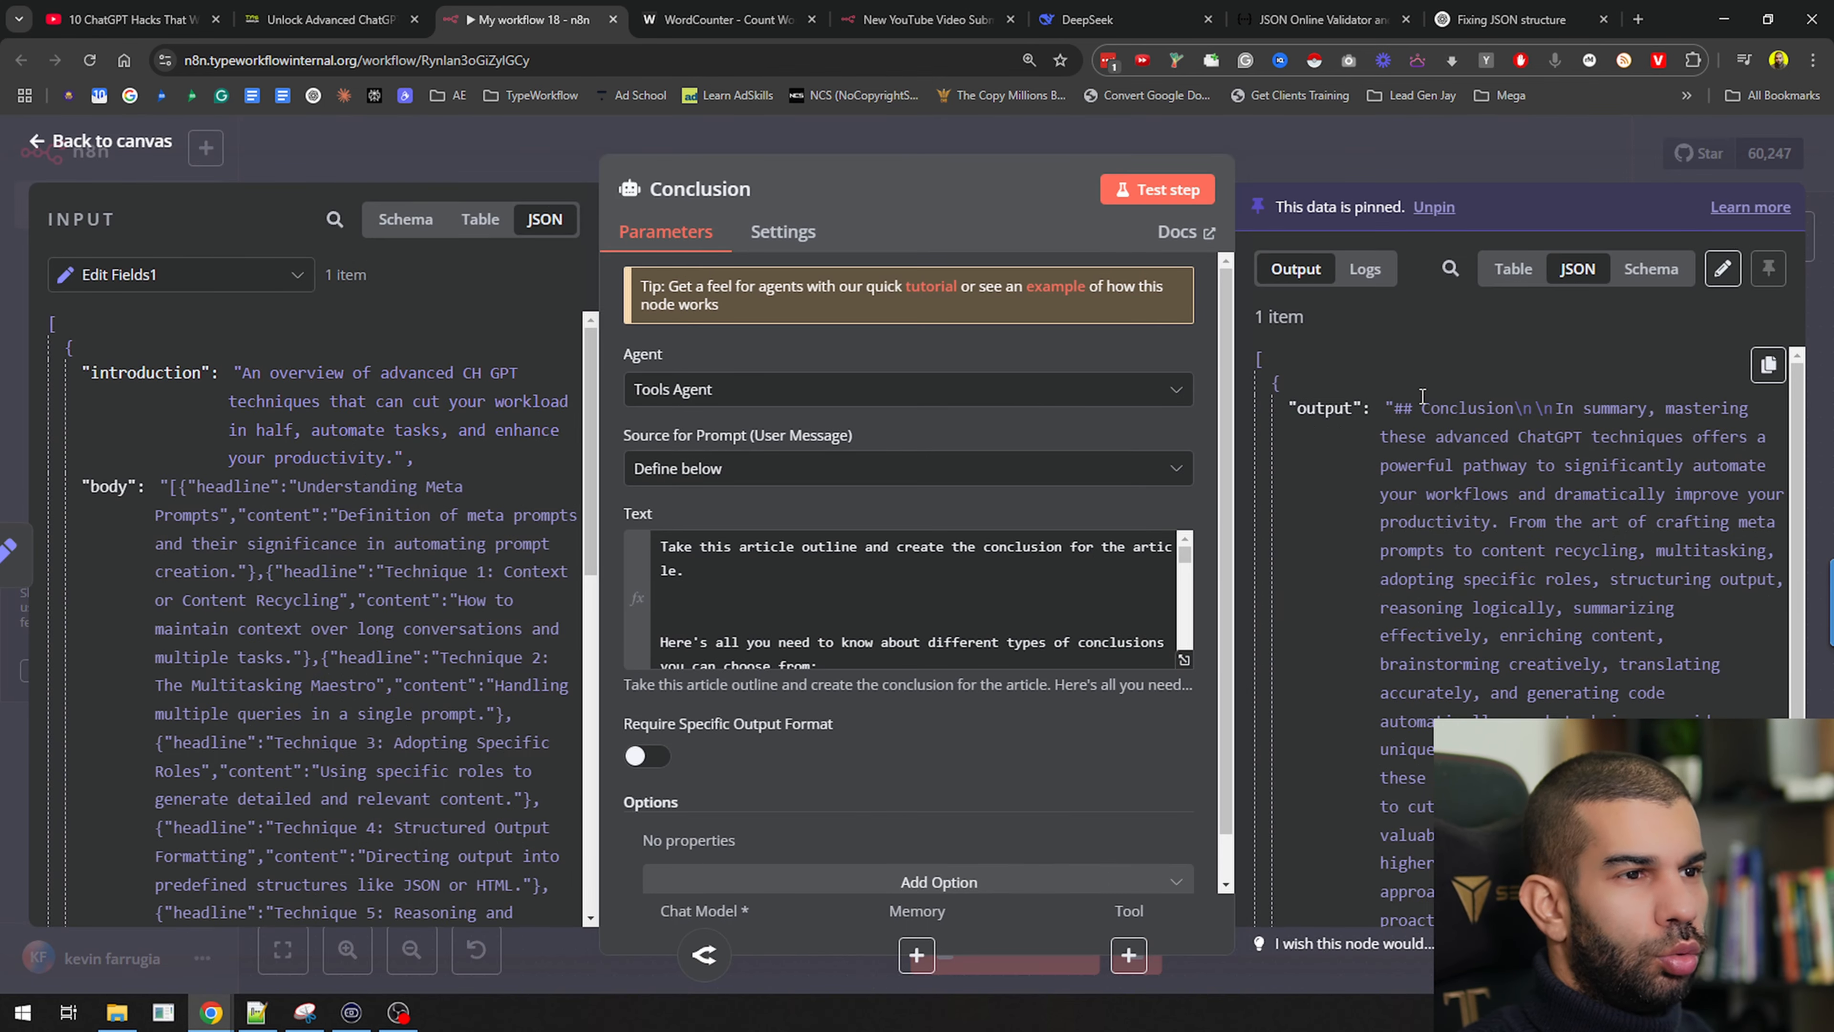
left_click_drag(1399, 407, 1469, 410)
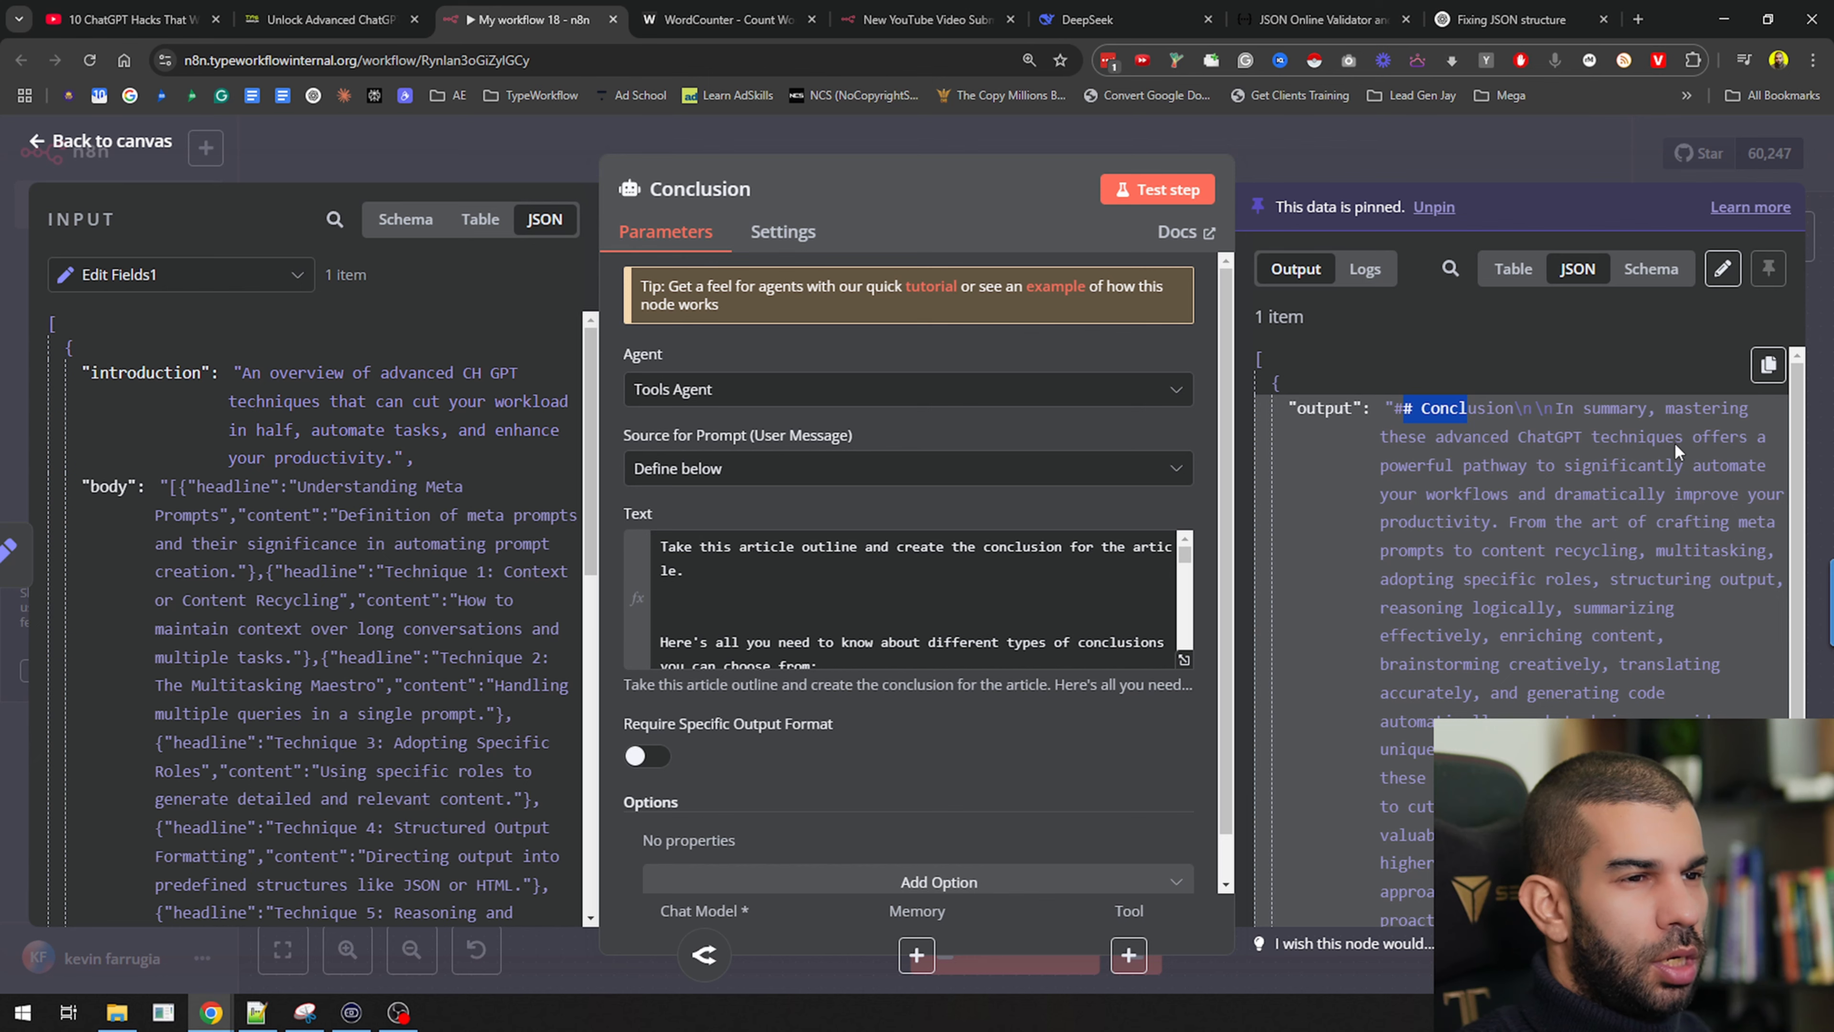
left_click(1480, 169)
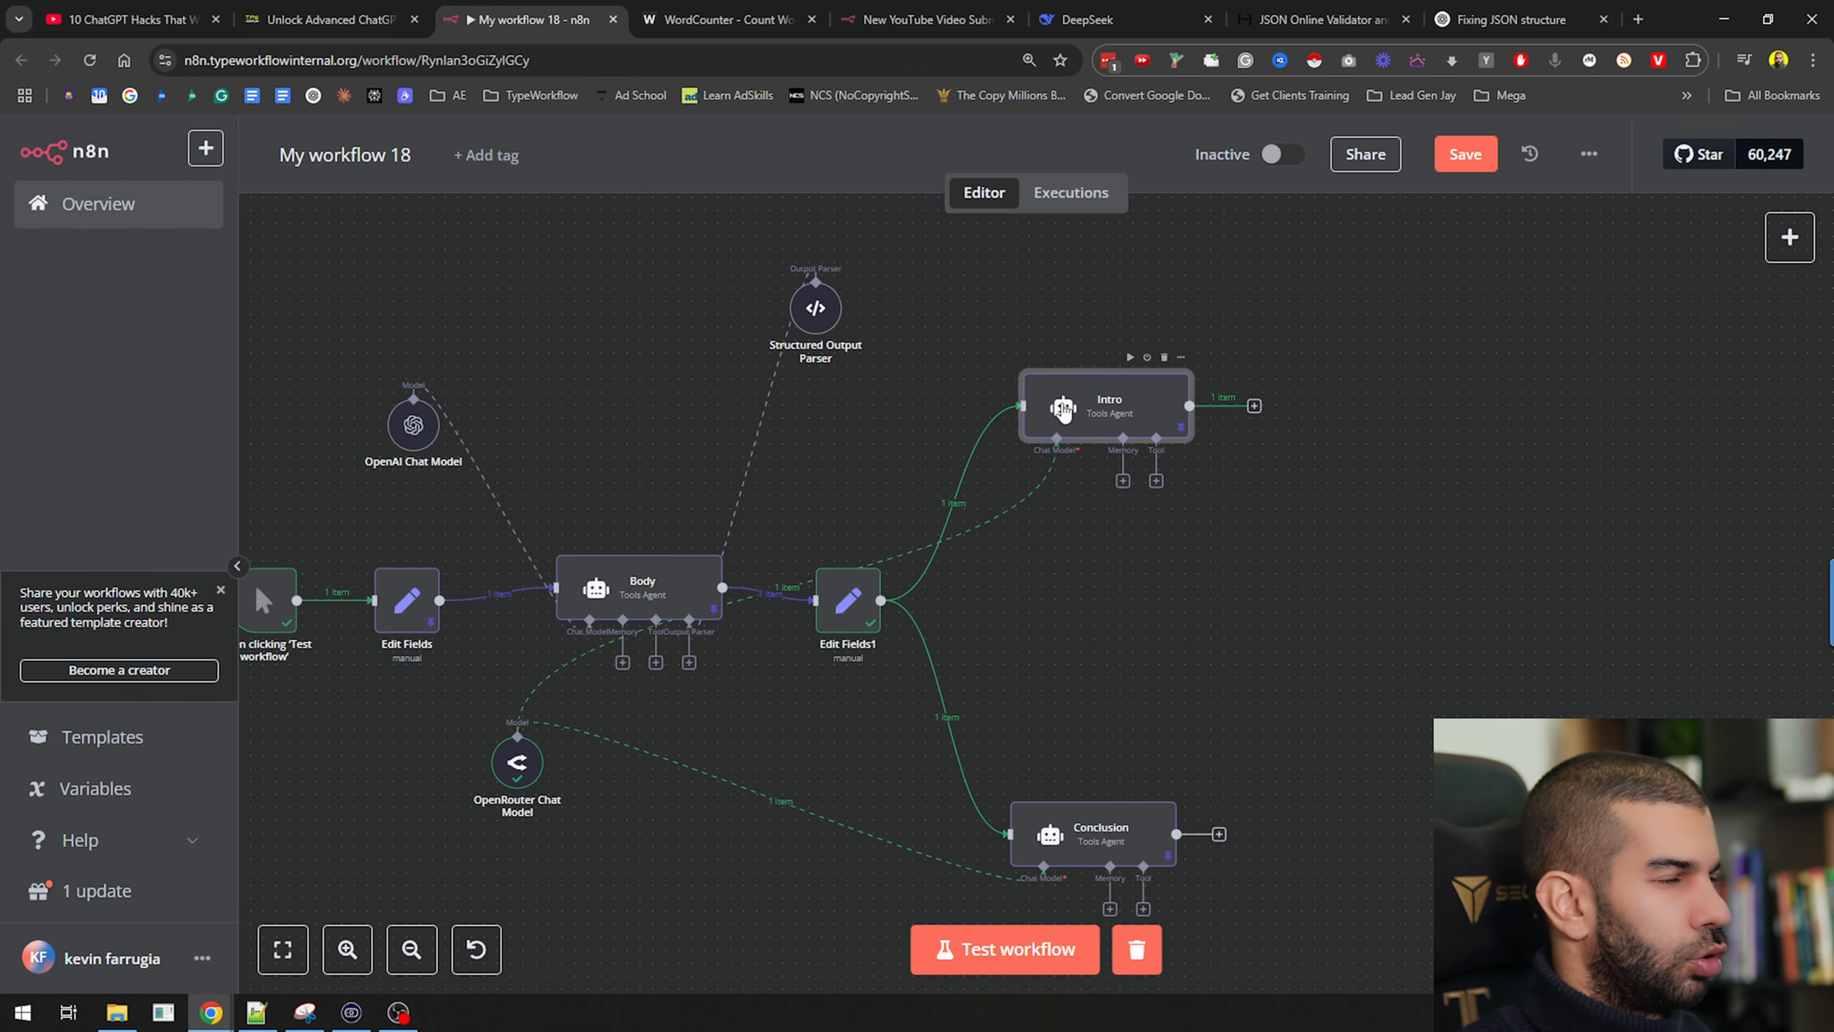
Replace the Intro prompt's outline line with a 'Rule:' paragraph forbidding any preamble
double_click(1072, 443)
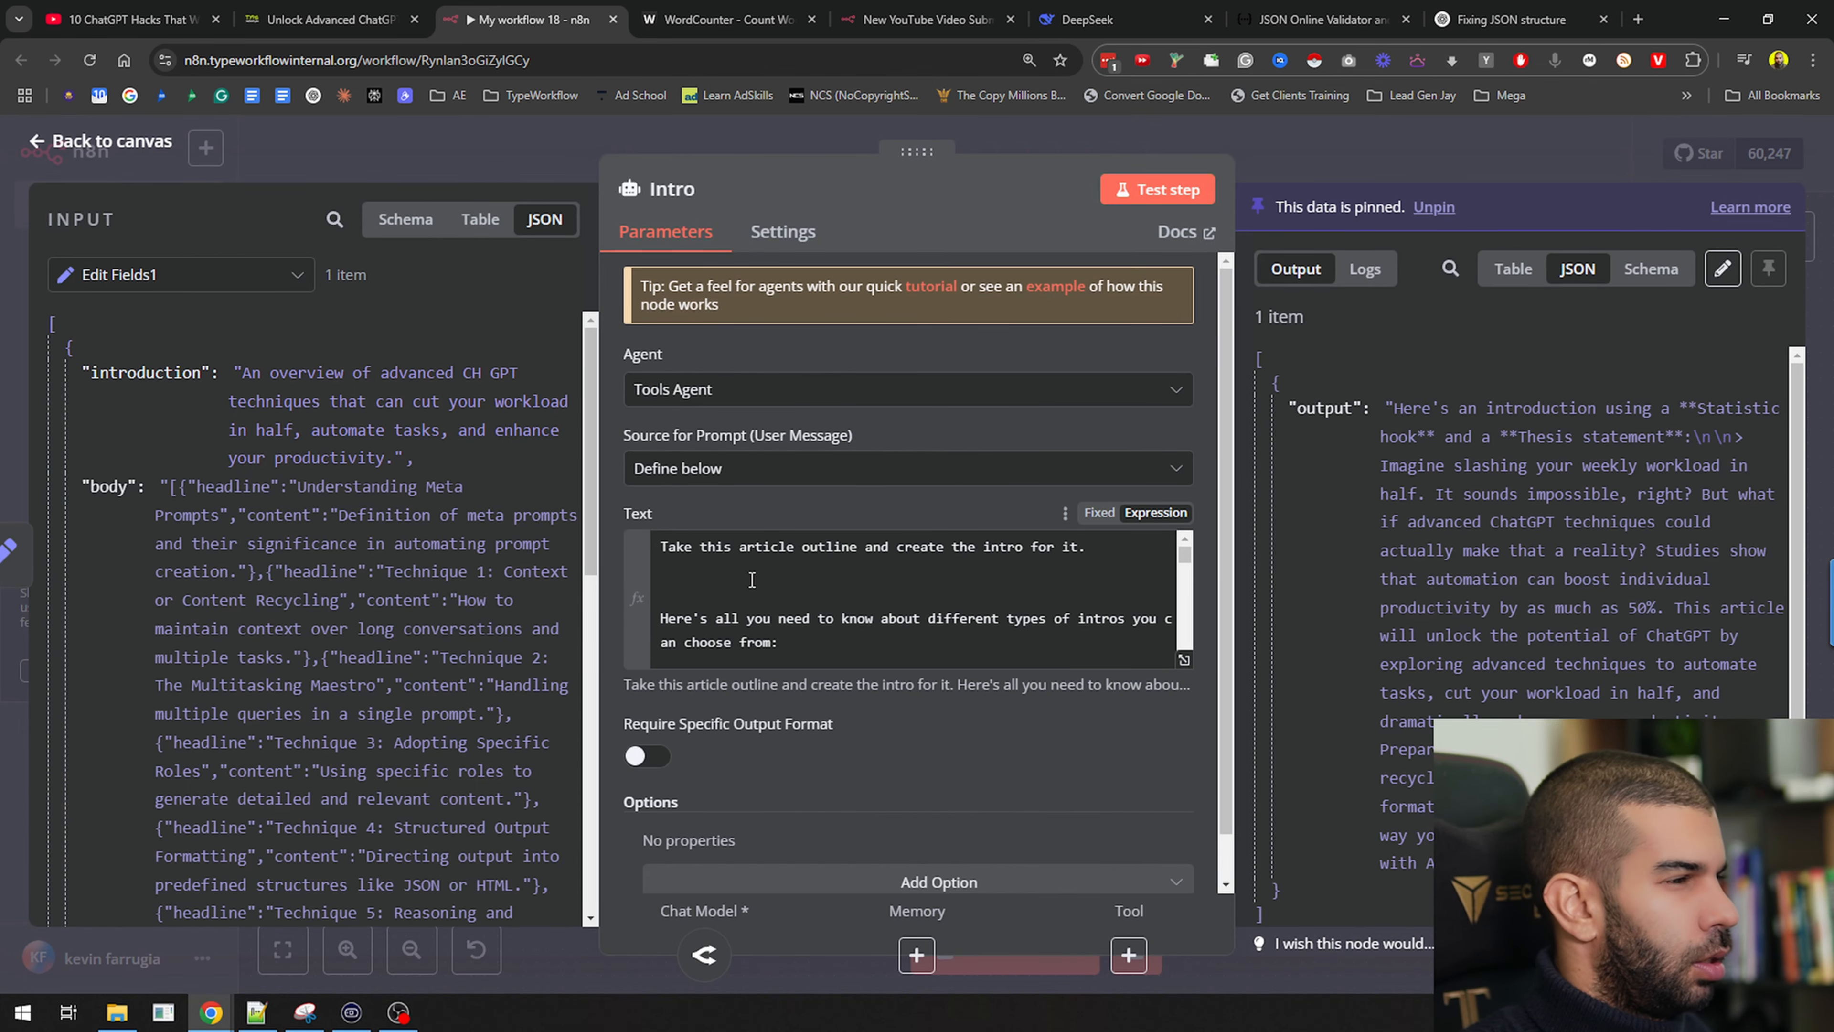
left_click(752, 579)
scroll(766, 600, "down", 5)
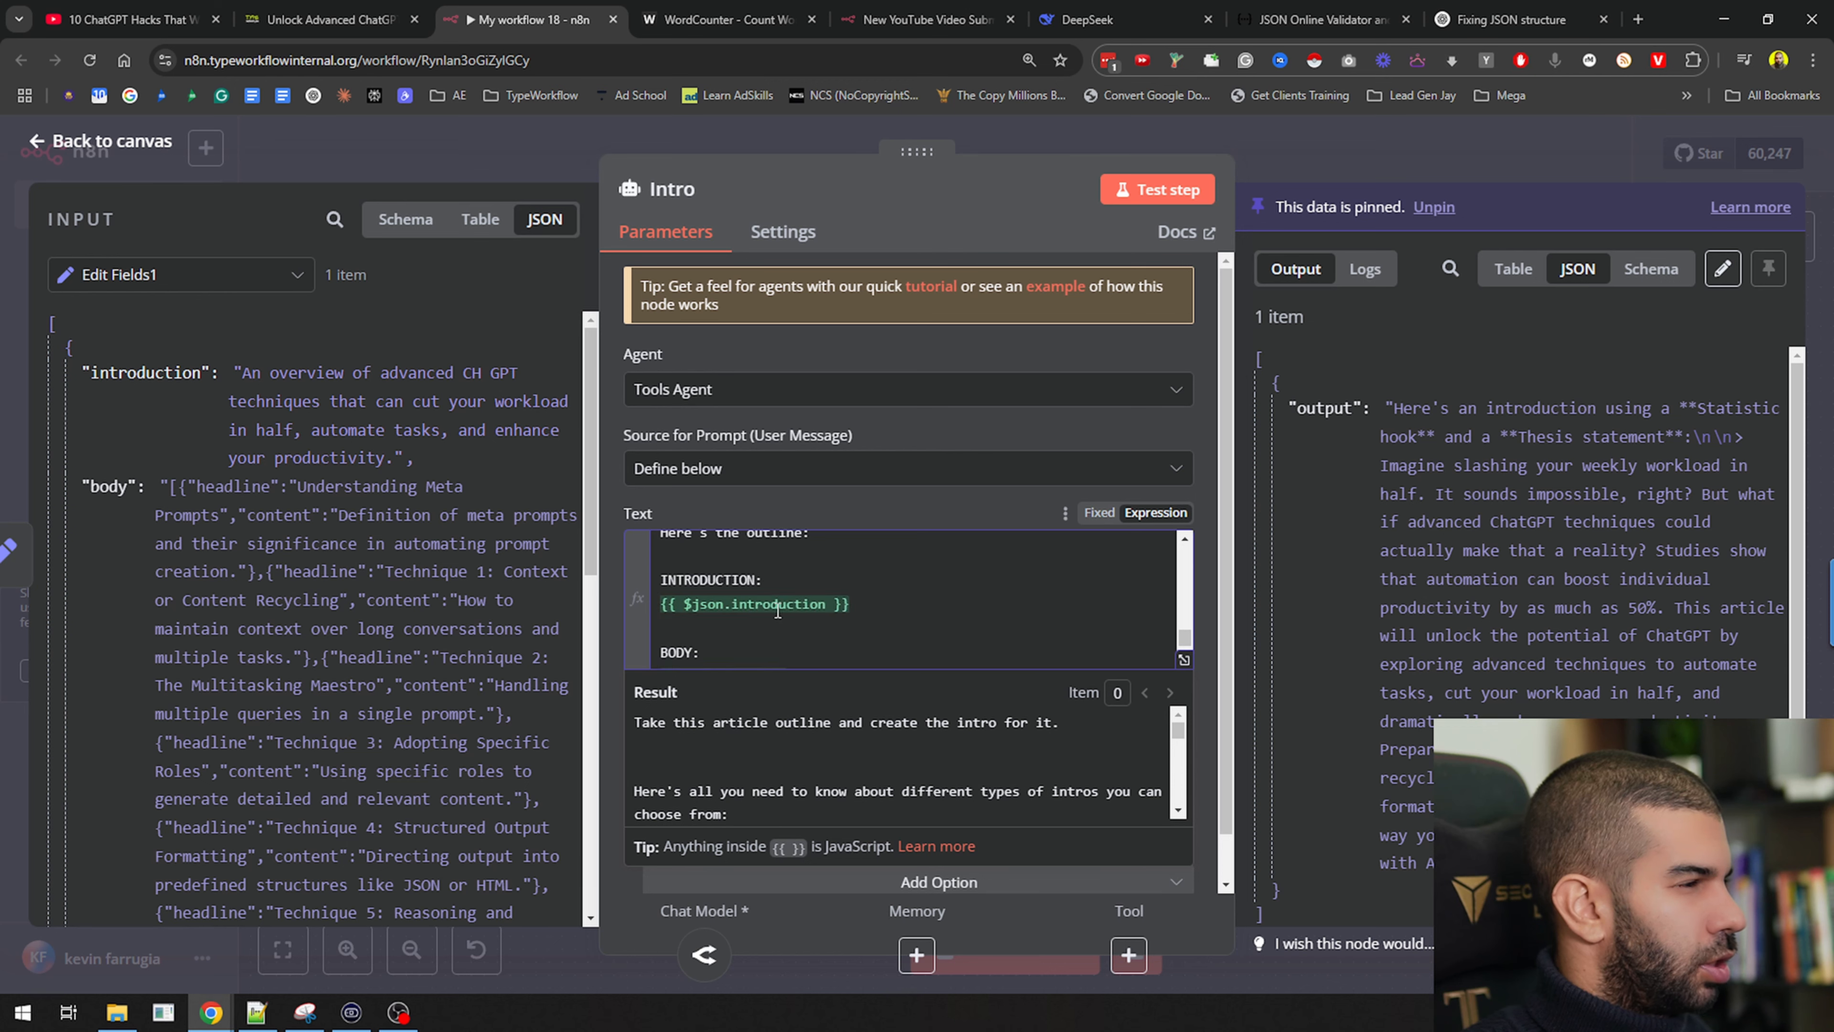
scroll(778, 610, "up", 5)
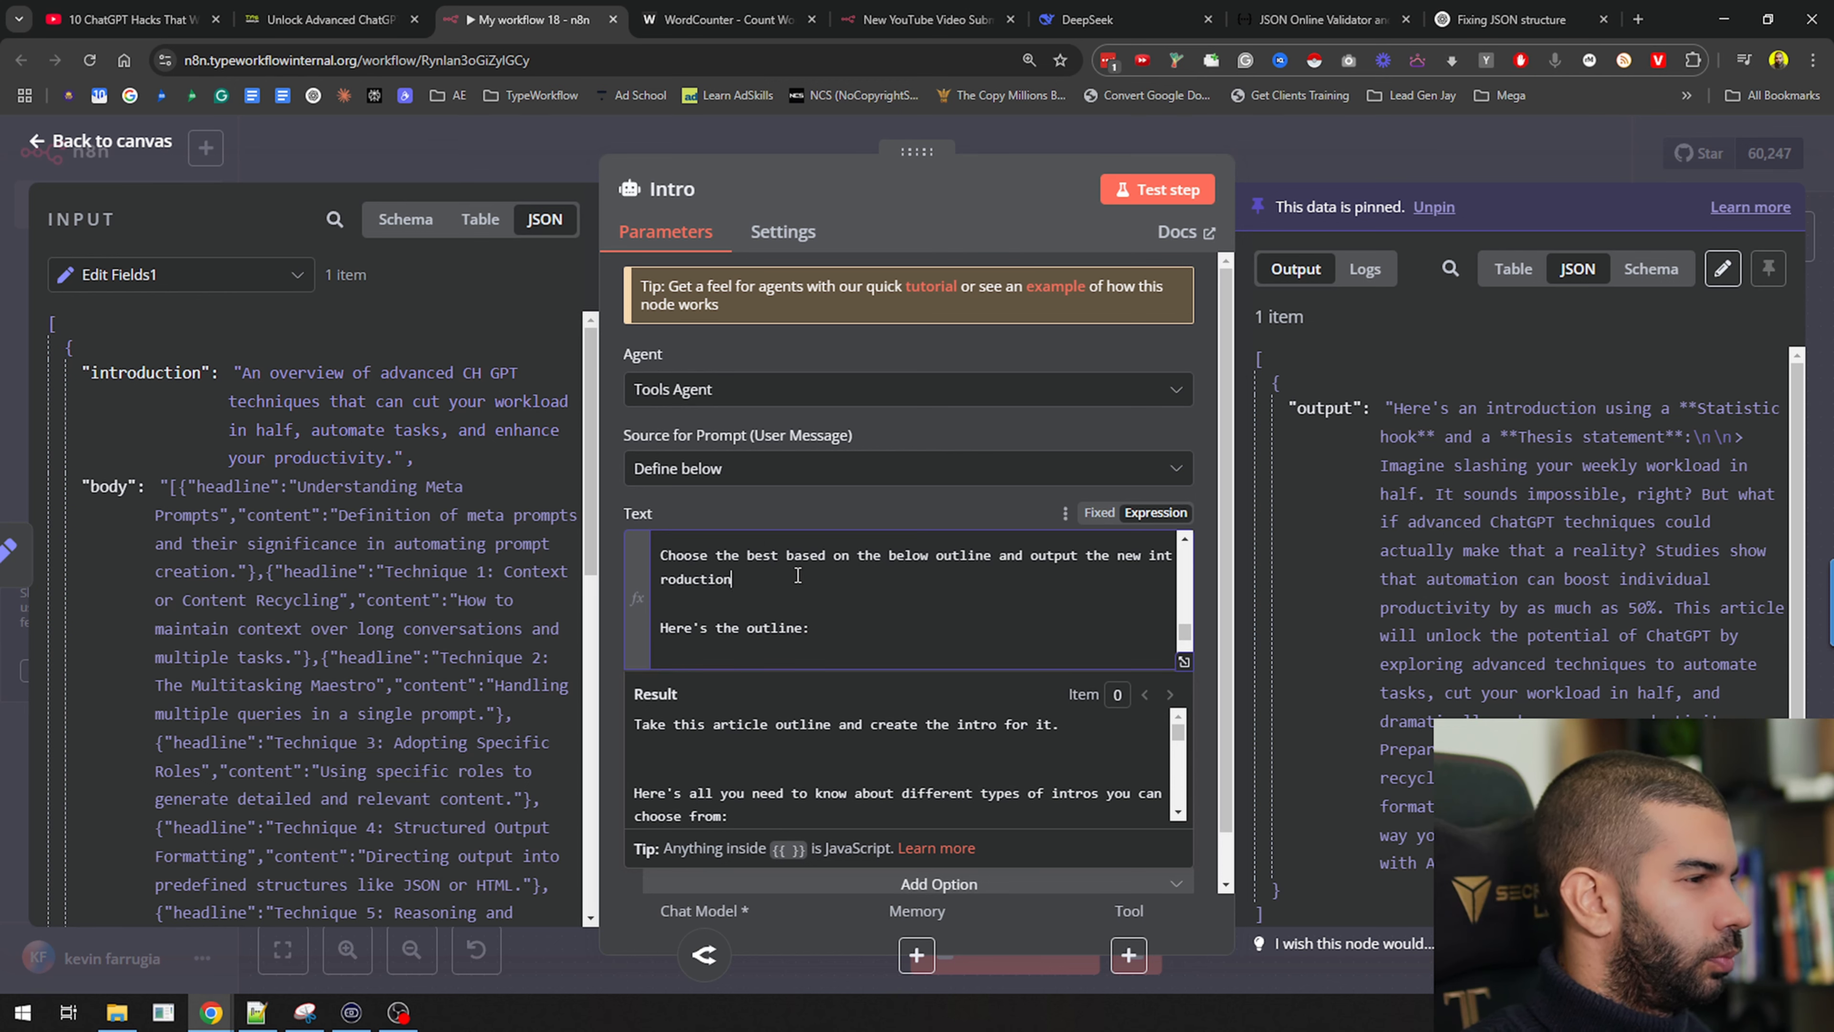
key("shift+Home")
key("BackSpace")
type("Ru")
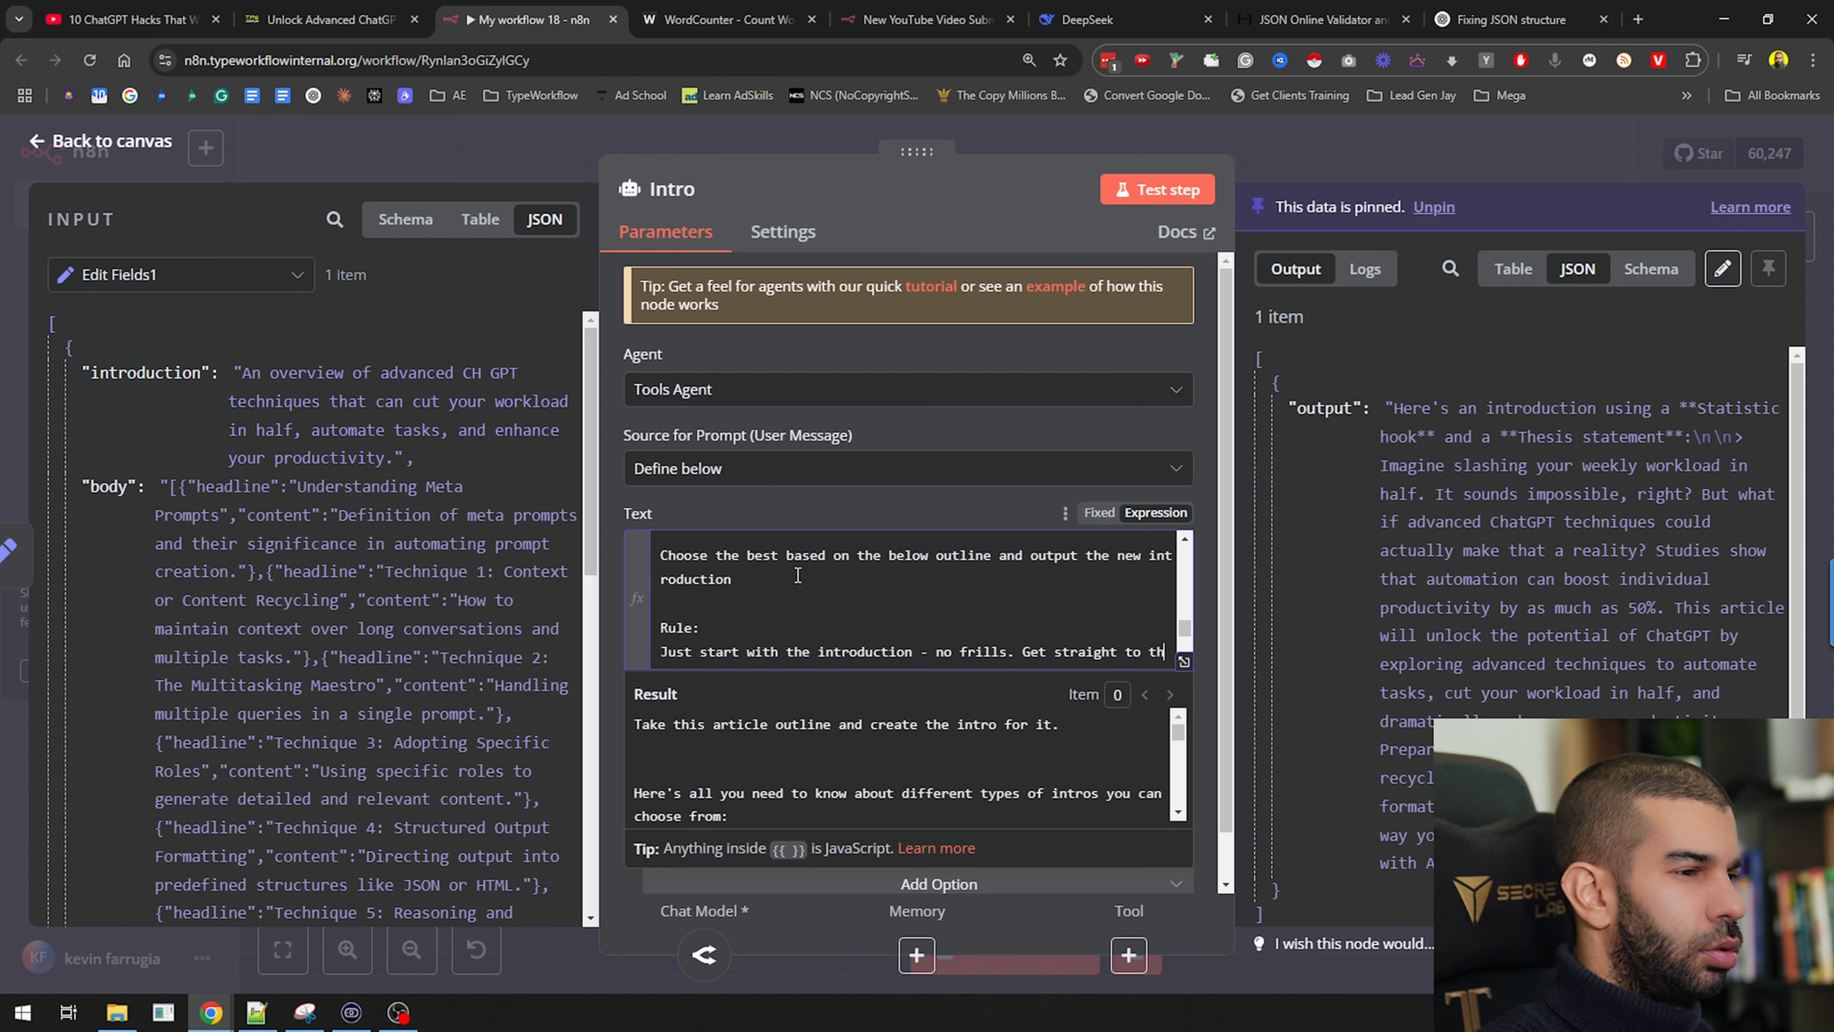
type("e point. Do not say 'here is the introduction...' or anyting li")
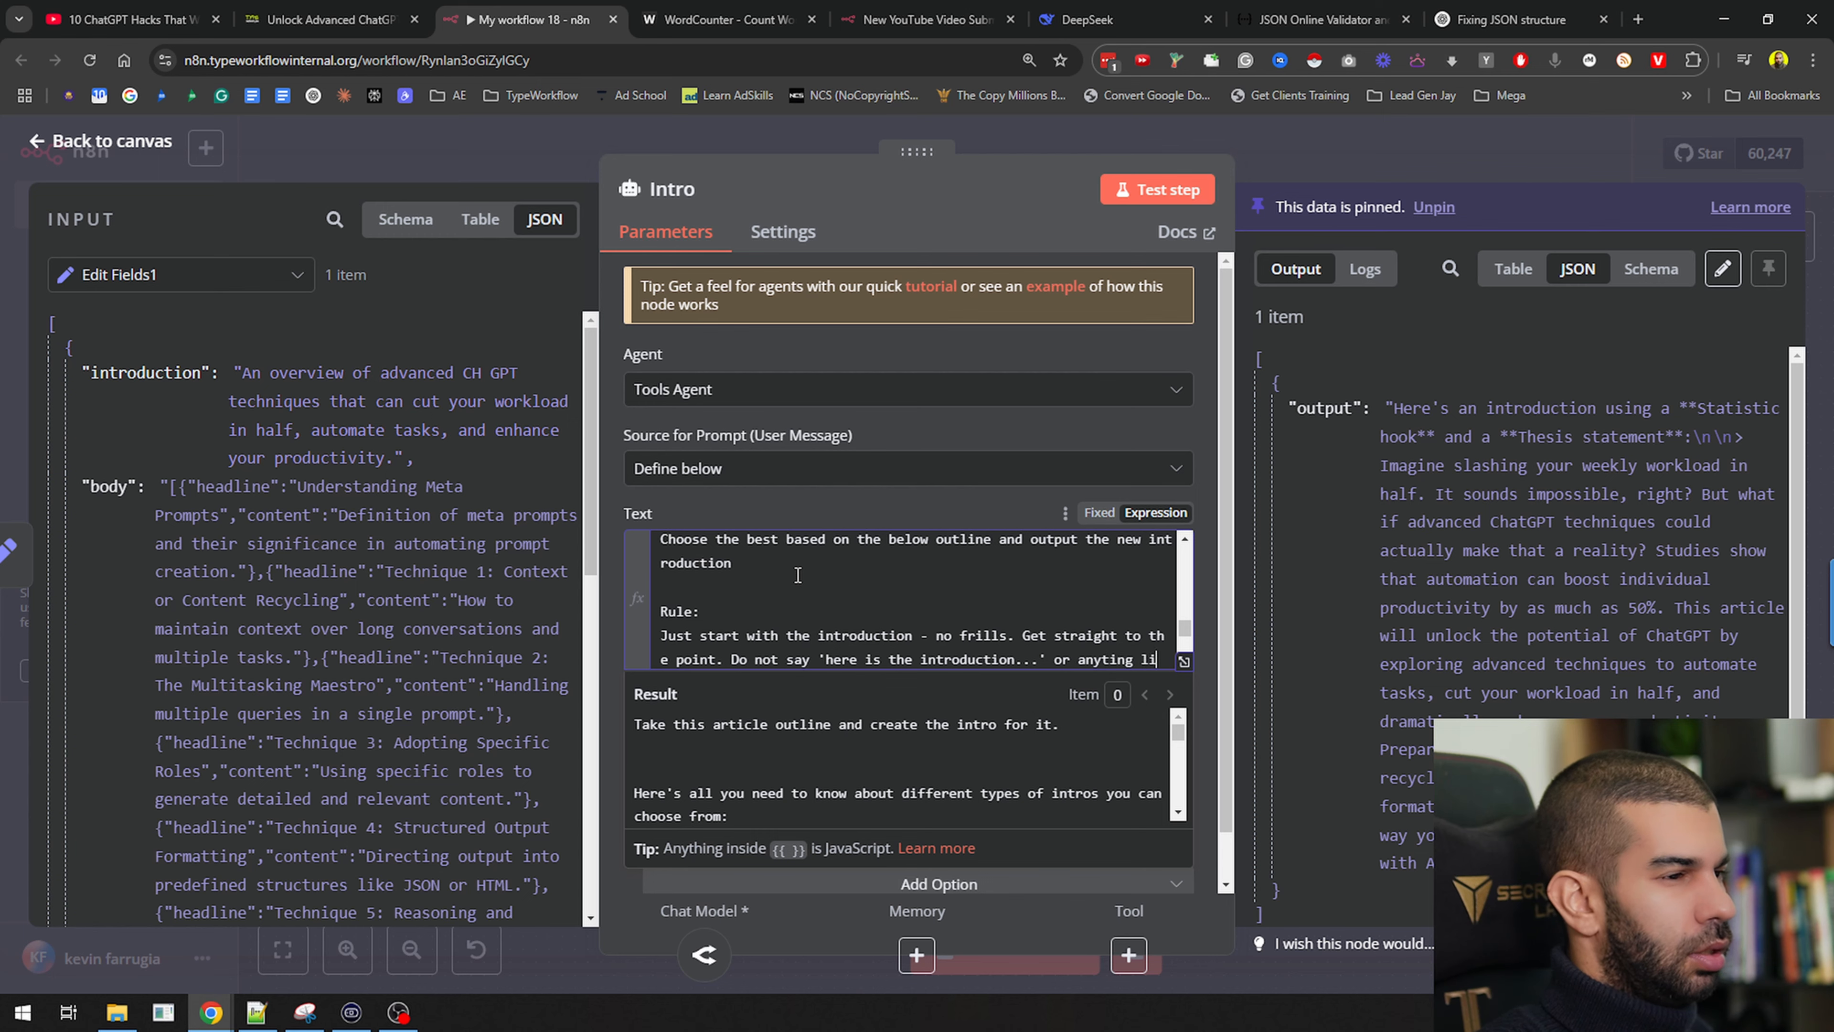
type("ke that.")
Unpin and retest Intro, confirming the introduction now starts directly
left_click(1158, 190)
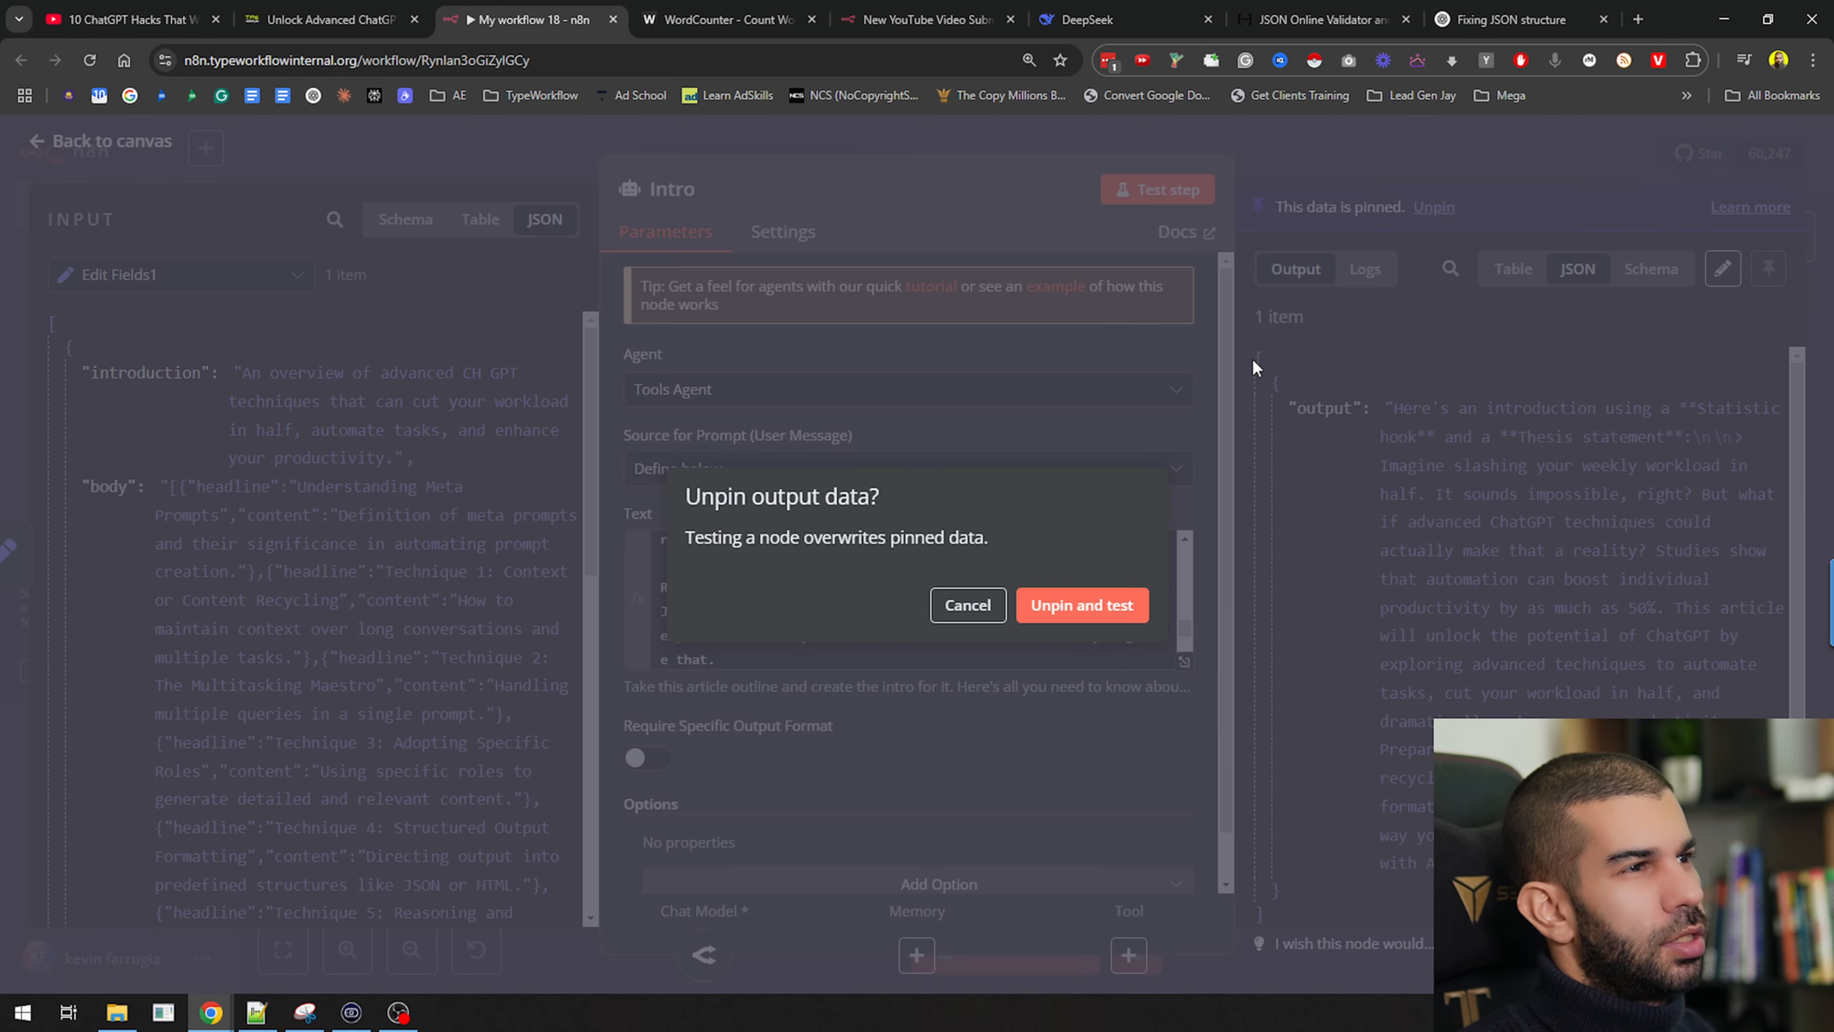
left_click(1085, 602)
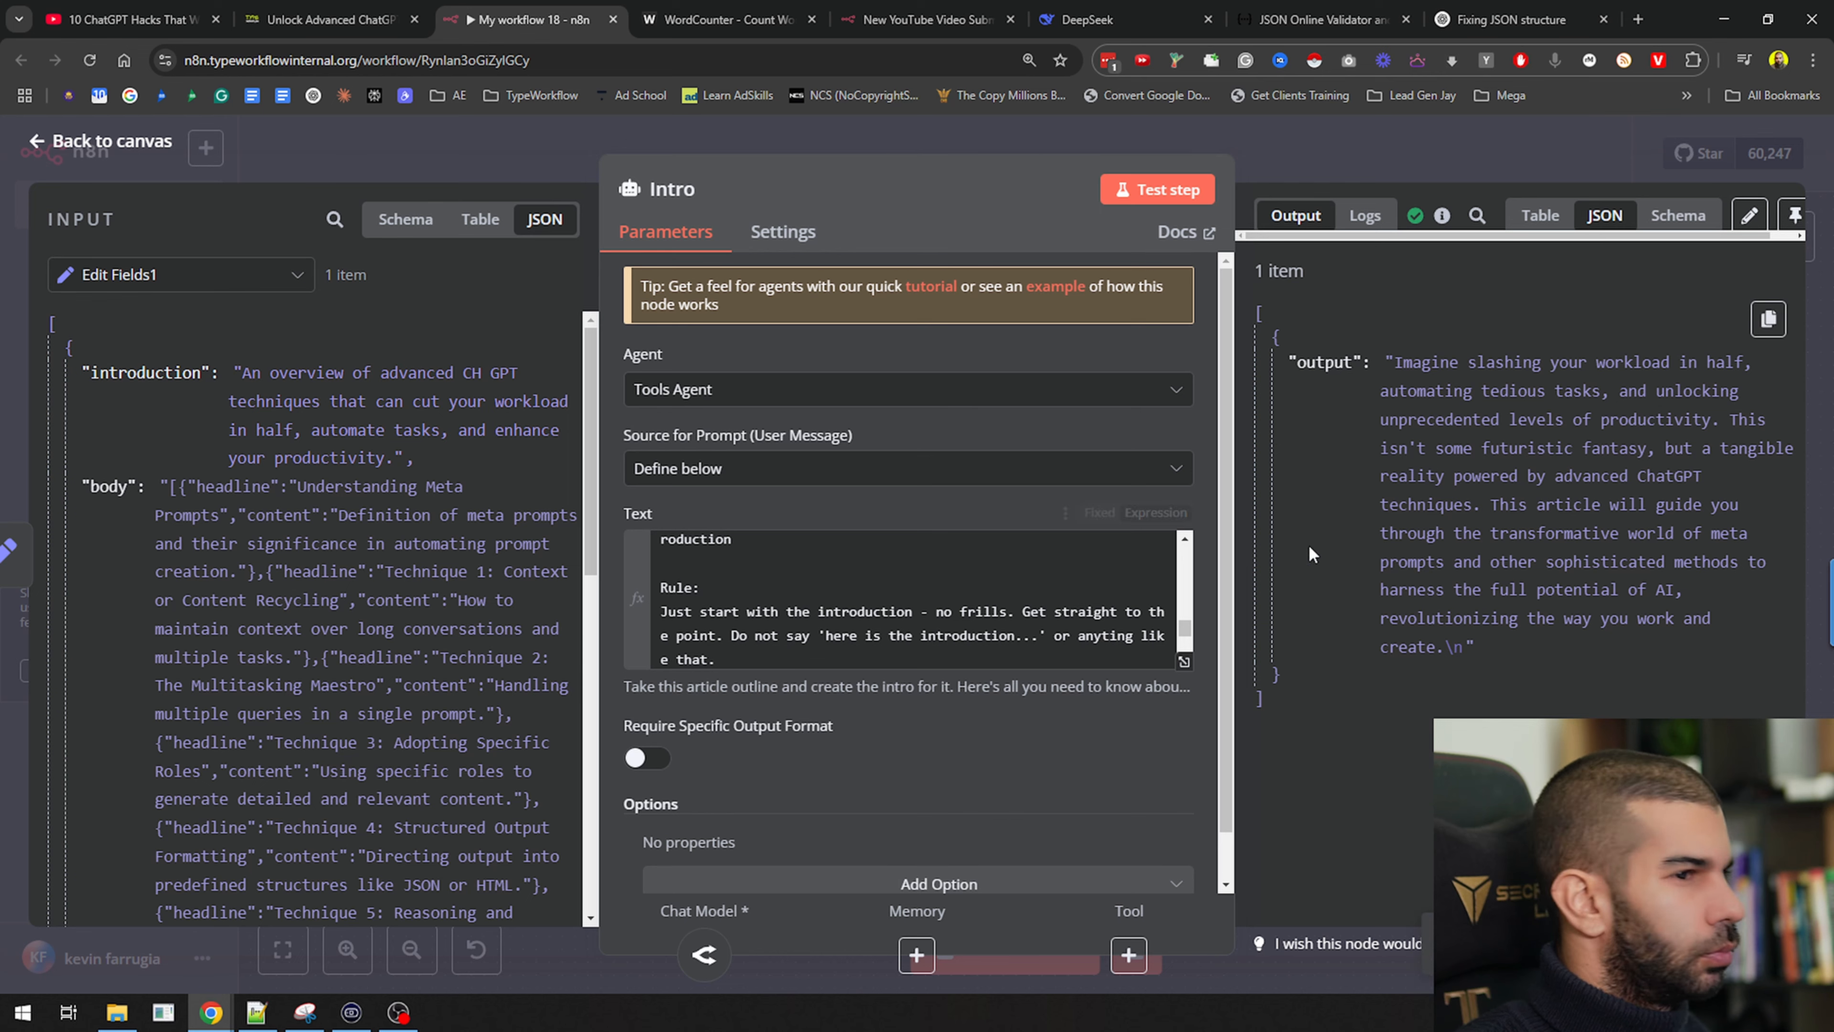
left_click_drag(1421, 362, 1575, 613)
left_click(1436, 149)
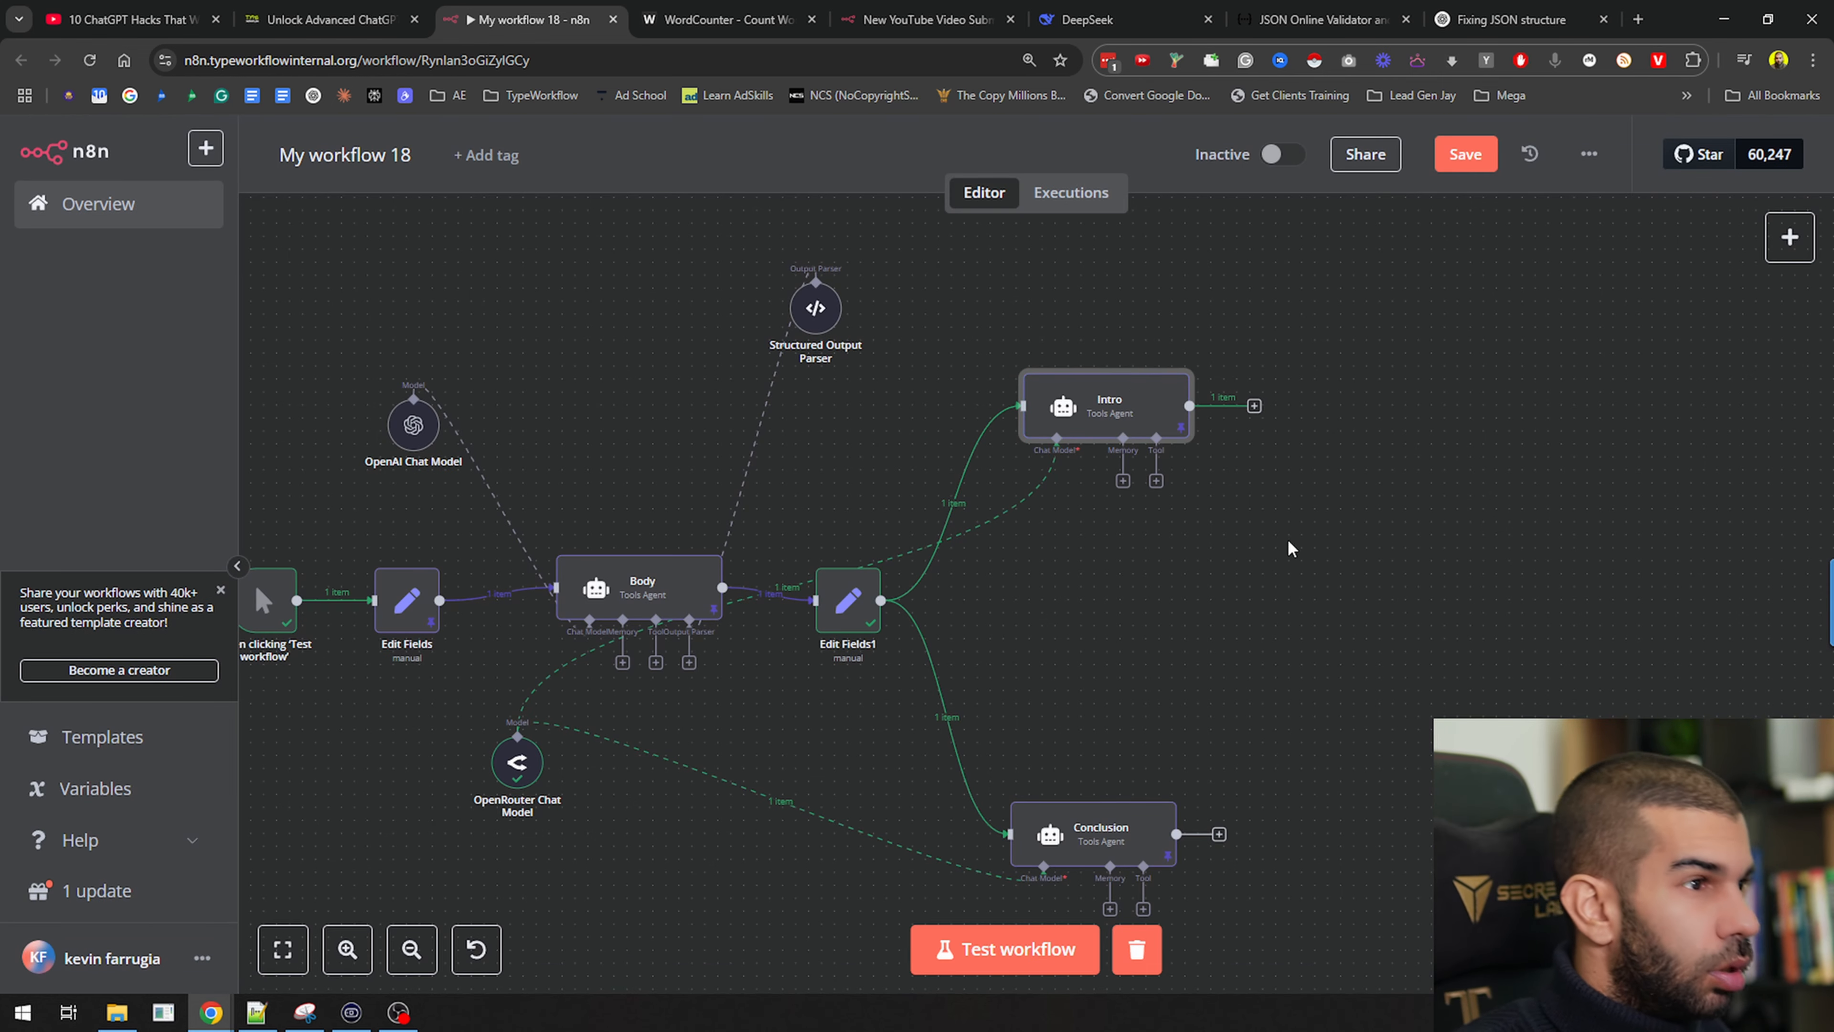
Save the workflow and inspect the Edit Fields1 node's settings
key("ctrl+s")
left_click(838, 597)
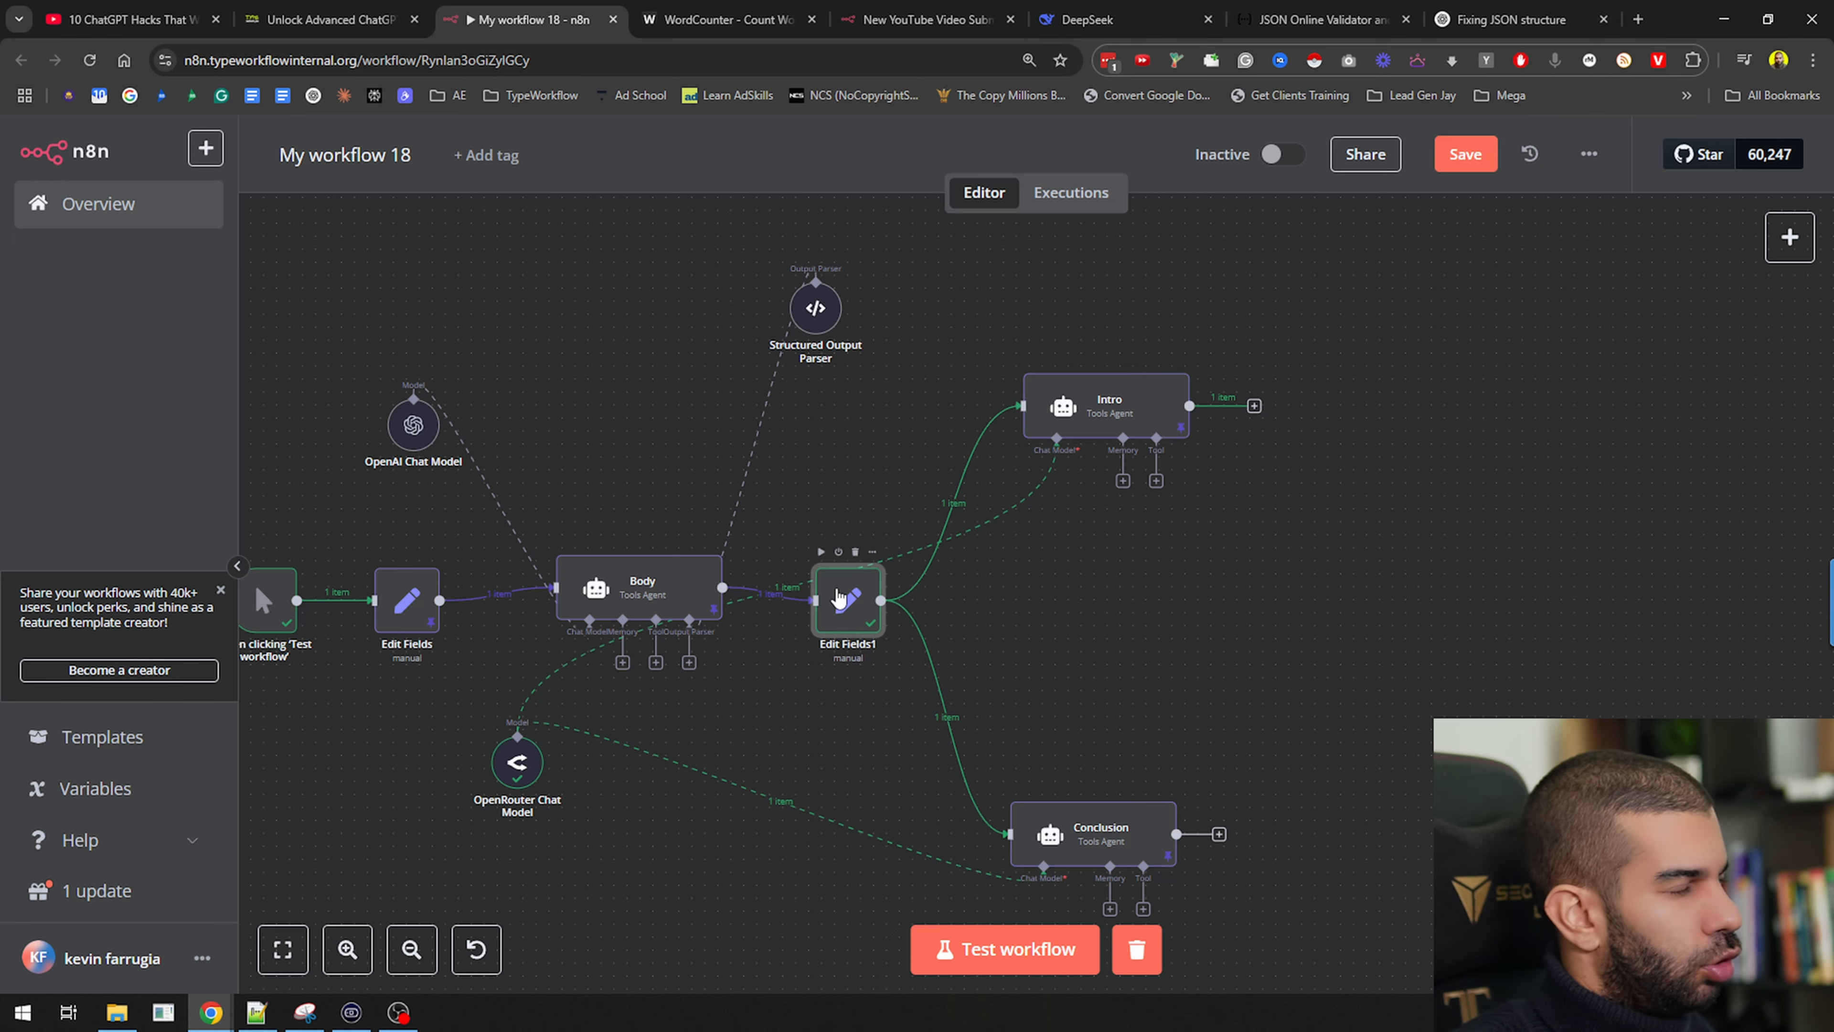
double_click(842, 599)
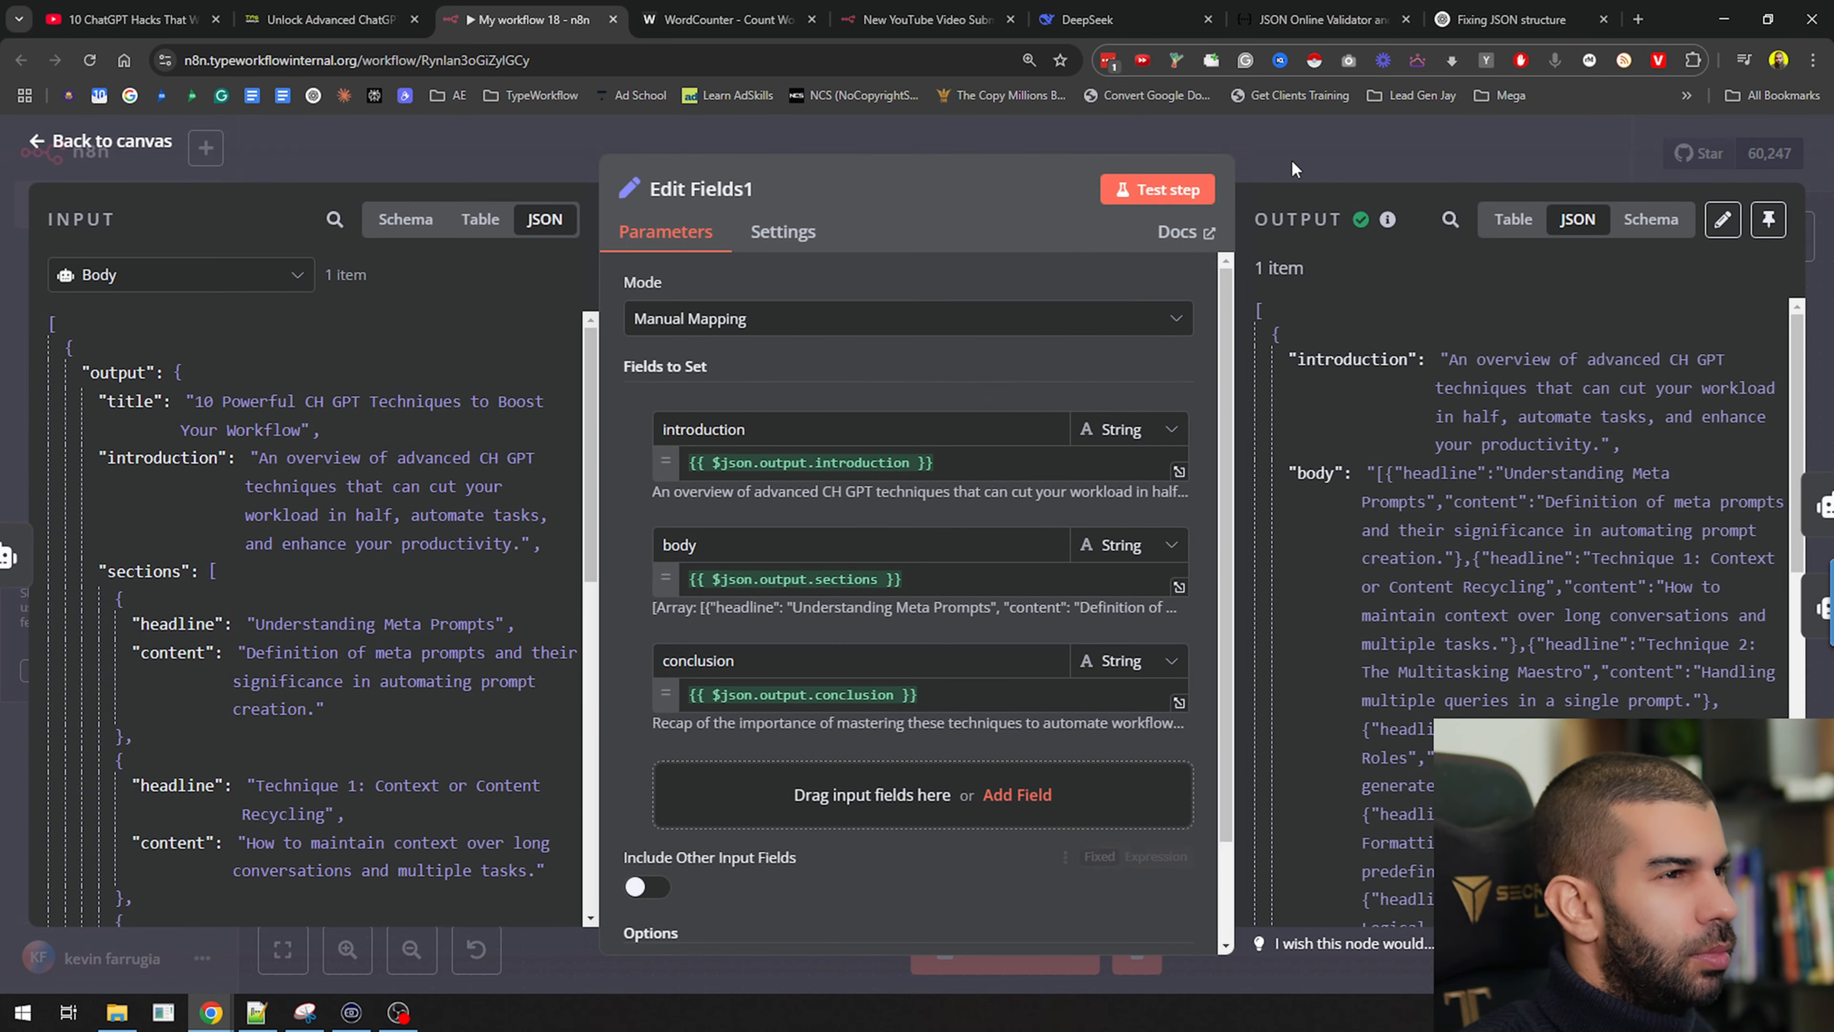
key("Escape")
Rename Edit Fields1 to 'Splitting intro, body and conclusion' and review its fields
key("F2")
type("Splitting intro body")
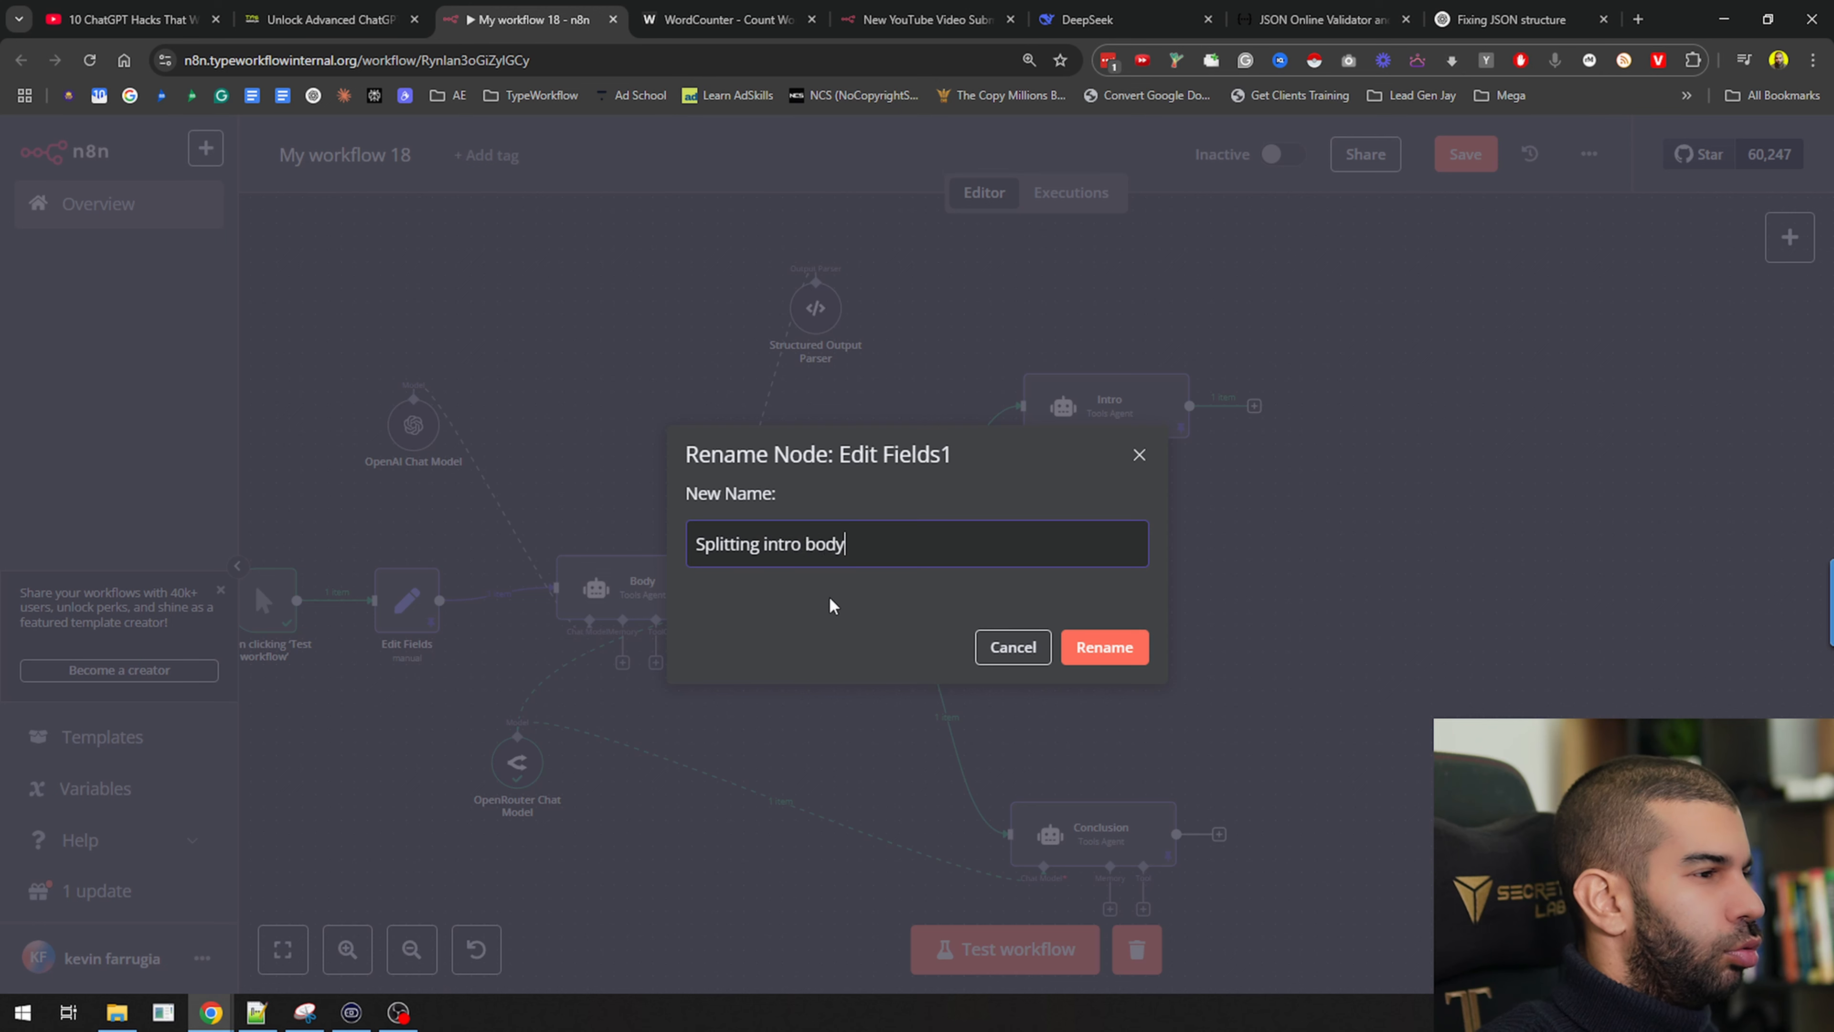
type("and conclusion")
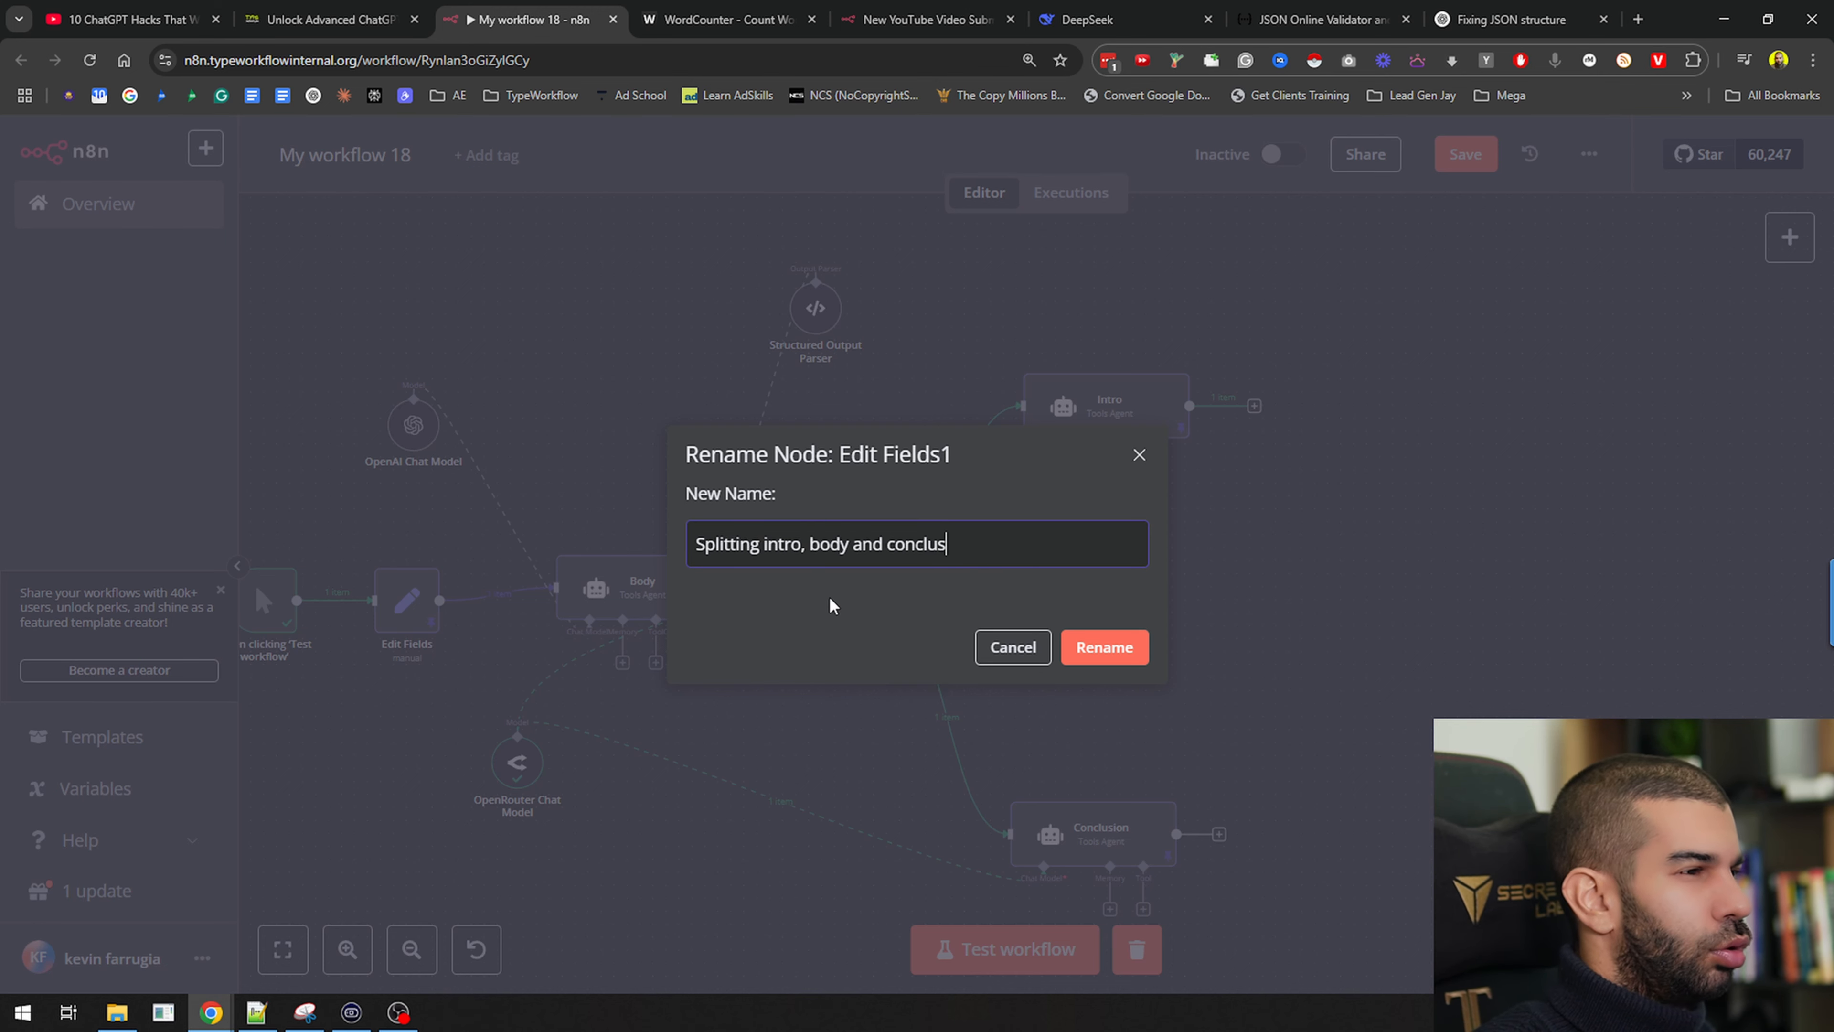
key("Return")
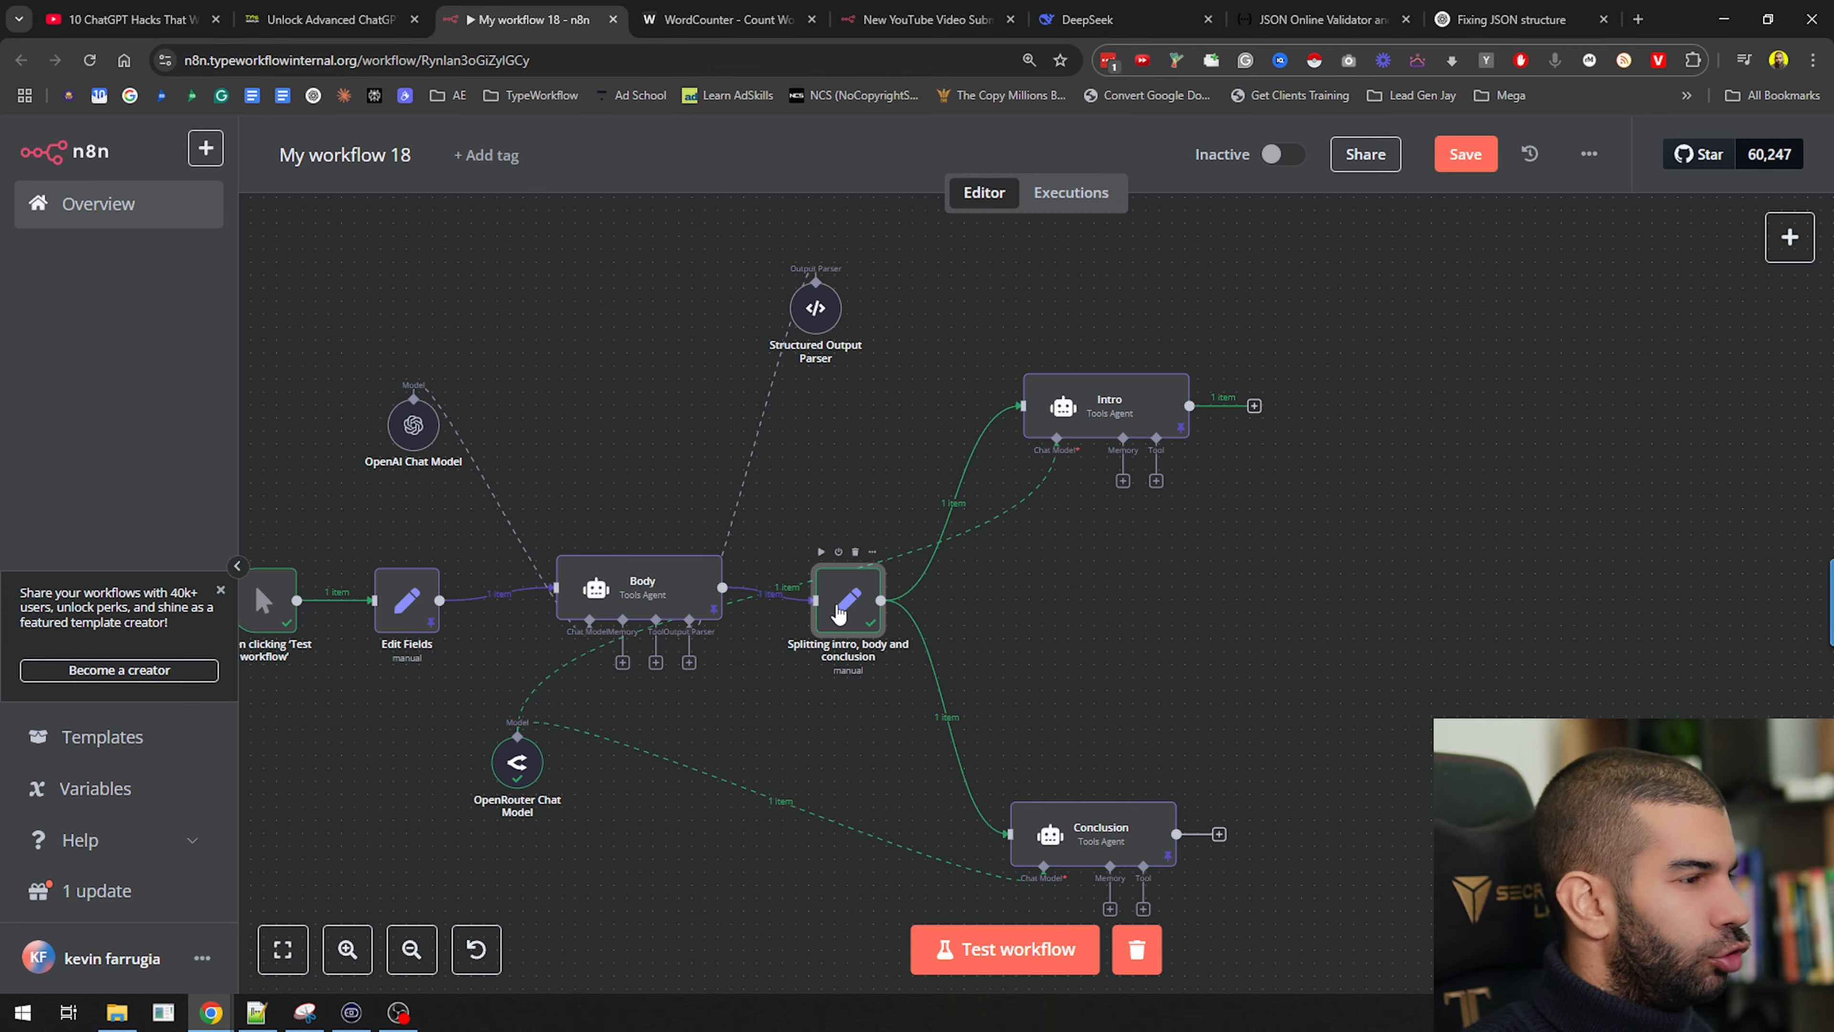
double_click(838, 613)
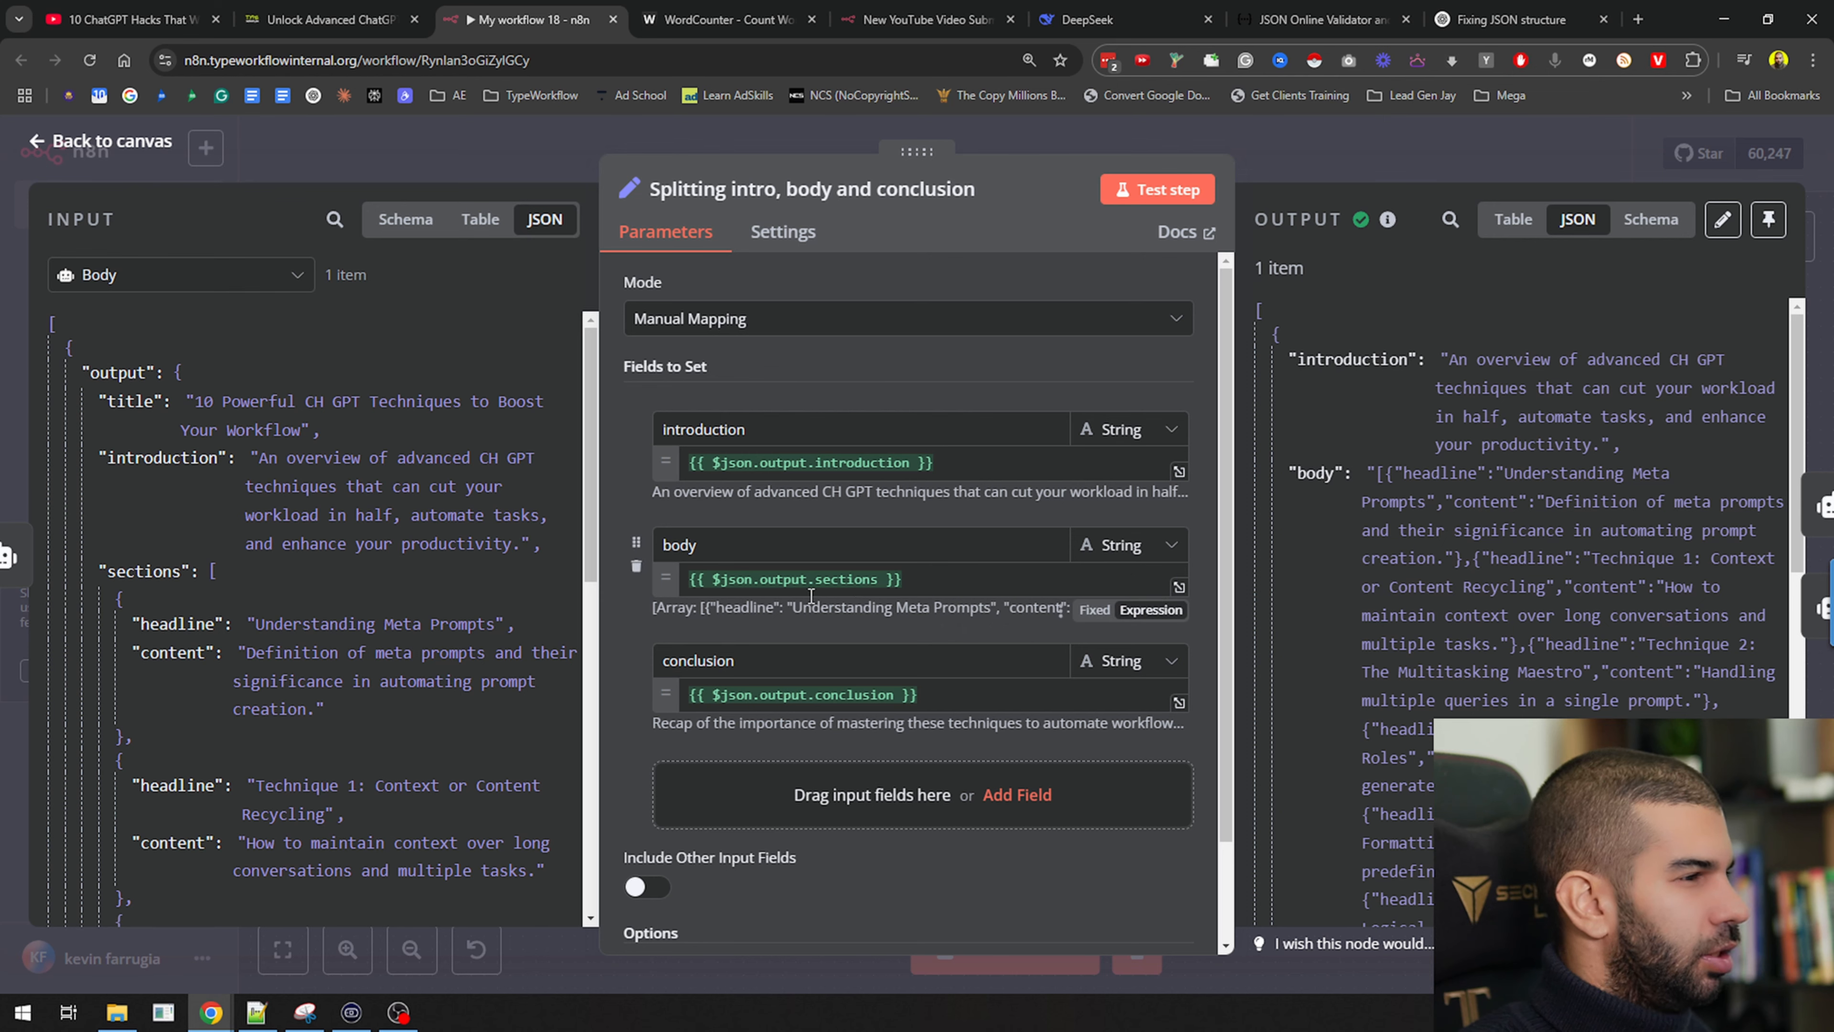
key("Escape")
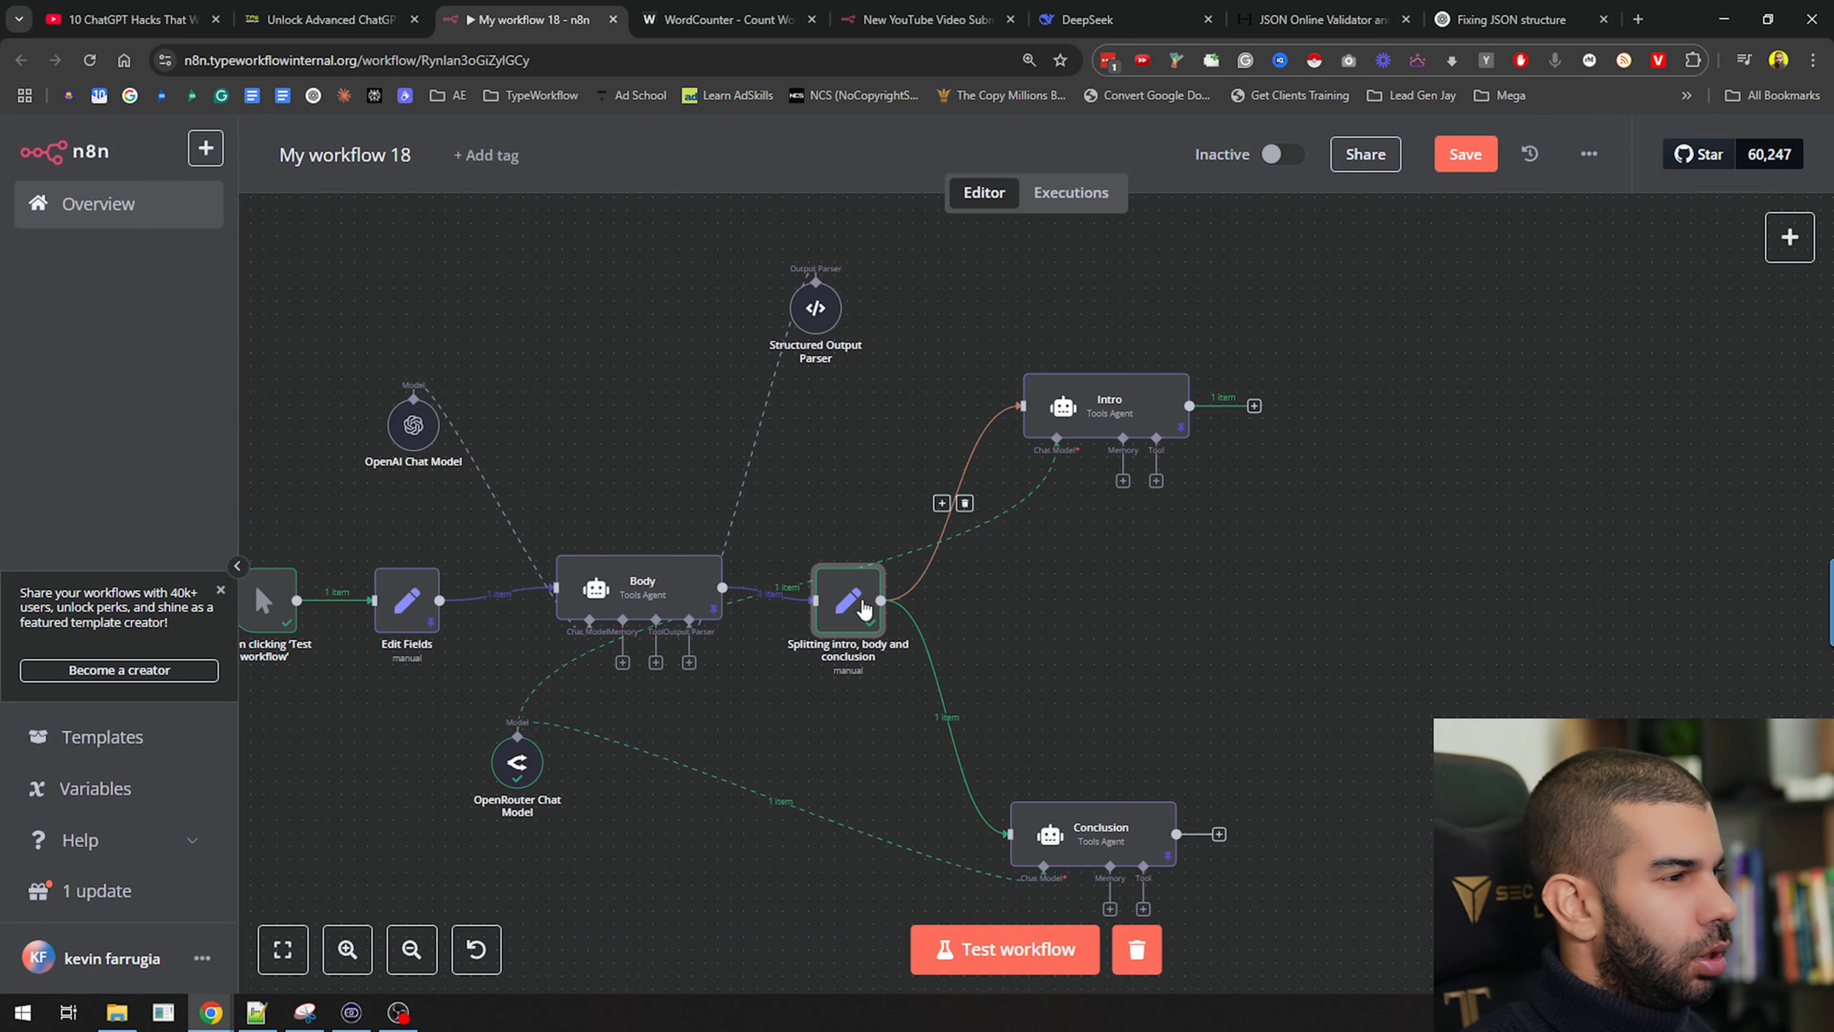
Add an Edit Fields node after the splitting node
left_click_drag(881, 600, 1003, 586)
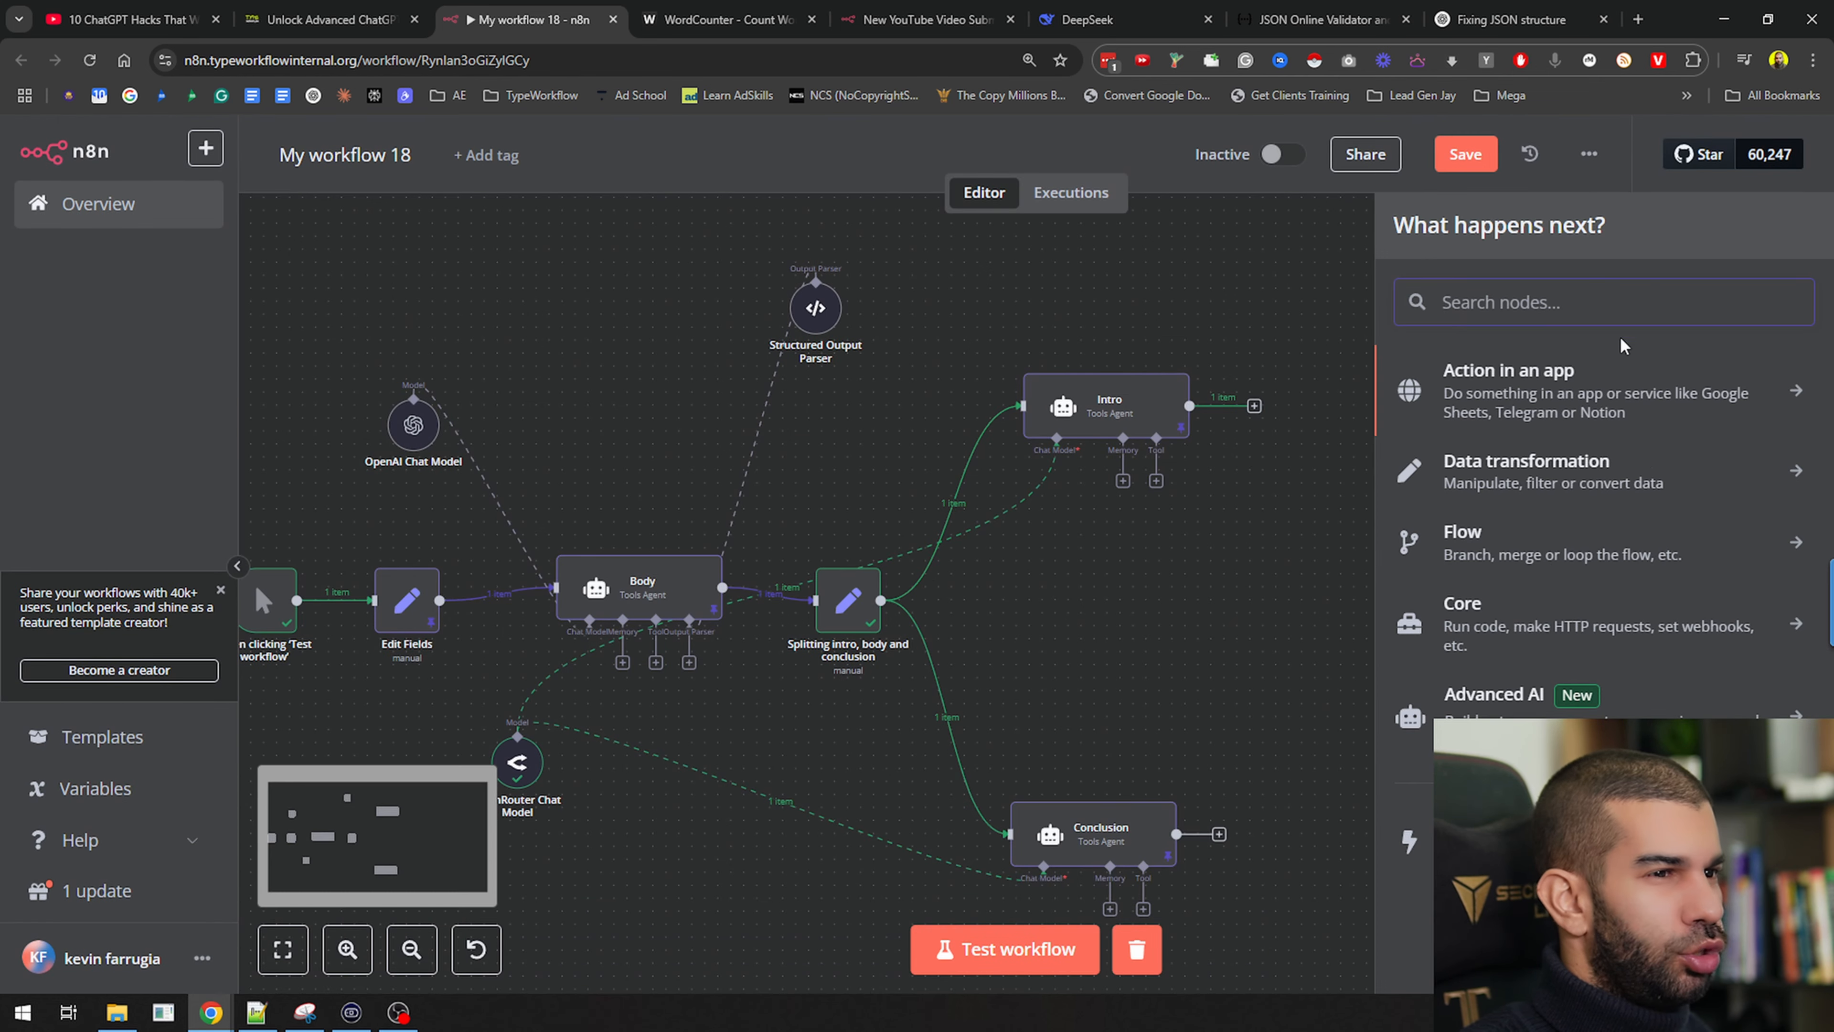
type("set")
key("Return")
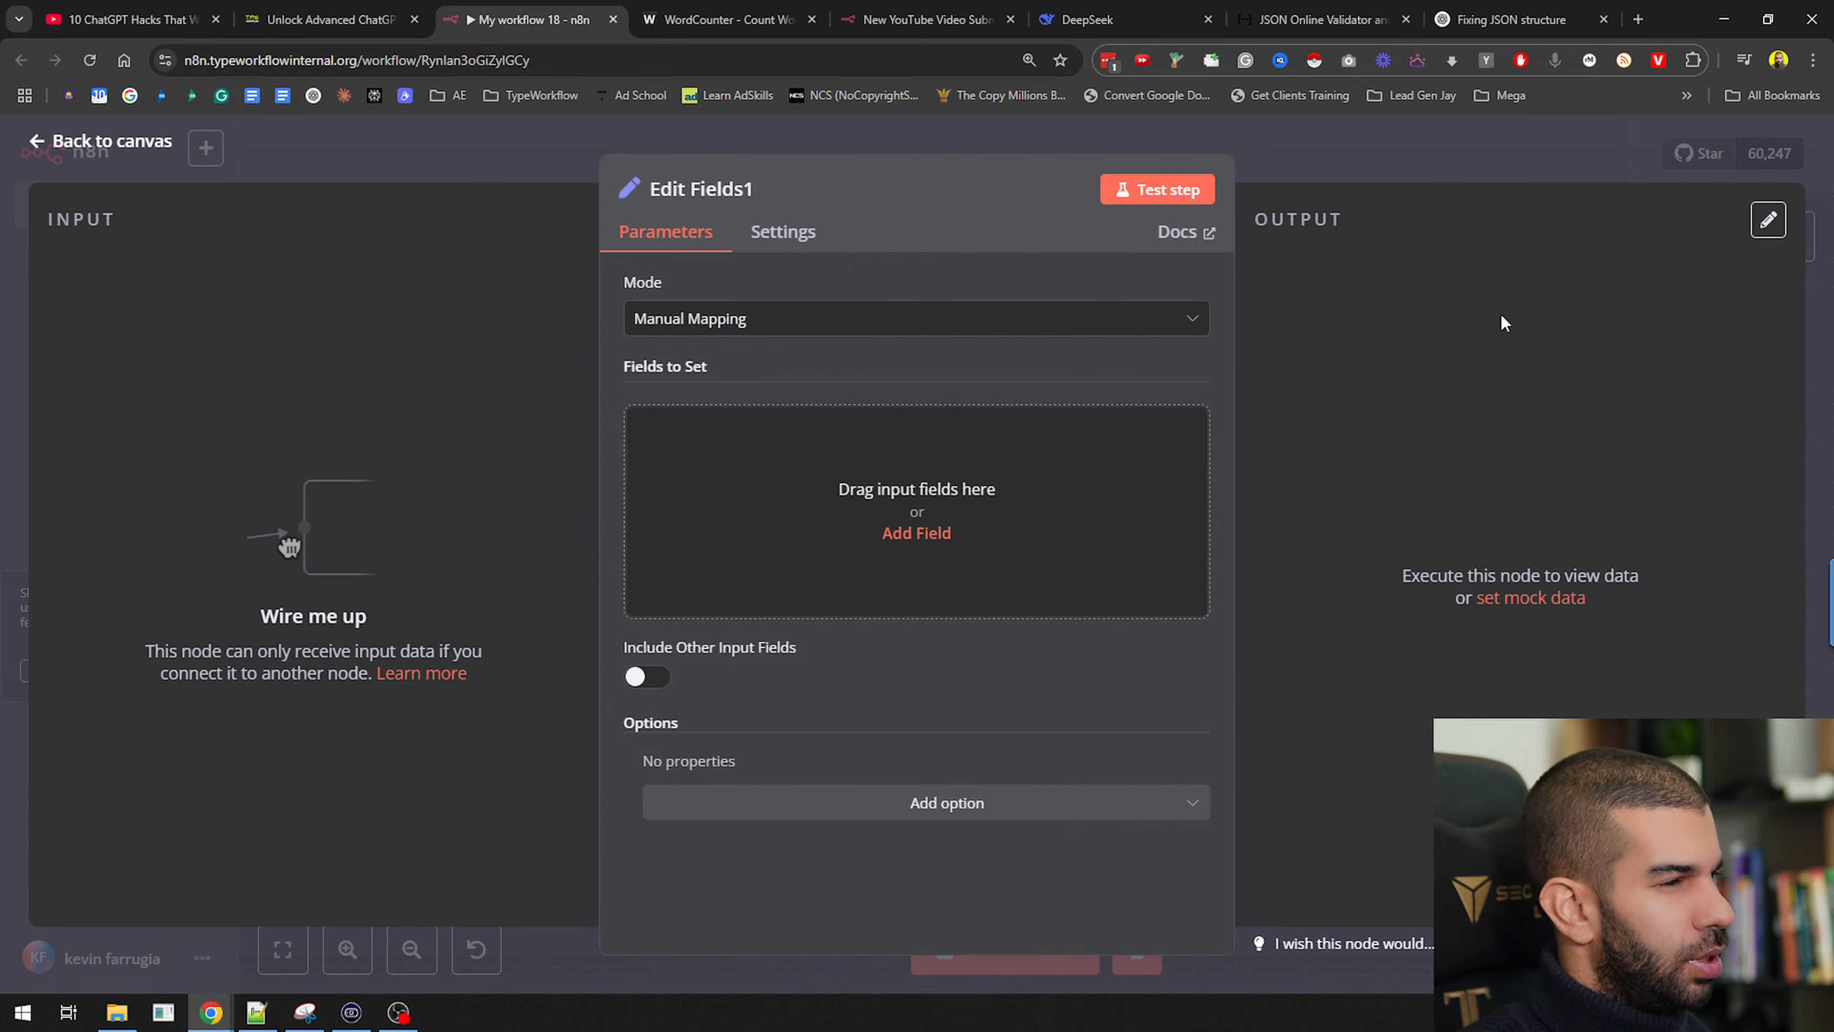
left_click(1357, 181)
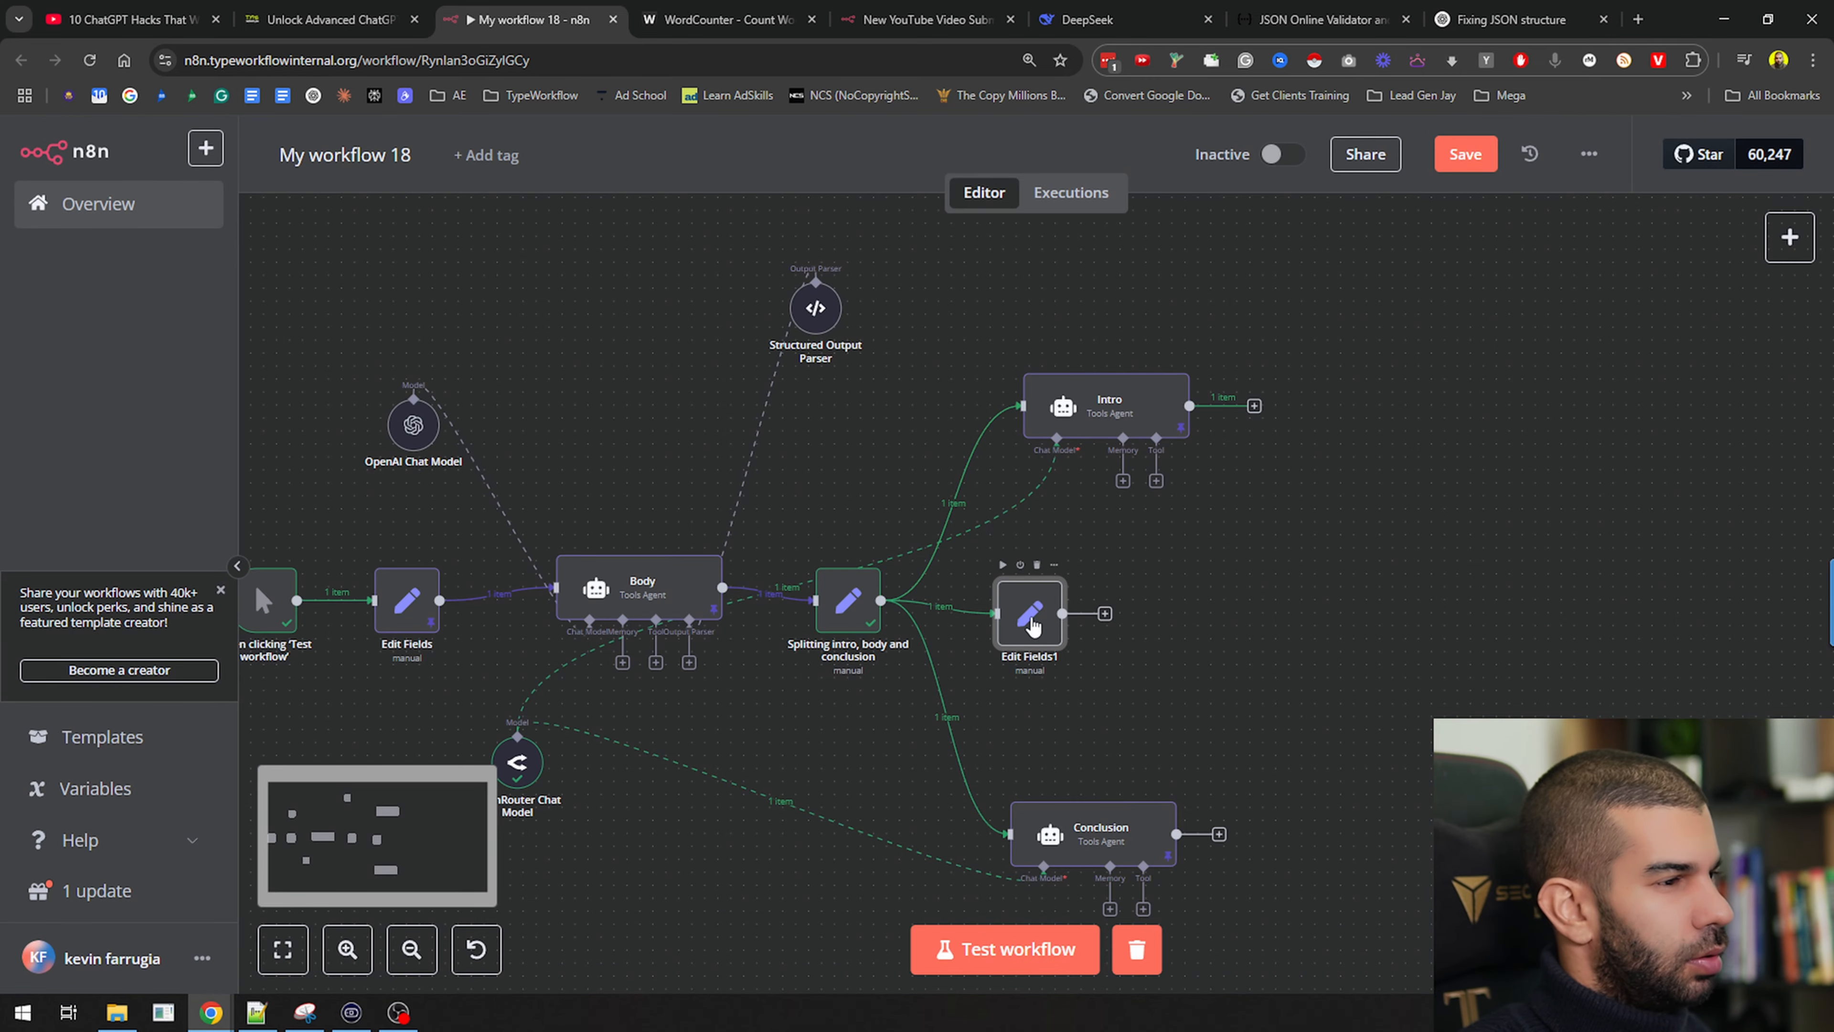
Map the incoming body value as an Array field and test the step
double_click(1027, 618)
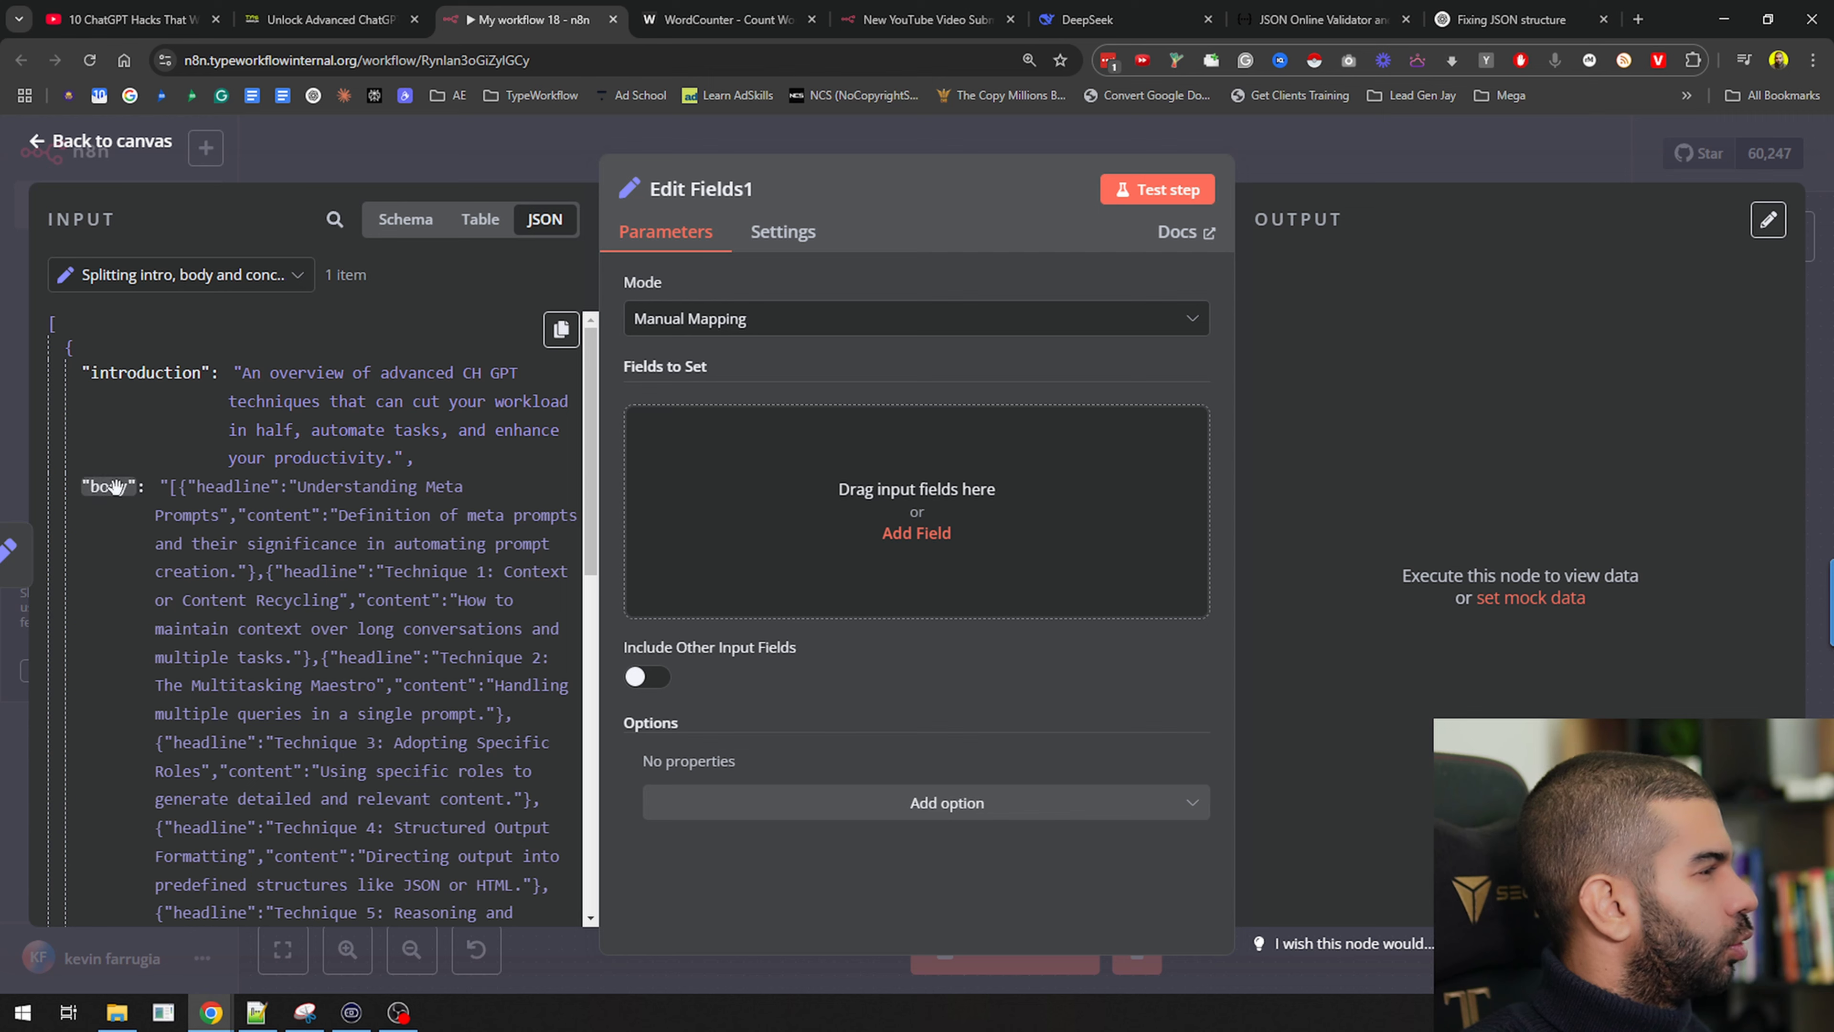
left_click_drag(115, 486, 852, 495)
left_click(1155, 429)
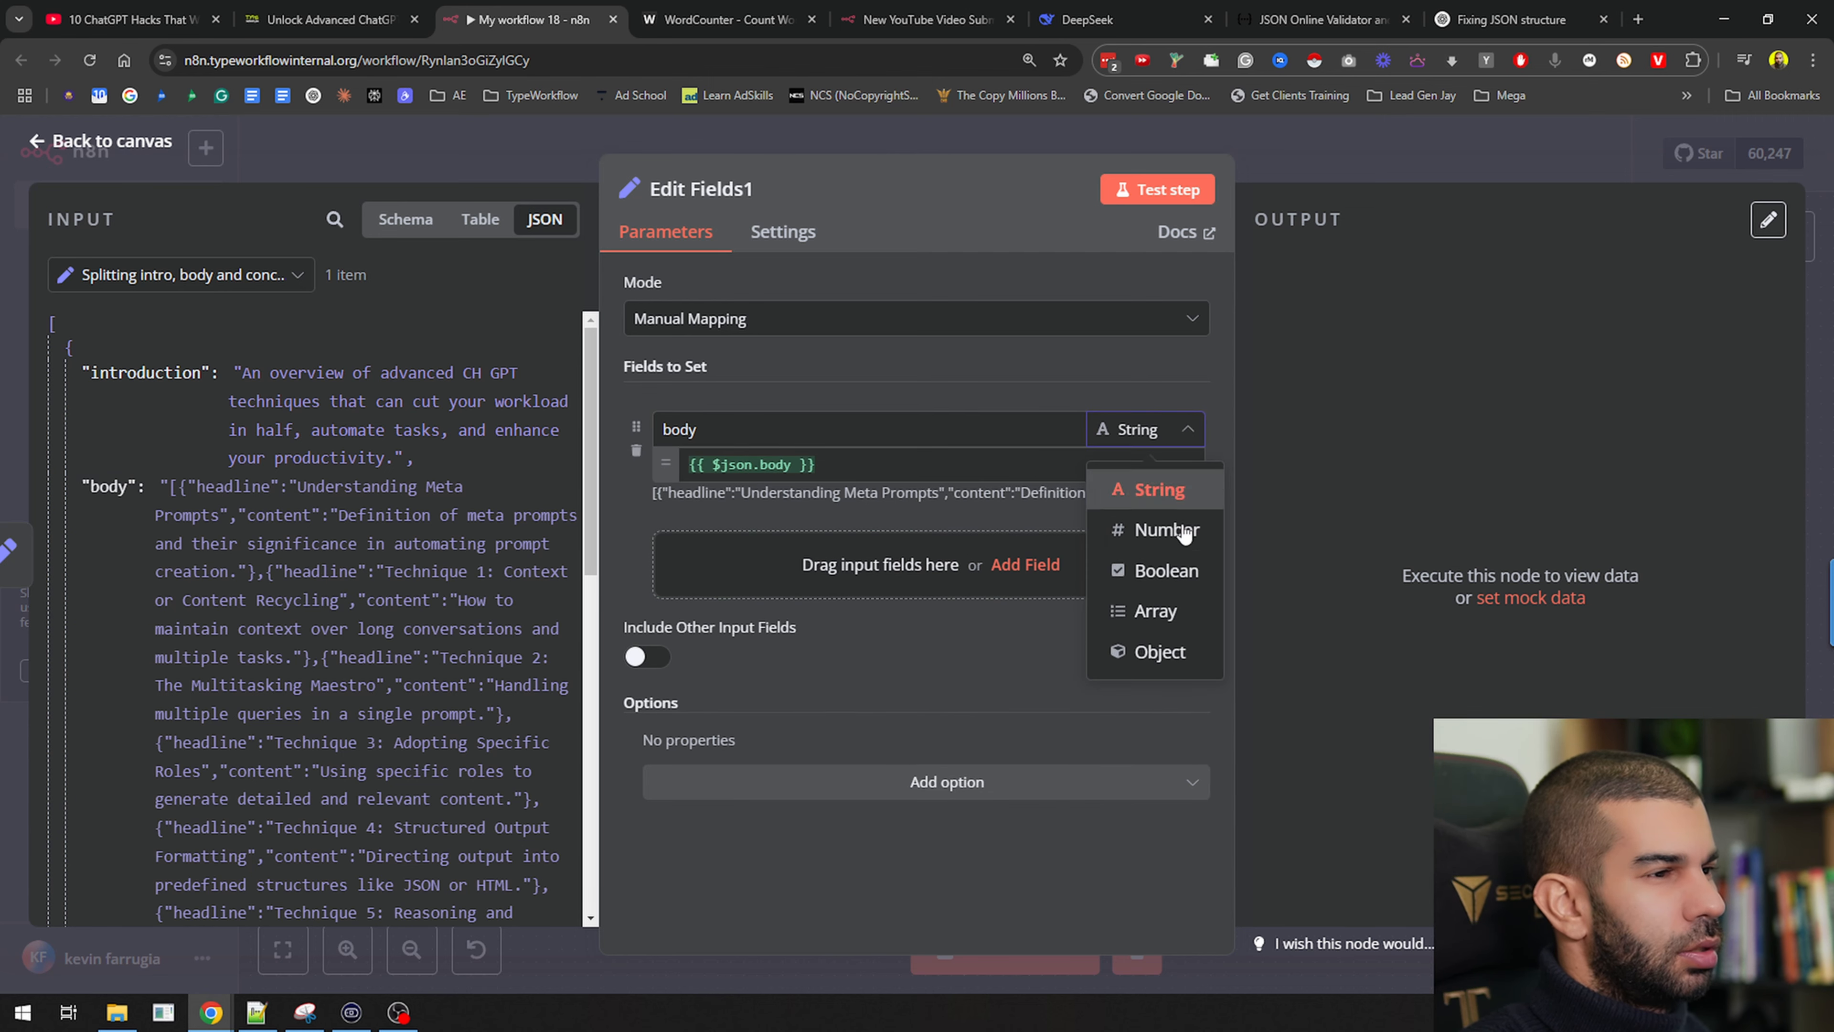
left_click(1152, 610)
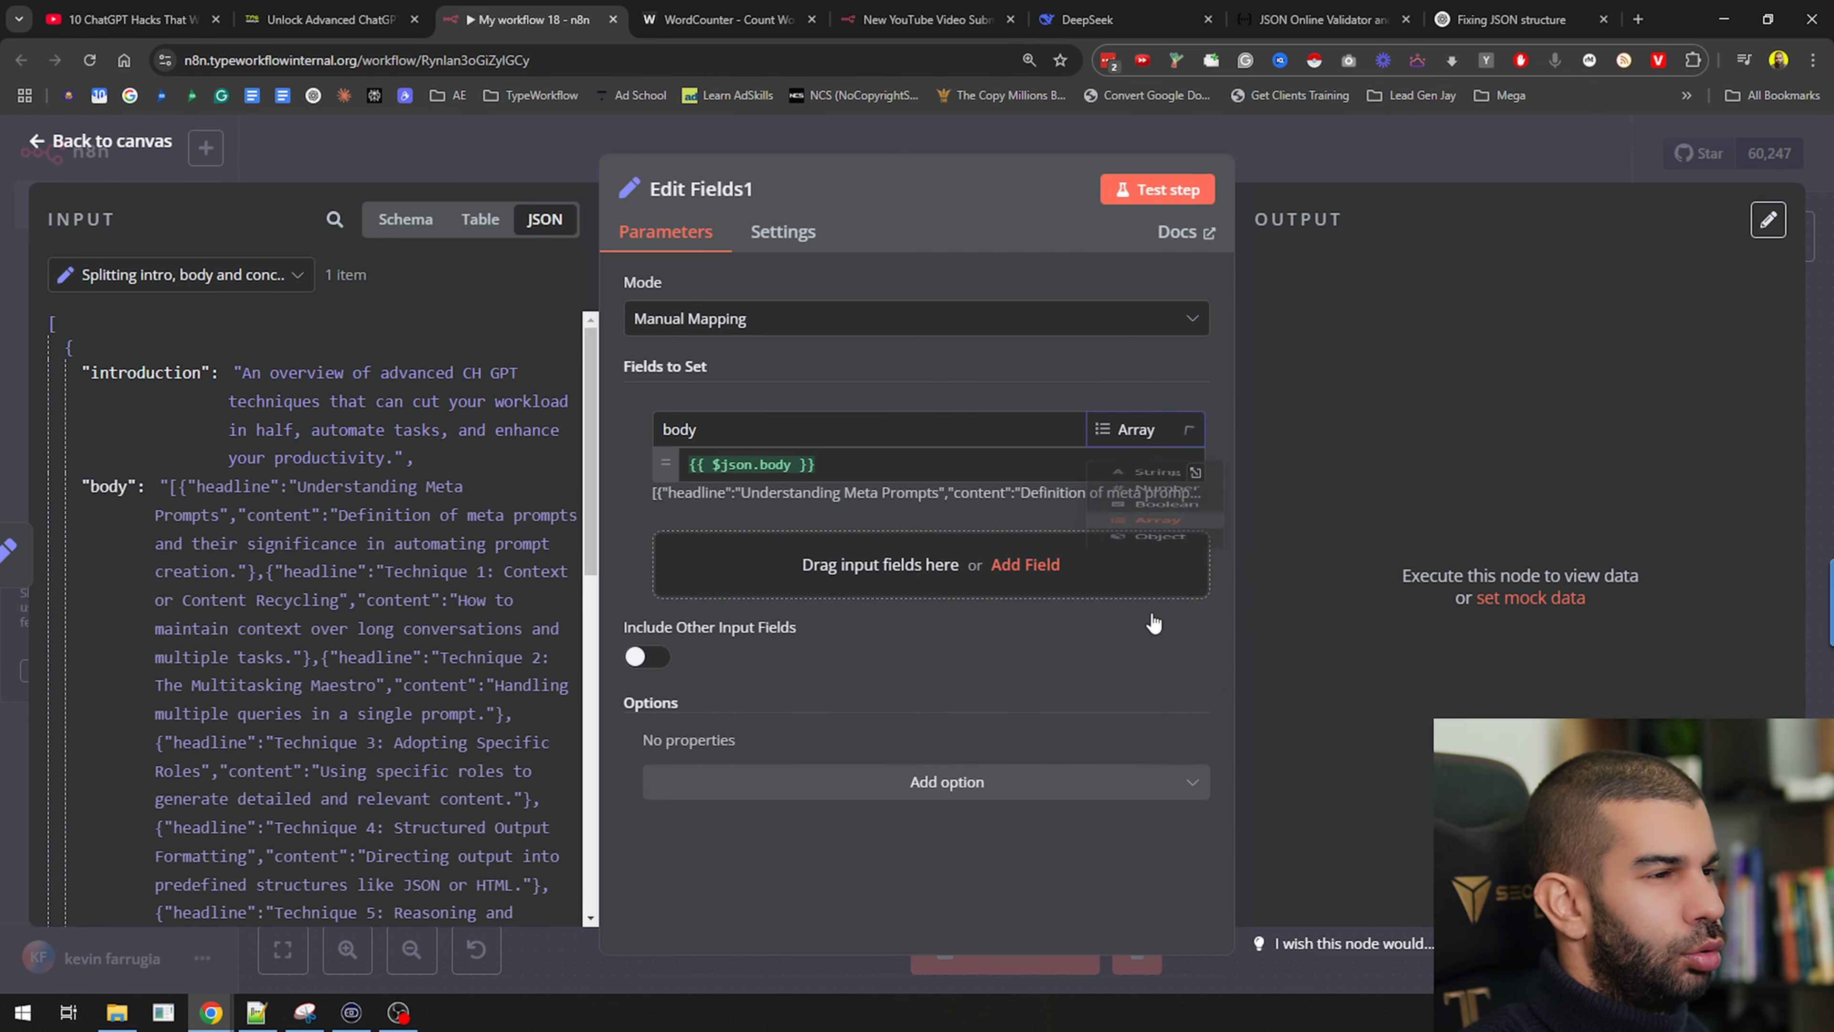
left_click(1191, 206)
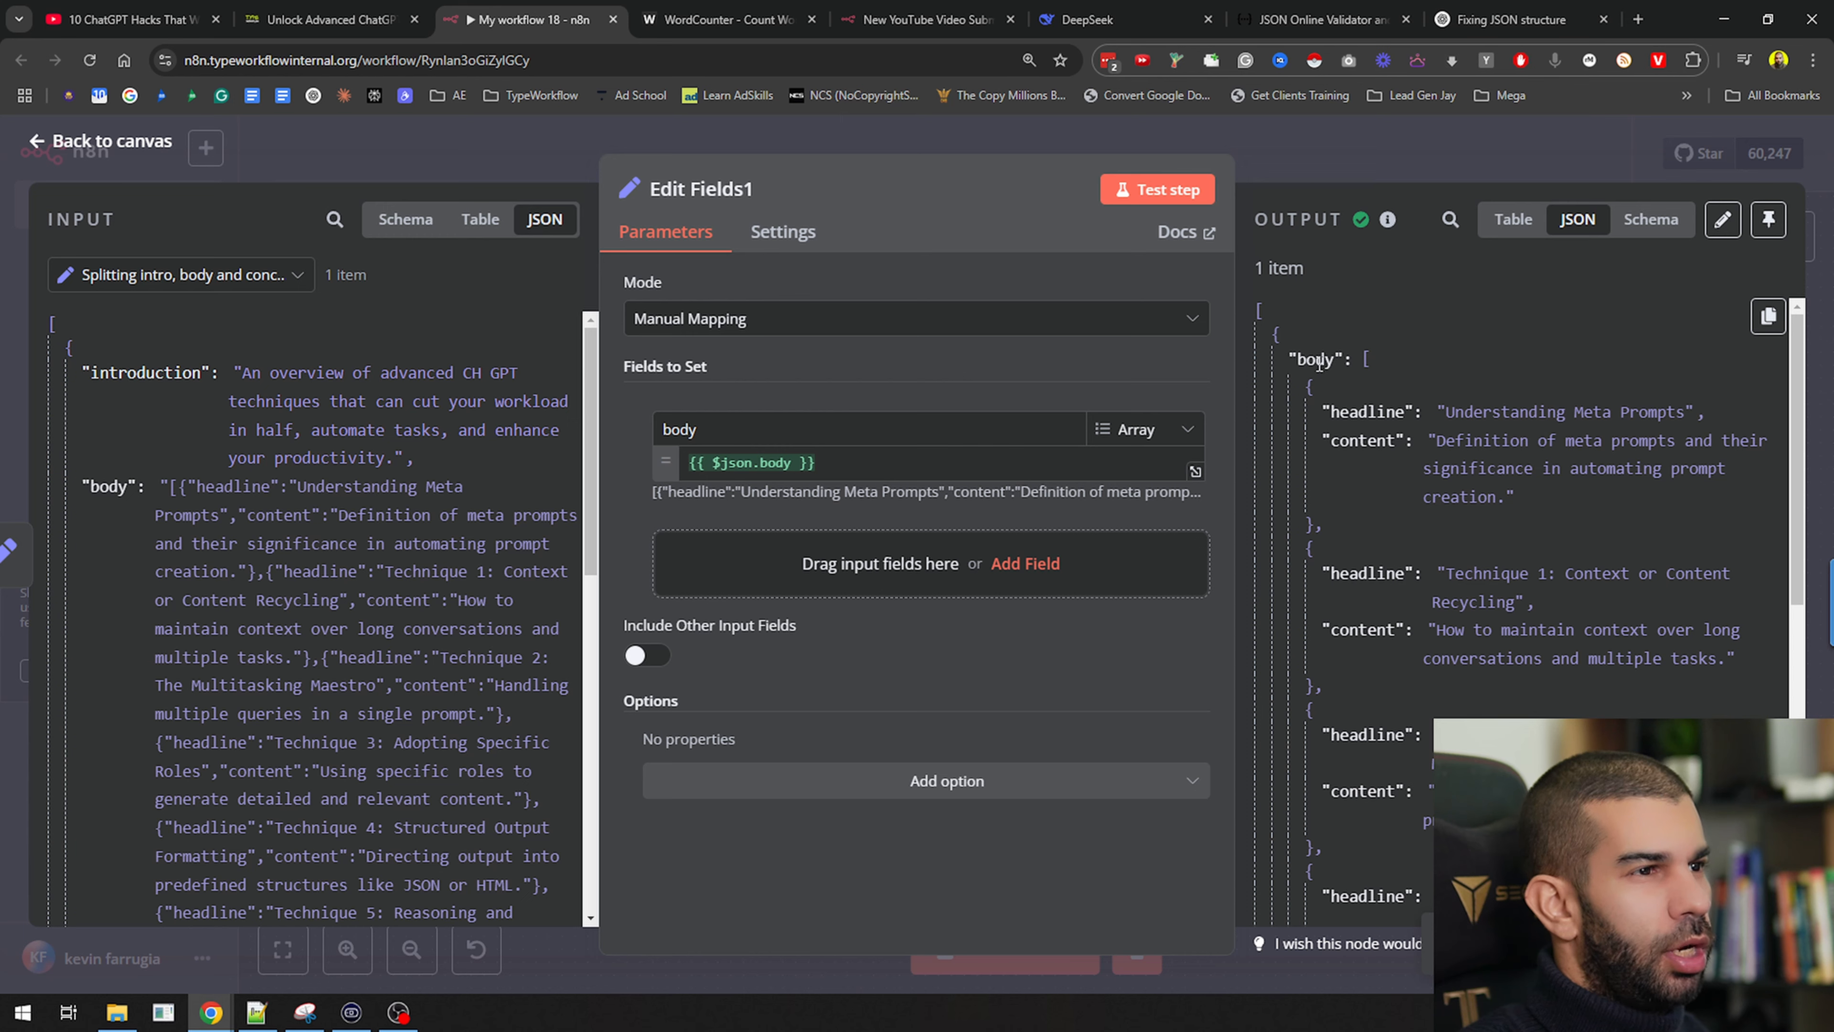
left_click(1373, 113)
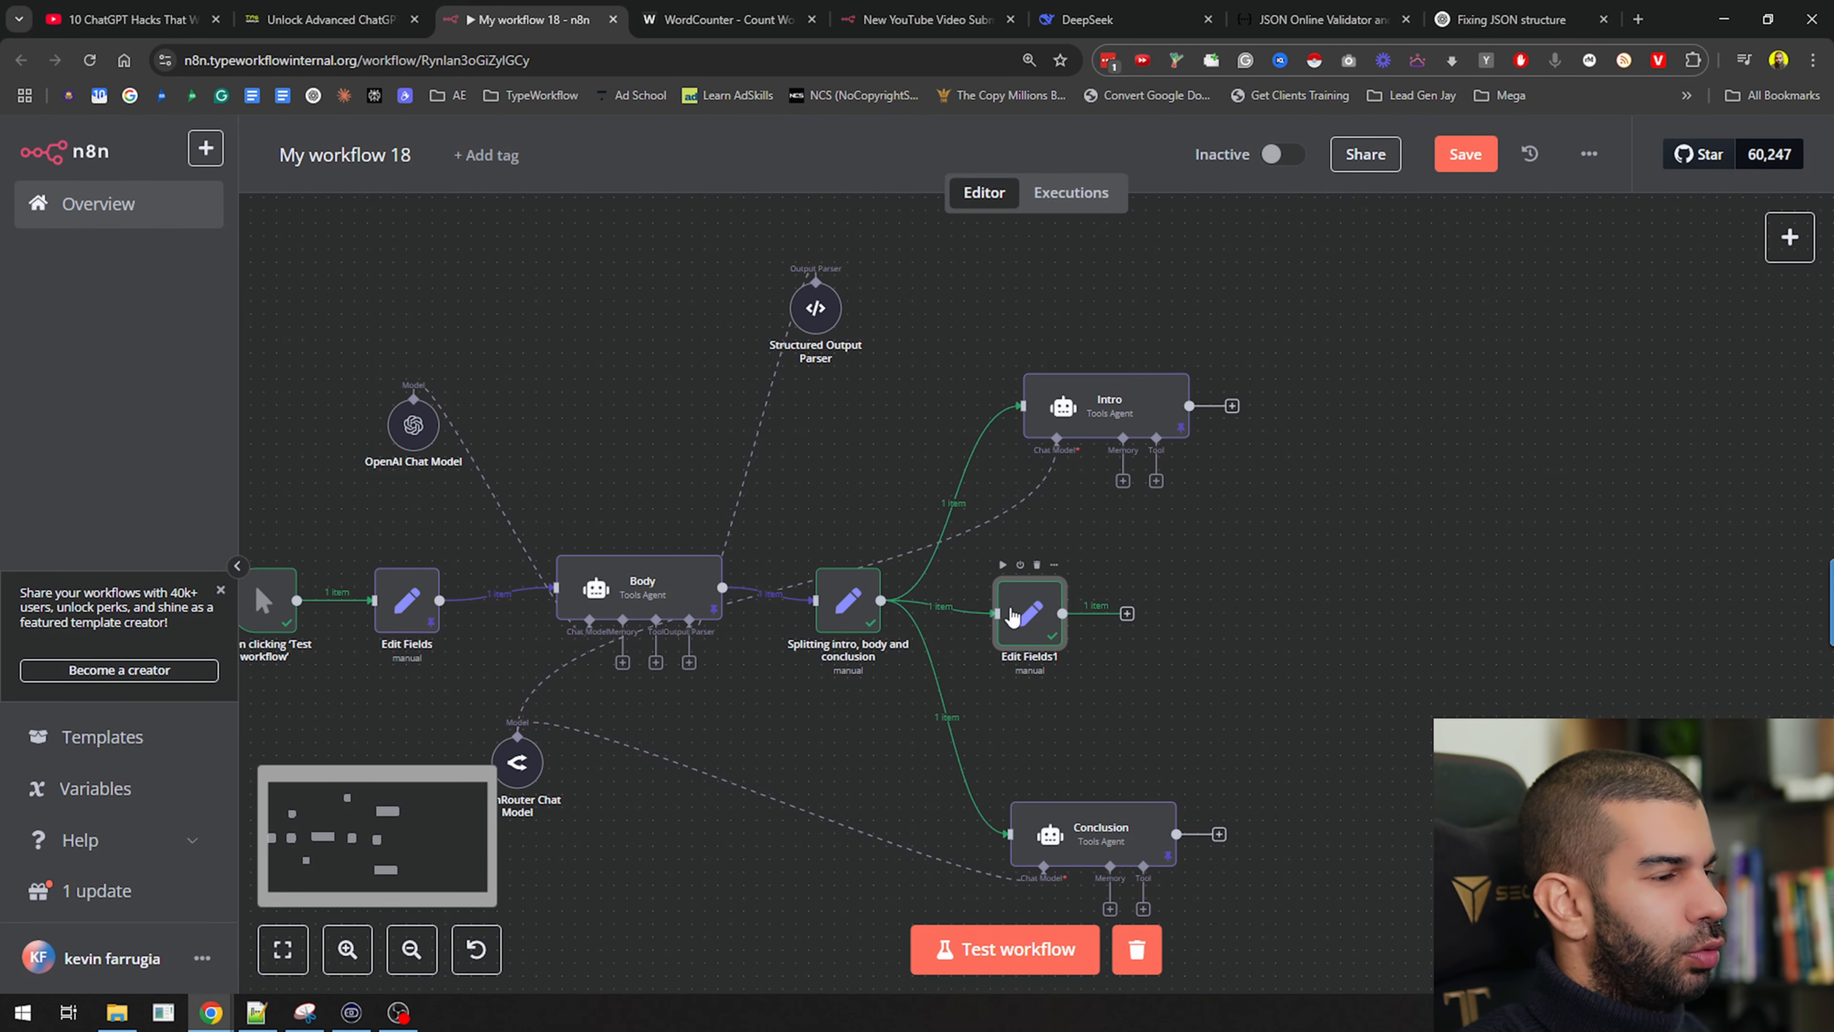
Rename the new Edit Fields1 node to 'Body Array'
key("F2")
type("Body Array")
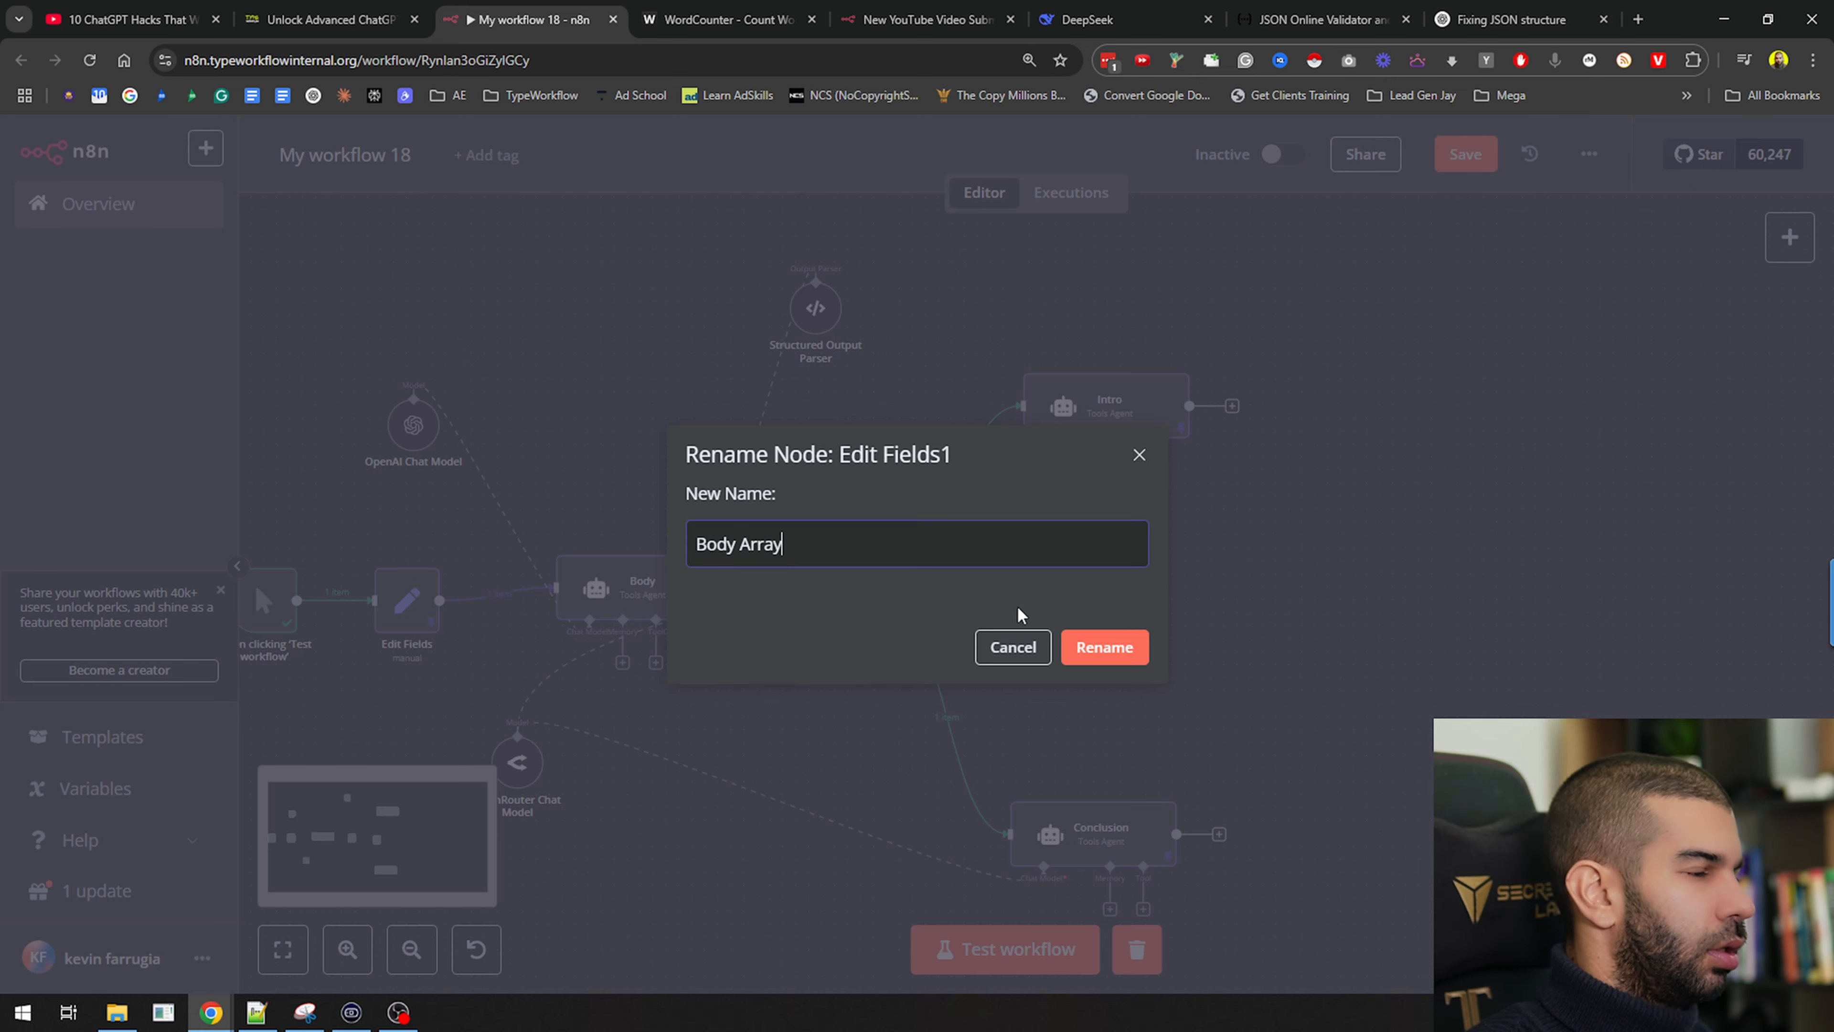
key("Return")
Add a Split Out node splitting body, test it, and save the workflow
key("Tab")
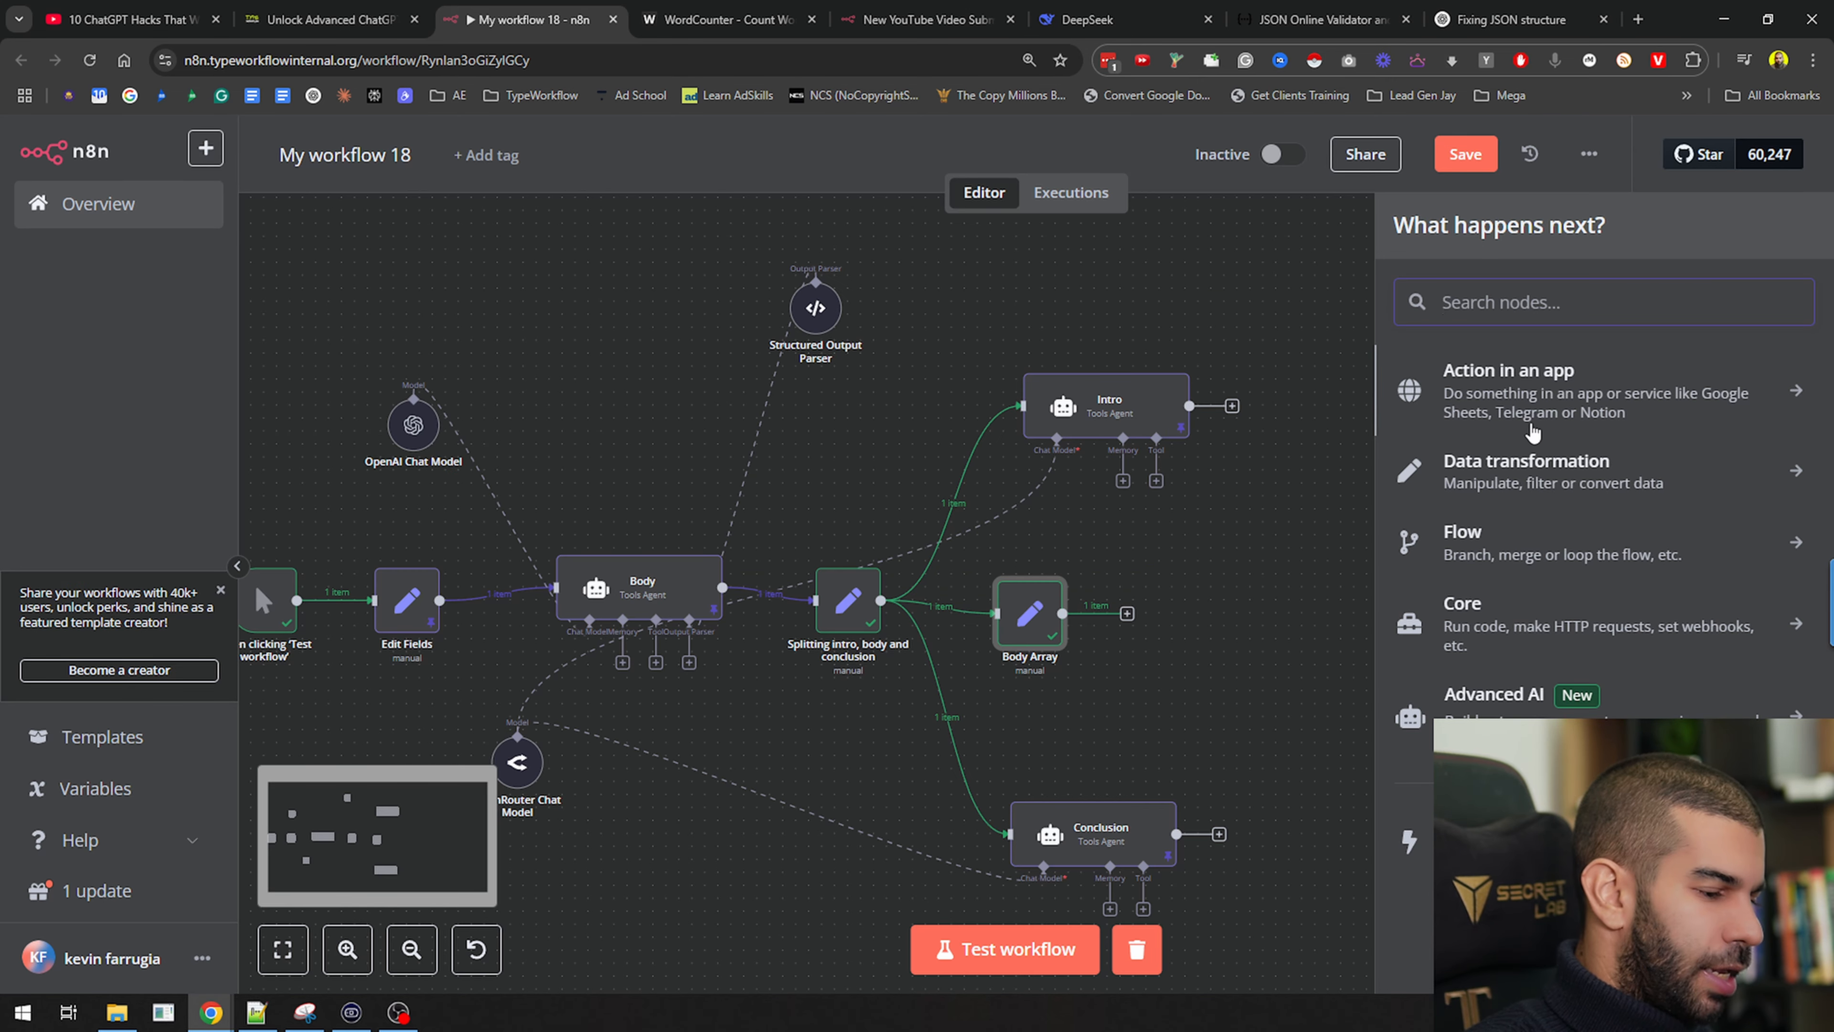
type("split")
left_click(1466, 376)
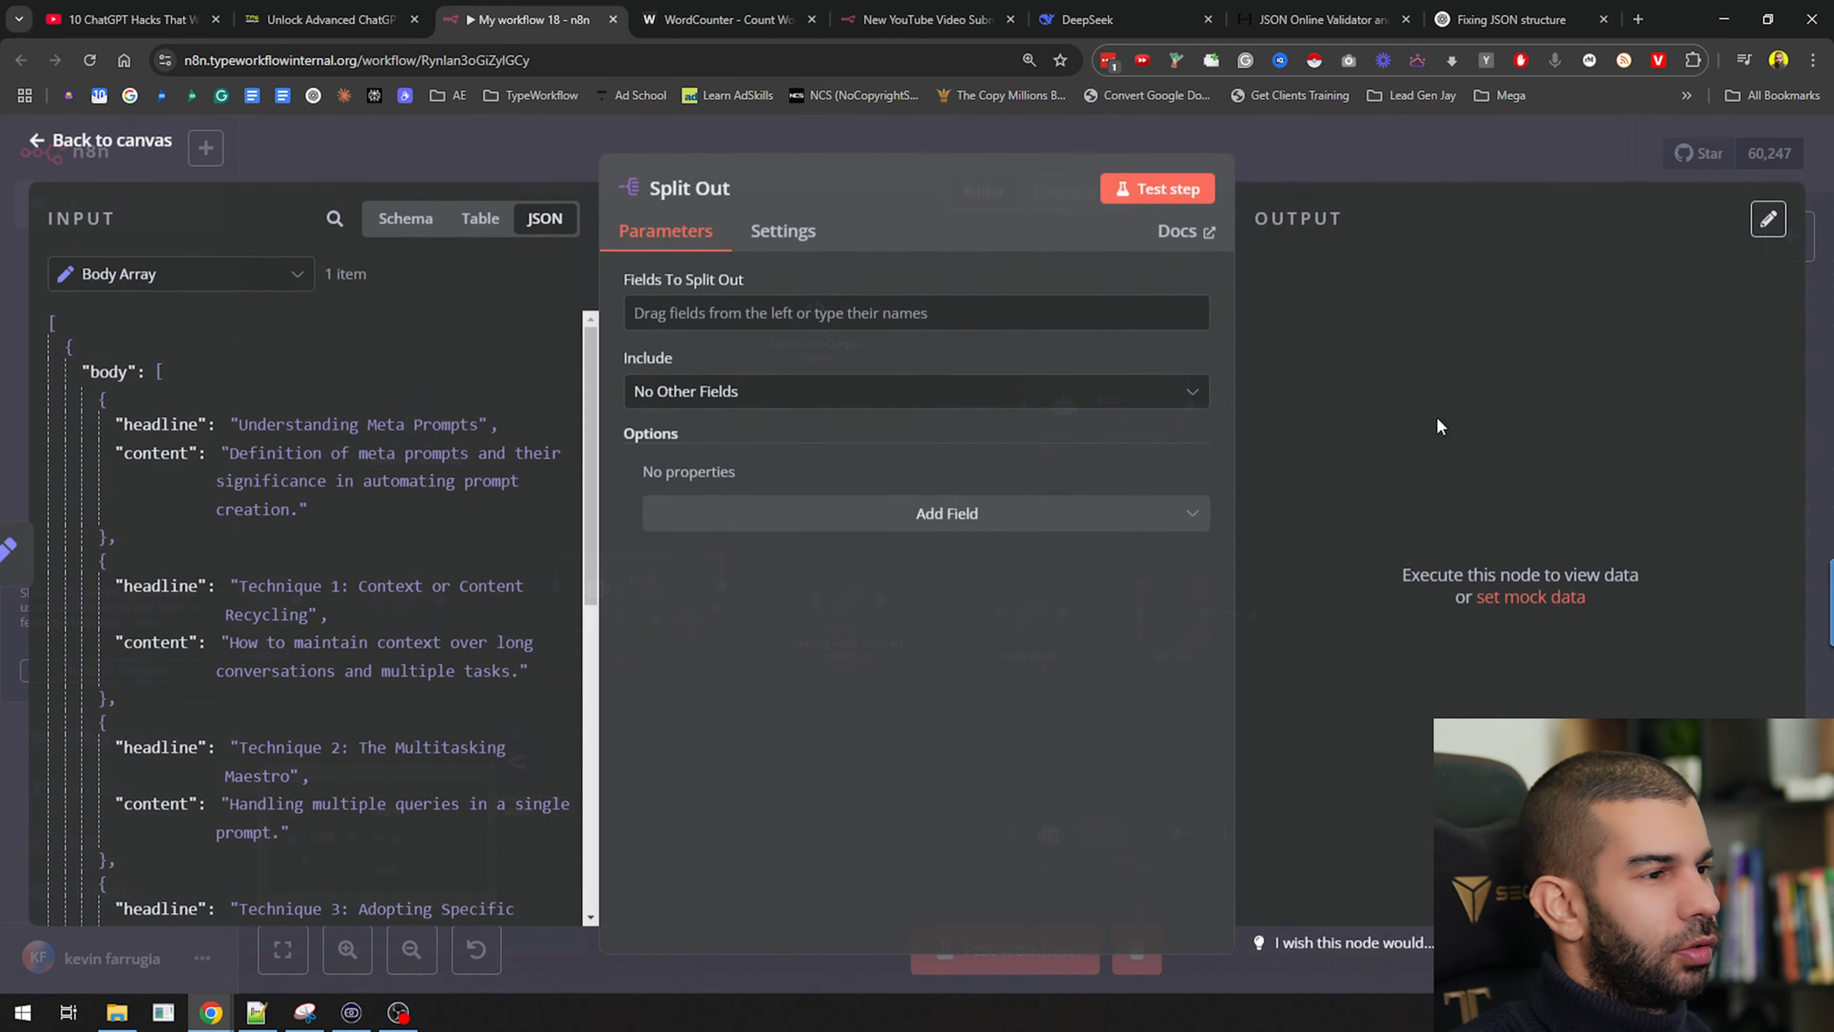
left_click_drag(109, 376, 790, 333)
left_click(1170, 194)
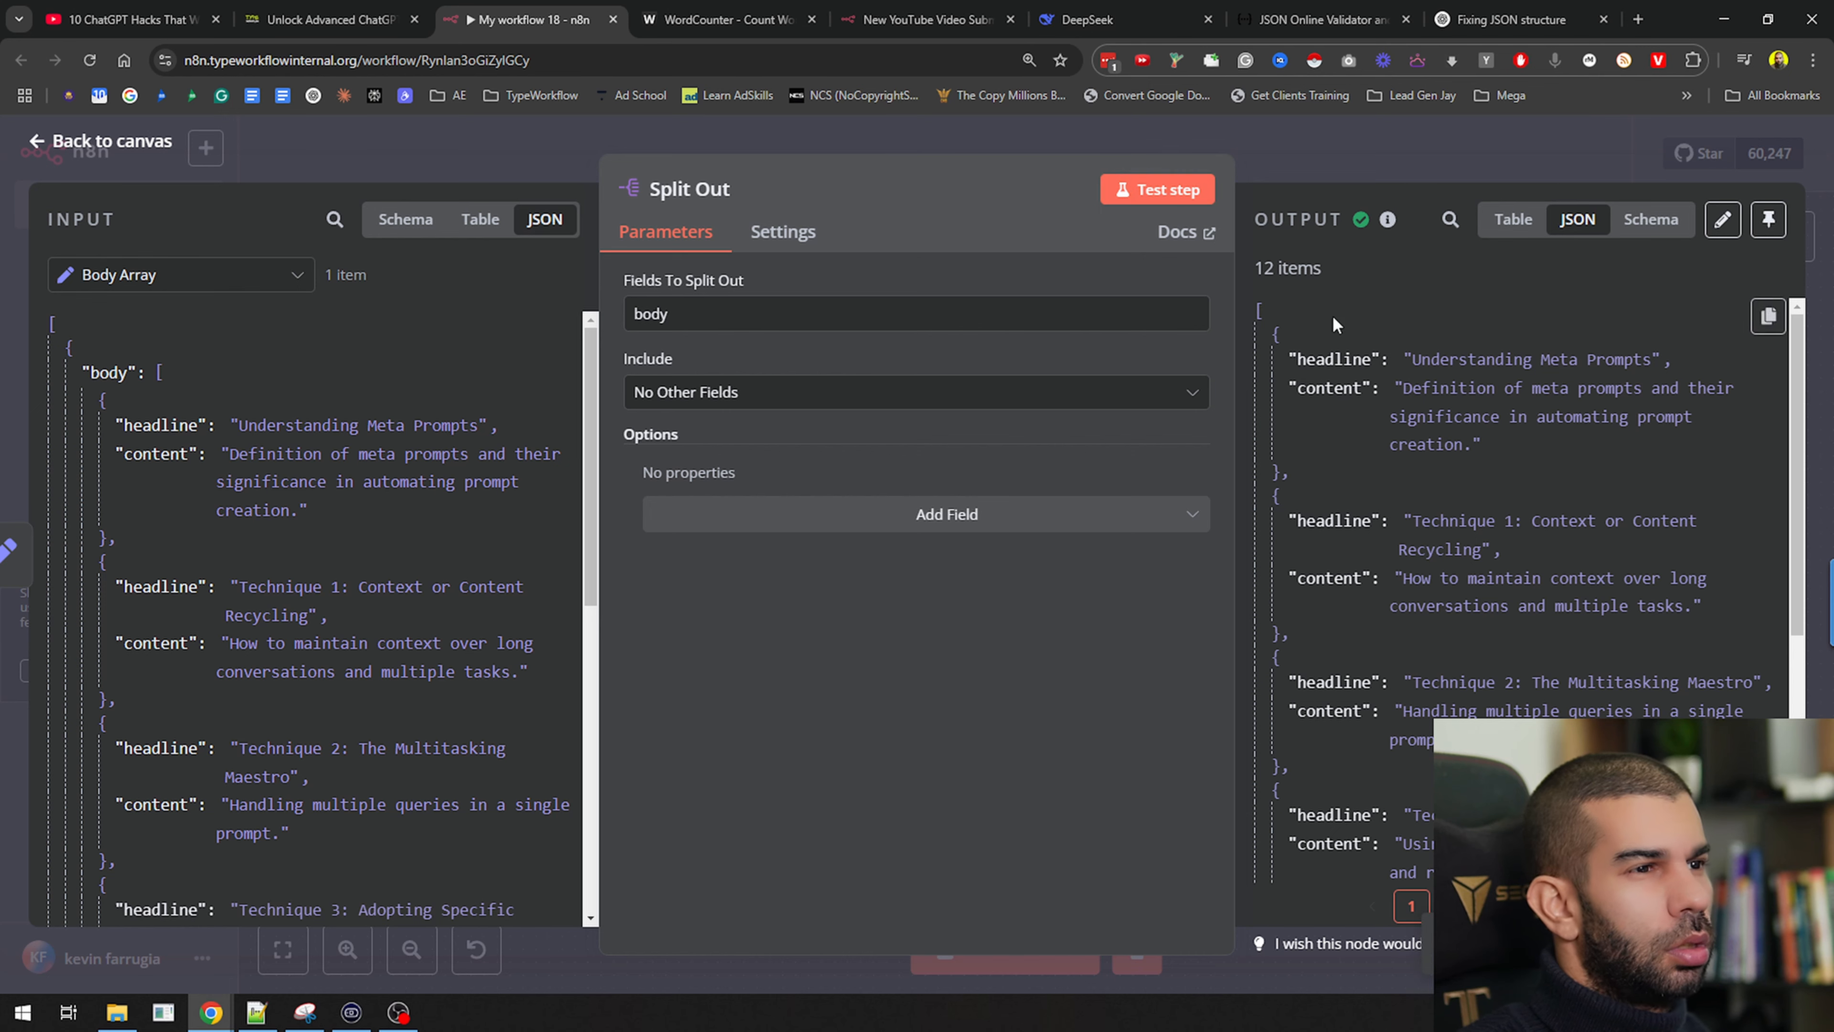
left_click(1465, 130)
left_click_drag(1007, 676, 902, 662)
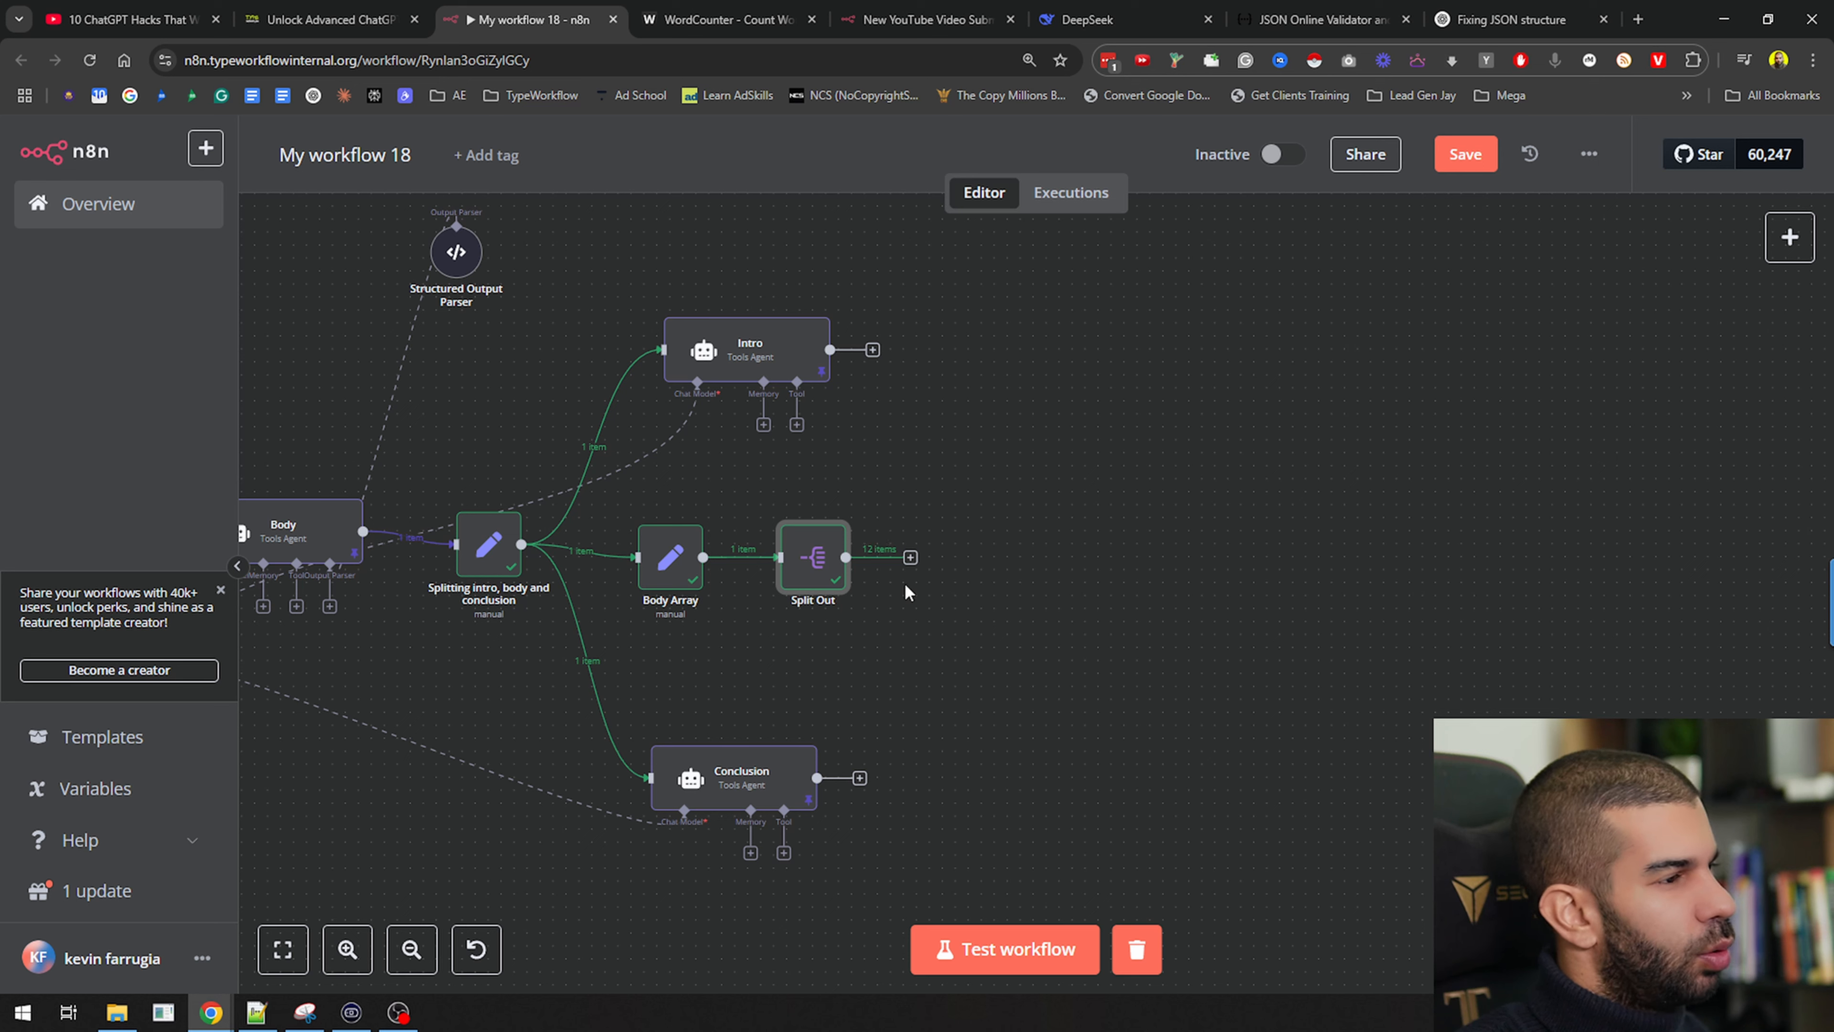
key("ctrl+s")
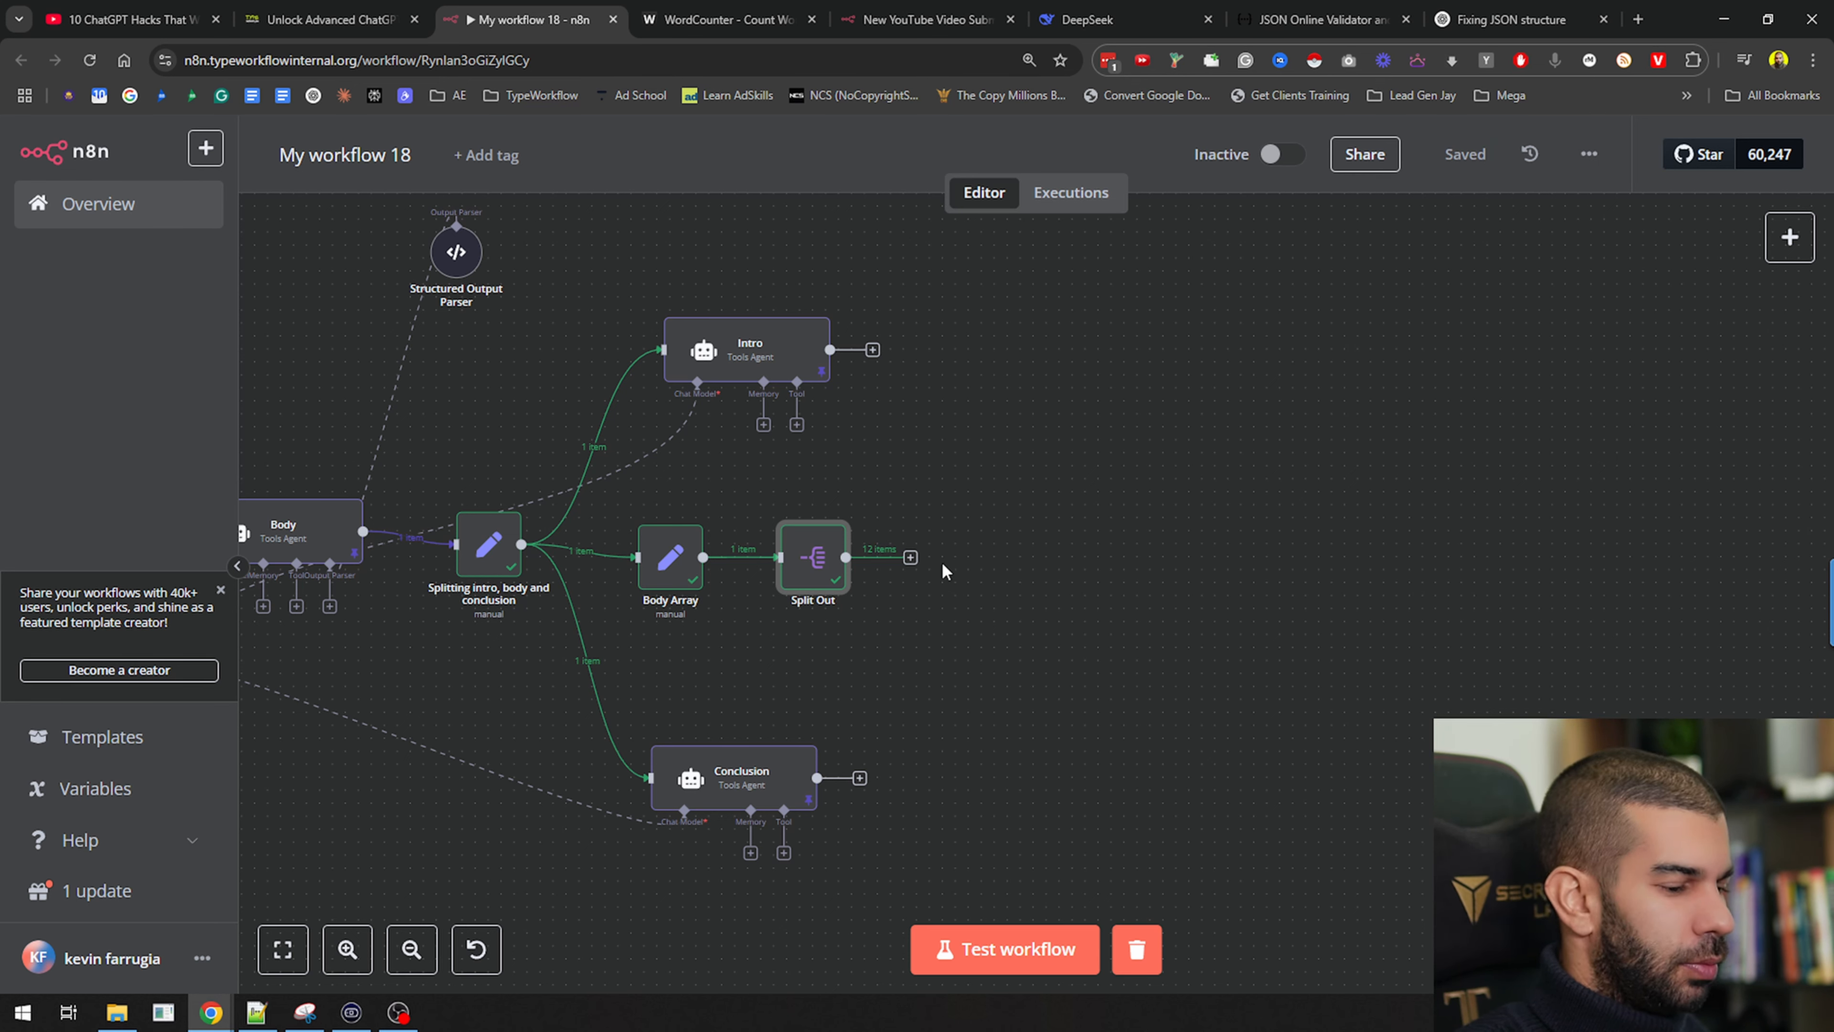
Duplicate the Intro agent after Split Out and name it 'Writing individual body sections'
left_click(753, 352)
key("ctrl+c")
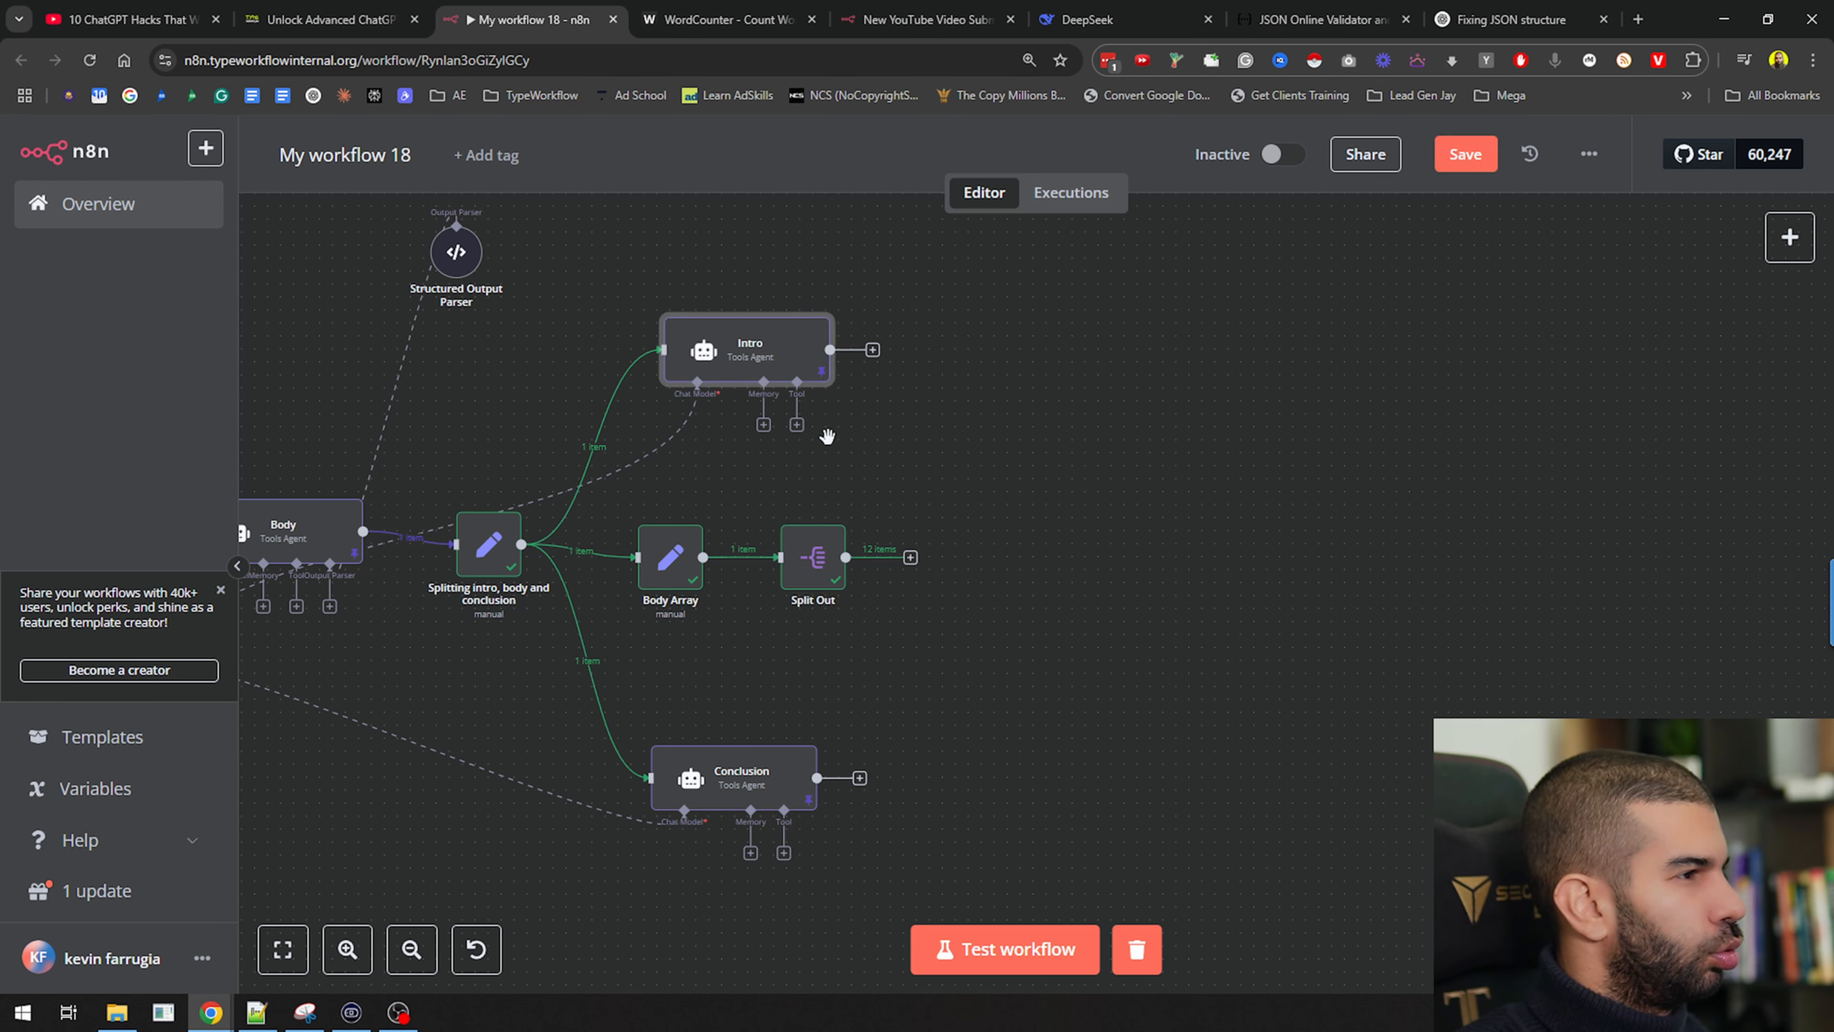
key("ctrl+v")
left_click_drag(768, 620, 1053, 568)
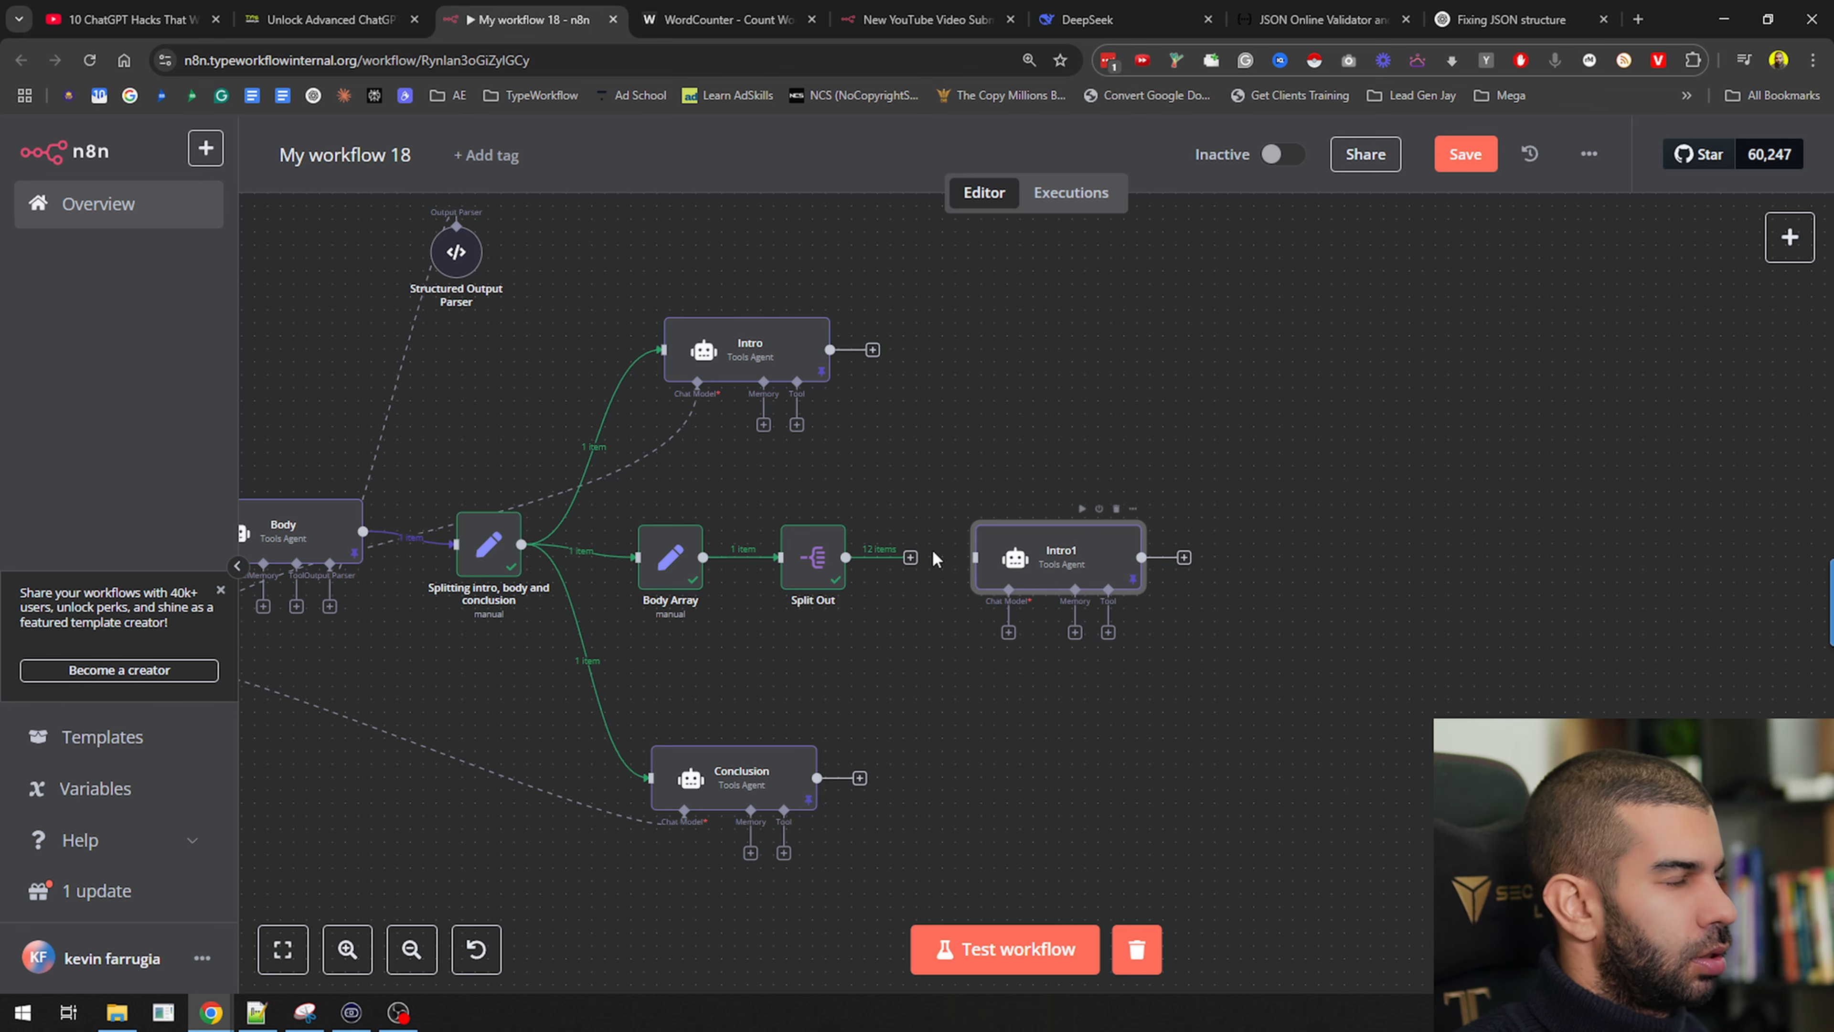
key("F2")
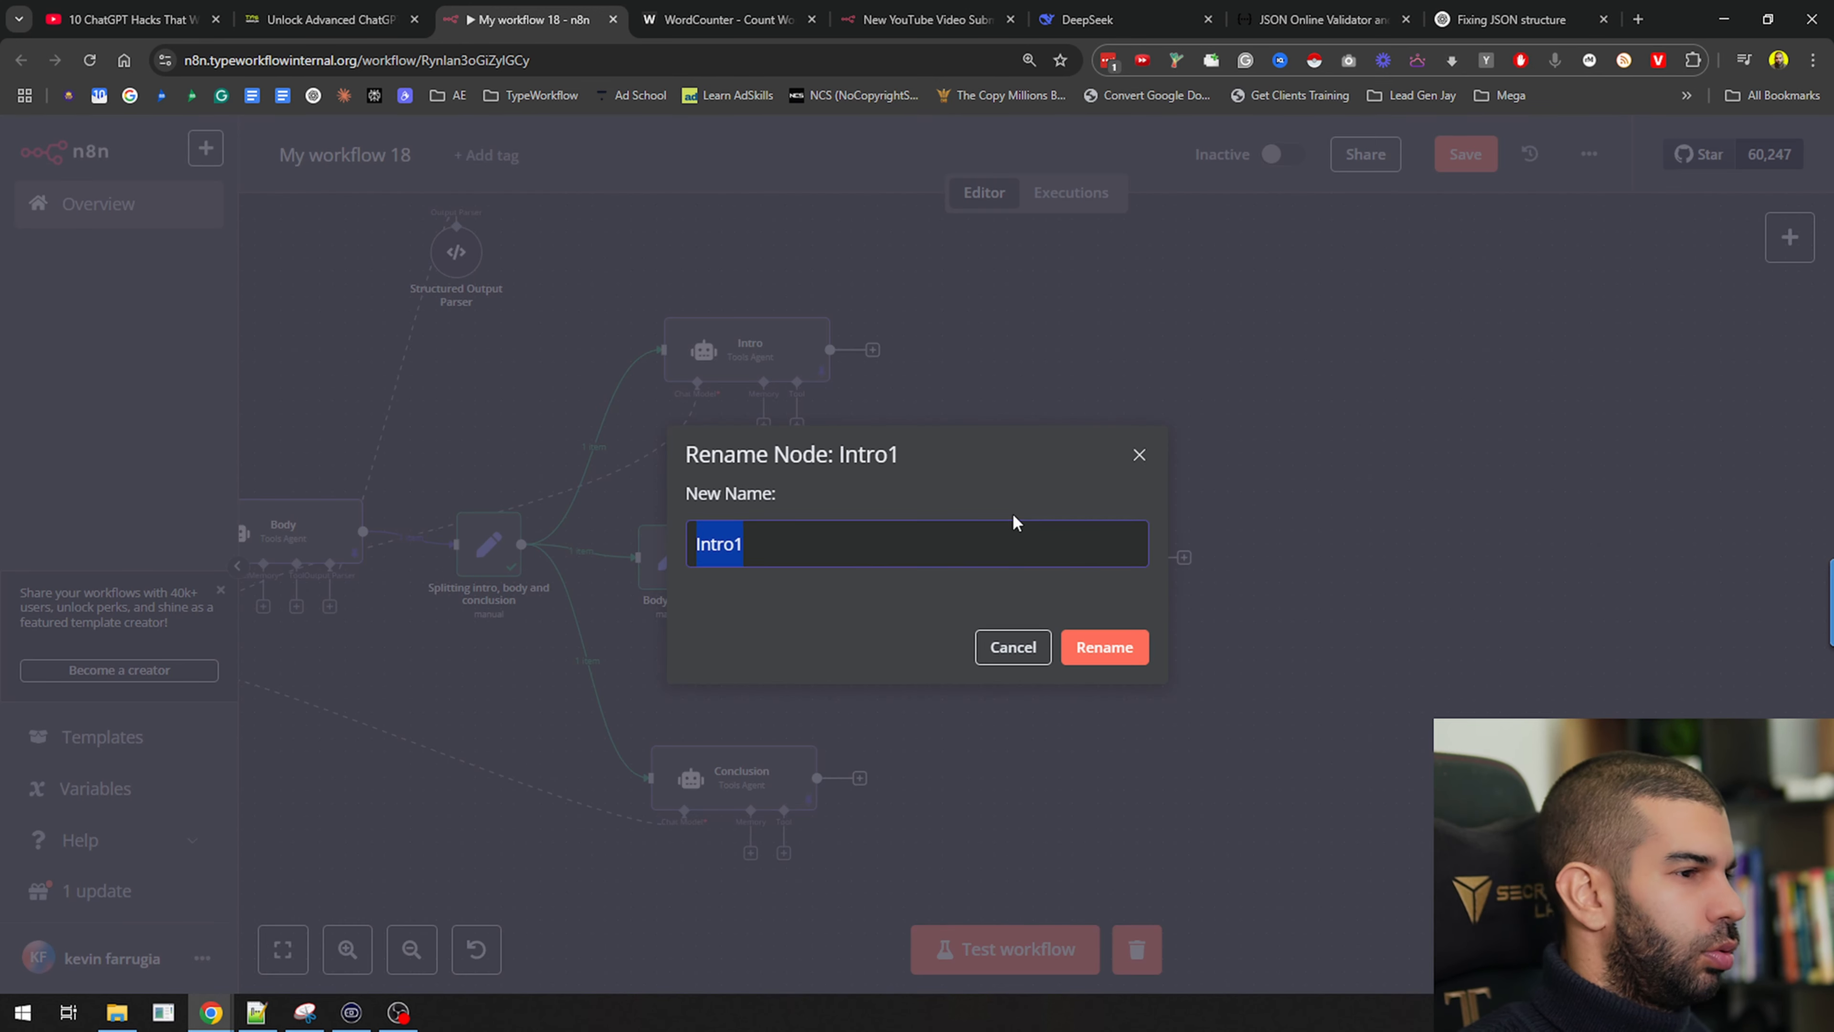
type("Writ")
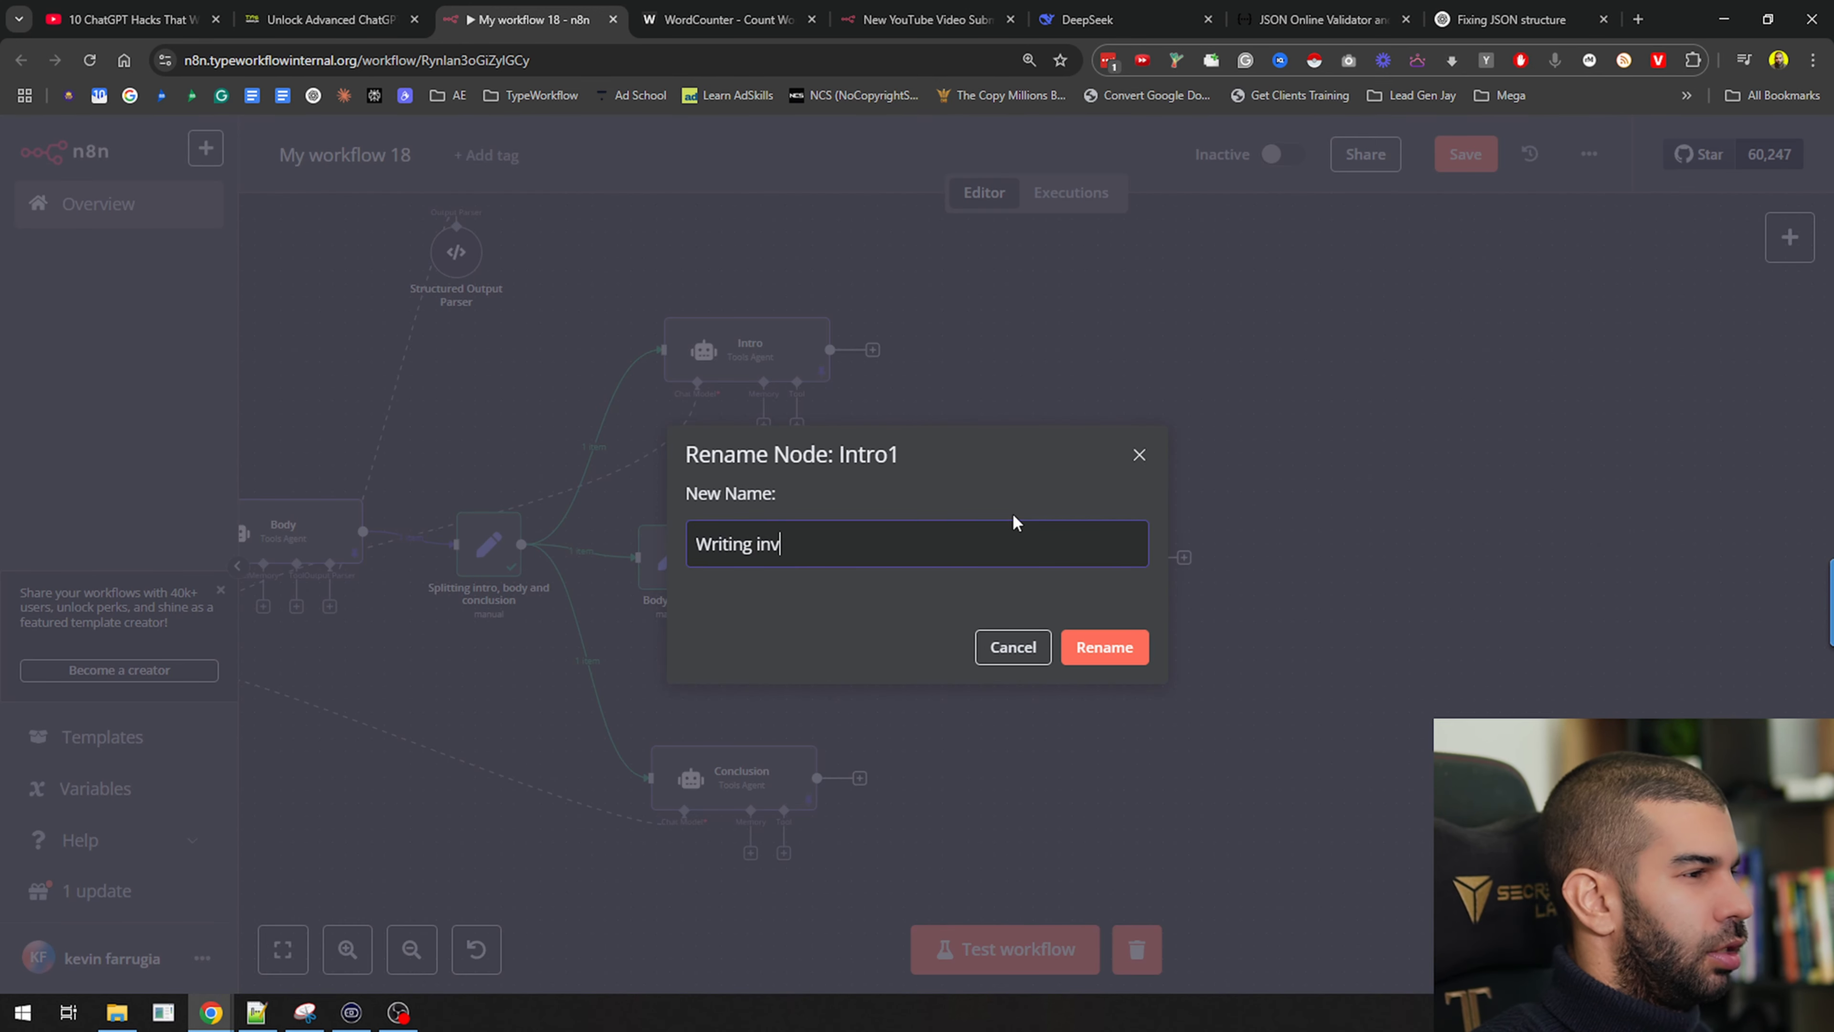
type("ing individual bod")
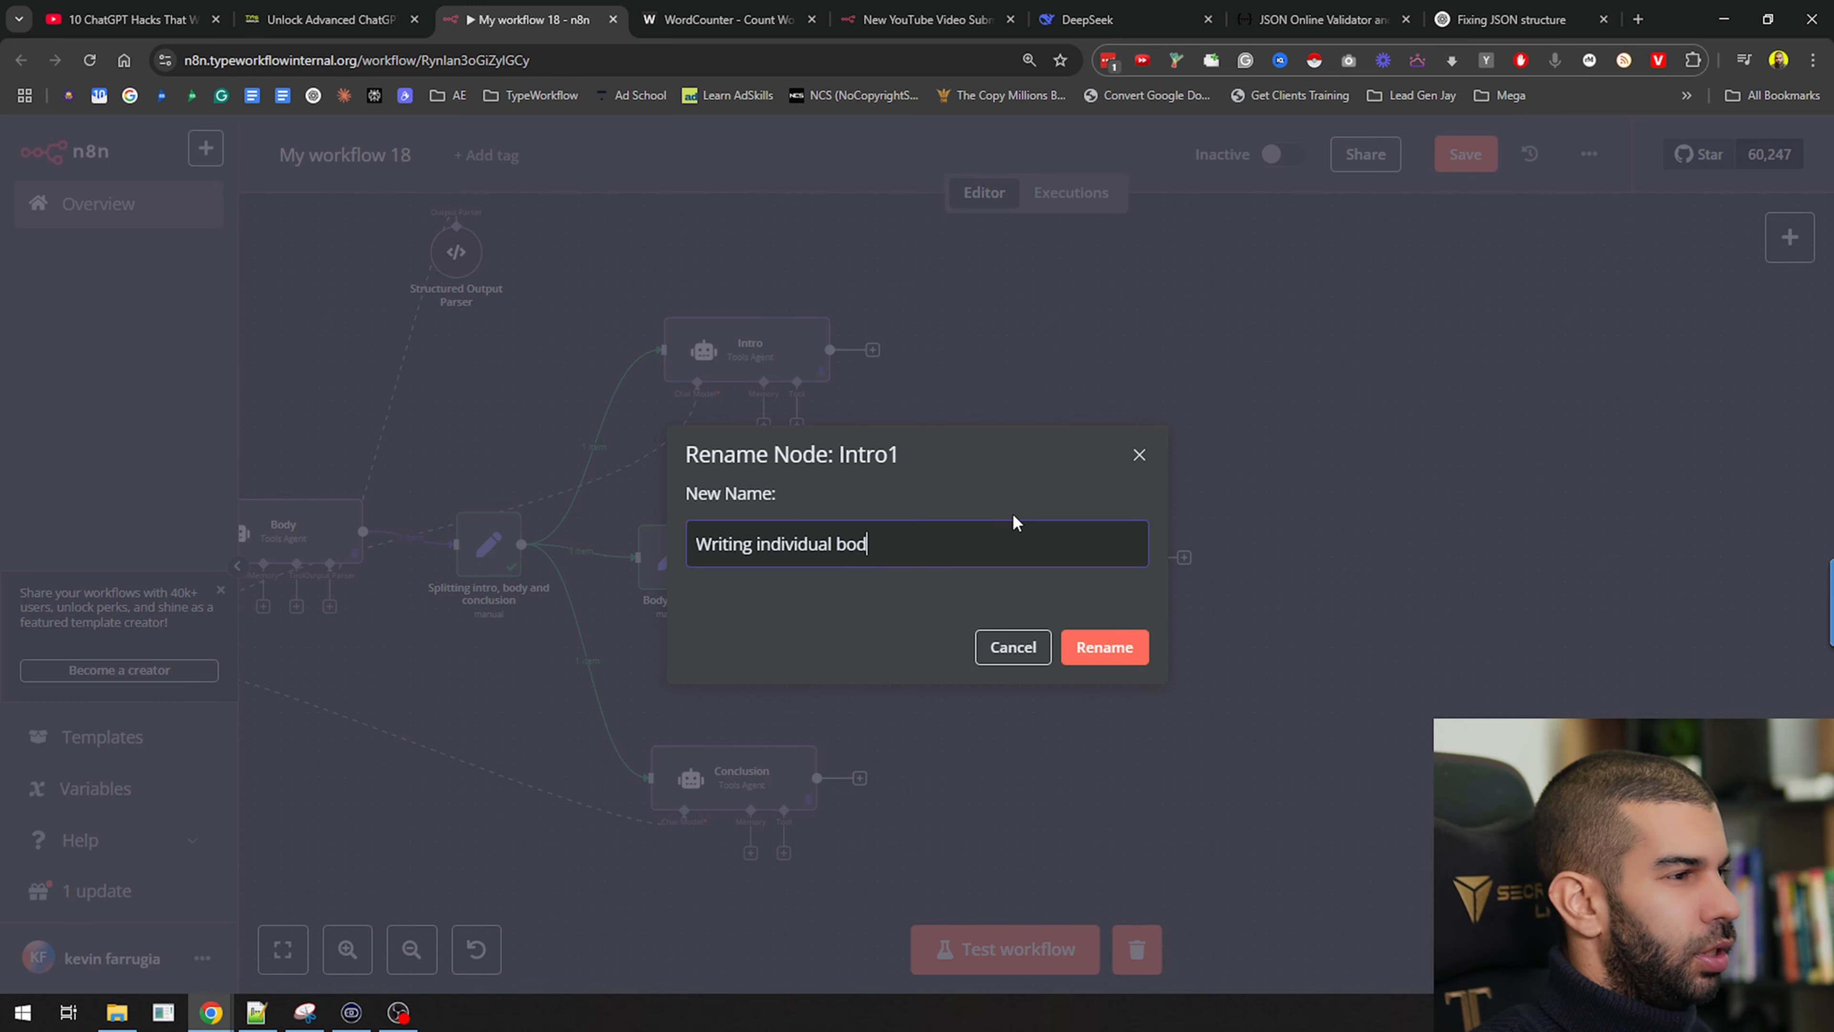
type("y sections")
key("Return")
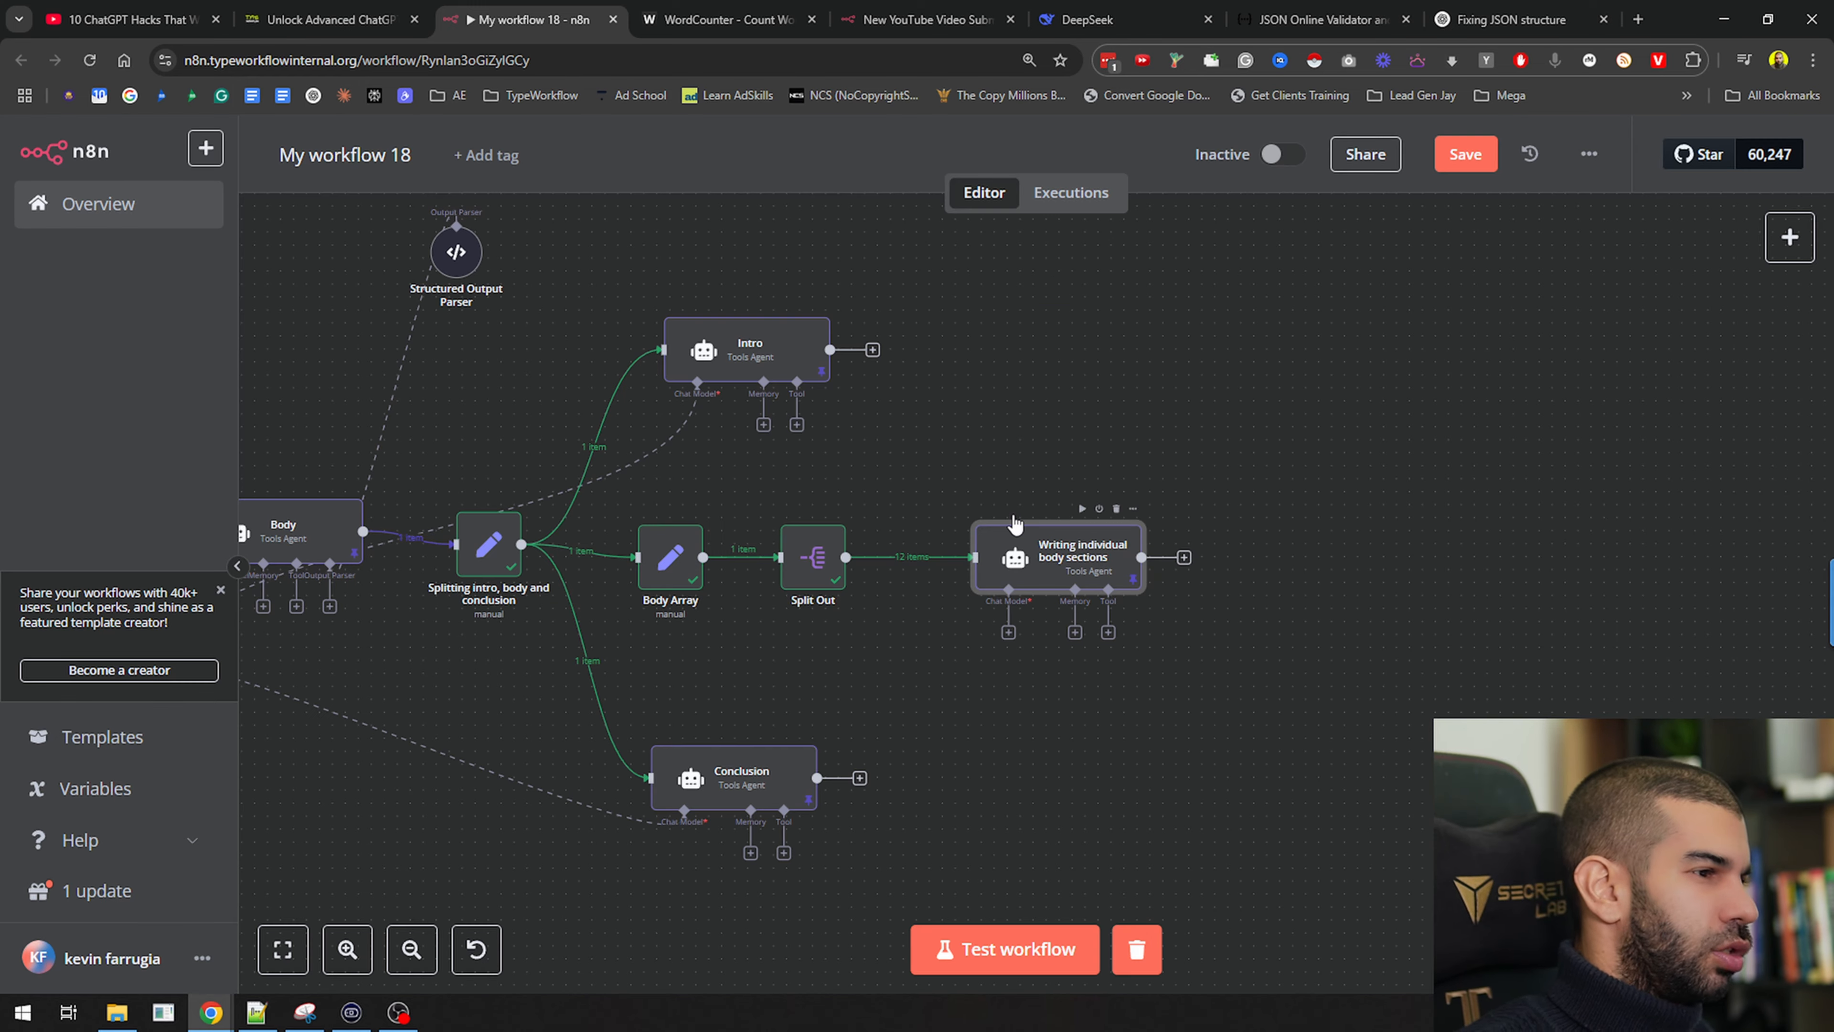
Open the Writing individual body sections agent and its prompt text
double_click(1056, 560)
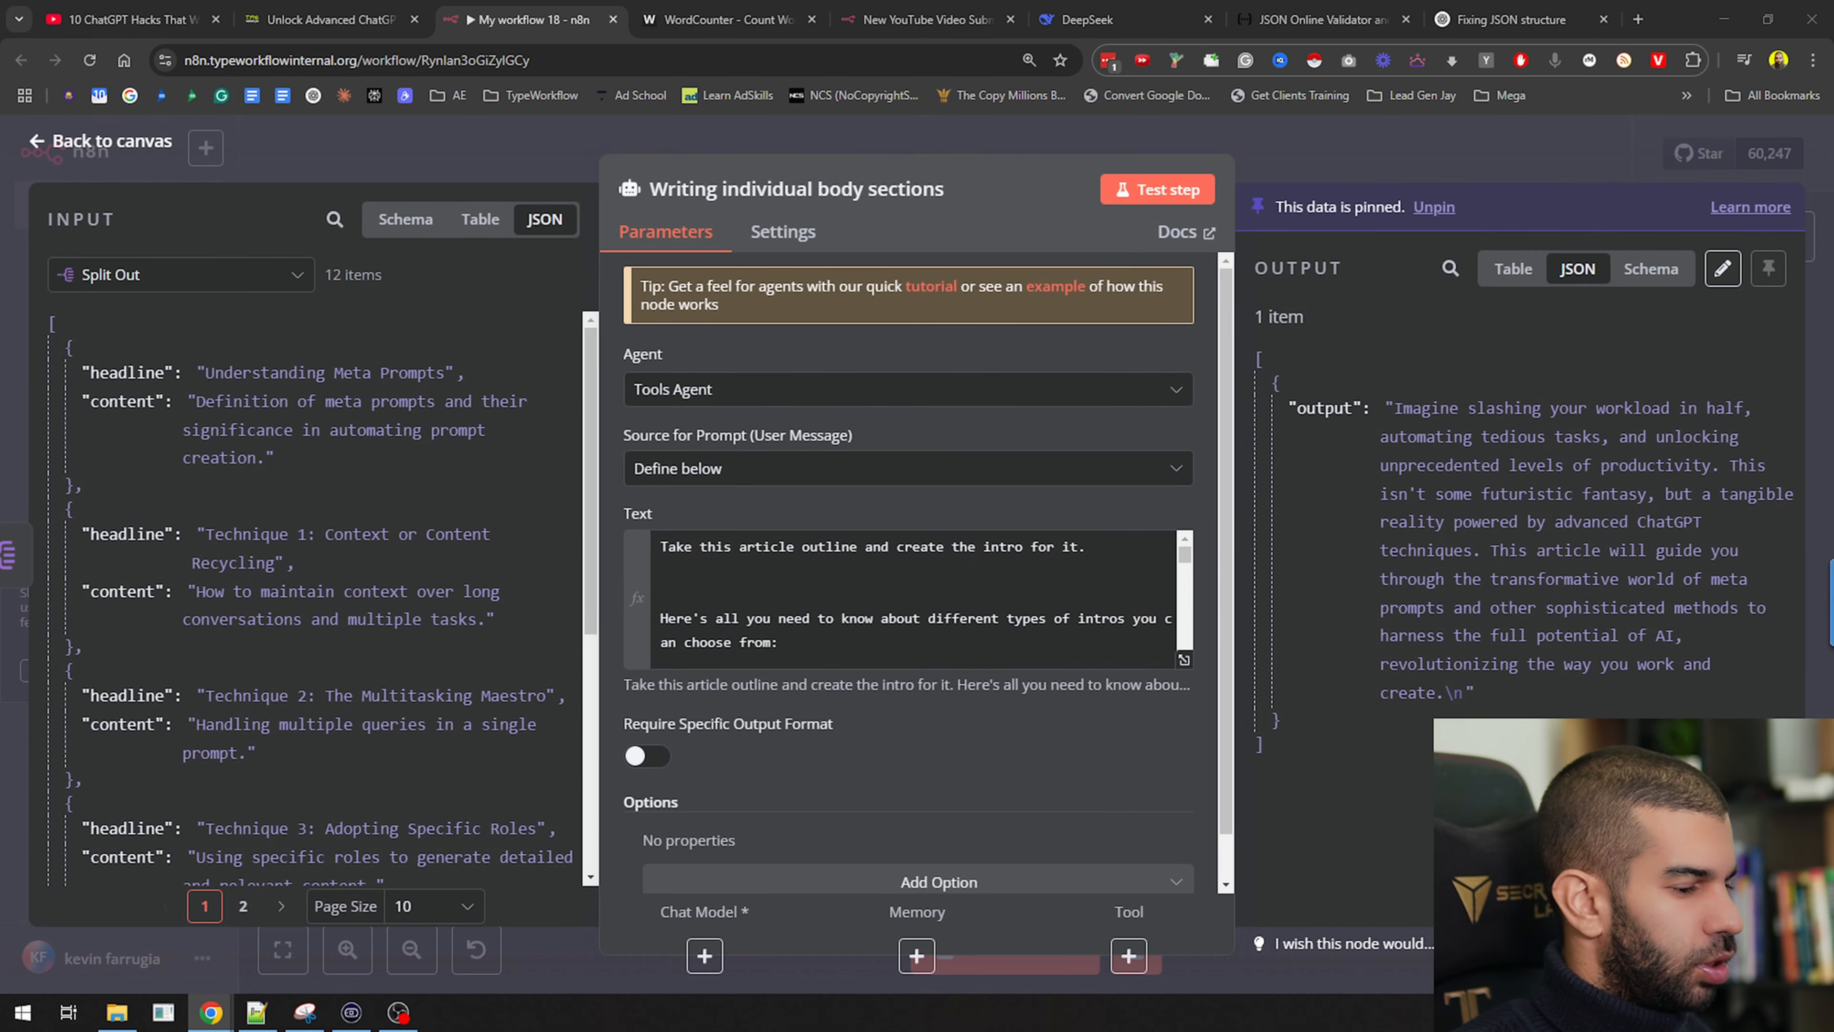
left_click(871, 618)
scroll(871, 617, "down", 10)
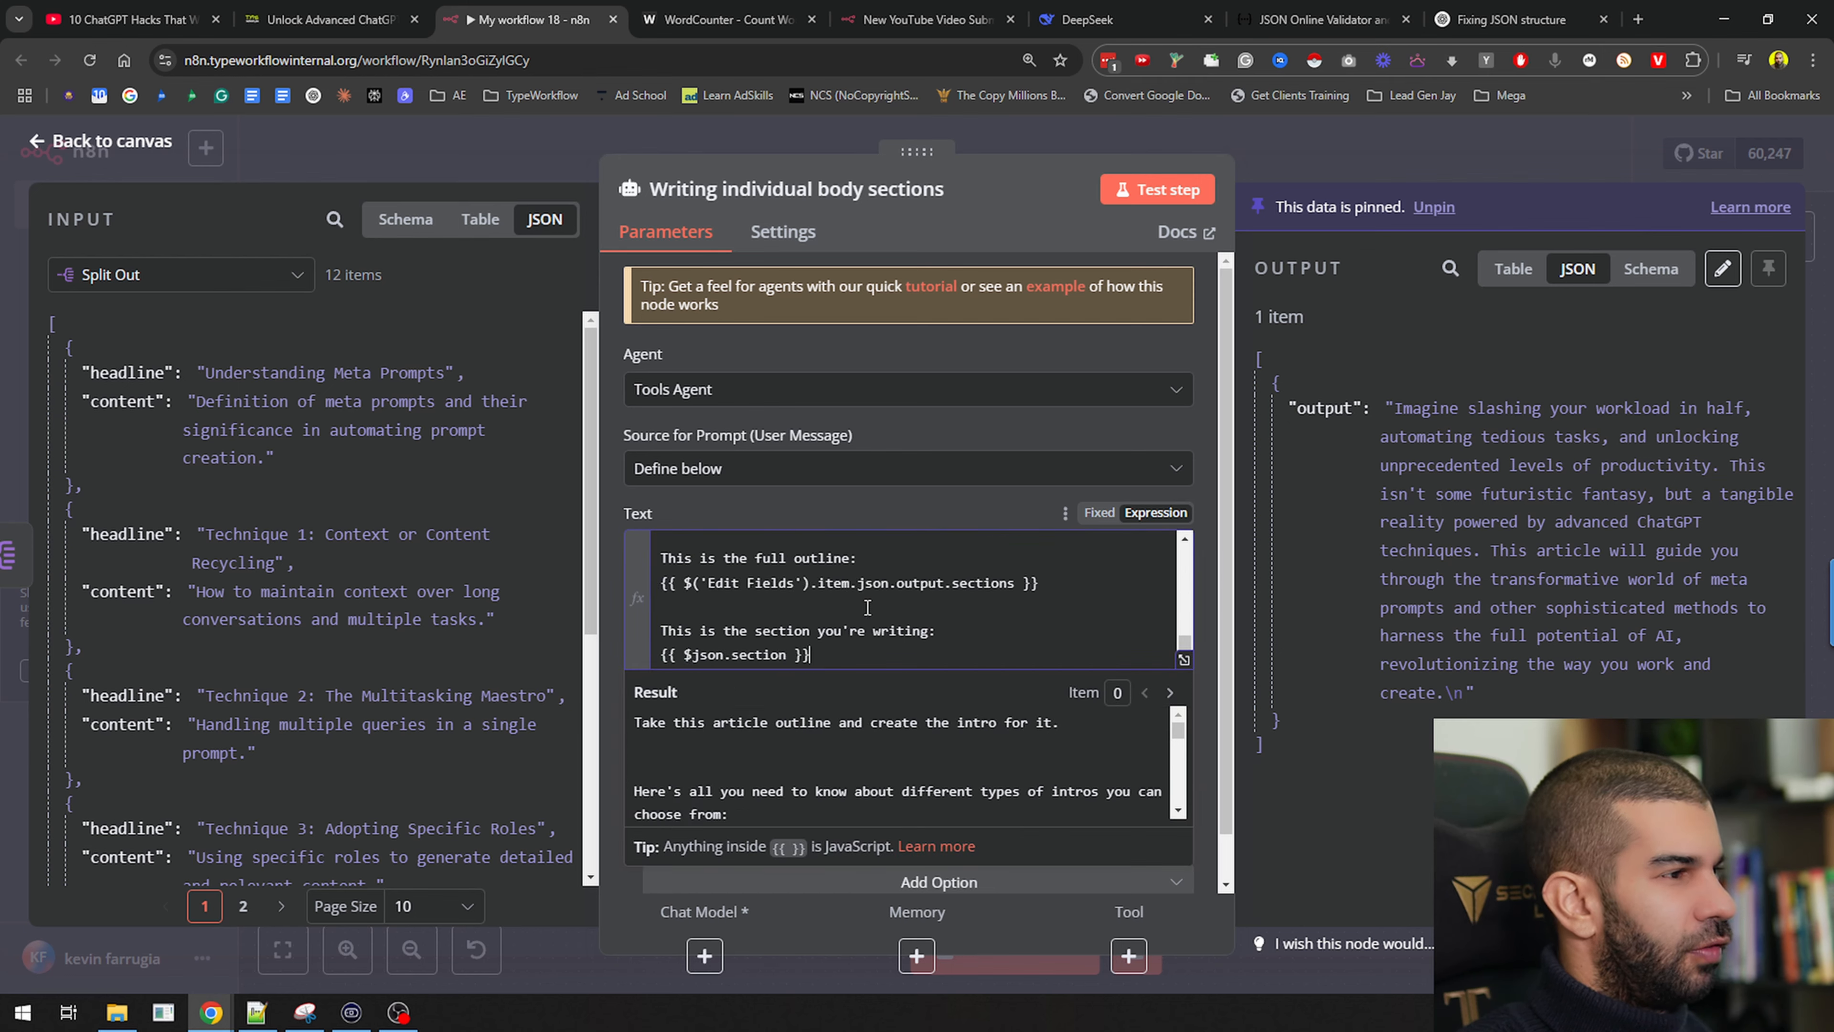
scroll(975, 599, "up", 10)
Review the prompt's instruction sentence and writing rules in the expanded editor
left_click(1184, 661)
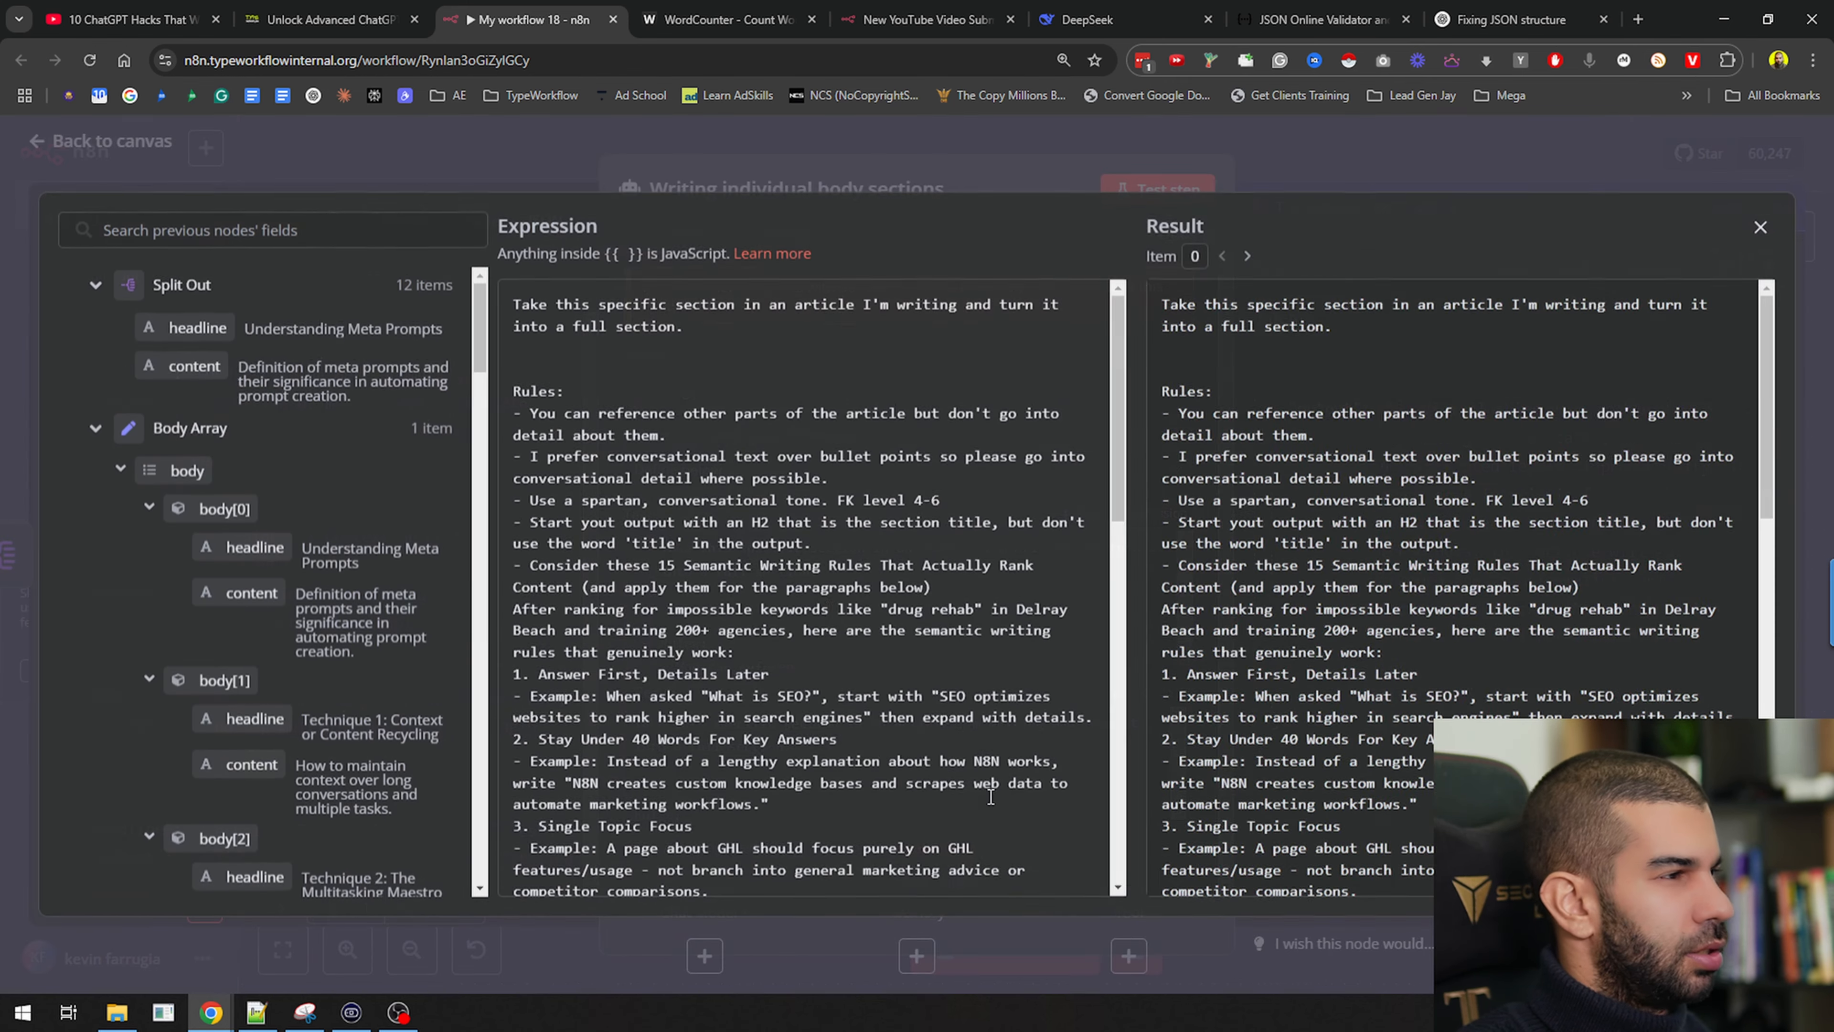
left_click_drag(565, 308, 855, 325)
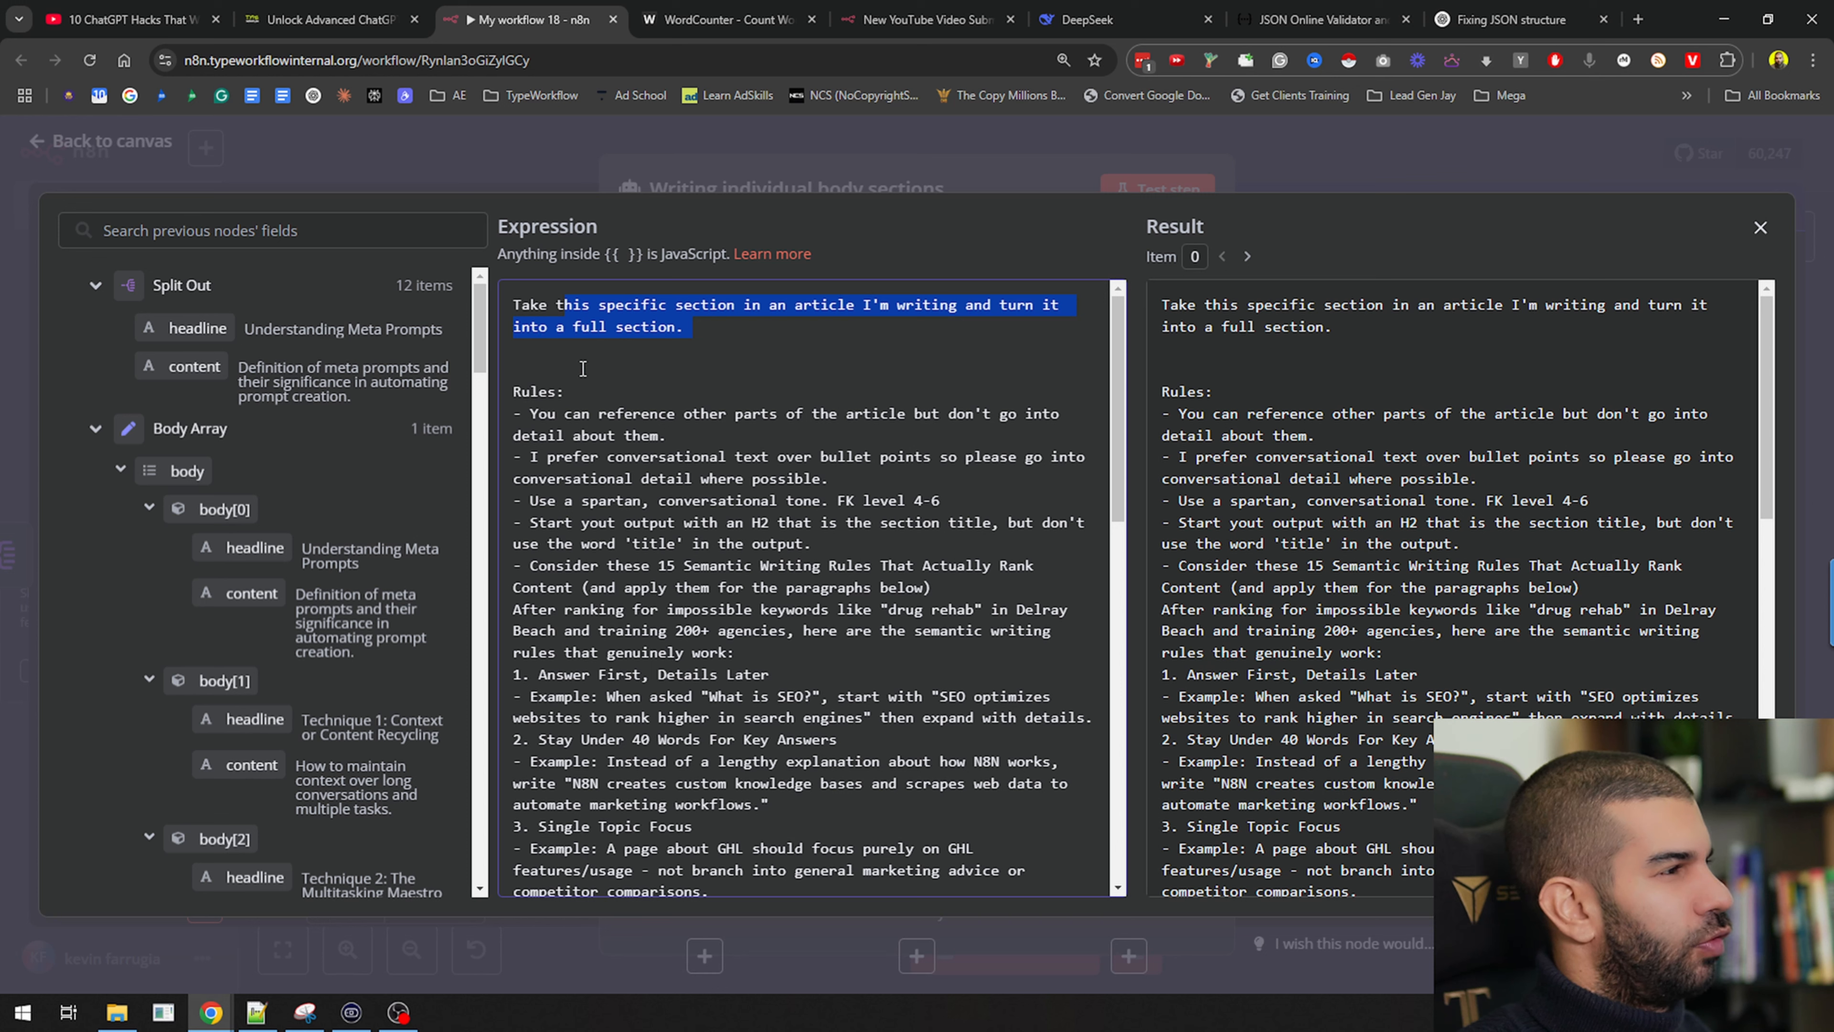
left_click_drag(543, 392, 728, 456)
left_click(610, 415)
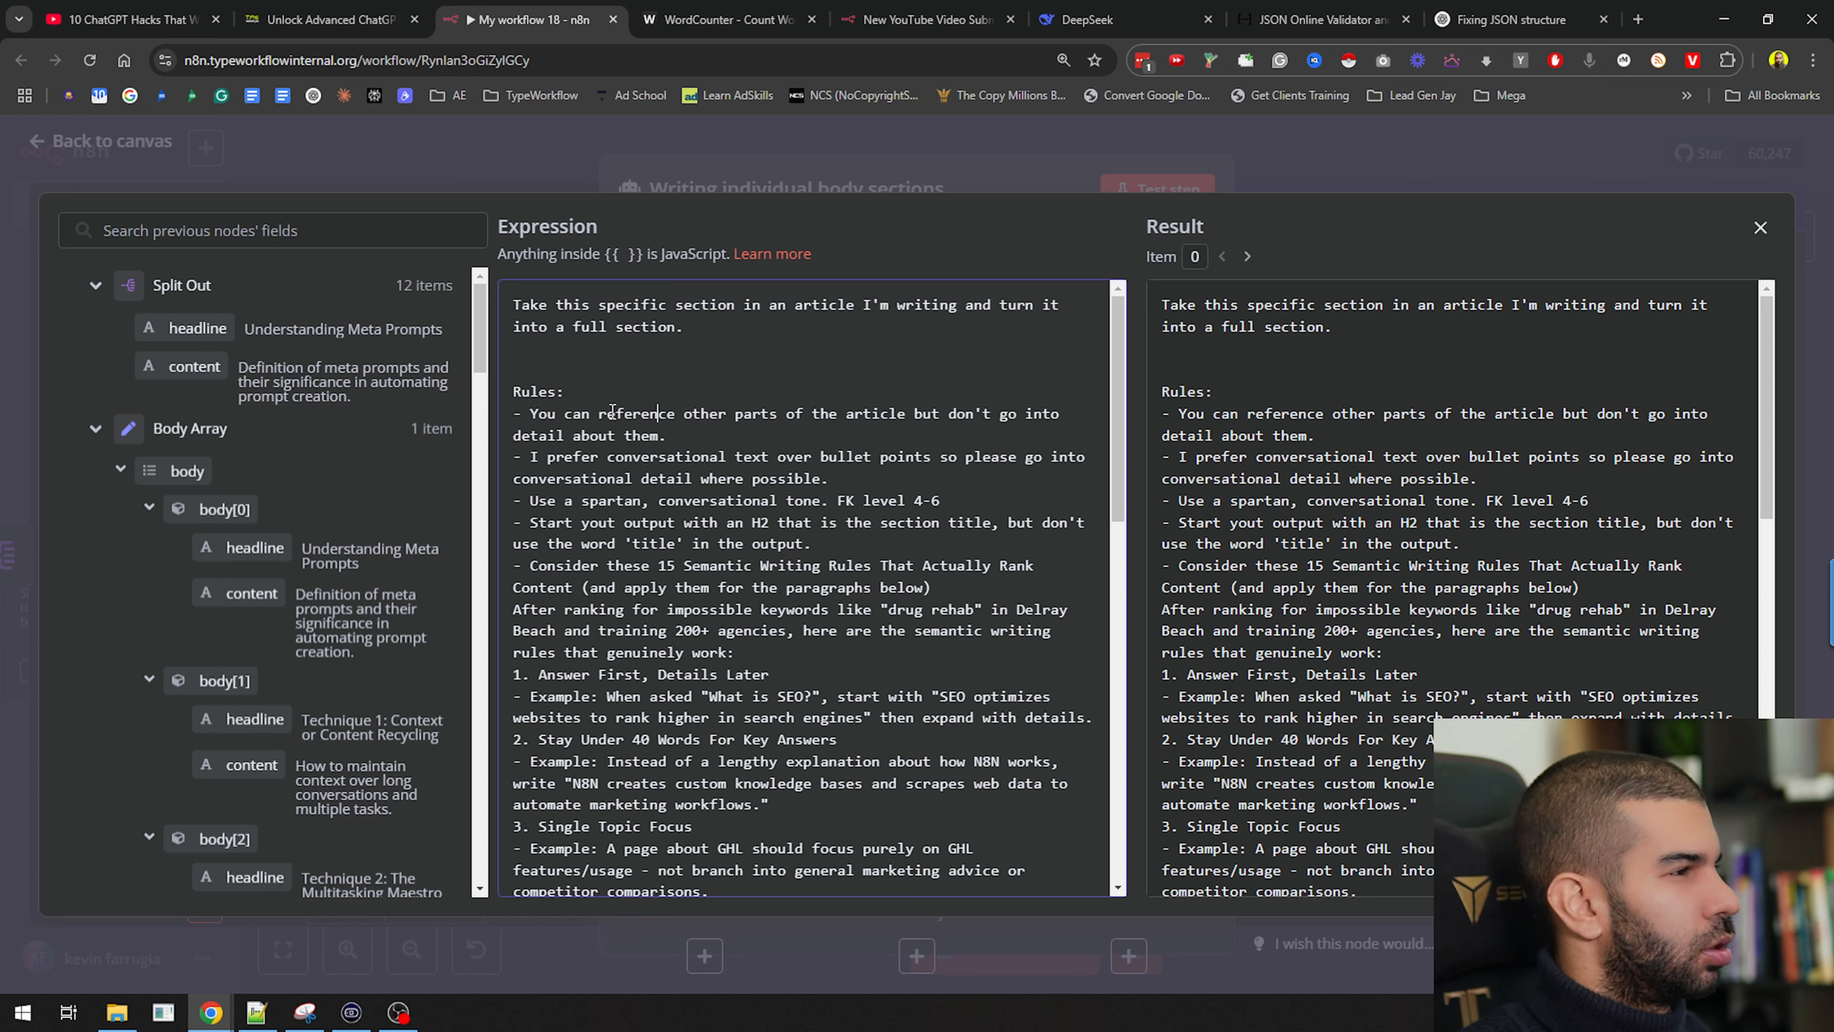
left_click_drag(606, 415, 704, 437)
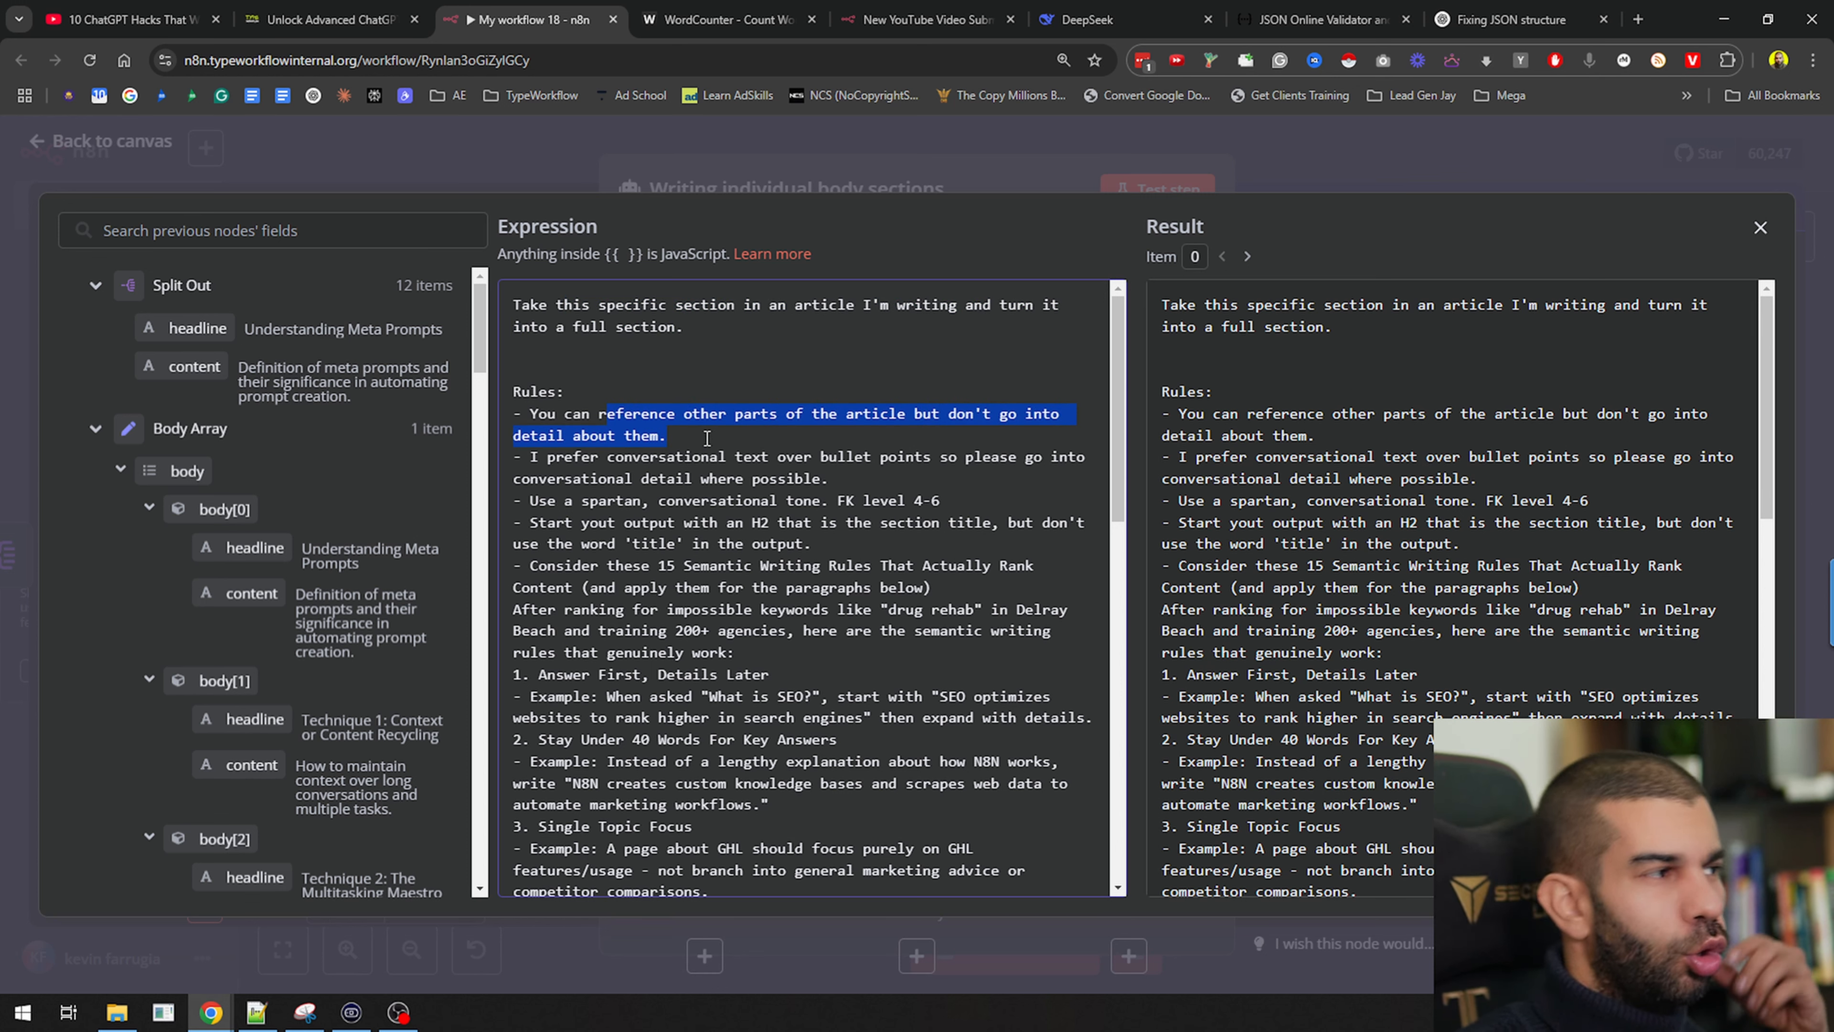
left_click_drag(601, 459, 870, 455)
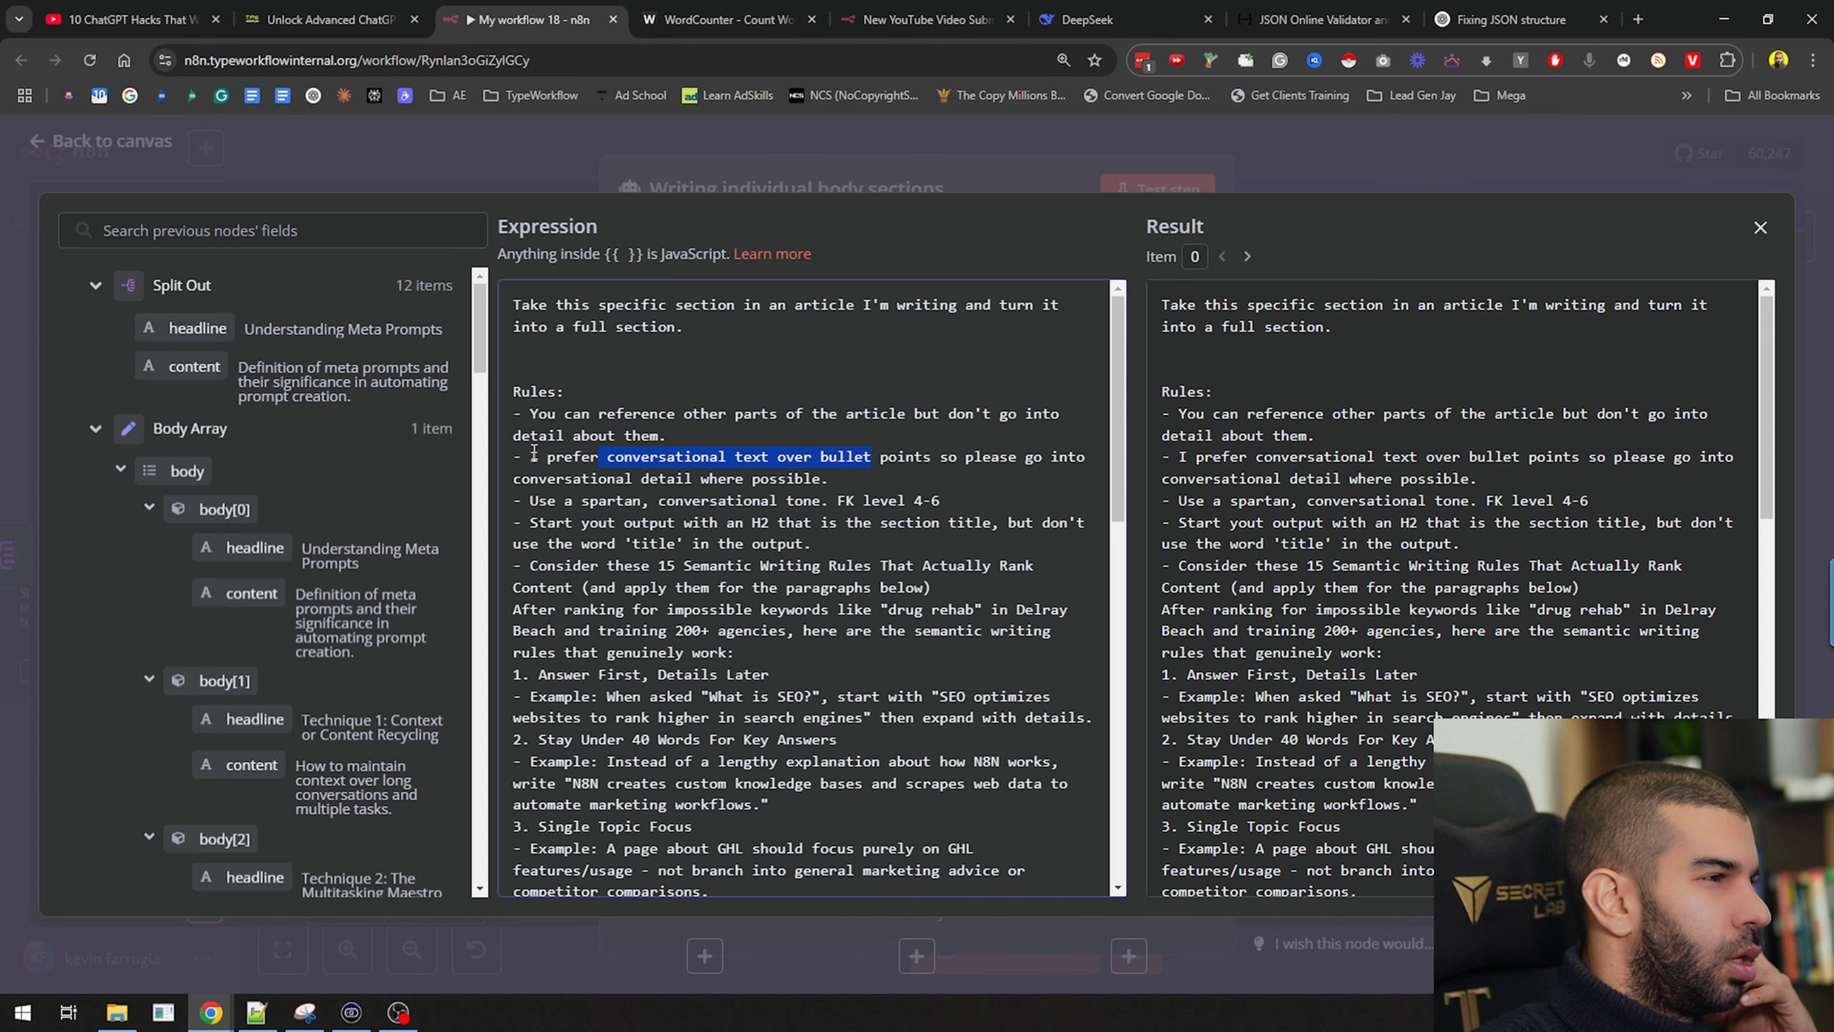
left_click_drag(598, 501, 816, 501)
scroll(771, 467, "down", 3)
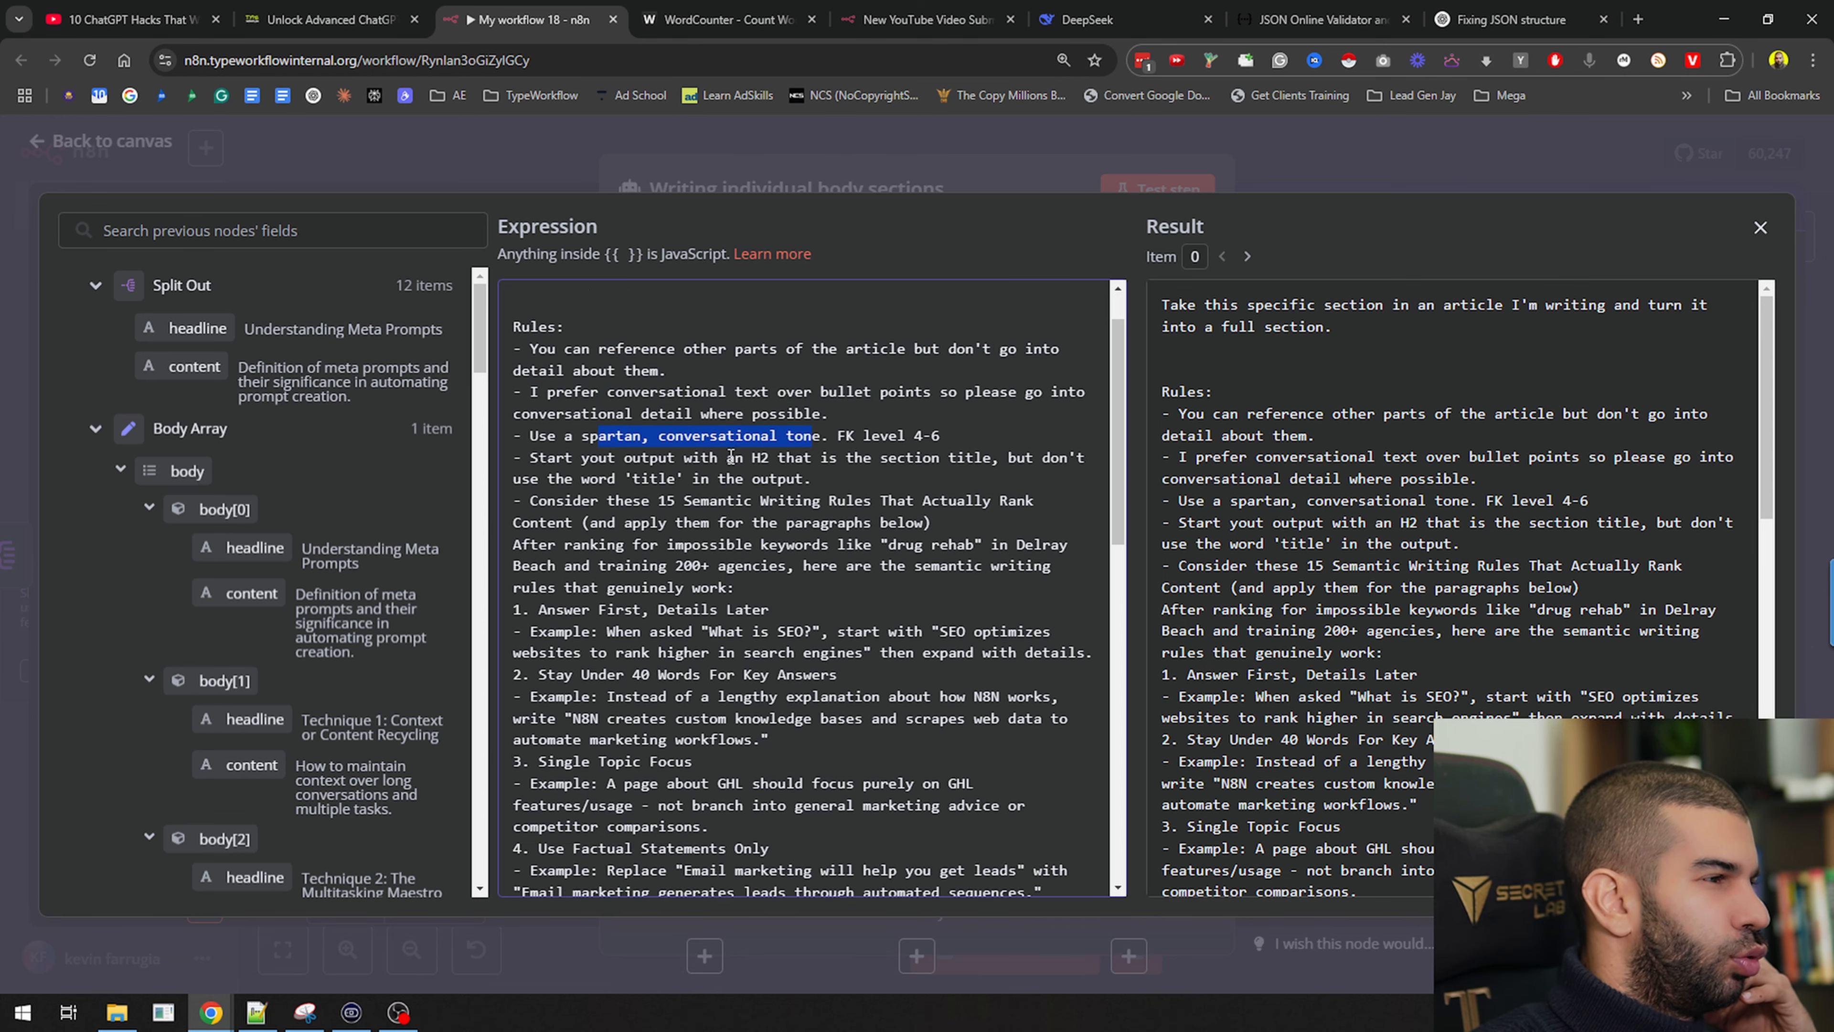
left_click_drag(514, 376, 712, 766)
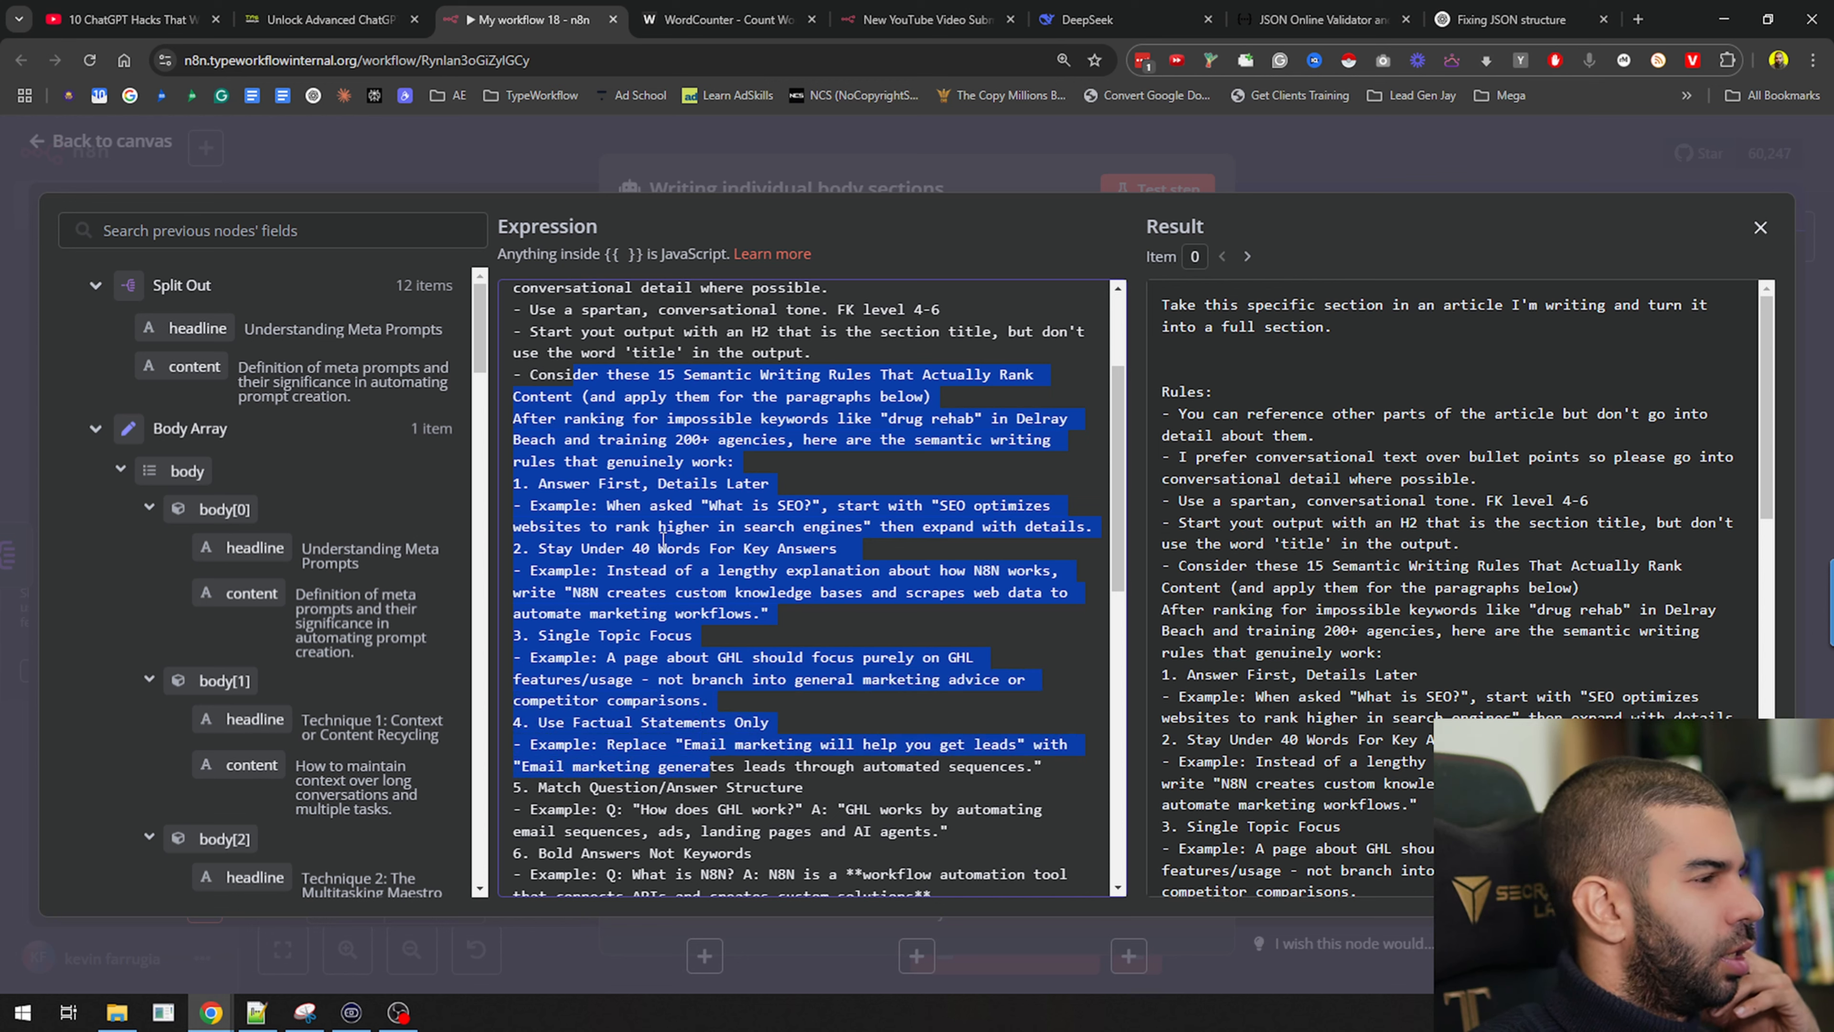
left_click_drag(573, 505, 649, 592)
scroll(587, 481, "down", 1)
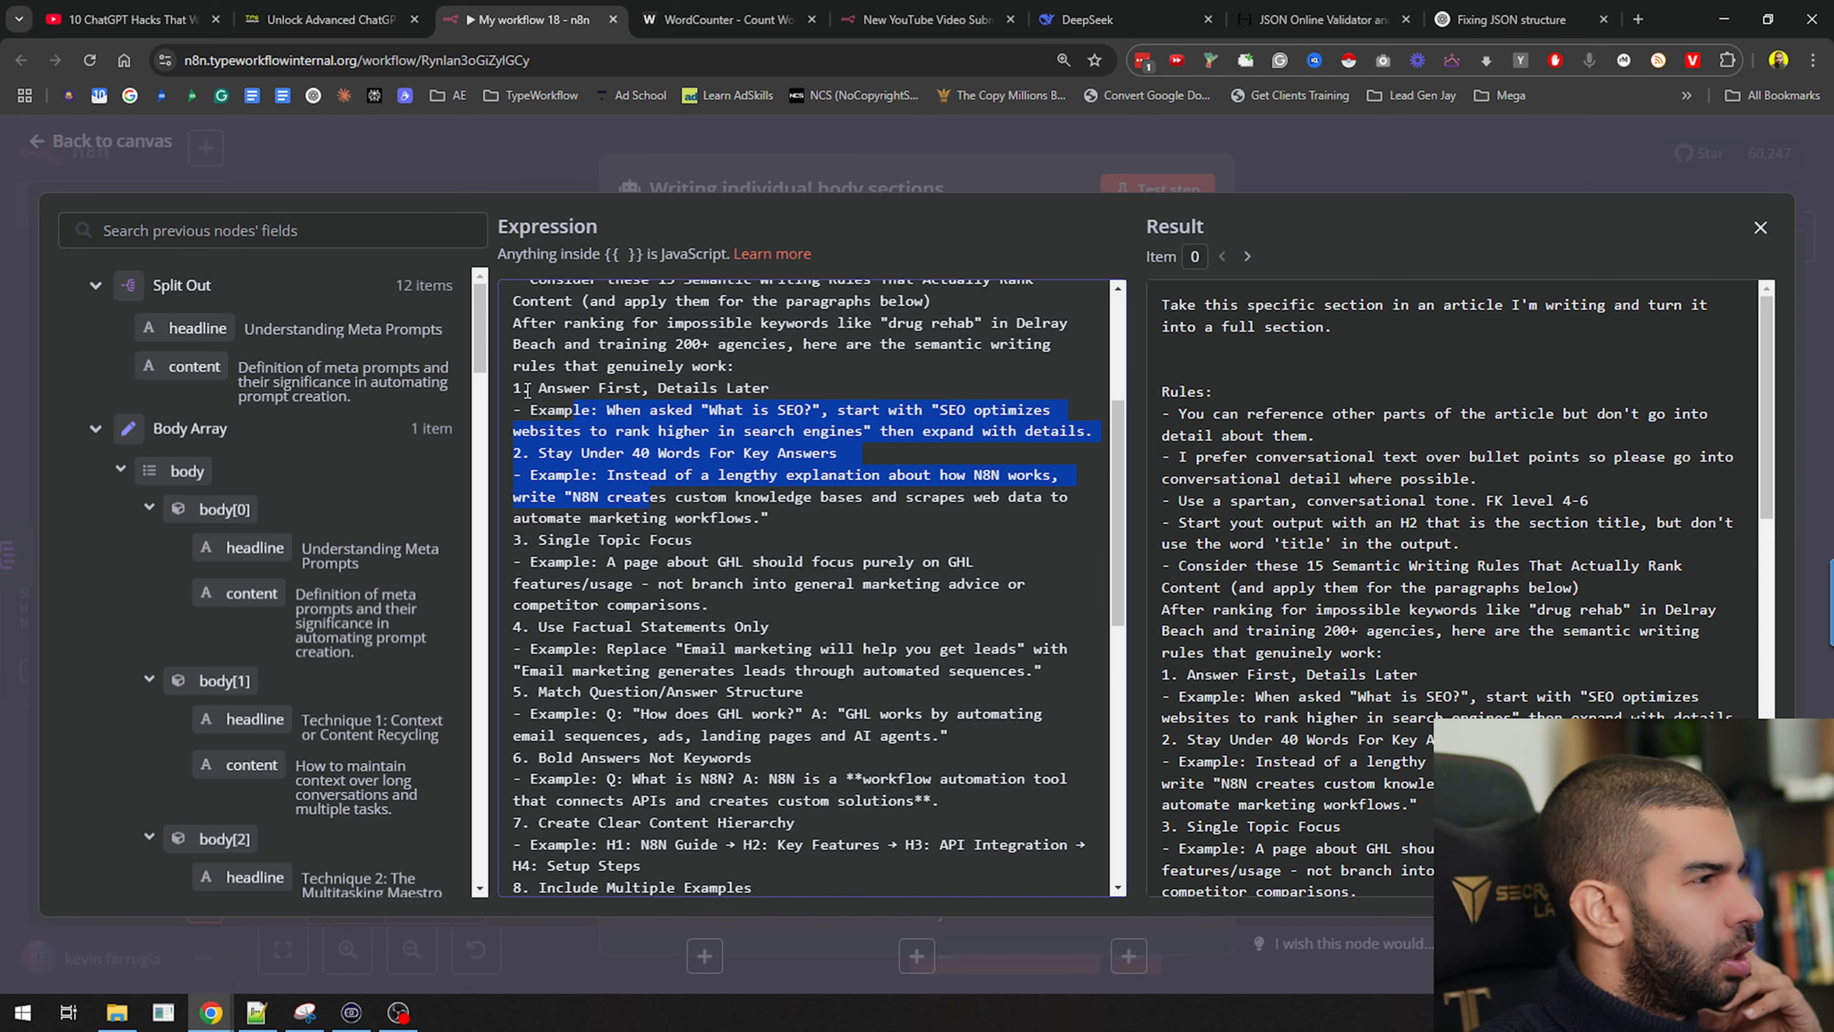
left_click_drag(522, 388, 700, 674)
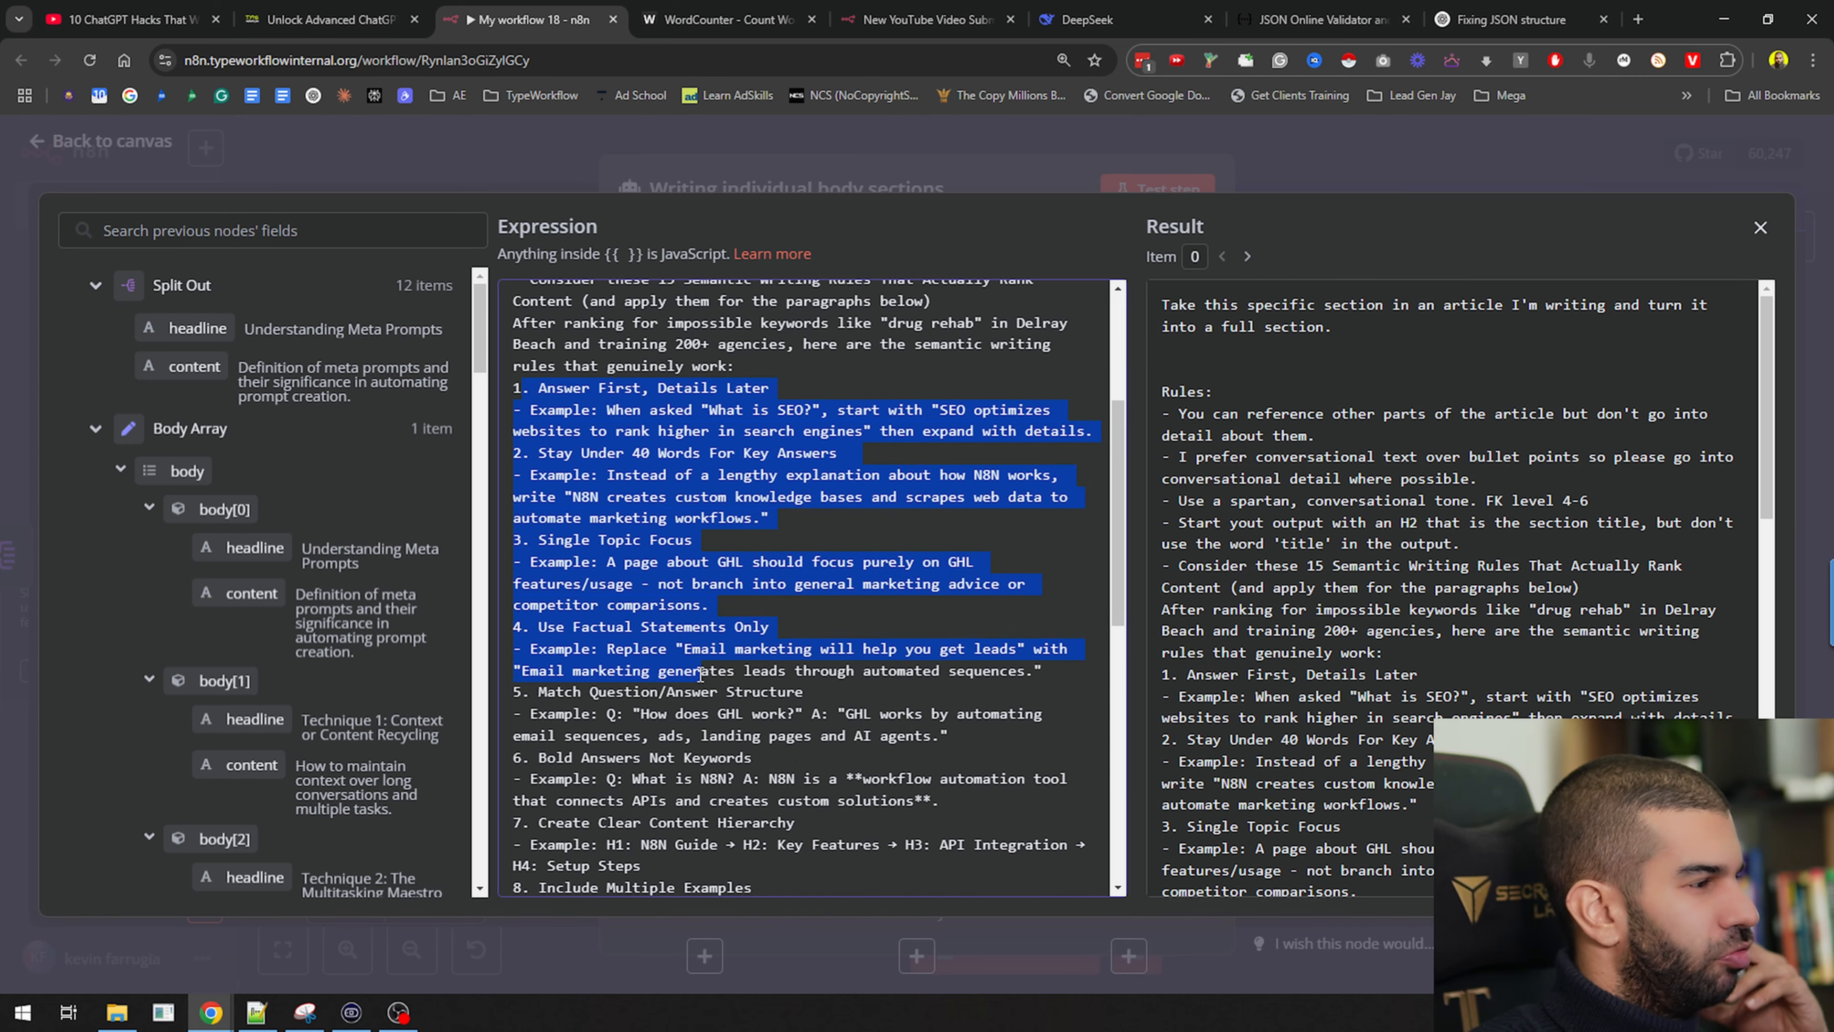
scroll(673, 620, "down", 1)
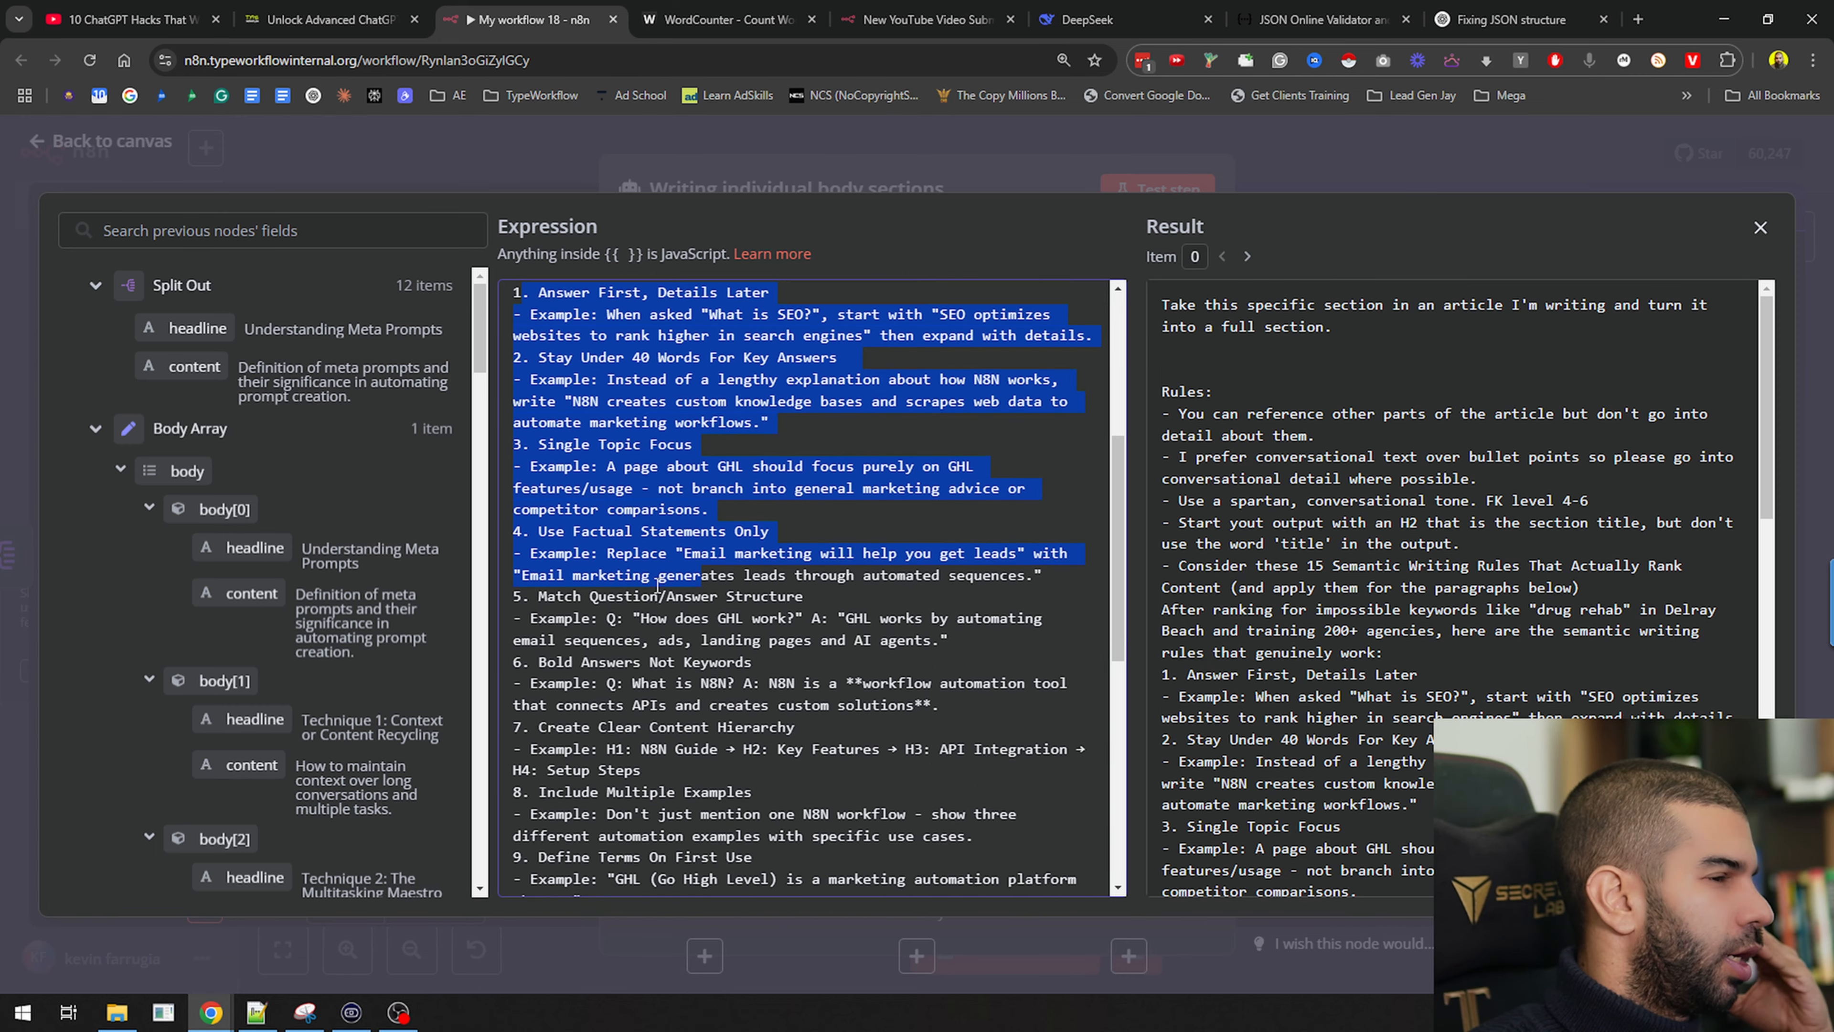
left_click(601, 446)
scroll(592, 427, "down", 6)
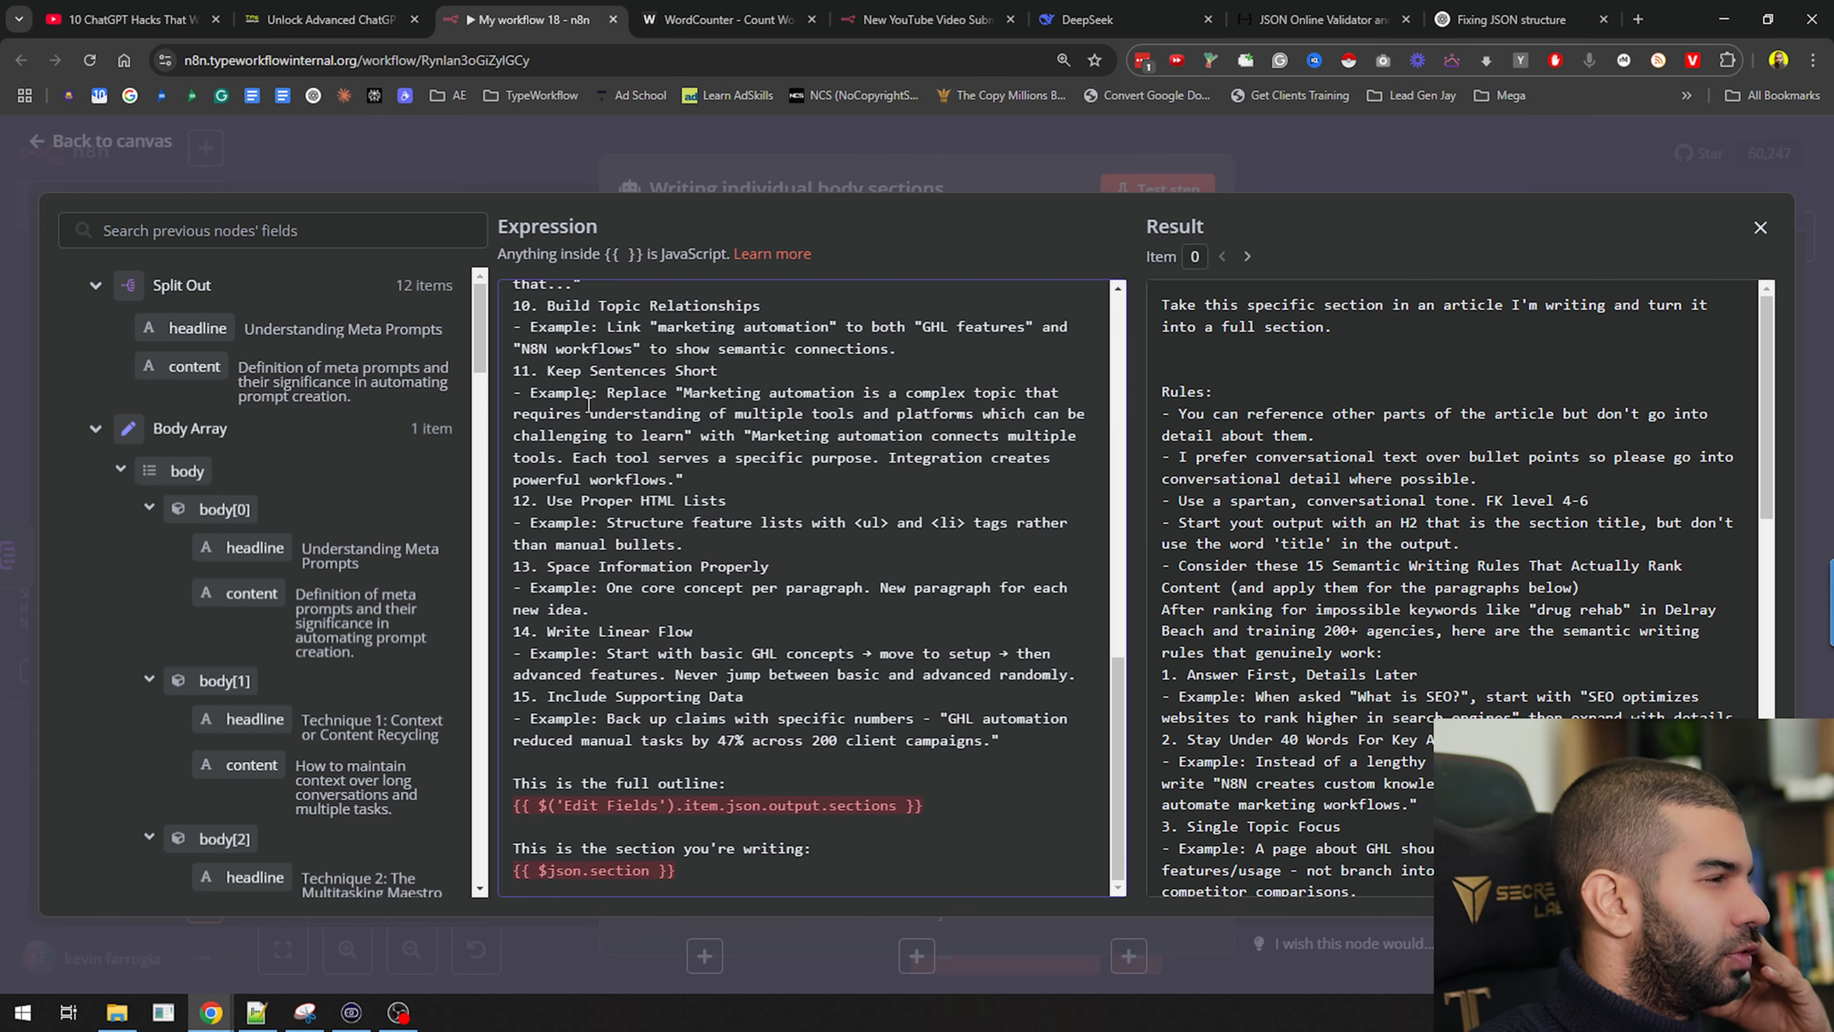
Replace the old outline and section references with the split body plus Split Out headline and content
triple_click(943, 801)
key("BackSpace")
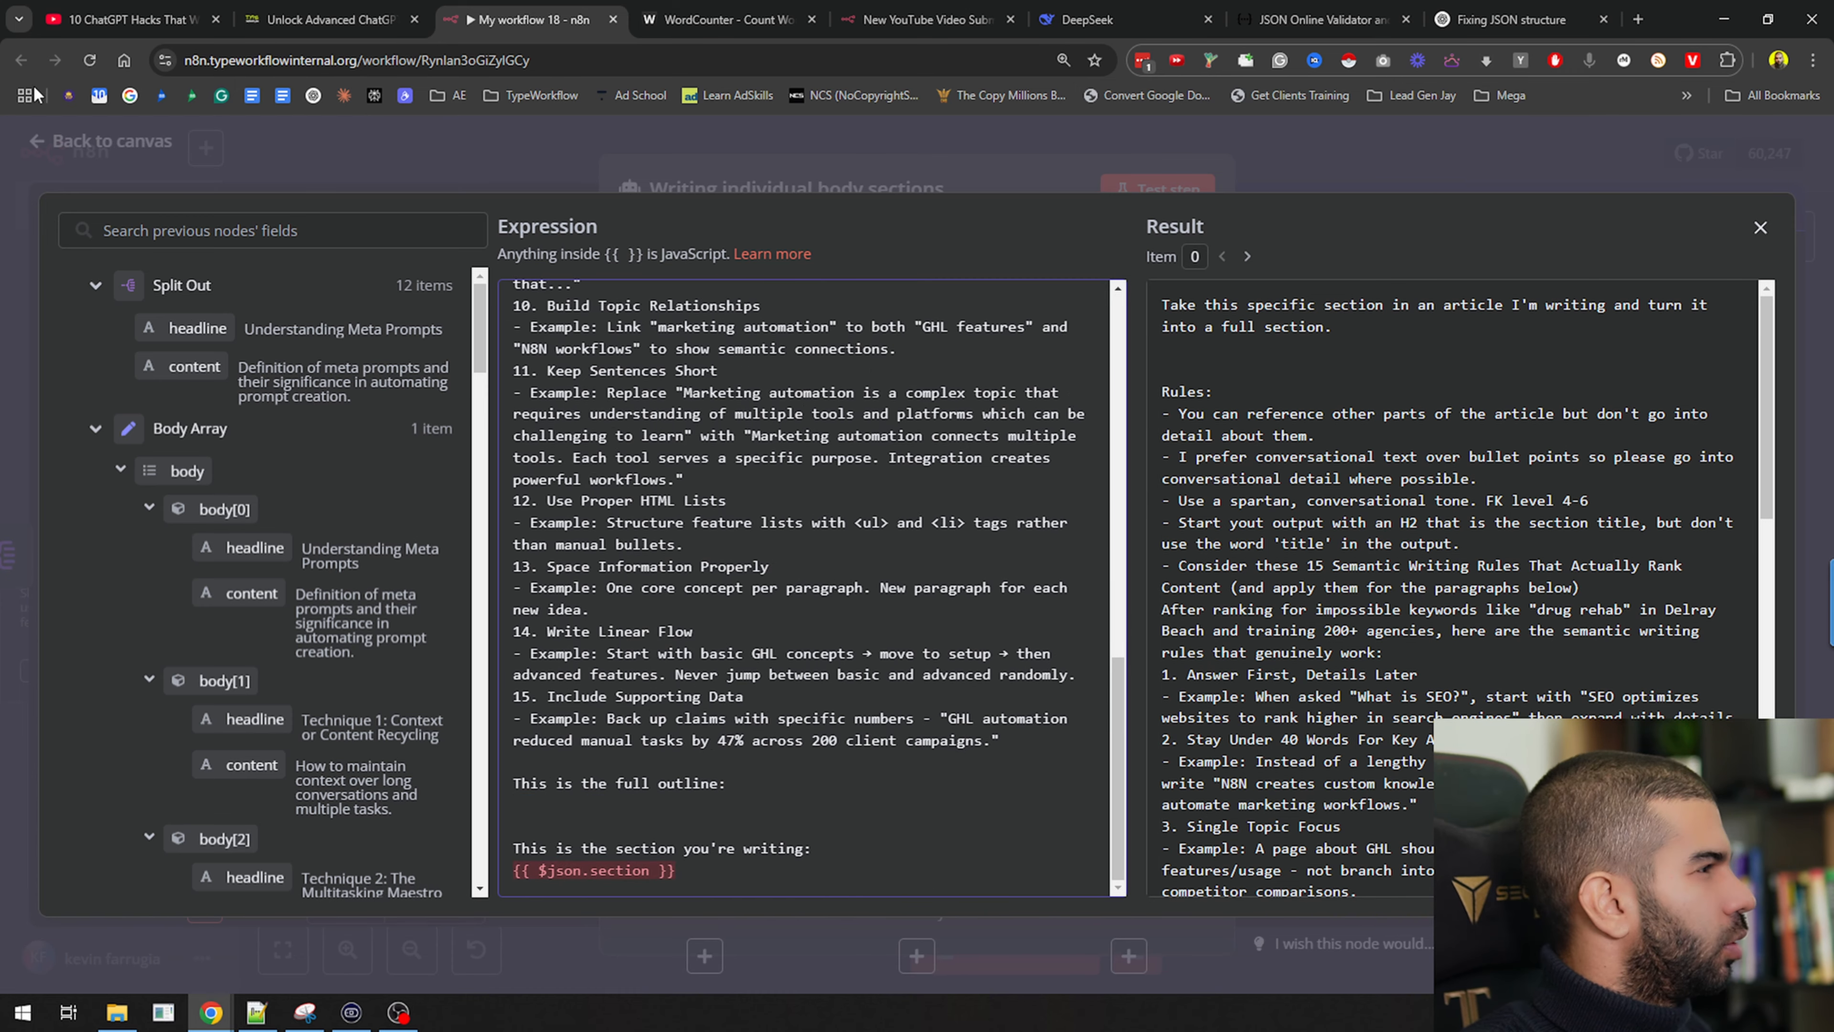
scroll(122, 454, "down", 10)
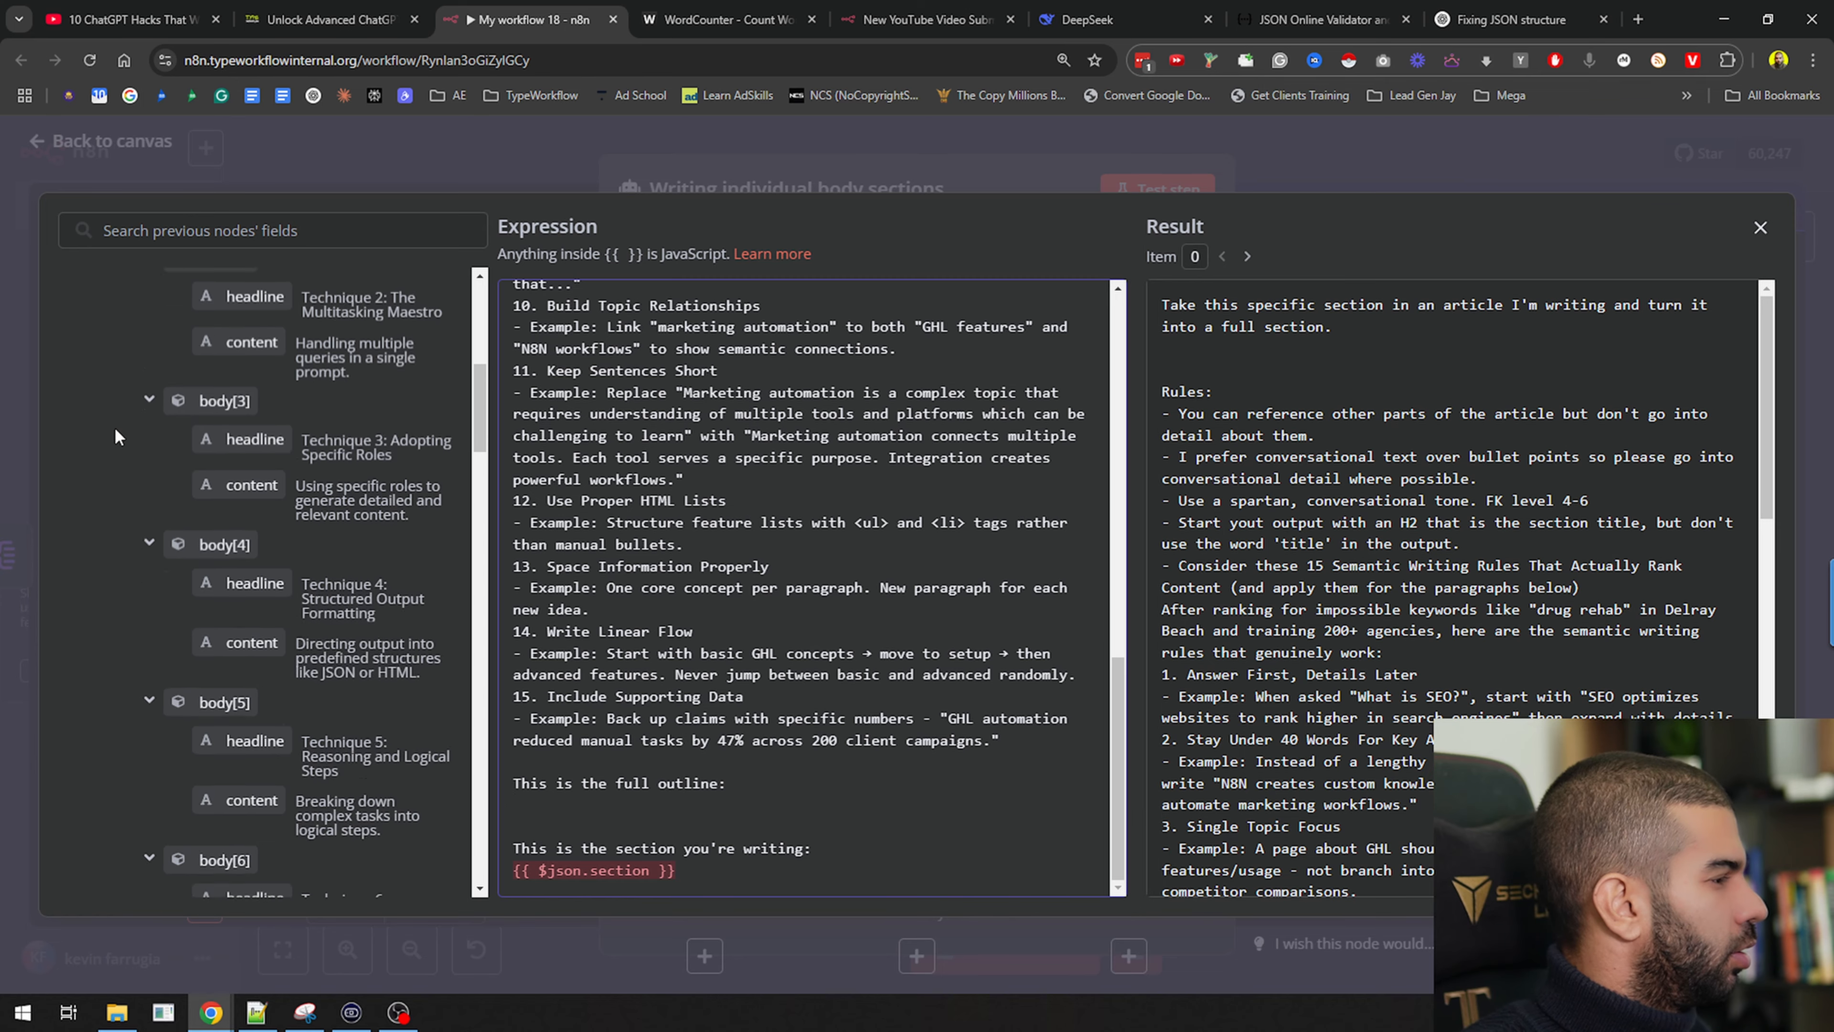
scroll(115, 427, "up", 4)
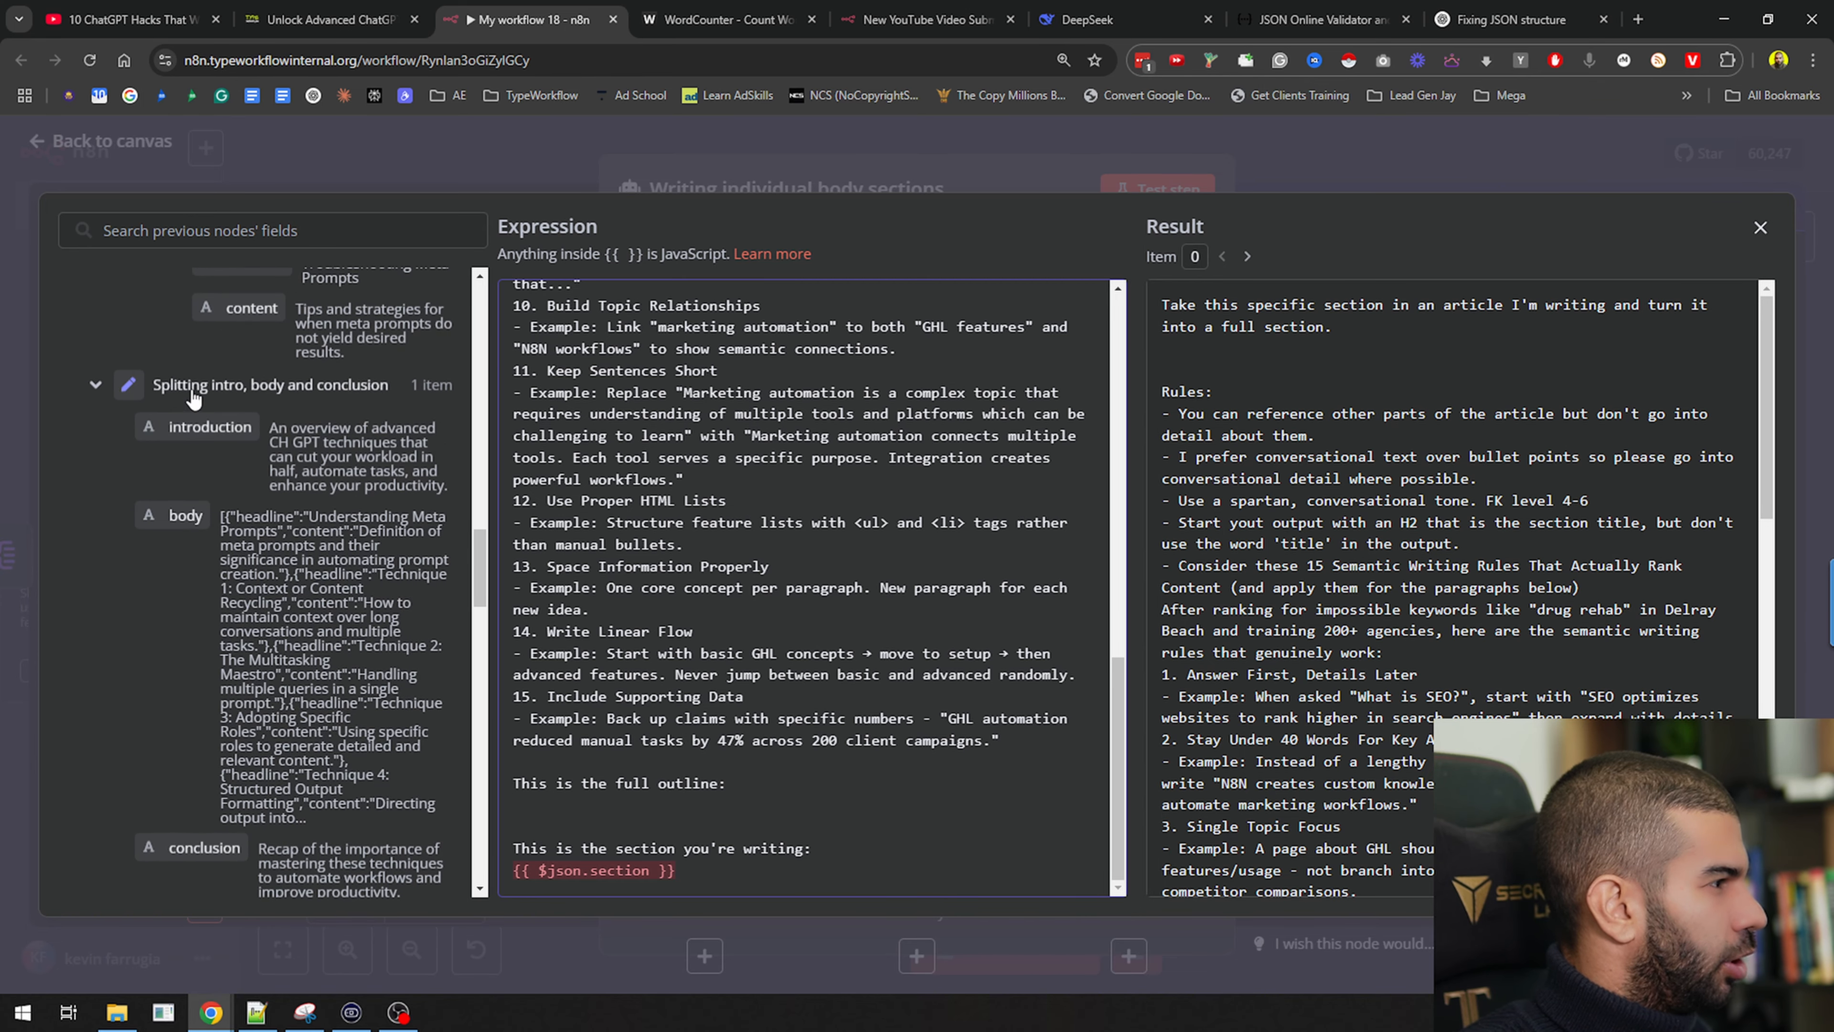
left_click_drag(186, 513, 653, 807)
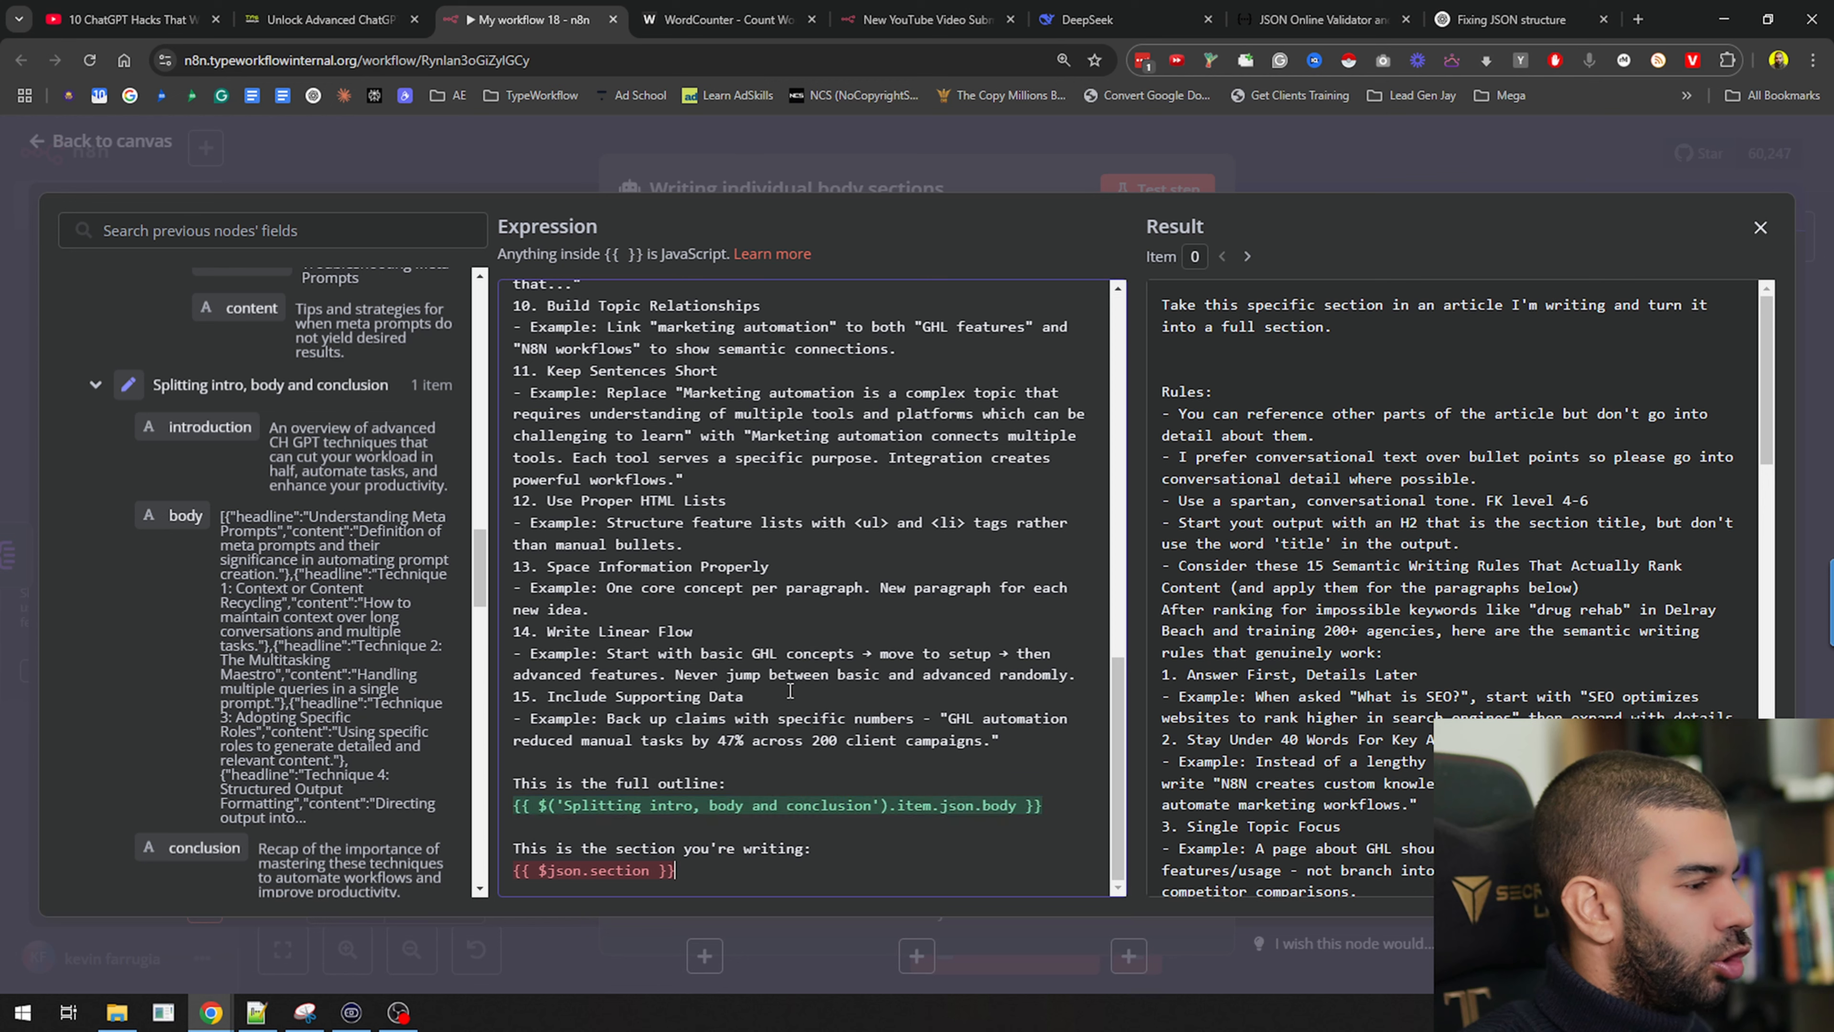
key("shift+Home")
key("BackSpace")
scroll(282, 350, "up", 5)
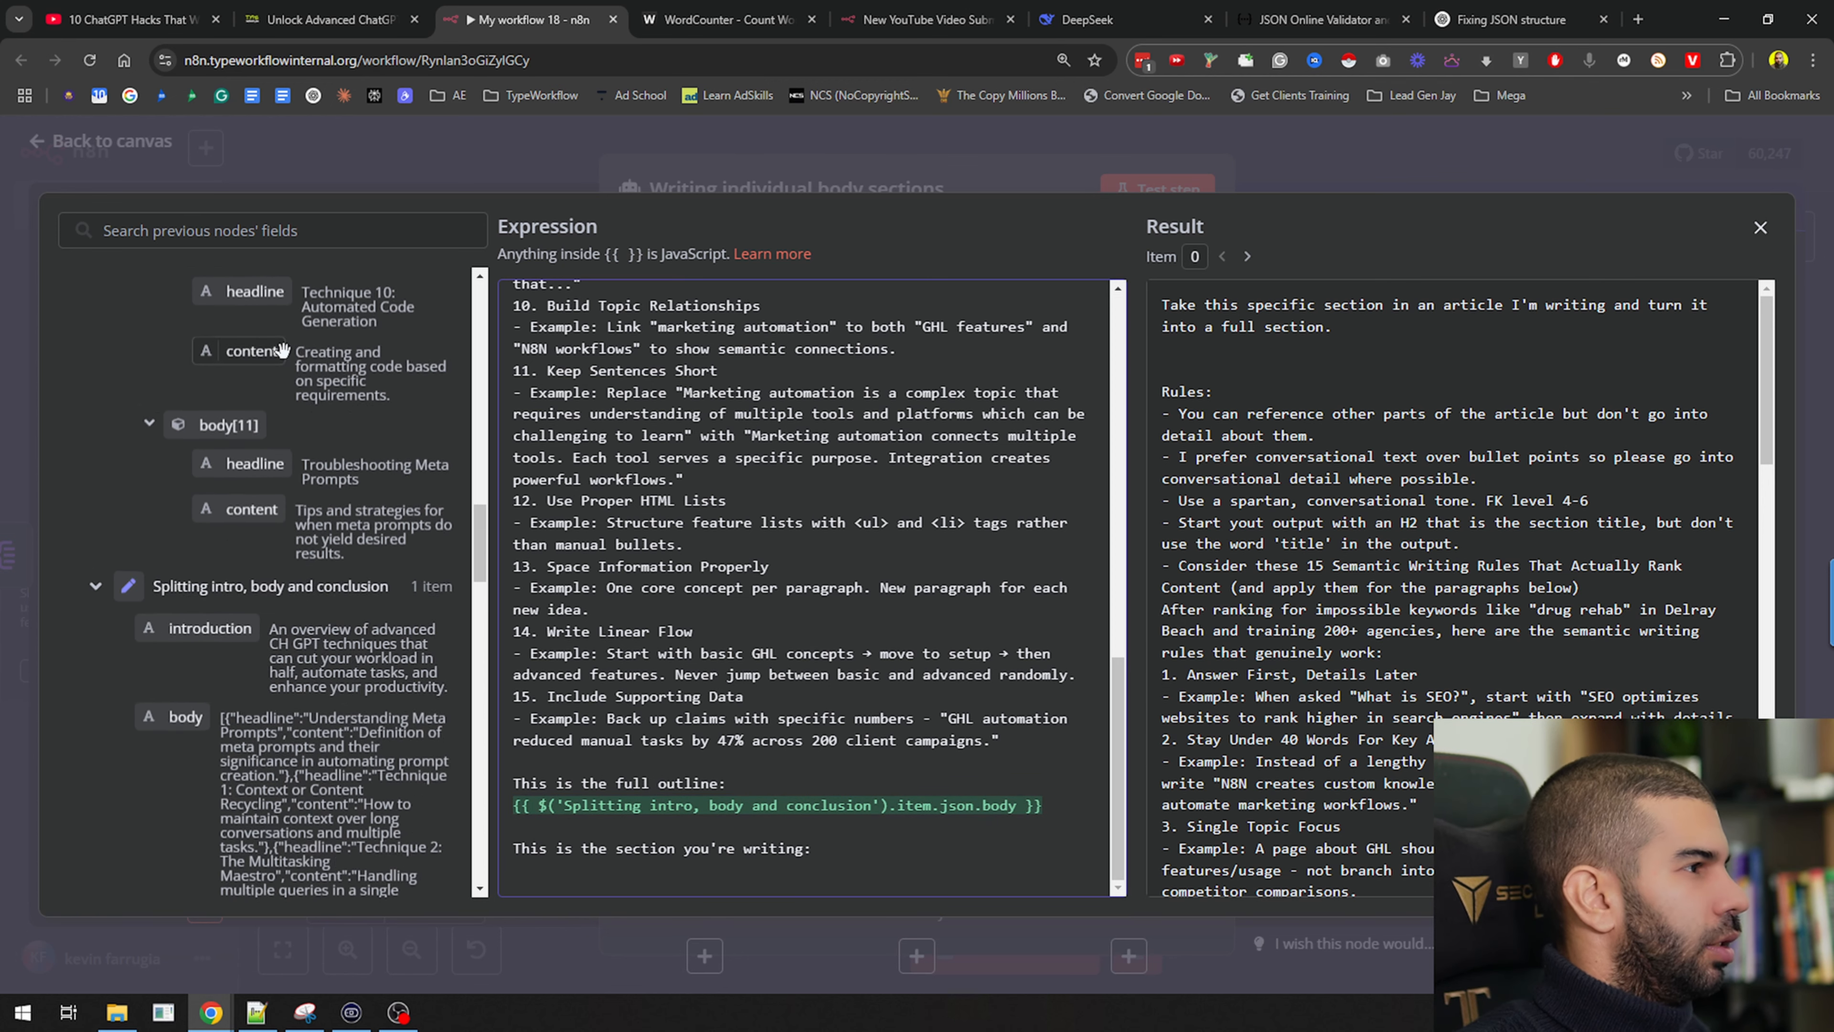
scroll(281, 349, "up", 5)
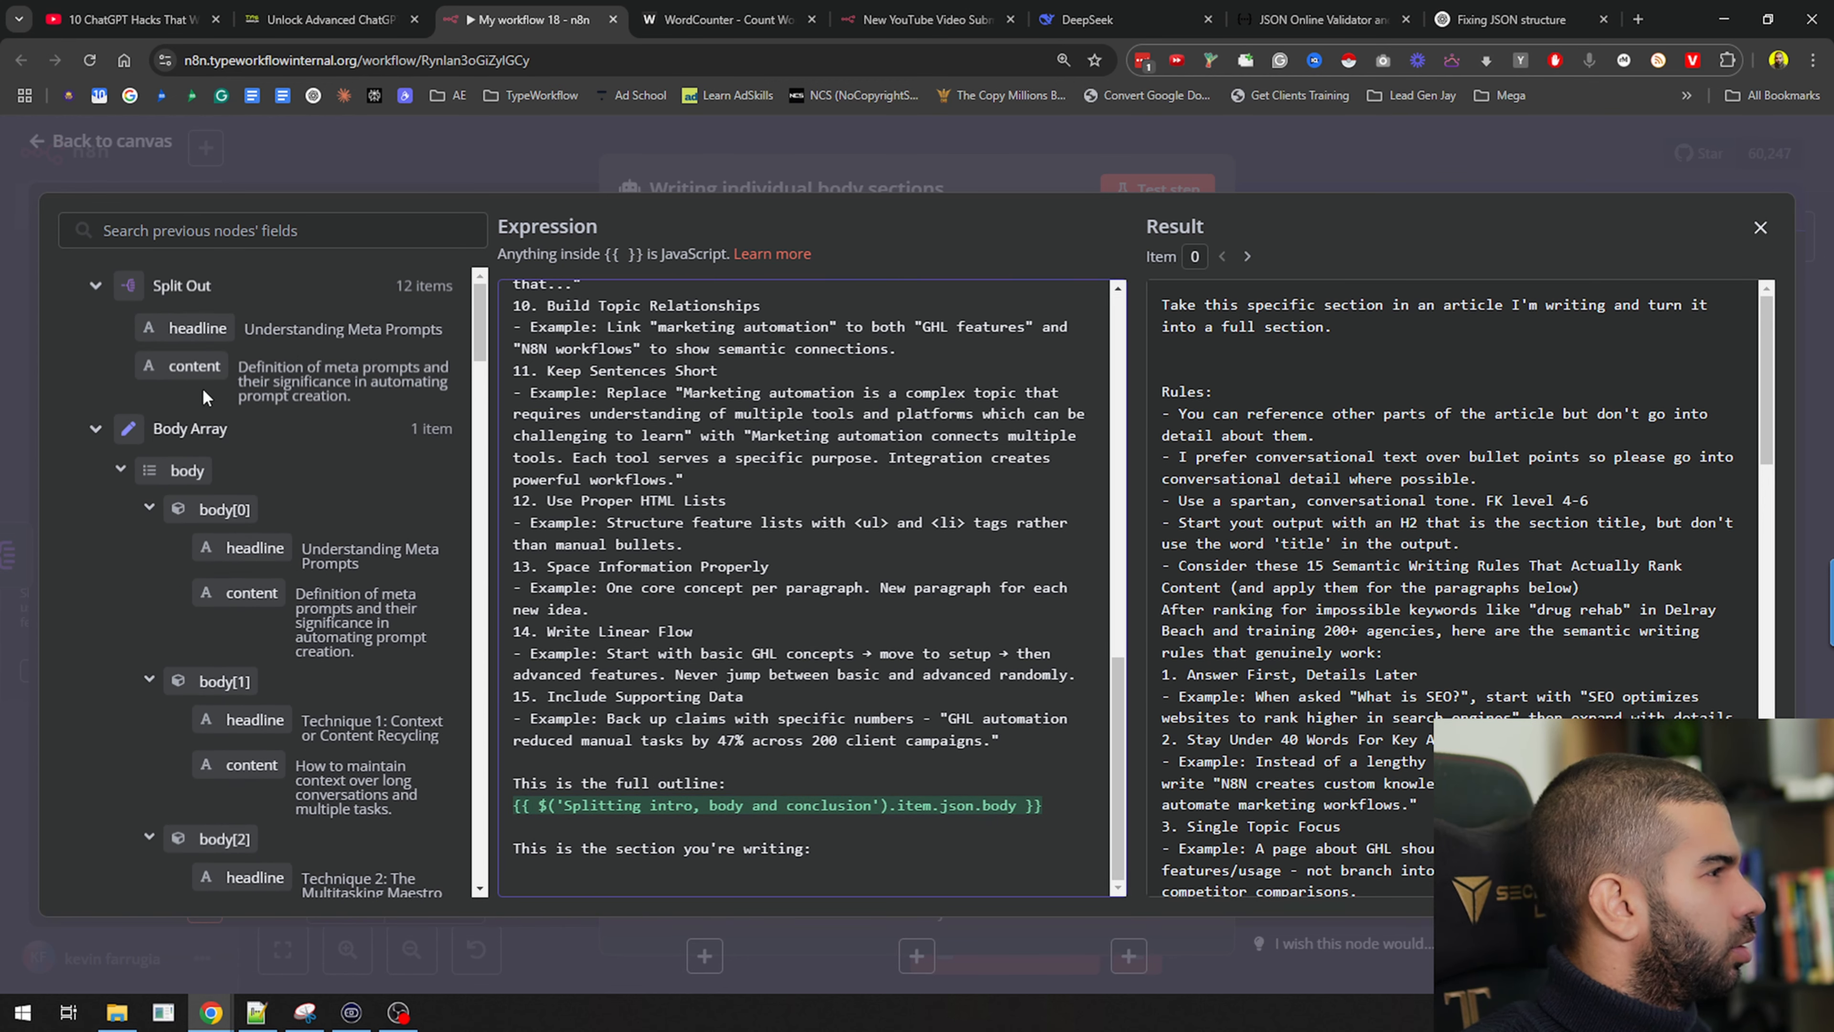
left_click_drag(194, 329, 675, 874)
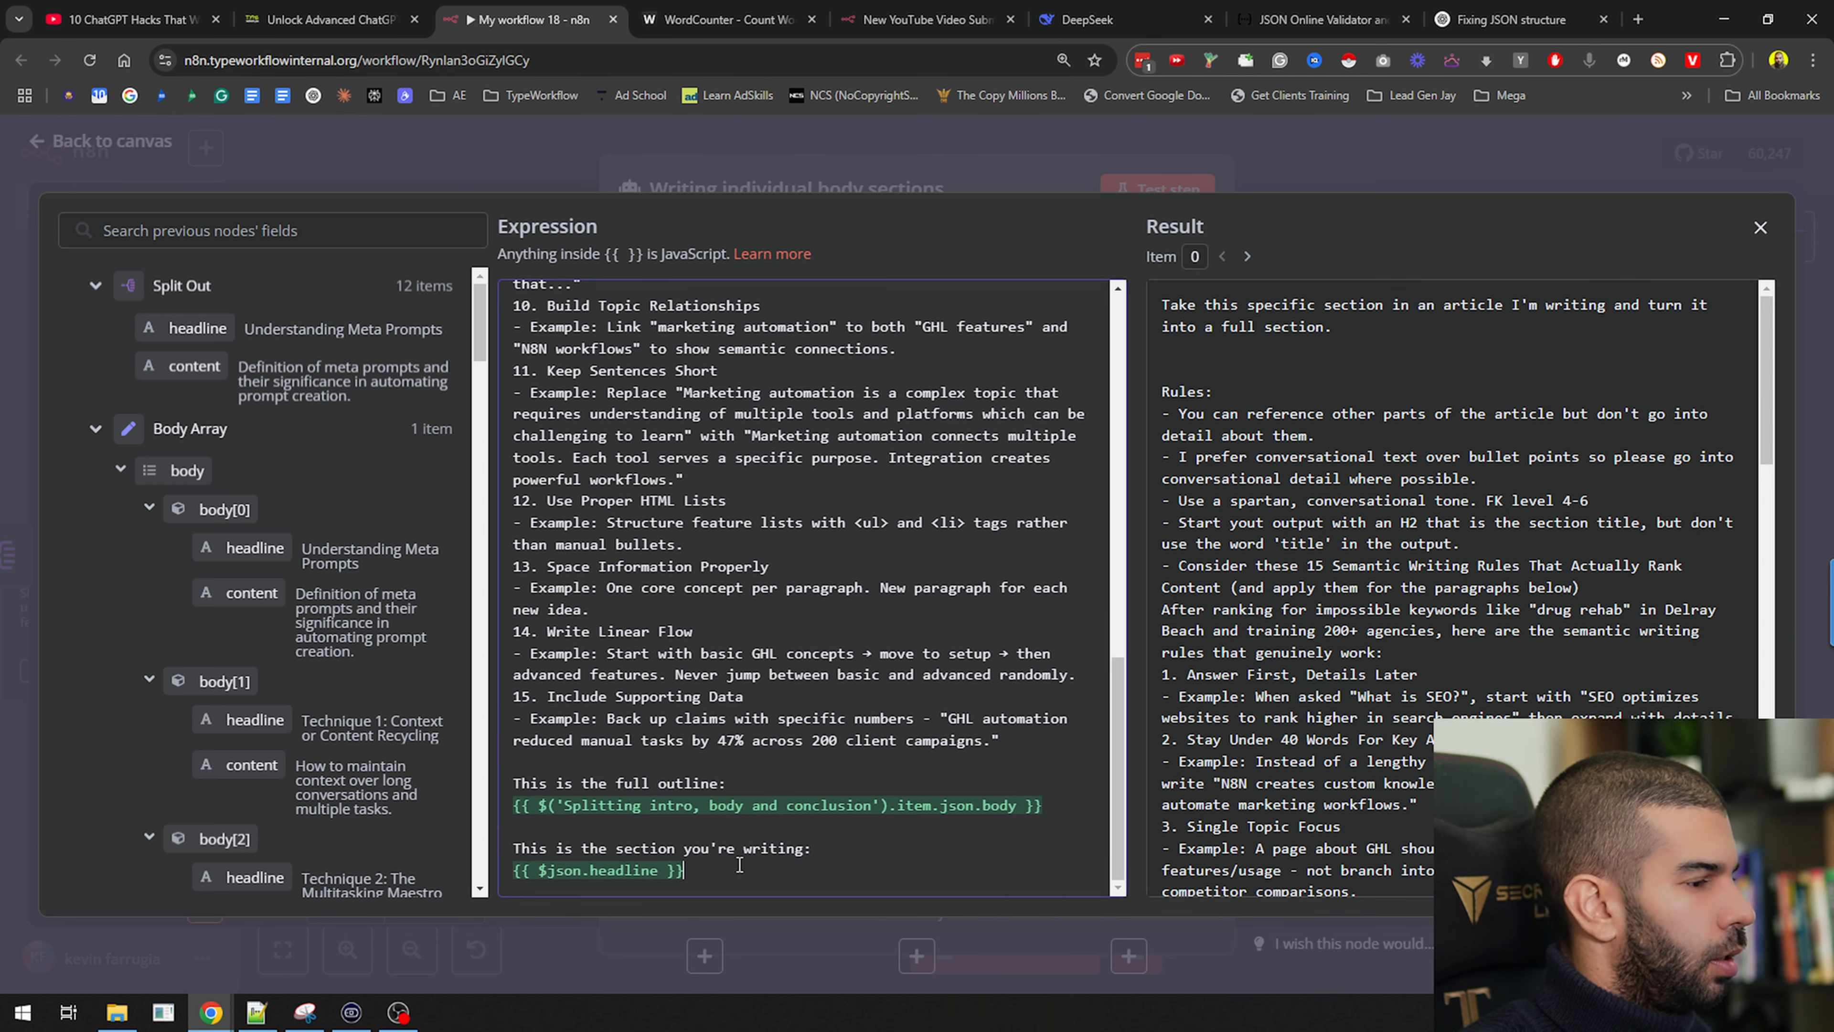
left_click_drag(186, 368, 676, 893)
scroll(1450, 631, "down", 15)
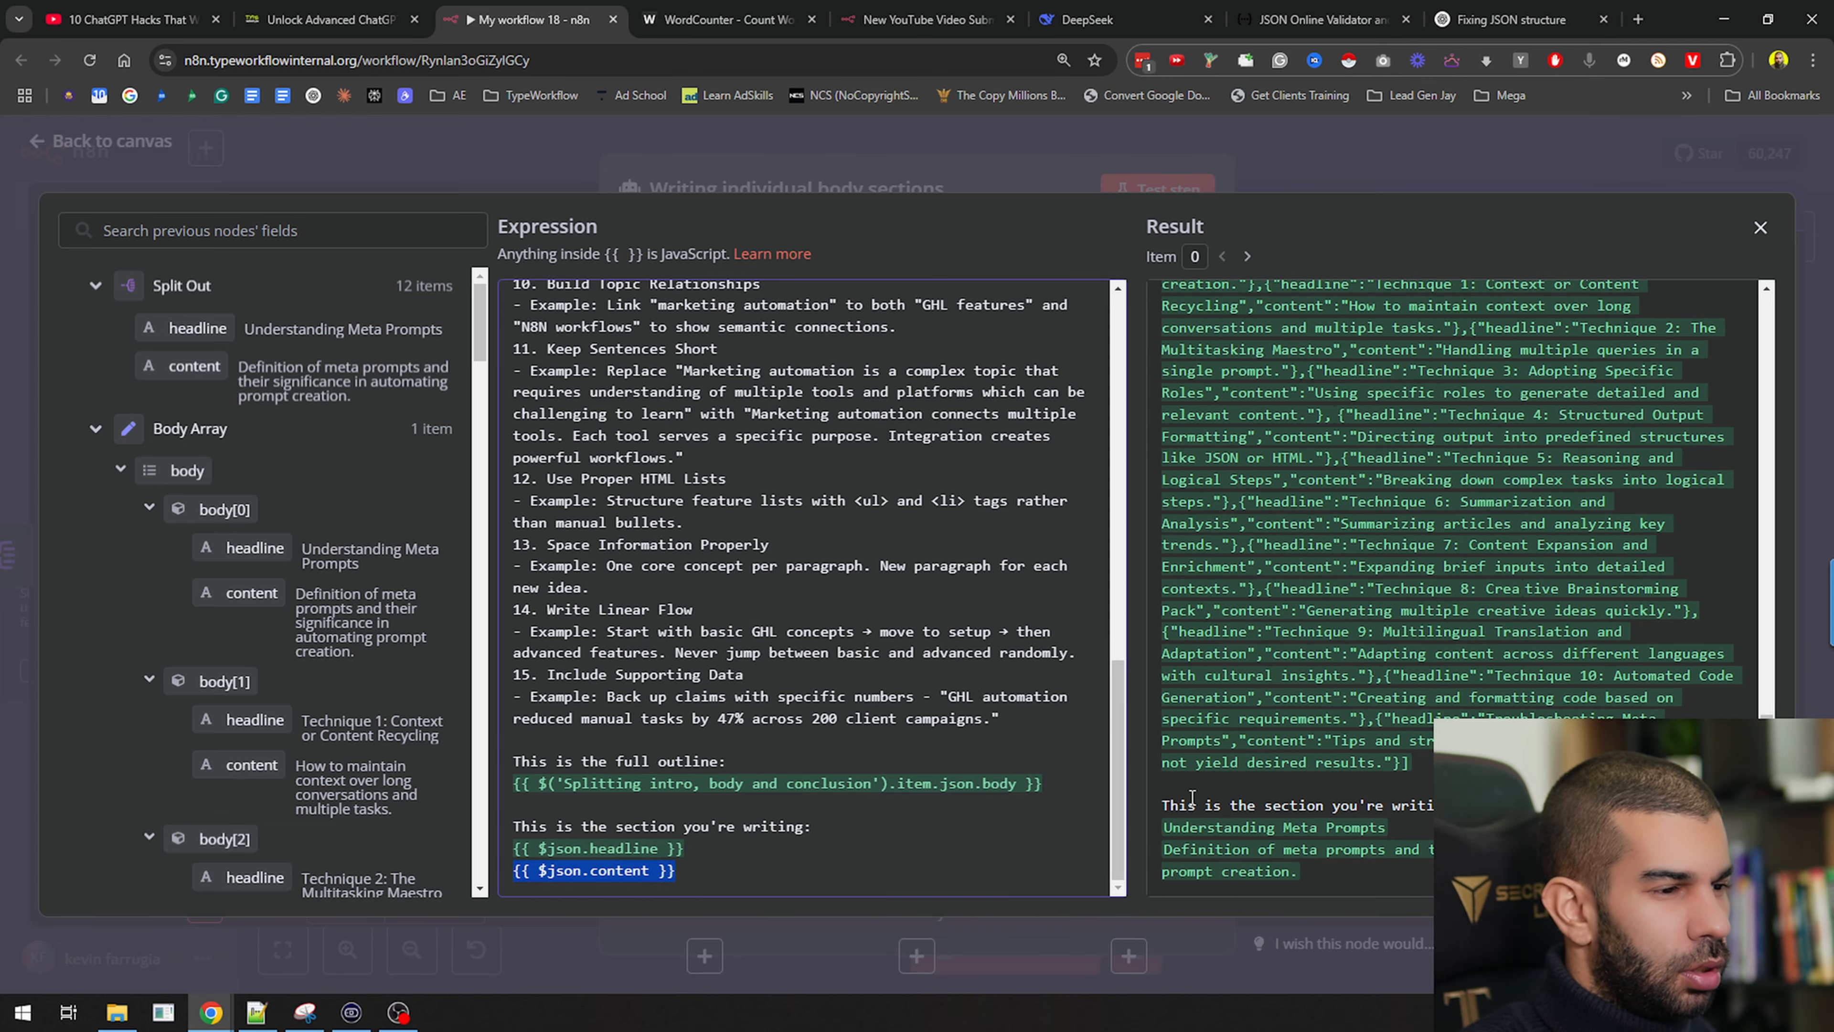
Confirm the resolved prompt shows 'Understanding Meta Prompts', then close the editors
left_click_drag(1496, 806, 1165, 283)
triple_click(1266, 829)
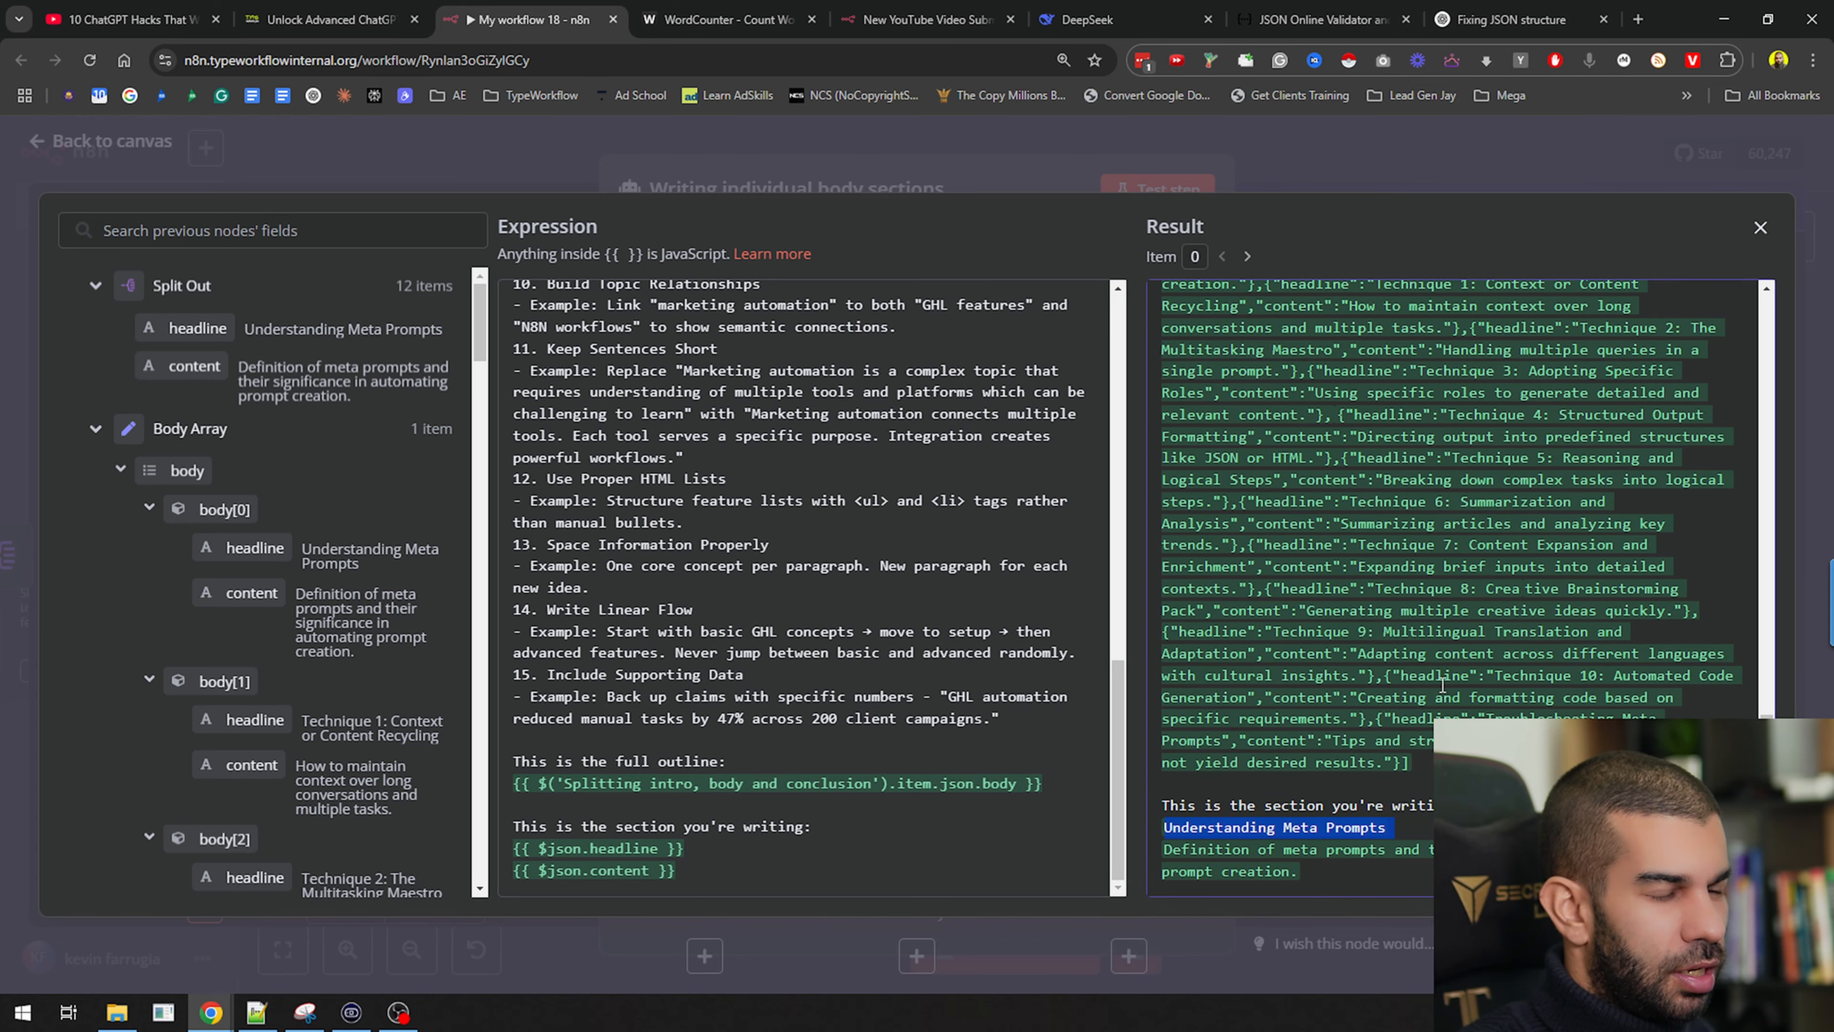
key("ctrl+f")
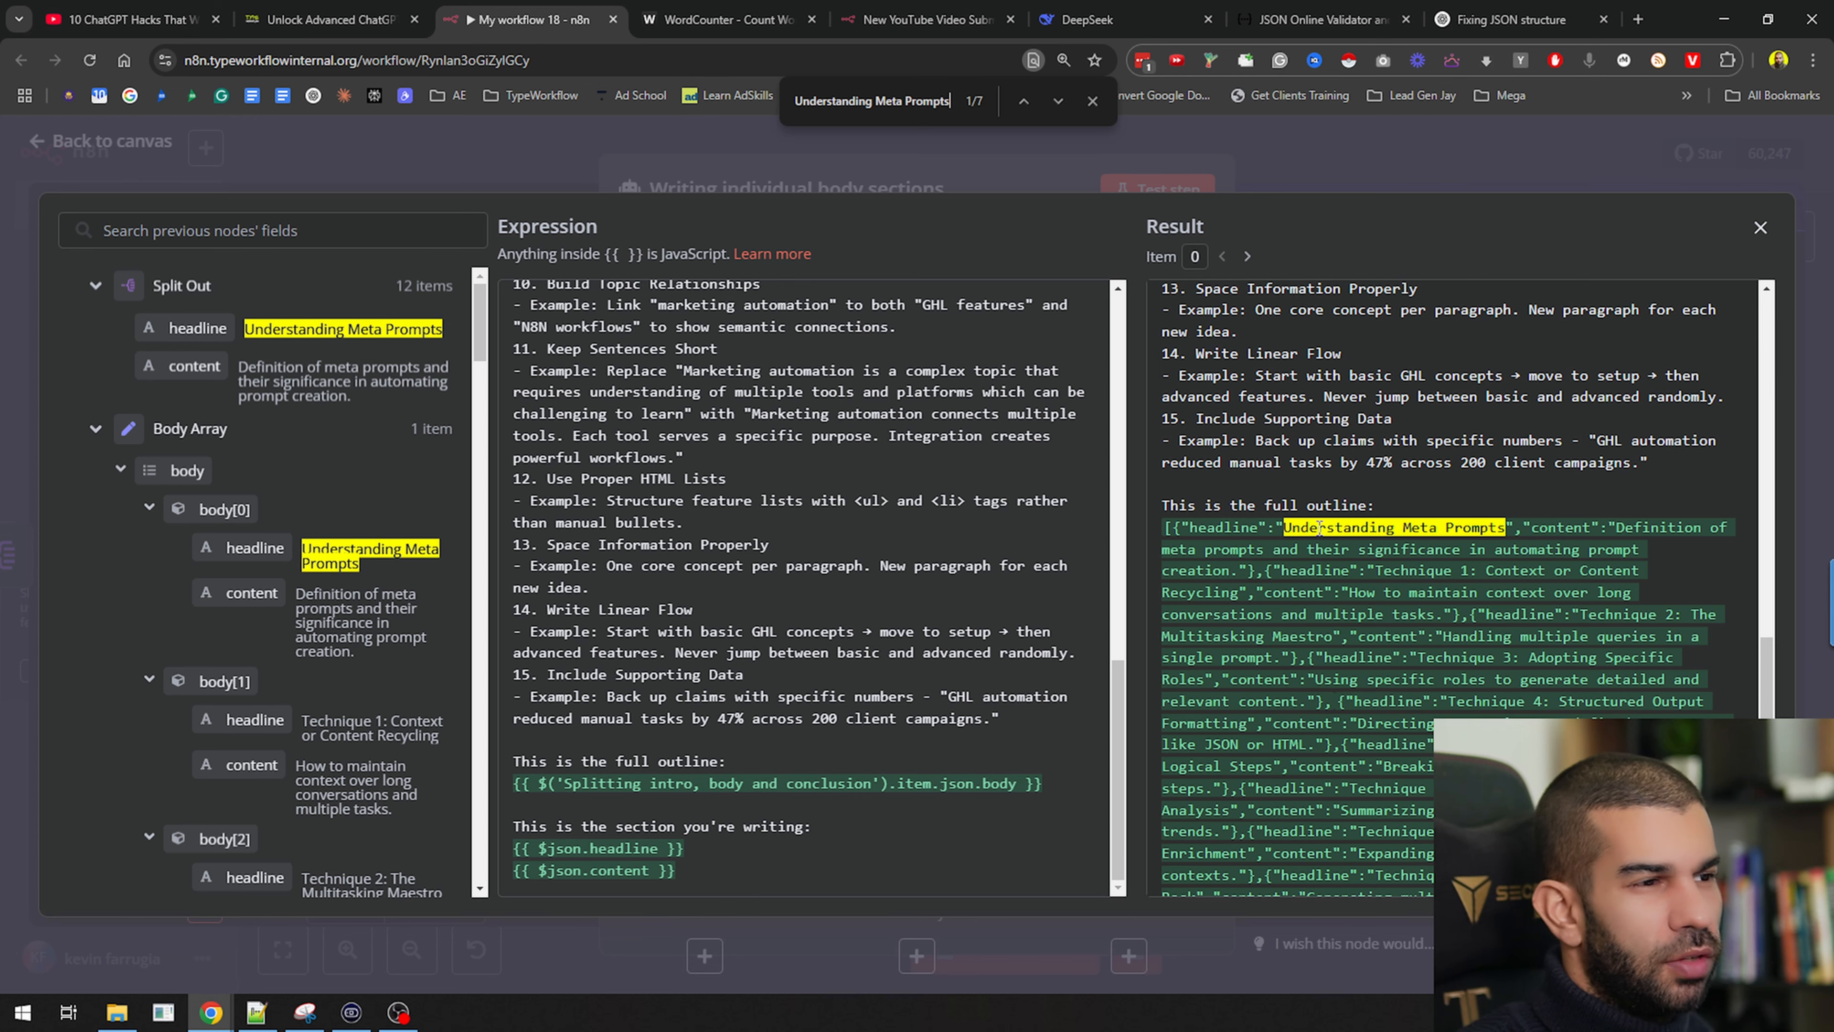
scroll(1298, 661, "down", 4)
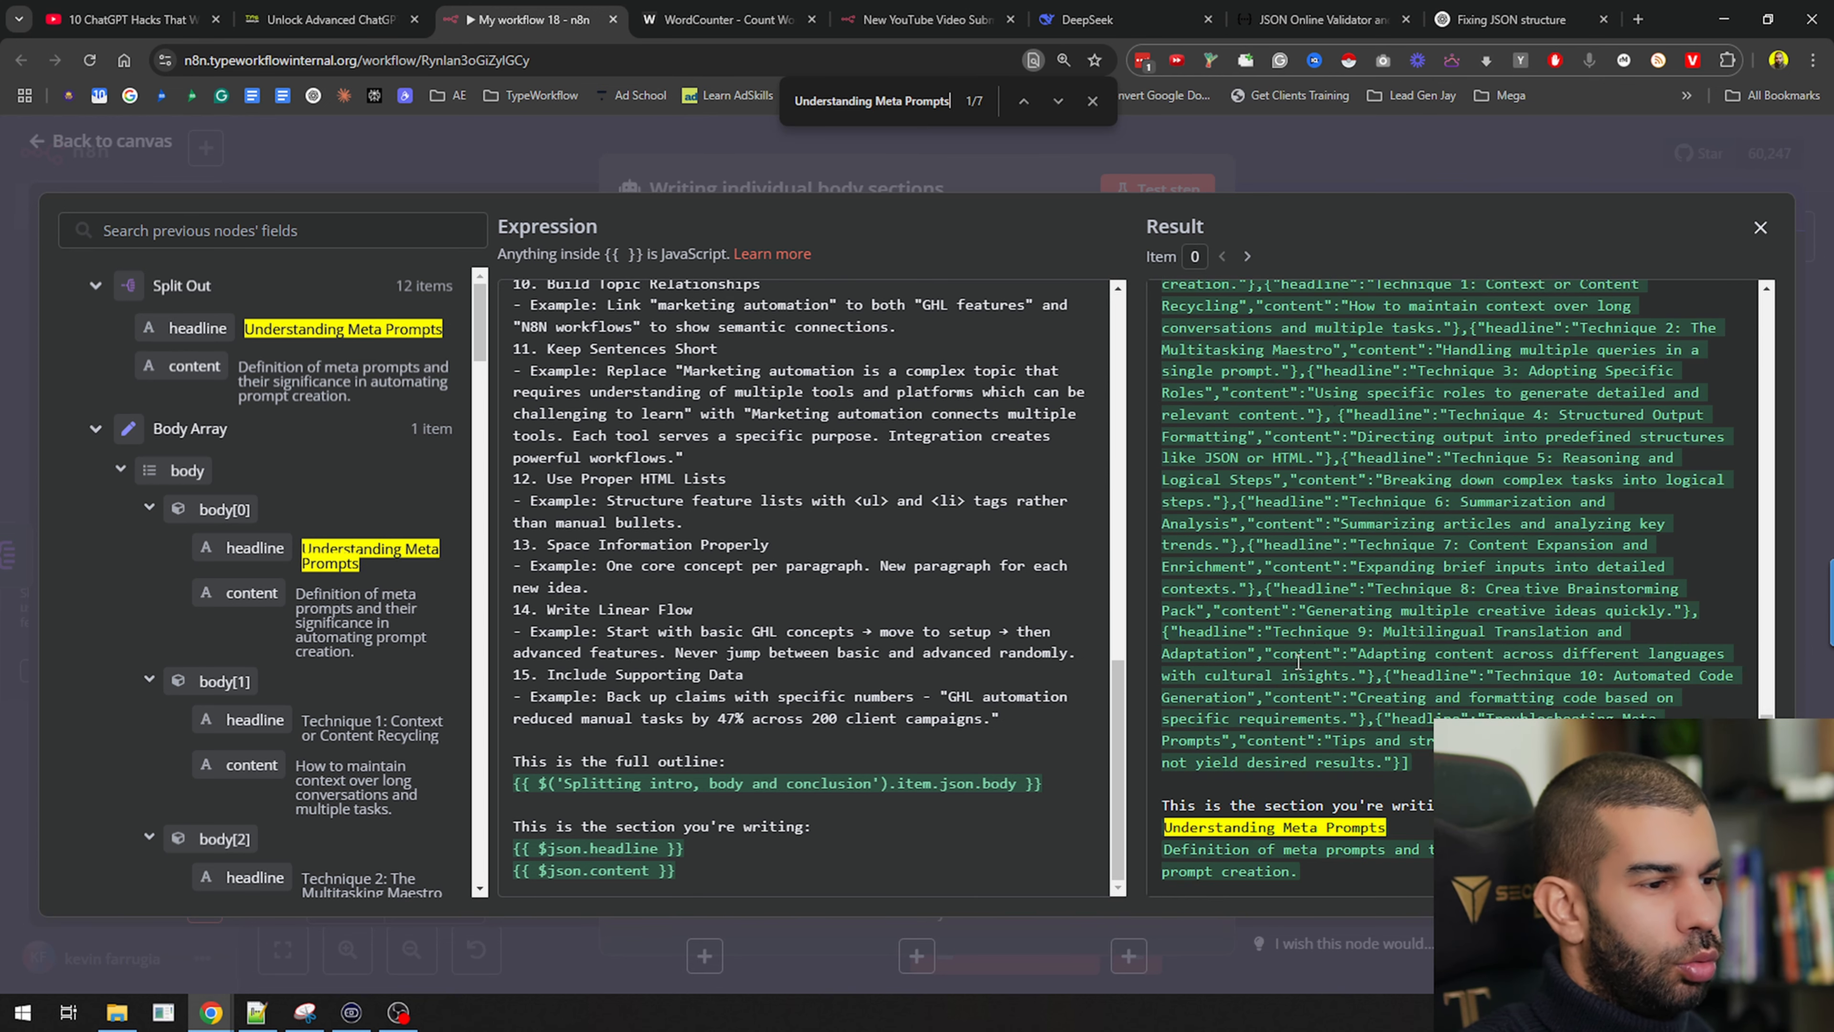
scroll(1215, 847, "up", 5)
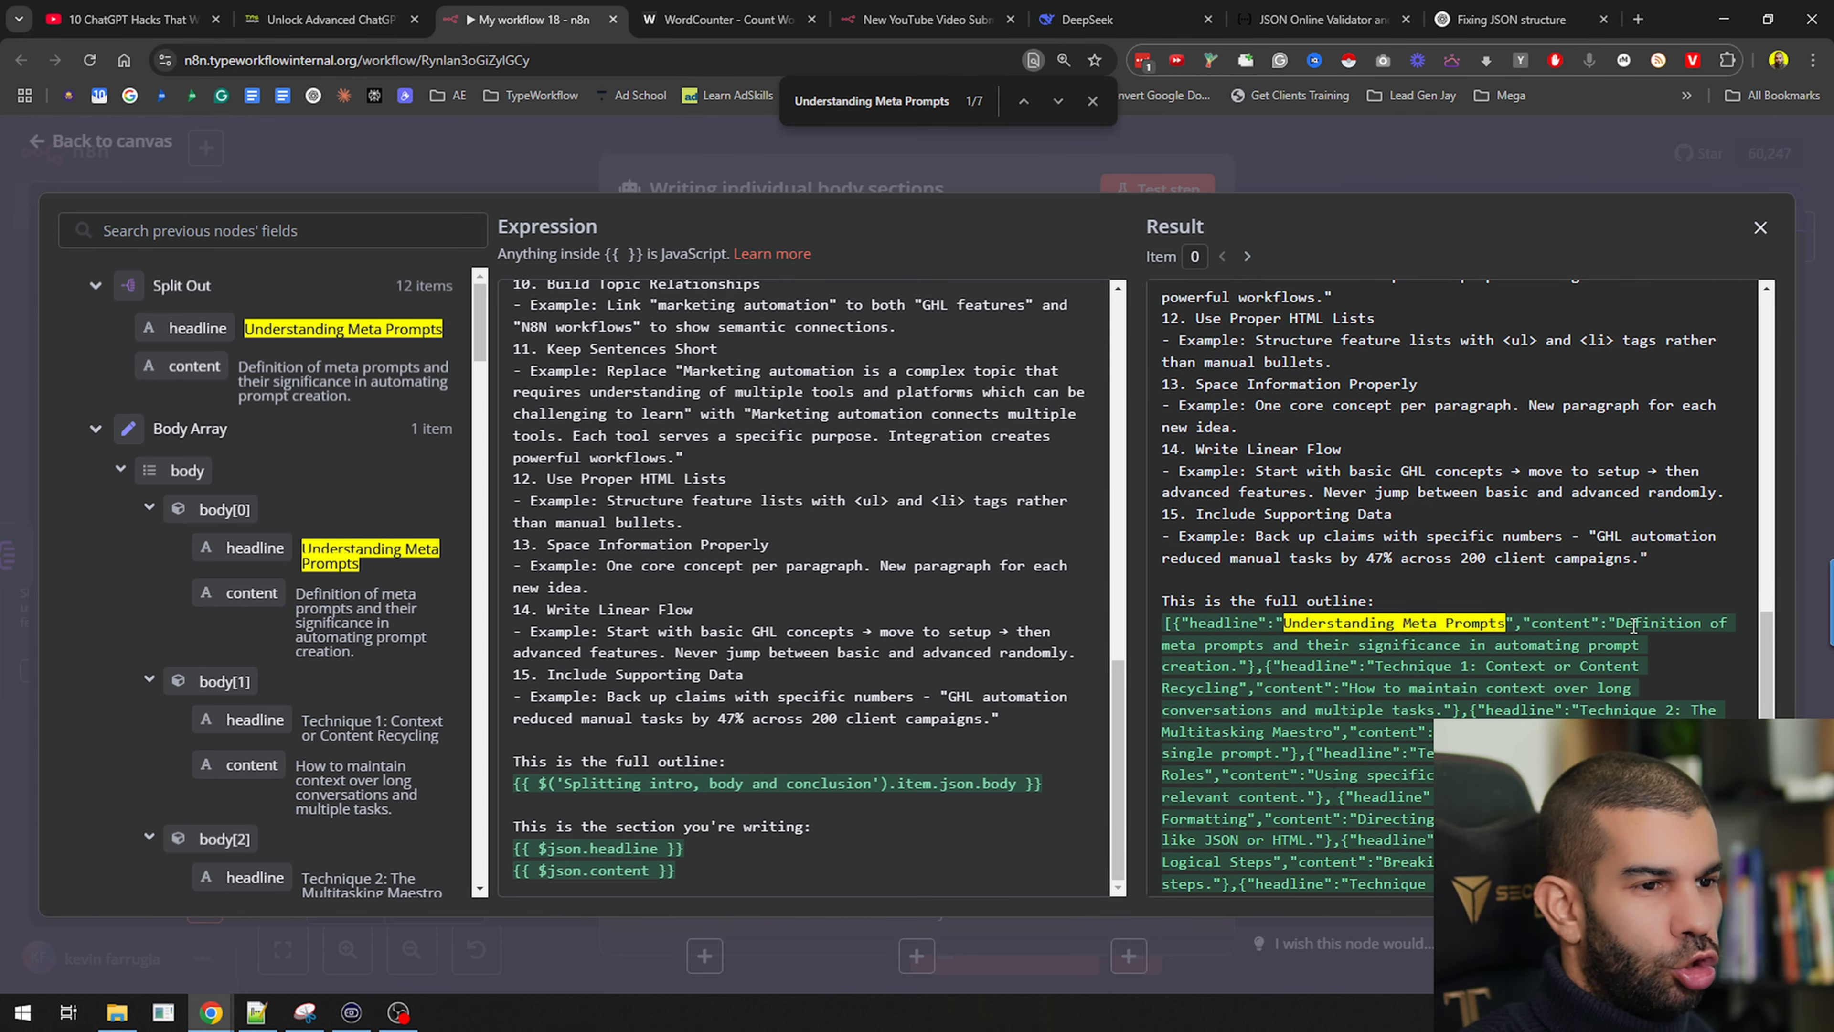
left_click_drag(1593, 641, 1405, 650)
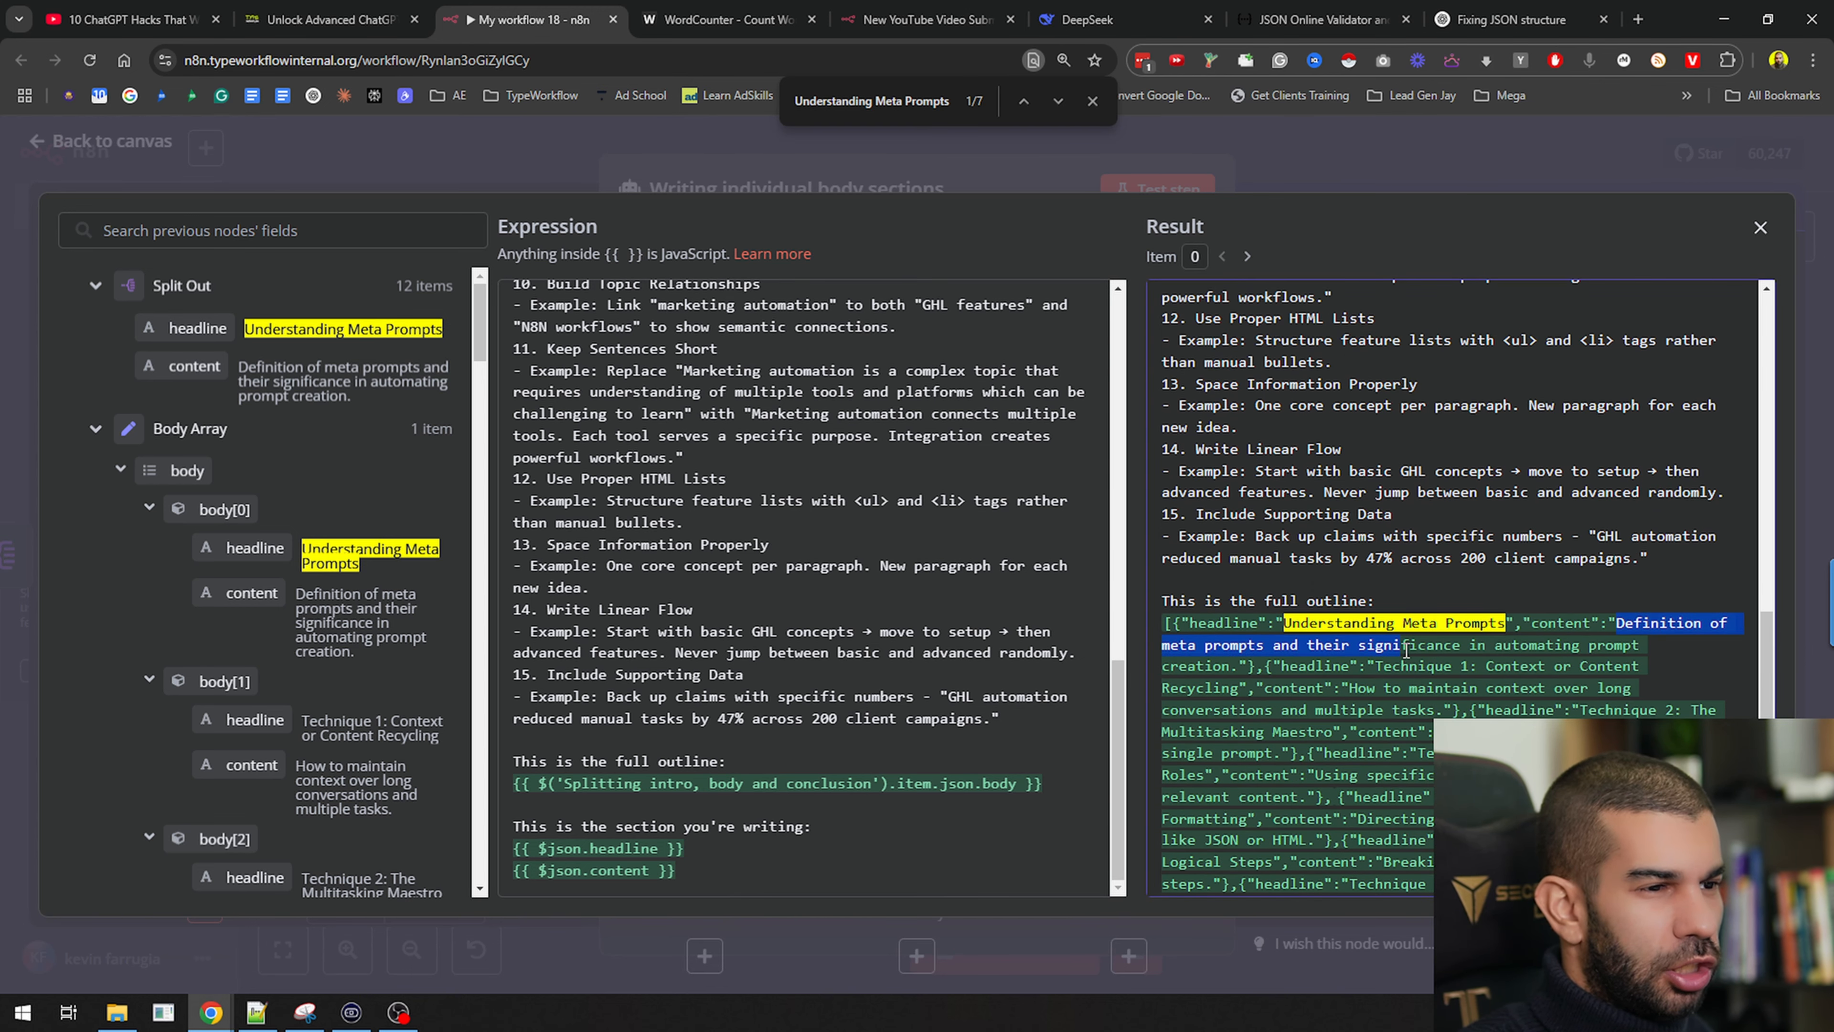
left_click(1473, 152)
left_click(1361, 152)
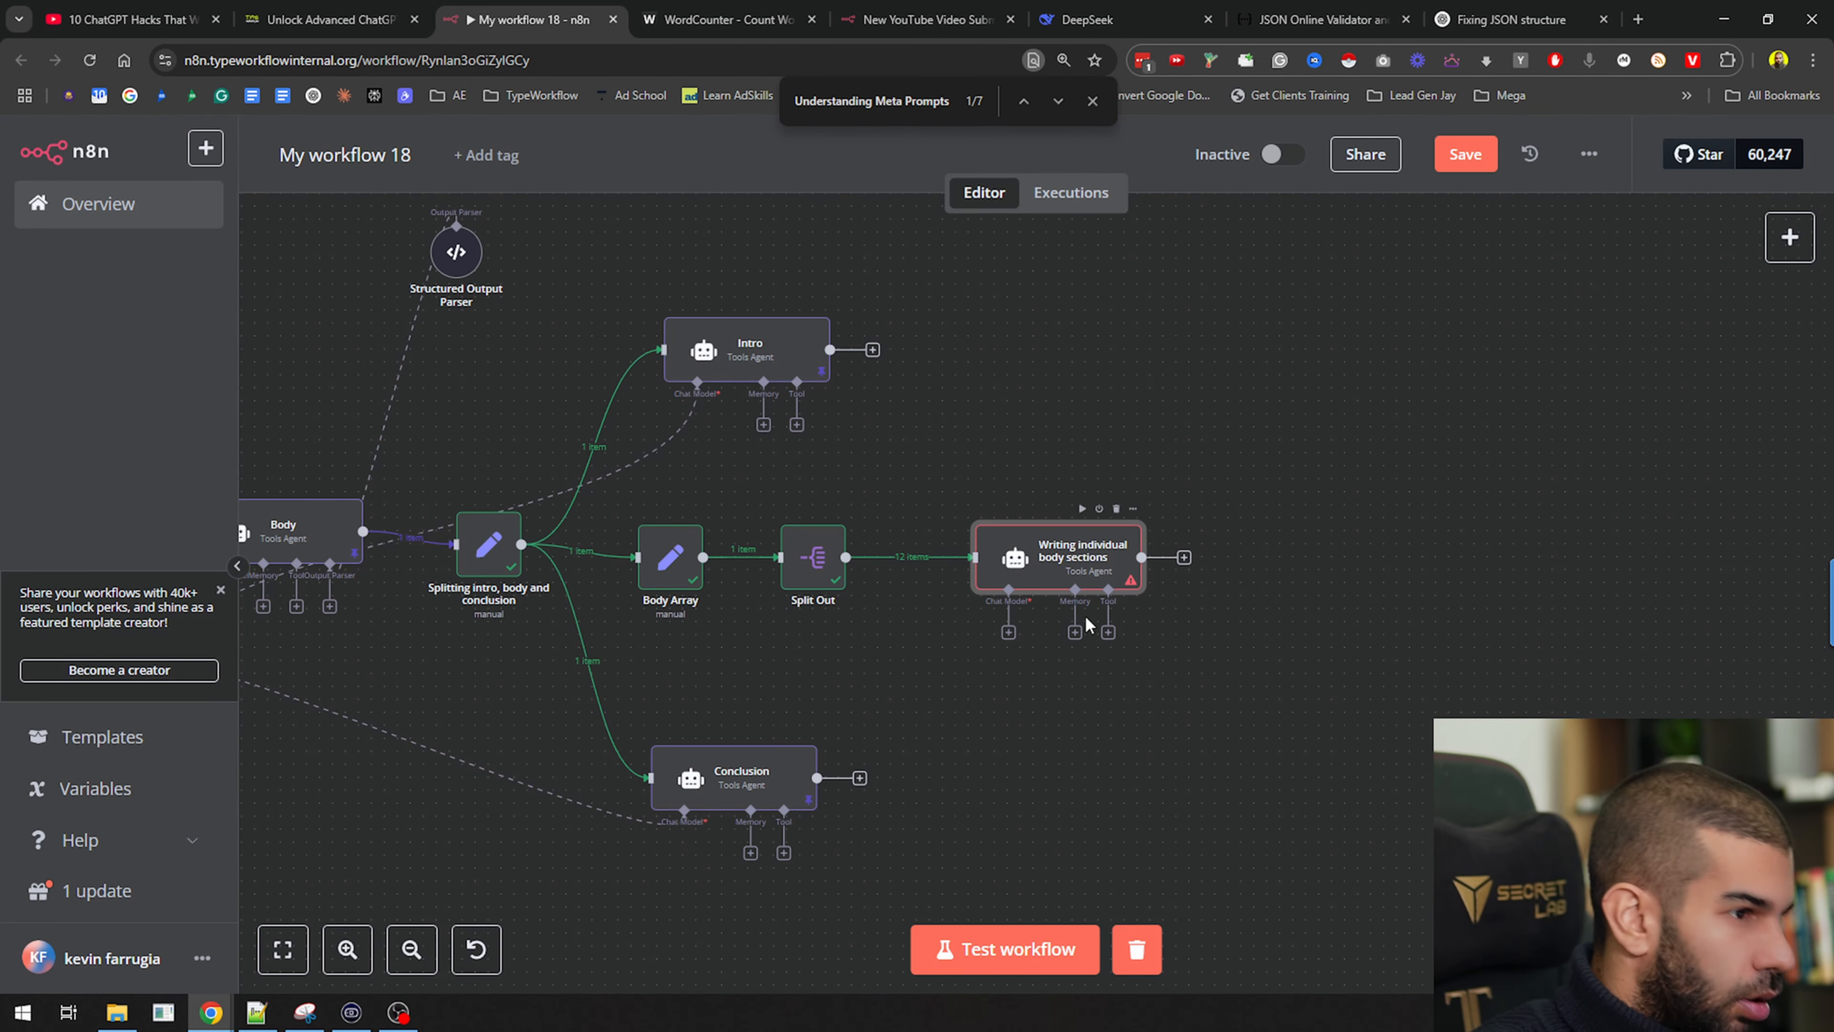
Attach the OpenRouter Chat Model to the body-sections agent and run that agent's step
left_click(1067, 710)
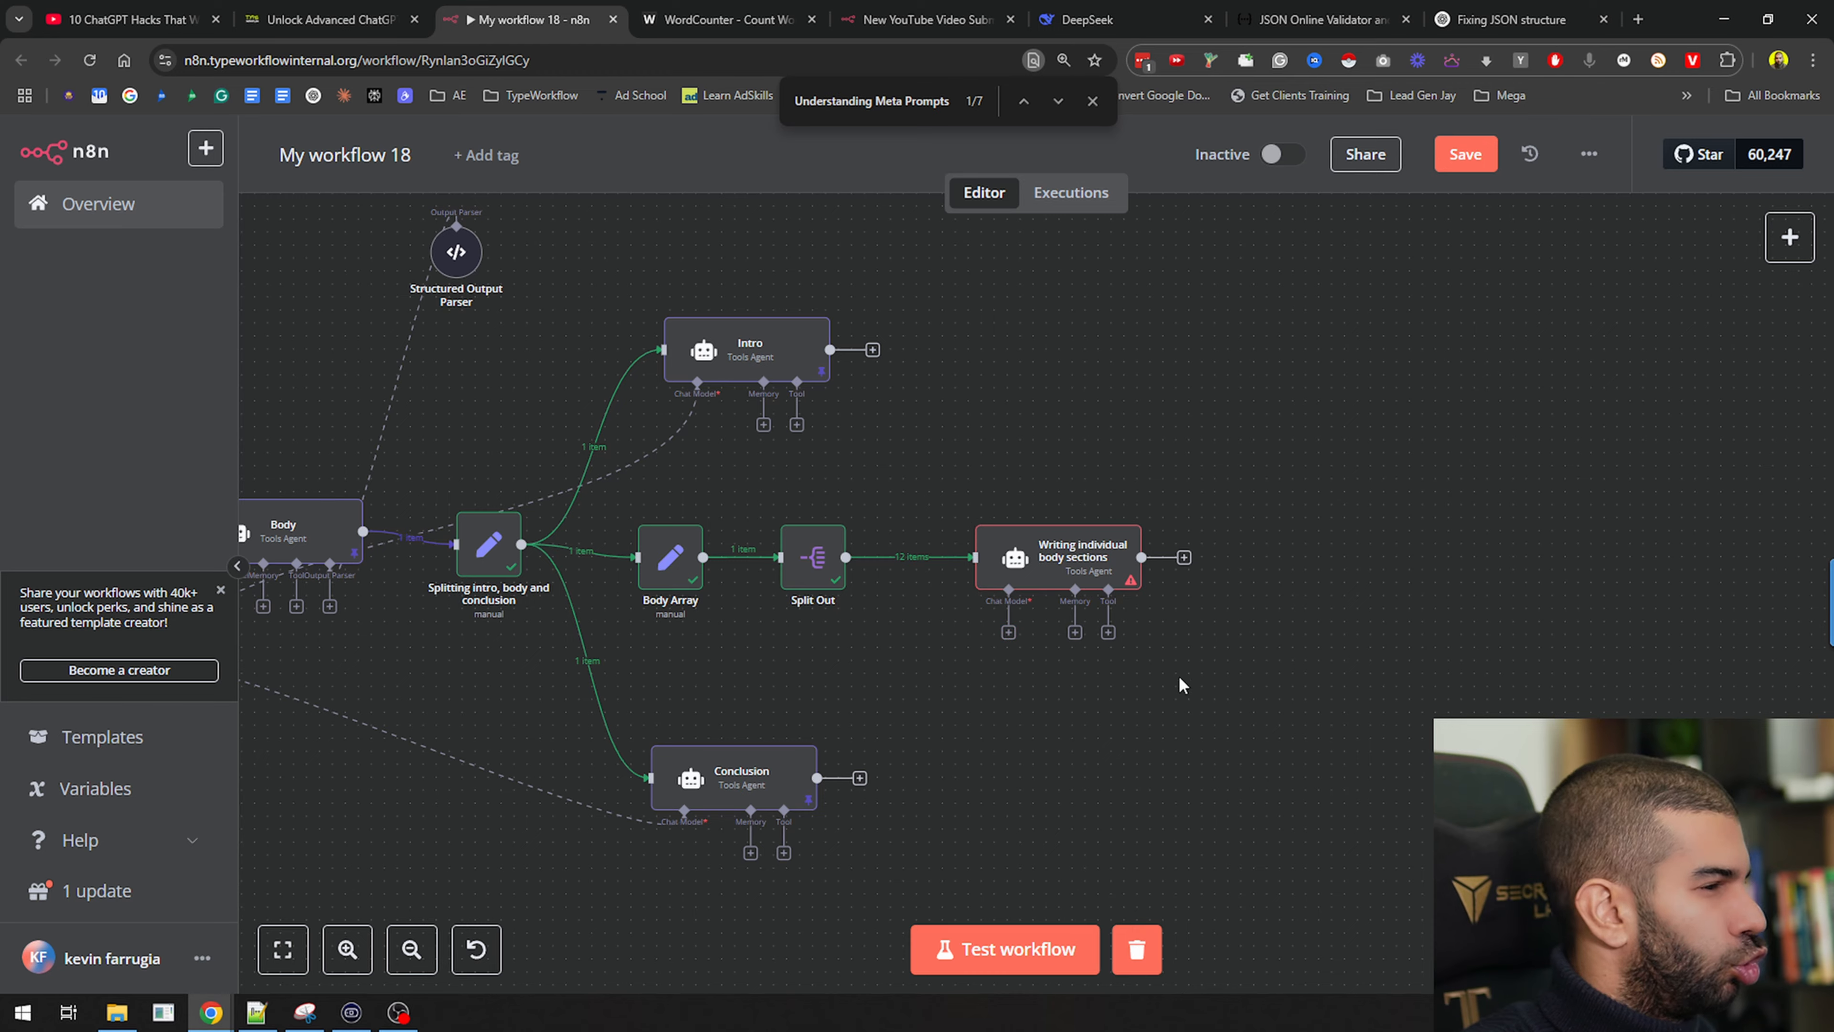
left_click_drag(1024, 671, 1370, 904)
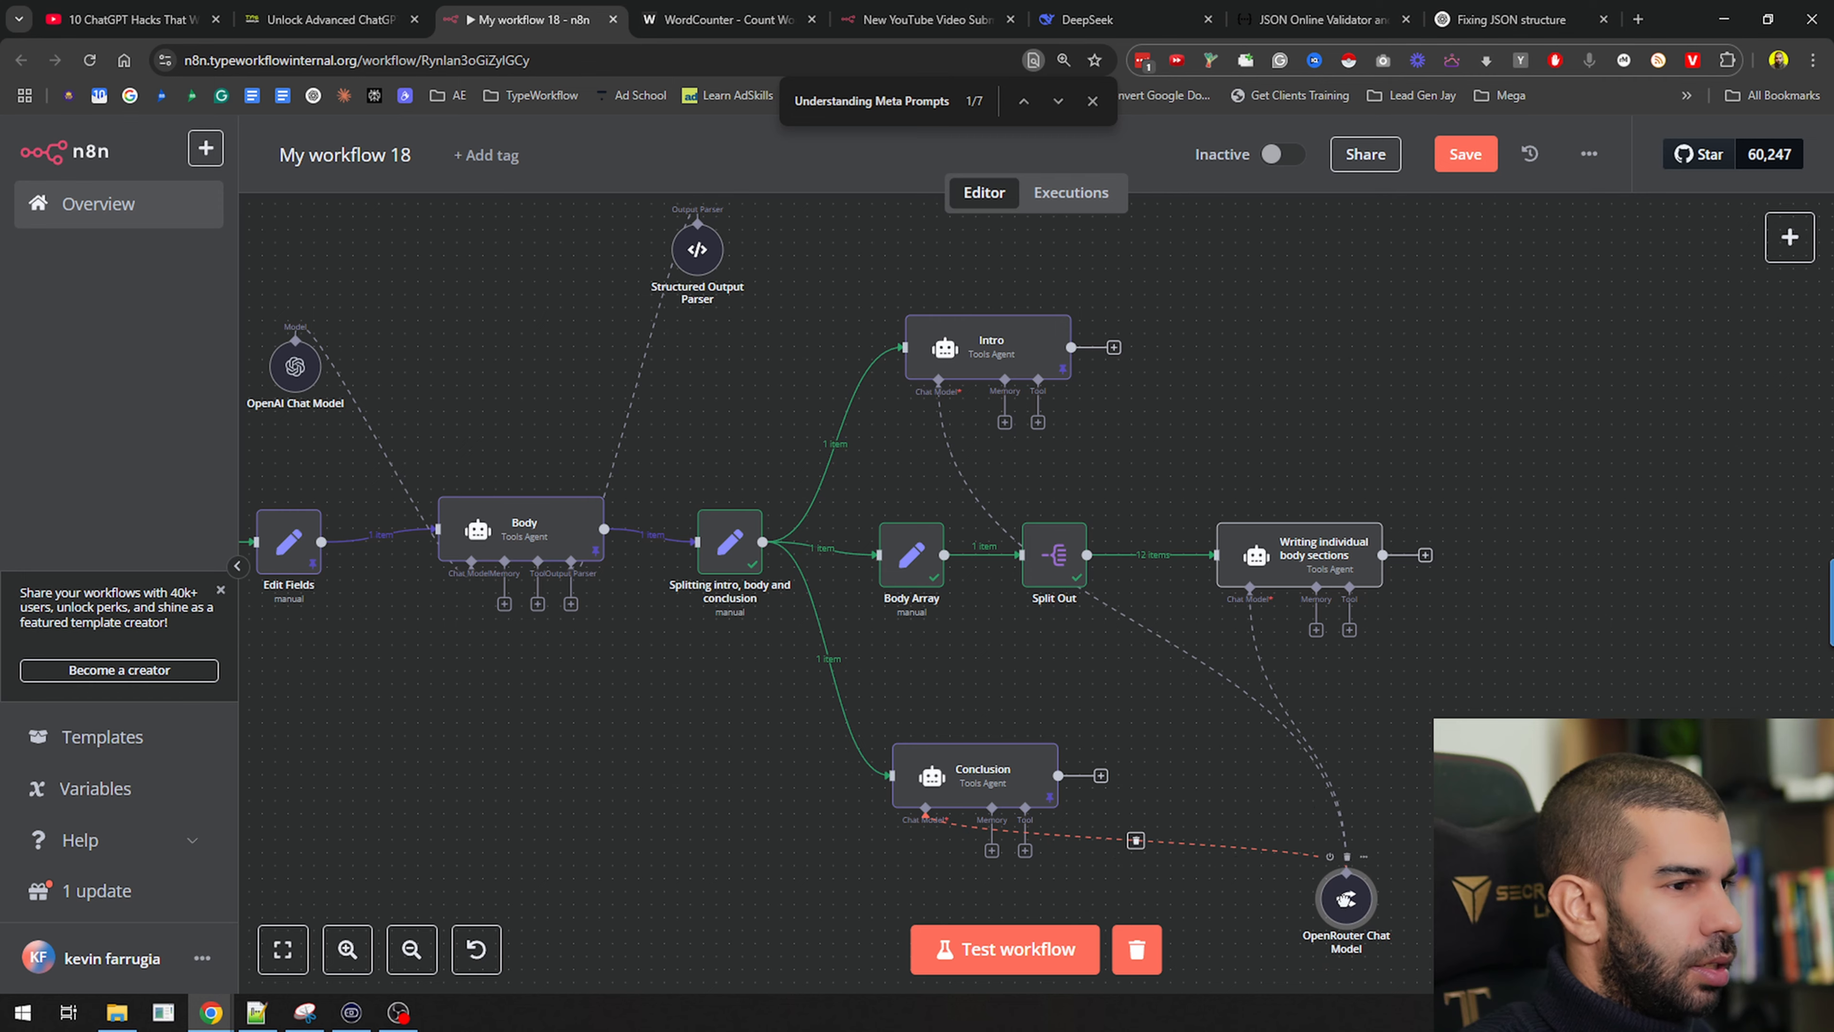
left_click_drag(1442, 710, 1062, 622)
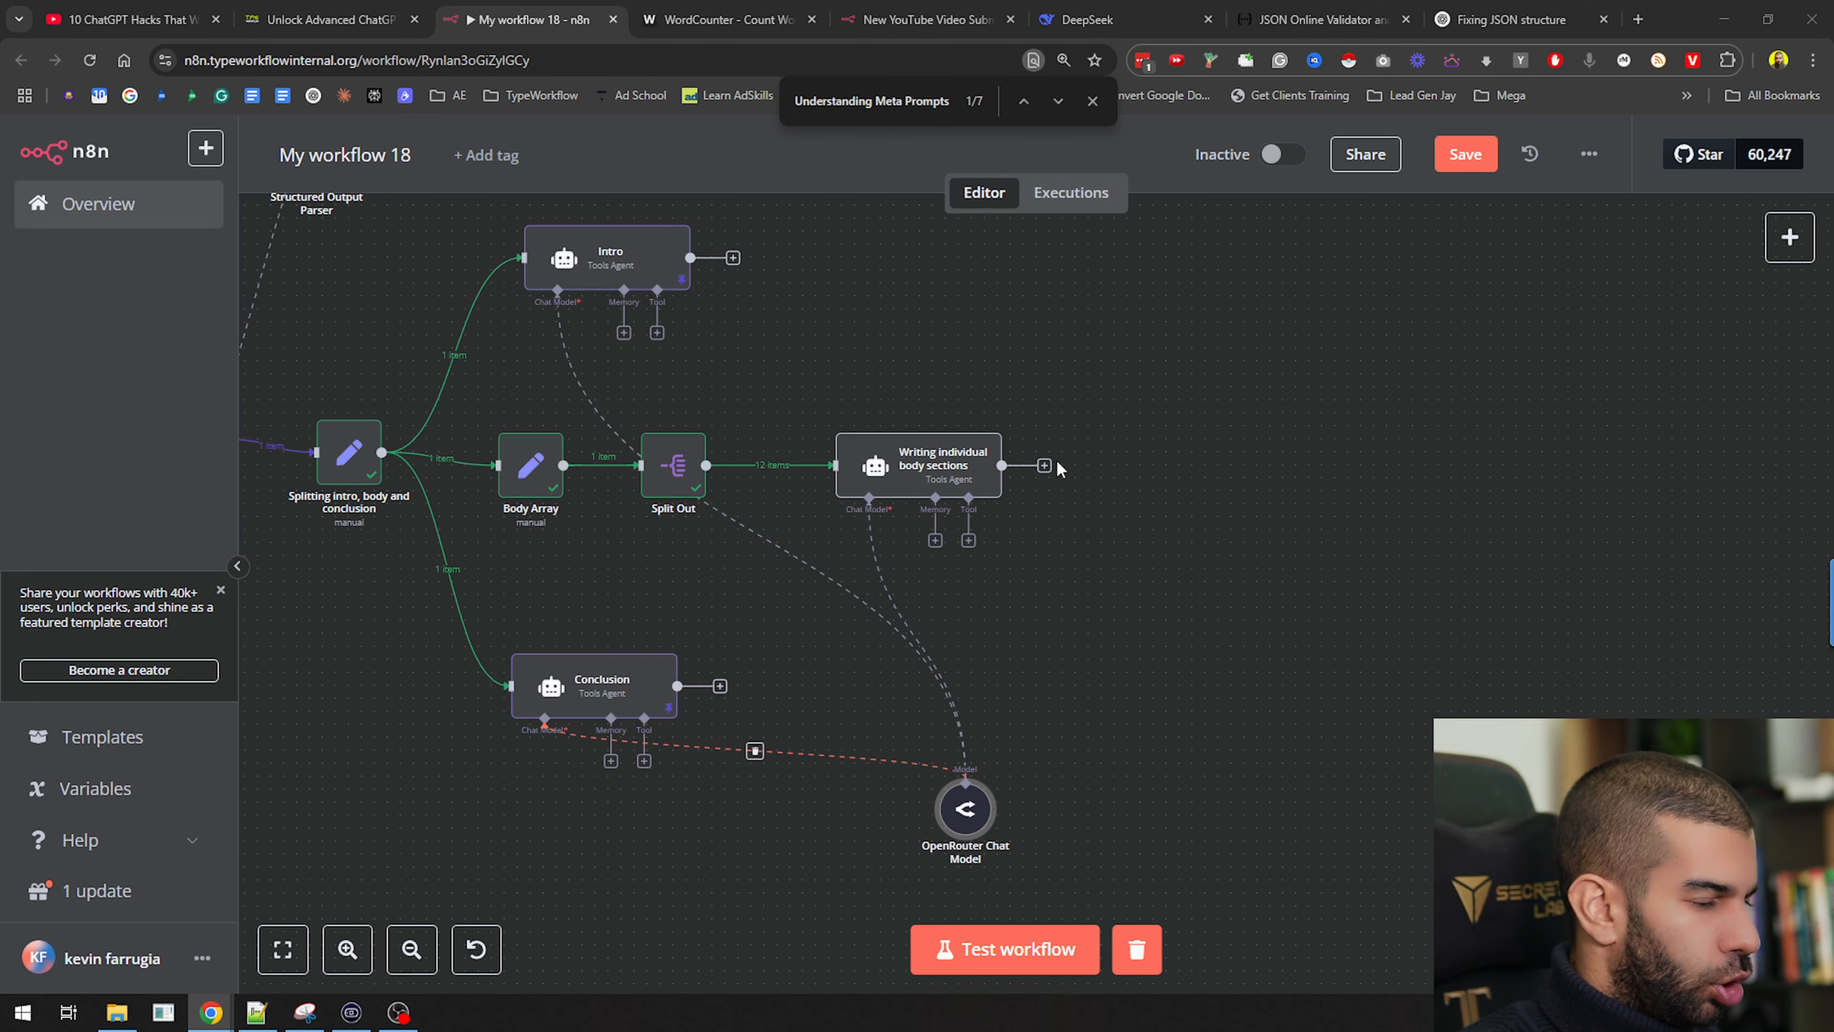
mouse_move(897, 451)
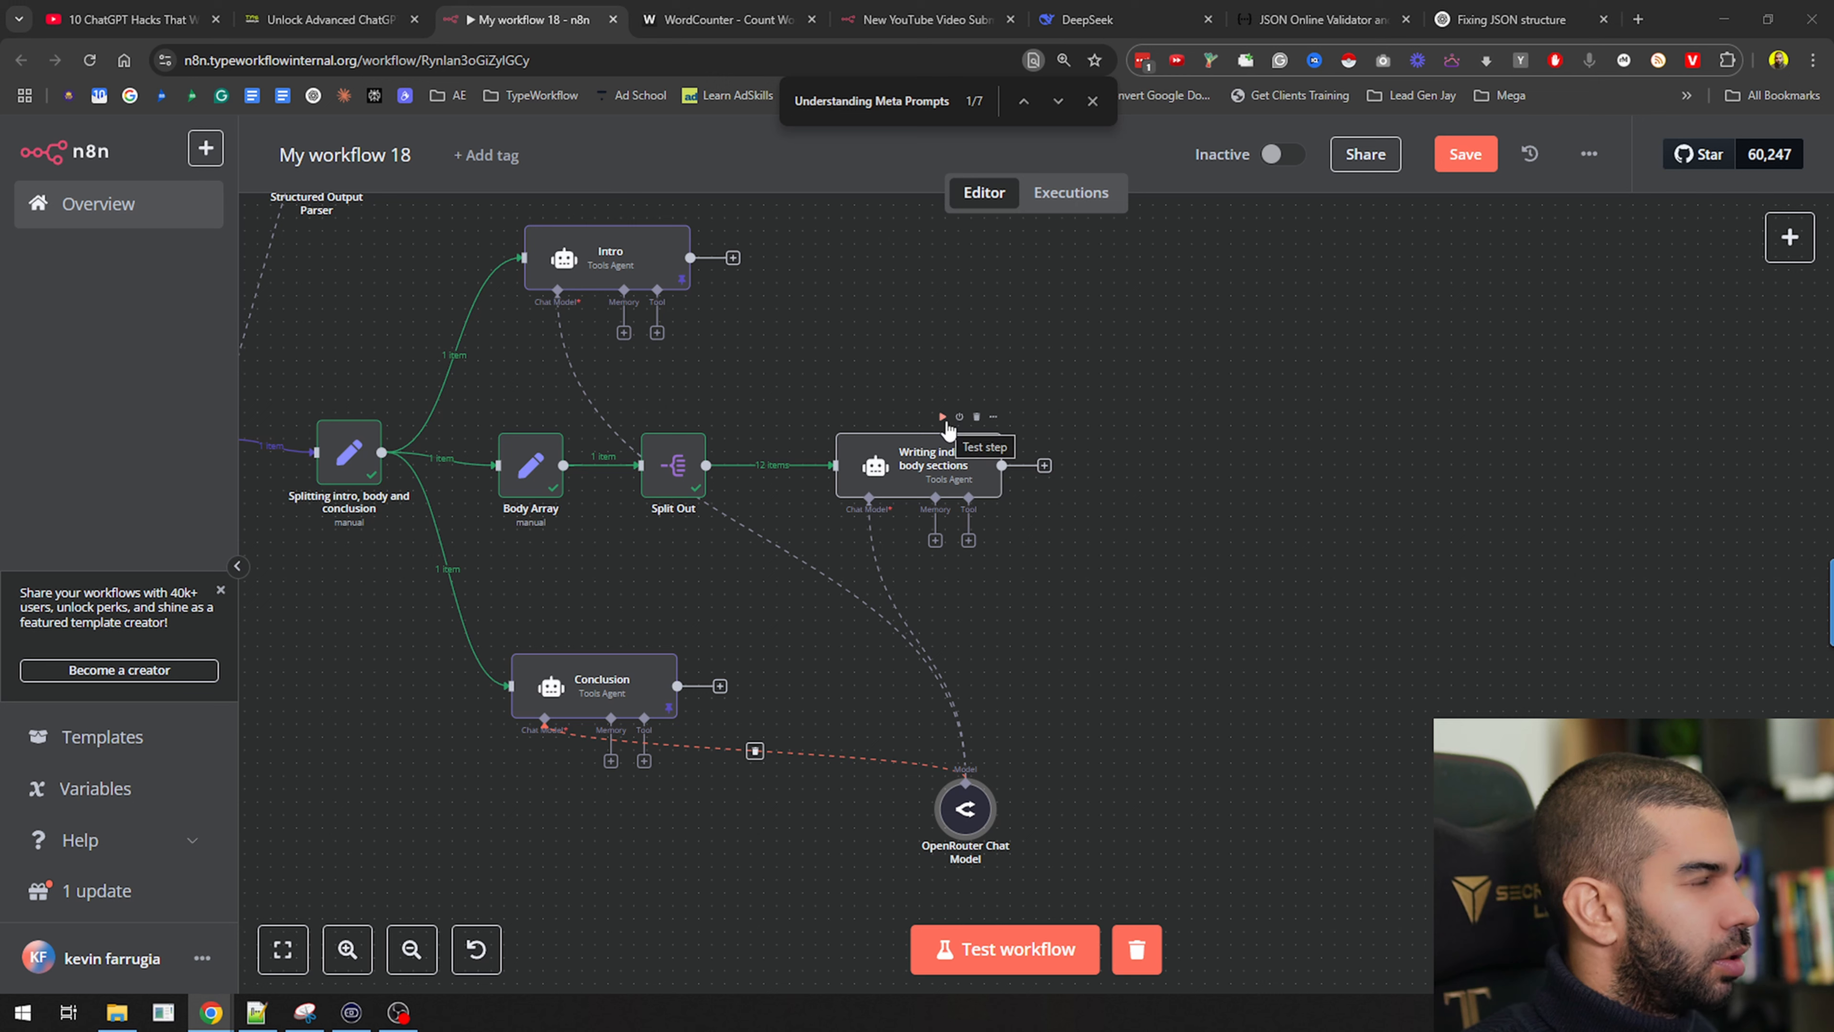
left_click(942, 417)
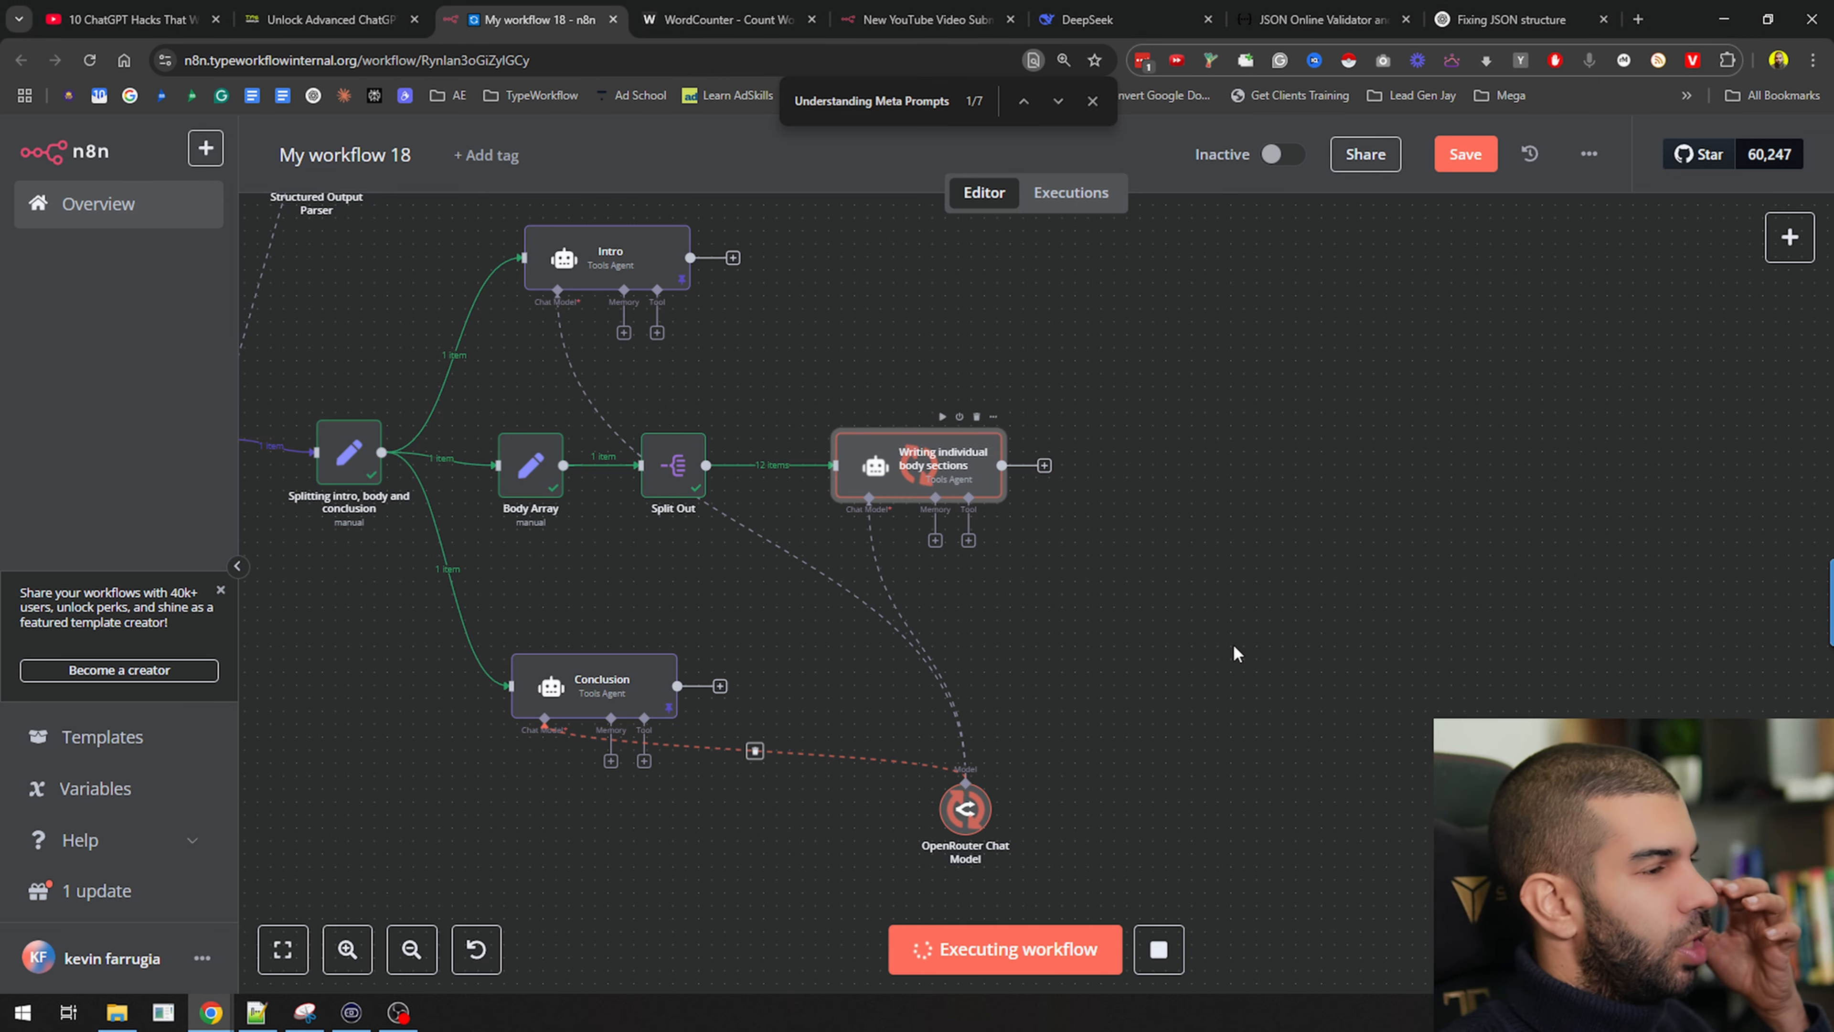
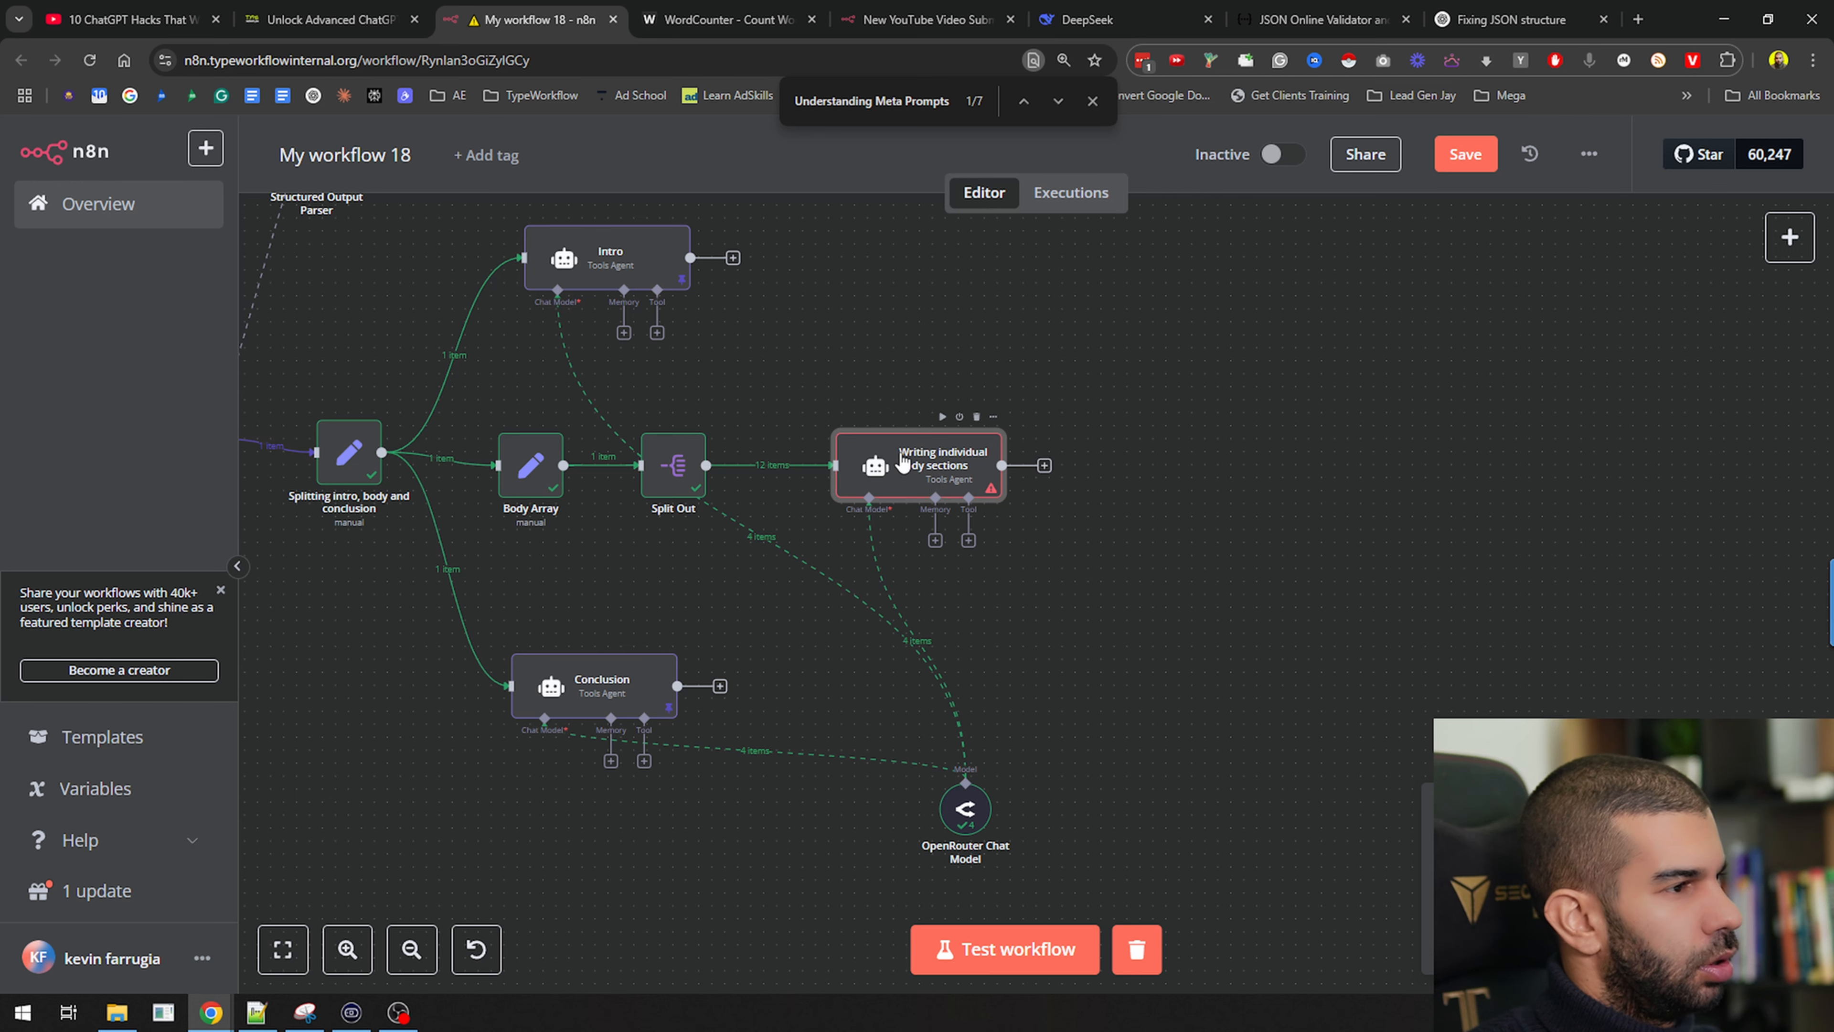
Search the node panel for a Loop node, then close it without adding anything
left_click(1045, 466)
type("loop")
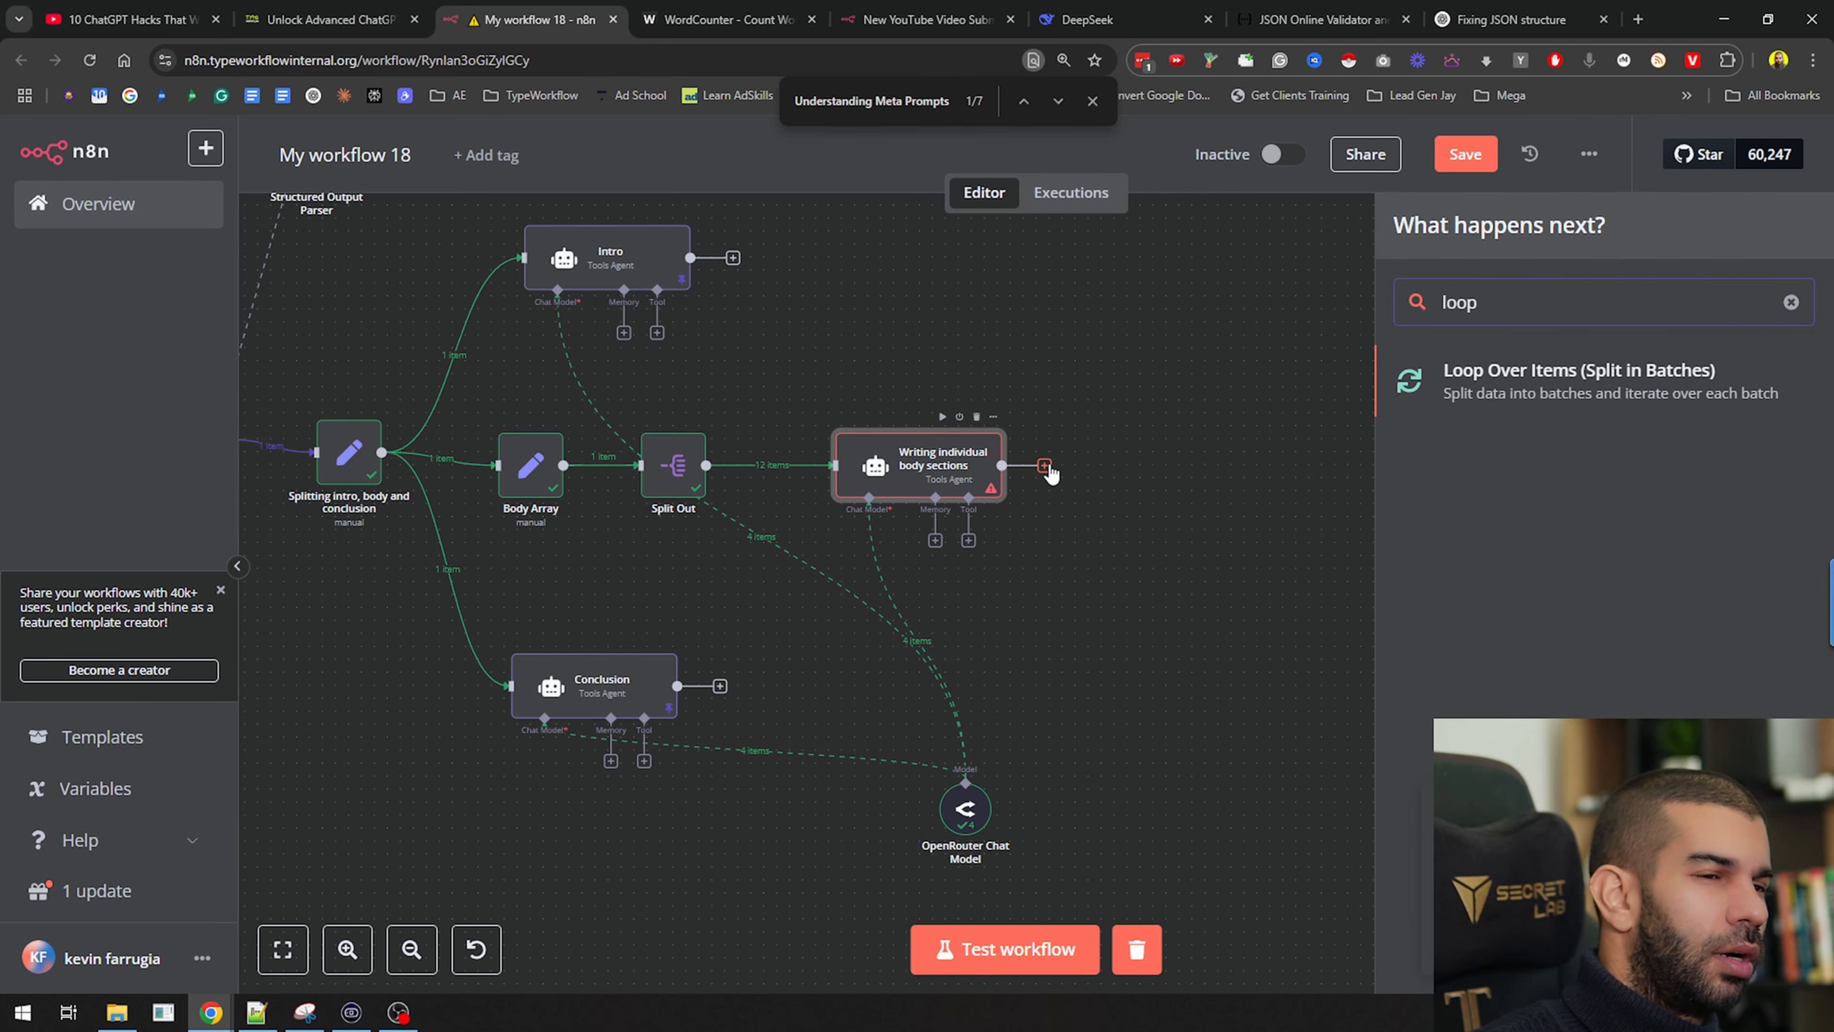
left_click(1148, 557)
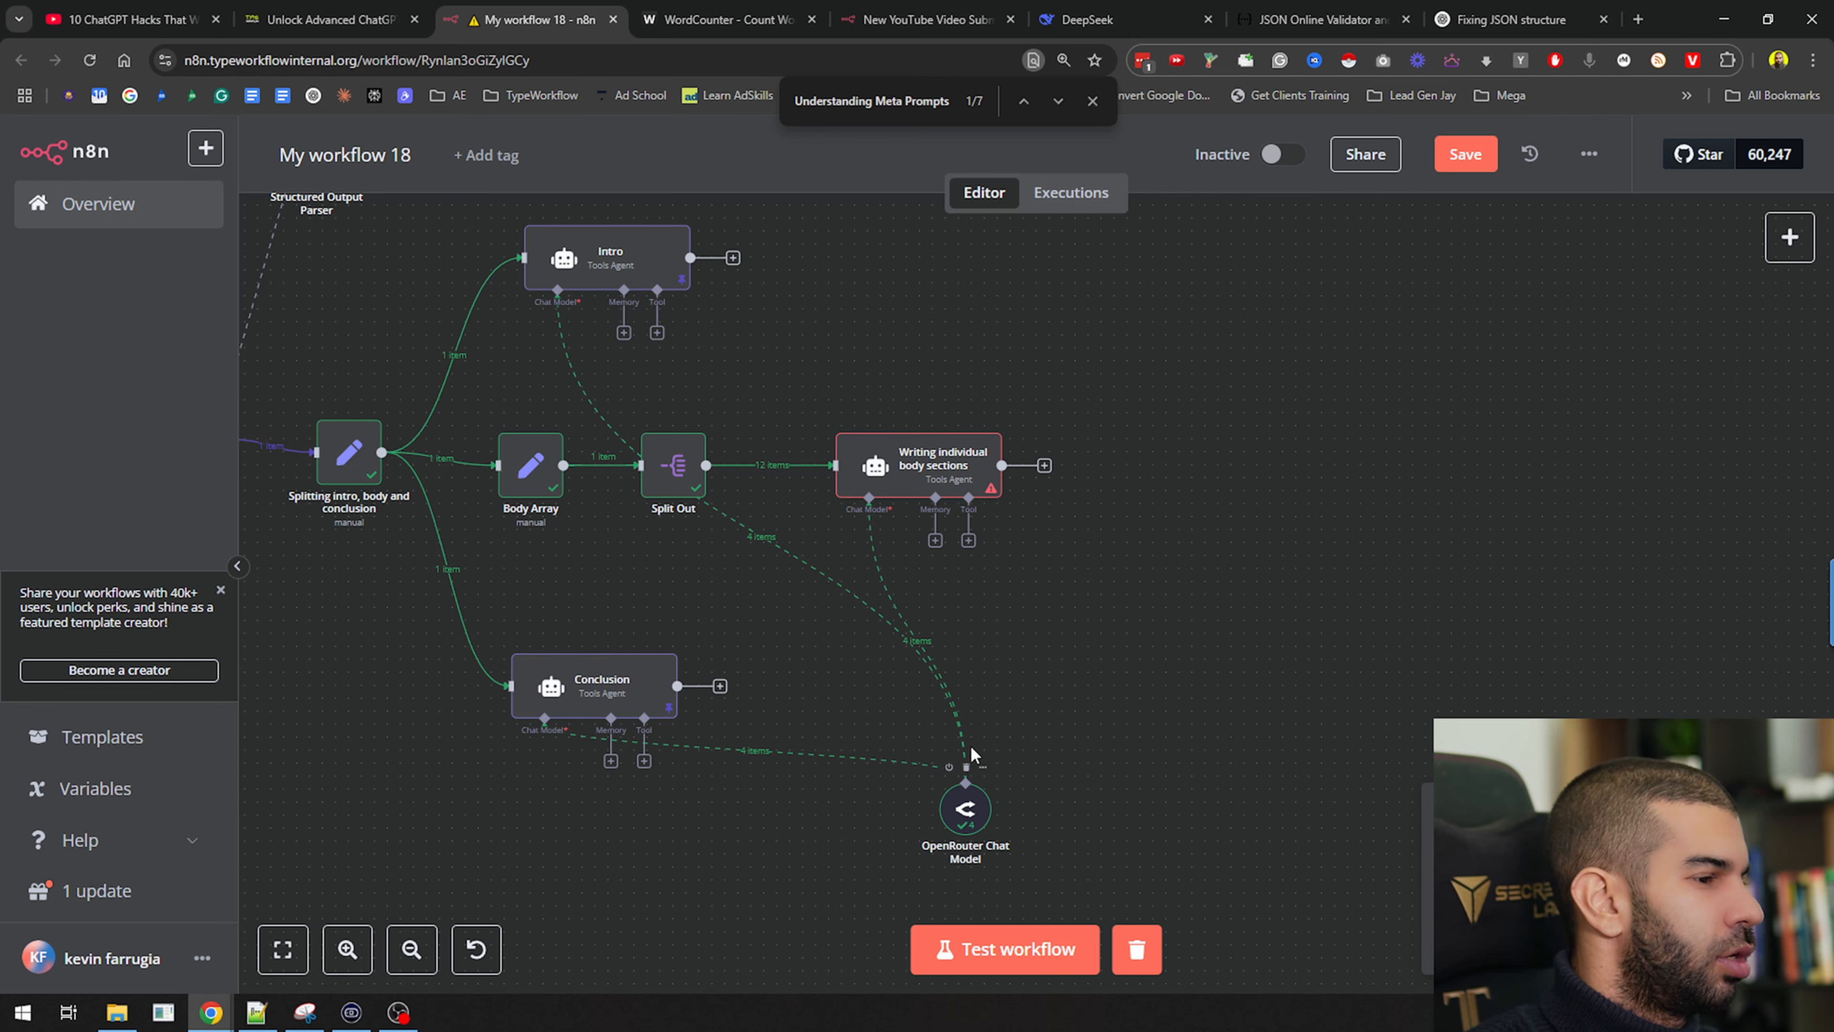
Swap the shared model link for a new OpenRouter Chat Model set to deepseek/deepseek-chat
left_click(917, 641)
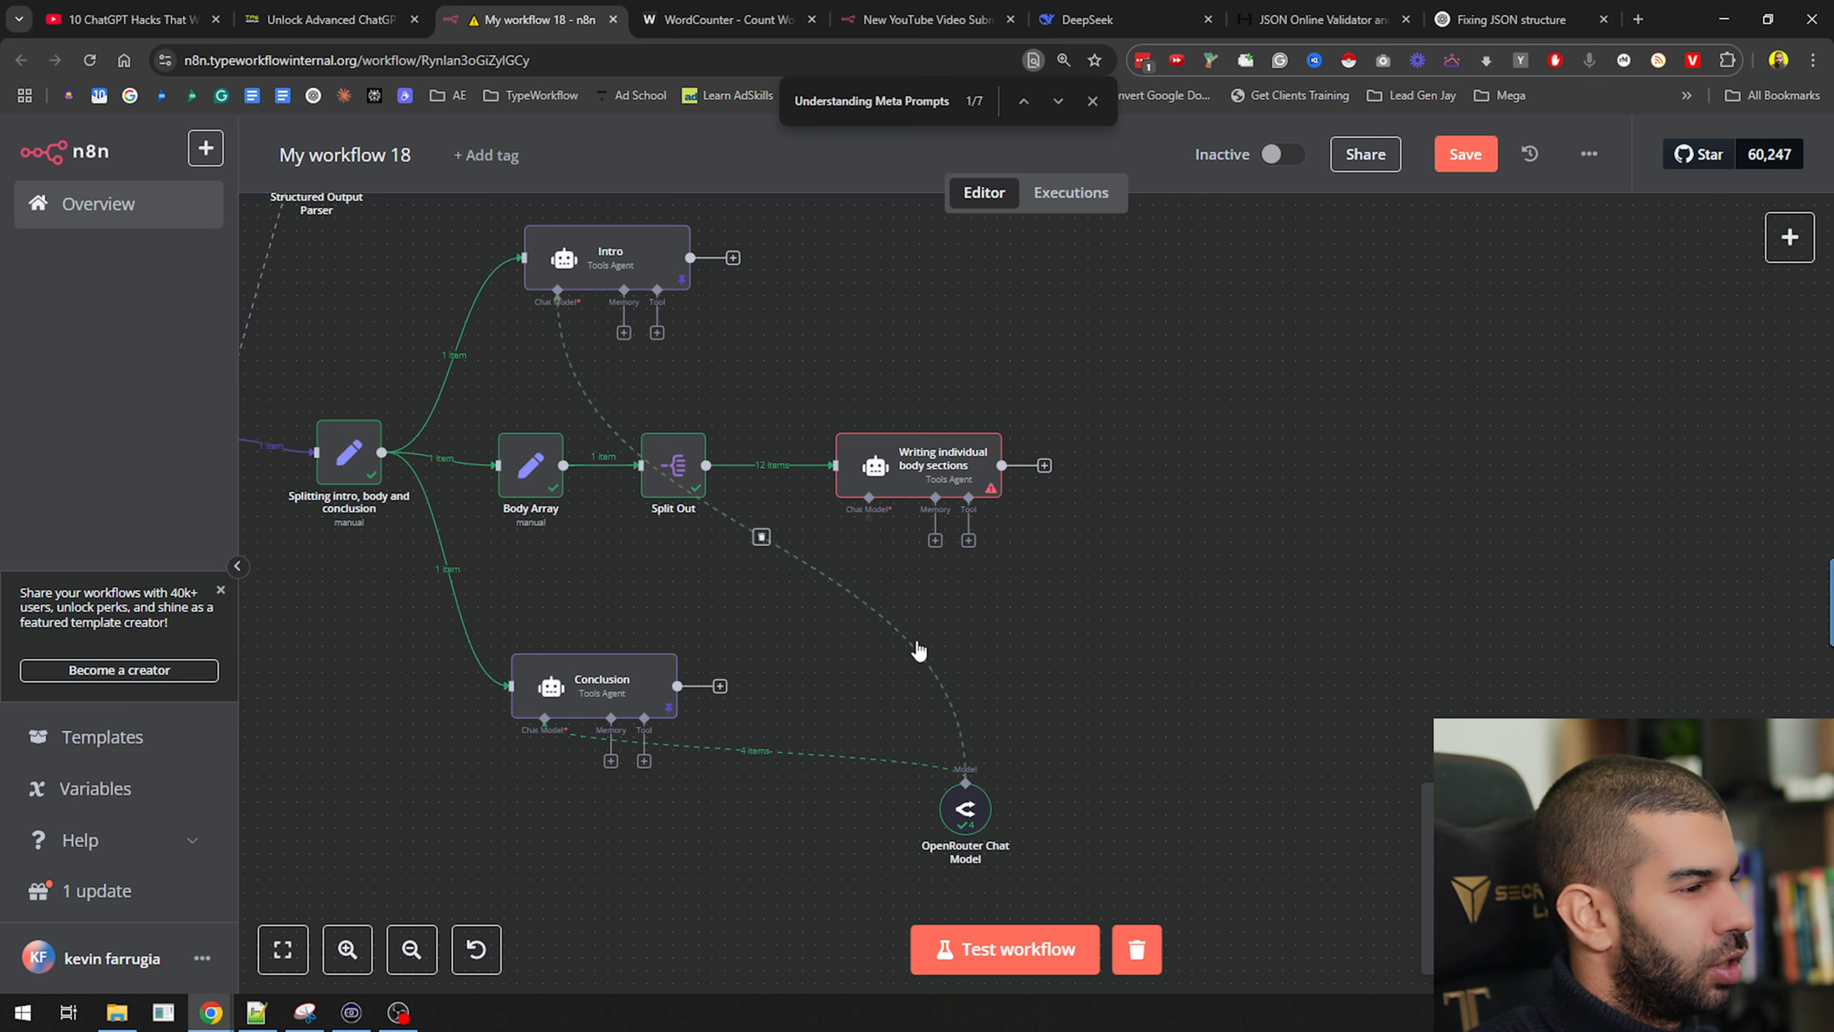
left_click_drag(930, 475, 982, 436)
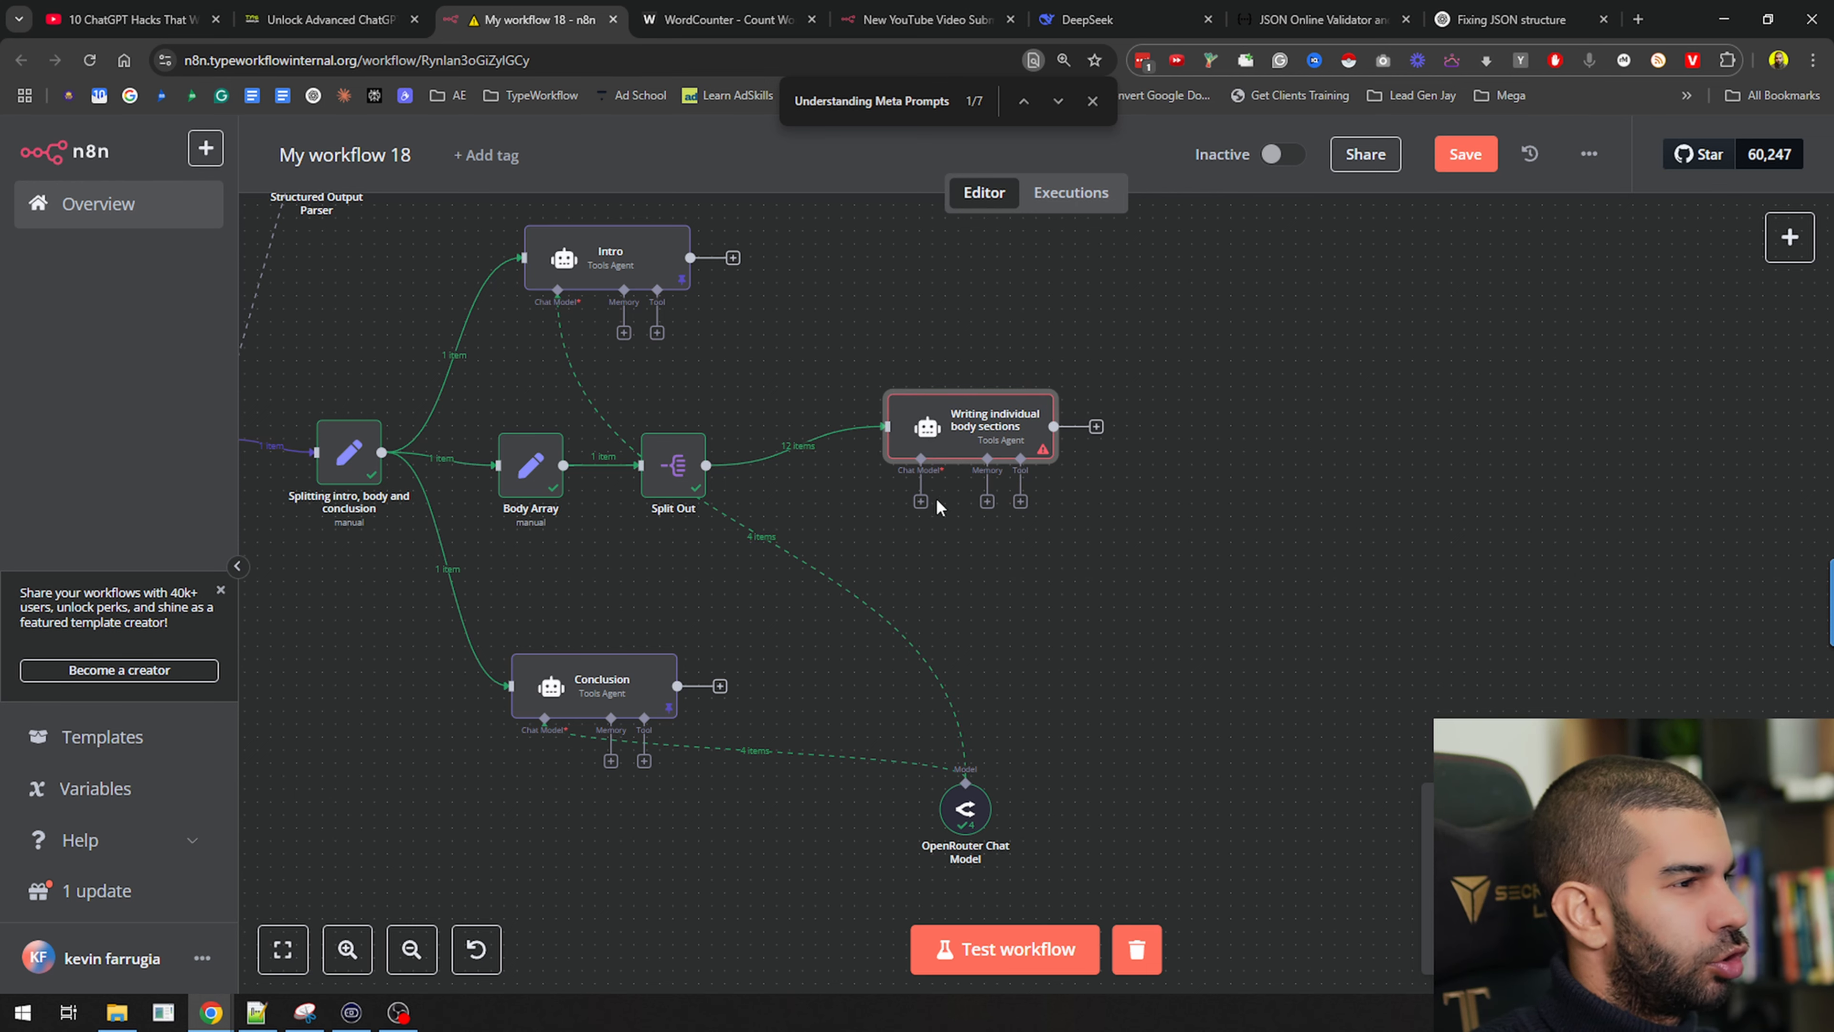
left_click(921, 501)
type("op")
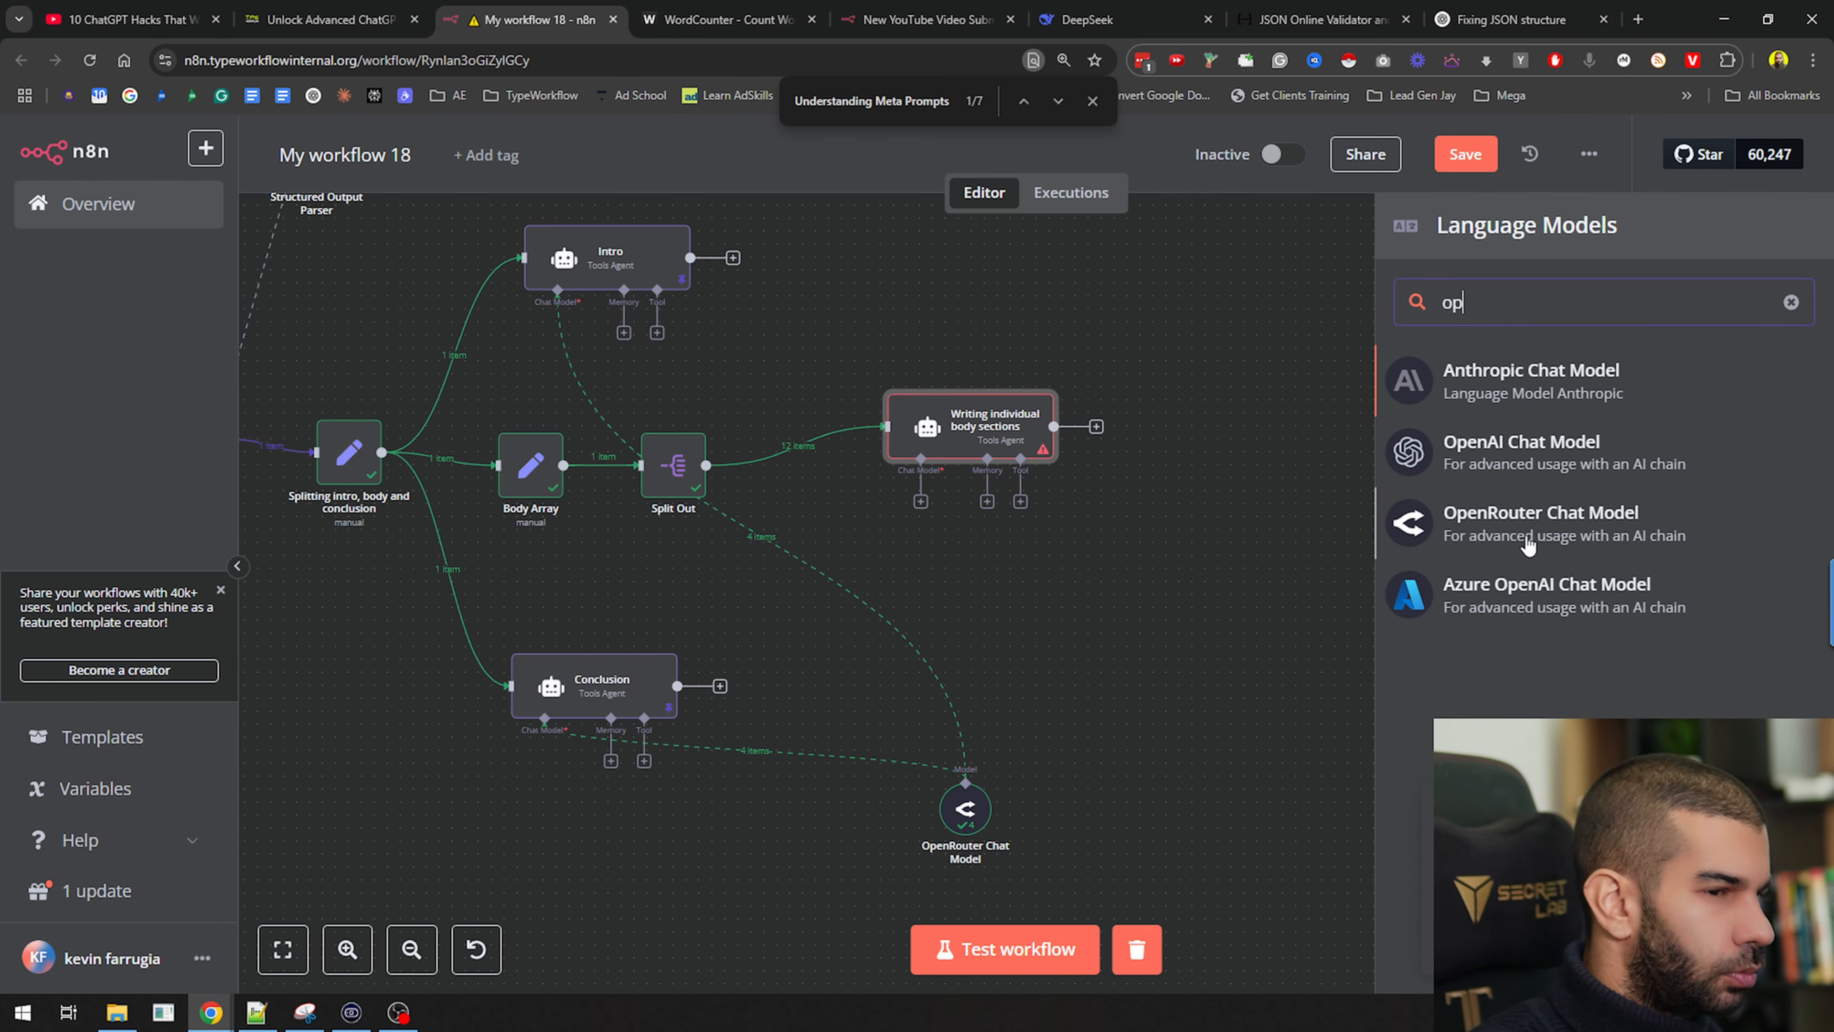
type("enrout")
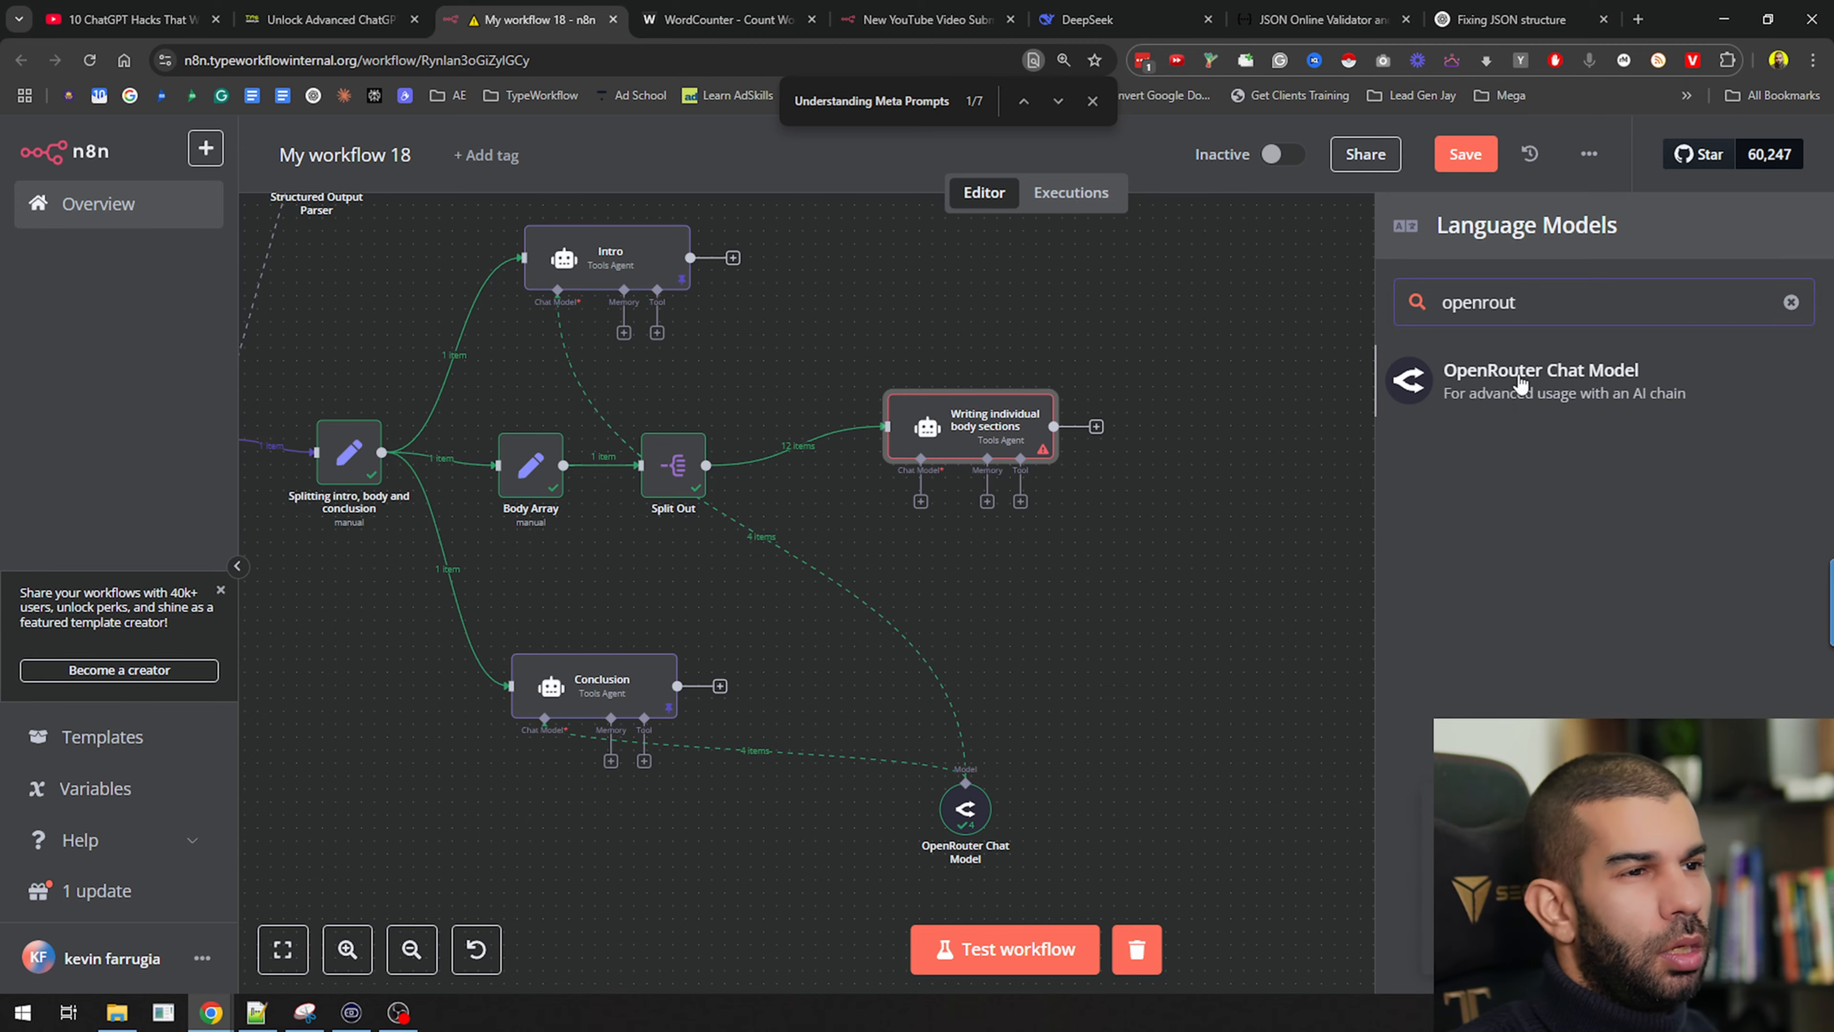
left_click(1524, 387)
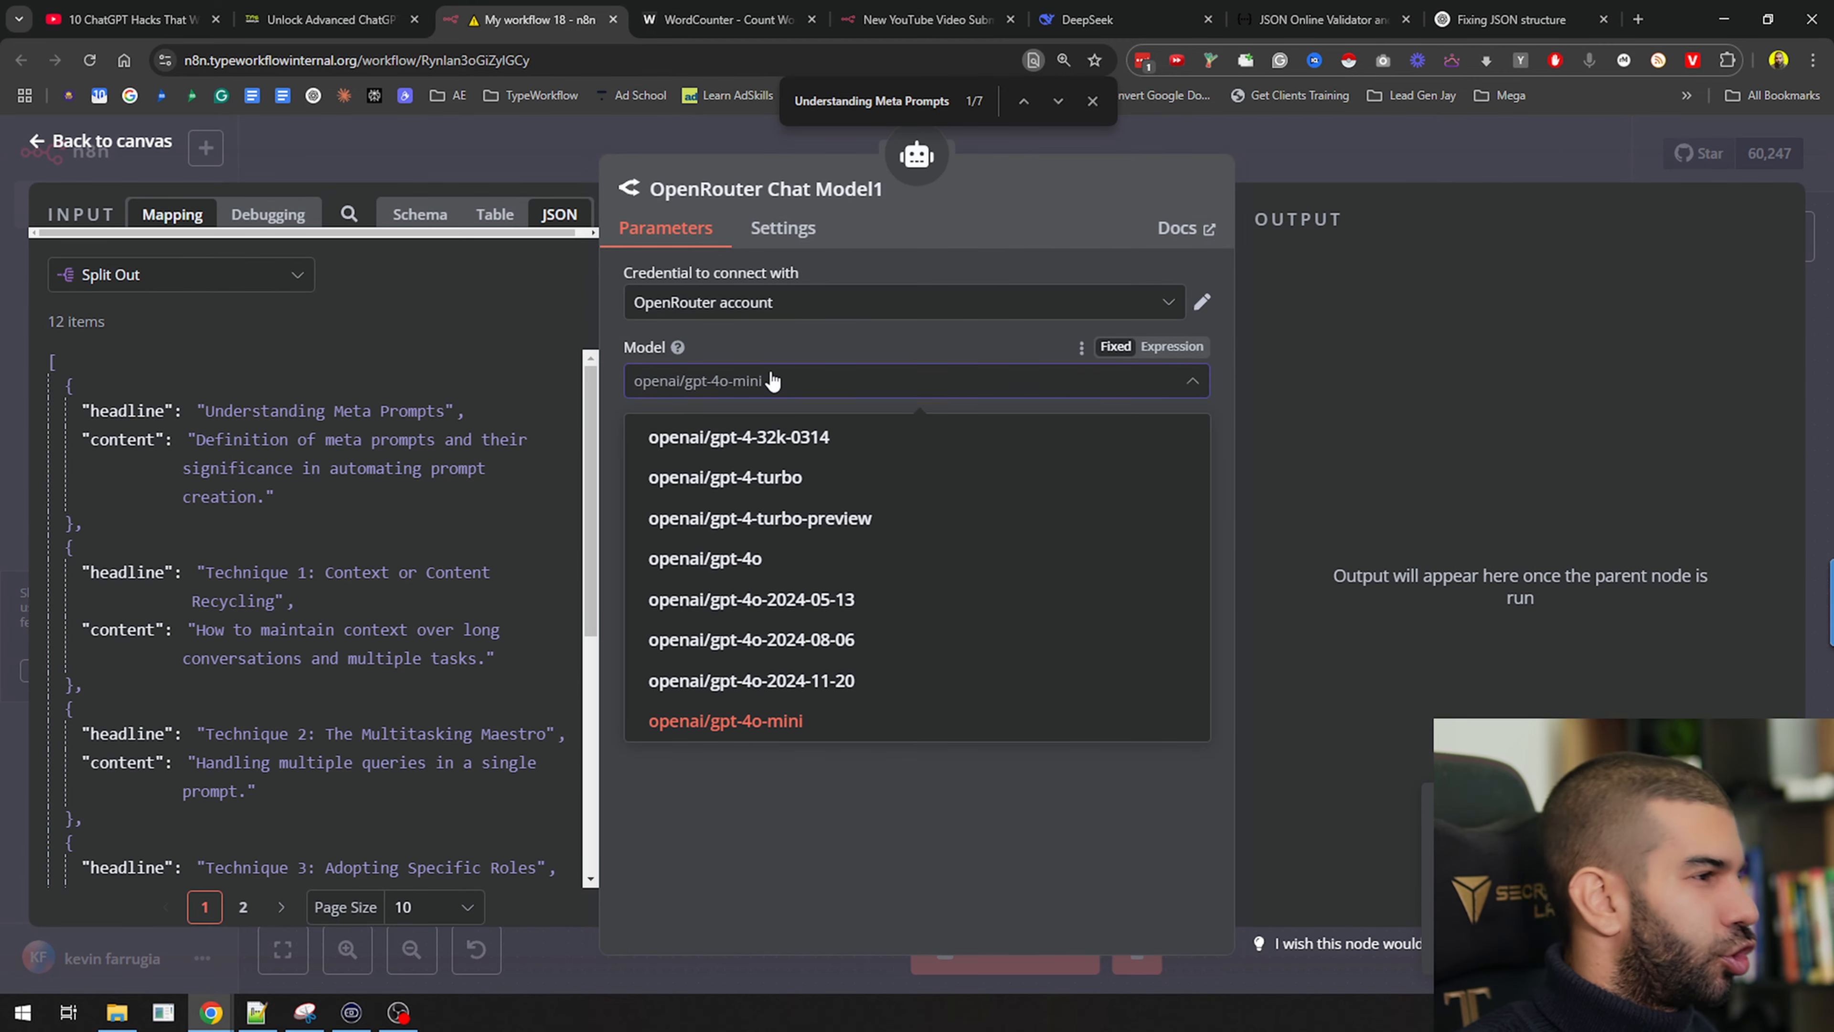
type("deep")
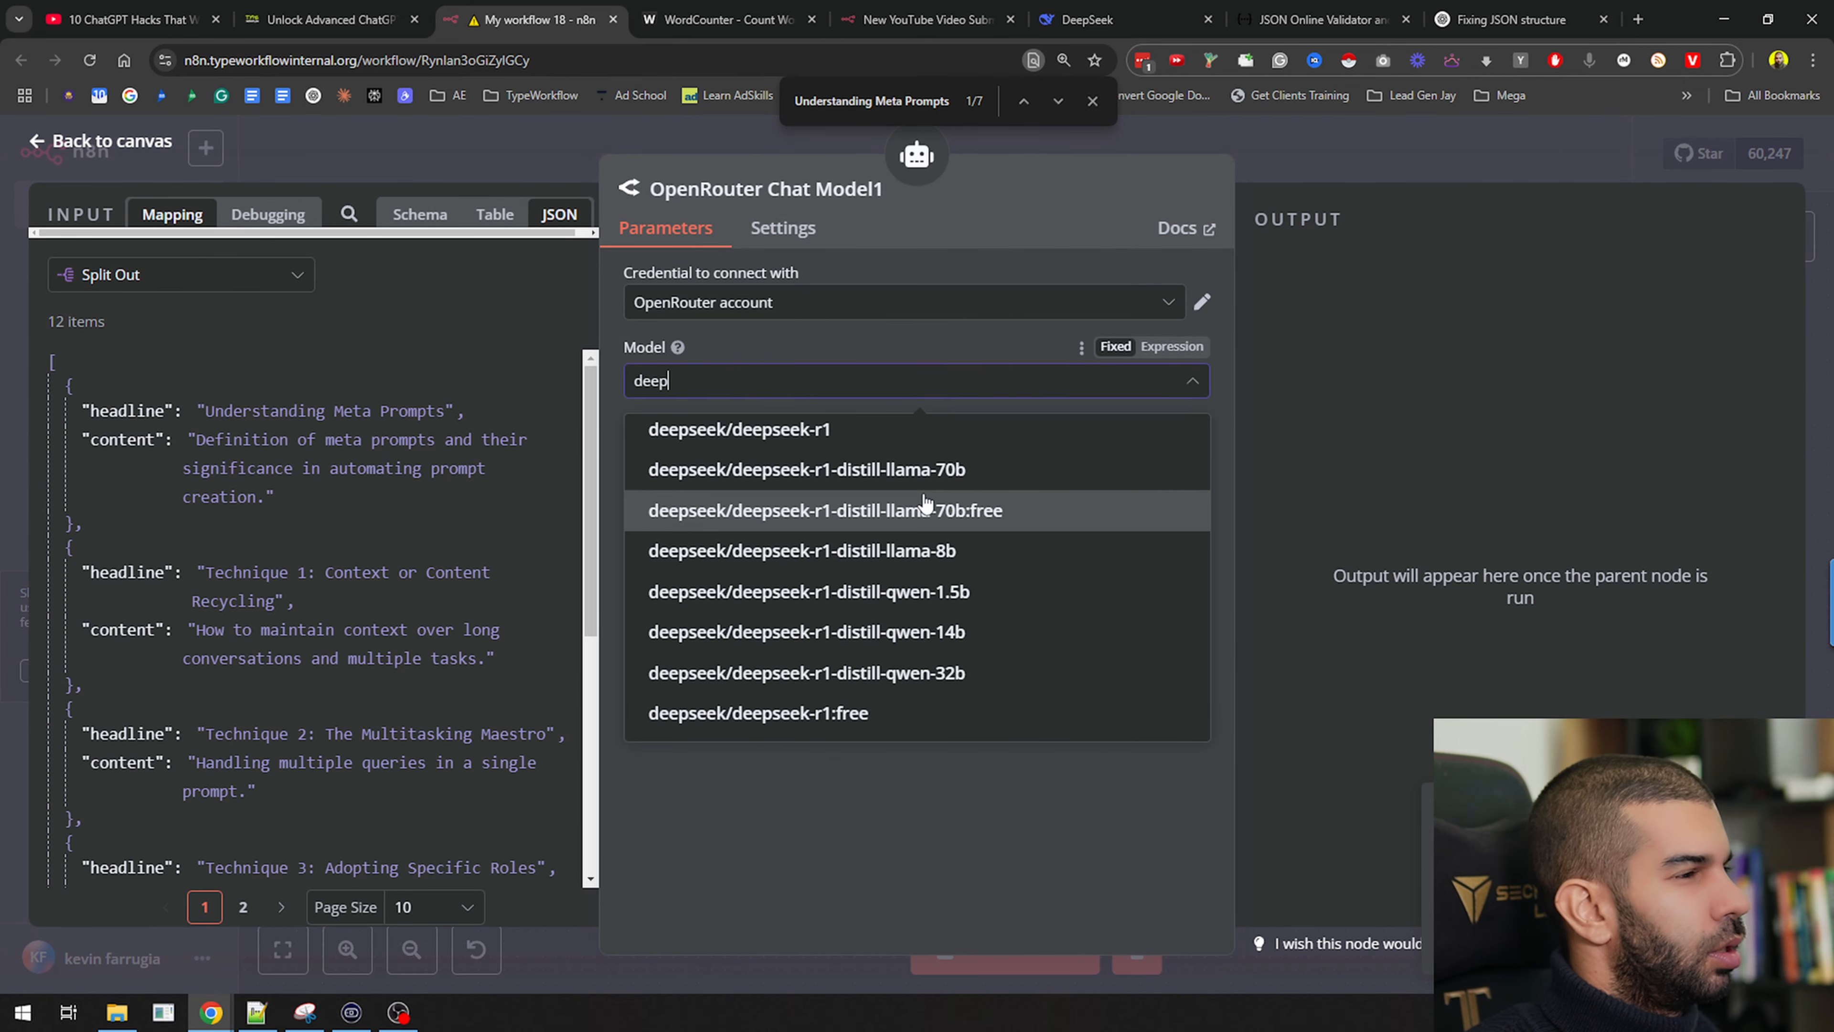
type("see")
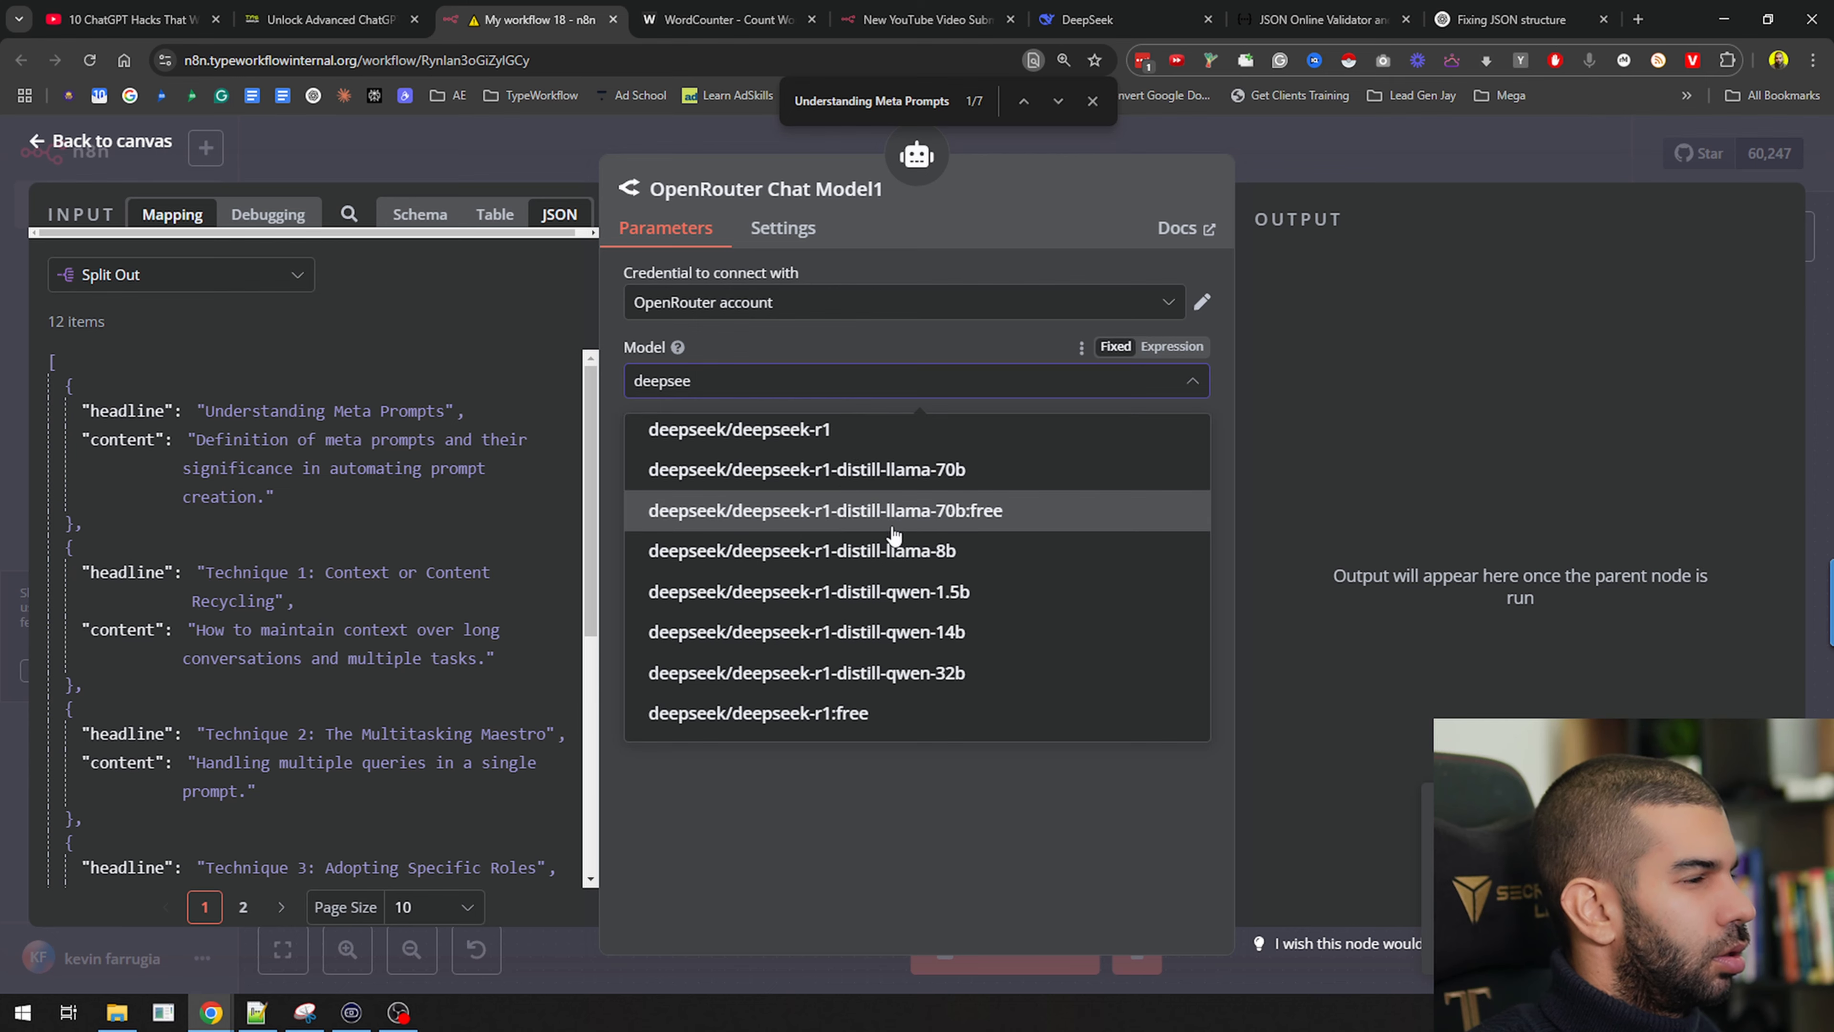
left_click(841, 449)
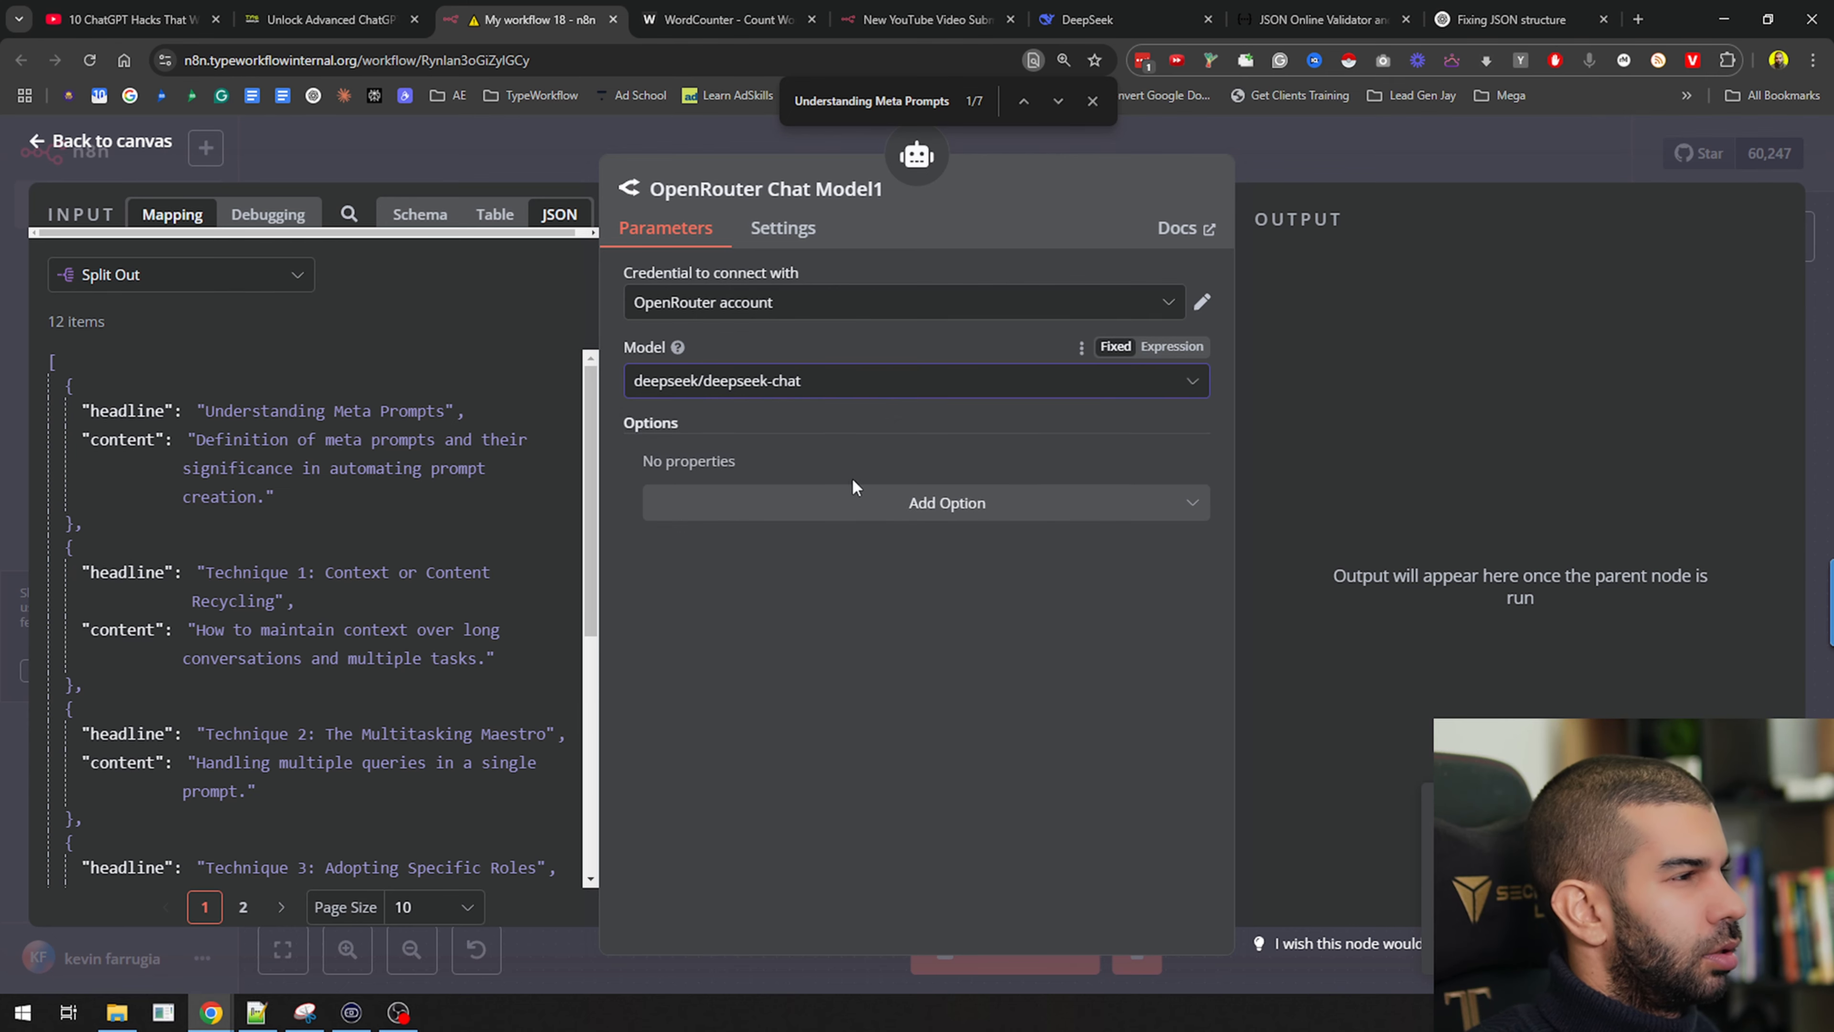
left_click(1376, 156)
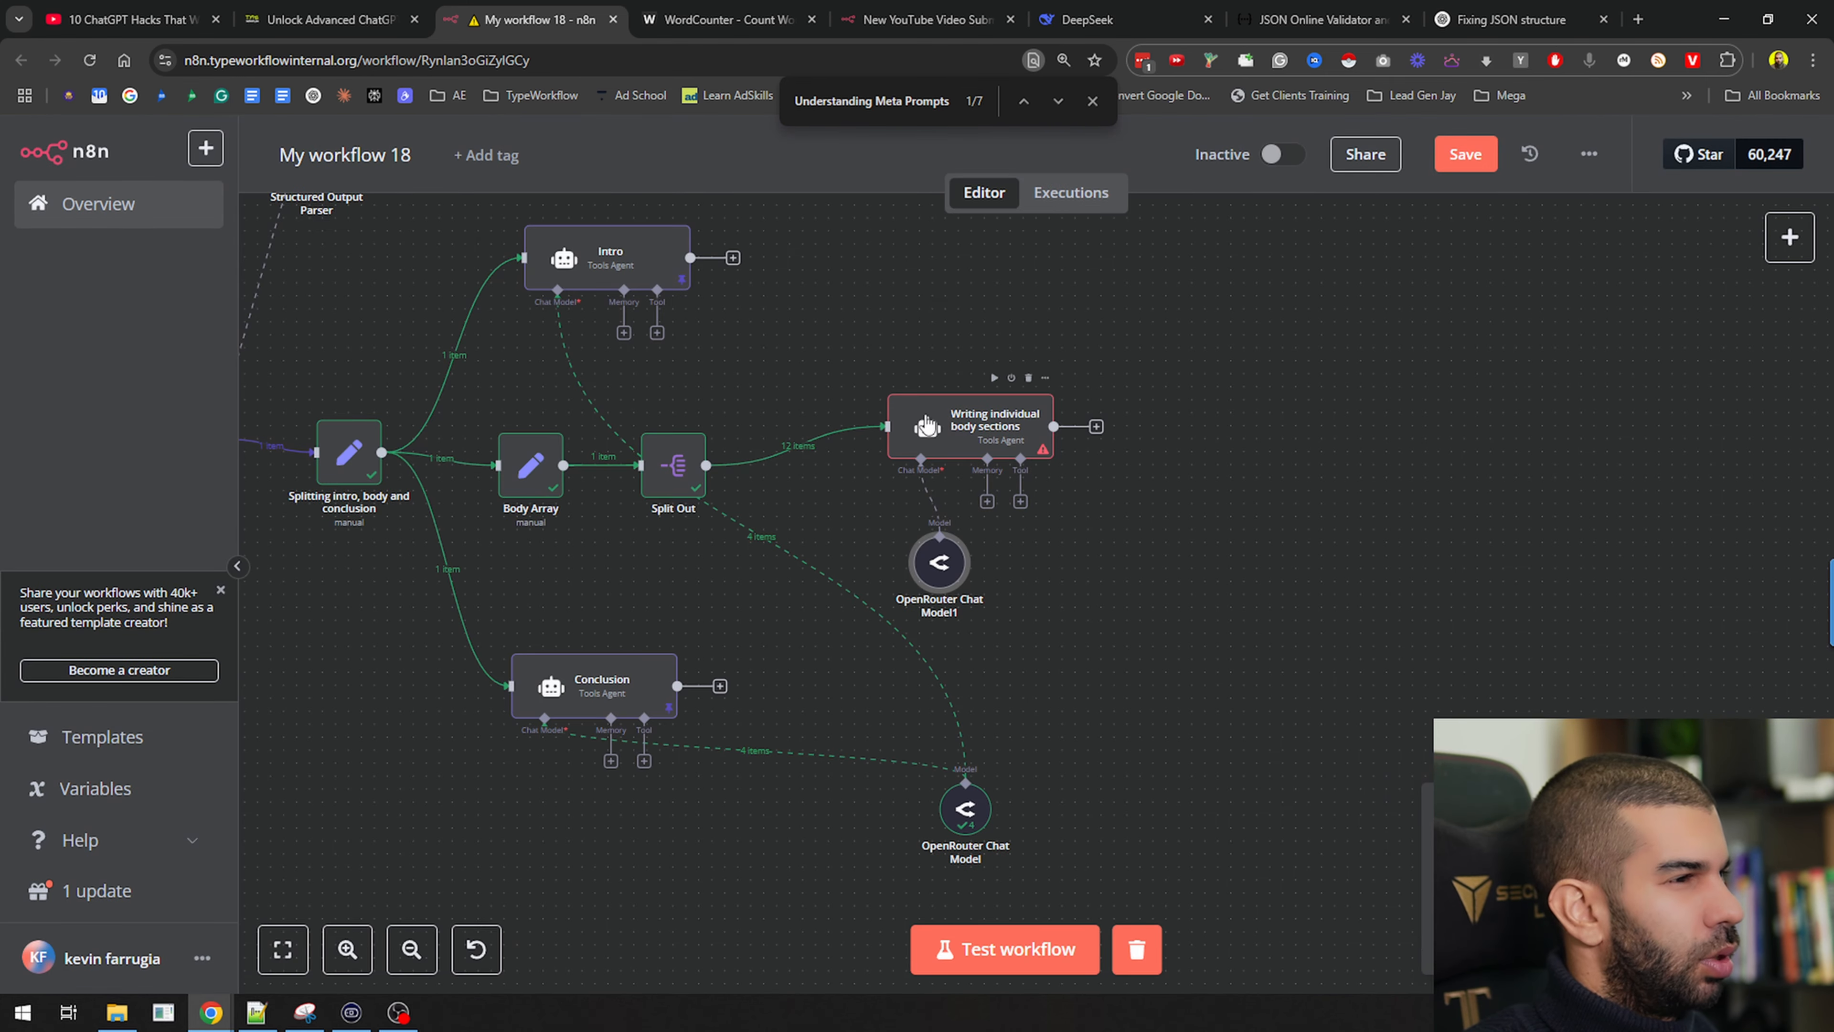
Run the body-sections agent and review its 12 written section outputs
left_click(995, 378)
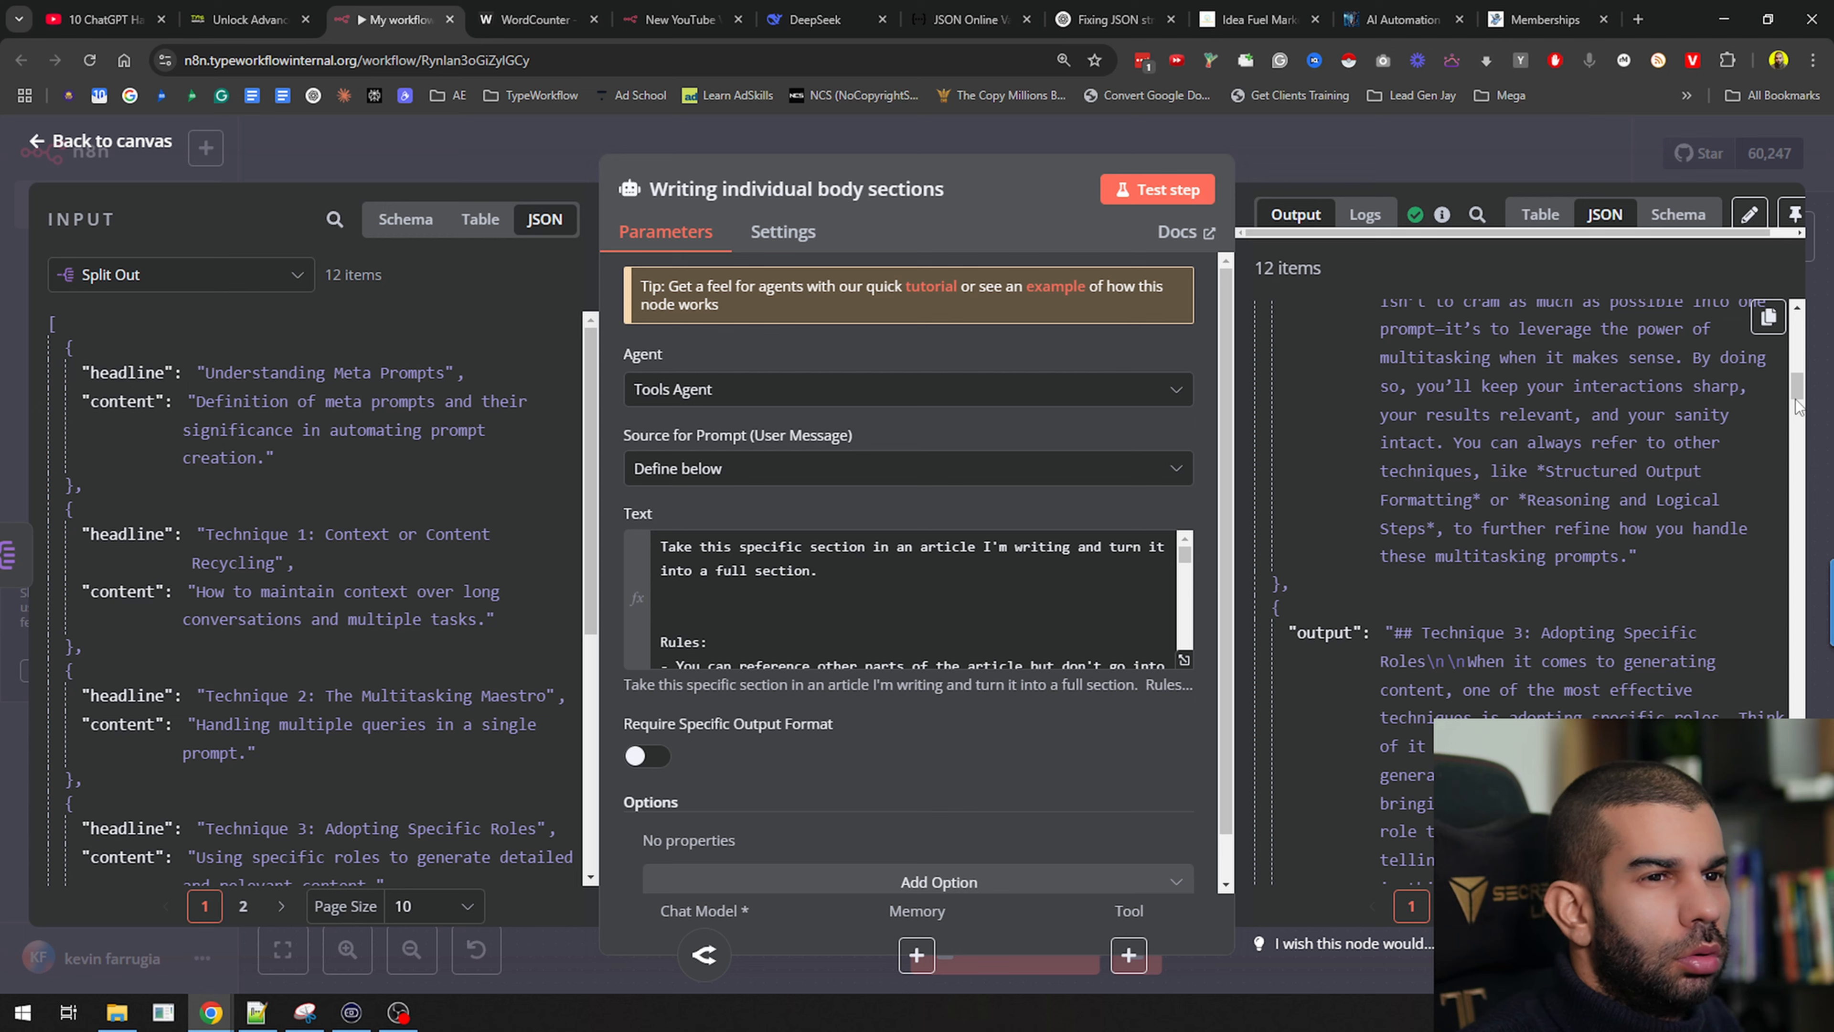
left_click_drag(1796, 396, 1800, 341)
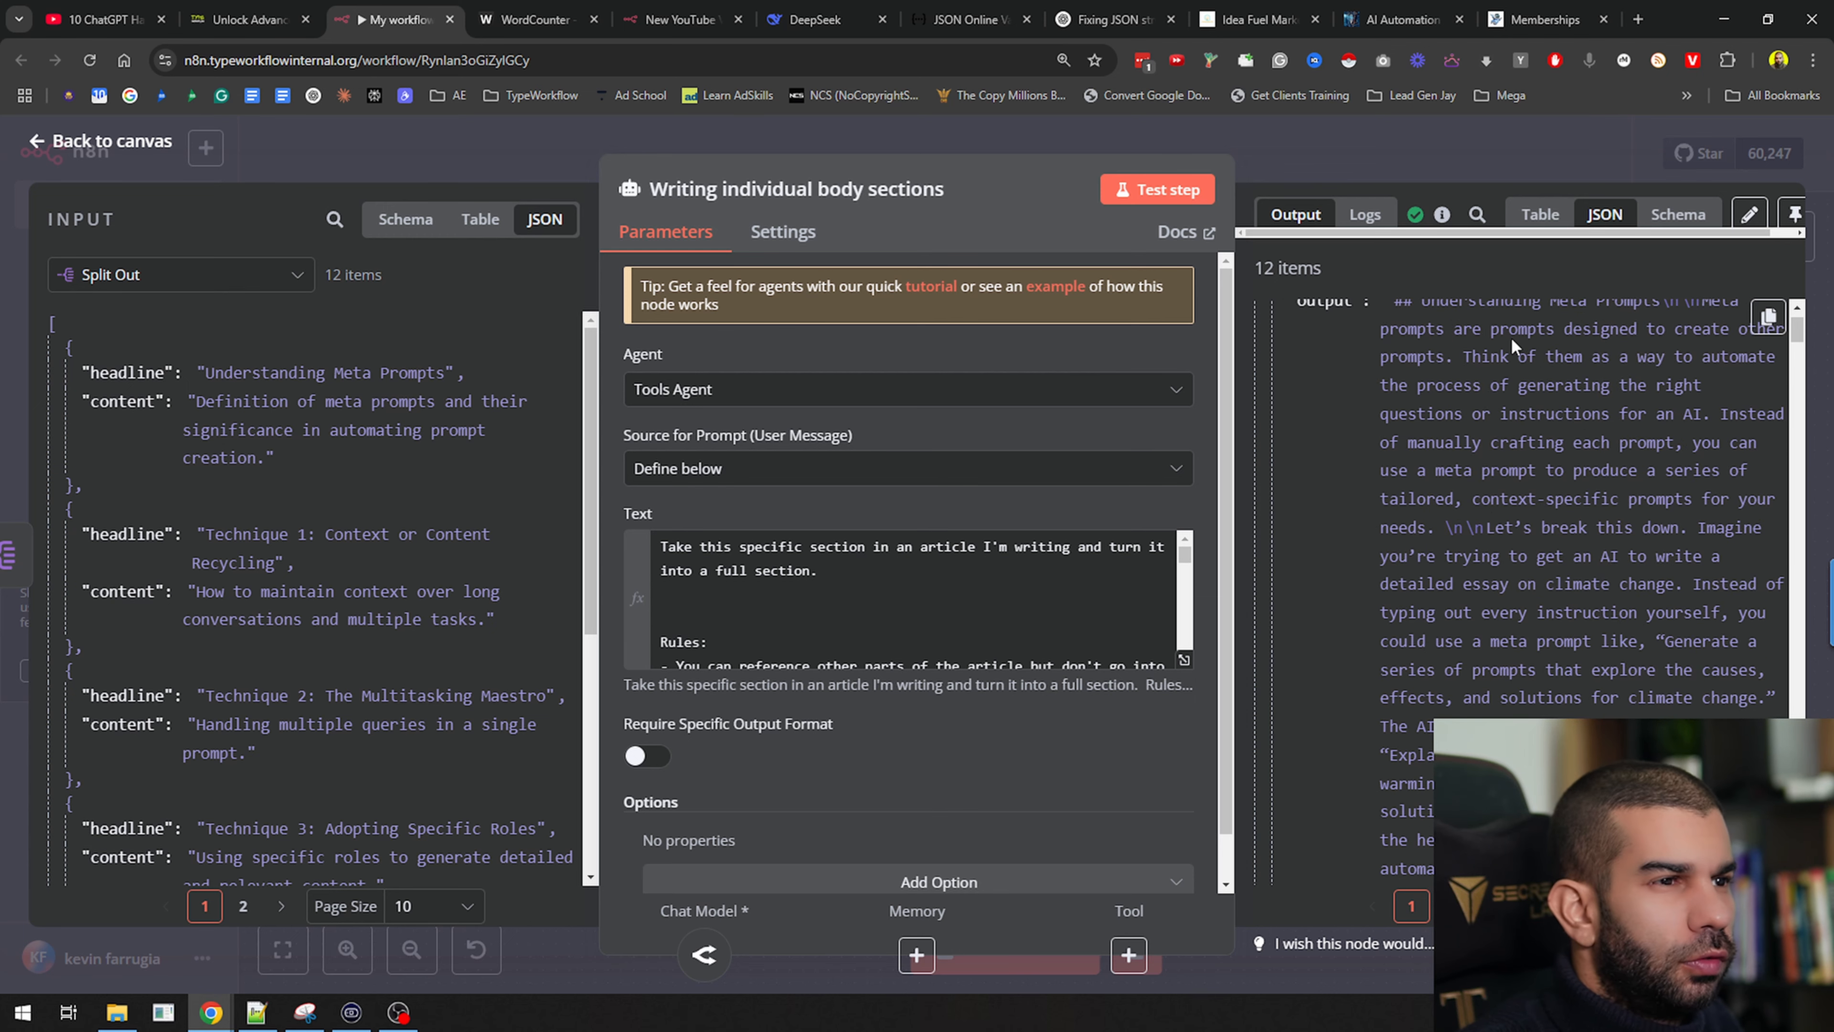
scroll(1674, 699, "up", 1)
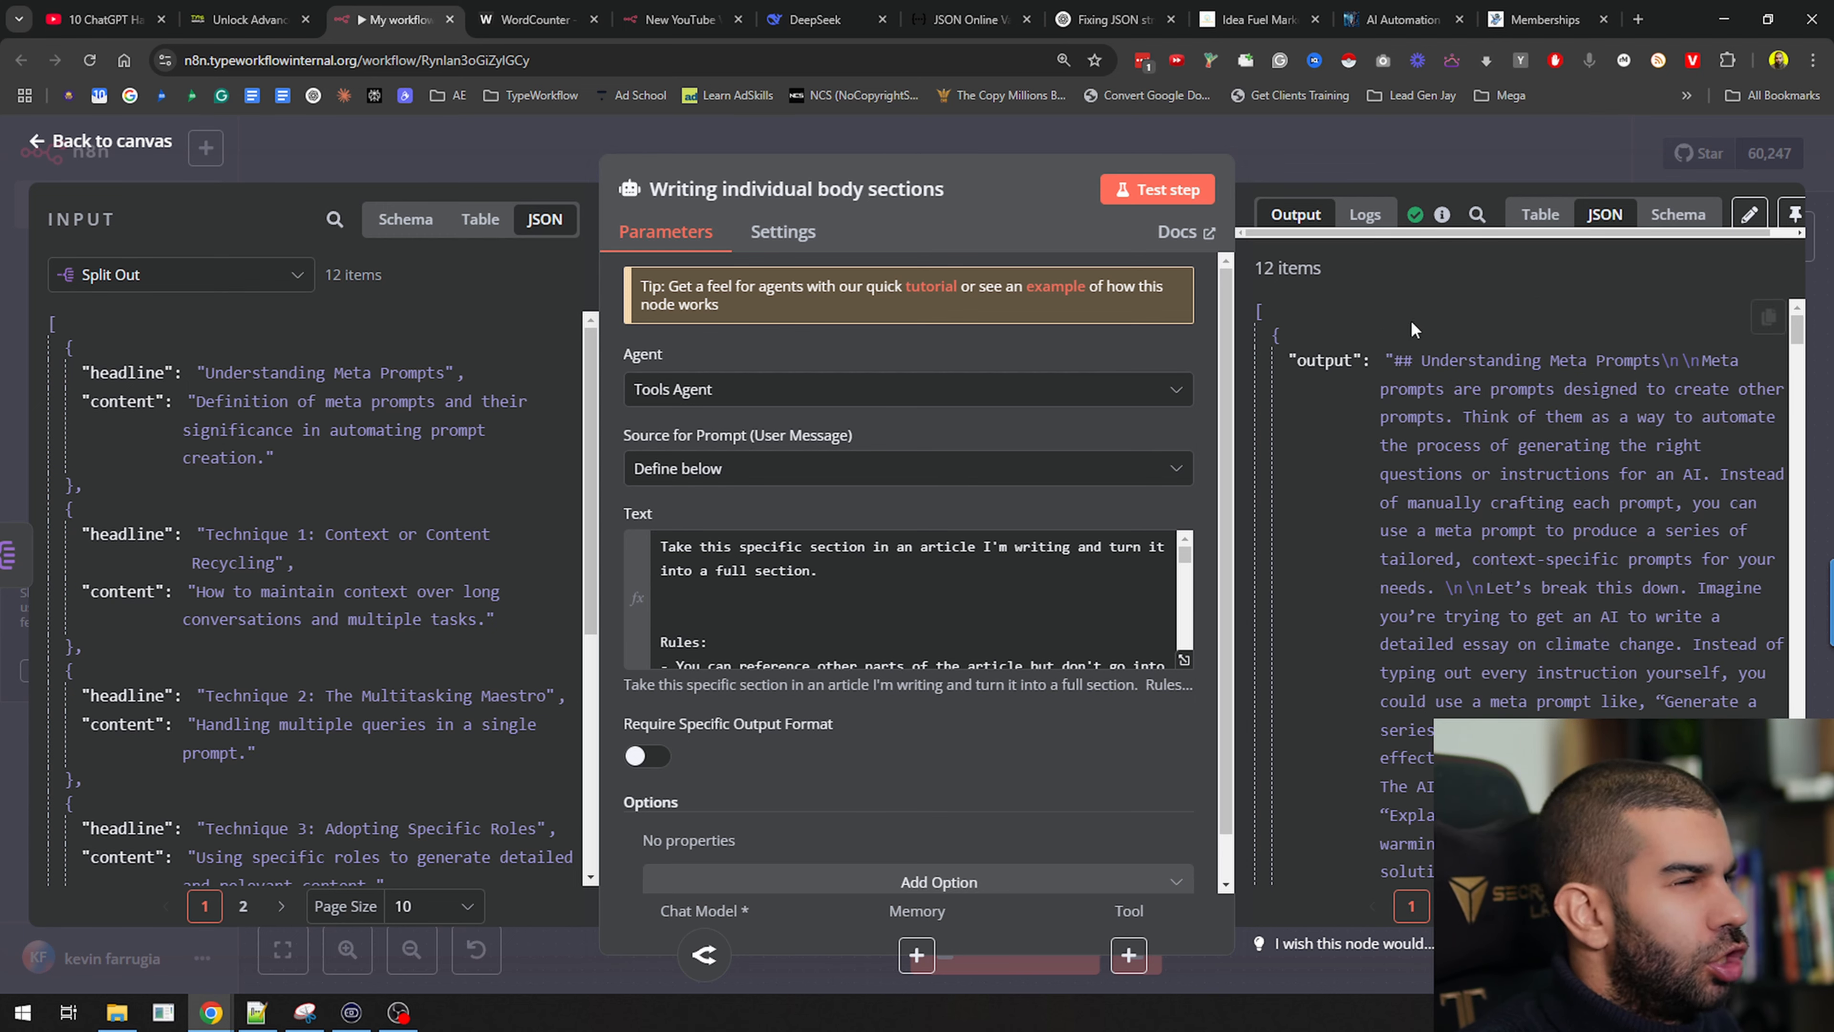
scroll(1432, 334, "down", 10)
scroll(1432, 335, "down", 15)
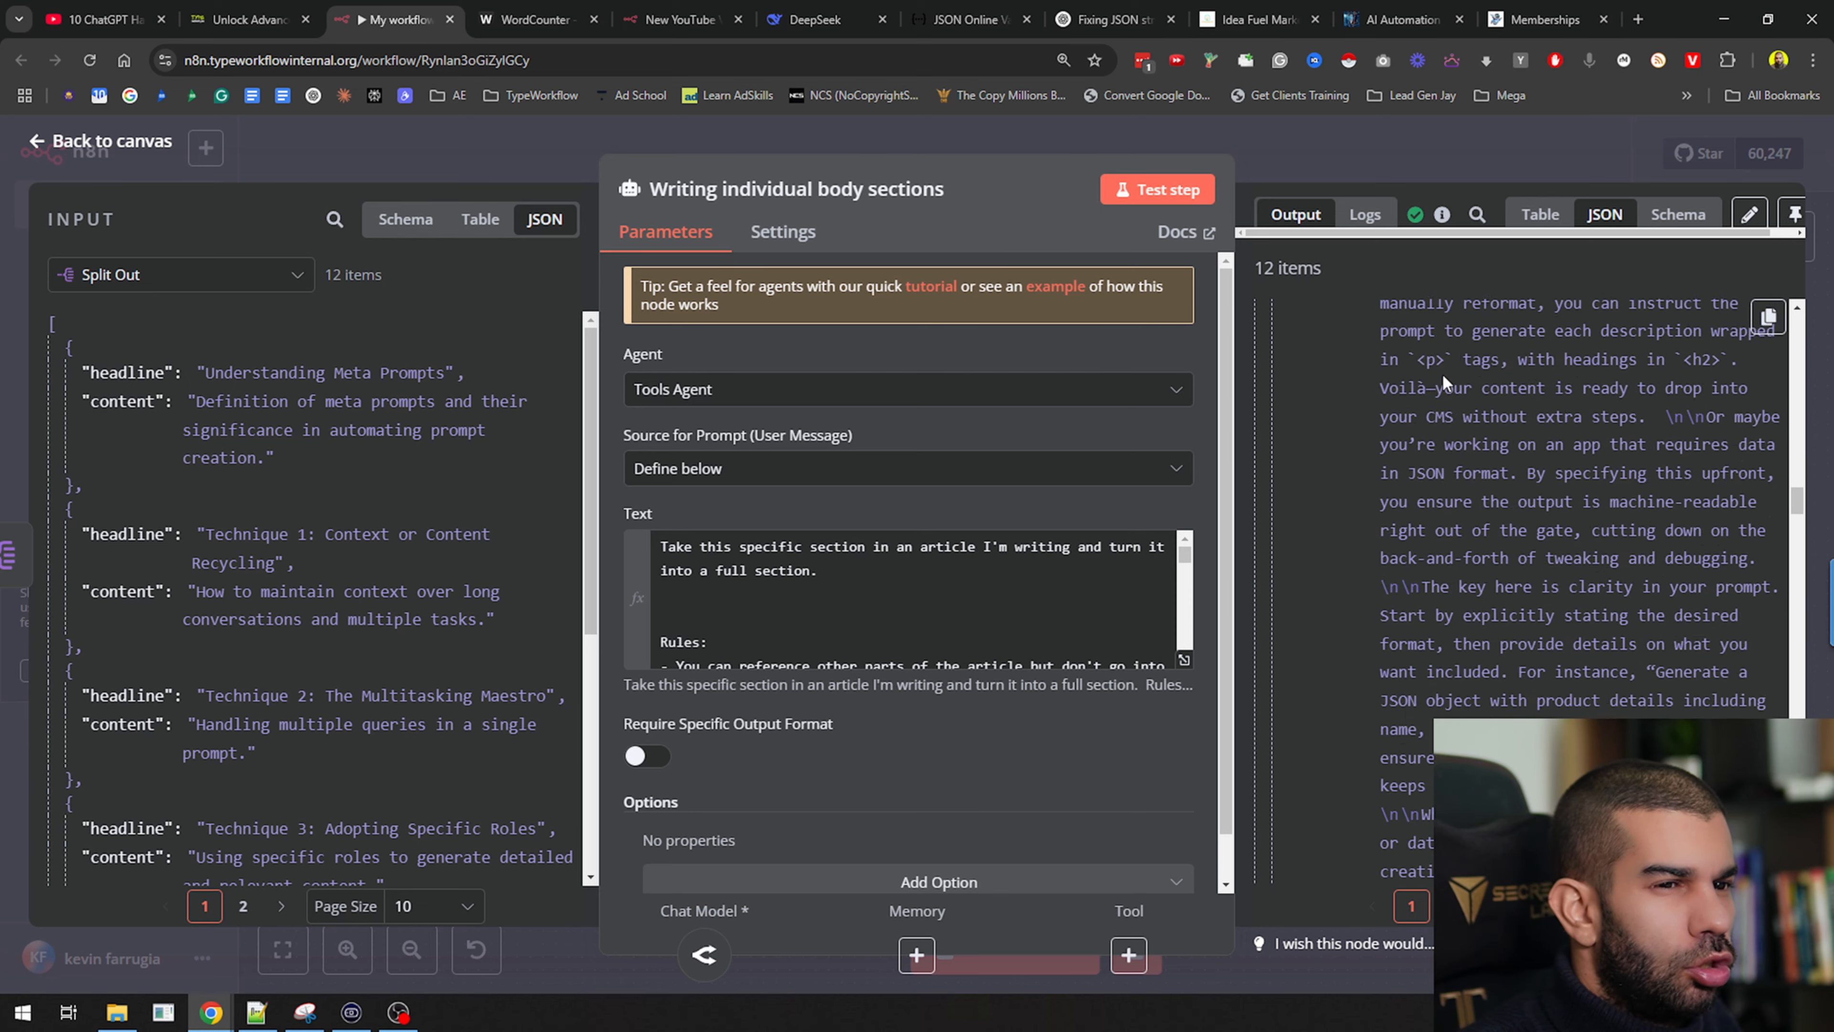
scroll(1443, 409, "down", 15)
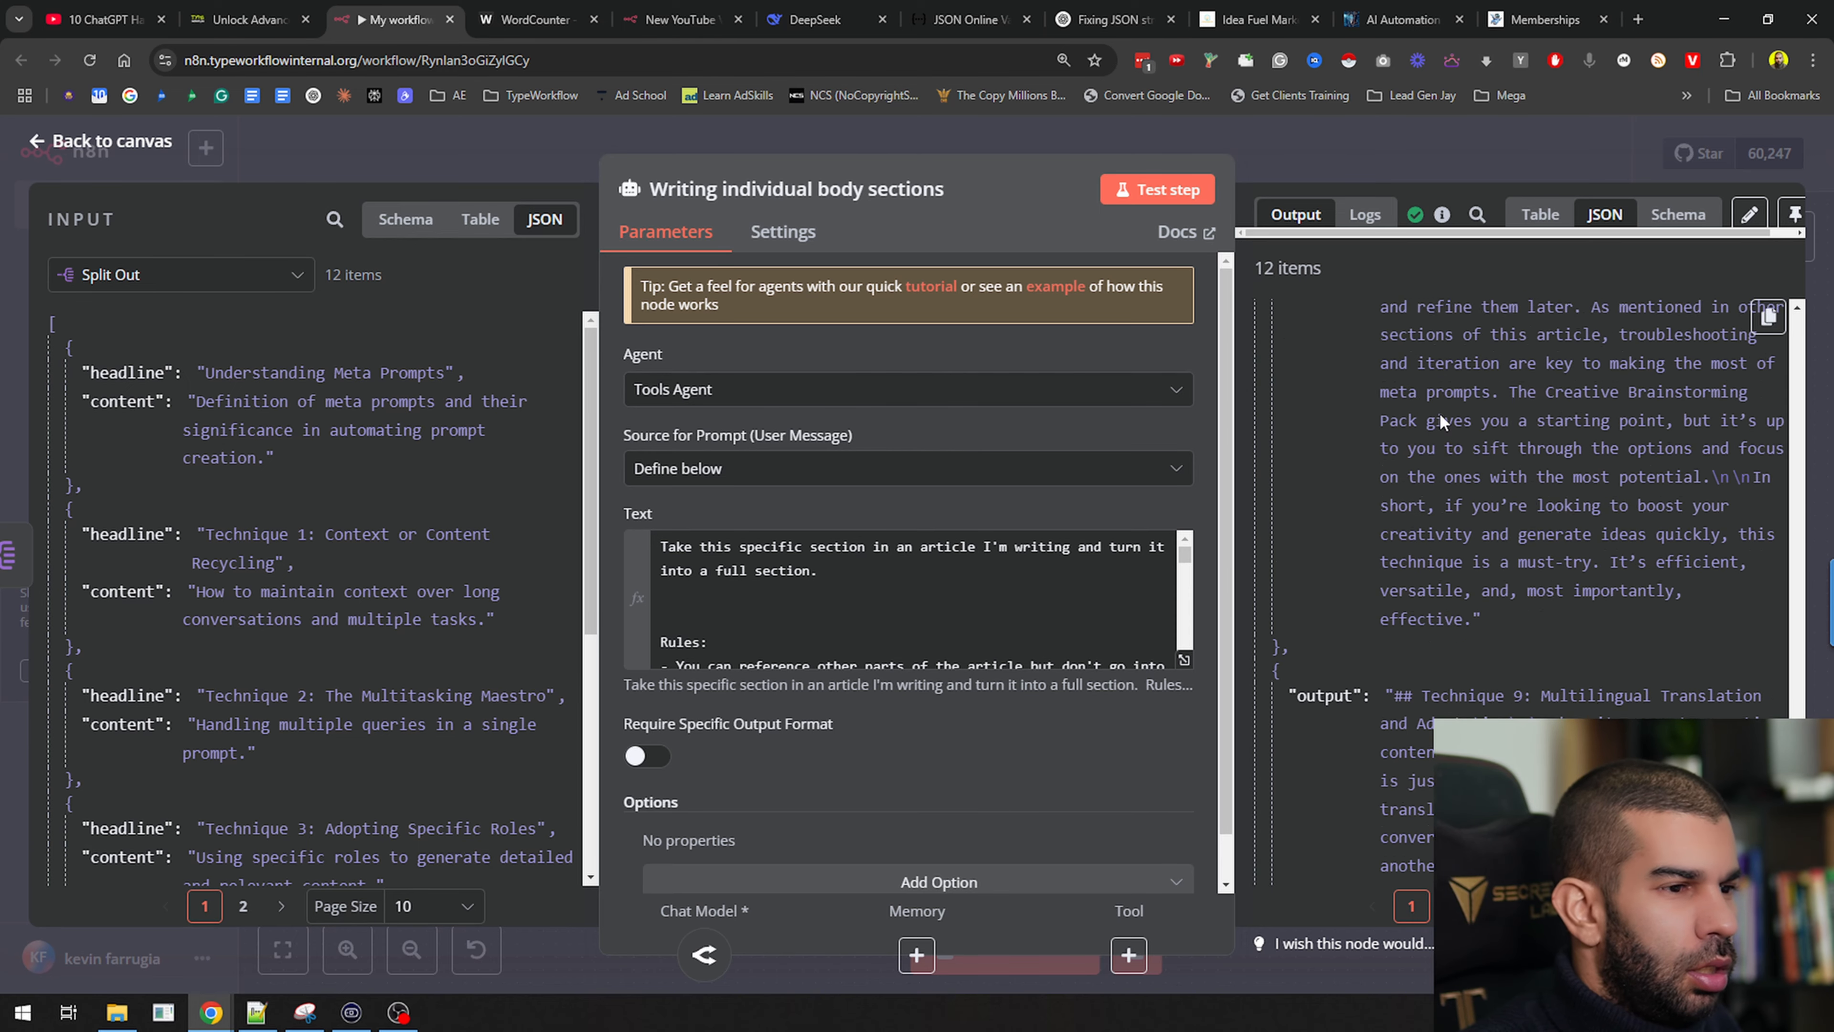
scroll(1611, 576, "down", 5)
scroll(1553, 604, "up", 5)
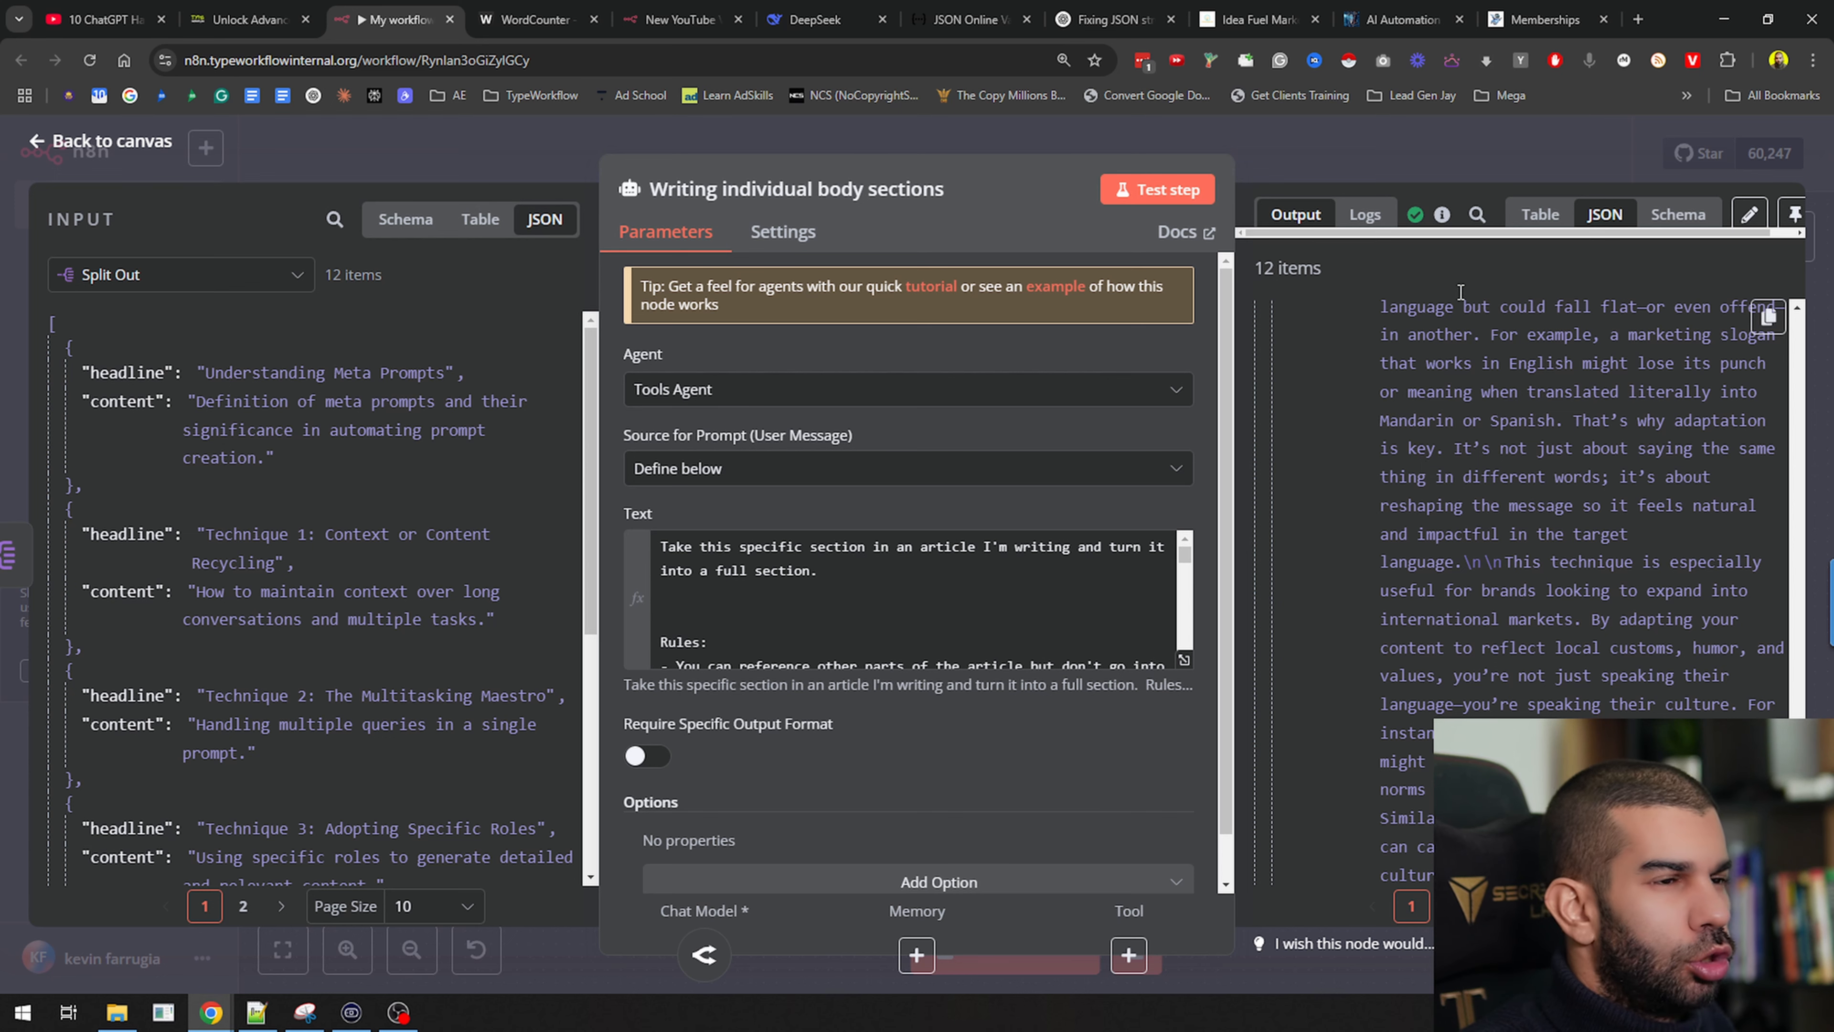
scroll(1503, 491, "down", 4)
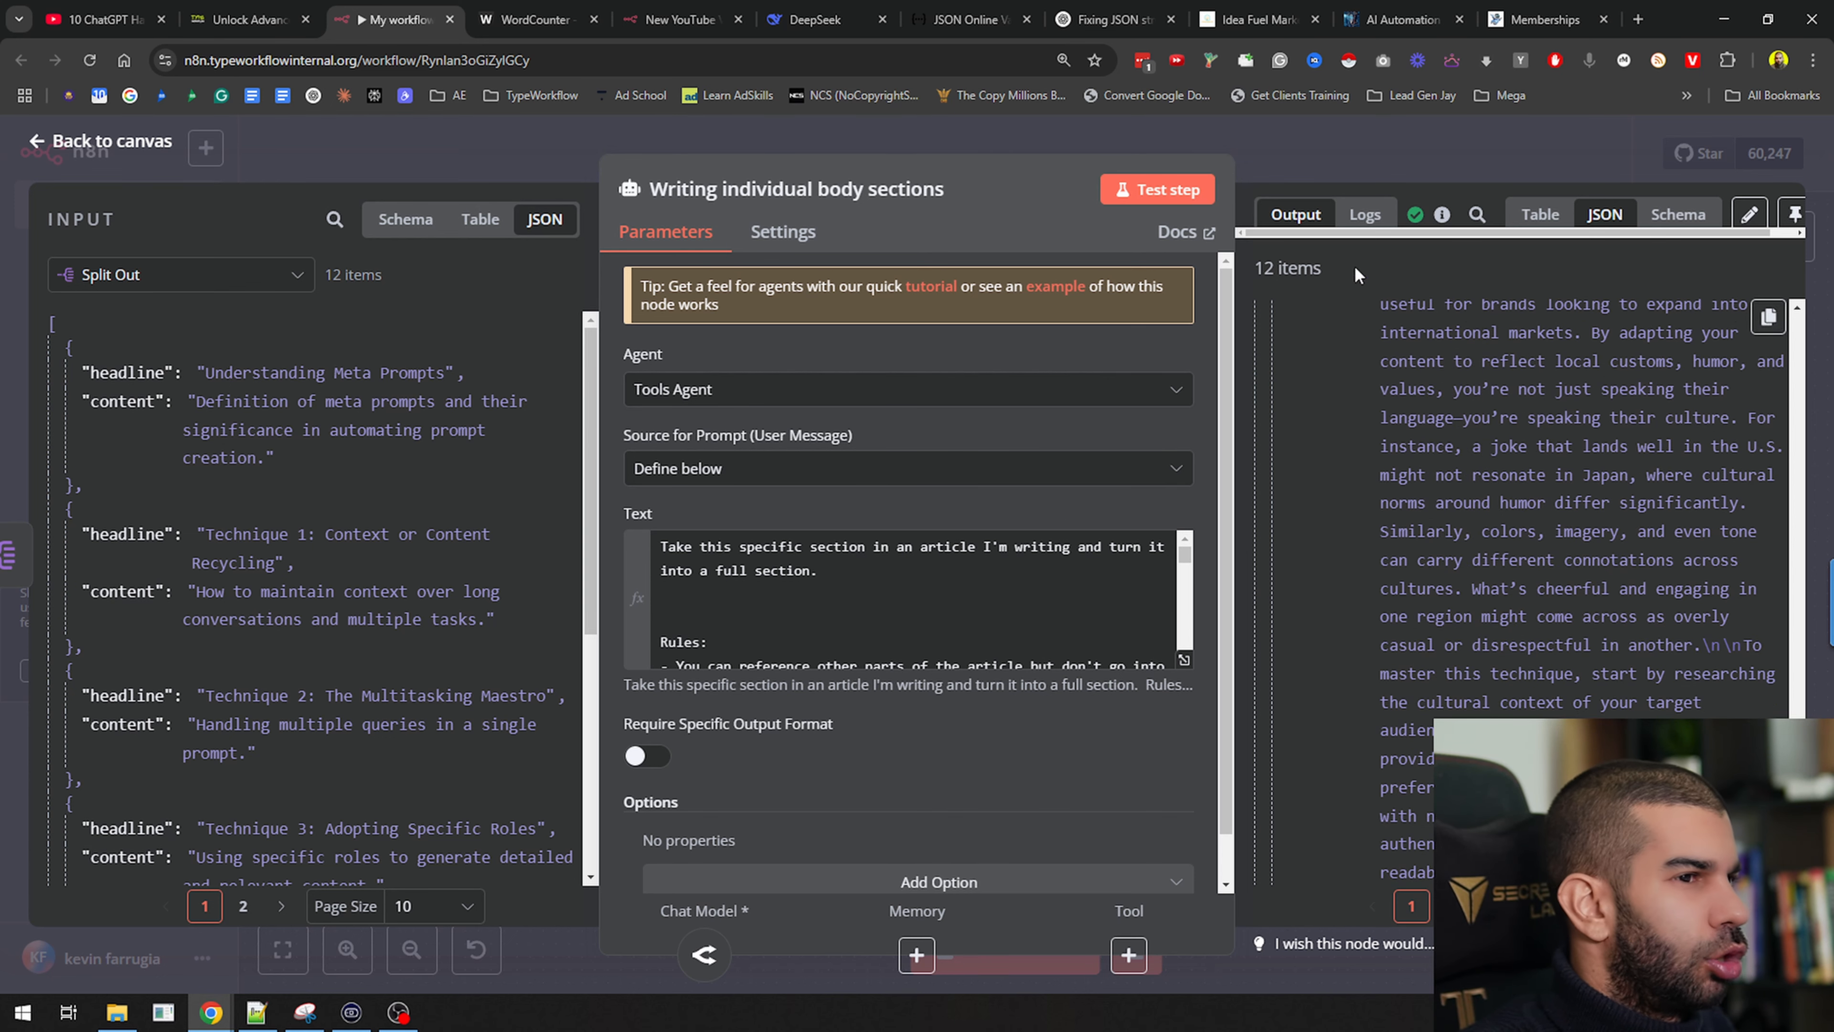
Pin the generated sections as the node's output and tidy the canvas layout
left_click(1794, 215)
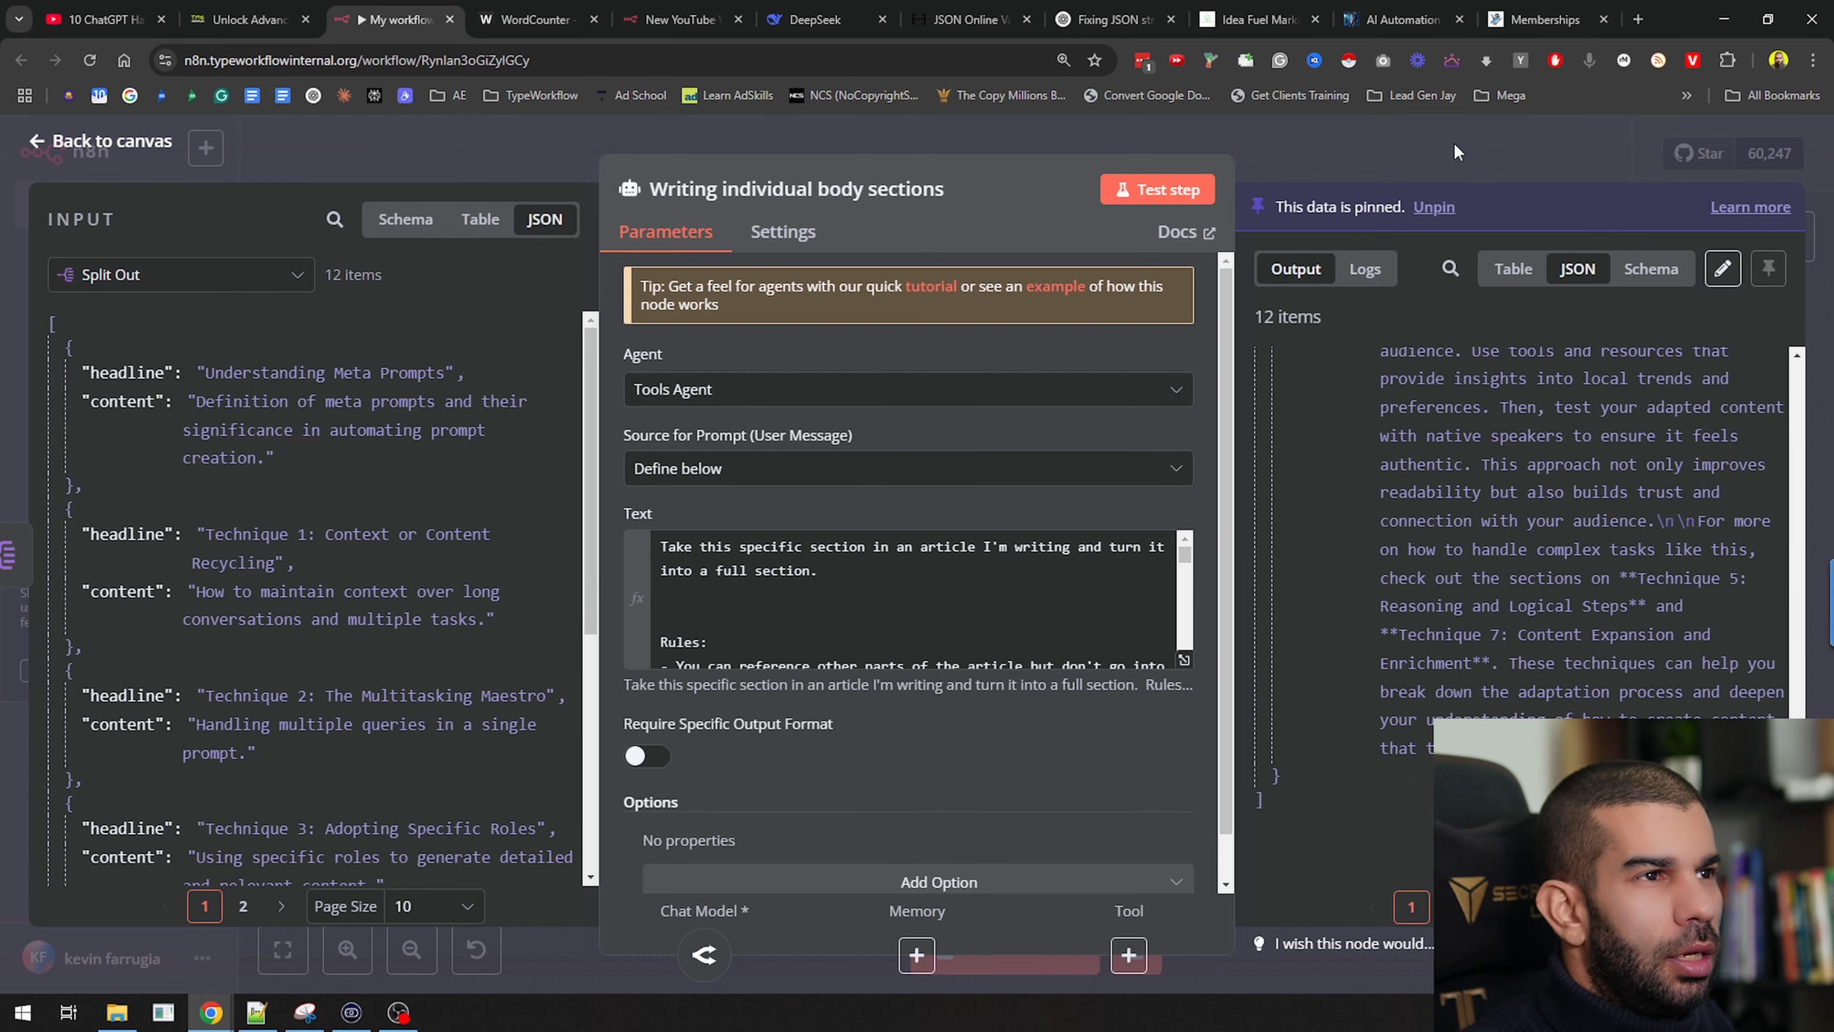
key("Escape")
left_click_drag(948, 448, 858, 448)
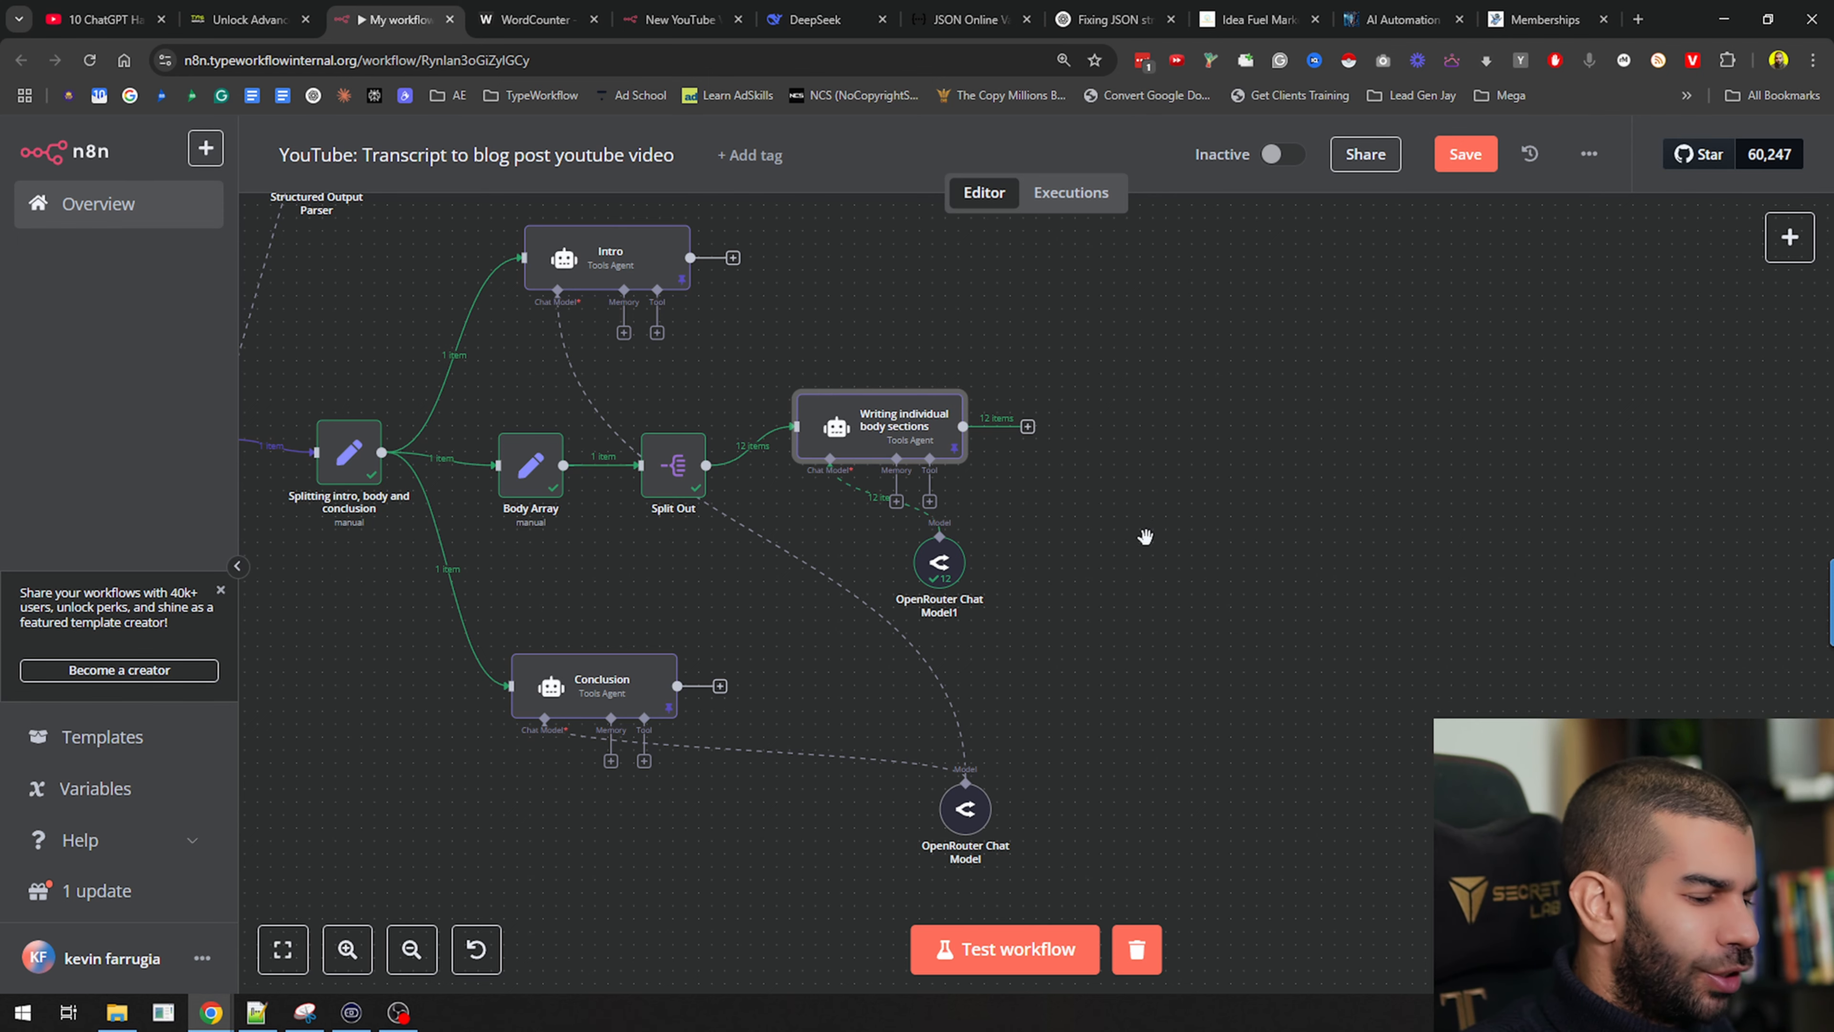
left_click_drag(1231, 502, 1053, 508)
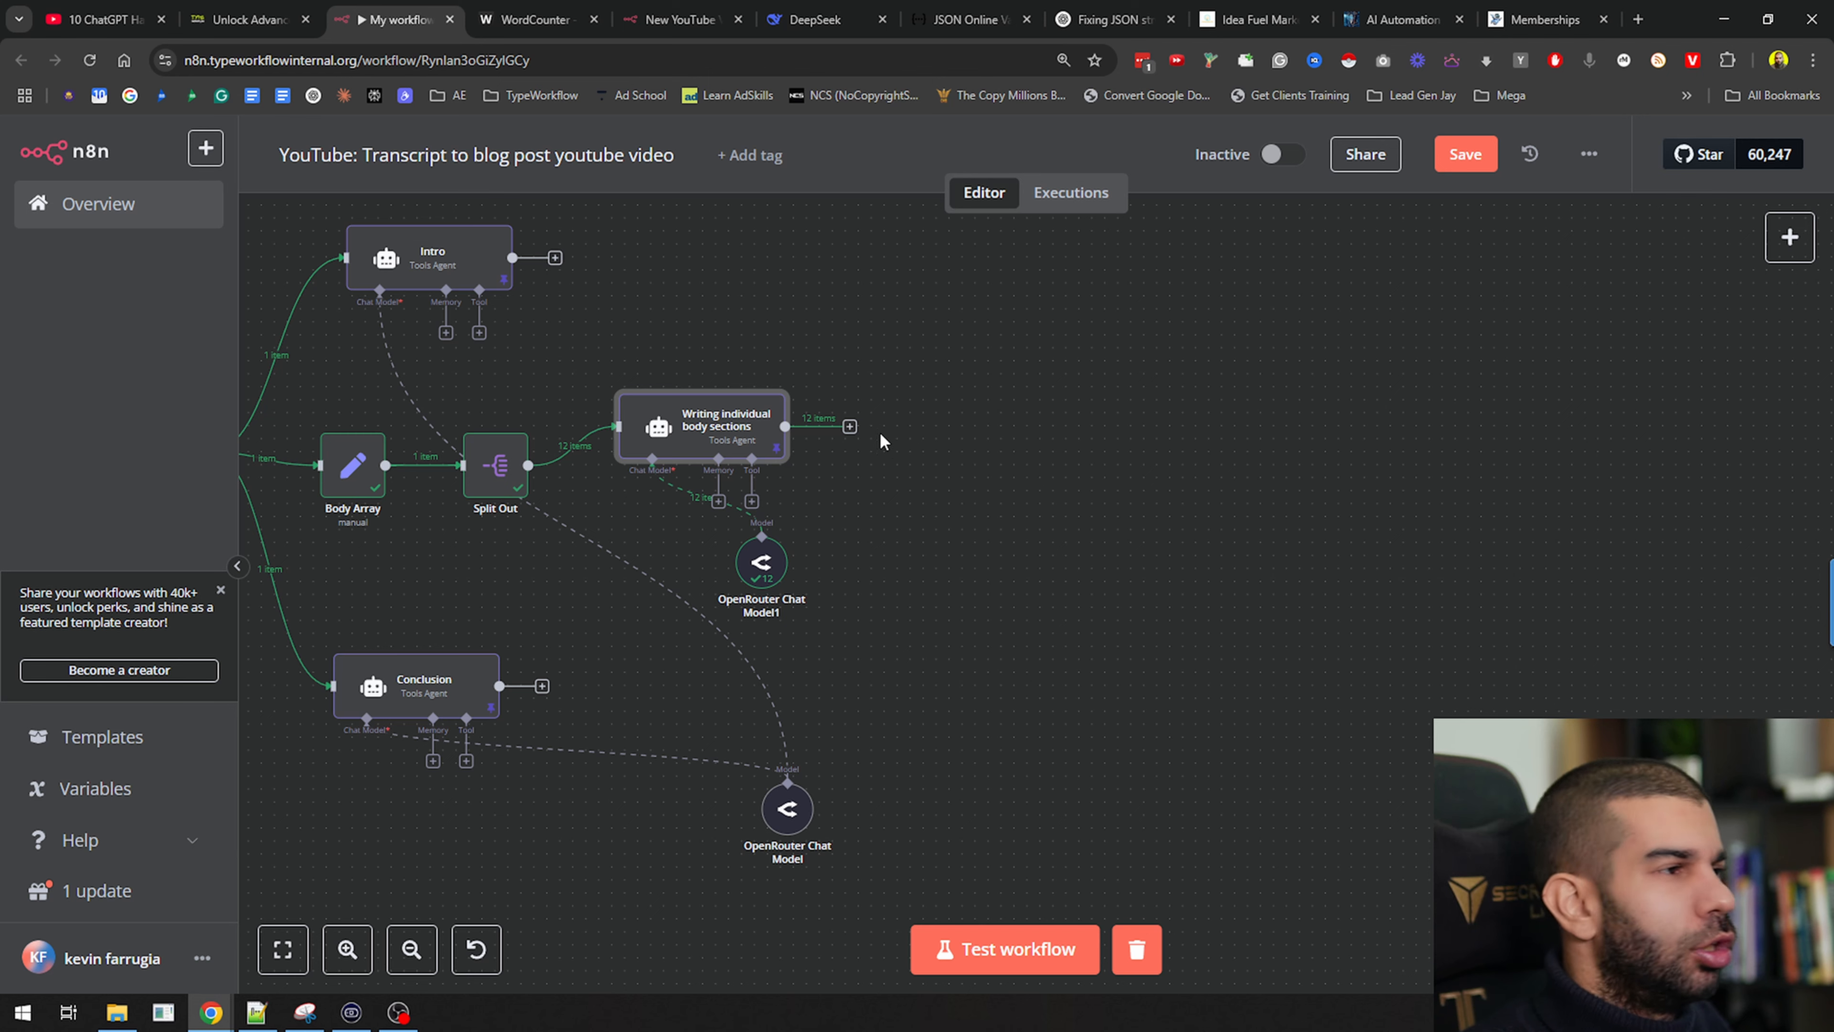
Add an Aggregate node collecting each section's output field and test it on the 12 sections
left_click(850, 427)
type("aggre")
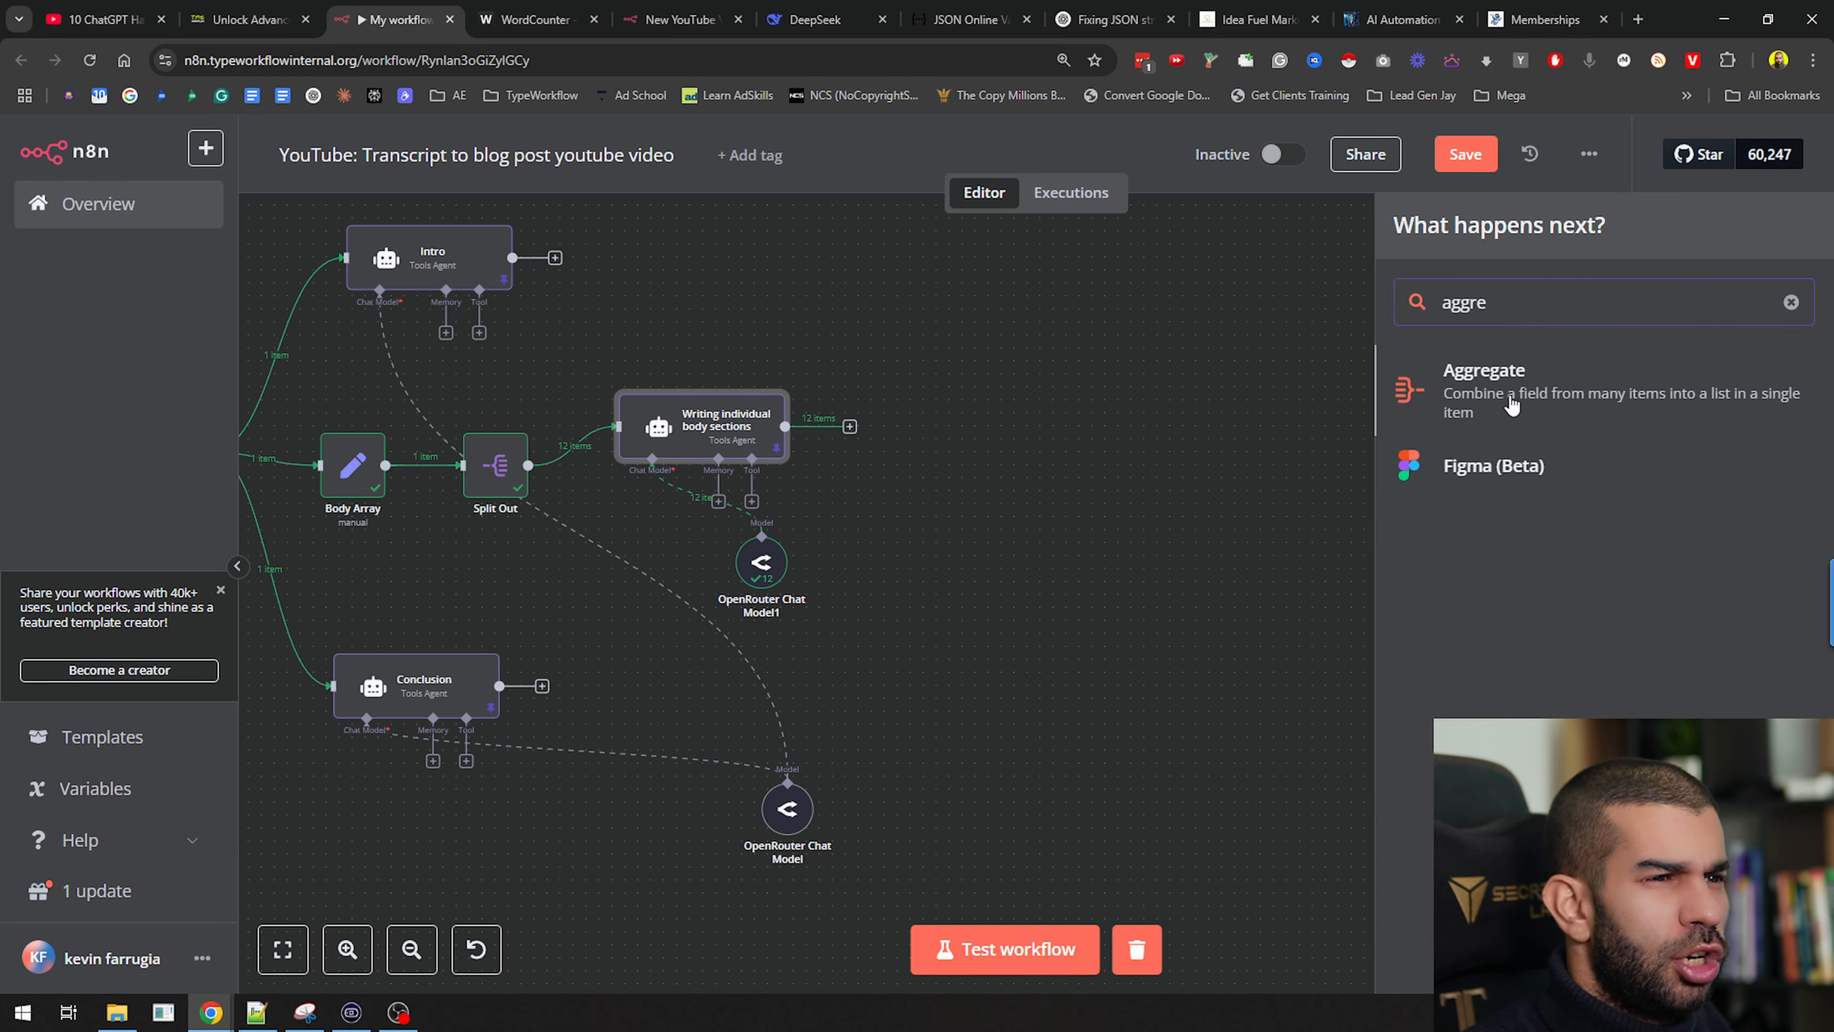
left_click(1556, 409)
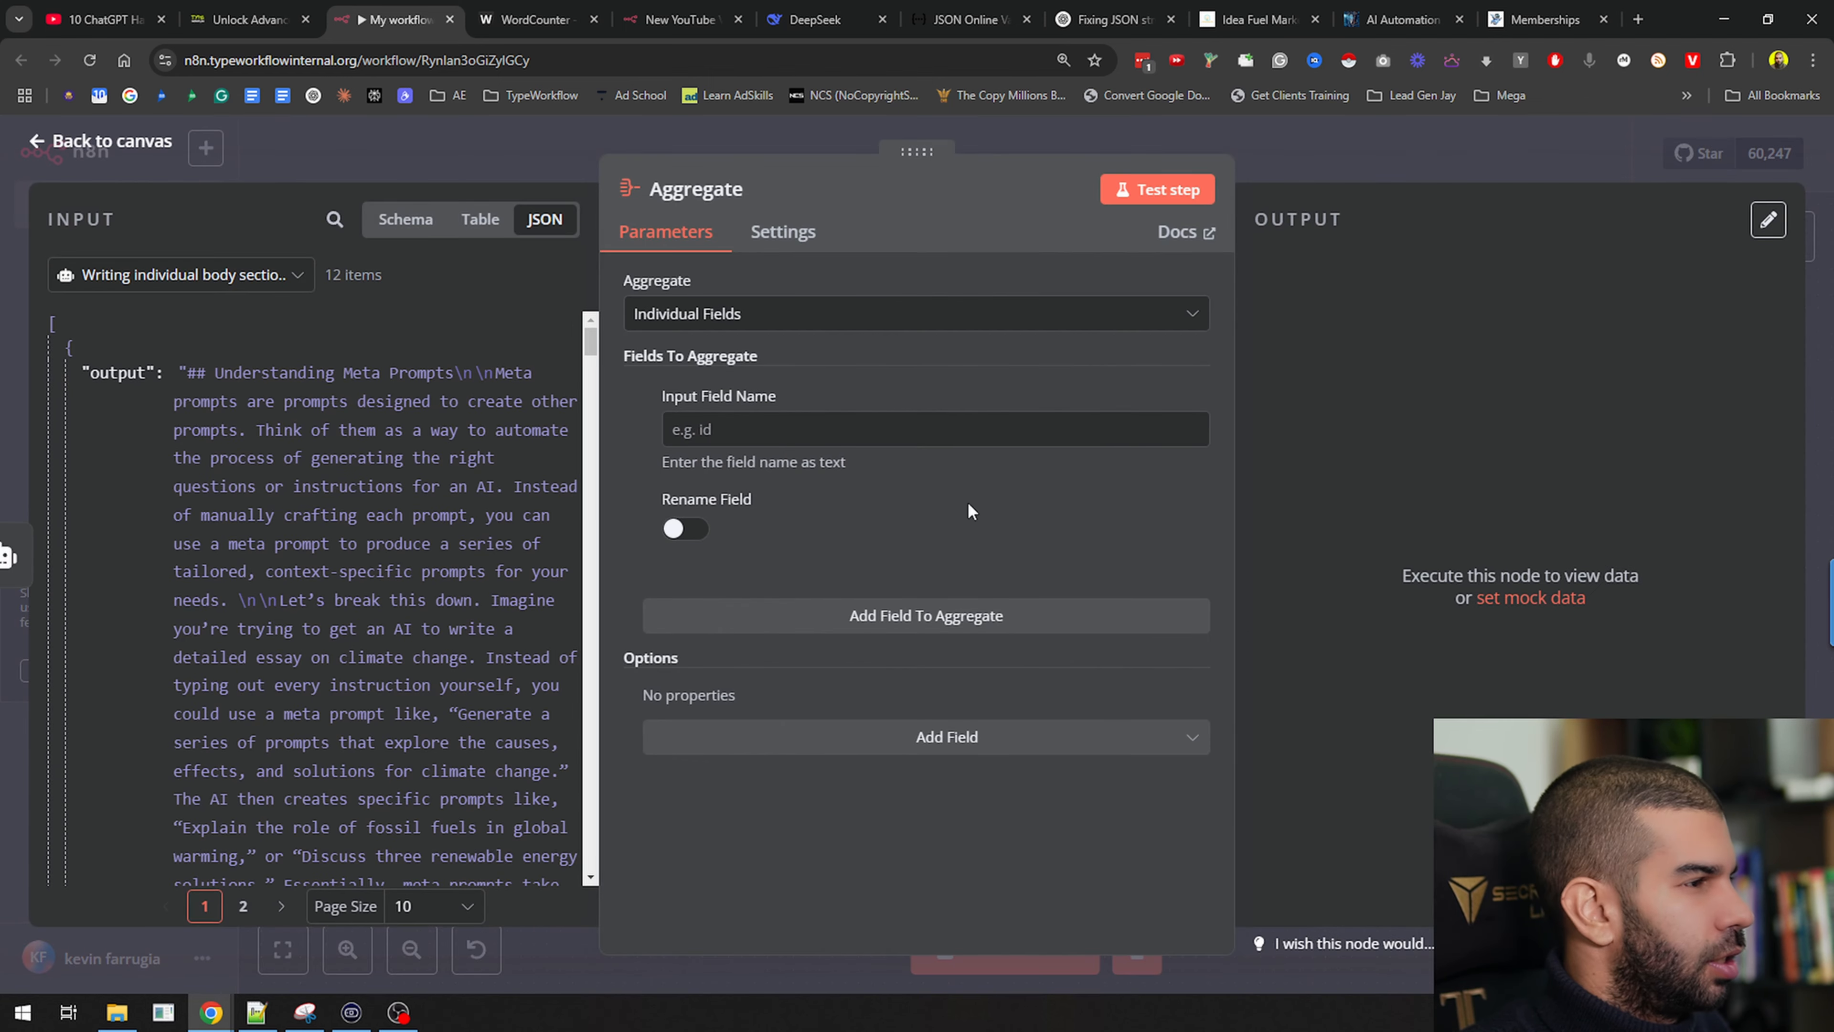
scroll(143, 395, "down", 15)
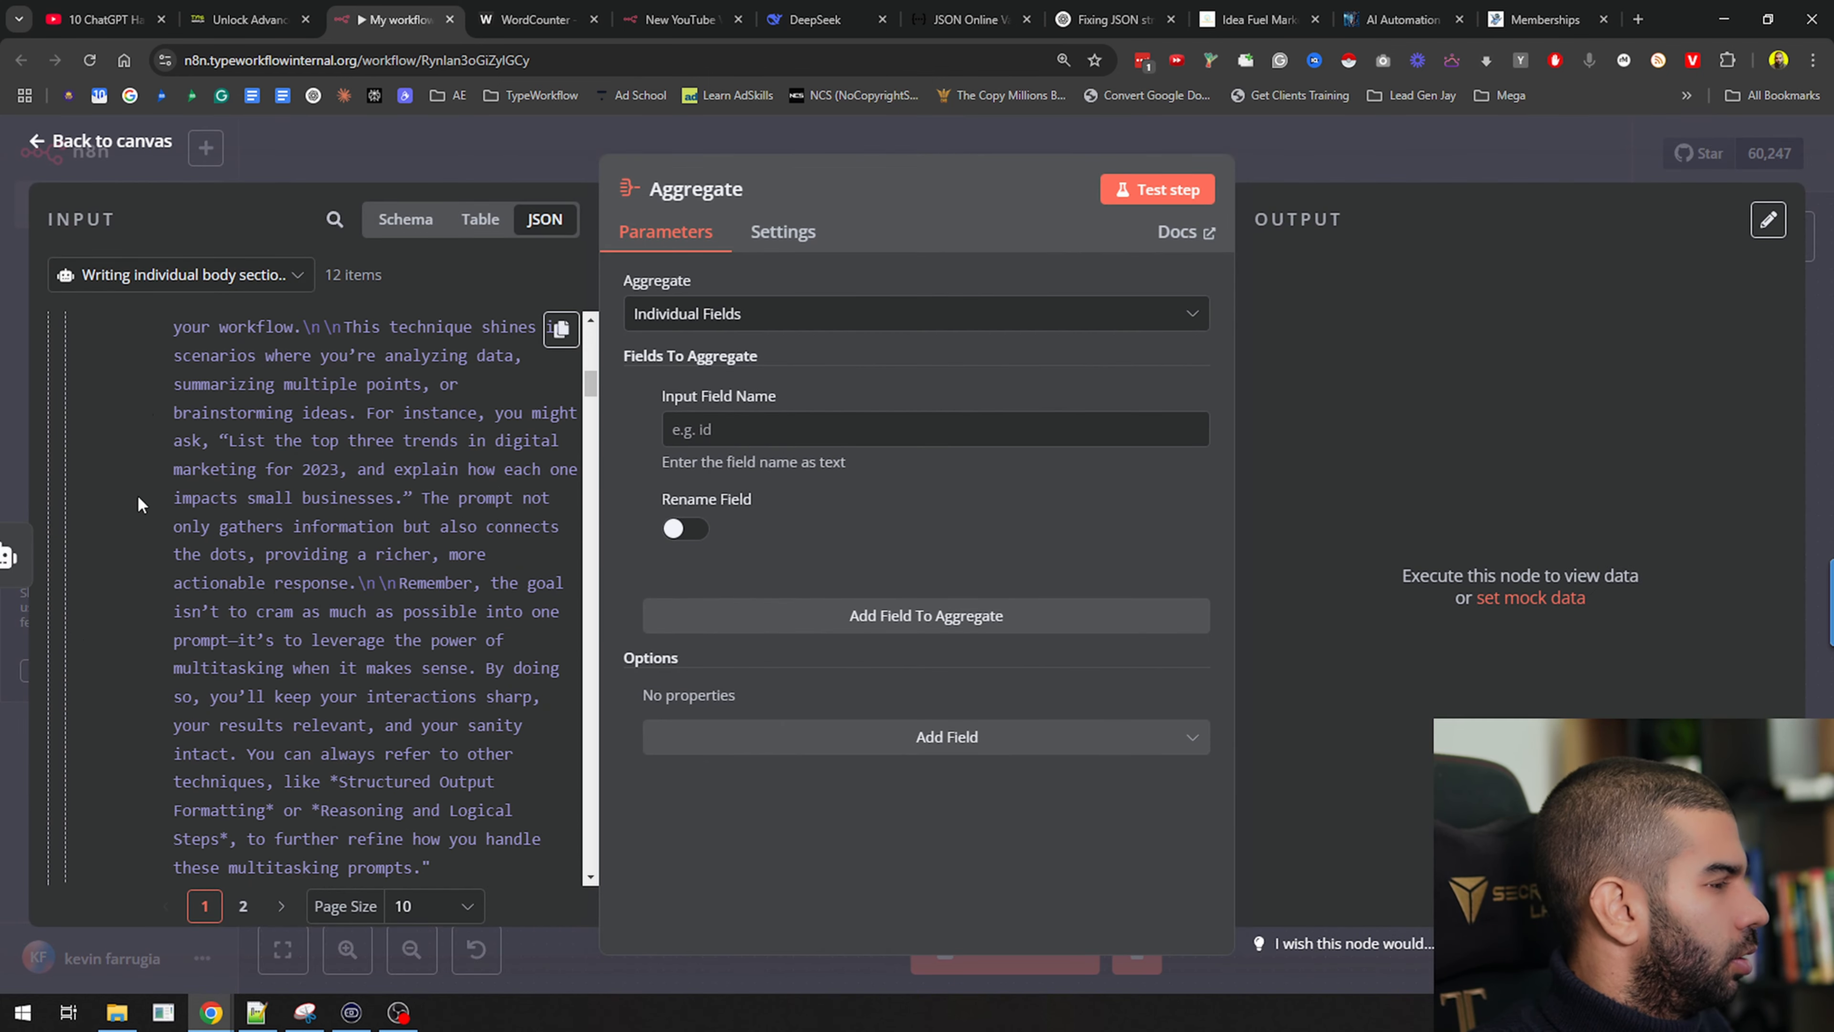
left_click_drag(119, 466, 766, 313)
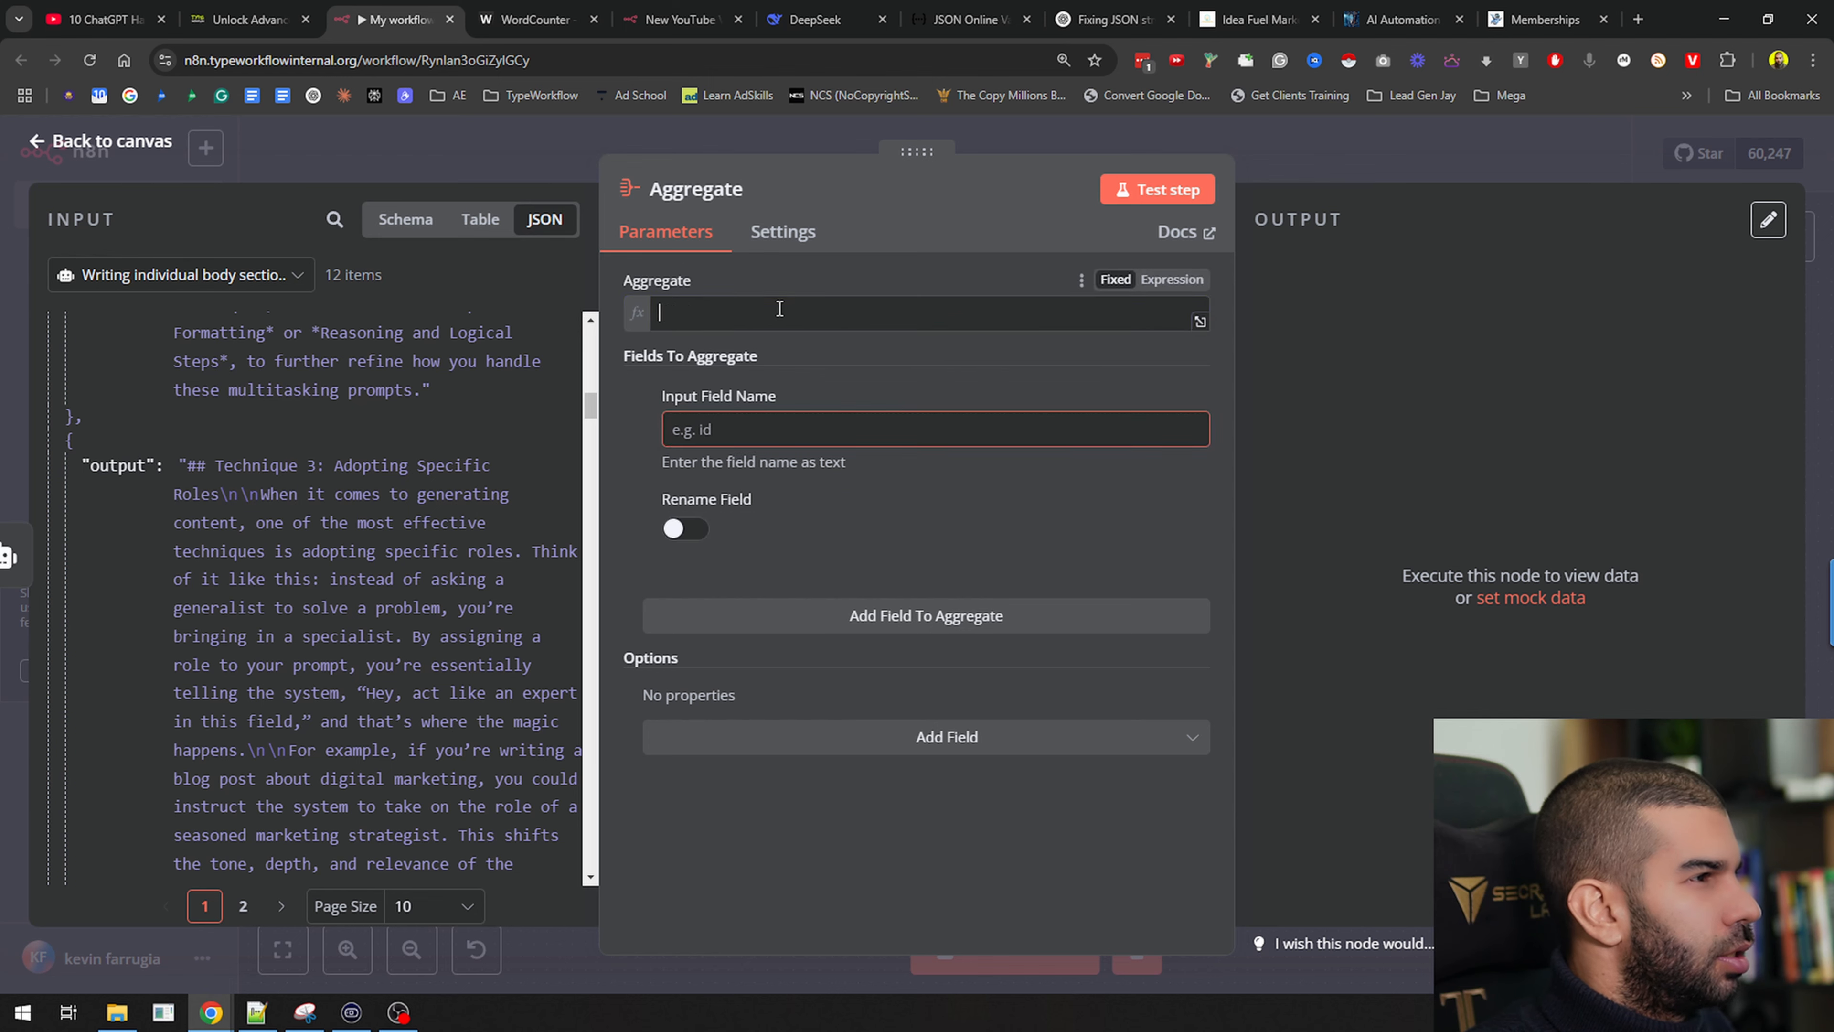
left_click(1145, 192)
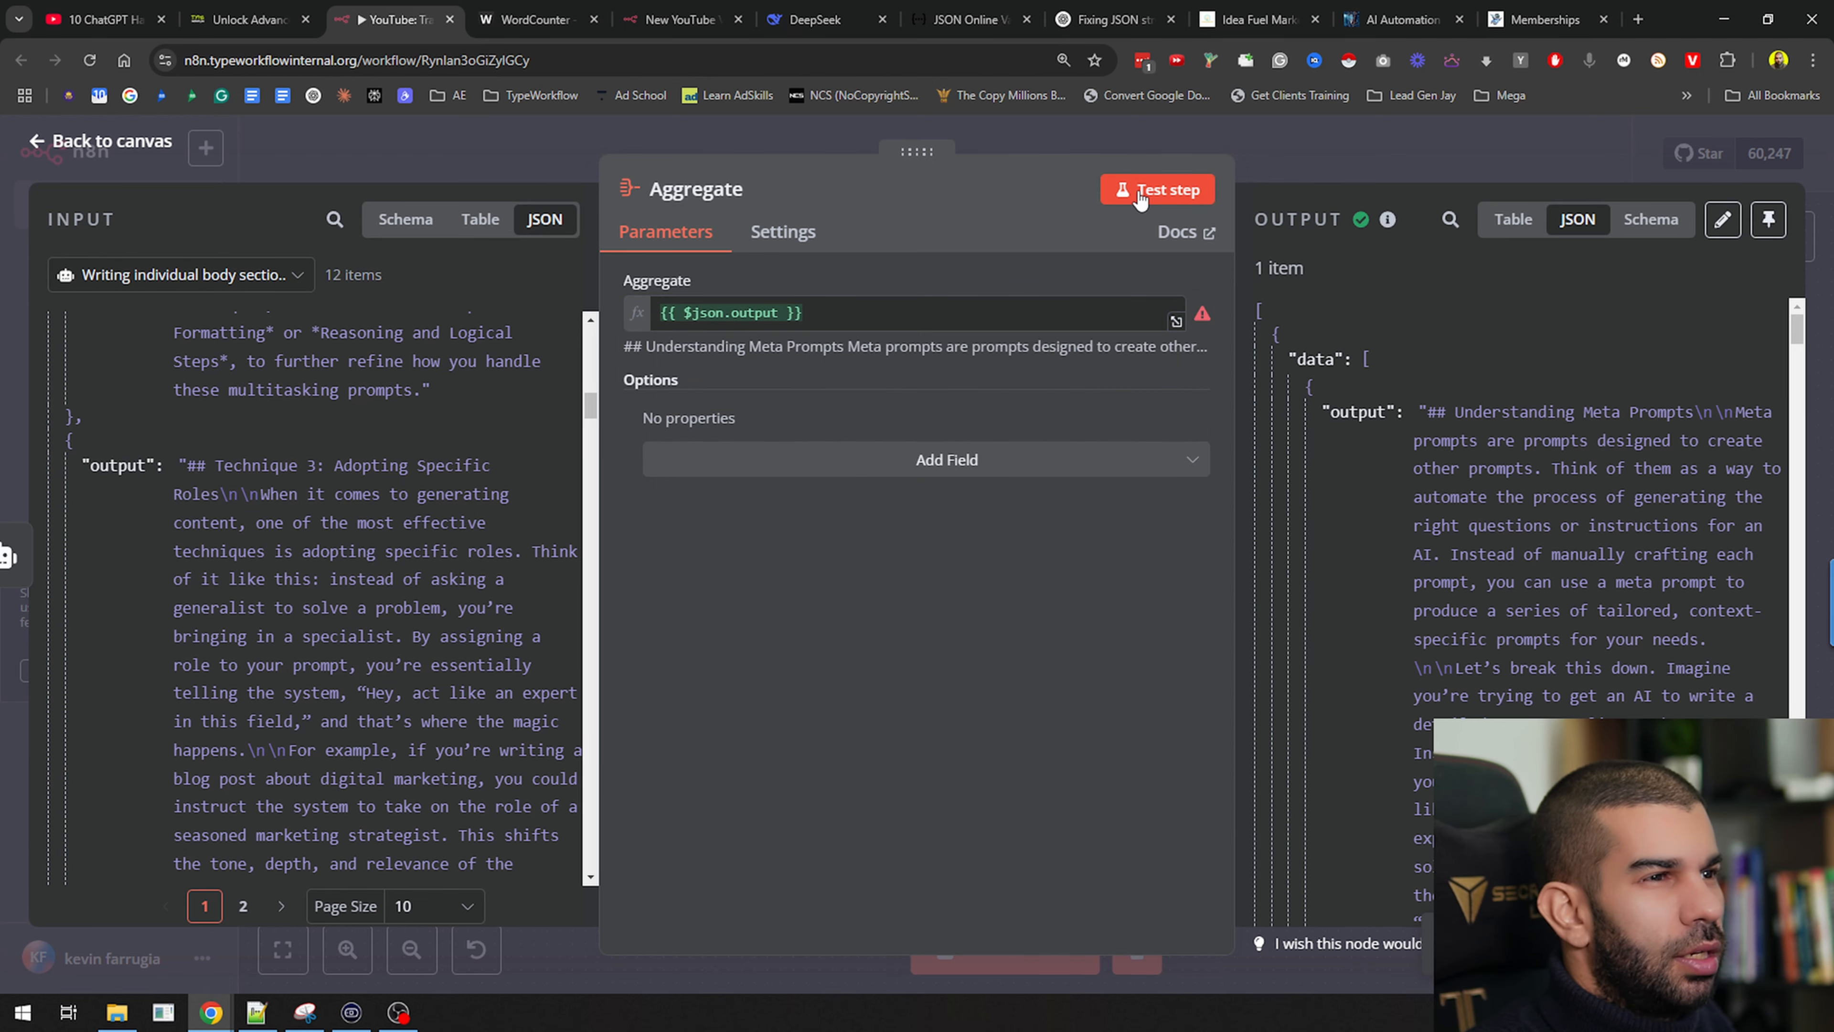
mouse_move(1201, 318)
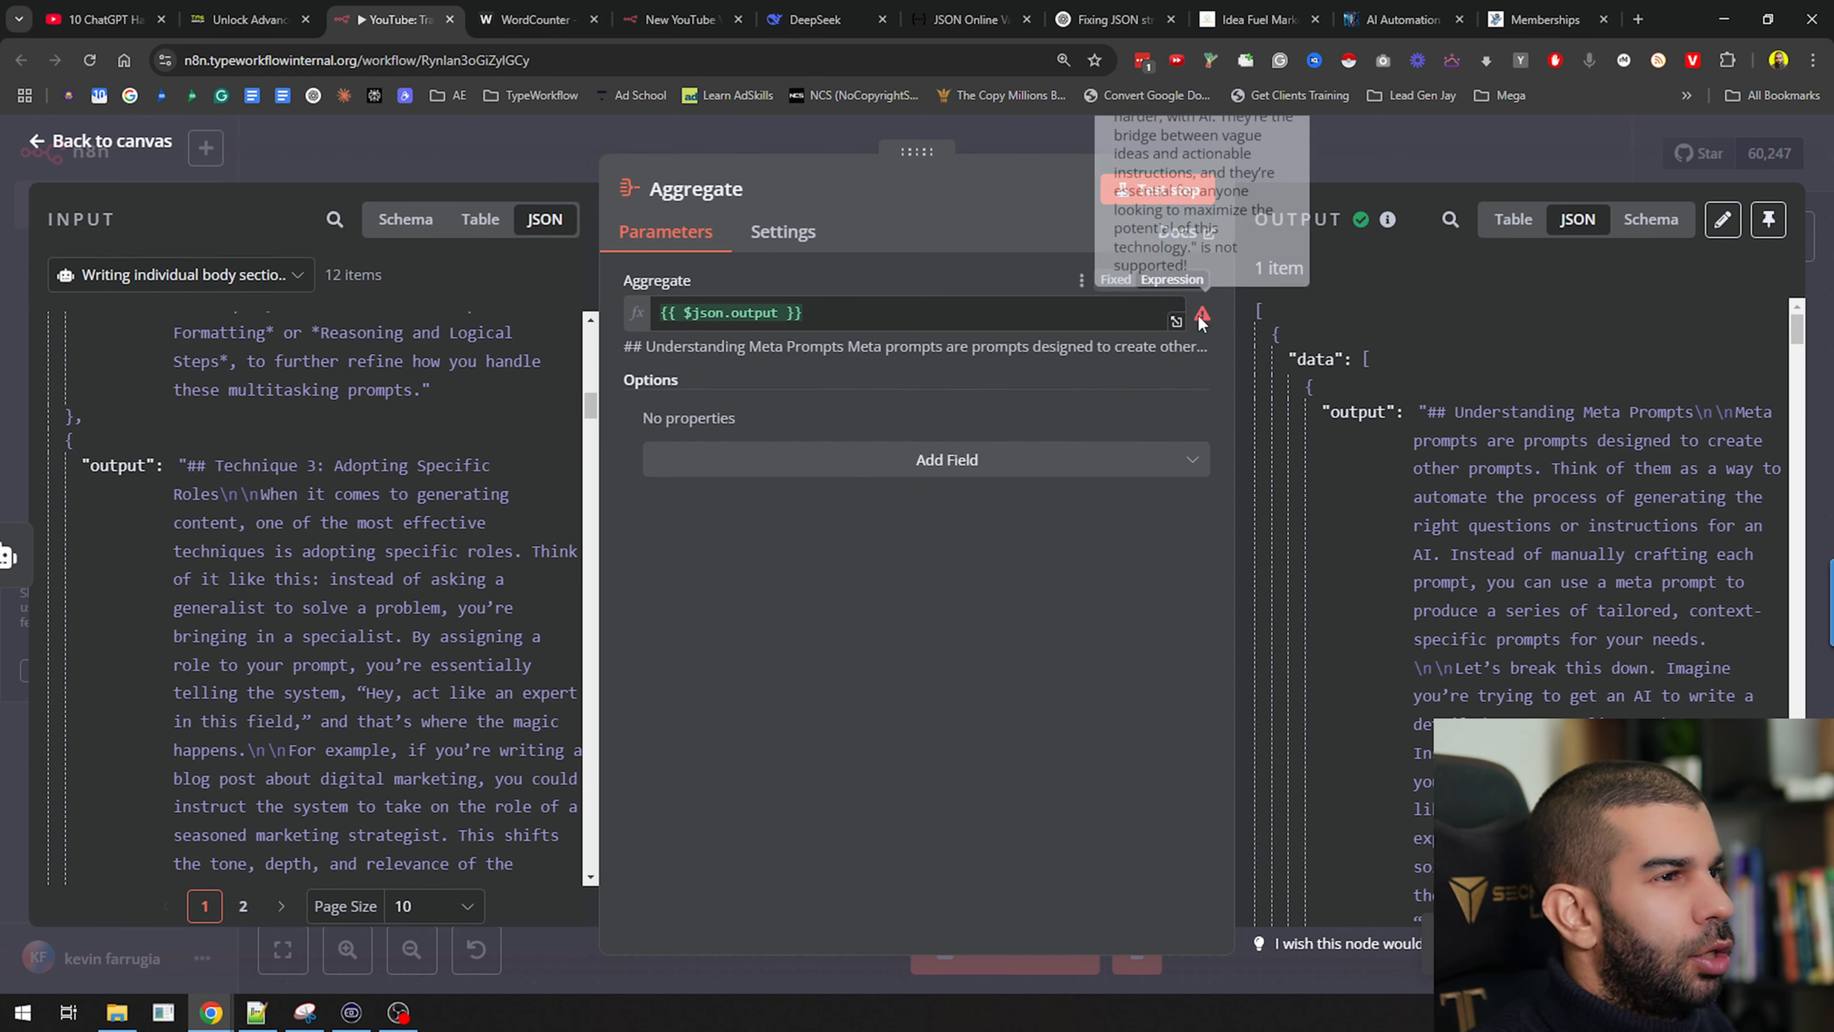
scroll(1661, 506, "down", 10)
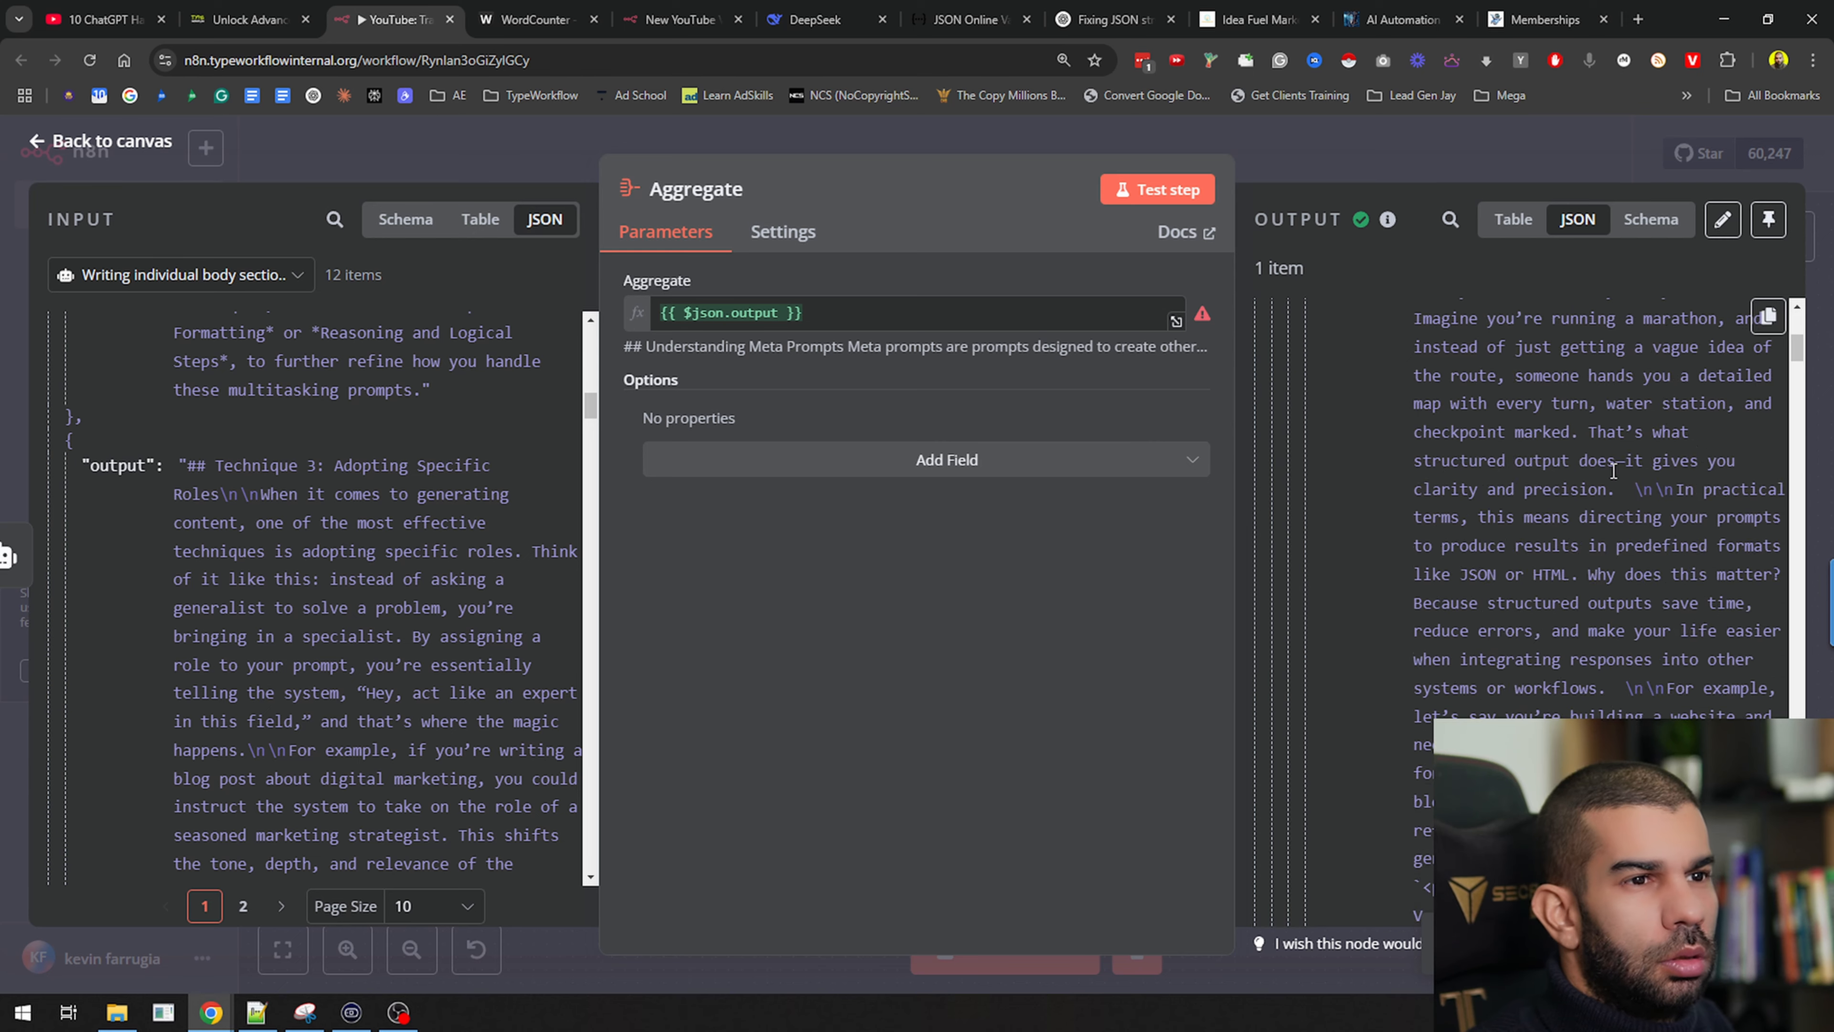
scroll(1802, 388, "down", 10)
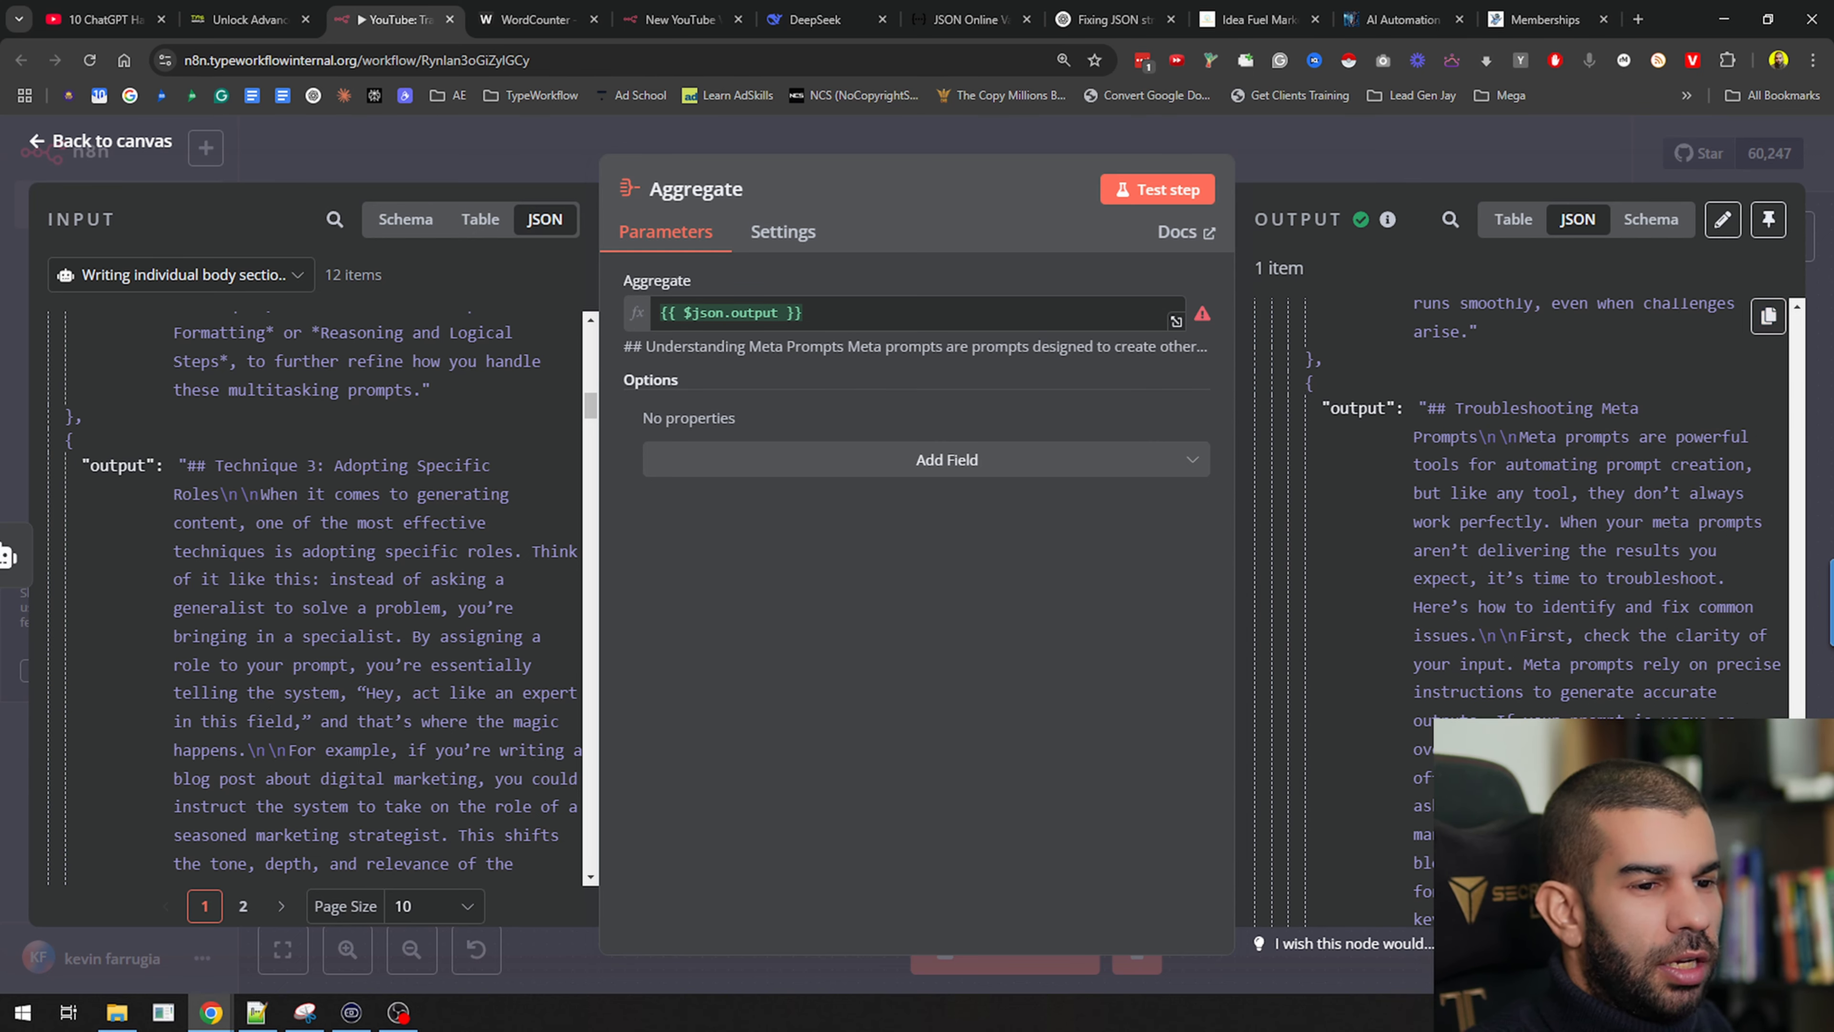
scroll(1316, 354, "up", 20)
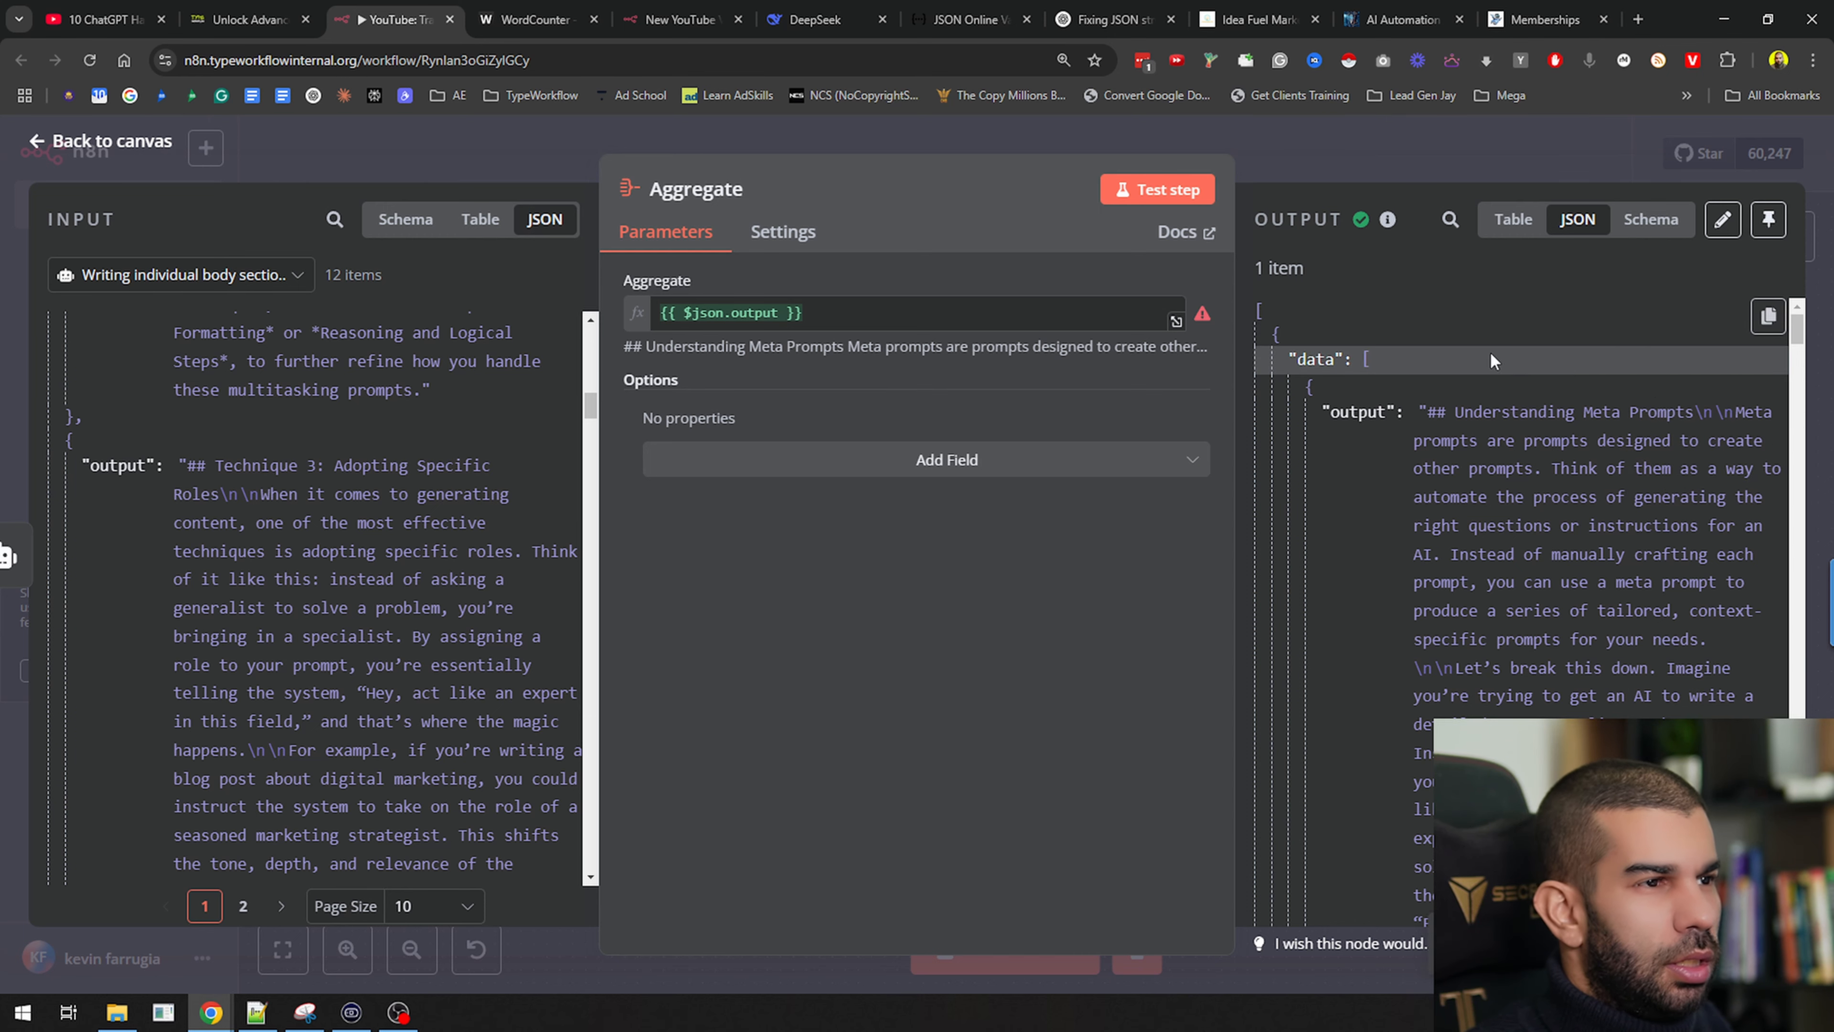
Paste the combined sections into WordCounter, read 3,913 words and 25,280 characters, then return to n8n
key("ctrl+t")
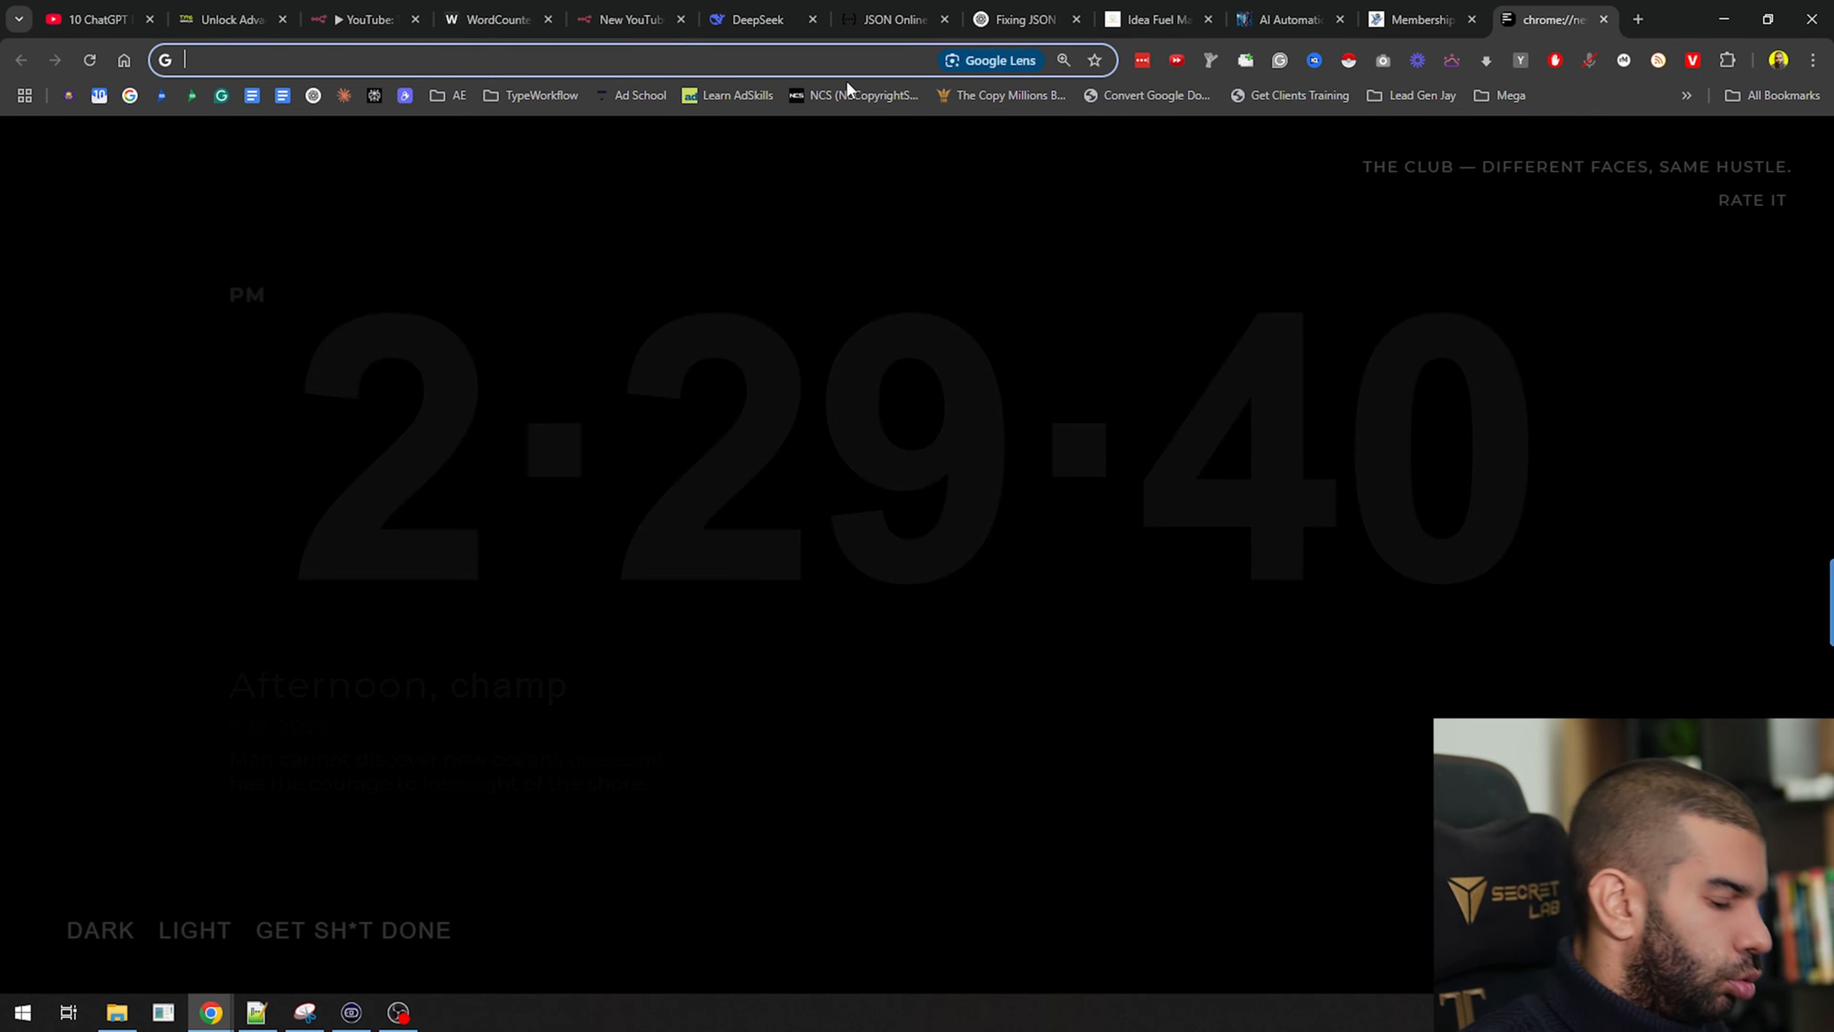
key("ctrl+w")
left_click(534, 13)
left_click(625, 376)
key("ctrl+a")
key("ctrl+v")
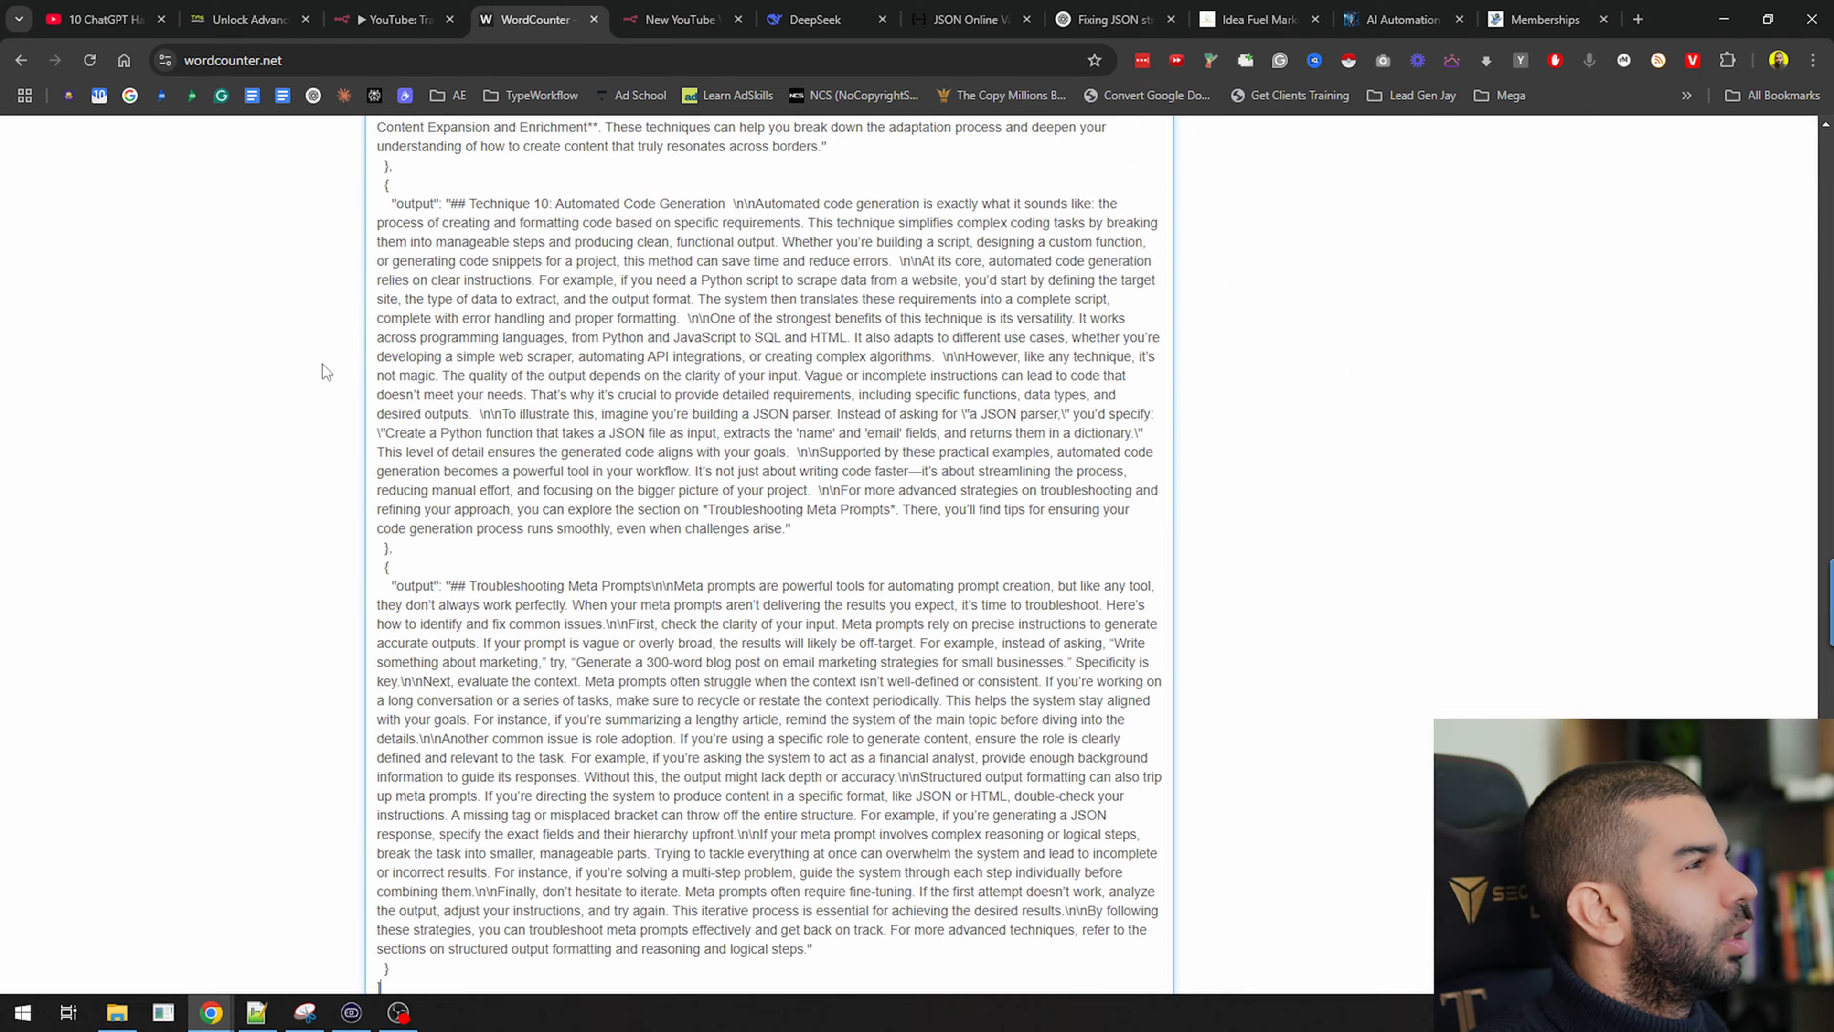
scroll(322, 364, "up", 20)
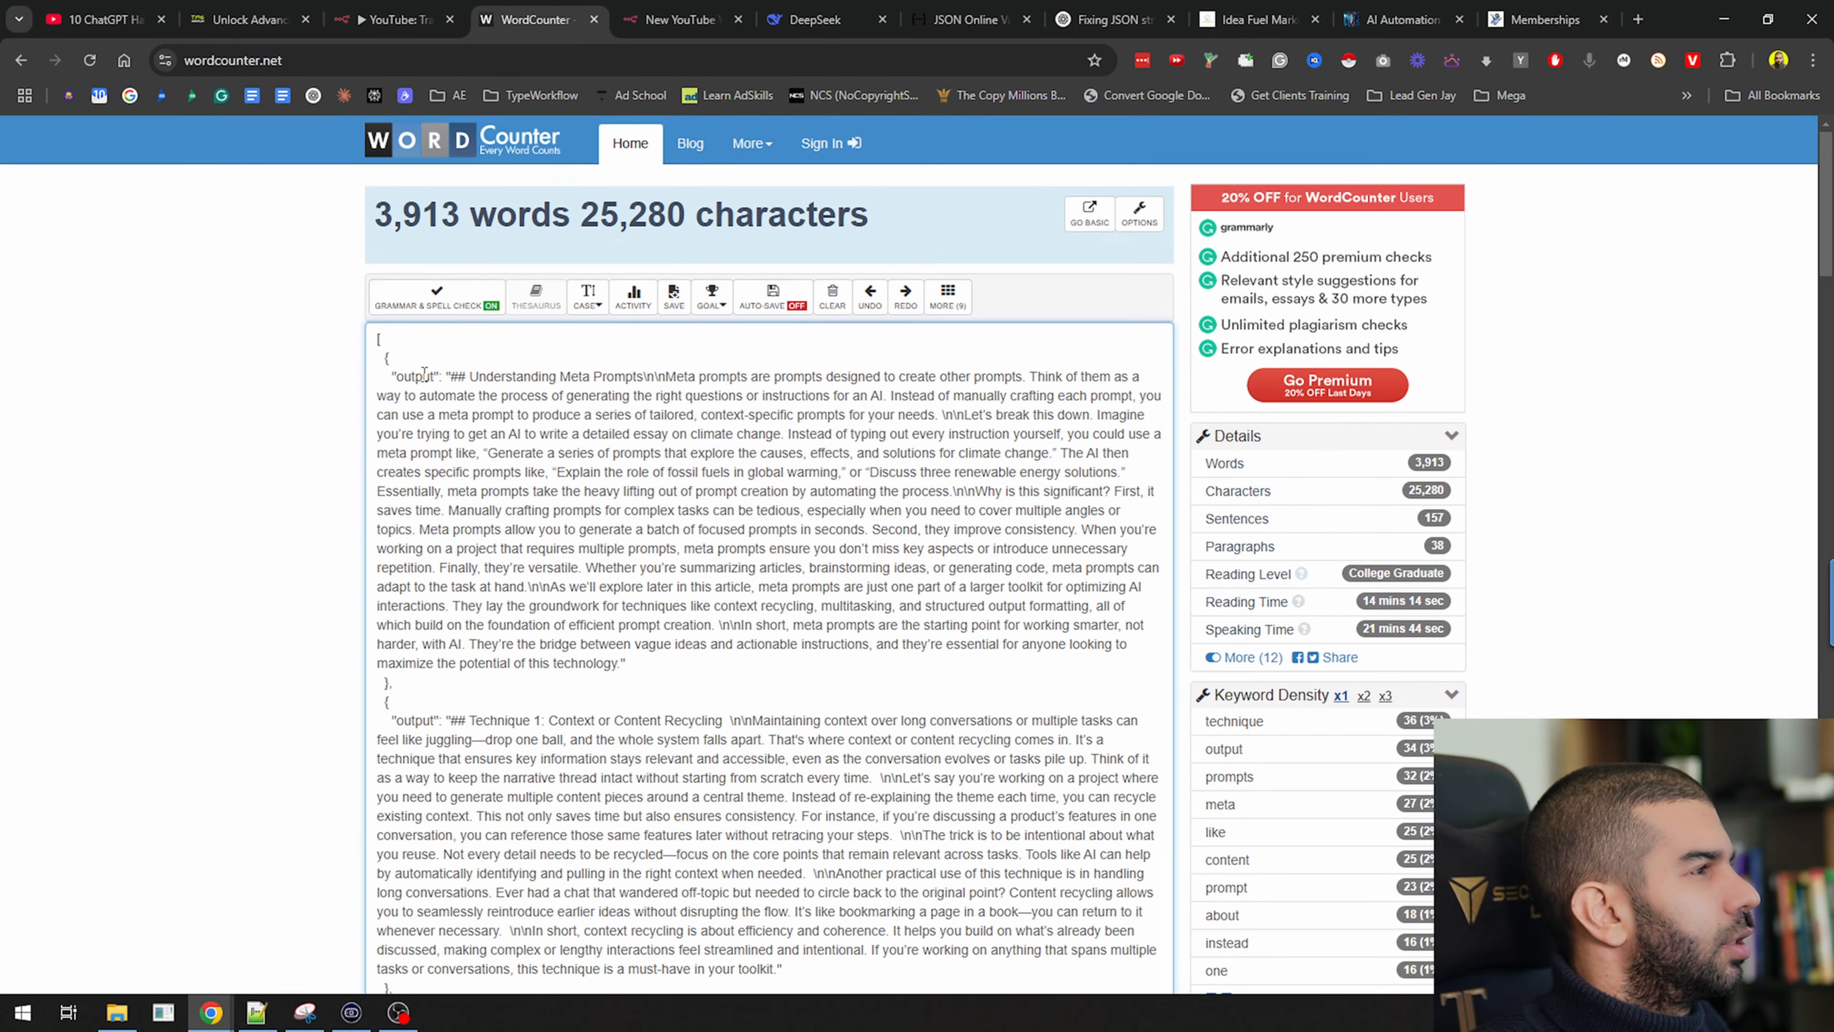
left_click_drag(877, 221, 340, 239)
left_click(340, 239)
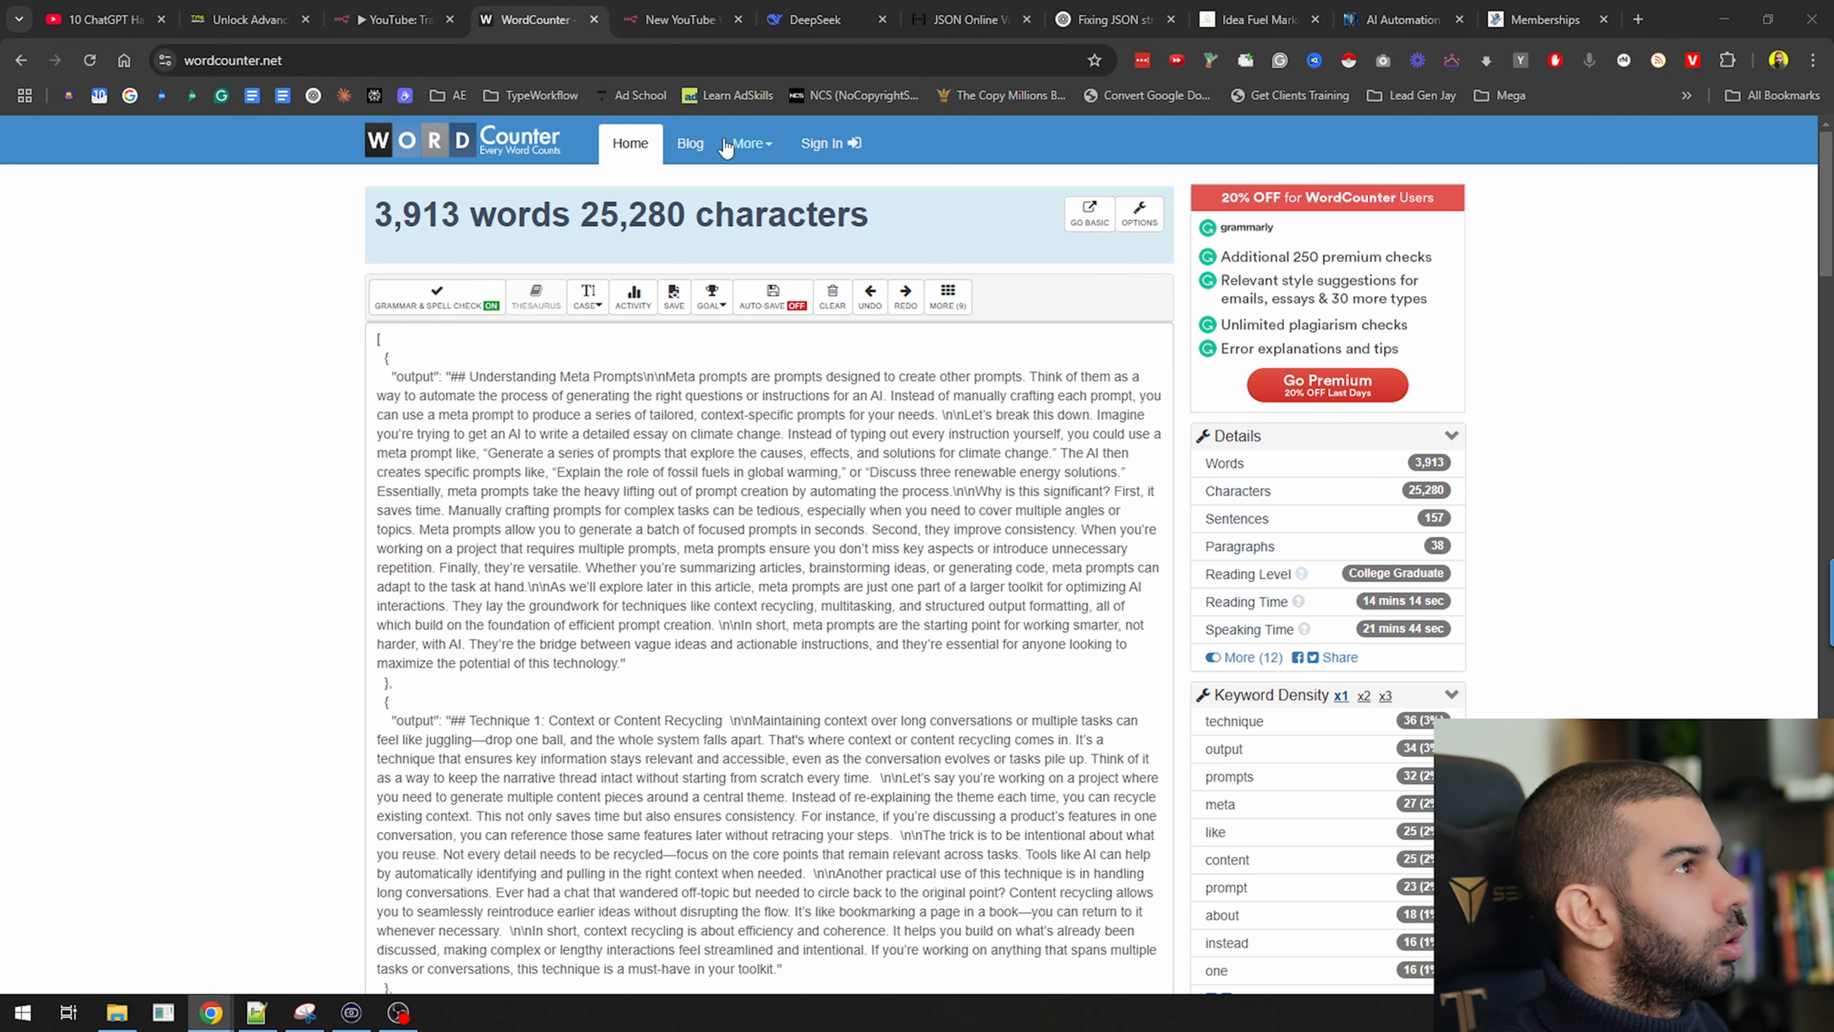
left_click(422, 15)
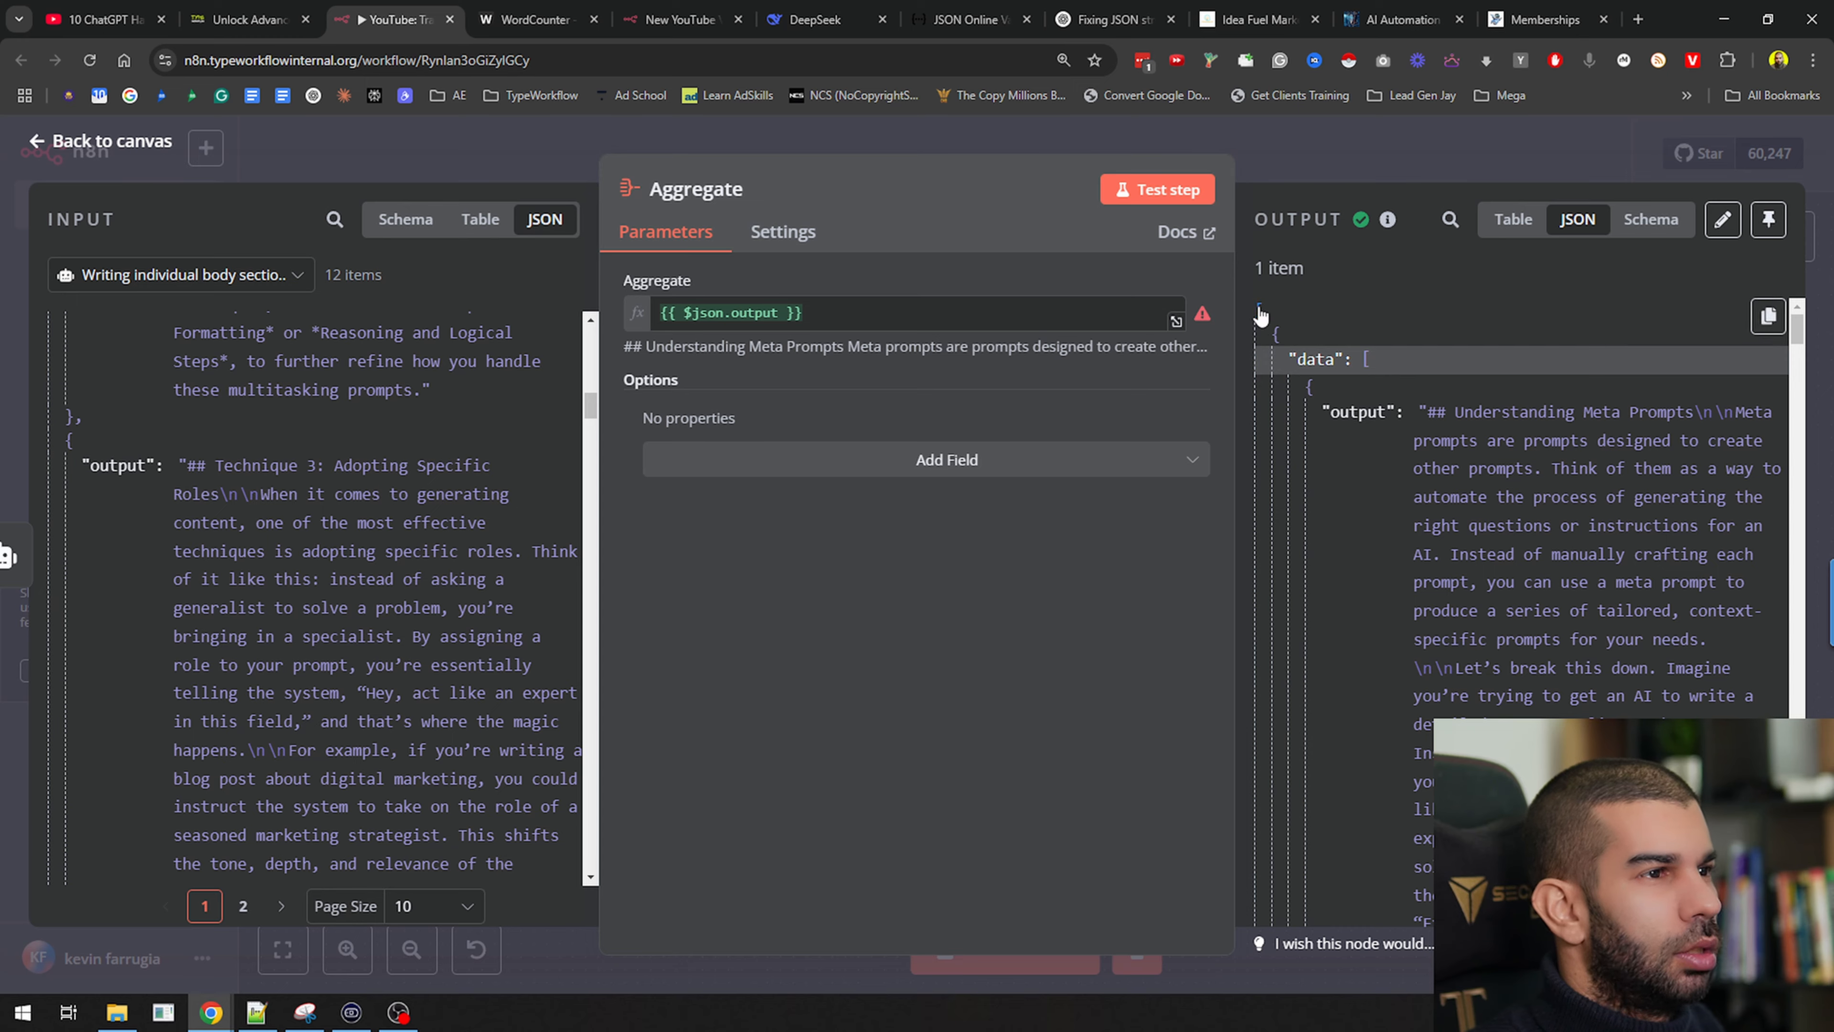
Add an Edit Fields (Set) node after Aggregate mapping data as a String, and test it
left_click(1331, 155)
left_click_drag(1013, 538, 763, 557)
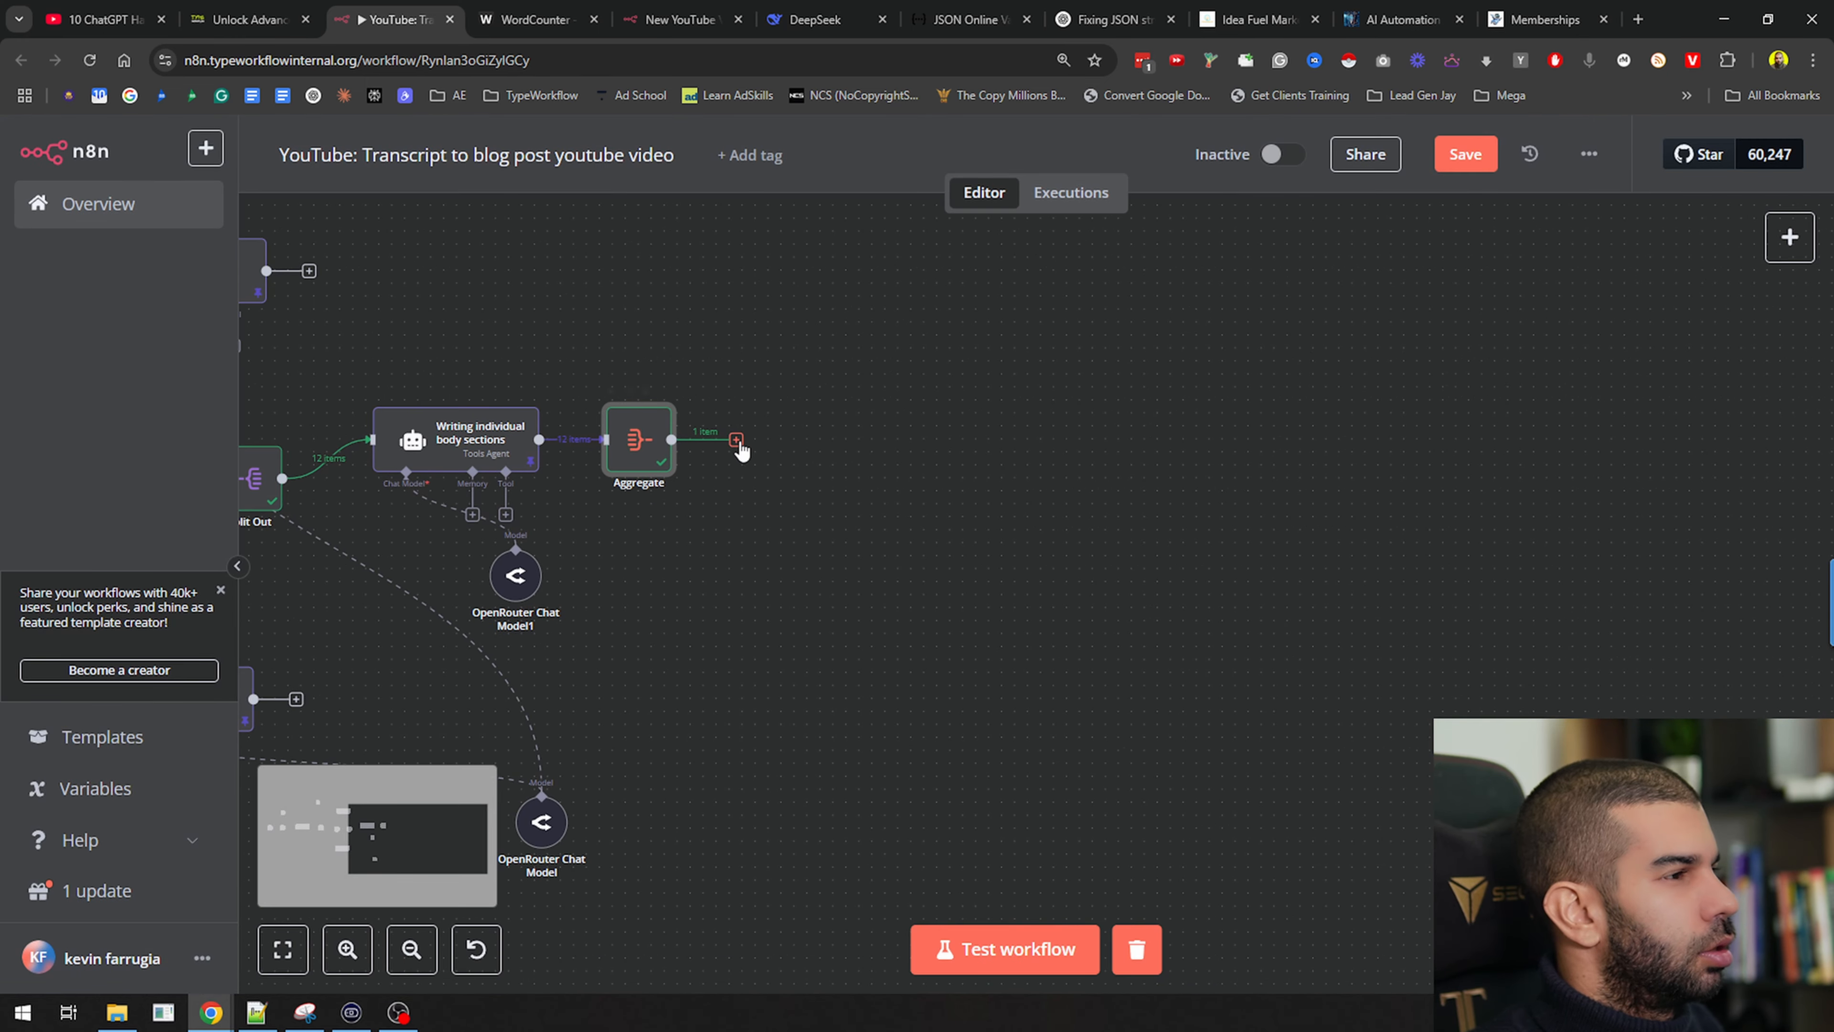
left_click(736, 441)
type("set")
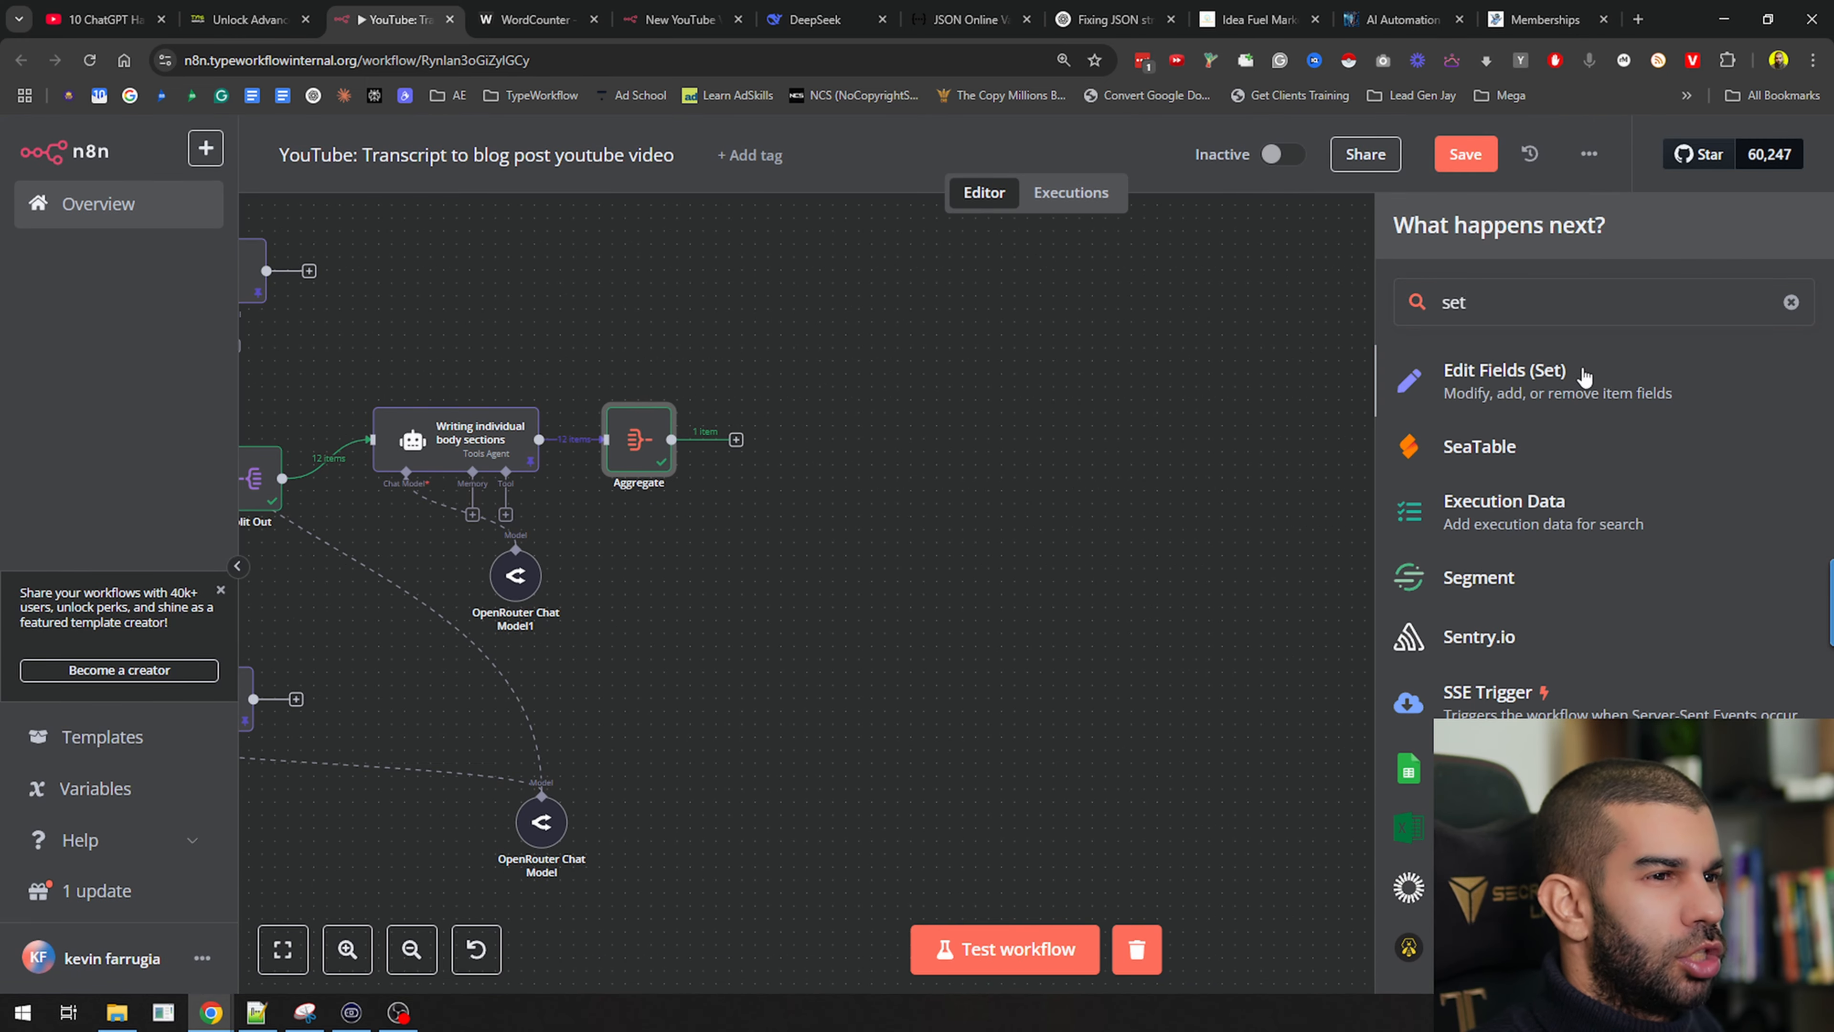
left_click(1584, 377)
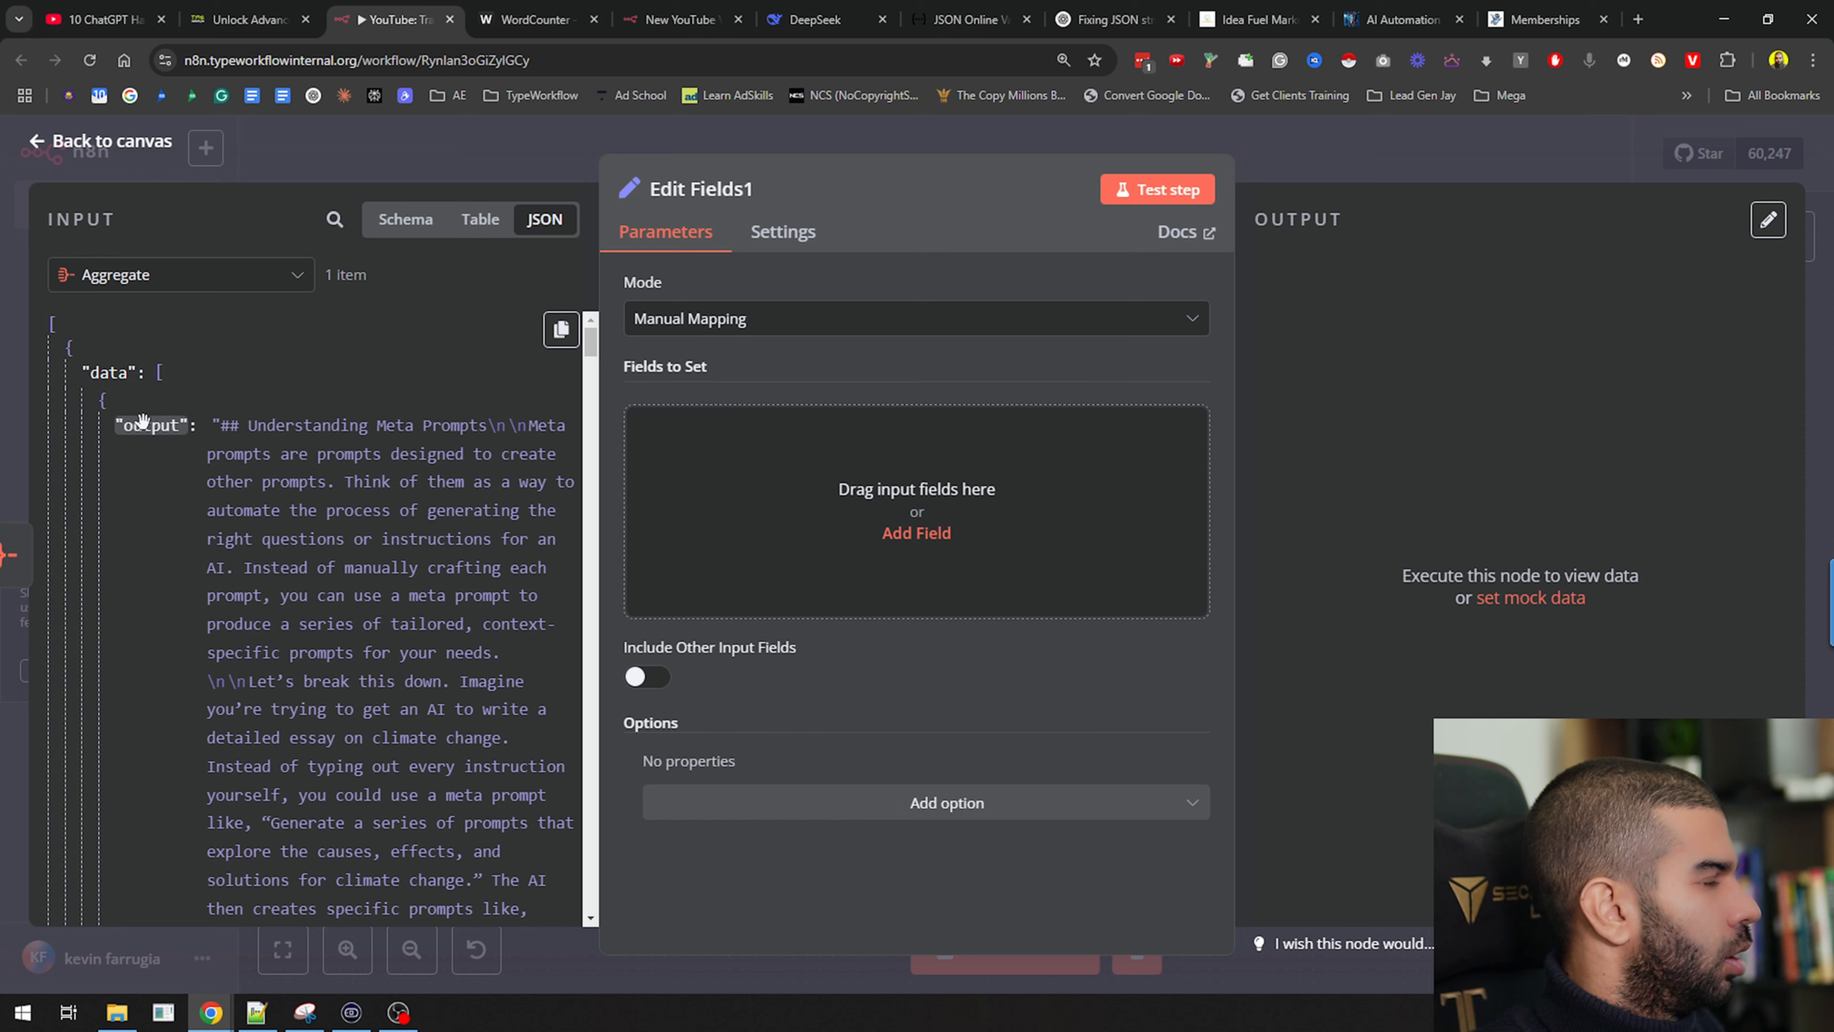
left_click_drag(108, 372, 918, 509)
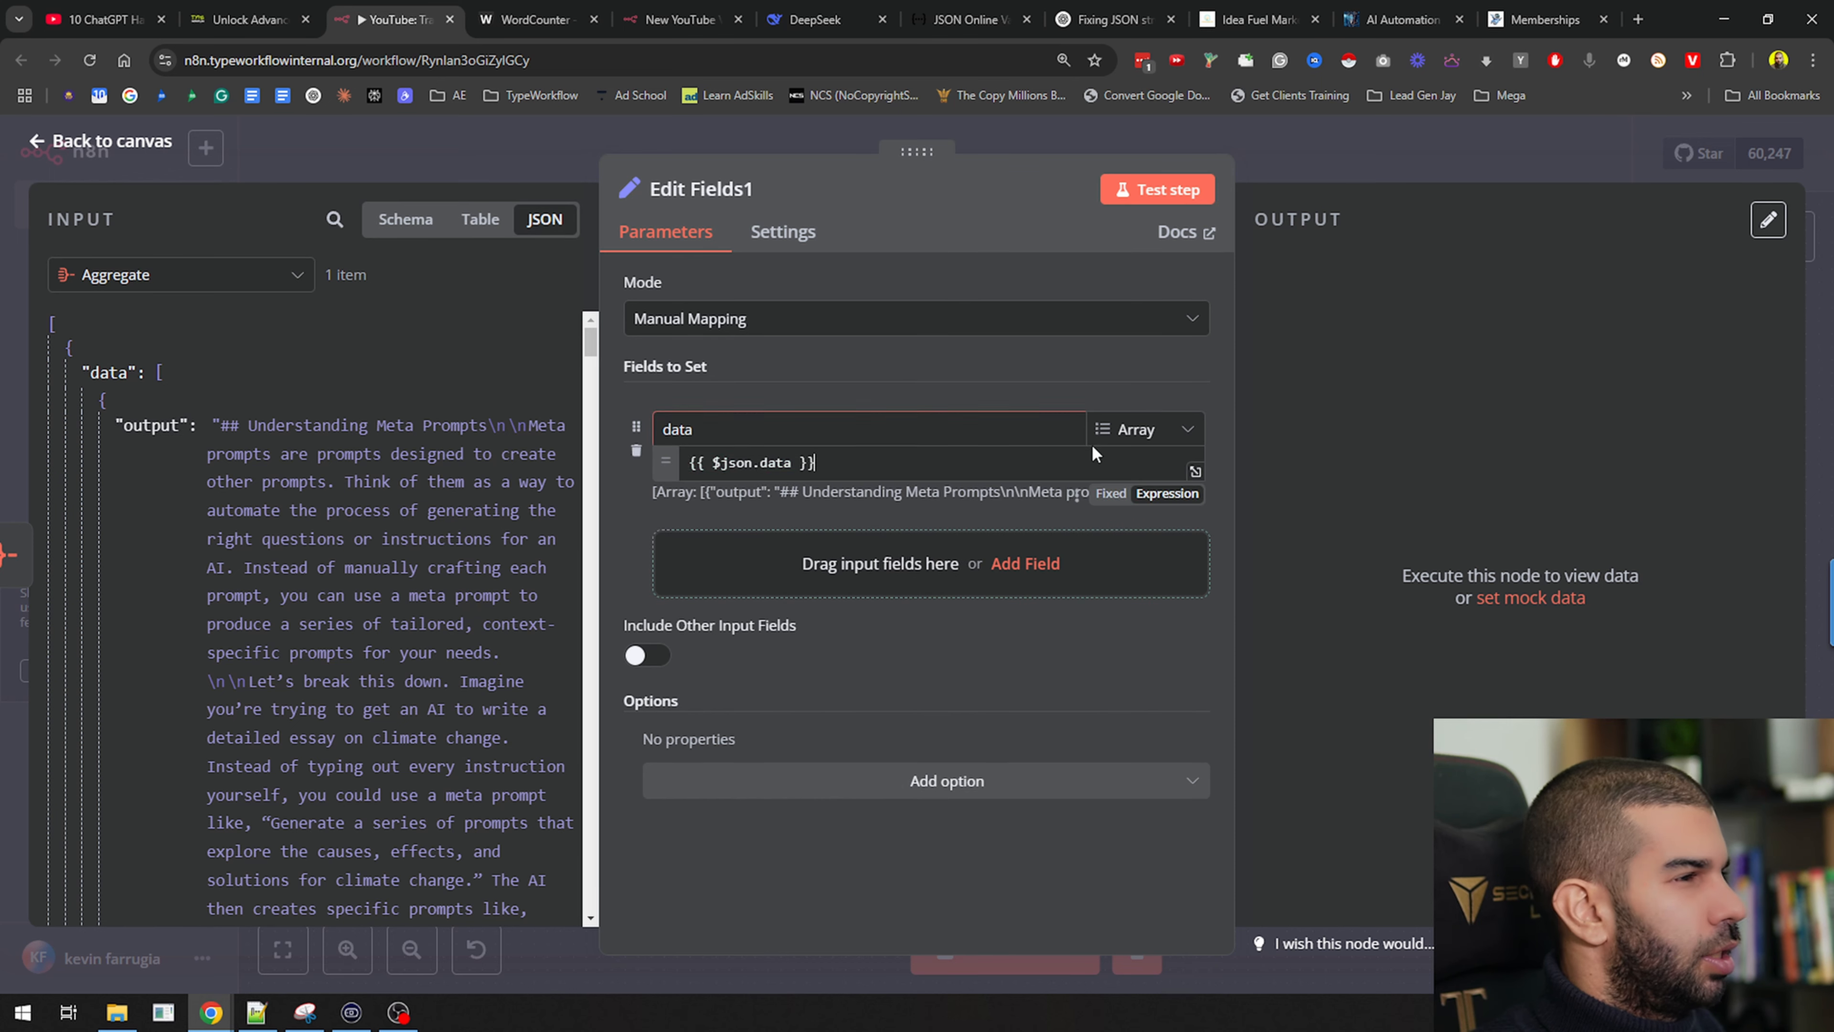
left_click(1144, 429)
left_click(1155, 490)
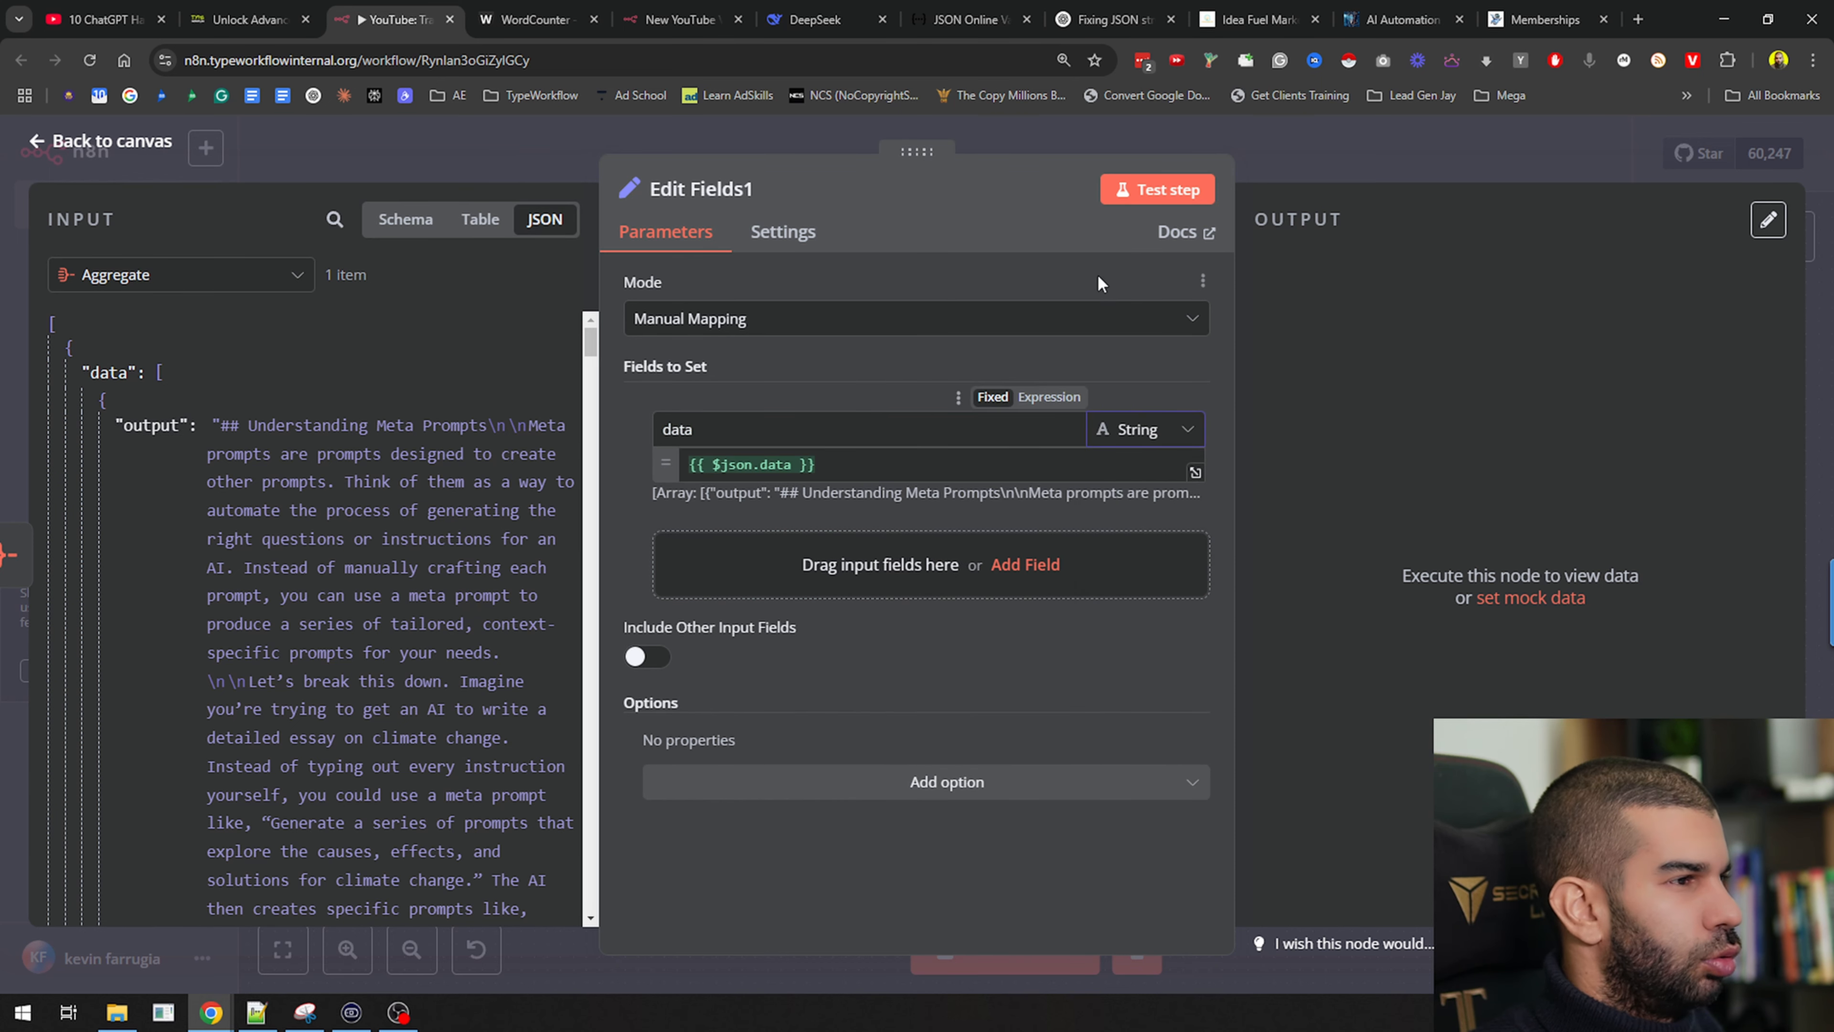
left_click(1148, 190)
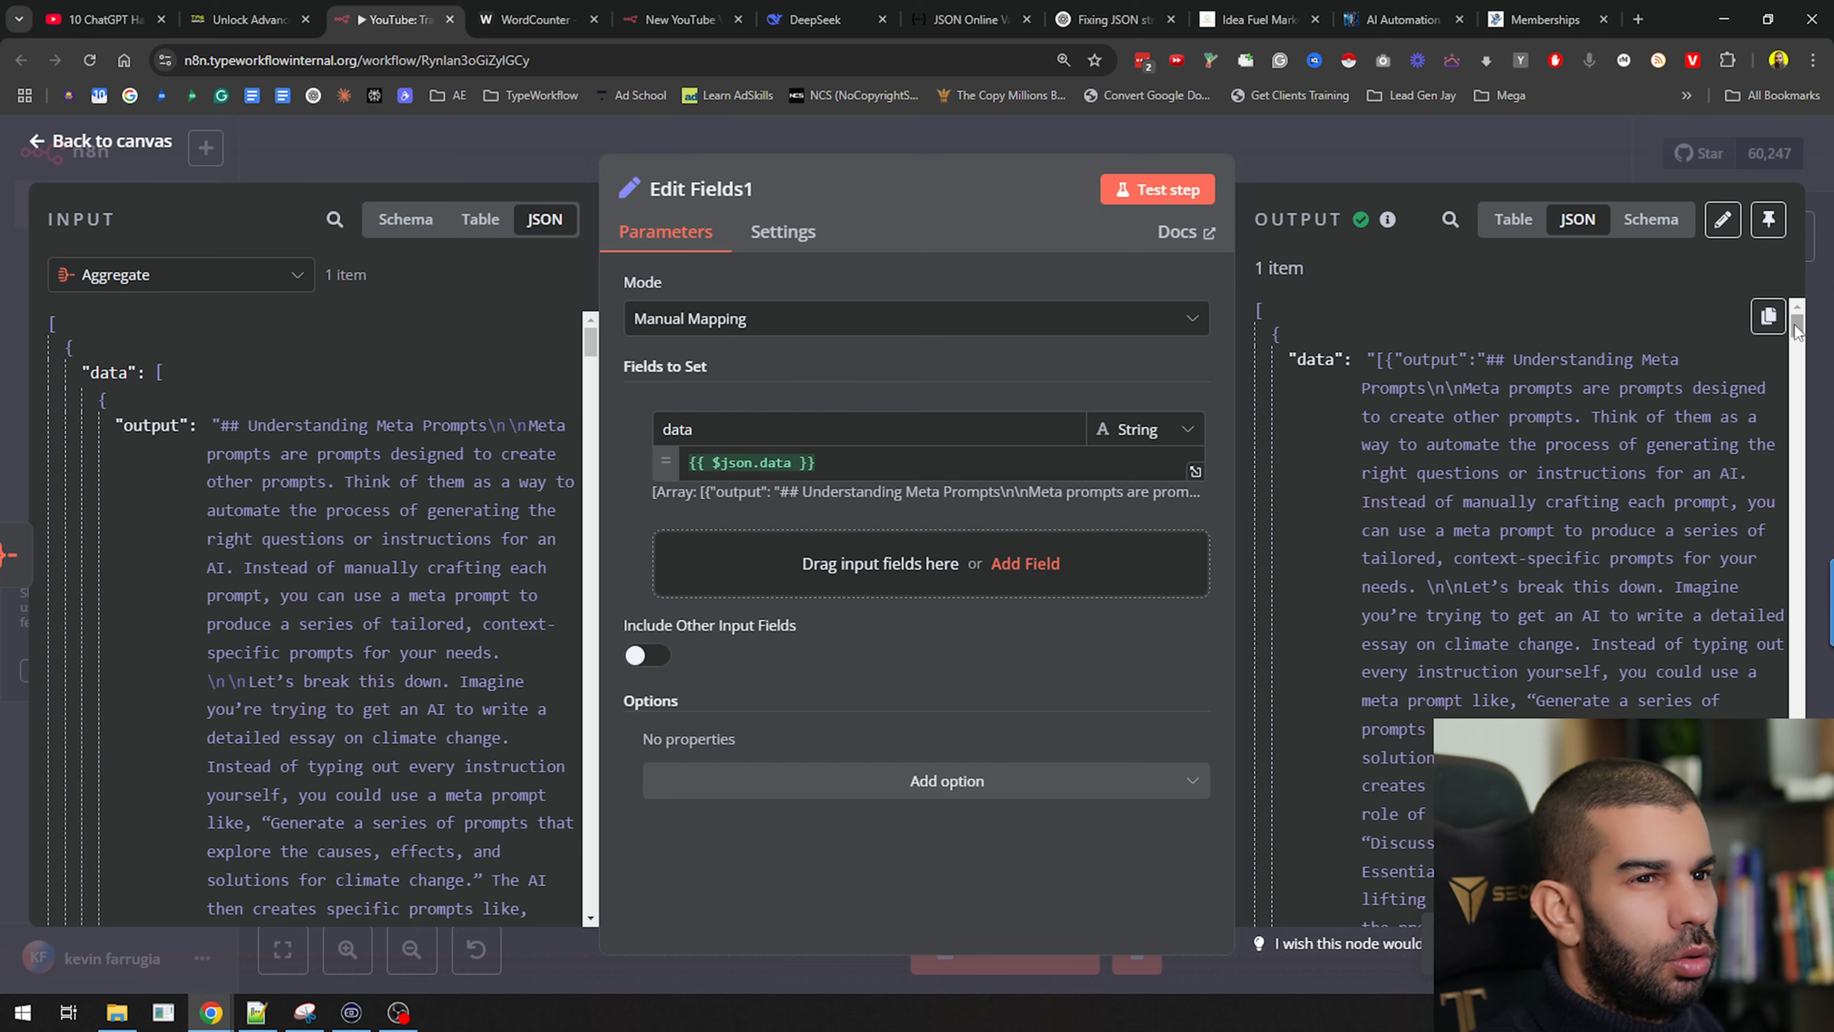
scroll(1794, 324, "down", 15)
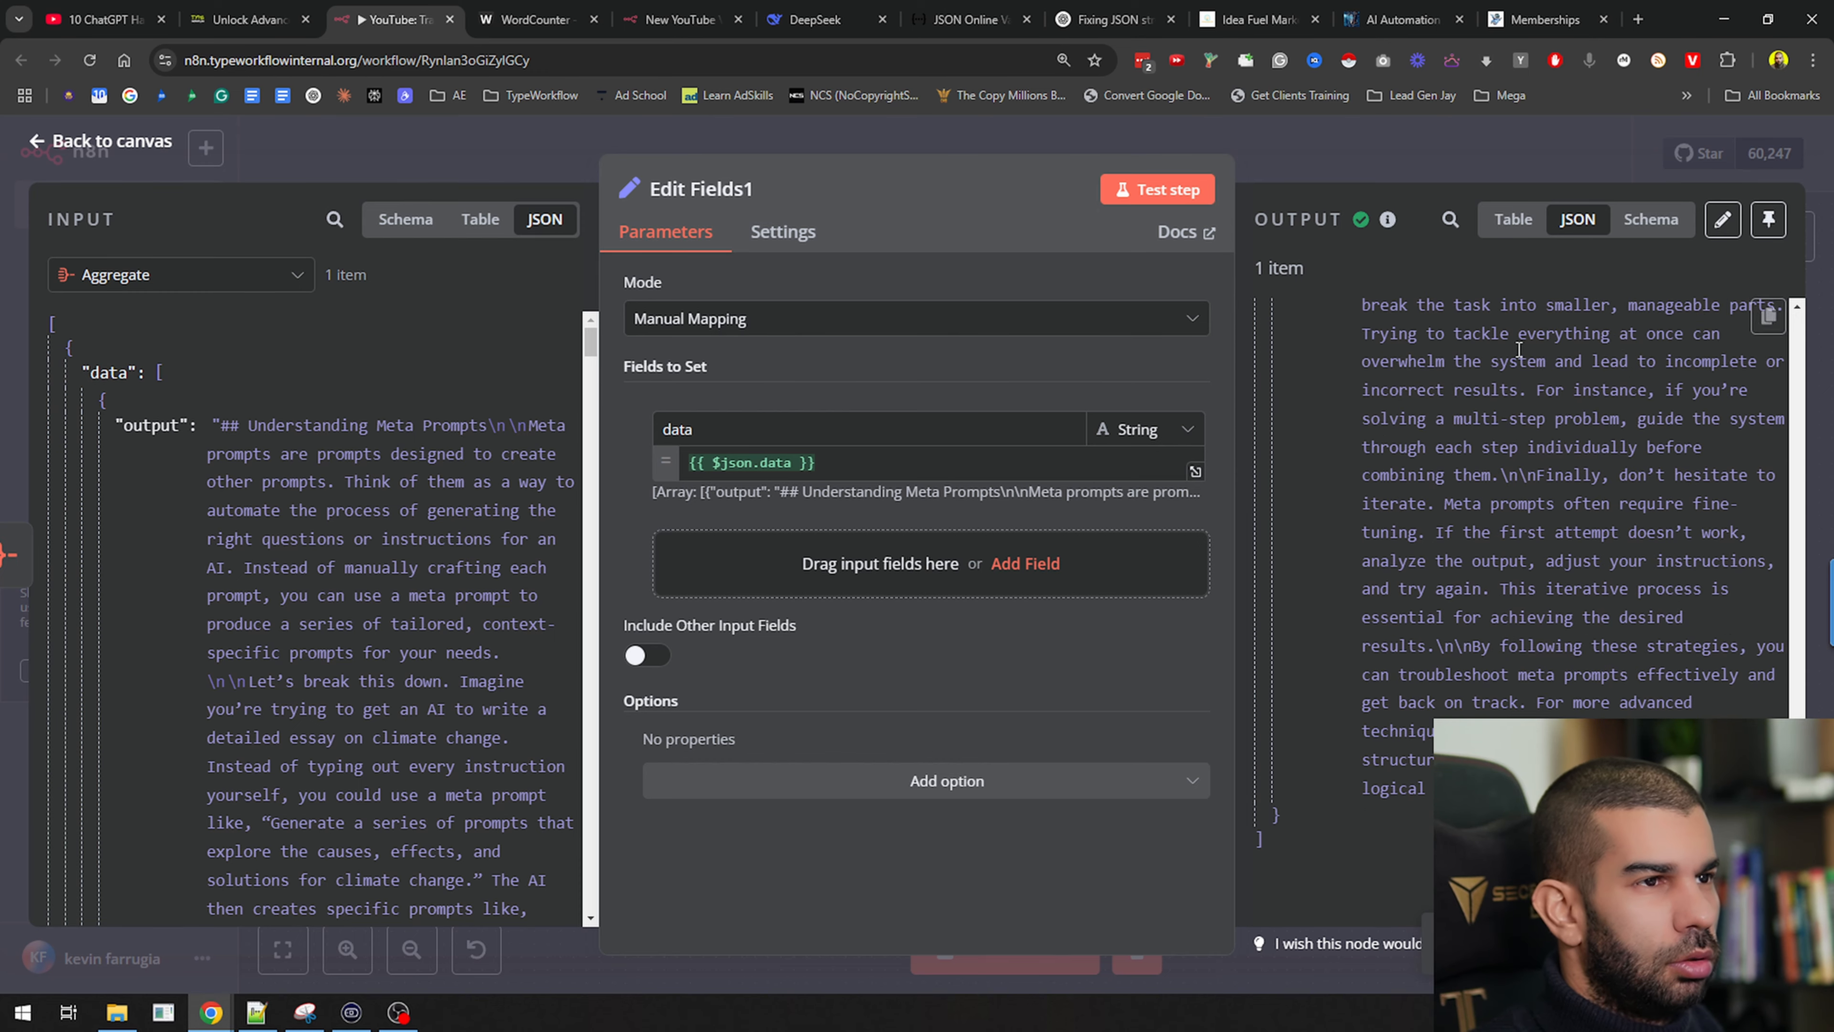
Close the editor and begin renaming the Edit Fields1 node
left_click(1408, 164)
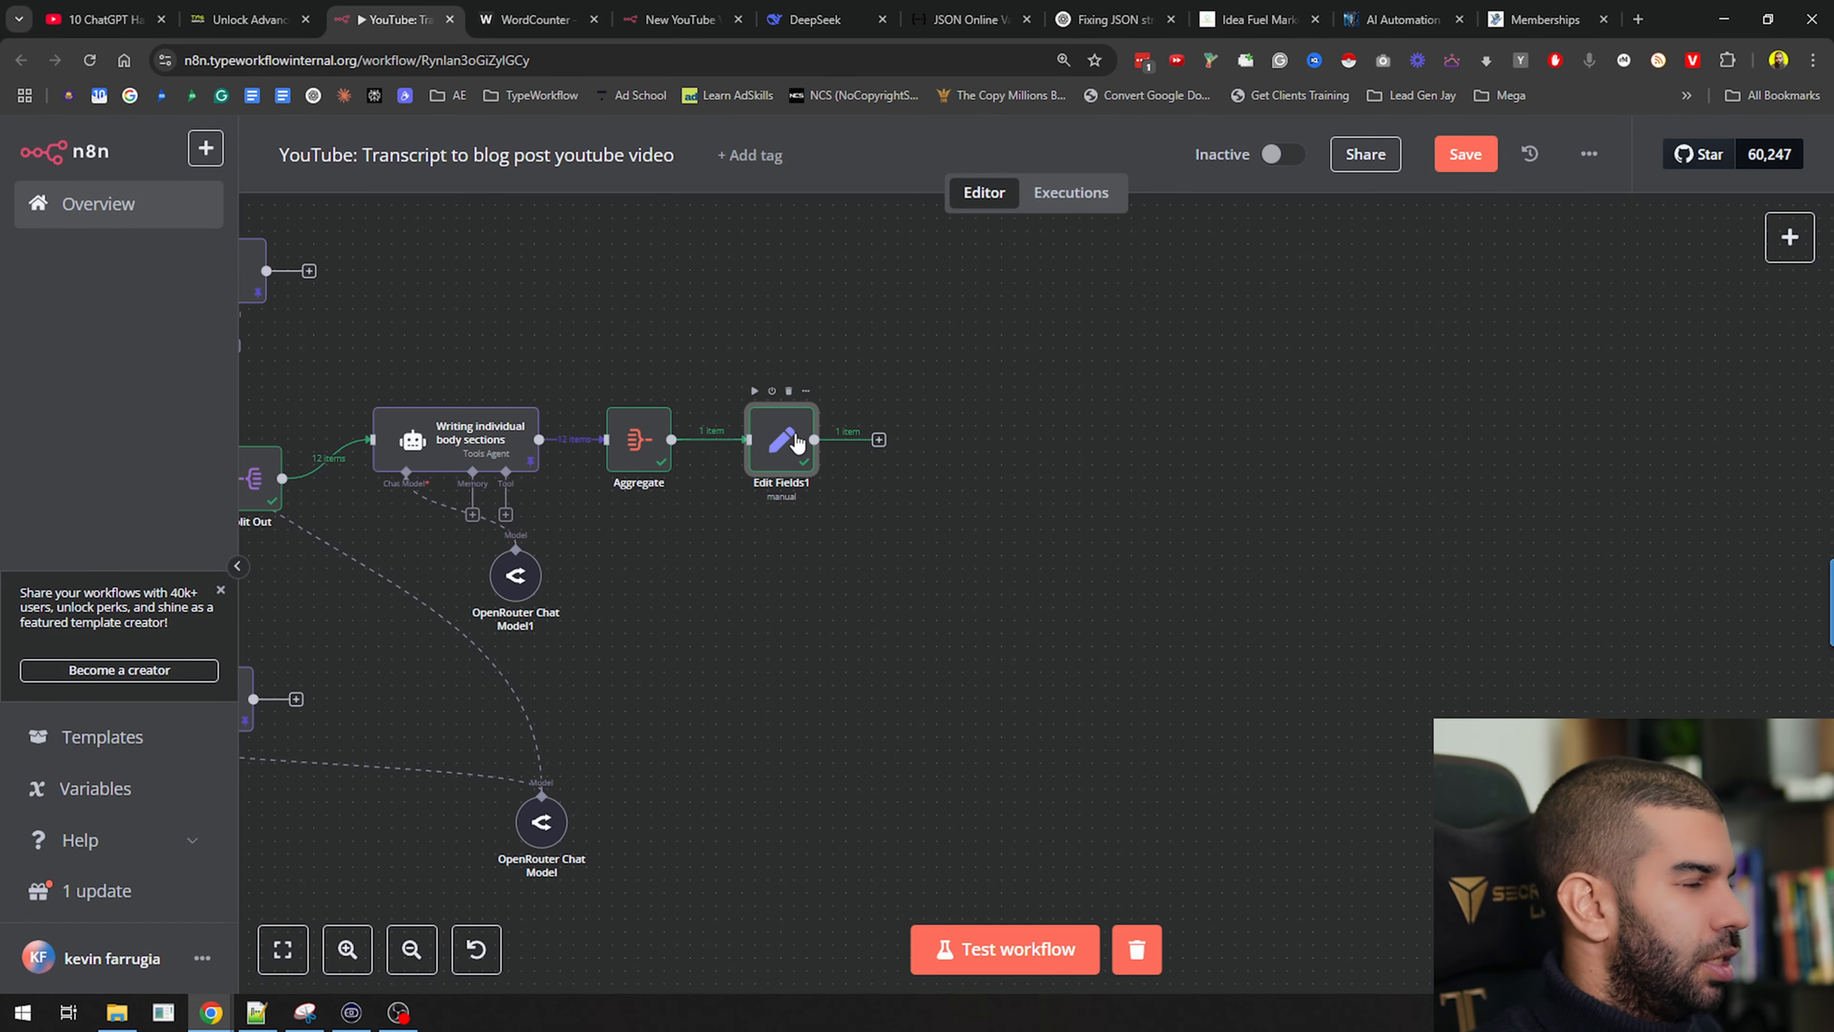
right_click(797, 442)
left_click(859, 538)
Name the Edit Fields node 'Turn body object into string'
type("Tur")
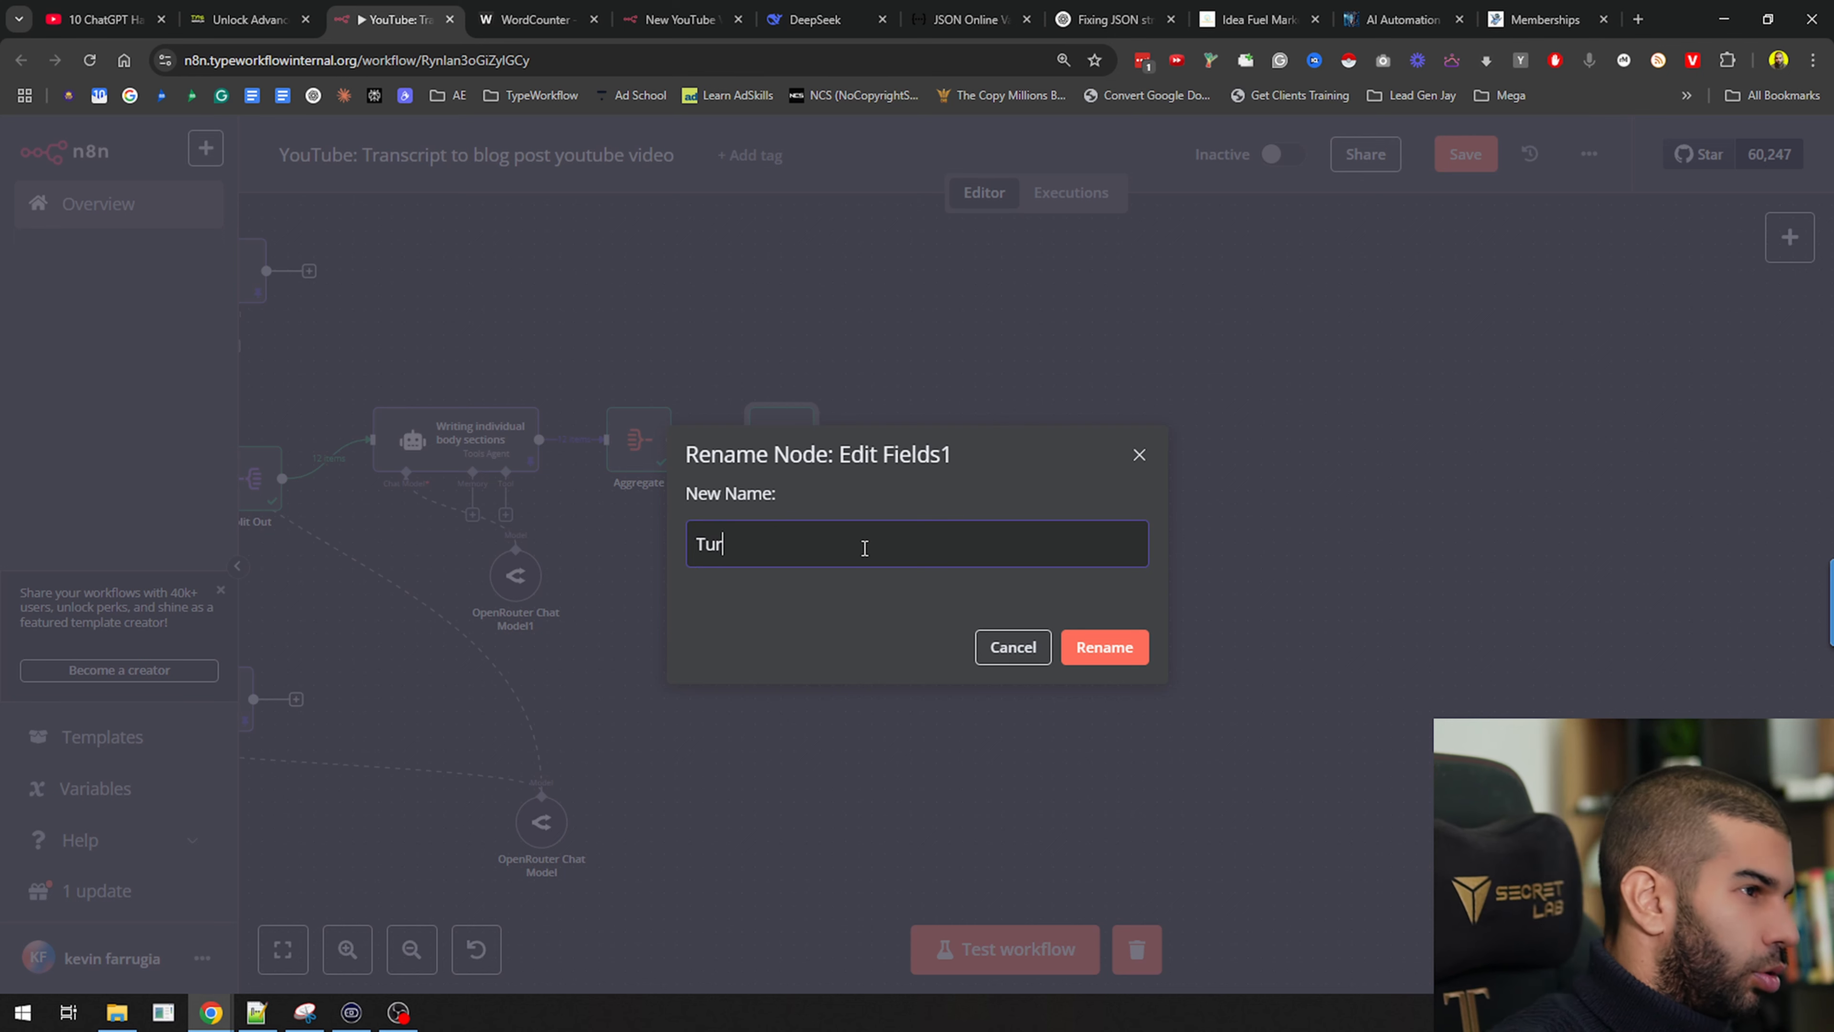
type("n object")
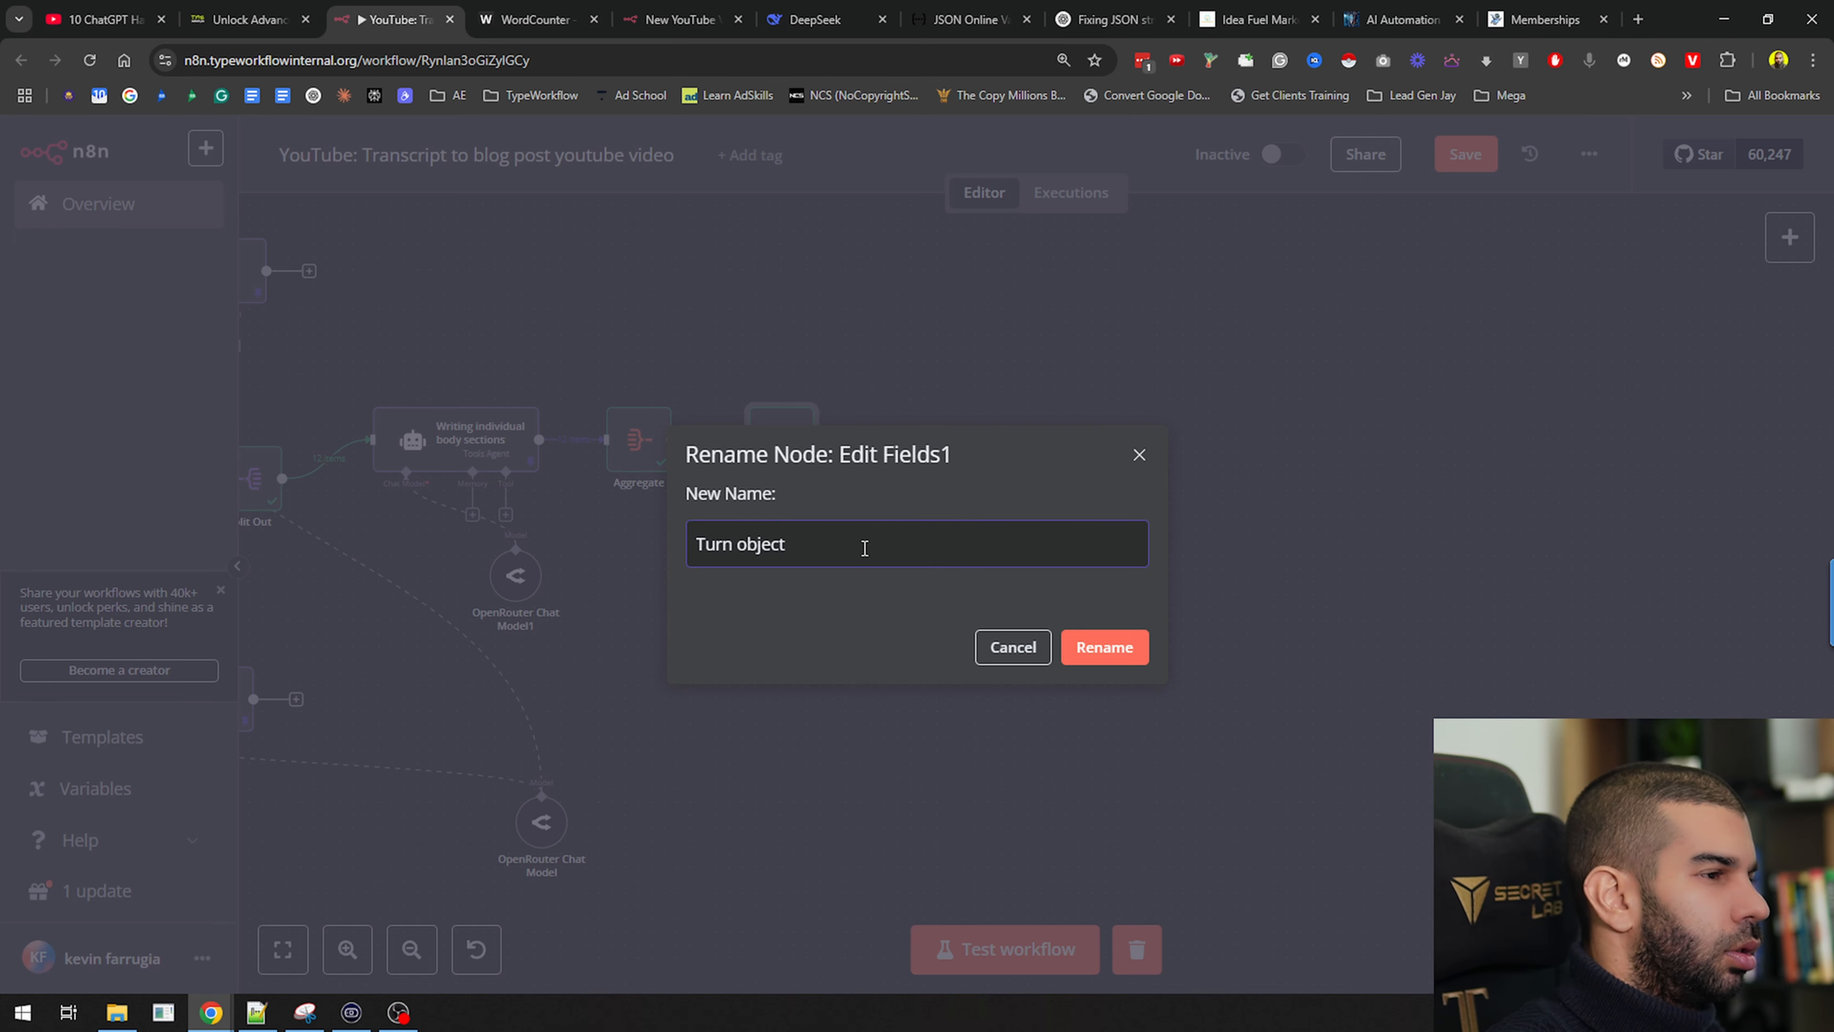
type("body")
key("End")
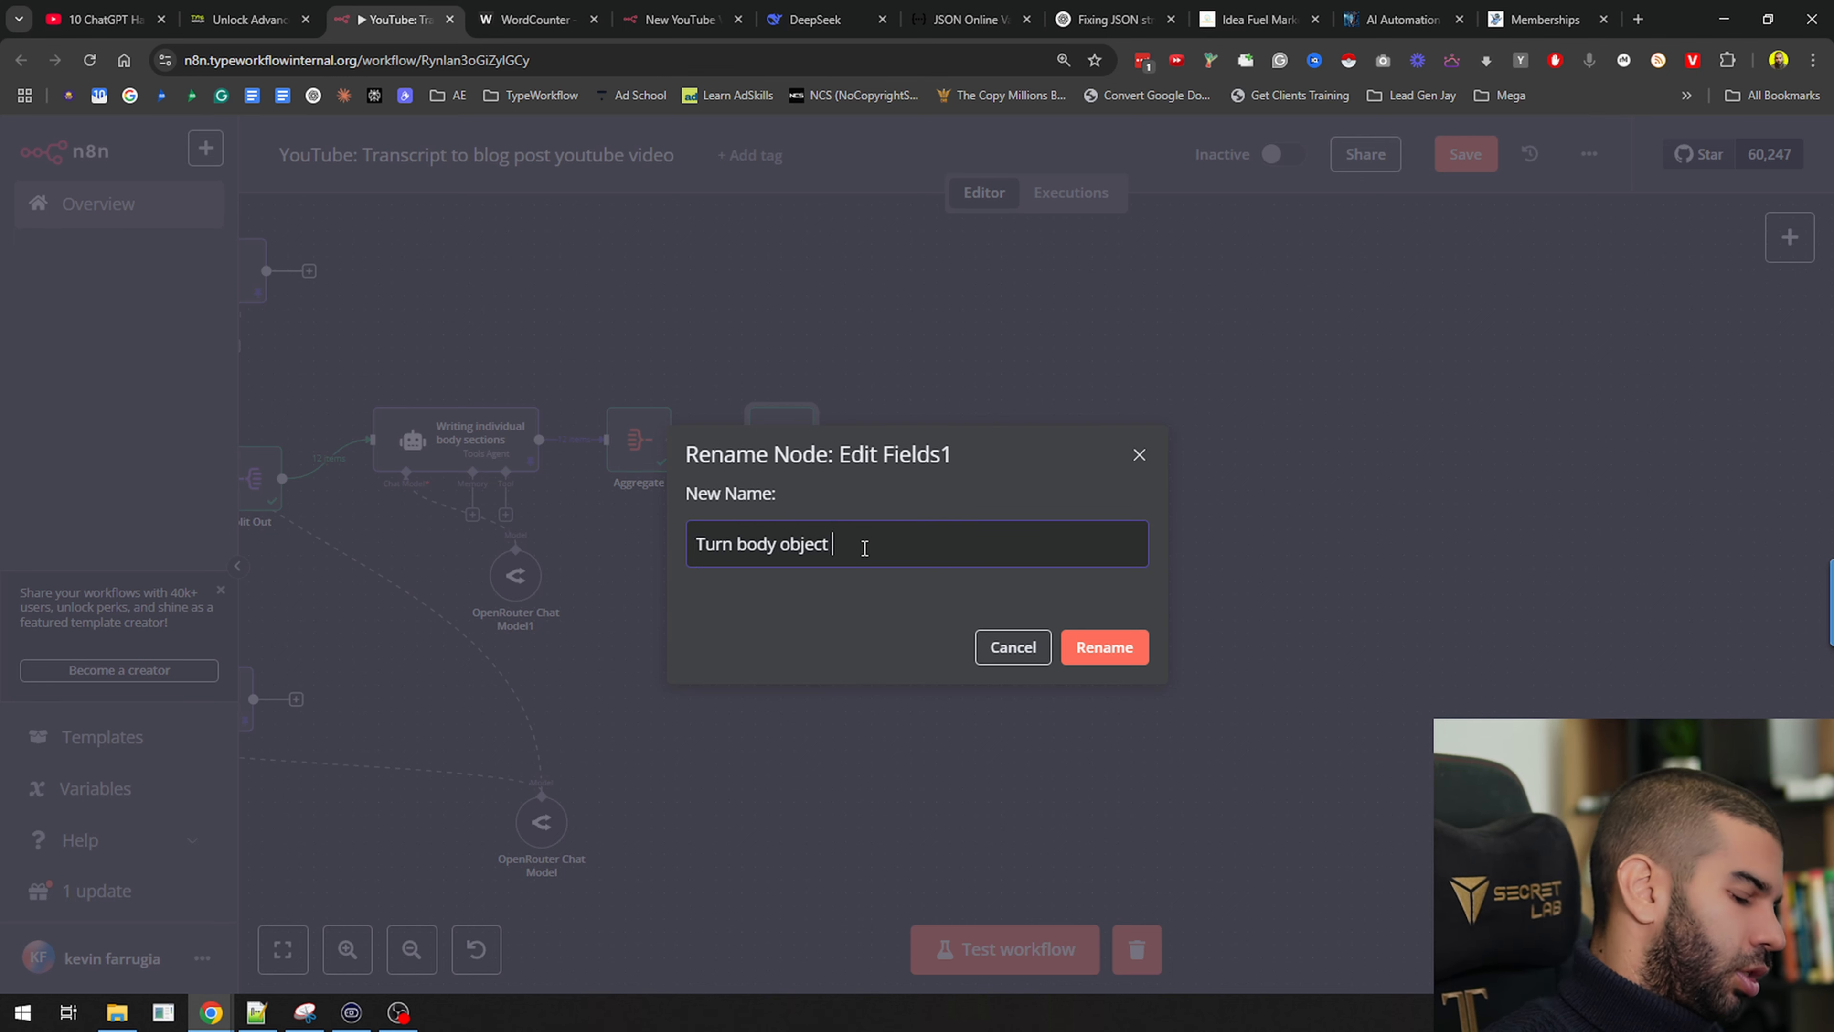
type("into string")
key("Return")
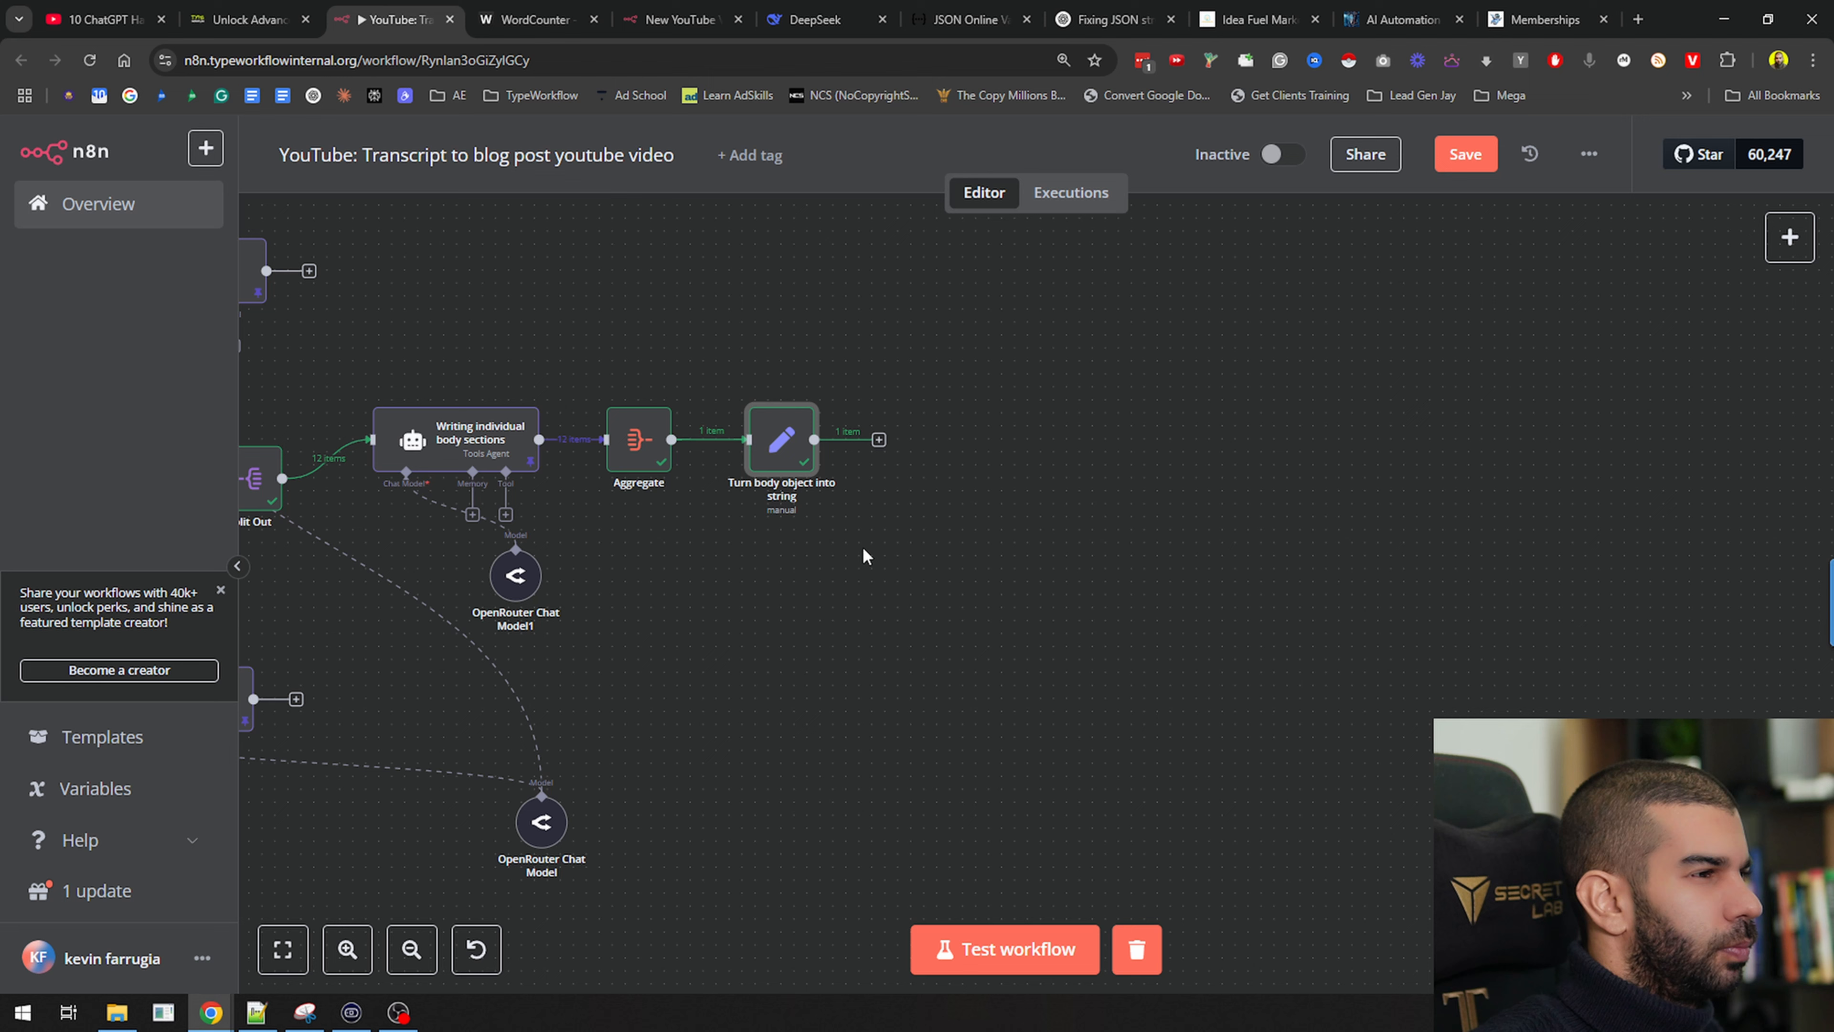
Rename the Aggregate node to 'Combine all sections' and save the workflow
right_click(646, 446)
left_click(683, 542)
type("Co")
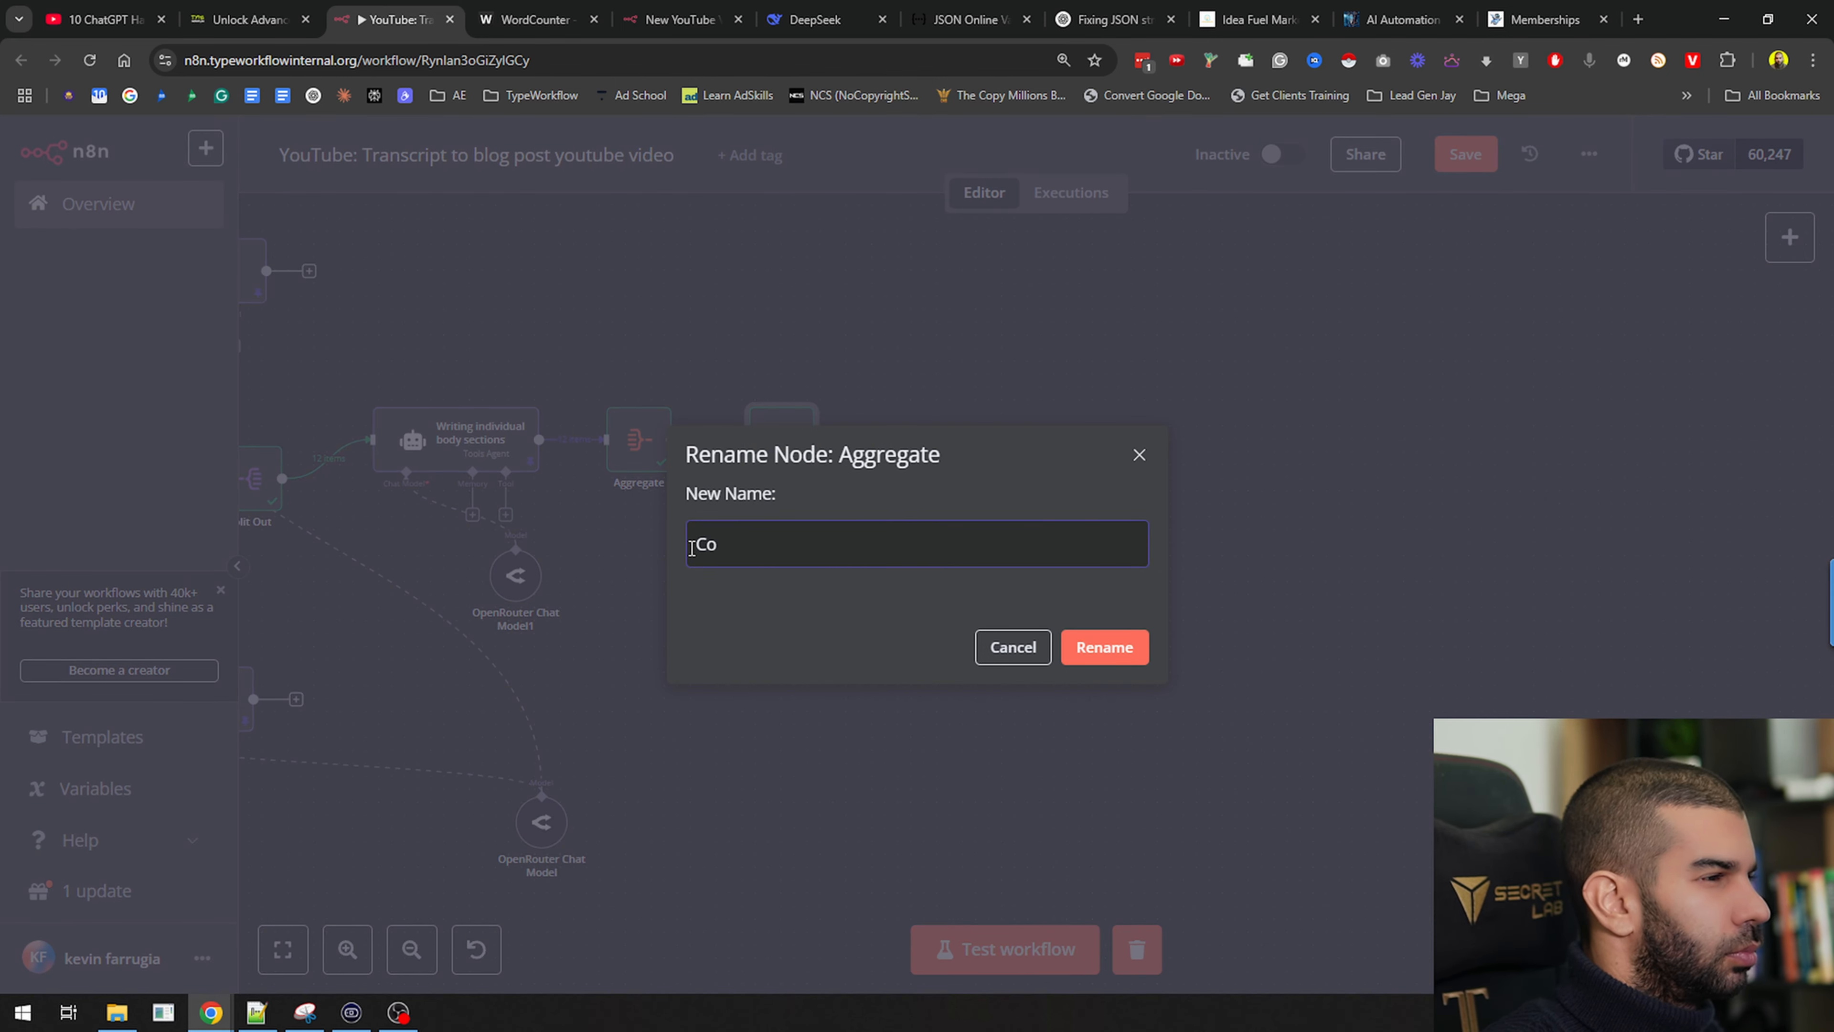
type("mbine all sections")
key("Return")
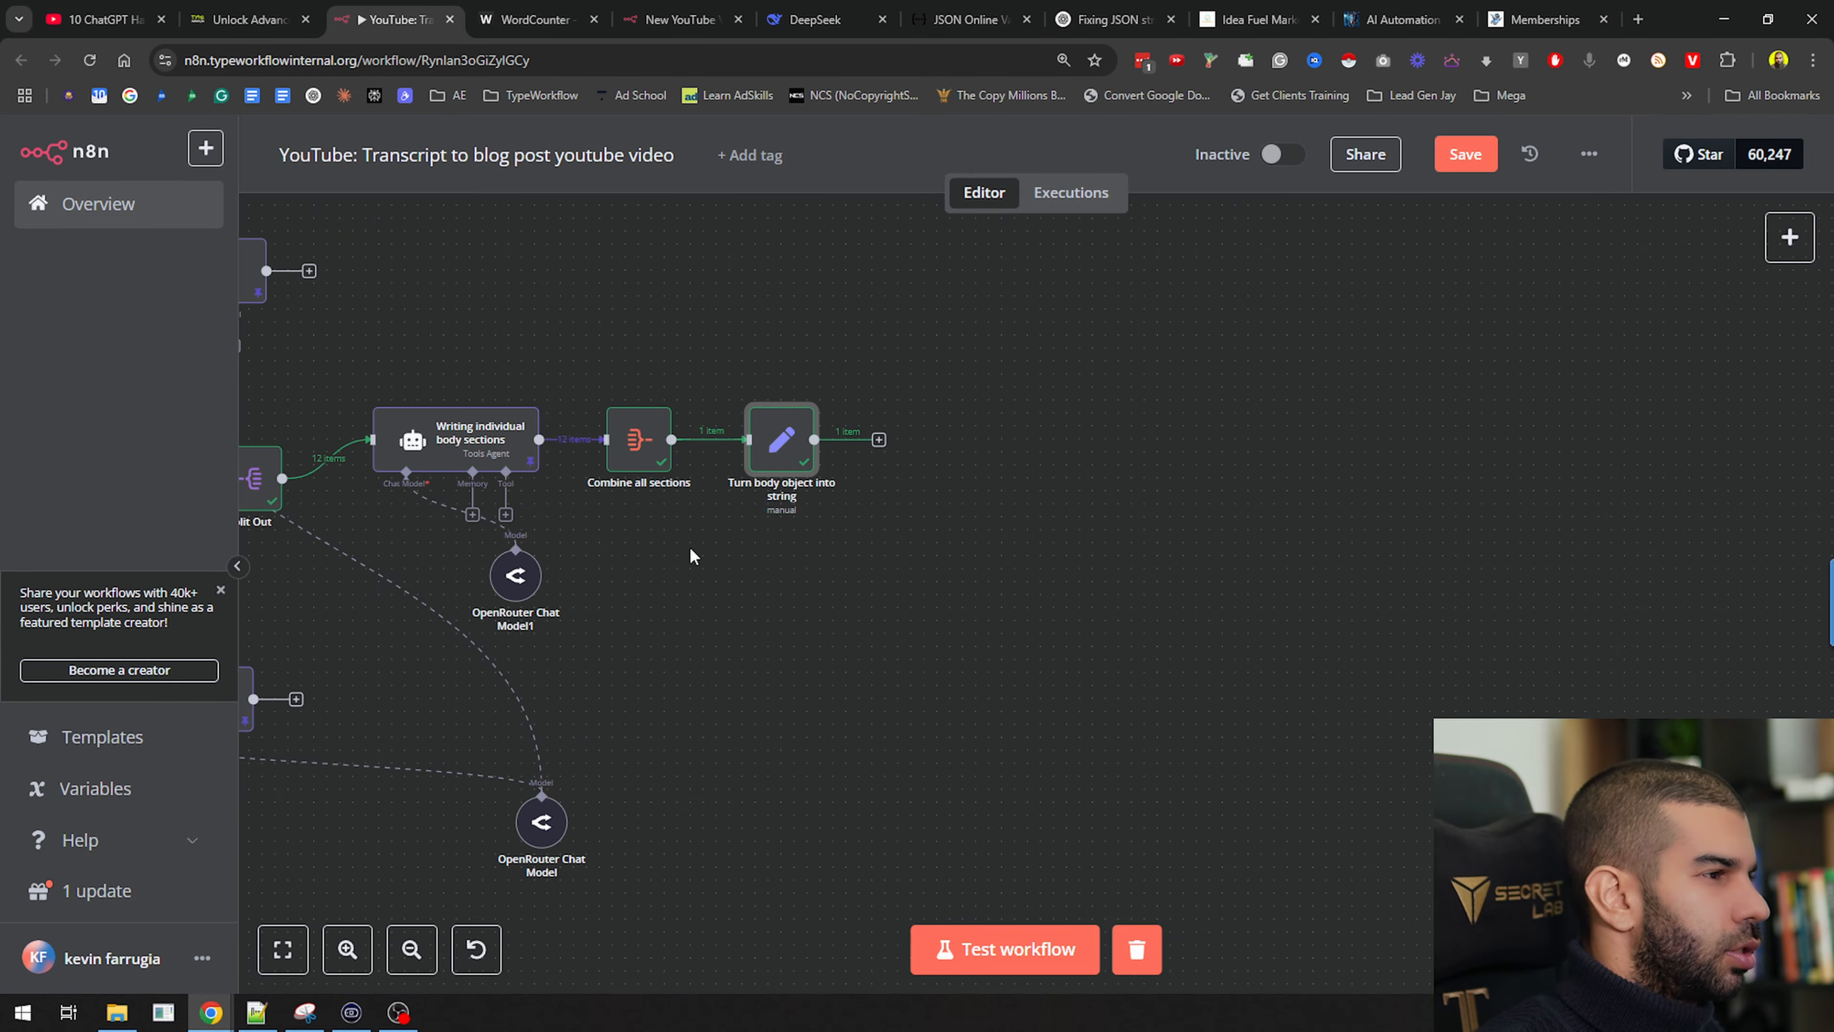
key("ctrl+s")
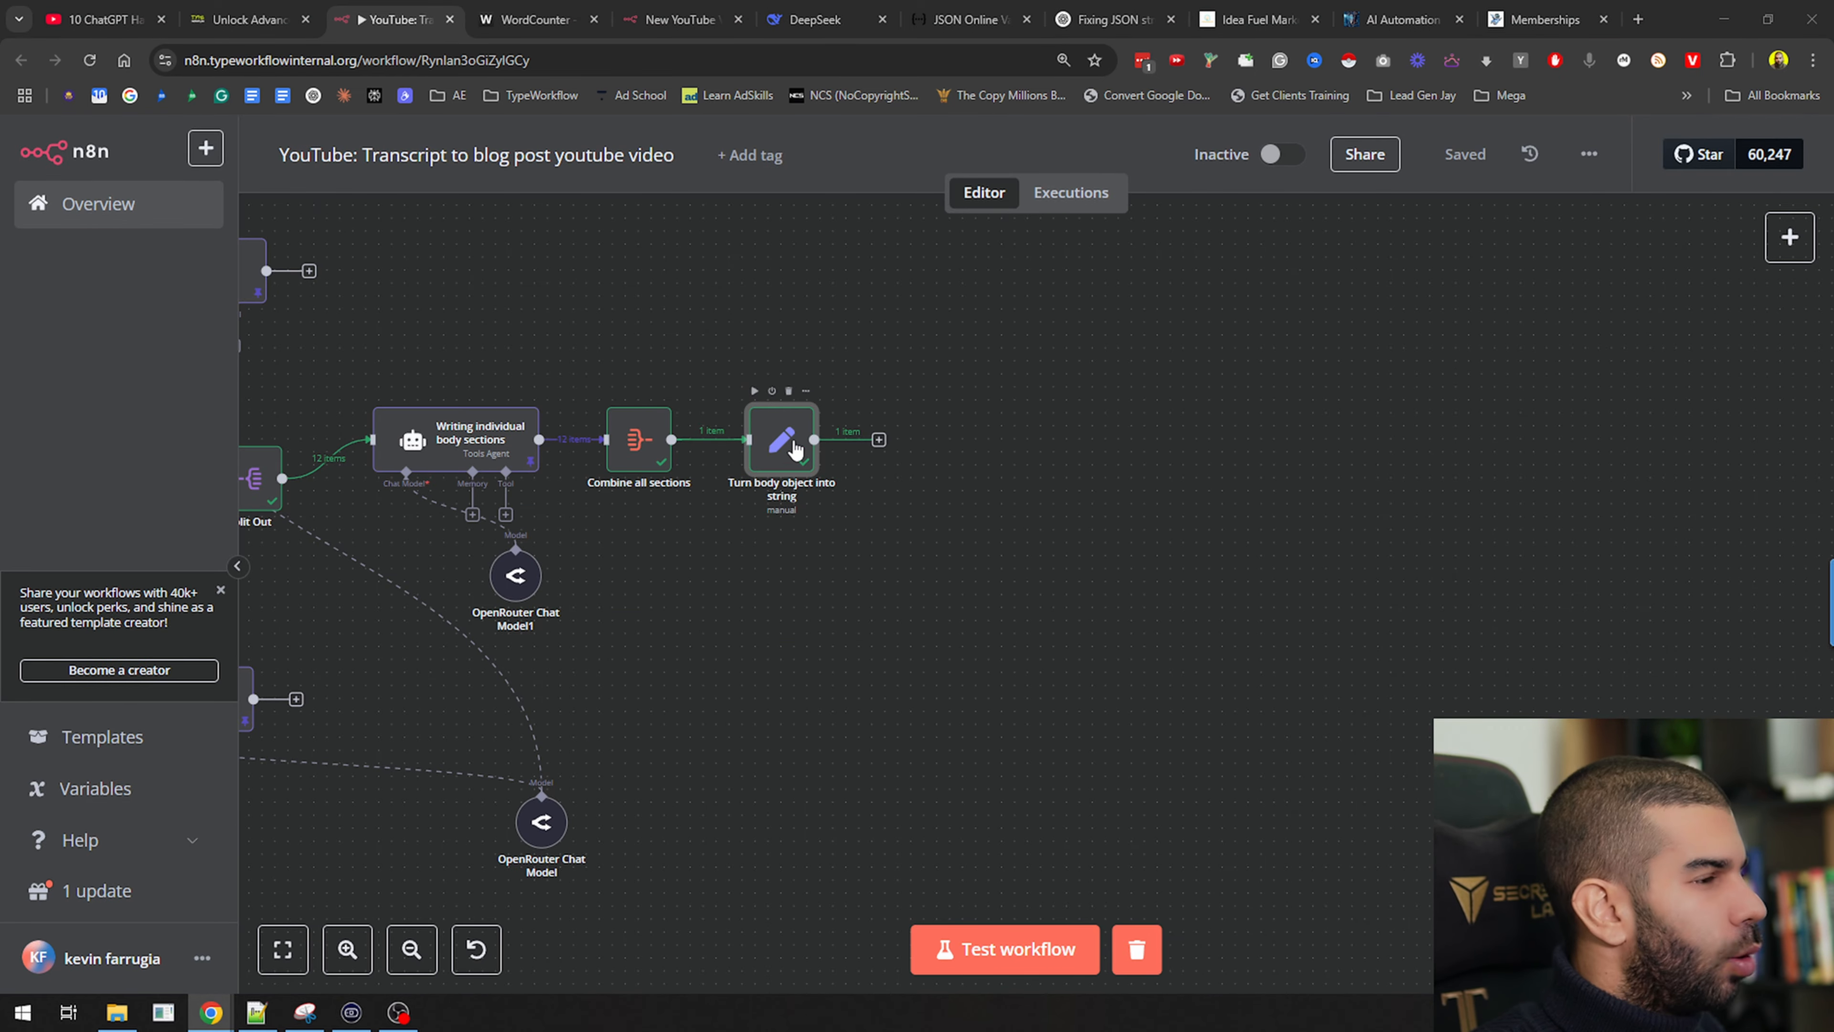
double_click(768, 441)
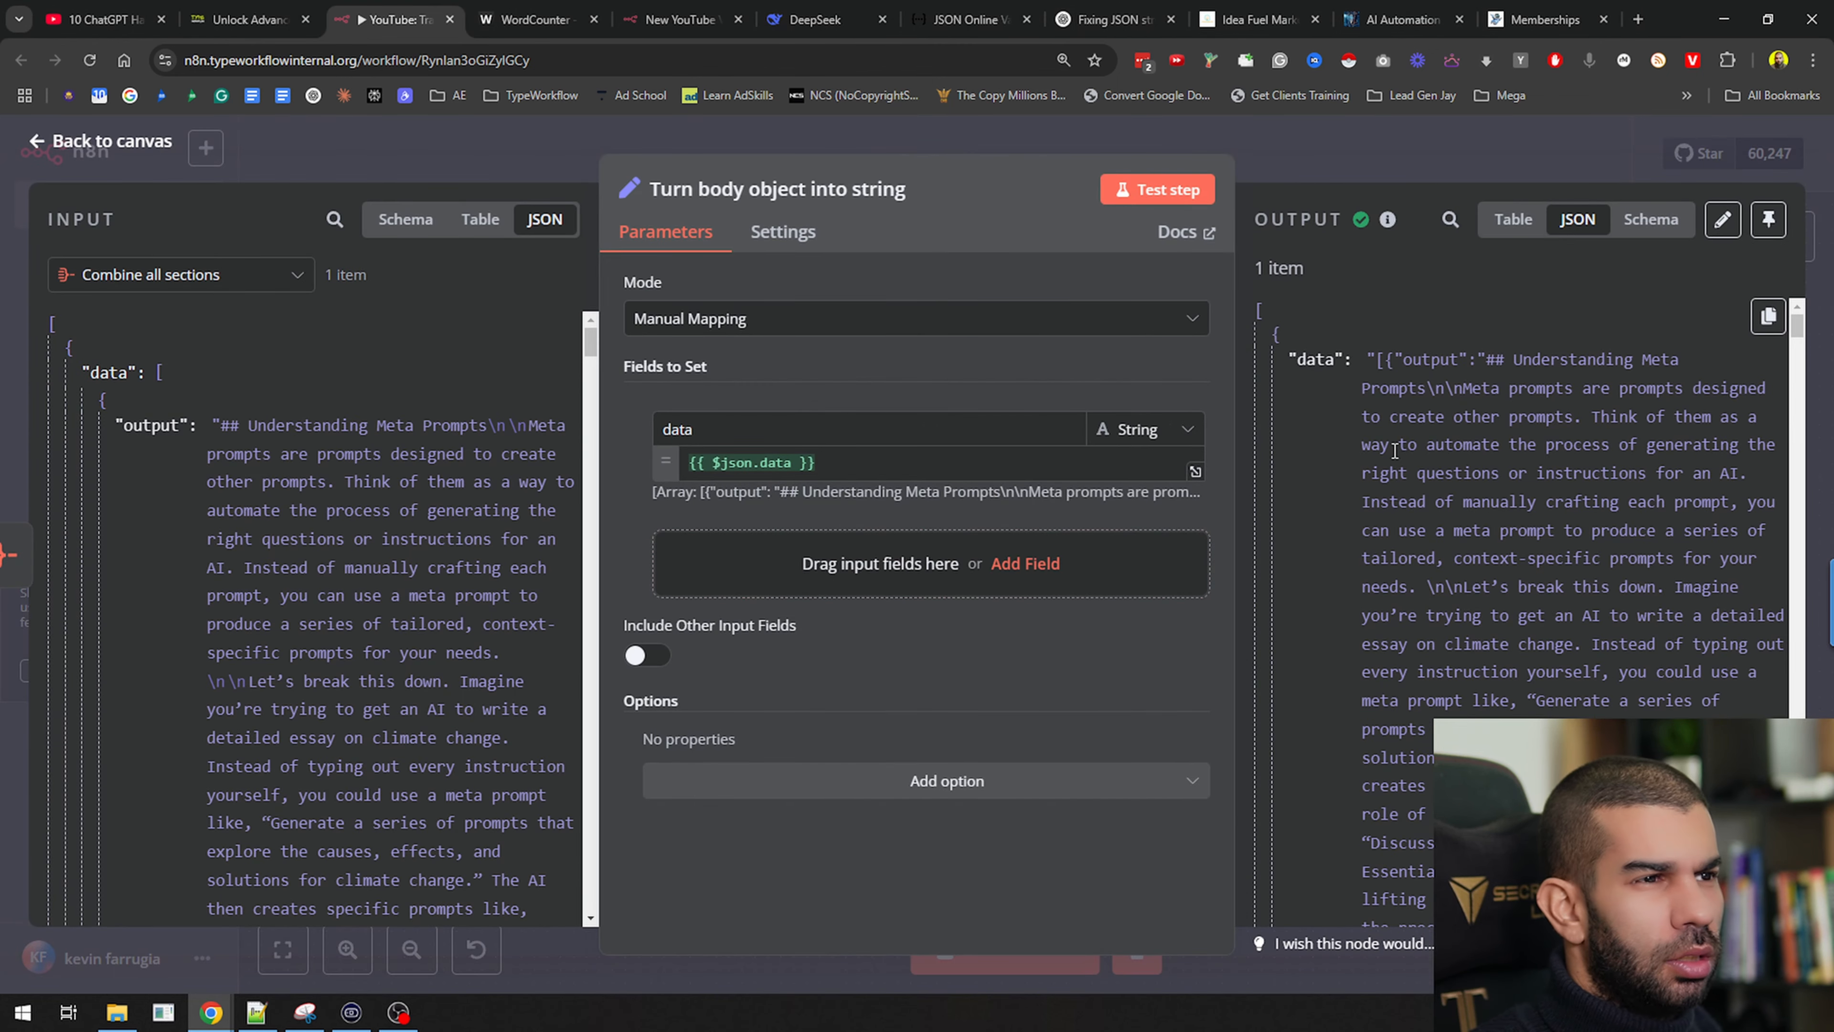
left_click_drag(1485, 356, 1371, 357)
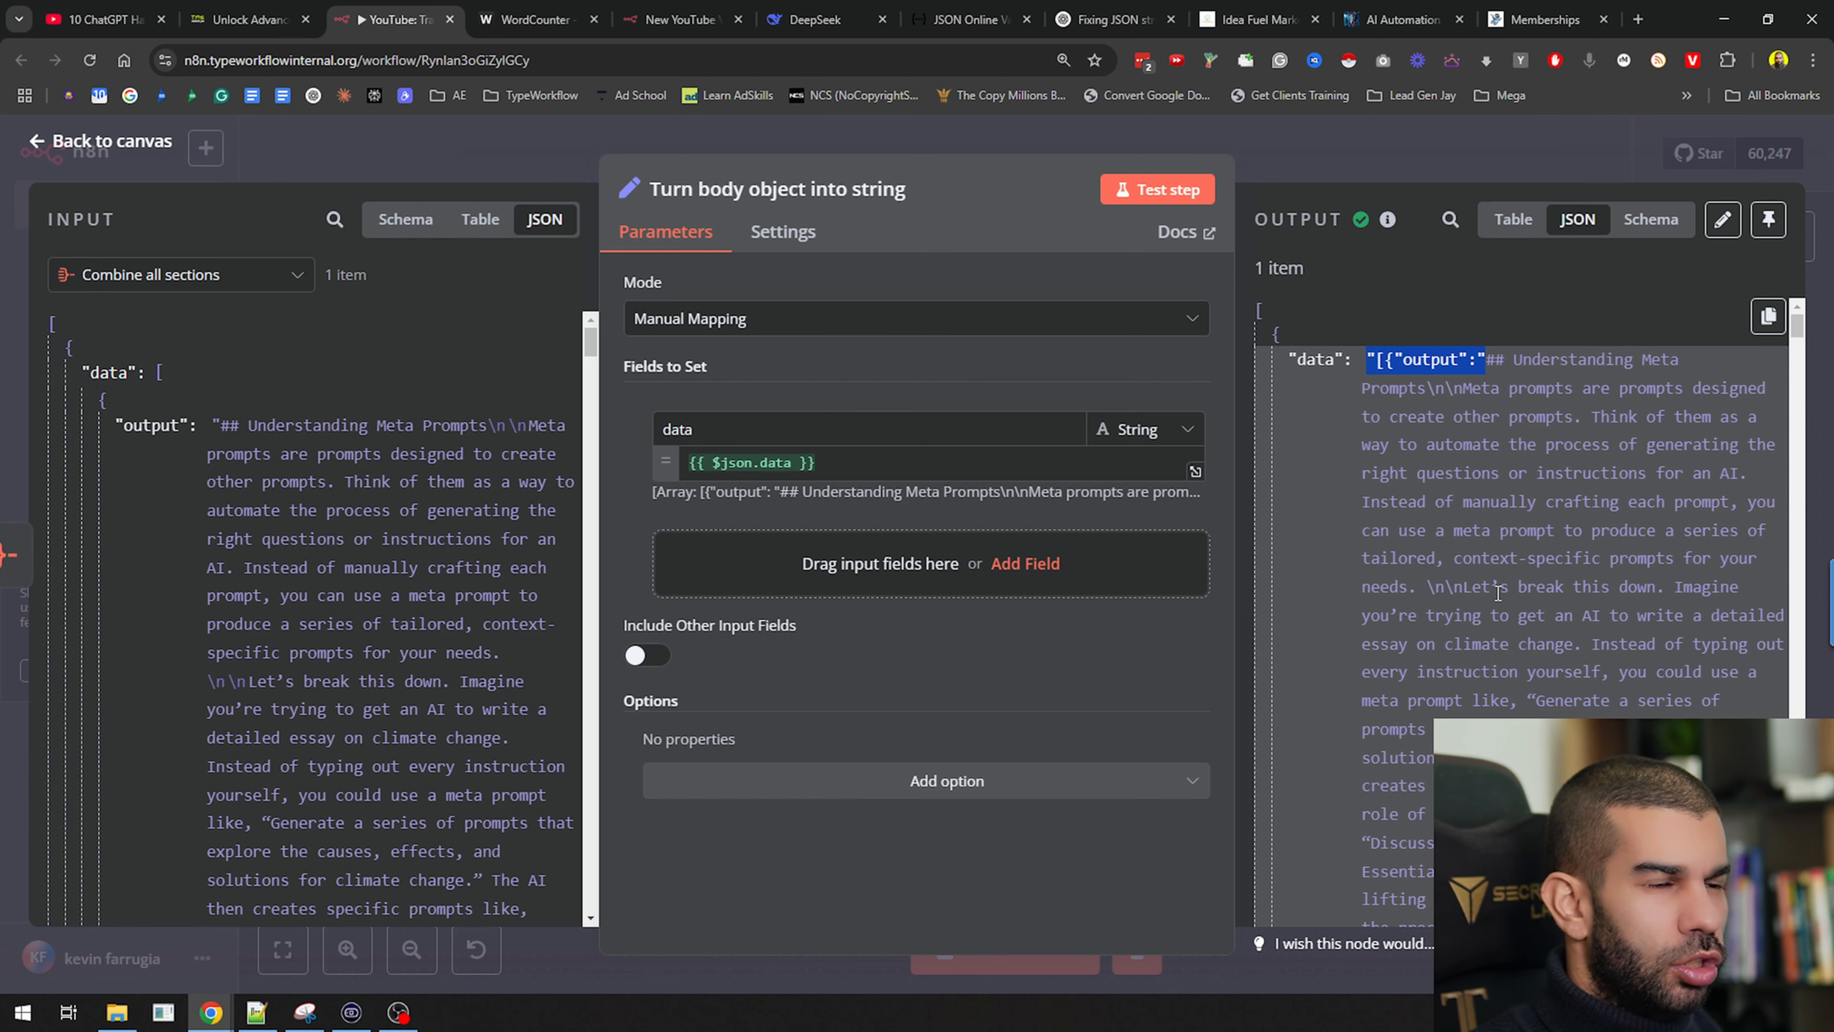
left_click(1372, 165)
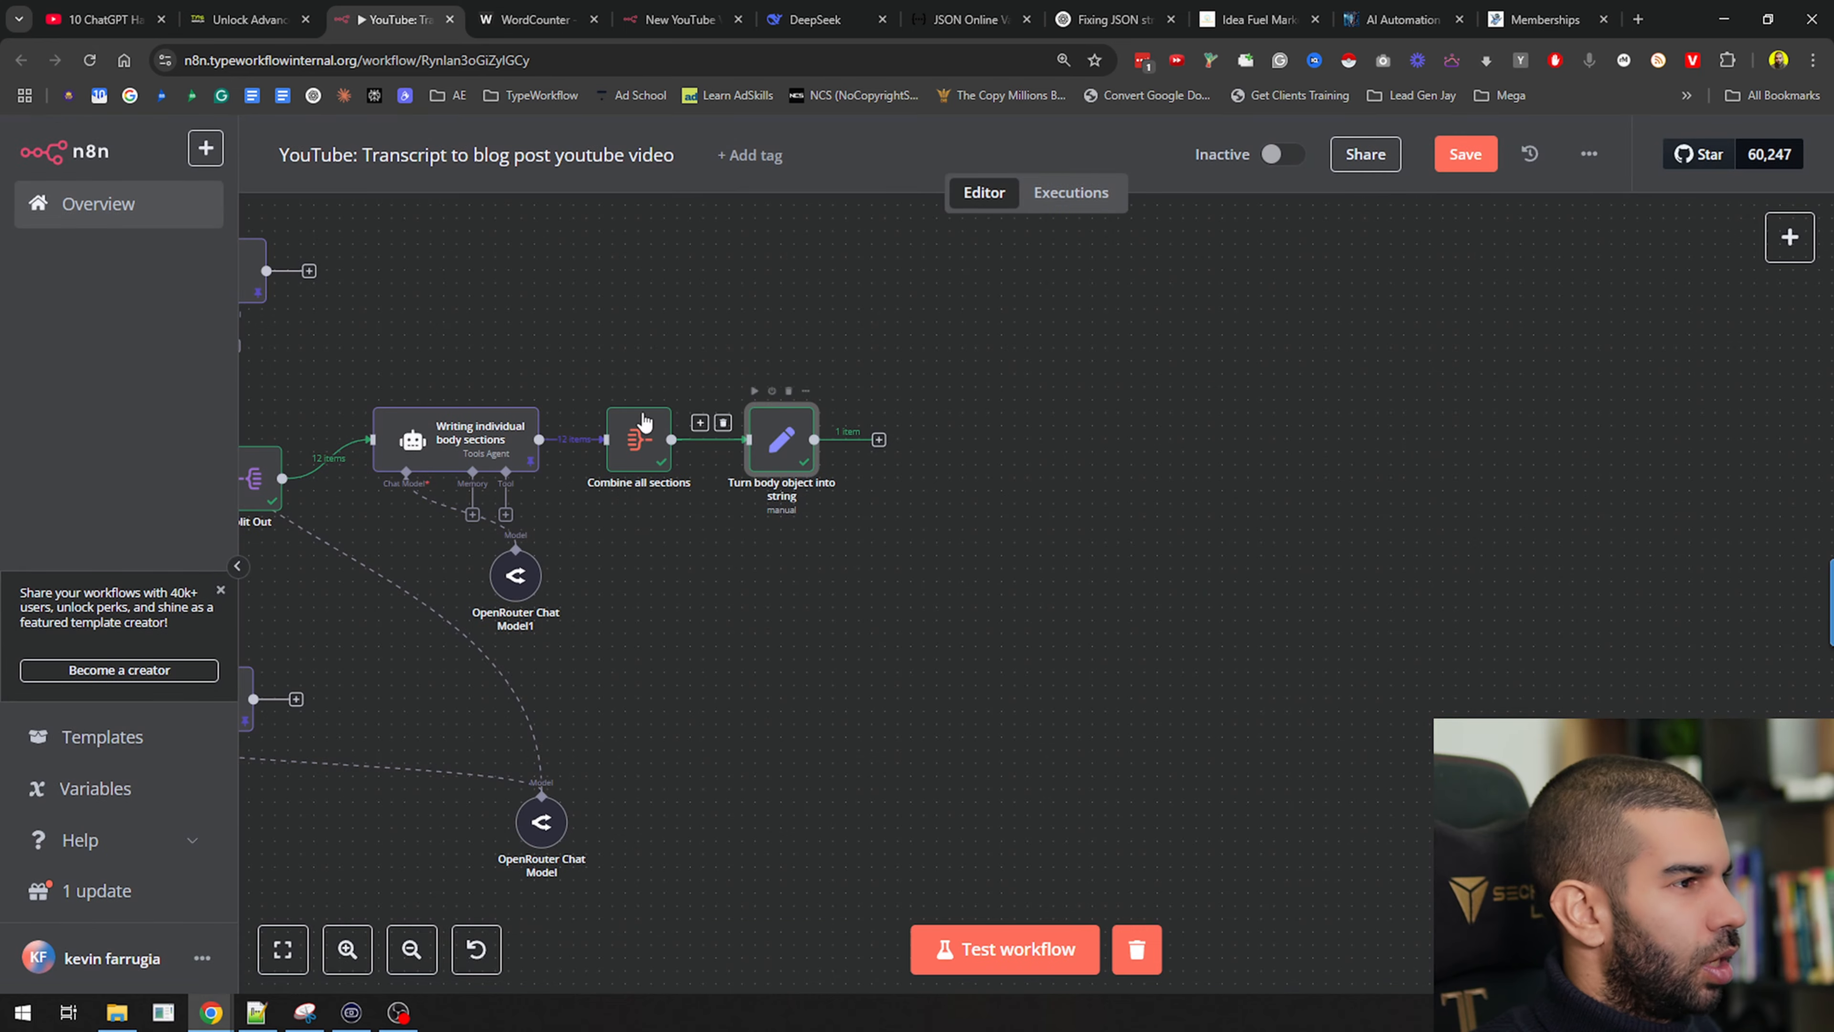
left_click_drag(639, 623, 1003, 729)
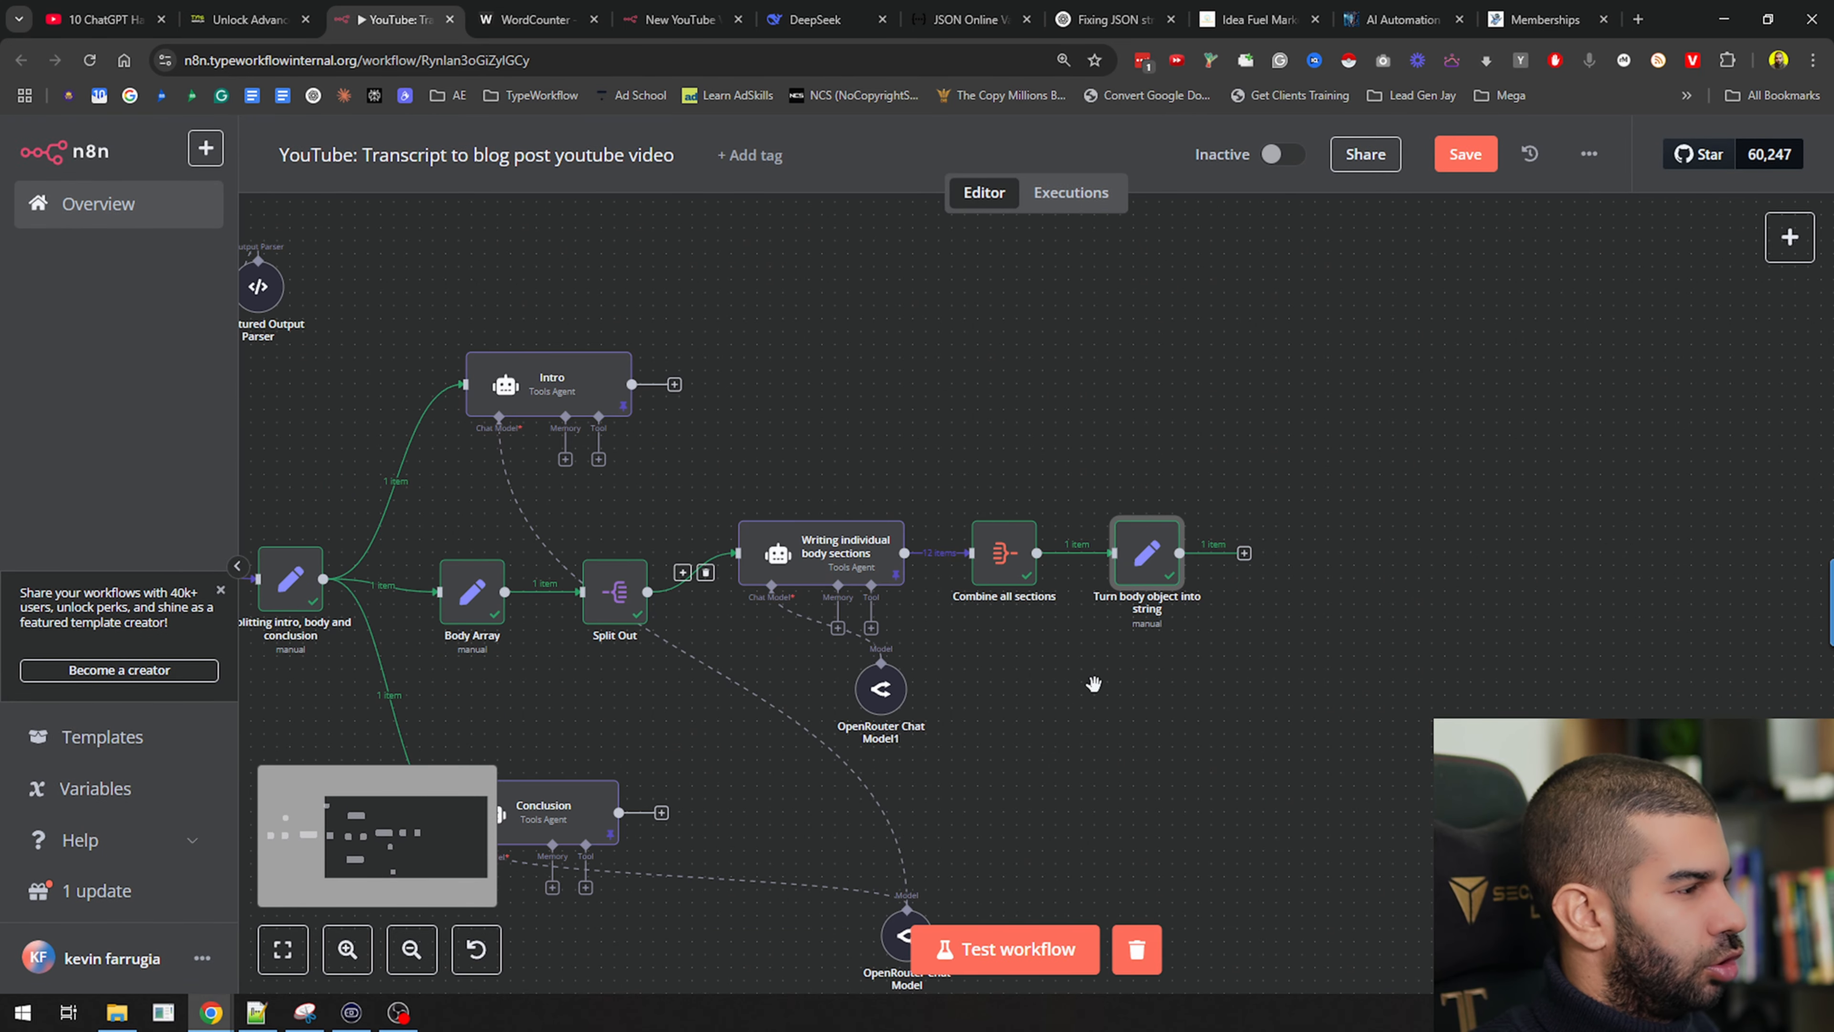
left_click_drag(1100, 647, 1063, 492)
left_click_drag(1290, 528, 1071, 556)
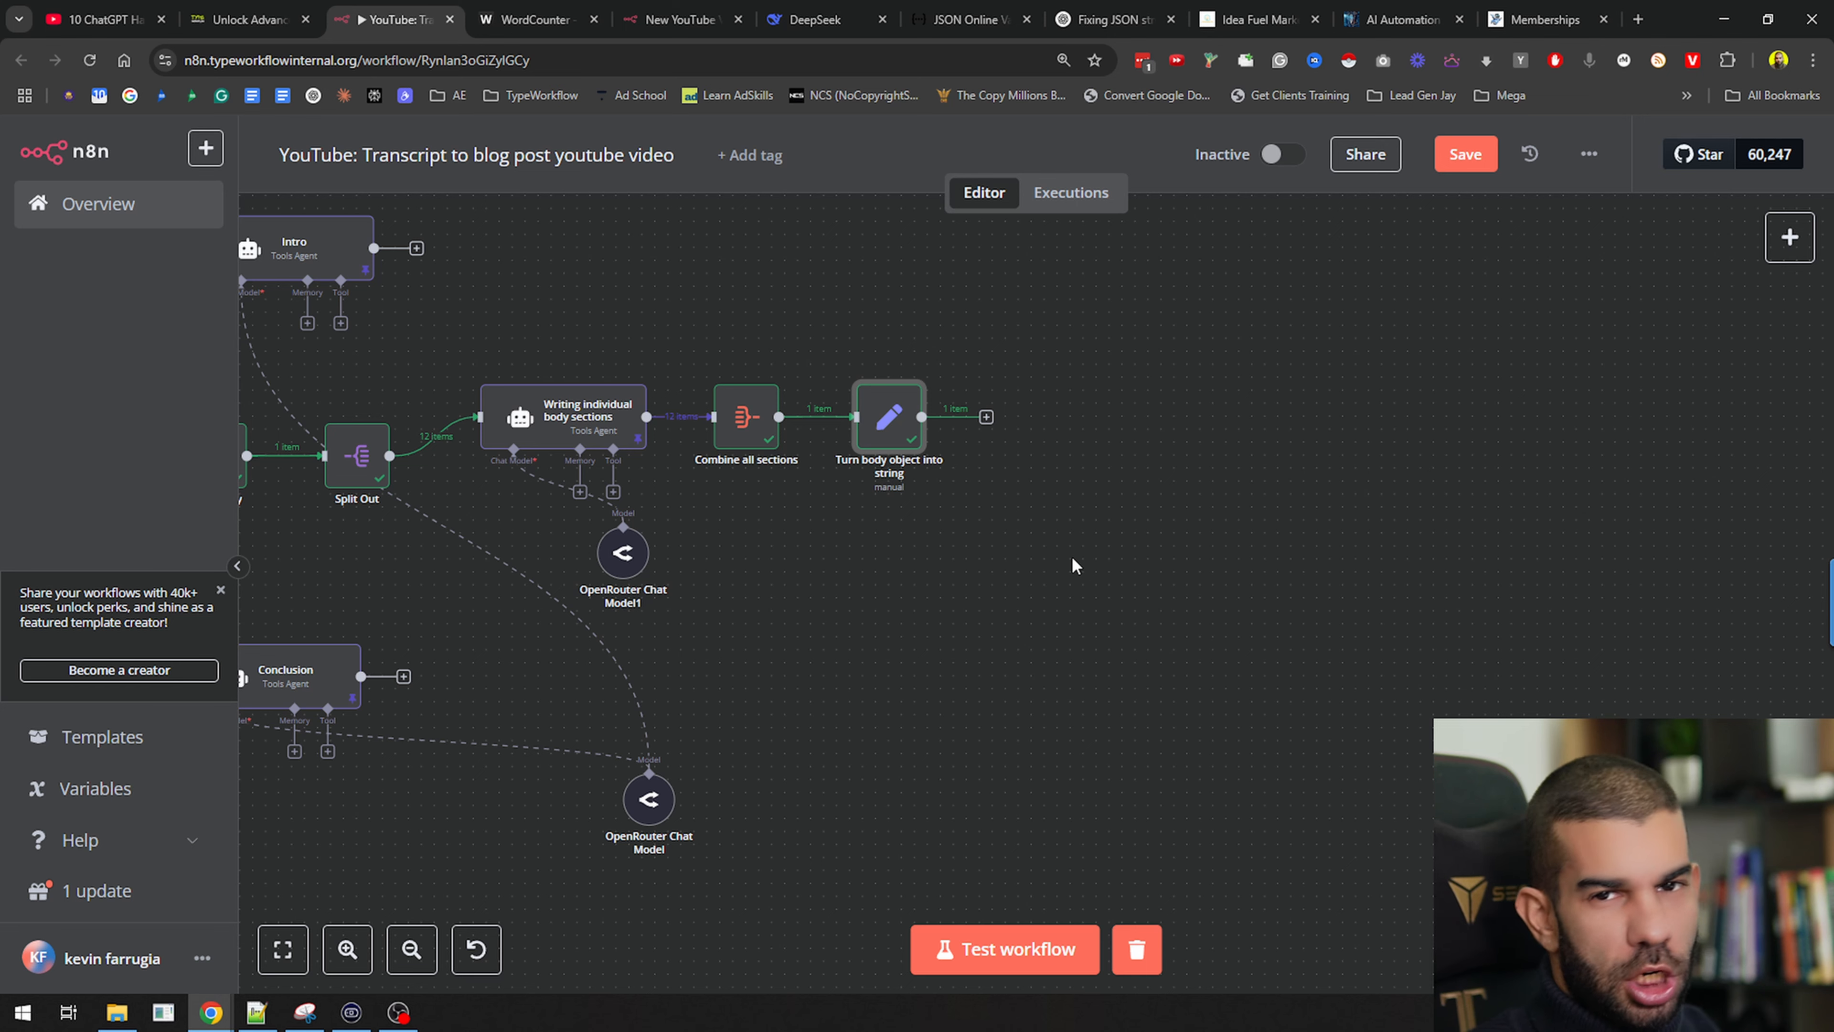
key("ctrl+s")
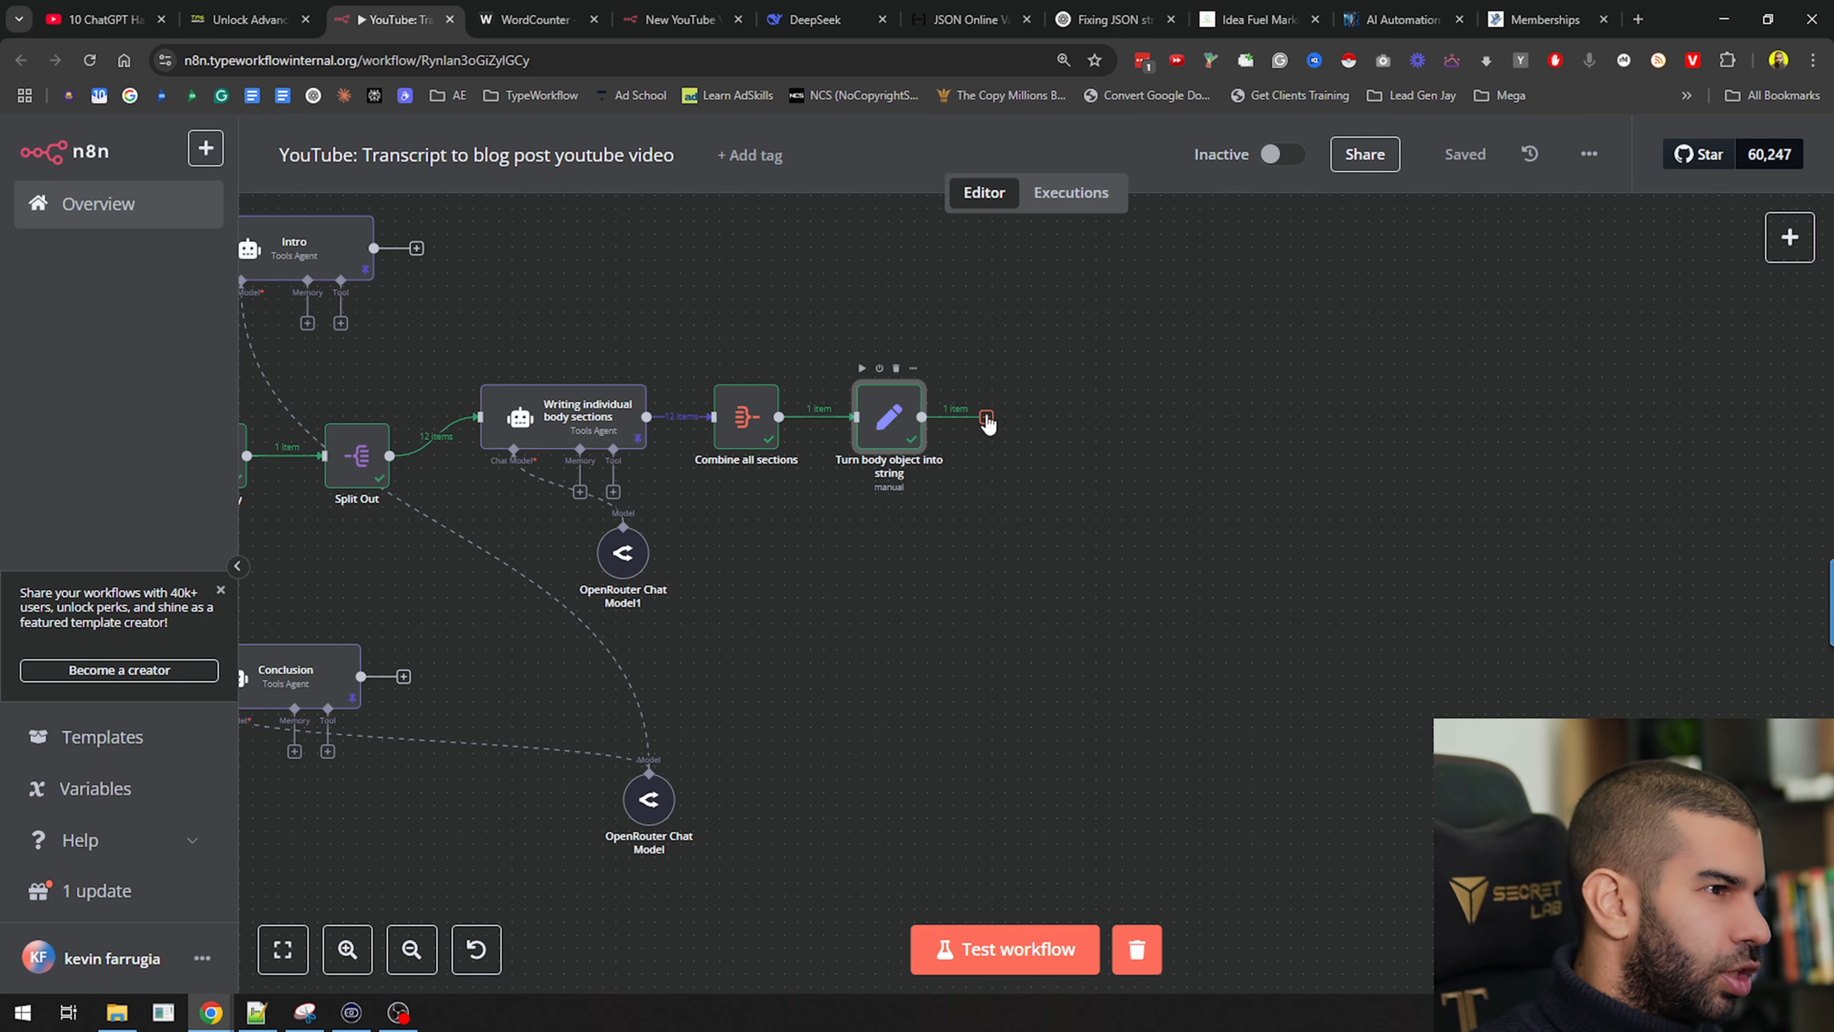
left_click_drag(930, 653, 1501, 349)
Duplicate the body-sections agent and connect 'Turn body object into string' to the copy
left_click(938, 342)
key("ctrl+c")
key("ctrl+v")
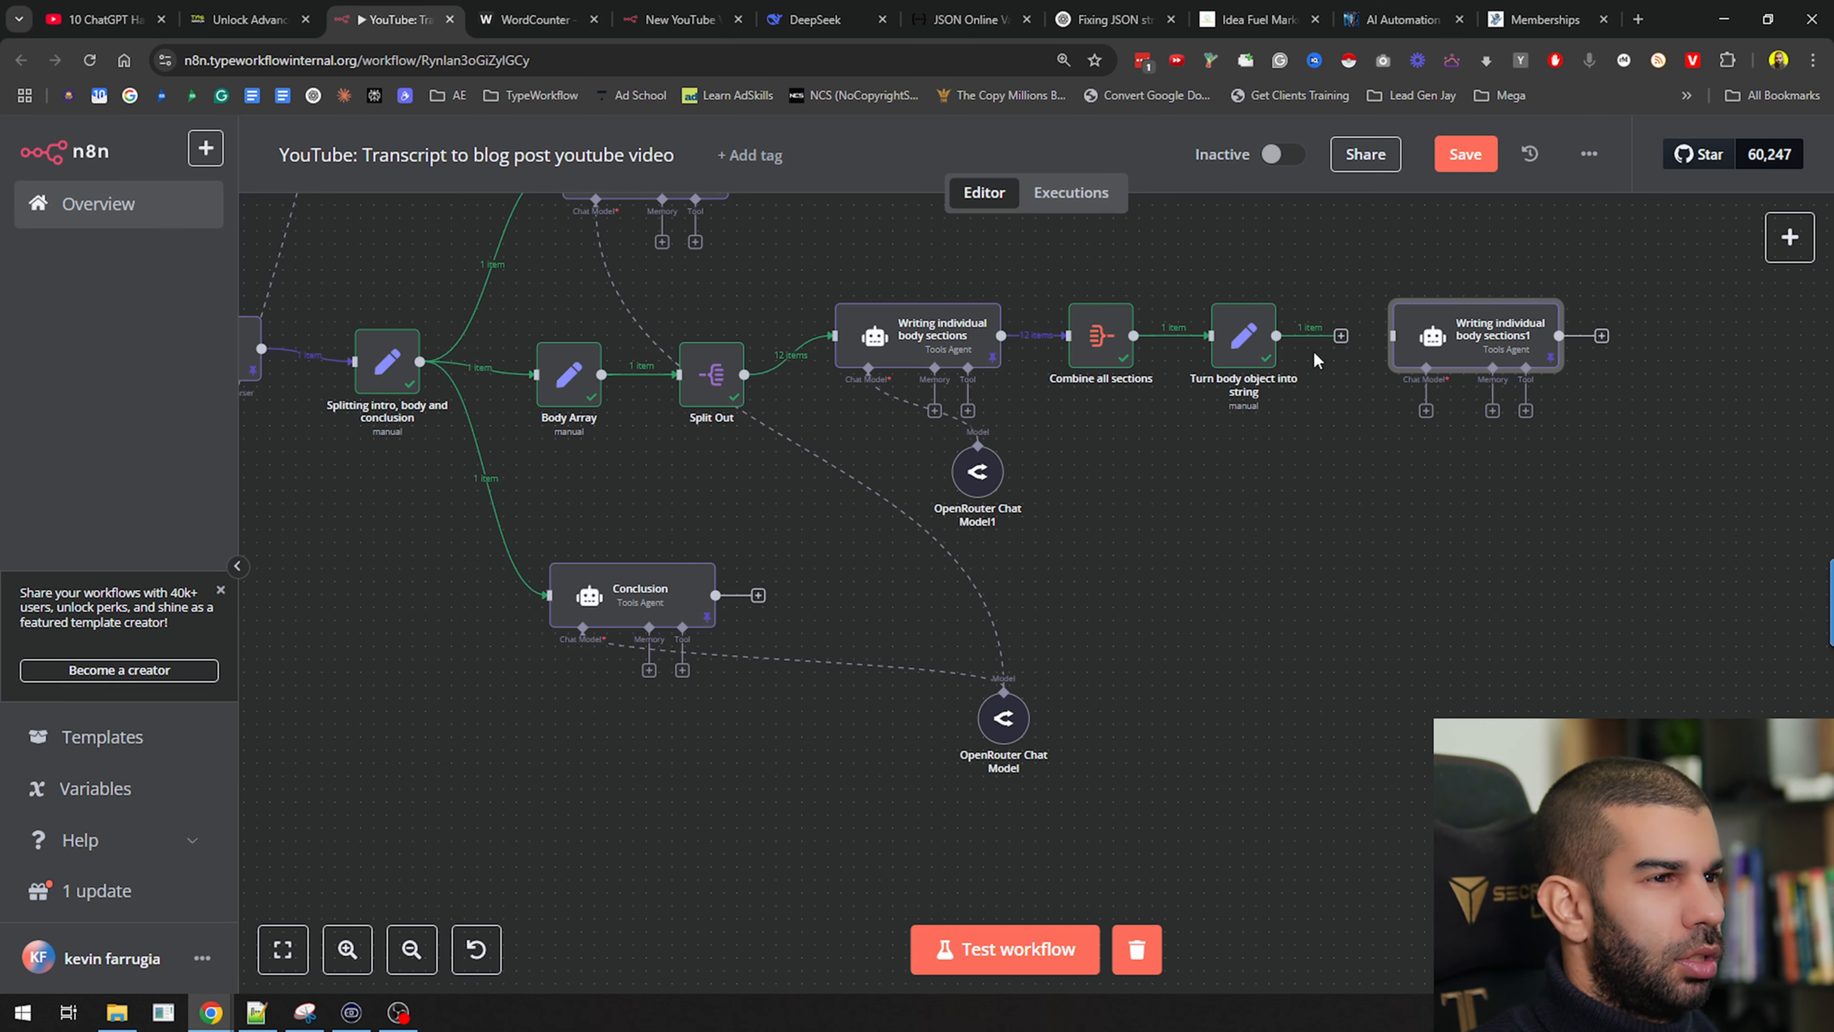
left_click_drag(1341, 345, 1409, 339)
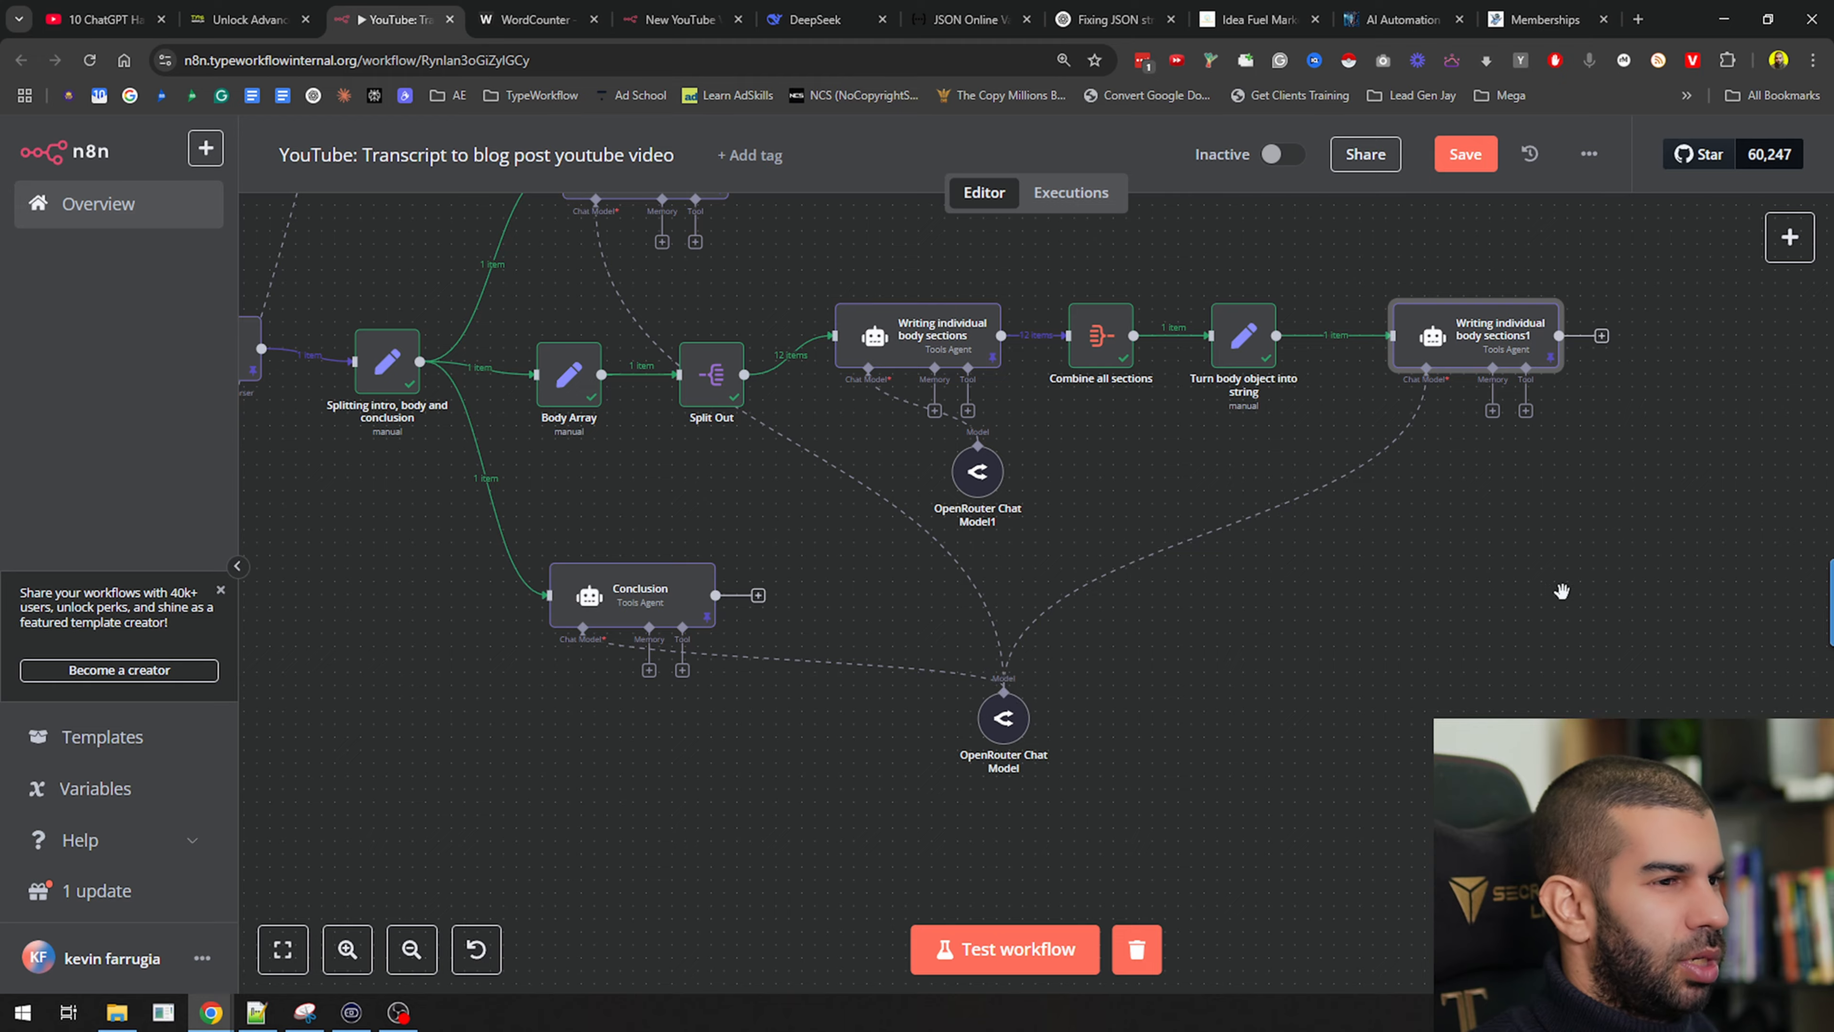
left_click_drag(1562, 582, 1059, 645)
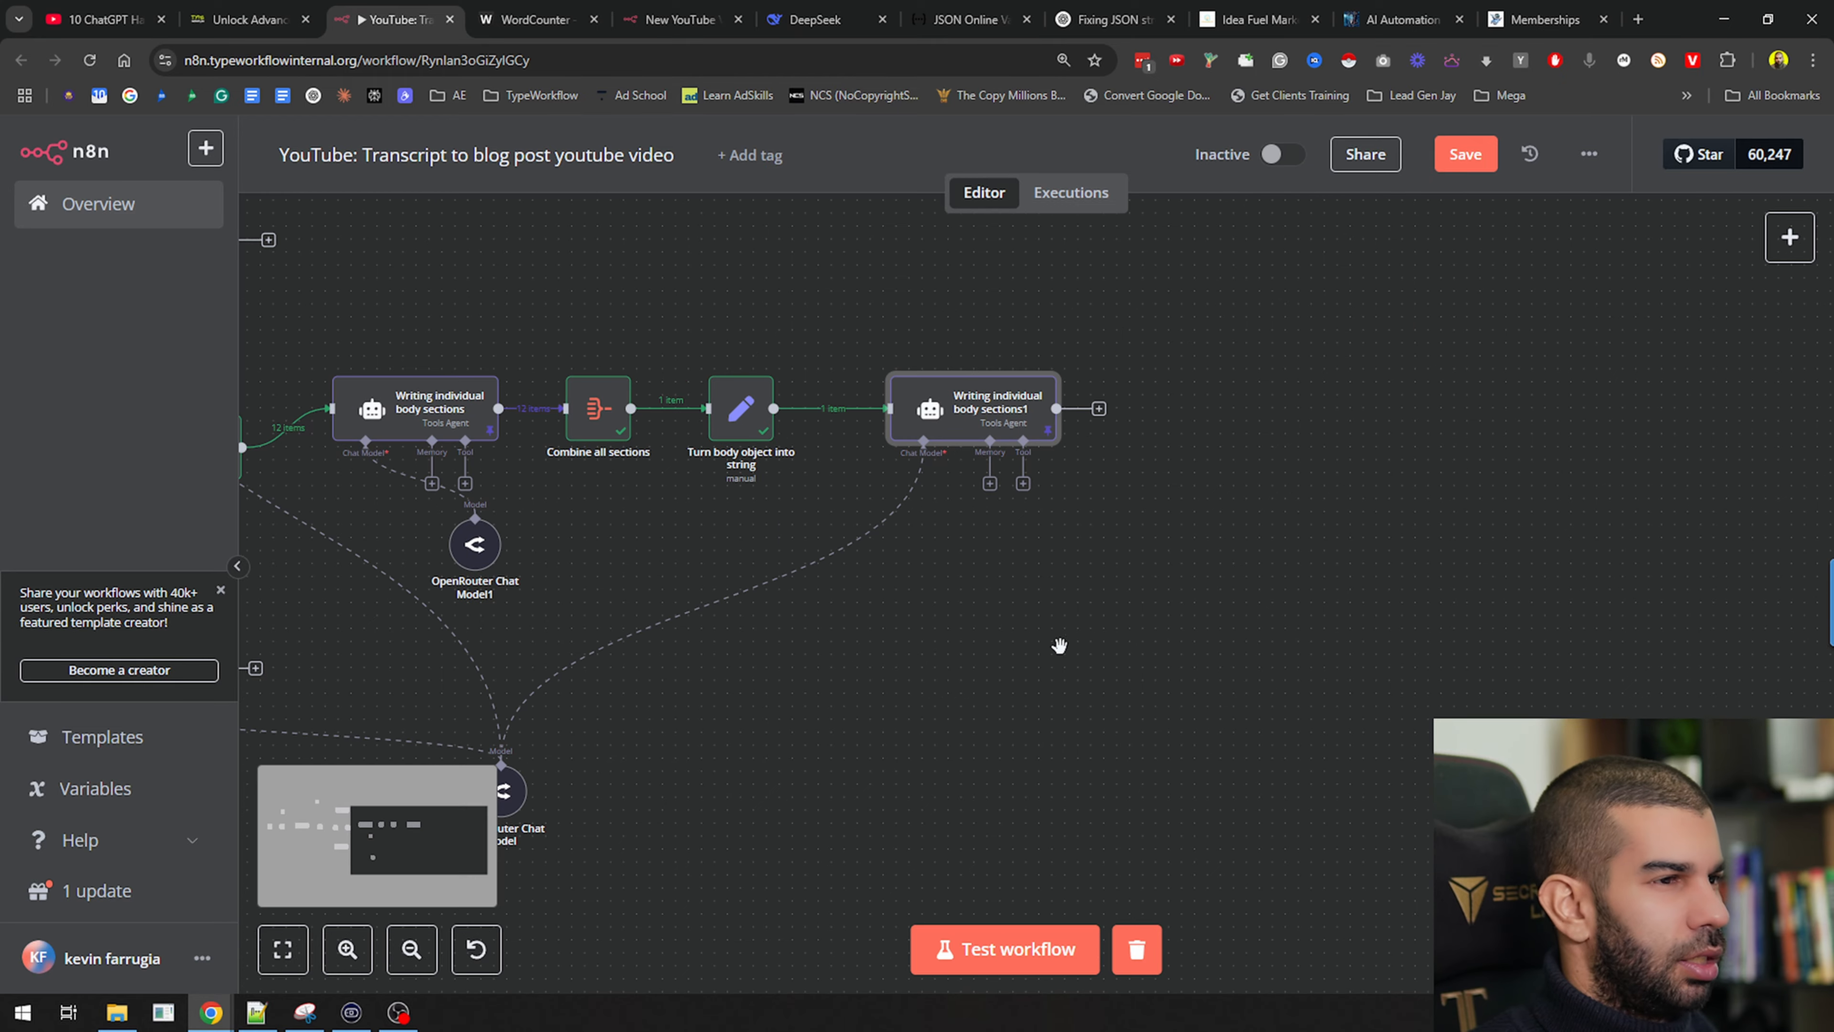
double_click(969, 412)
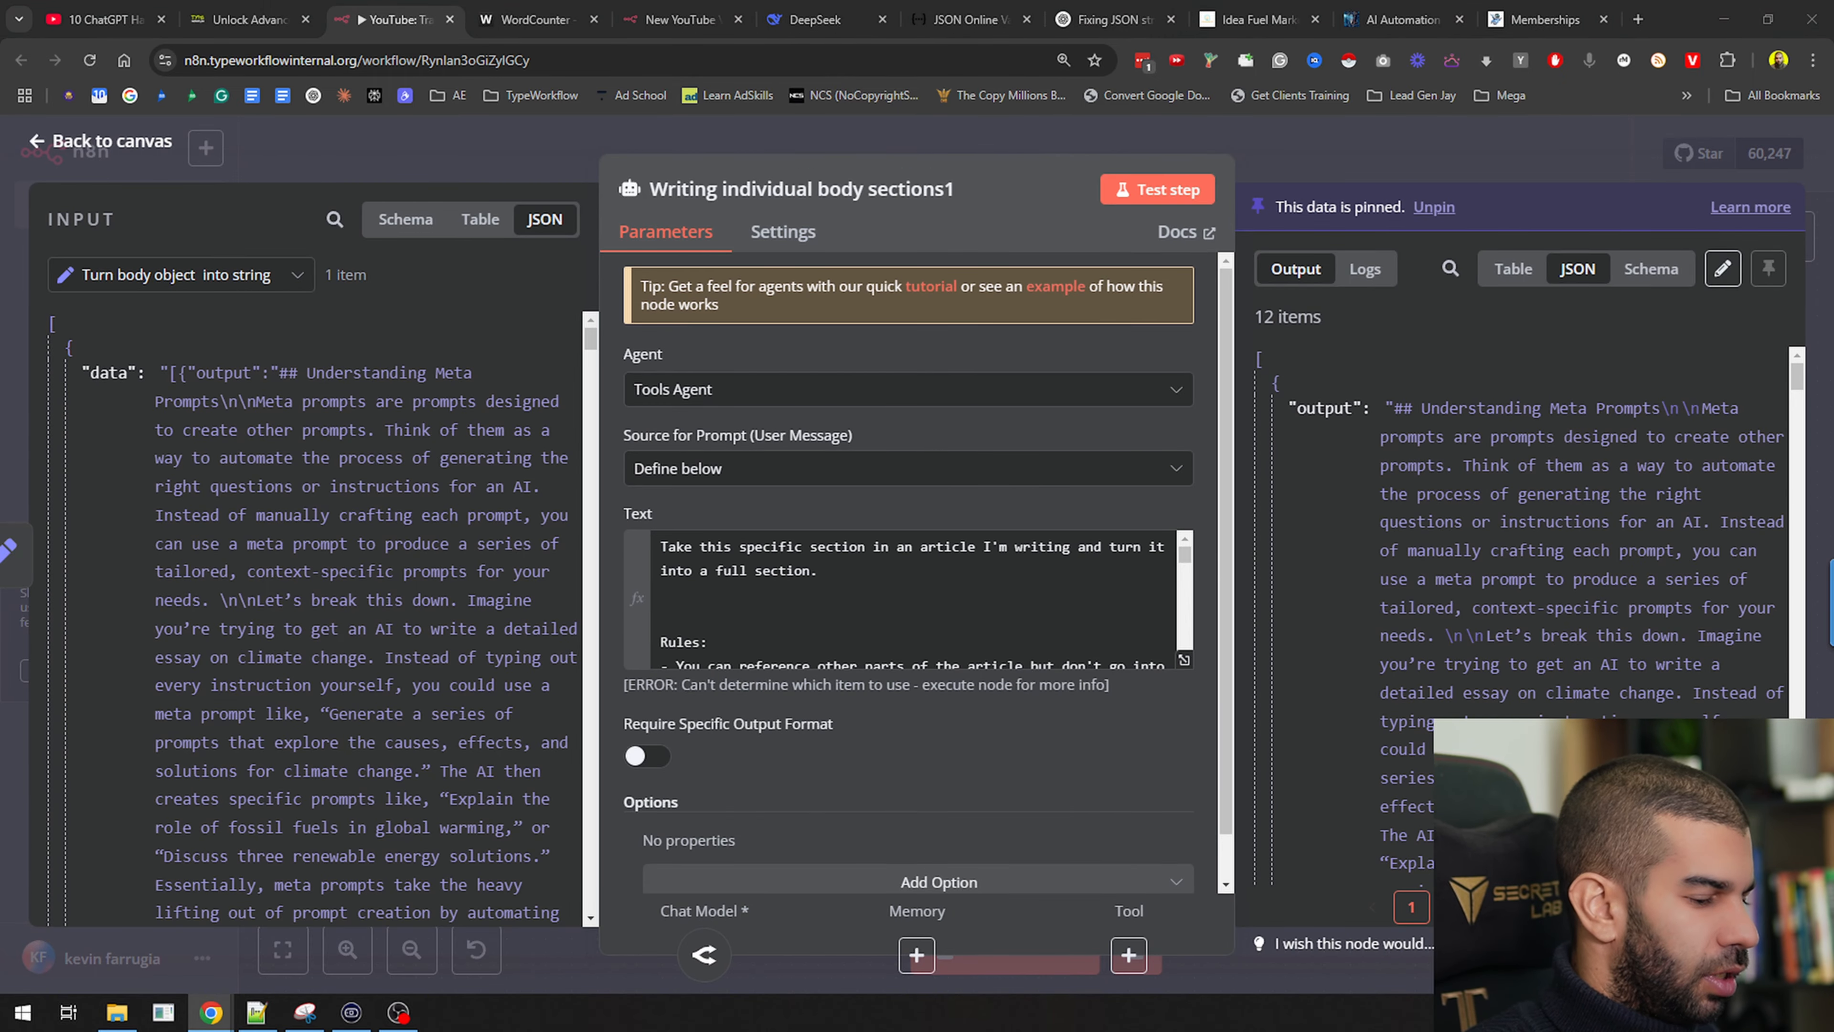
Replace the copy's prompt with the markdown-conversion prompt and fix the 'contend' typo
left_click(893, 594)
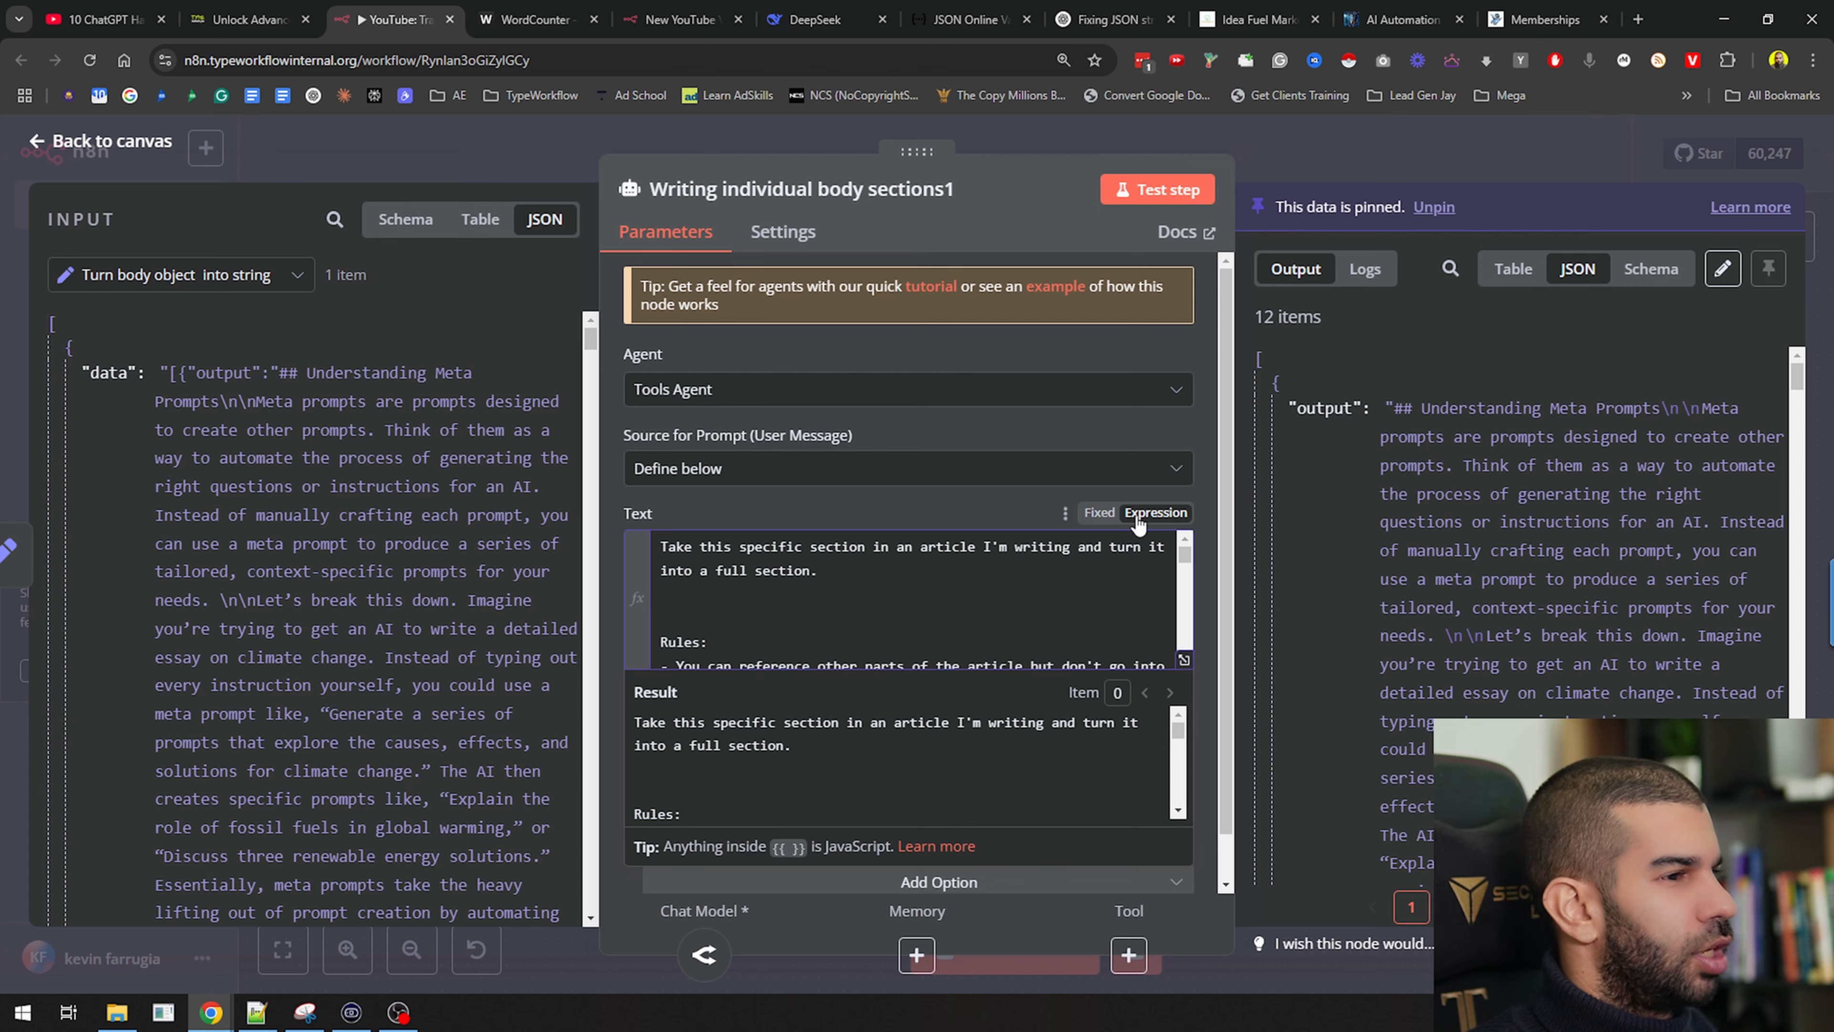
key("ctrl+a")
key("ctrl+v")
left_click(1184, 658)
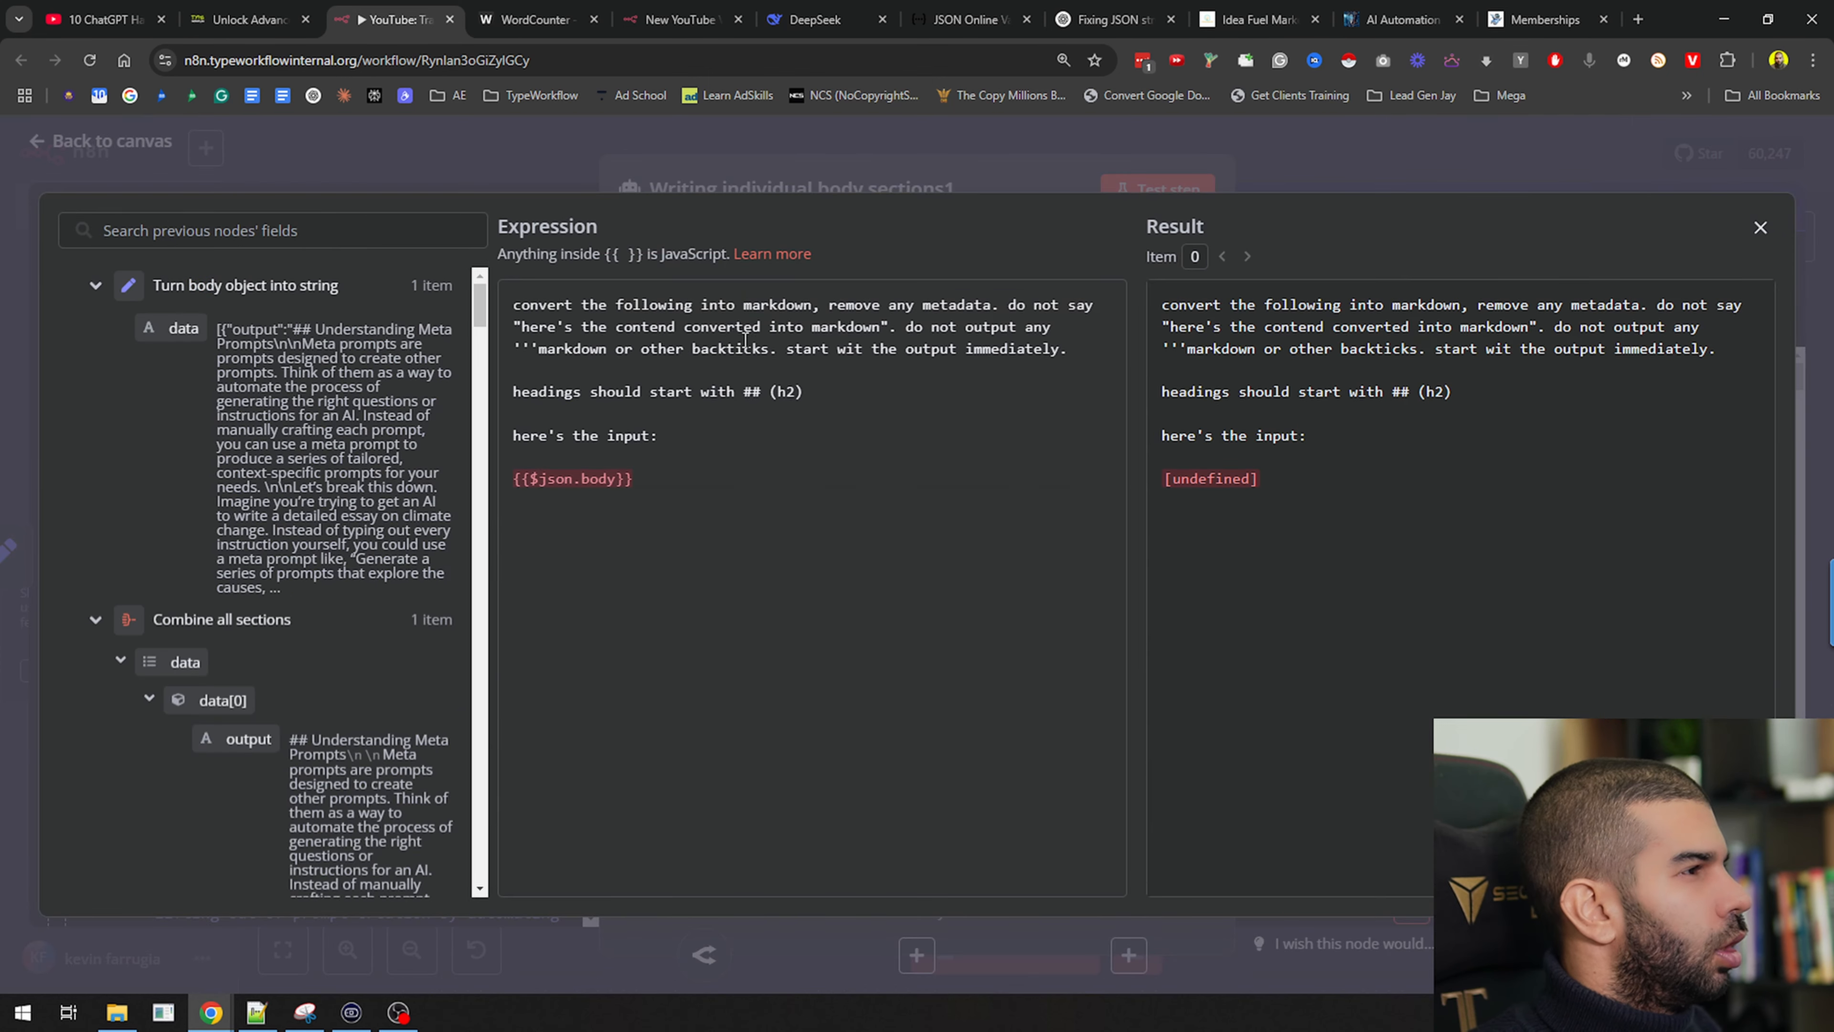
left_click_drag(603, 309, 926, 309)
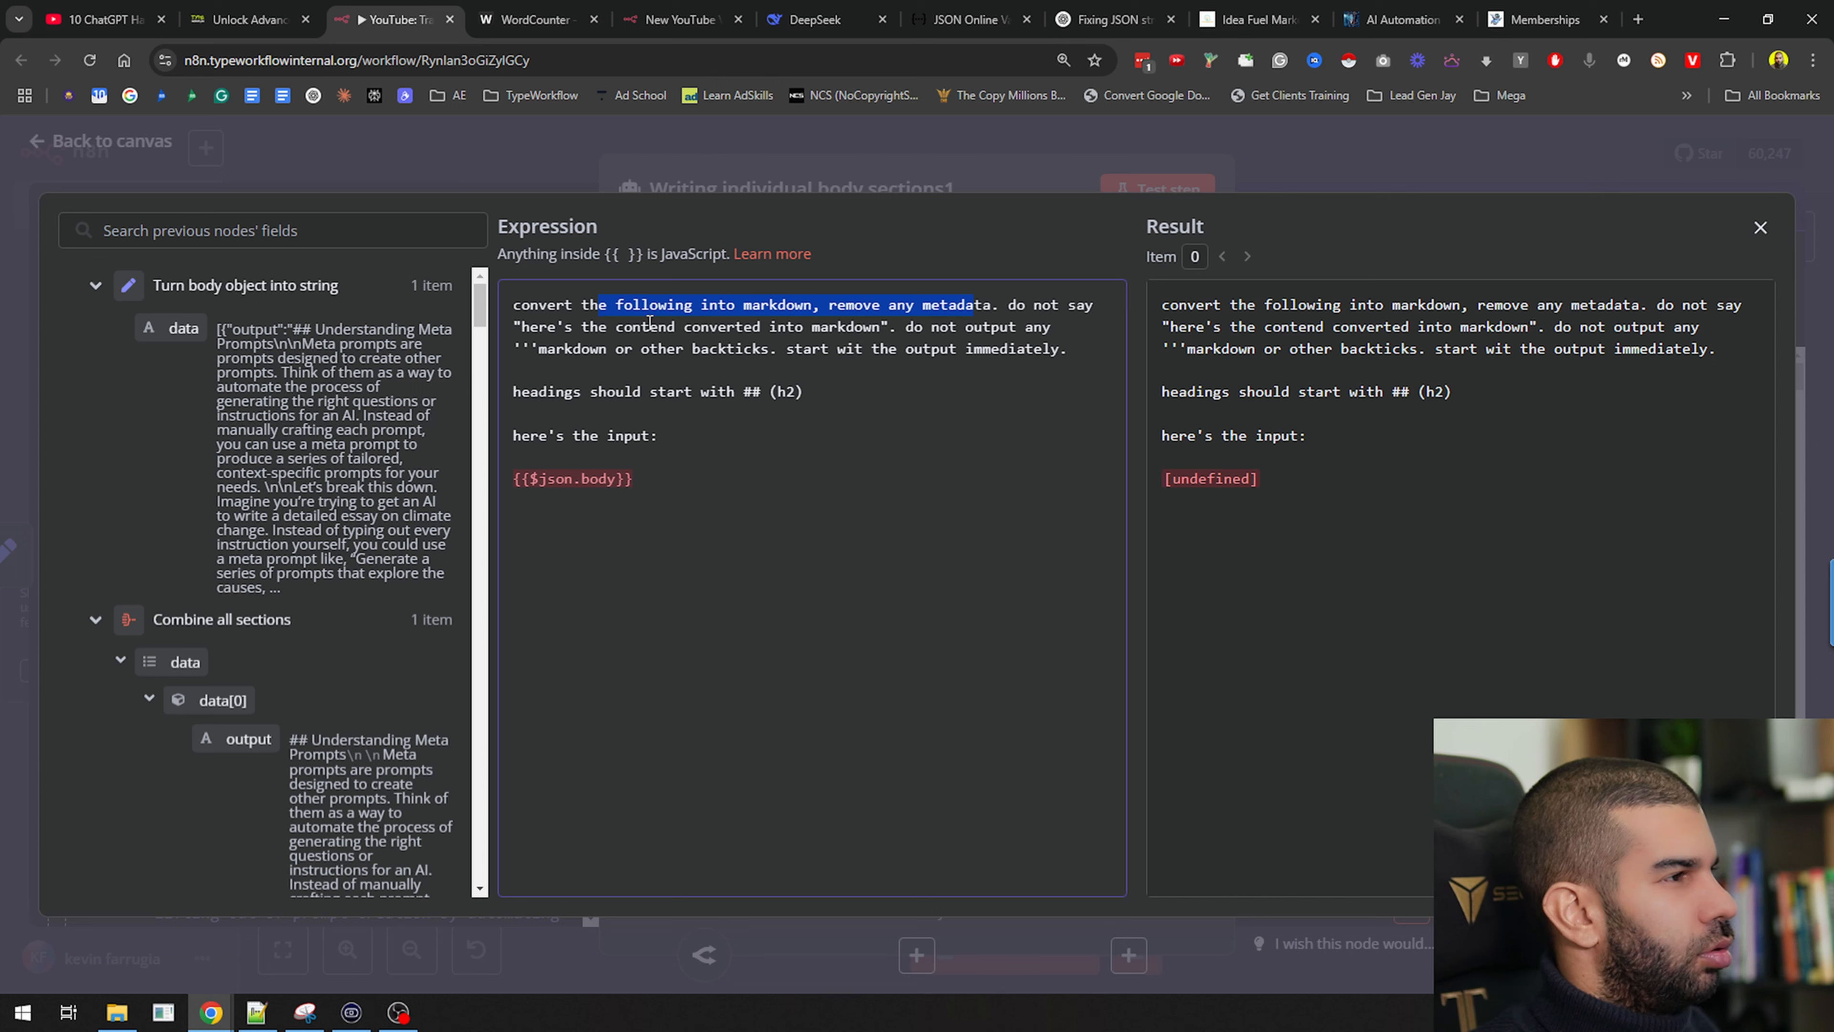
left_click(666, 326)
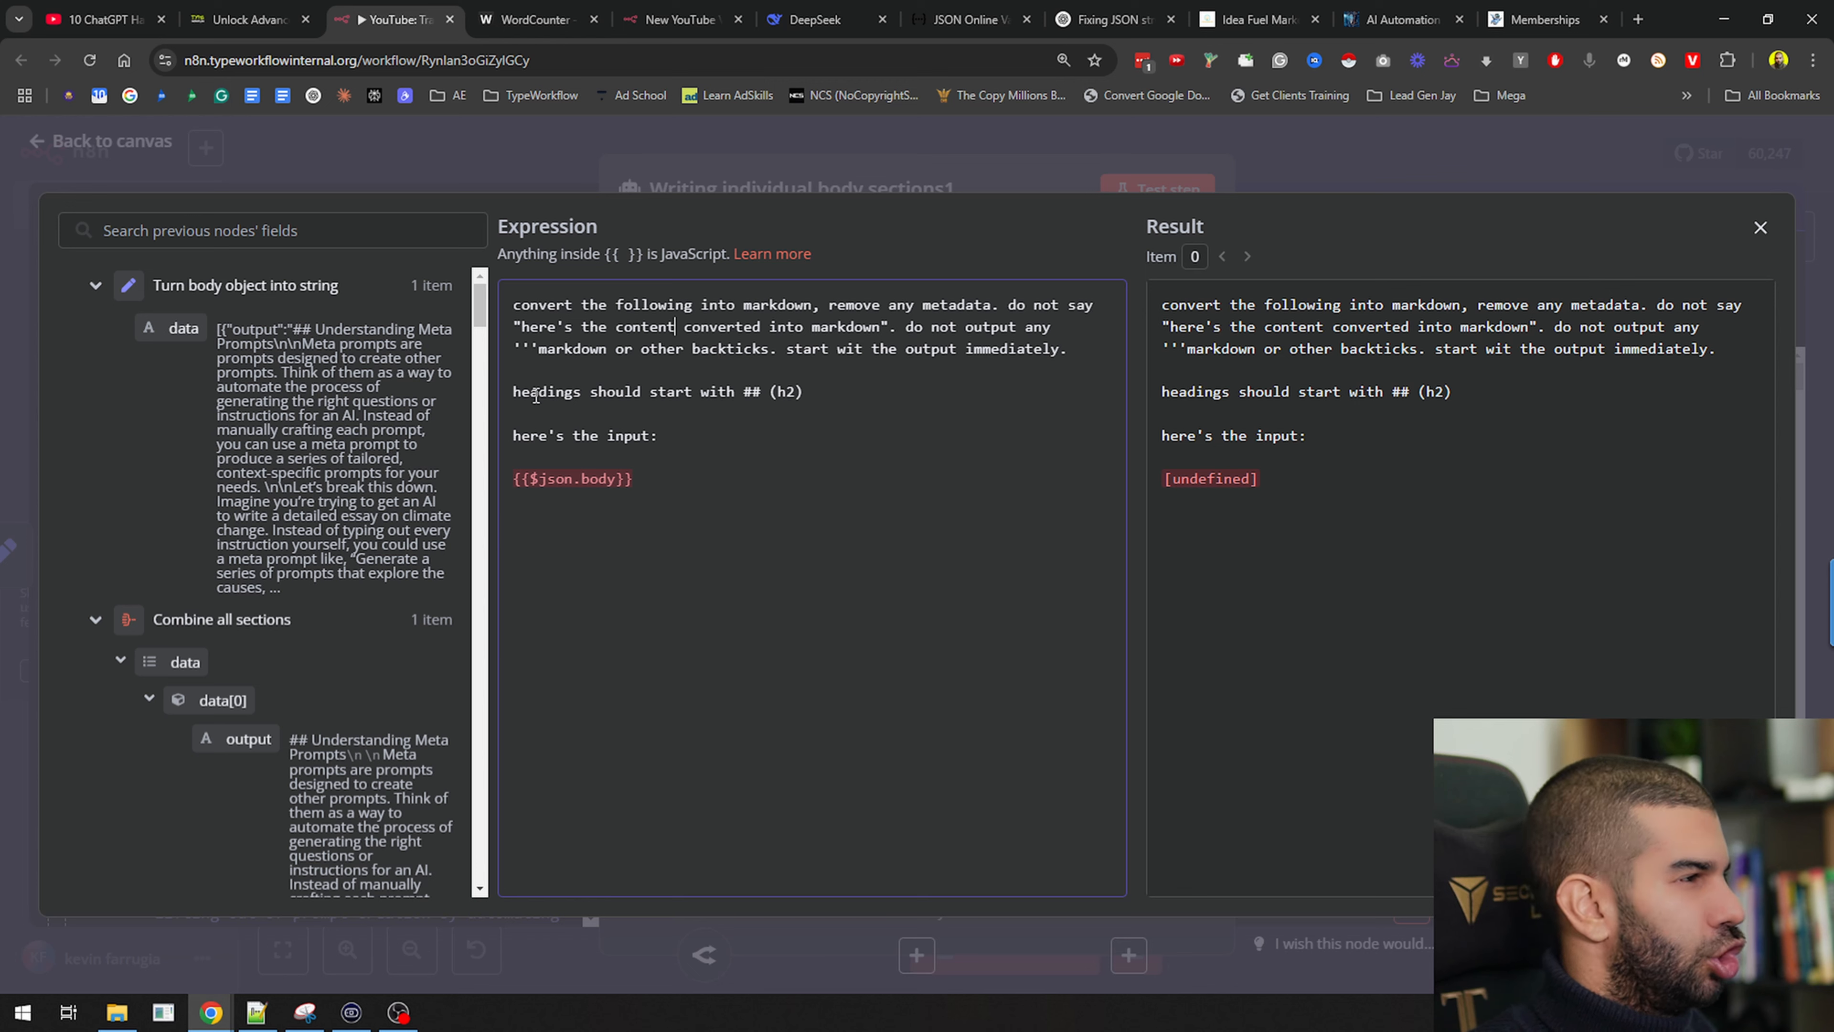
left_click_drag(556, 393, 726, 390)
Replace the old body reference in the prompt with the previous node's data field
left_click(690, 472)
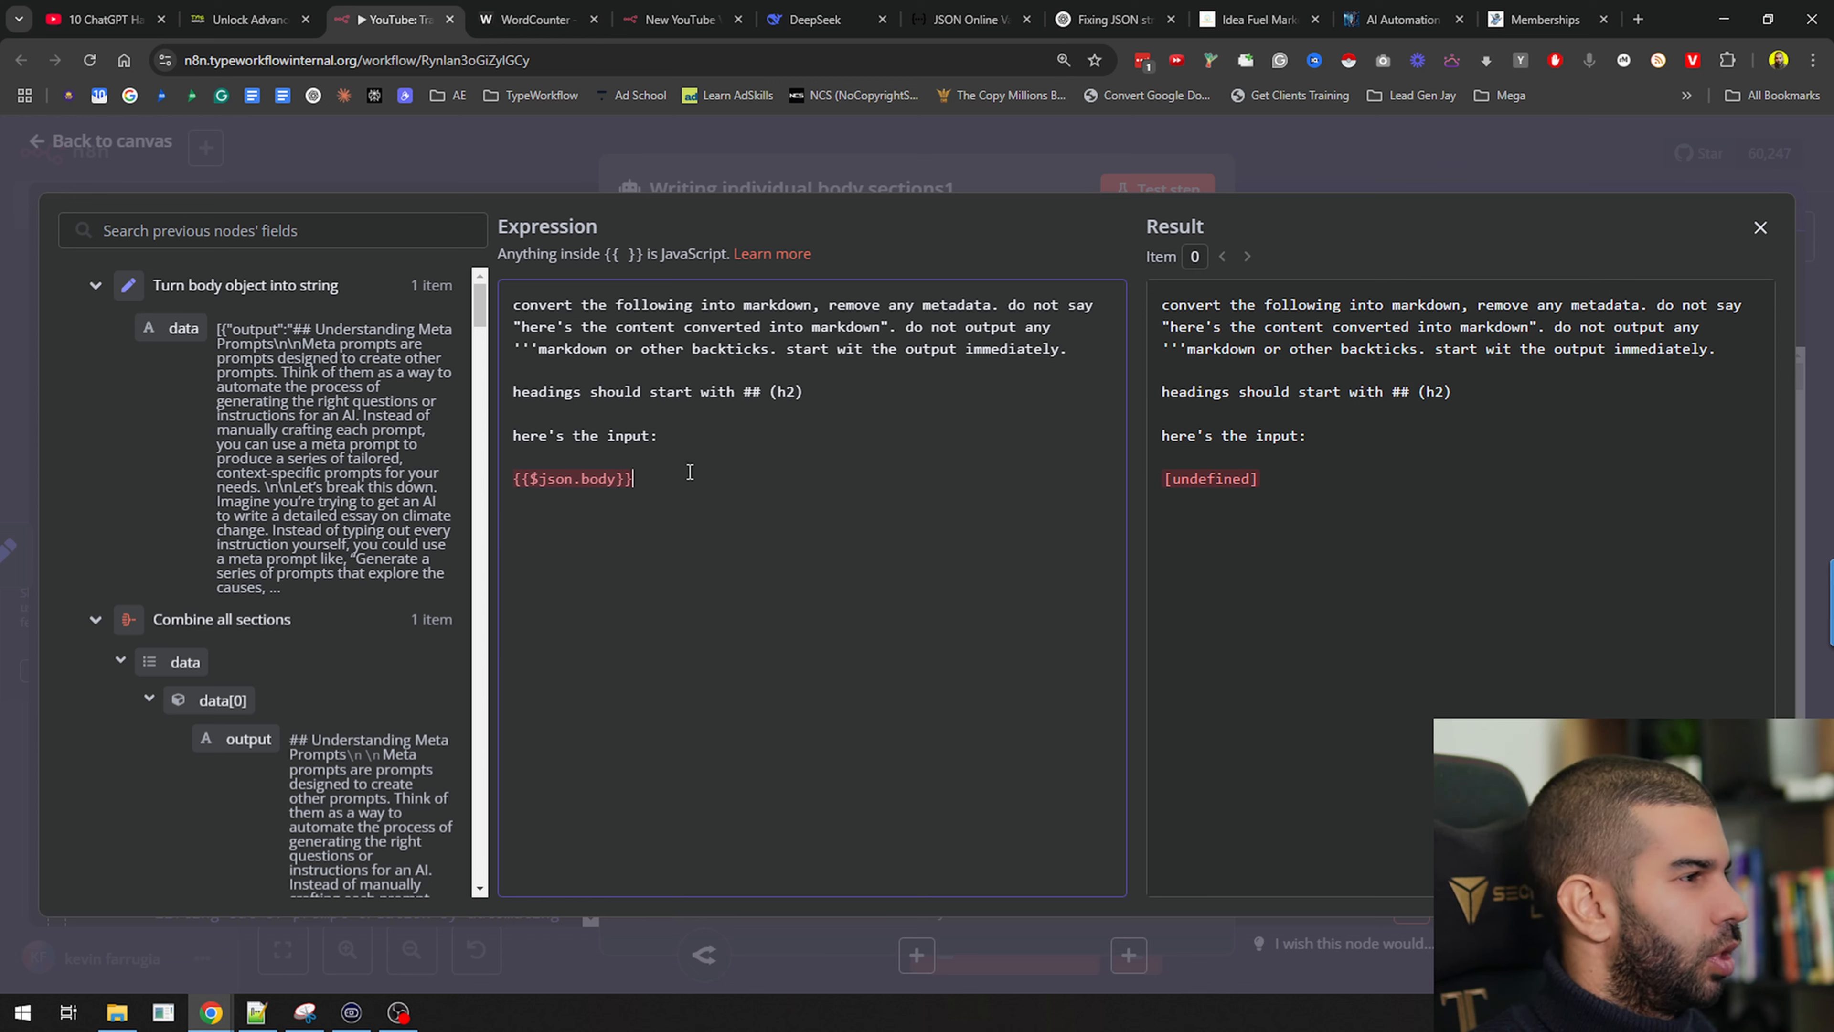
key("BackSpace")
key("BackSpace")
key("BackSpace")
key("BackSpace")
key("BackSpace")
key("BackSpace")
key("BackSpace")
key("BackSpace")
key("BackSpace")
key("BackSpace")
key("BackSpace")
key("BackSpace")
key("BackSpace")
key("BackSpace")
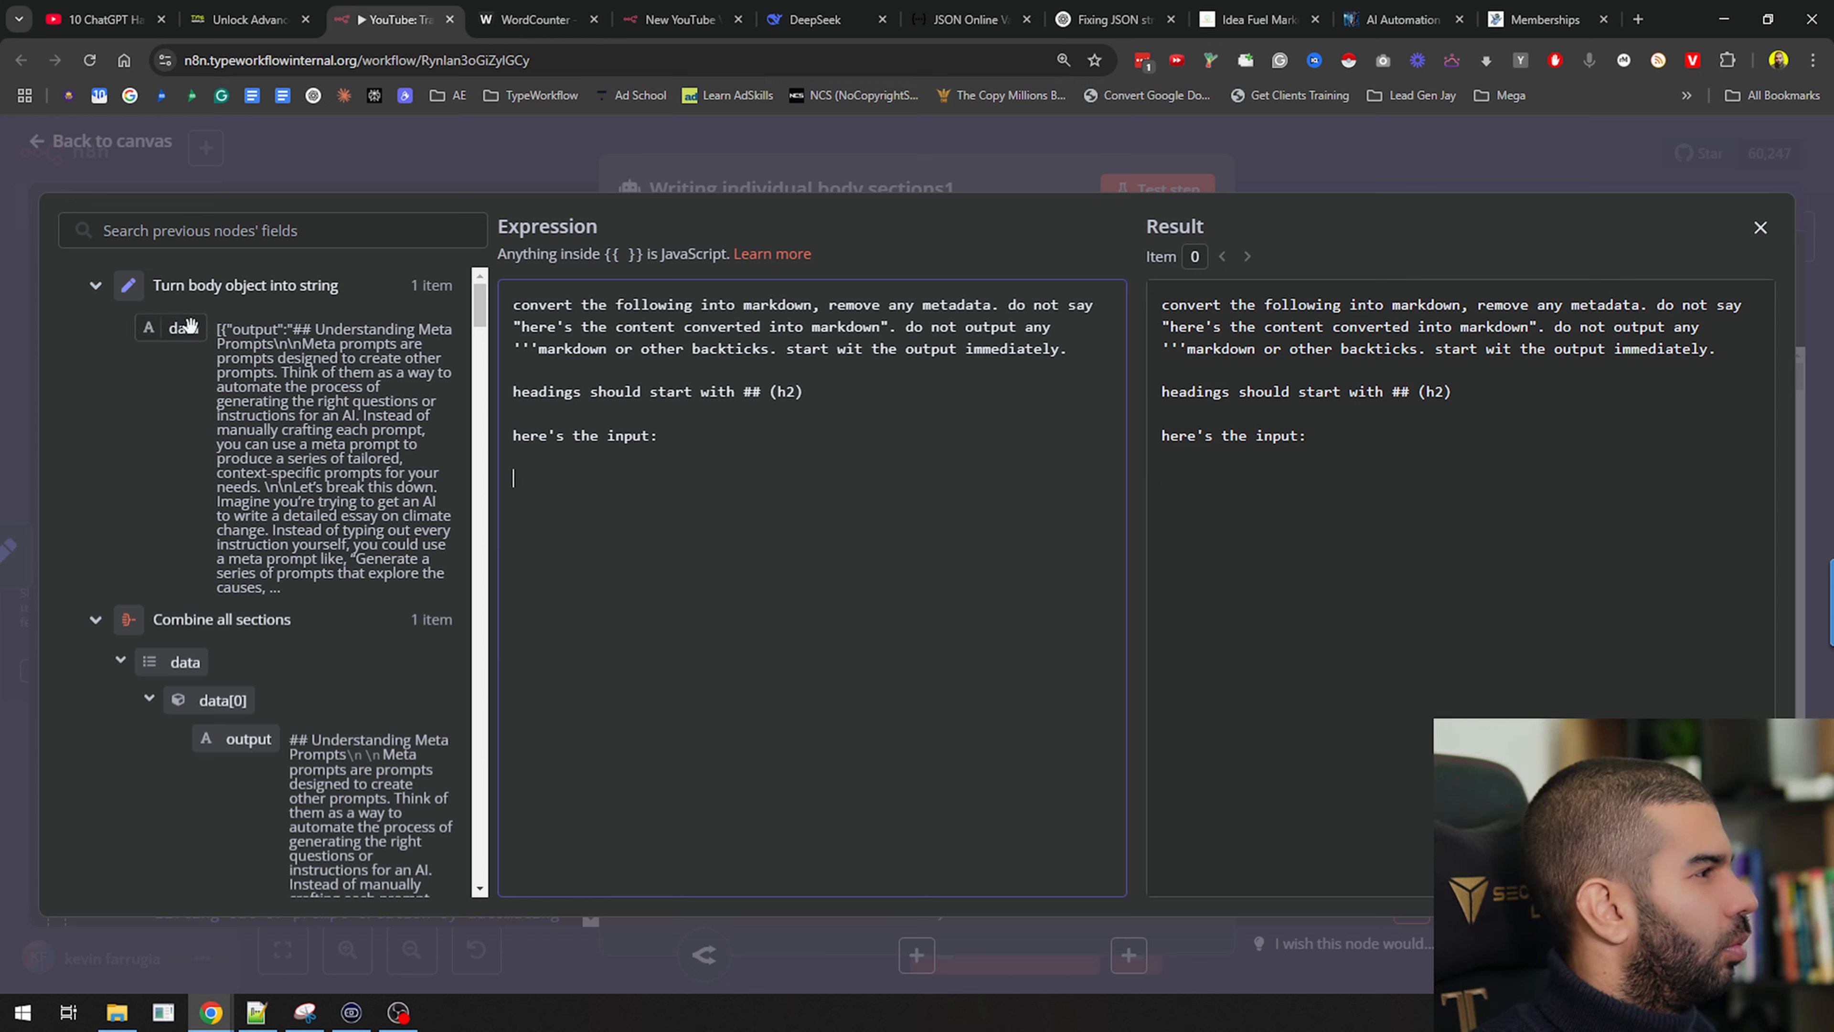
left_click_drag(181, 328, 653, 491)
scroll(1454, 543, "down", 10)
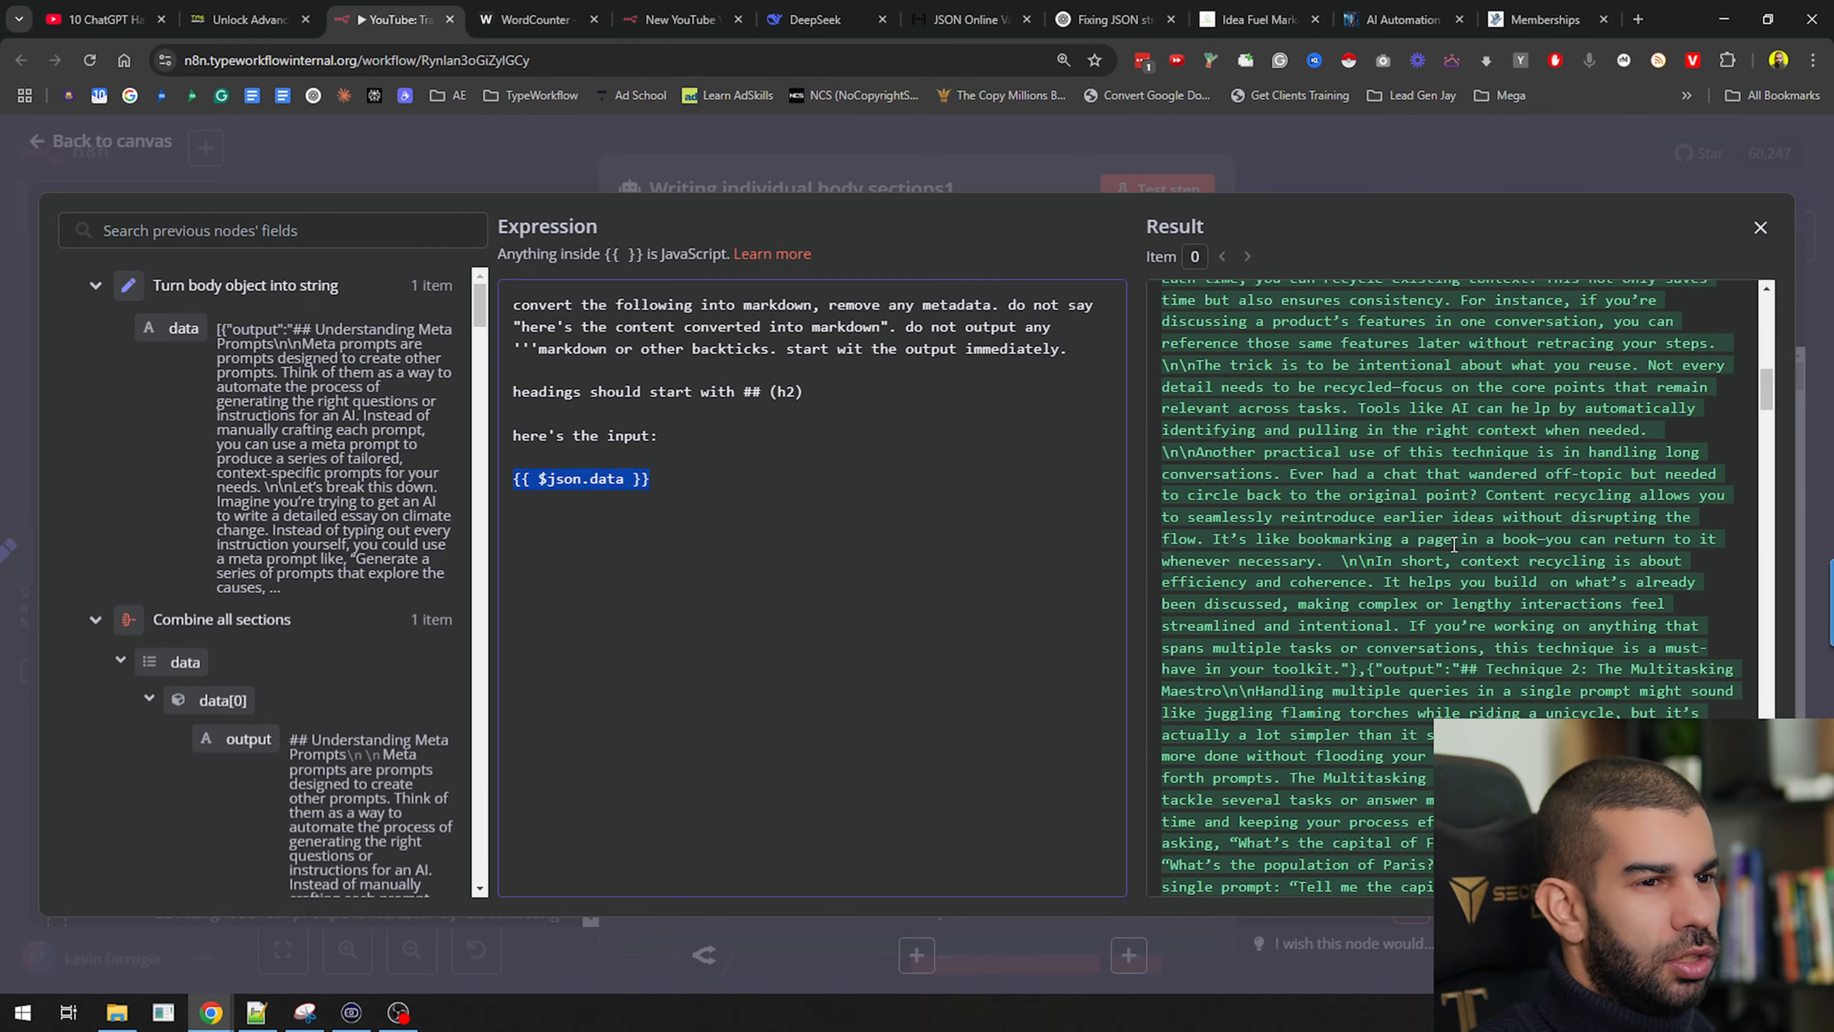
scroll(1454, 544, "down", 5)
left_click(1420, 148)
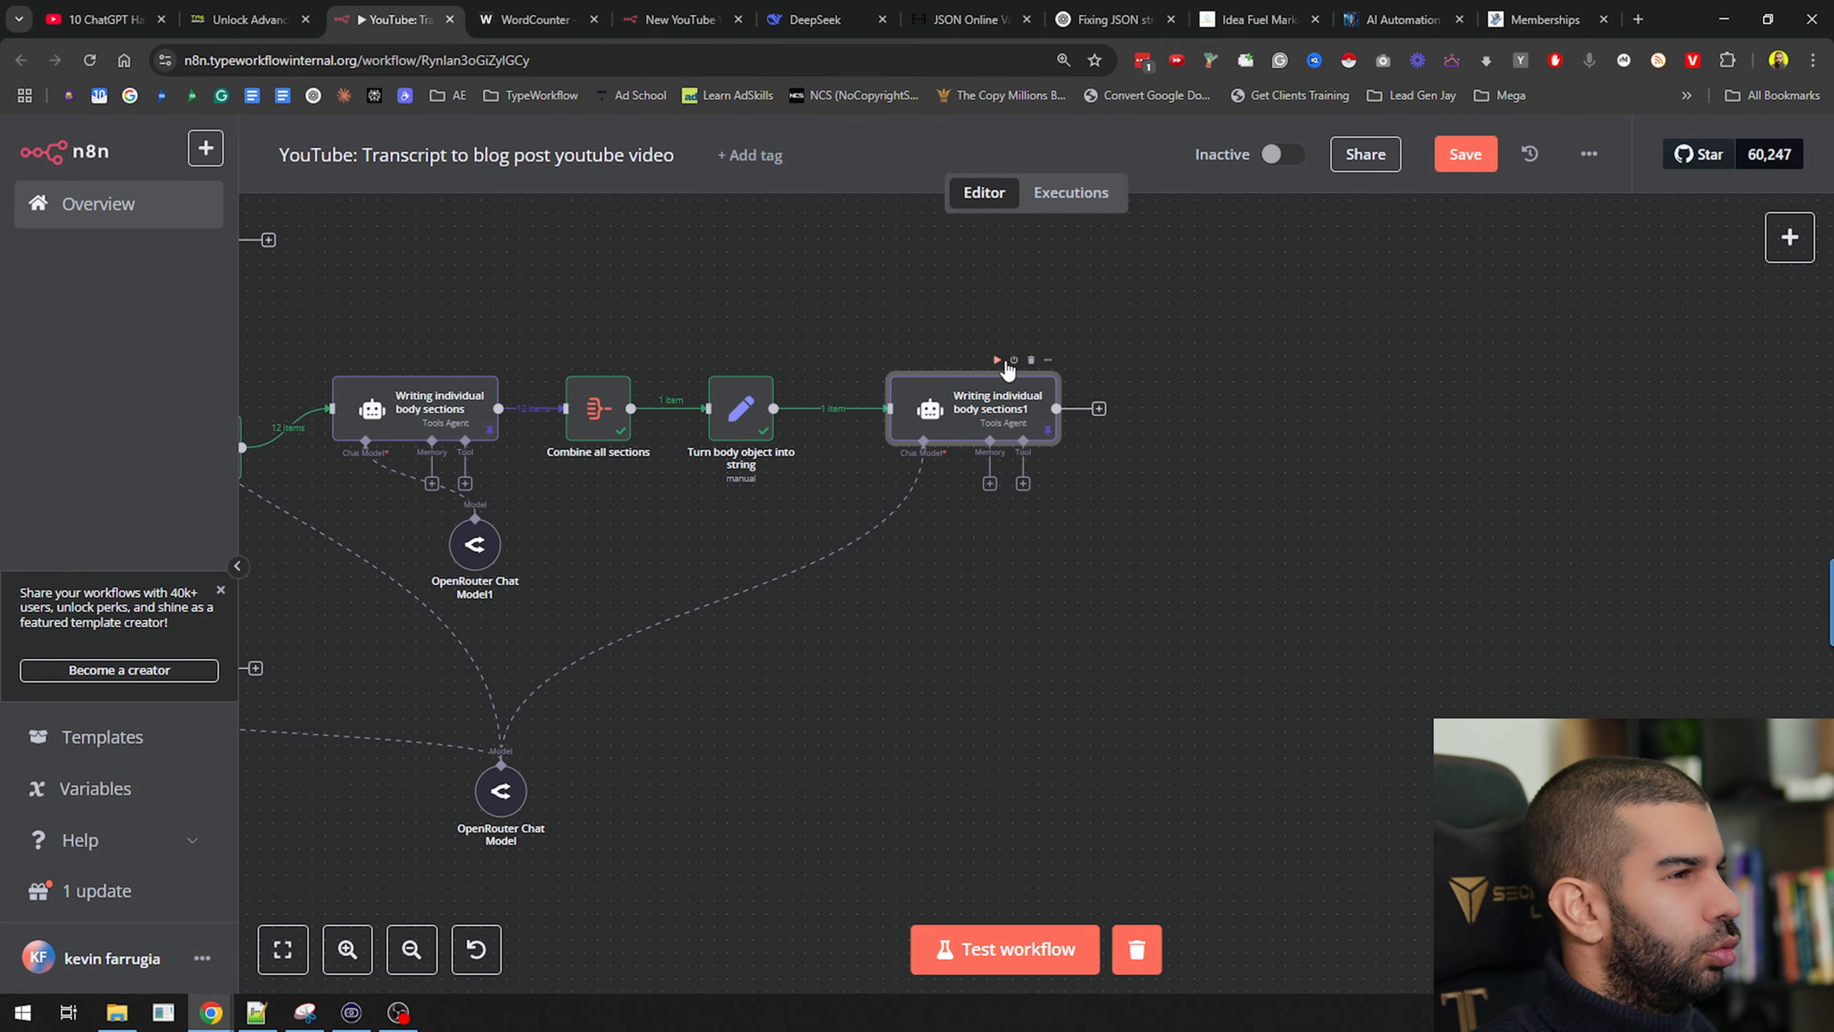
Test the markdown agent, review its 12-item output, and nudge the node left
left_click(1002, 361)
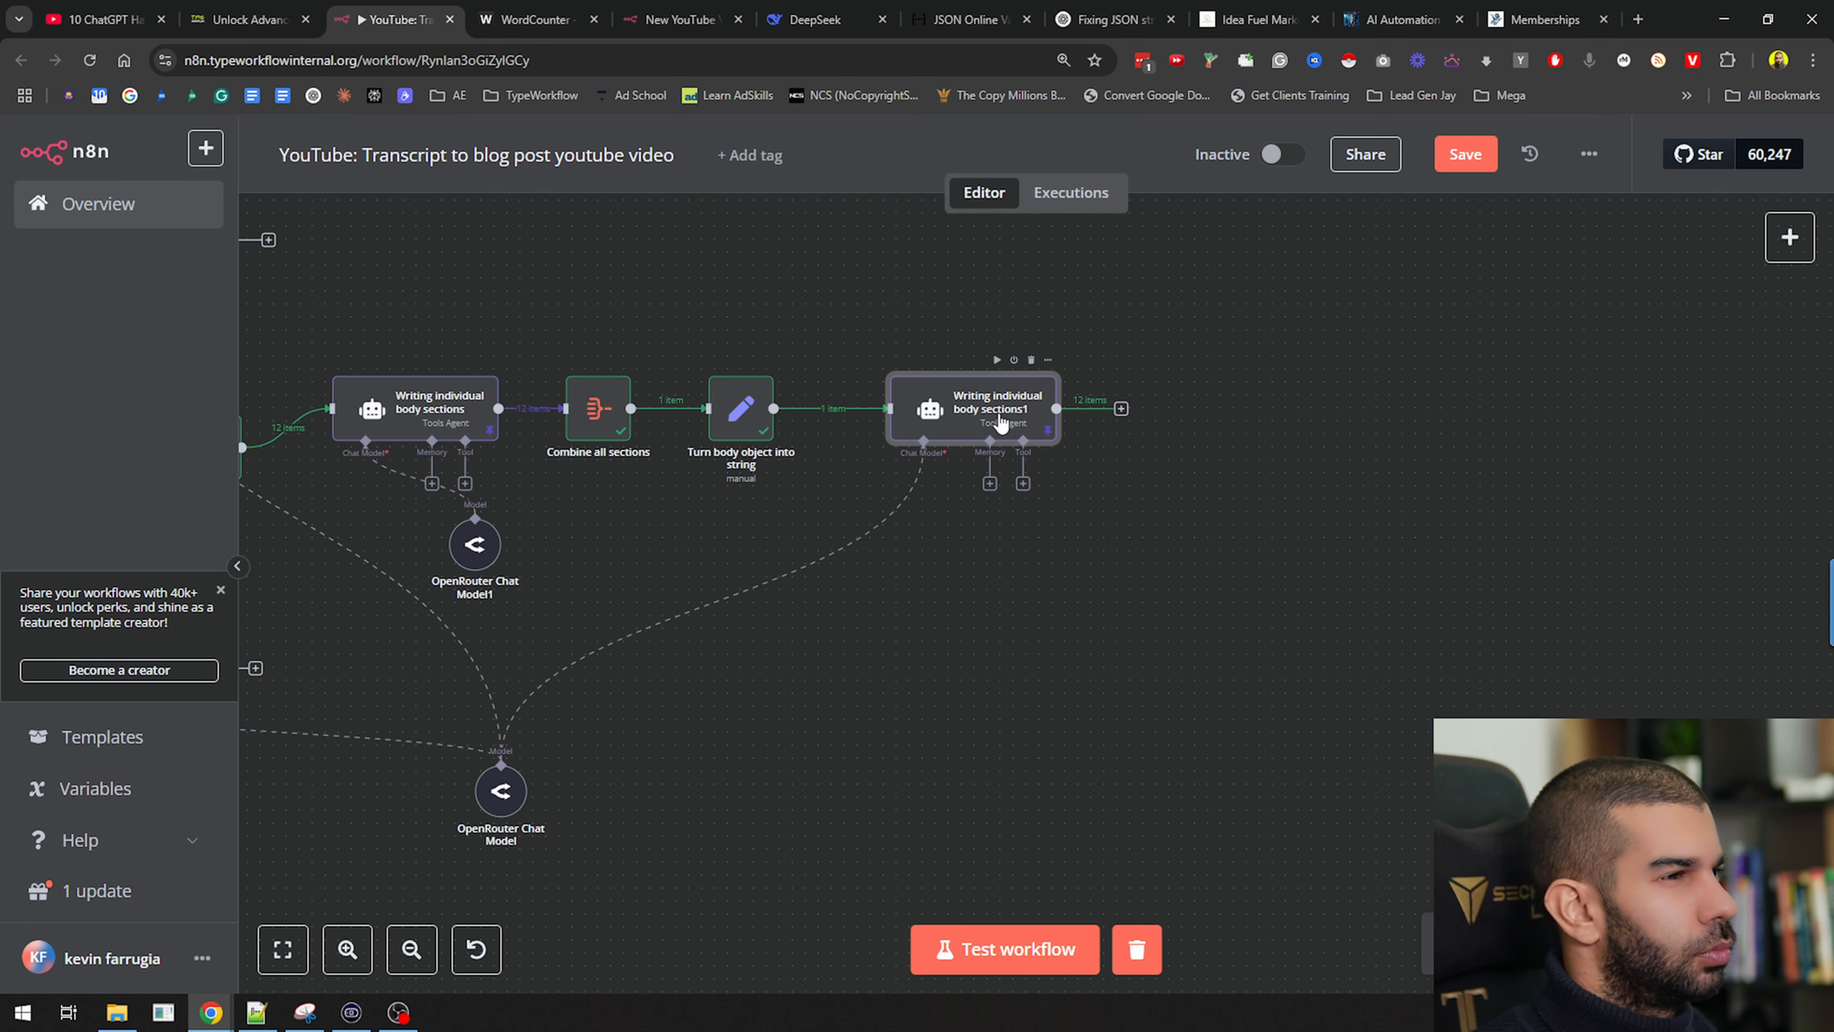
double_click(1002, 424)
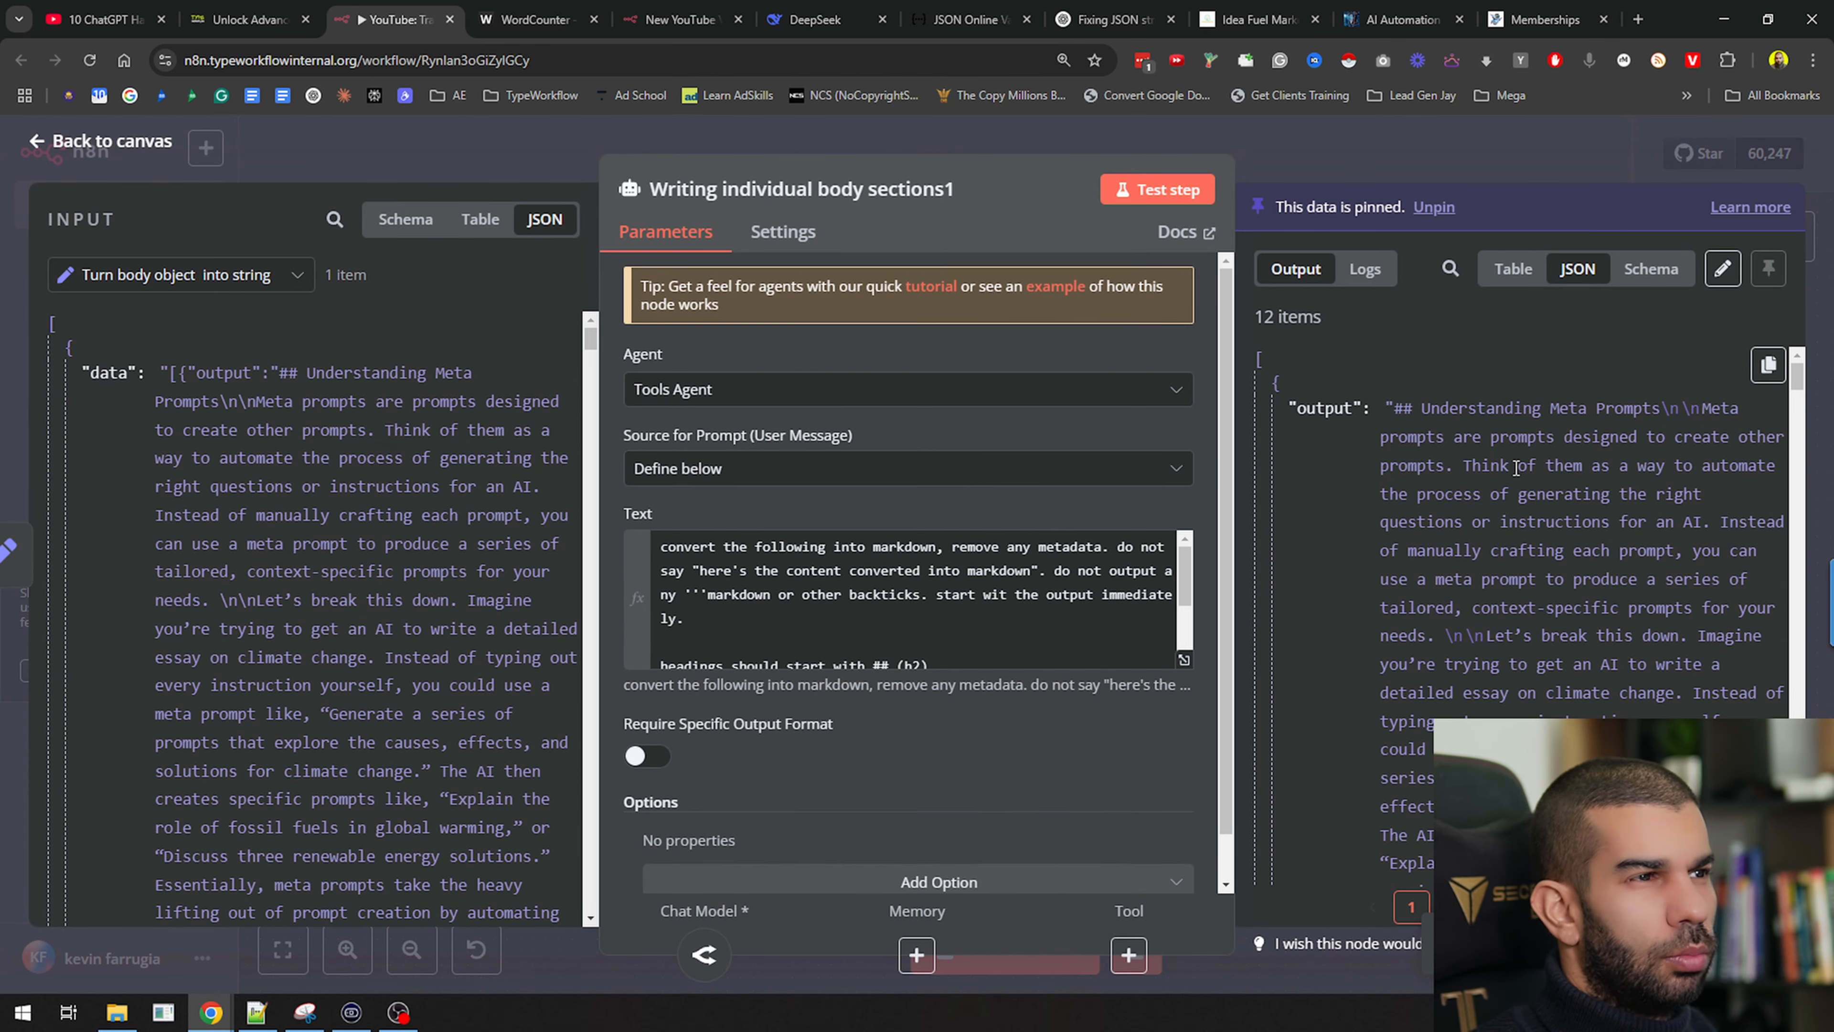
scroll(1518, 609, "down", 10)
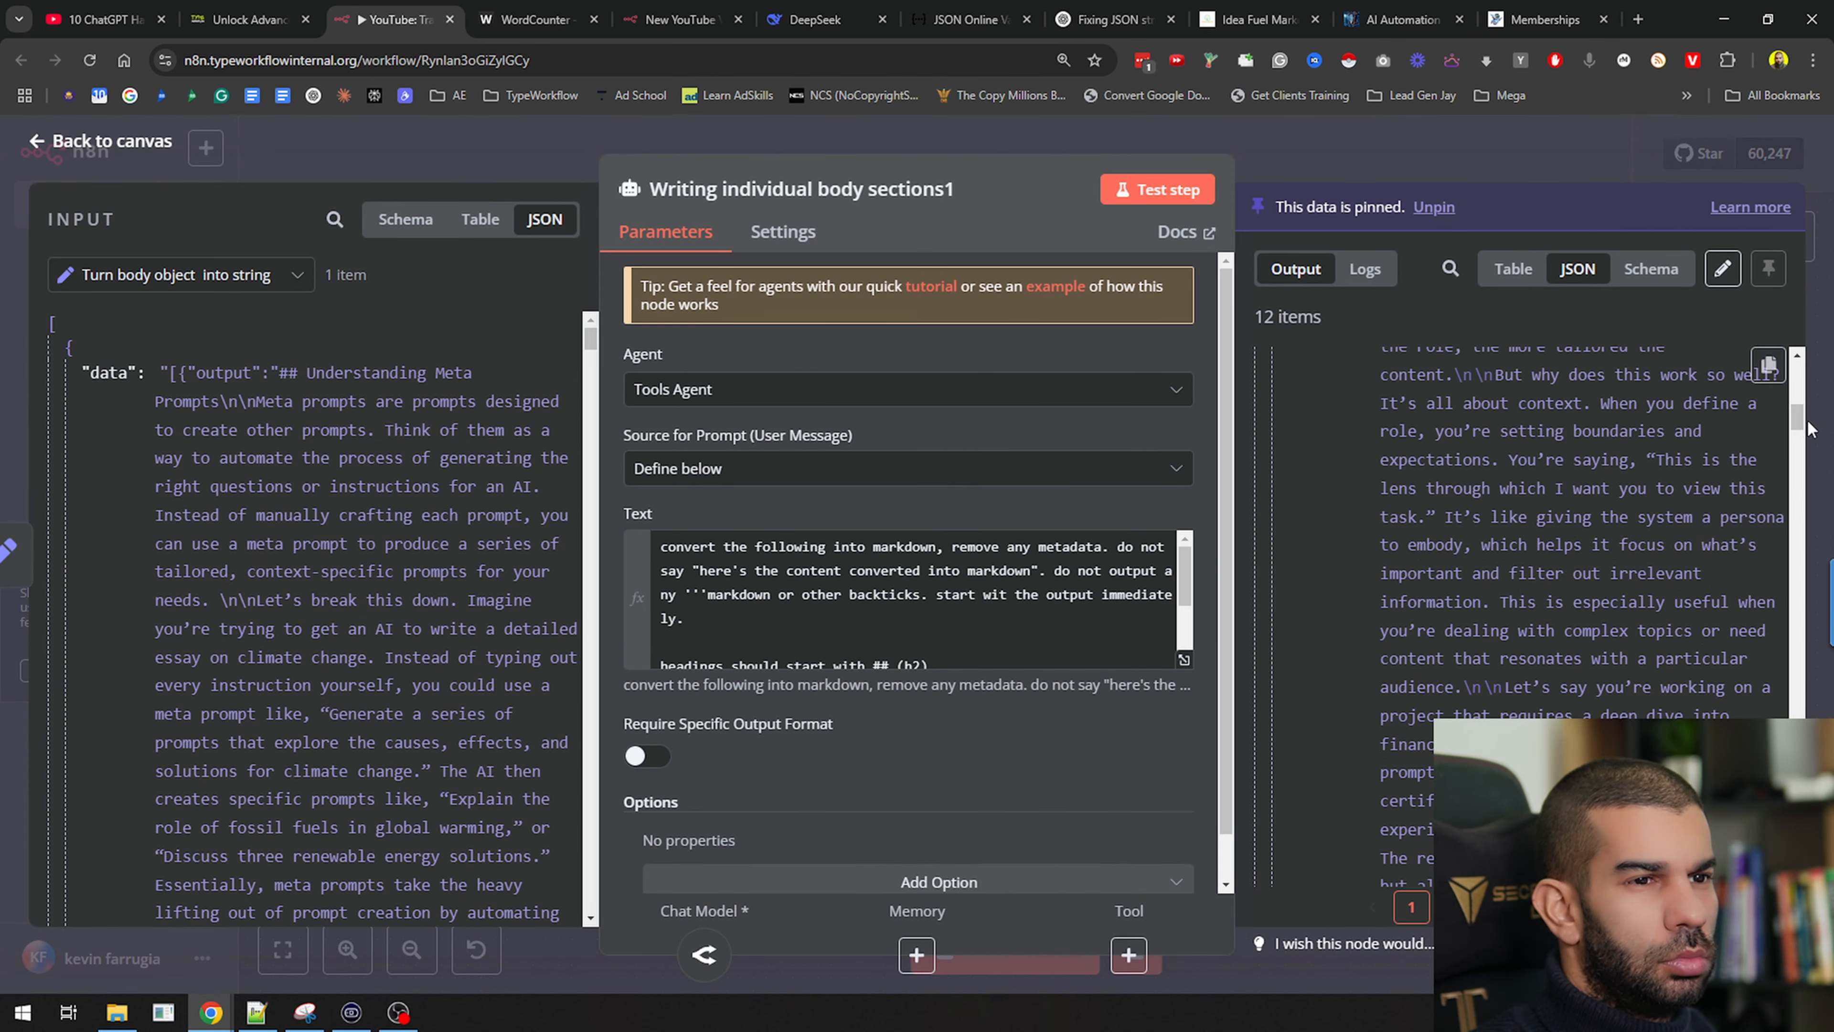
scroll(1797, 448, "down", 3)
left_click_drag(1798, 477, 1798, 871)
left_click(1393, 152)
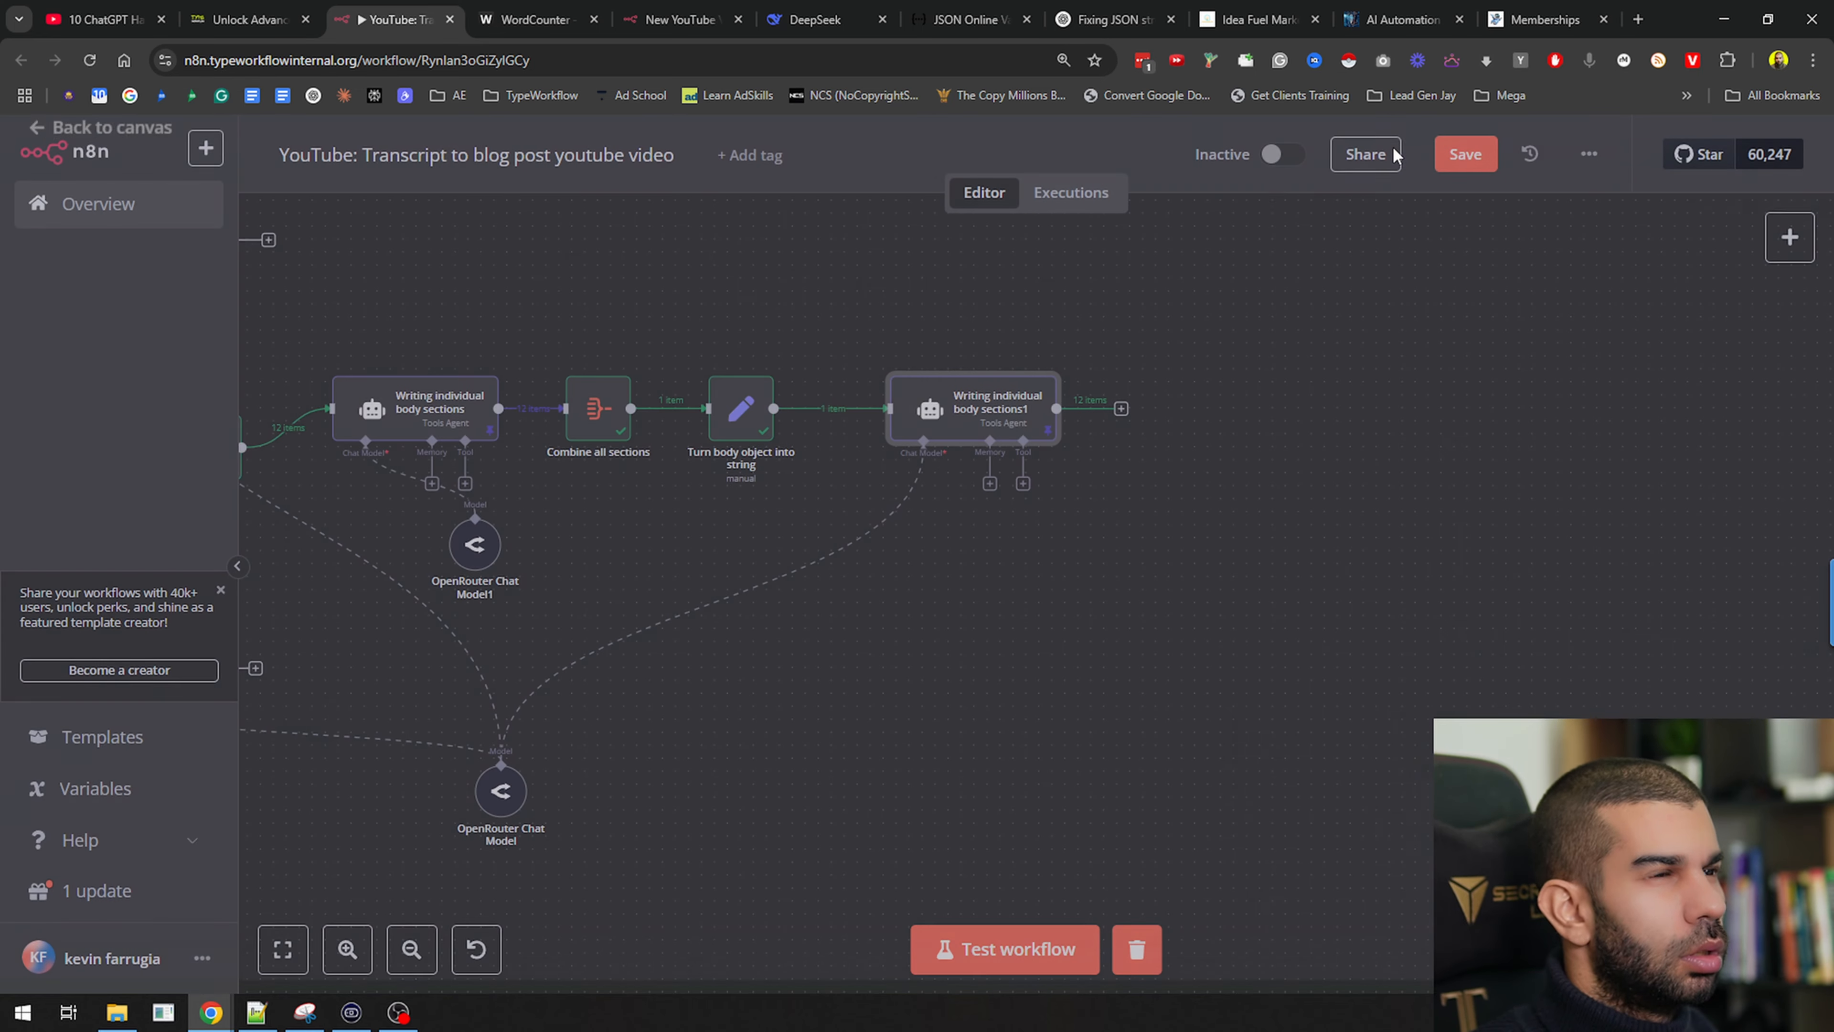
left_click_drag(997, 419, 957, 419)
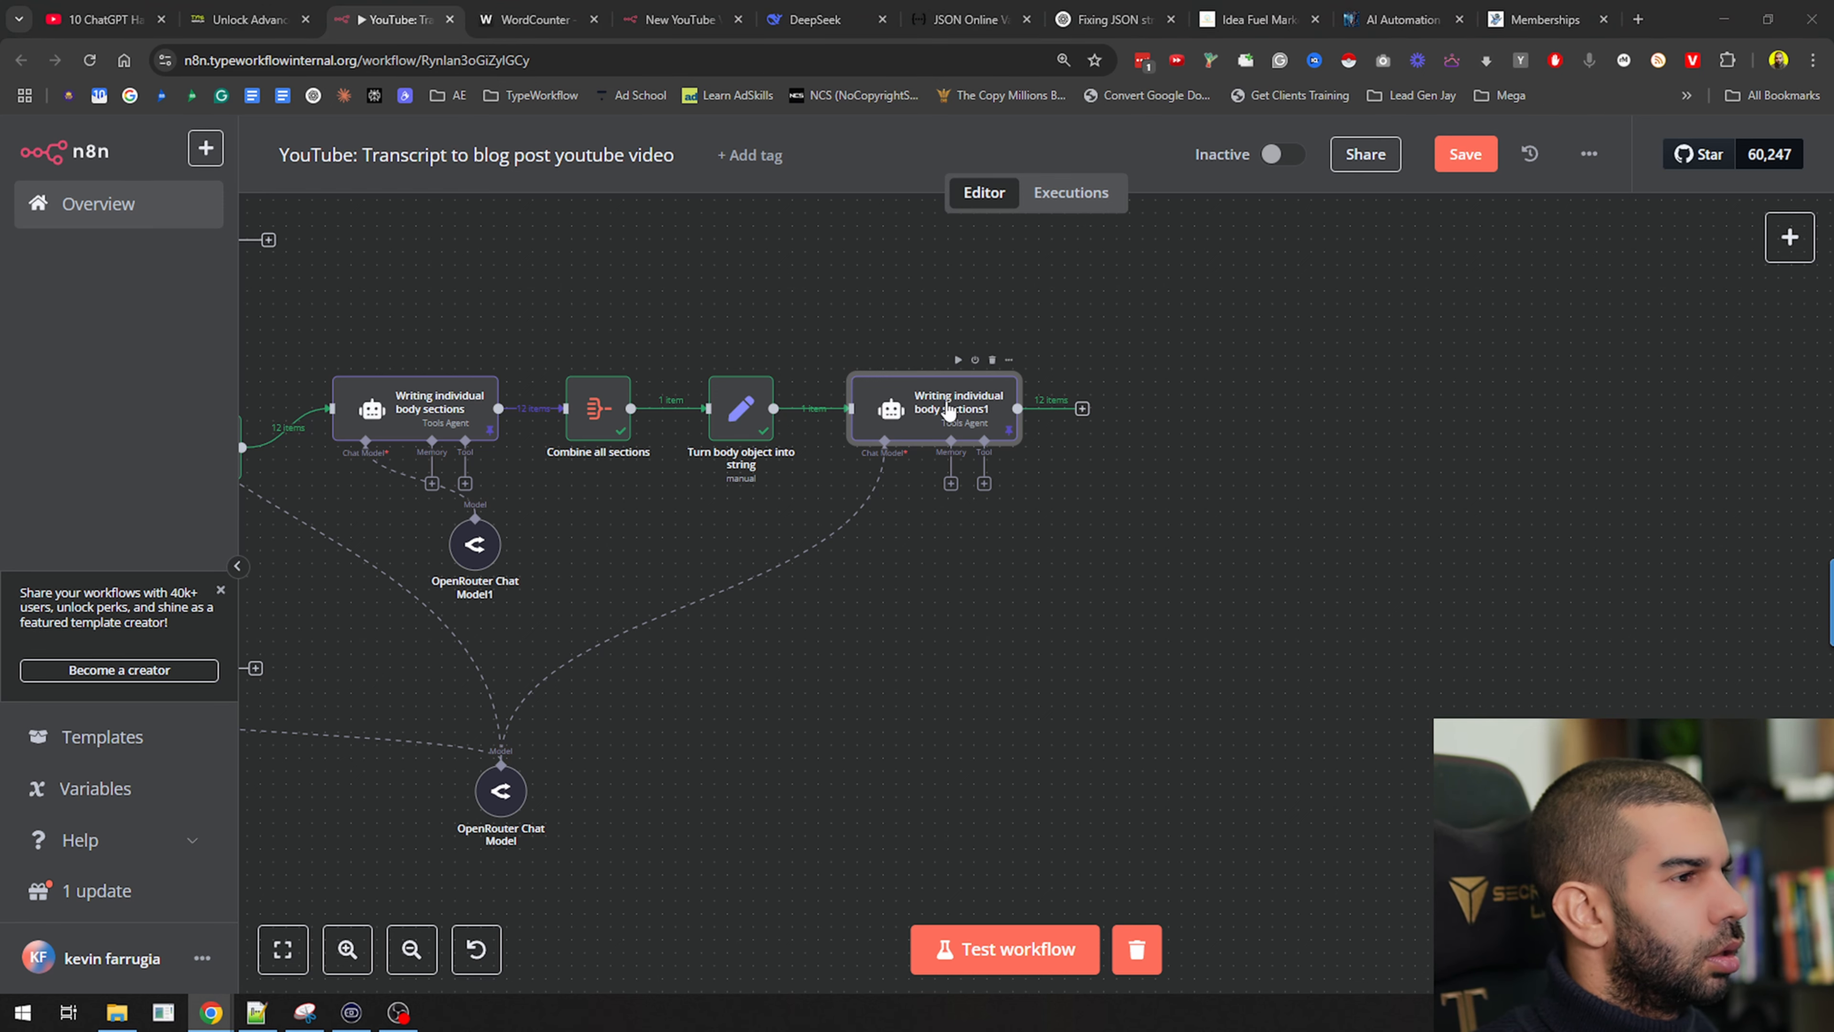
Reopen the agent to check the prompt's resolved result preview
double_click(948, 410)
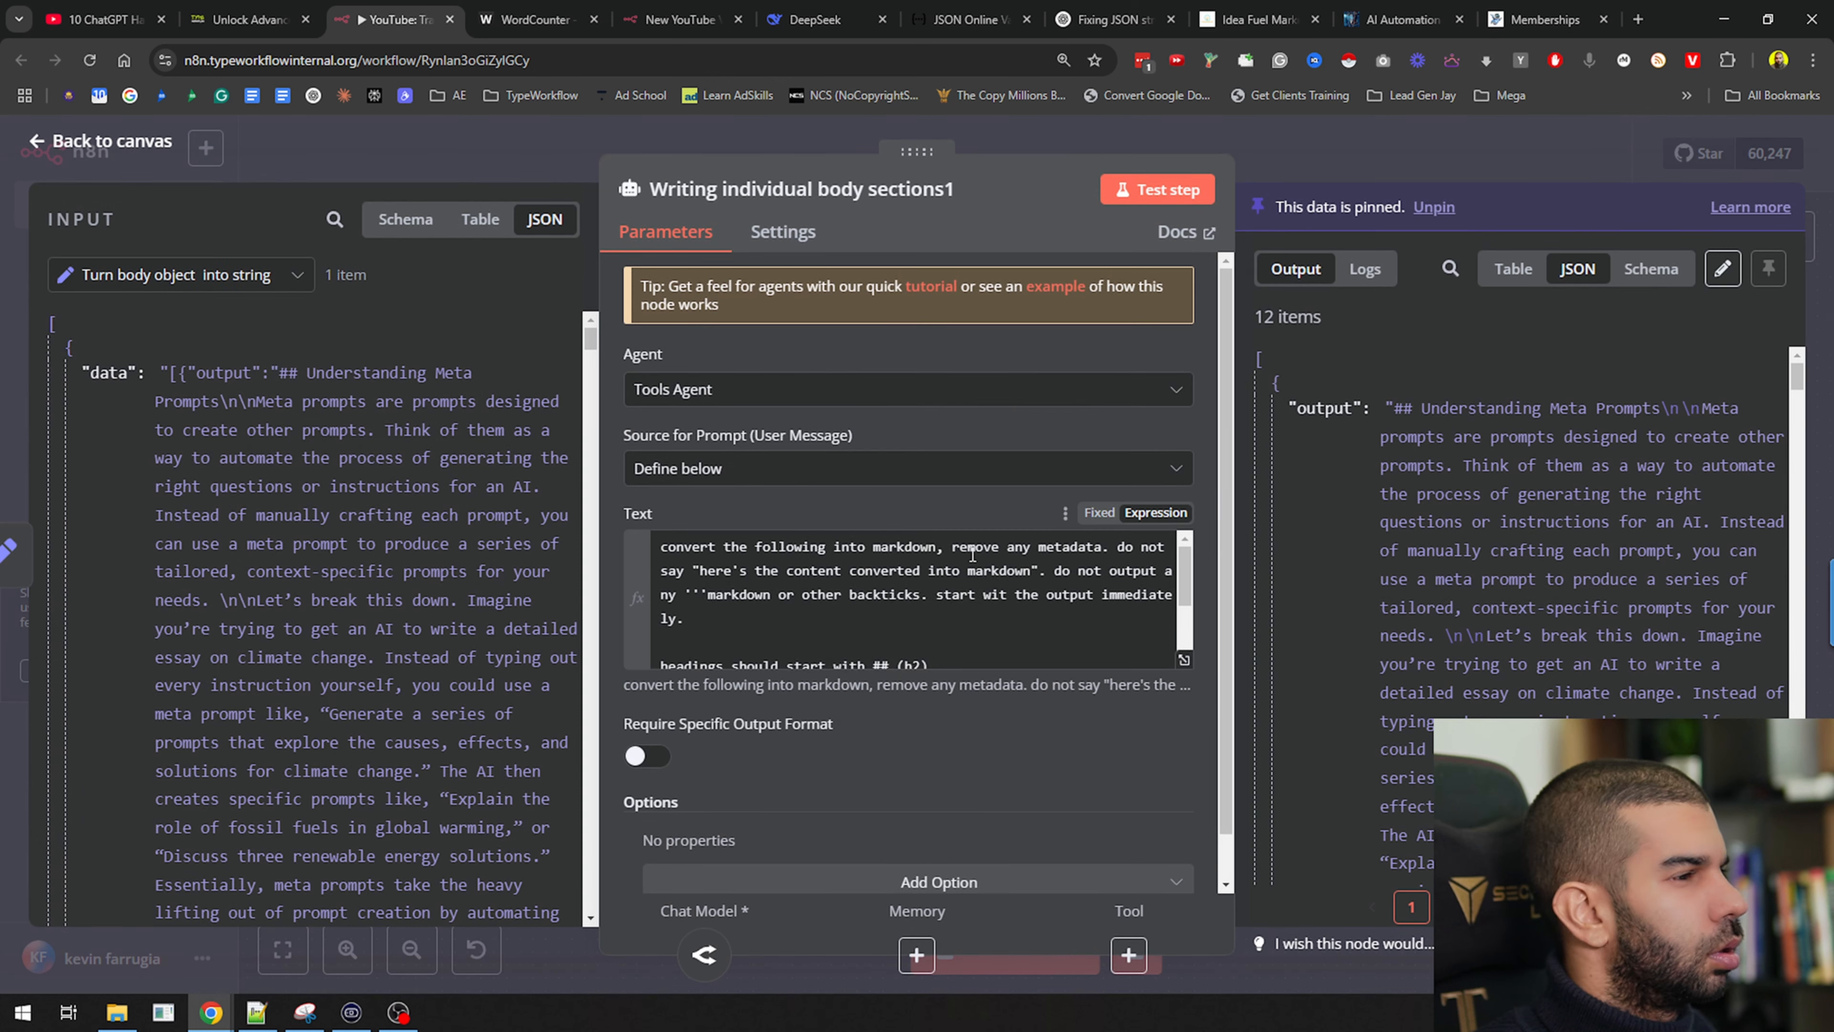
scroll(972, 554, "down", 3)
left_click(796, 647)
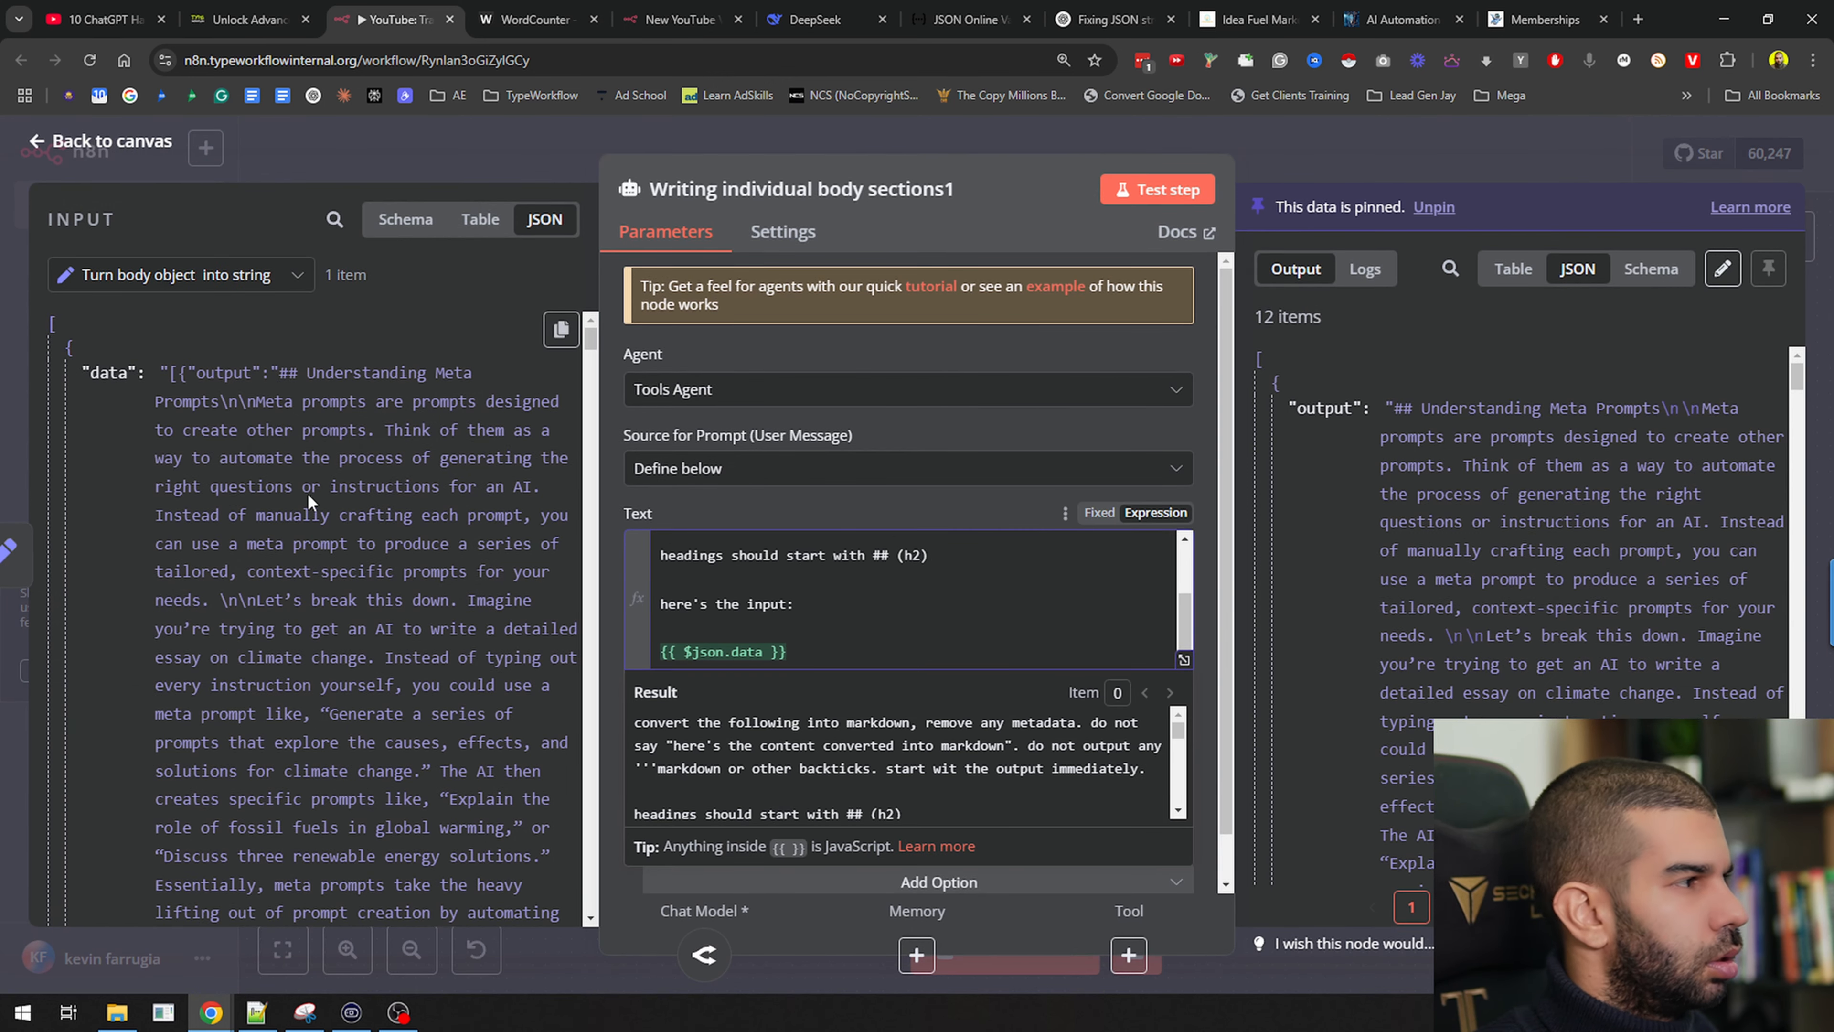
scroll(1459, 555, "down", 20)
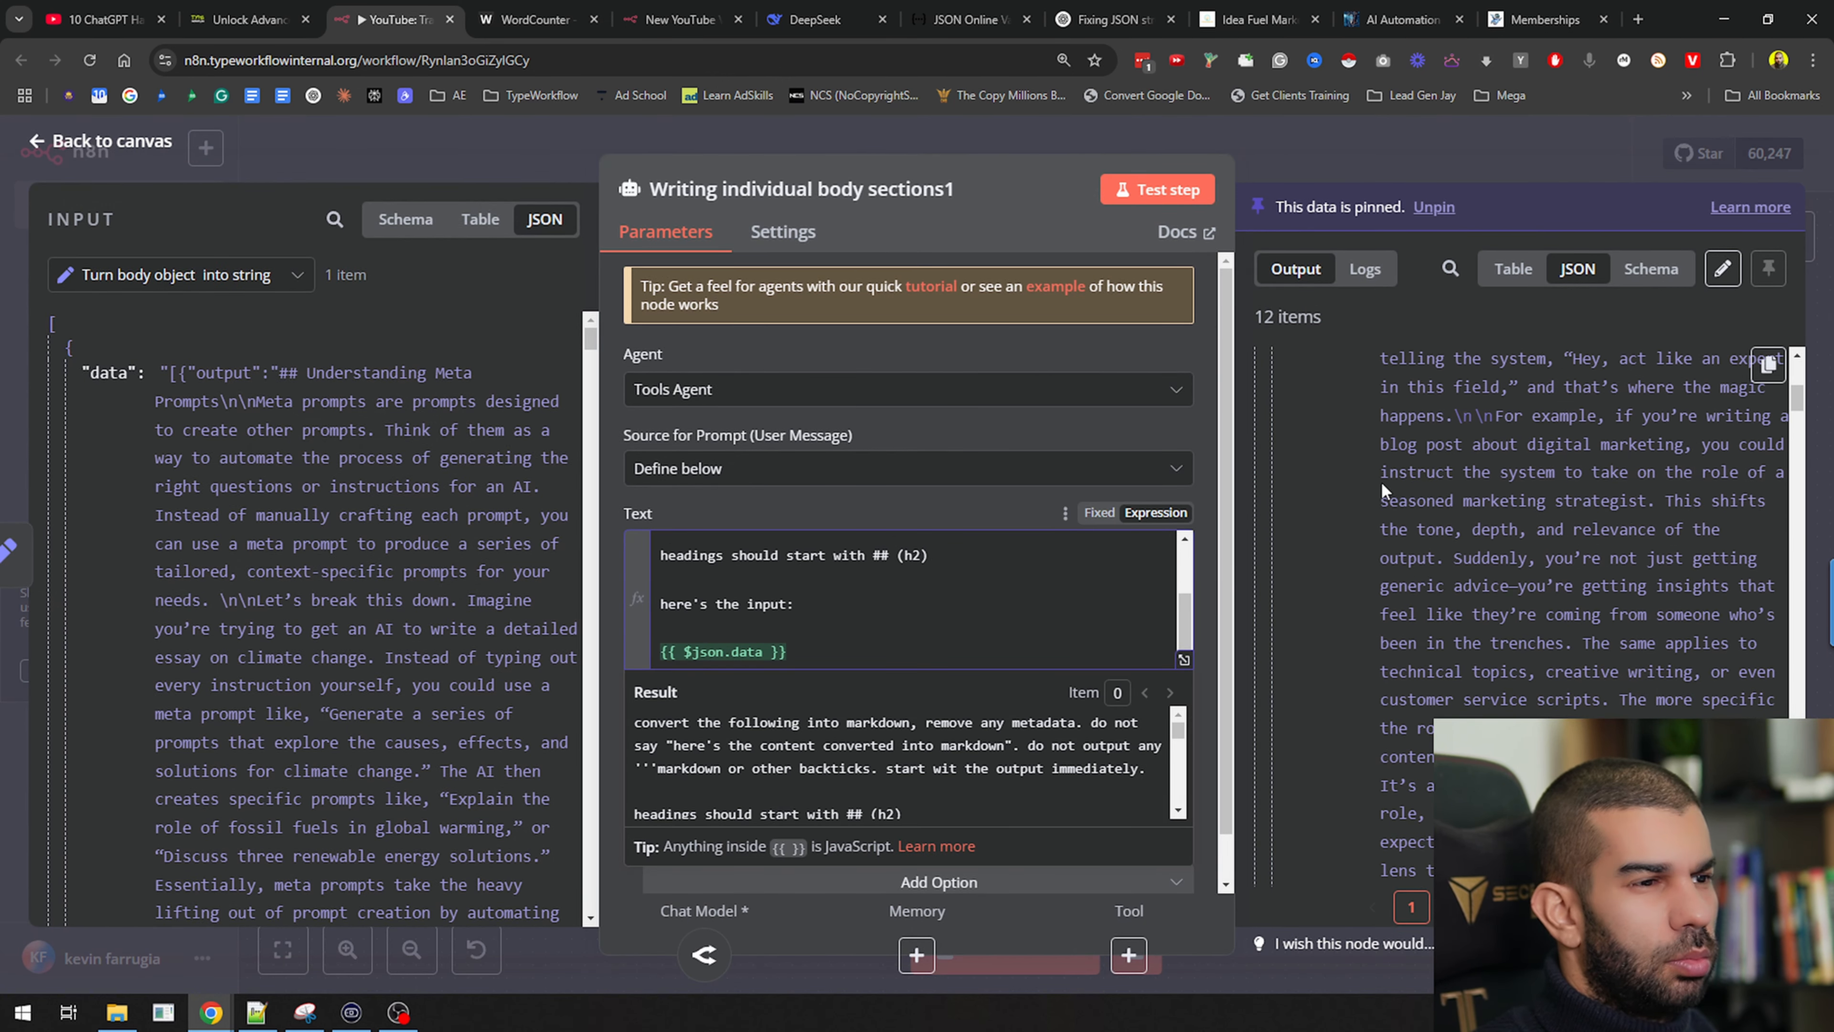
scroll(1382, 492, "up", 20)
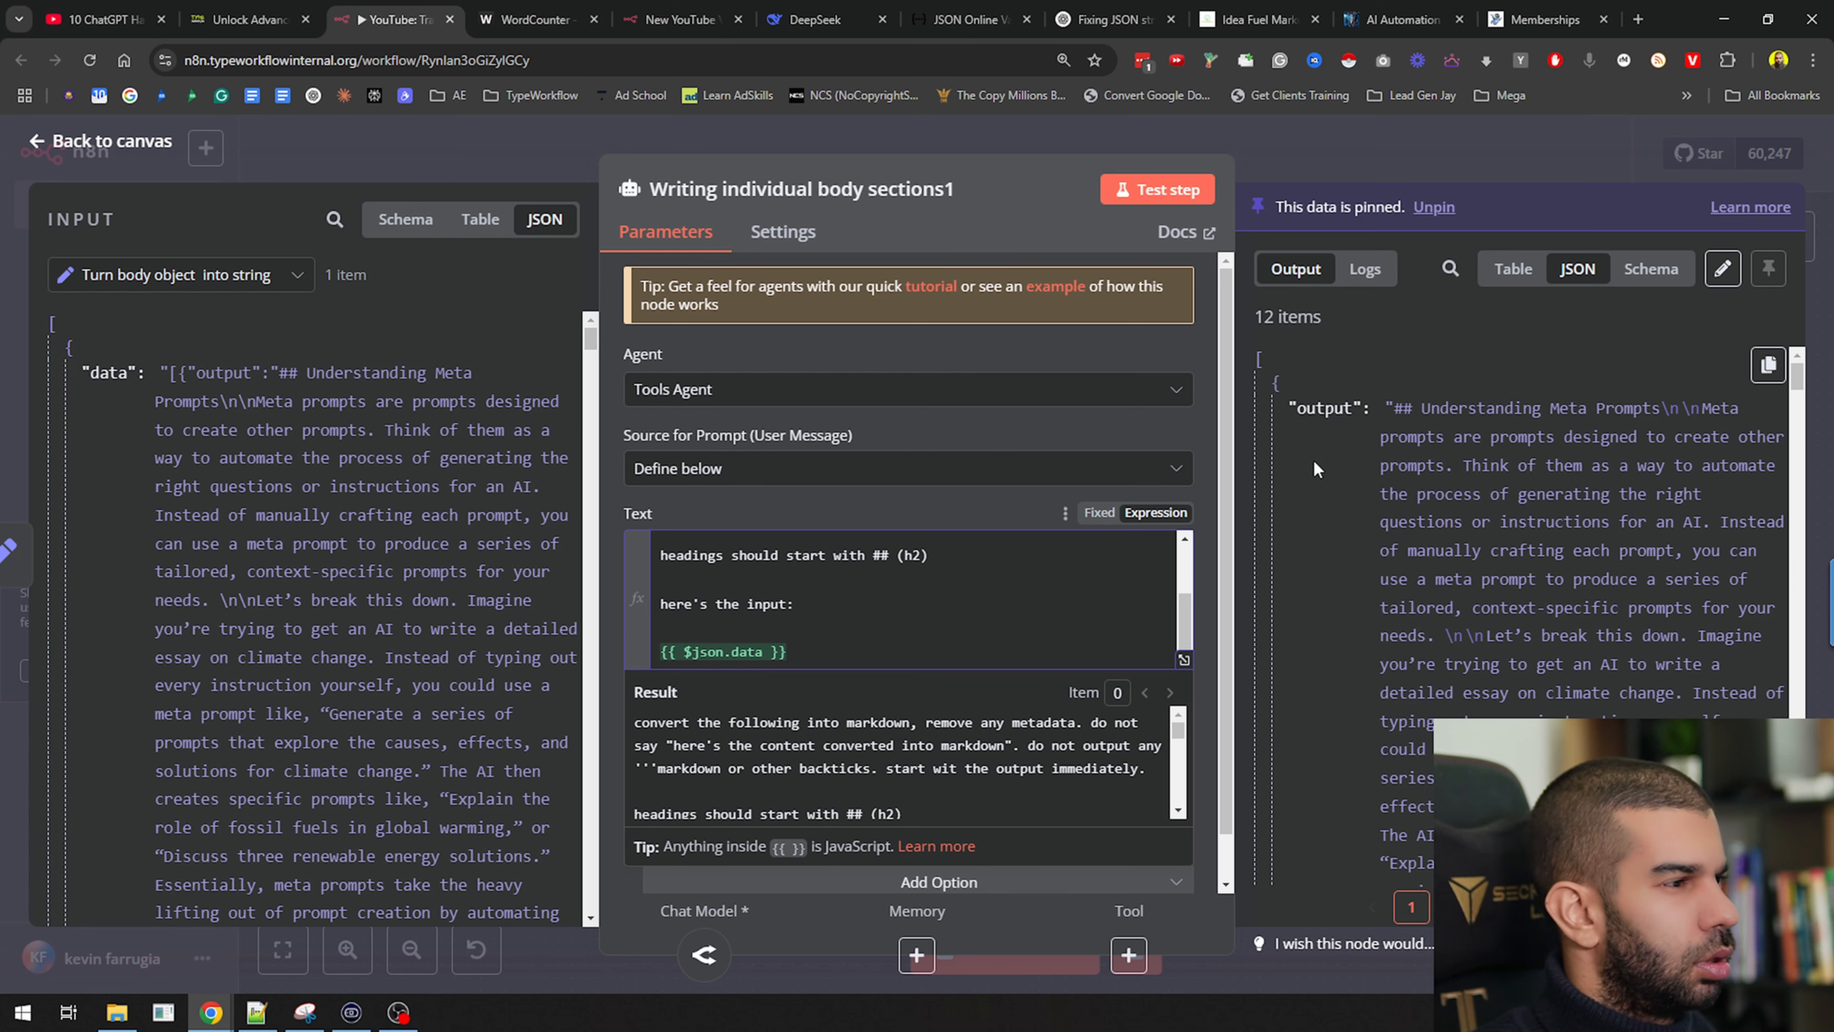
left_click(808, 505)
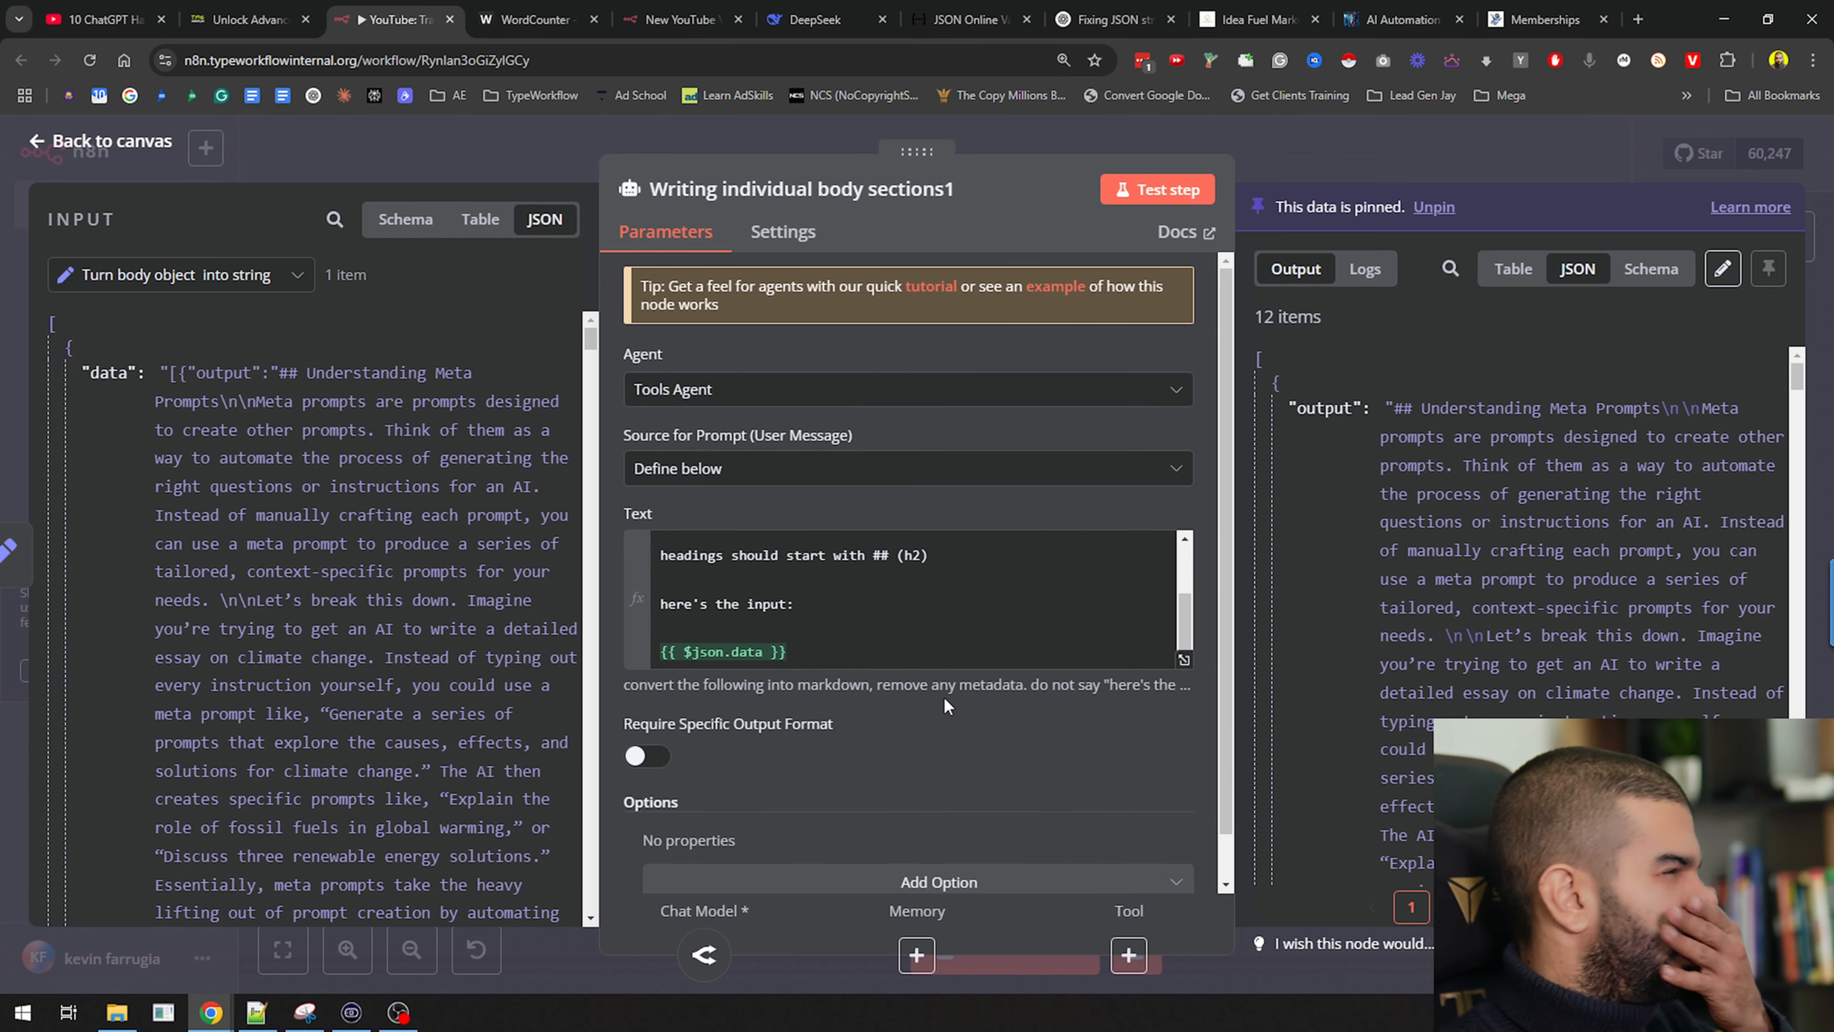
scroll(782, 594, "down", 1)
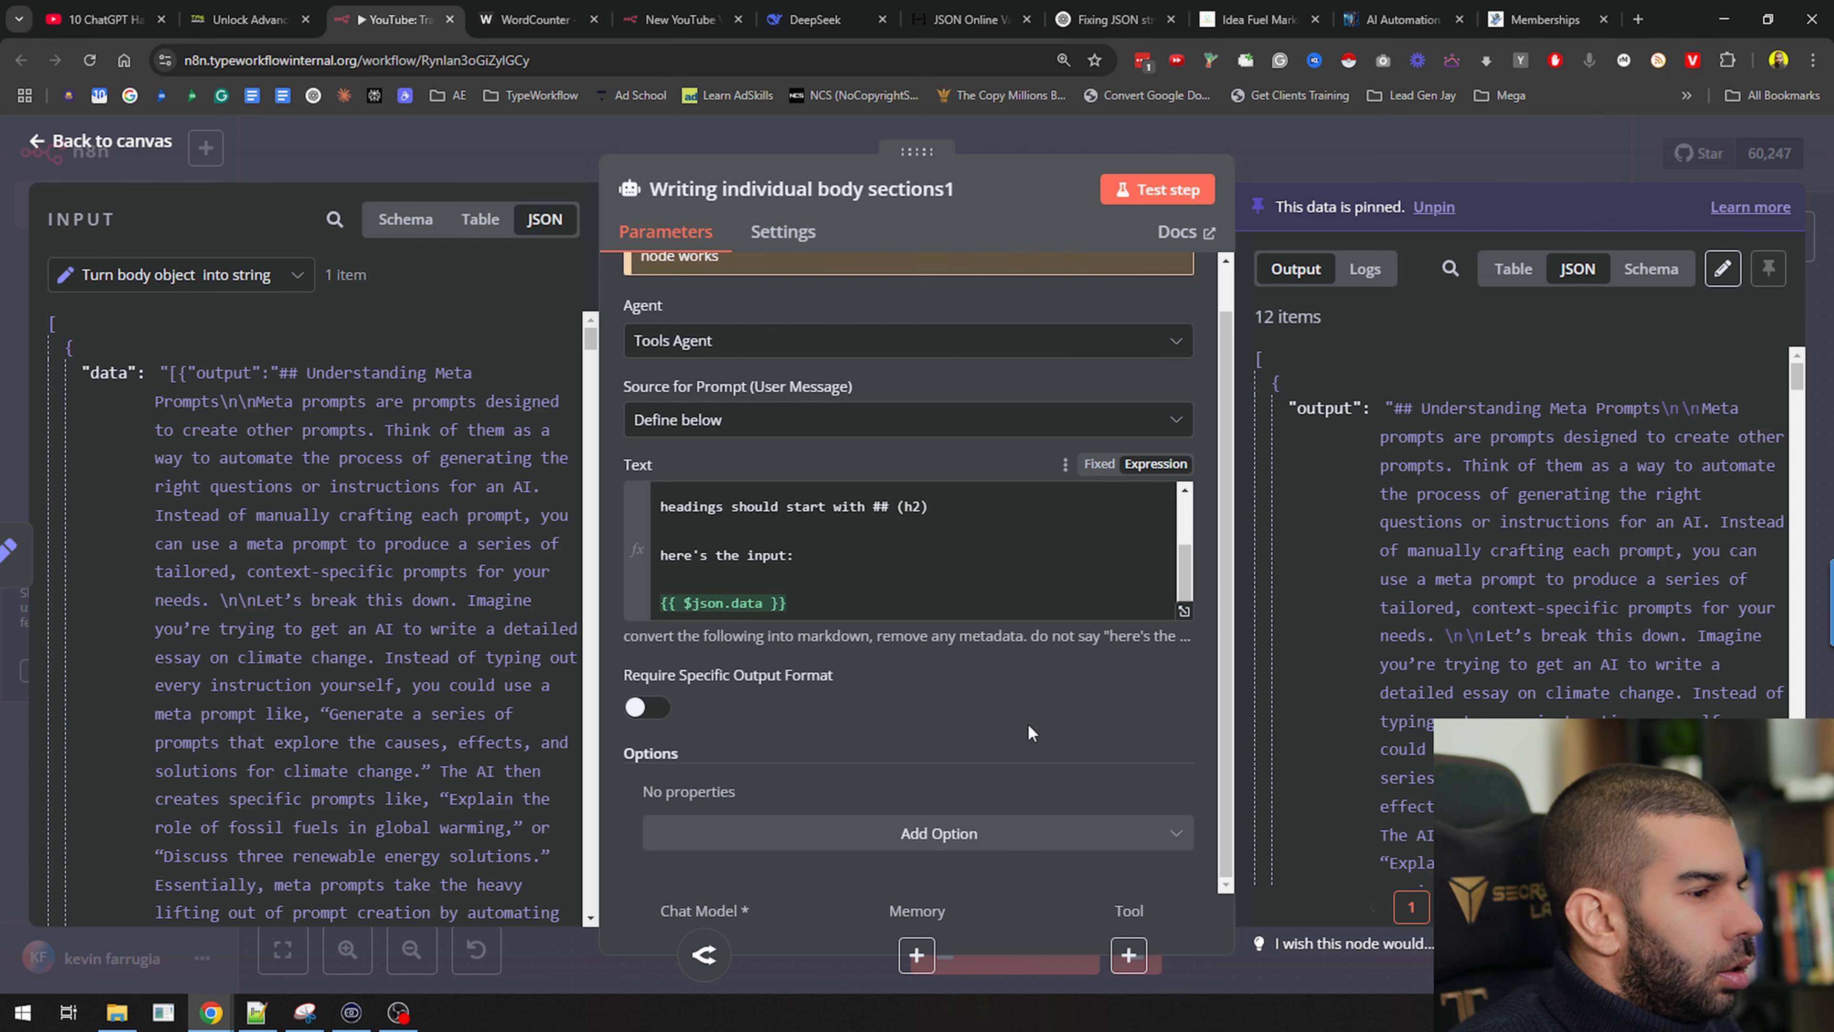
left_click(1375, 155)
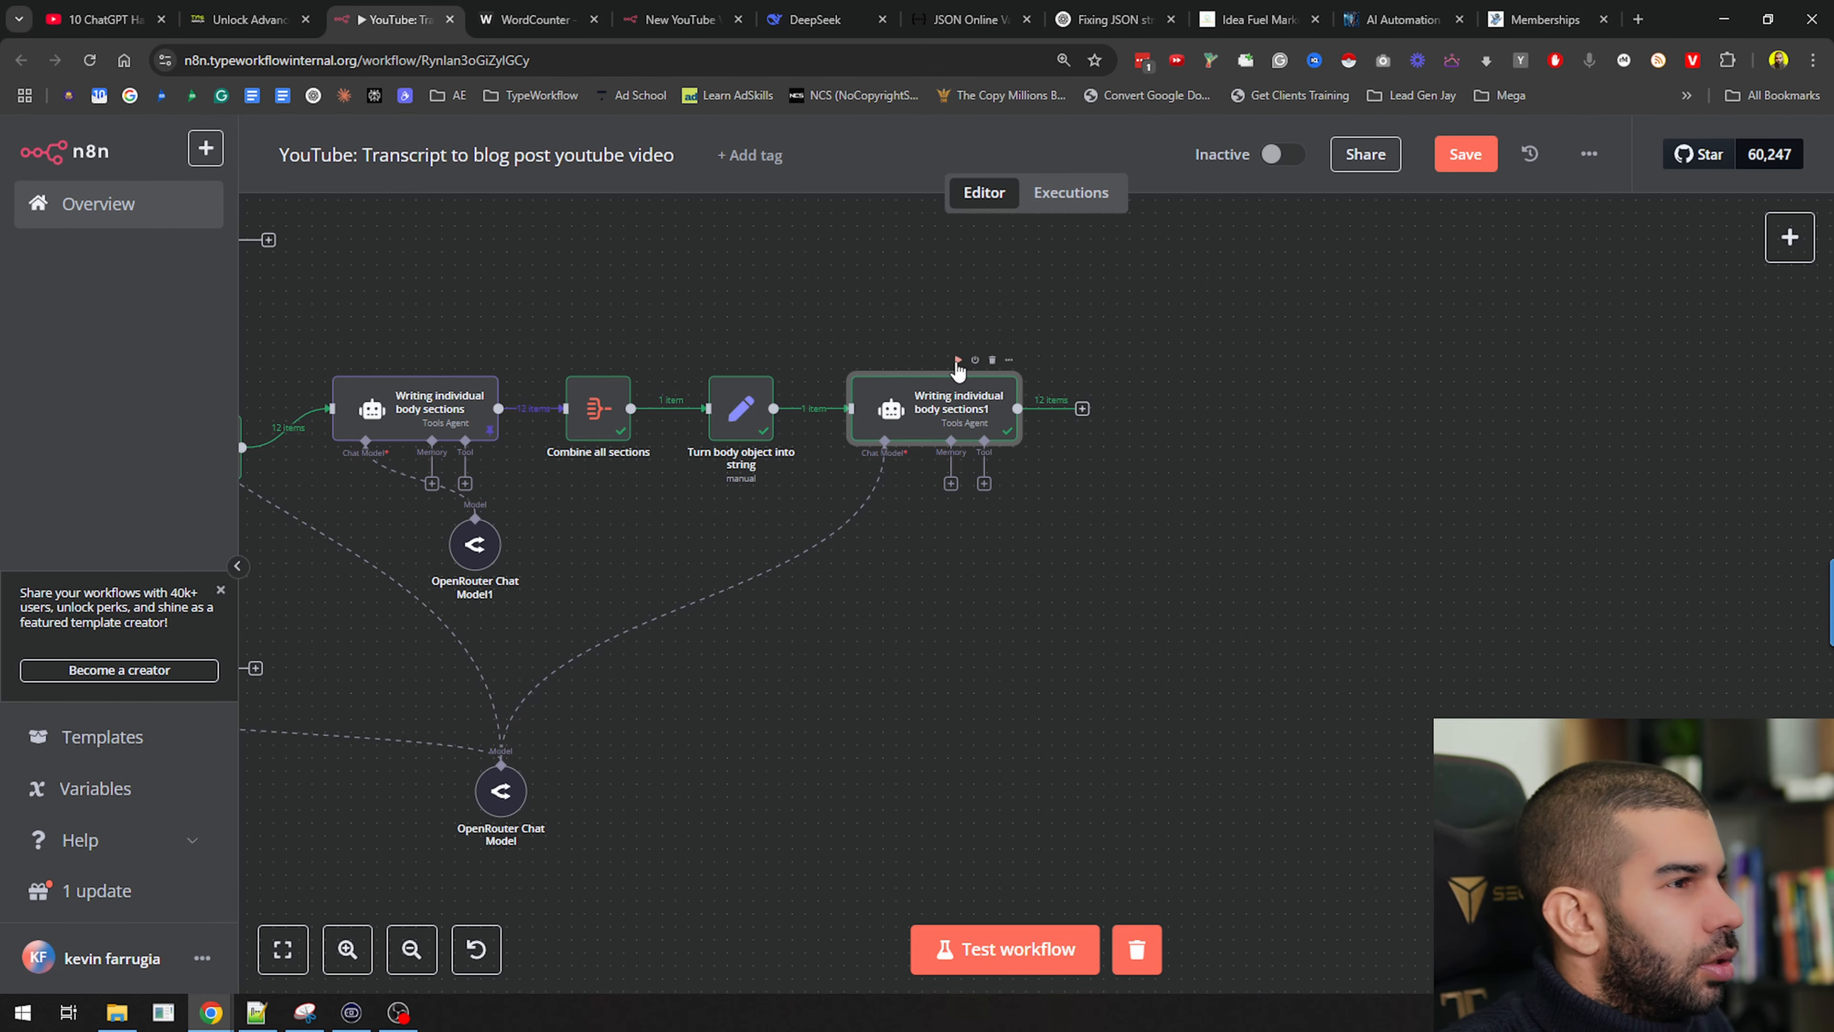
Run the copied agent, name it 'Remove metadata and convert to markdown', and save
left_click(958, 360)
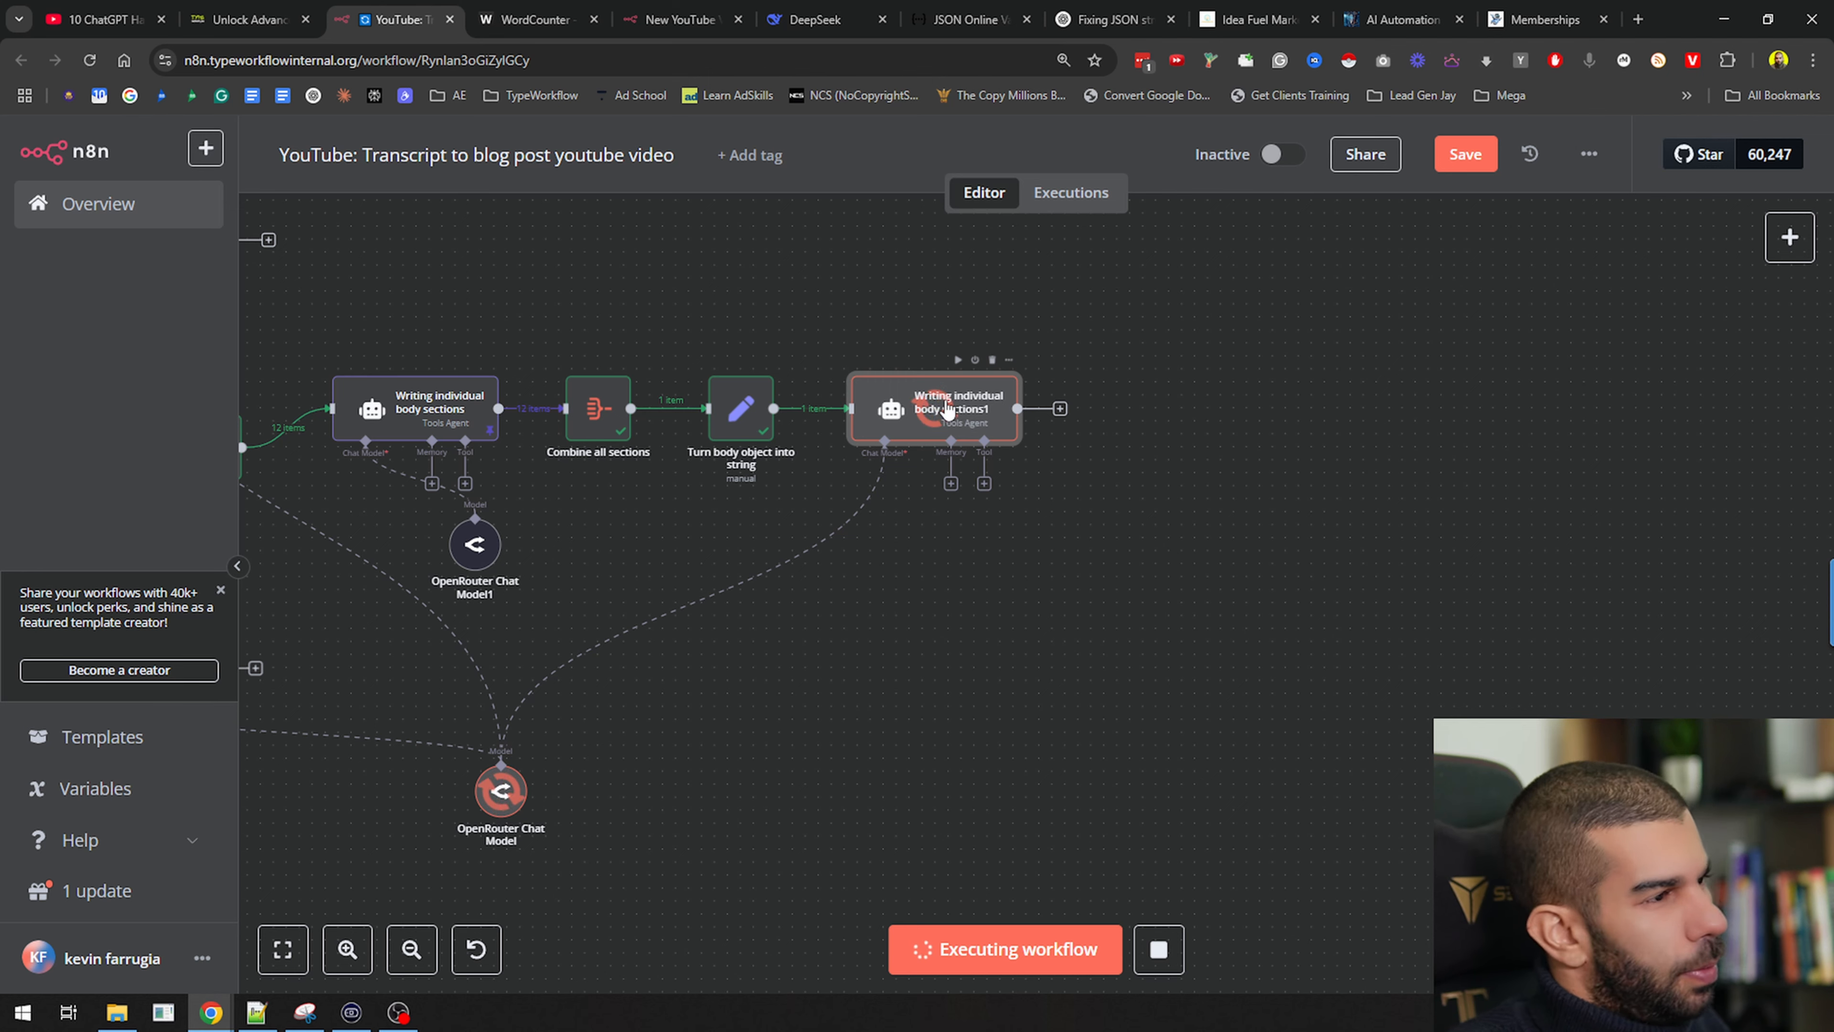
key("F2")
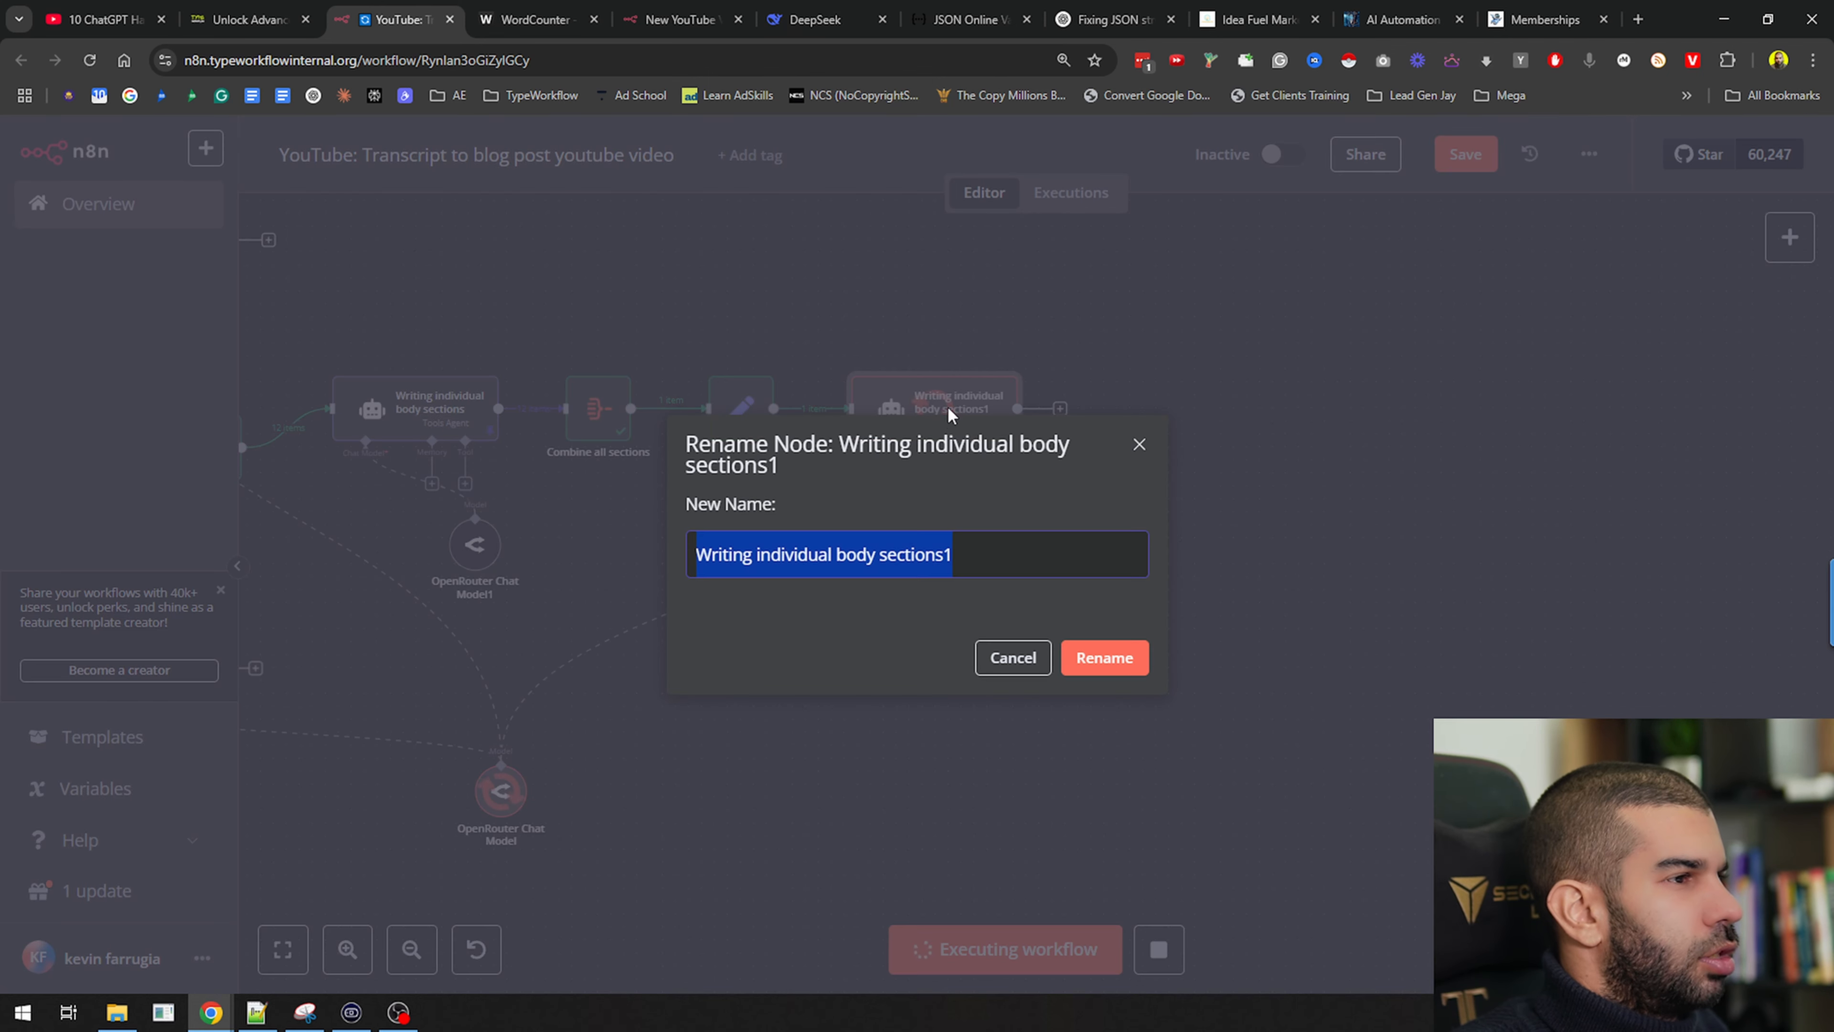
type("Remove metadata and convert to maked")
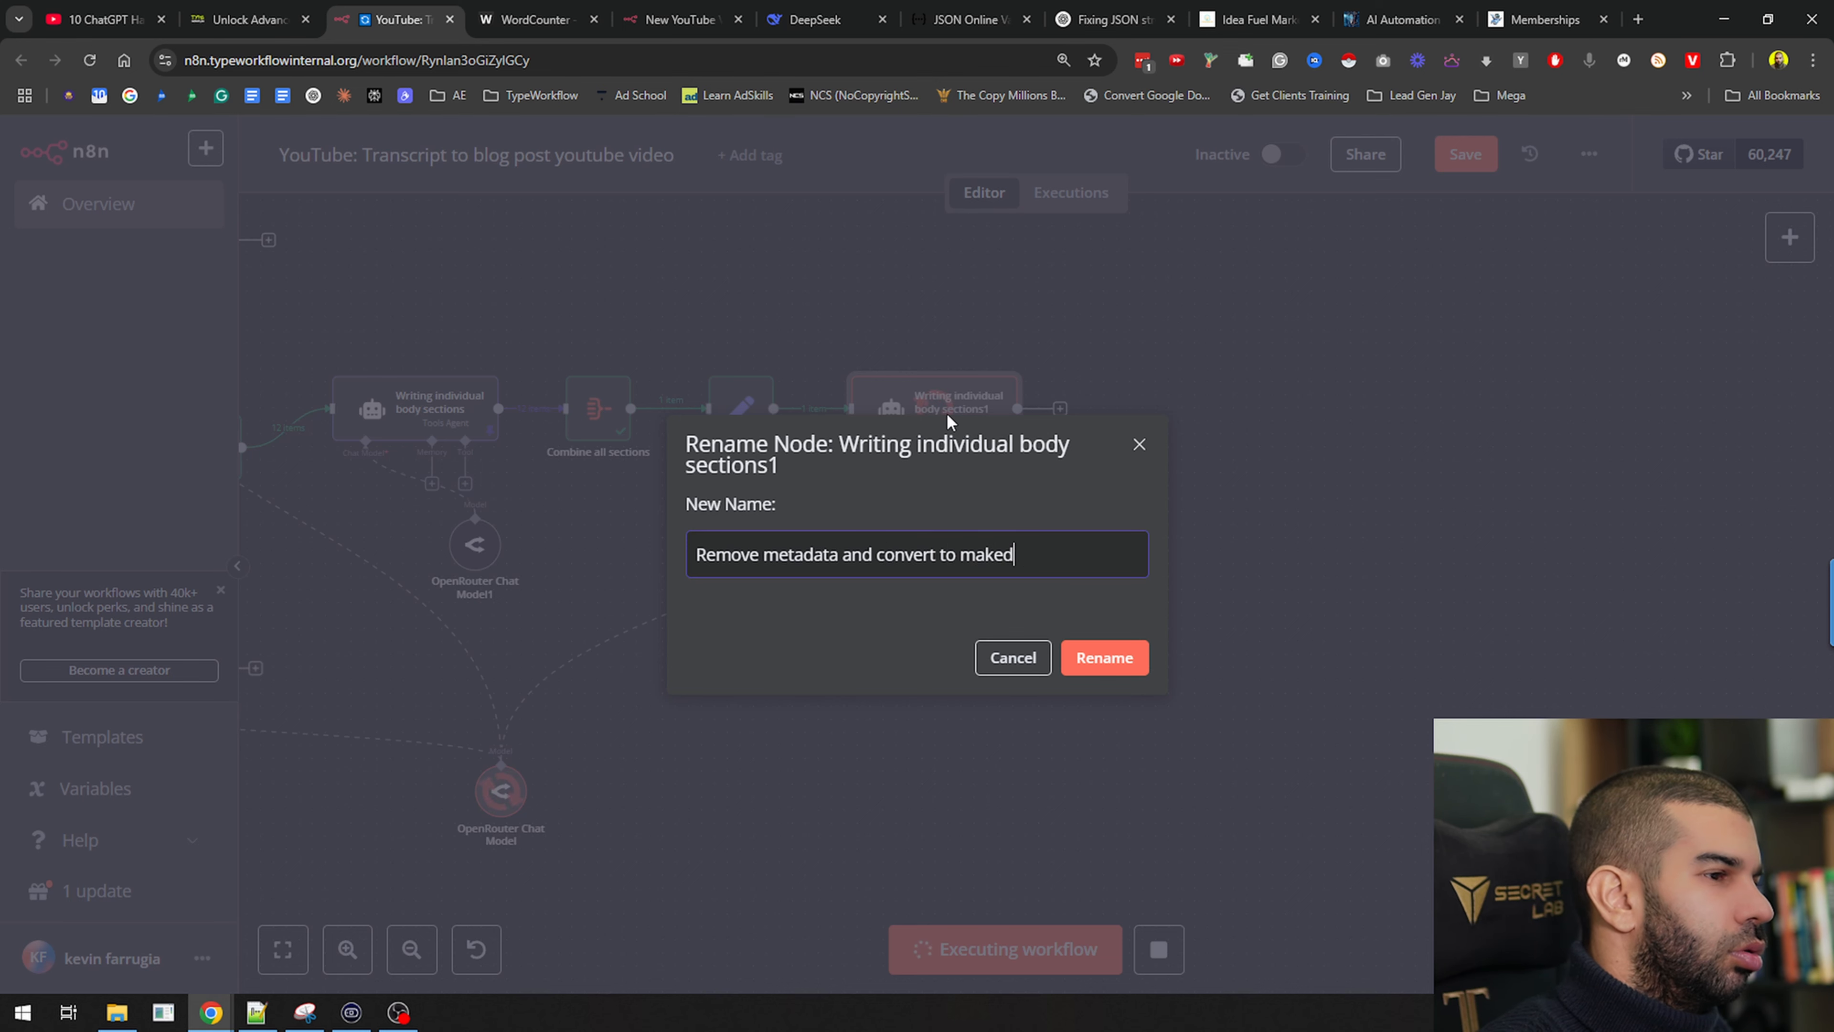
key("ctrl+BackSpace")
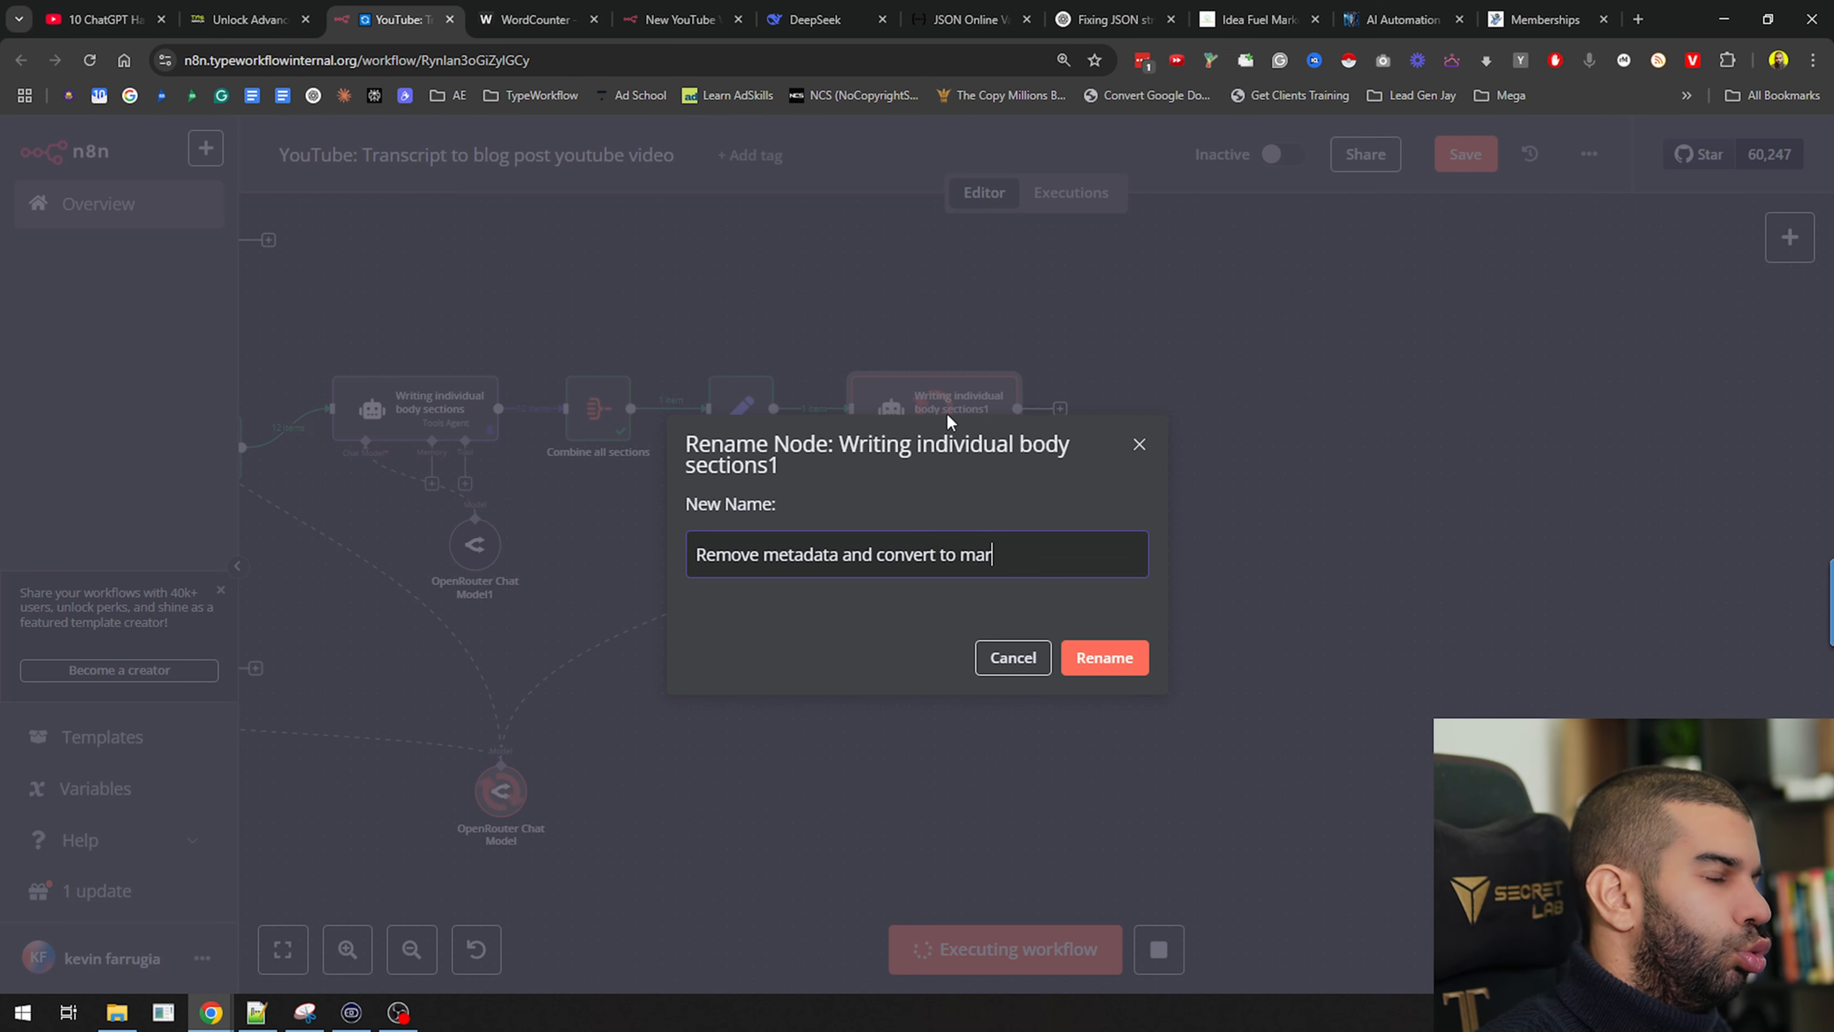
type("markdown")
key("Return")
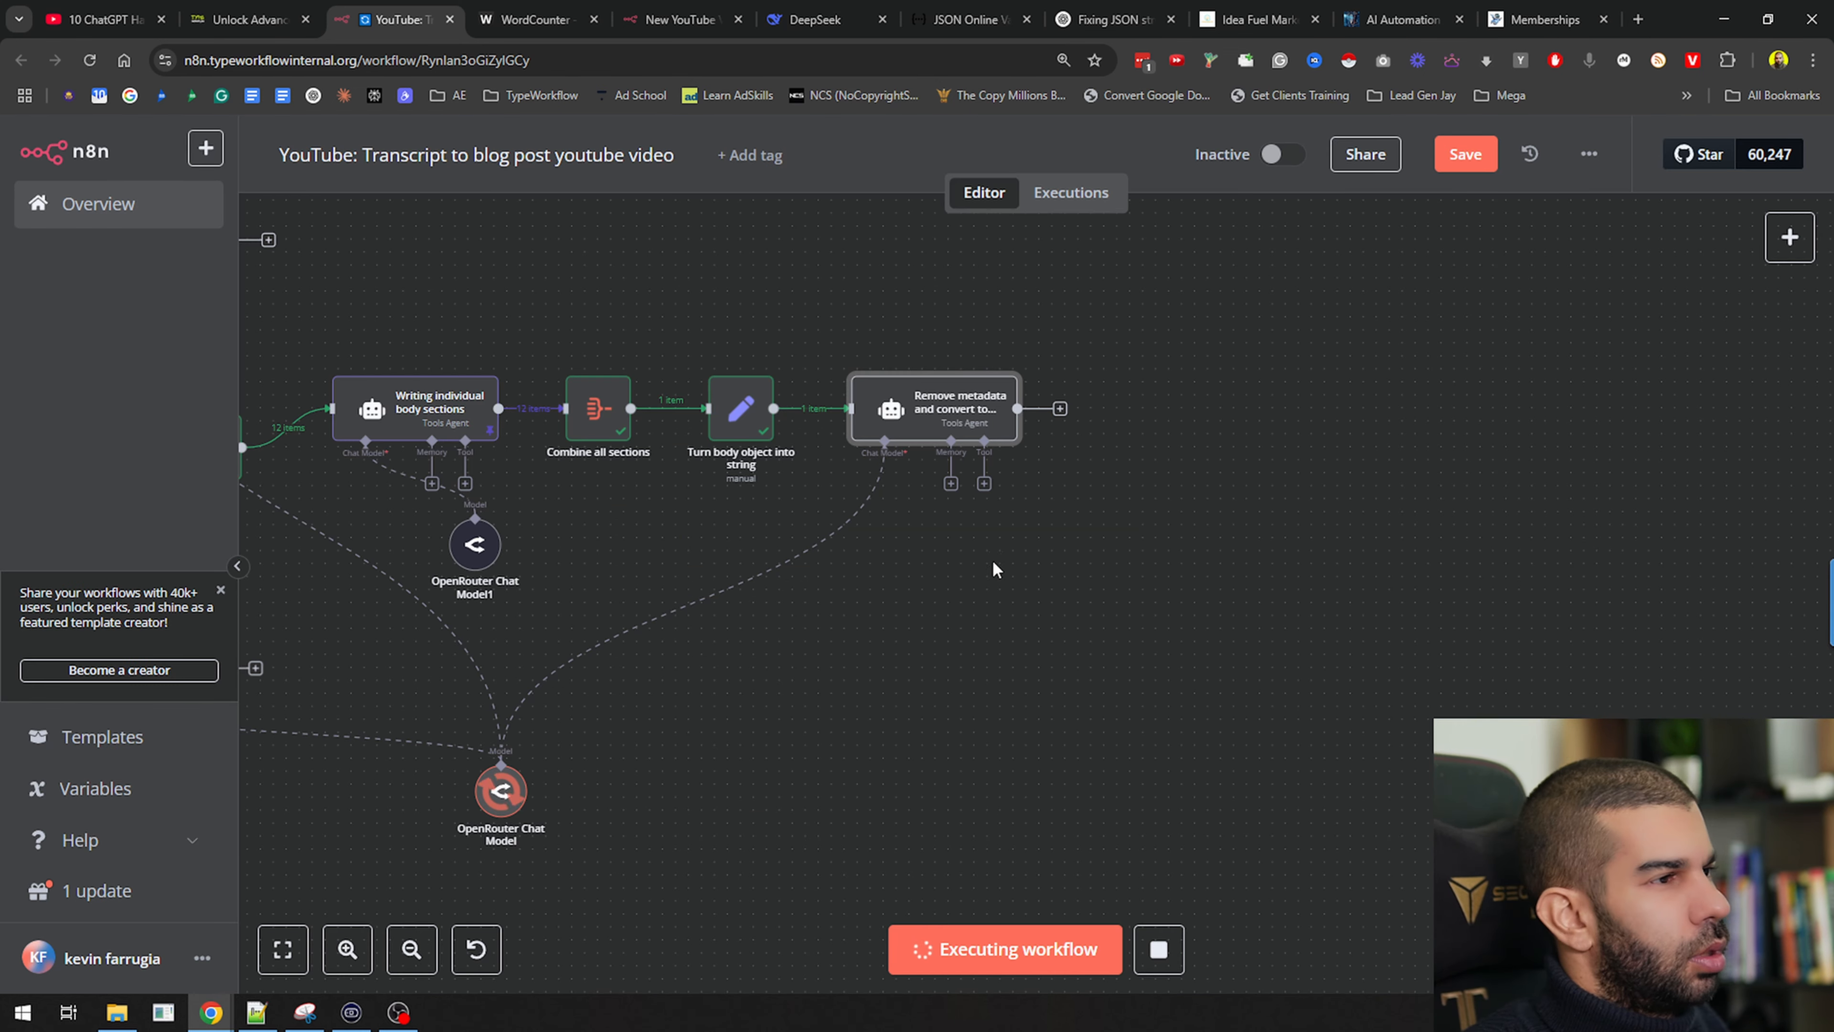
key("ctrl+s")
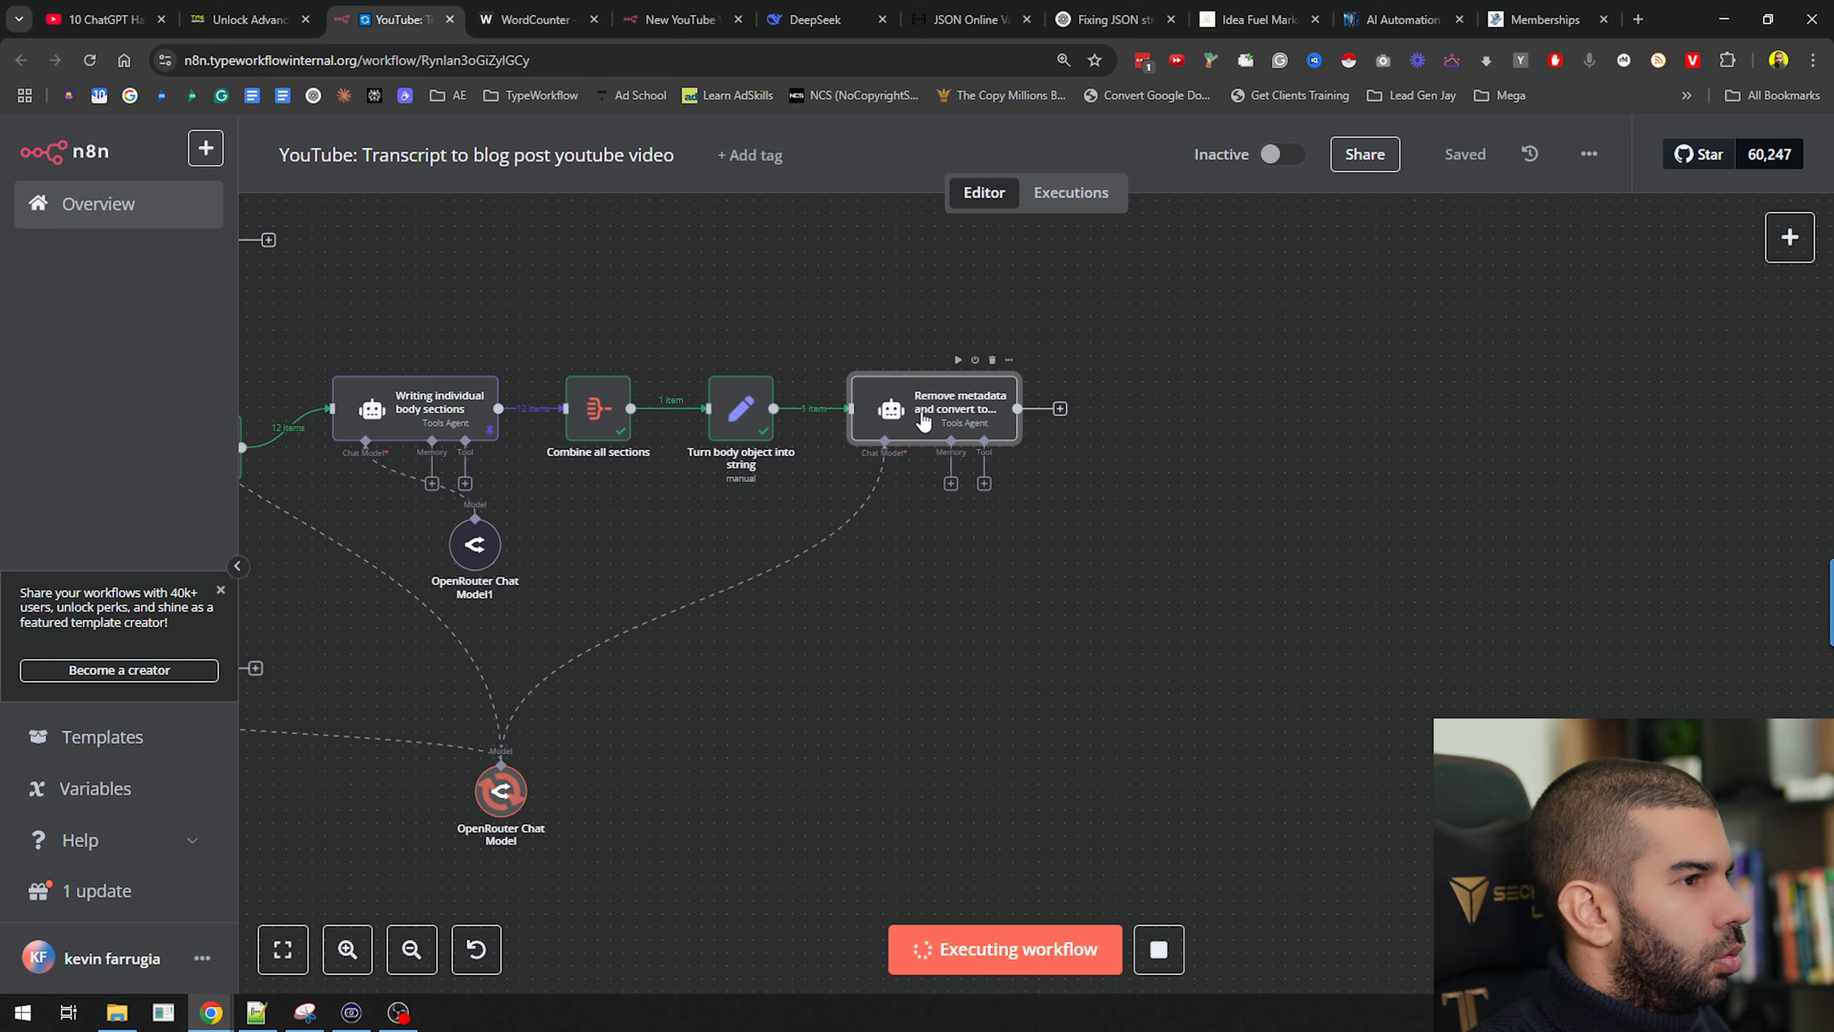
left_click(924, 420)
double_click(924, 421)
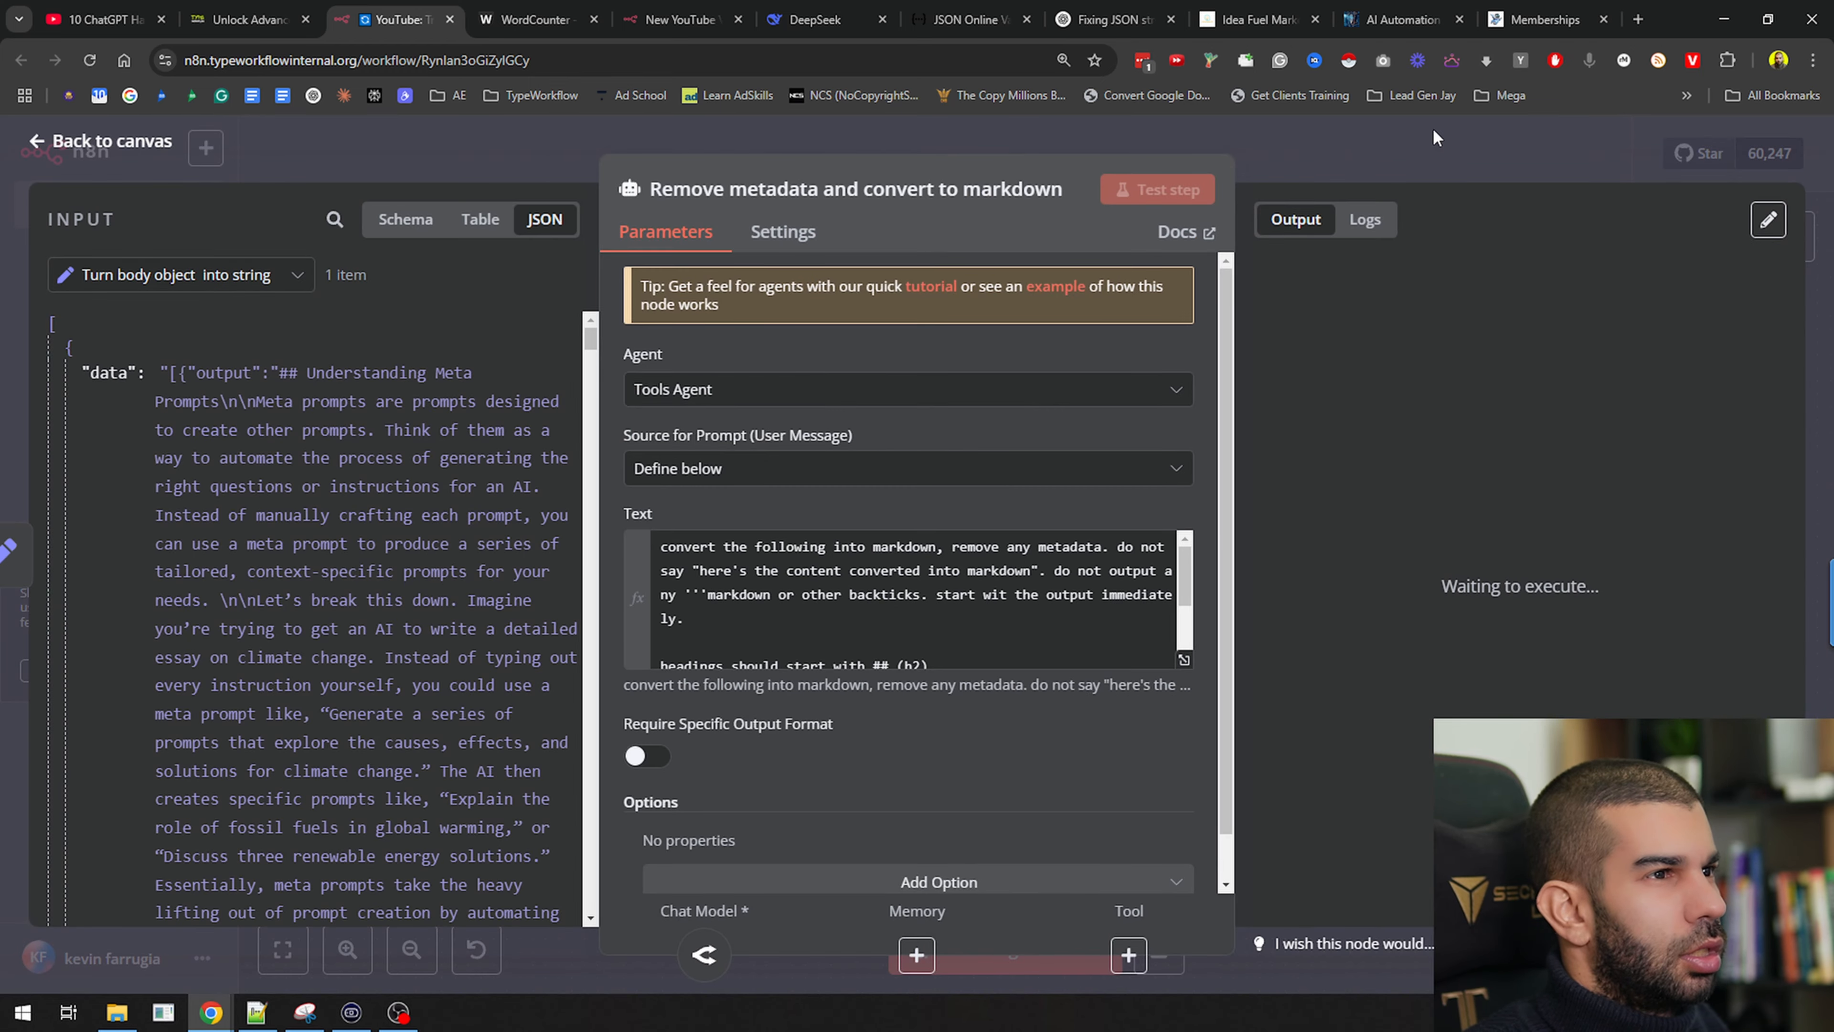
left_click(1317, 146)
key("ctrl+s")
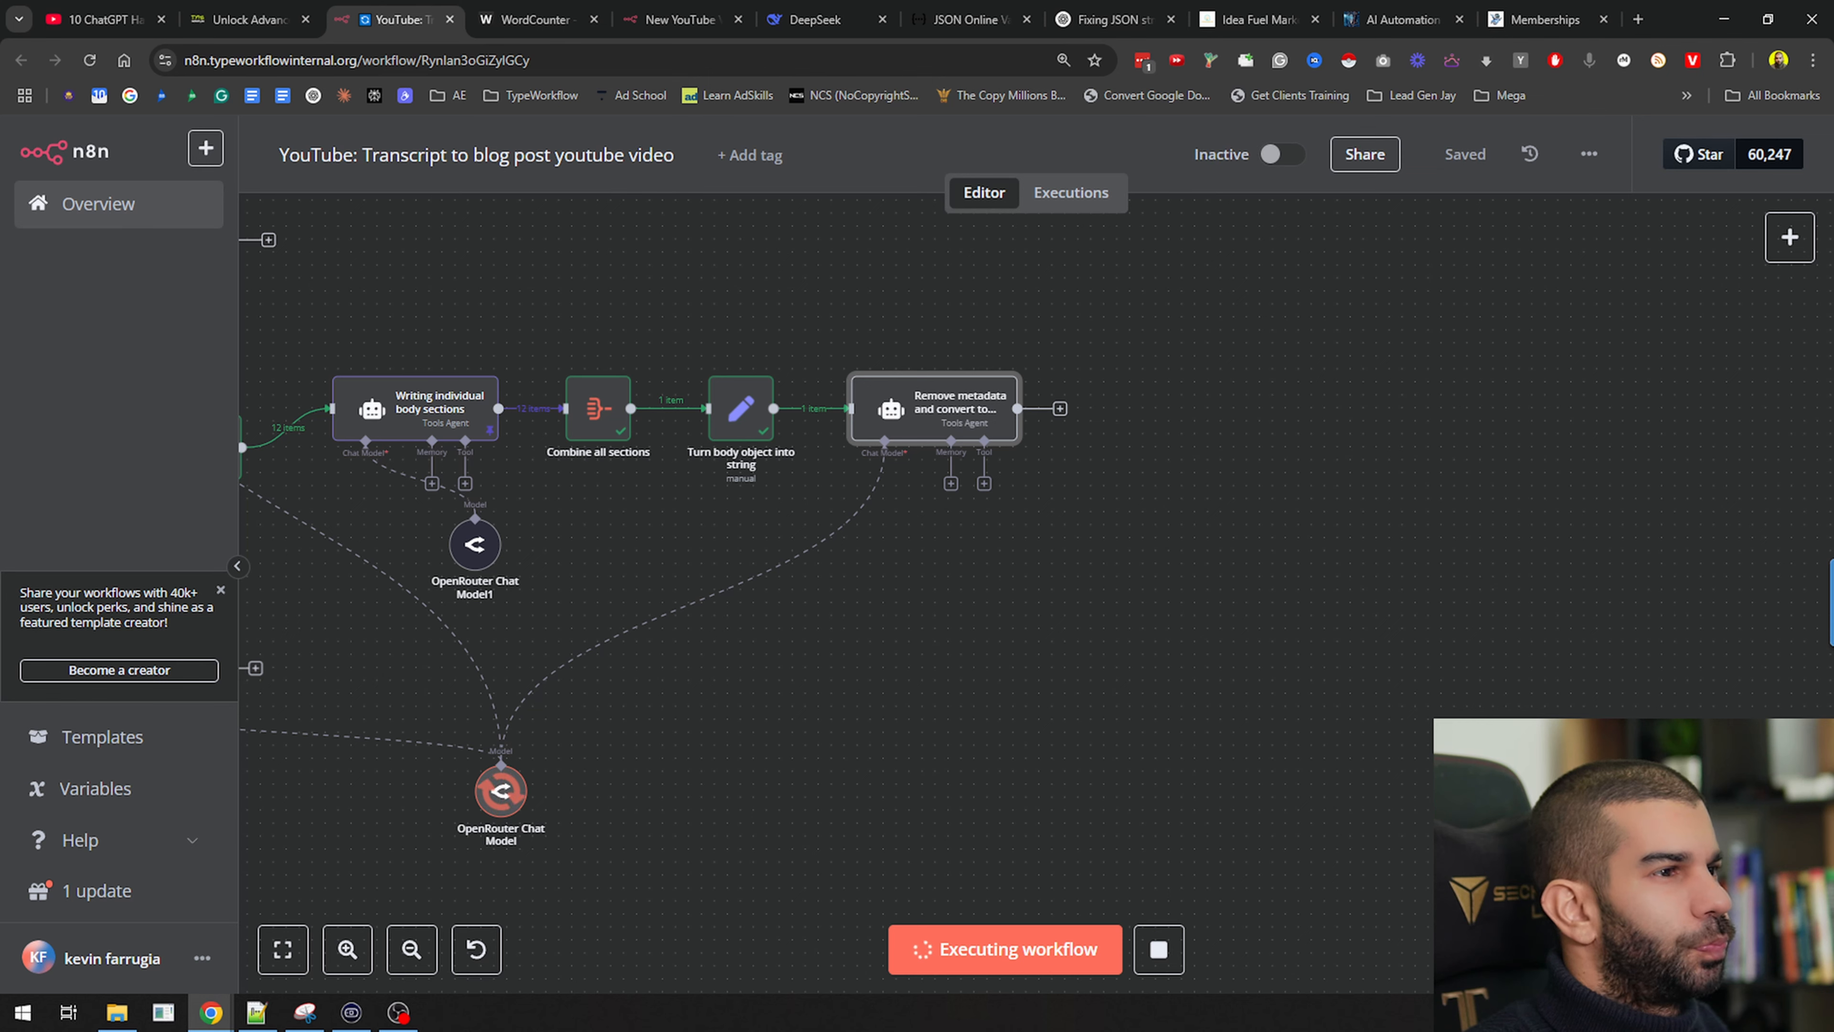
Add a Merge node with 3 inputs at the end of the workflow
left_click_drag(1026, 714, 924, 715)
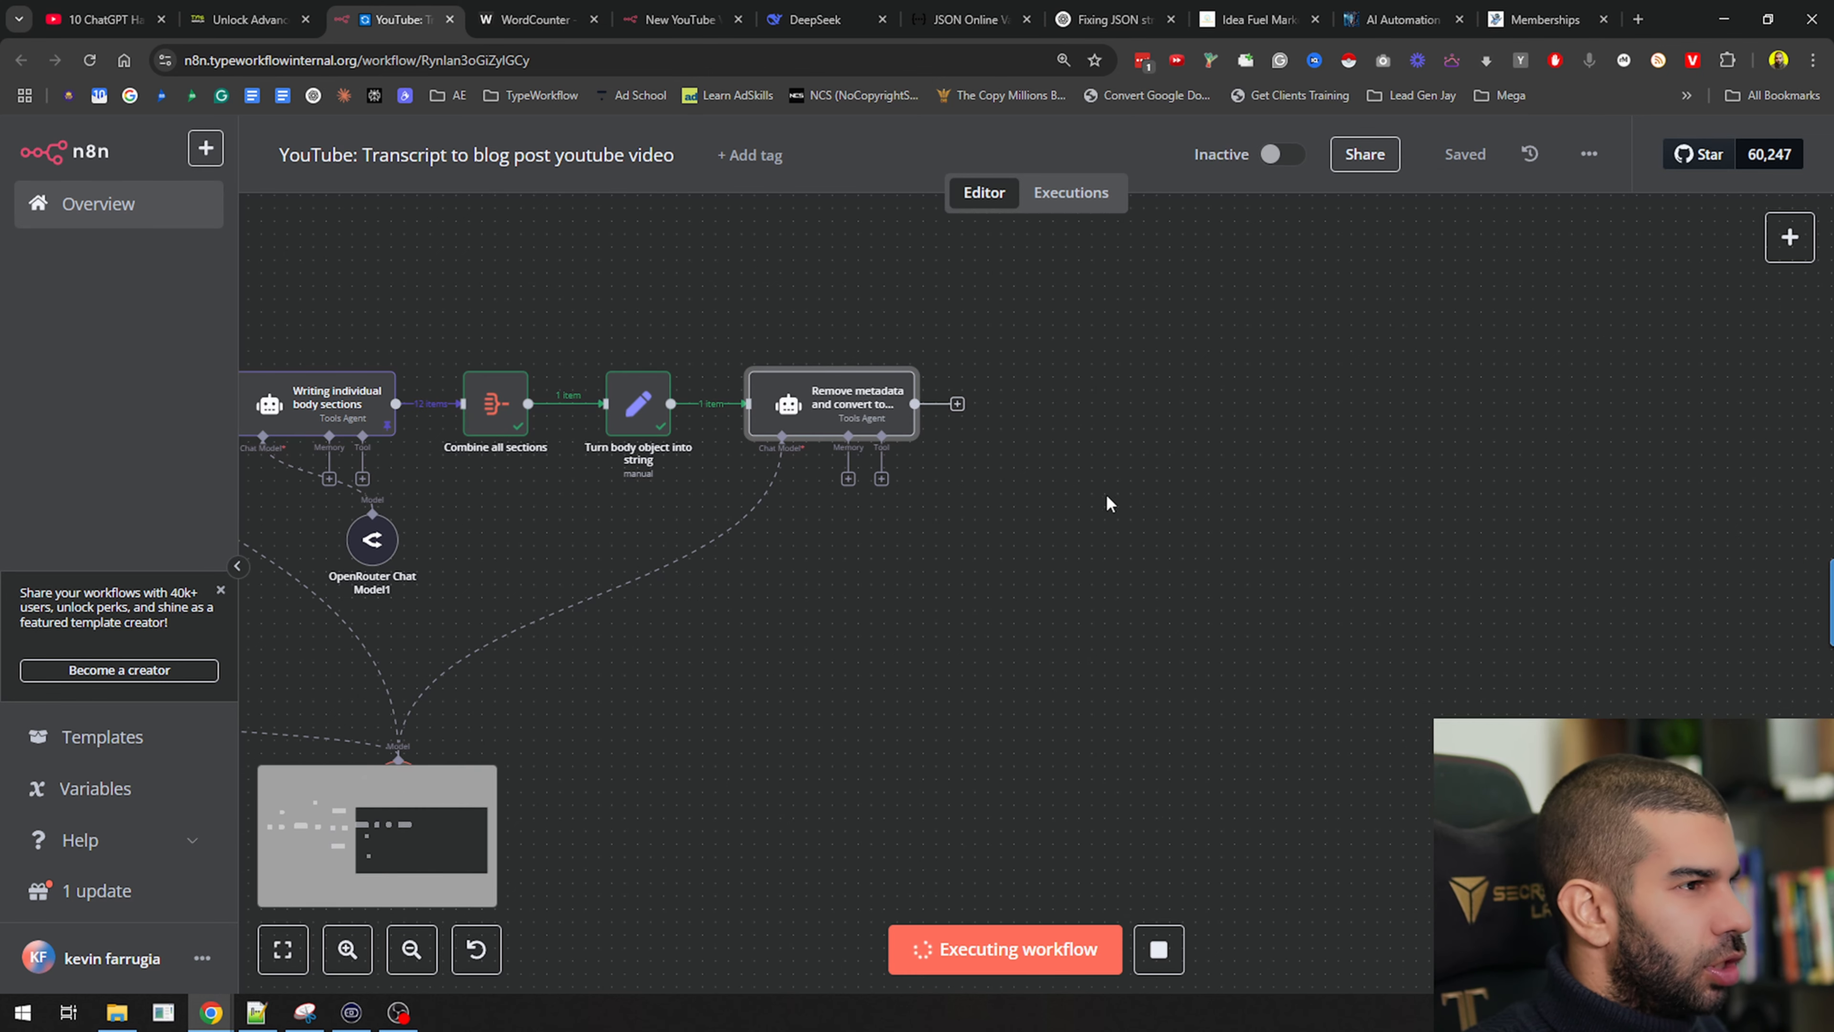
key("Tab")
type("m")
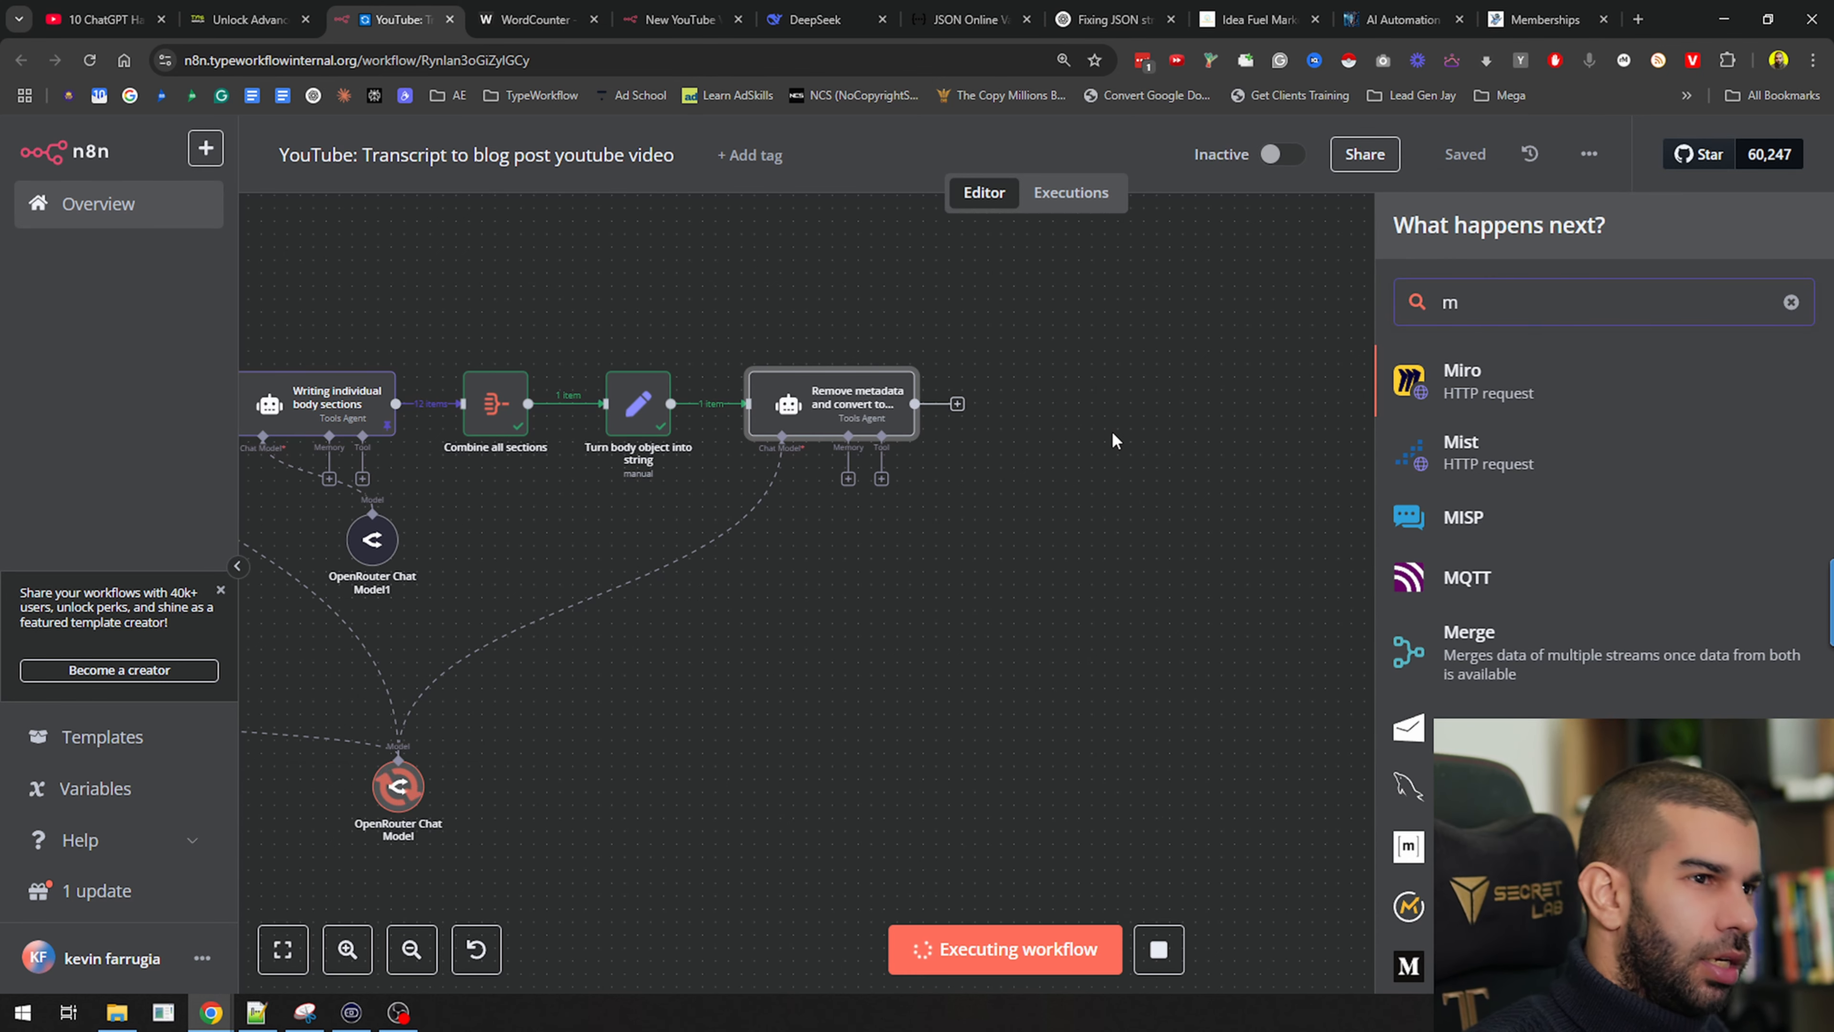
type("erge")
left_click(1542, 418)
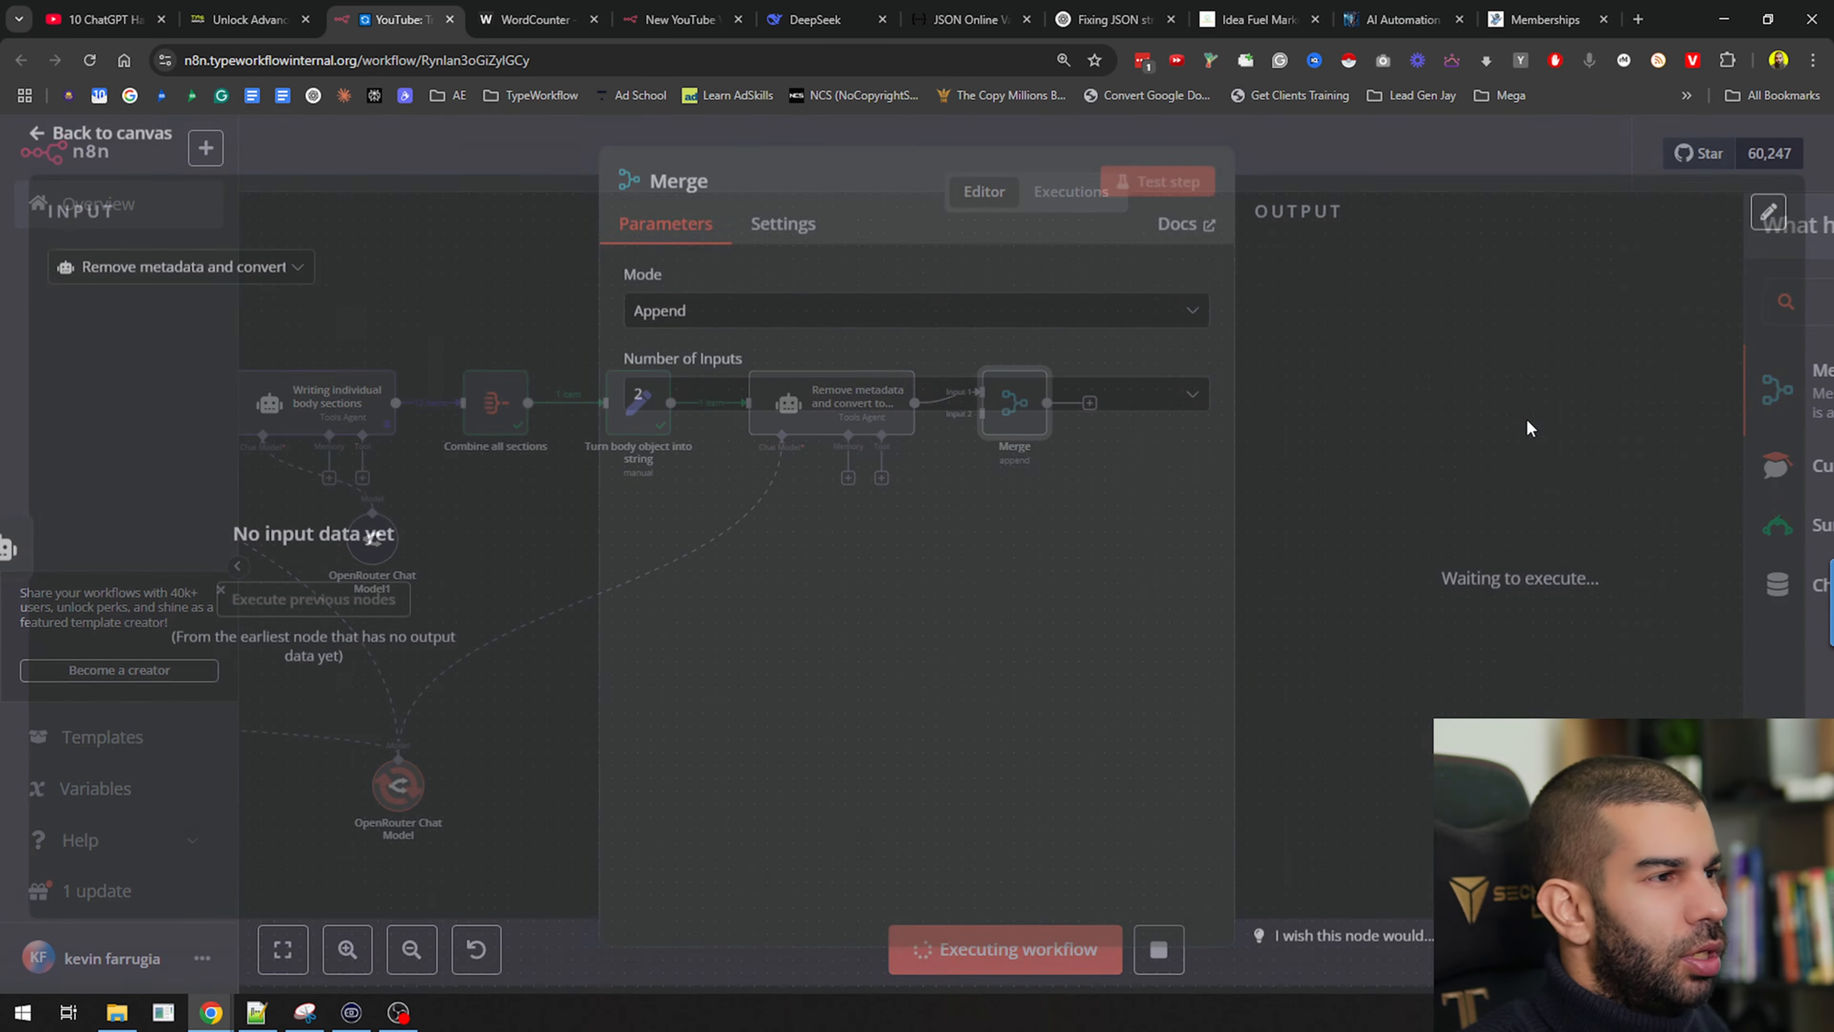
left_click(766, 403)
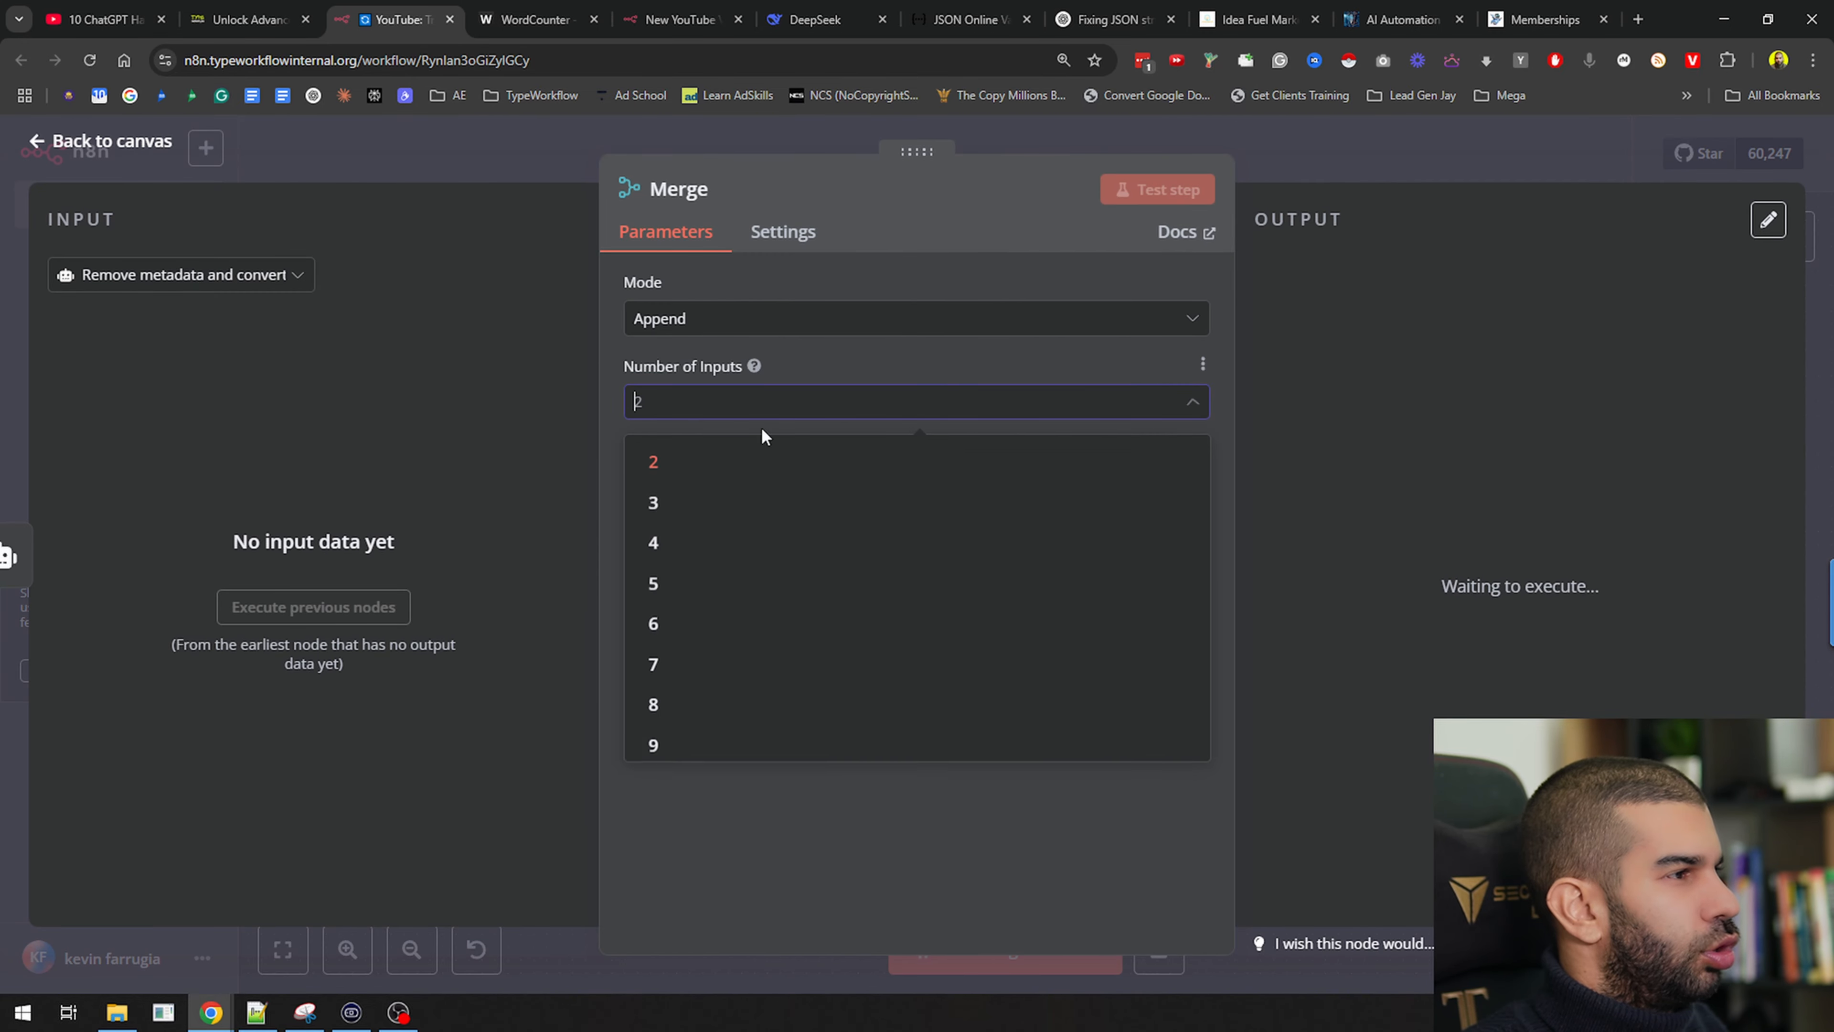
left_click(795, 484)
left_click(1344, 169)
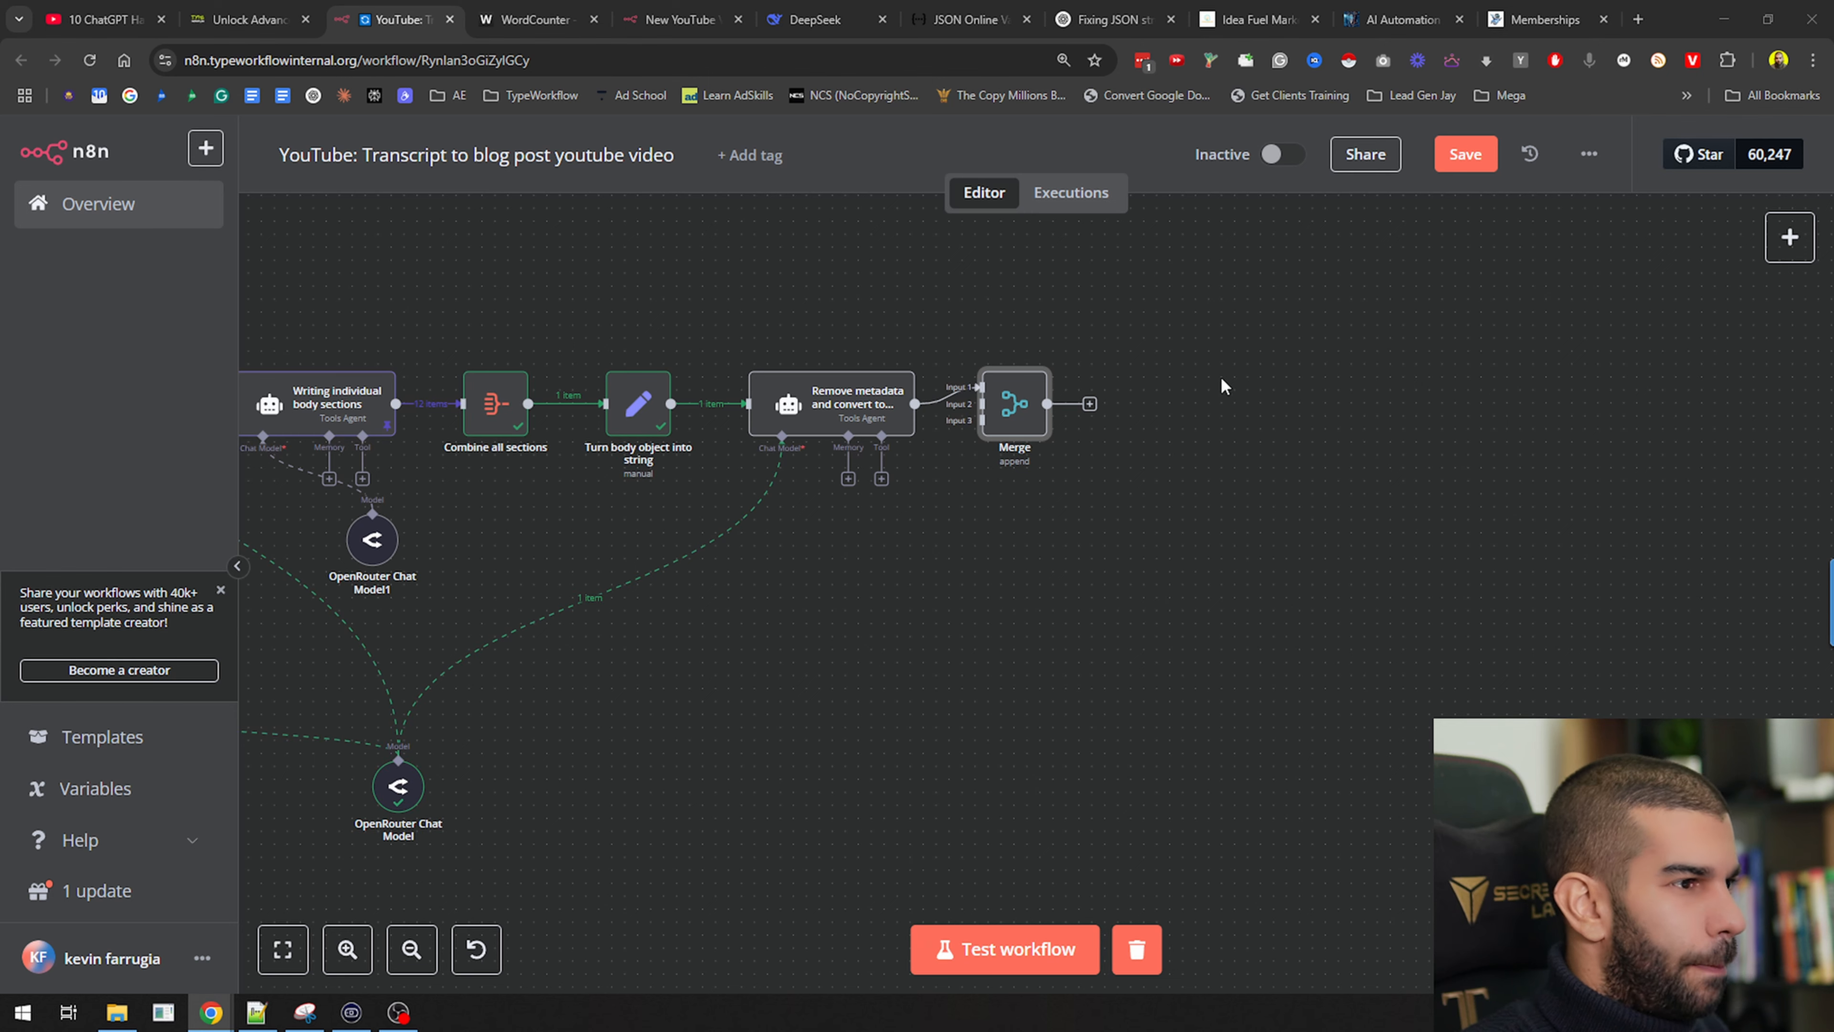
Remove the Remove-metadata link to Merge and wire the Intro output into Merge input 1
left_click_drag(1022, 406, 1385, 433)
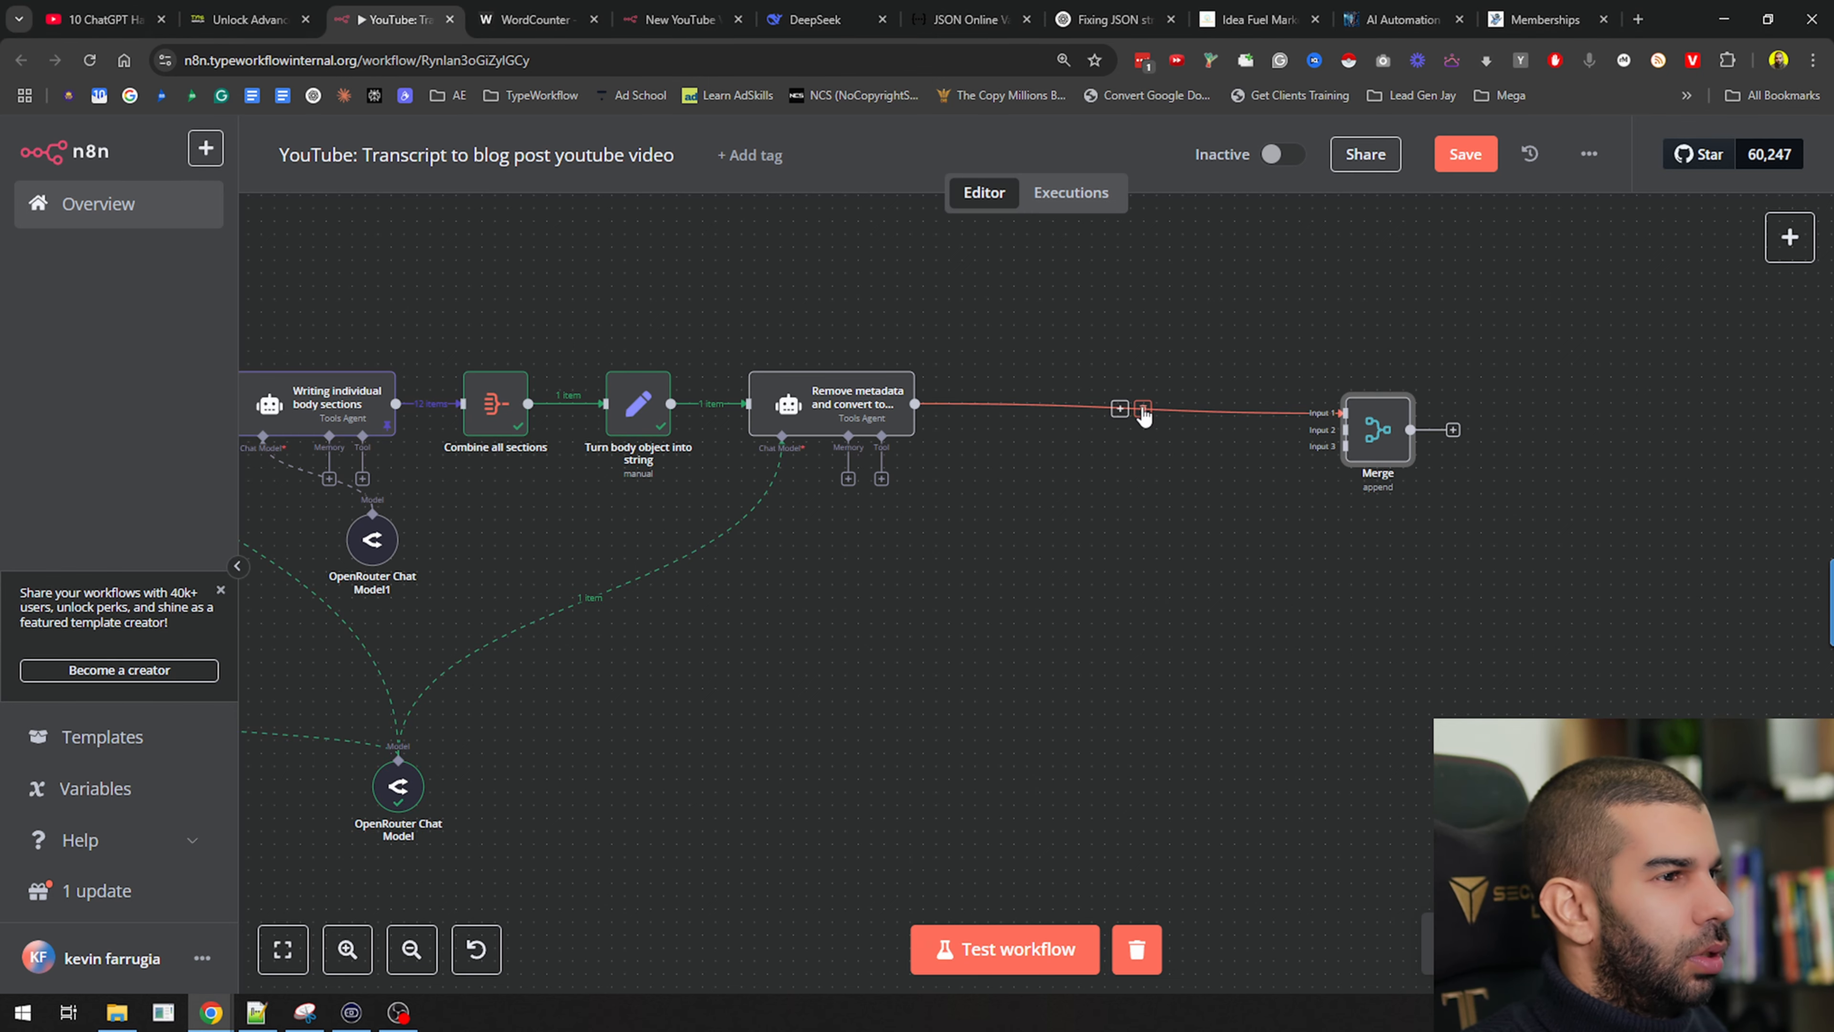
left_click(1147, 411)
scroll(975, 596, "up", 2)
scroll(975, 596, "left", 4)
left_click_drag(456, 391, 1611, 572)
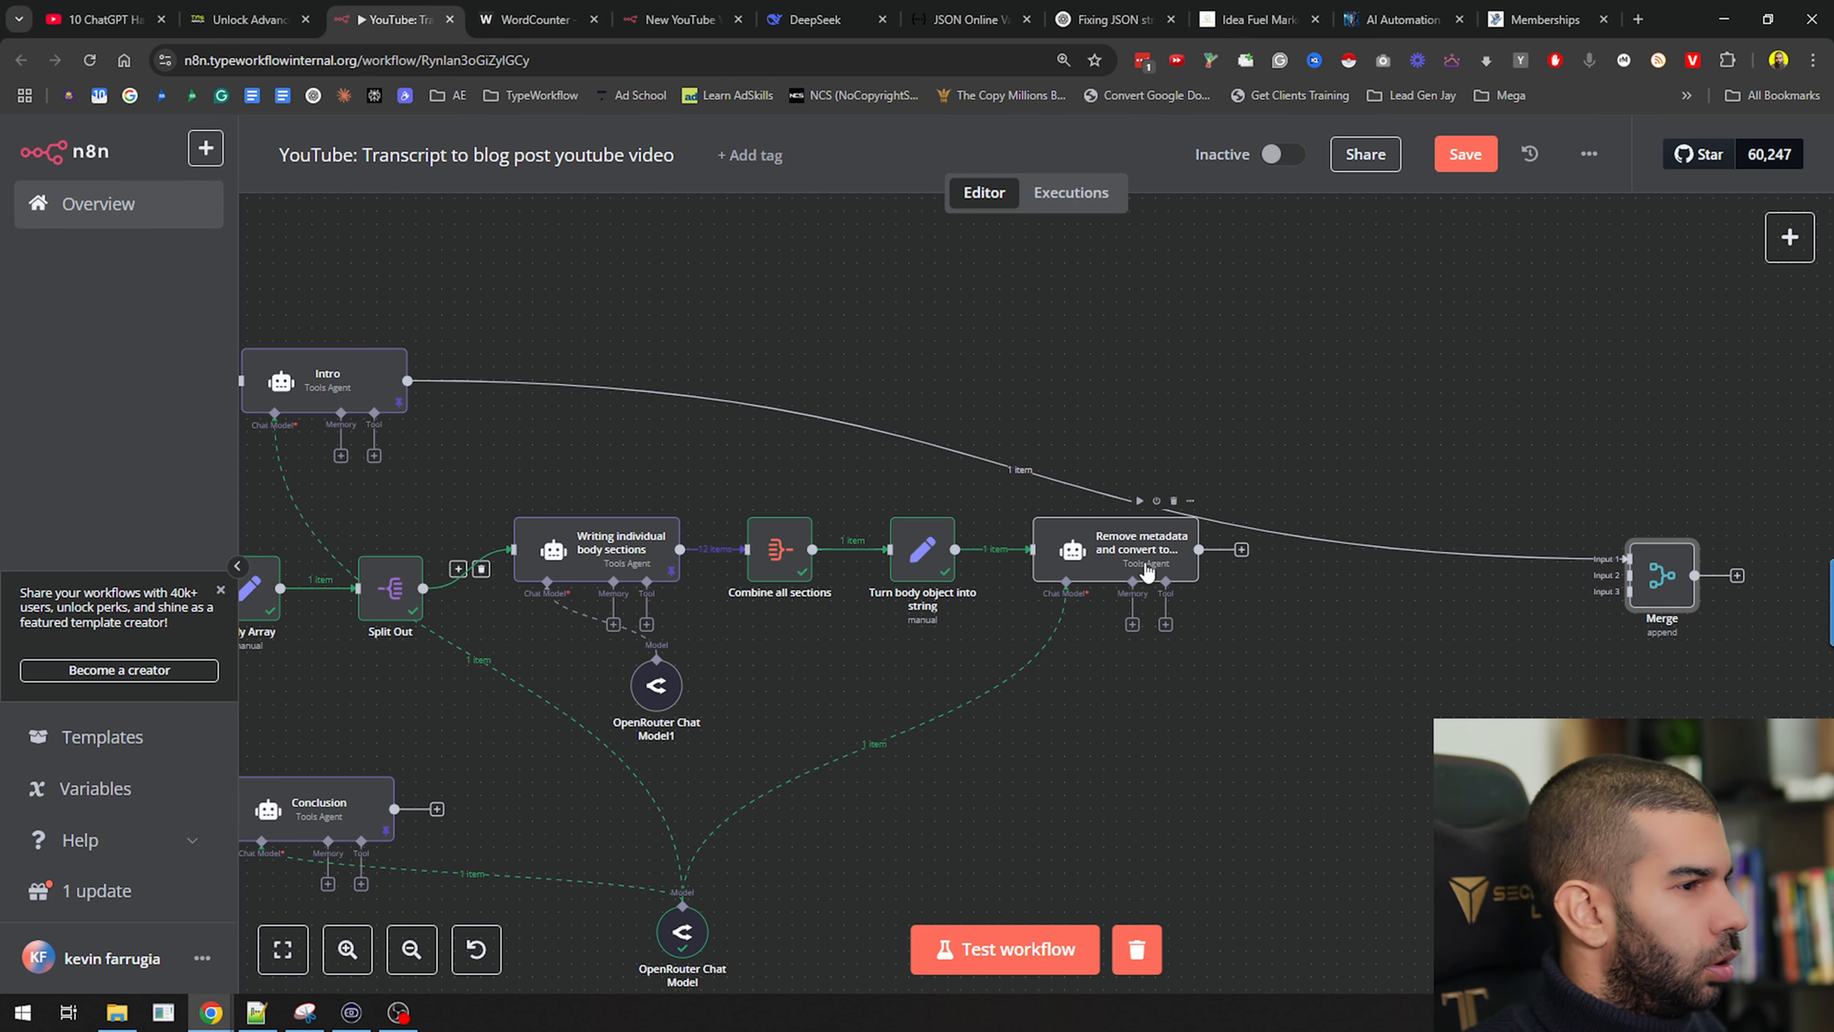
left_click_drag(1151, 559, 1176, 623)
double_click(1177, 624)
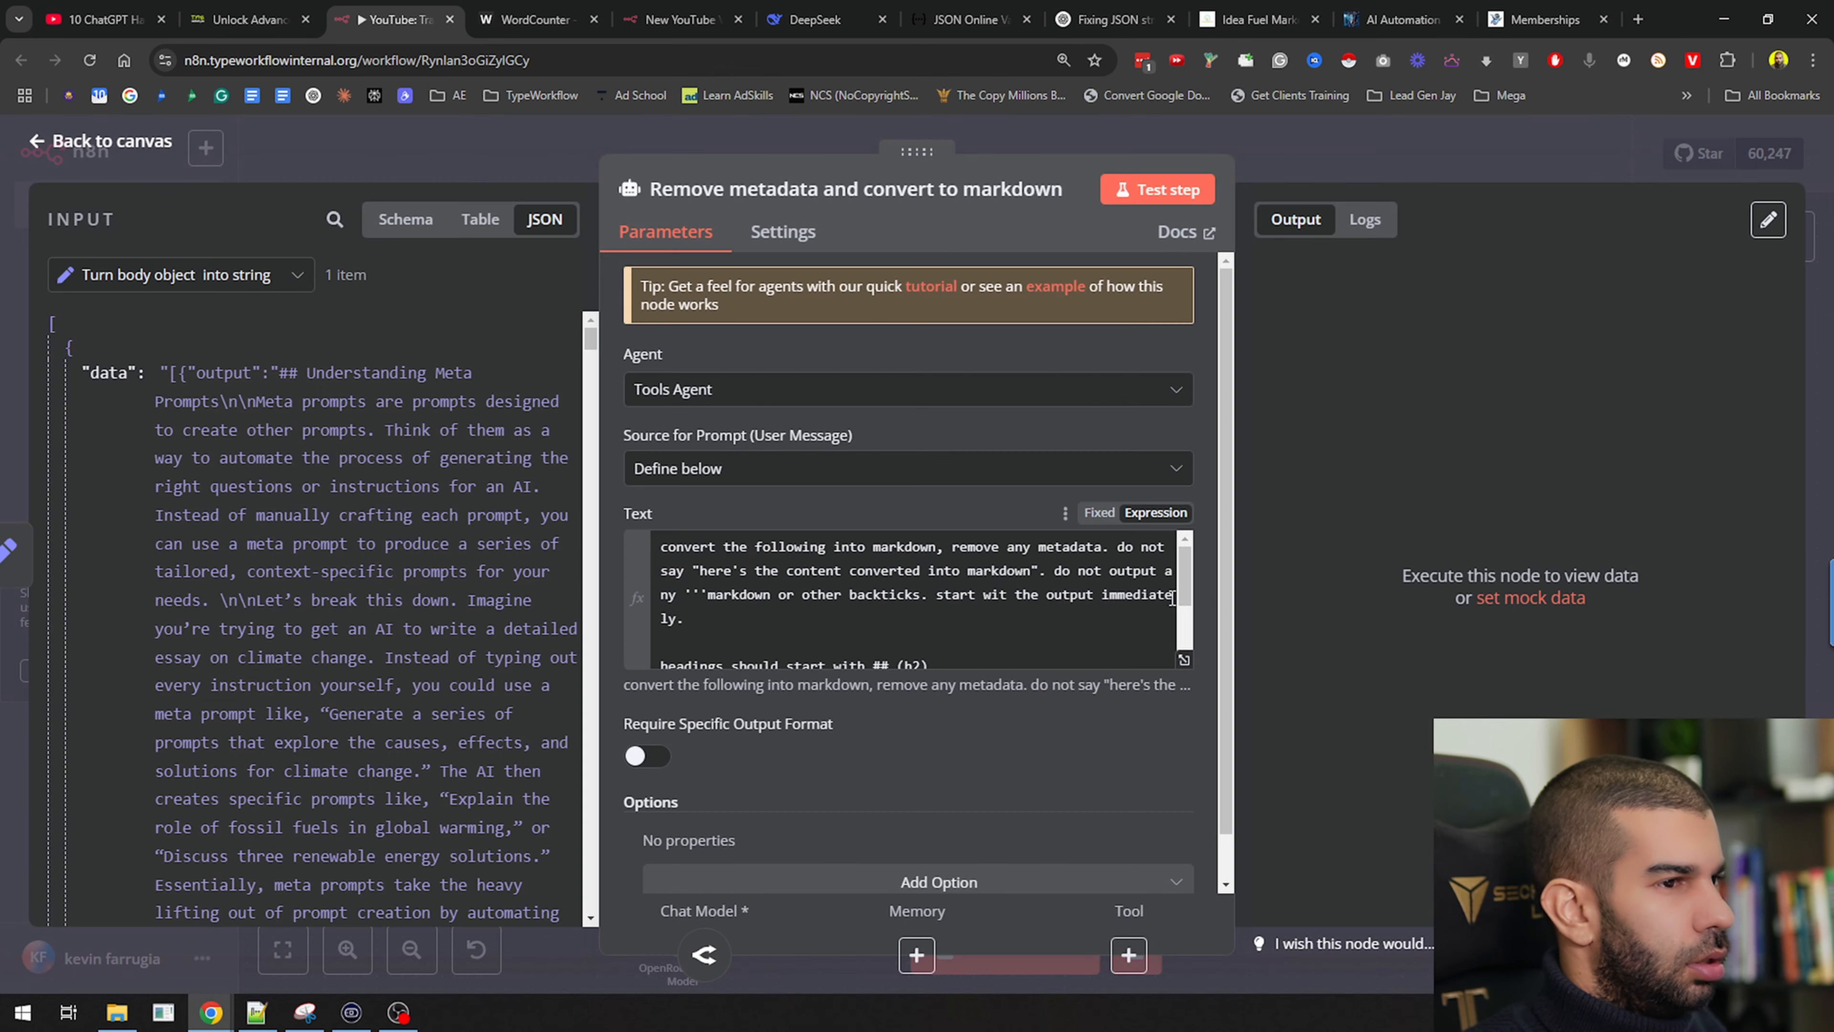
Run the markdown conversion step, connect Conclusion to Merge input 3, and save
left_click(1159, 191)
left_click(1270, 150)
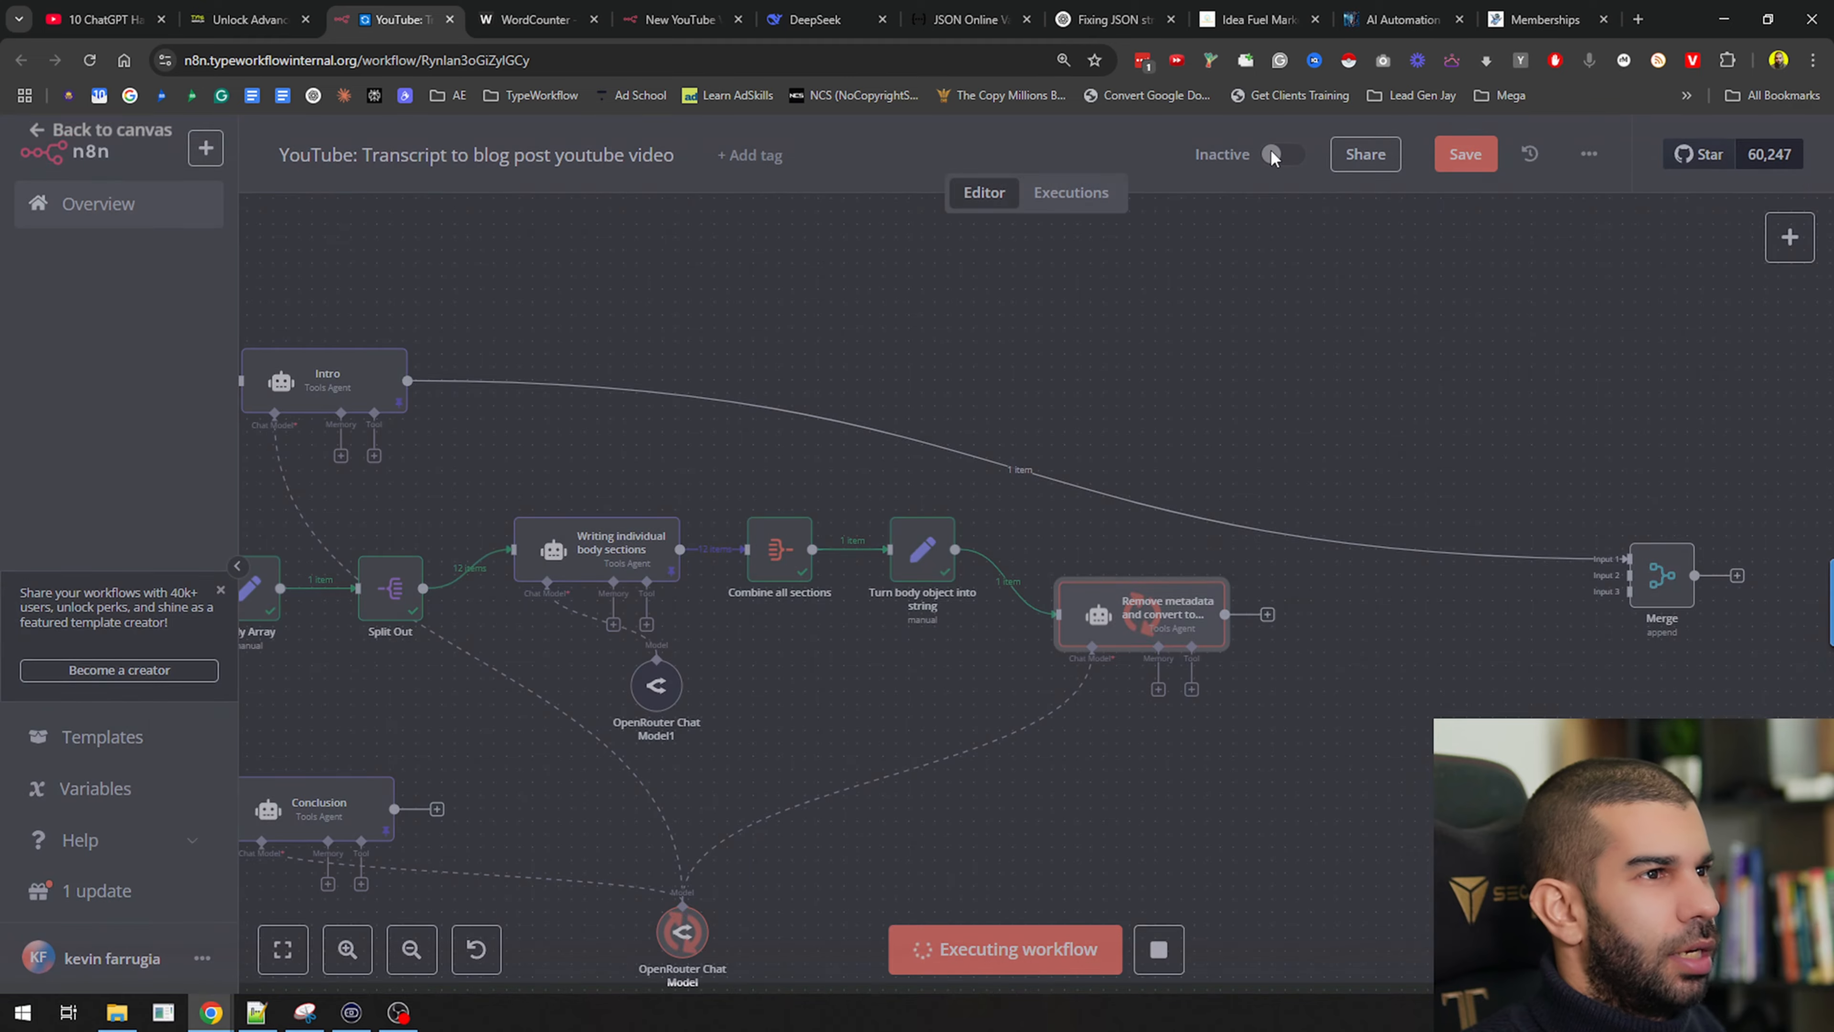
left_click_drag(1306, 766, 1134, 569)
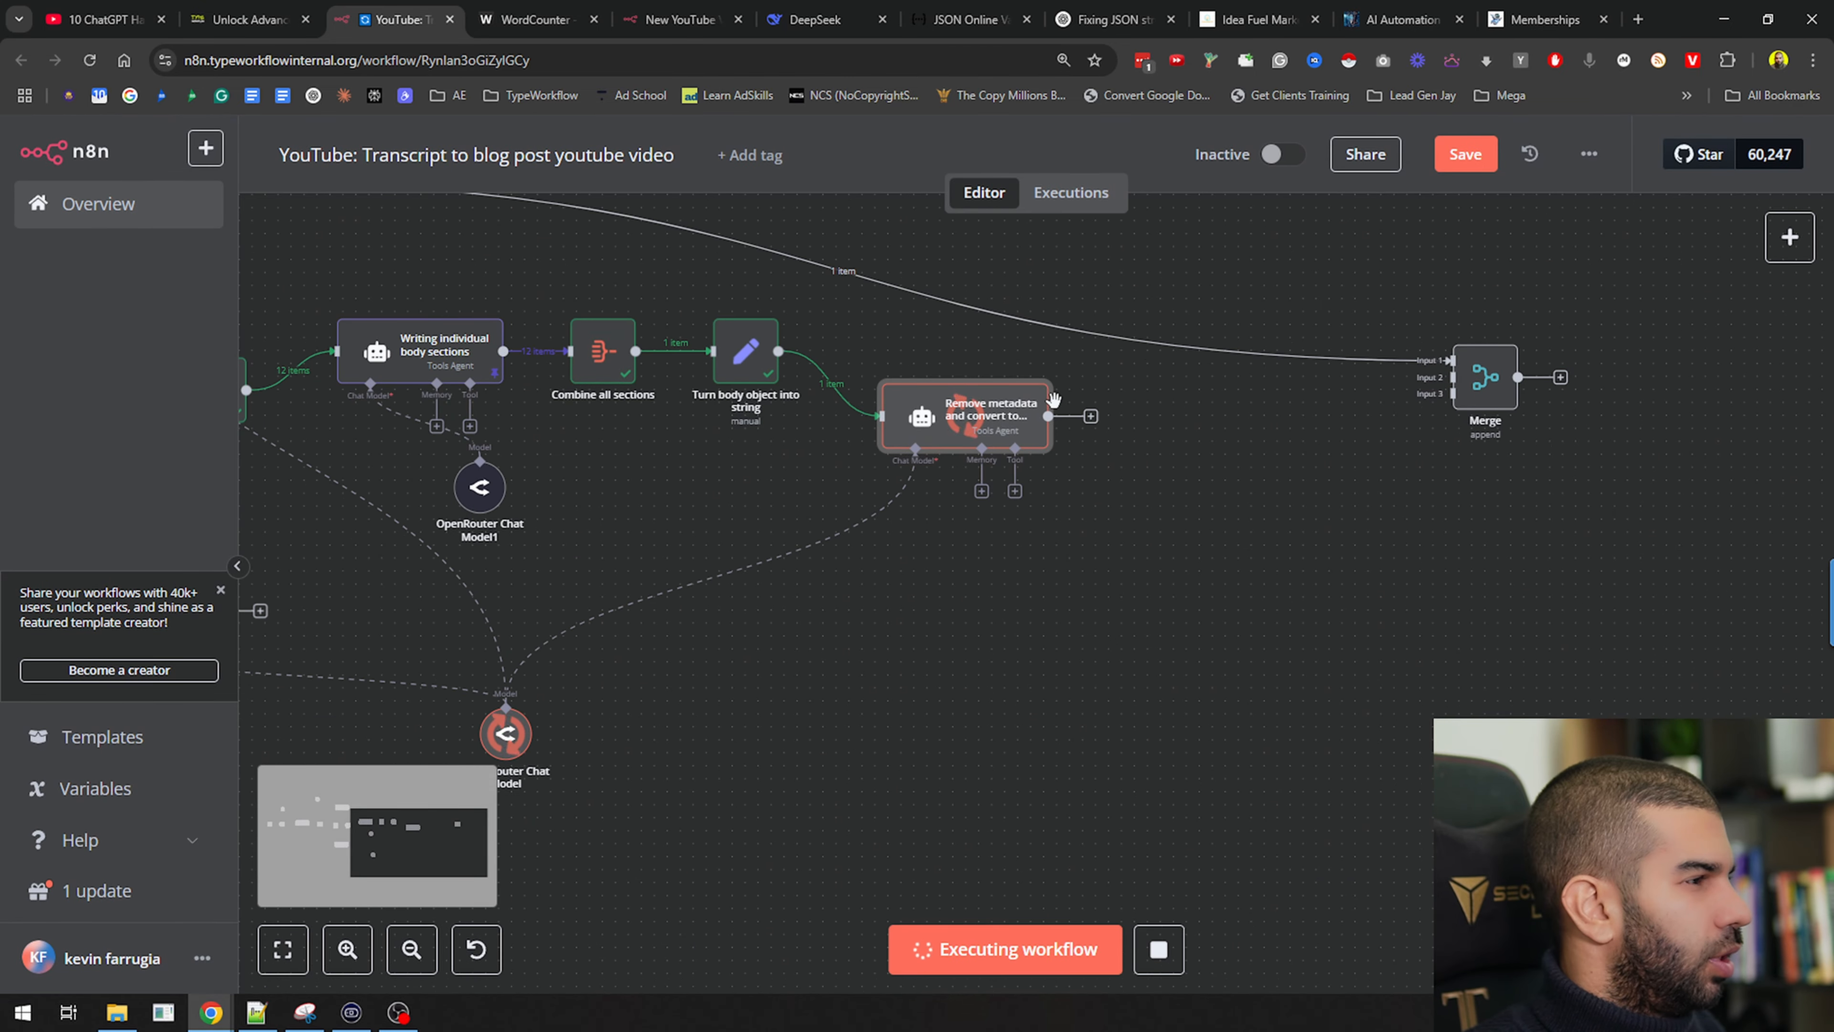
left_click_drag(913, 700, 1314, 533)
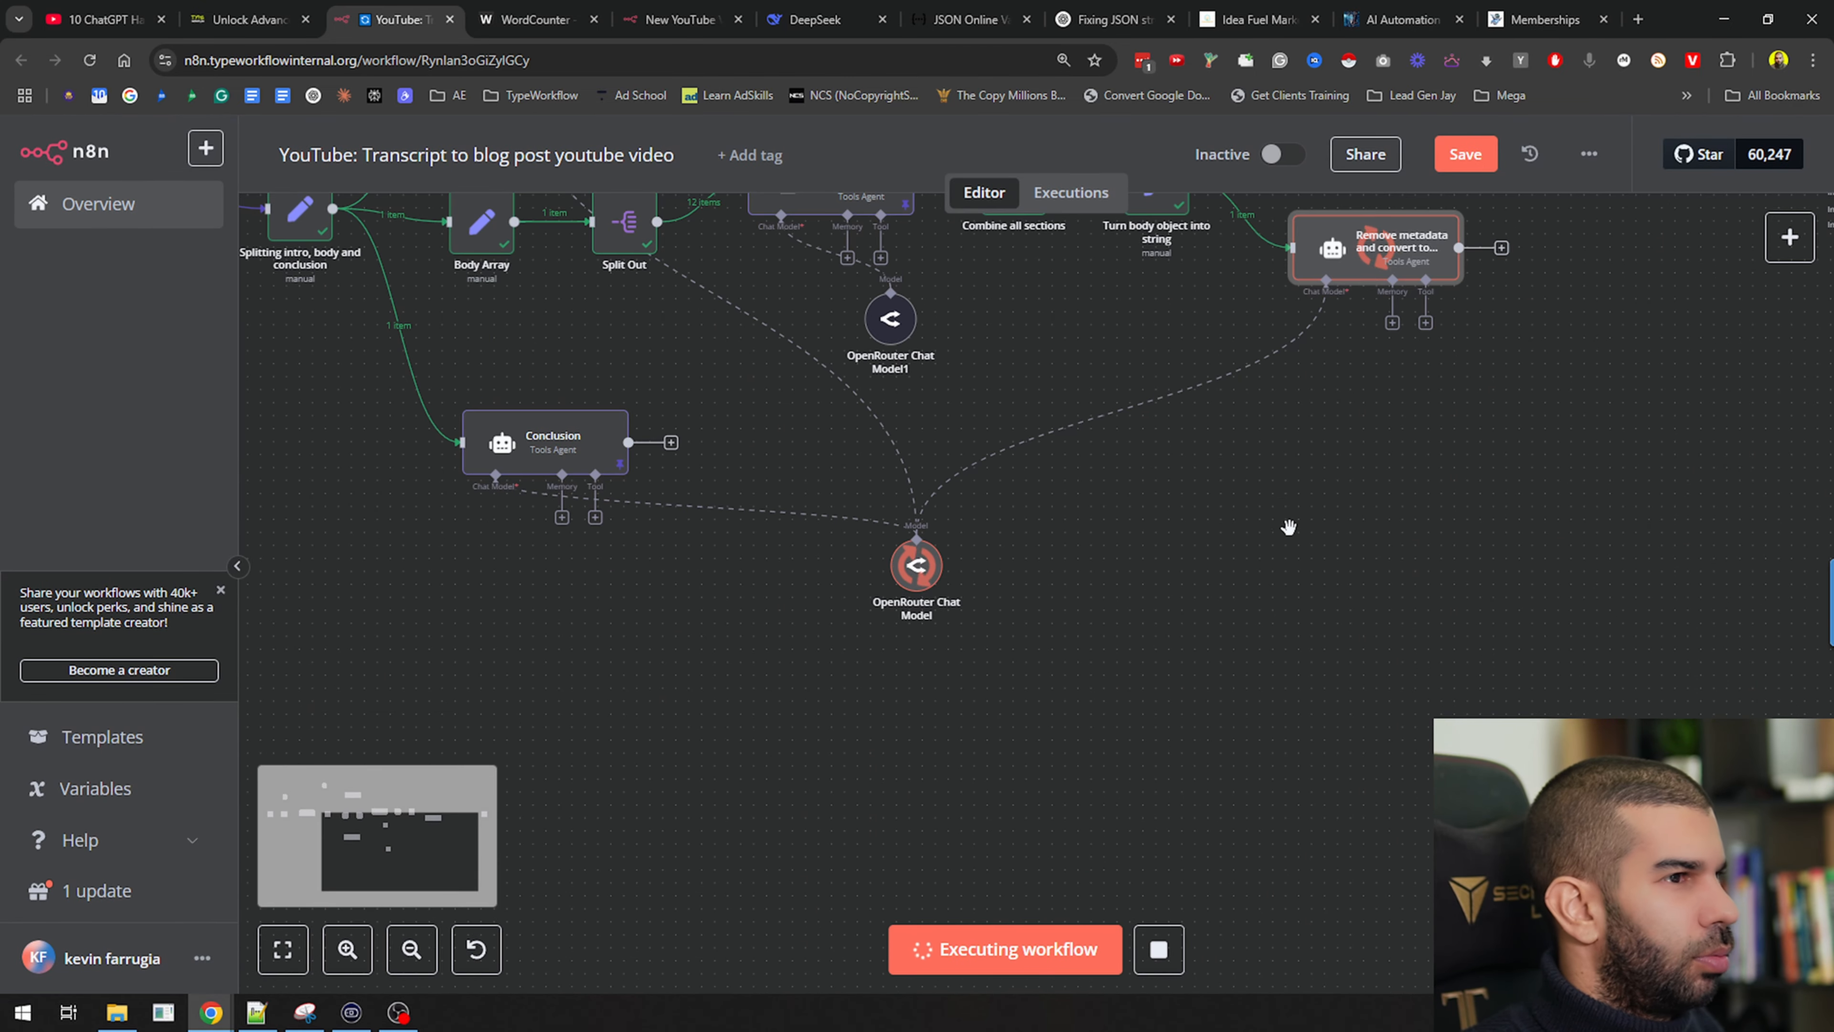
left_click_drag(900, 434, 606, 638)
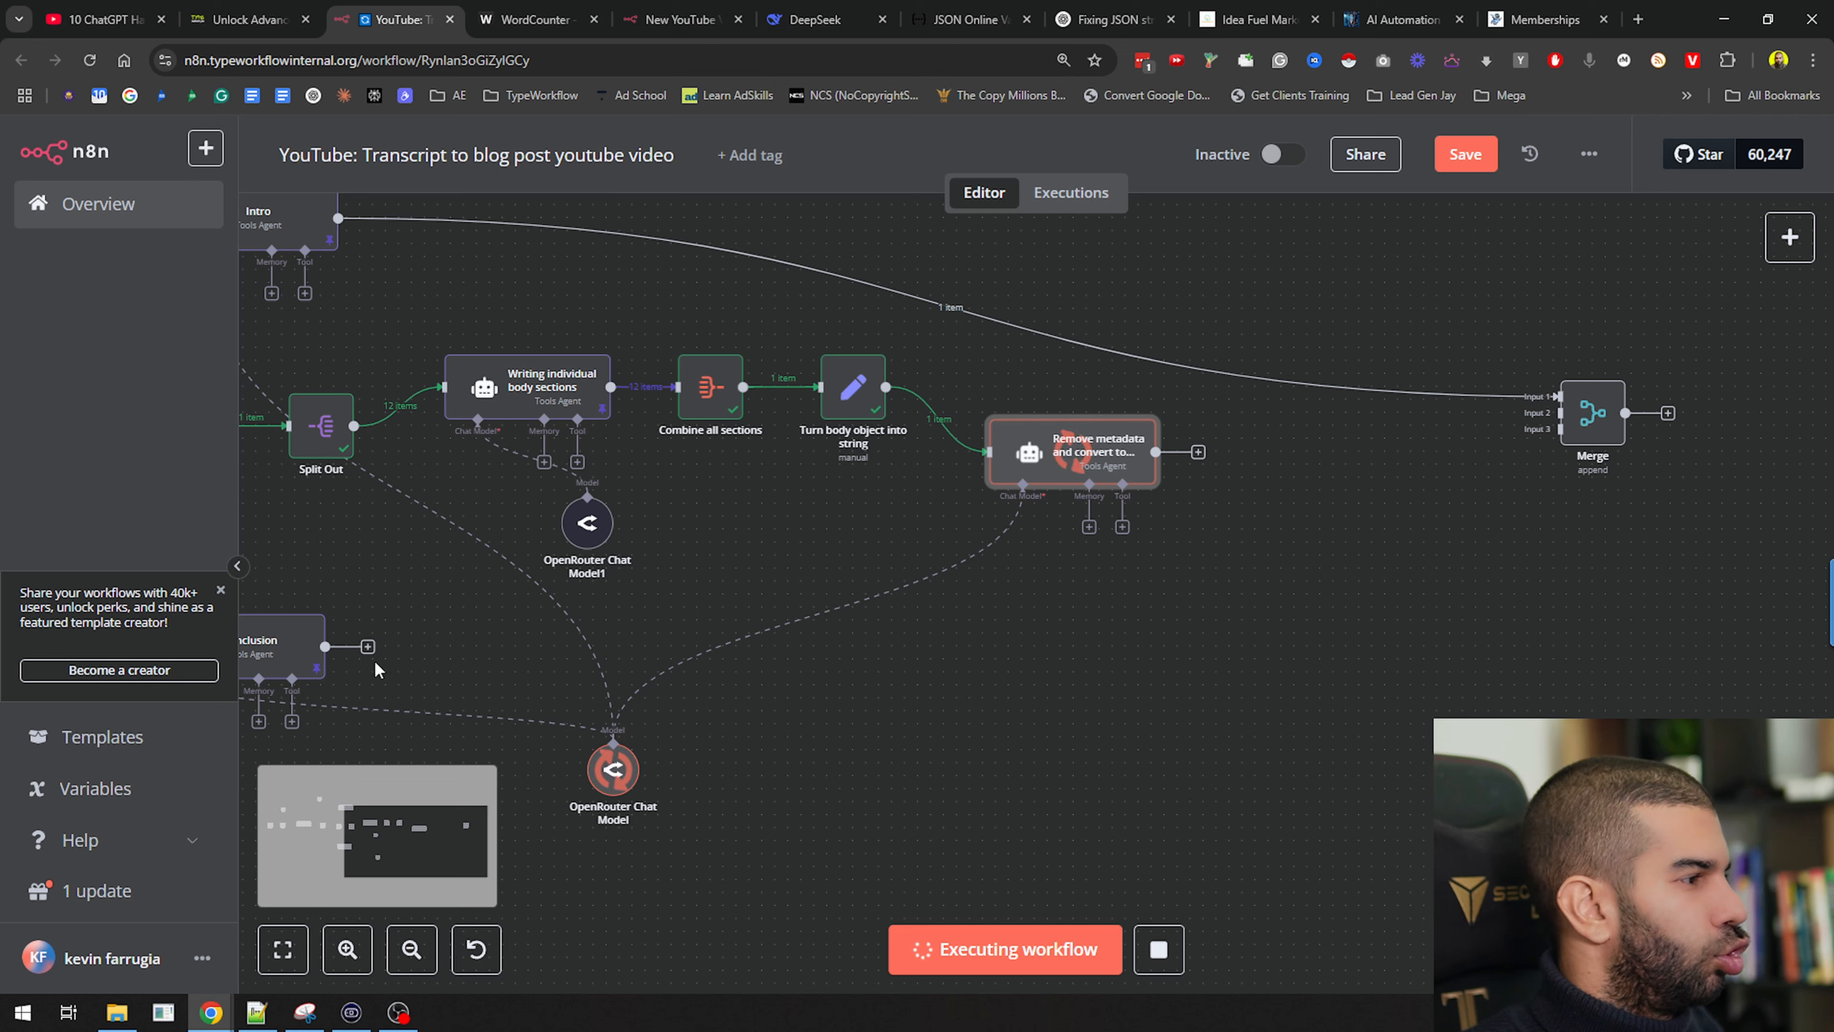
left_click_drag(325, 646, 1658, 468)
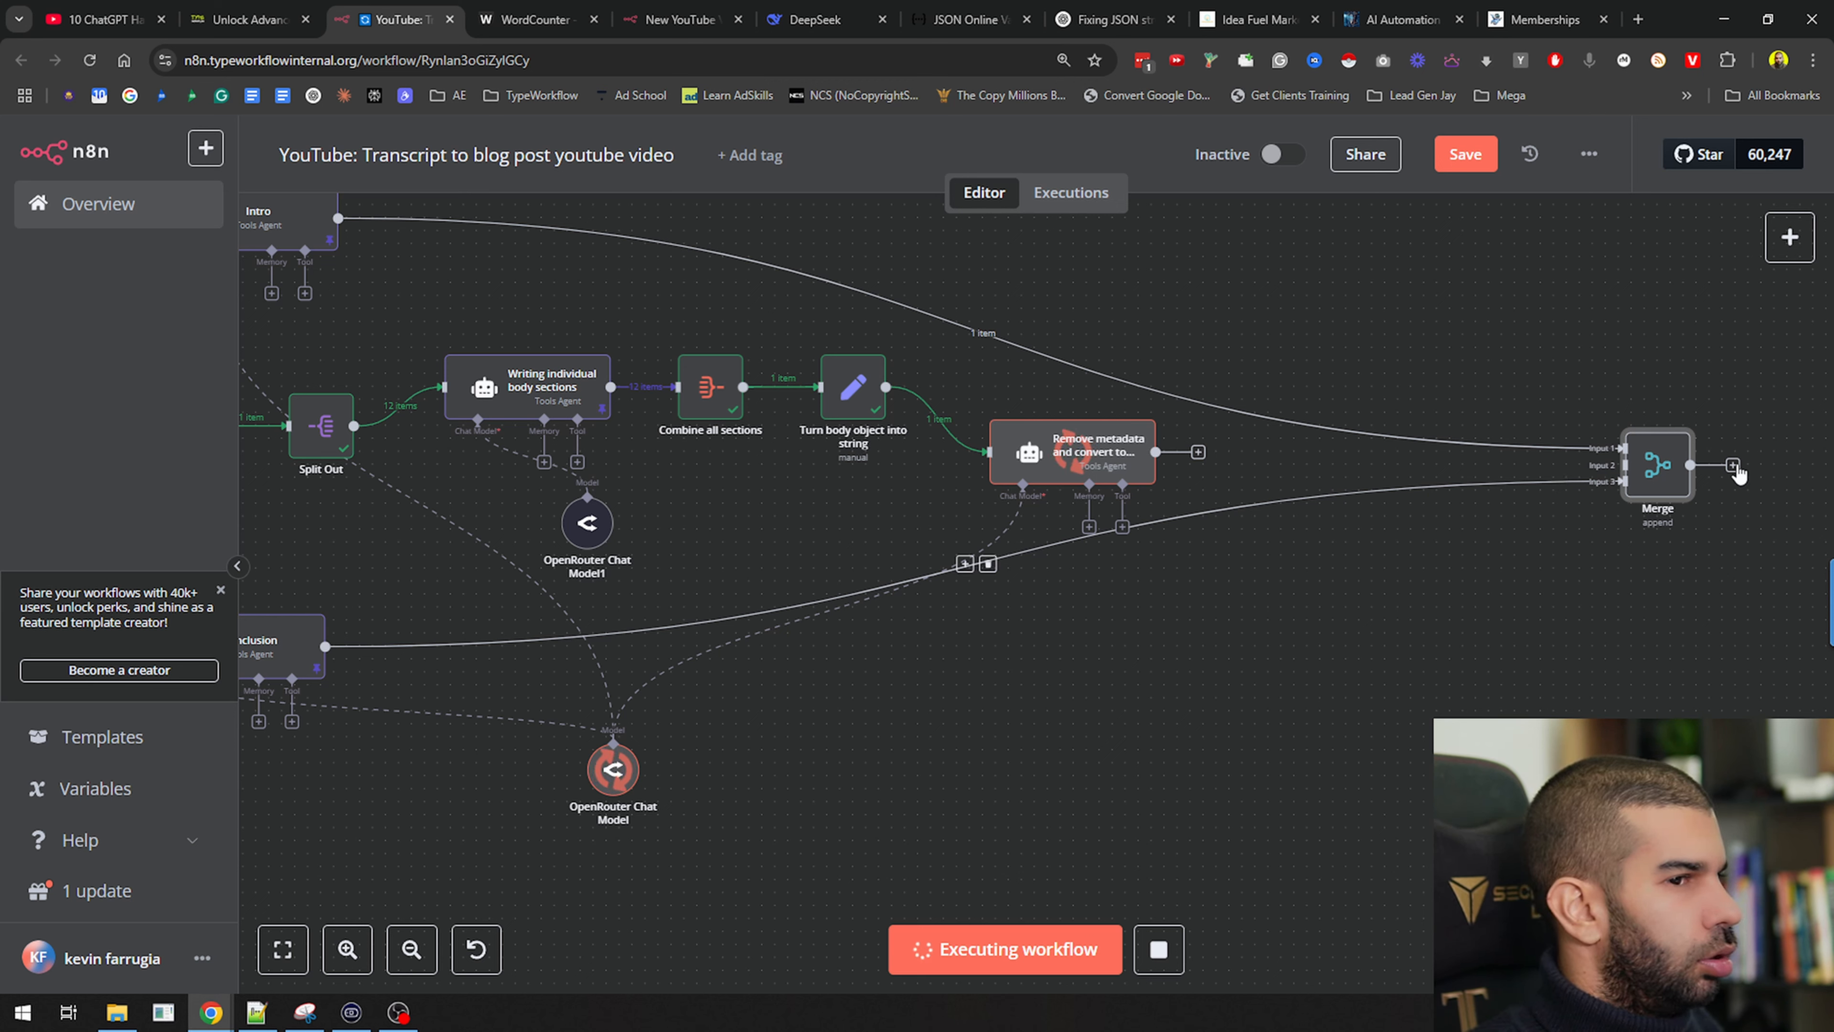
left_click_drag(1674, 482, 1504, 482)
key("ctrl+s")
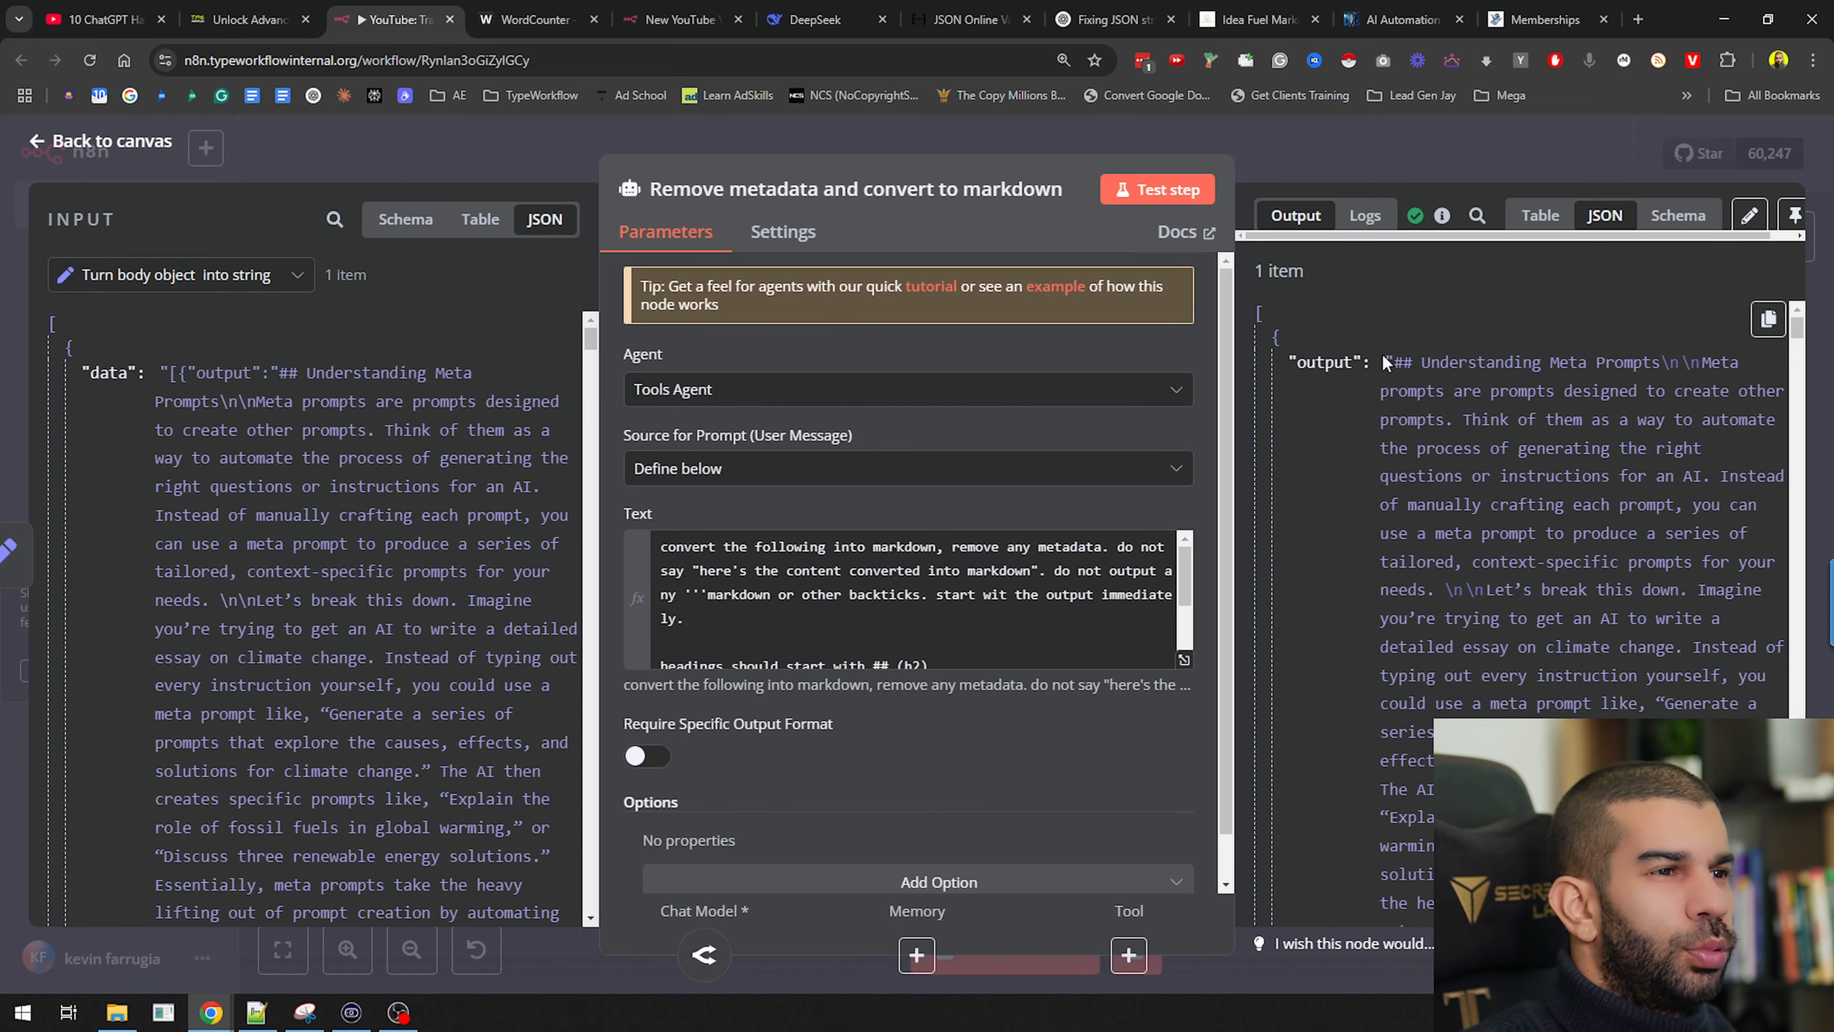
Pin the converted markdown output and connect Remove metadata to Merge input 2
left_click_drag(1397, 354, 1589, 477)
scroll(1535, 537, "down", 8)
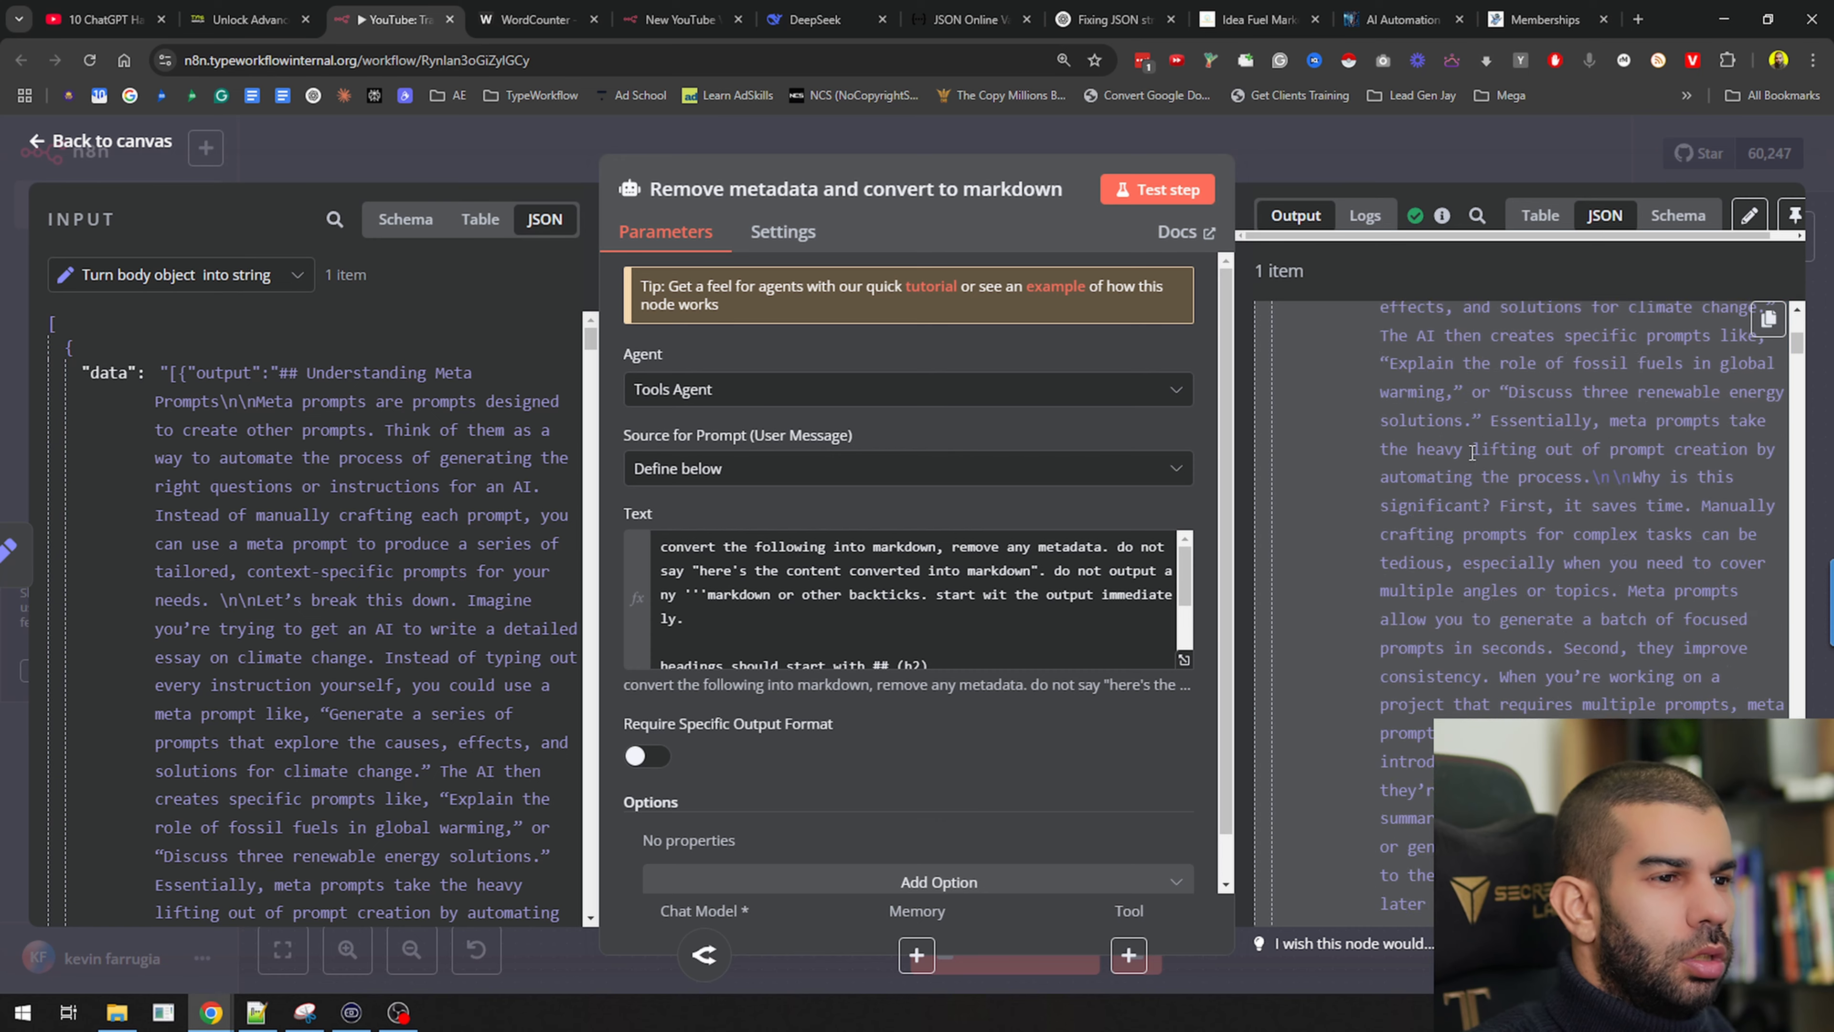
scroll(1535, 537, "down", 10)
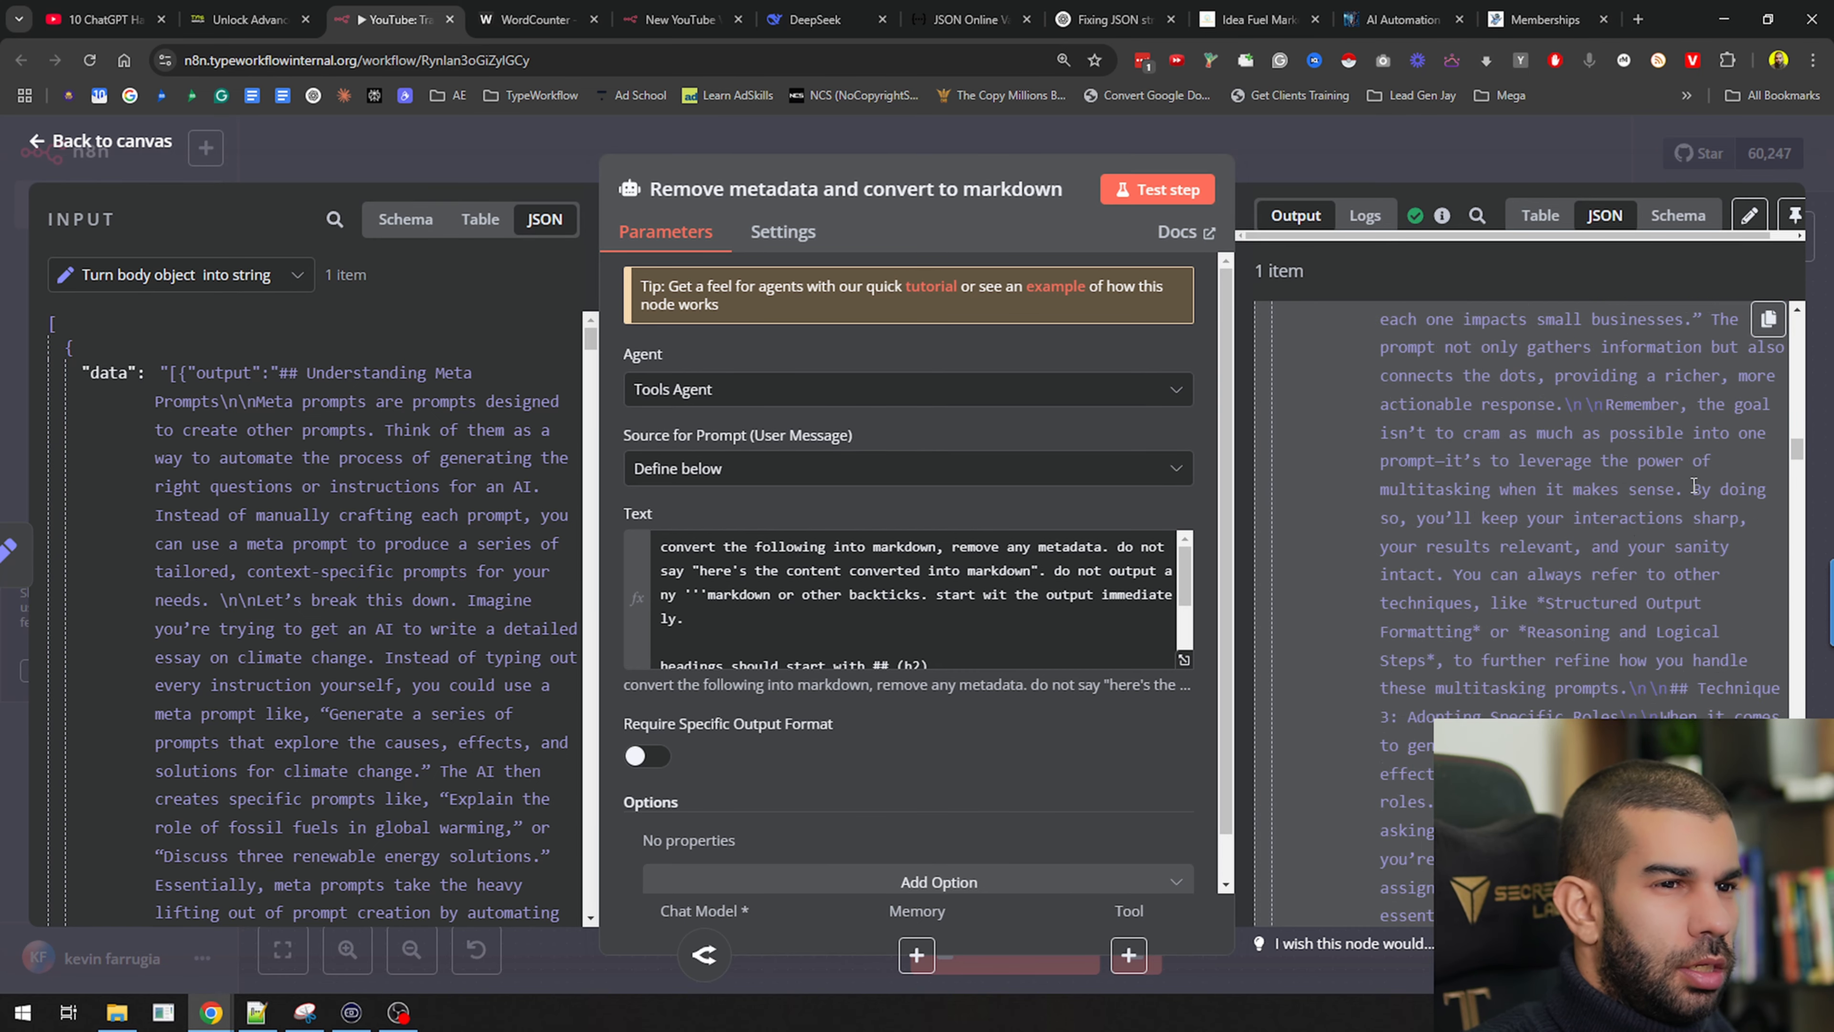
left_click_drag(1797, 476, 1798, 766)
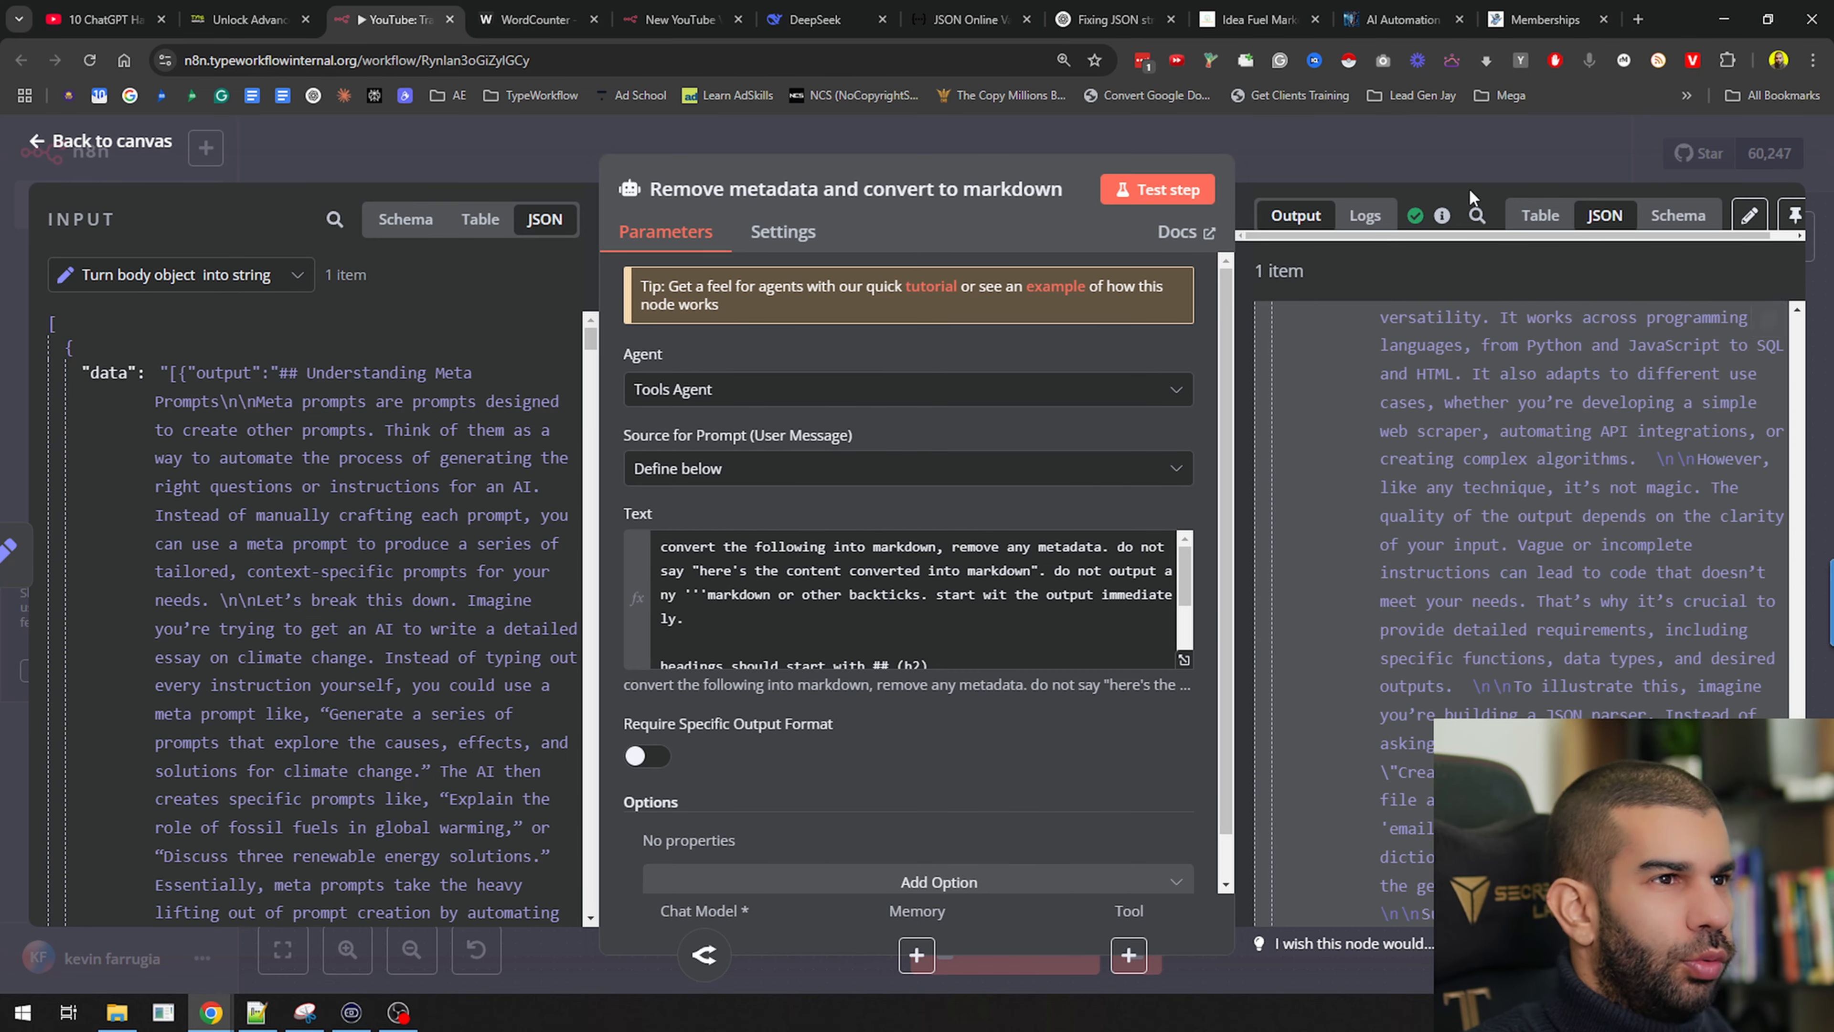
left_click(1795, 215)
key("Escape")
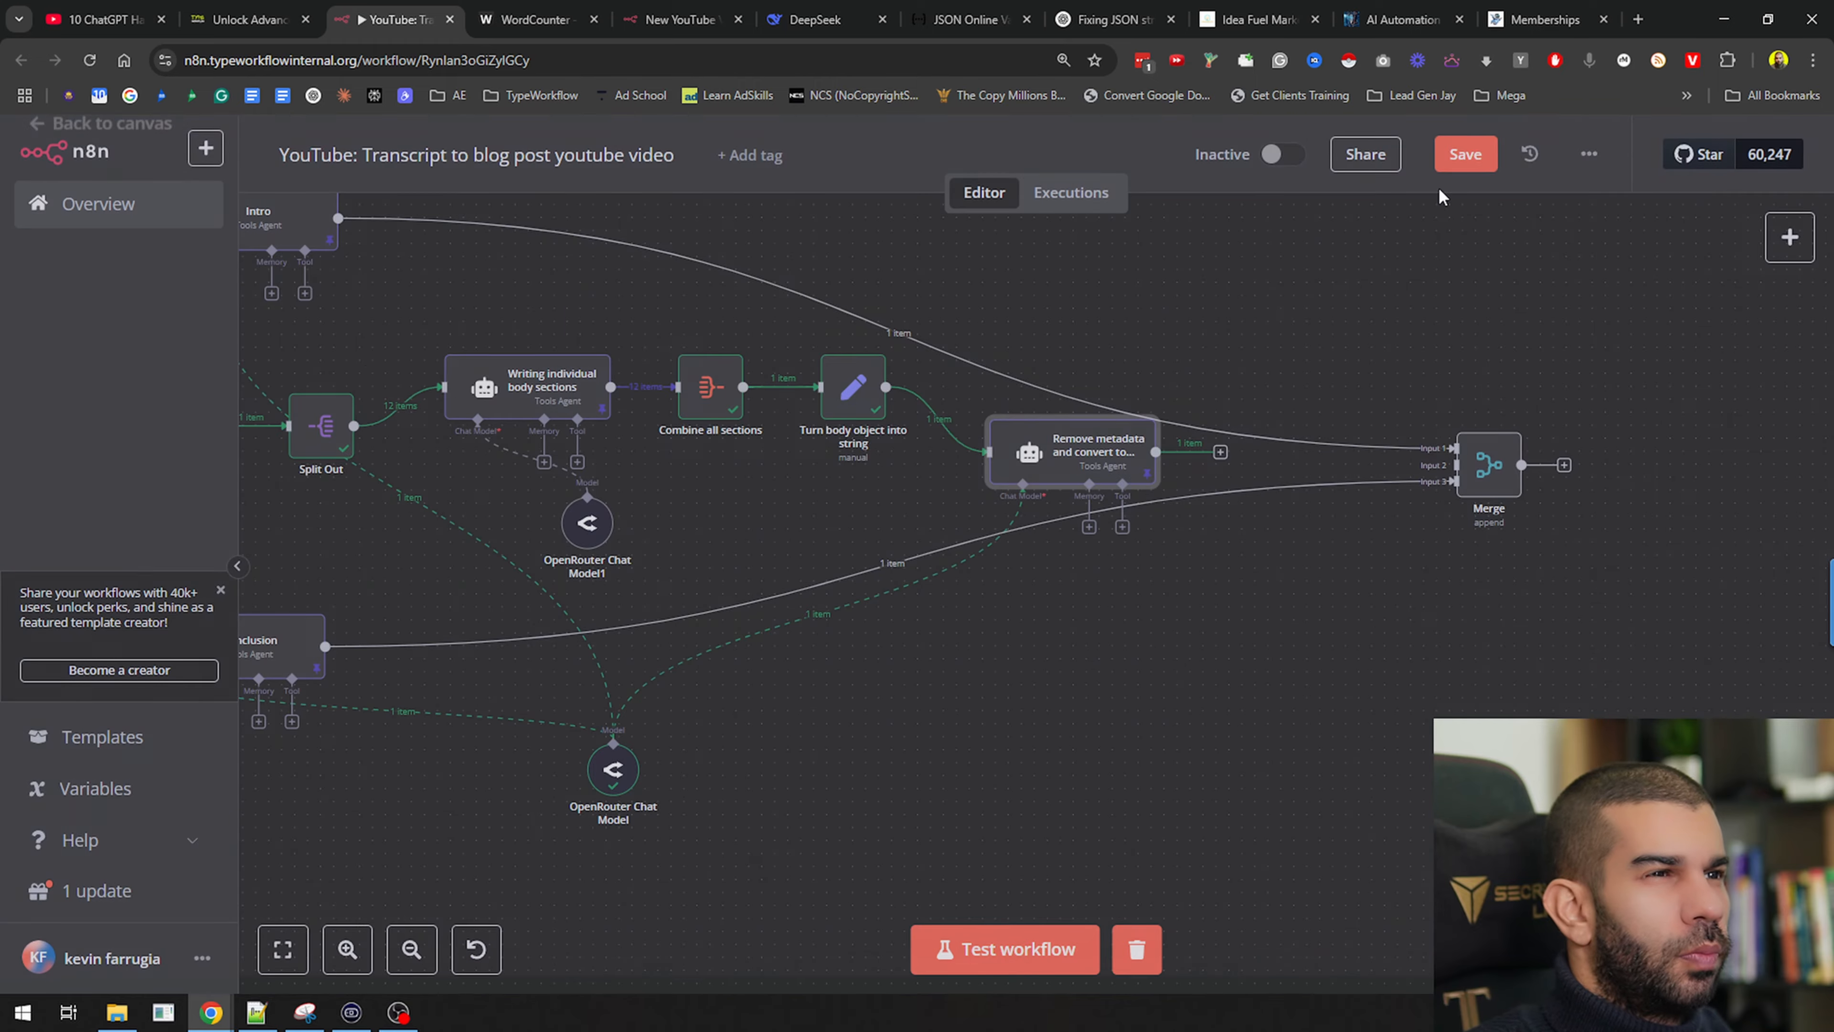
left_click_drag(1221, 451, 1454, 465)
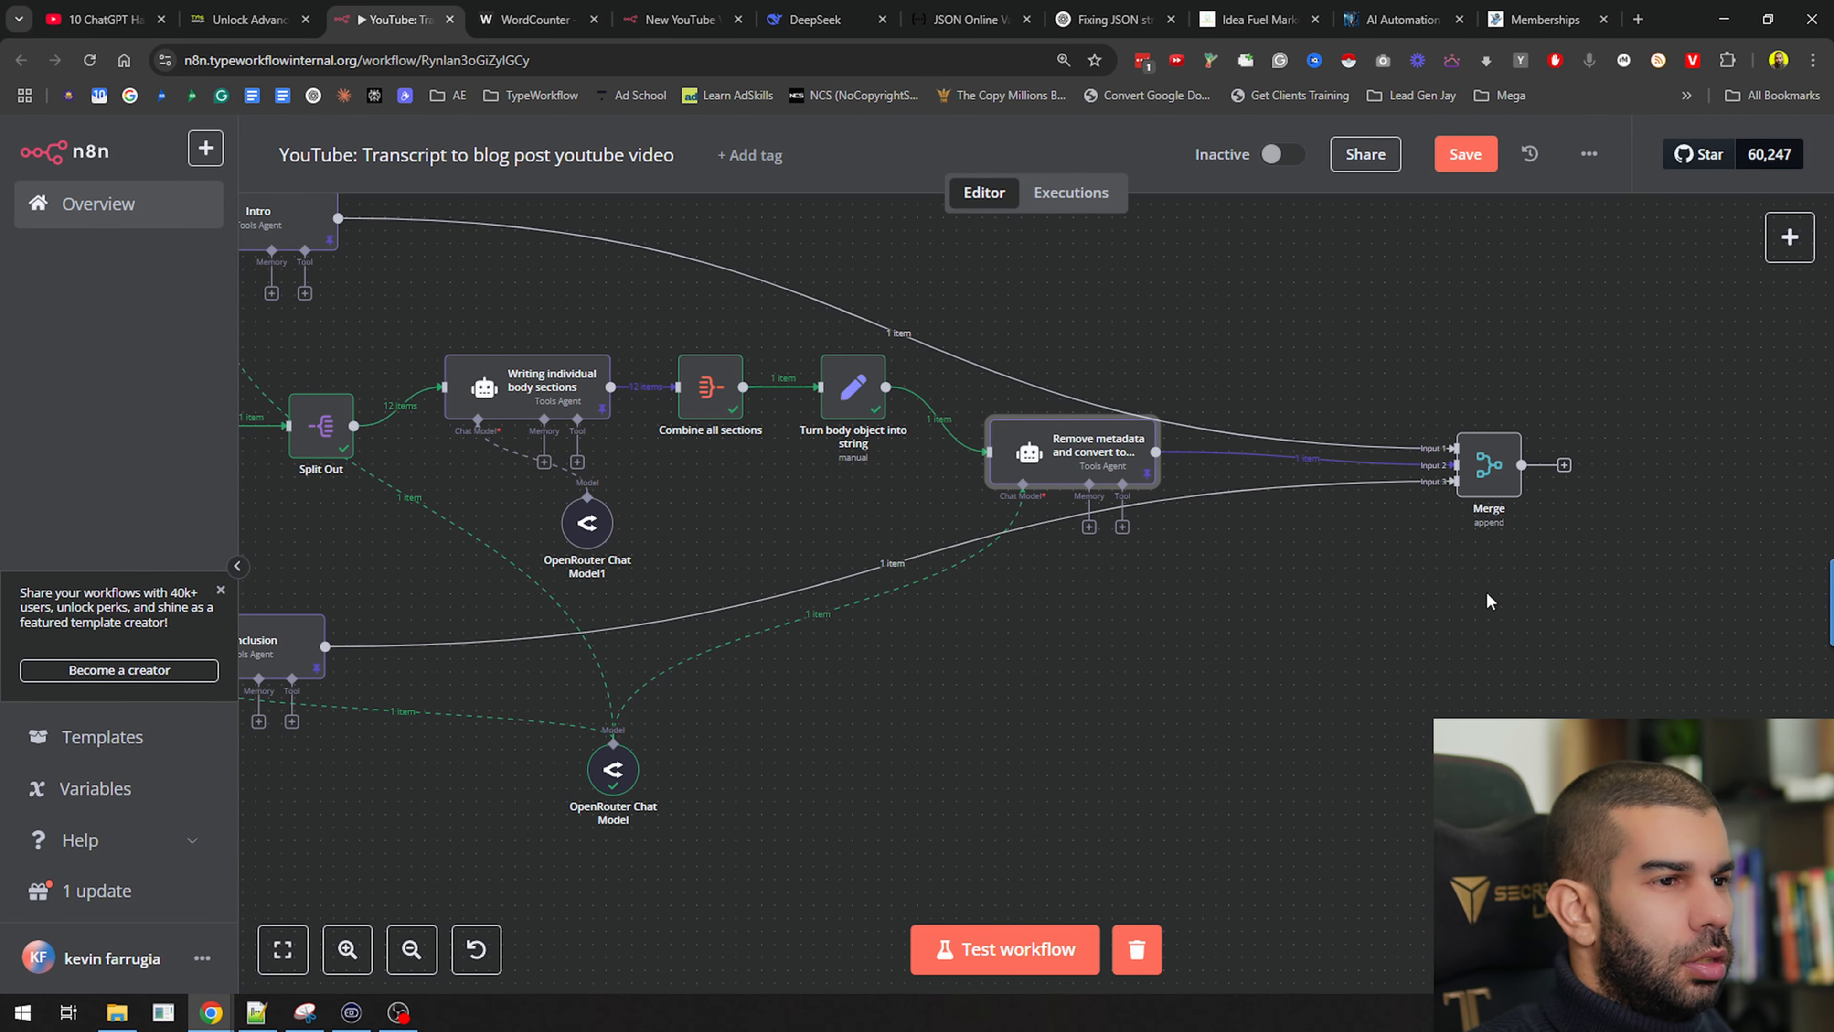
left_click_drag(1500, 642, 1027, 576)
Run the Merge node and review its 3 output items: intro, markdown body, conclusion
left_click(1063, 364)
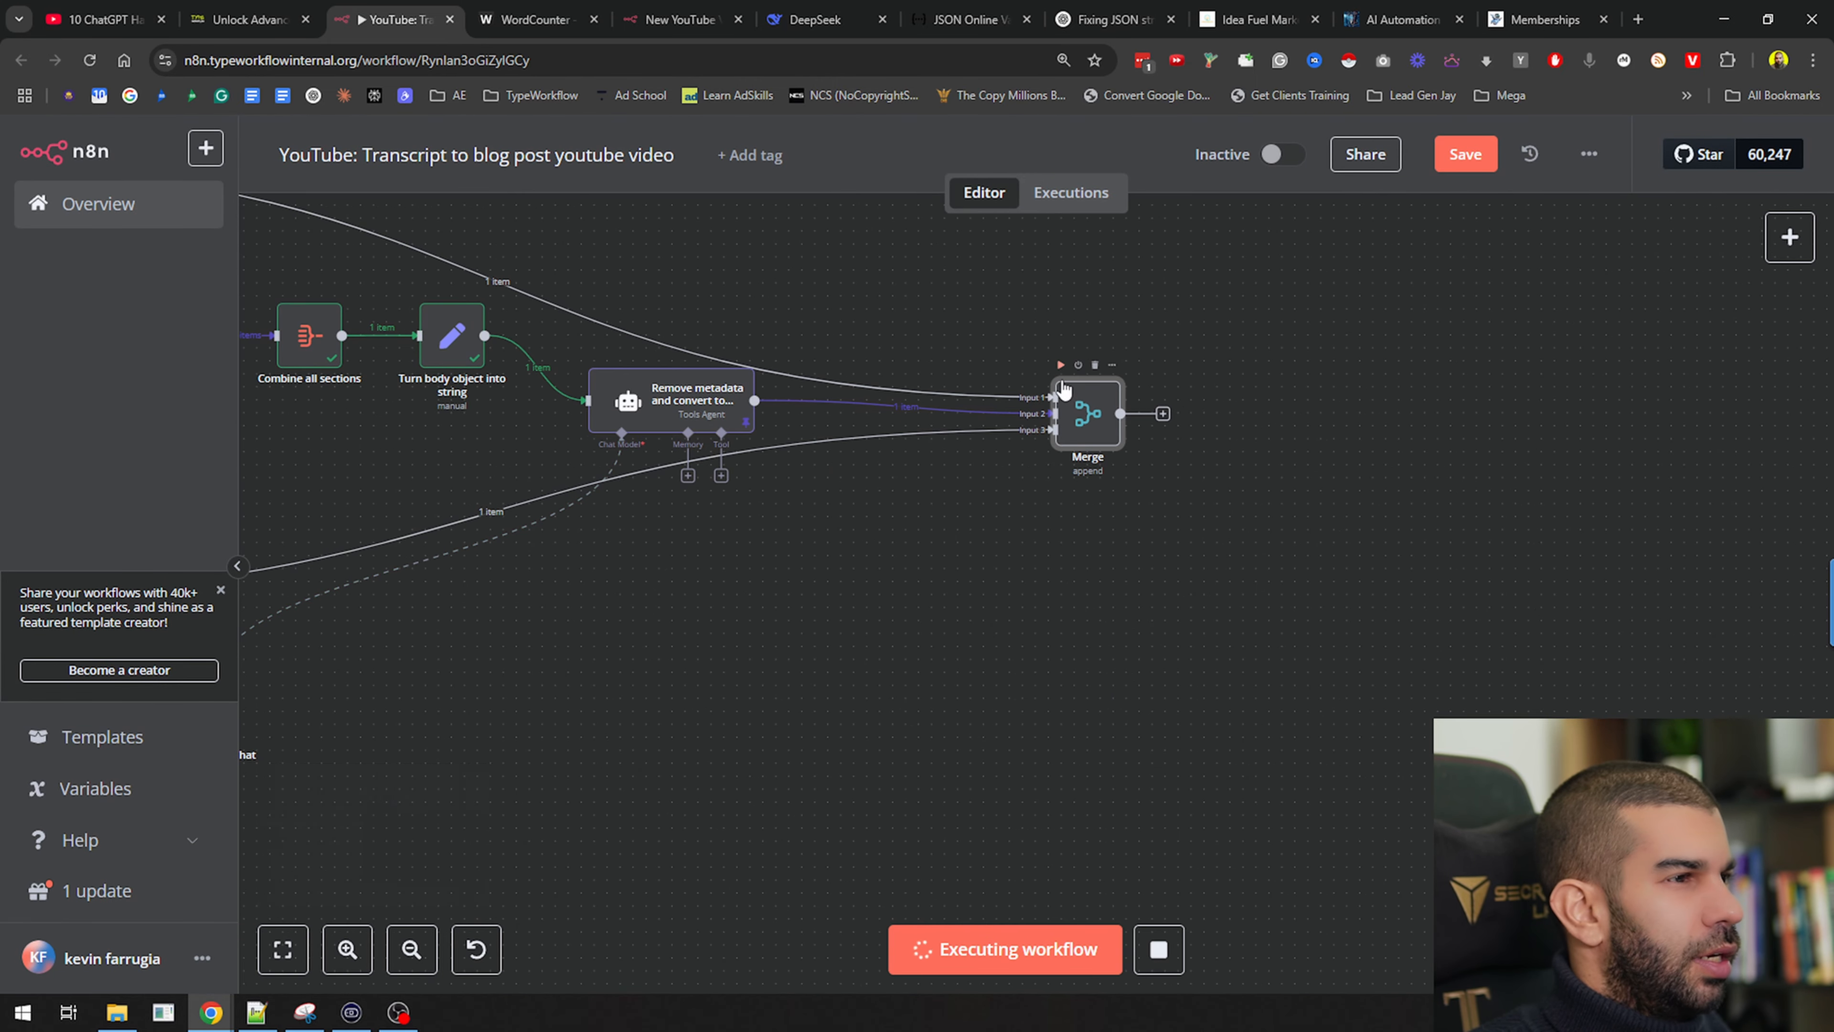
double_click(1087, 414)
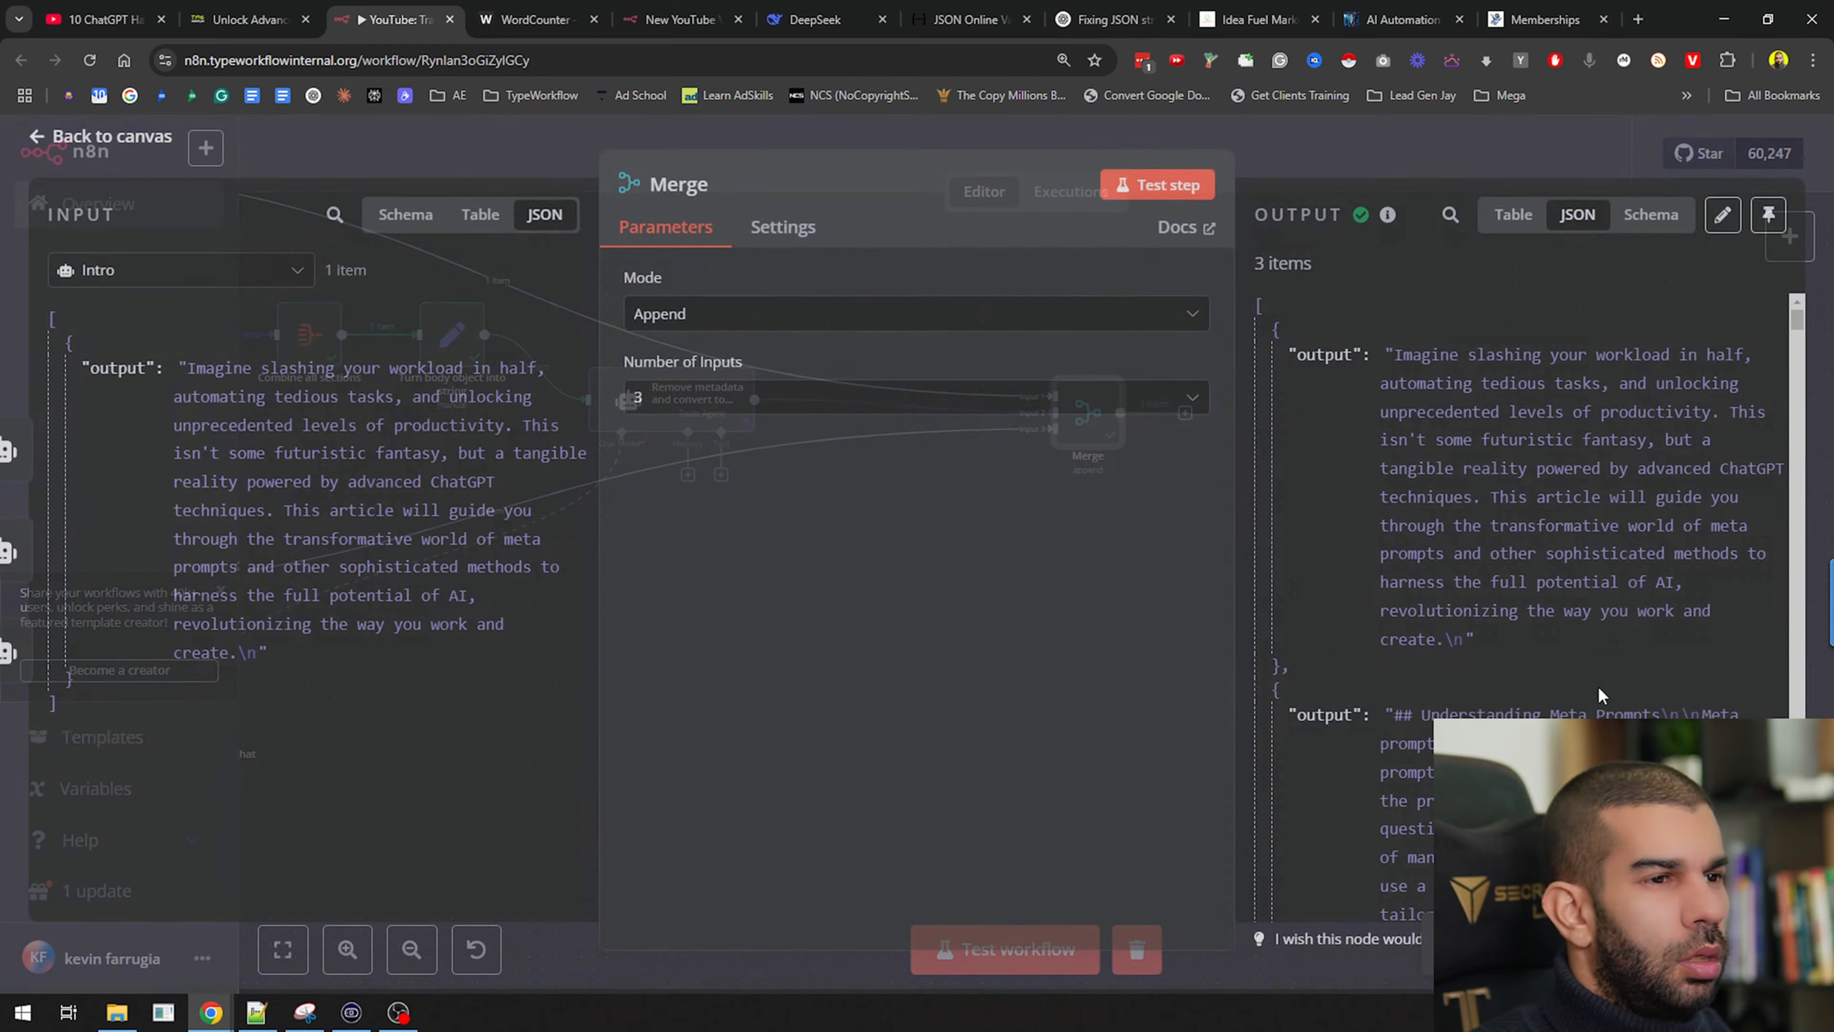
left_click_drag(1378, 363, 1585, 589)
scroll(1480, 496, "down", 1)
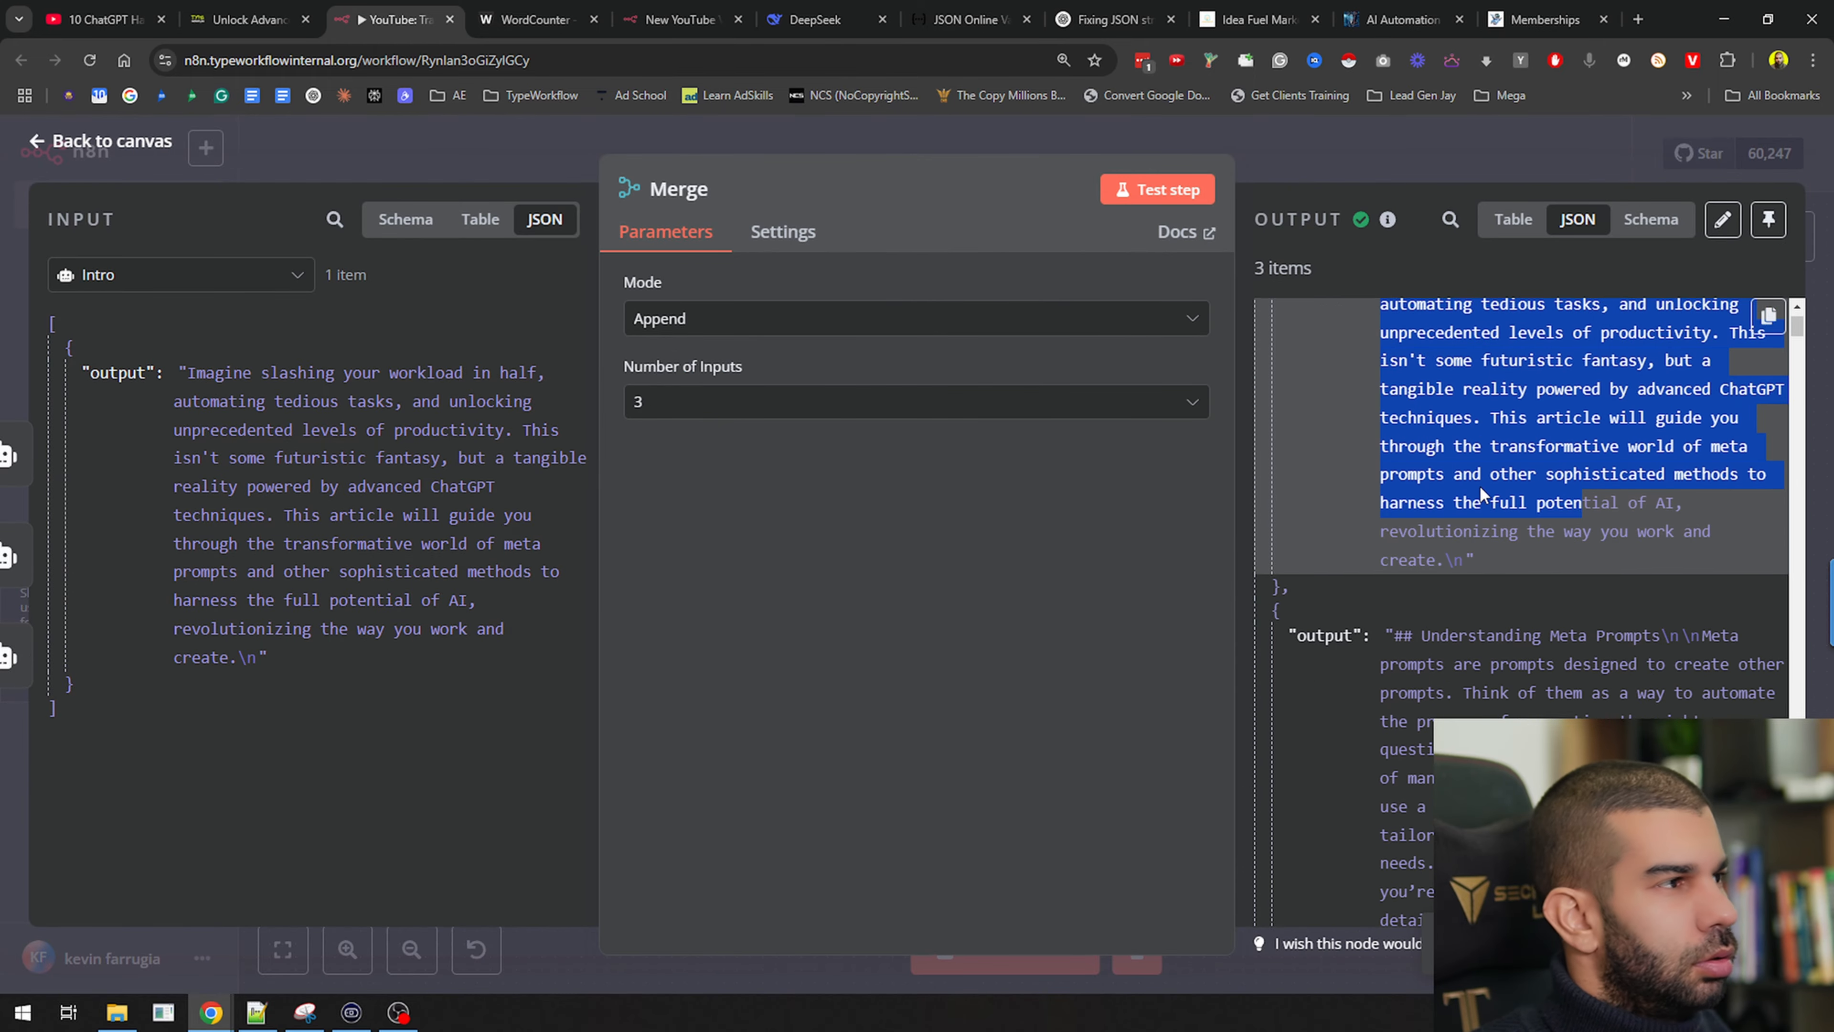
scroll(1493, 496, "up", 1)
left_click(1495, 495)
scroll(1495, 495, "down", 15)
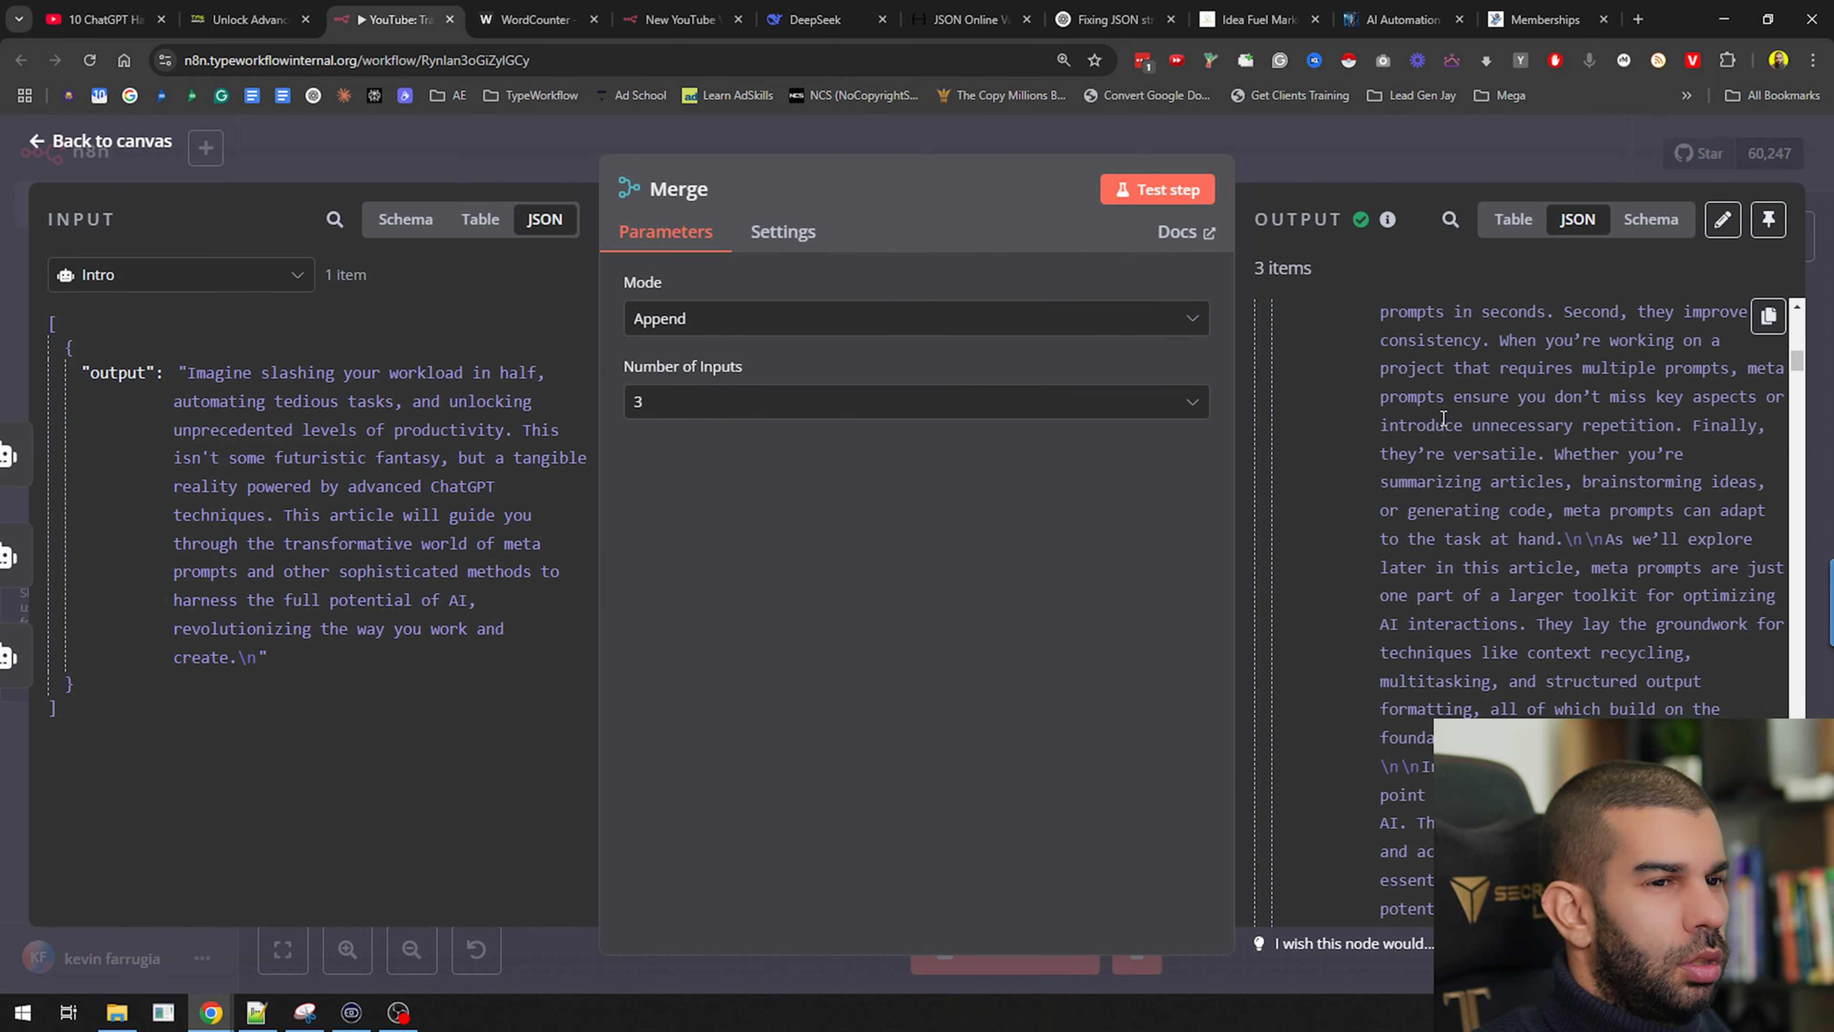
left_click_drag(1796, 437, 1797, 758)
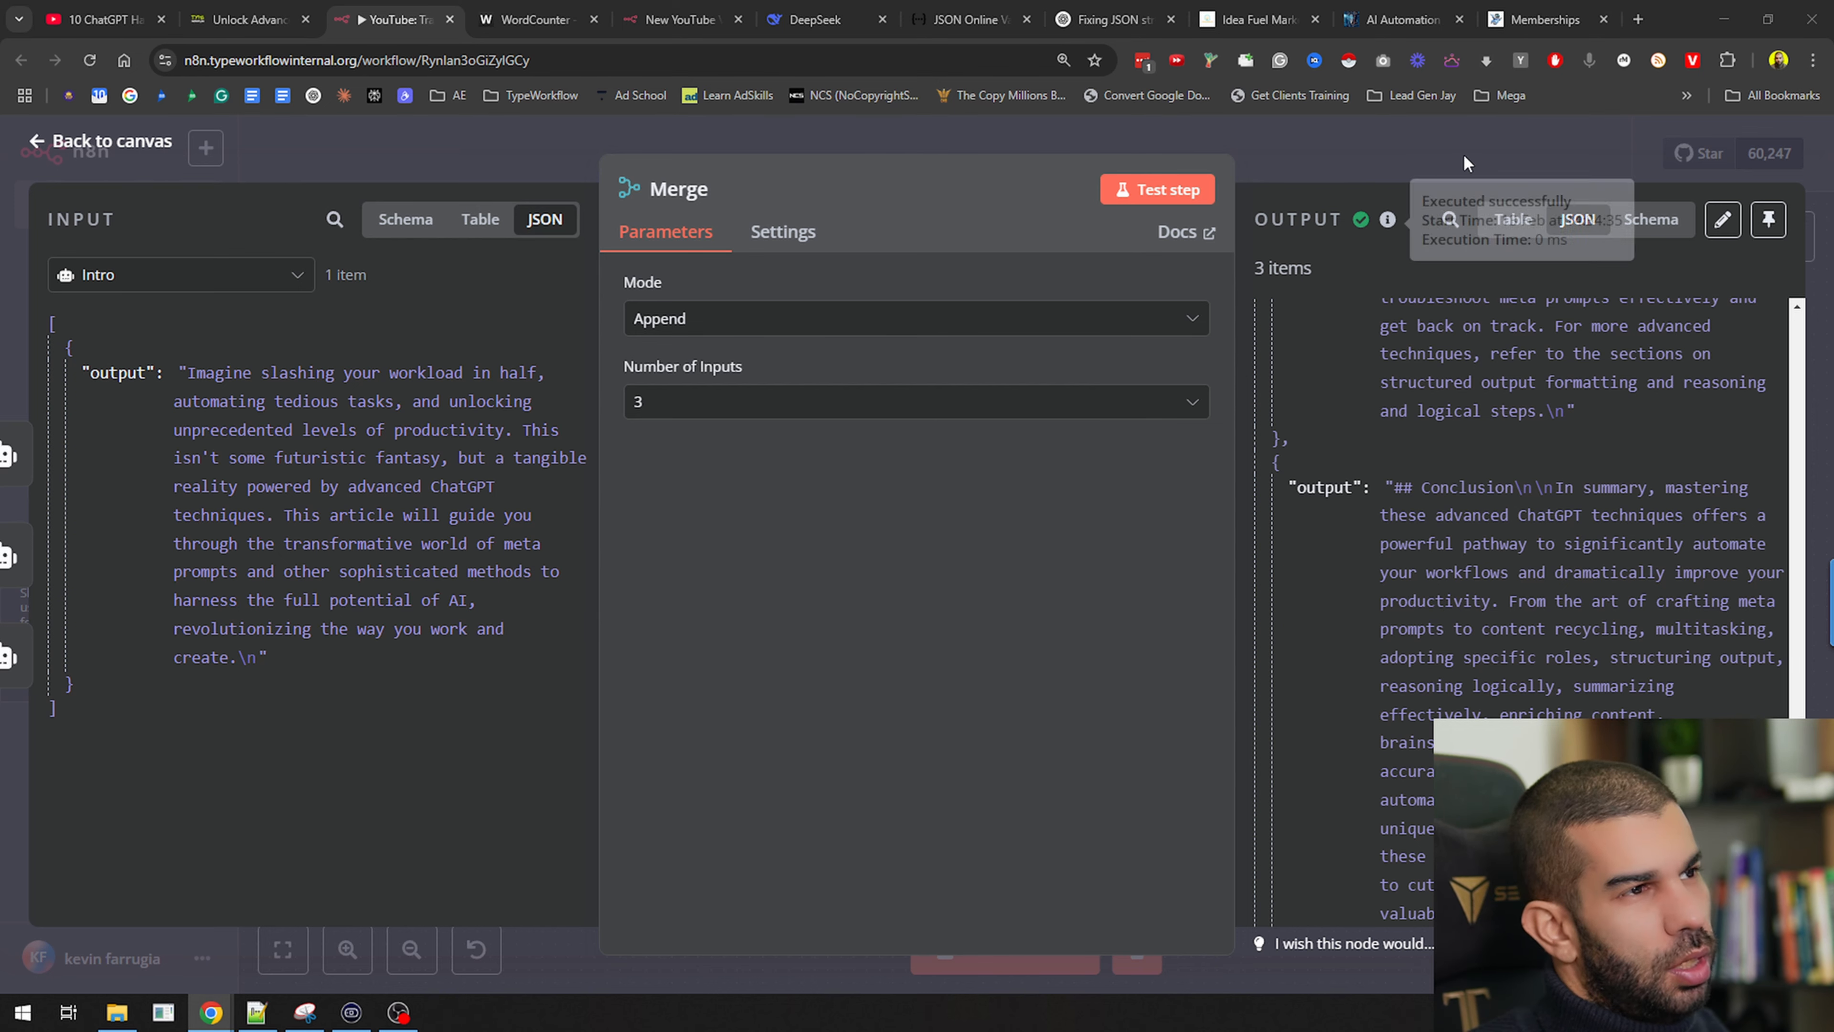
left_click(1453, 138)
left_click_drag(1248, 539, 963, 478)
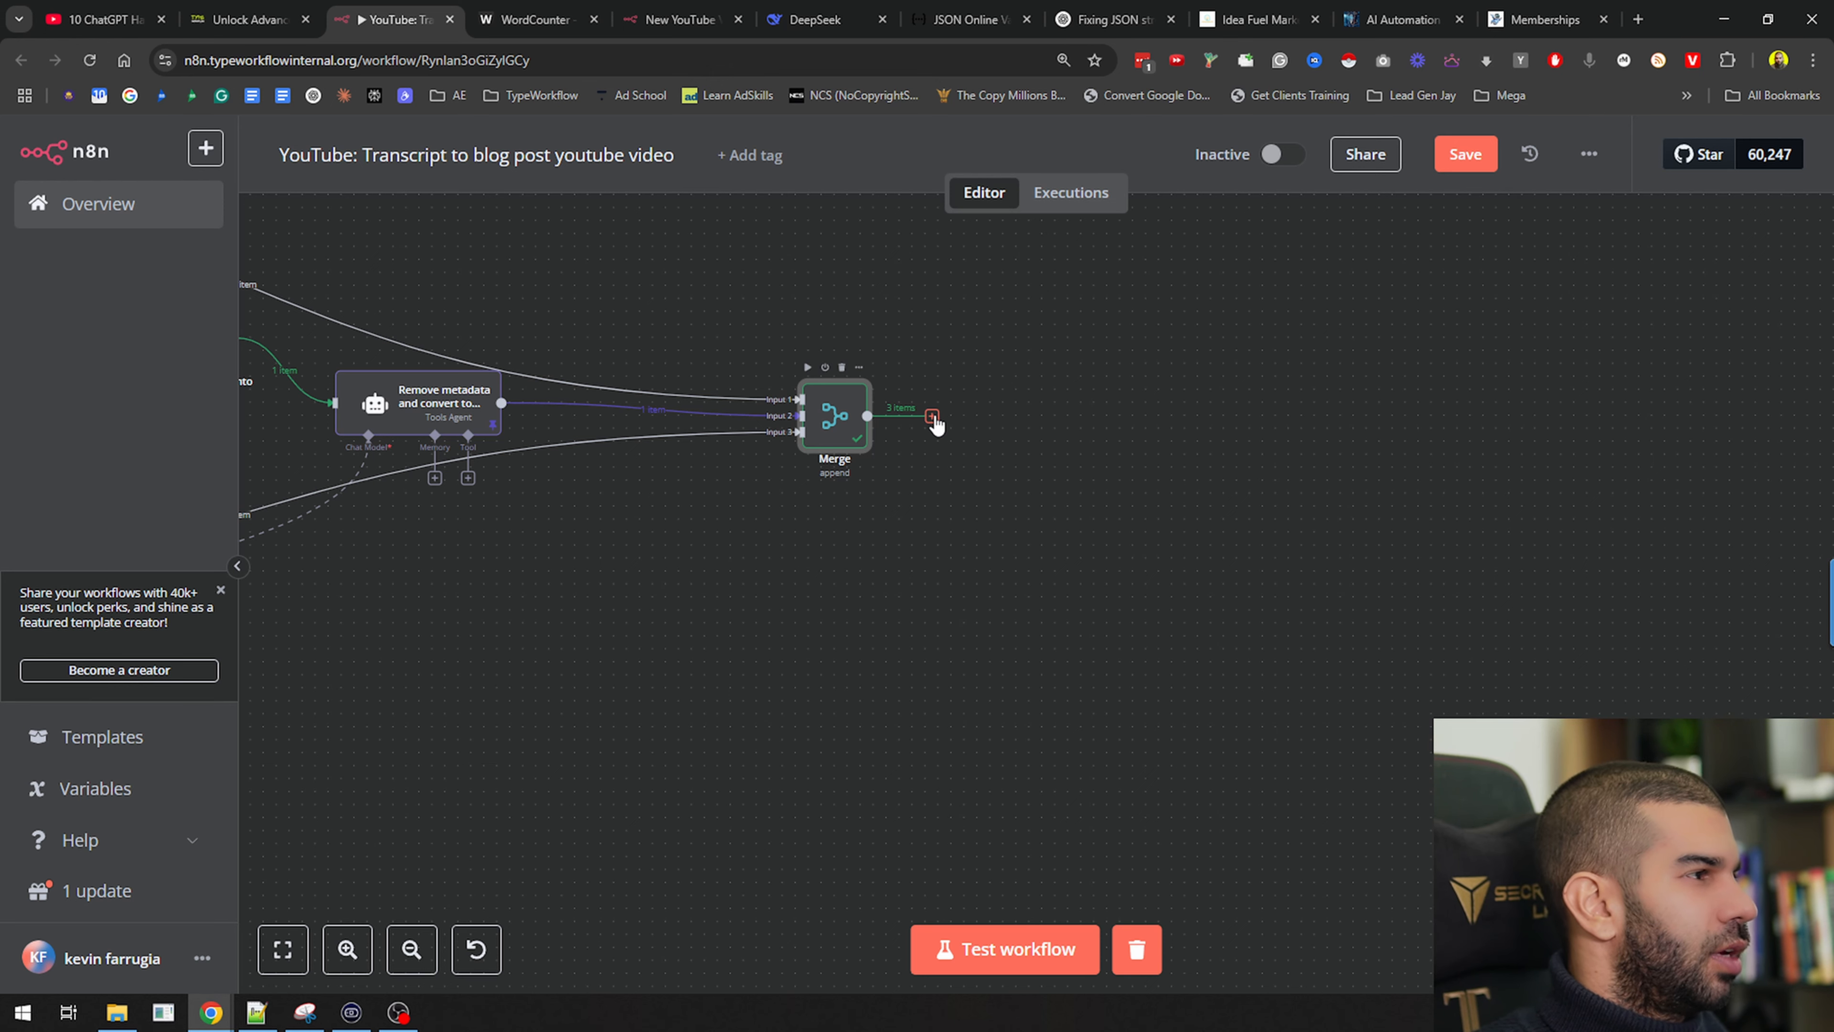
Add an Aggregate node after Merge using All Item Data (Into a Single List), and test it
left_click(933, 418)
type("agg")
left_click(1506, 387)
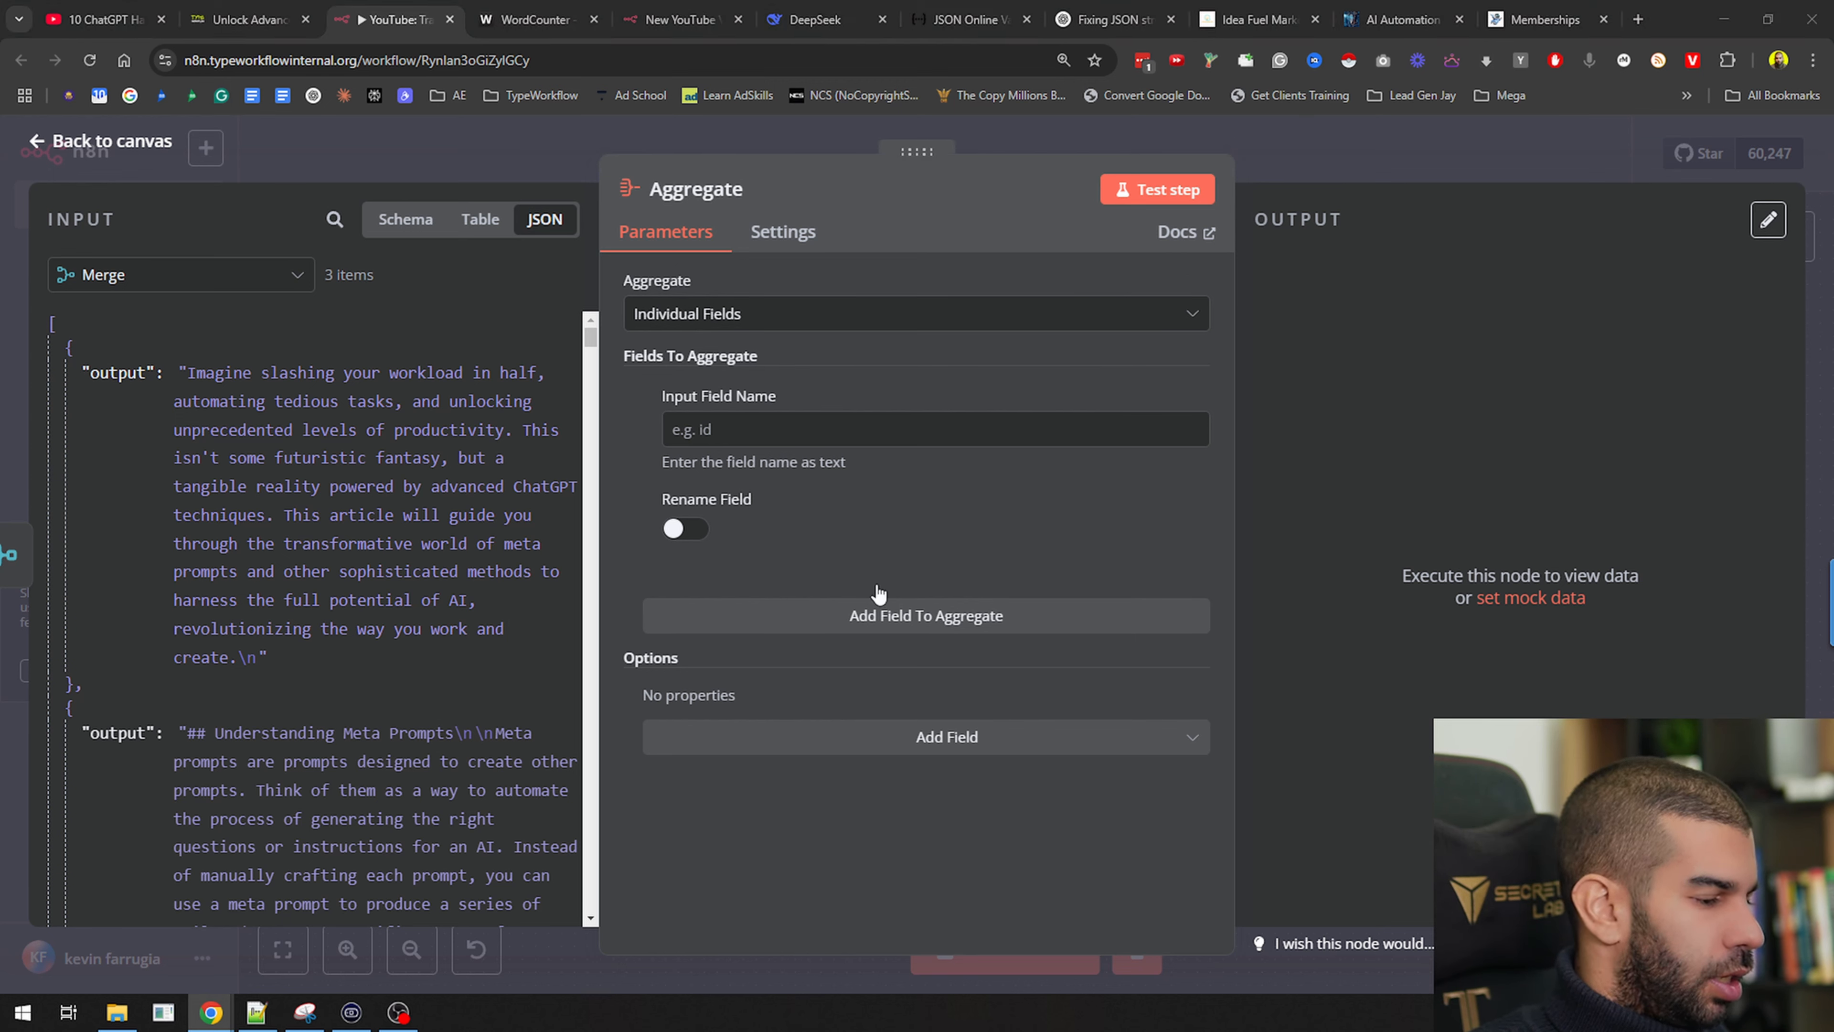
left_click(730, 315)
left_click(731, 426)
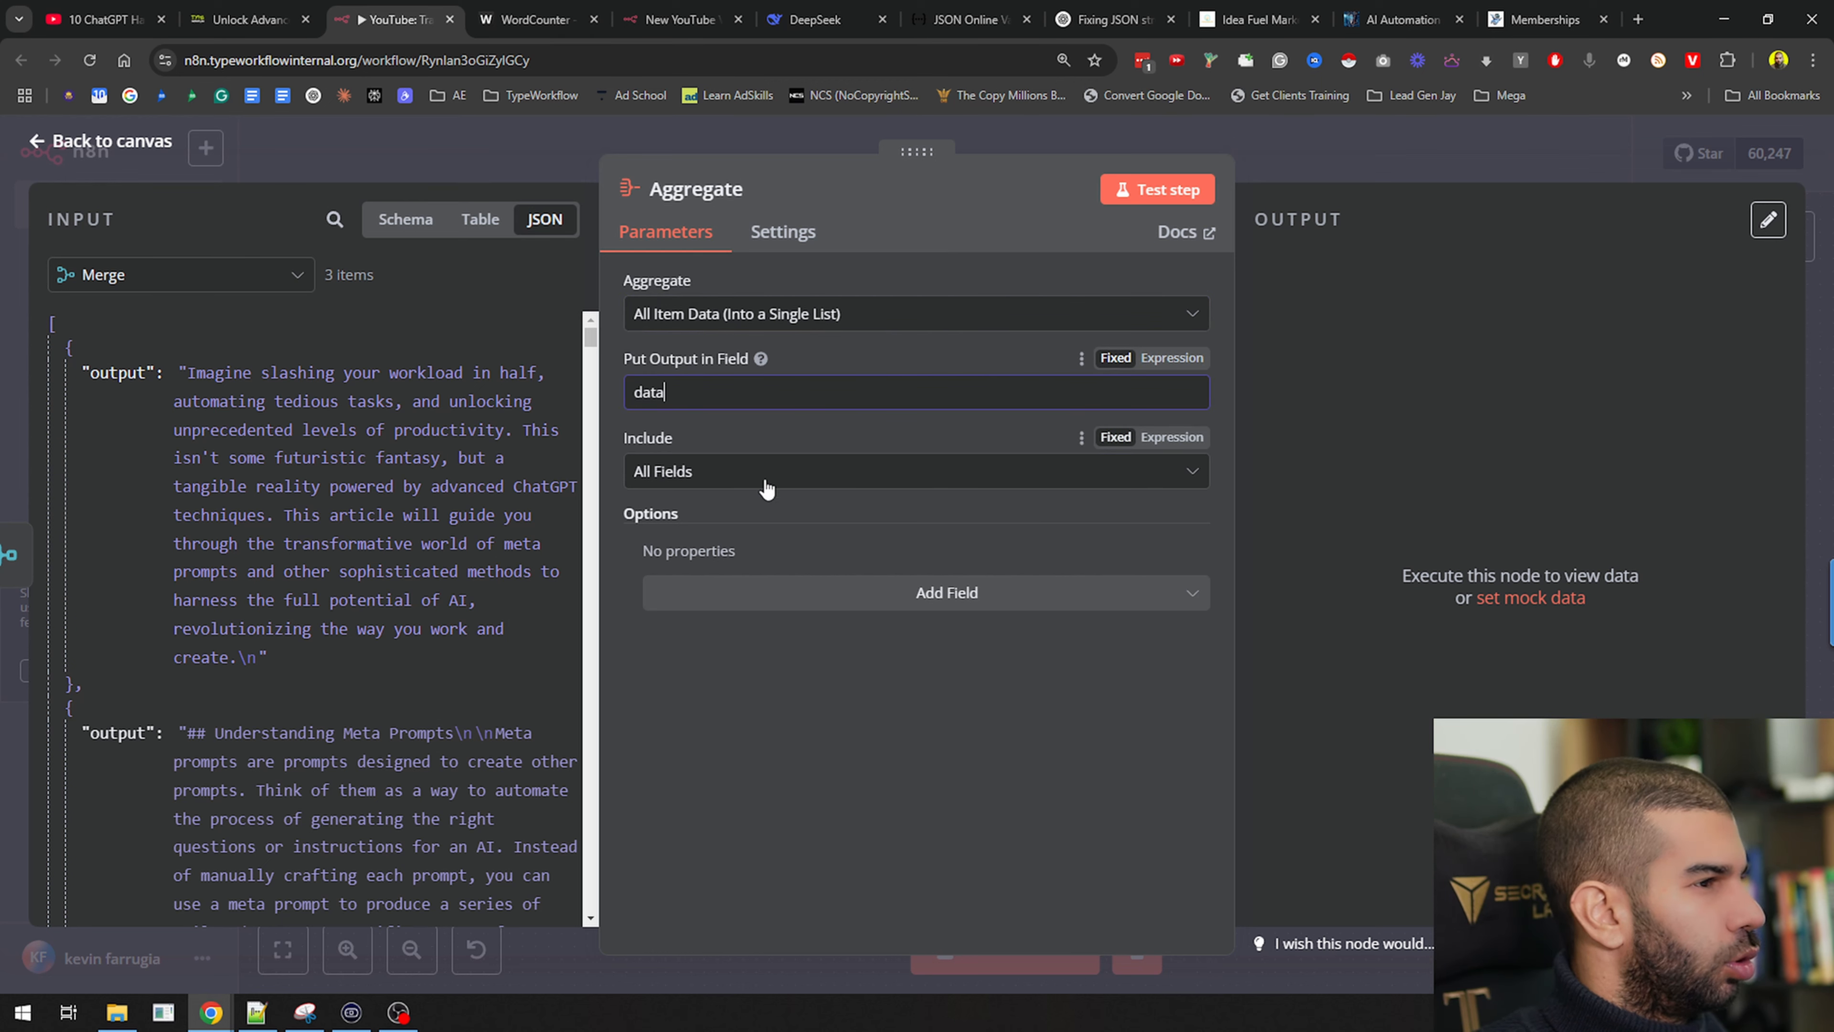
left_click(1181, 190)
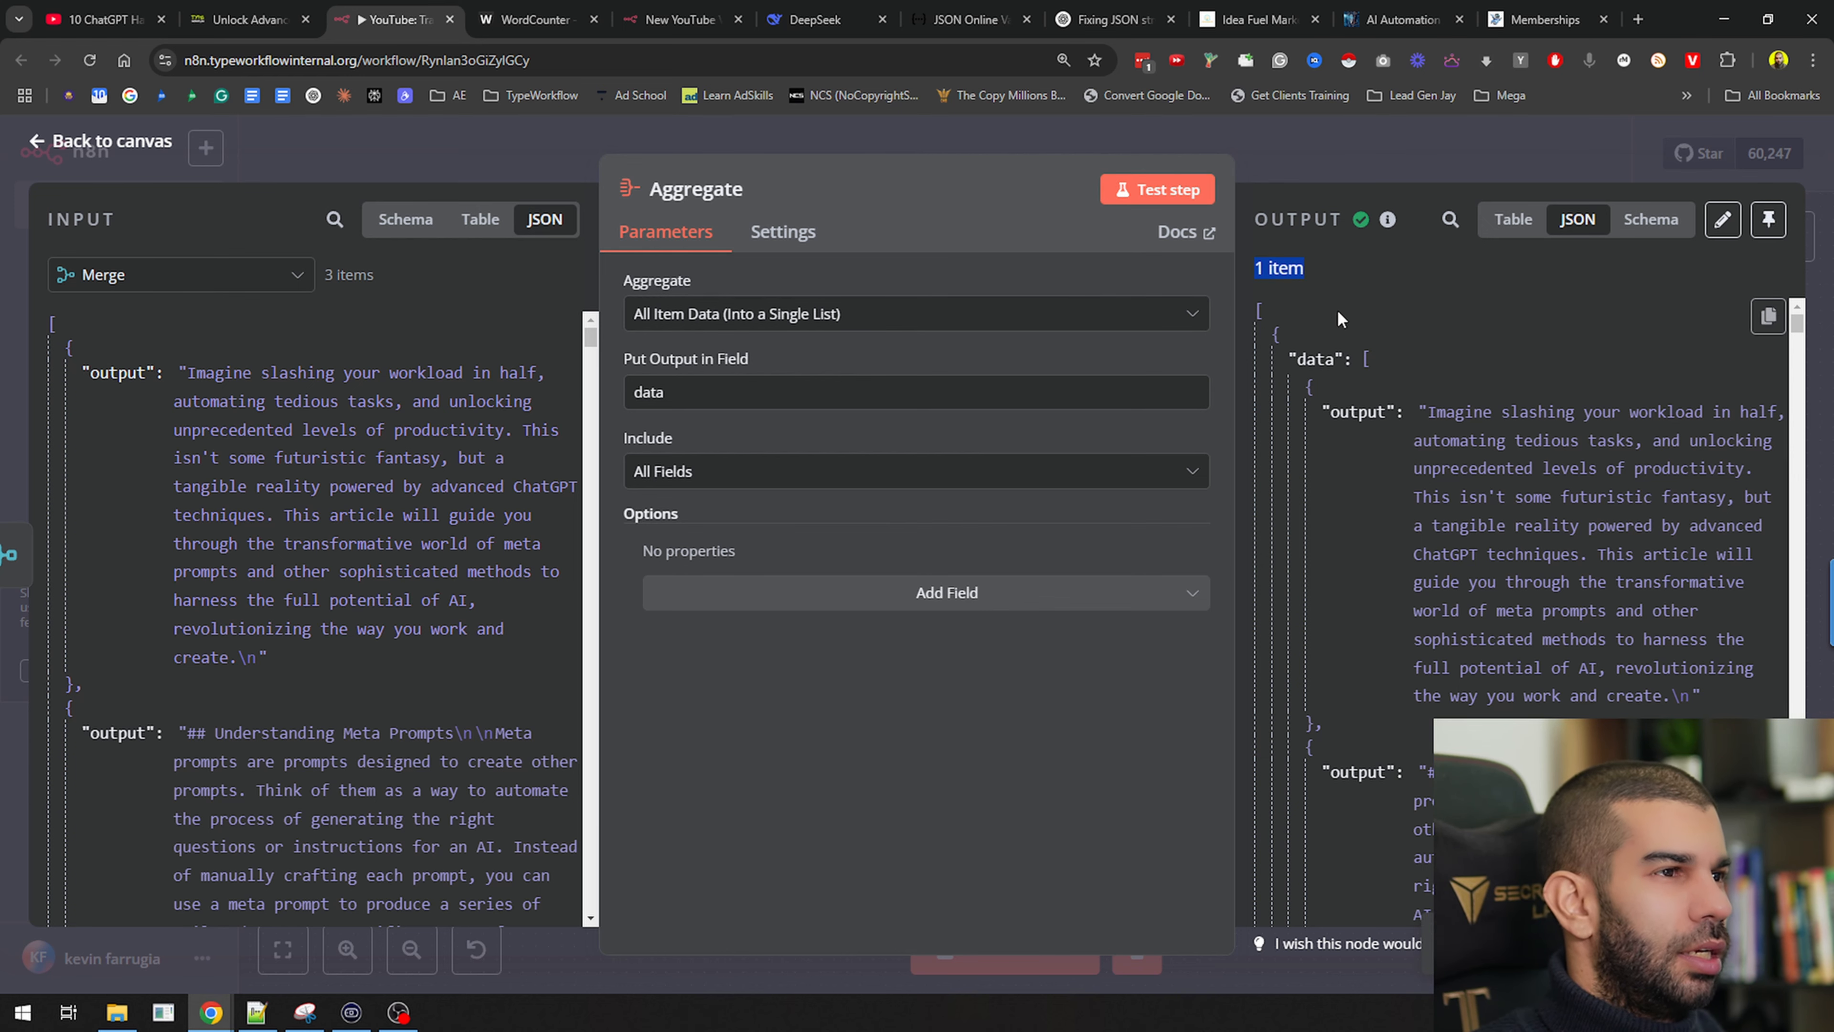
left_click(1388, 148)
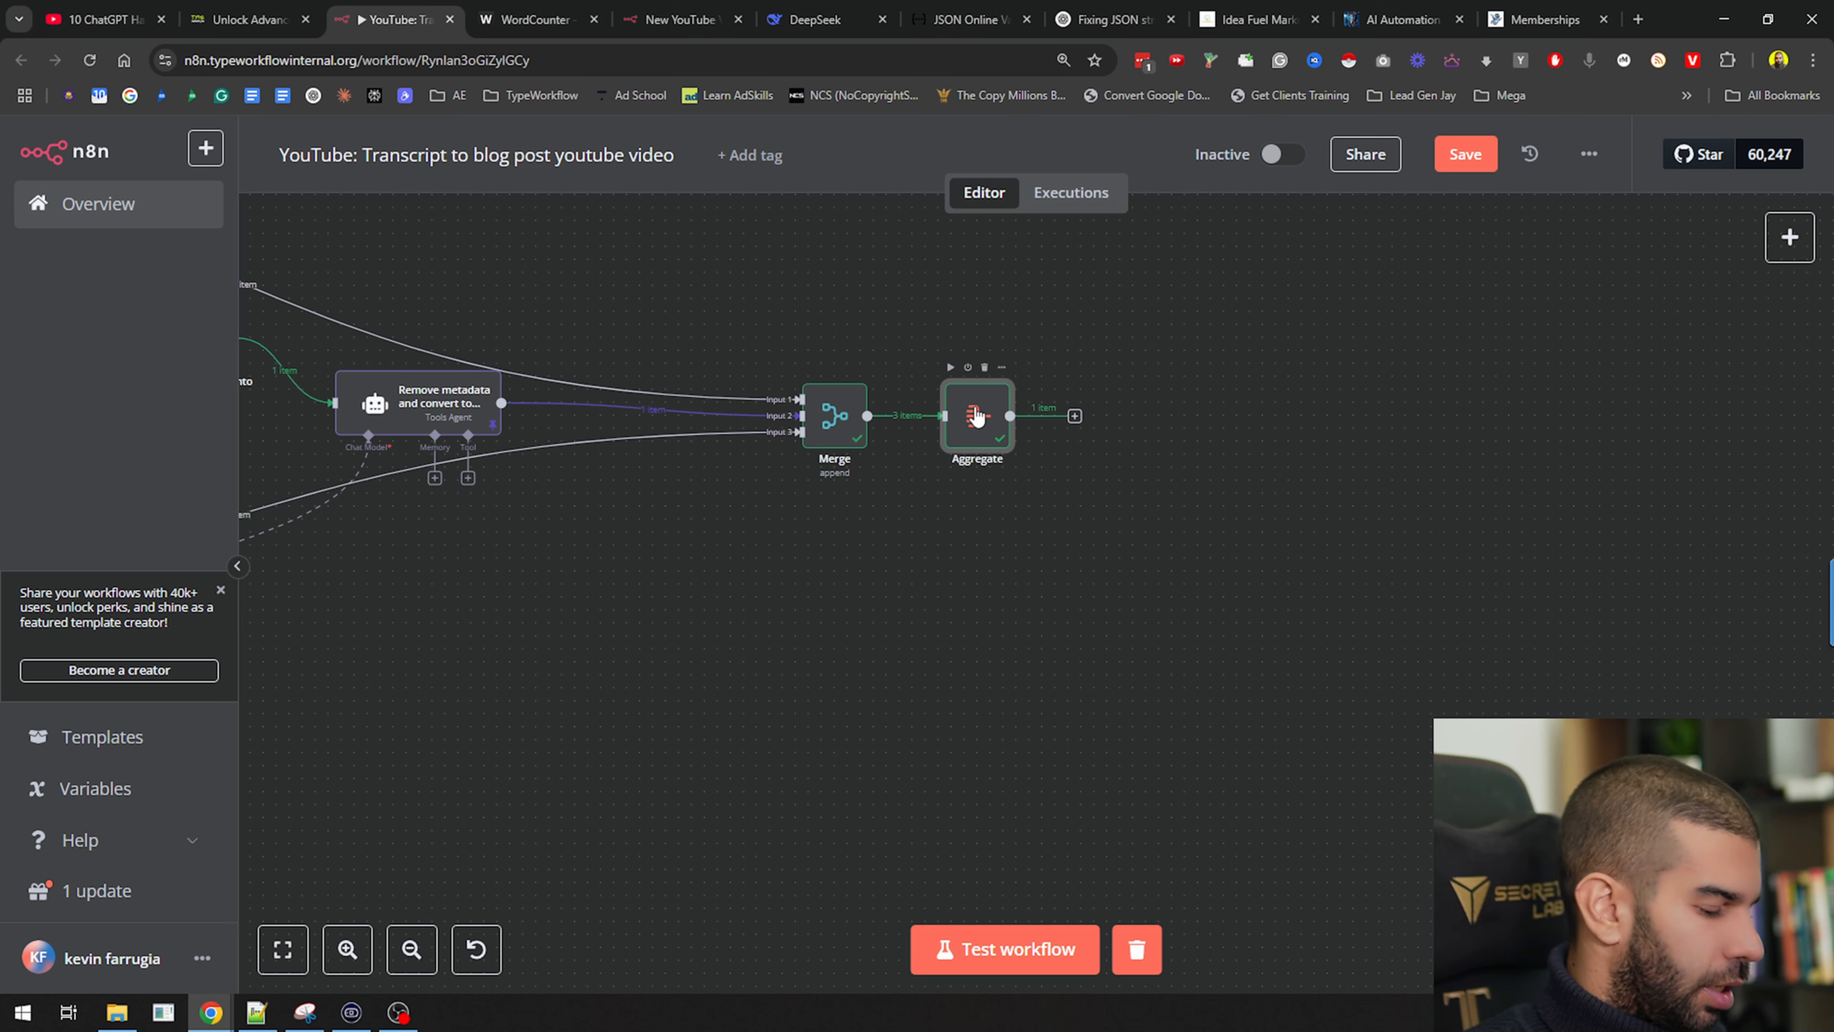
left_click(1223, 883)
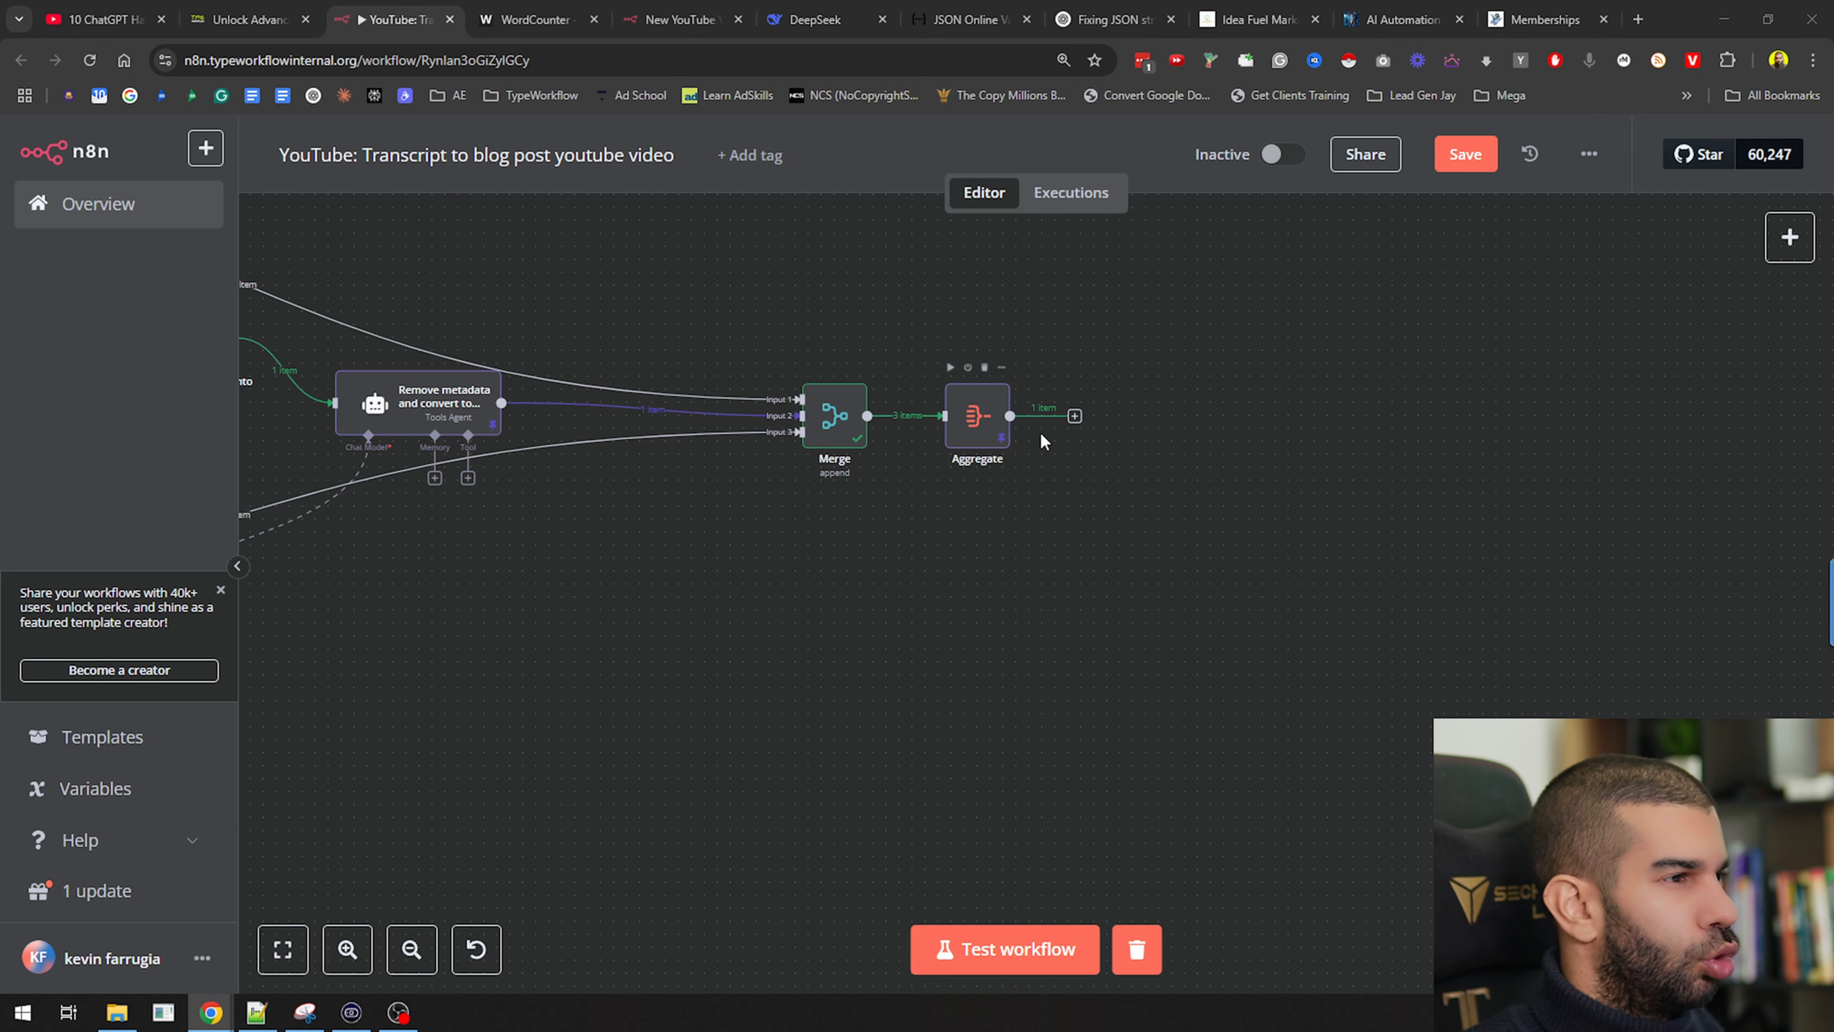
Add a Markdown node after Aggregate in Markdown to HTML mode
left_click(1075, 417)
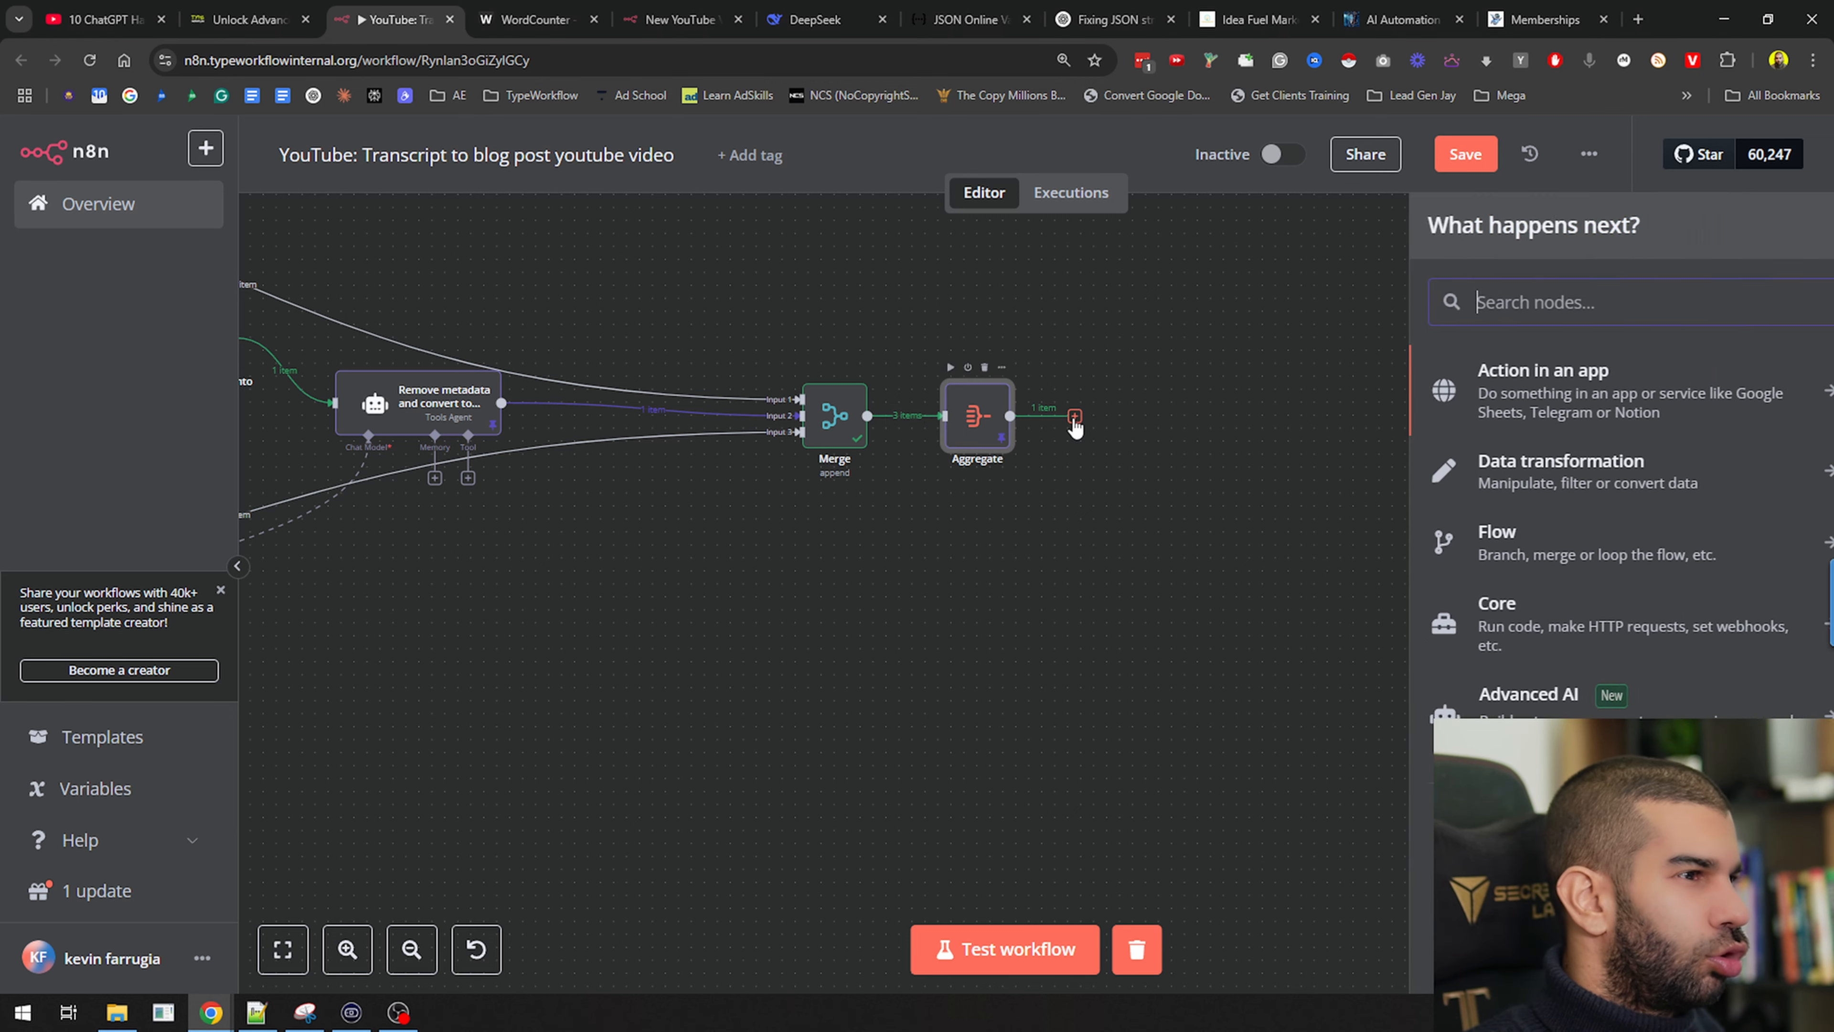
type("markdown")
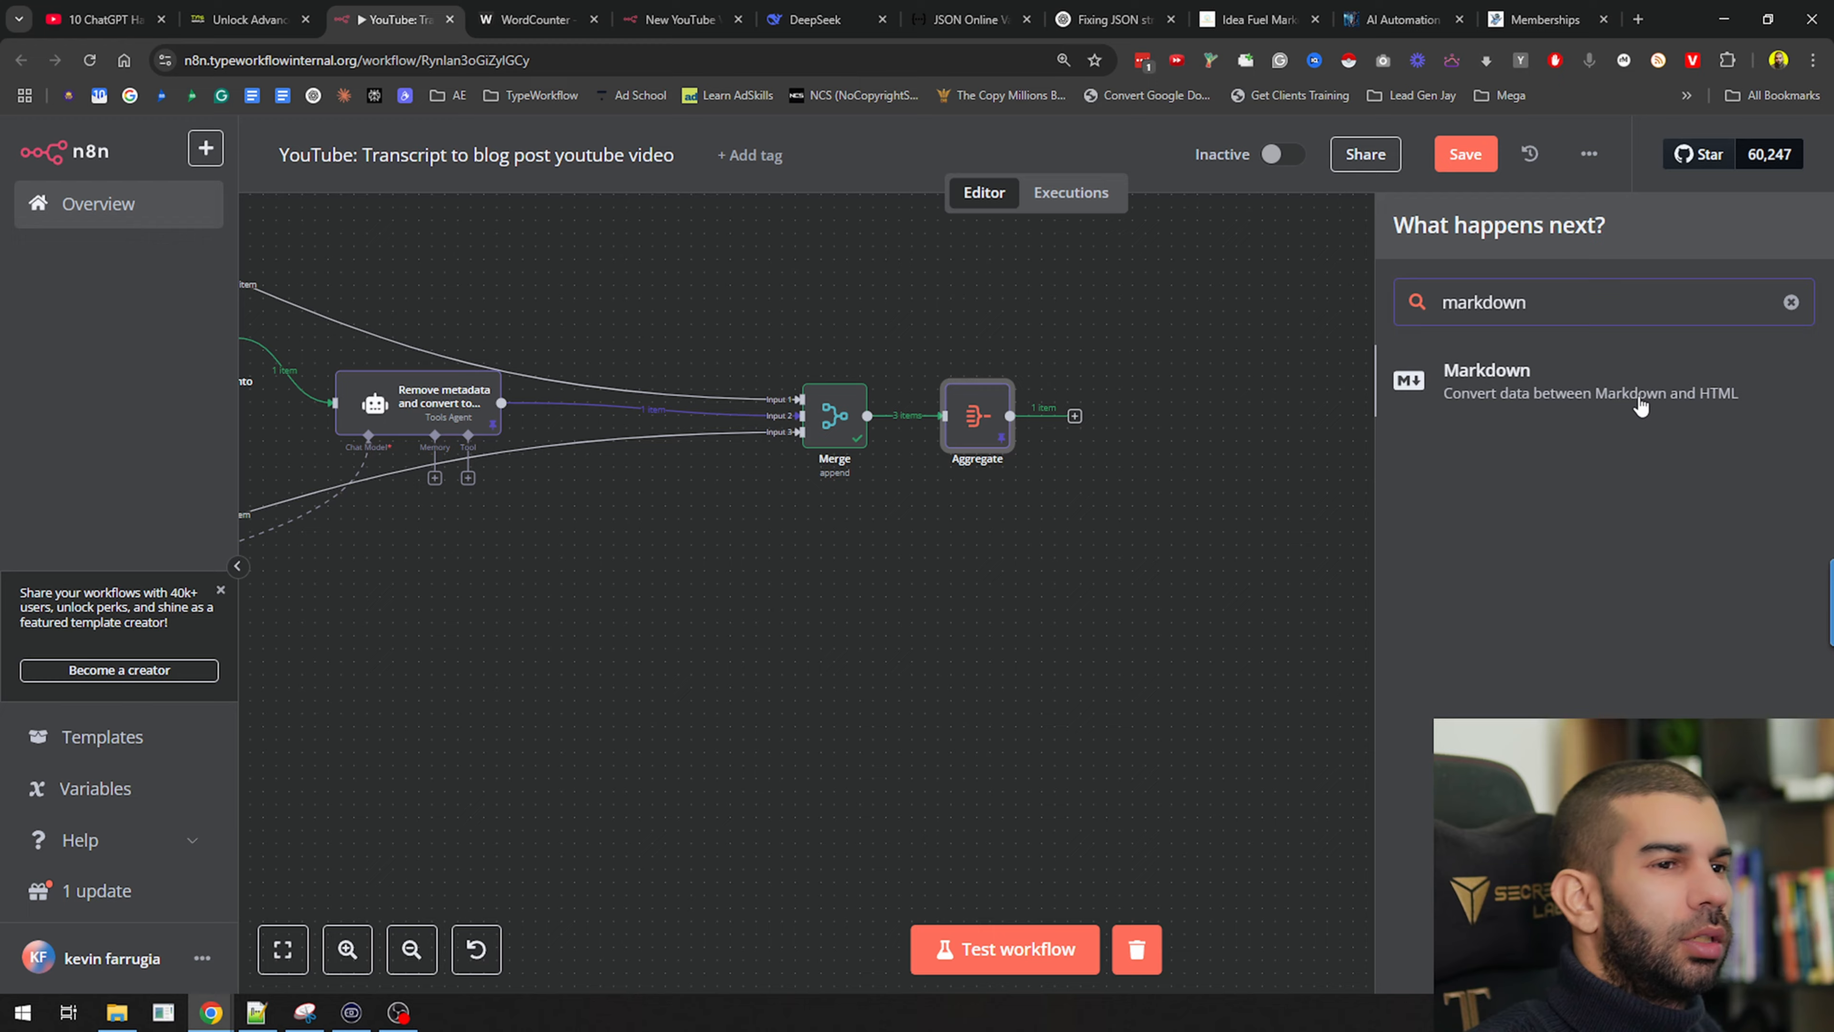
left_click(1615, 382)
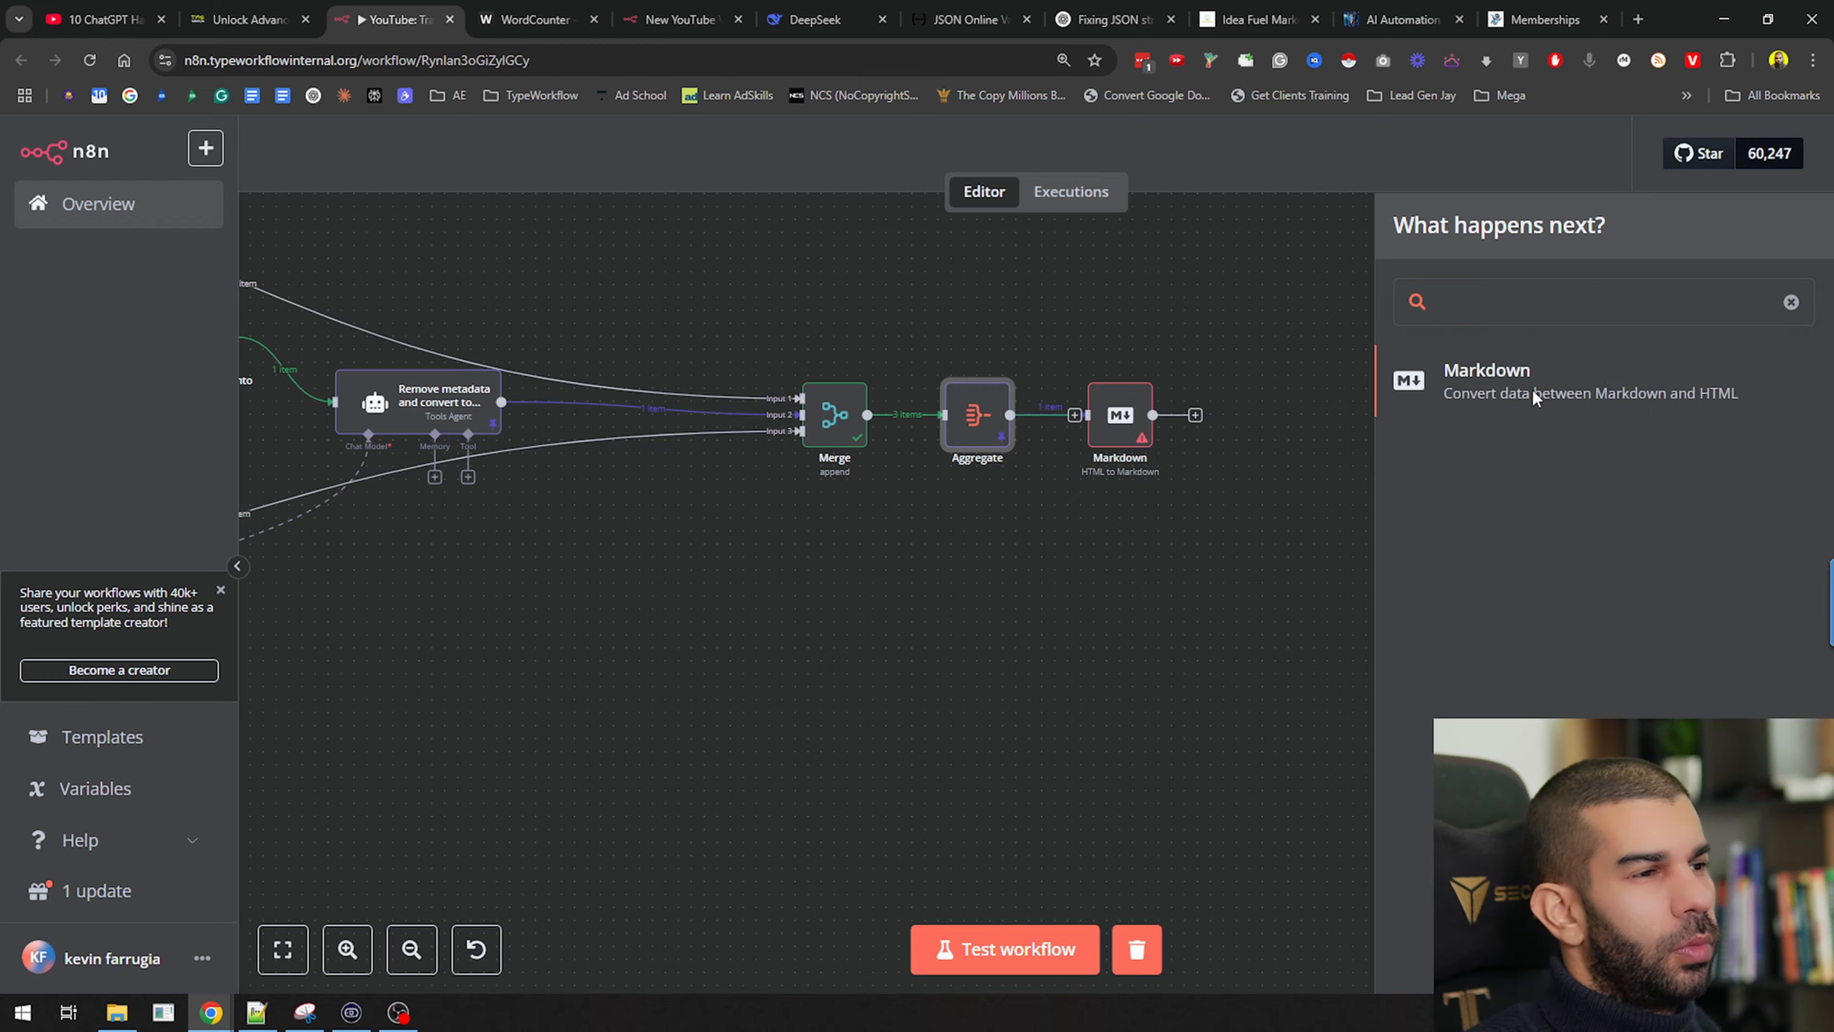
left_click(742, 325)
left_click(741, 386)
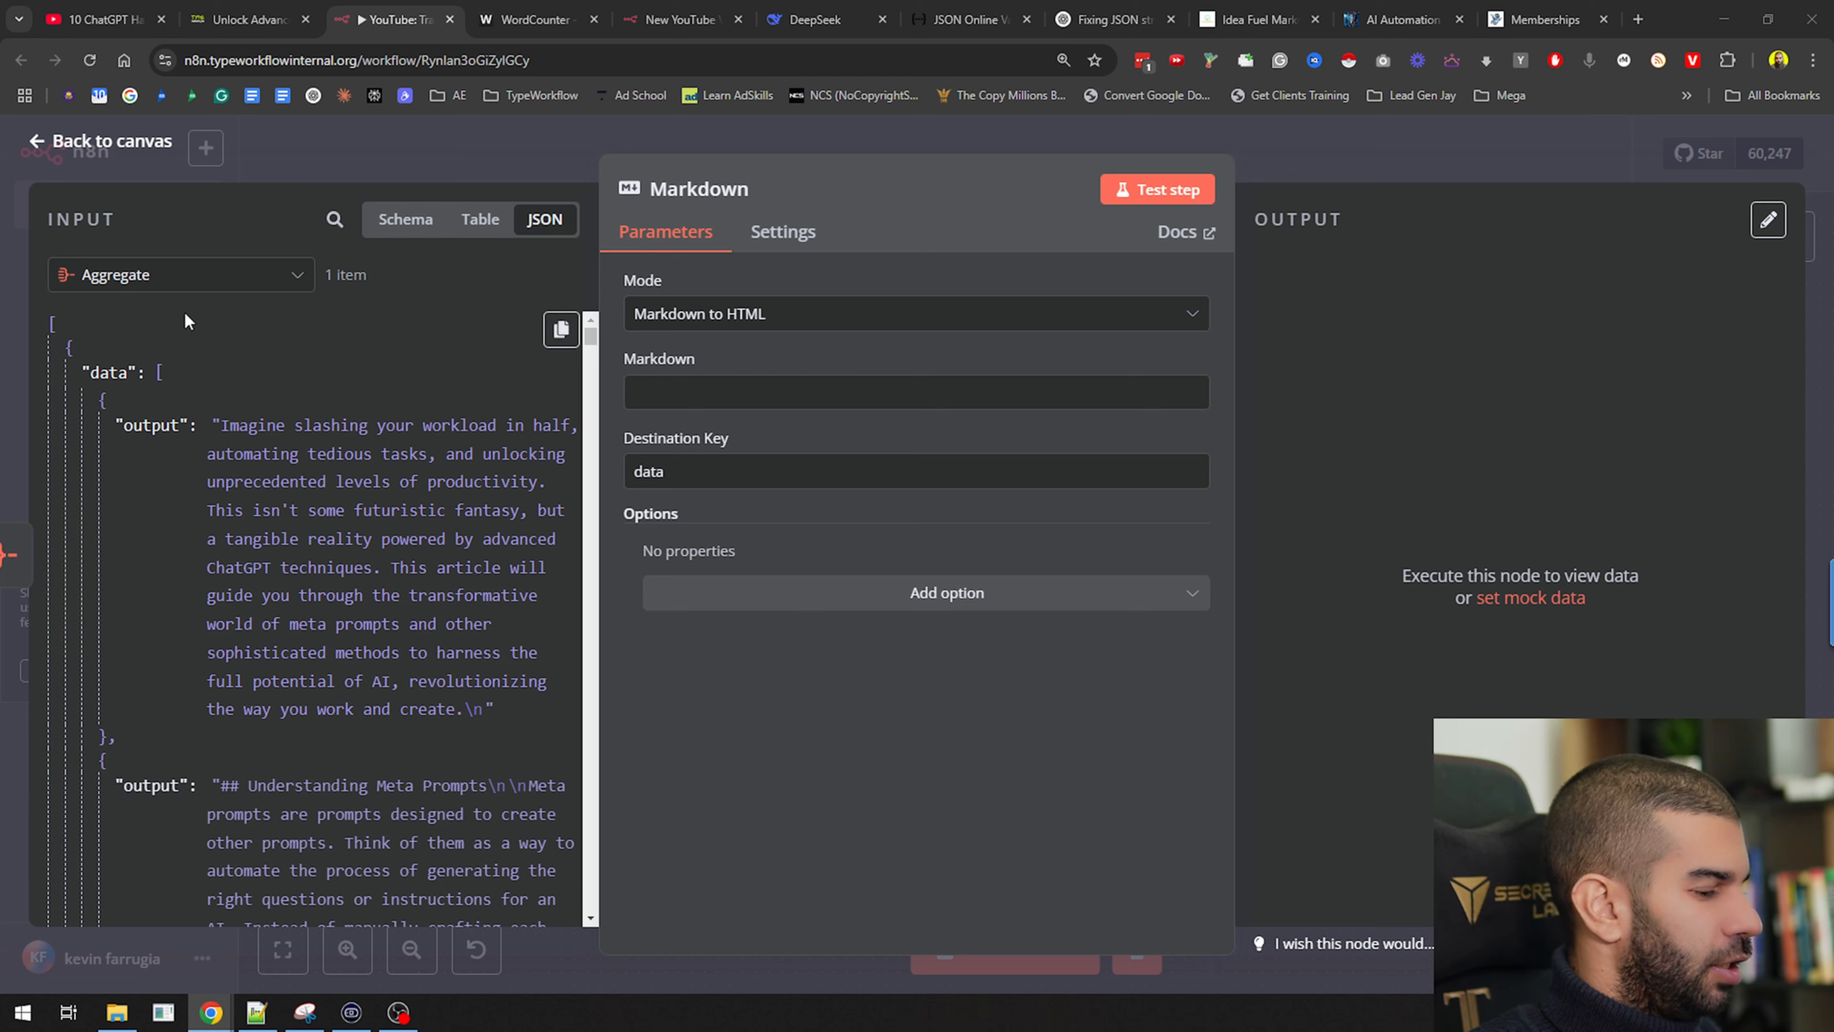
Fill the Markdown field with data[0], data[1] and data[2] output, one per line
left_click_drag(155, 426, 751, 395)
key("Return")
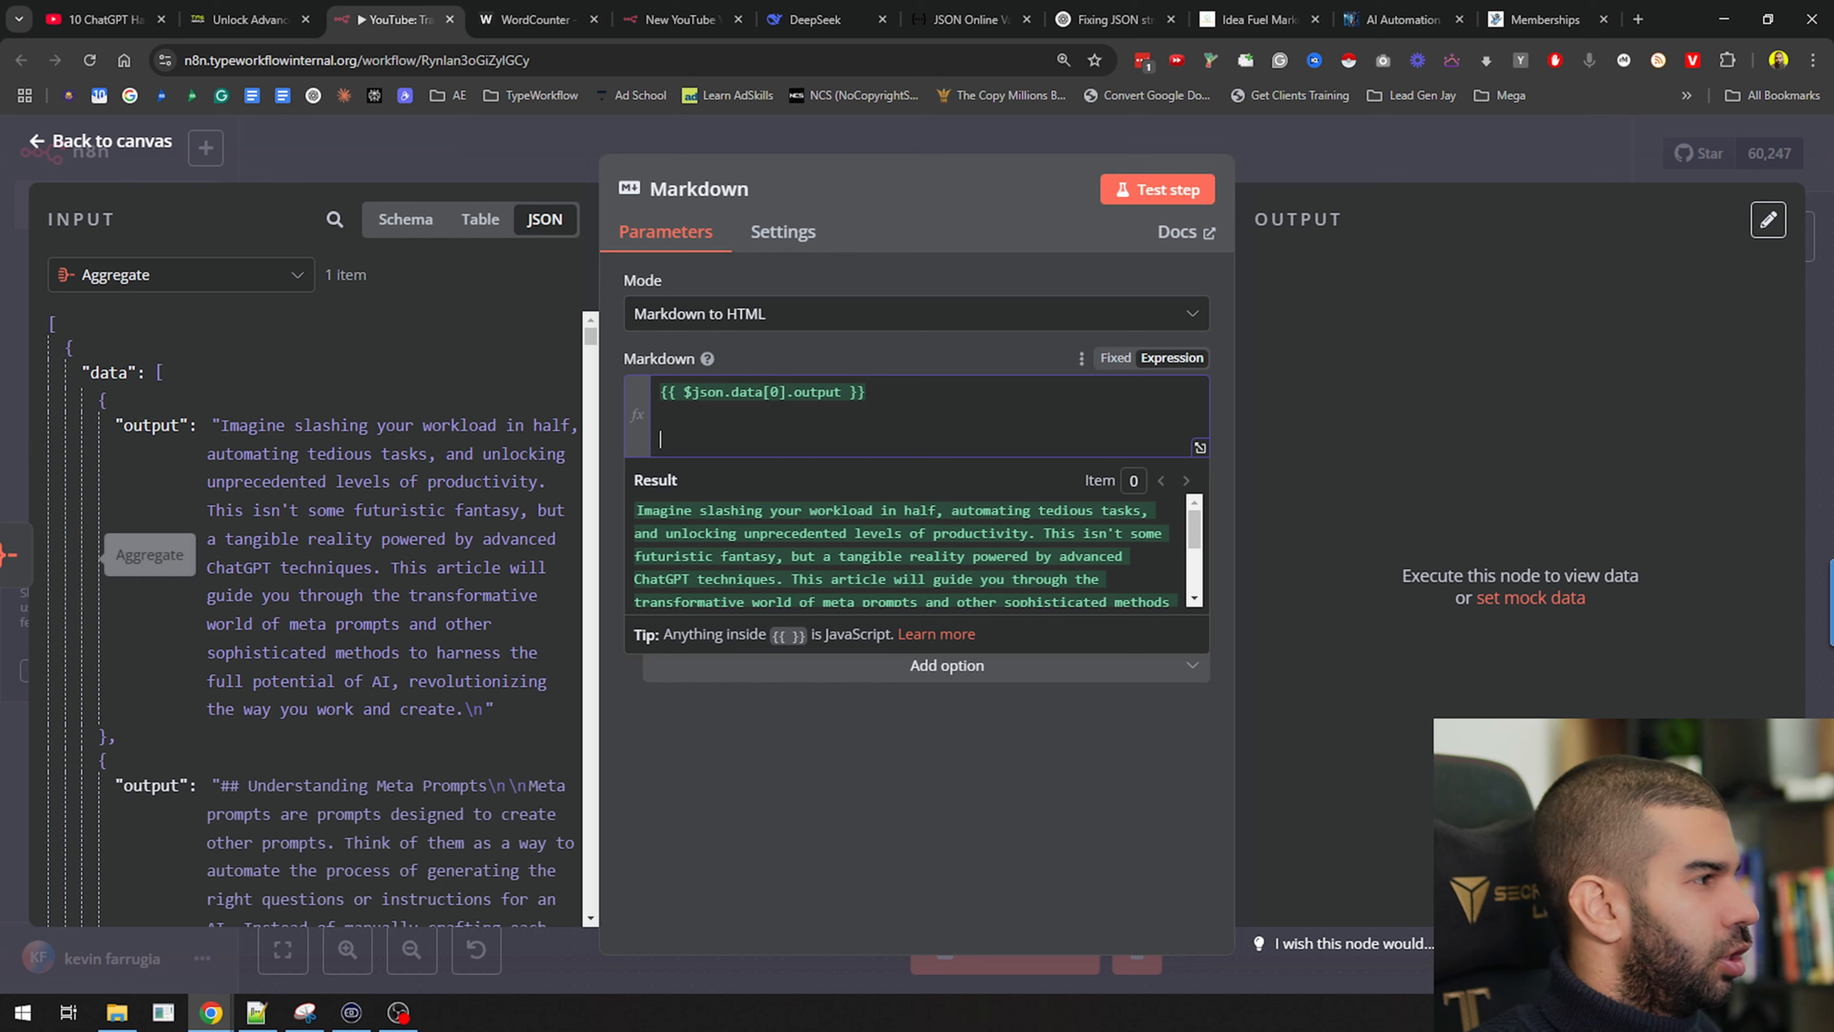
left_click_drag(150, 786, 803, 416)
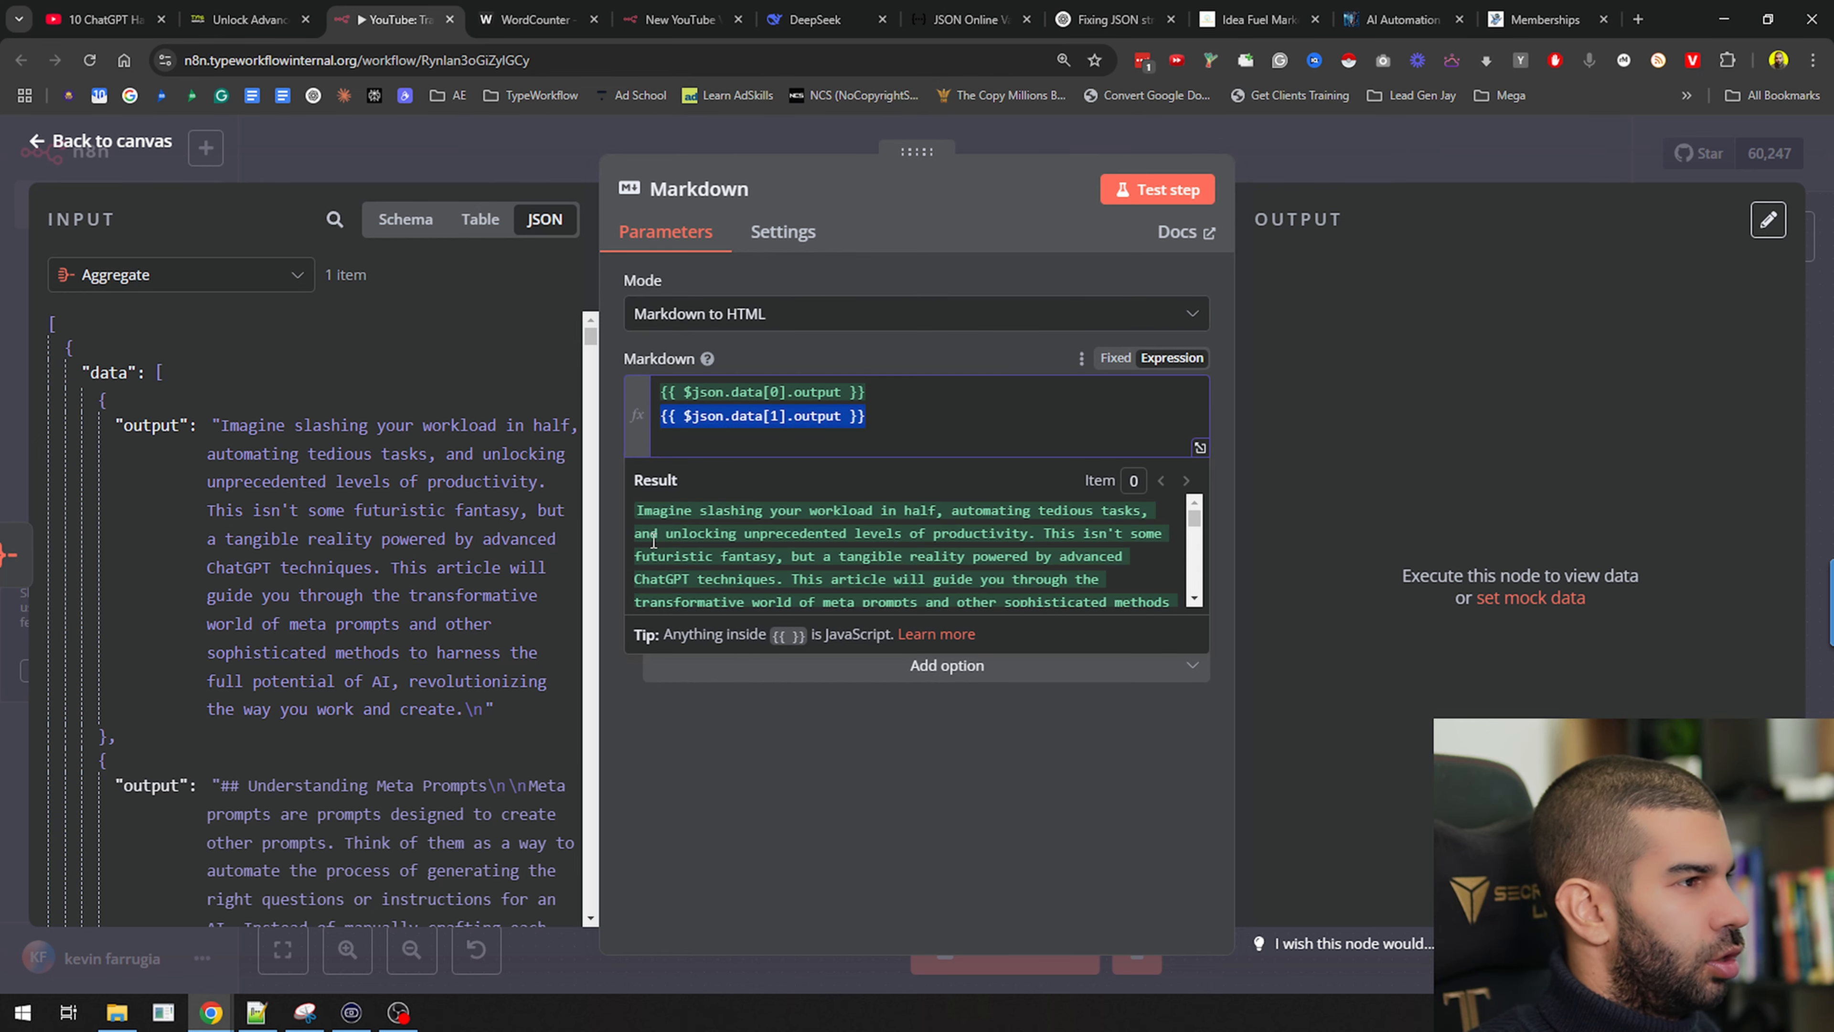
scroll(159, 766, "down", 9)
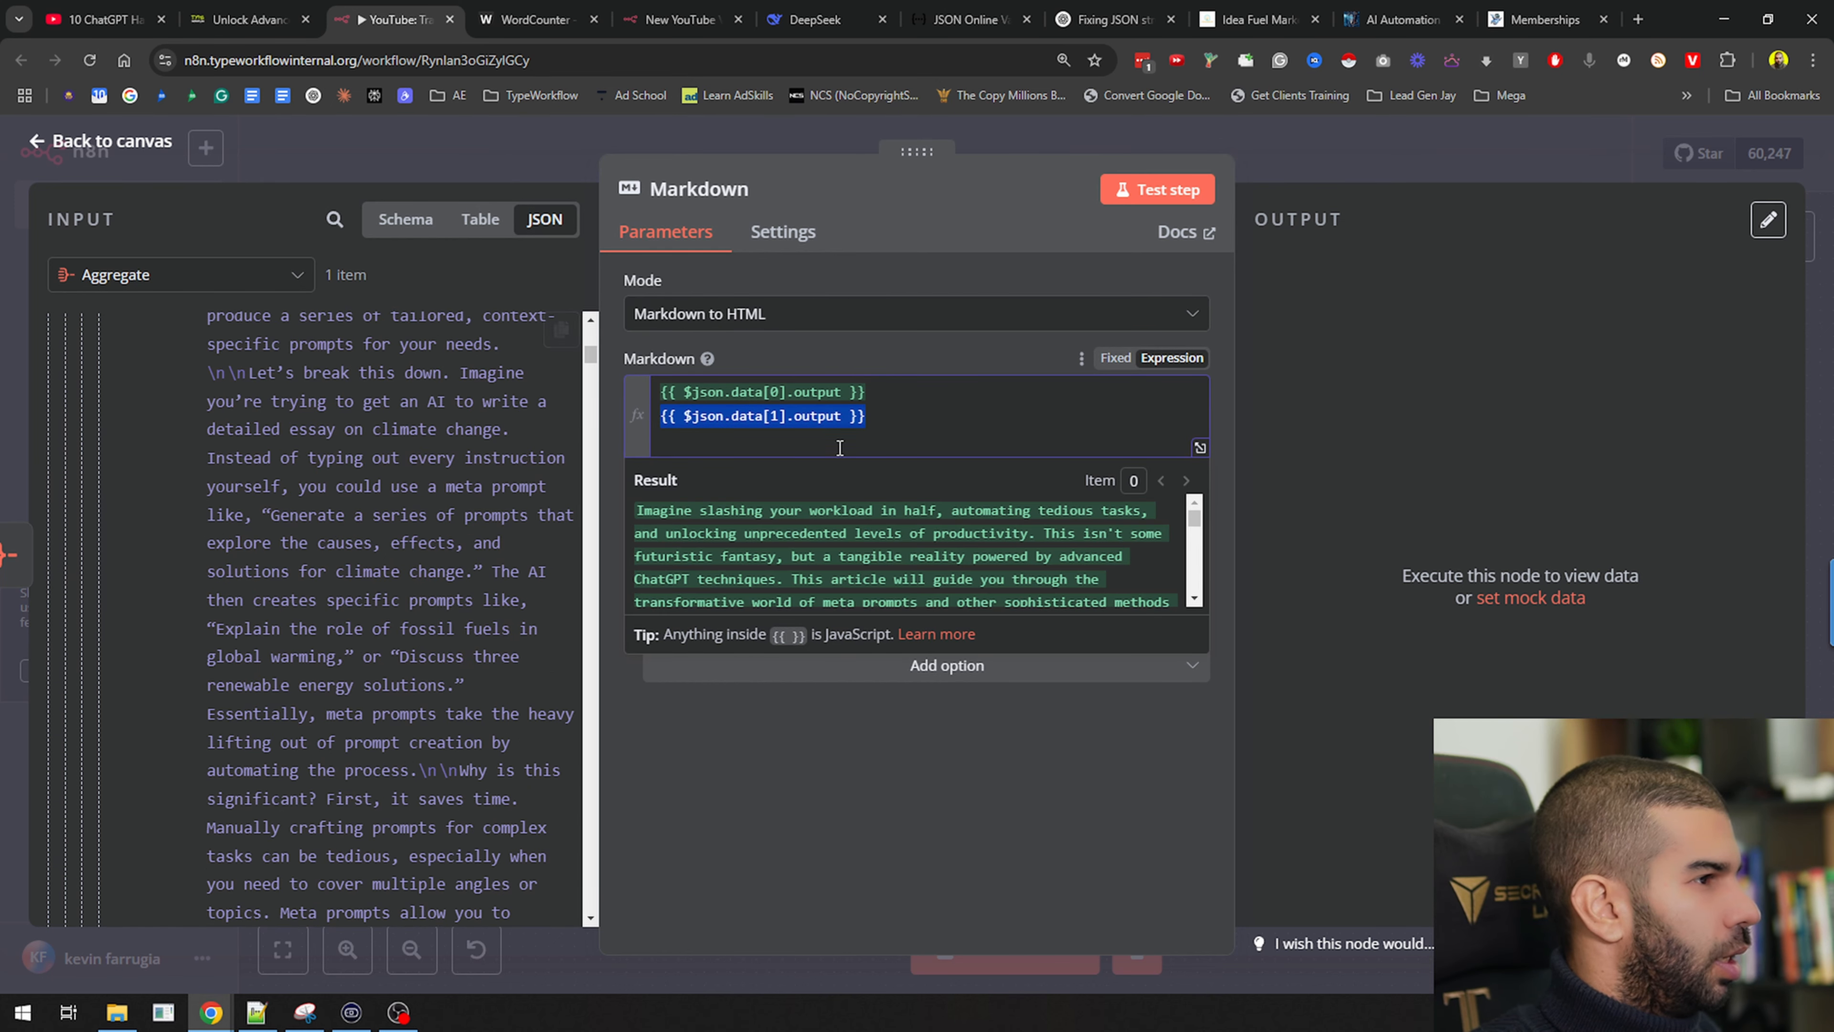
left_click(912, 423)
key("Return")
type("{{ $json.data[1].output }}")
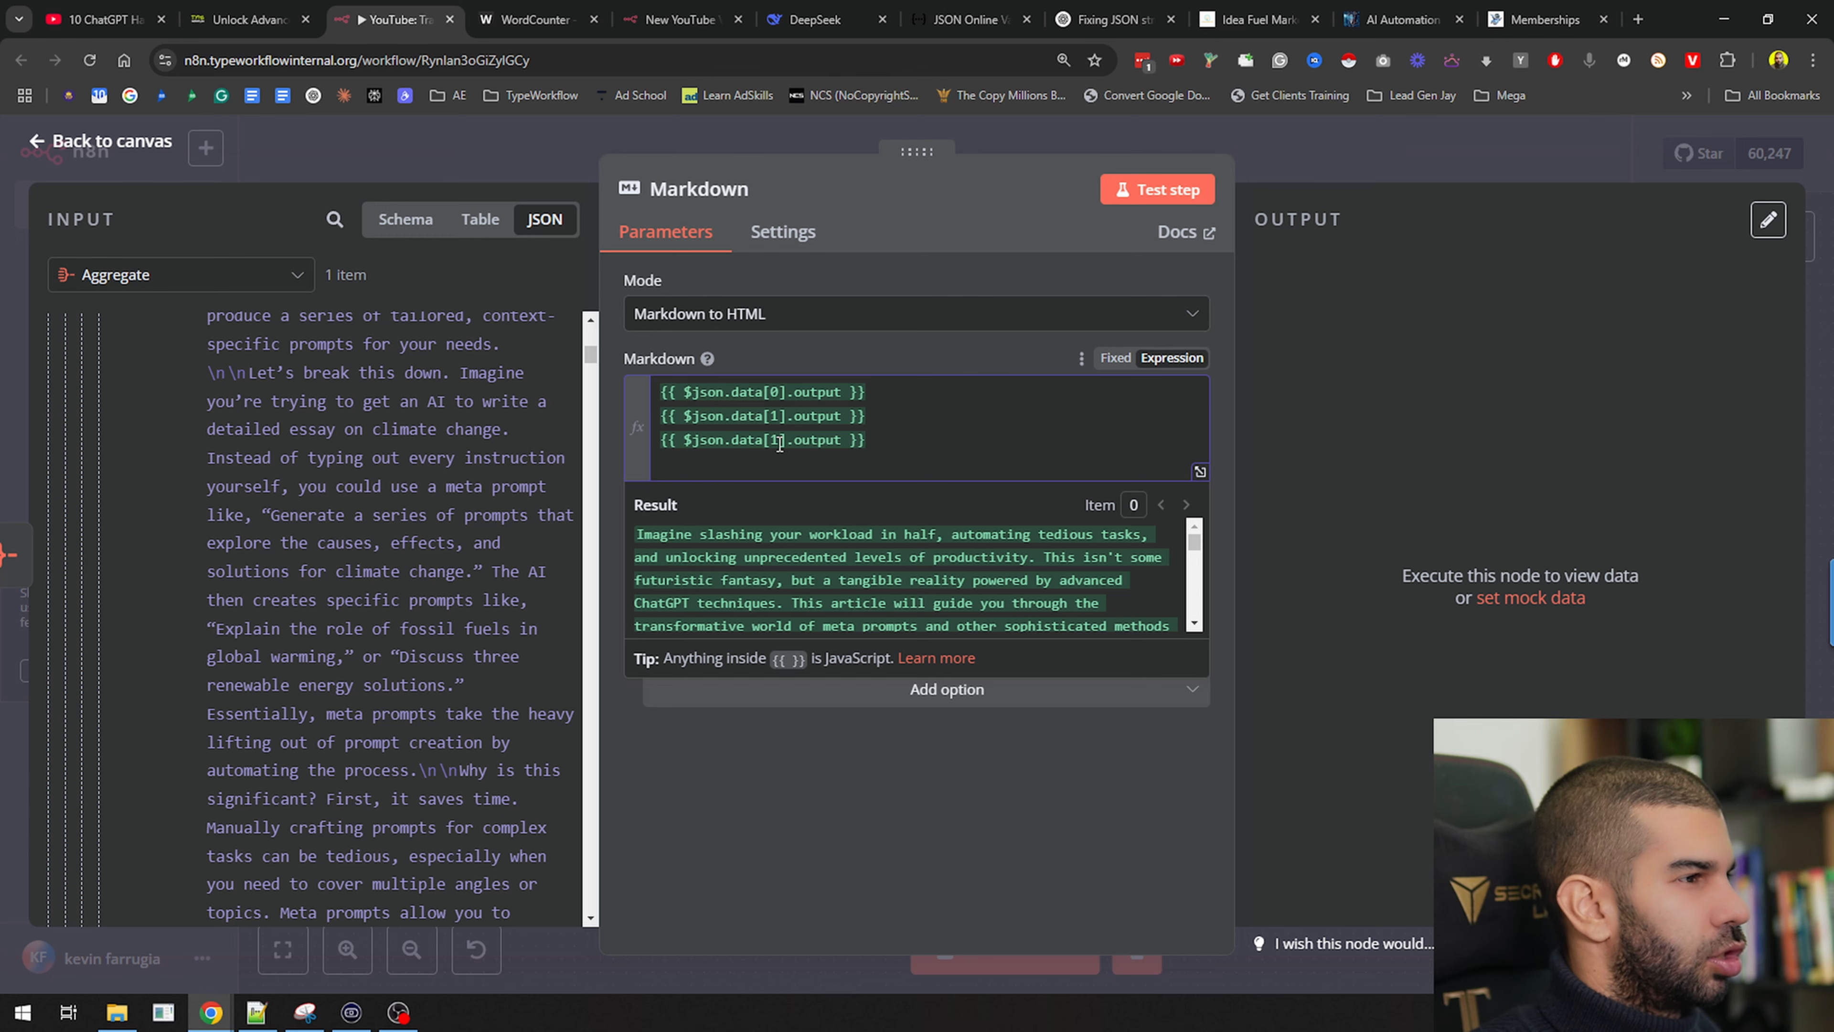
key("BackSpace")
type("2")
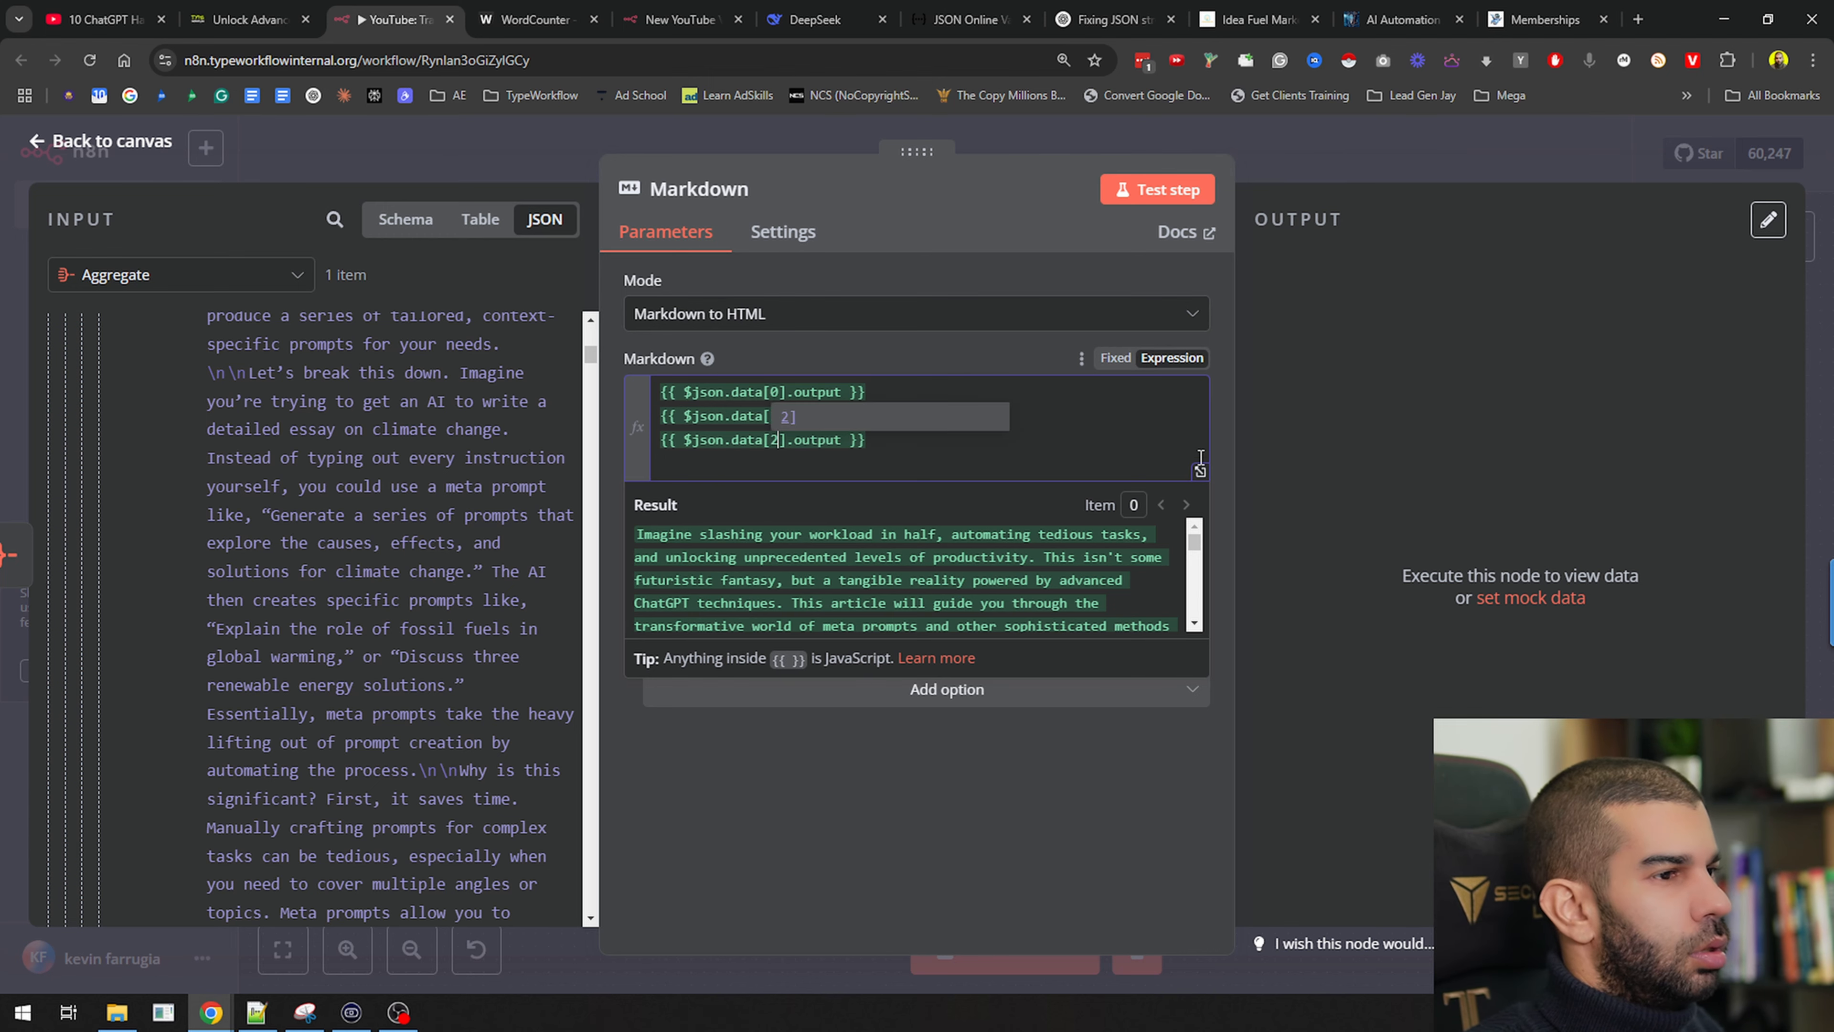
Check the three-line expression in the full expression editor
left_click(1200, 471)
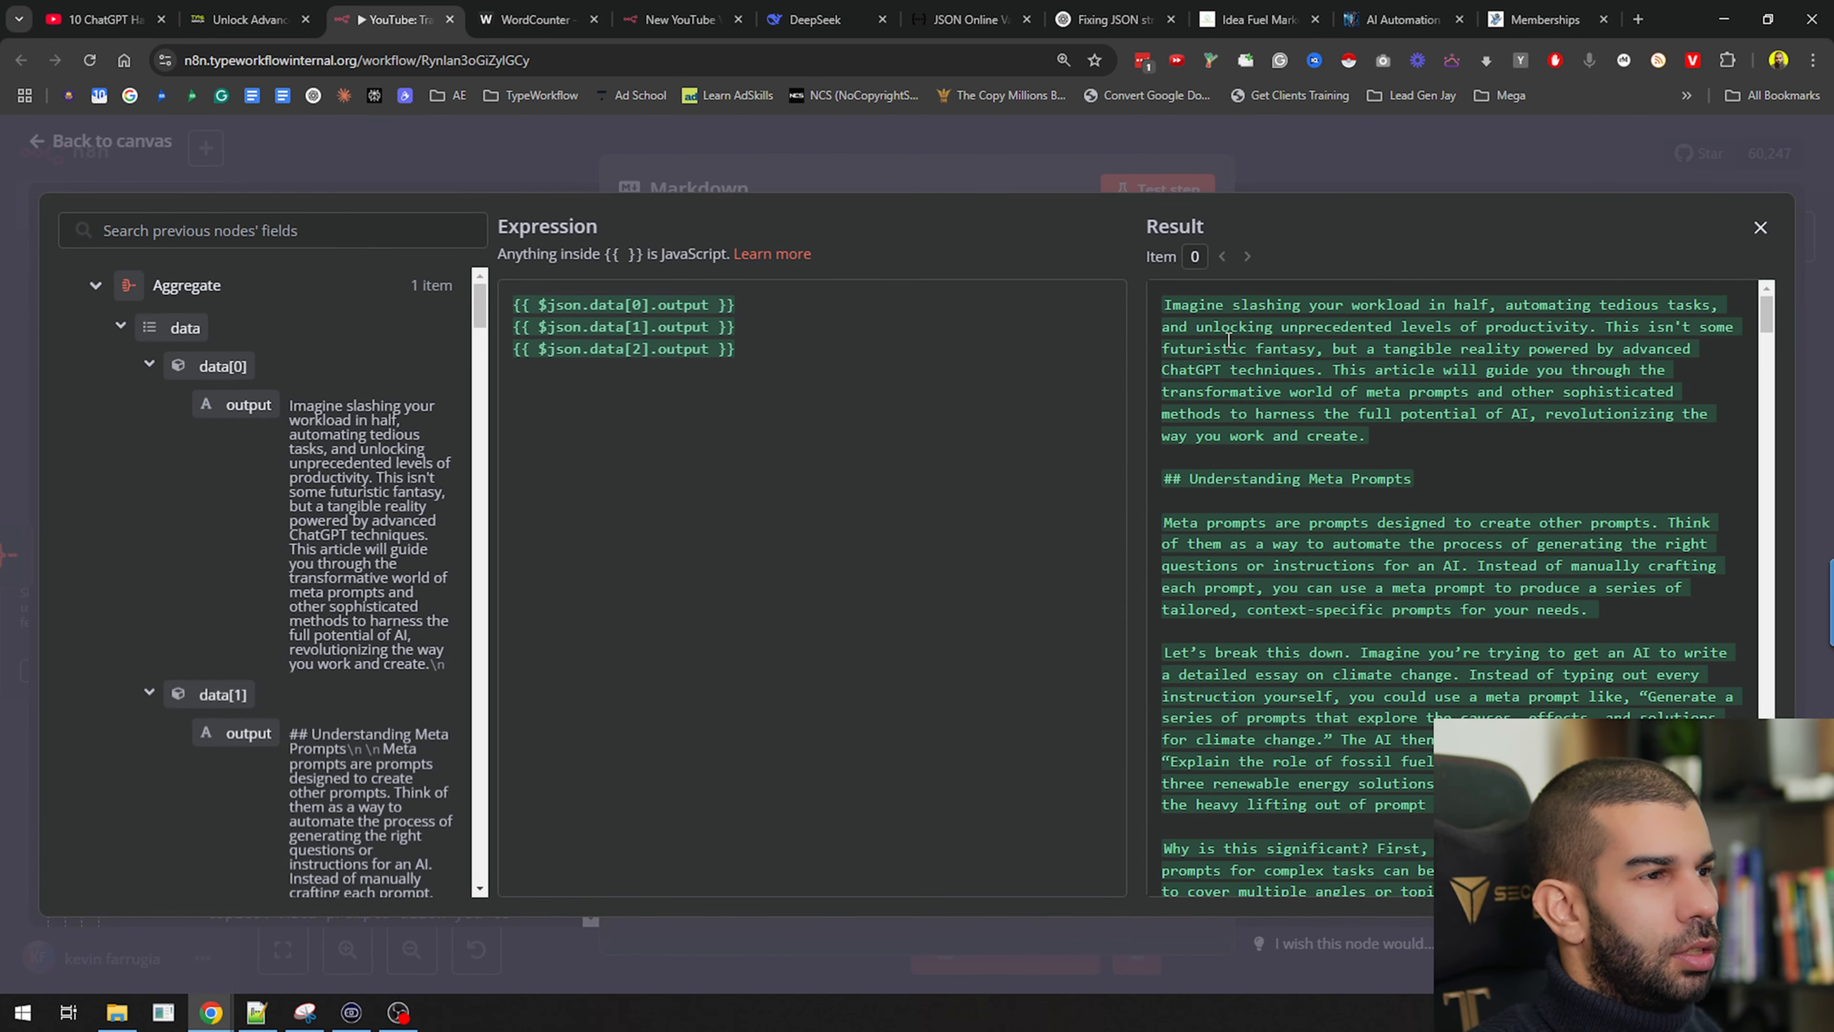
scroll(1202, 320, "down", 8)
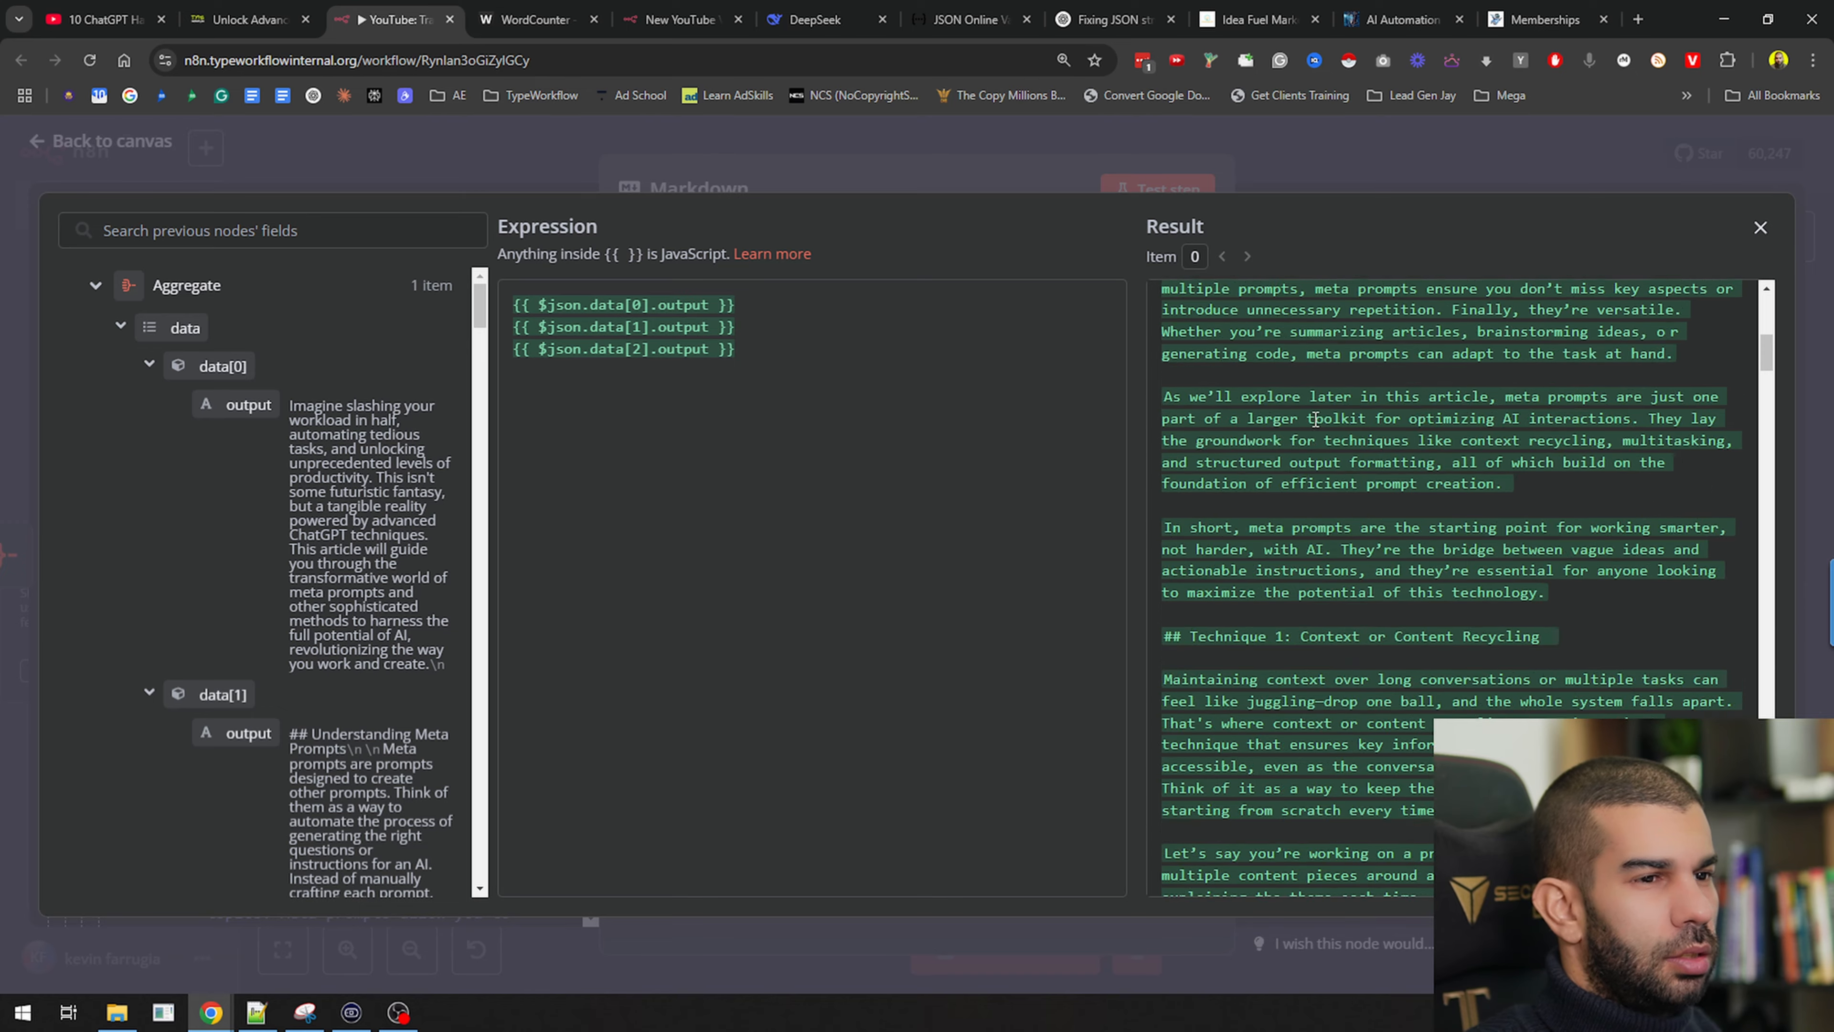
scroll(1216, 382, "up", 6)
scroll(1217, 382, "down", 7)
scroll(1217, 382, "down", 15)
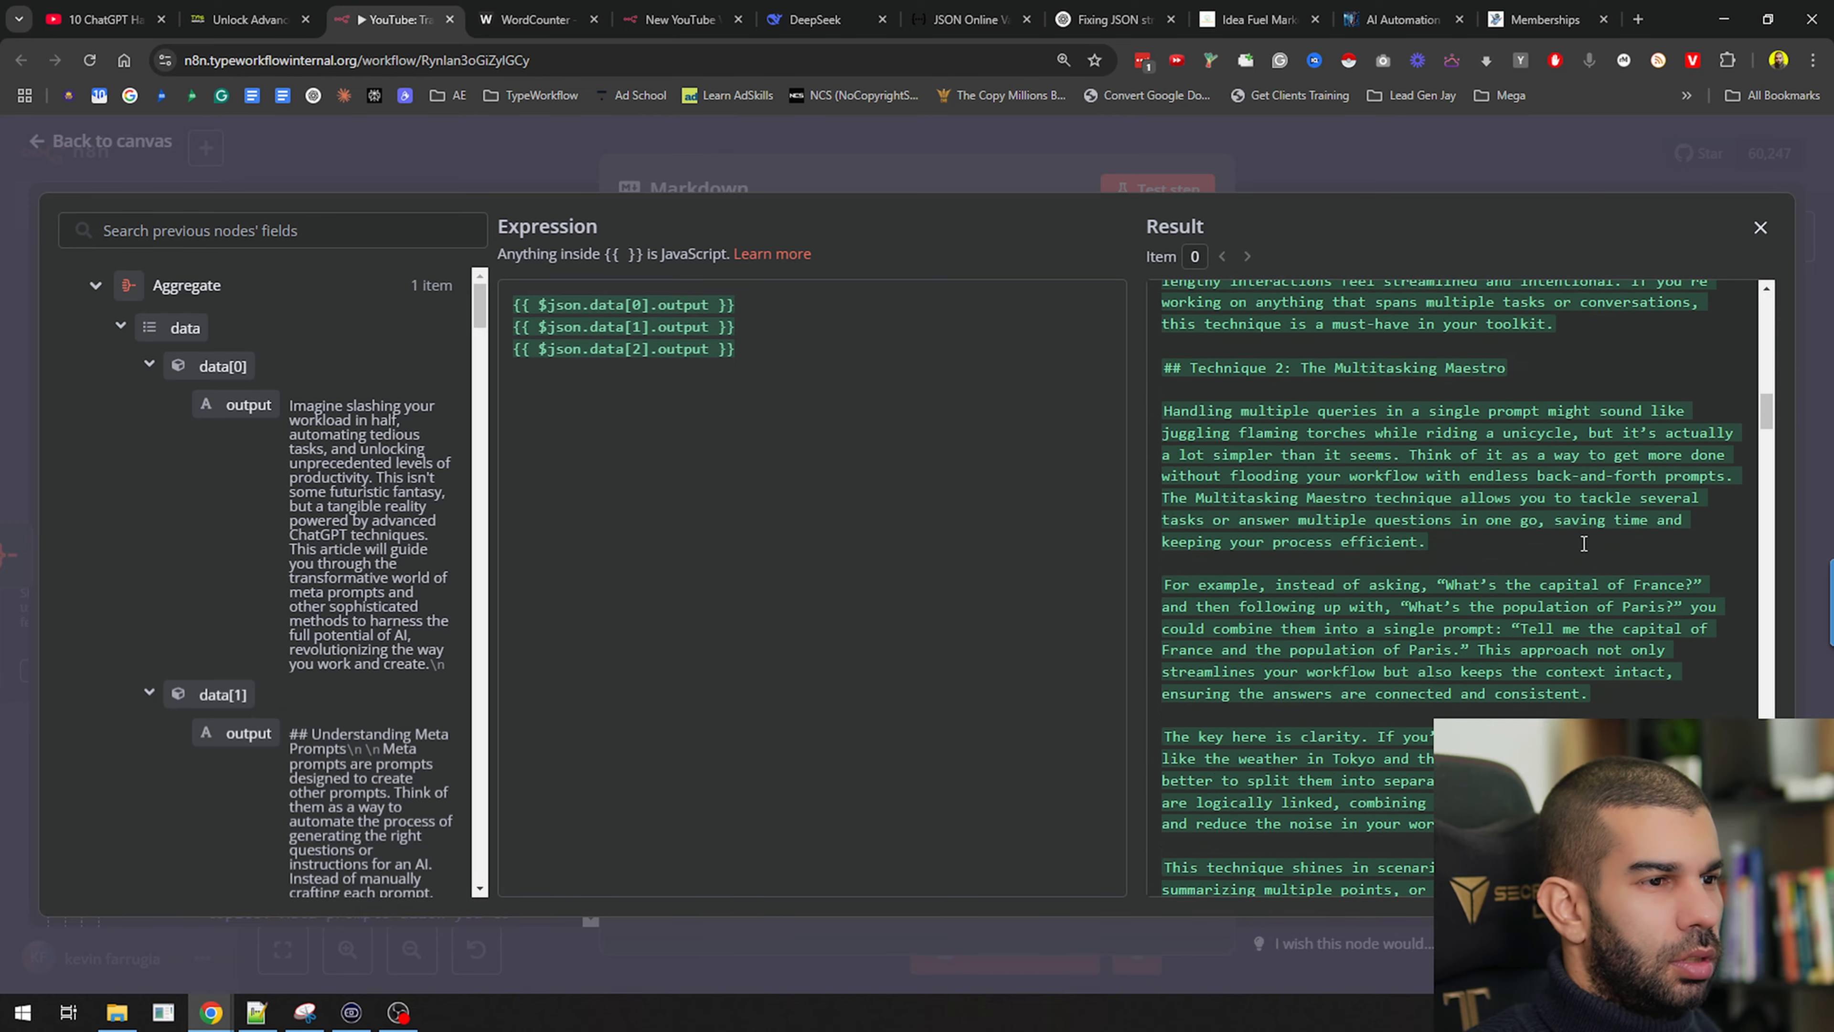
scroll(1319, 664, "down", 15)
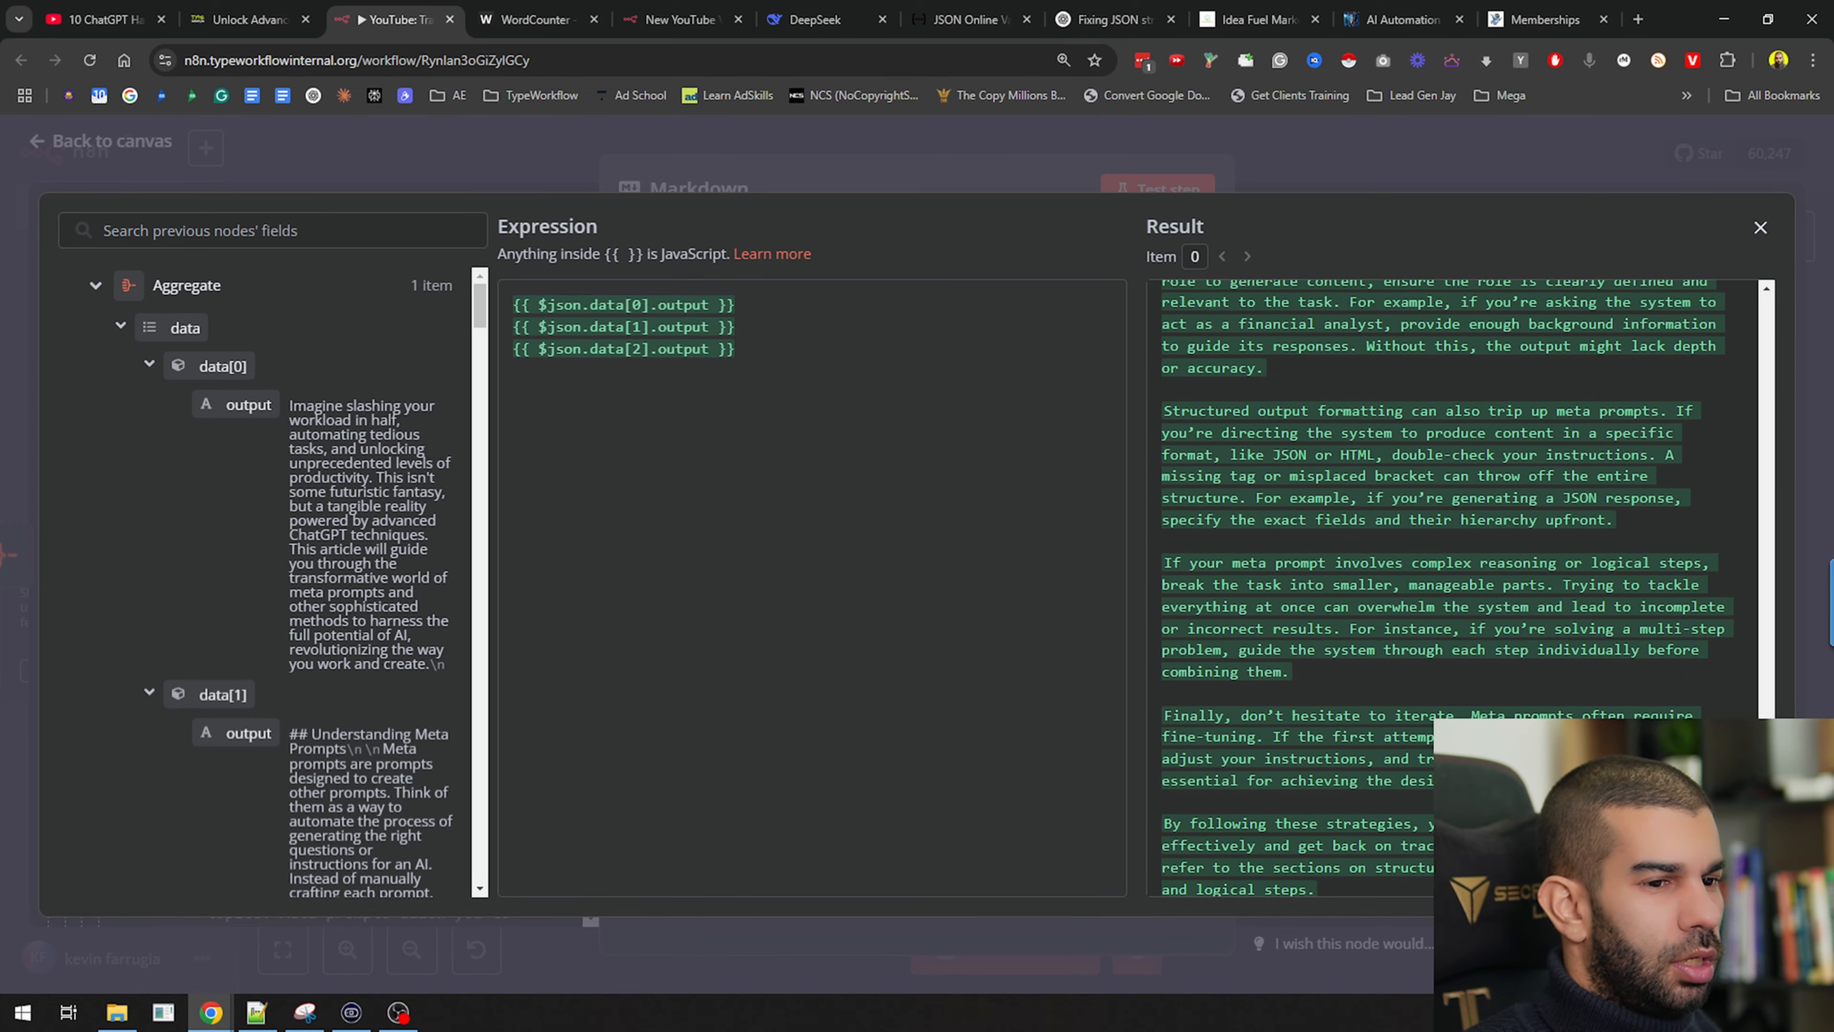
scroll(1319, 663, "down", 4)
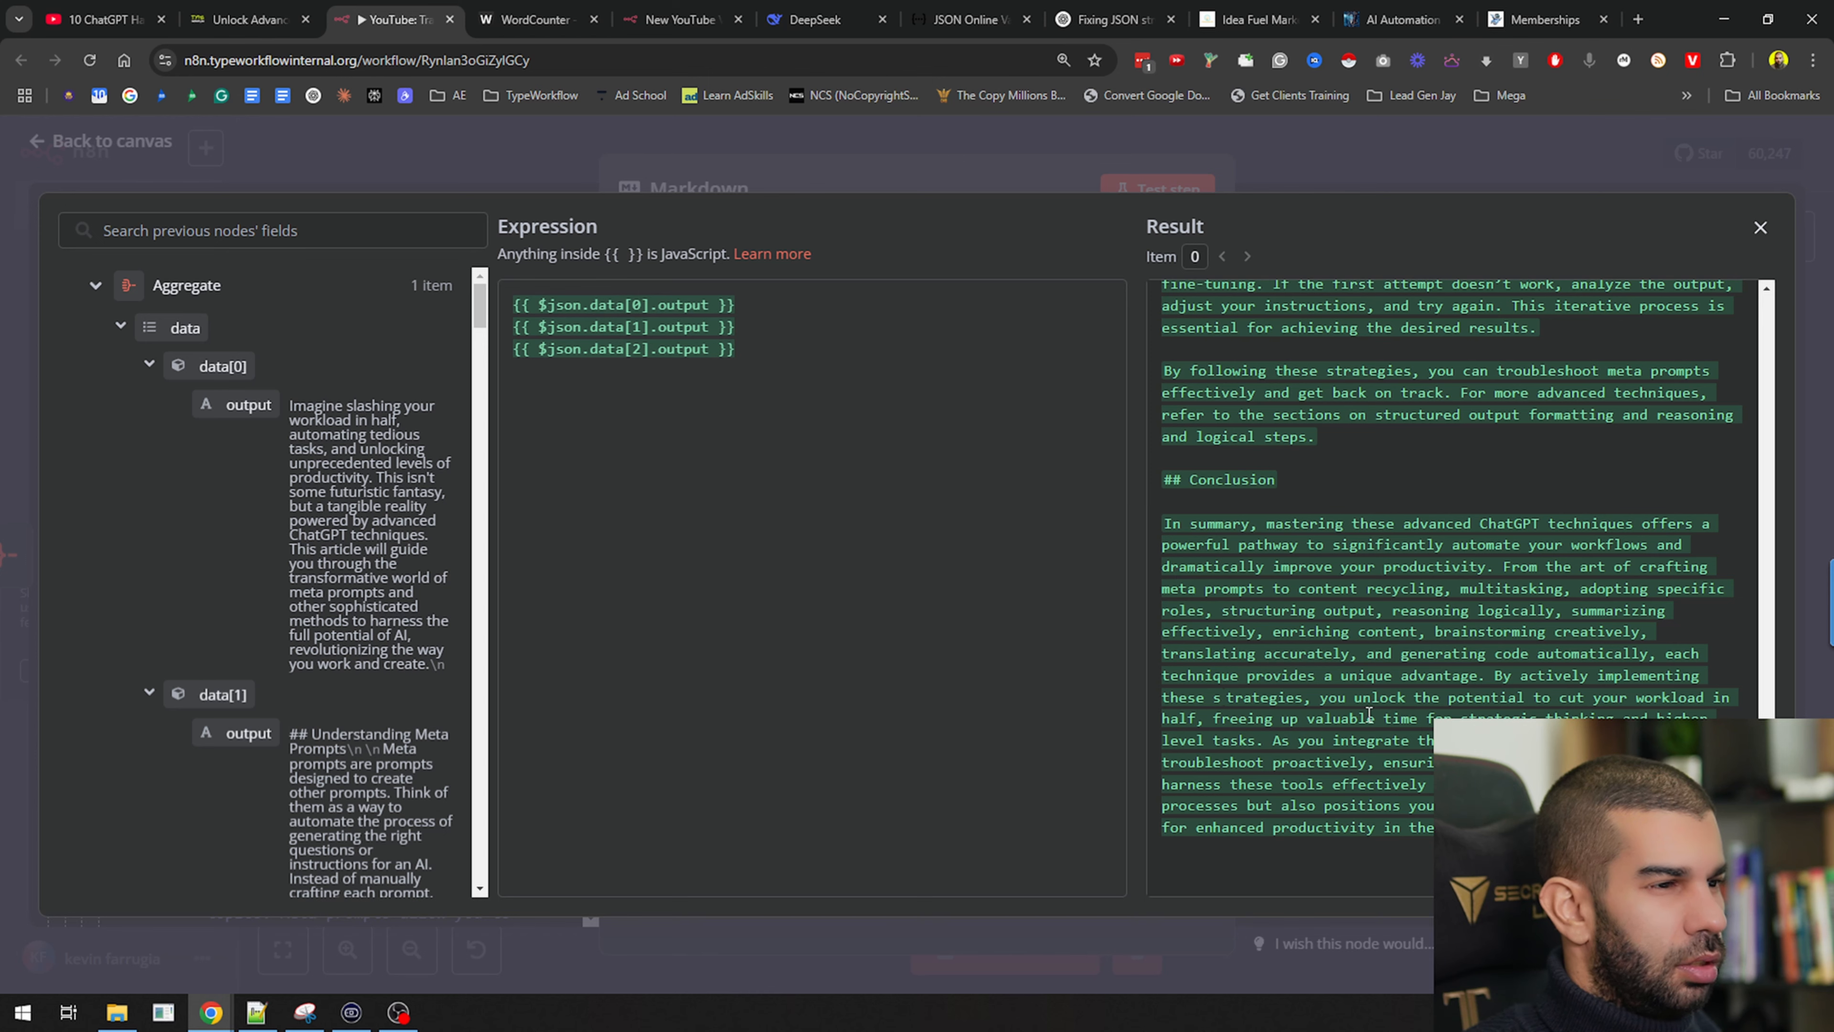
left_click(1545, 188)
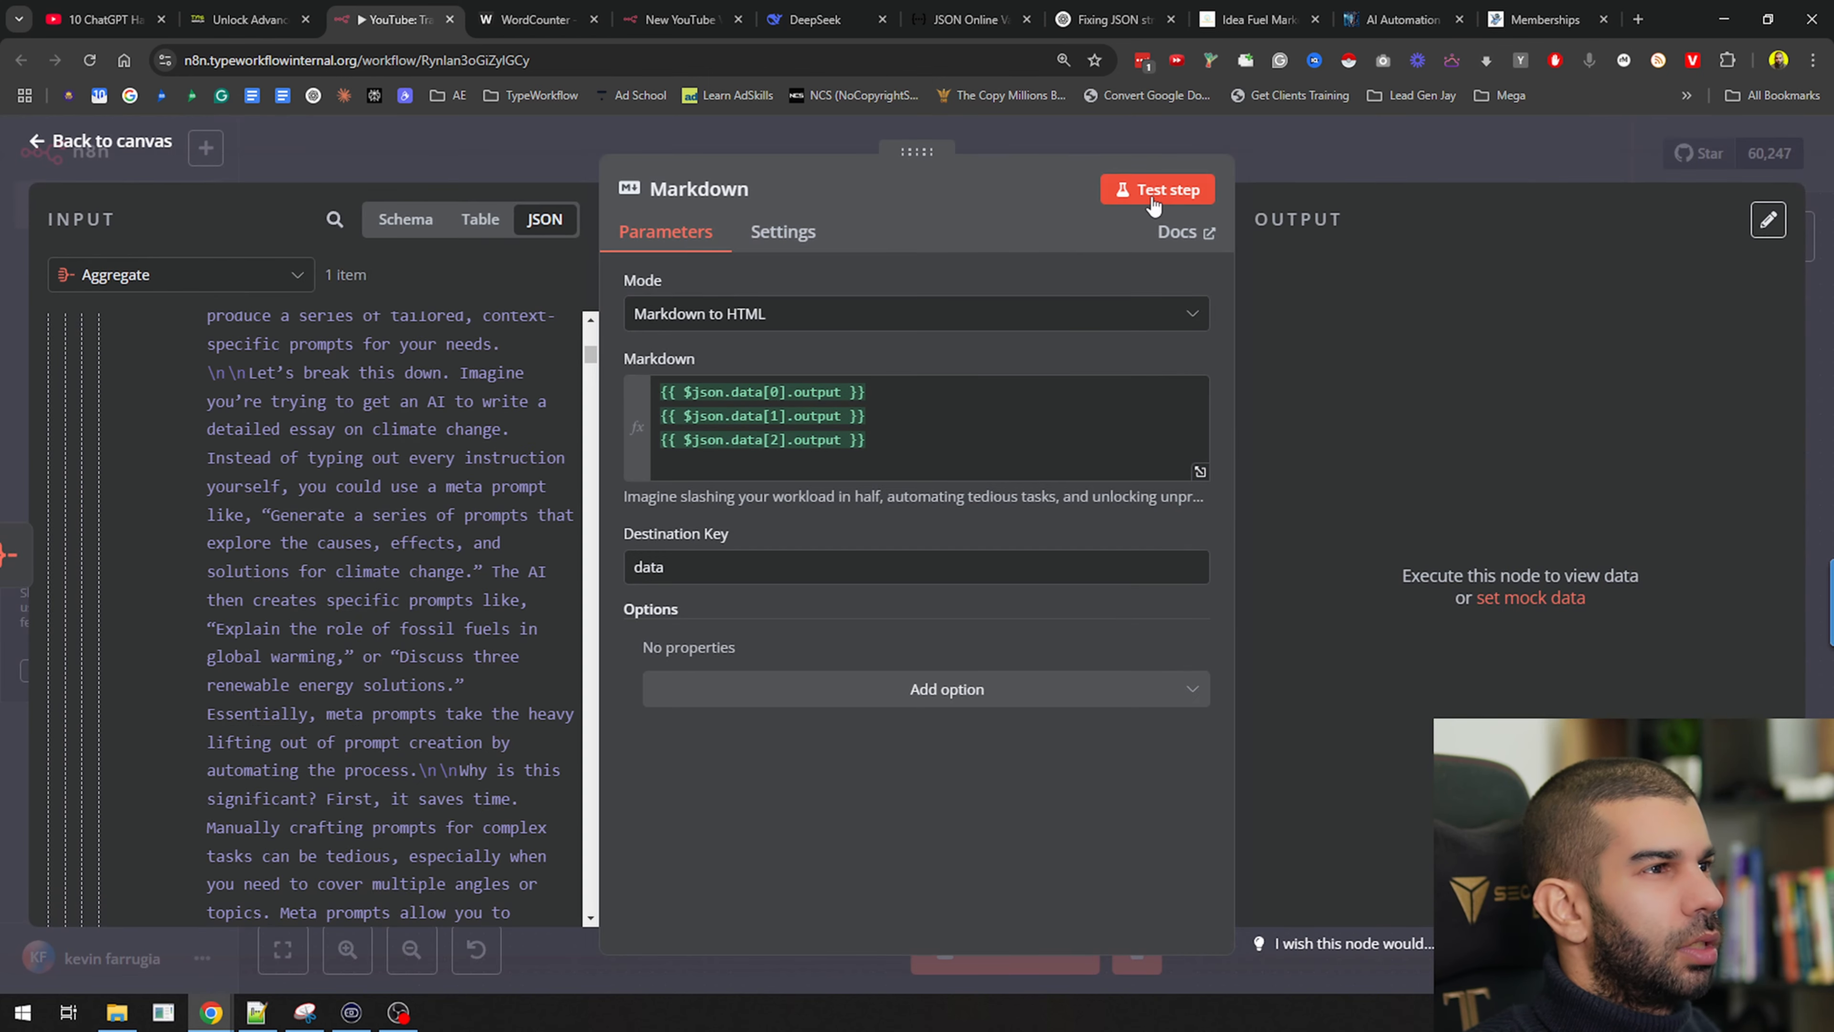
Run the Markdown node and copy its HTML output
left_click(1153, 204)
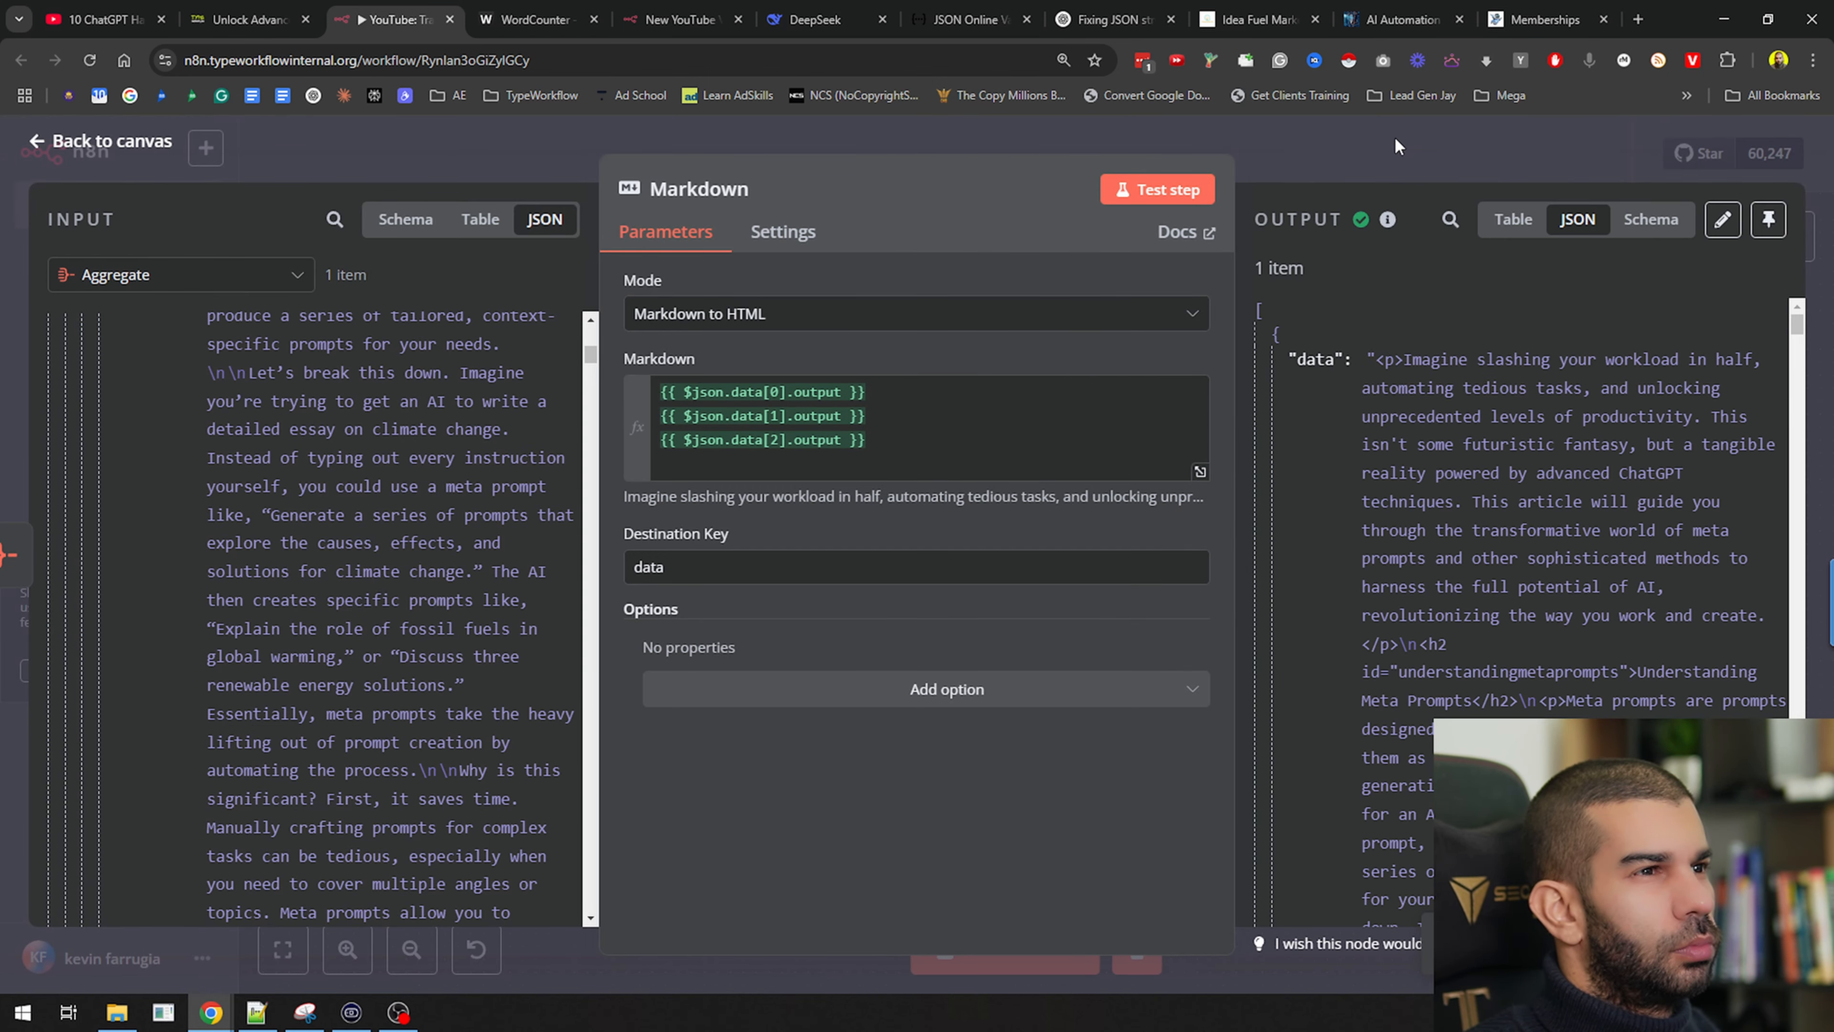
left_click_drag(1380, 388, 1446, 683)
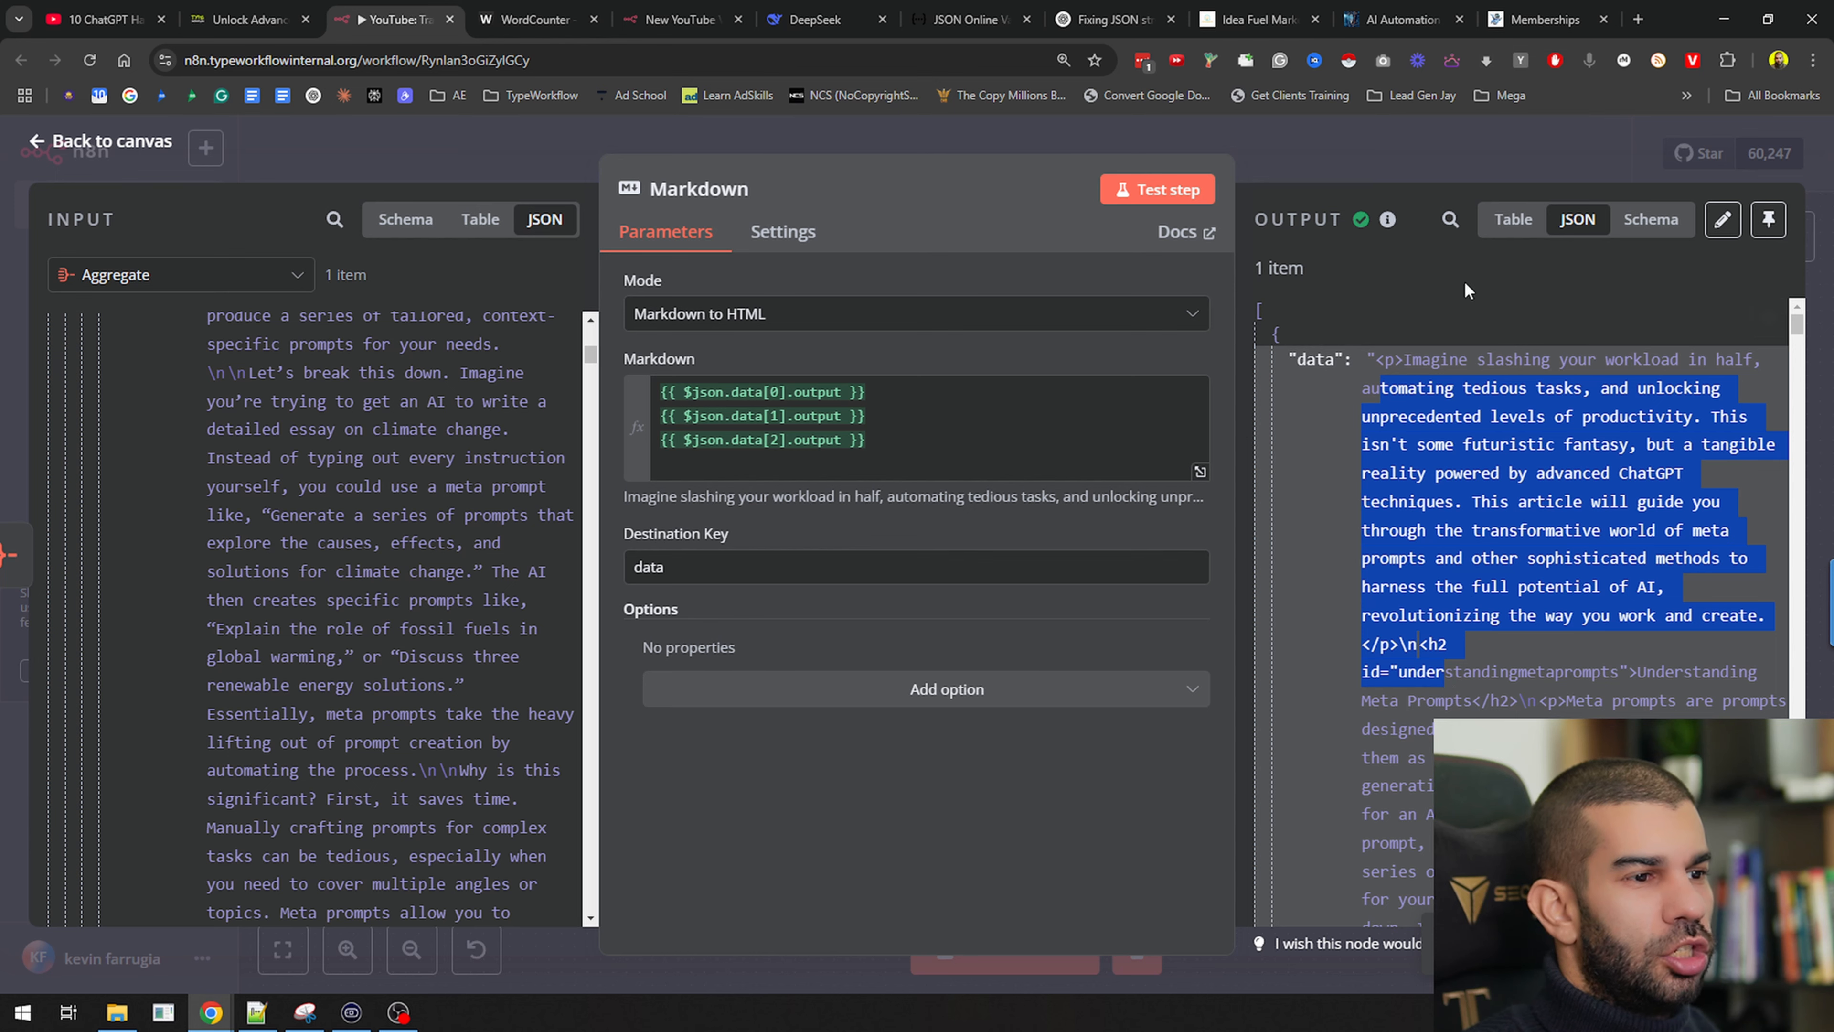
left_click(1549, 306)
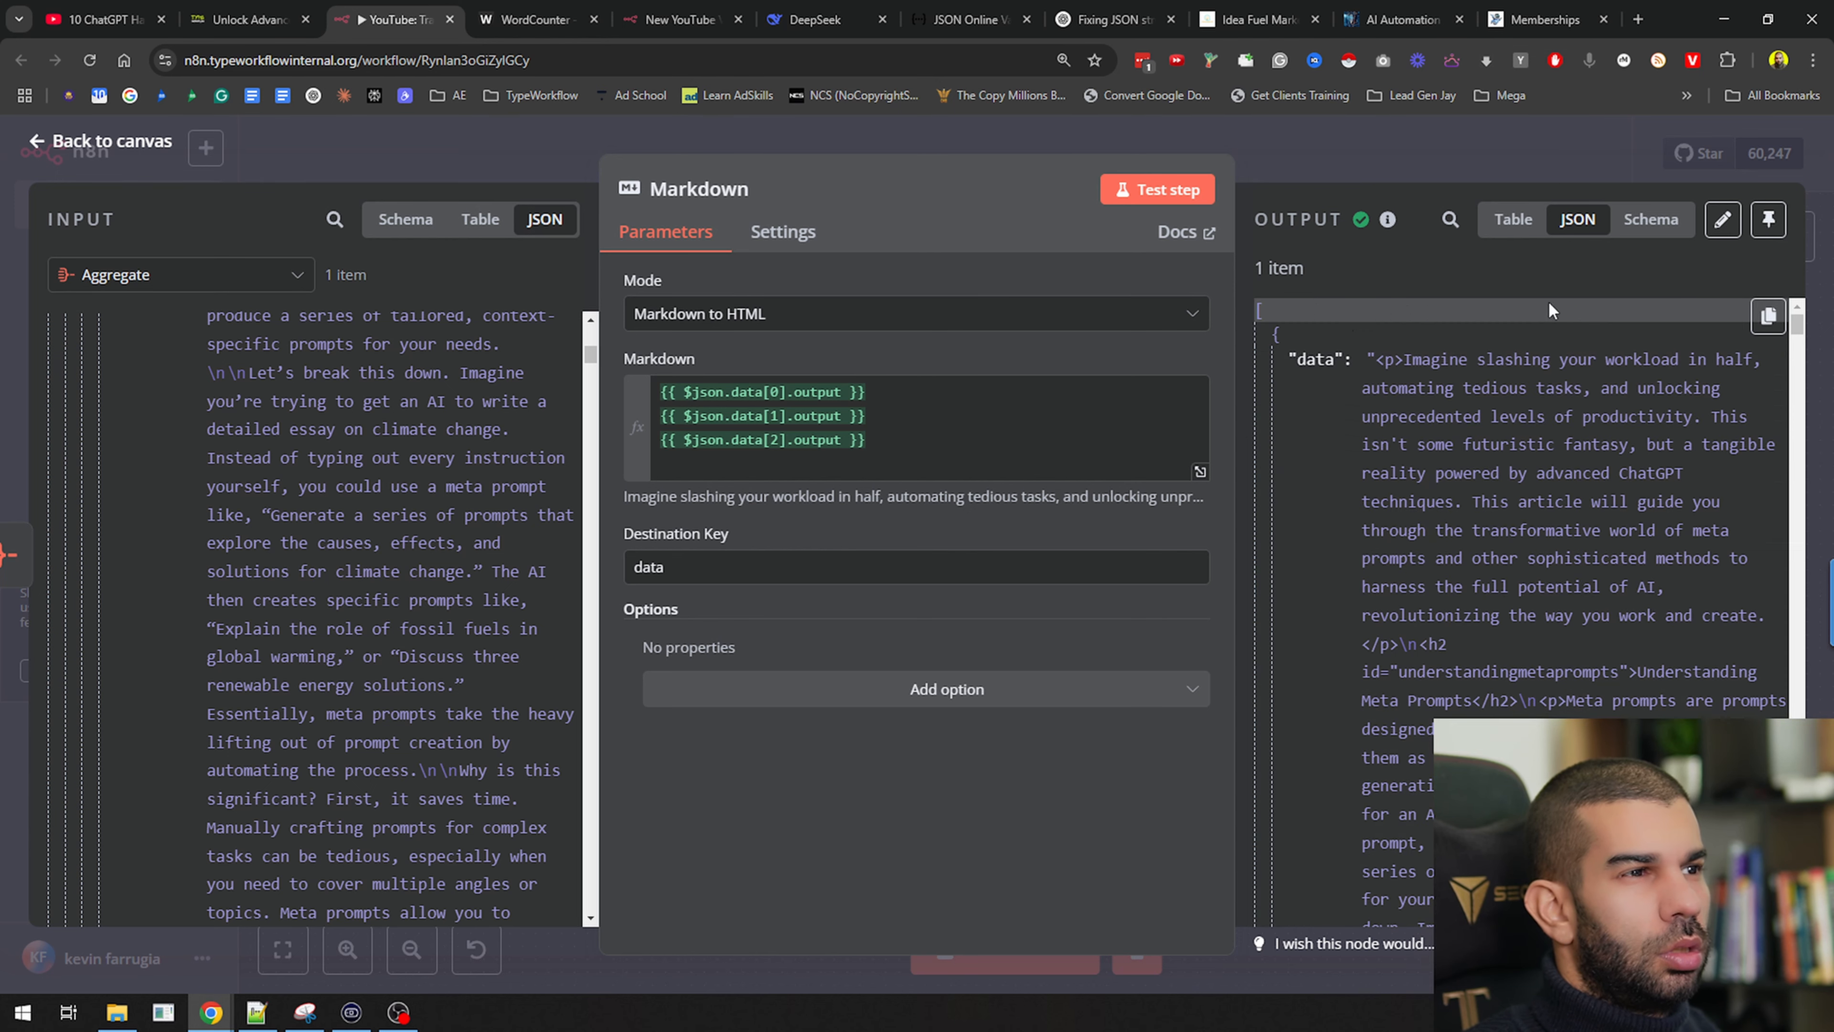
left_click(1769, 316)
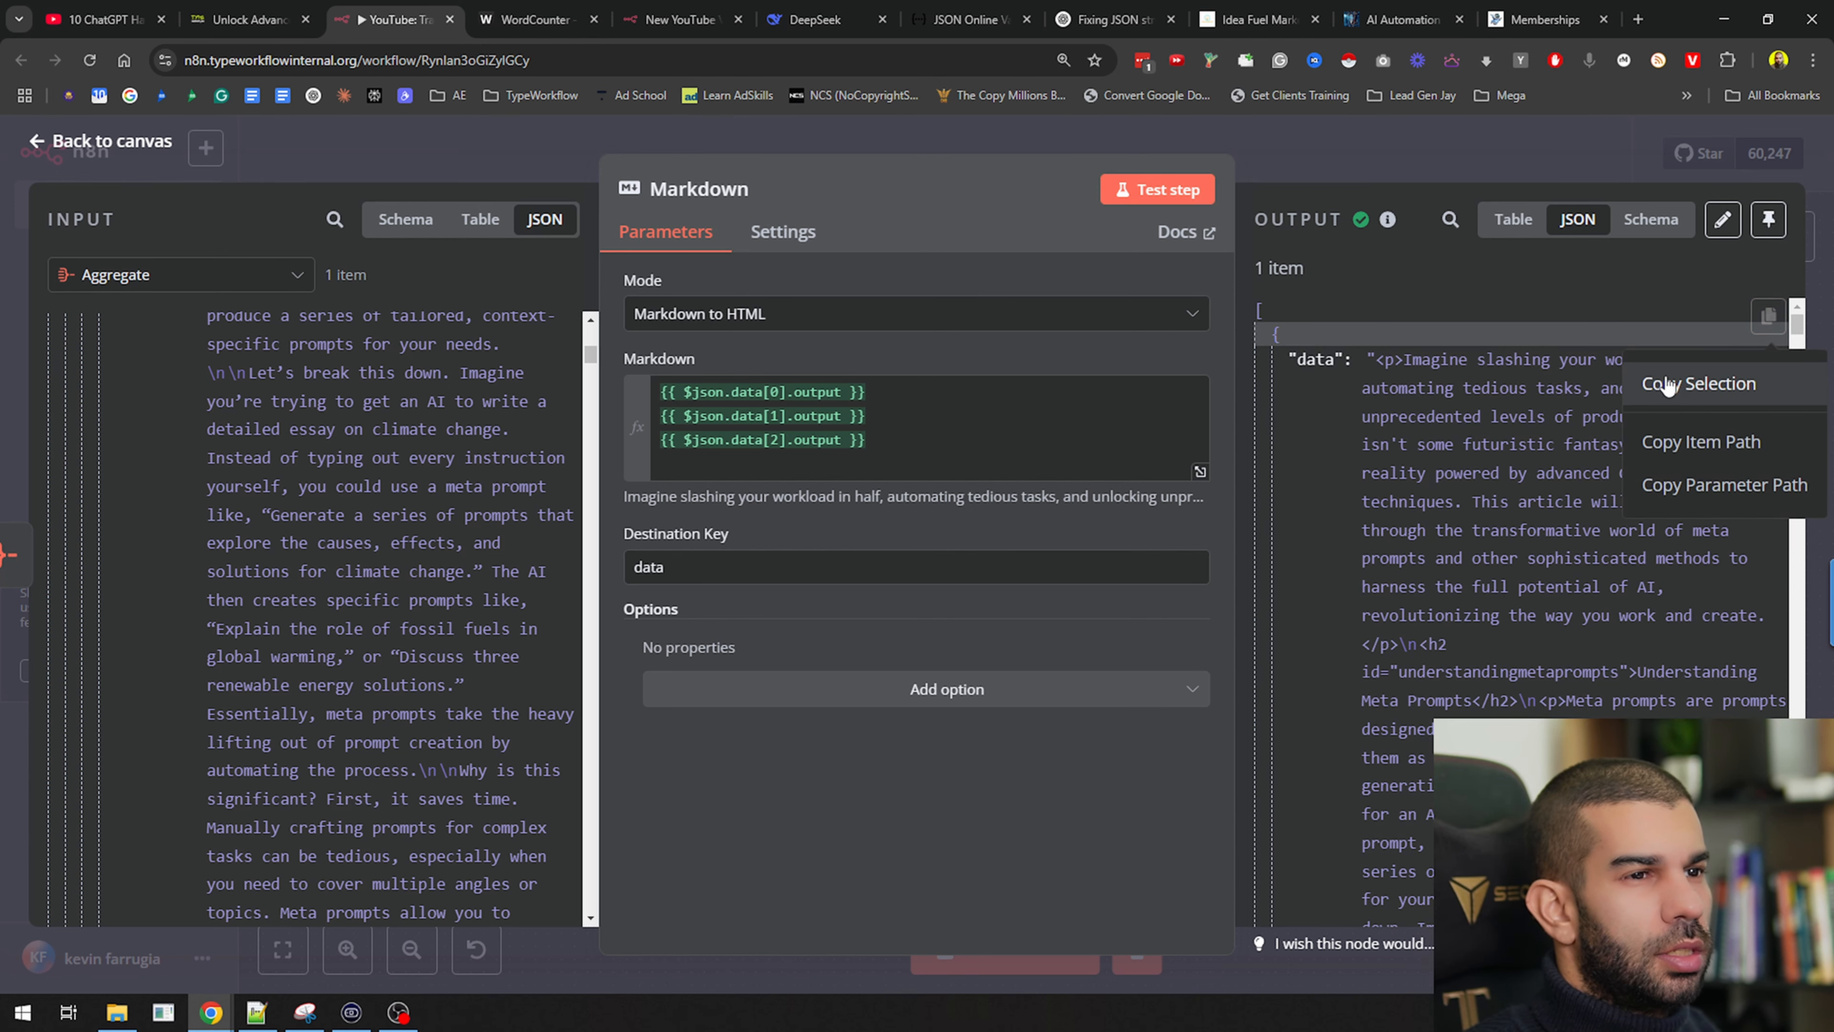
left_click(1690, 388)
key("ctrl+t")
Search 'html viewer', open Code Beautify HTML Viewer, and paste the copied HTML
key("Return")
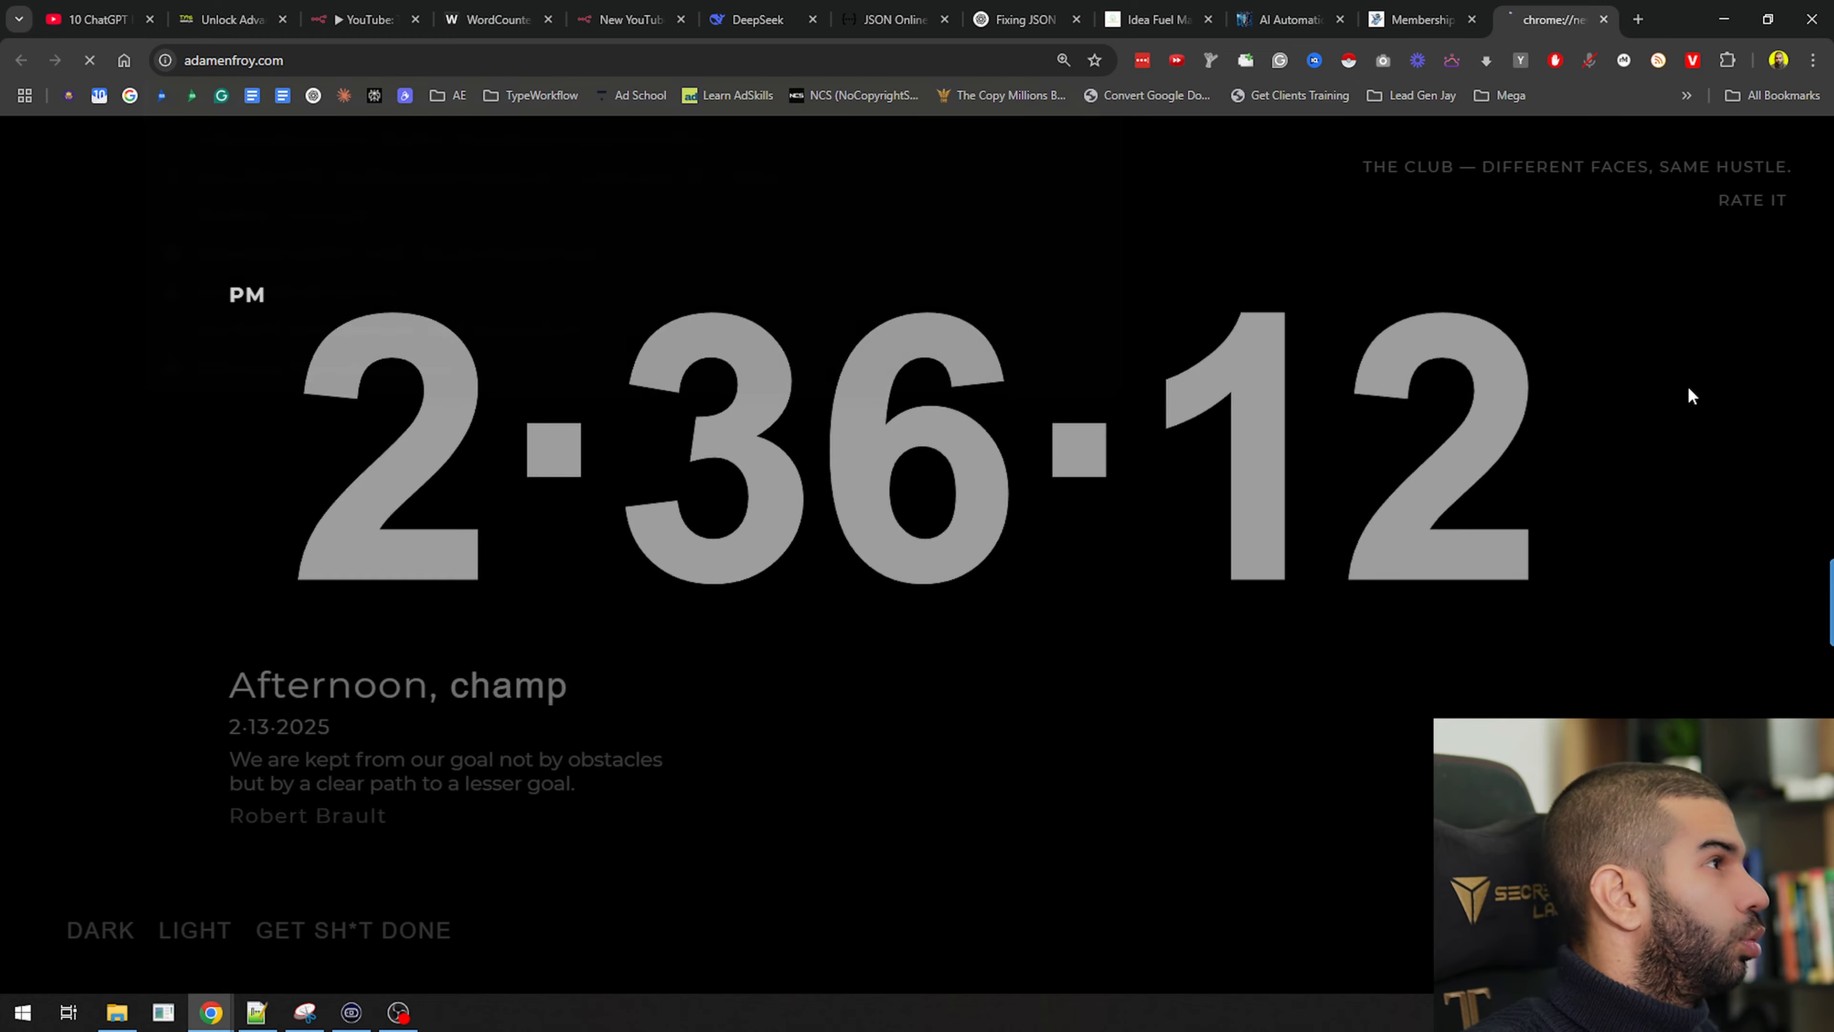
key("ctrl+l")
type("htm")
key("Return")
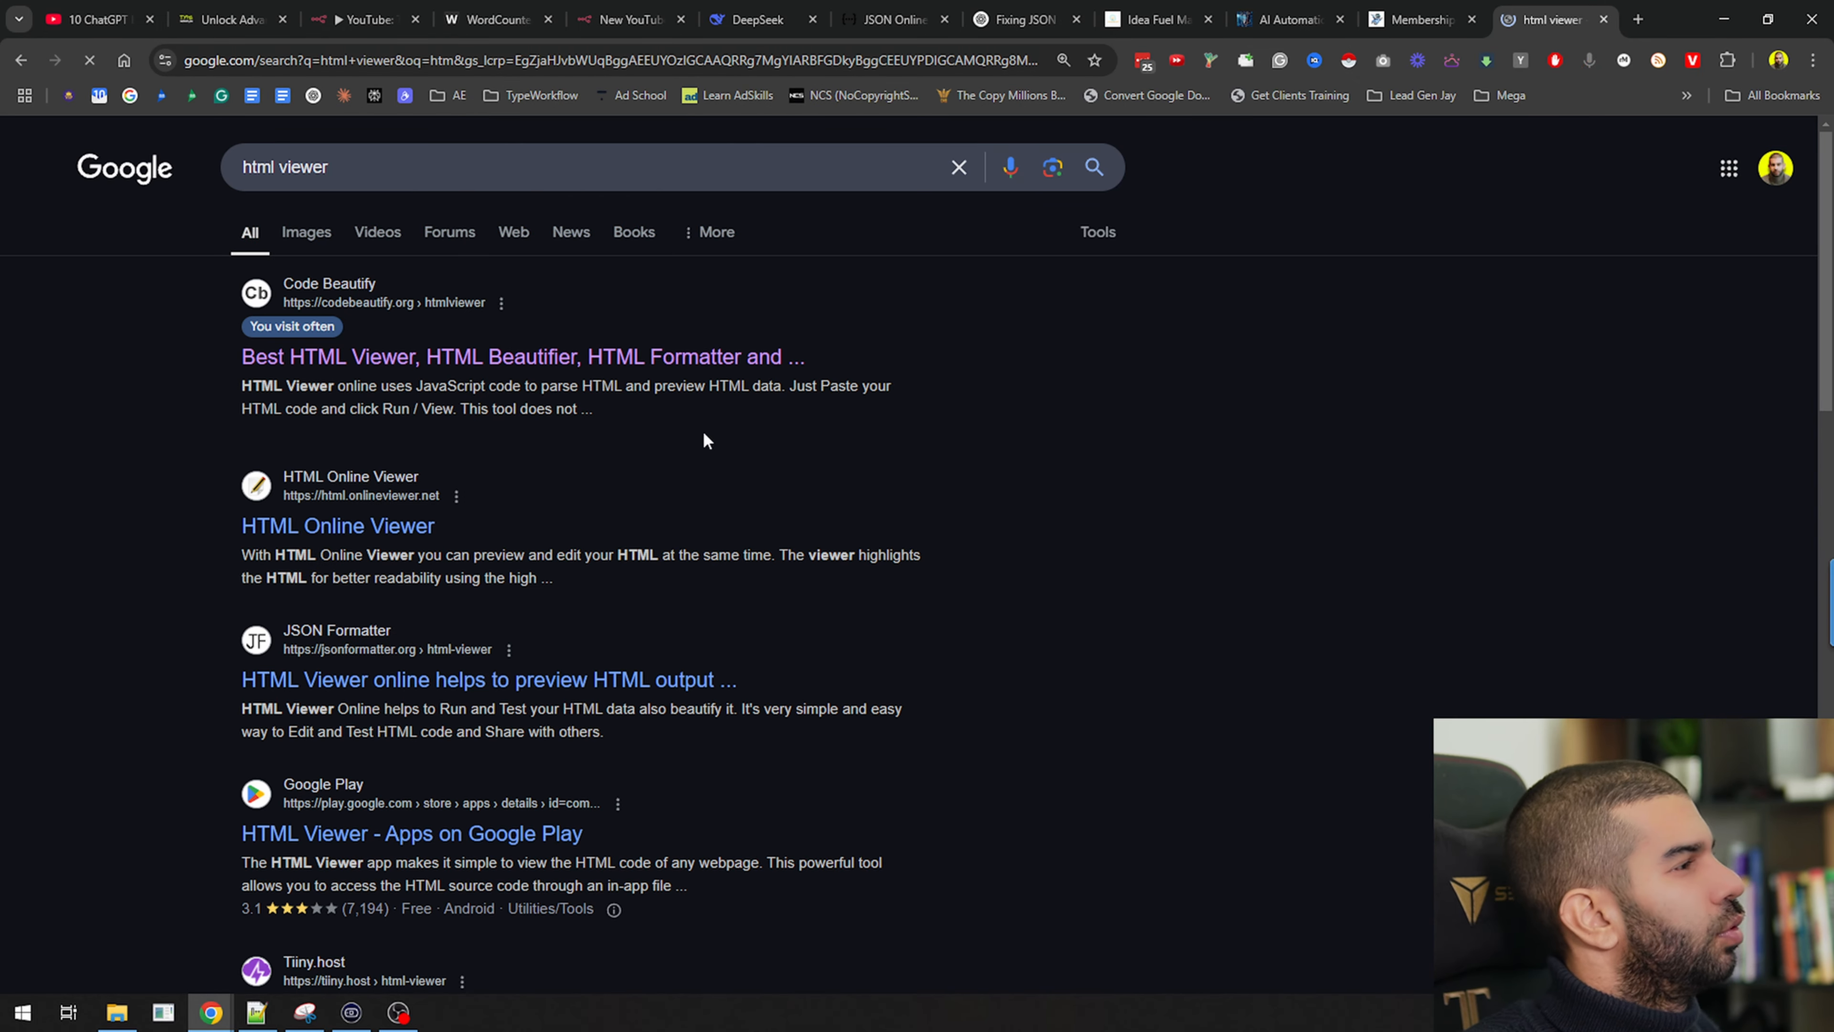
left_click(483, 357)
key("ctrl+v")
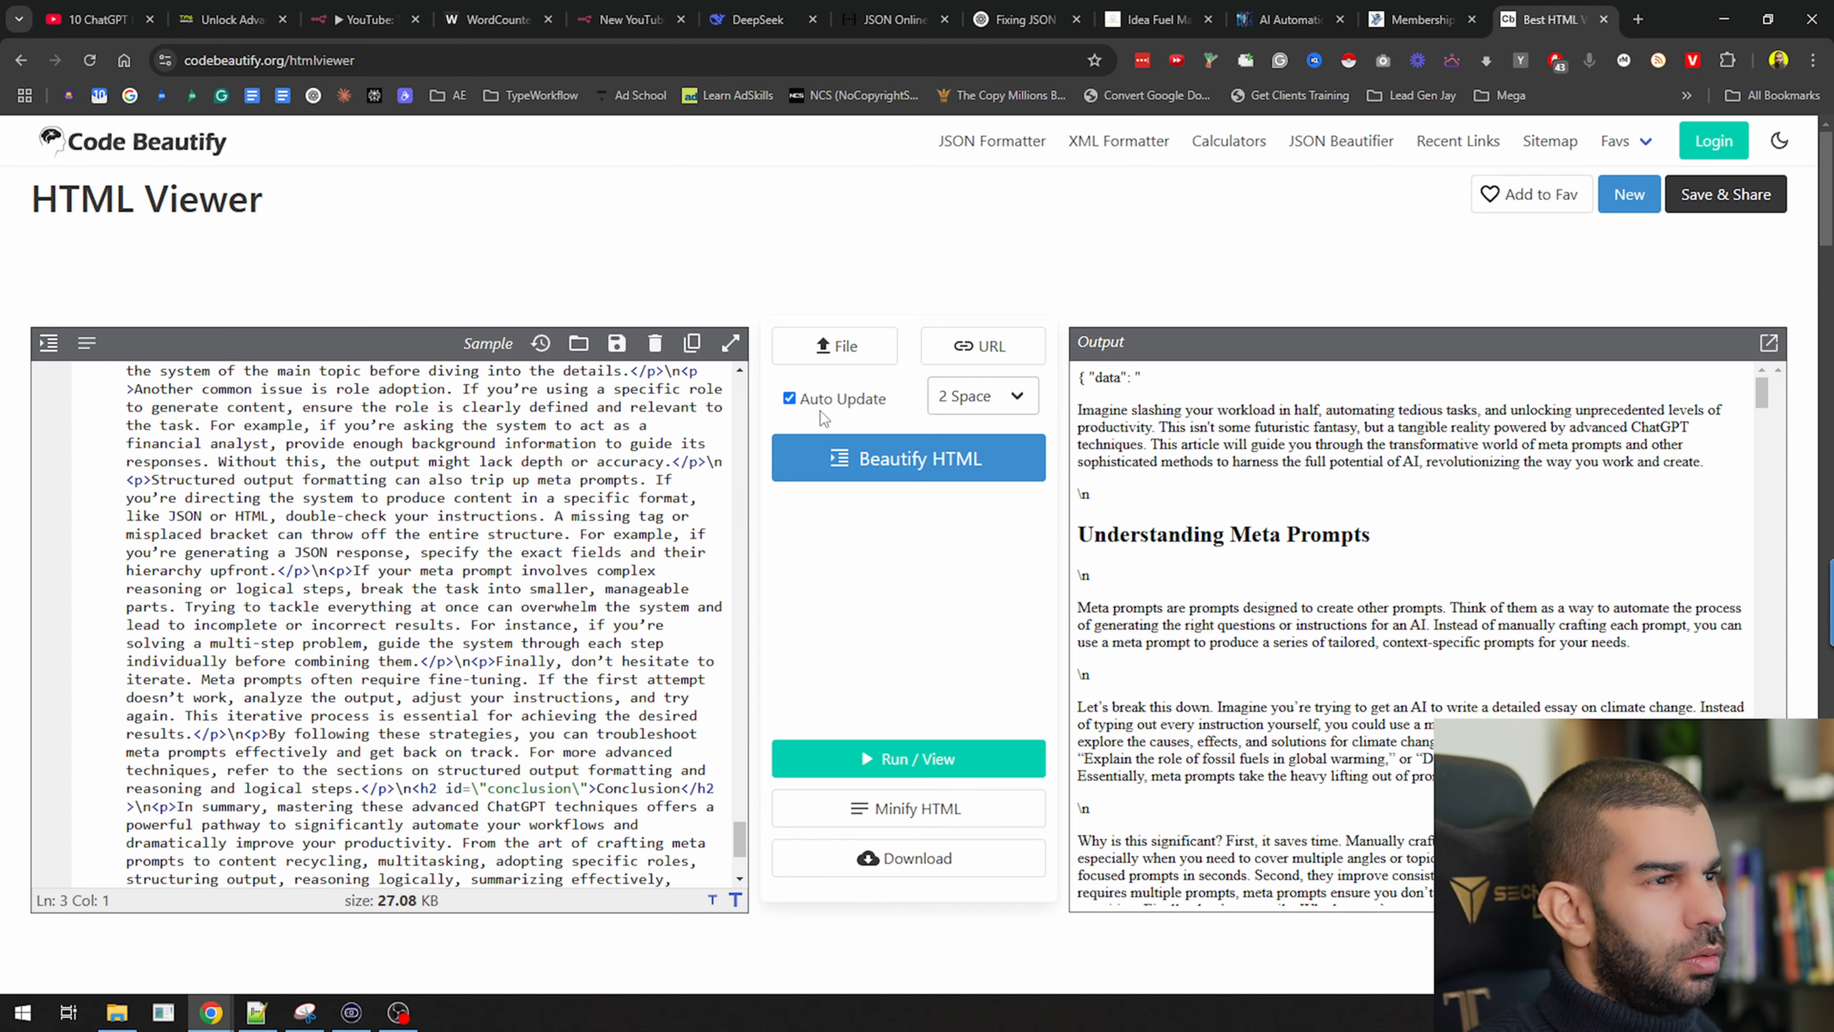
Delete the leading {"data": " wrapper, review the rendered article, and return to n8n
scroll(734, 808, "up", 10)
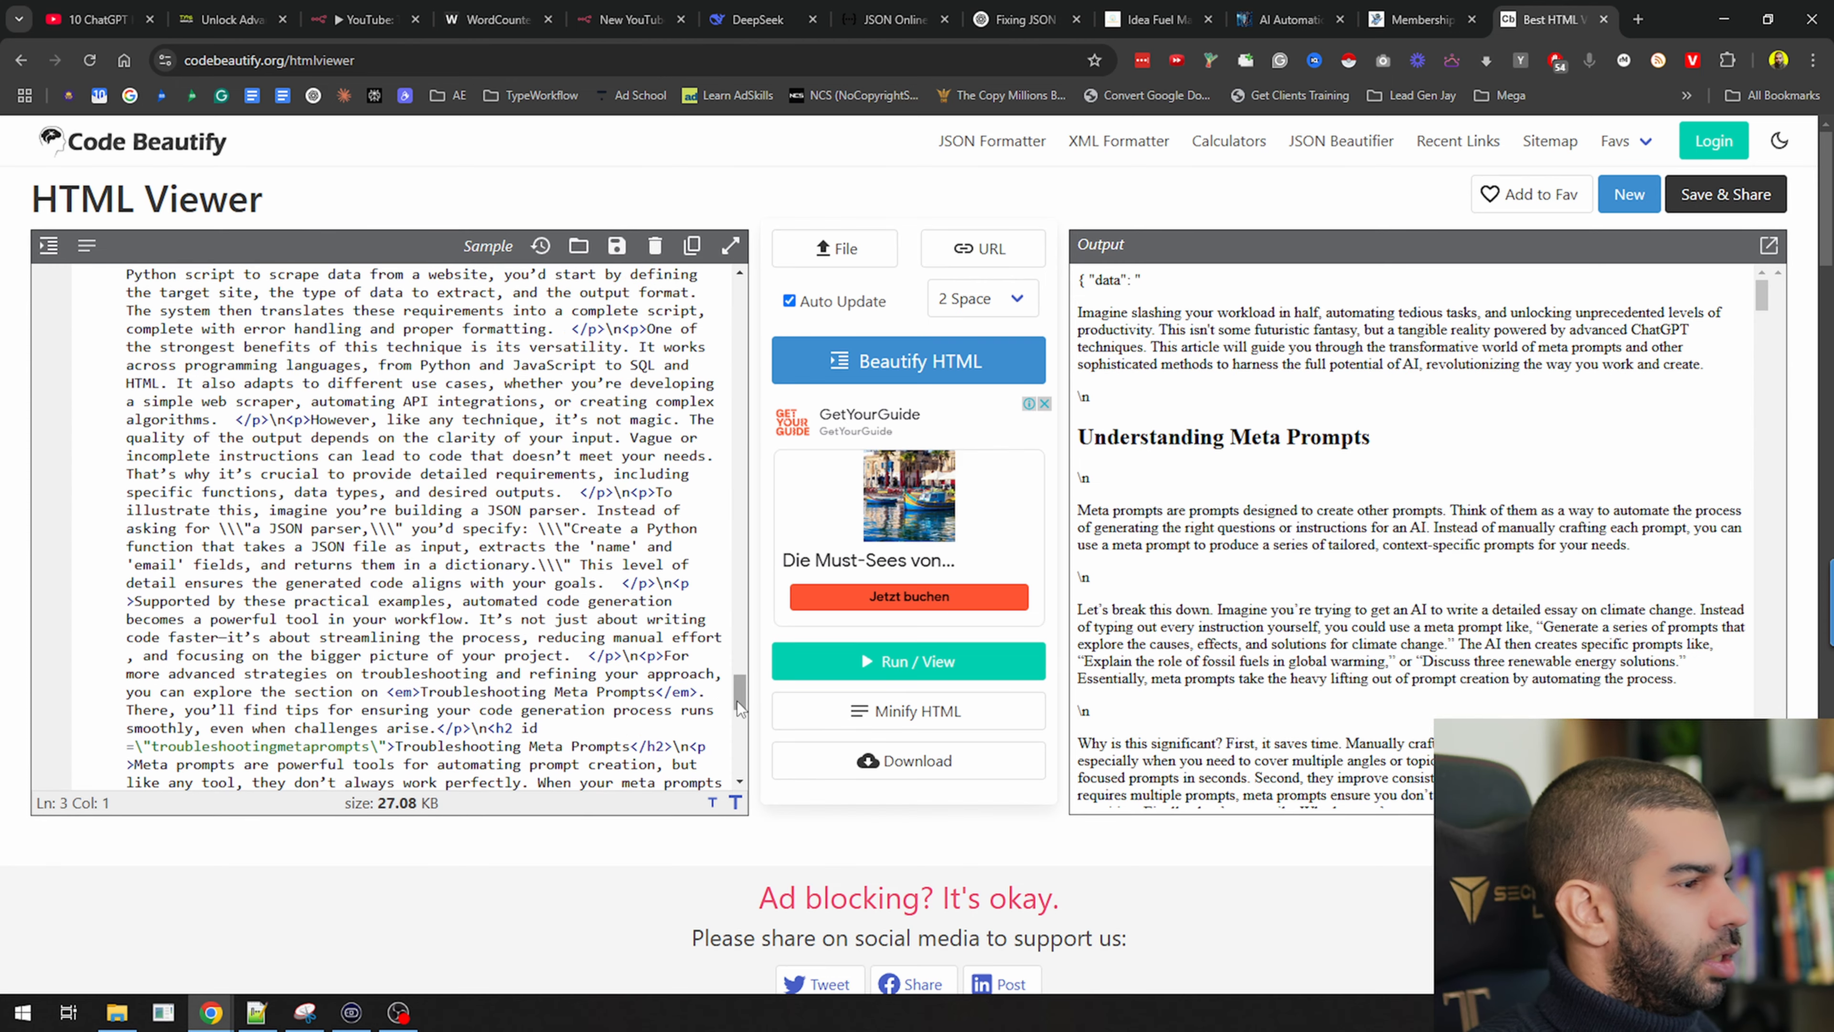
scroll(700, 290, "up", 15)
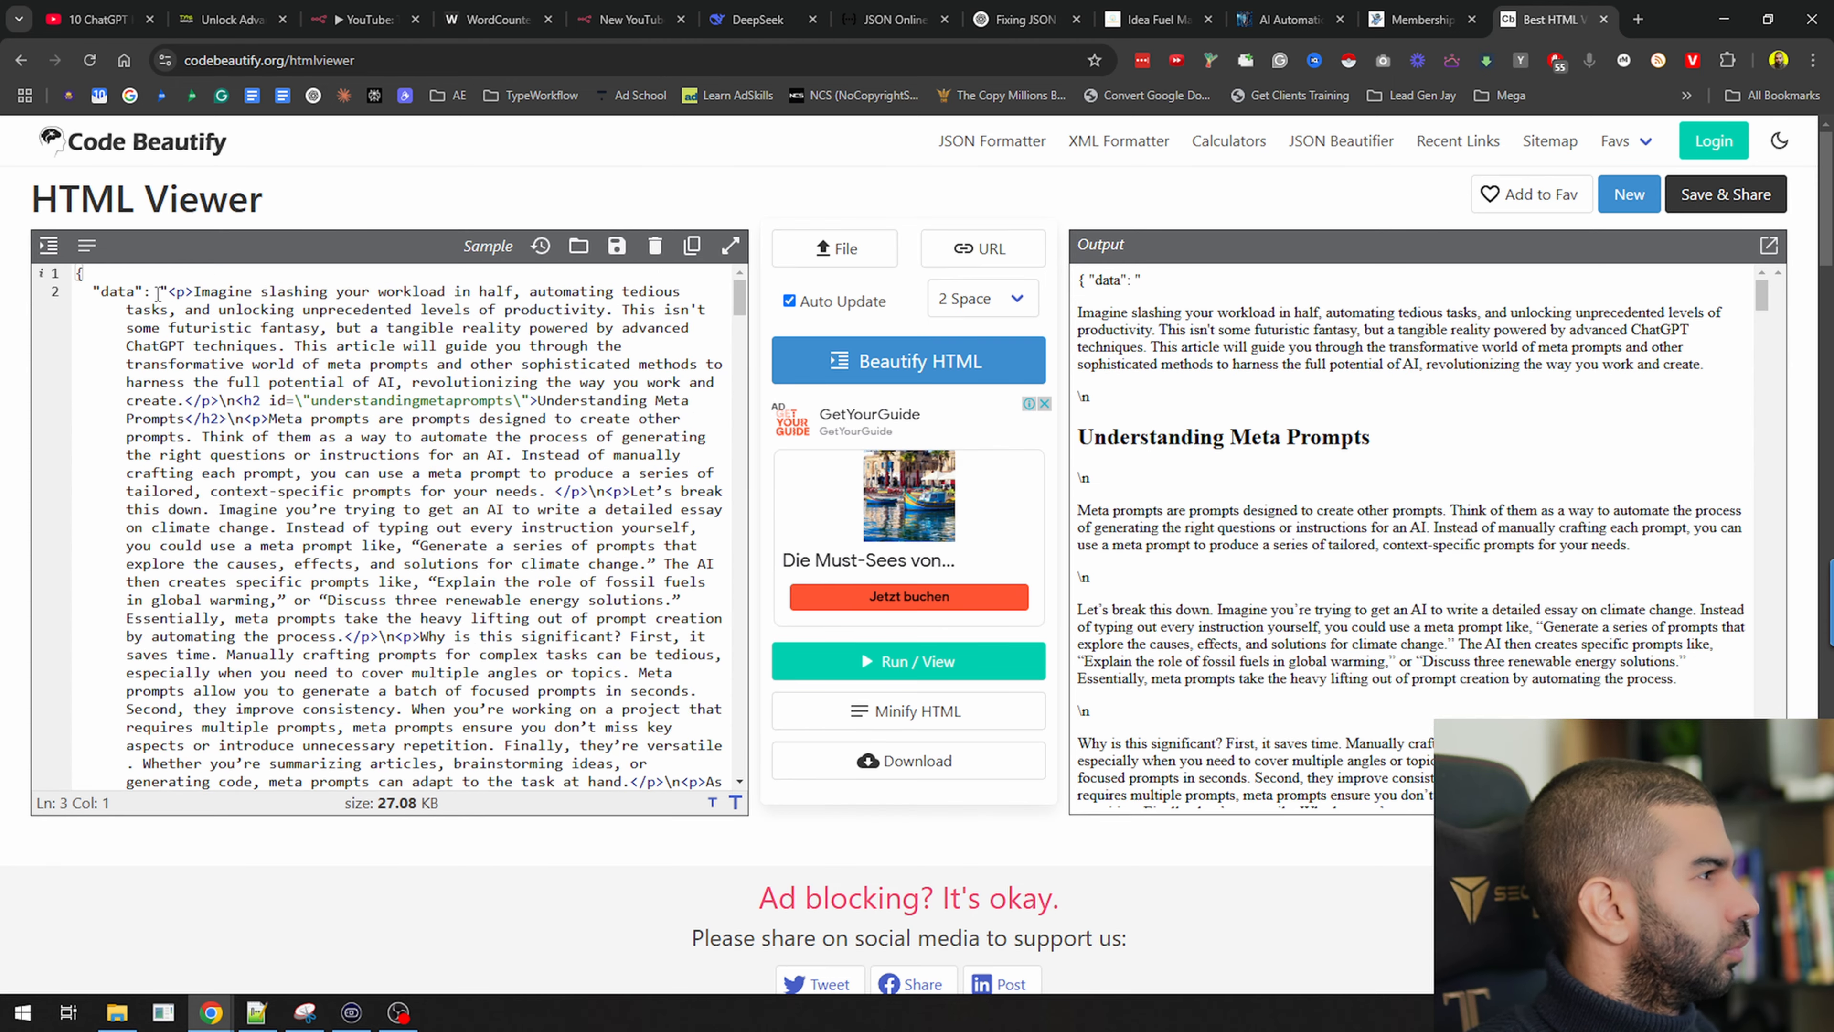
left_click_drag(170, 291, 25, 226)
key("BackSpace")
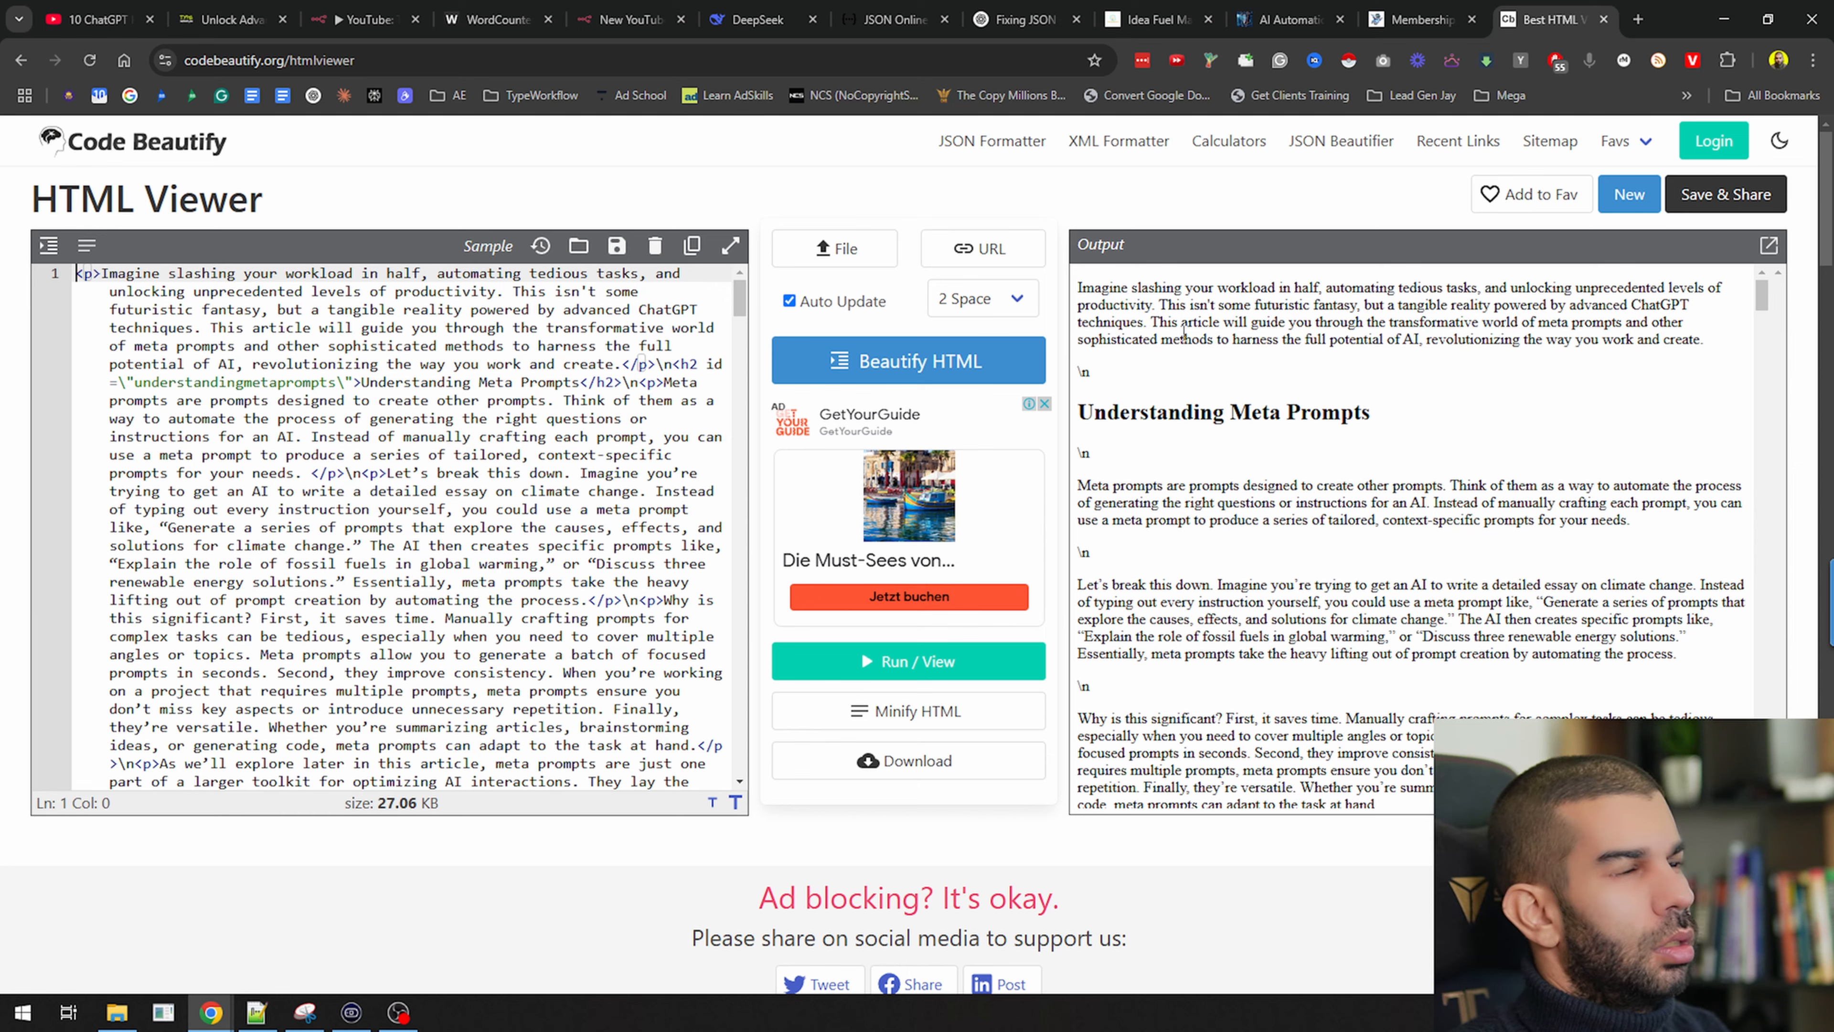
left_click_drag(1759, 287, 1749, 802)
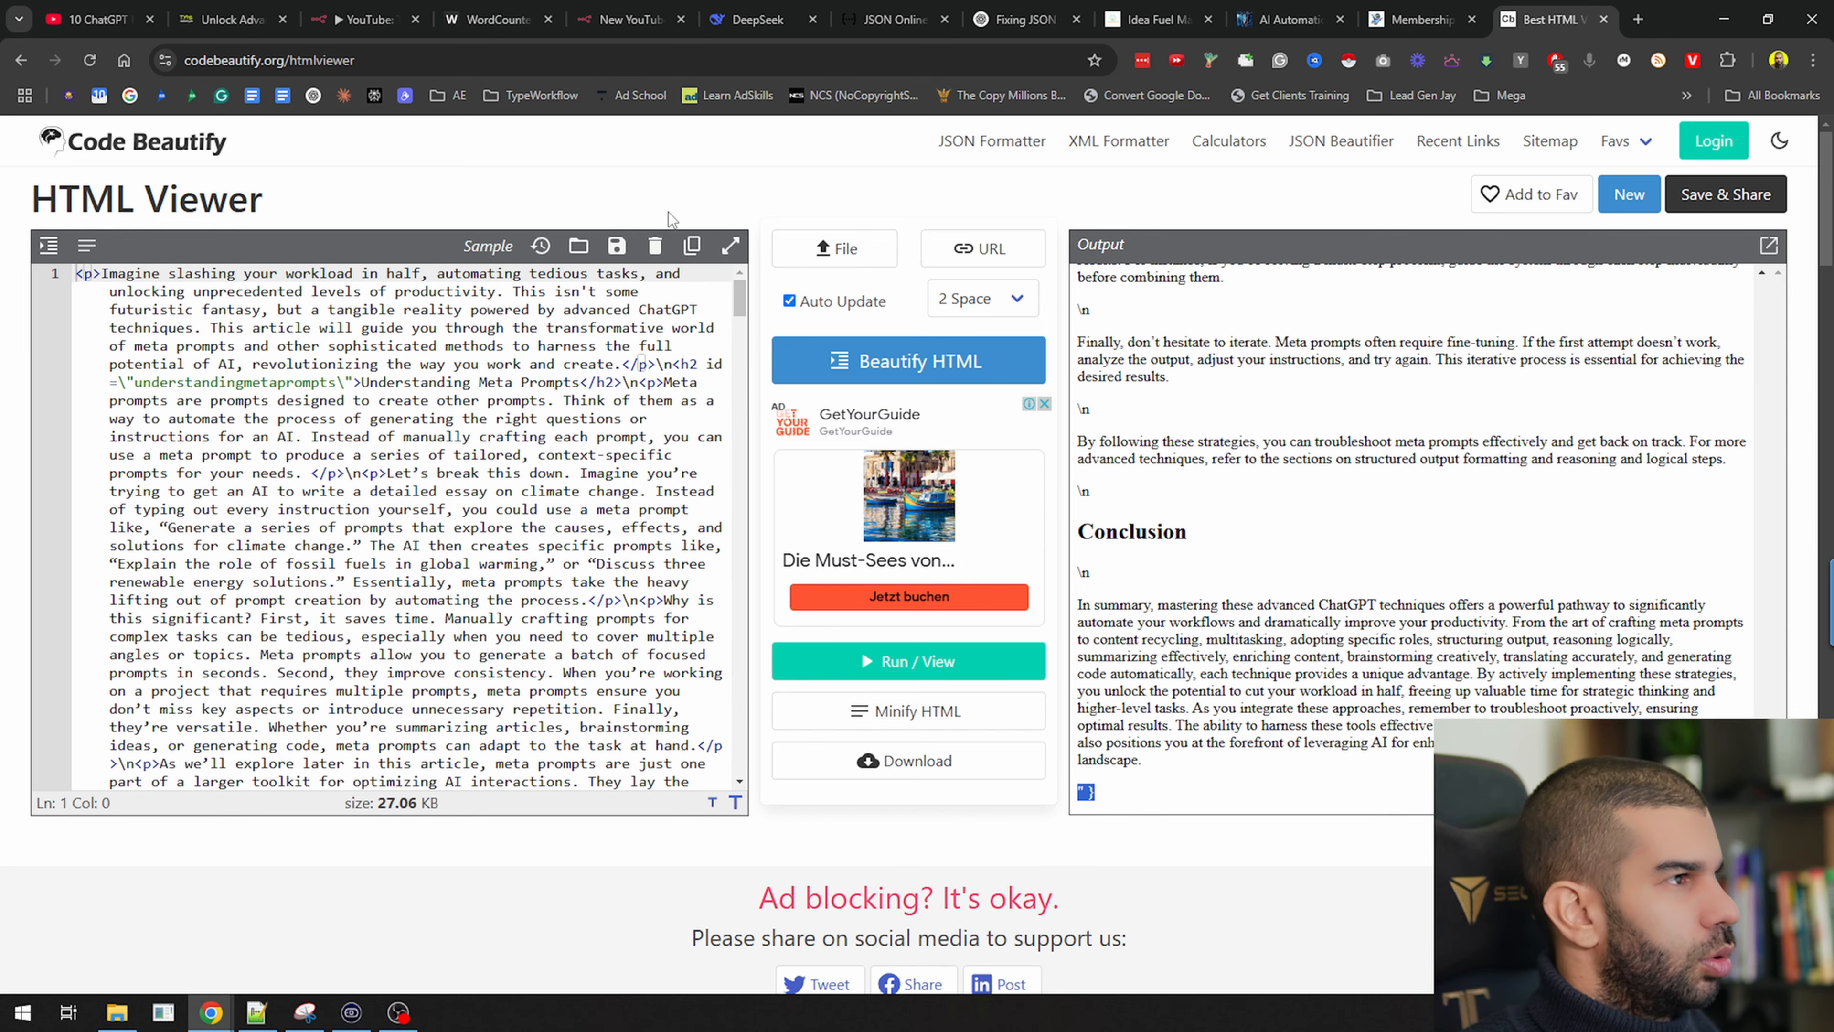
left_click(640, 188)
key("ctrl+w")
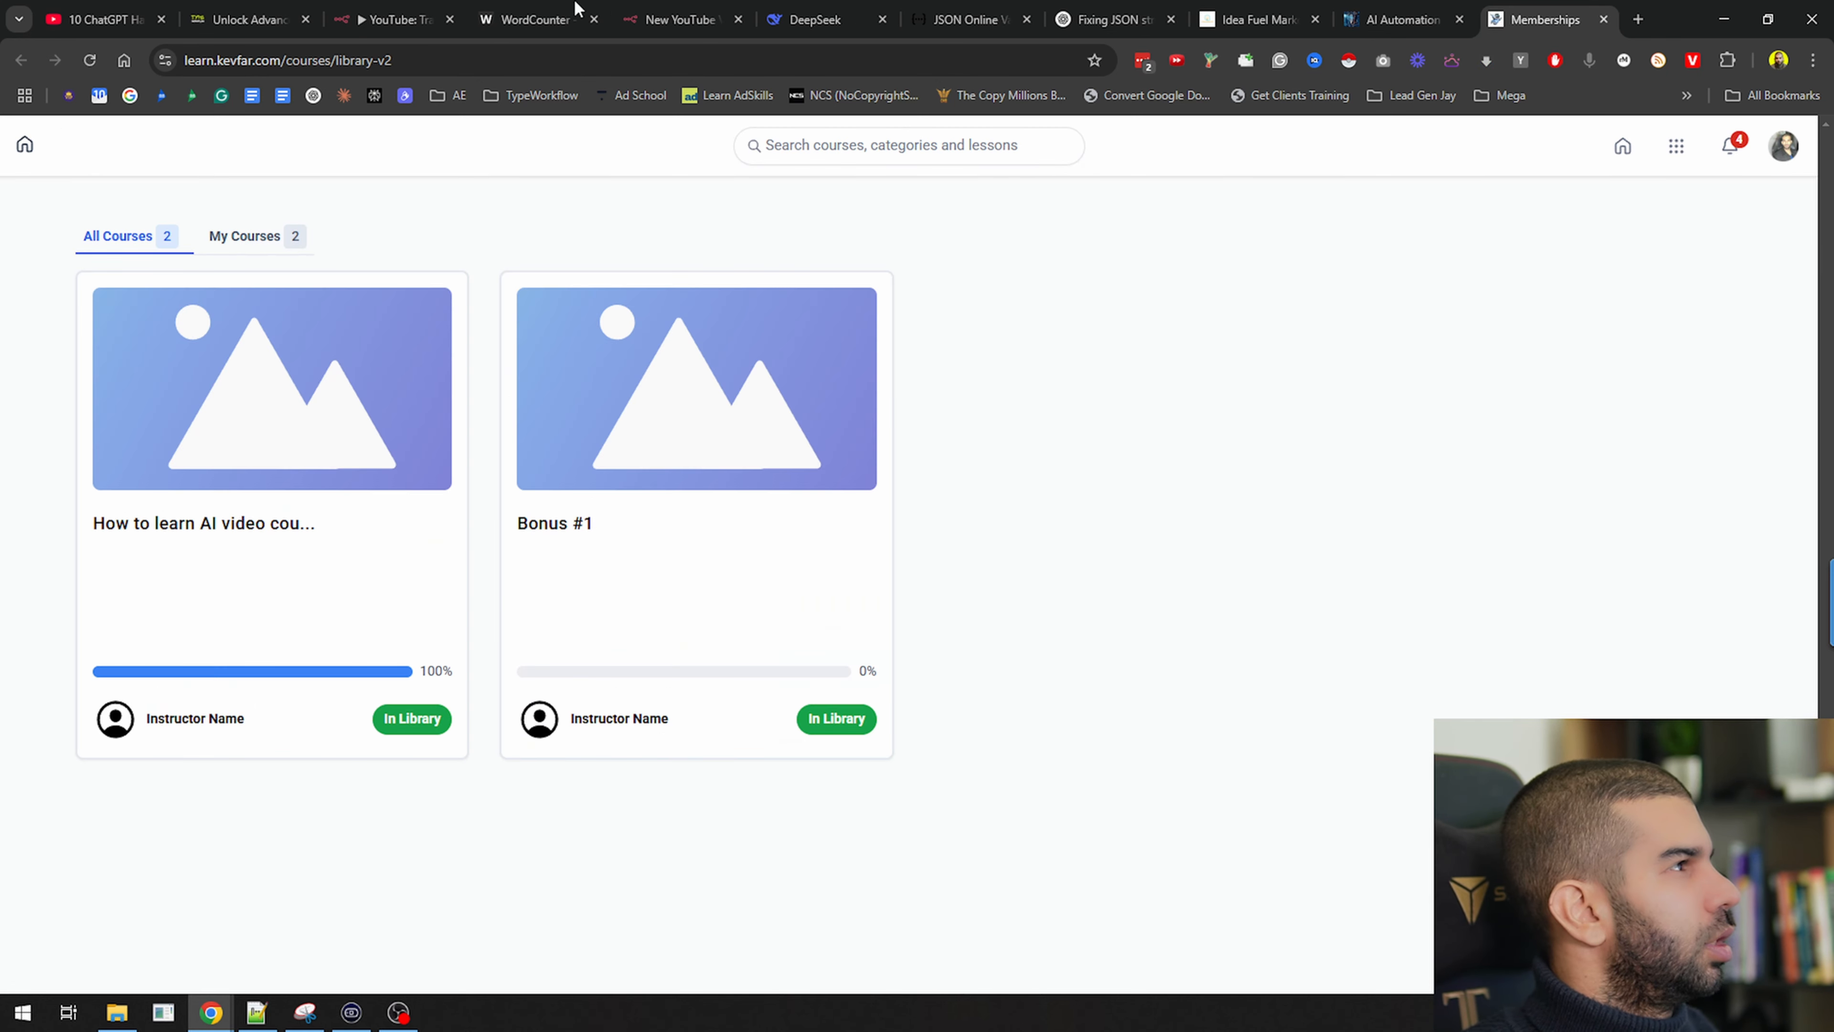
left_click(390, 20)
Pin the Markdown node's output, recenter the node chain, and save
left_click(1488, 140)
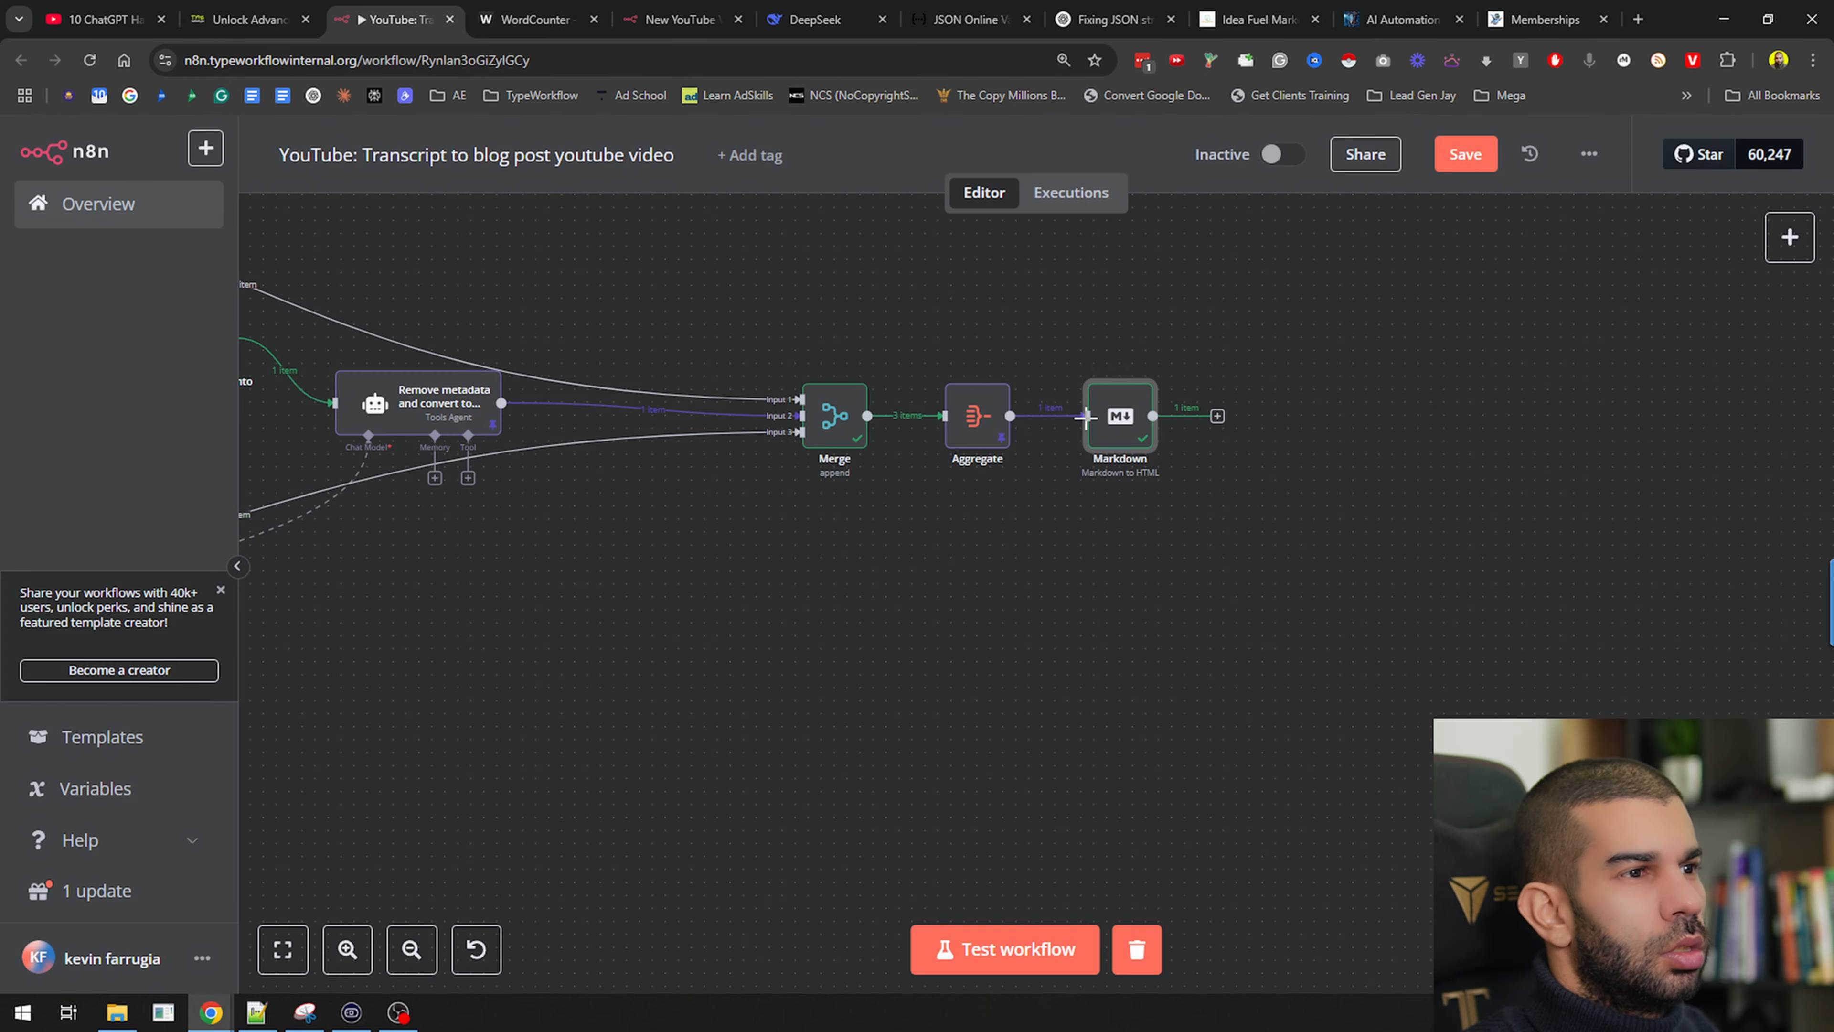
key("p")
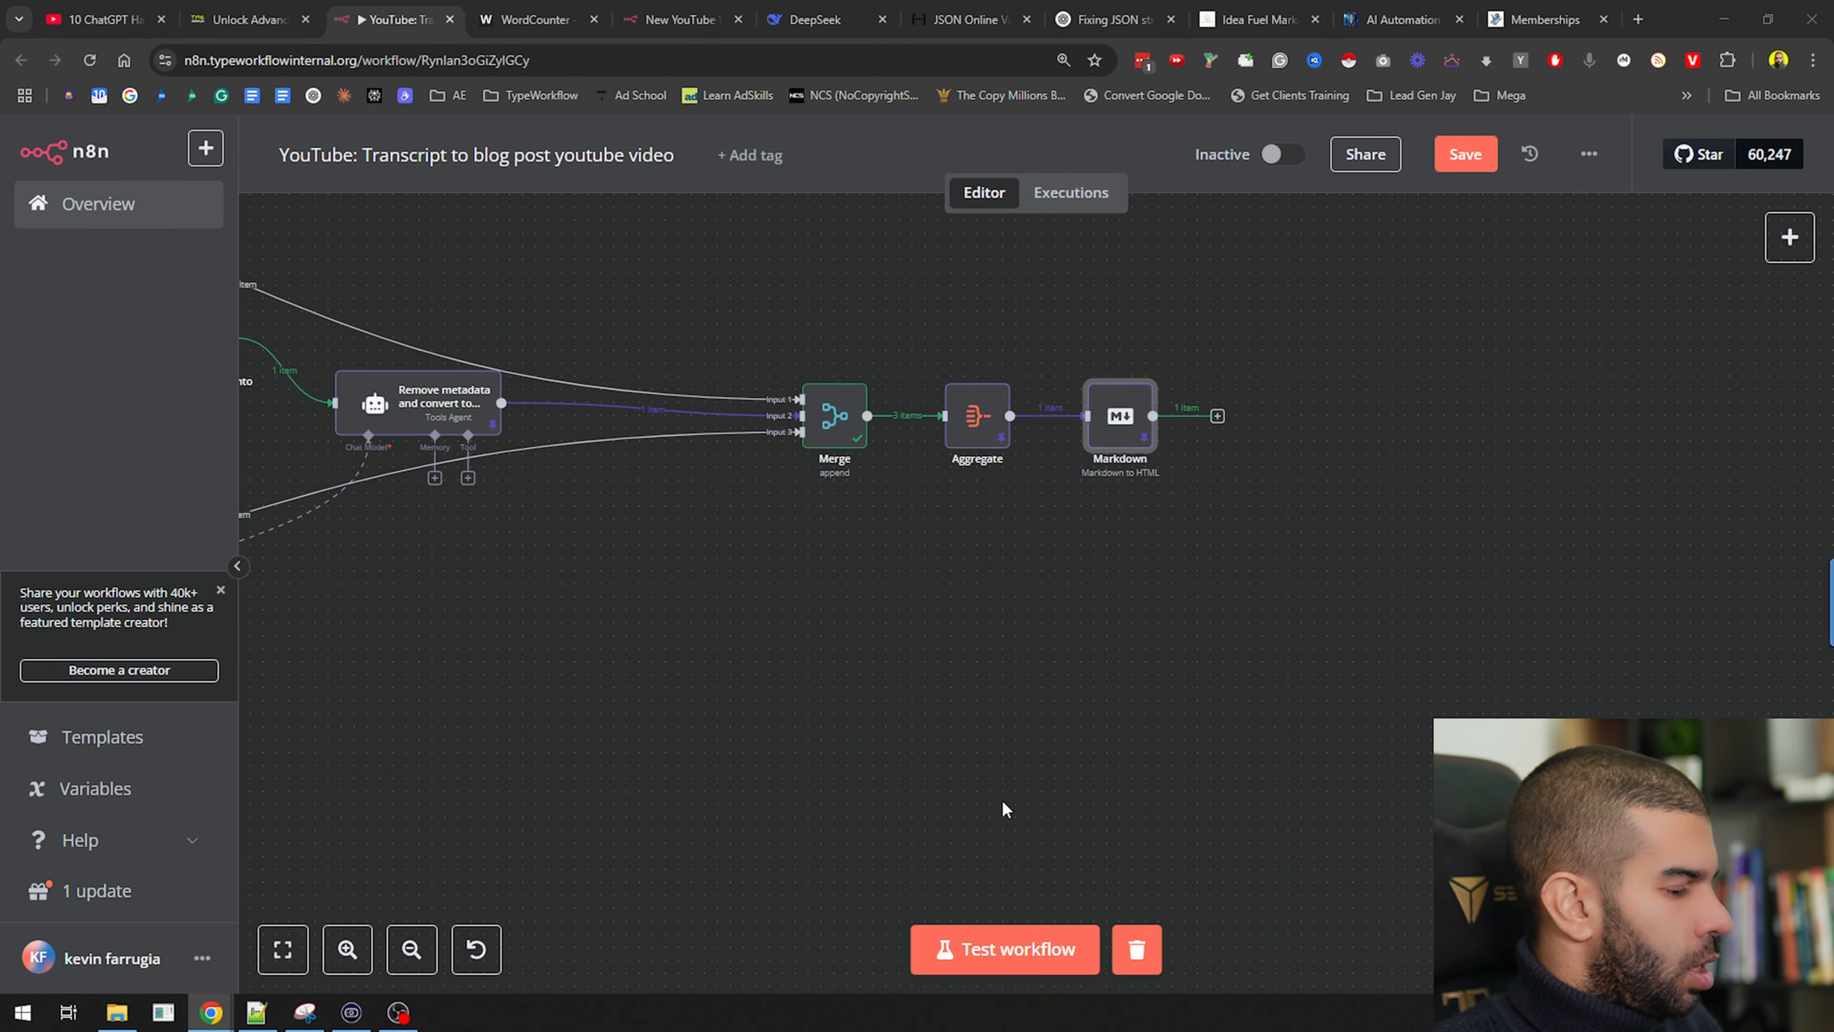
left_click_drag(1235, 684, 993, 838)
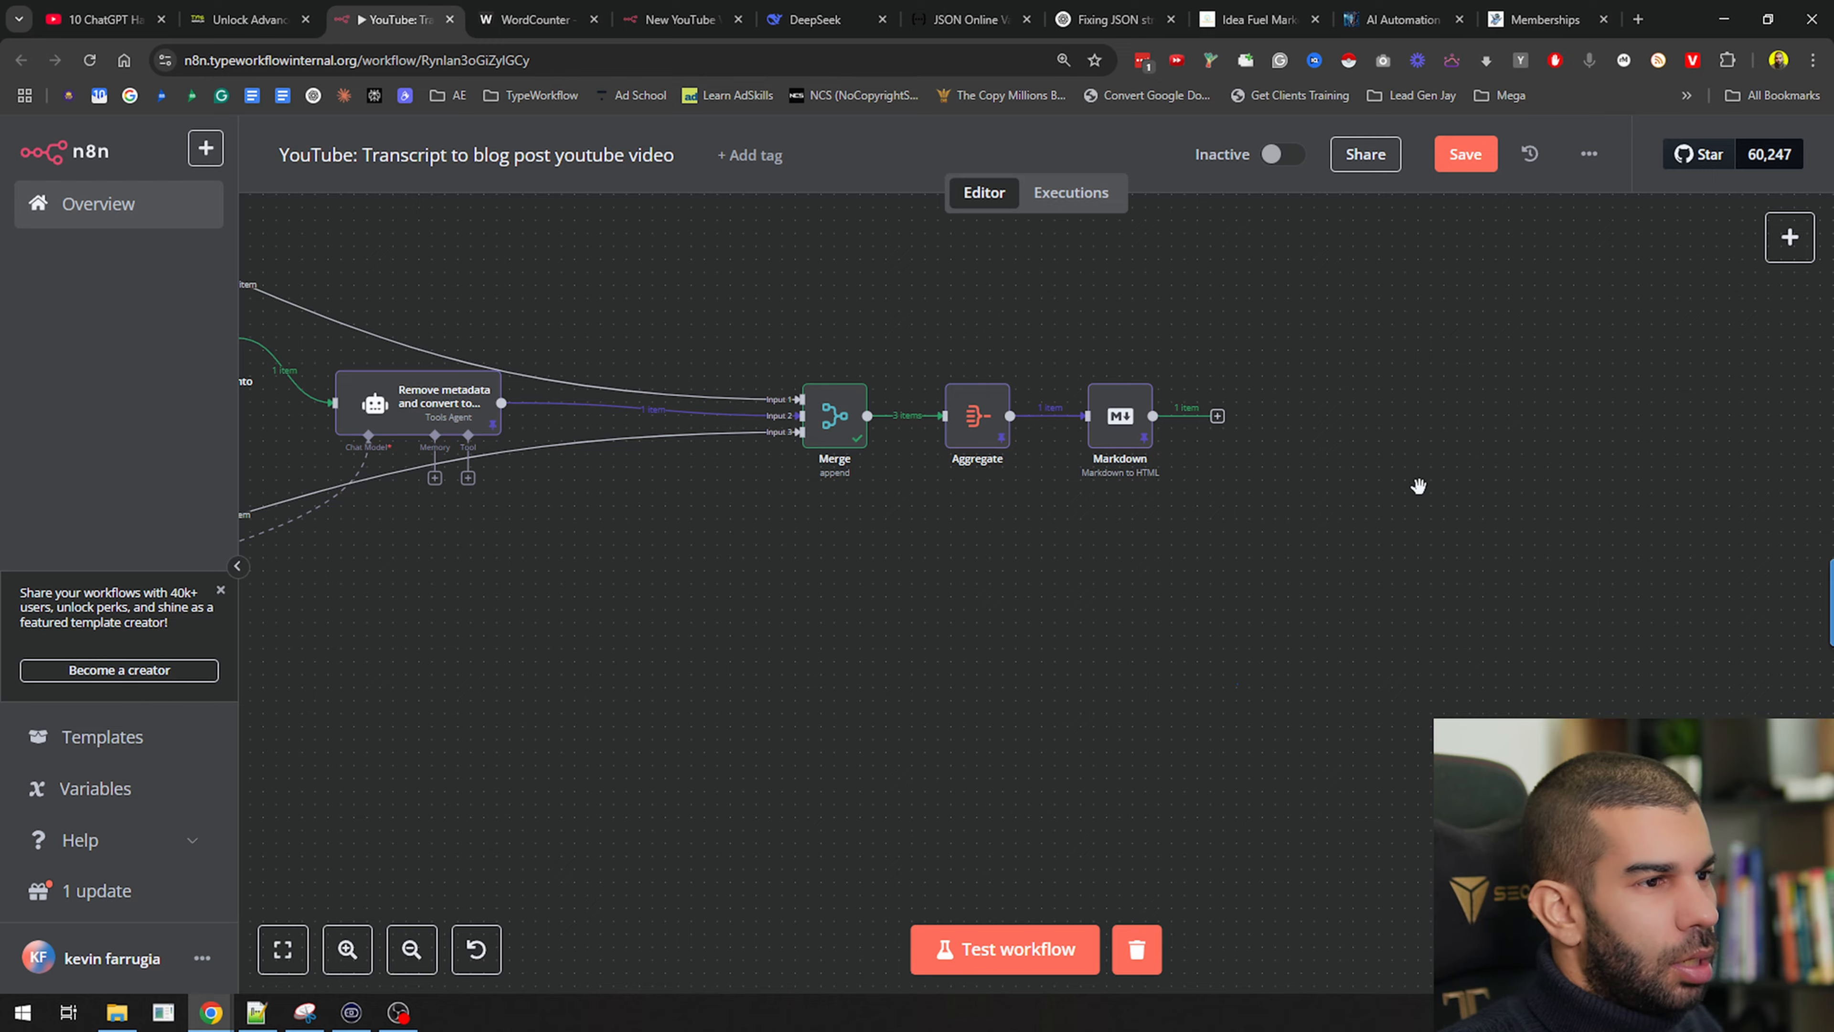
left_click_drag(1417, 488, 1135, 643)
key("ctrl+s")
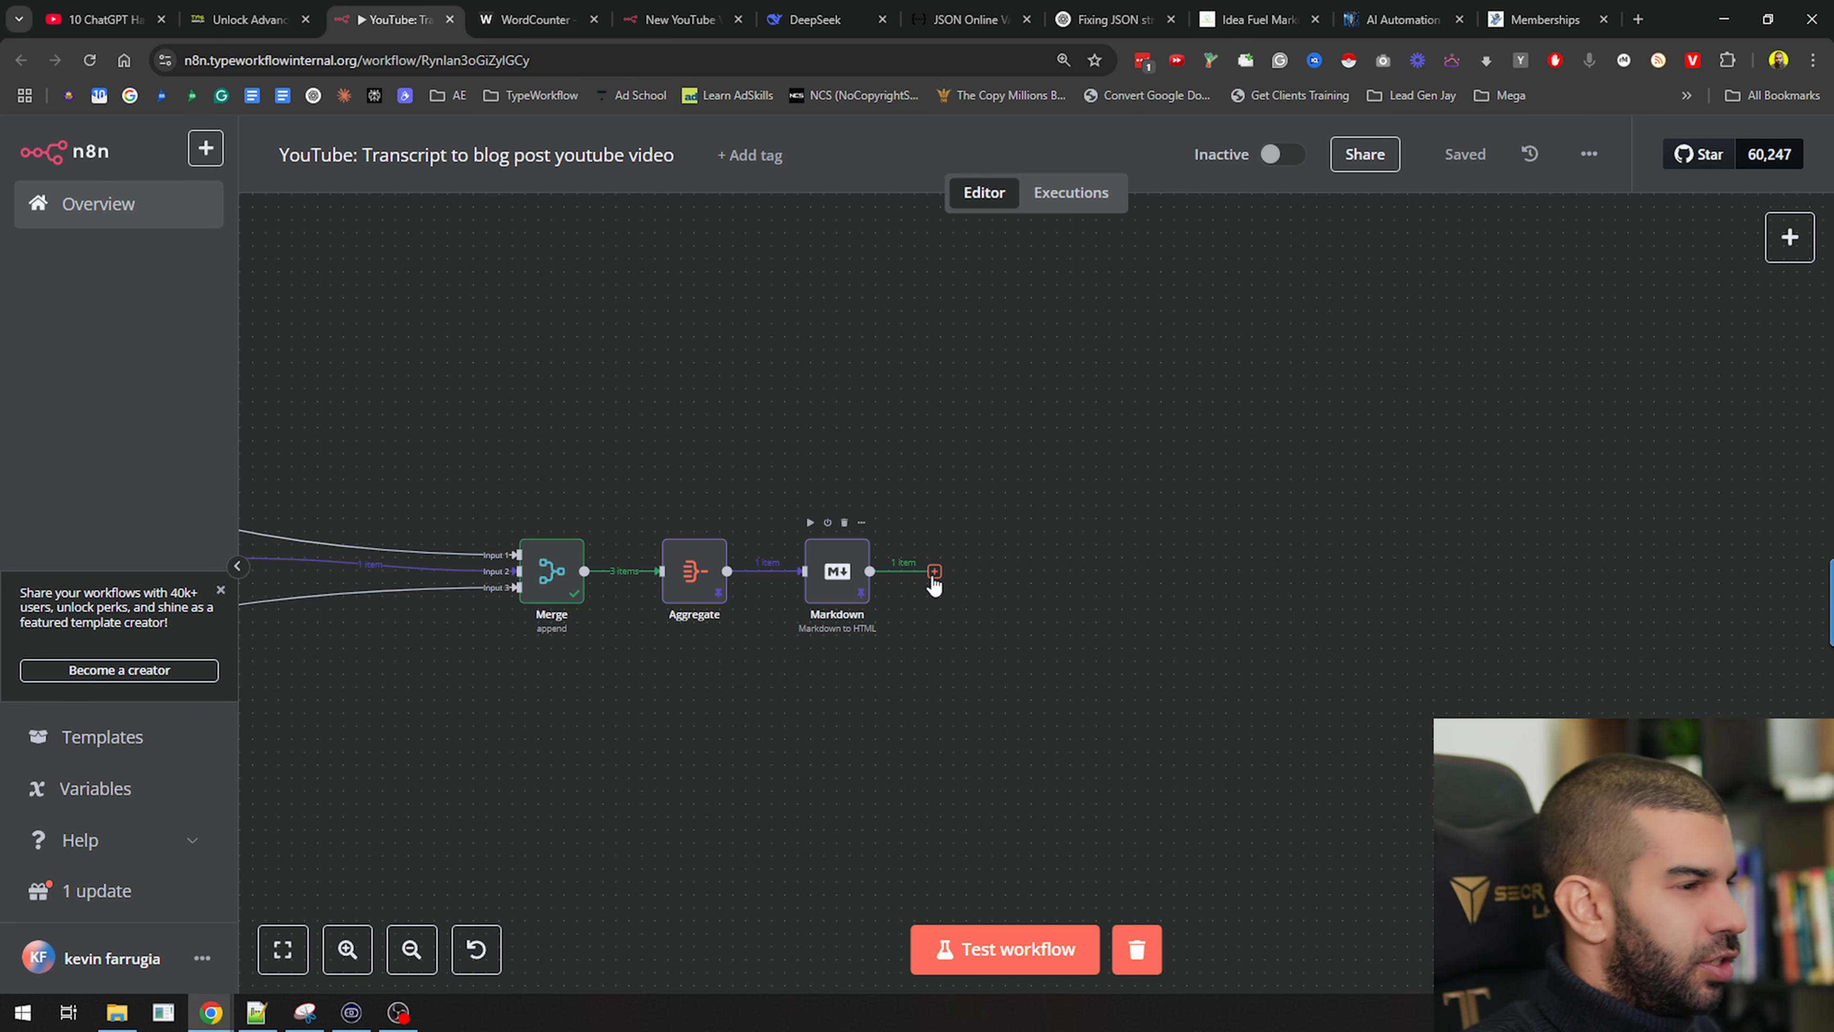
Add a Wordpress 'Create a post' node after Markdown, shift it right, and save
left_click(934, 572)
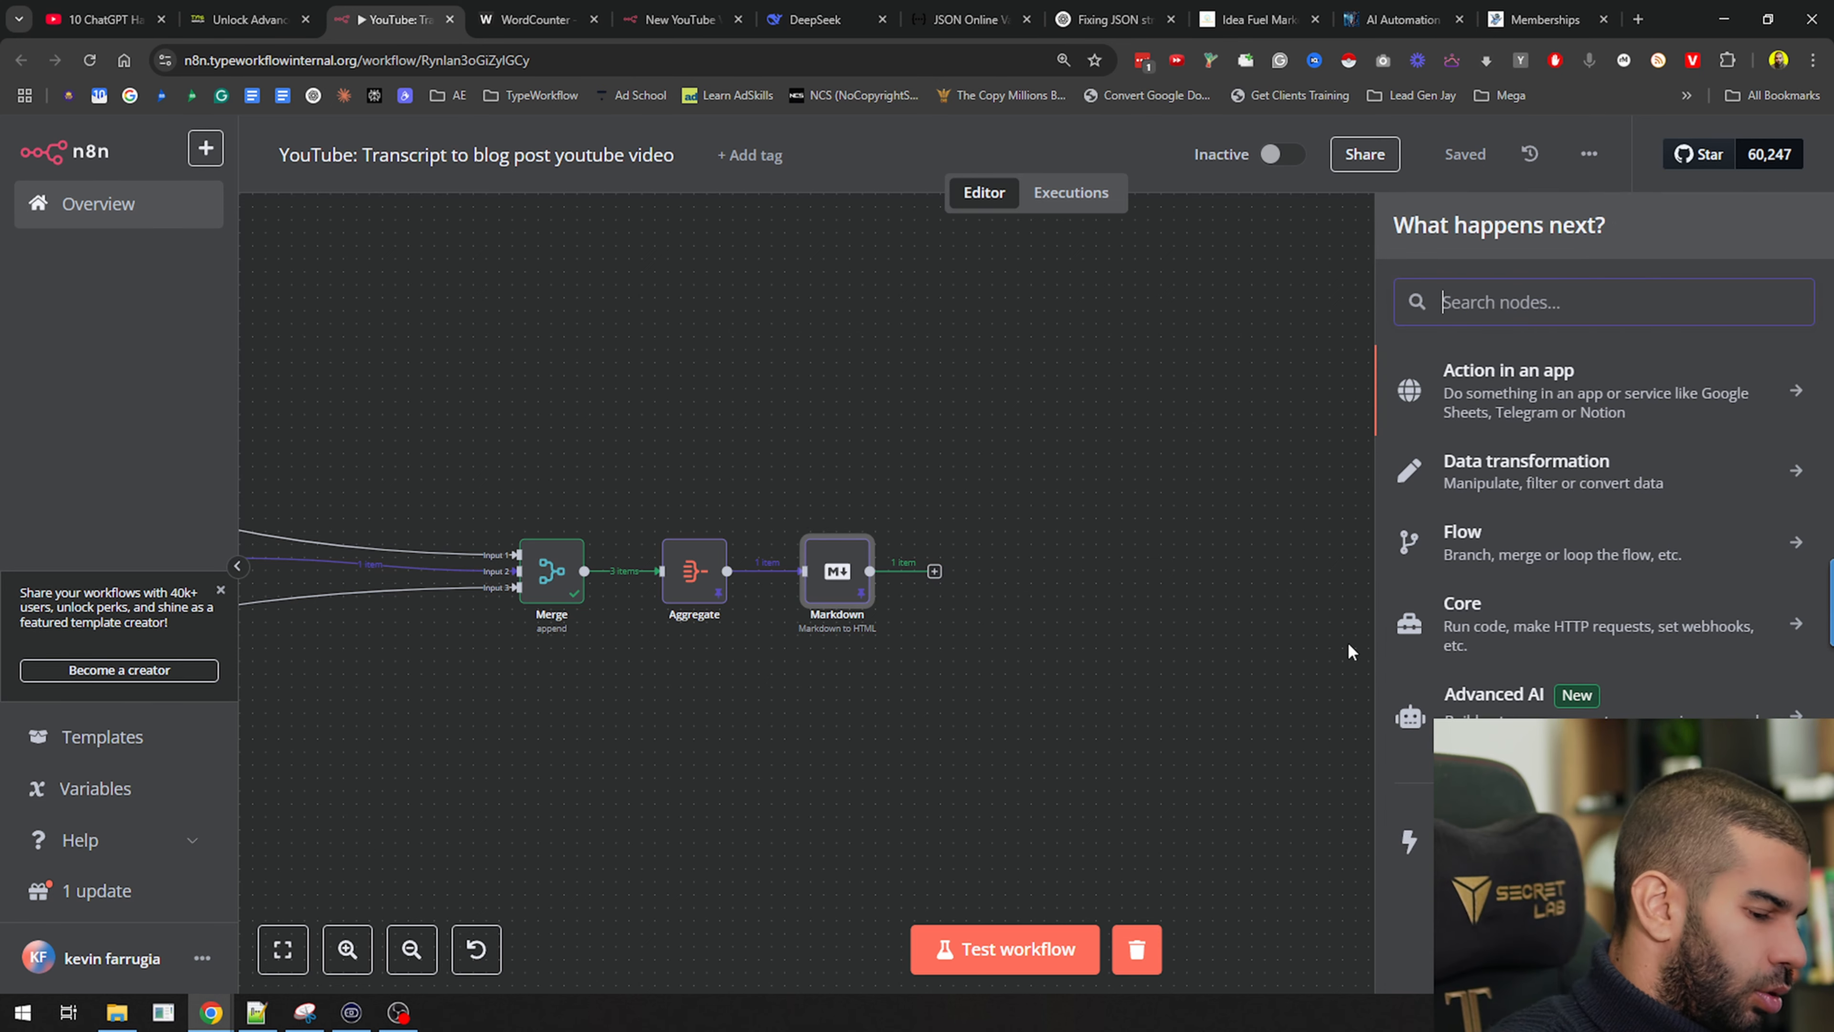
type("wordpress")
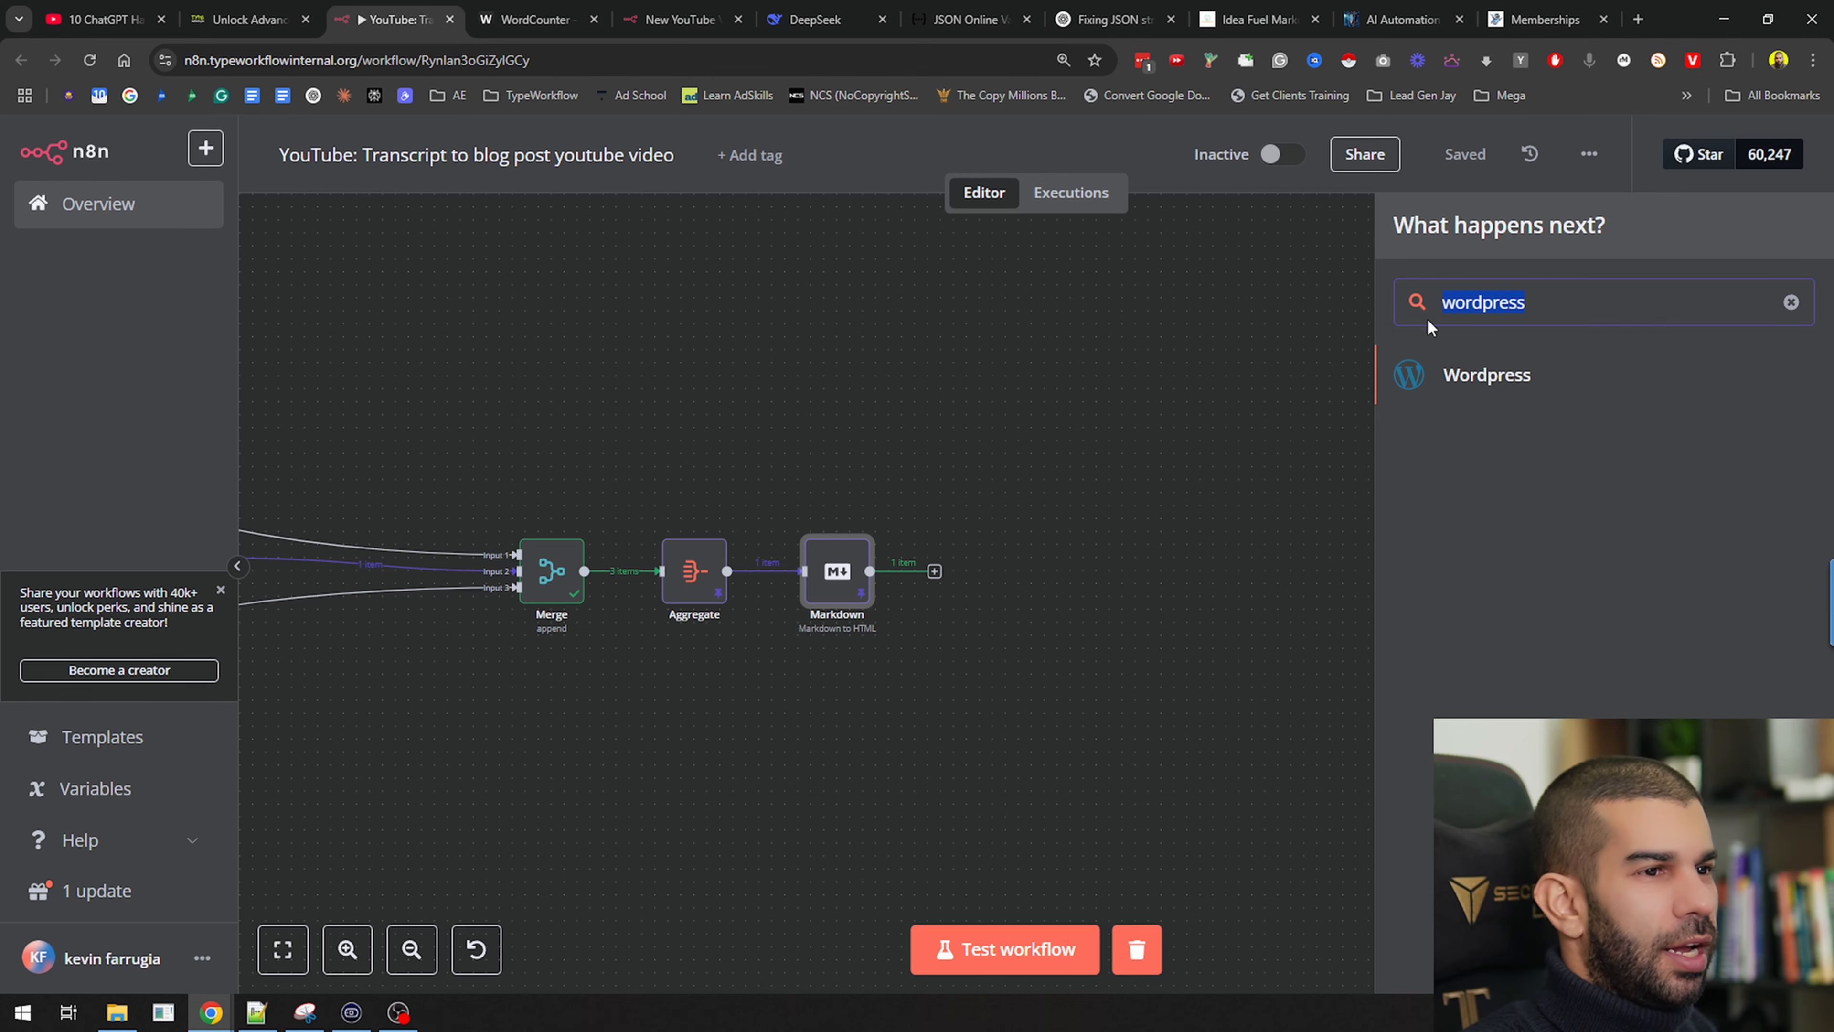
left_click(1451, 373)
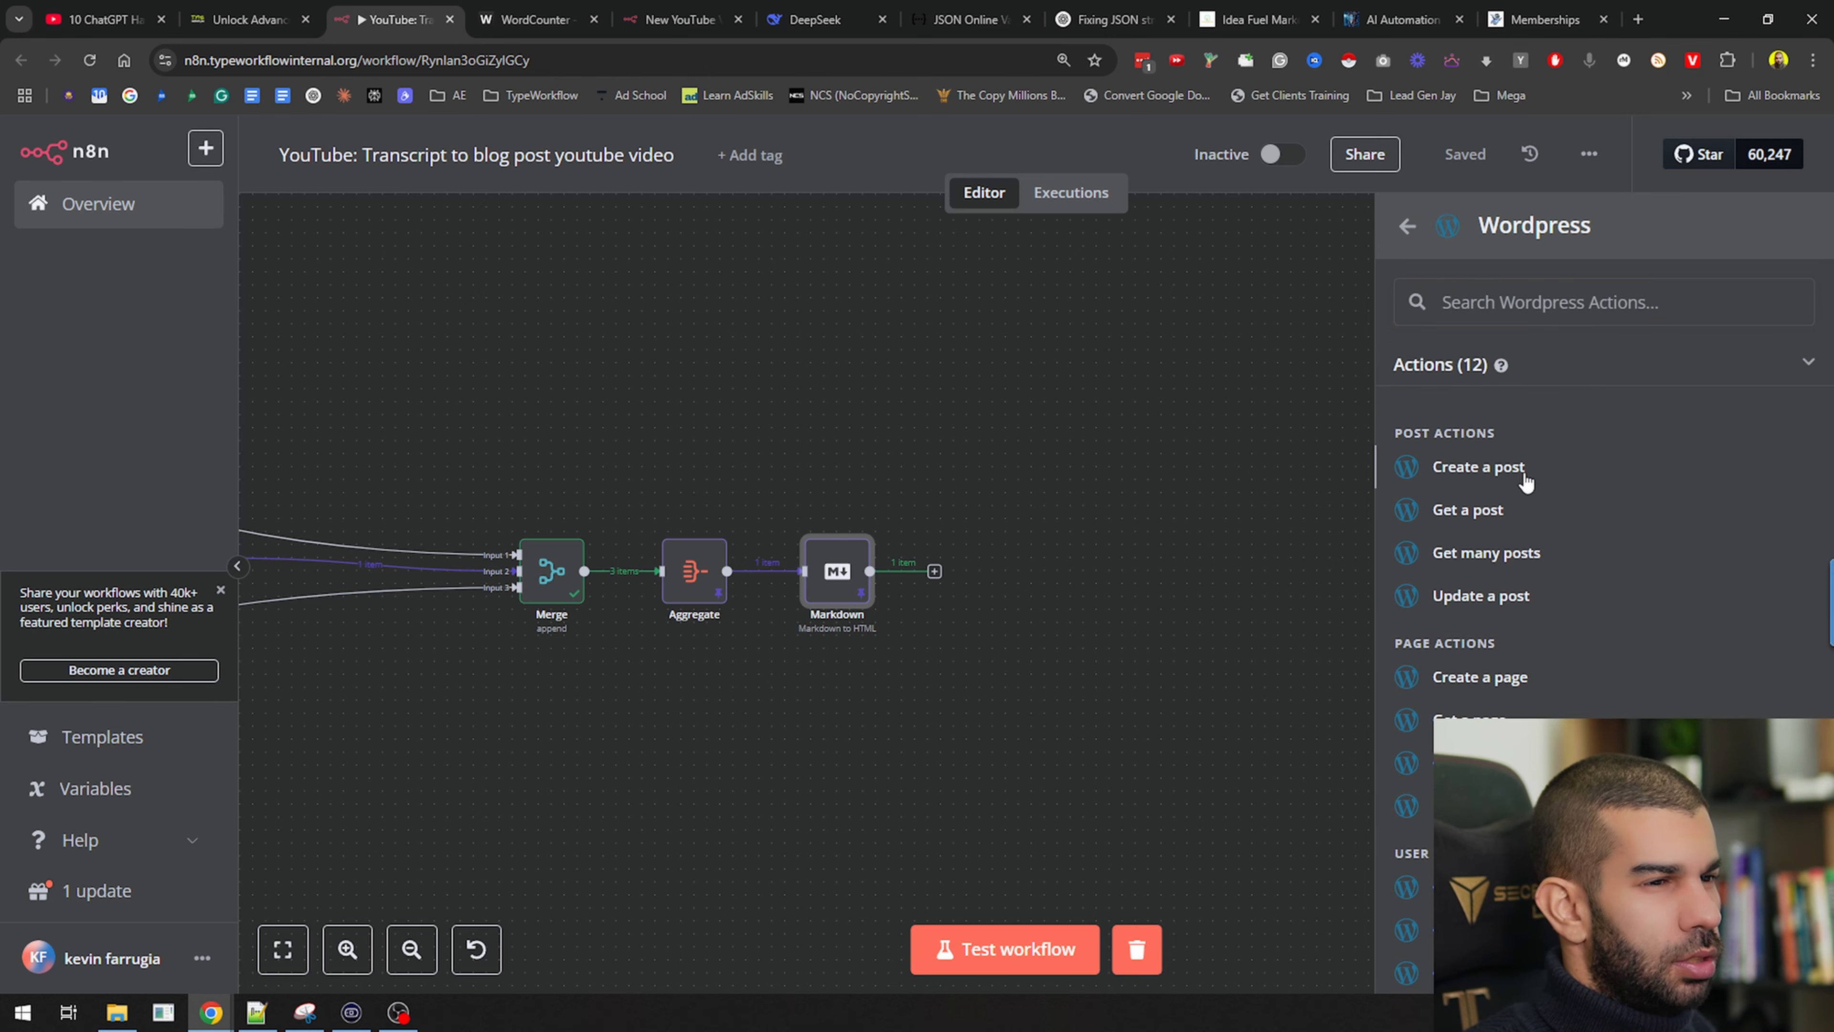
left_click(1478, 466)
key("Escape")
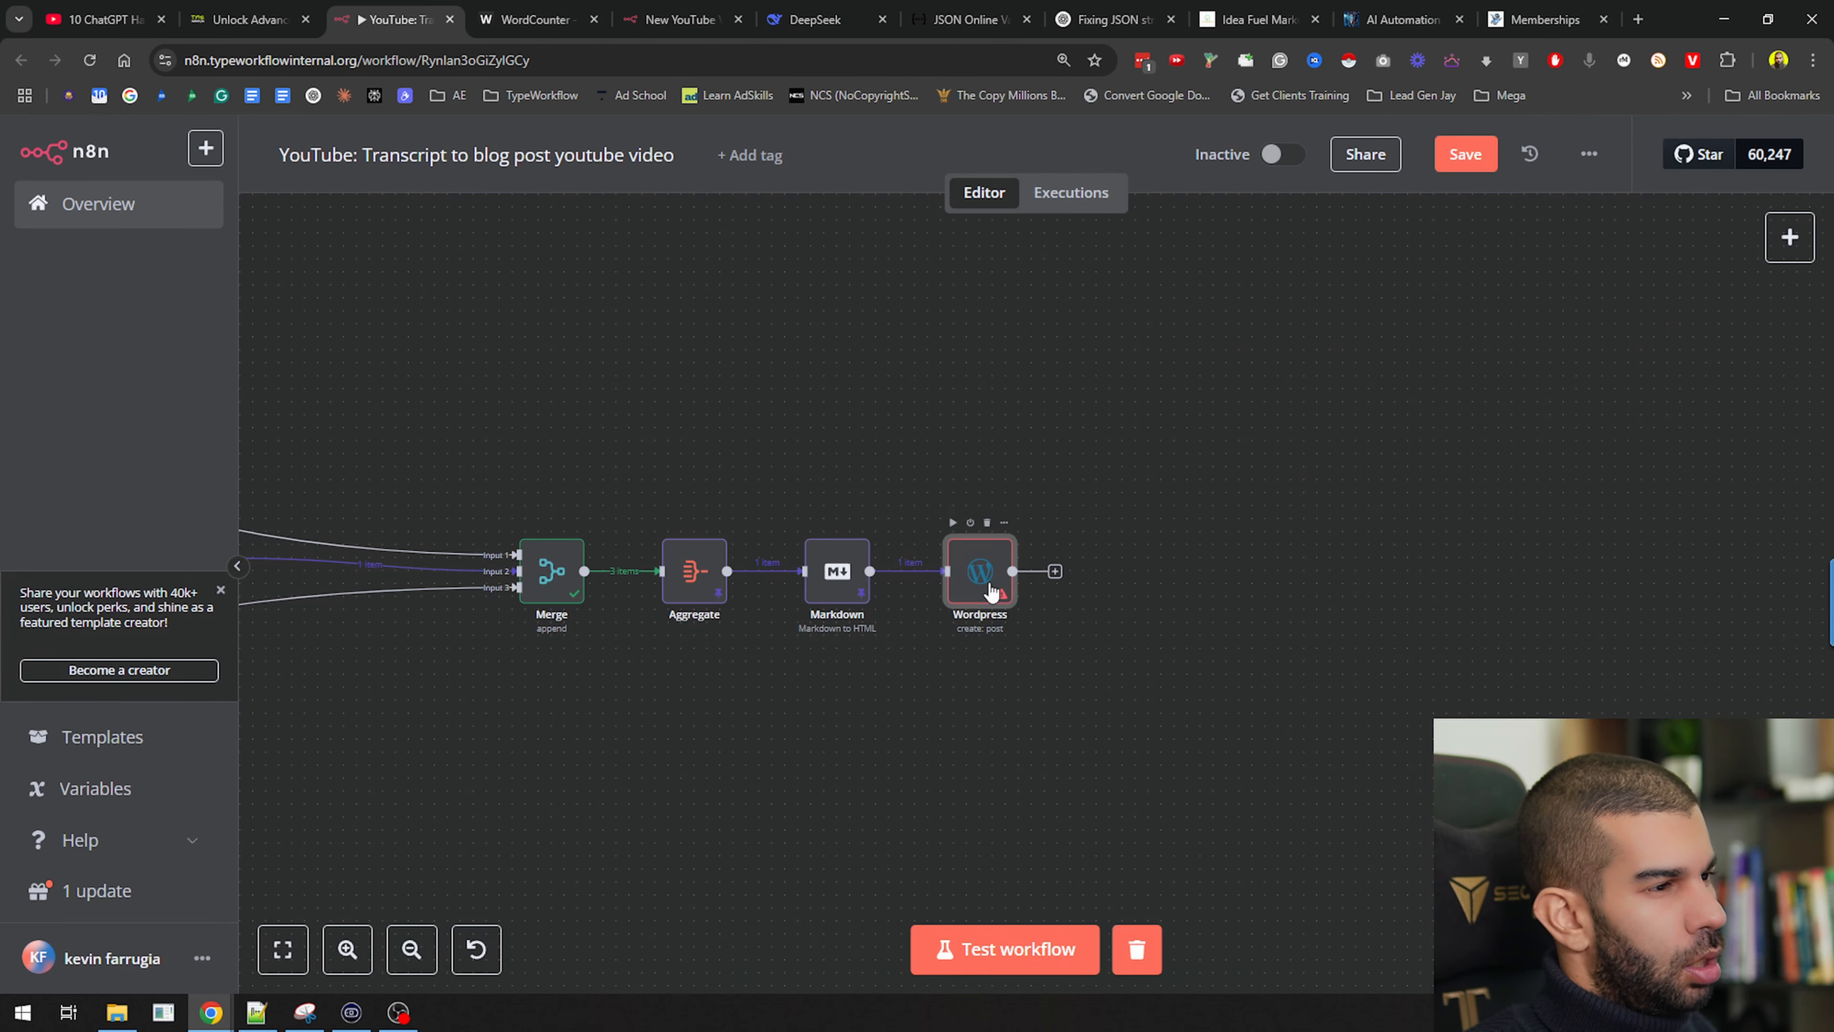
left_click_drag(988, 591, 1244, 585)
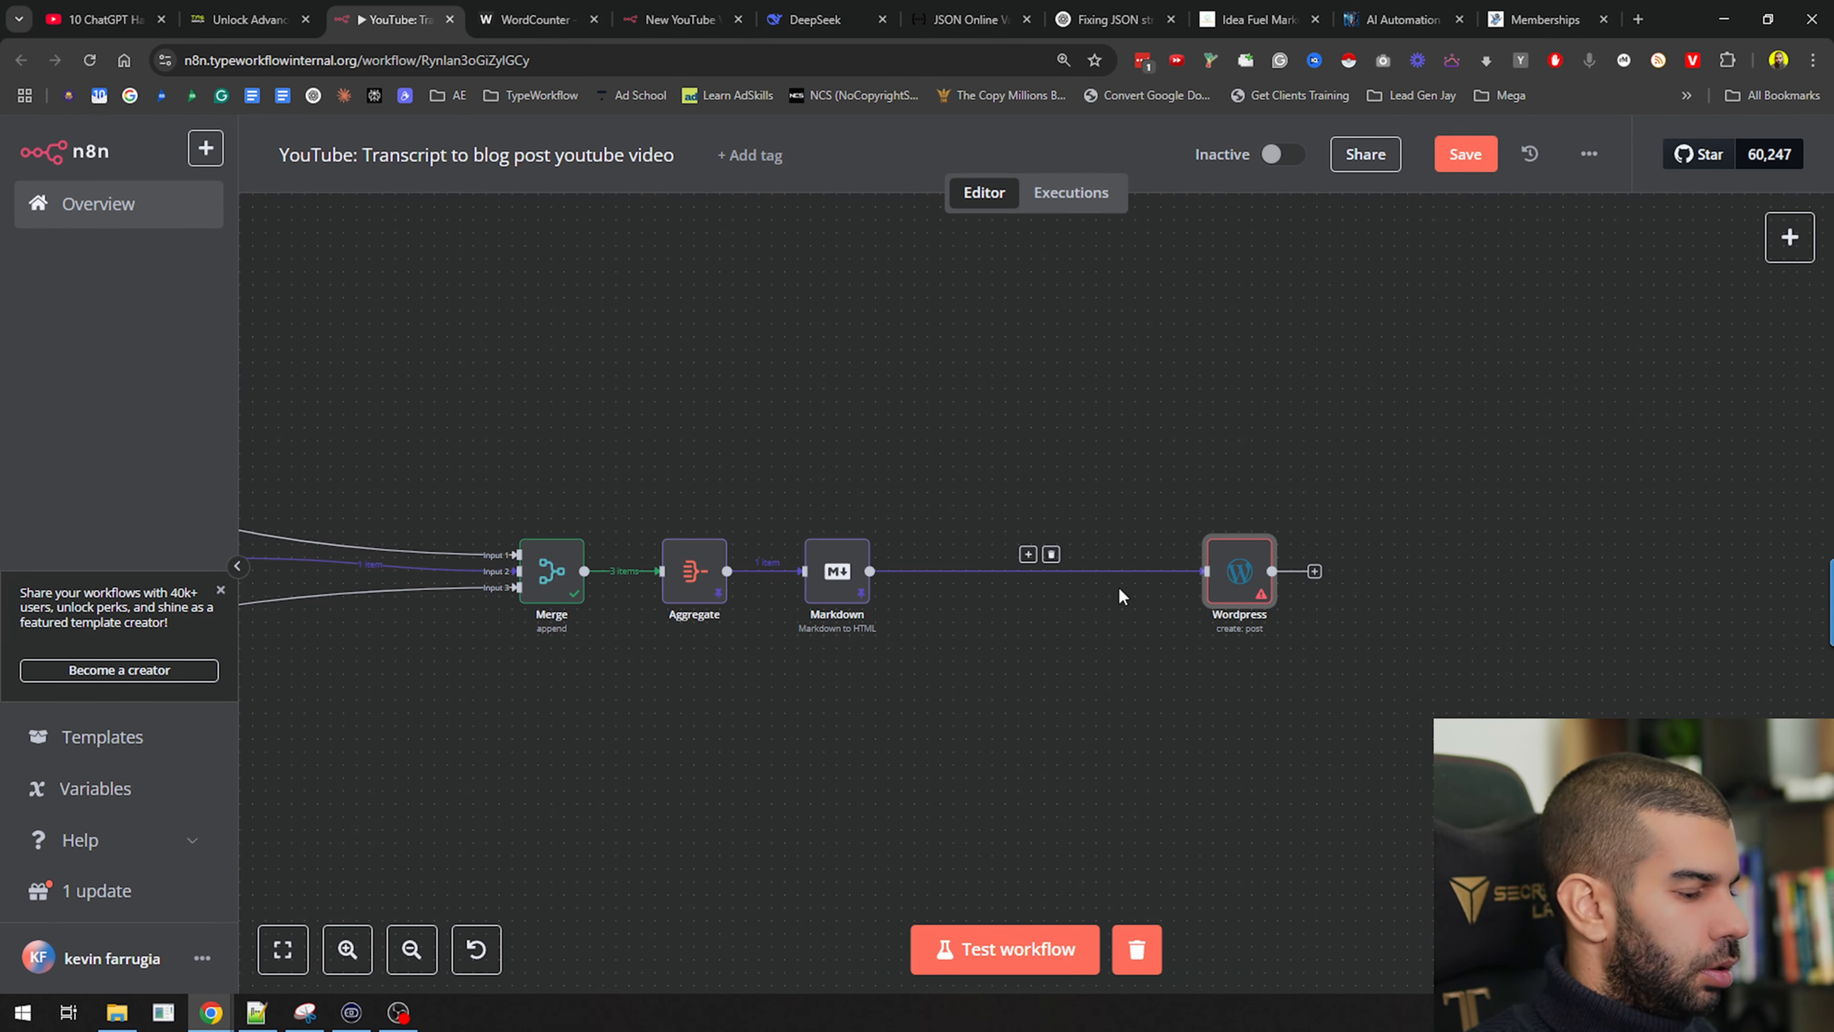
key("ctrl+s")
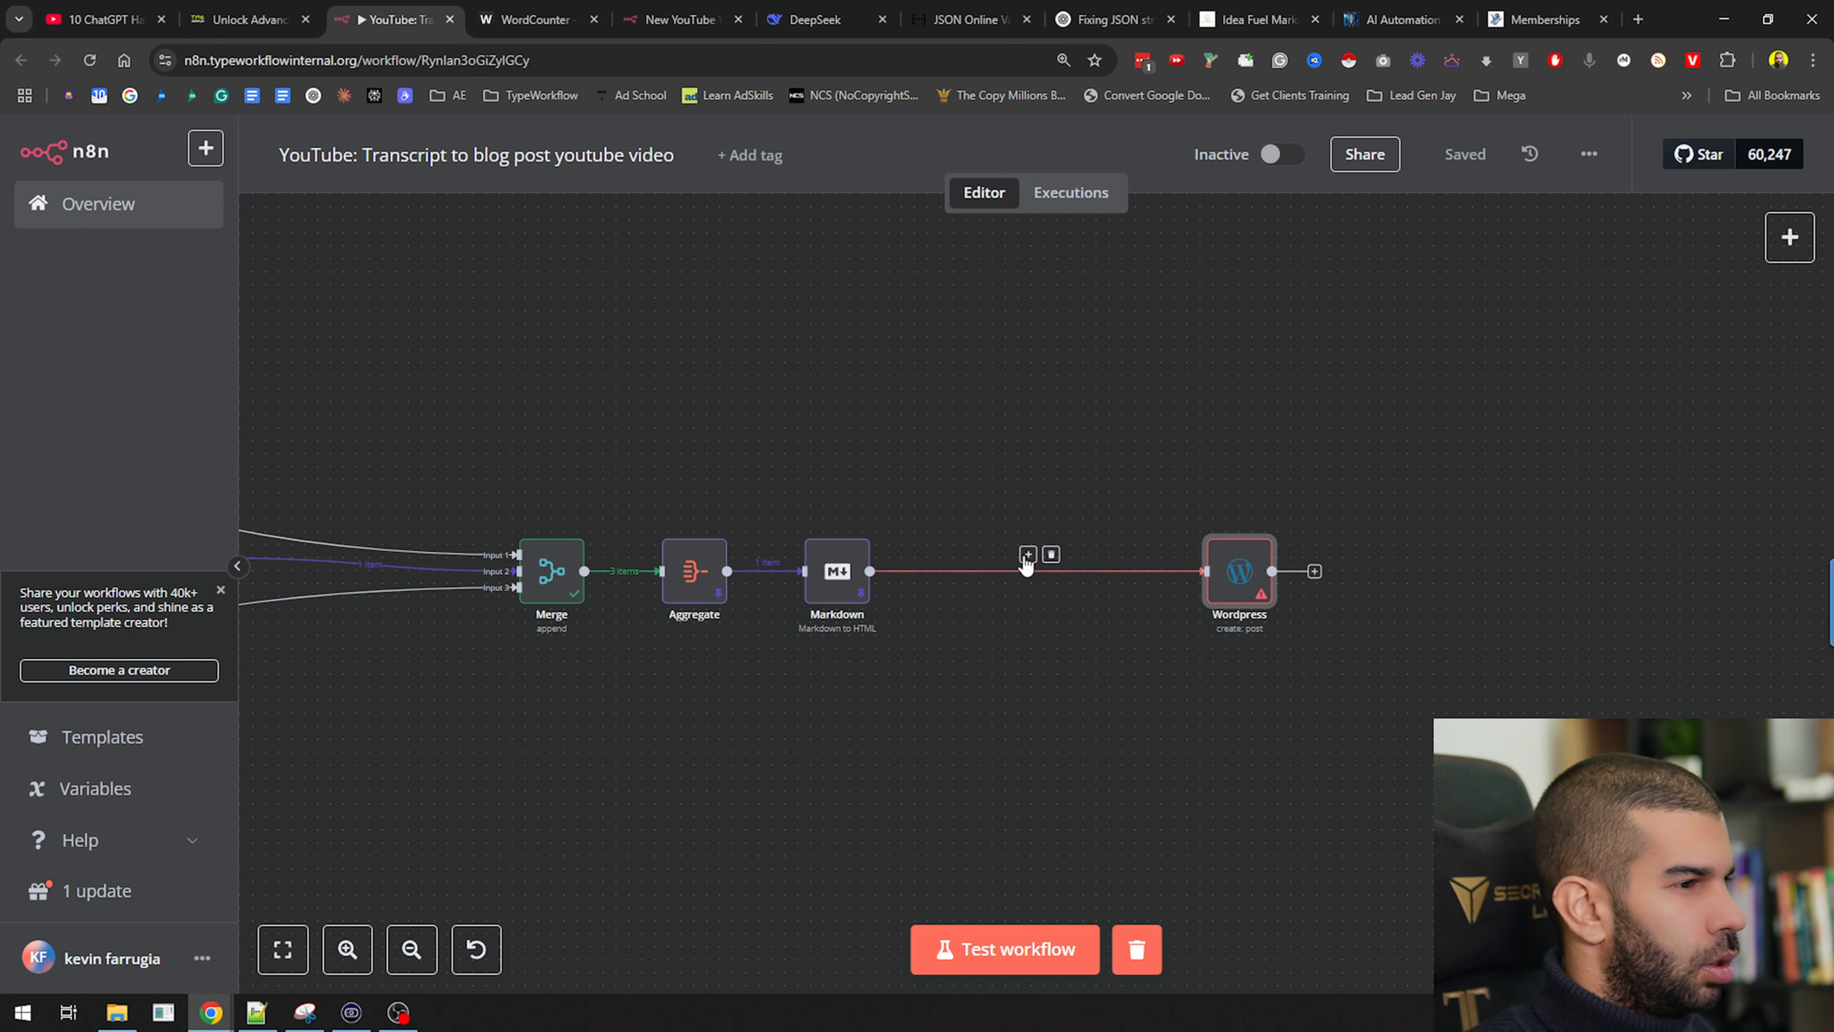
Insert an AI Agent between Markdown and Wordpress with prompt source Define below
left_click(1027, 555)
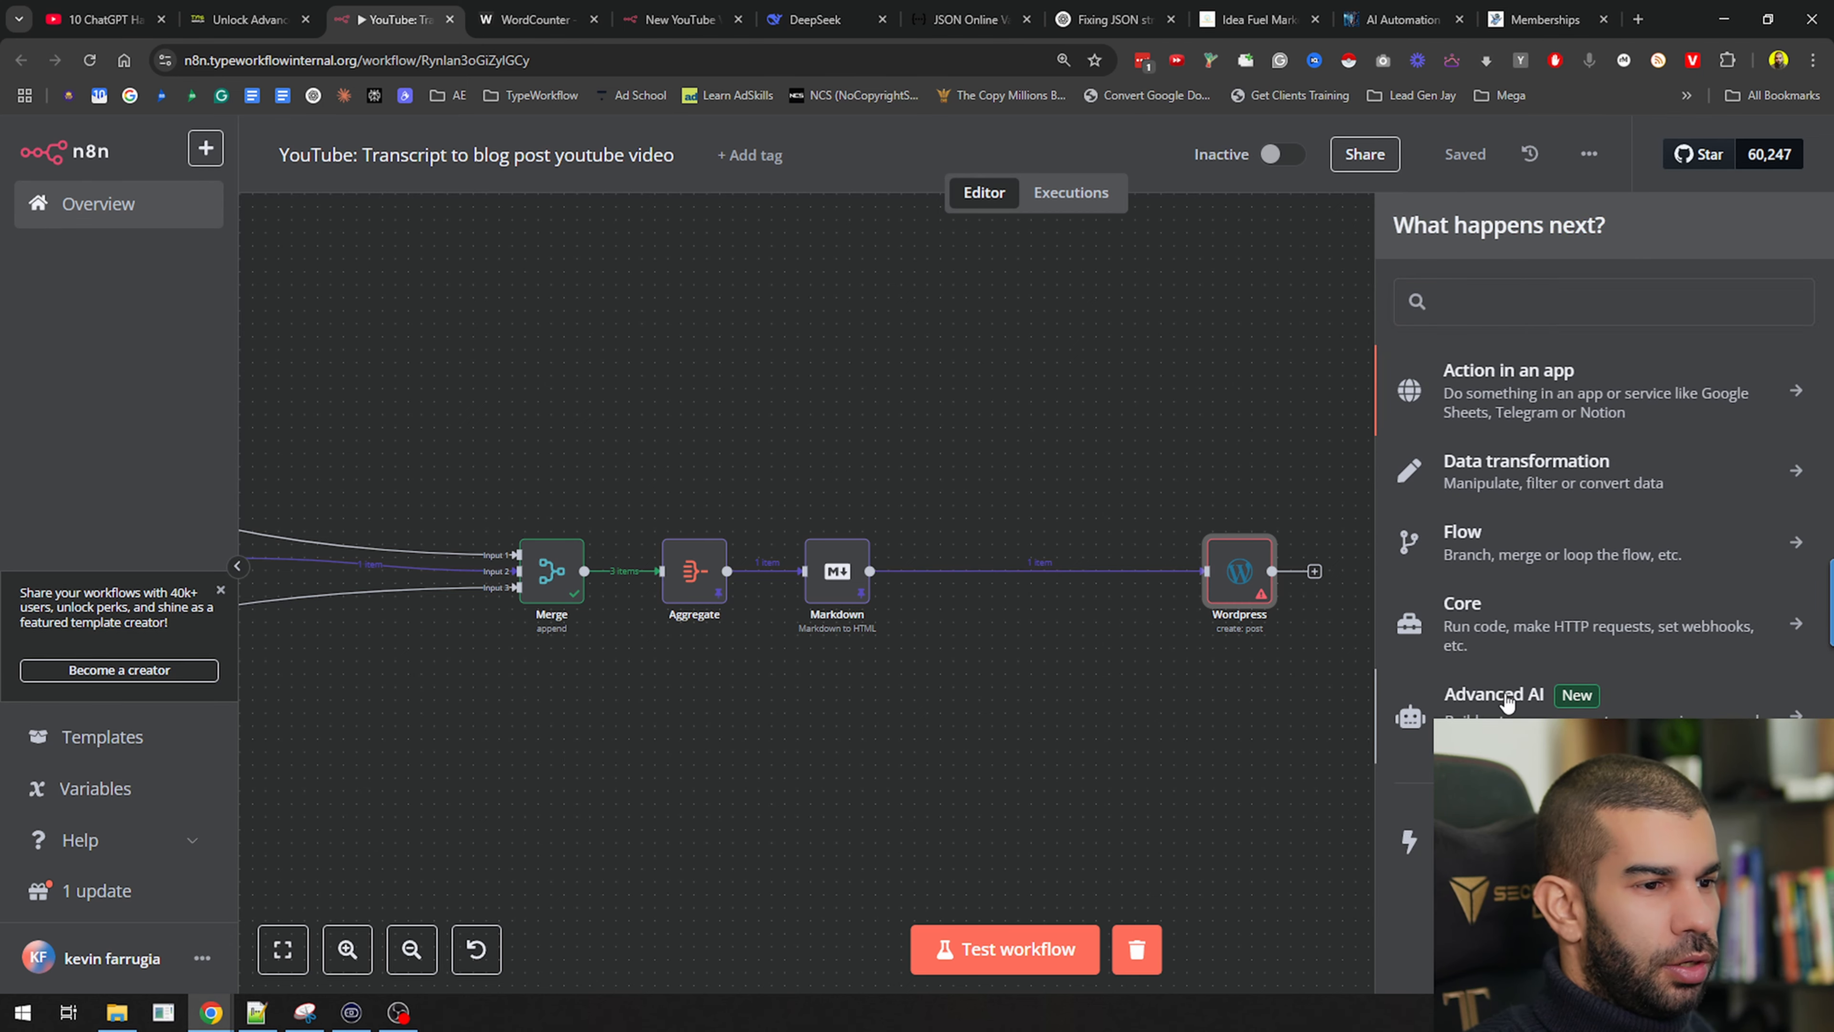
left_click(1477, 695)
left_click(1564, 526)
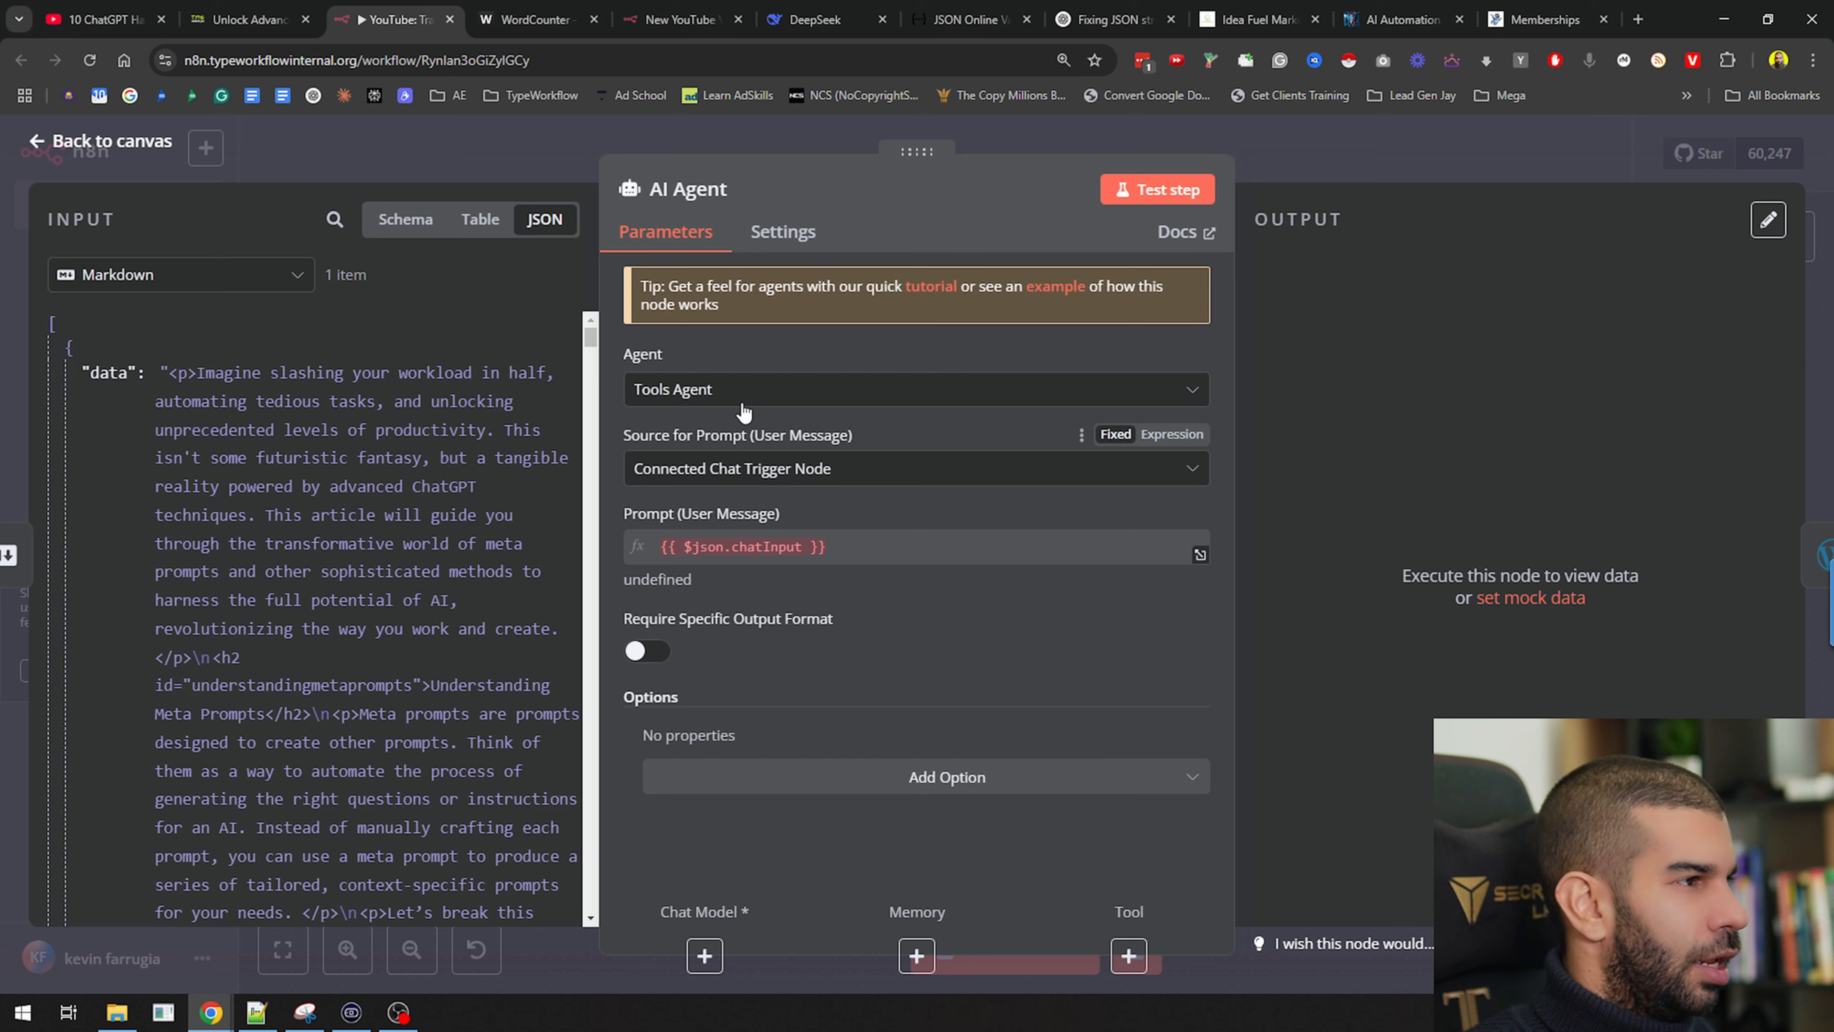
left_click(744, 476)
left_click(794, 600)
Write the expression prompt 'Give me an SEO title and a meta description for this article.' with Out: {"SEOTitle":"","MetaDescription":""}
left_click(800, 571)
type("Create")
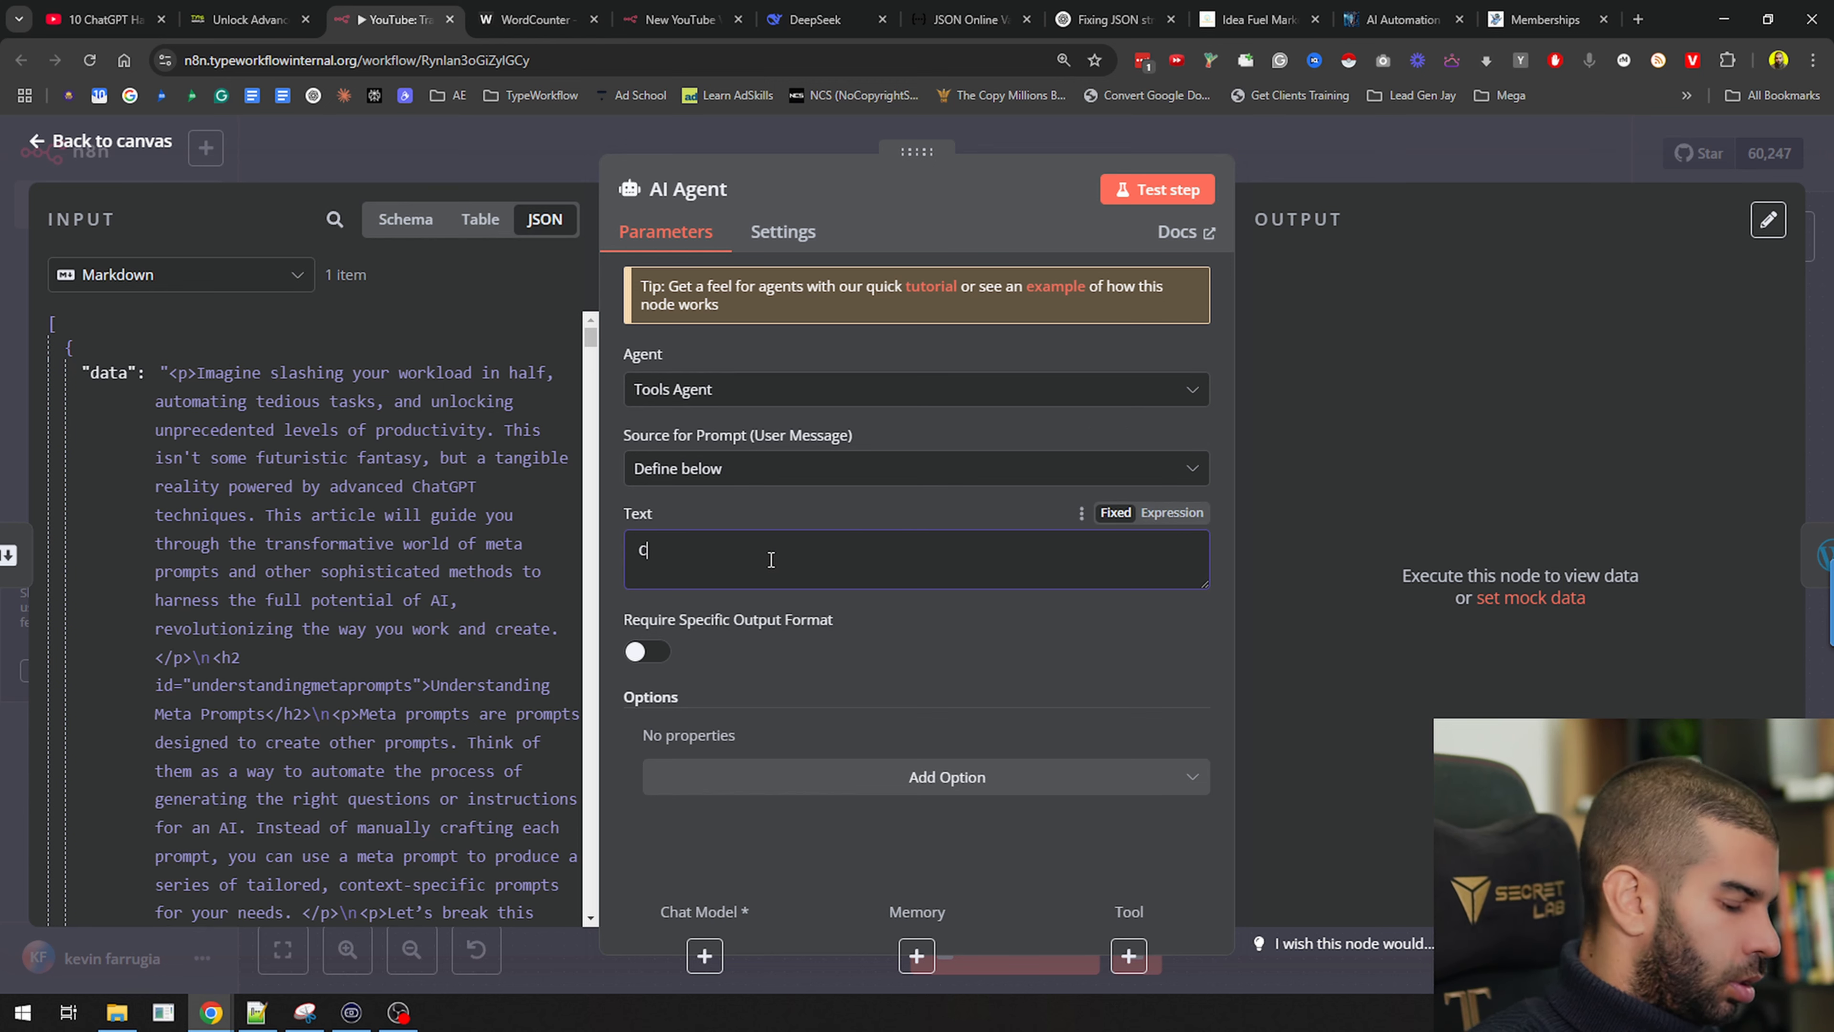
left_click(1171, 512)
key("ctrl+a")
type("Give m")
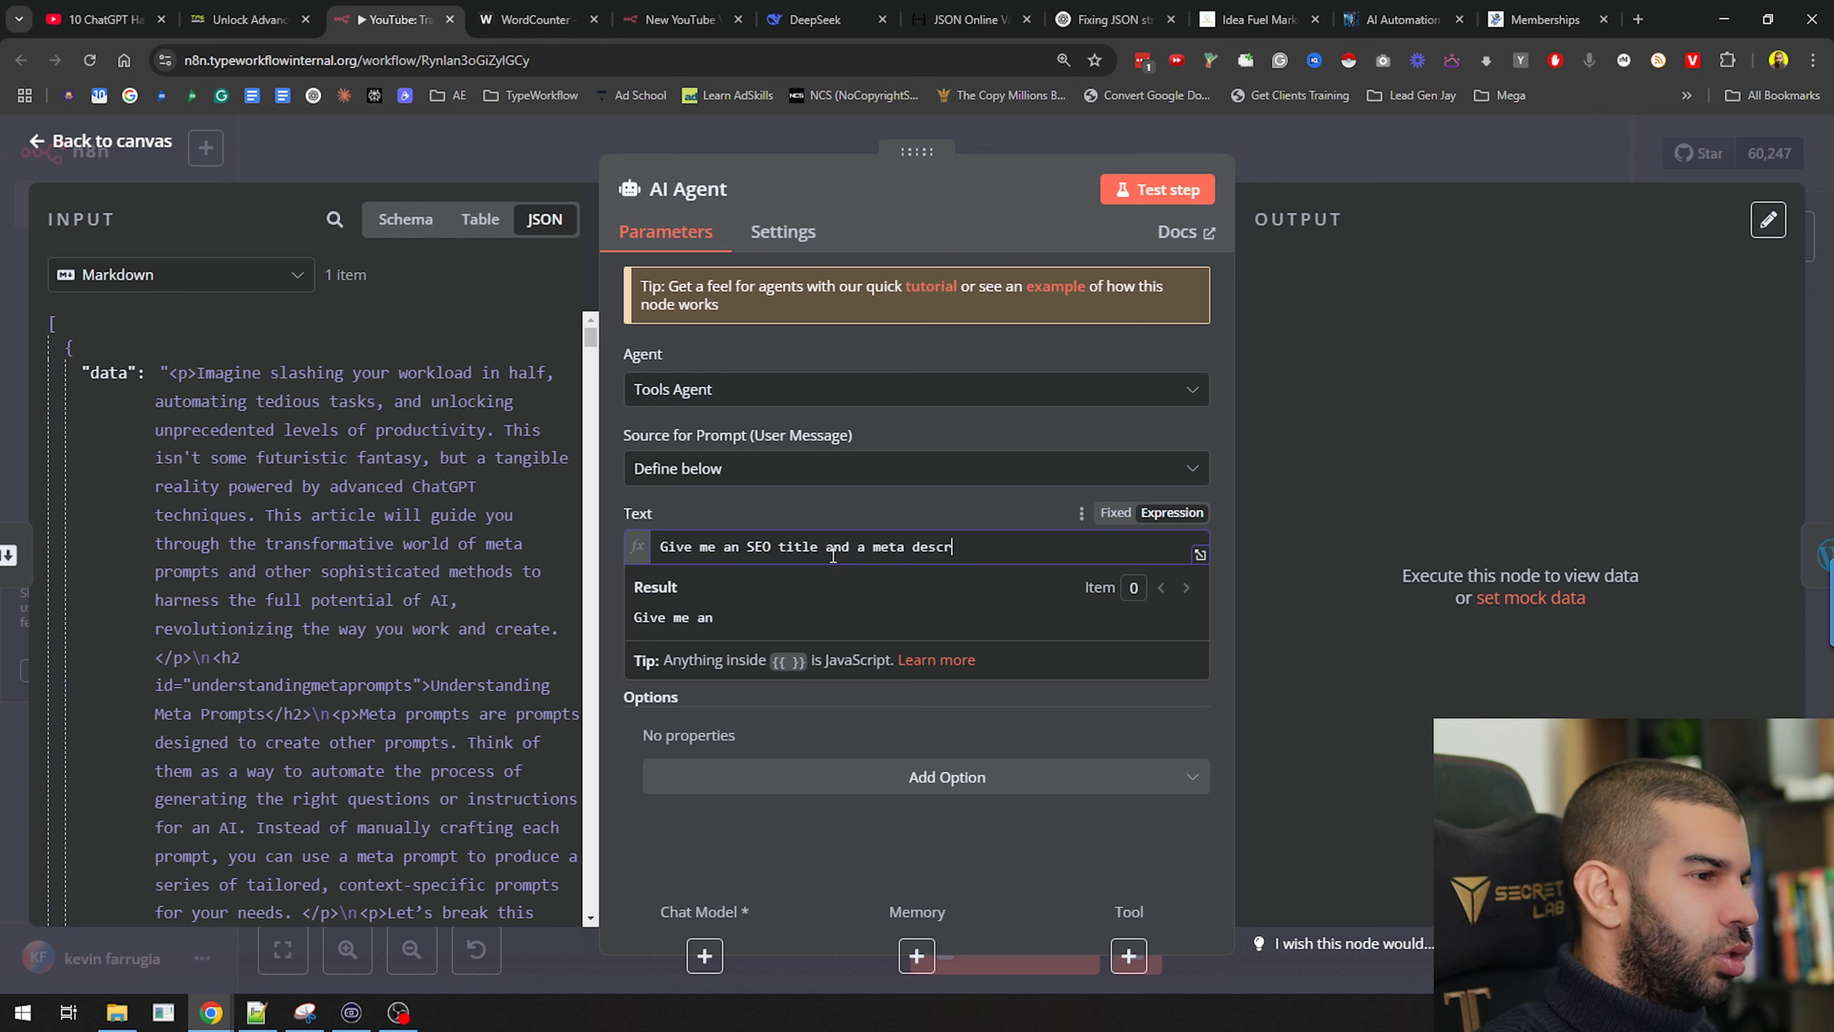
type("e an SEO title and a meta description for this article.")
key("Return")
key("Return")
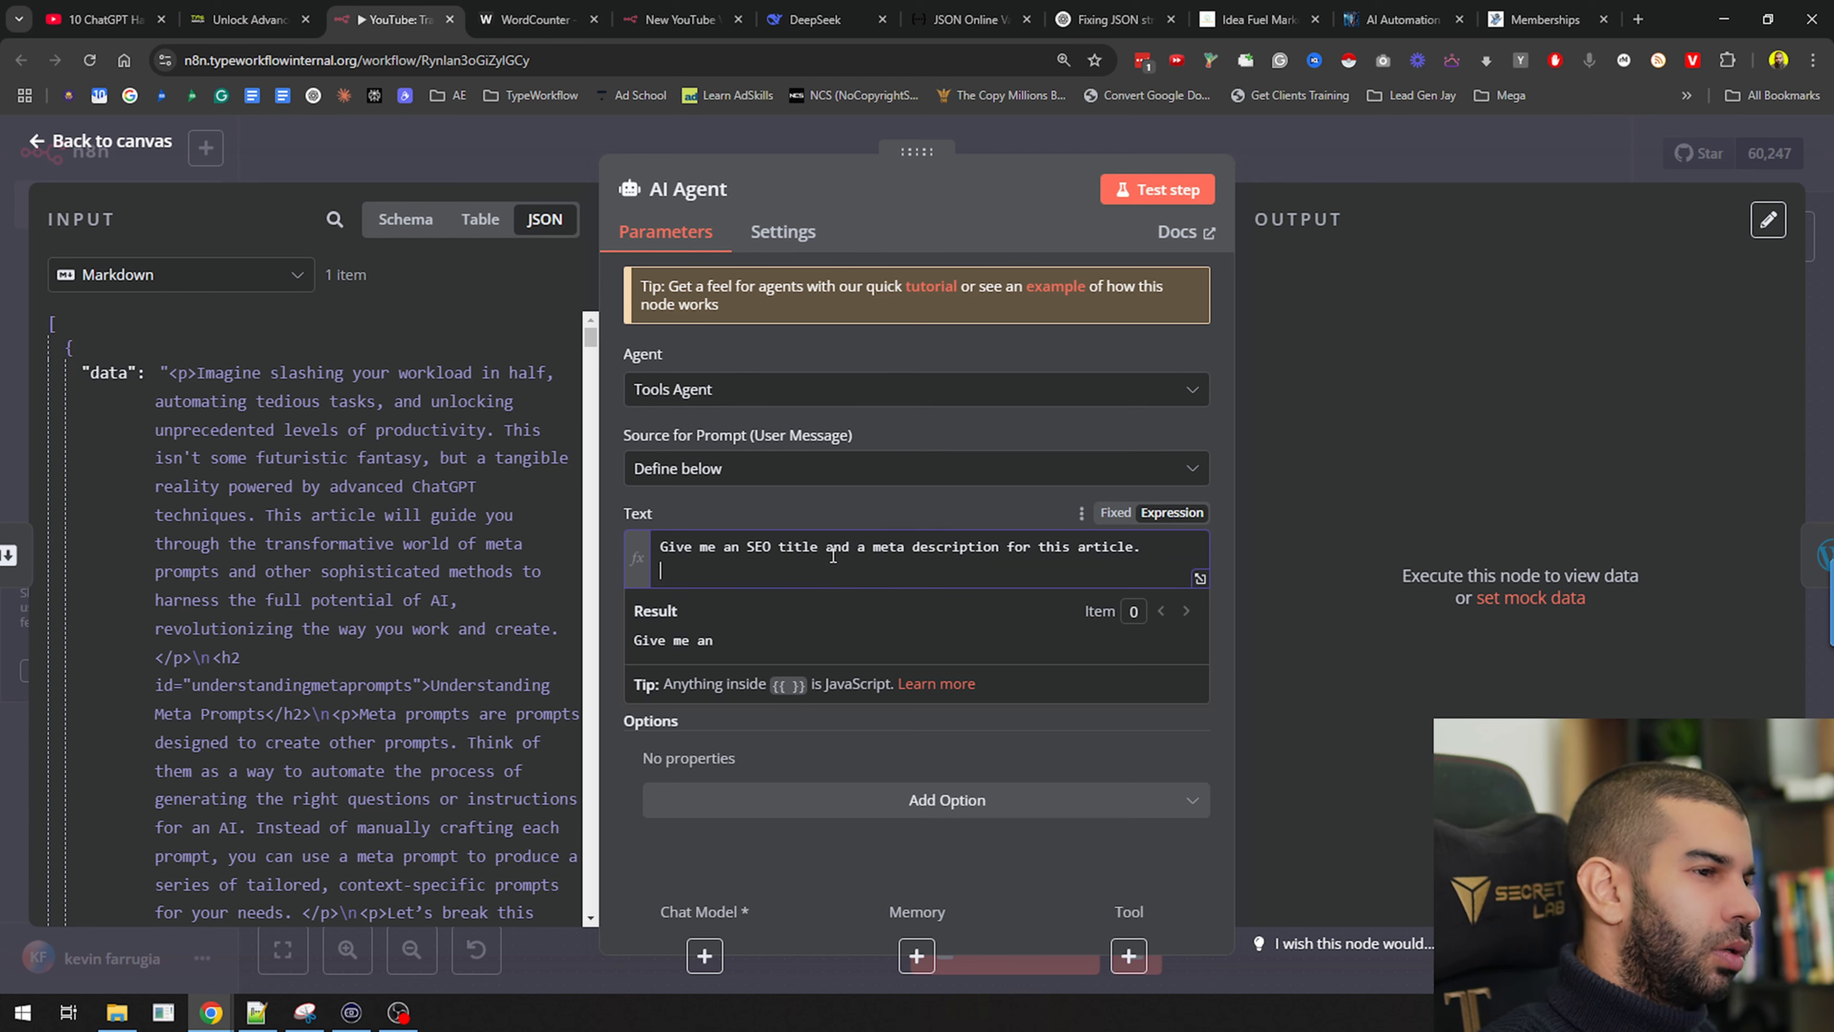
type("Out")
type(":")
key("Return")
key("Return")
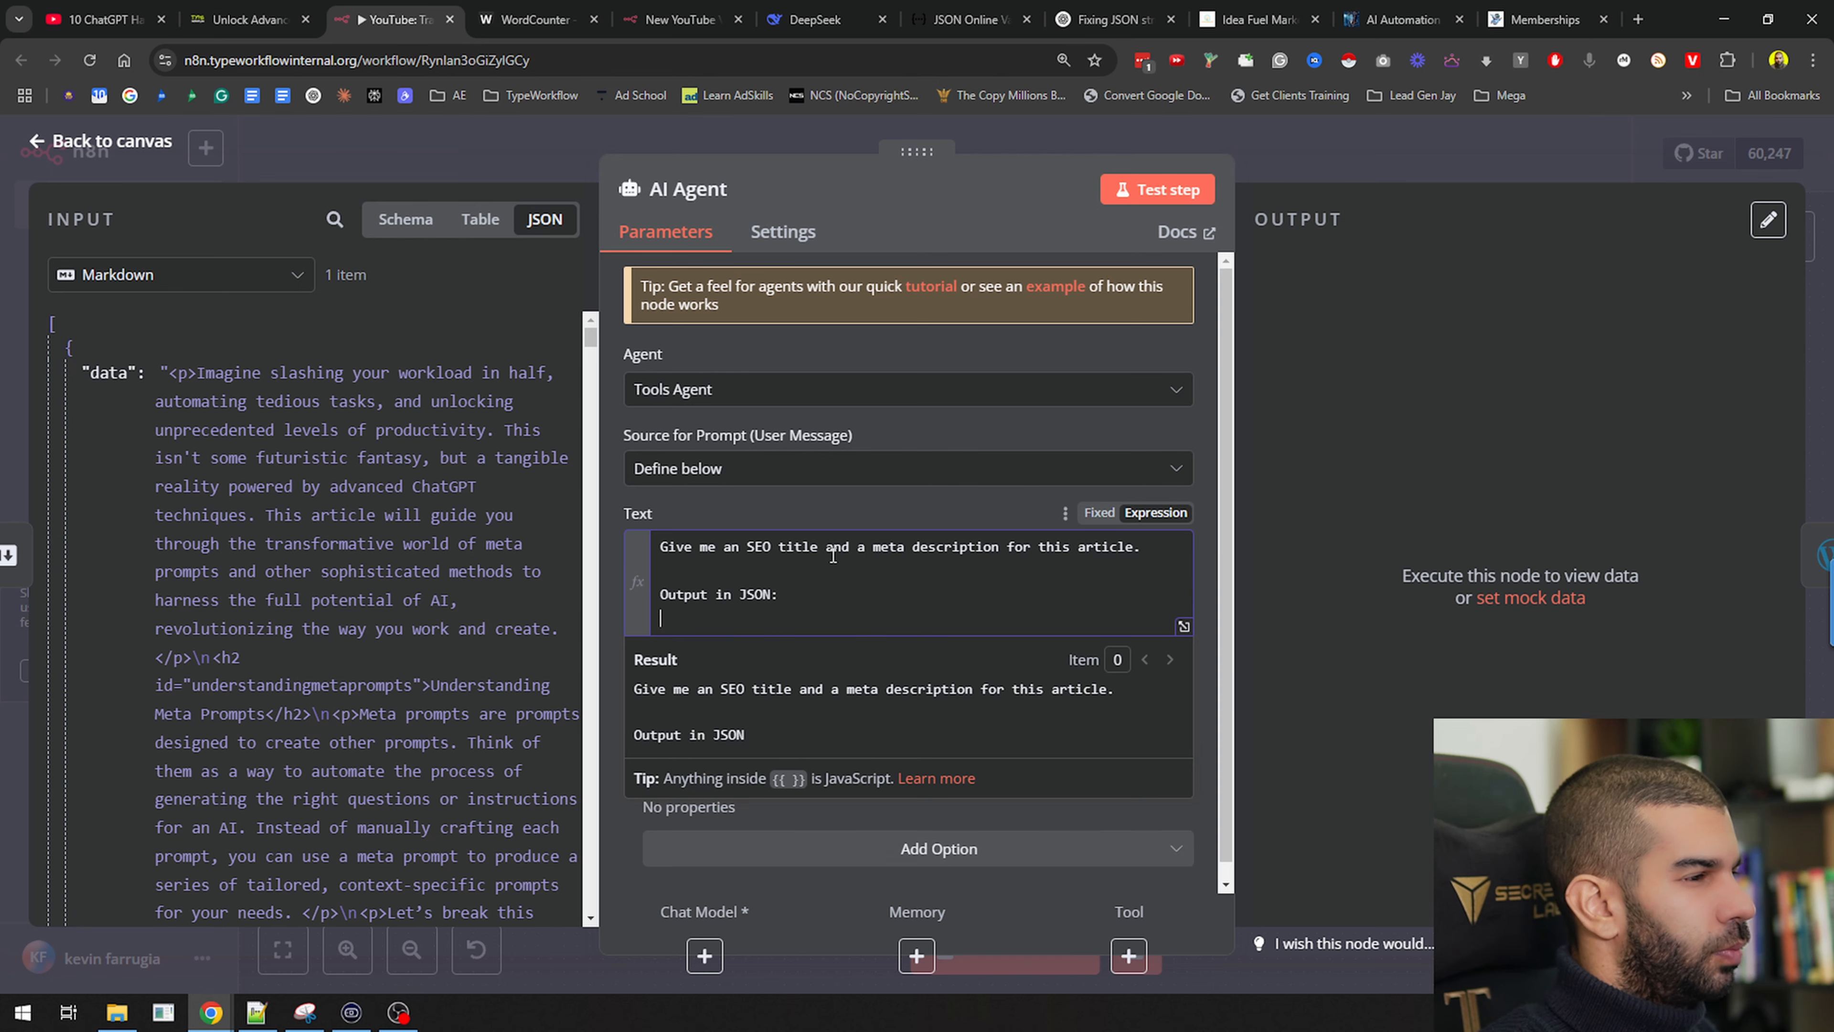
type("{}")
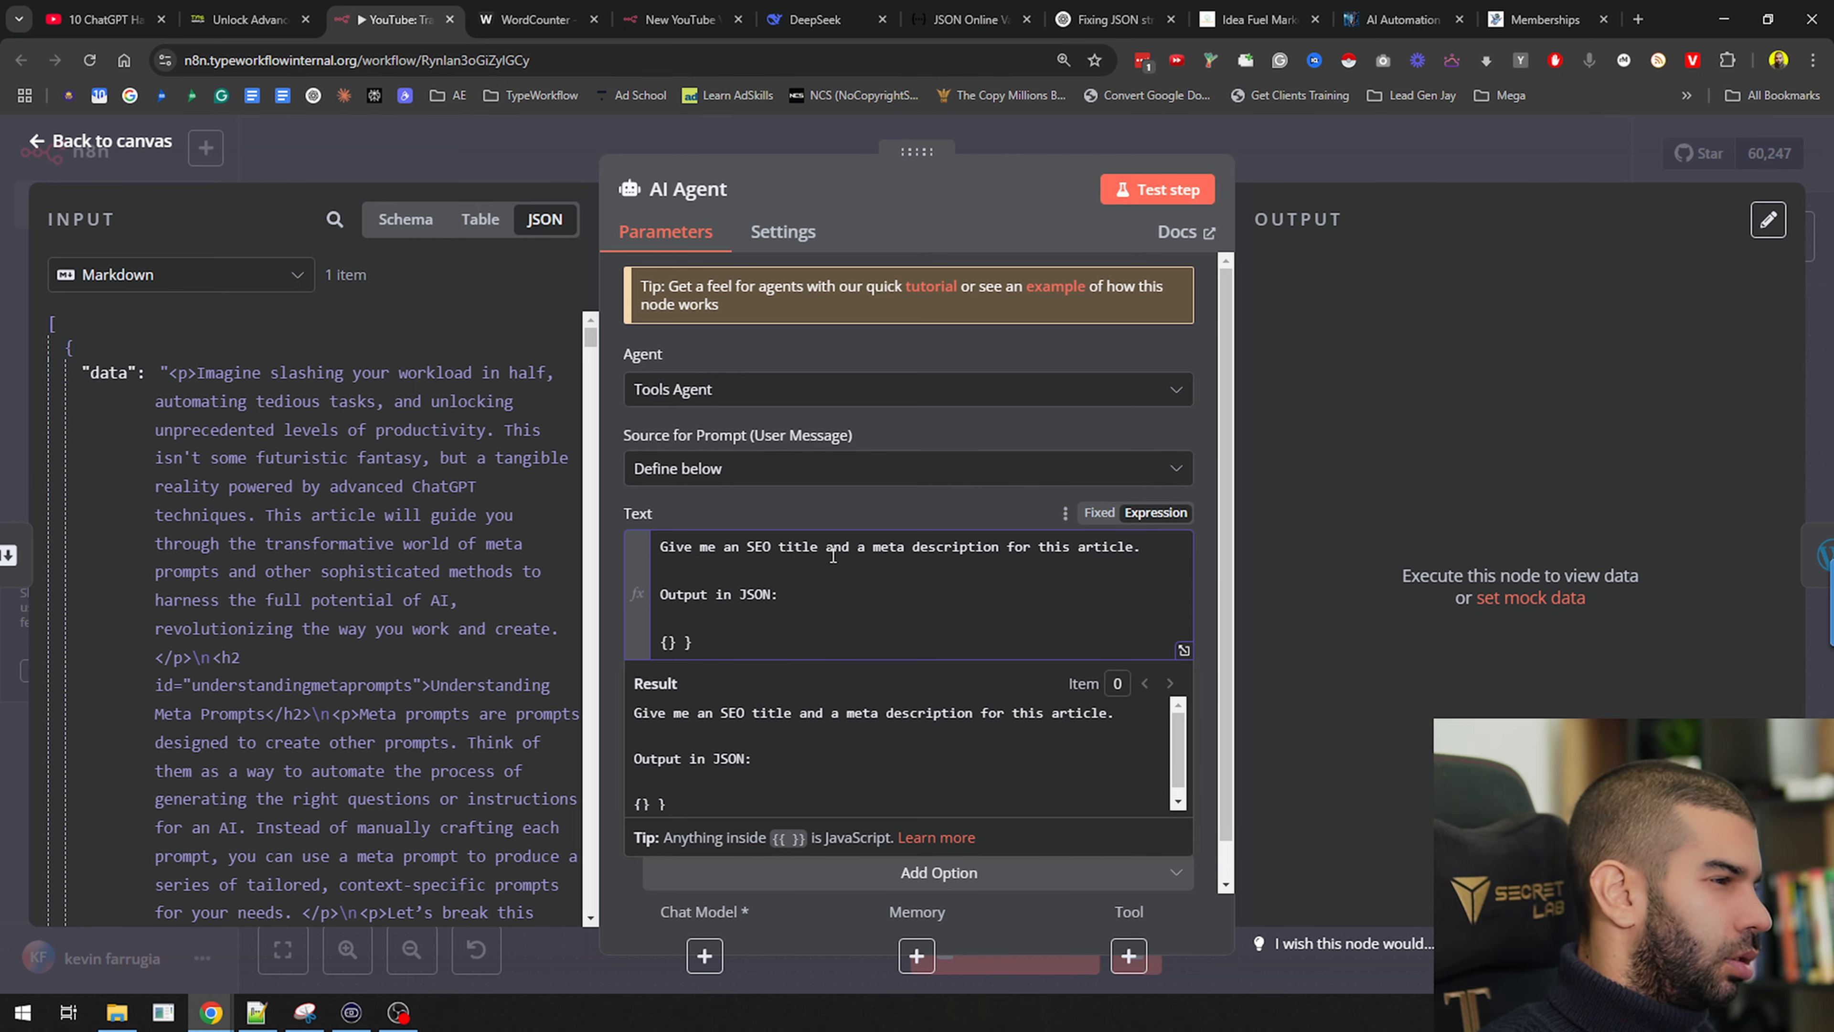
key("Return")
type("\"")
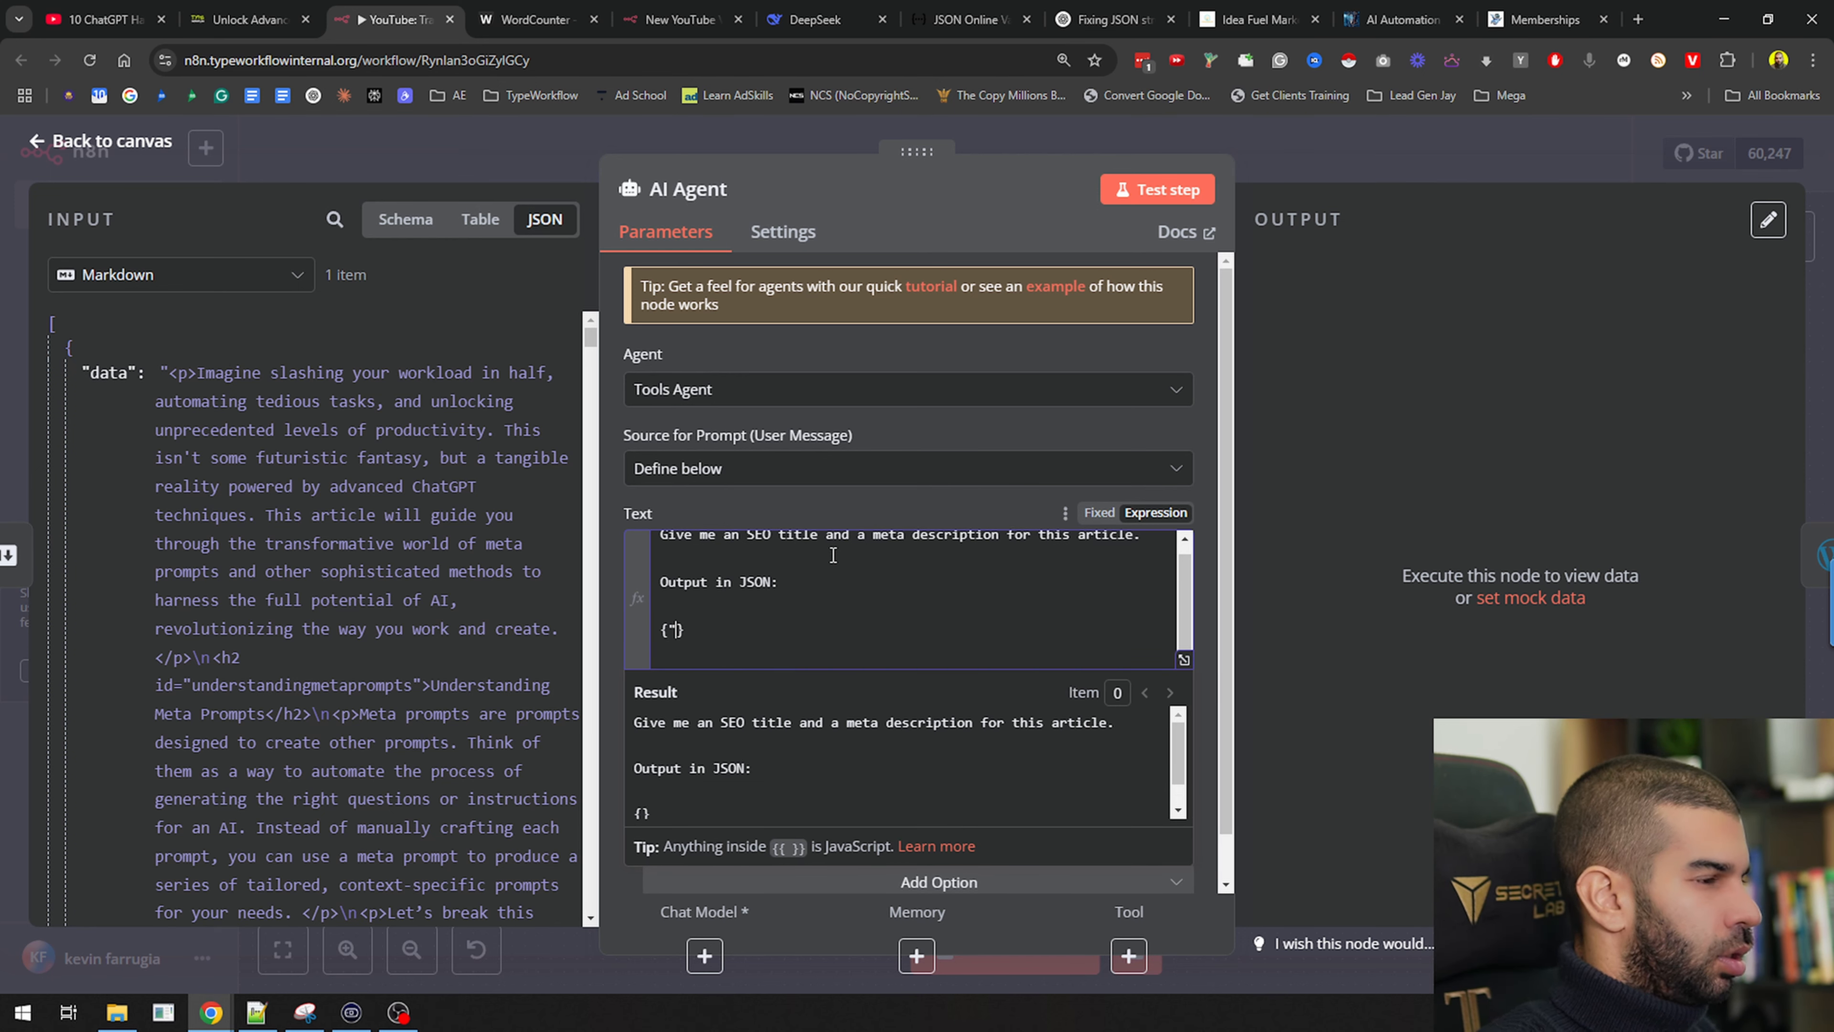
type("SEOTitle\":\"\",\"M")
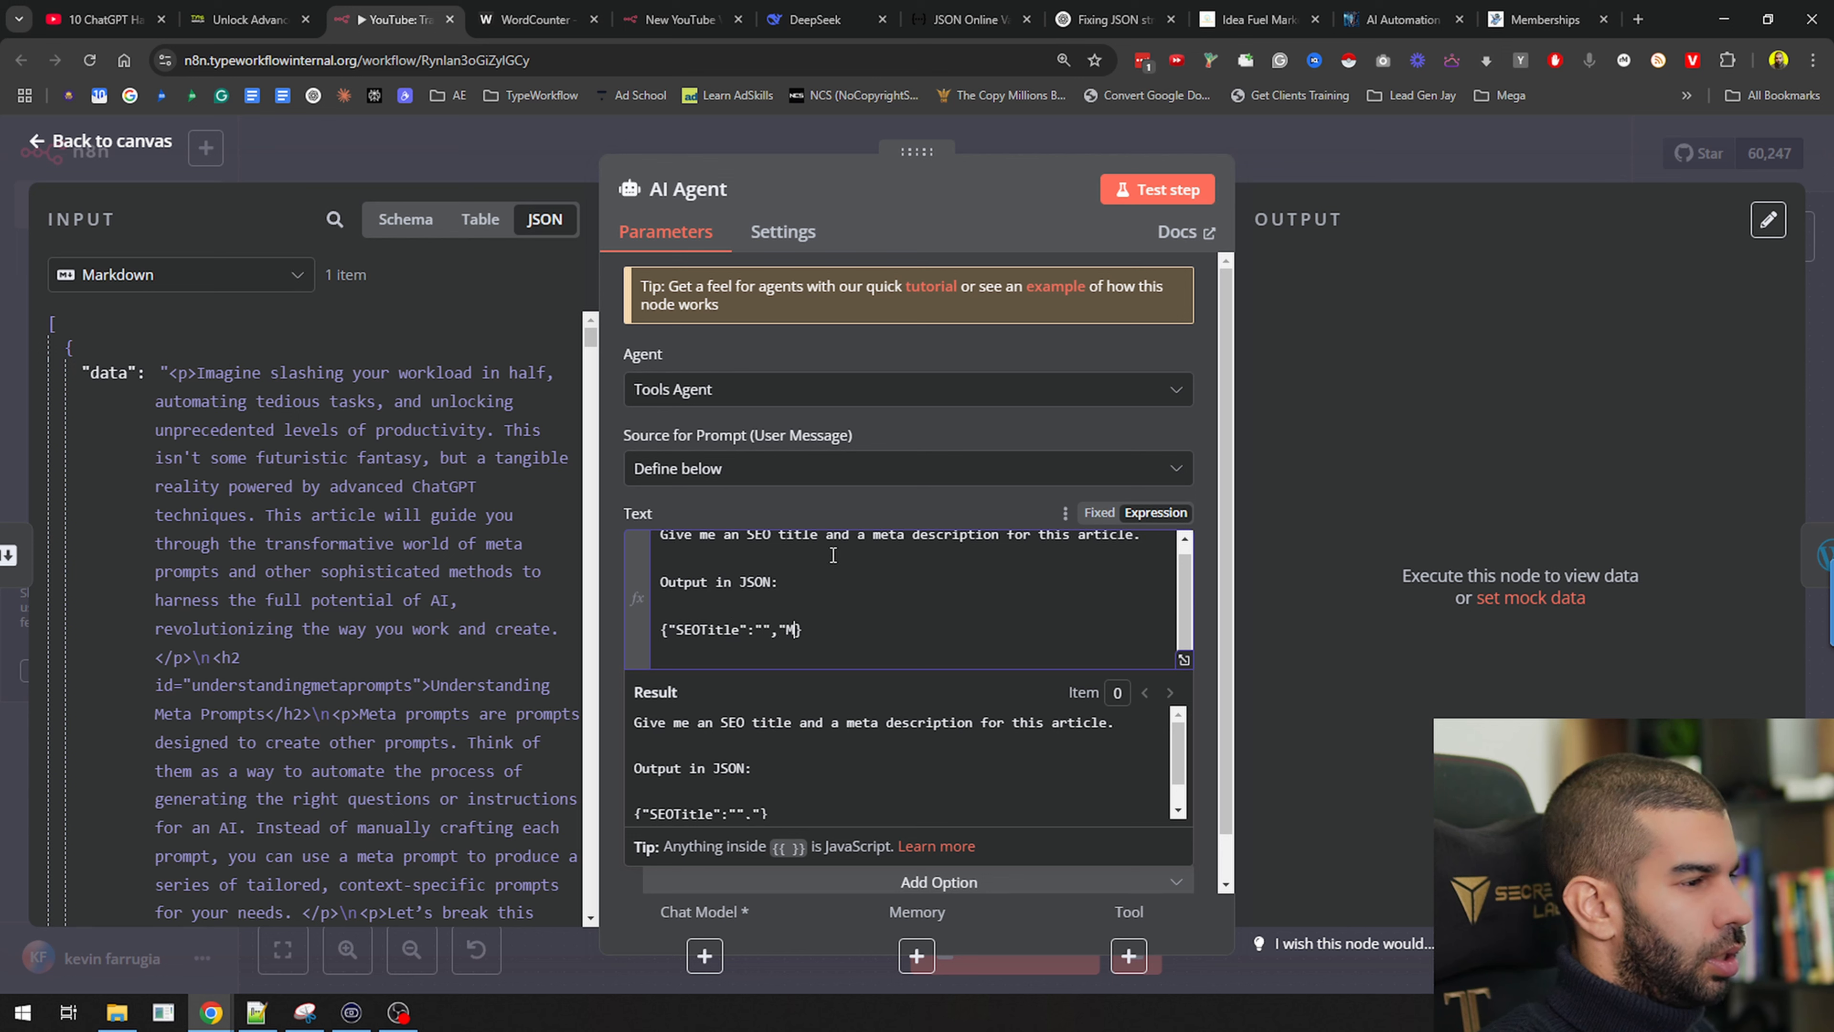
type("etaDescription\":")
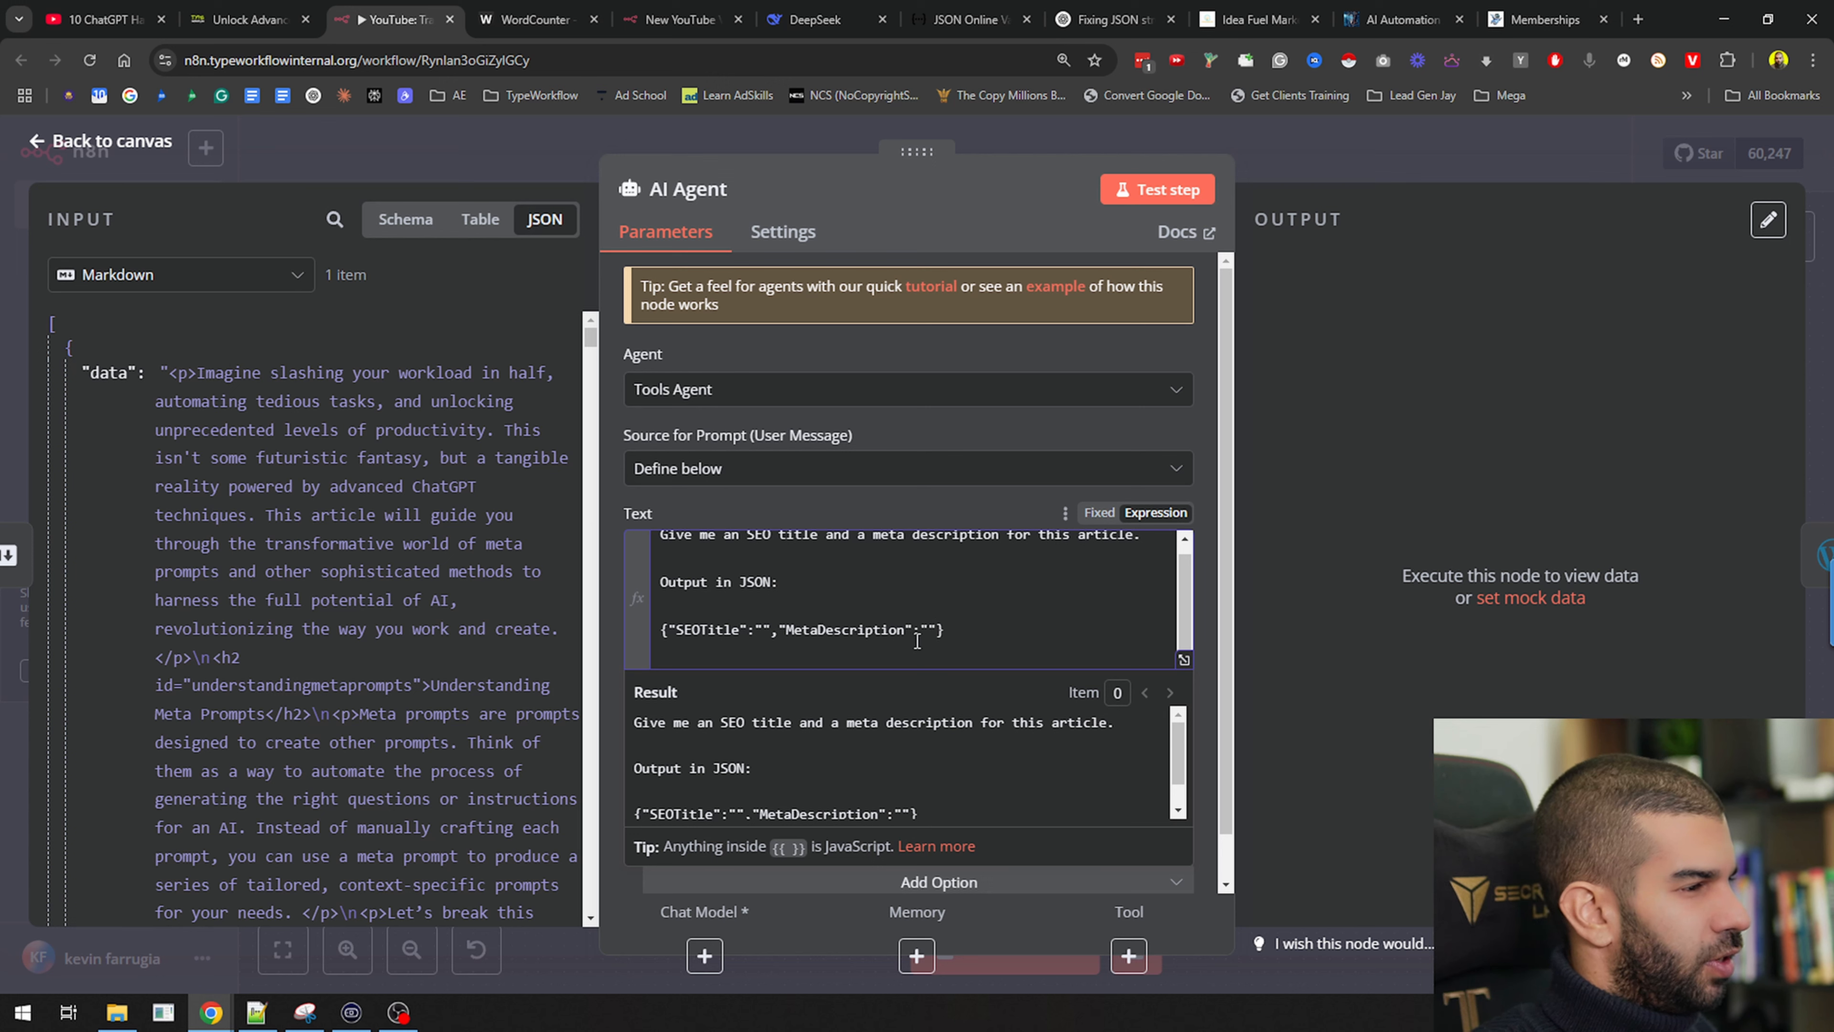
type("\"\"")
left_click(1208, 723)
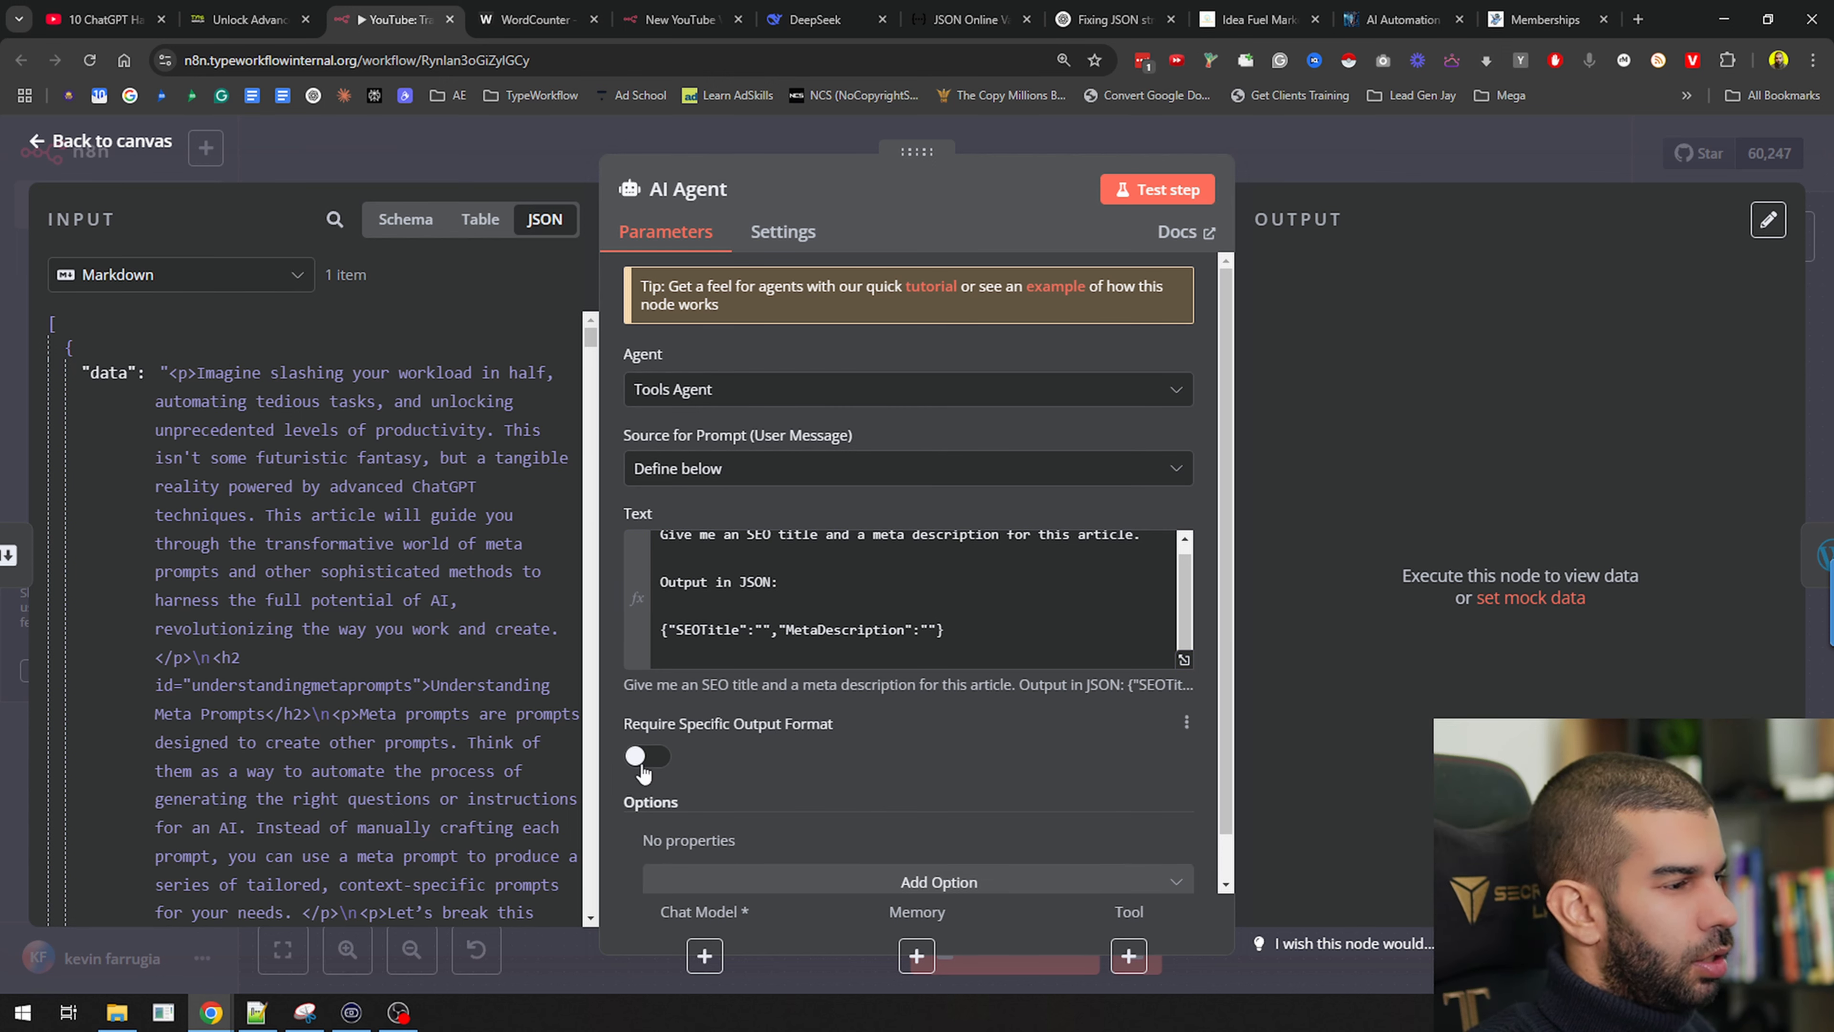
Enable Require Specific Output Format on the AI Agent
triple_click(880, 629)
key("ctrl+c")
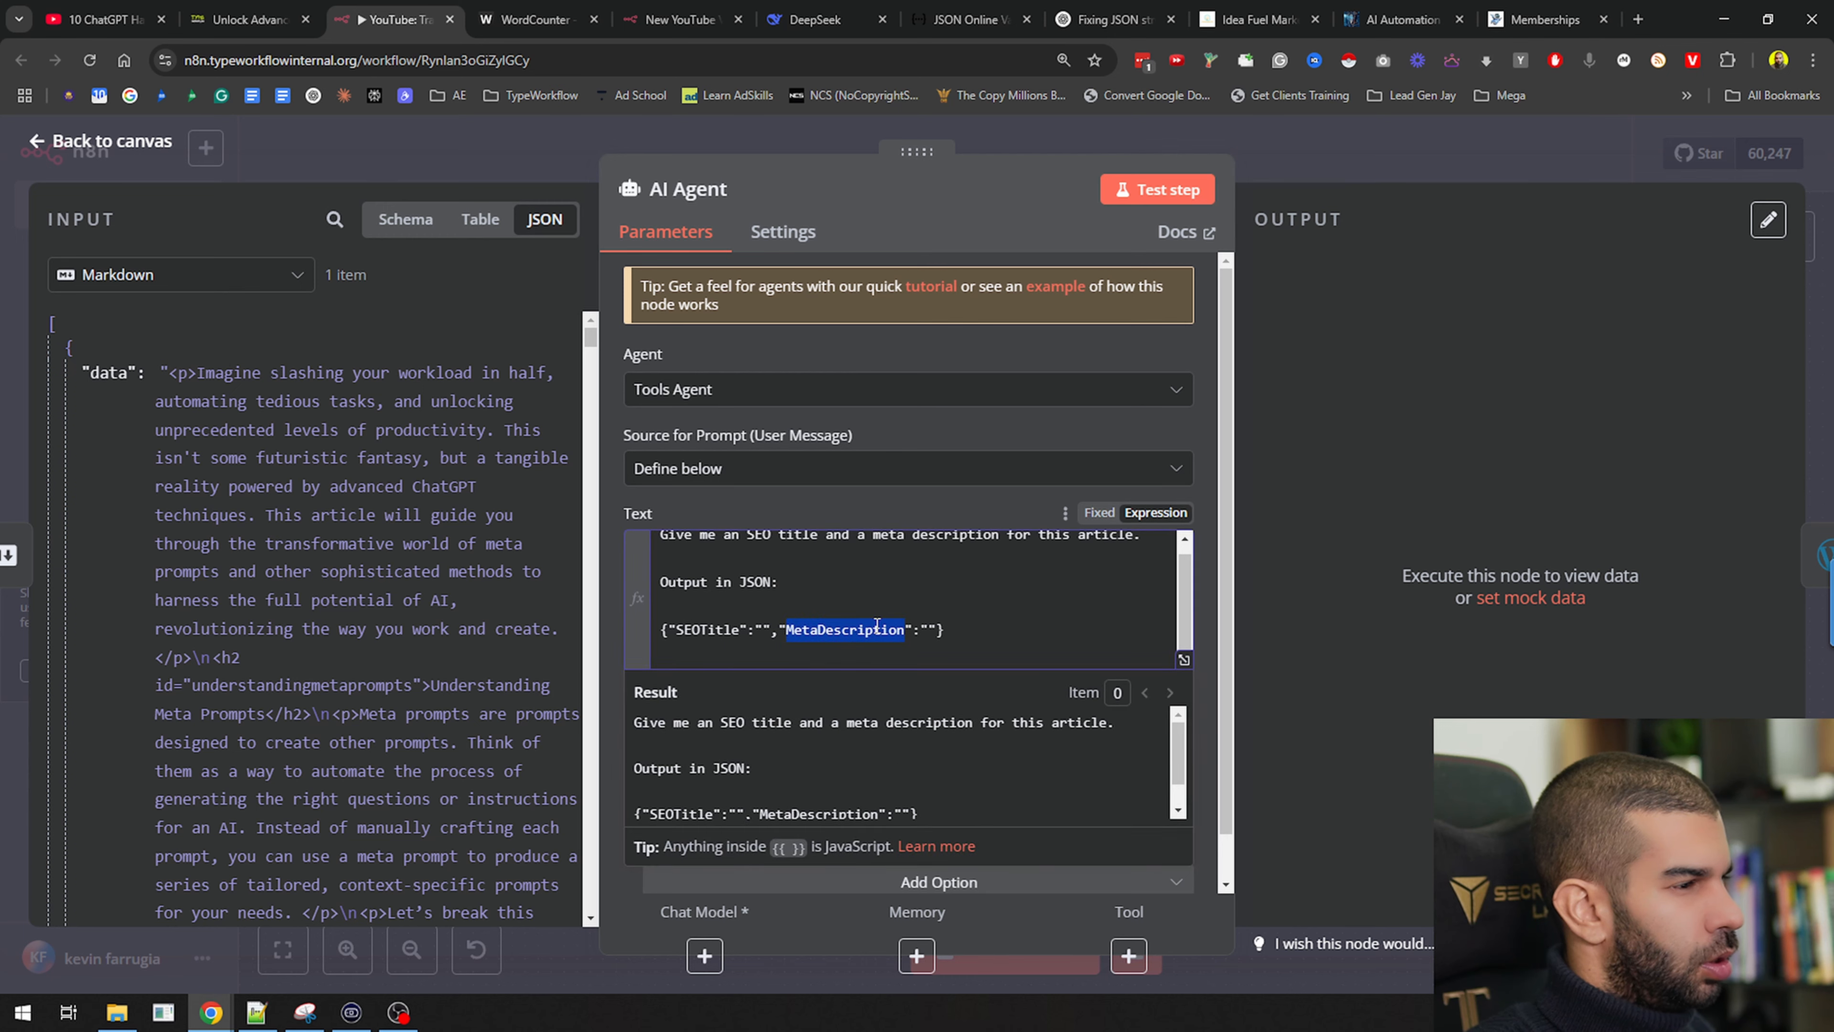
left_click(609, 629)
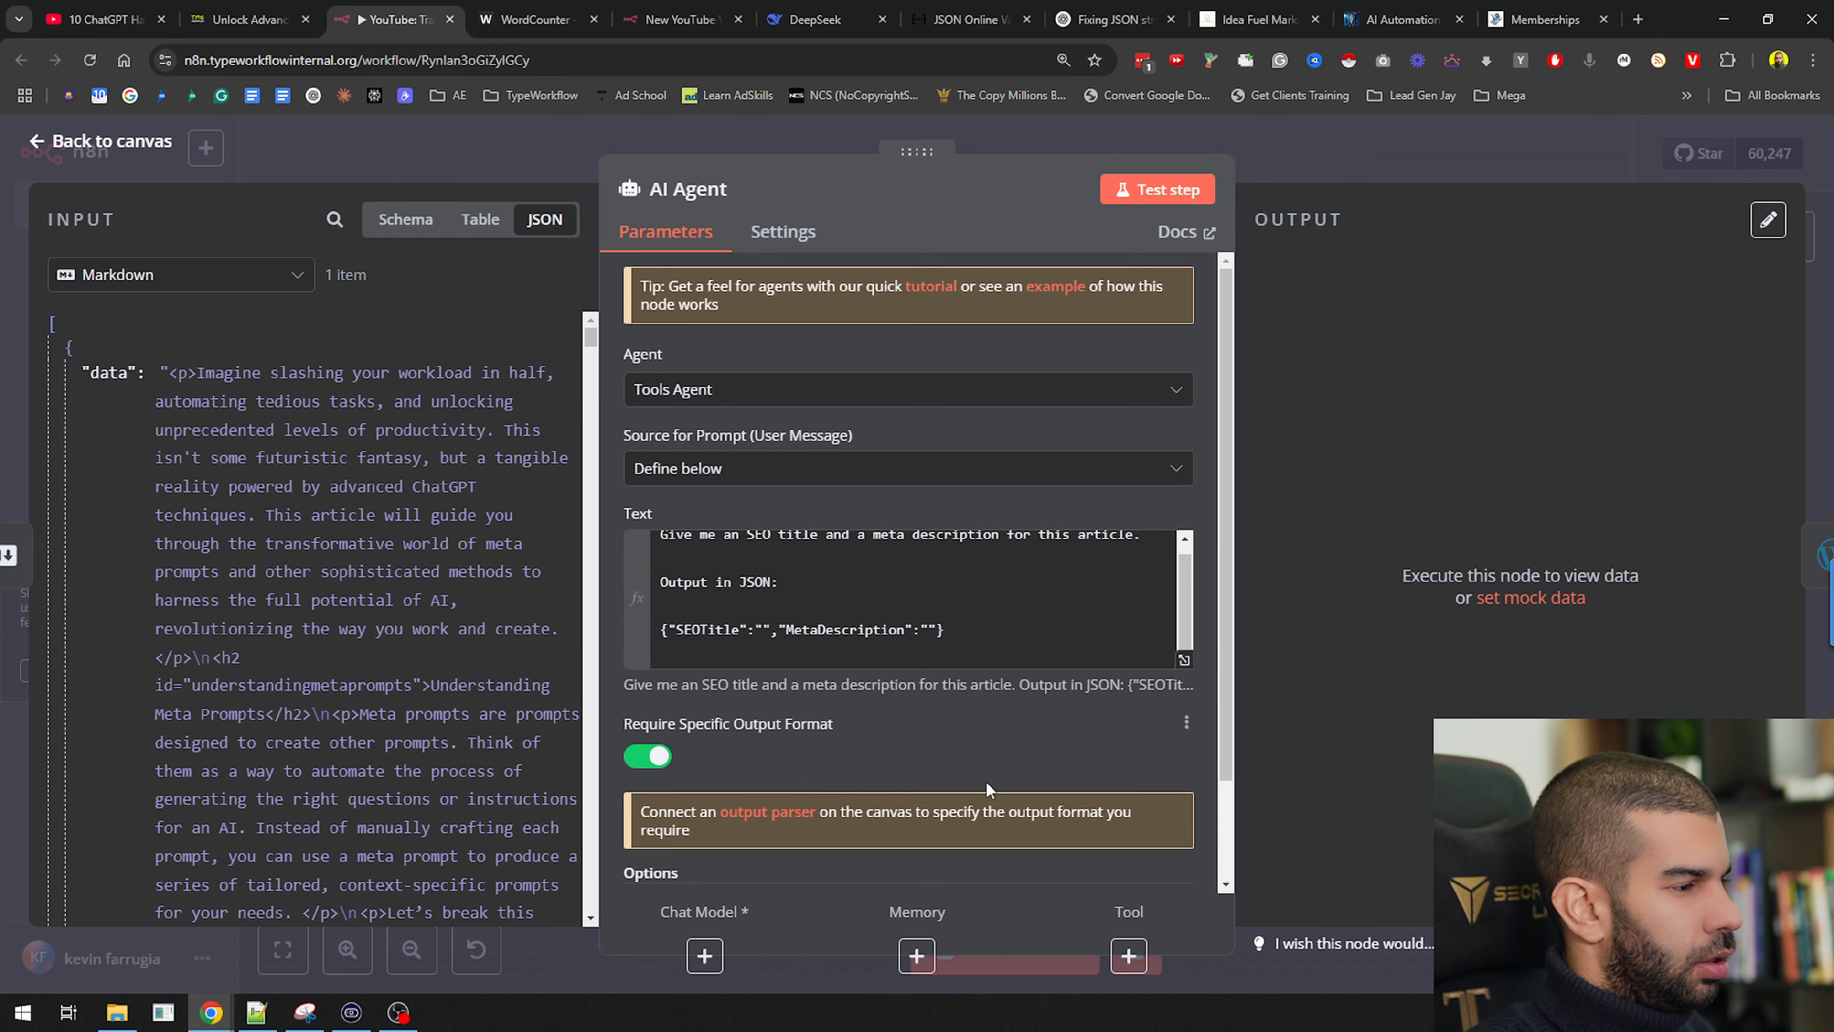
left_click(778, 814)
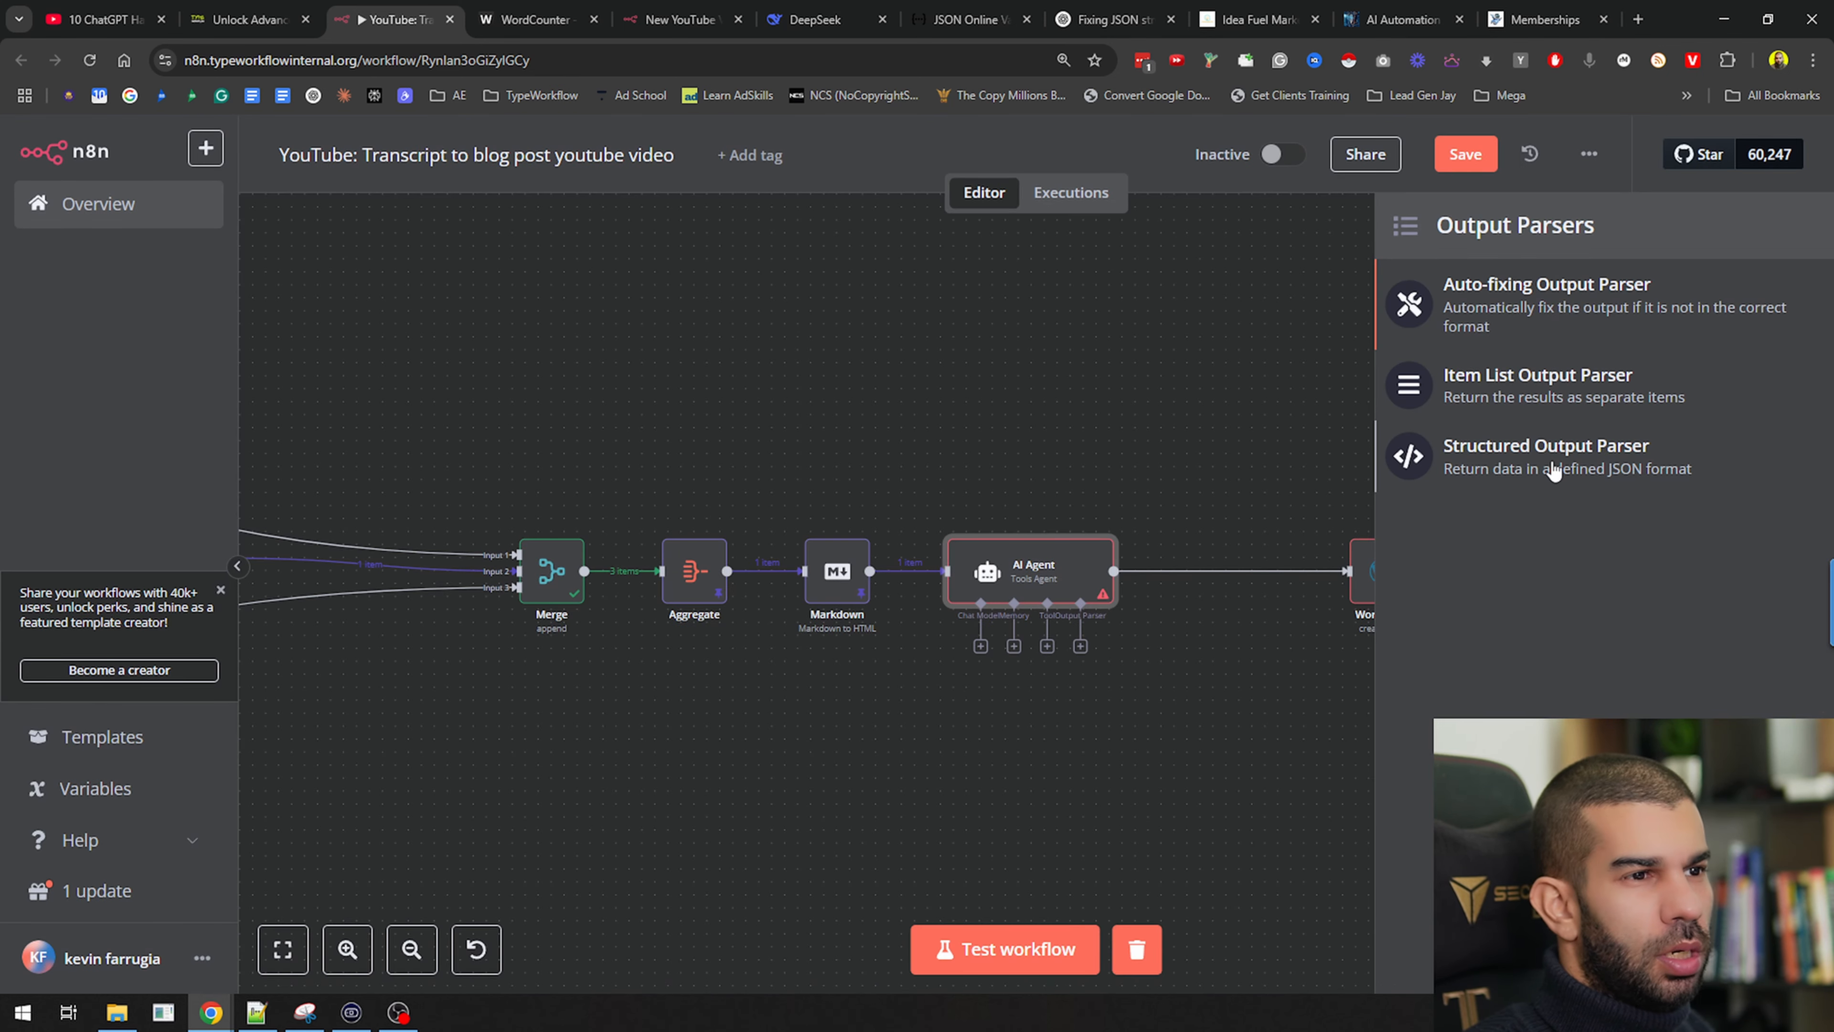
Add a Structured Output Parser with a Define Below schema of SEOTitle and MetaDescription
left_click(1557, 469)
left_click(785, 321)
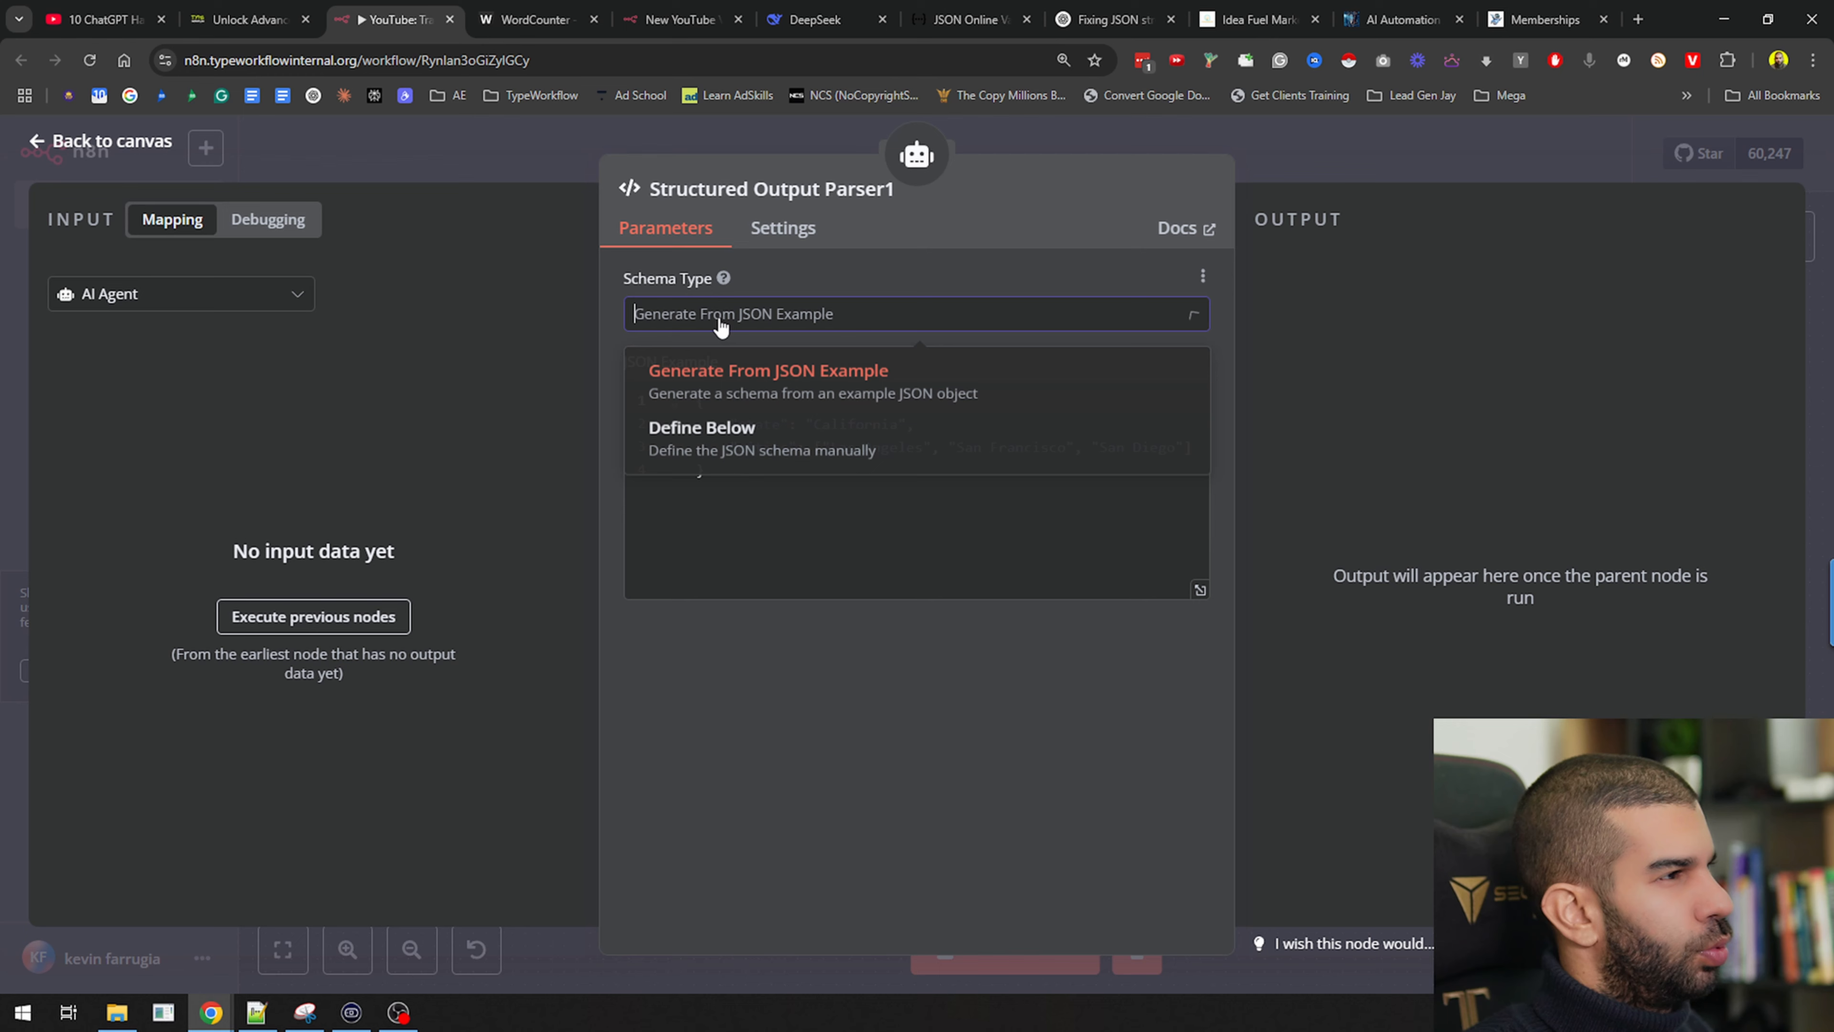
left_click(749, 448)
left_click(908, 520)
key("ctrl+a")
key("ctrl+v")
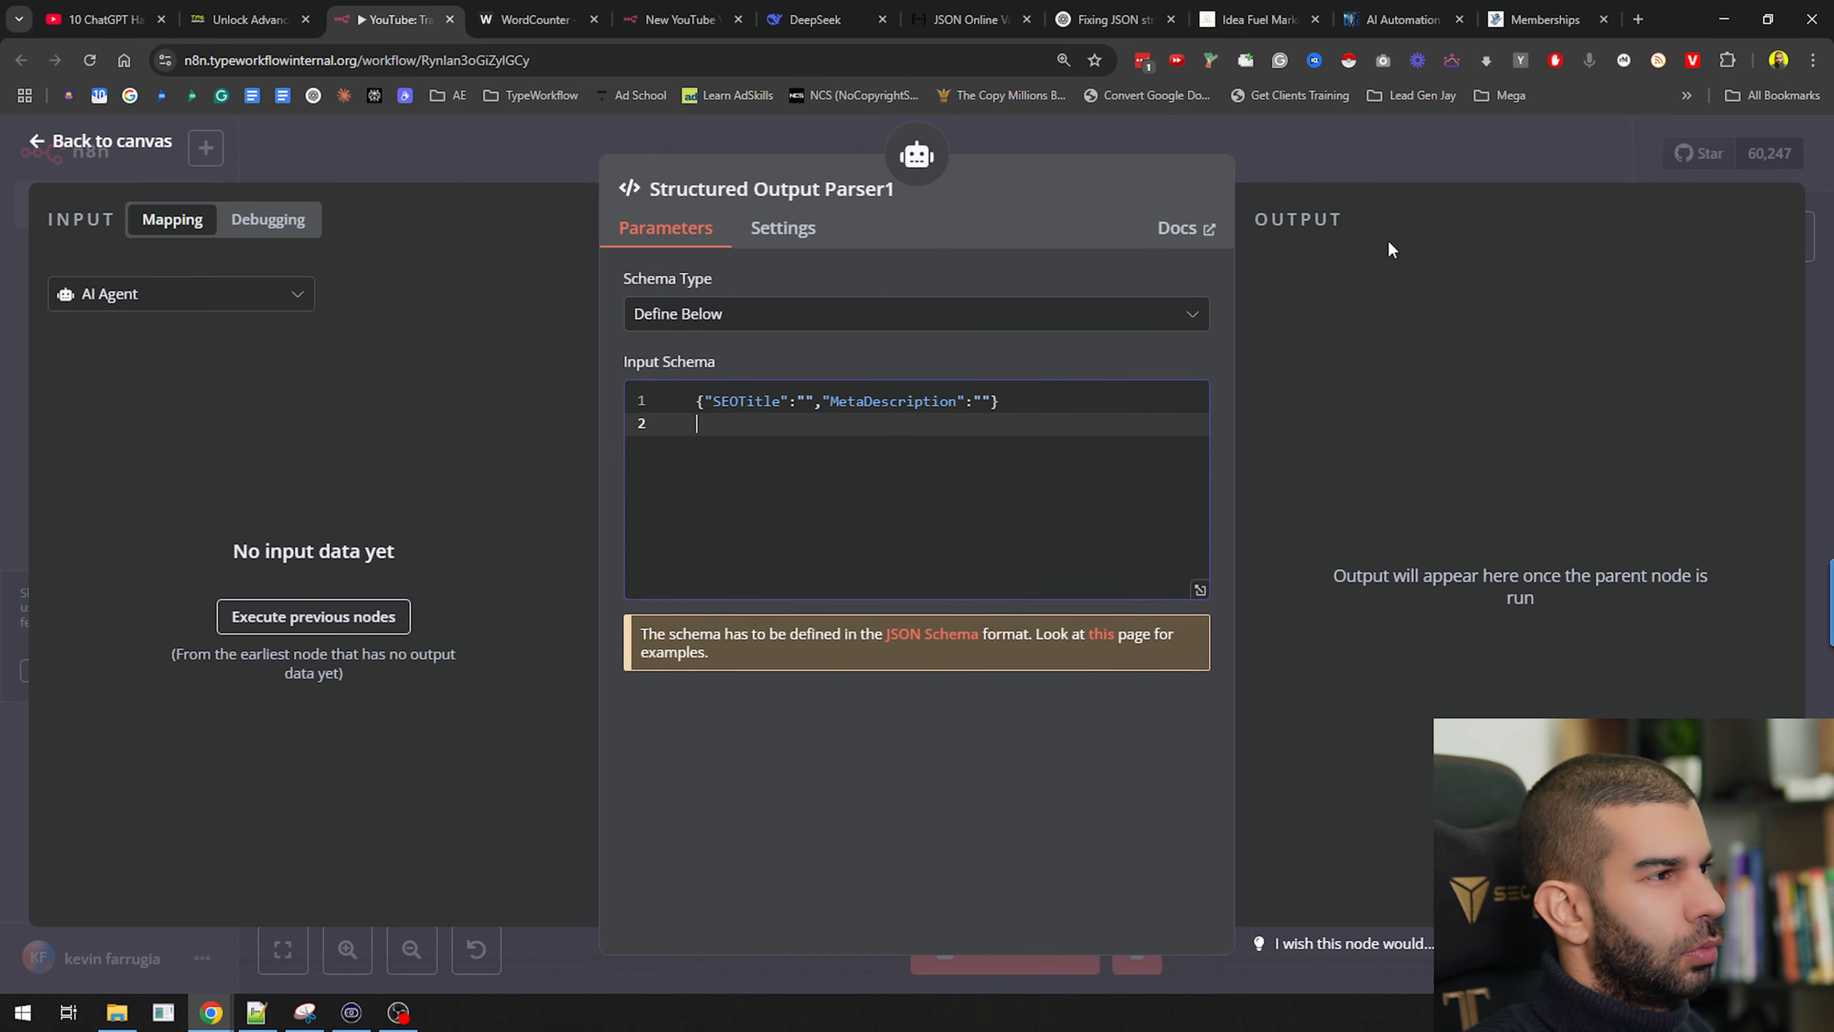
key("BackSpace")
left_click(1341, 168)
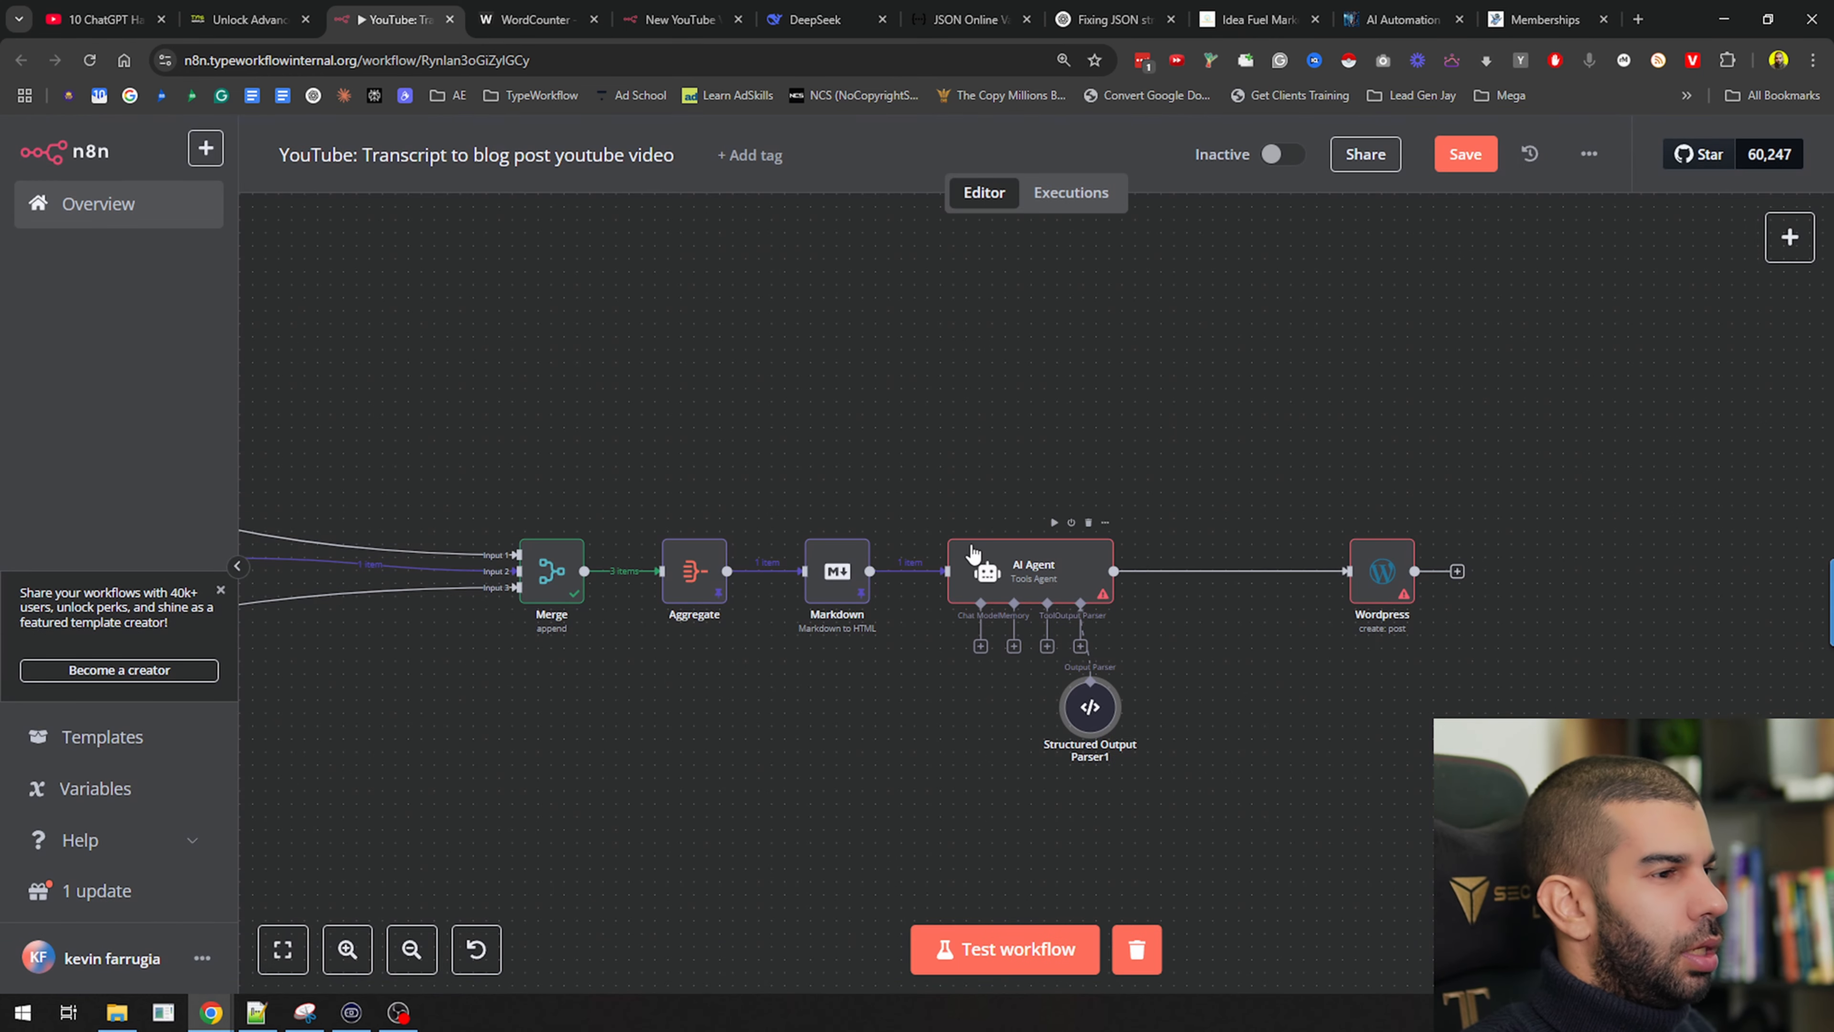
Reopen the AI Agent and start a new line in its prompt
double_click(1036, 582)
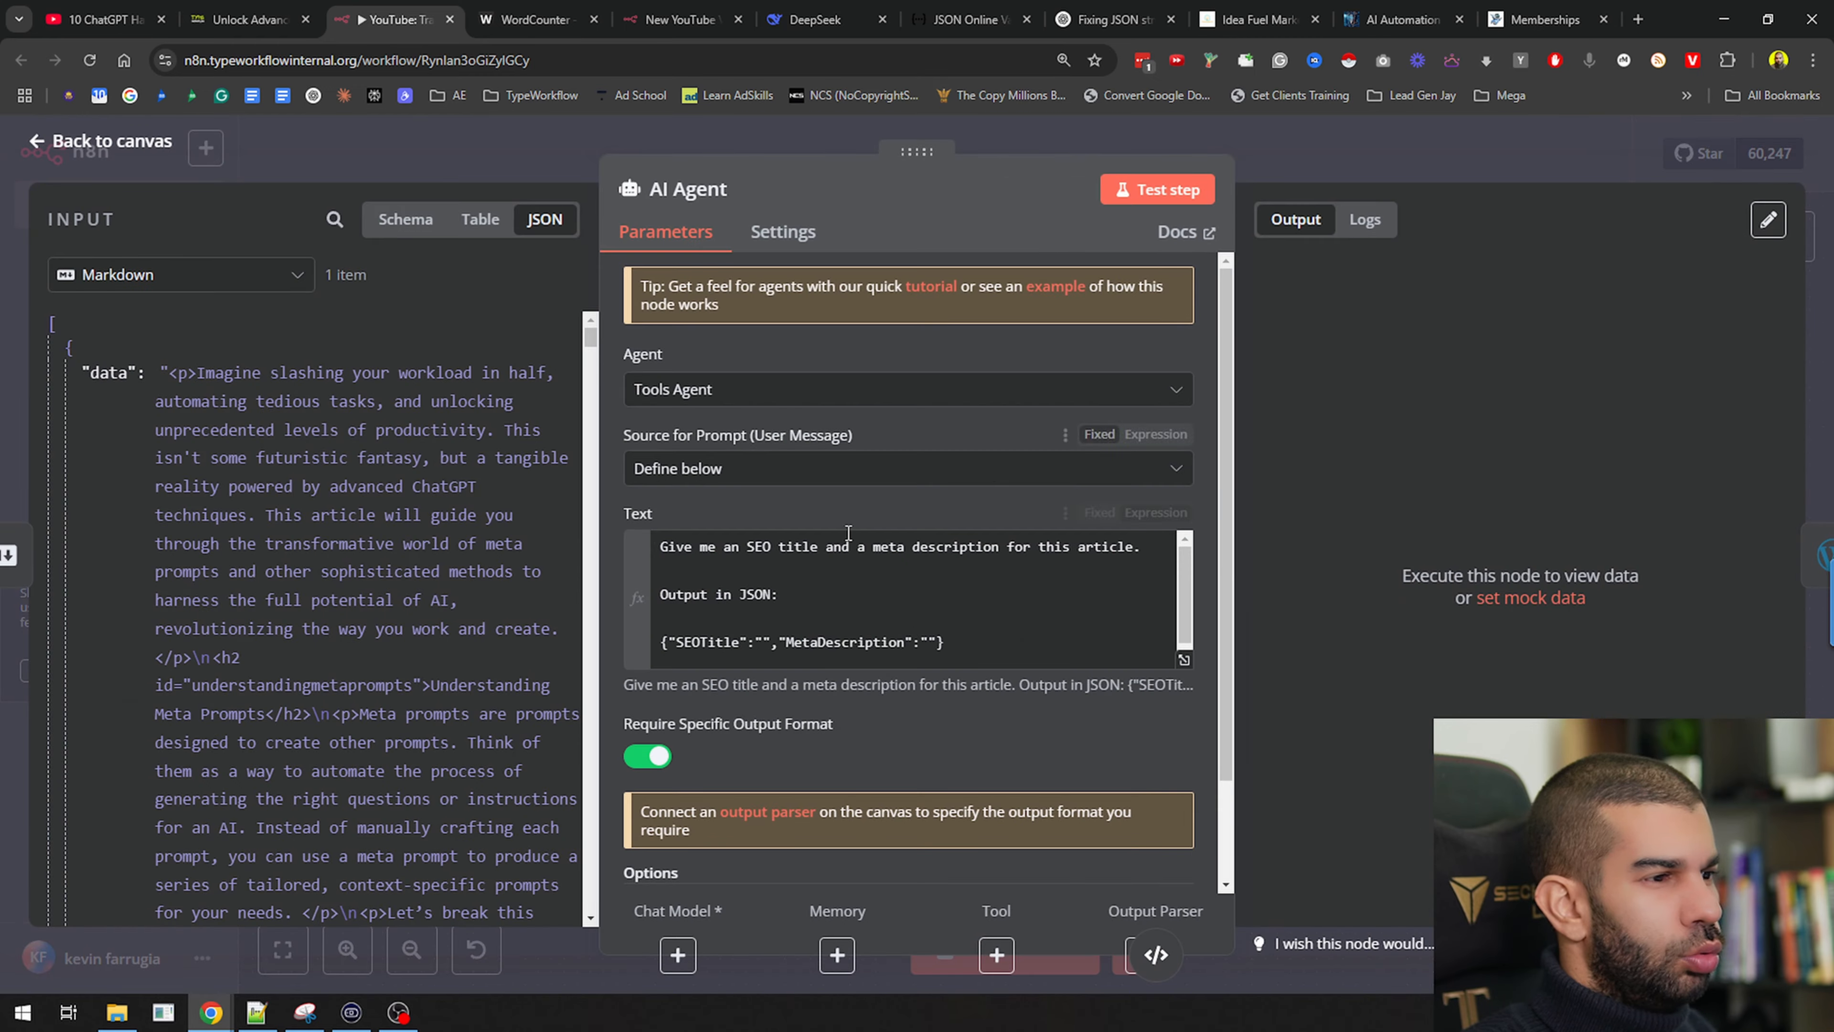
scroll(819, 587, "down", 1)
scroll(755, 640, "down", 2)
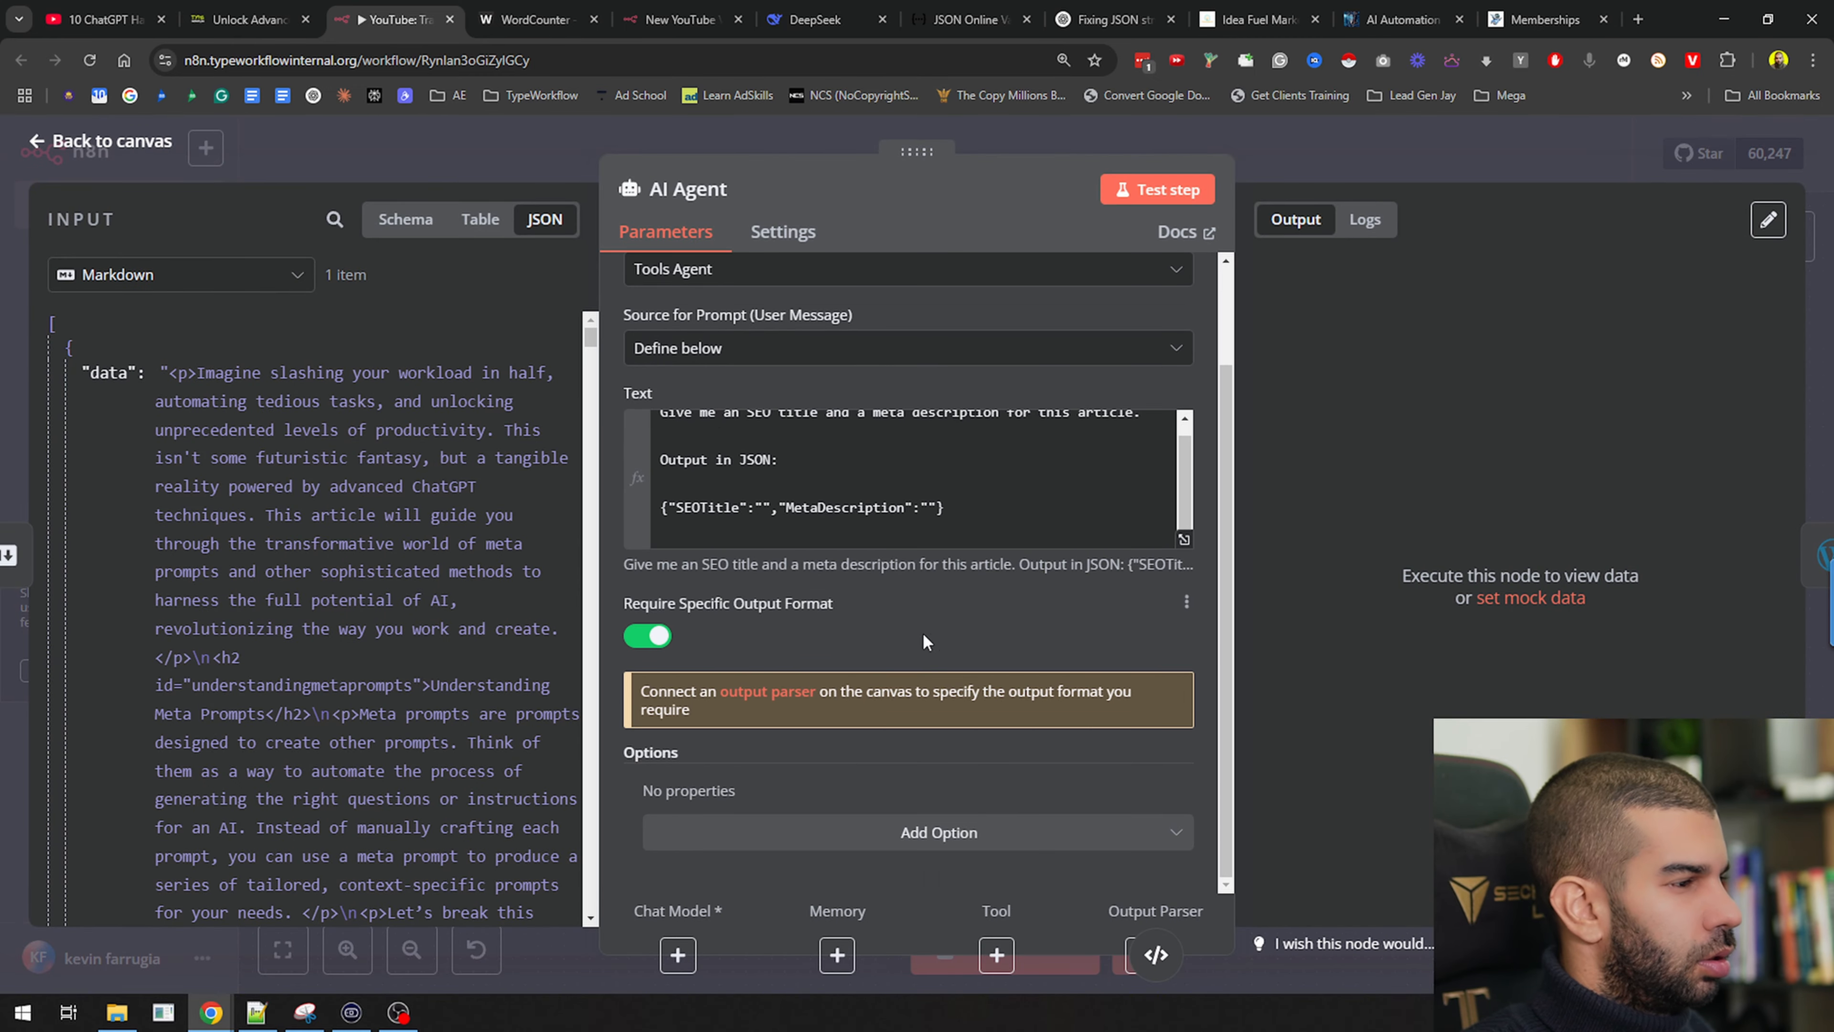
left_click(895, 842)
left_click(882, 563)
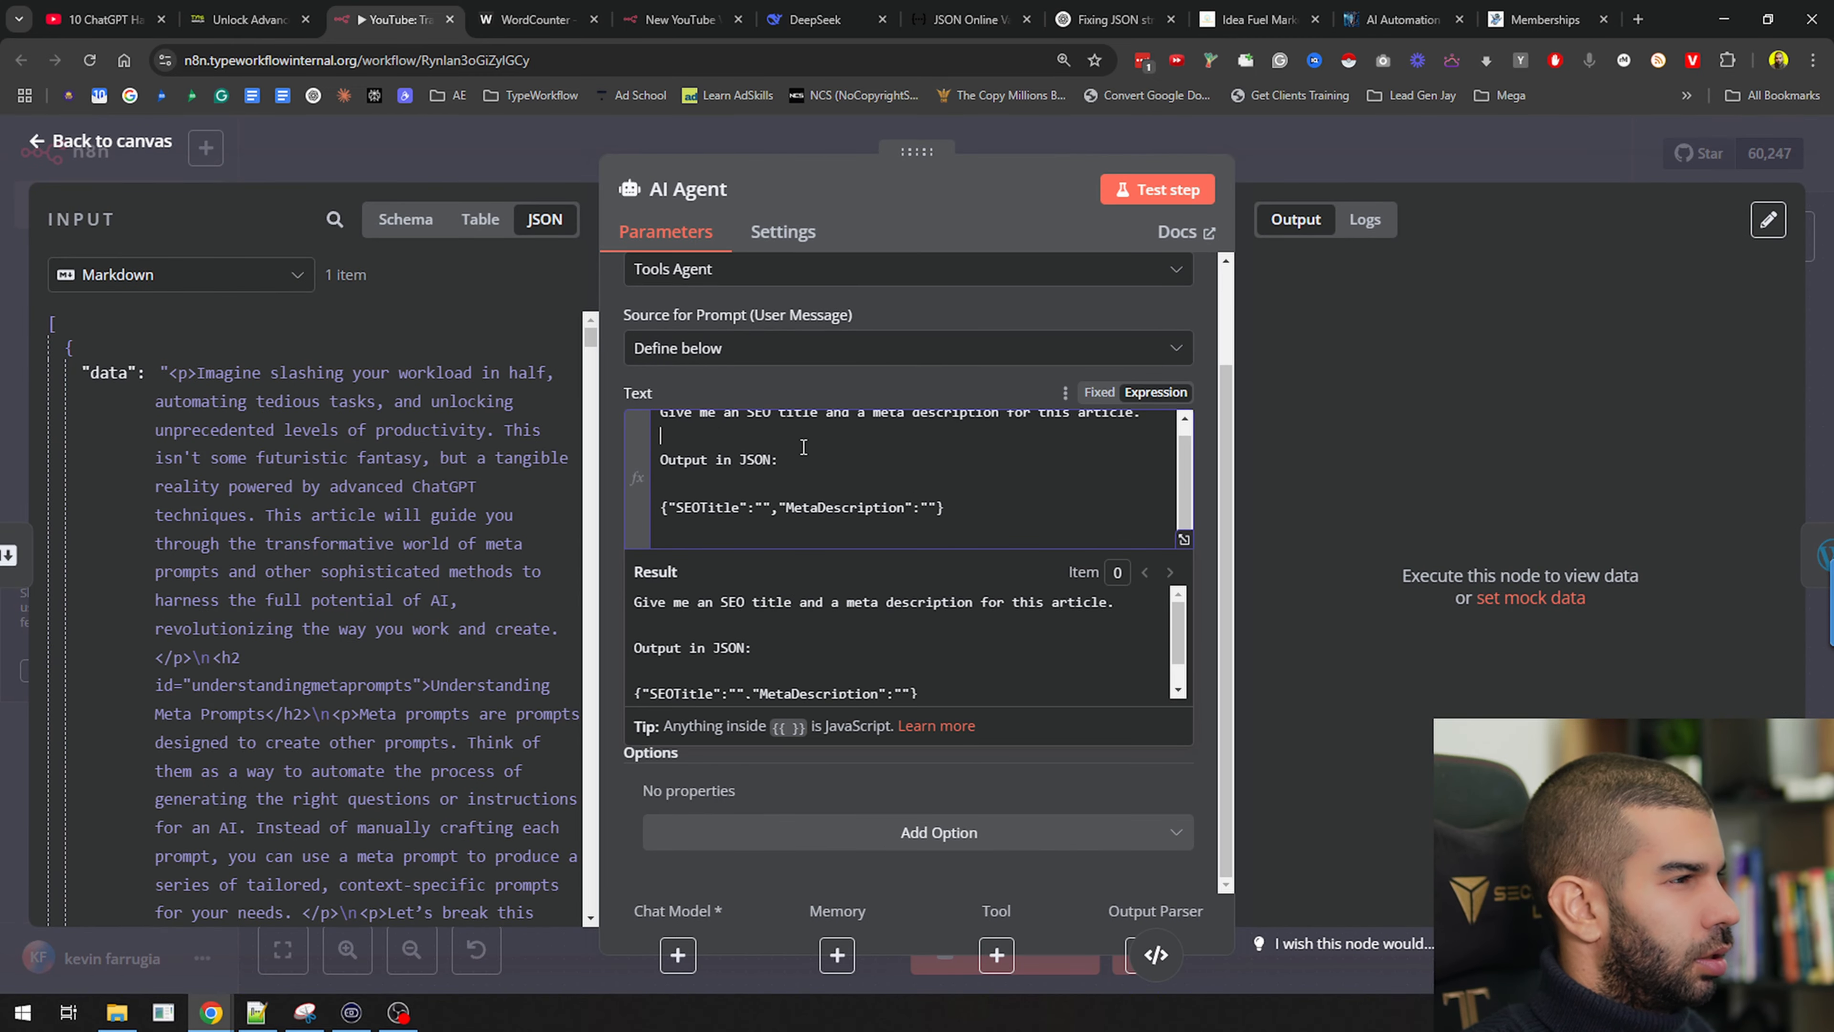
key("Return")
Extend the prompt with 'Here is the article: {{ $json.data }}'
type("Here is the ar")
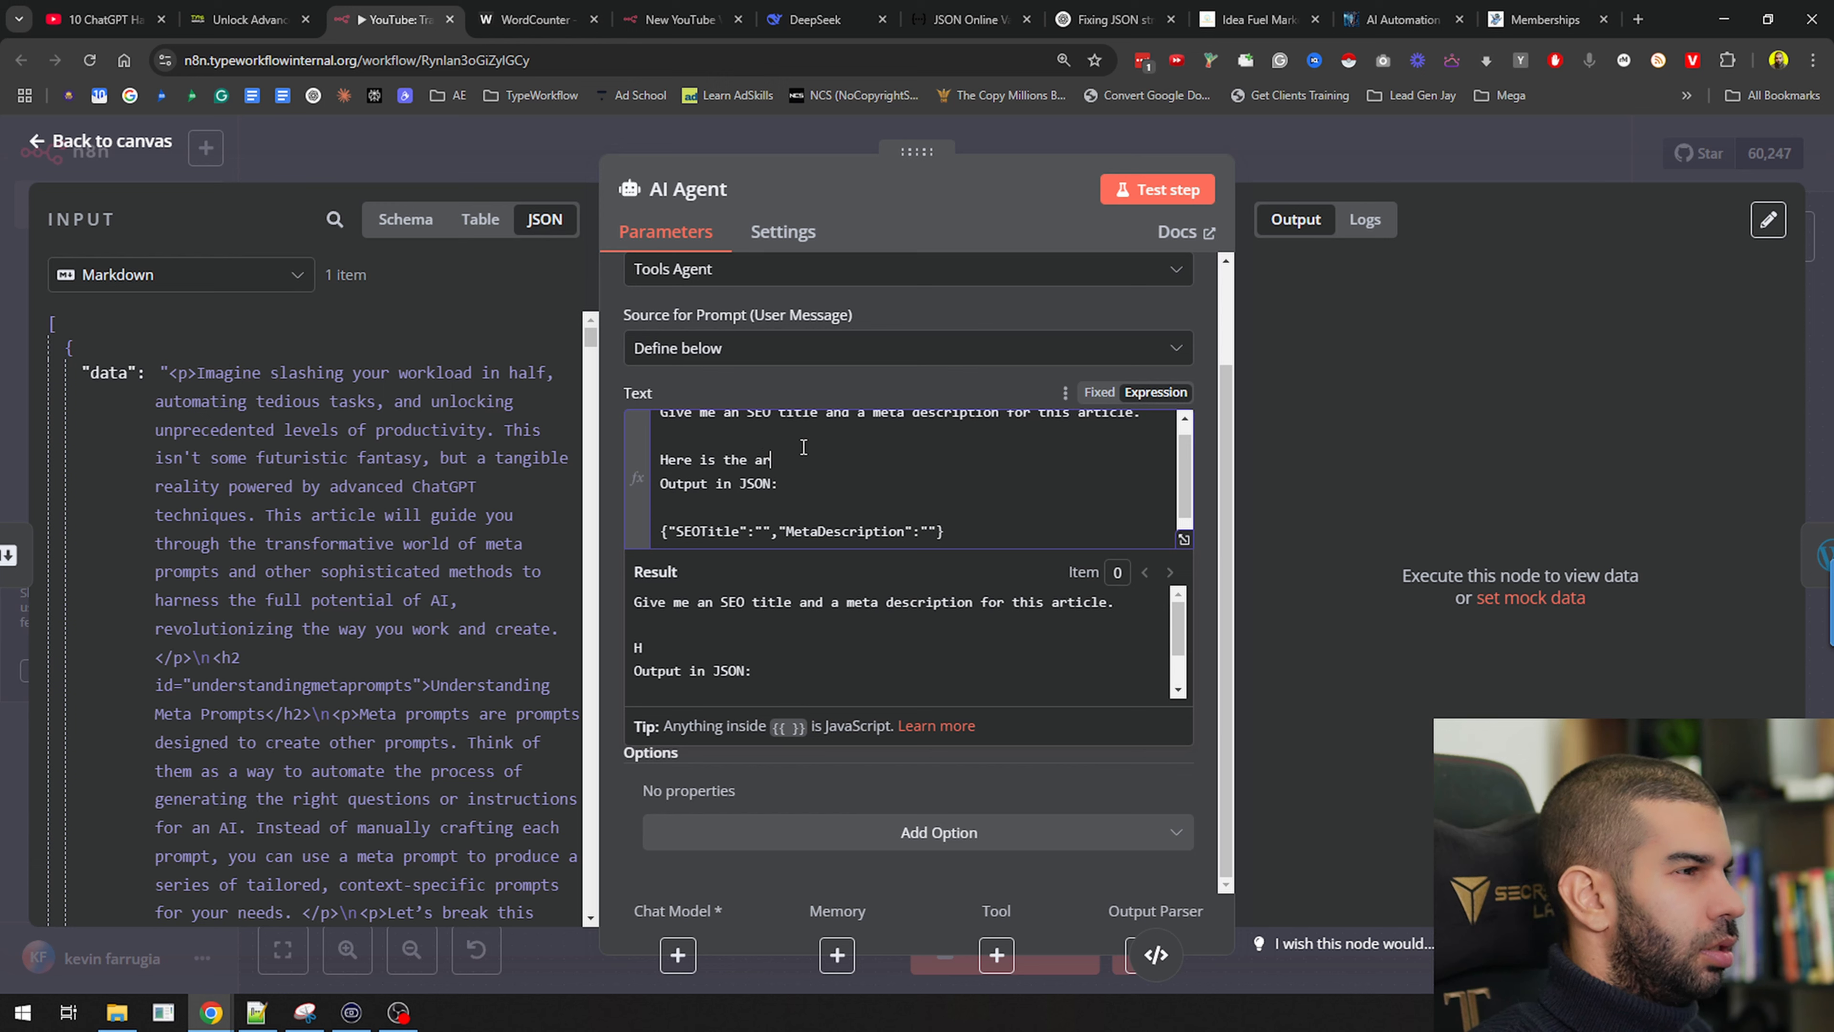
type(":")
key("Return")
key("Return")
key("Return")
key("Up")
key("Up")
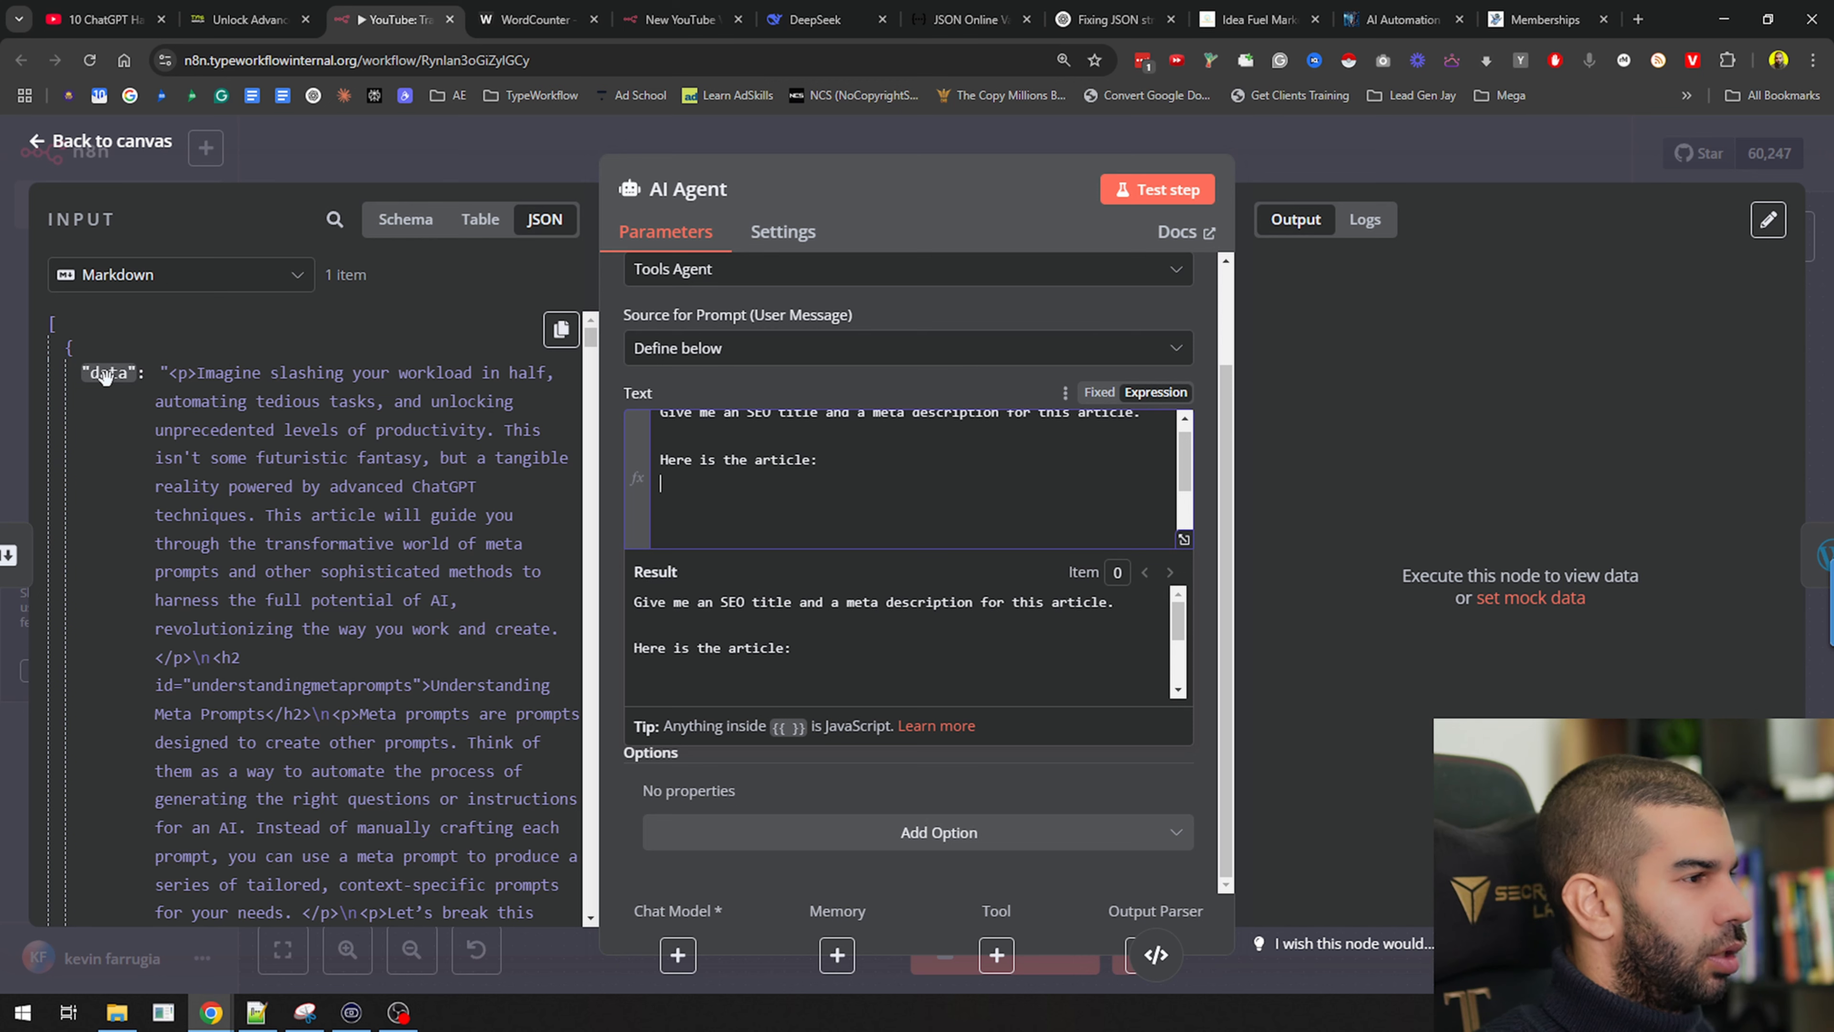
type("{{")
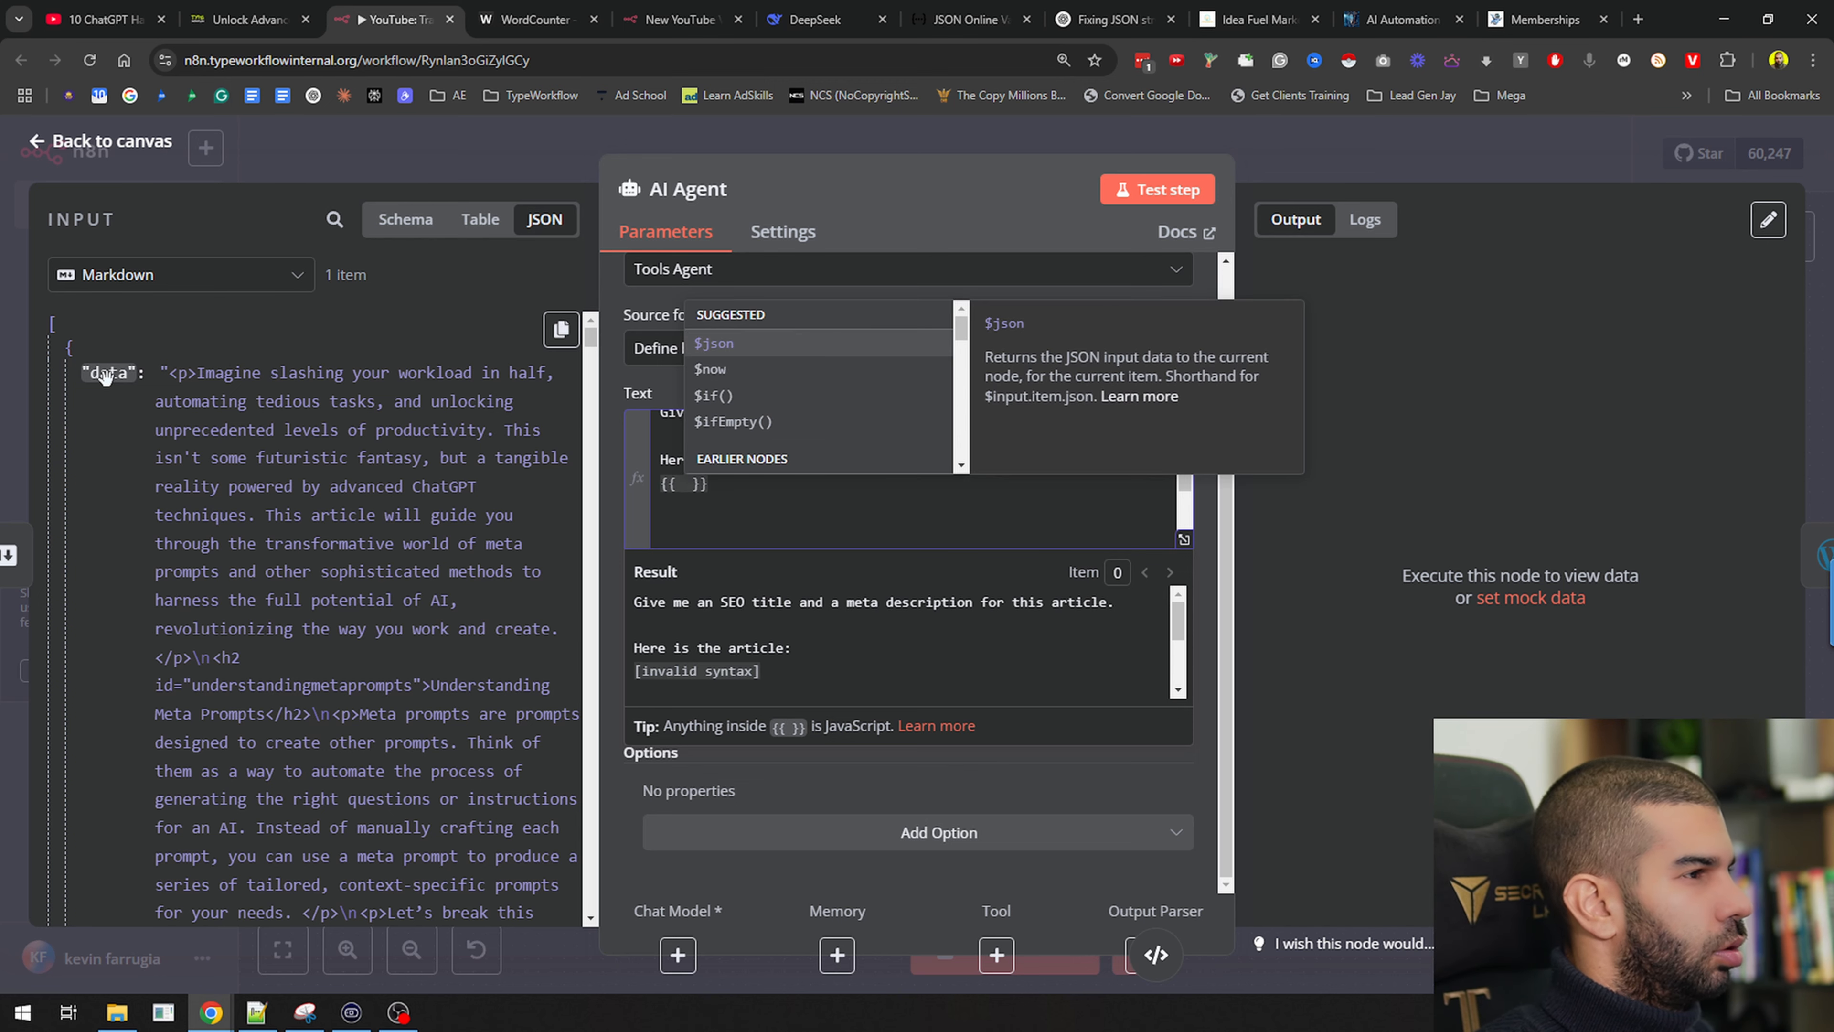
key("Return")
type(".")
key("Return")
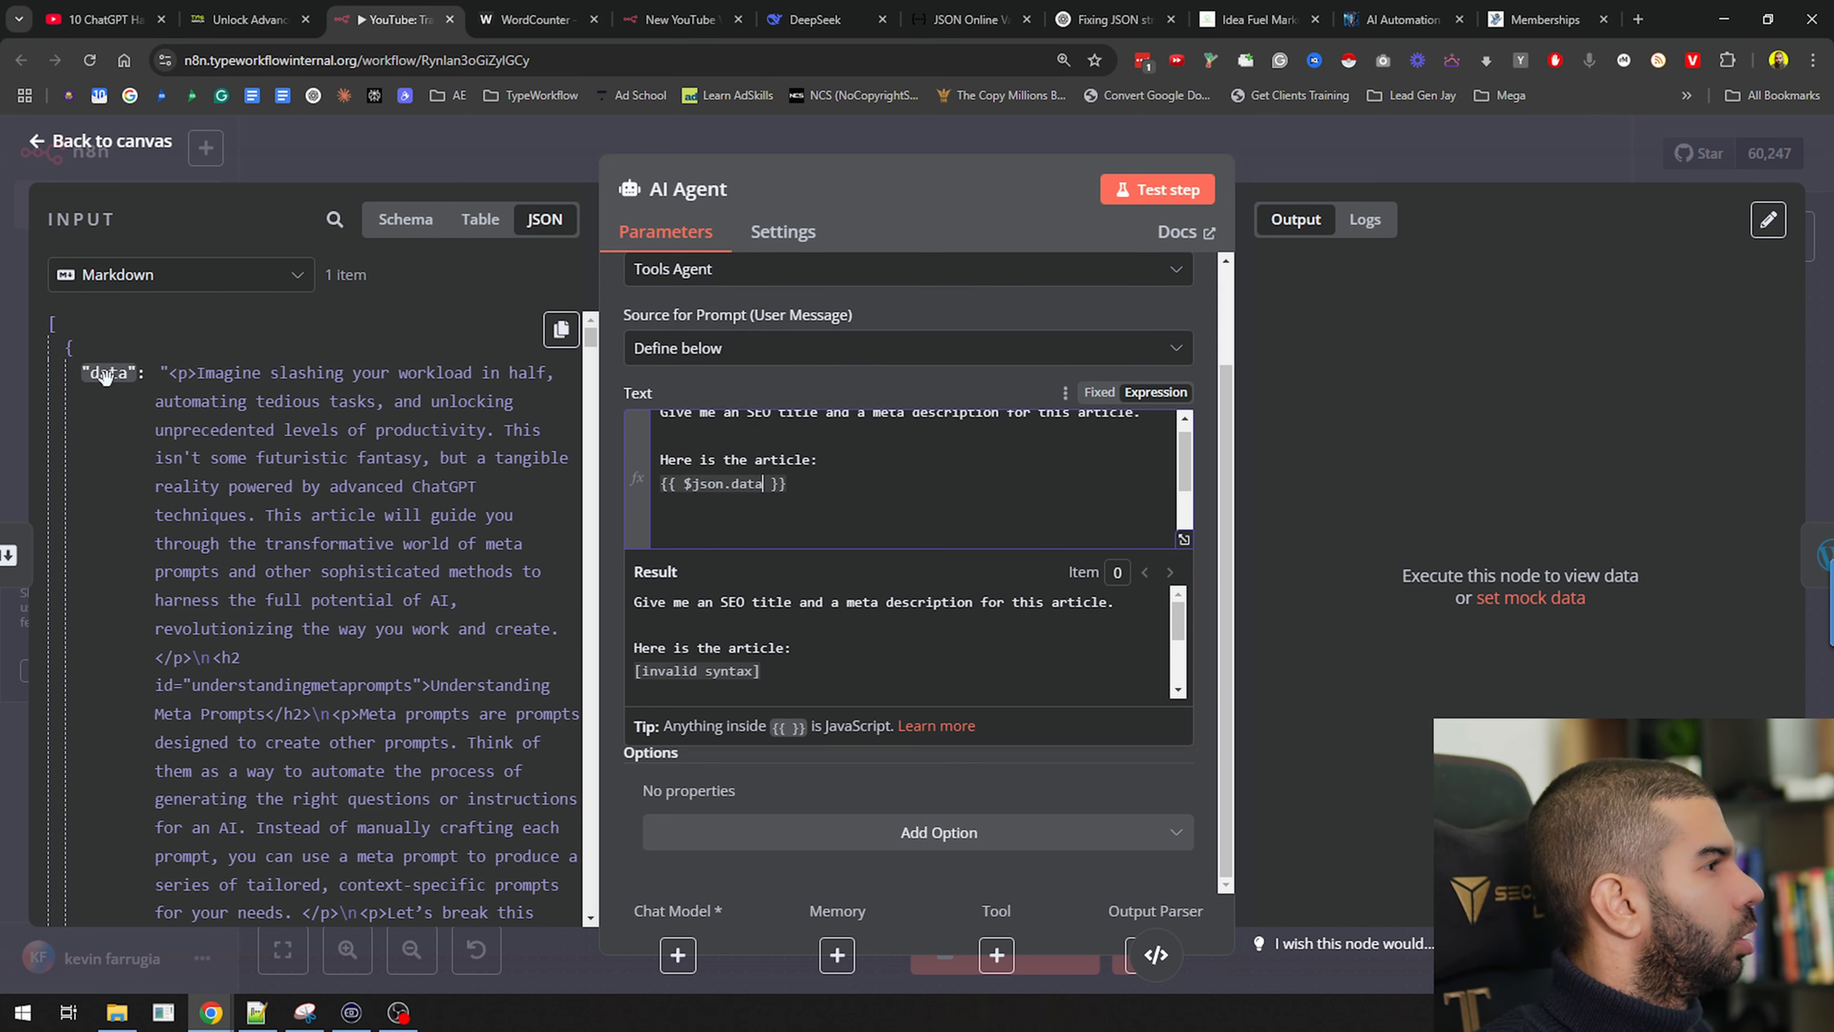
Review the prompt's result preview and test-run the AI Agent
scroll(528, 495, "down", 10)
scroll(528, 495, "down", 5)
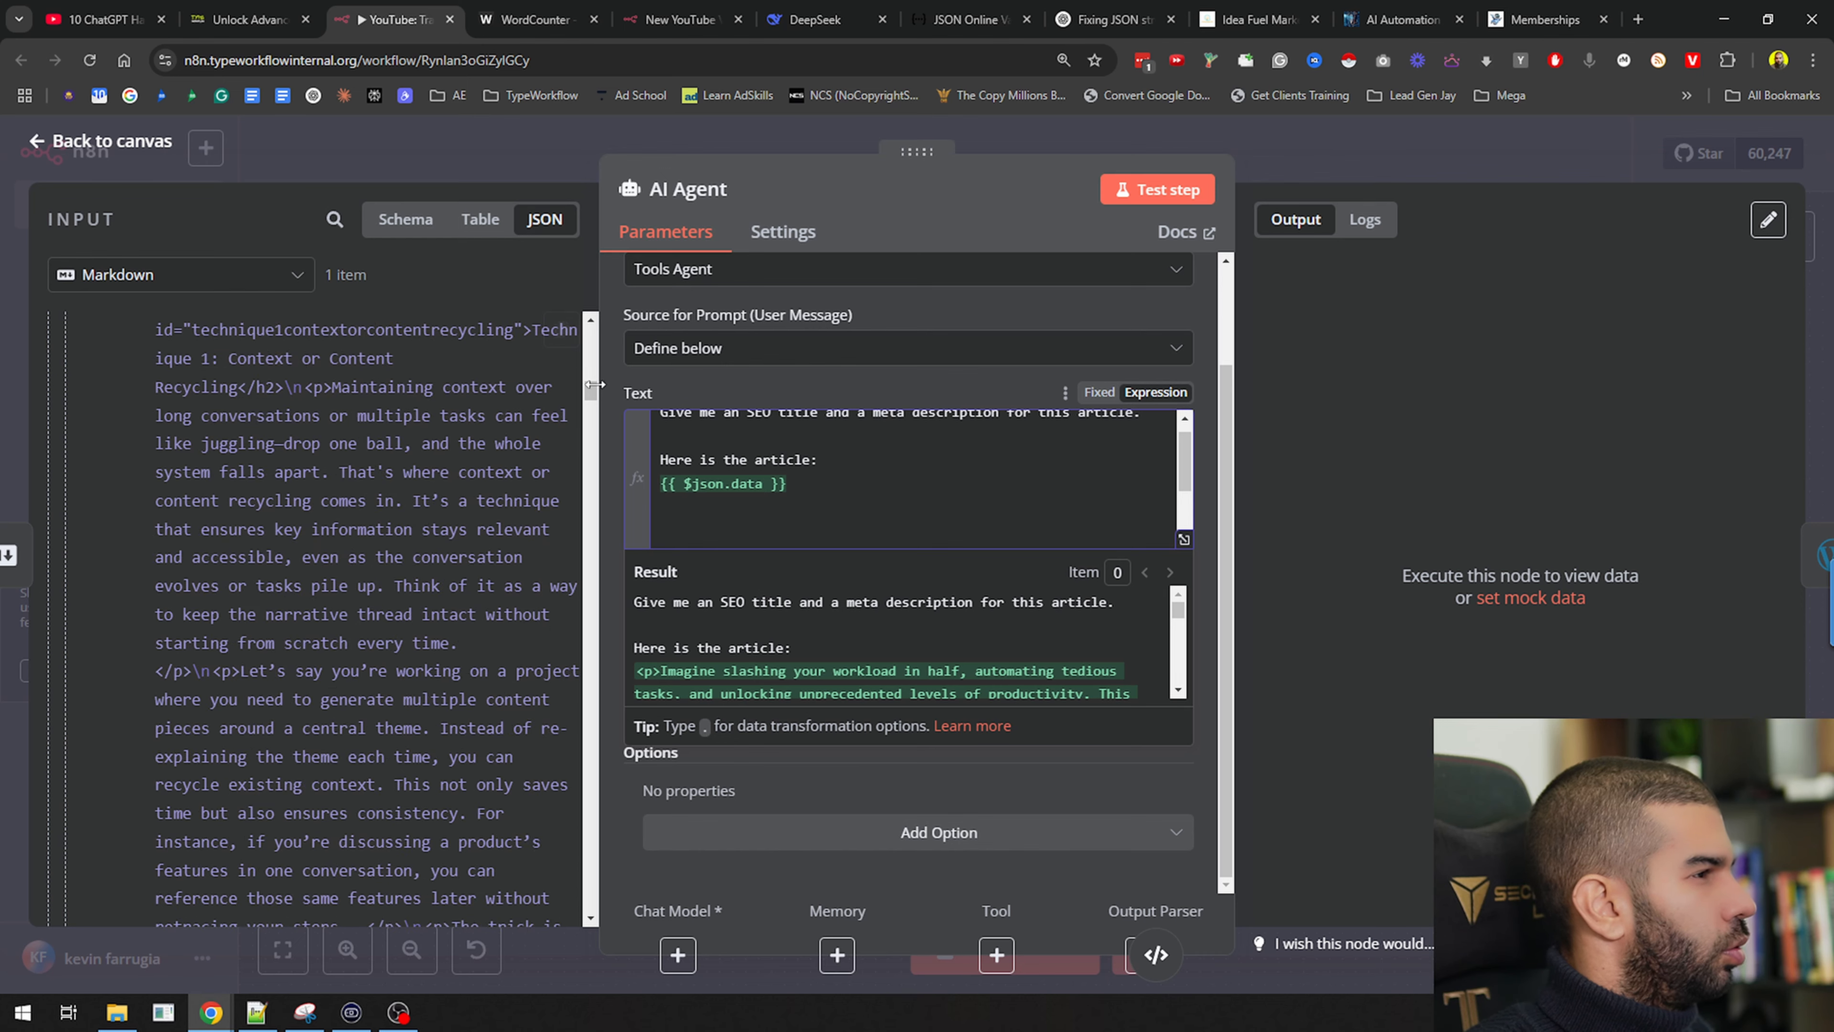
left_click_drag(590, 389, 590, 654)
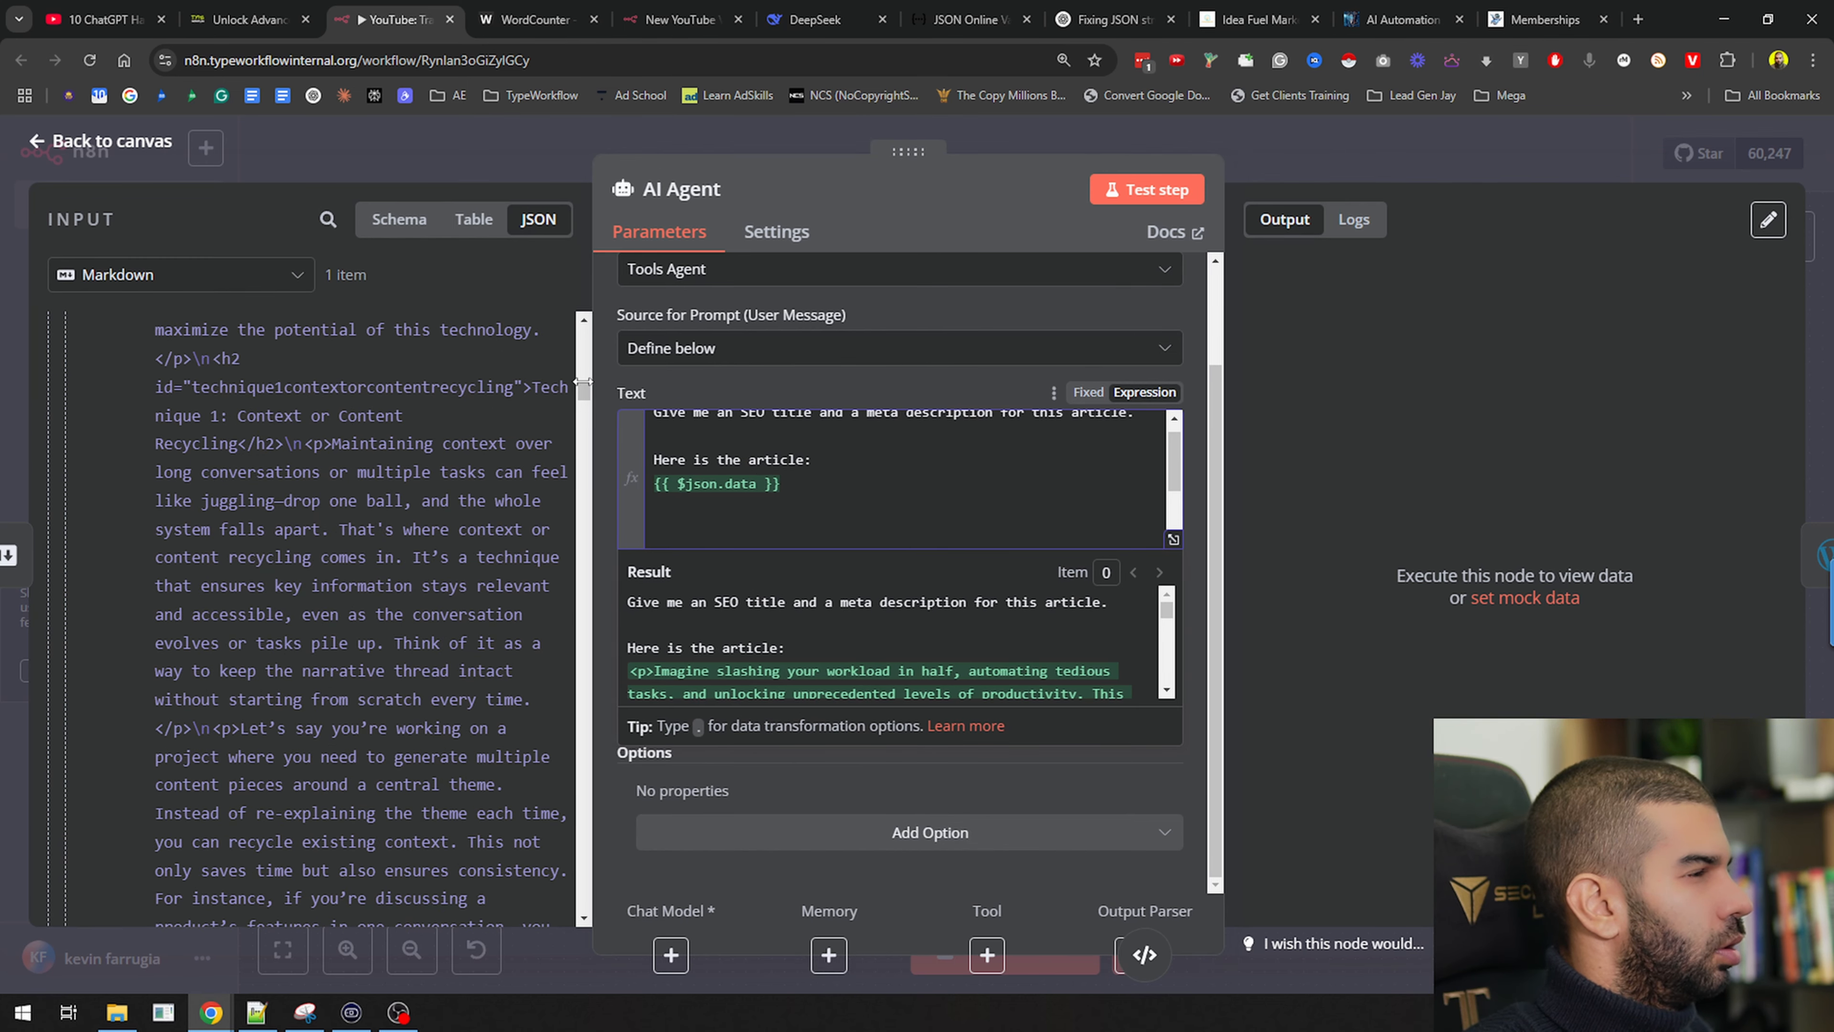
scroll(1160, 668, "down", 5)
left_click_drag(1176, 611, 1176, 694)
scroll(848, 643, "up", 4)
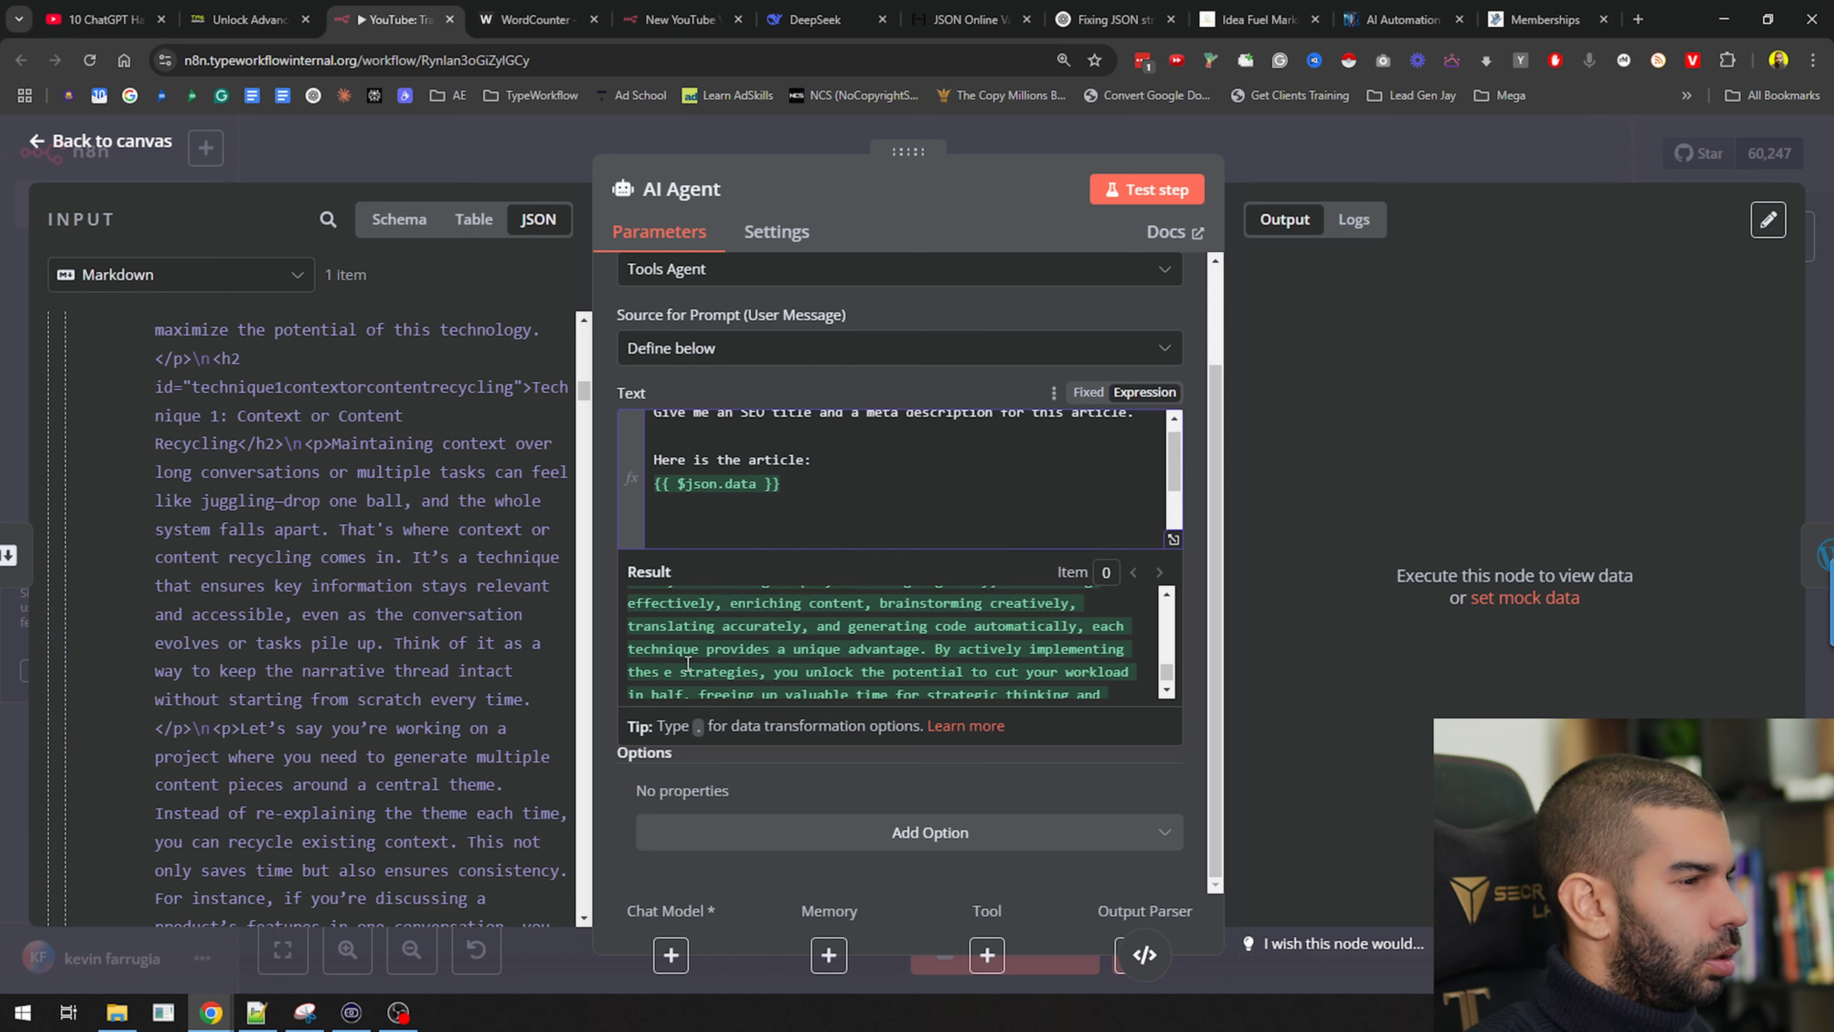
scroll(927, 653, "down", 5)
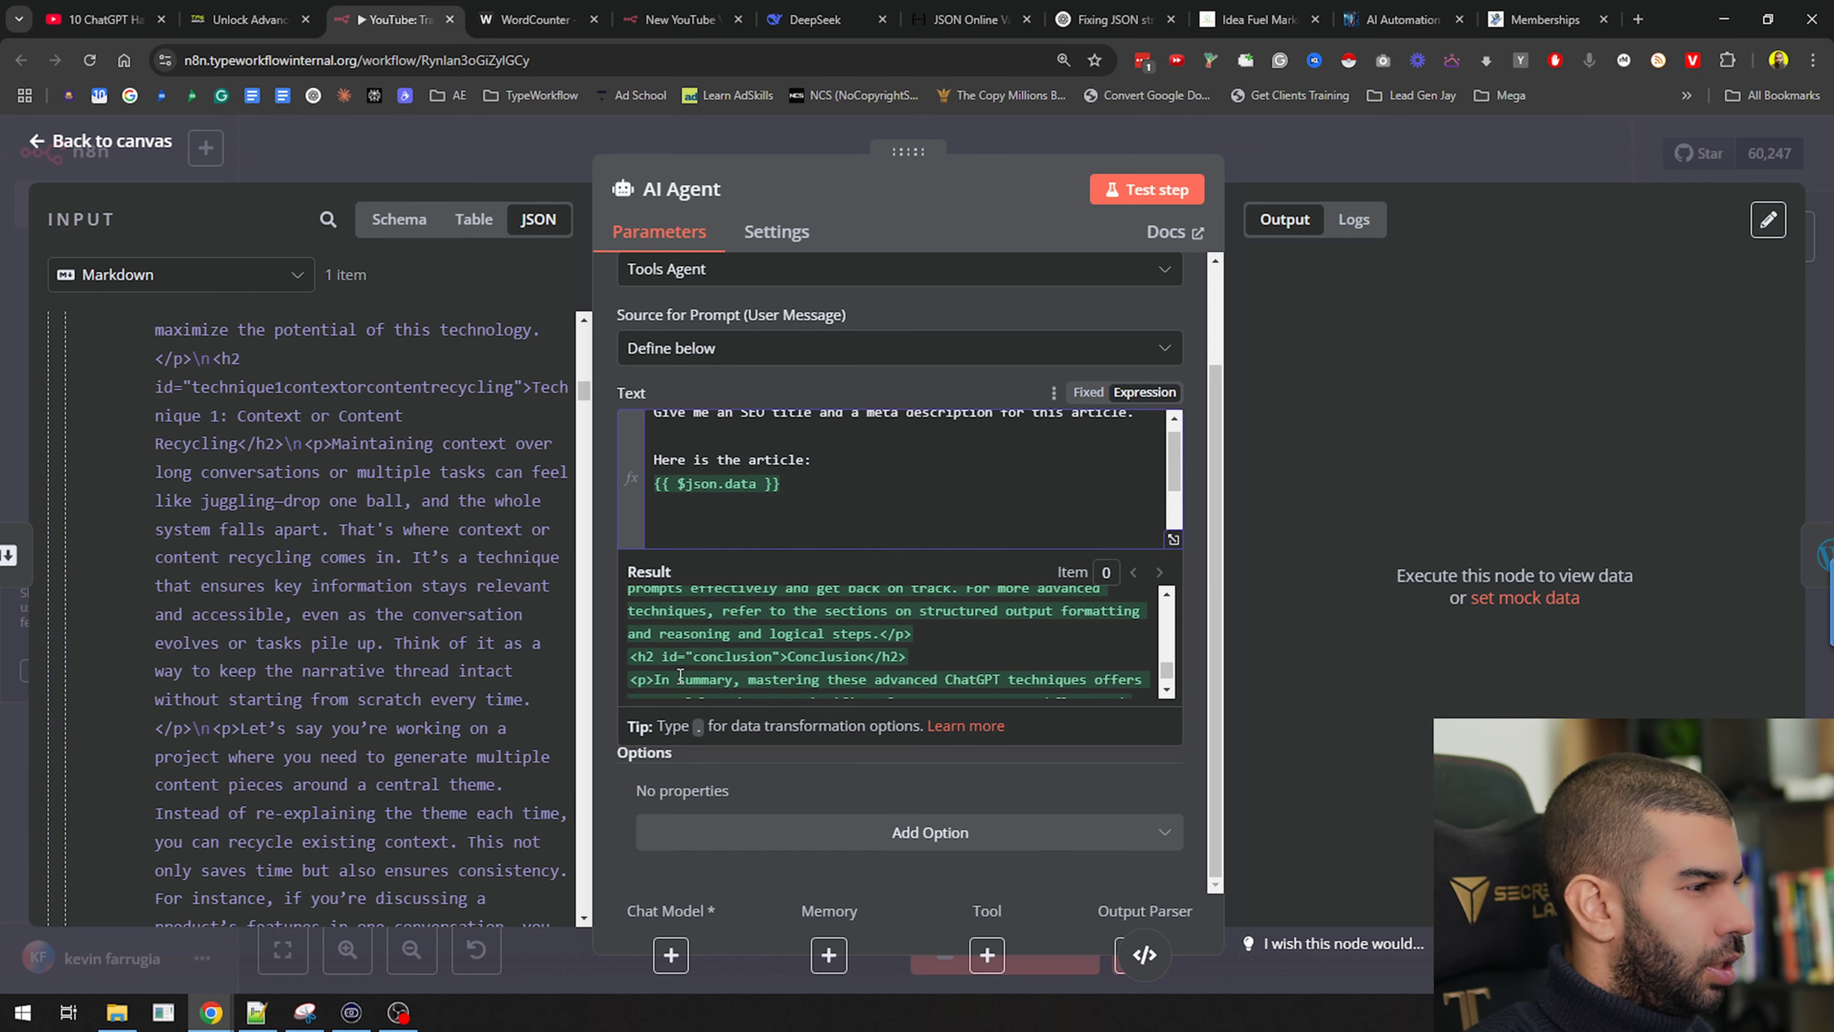
left_click(1128, 199)
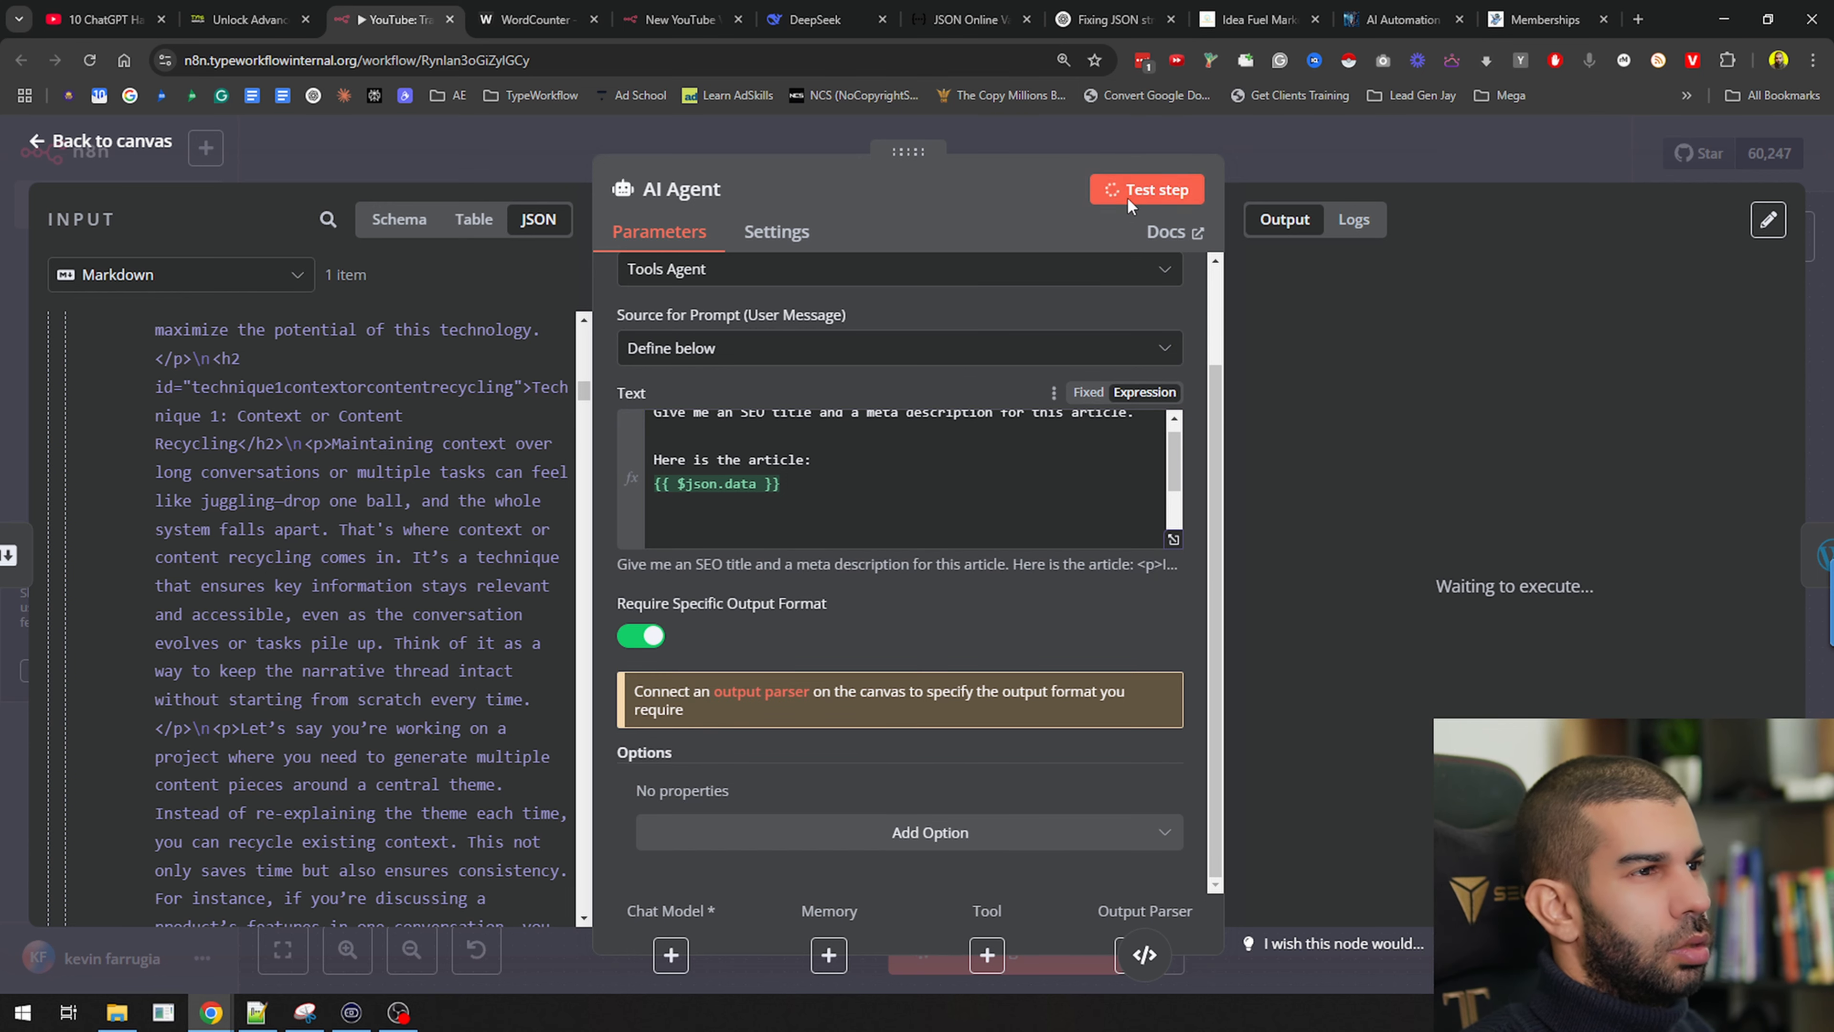
Connect the OpenAI Chat Model node to the AI Agent's Chat Model slot
left_click(1378, 156)
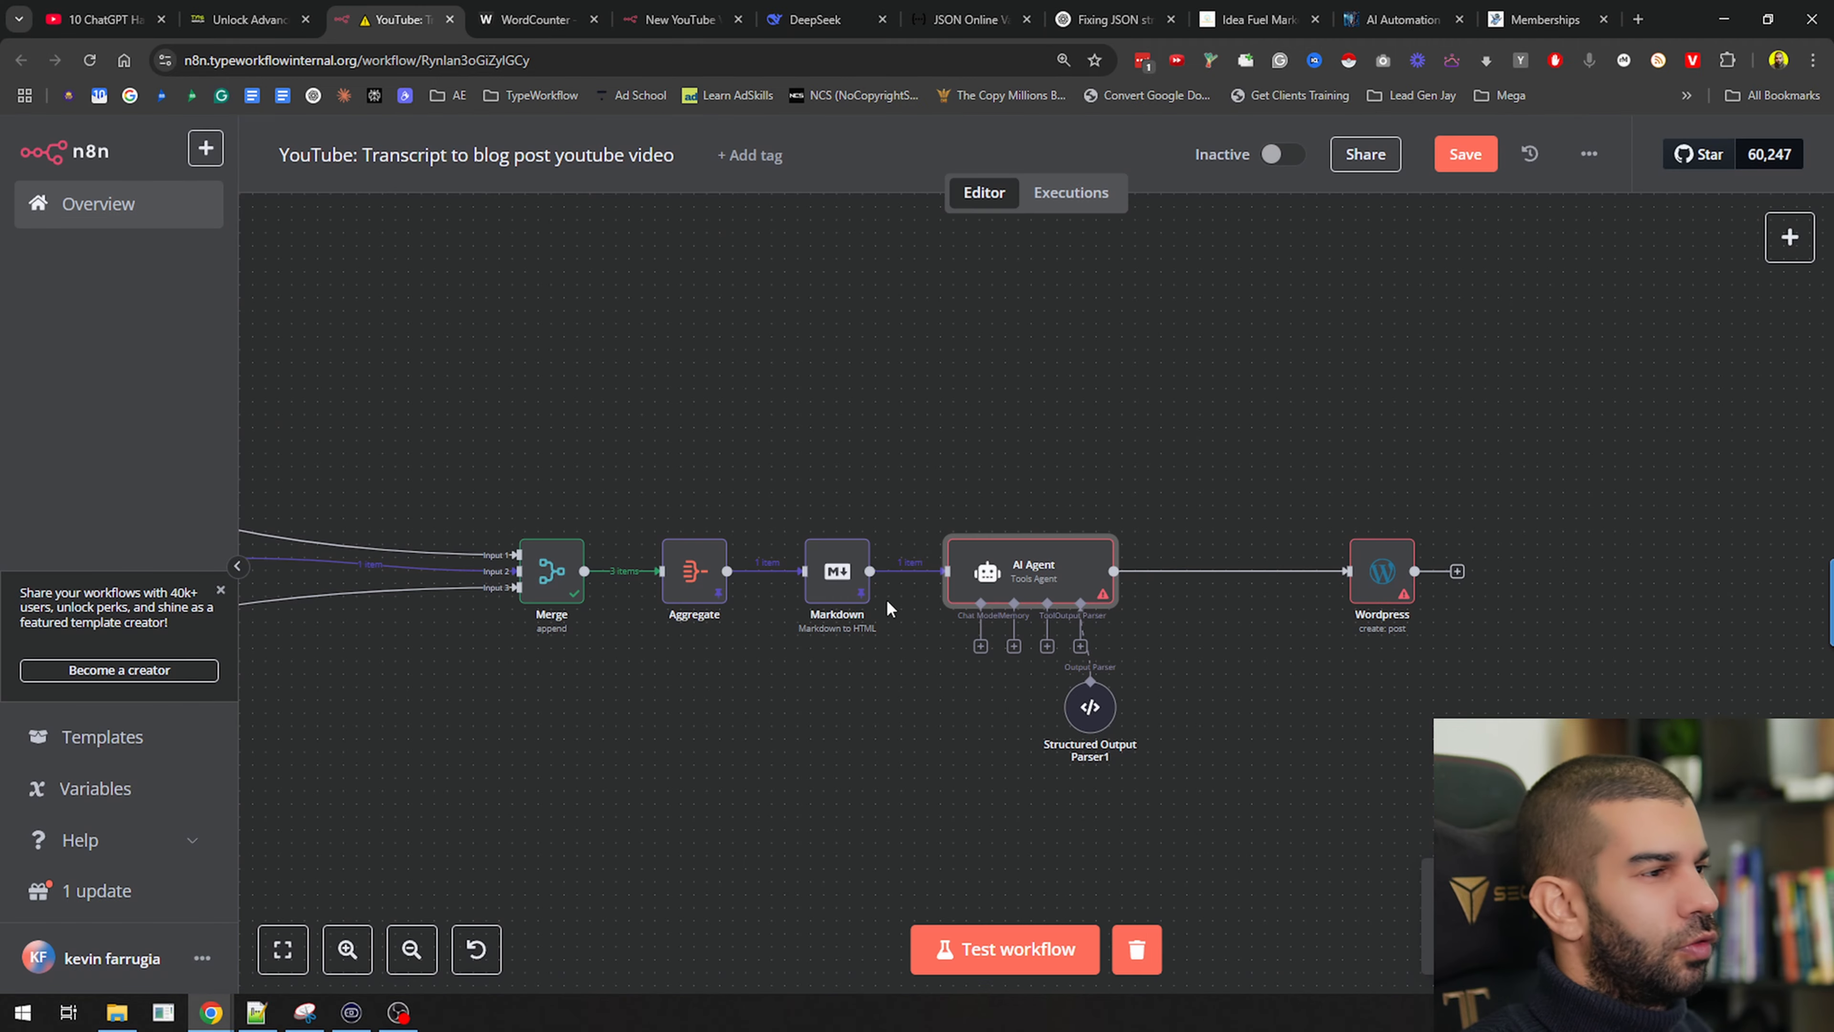
left_click_drag(1279, 748, 1675, 438)
left_click_drag(1155, 554, 1486, 642)
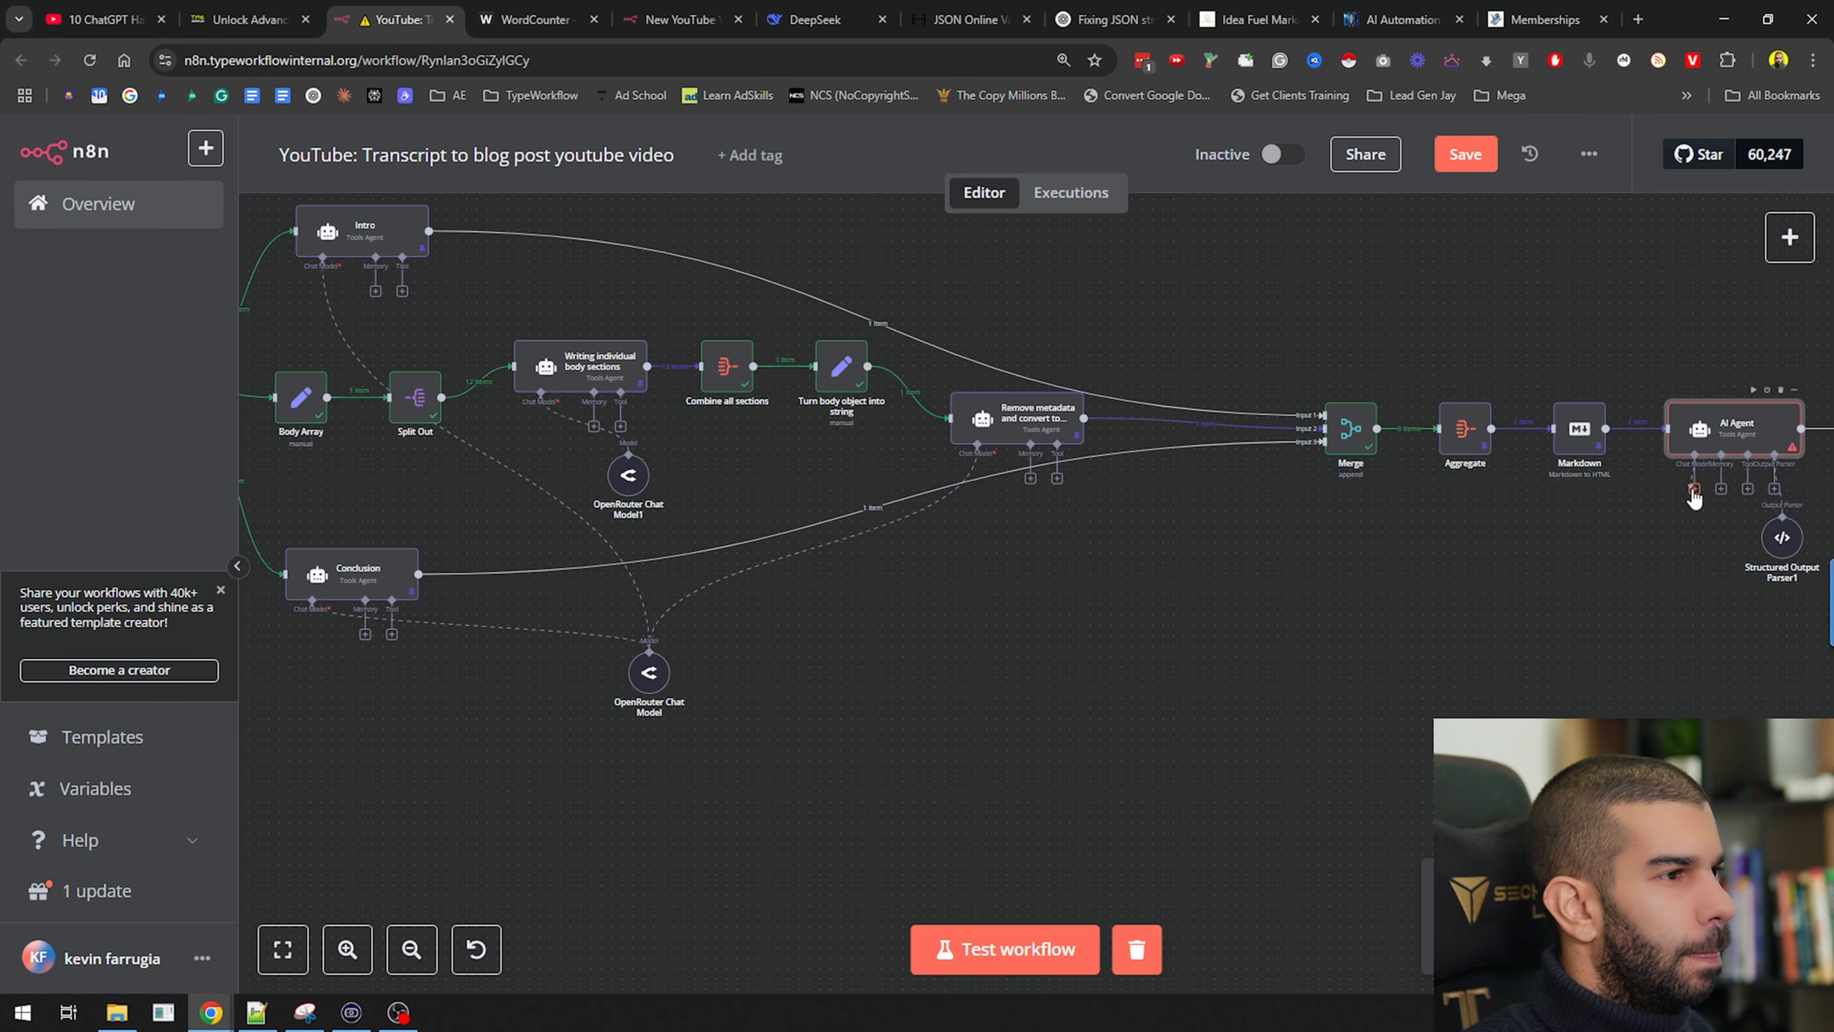
left_click(1694, 491)
left_click(726, 755)
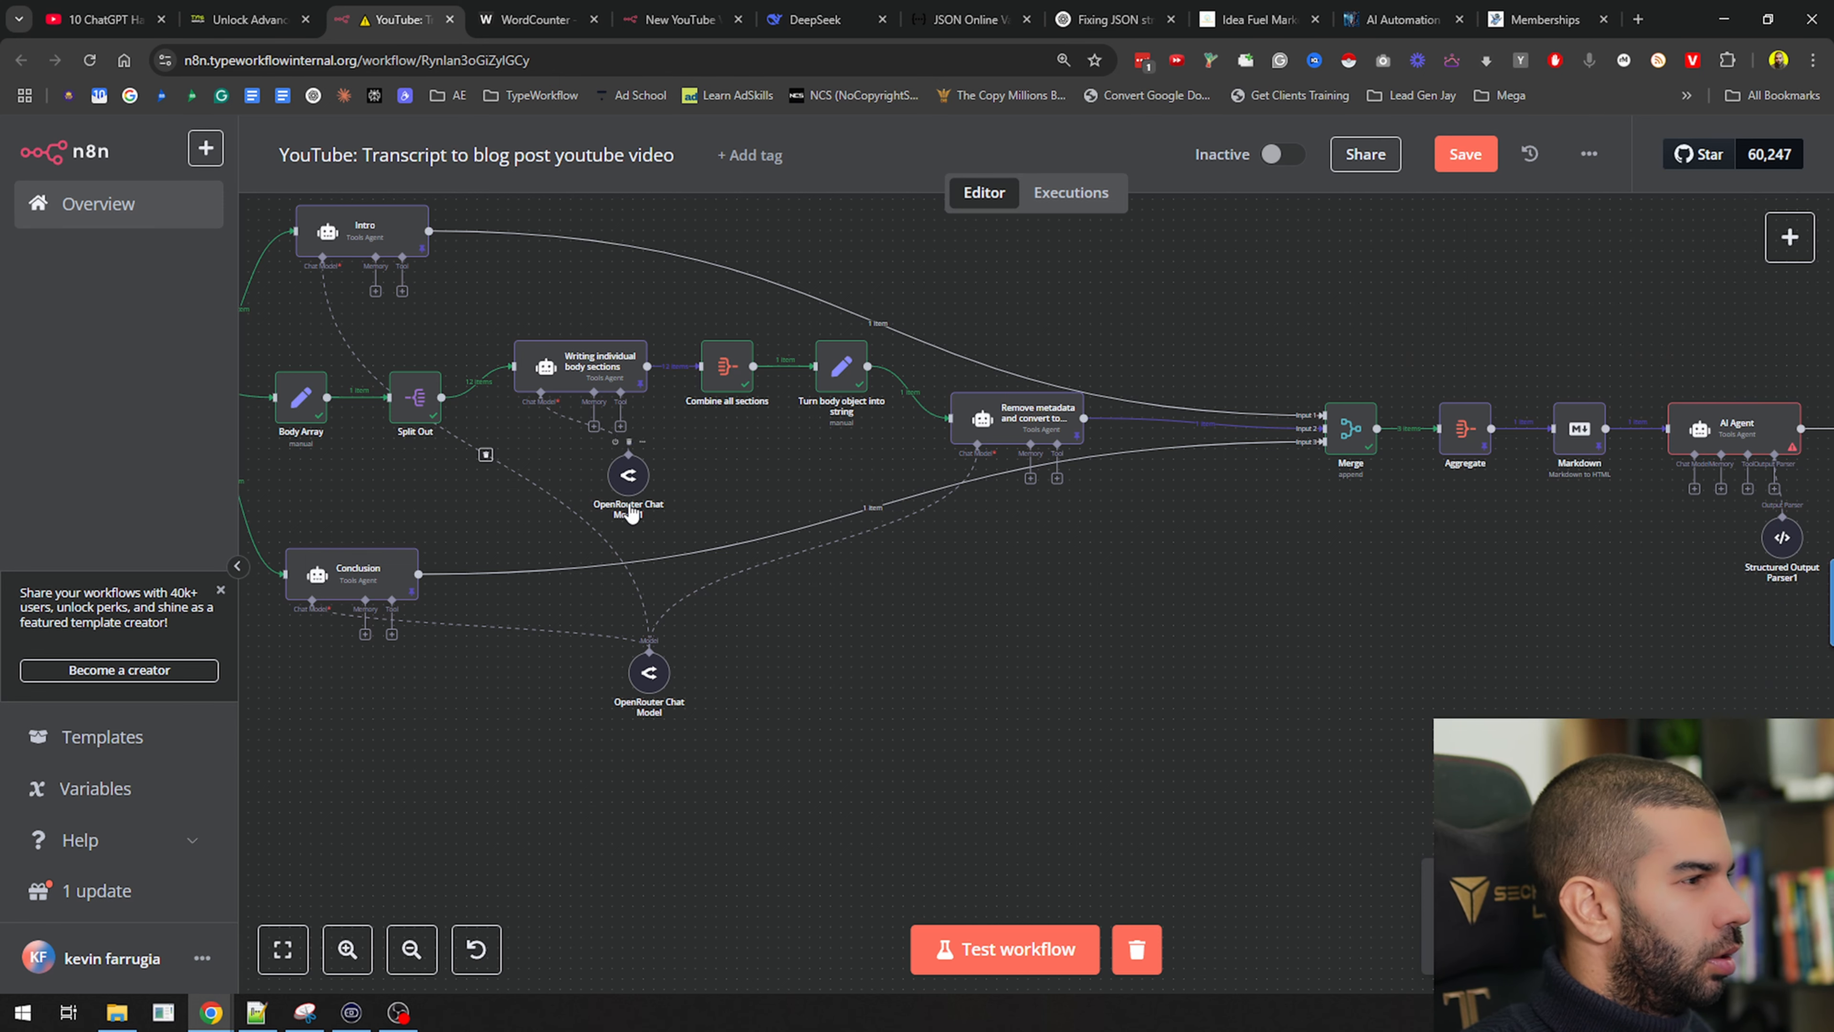
left_click_drag(463, 768, 828, 834)
left_click_drag(1318, 748, 1246, 739)
left_click_drag(586, 713, 774, 851)
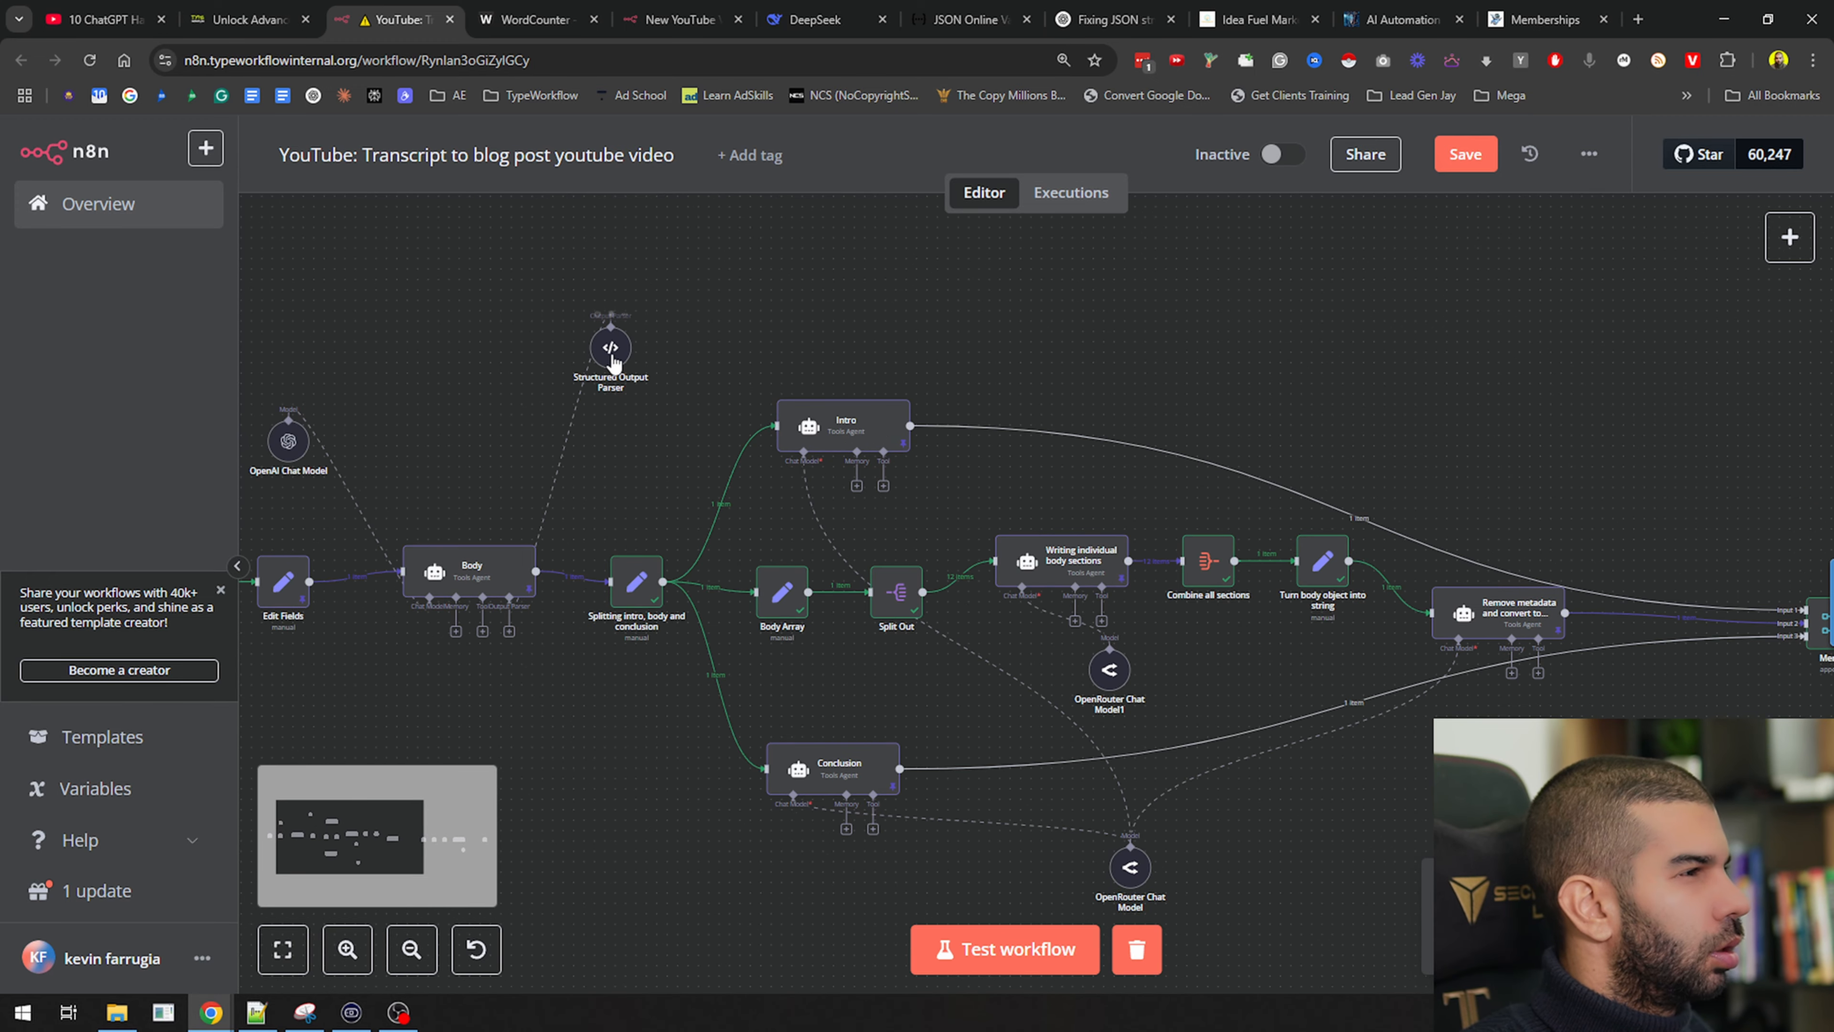
left_click_drag(1398, 312, 1065, 287)
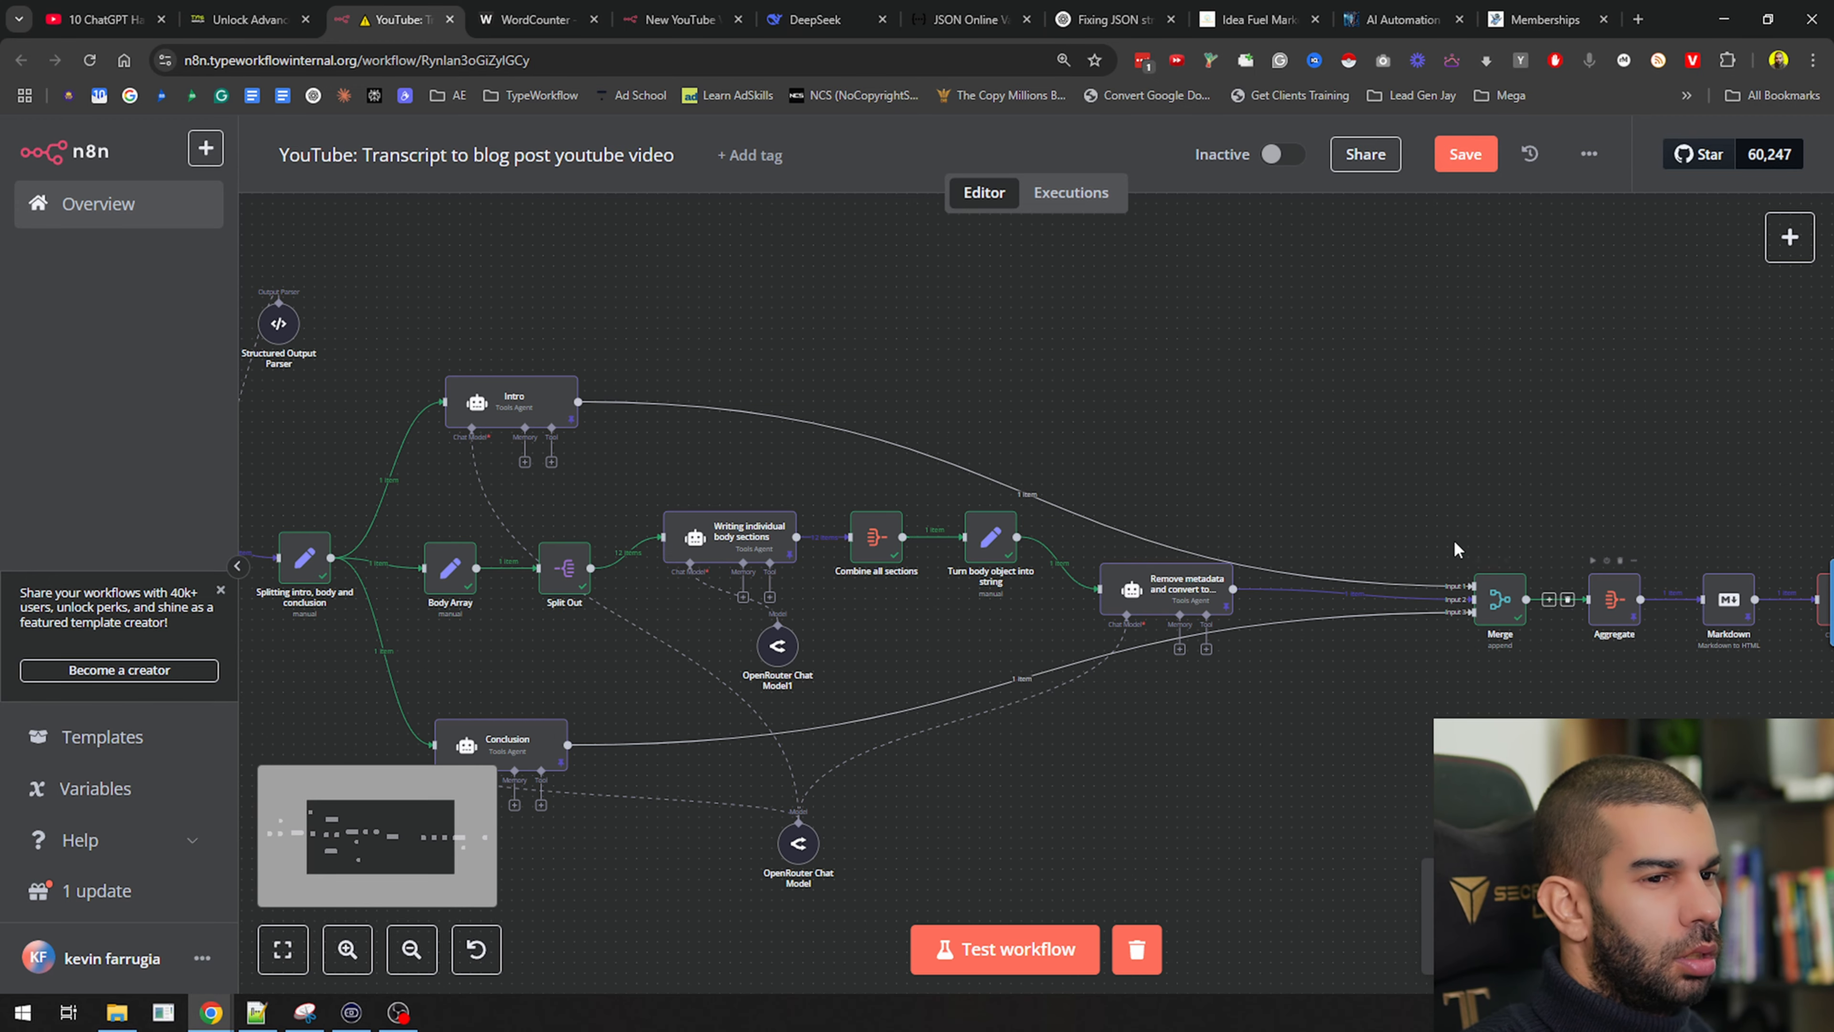
scroll(1447, 541, "down", 3)
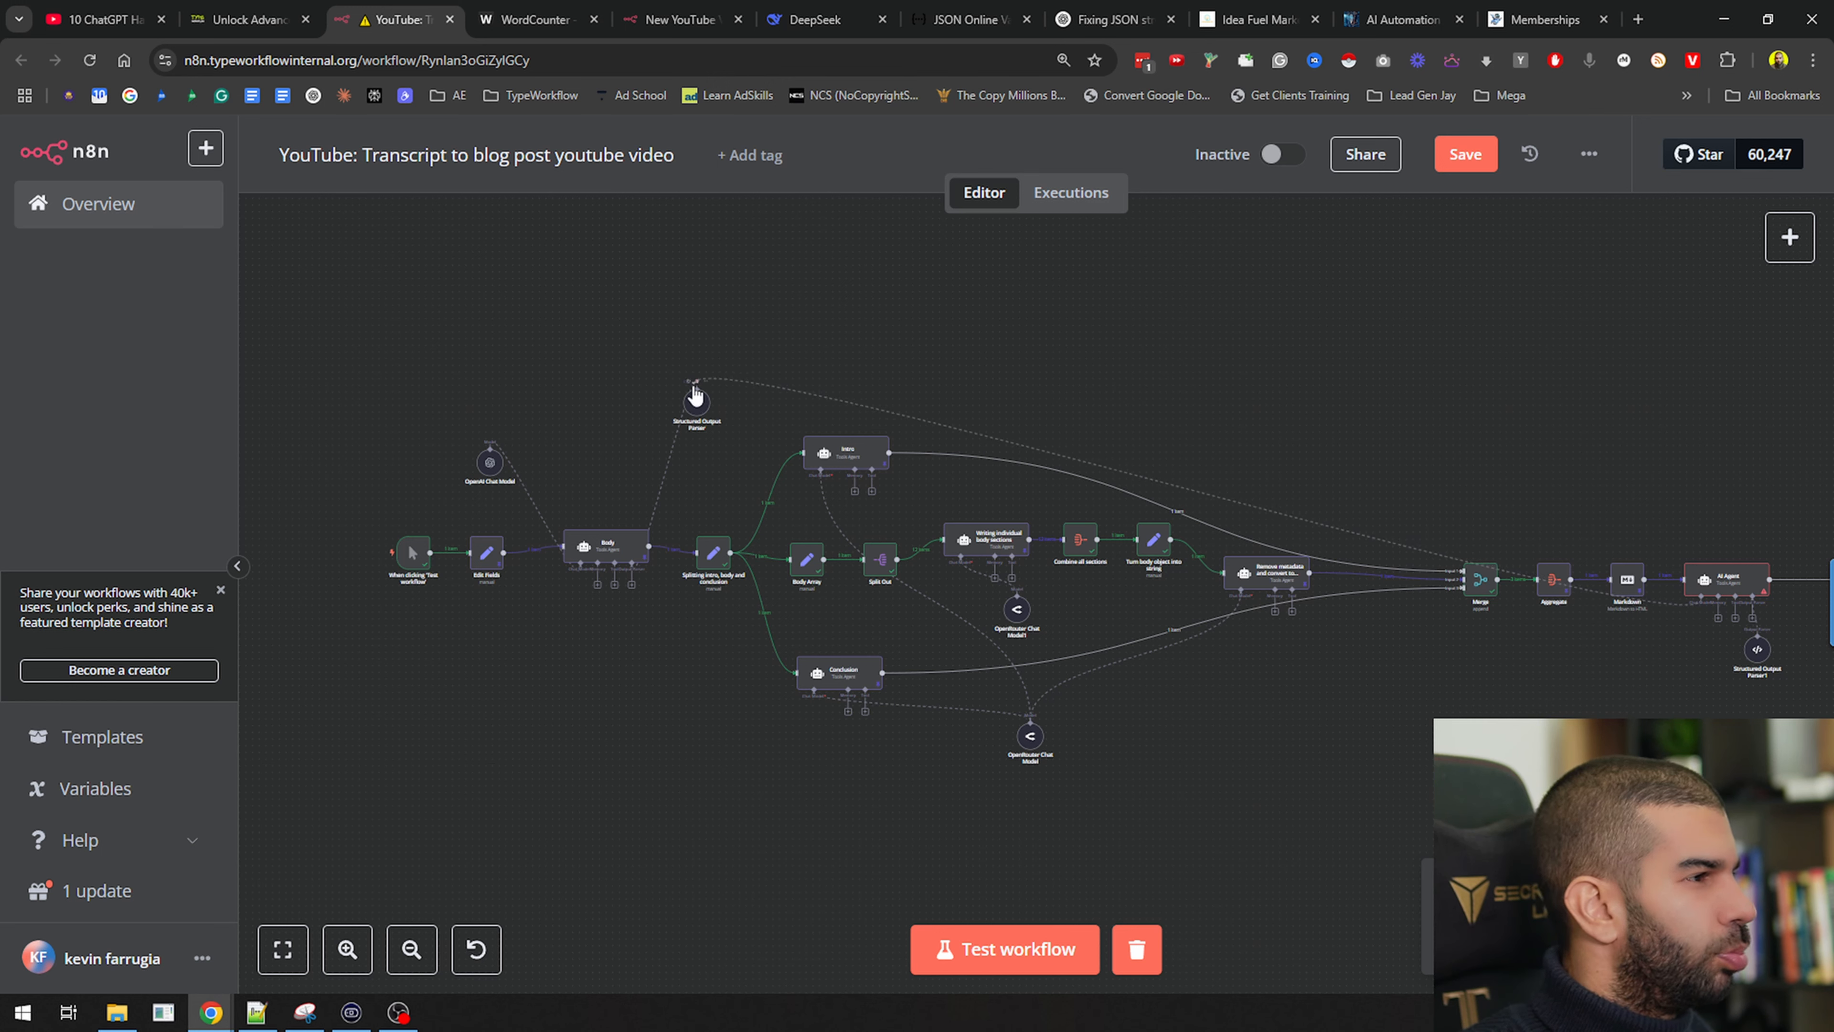
left_click_drag(663, 521, 489, 462)
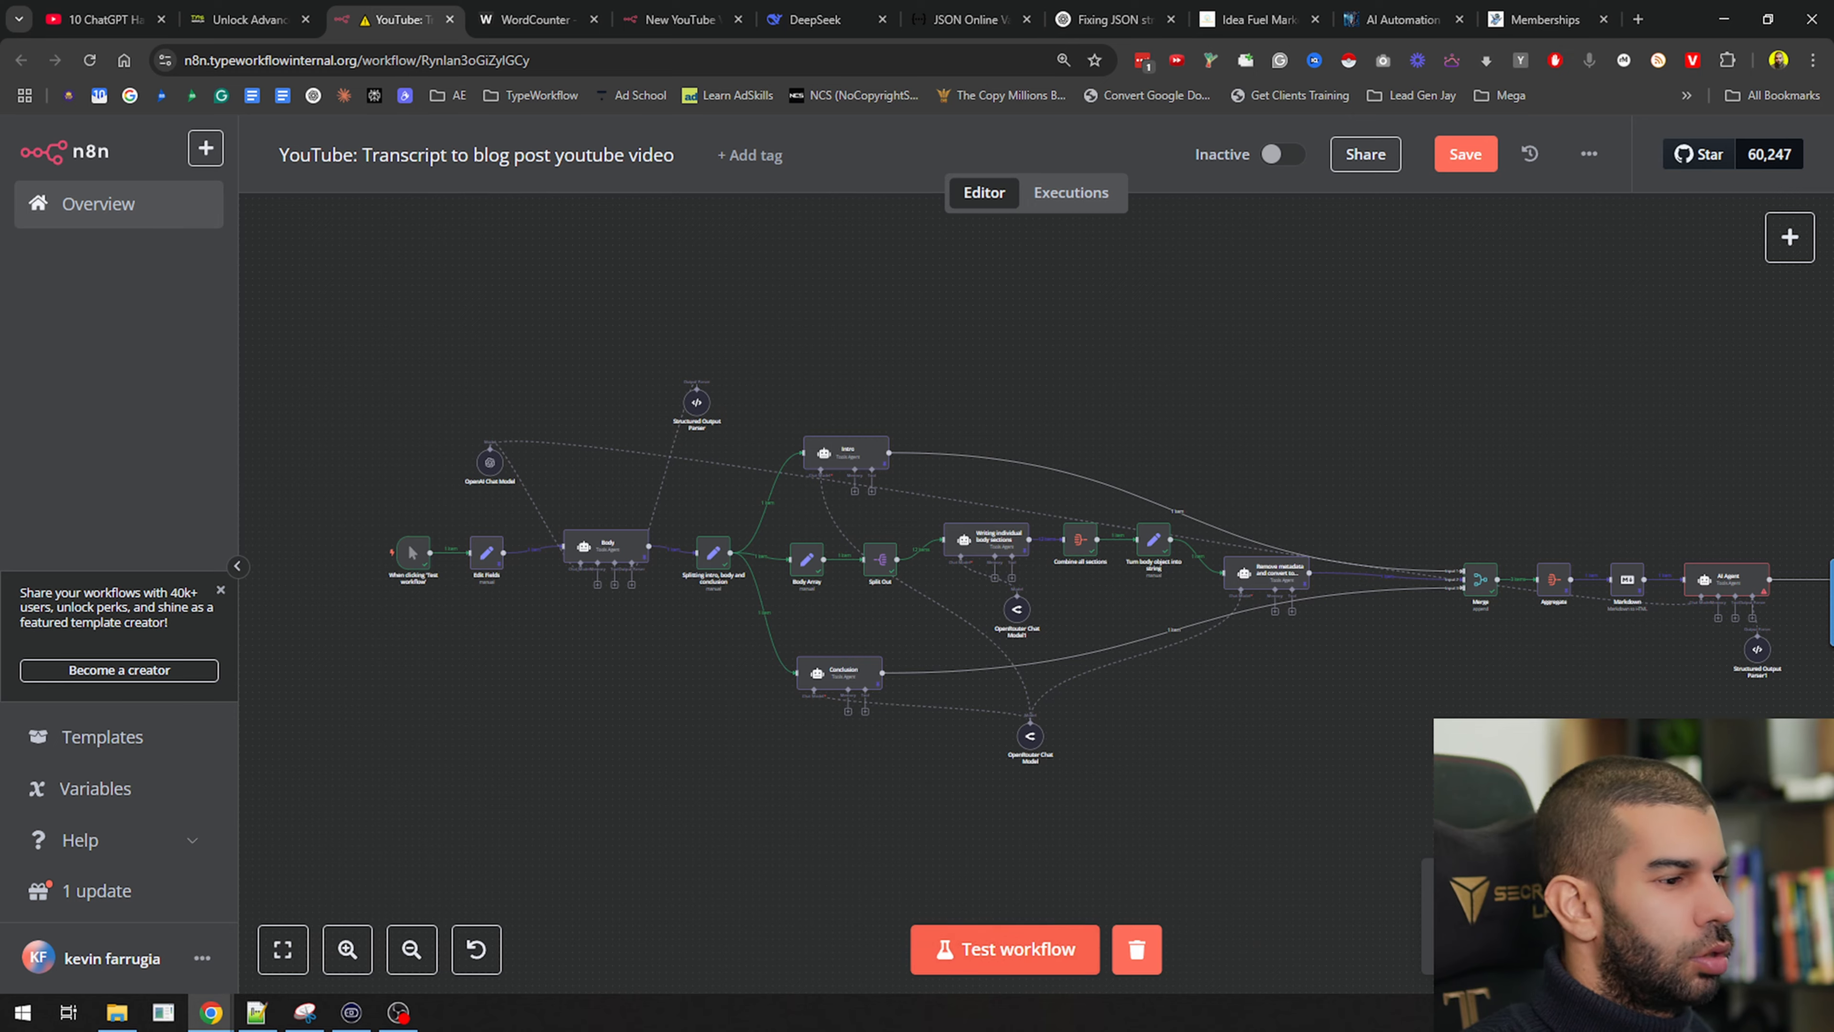
Save the workflow, run the AI Agent, and view its SEOTitle output
left_click_drag(1652, 702, 895, 652)
scroll(921, 548, "up", 4)
key("ctrl+s")
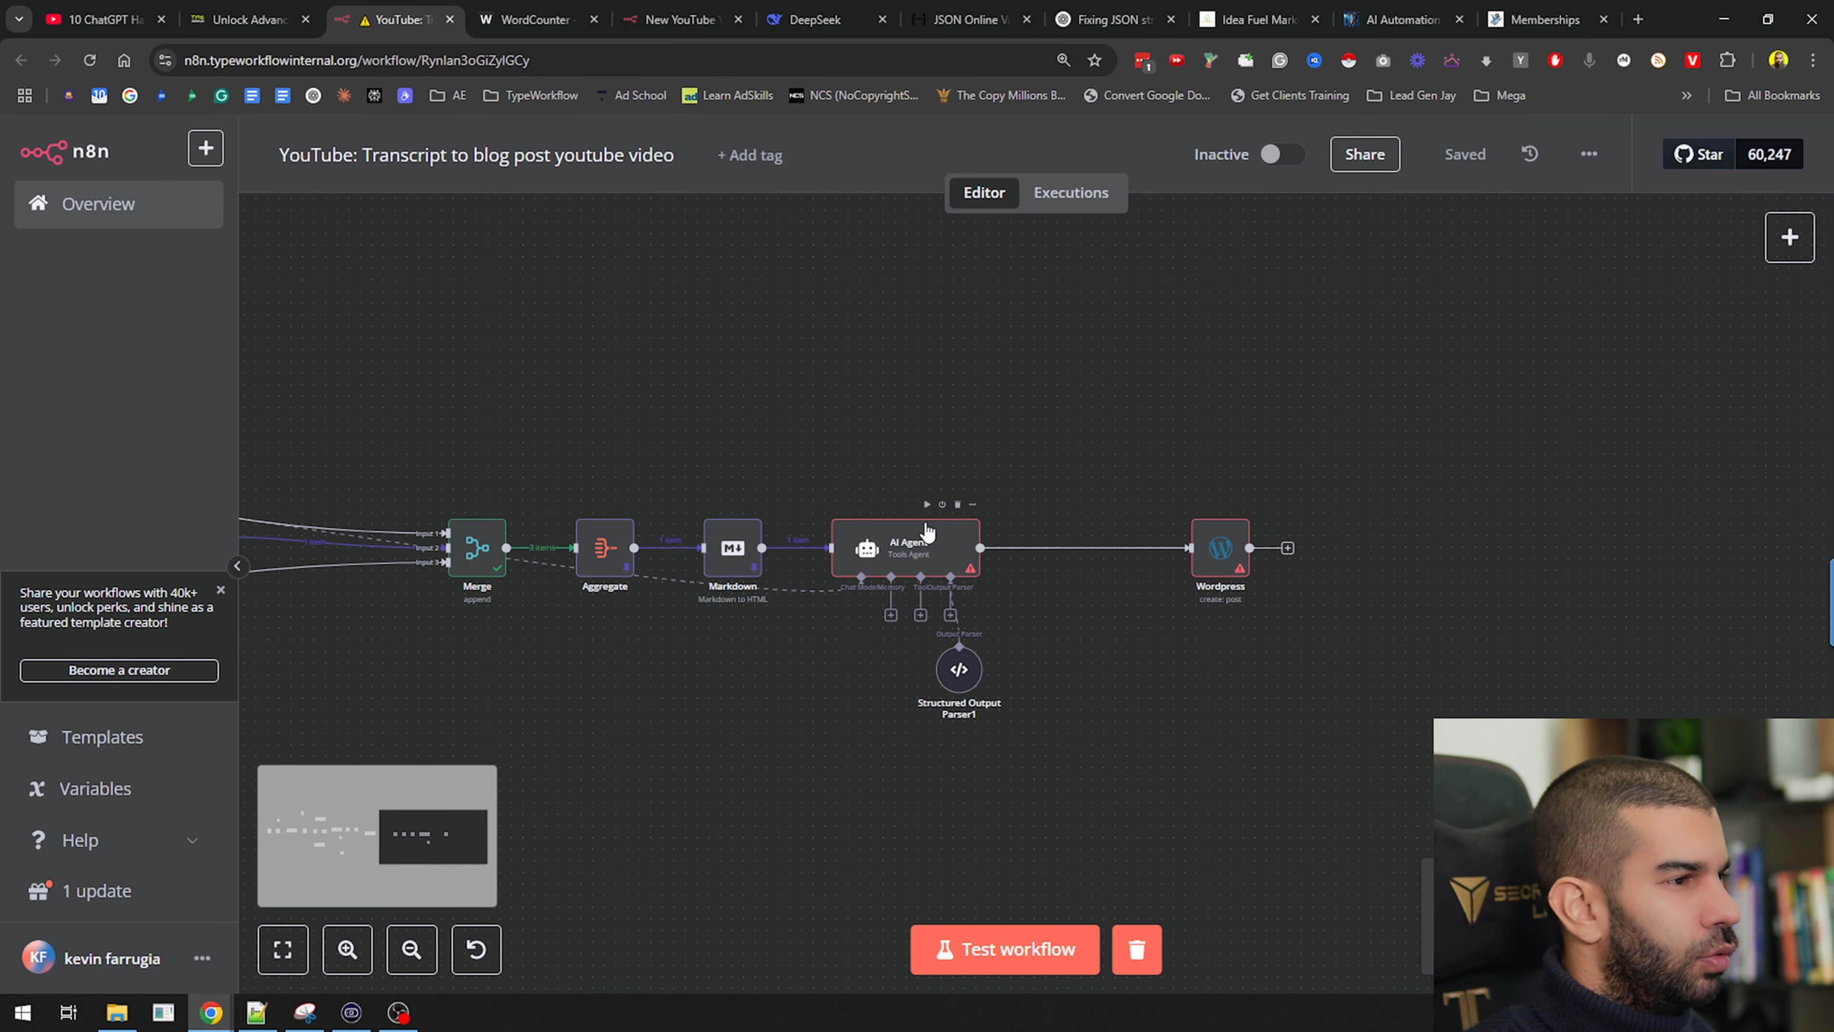
left_click(927, 506)
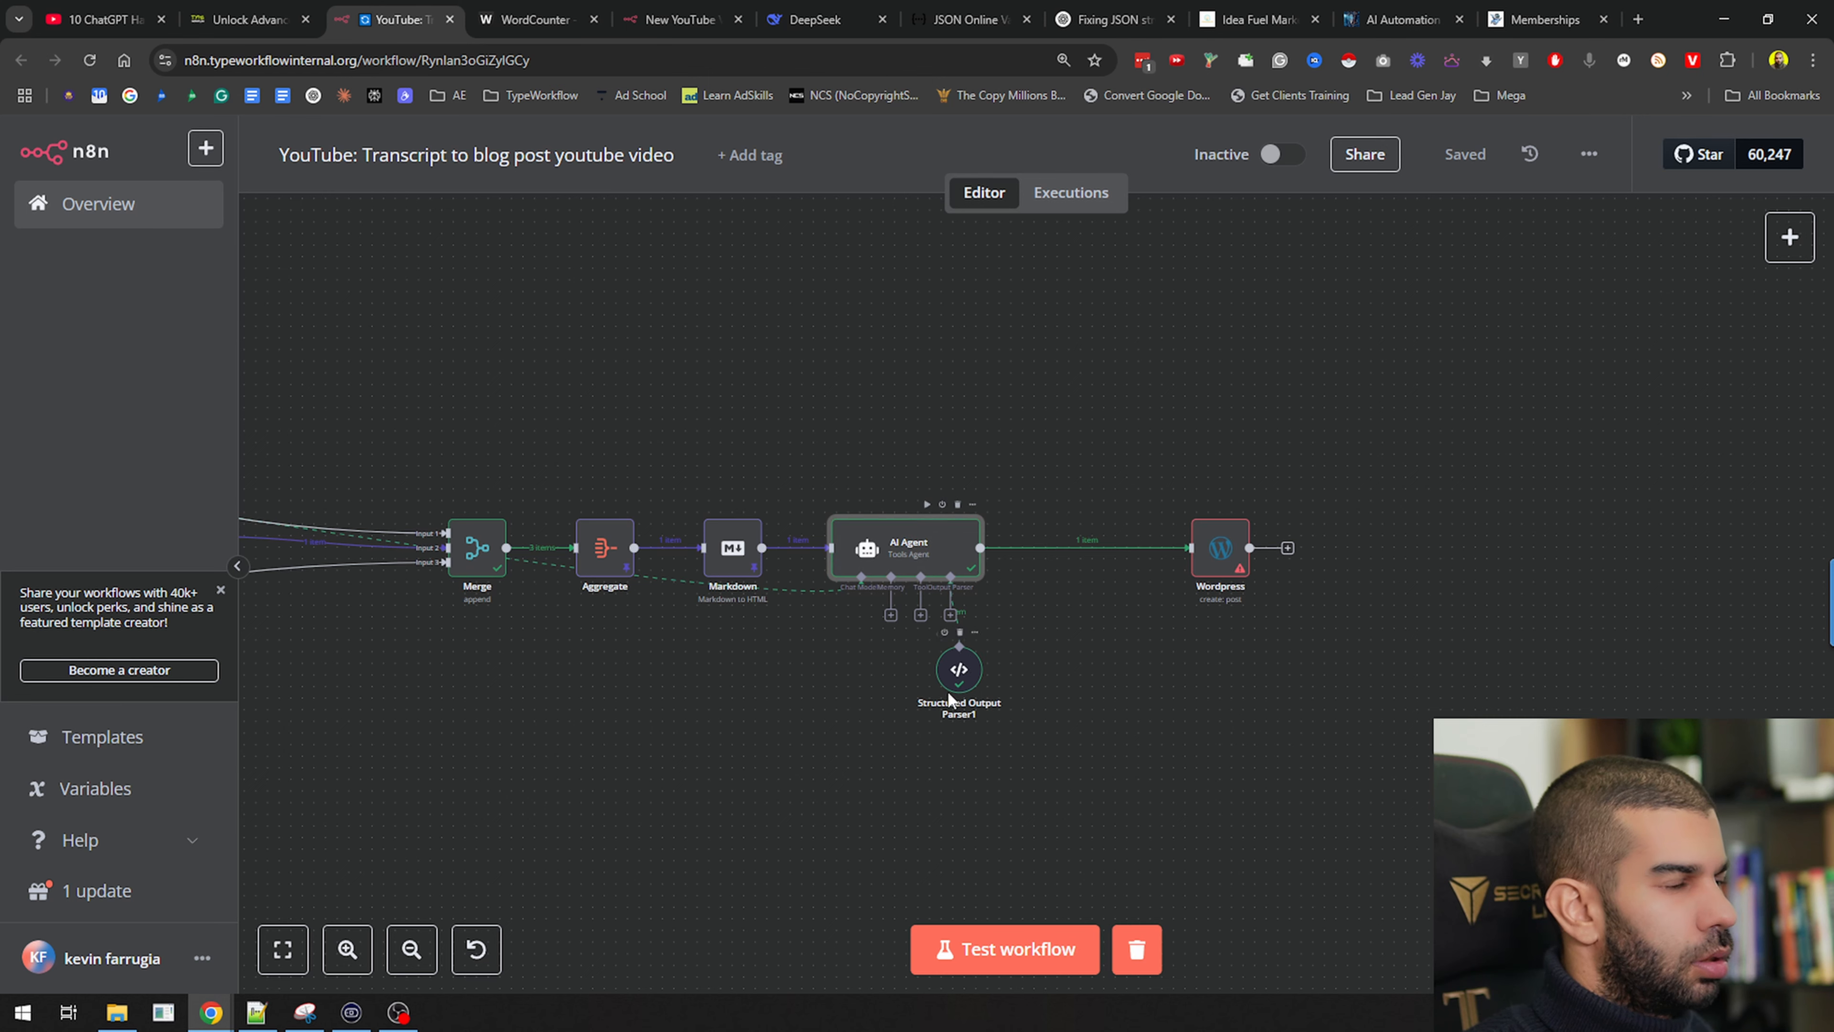
double_click(912, 551)
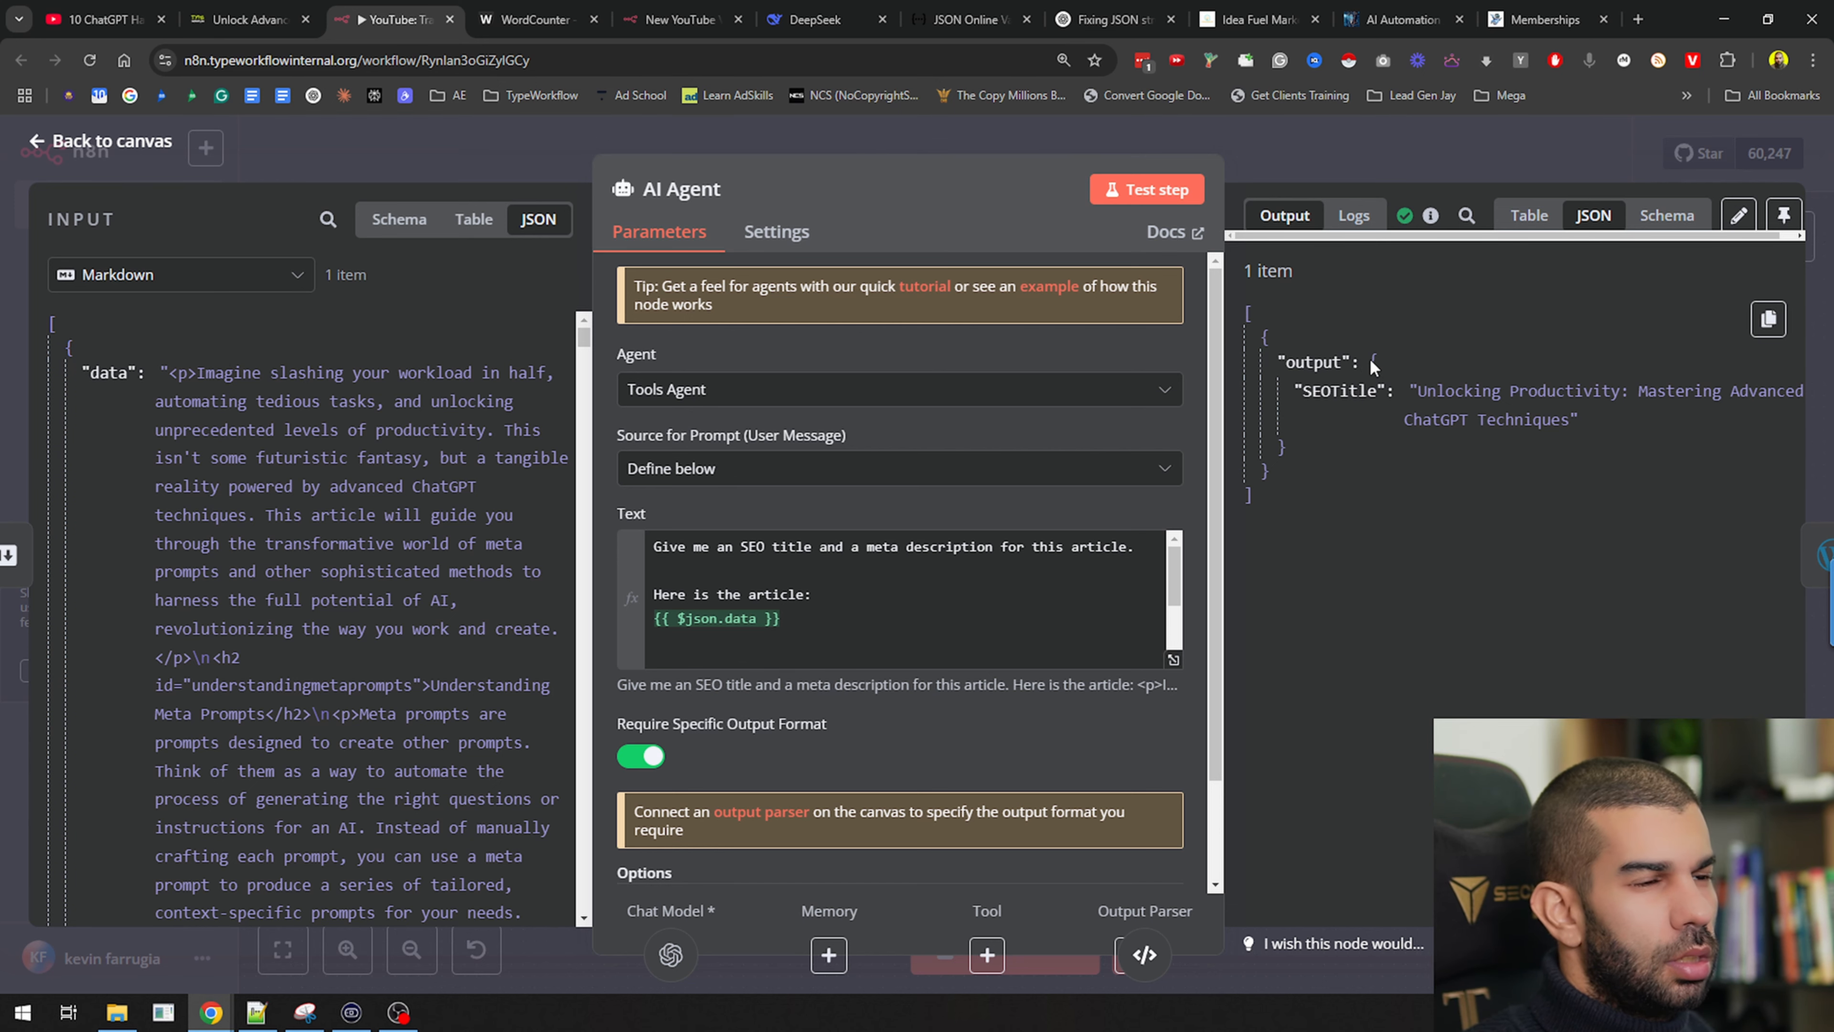
Reformat the Structured Output Parser1 JSON schema, putting MetaDescription on its own line
left_click(1378, 155)
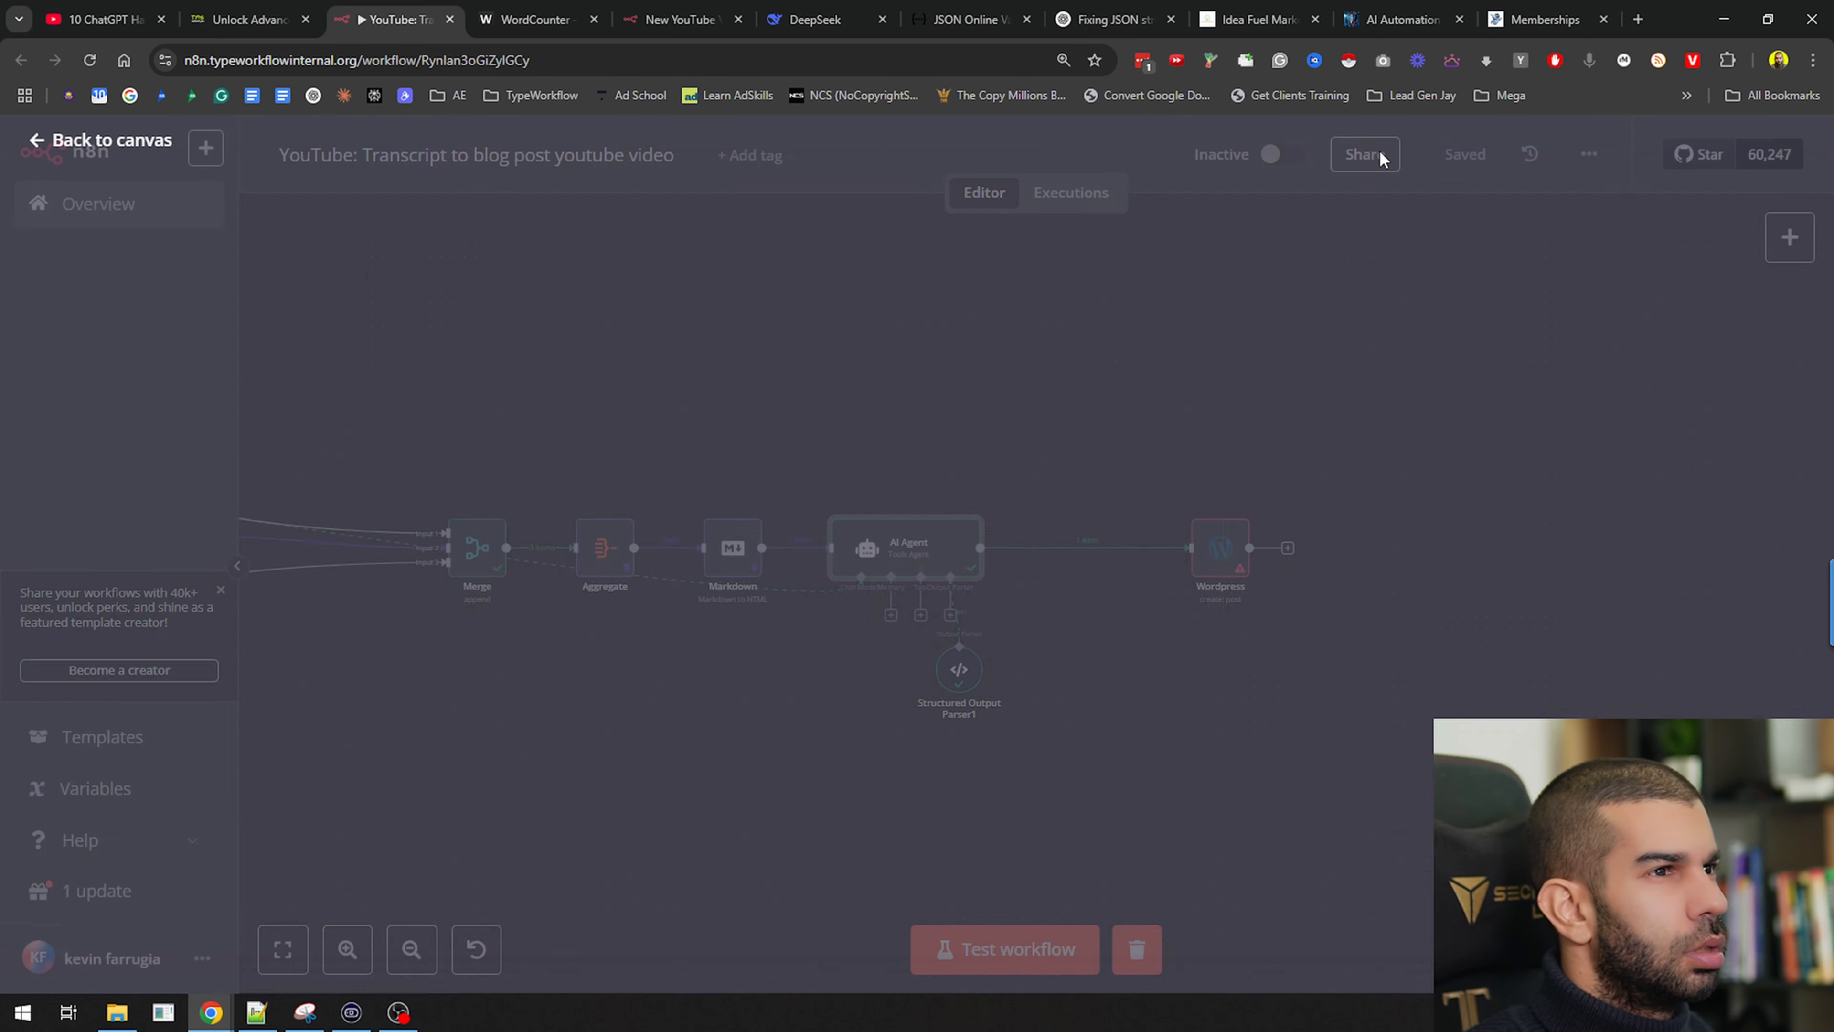
double_click(956, 665)
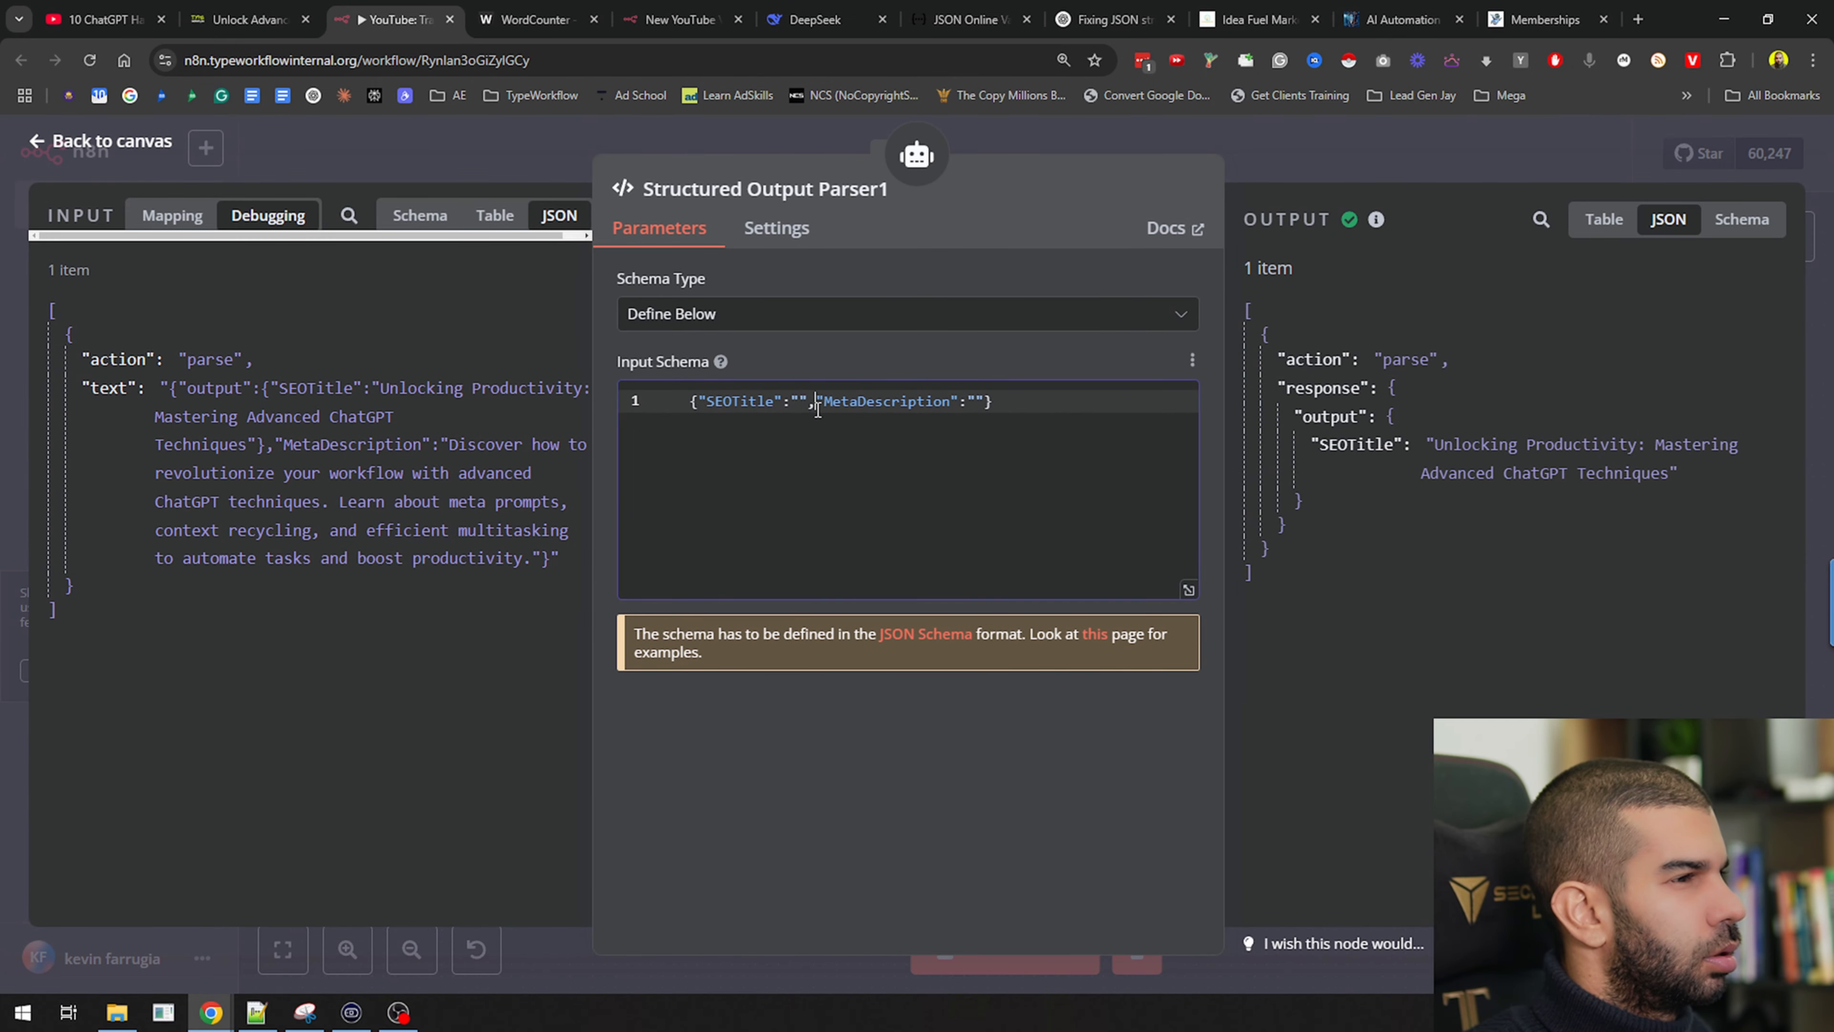
key("Return")
left_click(875, 424)
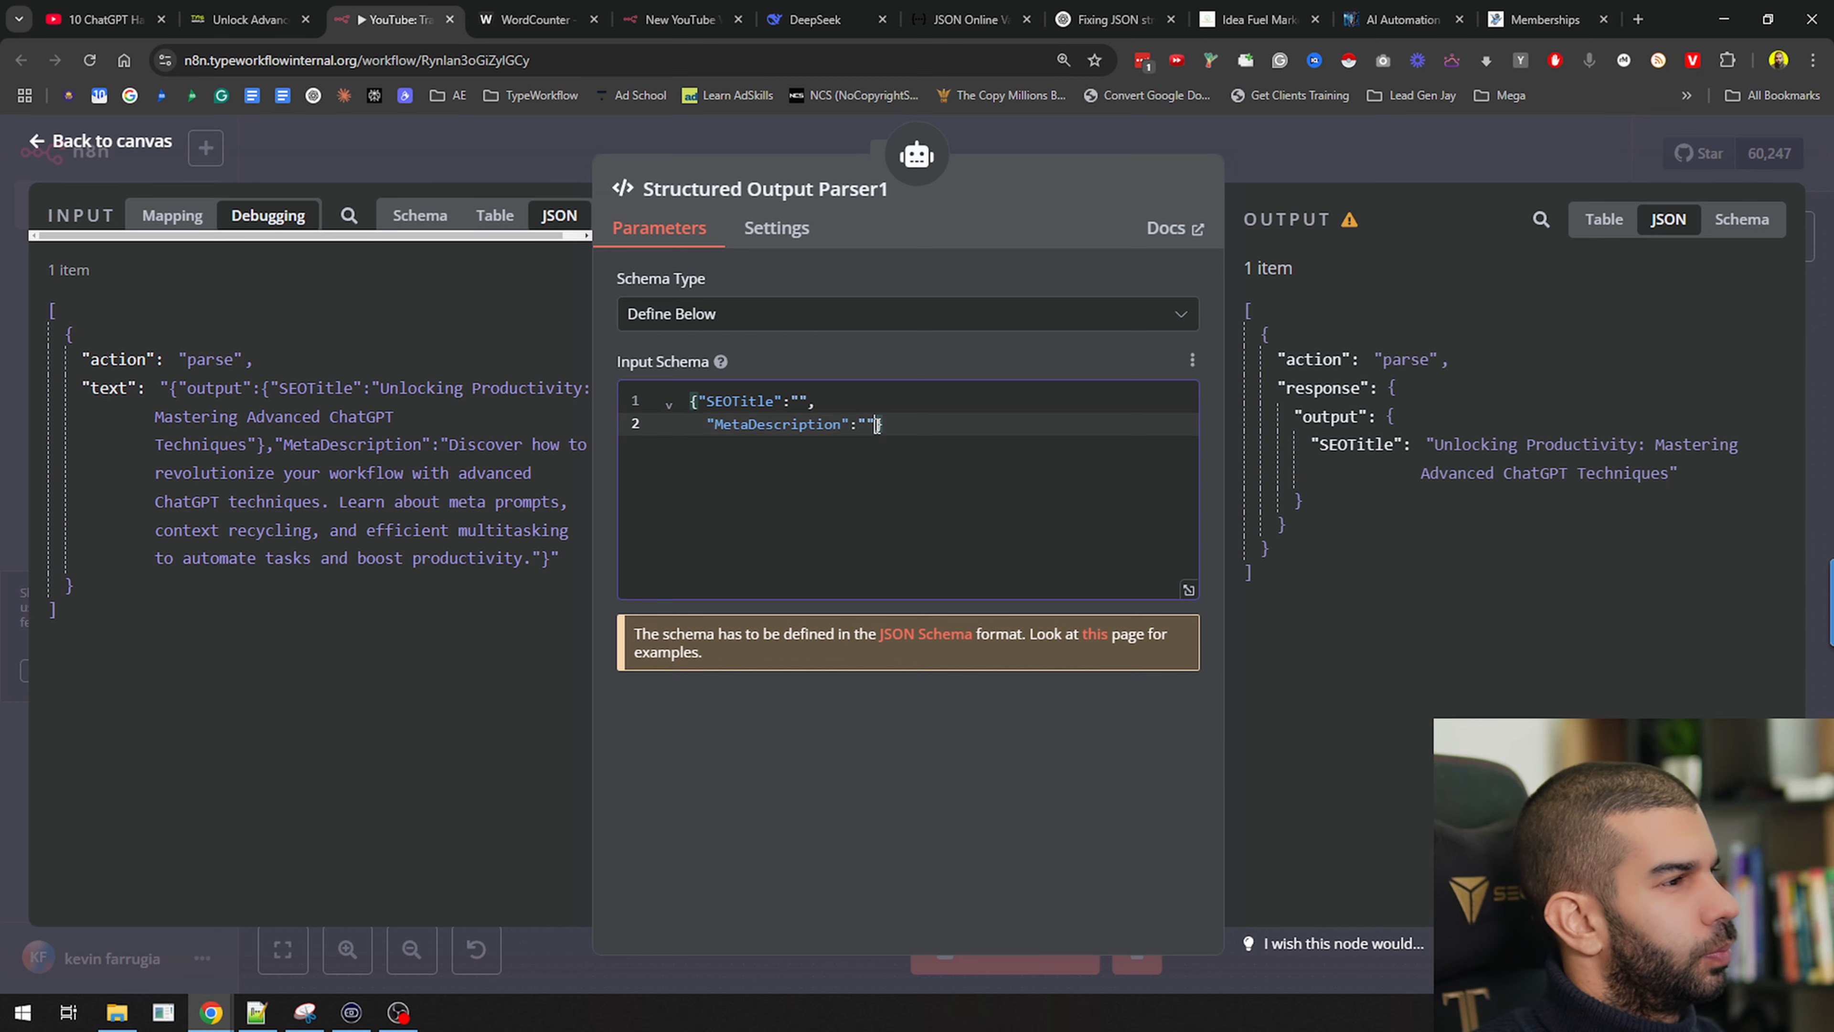
key("Return")
left_click(697, 401)
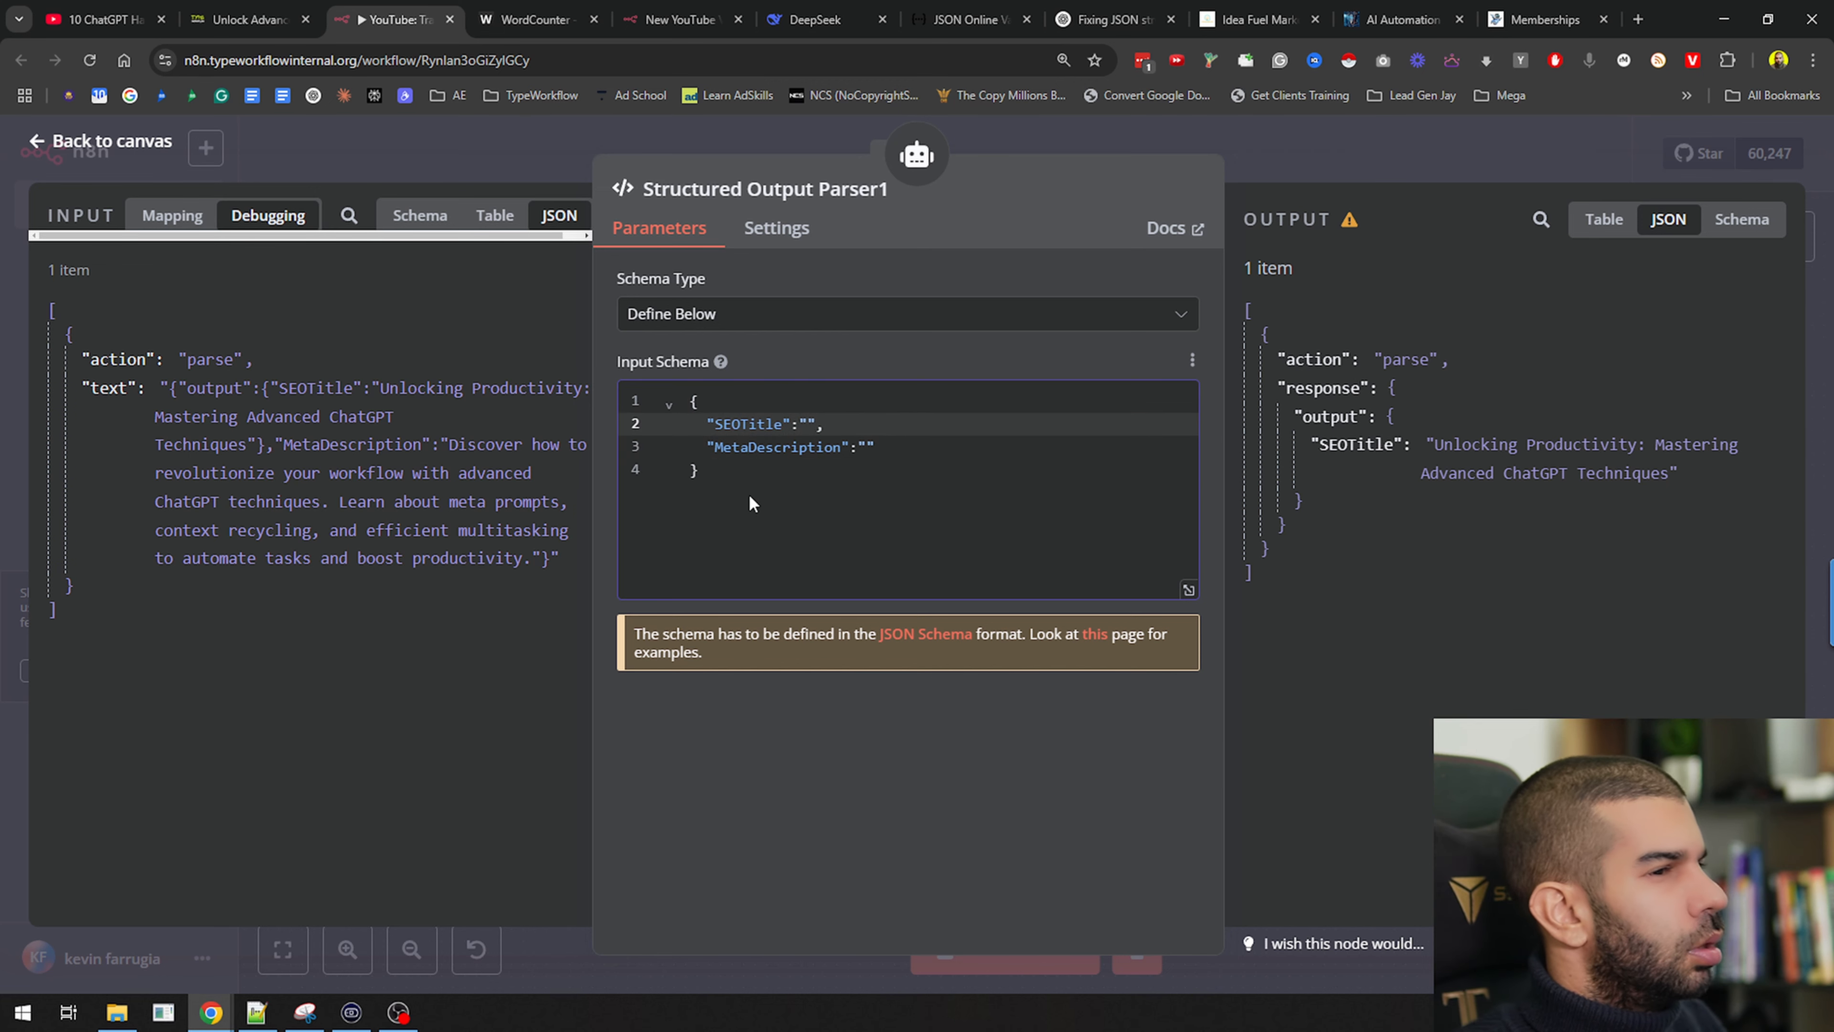
left_click(675, 403)
left_click(674, 407)
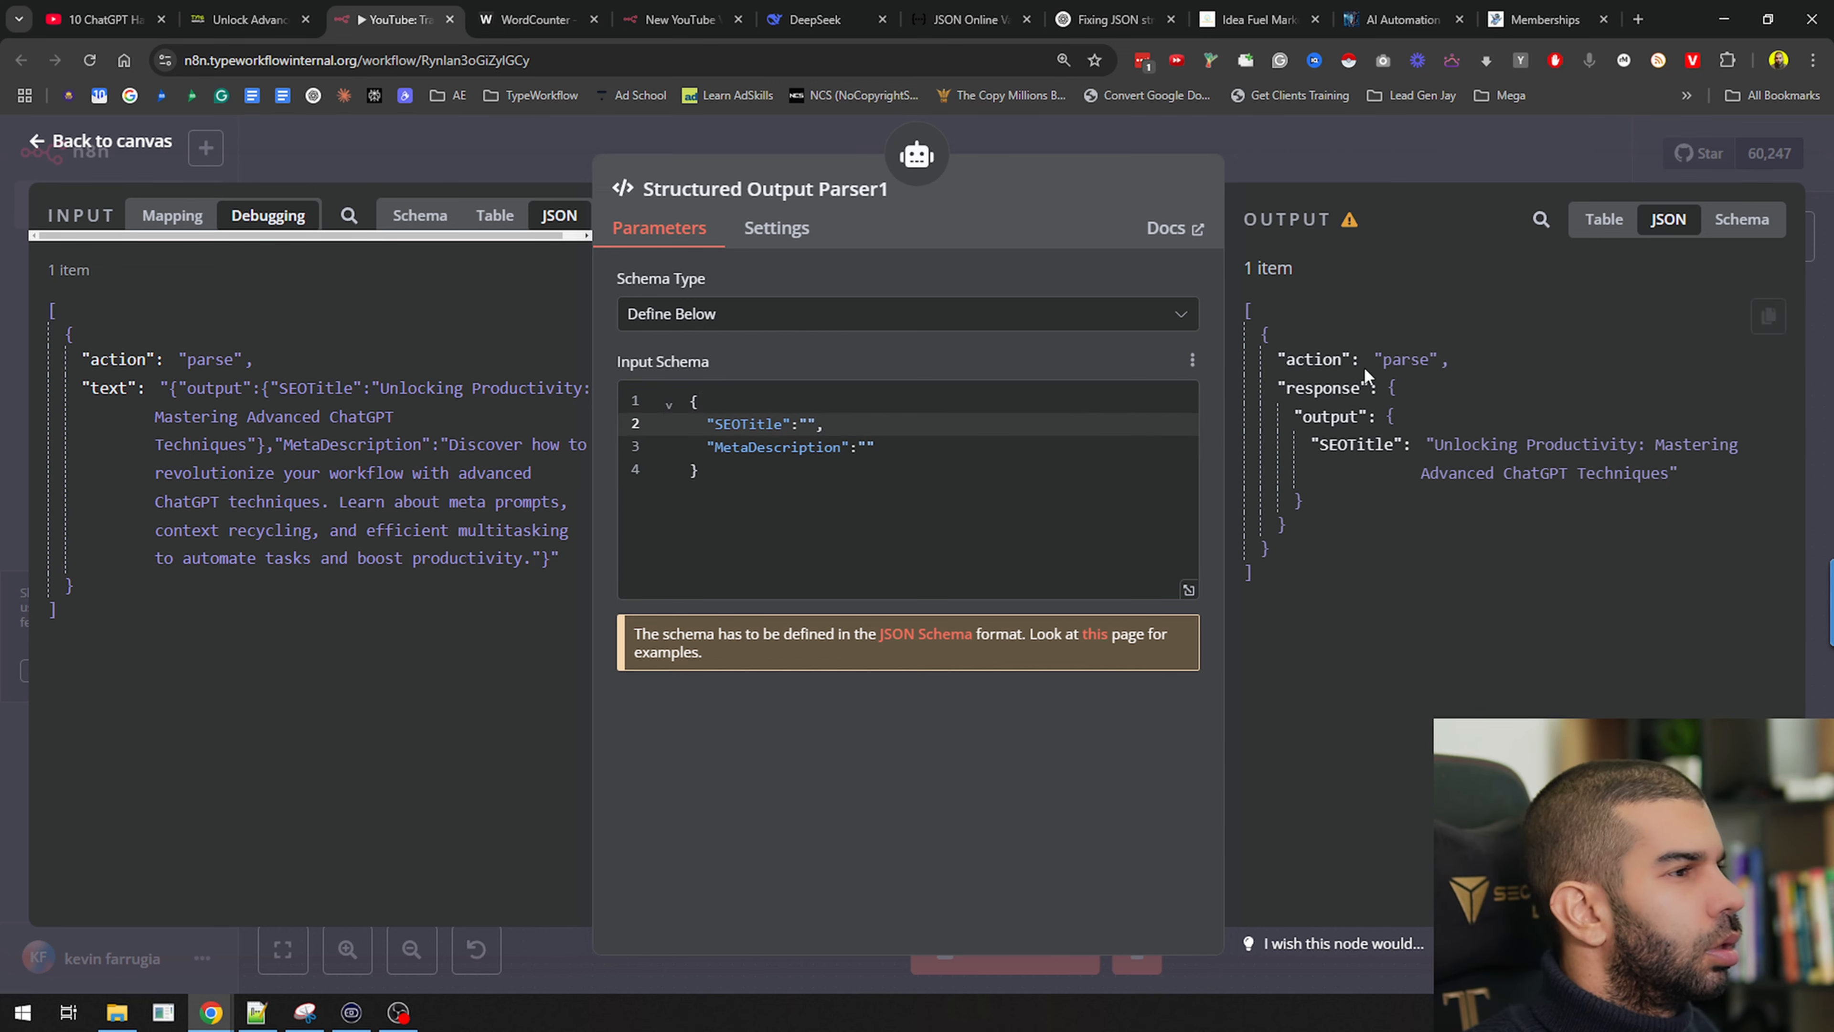
Save and rerun the AI Agent, checking its new SEOTitle and MetaDescription output
left_click(1283, 162)
key("ctrl+s")
left_click(927, 505)
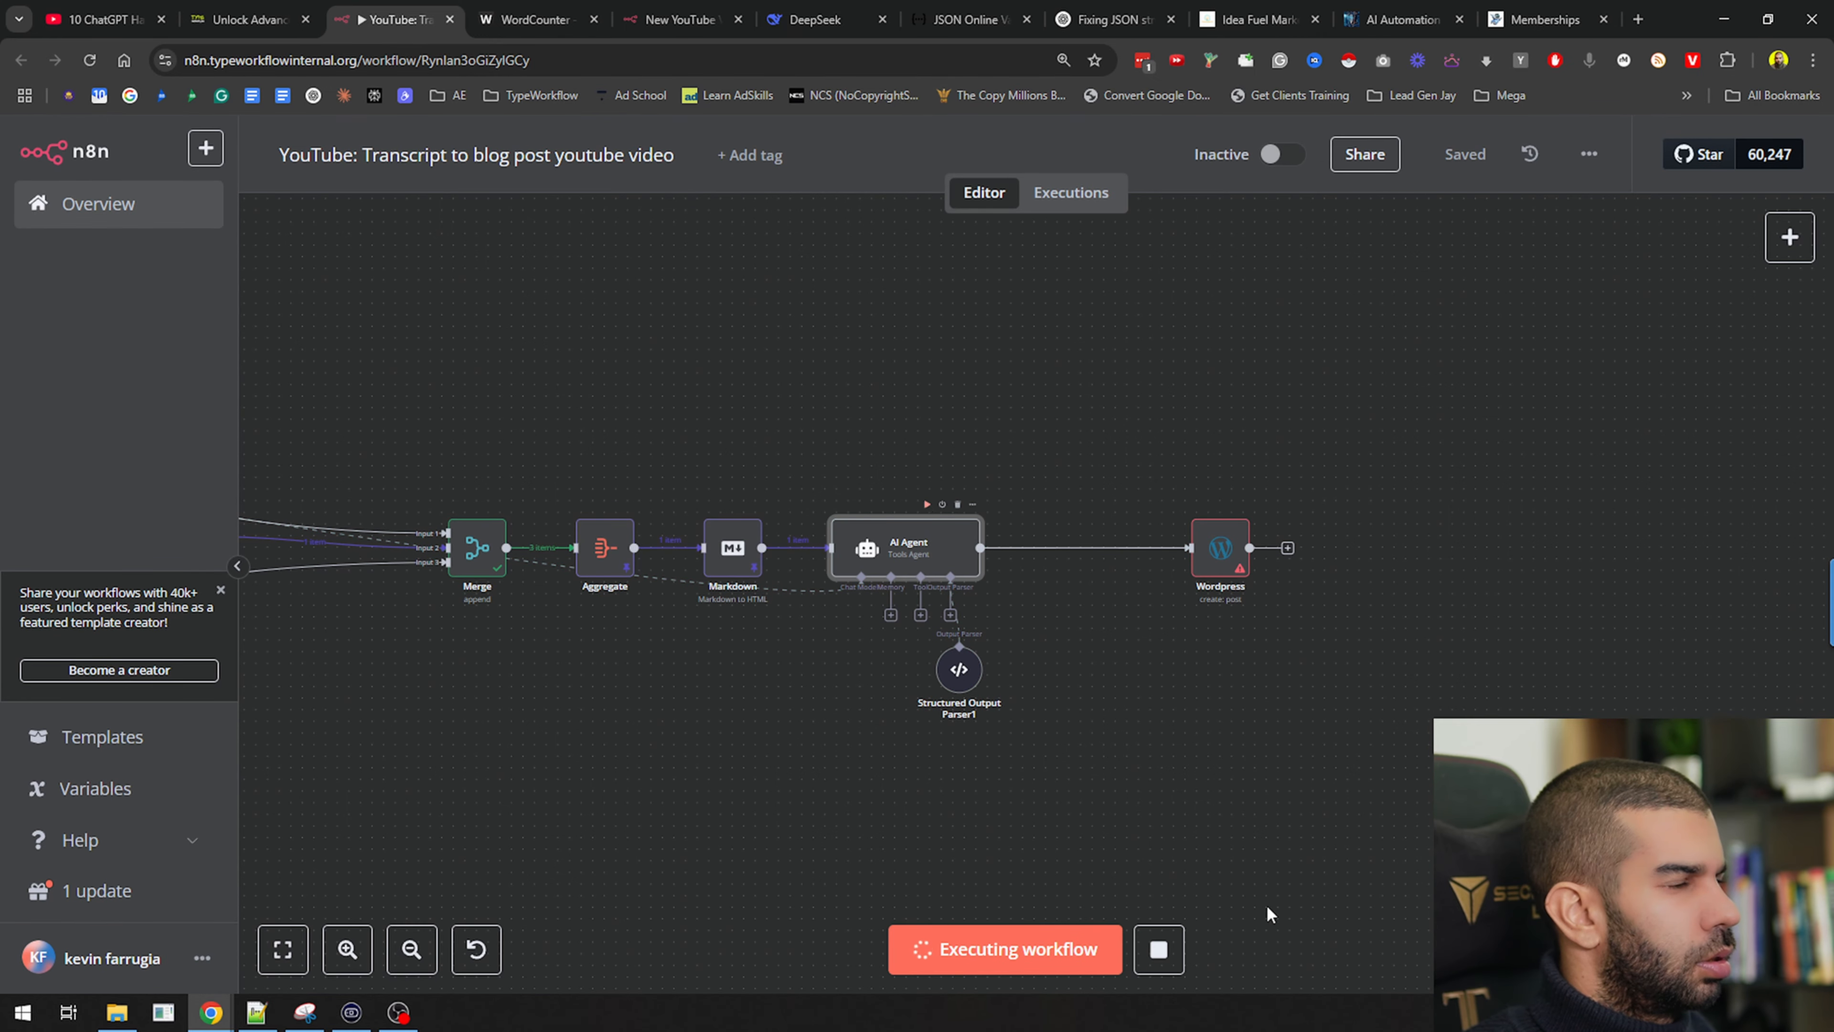
double_click(917, 549)
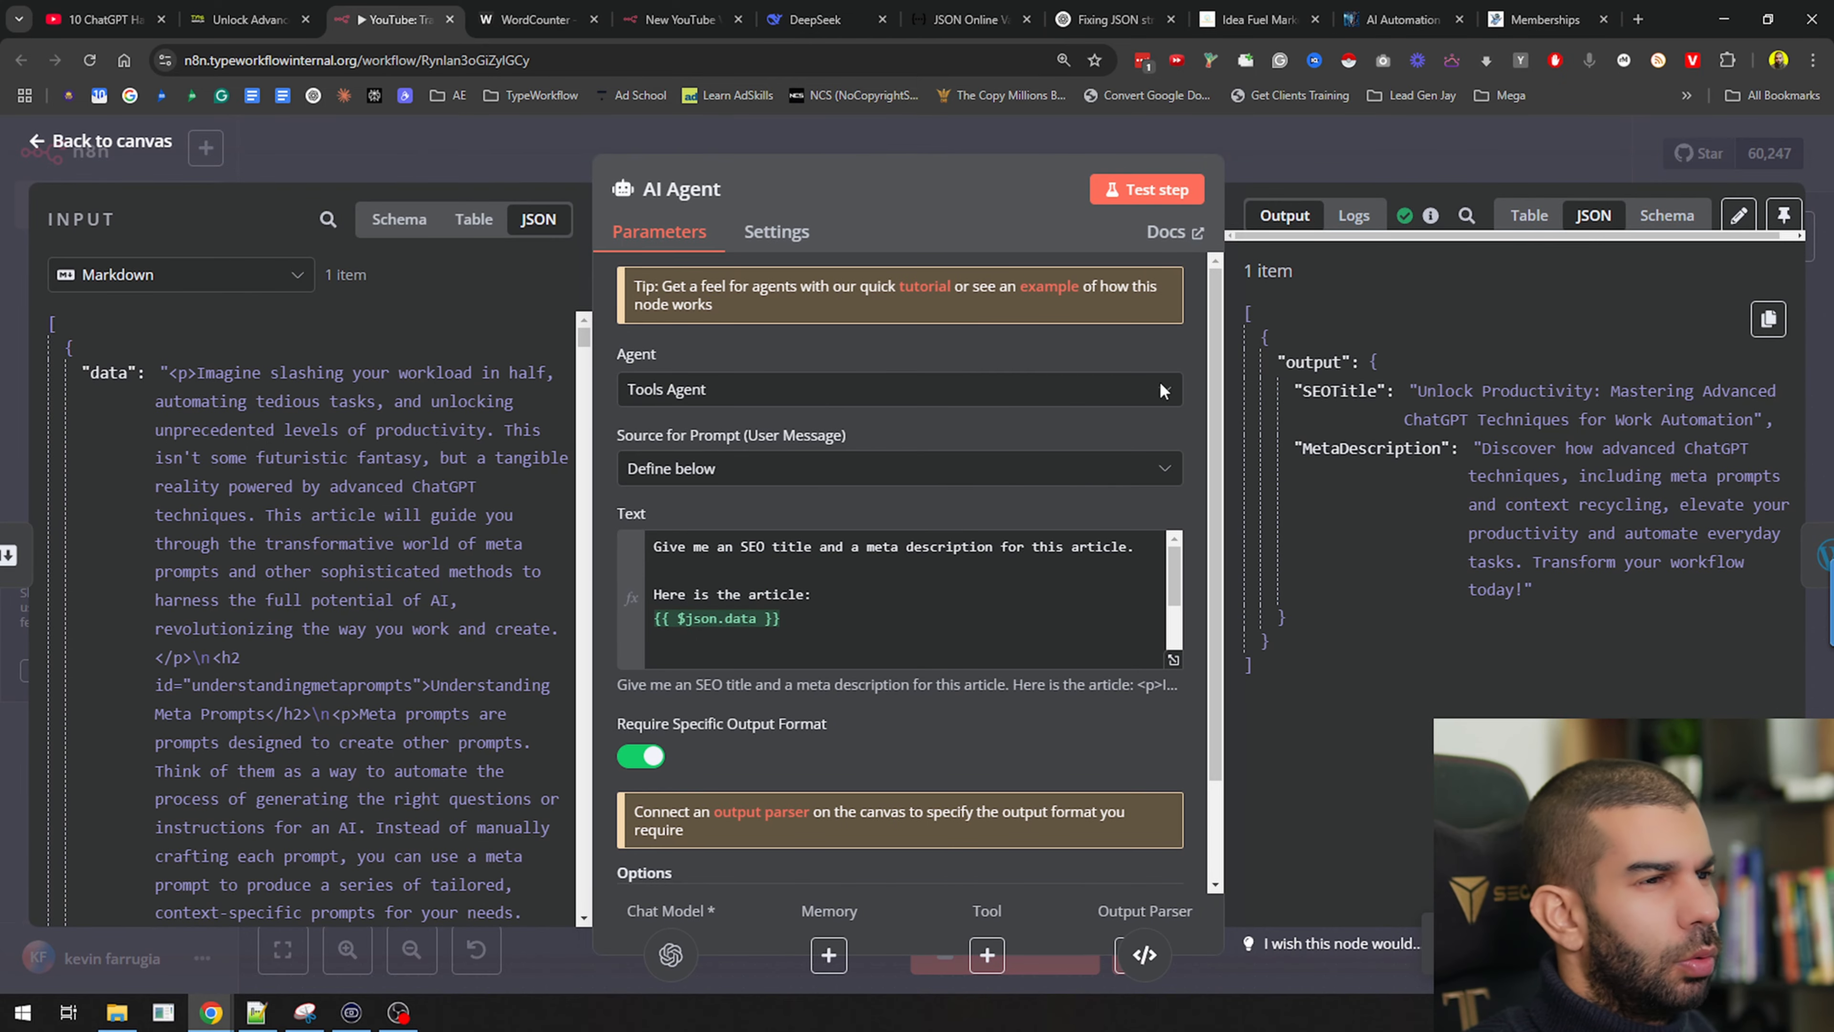
key("Escape")
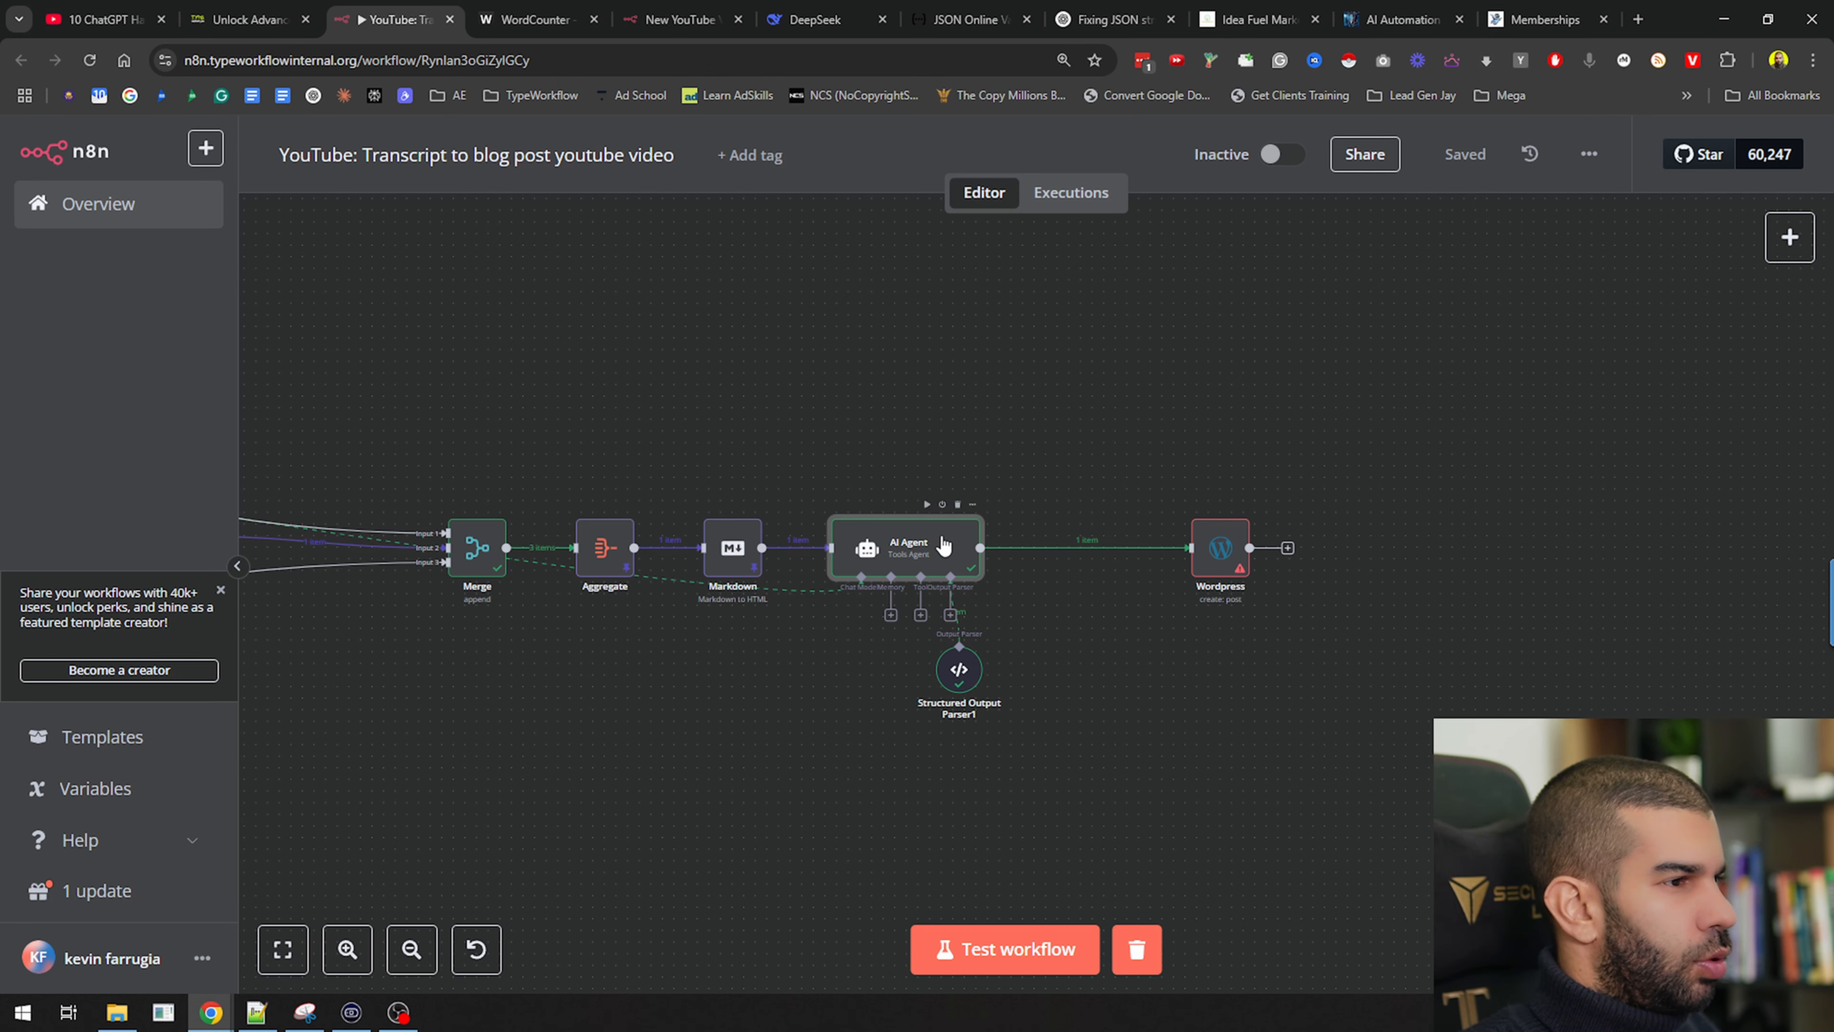
Pin the AI Agent output and set the WordPress post title to the SEOTitle value
key("p")
left_click_drag(1218, 559, 1111, 556)
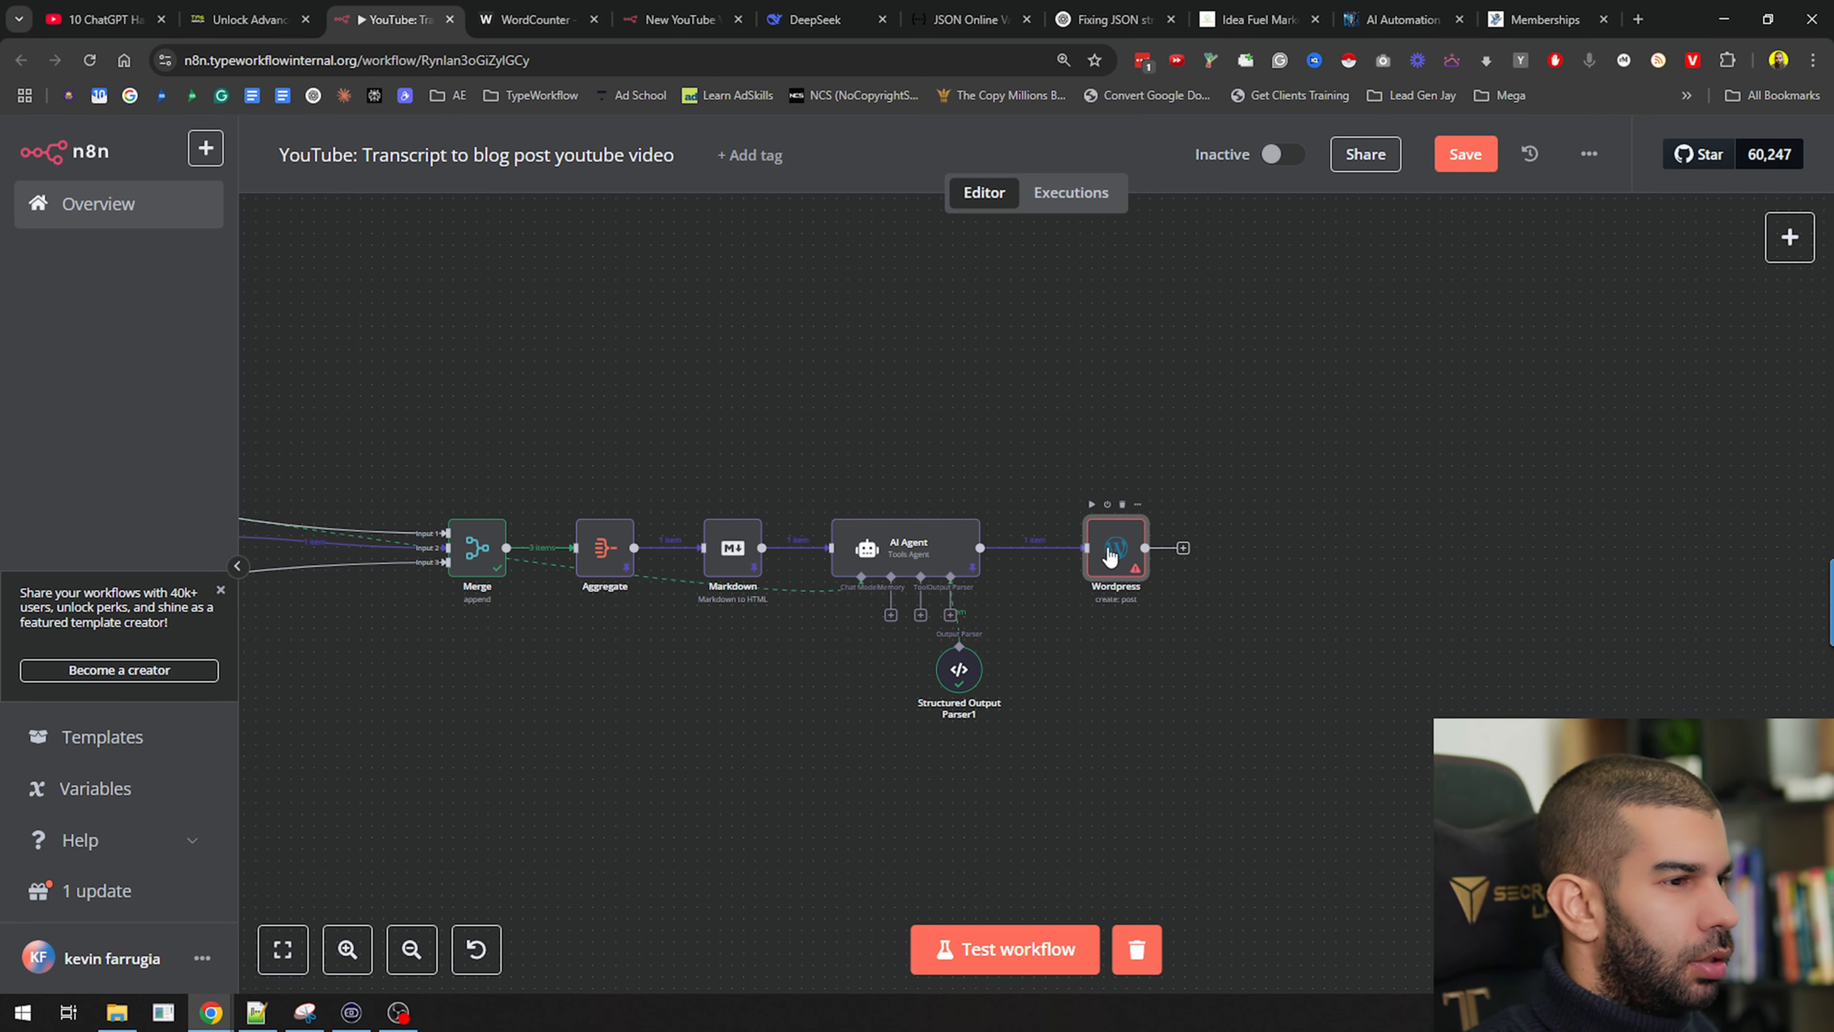
double_click(1111, 555)
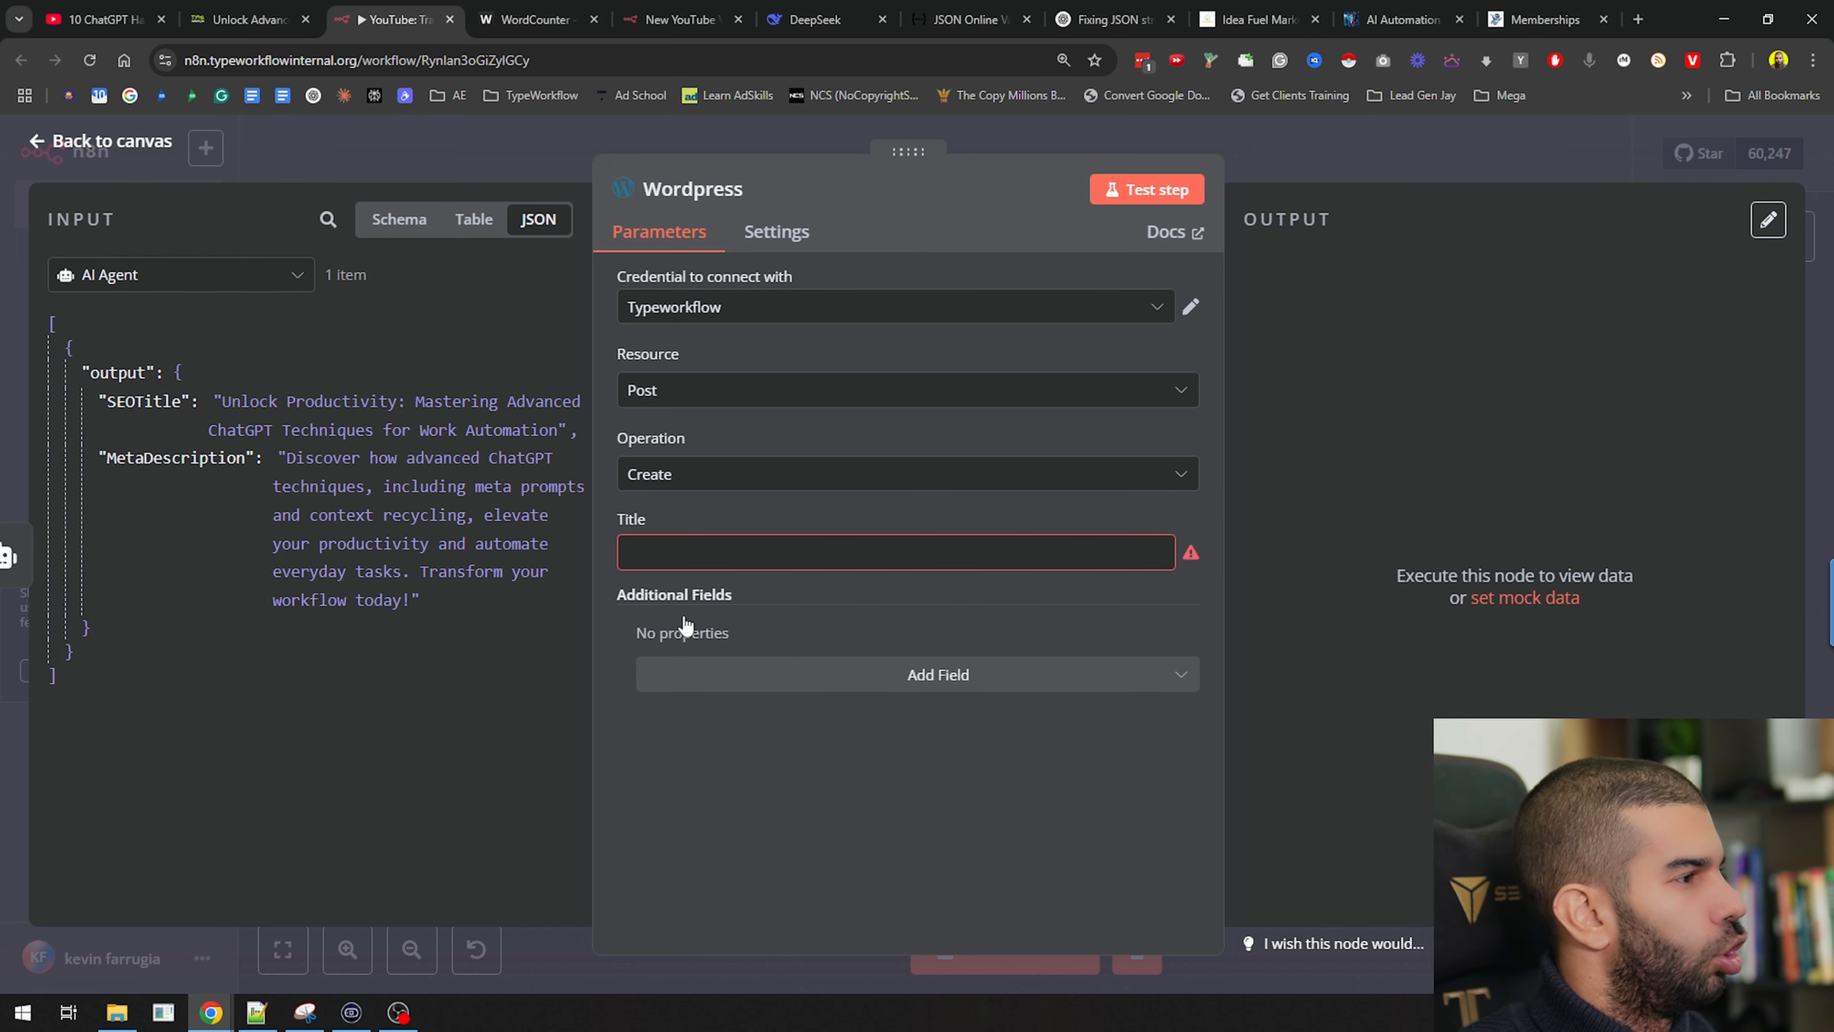
left_click(770, 557)
left_click_drag(145, 404, 728, 557)
Add a Content field filled with the Markdown node's HTML
left_click(729, 701)
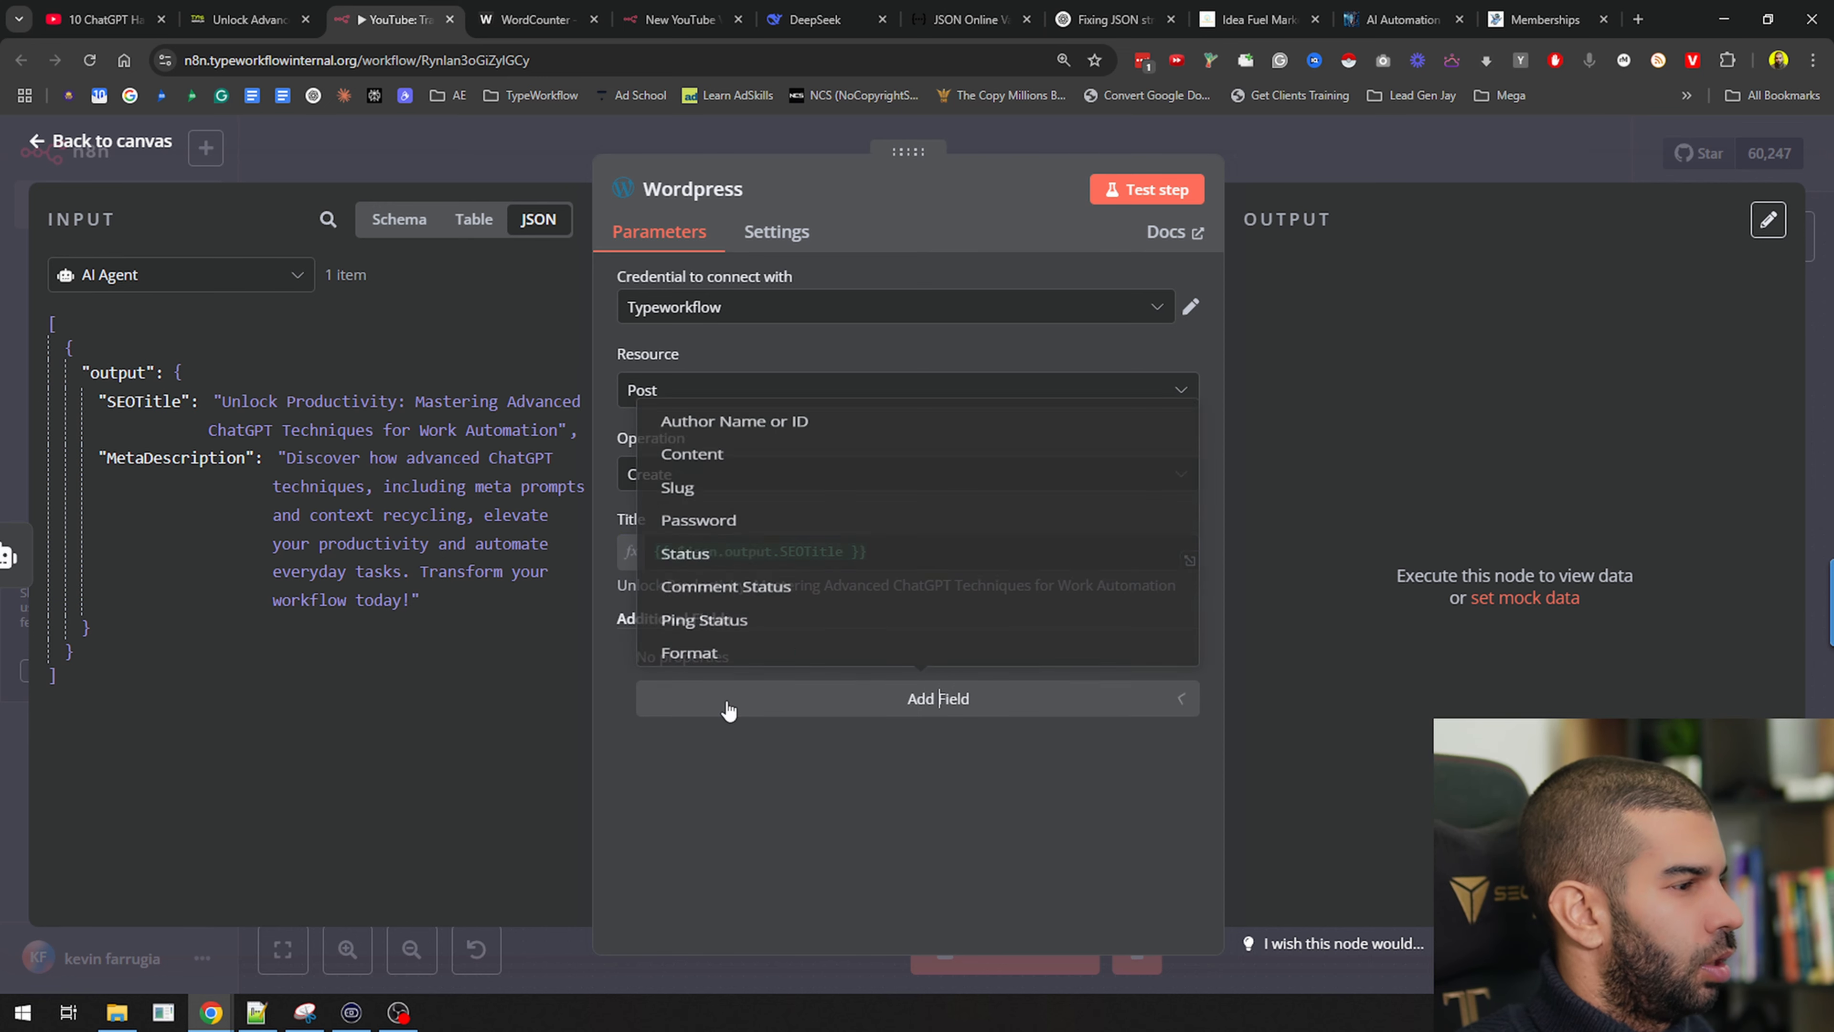
left_click(735, 406)
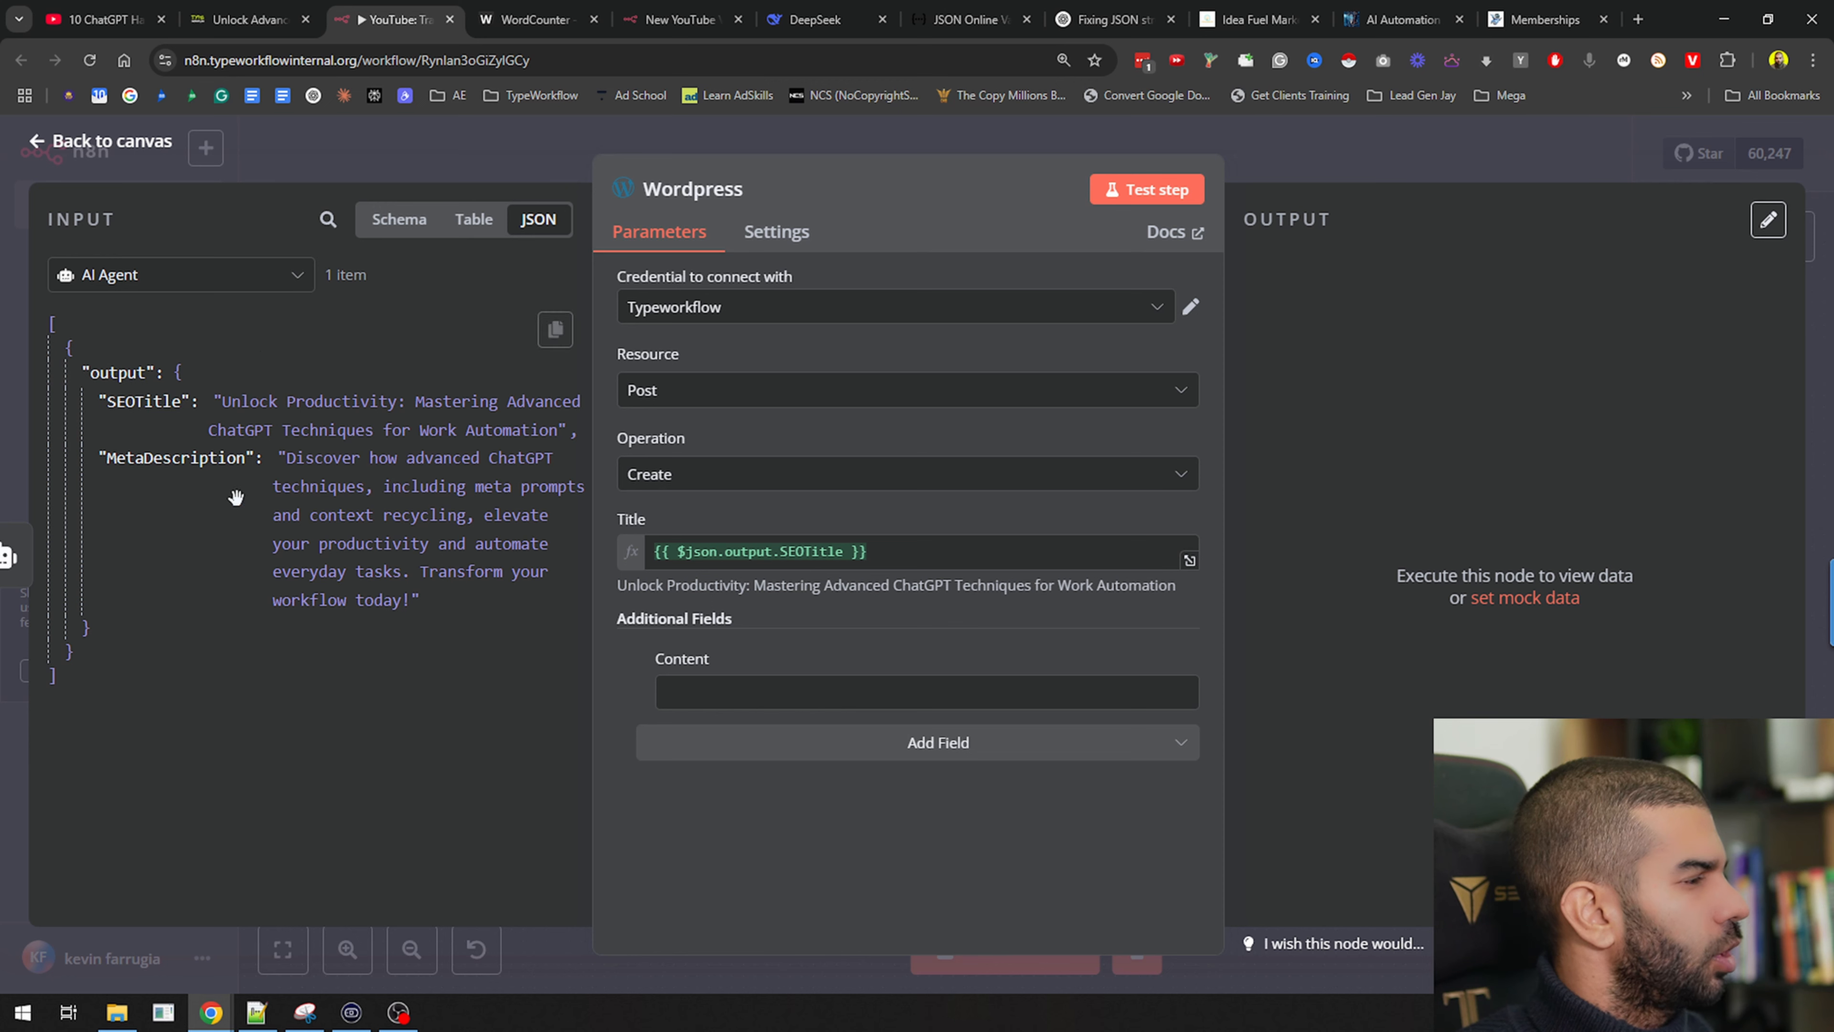
left_click(261, 292)
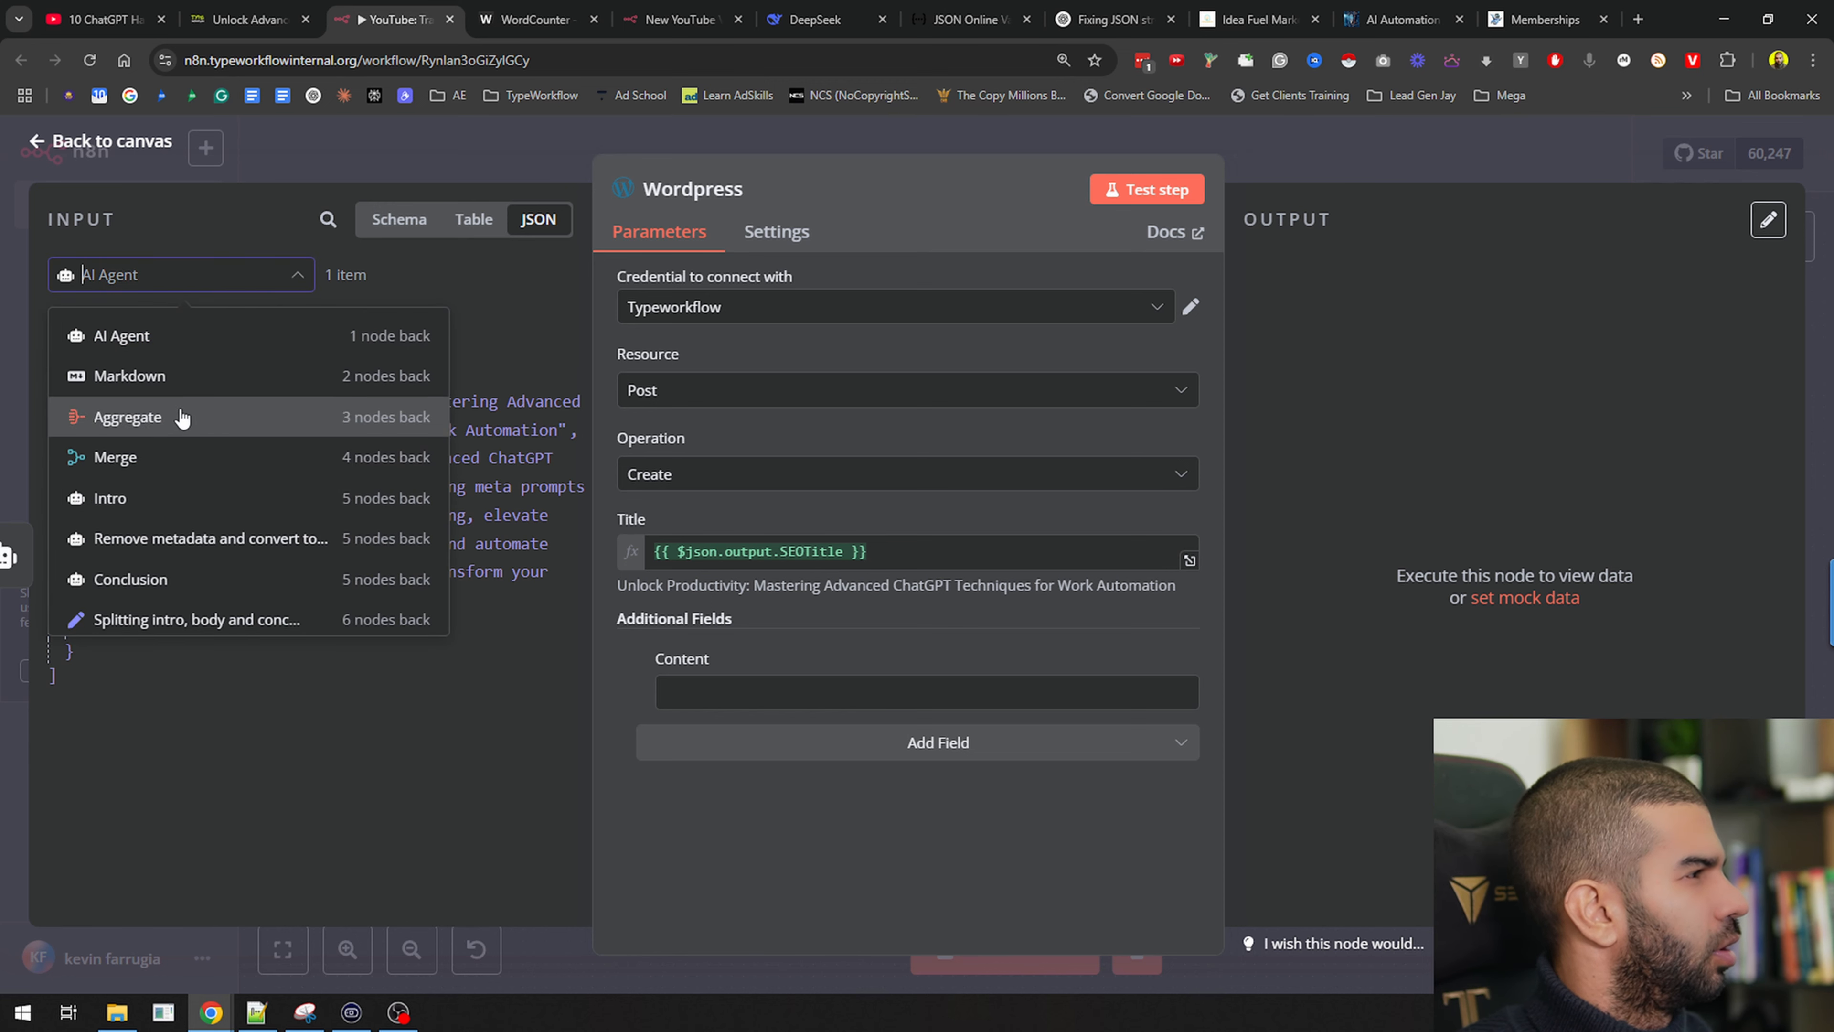
left_click(172, 379)
left_click_drag(116, 374, 766, 695)
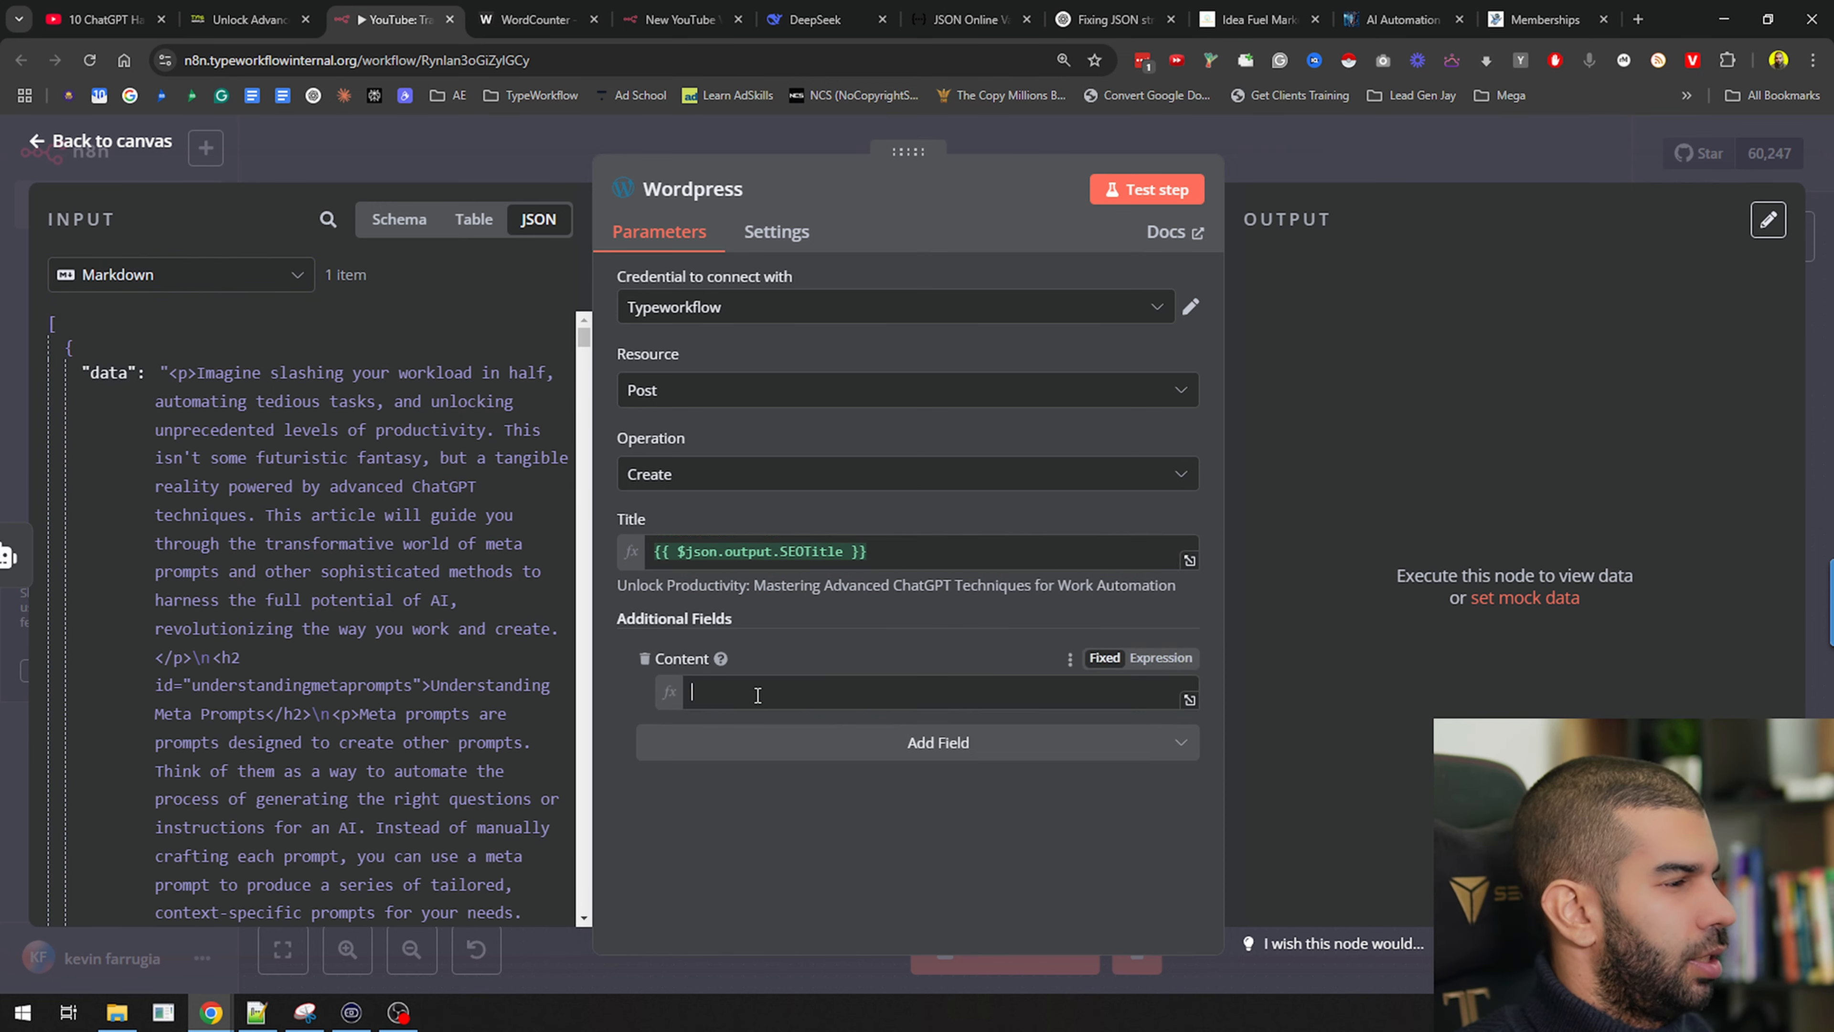
left_click(625, 681)
Add an Author field and choose the post's author
left_click(838, 766)
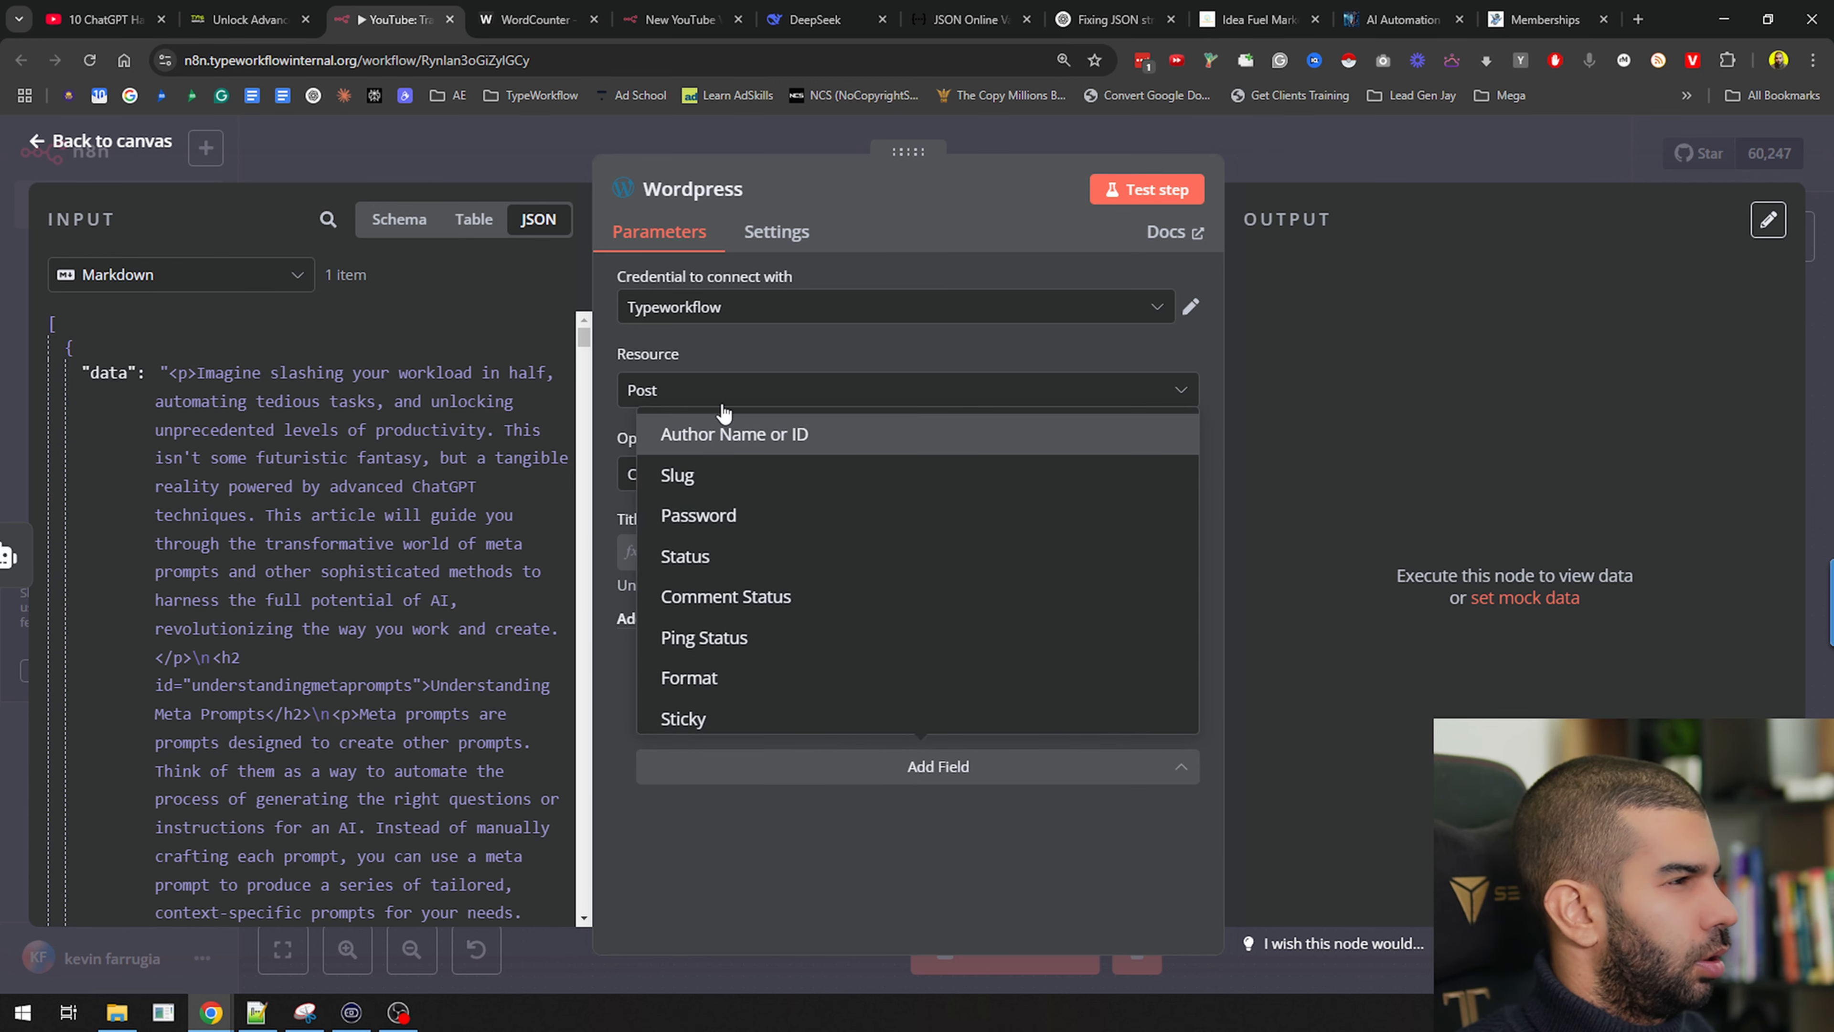
left_click(738, 433)
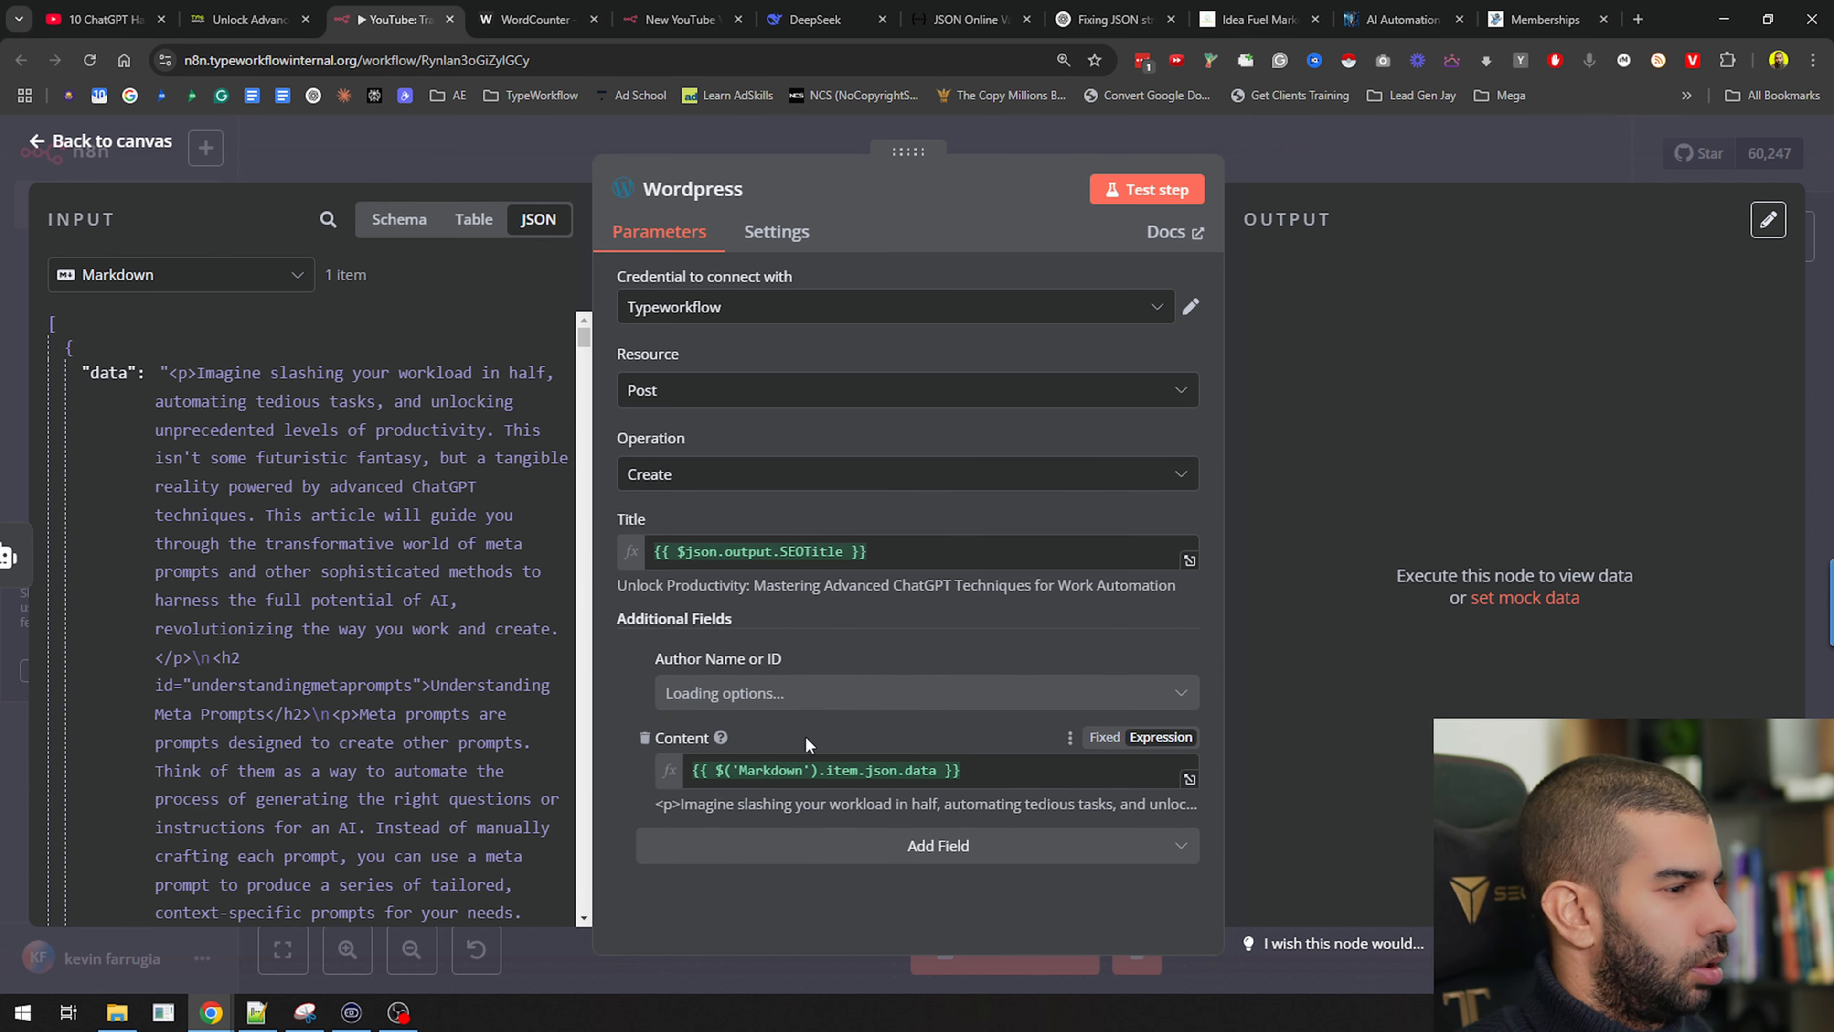
left_click(771, 694)
left_click(751, 755)
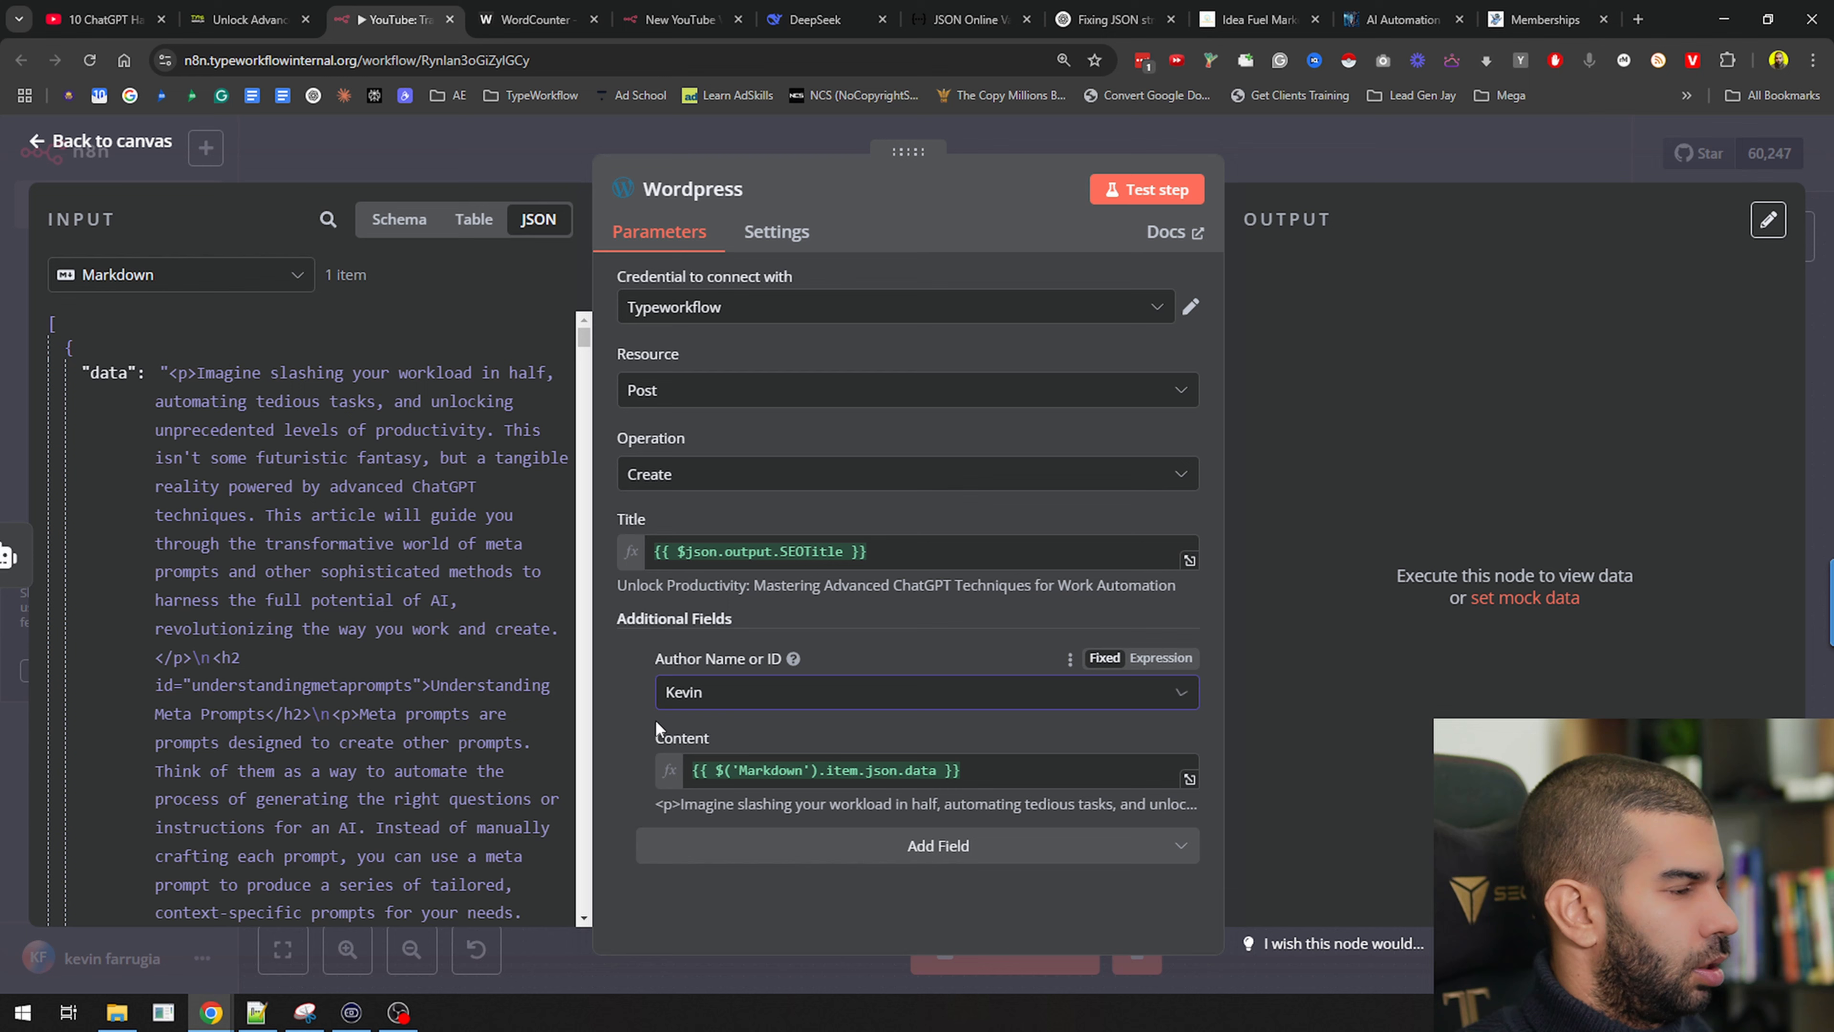
Add a Category field set to Automation
left_click(777, 841)
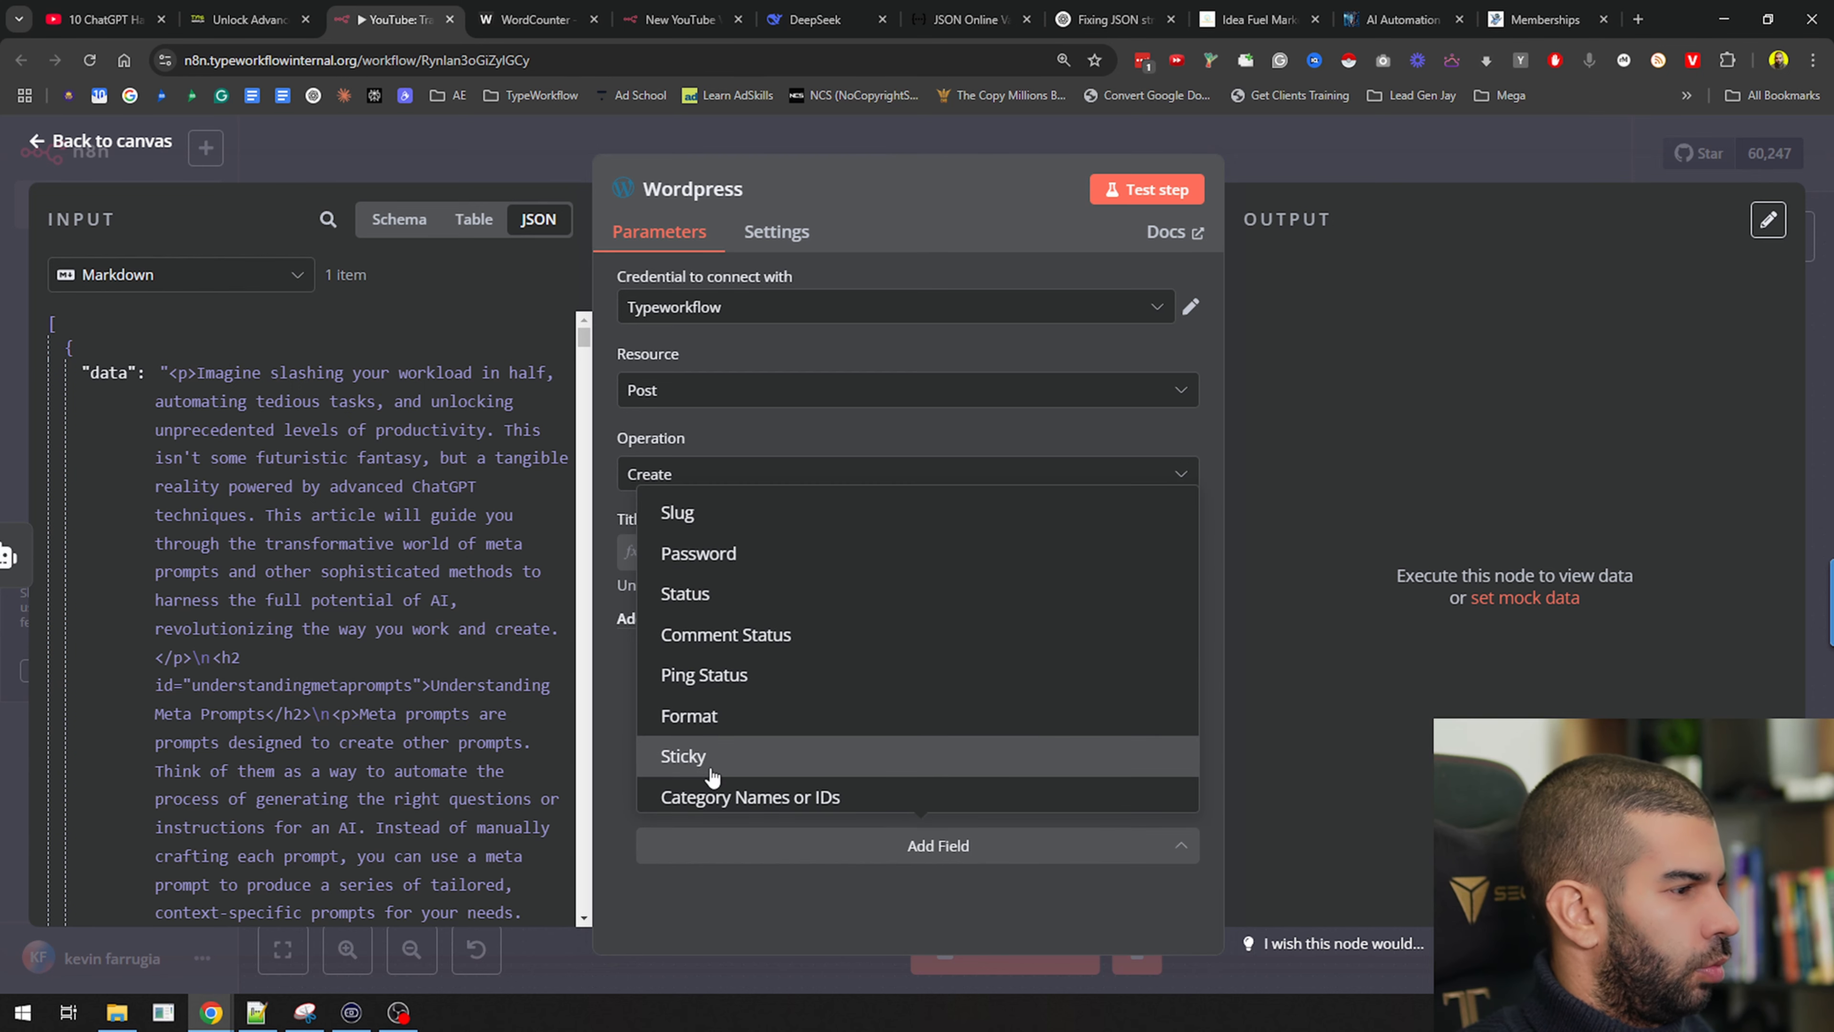
left_click(751, 797)
left_click(792, 842)
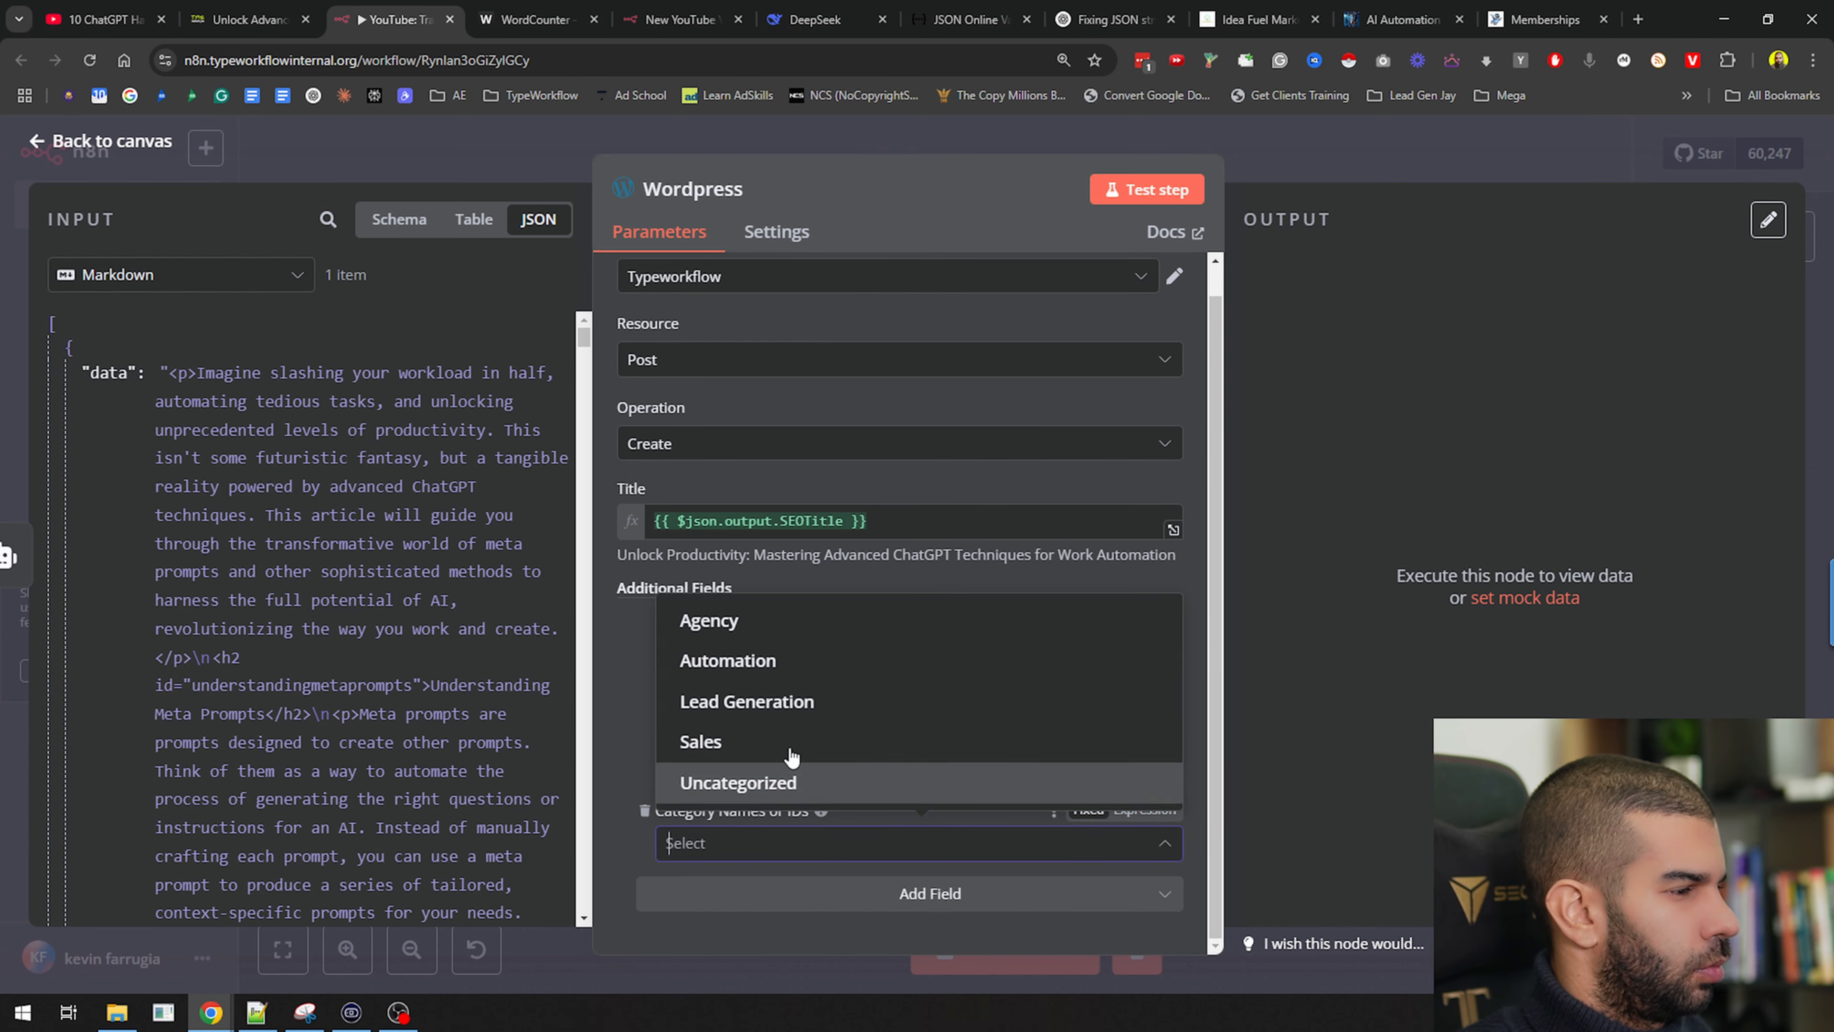
left_click(749, 661)
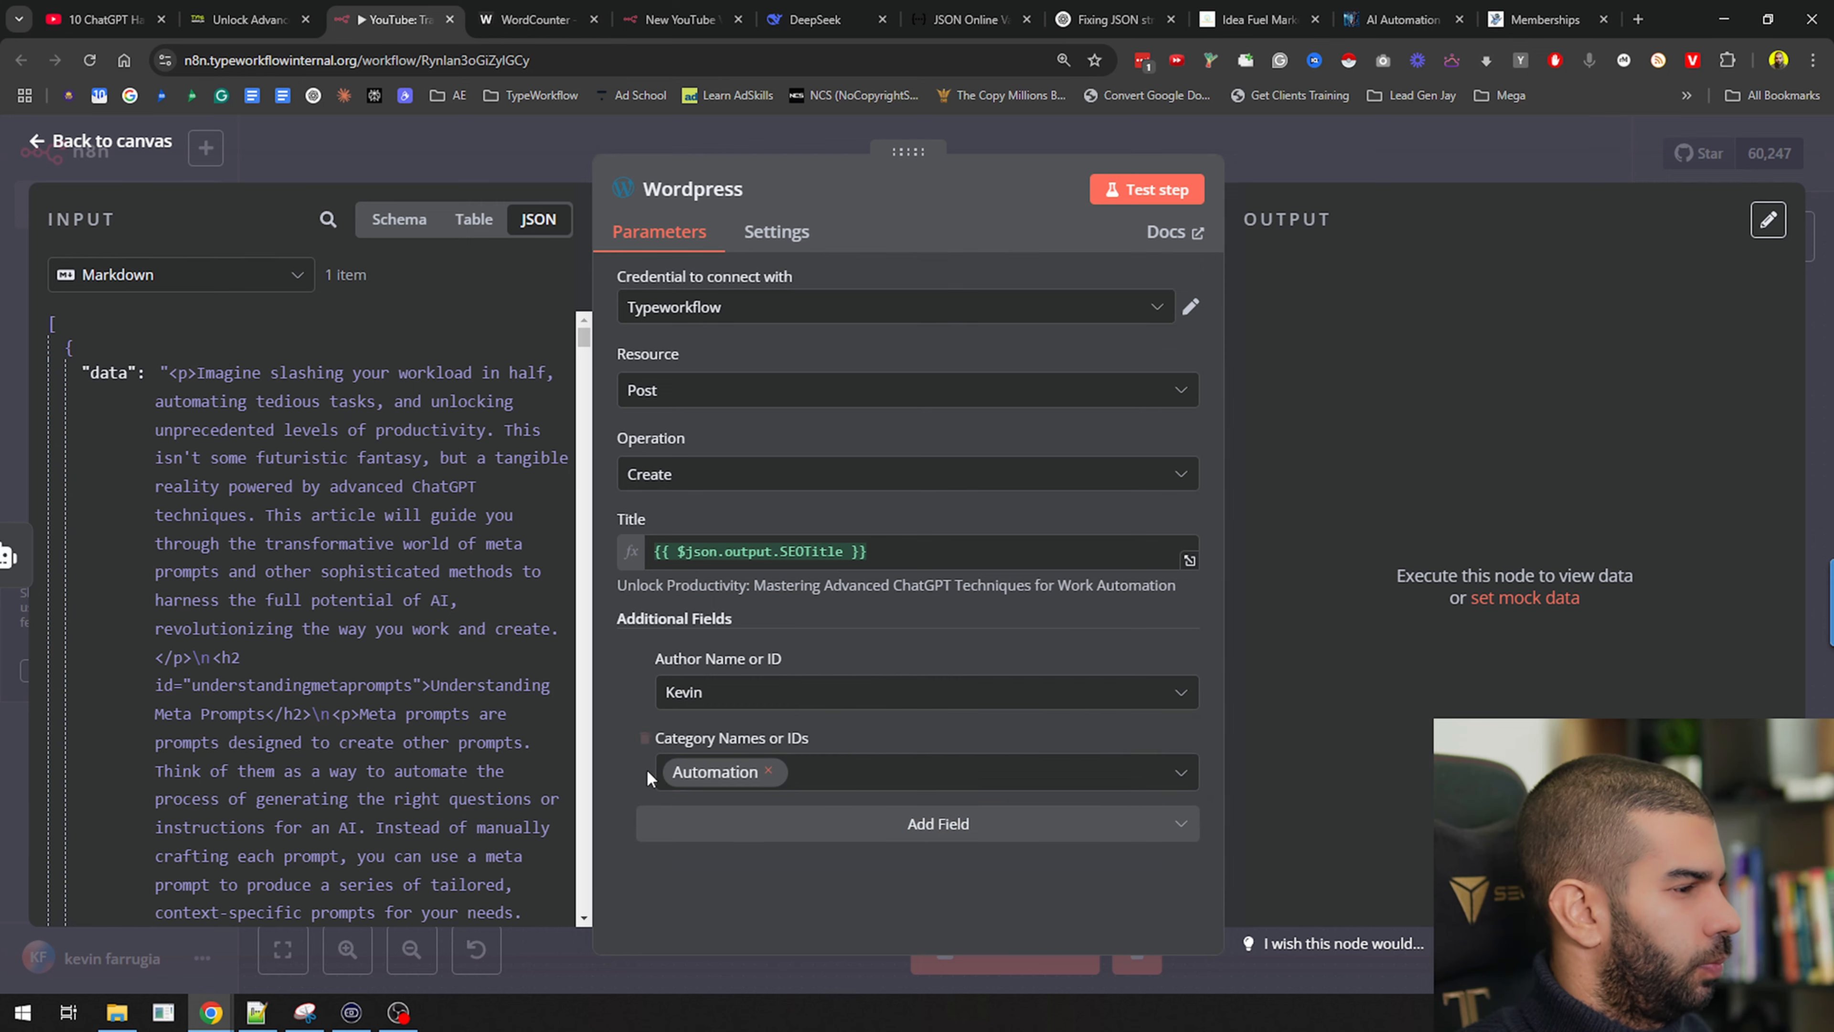
Re-add the Content field and fill it with the Markdown node's data
left_click(812, 827)
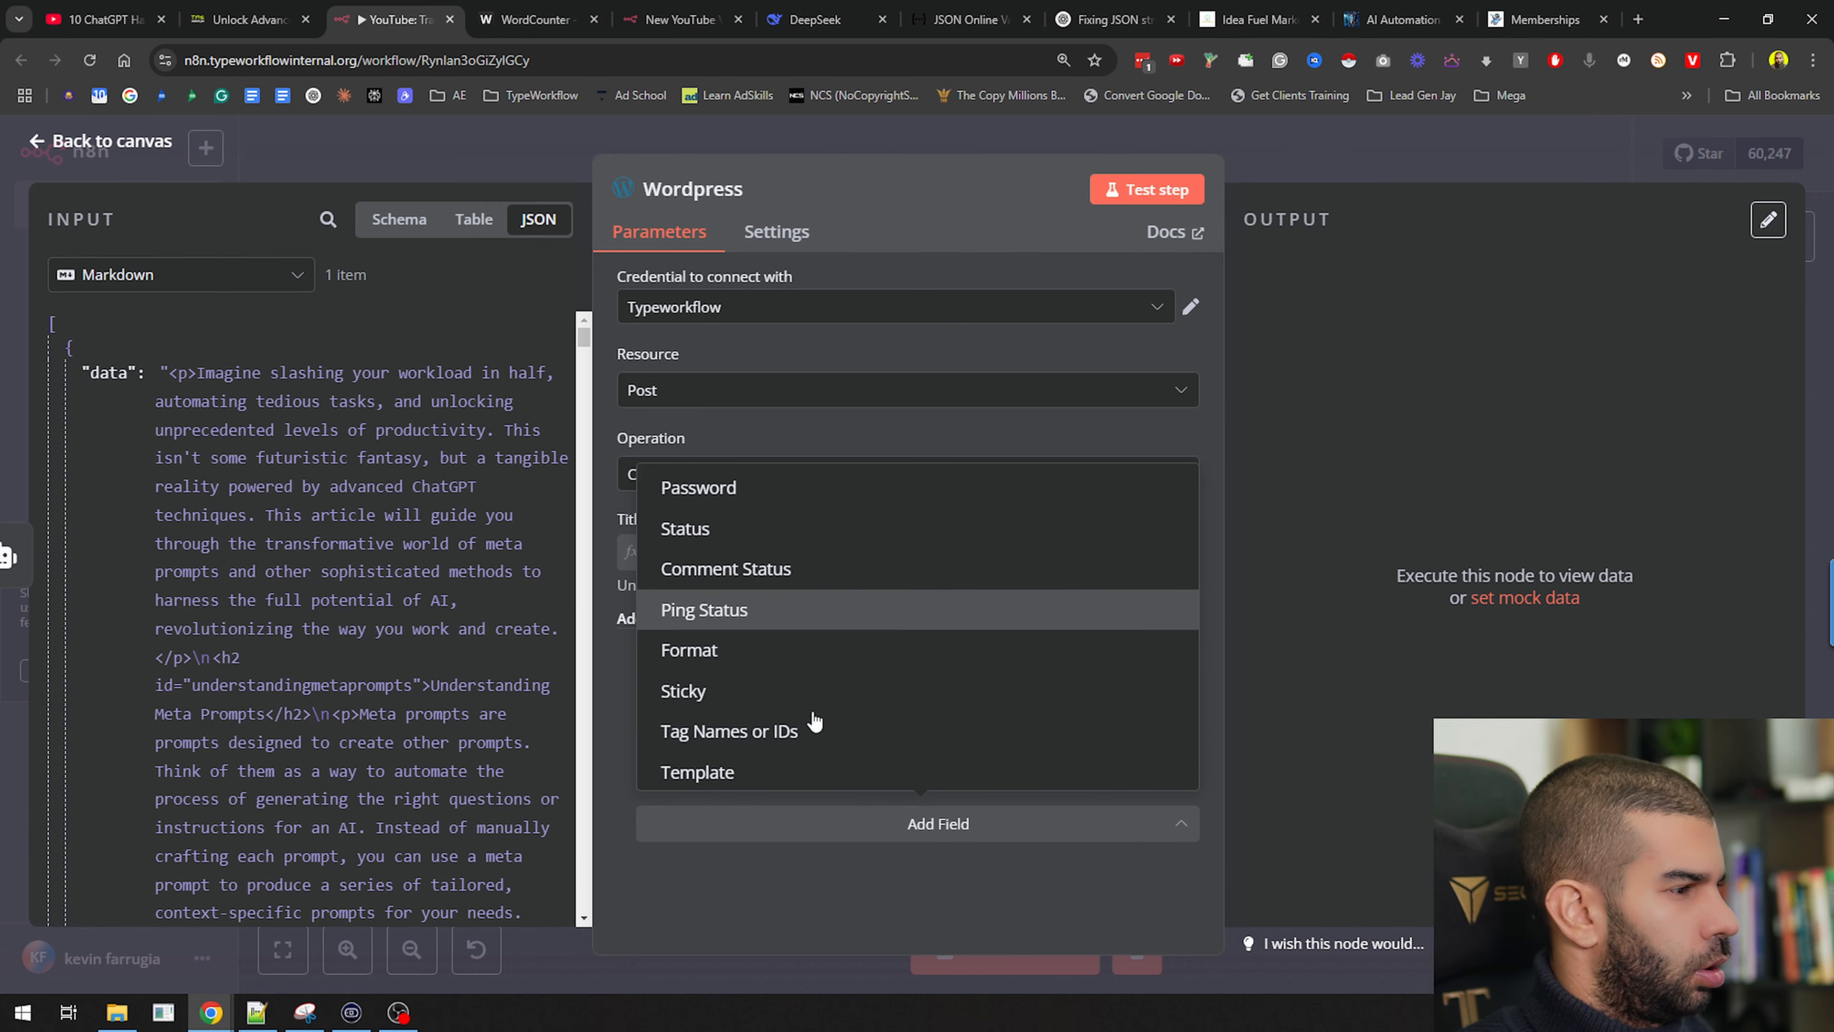
scroll(790, 744, "up", 2)
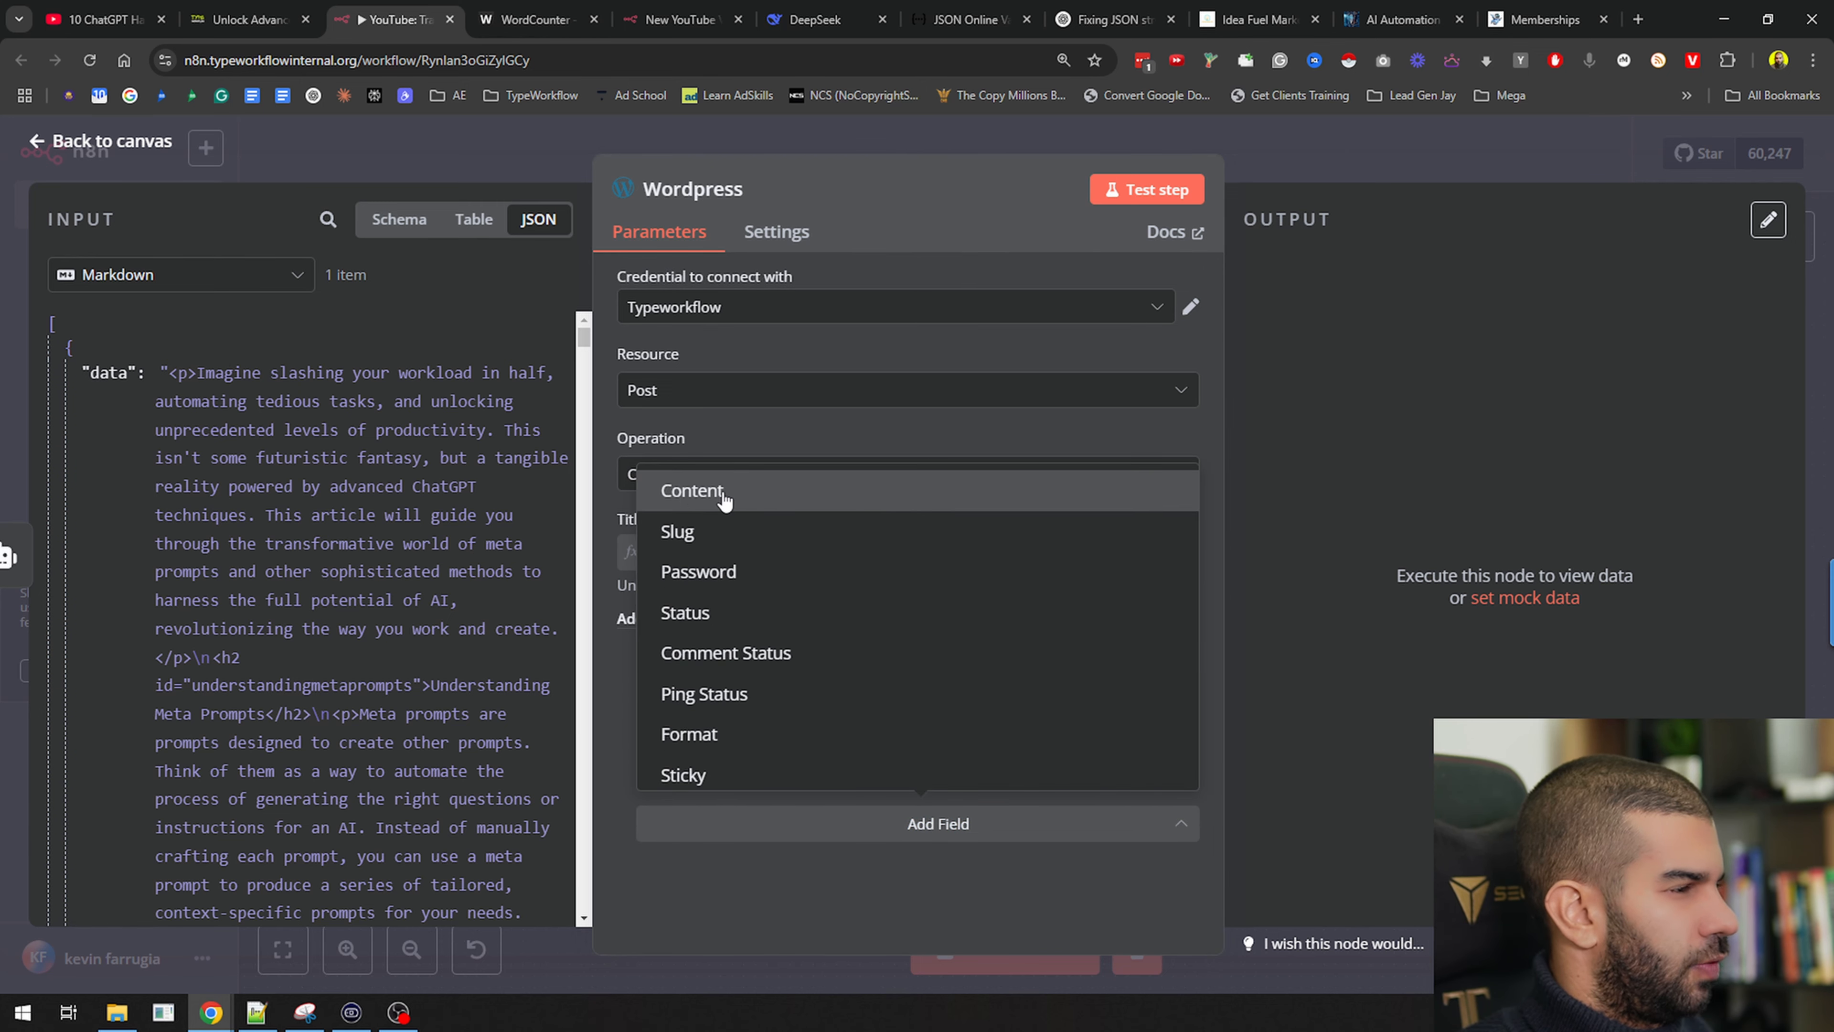
left_click(607, 699)
left_click(919, 809)
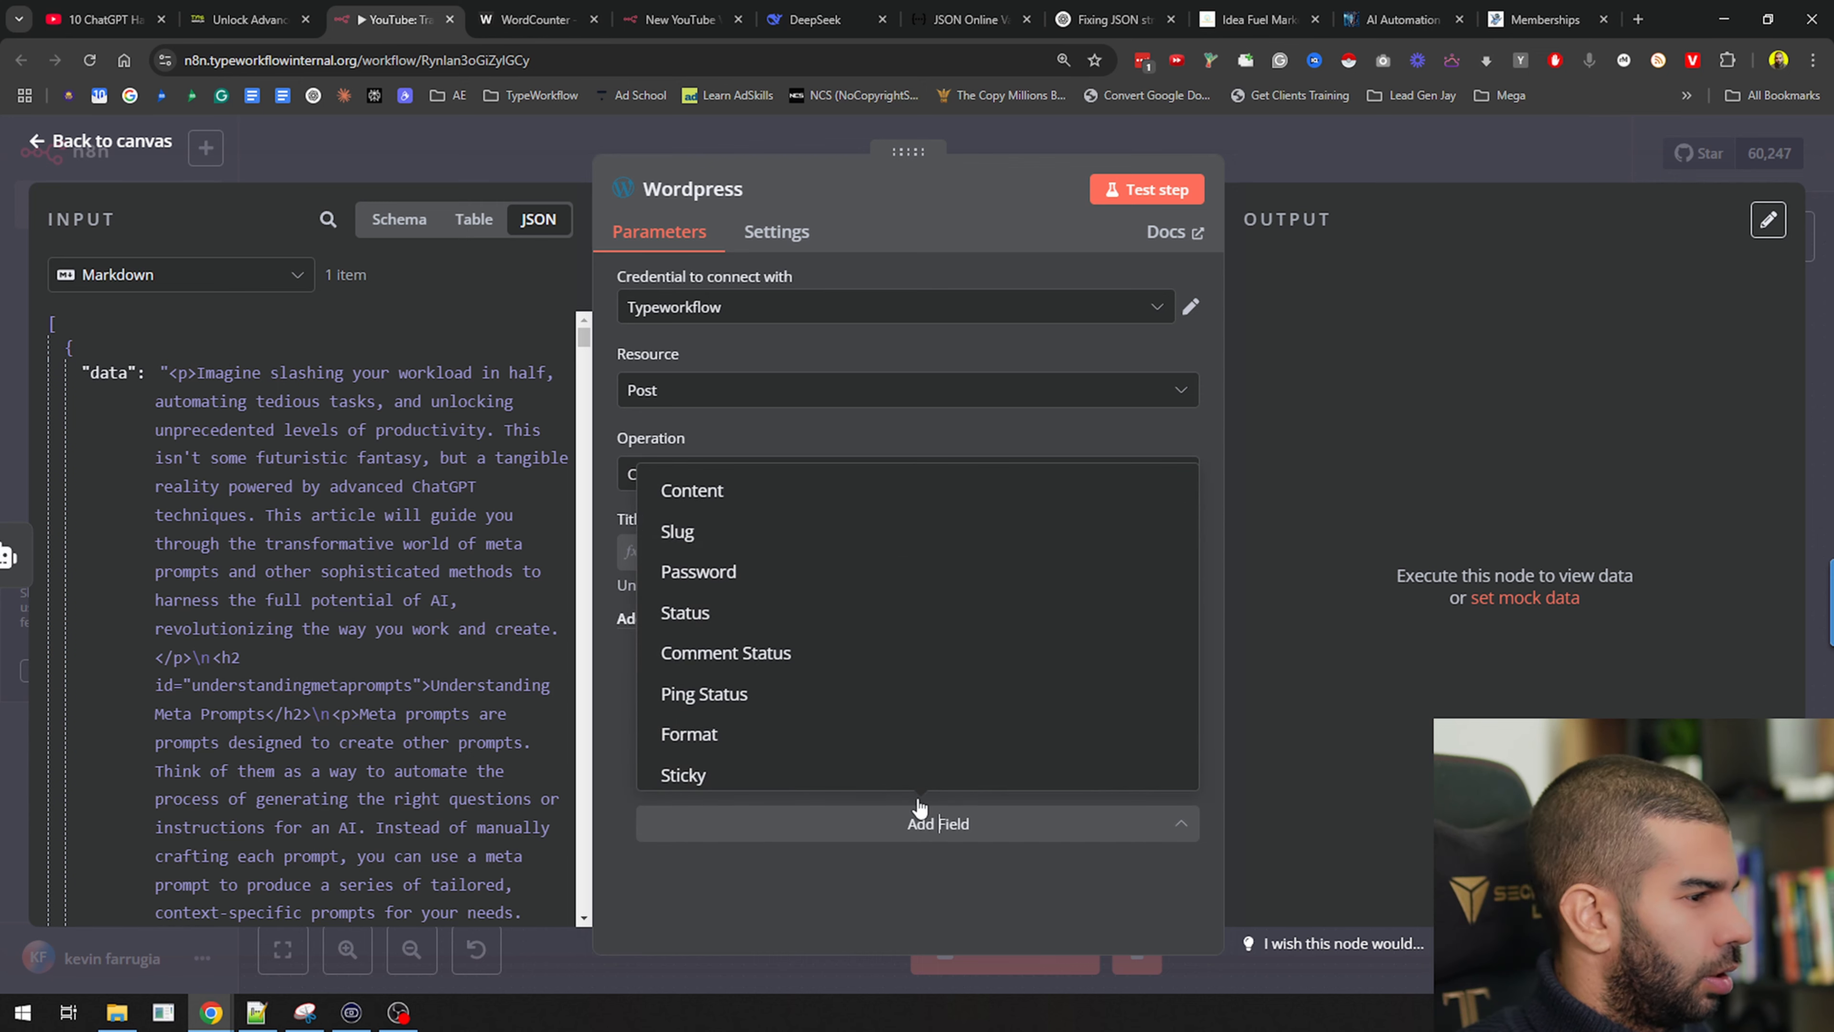
left_click(675, 490)
left_click_drag(107, 373, 718, 772)
scroll(621, 740, "down", 1)
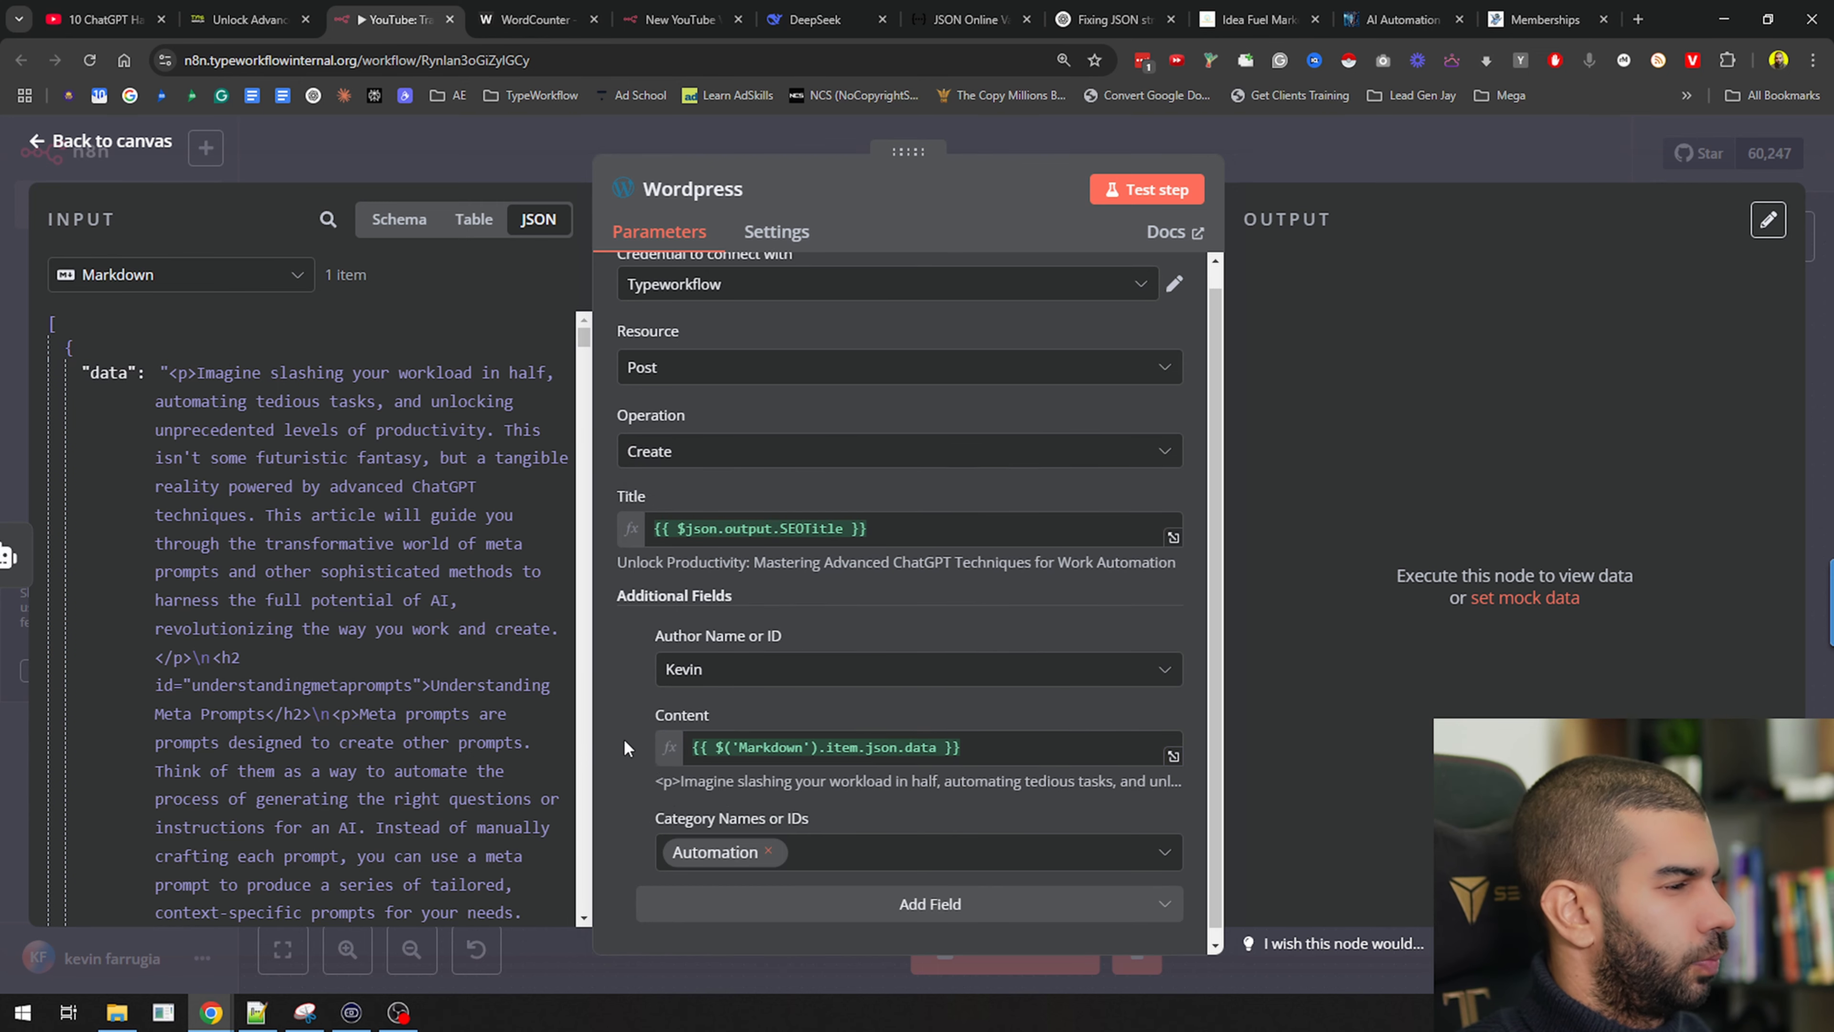
Add a Status field left as Draft and run the node to create the draft post
left_click(765, 901)
left_click(717, 643)
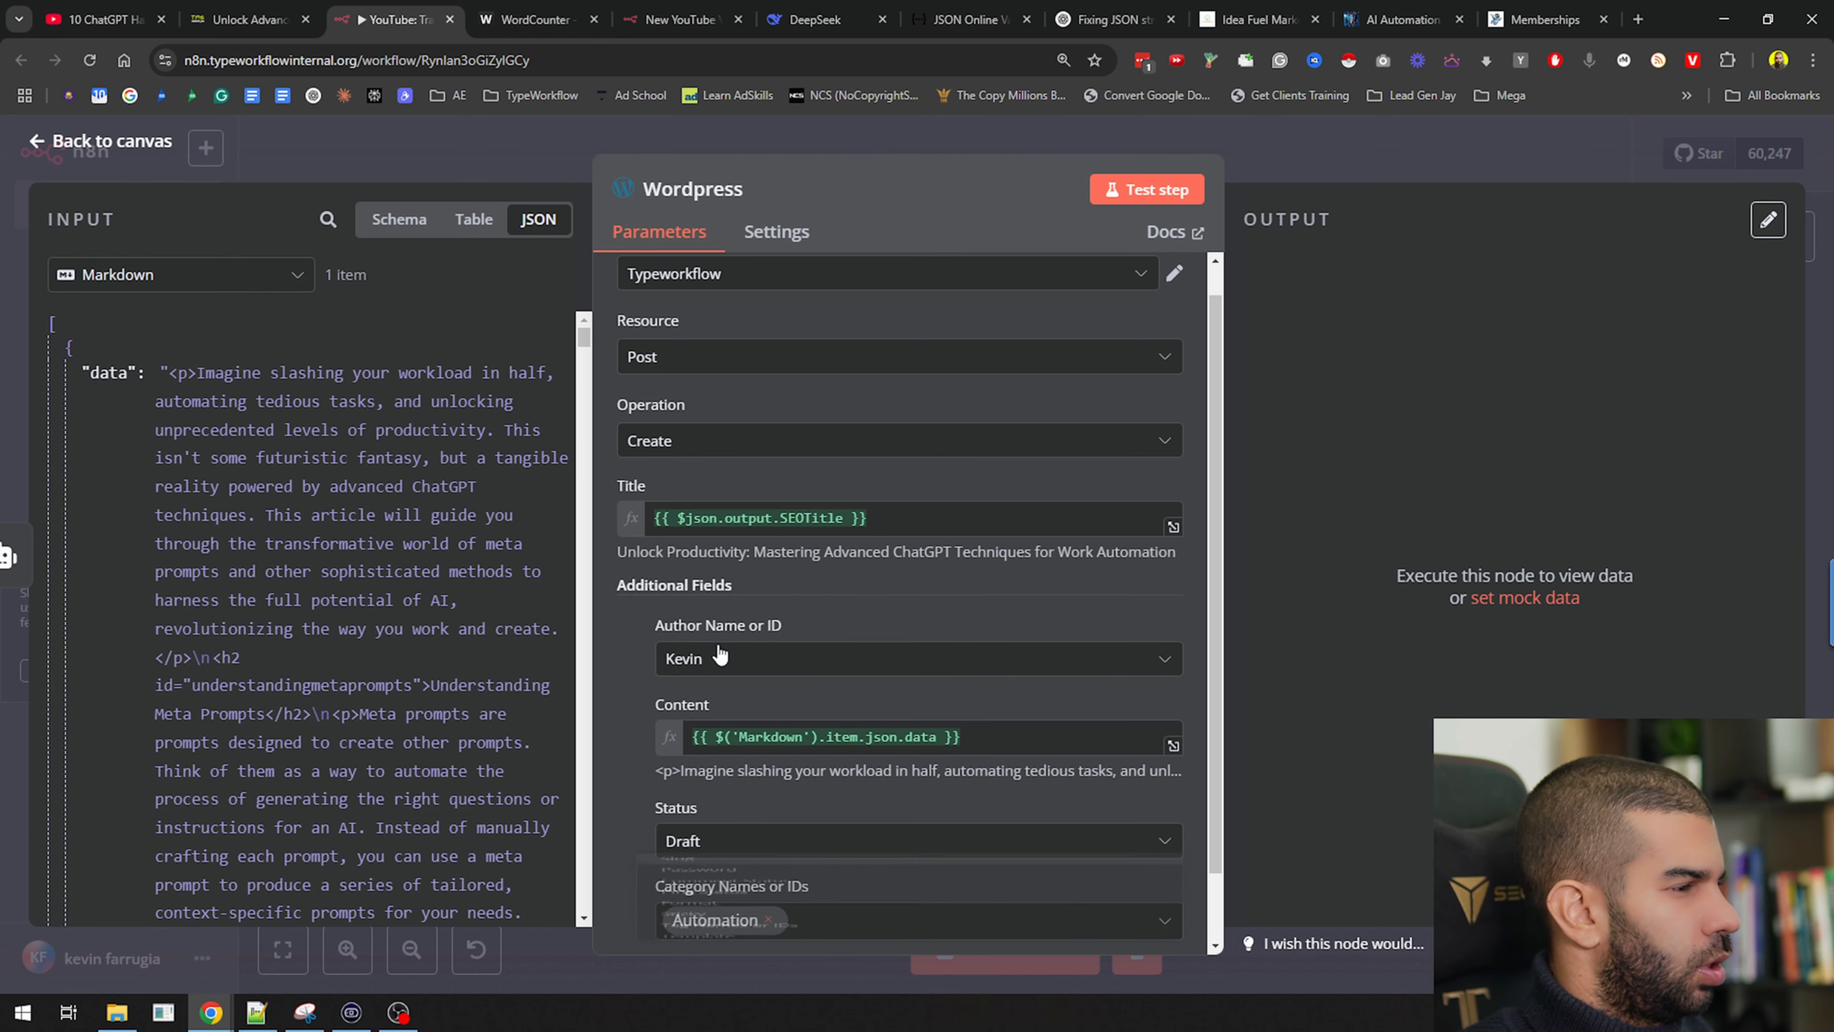
scroll(700, 740, "down", 1)
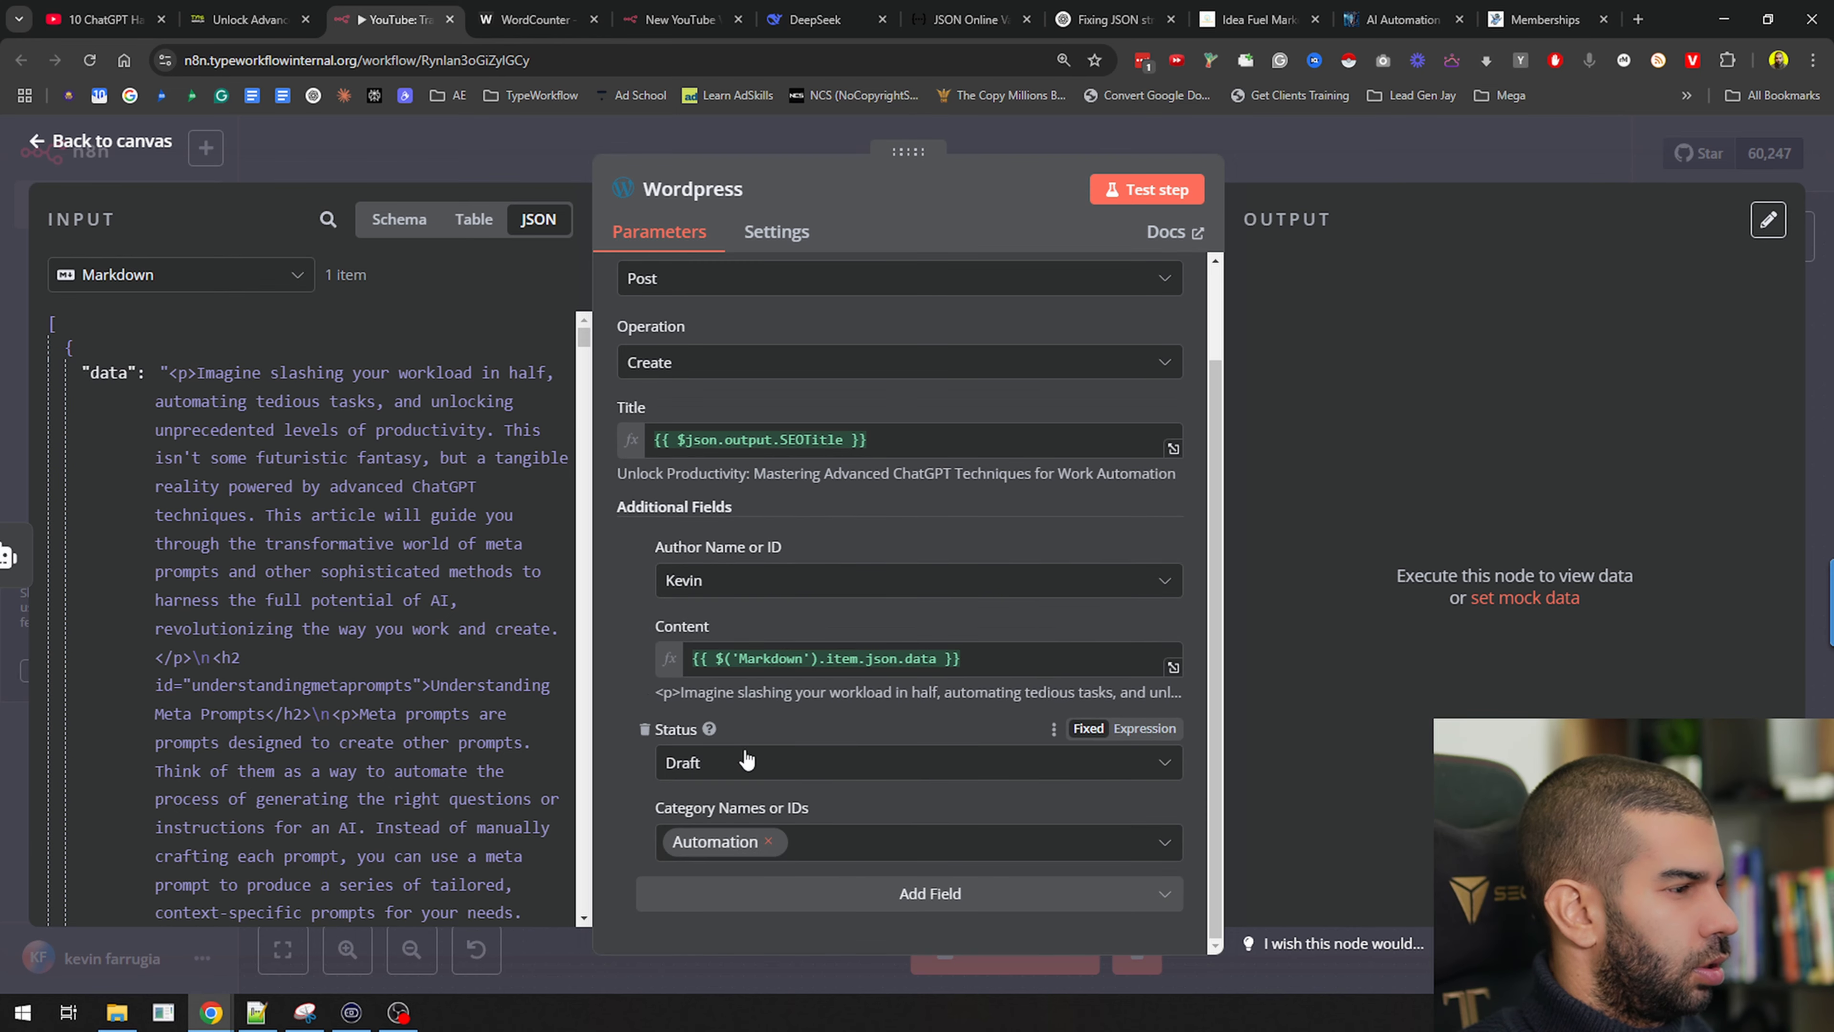
left_click(790, 897)
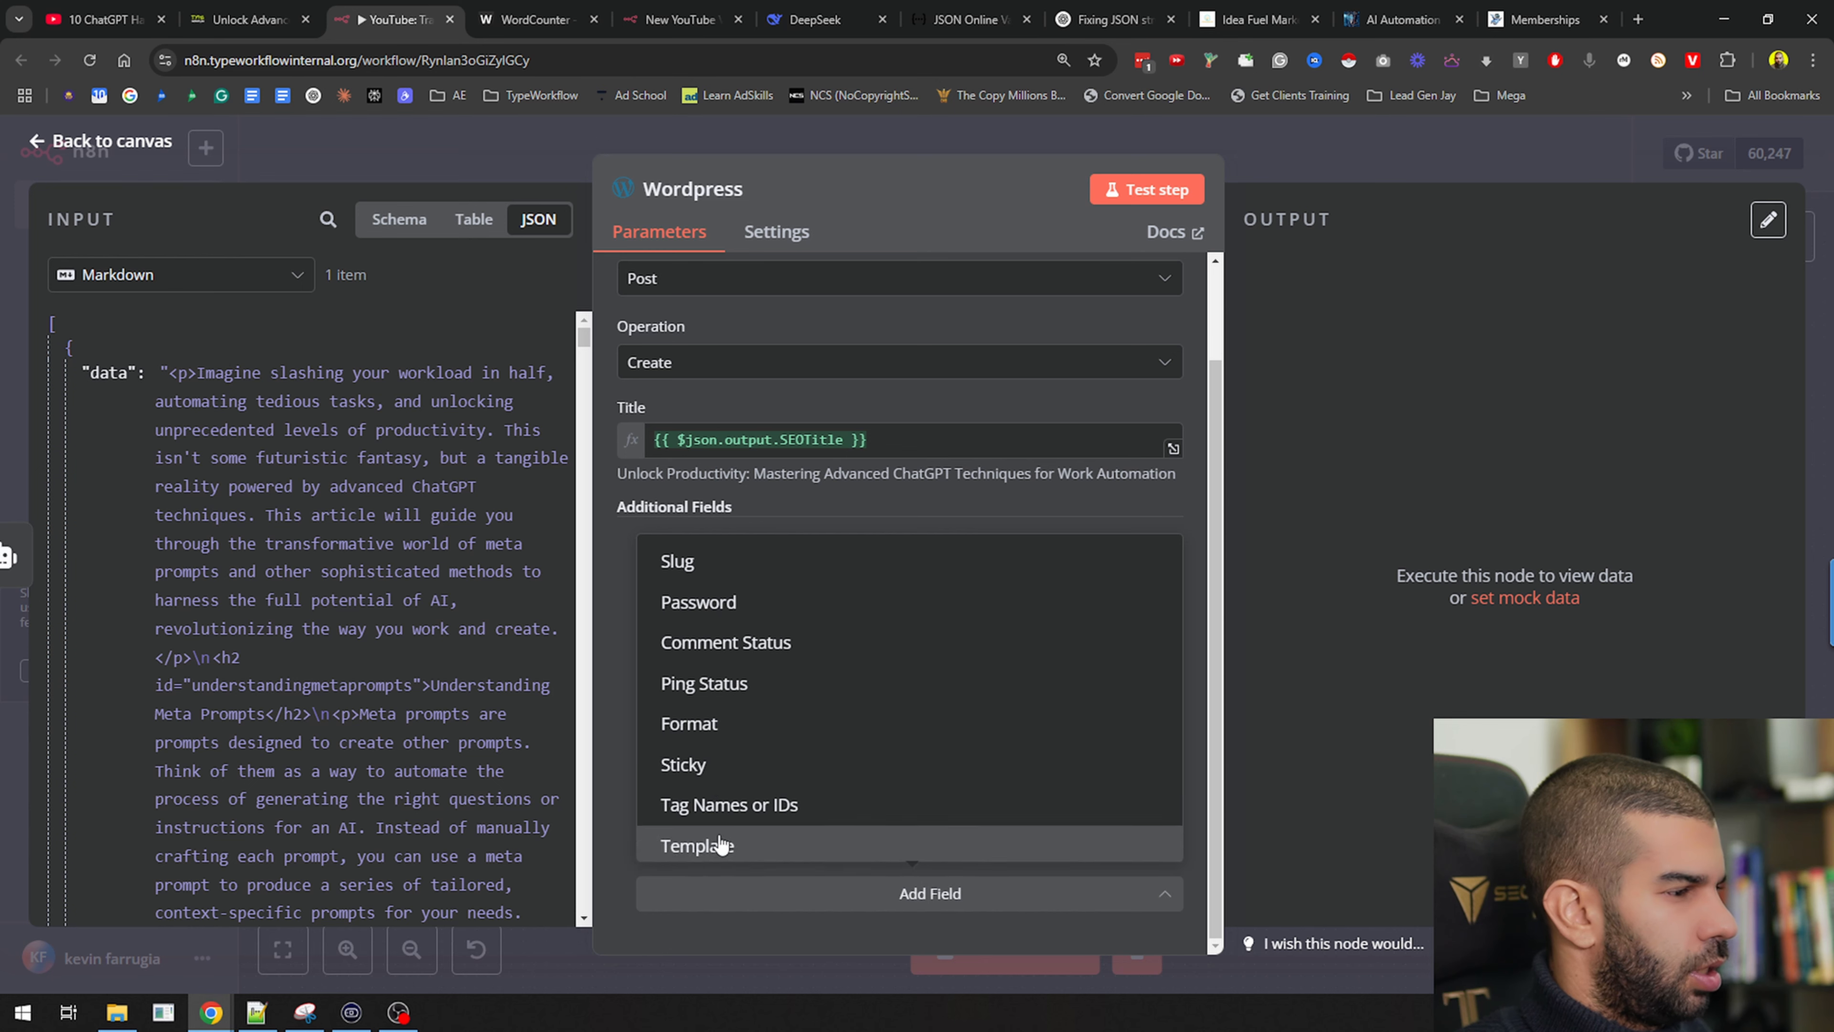
scroll(721, 847, "down", 1)
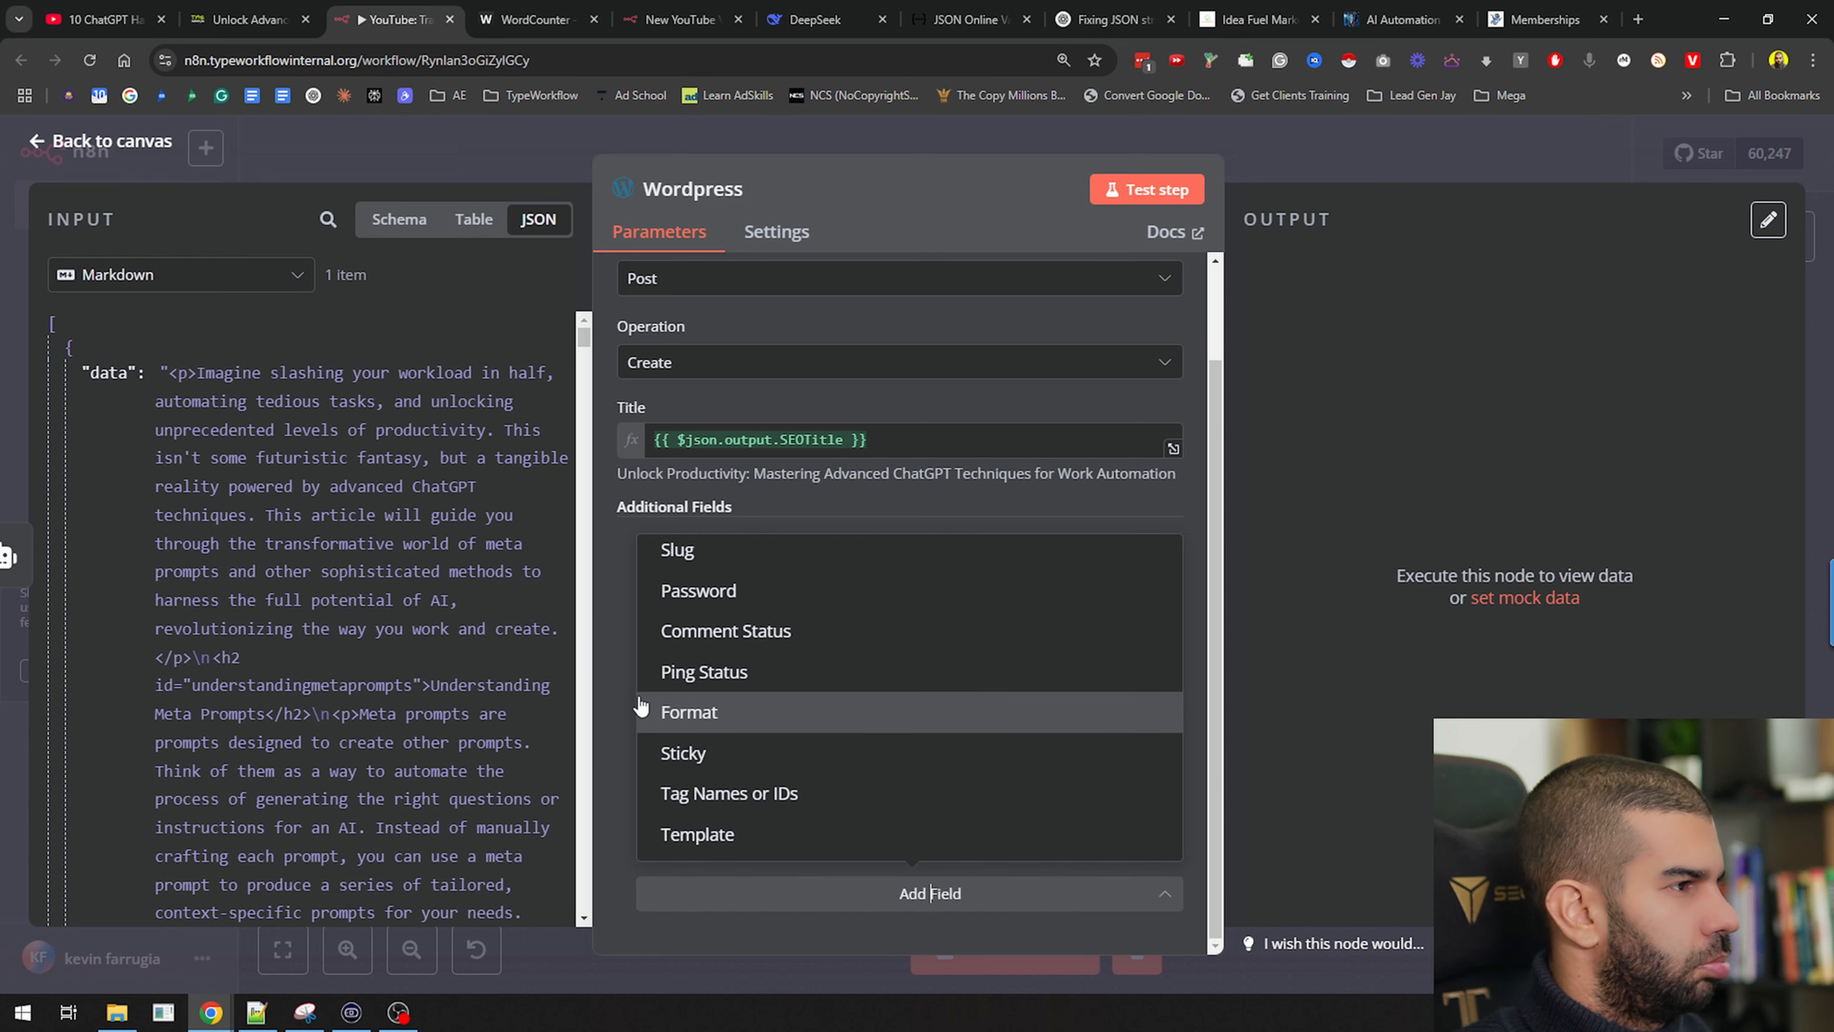
left_click(620, 595)
left_click(1144, 195)
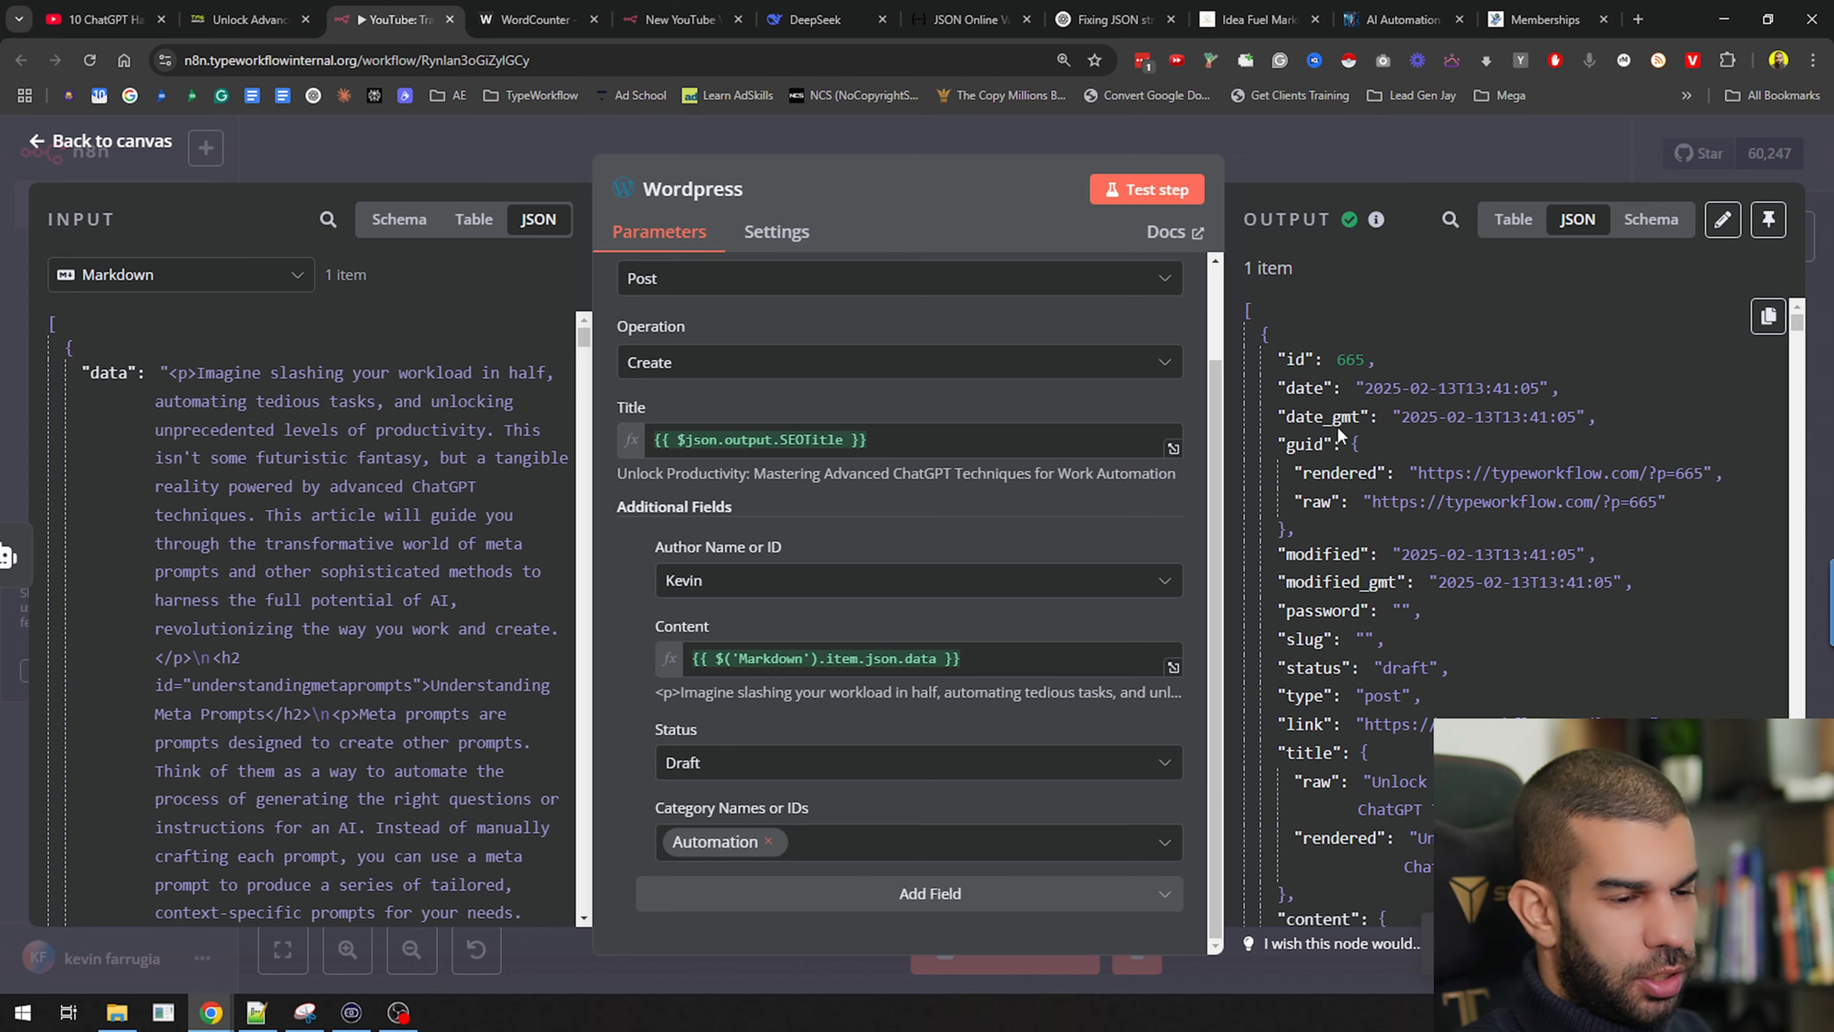
left_click(1419, 164)
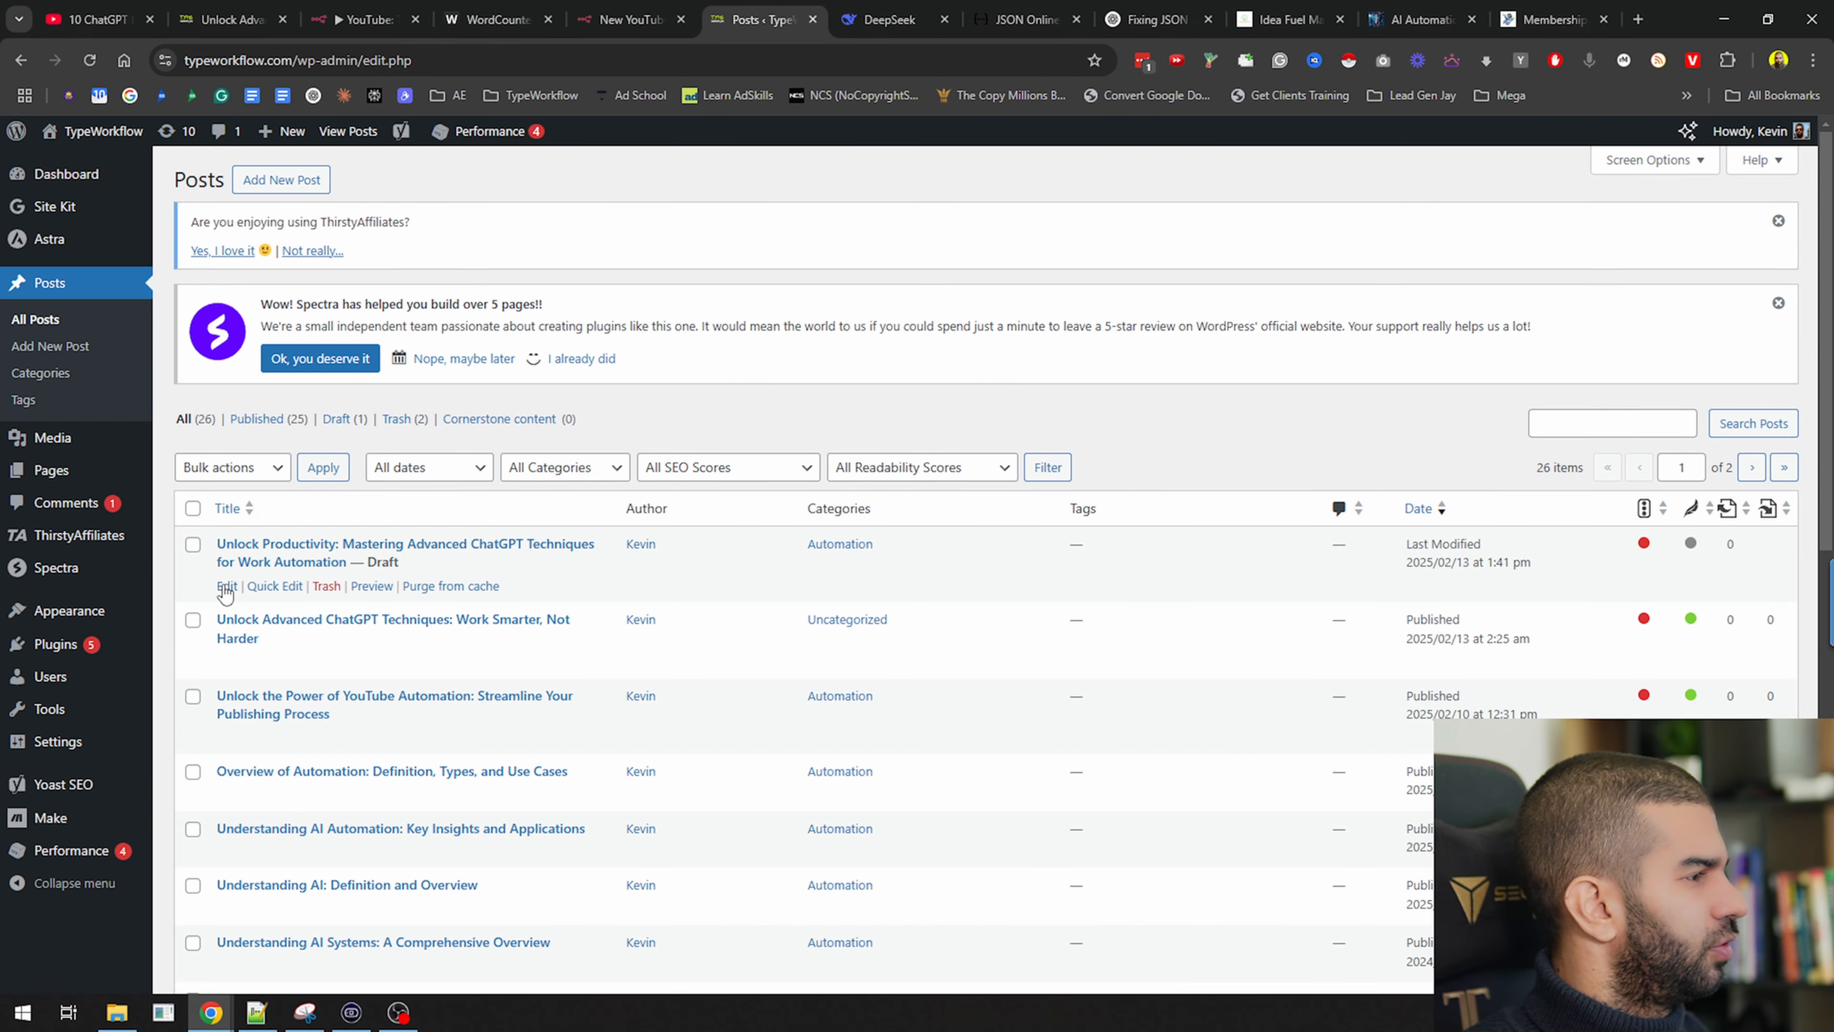
Open the new draft in the WordPress editor and convert its Classic block to blocks
left_click(226, 587, "ctrl")
left_click(371, 586, "ctrl")
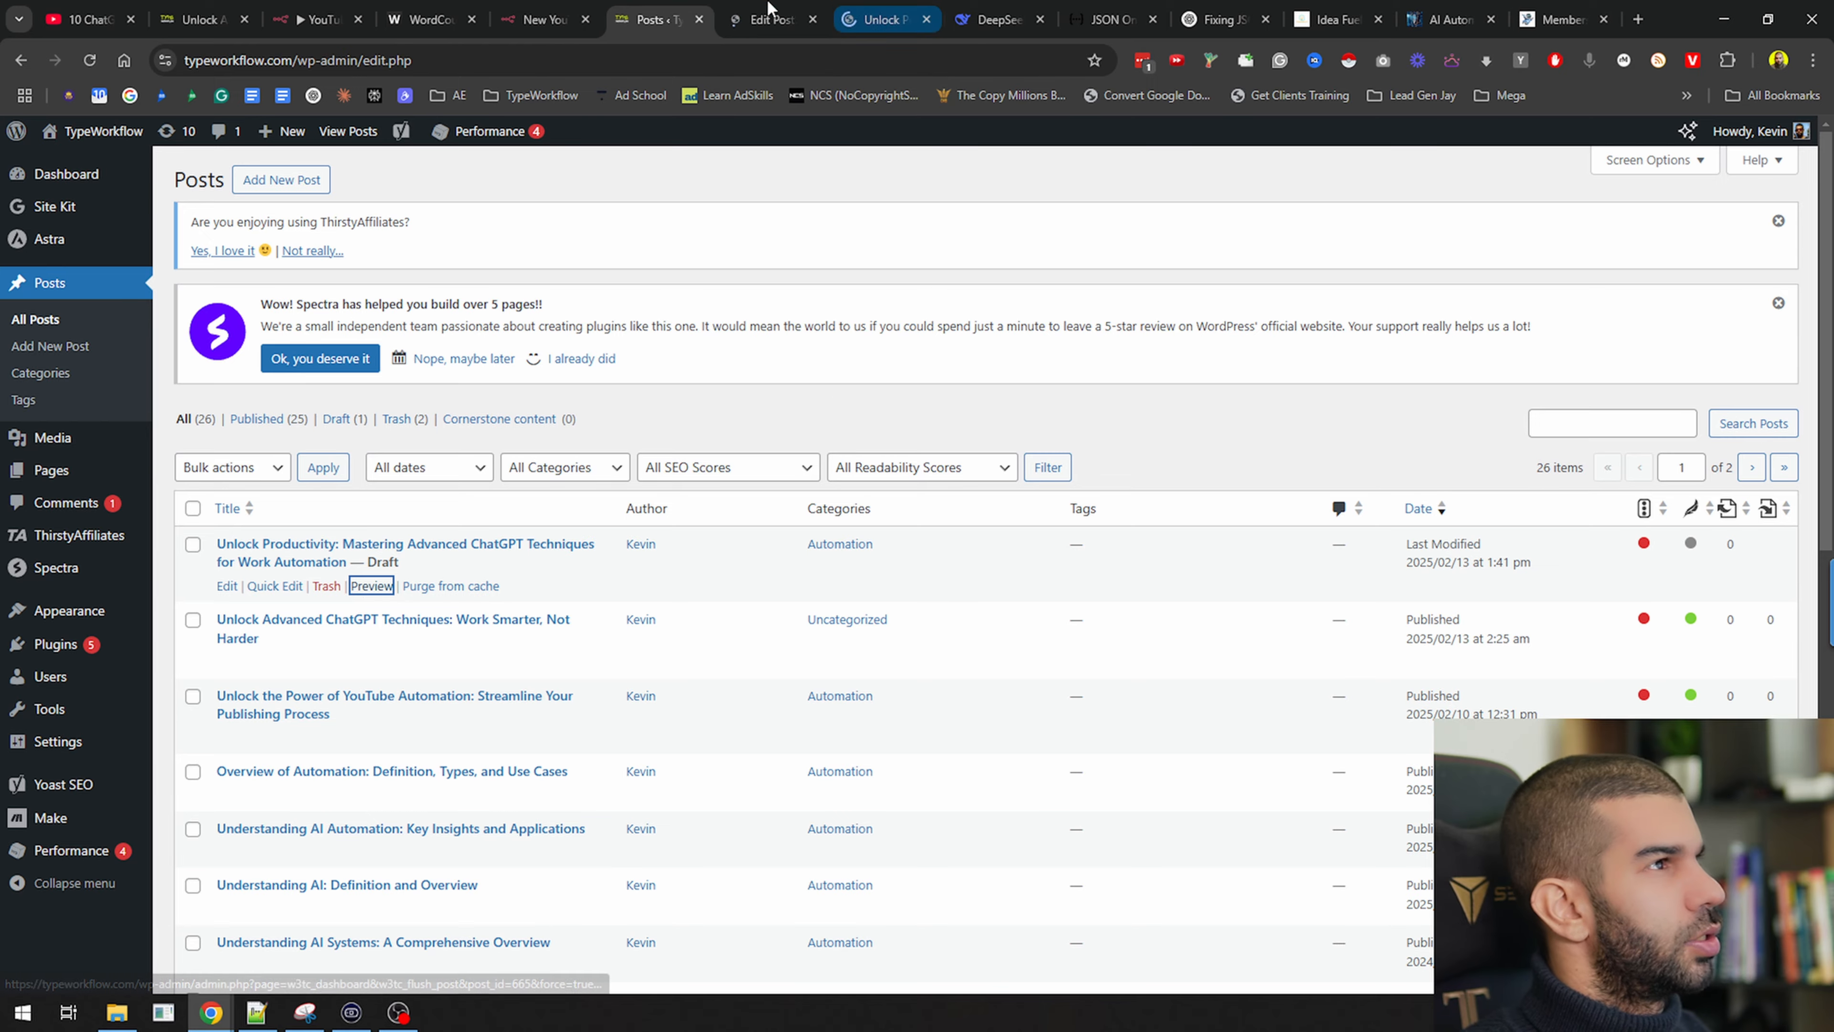
left_click(770, 13)
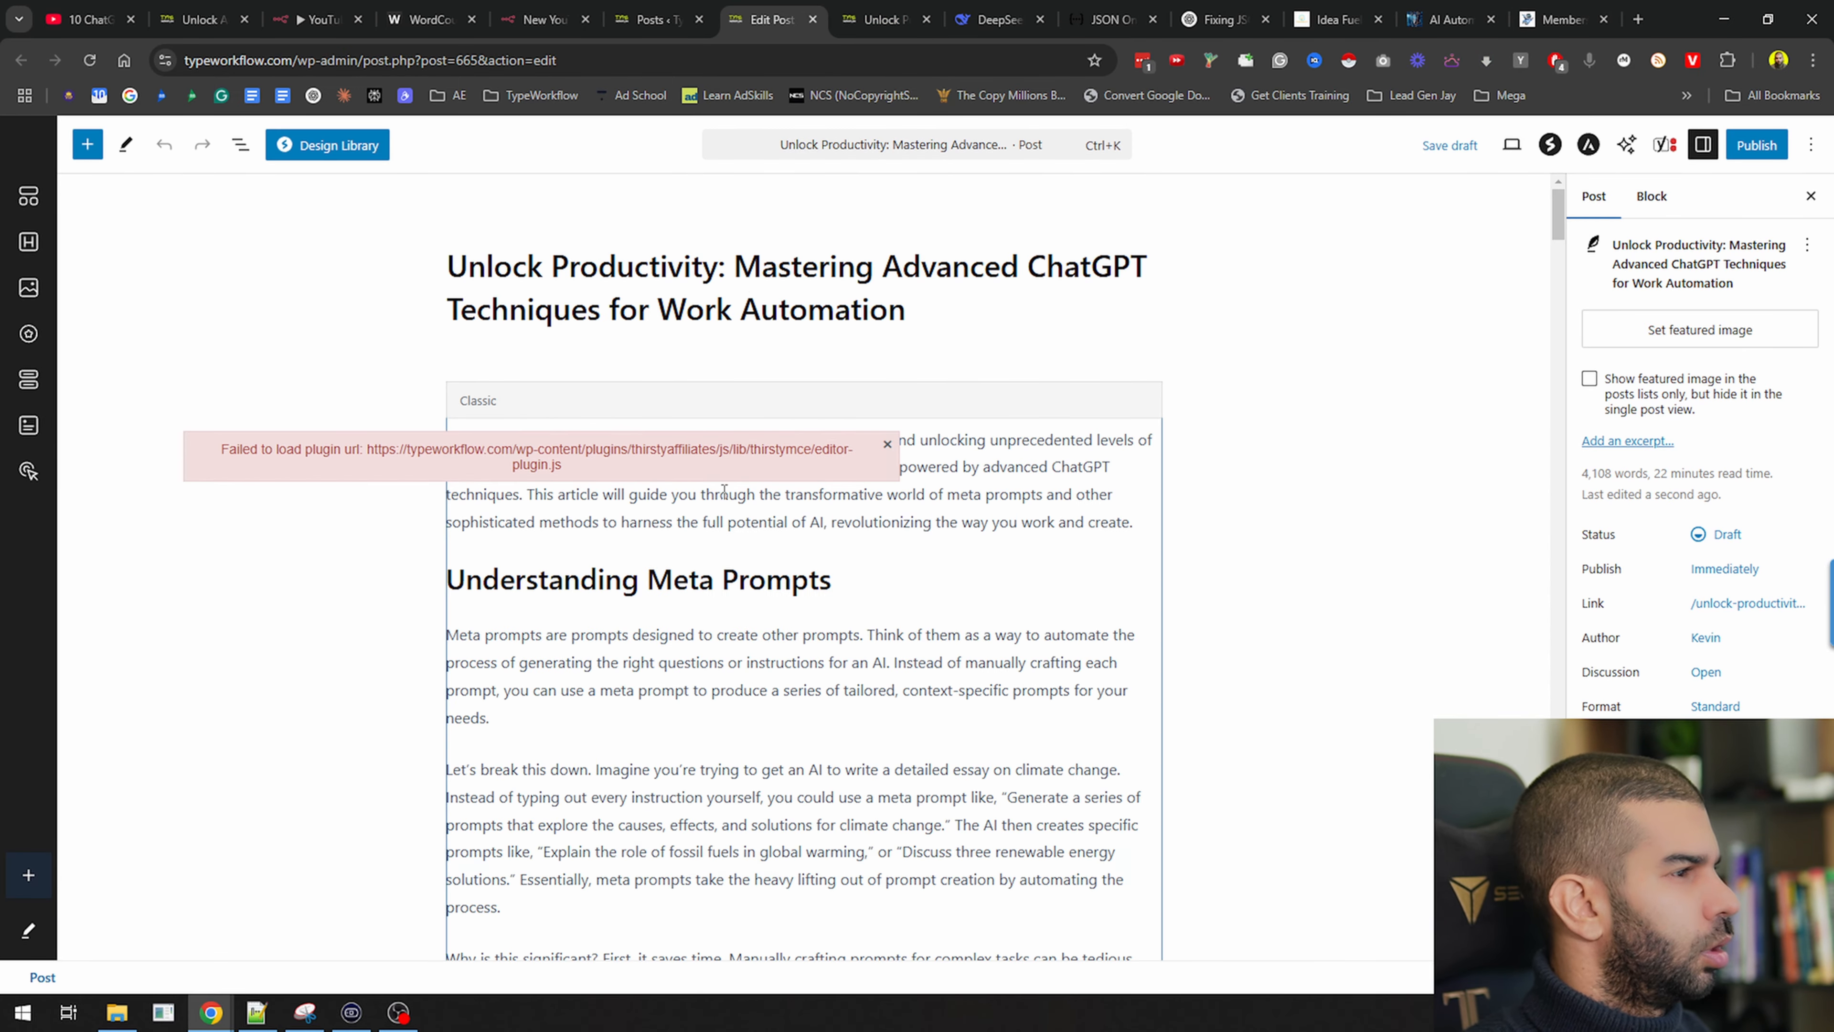
left_click(724, 490)
left_click(888, 443)
left_click(608, 352)
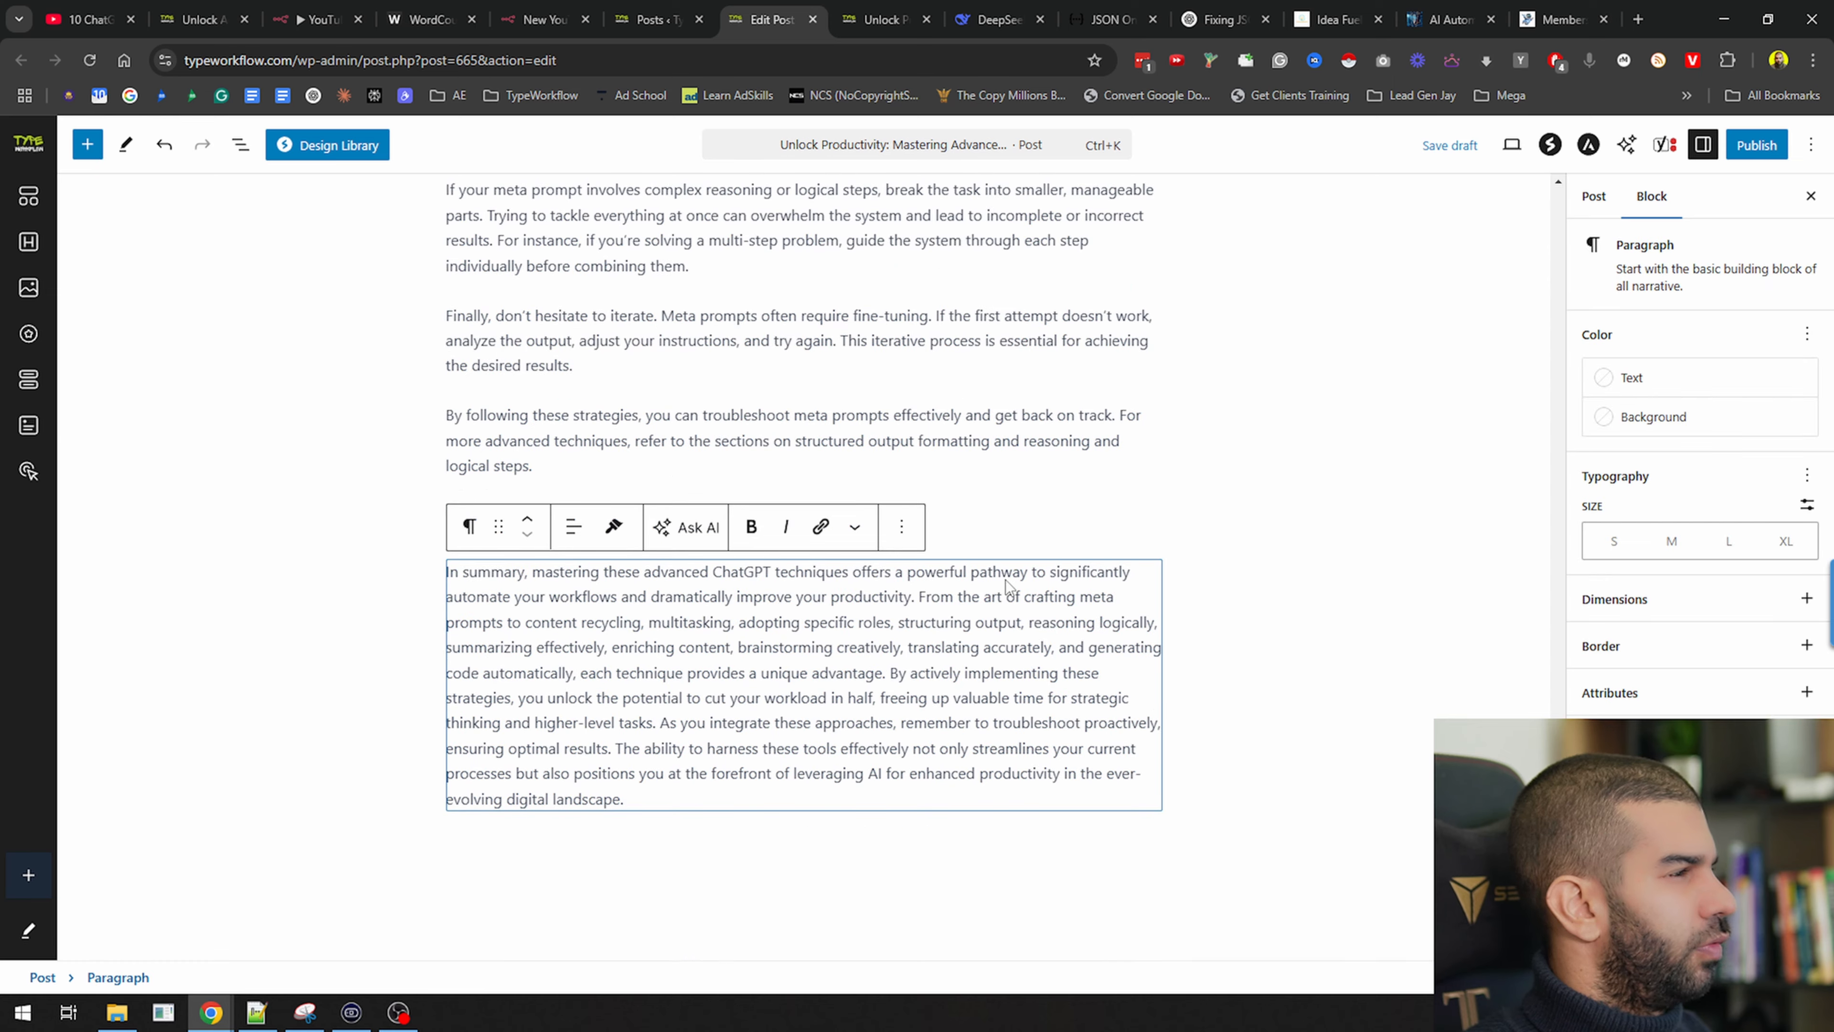
Scroll through the converted article down to the Conclusion heading
left_click_drag(1559, 909, 1533, 155)
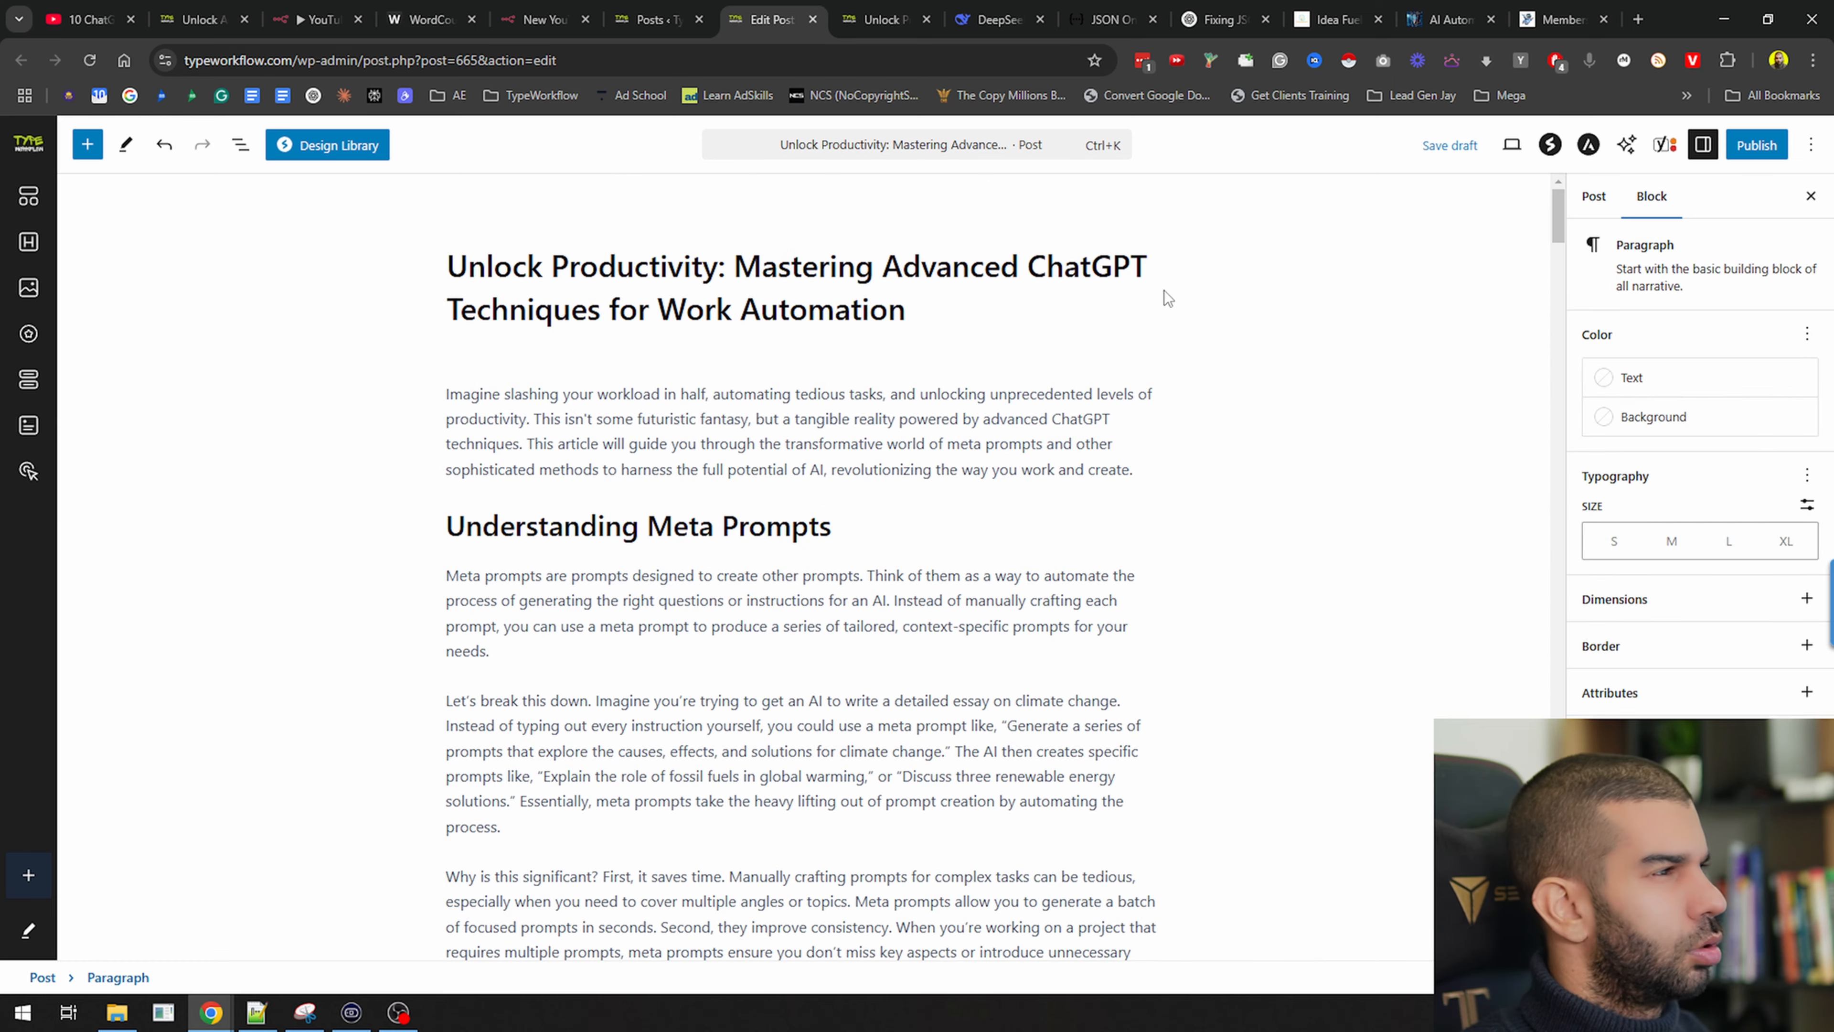
scroll(556, 390, "down", 12)
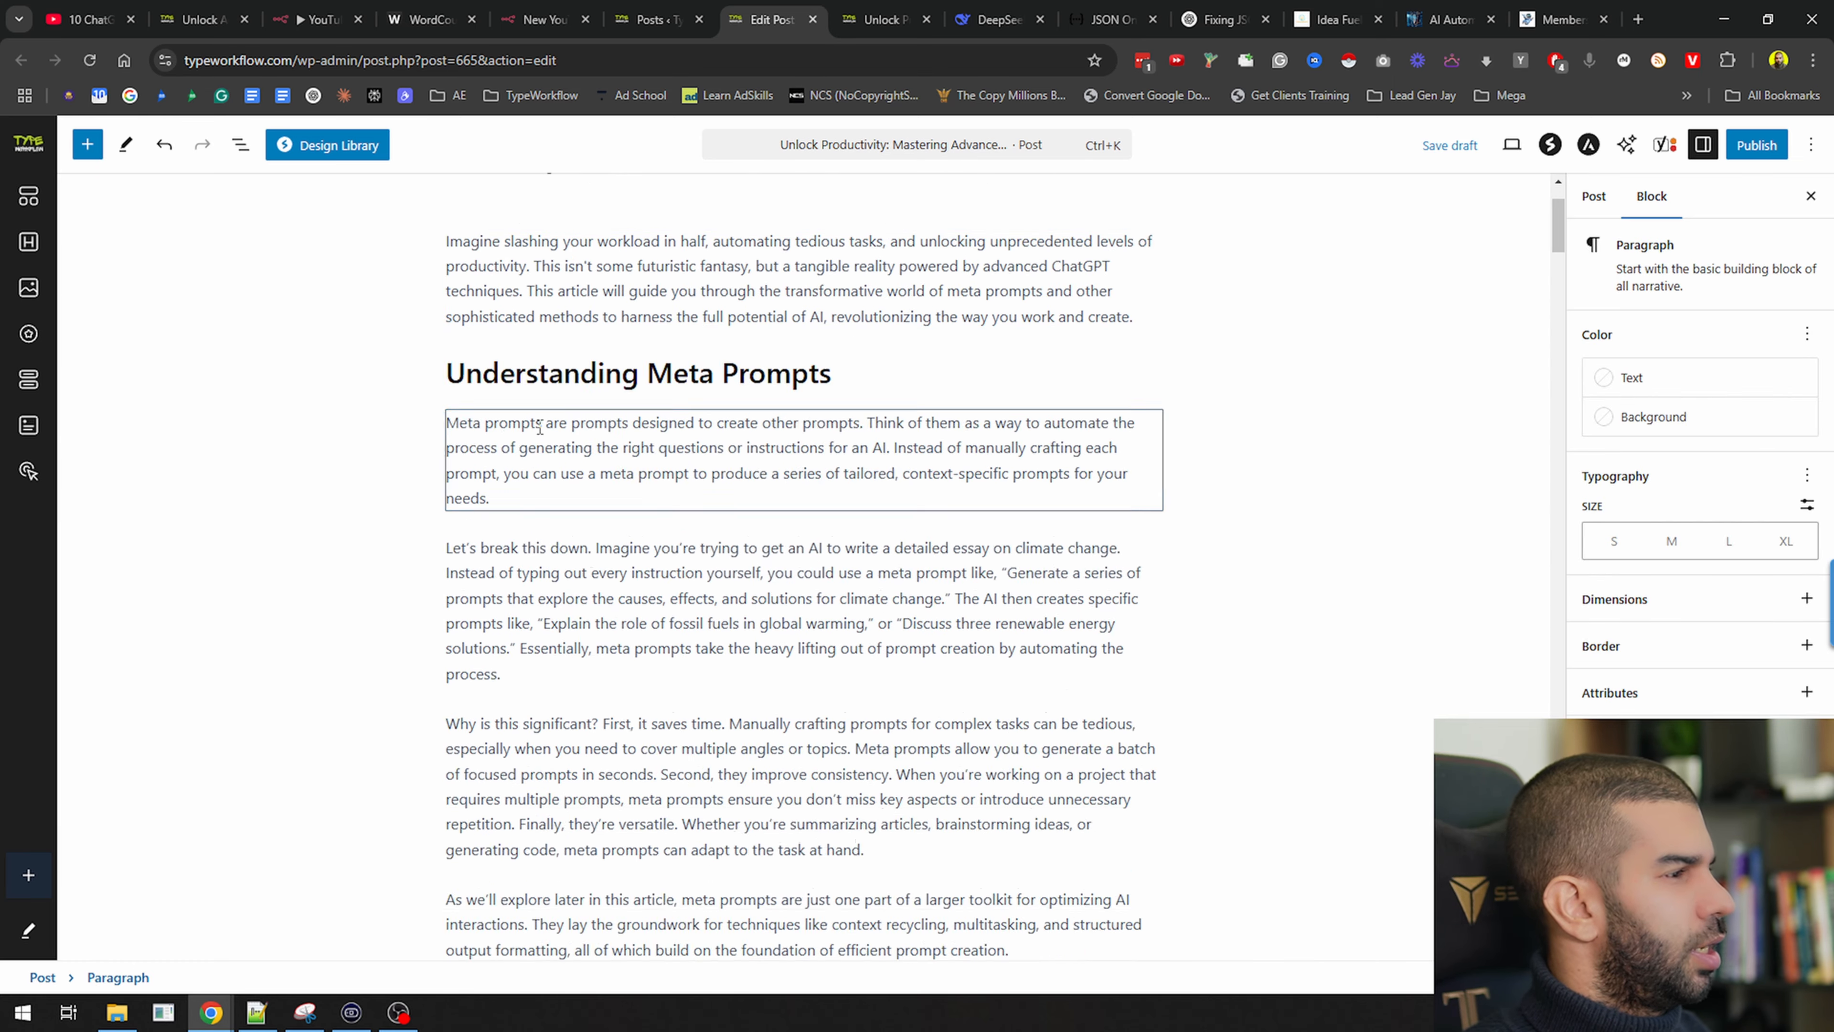
scroll(542, 408, "down", 20)
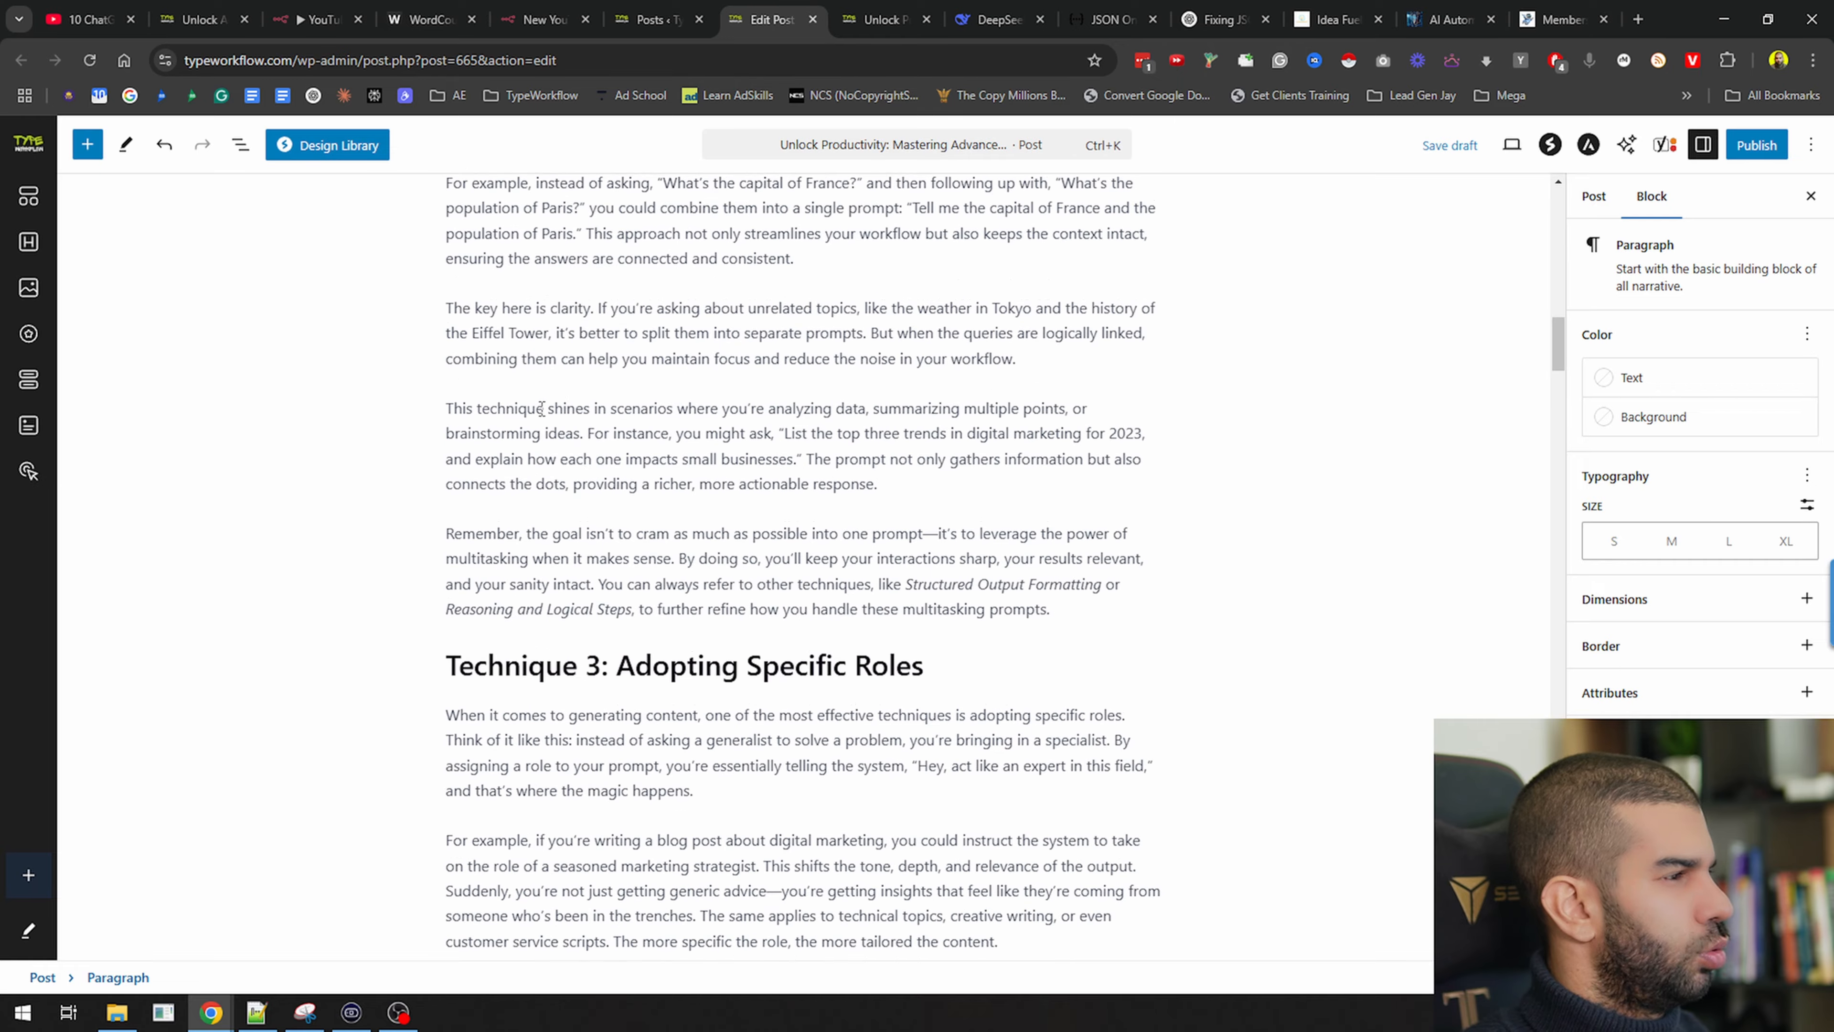
scroll(542, 408, "down", 20)
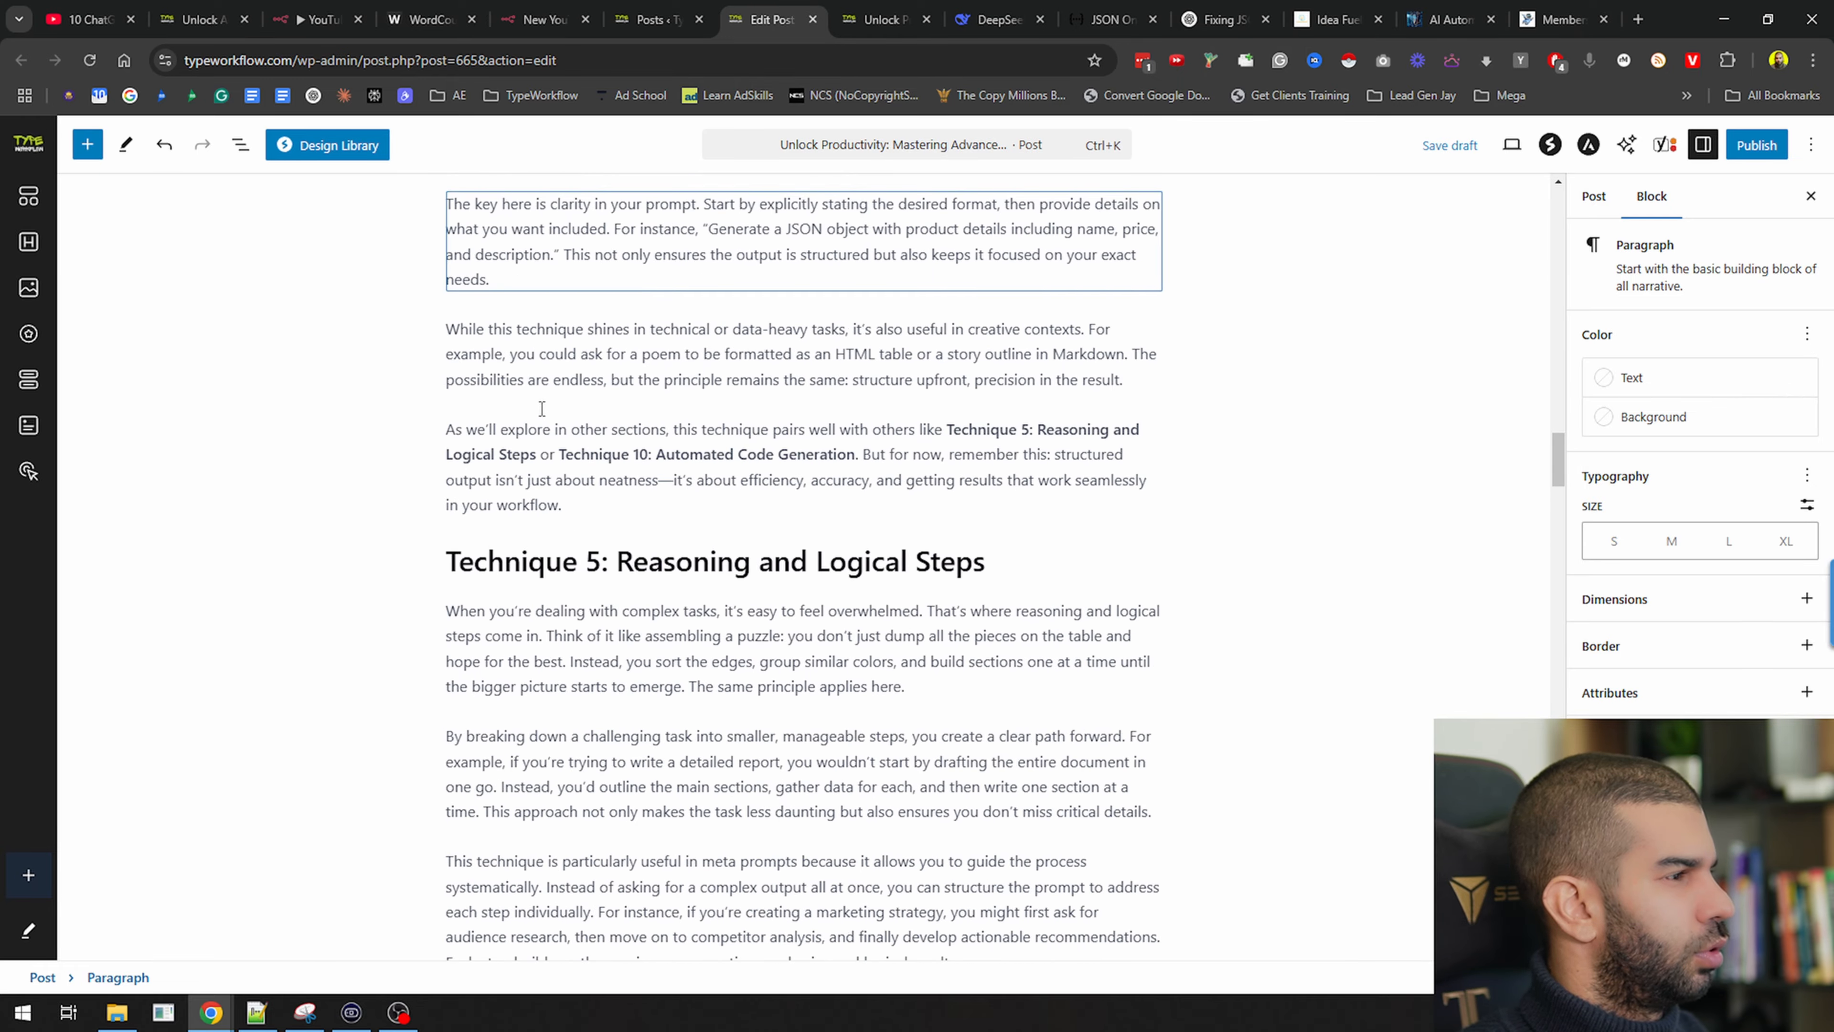
scroll(542, 409, "down", 20)
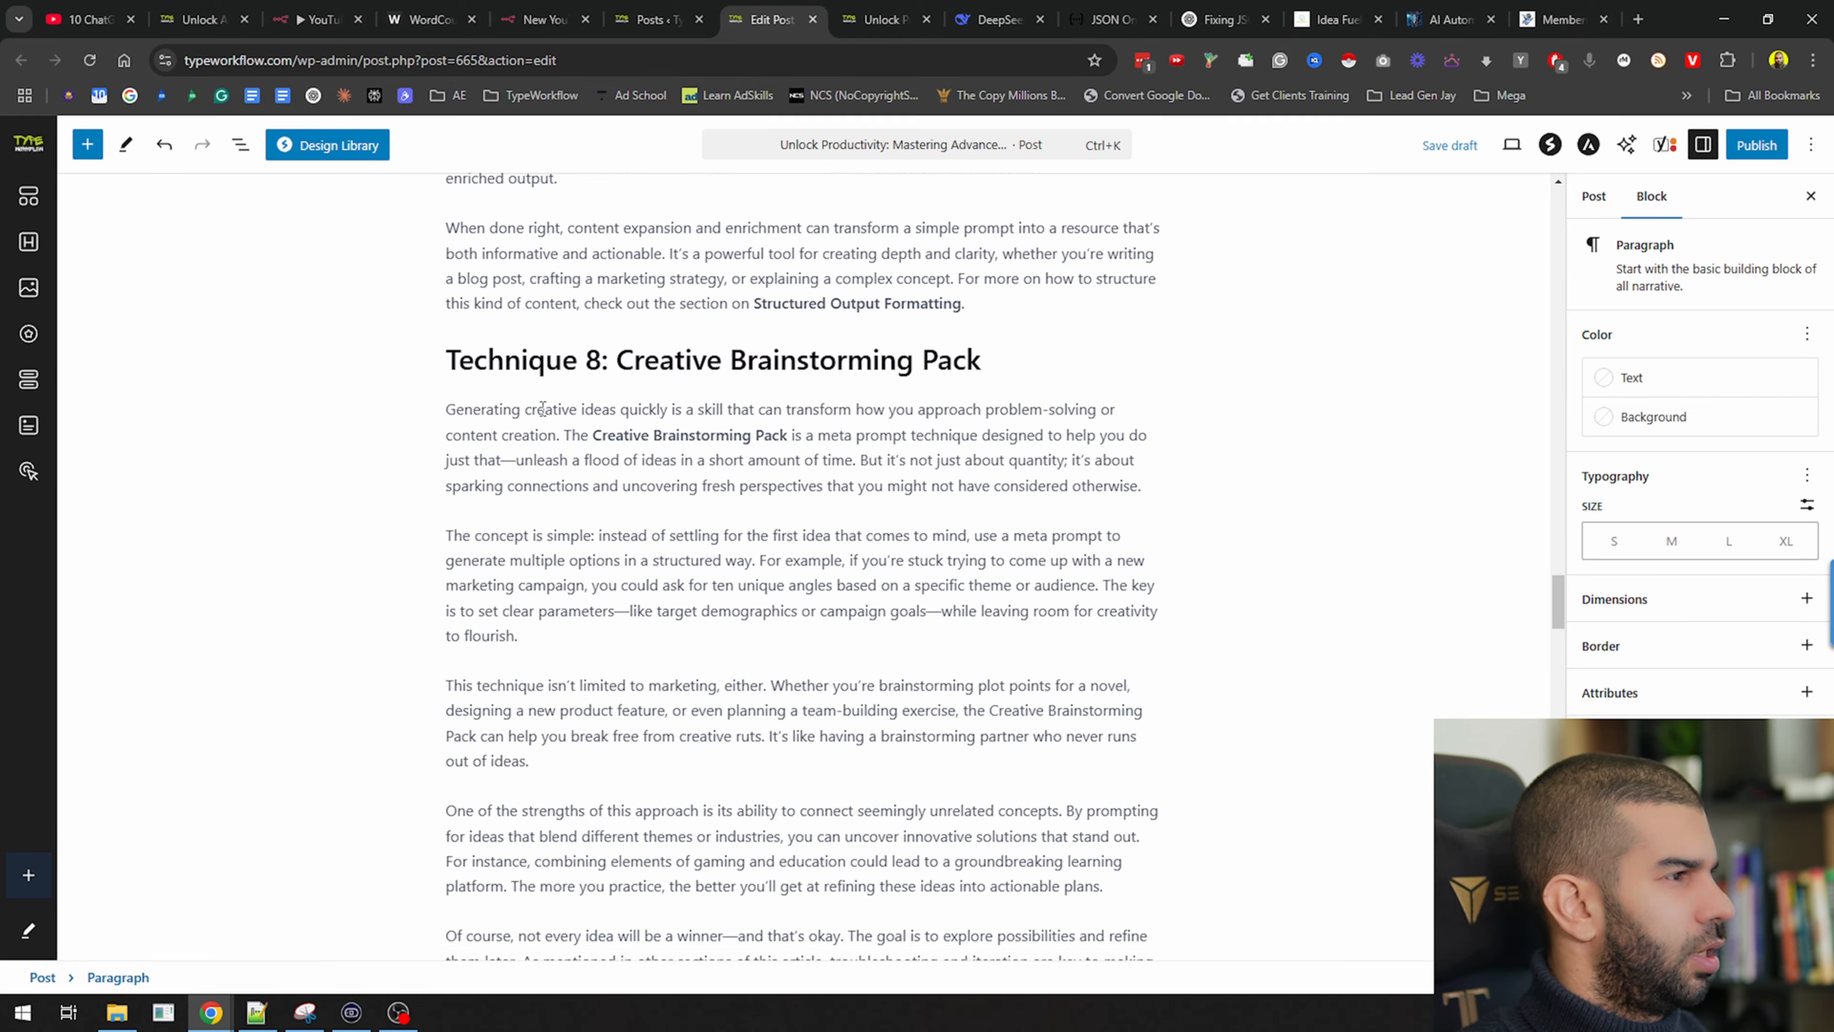
scroll(543, 412, "down", 13)
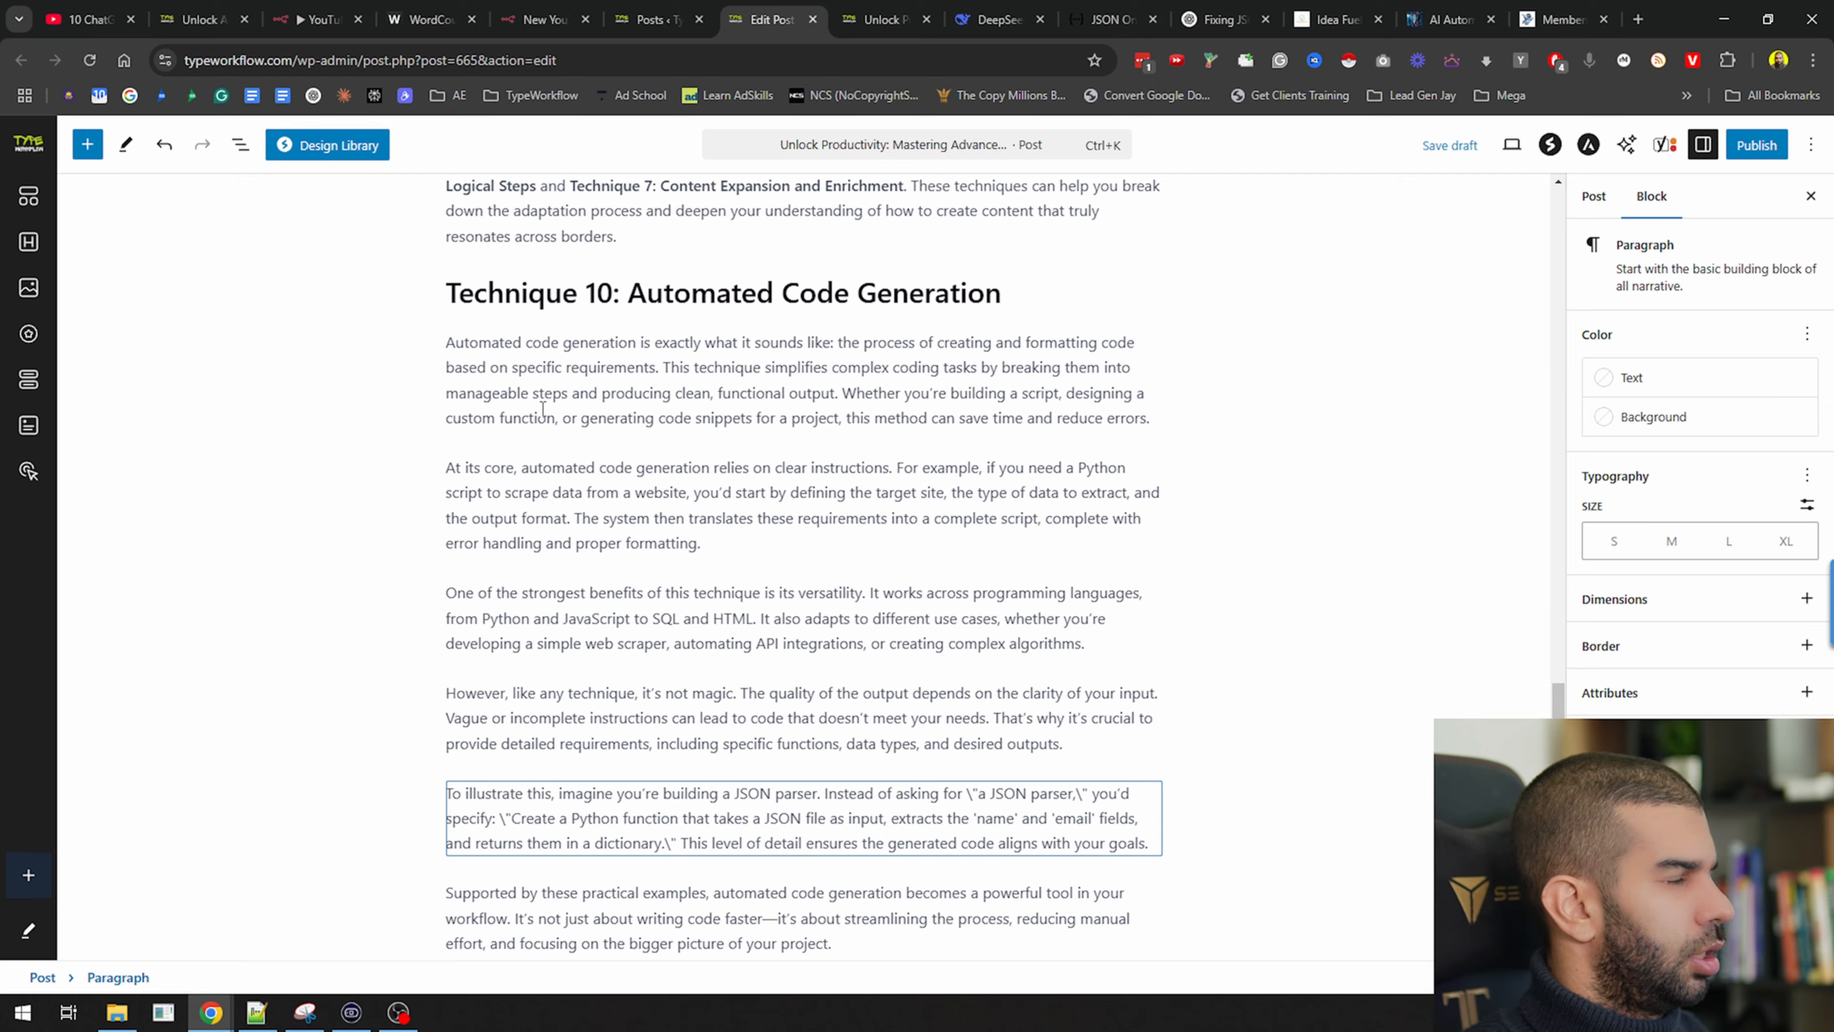
scroll(543, 410, "down", 11)
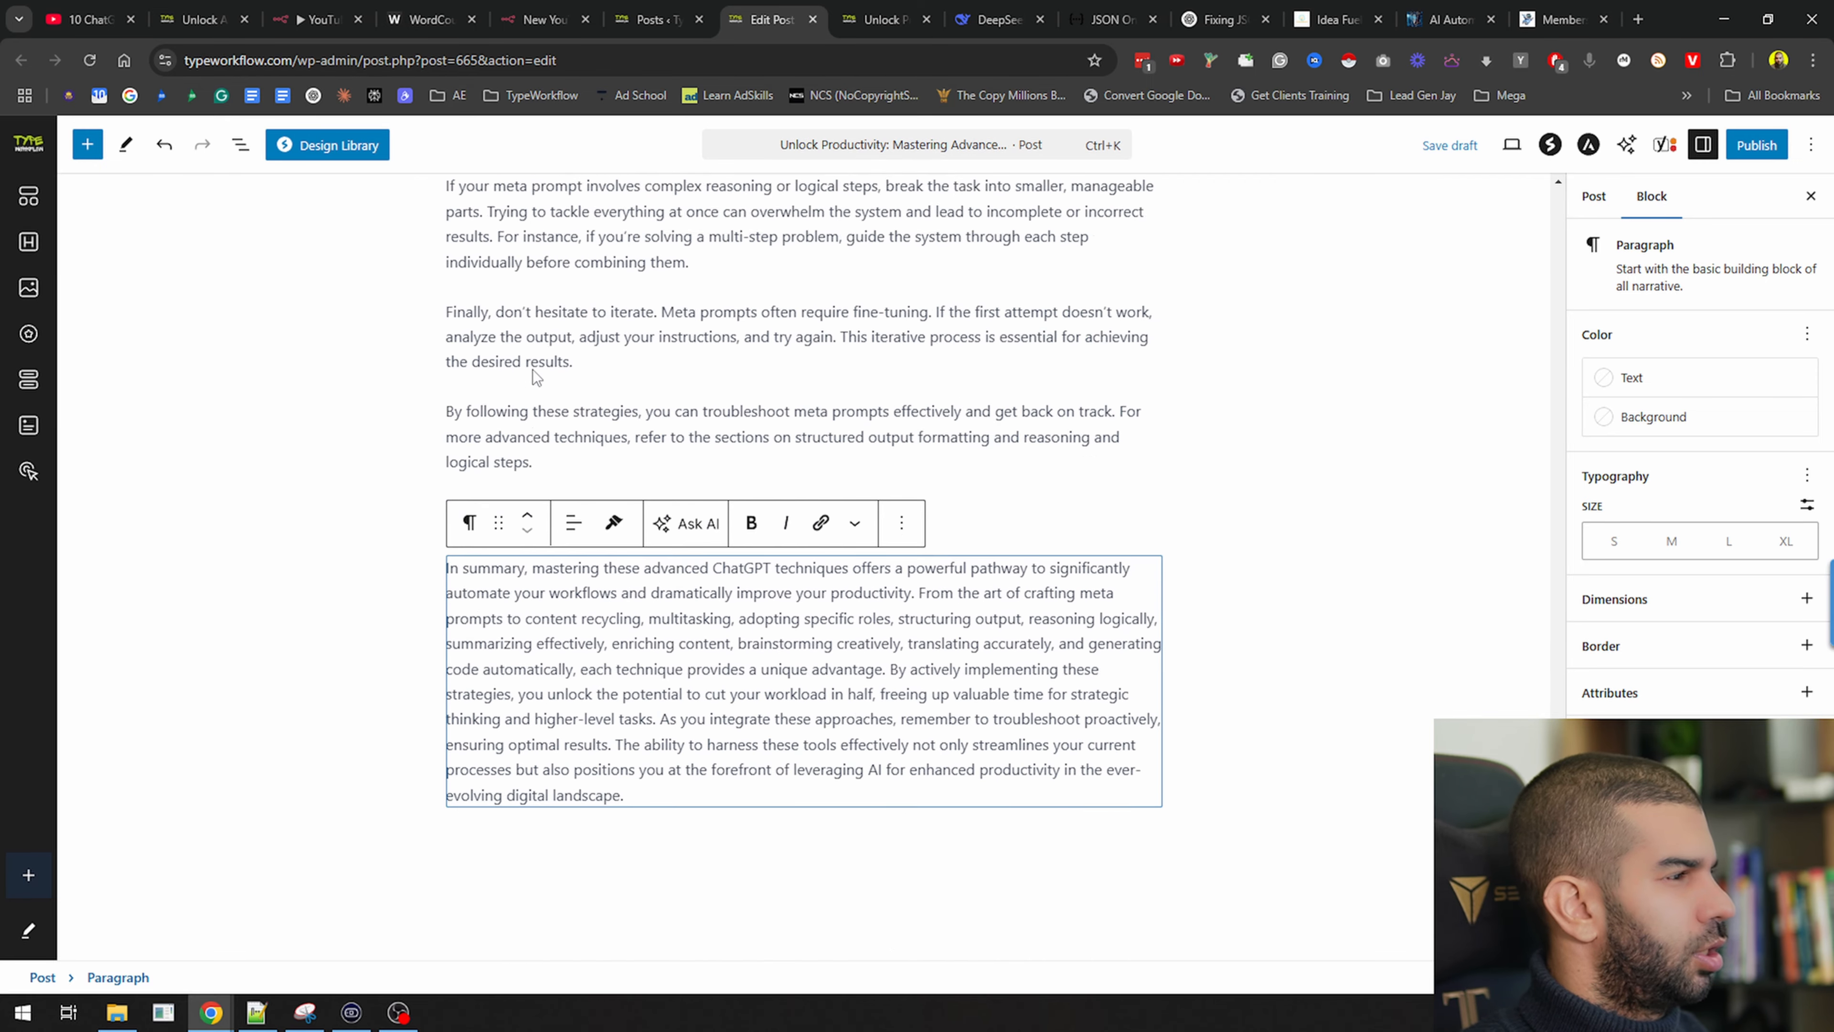
left_click(682, 352)
left_click(555, 459)
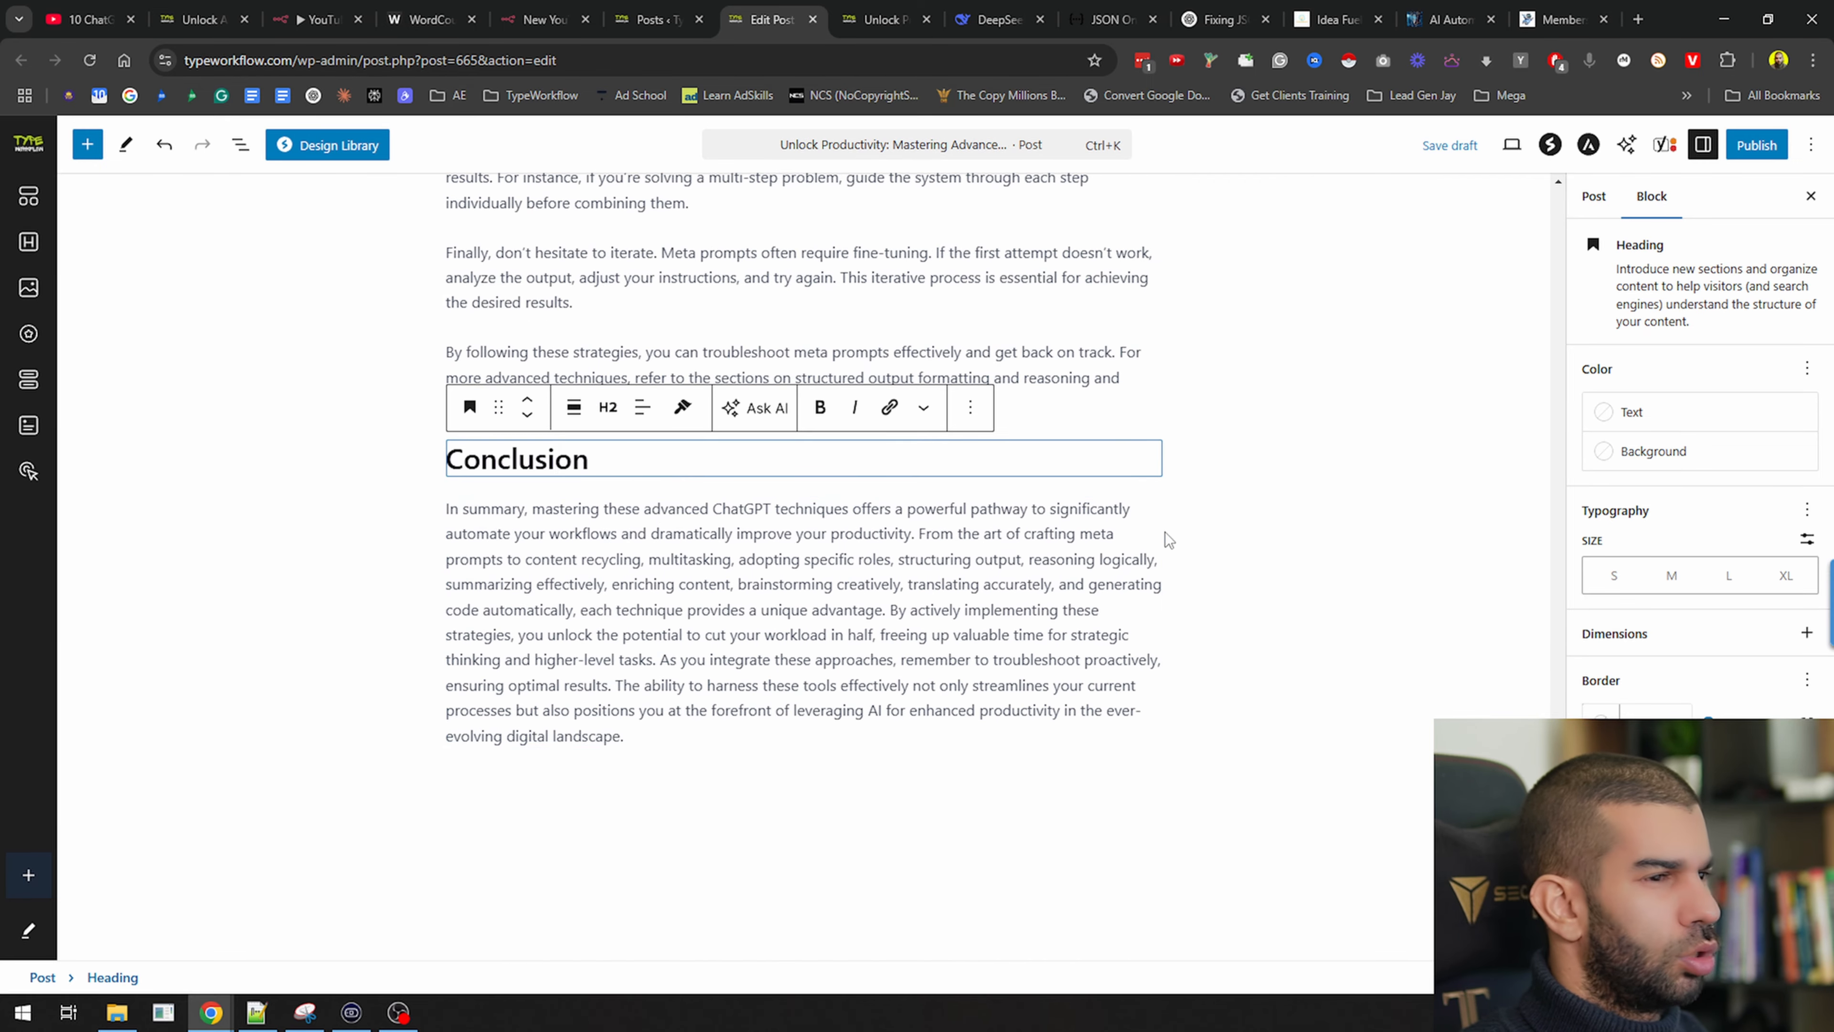
left_click_drag(1558, 906, 1534, 183)
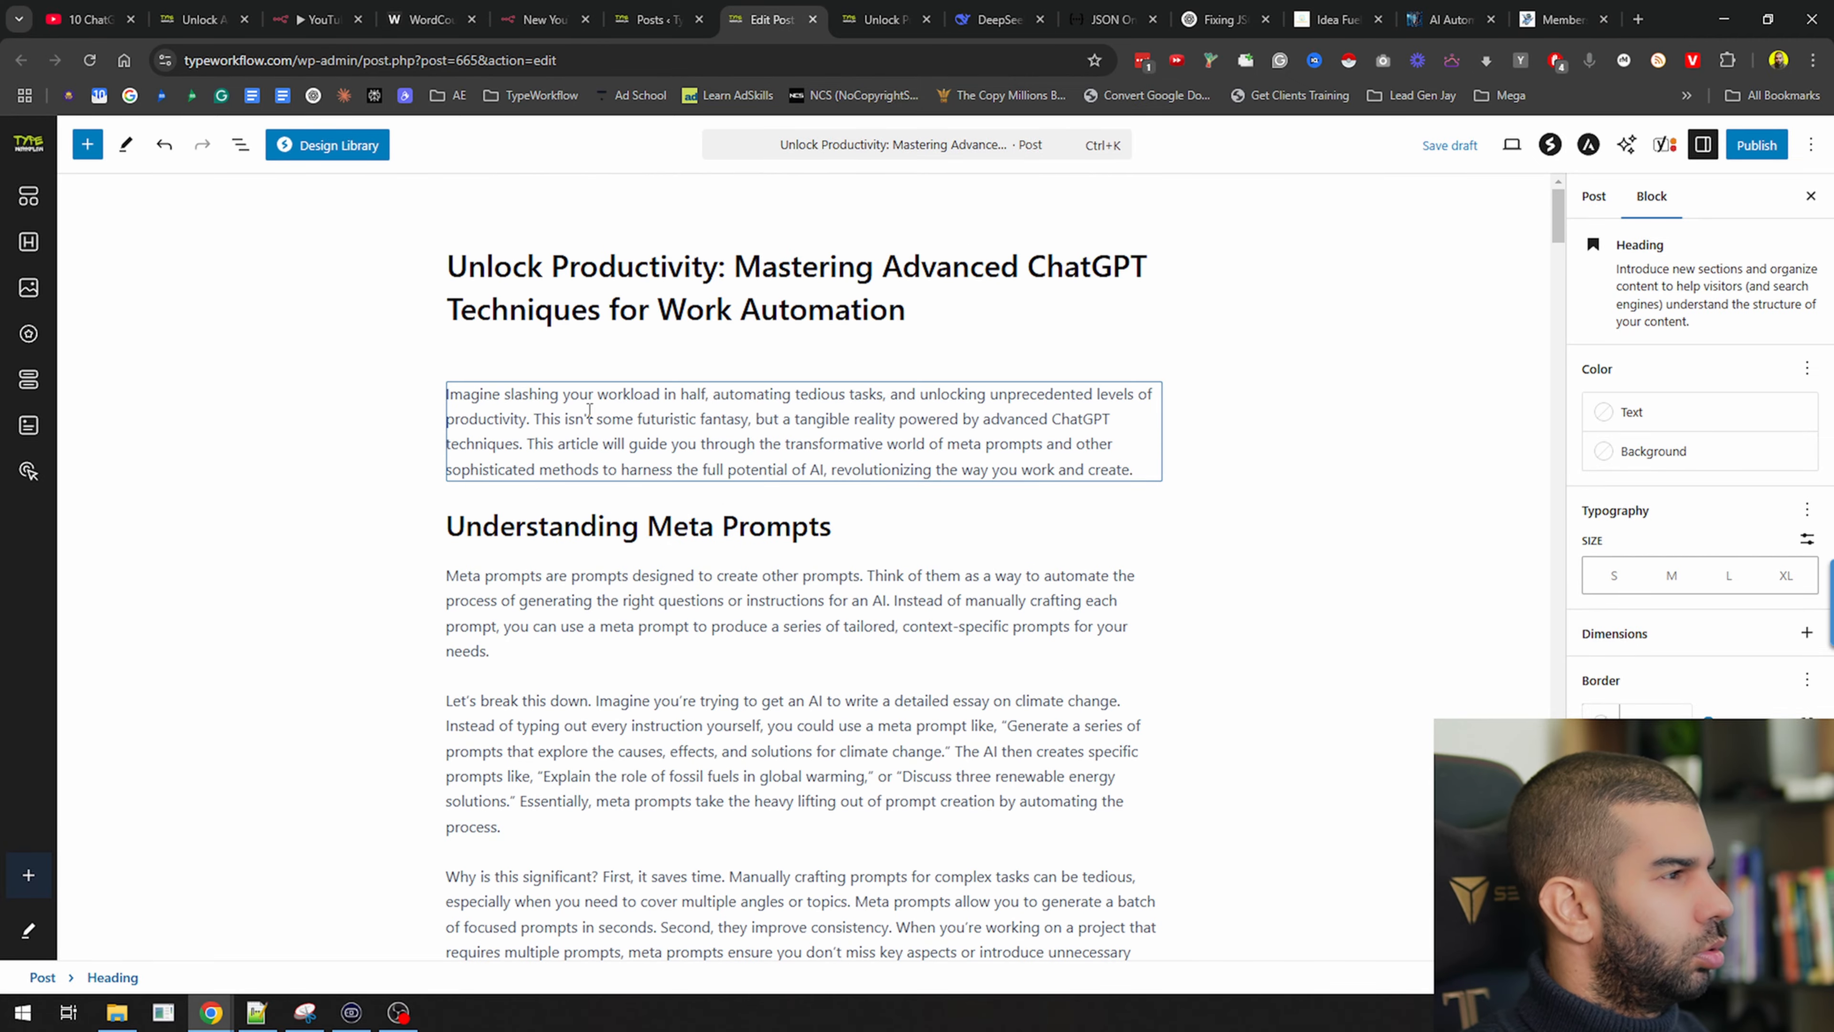
left_click_drag(1557, 215, 1552, 922)
scroll(621, 524, "up", 15)
Split the conclusion summary before 'From the art', 'By actively implementing' and 'The ability'
scroll(567, 488, "down", 3)
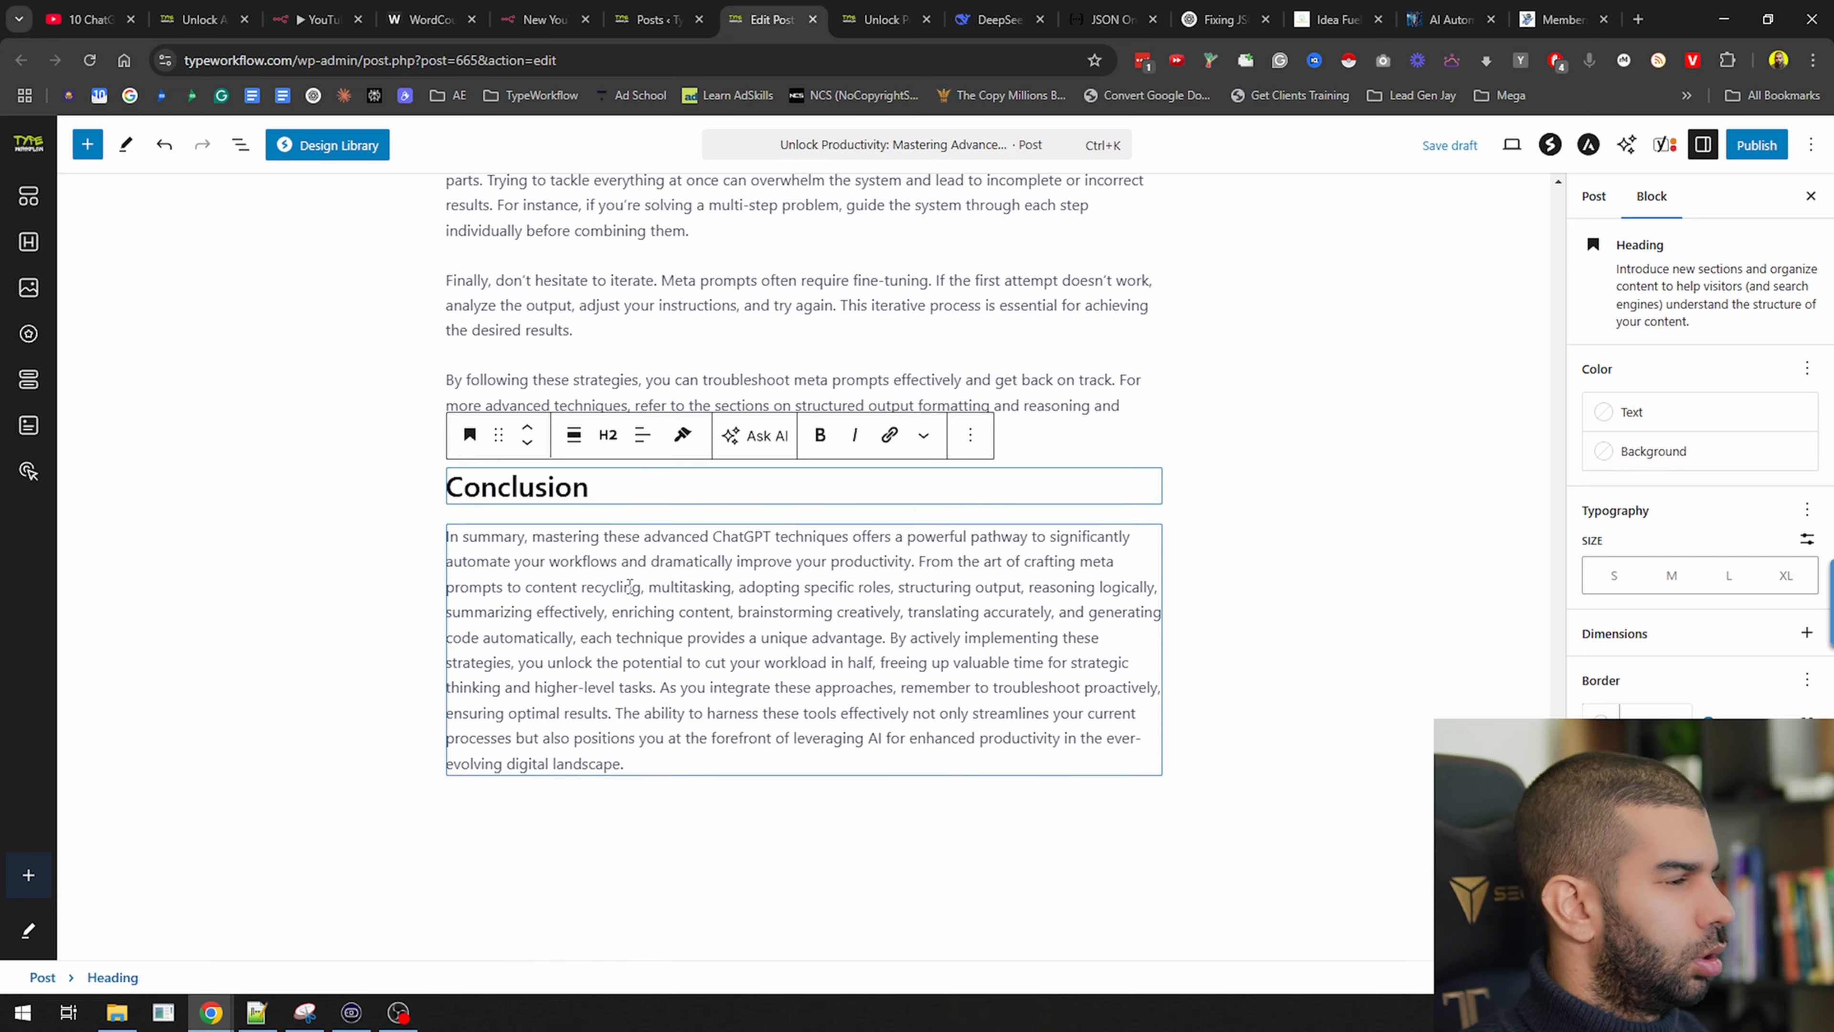
left_click(622, 587)
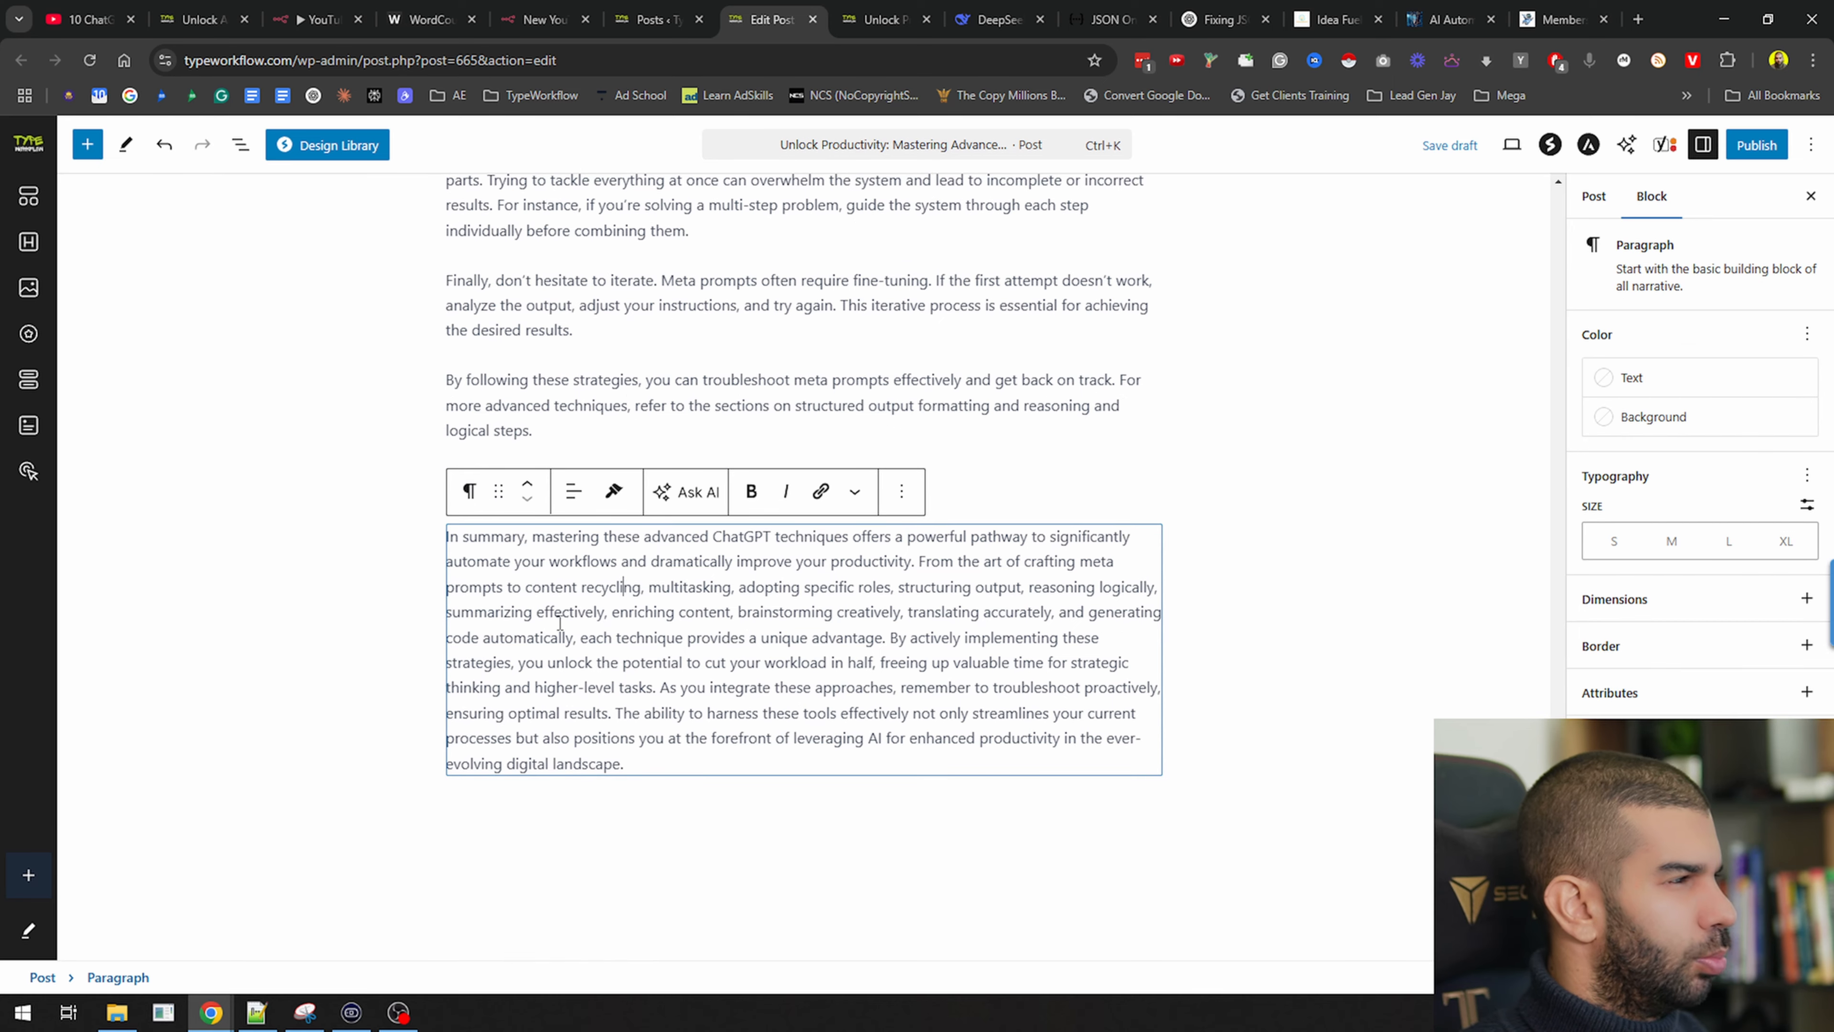
left_click(619, 713)
key("Return")
left_click(889, 588)
key("Return")
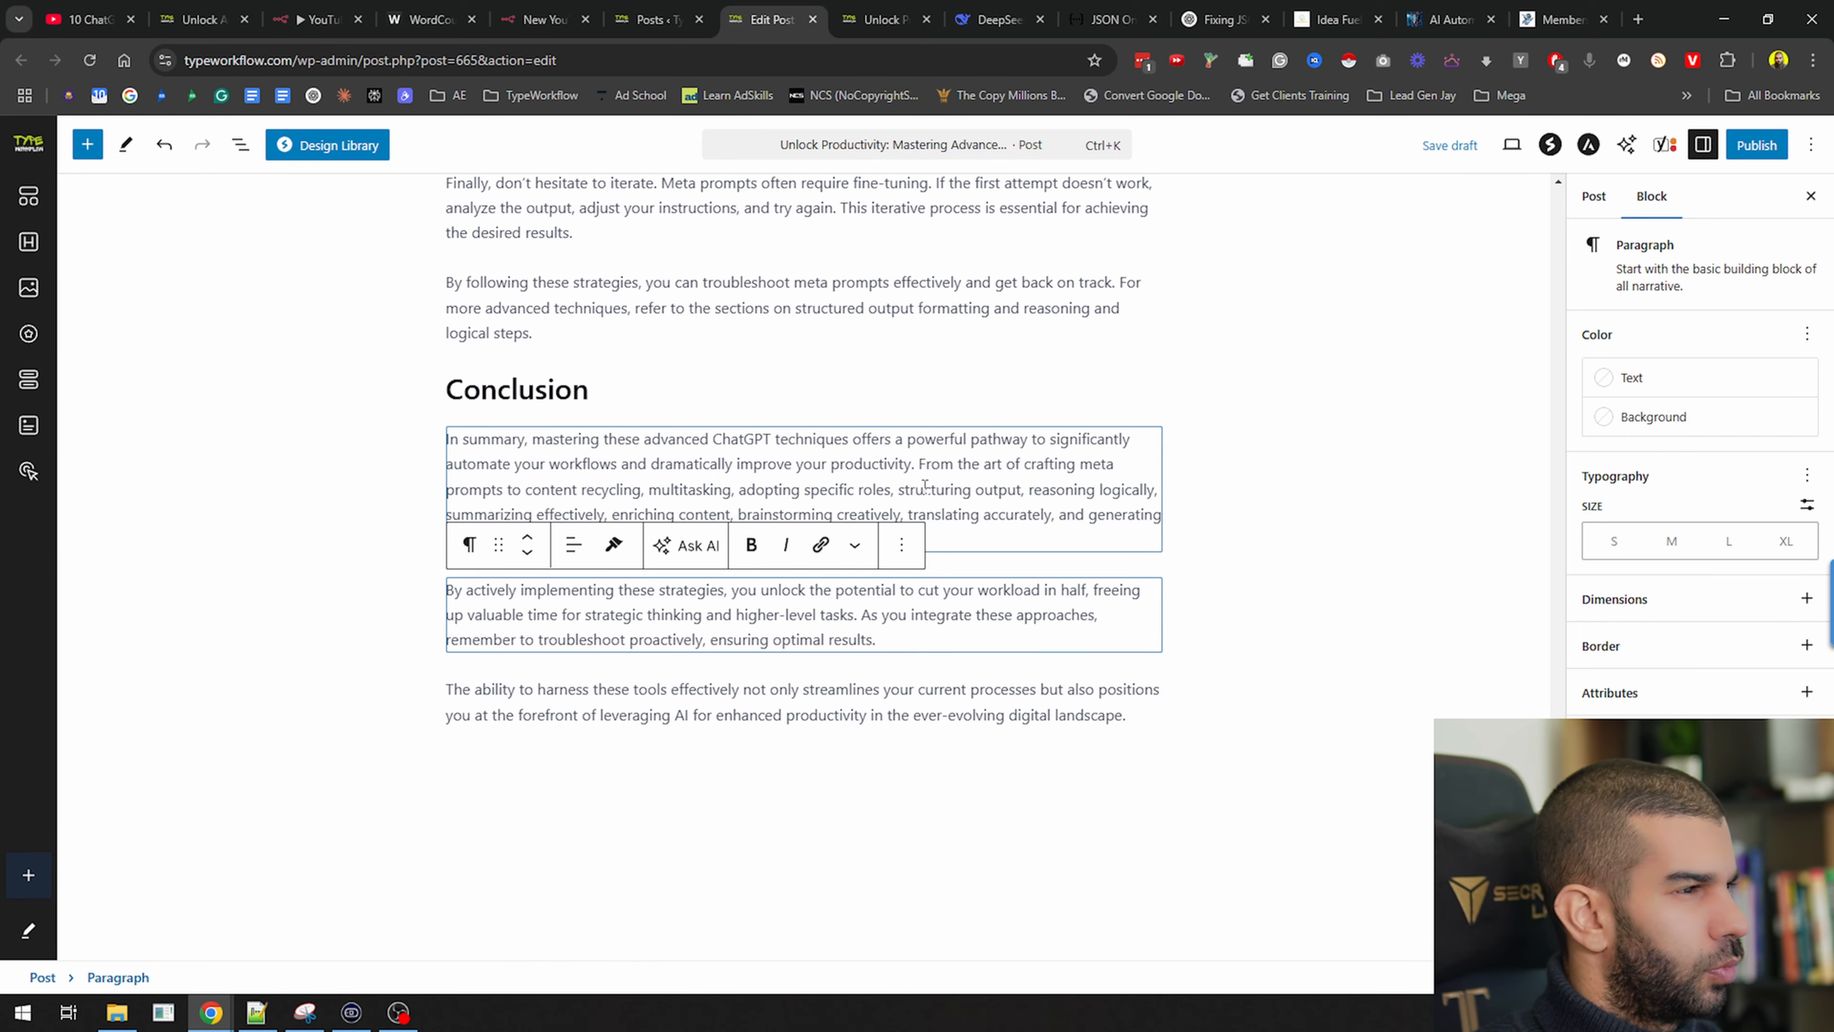
left_click(918, 462)
key("Return")
scroll(787, 556, "up", 2)
Split the intro paragraph before 'This article' and 'This isn't'
left_click(829, 520)
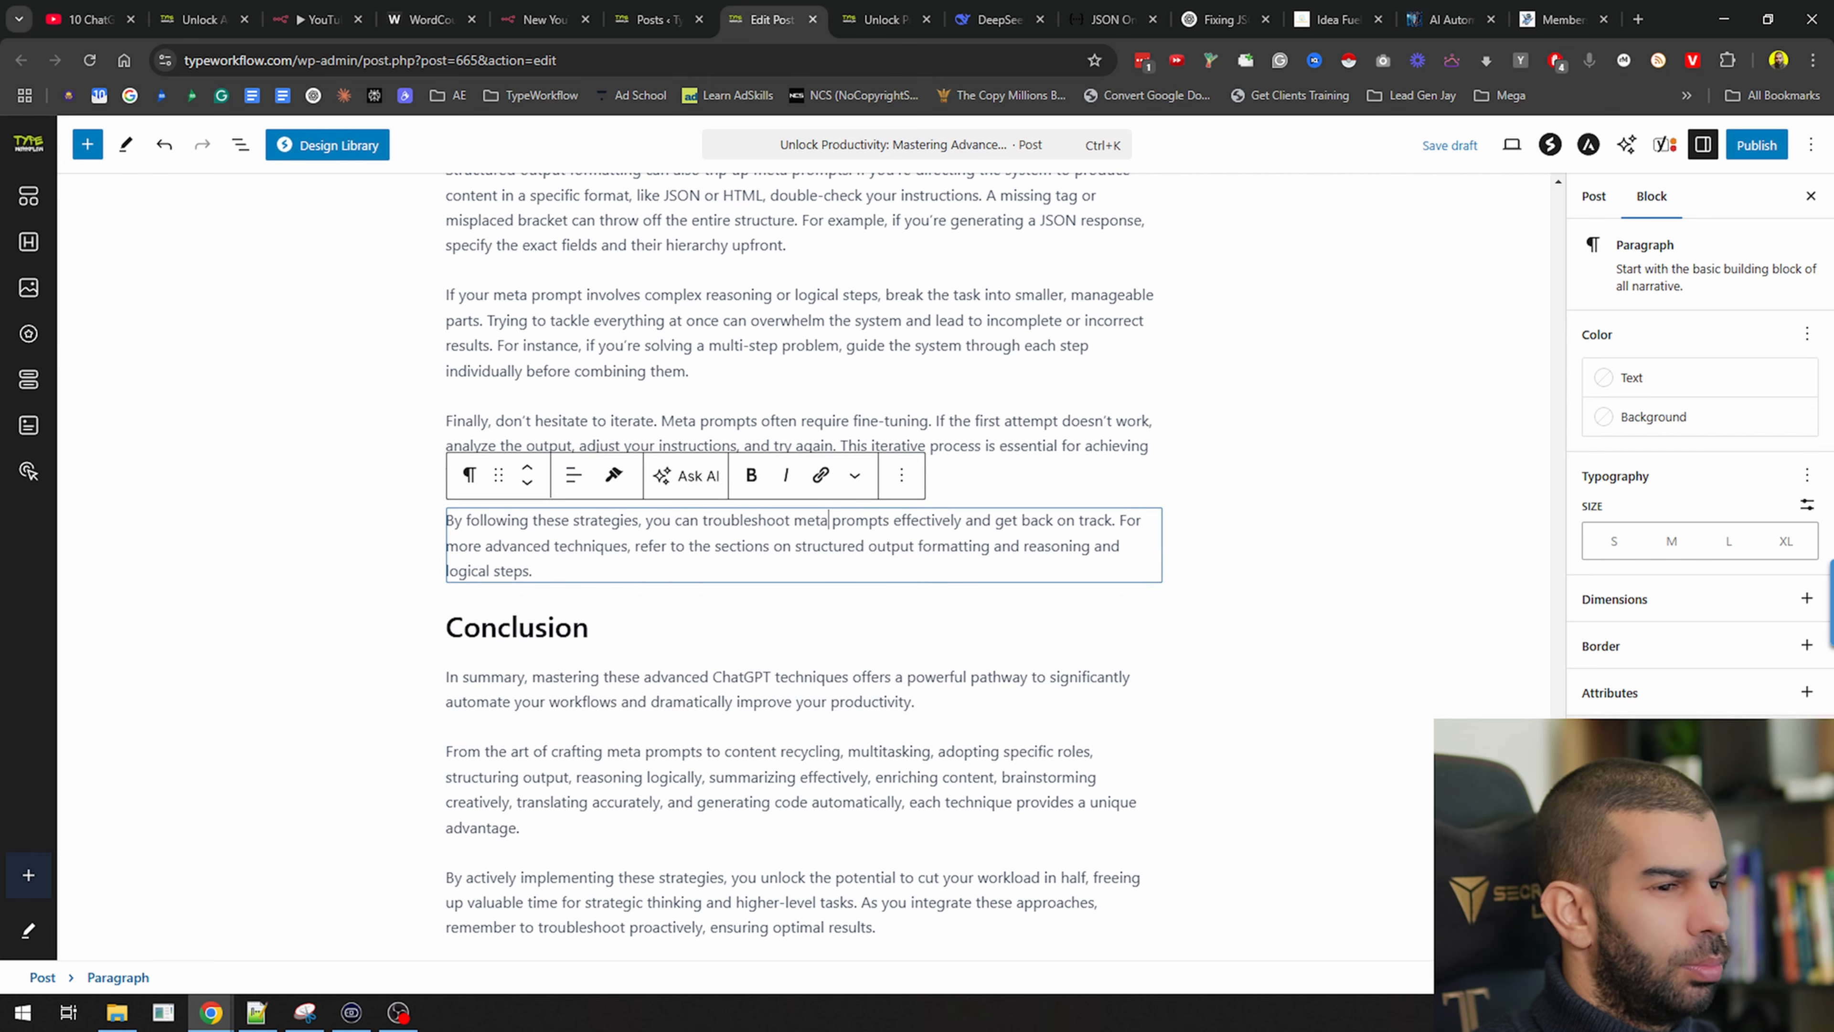
scroll(563, 450, "up", 20)
left_click(563, 449)
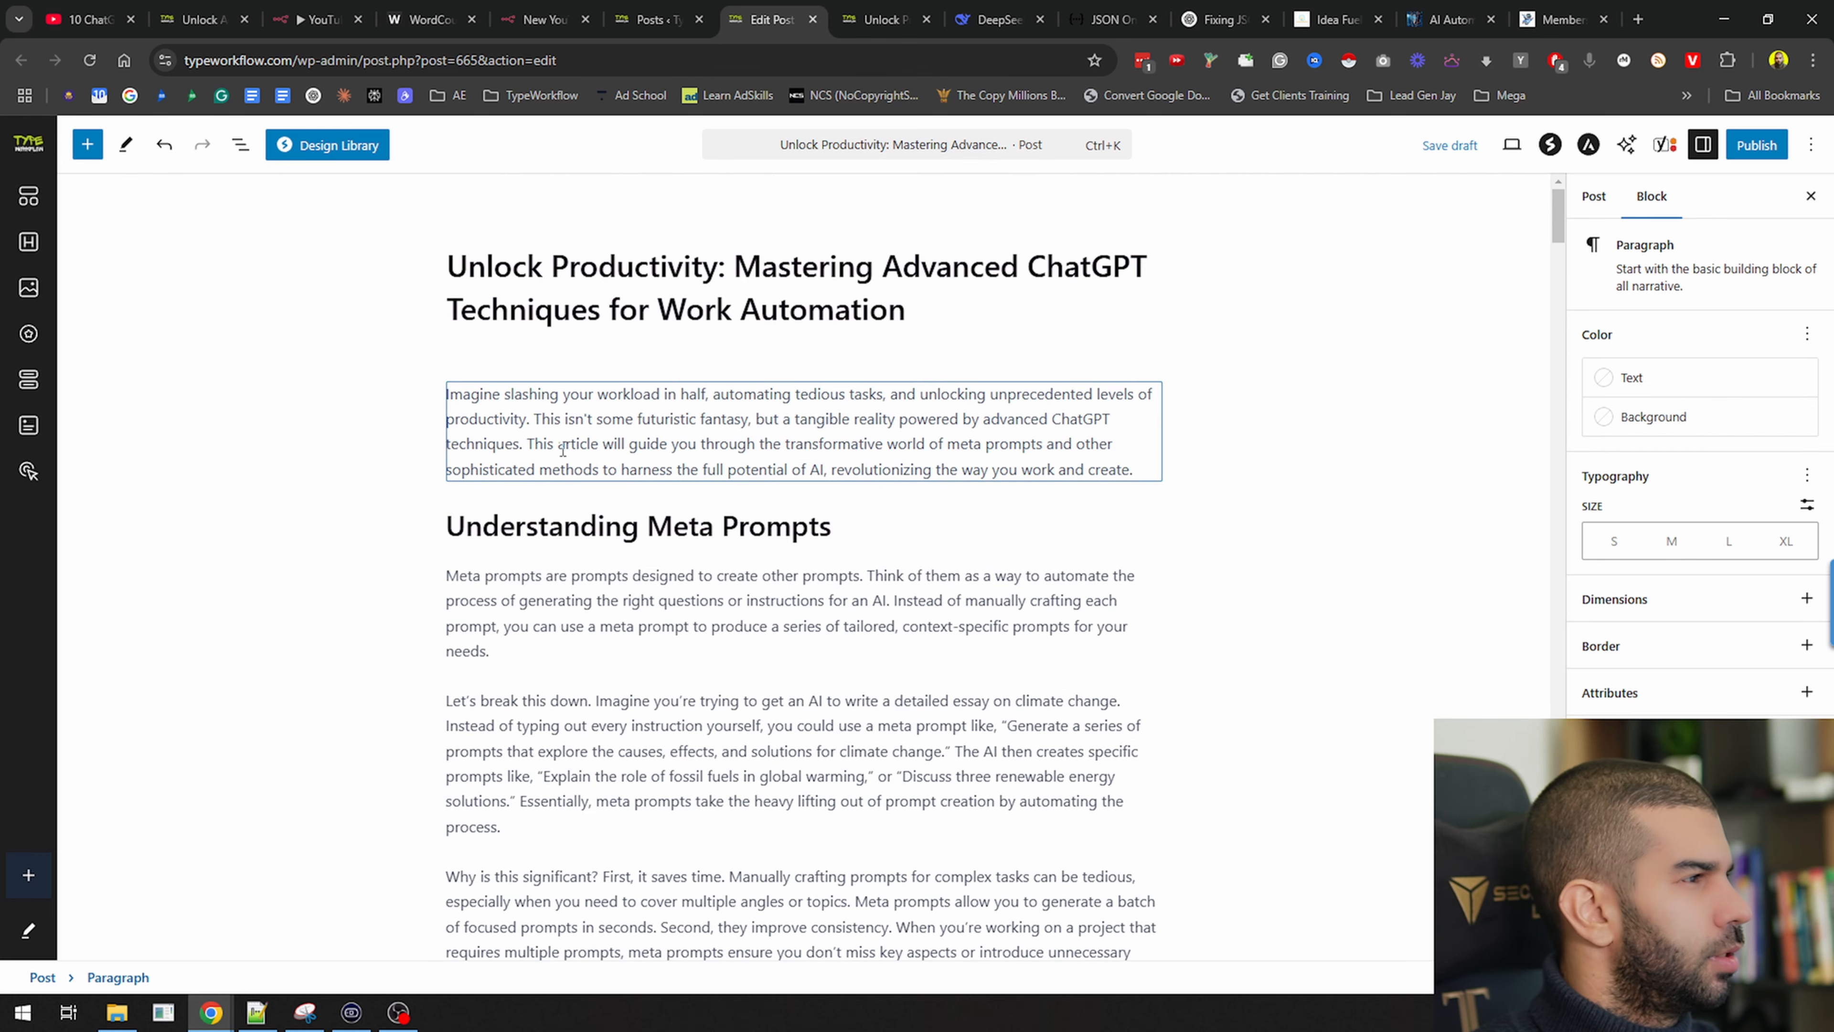
left_click(528, 448)
key("Return")
left_click(537, 368)
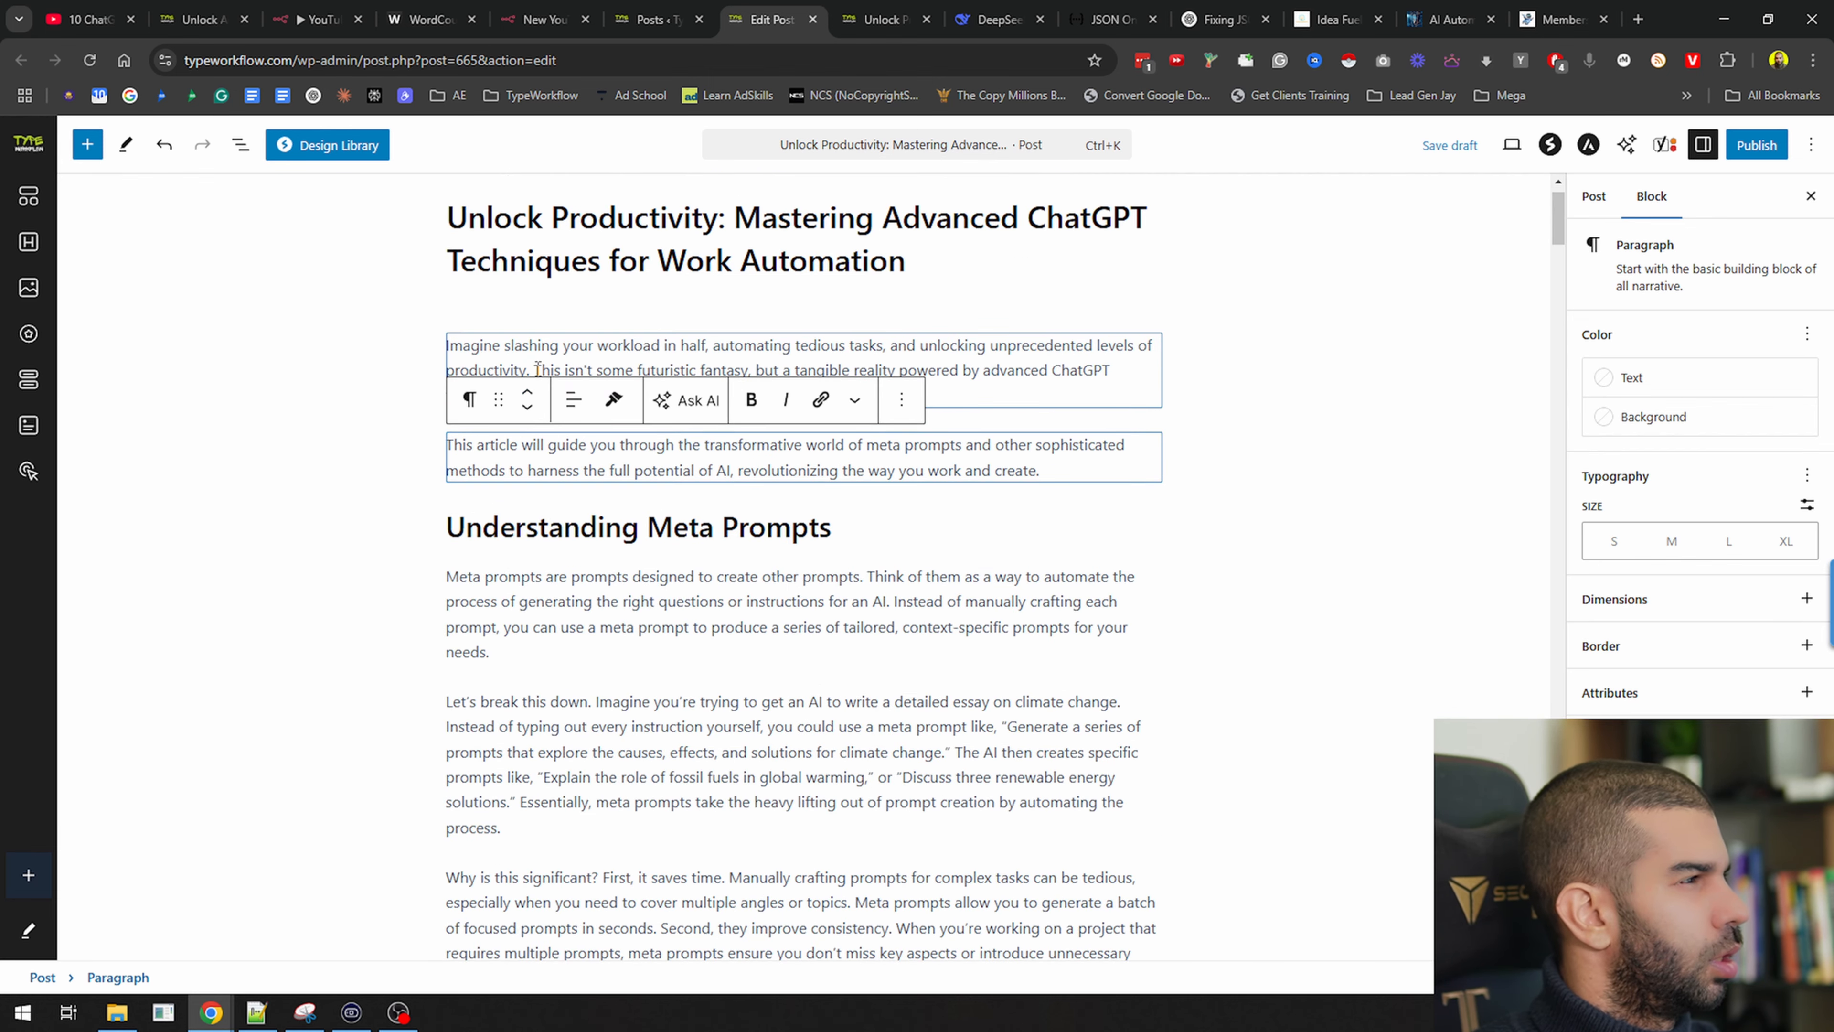
key("Return")
Save the draft, publish the post, and open its live page
scroll(596, 441, "down", 6)
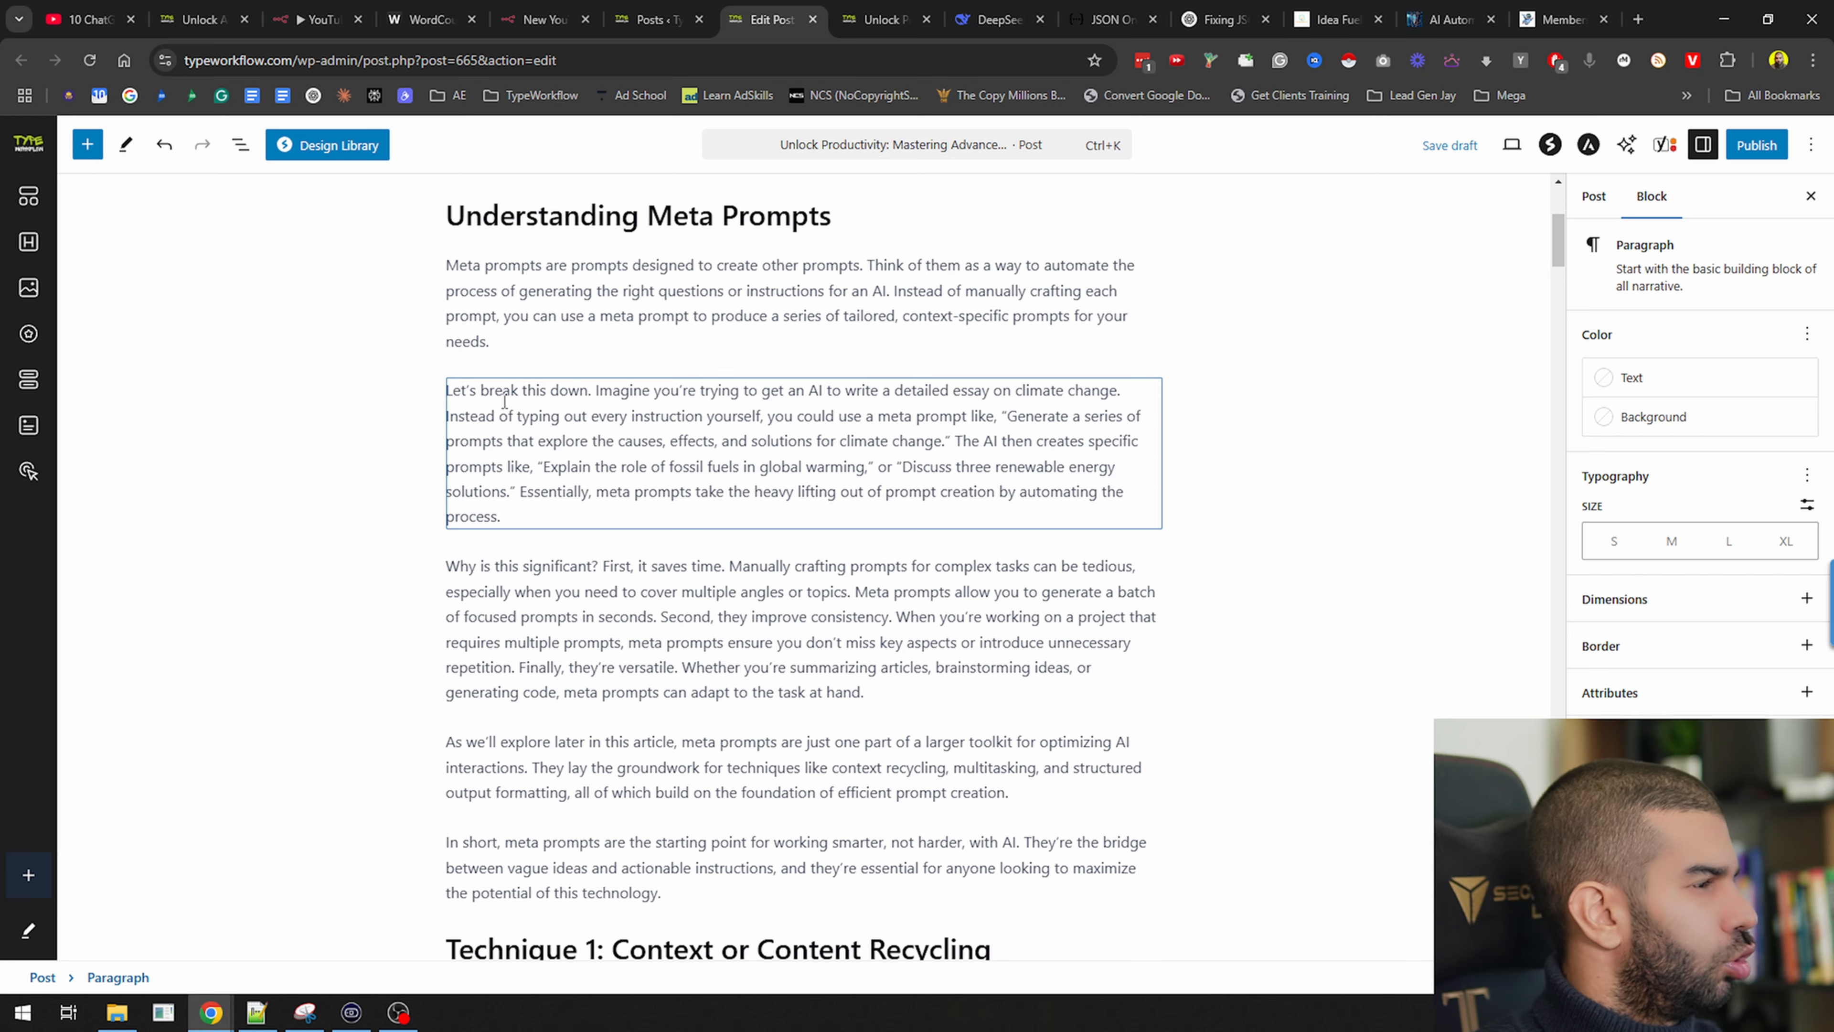
scroll(547, 598, "down", 15)
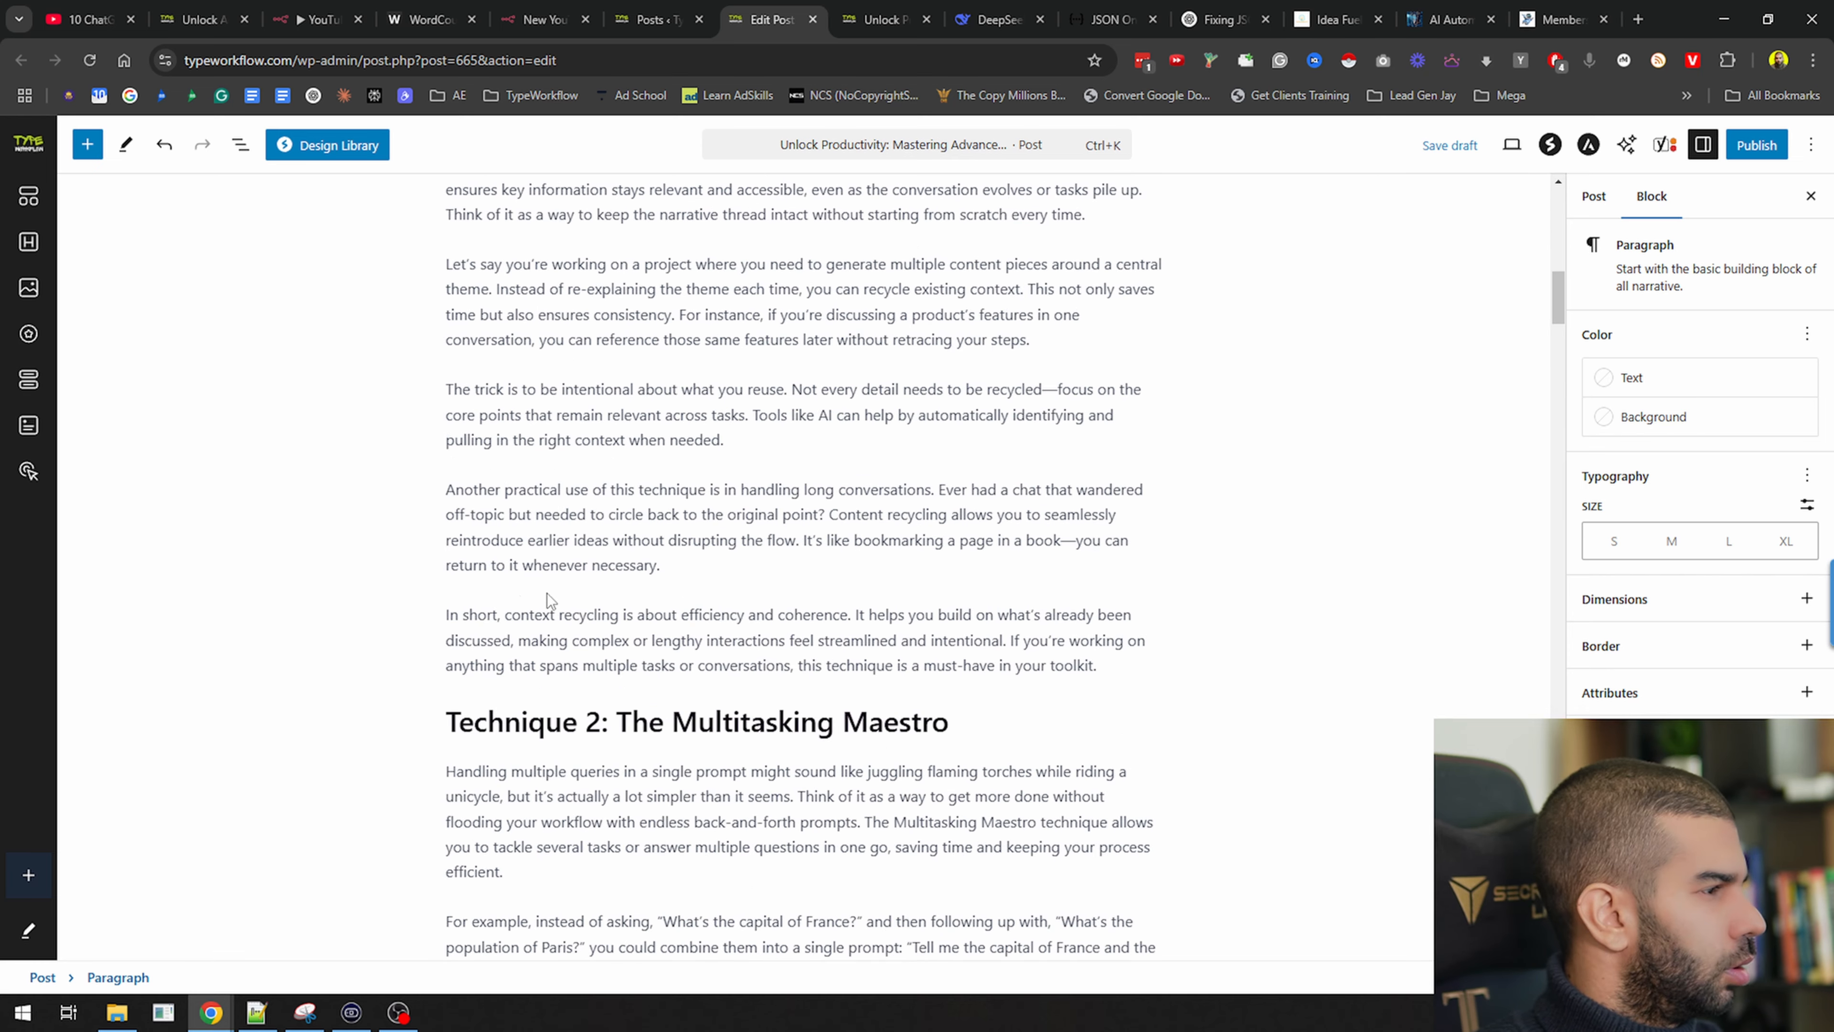
scroll(546, 598, "down", 8)
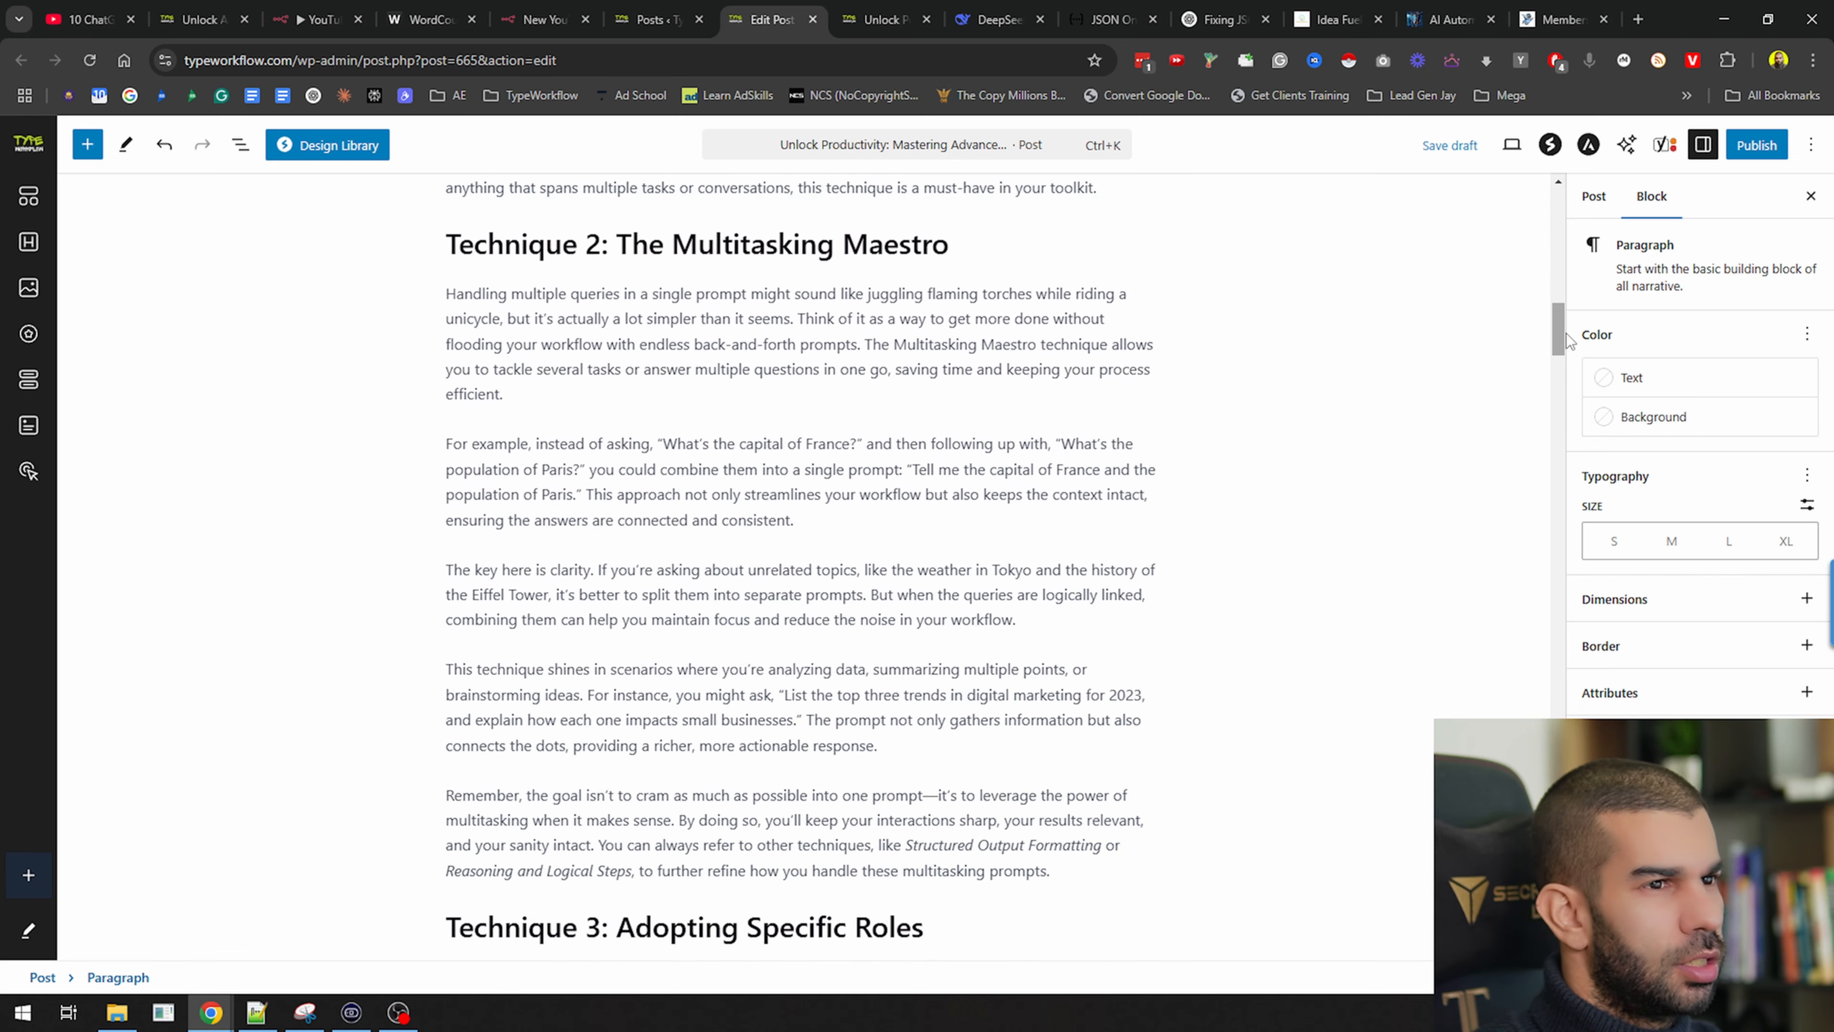
left_click_drag(1569, 340, 1588, 178)
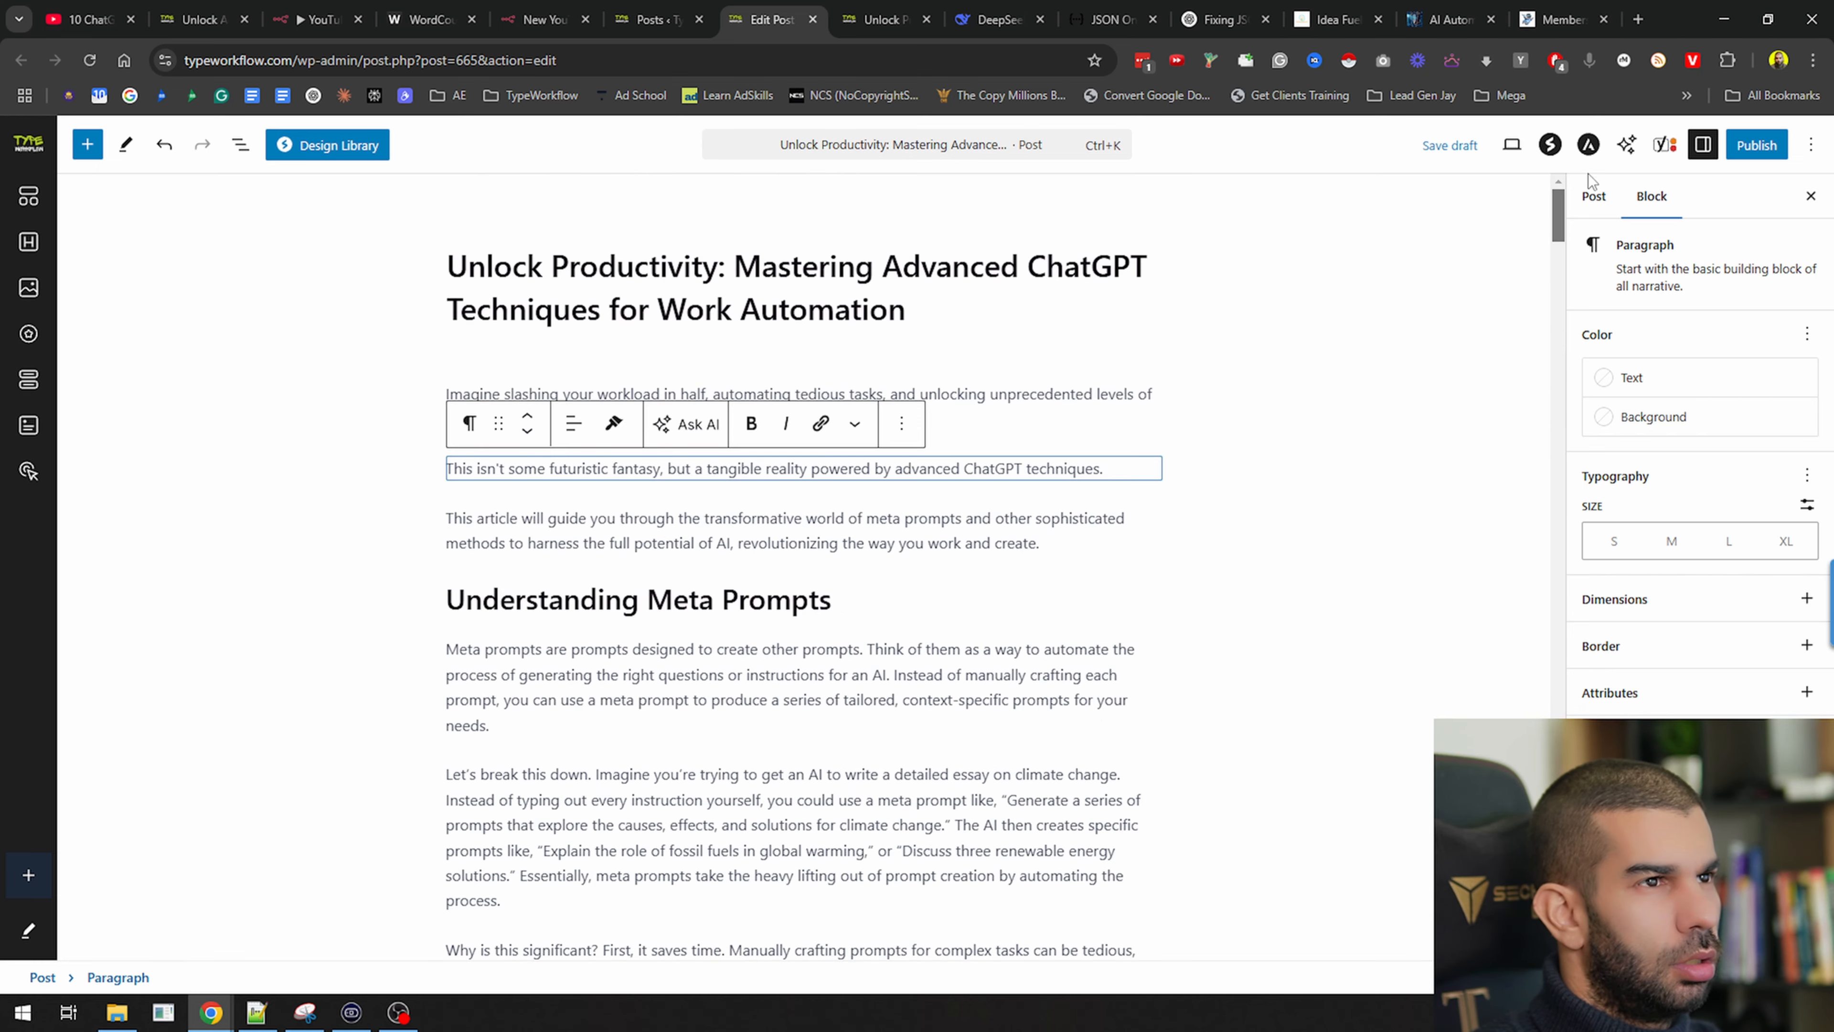
left_click(1466, 148)
left_click(1755, 147)
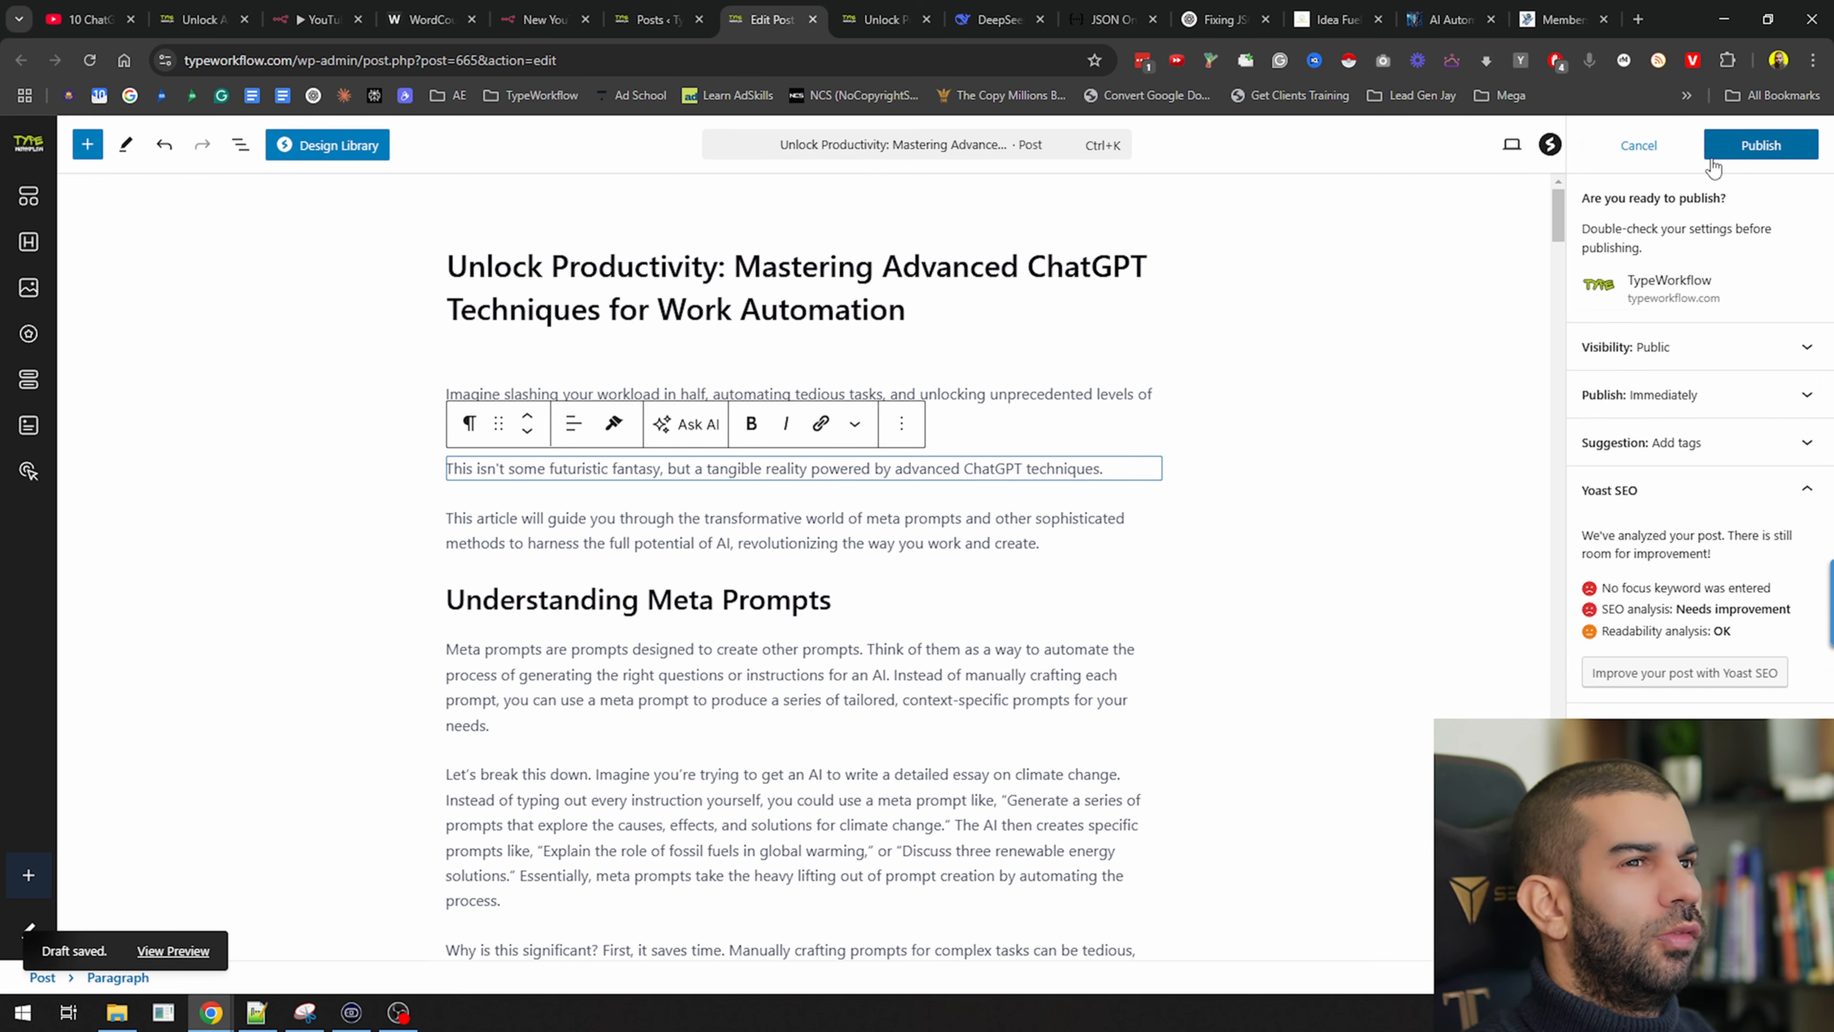
left_click(1751, 146)
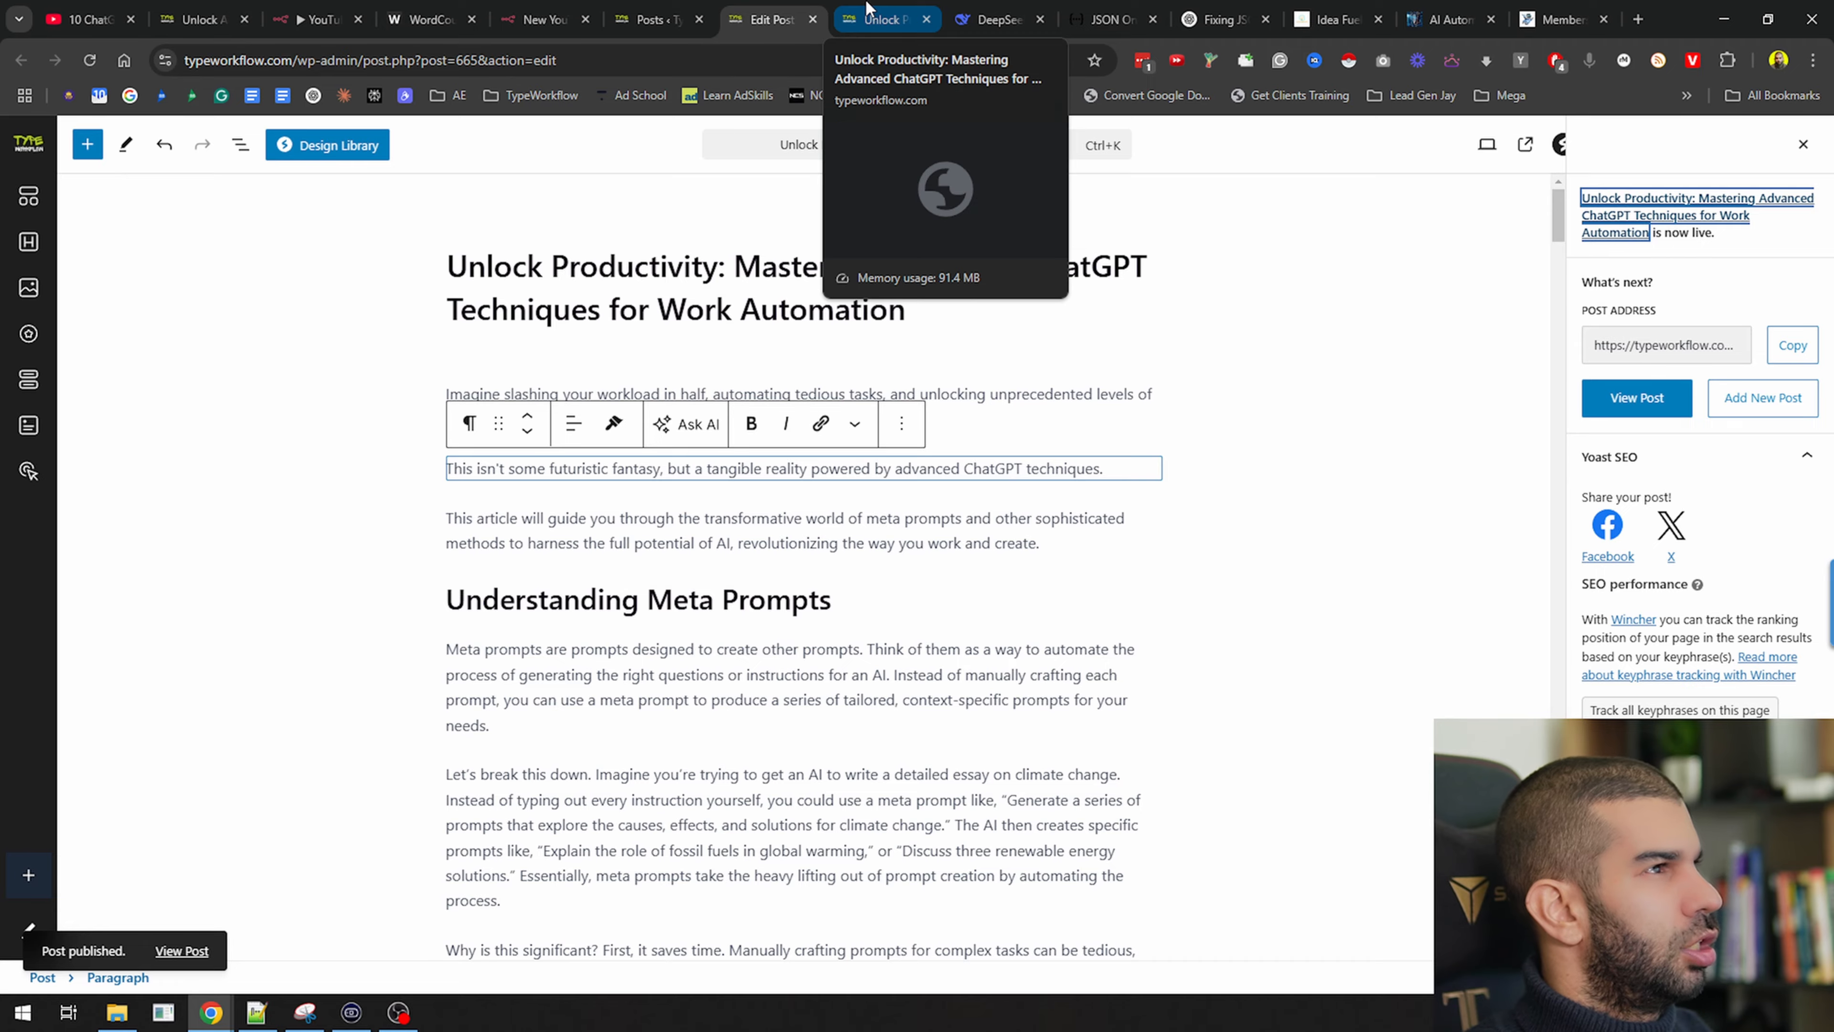
left_click(871, 16)
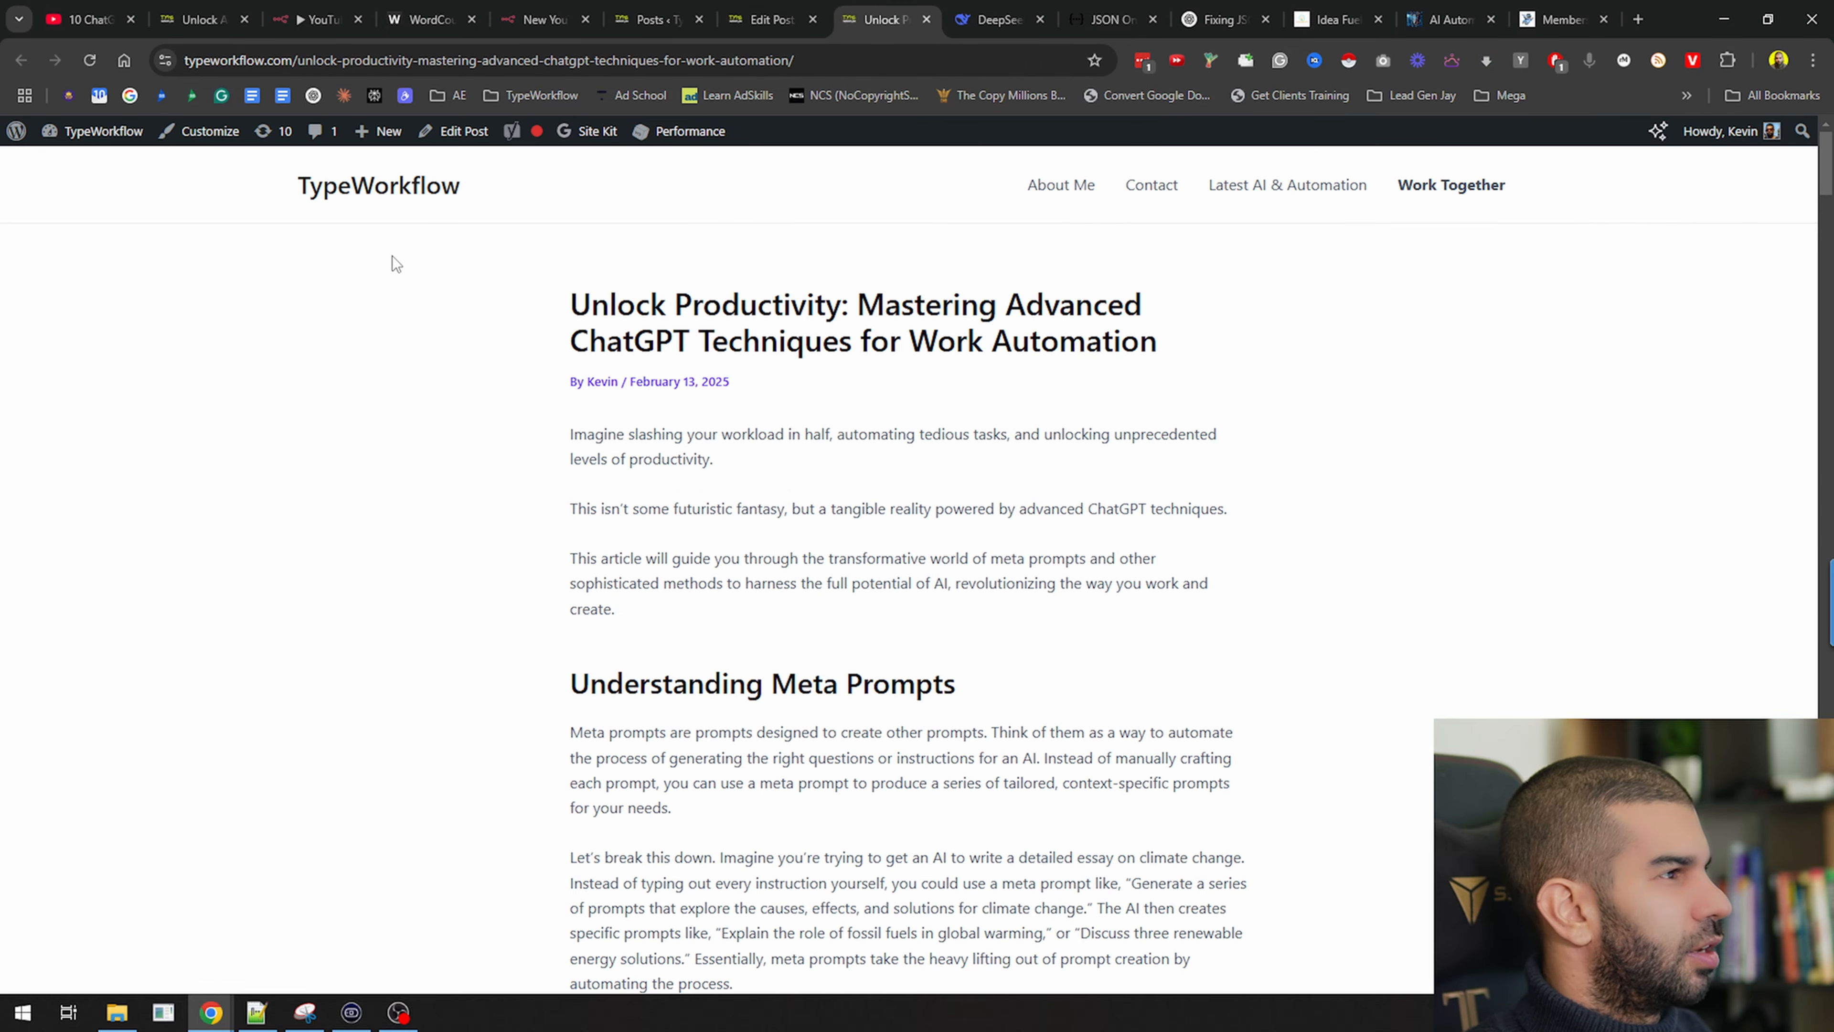
scroll(715, 372, "down", 15)
scroll(715, 372, "down", 20)
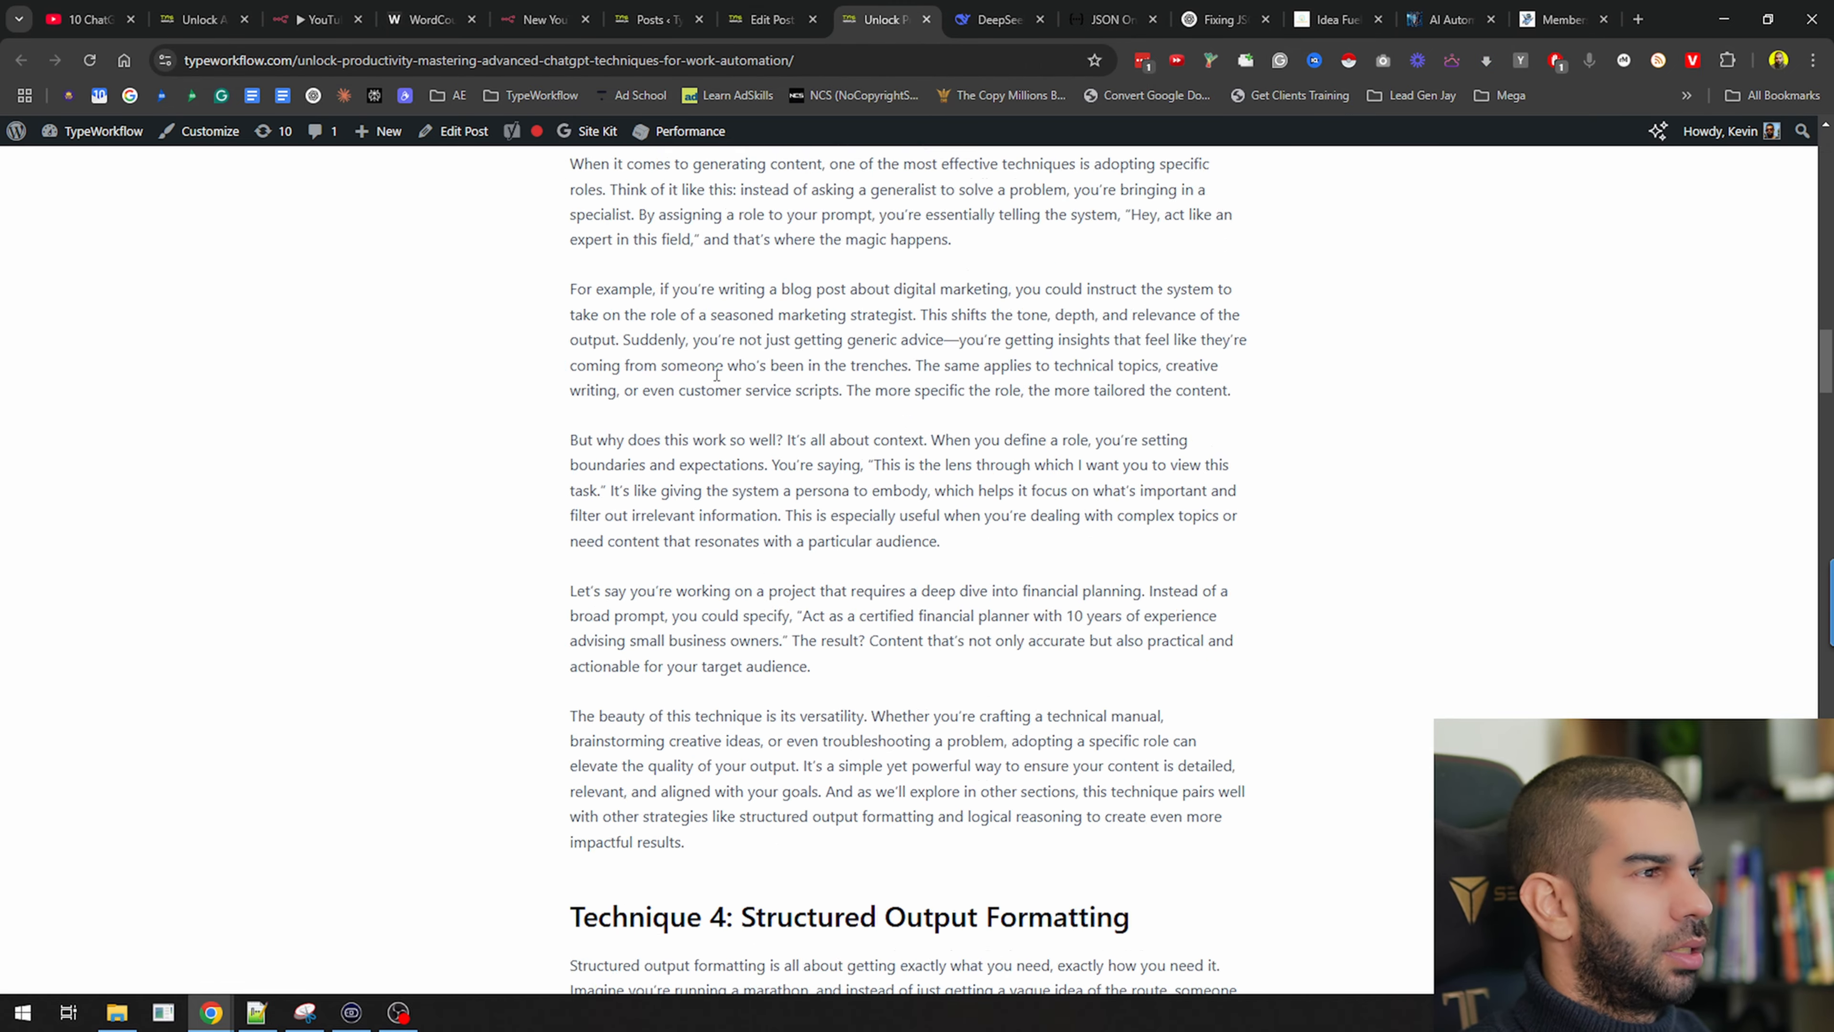
scroll(728, 597, "down", 20)
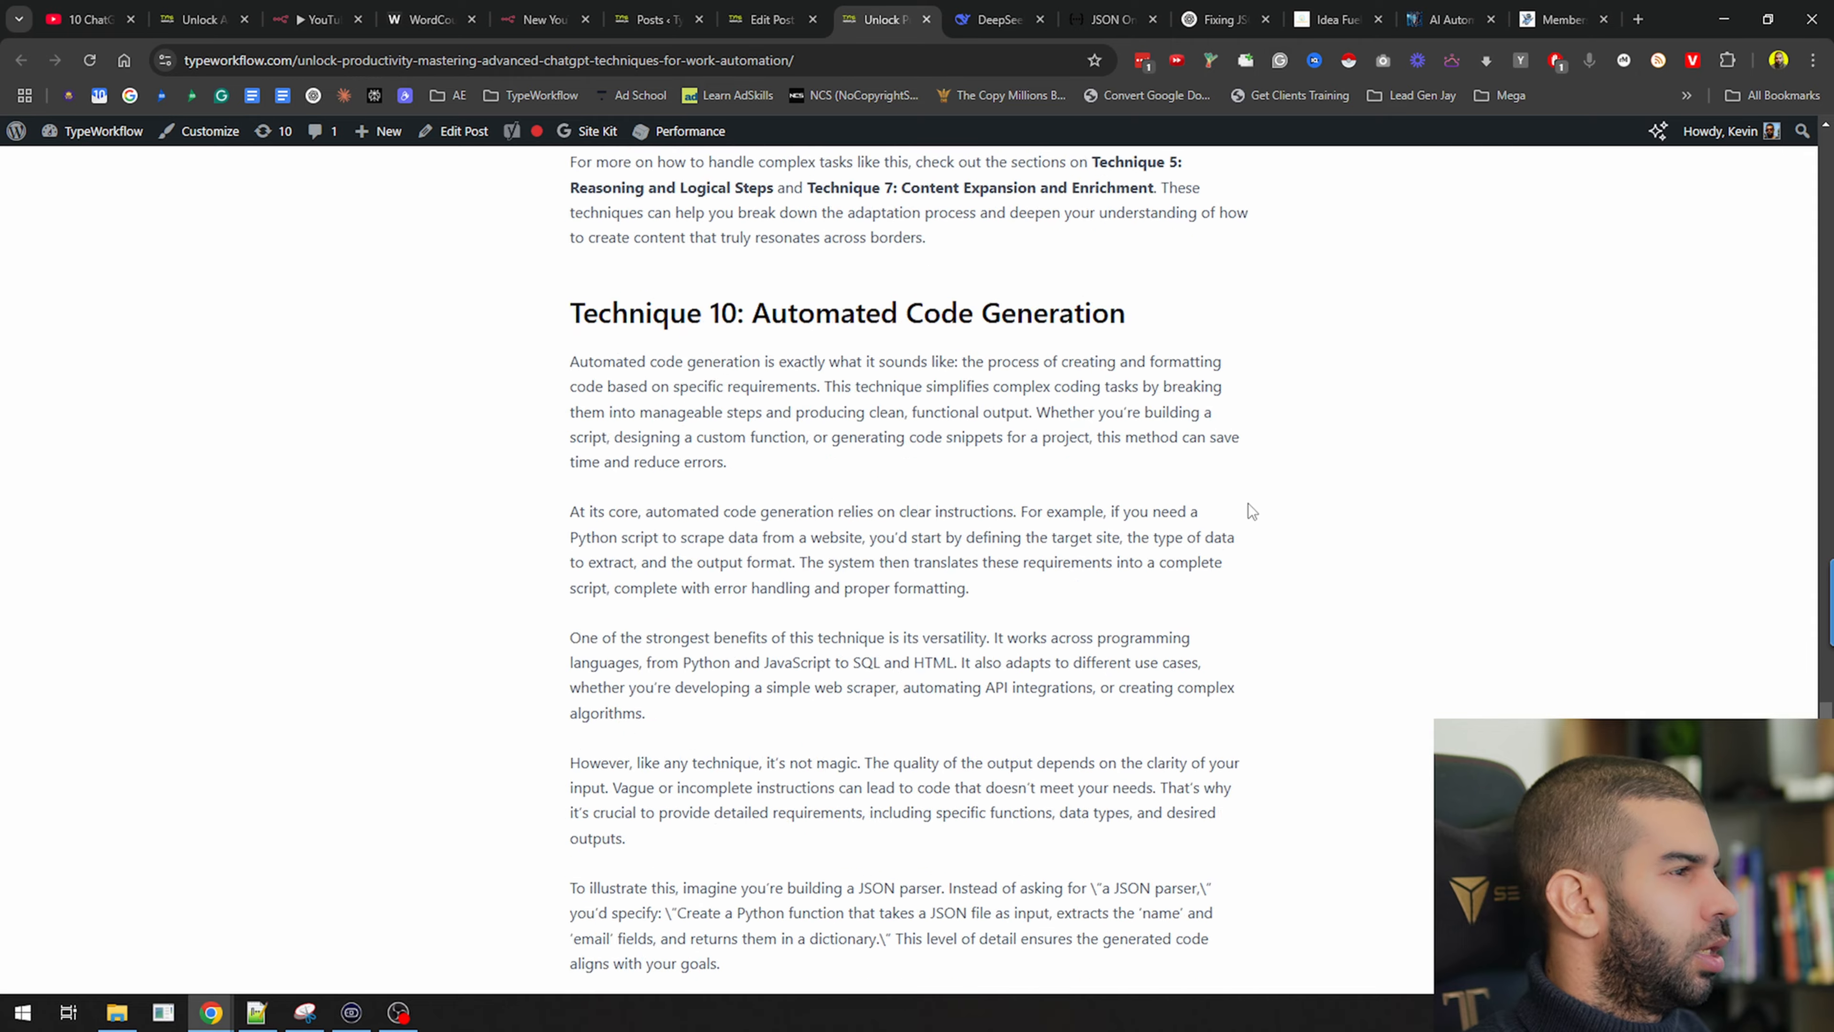
scroll(728, 605, "down", 5)
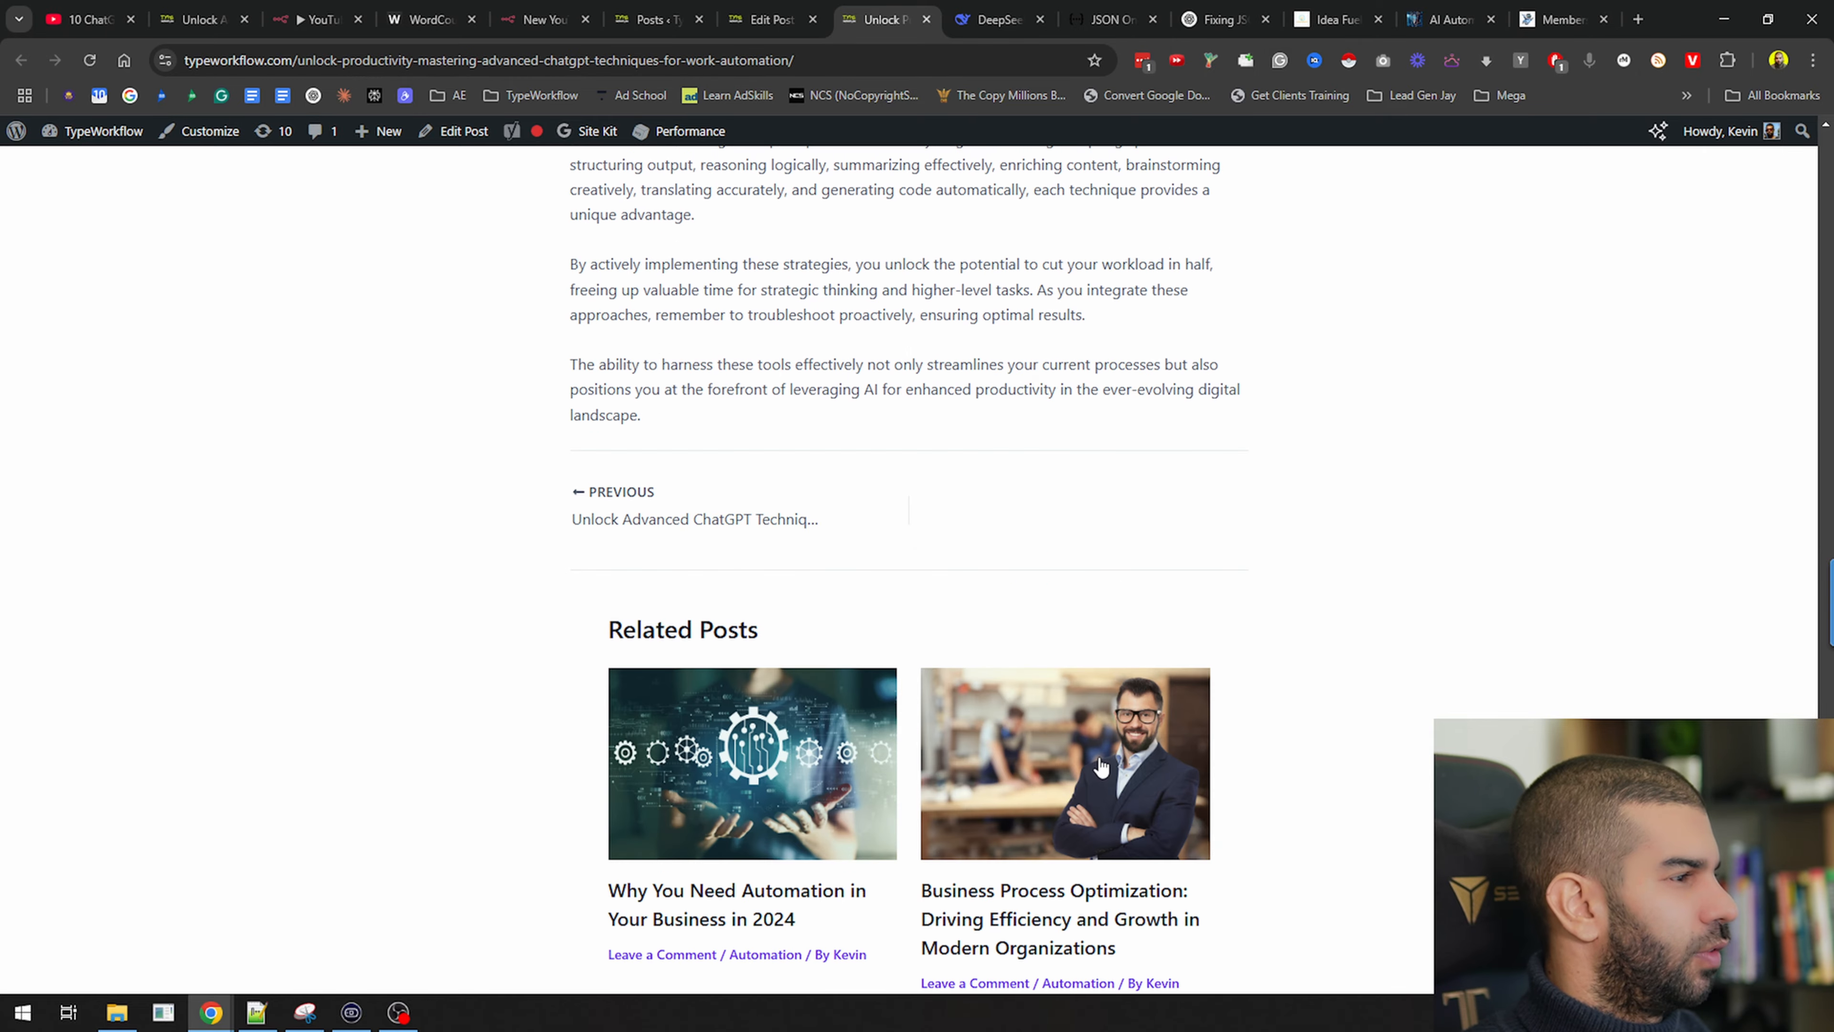
scroll(805, 669, "up", 20)
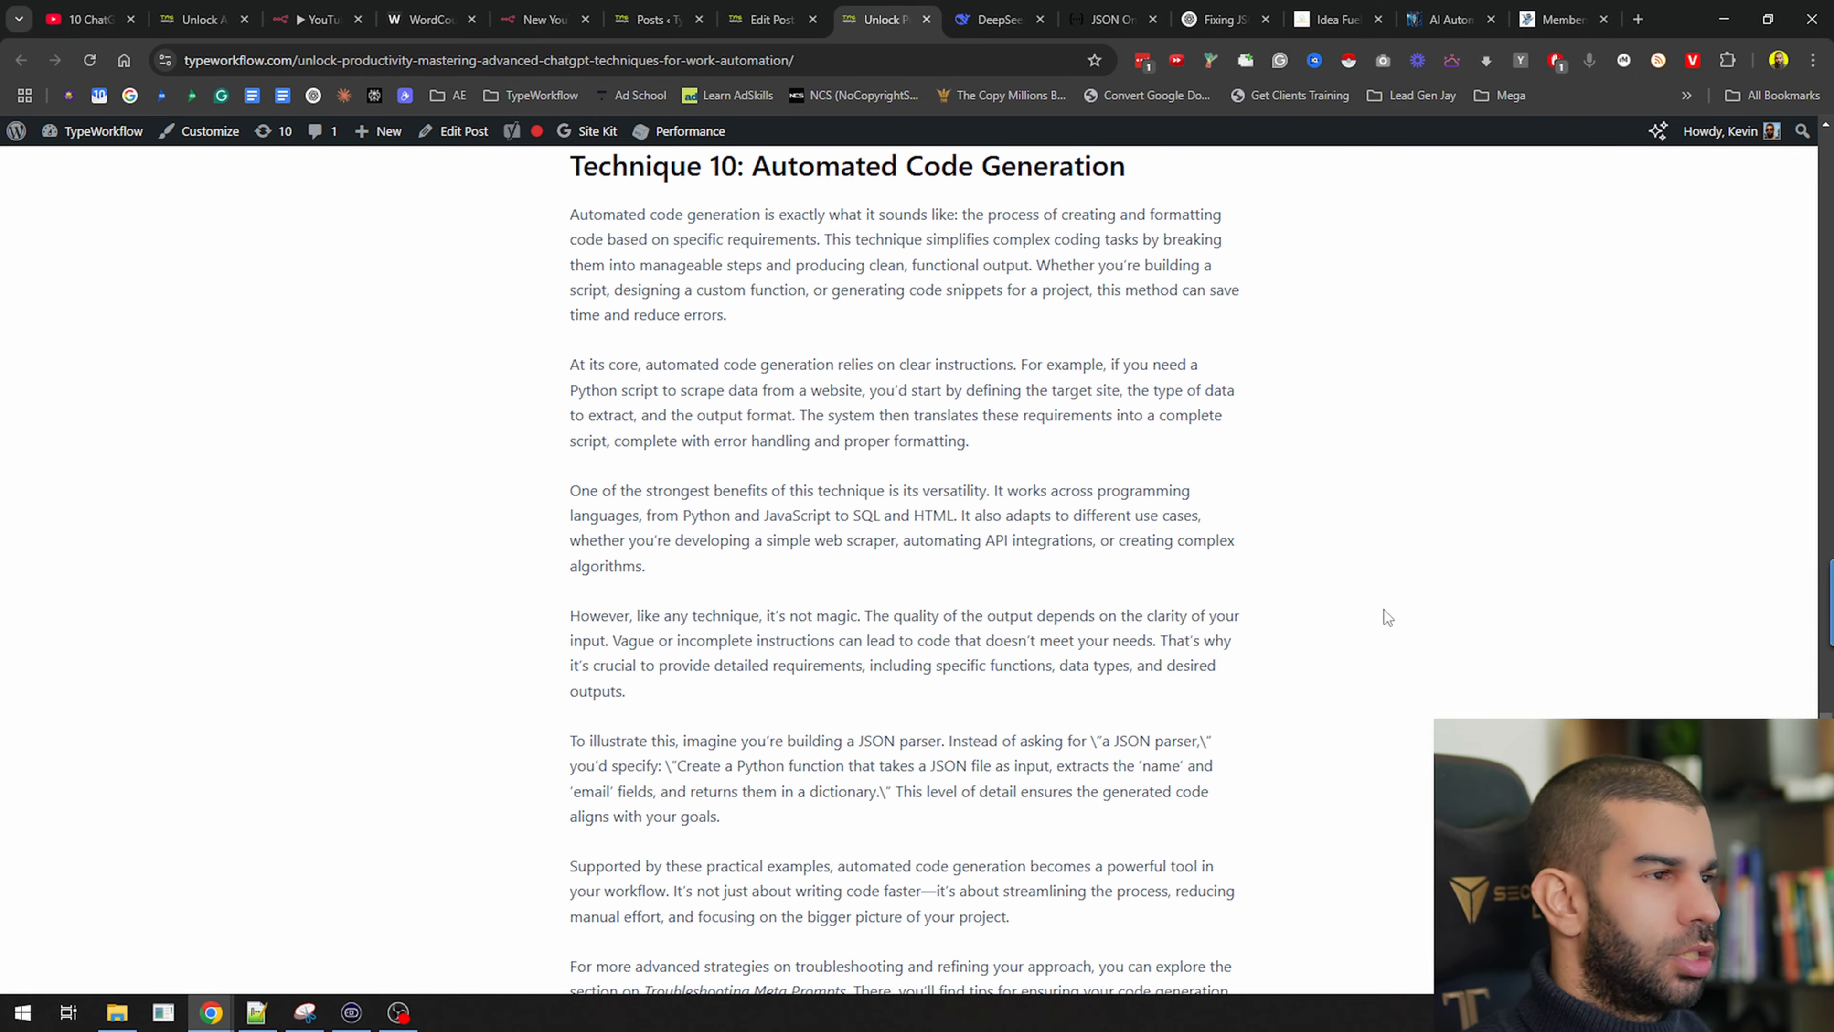
scroll(1384, 609, "up", 20)
scroll(636, 518, "up", 20)
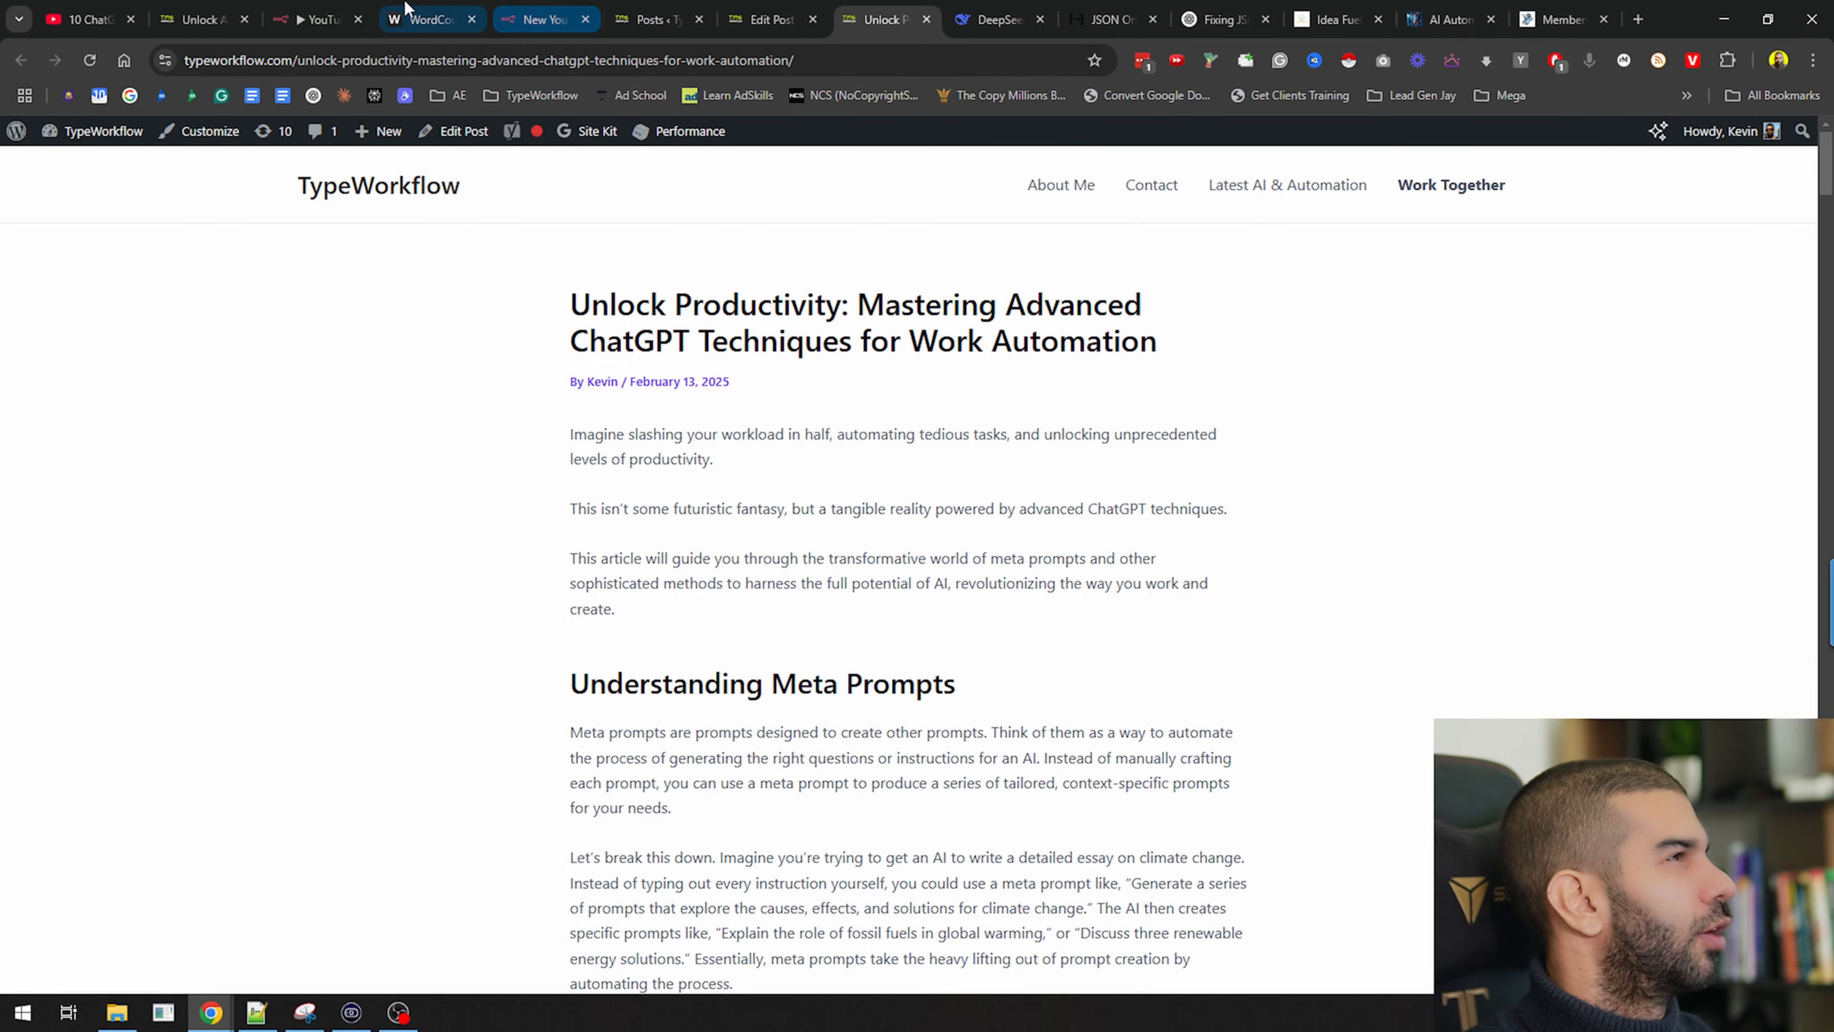
left_click(317, 19)
Pan across the workflow from the Intro, Body and Conclusion agents through Merge to Wordpress
left_click_drag(536, 712, 1069, 668)
left_click_drag(582, 711, 1613, 643)
left_click_drag(588, 444, 1026, 613)
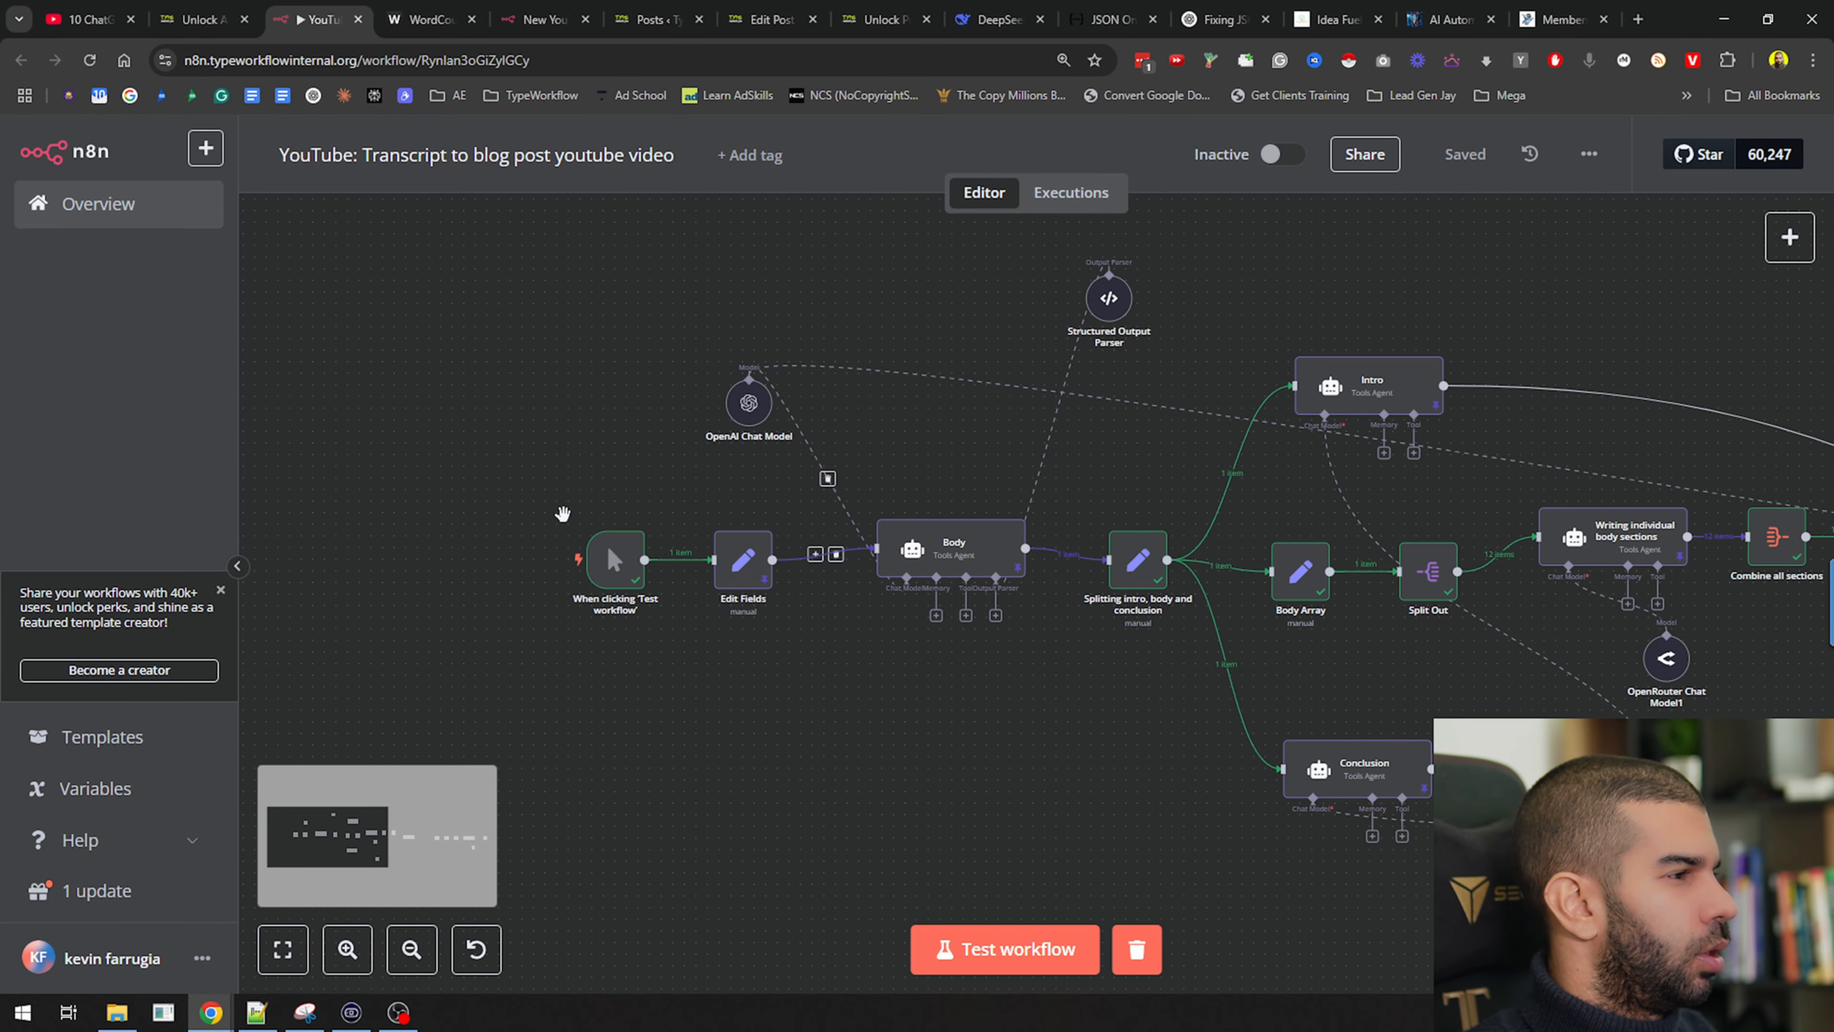
left_click_drag(912, 645, 706, 646)
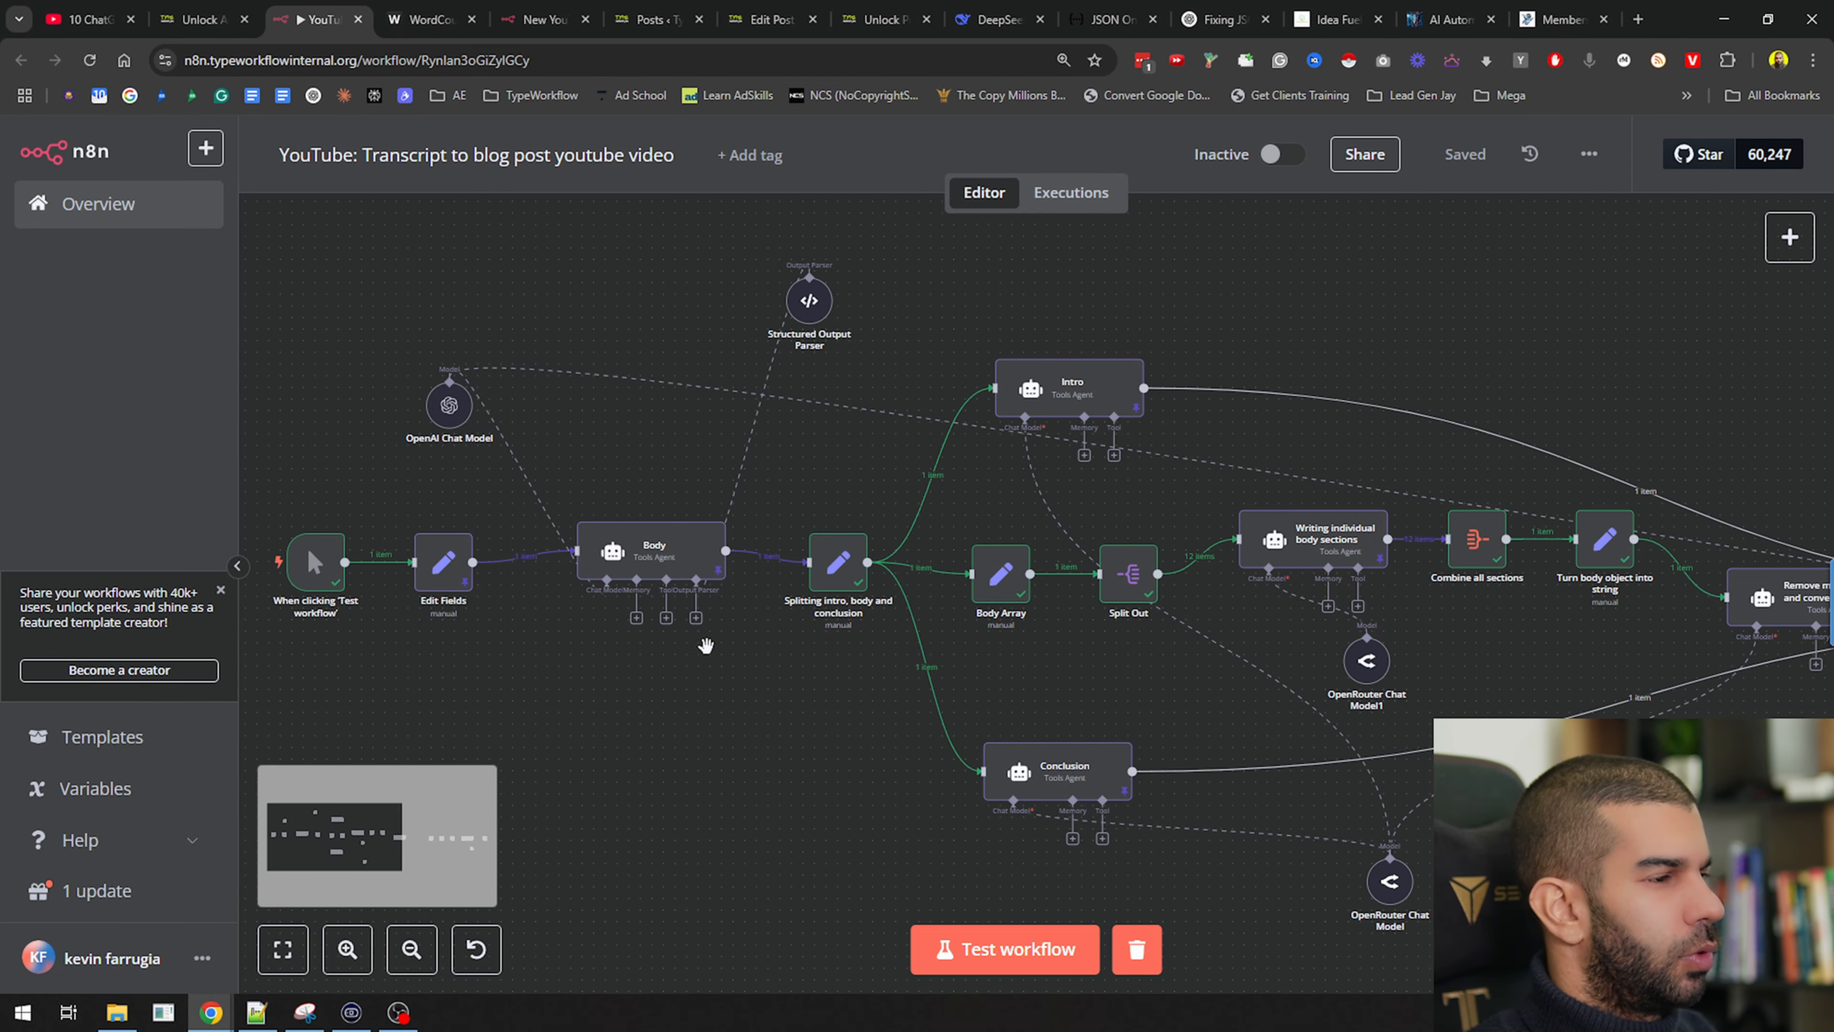
left_click_drag(835, 701, 452, 681)
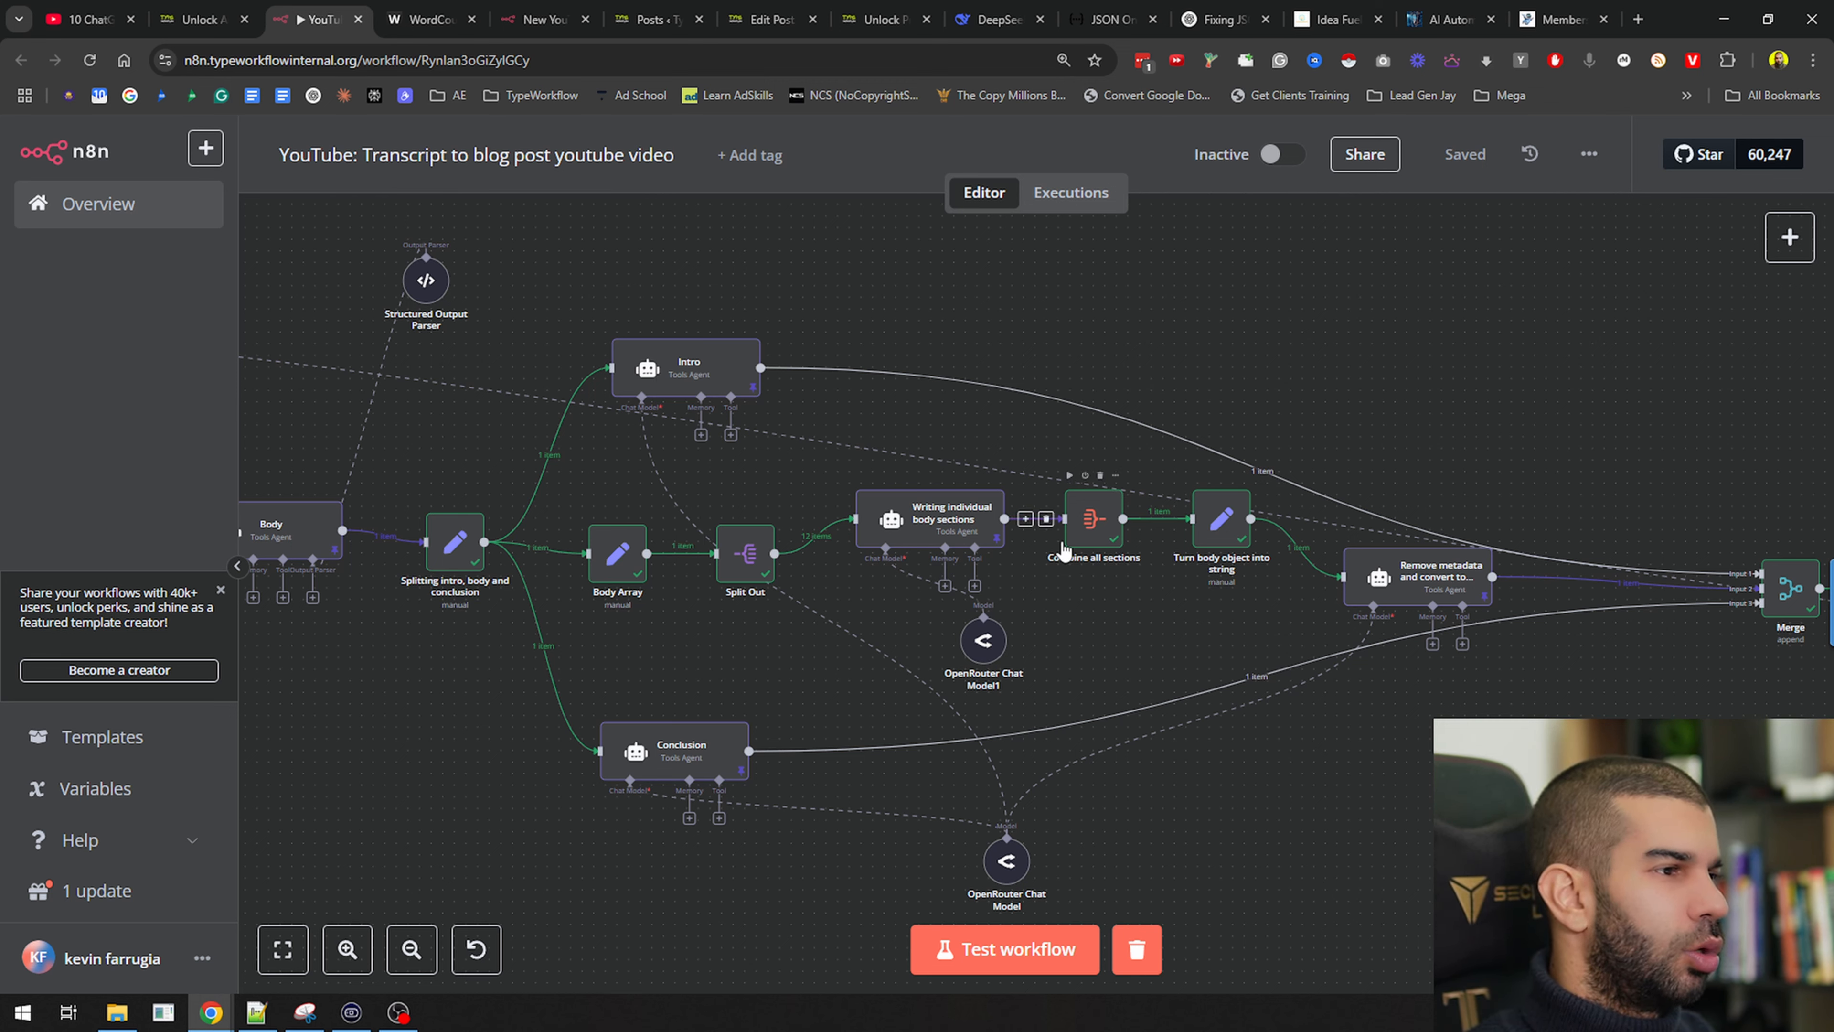
left_click_drag(1550, 431, 255, 429)
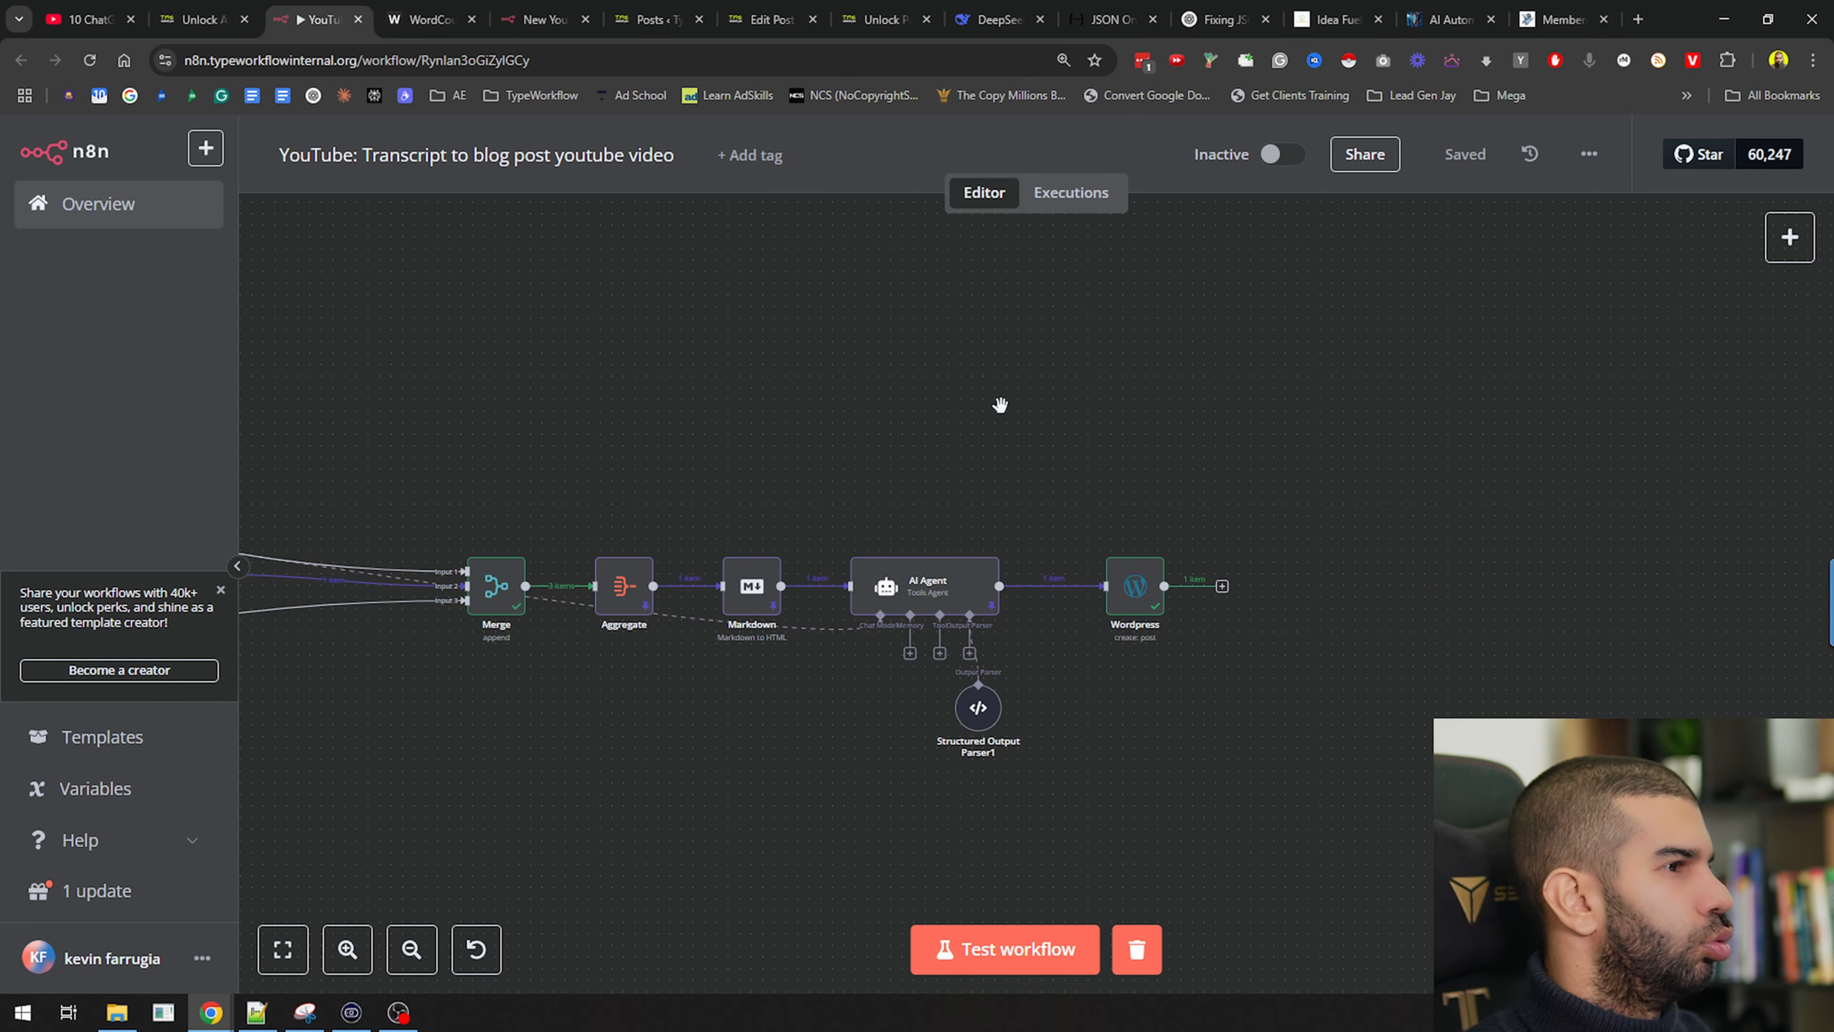
left_click_drag(523, 444, 1011, 389)
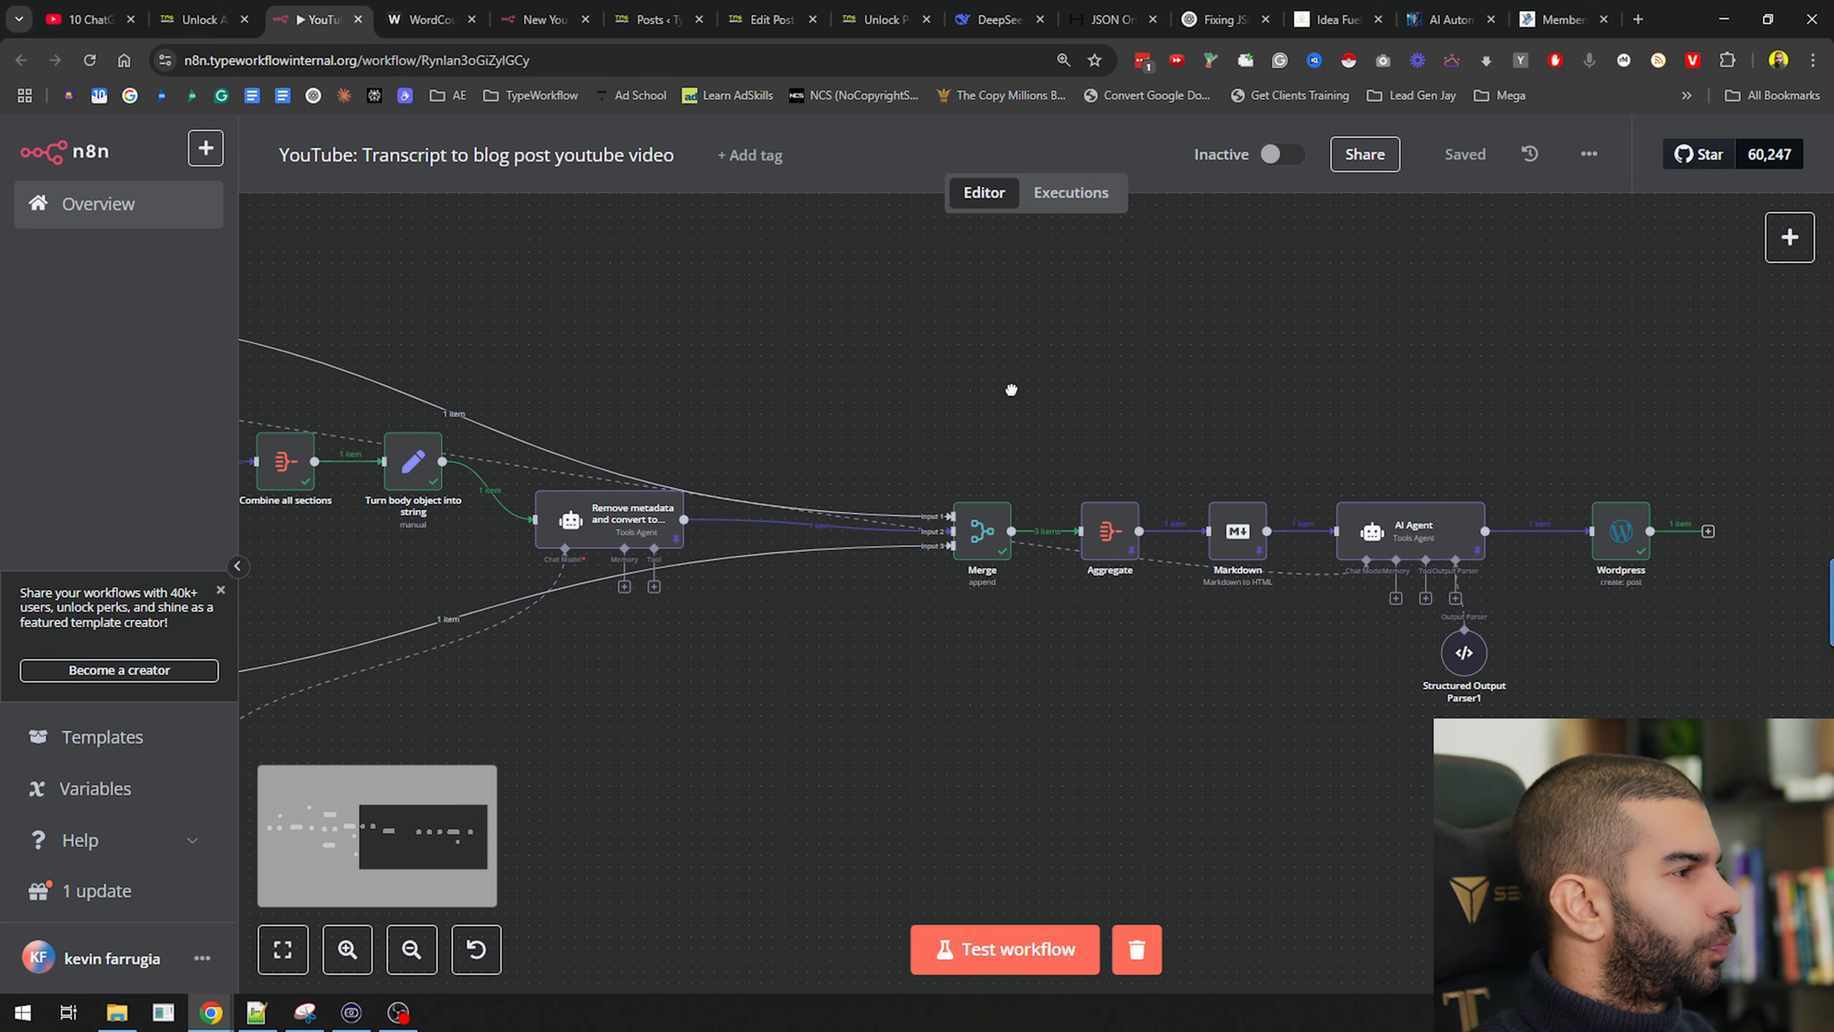
scroll(852, 339, "down", 3)
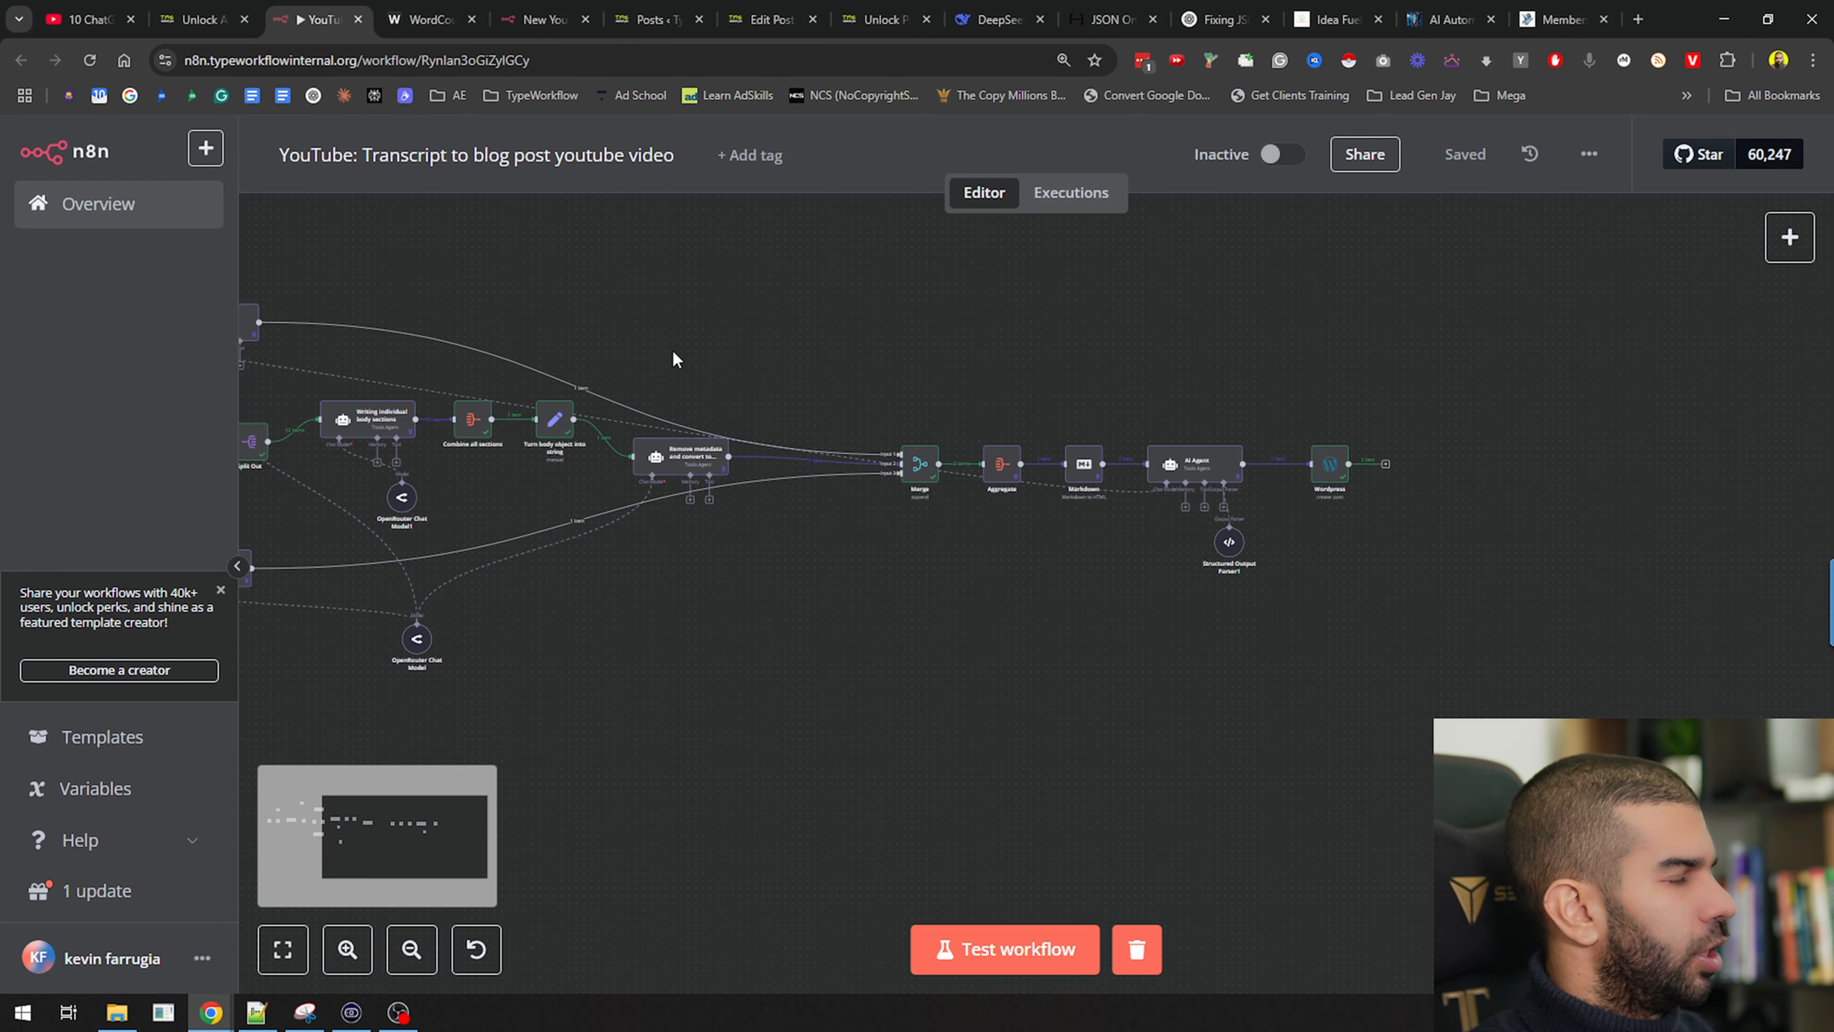
left_click_drag(675, 359, 1019, 415)
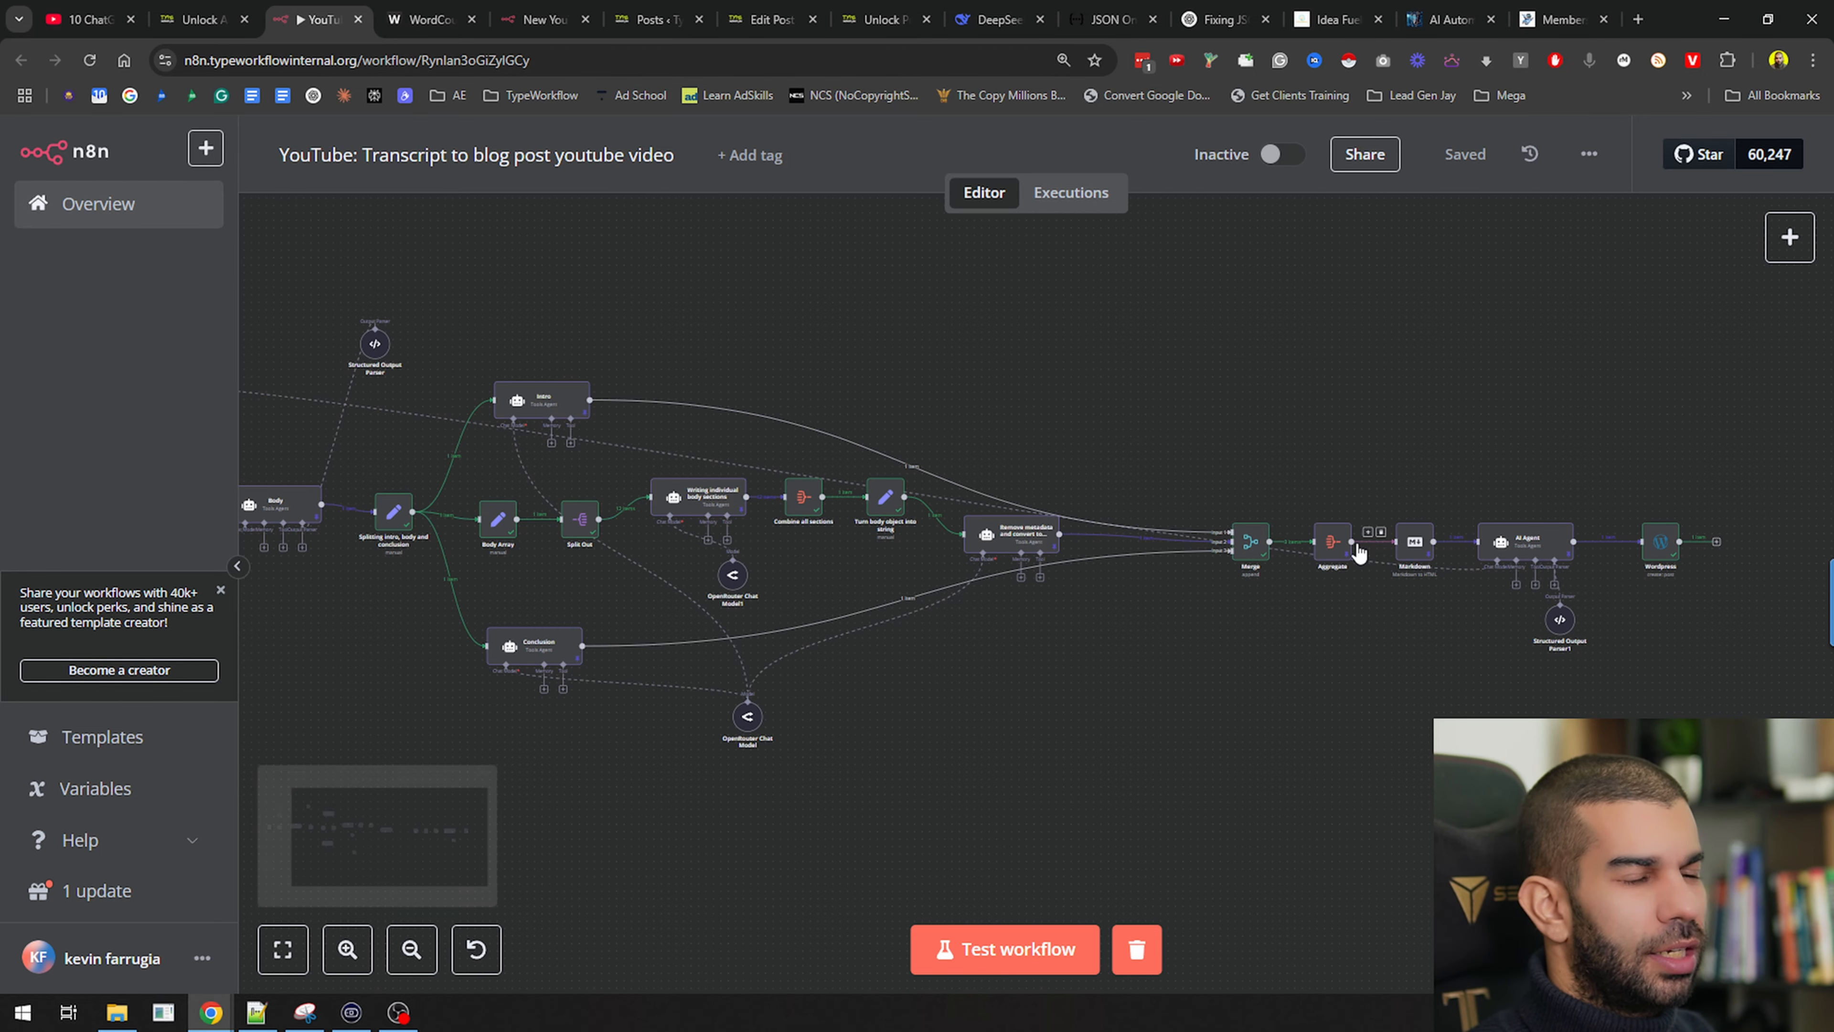